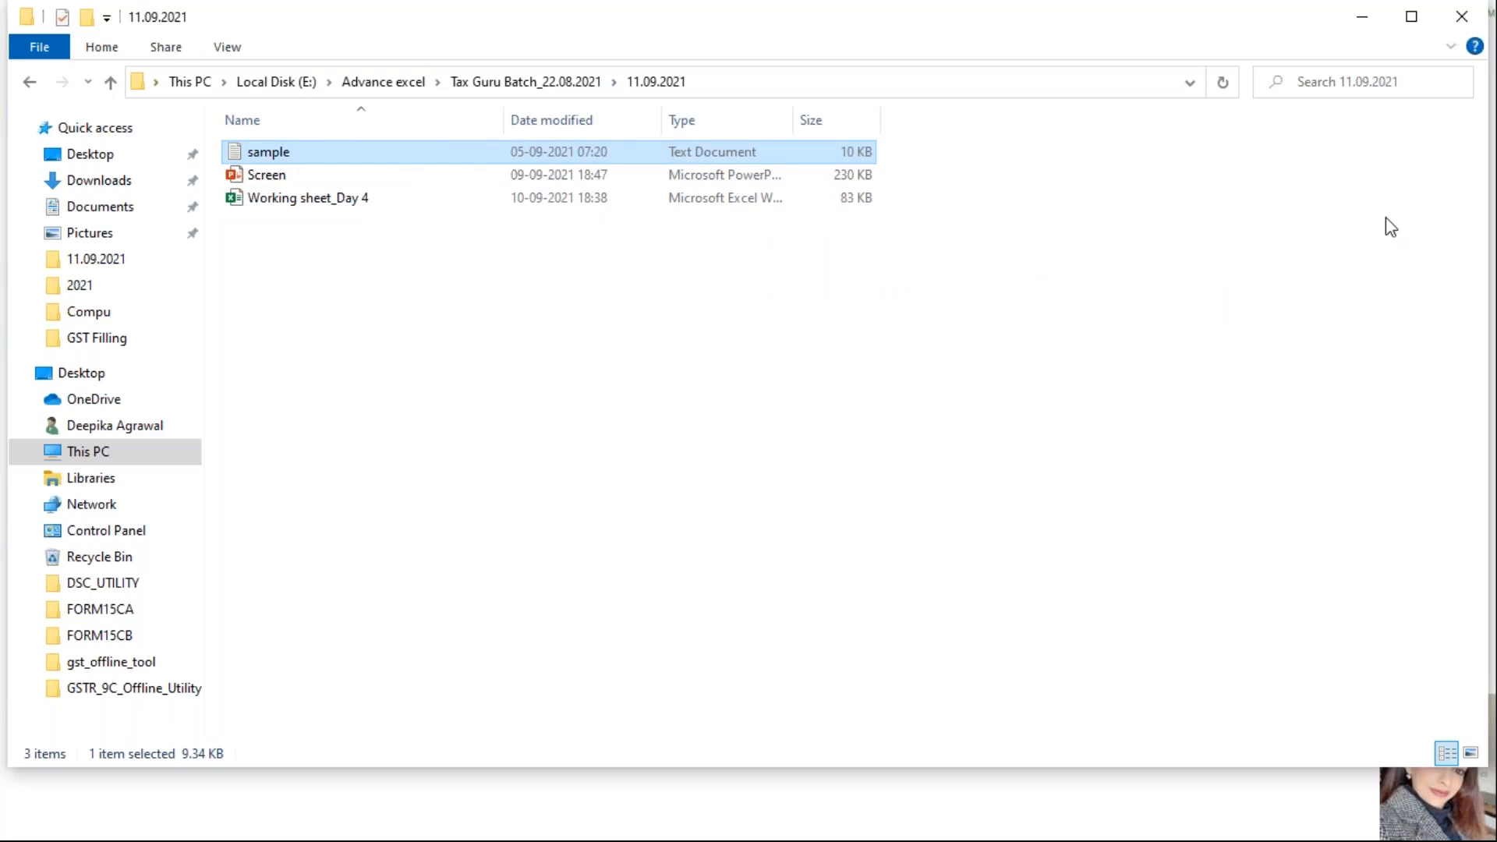
drag(273, 156, 1294, 269)
drag(361, 157, 1321, 251)
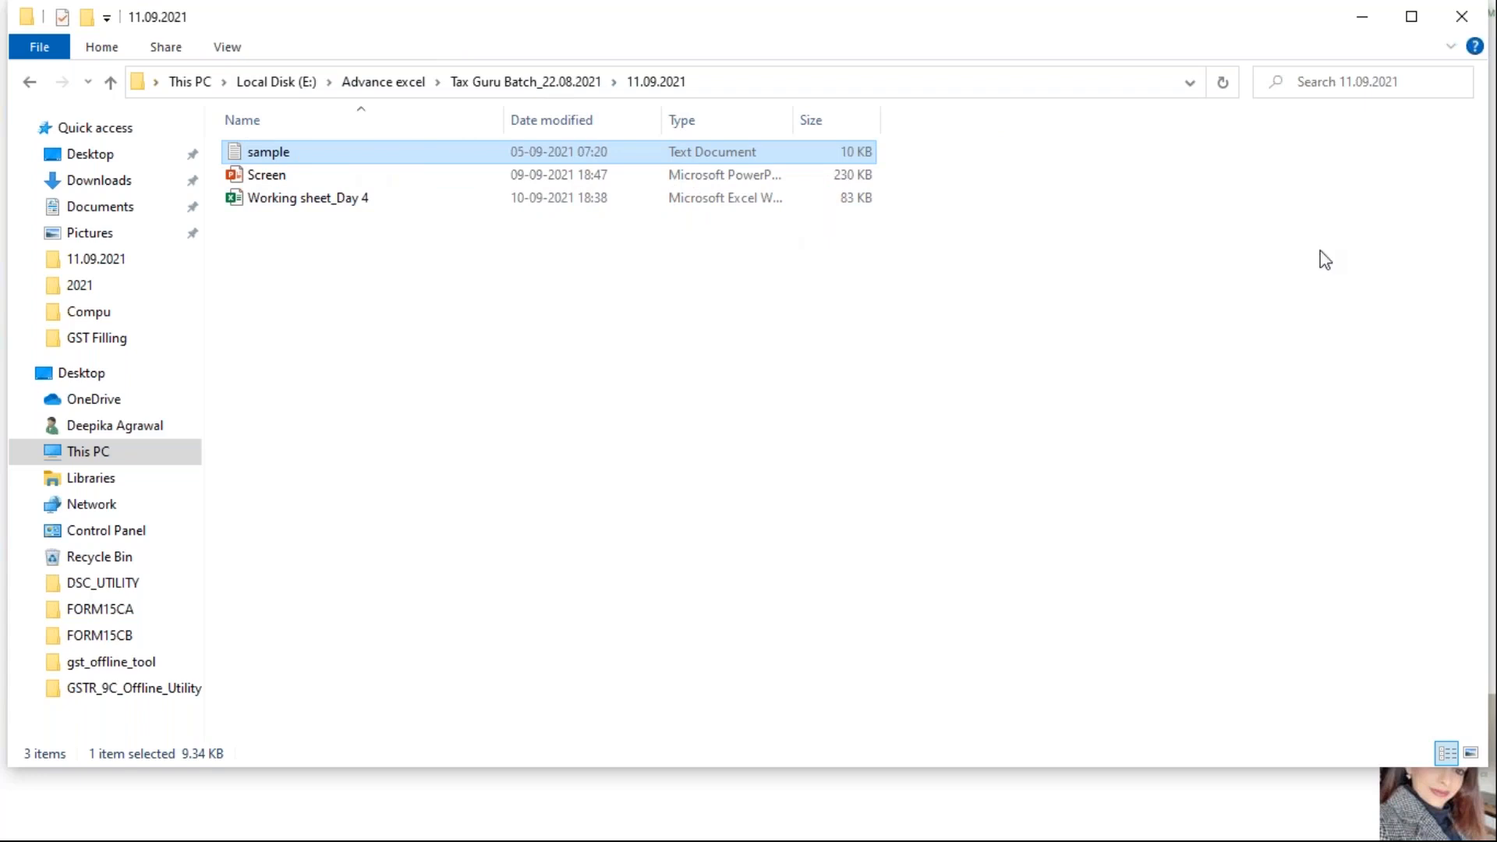
click(1410, 242)
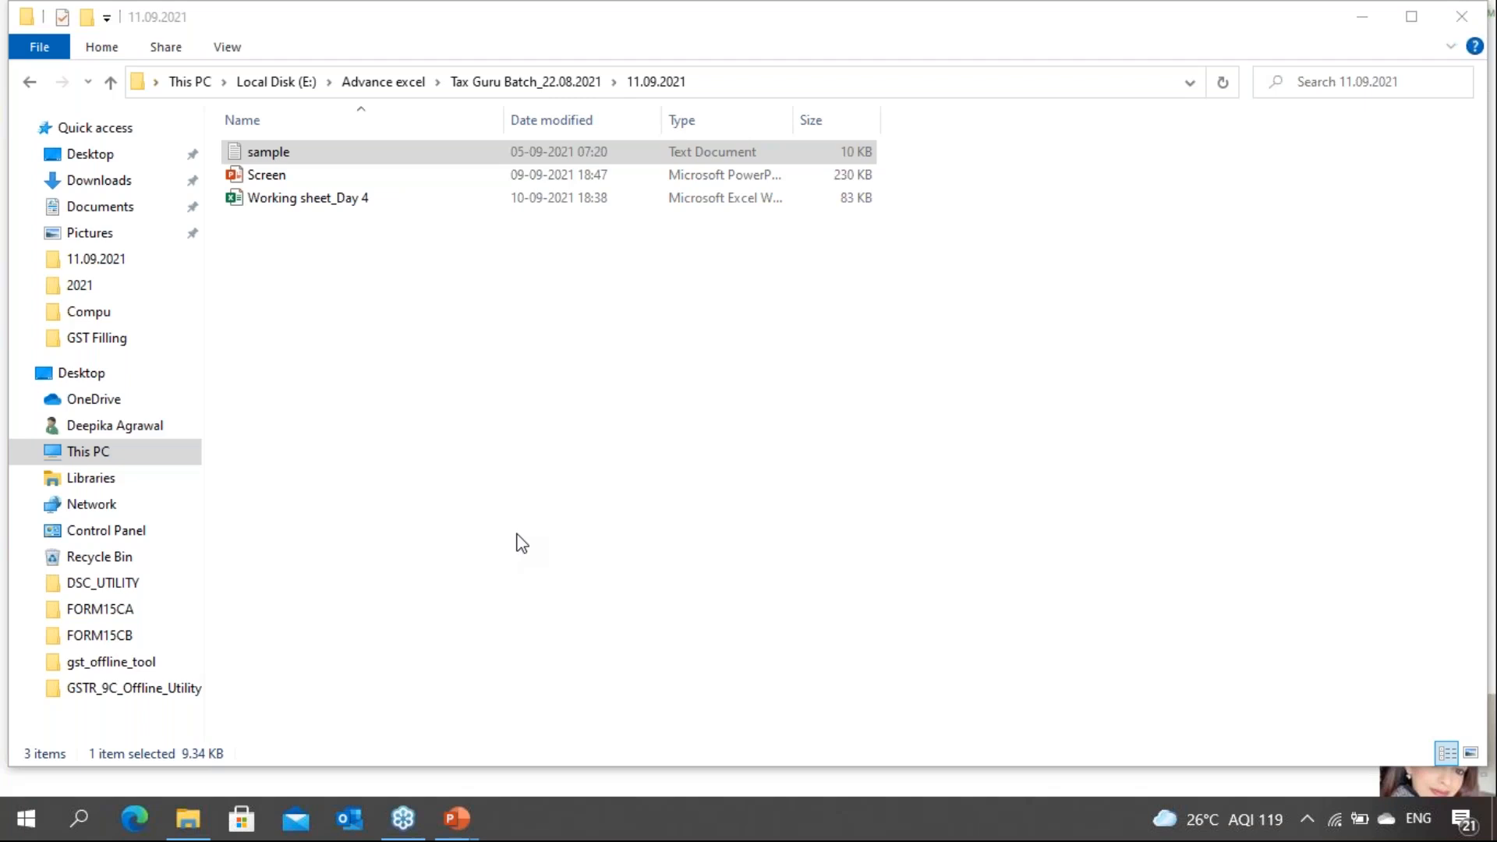
Duplicate the Working sheet_Day 4 workbook within the 11.09.2021 folder
click(375, 200)
key(ctrl+c)
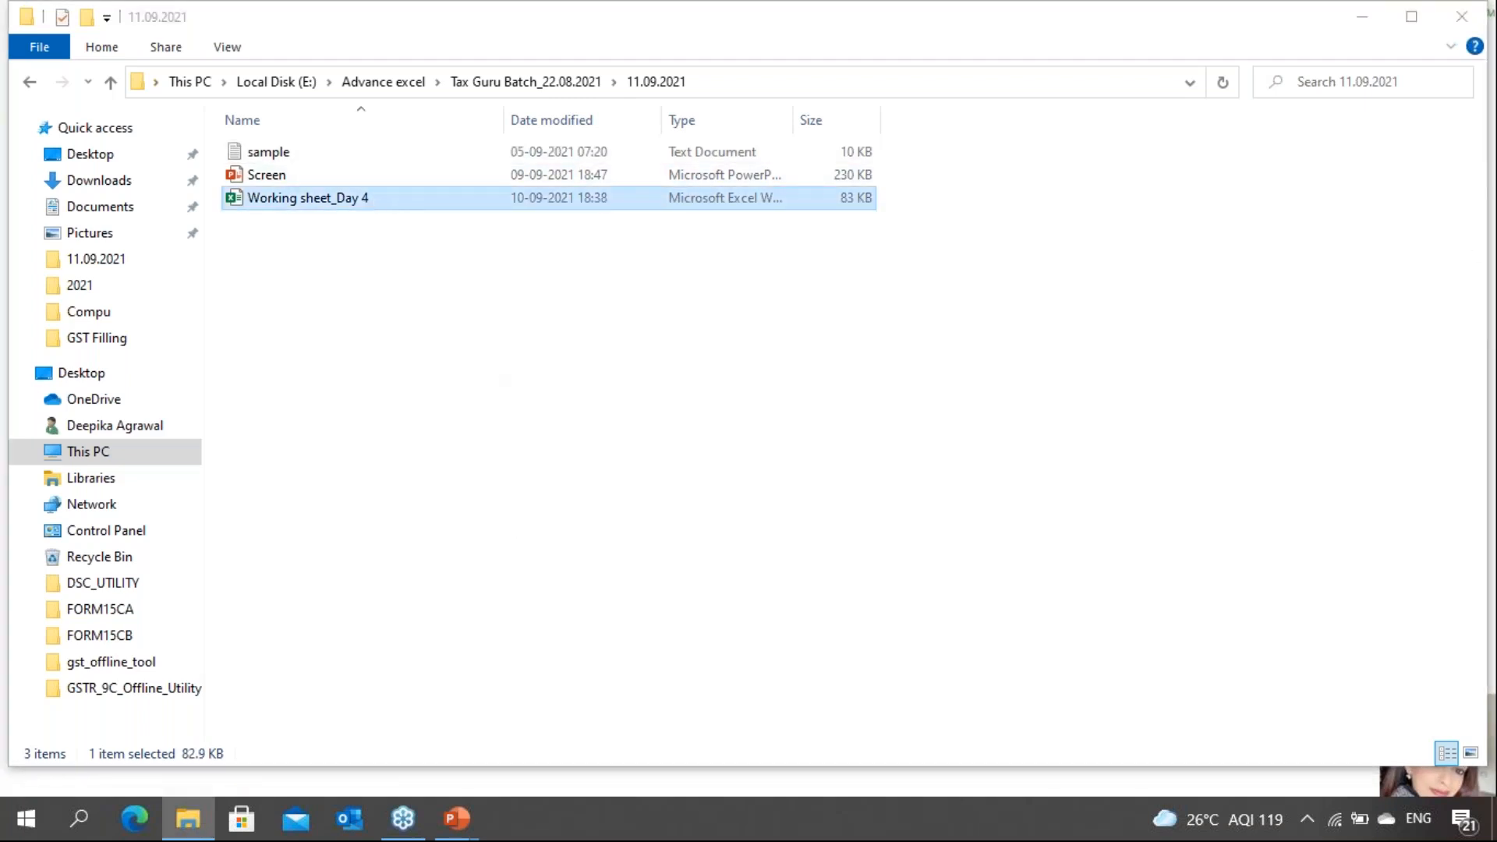
key(ctrl+v)
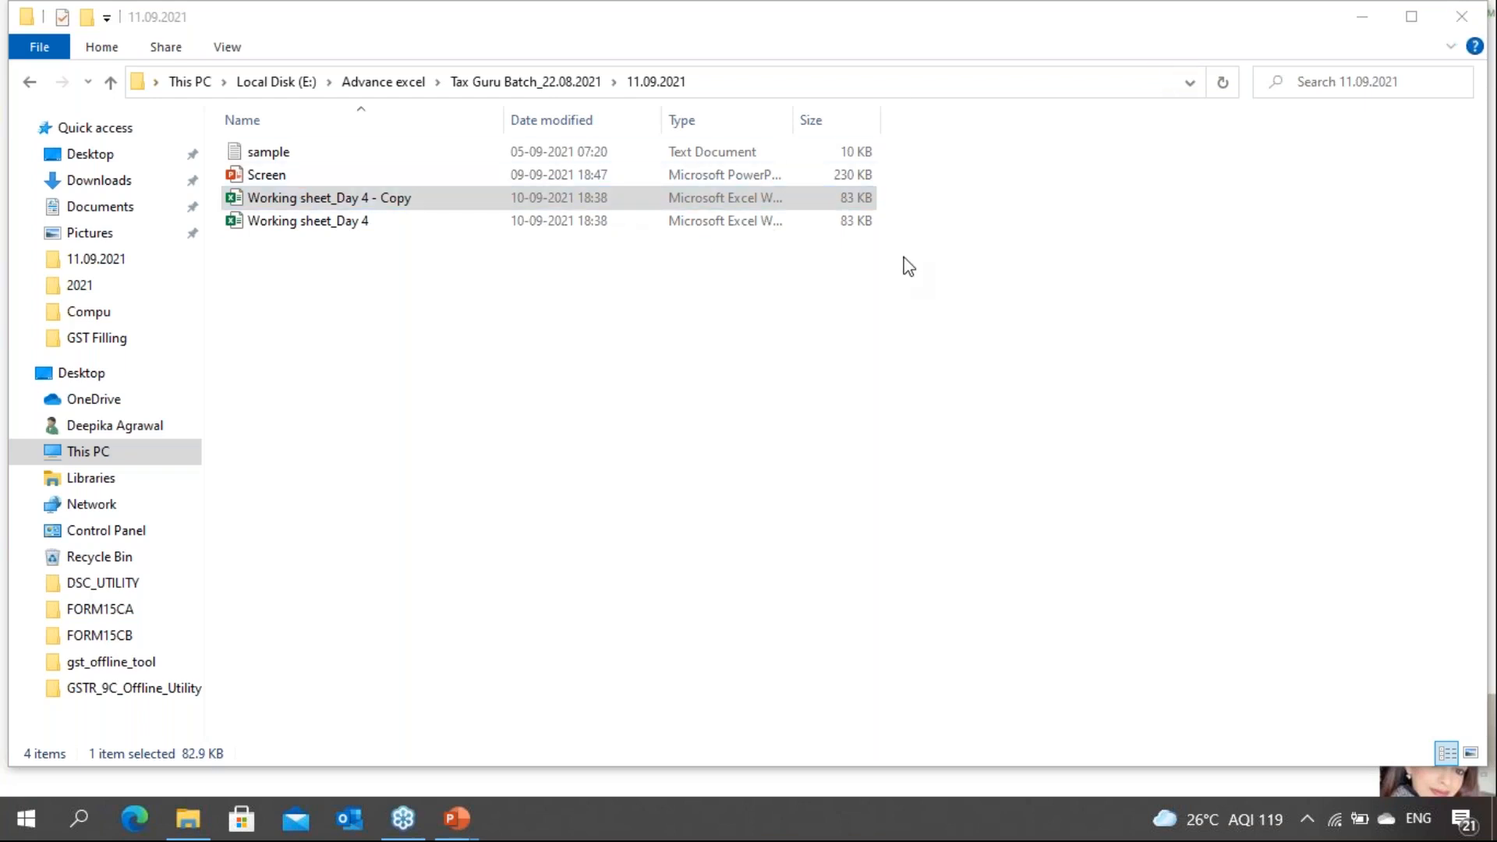
Rename the copied workbook as Working sheet_Day 4_Class file
click(286, 224)
click(300, 200)
key(F2)
key(End)
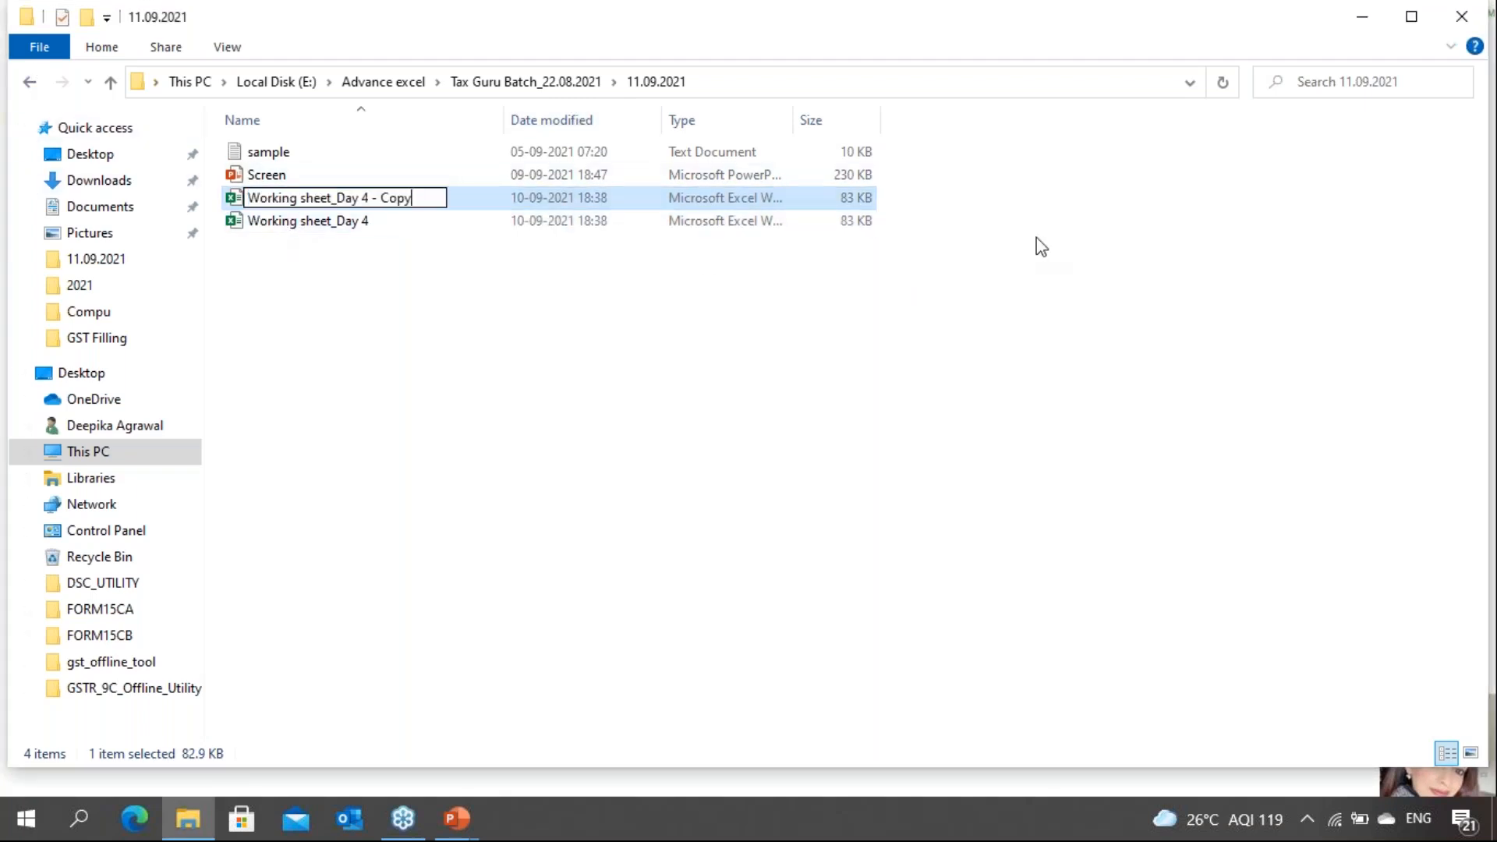
key(BackSpace)
key(BackSpace)
key(BackSpace)
key(BackSpace)
key(BackSpace)
key(BackSpace)
key(BackSpace)
text(_Class file)
key(Return)
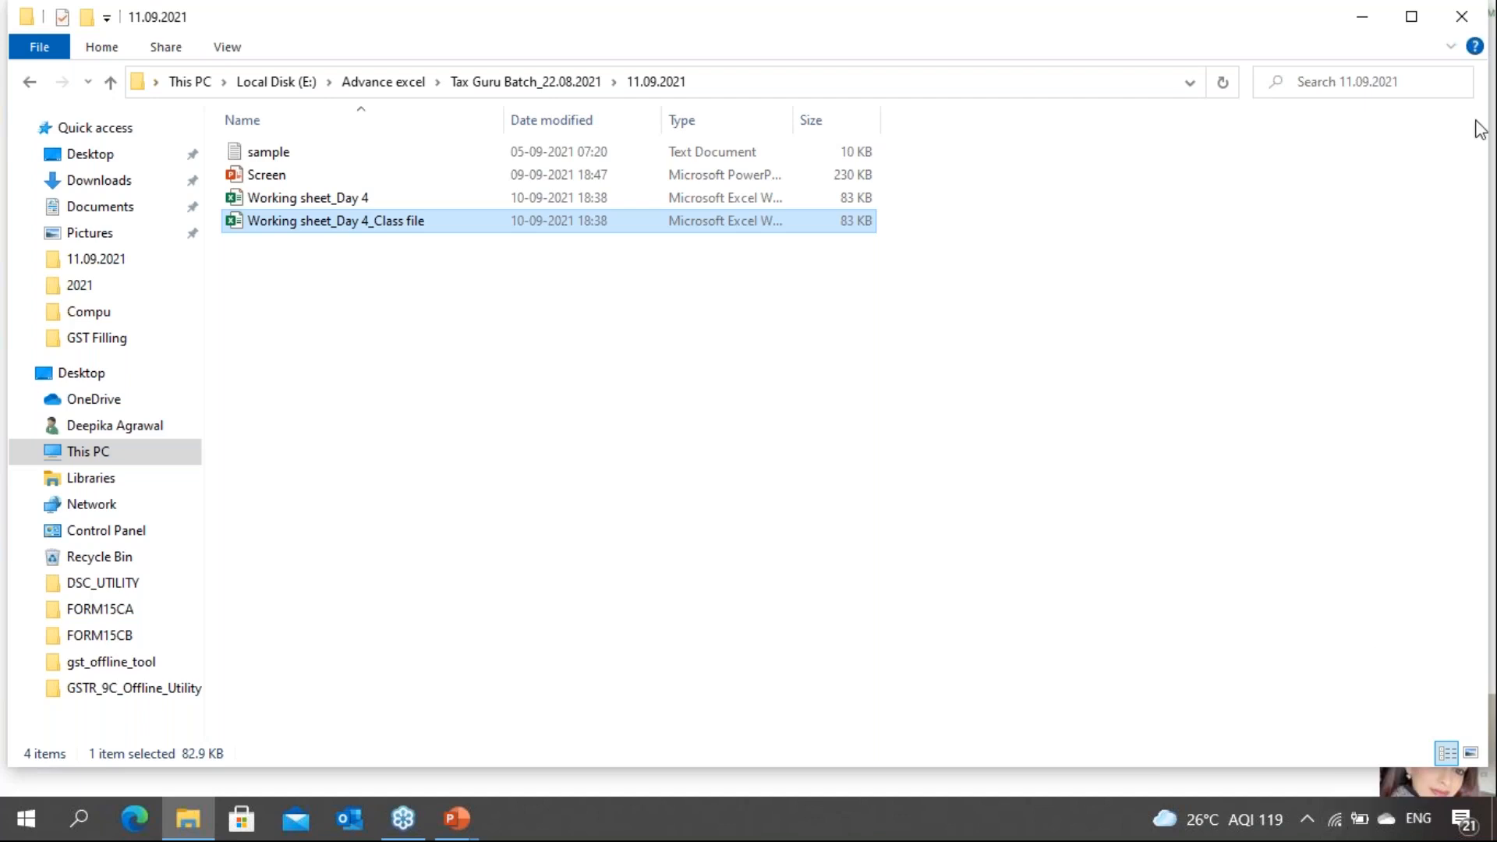
click(1482, 81)
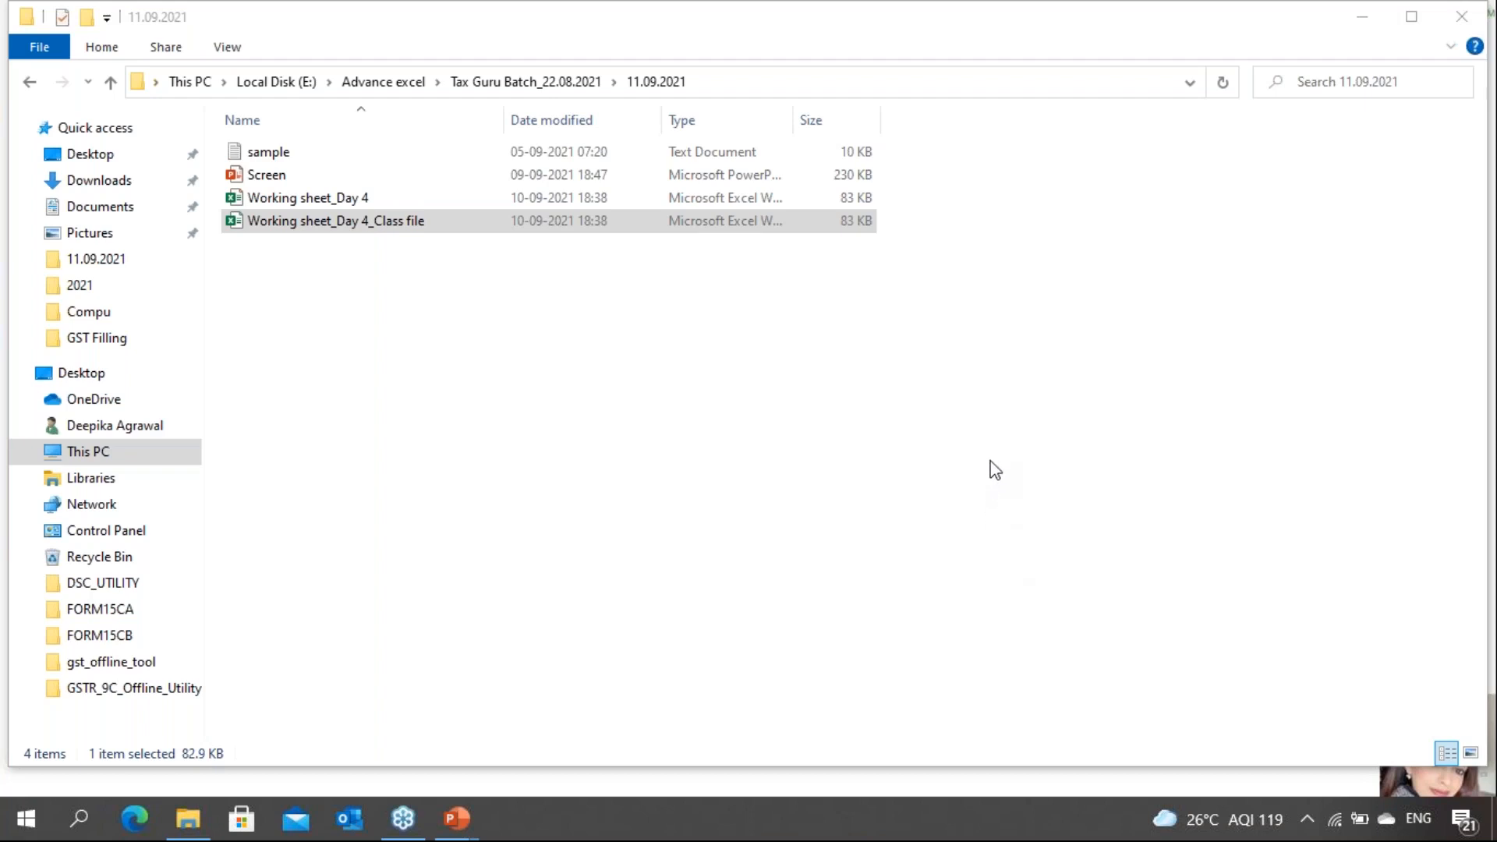
Open the Working sheet_Day 4_Class file workbook and look over the two Name lists on the Text to Column sheet
click(322, 224)
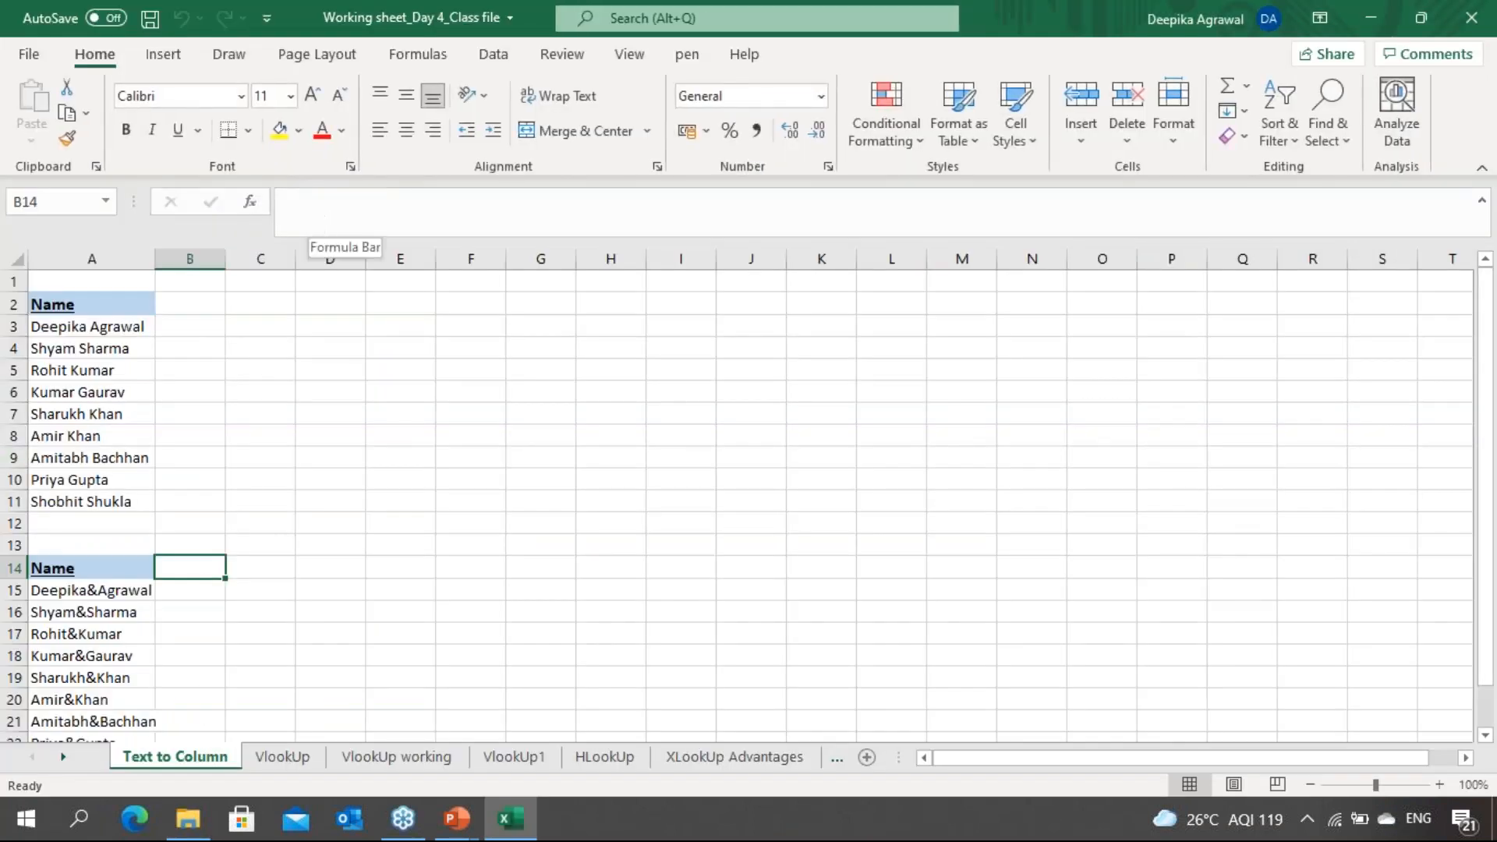
click(281, 480)
scroll(424, 431, down, 1)
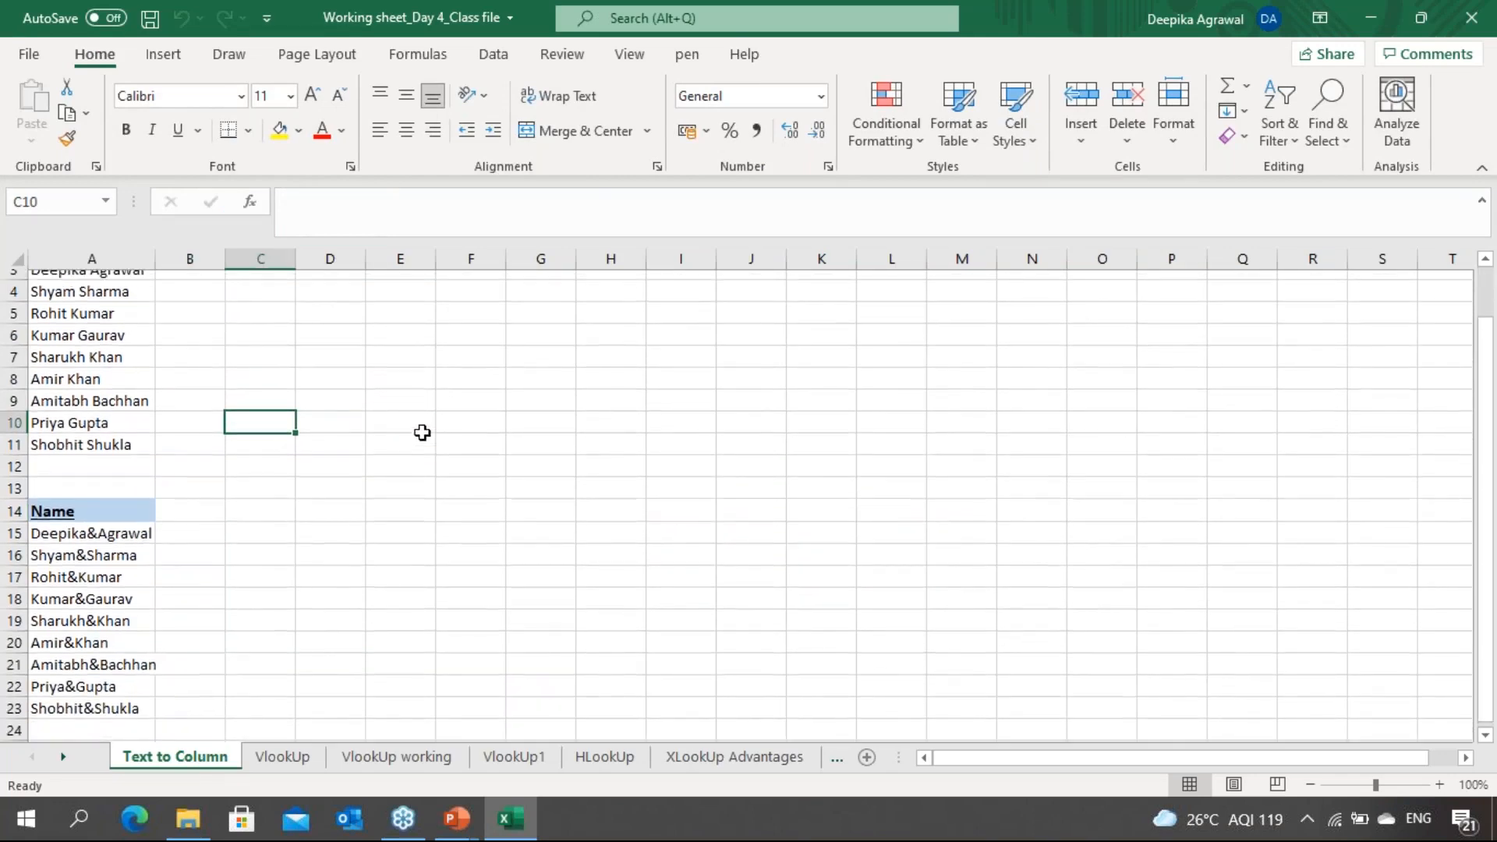
scroll(421, 433, up, 1)
scroll(422, 433, down, 3)
scroll(422, 433, up, 3)
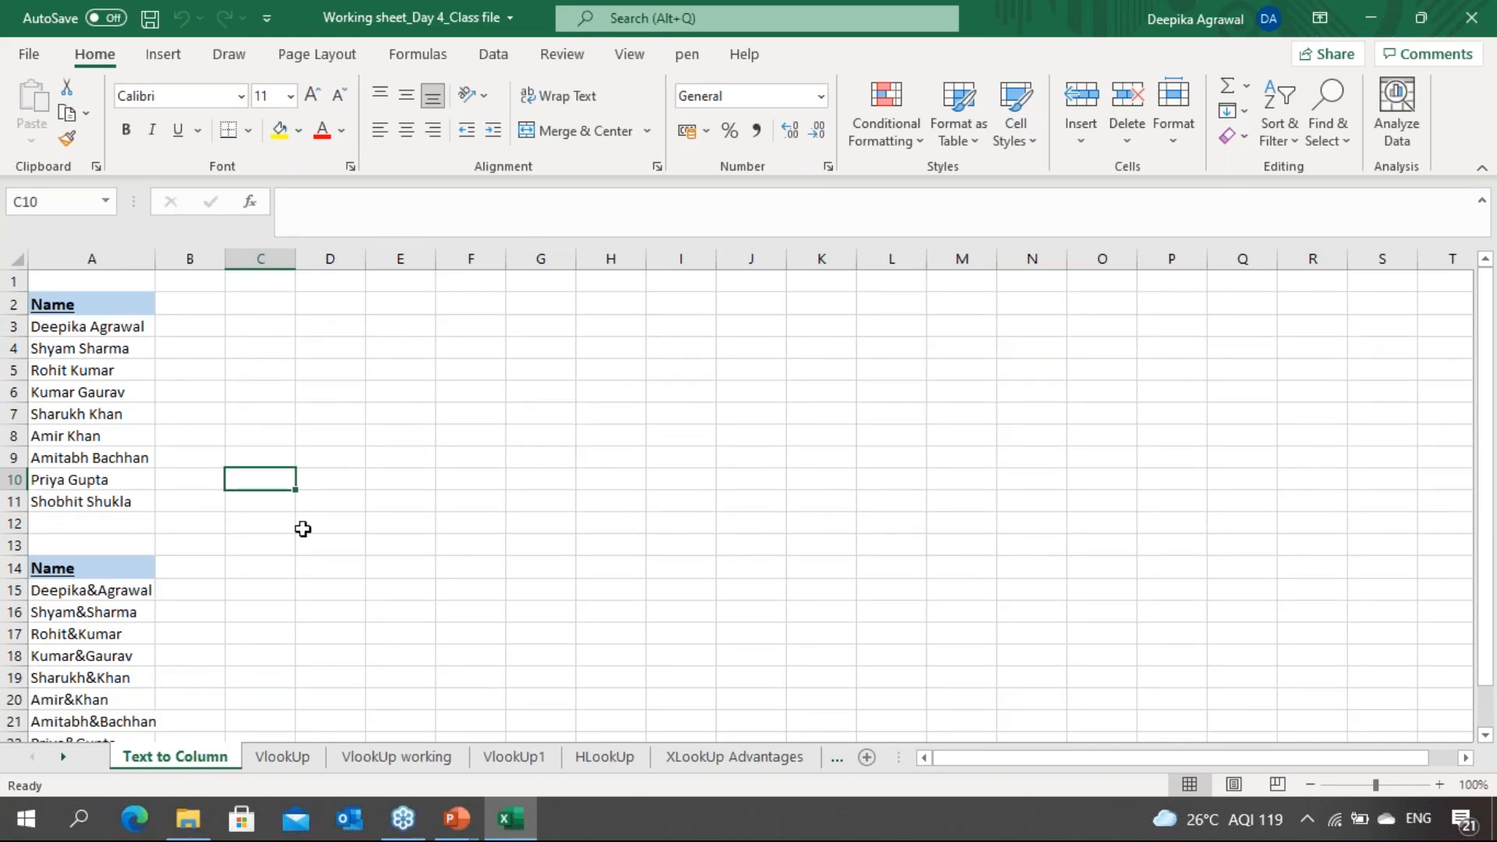
Create a new Excel workbook named Sample text data in the 11.09.2021 folder and open it
click(188, 818)
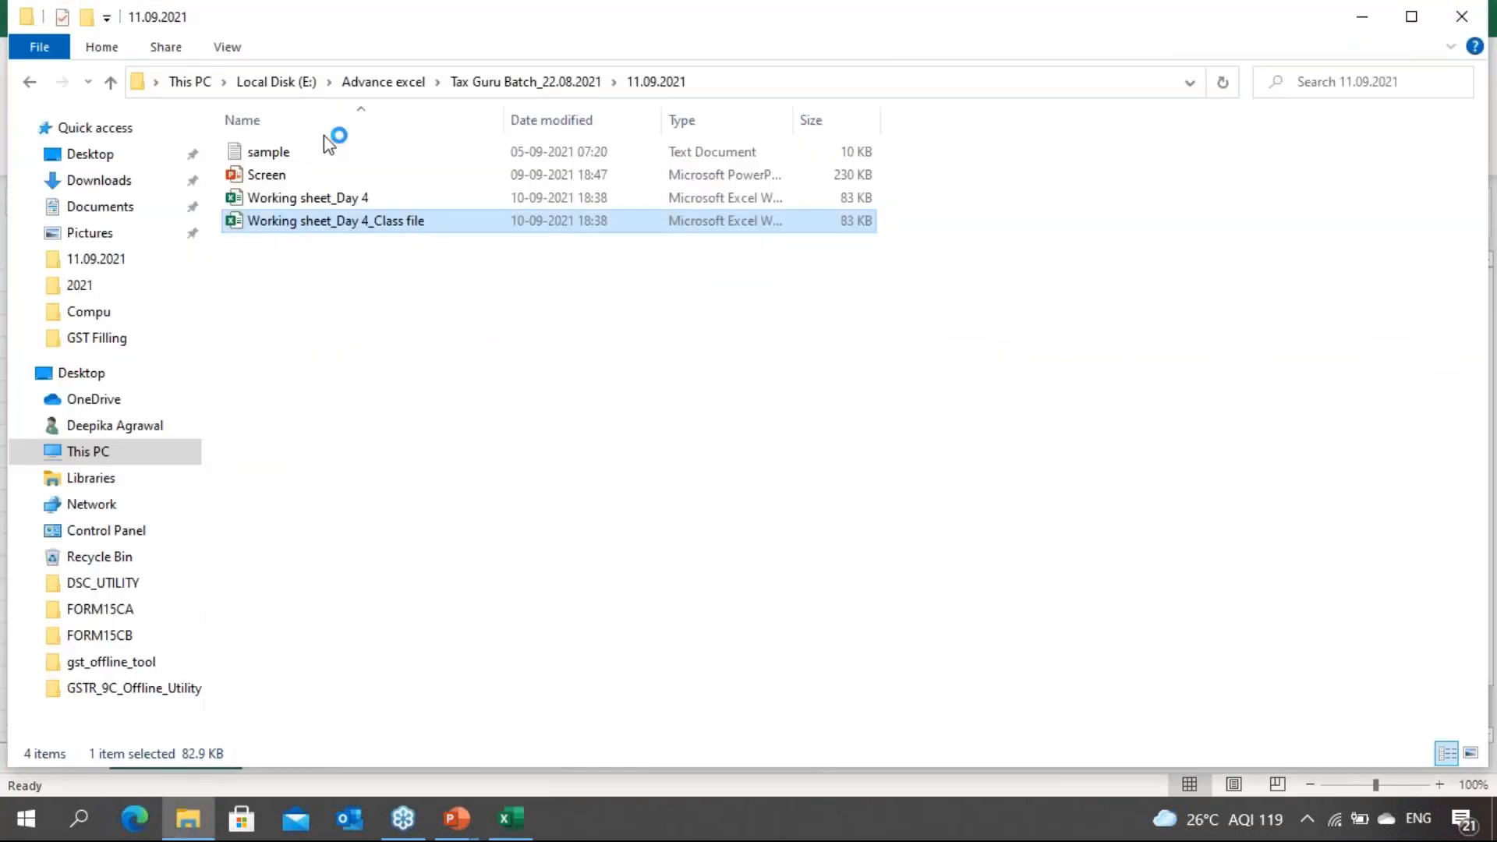
right_click(320, 310)
mouse_move(433, 585)
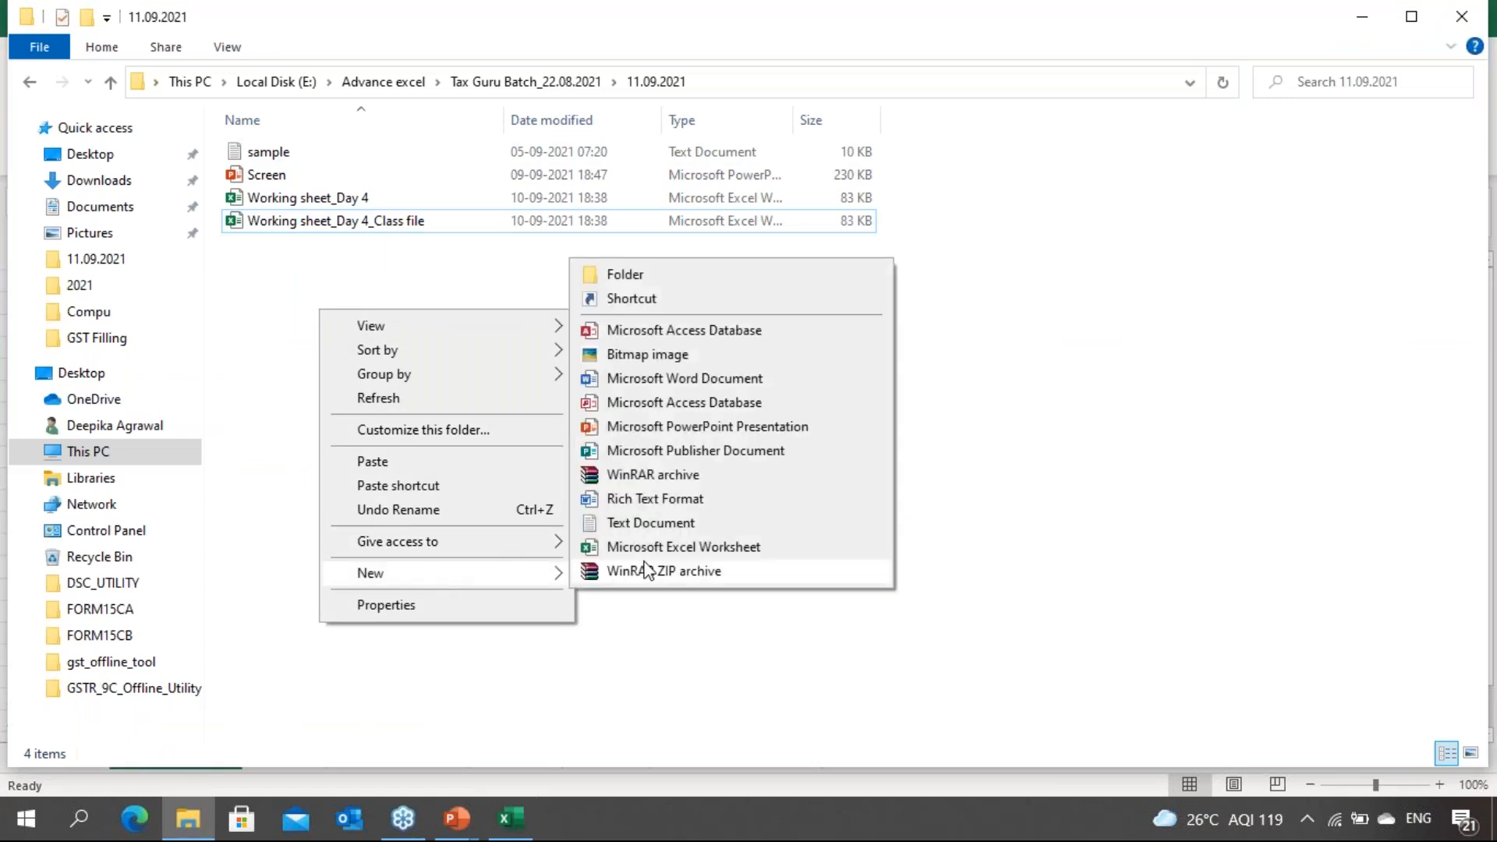
click(659, 550)
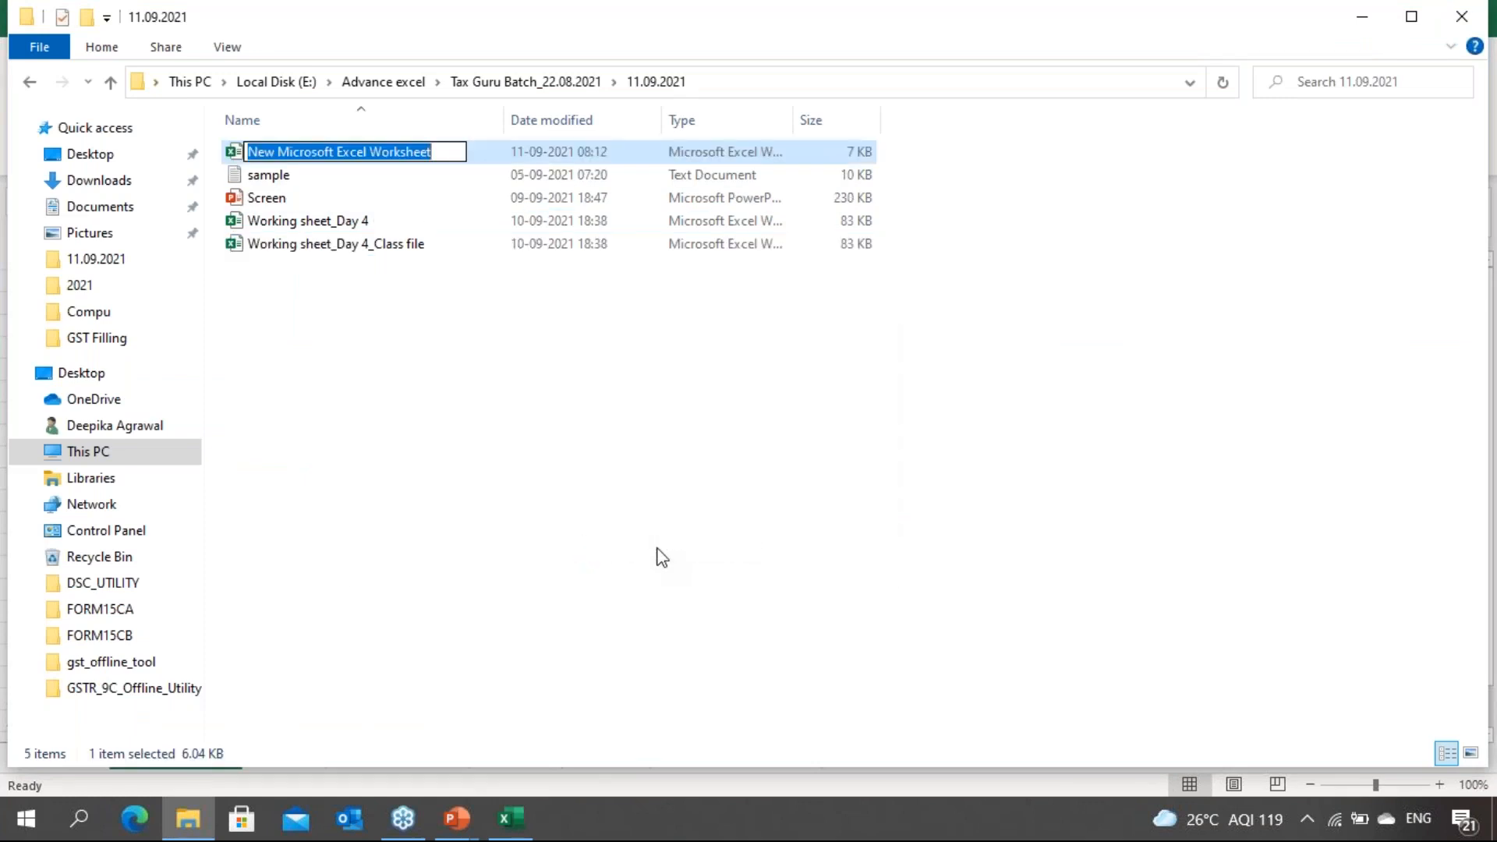
text(Sample )
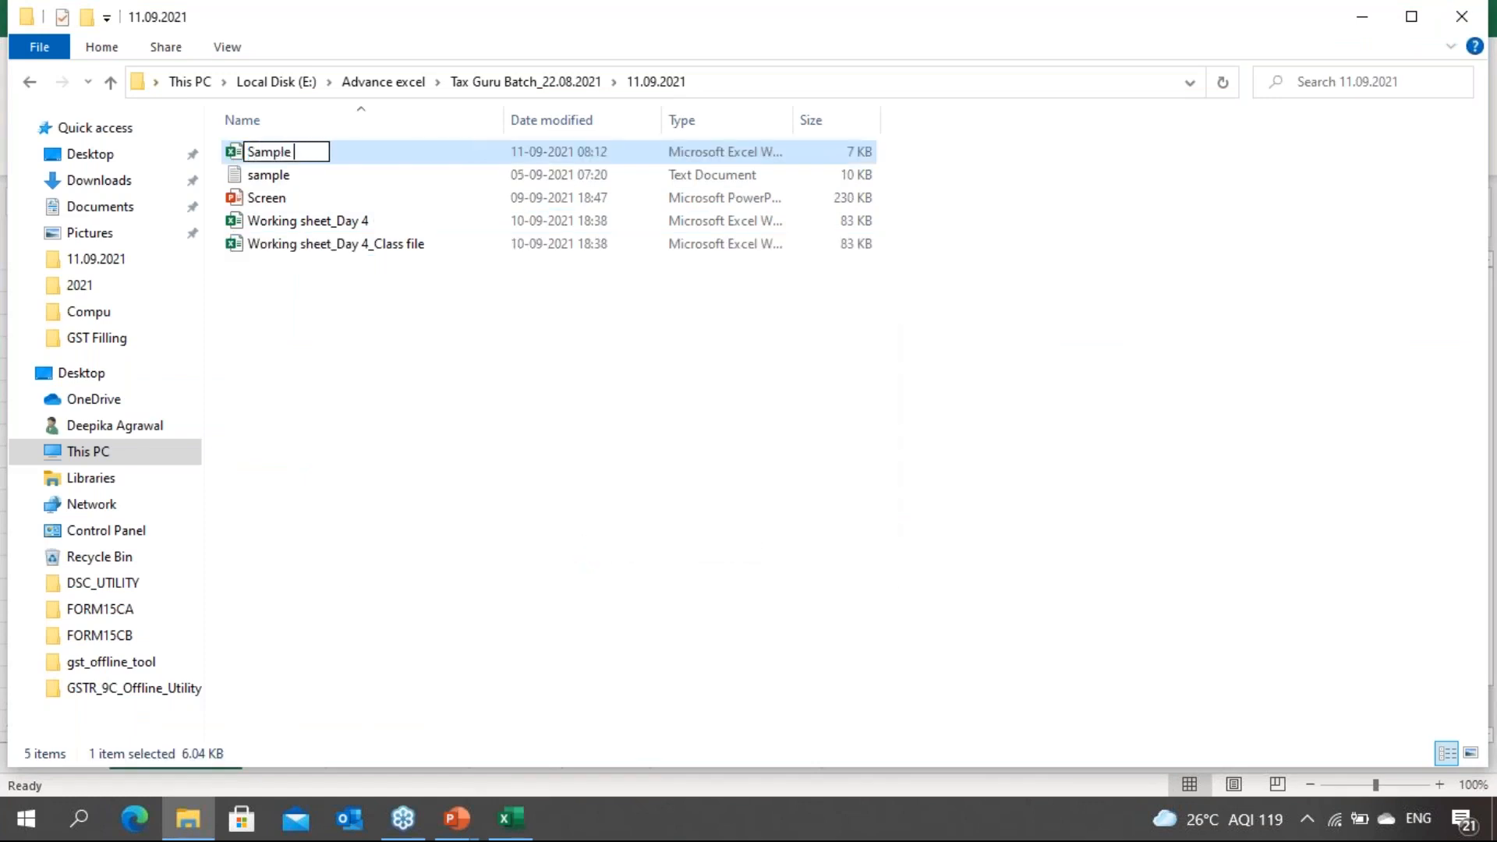
text(text data)
key(Return)
key(alt+Tab)
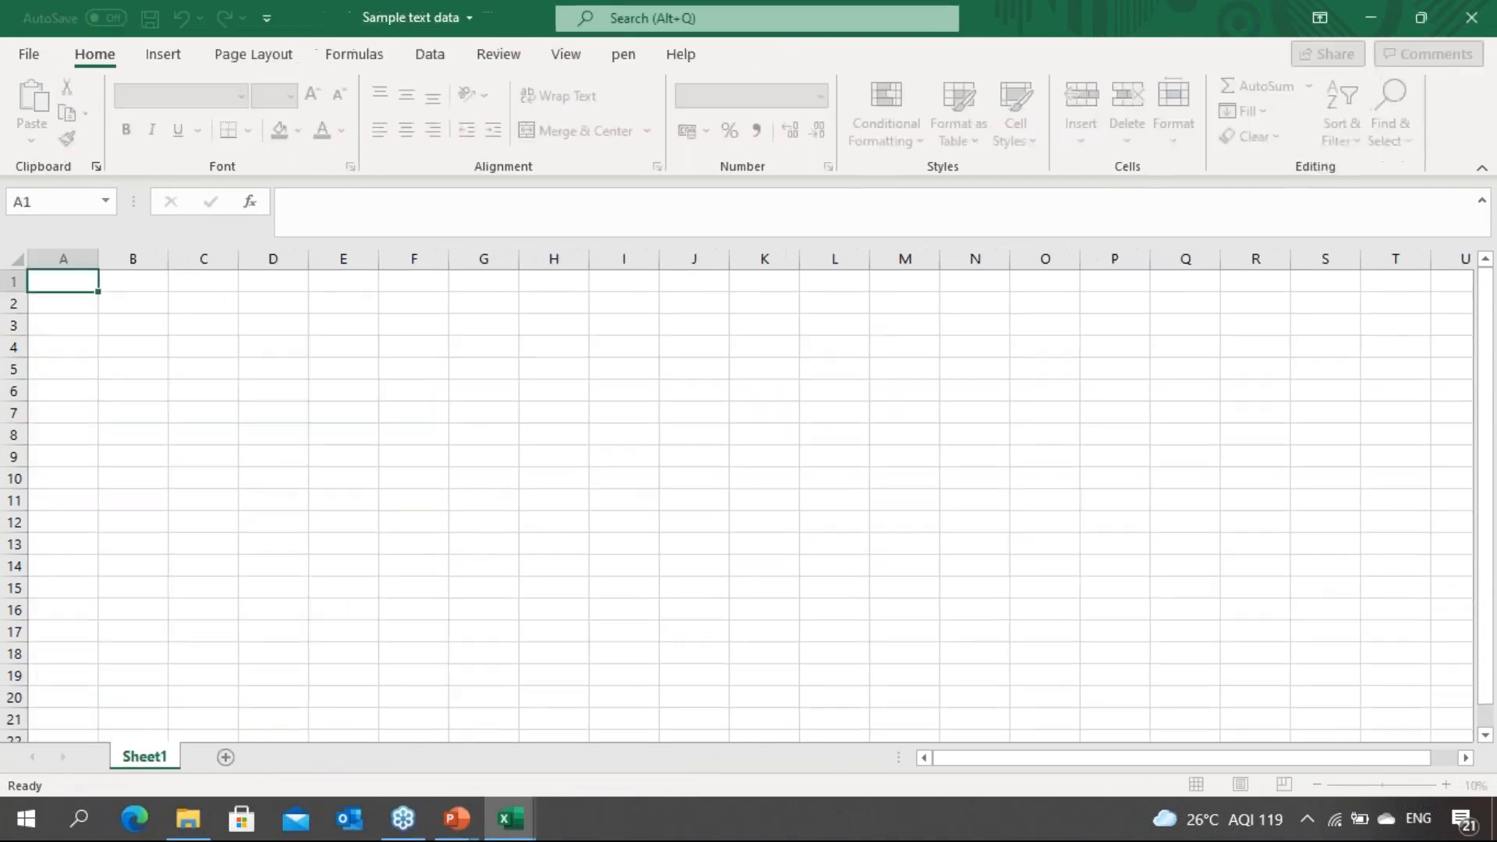
Return to the 11.09.2021 folder, open the sample text document and look through its account records
key(alt+Tab)
key(alt+Tab)
key(alt+Tab)
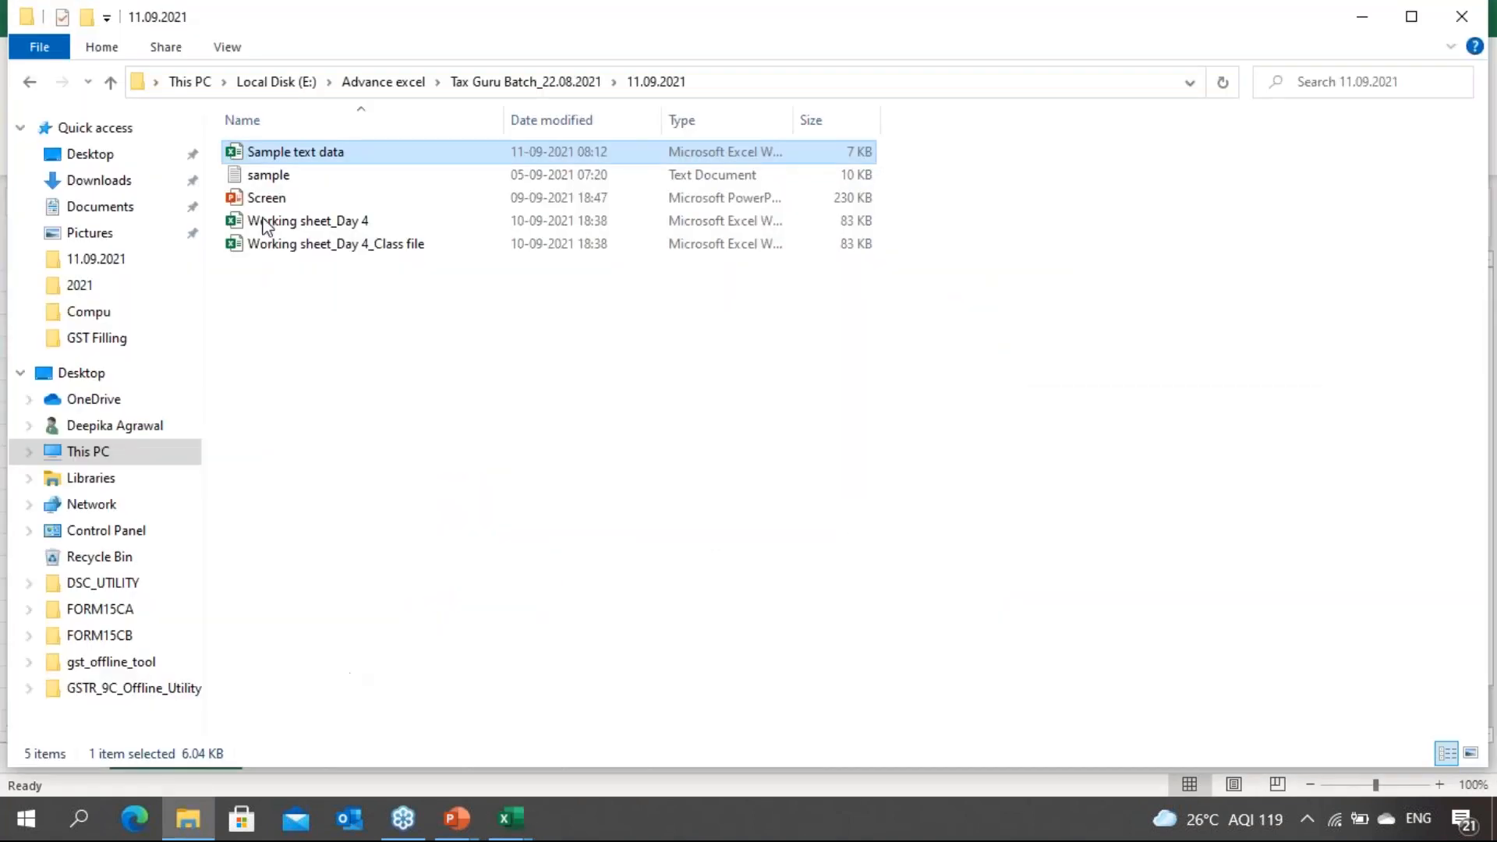
double_click(274, 175)
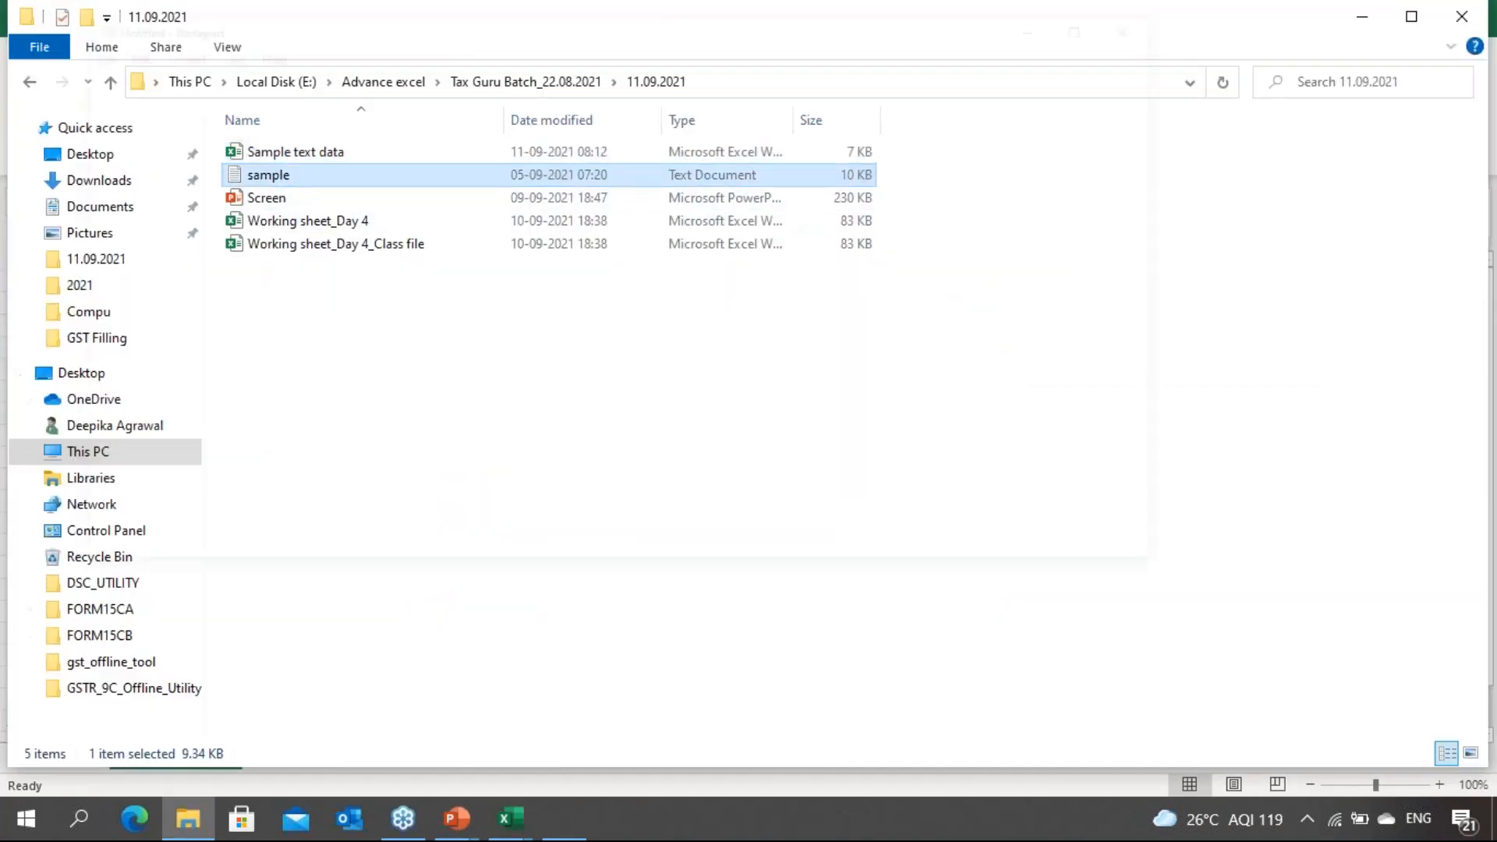
scroll(407, 234, down, 8)
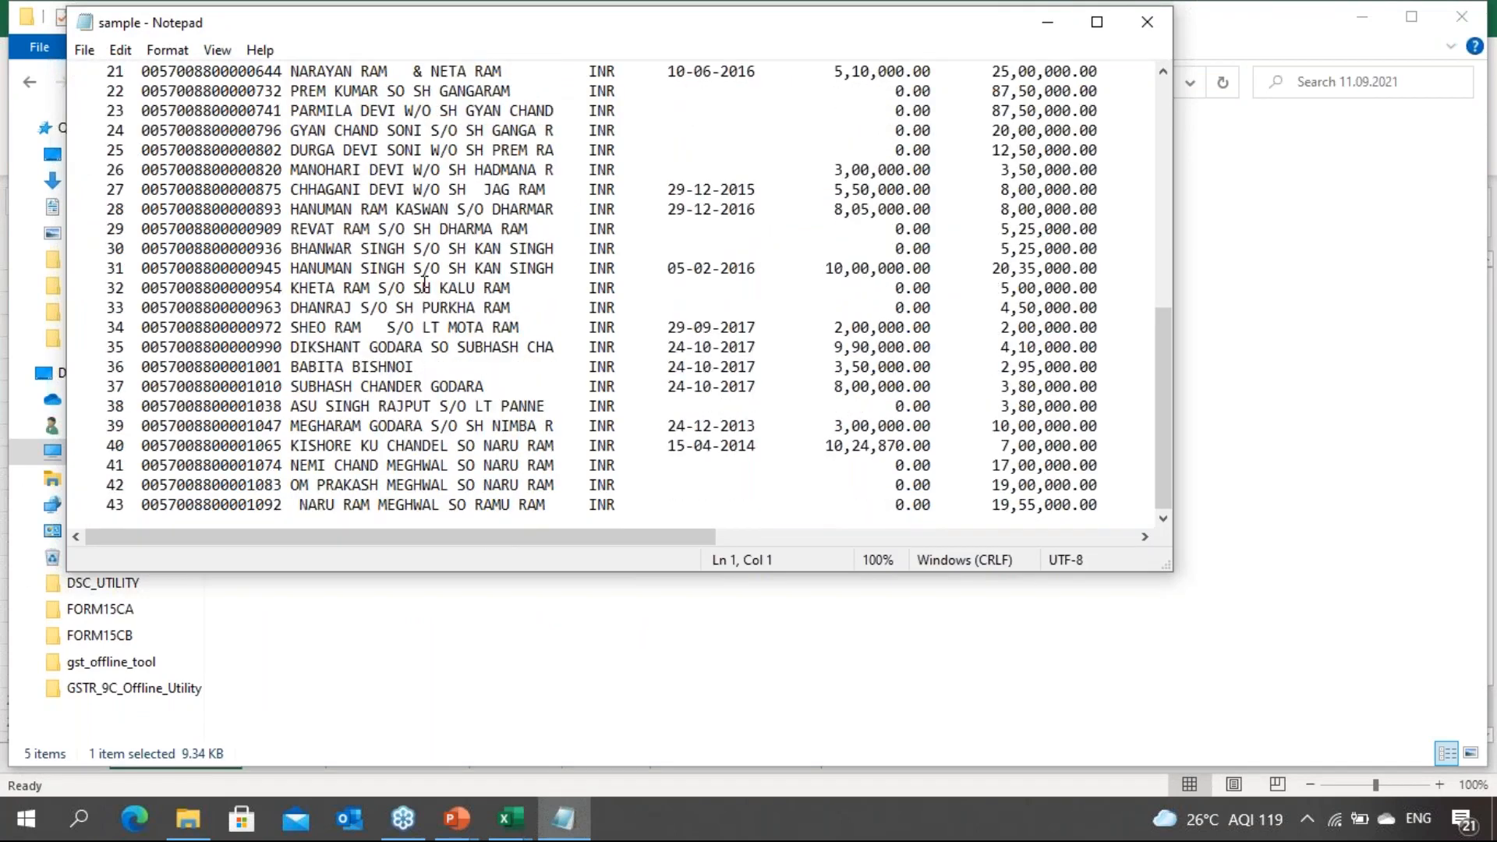
scroll(421, 273, up, 8)
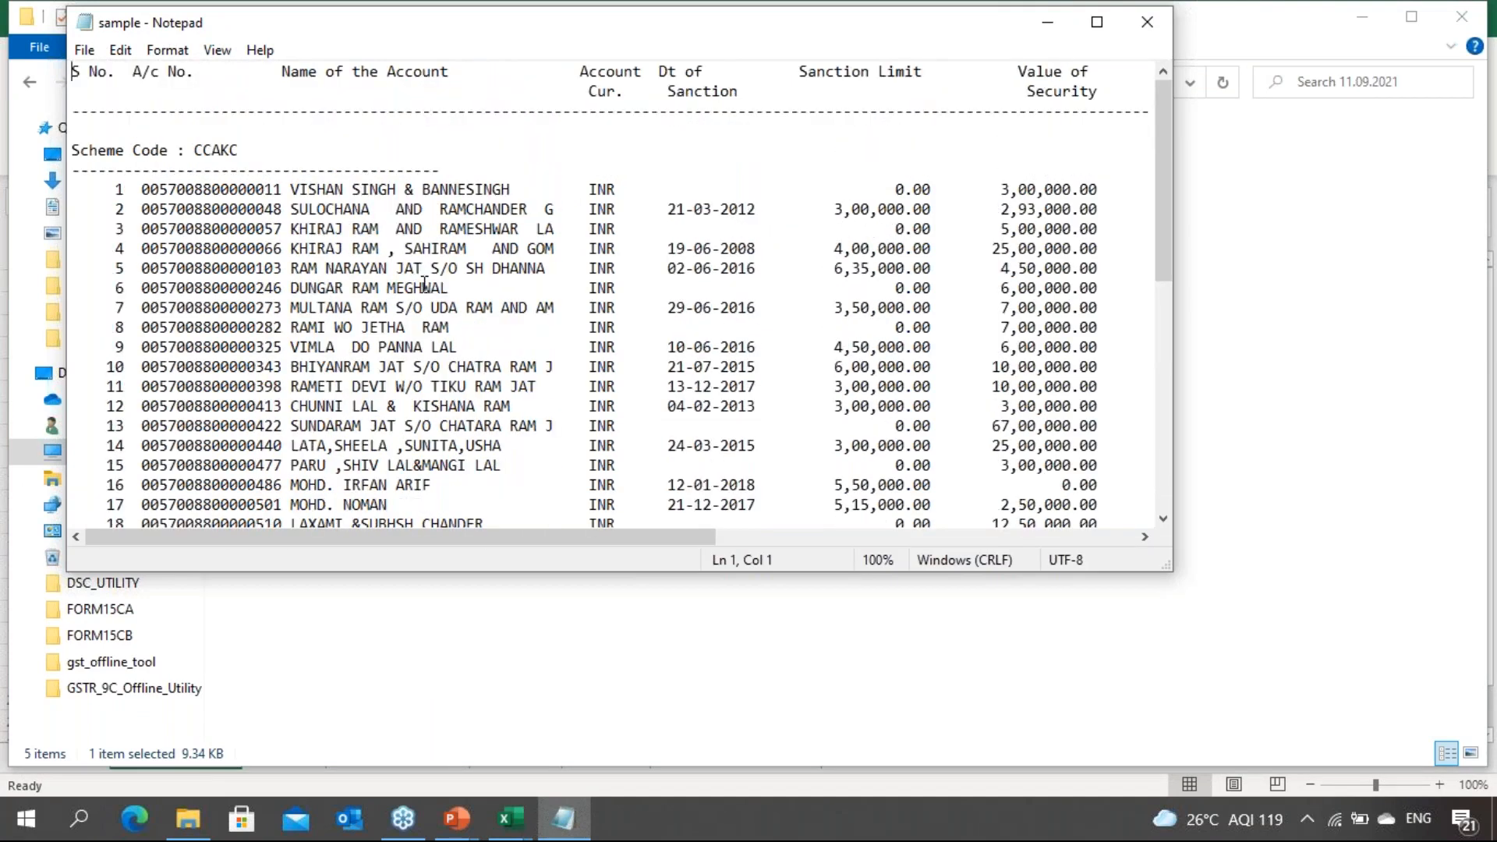
Copy the entire contents of the sample text document and switch to the Sample text data workbook
key(ctrl+a)
key(alt+Tab)
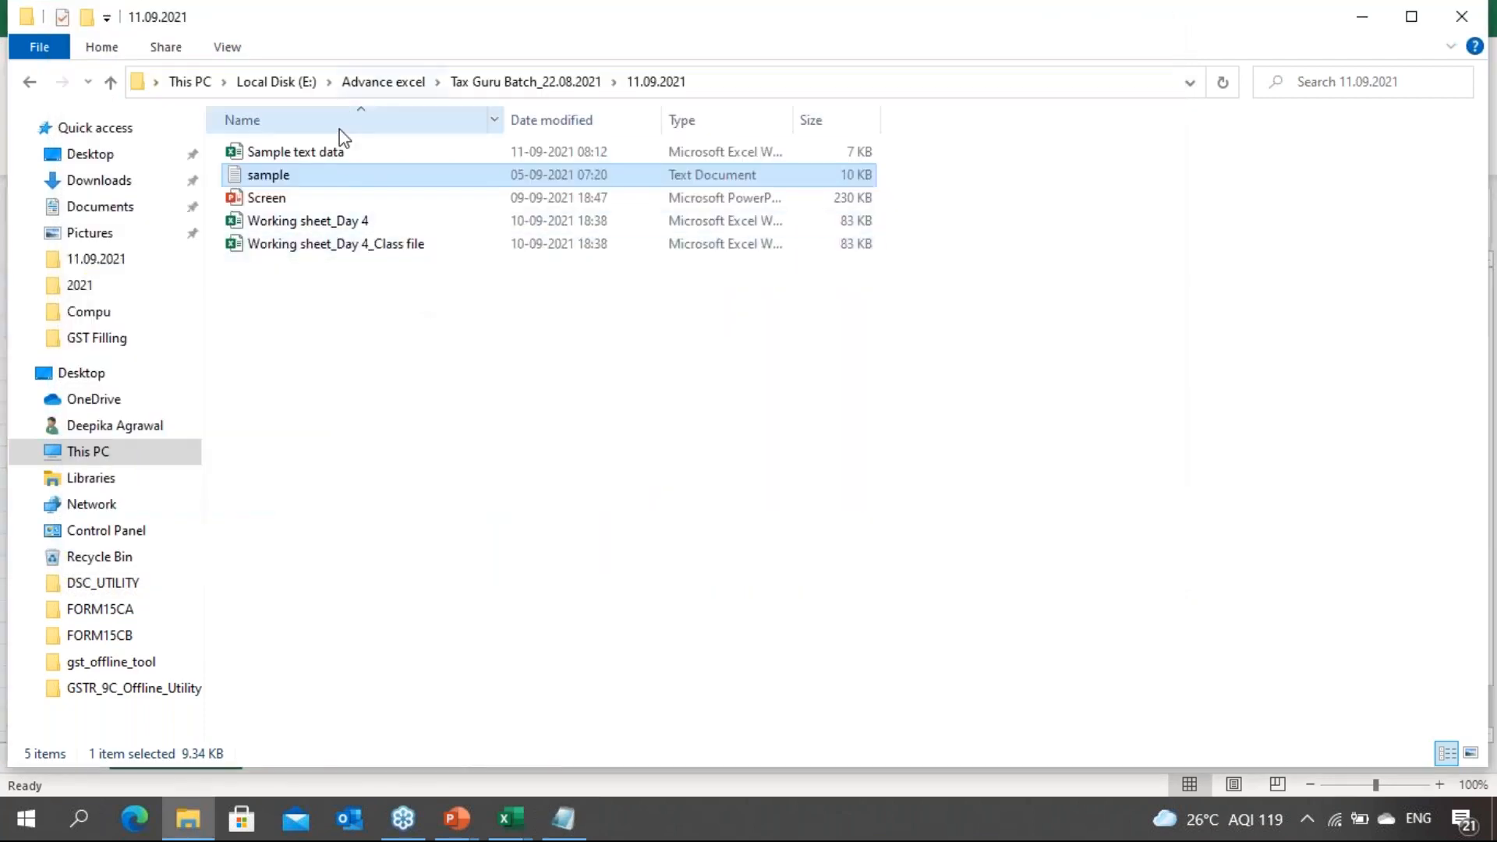
click(507, 832)
click(638, 747)
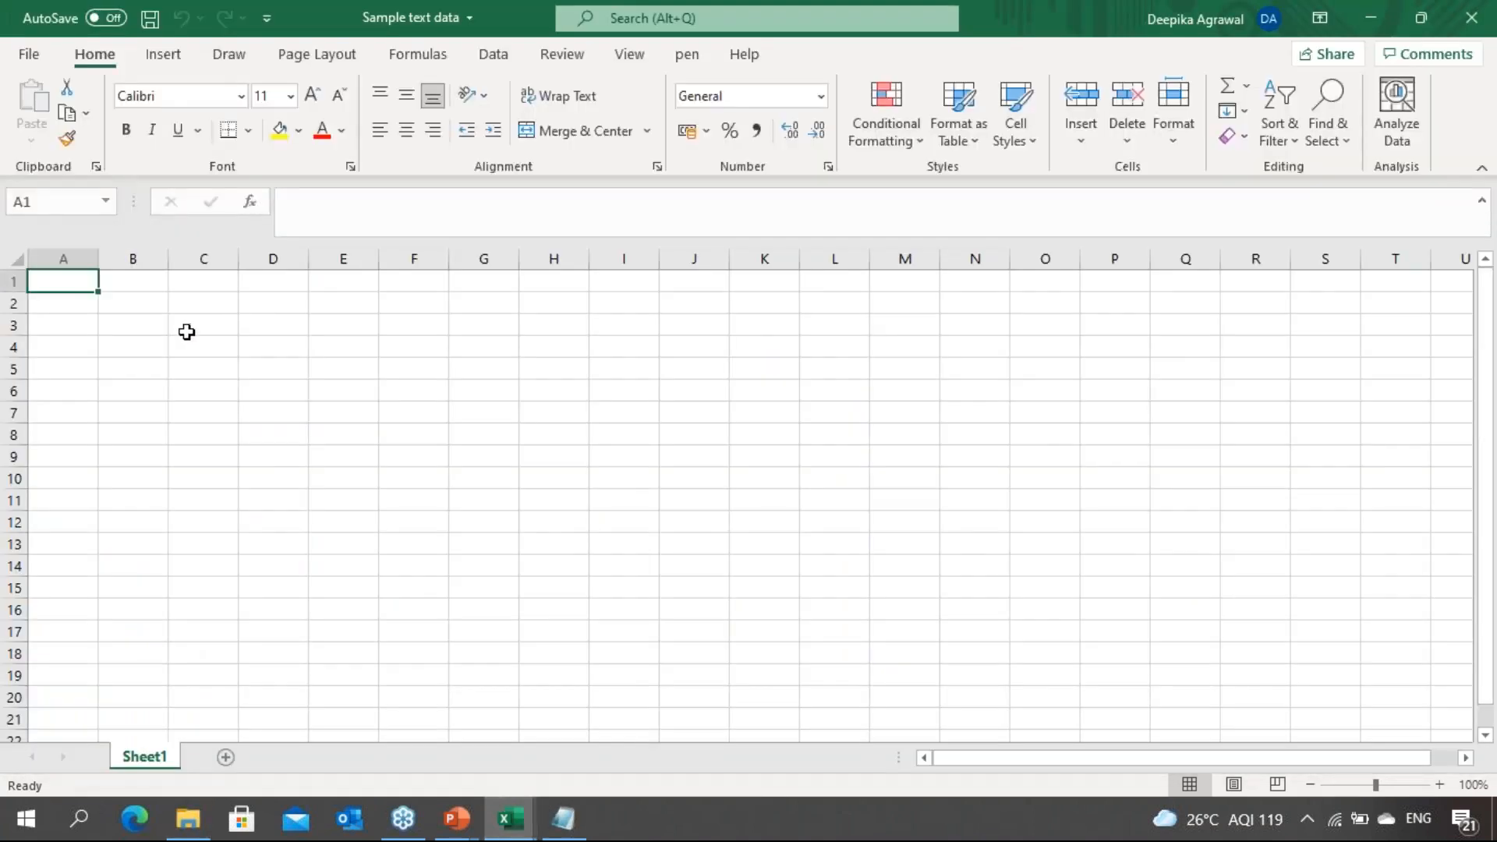
key(alt+Tab)
key(Tab)
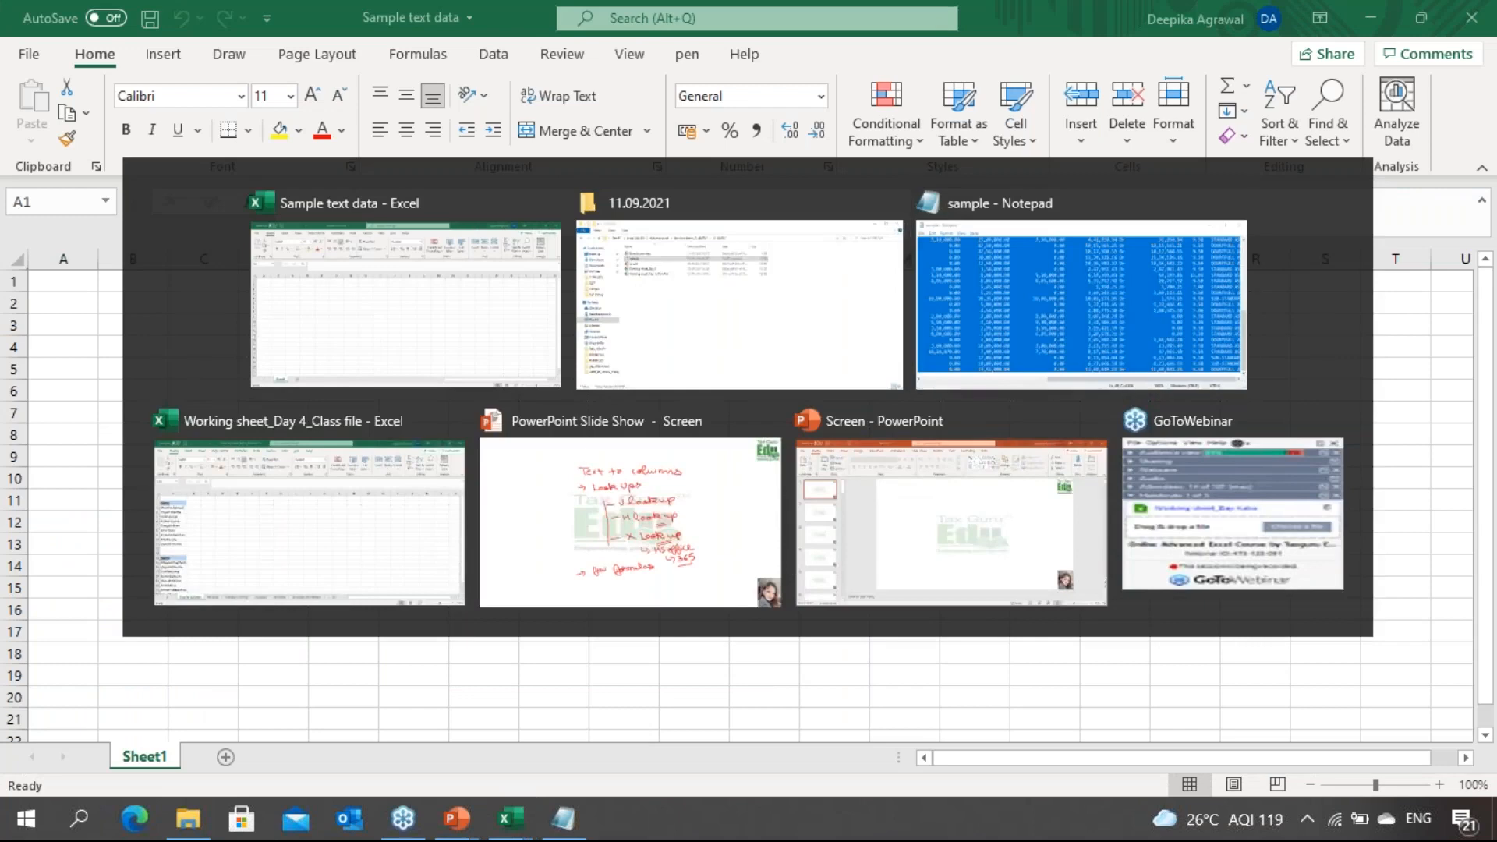
key(ctrl+c)
key(alt+Tab)
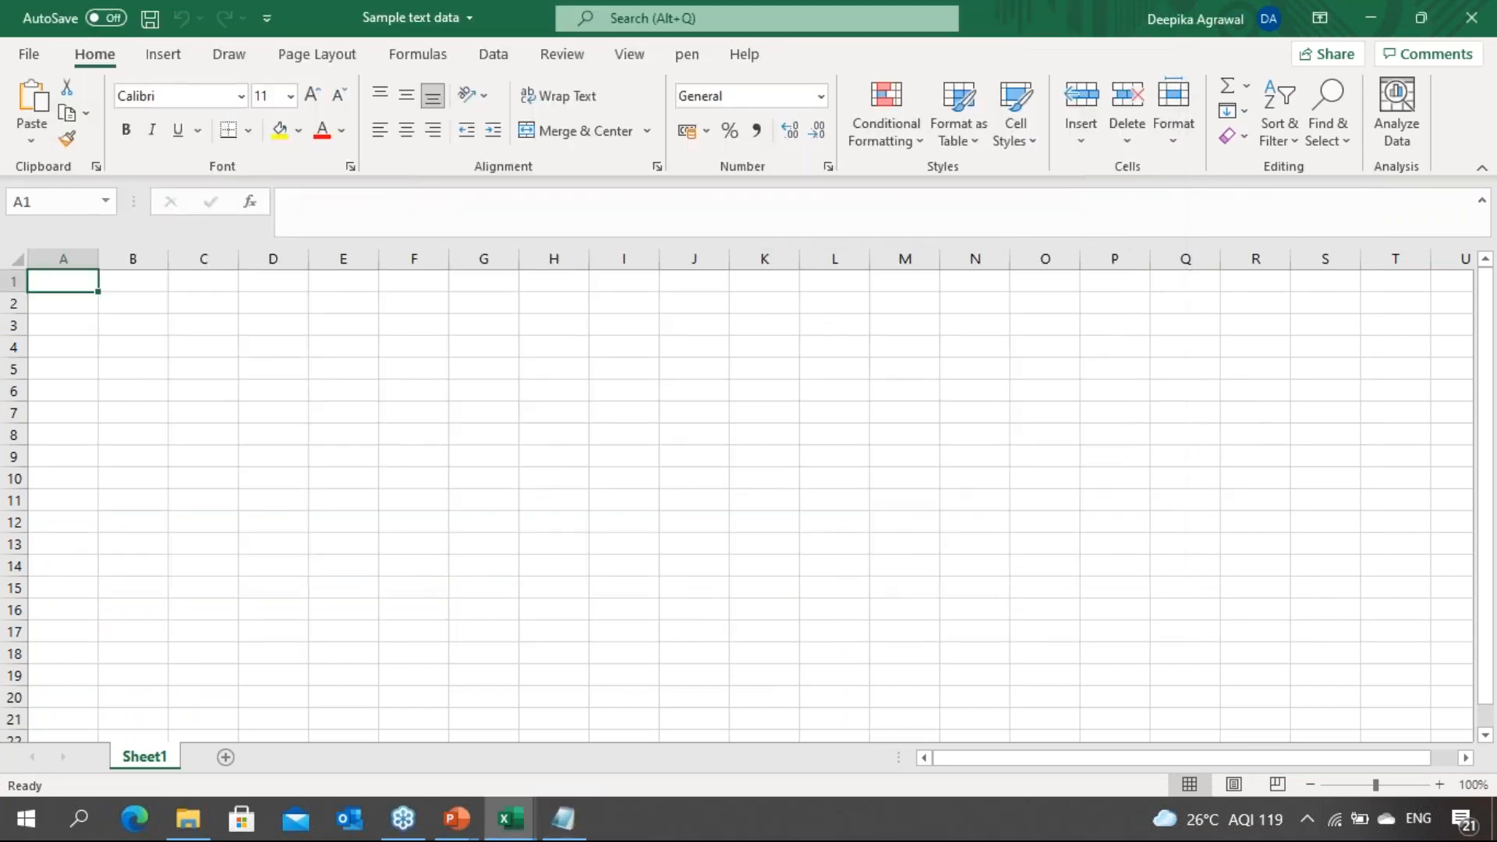
Paste the copied text from cell A1 of Sheet1 in Sample text data, then save and close the workbook
key(ctrl+v)
click(189, 374)
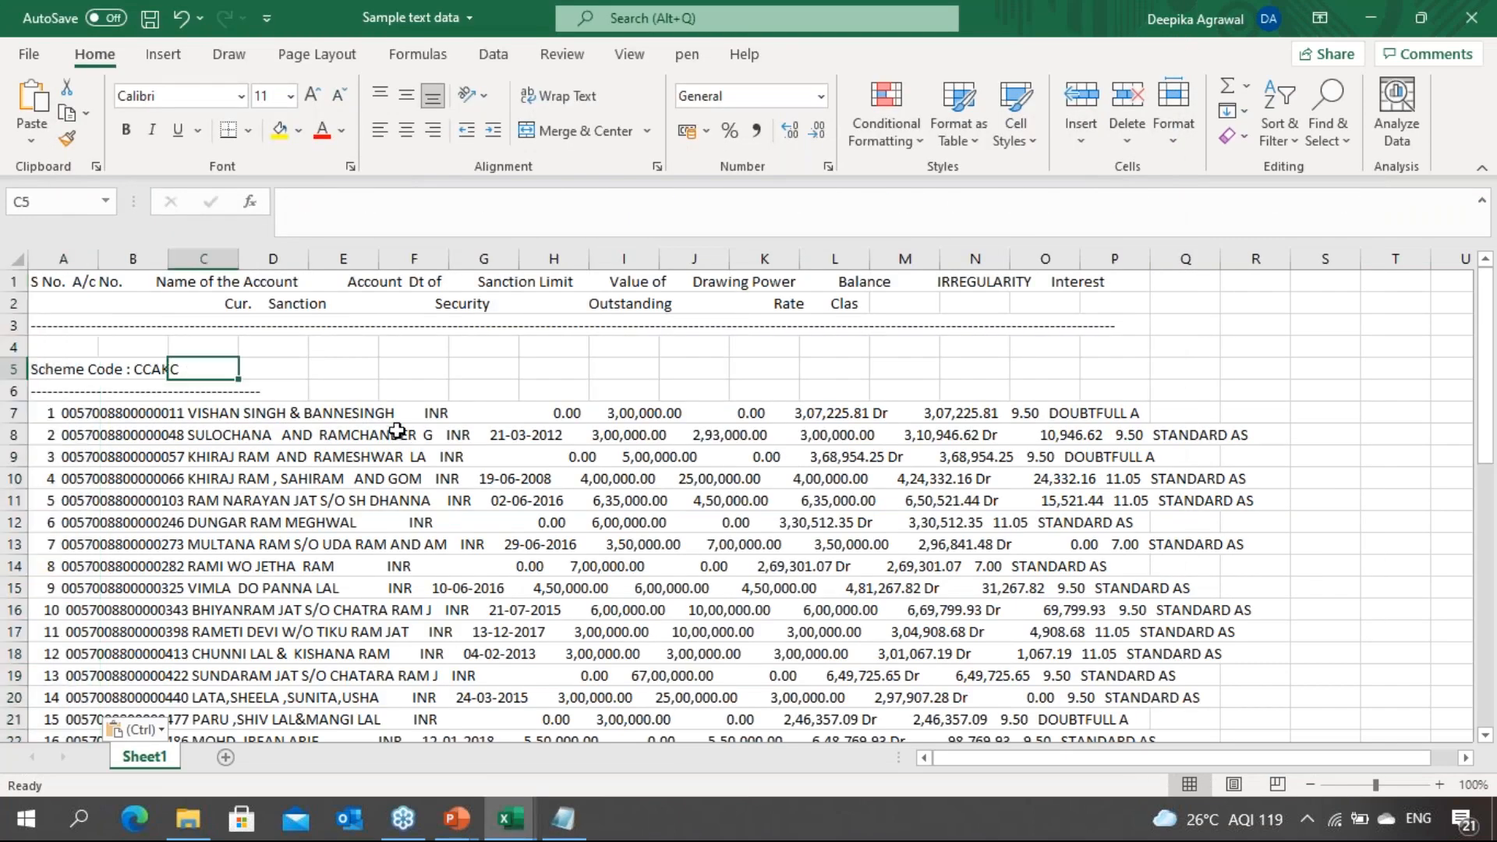
key(ctrl+s)
click(1472, 17)
Close the sample text document in Notepad, leaving the class workbook open on the Text to Column sheet
click(265, 437)
click(564, 822)
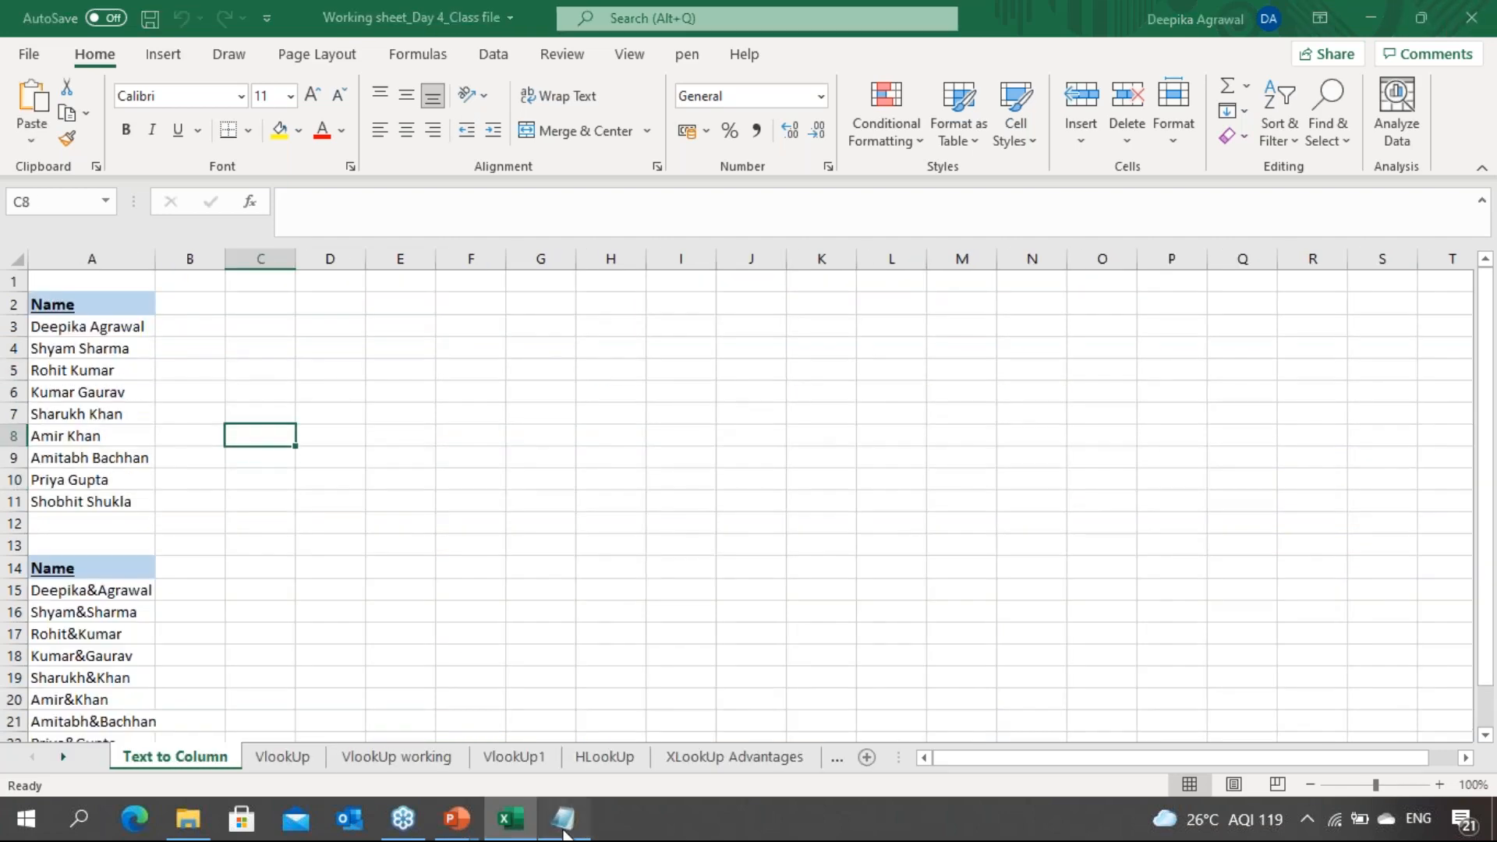
click(1144, 24)
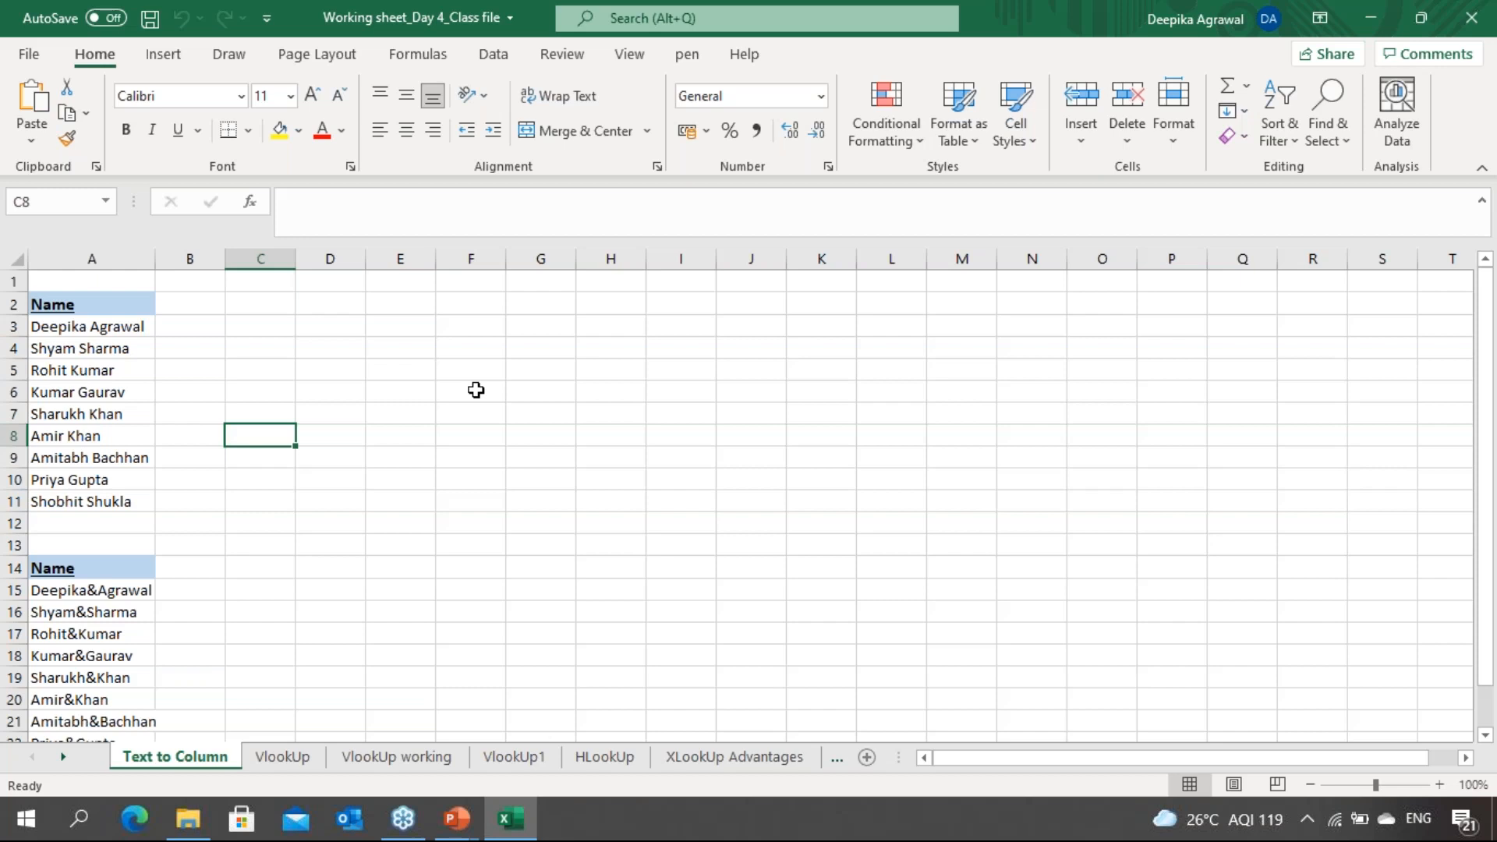
click(1375, 379)
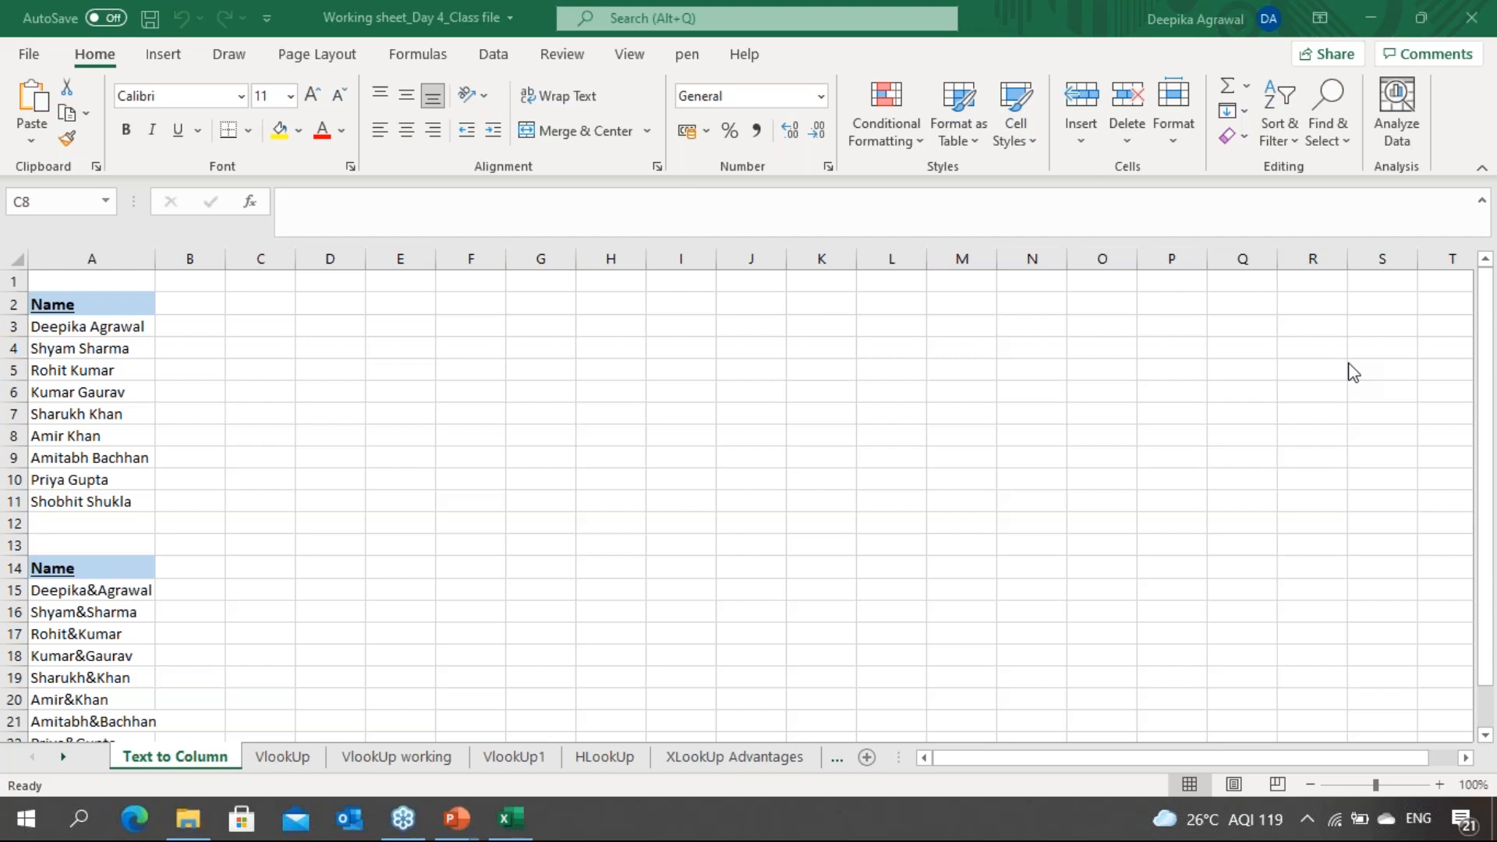
Reopen the sample text document from the 11.09.2021 folder and maximize its Notepad window
click(188, 819)
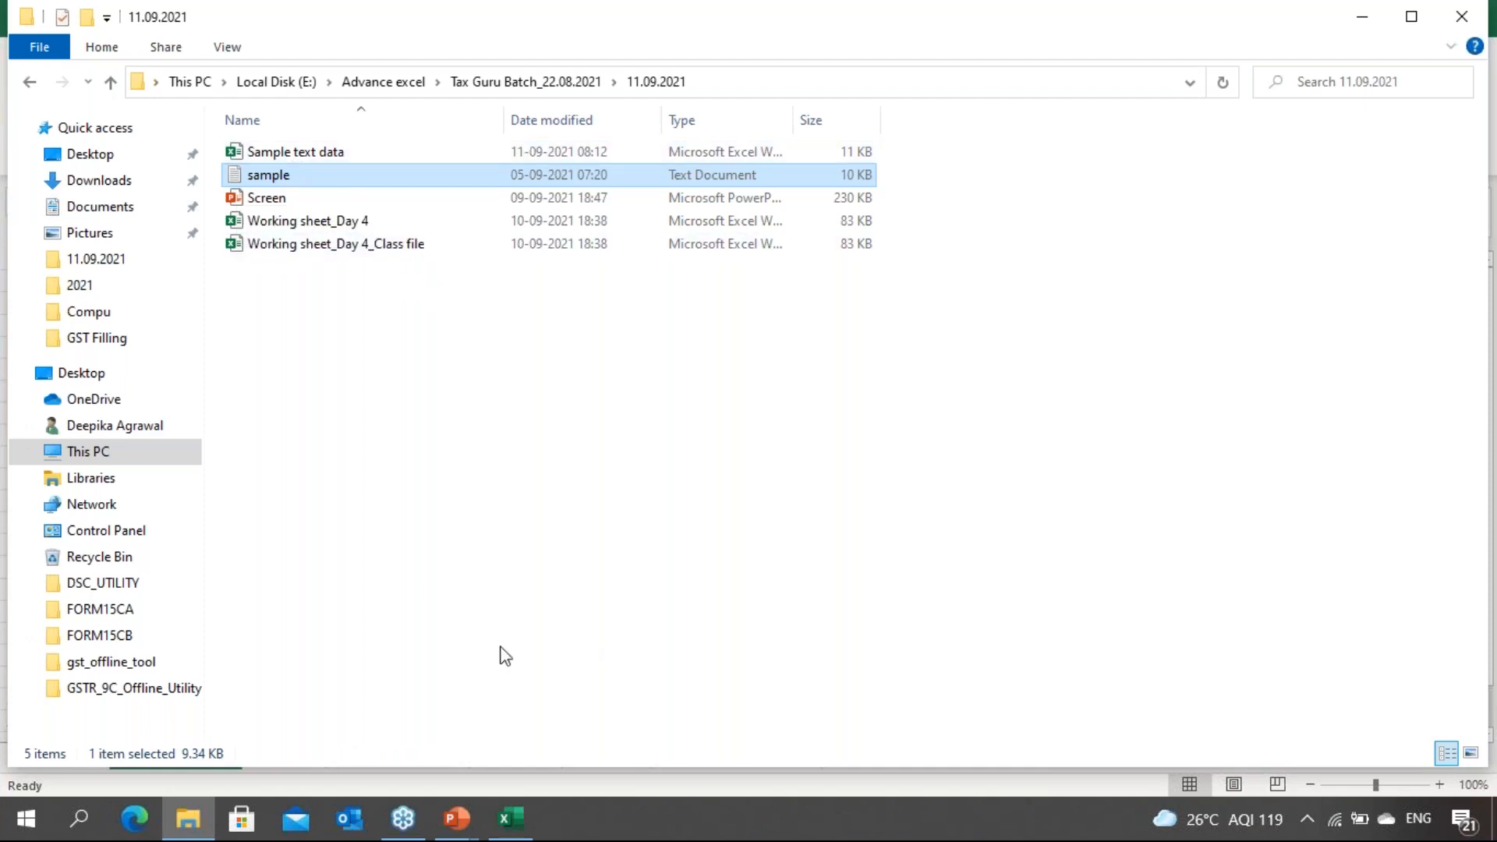
double_click(264, 177)
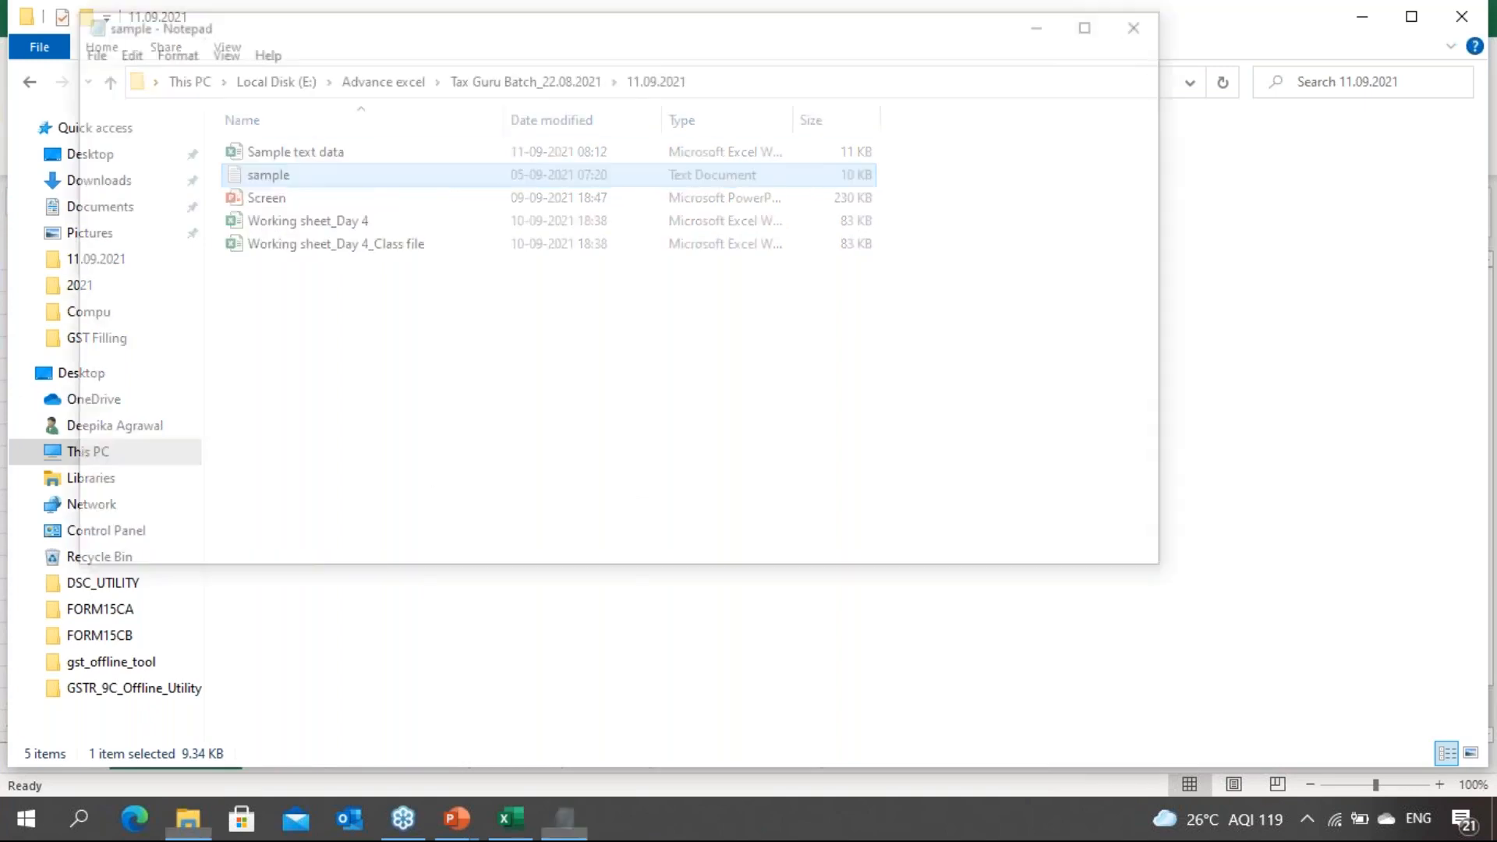
click(1097, 25)
Examine the account listing from first to last row, its scheme code, and all columns across to the interest rate and classification
scroll(525, 483, down, 2)
scroll(526, 484, up, 2)
scroll(526, 483, down, 1)
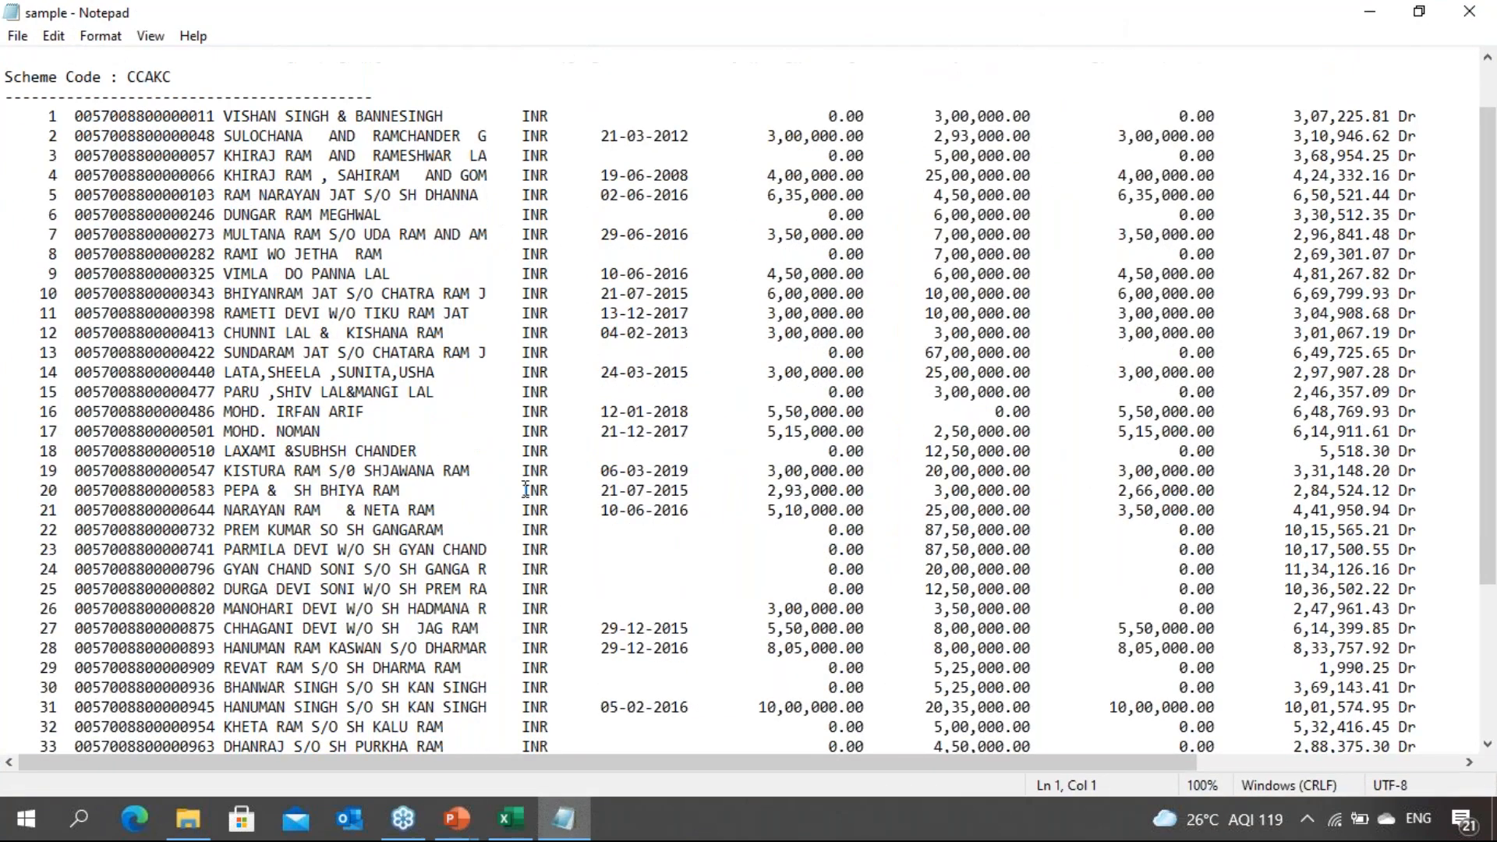
scroll(525, 489, down, 4)
scroll(526, 489, up, 5)
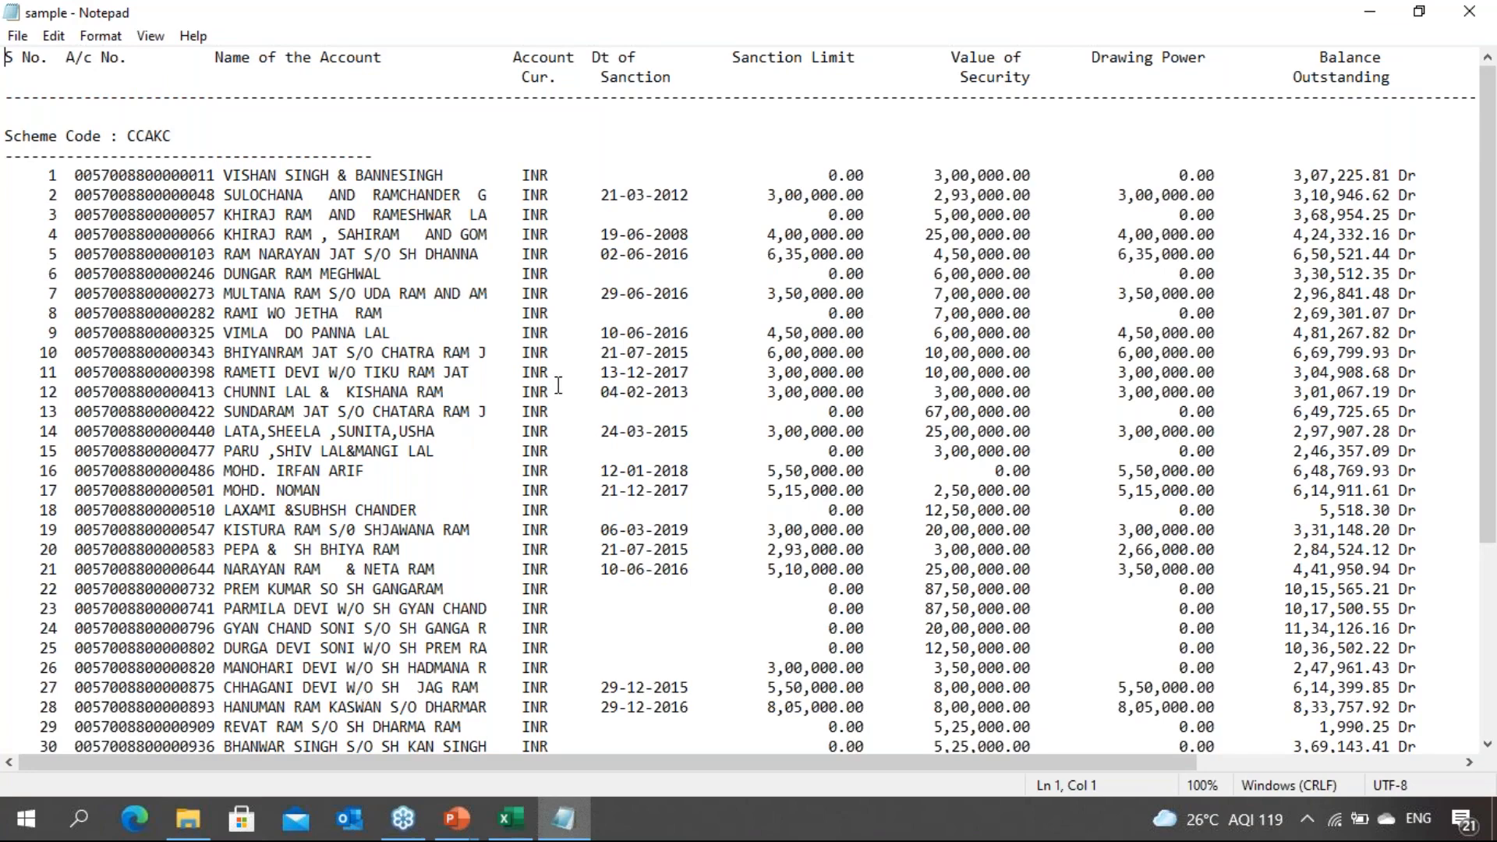
scroll(558, 385, down, 5)
scroll(558, 435, up, 5)
drag(172, 139, 127, 117)
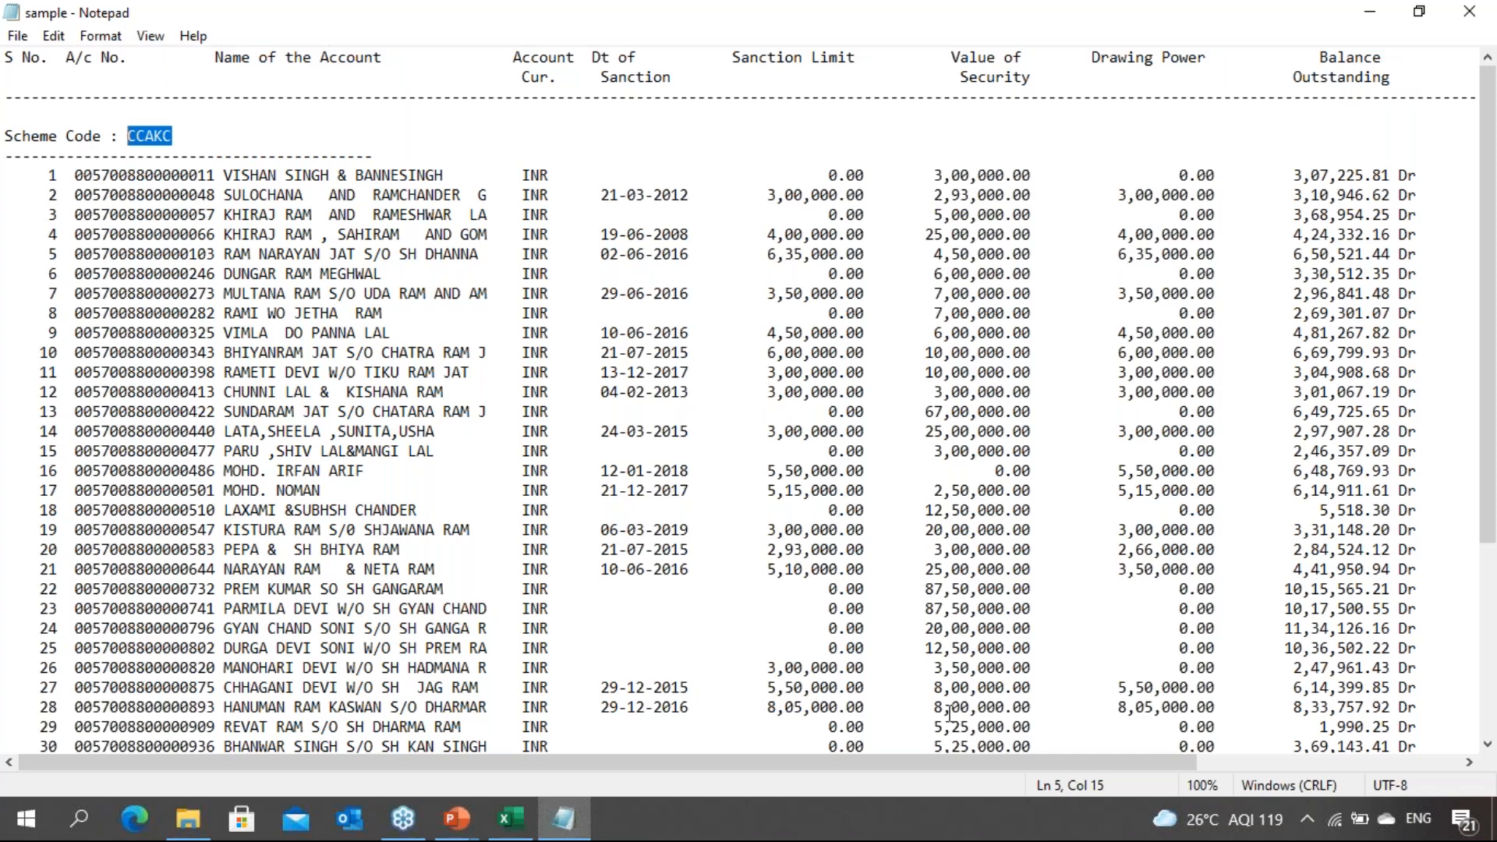
drag(945, 768, 1176, 772)
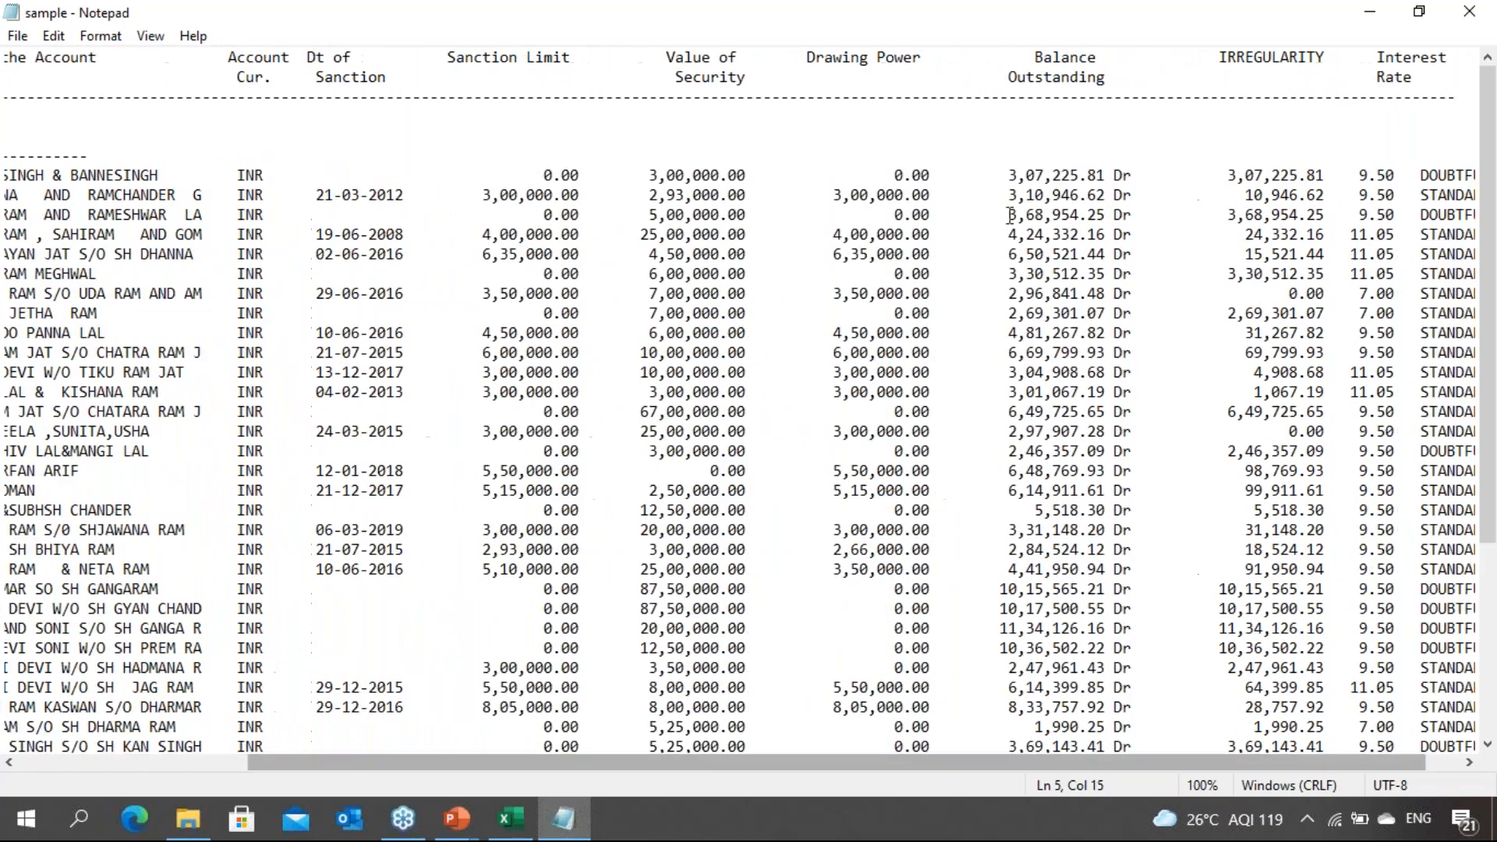
click(1246, 362)
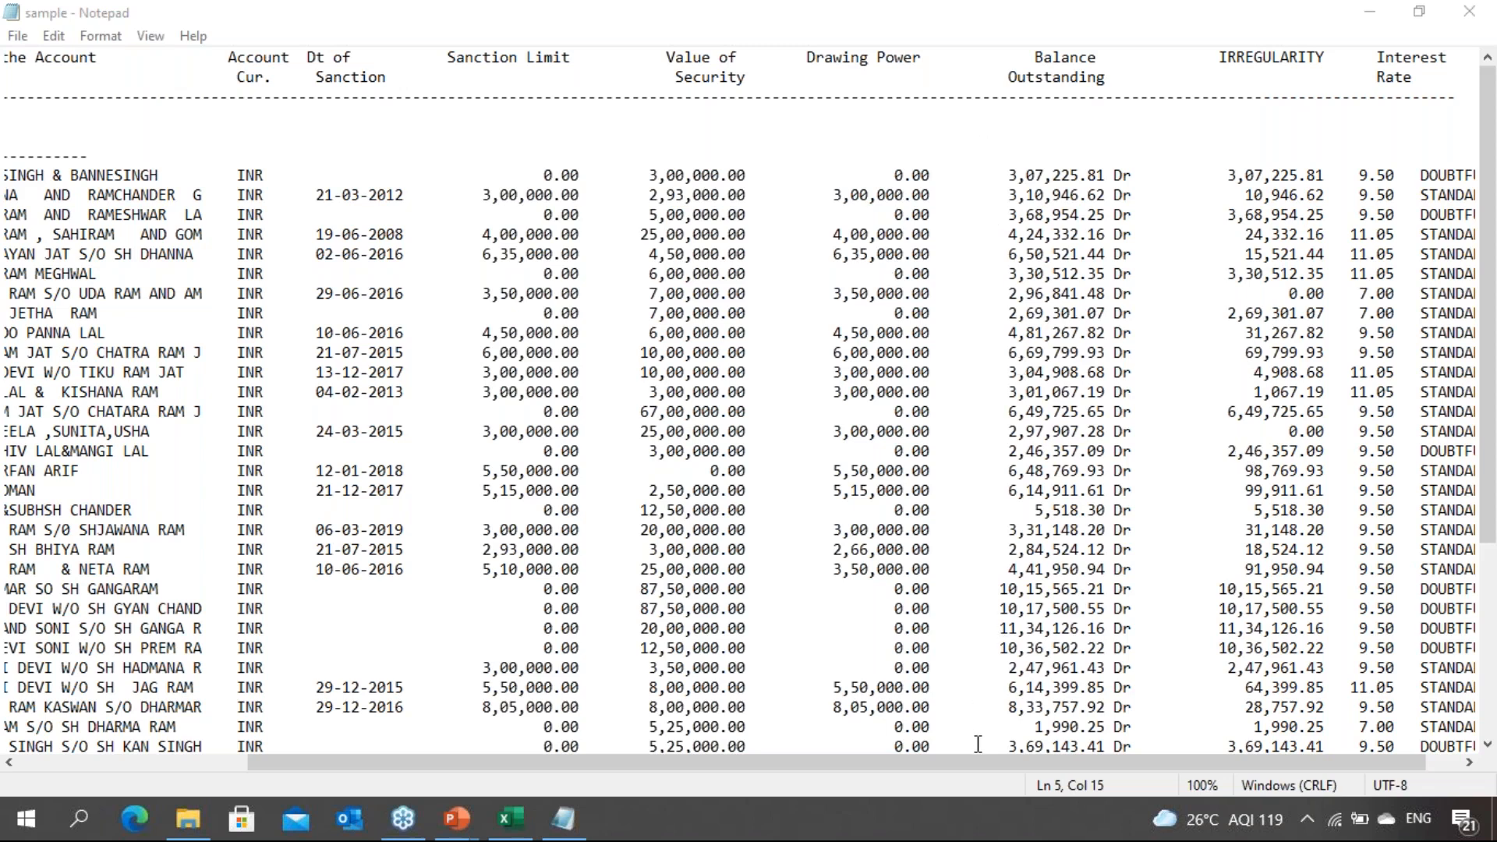
drag(967, 770, 1001, 770)
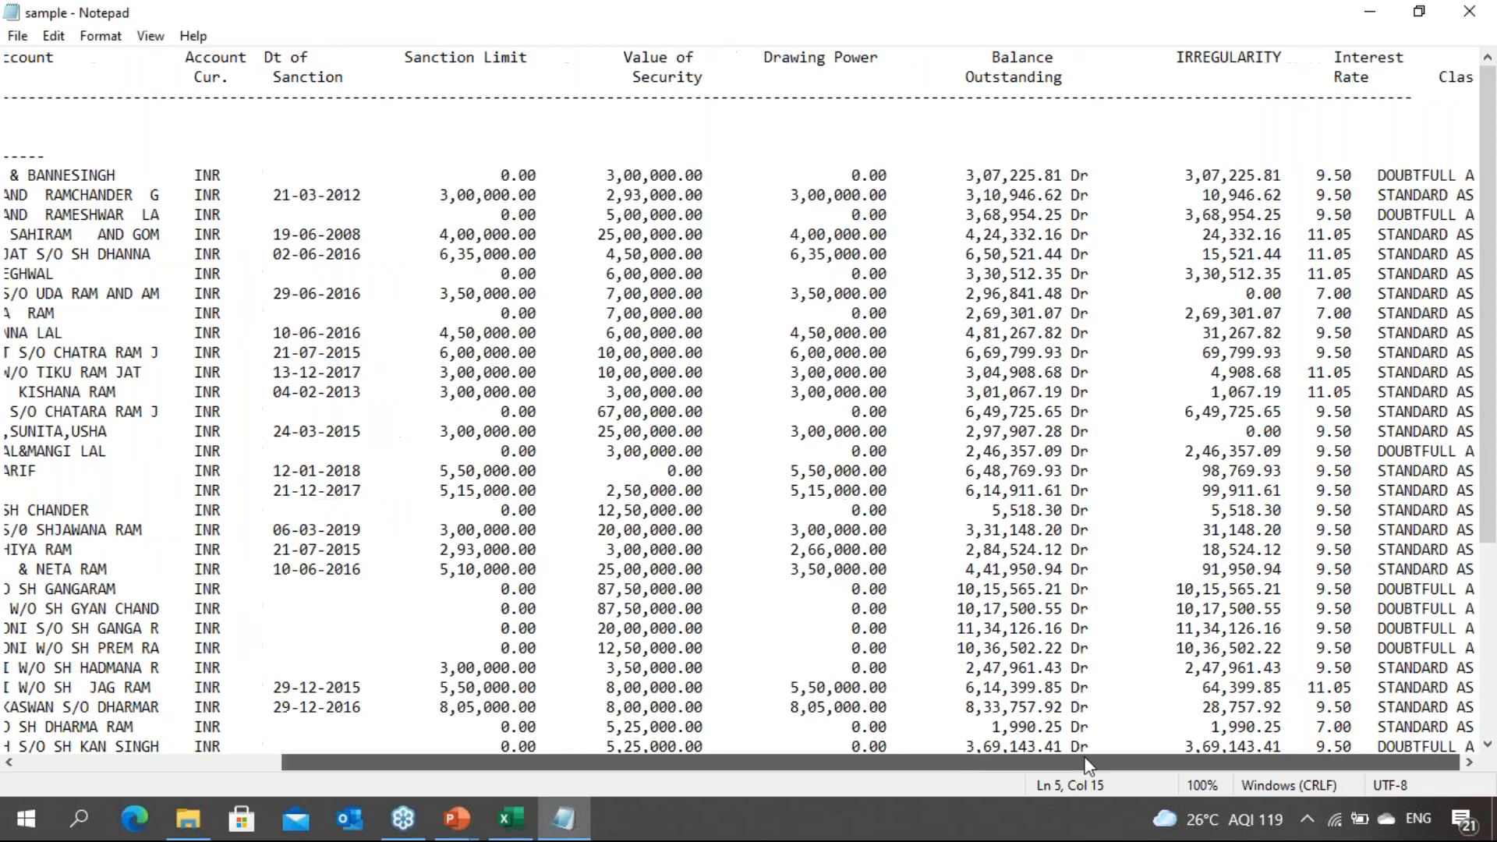
Examine the irregularity amount and classification of the sixth account in the sample text listing
click(1189, 63)
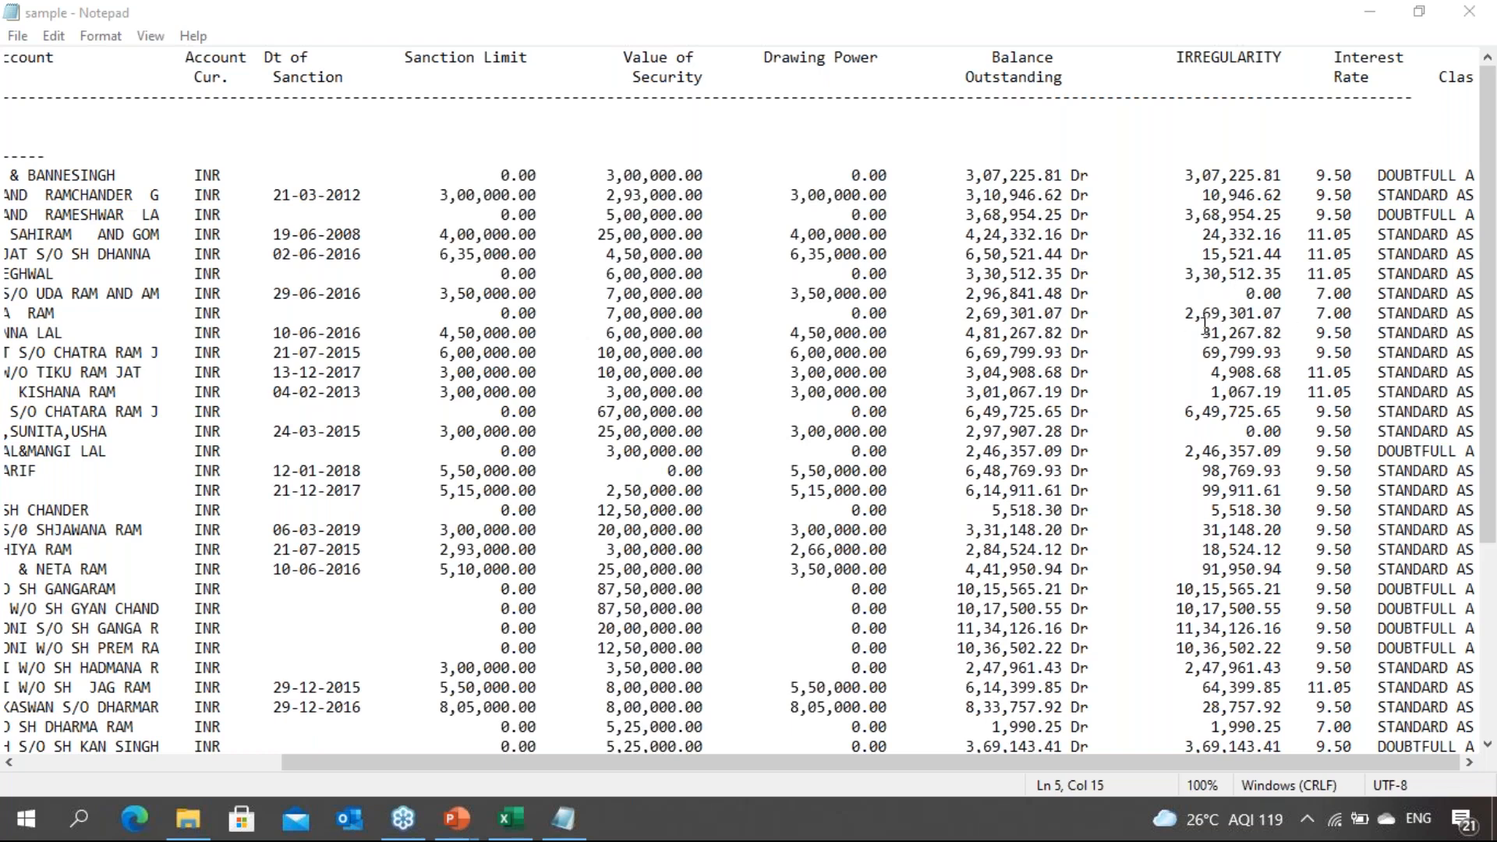
click(1180, 280)
drag(1180, 281, 1288, 277)
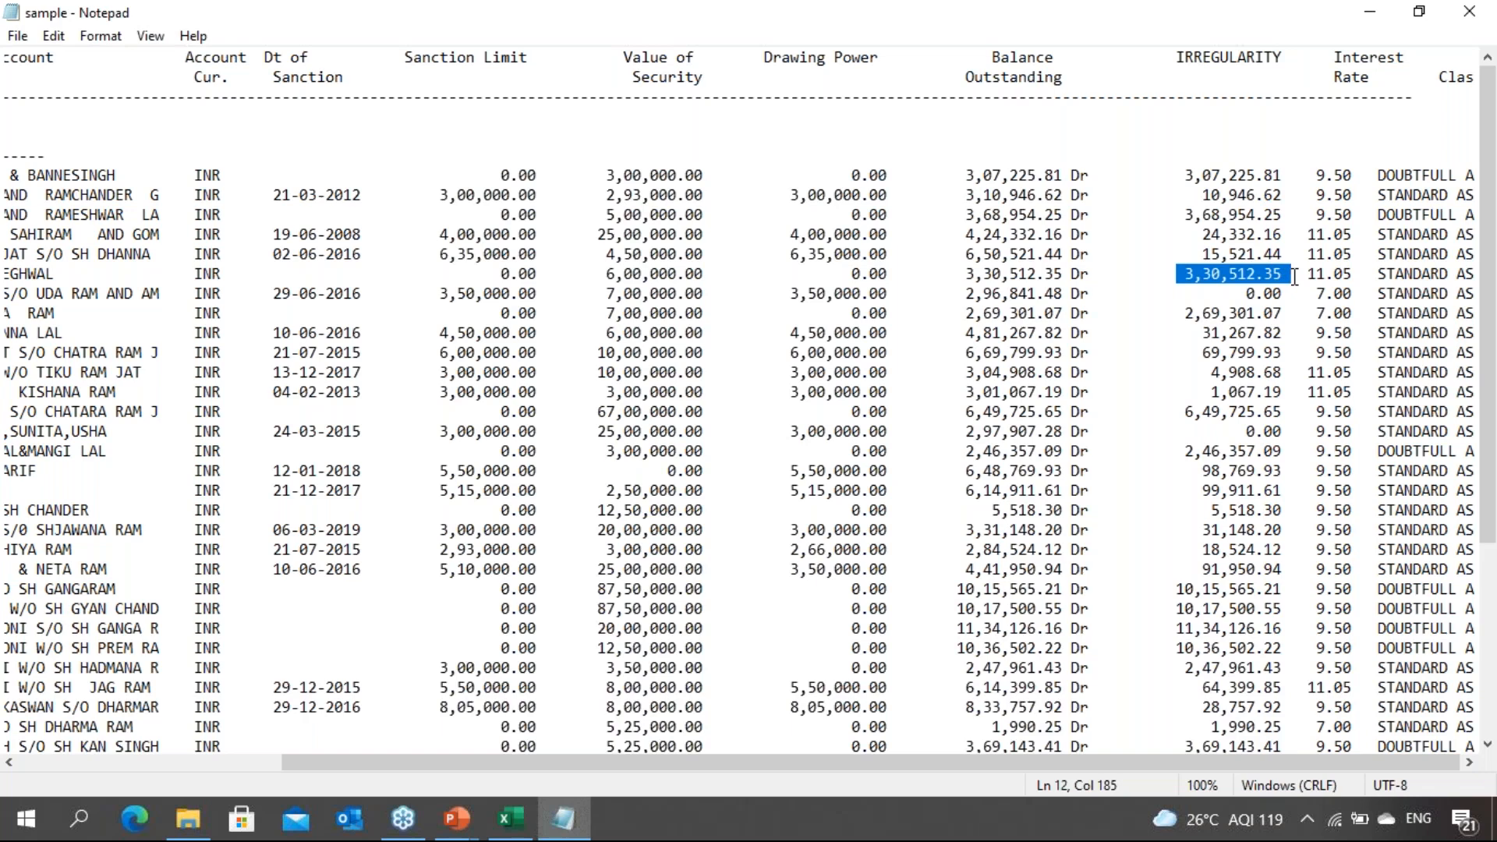
drag(1376, 274, 1495, 287)
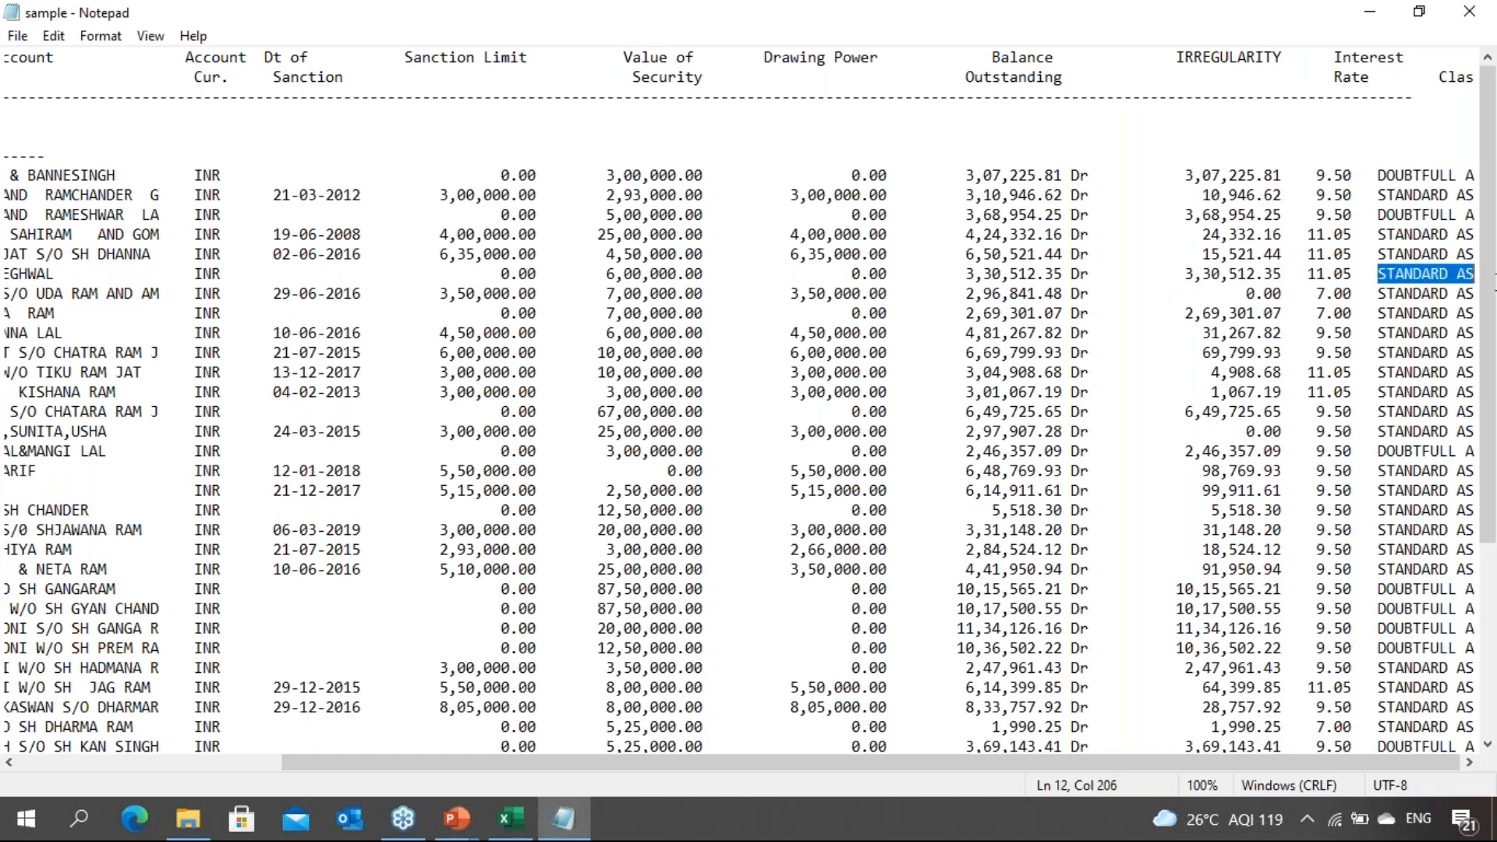
key(alt+Tab)
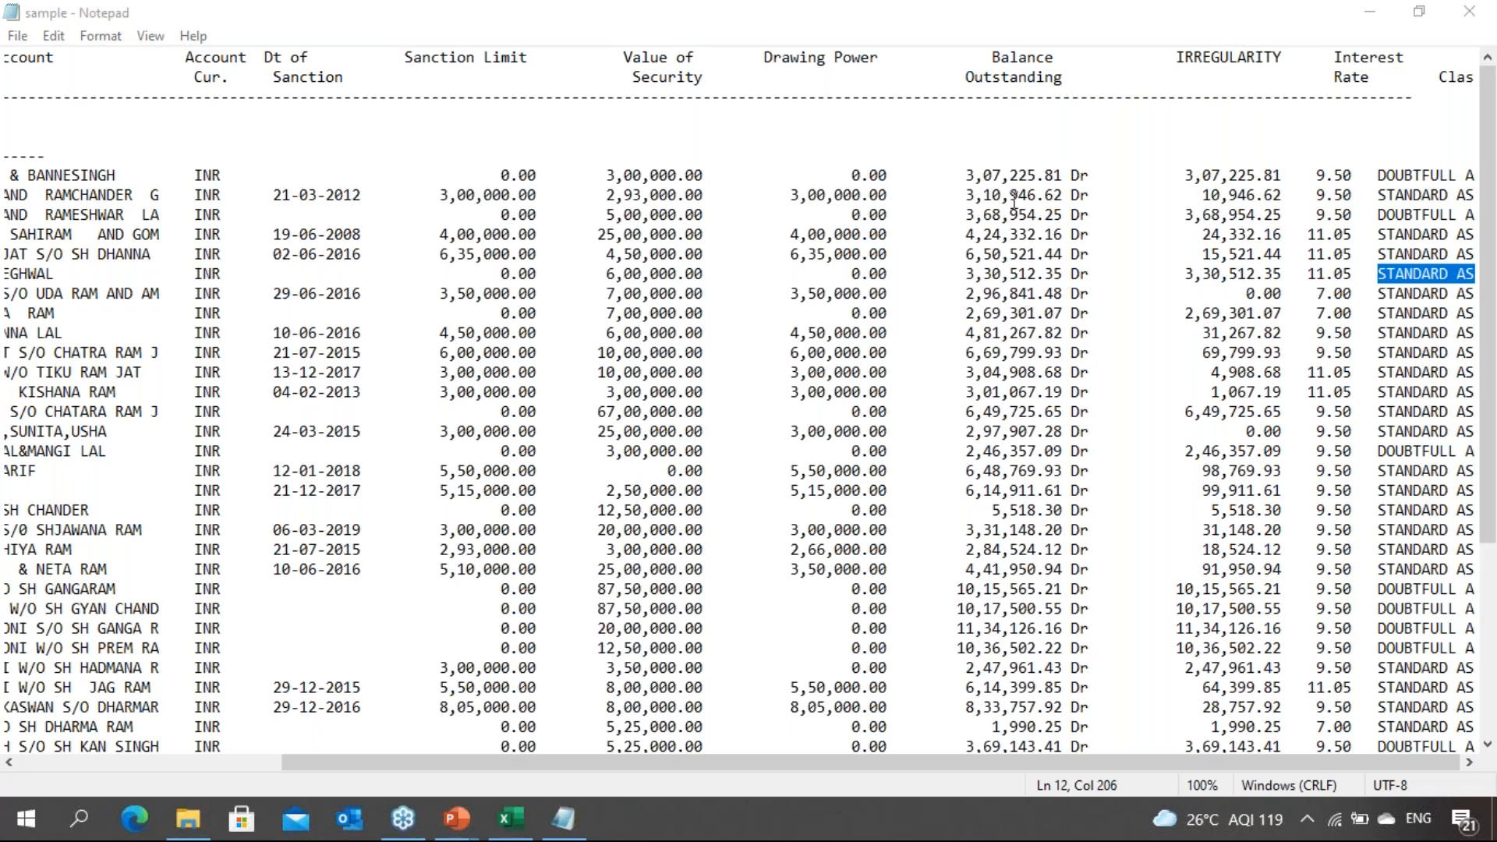
scroll(851, 420, down, 2)
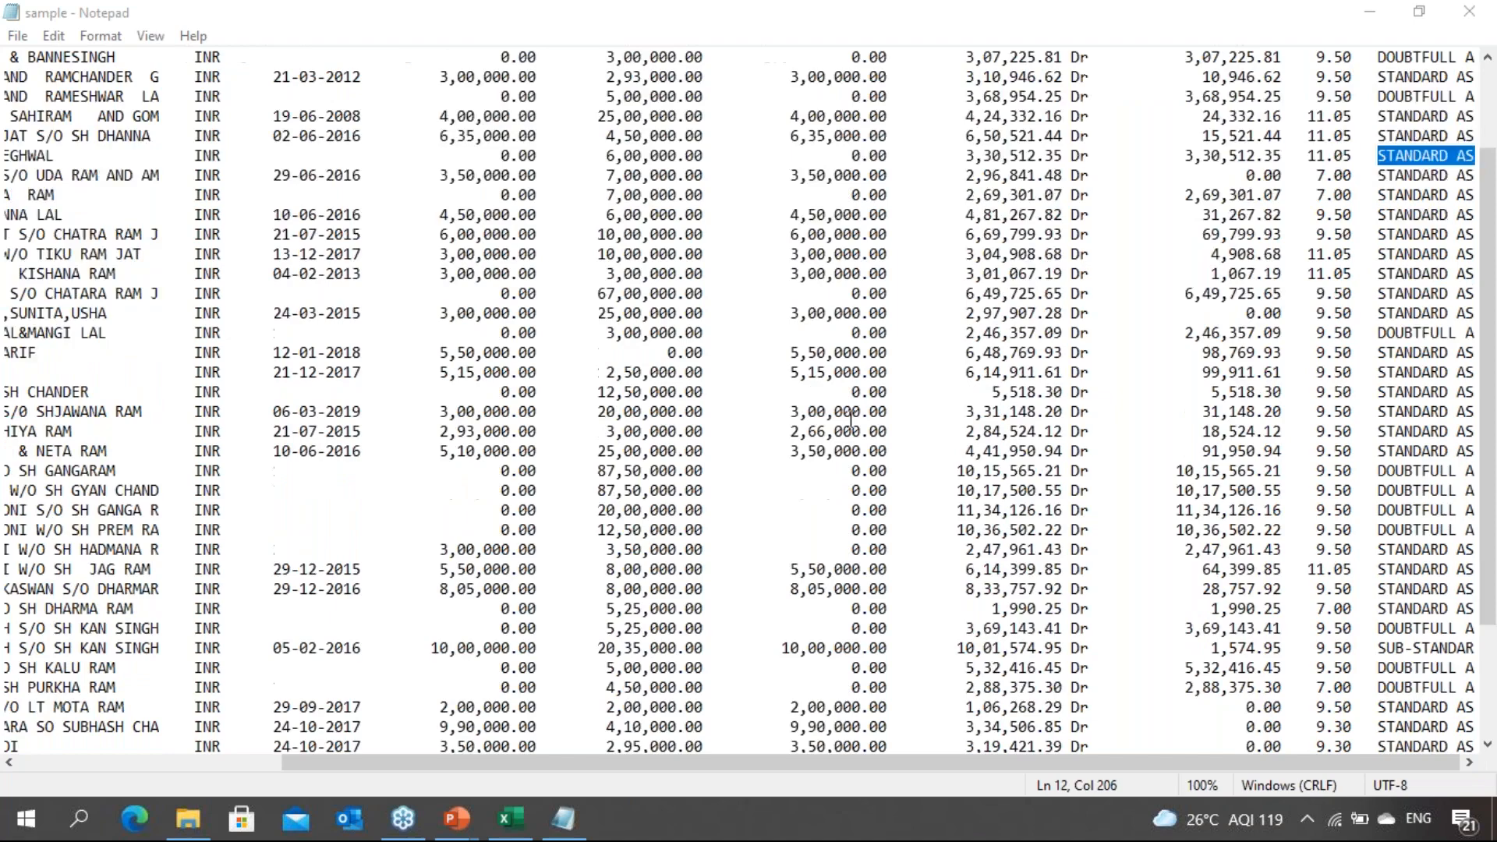
scroll(818, 516, up, 2)
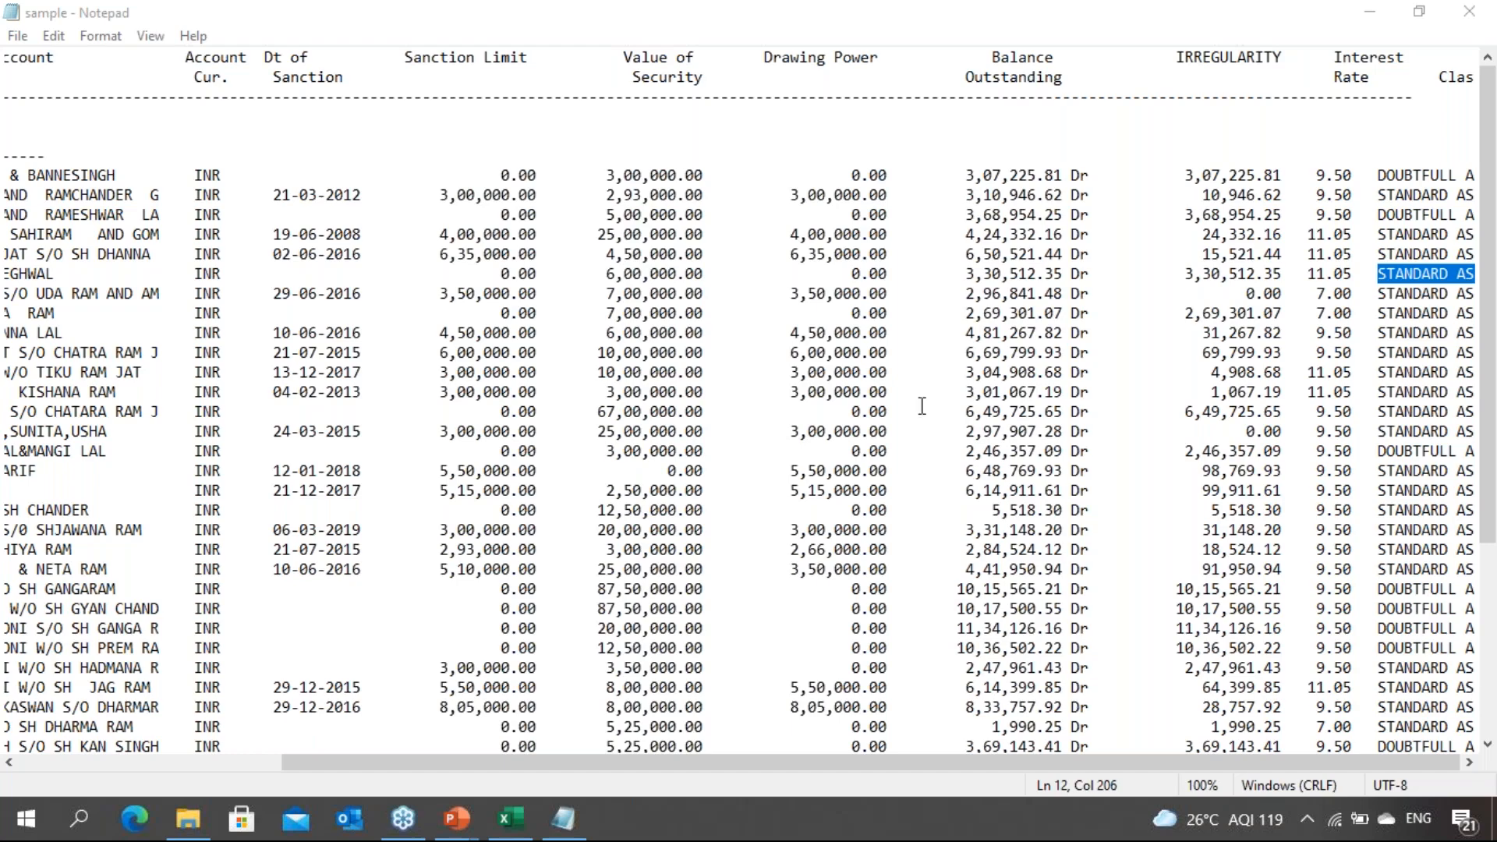
Open the Sample text data workbook from the 11.09.2021 folder and return to the class workbook's Text to Column sheet
key(alt+Tab)
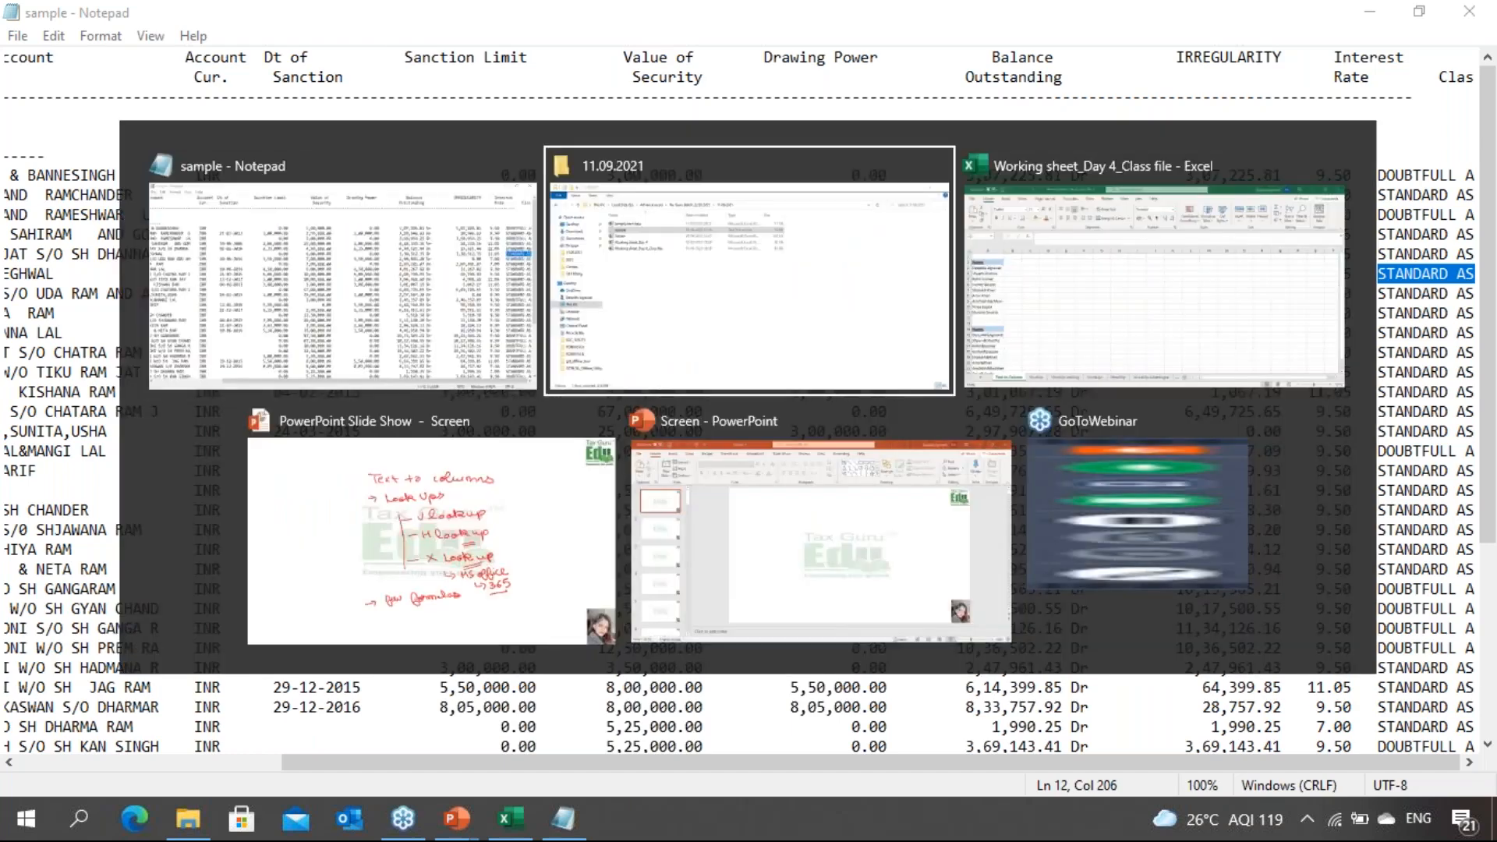
key(alt+Tab)
click(202, 825)
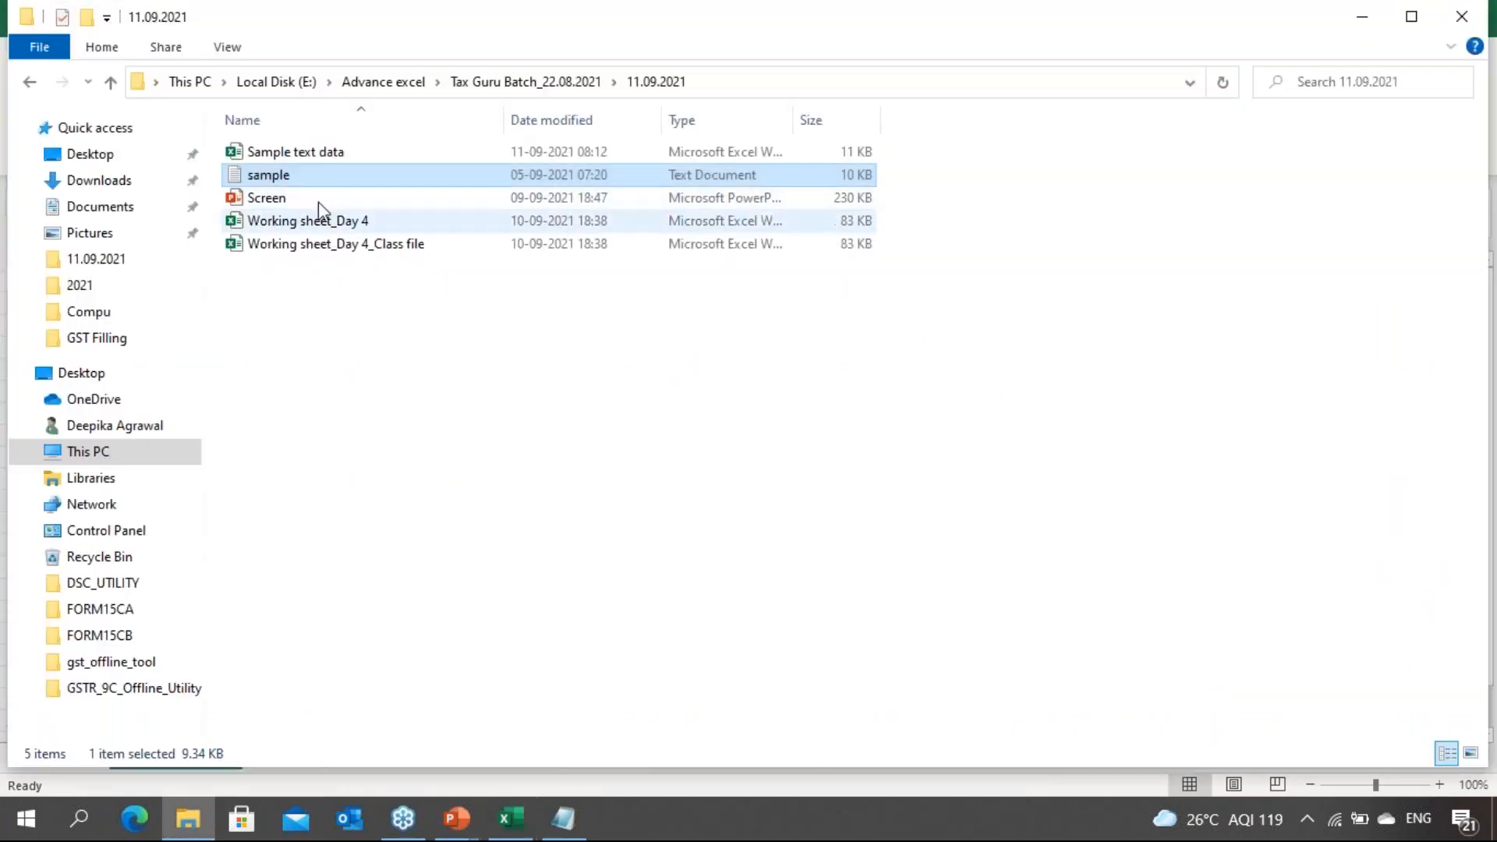
double_click(316, 153)
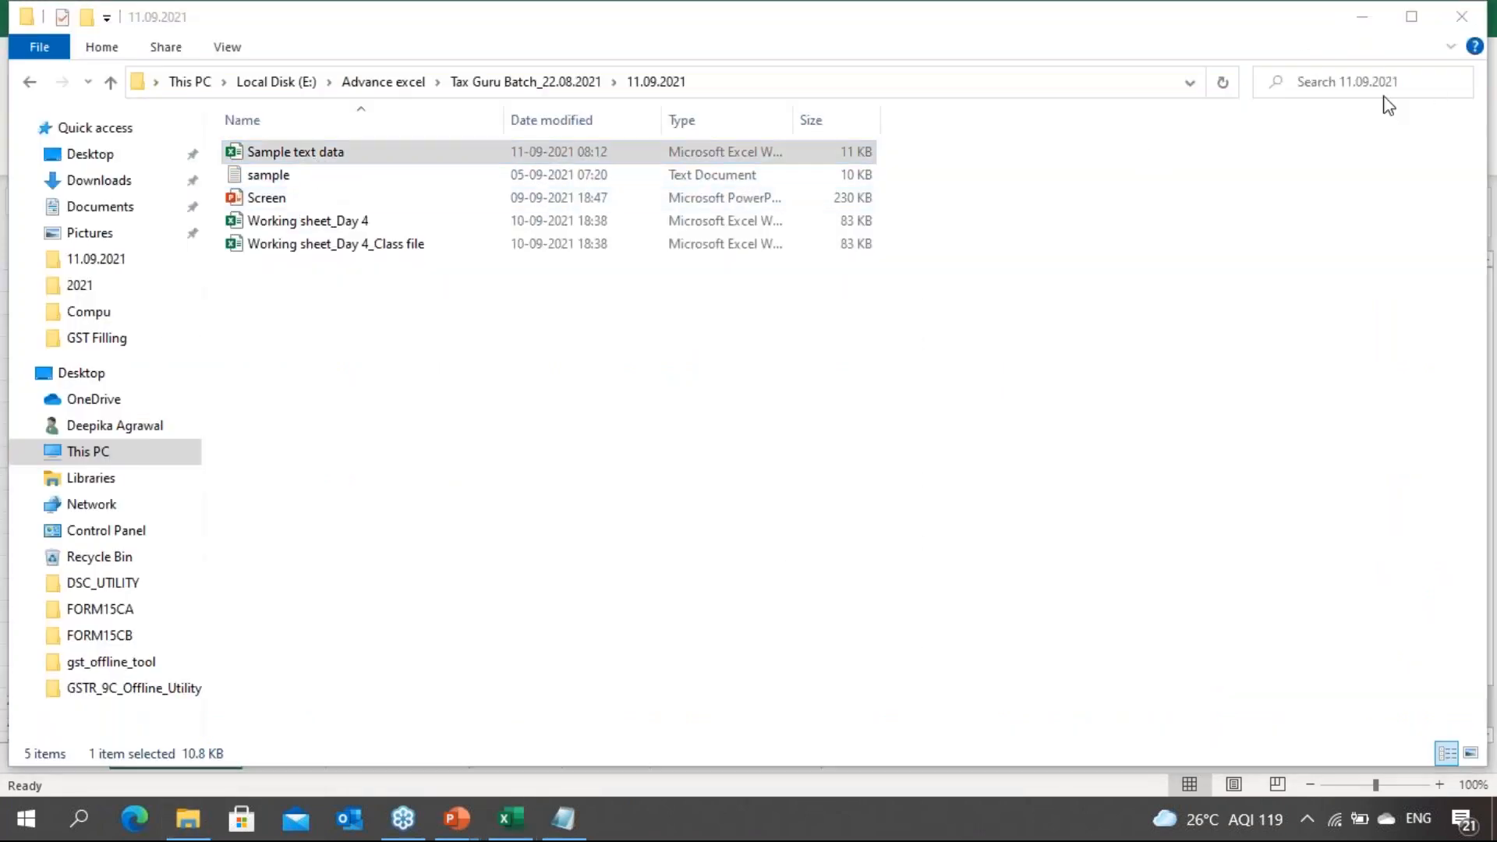
drag(321, 155, 1284, 231)
click(523, 823)
click(444, 458)
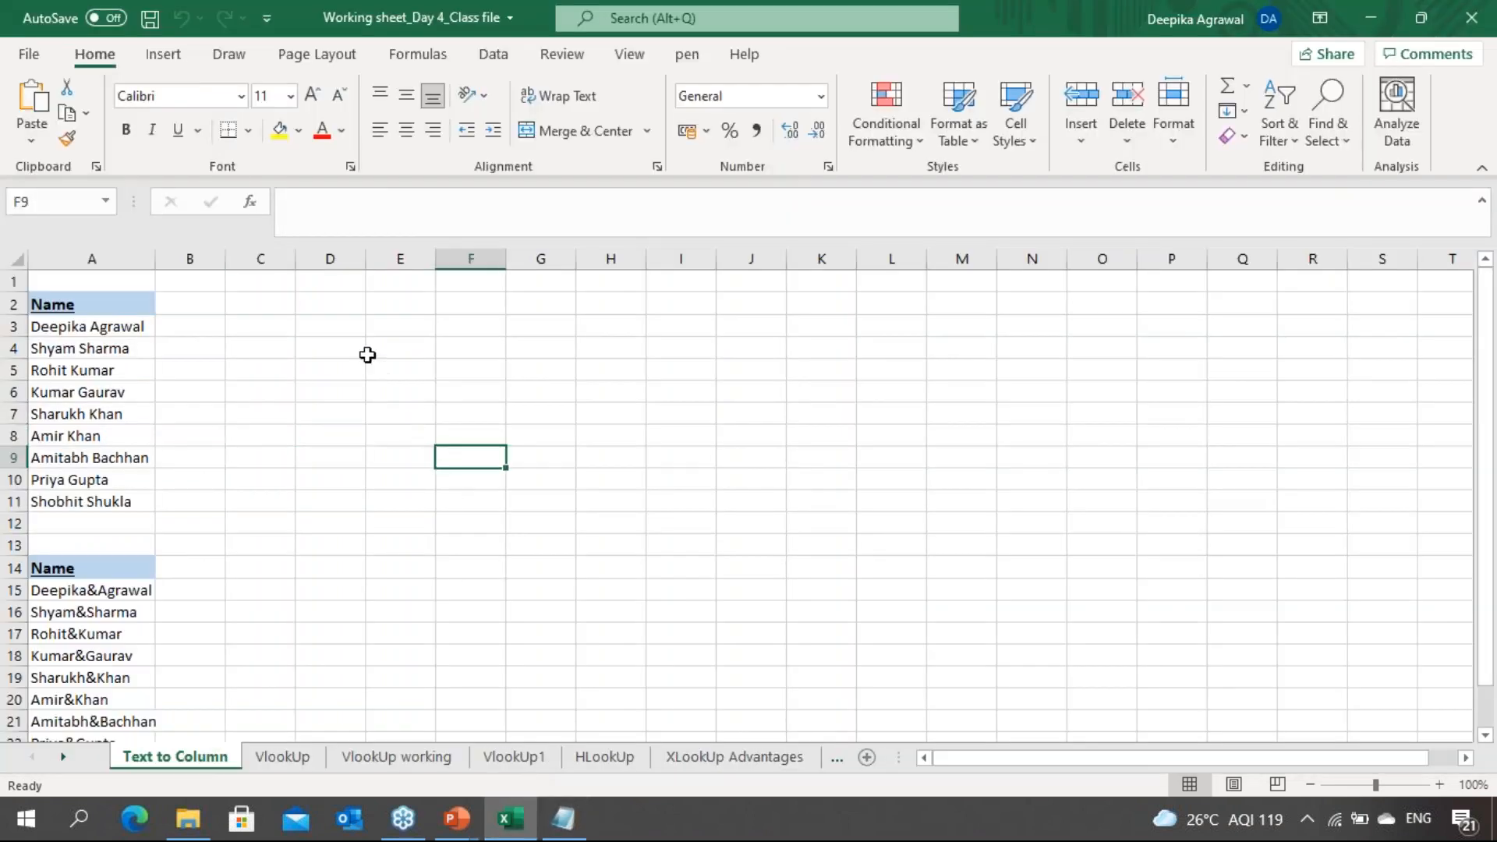
Examine the space-separated names and the ampersand-separated names in column A of the Text to Column sheet
click(195, 355)
click(123, 328)
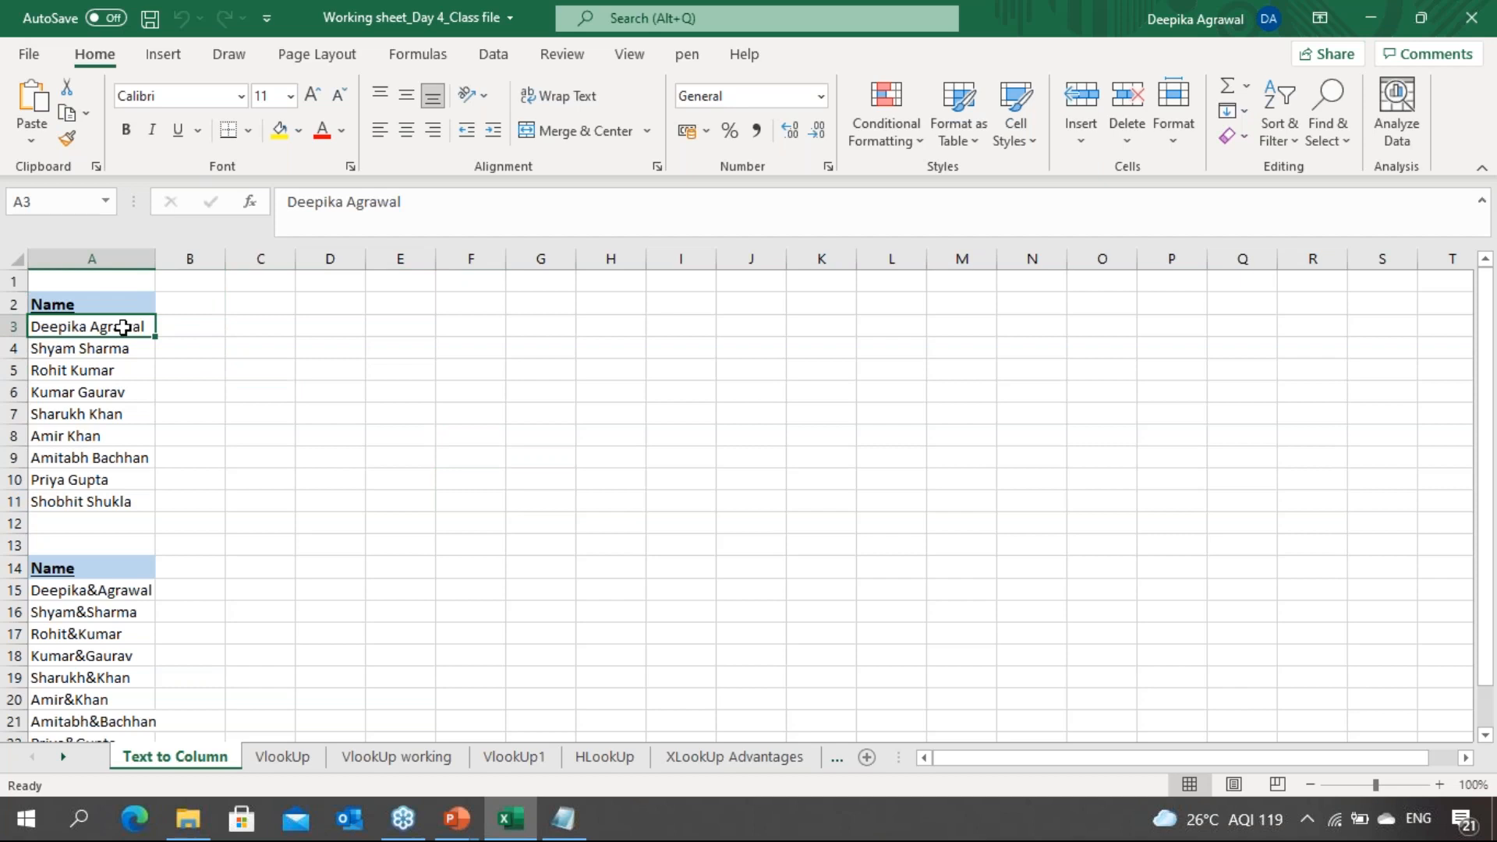
key(Down)
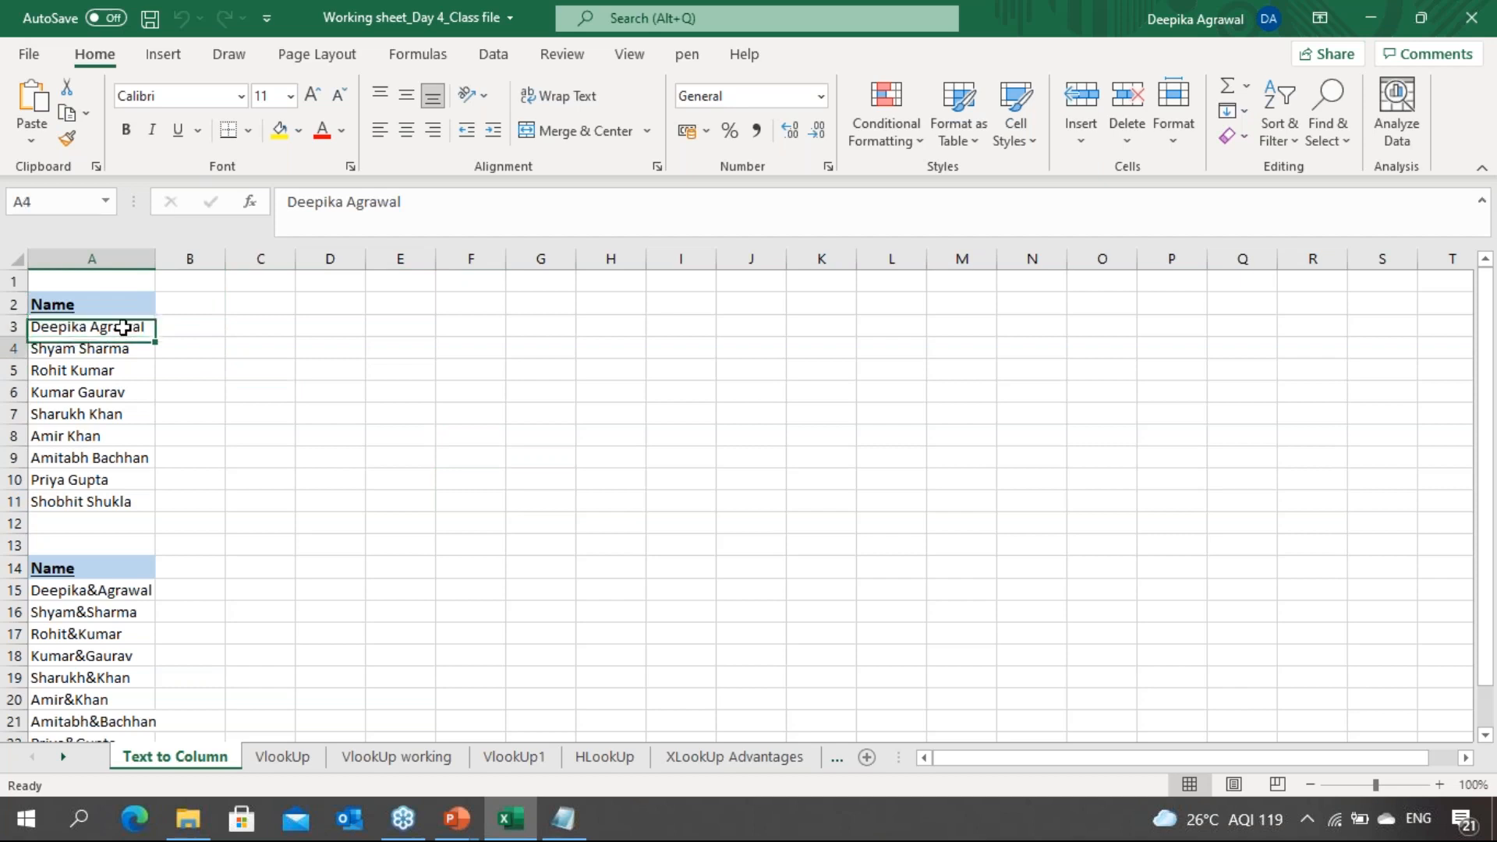
key(Up)
key(Up)
key(Up)
key(Down)
key(Down)
key(Down)
key(Down)
key(Down)
key(Down)
key(Down)
key(Down)
key(Down)
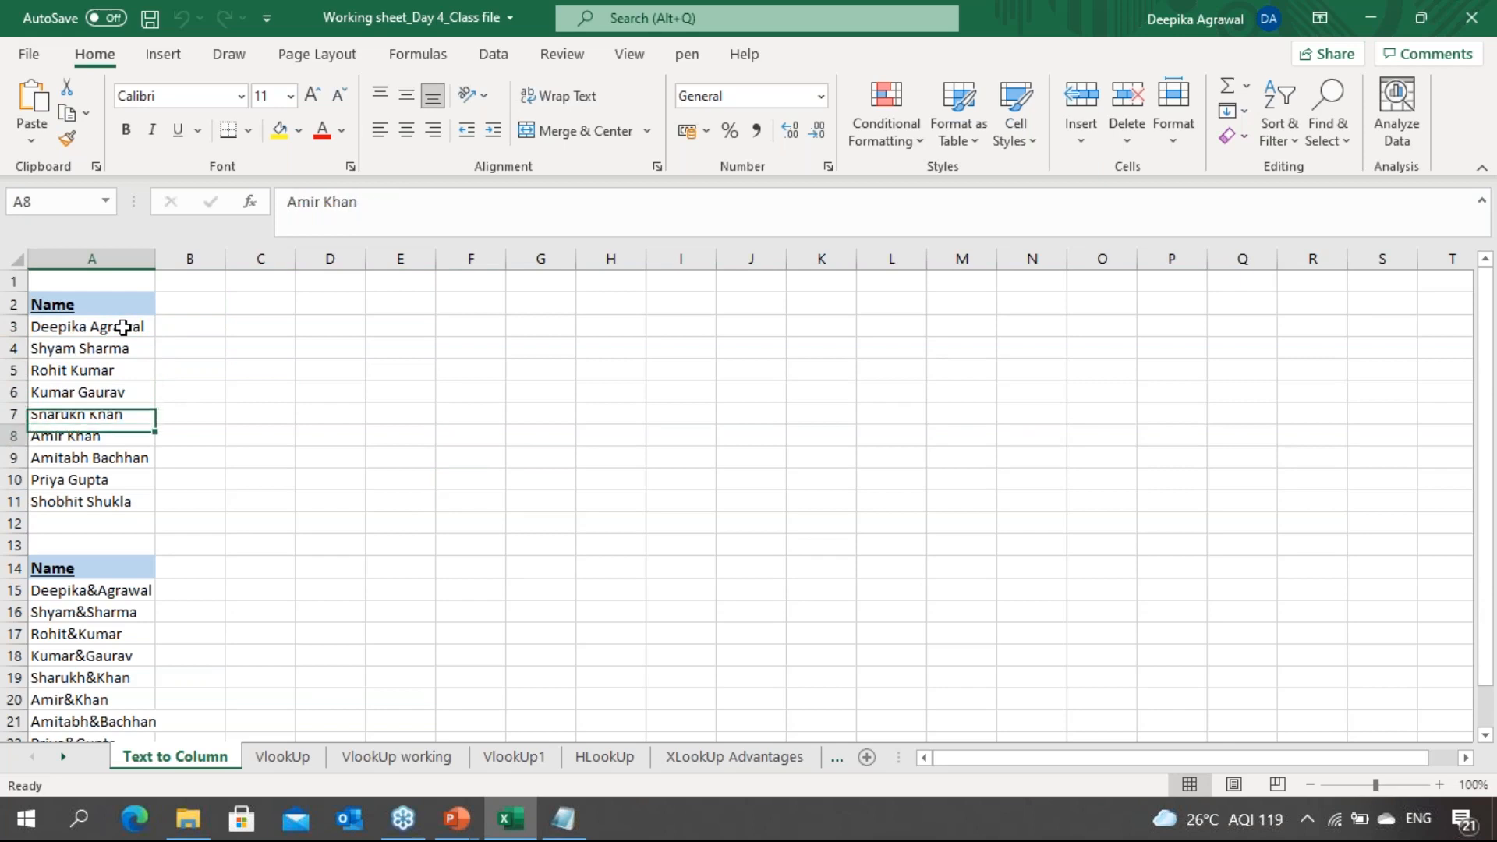
key(Up)
key(Up)
key(Up)
key(Up)
key(Up)
key(Up)
key(Up)
key(Up)
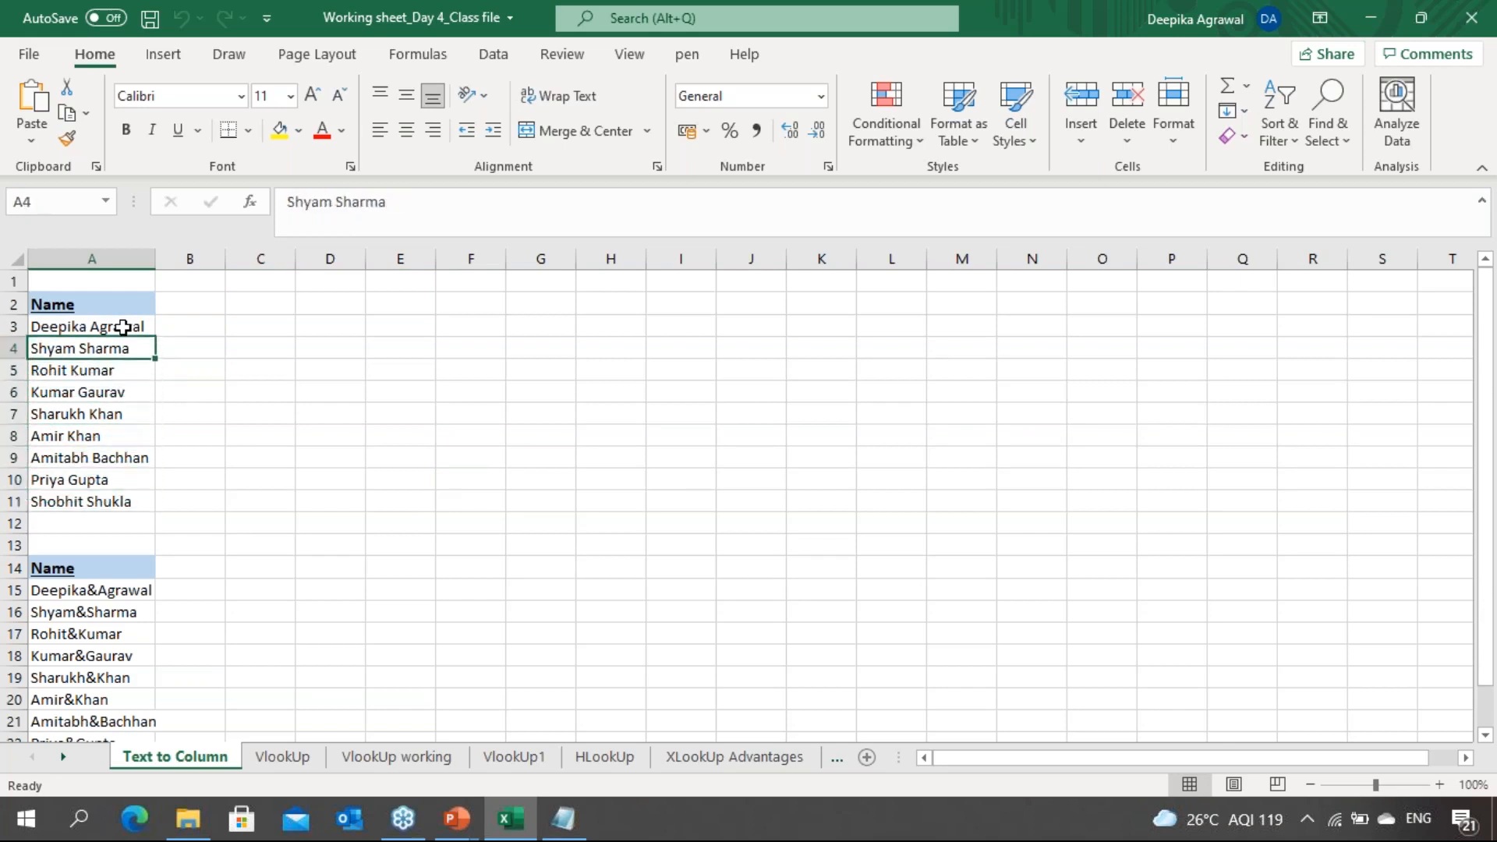
key(Down)
key(Down)
key(Down)
key(Down)
key(Down)
key(Down)
key(Down)
key(Down)
key(Down)
key(Down)
key(Down)
key(Down)
key(Down)
key(Down)
key(Down)
key(Down)
key(Down)
key(Up)
key(Up)
key(Up)
key(Up)
key(Up)
key(Up)
key(Up)
key(Up)
key(Up)
key(Up)
key(Up)
key(Up)
key(Up)
key(Up)
key(Up)
key(Up)
key(Up)
key(Down)
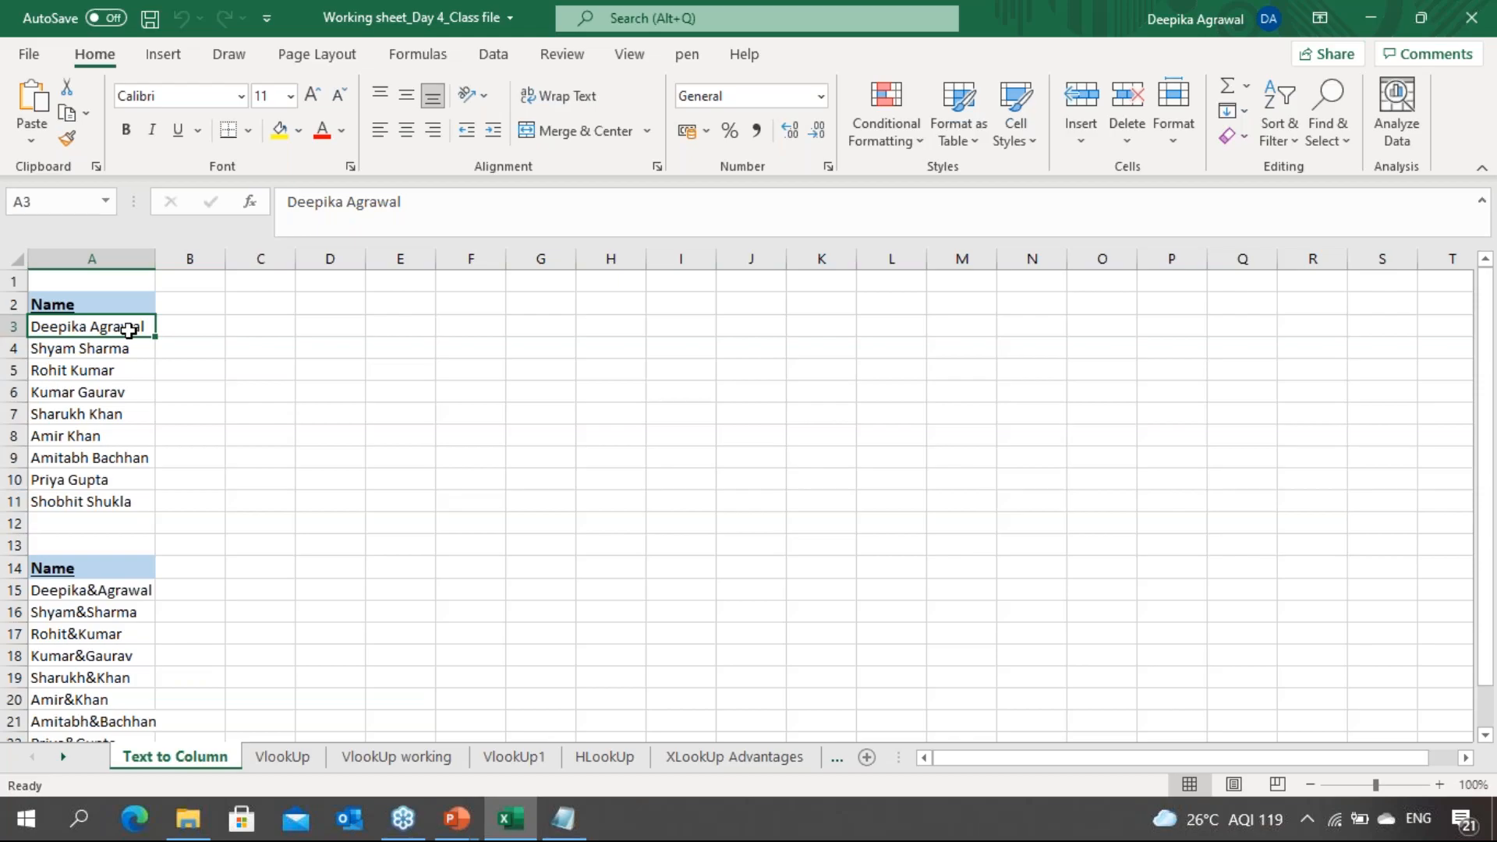
Switch to a blank slide in the PowerPoint slide show and handwrite the heading "Text to column" with a double underline
key(alt+Tab)
key(alt+Tab)
key(alt+Tab)
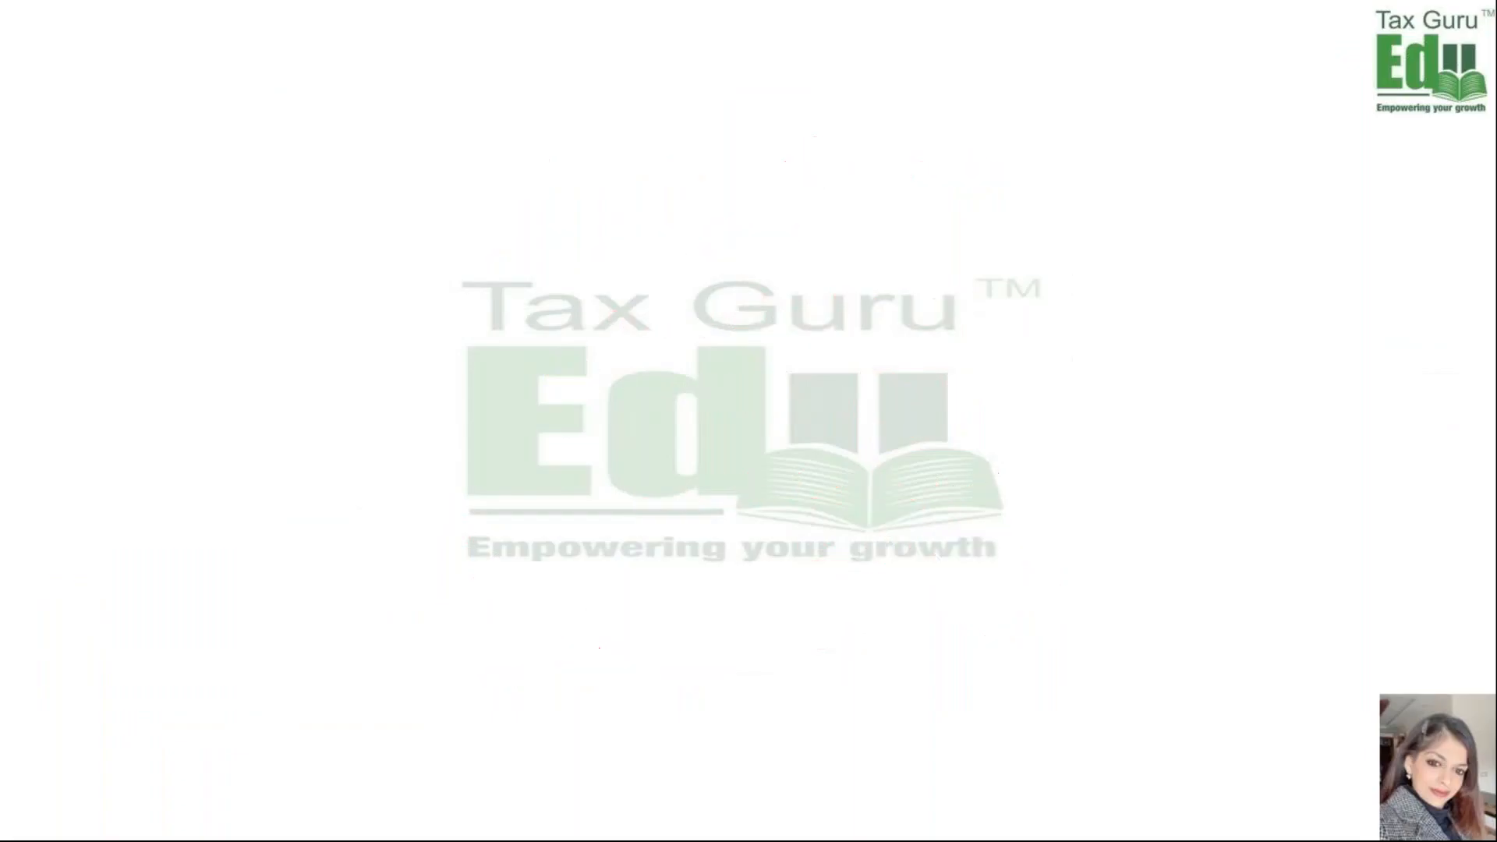
mouse_move(484, 123)
mouse_down()
mouse_move(507, 154)
mouse_move(917, 134)
mouse_move(942, 148)
mouse_up()
drag(680, 187, 789, 174)
drag(688, 200, 819, 178)
Handwrite the list of separators under the heading: space, comma, dot, dash, tab, @ and "anything"
mouse_move(527, 248)
mouse_down()
mouse_move(556, 271)
mouse_move(591, 251)
mouse_move(674, 250)
mouse_up()
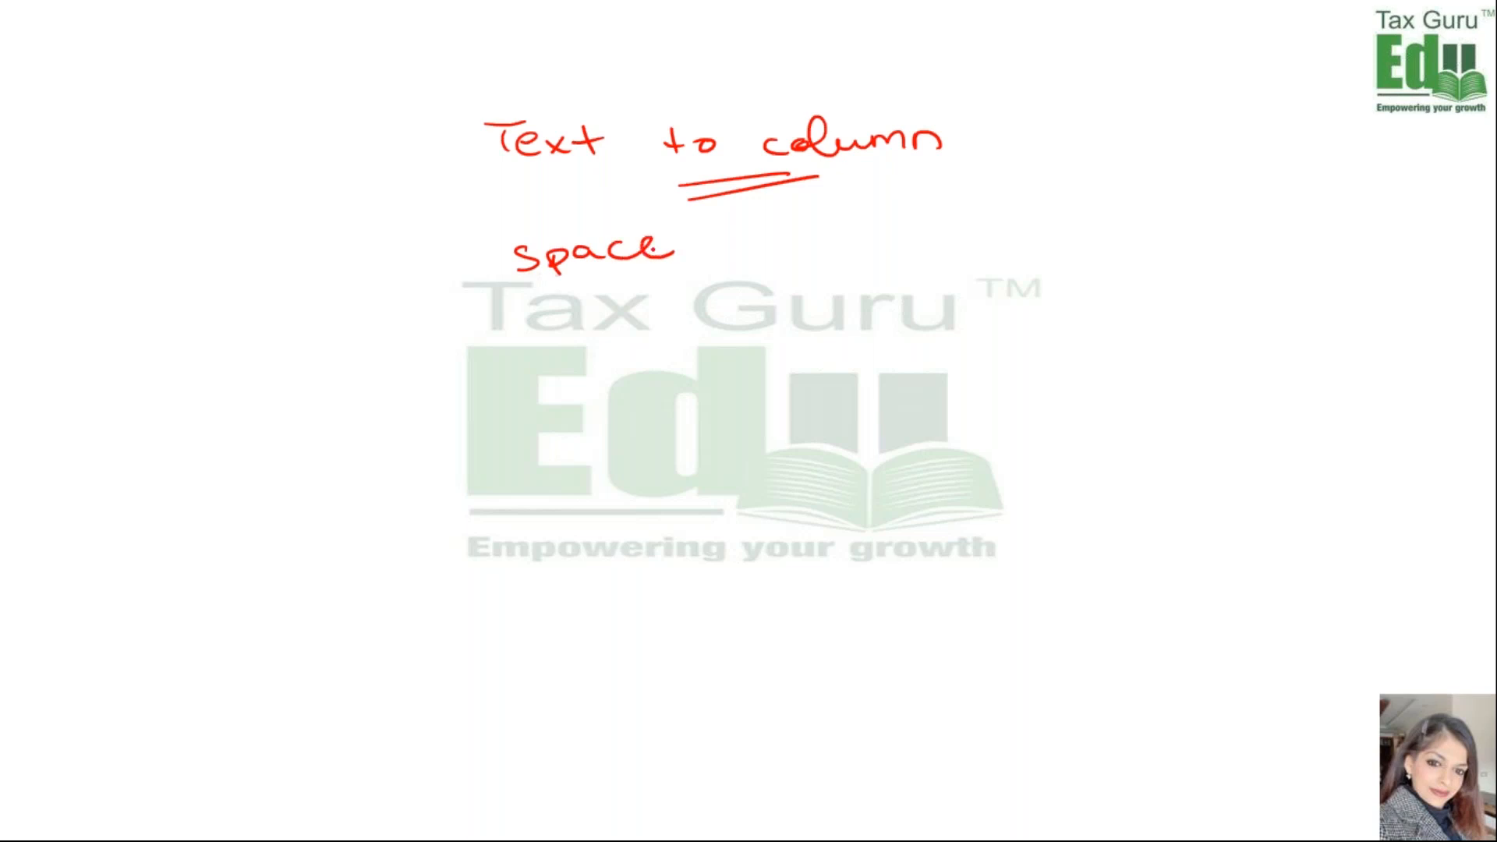
mouse_move(601, 312)
mouse_down()
mouse_move(600, 352)
mouse_move(613, 318)
mouse_up()
click(608, 408)
drag(604, 496, 647, 484)
mouse_move(619, 574)
mouse_down()
mouse_move(630, 591)
mouse_move(692, 565)
mouse_up()
drag(665, 643, 691, 649)
mouse_move(652, 732)
mouse_down()
mouse_move(694, 721)
mouse_move(711, 741)
mouse_move(732, 702)
mouse_move(833, 706)
mouse_up()
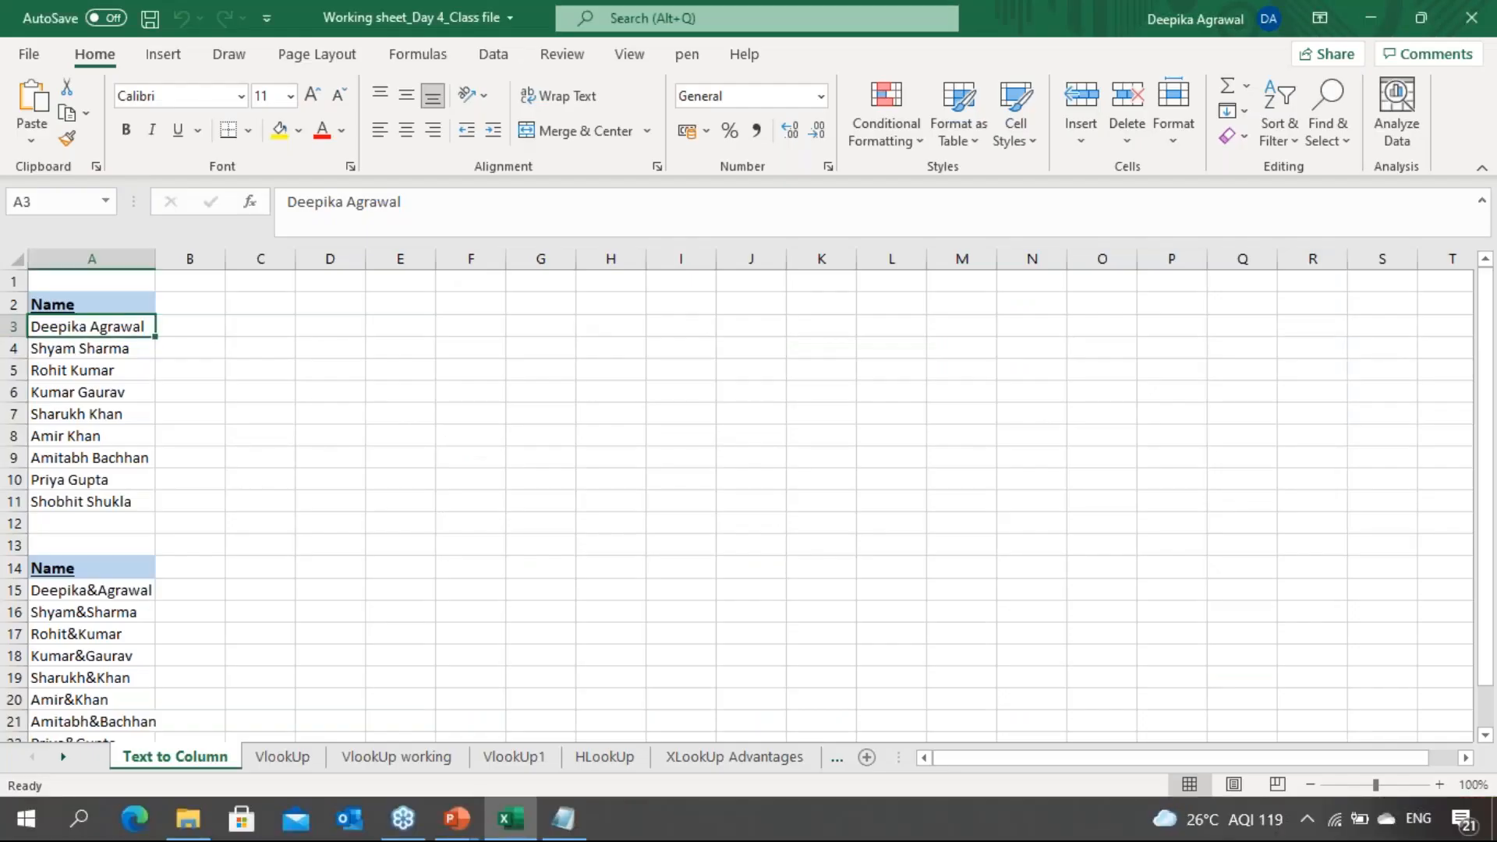
In the Excel class workbook, select the space-separated names in cells A3:A11
key(Down)
key(Down)
key(Up)
key(Up)
key(Down)
key(Down)
key(Up)
key(Up)
key(ctrl+shift+Down)
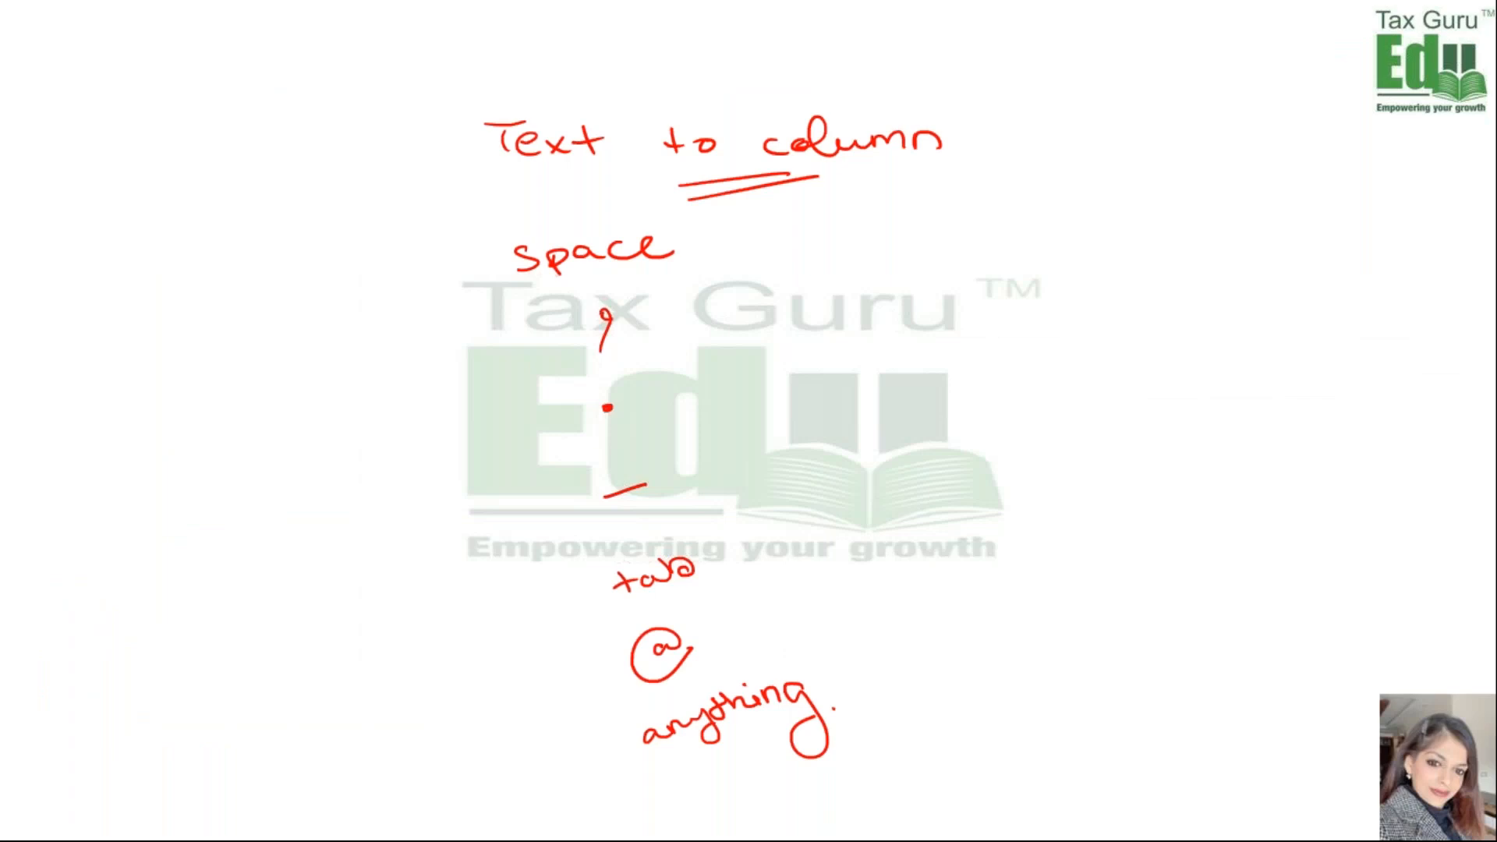
On the PowerPoint slide, handwrite "Shortcut" and "Alt + a + e" beside the list, double underlining both
mouse_move(229, 424)
mouse_down()
mouse_move(288, 373)
mouse_move(311, 392)
mouse_move(415, 319)
mouse_move(474, 321)
mouse_up()
mouse_move(266, 485)
mouse_down()
mouse_move(491, 351)
mouse_move(478, 368)
mouse_up()
mouse_move(228, 309)
mouse_down()
mouse_move(269, 300)
mouse_move(381, 216)
mouse_up()
drag(310, 308, 386, 256)
drag(312, 323, 397, 267)
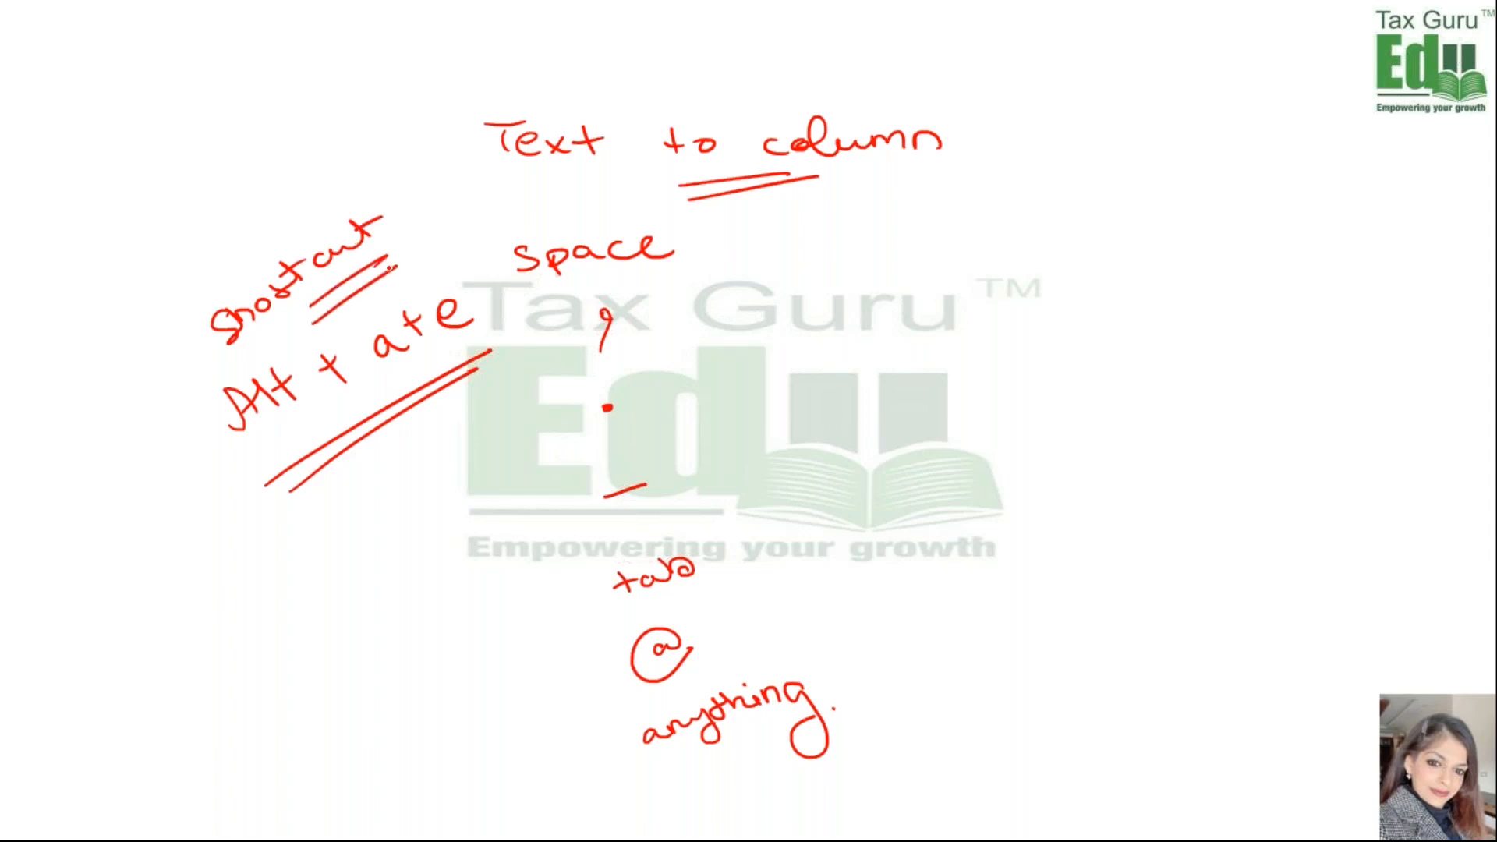
Return to the Excel class workbook, start Text to Columns on A3:A11 and accept the Delimited data type
key(alt+Tab)
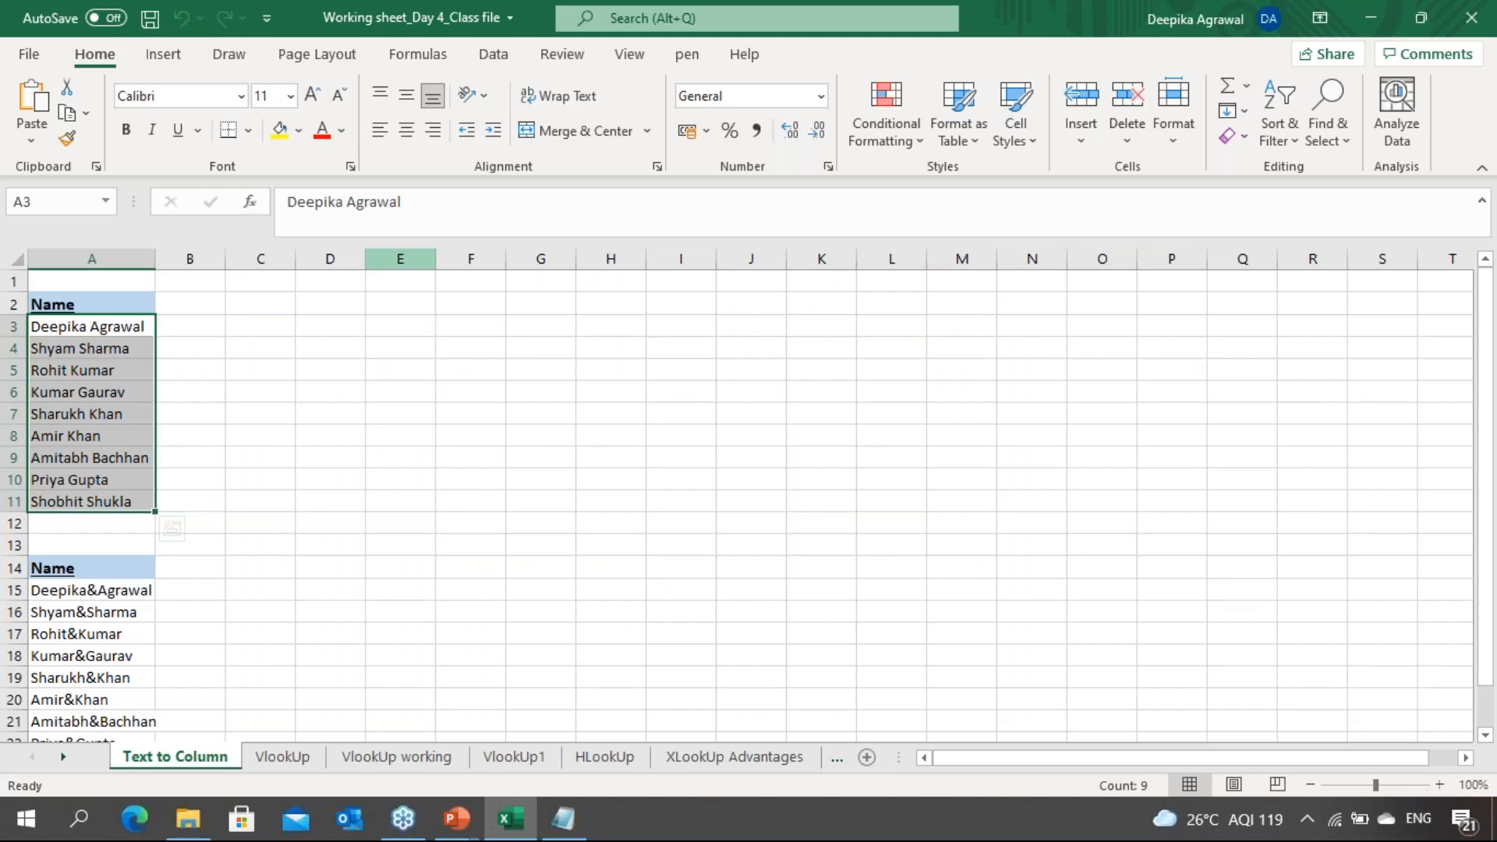
key(alt)
key(a)
key(e)
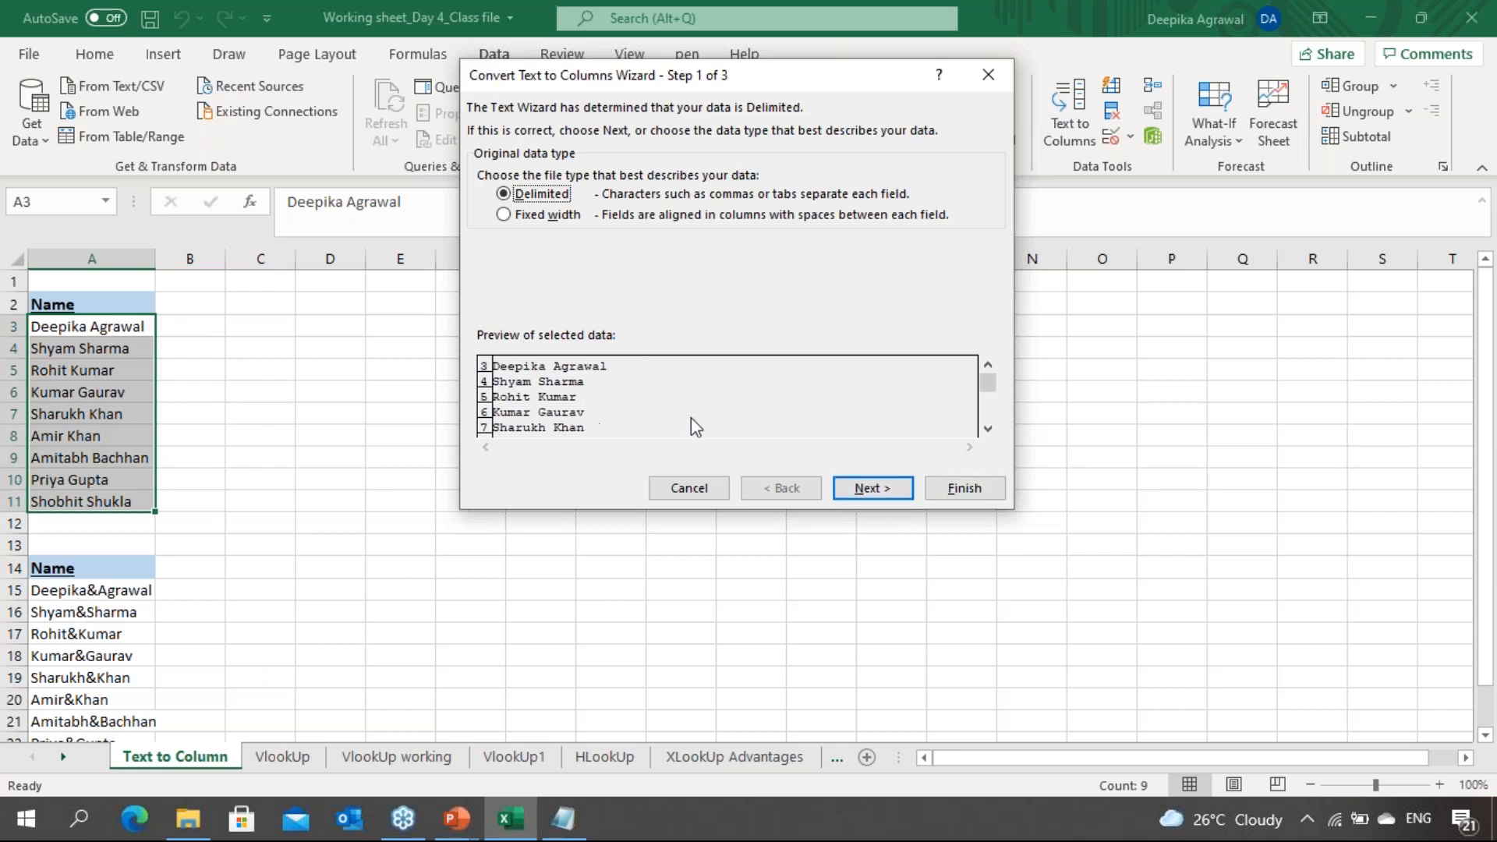
click(875, 496)
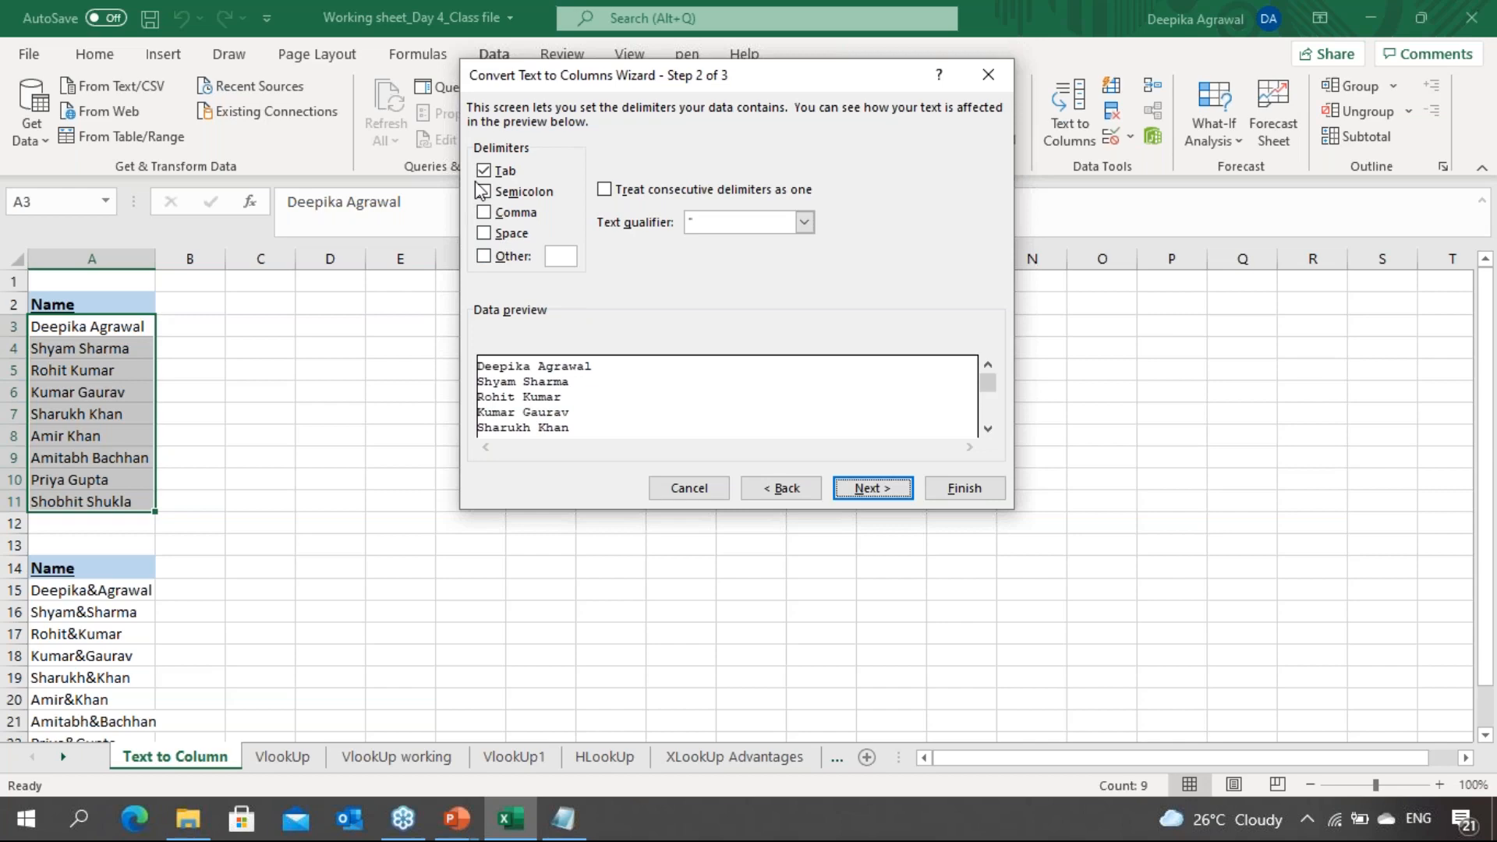
Set Space as the only delimiter, with Tab and Comma cleared, and proceed to the column data formats
click(483, 232)
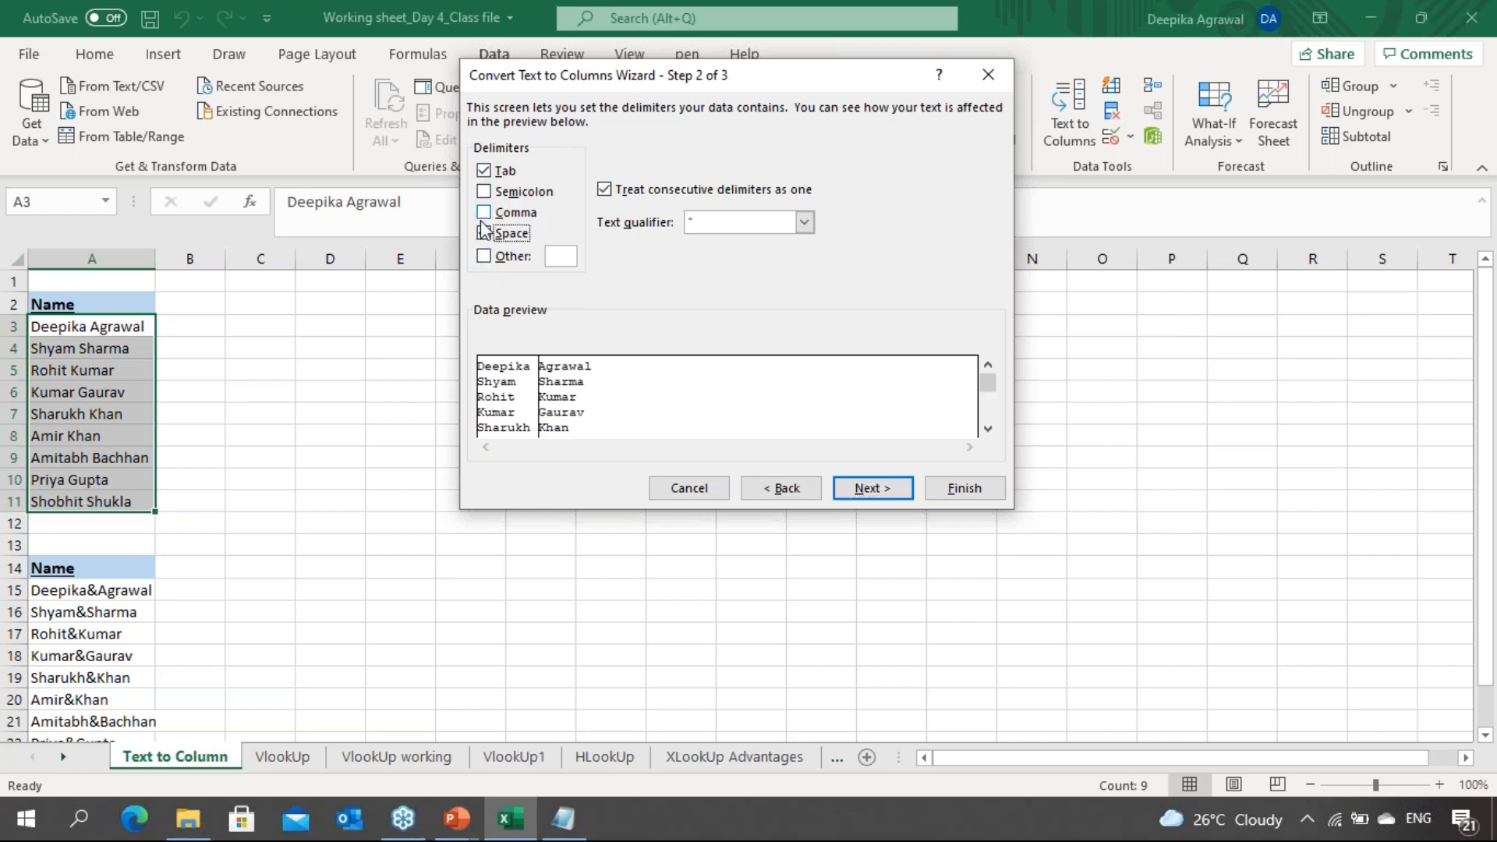
click(484, 170)
click(483, 170)
click(484, 212)
click(484, 233)
click(483, 213)
click(485, 233)
click(484, 170)
click(871, 490)
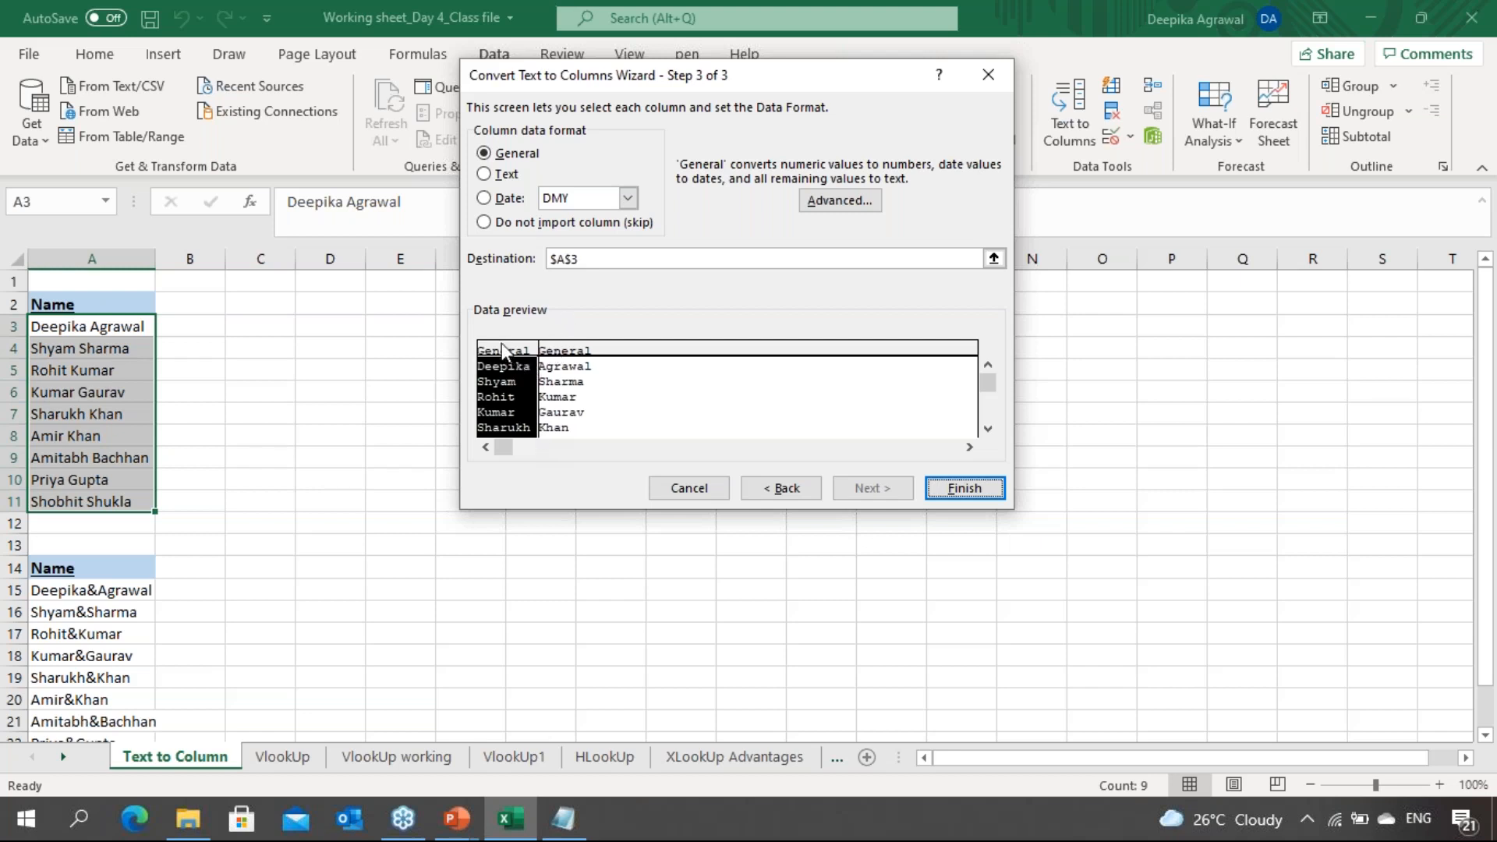
Set both split columns to the Text format and finish the conversion with destination $A$3
click(484, 174)
click(563, 361)
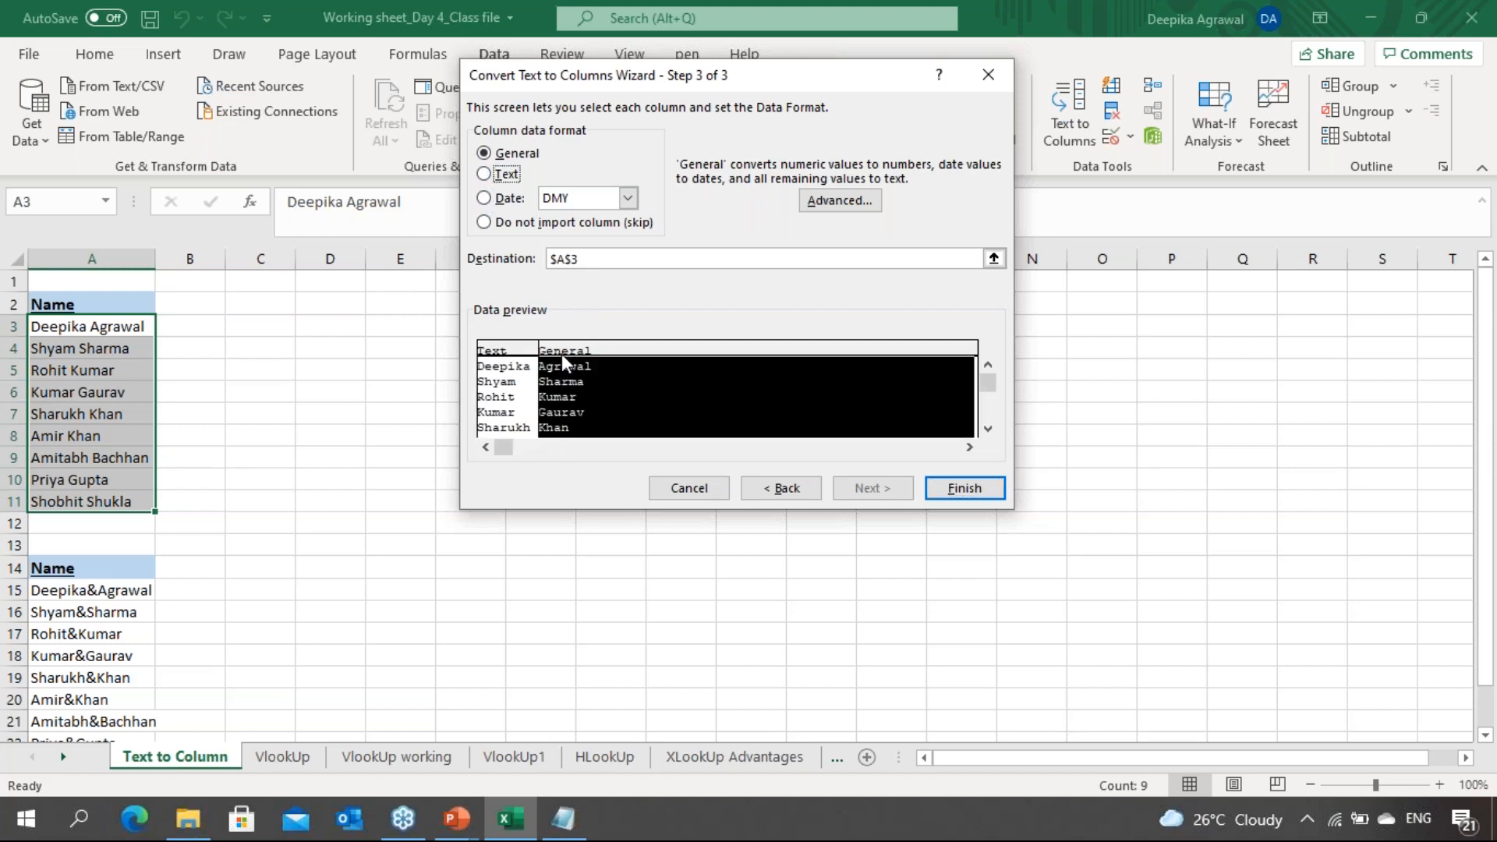
click(484, 174)
click(961, 491)
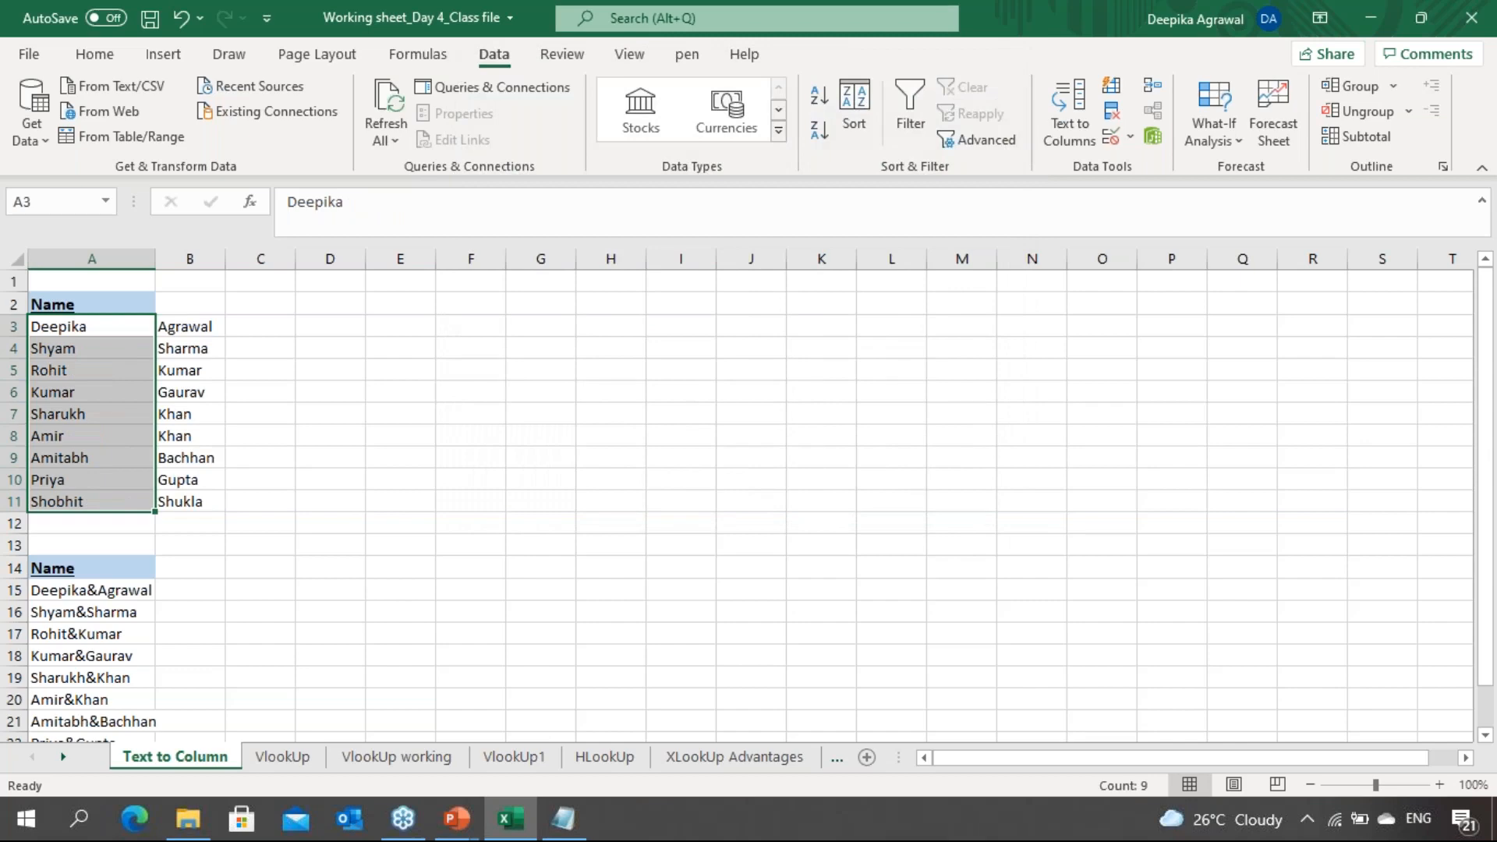
Examine the split first and last names and the ampersand-separated names in A15:A23
click(199, 409)
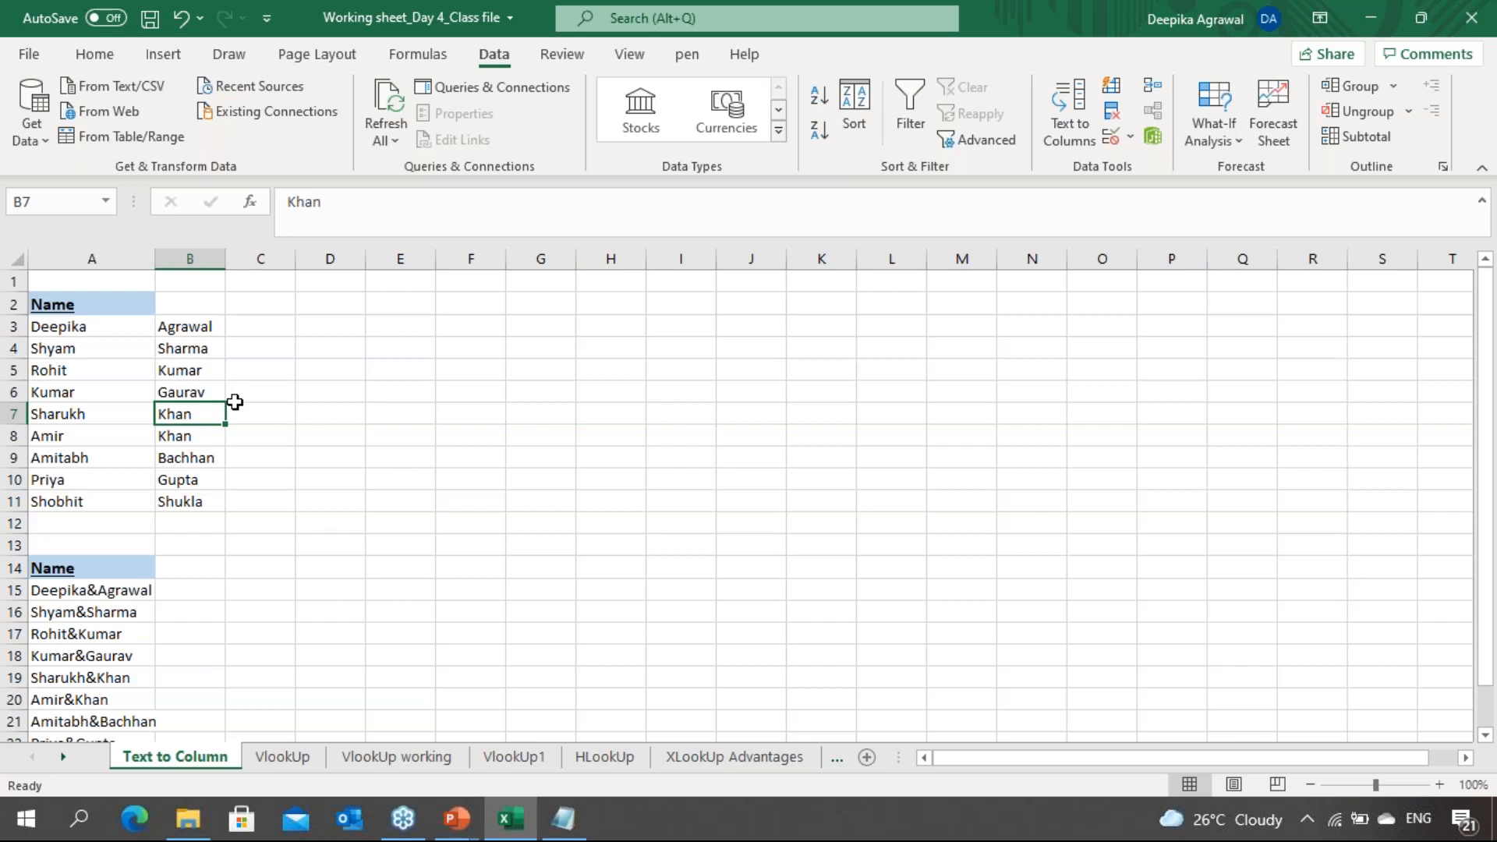
key(Down)
key(Down)
key(Down)
key(Down)
key(Down)
key(Down)
key(Down)
key(Down)
key(Down)
key(Down)
key(Down)
key(Down)
key(Down)
key(Down)
key(Down)
key(Down)
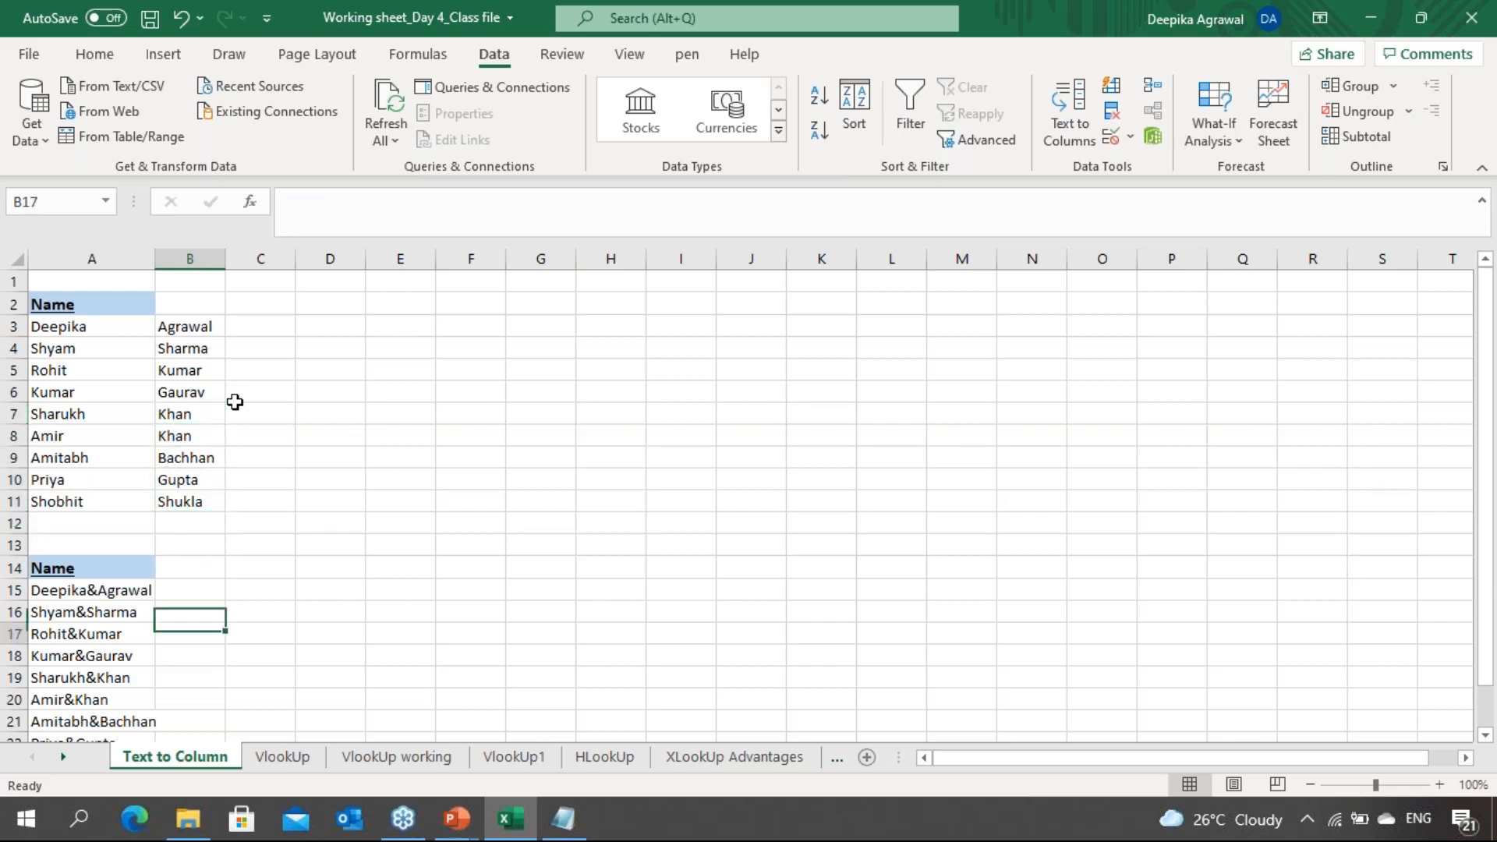
key(Down)
key(Down)
key(Down)
key(Down)
key(Up)
key(Up)
key(Up)
key(Up)
key(Up)
key(Up)
key(Up)
key(Up)
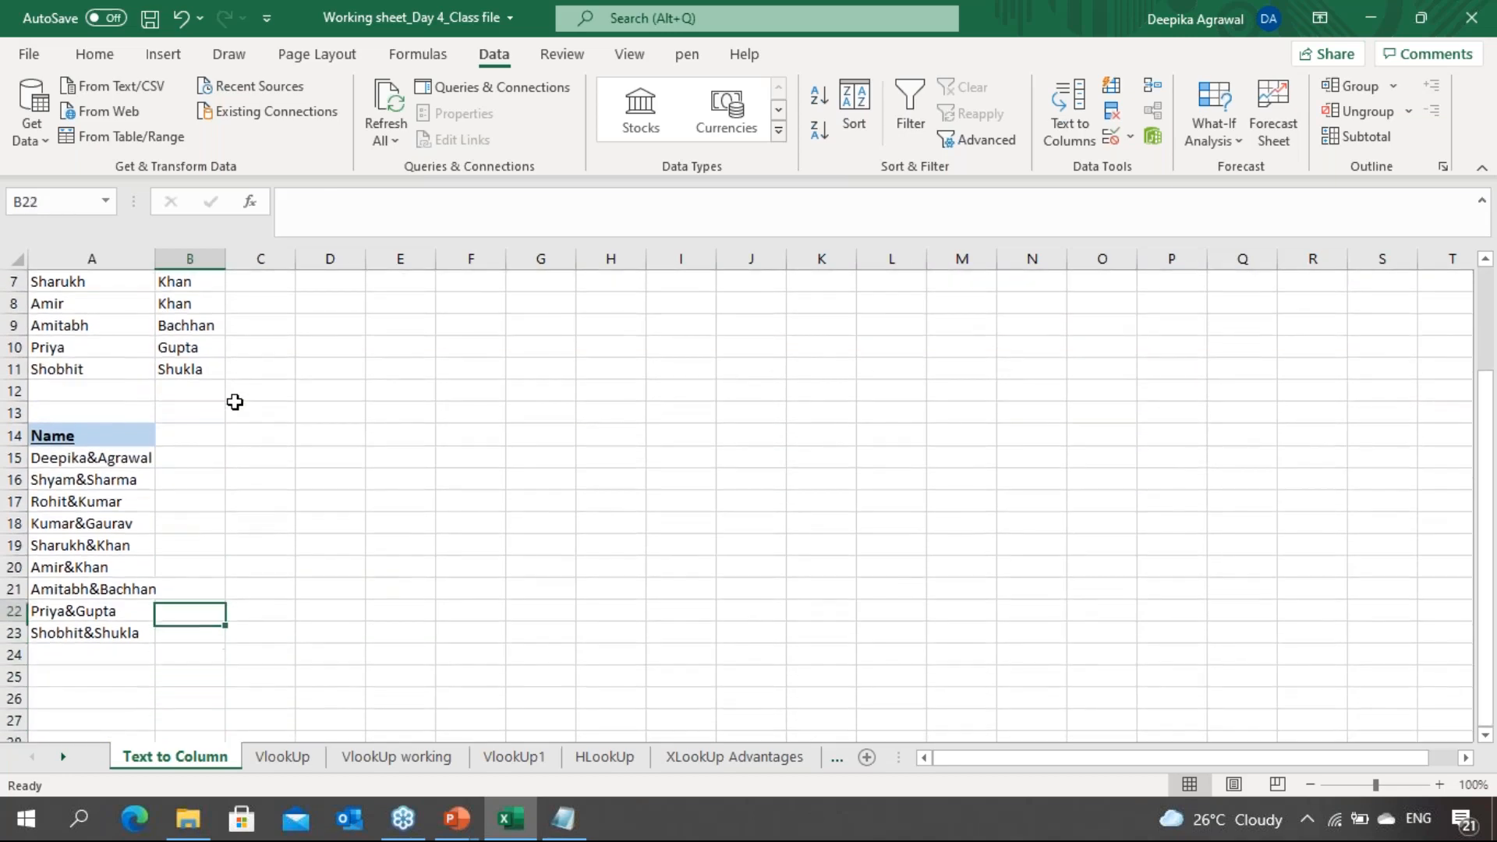
key(Up)
key(Up)
key(Up)
key(Up)
key(Left)
key(Down)
key(Down)
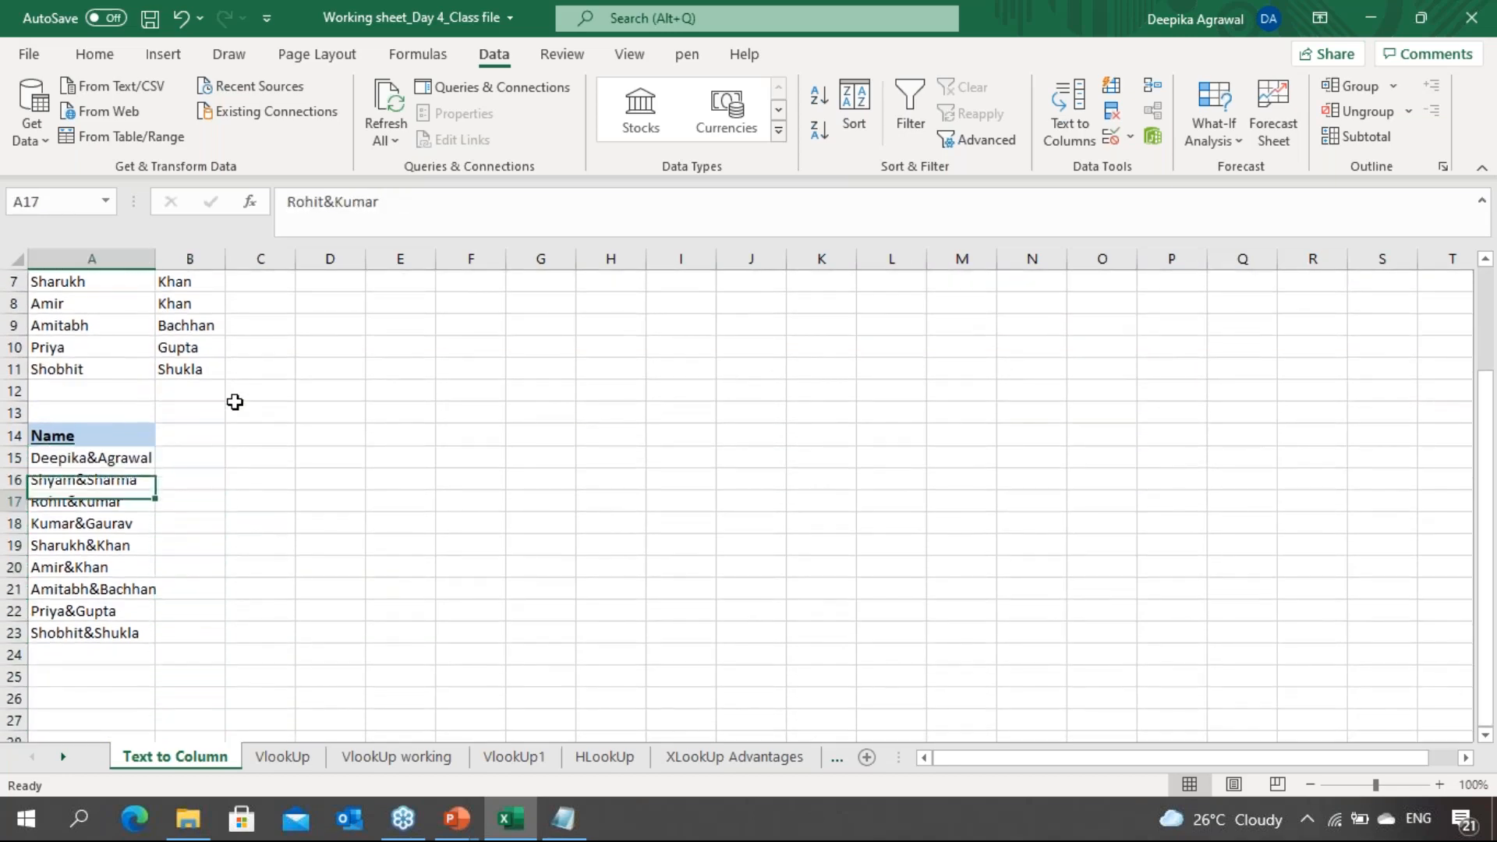
key(Down)
key(Down)
key(Down)
key(Down)
key(Down)
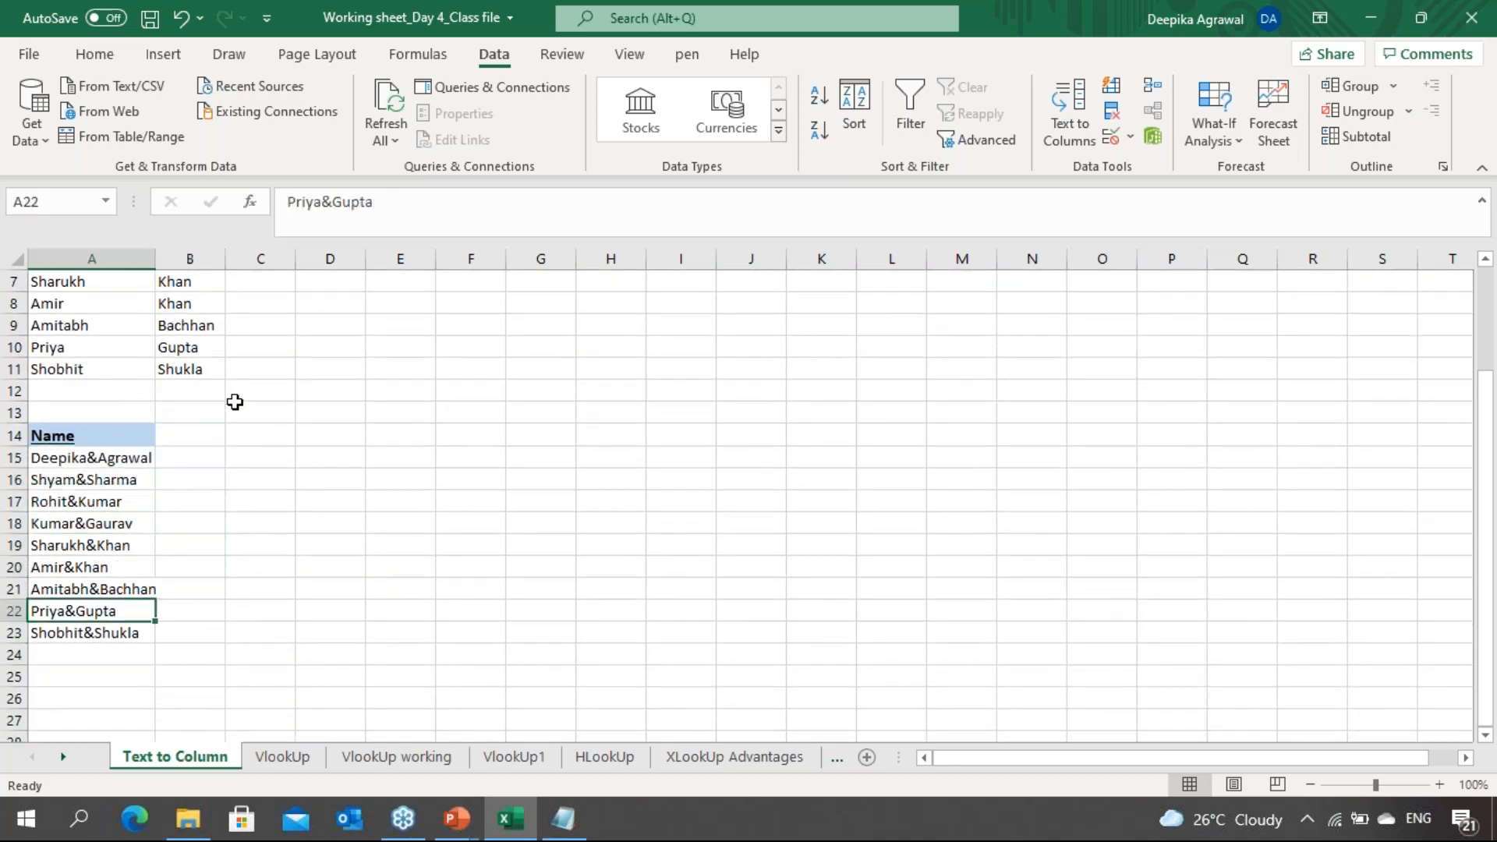
key(Right)
key(Up)
key(Up)
key(Up)
key(Up)
key(Up)
key(Up)
key(Up)
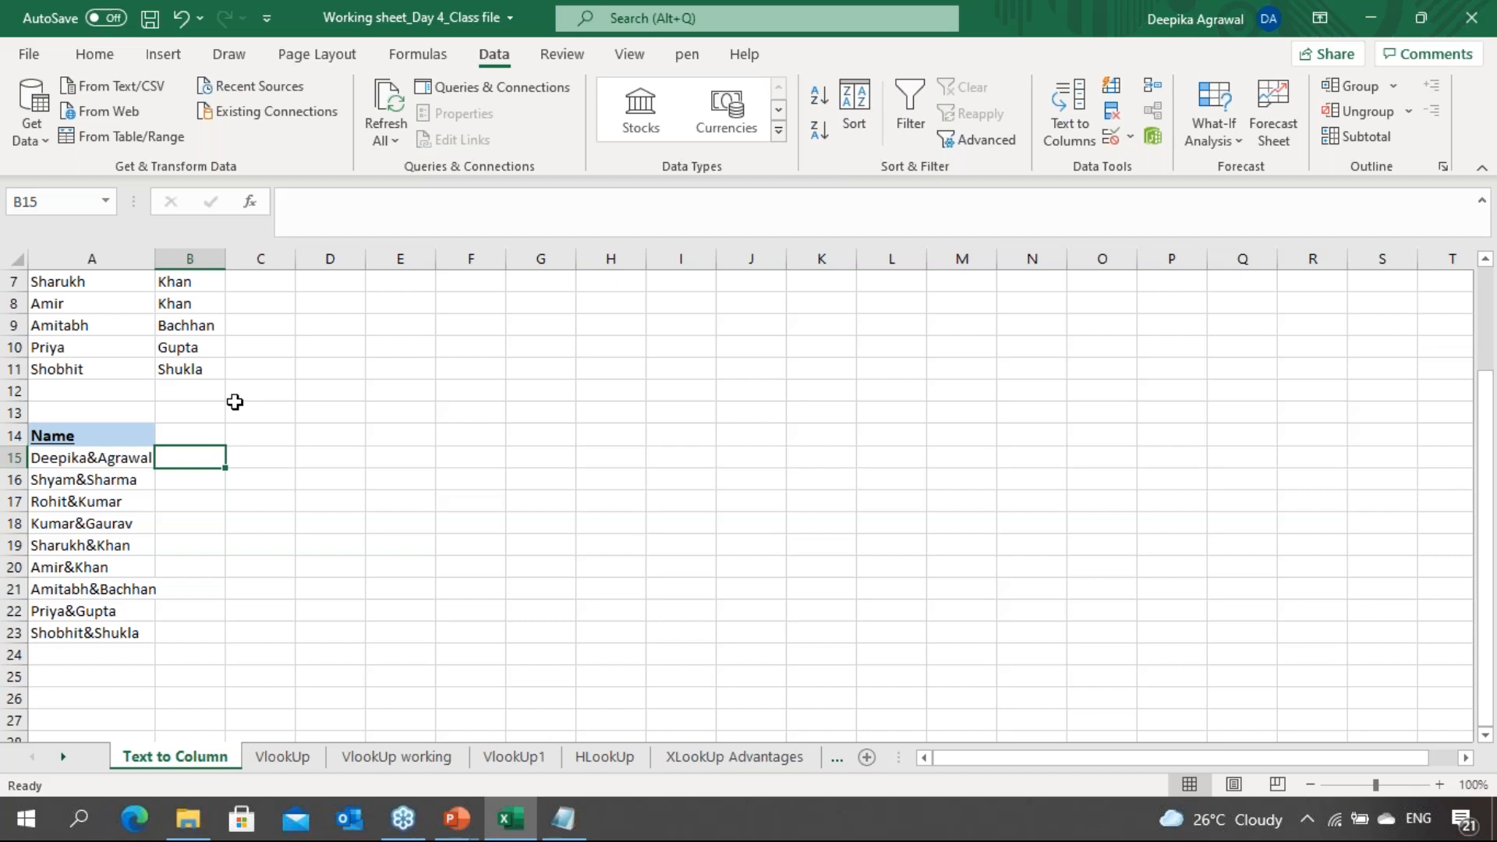
click(1169, 118)
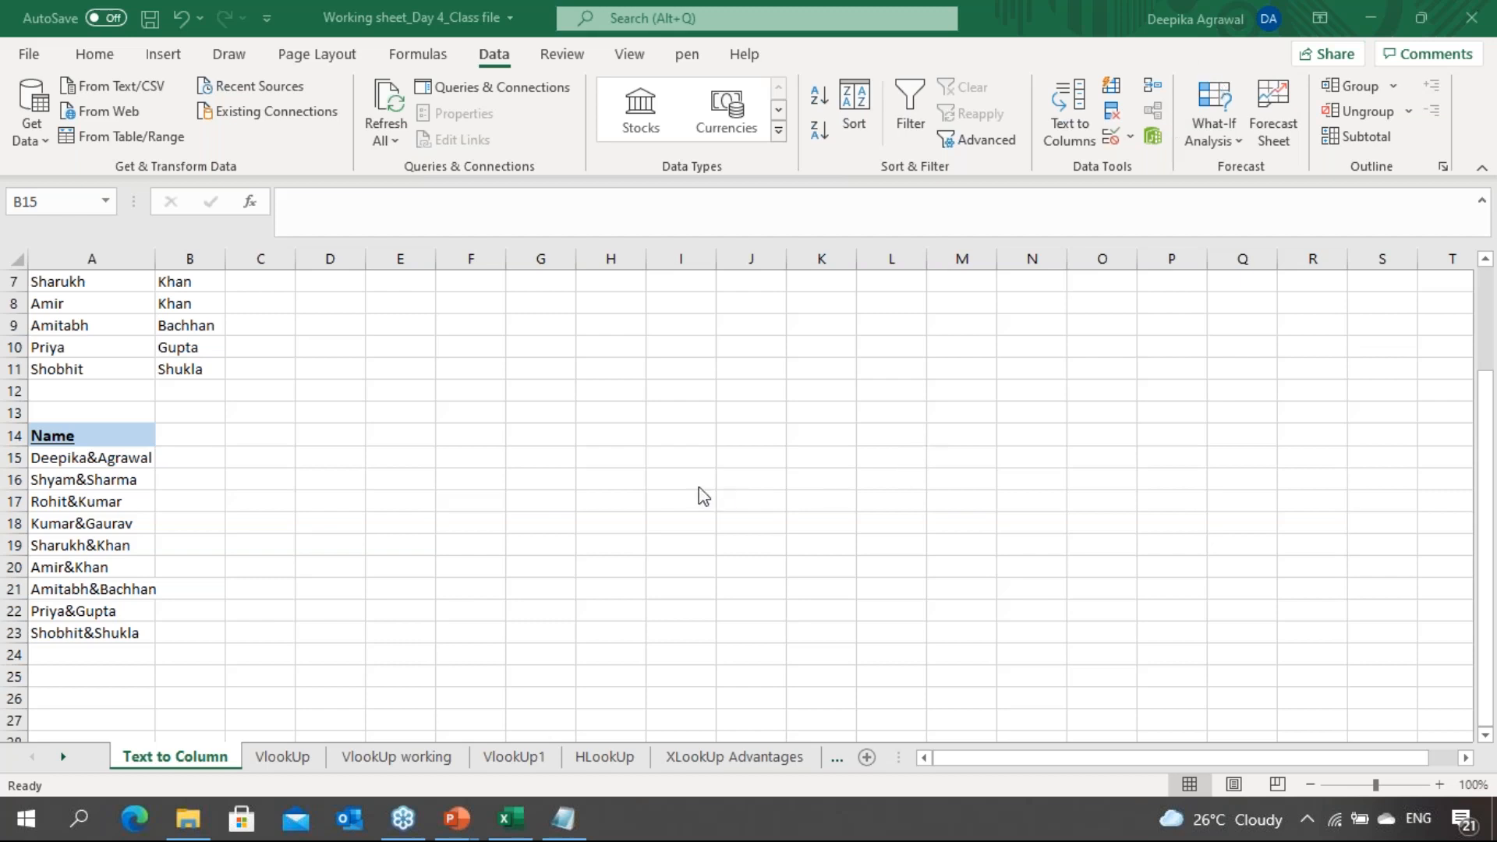
Start Text to Columns on the ampersand-separated names in A15:A23 and accept the Delimited data type
click(175, 457)
key(Left)
key(ctrl+shift+Down)
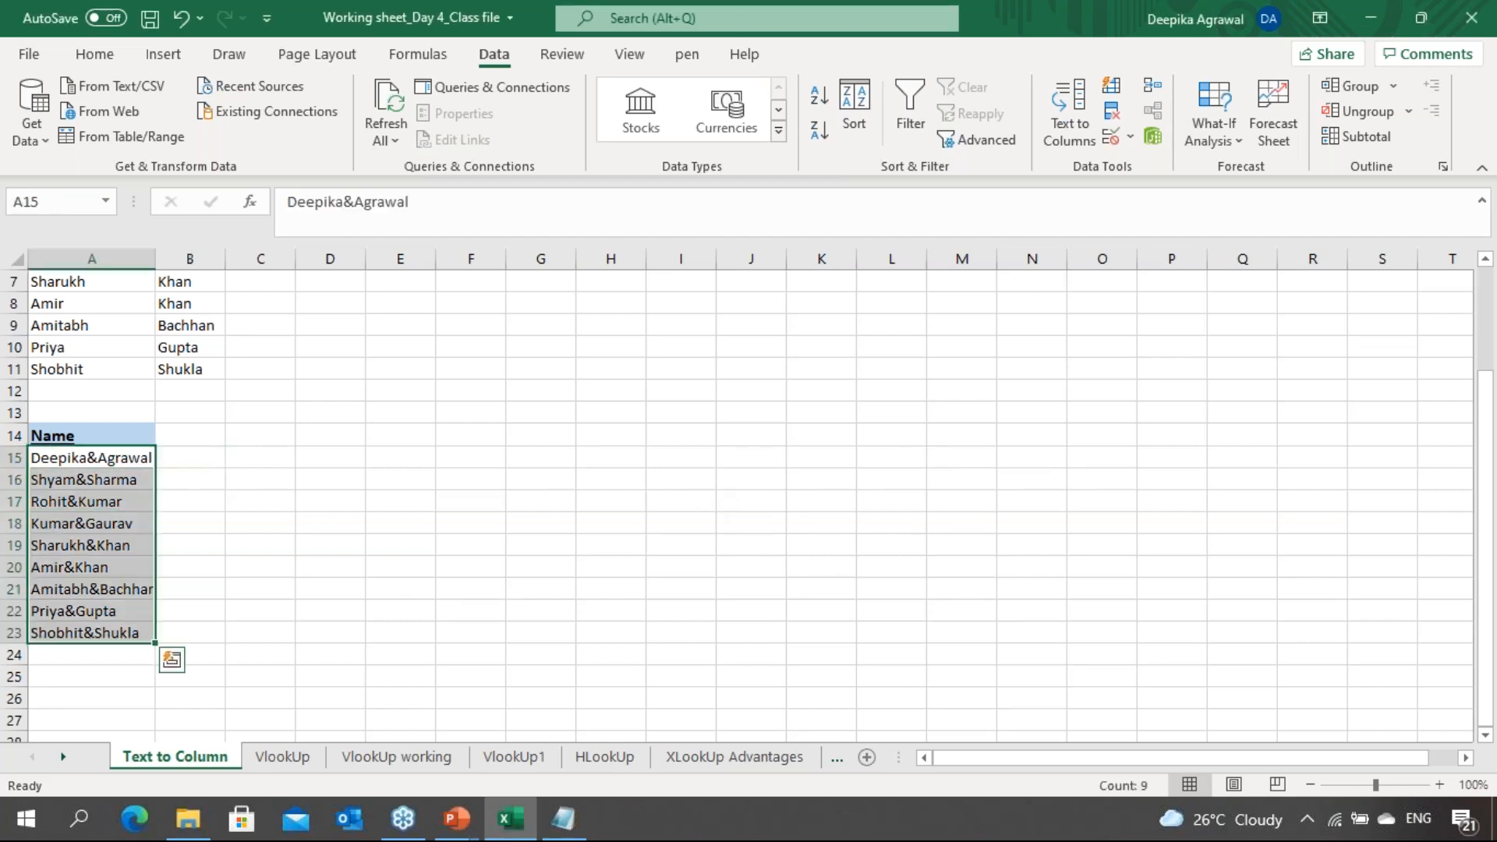
key(alt+a)
key(e)
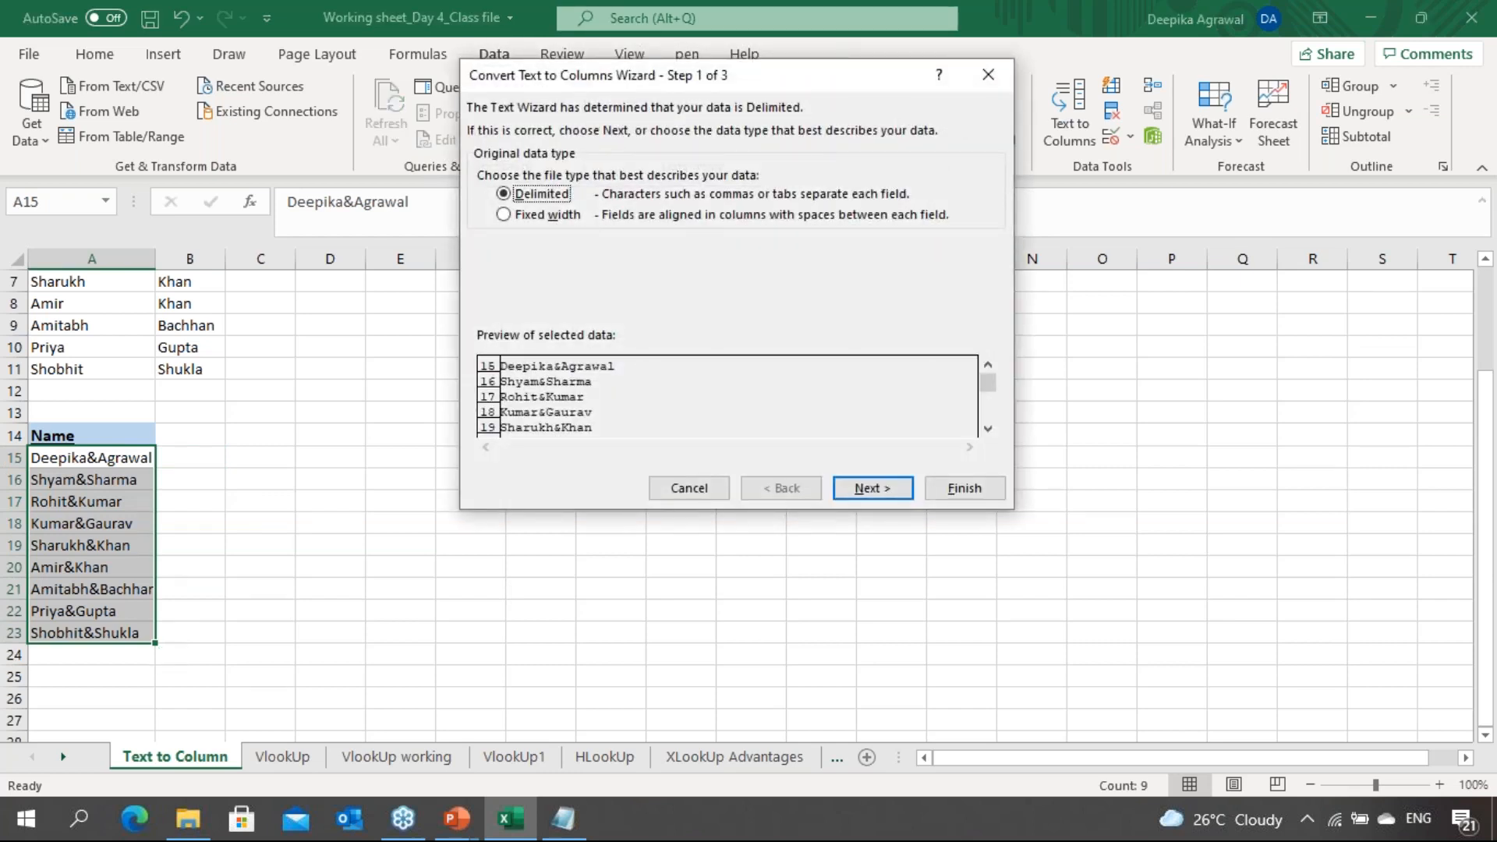
key(Return)
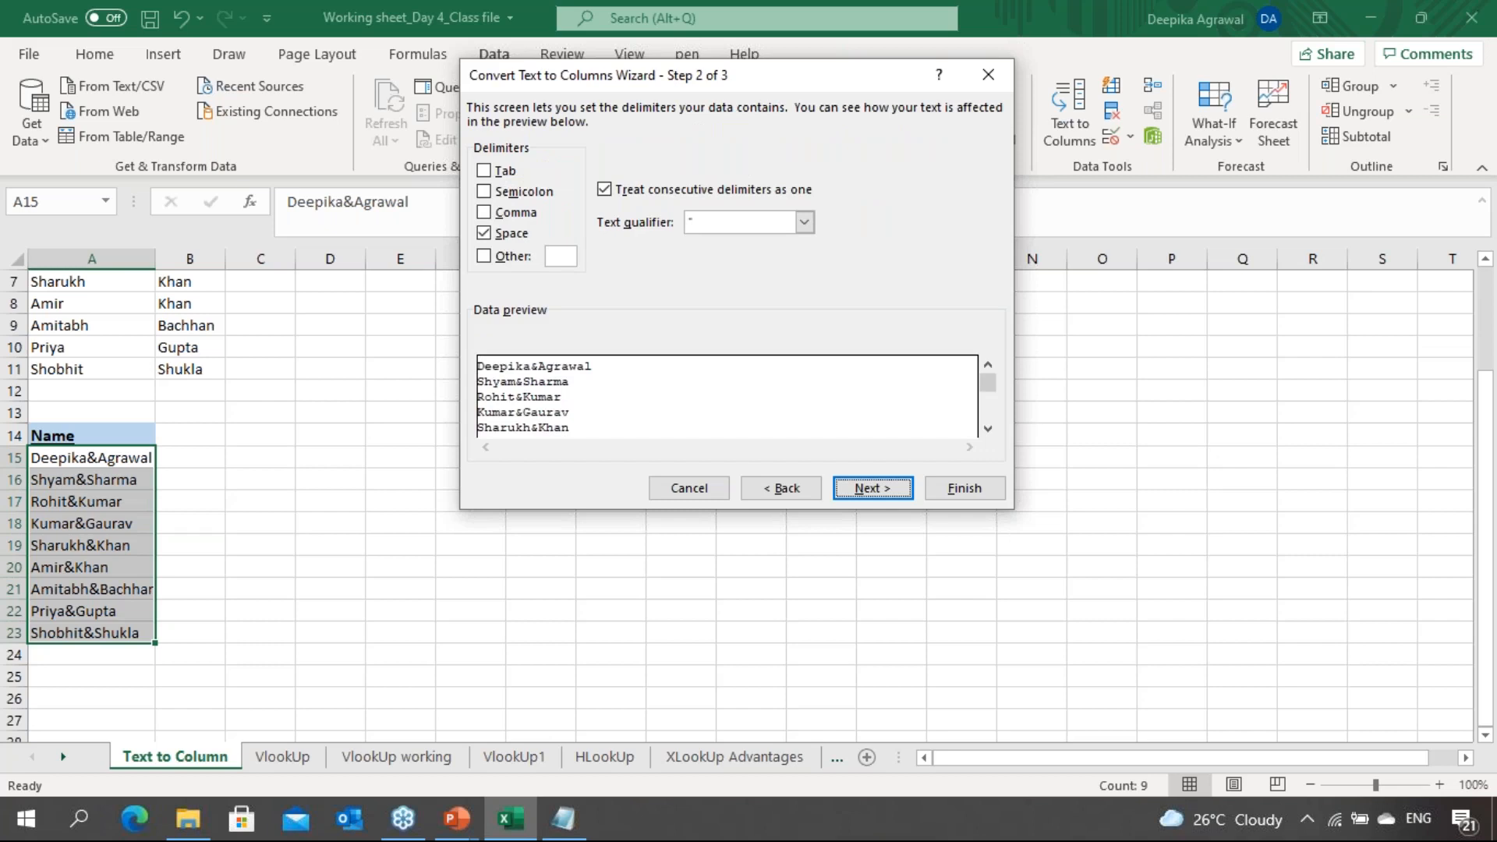
Clear the Space delimiter, set & as the Other delimiter and proceed to the column data formats
click(483, 258)
click(485, 233)
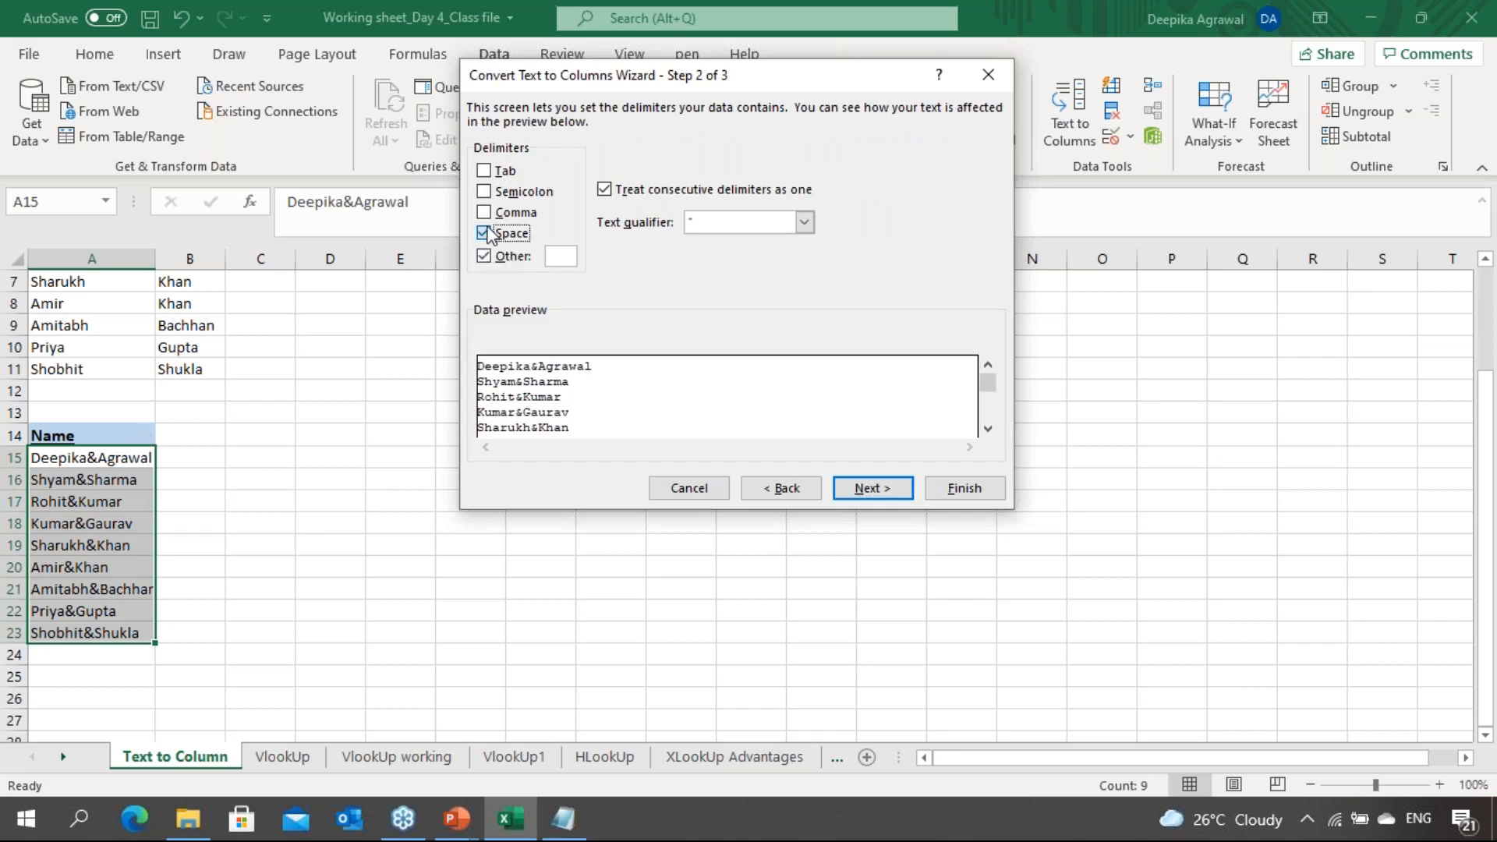
click(566, 258)
text(&)
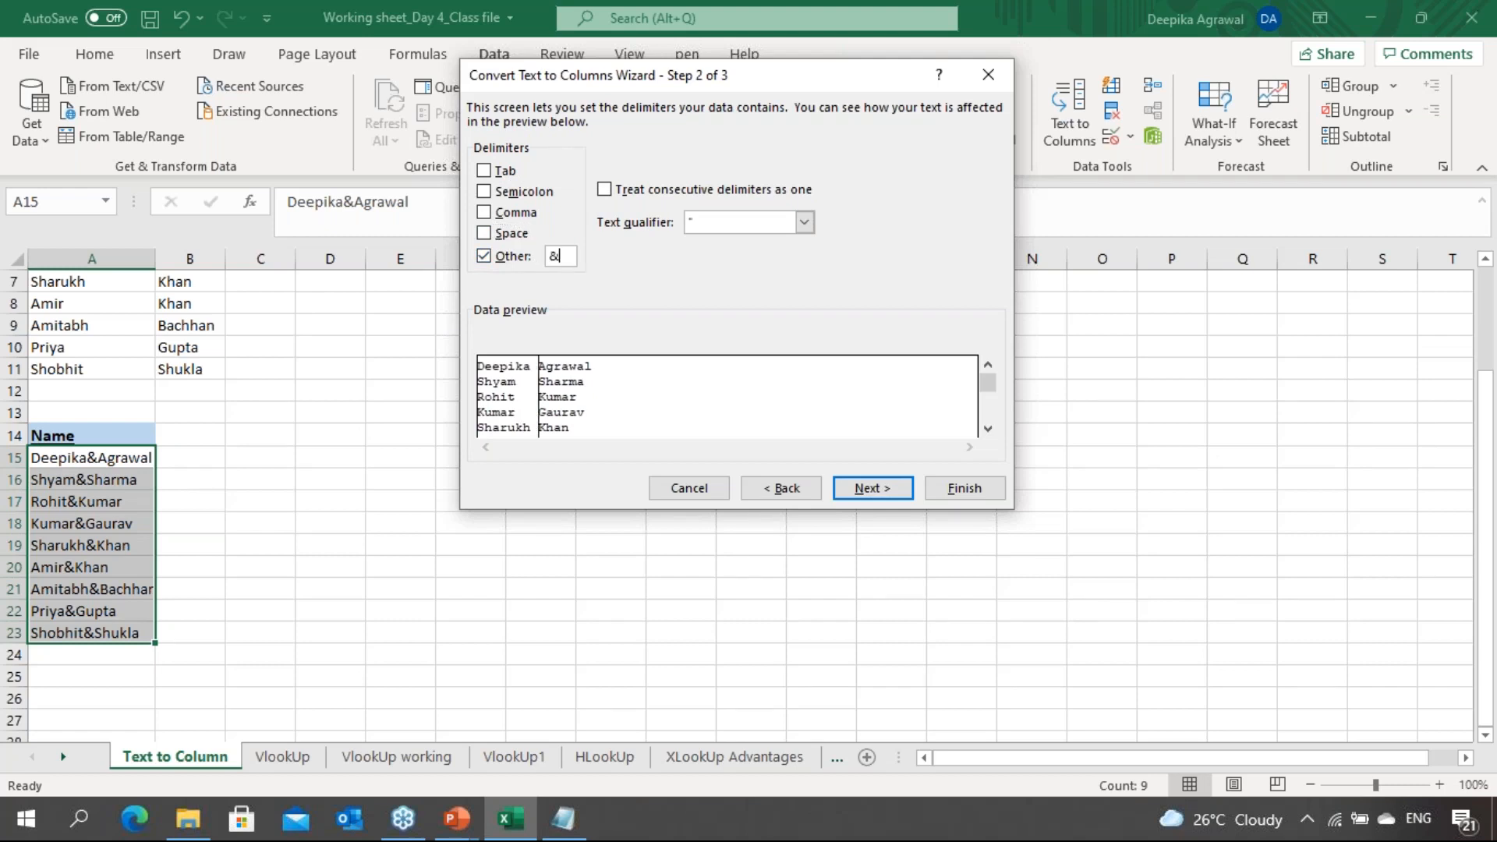
click(866, 489)
Set both columns of the ampersand-split names to the Text format and finish with destination $A$15
click(485, 173)
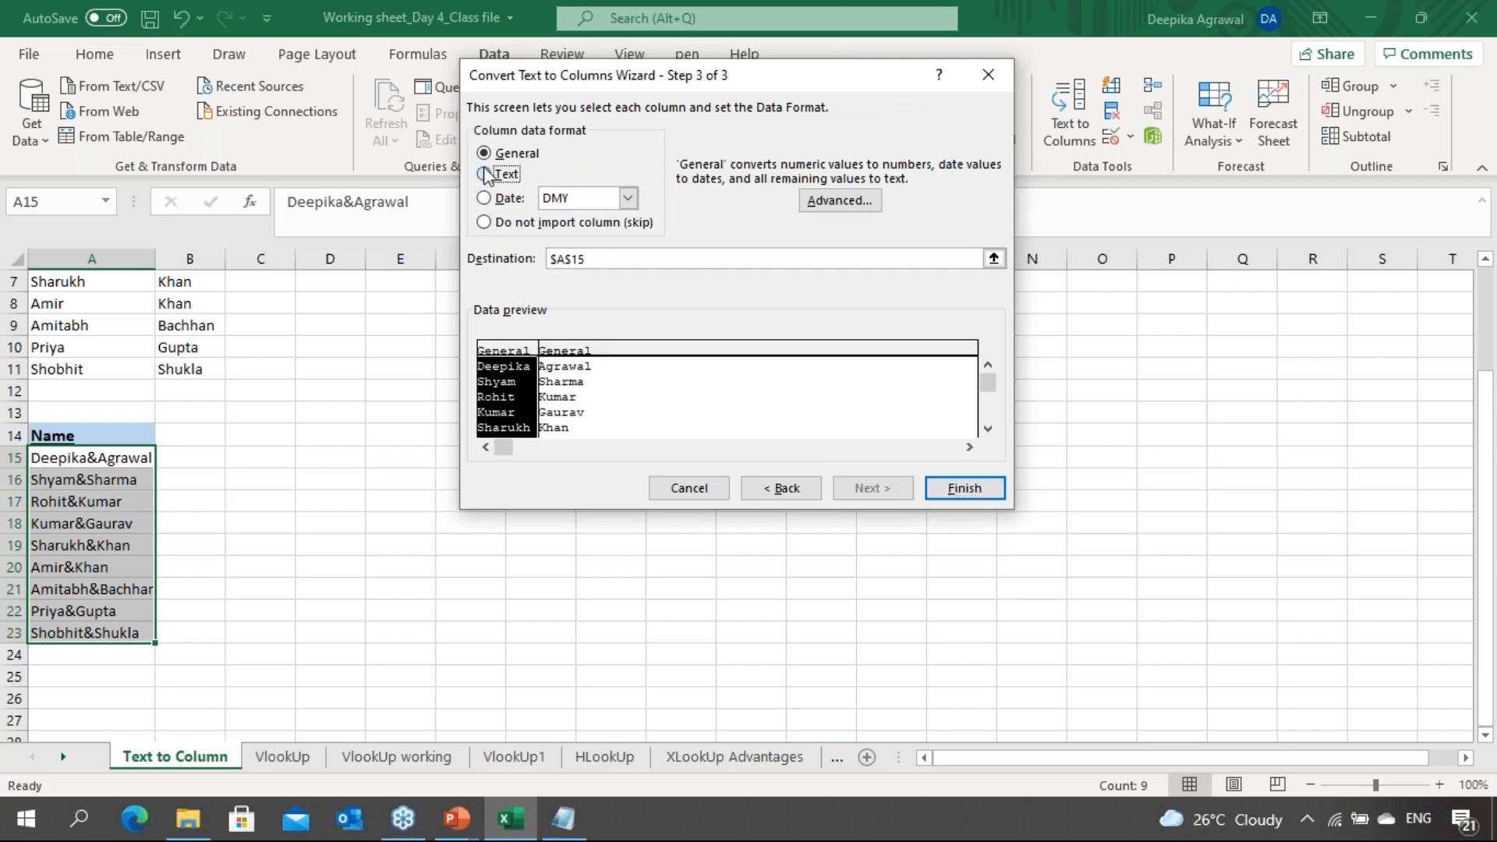
click(573, 360)
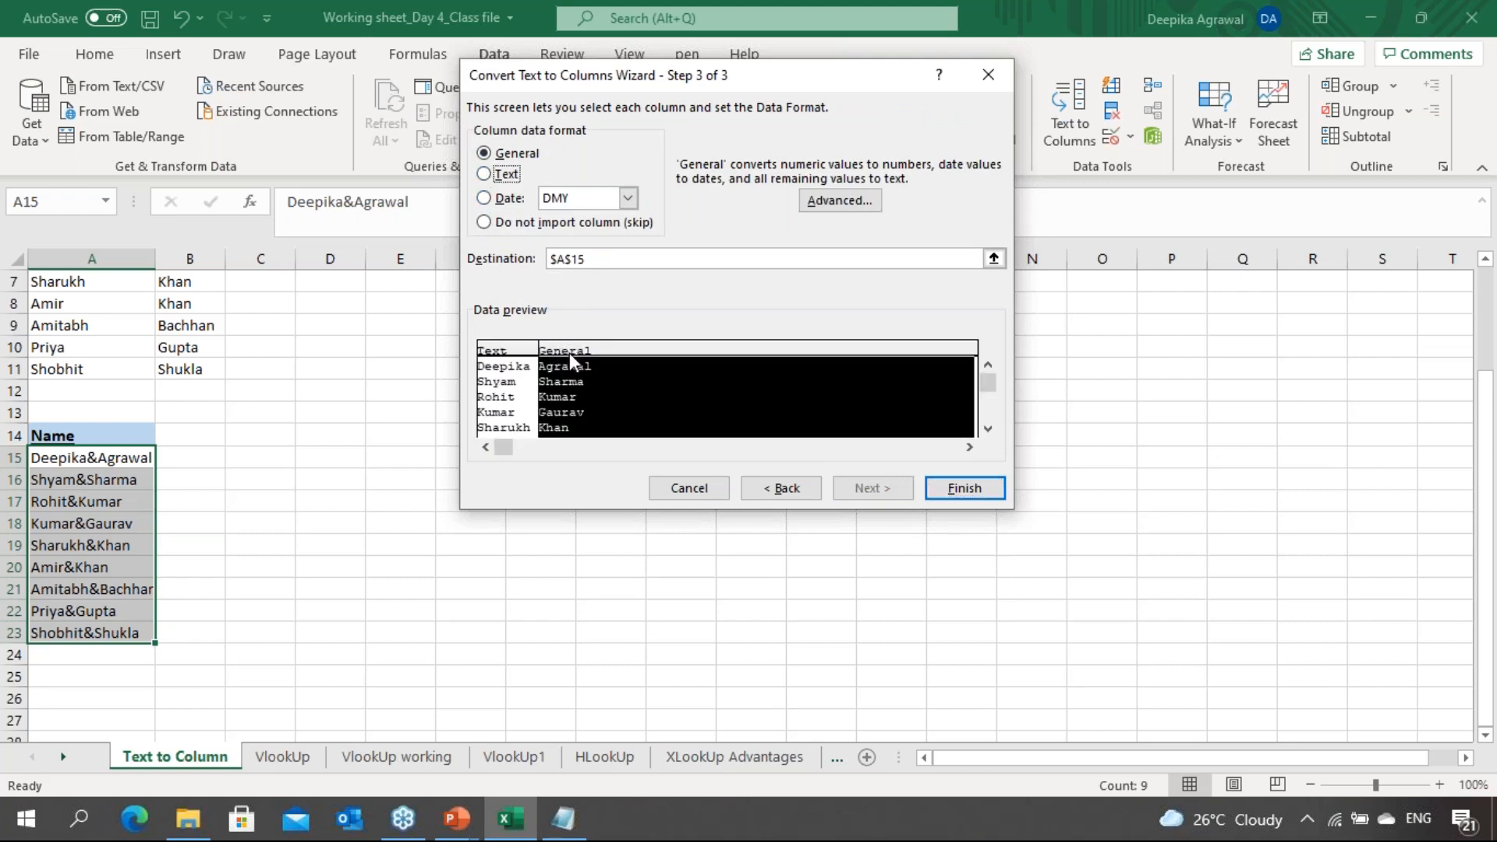
click(506, 179)
click(963, 488)
click(367, 496)
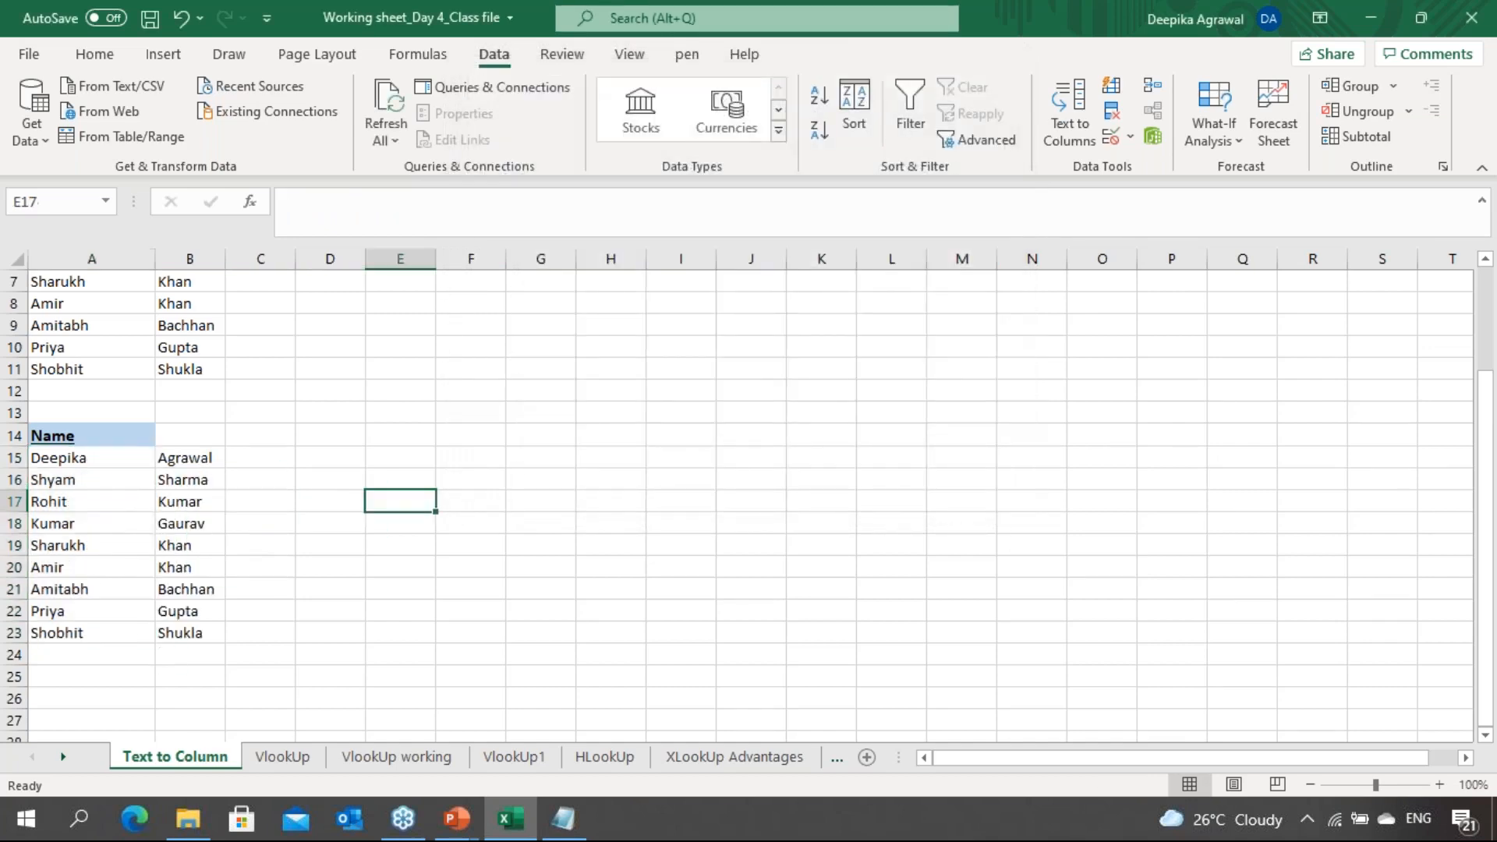
Examine the first and last names split into columns A and B in rows 15 to 23
click(229, 507)
key(Left)
key(Left)
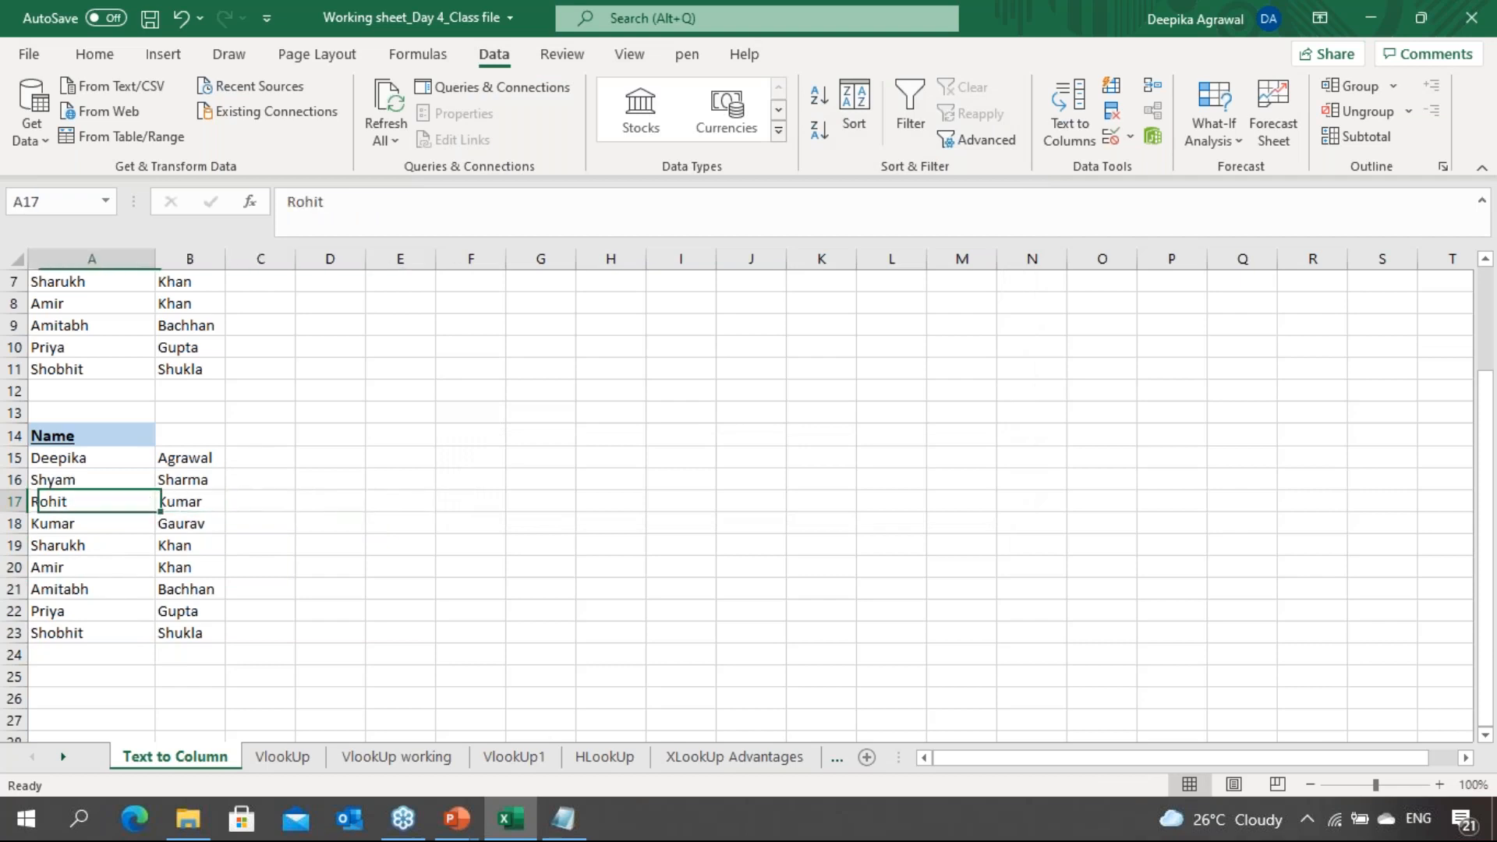
key(Up)
key(Up)
key(Up)
key(Down)
key(Down)
key(Down)
key(Down)
key(Down)
key(Down)
key(Down)
key(Down)
key(Down)
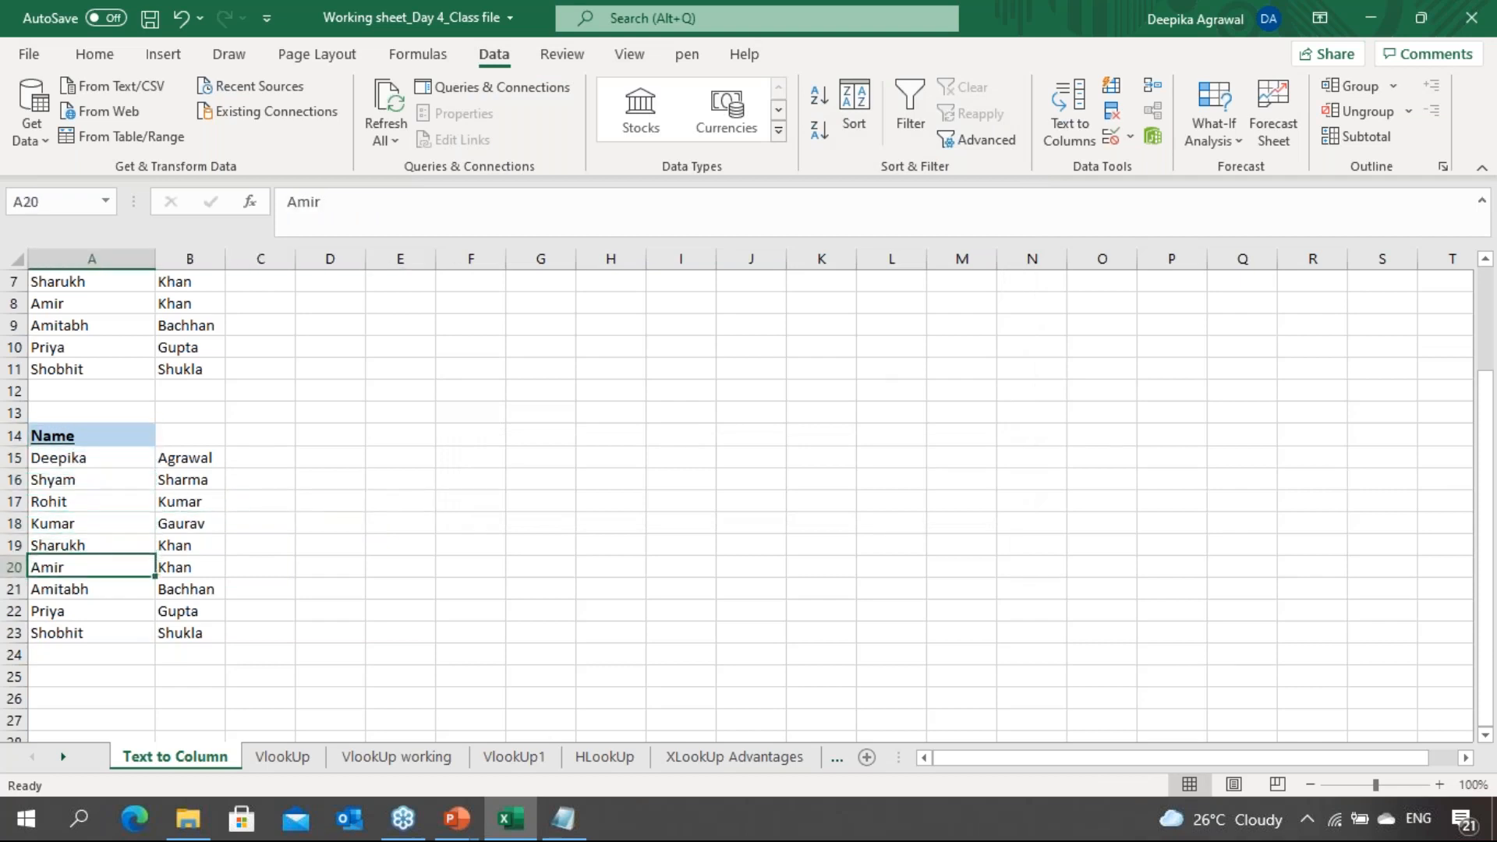
key(Right)
key(Left)
key(Up)
key(Right)
key(Up)
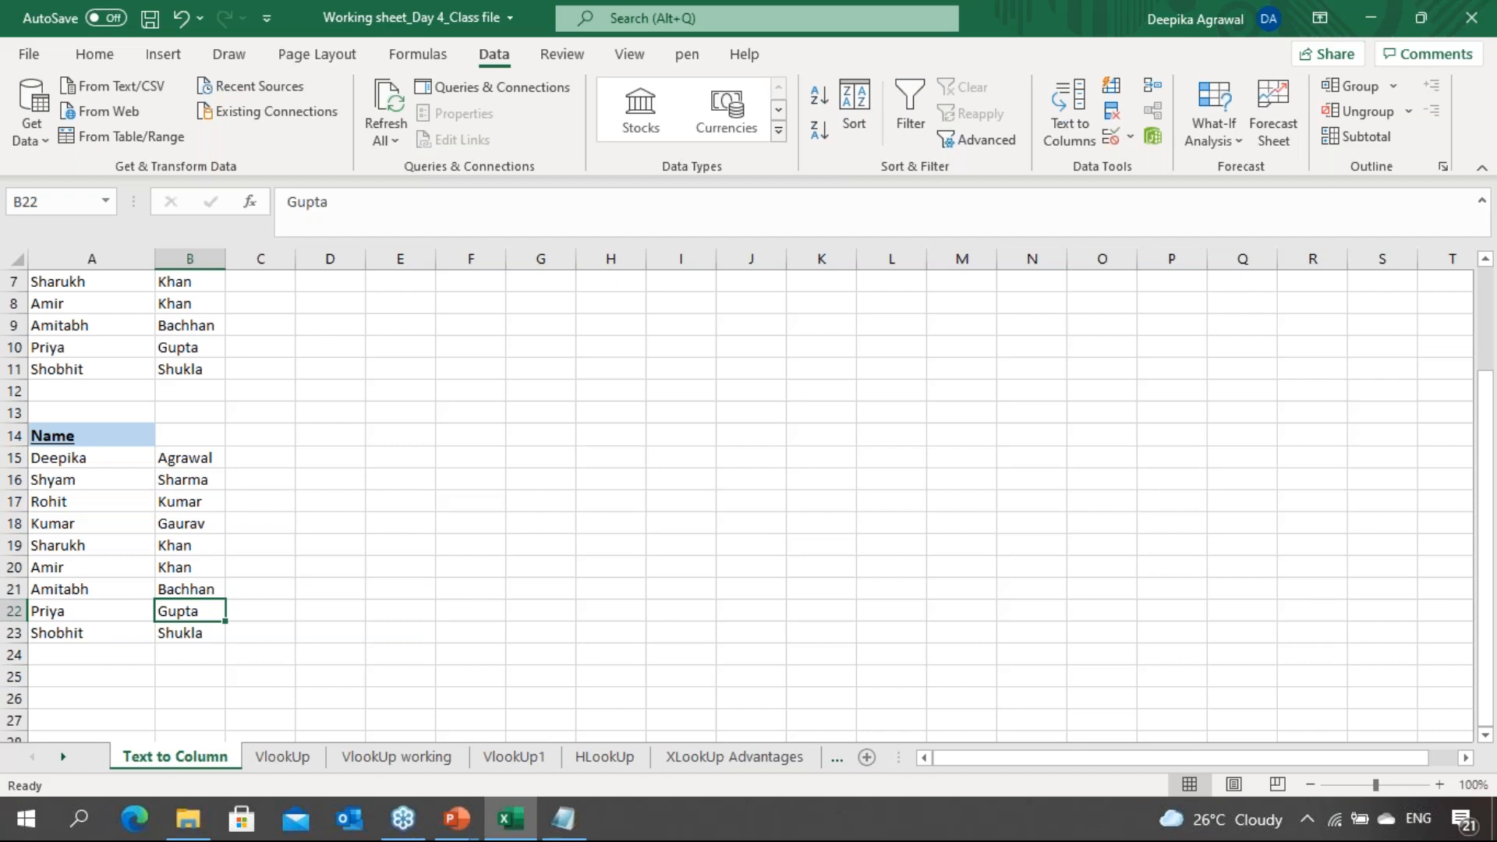
Open the workbook Working Sheet_Day3_Class File from the 05.09.2021 folder in File Explorer
click(195, 823)
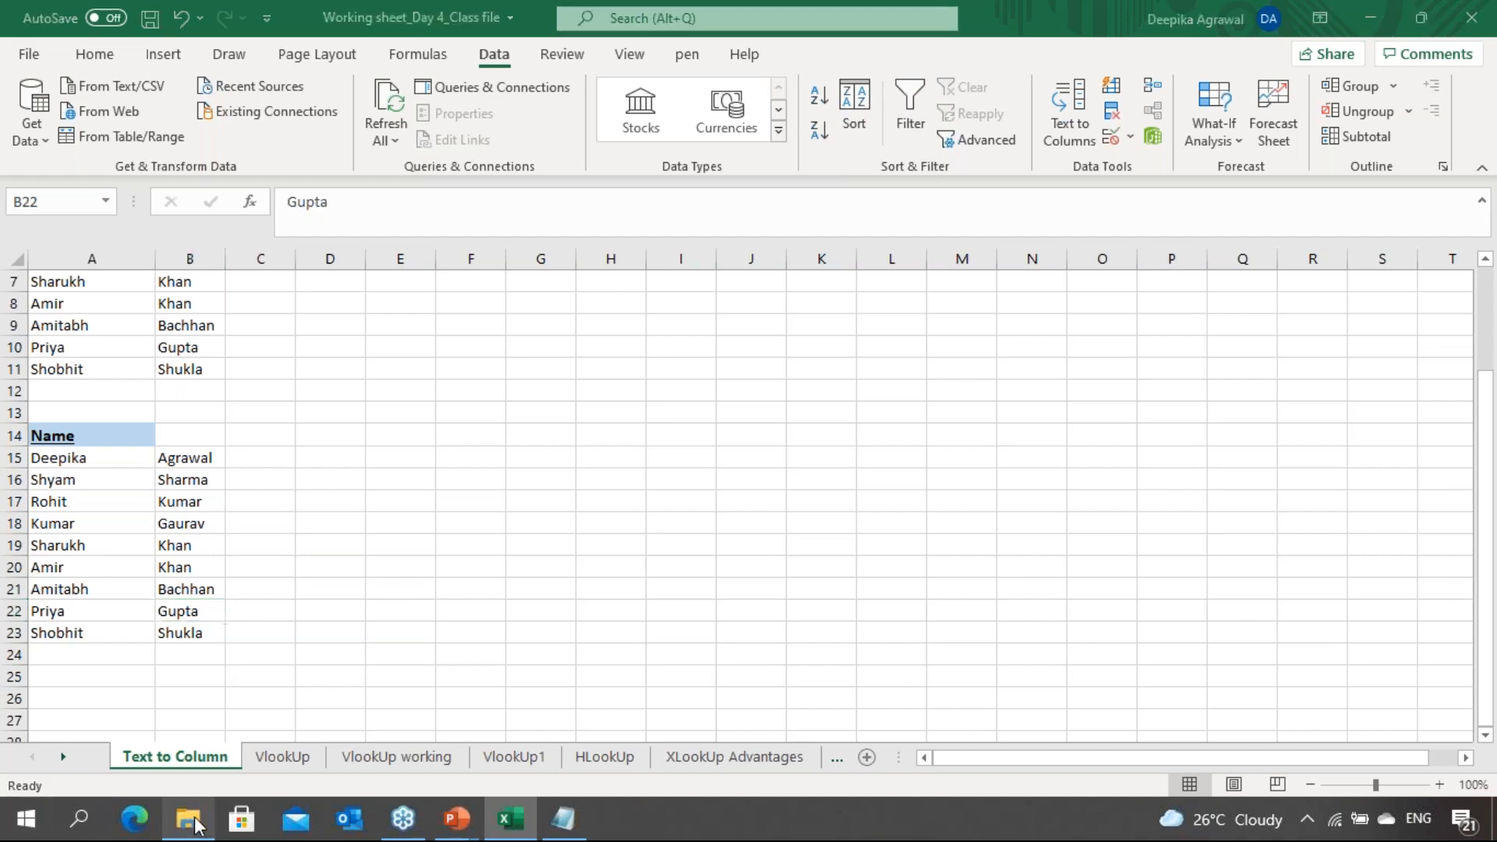
click(489, 82)
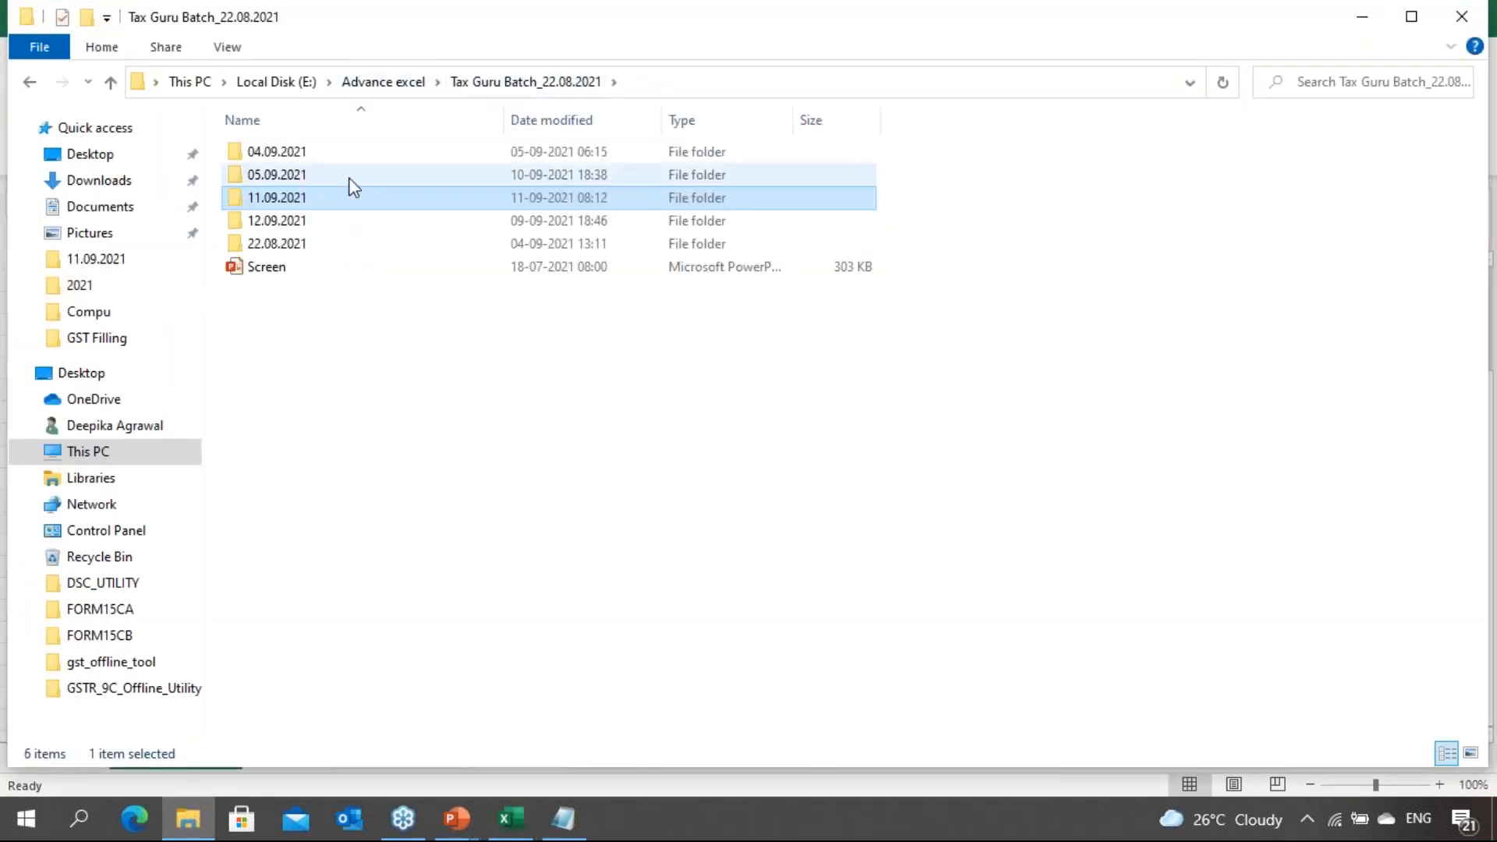
double_click(351, 174)
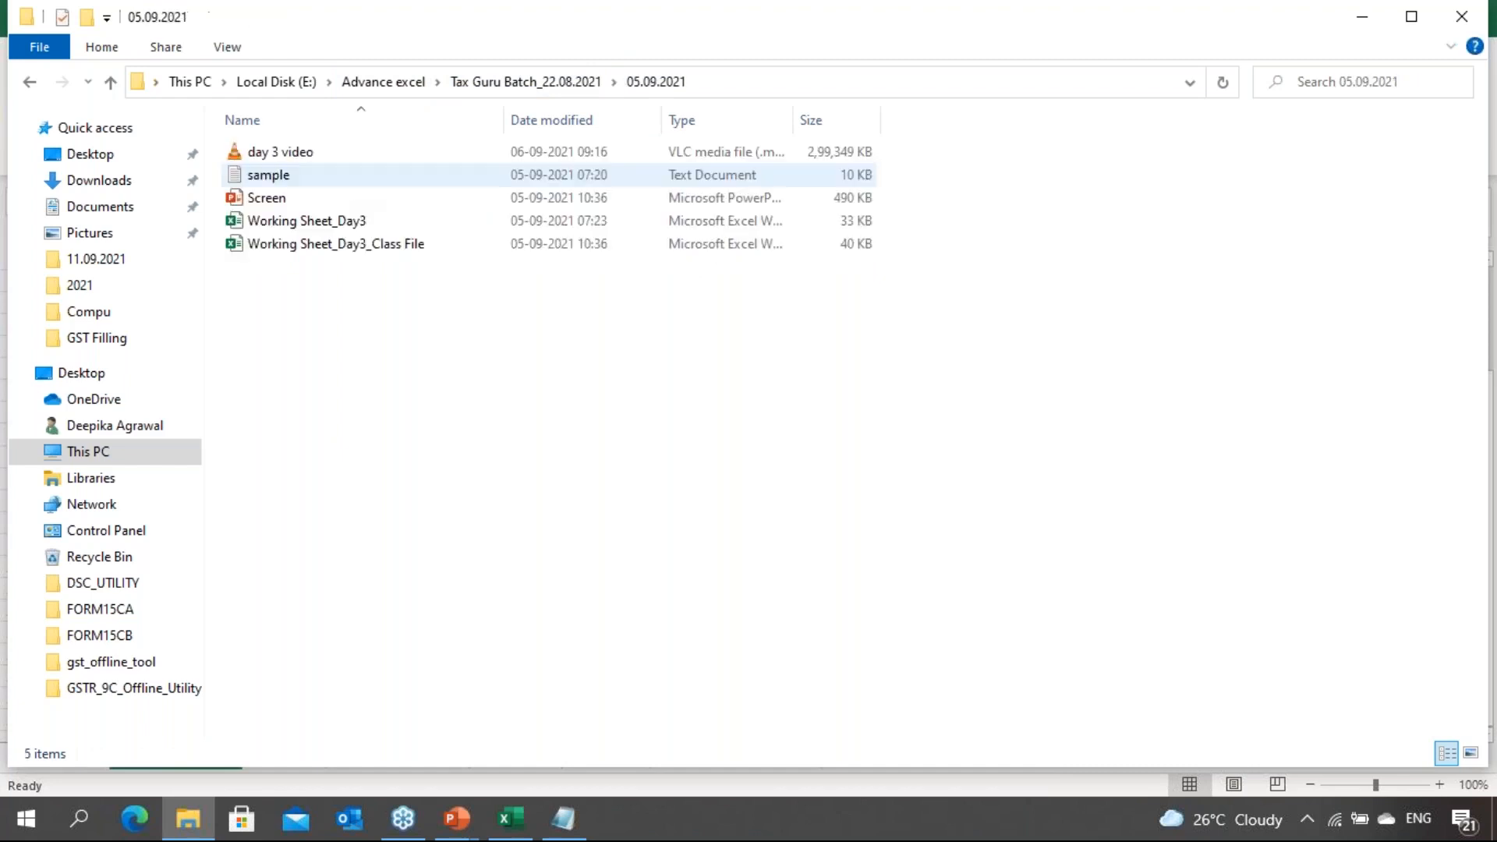
click(334, 246)
key(alt+Tab)
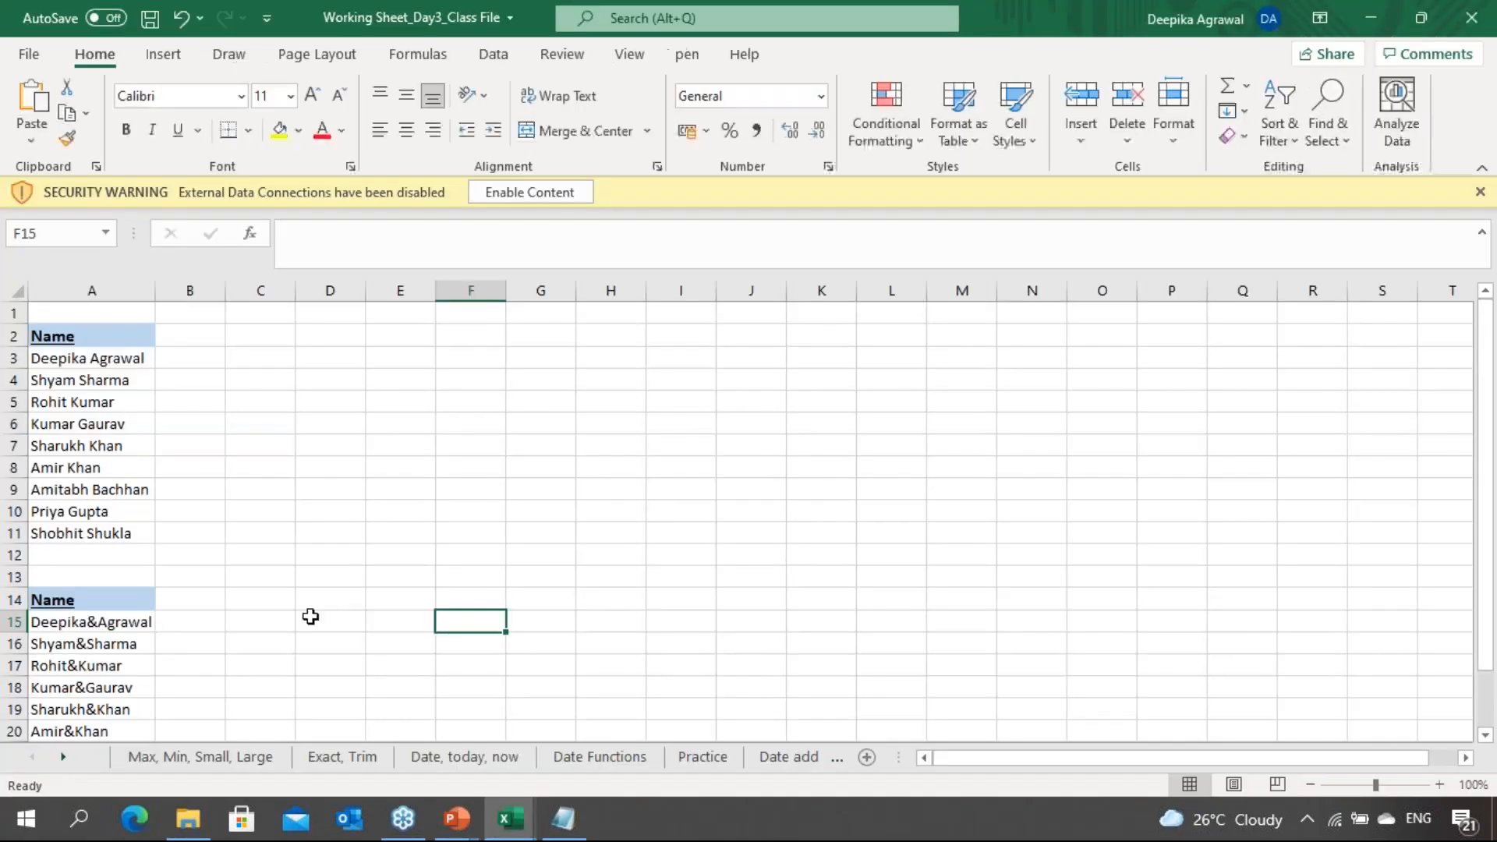
click(312, 616)
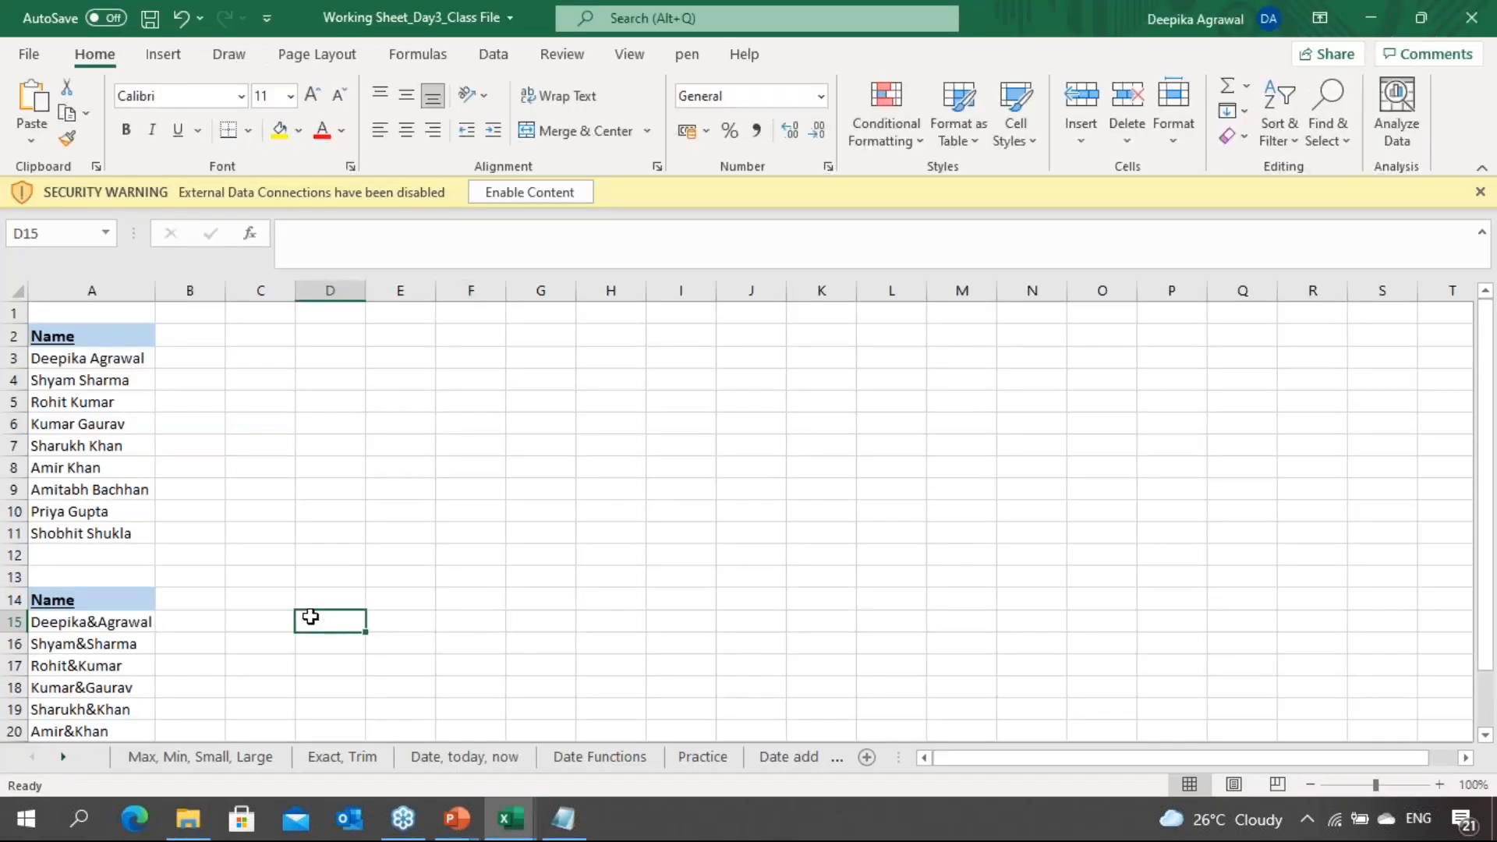
click(467, 482)
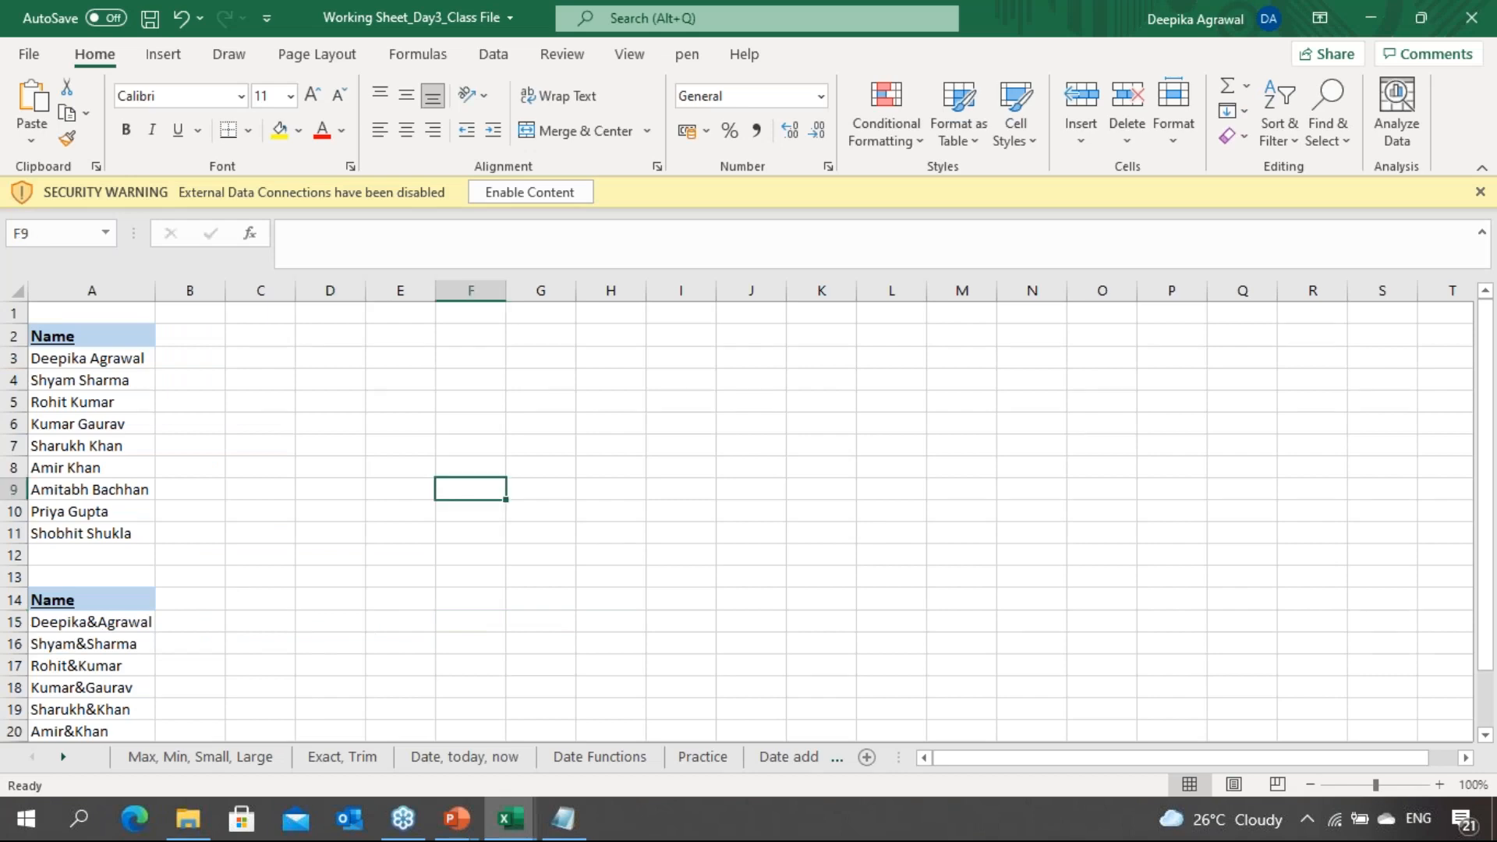
Look through the further sheets of the Day 3 class workbook and close it
click(63, 757)
click(386, 757)
click(475, 757)
click(604, 757)
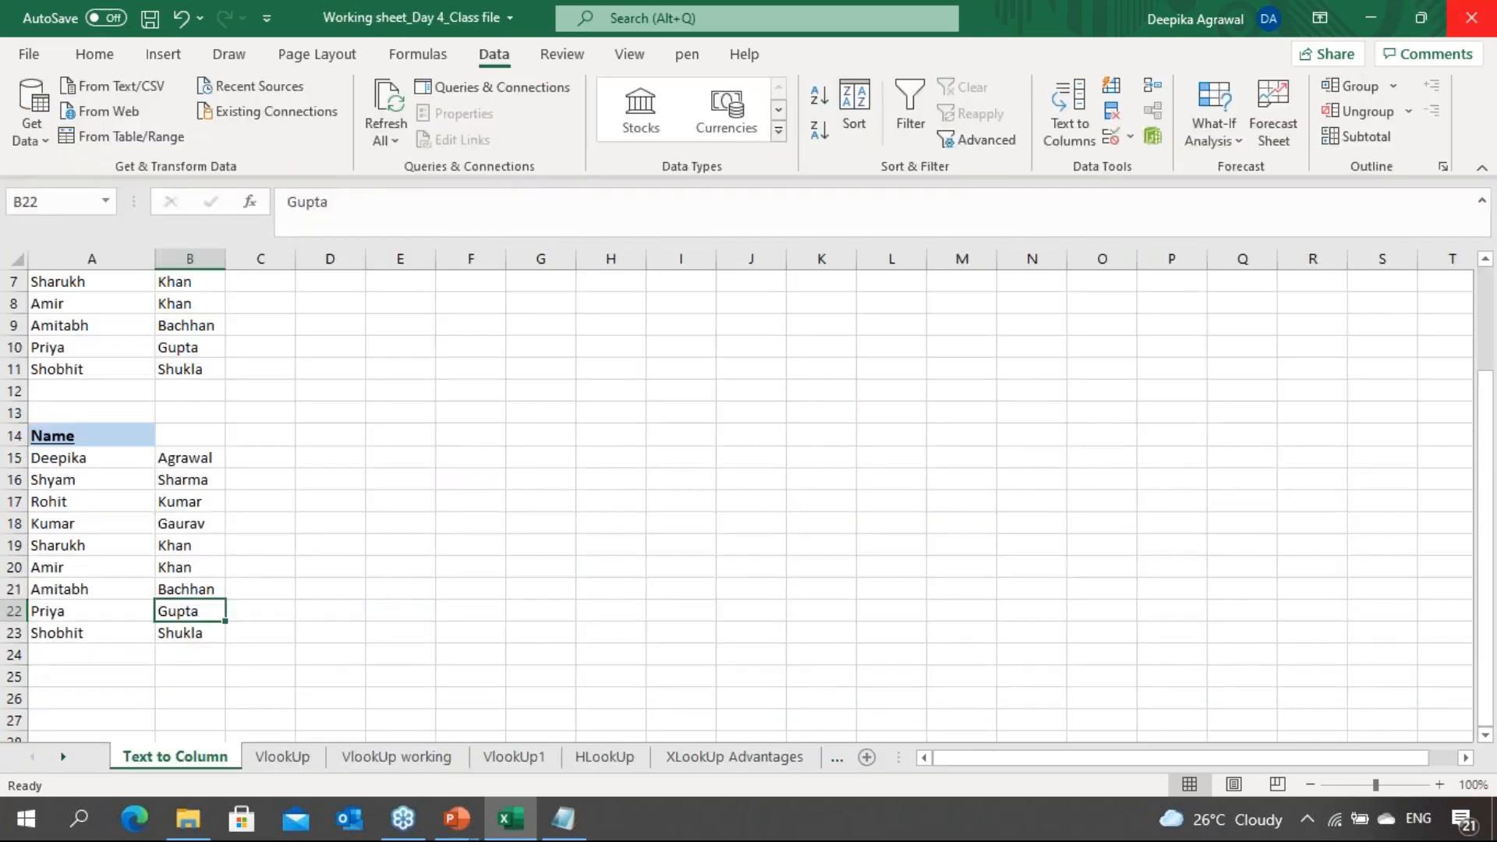
Switch back to File Explorer and open the 04.09.2021 folder inside Tax Guru Batch_22.08.2021
key(alt+Tab)
key(Up)
key(Up)
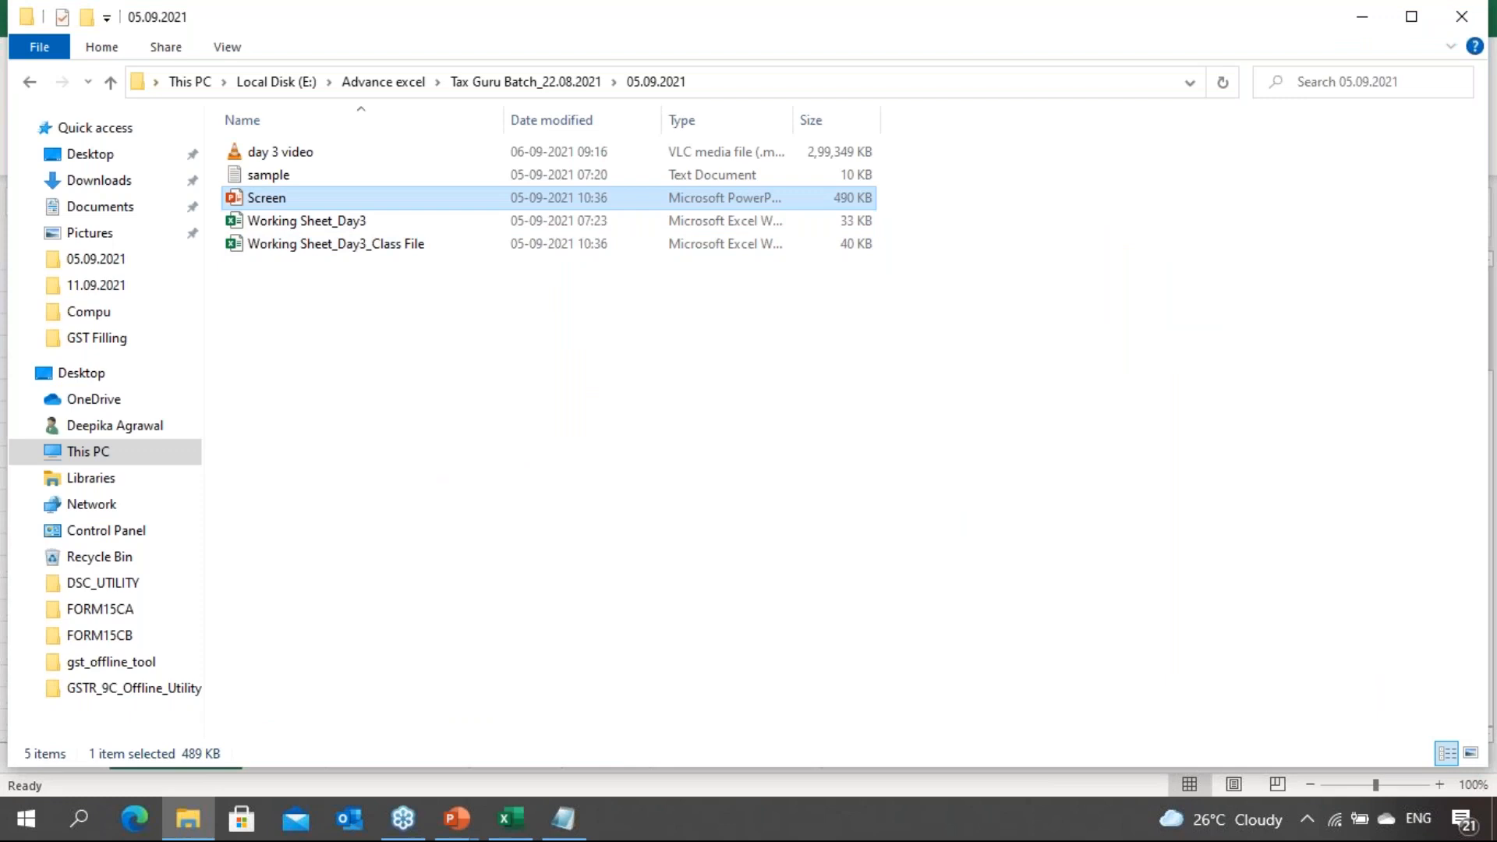
key(BackSpace)
key(Up)
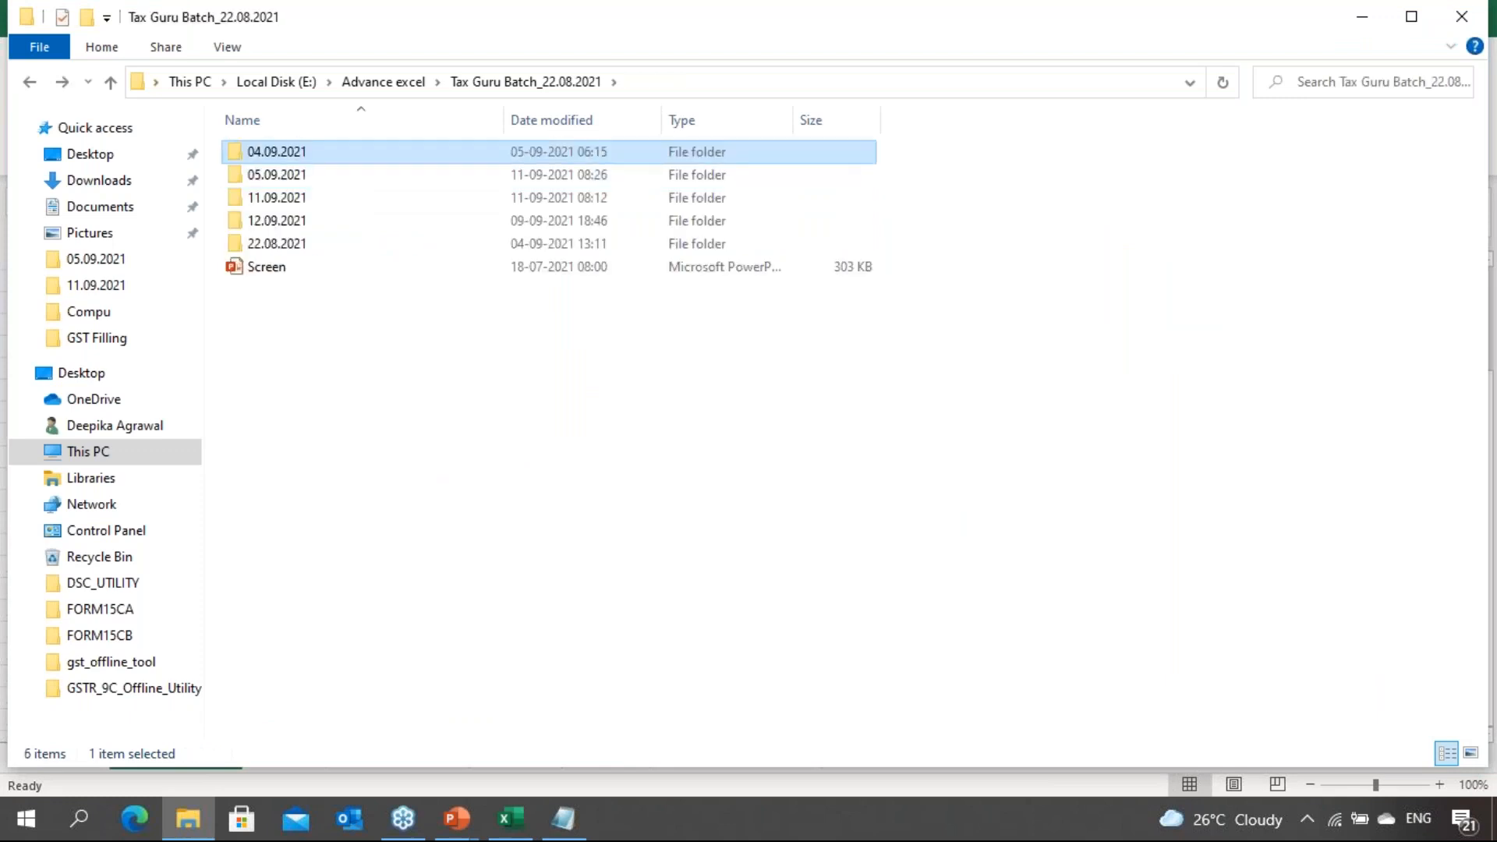
key(Return)
Look through the Day 2 files and open the workbook Woring Sheet_Day2_3_Class File
key(Down)
key(Down)
key(Down)
key(Down)
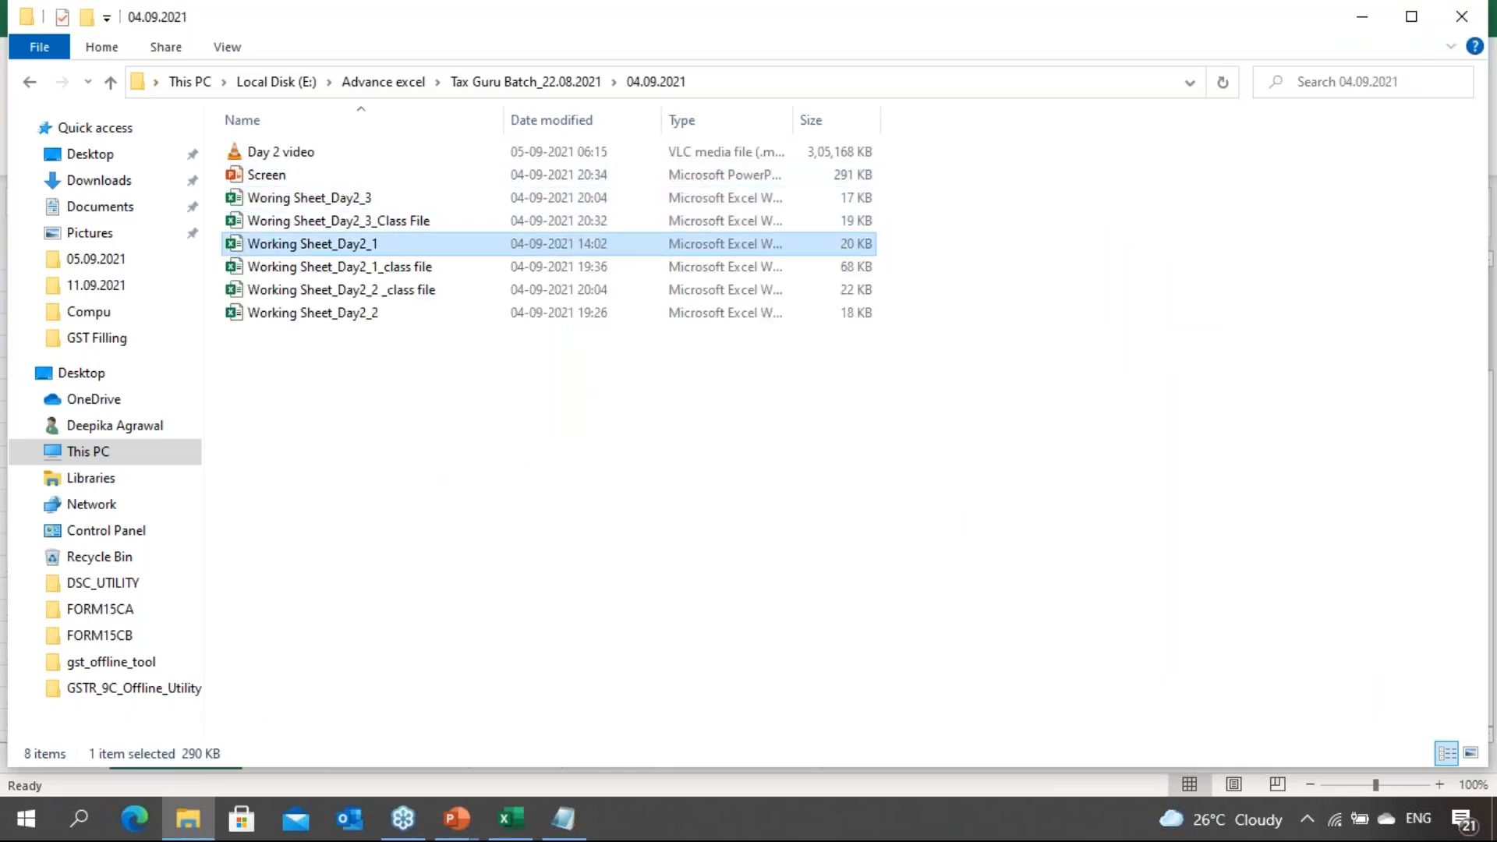
key(Down)
key(Down)
key(Down)
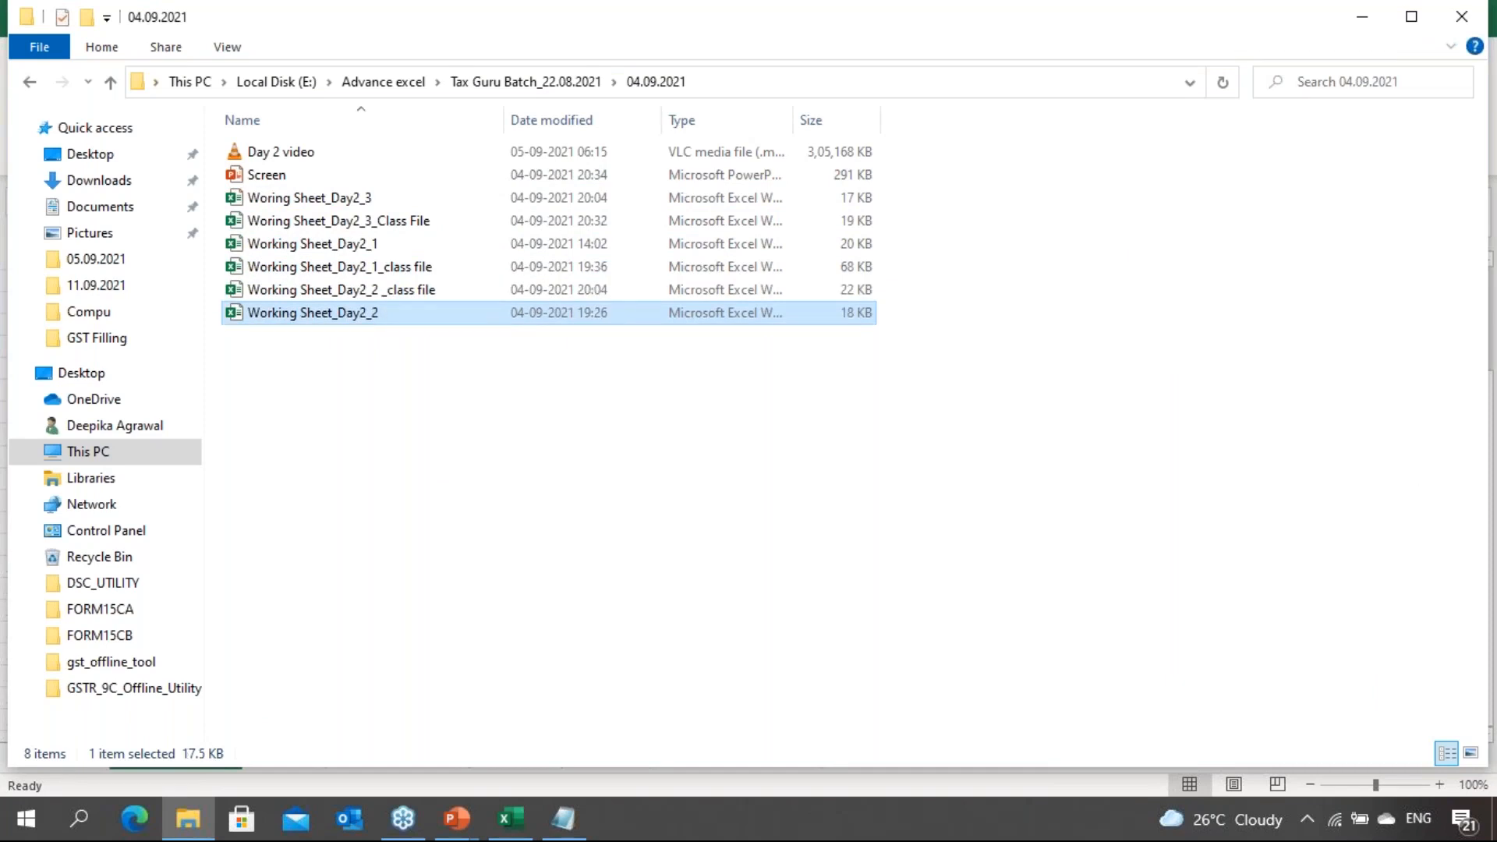
key(Up)
key(Up)
key(Up)
key(Up)
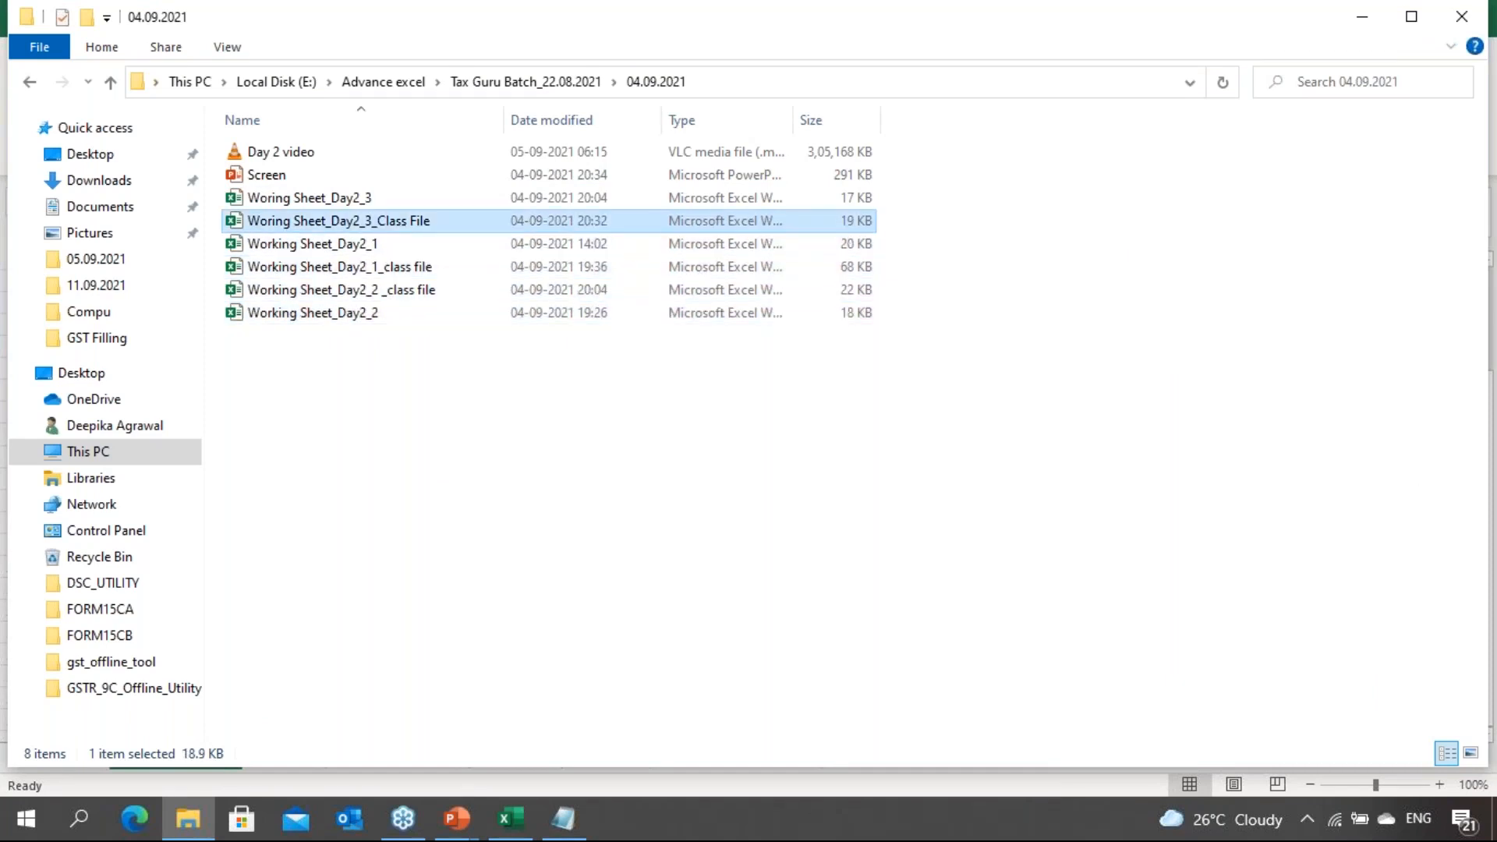
key(alt+Tab)
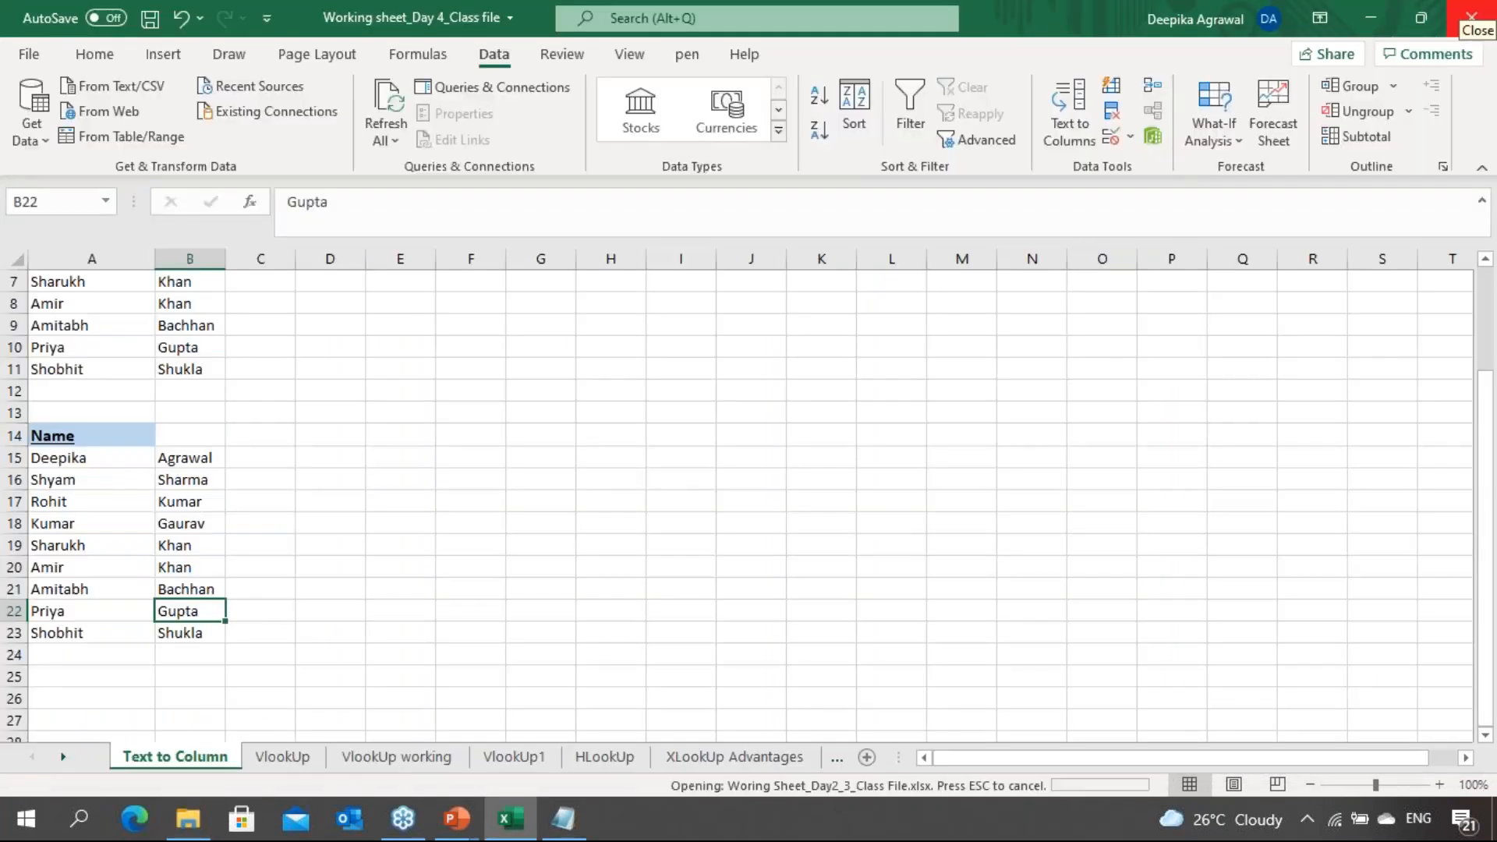
Examine the CONCATENATE formulas in column F of the Concatenate sheet that join the employee data with underscores
key(Down)
key(Down)
key(Down)
key(Down)
key(Down)
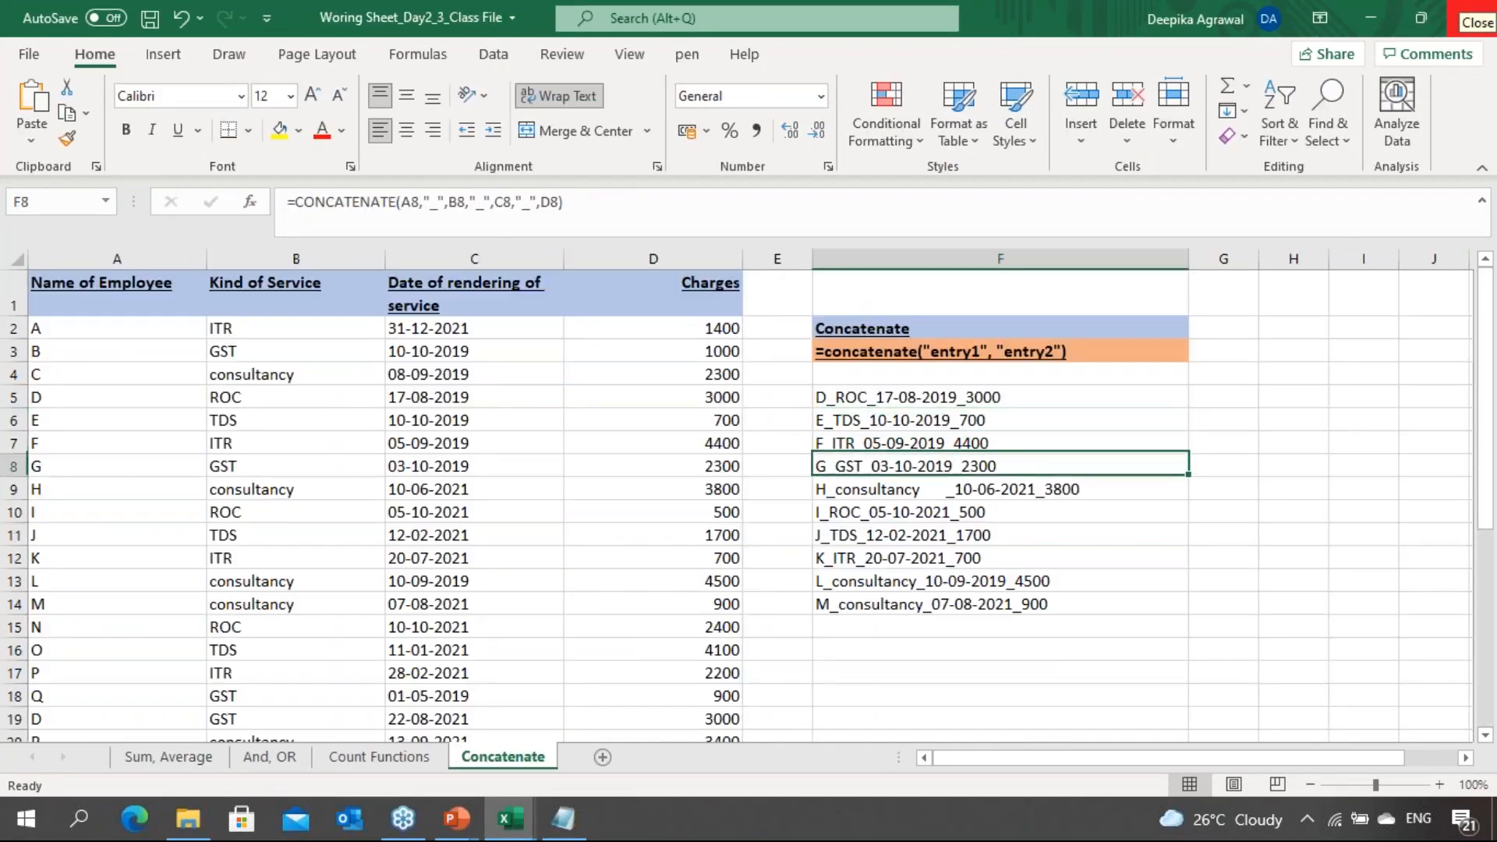
key(Down)
key(Down)
key(Down)
key(Down)
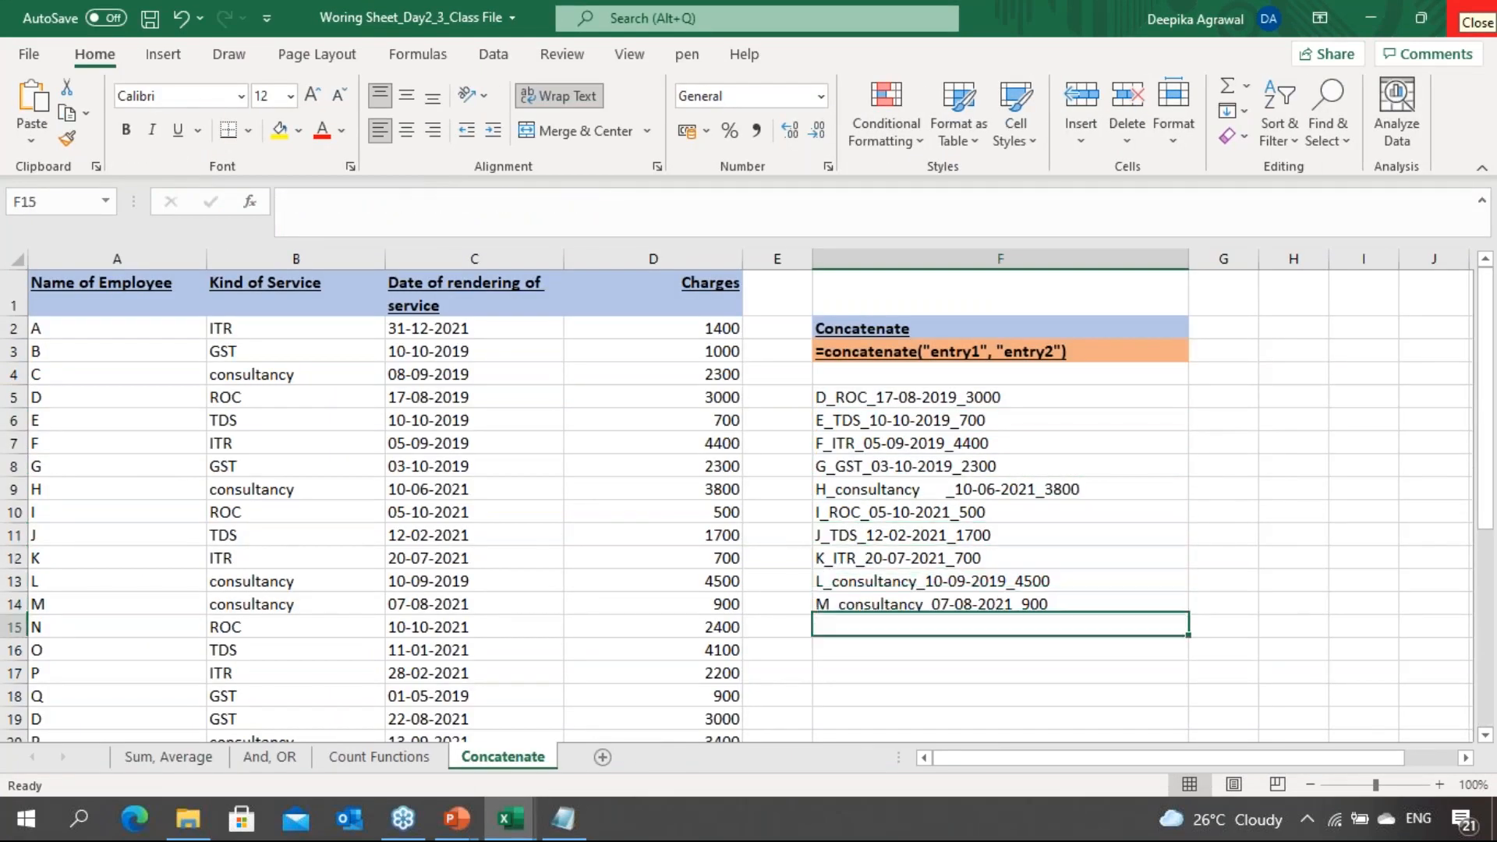
key(Up)
key(Up)
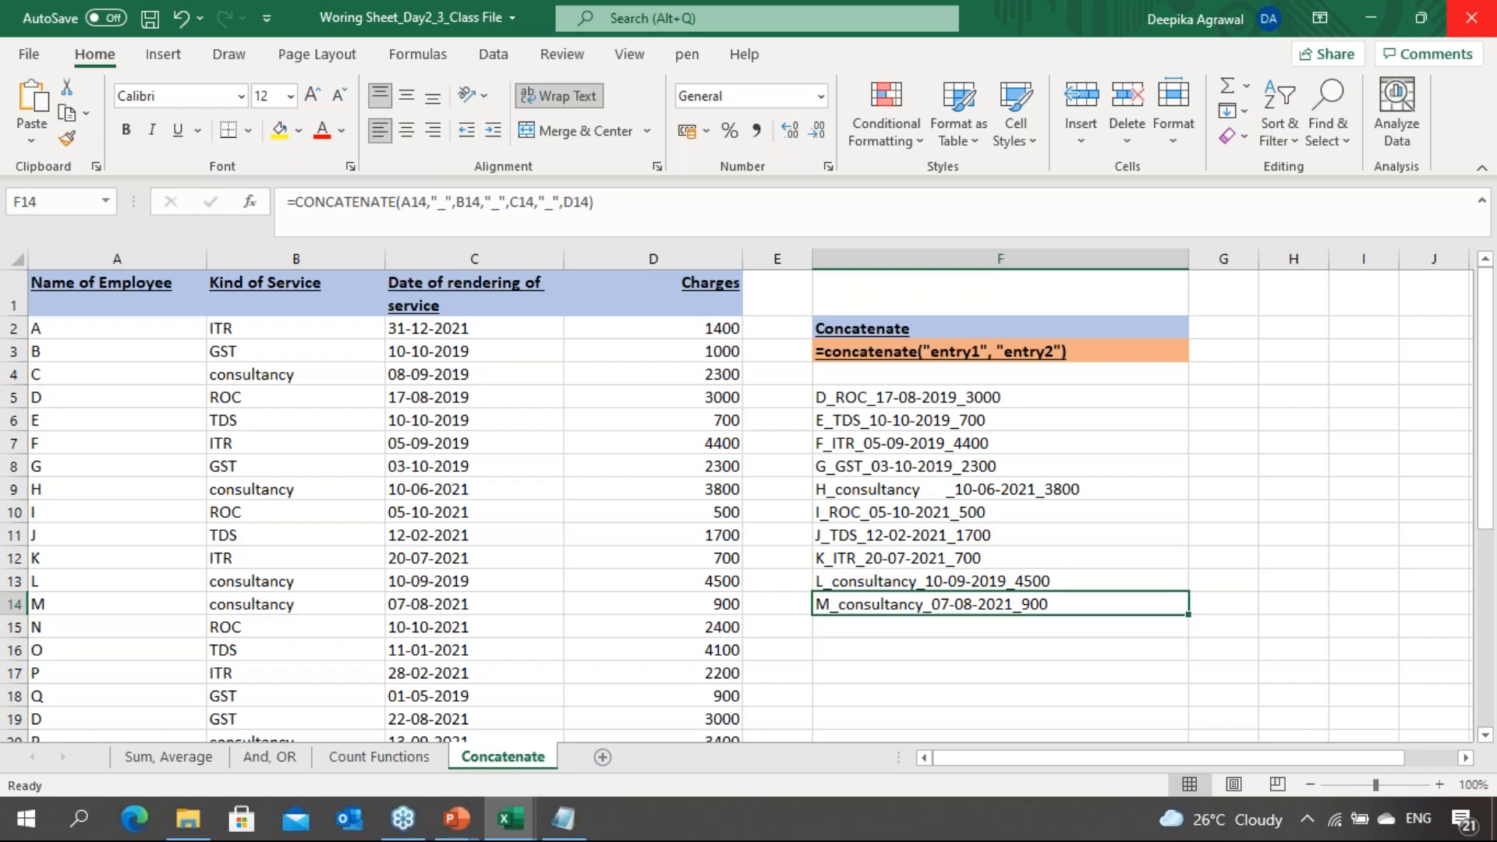
key(Up)
key(Up)
key(Up)
key(Up)
key(Up)
key(Up)
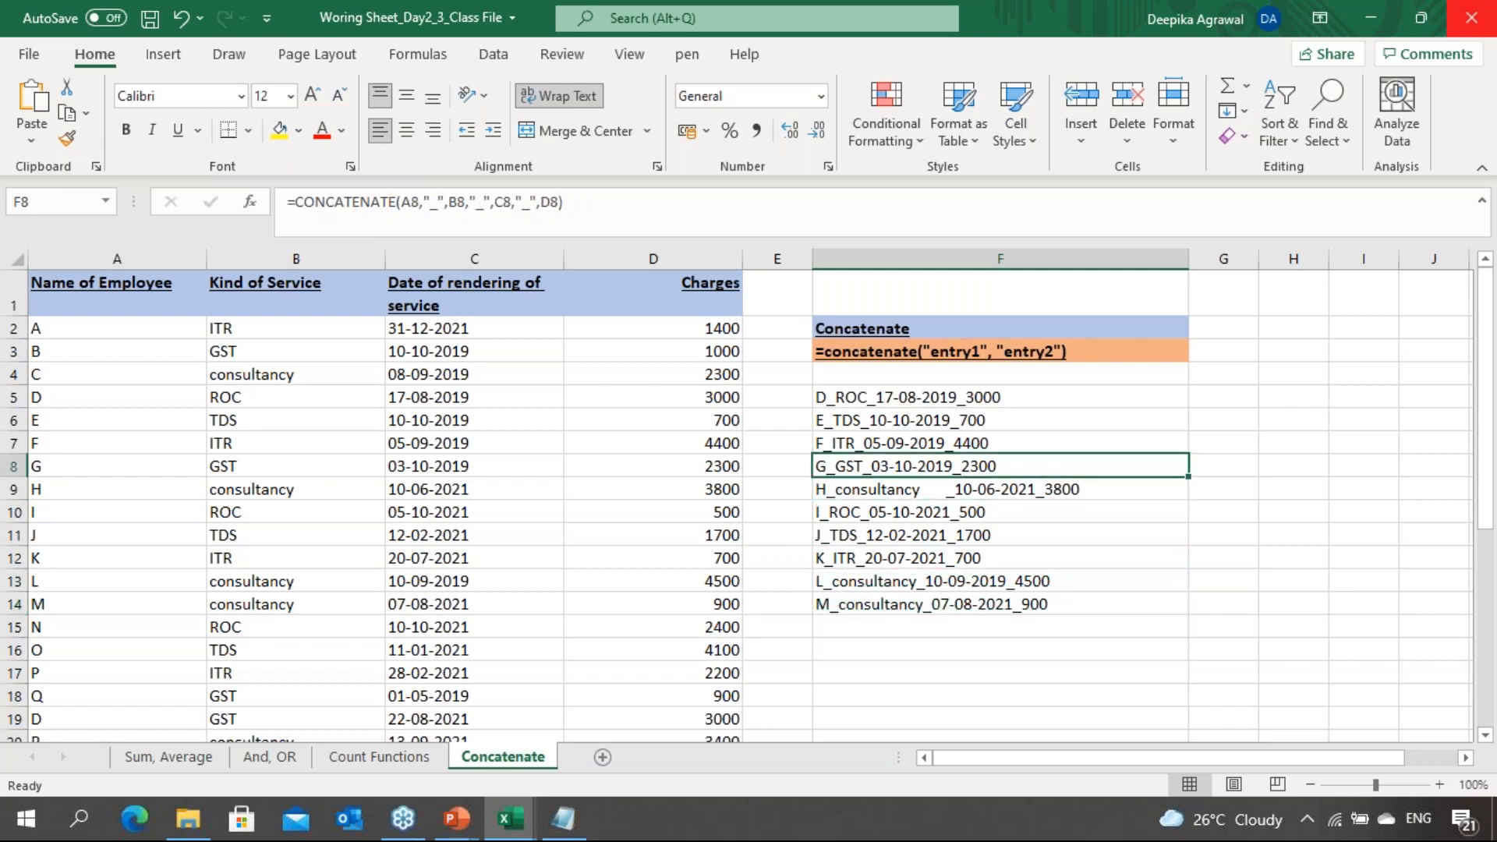
key(Right)
key(Right)
key(Right)
key(Right)
key(Left)
key(Left)
key(Left)
key(Left)
key(Left)
key(Left)
key(Left)
key(Left)
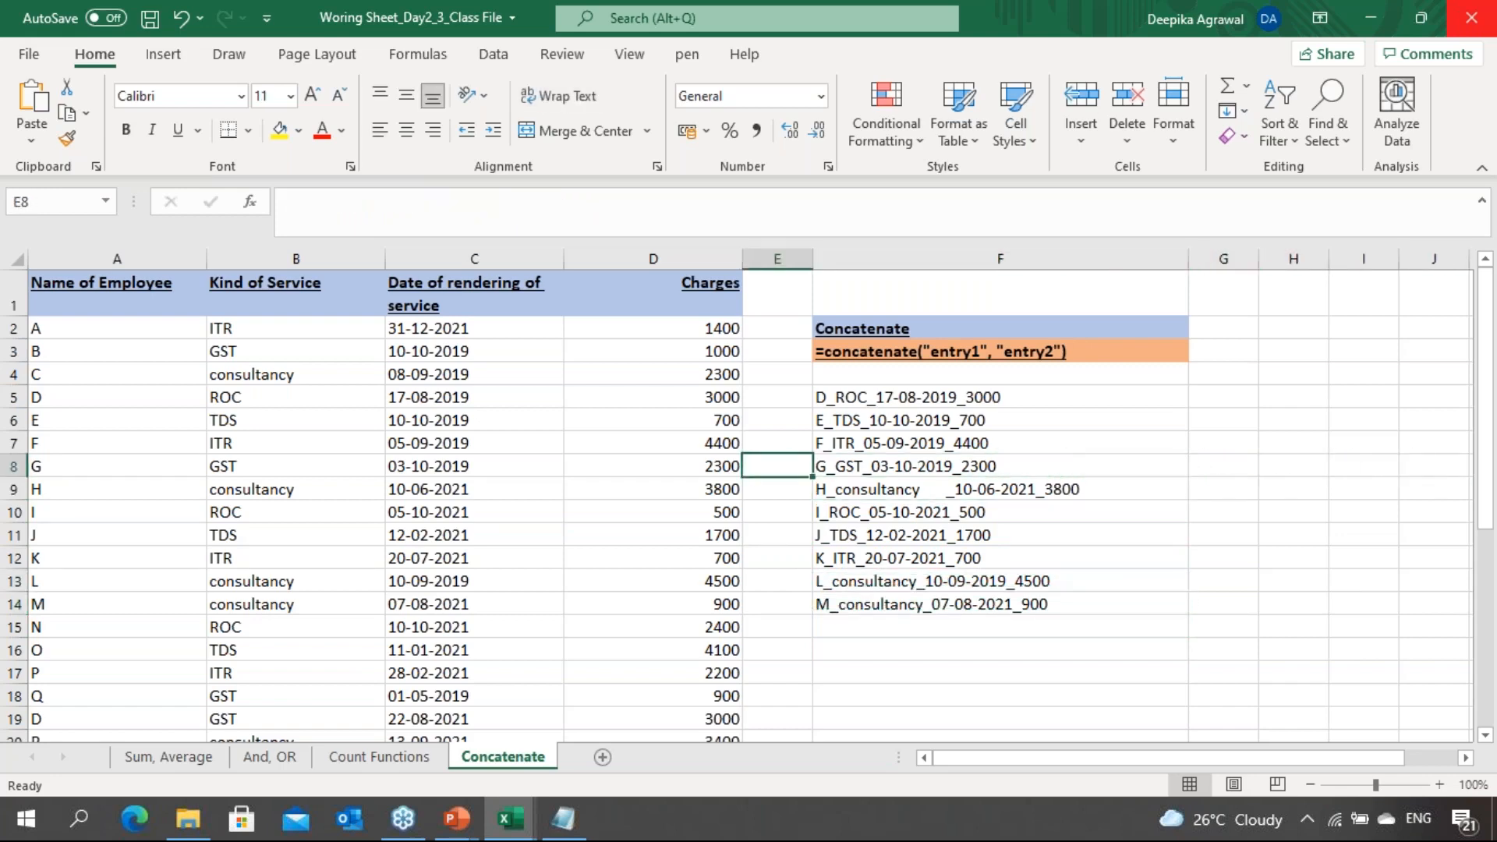
Copy the employee service data in A2:D15 of the Concatenate sheet
key(Up)
key(Up)
key(Up)
key(Up)
key(Right)
key(Right)
key(Up)
key(Left)
key(Left)
key(Up)
key(Right)
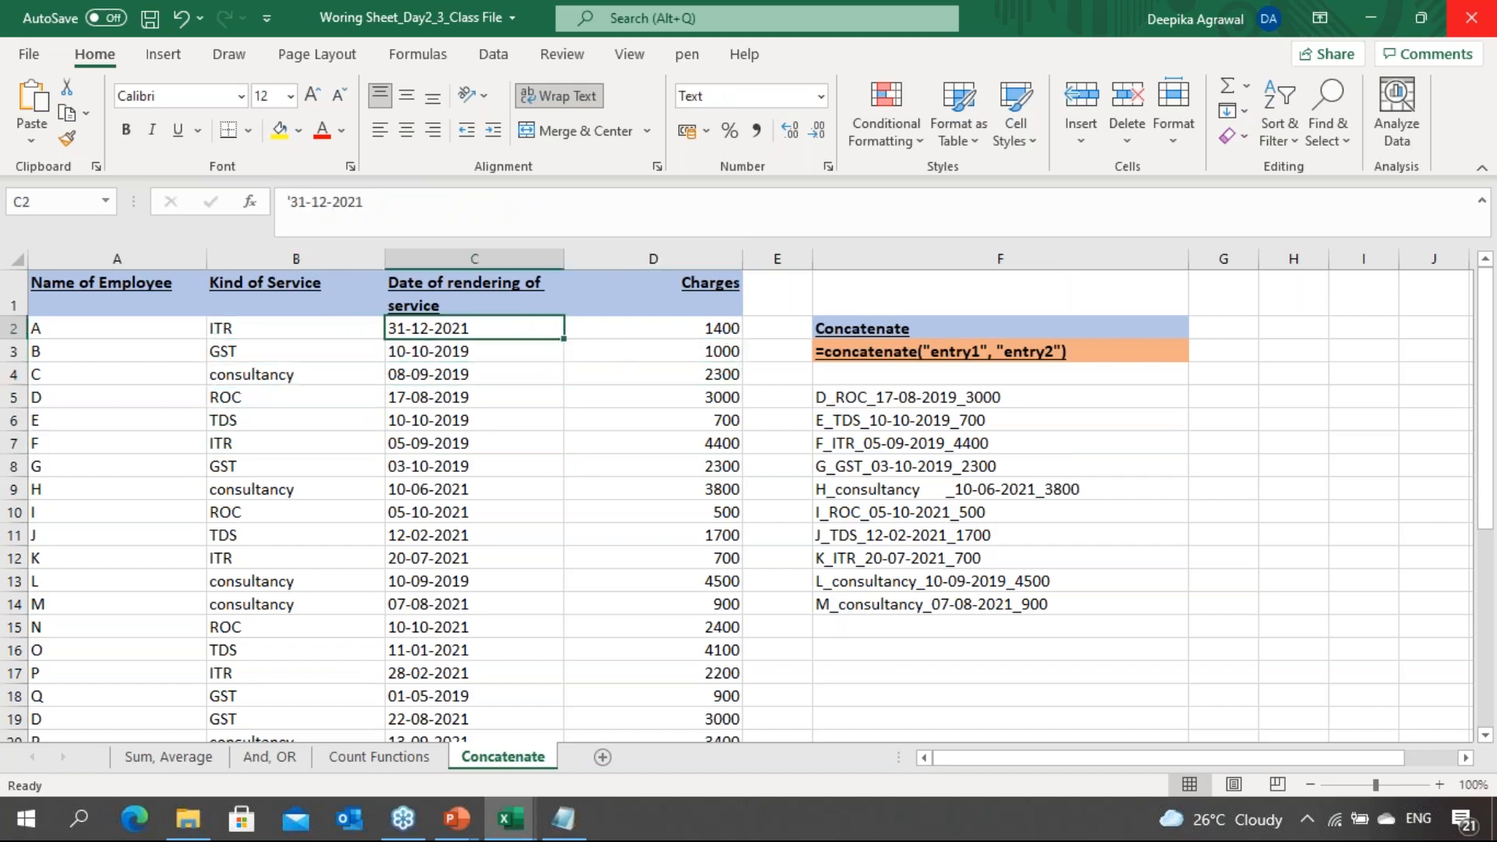
key(Left)
key(Left)
key(shift+Right)
key(shift+Right)
key(shift+Right)
key(shift+Right)
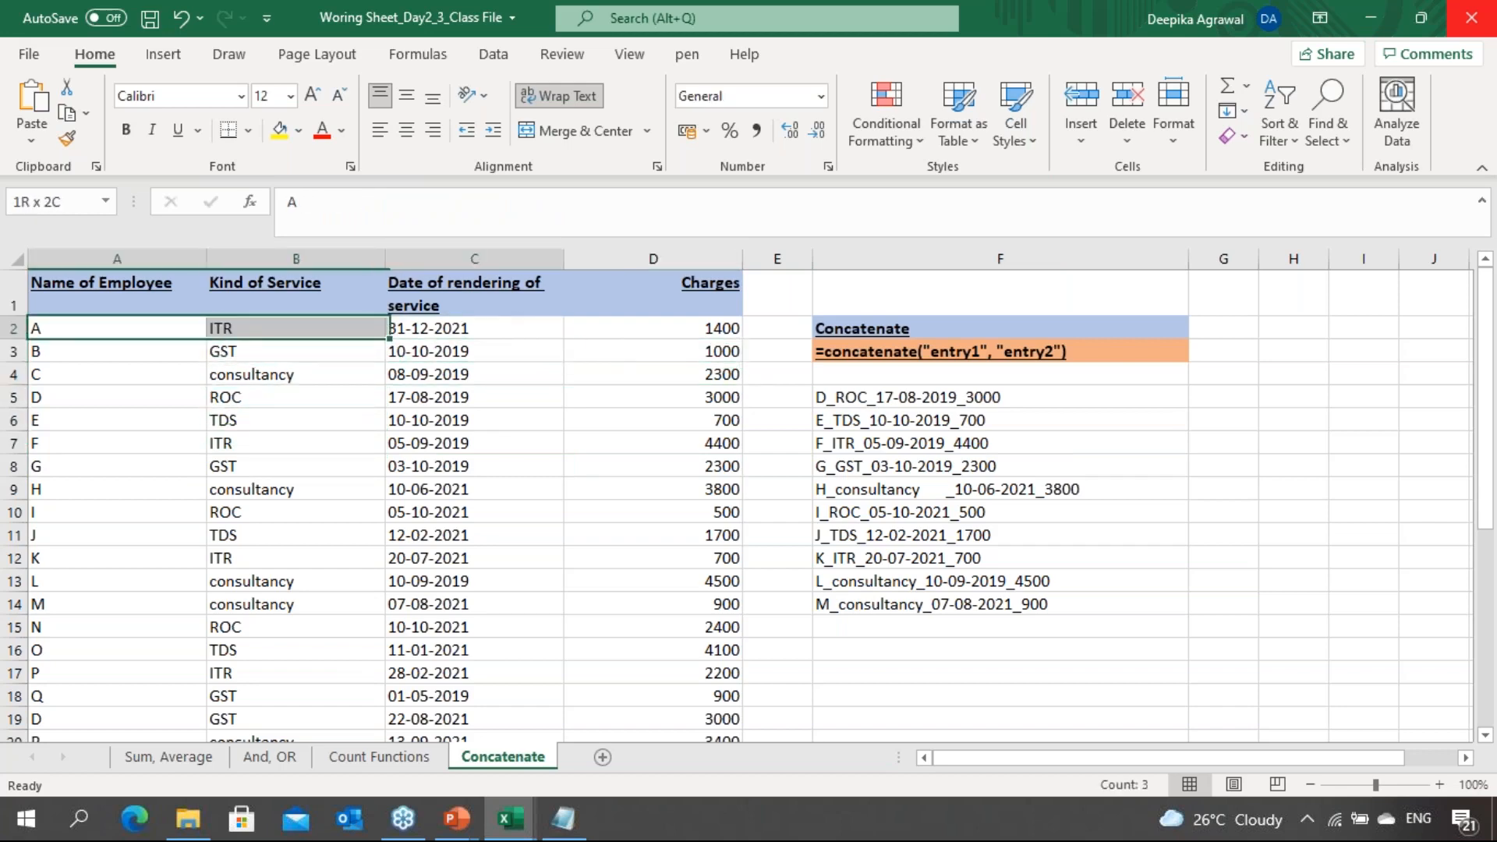
key(shift+Down)
key(shift+Left)
key(shift+Down)
key(shift+Down)
key(shift+Down)
key(shift+Down)
key(shift+Down)
key(shift+Down)
key(shift+Down)
key(shift+Down)
key(shift+Down)
key(shift+Down)
key(shift+Down)
key(shift+Down)
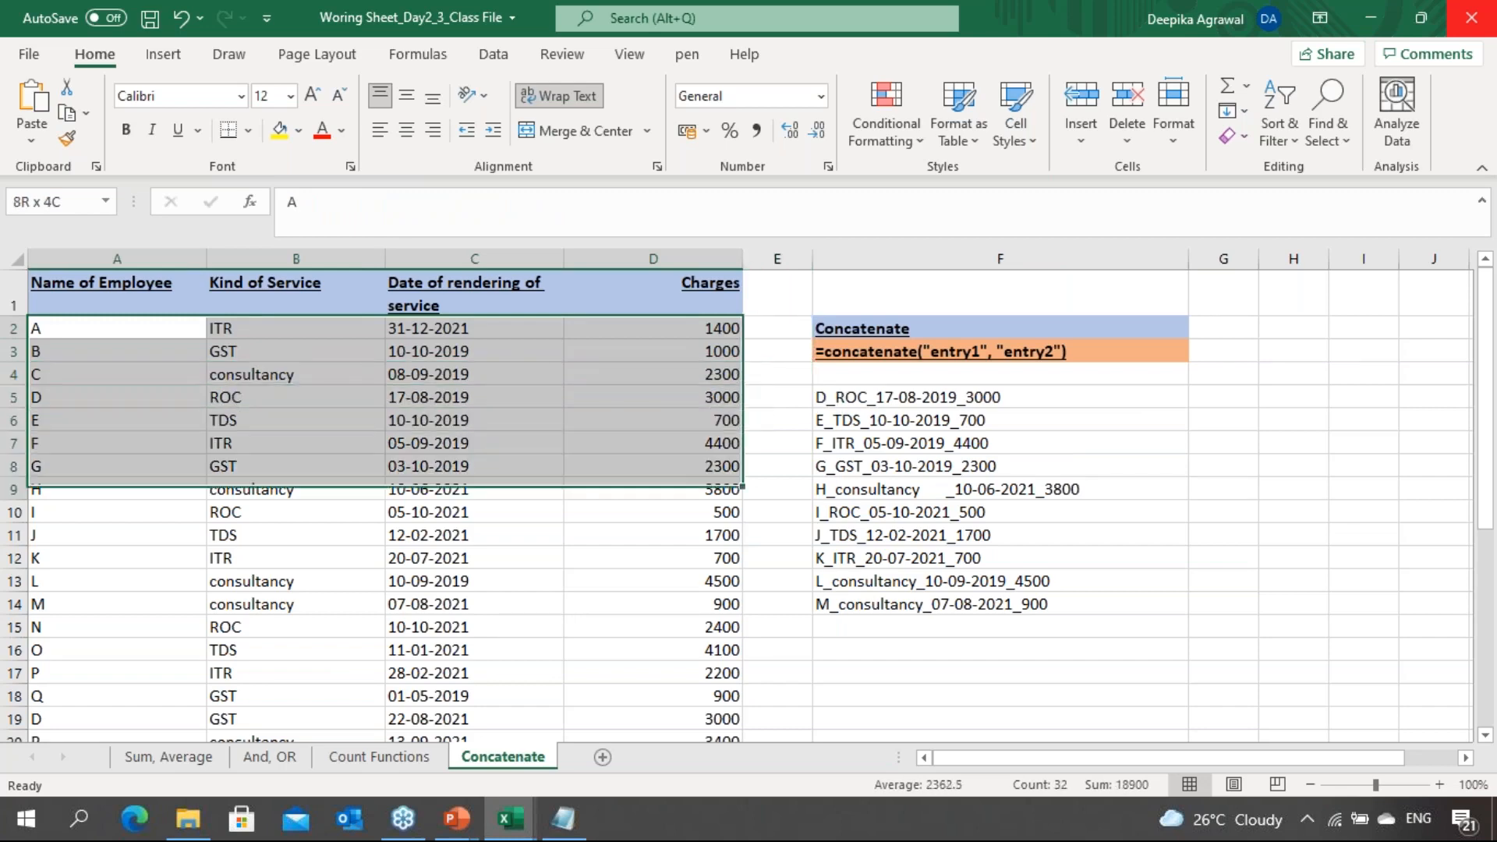
key(ctrl+c)
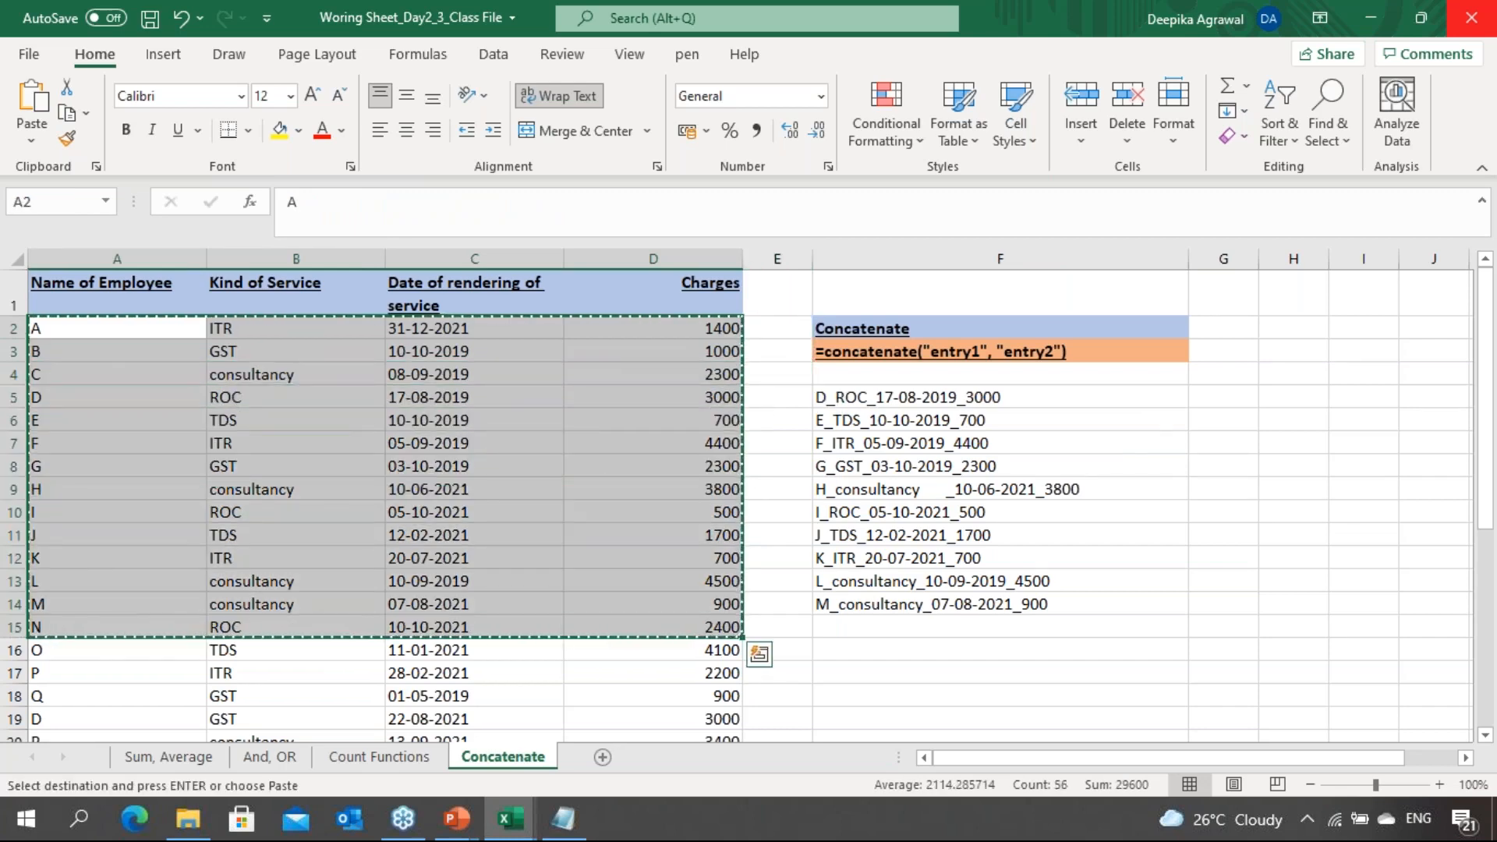
Switch to the Day 4 workbook and paste the copied employee data at E3 of Text to Column, keeping source column widths
key(alt+Tab)
key(Right)
key(Right)
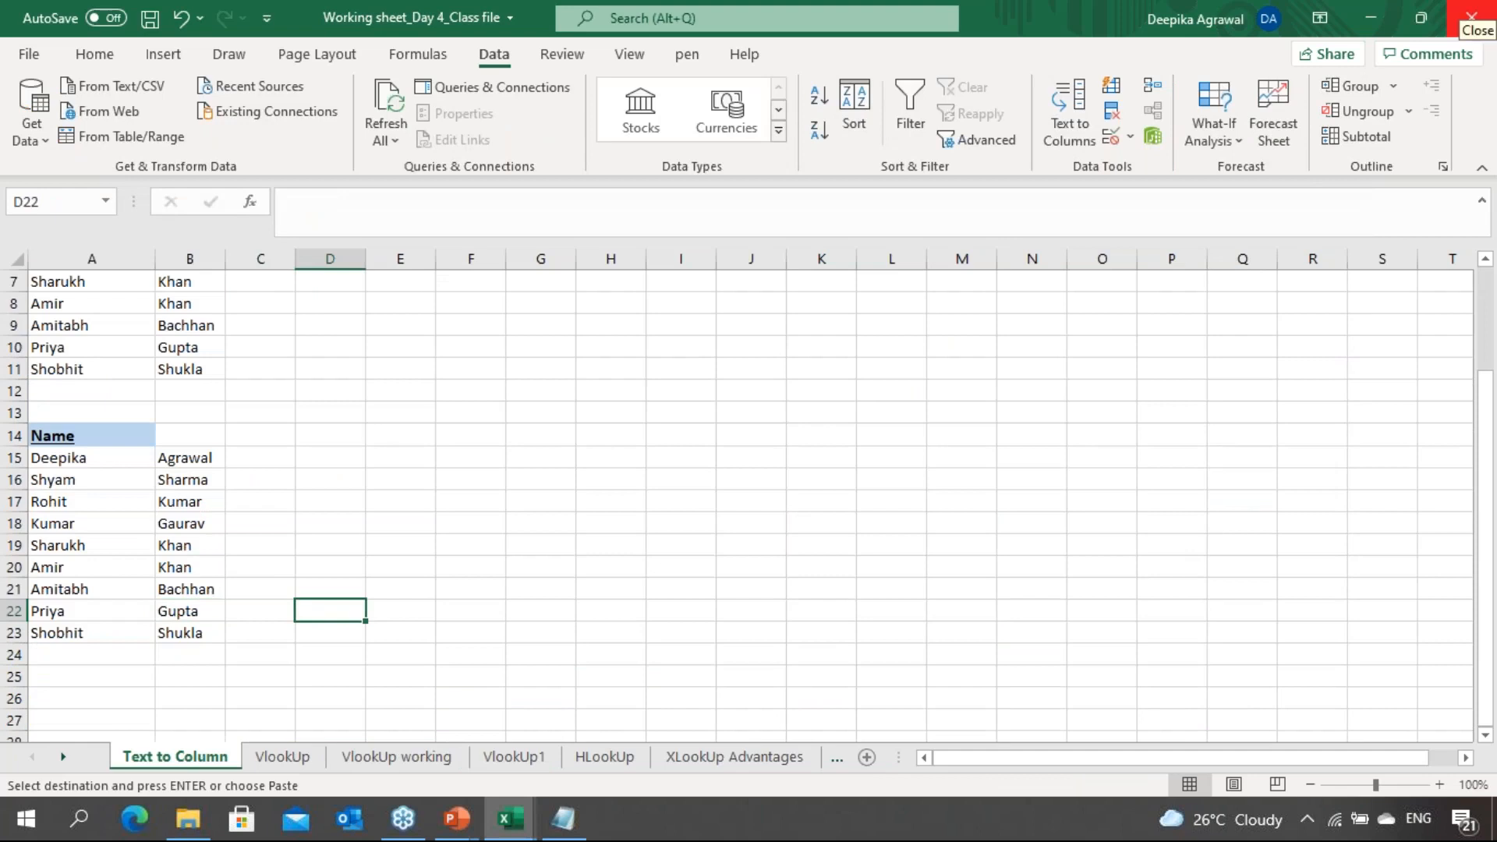
key(ctrl+Up)
key(Right)
key(Down)
key(Down)
key(ctrl+v)
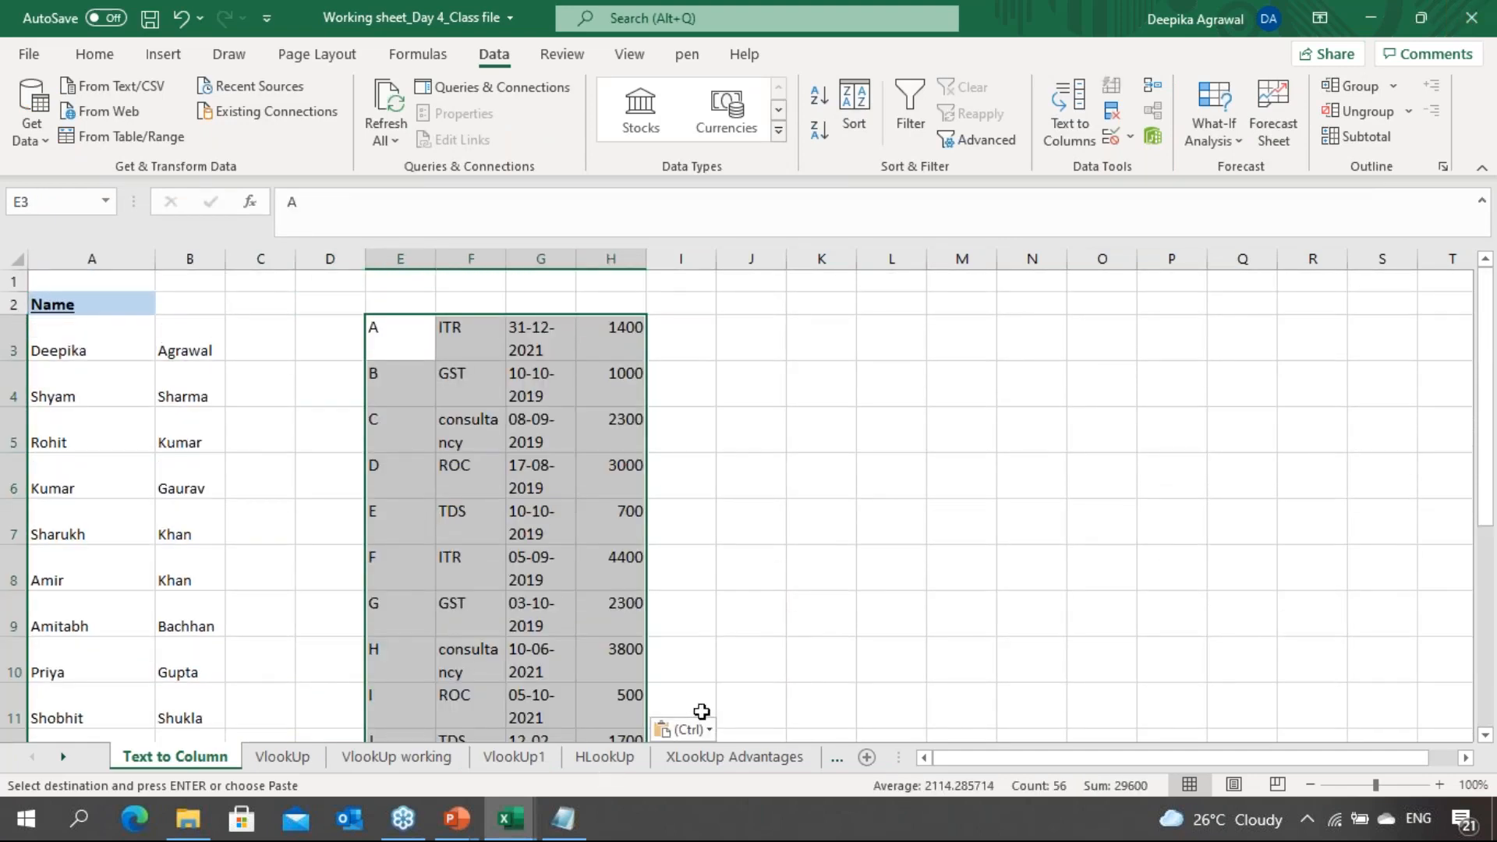
click(694, 734)
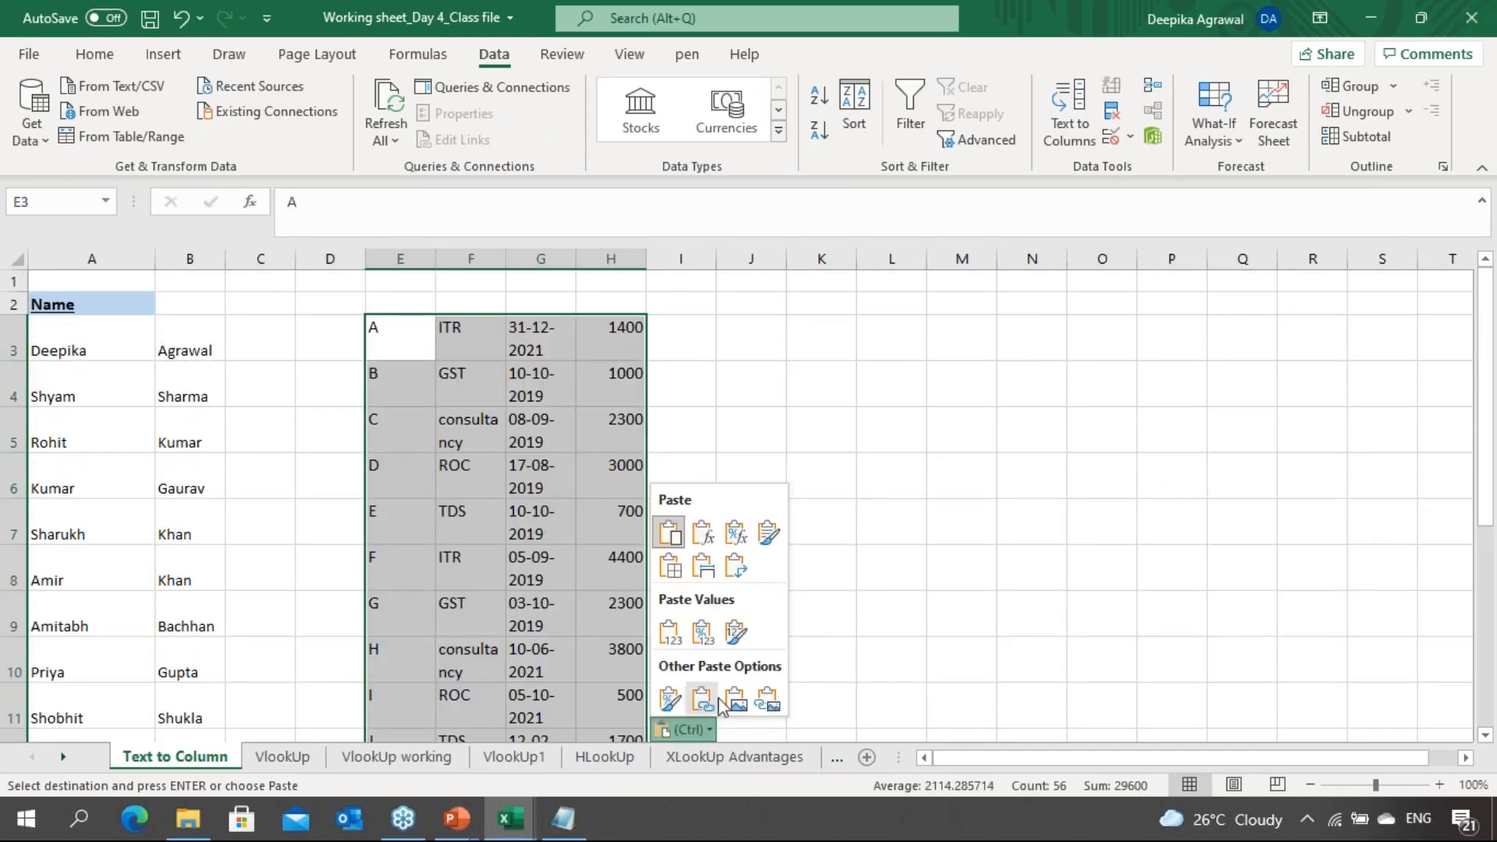
click(703, 566)
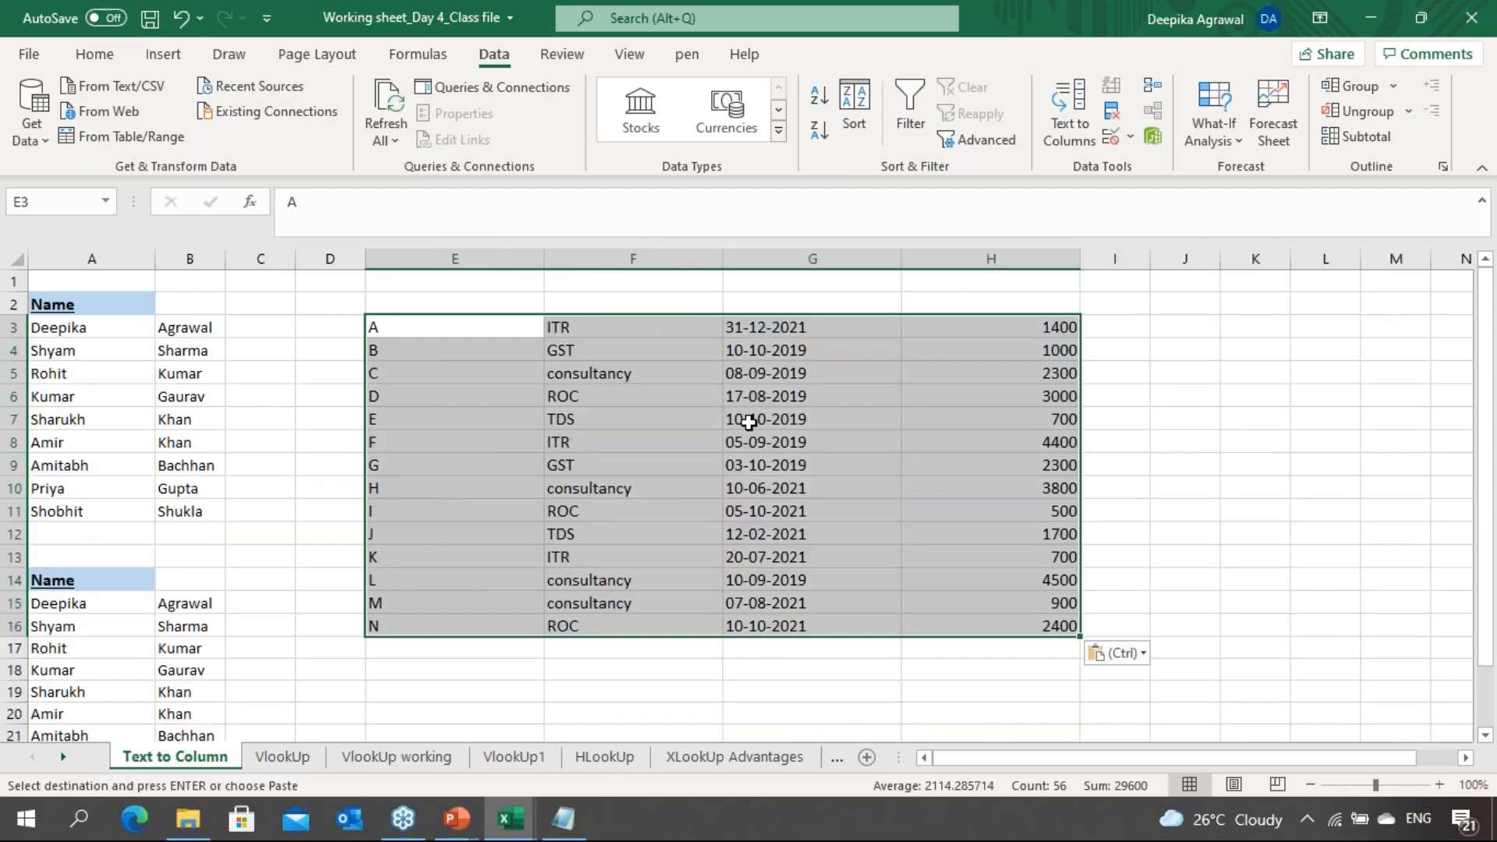
Format the date entries in G3:G16 as Short Date
key(Right)
key(Right)
key(ctrl+shift+Down)
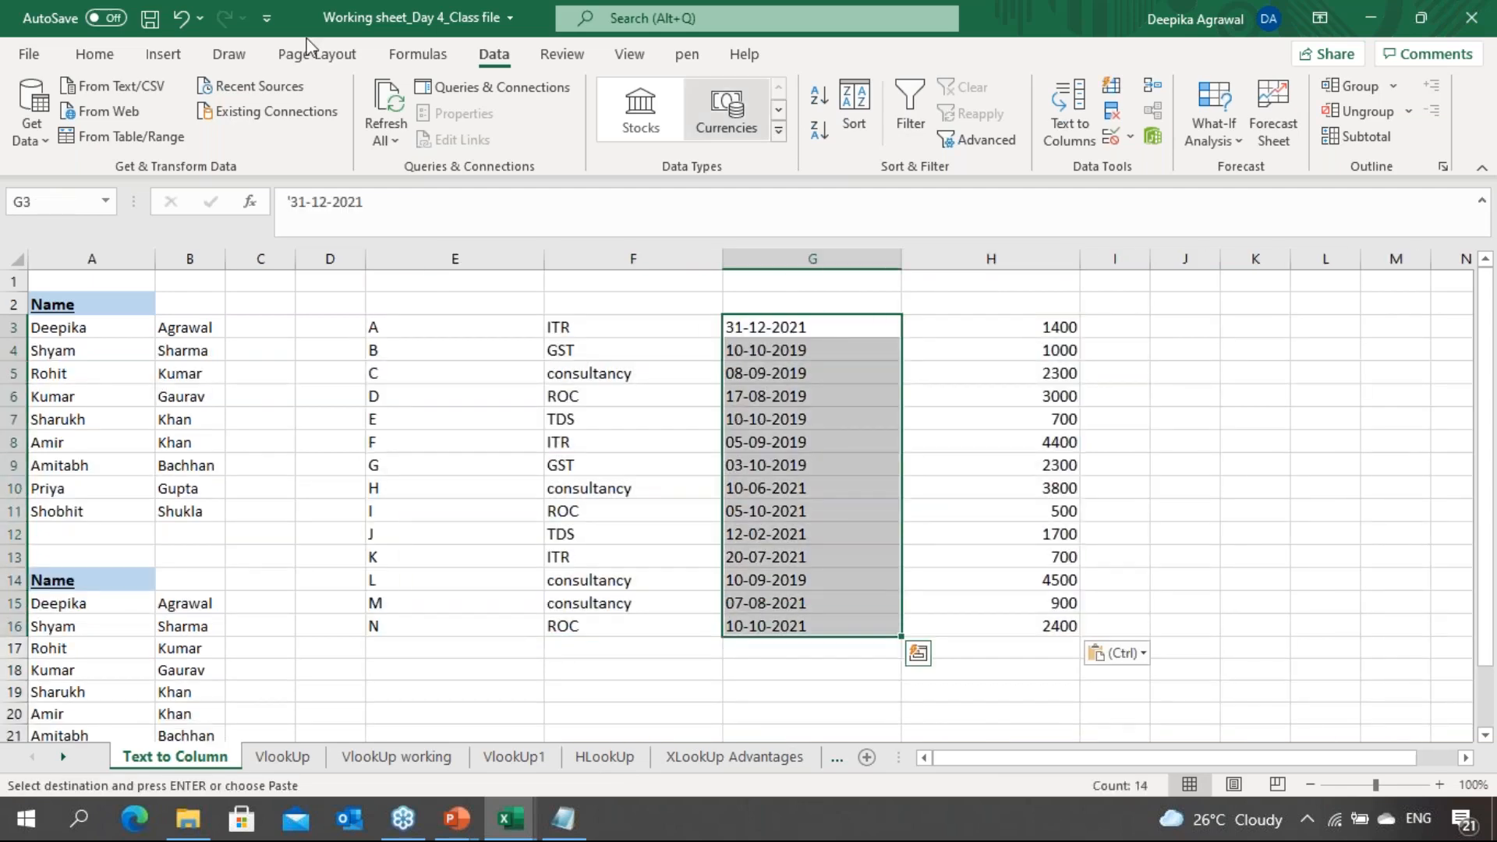
click(109, 52)
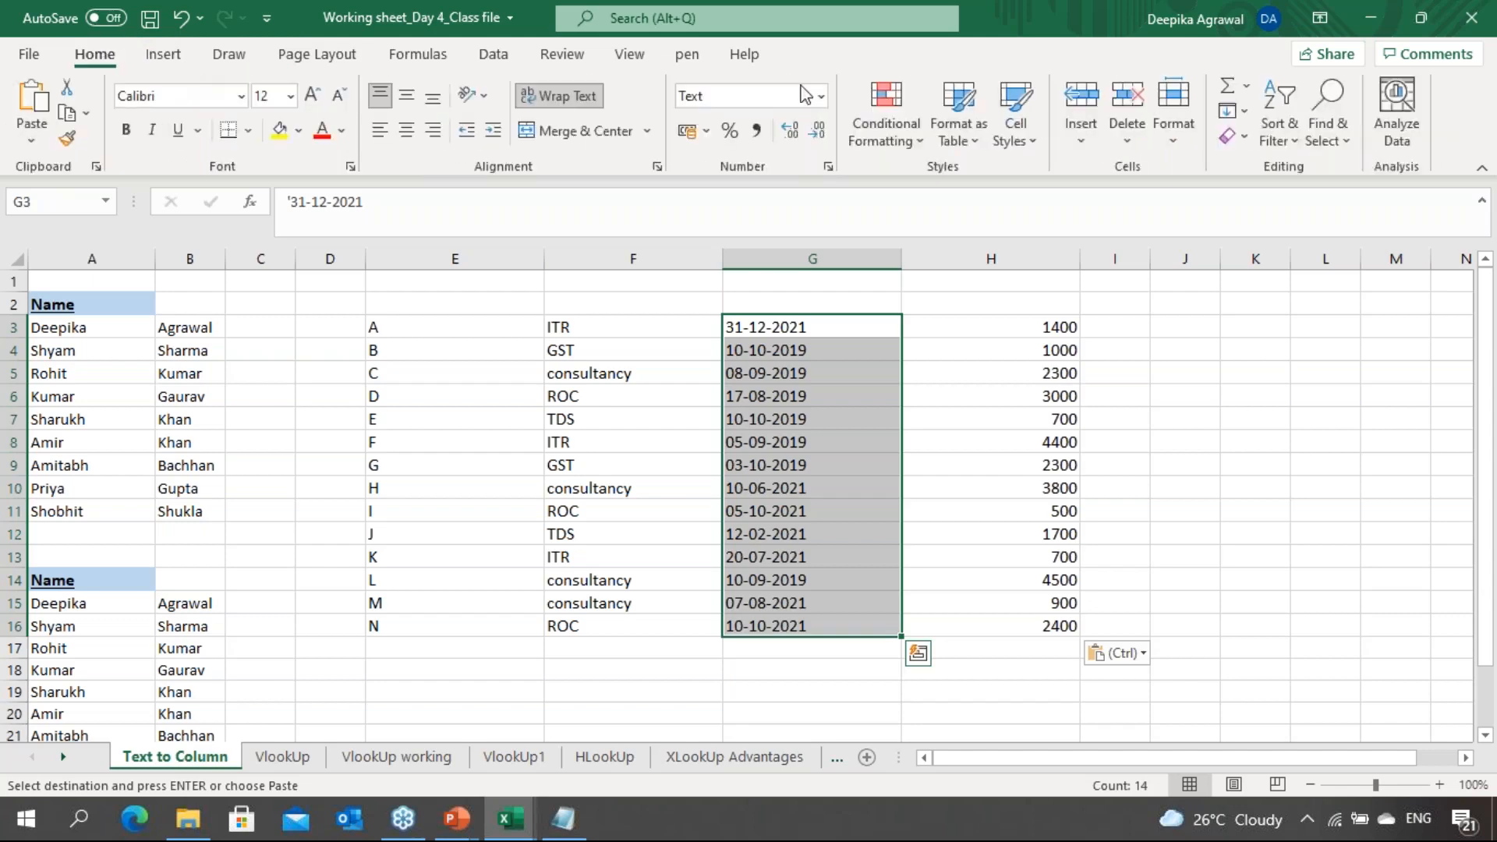
click(822, 97)
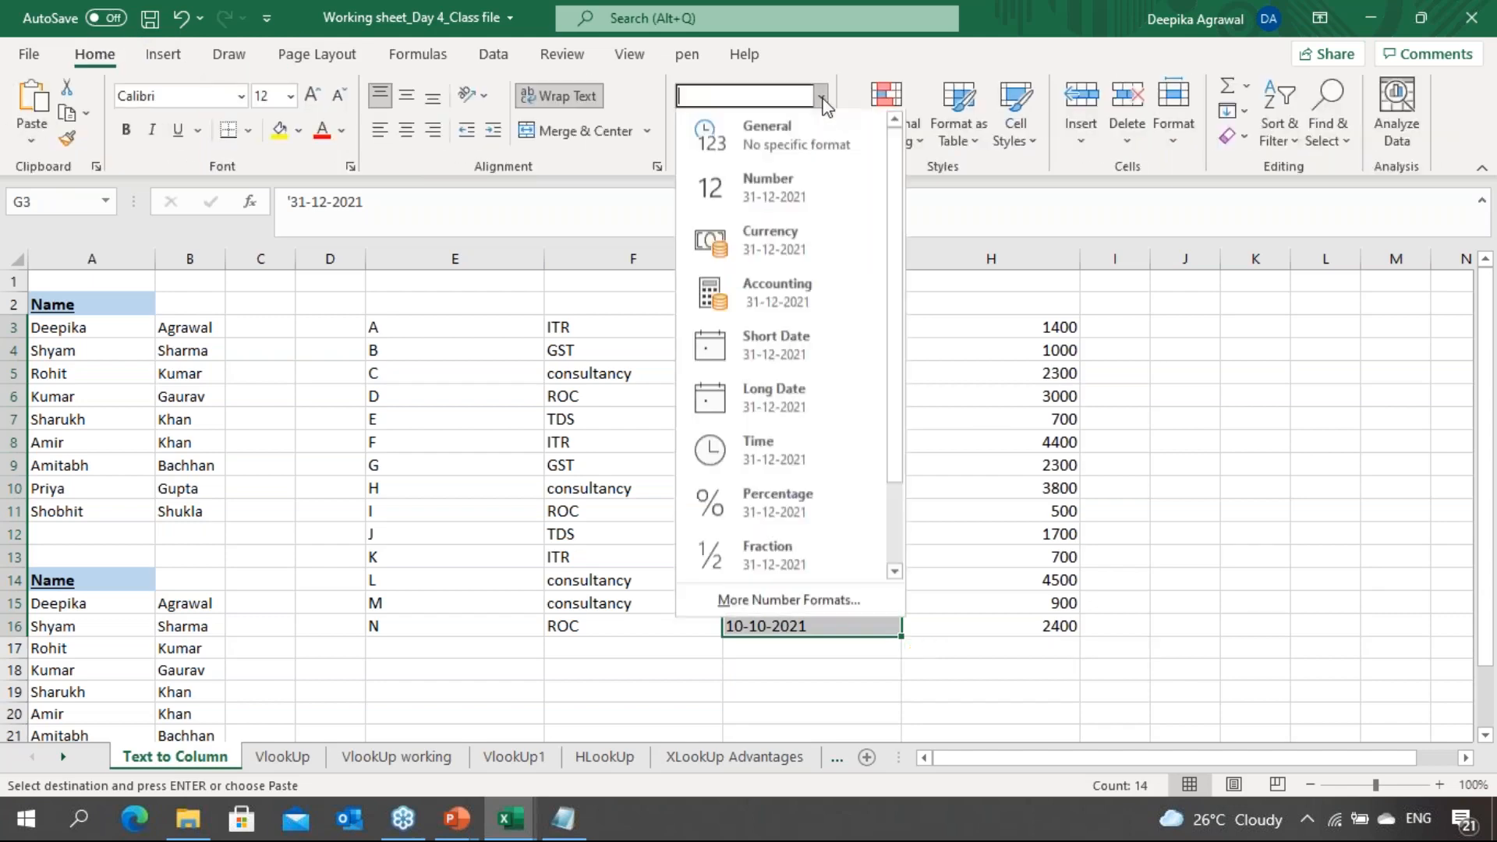
click(797, 350)
click(850, 366)
Inspect the underlying contents of the column G date cells from G3 to G8 for a leading apostrophe
key(Up)
key(Up)
key(Down)
key(Down)
key(Down)
key(Down)
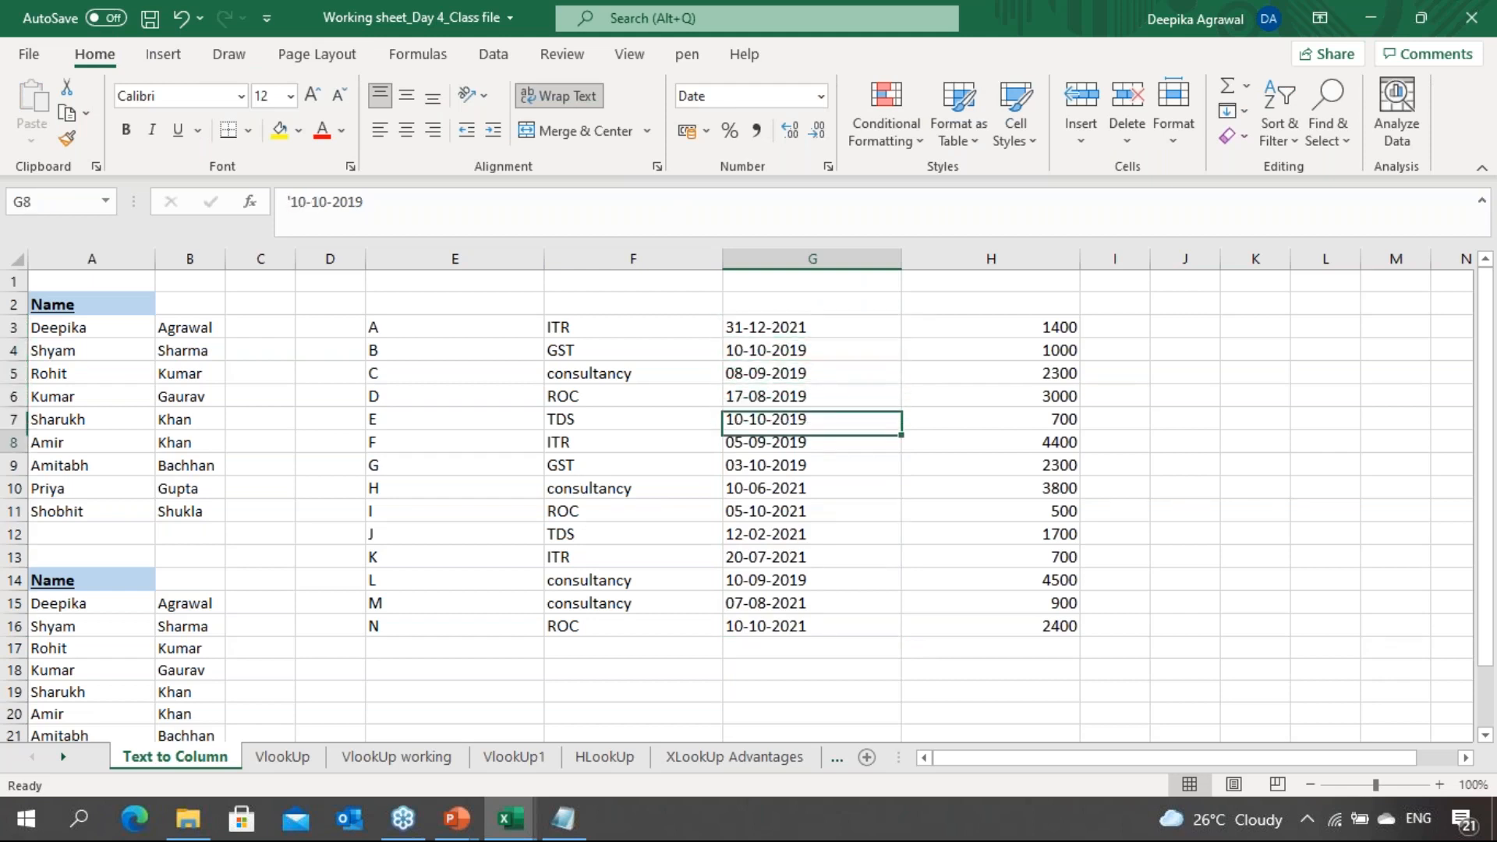
key(Up)
key(Up)
key(Up)
key(Up)
key(Up)
key(Up)
key(Up)
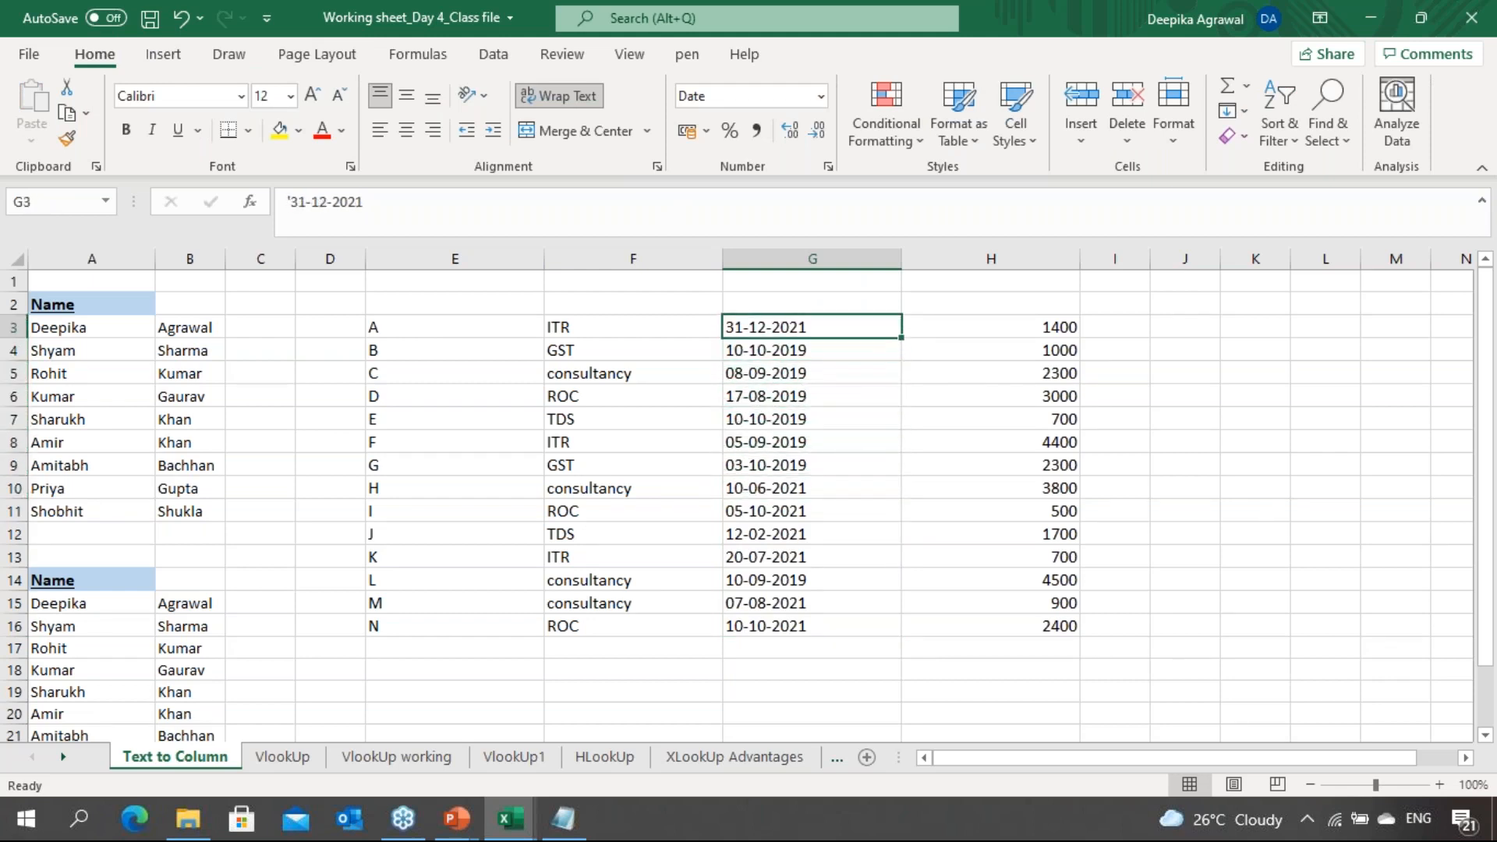
Remove the leading apostrophe from the date in G3
double_click(794, 327)
key(Left)
key(Left)
key(Left)
key(Left)
key(Left)
key(Left)
text(\)
key(BackSpace)
key(BackSpace)
key(ctrl+Return)
Try to replace every apostrophe in G3:G16 with nothing using Find and Replace
key(ctrl+shift+Down)
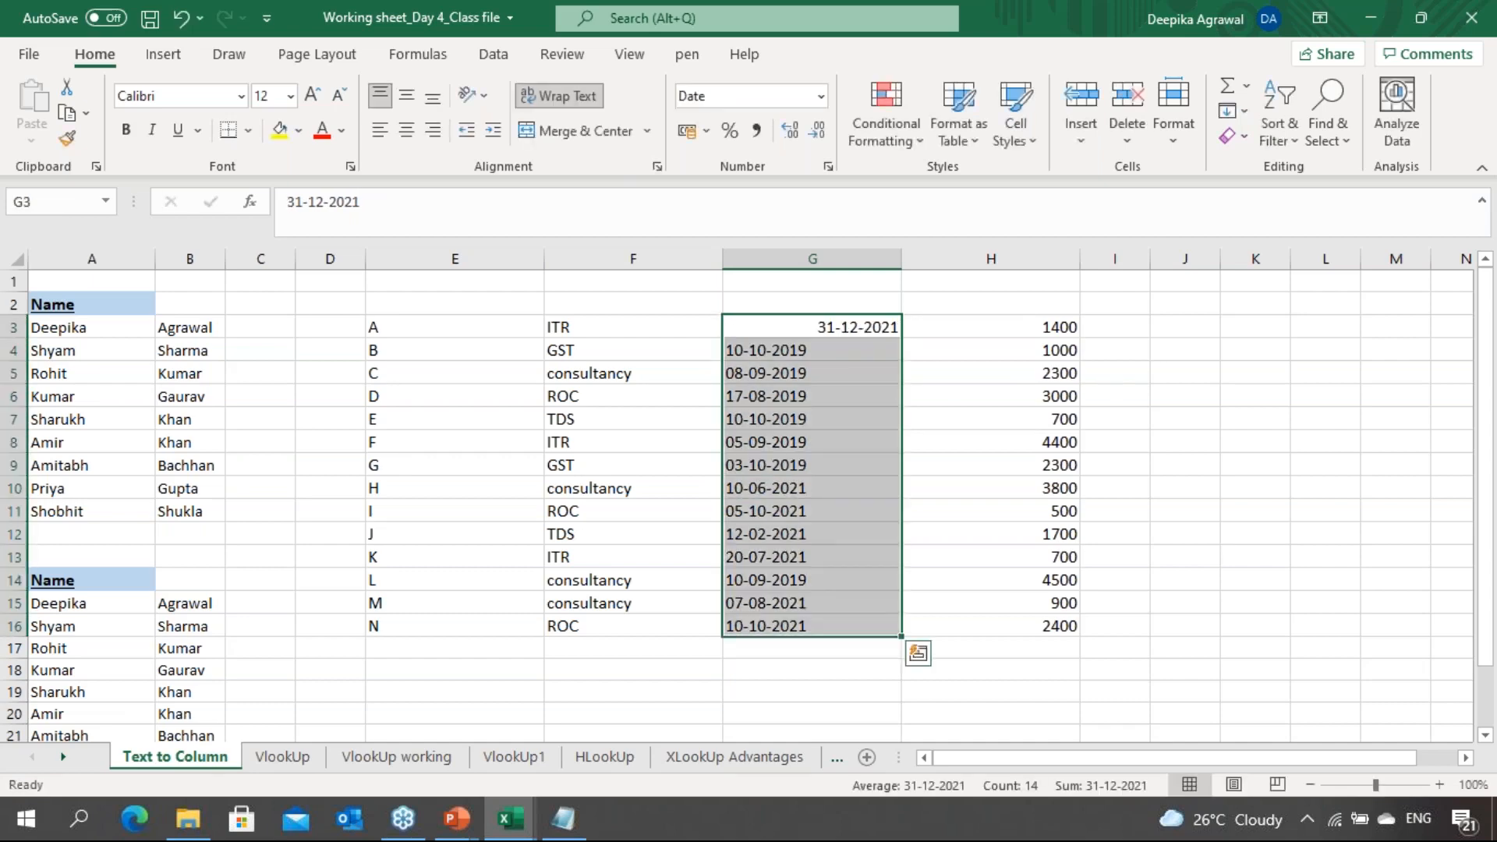
key(ctrl+h)
key(Tab)
key(Tab)
key(Tab)
key(Tab)
key(Tab)
key(Tab)
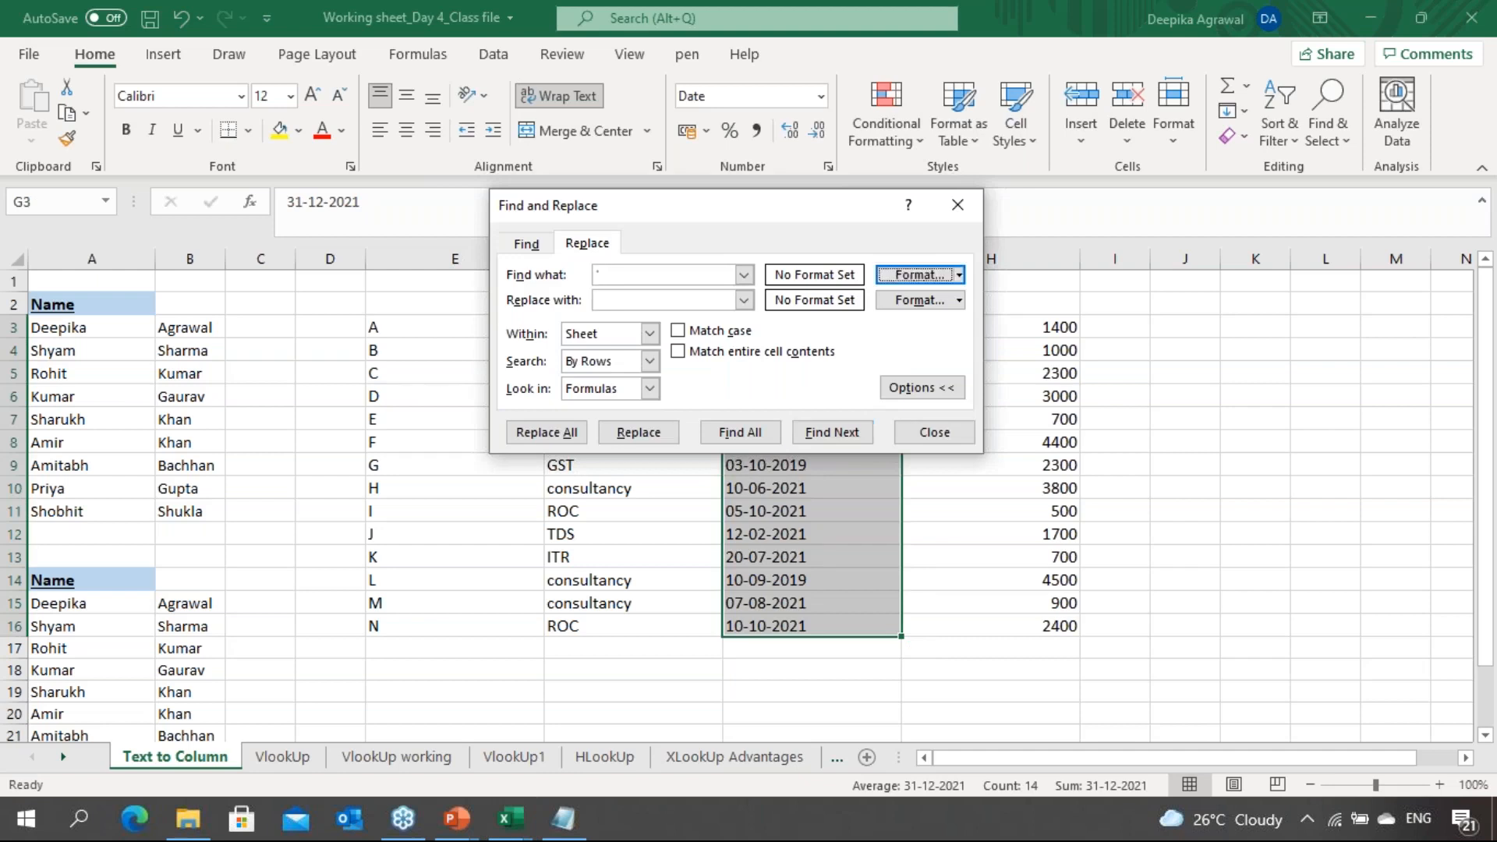
key(Tab)
key(Tab)
key(Tab)
key(Tab)
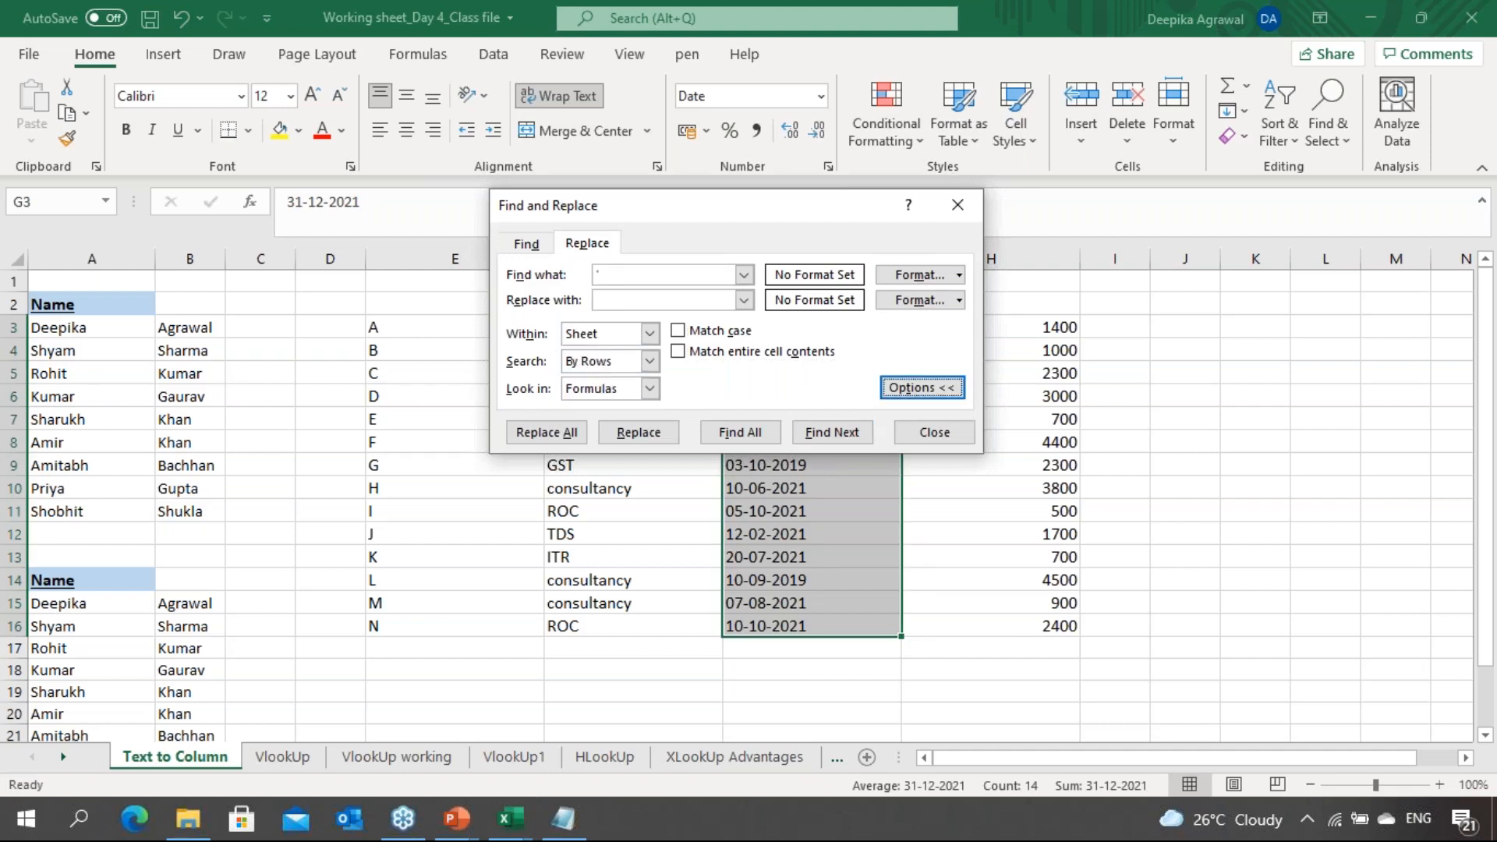
key(shift+Tab)
key(Return)
key(Return)
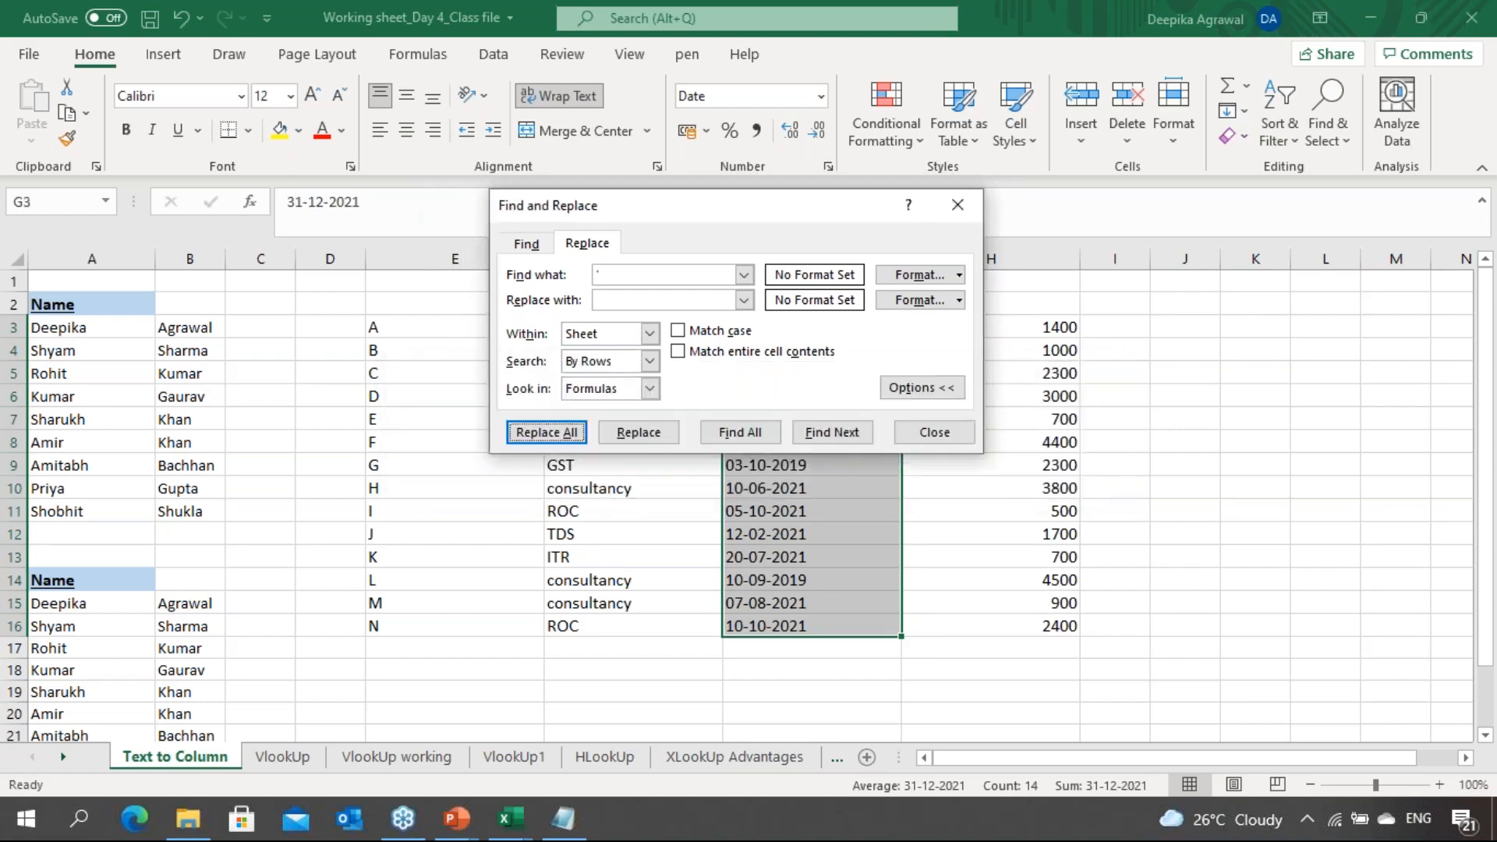
key(Escape)
Check the date cells G4 to G8 individually for remaining leading apostrophes
key(Down)
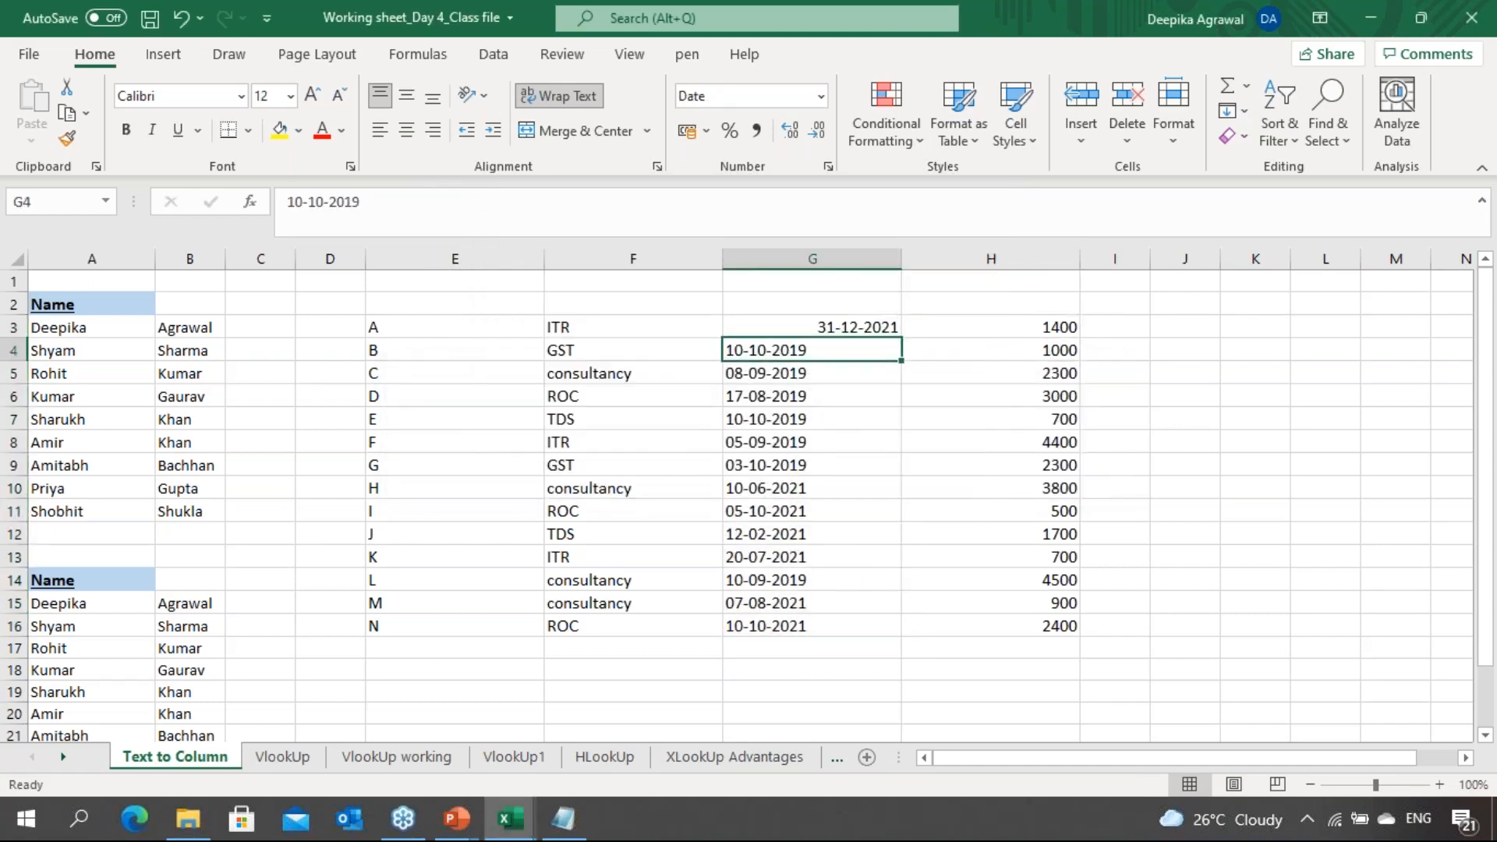
key(Down)
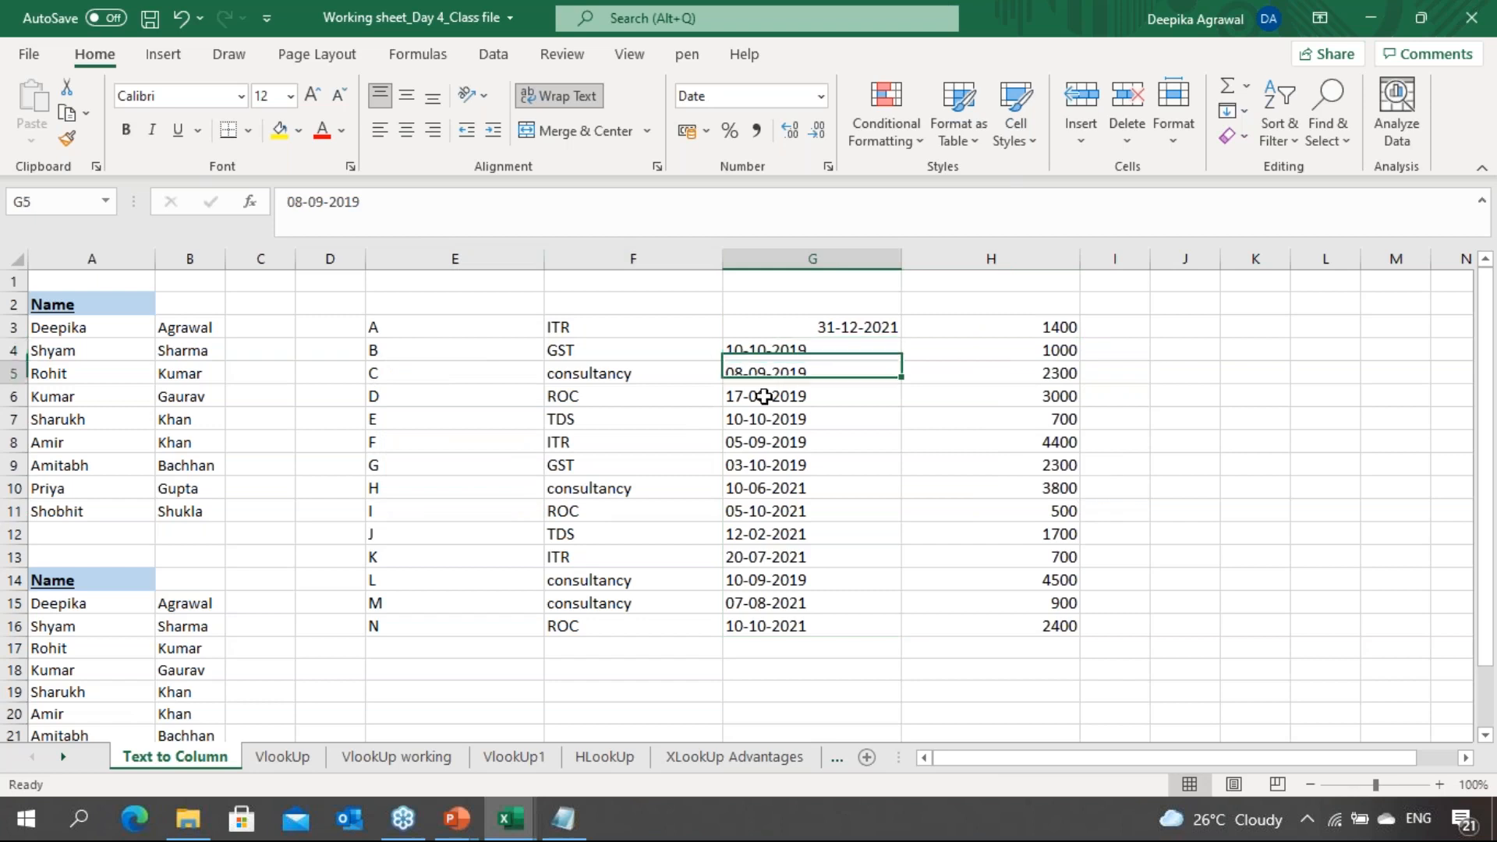
key(Up)
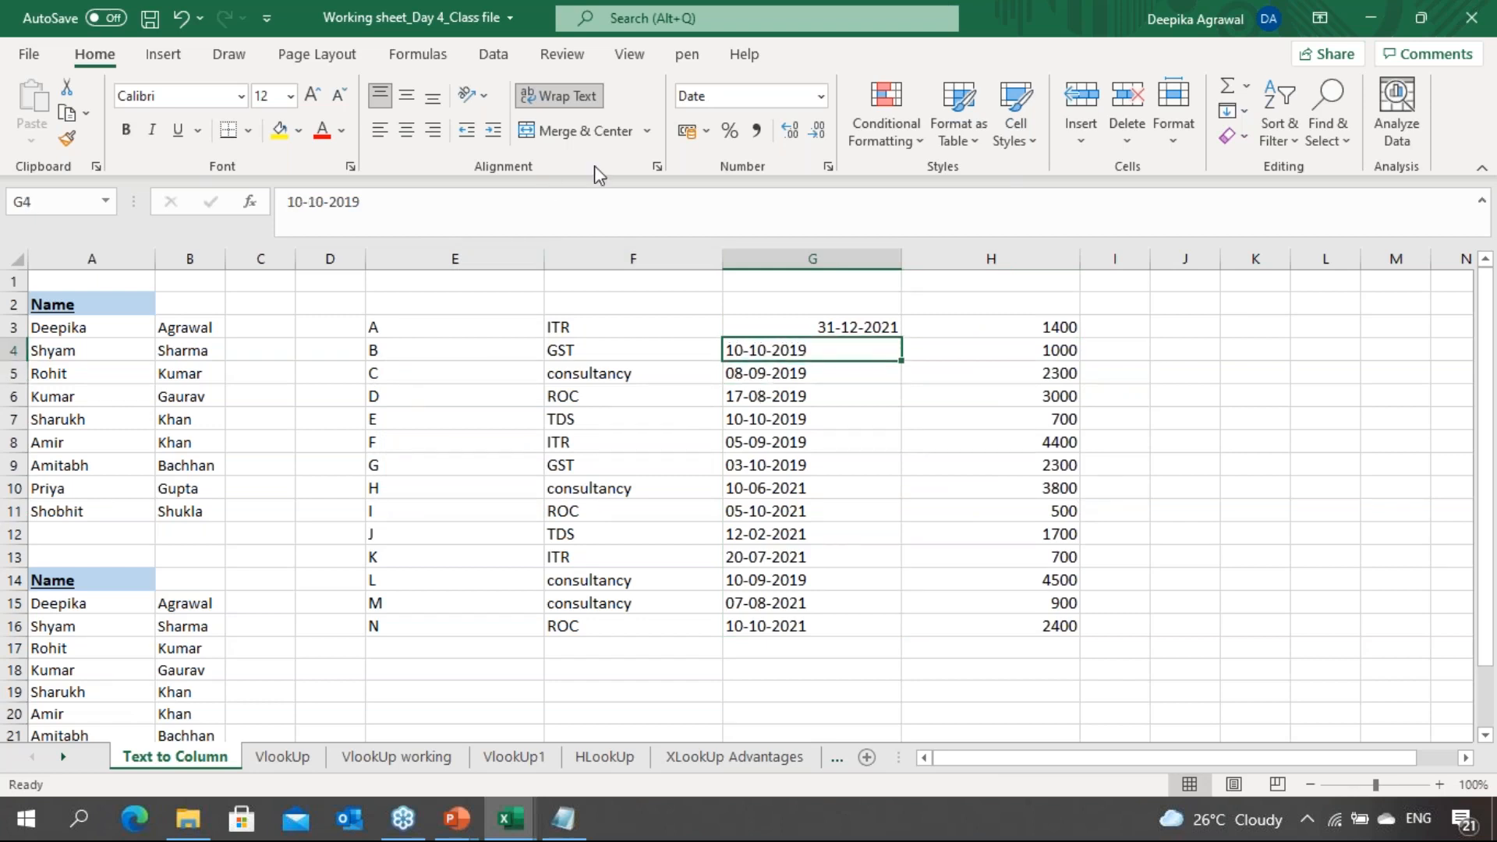
key(Down)
key(Down)
key(Down)
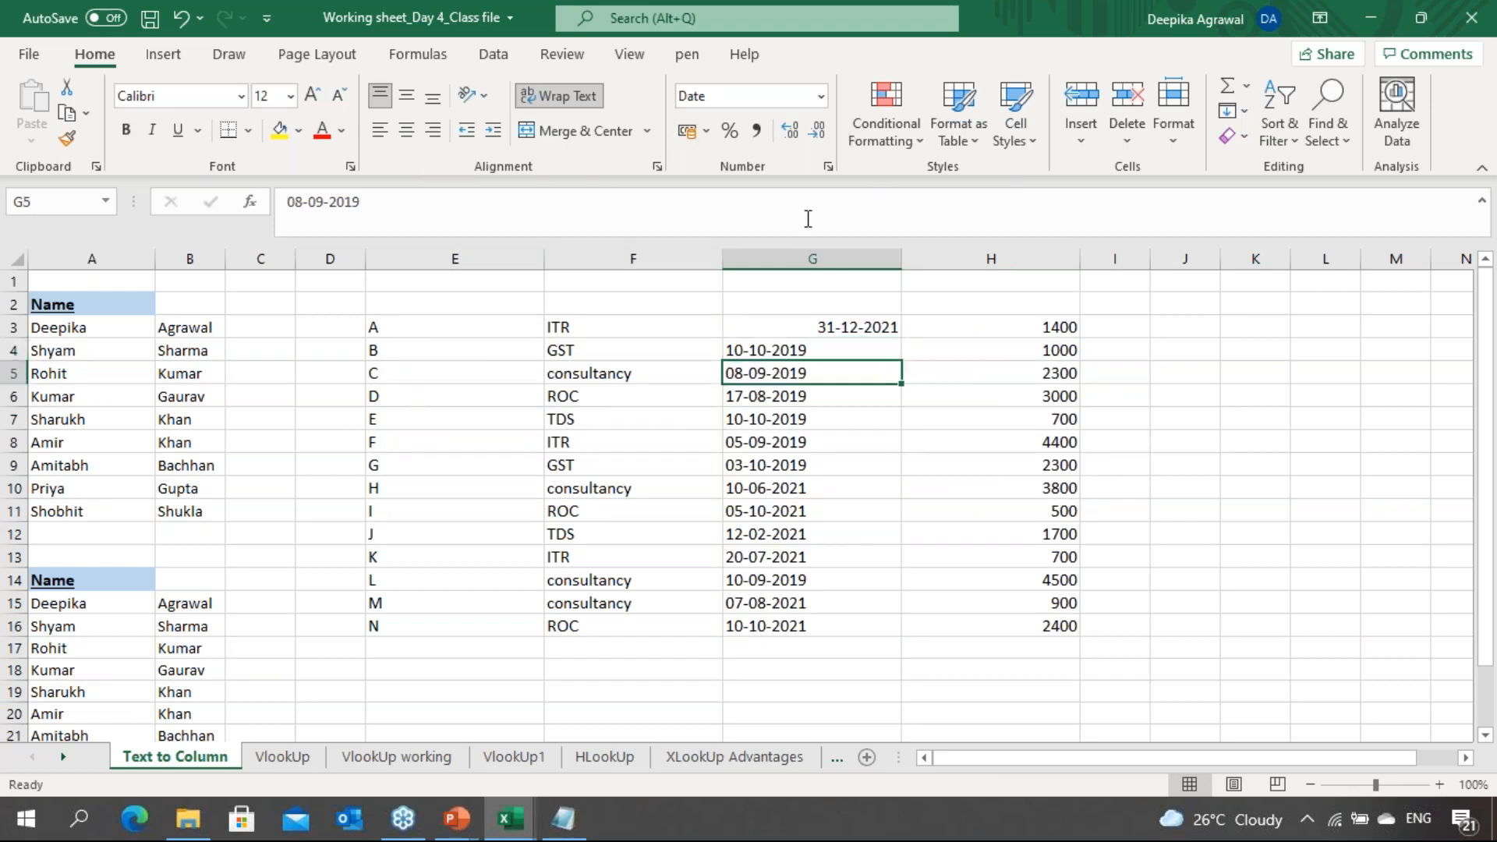
key(Down)
key(Down)
key(Down)
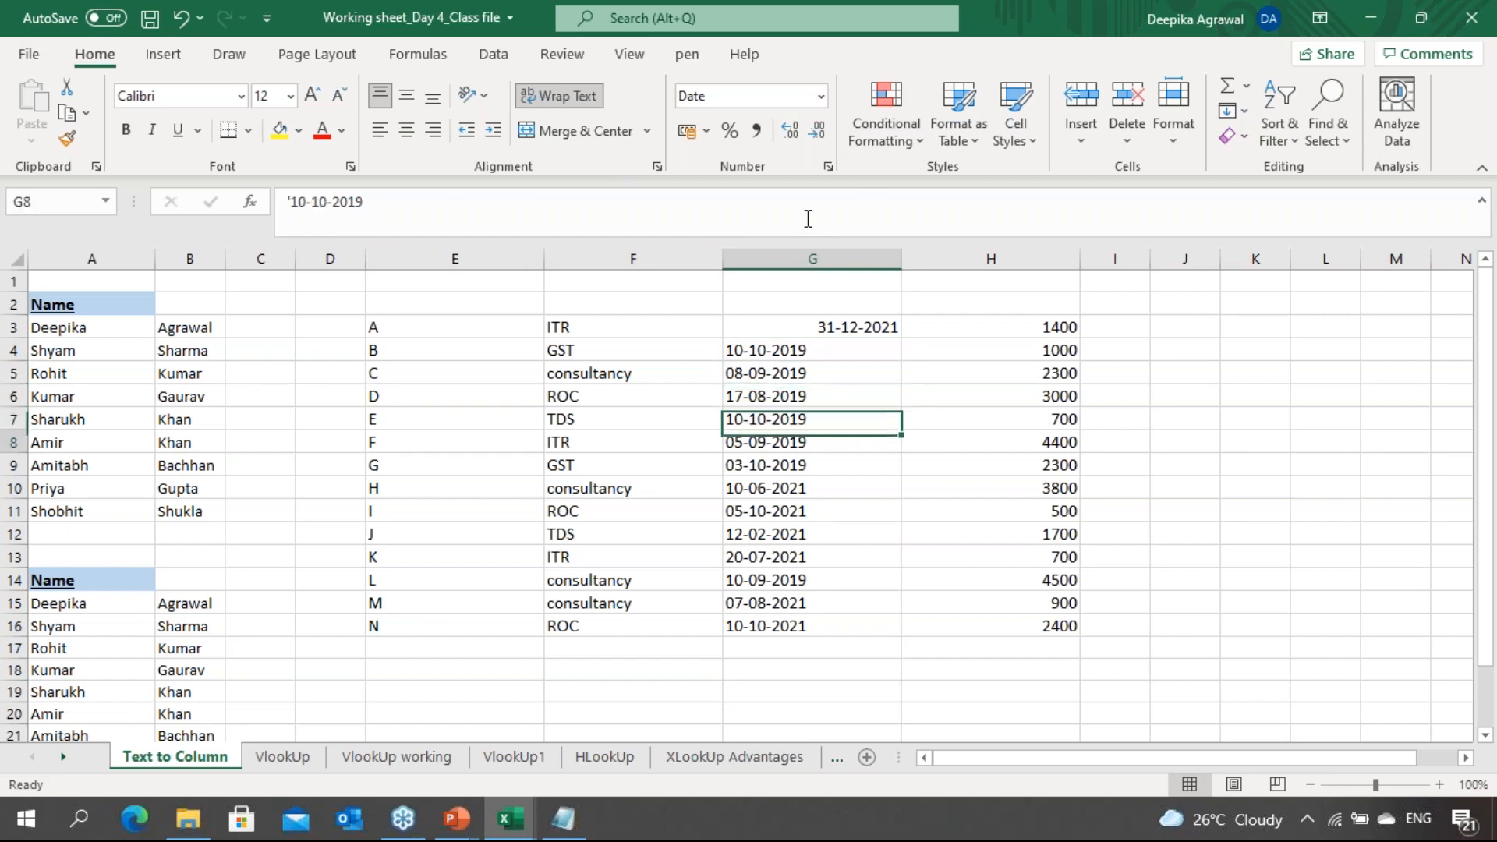
key(Up)
key(Up)
key(Up)
key(Up)
key(Up)
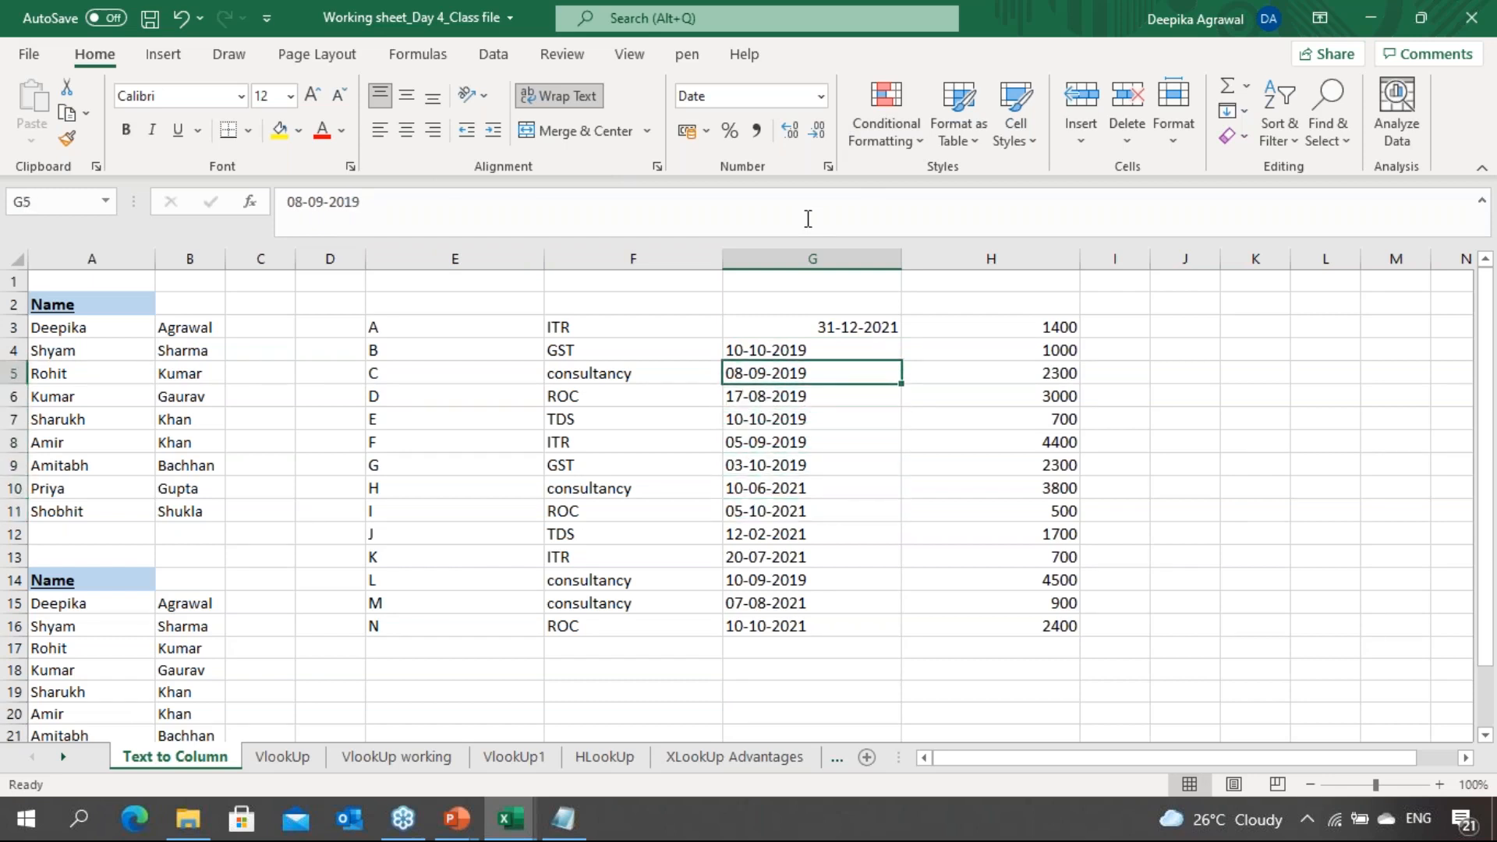
Remove the leading apostrophes from the dates in G6 and G7
key(Down)
key(F2)
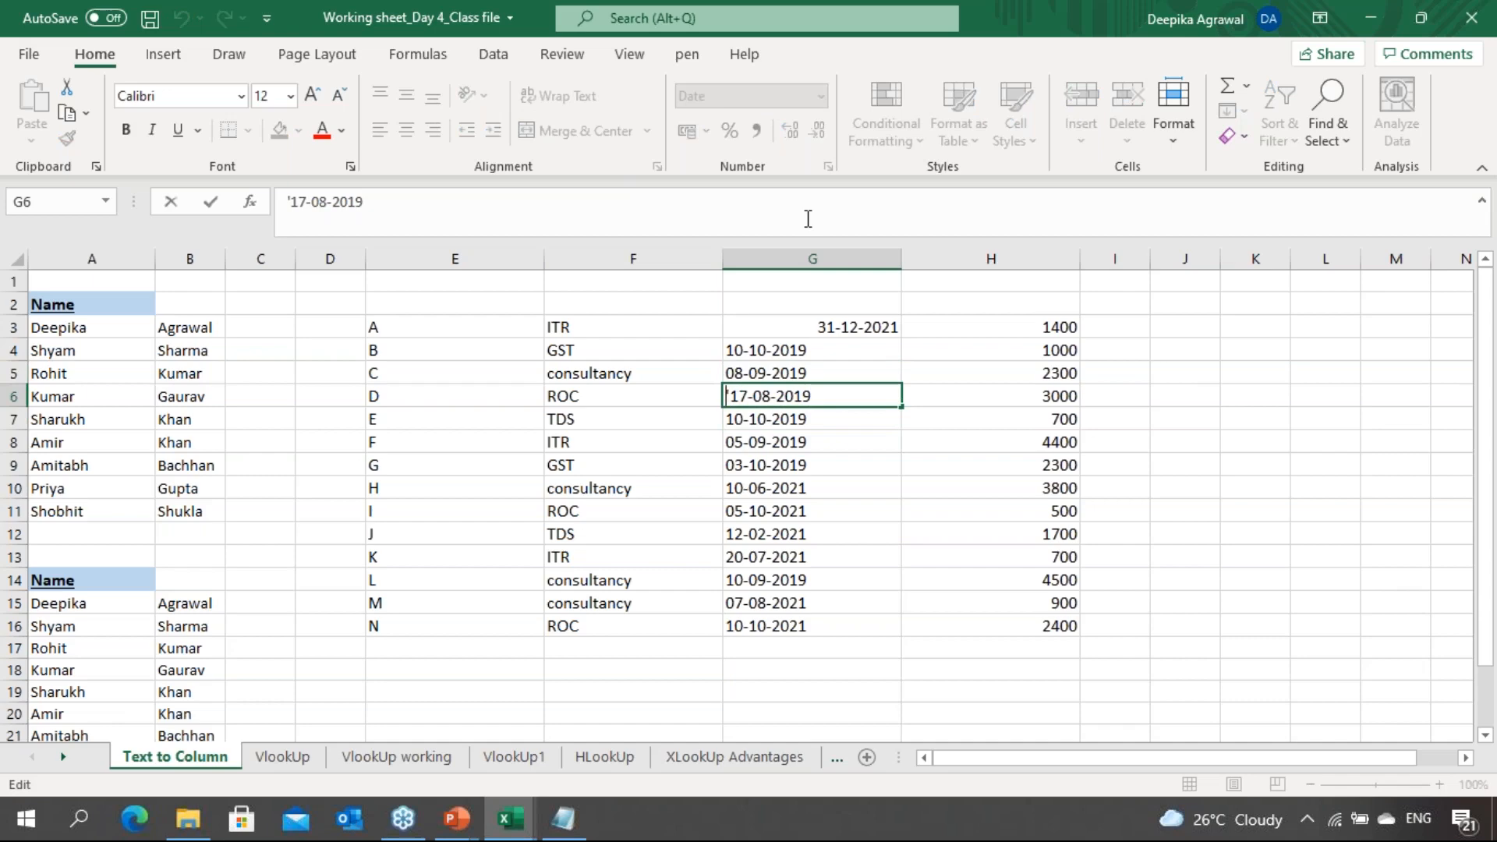
key(BackSpace)
key(shift+Return)
key(Down)
key(Down)
key(F2)
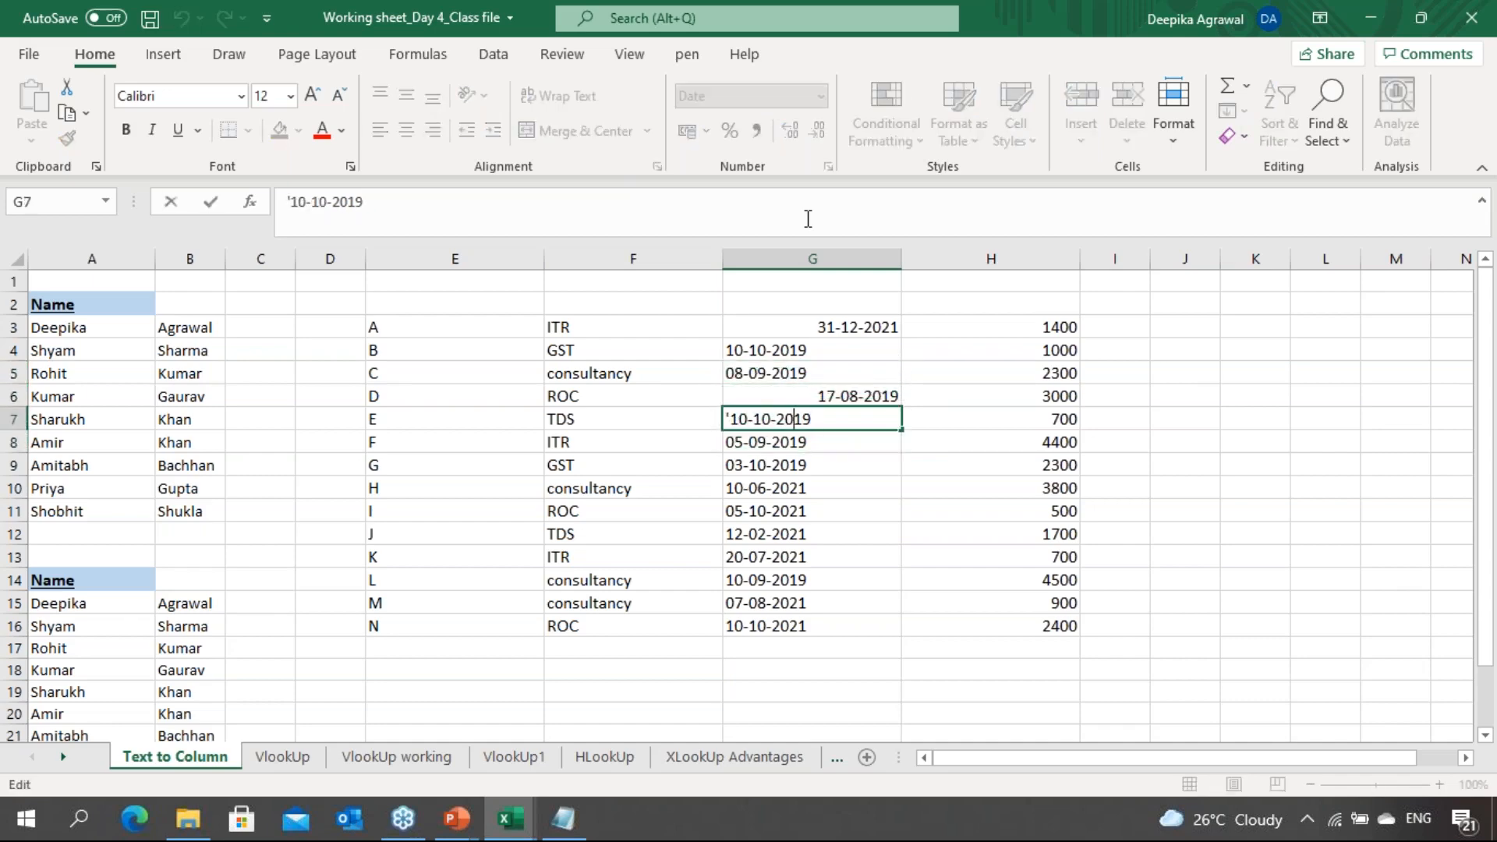
key(BackSpace)
key(Return)
Convert G3:G16 with Text to Columns, keeping the Delimited type and setting the column data format to Date DMY
key(Up)
key(Up)
key(Up)
key(Up)
key(Up)
key(ctrl+shift+Down)
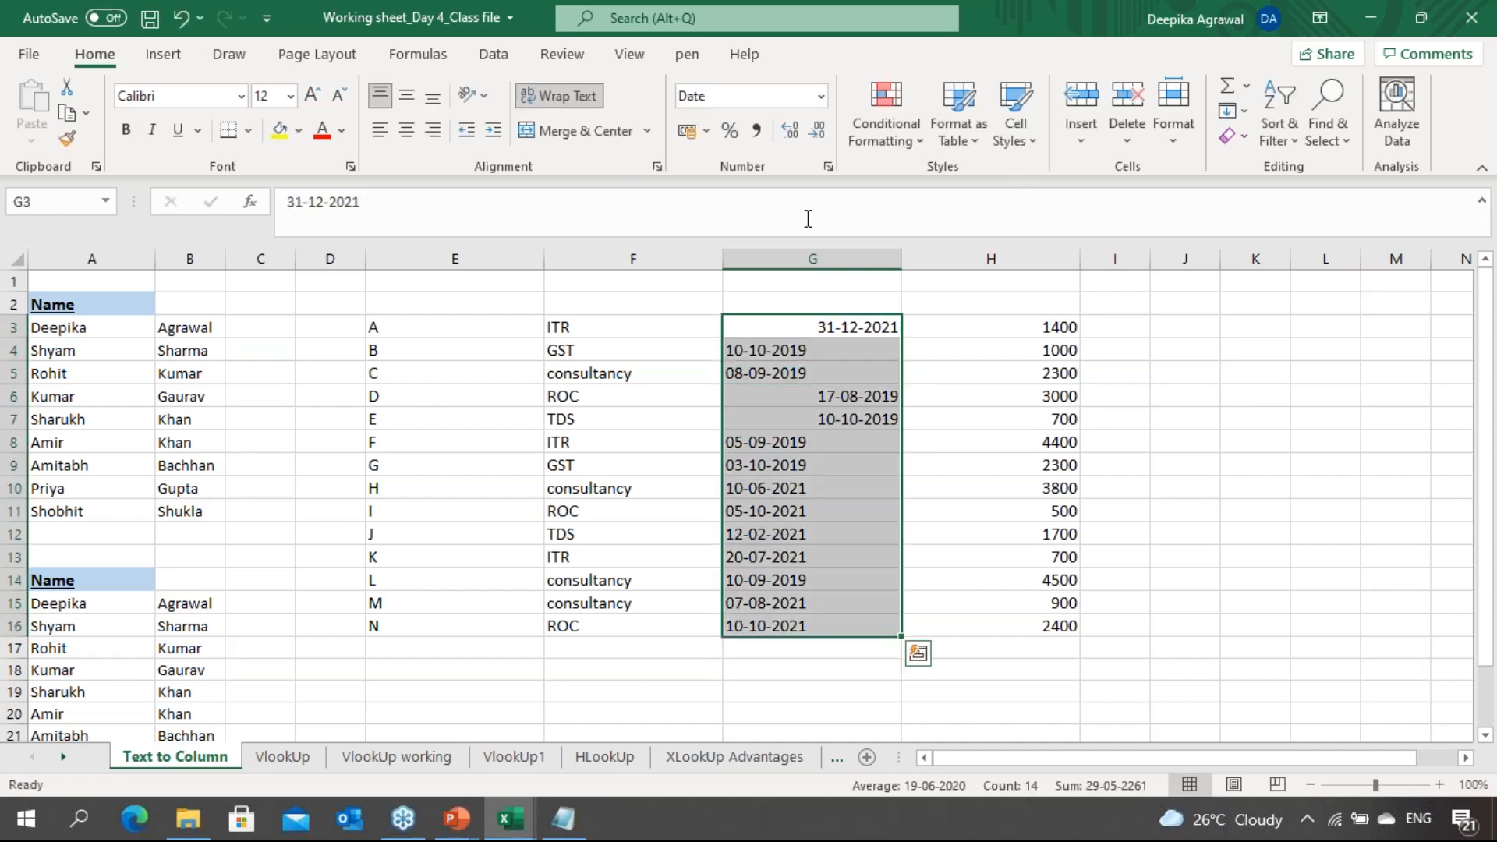
key(alt)
key(a)
key(e)
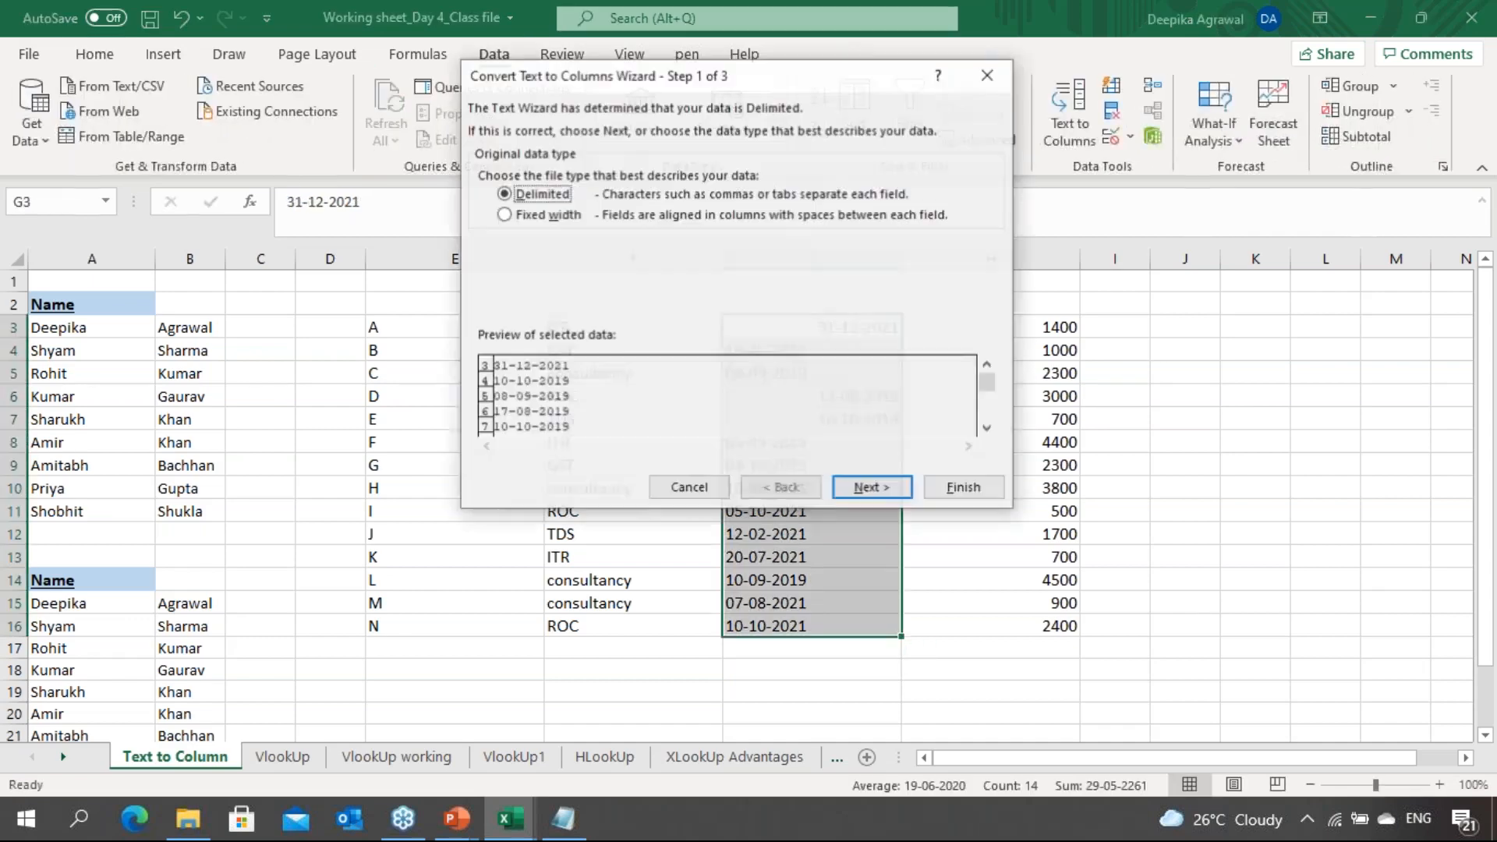
key(Return)
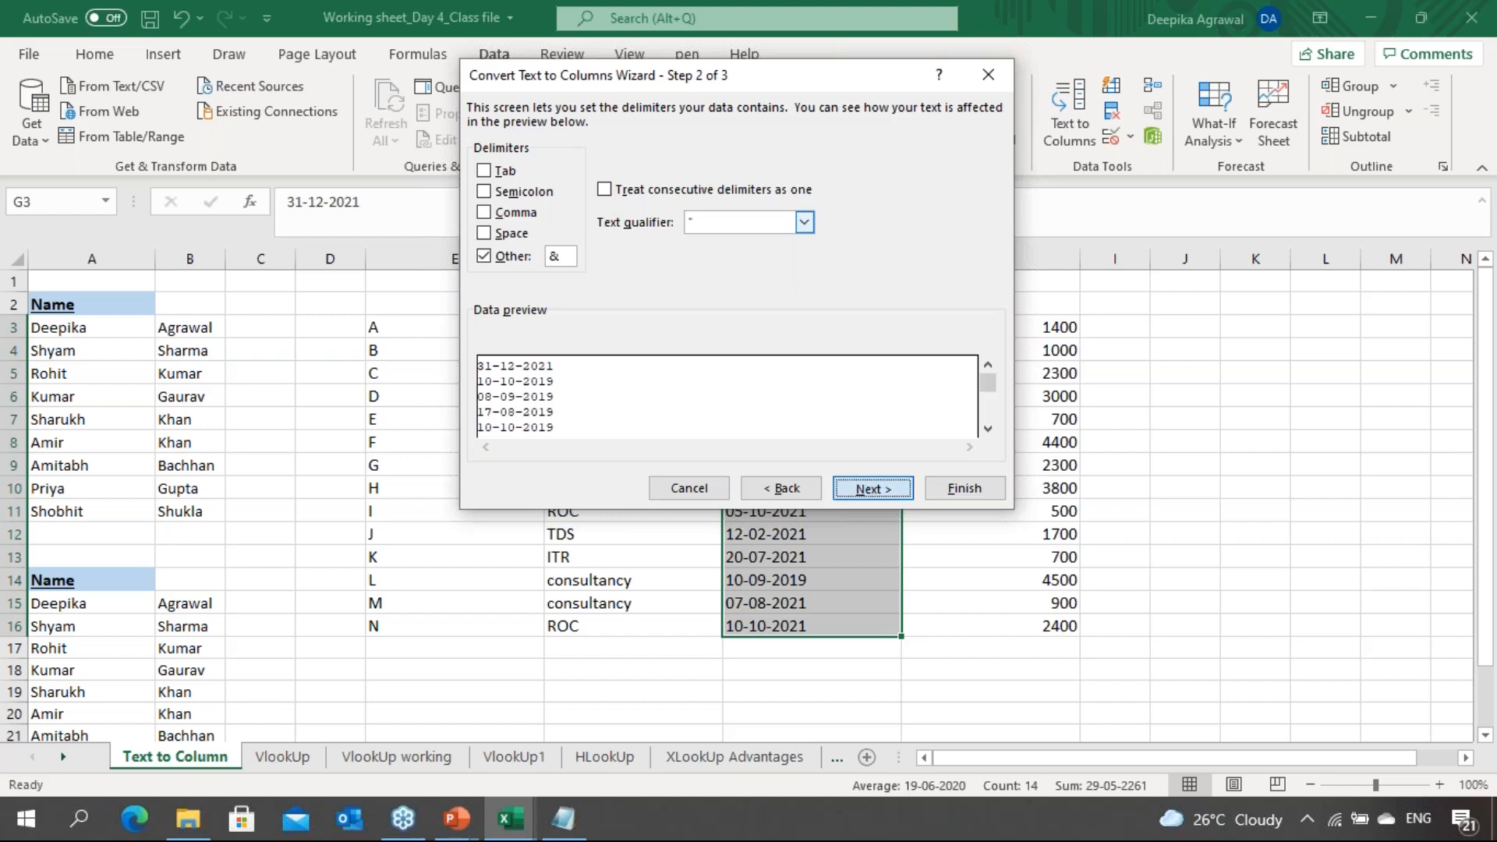
key(Return)
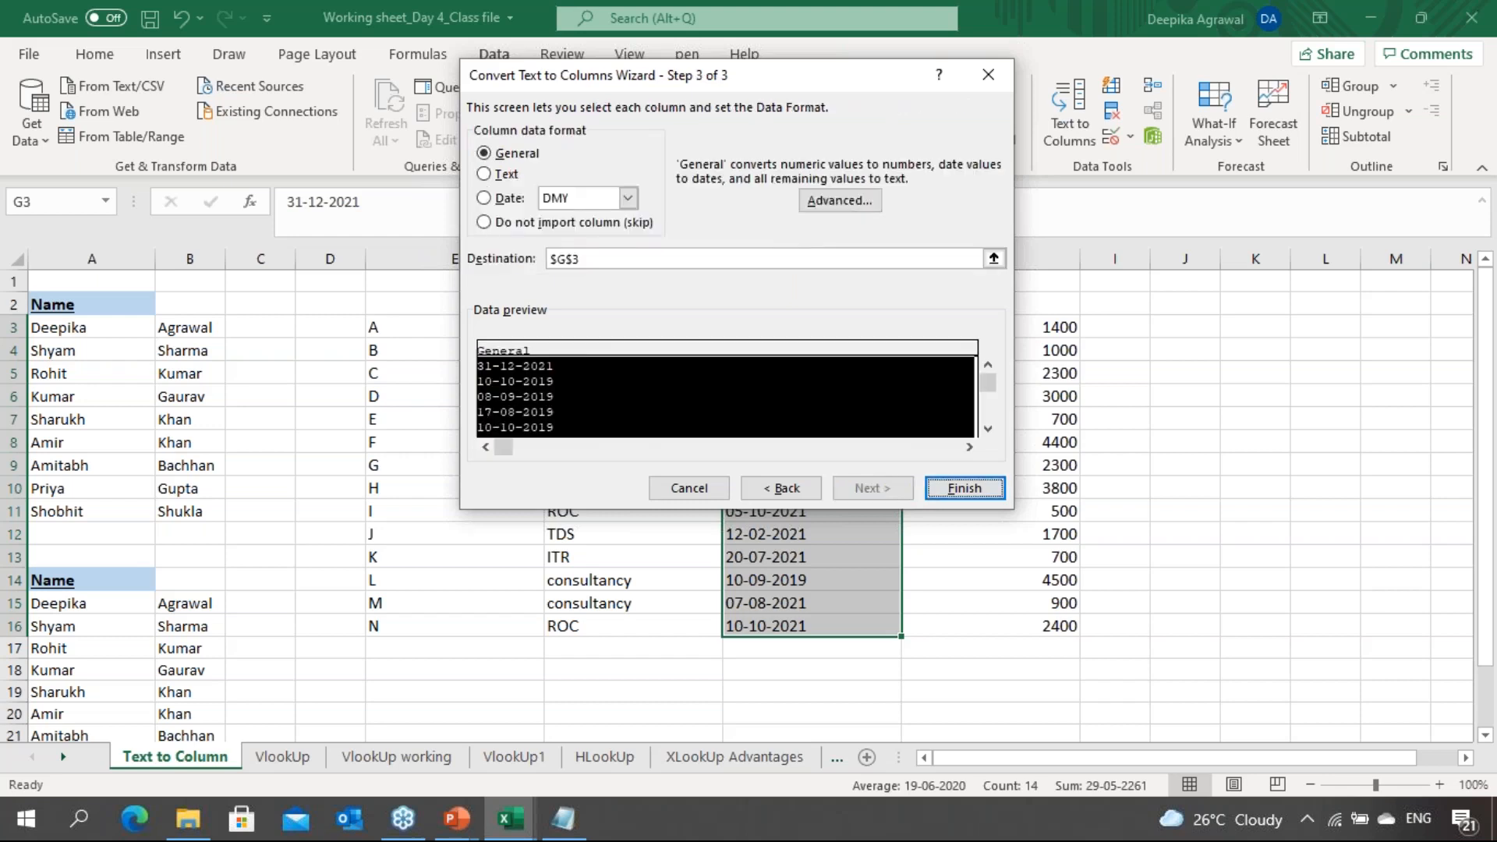
click(486, 198)
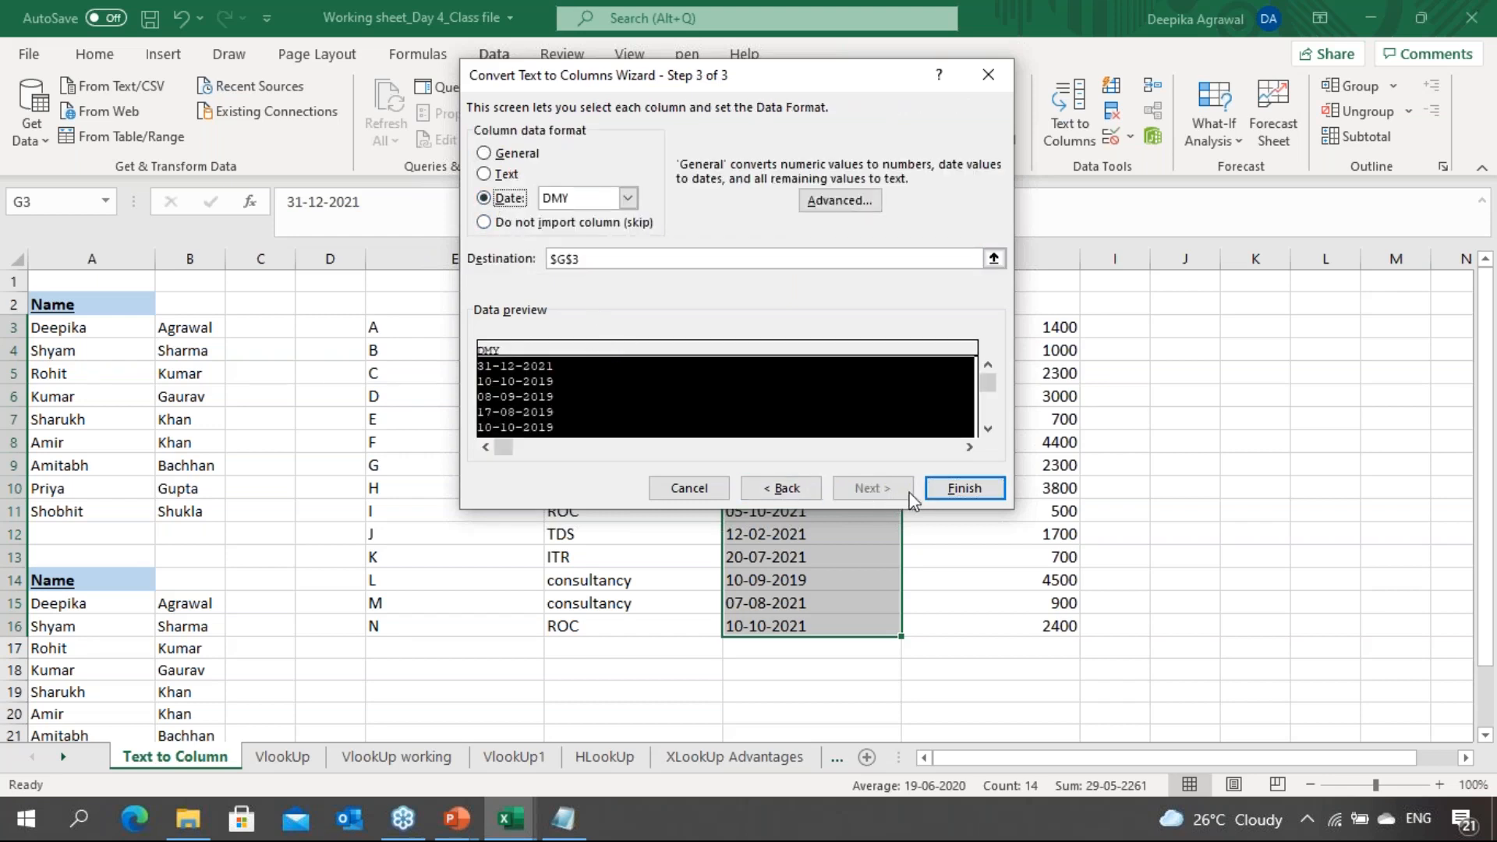
click(964, 491)
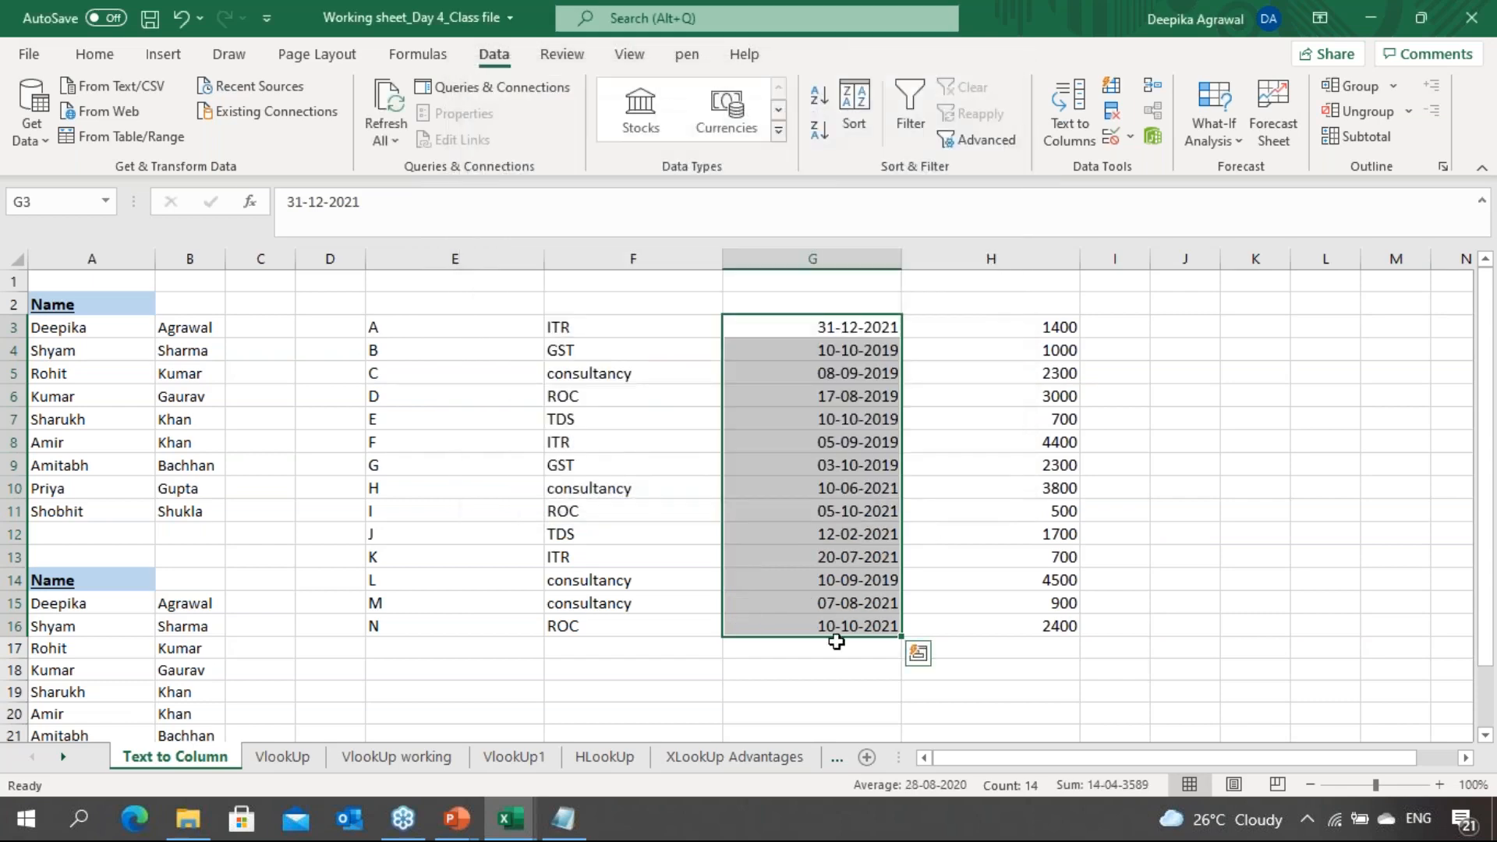
Undo the Text to Columns date conversion and the apostrophe removals in column G
click(913, 441)
click(811, 399)
key(Left)
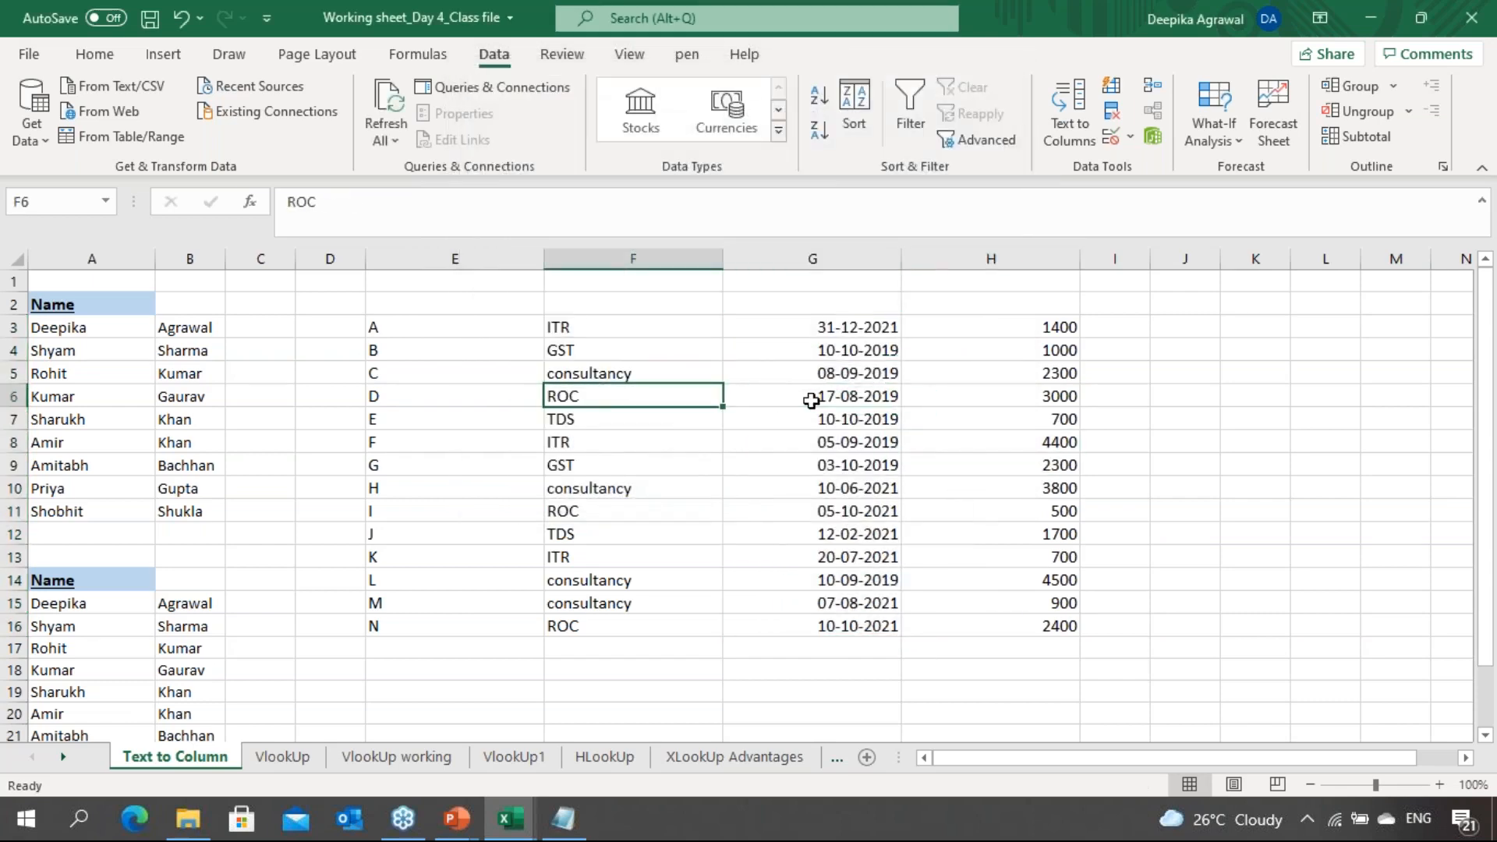
key(ctrl+z)
key(ctrl+z)
key(ctrl+z)
key(ctrl+z)
Examine the stored contents of the date cells in G3:G16, comparing which entries carry a leading apostrophe
key(Down)
key(Down)
key(Down)
key(Down)
key(Down)
key(Down)
key(Up)
key(Up)
key(Up)
key(Up)
key(Up)
key(Up)
key(Up)
key(Down)
key(Down)
key(Up)
key(Up)
key(Left)
key(Left)
key(Right)
key(Right)
key(Left)
key(Right)
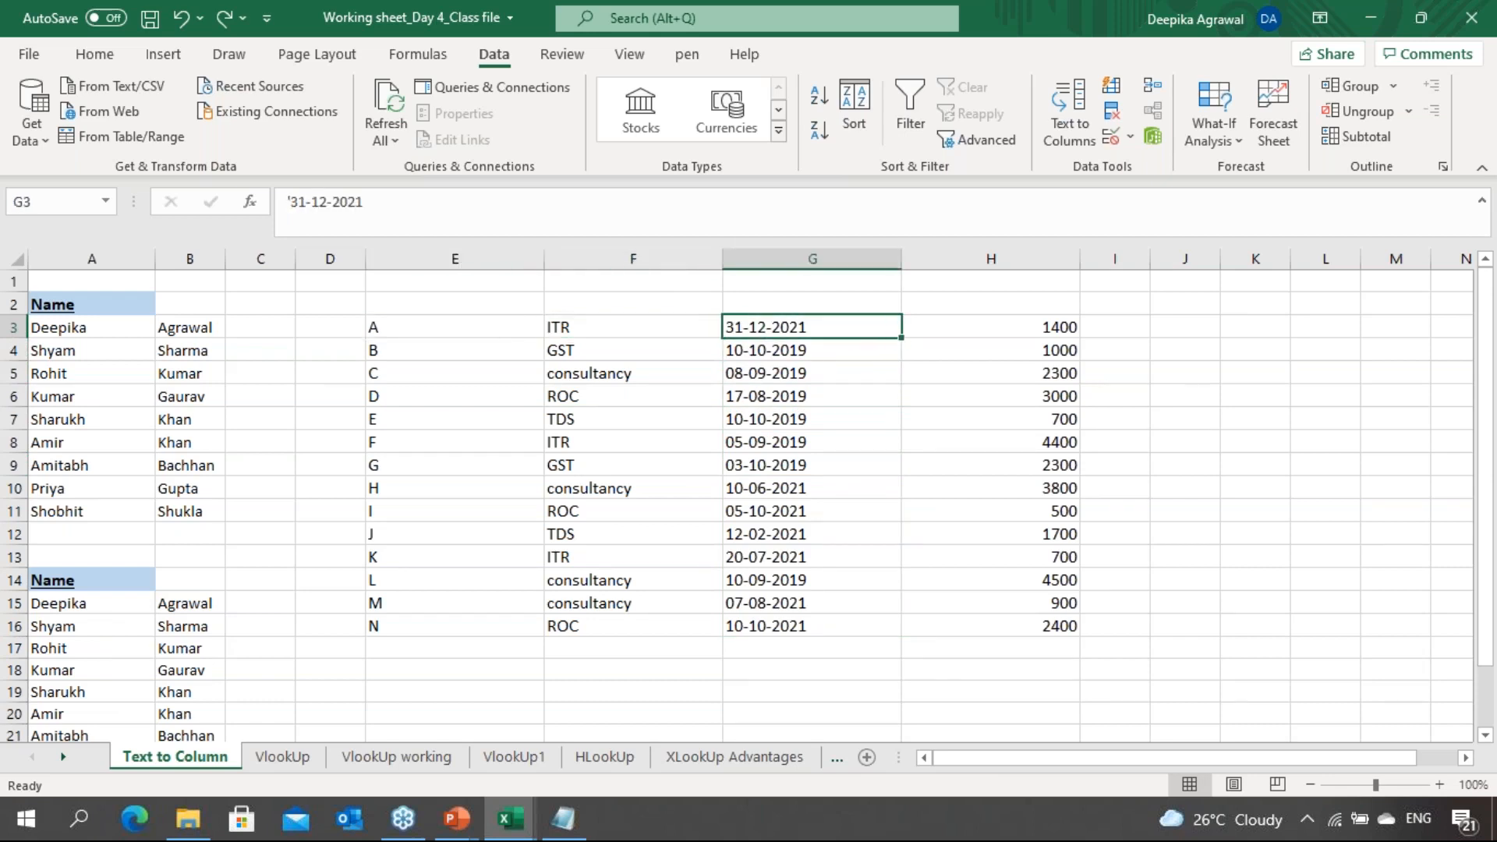
key(Down)
key(Down)
key(Down)
key(Down)
key(Down)
key(Down)
key(Down)
key(Down)
key(Down)
key(Down)
key(Down)
key(Down)
key(Down)
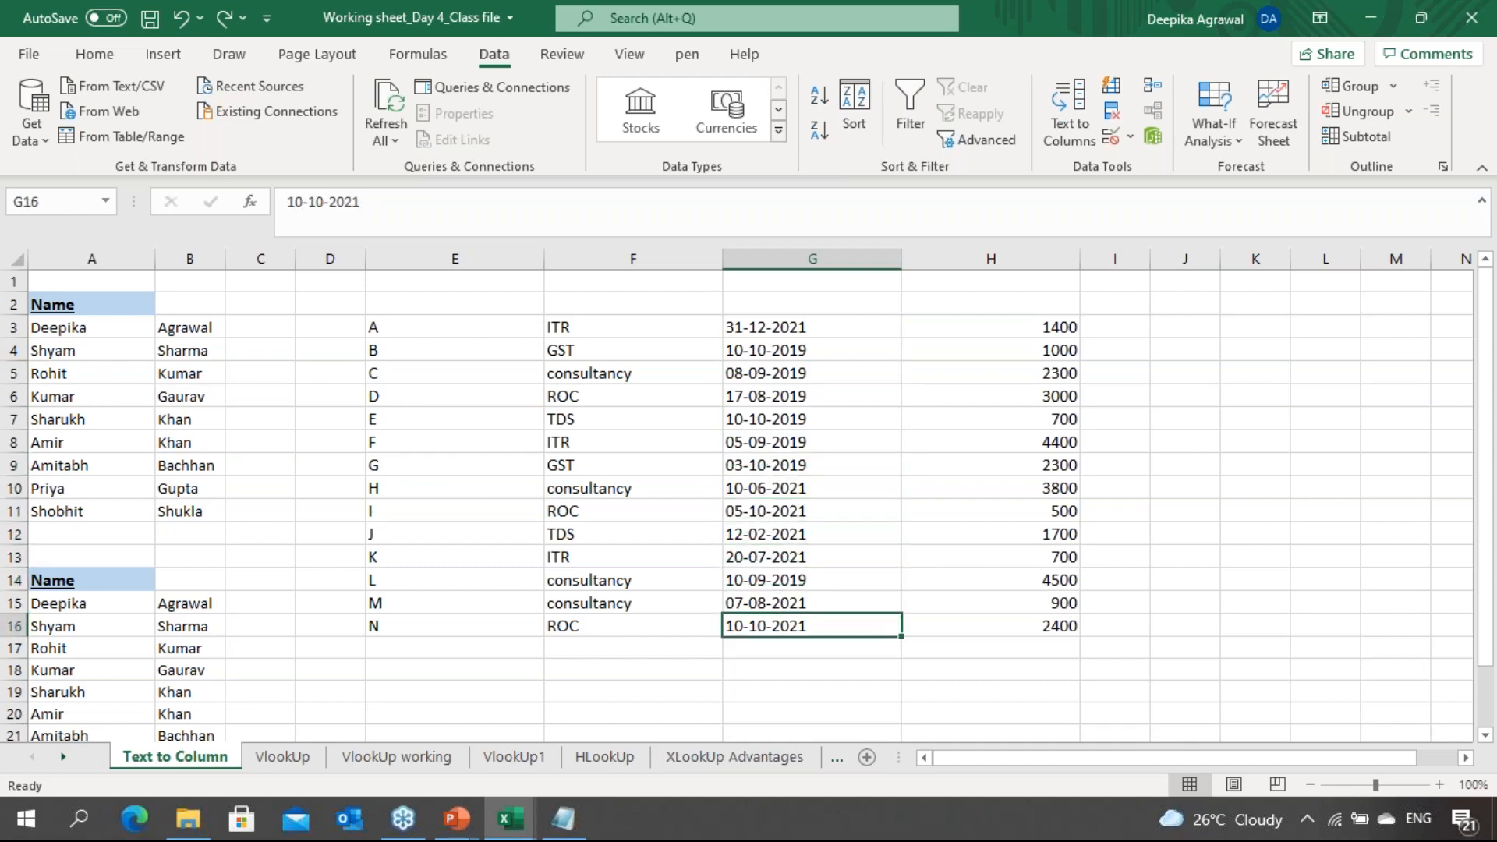
key(Up)
key(Up)
key(Up)
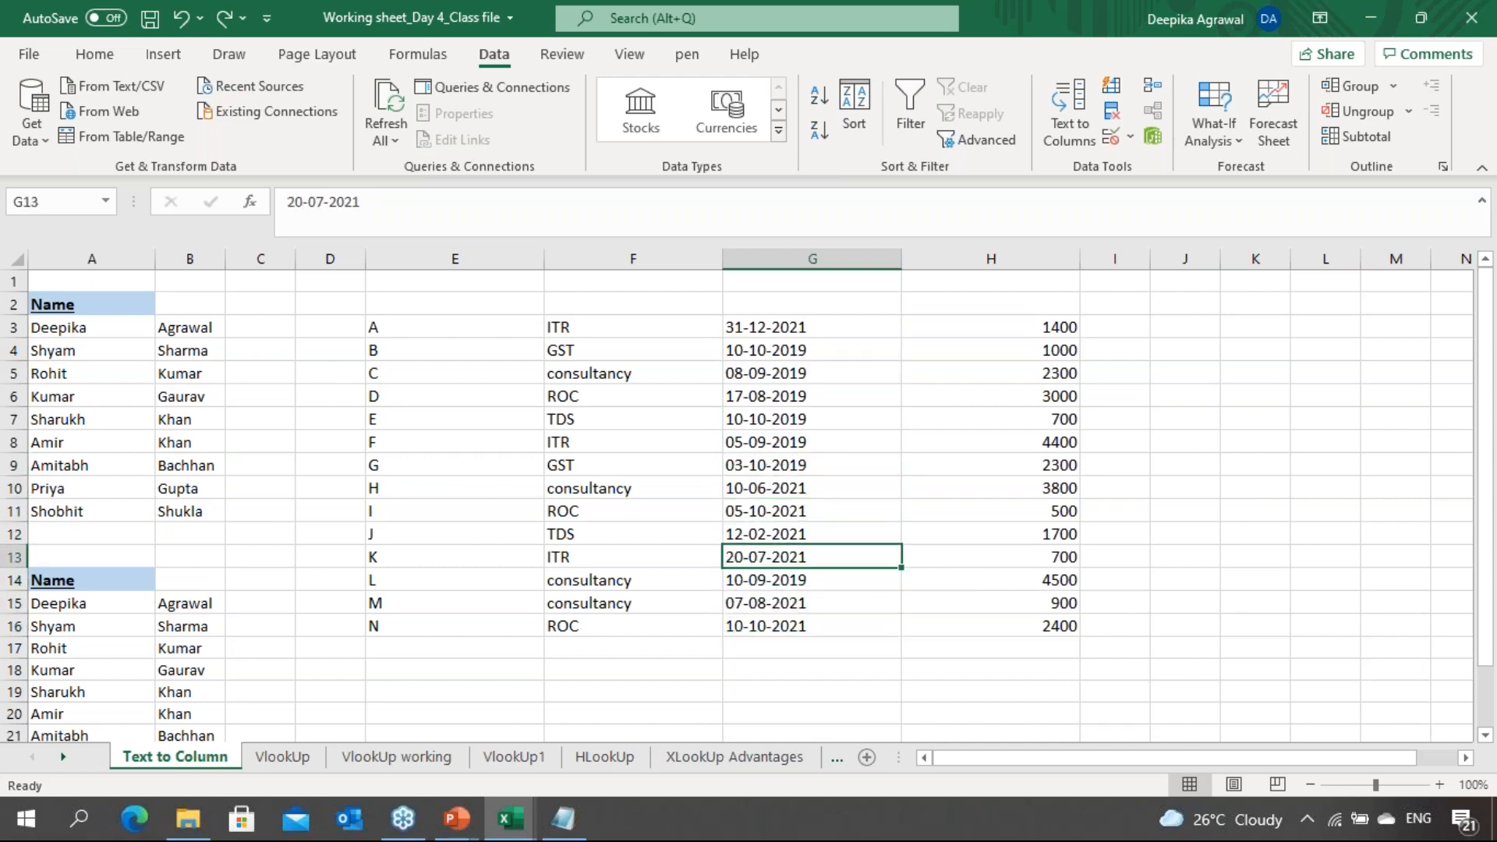
Copy the date entries in G3:G16
click(94, 54)
click(789, 414)
key(Up)
key(Up)
key(Up)
key(Up)
key(ctrl+shift+Down)
key(ctrl+c)
Undo back past the employee data paste, and redo the paste with its source column widths
key(ctrl+z)
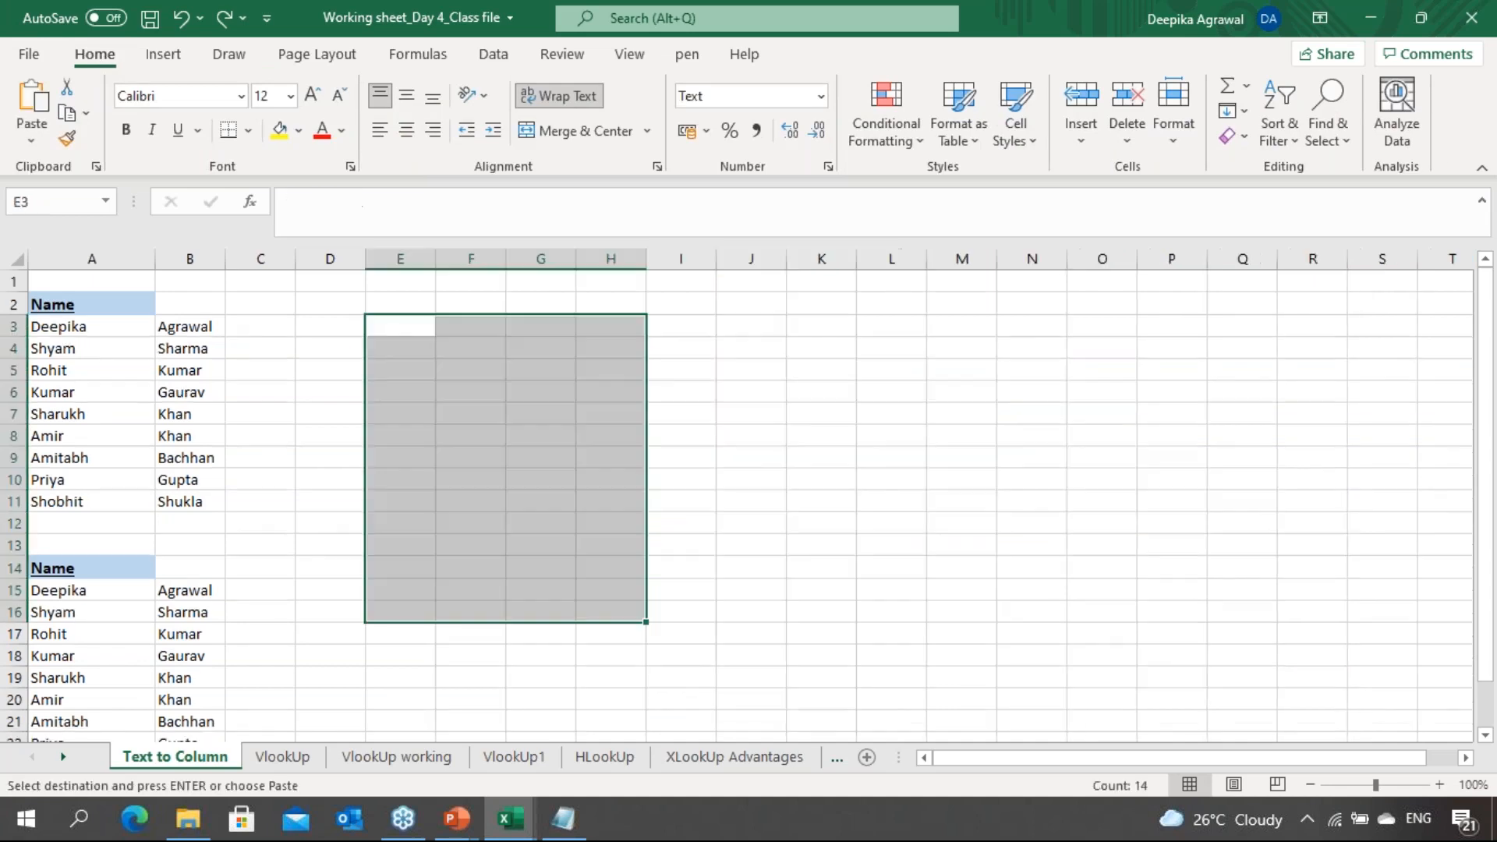
key(ctrl+y)
key(ctrl+y)
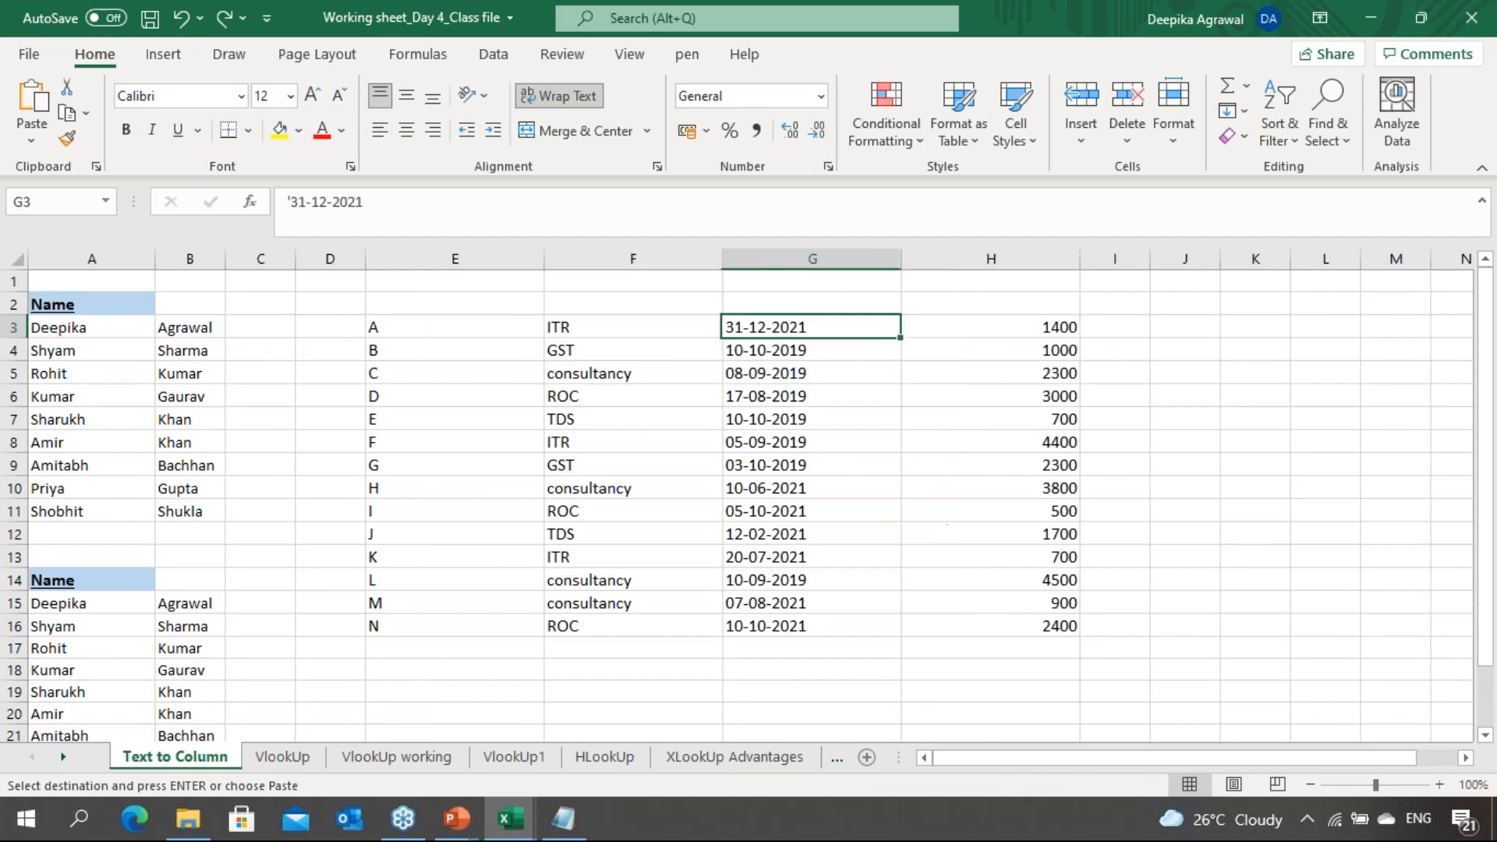
key(Down)
key(Down)
key(Down)
key(Down)
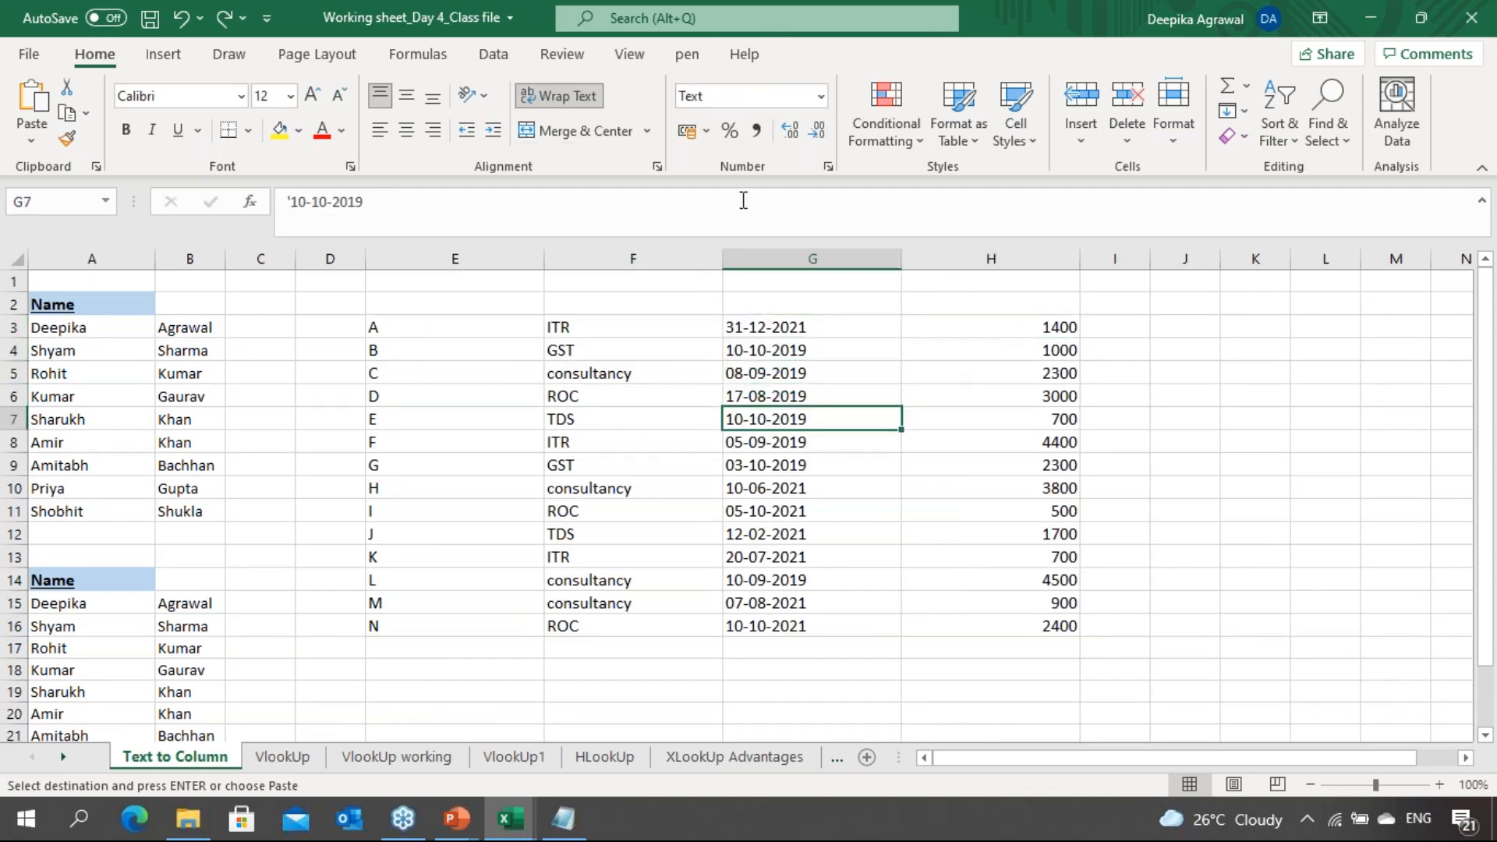
Paste the copied date entries over the date column, starting at G3
key(Up)
key(Up)
key(Down)
key(Down)
key(Up)
key(Up)
key(Up)
key(Up)
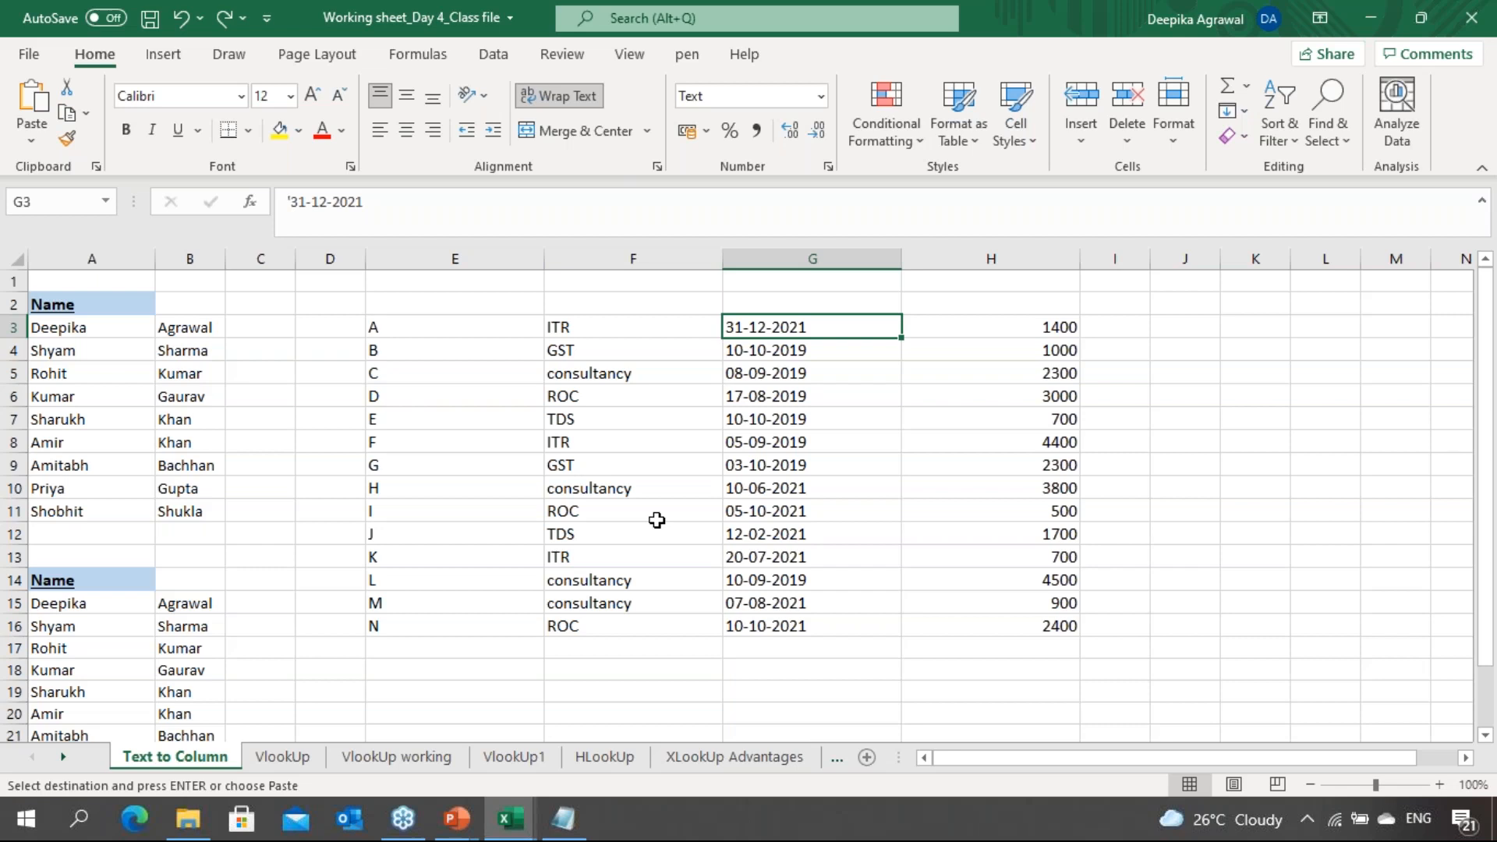
key(ctrl+v)
Convert G3:G16 to real dates with Text to Columns, using the Date column format in DMY order
key(alt)
key(a)
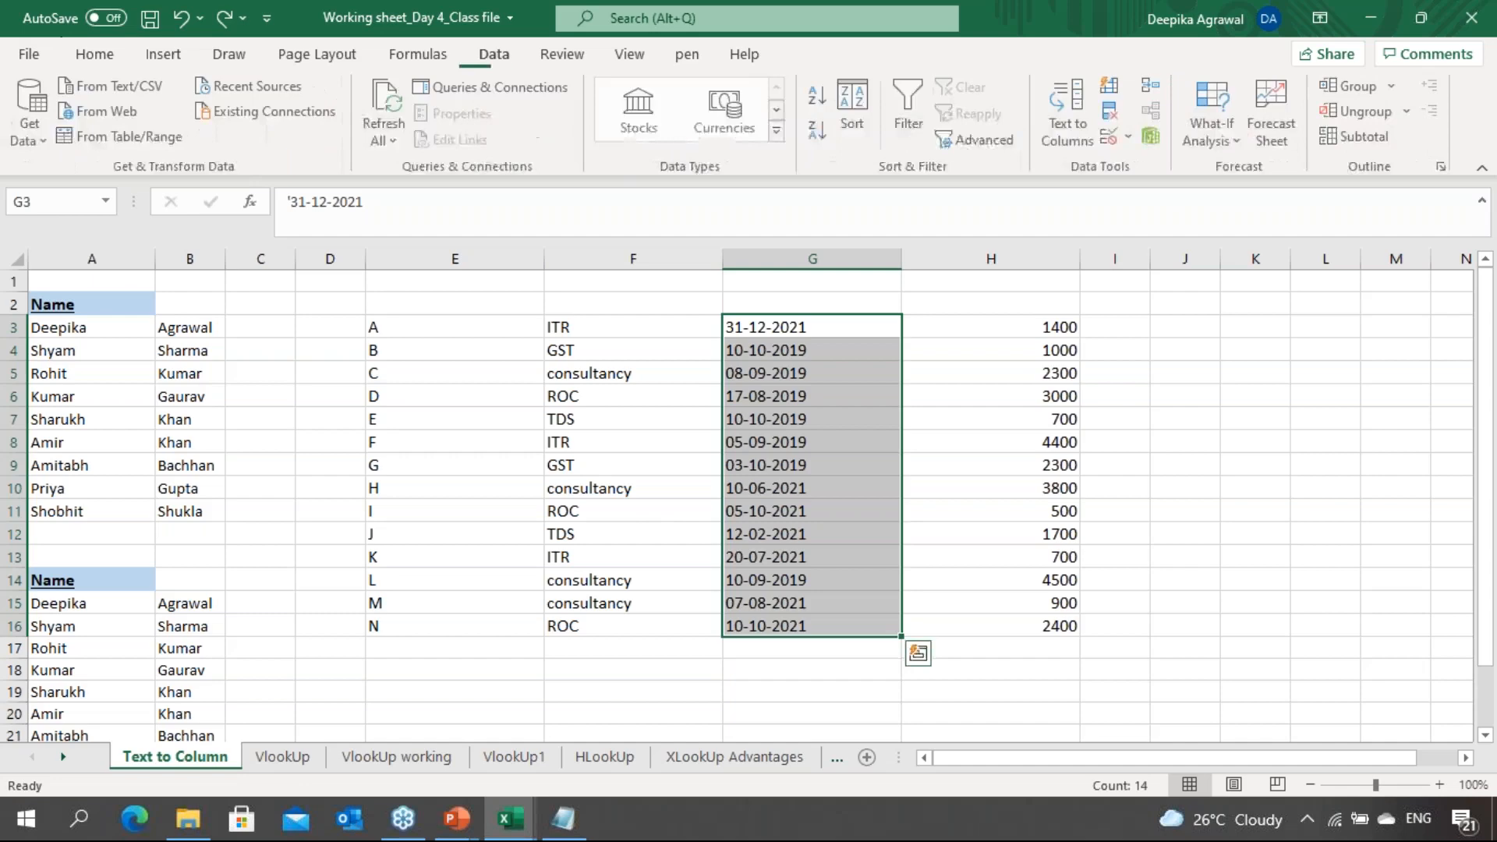
key(e)
key(Return)
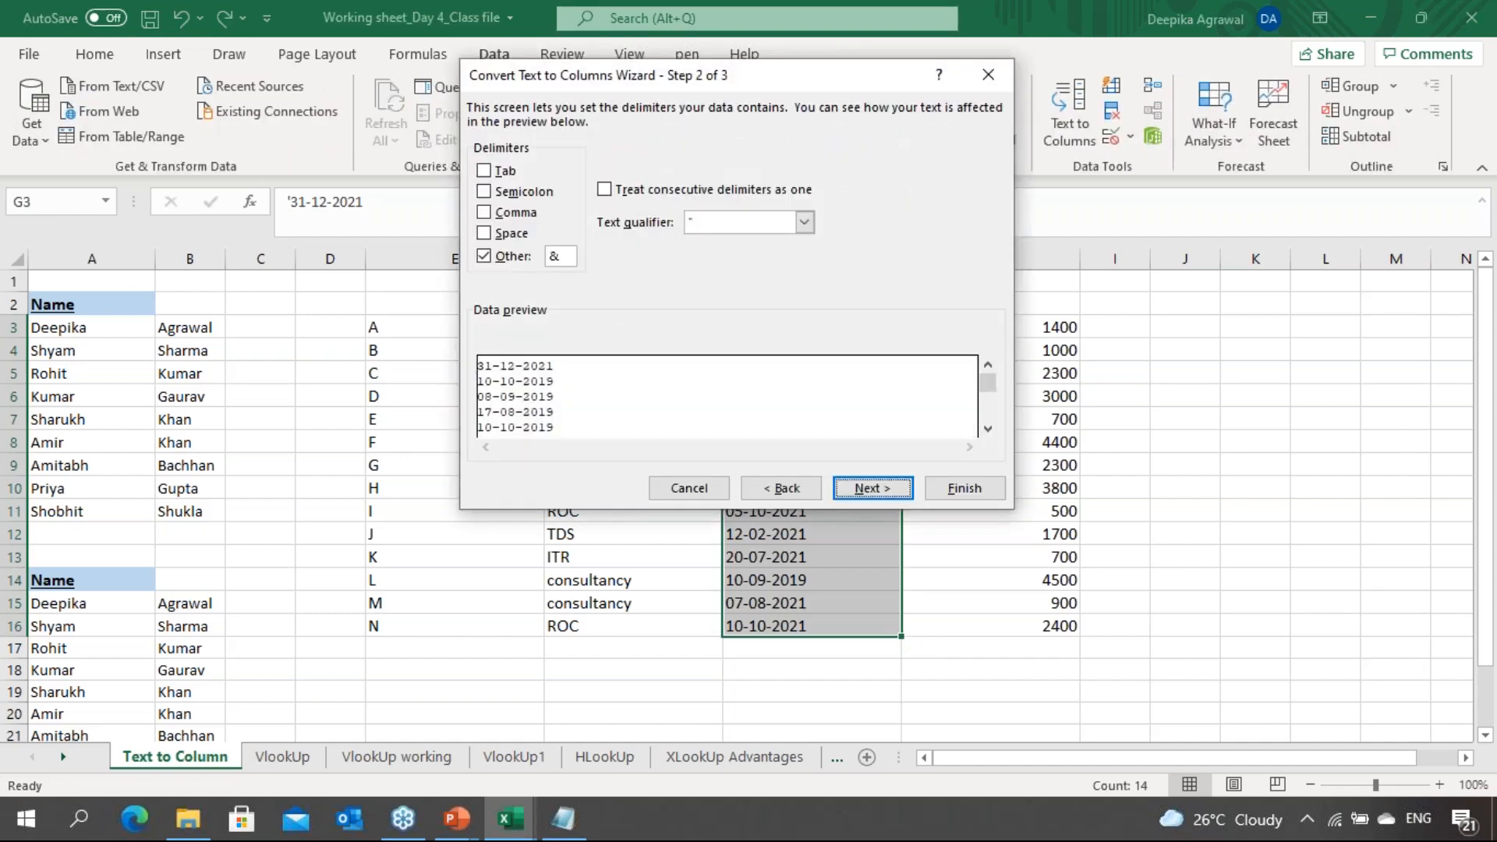
key(Return)
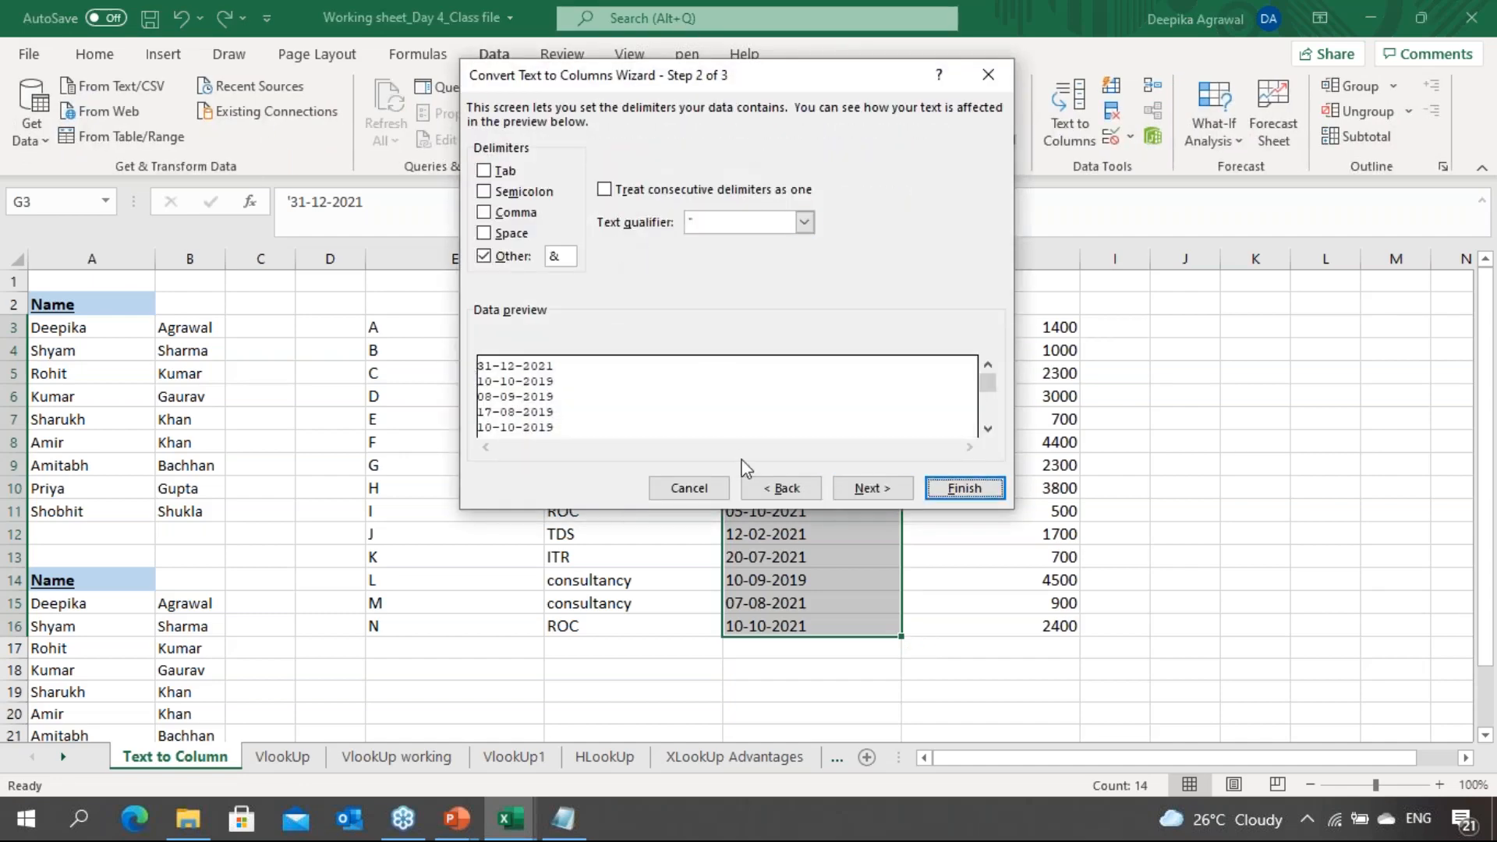
click(485, 198)
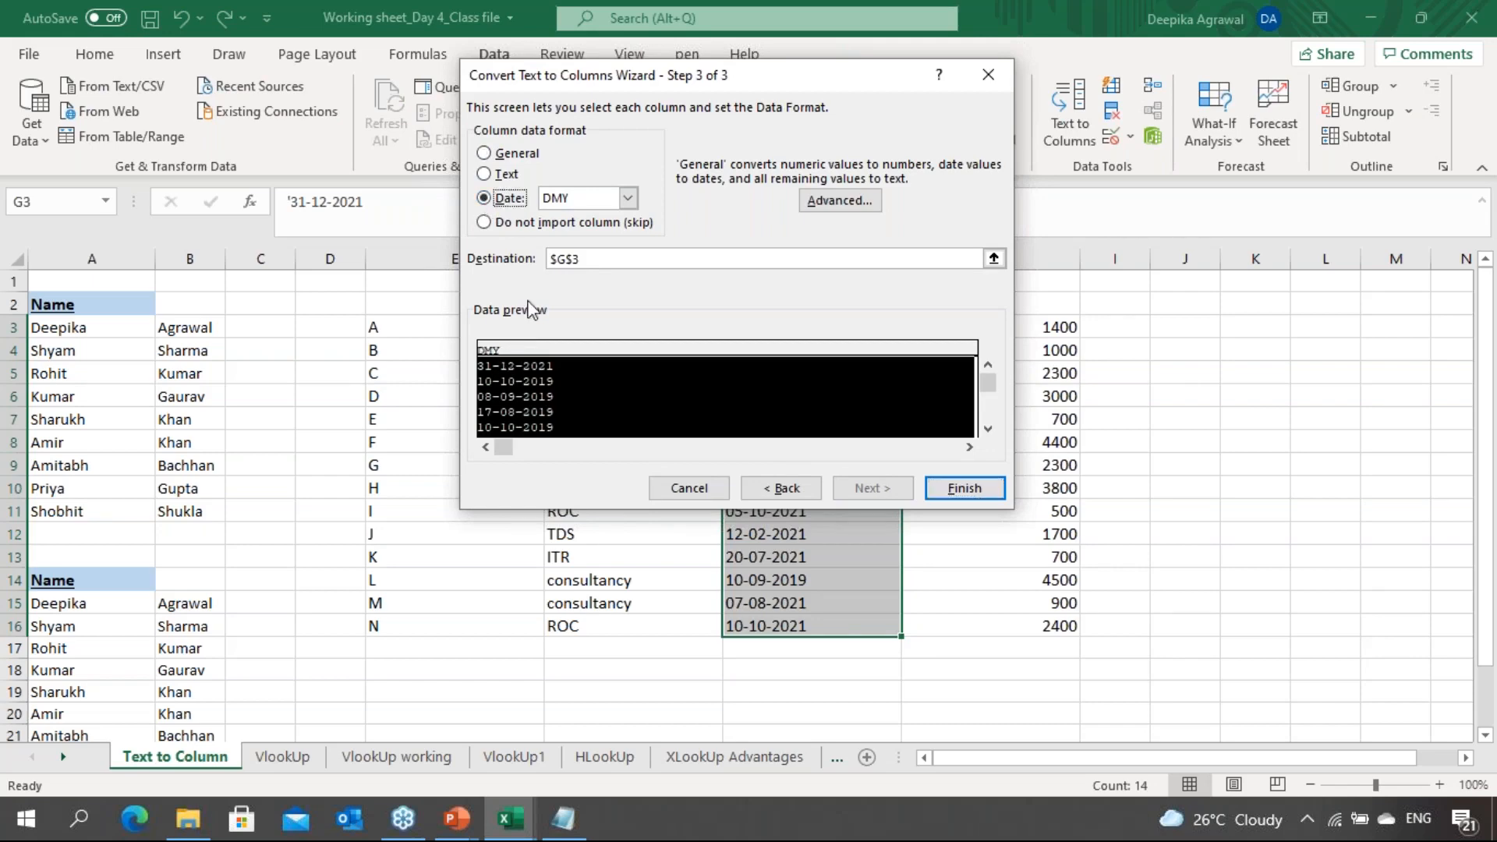
click(629, 198)
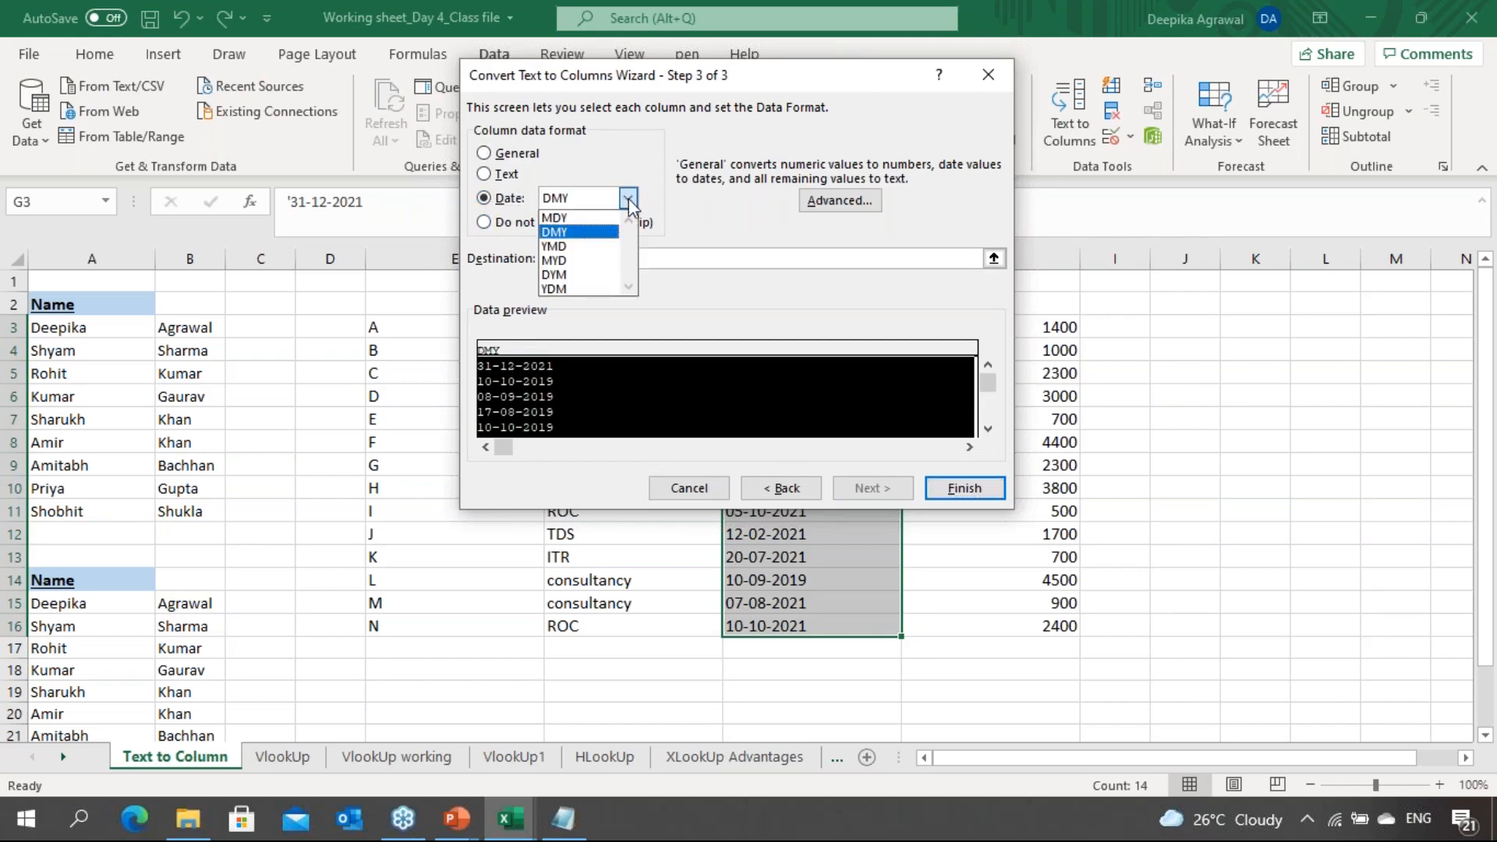
click(579, 233)
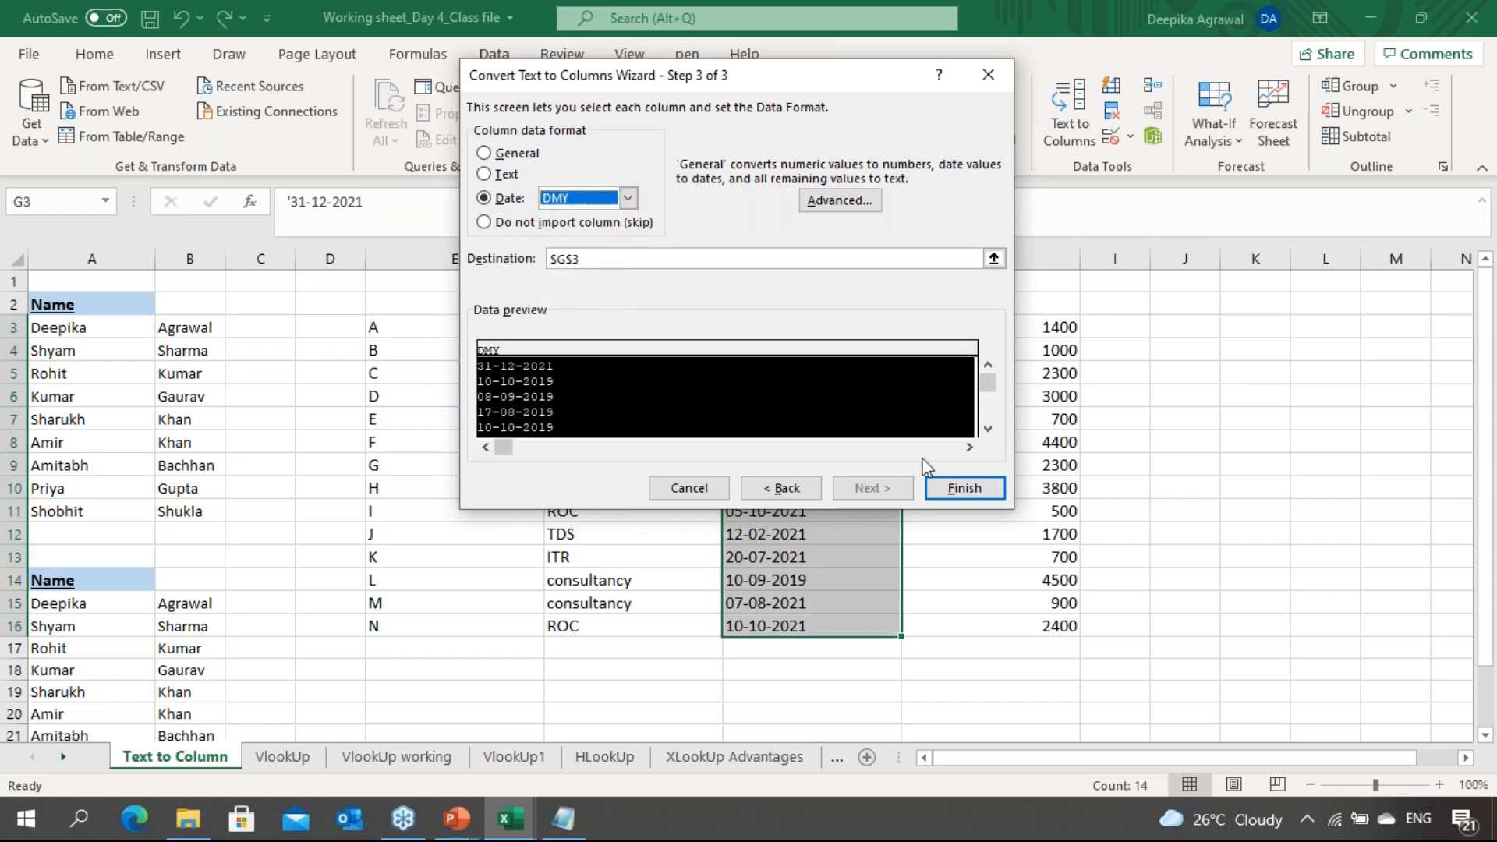
click(961, 488)
Examine the stored values of the converted dates in G3:G16 and check their number format
key(Right)
key(Left)
key(Down)
key(Down)
key(Down)
key(Down)
key(Down)
key(Down)
key(Down)
key(Down)
key(Down)
key(Down)
key(Down)
key(Down)
key(Up)
key(Up)
key(Up)
key(Up)
key(Up)
key(Up)
key(Up)
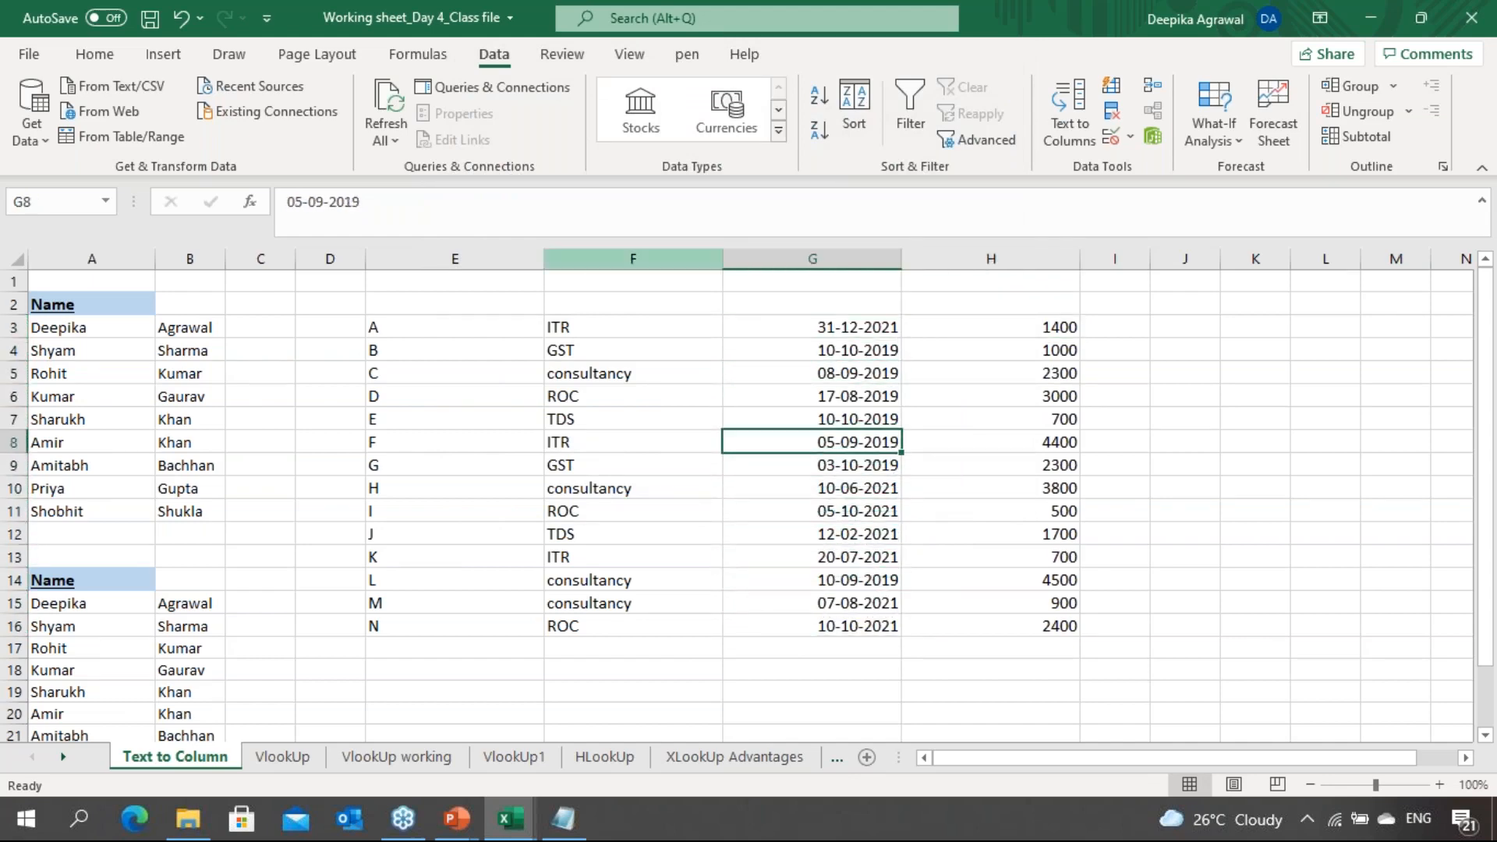
click(94, 55)
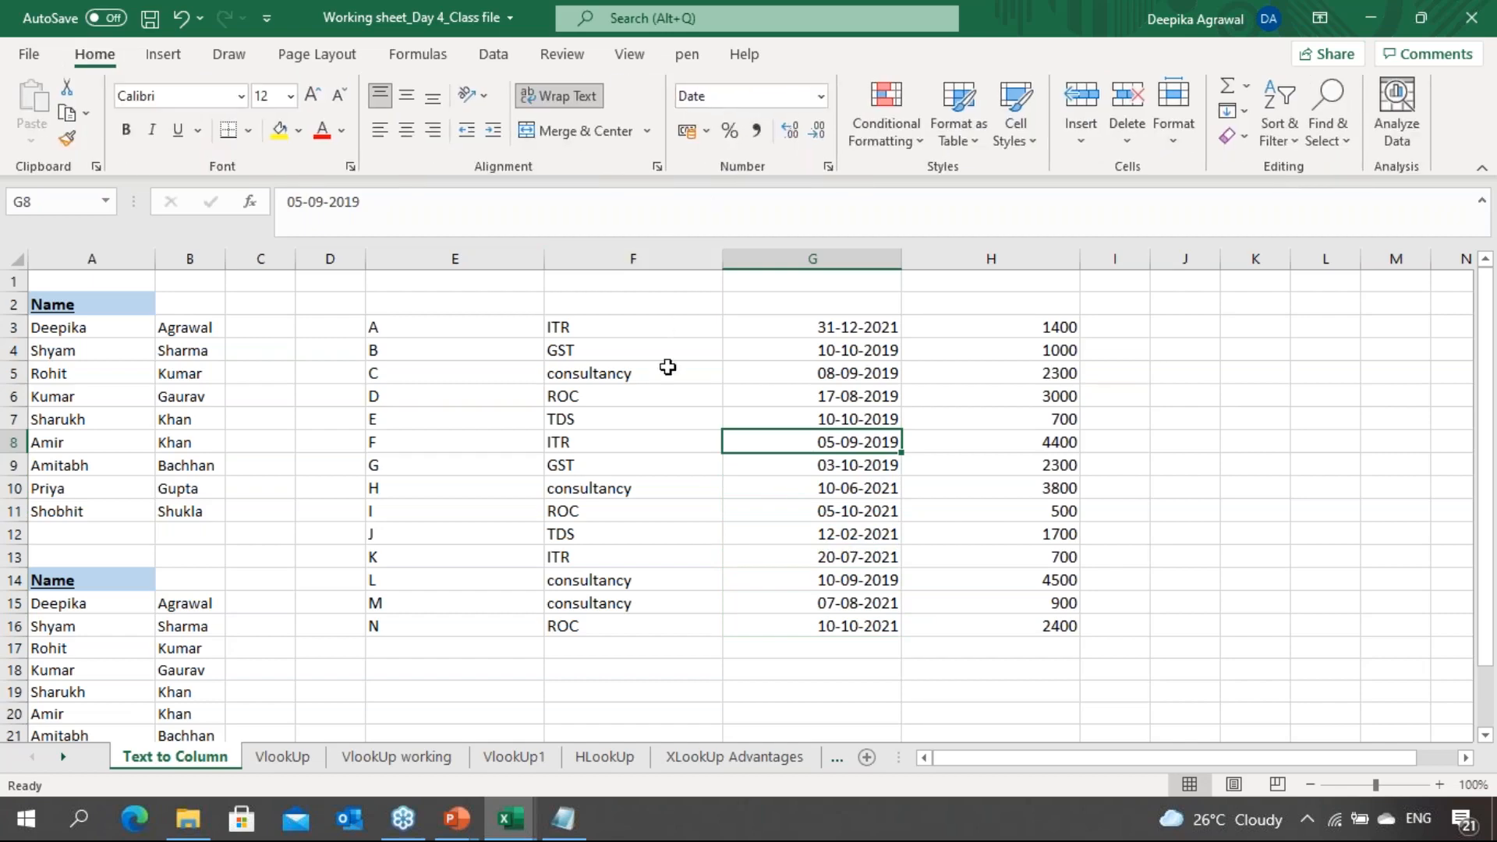
Begin a CONCATENATE formula in I3 with E3 as its first text
click(702, 536)
click(966, 364)
key(Right)
key(Right)
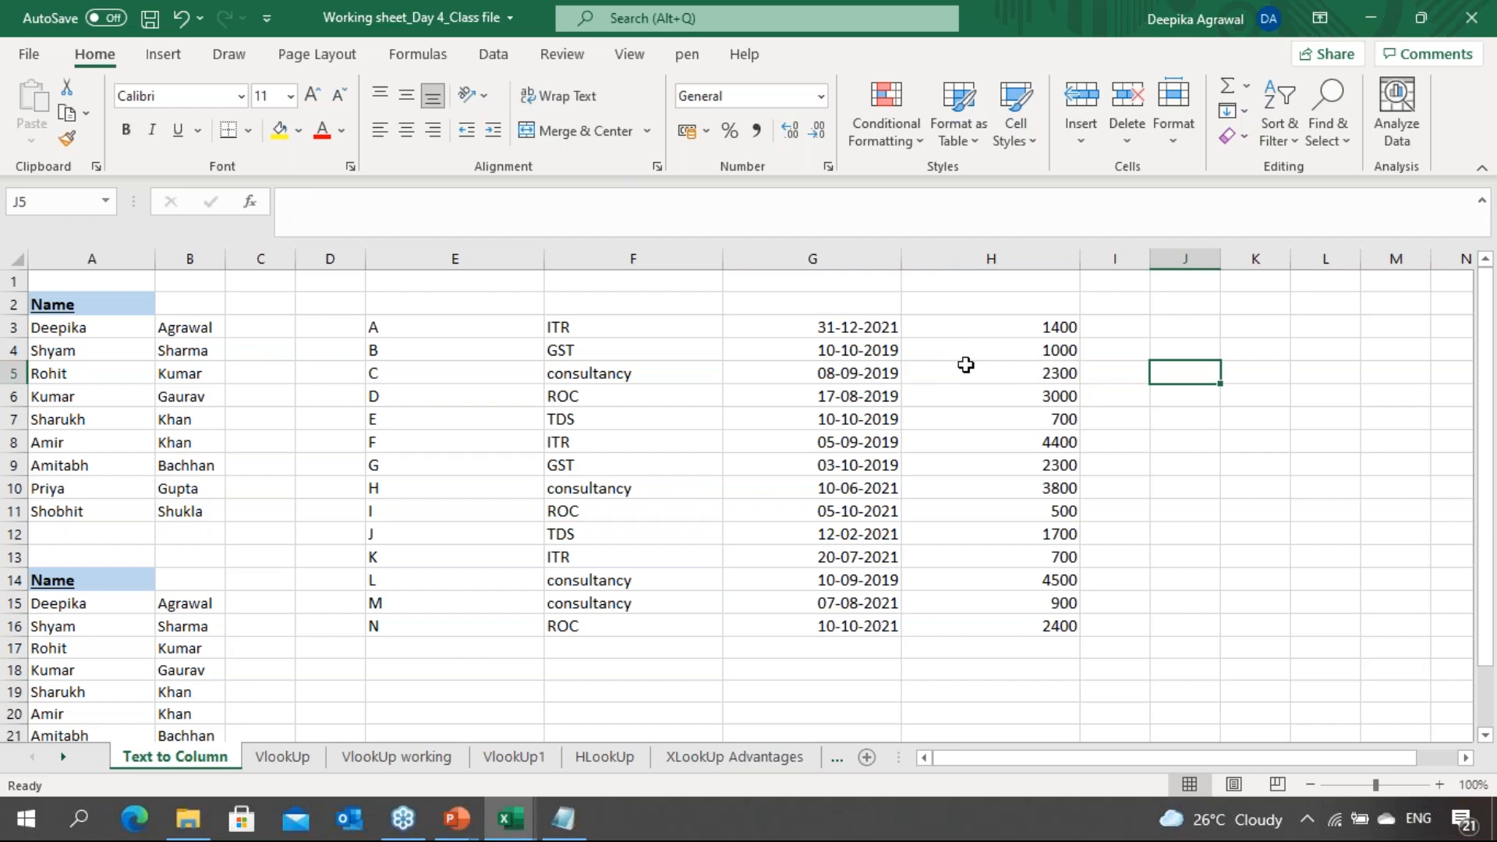
key(Left)
key(Up)
key(Up)
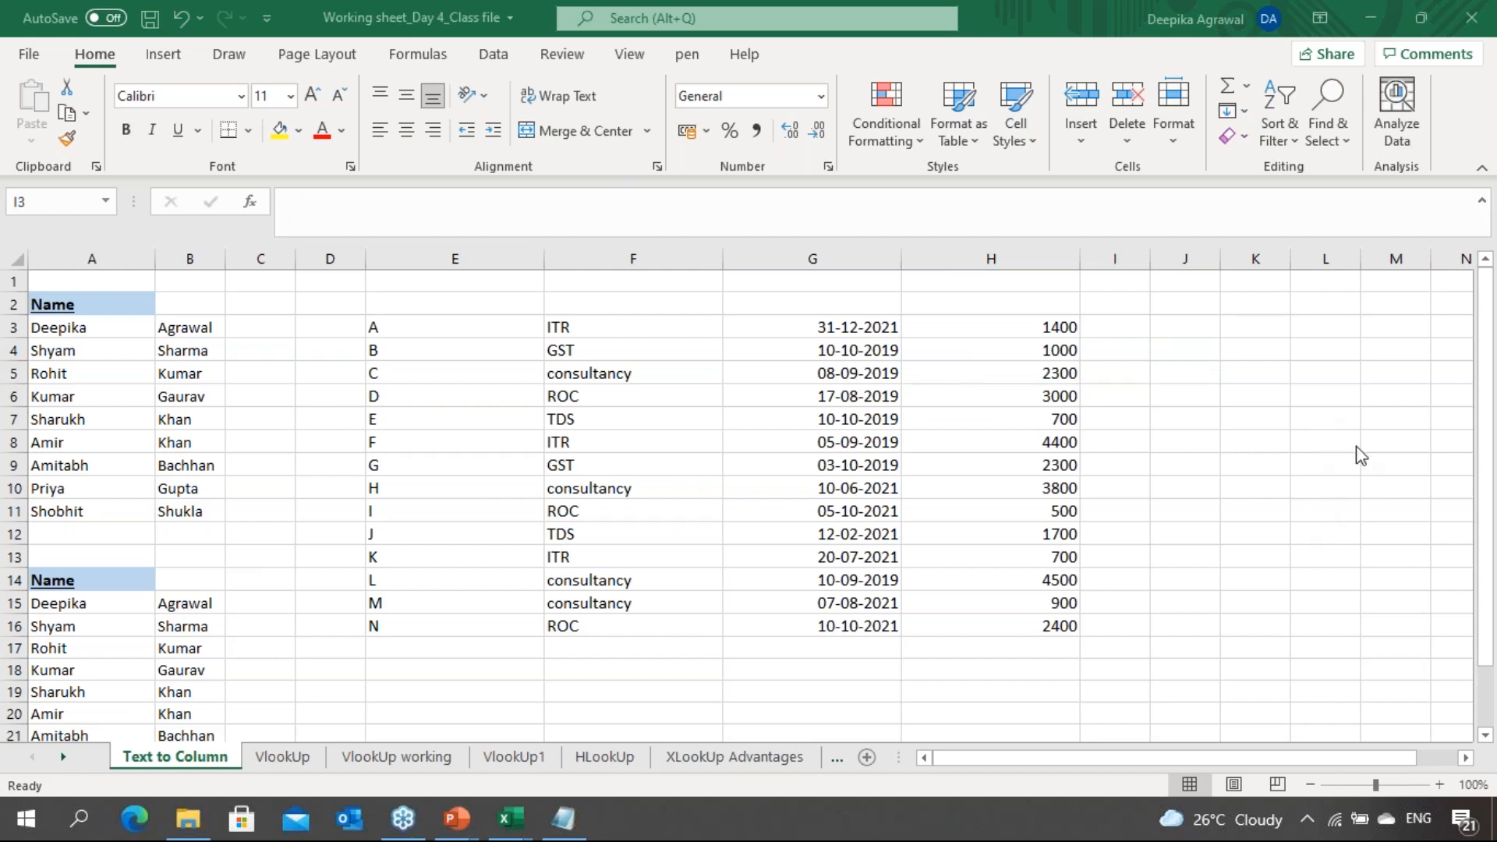
click(1133, 335)
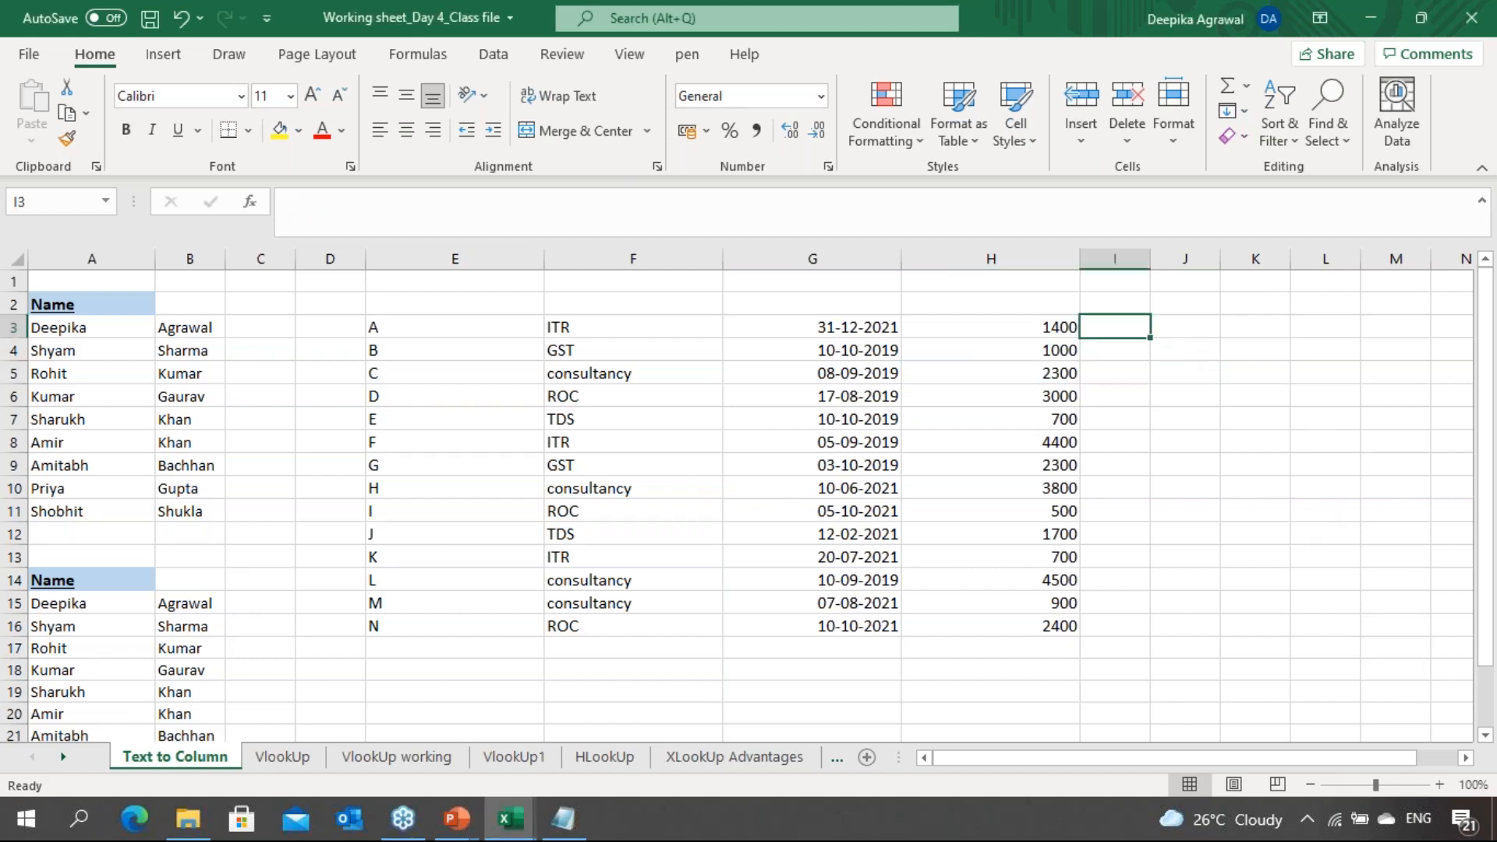
text(=con)
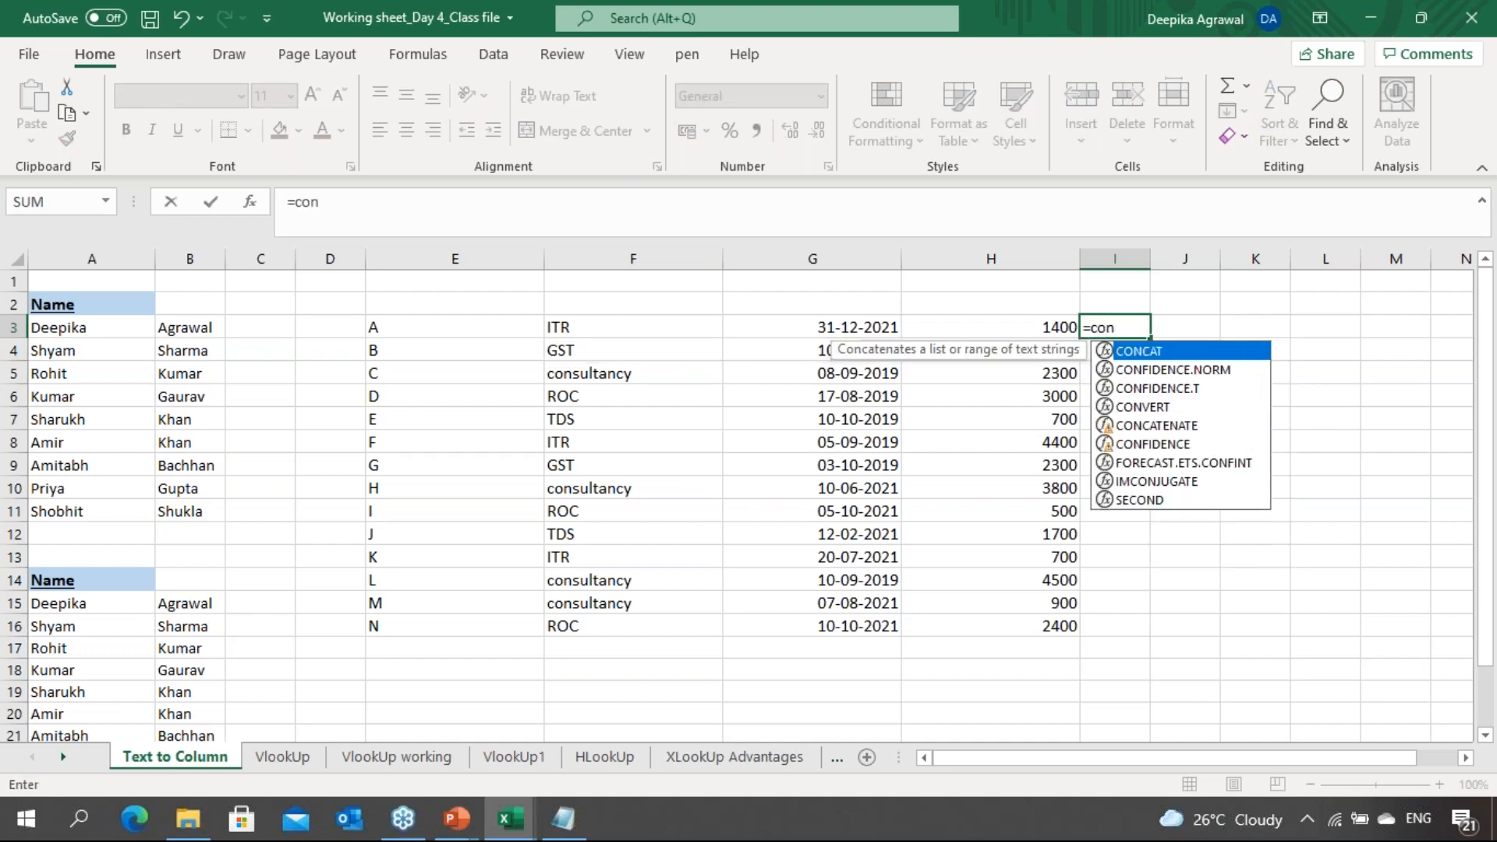
text(ate)
key(BackSpace)
key(BackSpace)
key(BackSpace)
text(cate)
key(Tab)
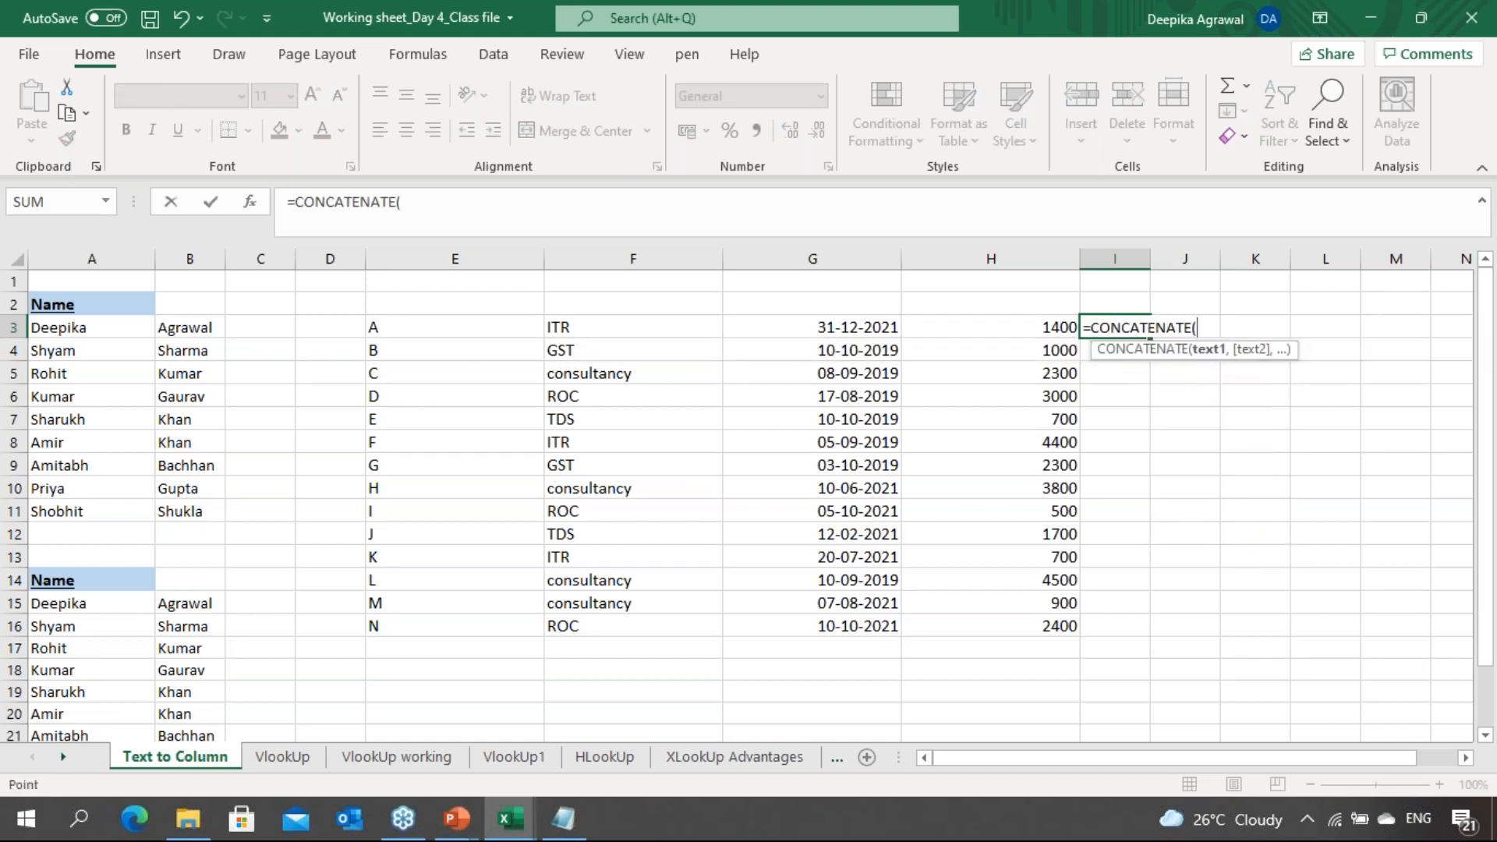
key(Left)
key(Left)
key(Left)
key(Left)
text(,)
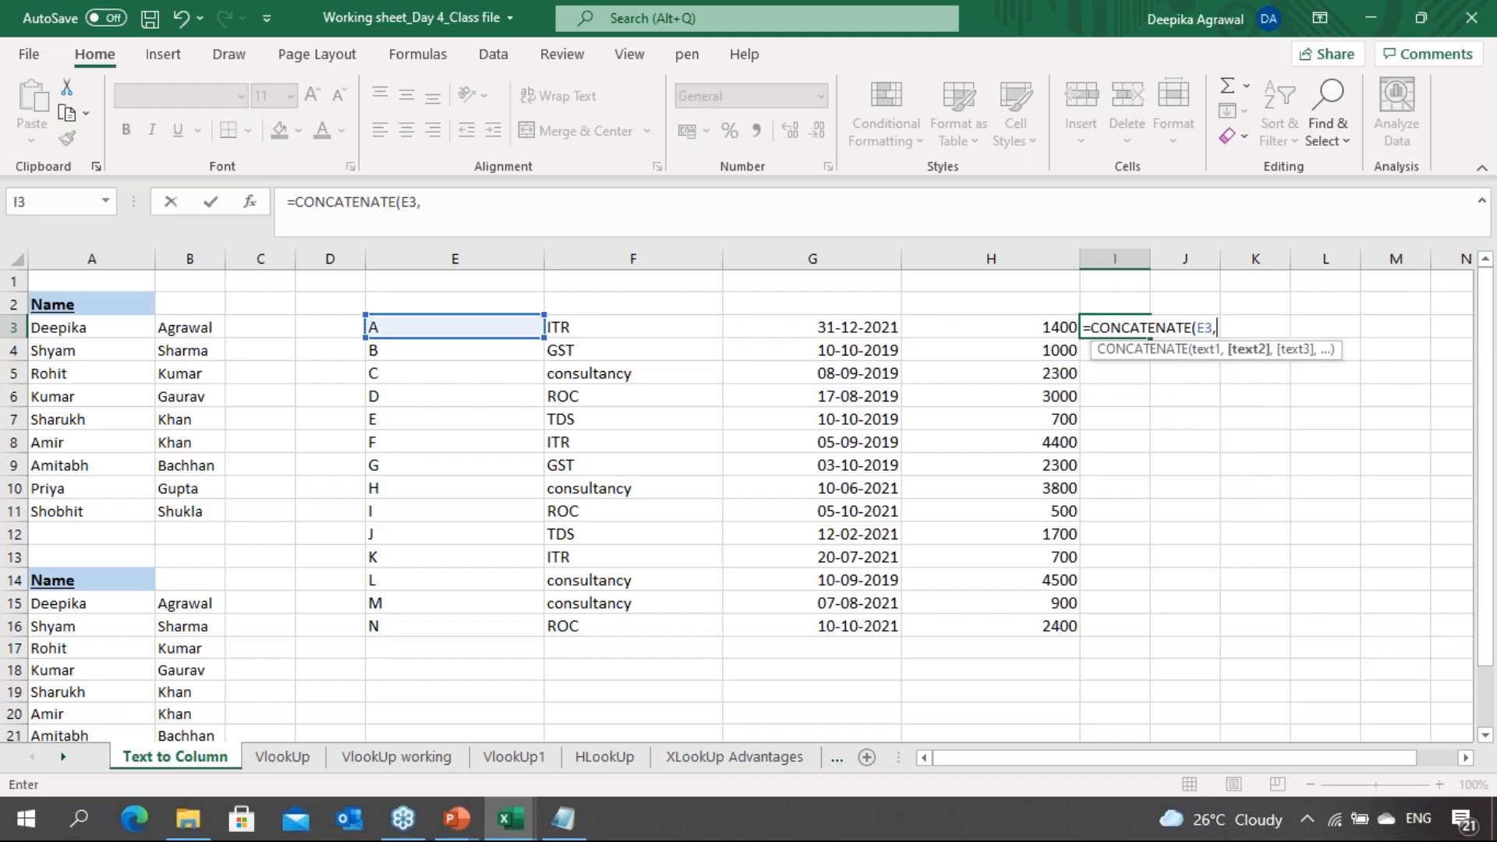
Complete the I3 formula by adding F3, G3 and H3, each preceded by an underscore "_" separator
text("_",)
key(Left)
key(Left)
key(Left)
text(,")
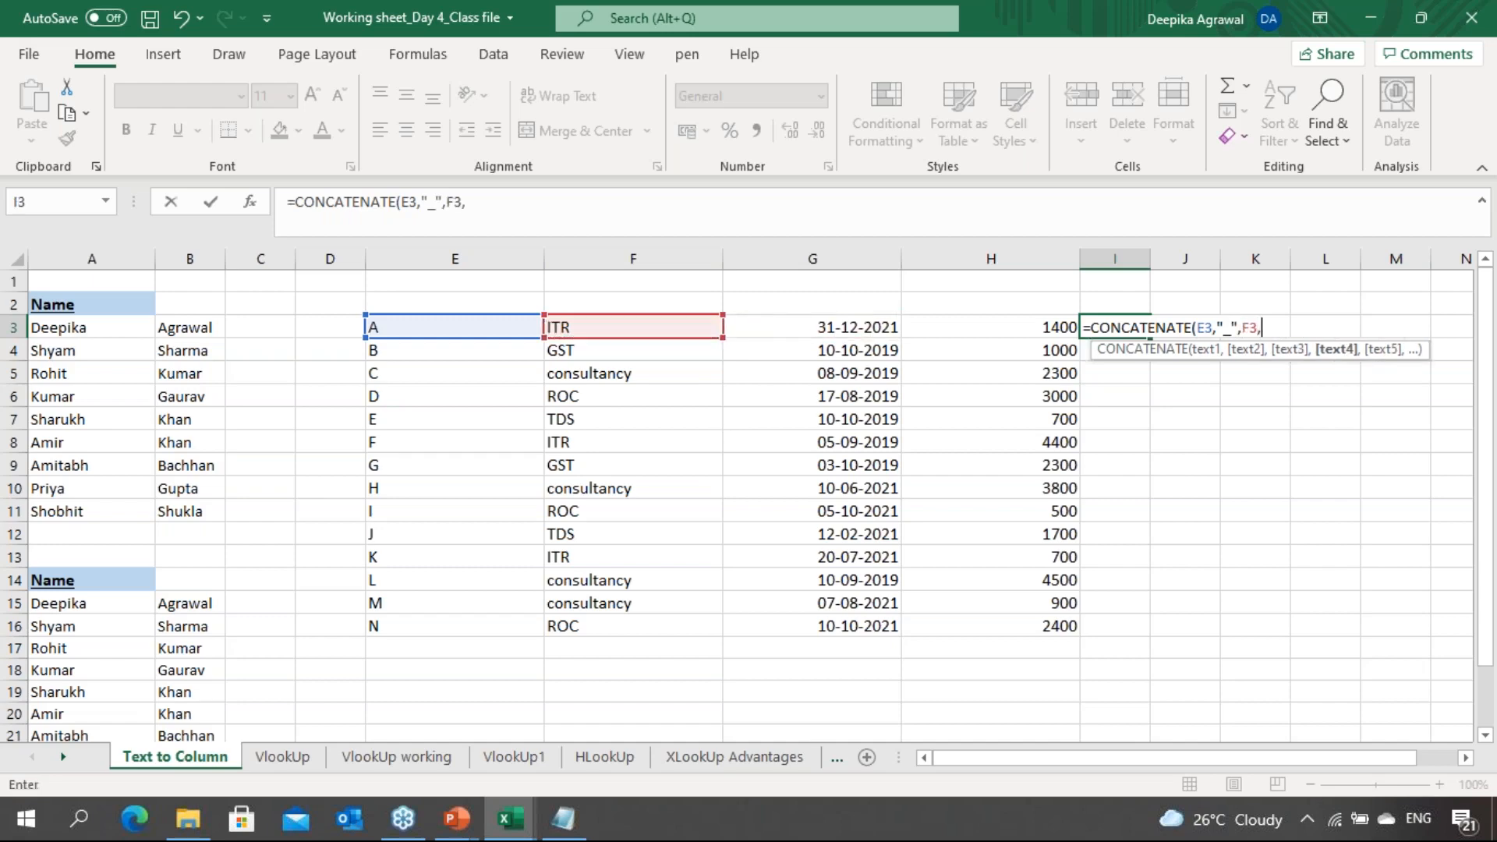
key(BackSpace)
text(_",)
key(Left)
key(Left)
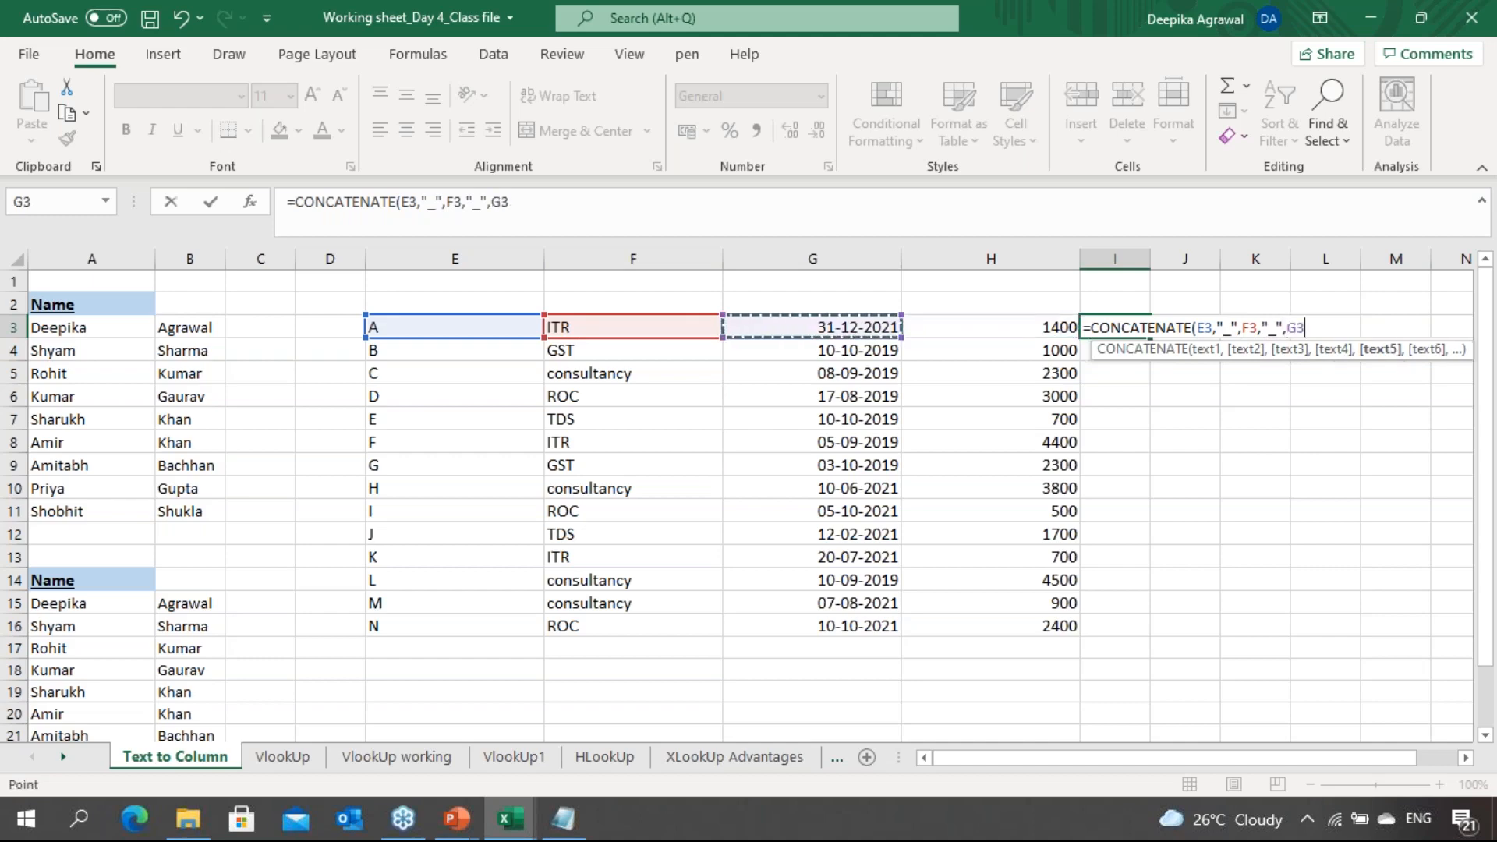
text(,)
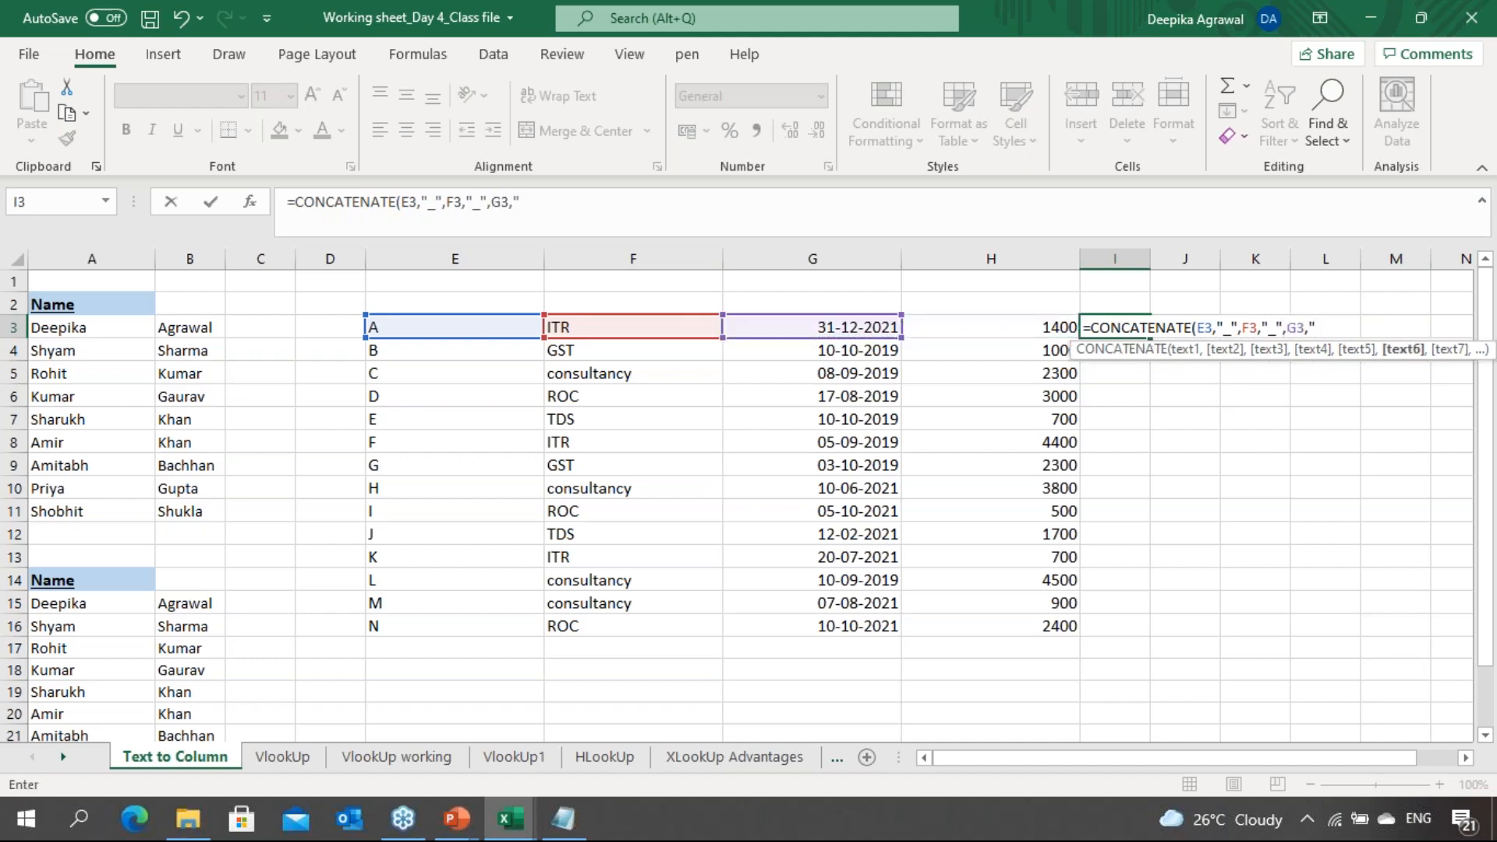
text("_",)
key(Left)
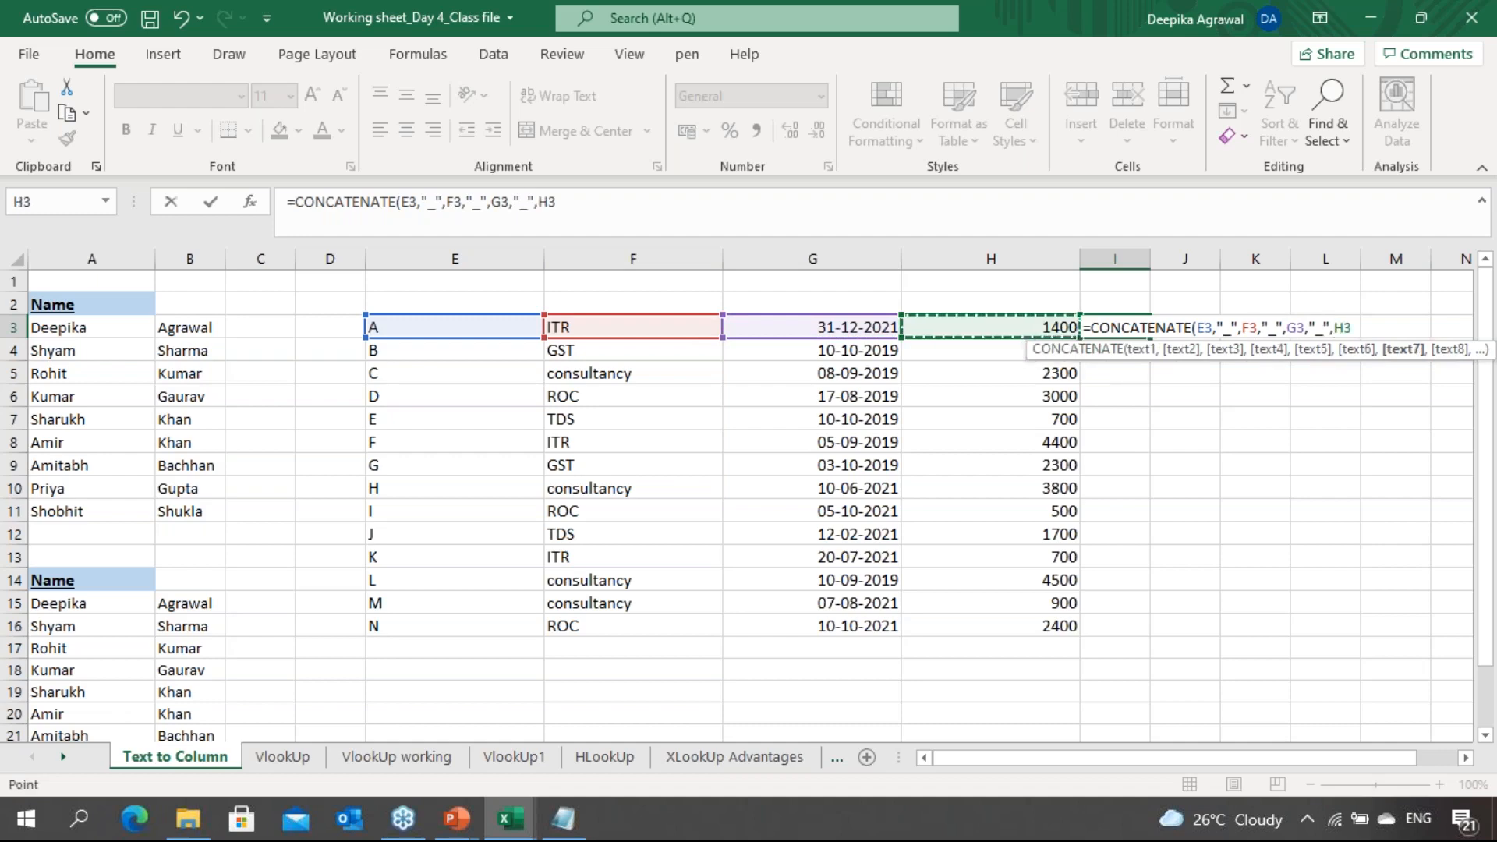
text())
key(ctrl+Return)
Fill the CONCATENATE formula from I3 down through I16
key(Left)
key(ctrl+Down)
key(Right)
key(ctrl+shift+Up)
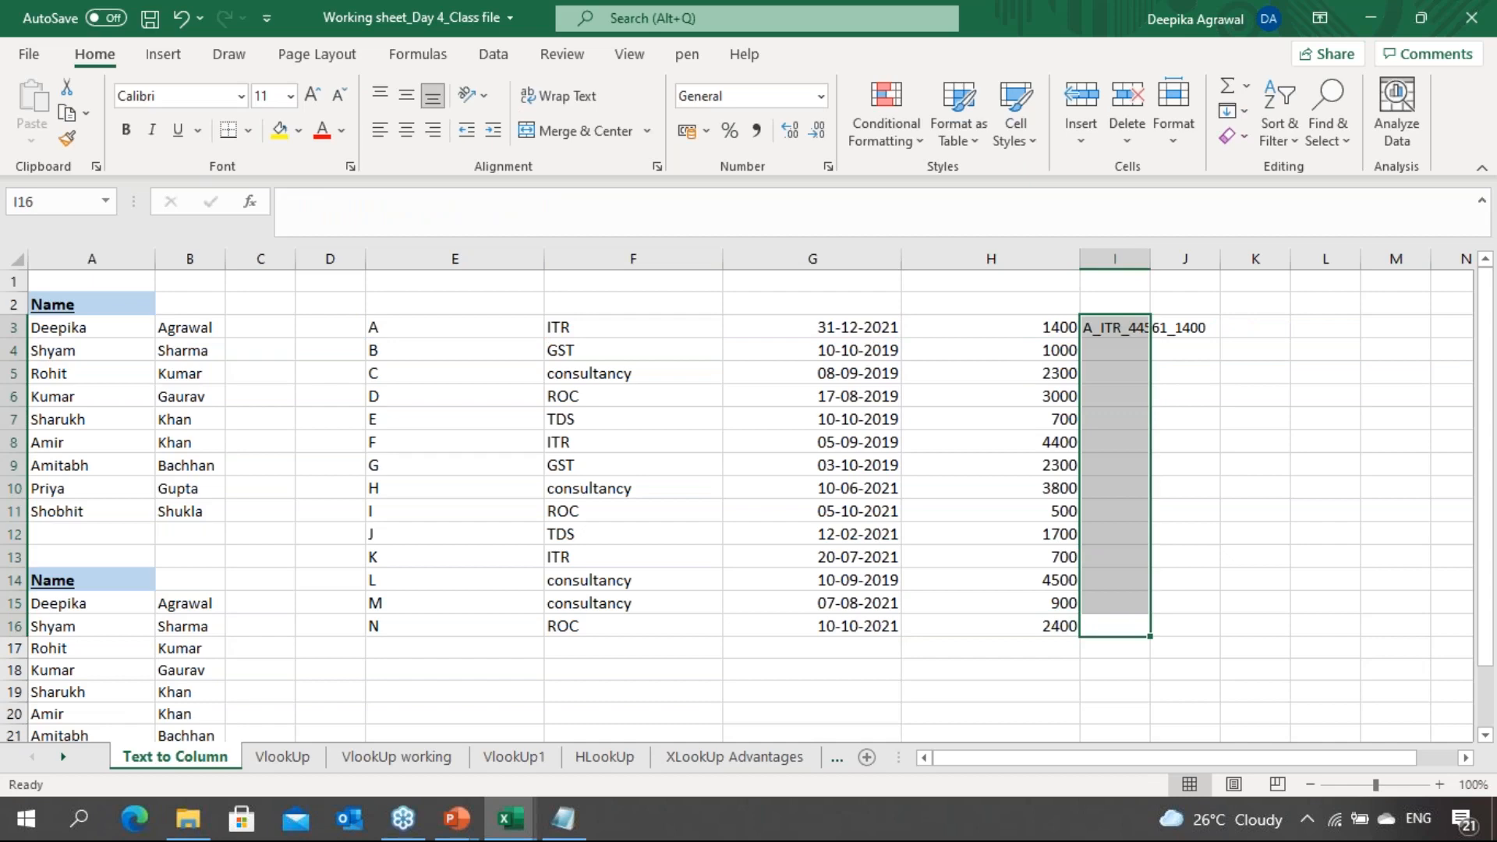
key(ctrl+d)
key(Right)
key(Left)
key(Right)
key(Left)
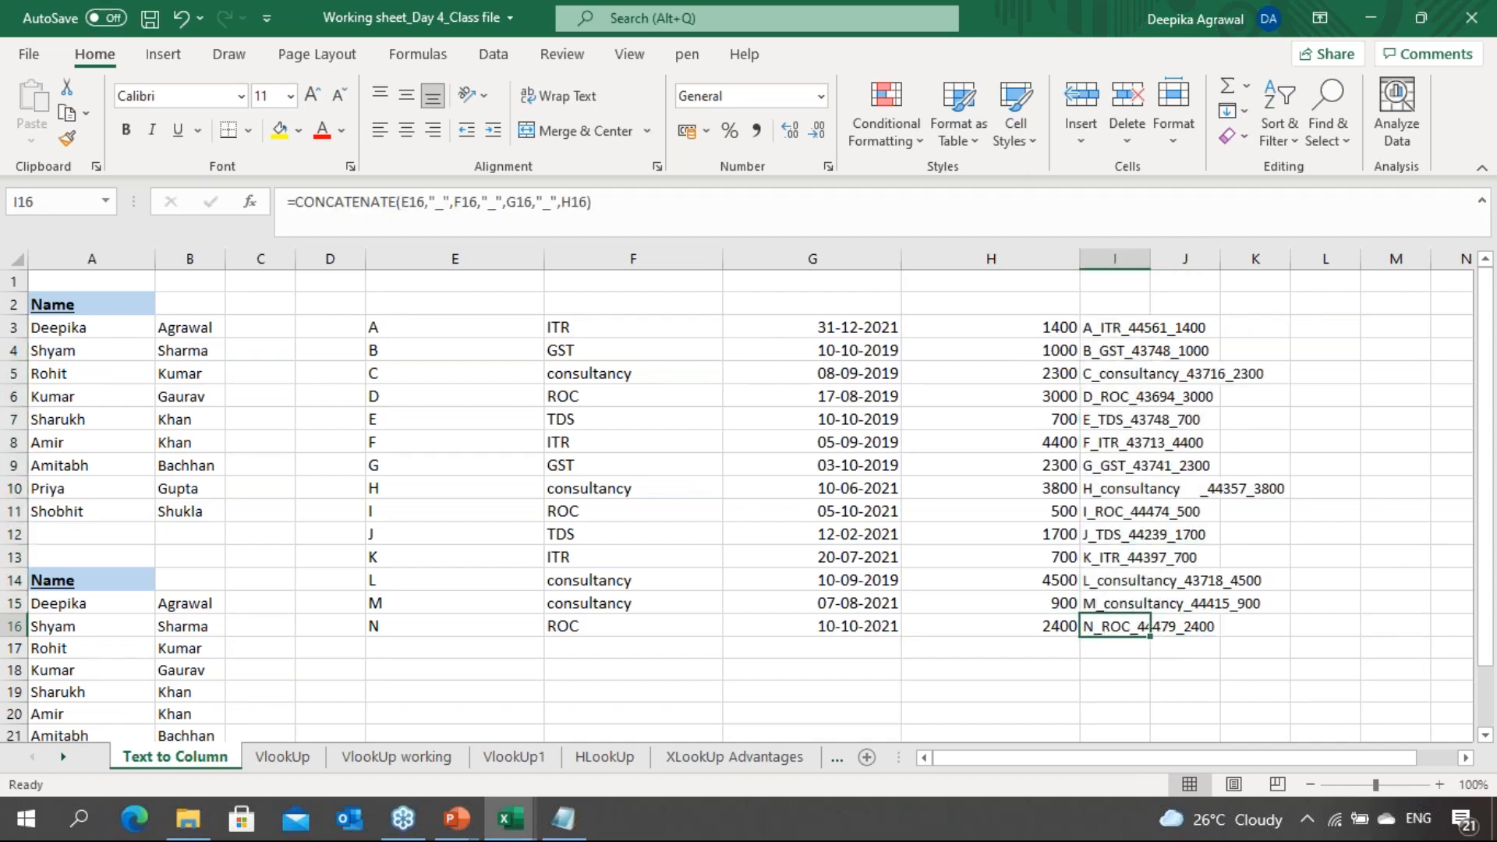
Examine how the dates appear in the concatenated results in I3:I16 compared with the source columns
key(Up)
key(Up)
key(Up)
key(Up)
key(ctrl+Up)
key(Down)
key(Down)
key(Down)
key(Down)
key(Down)
key(Down)
key(Down)
key(Down)
key(Down)
key(Down)
key(Down)
key(Down)
key(Down)
key(Up)
key(Left)
key(Left)
key(Left)
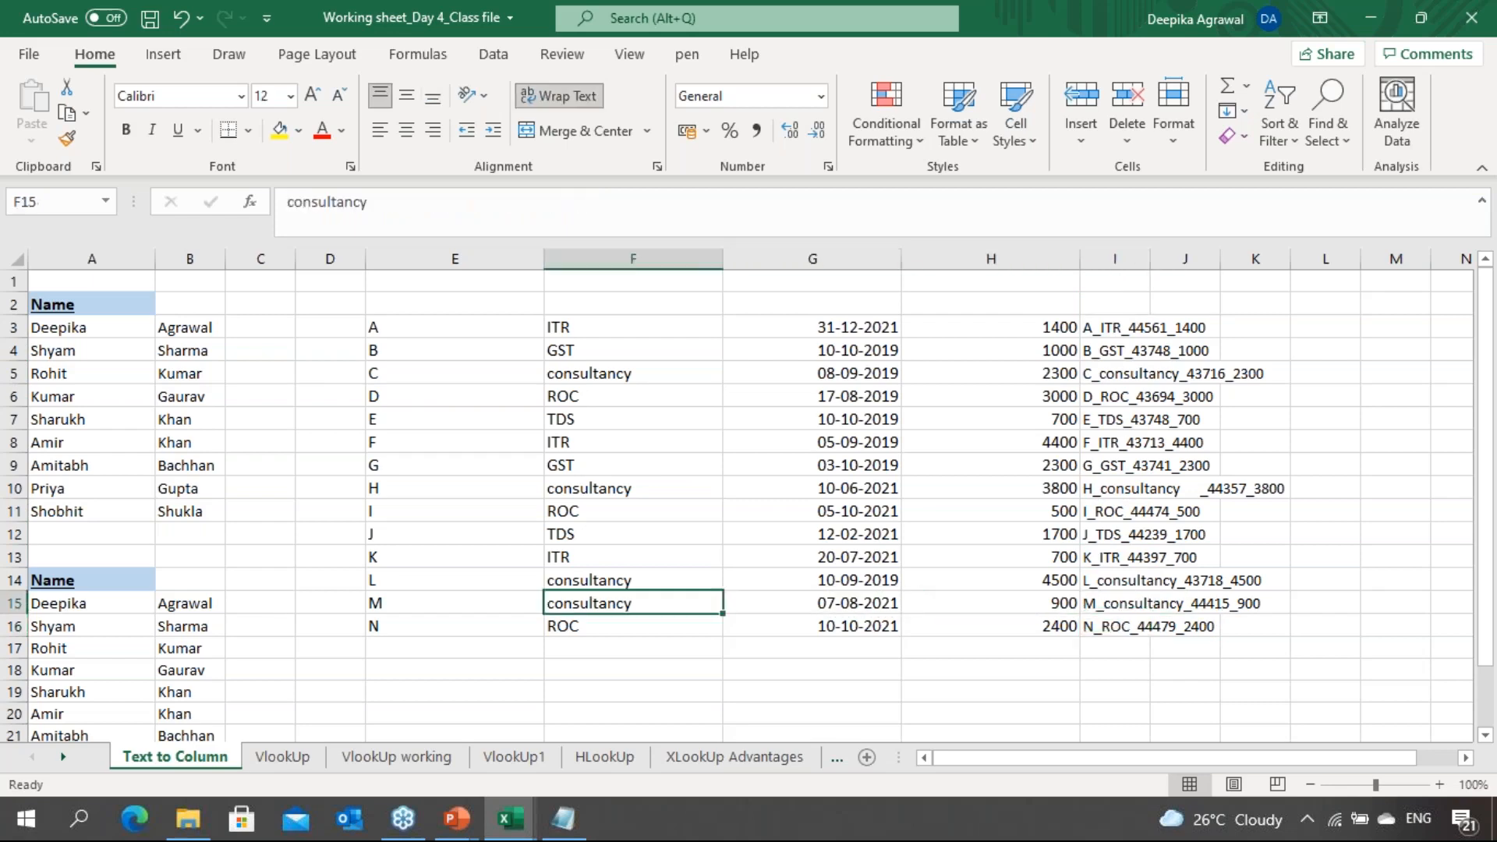
Convert the dates in G3:G16 to text with Text to Columns, using the Text column format
key(Right)
key(Up)
key(ctrl+Up)
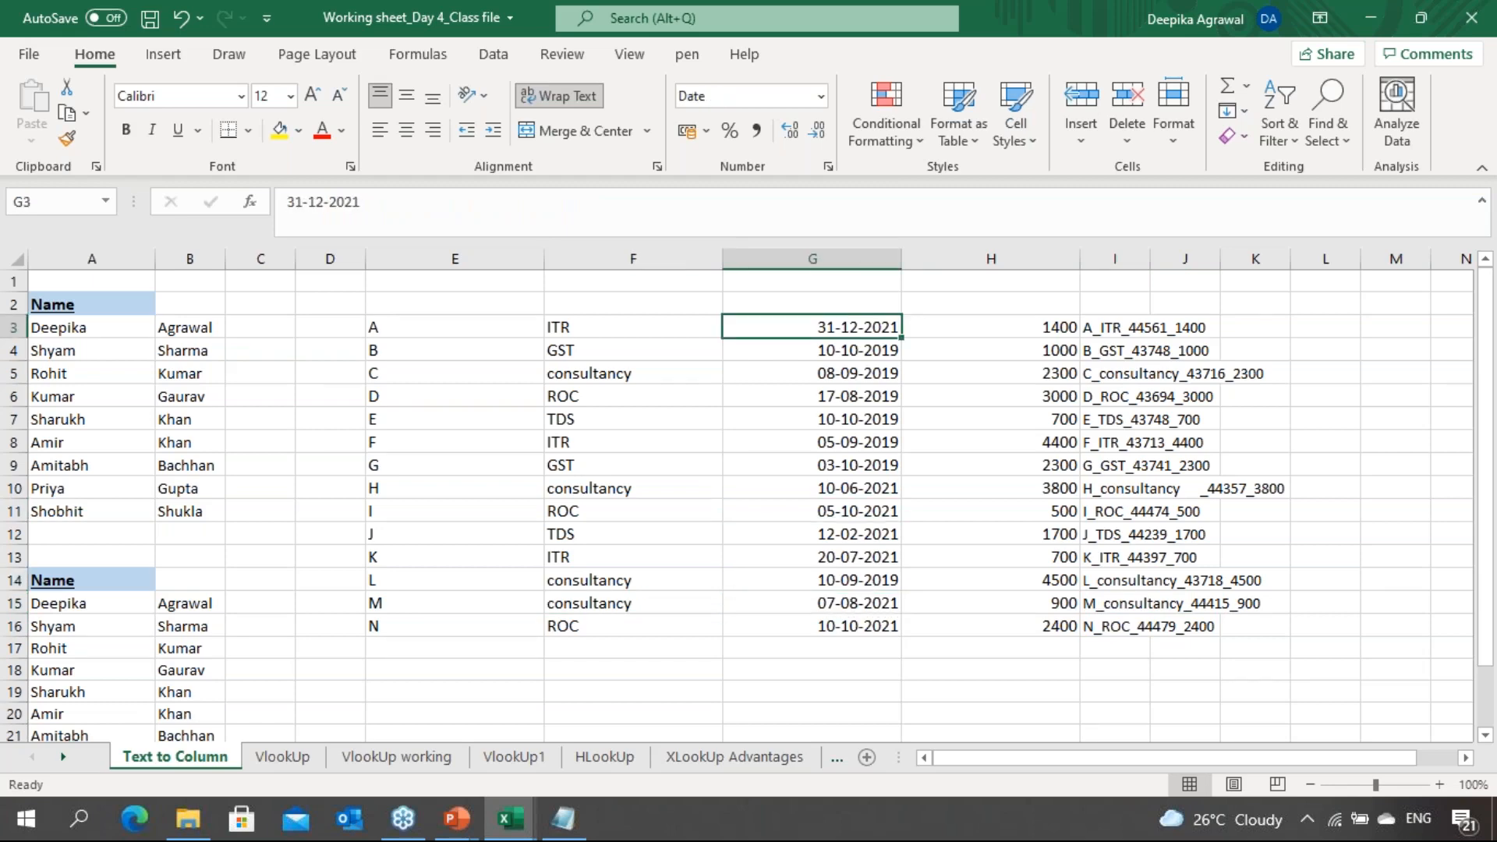
key(shift+Down)
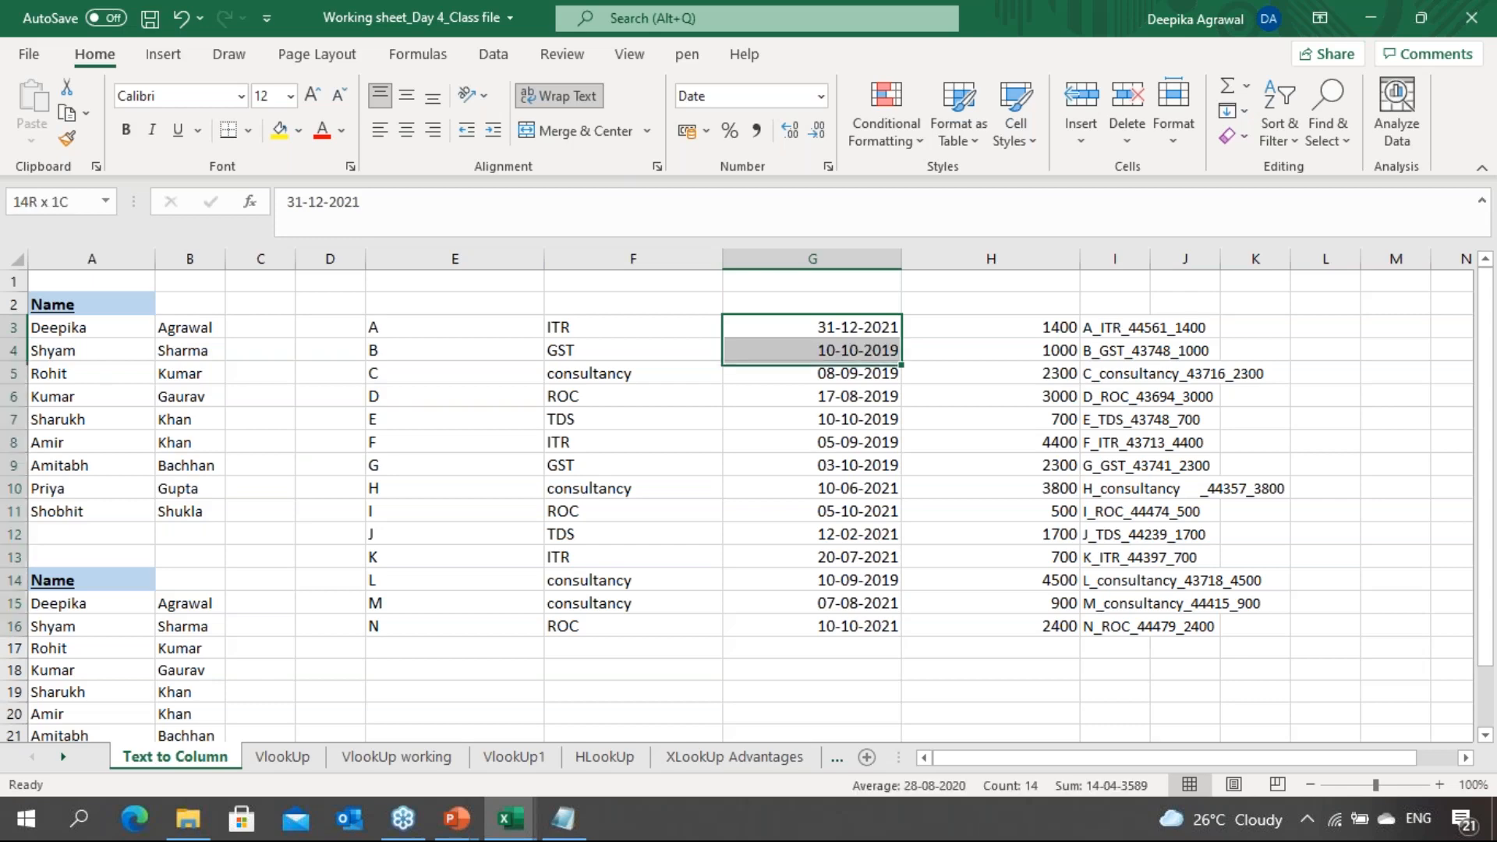
key(ctrl+shift+Down)
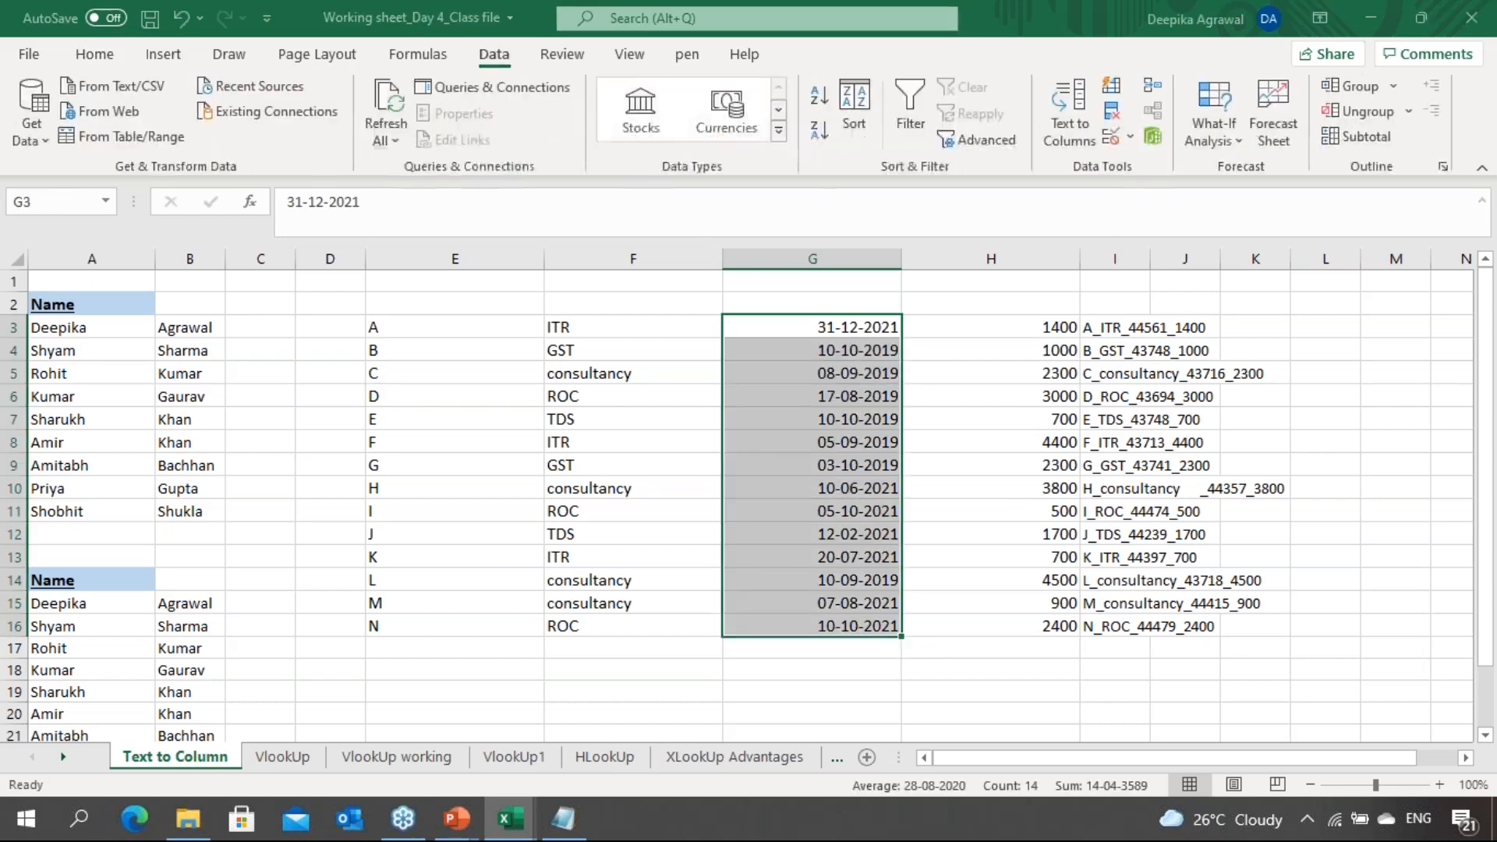
key(e)
click(873, 487)
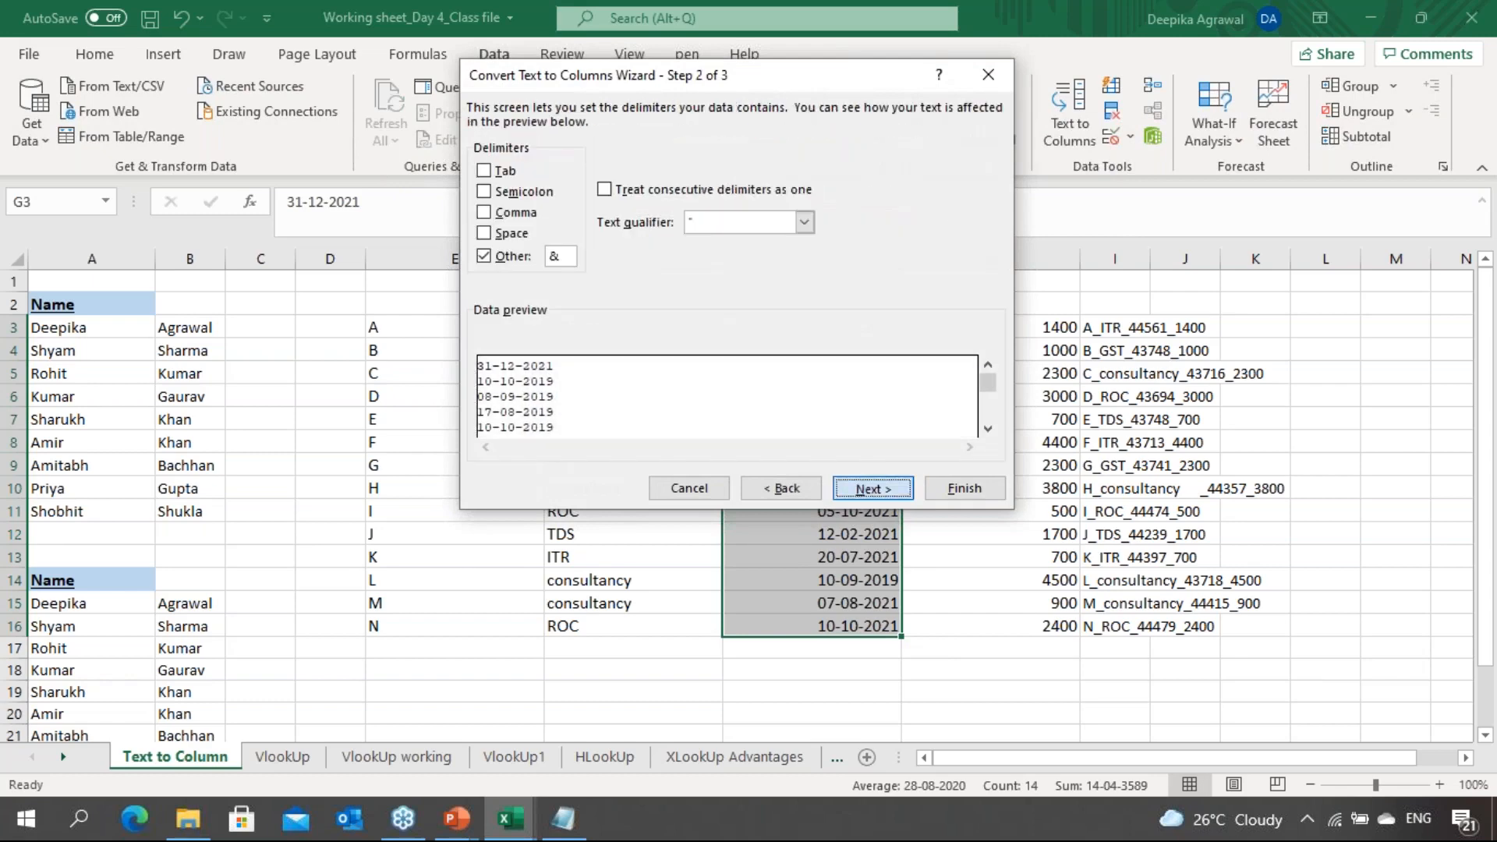
click(872, 488)
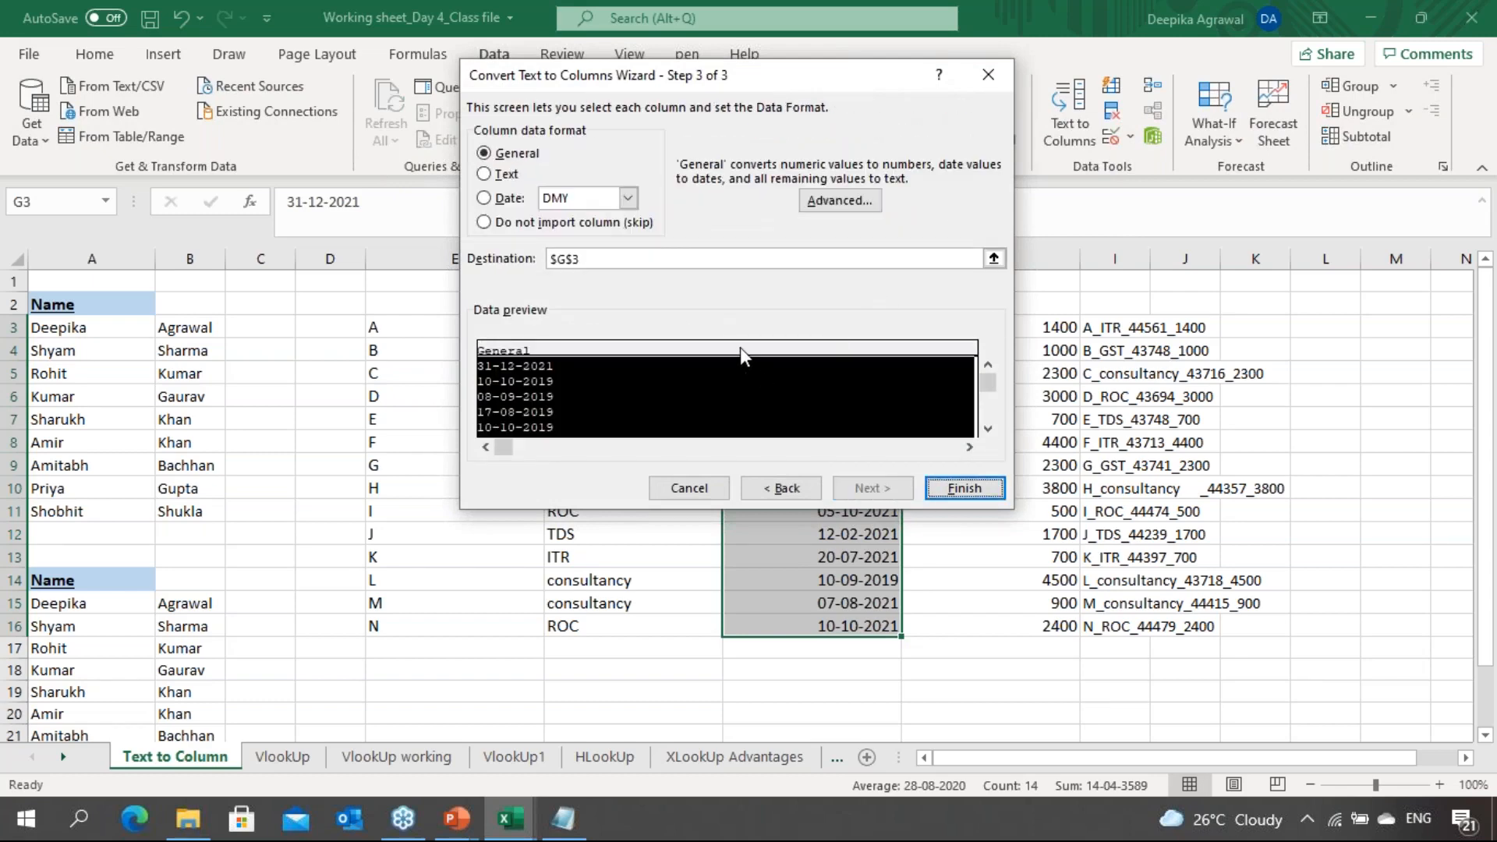
click(504, 175)
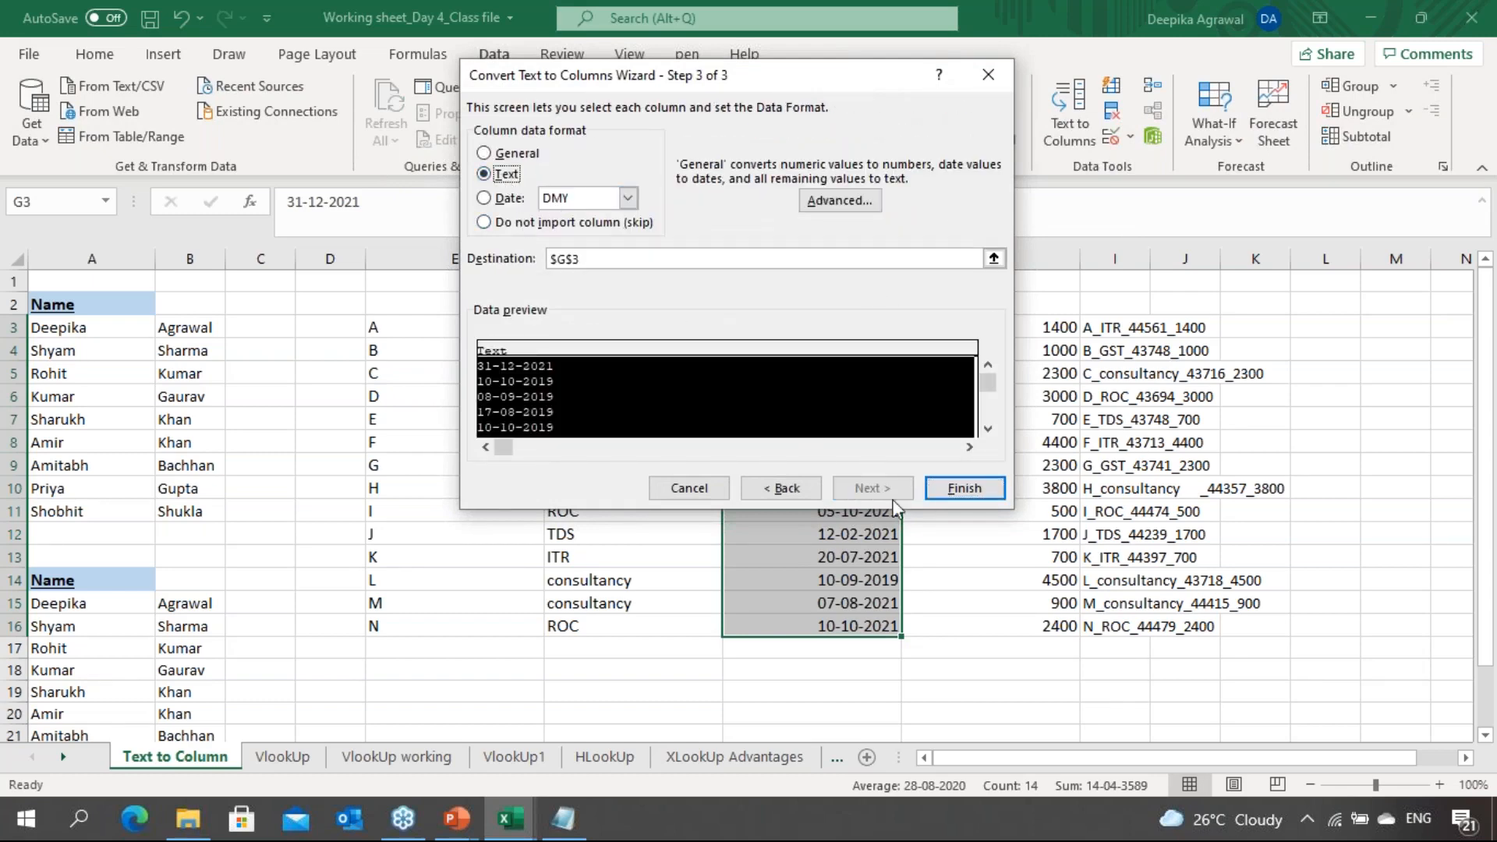
click(964, 487)
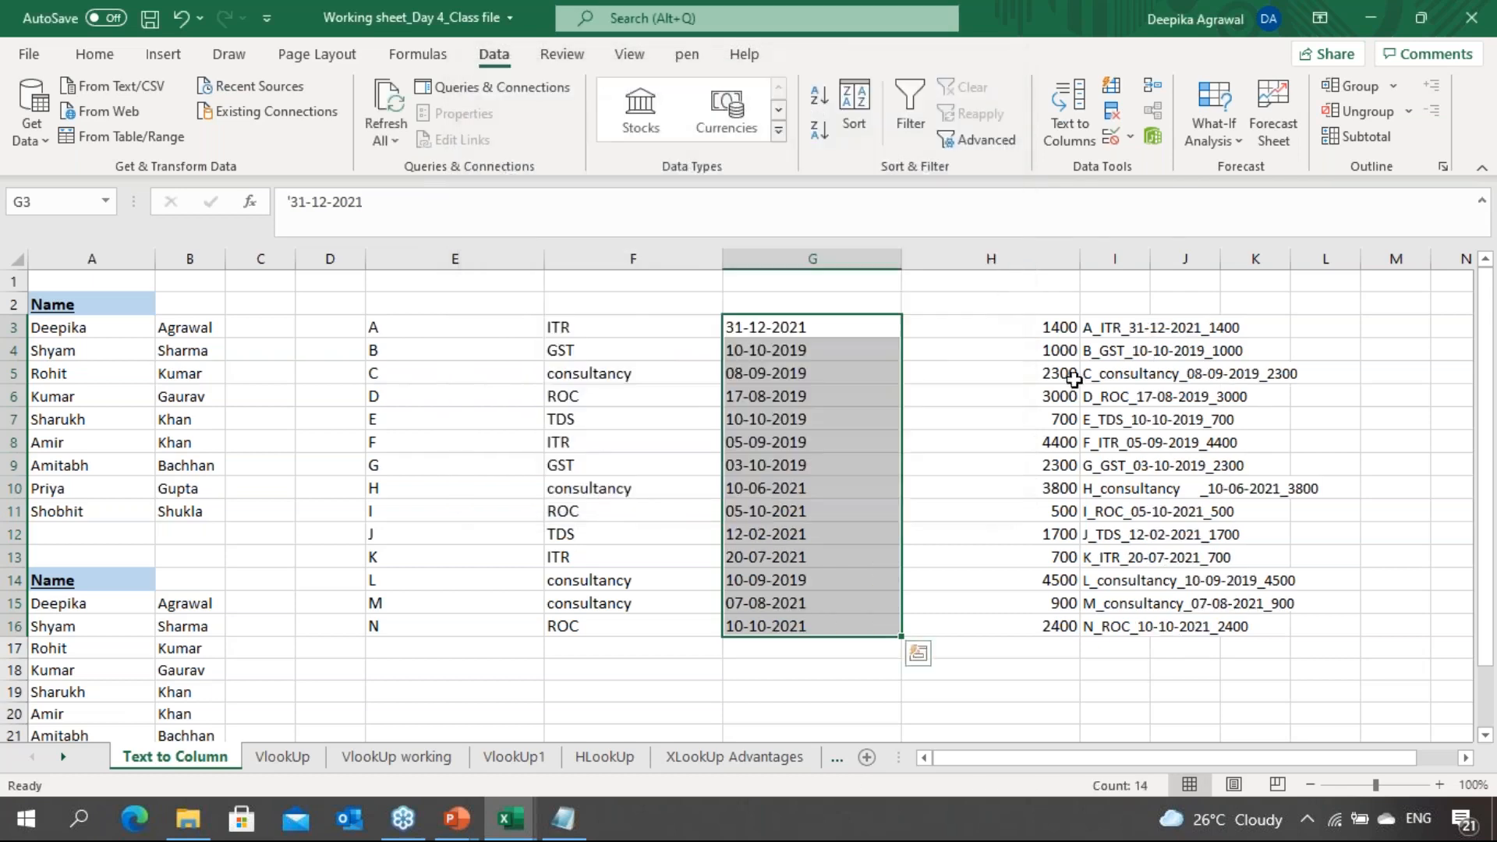
Autofit the width of column I to the concatenated entries
click(1148, 399)
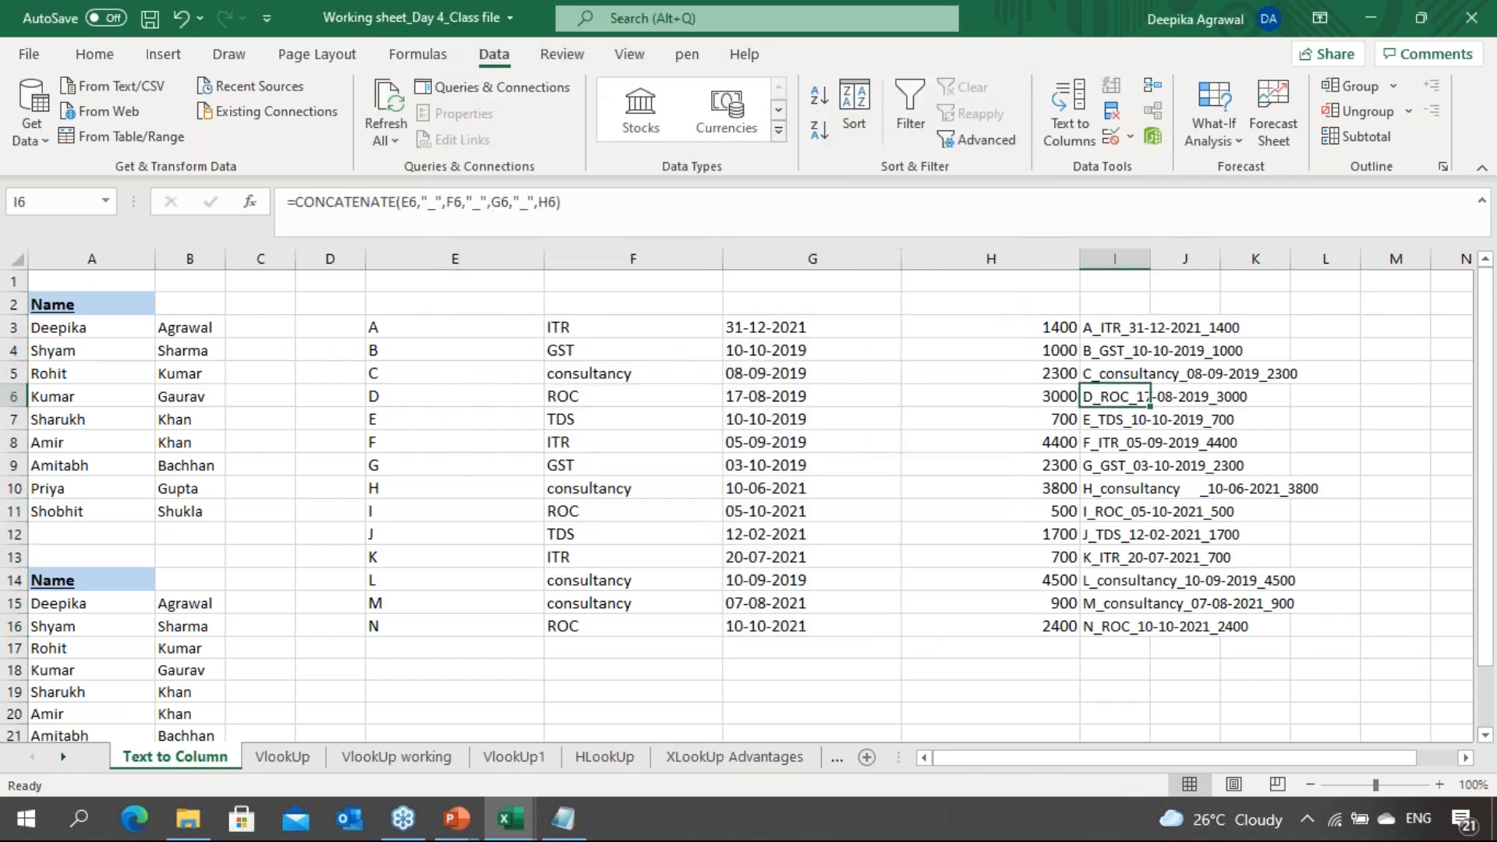
double_click(1150, 259)
Review the concatenated entries in I3:I16 and compare them with the text dates in column G
key(Down)
key(Down)
key(Down)
key(Down)
key(Down)
key(Down)
key(Down)
key(Down)
key(Down)
key(Down)
key(Down)
key(Up)
key(Up)
key(Up)
key(Up)
key(Up)
key(Up)
key(Up)
key(Up)
key(Up)
key(Up)
key(Up)
key(Up)
key(Up)
key(Up)
key(Up)
key(Up)
key(Down)
key(Down)
key(Down)
key(Down)
key(Down)
key(Up)
key(Up)
key(Up)
key(Left)
key(Left)
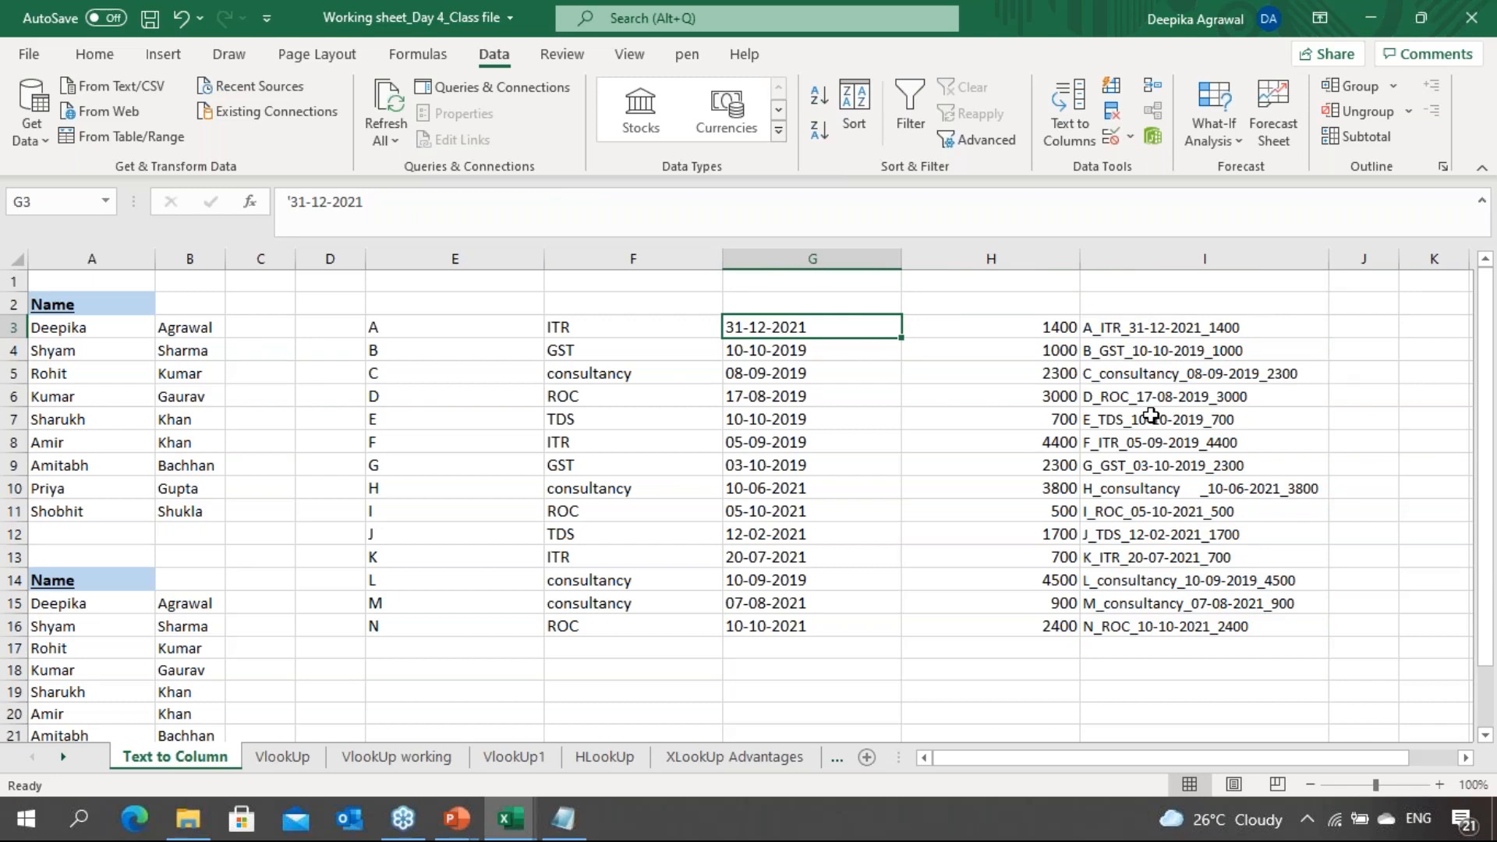
key(Right)
key(Right)
key(Right)
key(Left)
key(Left)
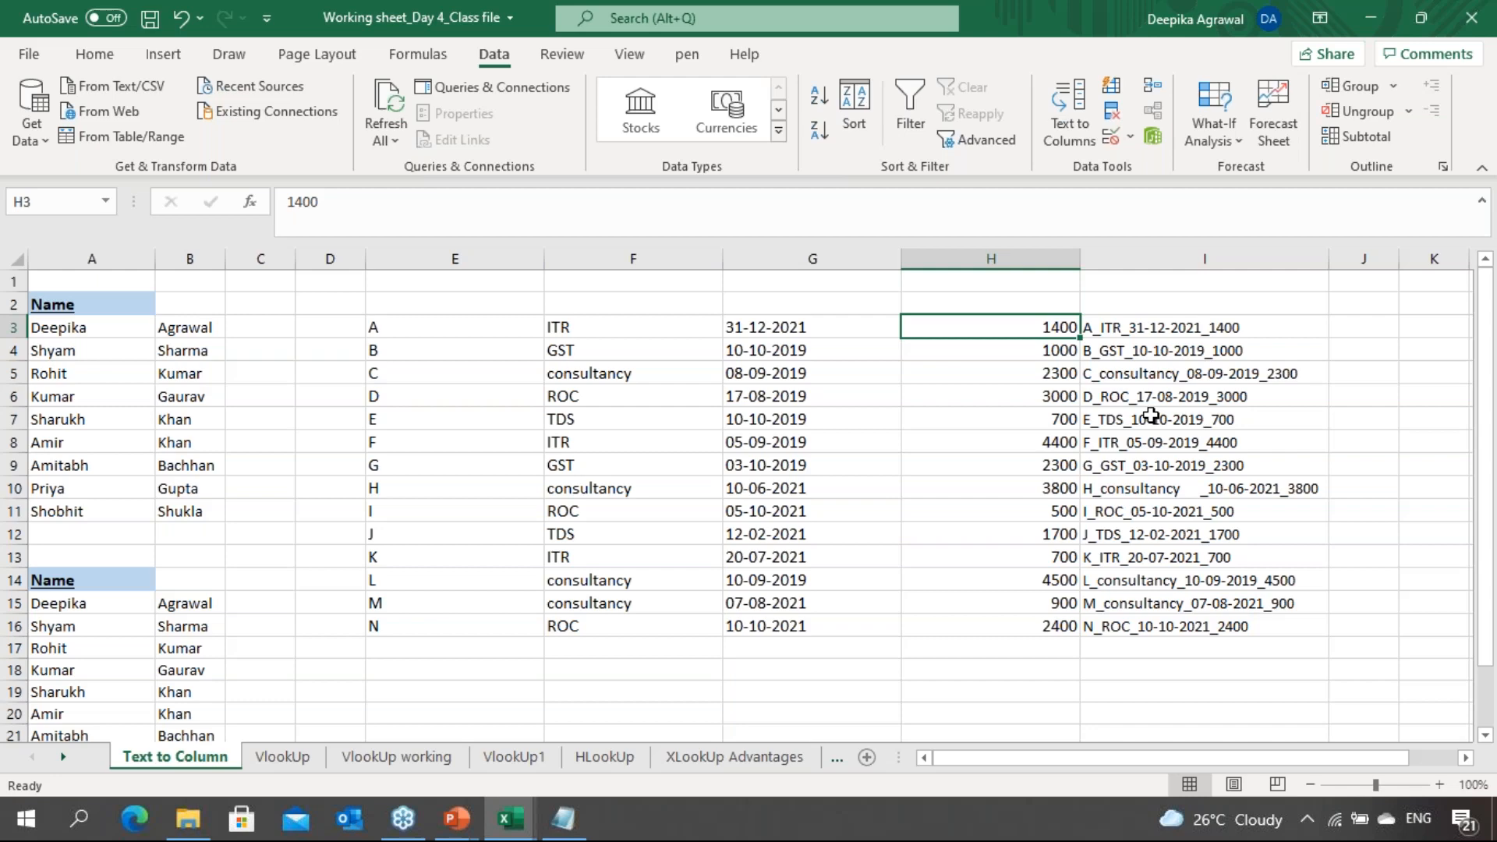
Switch to the Woring Sheet_Day2_3_Class File workbook
key(alt+Tab)
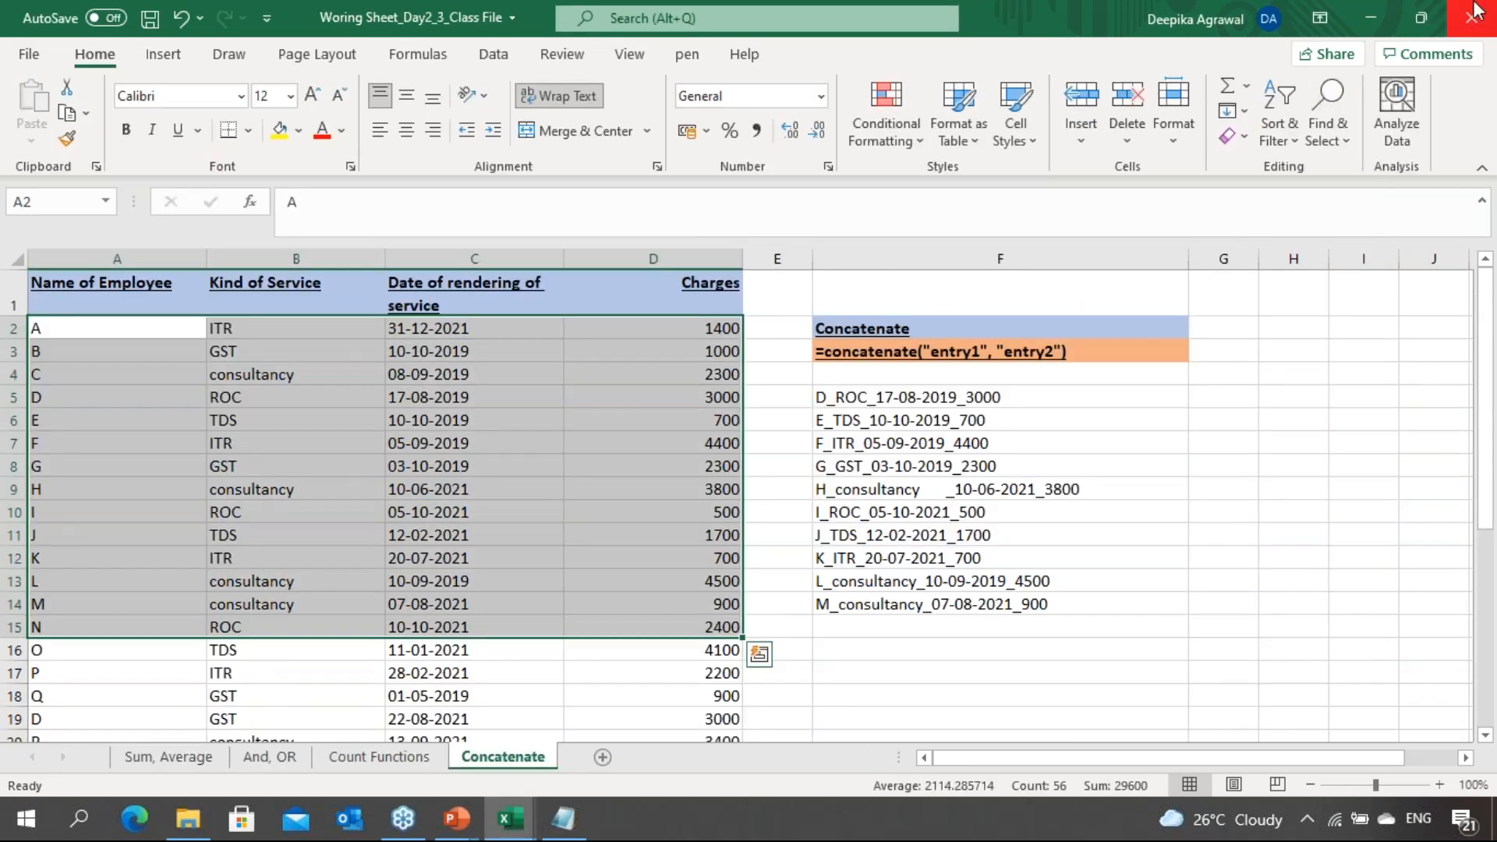
Switch to File Explorer and open the 11.09.2021 folder inside Tax Guru Batch_22.08.2021
key(alt+Tab)
key(alt+Tab)
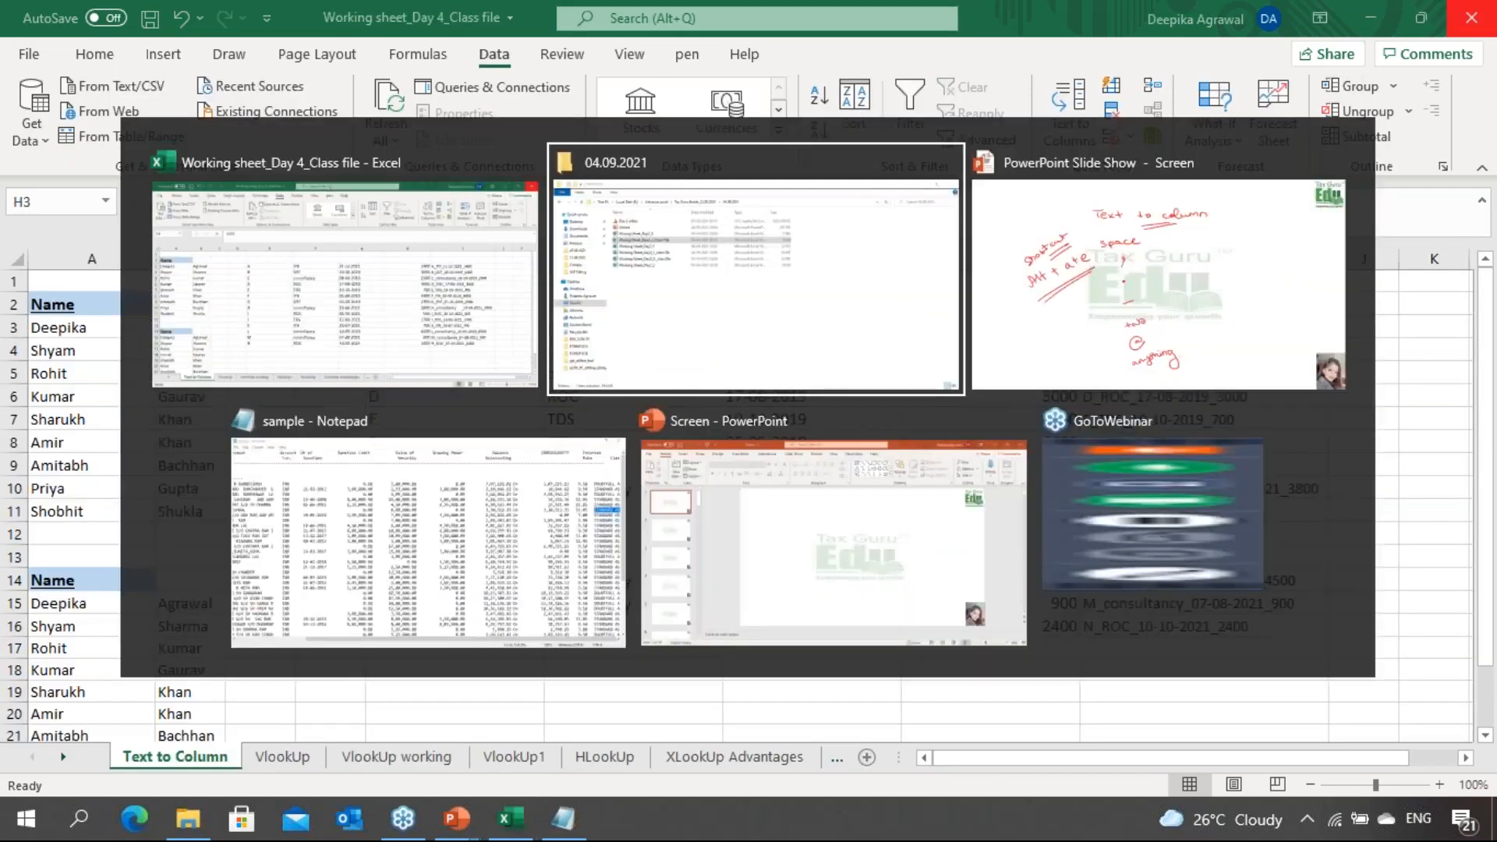
key(BackSpace)
key(Down)
key(Down)
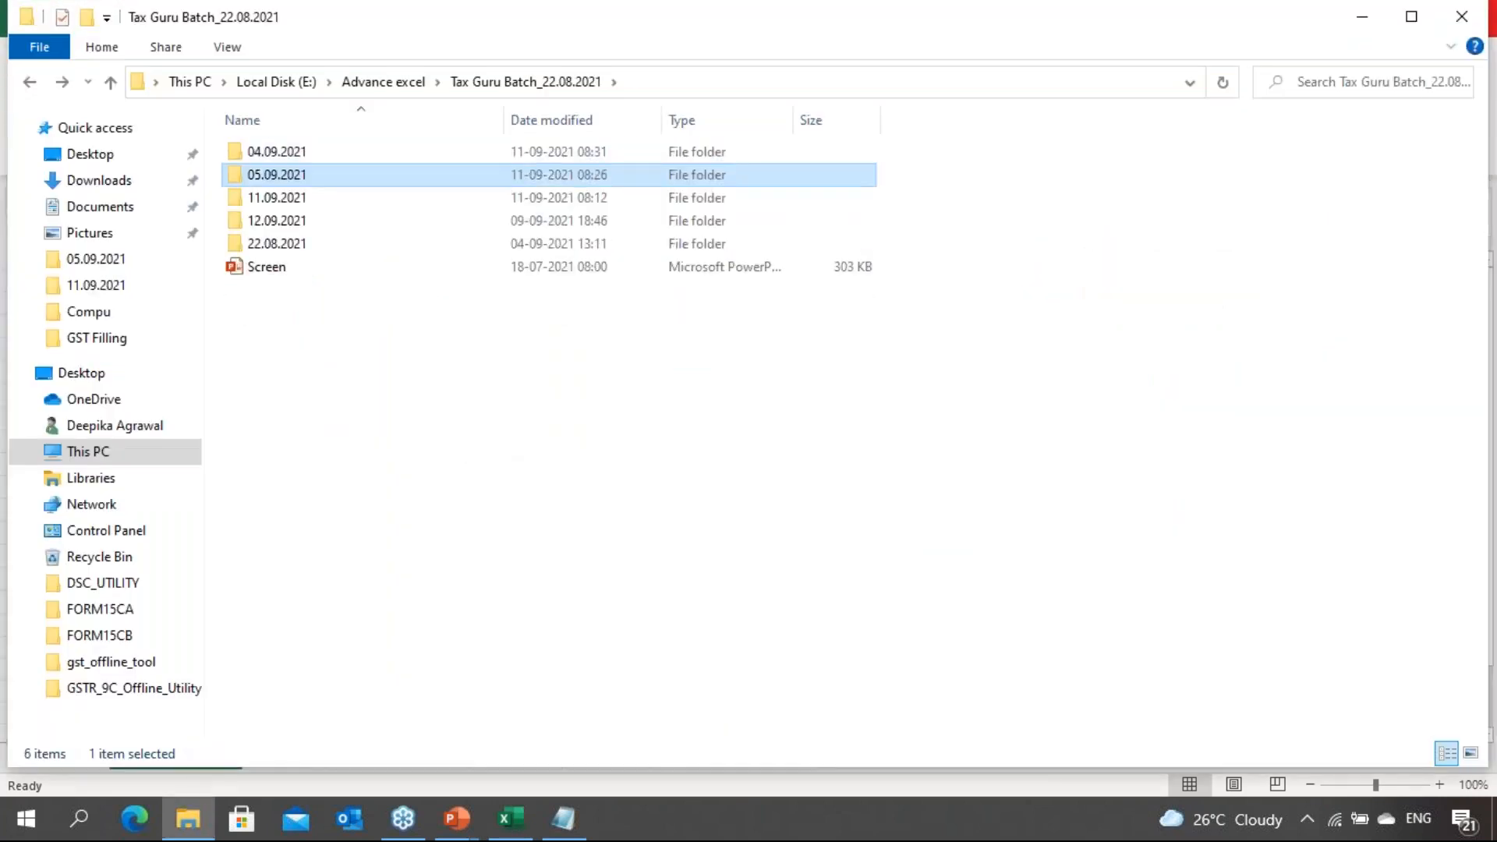
key(Return)
Open the Sample text data workbook from the 11.09.2021 folder as read-only
key(Down)
key(Up)
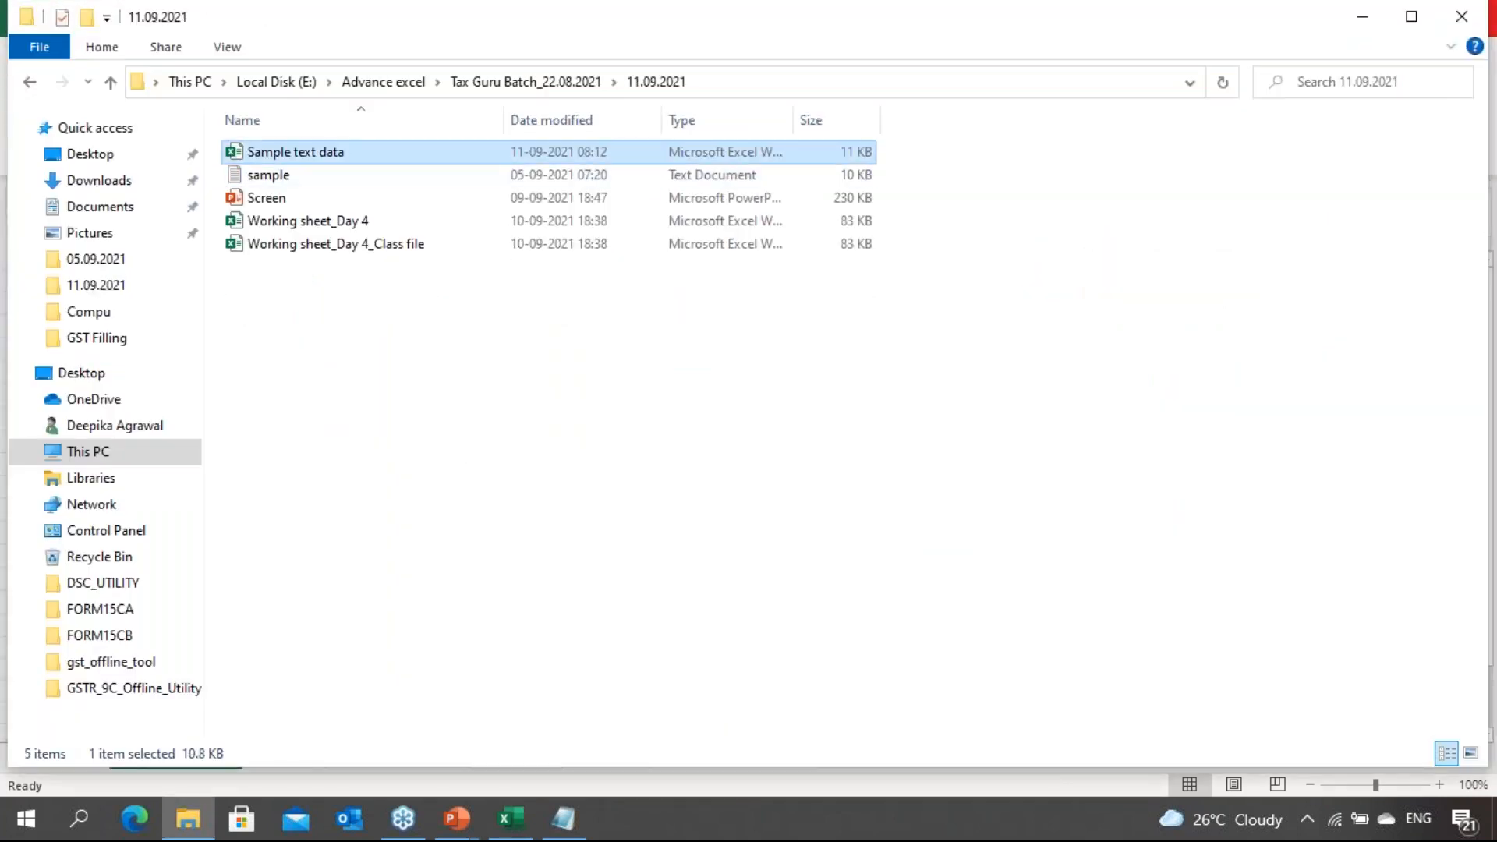
key(alt+Tab)
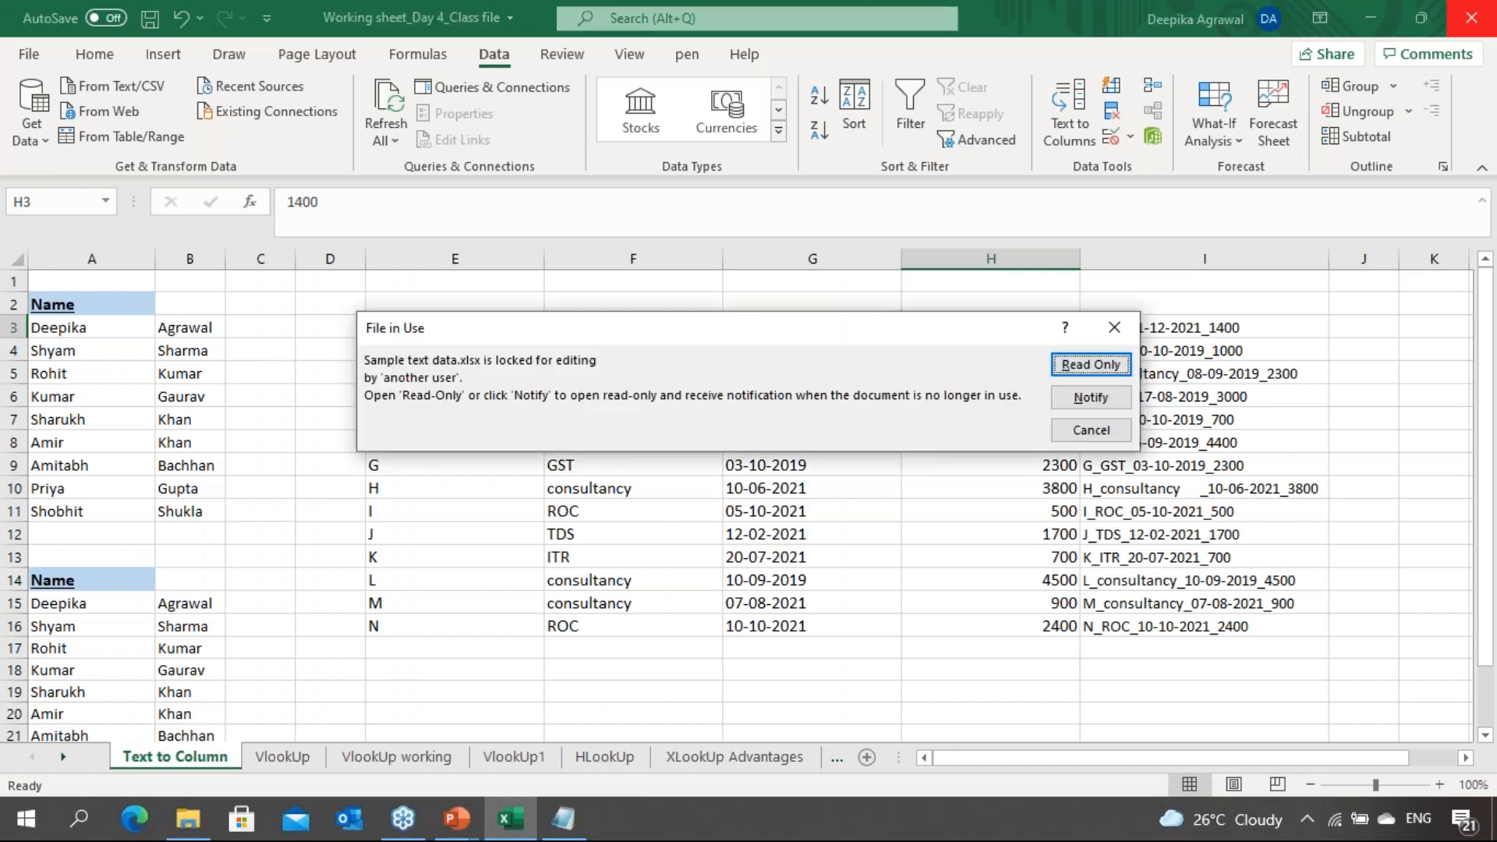
key(Return)
Examine how the first account records on Sheet1 are stored, checking the cell contents in column A against the neighbouring columns
key(Down)
key(Down)
key(Down)
key(Down)
key(Down)
key(Down)
key(Down)
key(Down)
key(Down)
key(Down)
key(Down)
key(Down)
key(Down)
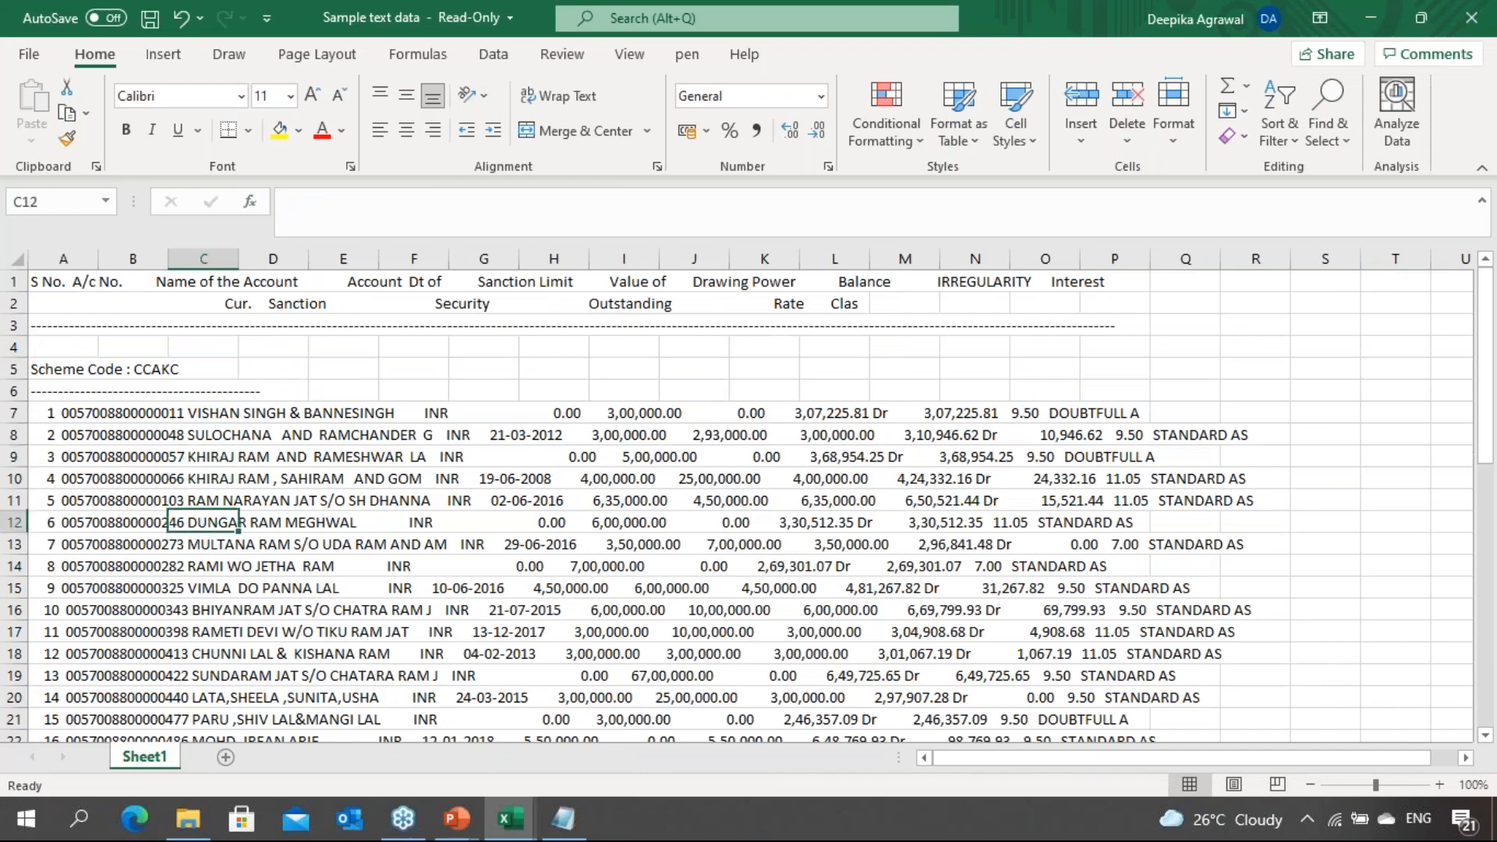
key(Left)
key(Left)
key(Right)
key(Left)
key(Up)
key(Up)
key(Up)
key(Up)
key(Up)
key(Up)
key(Up)
key(Up)
key(Up)
key(Up)
key(Up)
key(Up)
key(Up)
key(Up)
key(Up)
key(Up)
key(Up)
key(Up)
key(Up)
key(Up)
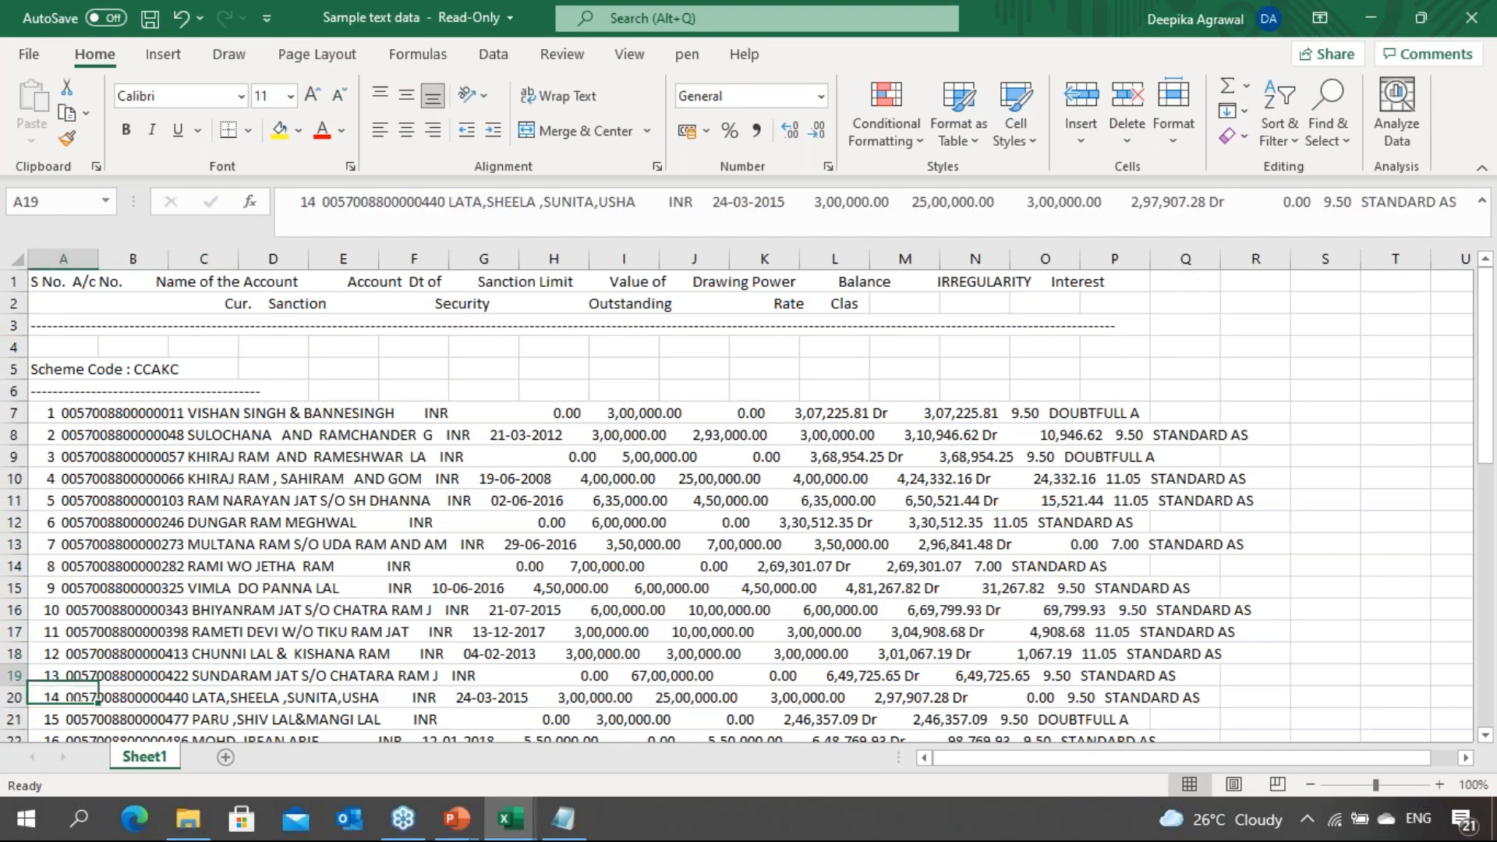
key(Down)
key(Down)
key(Down)
key(Down)
key(Down)
key(Down)
key(Down)
key(Down)
key(Down)
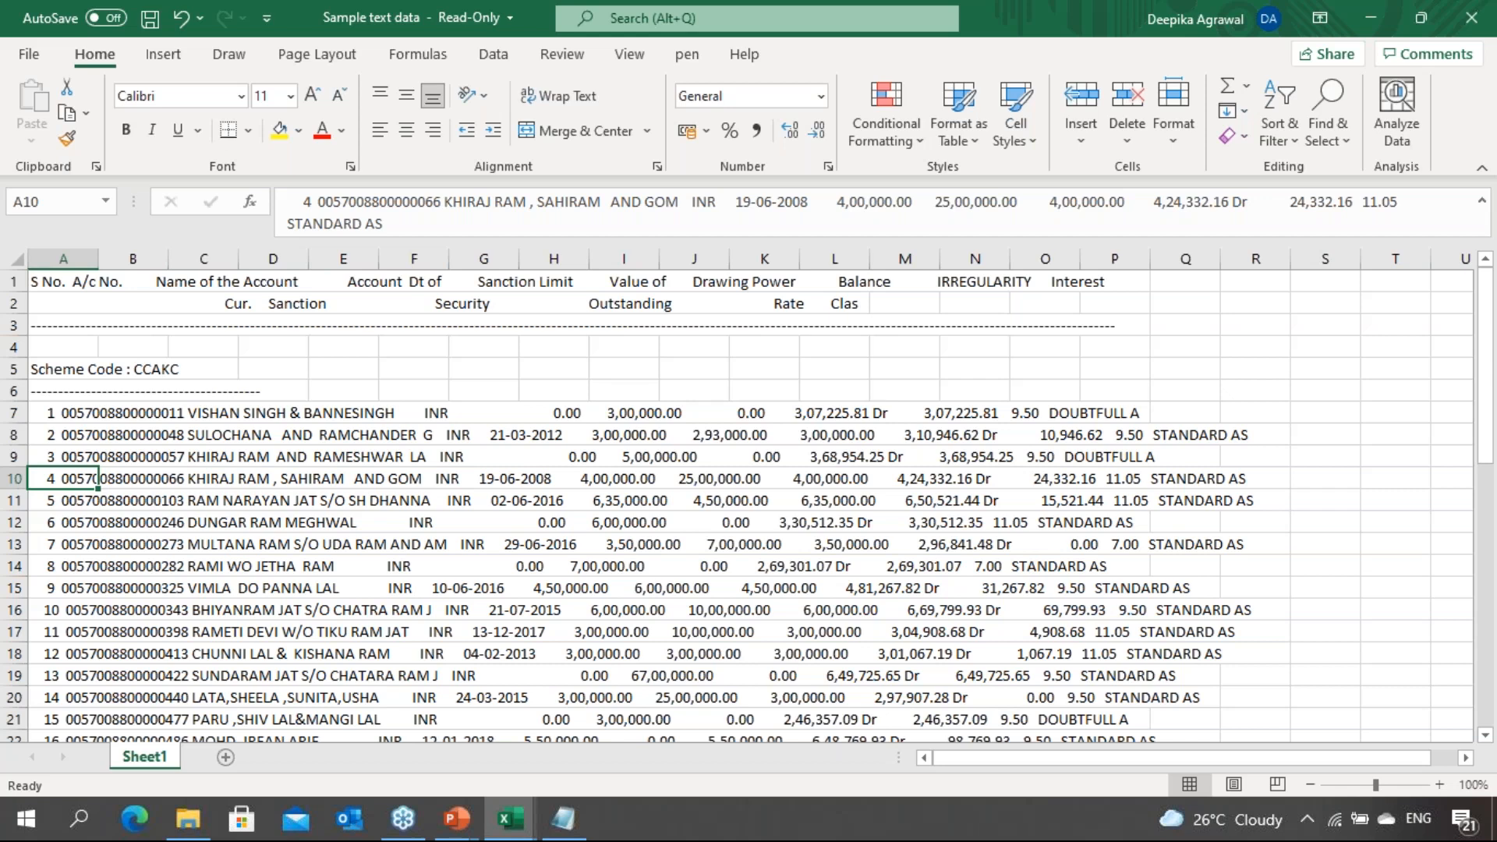
key(Down)
key(Down)
key(Down)
key(Down)
key(Down)
key(Down)
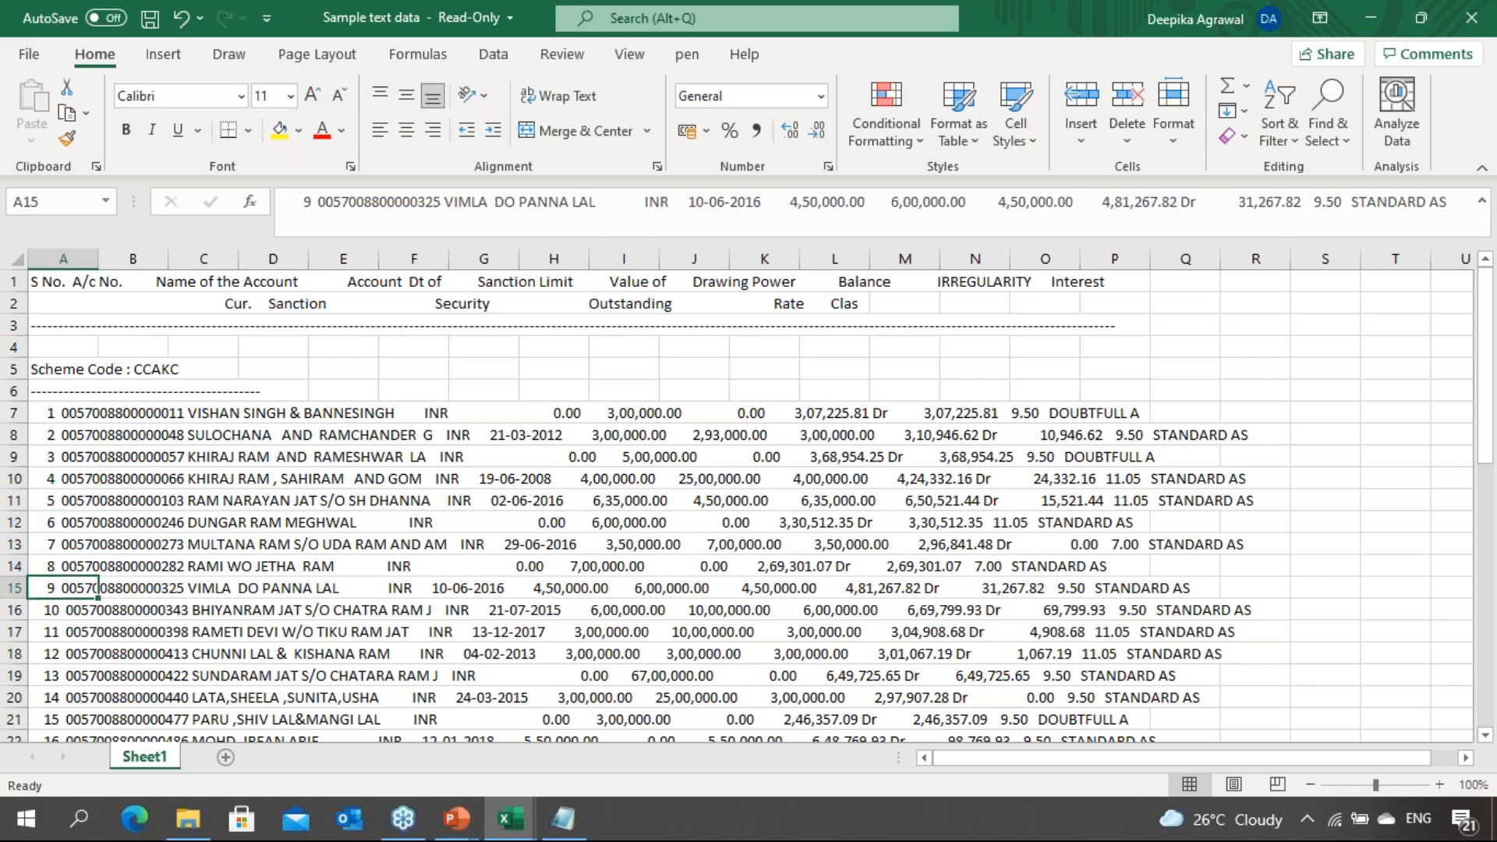
key(Down)
key(Down)
key(Up)
key(Up)
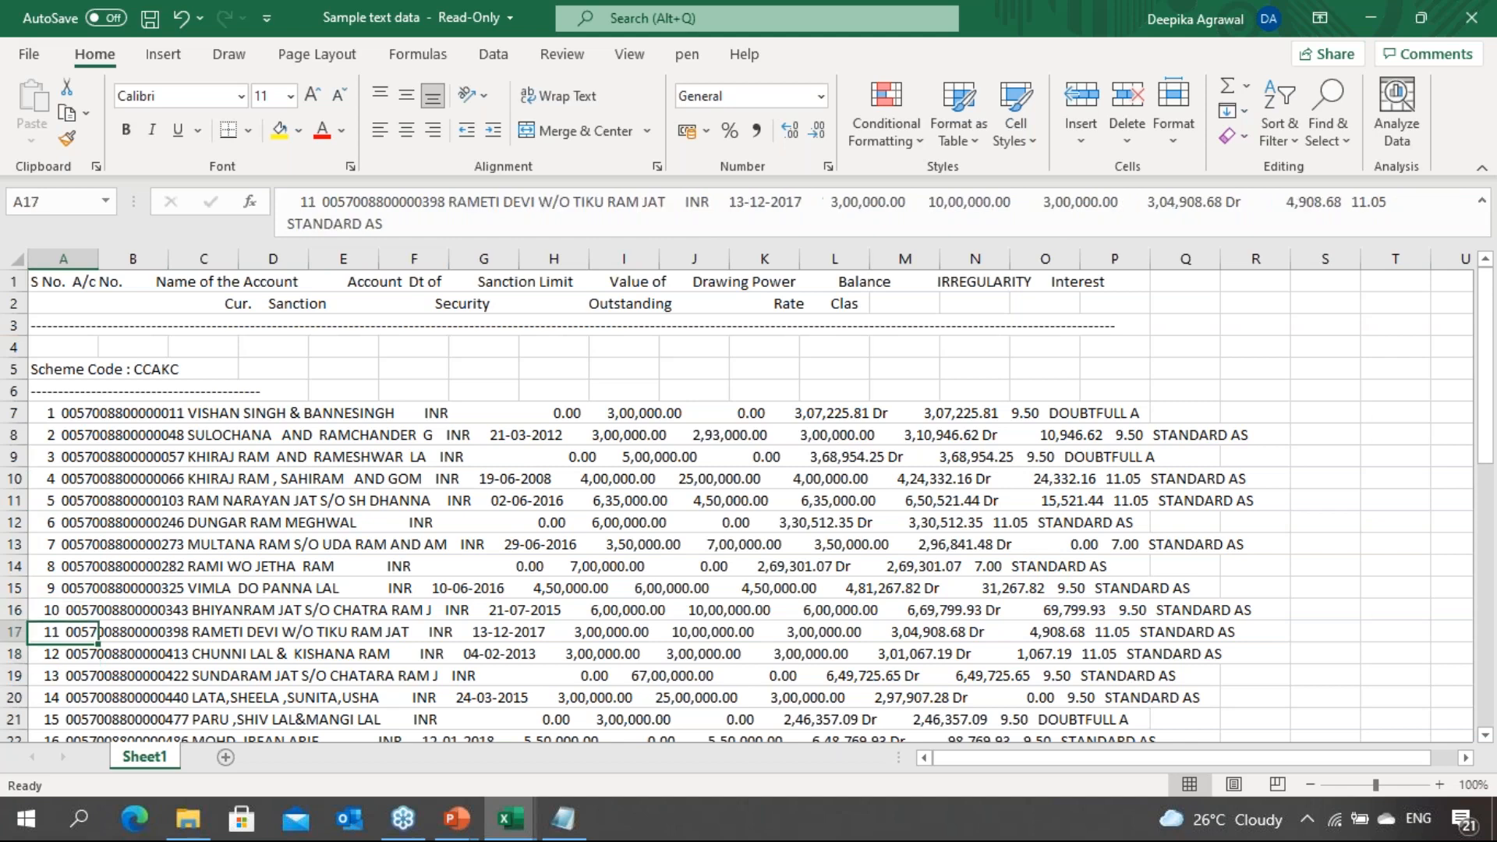
Review the pasted account listing in column A from the header rows down to row 34
key(Up)
key(Up)
key(Up)
key(Up)
key(Up)
key(Up)
key(Up)
key(Up)
key(Up)
key(Up)
key(Up)
key(Up)
key(Up)
key(Up)
key(Up)
key(Down)
key(Down)
key(Down)
key(Down)
key(Down)
key(Down)
key(Down)
key(Down)
key(Down)
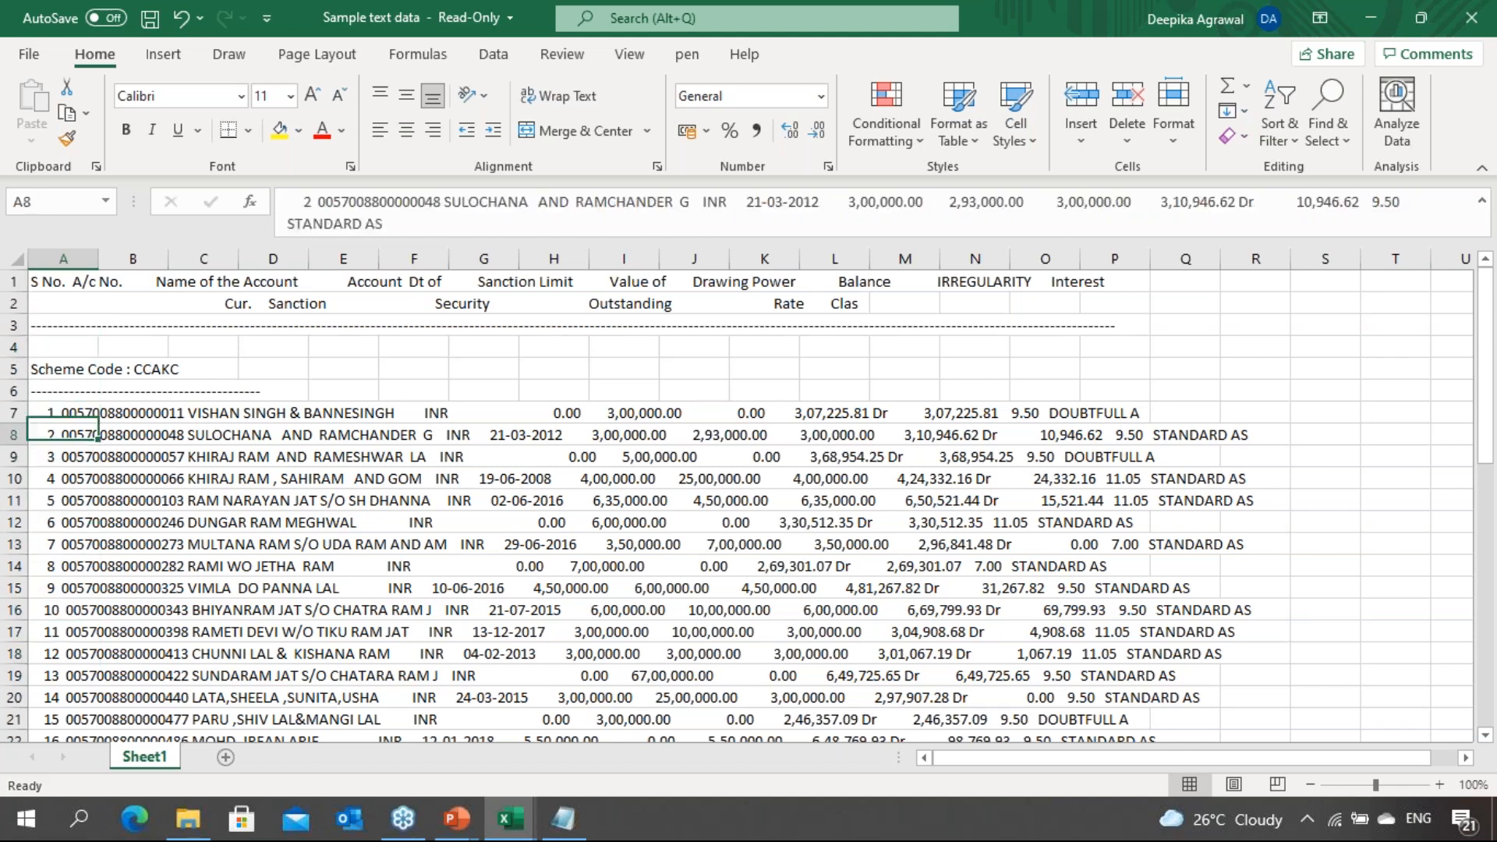
key(Down)
key(Down)
key(Down)
key(Down)
key(Down)
key(Down)
key(Down)
key(Down)
key(Down)
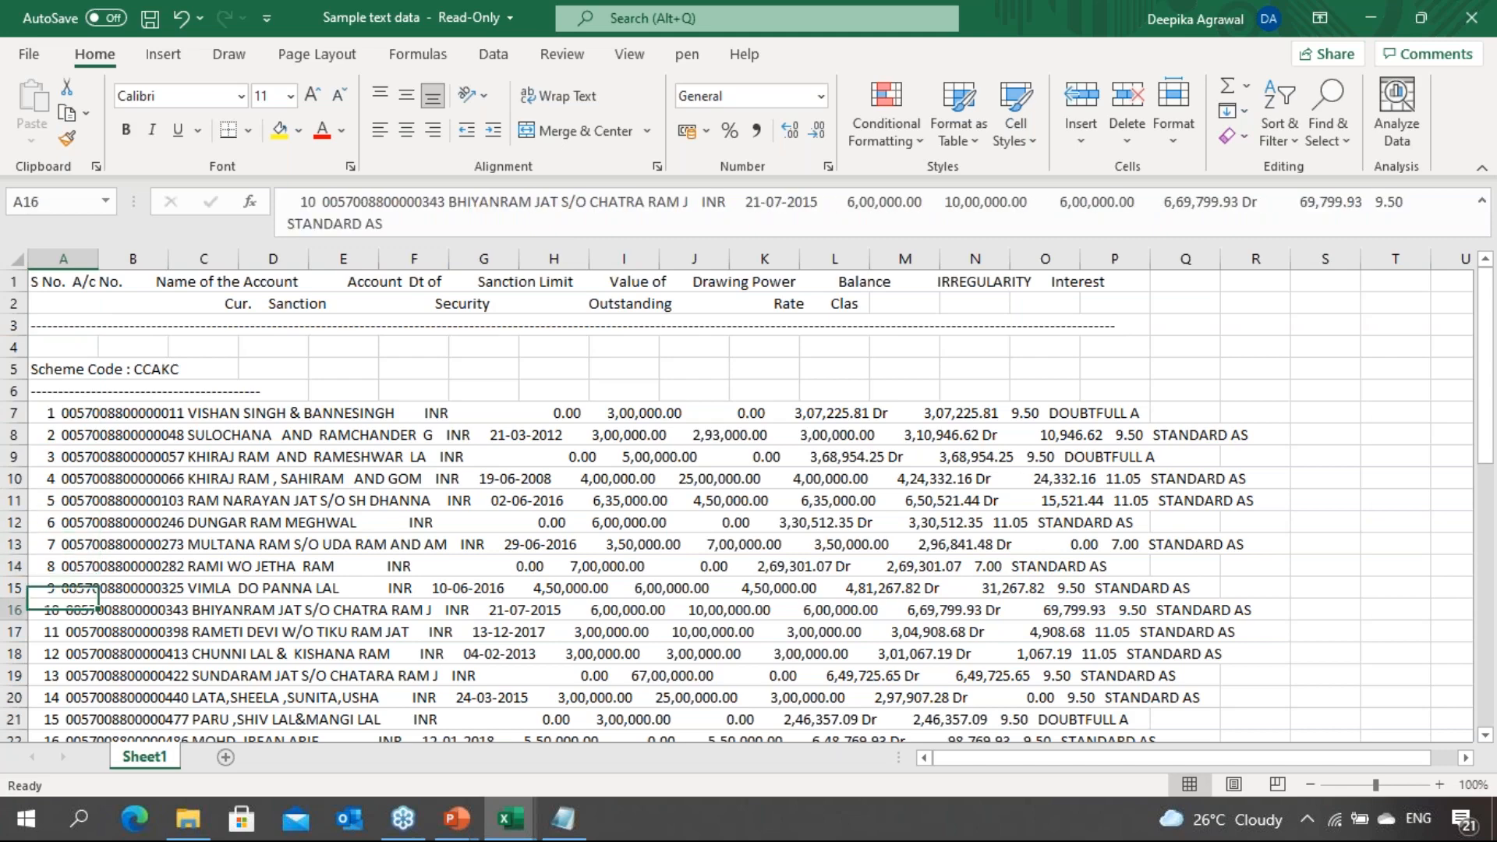
key(Down)
key(Down)
key(Down)
key(Down)
key(Down)
key(Down)
key(Down)
key(Down)
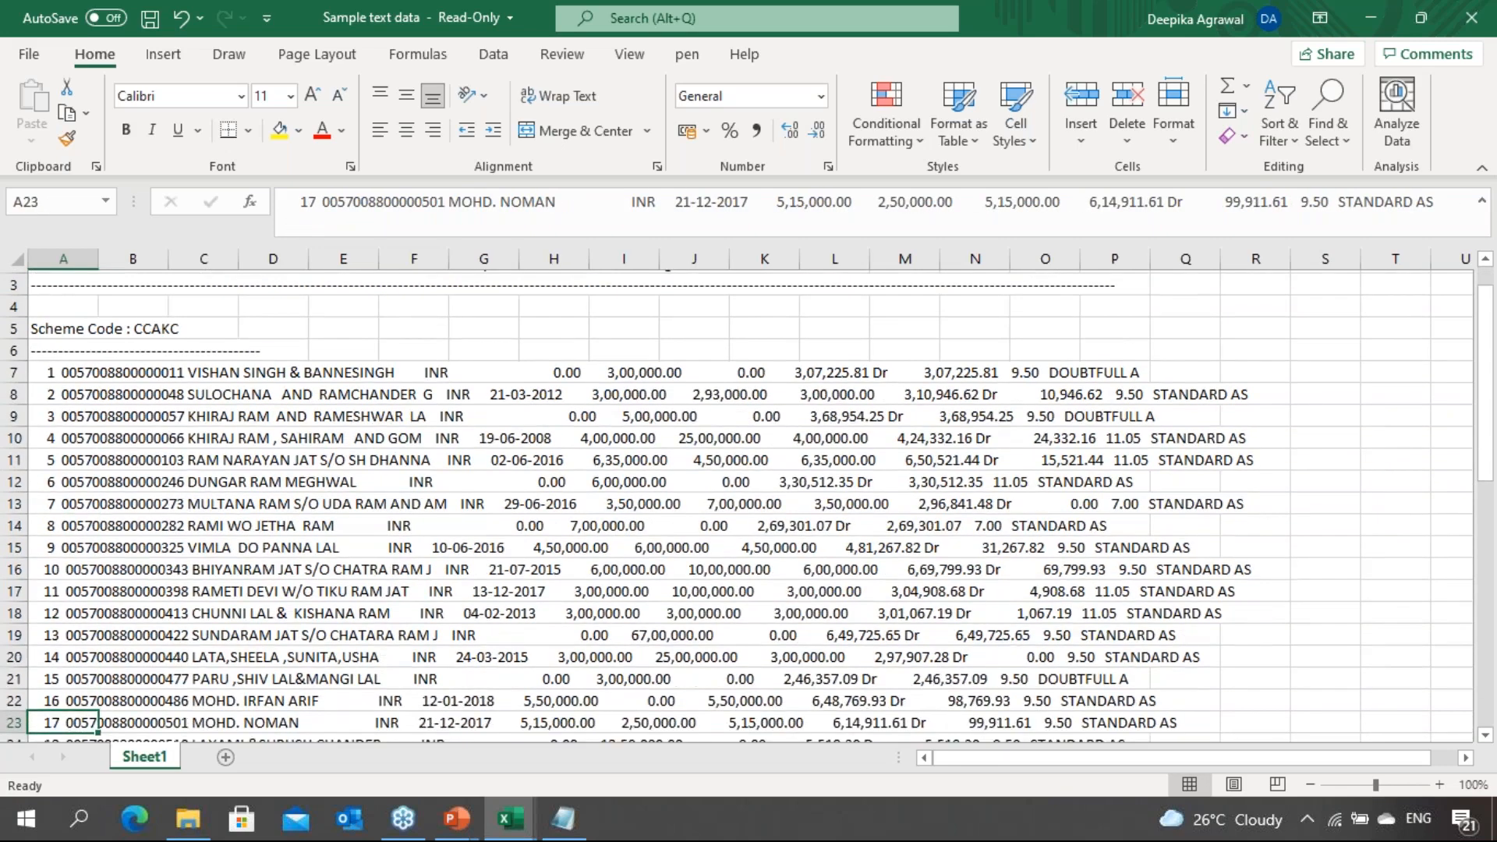
key(Down)
key(Down)
key(Down)
key(Down)
key(Down)
key(Down)
key(Down)
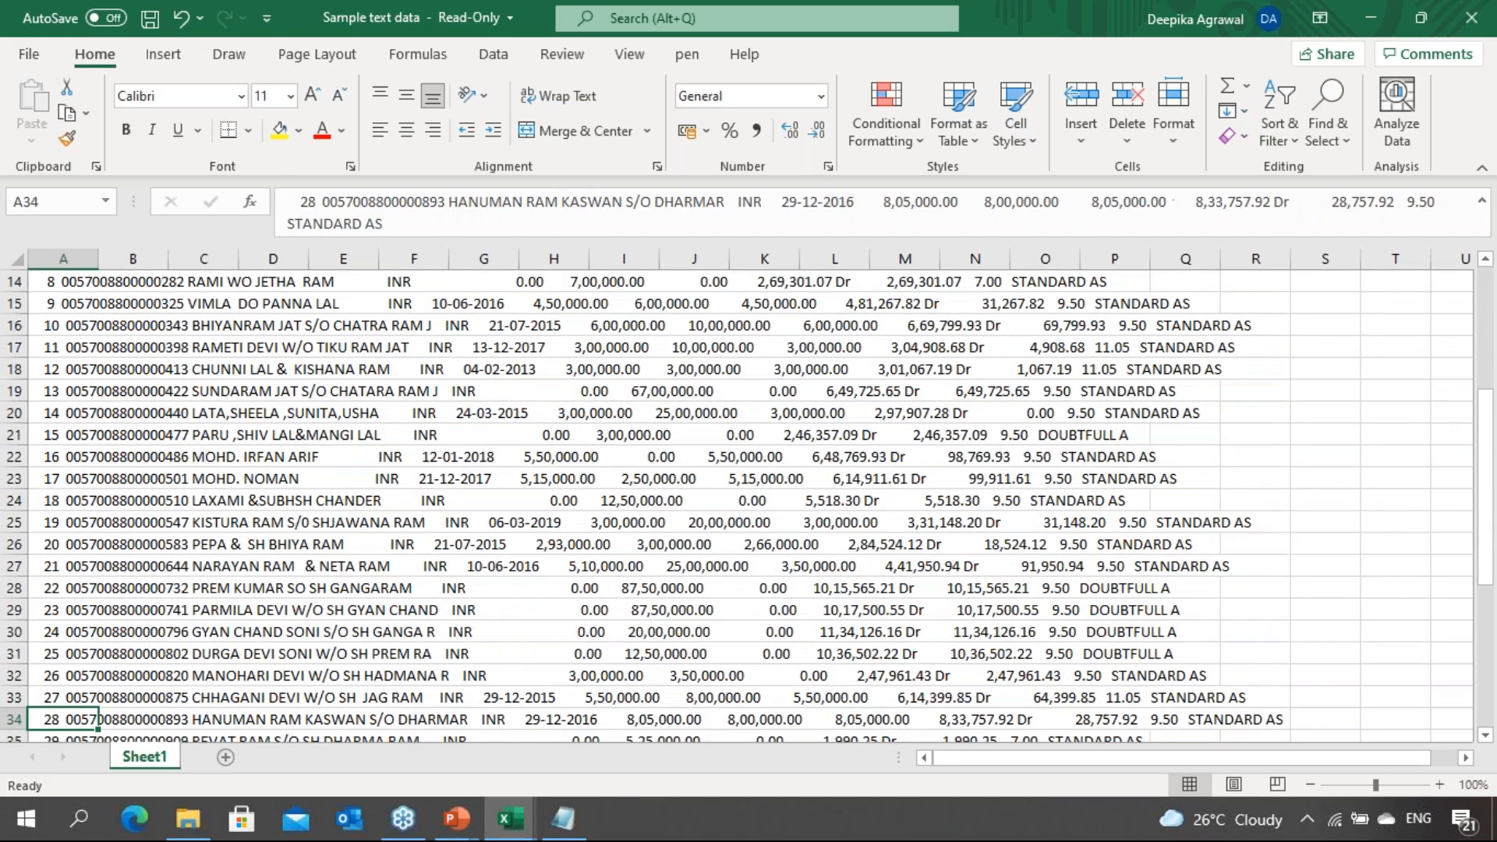
Switch to the sample text file in Notepad and examine how its account fields are aligned, moving back along line 12 toward the first columns
key(alt+Tab)
key(alt+Tab)
key(alt+Tab)
key(alt+Tab)
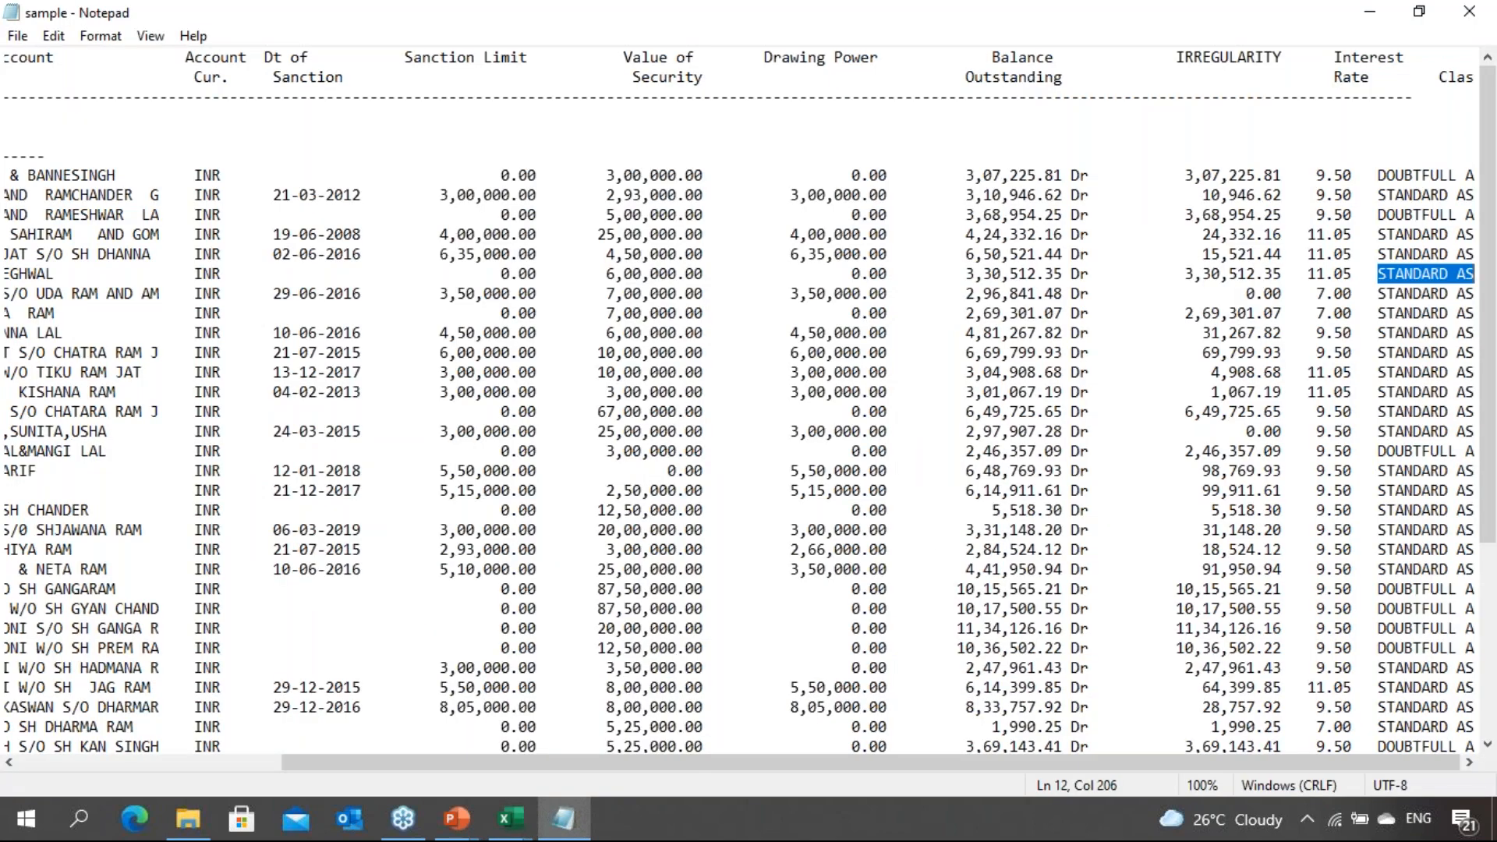
key(Left)
key(Left)
key(Left)
key(Left)
key(Left)
key(Left)
key(Left)
key(Left)
key(Left)
key(Left)
key(Left)
key(Left)
key(Left)
key(Left)
key(Left)
key(Left)
key(Left)
key(Left)
key(Left)
key(Left)
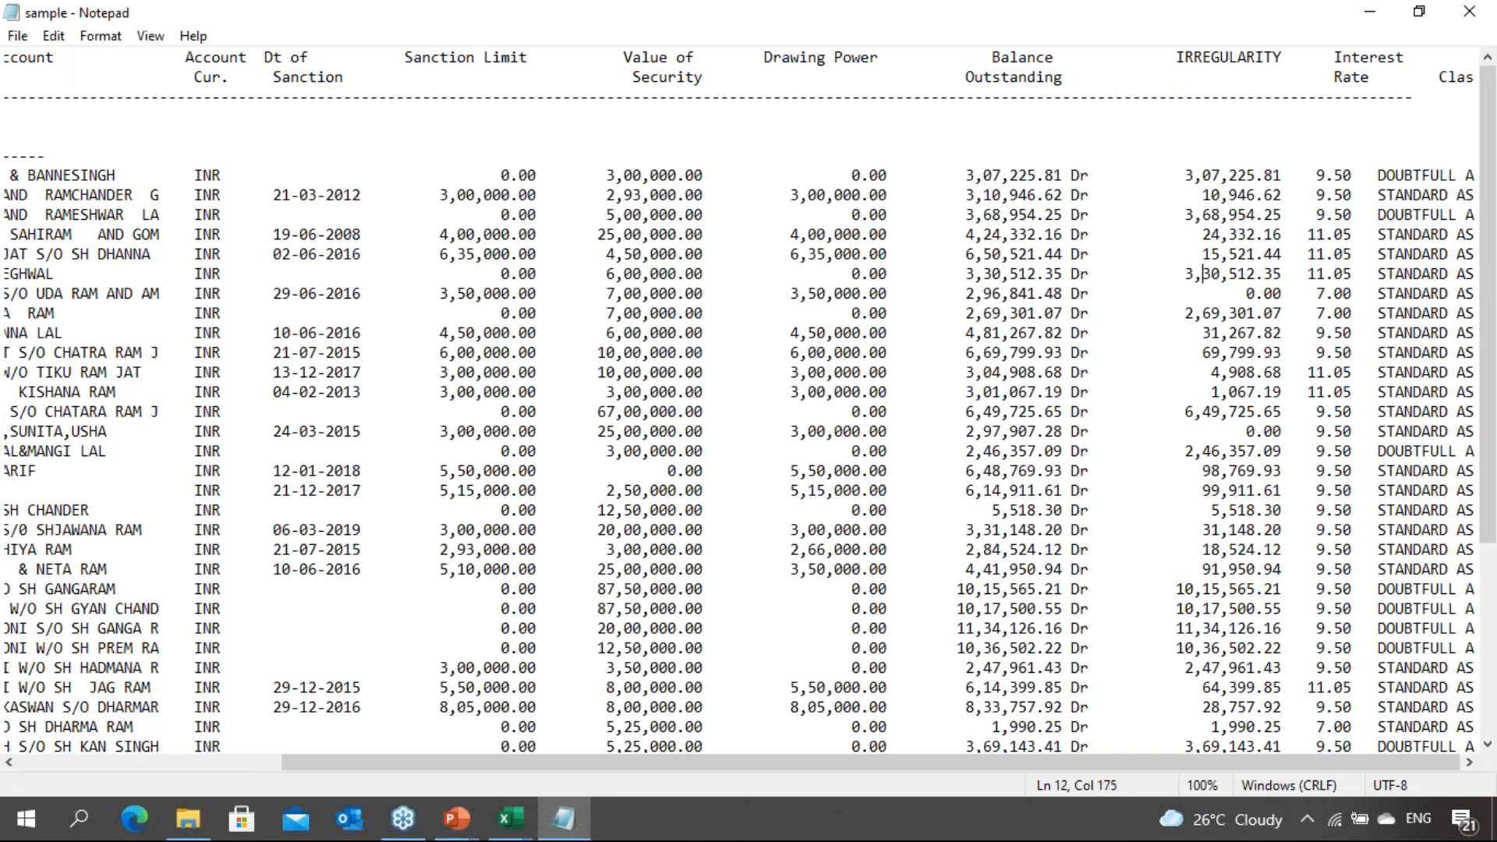
key(Left)
key(Left)
key(Left)
key(Left)
key(Left)
key(Left)
key(Left)
key(Left)
key(Left)
key(Left)
key(Left)
key(Left)
key(Left)
key(Left)
key(Left)
key(Left)
key(Left)
key(Left)
key(Left)
key(Left)
key(Left)
key(Left)
key(Left)
key(Left)
key(Left)
key(Left)
key(Left)
key(Left)
key(Left)
key(Left)
key(Left)
key(Left)
key(Left)
key(Left)
key(Left)
key(Left)
key(Left)
key(Left)
key(Left)
key(Left)
key(Left)
key(Left)
key(Left)
key(Left)
key(Left)
key(Left)
key(Left)
key(Left)
key(Left)
key(Left)
key(Left)
key(Left)
key(Left)
key(Left)
key(Left)
key(Left)
key(Left)
key(Left)
key(Left)
key(Left)
key(Left)
key(Left)
key(Left)
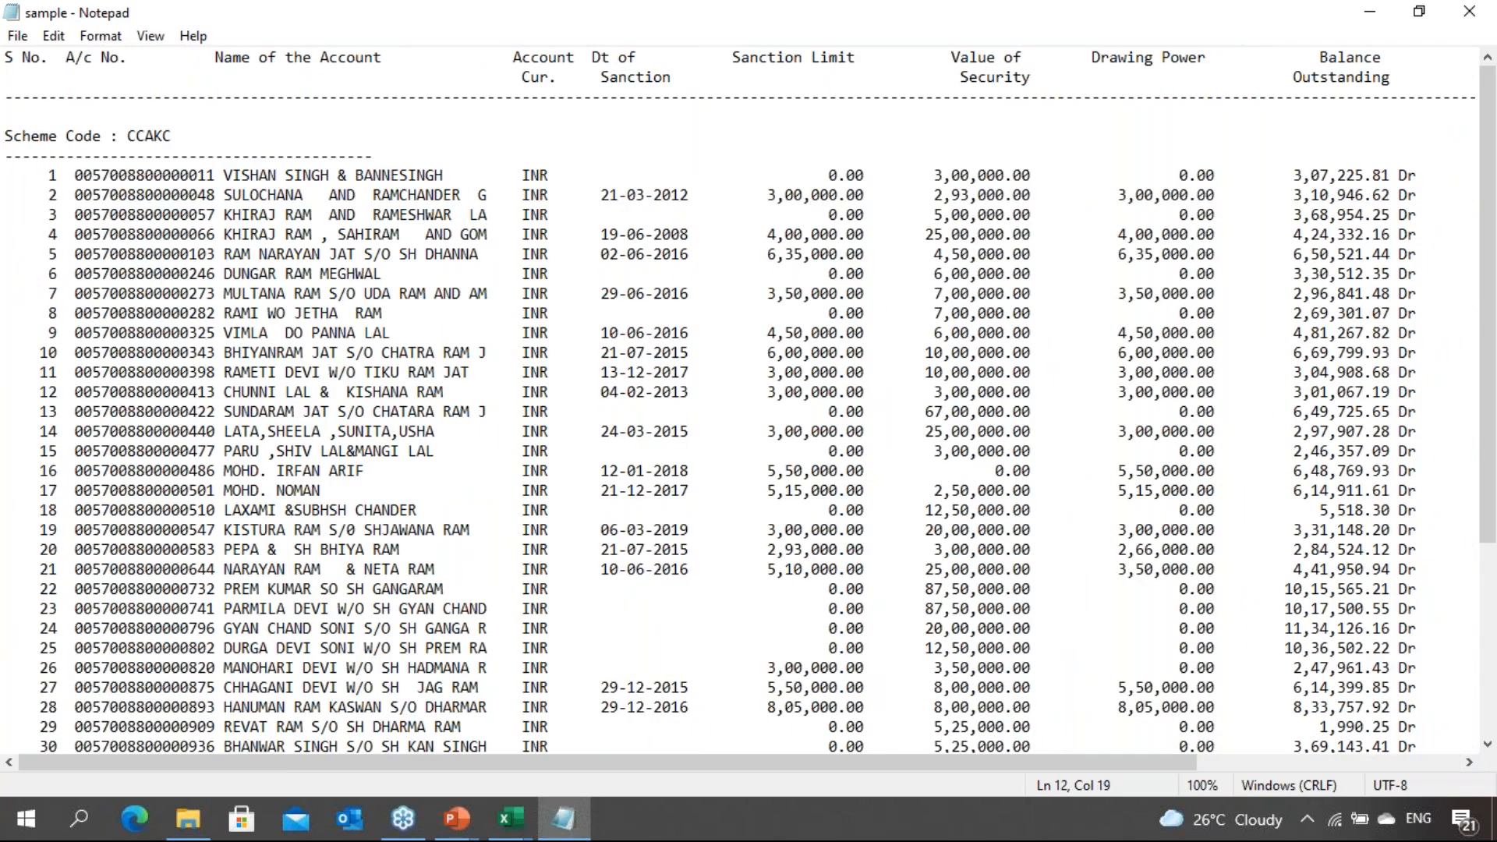
Select the entire account listing in the sample text file and switch back to the Sample text data workbook in Excel
key(ctrl+Home)
key(ctrl+a)
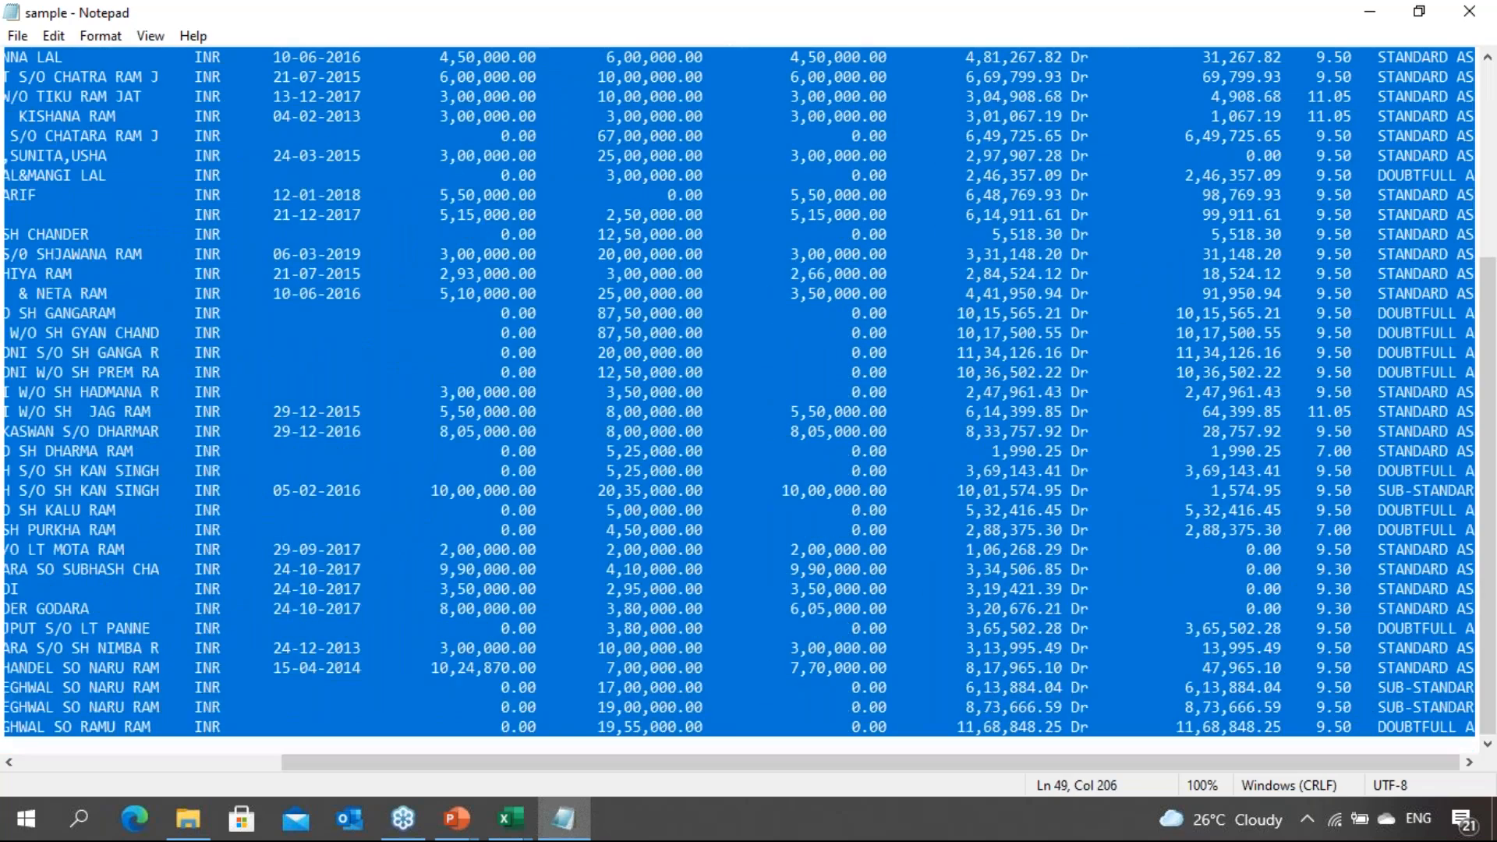
key(alt+Tab)
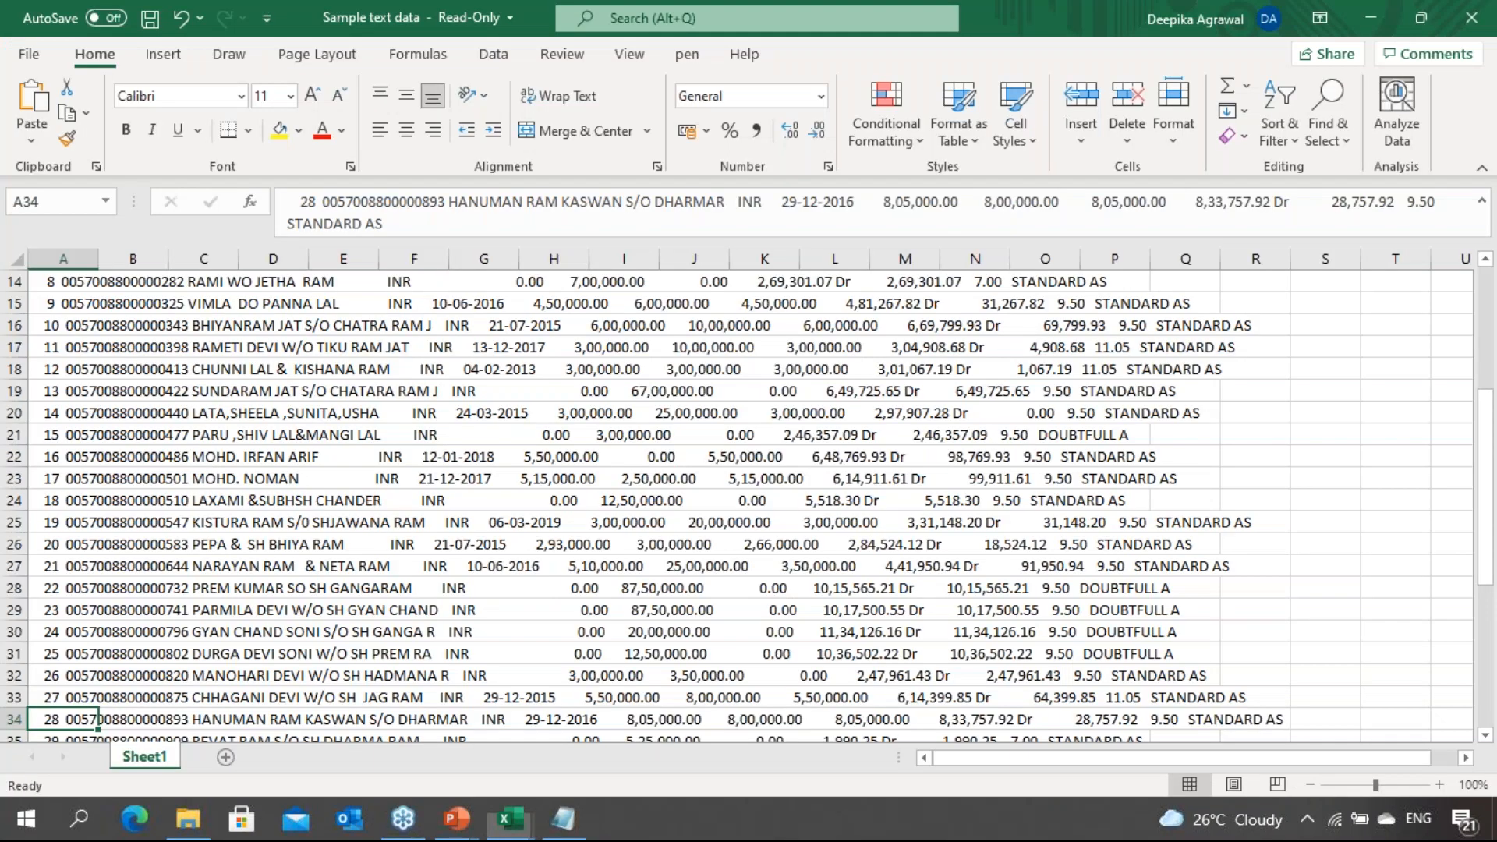
Start Text to Columns on A1:A49 of Sheet1, using the Fixed width data type
key(ctrl+Home)
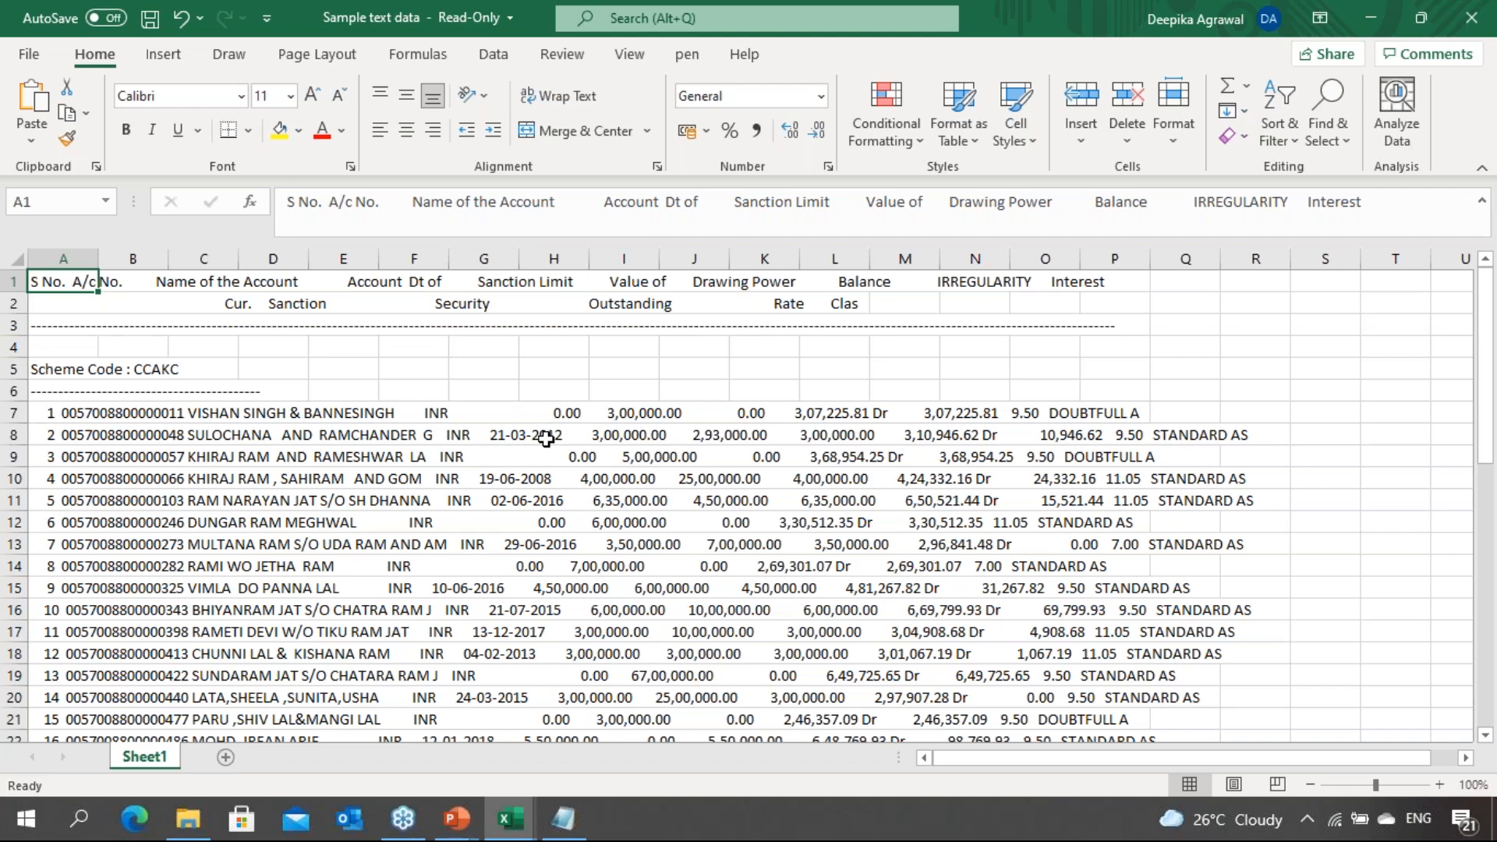
key(shift+Down)
key(shift+Down)
key(shift+Down)
key(shift+Down)
key(shift+Down)
key(shift+Down)
key(shift+Down)
key(shift+Down)
key(shift+Down)
key(shift+Down)
key(shift+Down)
key(shift+Down)
key(shift+Down)
key(shift+Down)
key(shift+Down)
key(shift+Down)
key(shift+Down)
key(shift+Down)
key(shift+Down)
key(shift+Down)
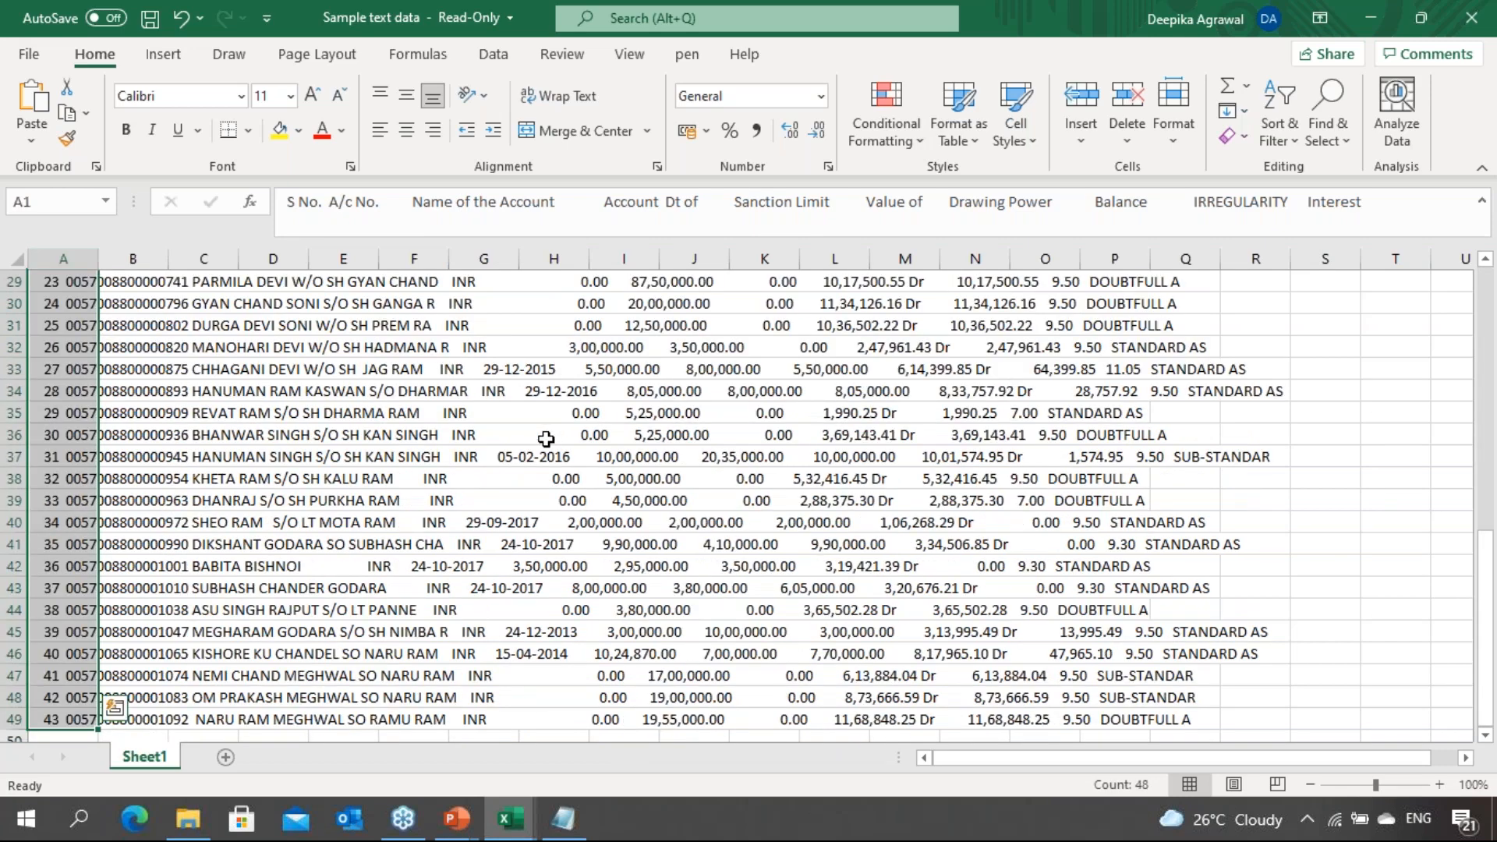
key(alt)
key(a)
key(e)
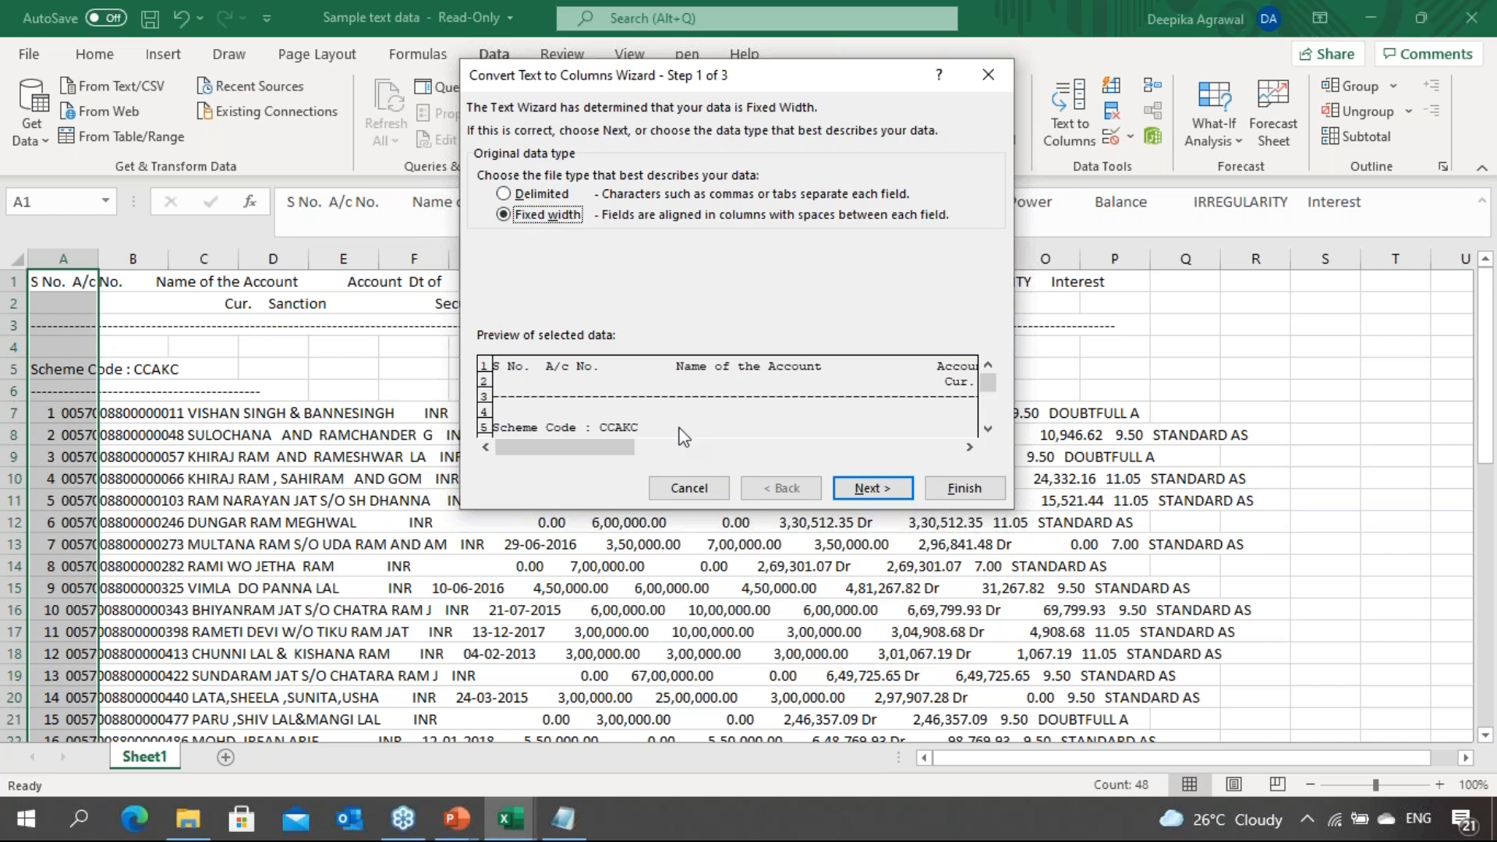
click(854, 494)
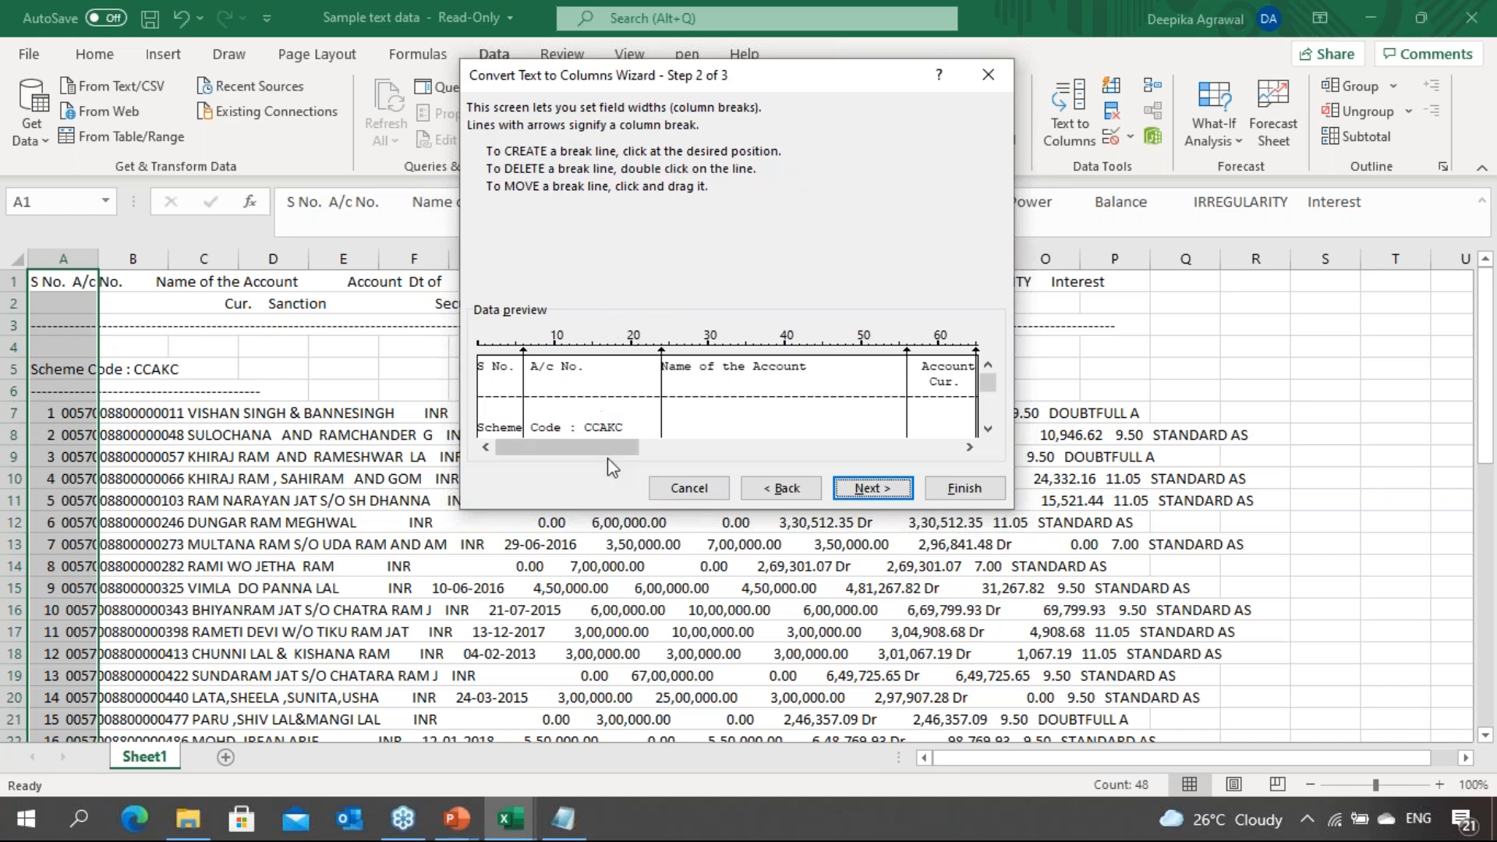
Add a trial column break inside the A/c No. field, remove it, and proceed to the column data formats
click(593, 412)
double_click(592, 405)
mouse_move(664, 400)
mouse_down()
mouse_move(684, 399)
mouse_move(646, 401)
mouse_move(663, 399)
mouse_up()
click(871, 492)
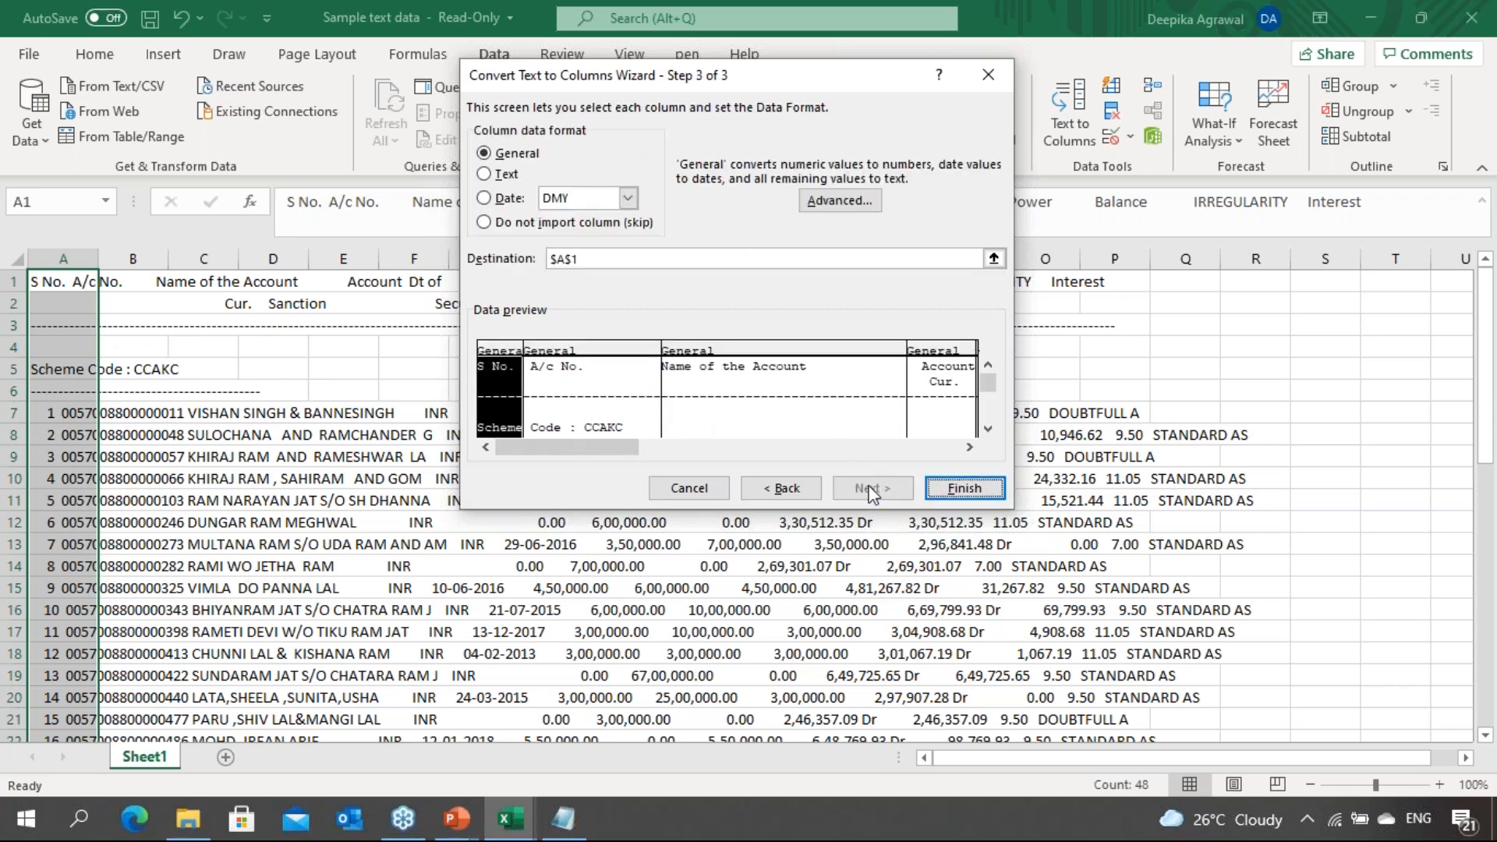
Examine the account rows in the data preview, checking how the fields are separated across the columns
click(988, 429)
click(988, 428)
click(988, 428)
click(988, 428)
click(988, 430)
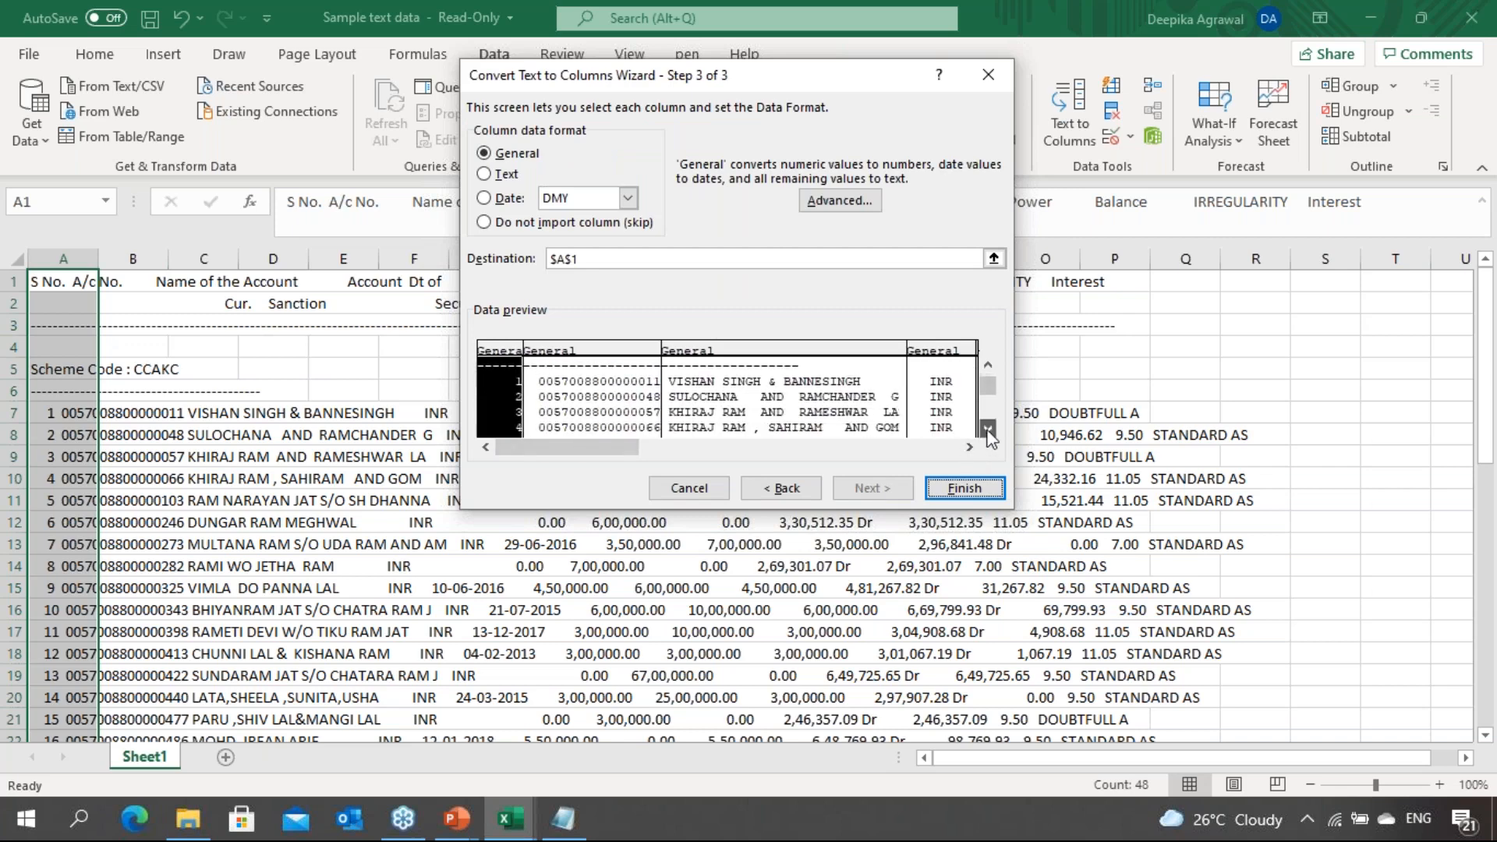
click(988, 429)
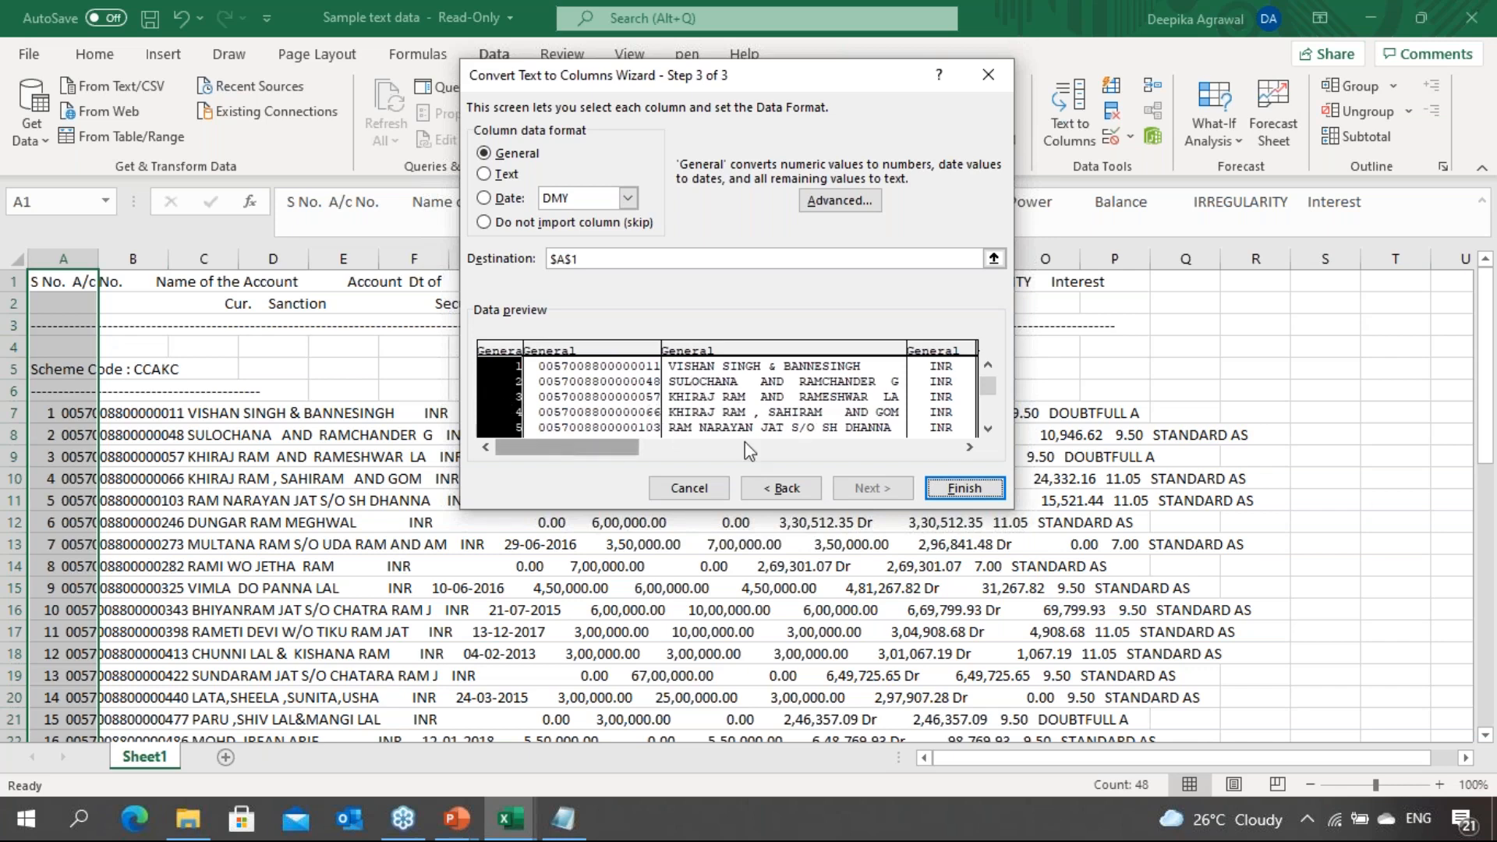
click(970, 446)
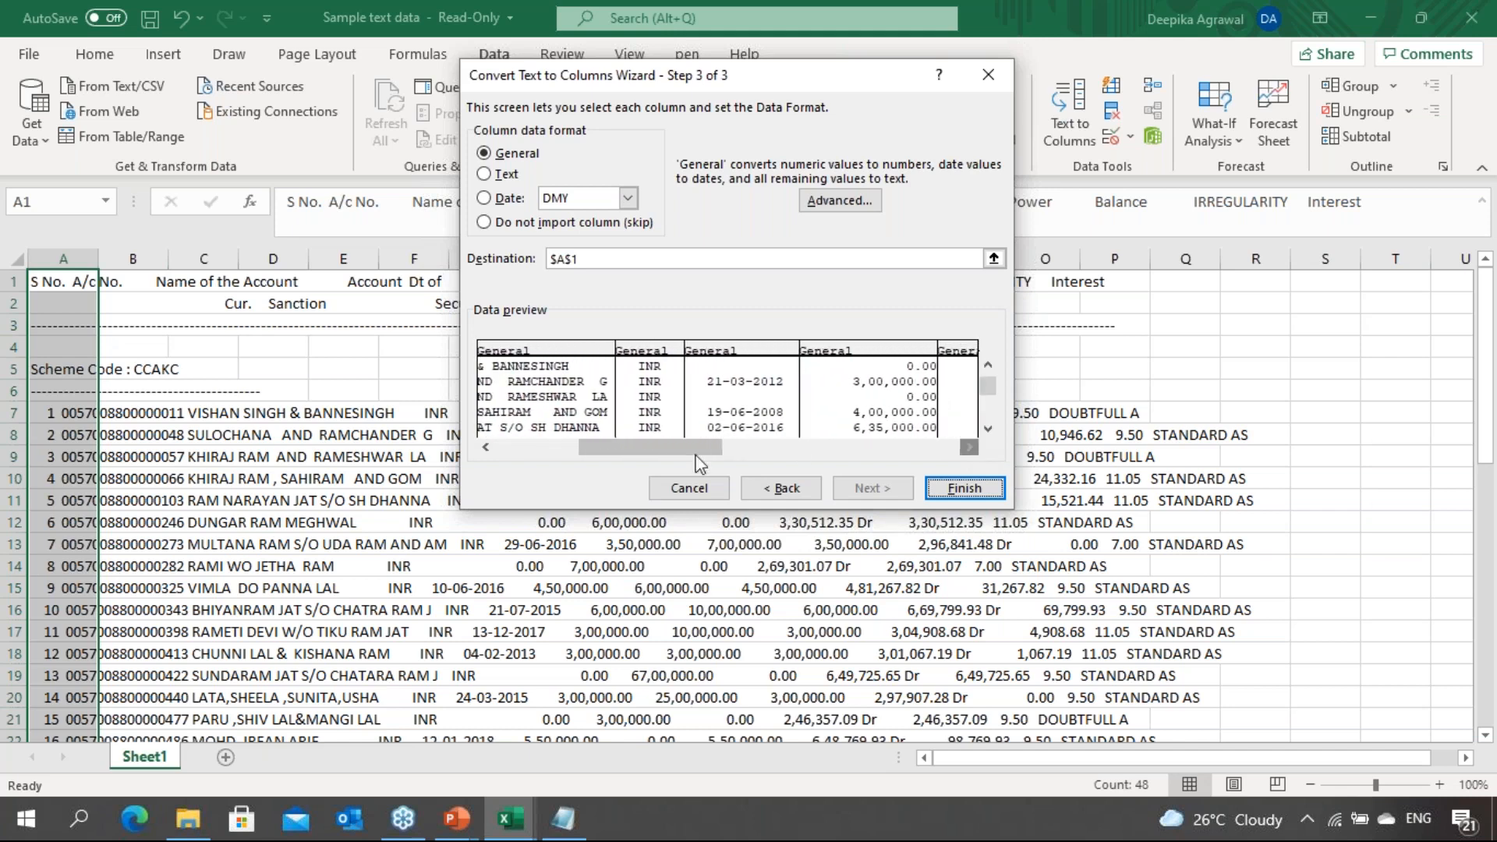
drag(711, 444, 616, 446)
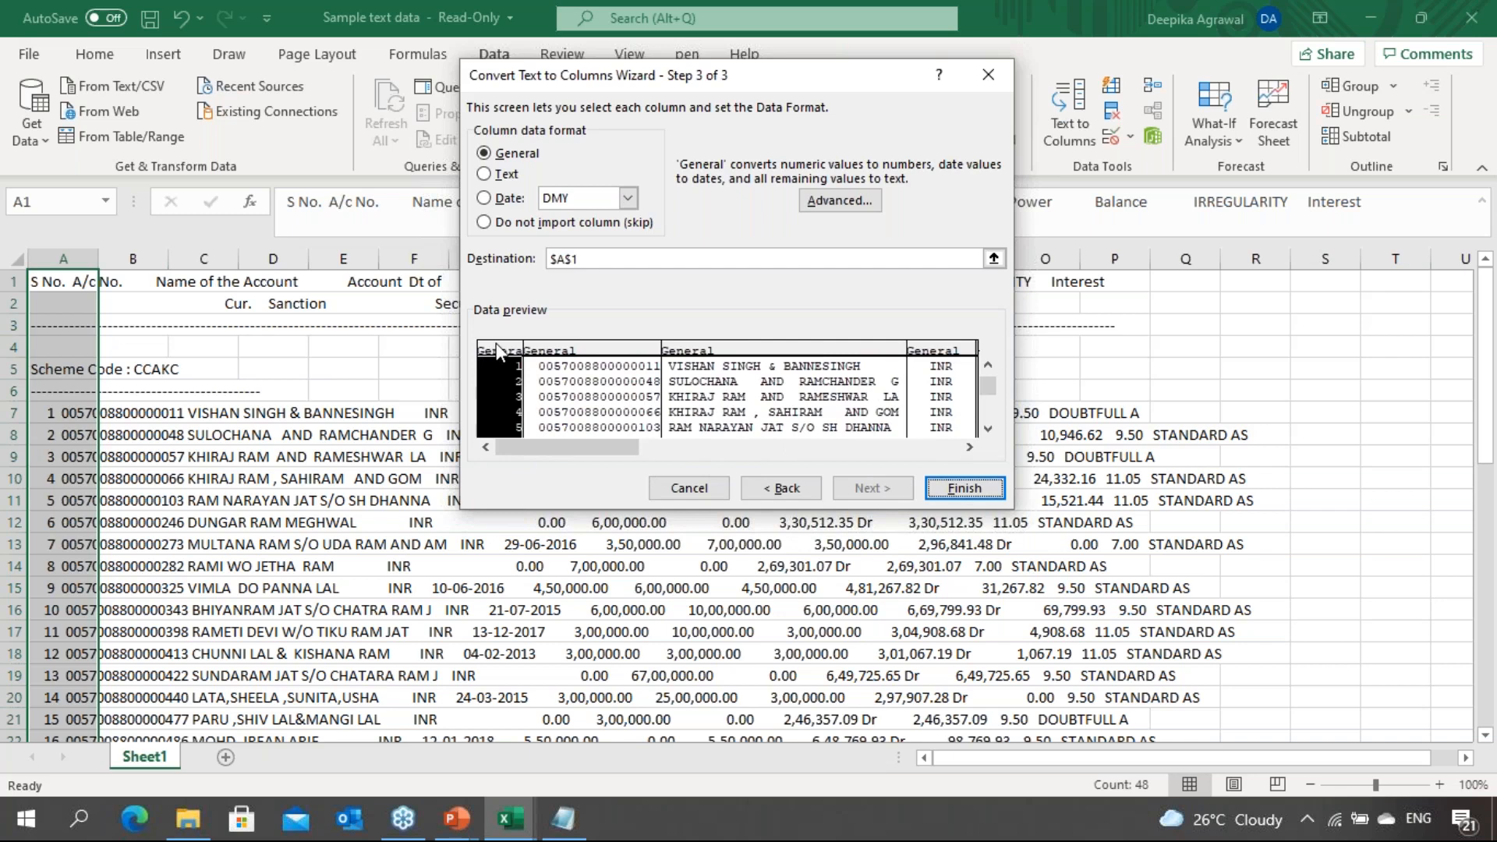
Set the data format of the Name of the Account column to Text, leaving the A/c No. column as General
click(578, 348)
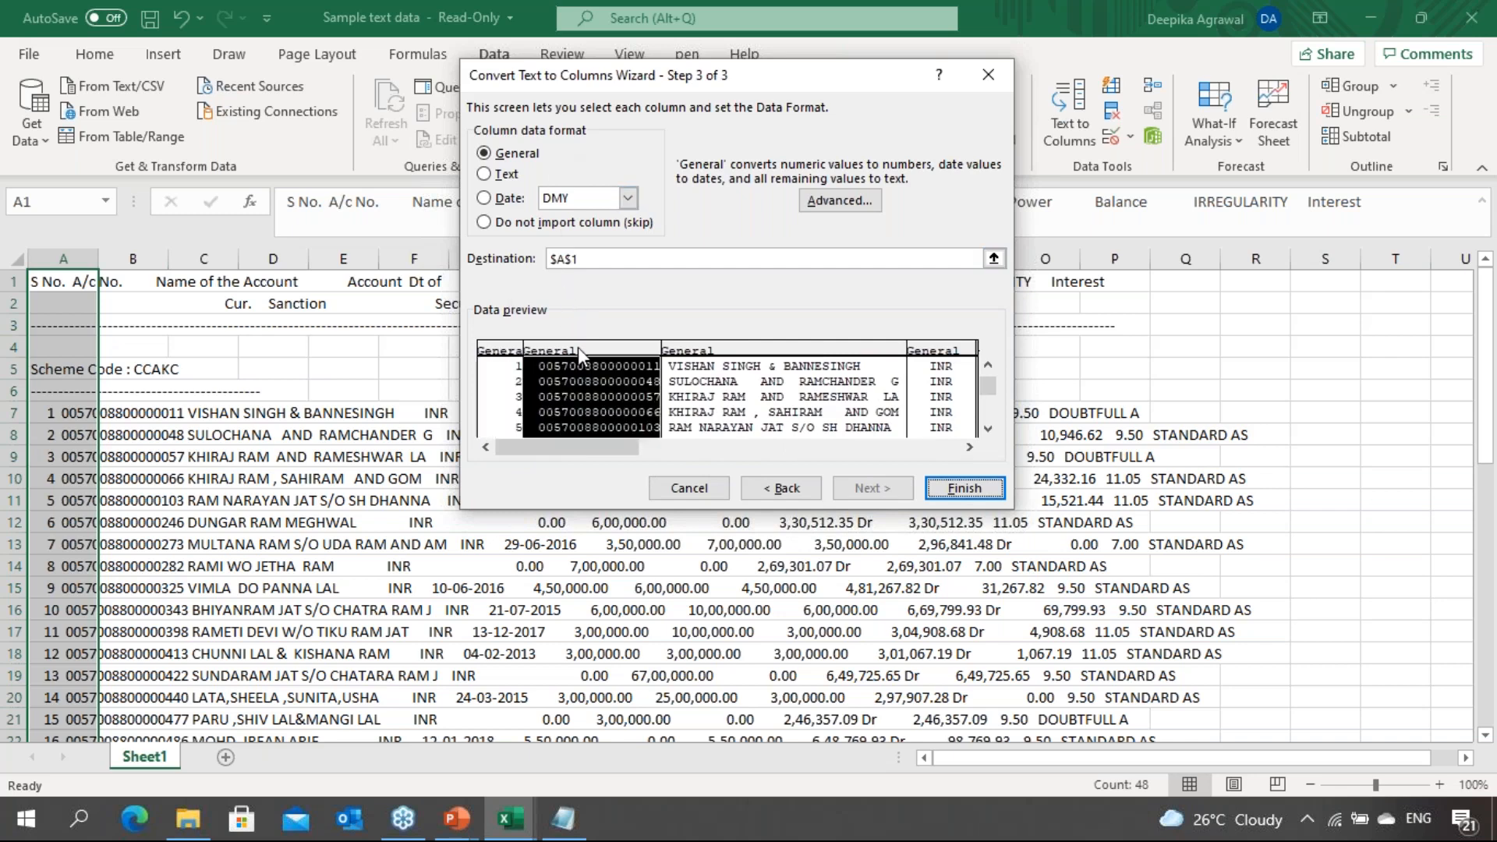
click(711, 355)
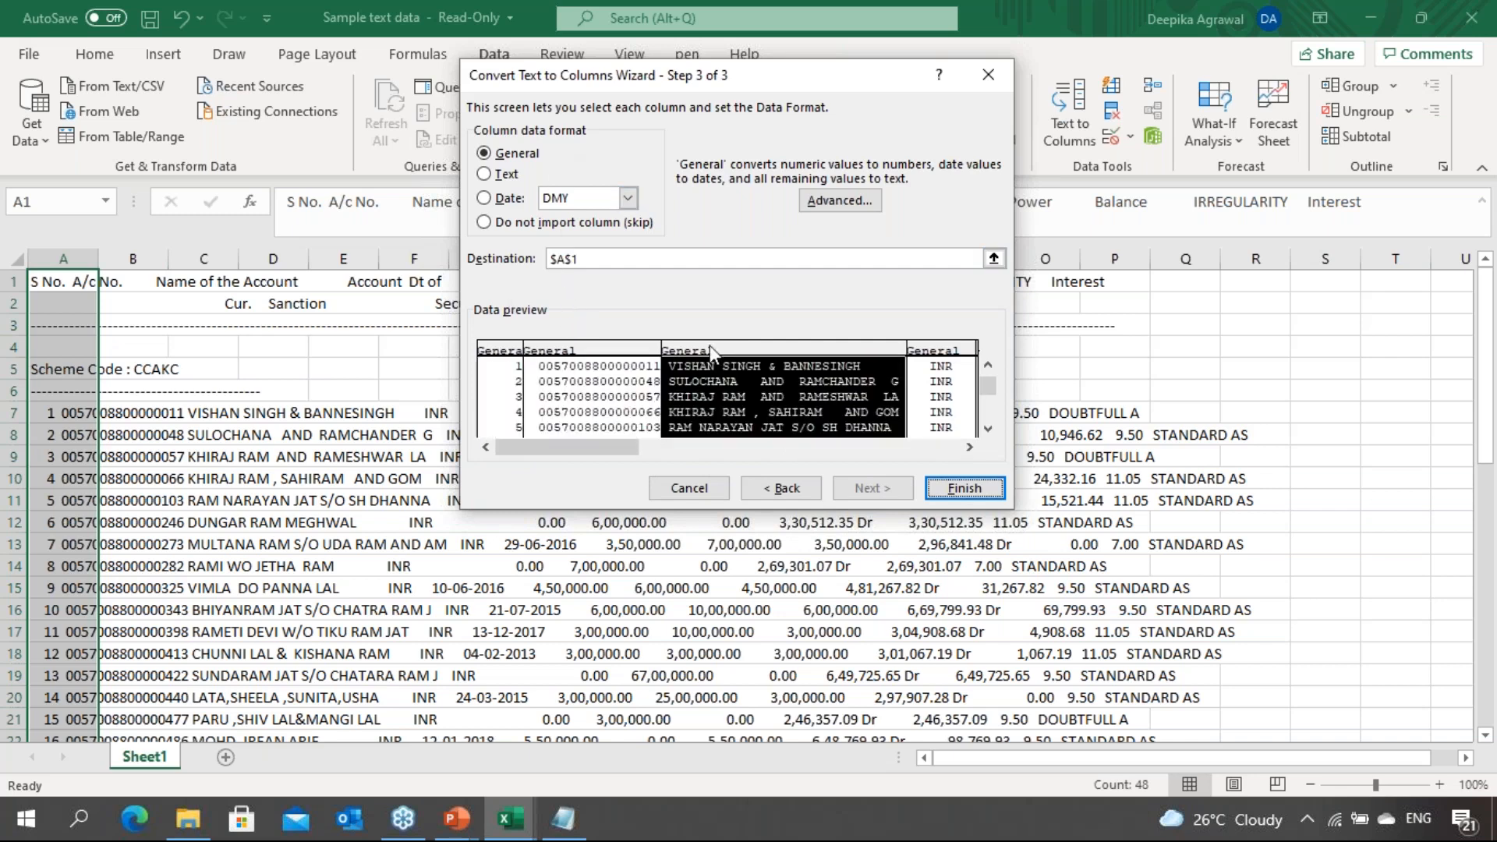
click(484, 174)
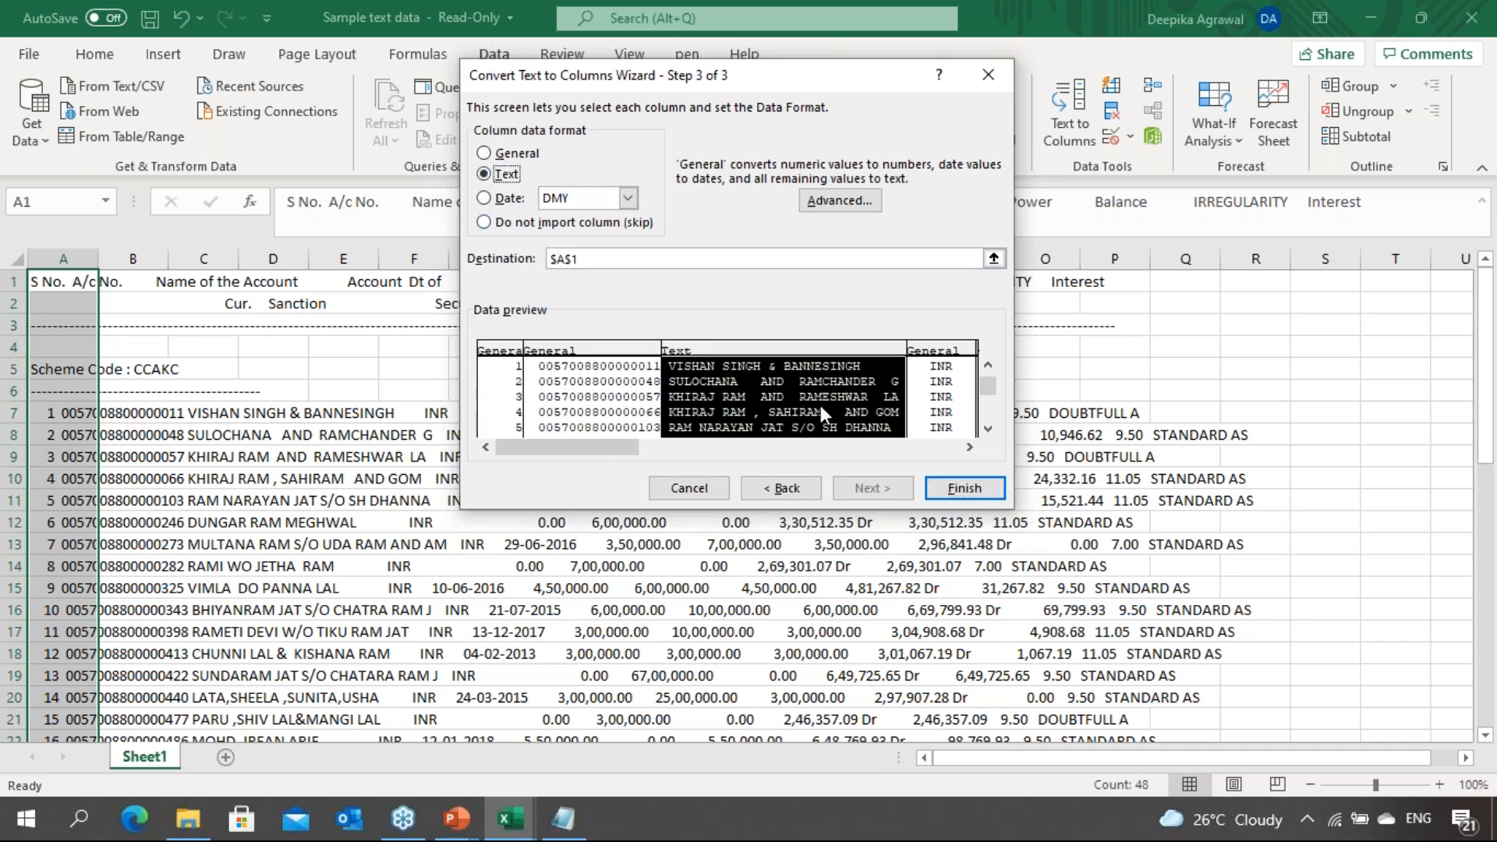
Set the data format of the Account Cur. column to Text
click(969, 448)
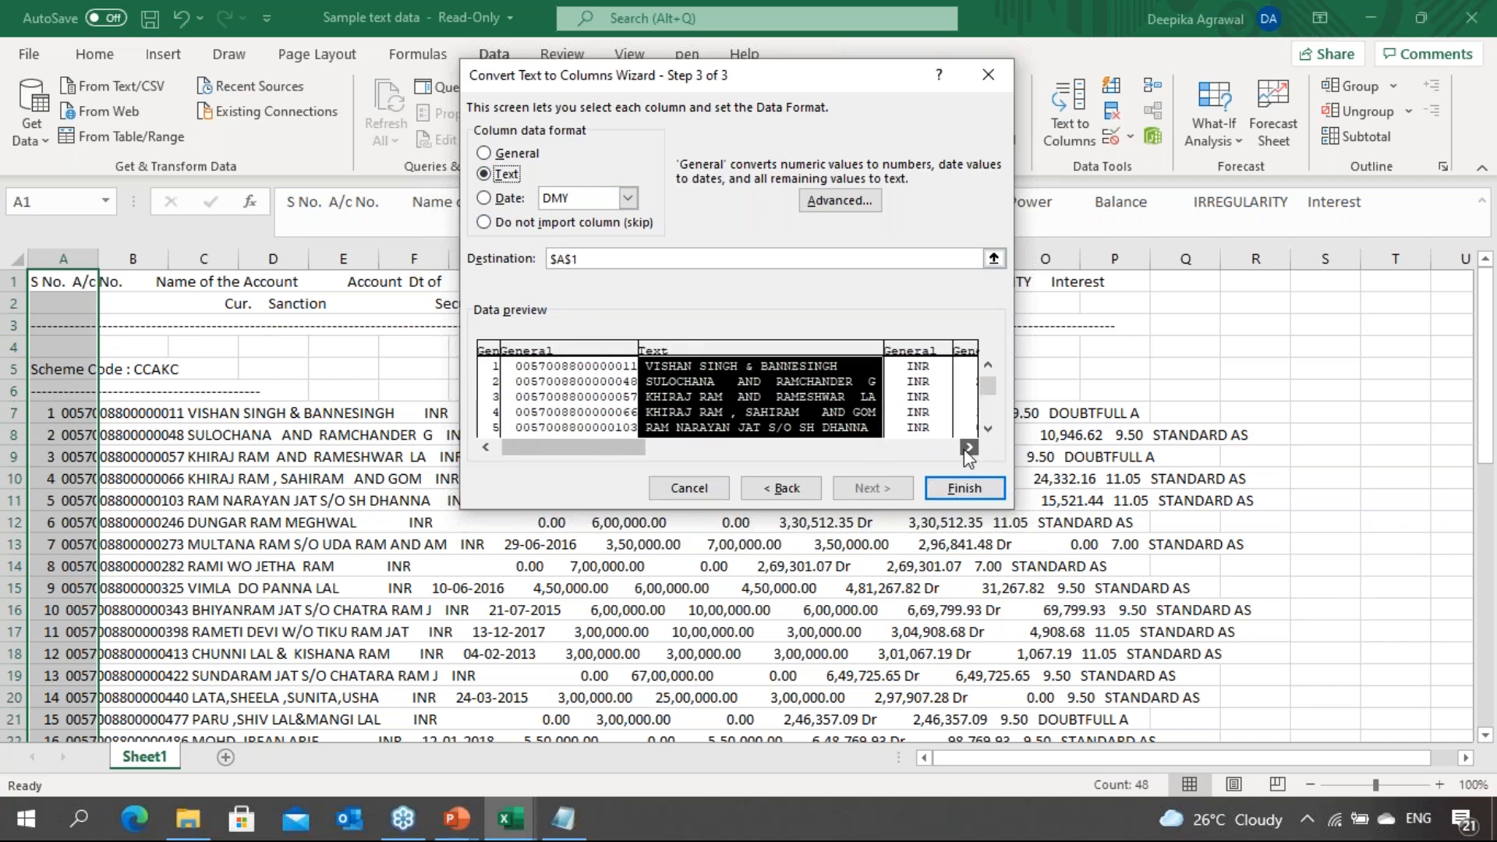
click(969, 448)
click(969, 448)
click(969, 448)
click(970, 448)
click(969, 447)
click(969, 447)
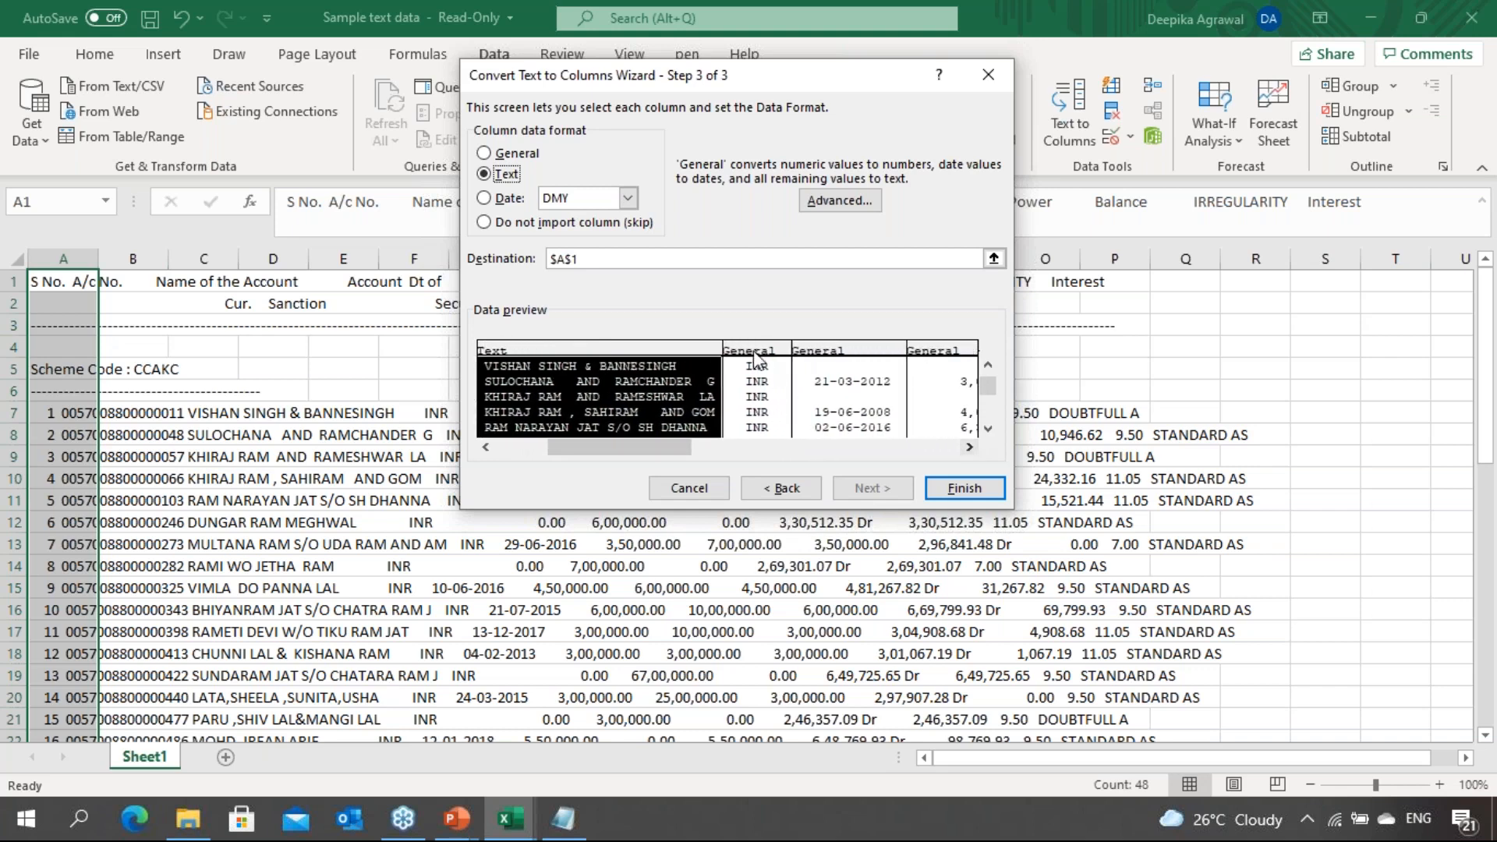
click(747, 351)
click(499, 174)
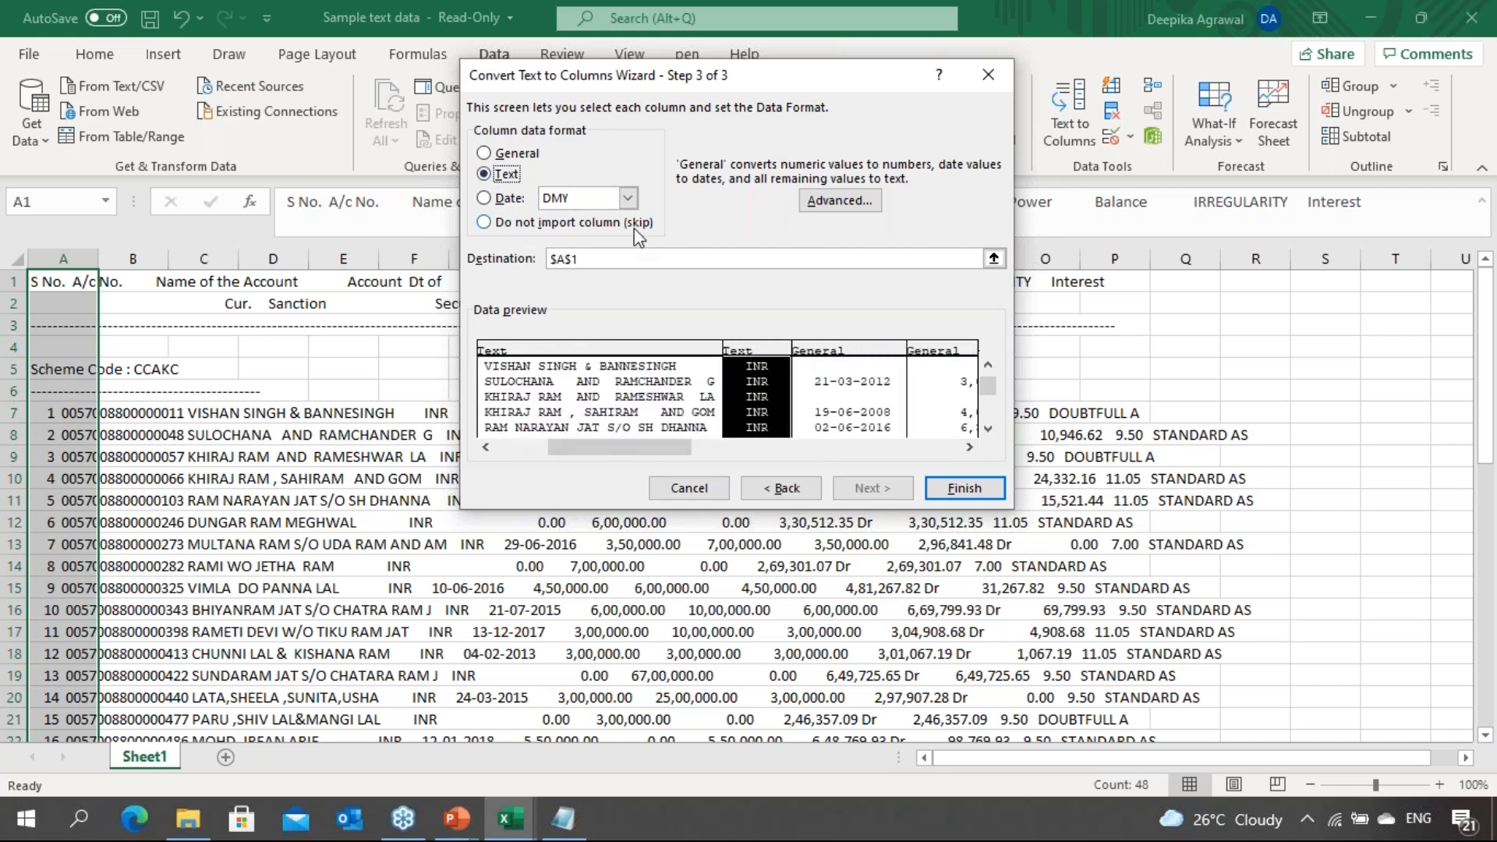
Set the Dt of Sanction column to Date in DMY order, leaving Sanction Limit and Value of Security as General
click(839, 357)
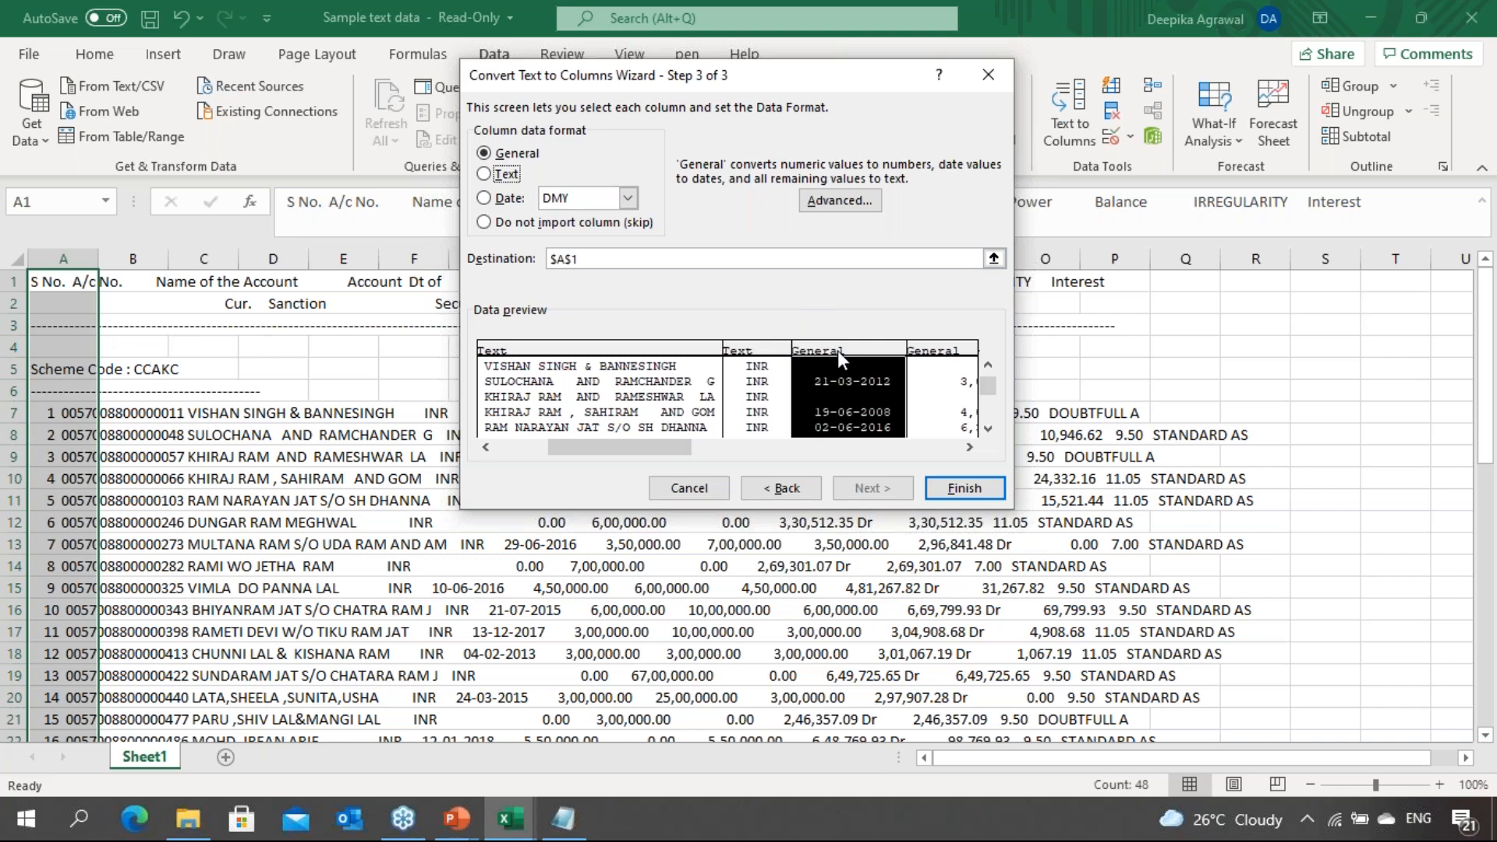
click(485, 198)
drag(665, 448, 732, 451)
click(751, 355)
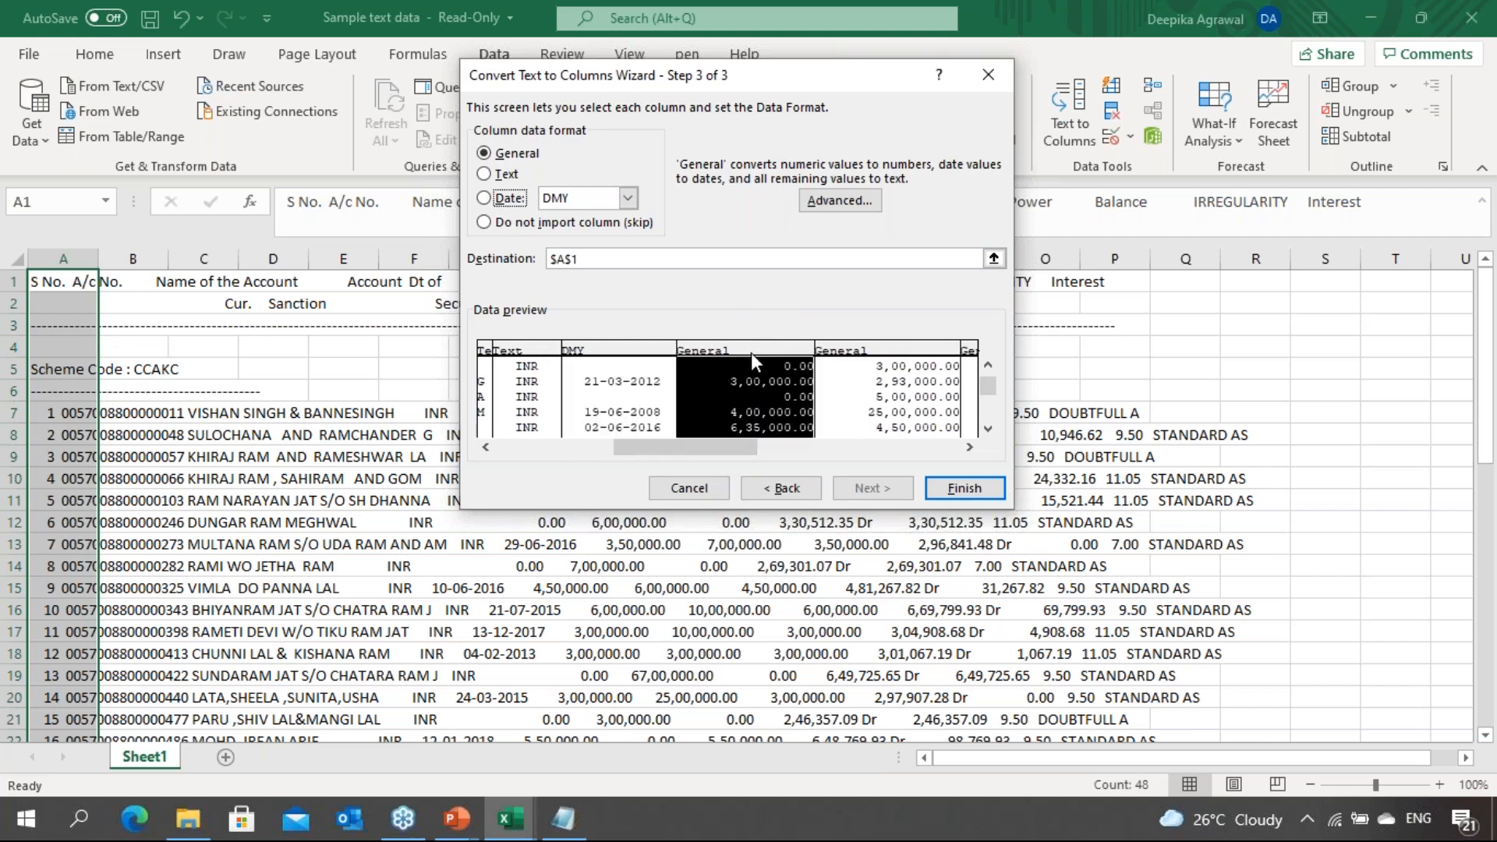
click(845, 354)
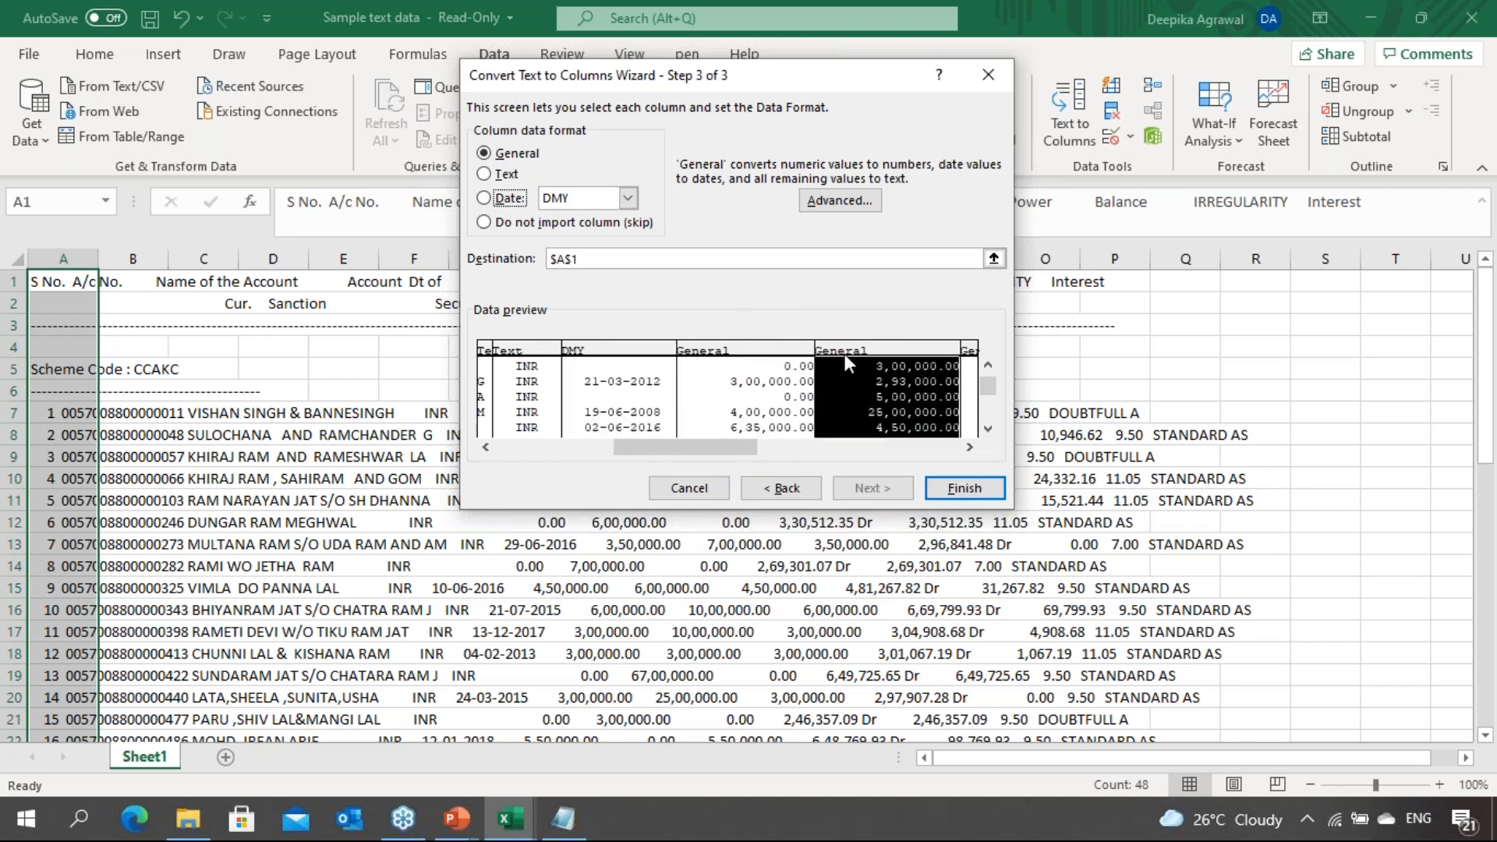
Set the Dr column beside Balance Outstanding to Text, leaving the Drawing Power and balance columns as General
click(968, 436)
click(969, 449)
click(969, 448)
click(969, 448)
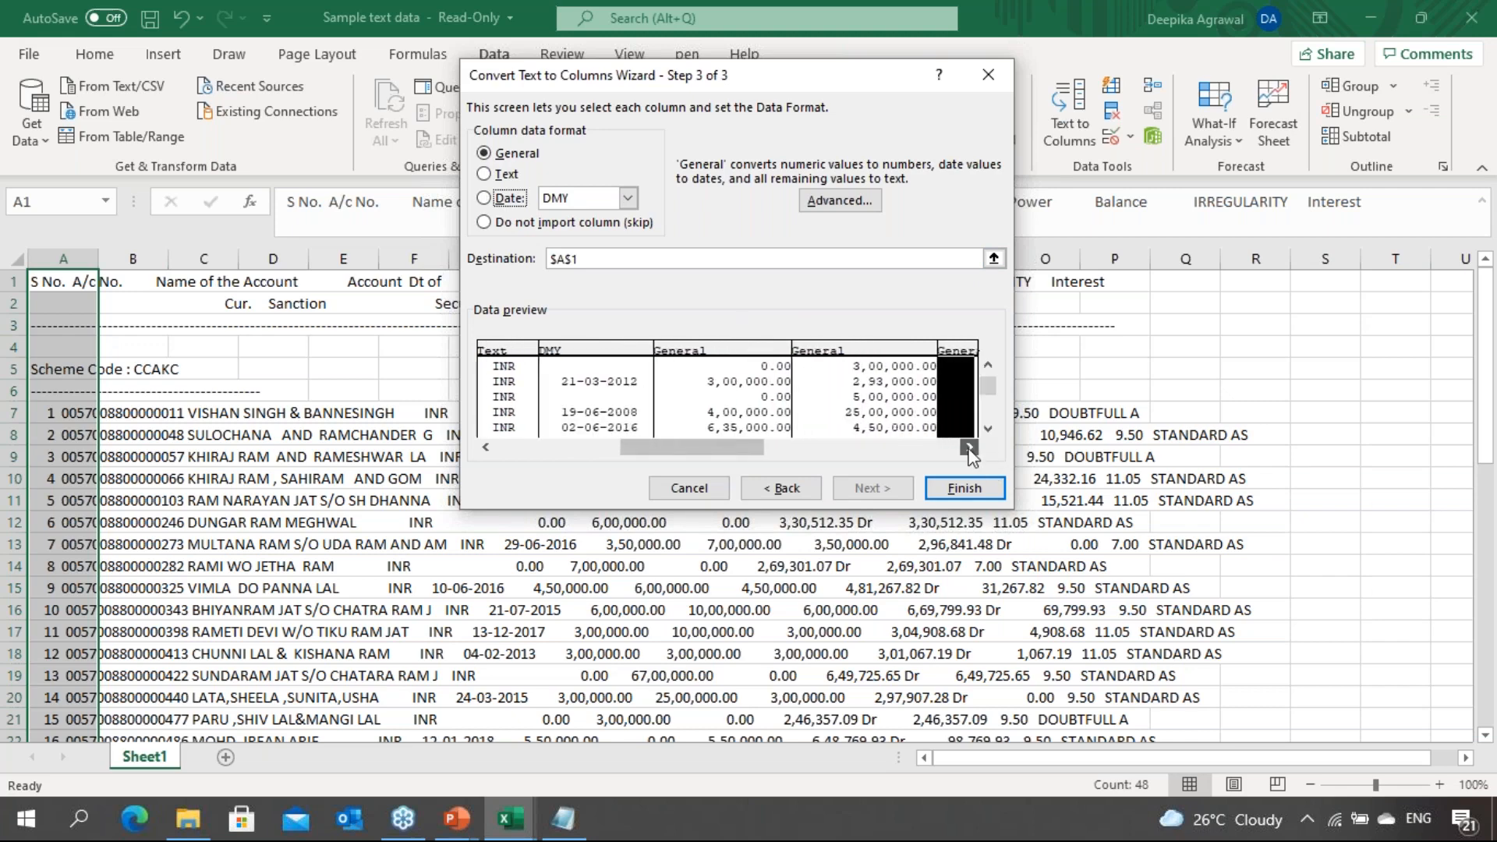
click(969, 448)
click(969, 449)
click(968, 448)
click(969, 448)
click(968, 448)
click(968, 448)
click(968, 448)
click(968, 448)
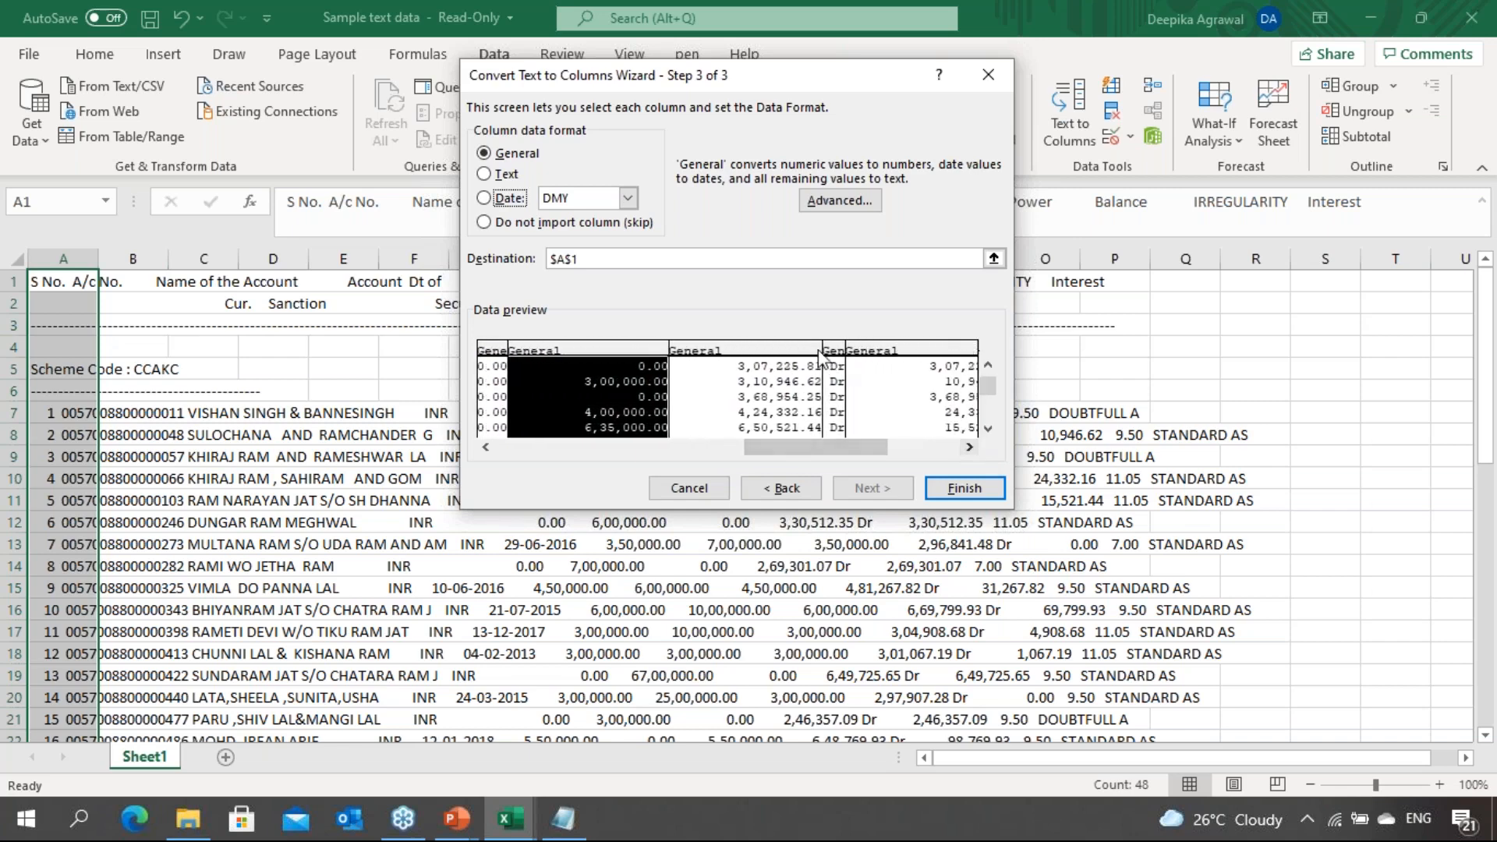
click(830, 355)
click(485, 174)
Set the last column, holding the asset classification, to Text and complete the fixed-width split
drag(904, 457, 897, 441)
click(897, 351)
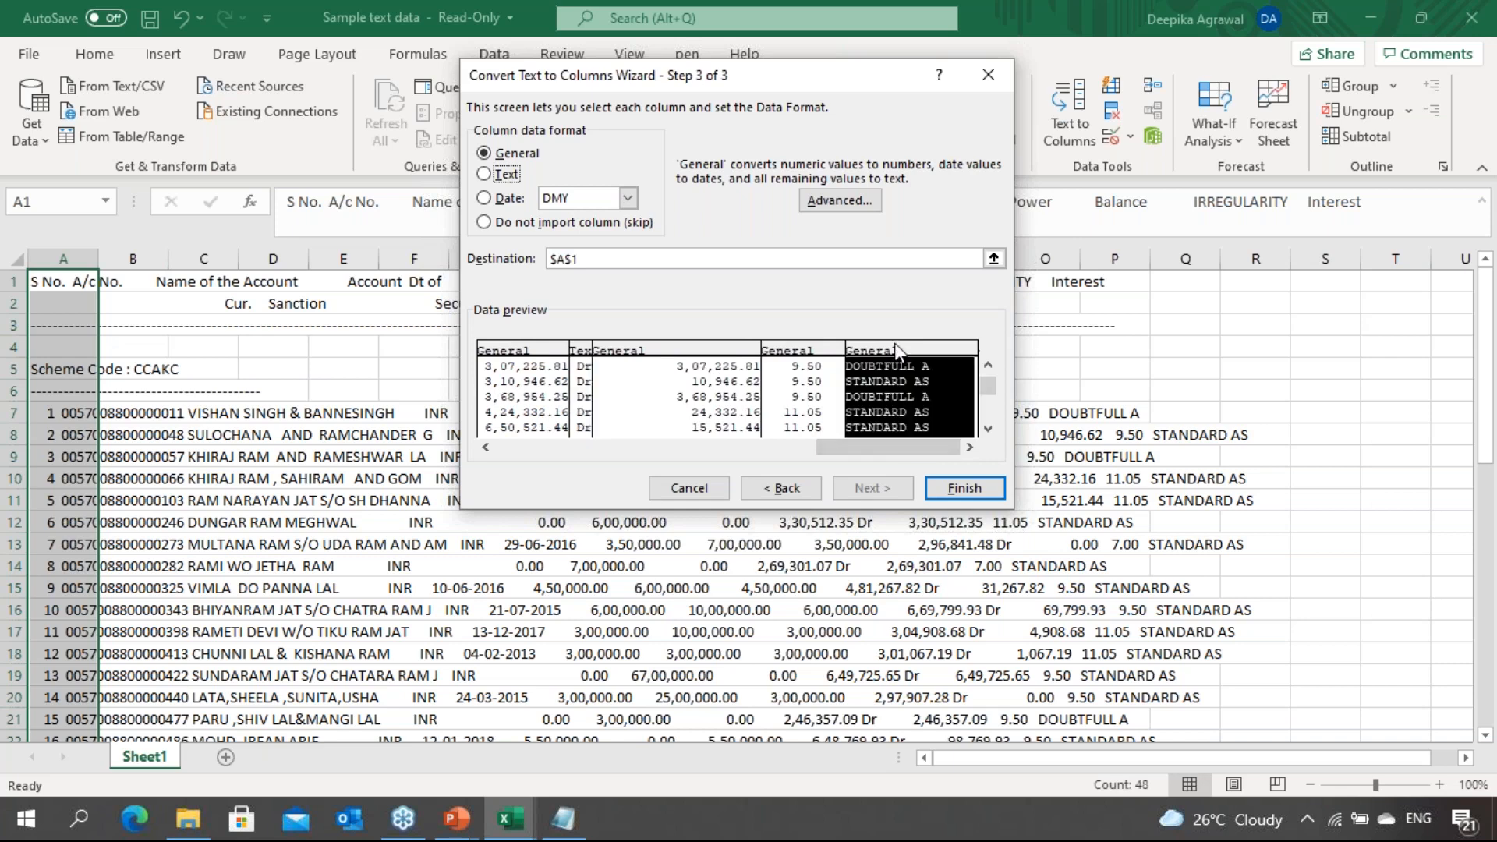
click(492, 181)
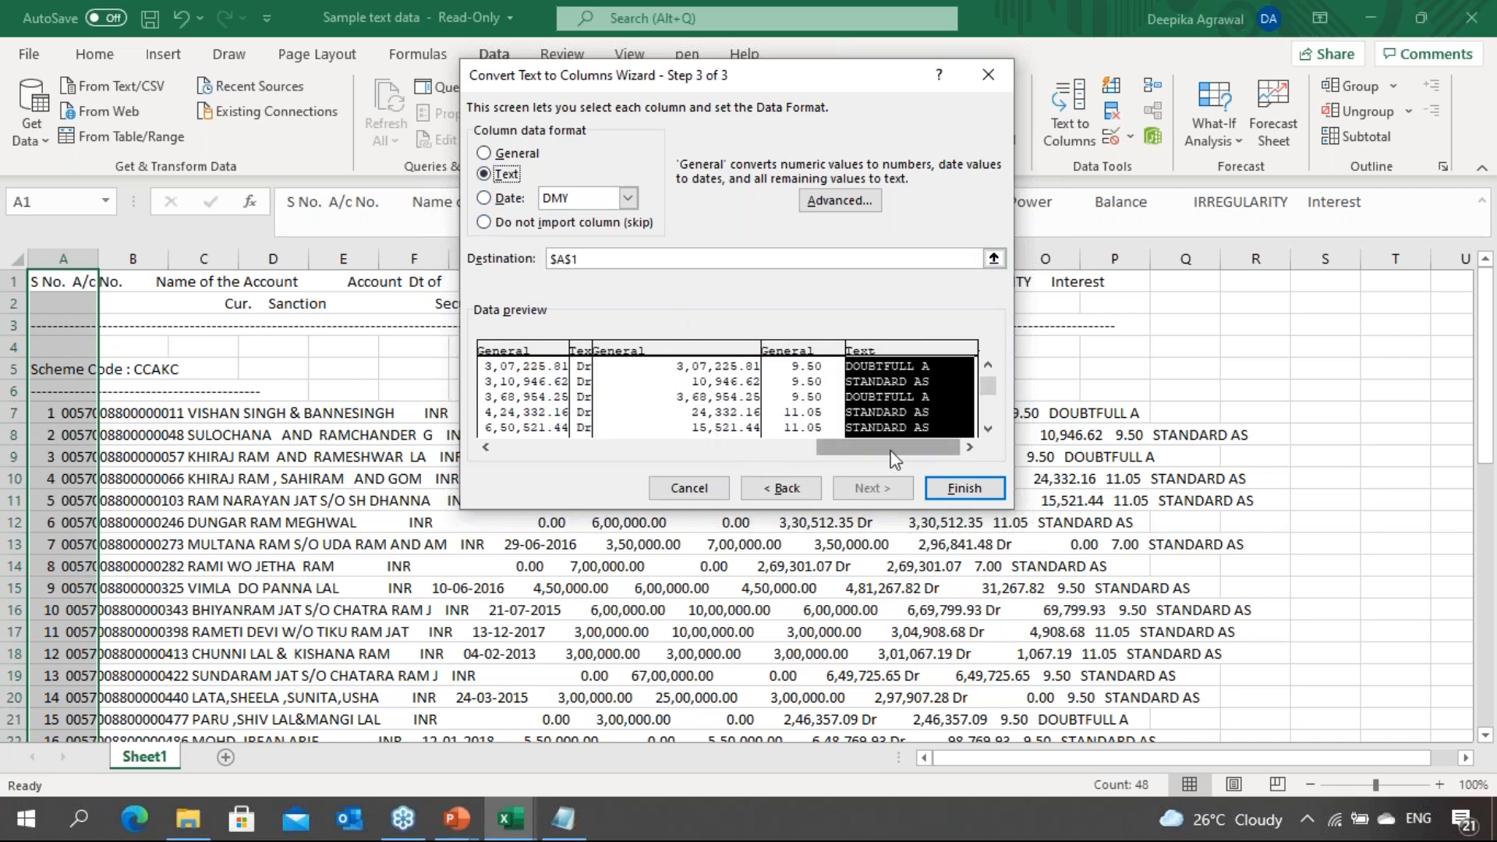
click(942, 492)
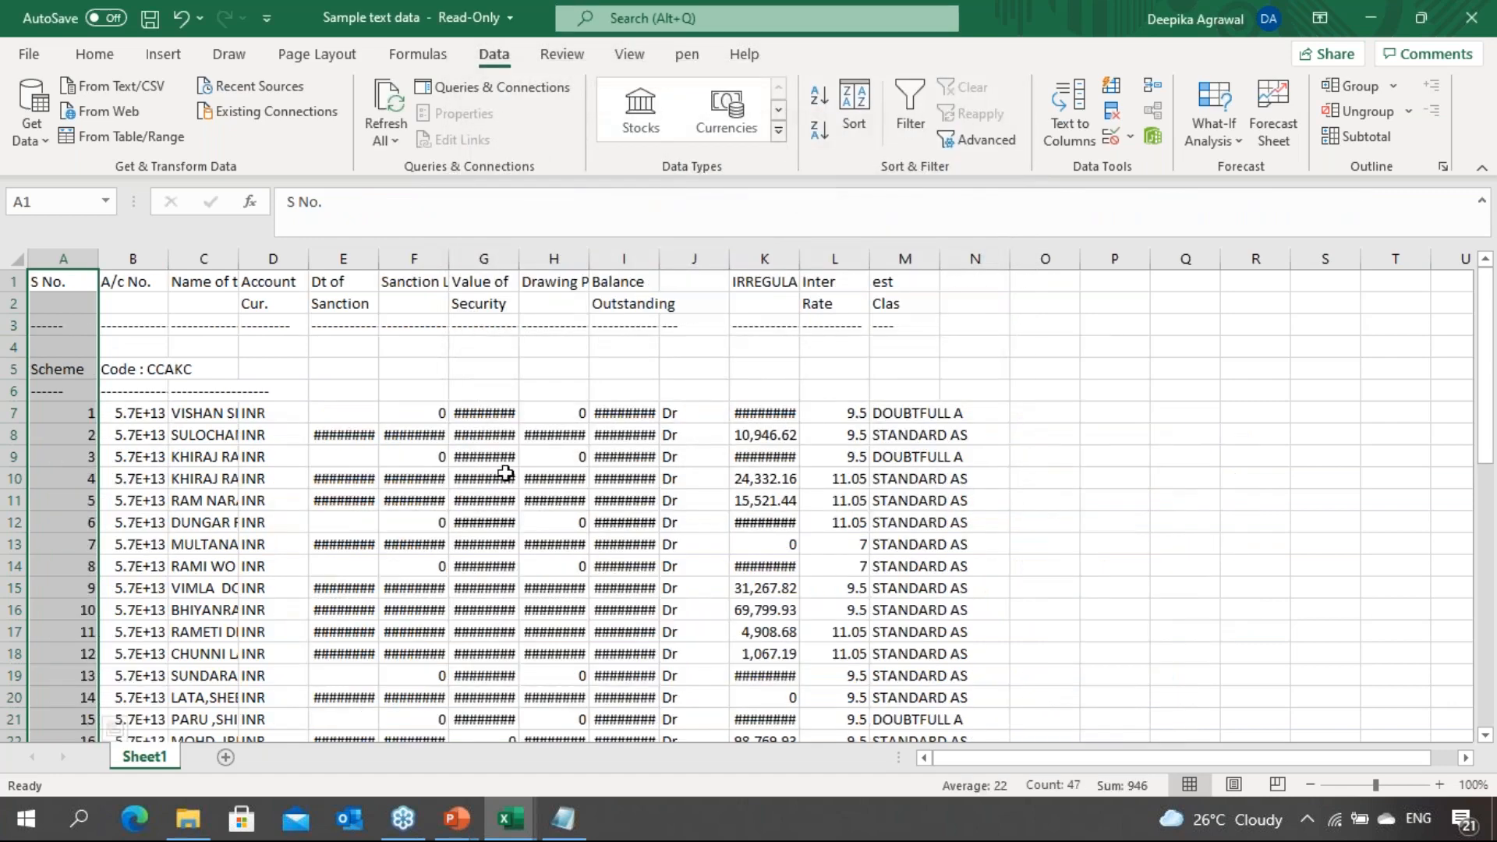
Autofit the widths of all the split columns and widen the A/c No. column further
drag(378, 259, 742, 258)
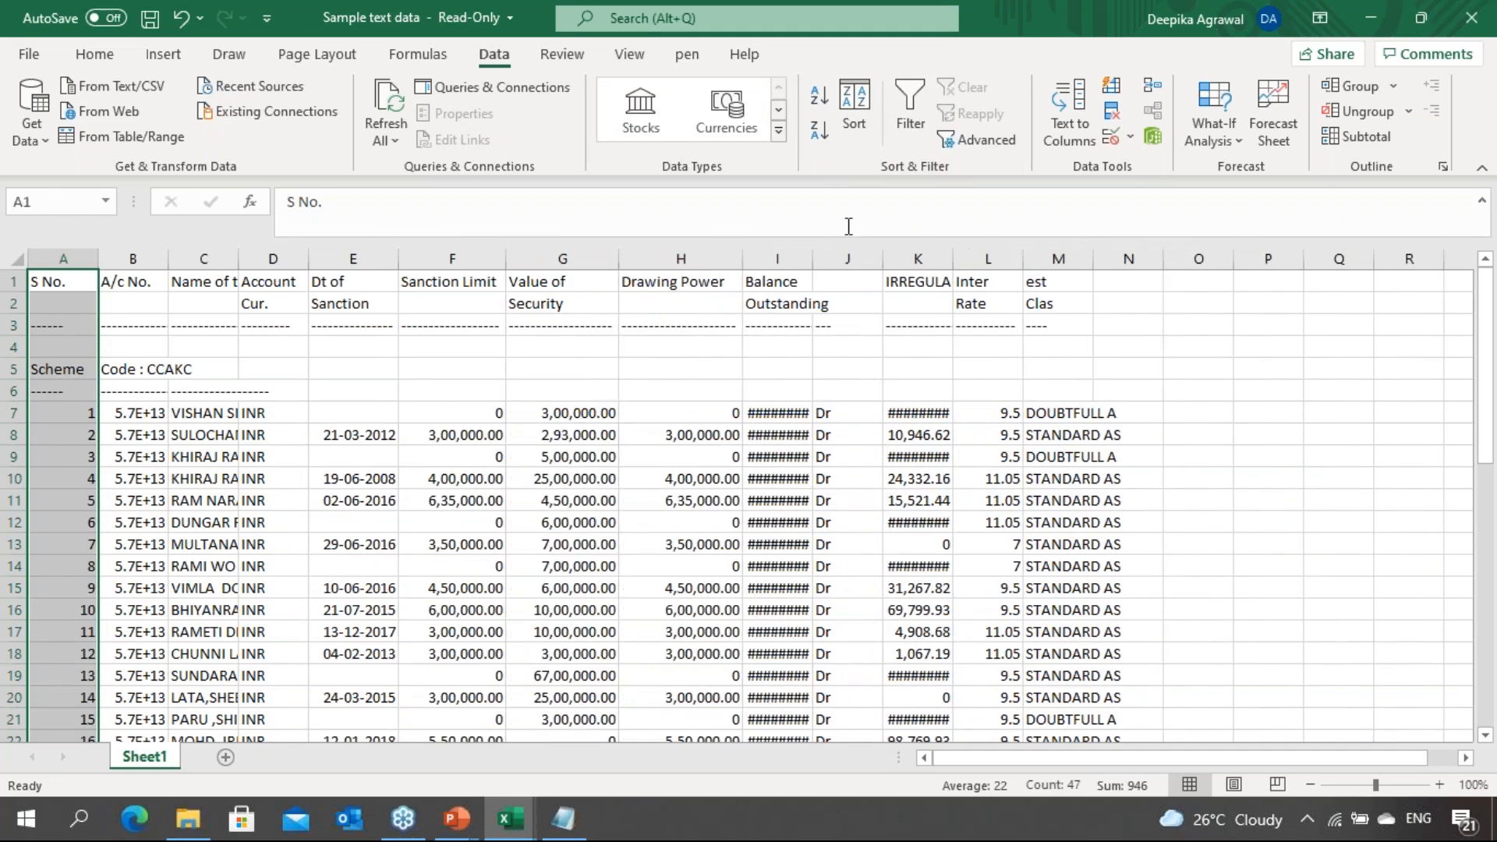
click(18, 260)
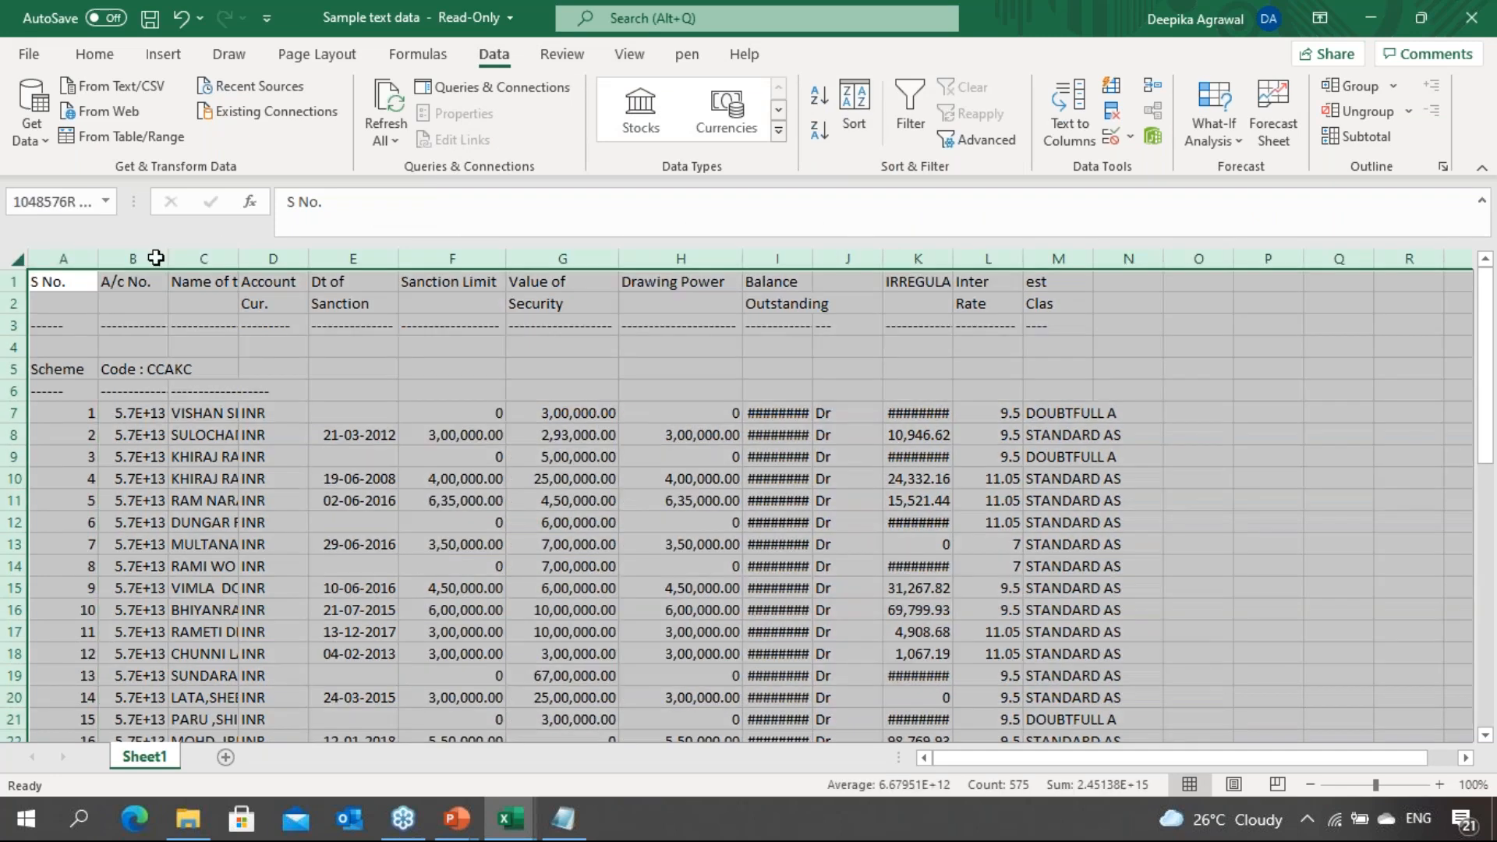
double_click(238, 259)
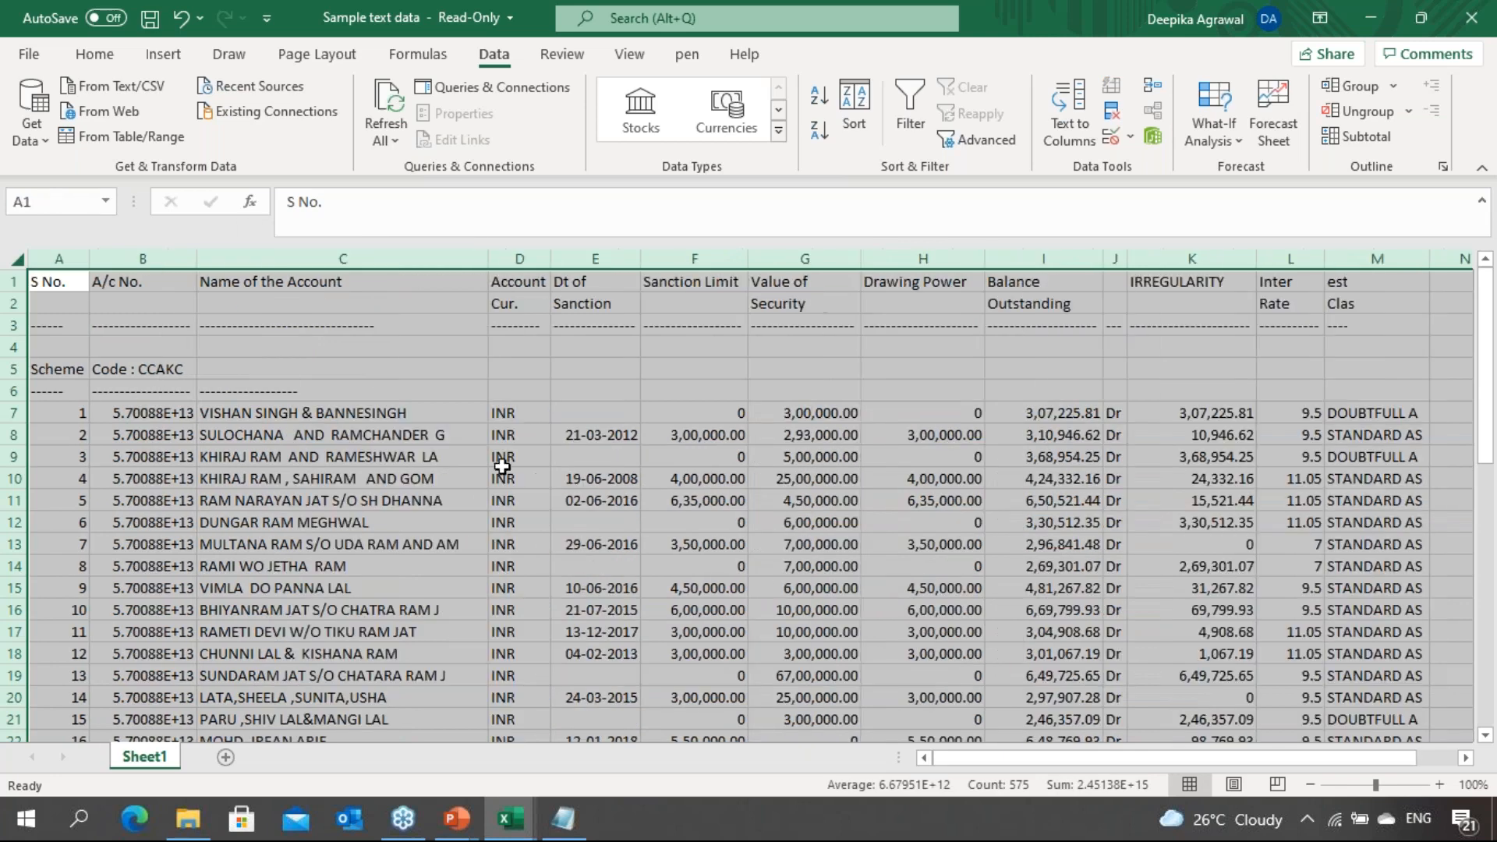
click(502, 466)
click(421, 588)
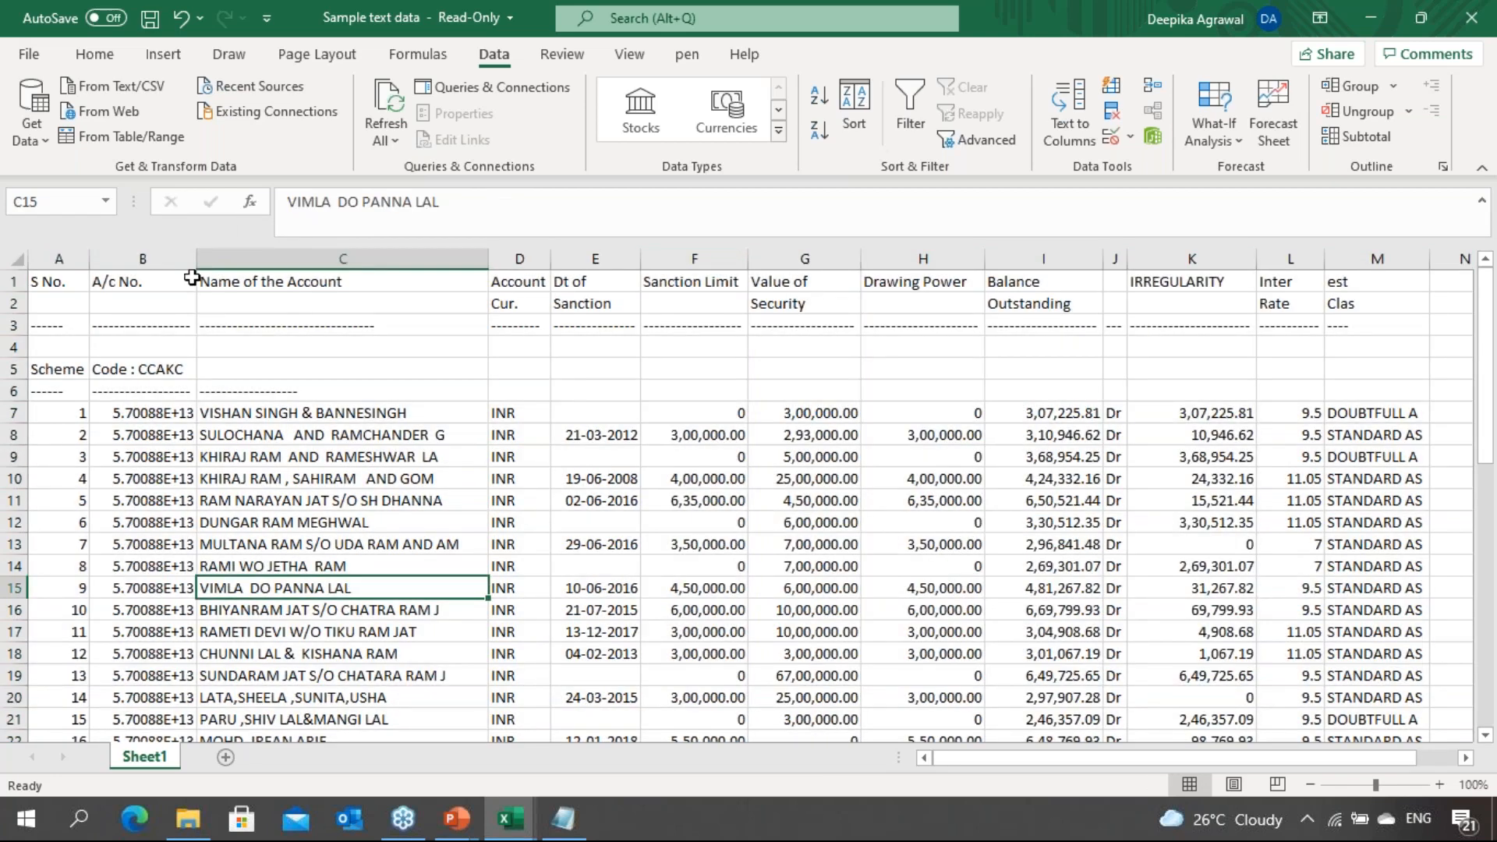
drag(190, 262, 258, 269)
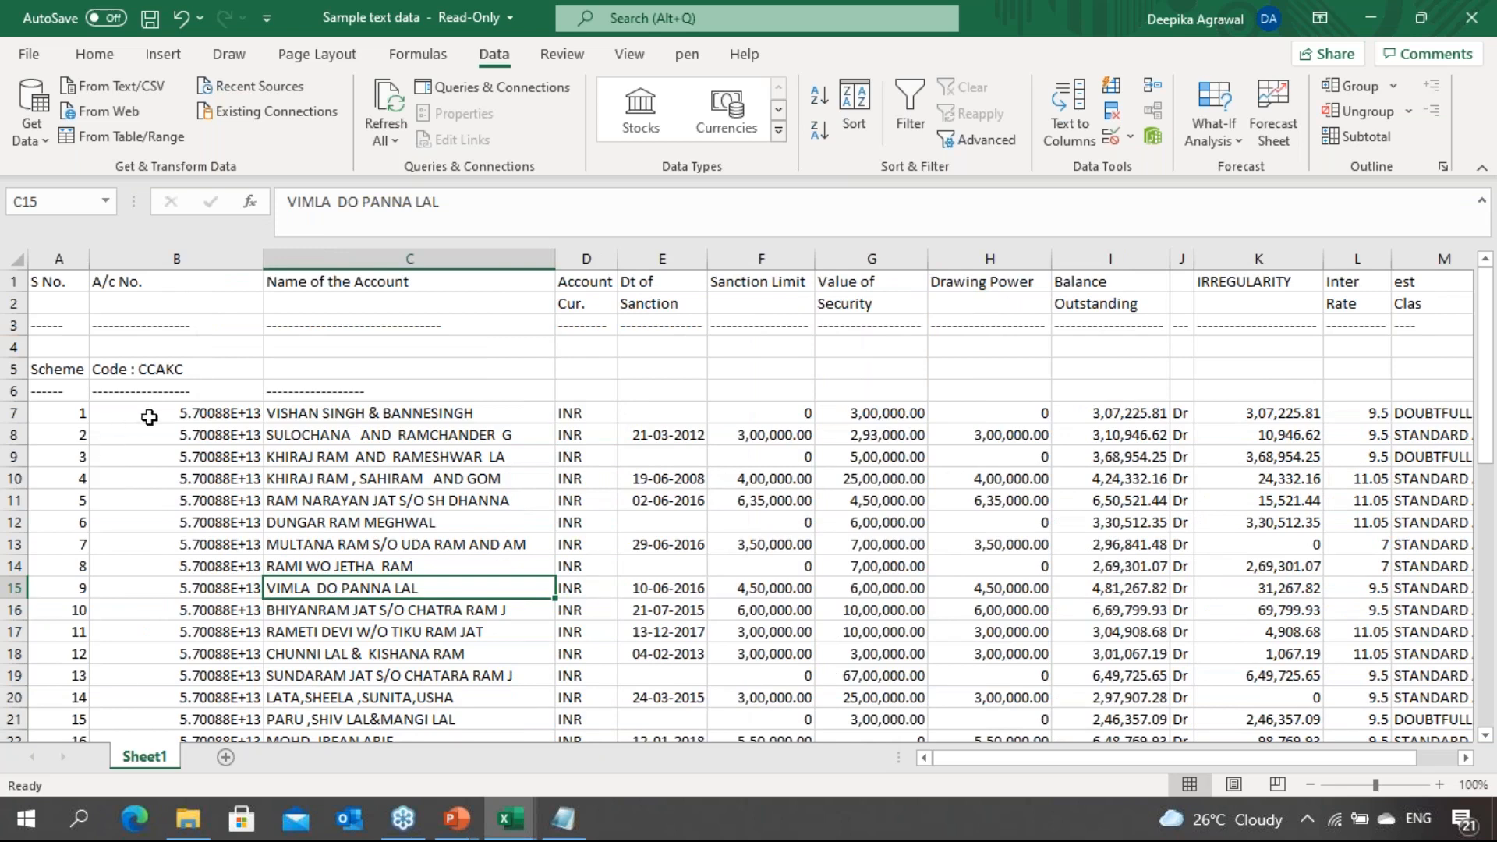
Convert the account numbers from B7 down to Text format with Text to Columns, keeping the delimited settings
click(149, 418)
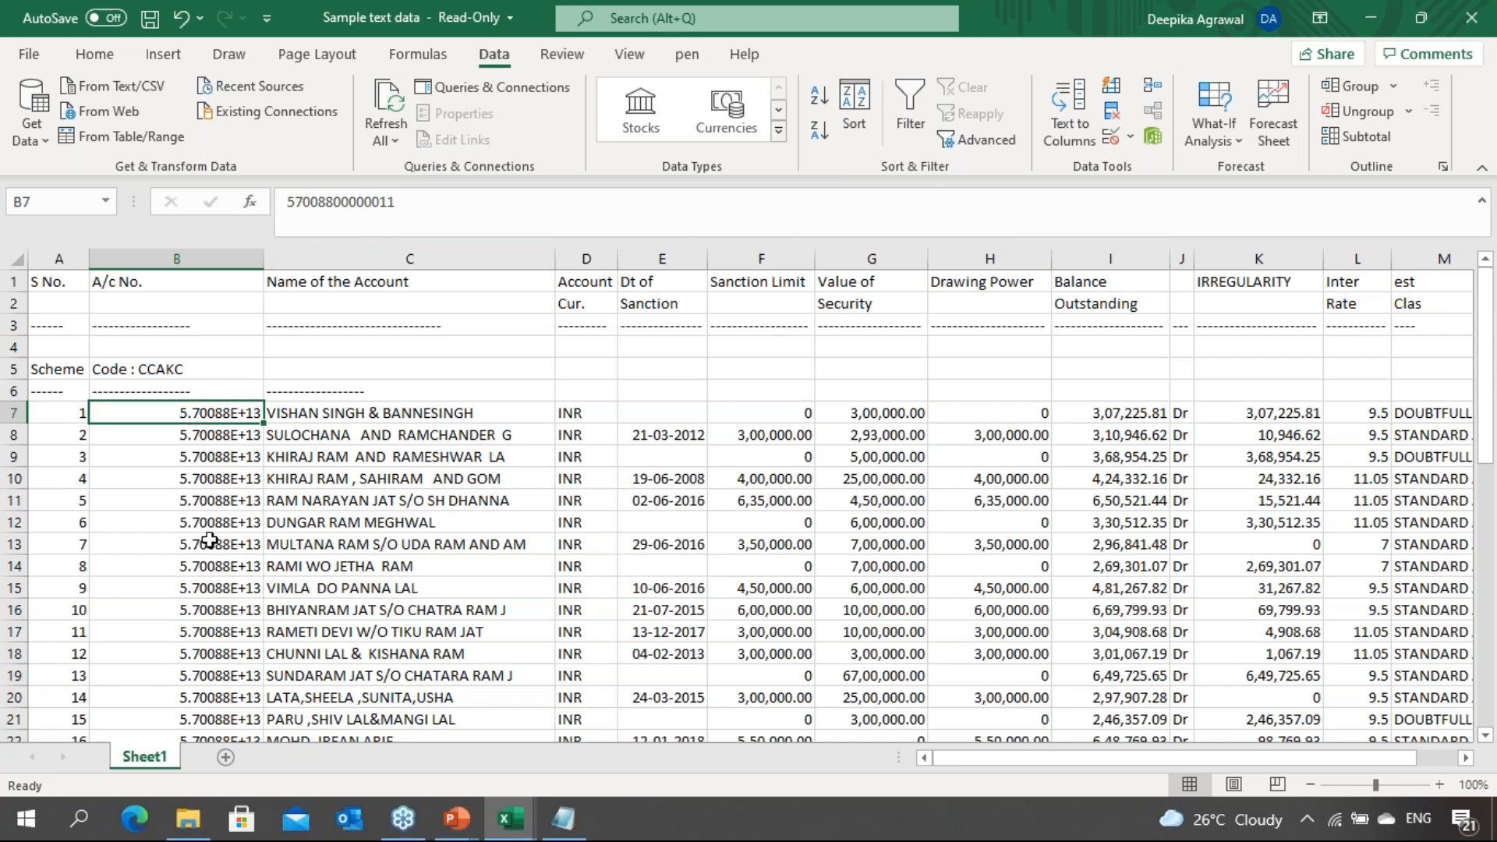
key(ctrl+shift+Down)
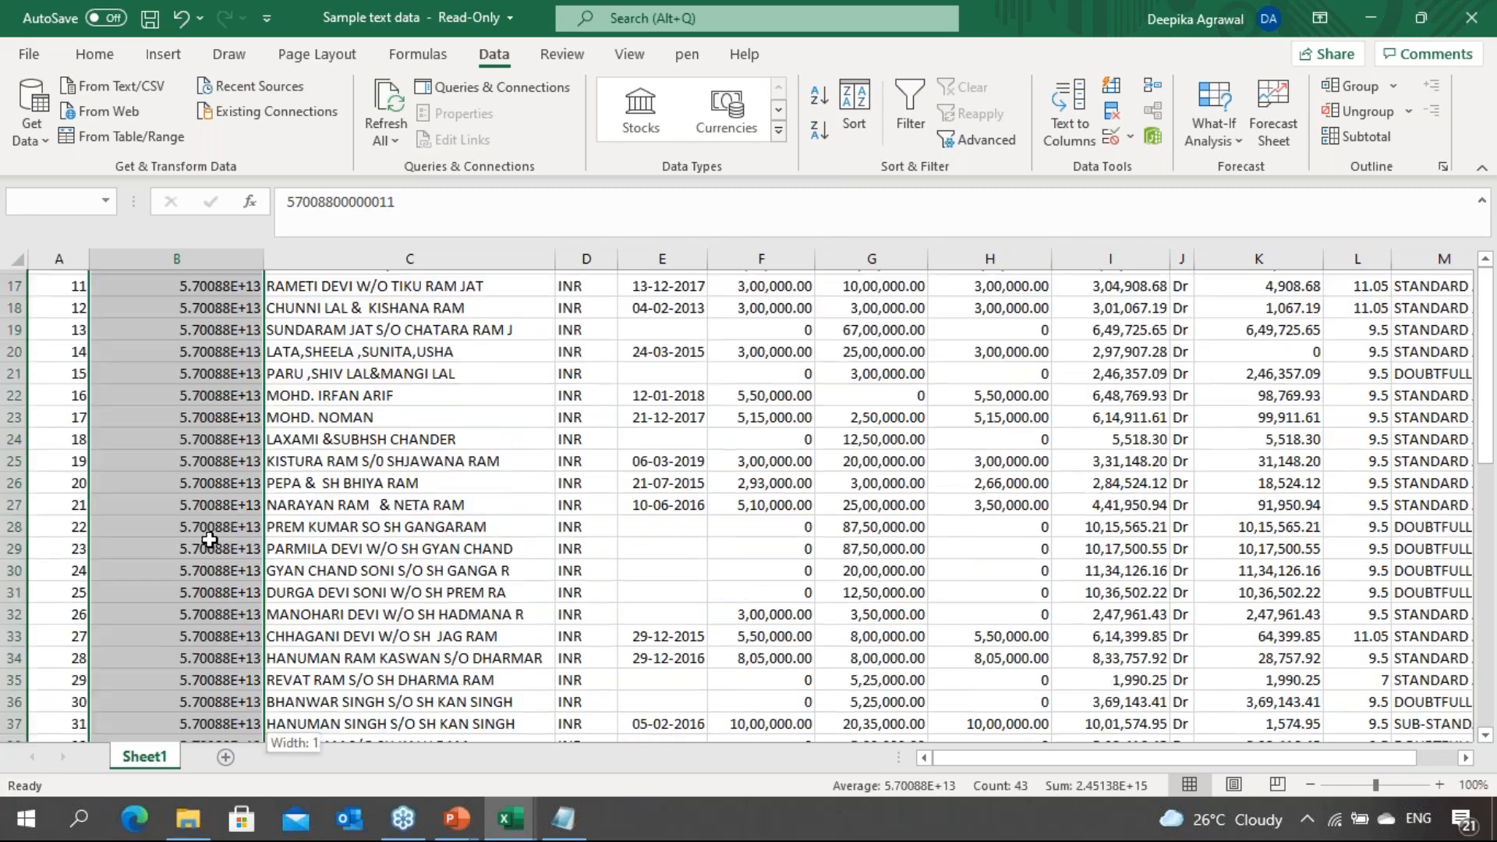
key(alt+a)
key(e)
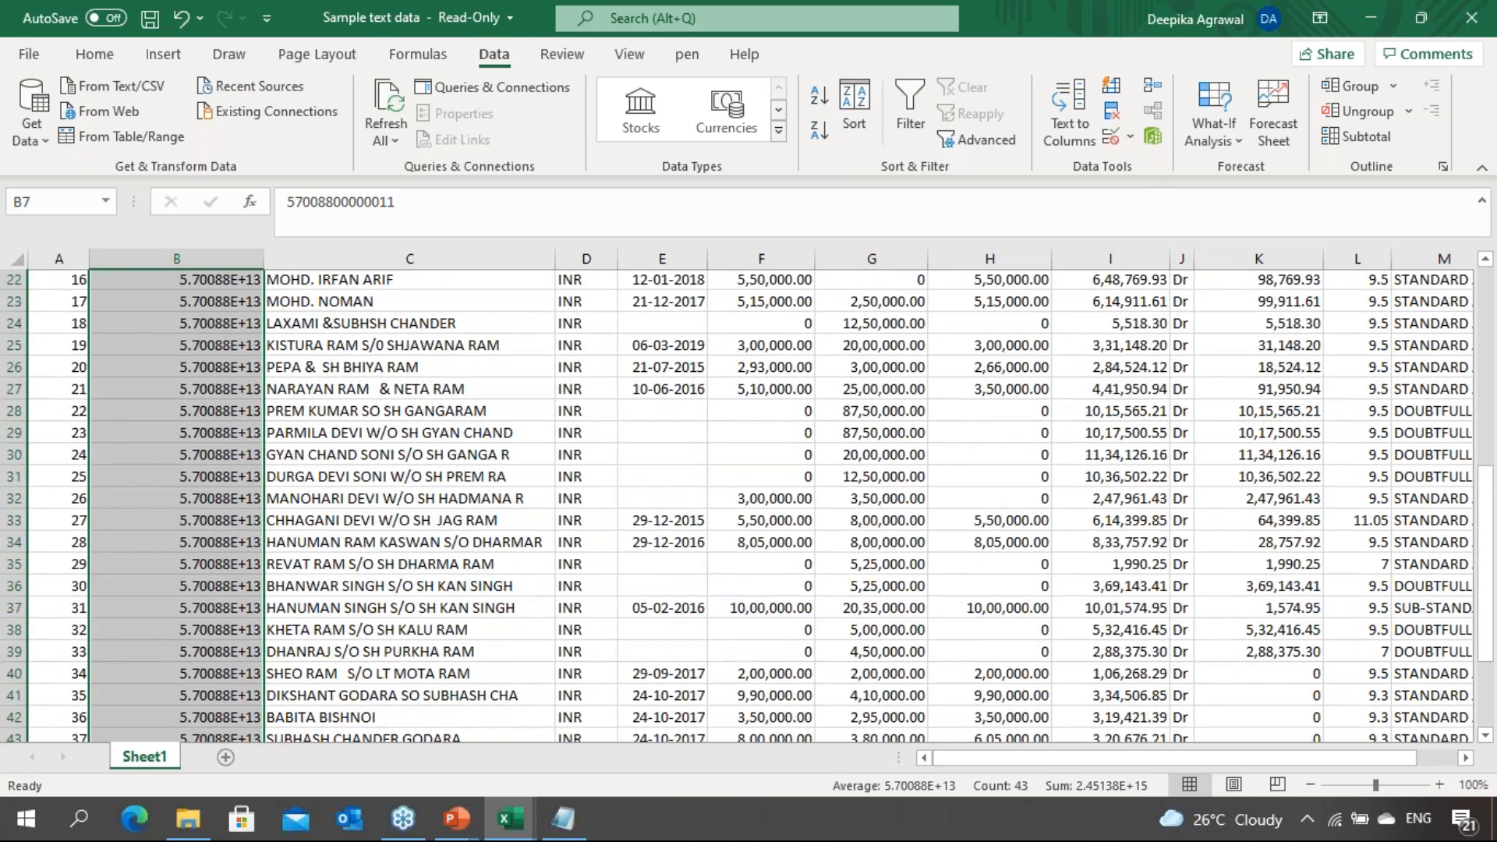
key(Return)
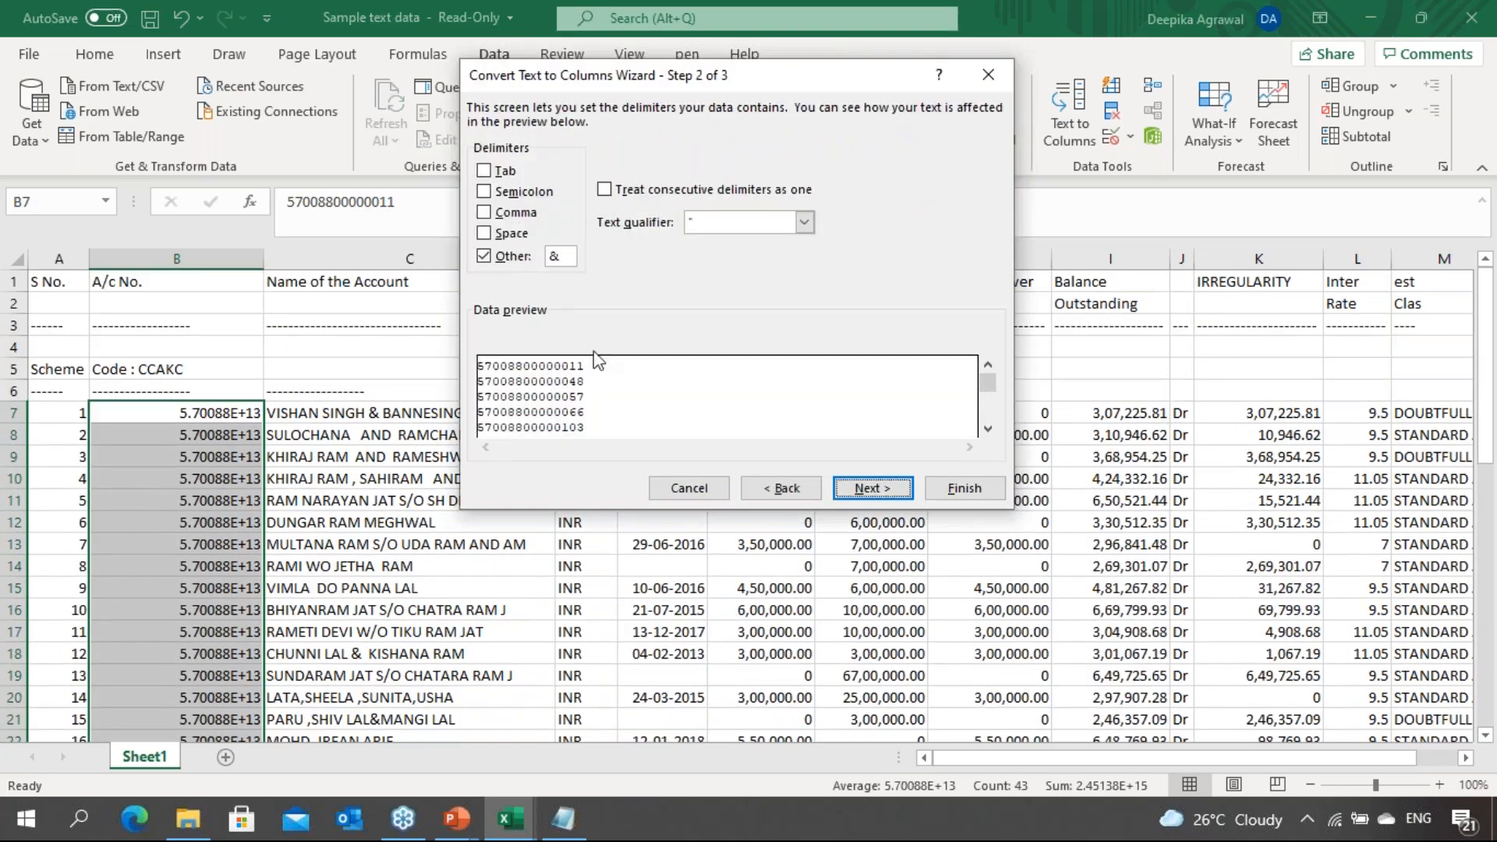
key(Return)
click(503, 176)
click(952, 496)
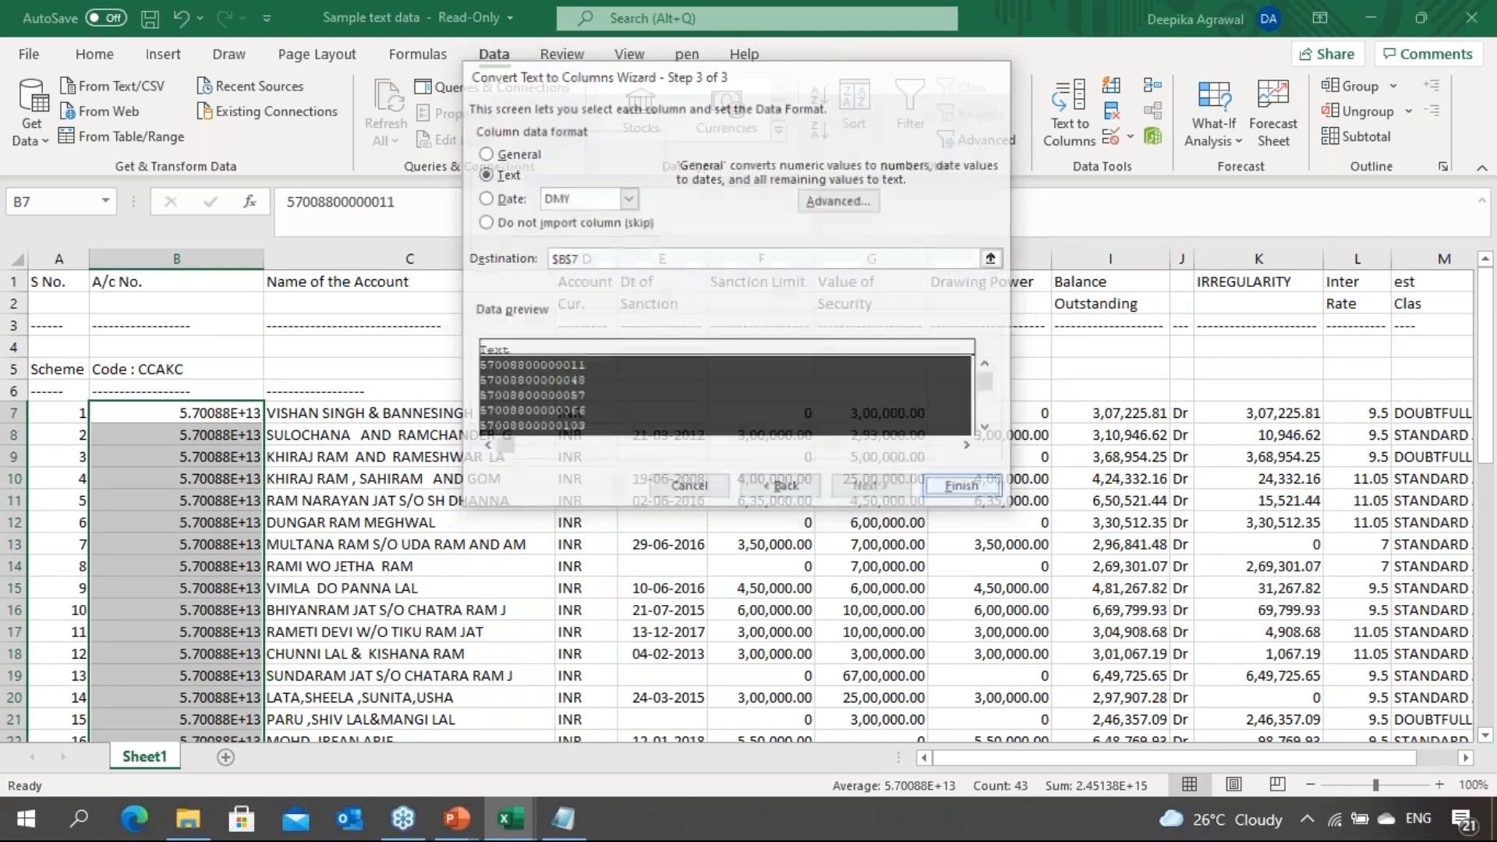
Examine the converted account numbers down the A/c No. column and the neighbouring columns
click(237, 661)
key(Down)
key(Down)
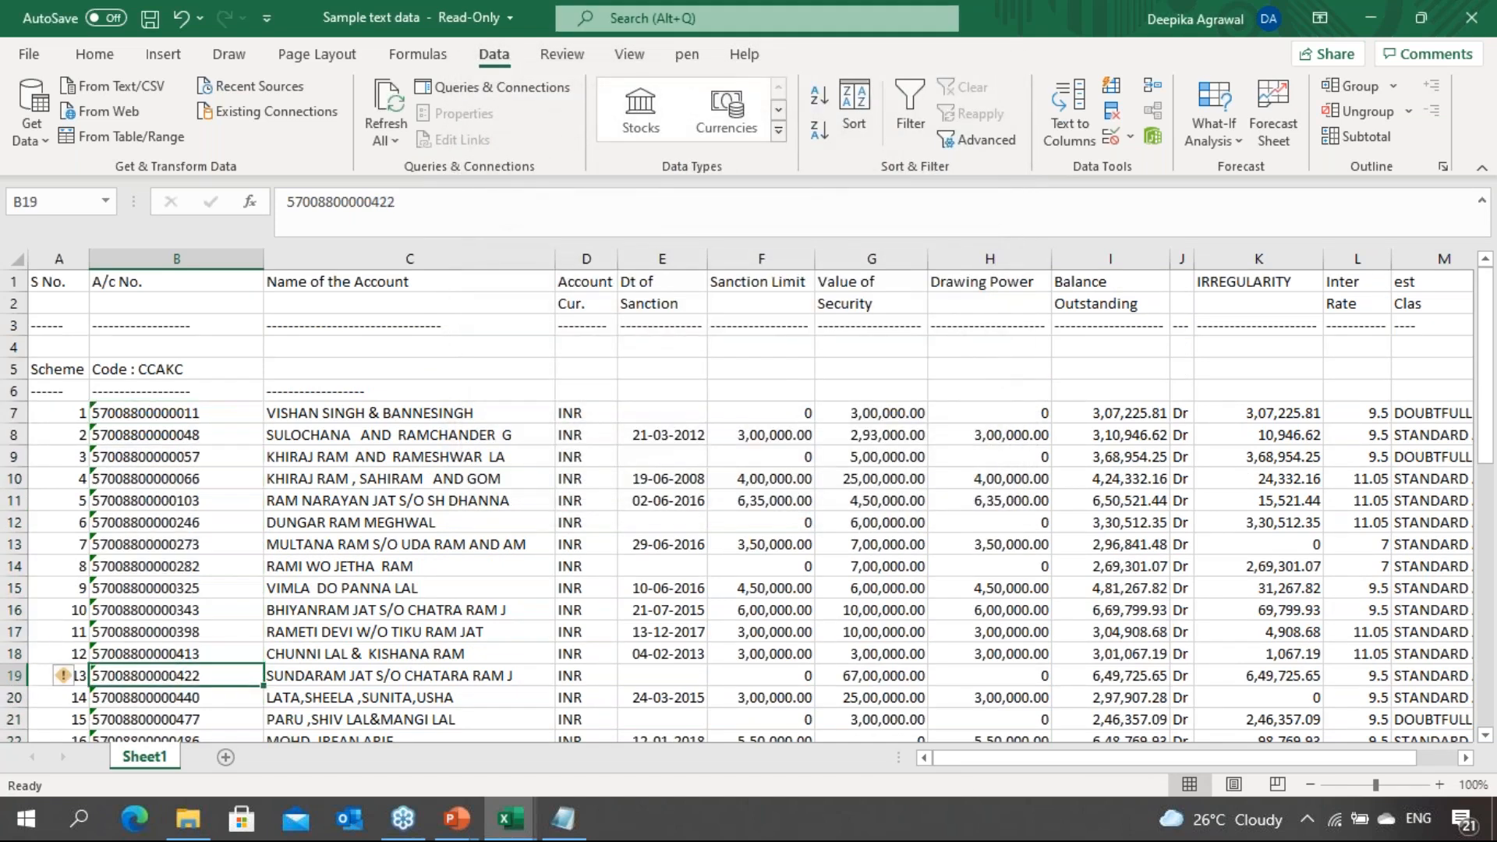
key(Down)
key(Down)
key(Down)
key(Down)
key(Down)
key(Down)
key(Down)
key(Down)
key(Down)
key(Down)
key(Down)
key(Down)
key(Down)
key(Down)
key(Down)
key(Down)
key(Down)
key(Down)
key(Down)
key(Down)
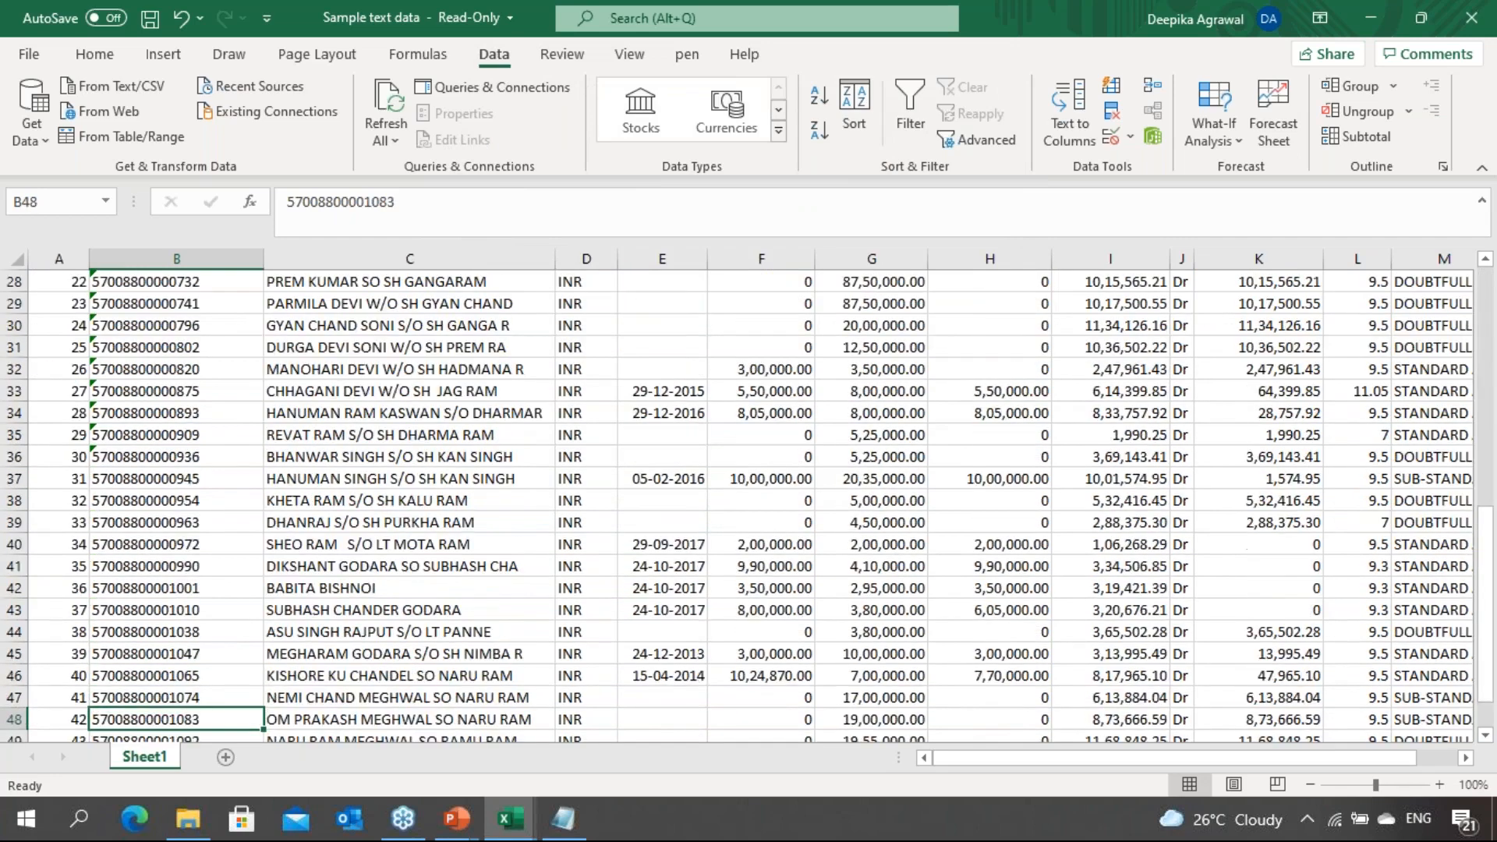
key(Up)
key(Up)
key(Up)
key(Up)
key(Up)
key(Up)
key(Up)
key(Up)
key(Up)
key(Up)
key(Up)
key(Up)
key(Up)
key(Up)
key(Up)
key(Up)
key(Up)
key(Up)
key(Up)
key(Up)
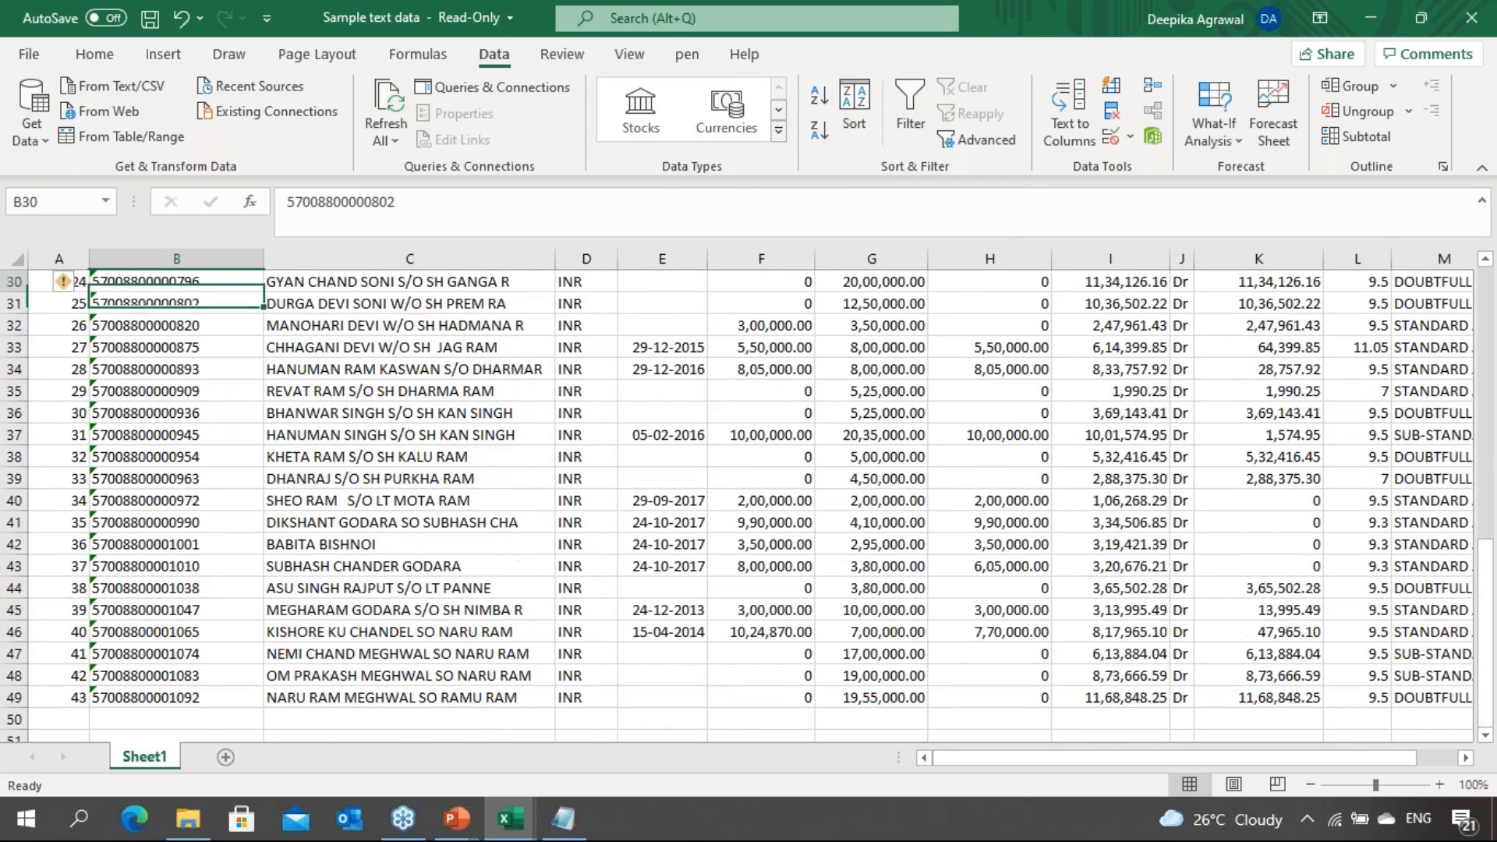
key(Up)
key(Up)
key(Up)
key(Up)
key(Up)
key(Up)
key(Up)
key(Up)
key(Up)
key(Up)
key(Up)
key(Up)
key(Up)
key(Up)
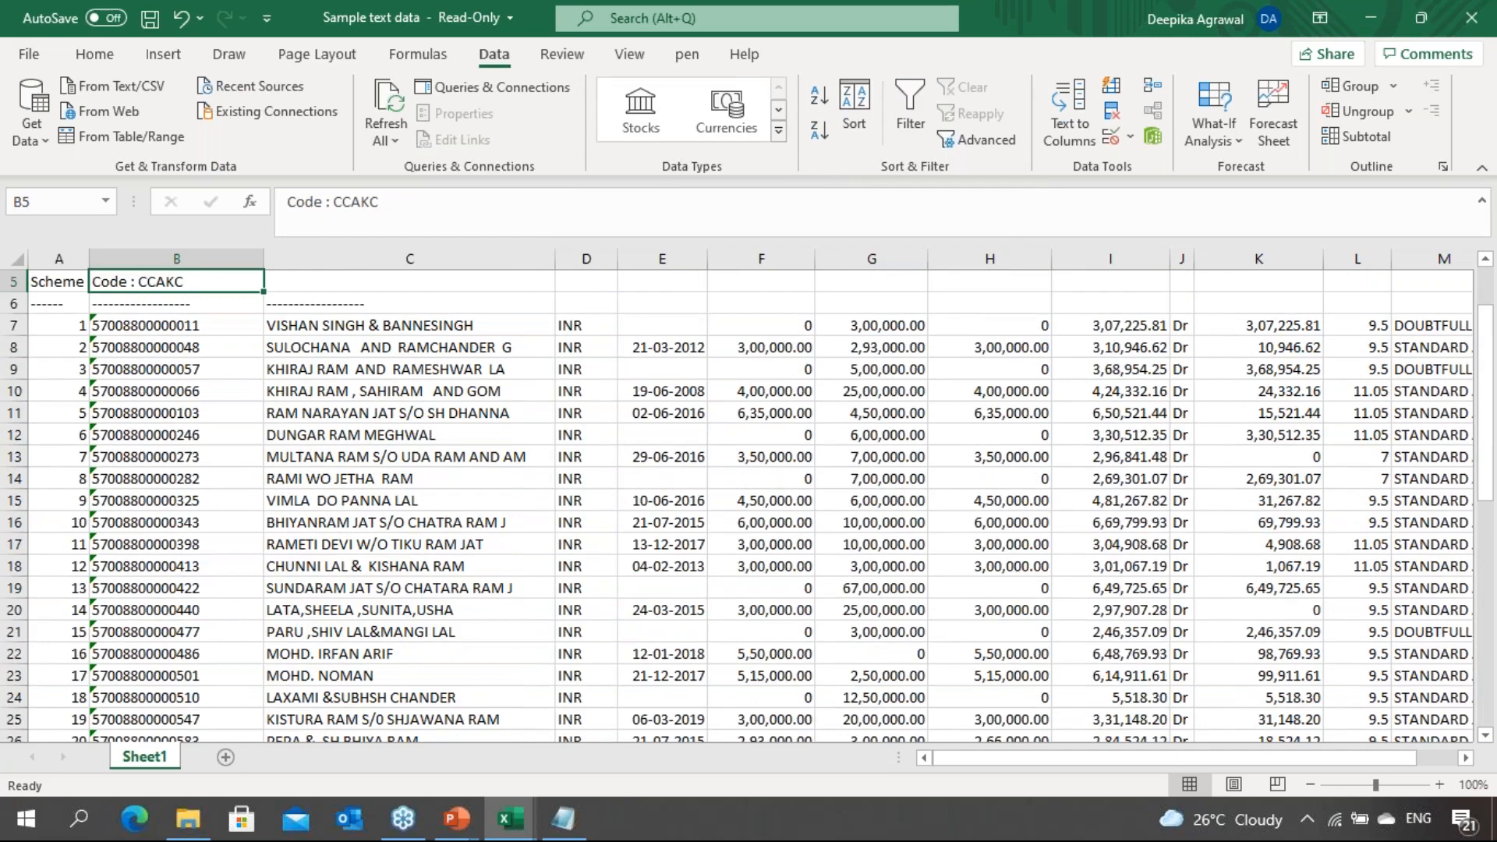
key(Up)
key(Down)
key(Down)
key(Down)
key(Right)
key(Right)
key(Right)
key(Right)
key(Right)
key(Right)
key(Left)
key(Left)
key(Left)
key(Left)
key(Left)
key(Left)
key(Left)
Delete the dashed row and blank row beneath the headers, plus the dashed row below the Scheme Code line
key(Up)
key(Up)
key(Up)
key(Up)
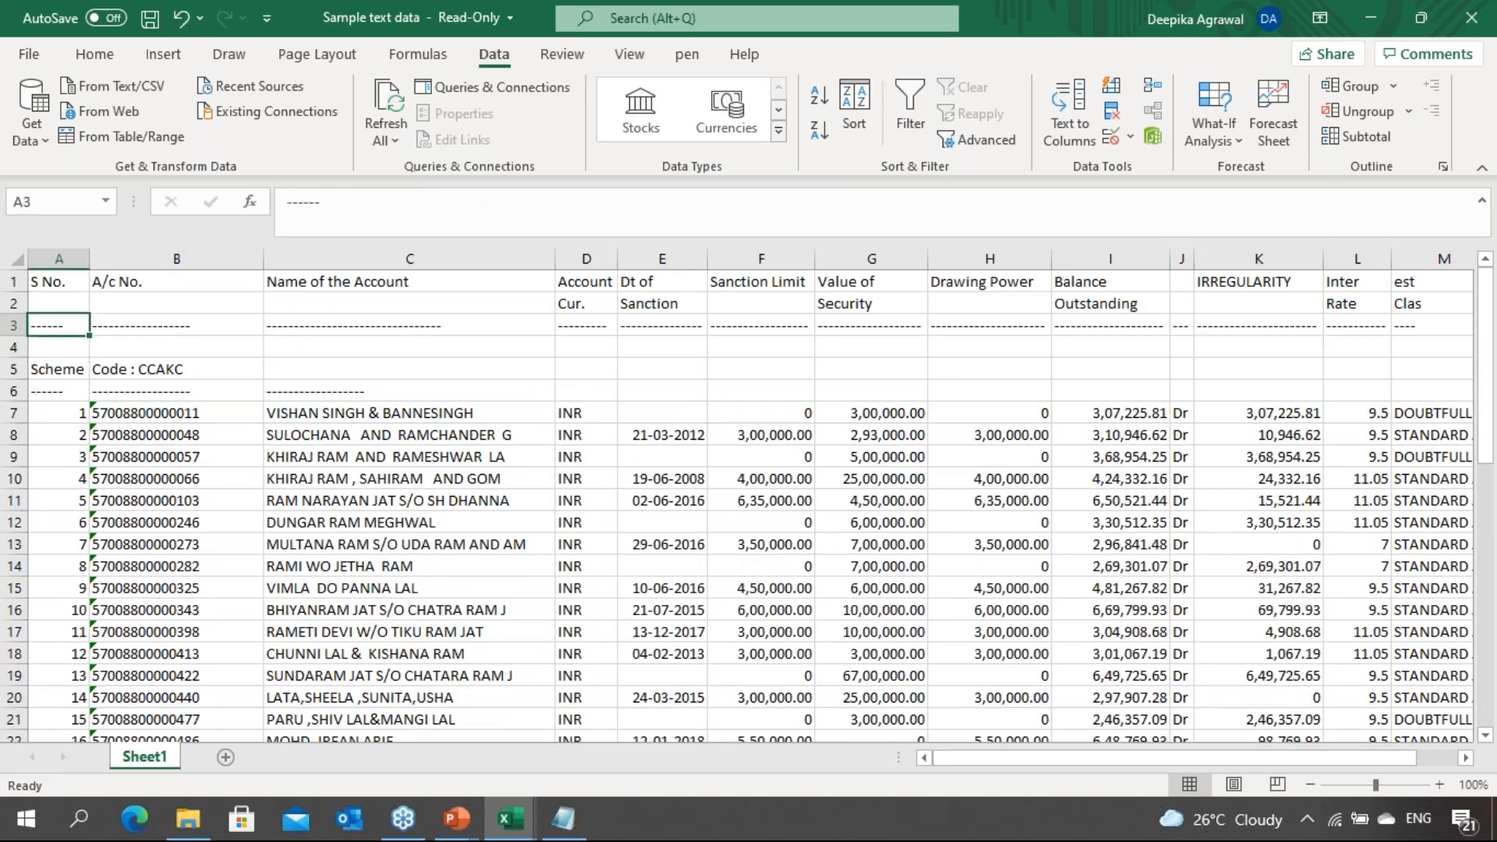
key(shift+space)
key(shift+Down)
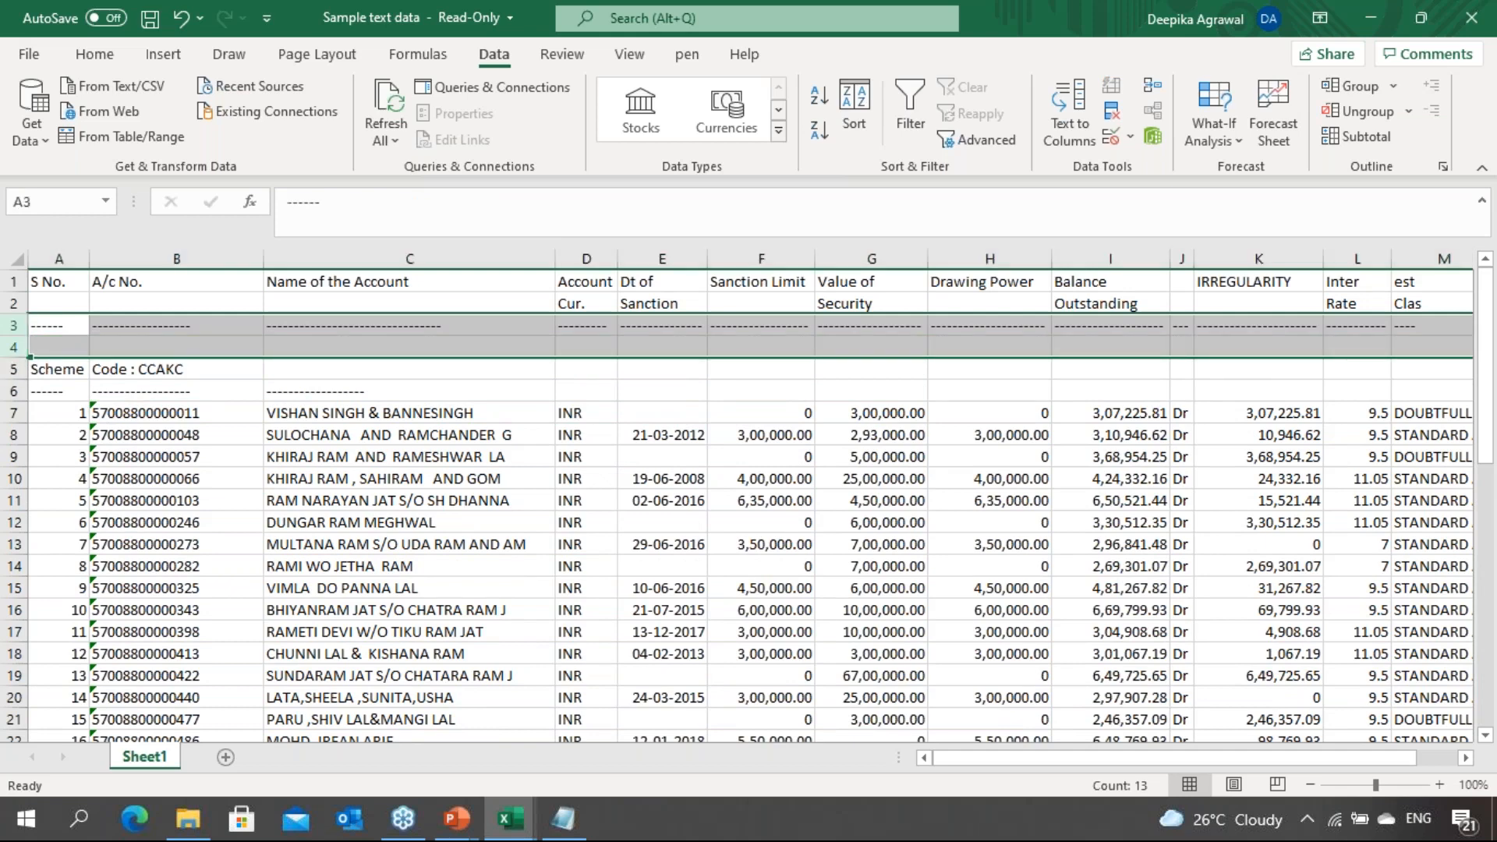
key(ctrl+minus)
key(Down)
key(shift+space)
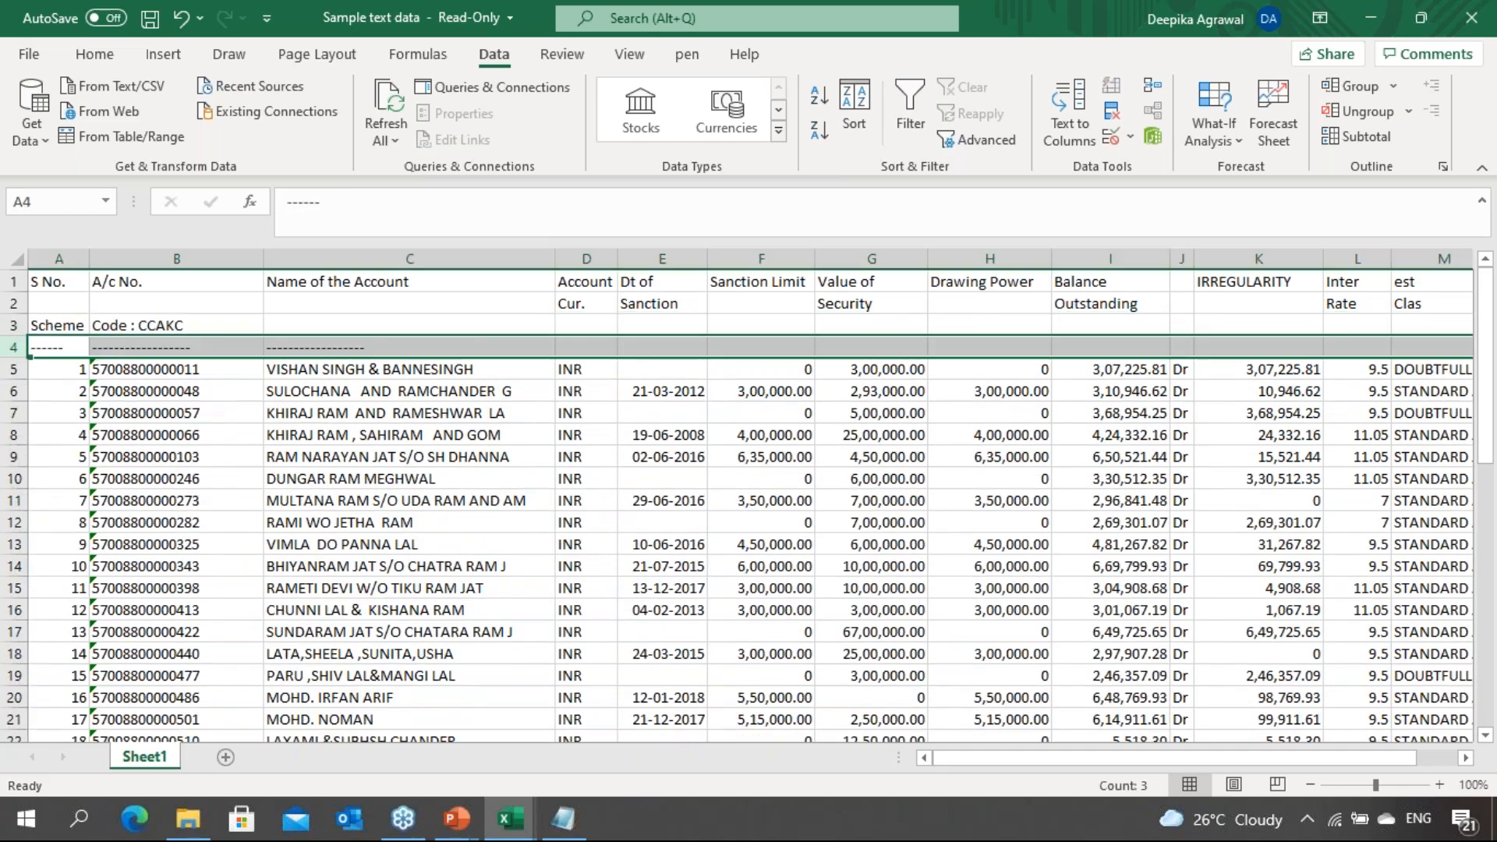
key(ctrl+minus)
Review the cleaned table across all its columns, from S No. to the asset classification
key(Right)
key(Right)
key(Right)
key(Right)
key(Right)
key(Right)
key(Right)
key(Right)
key(Right)
key(Right)
key(Right)
key(Right)
key(Right)
key(Right)
key(Right)
key(Right)
key(Right)
key(Right)
key(Right)
key(Right)
key(Right)
key(Right)
key(Right)
key(Right)
key(Right)
key(Right)
key(Left)
key(Left)
key(Left)
key(Left)
key(Left)
key(Left)
key(Left)
key(Left)
key(Left)
key(Left)
key(Left)
key(Left)
key(Left)
key(Left)
key(Left)
key(Left)
key(Left)
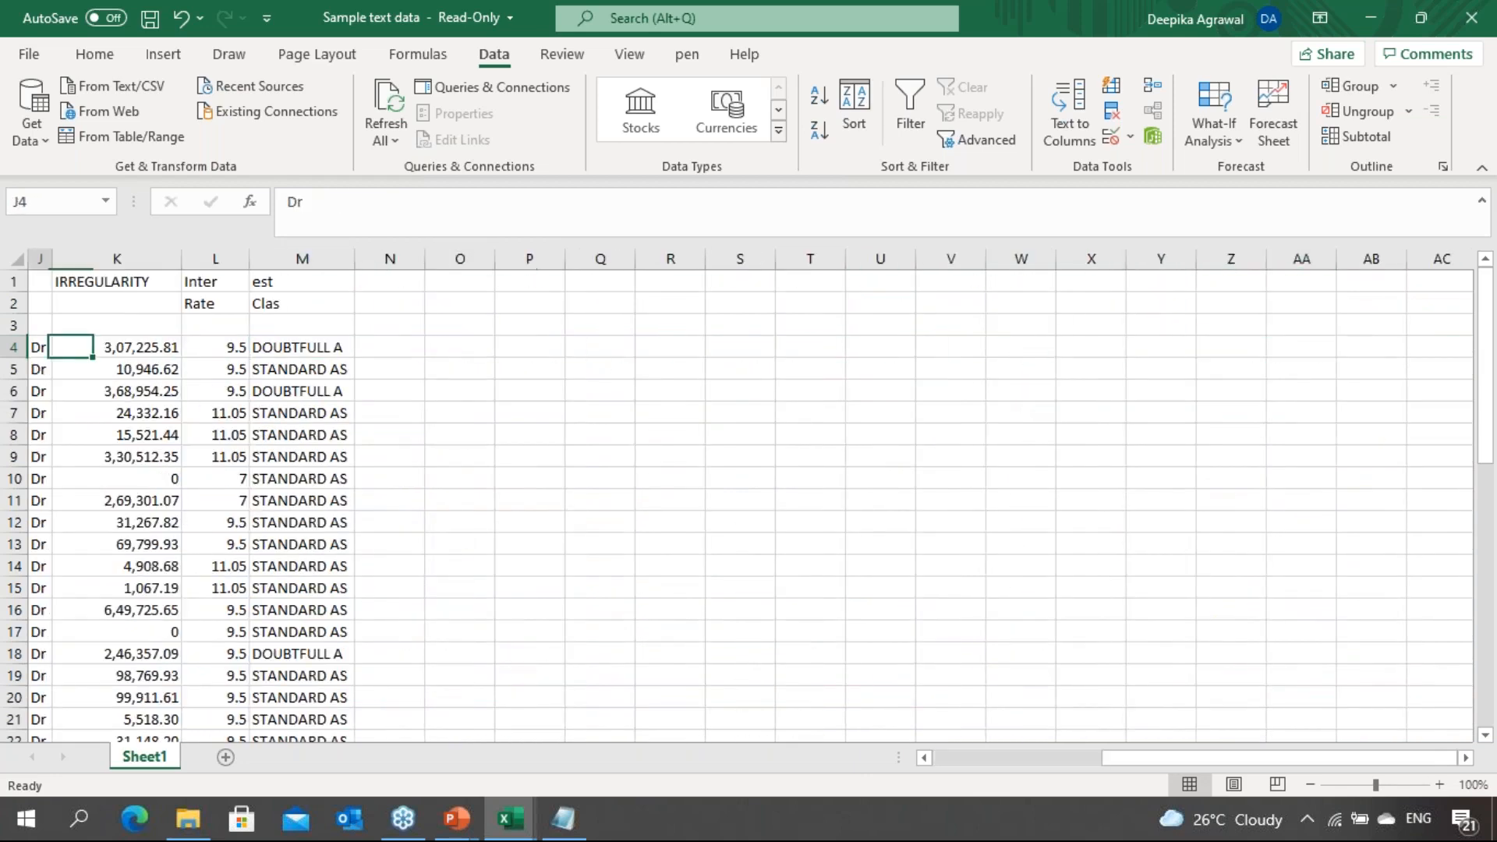
key(Left)
key(Left)
key(Left)
key(Left)
key(Left)
key(Left)
key(Left)
key(Up)
key(Left)
key(Left)
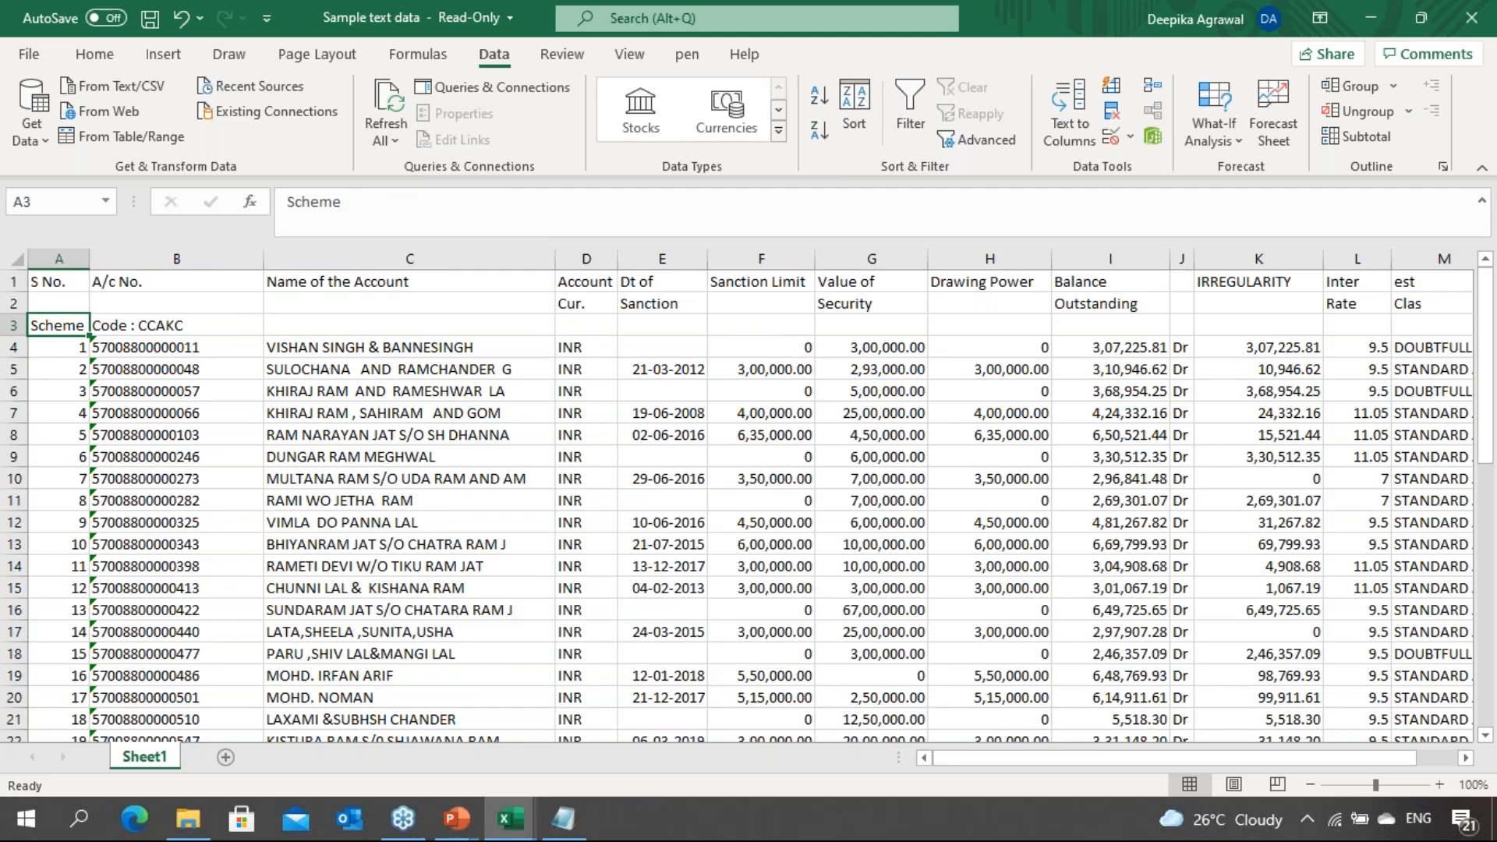
Examine the Scheme Code line in row 3, between the headers and the first account record
key(Right)
key(Left)
key(Up)
key(Down)
key(Right)
key(Left)
key(Right)
key(Right)
key(Left)
key(Left)
key(Right)
key(Right)
key(Left)
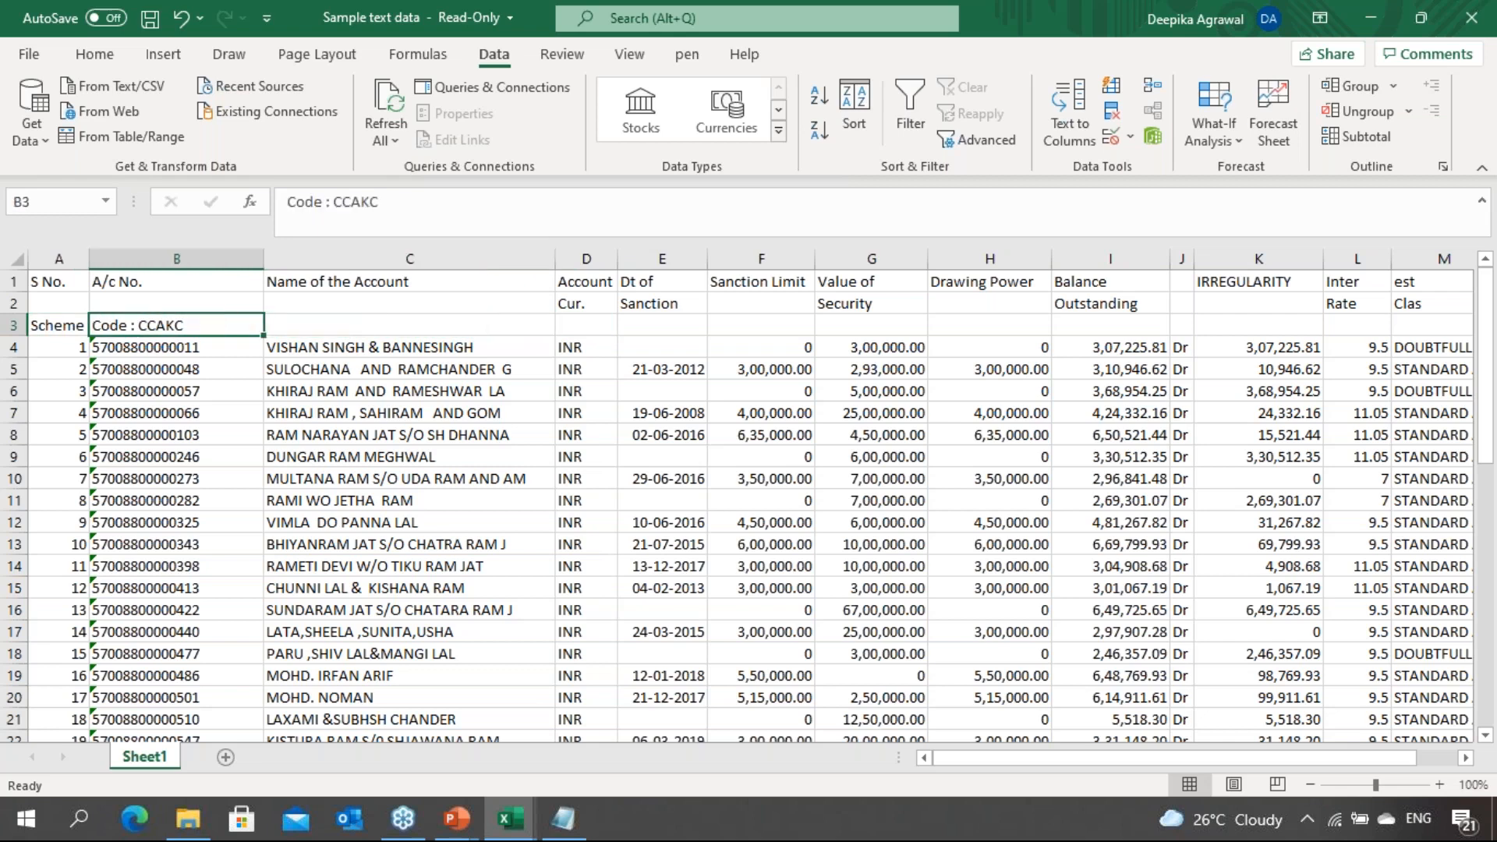
Insert a blank column before the A/c No. column
key(Right)
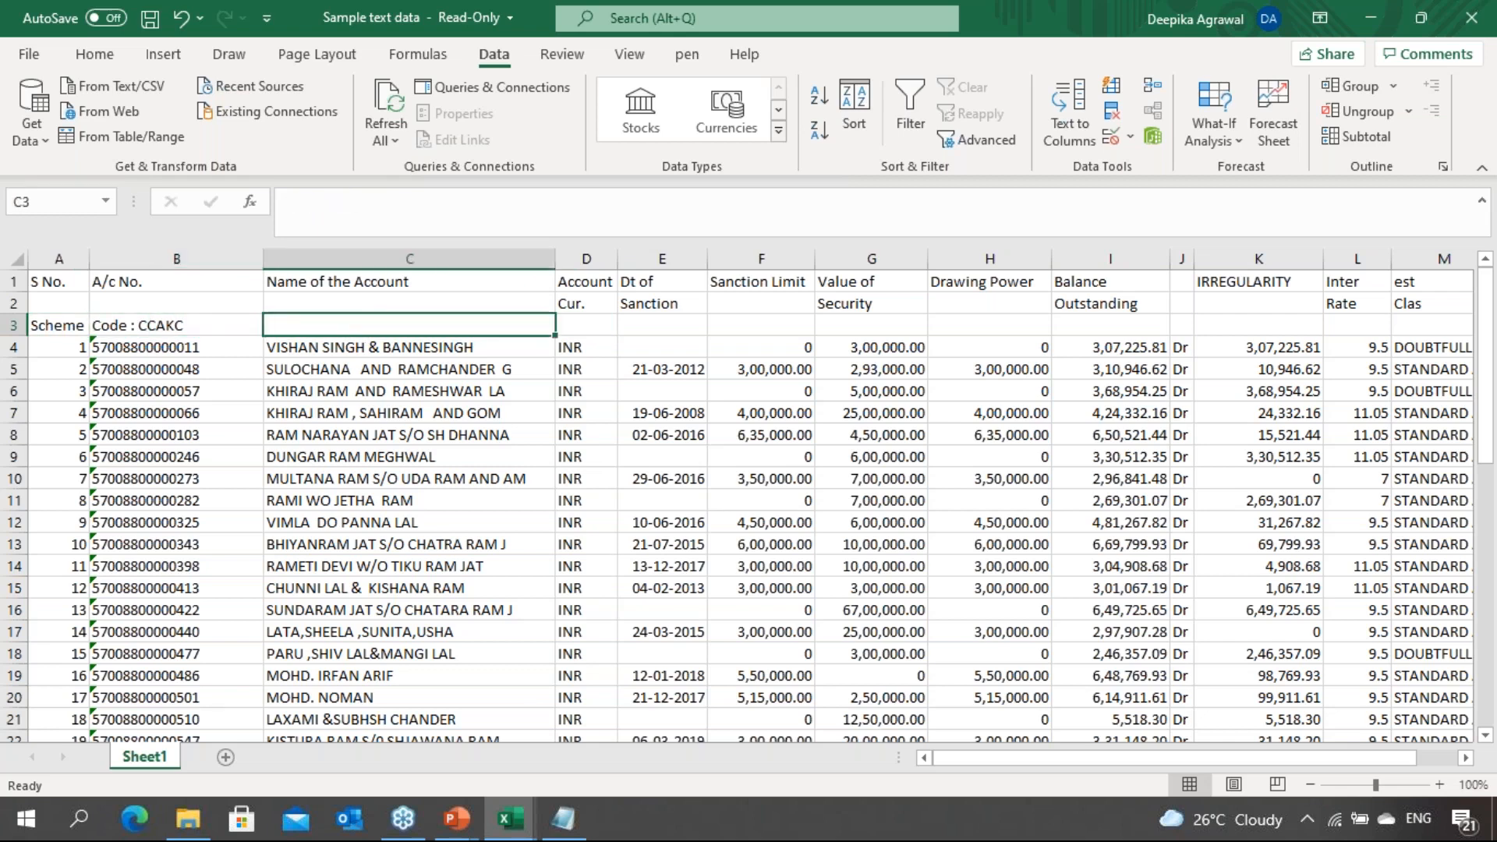
key(ctrl+space)
key(Left)
key(ctrl+space)
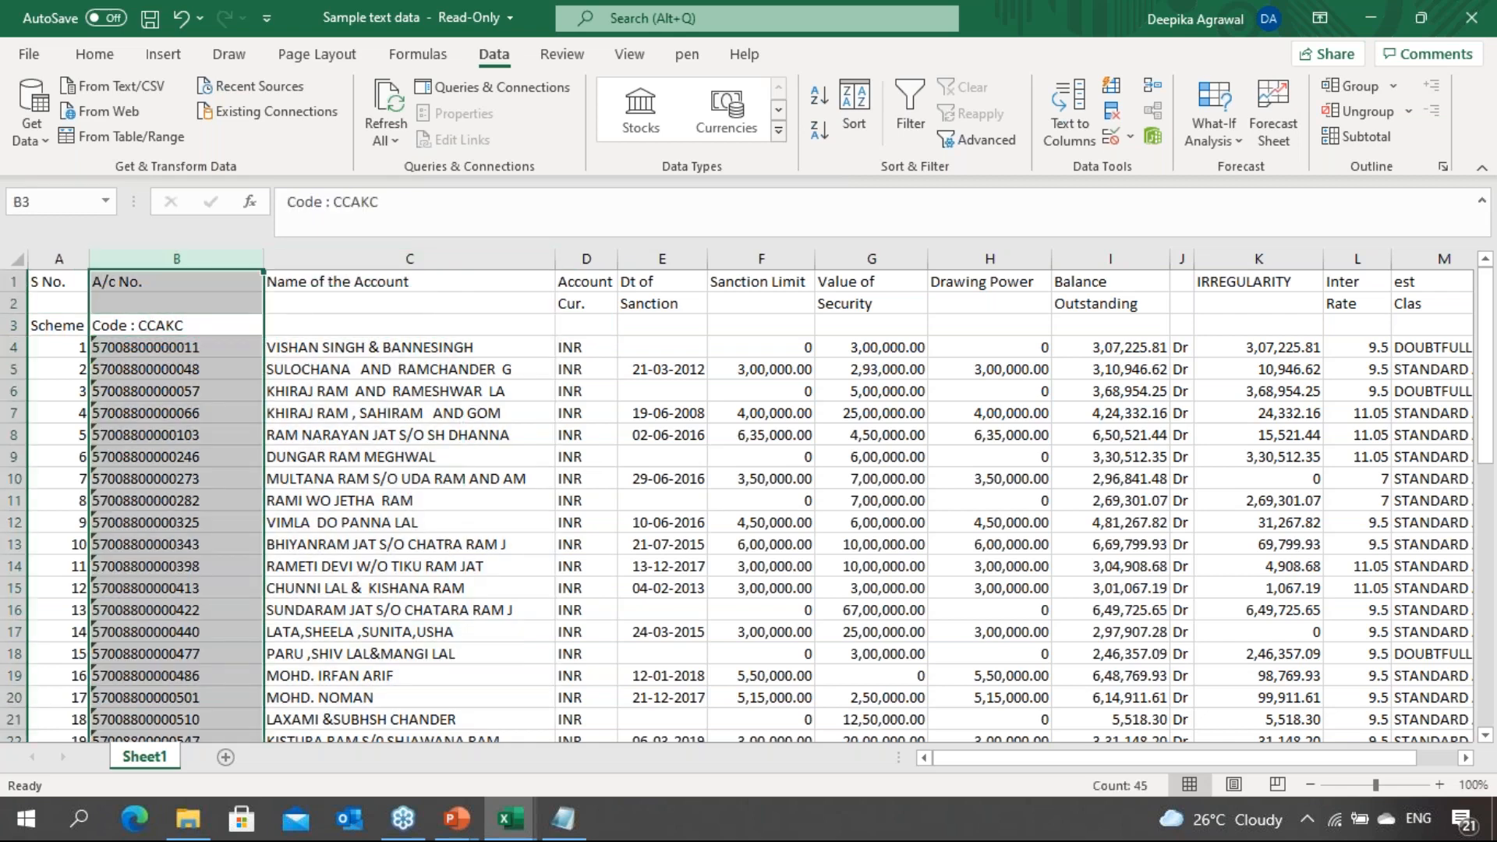
key(ctrl+shift+plus)
Enter the header "Scheme code" in B1 of the new blank column
key(Up)
key(Up)
text(A)
key(BackSpace)
text(Sche)
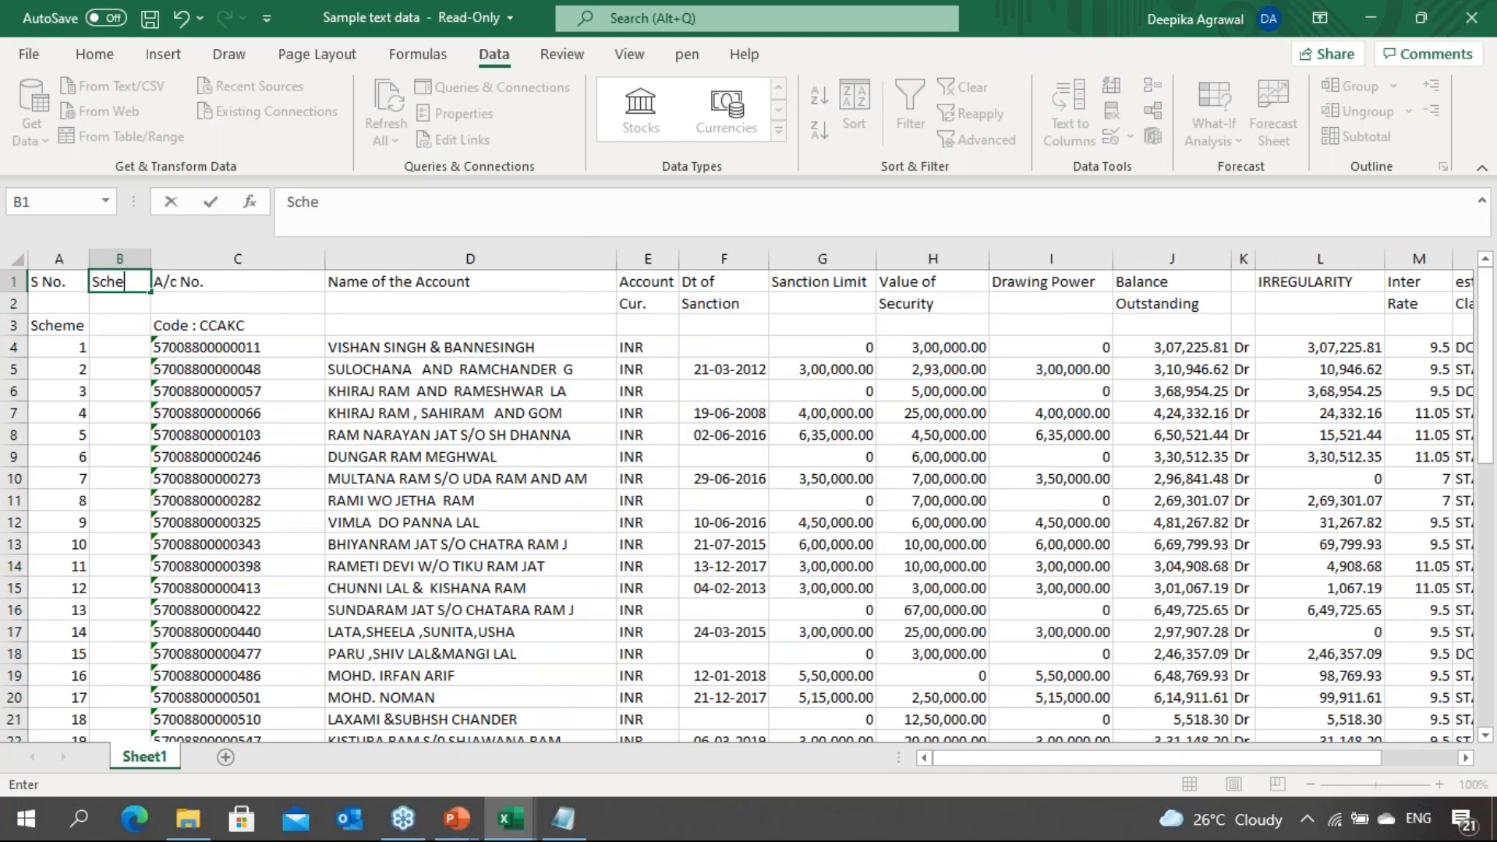
text(me code)
key(Return)
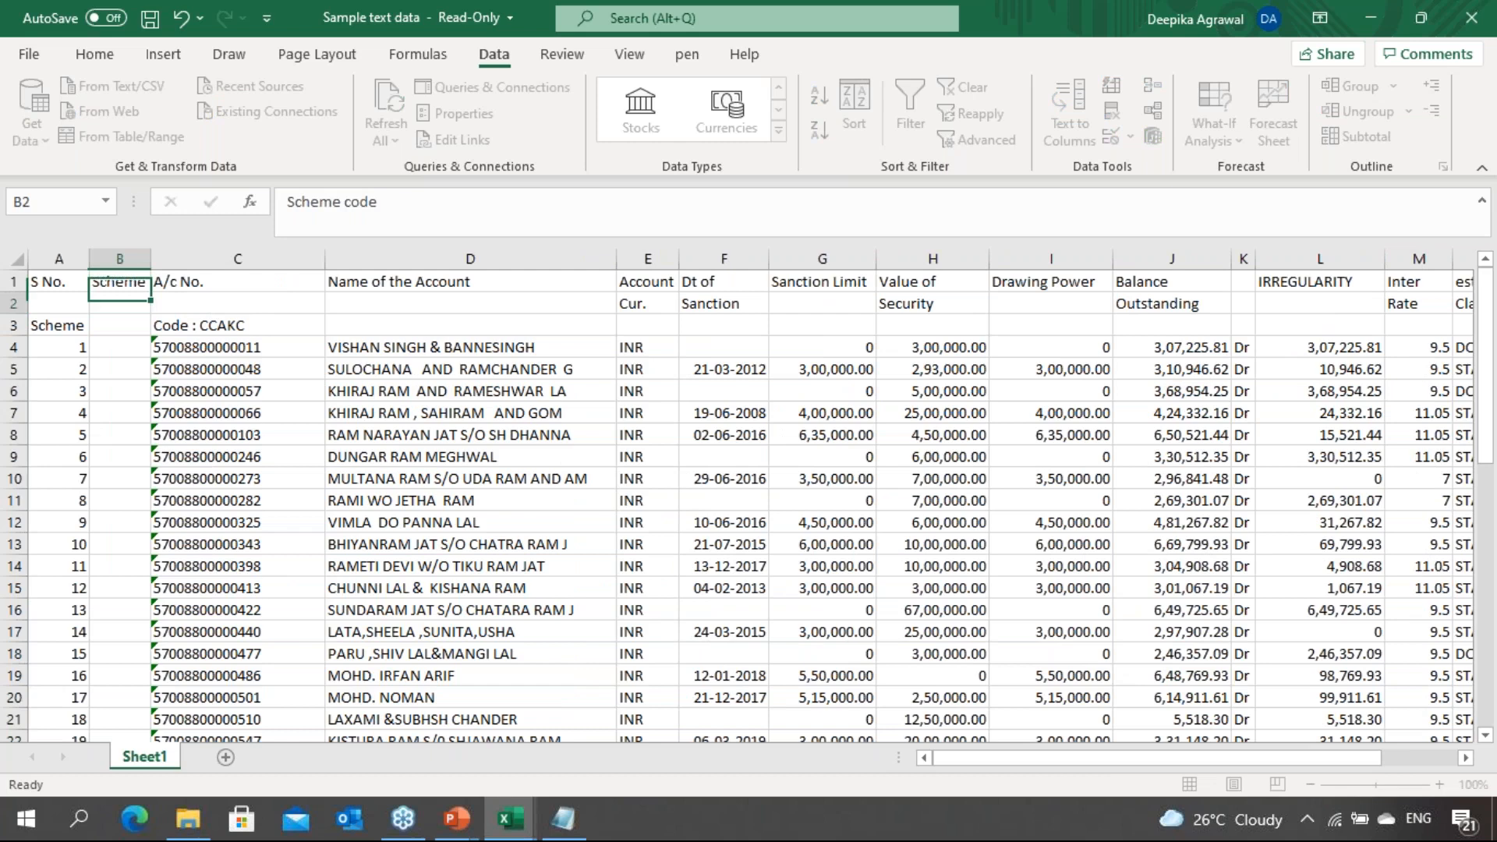
Enter CCAKC in B4 for the first account and fill it down to the last account row, B46
key(Down)
key(Down)
text(CCAKC)
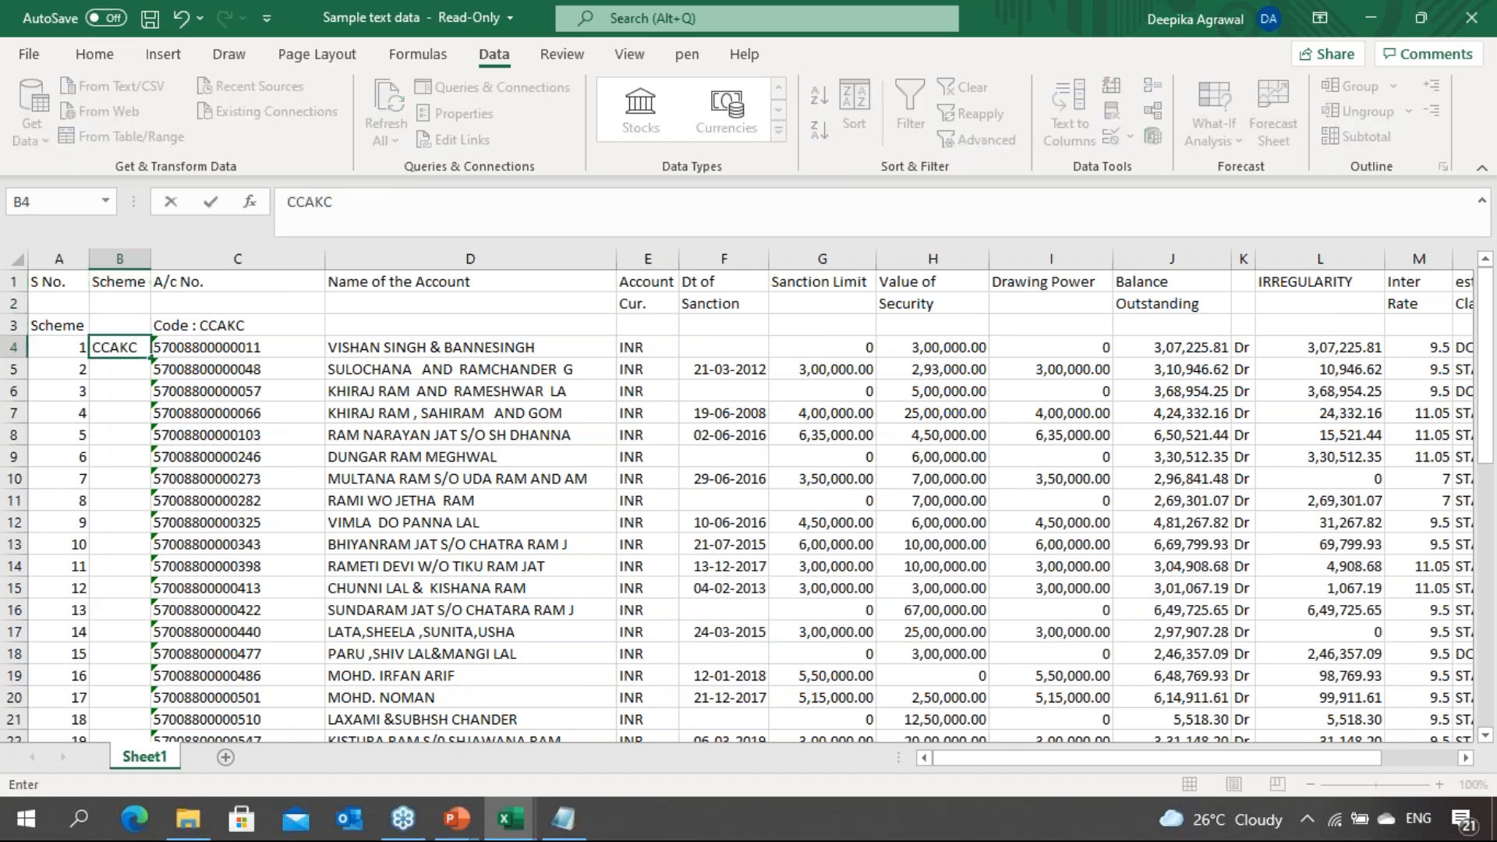
key(ctrl+Return)
key(Up)
key(Down)
key(Left)
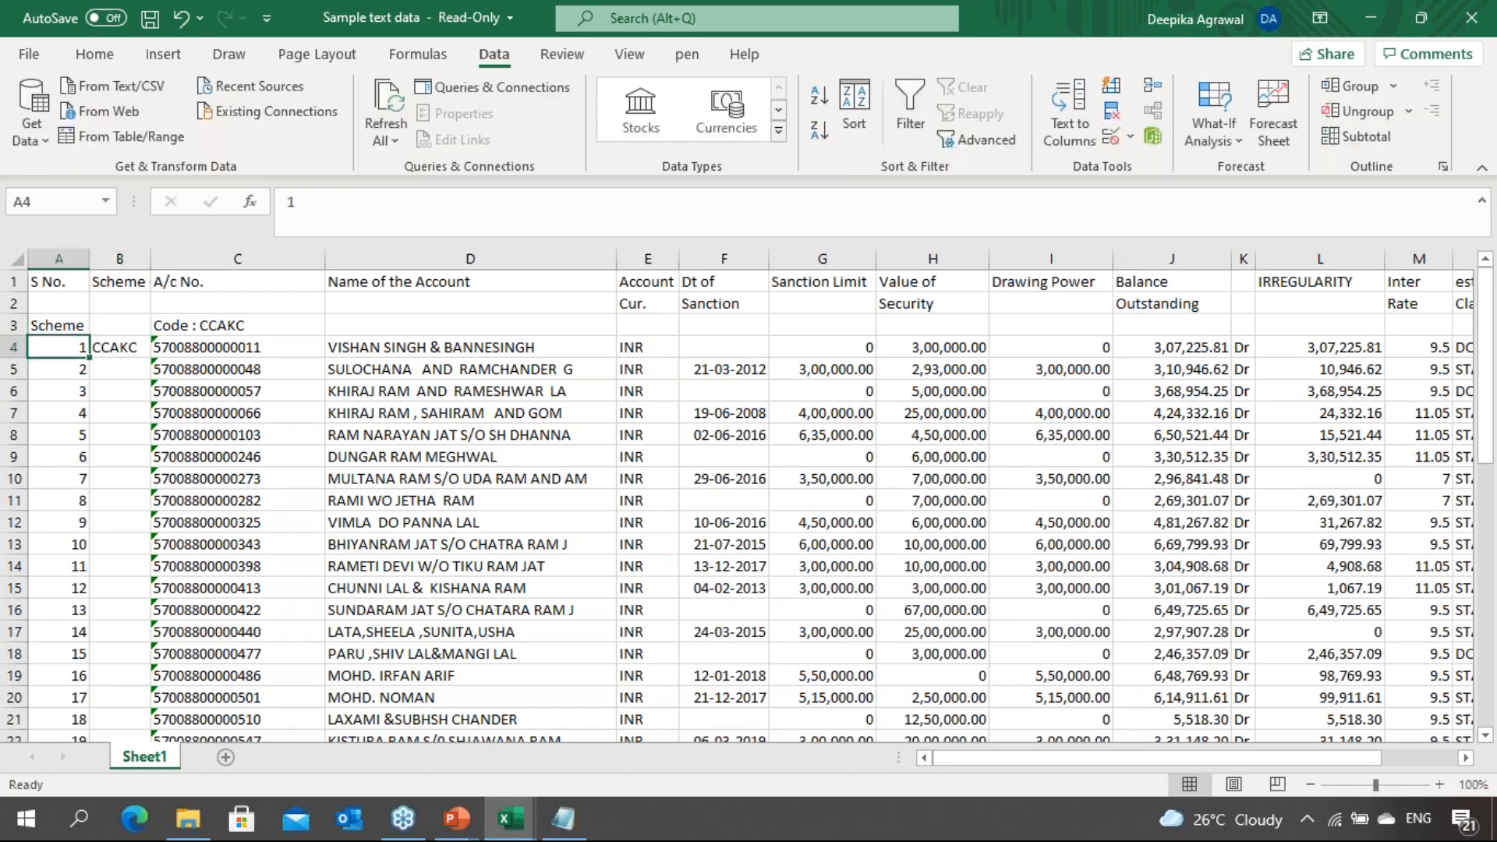
key(ctrl+Down)
key(Right)
key(ctrl+shift+Up)
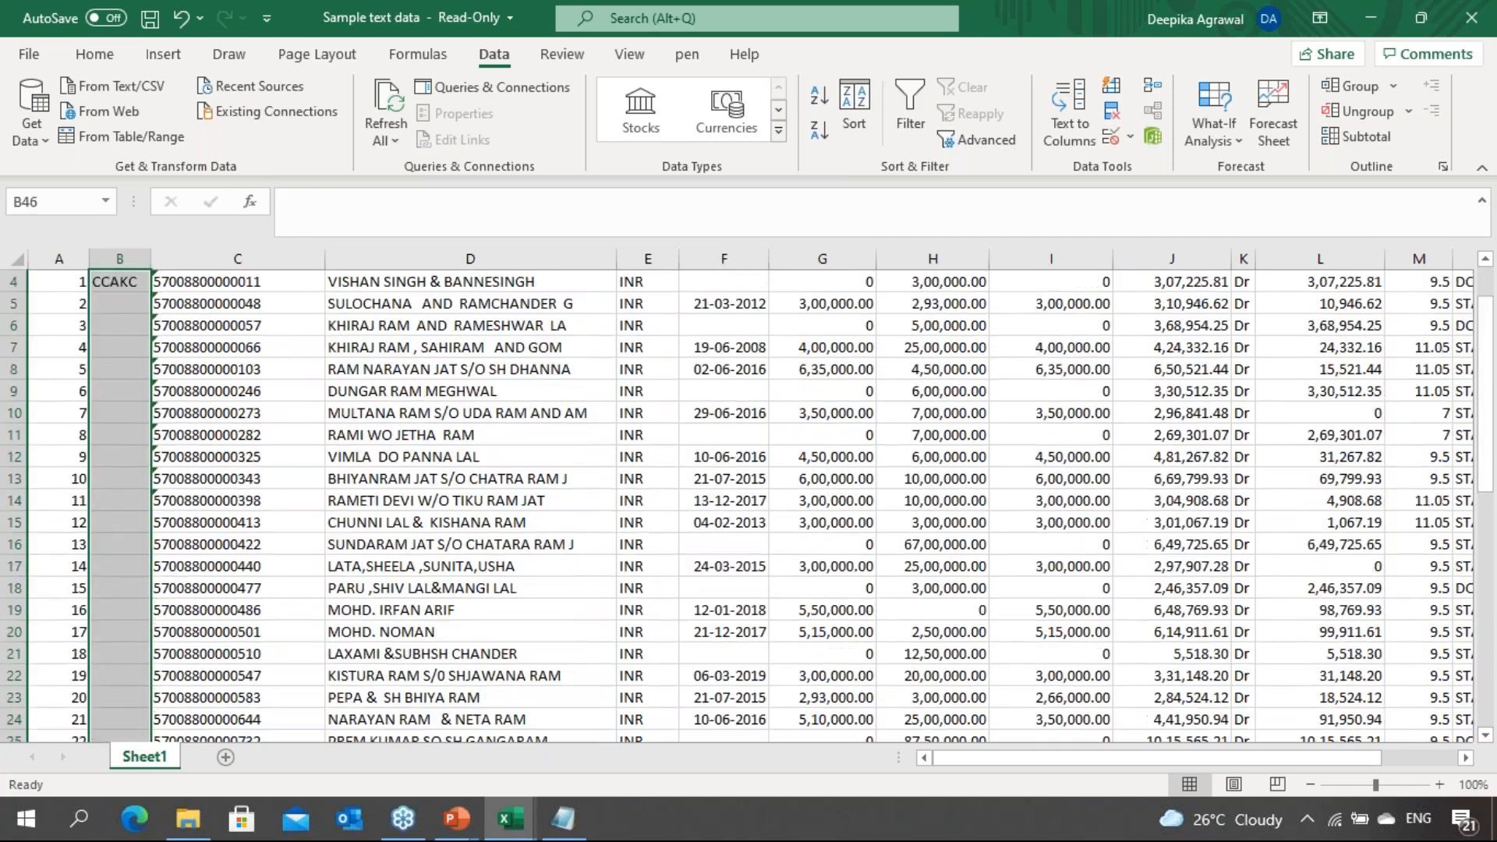
key(ctrl+d)
Delete the redundant Scheme Code line in row 3, above the first account record
key(Up)
key(Up)
key(Up)
key(Up)
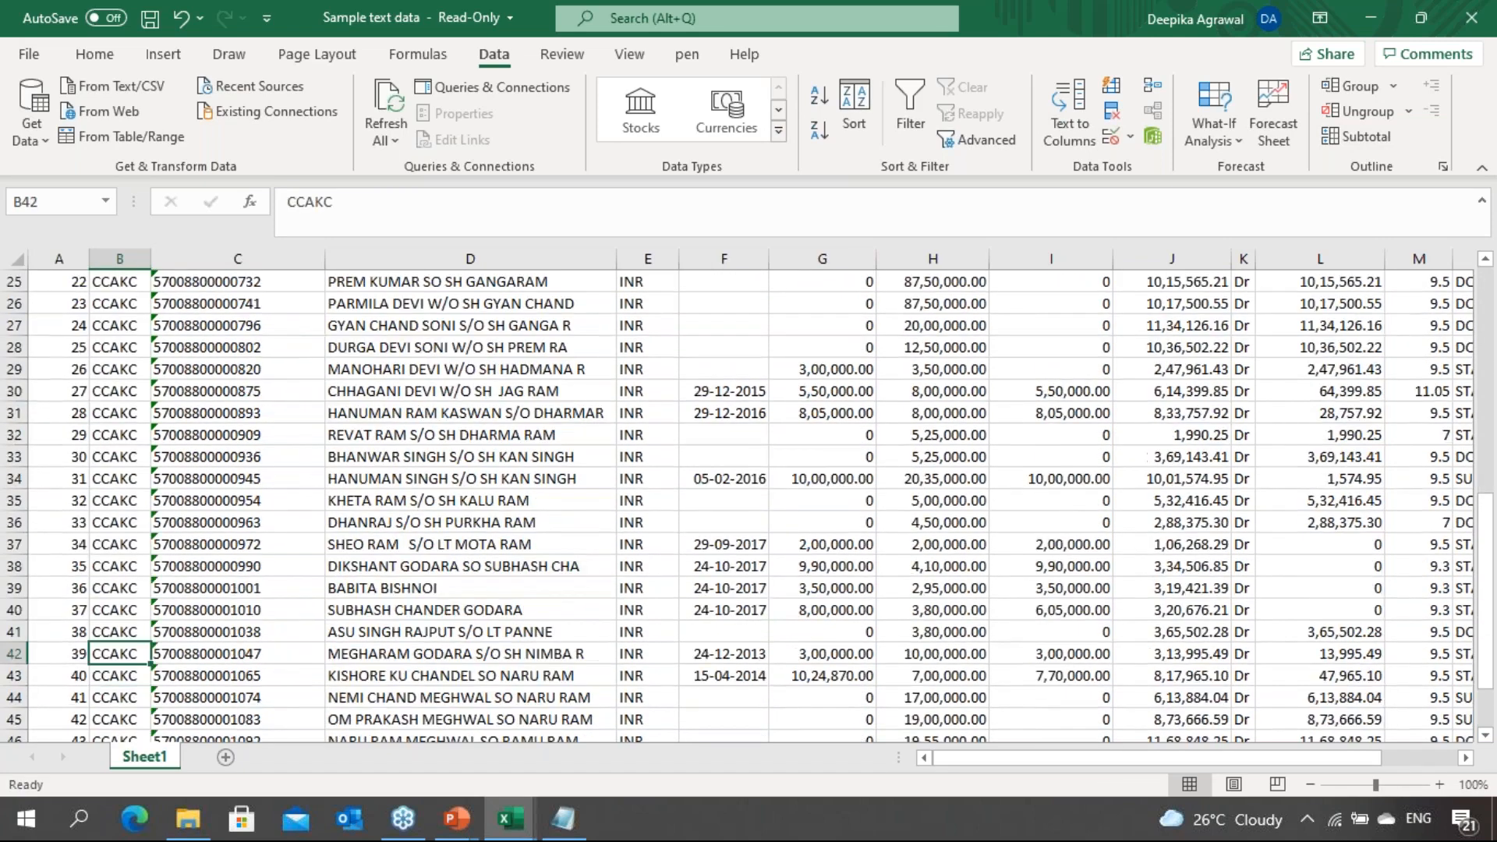
key(Page_Up)
key(Up)
key(Up)
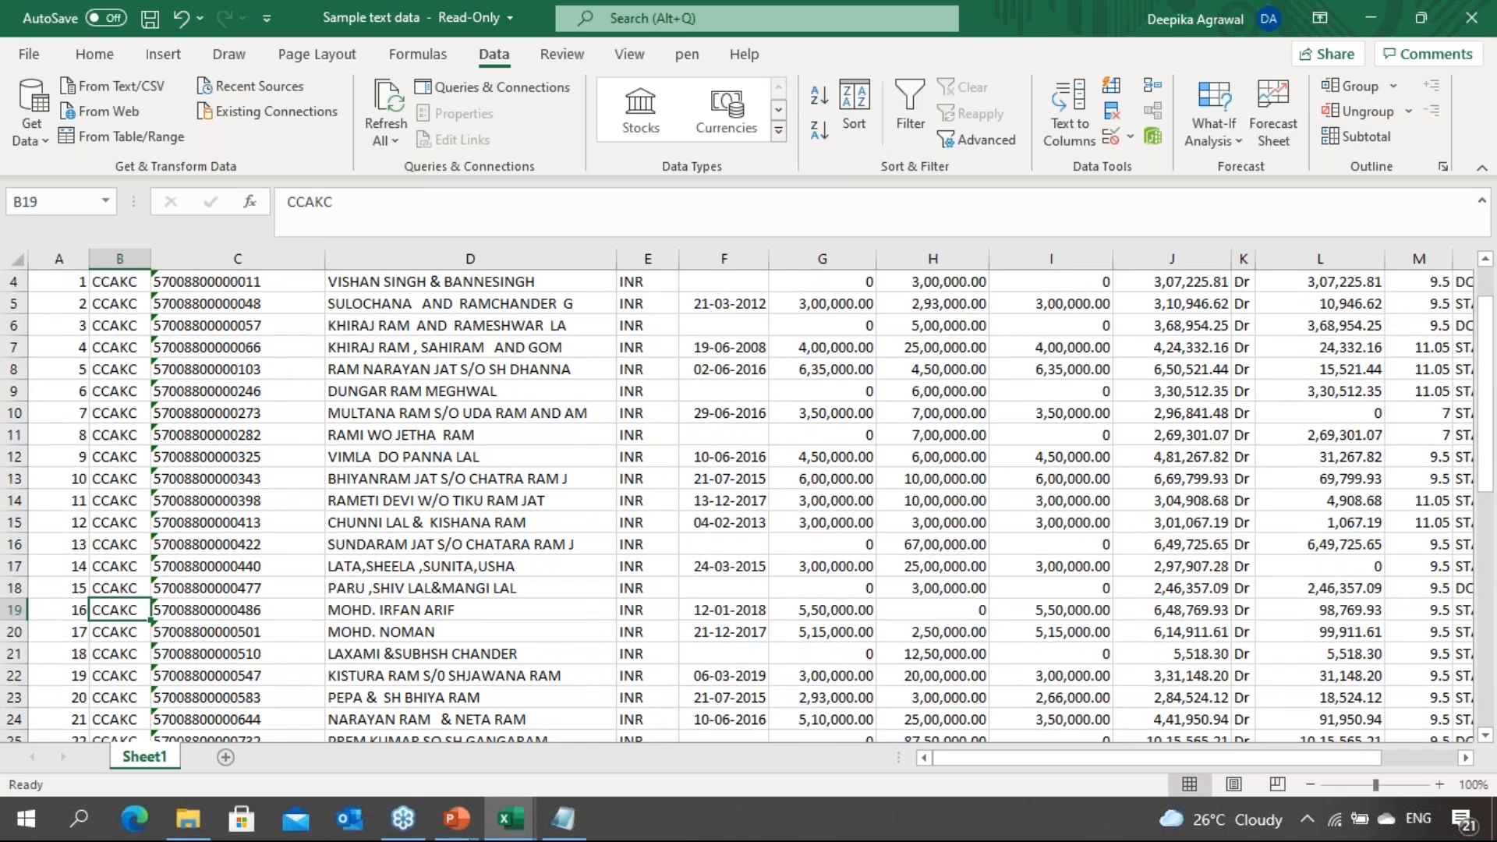
scroll(737, 507, up, 1)
key(Up)
key(Up)
key(Up)
key(Up)
key(Up)
key(Up)
key(Up)
key(Up)
key(Up)
key(Up)
key(Up)
key(Up)
key(Up)
key(Up)
key(Up)
key(Up)
key(Up)
key(Down)
key(shift+space)
key(ctrl+minus)
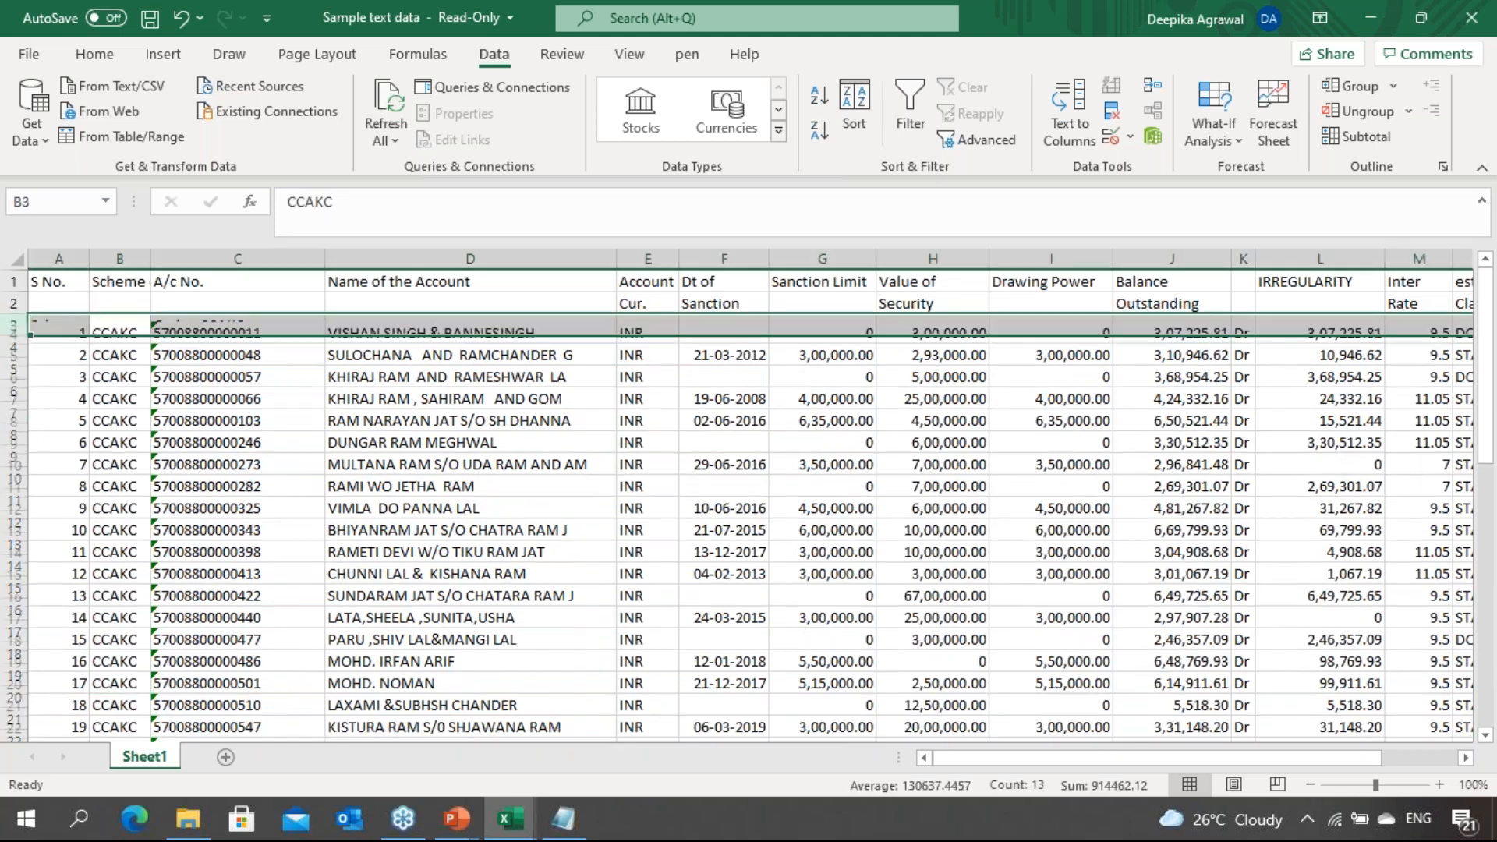
Check the filled scheme code column down past the last account record and back up to its header
key(Down)
key(Down)
key(Down)
key(Down)
key(Down)
key(Down)
key(Down)
key(Down)
key(Down)
key(Down)
key(Down)
key(Down)
key(Down)
key(Down)
key(Down)
key(Down)
key(Down)
key(Down)
key(Down)
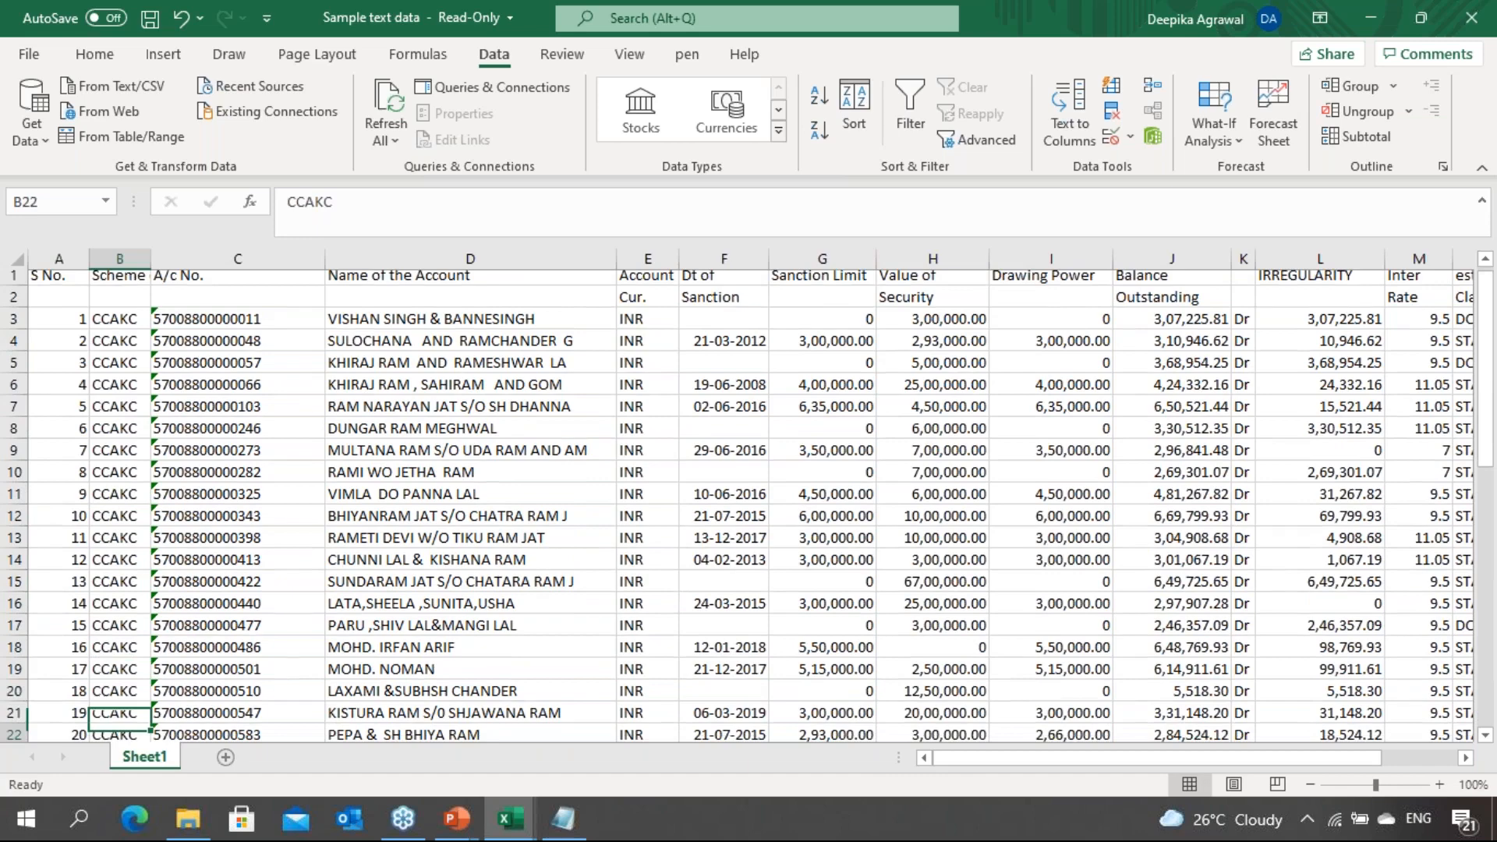
key(Down)
key(Down)
key(Down)
key(Down)
key(Down)
key(Down)
key(Down)
key(Down)
key(Down)
key(Down)
key(Down)
key(Down)
key(Down)
key(Down)
key(Down)
key(Down)
key(Down)
key(Down)
key(Down)
key(Down)
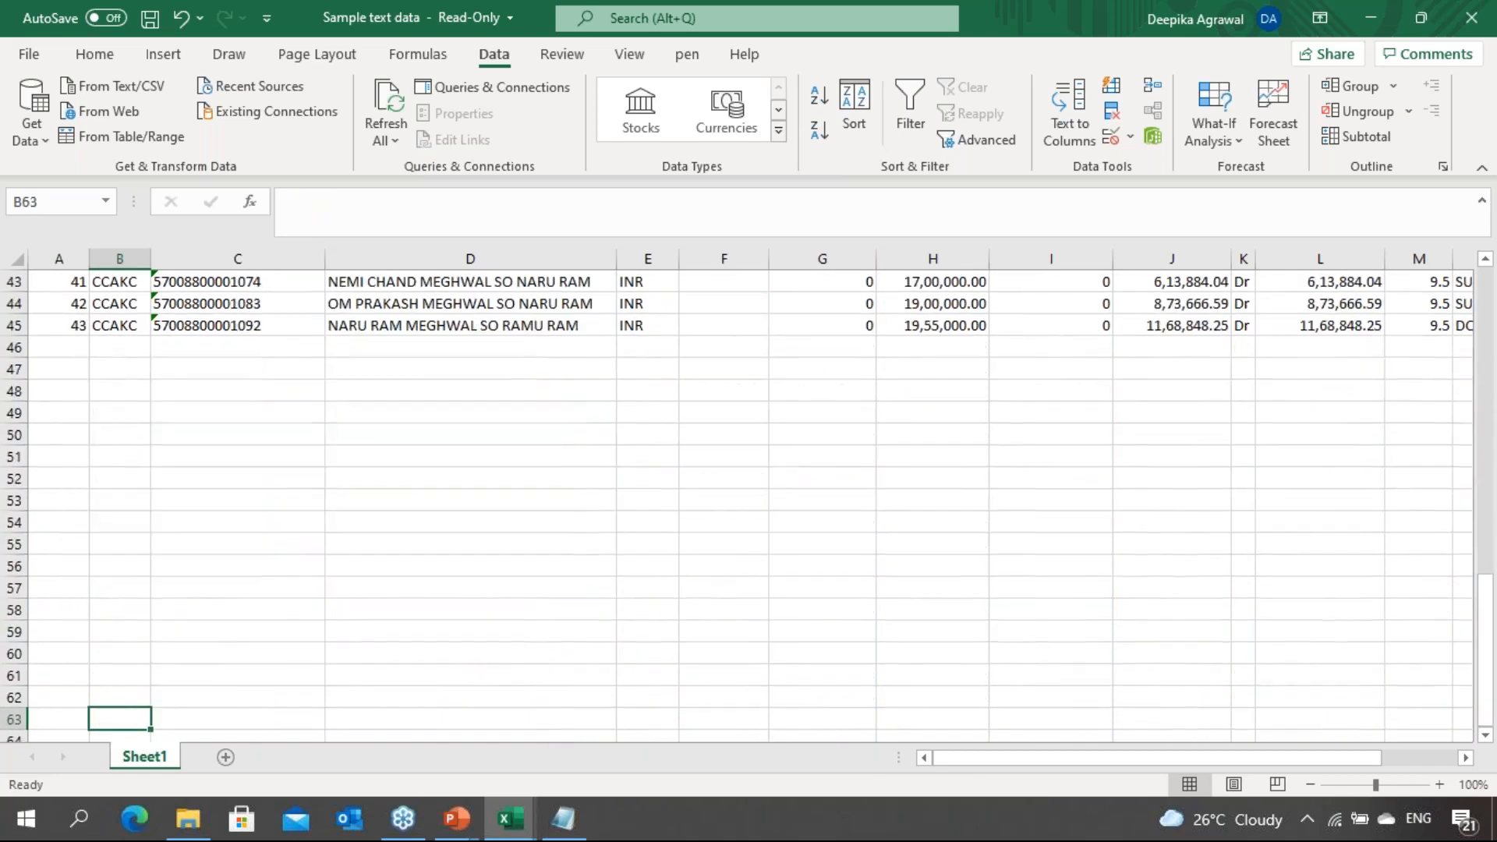
key(Down)
key(Up)
key(Up)
key(Up)
key(Up)
key(Up)
key(Up)
key(Up)
key(Up)
key(Up)
key(Up)
key(Up)
key(Up)
key(Up)
key(Up)
key(Up)
key(Up)
key(Up)
key(Up)
key(Up)
key(Up)
key(Up)
key(Up)
key(Up)
key(Up)
key(Up)
key(Up)
key(Up)
key(Up)
key(Up)
key(Up)
key(Up)
key(Up)
key(Up)
key(Up)
key(Up)
key(Up)
key(Up)
key(Up)
key(Up)
key(Up)
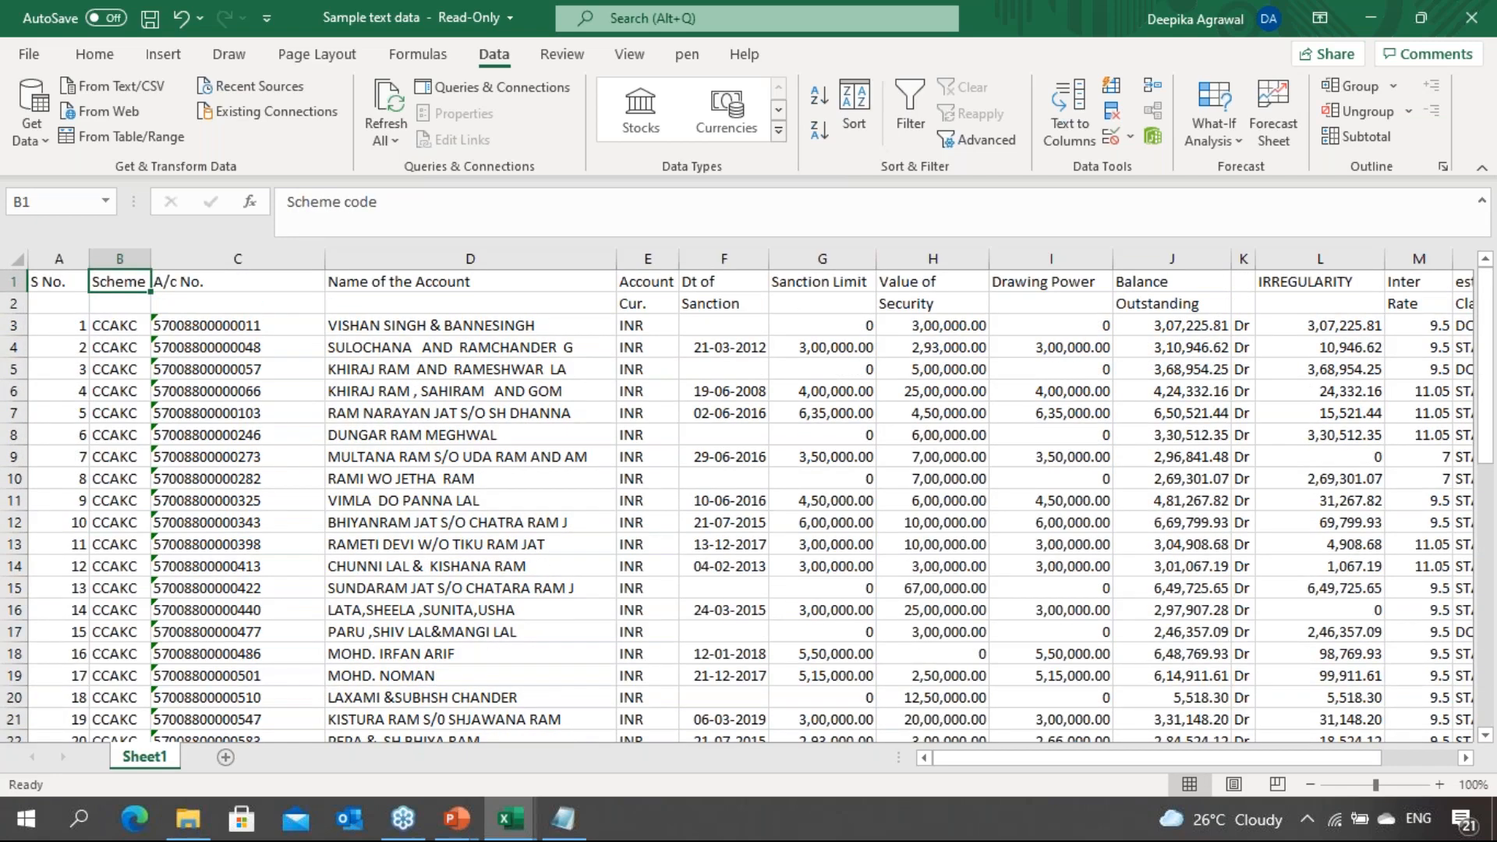
Review the header row between the S No. and Sanction Limit columns
key(Right)
key(Right)
key(Right)
key(Right)
key(Right)
key(Left)
key(Left)
key(Left)
key(Left)
key(Left)
key(Left)
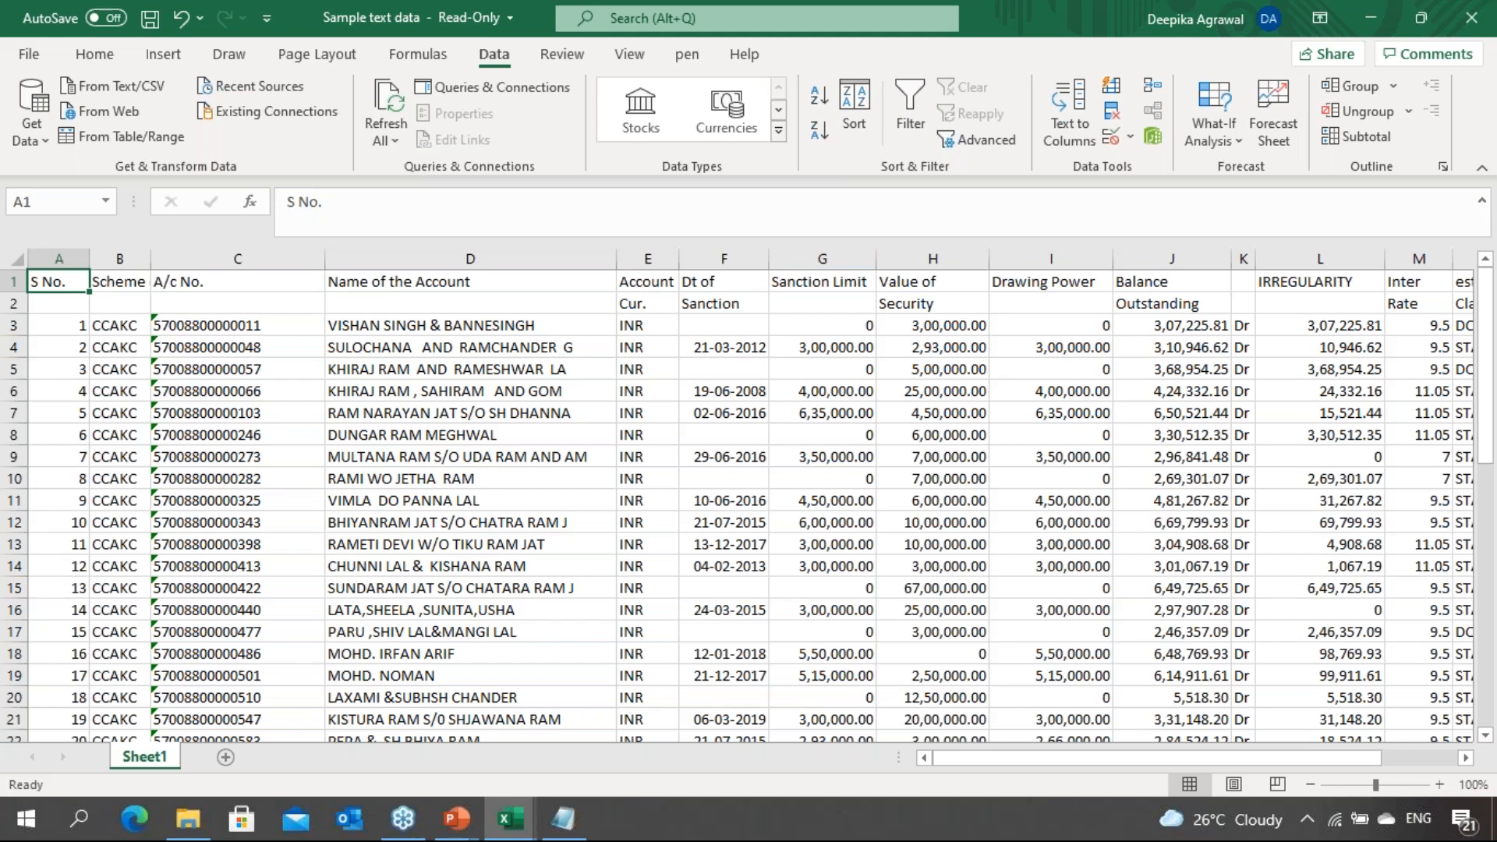
key(Down)
key(Down)
key(Down)
key(Down)
key(Down)
key(Down)
key(Down)
key(Down)
key(Down)
key(Down)
key(Down)
key(Down)
key(Down)
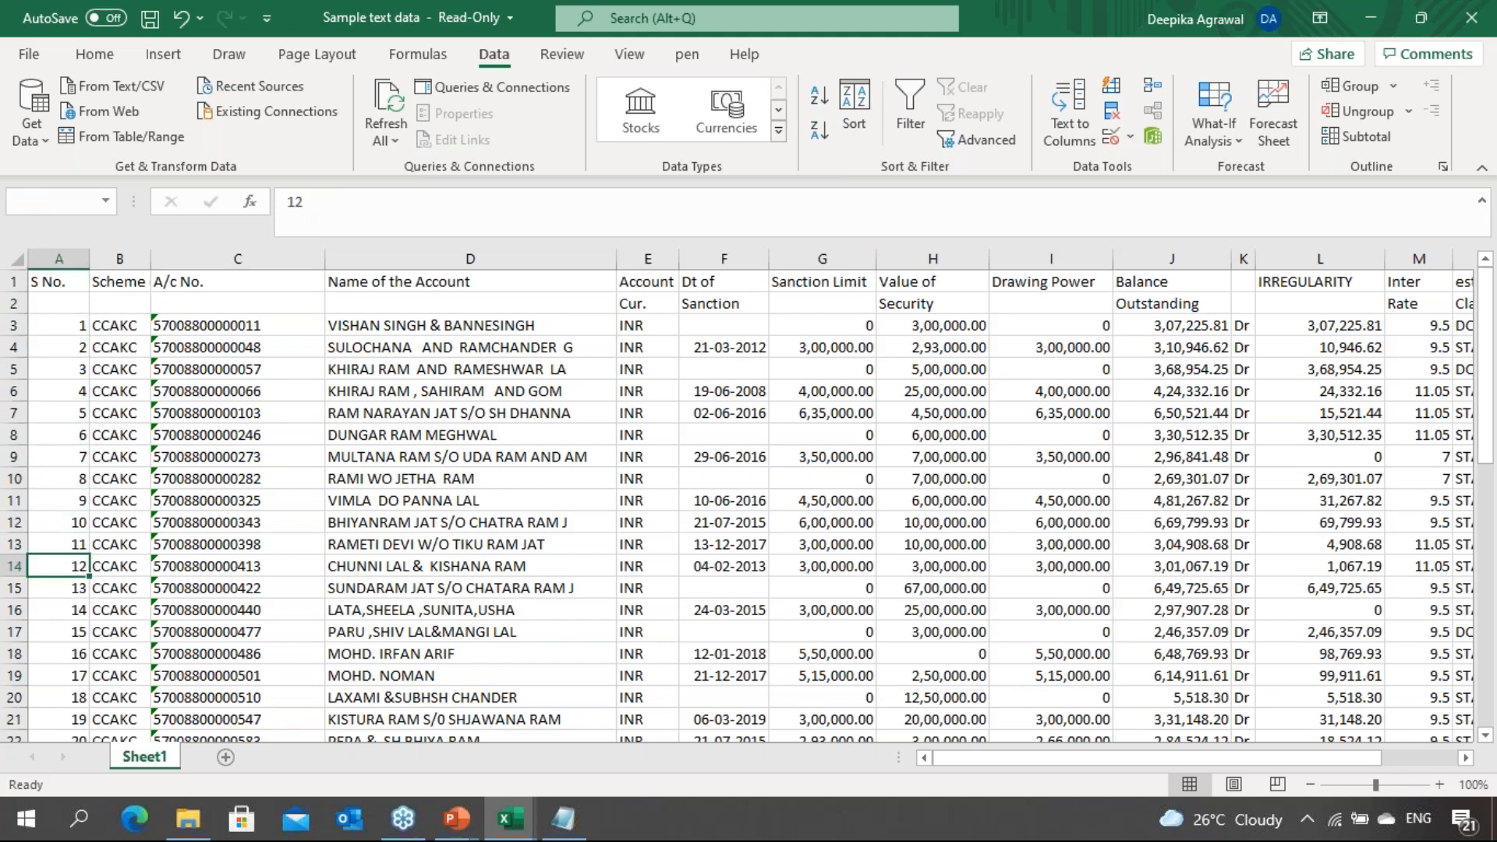
Save the read-only workbook as an Excel workbook named "Sample Text Data_Class file" in the 11.09.2021 folder and close it
key(ctrl+s)
key(Return)
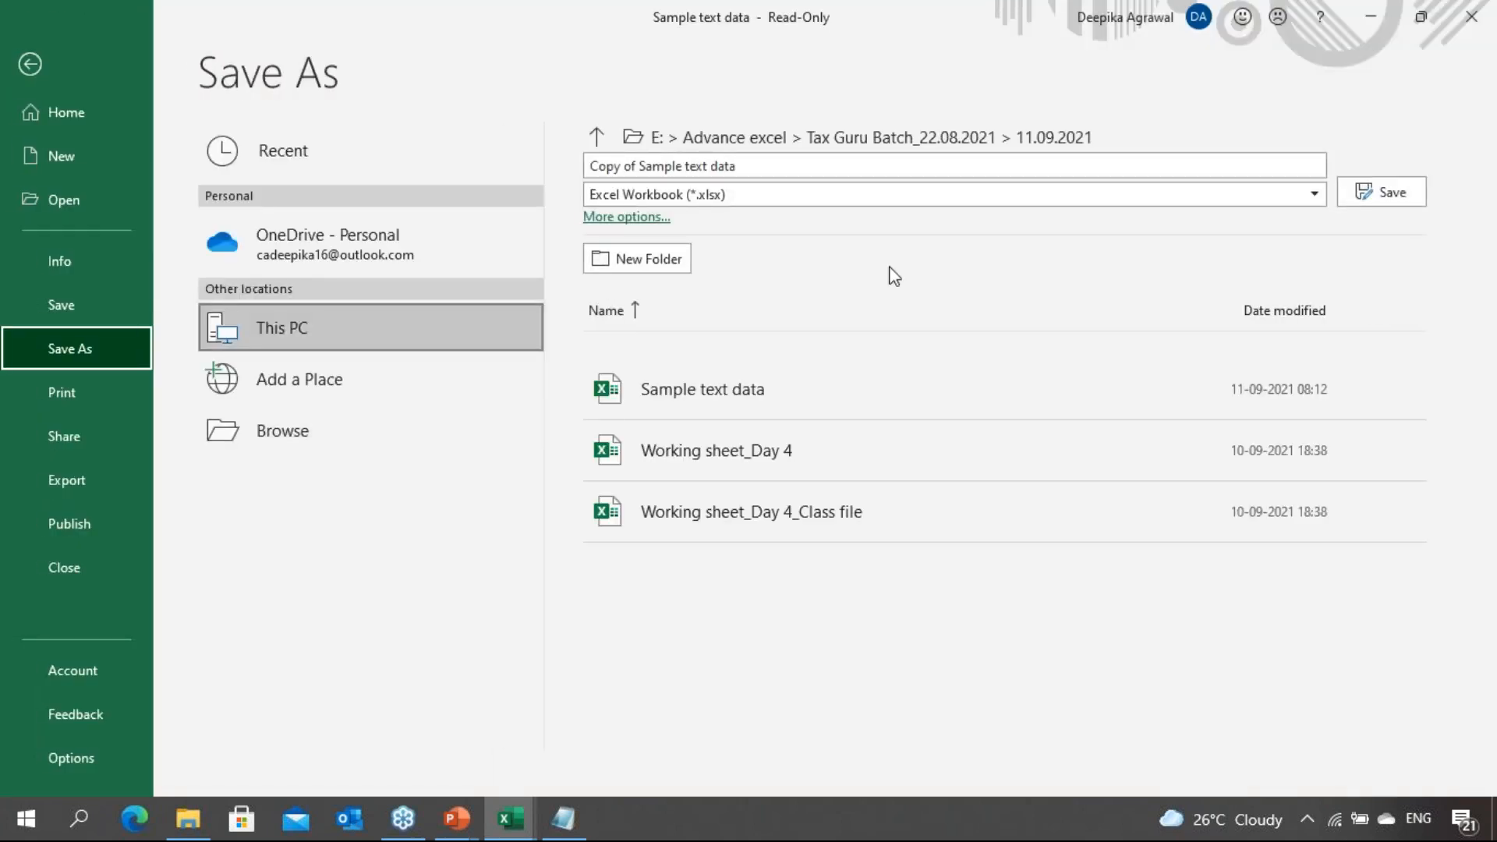
click(1053, 163)
text(Sample Text)
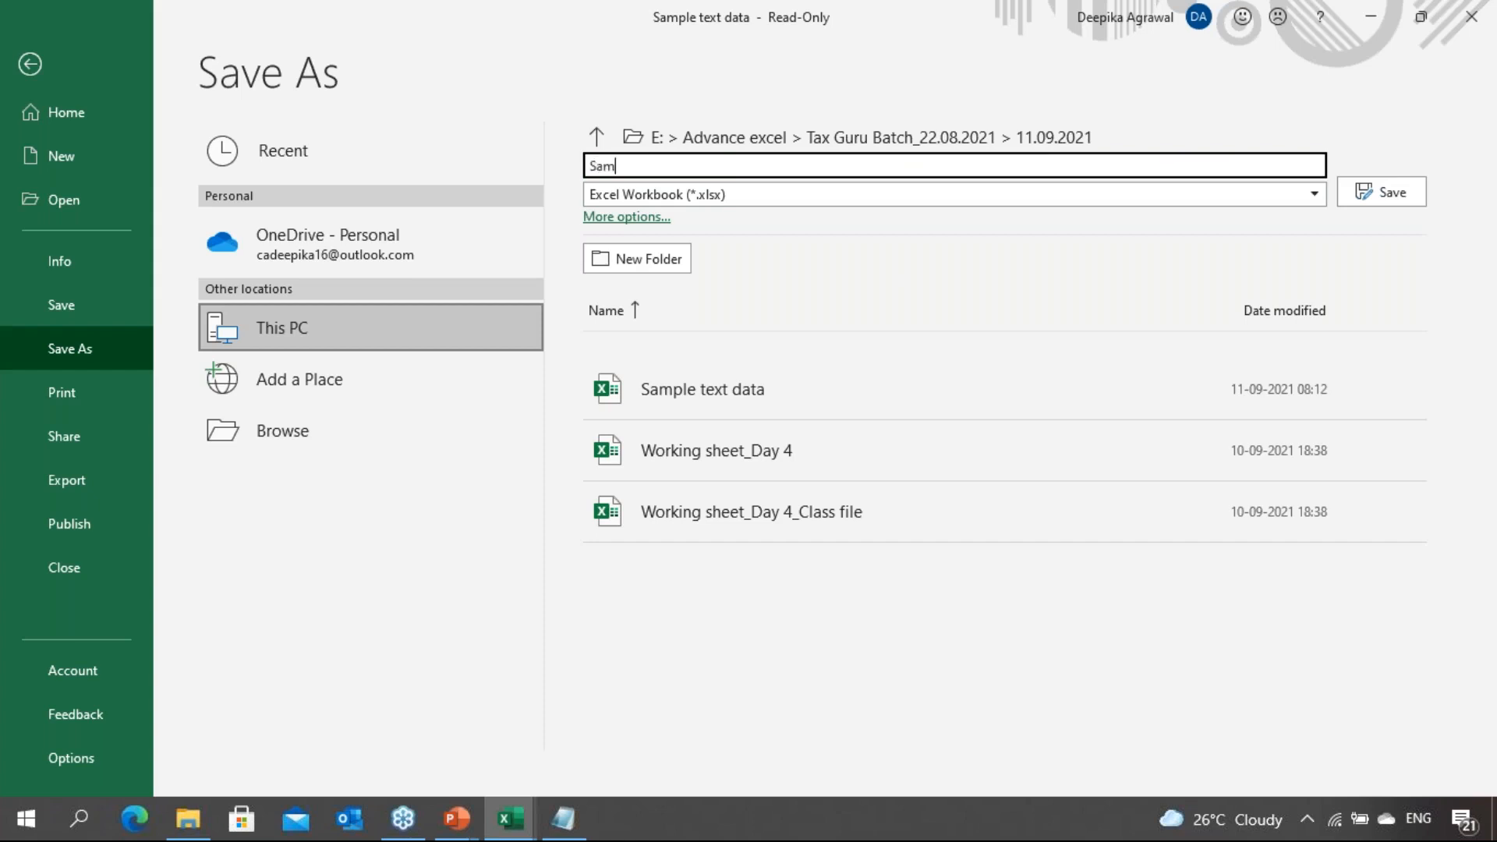
text( Data_Class file)
key(Return)
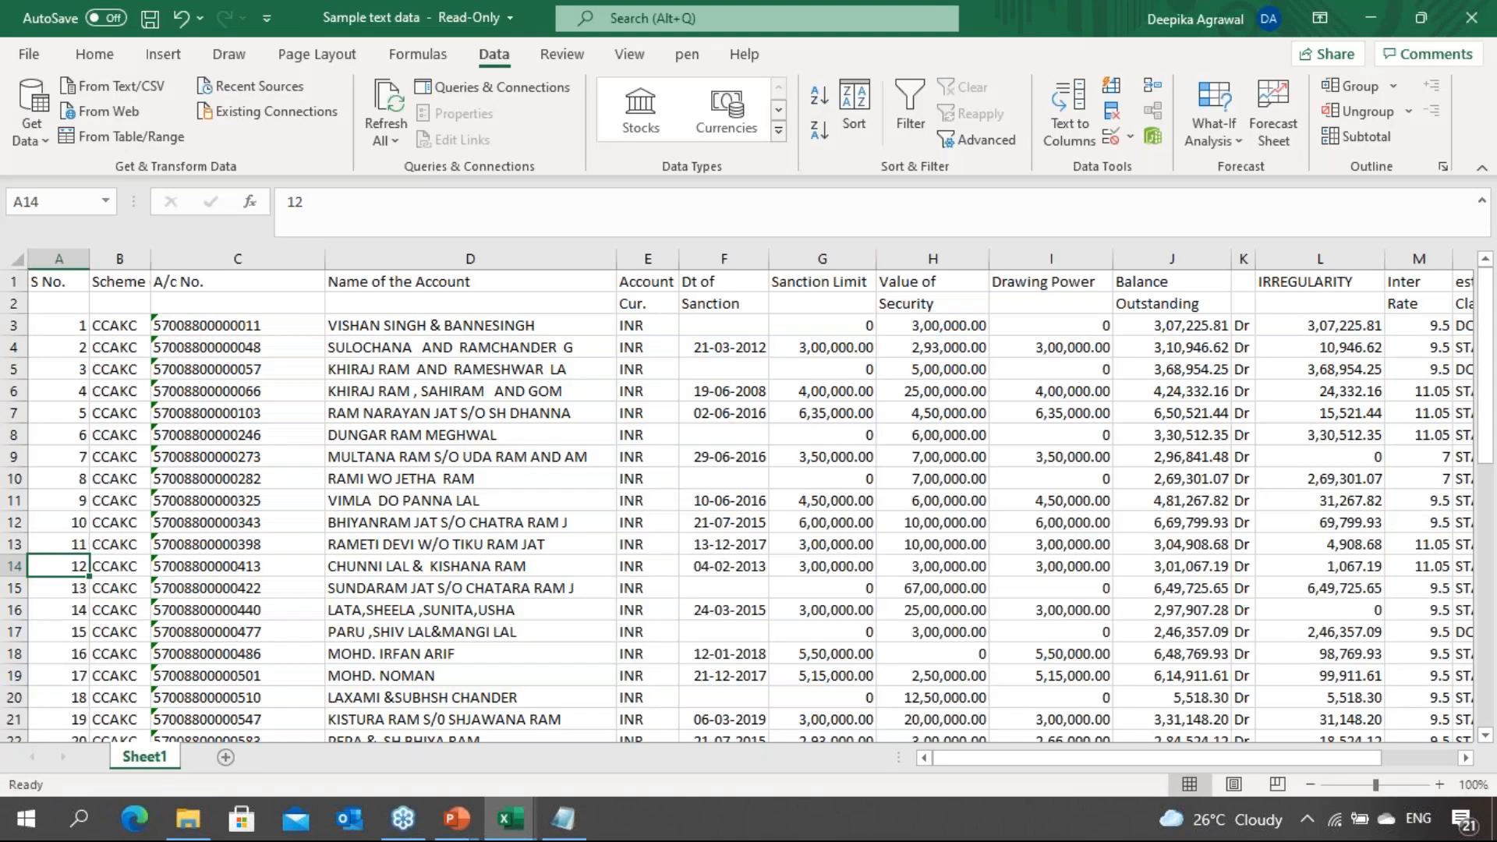
click(1471, 17)
click(349, 619)
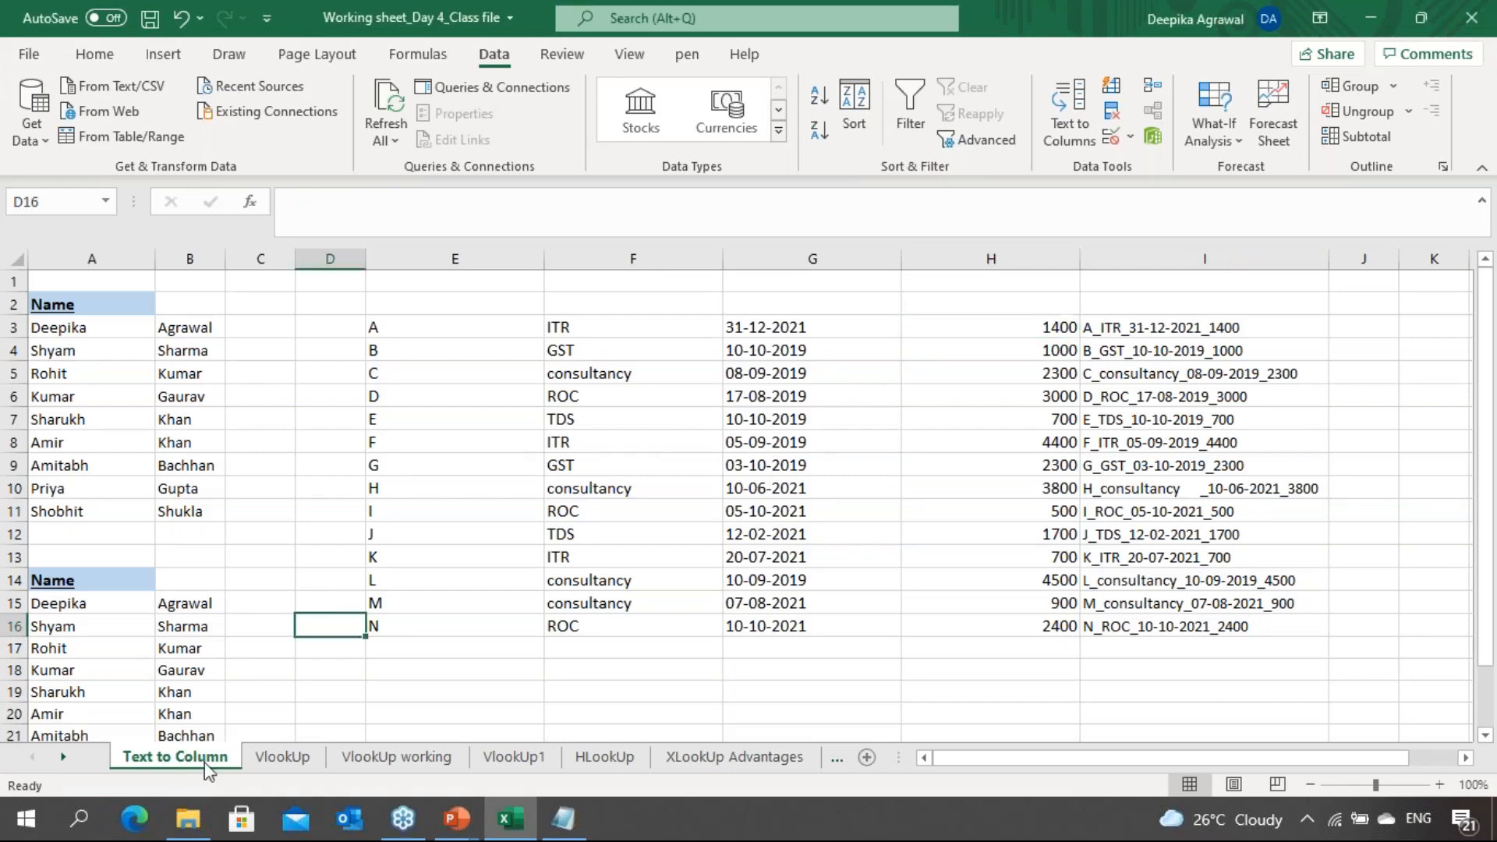
click(421, 567)
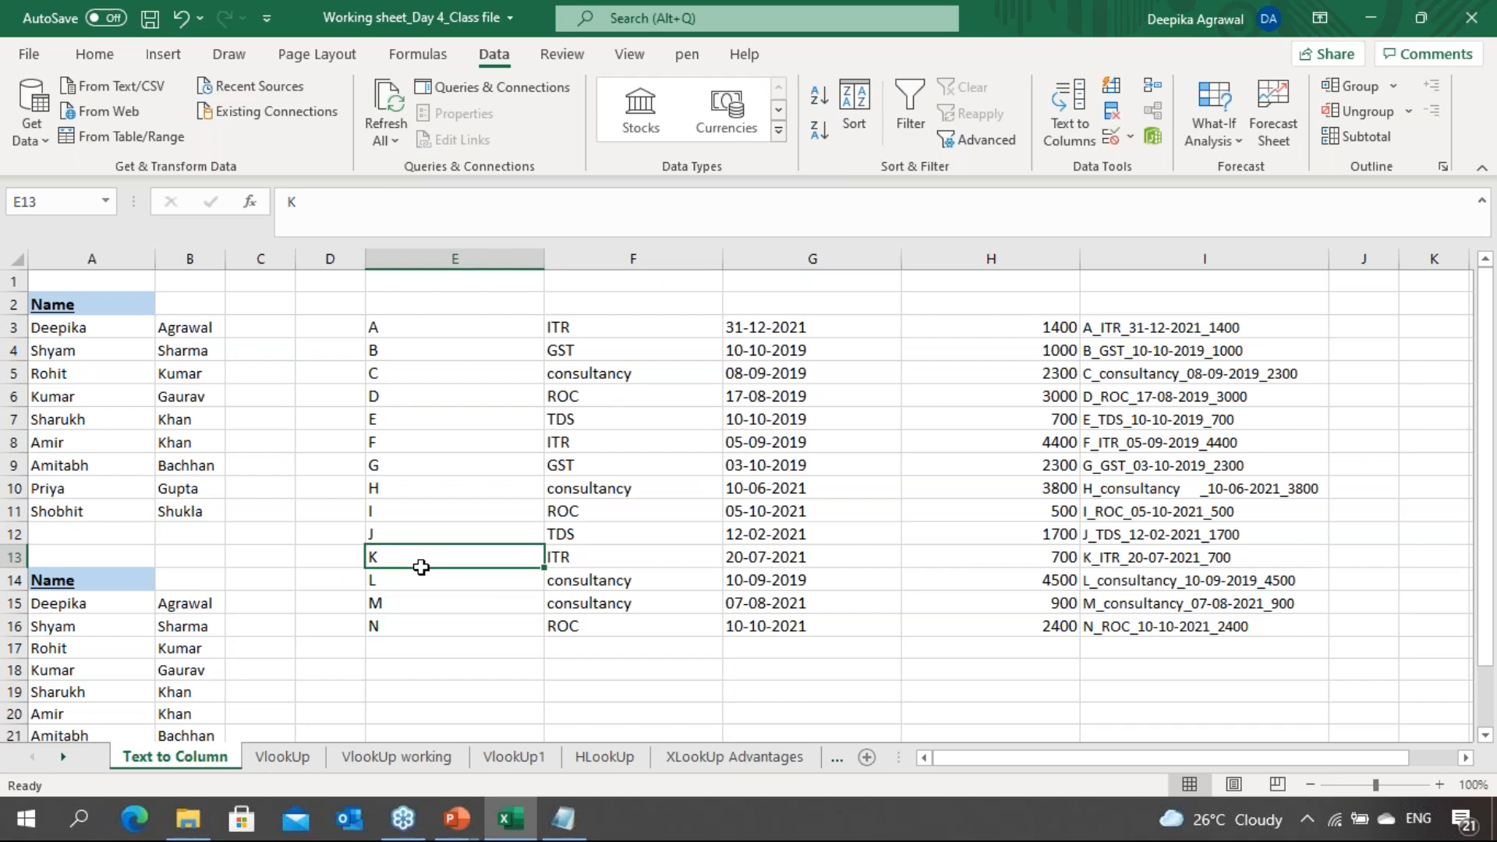
key(Down)
key(Right)
key(Right)
key(Right)
key(Left)
key(Left)
key(Up)
key(Up)
key(Right)
key(Right)
key(Right)
key(Right)
key(Right)
key(Right)
key(Left)
key(Left)
key(Left)
key(Left)
key(Left)
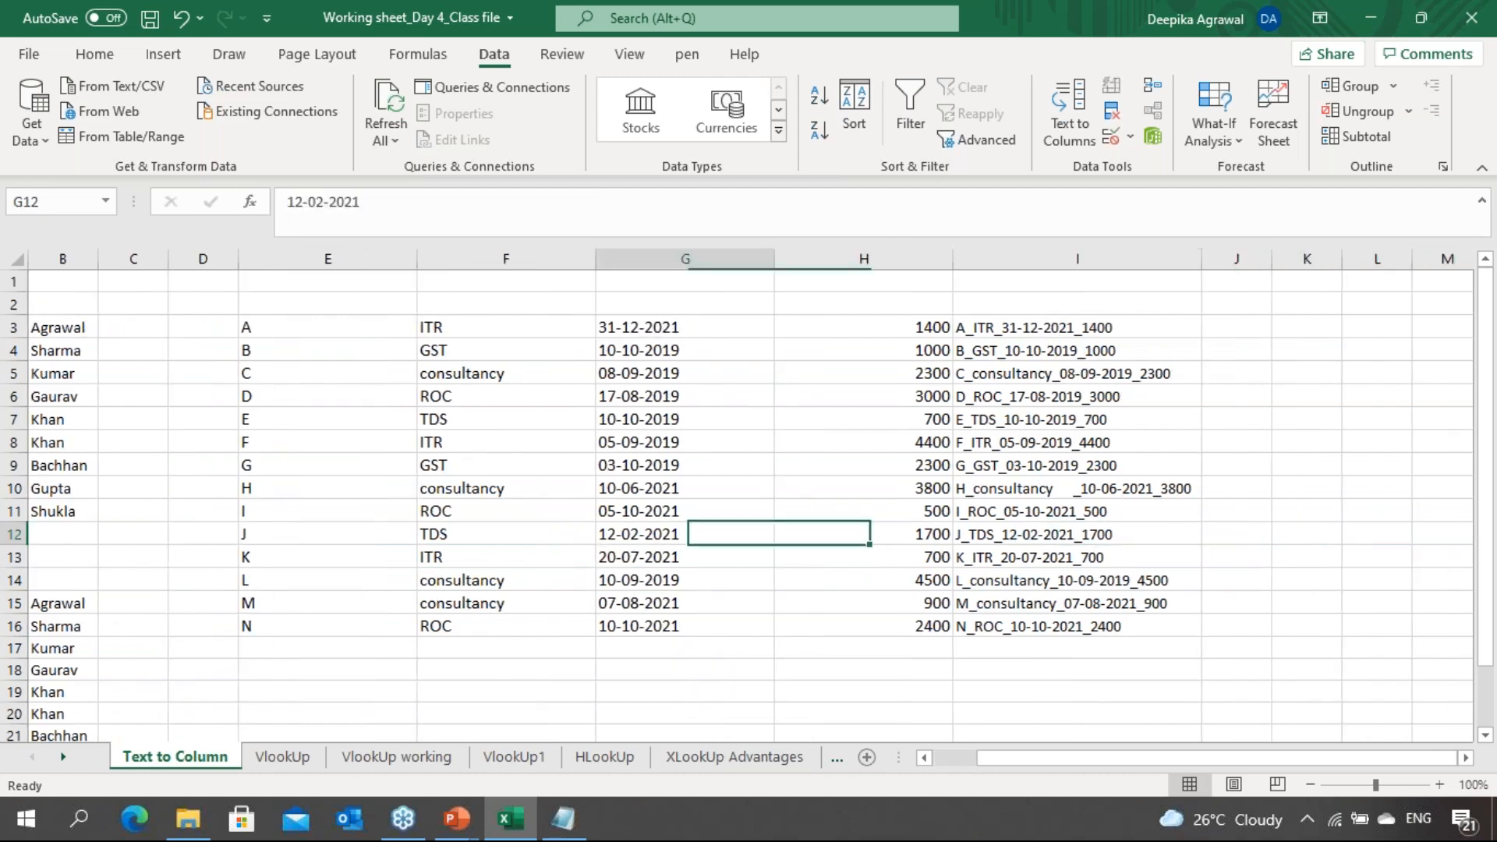
key(Home)
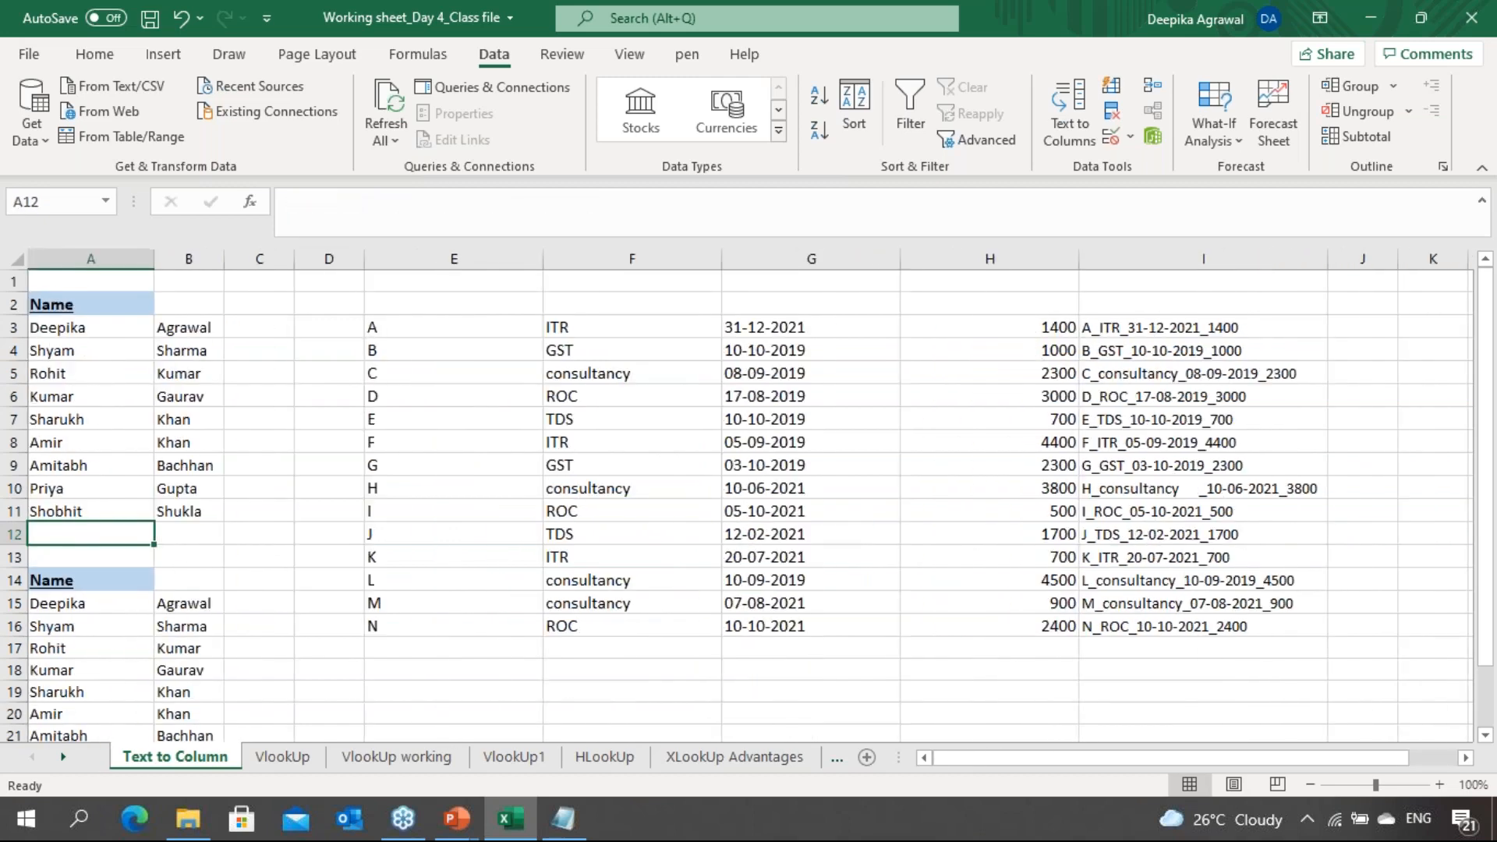
Look at the first account records on the VlookUp sheet and the loan account list on the VlookUp working sheet
click(284, 756)
click(511, 540)
key(Up)
key(Up)
key(Up)
key(Up)
key(Up)
key(Up)
key(Up)
key(Up)
key(Up)
key(Up)
key(Up)
key(Up)
key(Up)
key(Up)
key(Up)
key(Up)
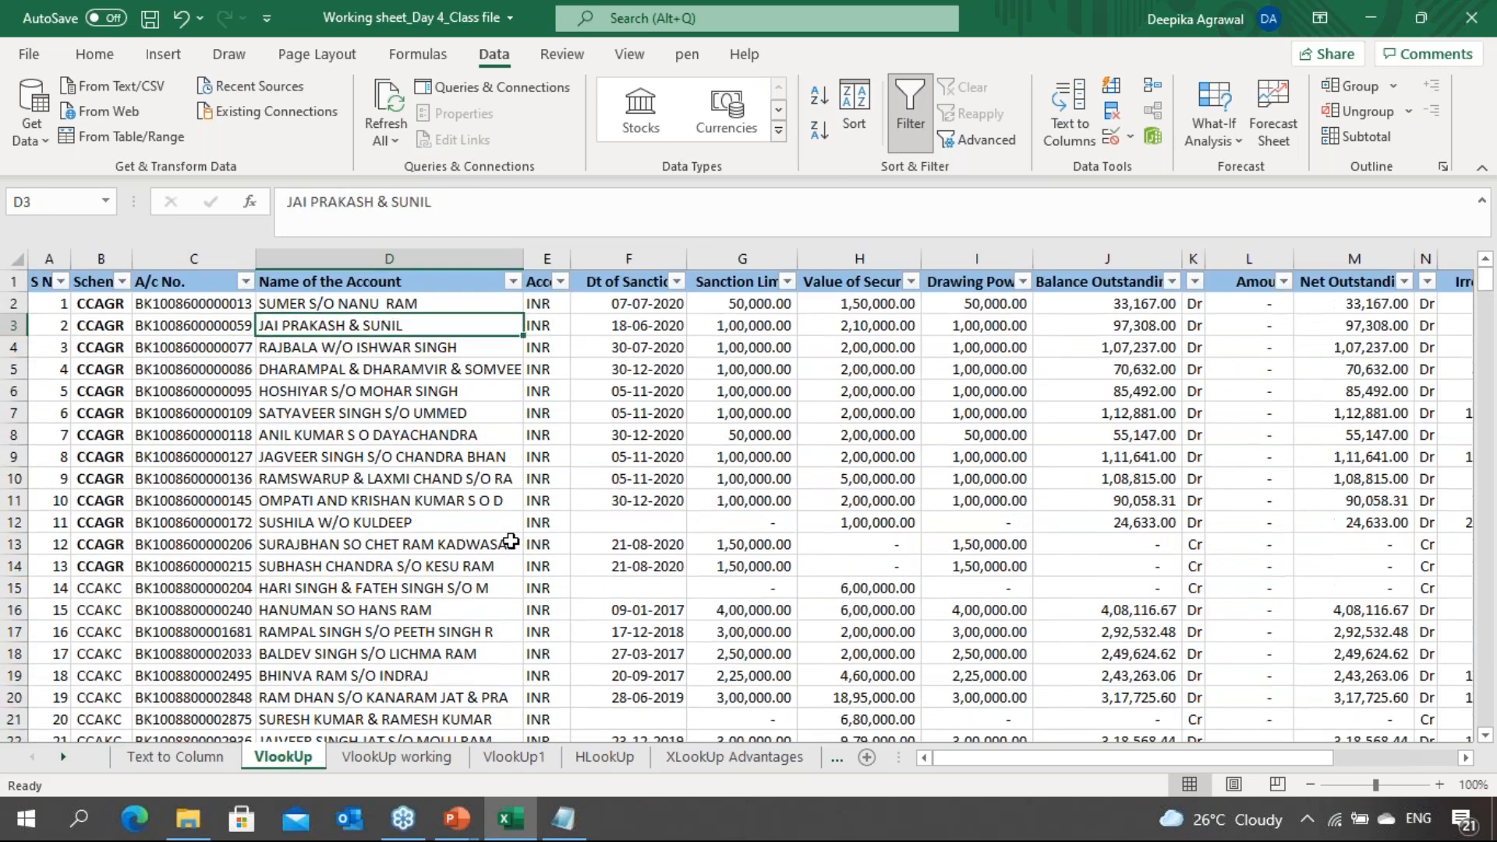
key(Down)
key(Down)
key(ctrl+Page_Down)
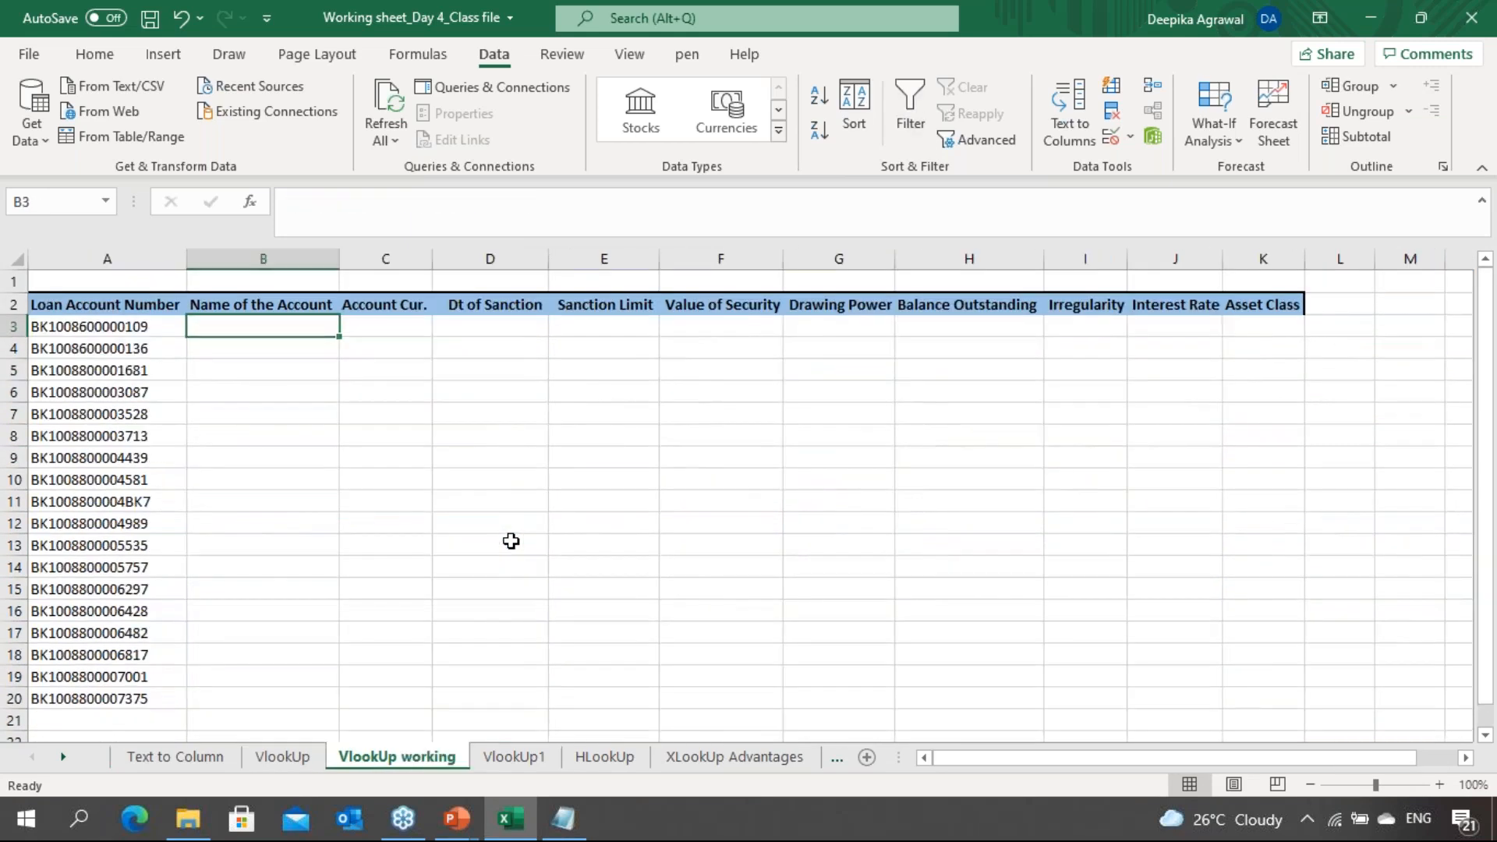
Look down the Name of the Account column on the VlookUp sheet, from the first account records to beyond row 380
key(ctrl+Page_Up)
key(Down)
key(Down)
key(Down)
key(Down)
key(Down)
key(Down)
key(Down)
key(Down)
key(Down)
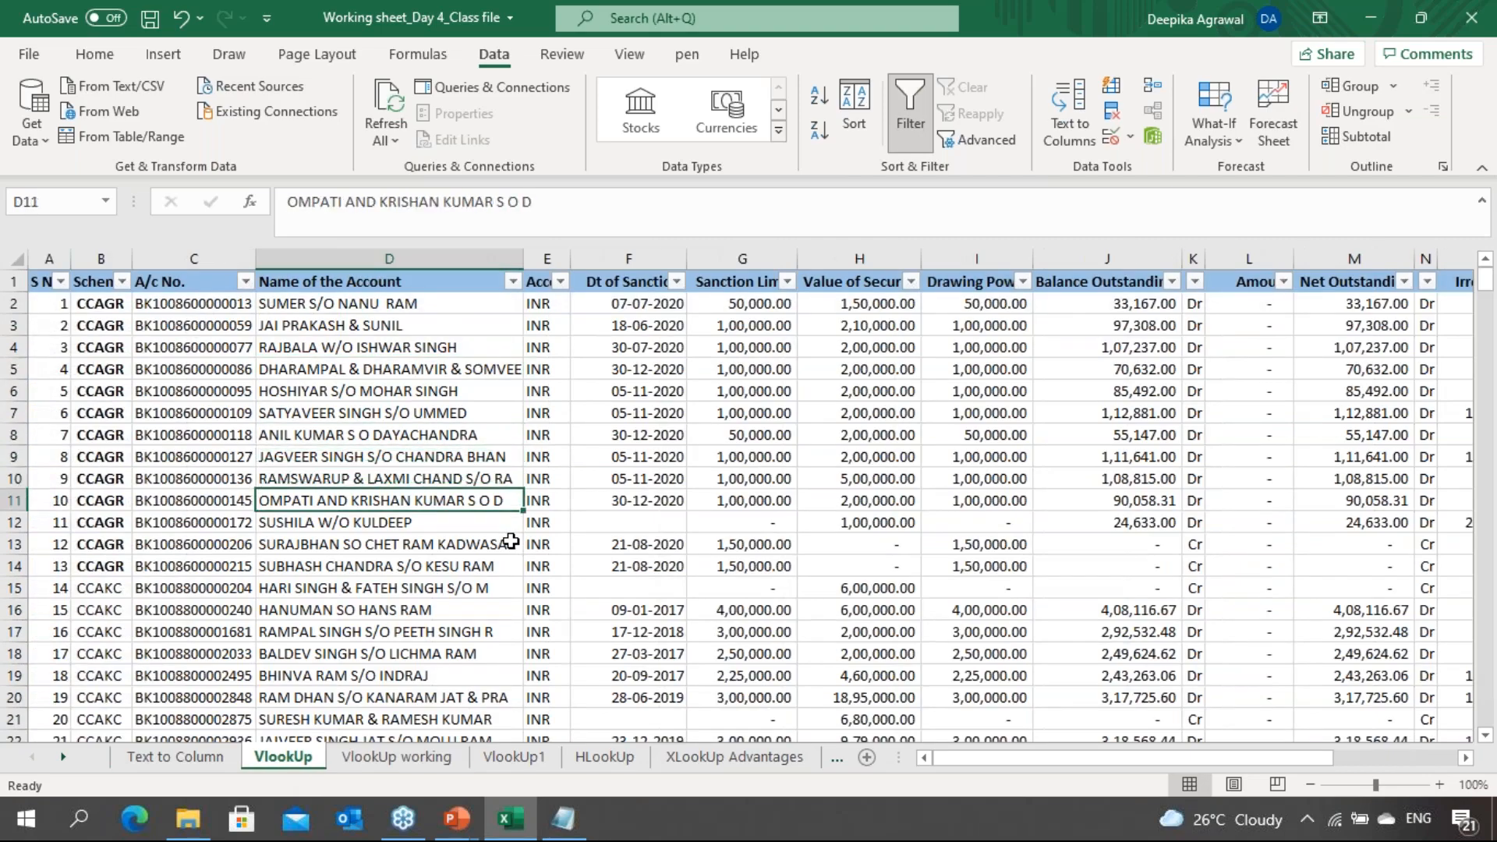
key(Down)
key(Down)
key(Down)
key(Down)
key(Down)
key(Down)
key(Down)
key(Down)
key(Down)
key(Down)
key(Down)
key(Down)
key(Down)
key(Down)
key(Down)
key(Down)
key(Down)
key(Down)
key(Down)
key(Down)
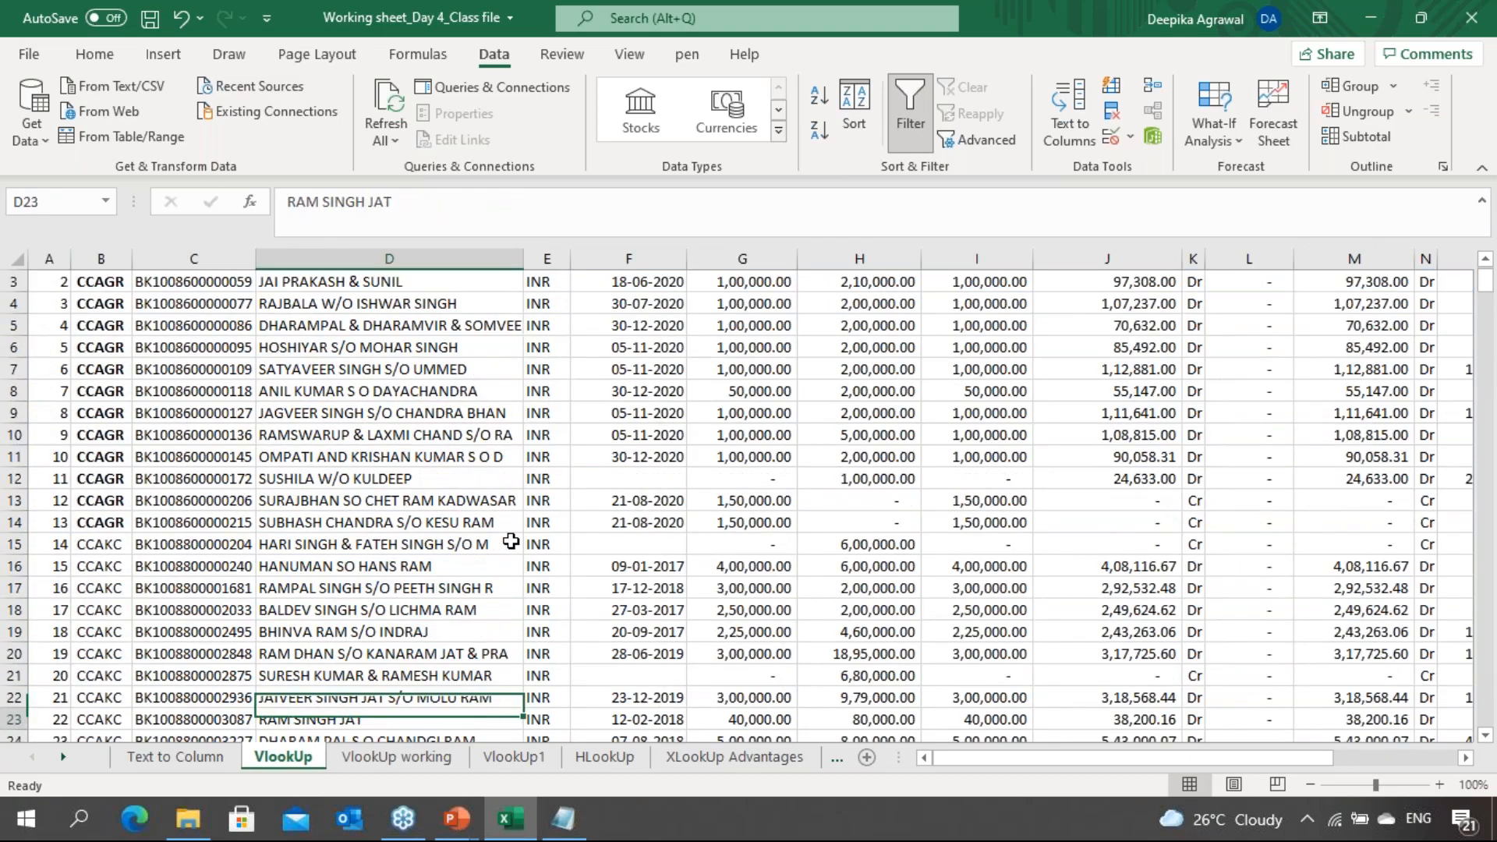
key(Down)
key(Down)
key(Down)
key(Down)
key(Down)
key(Down)
key(Down)
key(Down)
key(Down)
key(Down)
key(Down)
key(Down)
key(Down)
key(Down)
key(Down)
key(Down)
key(Down)
key(Down)
key(Down)
key(Down)
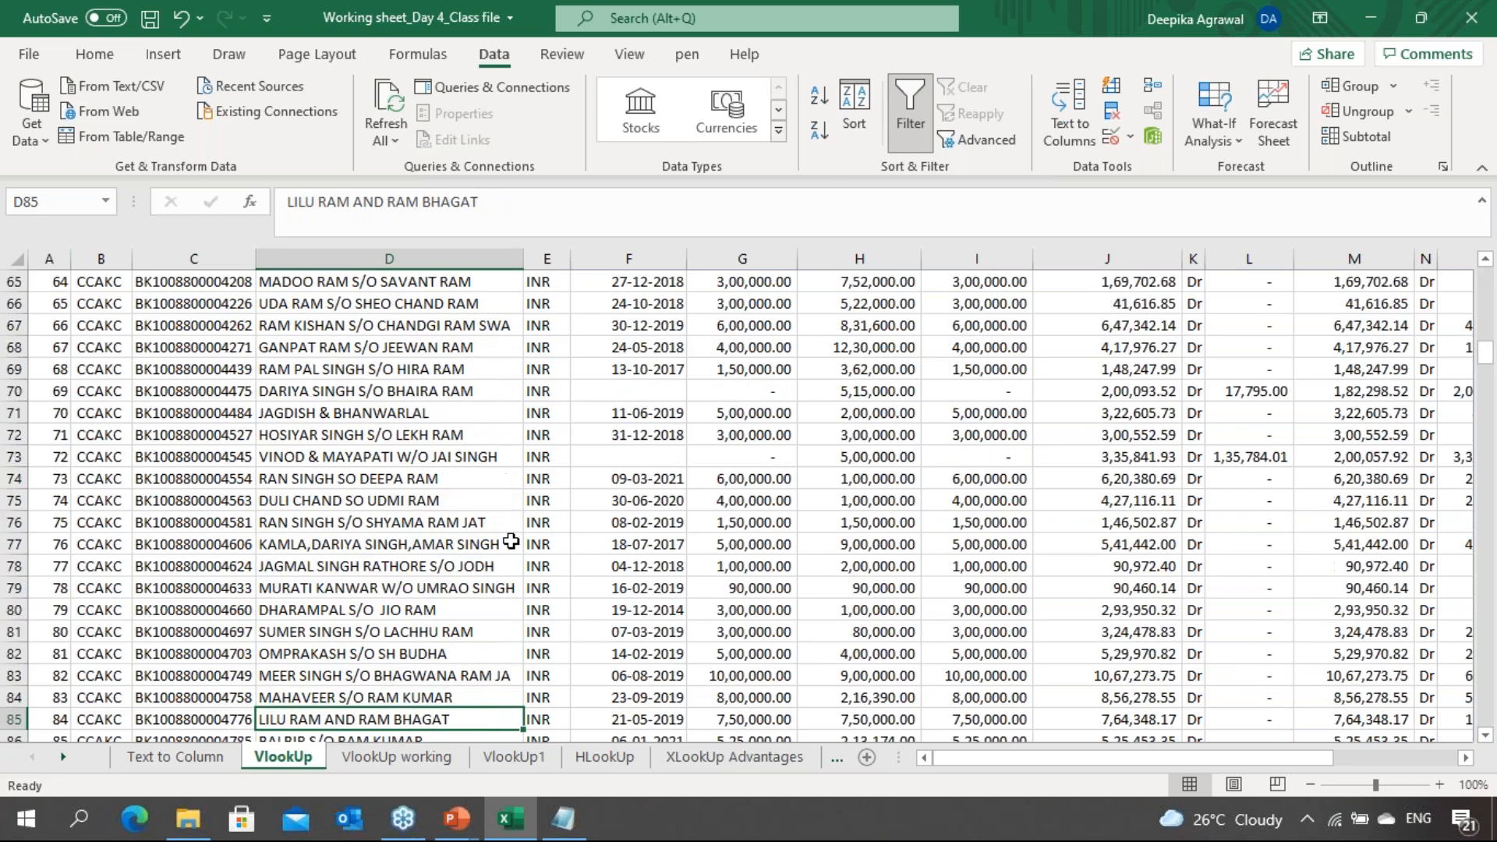
key(Down)
key(Down)
key(Down)
key(Down)
key(Down)
key(Down)
key(Down)
key(Down)
key(Down)
key(Down)
key(Down)
key(Down)
key(Down)
key(Down)
key(Down)
key(Down)
key(Down)
key(Down)
key(Down)
key(Down)
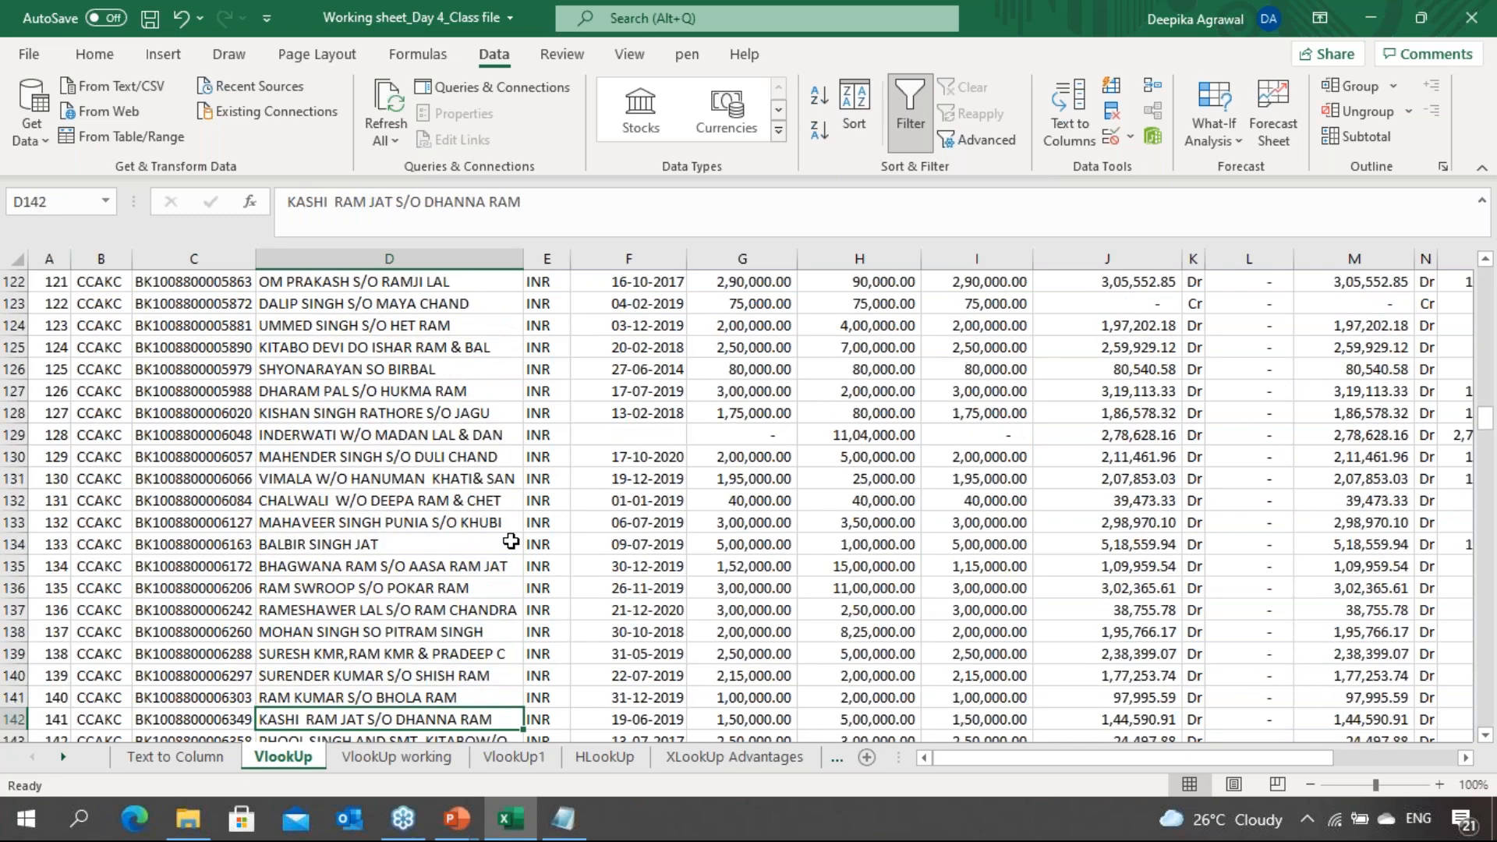
key(Down)
key(Down)
key(Down)
key(Down)
key(Down)
key(Down)
key(Down)
key(Down)
key(Down)
key(Down)
key(Down)
key(Down)
key(Down)
key(Down)
key(Down)
key(Down)
key(Down)
key(Down)
key(Down)
key(Down)
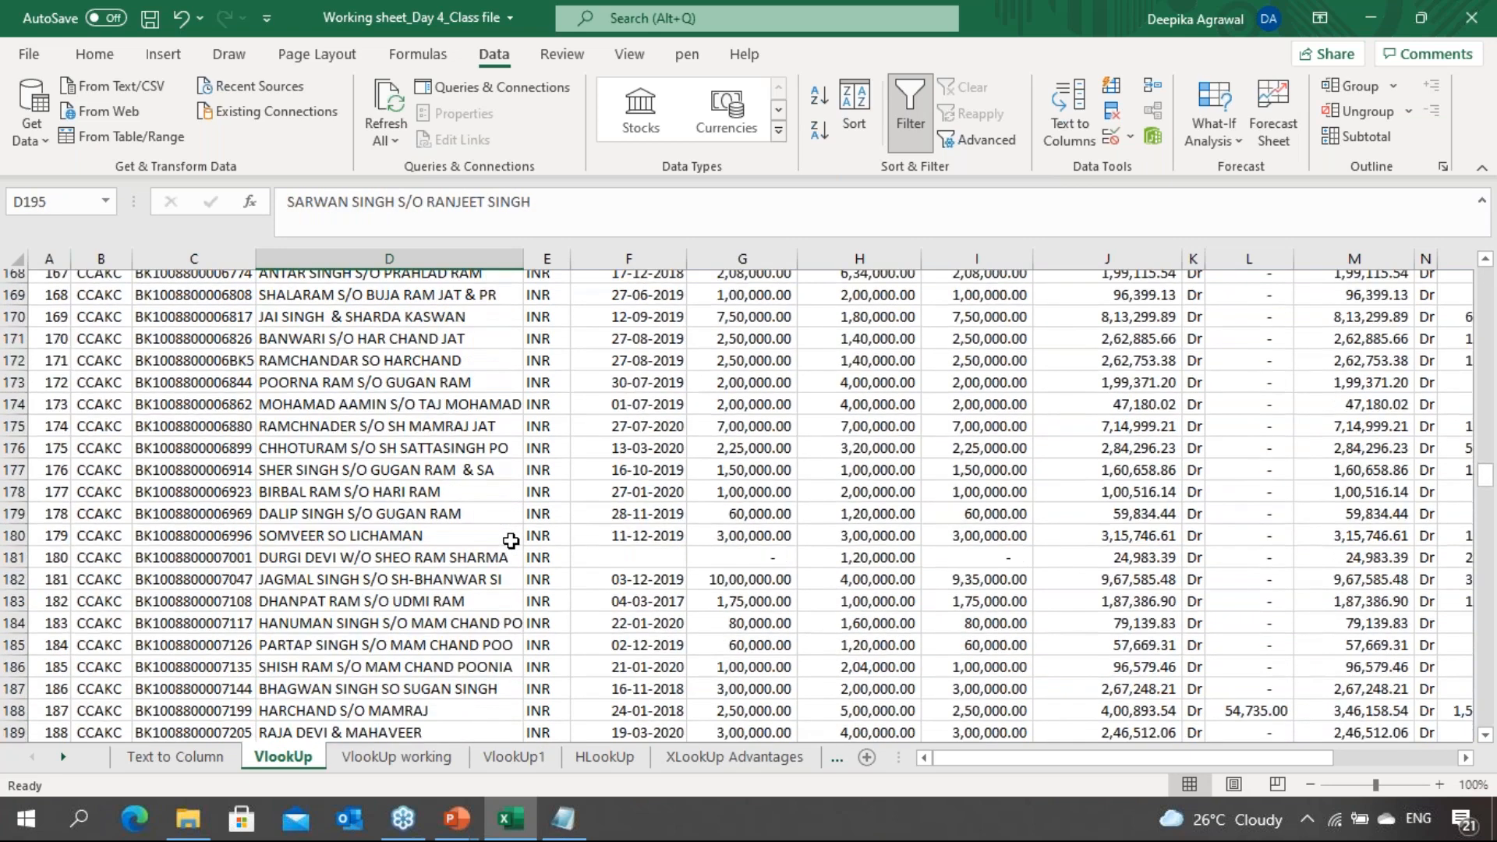
key(Down)
key(Down)
key(Down)
key(Down)
key(Down)
key(Down)
key(Down)
key(Down)
key(Down)
key(Down)
key(Down)
key(Down)
key(Down)
key(Down)
key(Down)
key(Down)
key(Down)
key(Down)
key(Down)
key(Down)
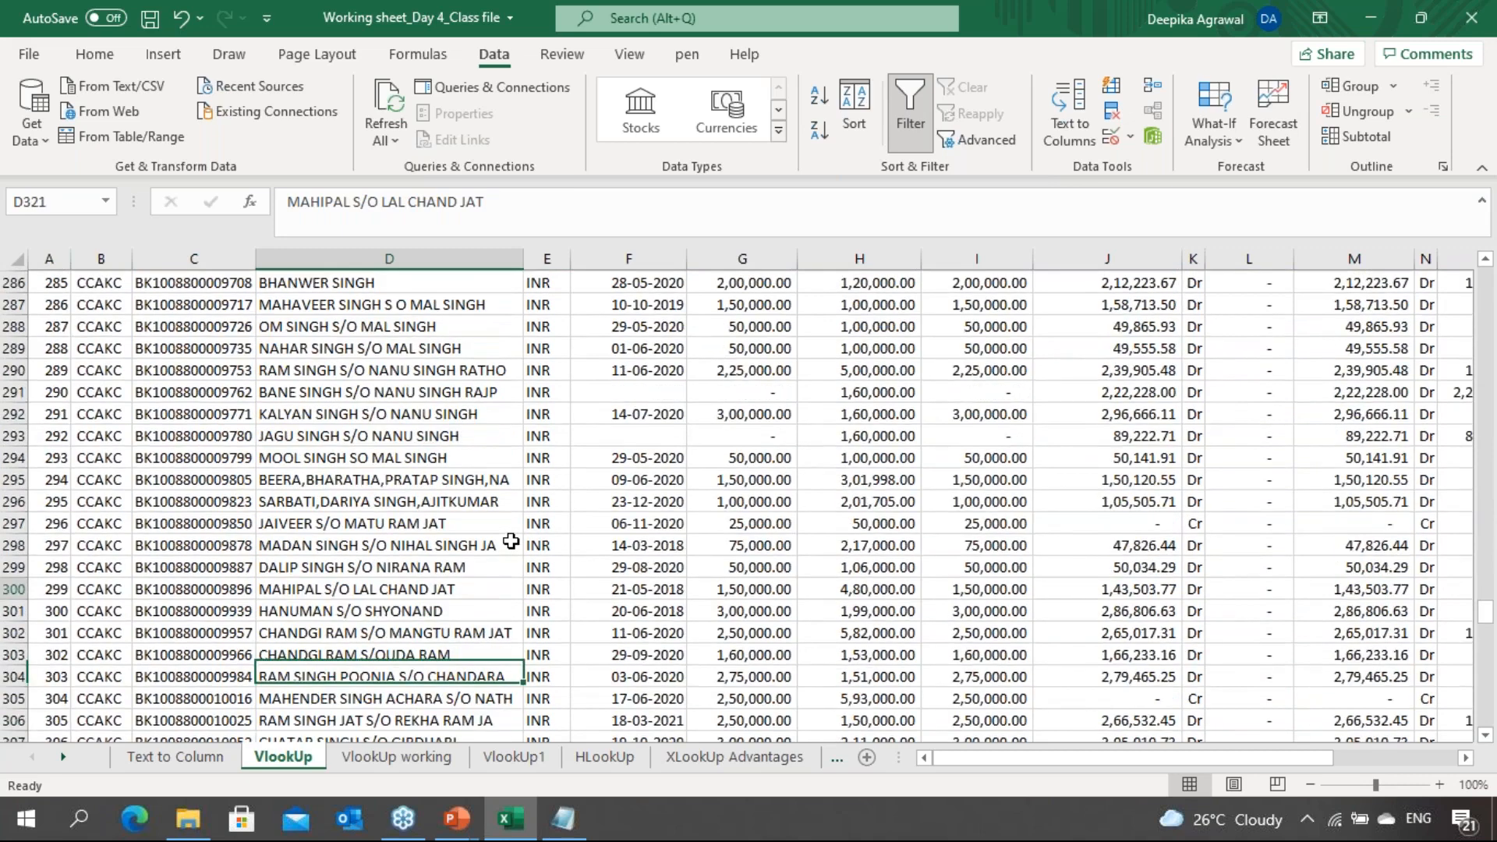
key(Down)
key(Down)
key(Down)
key(Down)
key(Down)
key(Down)
key(Down)
key(Down)
key(Down)
key(Down)
key(Down)
key(Down)
key(Down)
key(Down)
key(Down)
key(Down)
key(Down)
key(Down)
key(Down)
key(Down)
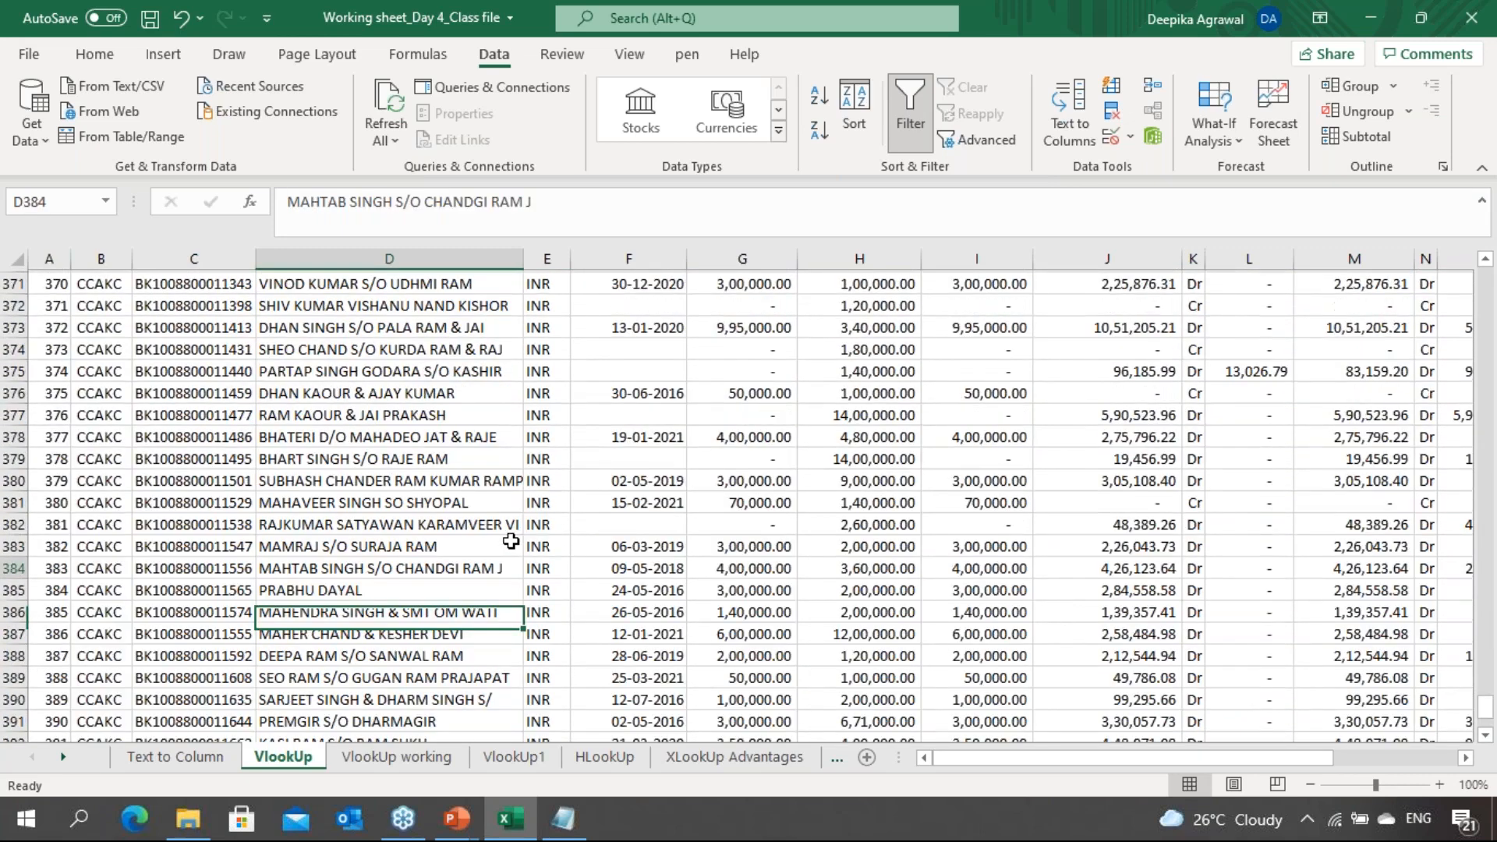
Look across the A/c No., Name of the Account and currency columns of a record in the 360s on the VlookUp sheet
key(Home)
key(Right)
key(Right)
key(Right)
key(Right)
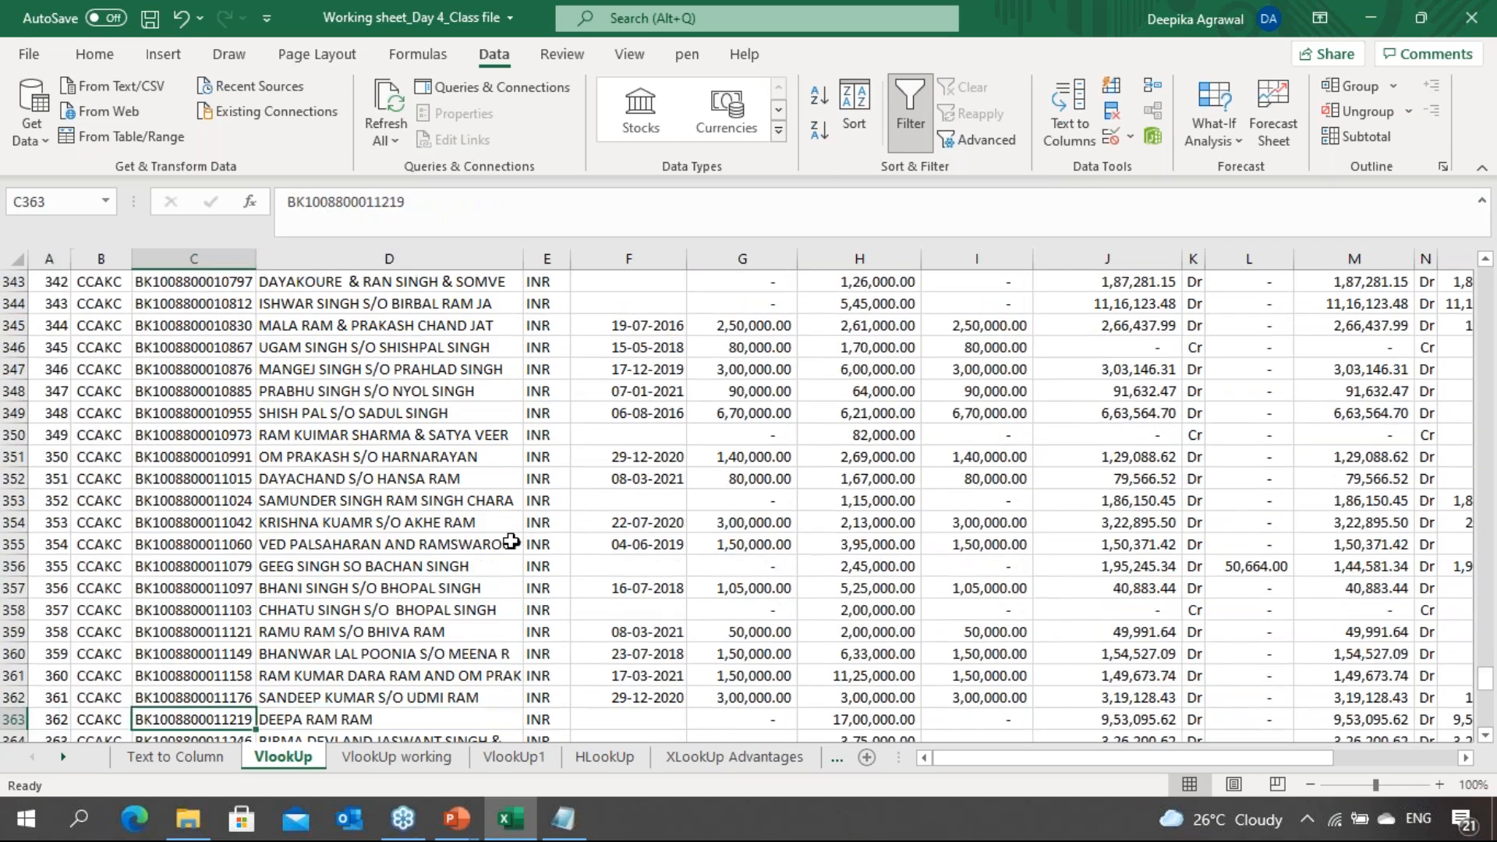
key(Left)
key(Left)
key(Right)
key(Right)
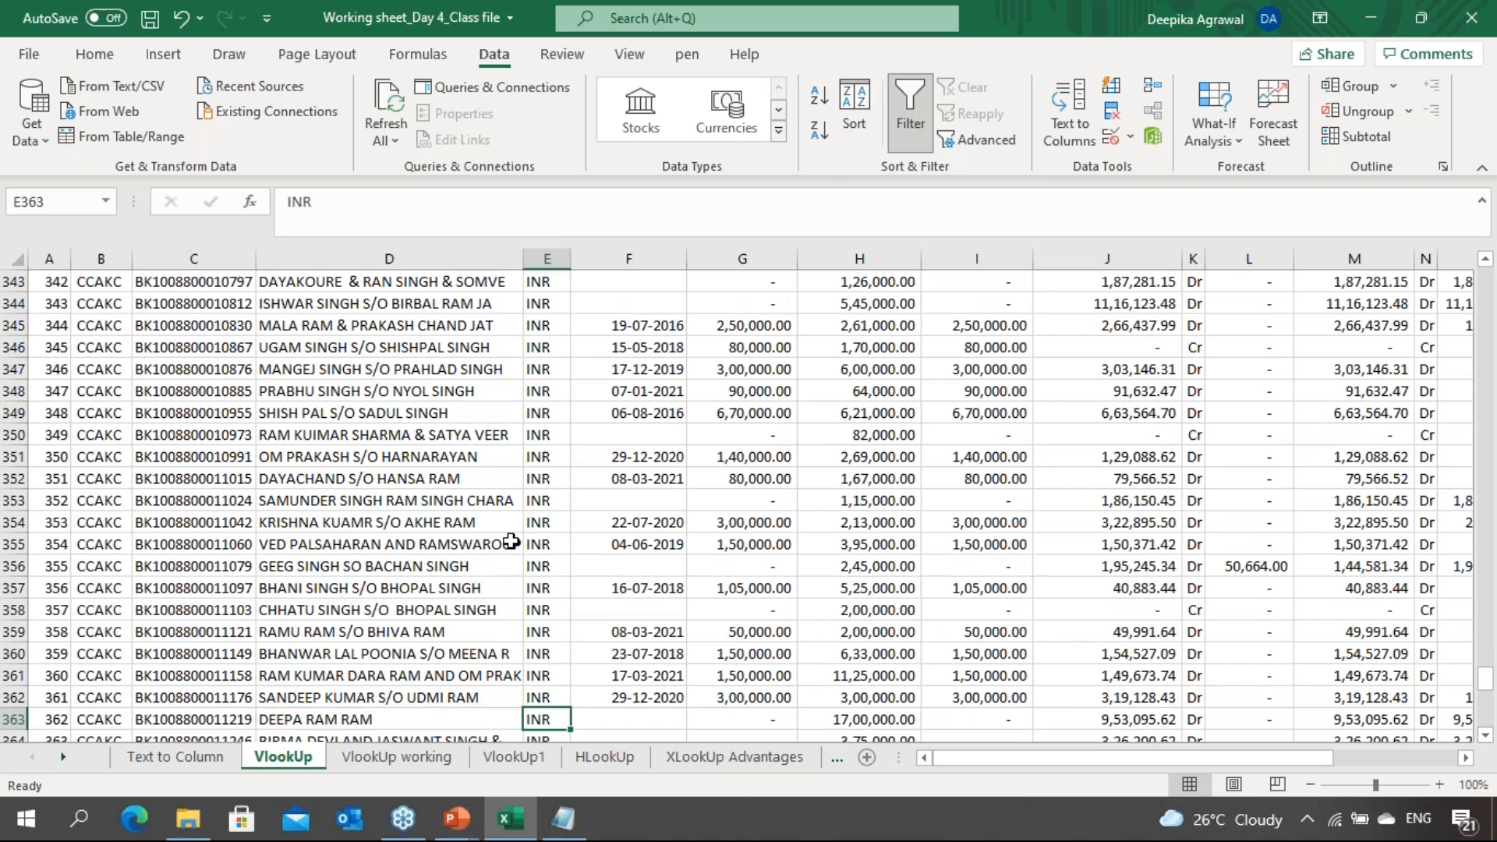
Look back up through the VlookUp sheet's records to the first account and return to the VlookUp working sheet
key(Page_Up)
key(Page_Up)
key(Page_Up)
key(Page_Up)
key(Page_Up)
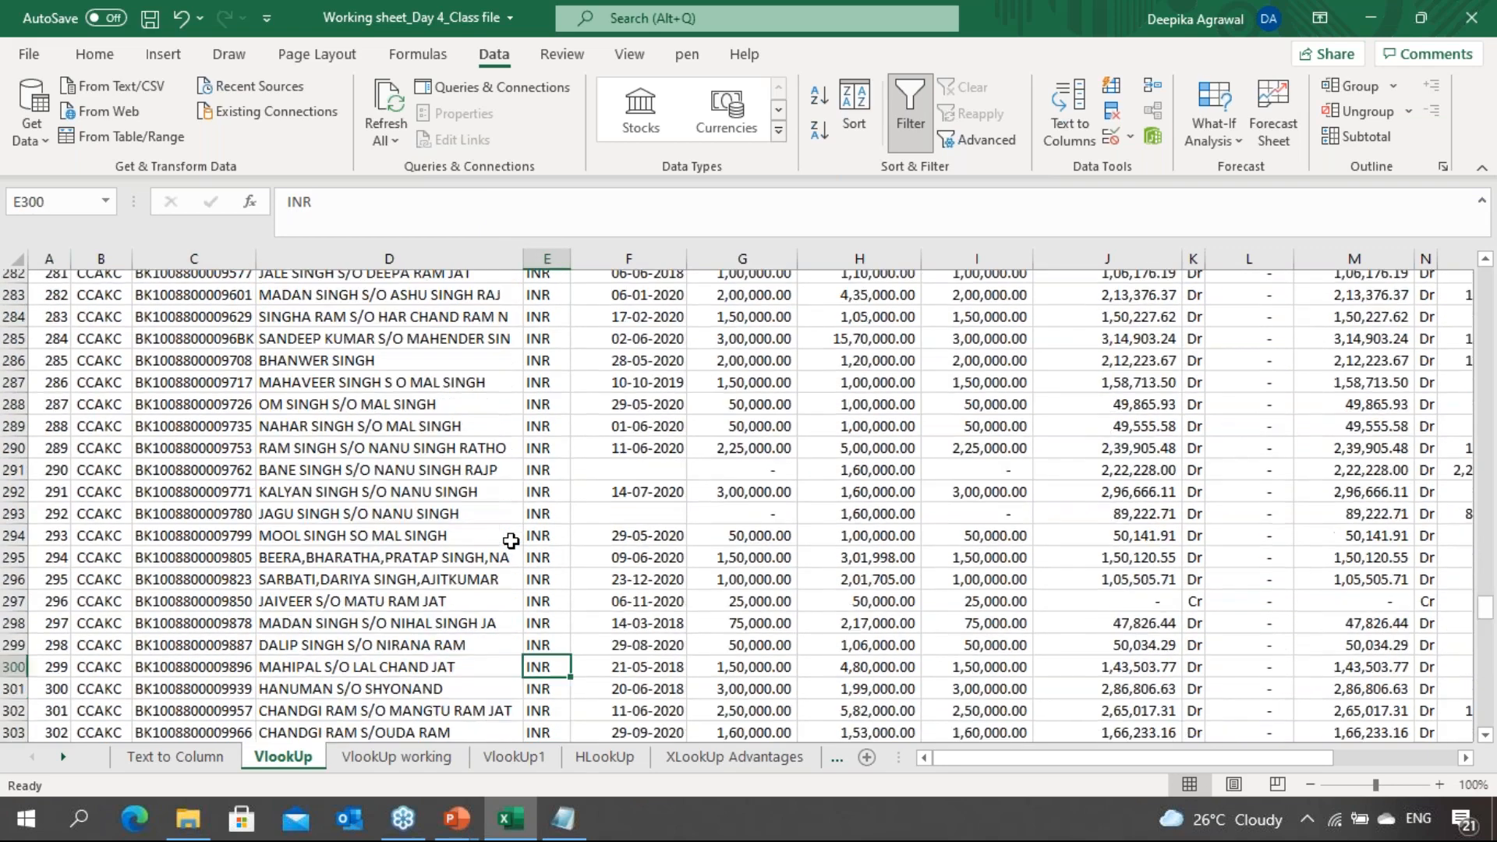
key(Page_Up)
key(Page_Up)
key(Page_Up)
key(Page_Up)
key(Page_Up)
key(Left)
key(Left)
key(Left)
key(Left)
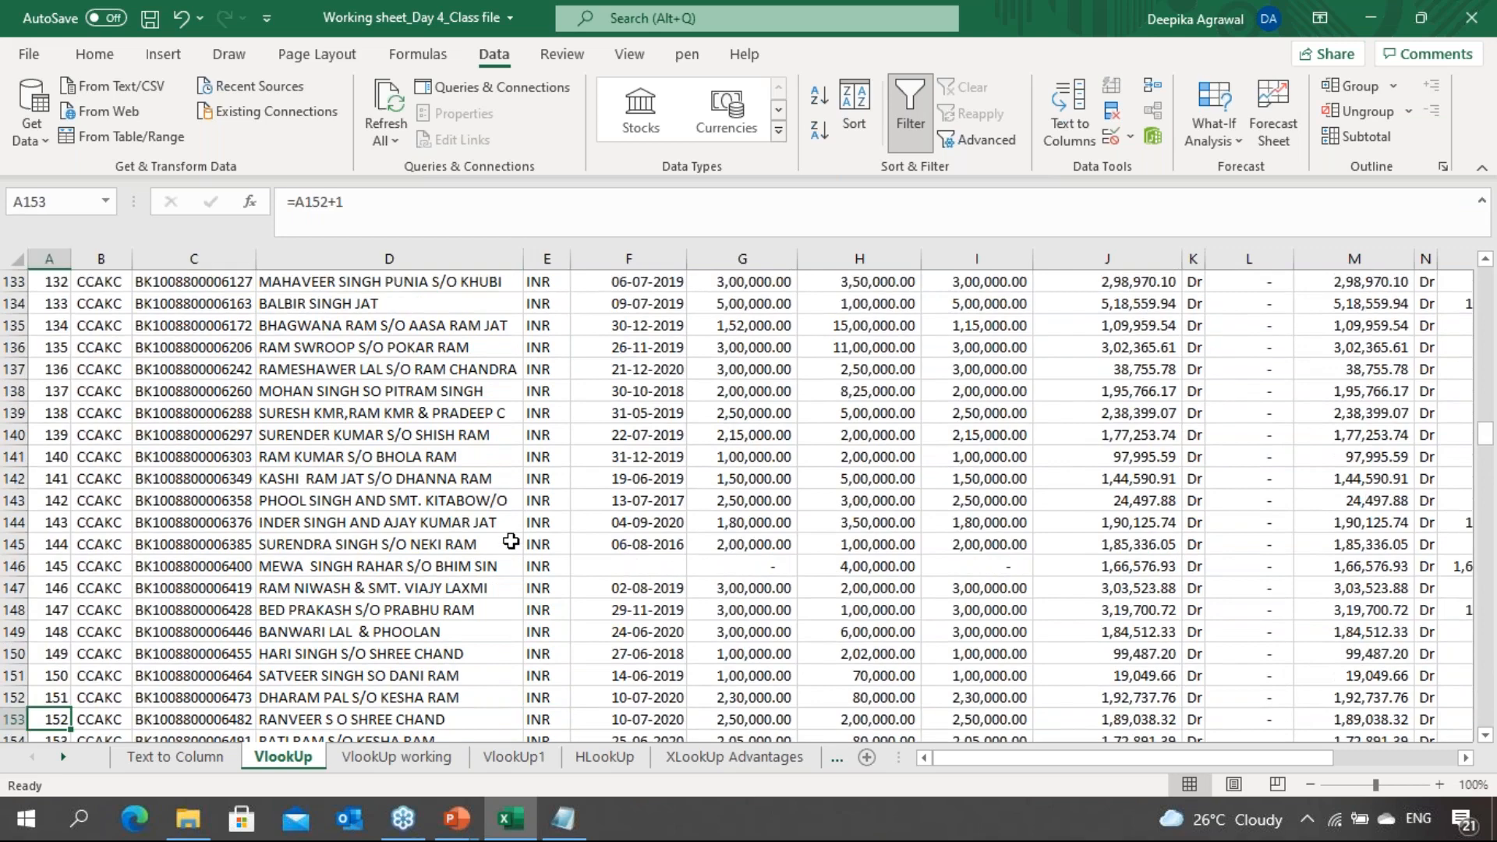
key(Right)
key(Right)
key(Page_Up)
key(Up)
key(Up)
key(Up)
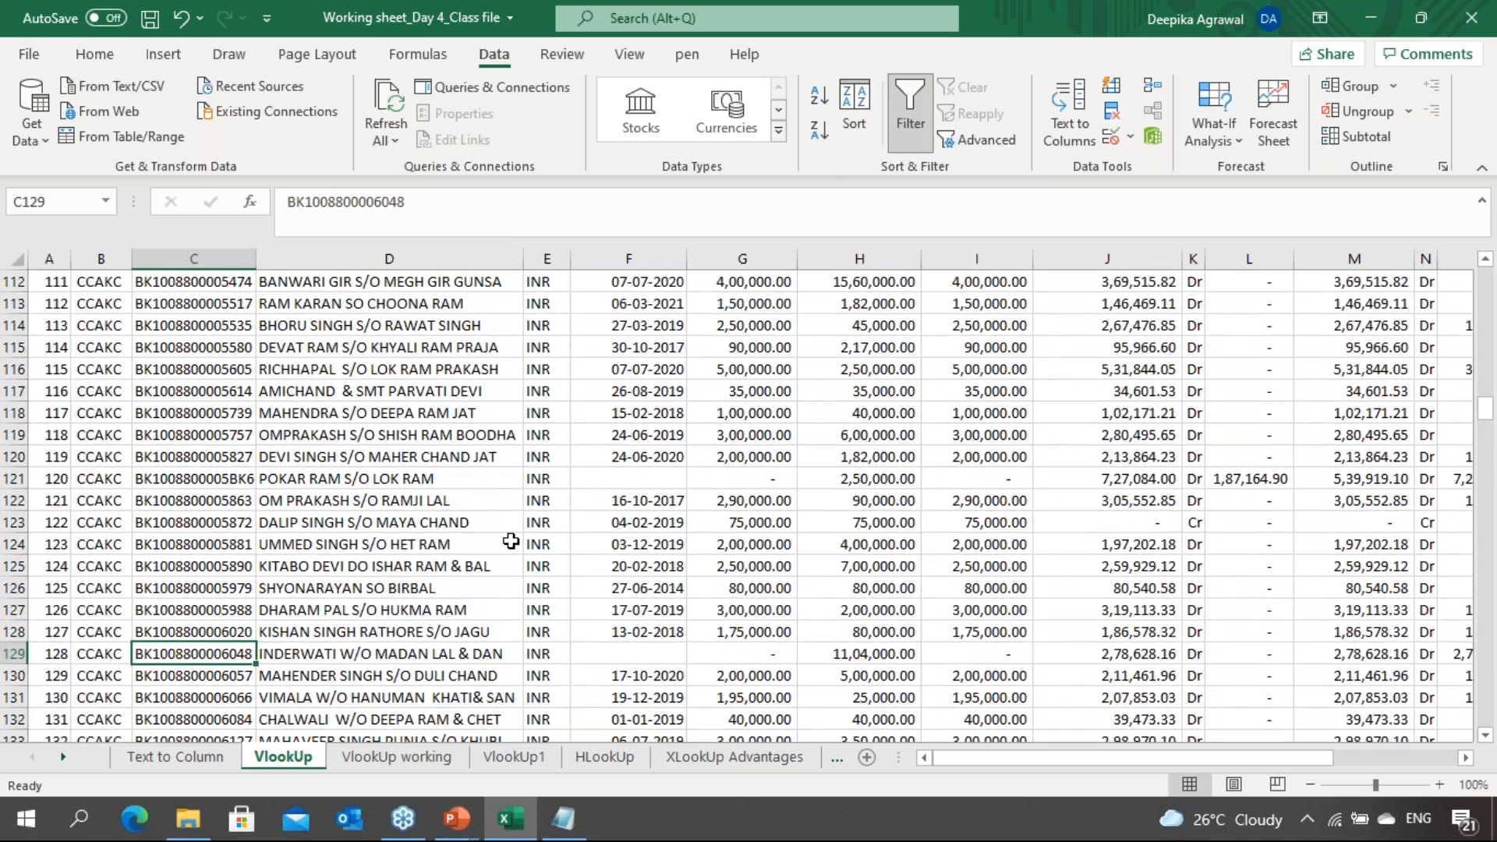
key(ctrl+Up)
key(Down)
key(ctrl+Page_Down)
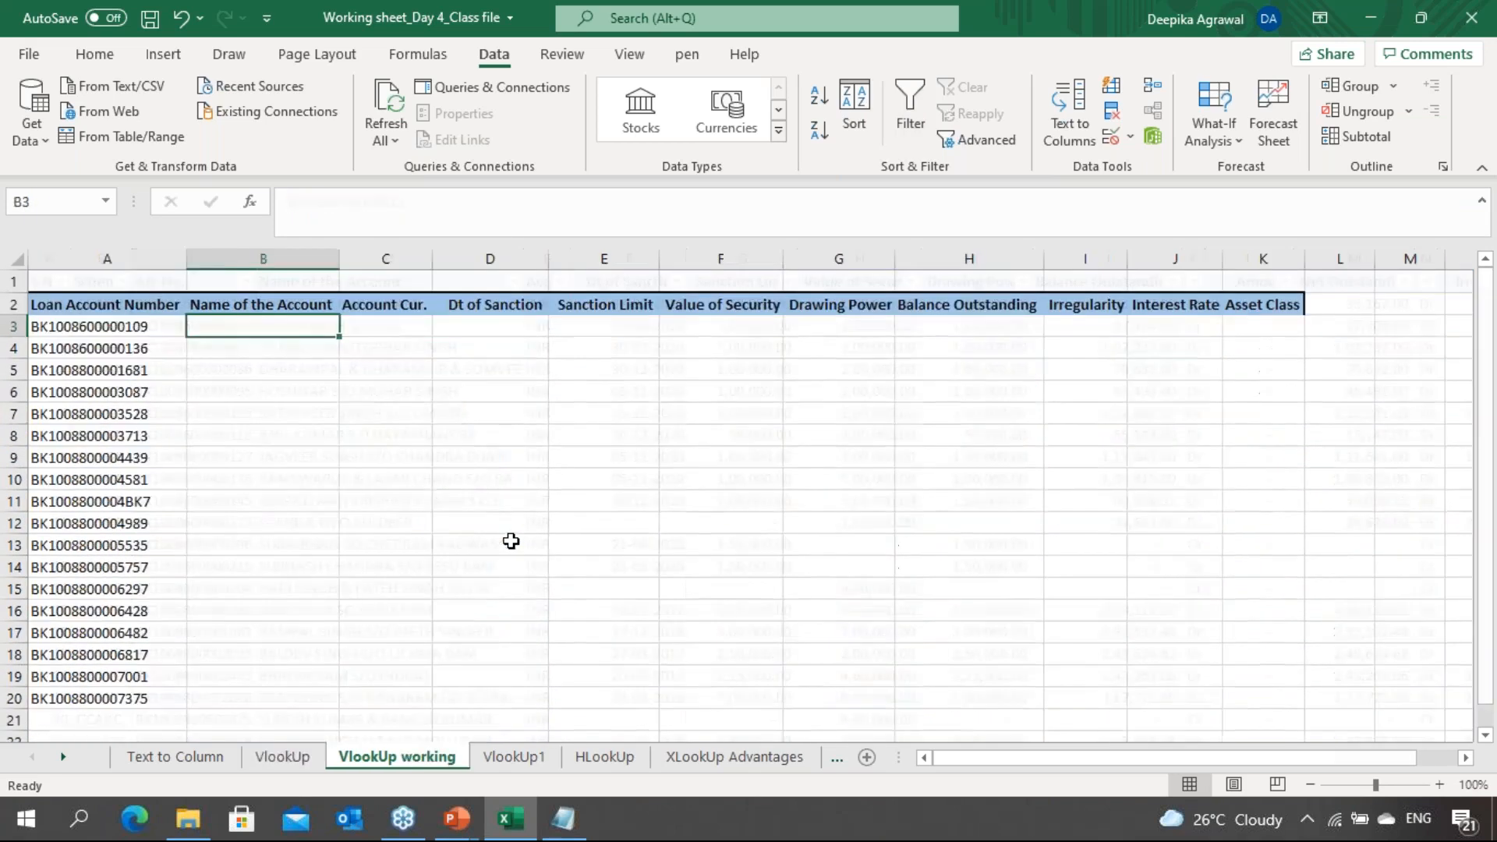
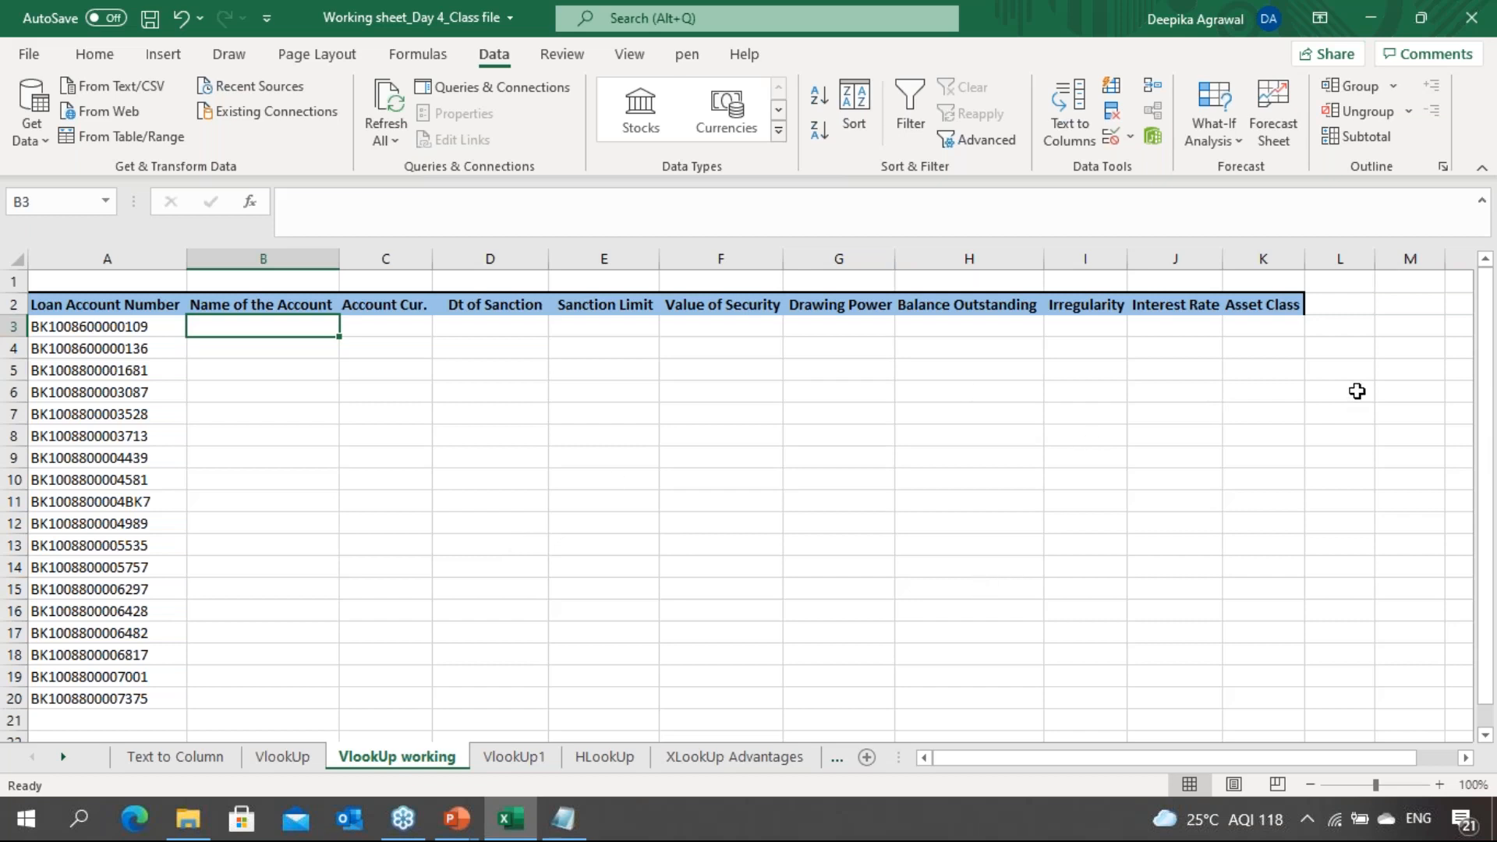
click(1488, 88)
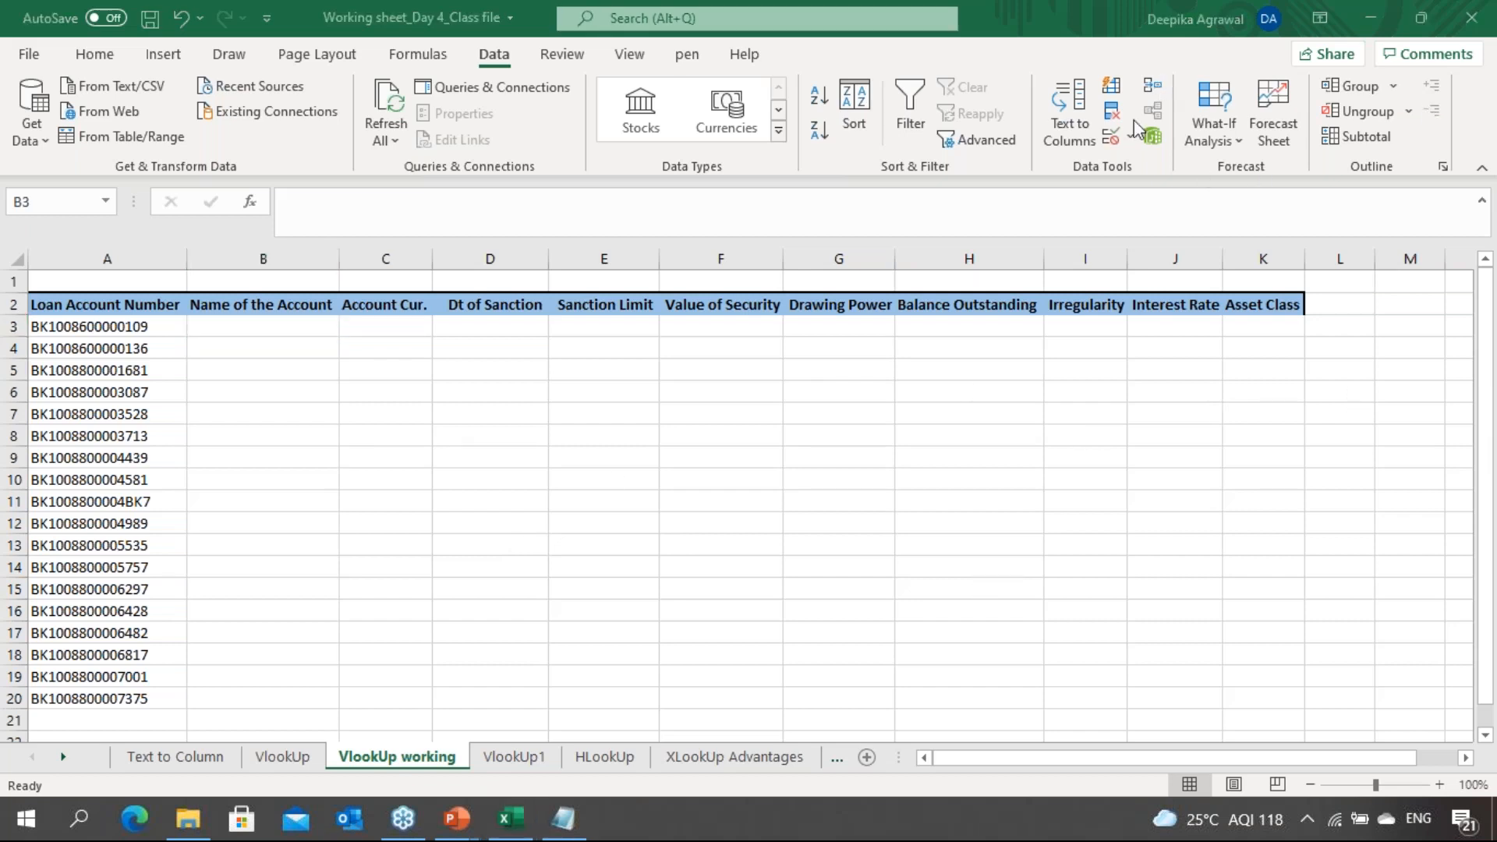
click(499, 437)
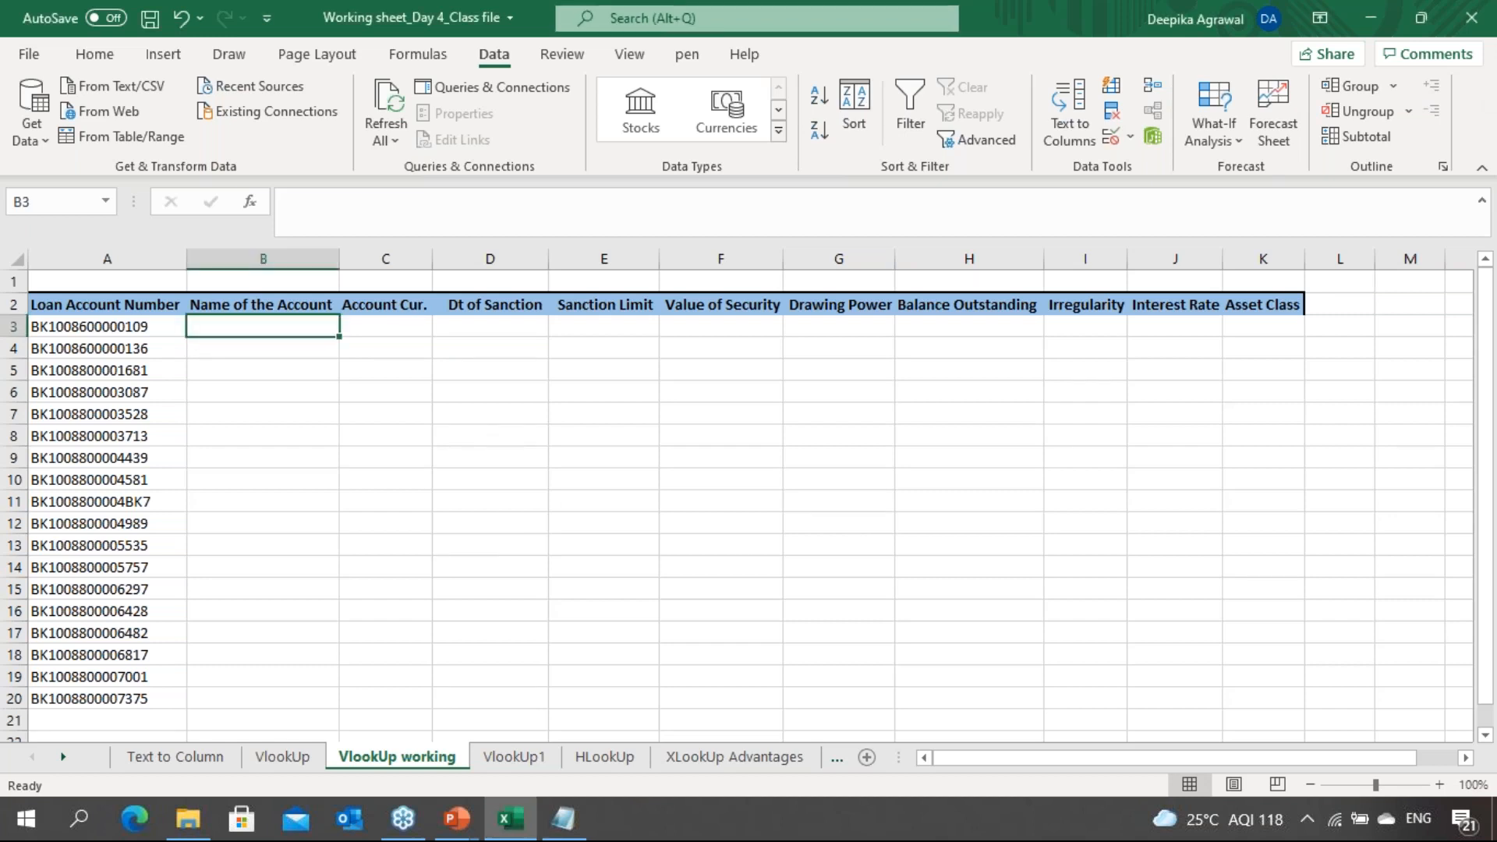
click(475, 432)
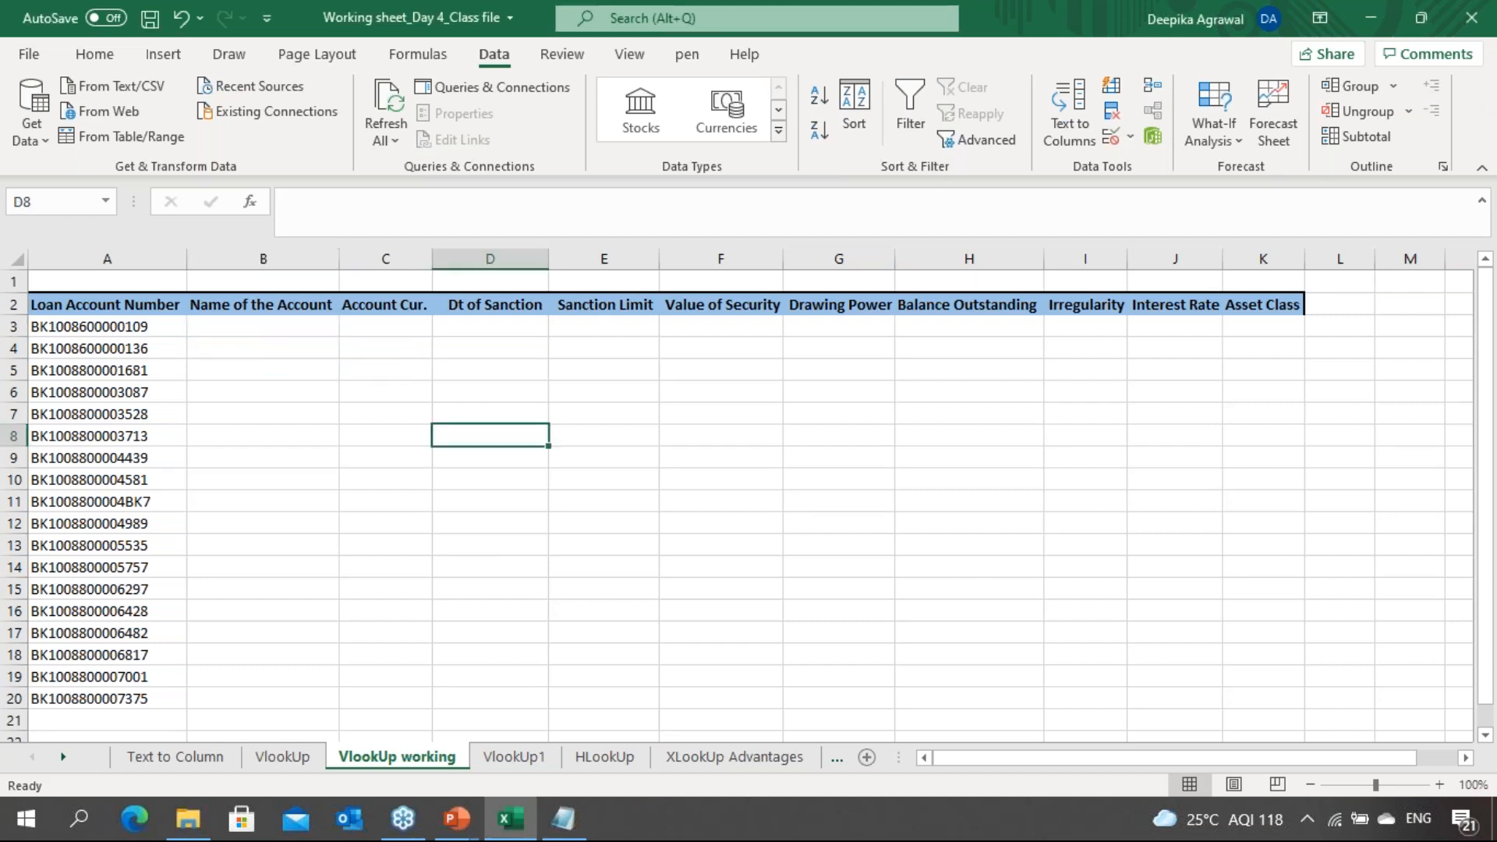
click(305, 379)
click(285, 318)
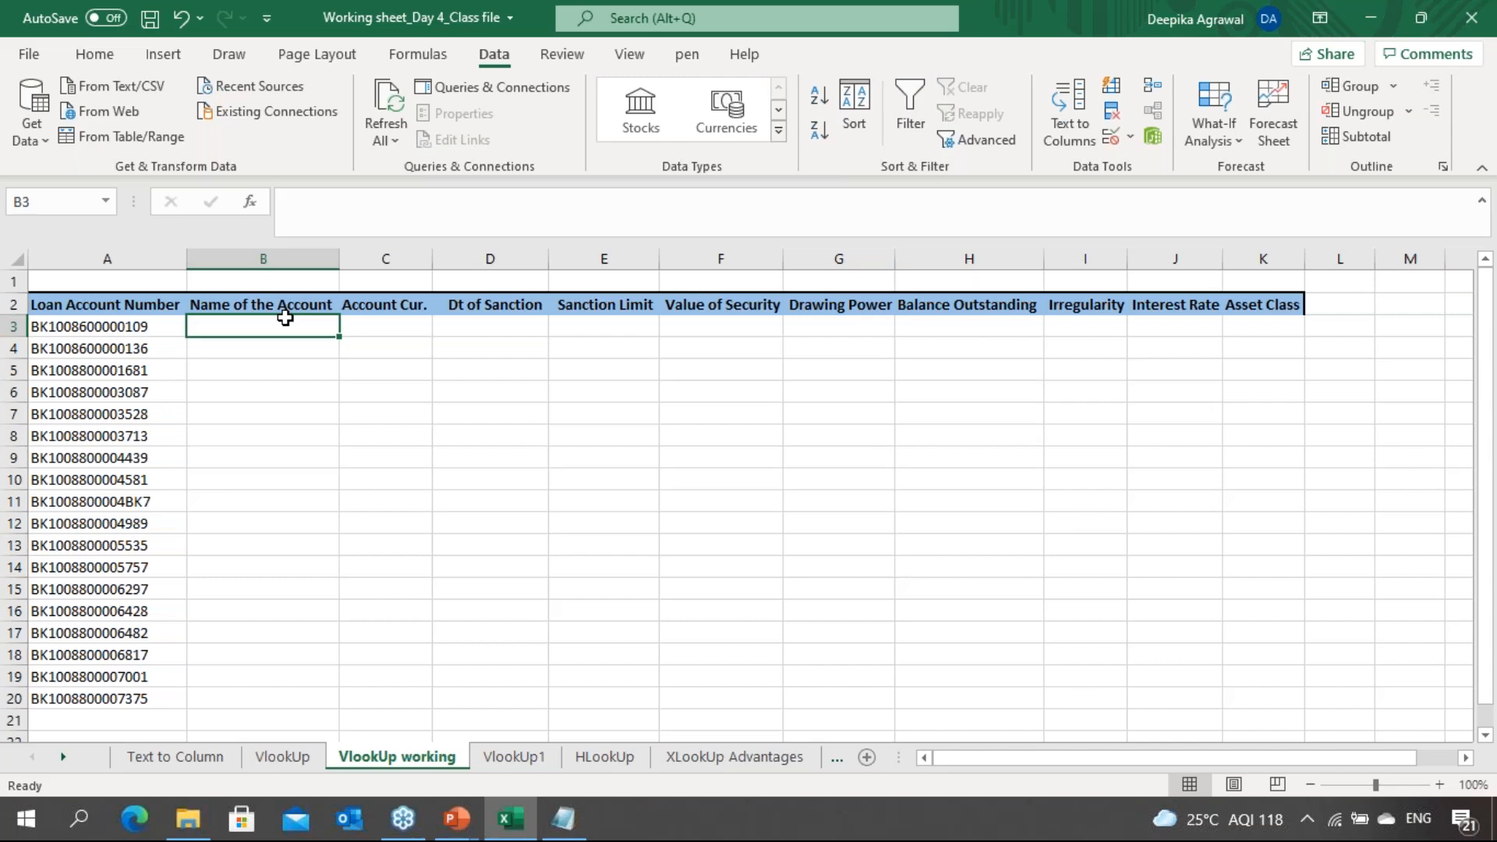
Compare the loan account numbers on the VlookUp working sheet with the account records on the VlookUp sheet
click(282, 758)
click(368, 759)
click(251, 392)
click(65, 347)
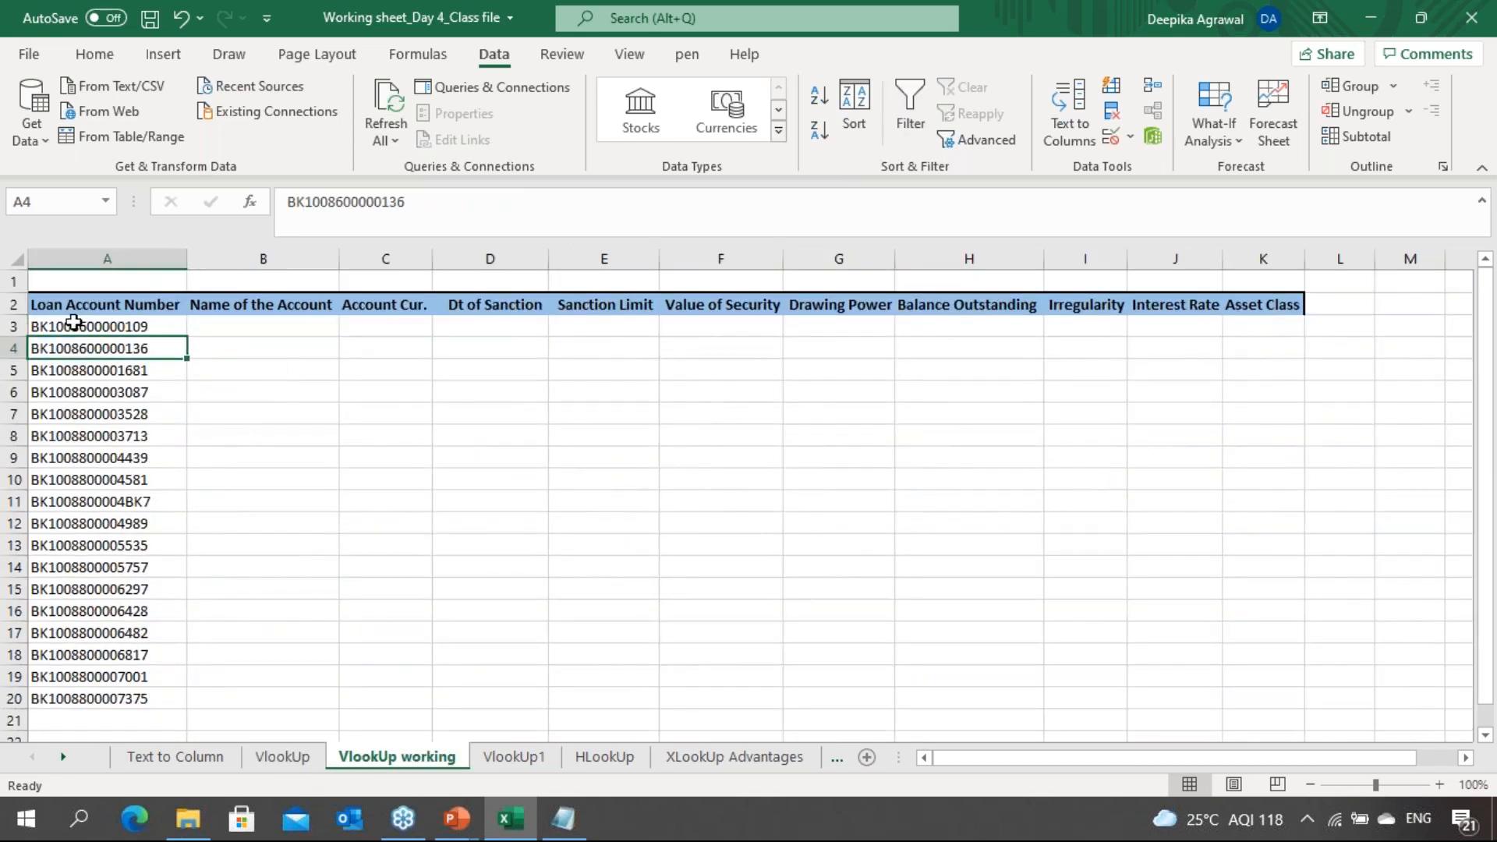
click(74, 326)
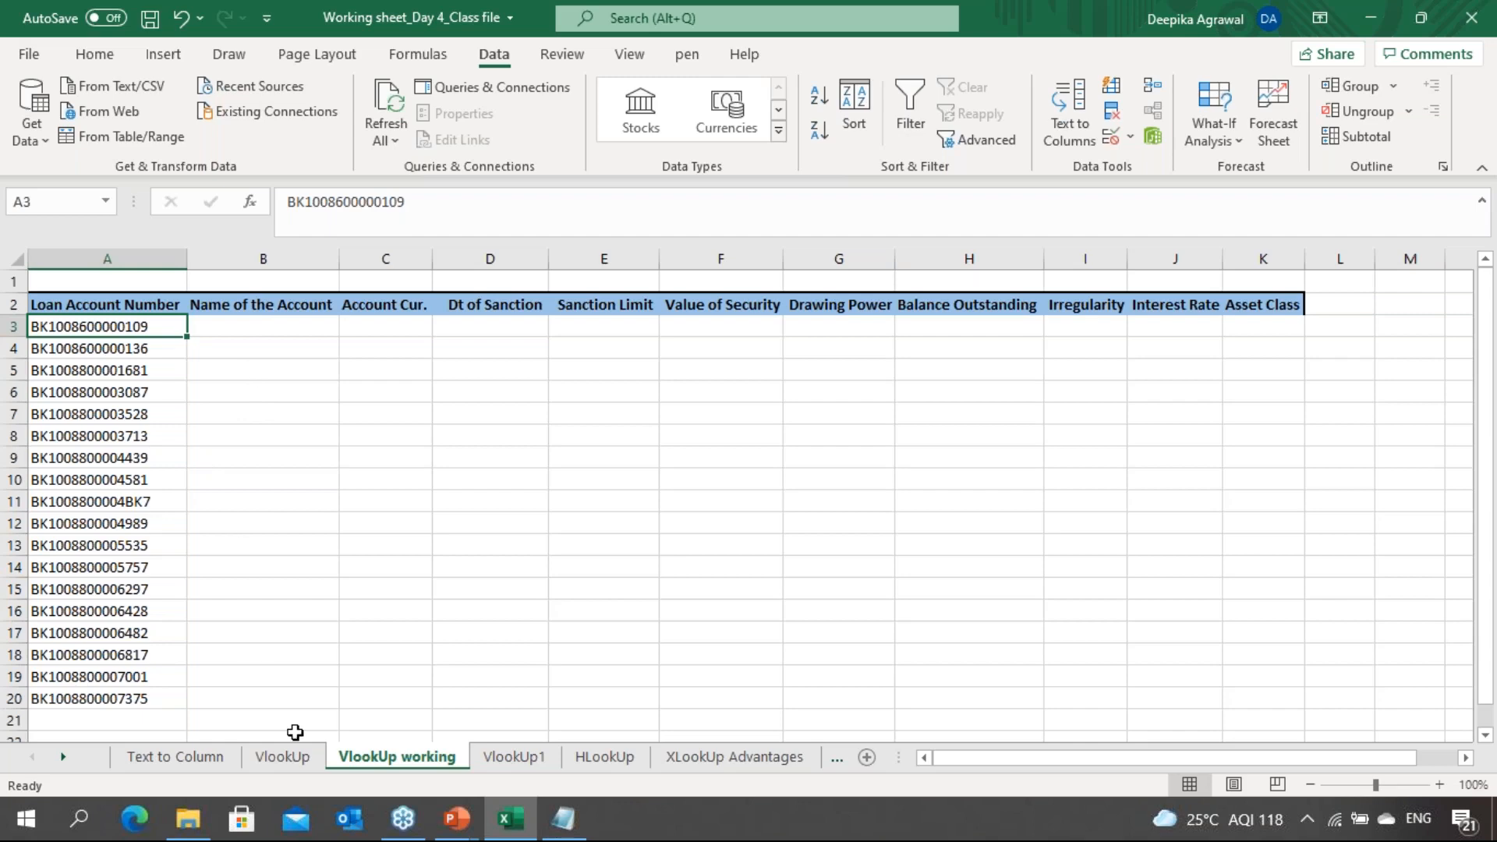
click(293, 763)
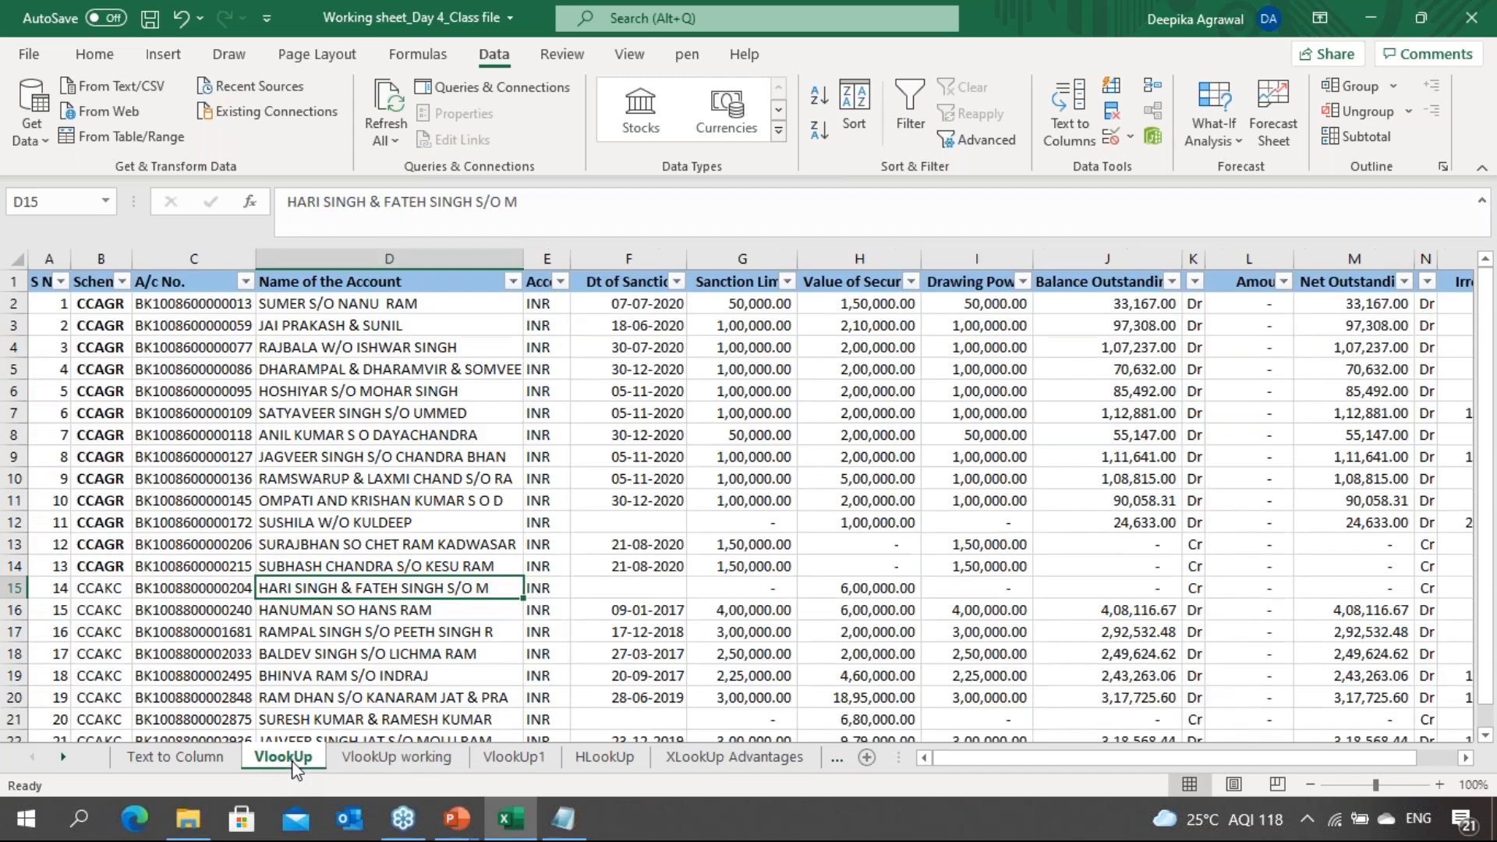
click(395, 753)
click(368, 417)
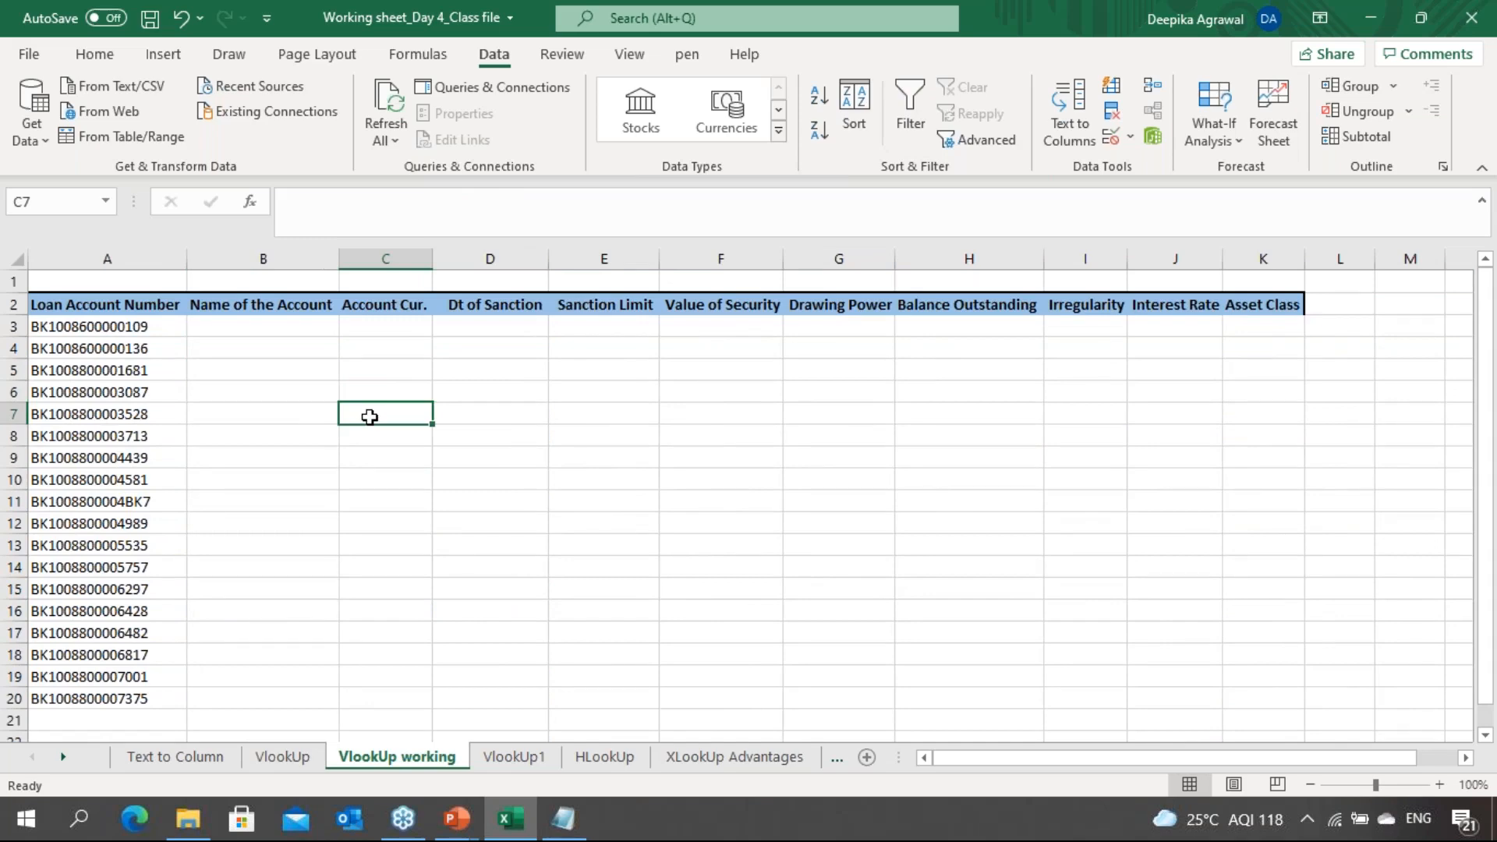
click(286, 352)
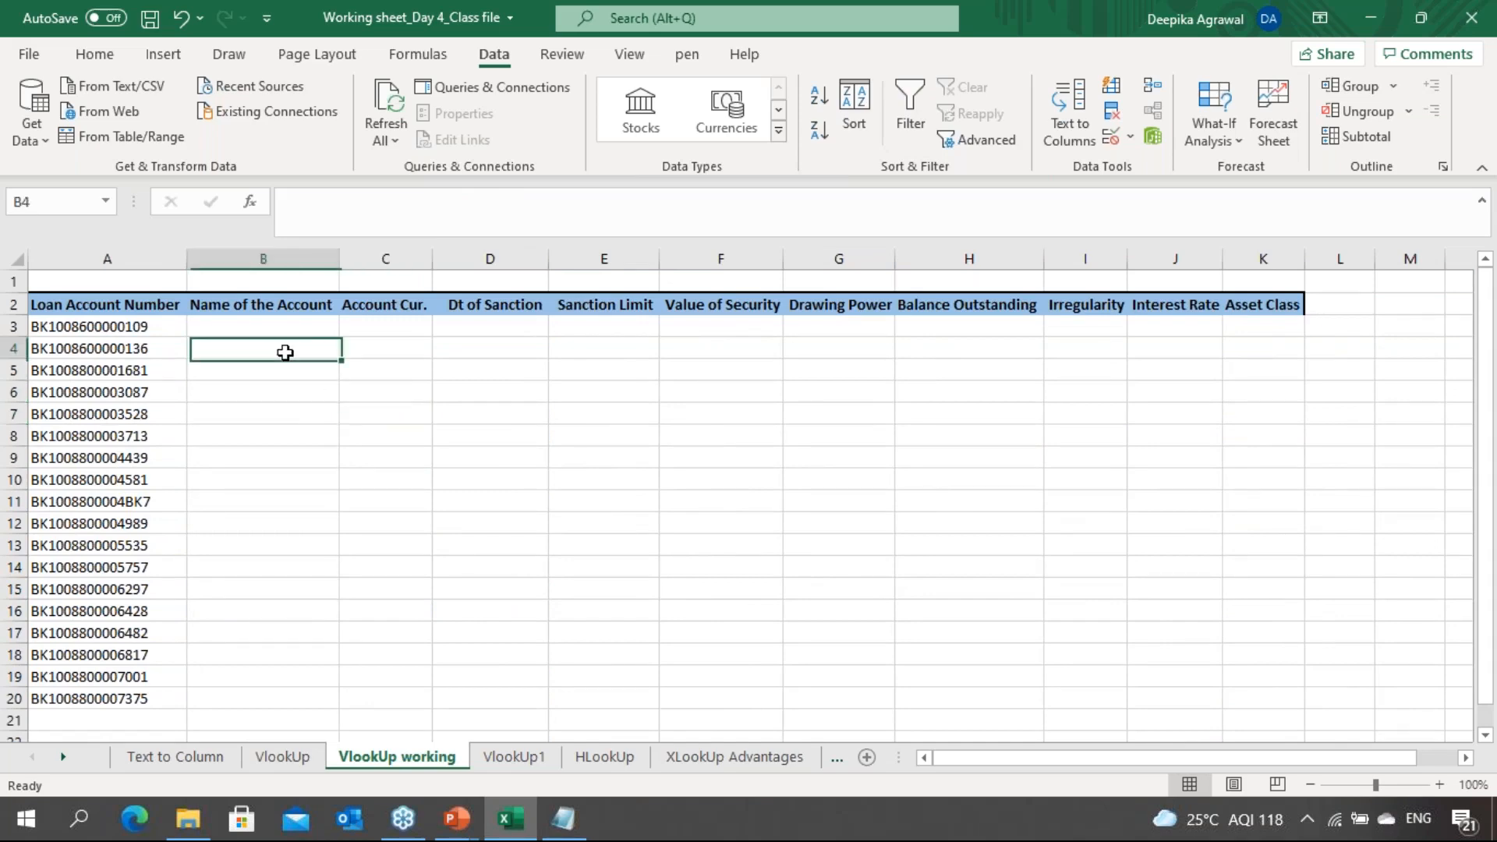
click(287, 766)
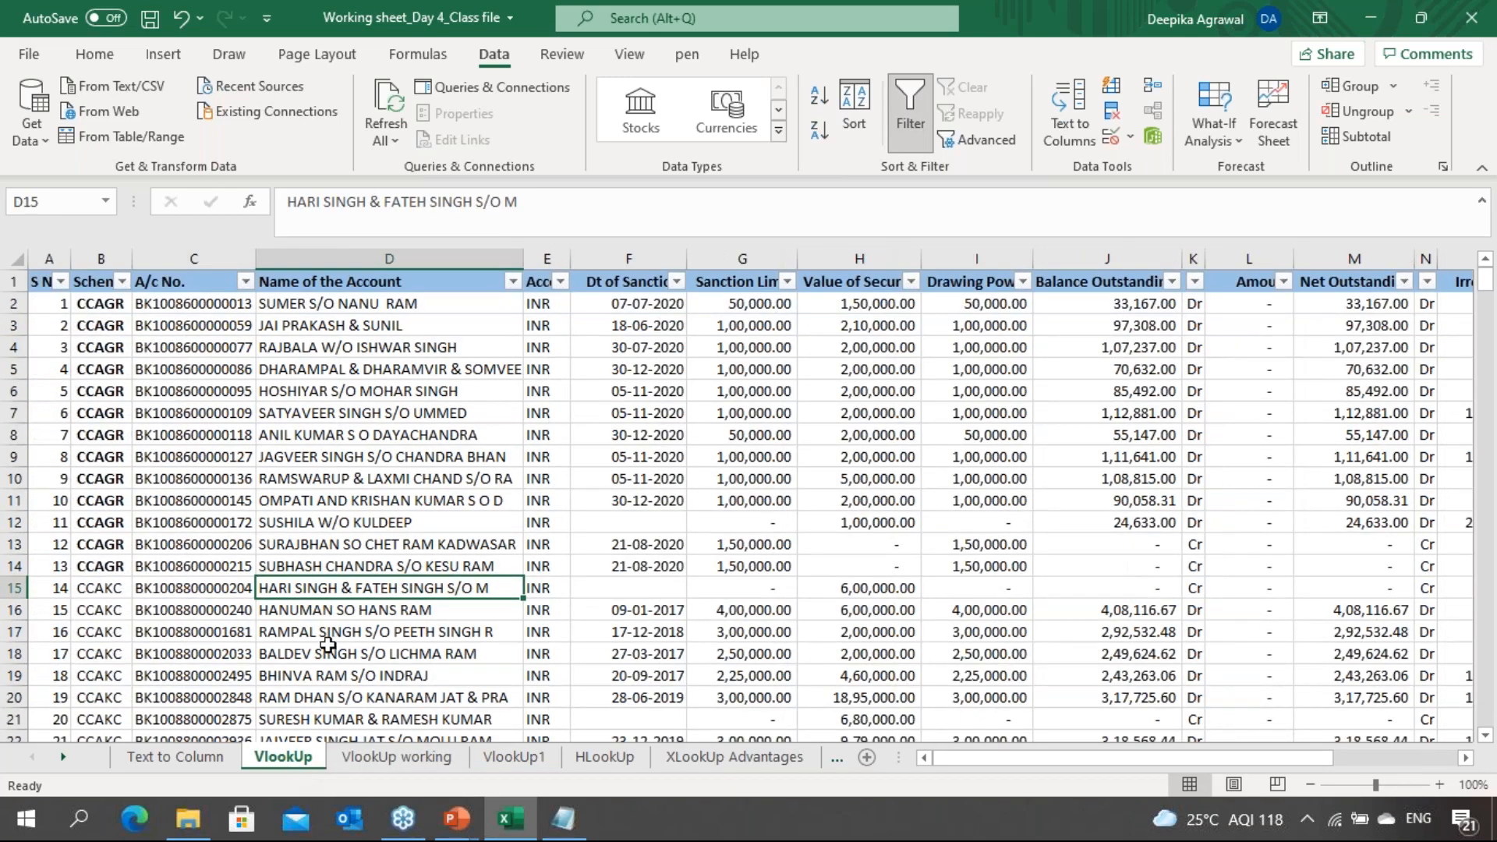
click(421, 756)
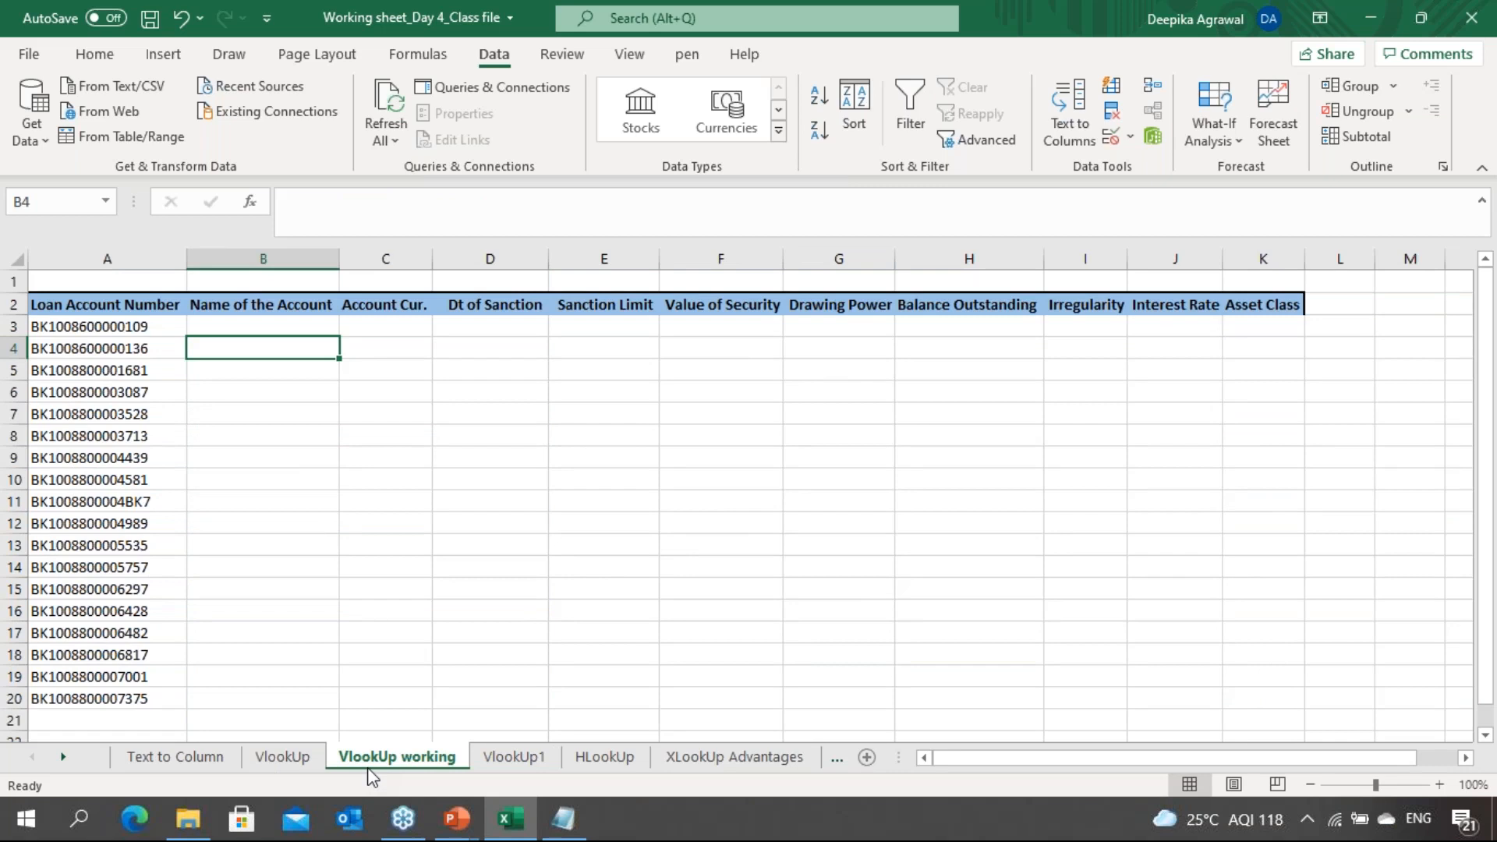
Start a VLOOKUP formula in cell B3, the first Name of the Account cell on the VlookUp working sheet
key(Down)
key(Down)
key(Down)
key(Down)
key(Down)
key(Down)
key(Up)
key(Up)
key(Up)
key(Up)
key(Up)
key(Up)
key(Up)
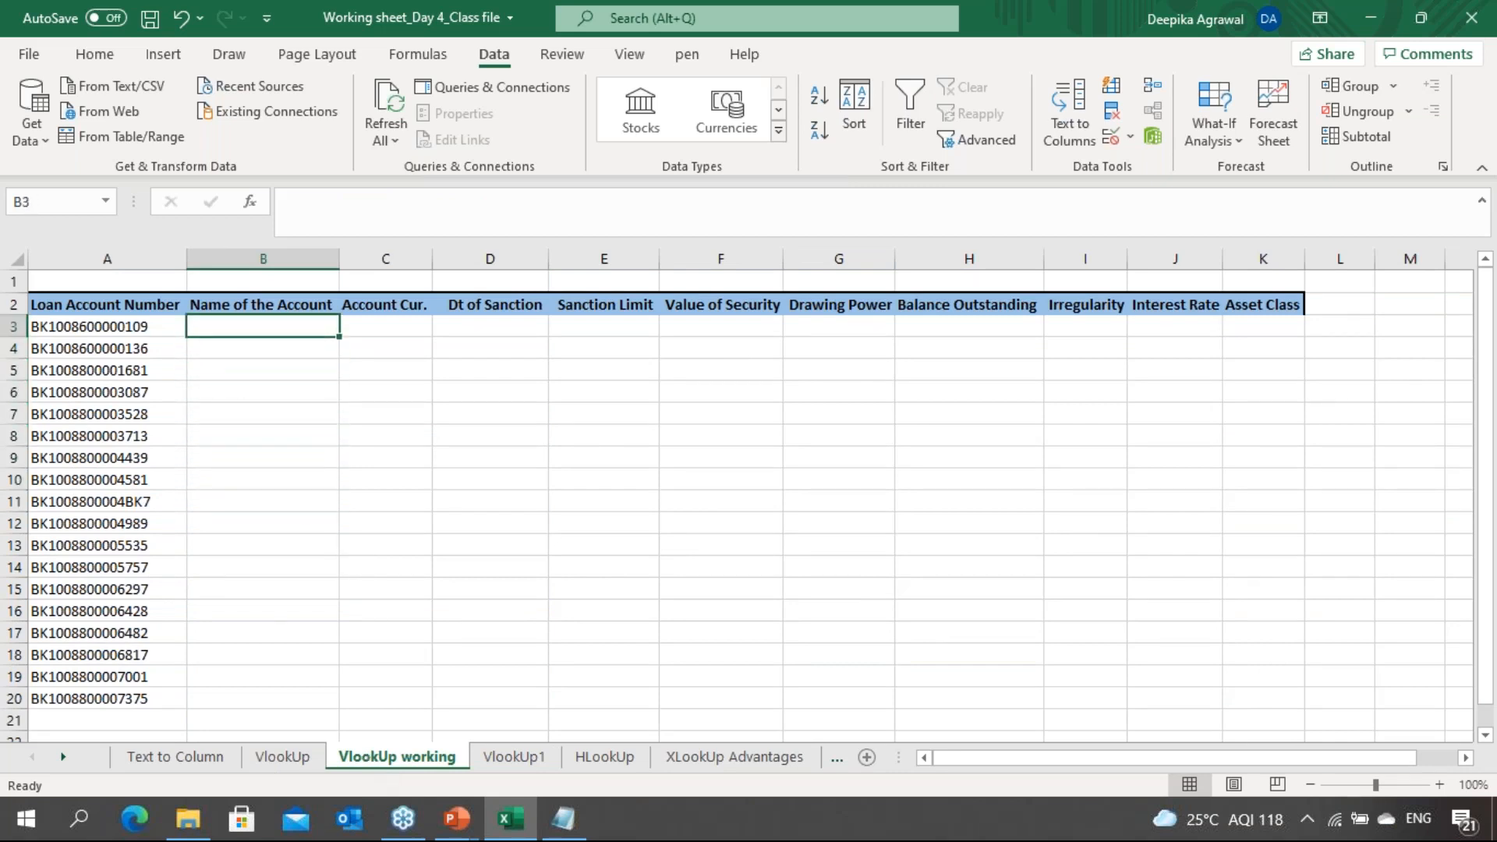
text(=)
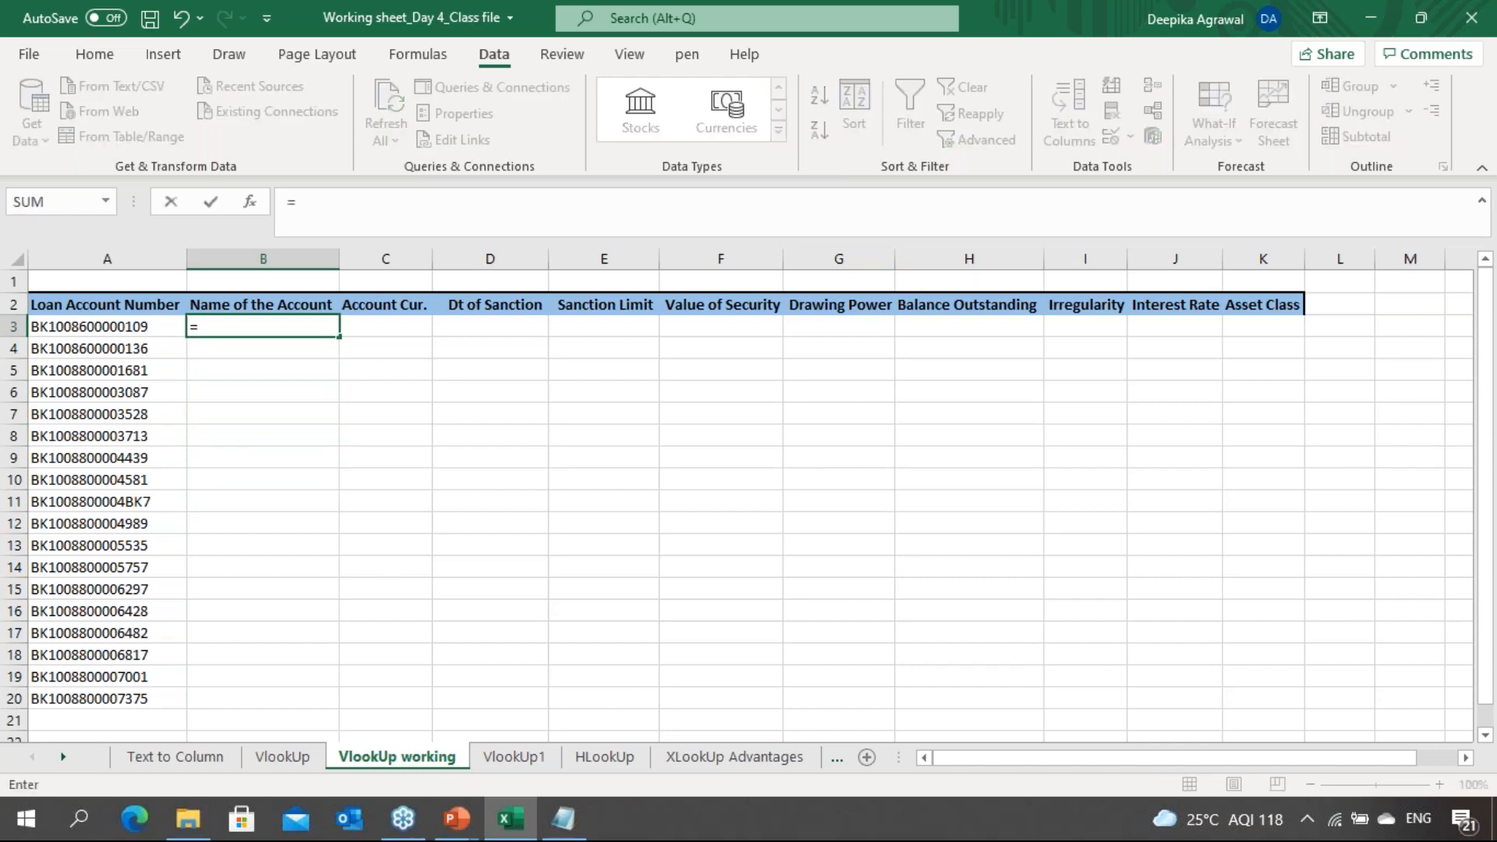
text(vloo)
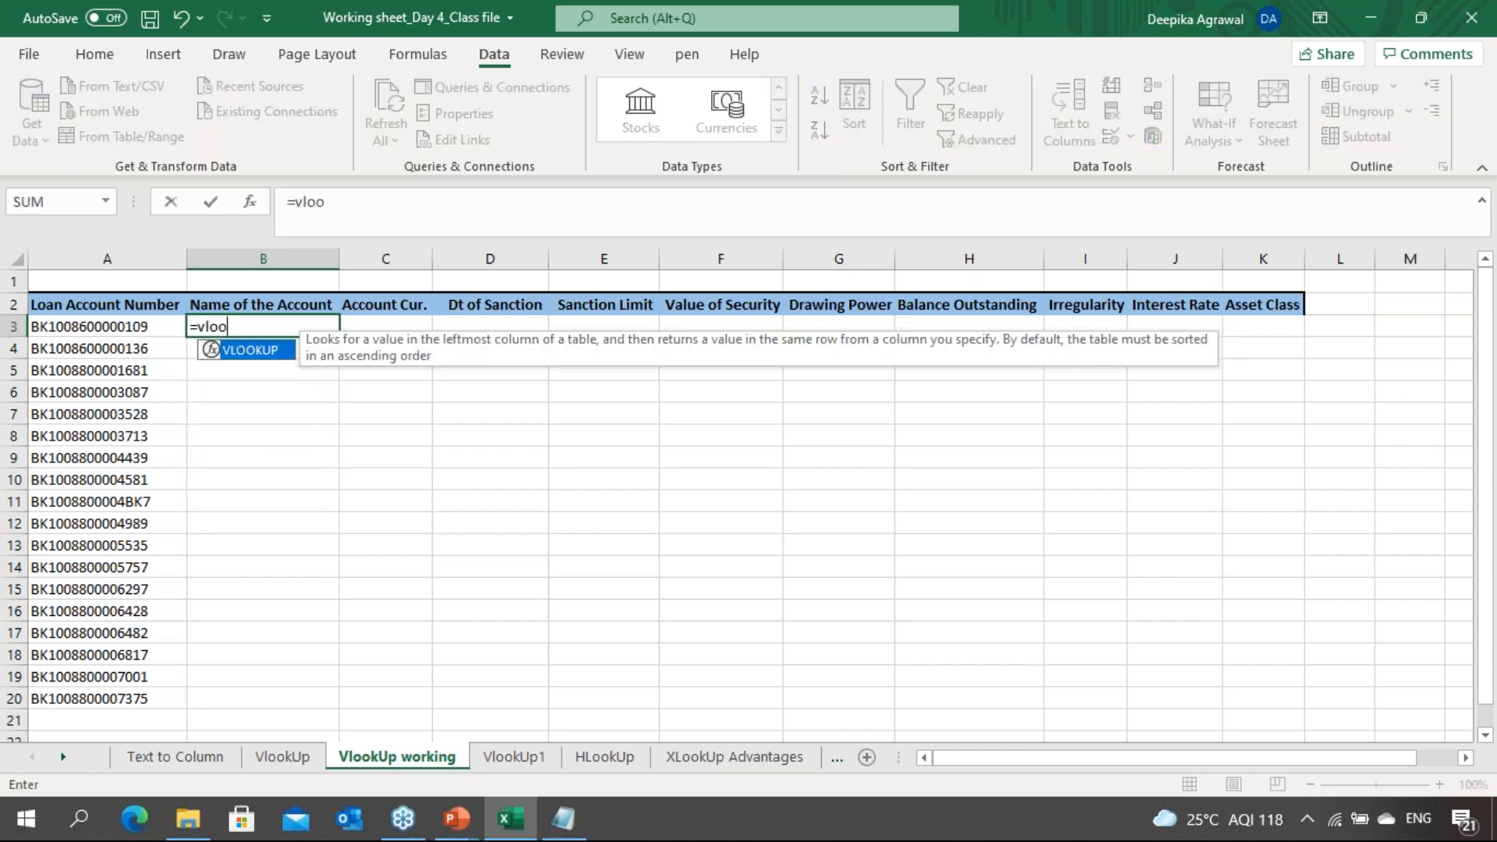
key(Tab)
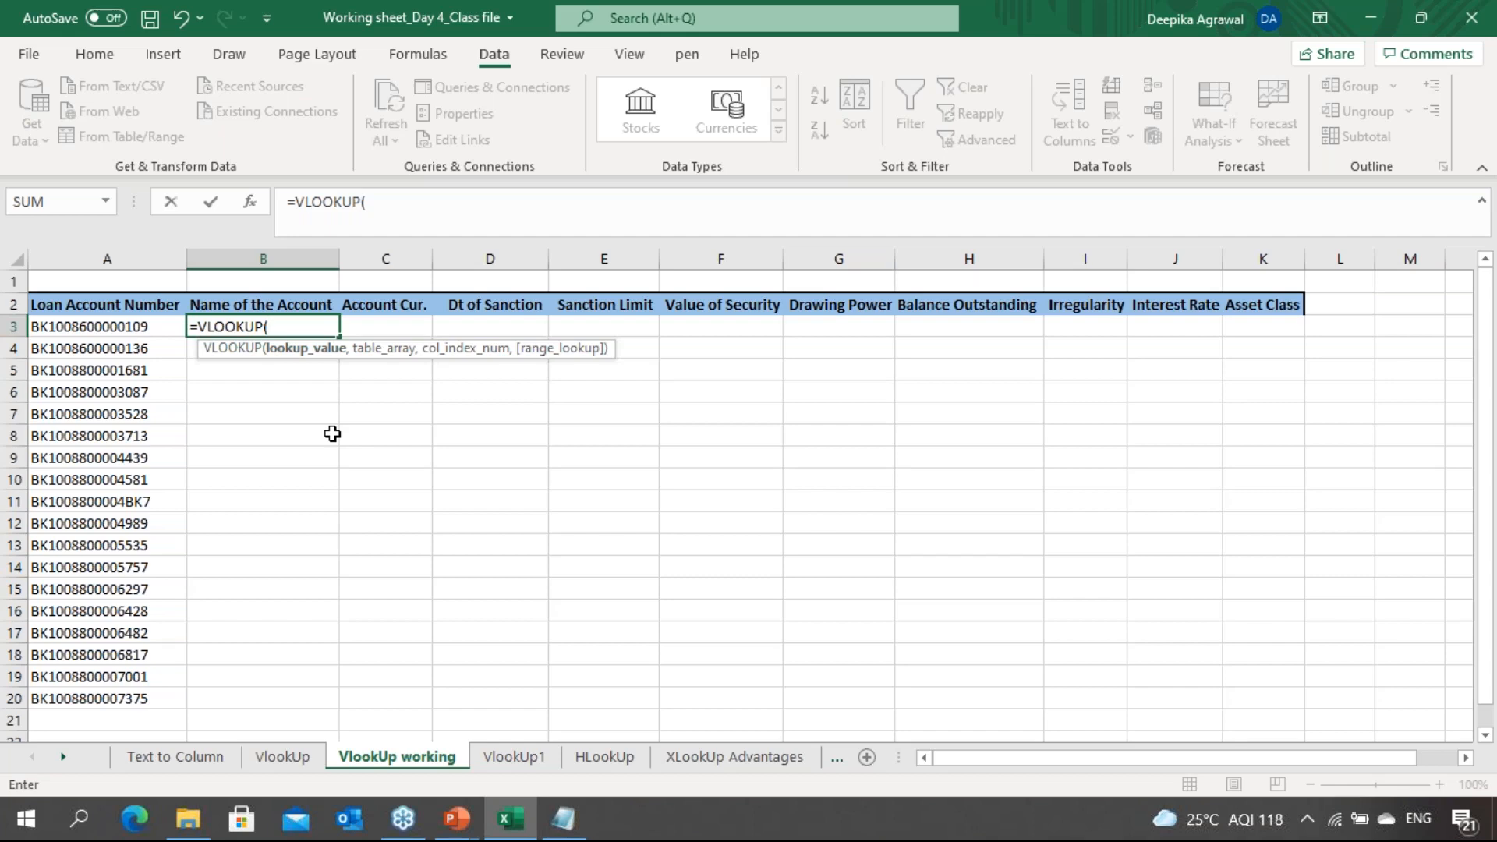
Set the VLOOKUP's lookup value to the first loan account number with its column locked, $A3
key(Left)
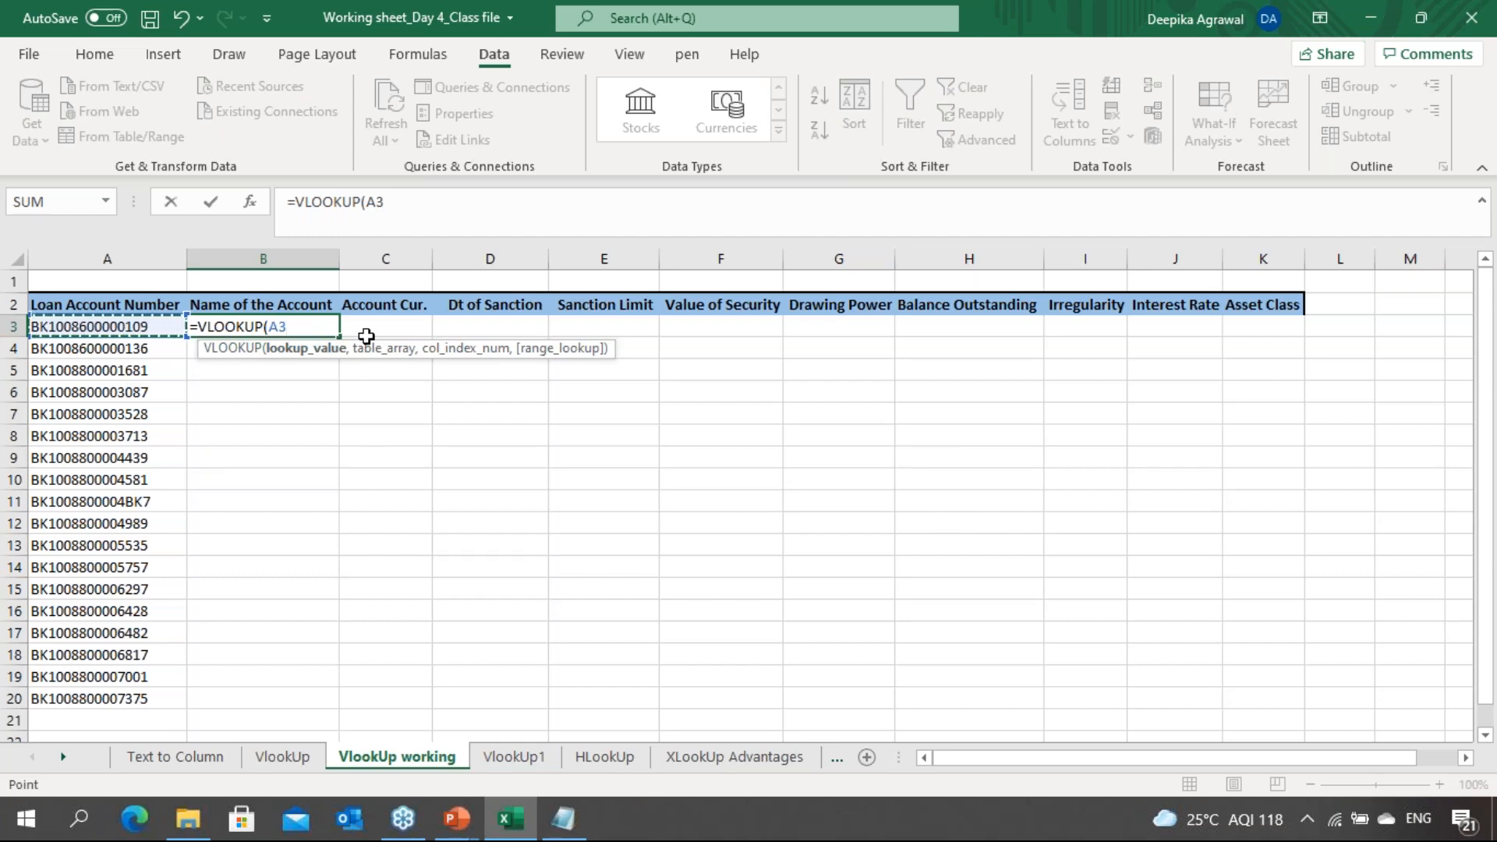
key(F4)
key(F4)
key(F4)
text(,)
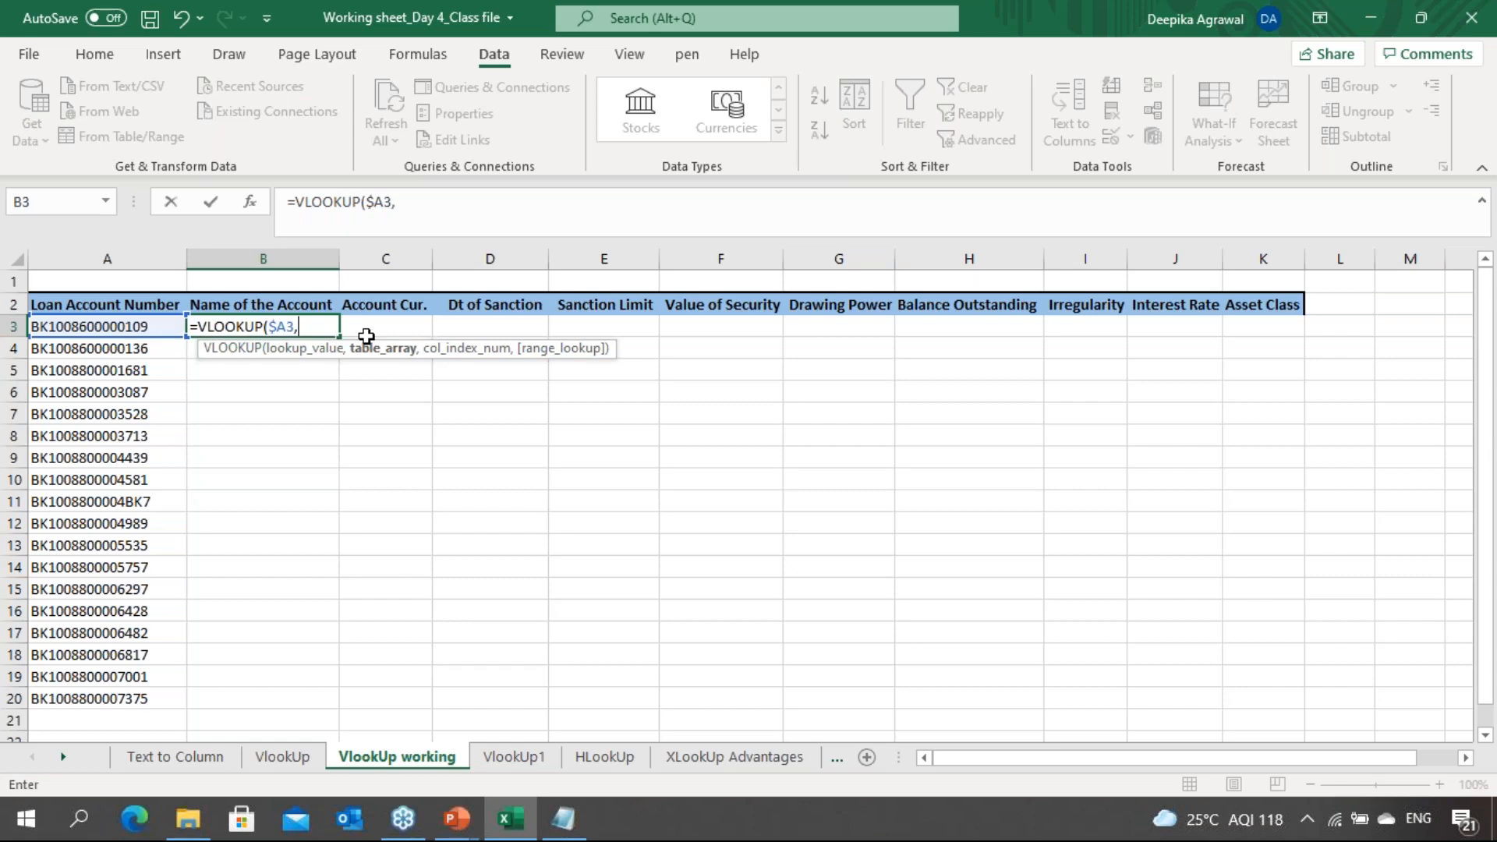
Switch to the PowerPoint slide show, erase all handwriting from the slide and activate the pen
key(alt+Tab)
key(alt+Tab)
key(alt+Tab)
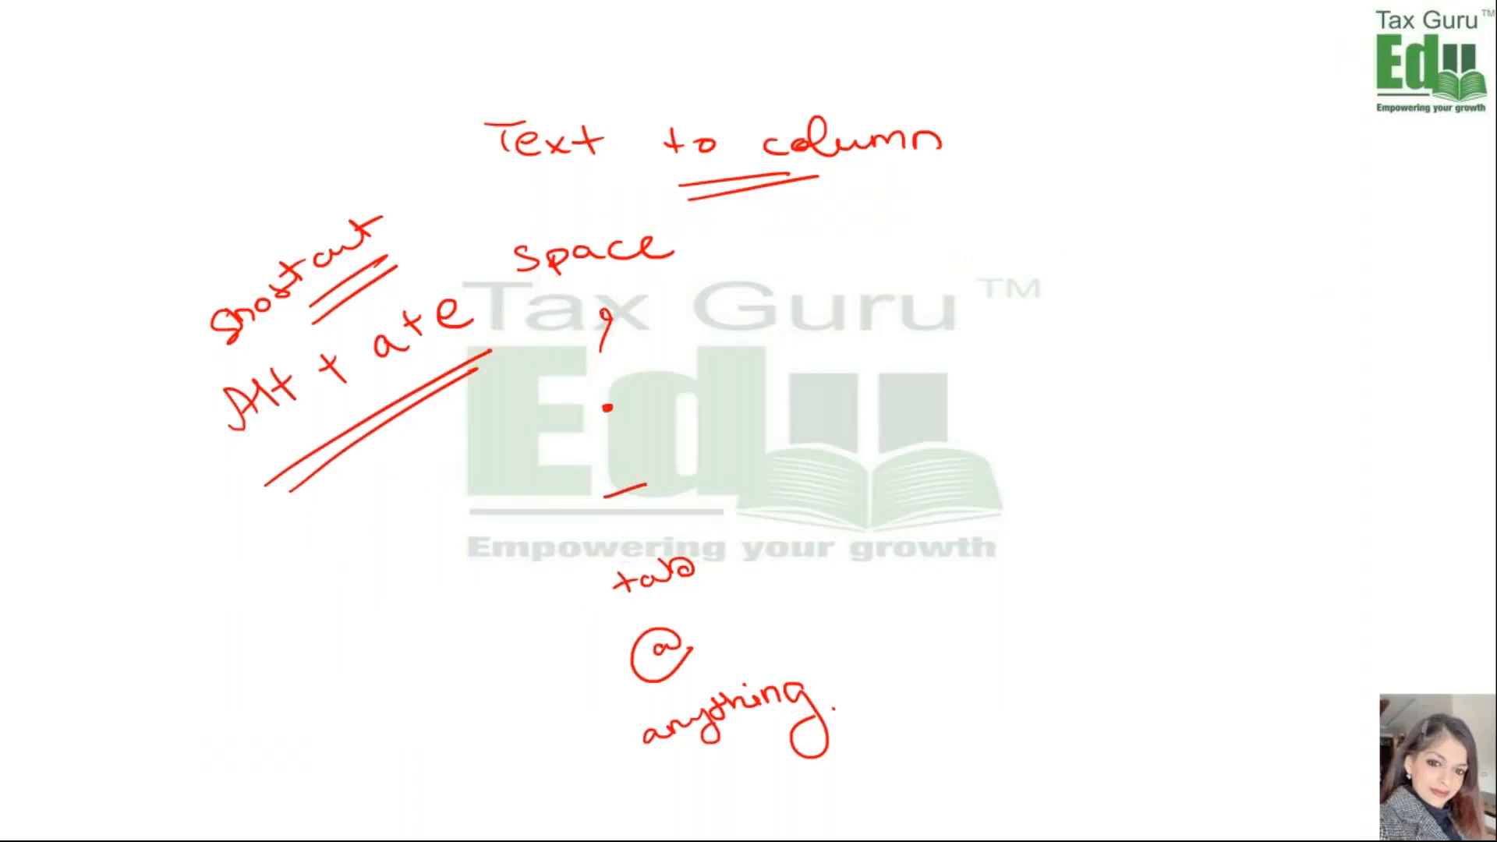
key(e)
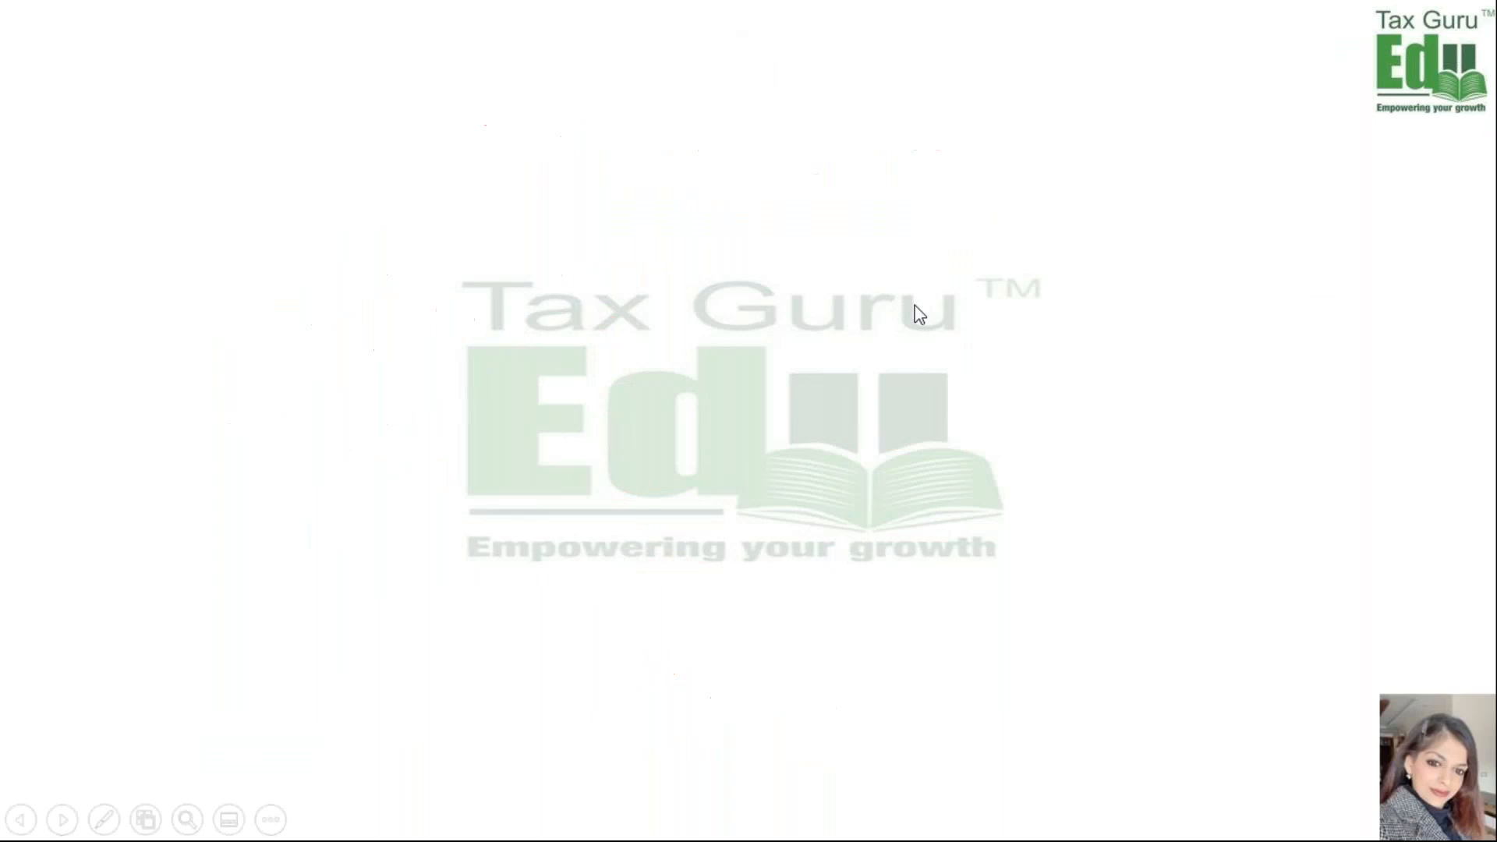
key(ctrl+p)
Handwrite the underlined heading "Vlook up" at the top of the slide with "Rules" beneath it
mouse_move(515, 56)
mouse_down()
mouse_move(537, 44)
mouse_move(556, 74)
mouse_move(745, 48)
mouse_up()
drag(623, 88, 745, 82)
mouse_move(374, 117)
mouse_down()
mouse_move(381, 152)
mouse_move(477, 132)
mouse_move(524, 141)
mouse_up()
Handwrite rule 1, "Look up value to be in the left most column of table array.", and the number 2) below it
drag(331, 220, 343, 233)
mouse_move(318, 189)
mouse_down()
mouse_move(373, 226)
mouse_move(327, 265)
mouse_up()
mouse_move(405, 199)
mouse_down()
mouse_move(409, 228)
mouse_move(599, 205)
mouse_up()
drag(656, 176, 716, 178)
mouse_move(729, 139)
mouse_down()
mouse_move(750, 178)
mouse_move(840, 153)
mouse_up()
mouse_move(917, 144)
mouse_down()
mouse_move(918, 172)
mouse_move(940, 162)
mouse_up()
drag(948, 159, 1093, 153)
mouse_move(1140, 145)
mouse_down()
mouse_move(1140, 159)
mouse_move(1193, 154)
mouse_up()
drag(533, 265, 555, 292)
drag(546, 271, 620, 269)
mouse_move(685, 234)
mouse_down()
mouse_move(730, 243)
mouse_move(760, 282)
mouse_up()
mouse_move(755, 231)
mouse_down()
mouse_move(1223, 219)
mouse_move(1243, 185)
mouse_move(1314, 220)
mouse_move(1352, 204)
mouse_move(1414, 220)
mouse_up()
mouse_move(1101, 258)
mouse_down()
mouse_move(1221, 253)
mouse_move(1266, 269)
mouse_move(1244, 294)
mouse_up()
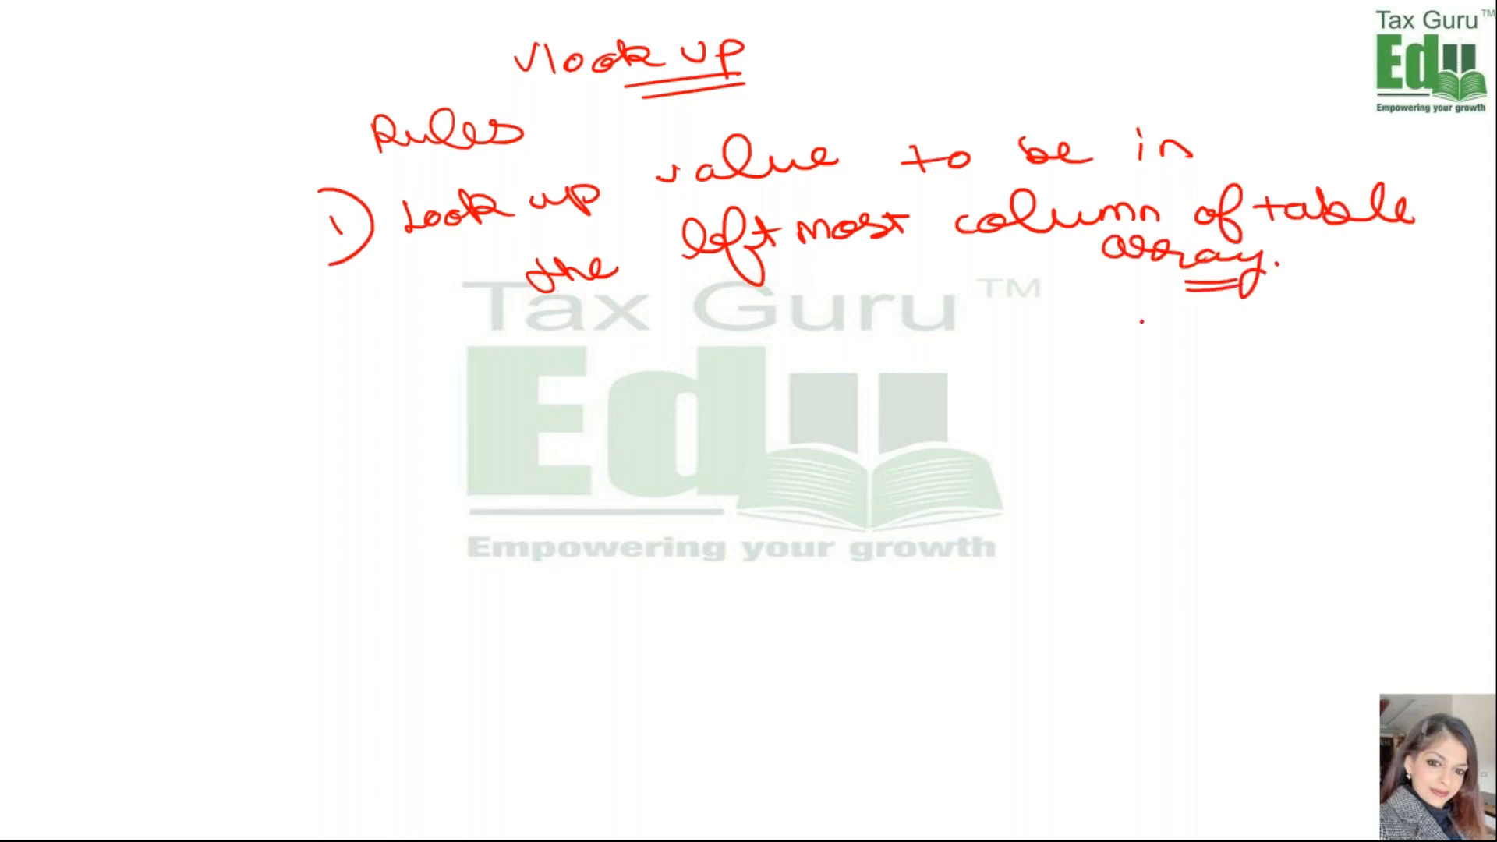
mouse_move(333, 361)
mouse_down()
mouse_move(360, 380)
mouse_move(341, 423)
mouse_up()
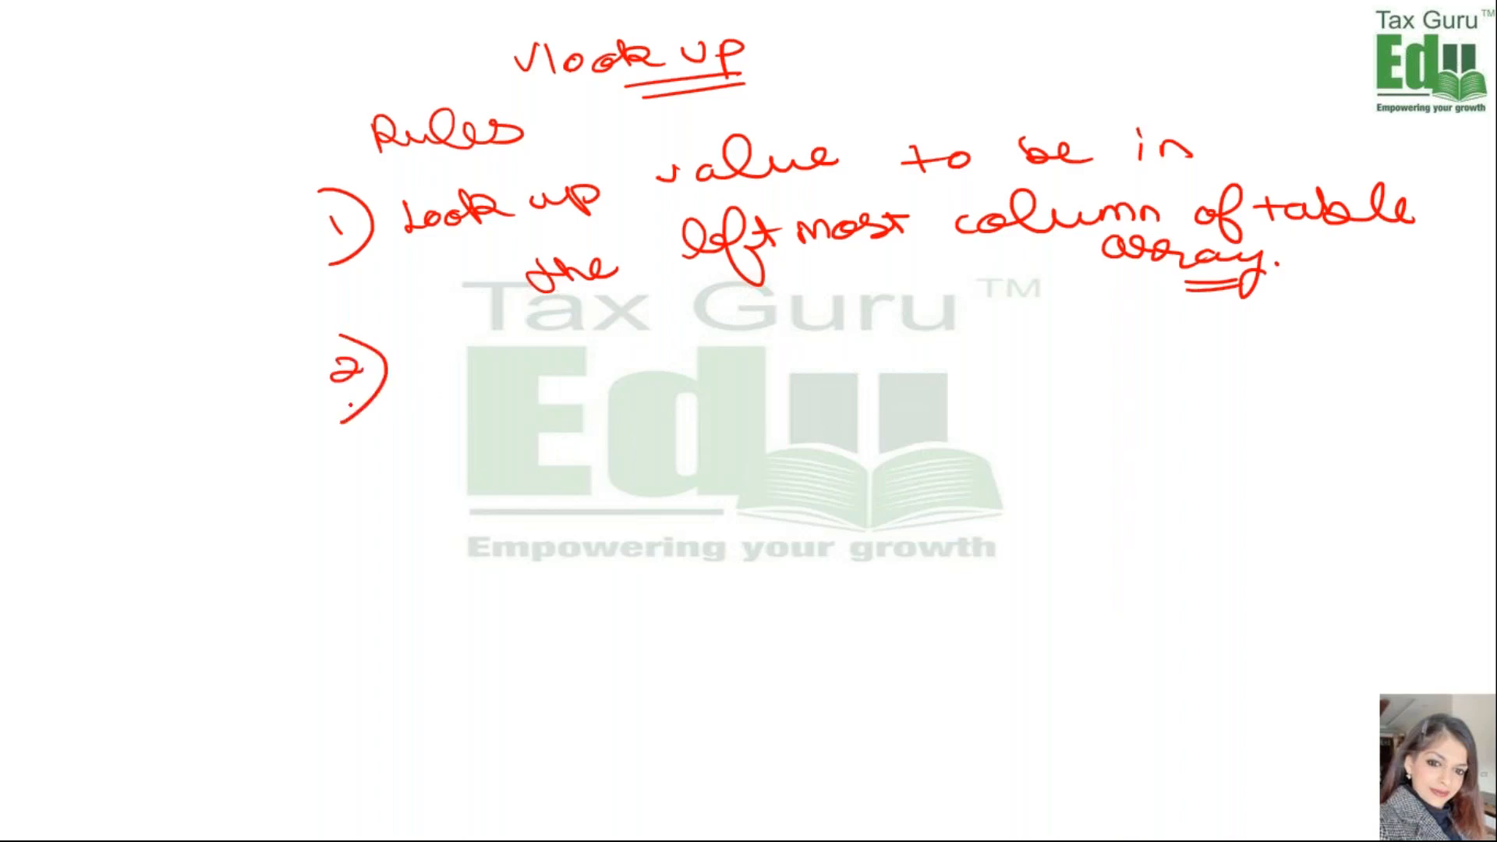
Switch back to Excel and start the VLOOKUP's table array at the A/c No. header, cell C1, on the VlookUp sheet
key(alt+Tab)
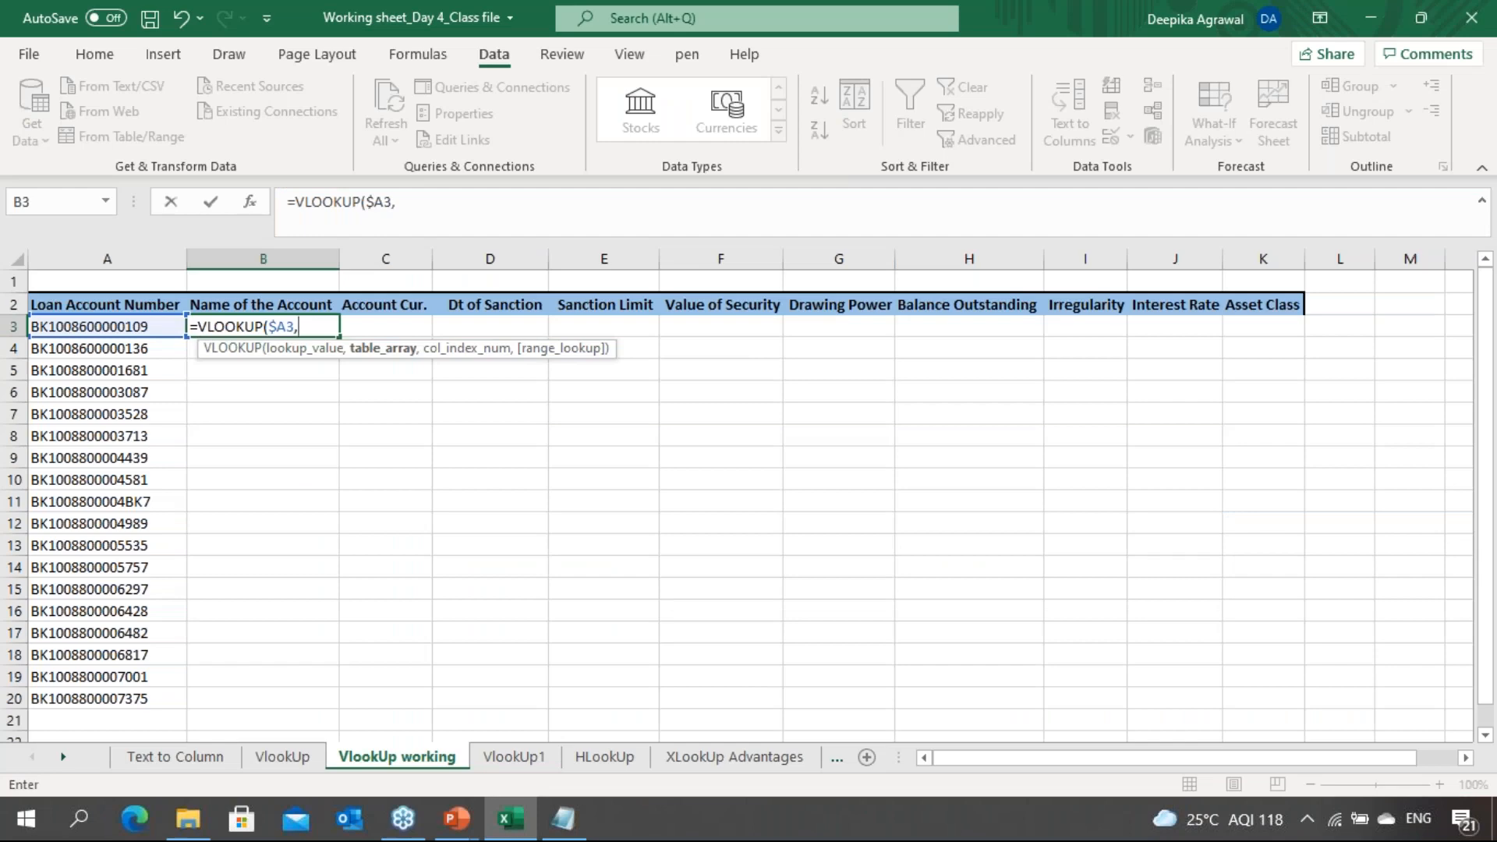
key(ctrl+Page_Up)
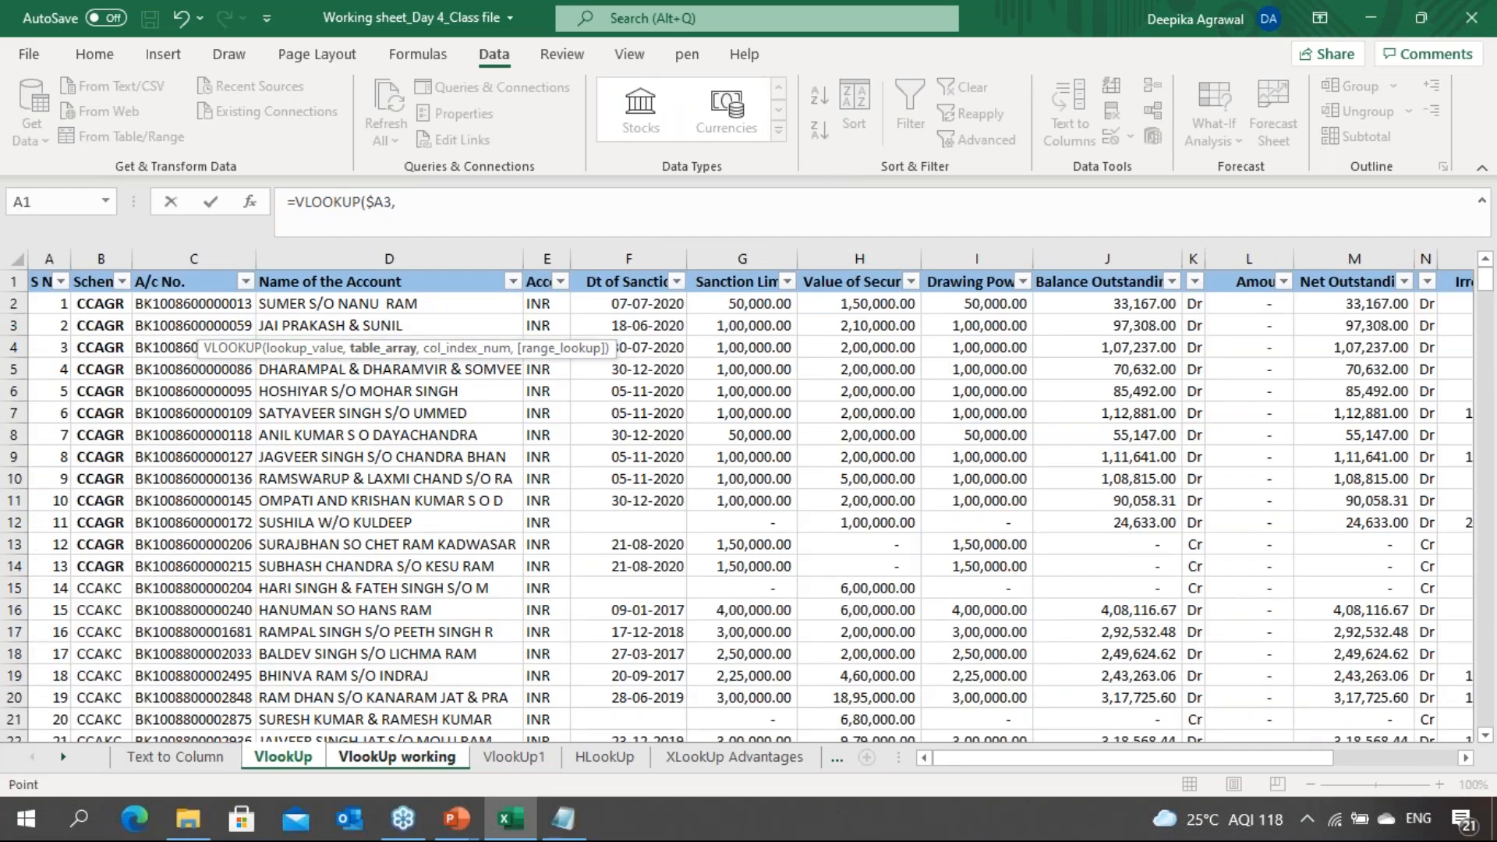
click(367, 412)
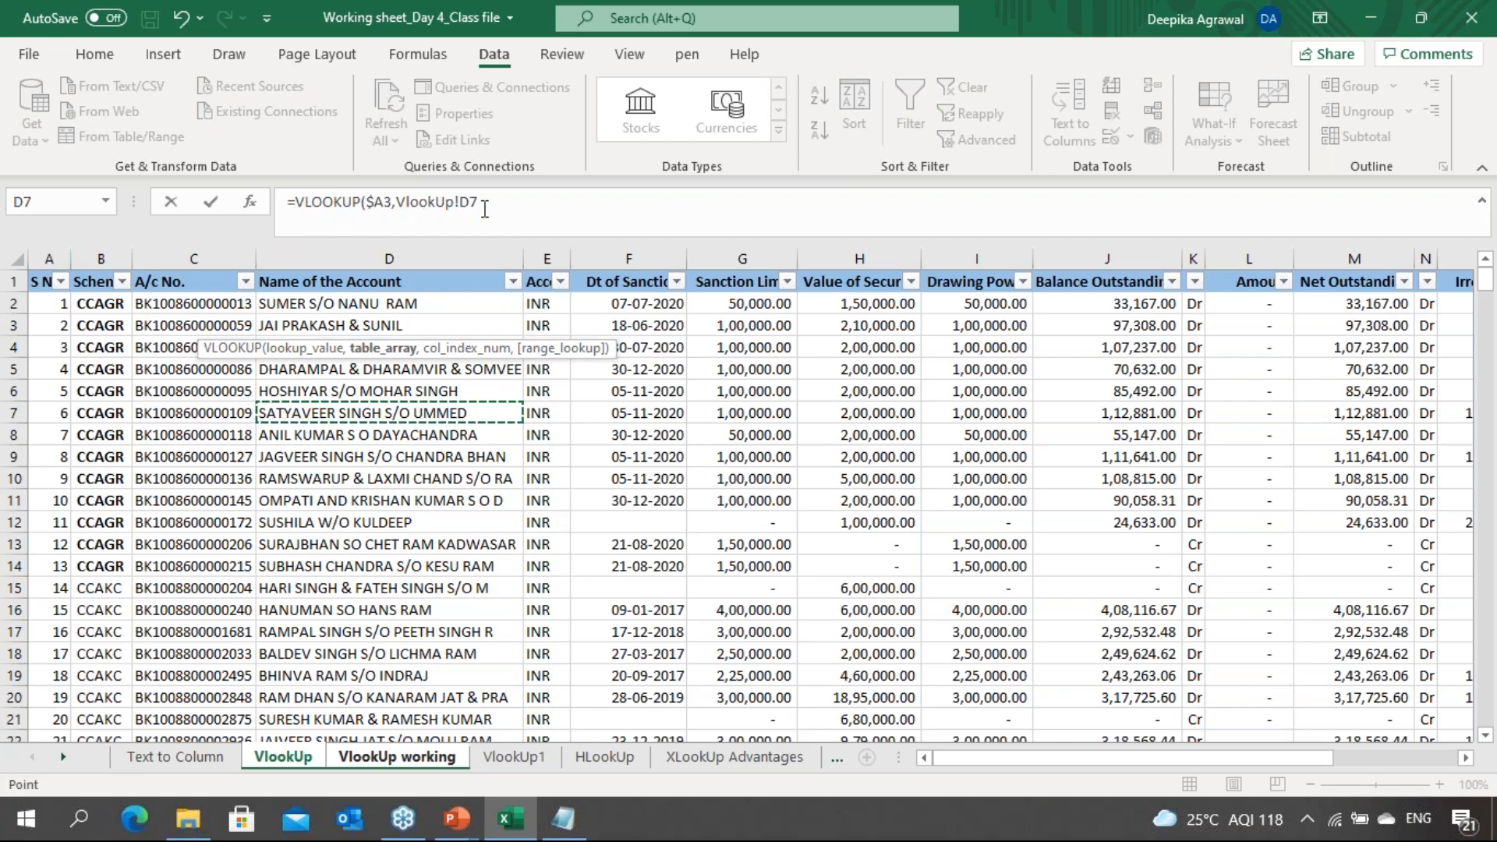
click(107, 316)
key(Left)
key(Up)
key(Up)
key(Right)
key(Right)
key(Right)
key(Down)
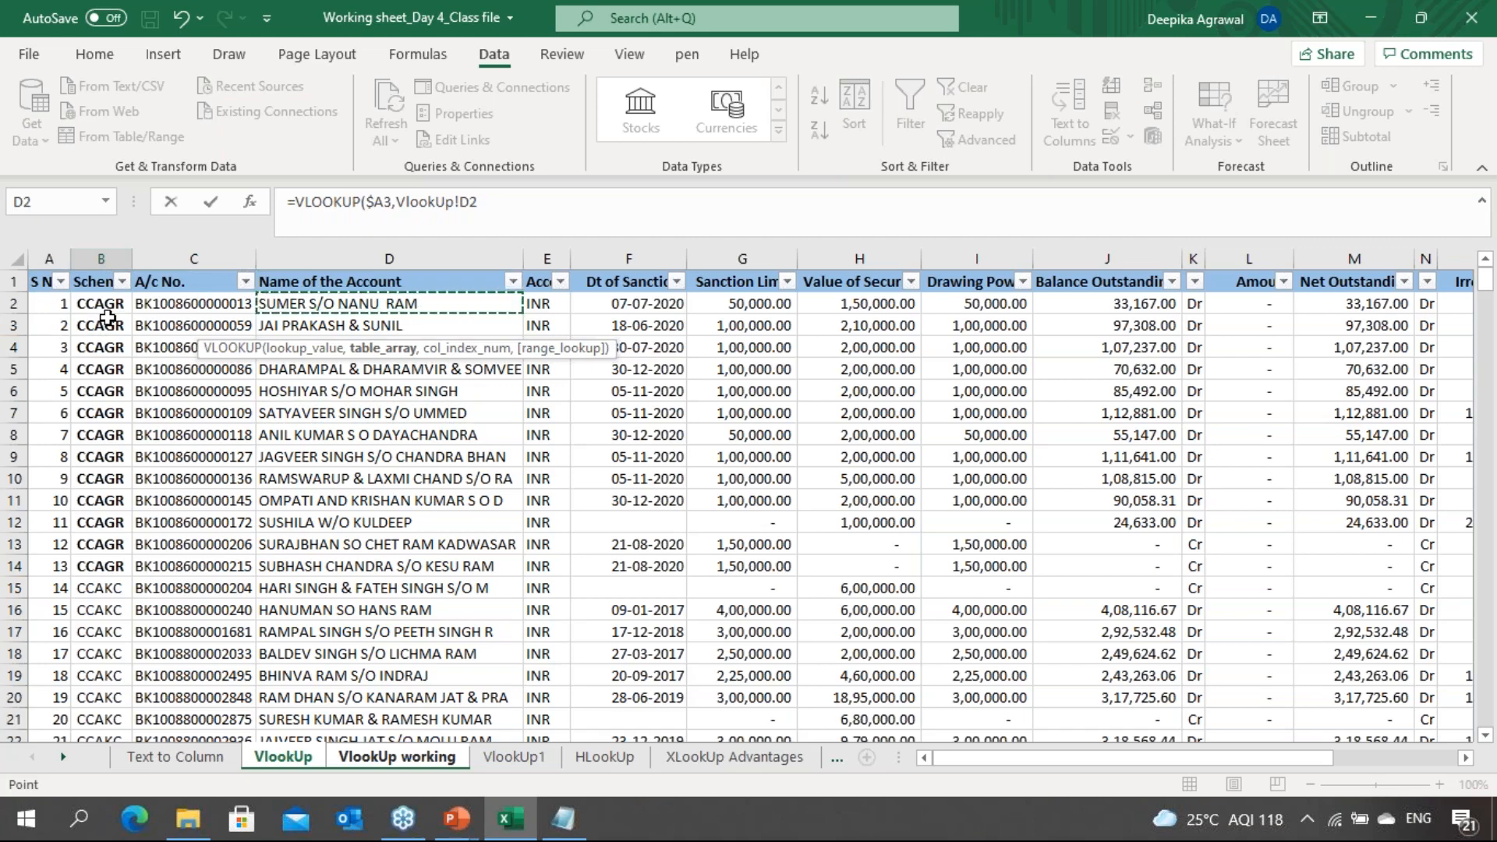
key(Left)
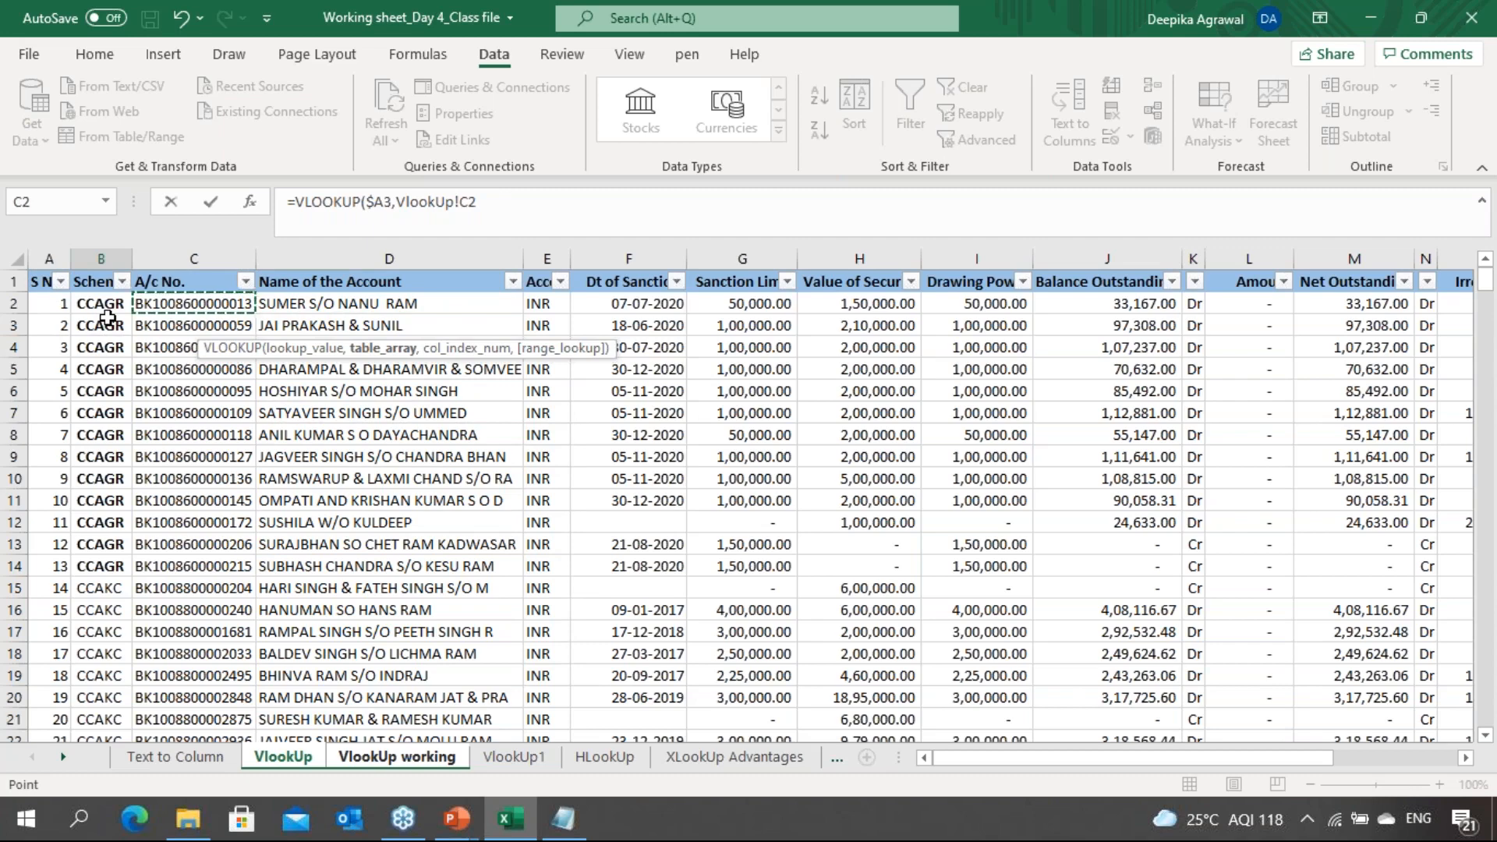
key(Up)
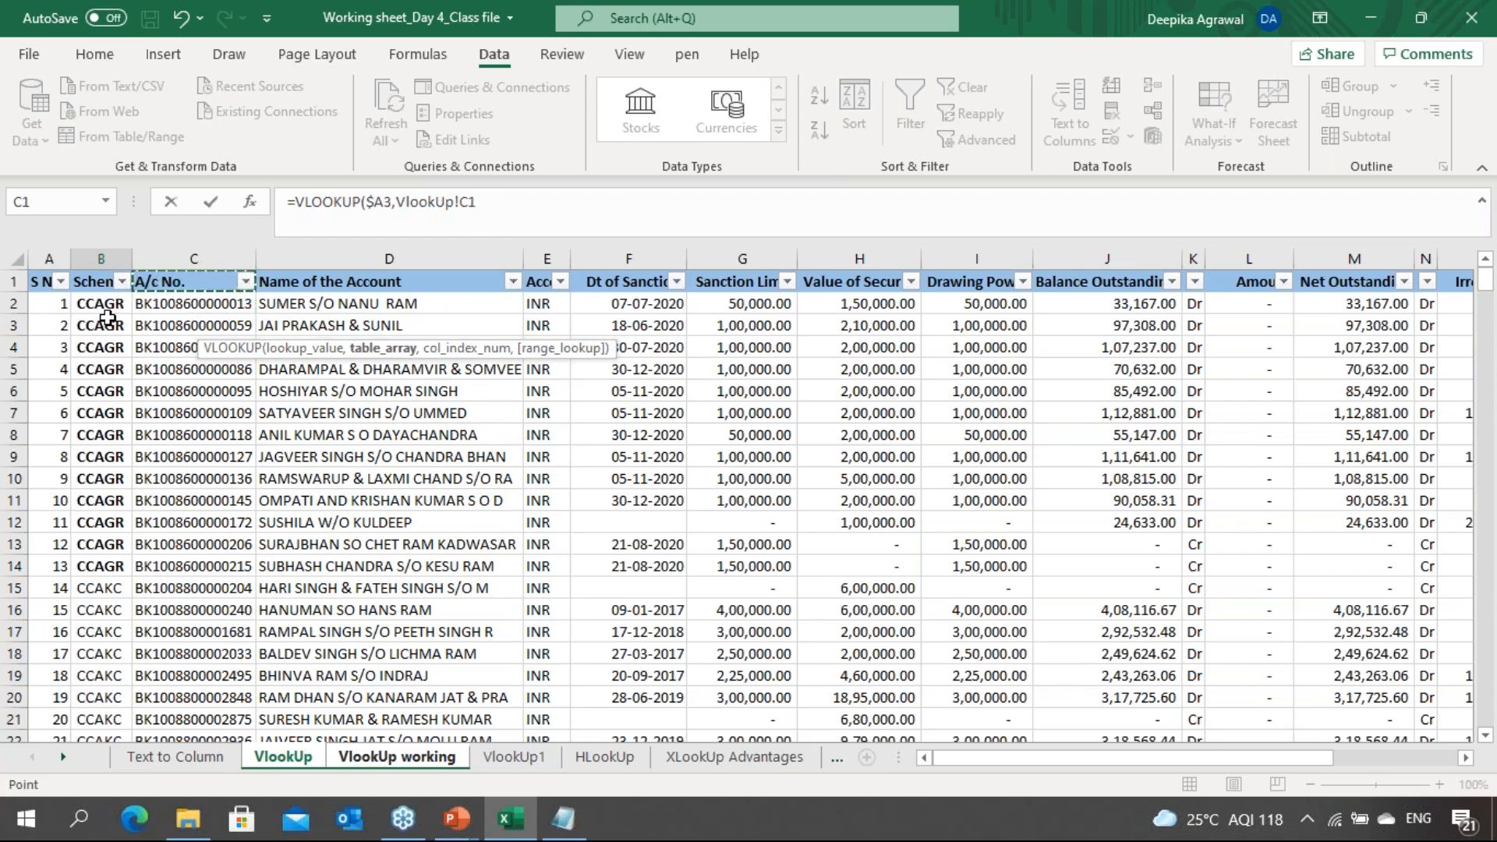
Extend the VLOOKUP's table array to C1:Q394 on the VlookUp sheet and lock it with absolute references as $C$1:$Q$394
key(Left)
key(Left)
key(Right)
key(Right)
key(ctrl+shift+Down)
key(ctrl+shift+Right)
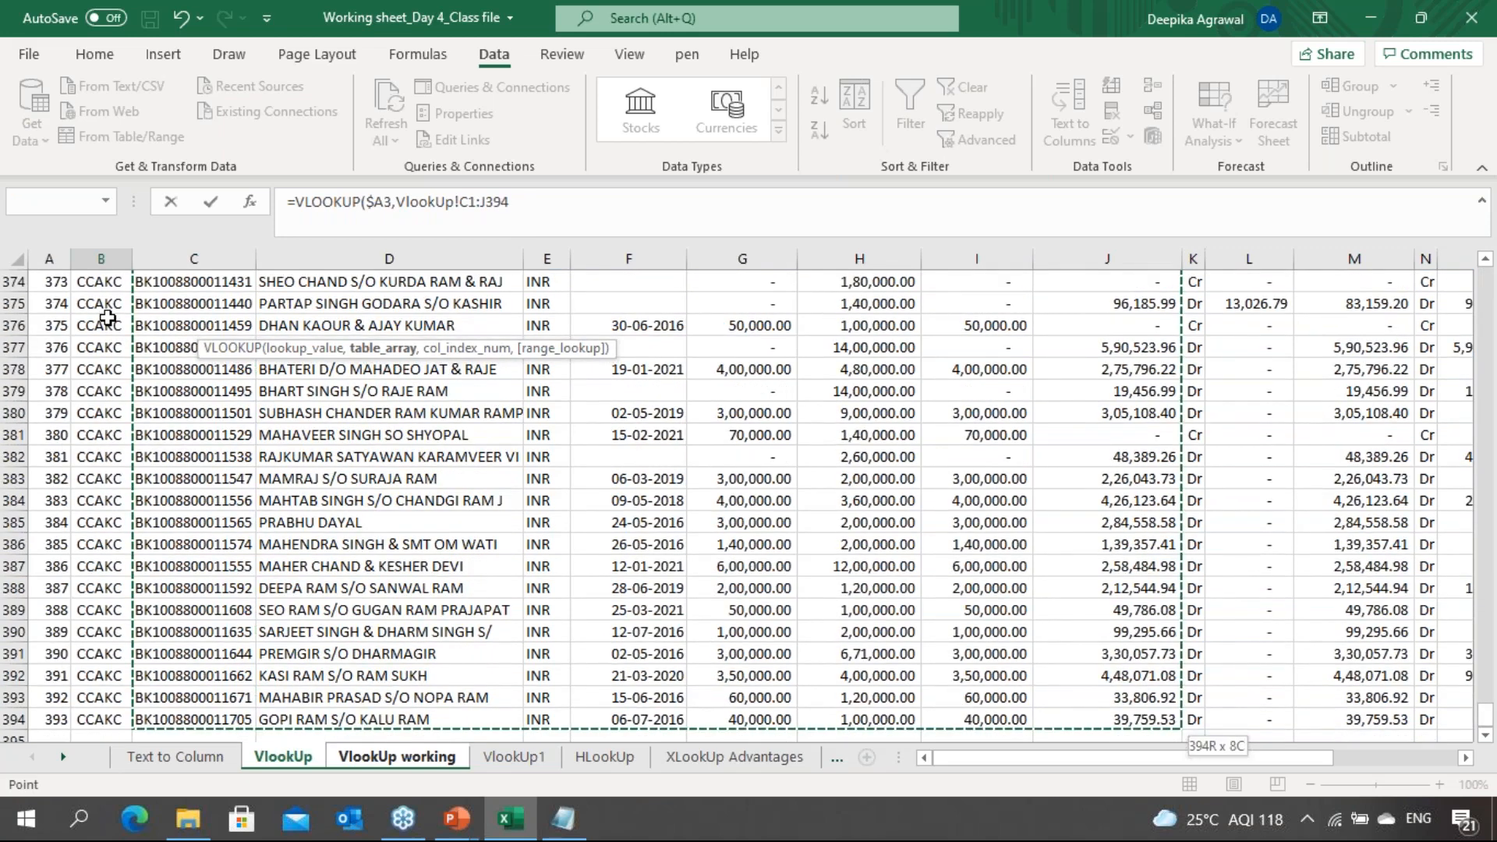
key(ctrl+shift+Right)
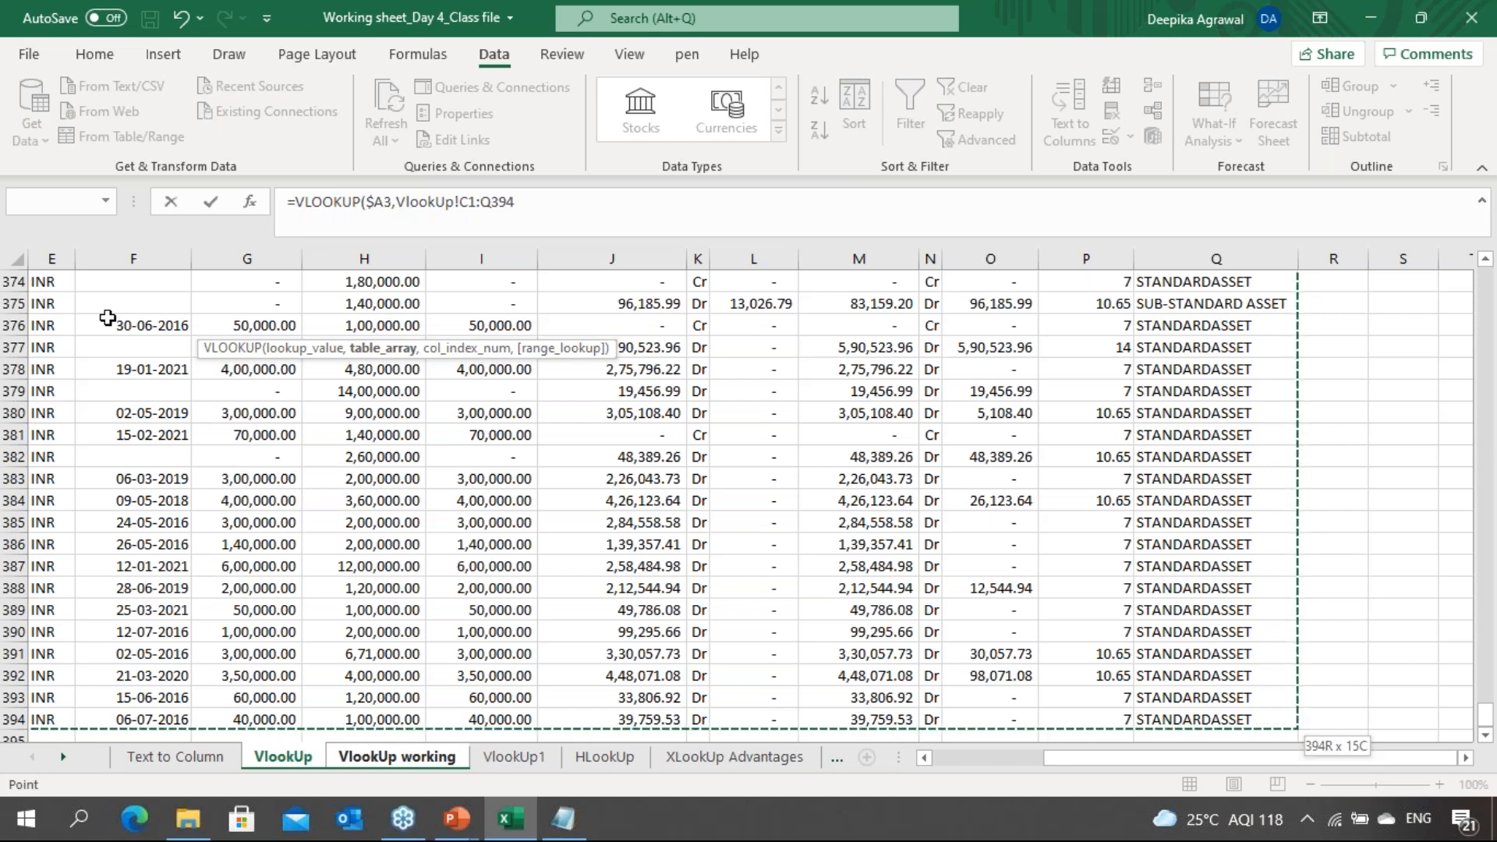
key(F4)
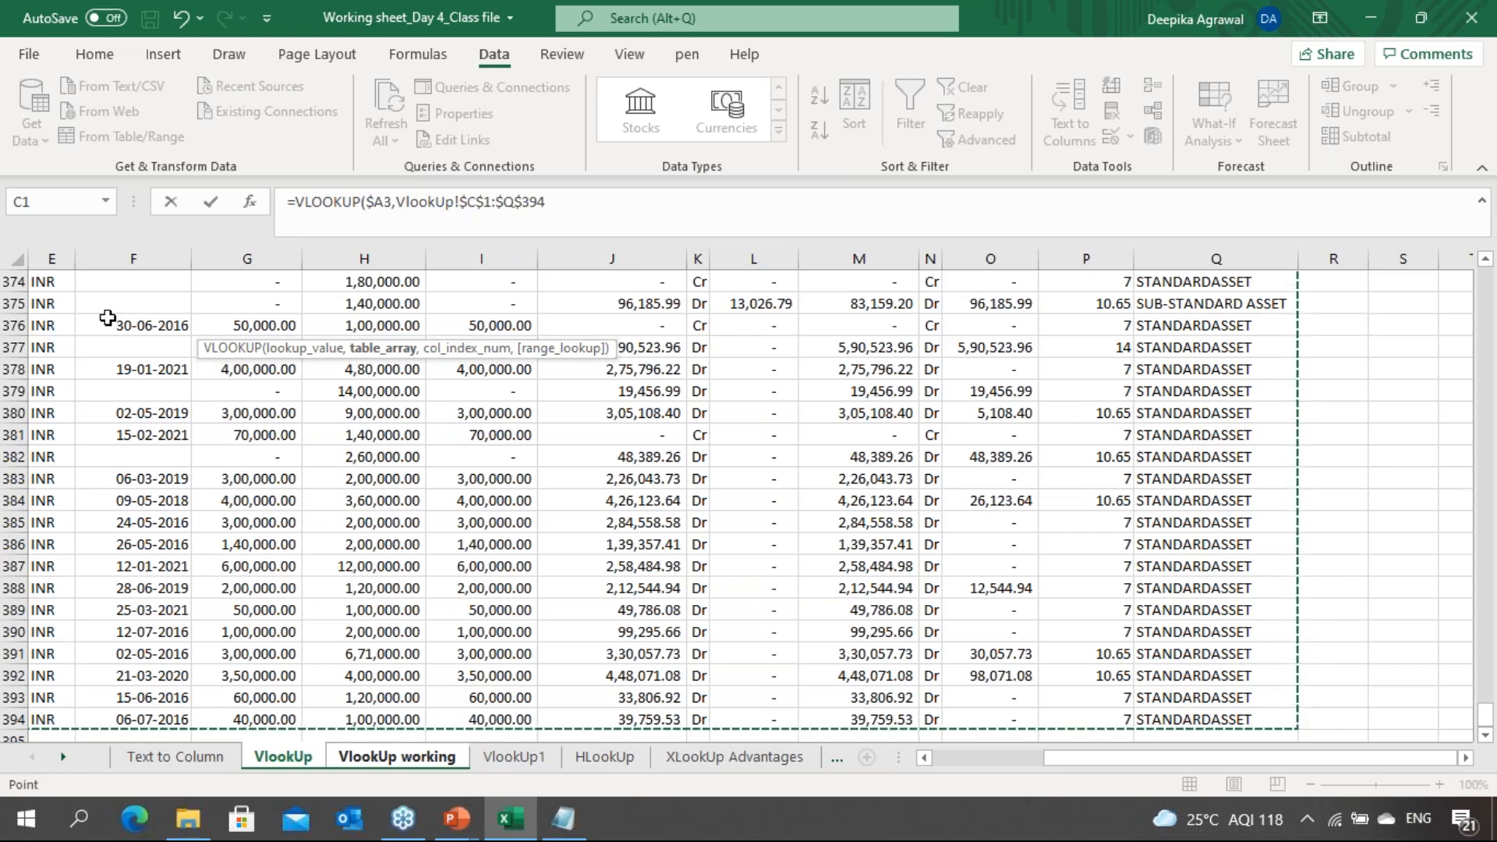
Switch to the PowerPoint slide show and handwrite rule 2, "Table array has to be a complete freeze.", with the number 3) below it
key(alt+Tab)
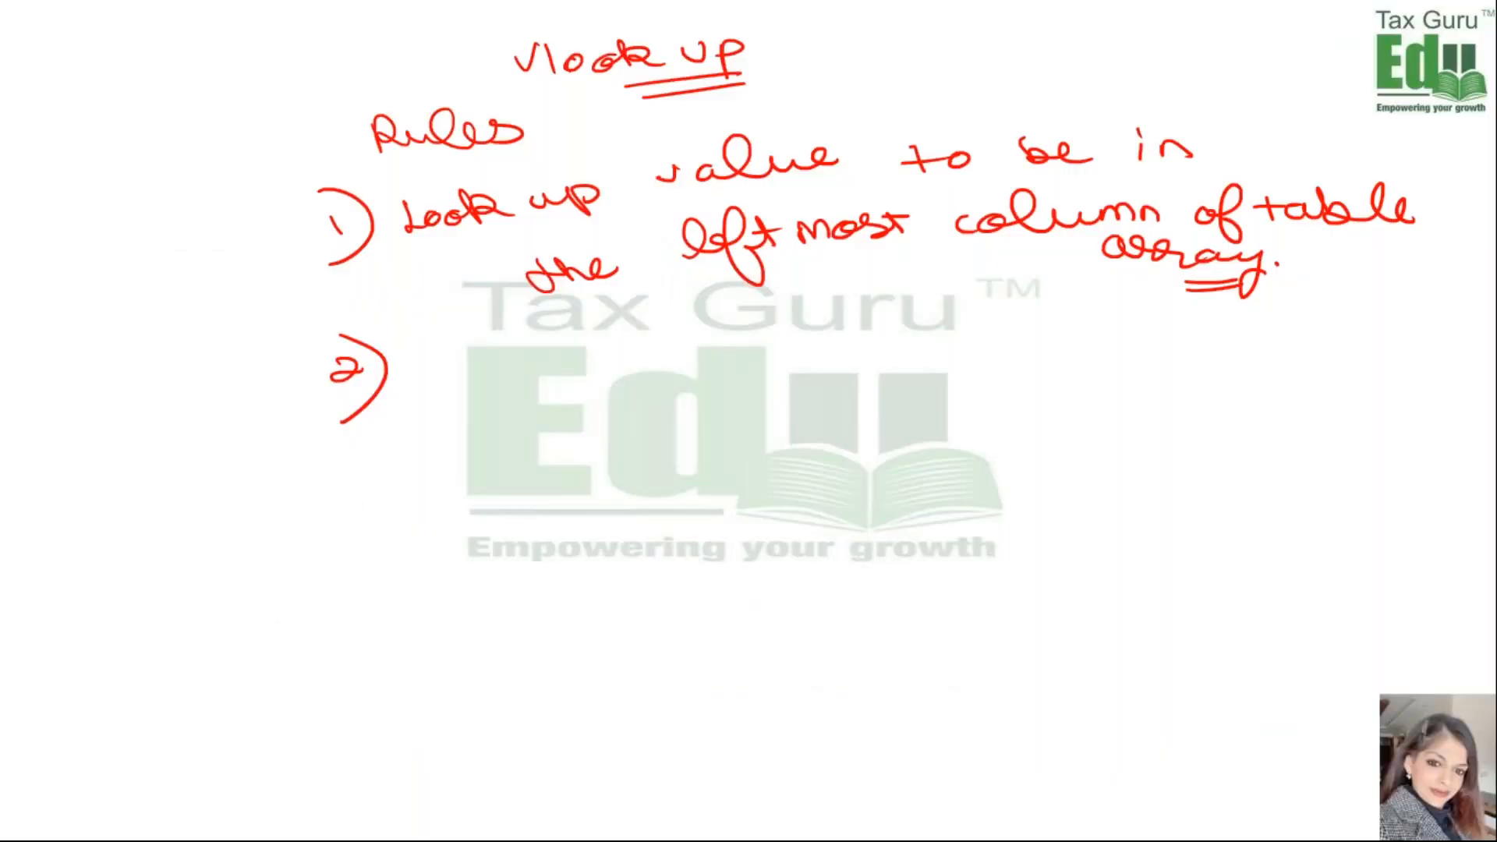
mouse_move(429, 334)
mouse_down()
mouse_move(459, 360)
mouse_move(565, 332)
mouse_move(870, 312)
mouse_move(915, 324)
mouse_move(1014, 308)
mouse_move(1134, 329)
mouse_move(1259, 313)
mouse_move(531, 429)
mouse_move(592, 421)
mouse_move(639, 386)
mouse_move(942, 382)
mouse_up()
click(960, 382)
mouse_move(331, 499)
mouse_down()
mouse_move(347, 508)
mouse_move(343, 552)
mouse_up()
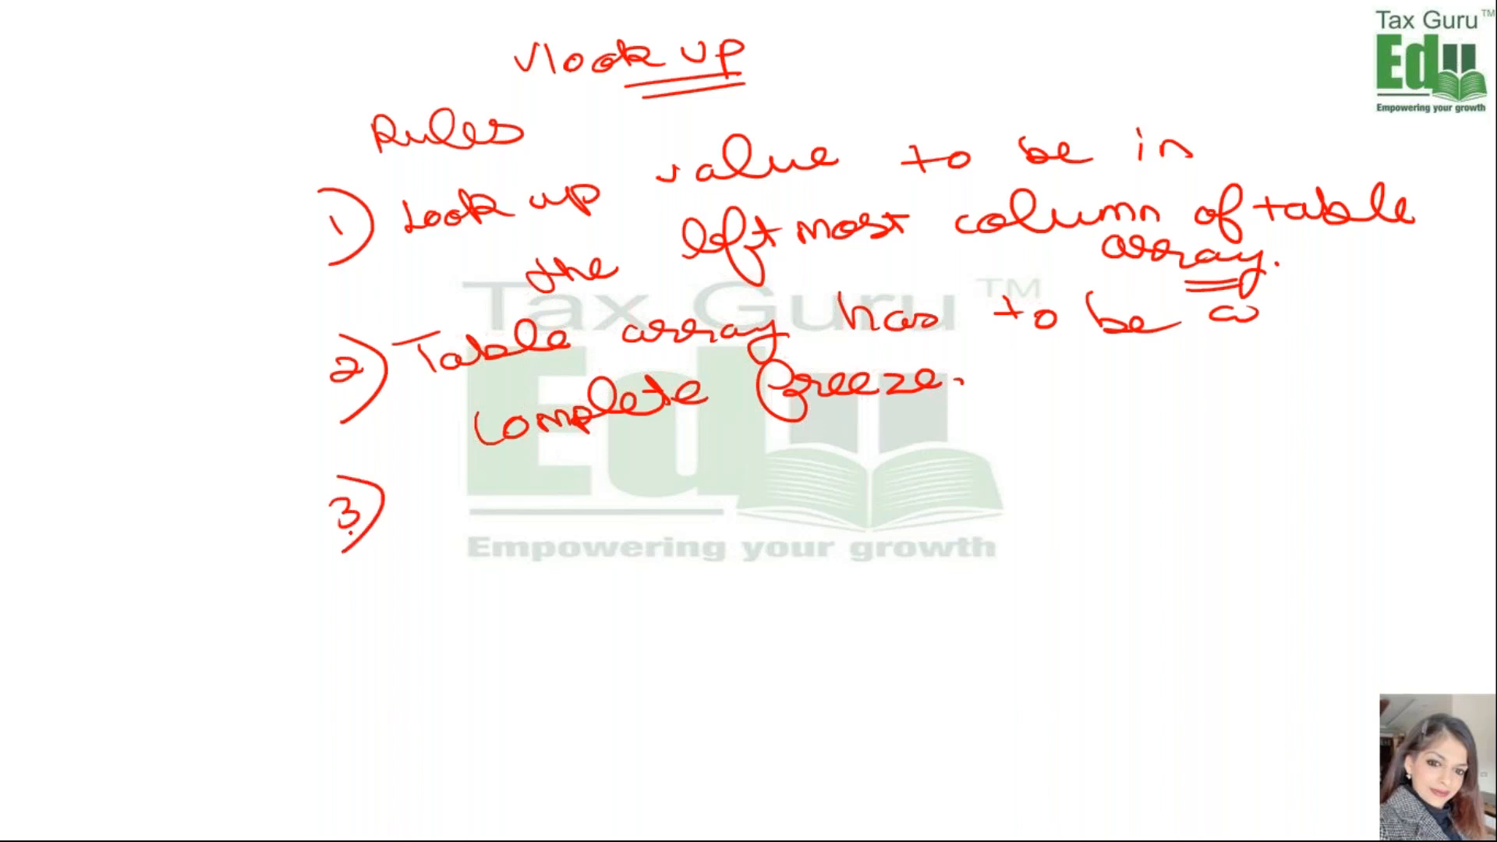
Switch back to Excel and advance the VLOOKUP formula to its column index number argument
key(alt+Tab)
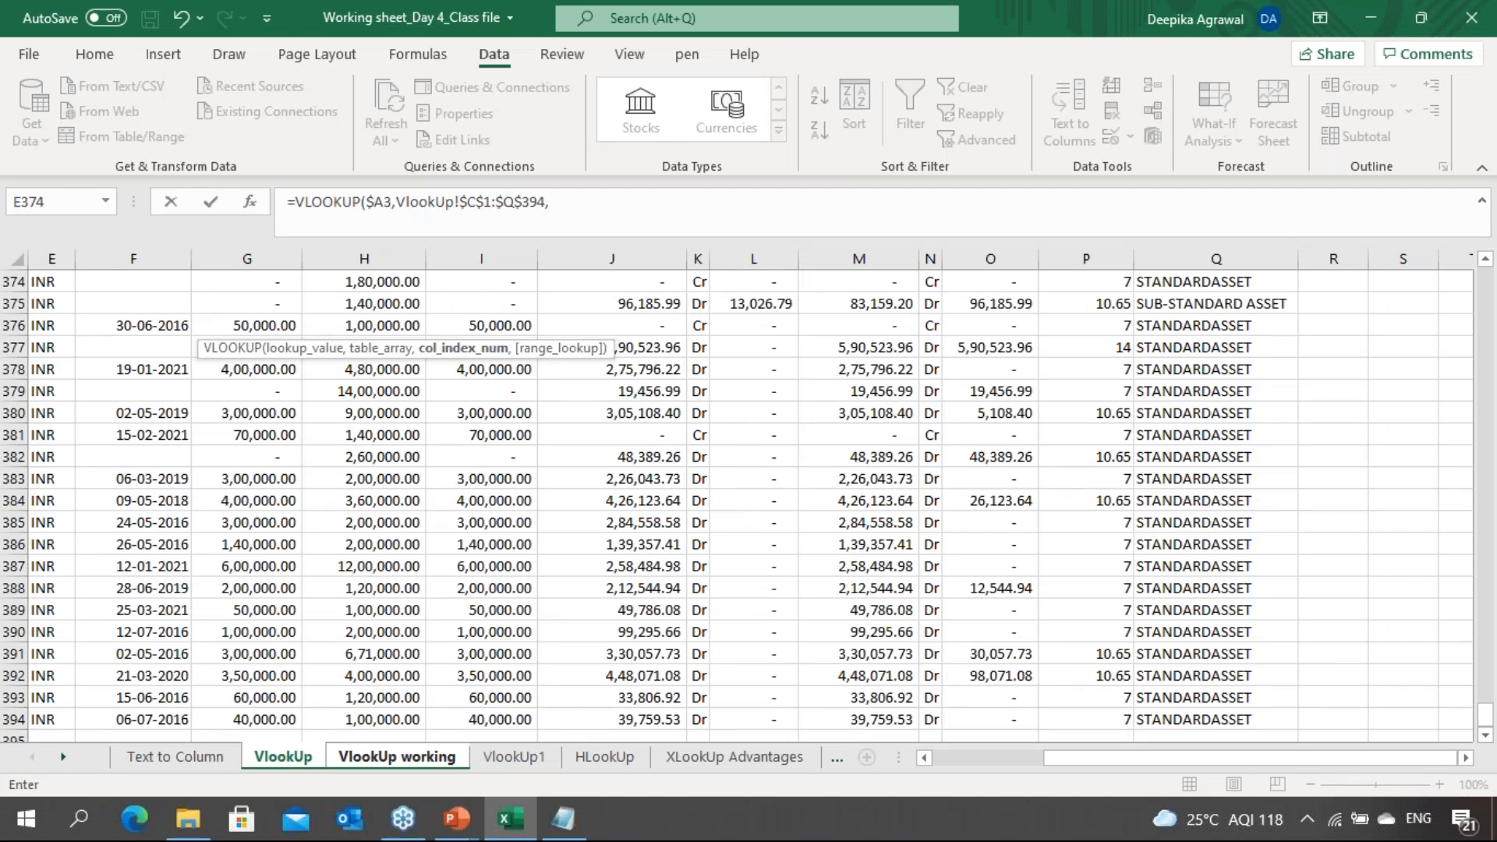
text(,)
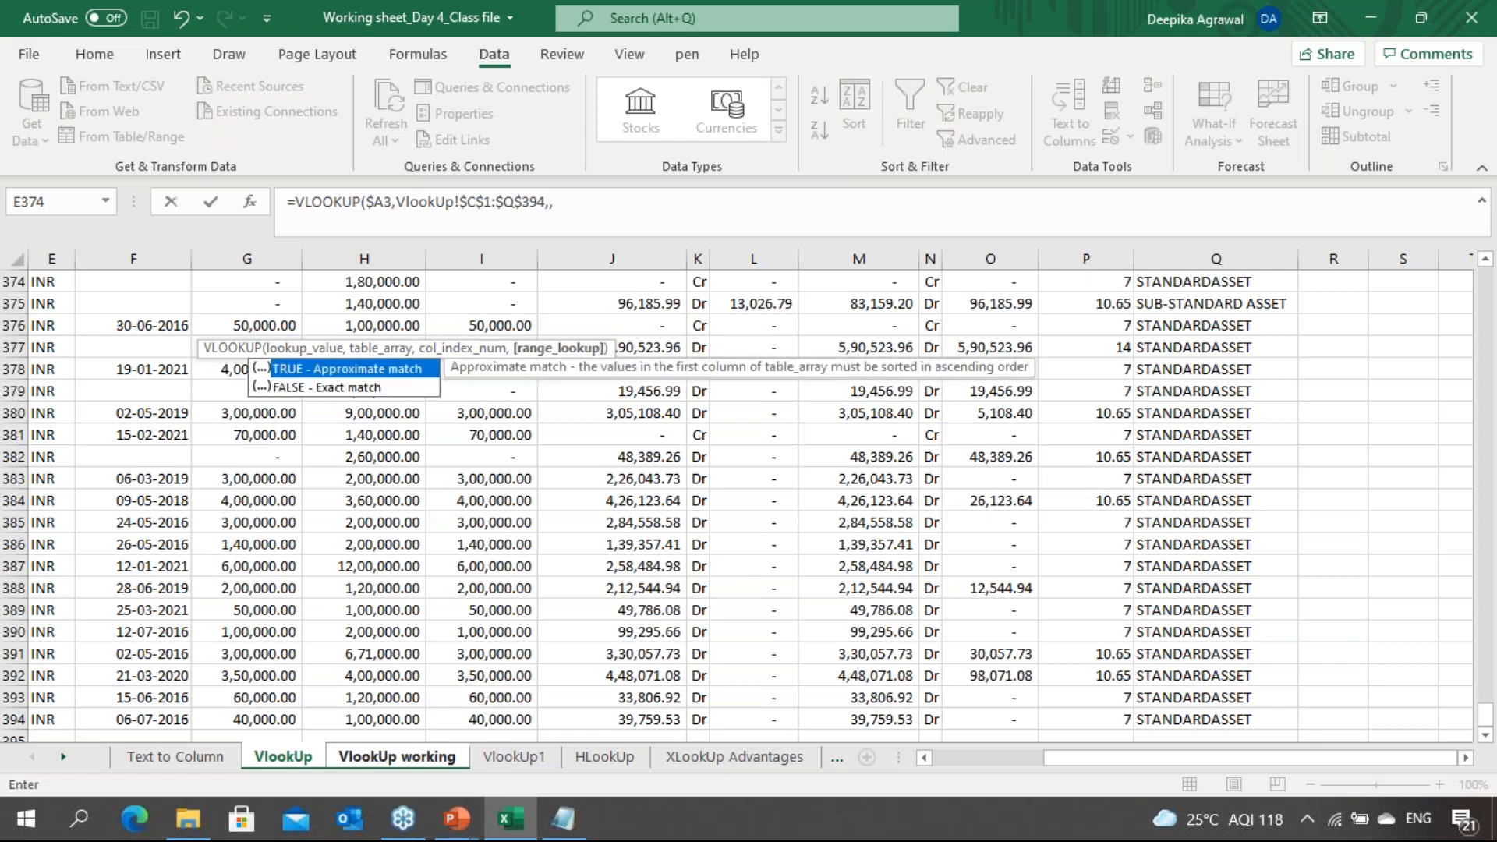
key(BackSpace)
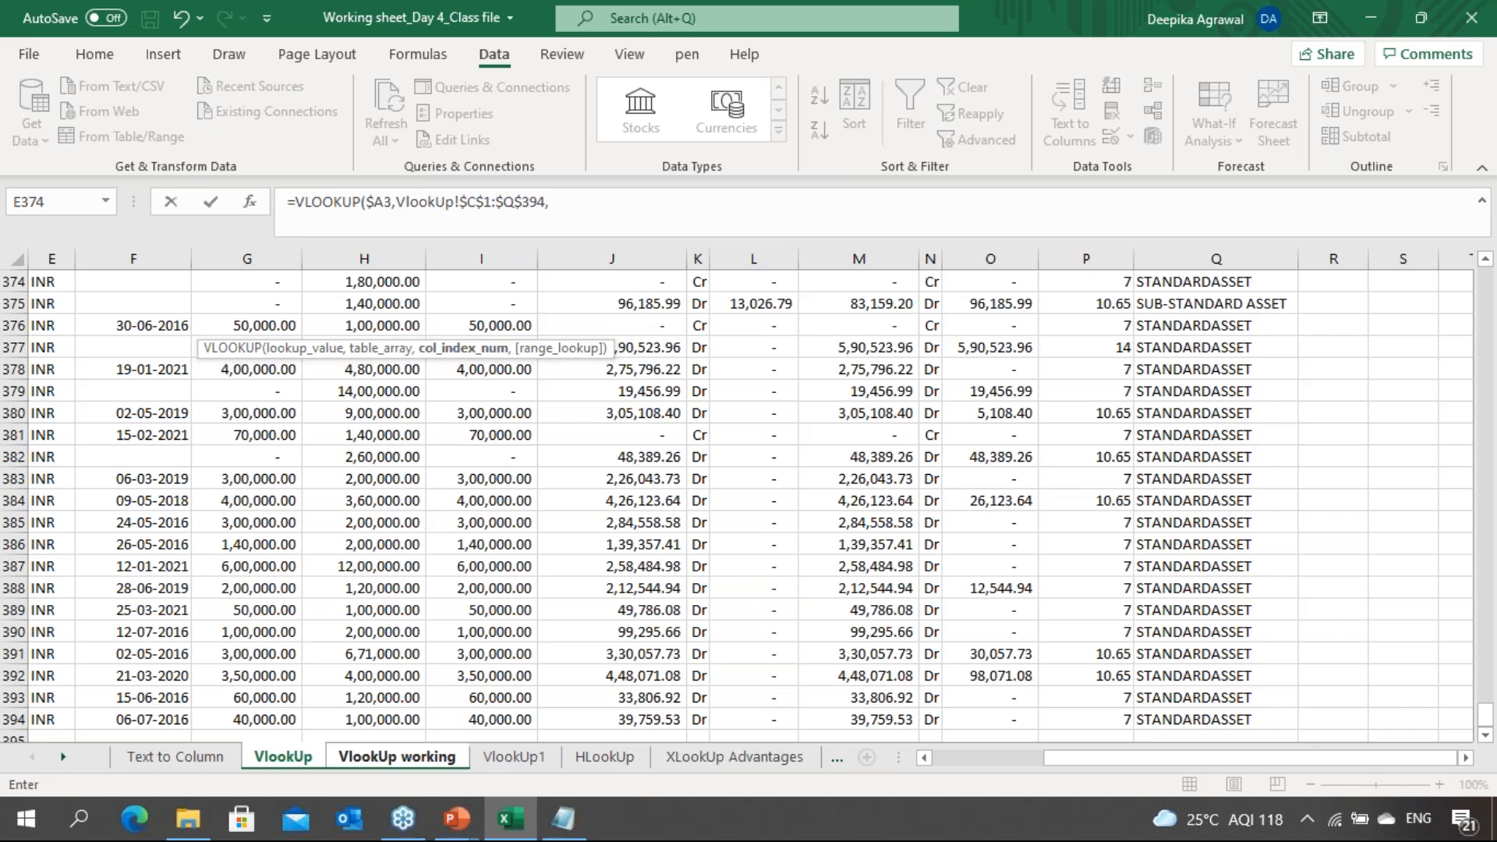
click(389, 767)
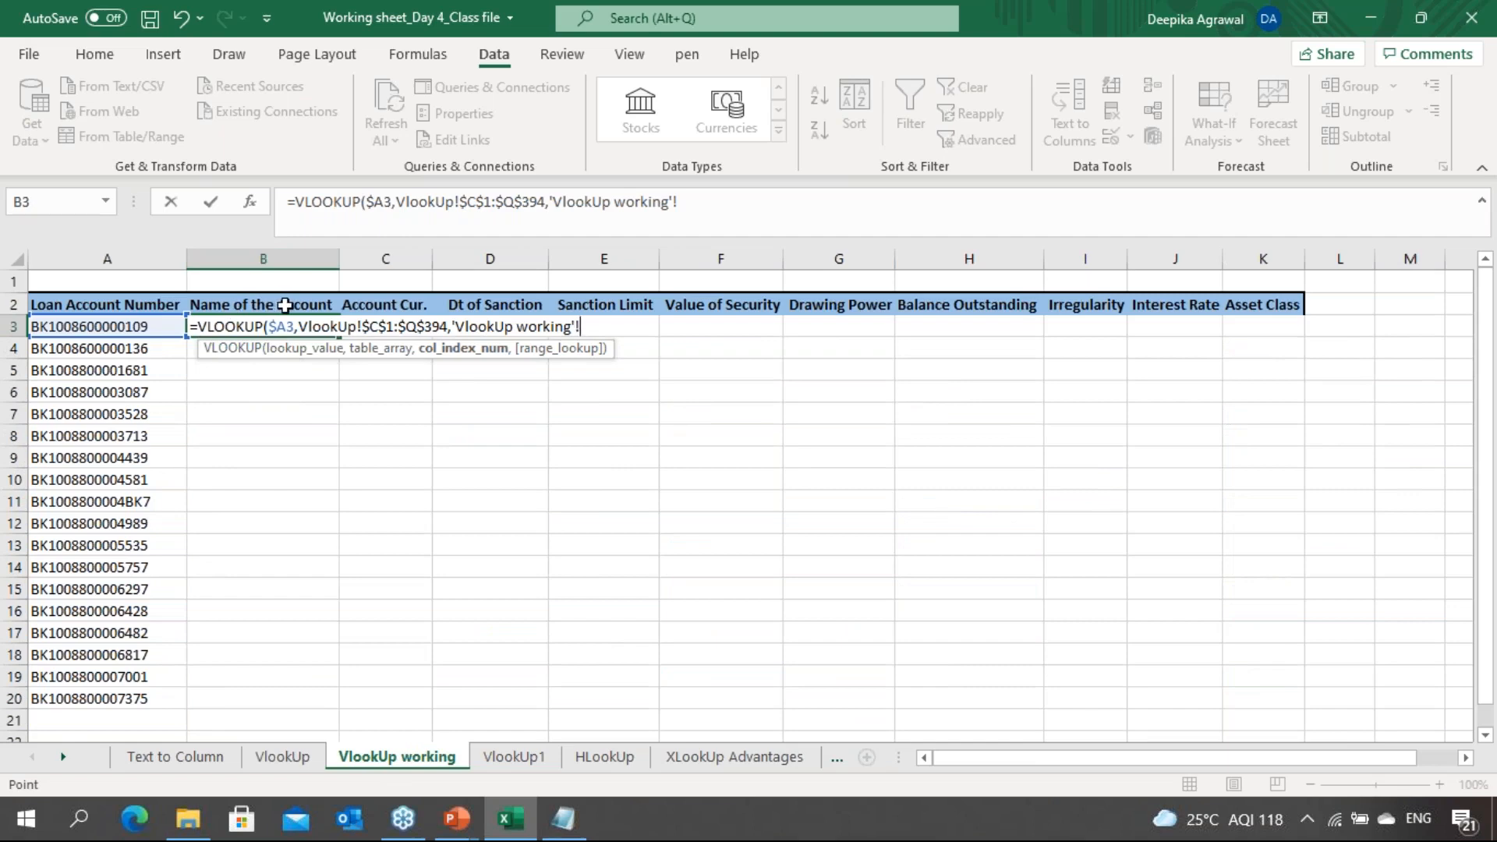
click(688, 205)
key(BackSpace)
key(BackSpace)
key(BackSpace)
key(BackSpace)
key(BackSpace)
key(BackSpace)
key(BackSpace)
key(BackSpace)
key(BackSpace)
key(BackSpace)
key(BackSpace)
key(BackSpace)
key(BackSpace)
key(BackSpace)
key(BackSpace)
key(BackSpace)
key(BackSpace)
key(BackSpace)
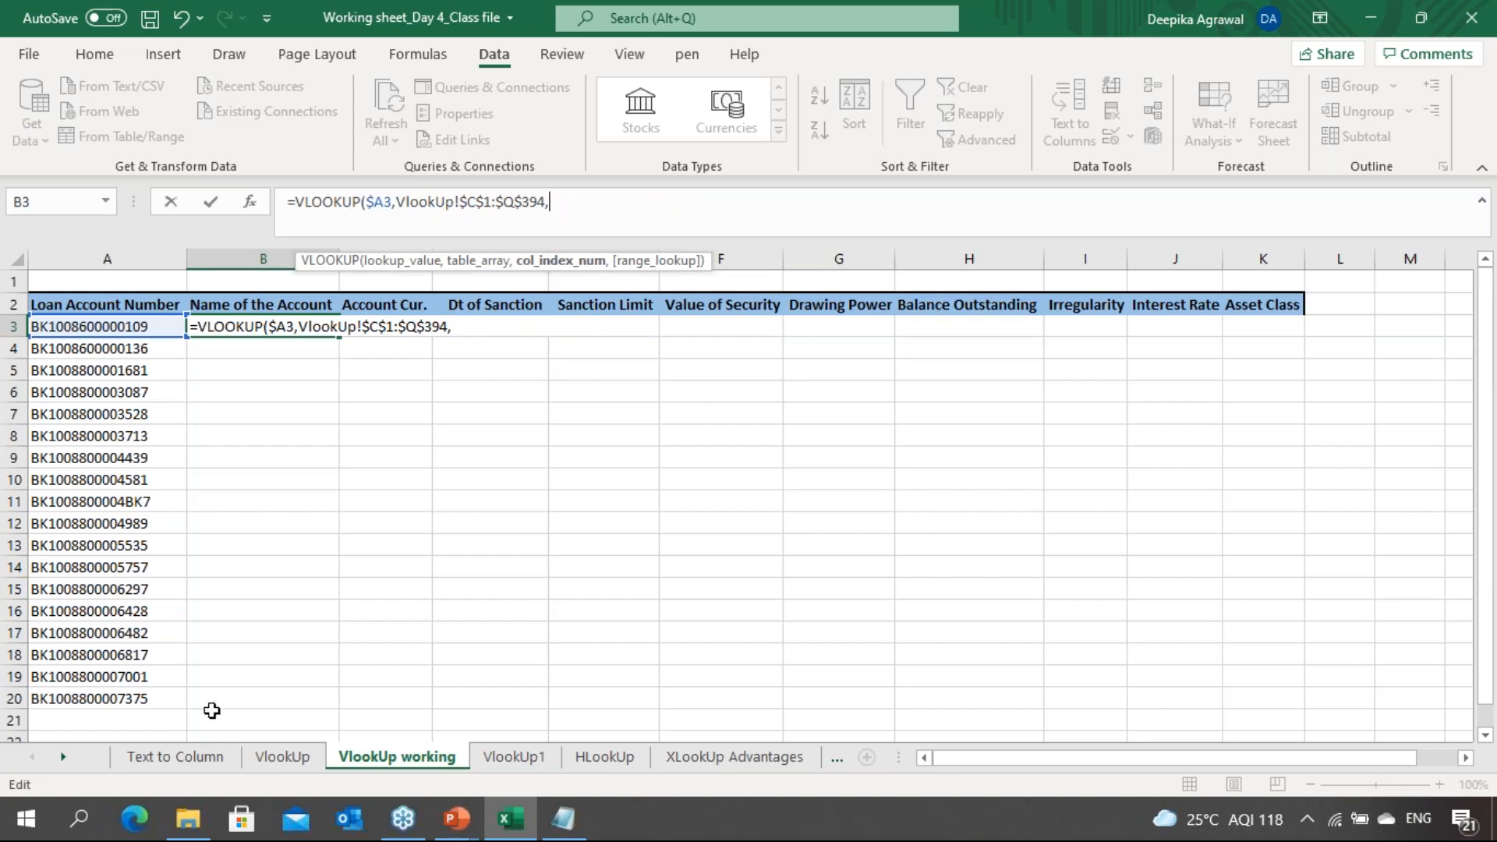
Set the column index number to 2 for the VlookUp sheet's Name of the Account column and start the range lookup argument
click(280, 760)
click(400, 598)
key(Left)
key(Left)
key(Left)
key(Left)
key(Left)
key(Left)
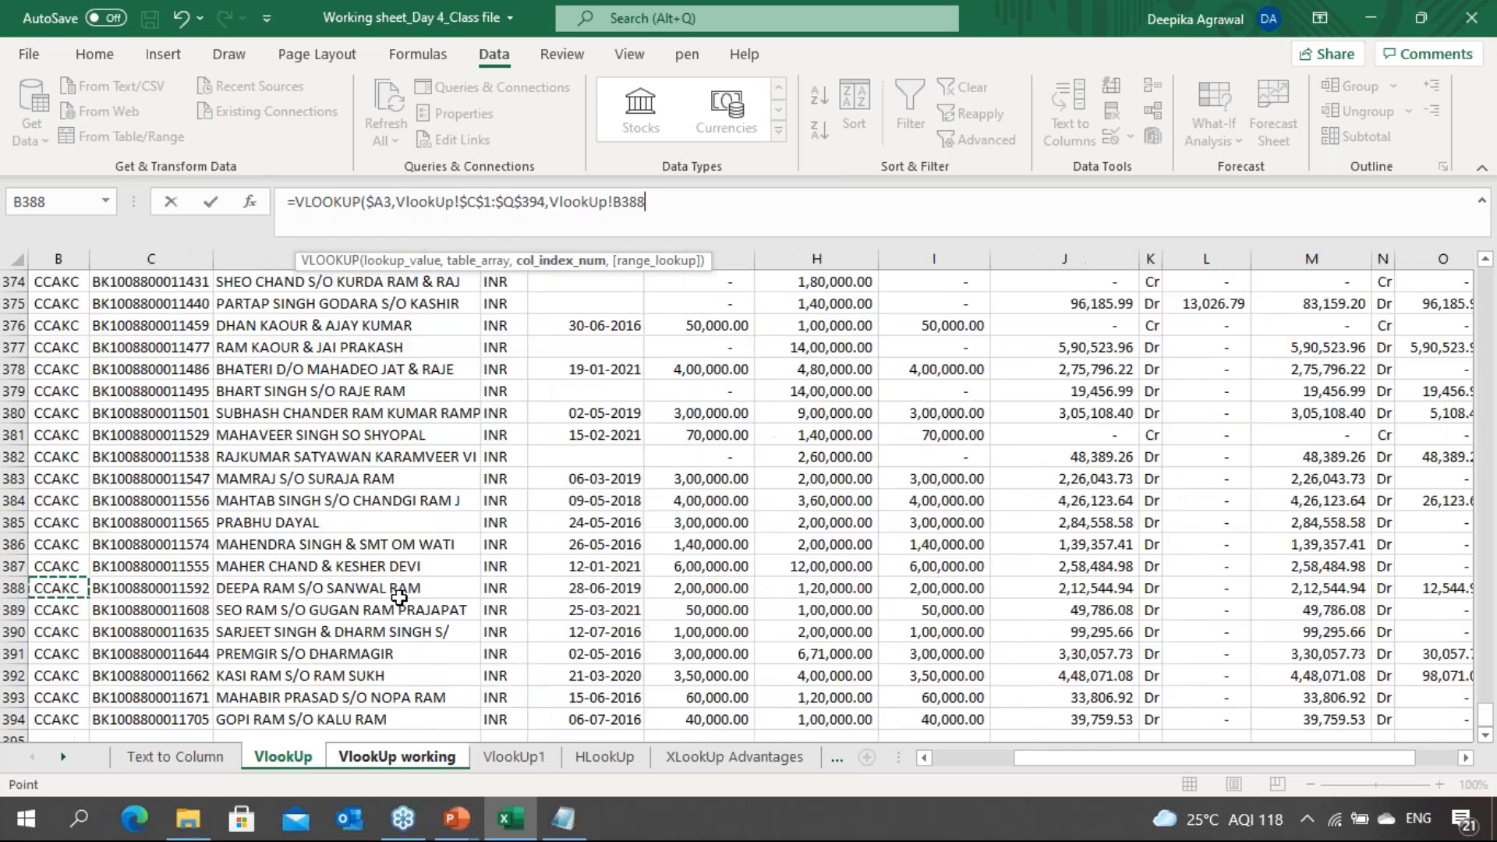
key(Right)
key(Right)
key(ctrl+Up)
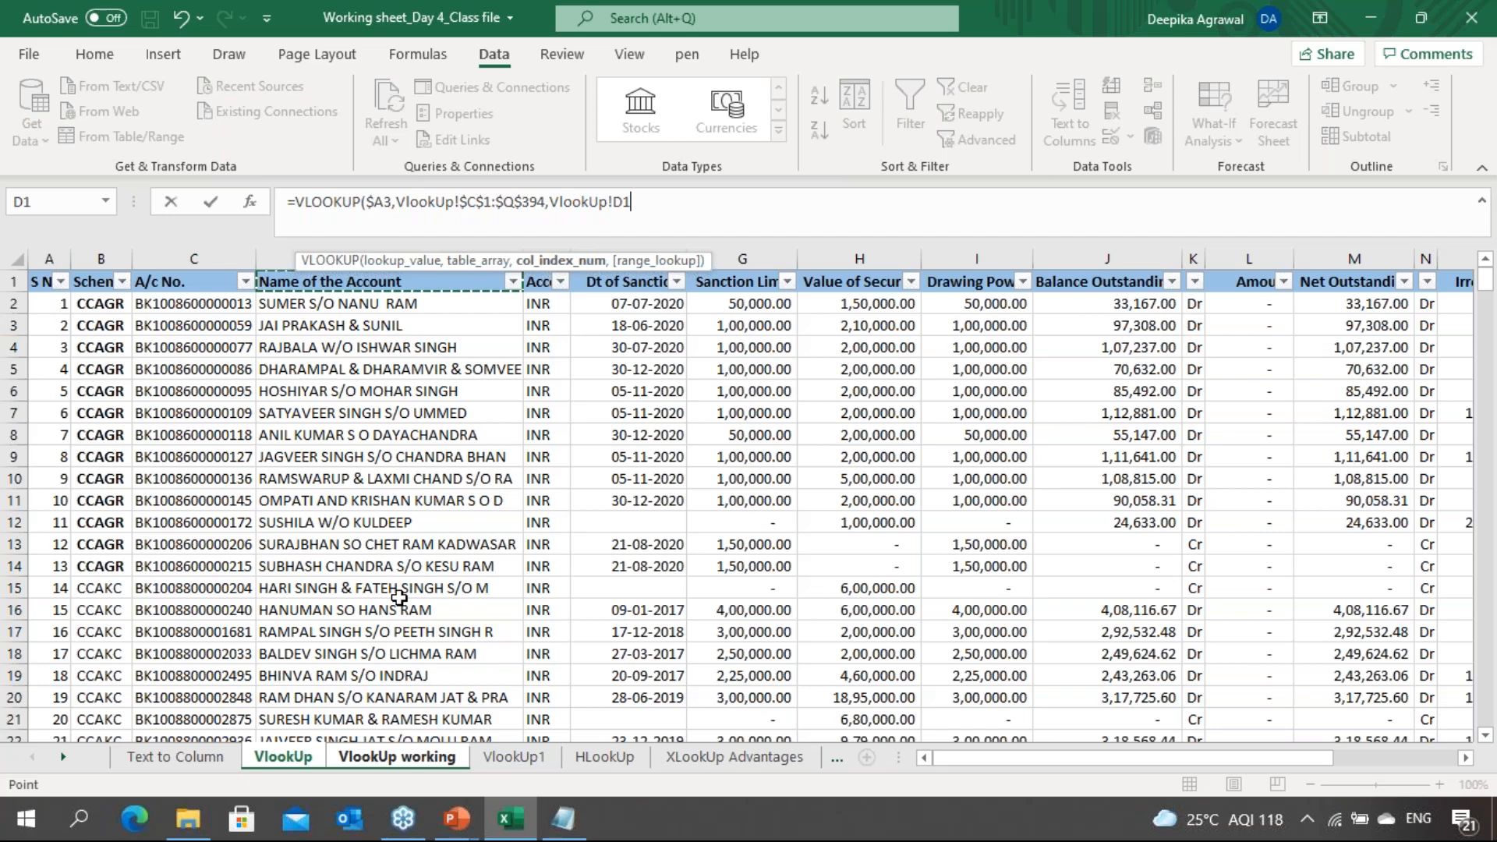
key(BackSpace)
key(BackSpace)
key(BackSpace)
key(BackSpace)
key(BackSpace)
key(BackSpace)
key(BackSpace)
key(BackSpace)
key(BackSpace)
key(BackSpace)
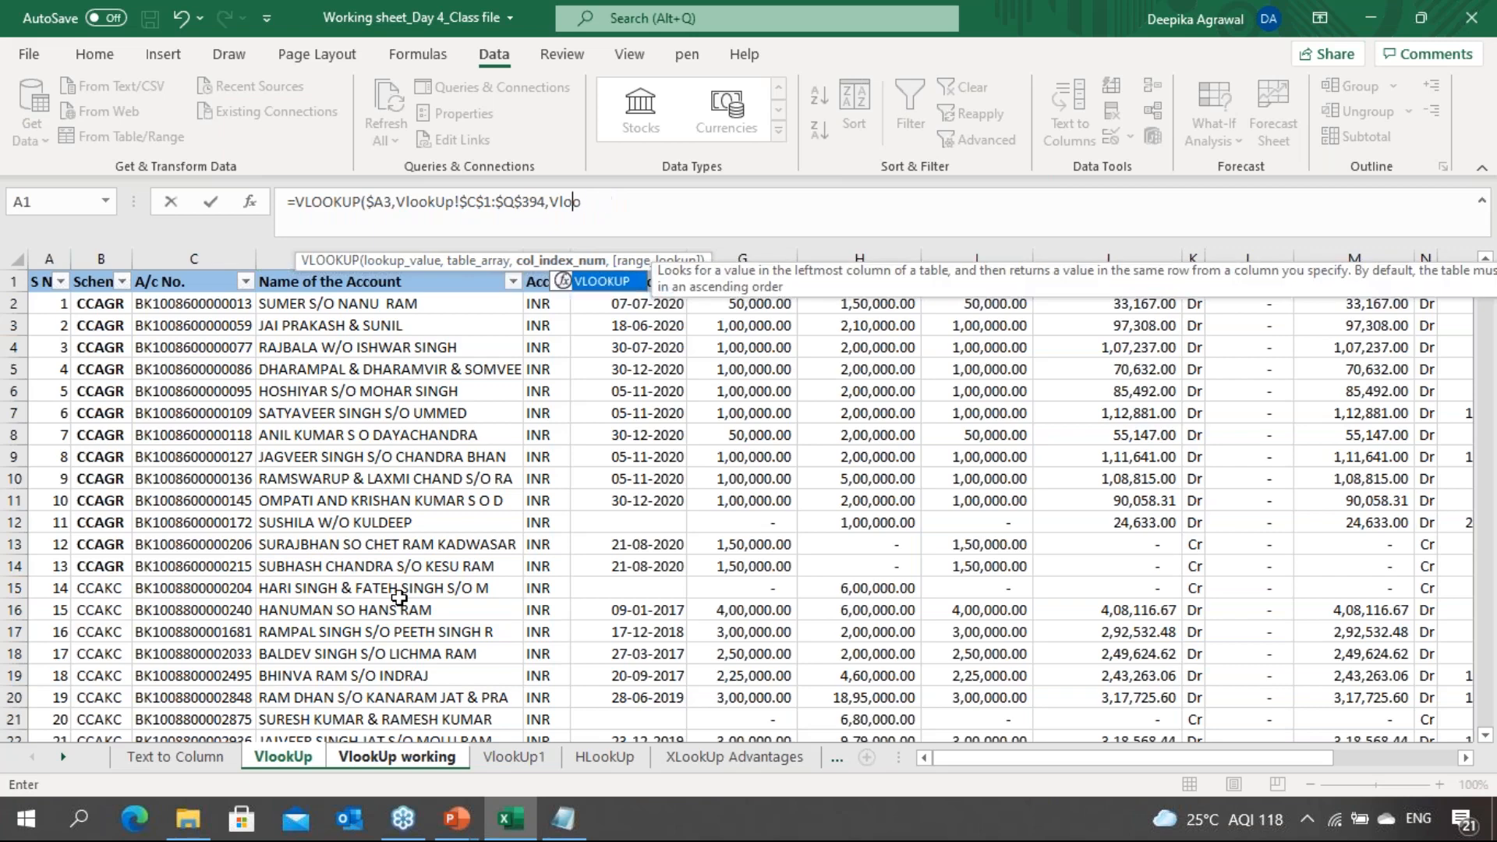
text(2)
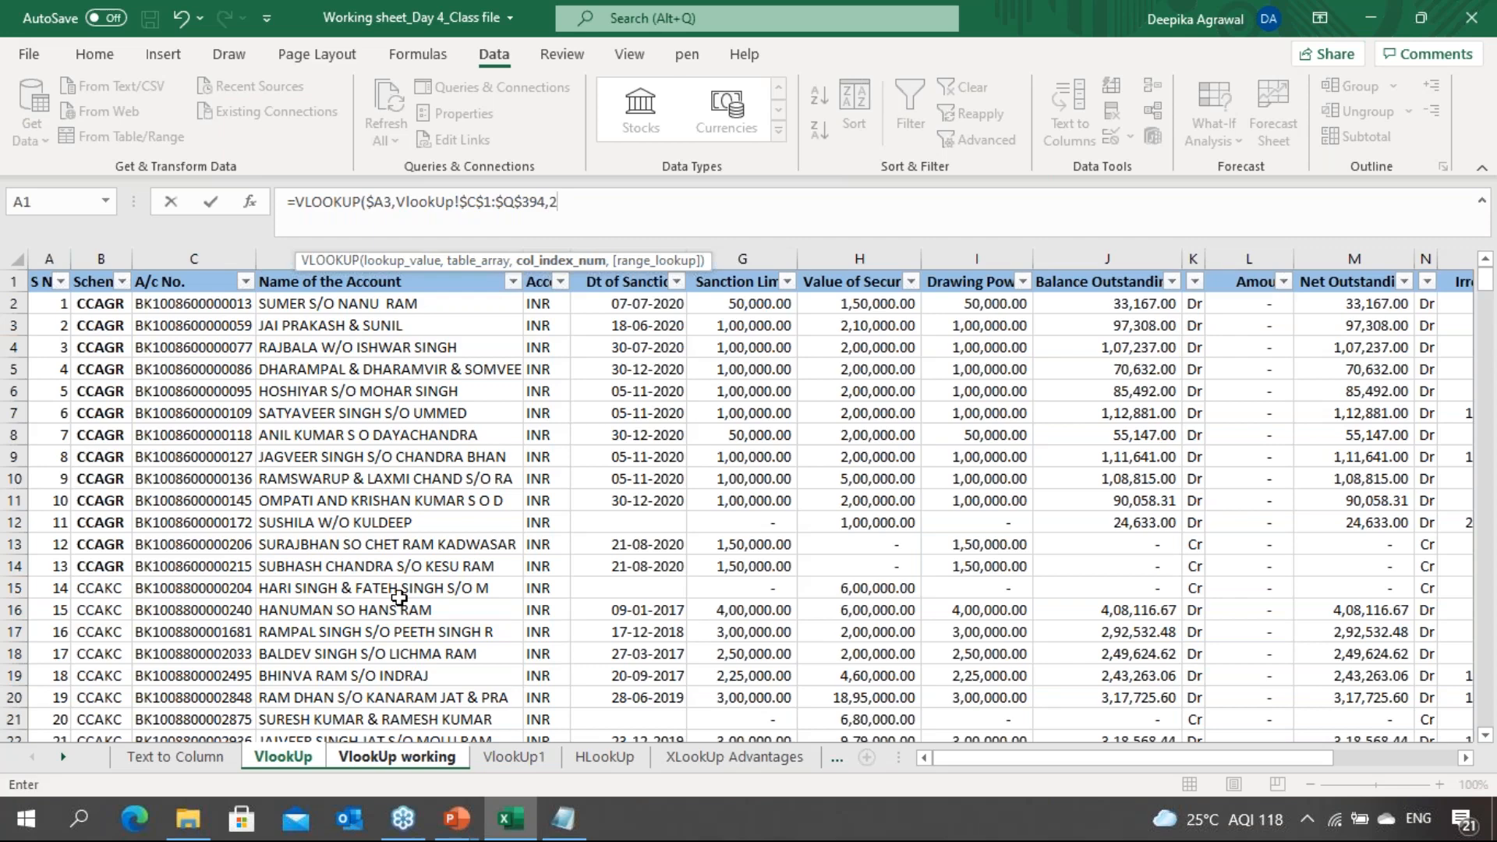
text(,)
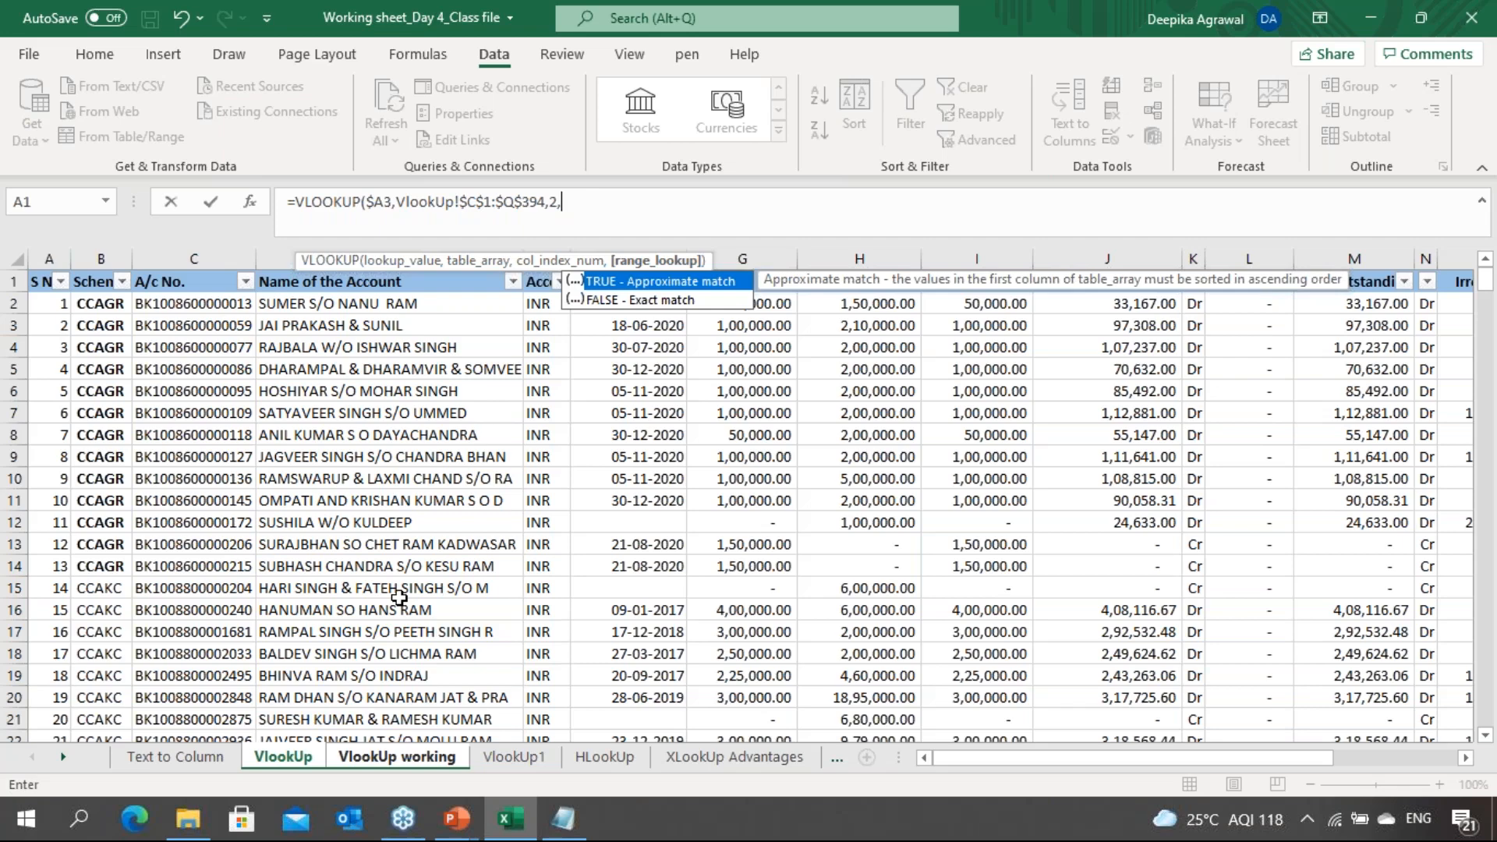
key(Down)
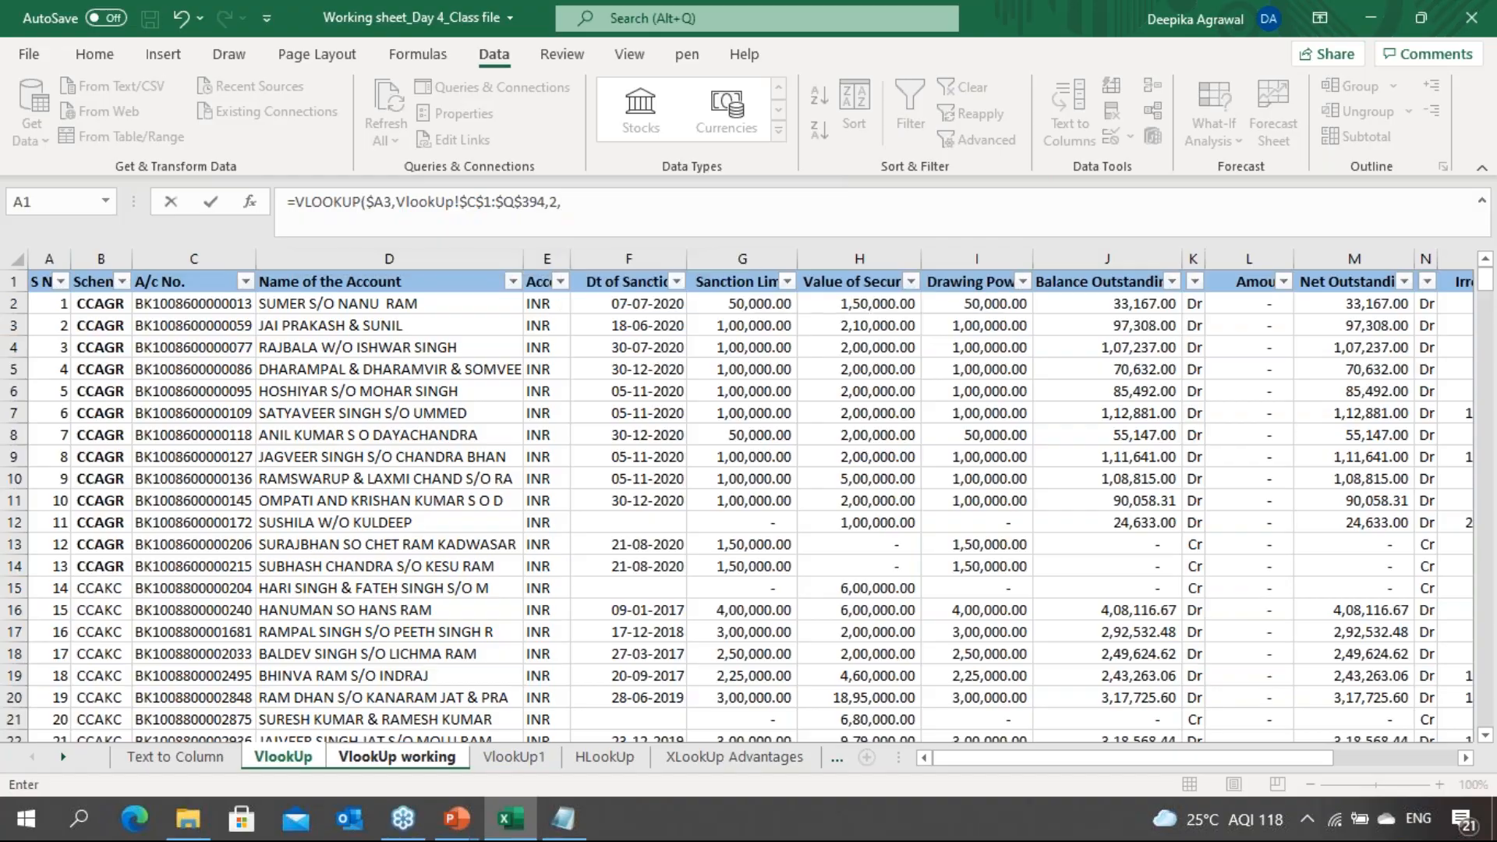
Switch to the PowerPoint slide show, handwrite rule 3 beside its number and add the next rule's number below it
key(alt+Tab)
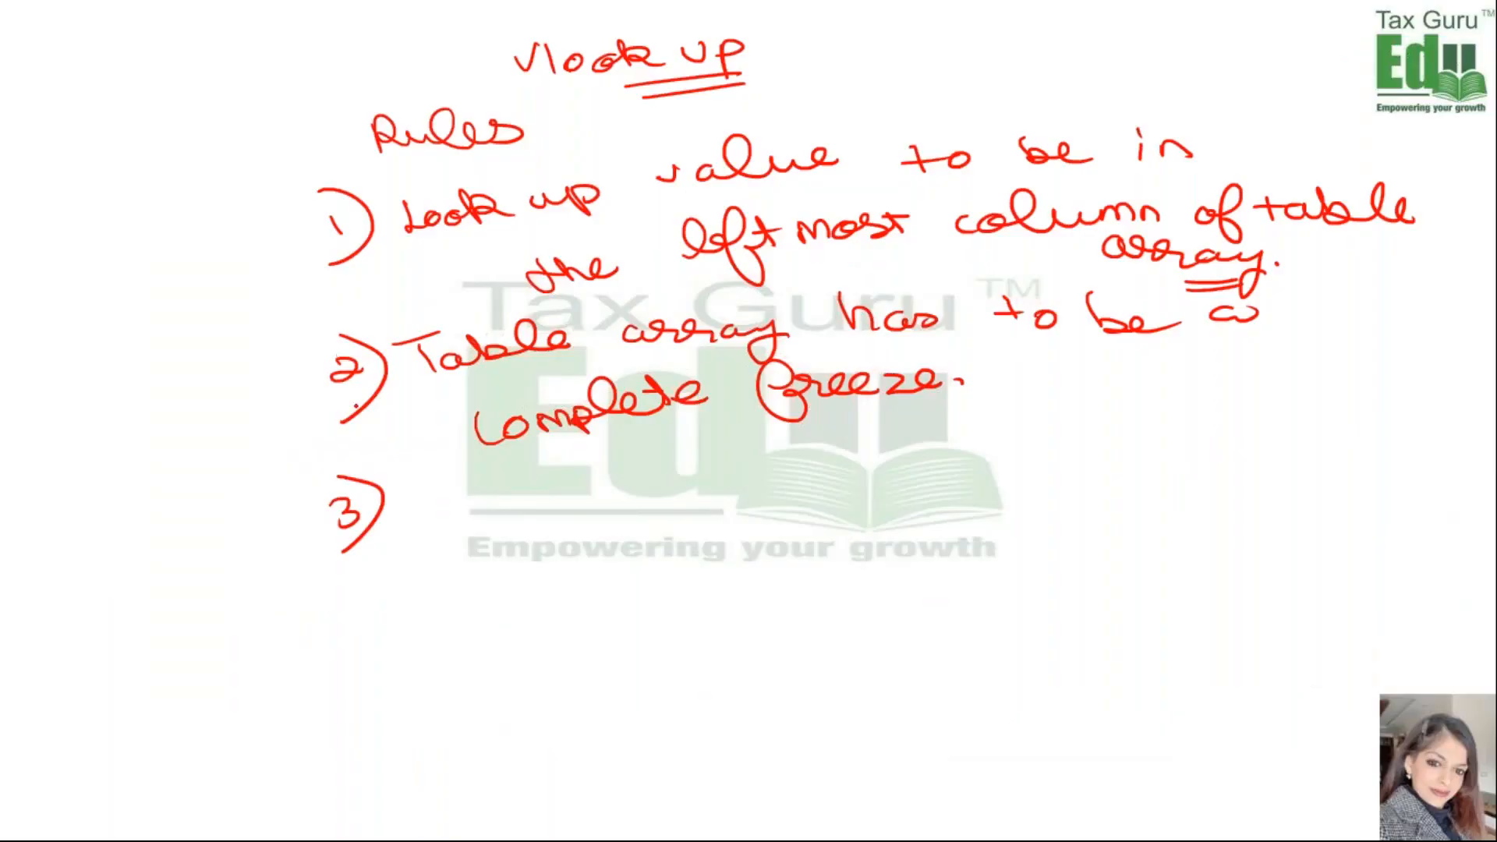
mouse_move(443, 489)
mouse_down()
mouse_move(467, 516)
mouse_move(482, 508)
mouse_up()
mouse_move(508, 503)
mouse_down()
mouse_move(511, 520)
mouse_move(861, 491)
mouse_up()
mouse_move(936, 451)
mouse_down()
mouse_move(979, 477)
mouse_move(1142, 441)
mouse_move(1211, 402)
mouse_move(1207, 369)
mouse_up()
drag(537, 544, 641, 578)
mouse_move(706, 533)
mouse_down()
mouse_move(700, 559)
mouse_move(717, 548)
mouse_up()
mouse_move(733, 546)
mouse_down()
mouse_move(843, 557)
mouse_move(992, 528)
mouse_up()
click(1011, 527)
click(514, 610)
drag(341, 620, 371, 635)
mouse_move(337, 594)
mouse_down()
mouse_move(390, 612)
mouse_move(373, 681)
mouse_up()
click(414, 640)
Switch back to Excel, complete the VLOOKUP with FALSE (exact match) as the range lookup, and reselect its cell B3
key(alt+Tab)
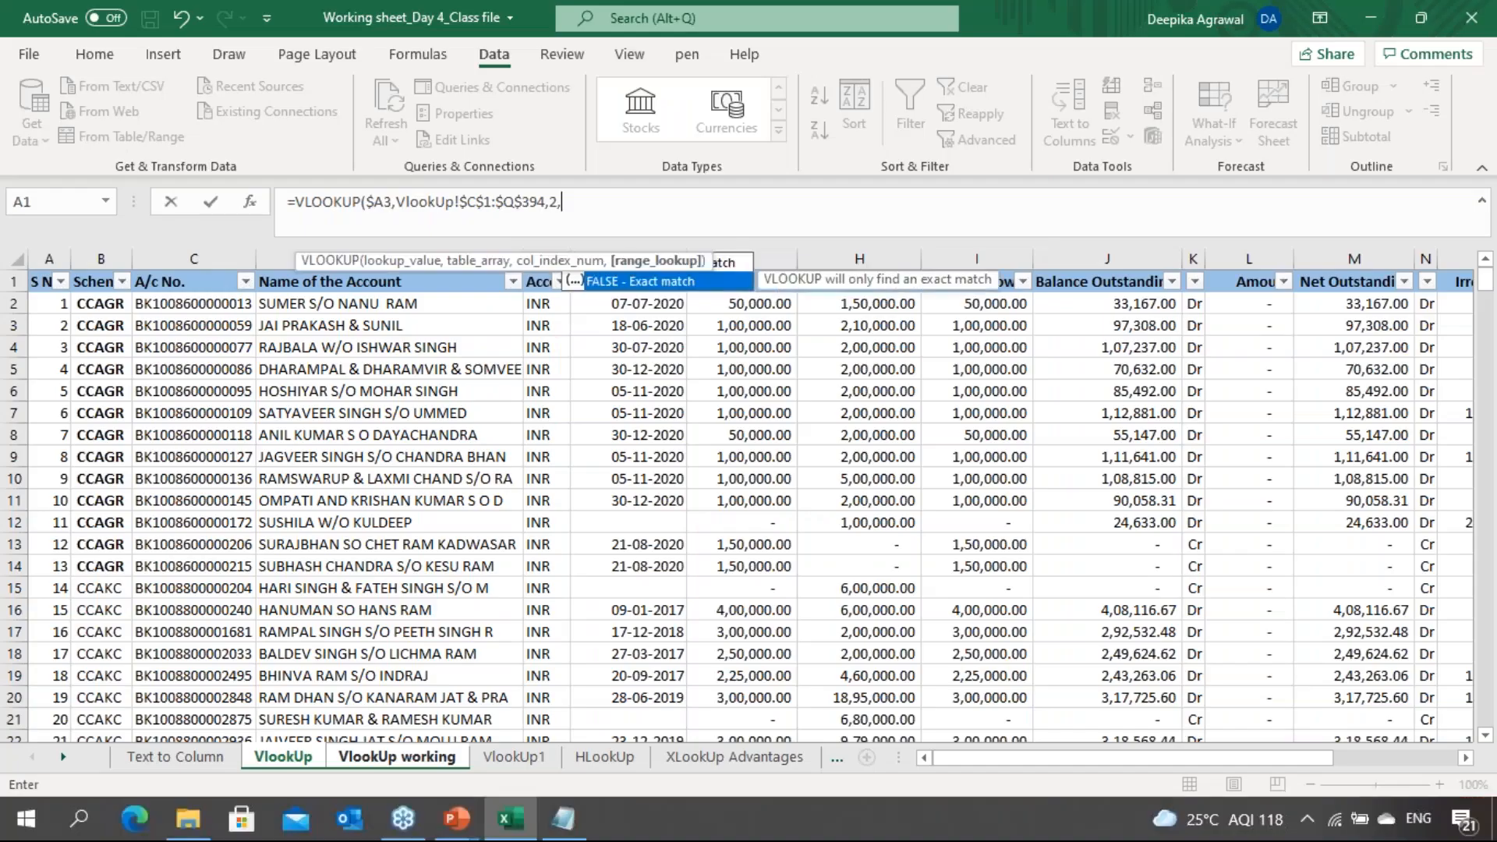
key(BackSpace)
text(,)
key(Down)
key(Tab)
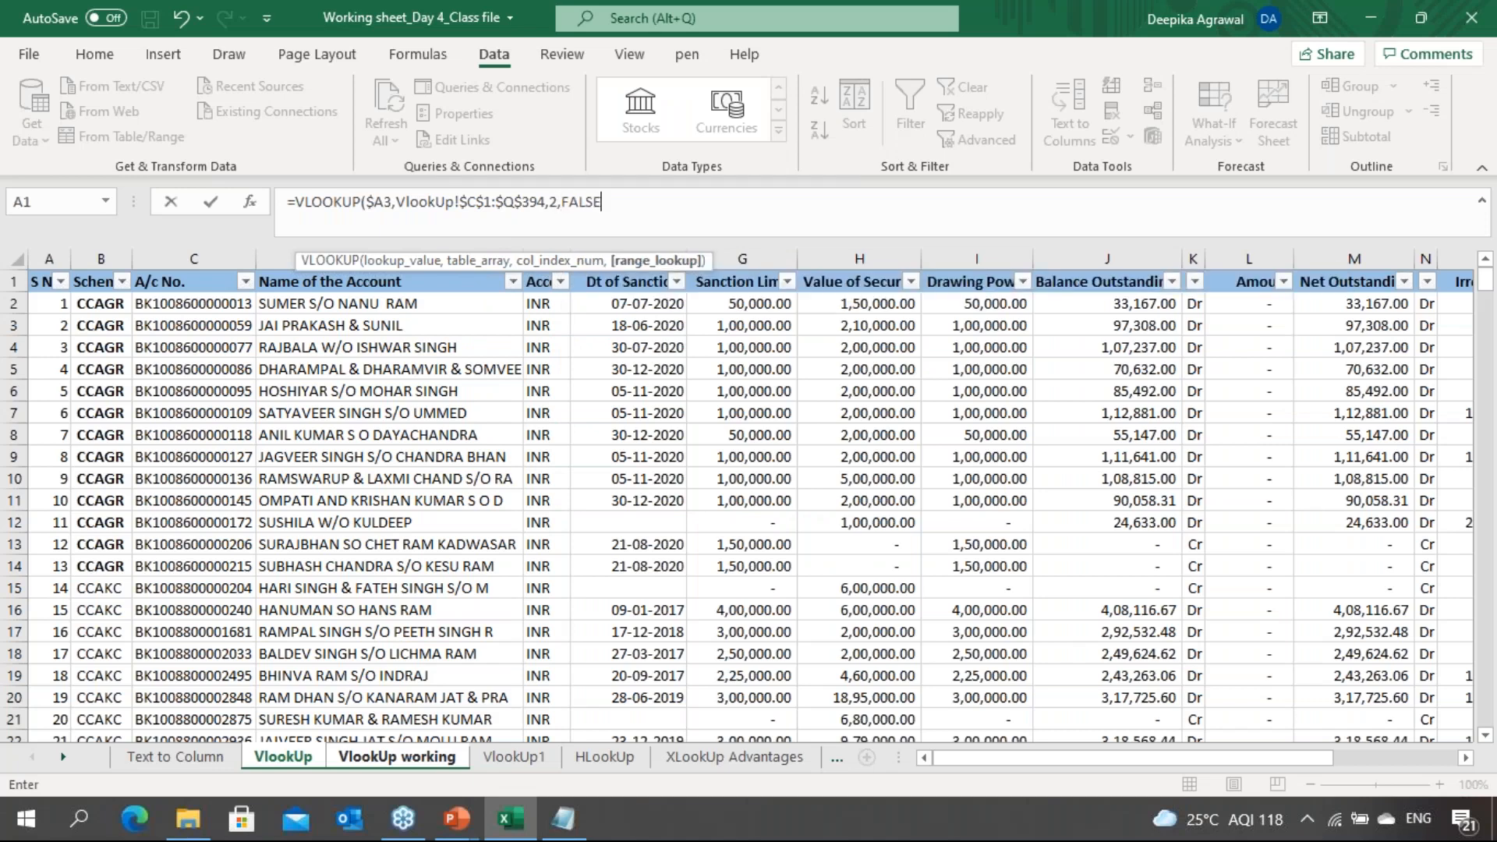
text())
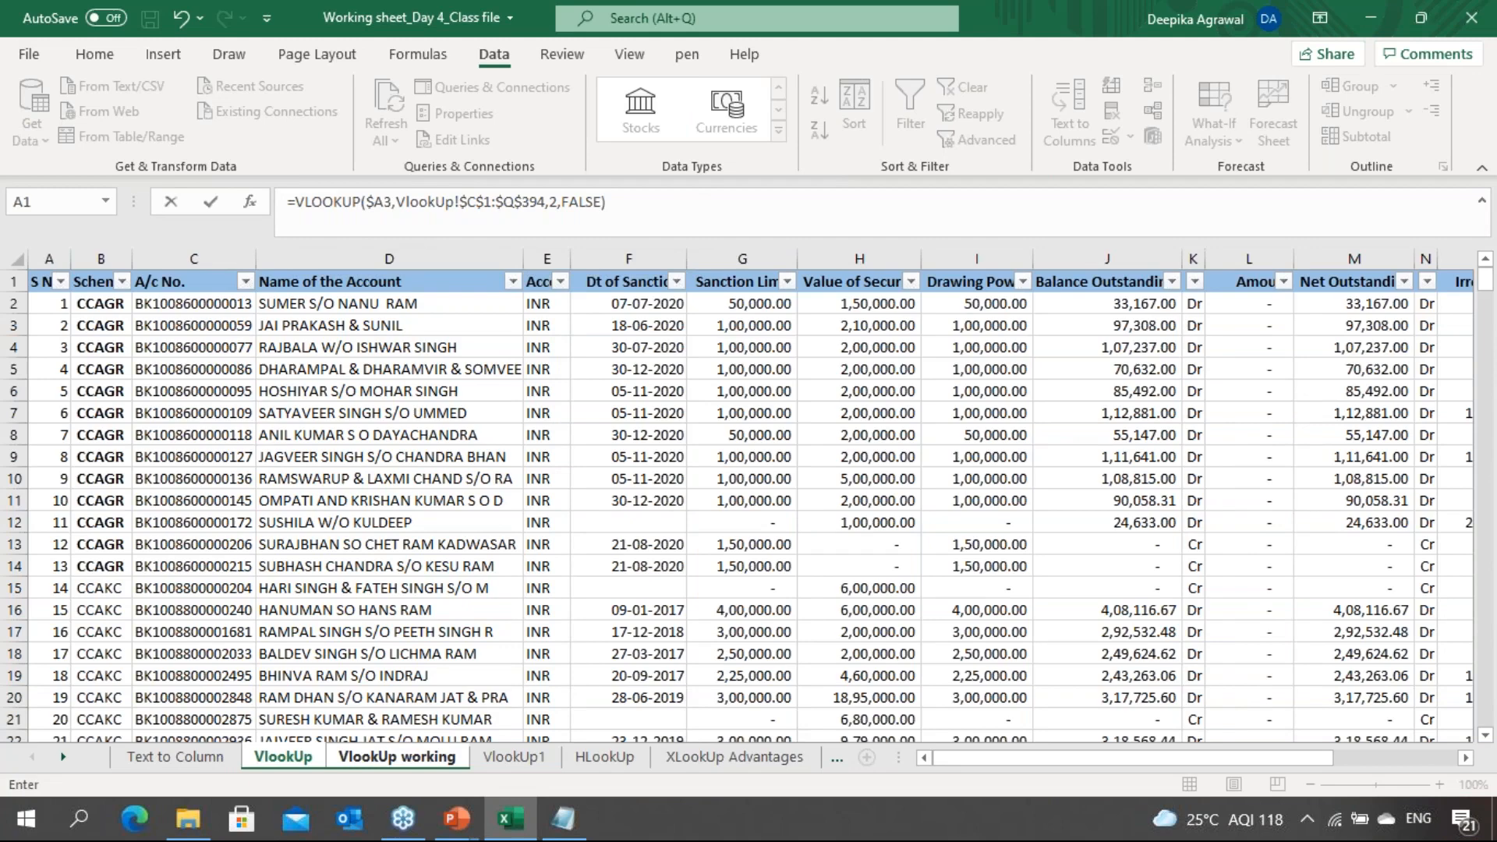
key(Return)
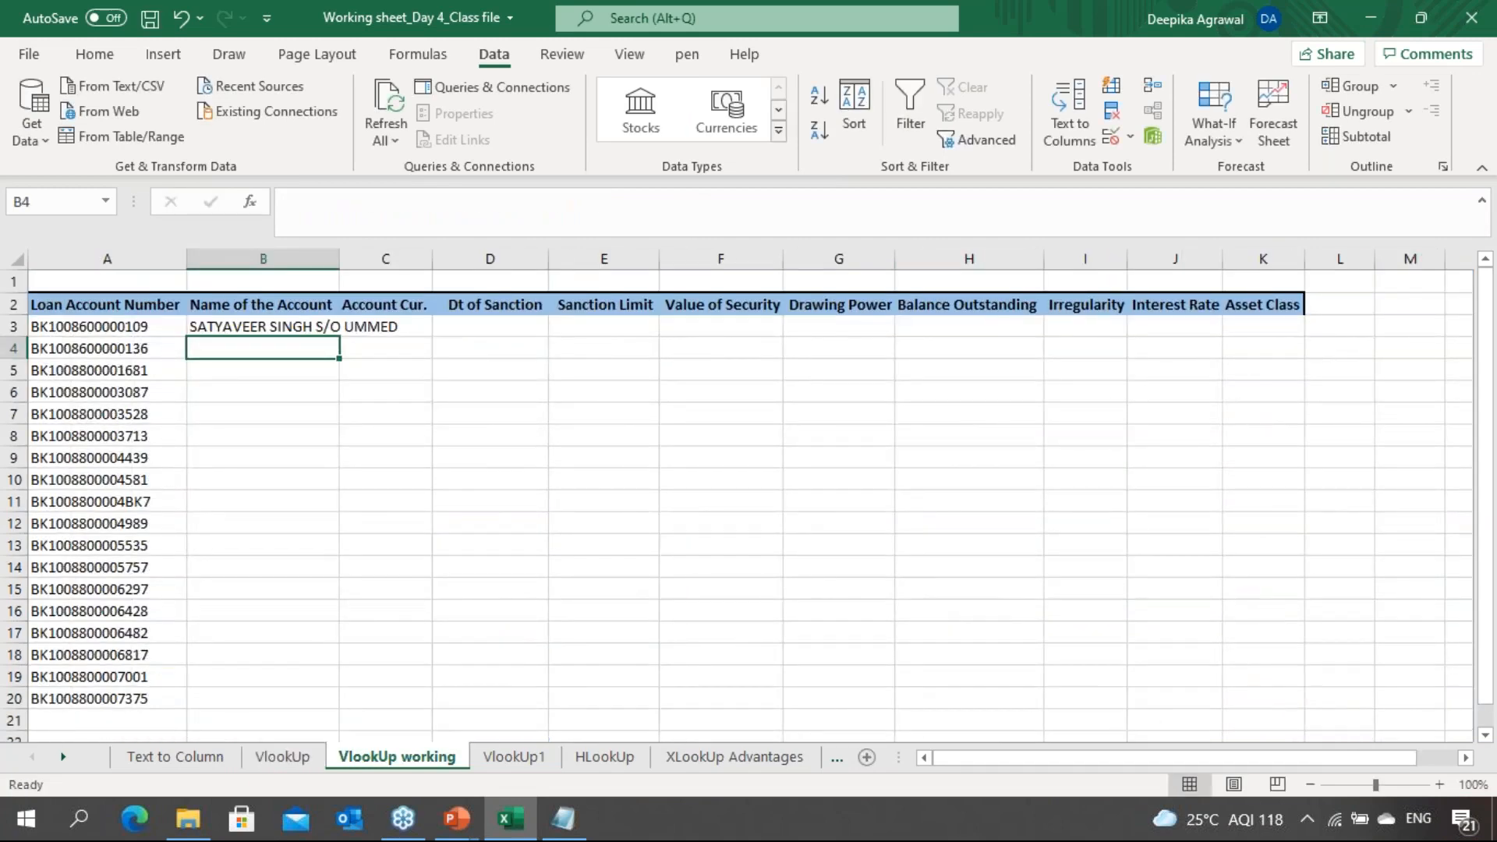
click(263, 327)
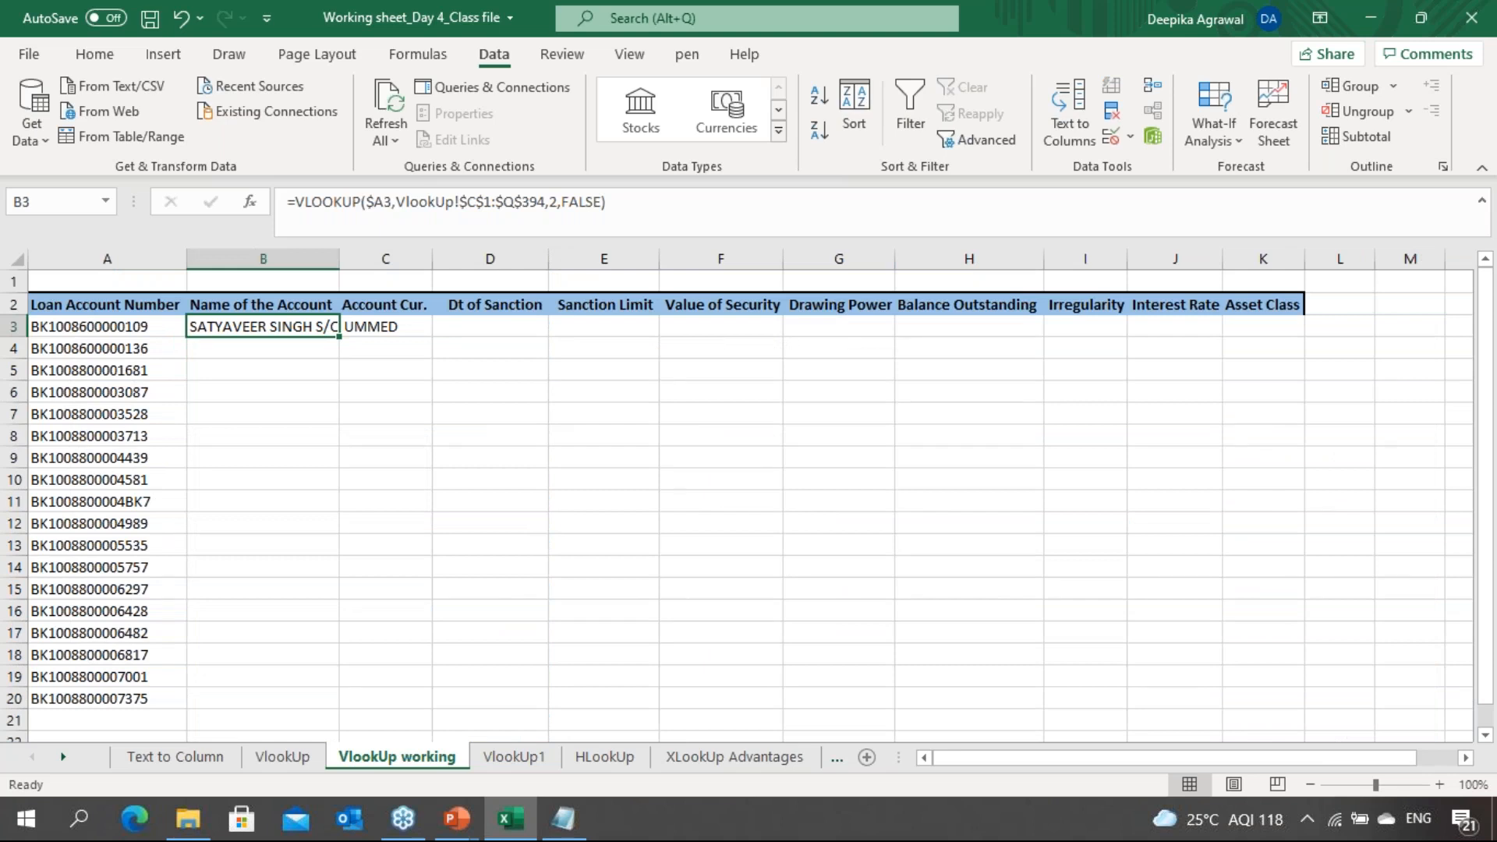
click(385, 326)
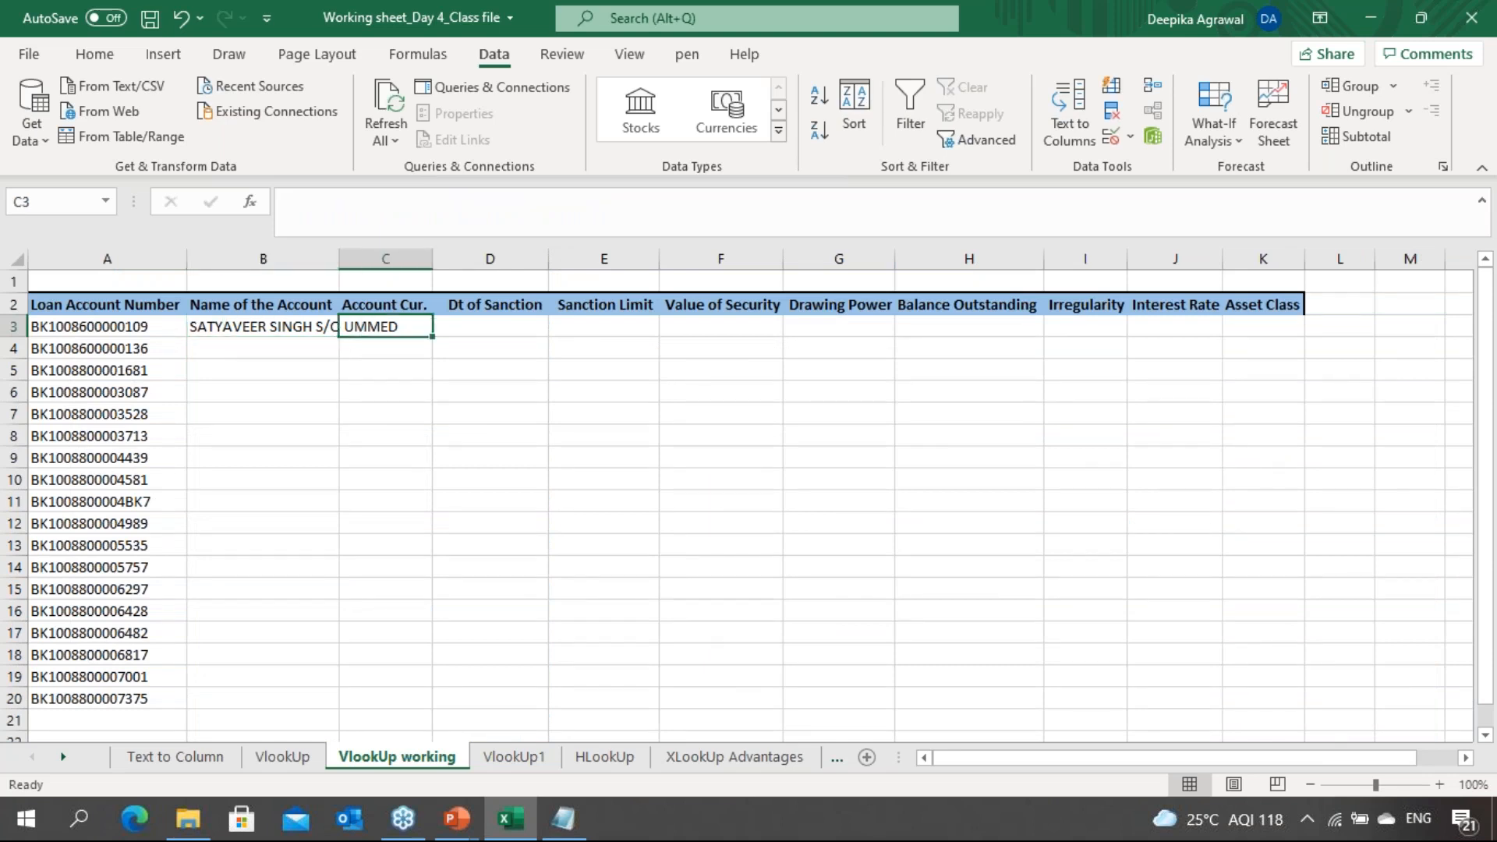
key(Right)
key(Right)
key(Right)
key(Right)
key(Right)
key(Right)
key(Right)
key(Right)
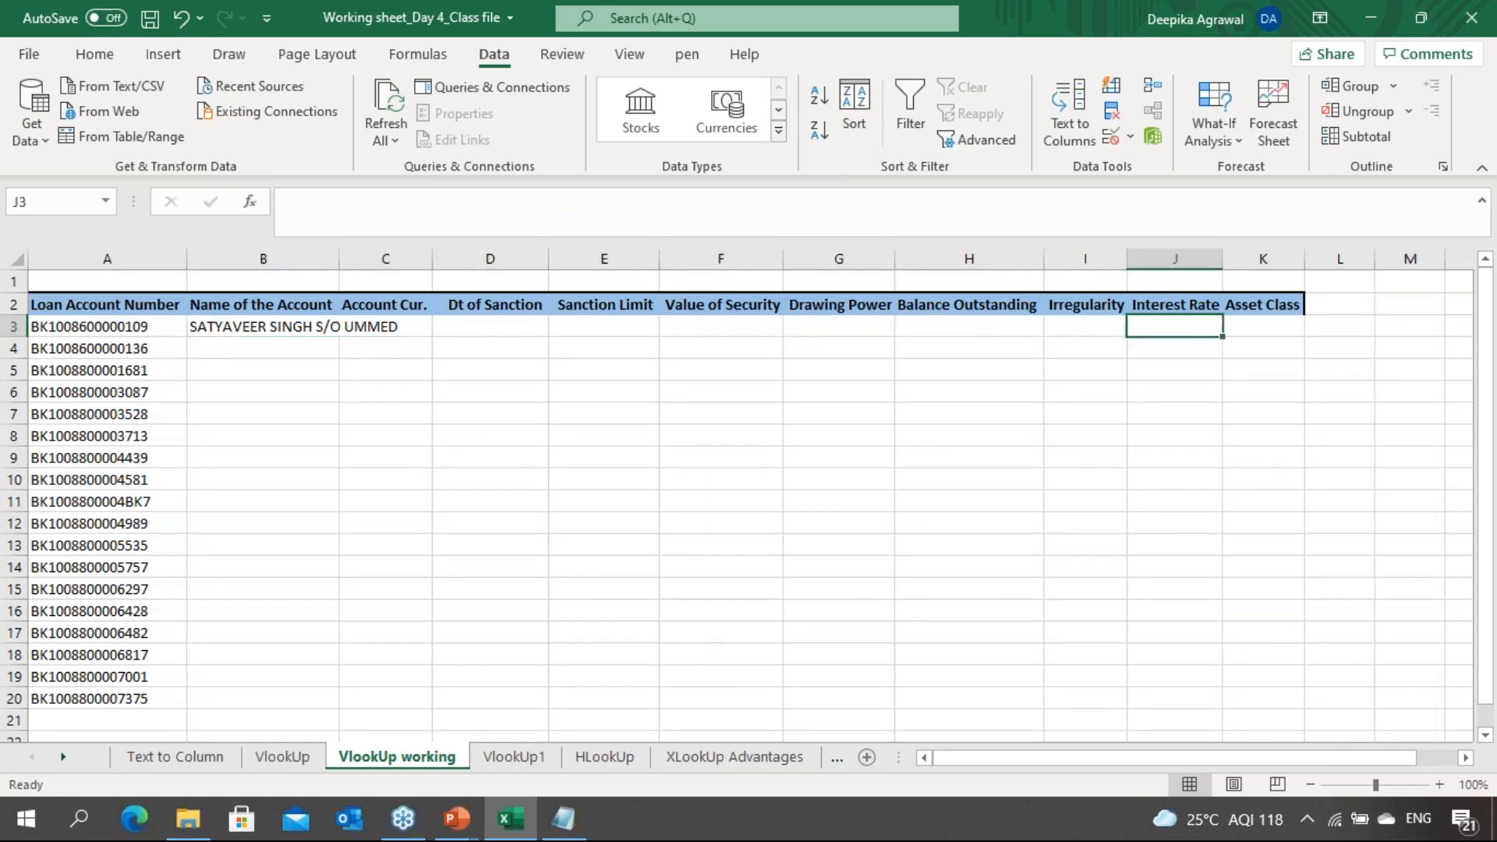
key(Left)
key(Left)
key(Left)
key(Left)
key(Left)
key(Left)
key(Left)
key(Left)
key(Left)
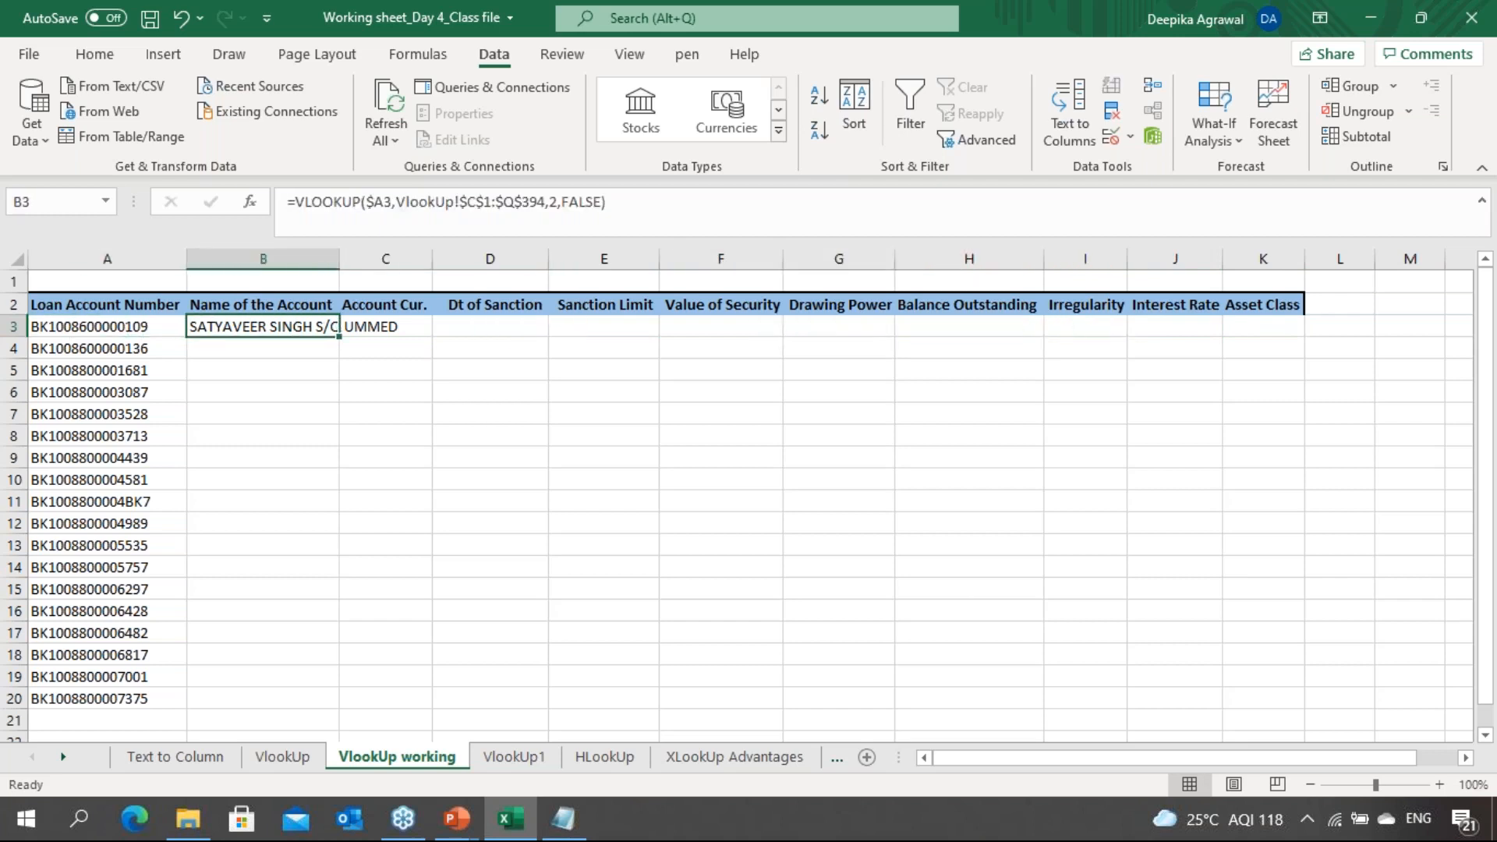
Start a VLOOKUP formula in the Account Cur. cell C3 with A3 as the lookup value
key(Right)
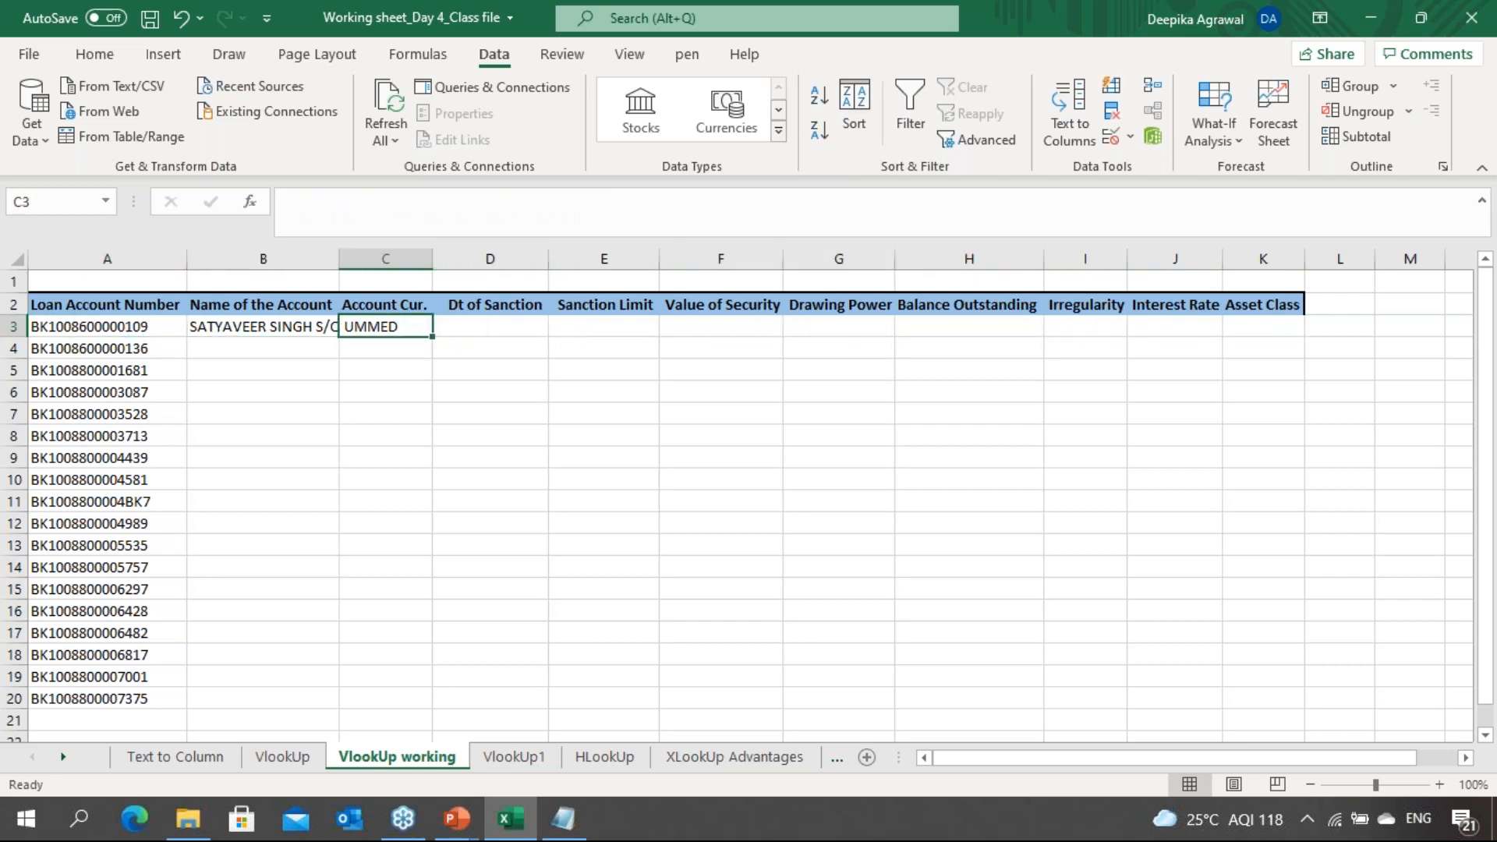
text(=VLOOKUP()
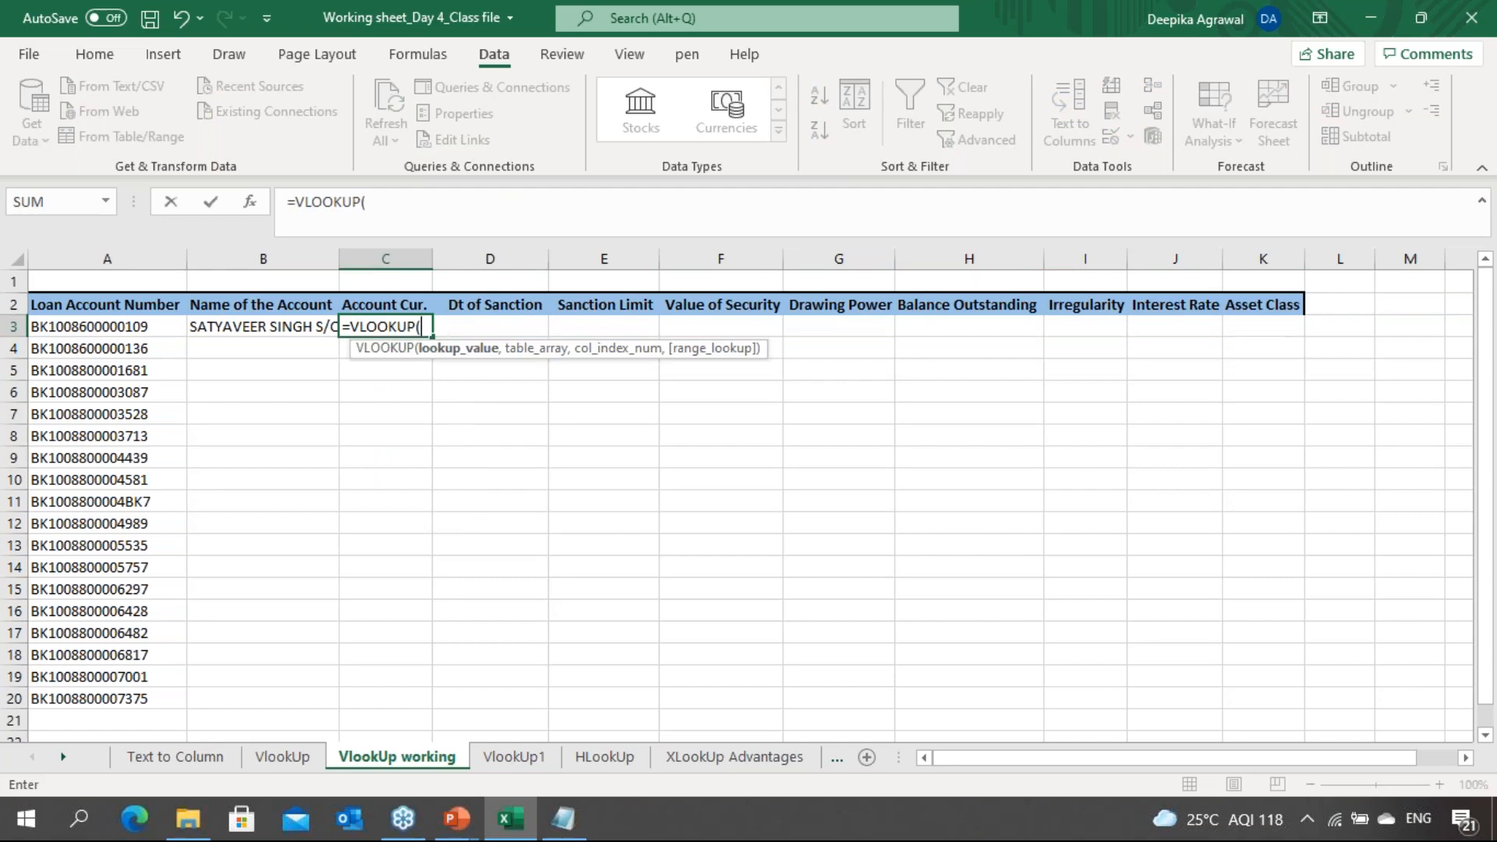
key(Left)
key(Left)
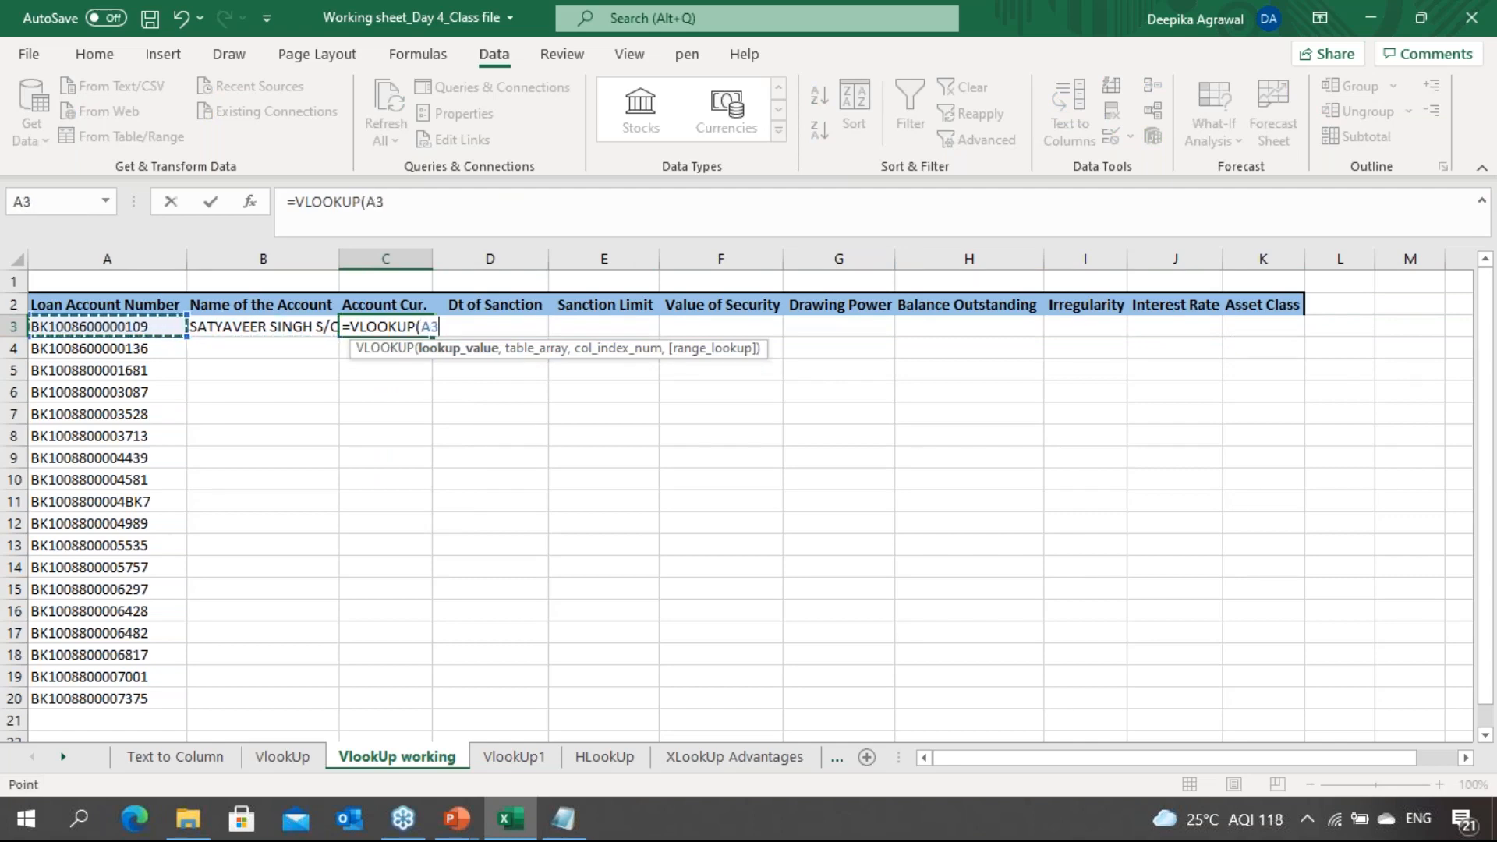
text(,)
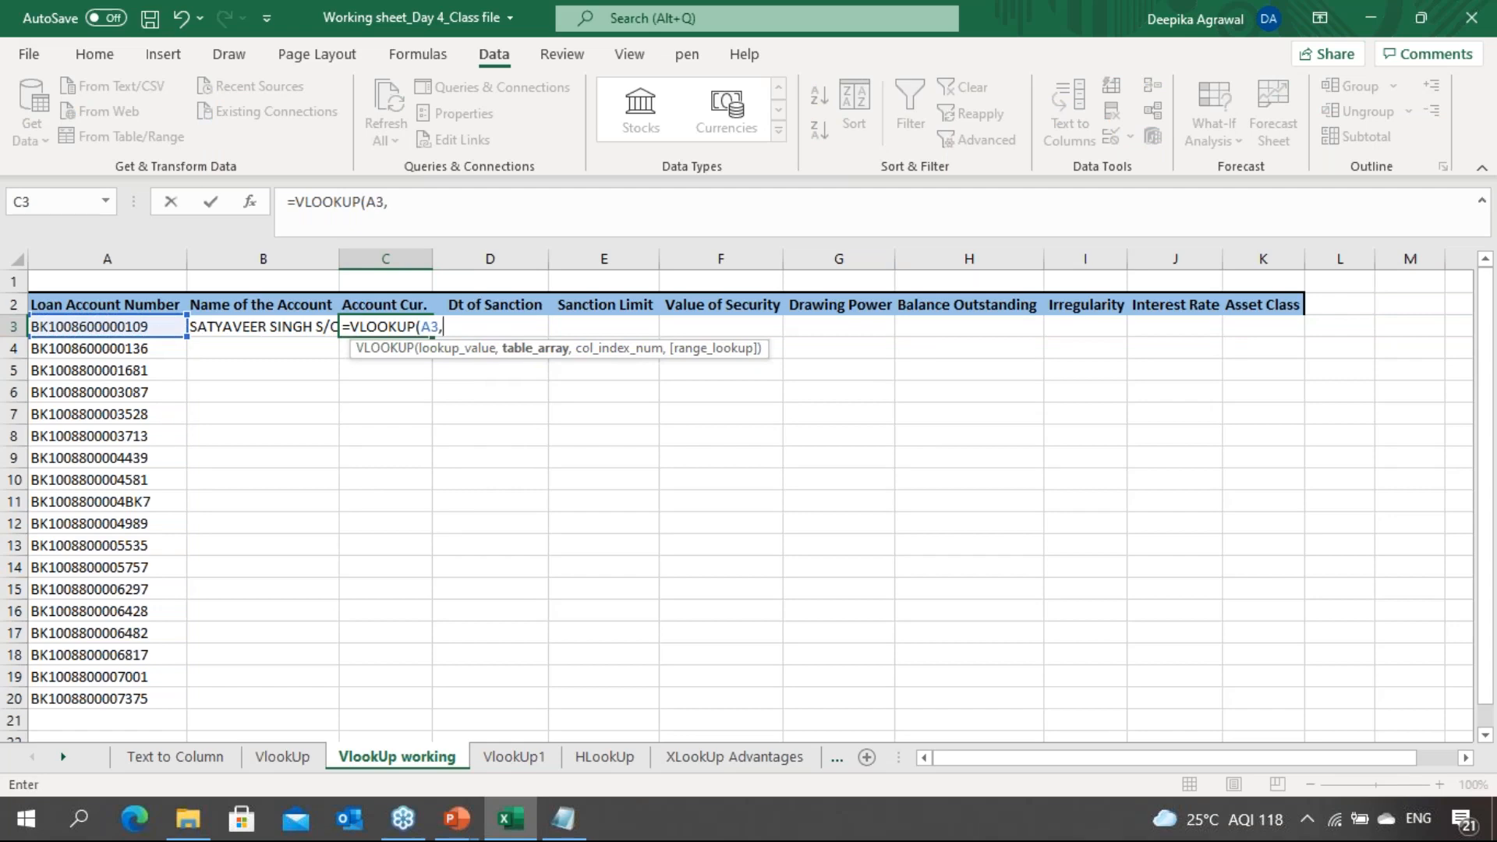
Set the table array to C1:Q394 on the VlookUp sheet as an absolute reference
key(ctrl+Page_Up)
key(ctrl+Home)
key(Down)
key(Right)
key(Right)
key(Up)
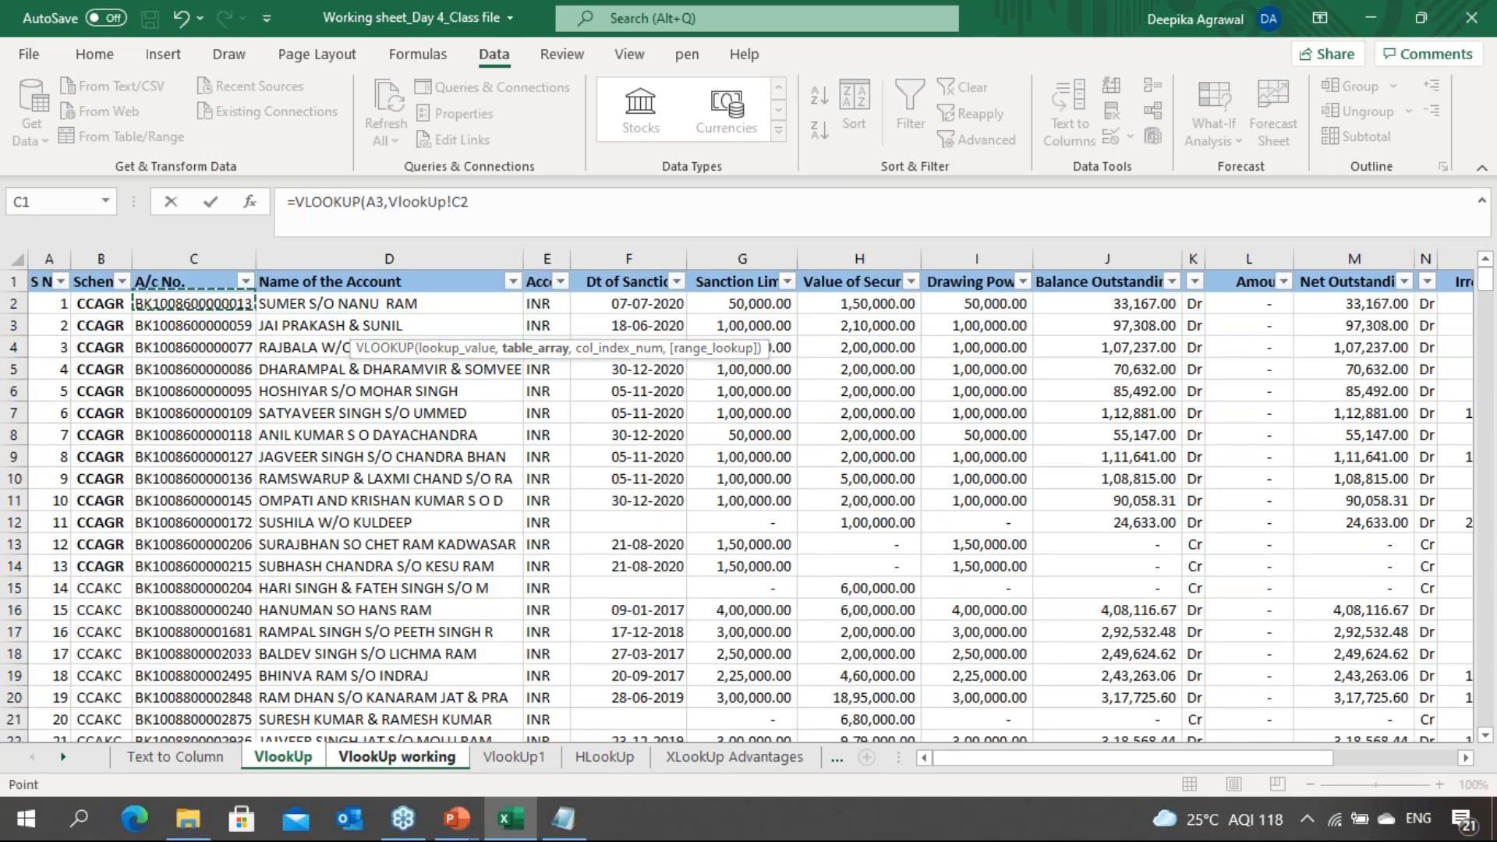
key(shift+Right)
key(shift+Right)
key(shift+Right)
key(shift+Right)
key(shift+Right)
key(shift+Right)
key(shift+Right)
key(shift+Right)
key(shift+Right)
key(shift+Right)
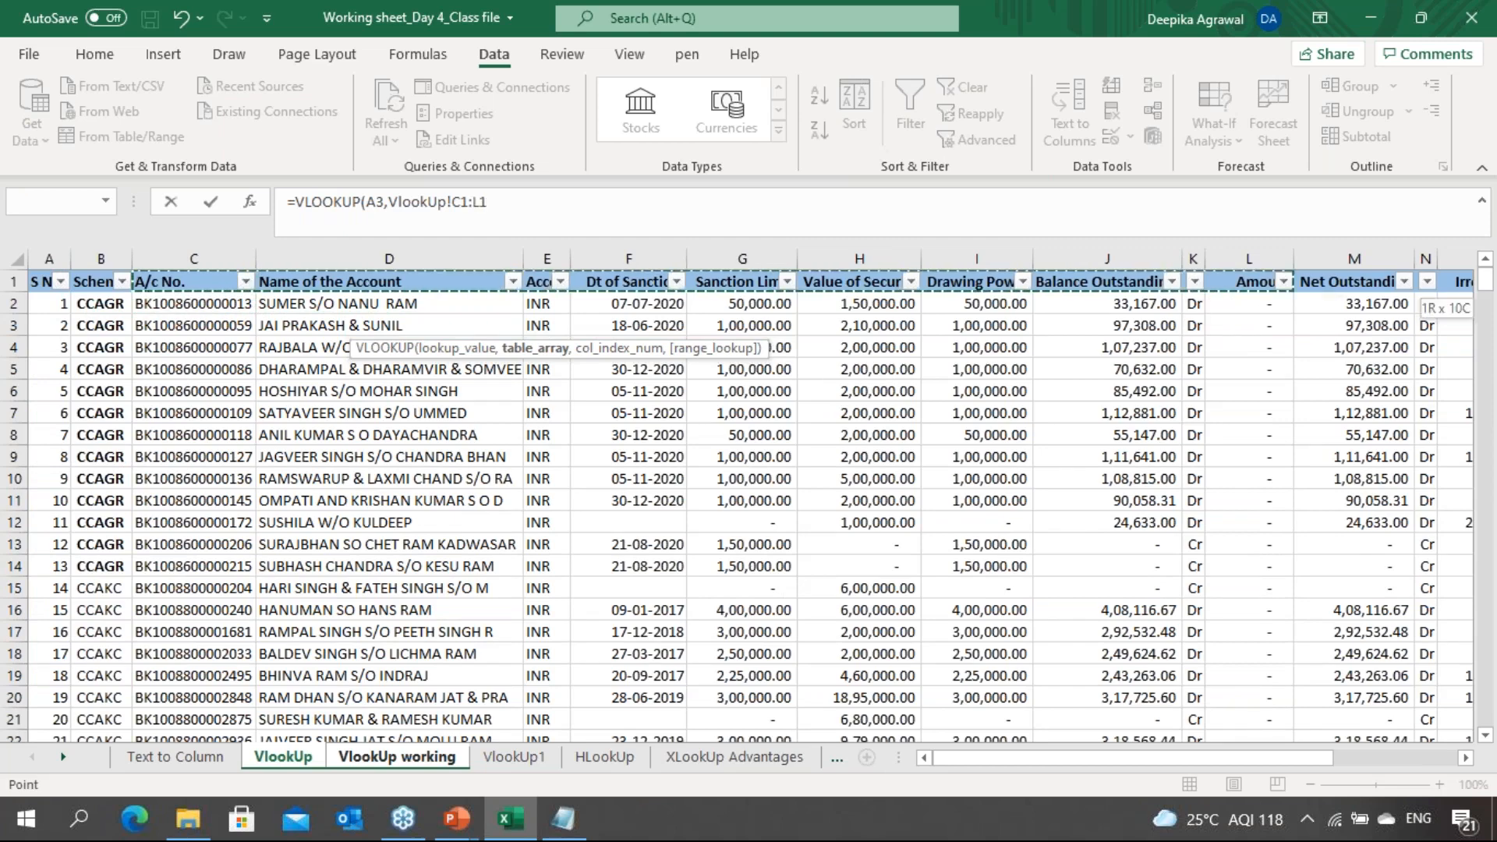
key(shift+Right)
key(shift+Right)
key(shift+Right)
key(shift+Right)
key(ctrl+shift+Down)
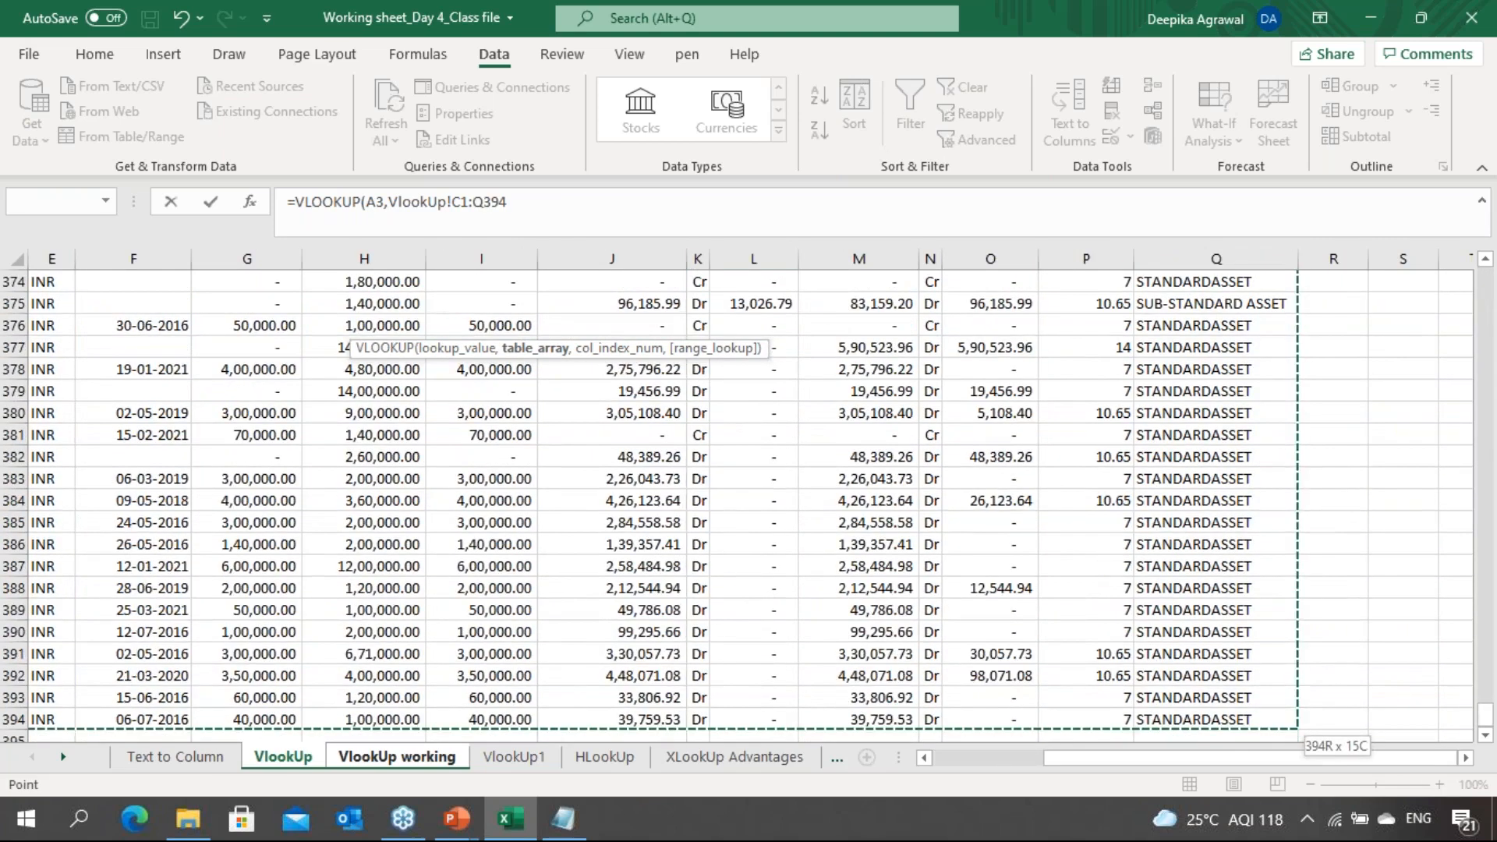
key(F4)
text(,)
Examine the VlookUp sheet's header row for the account currency column's position, counting from the A/c No. column
click(346, 575)
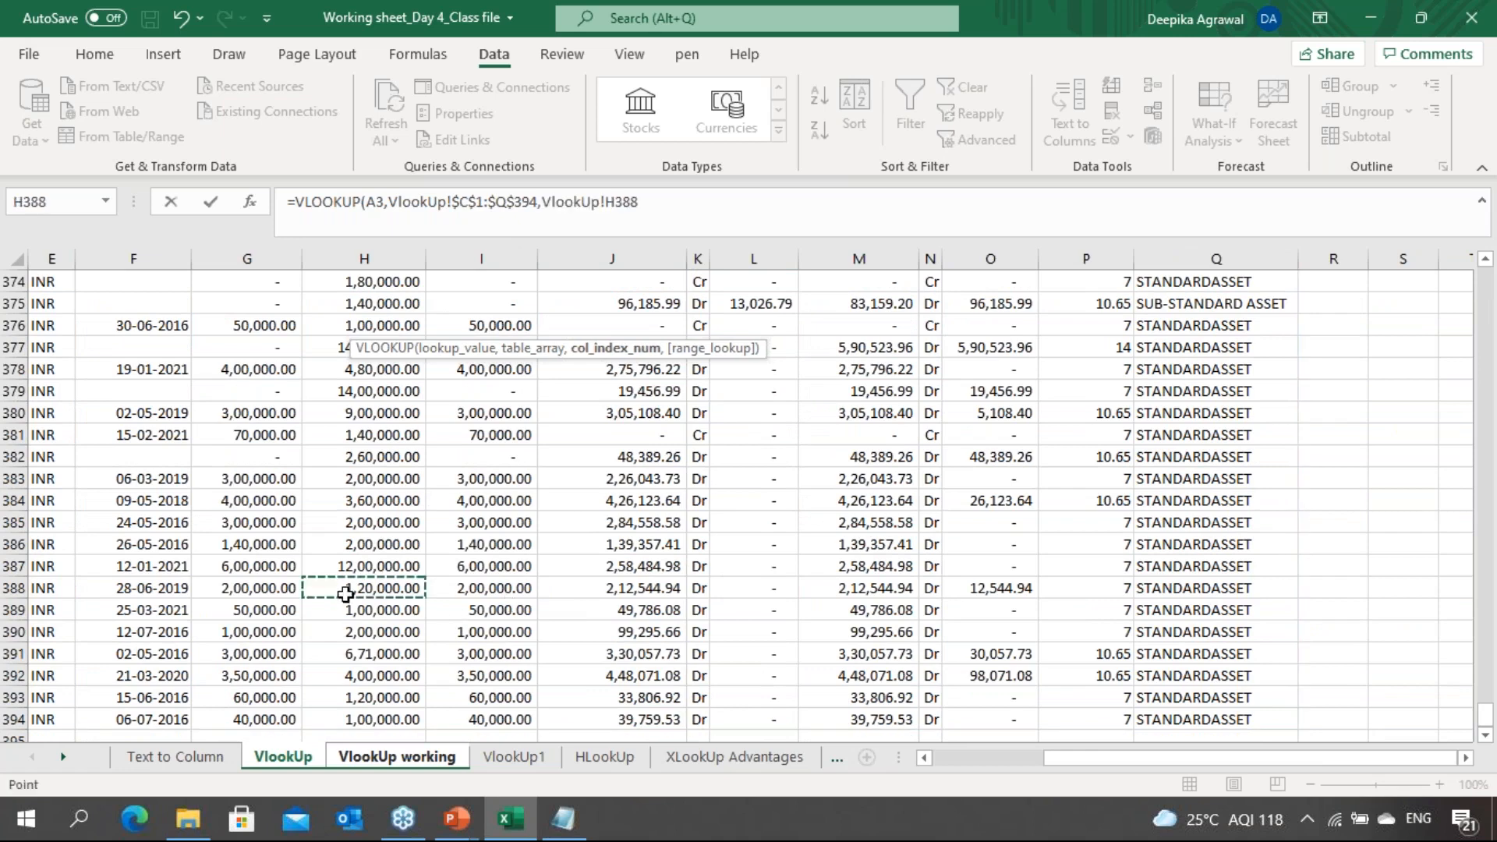
key(Up)
key(Up)
key(Up)
key(Up)
key(Up)
key(Up)
key(Up)
key(Up)
key(Up)
key(Up)
key(Up)
key(Up)
key(Up)
key(Up)
key(Up)
key(Up)
key(Up)
key(Up)
key(Up)
key(Up)
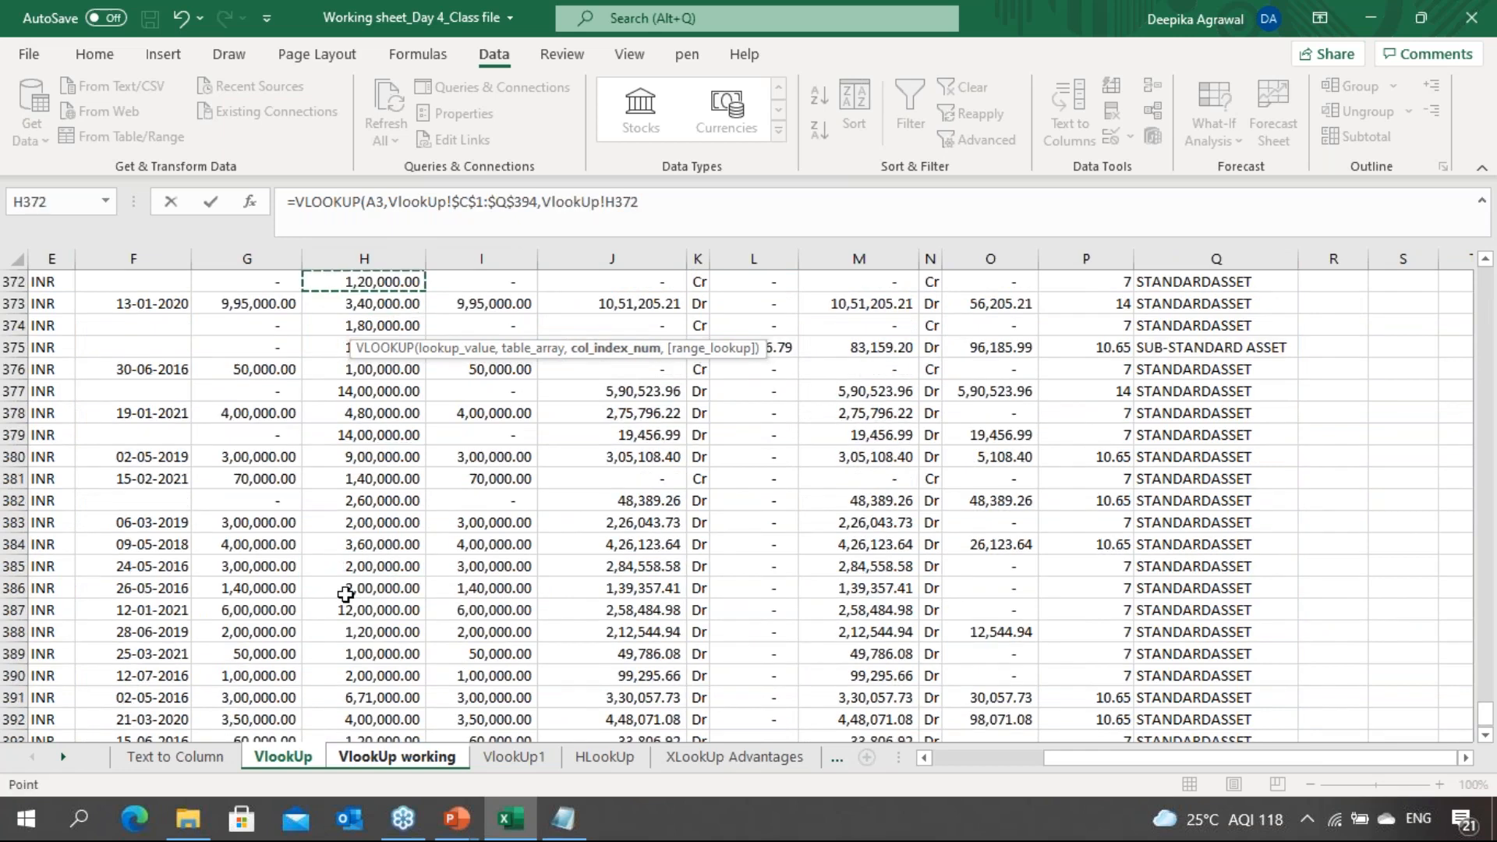
key(Up)
key(Up)
key(Up)
key(Up)
key(Up)
key(Up)
key(Up)
key(Up)
key(Up)
key(Up)
key(Up)
key(Up)
key(Up)
key(Up)
key(Up)
key(Up)
key(Up)
key(Up)
key(Up)
key(Up)
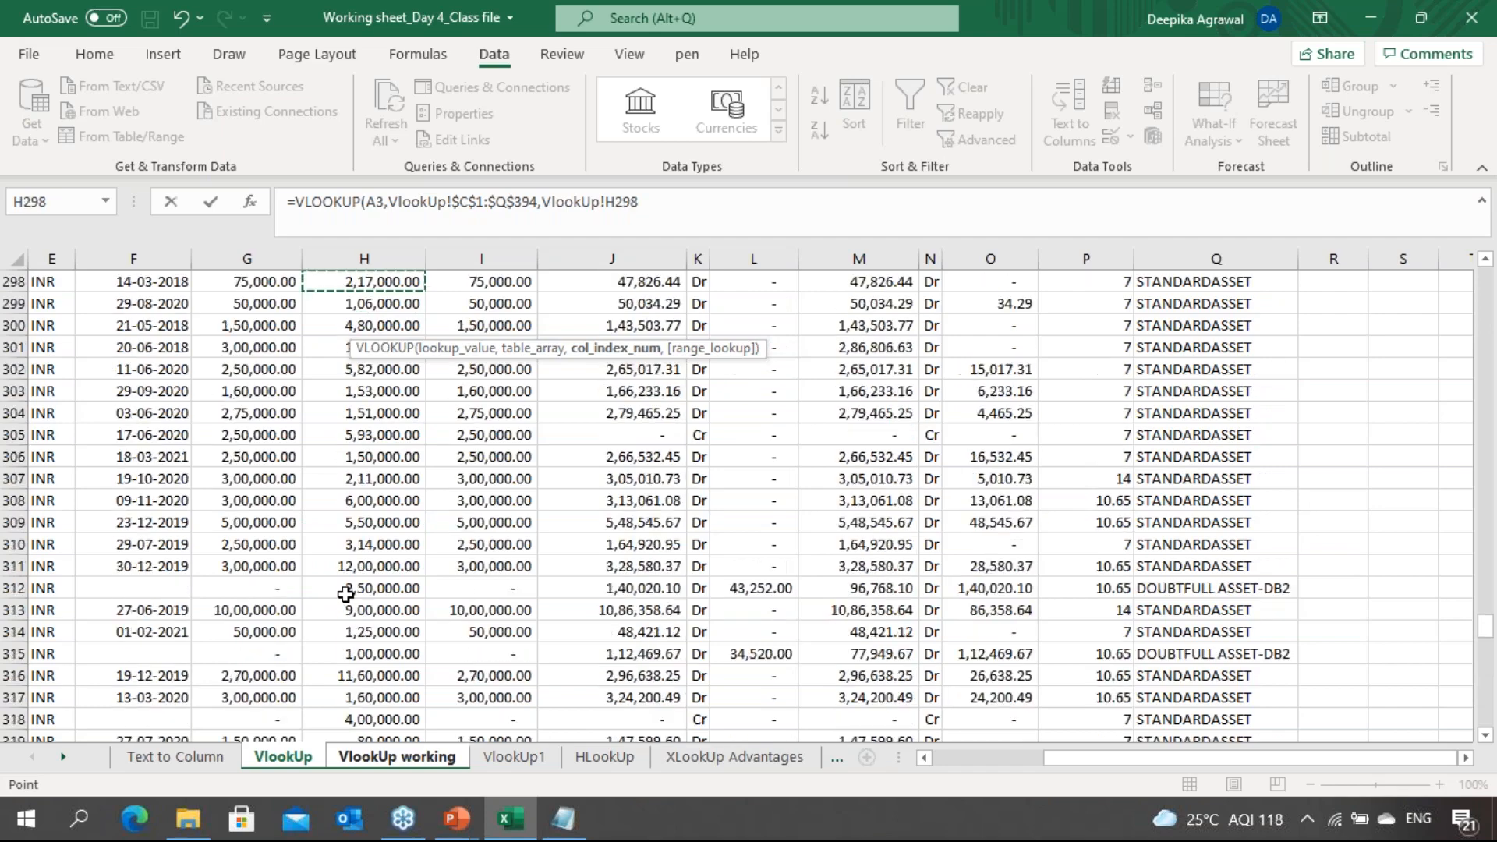
key(ctrl+Up)
key(Left)
key(Left)
key(Left)
key(Left)
key(Left)
key(Left)
key(Left)
key(Right)
key(Right)
key(Right)
key(Right)
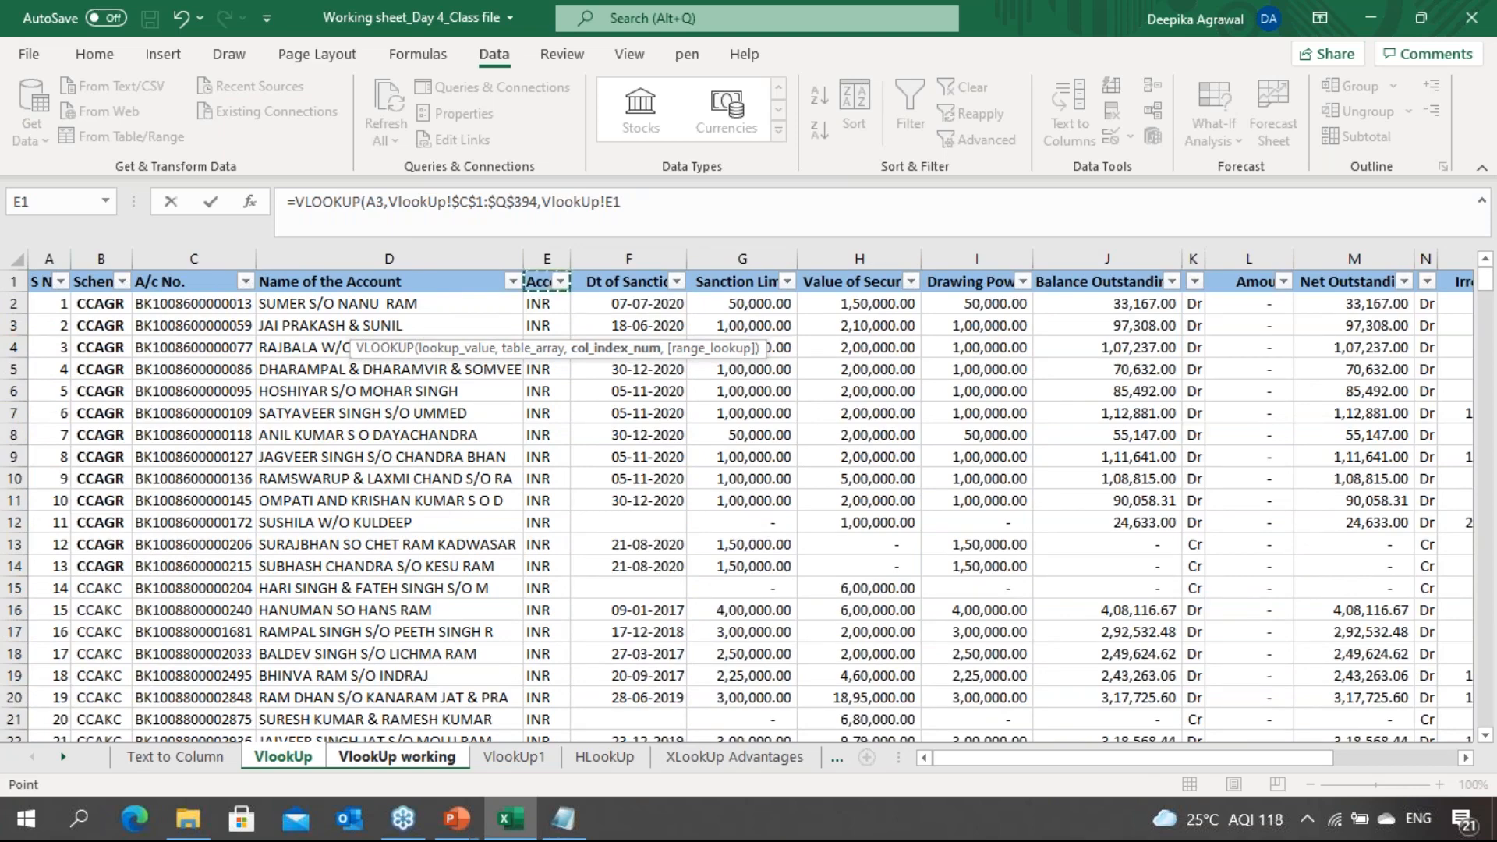
click(427, 769)
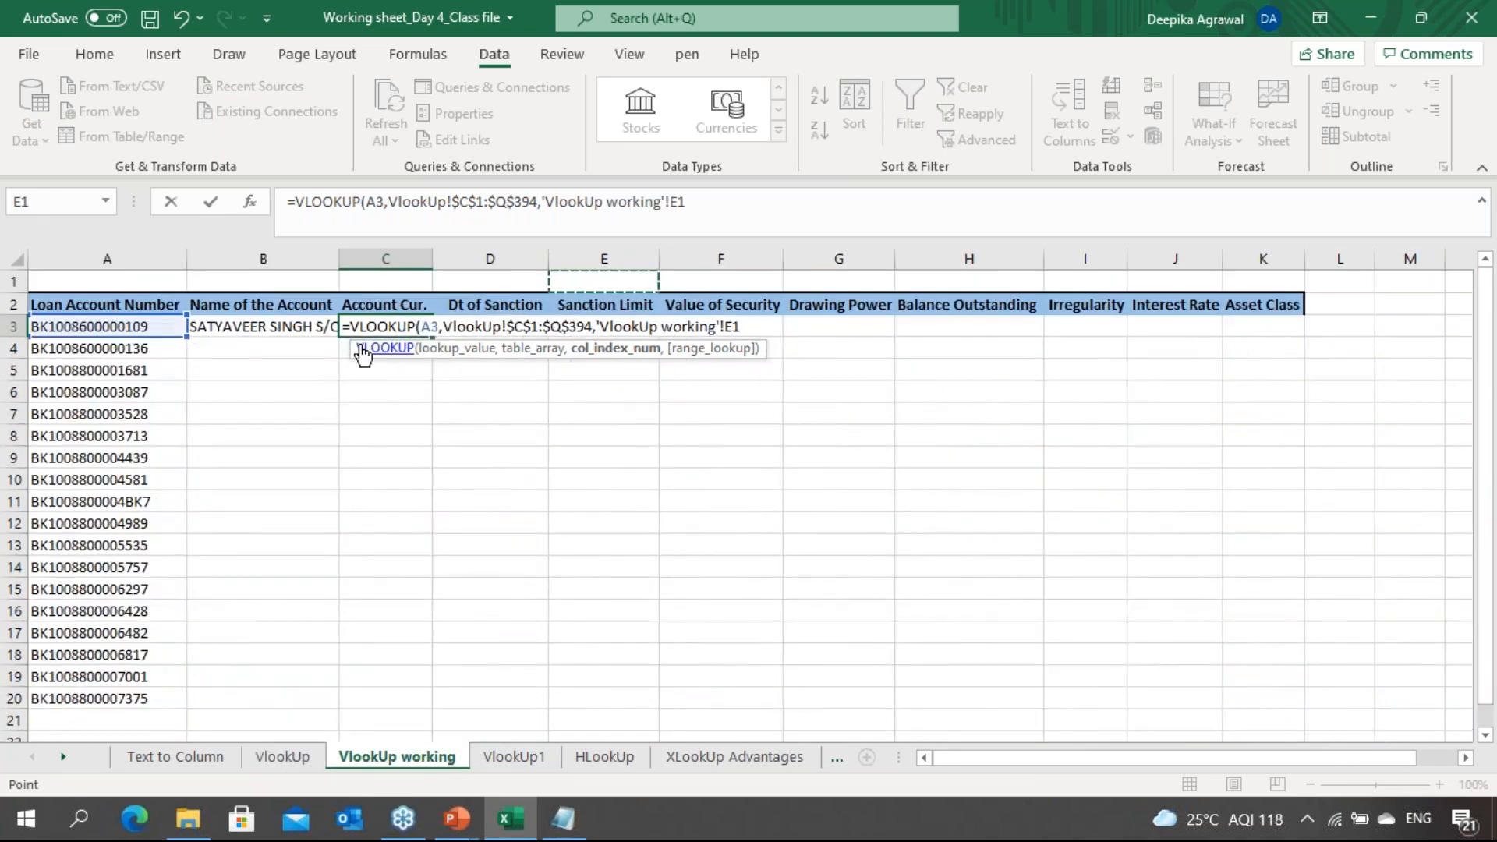
click(283, 757)
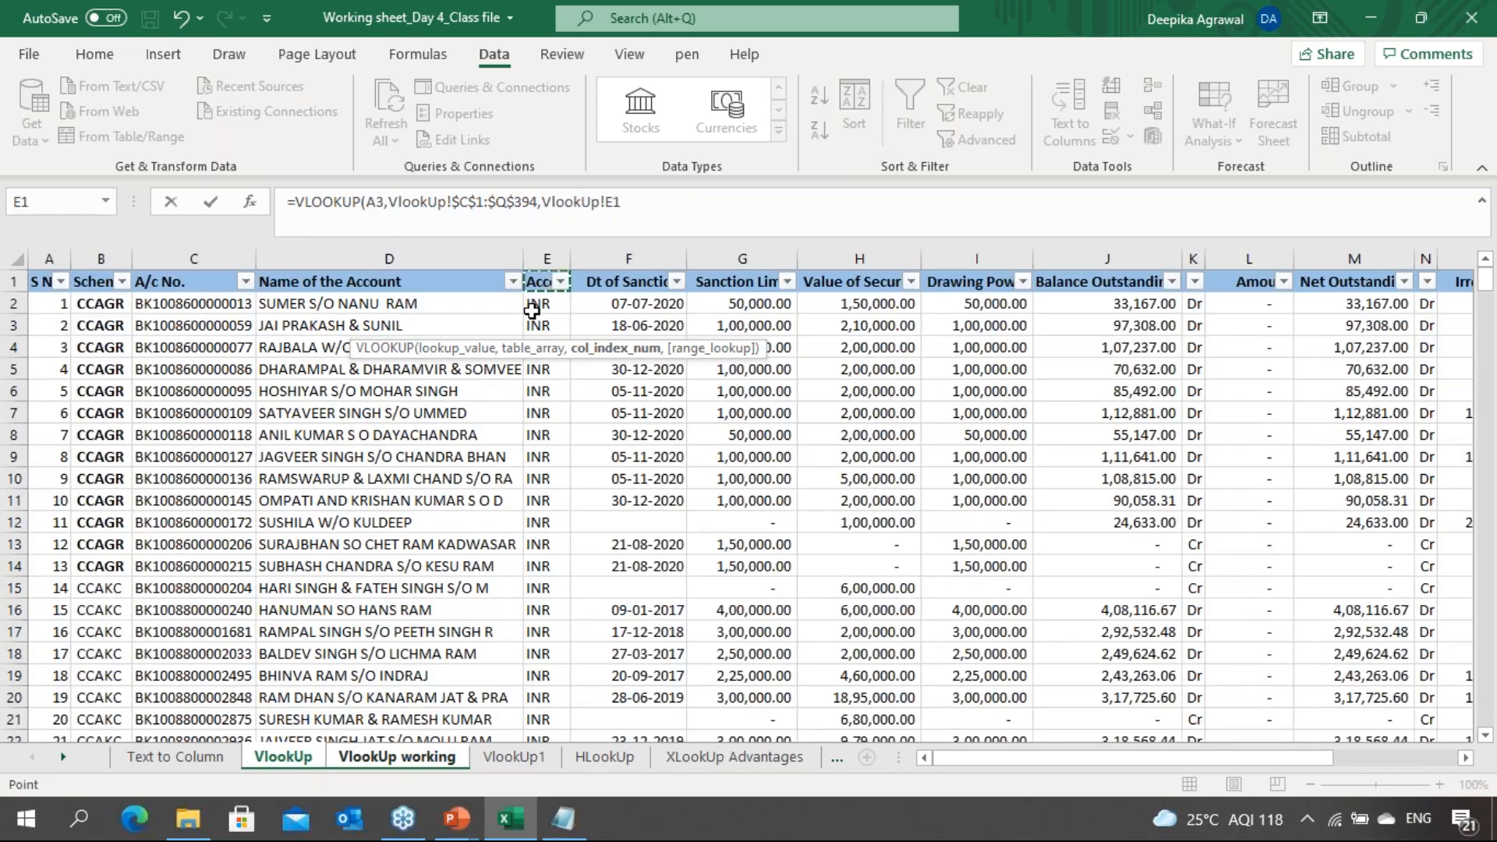
Replace the stray column reference with column index 3, set the range lookup to FALSE, and complete the formula
key(BackSpace)
key(BackSpace)
key(BackSpace)
key(BackSpace)
key(BackSpace)
key(BackSpace)
key(BackSpace)
key(BackSpace)
key(BackSpace)
key(BackSpace)
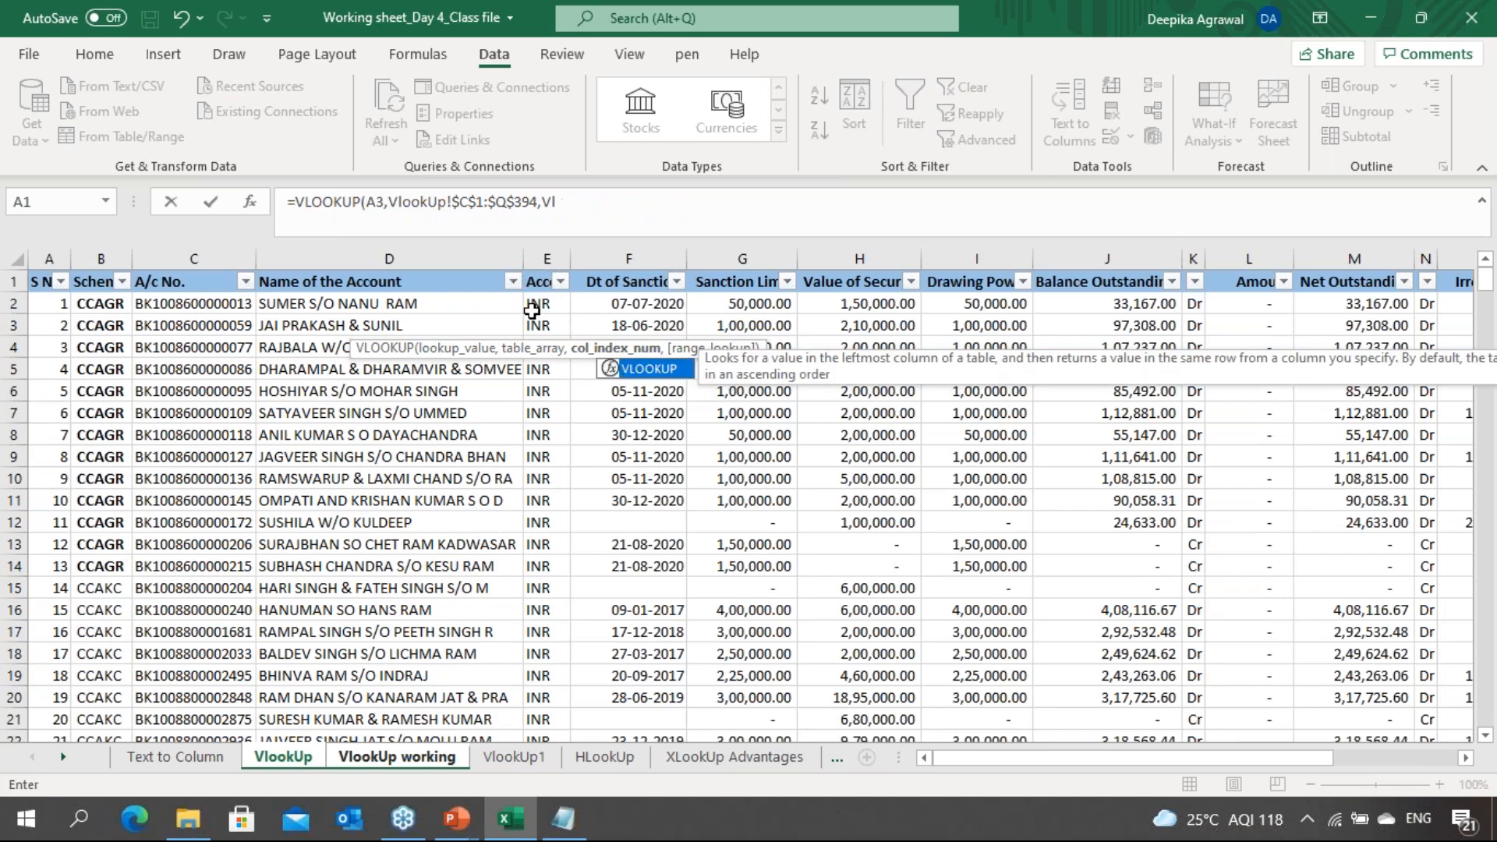
text(3)
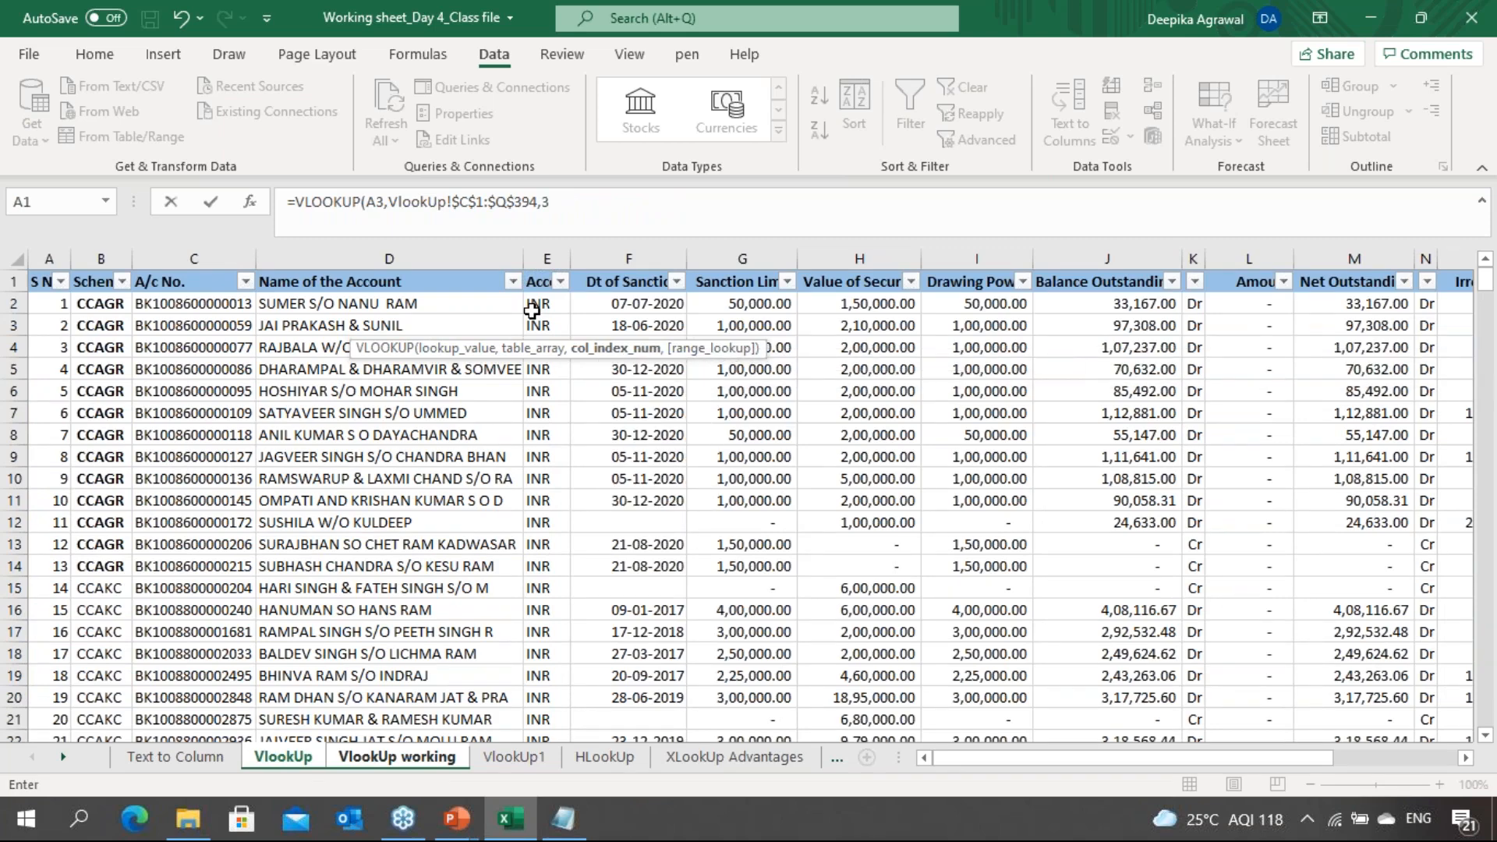
text(,)
key(Down)
key(Tab)
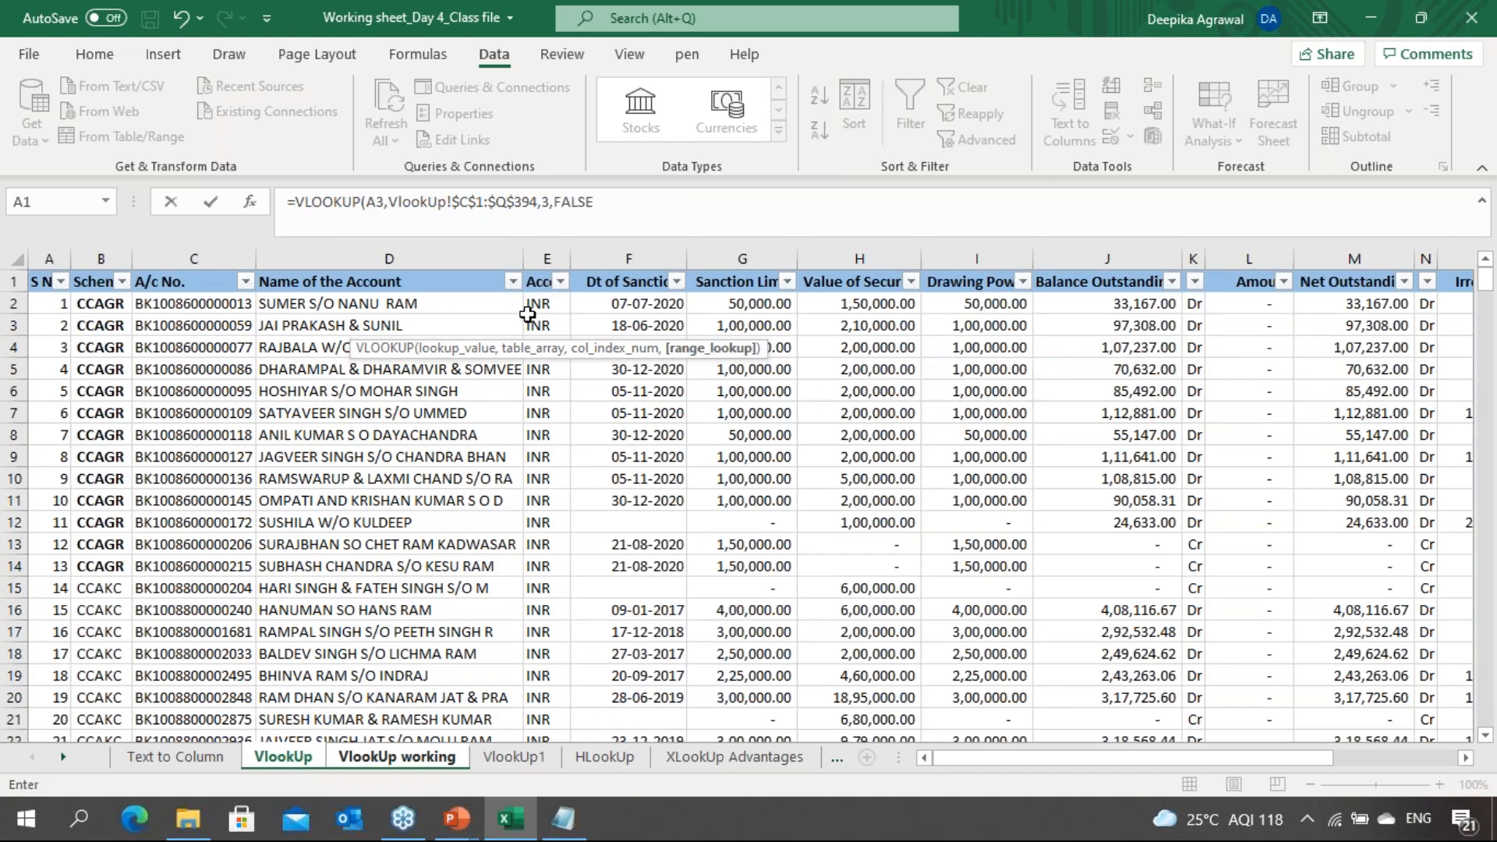
text())
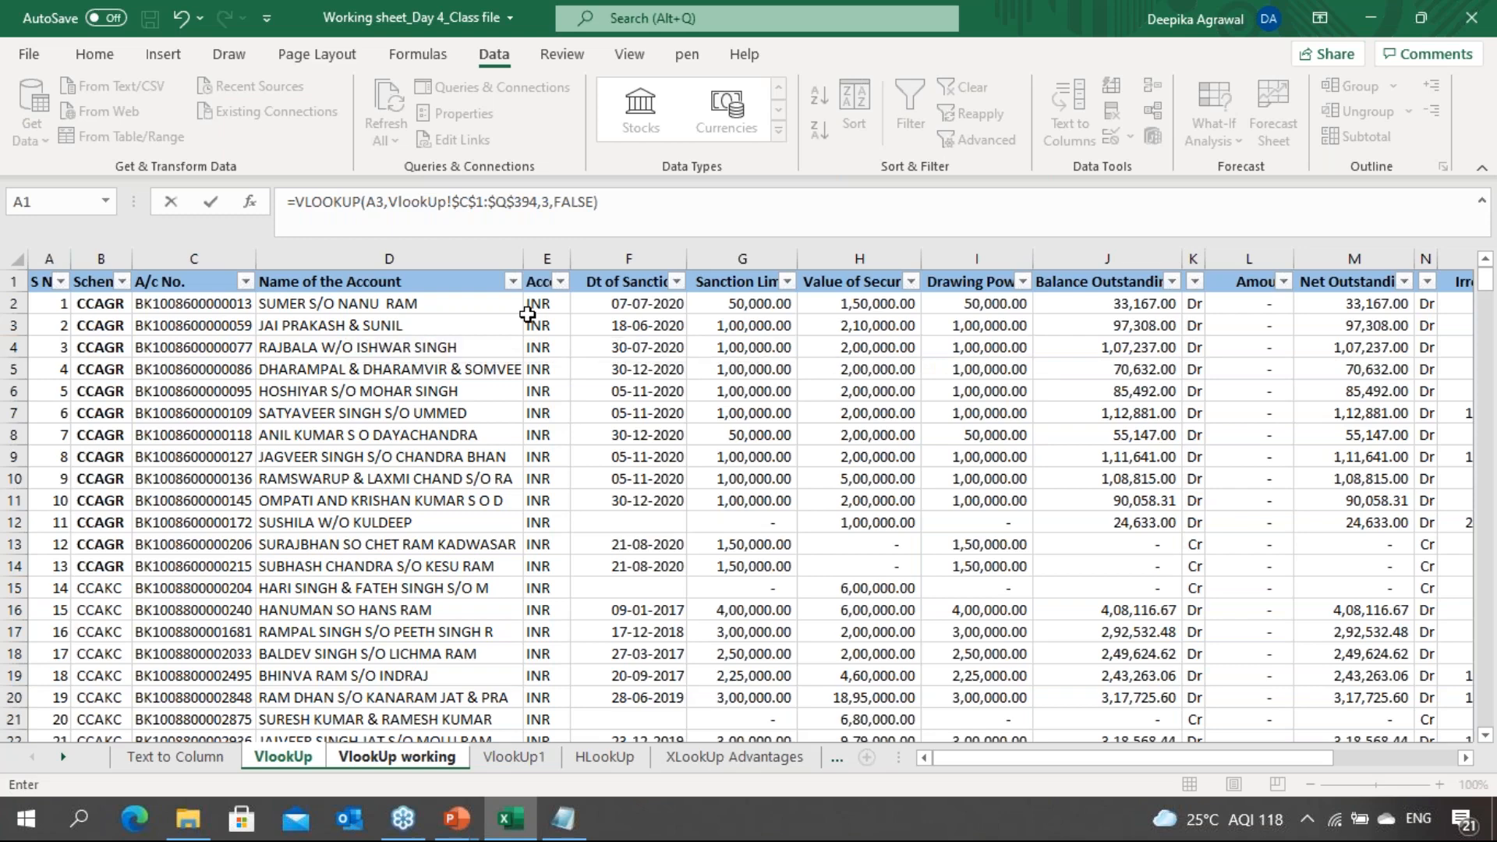
key(Return)
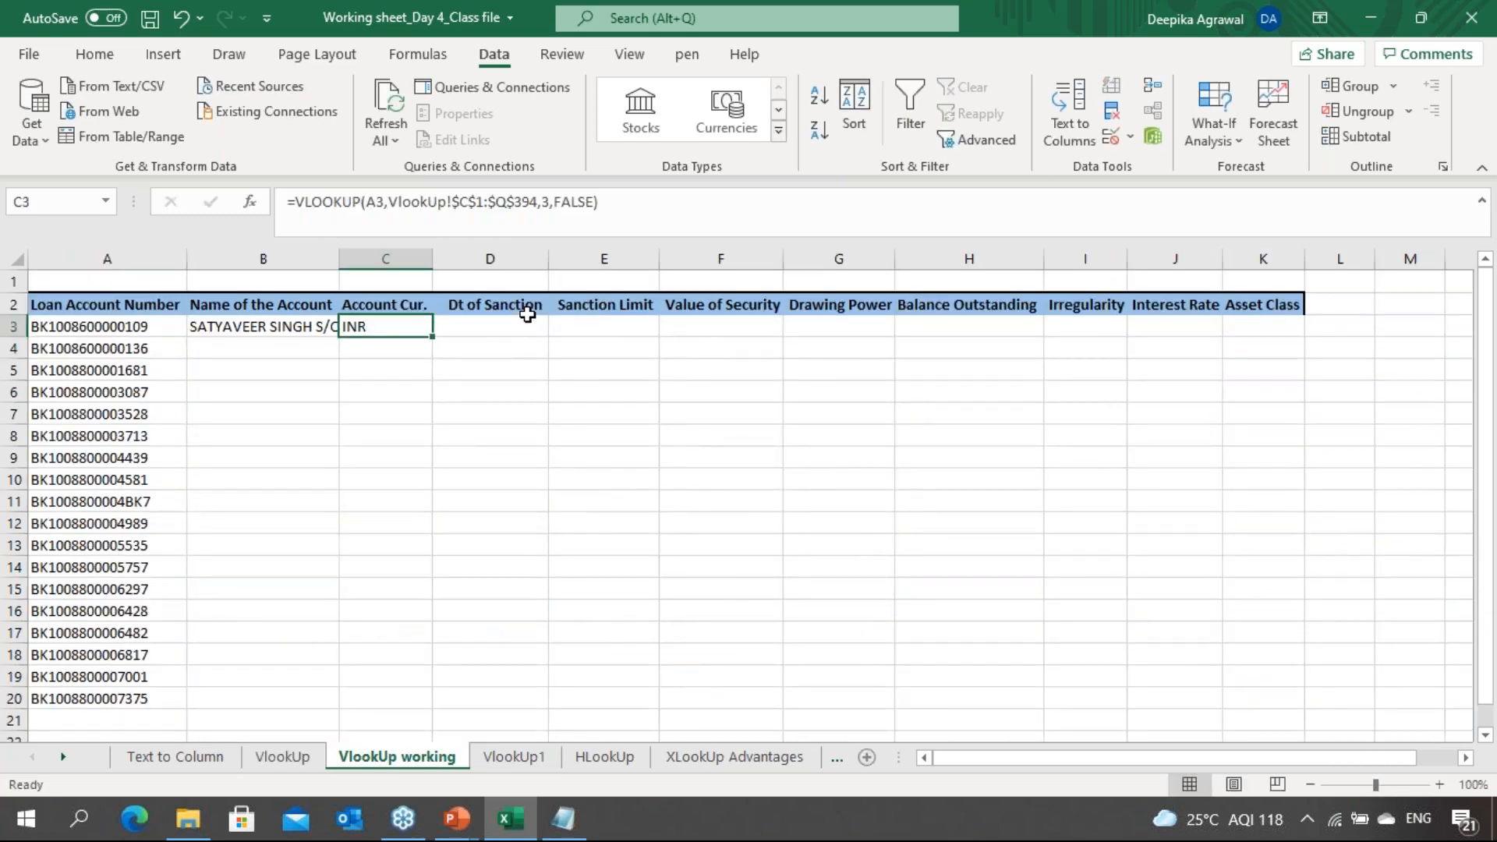
key(Right)
key(Right)
key(Right)
key(Right)
key(Right)
key(Right)
key(Right)
key(Right)
key(Right)
key(Right)
key(Right)
key(Right)
key(Right)
key(Right)
key(Right)
key(Right)
key(Right)
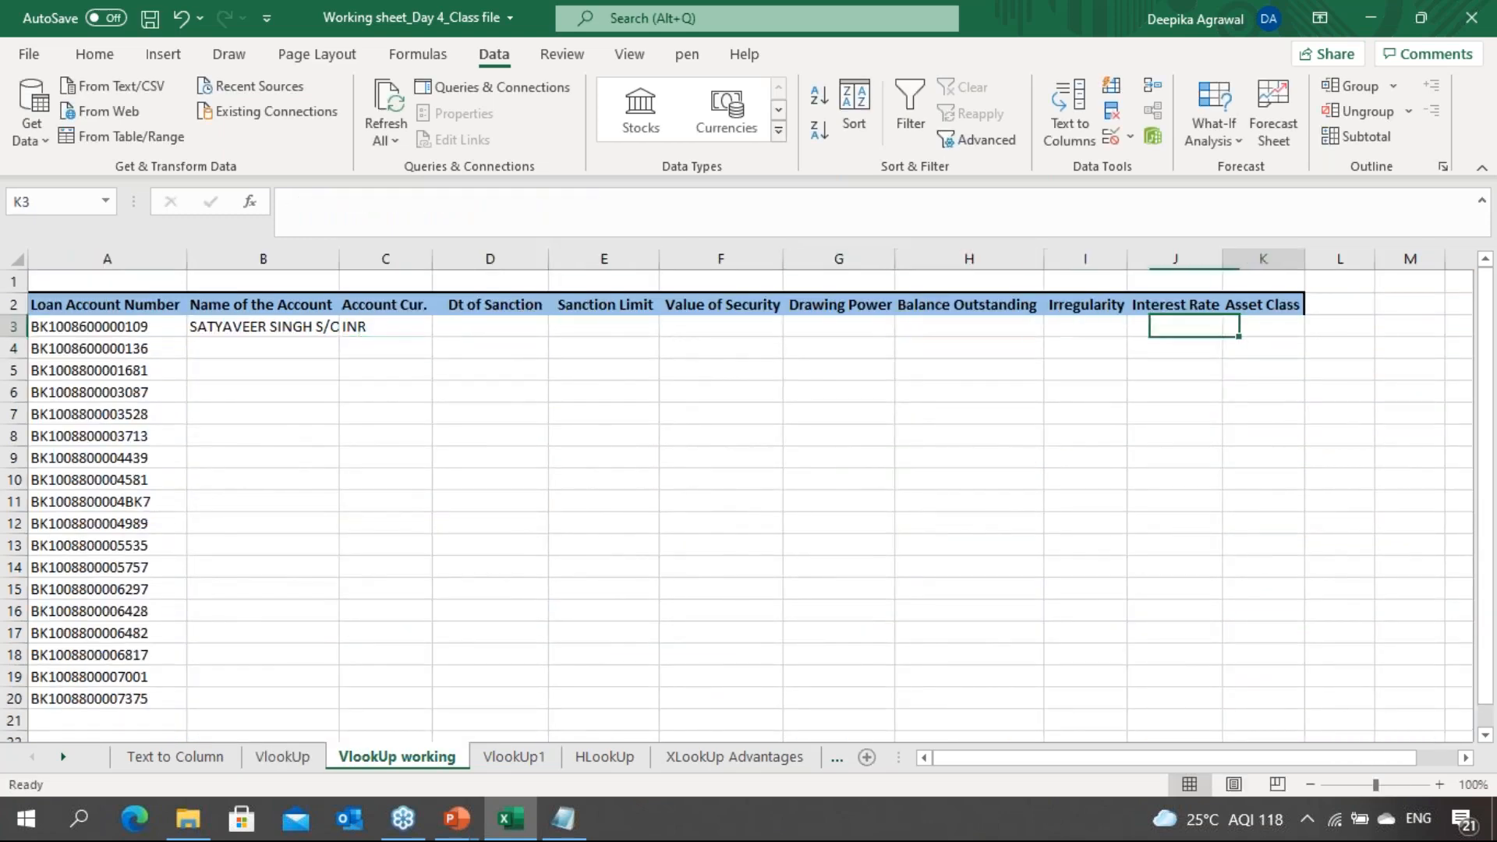
key(Left)
key(Left)
key(Left)
key(Left)
key(Left)
key(Left)
key(Left)
key(Left)
key(Left)
key(Left)
key(Left)
key(Left)
key(Left)
key(Left)
key(Left)
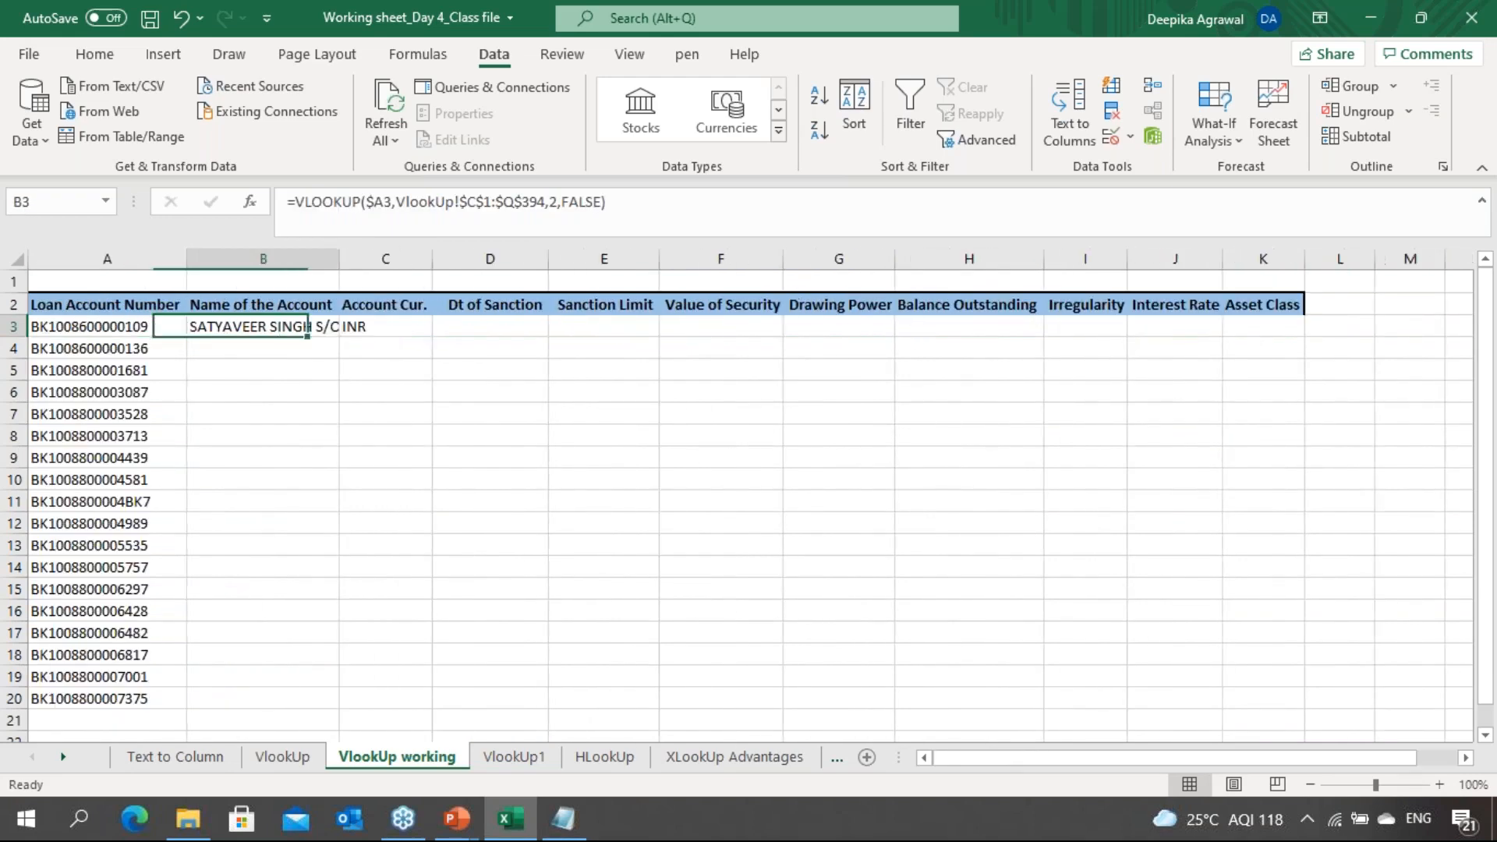
Examine row 3 of the VlookUp working sheet across the columns from Loan Account Number to Asset Class
key(Right)
key(Right)
key(Right)
key(Right)
key(Right)
key(Left)
key(Left)
key(Left)
key(Left)
key(Left)
key(Left)
key(Left)
key(Right)
key(Right)
key(Right)
key(Right)
key(Right)
key(Right)
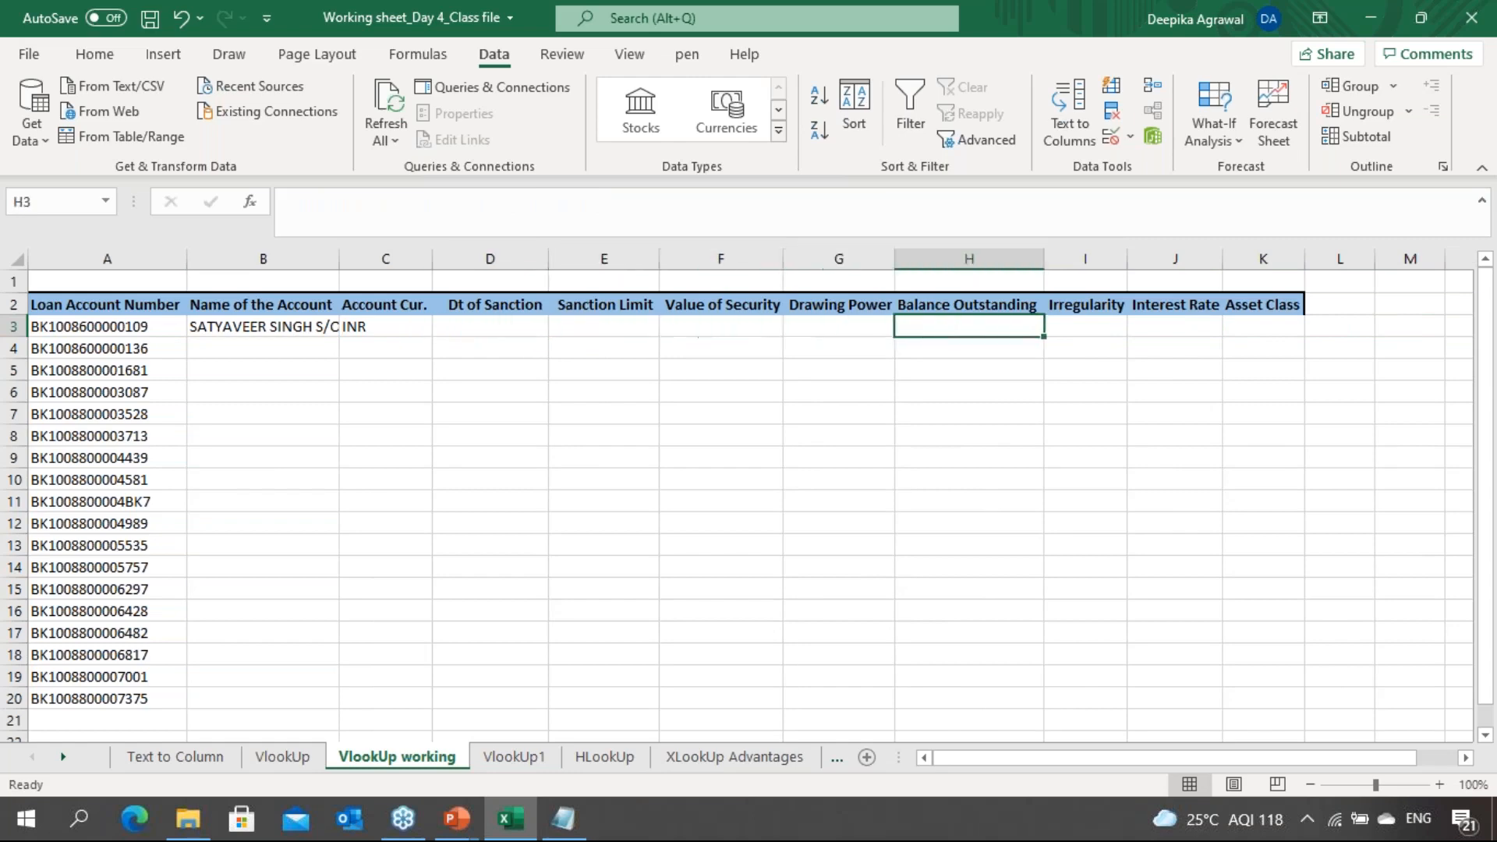
key(Right)
key(Right)
key(Right)
key(Right)
key(Right)
key(Right)
key(Right)
key(Left)
key(Left)
key(Left)
key(Left)
key(Left)
key(Left)
key(Left)
key(Left)
key(Left)
key(Left)
key(Left)
key(Left)
key(Left)
key(Left)
key(Left)
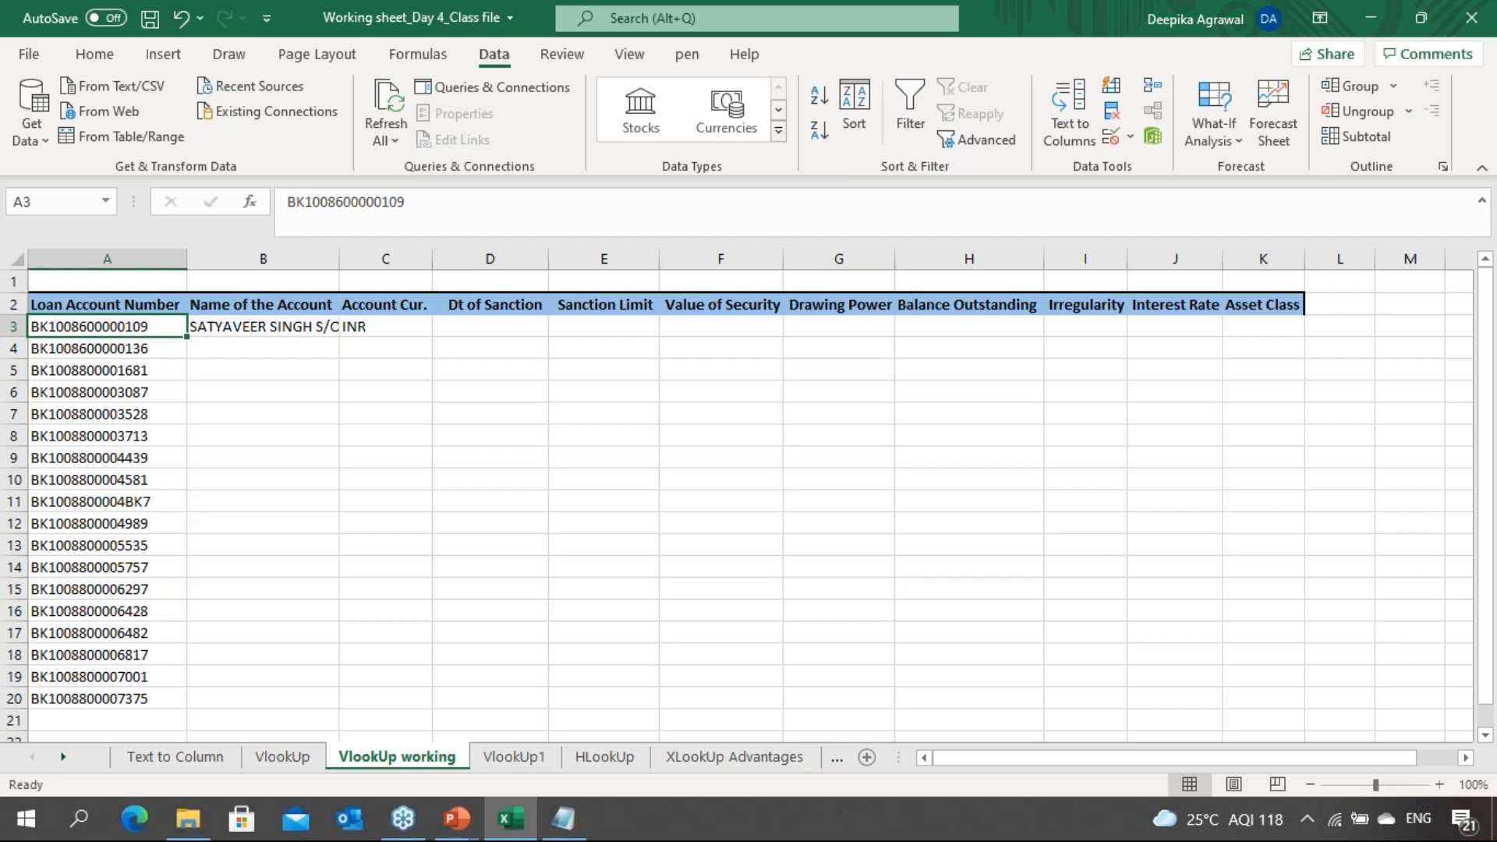
click(1489, 212)
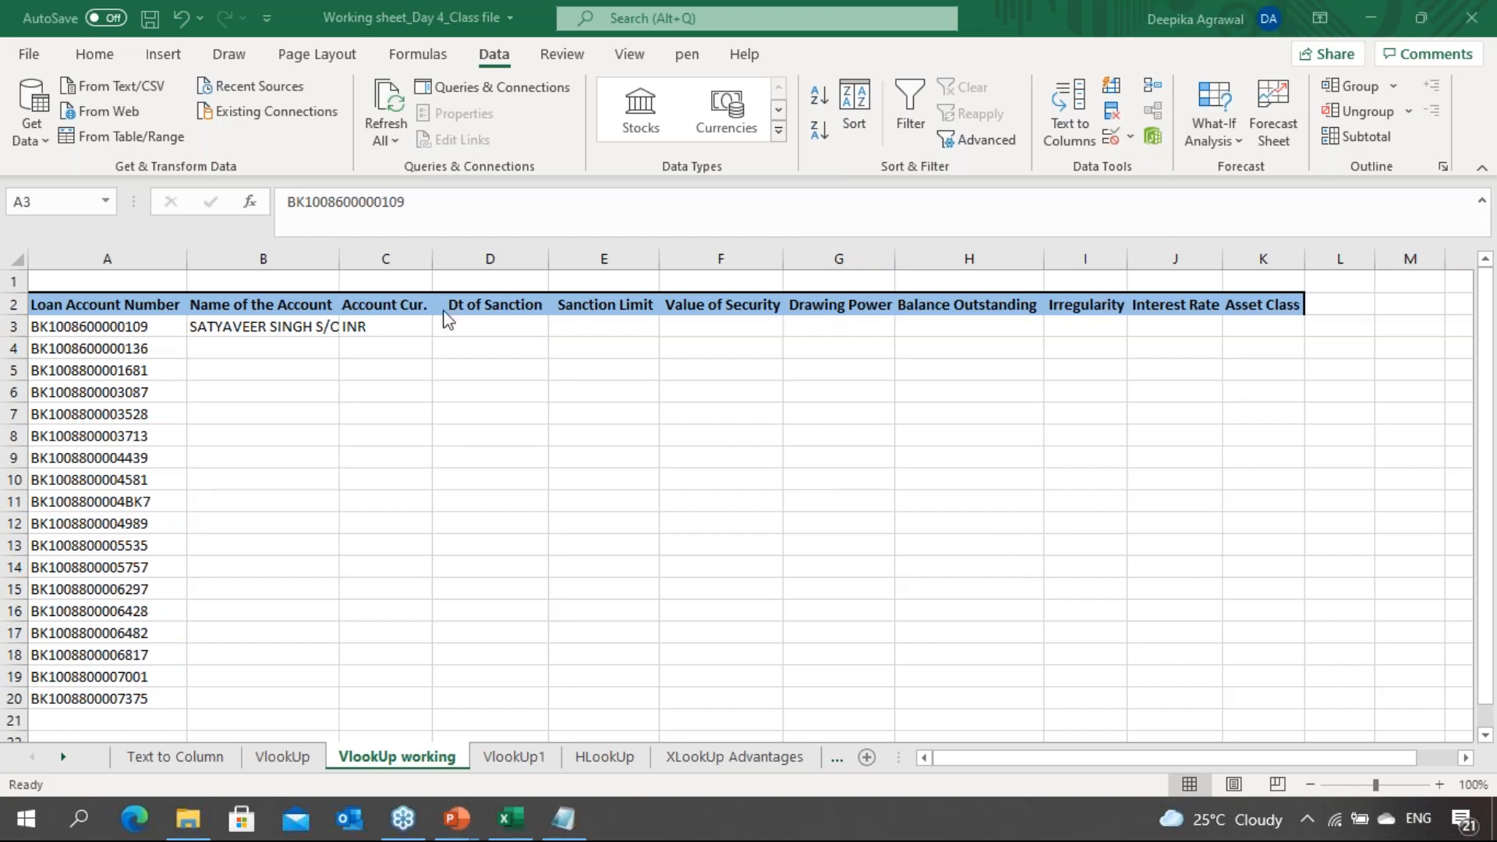
Fill the VLOOKUP formulas in B3:C3 down through row 20 for the account name and currency columns
click(314, 325)
key(Right)
key(Left)
key(shift+Right)
key(shift+Down)
key(shift+Down)
key(shift+Down)
key(shift+Down)
key(shift+Down)
key(shift+Down)
key(shift+Down)
key(shift+Down)
key(shift+Down)
key(shift+Down)
key(shift+Down)
key(shift+Down)
key(shift+Down)
key(shift+Down)
key(shift+Down)
key(shift+Down)
key(shift+Down)
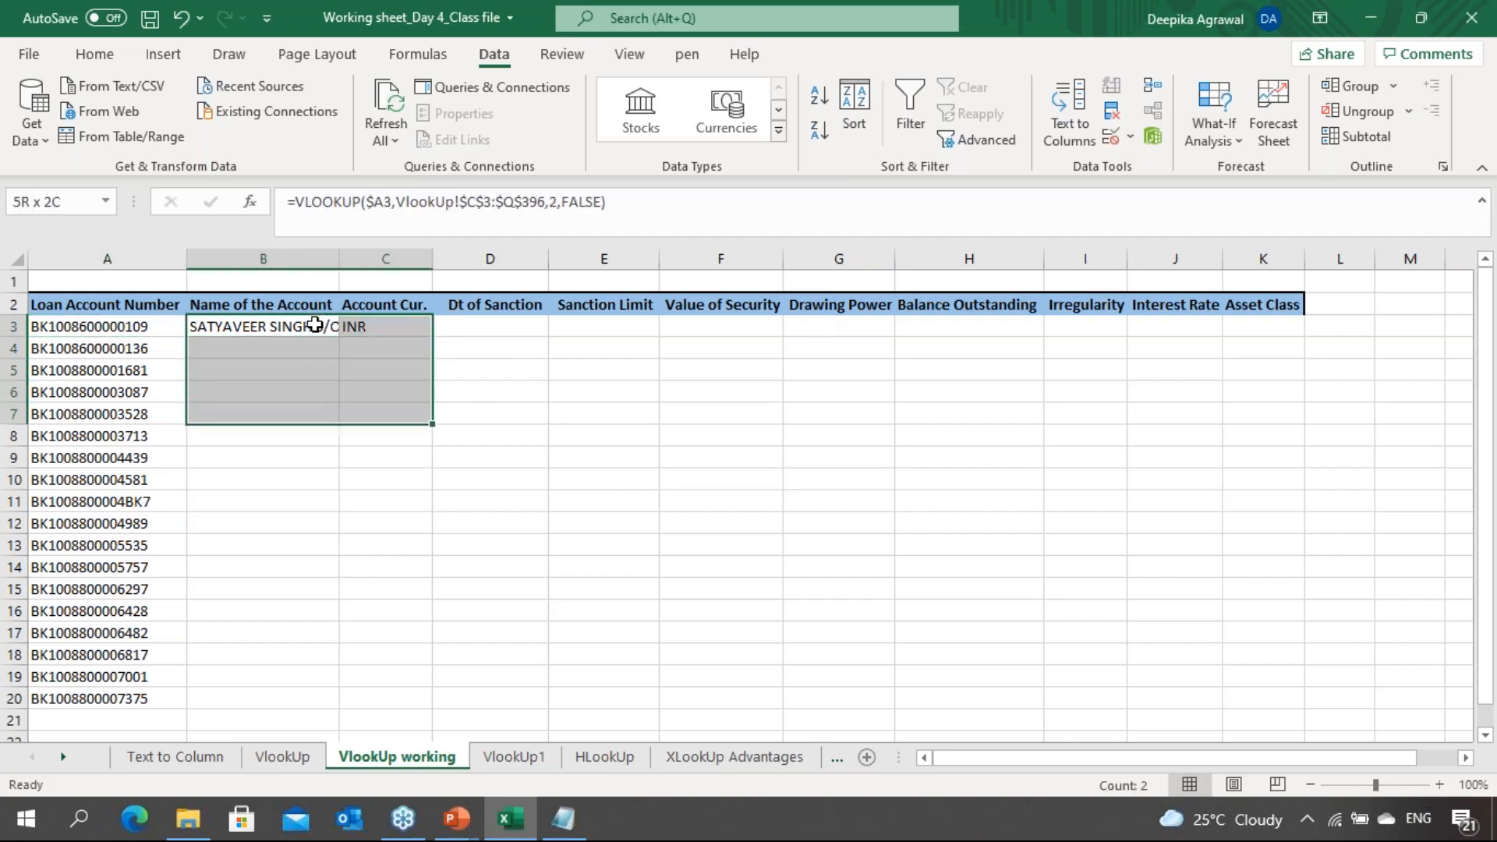
key(ctrl+d)
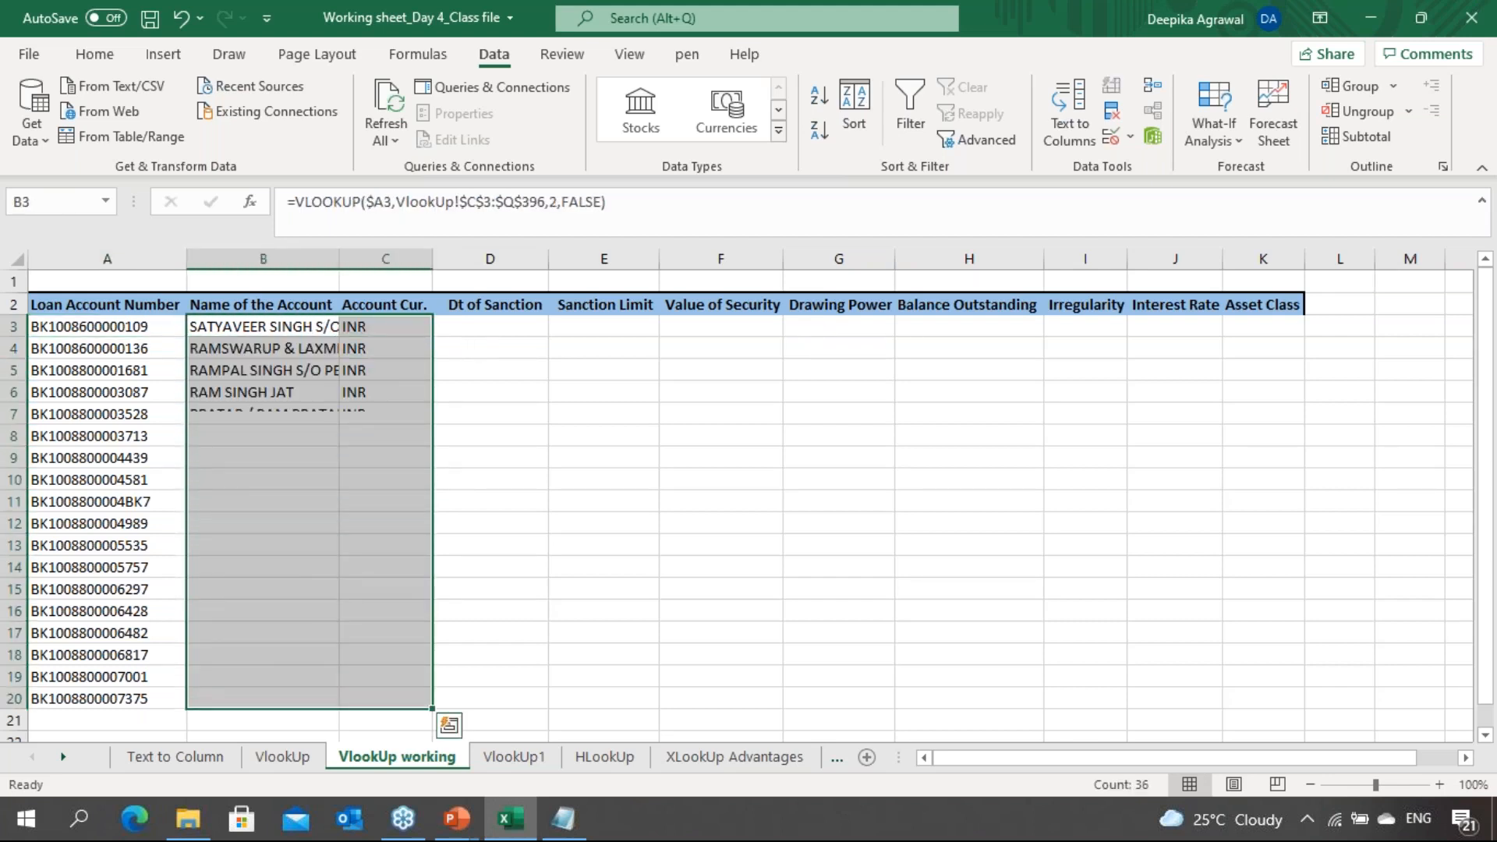
Review the filled name and currency columns and the empty columns from Dt of Sanction to Asset Class
key(Right)
key(Right)
key(Right)
key(Right)
key(Right)
key(Right)
key(Right)
key(Right)
key(Right)
key(Right)
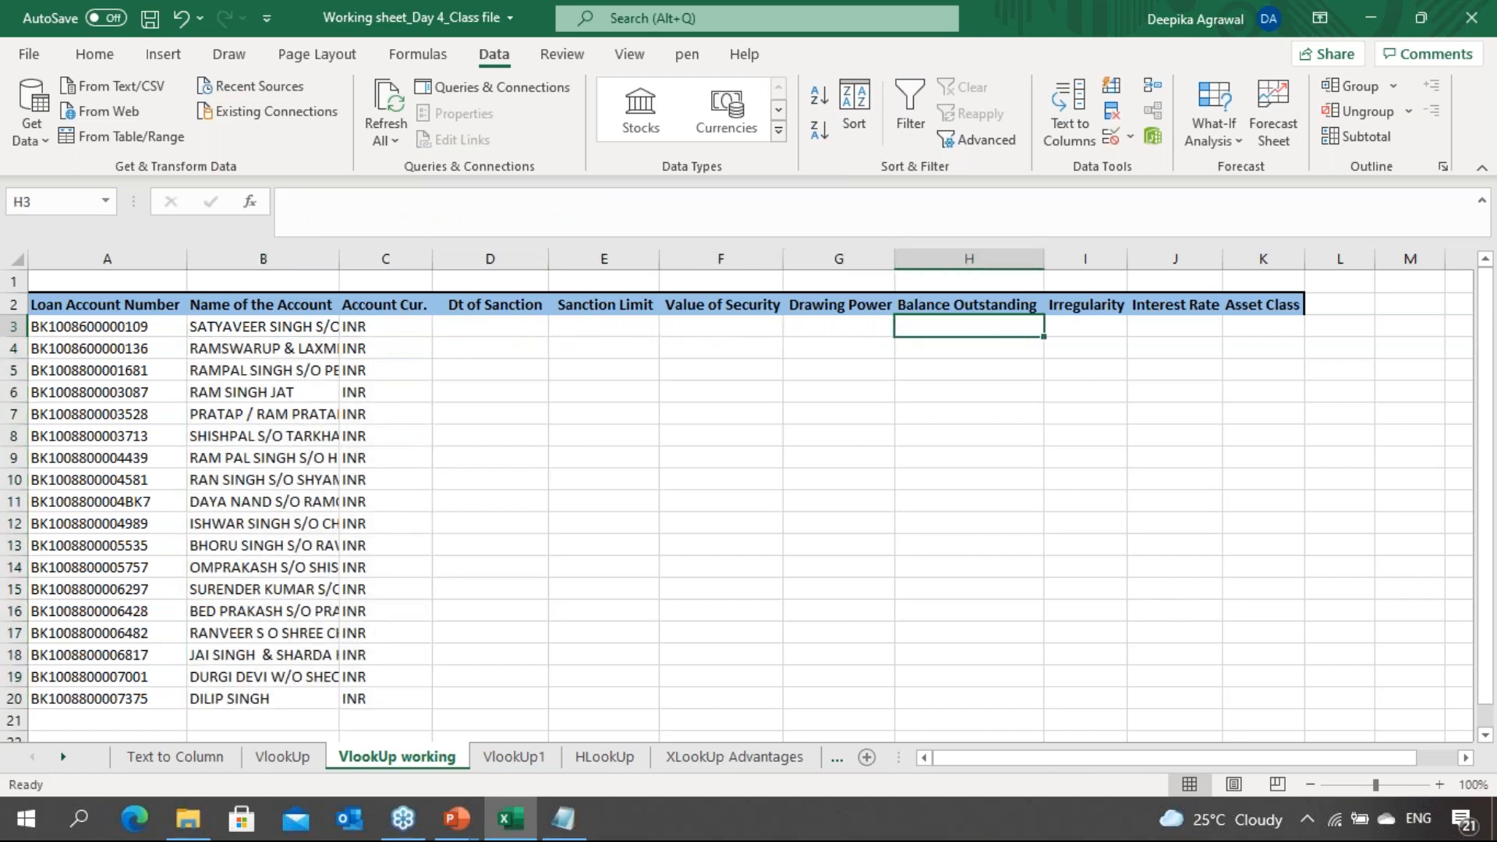
key(Left)
key(Left)
key(Left)
key(Left)
key(Left)
key(Left)
key(Left)
key(Left)
key(Left)
key(Left)
key(Left)
key(Right)
key(Right)
key(Right)
key(Right)
key(Right)
key(Right)
key(Right)
key(Right)
key(Right)
key(Right)
key(Right)
key(Right)
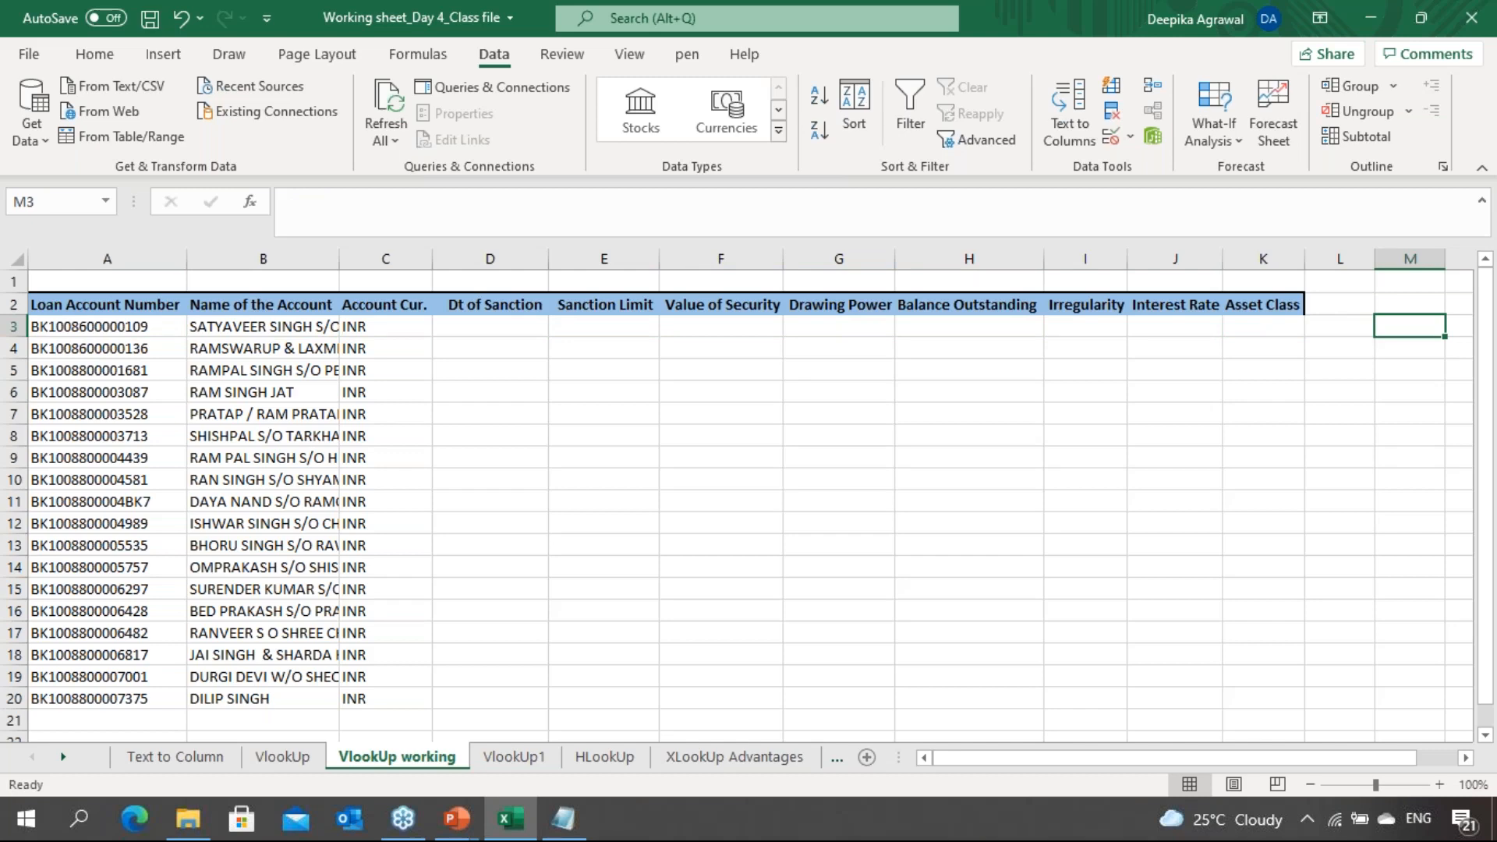
key(Down)
key(Down)
key(Down)
key(Down)
key(Down)
key(Left)
key(Left)
key(Left)
key(Left)
key(Left)
key(Left)
key(Left)
key(Left)
key(Left)
key(Left)
key(Left)
key(Left)
key(Right)
key(Right)
key(Right)
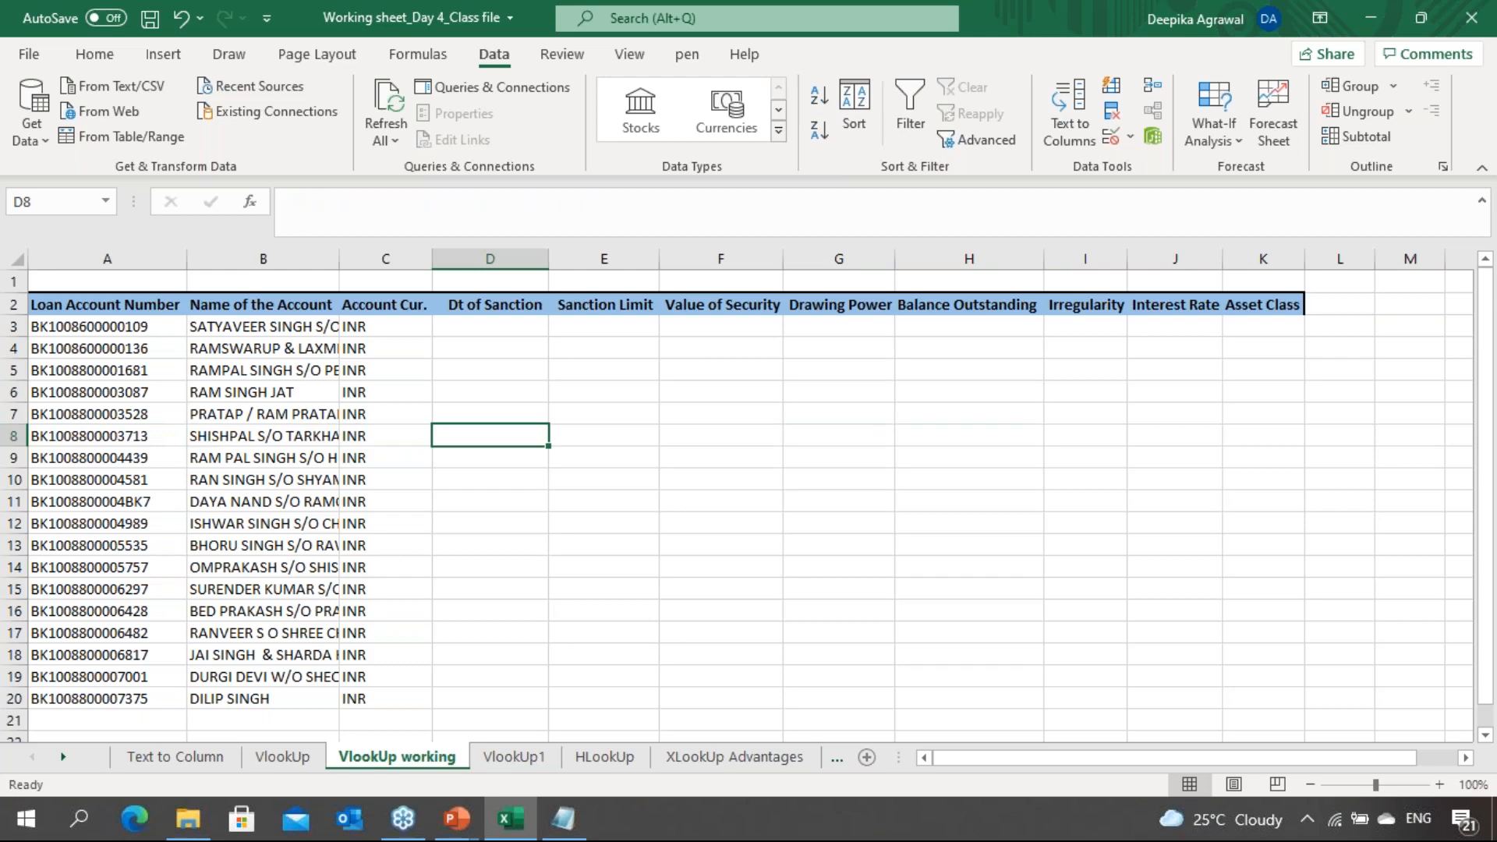
Open the VlookUp1 sheet and examine the Sales column of its grade and commission table
click(514, 758)
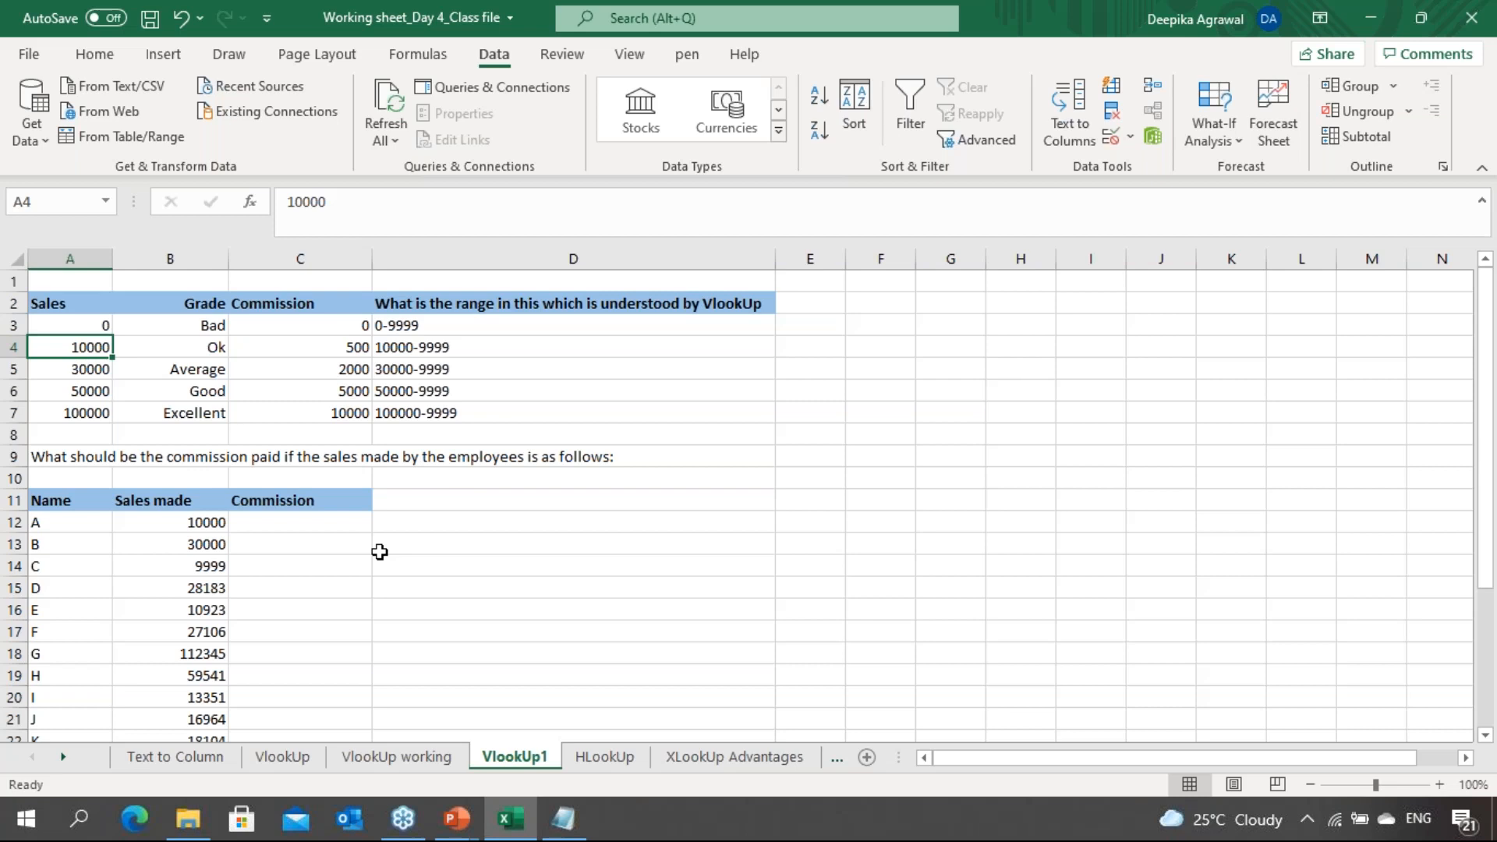
key(Down)
key(Down)
key(Down)
key(Down)
key(Down)
key(Down)
key(Down)
key(Down)
key(Down)
key(Down)
key(Down)
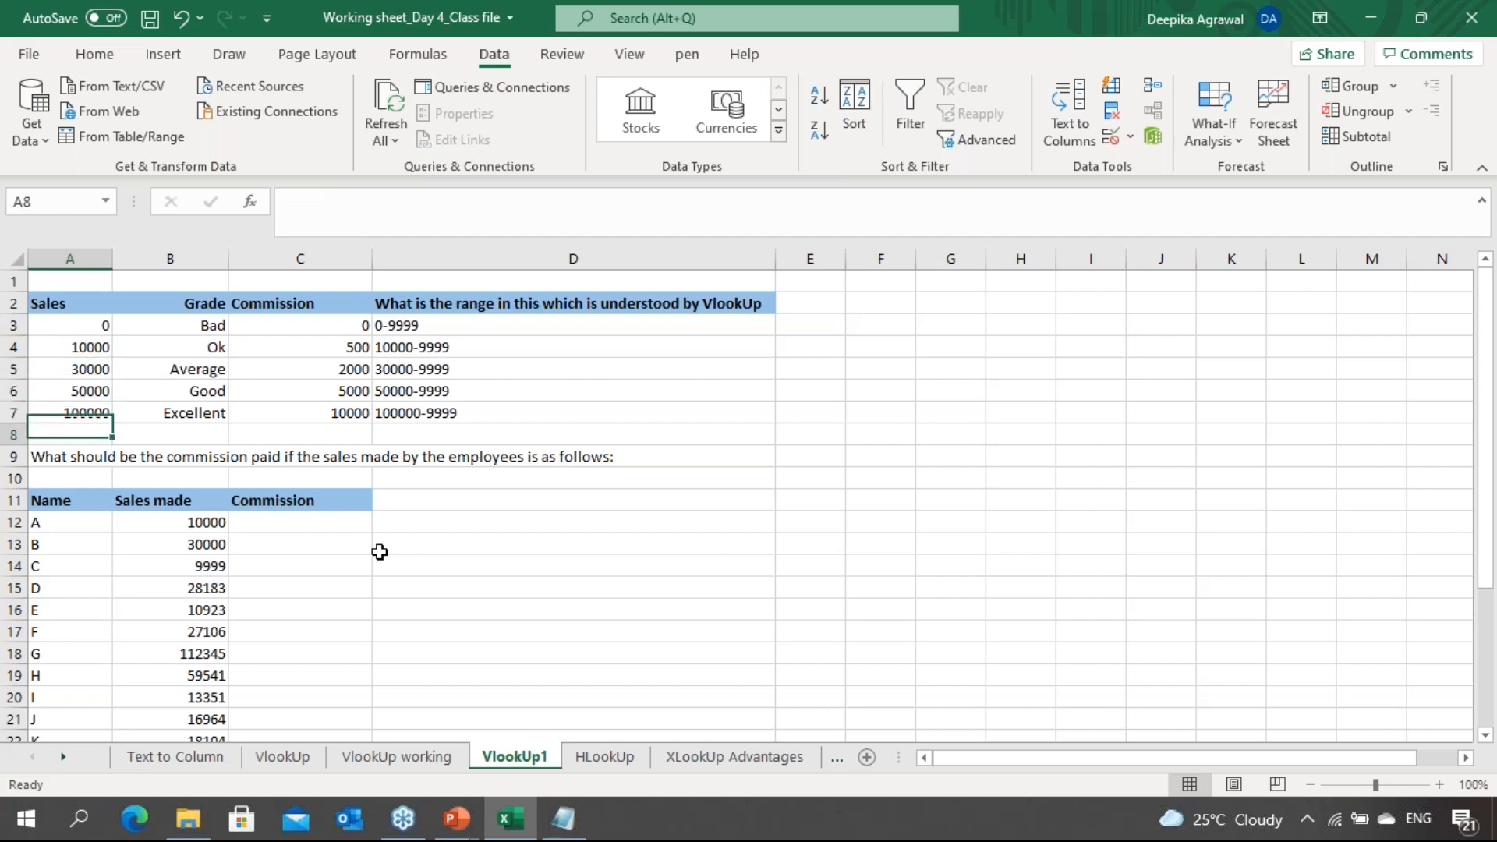
key(Up)
key(Up)
key(Up)
key(Up)
key(Up)
key(Up)
key(Up)
key(Up)
key(Up)
key(Up)
key(Up)
key(Up)
key(Up)
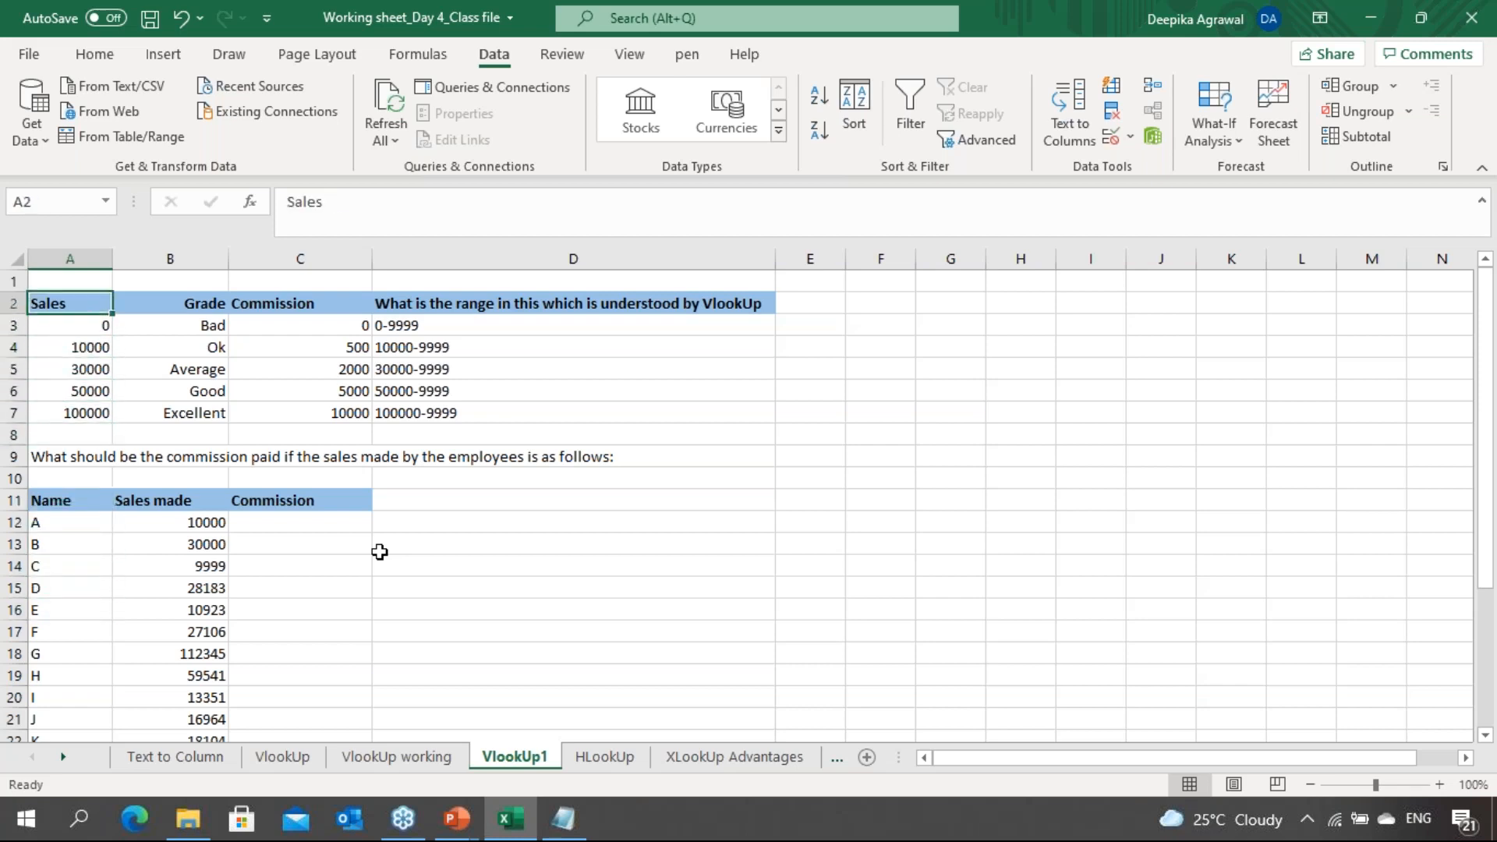
Examine the sales slabs in column A and the grade and commission for the 0 and 10000 slabs
key(Right)
key(Down)
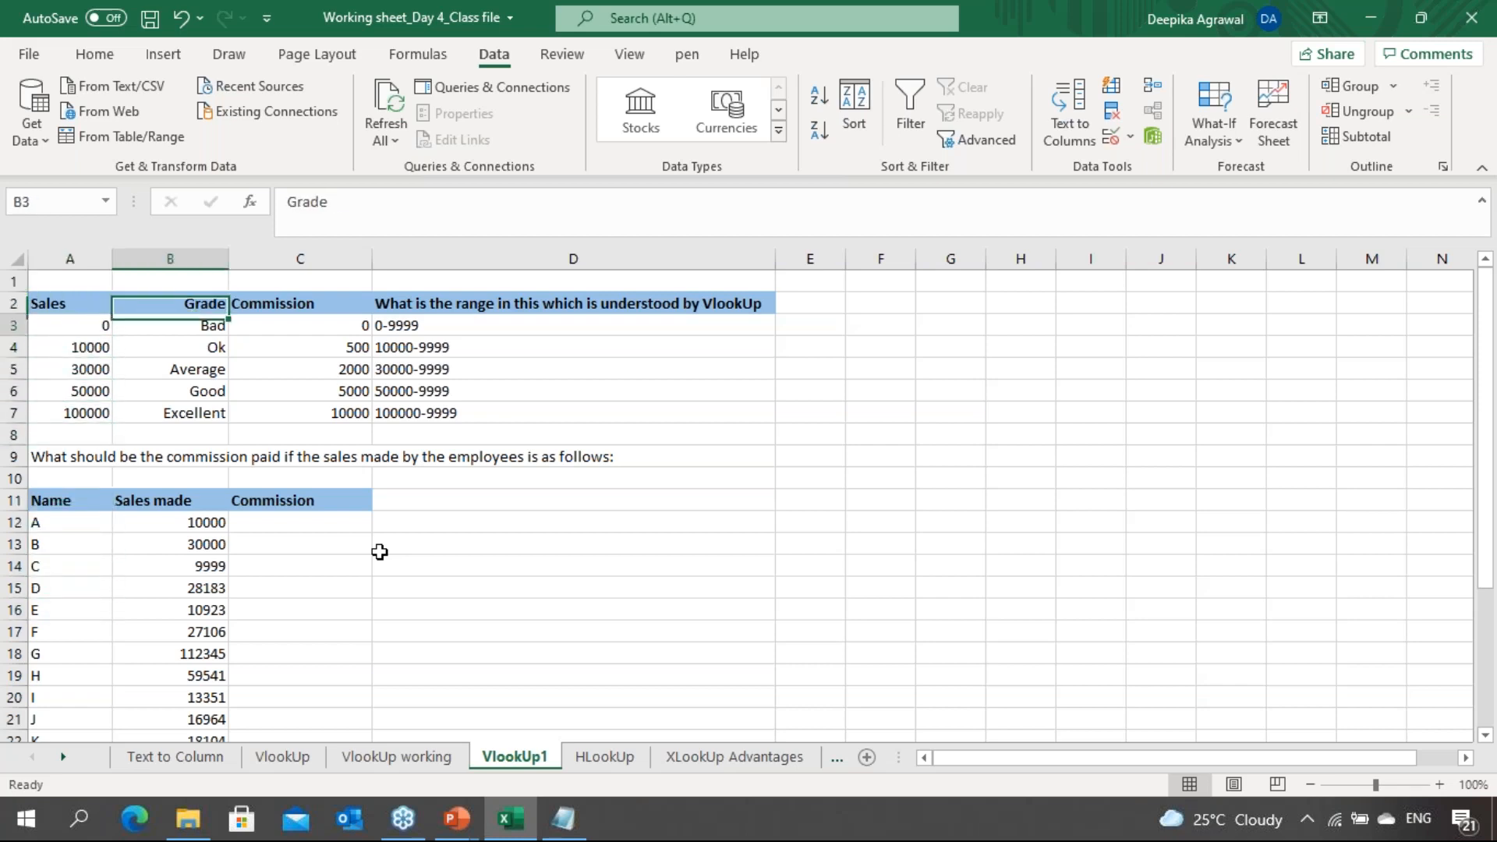
key(Left)
key(Down)
key(Down)
key(Down)
key(Down)
key(Up)
key(Up)
key(Up)
key(Up)
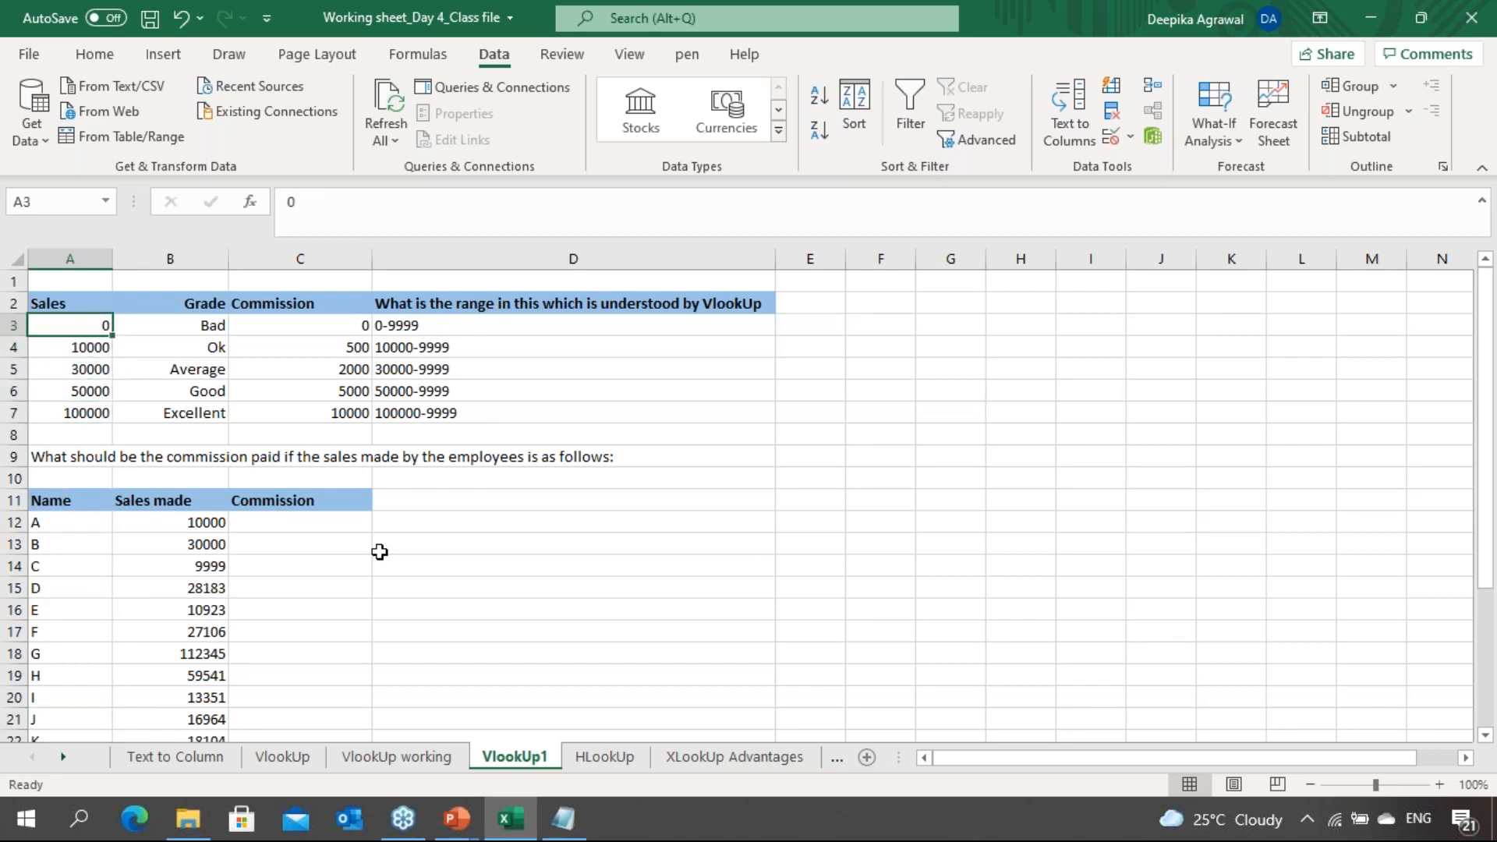
key(Right)
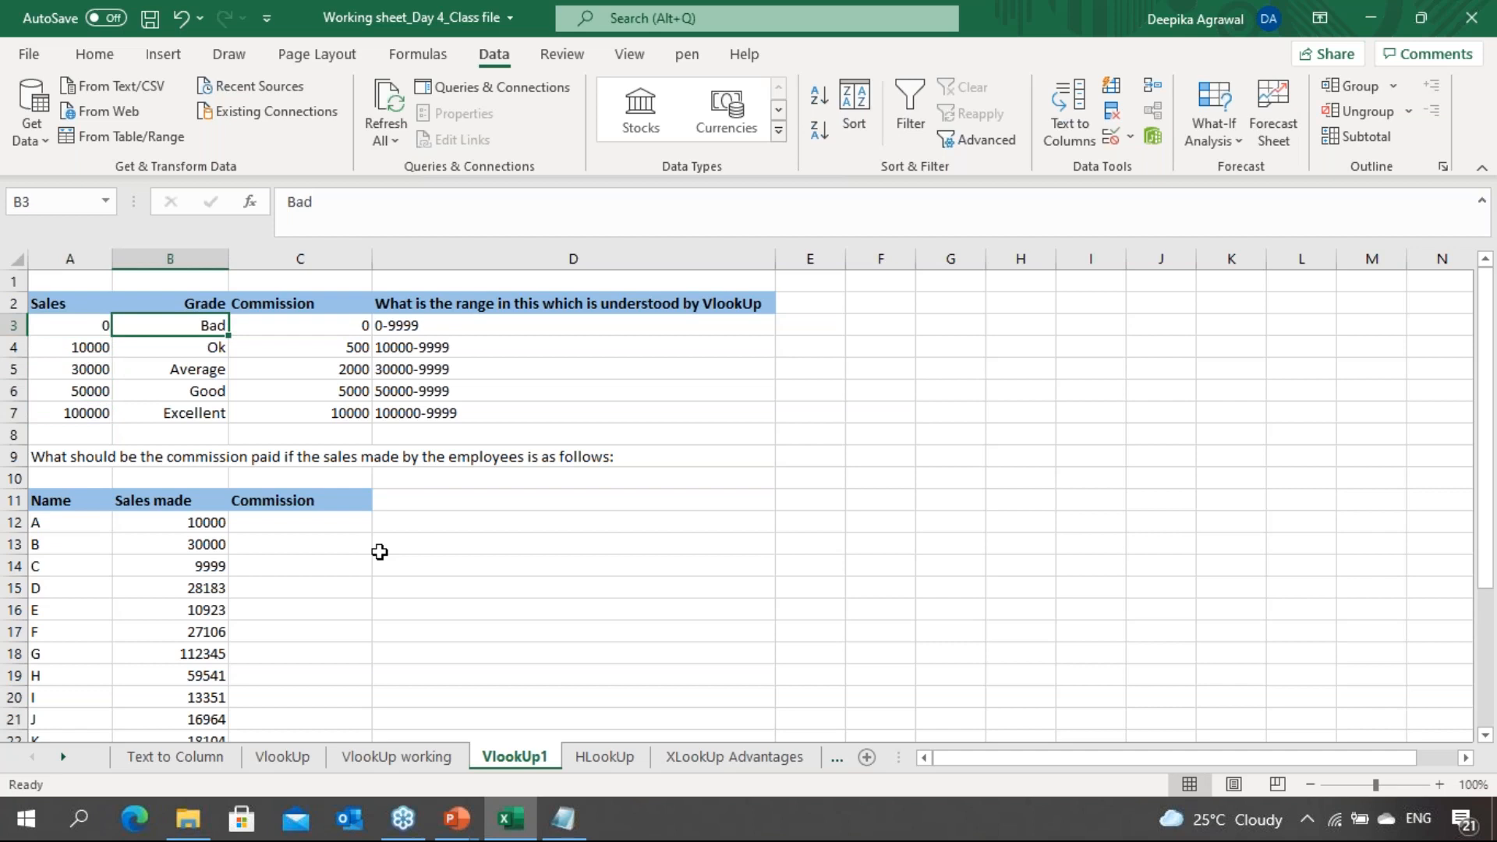
key(Right)
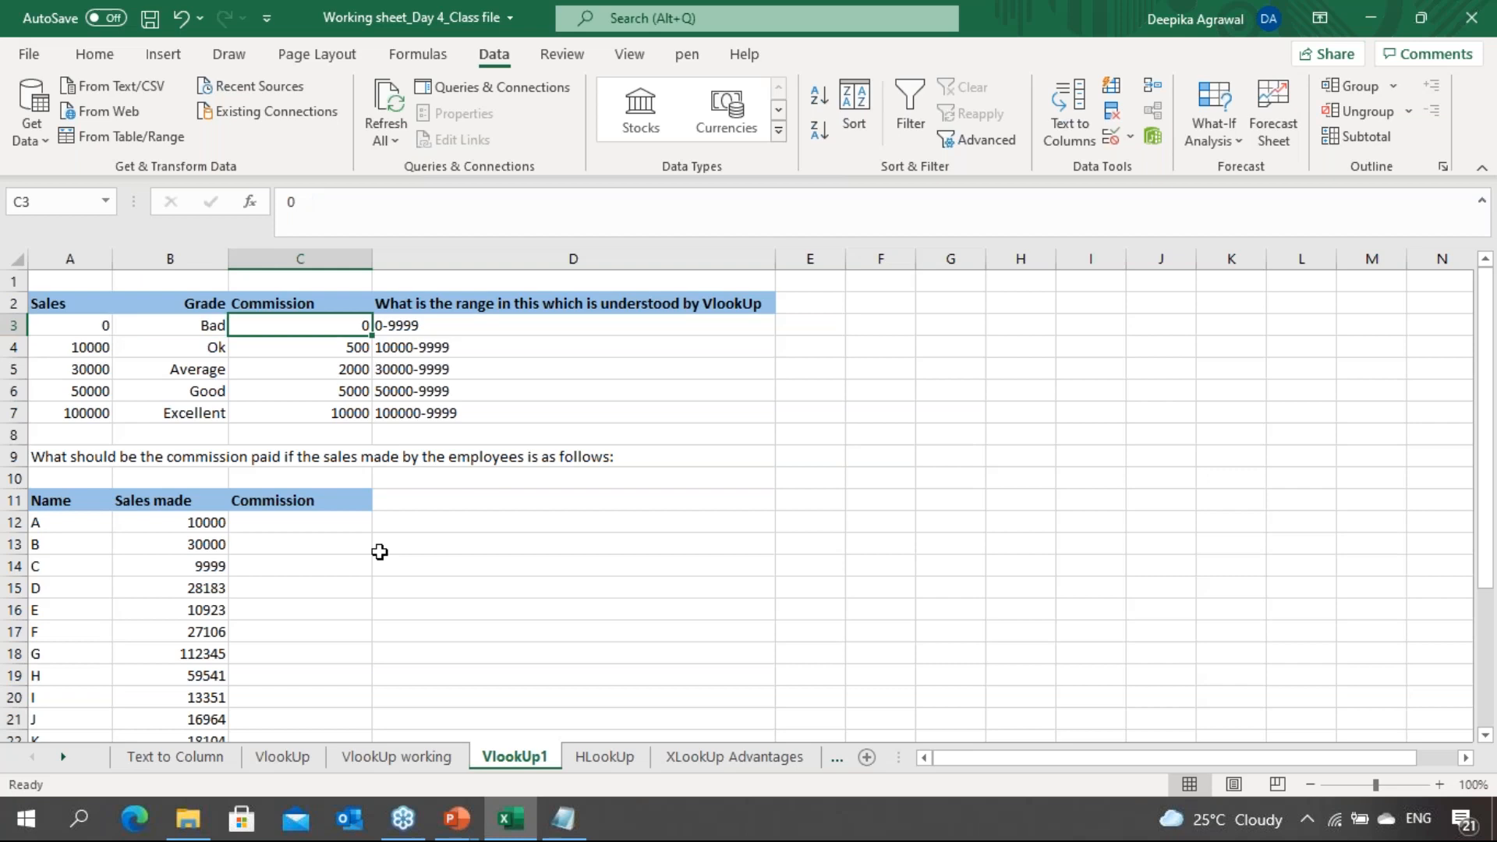
key(Left)
key(Left)
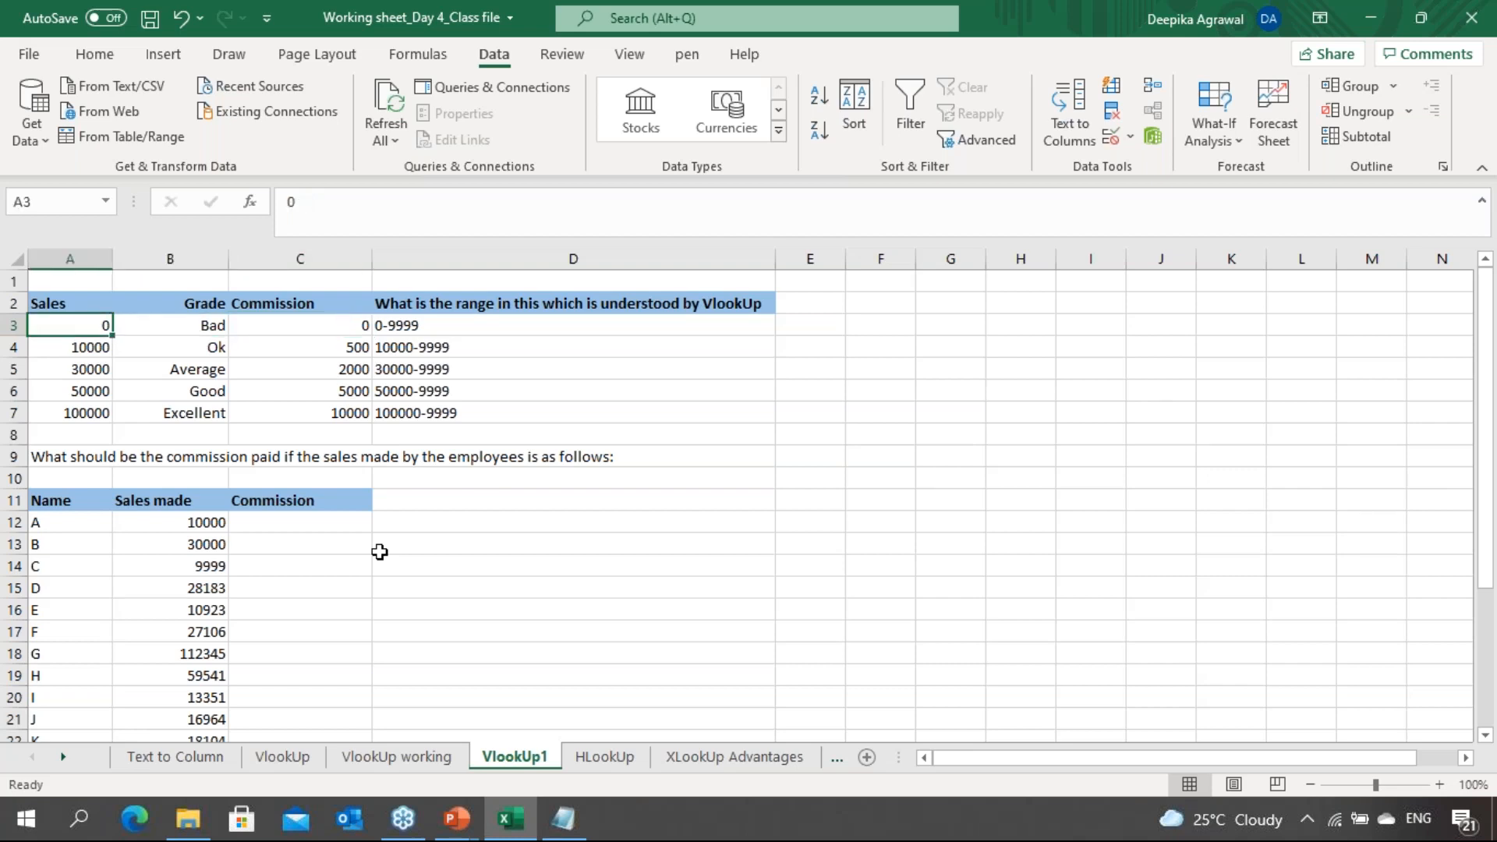
key(Down)
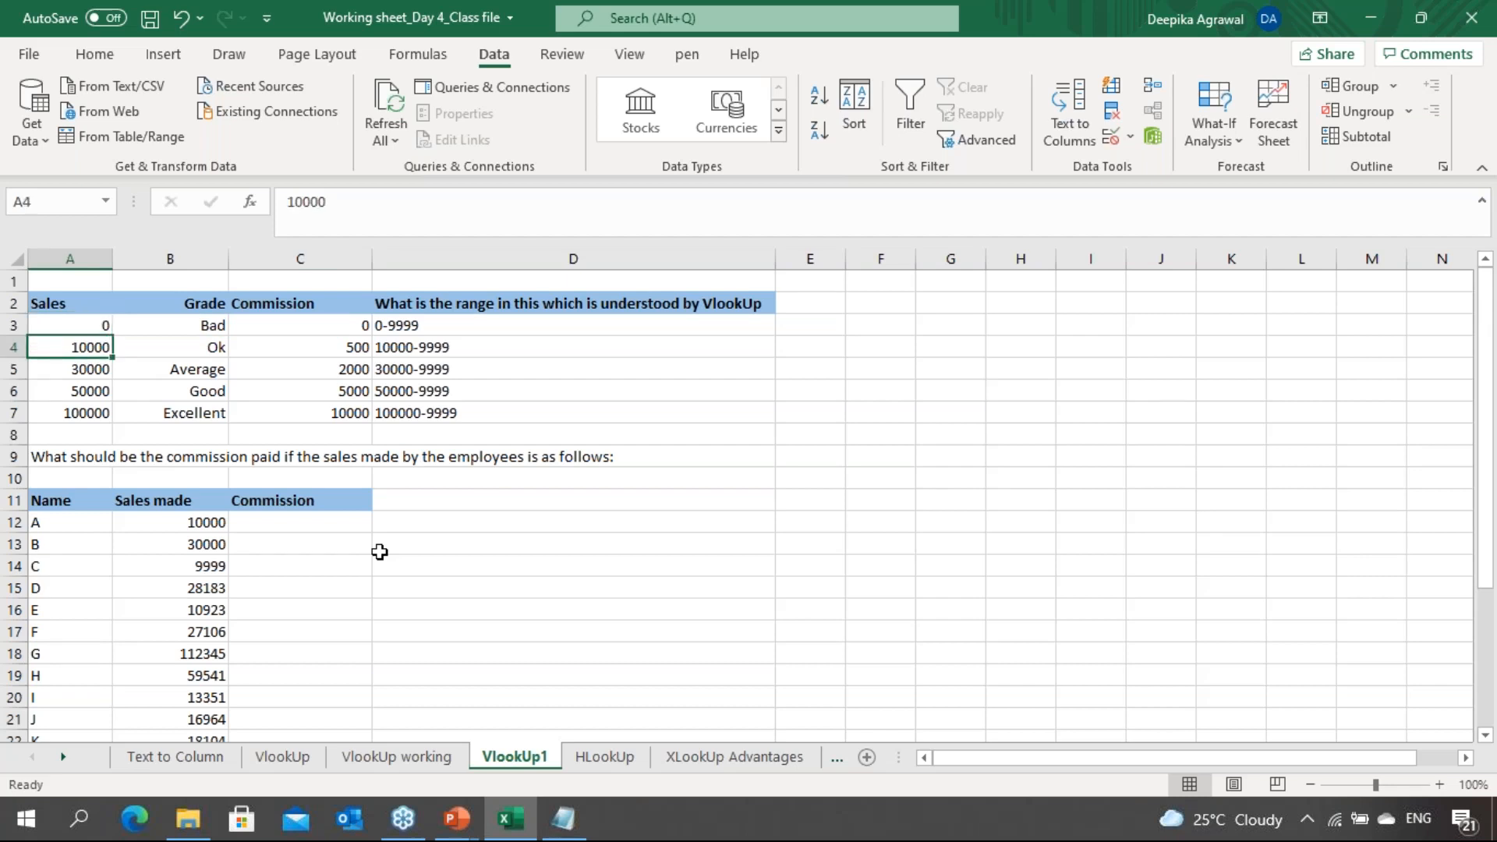
key(Right)
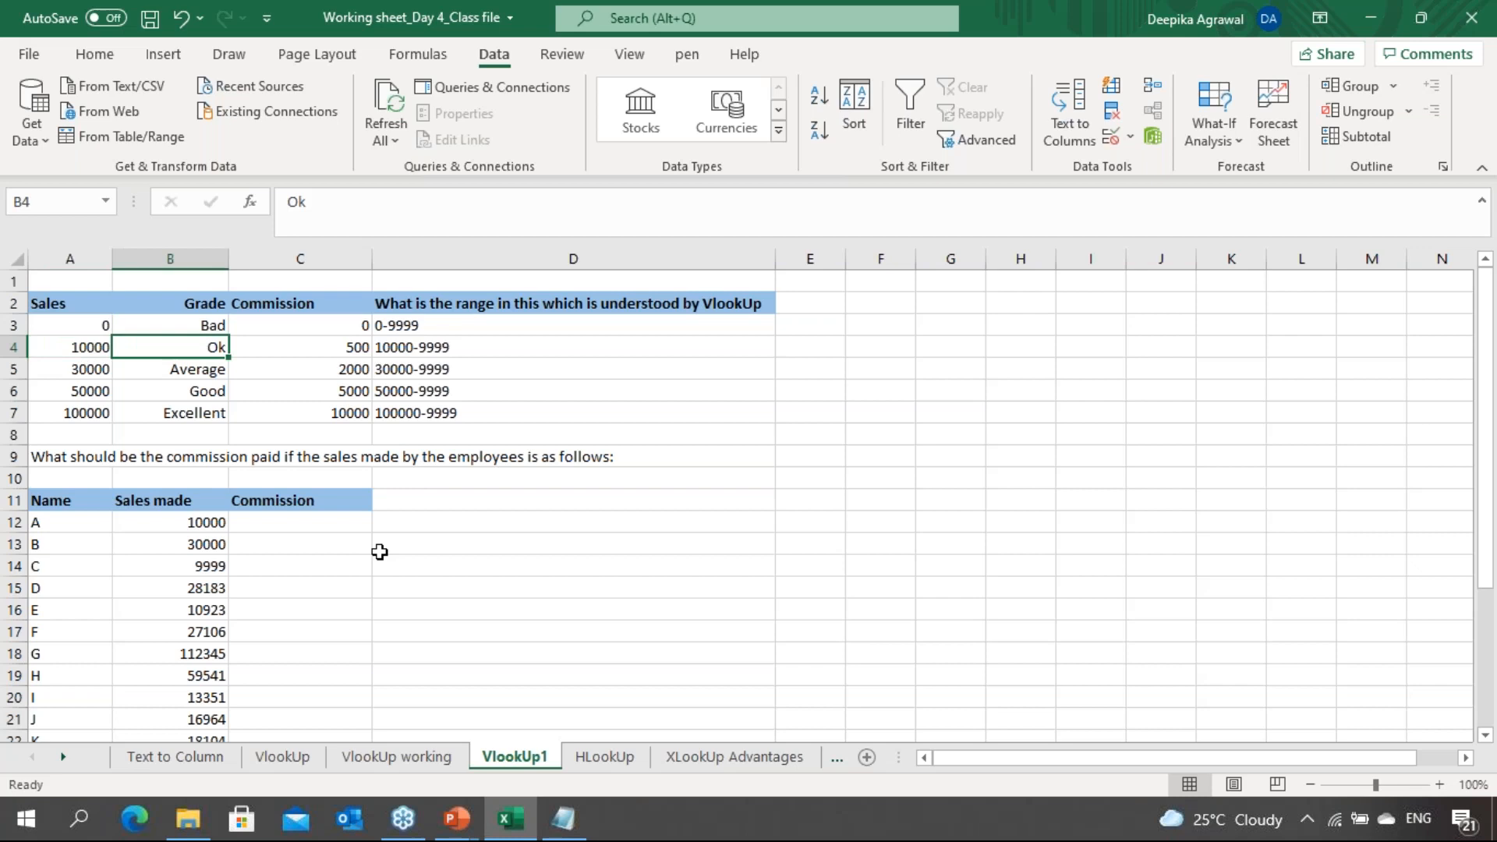
key(Right)
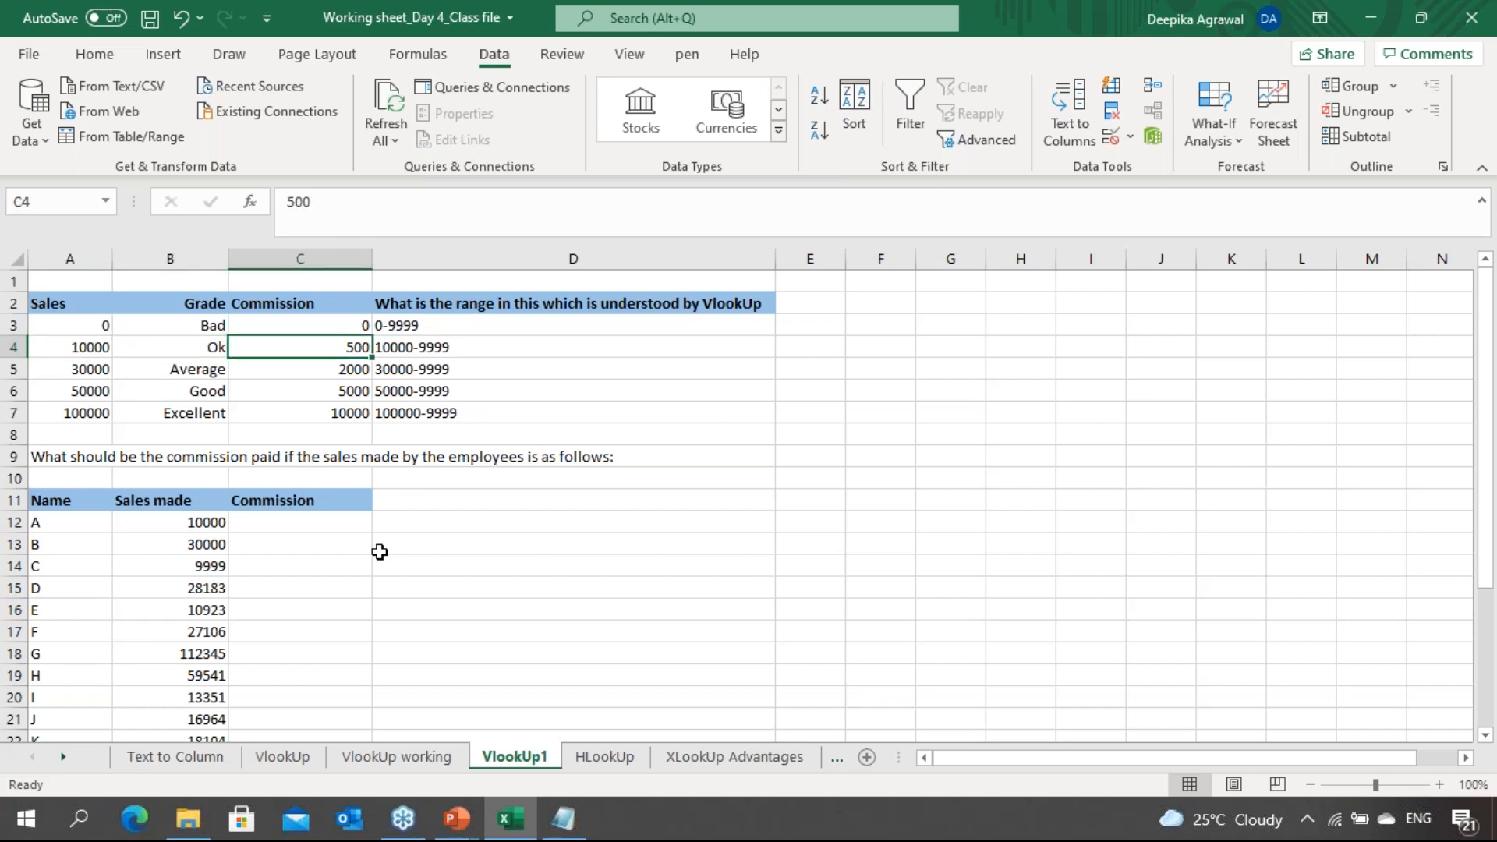
Examine the grade and commission for the 30000, 50000 and 100000 sales slabs
key(Left)
key(Left)
key(Down)
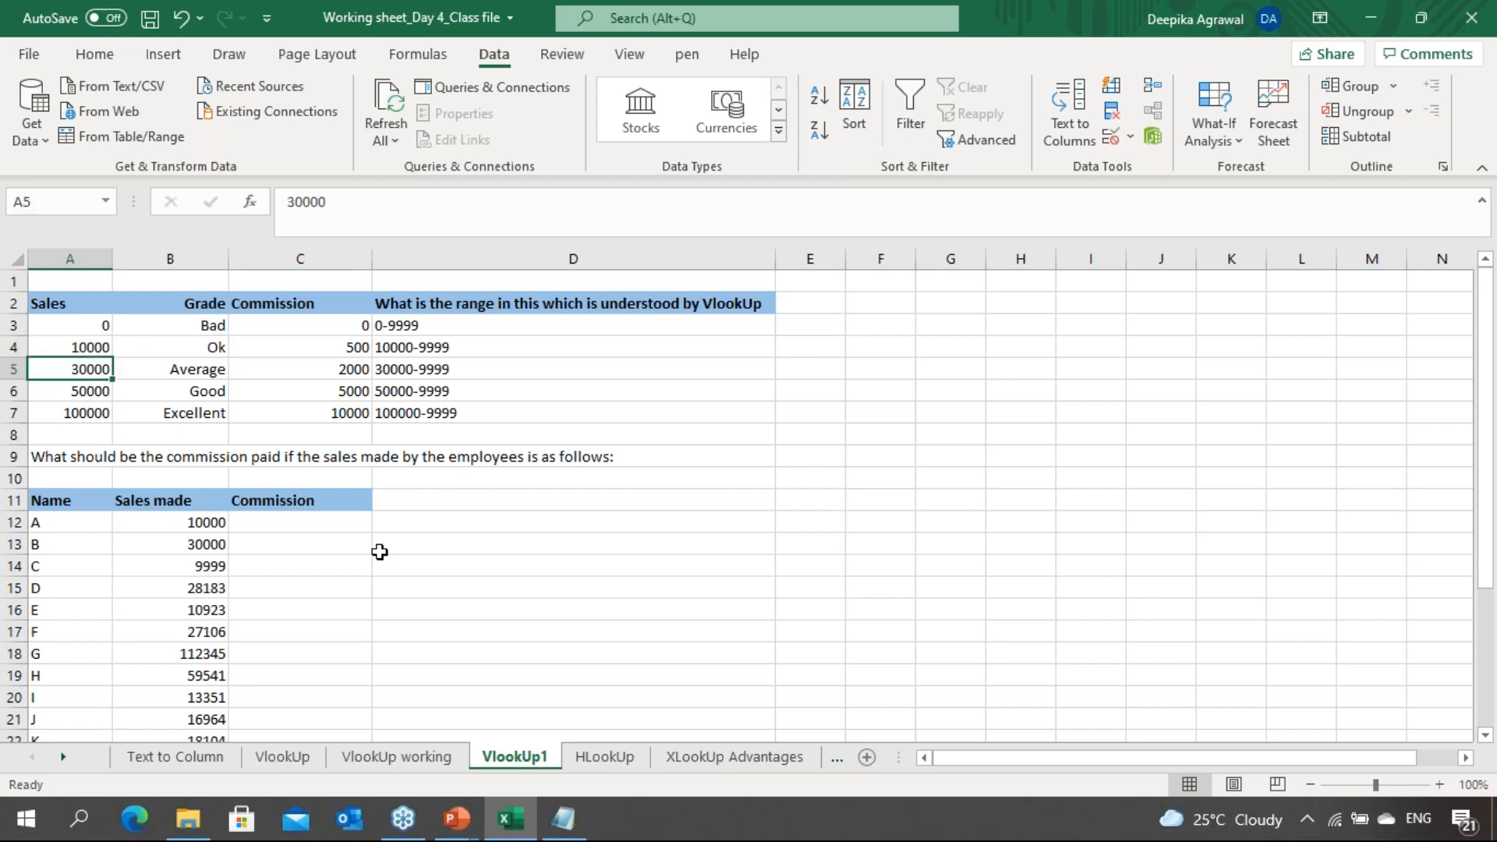
key(Right)
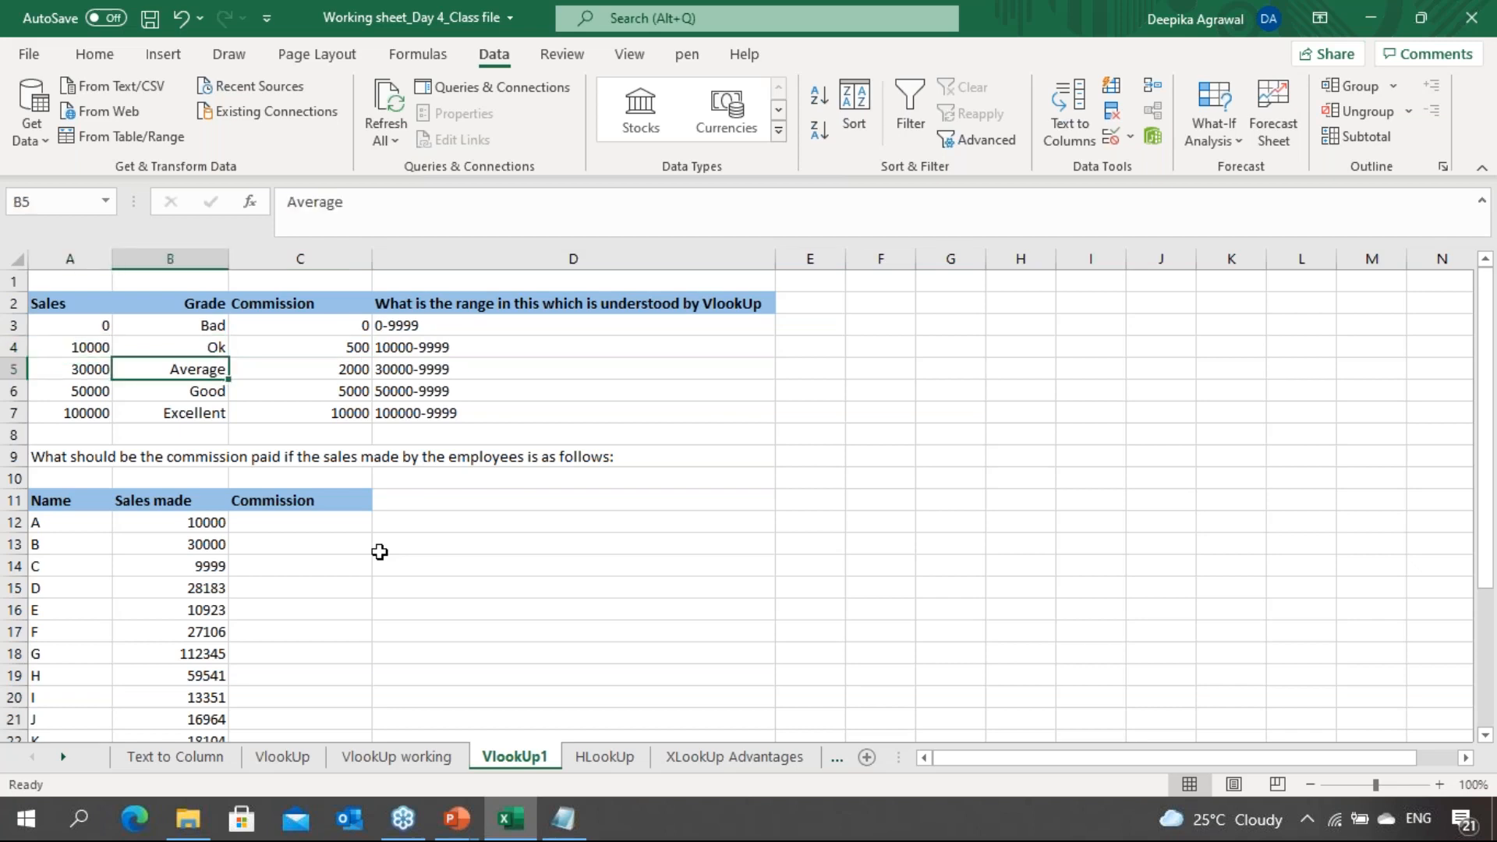
key(Right)
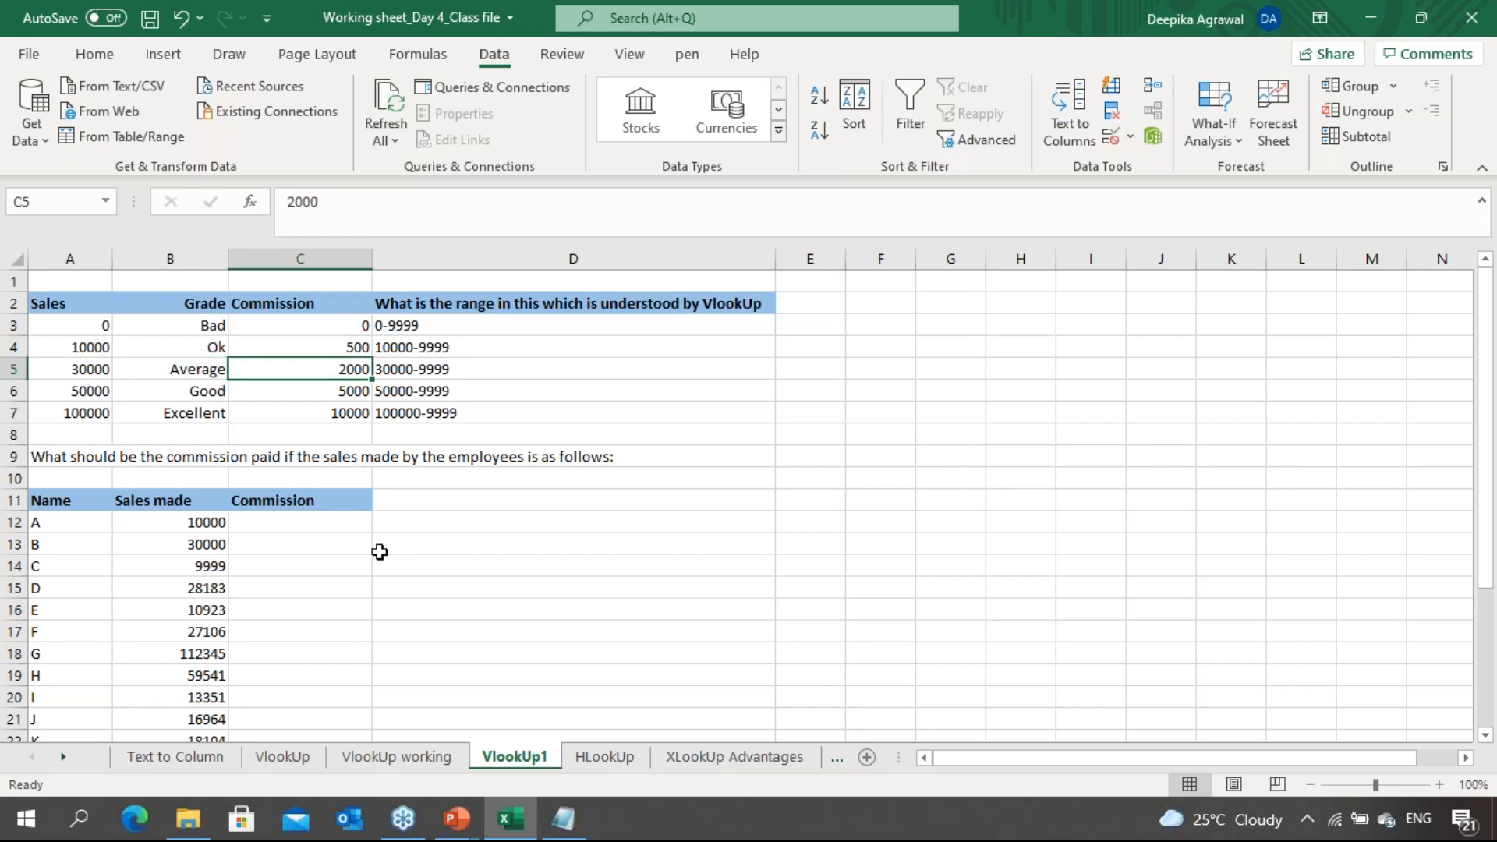
key(Down)
key(Left)
key(Left)
key(Right)
key(Right)
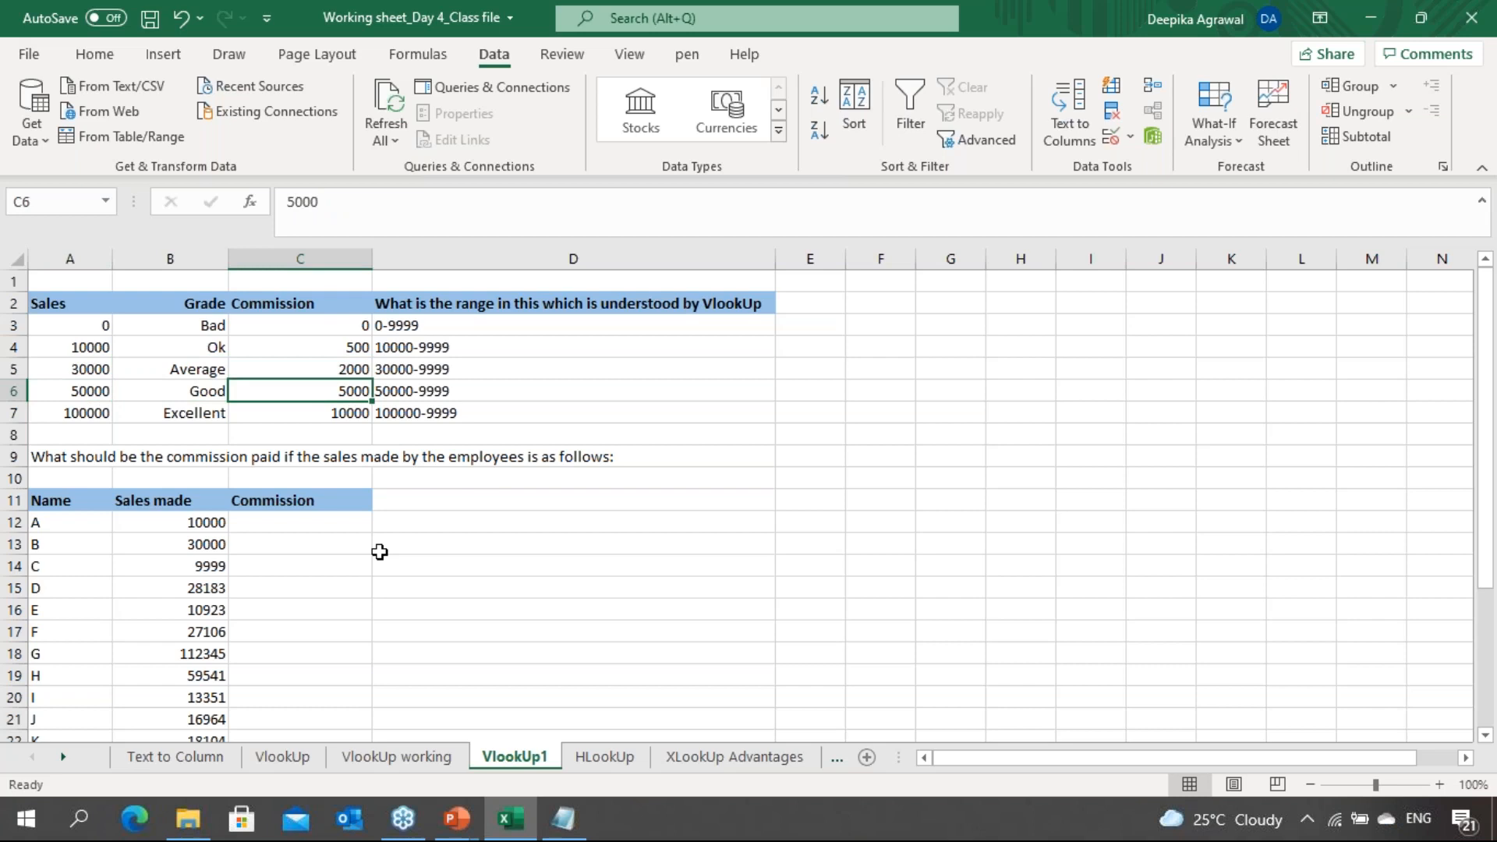
key(Left)
key(Left)
key(Down)
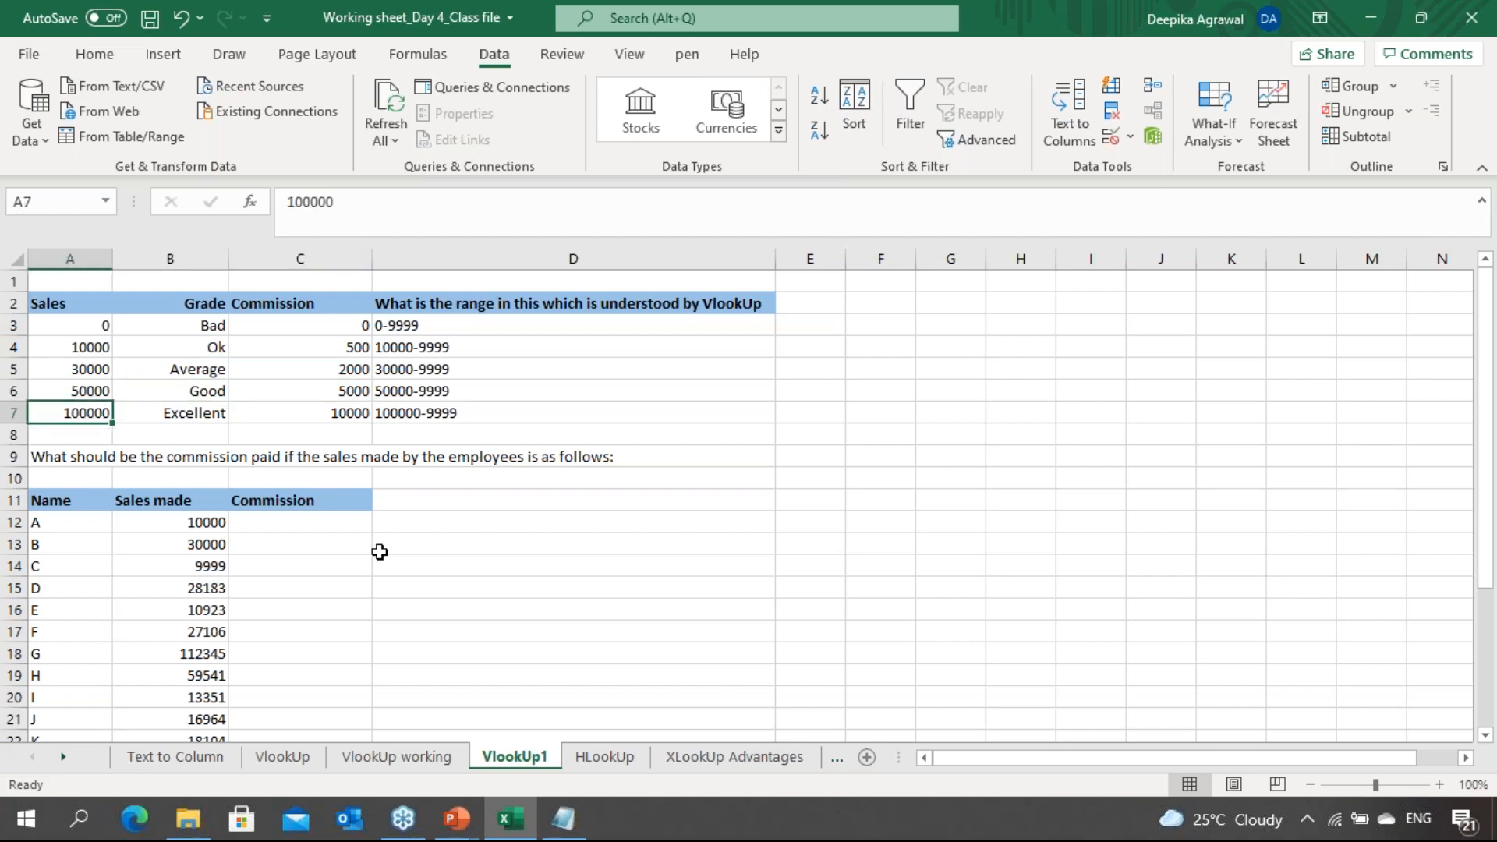
key(Right)
key(Right)
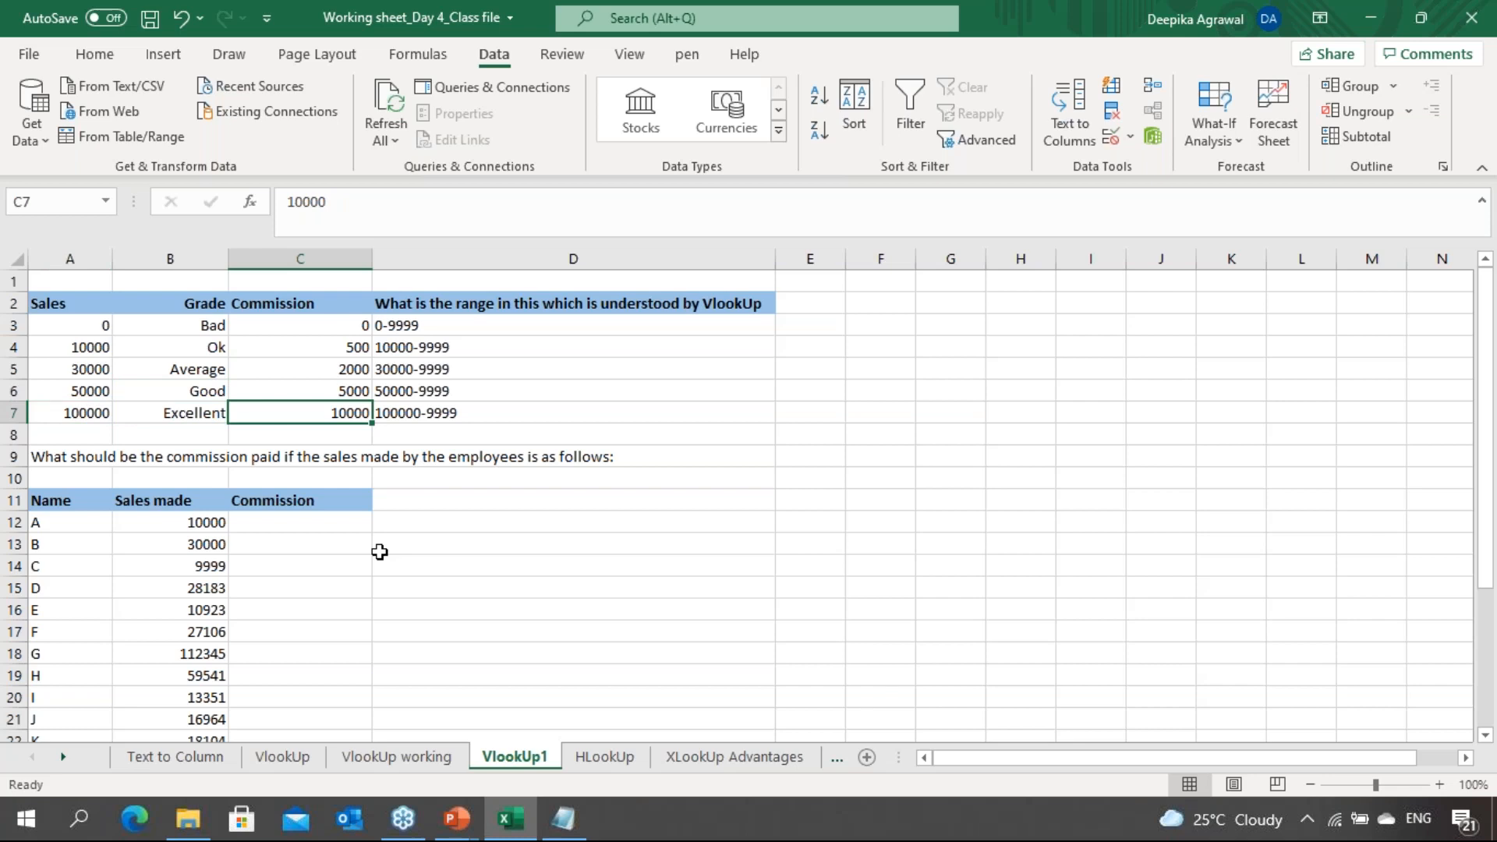
key(Right)
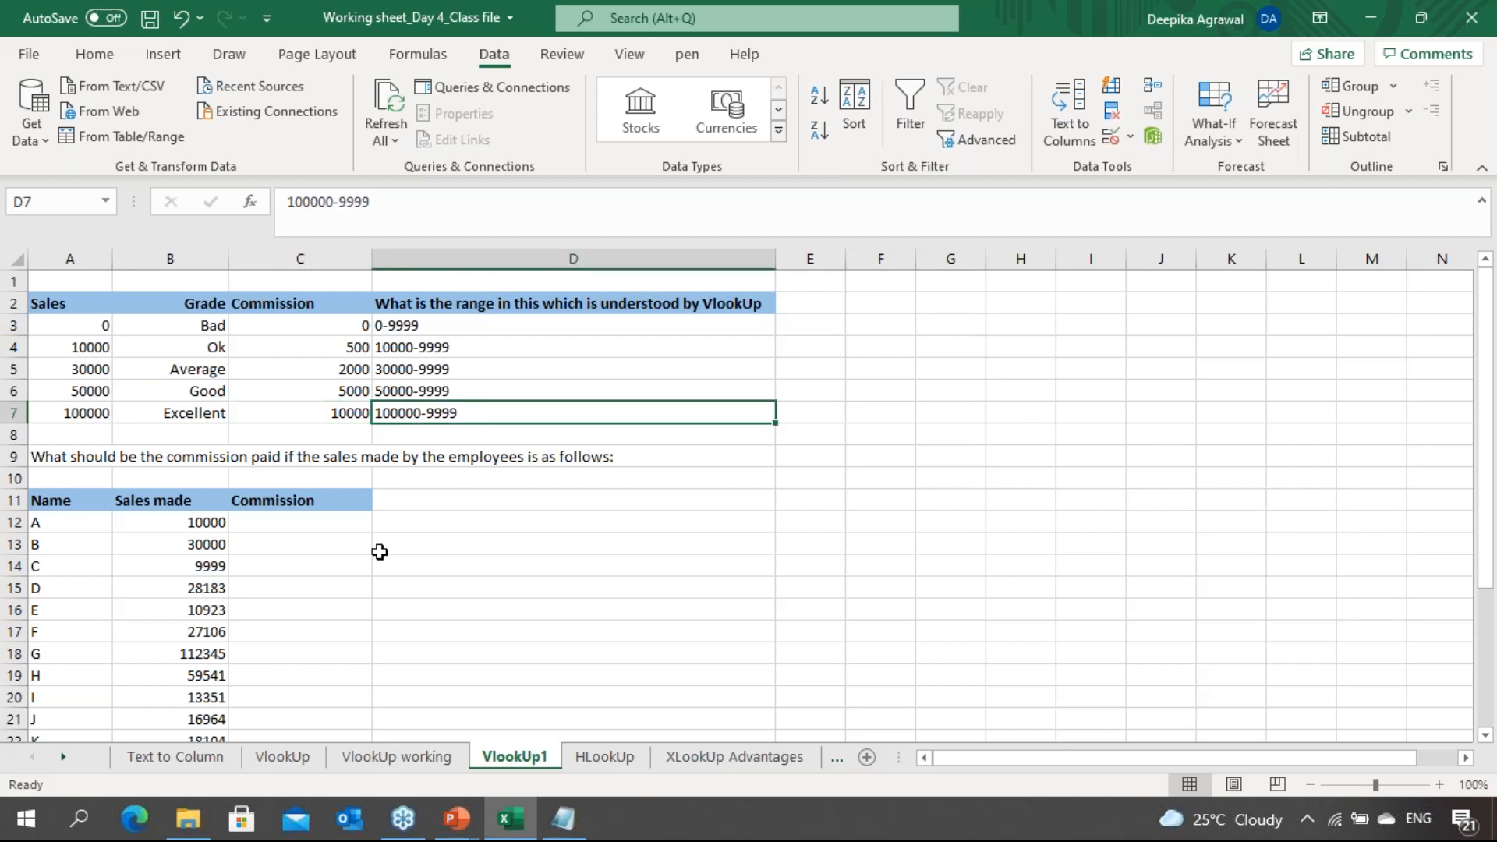
Examine the 0 sales slab in row 3 across its grade, commission and VLOOKUP range
key(Left)
key(Left)
key(Left)
key(Up)
key(Up)
key(Up)
key(Up)
key(Right)
key(Right)
key(Right)
key(Left)
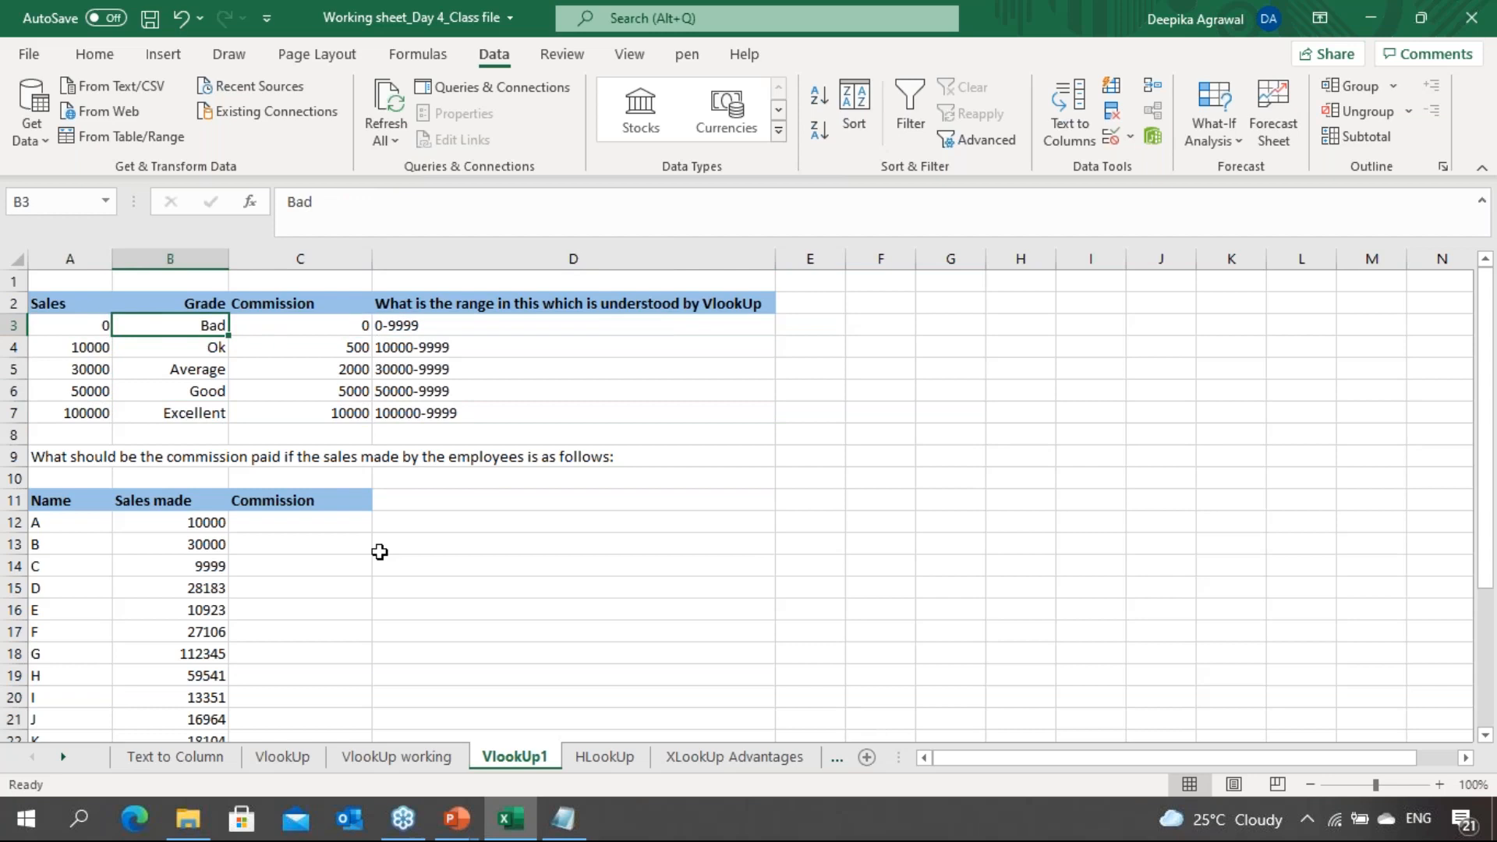
key(Left)
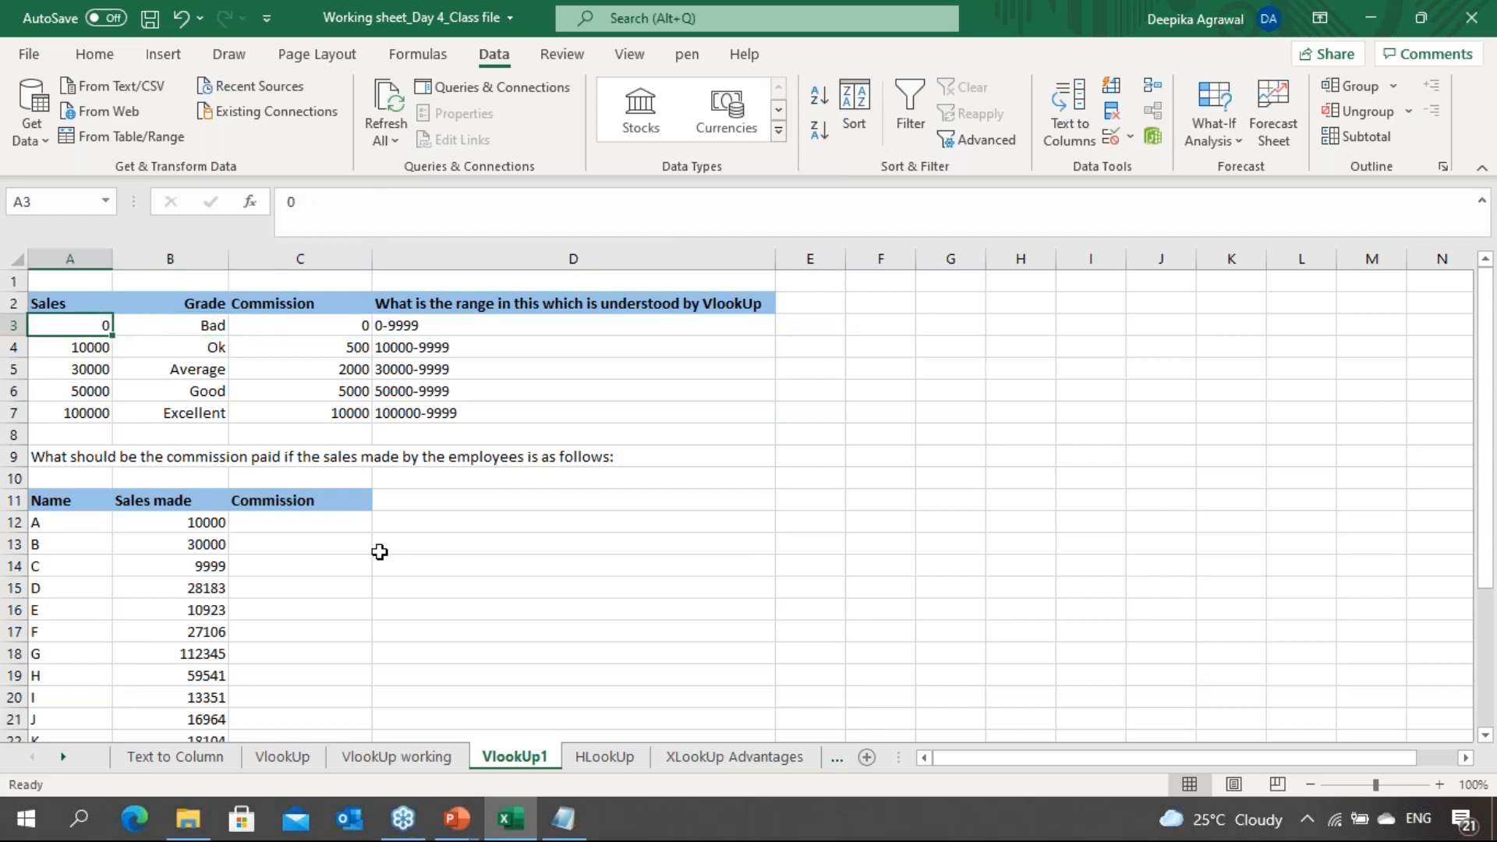
key(Right)
key(Right)
key(Right)
key(Right)
key(Left)
key(Left)
key(shift+Right)
key(shift+Left)
key(Left)
key(Left)
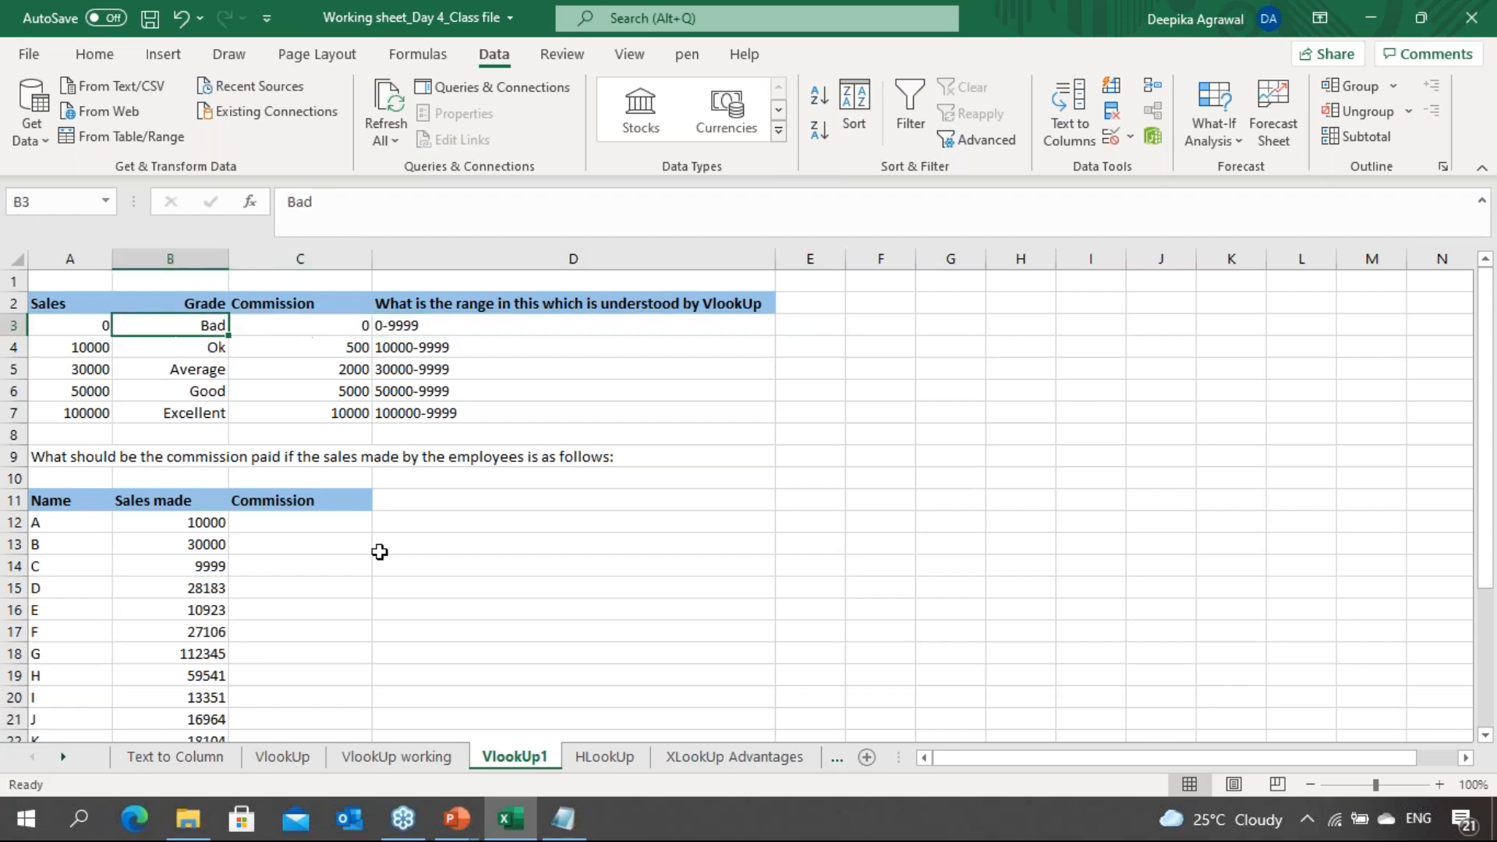
Compare the VLOOKUP ranges in D3:D5 with the commissions for the 0, 10000 and 30000 slabs
key(Right)
key(Right)
key(Right)
key(Right)
key(Left)
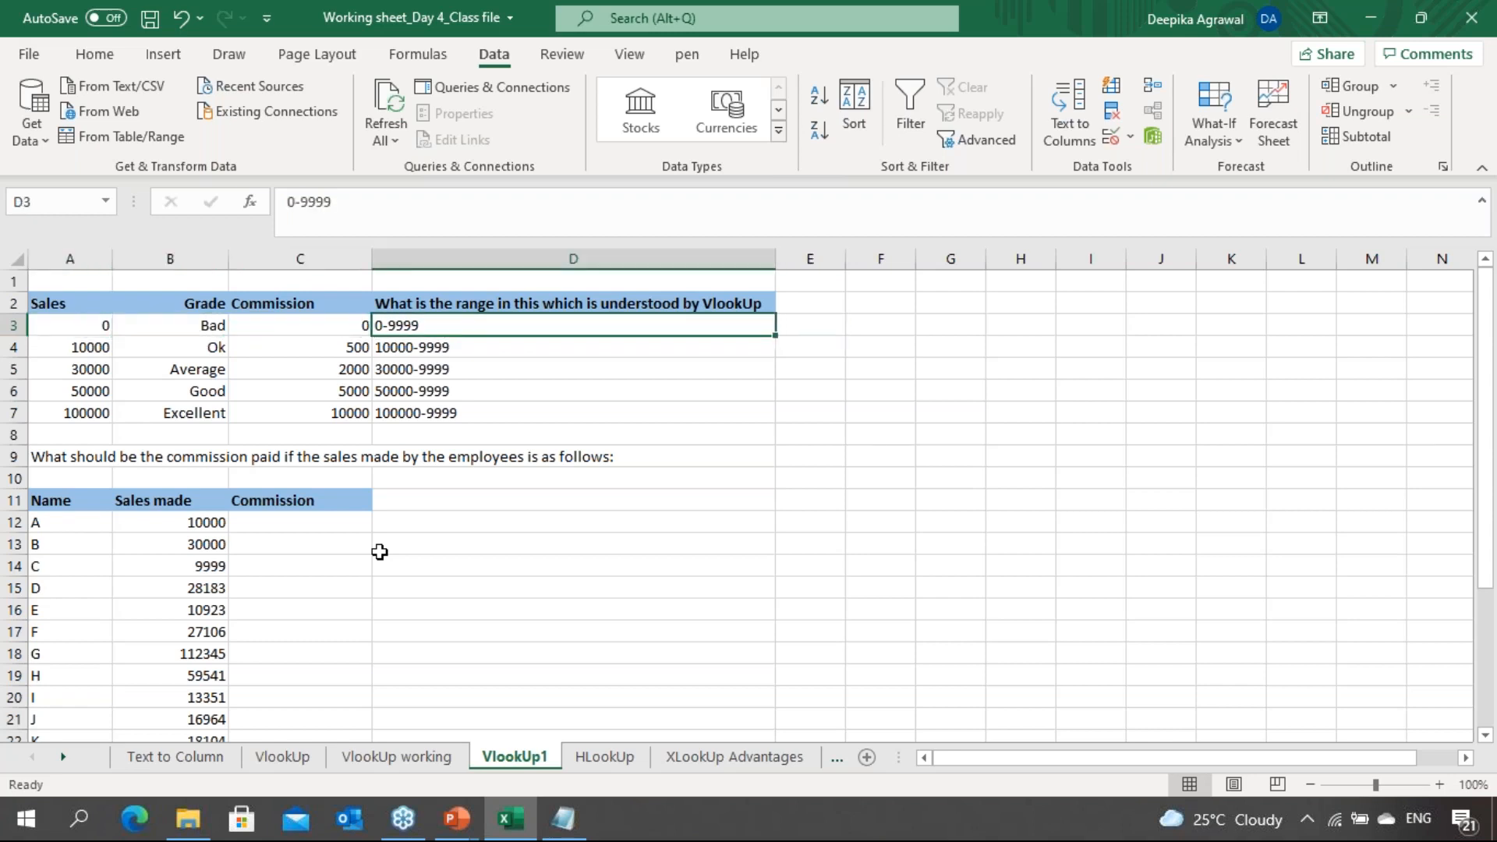
key(Down)
key(Up)
key(Up)
key(Down)
key(Left)
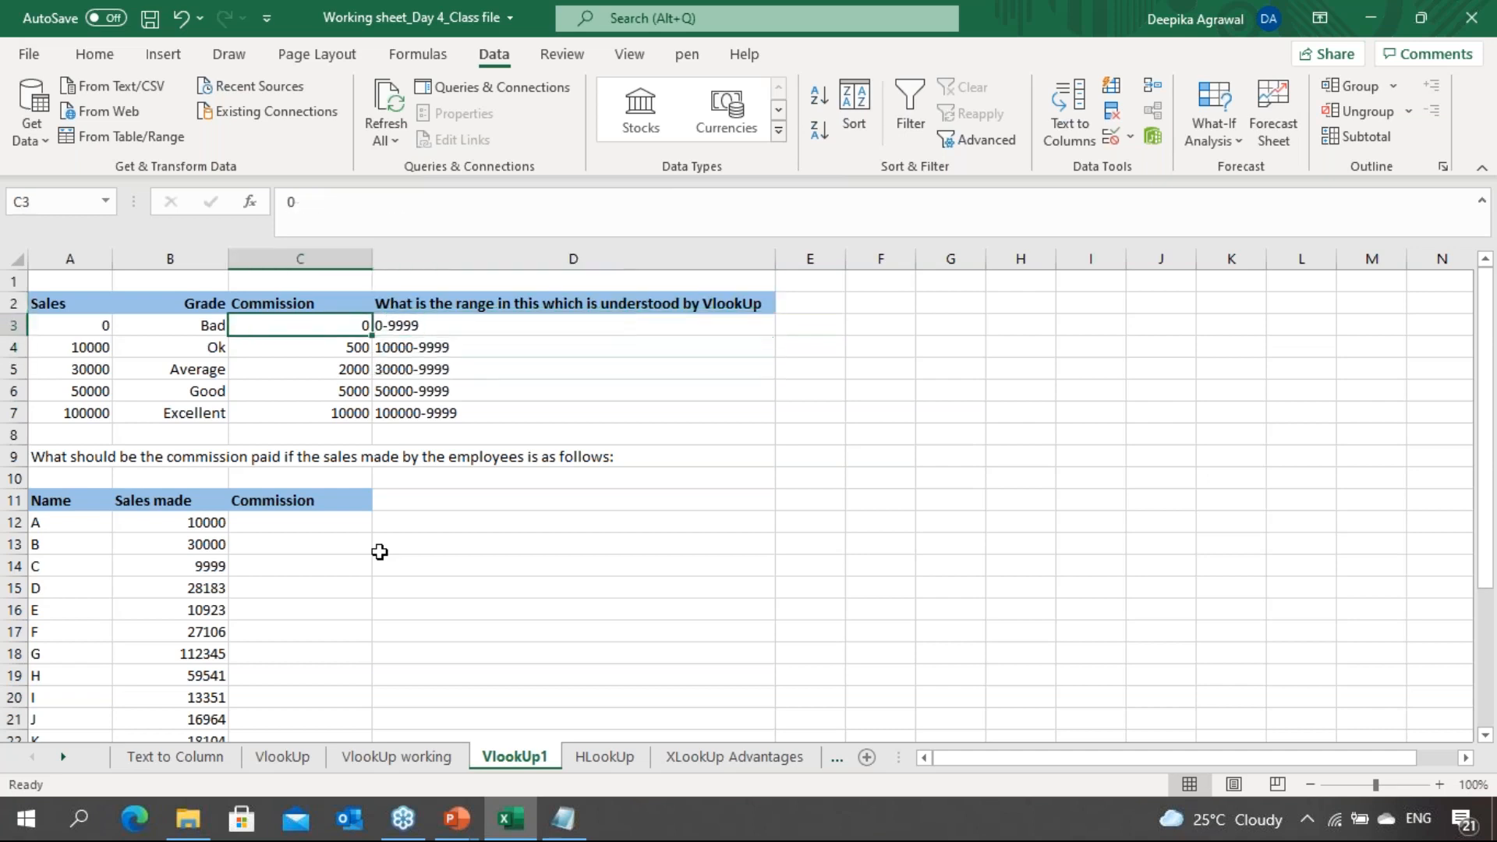
key(Down)
key(Right)
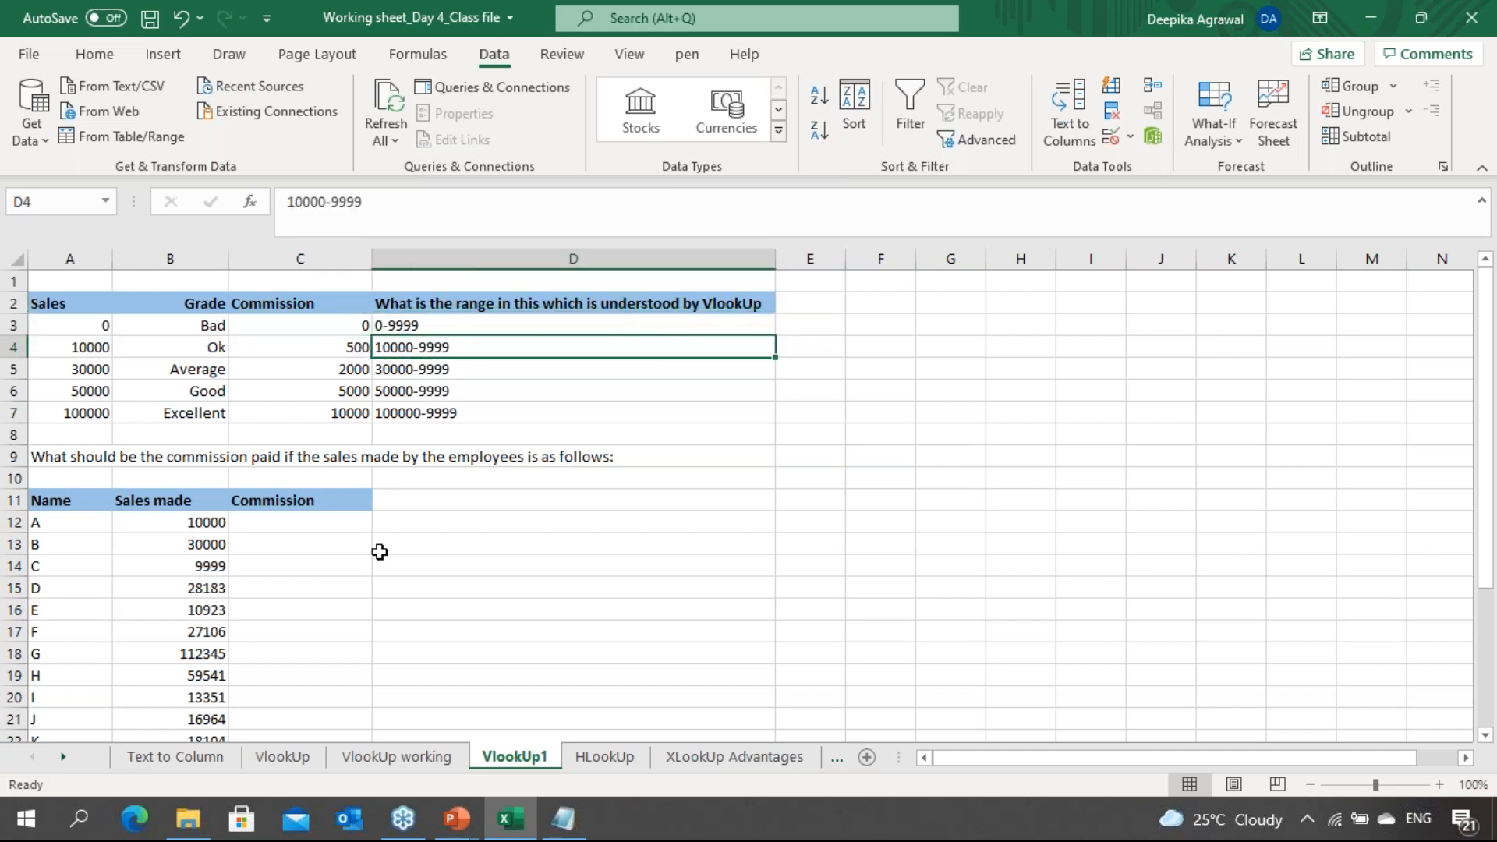
key(Left)
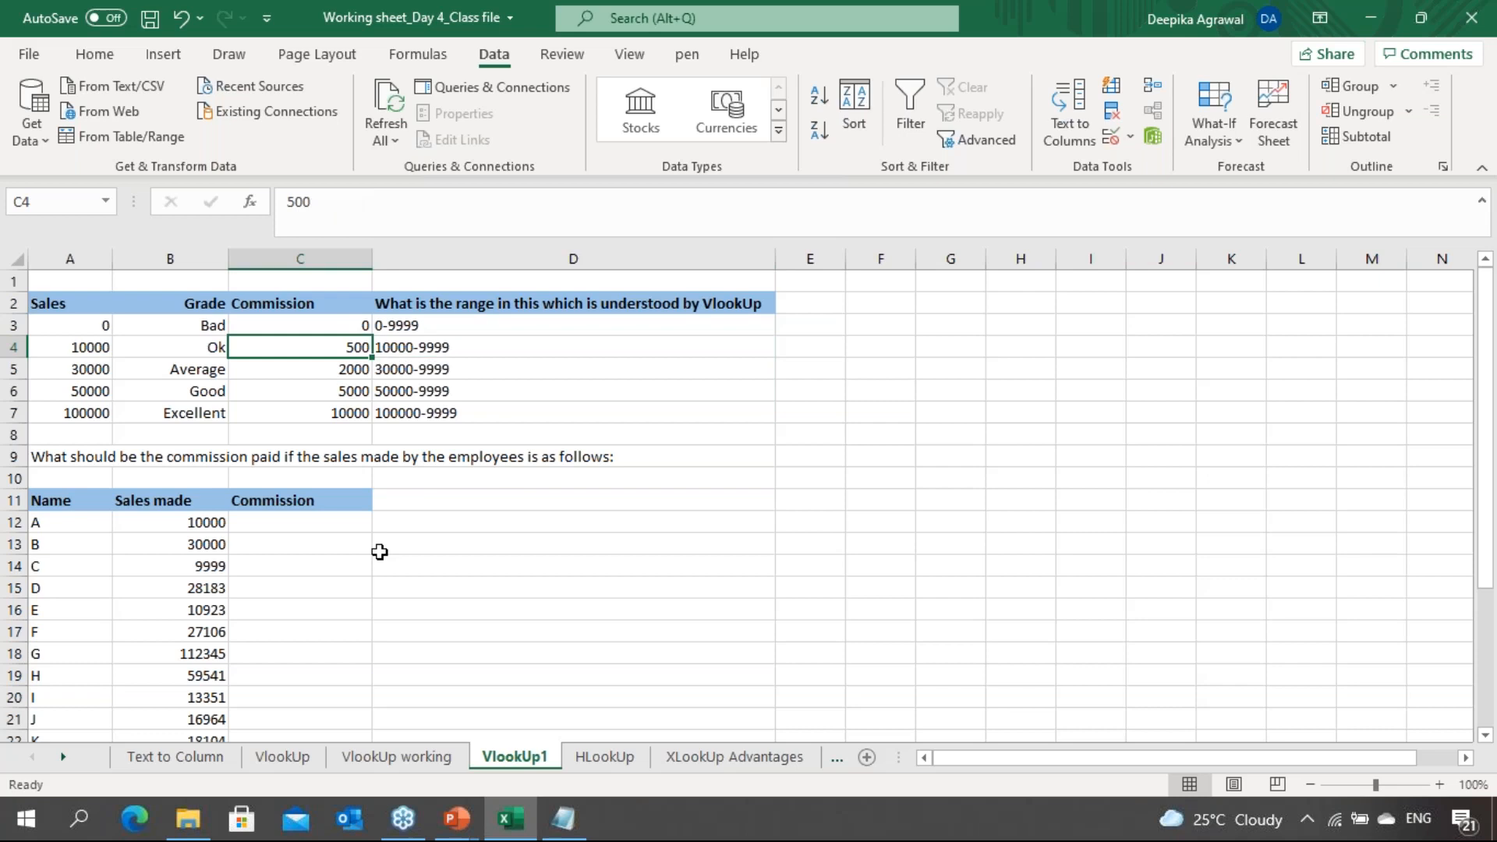
key(Right)
key(Down)
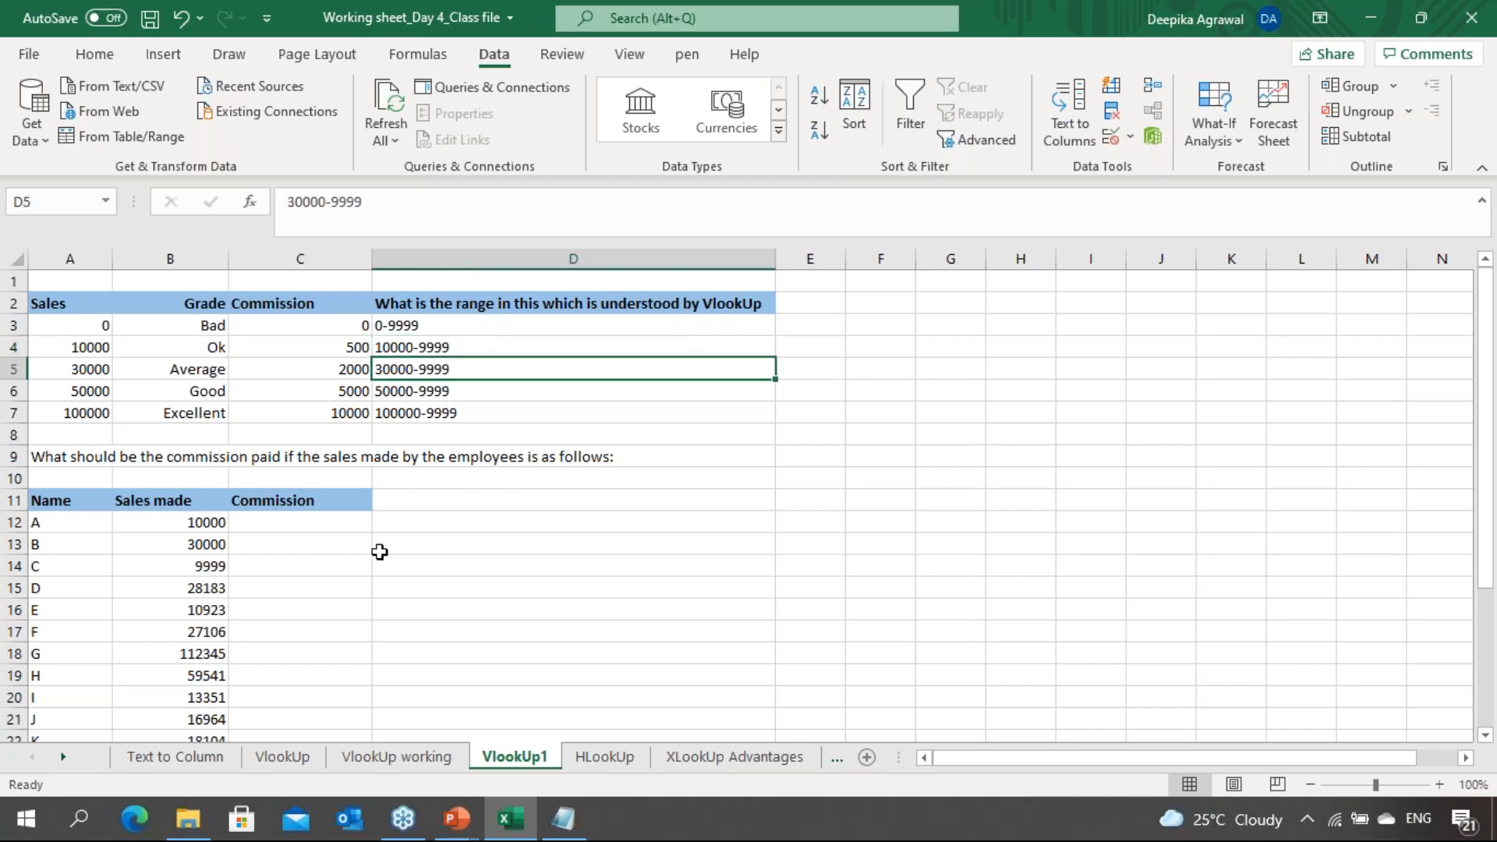
key(Left)
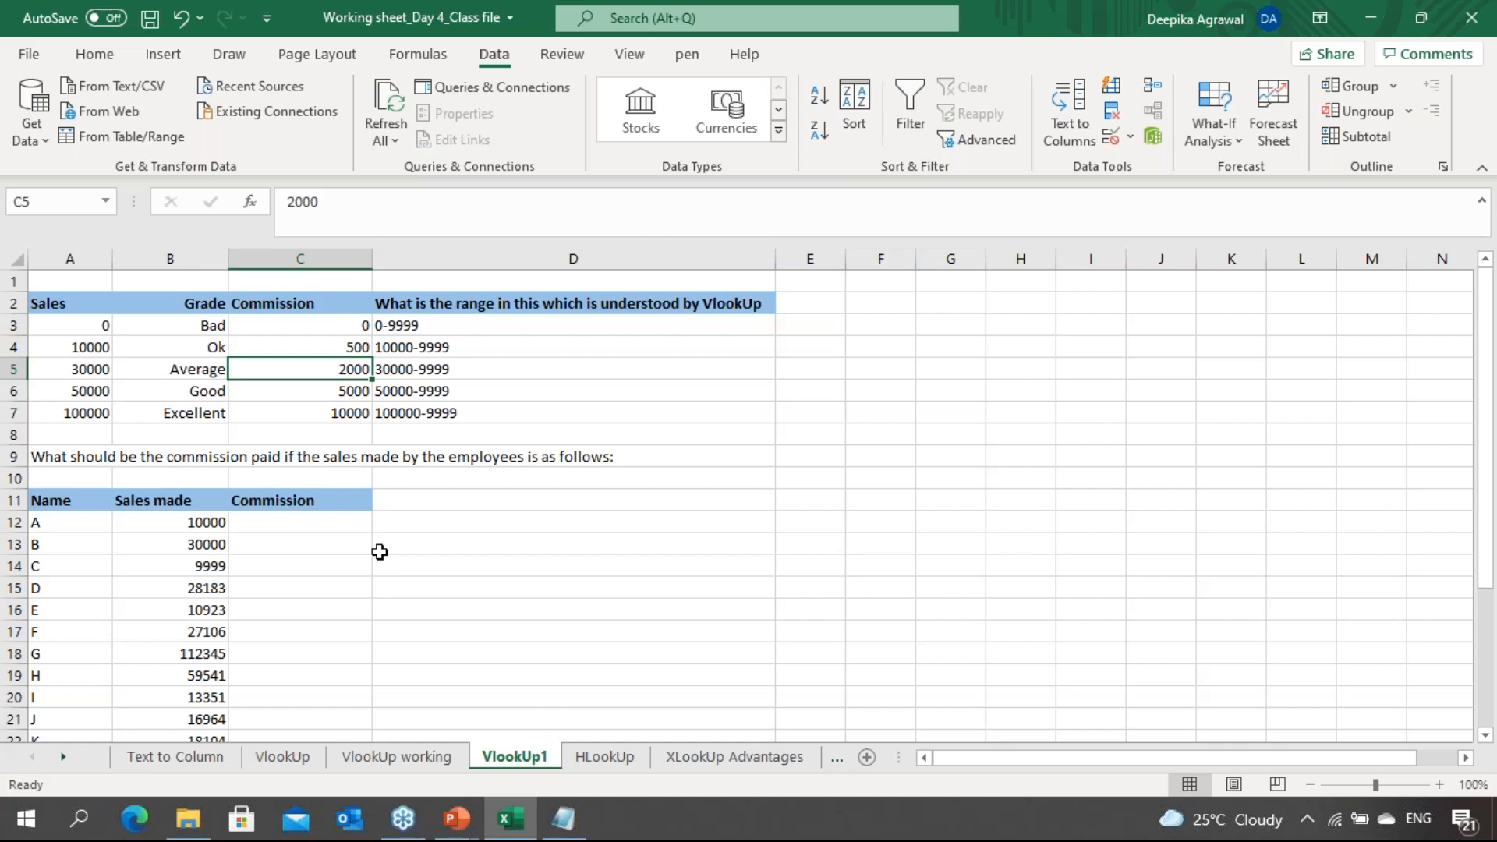
Look through the employee table of sales made and its empty Commission column in rows 11 to 24
key(Down)
key(Down)
key(Down)
key(Down)
key(Down)
key(Down)
key(Down)
key(Down)
key(Down)
key(Down)
key(Down)
key(Down)
key(Down)
key(Down)
key(Down)
key(Down)
key(Down)
key(Down)
key(Down)
key(Down)
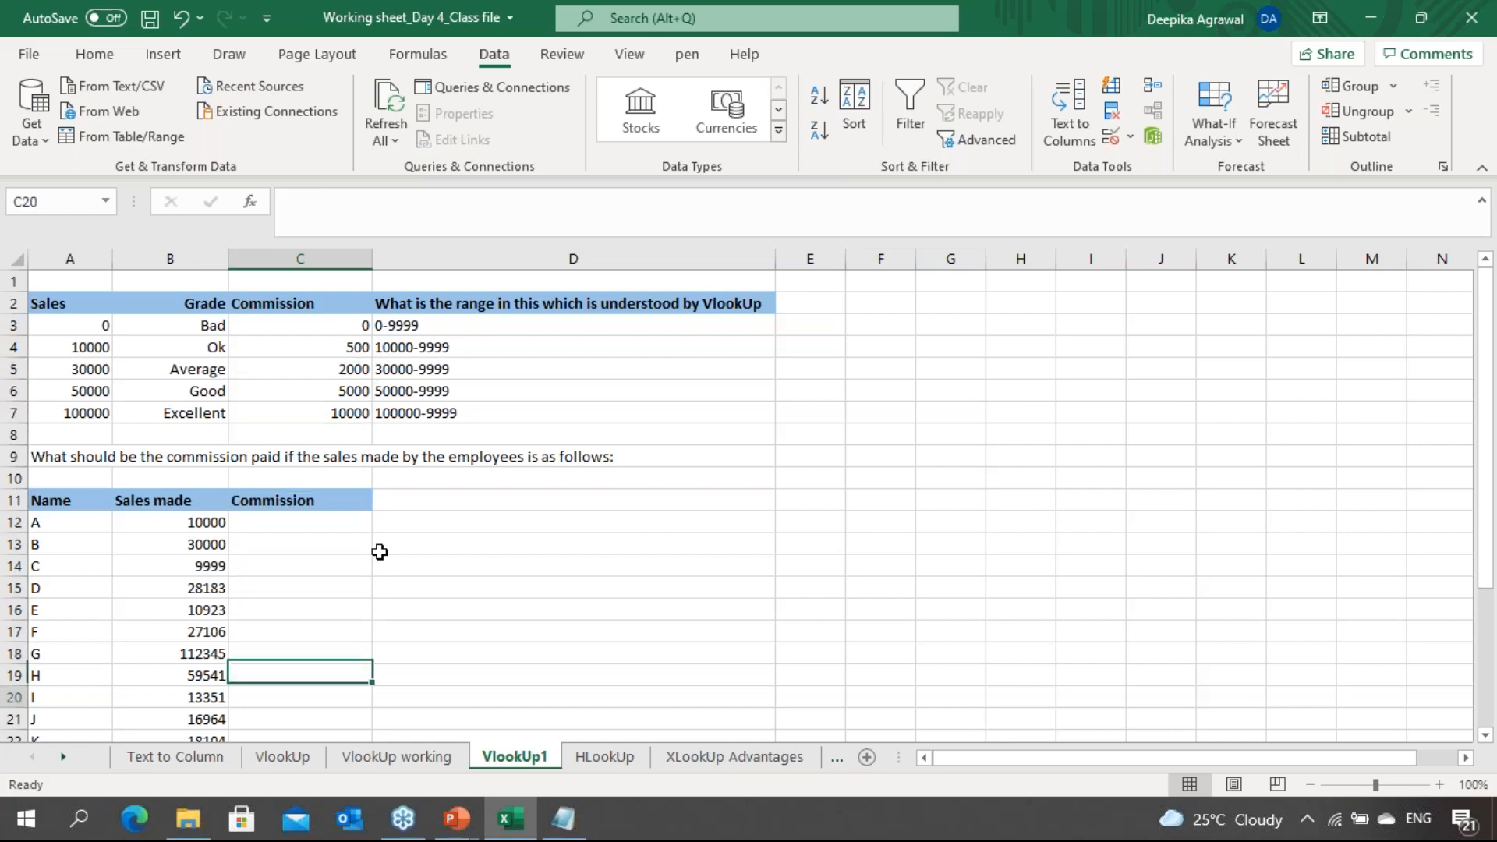
key(Up)
key(Up)
key(Up)
key(Up)
key(Up)
key(Up)
key(Up)
key(Up)
key(Up)
key(Up)
key(Up)
key(Up)
key(Up)
key(Up)
key(Up)
key(Up)
key(Up)
key(Up)
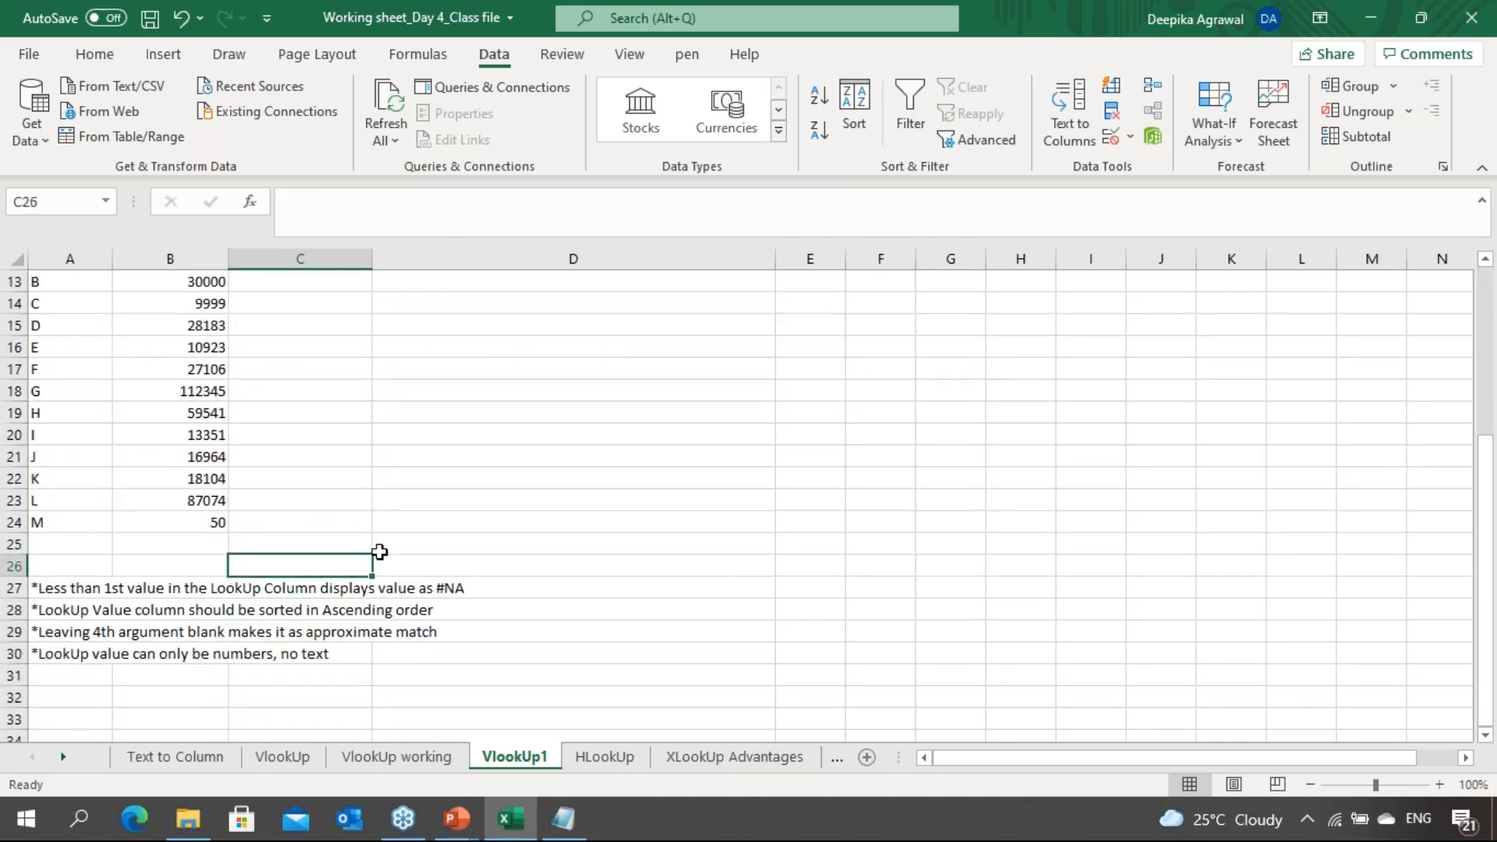
key(Up)
key(Up)
key(Up)
key(Up)
key(Up)
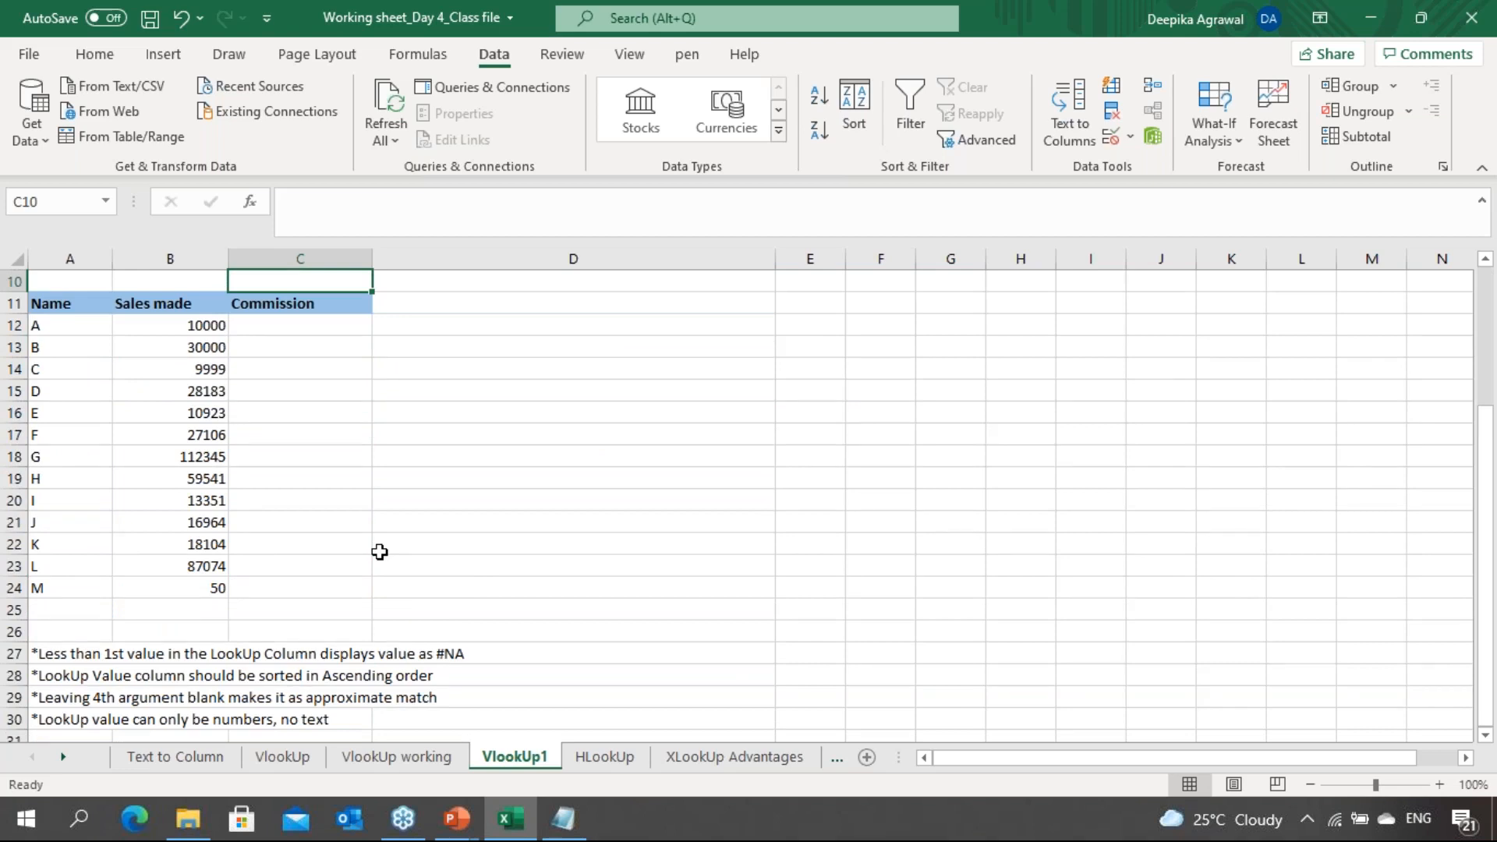
Read the lookup notes in A27 and A28 below the employee table
key(Down)
key(Down)
key(Down)
key(Down)
key(Down)
key(Down)
key(Down)
key(Down)
key(Down)
key(Down)
key(Down)
key(Down)
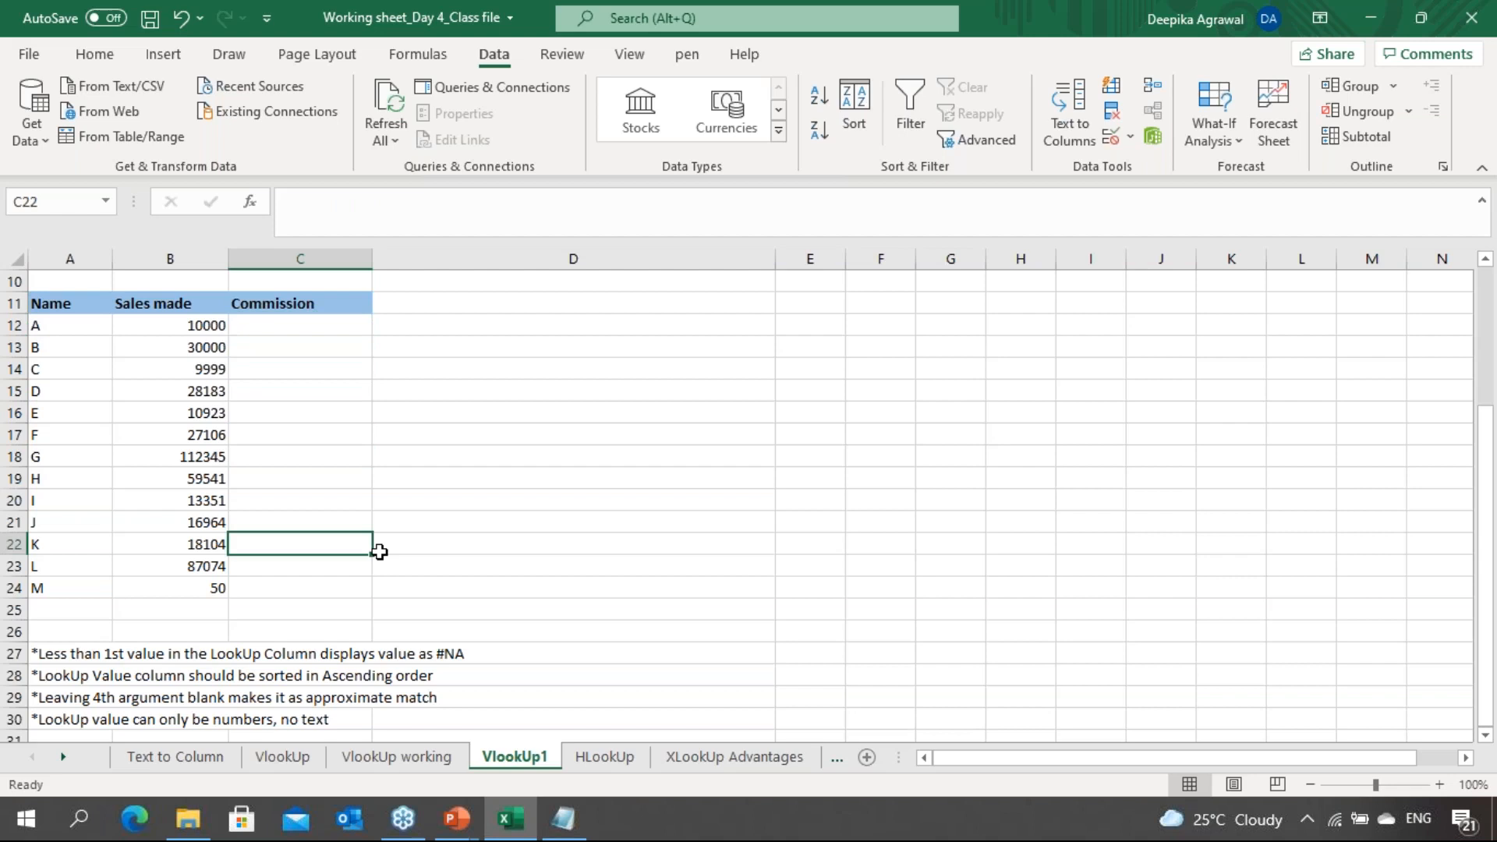
key(Down)
key(Down)
key(Down)
key(Down)
key(Down)
key(Left)
key(Left)
key(Down)
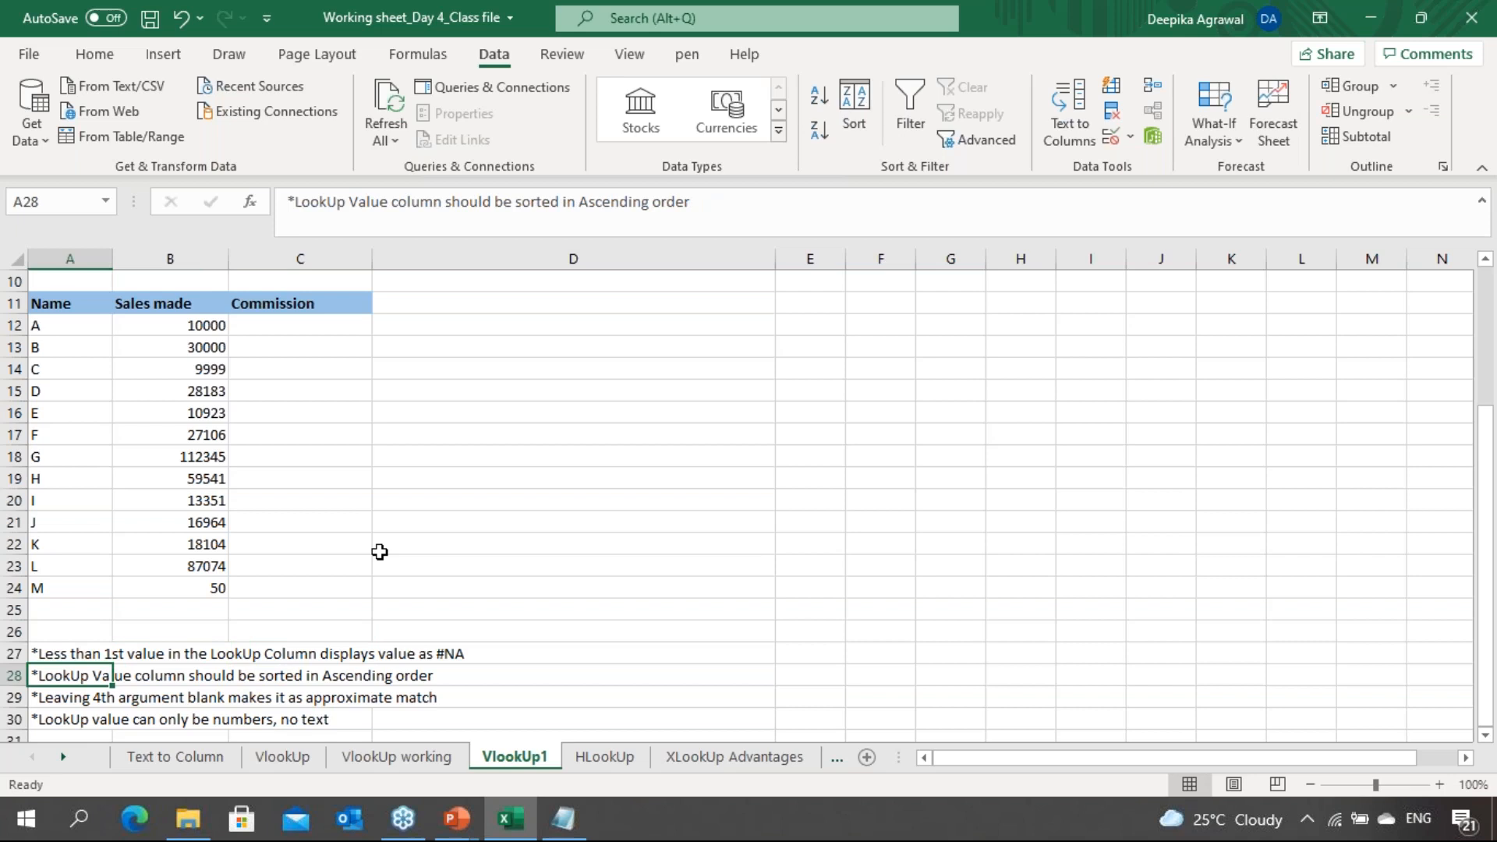
Check the sort order of the Sales slabs in A3:A7 of the grade and commission table
key(Right)
key(Right)
key(Up)
key(Up)
key(Up)
key(Up)
key(Up)
key(Up)
key(Up)
key(Up)
key(Up)
key(Up)
key(Up)
key(Up)
key(Up)
key(Up)
key(Up)
key(Up)
key(Up)
key(Up)
key(Up)
key(Up)
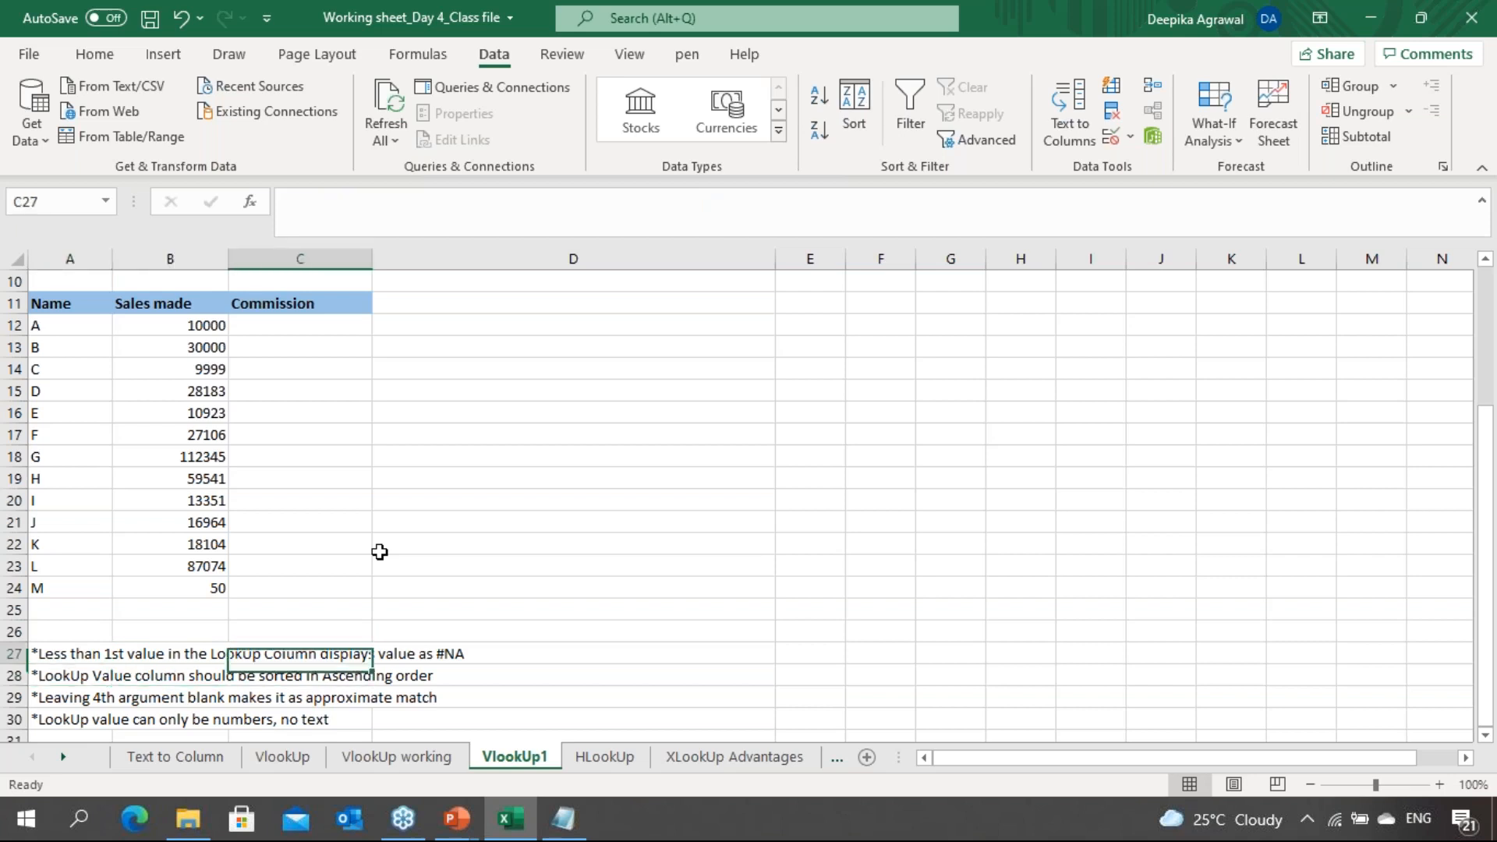
key(Up)
key(Up)
key(Left)
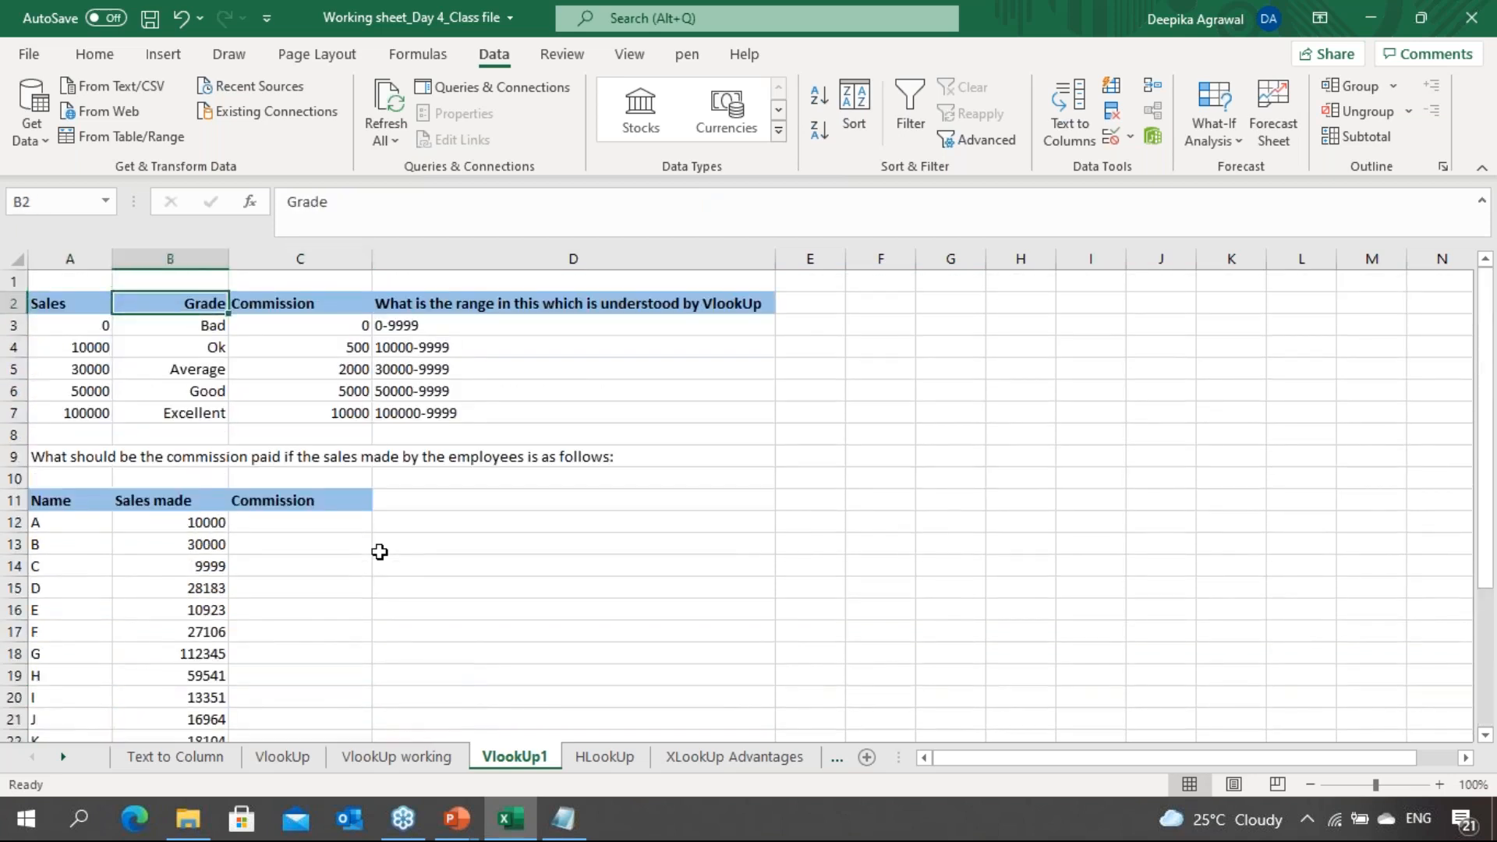
key(Down)
key(Down)
key(Left)
key(Down)
key(Down)
key(Down)
key(Down)
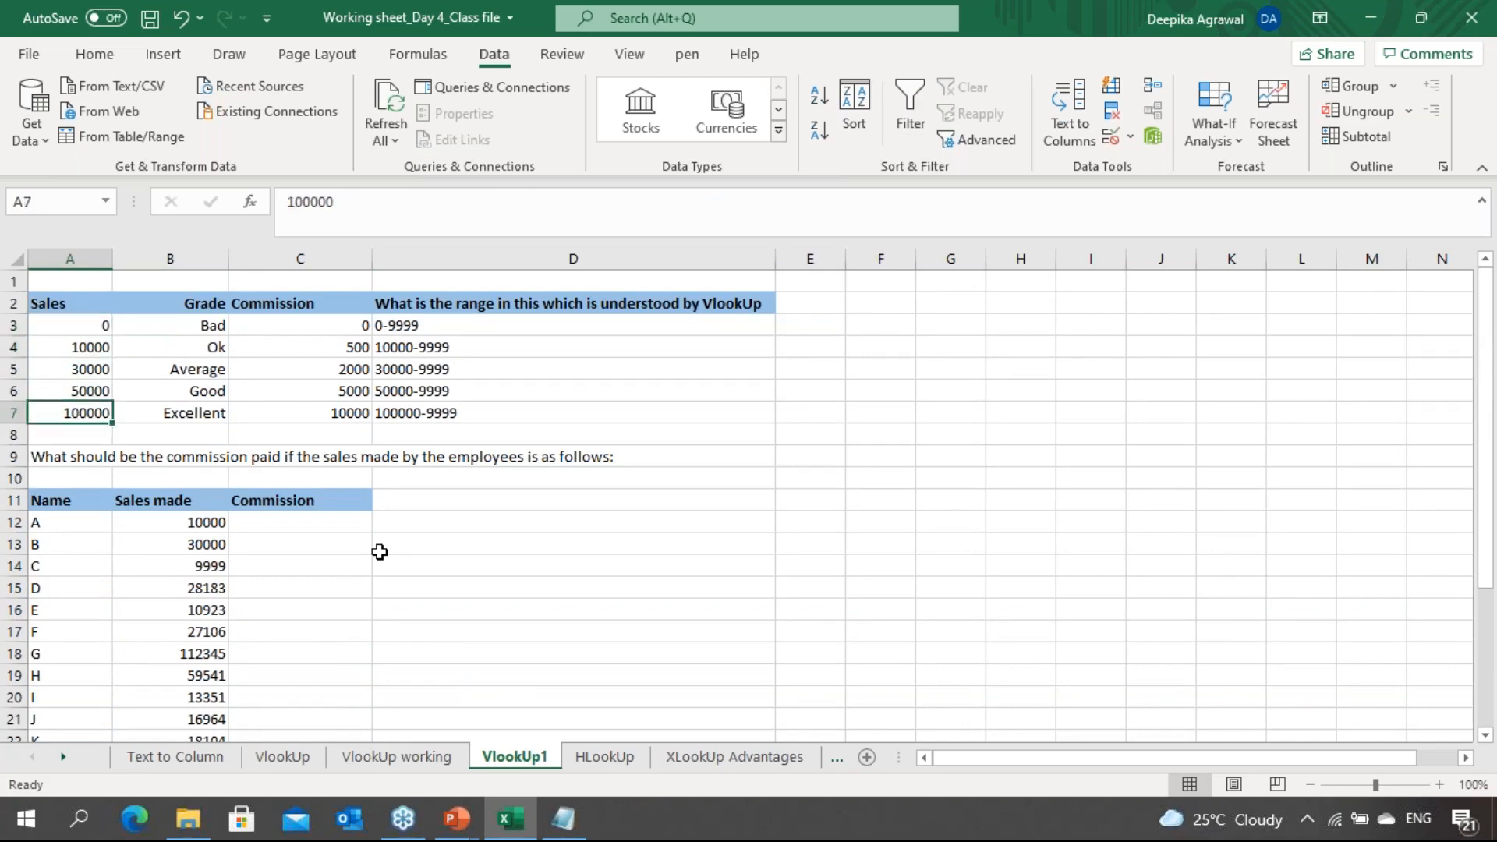
Compare the Sales slabs in A3:A7 with the VLOOKUP ranges listed in D3:D7
key(Up)
key(Up)
key(Up)
key(Up)
key(Down)
key(Down)
key(Down)
key(Down)
key(Up)
key(Right)
key(Right)
key(Right)
key(Up)
key(Up)
key(Up)
key(Up)
key(Down)
key(Down)
key(Down)
key(Down)
key(Down)
key(Up)
key(Up)
key(Up)
key(Up)
key(Up)
key(Up)
key(Up)
key(Down)
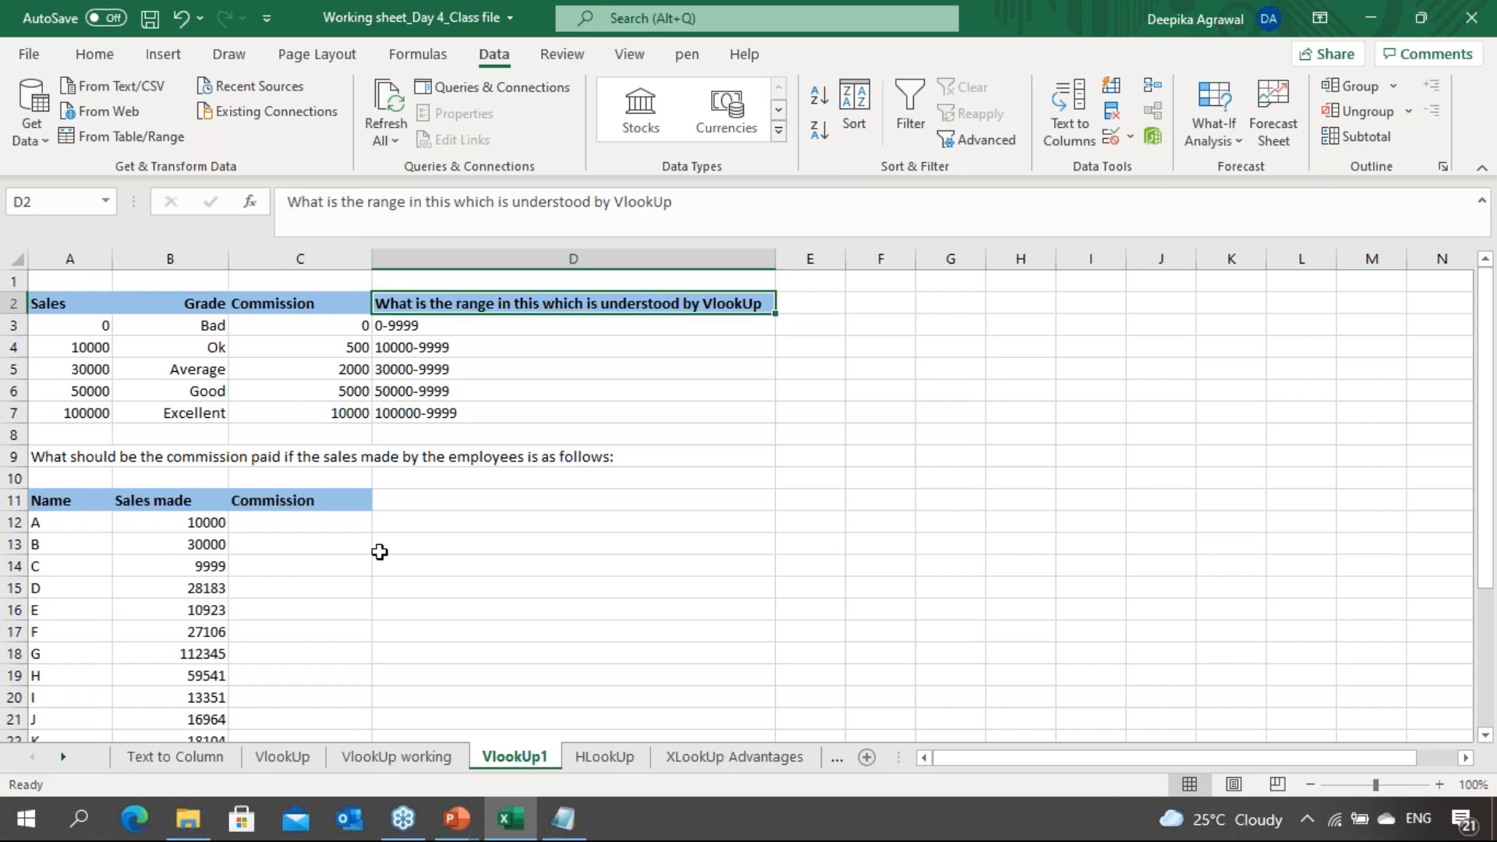
key(Down)
key(Down)
key(Down)
key(Down)
key(Down)
key(Down)
key(Down)
key(Down)
key(Down)
key(Down)
key(Down)
key(Down)
key(Down)
key(Down)
key(Down)
key(Down)
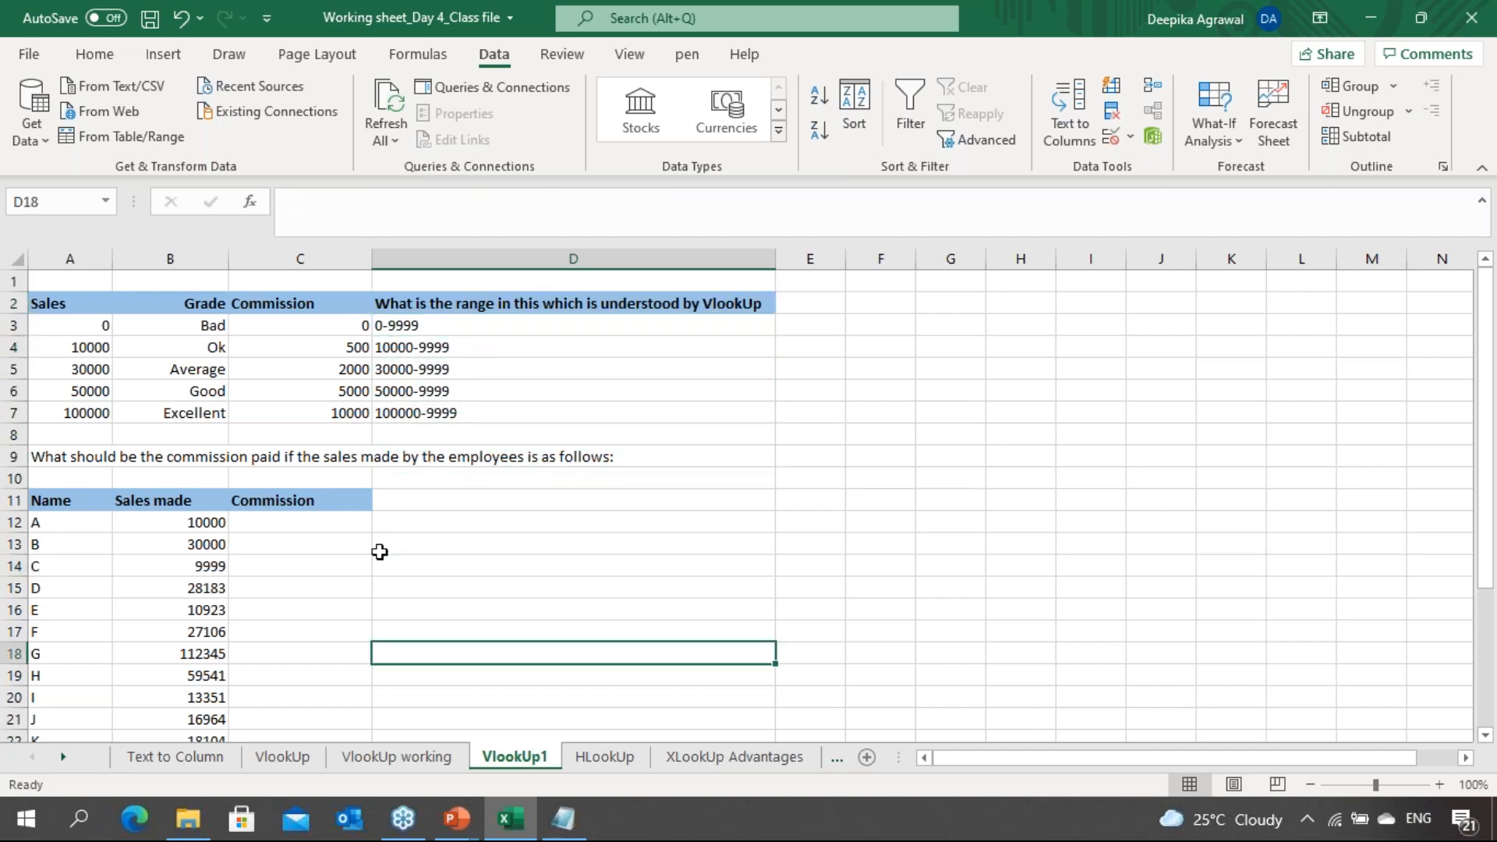
Start a VLOOKUP formula in C12 with employee A's sales made, B12, as the lookup value
key(Up)
key(Up)
key(Up)
key(Up)
key(Up)
key(Up)
key(Left)
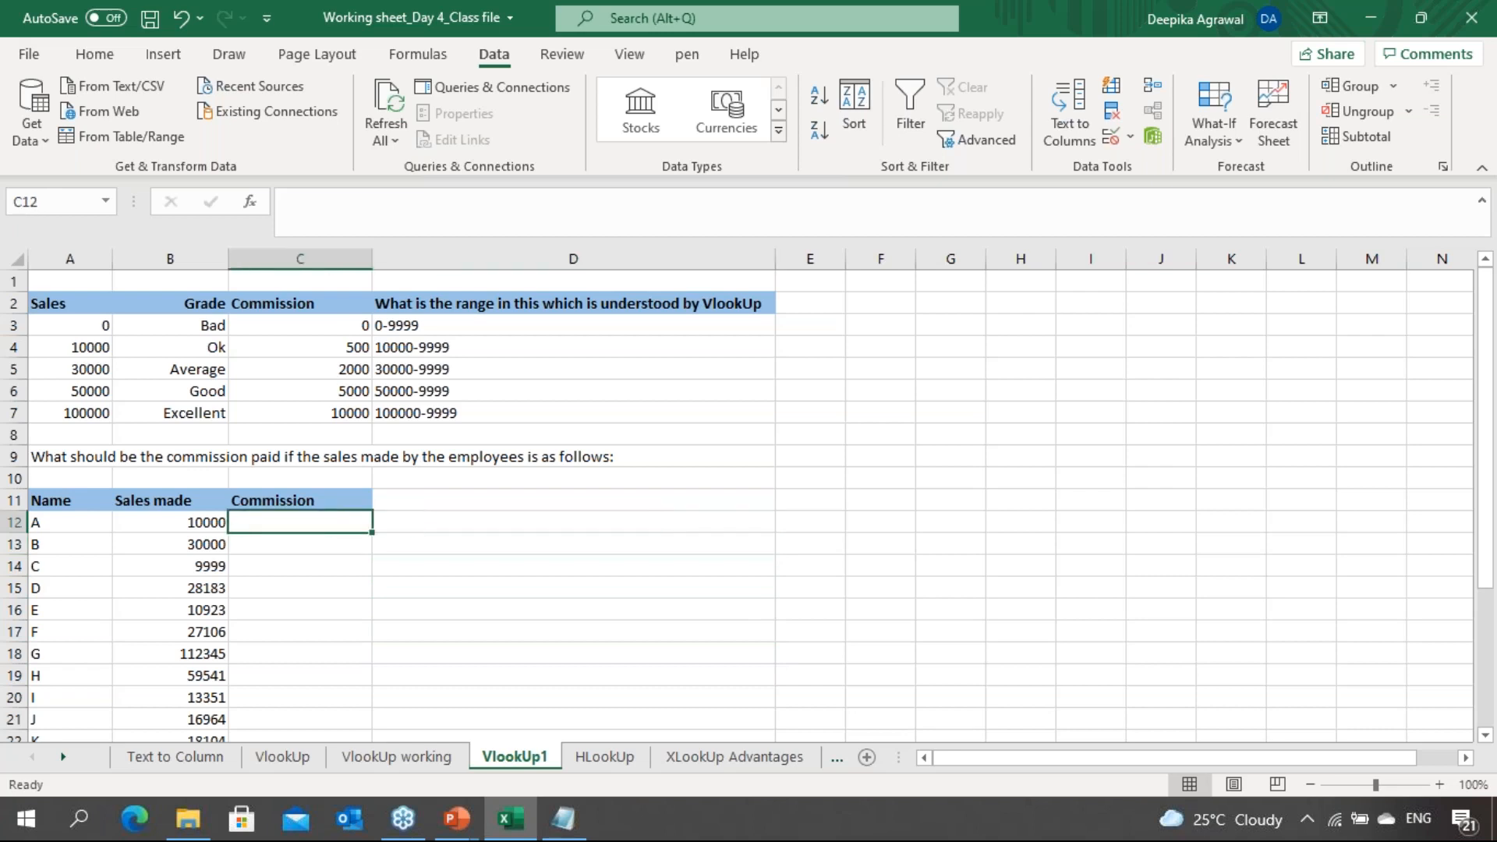
text(=vl)
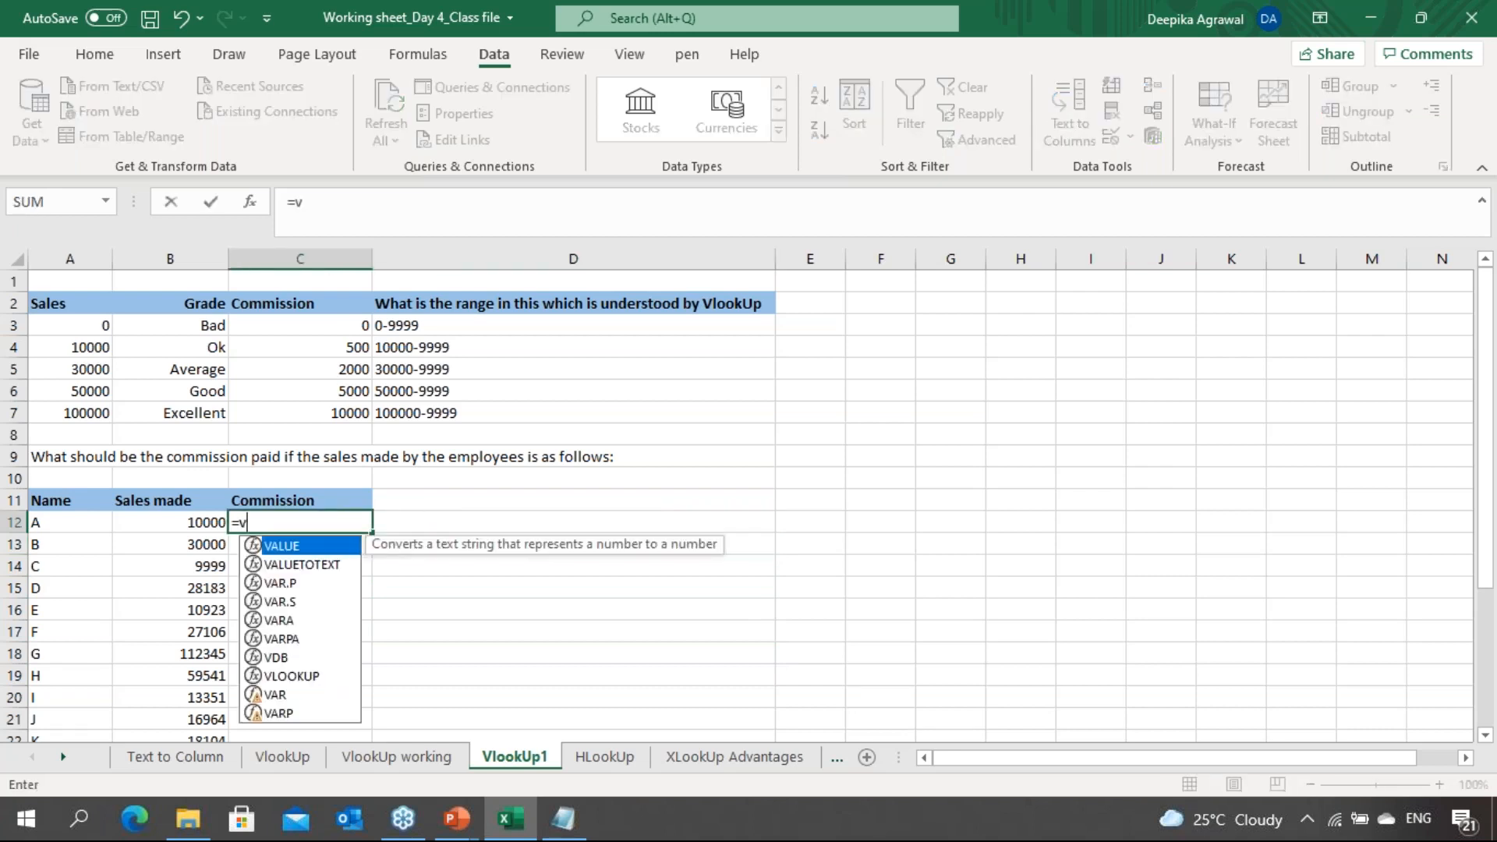
key(Tab)
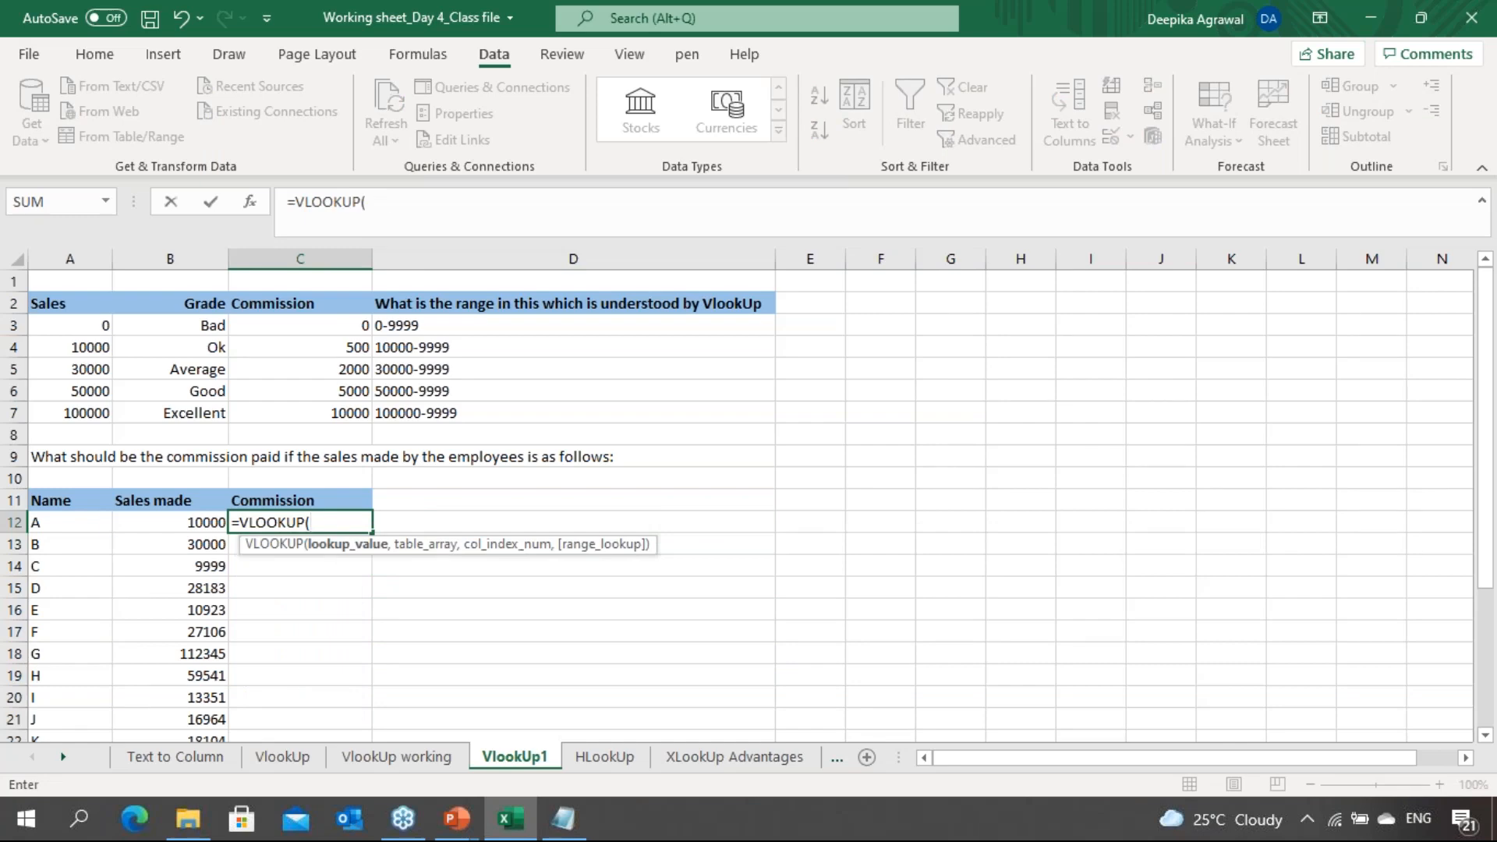
key(Left)
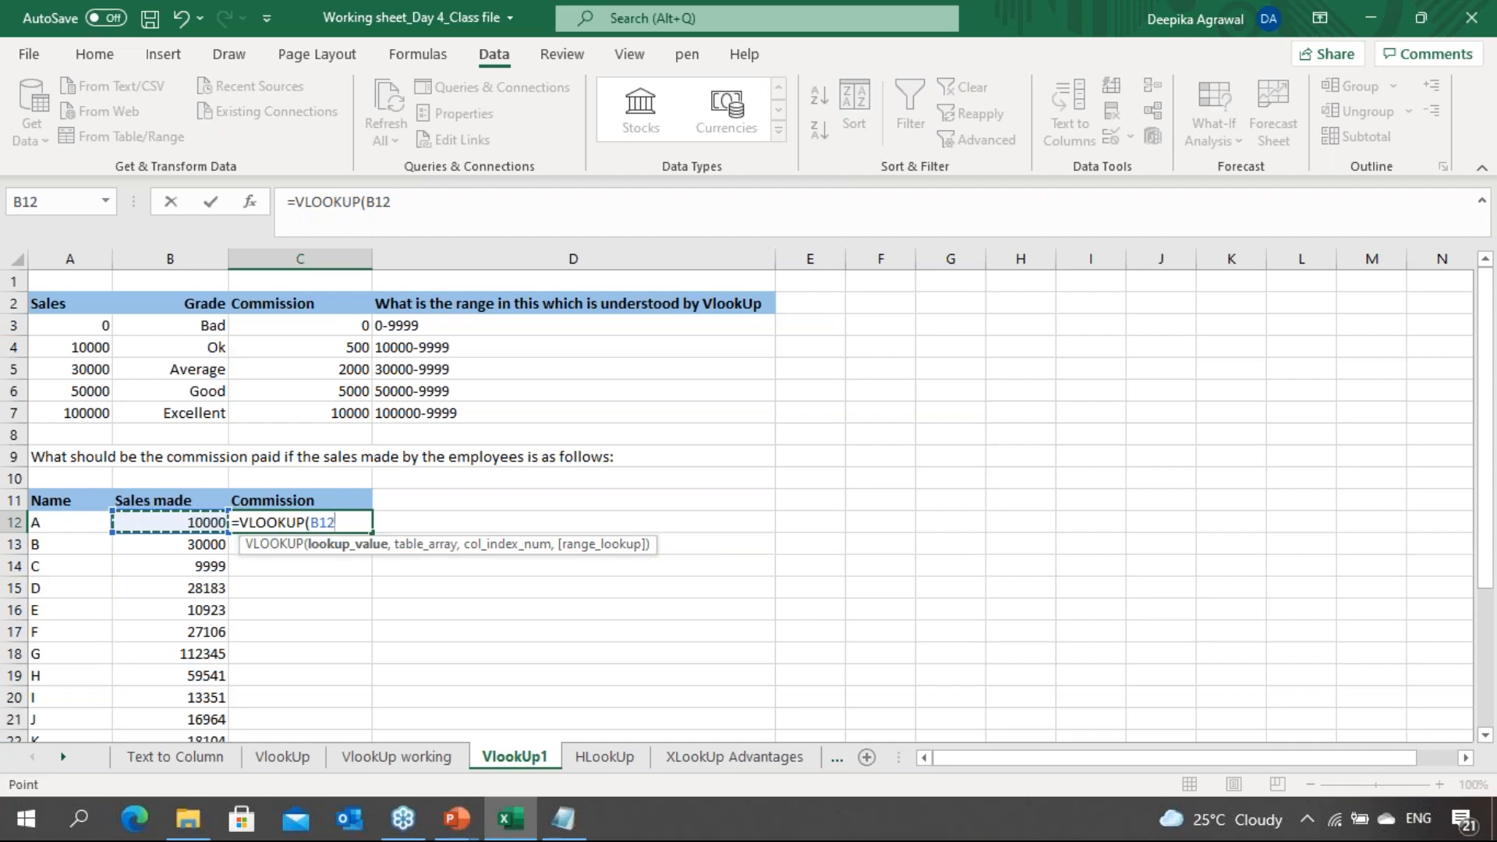
text(,)
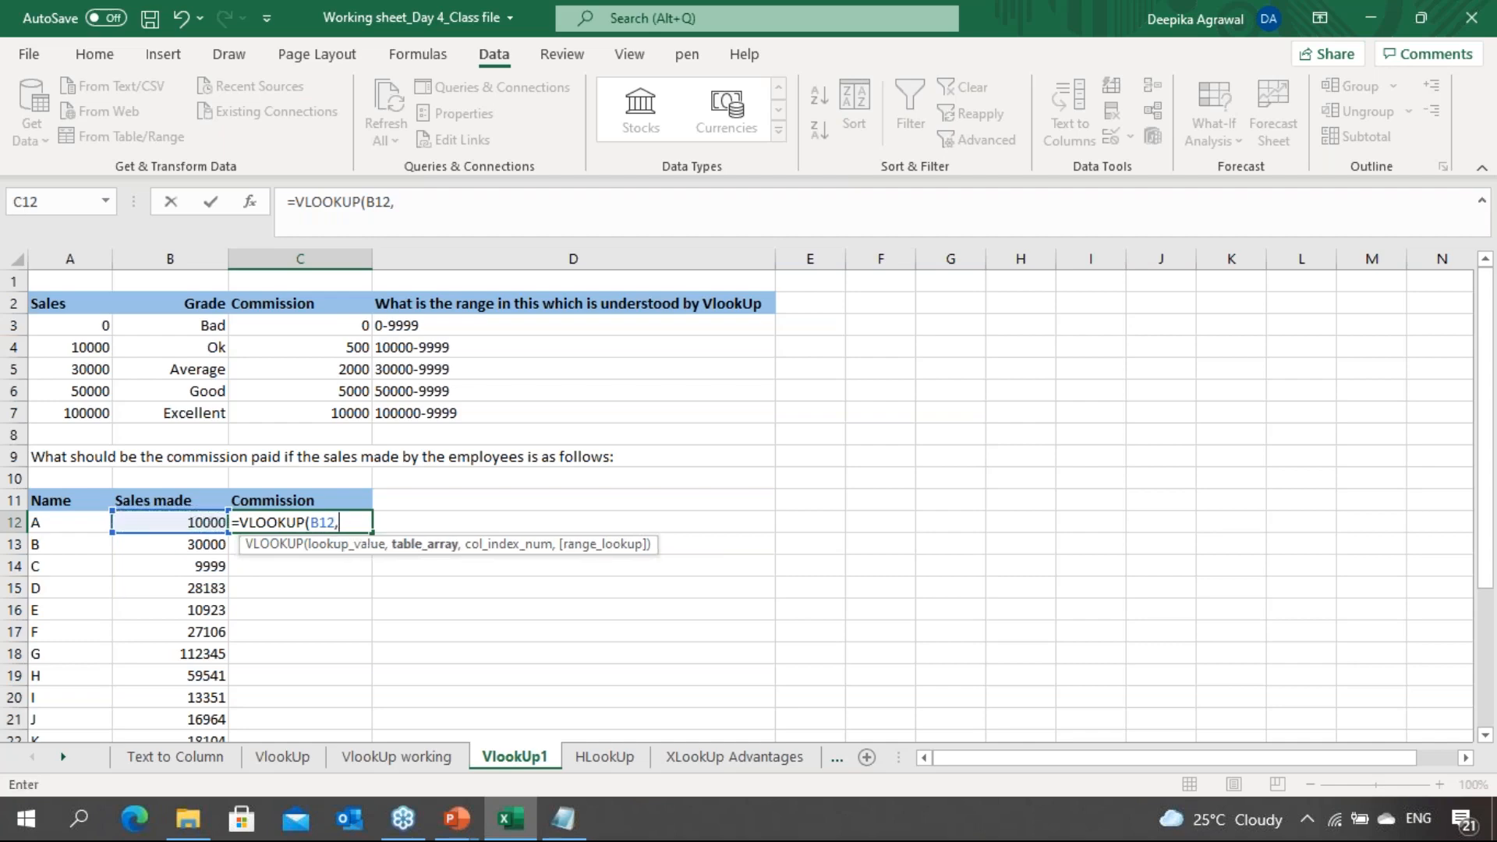
Set the formula's table array to the grade and commission table as the absolute range $A$3:$C$7
key(Up)
key(Up)
key(Up)
key(Up)
key(Up)
key(Up)
key(Up)
key(Up)
key(Up)
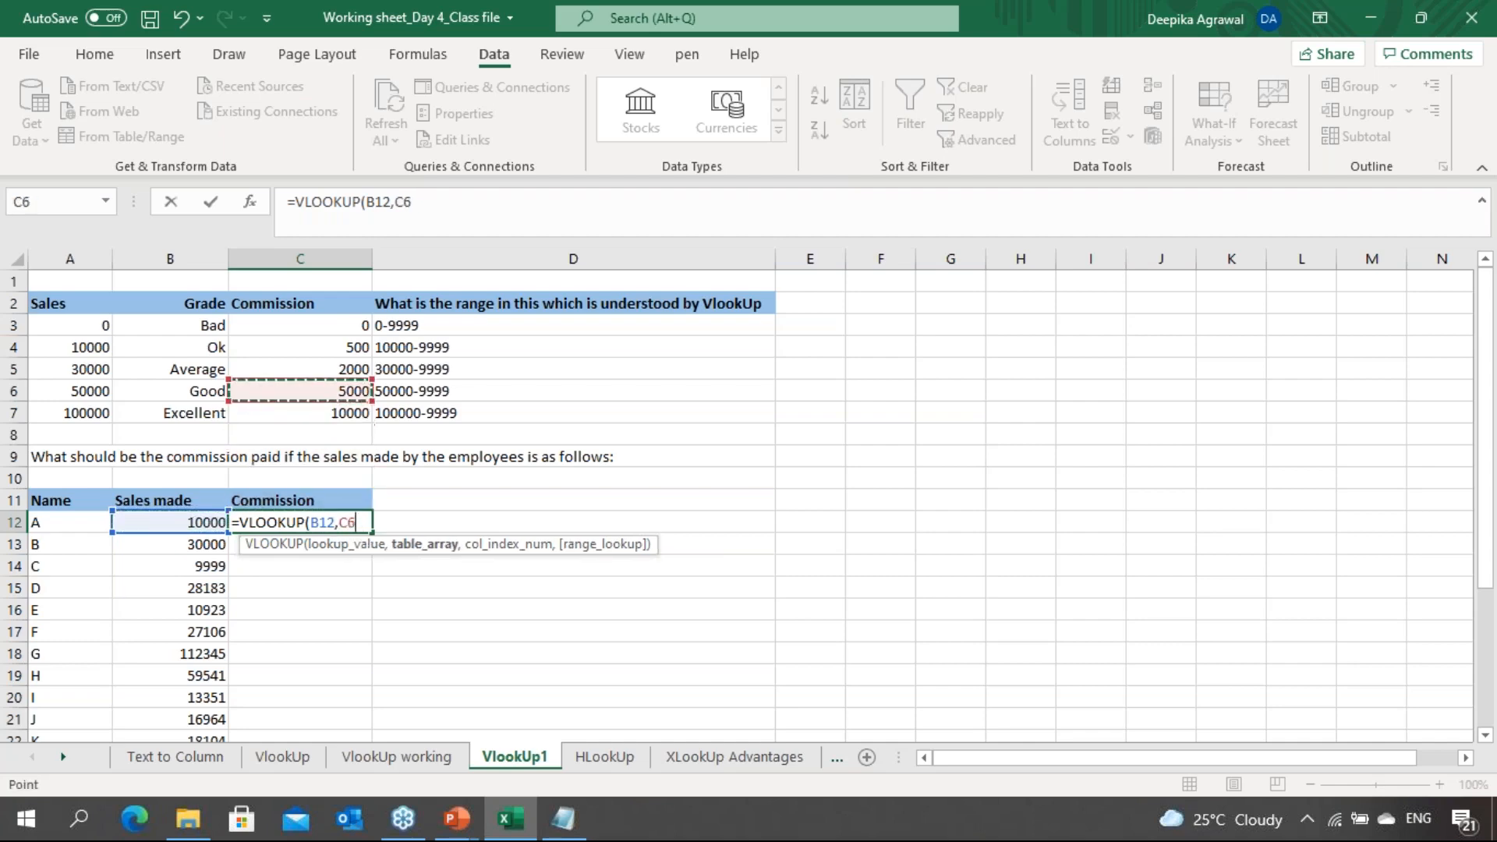
key(Left)
key(Left)
key(shift+Right)
key(shift+Right)
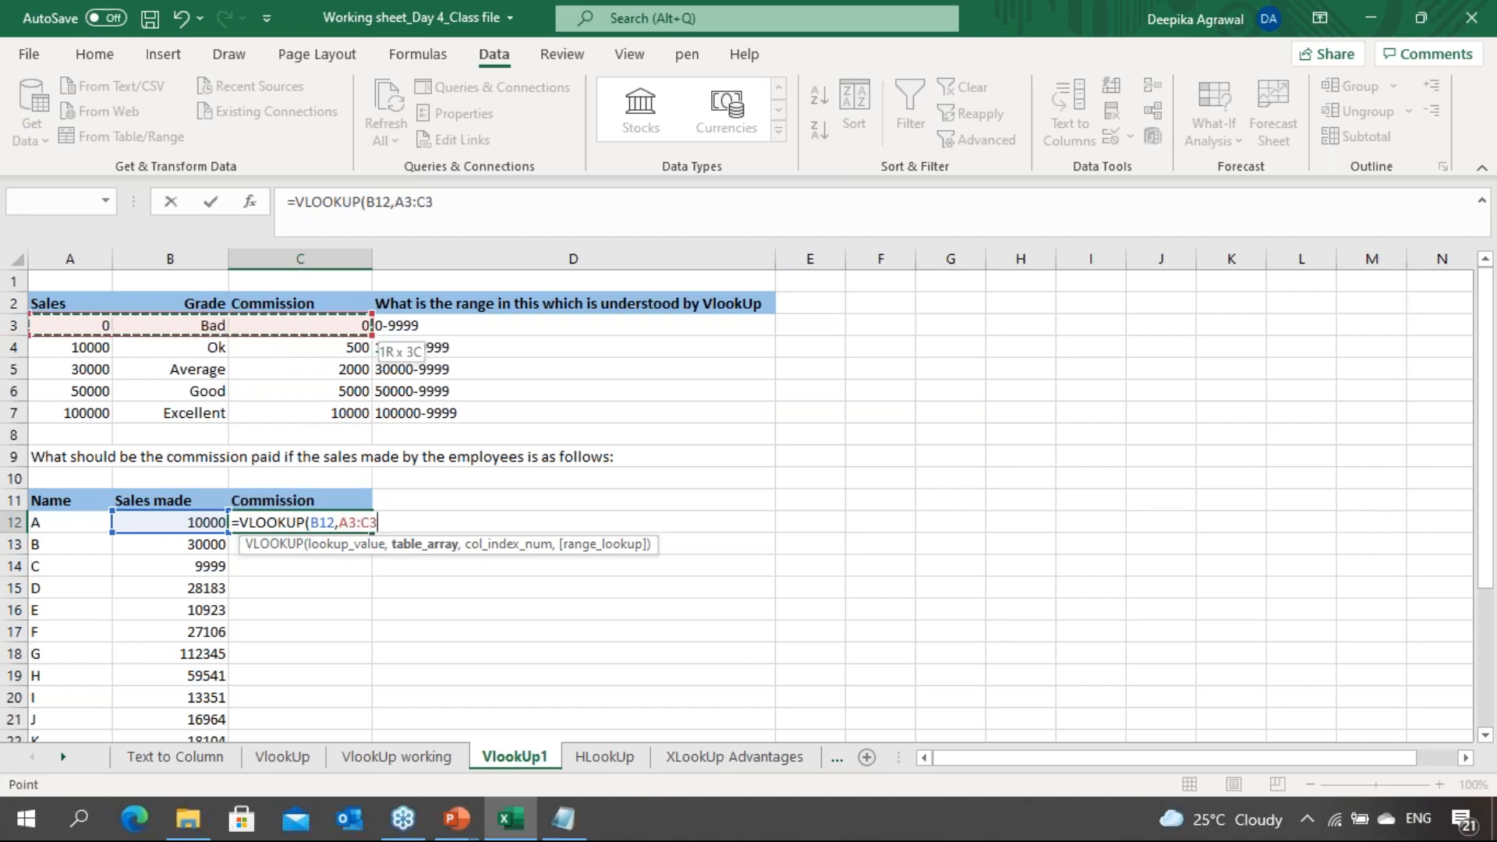
key(shift+Down)
key(shift+Down)
key(shift+Down)
key(shift+Down)
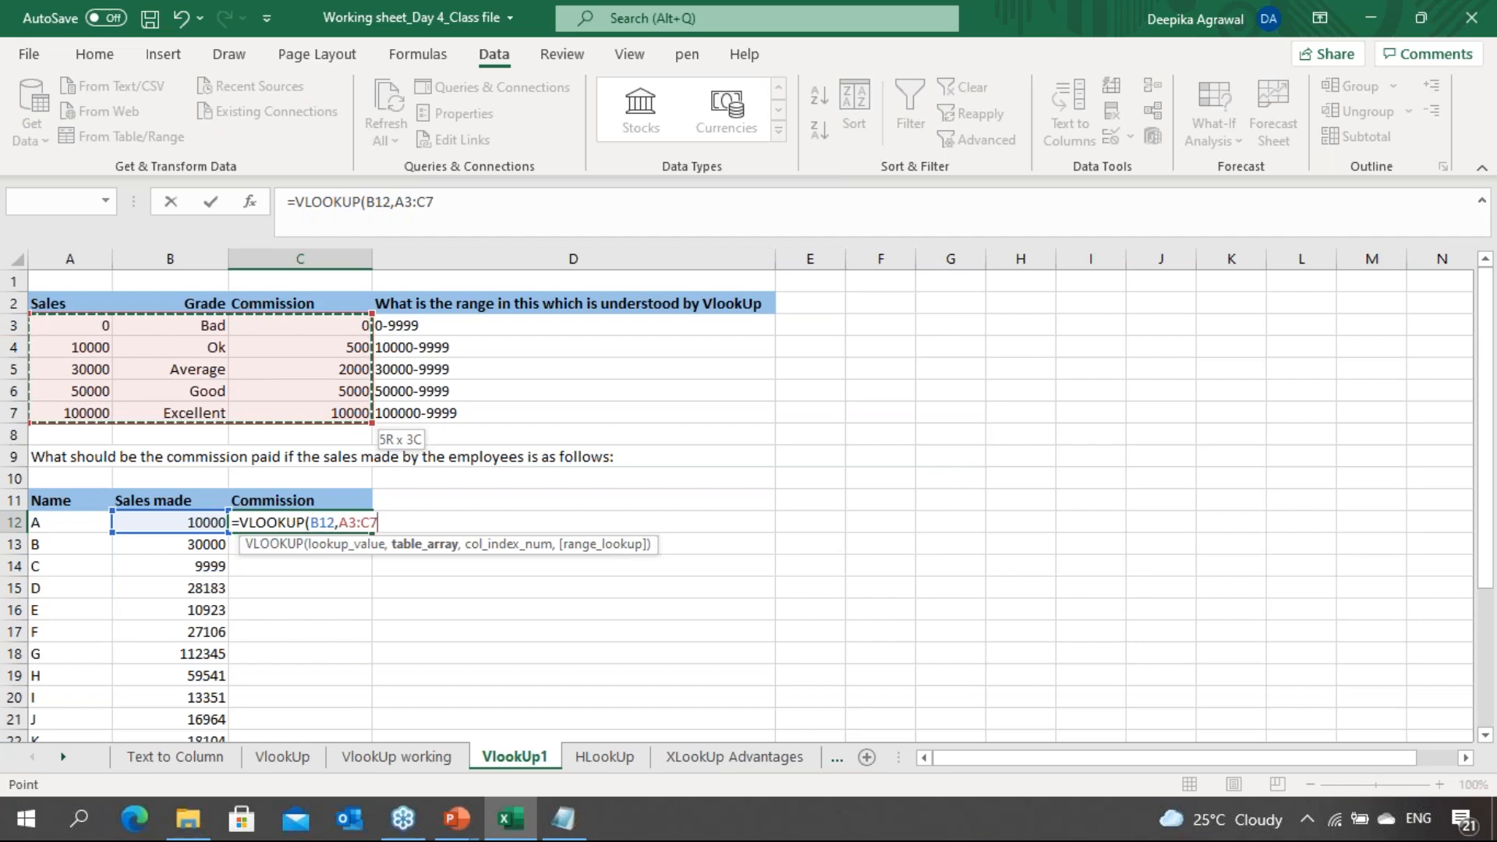
key(F4)
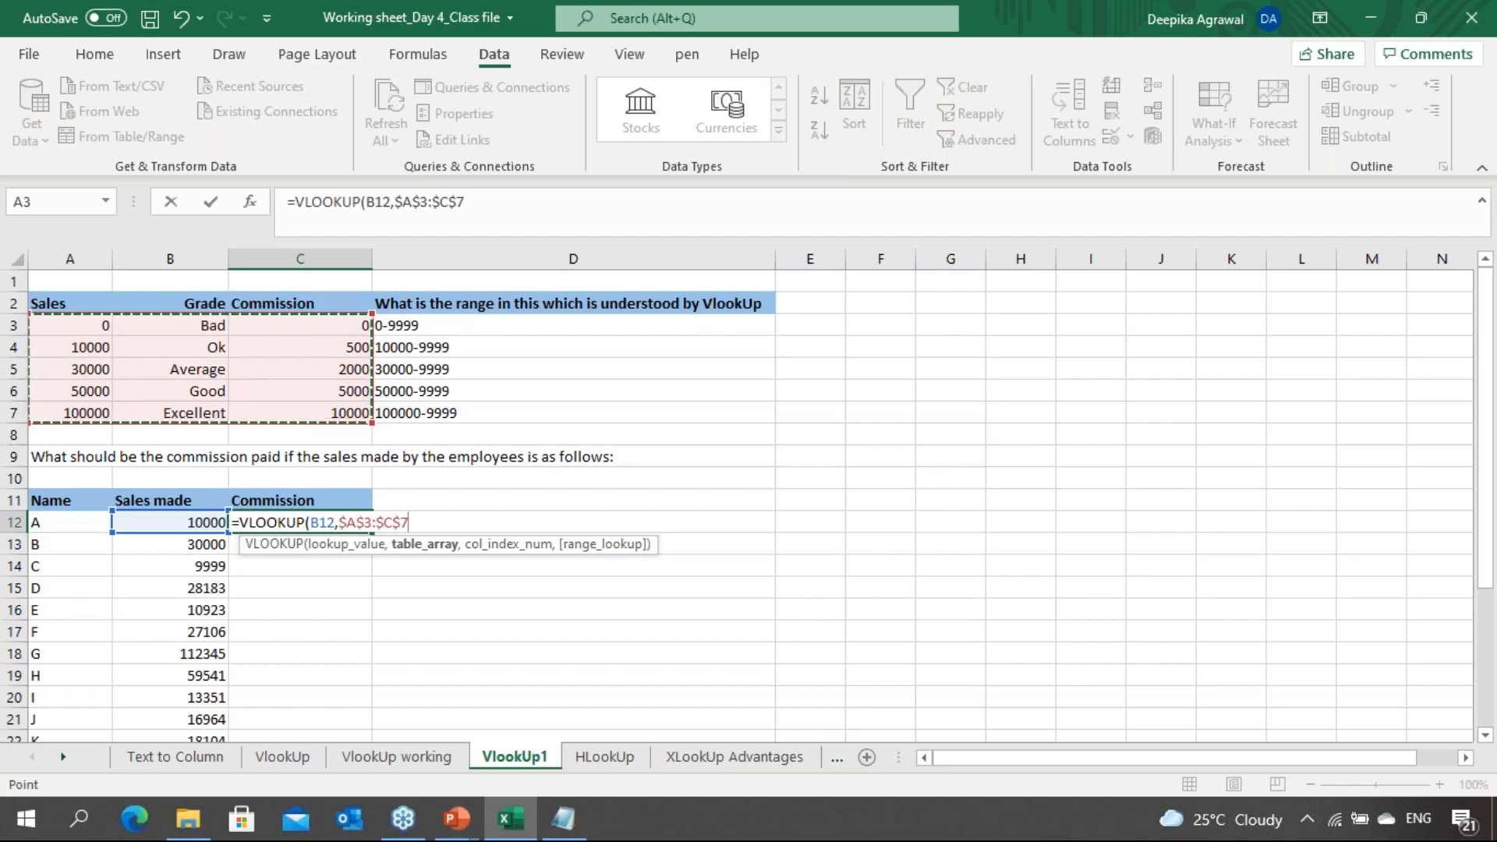
text(,)
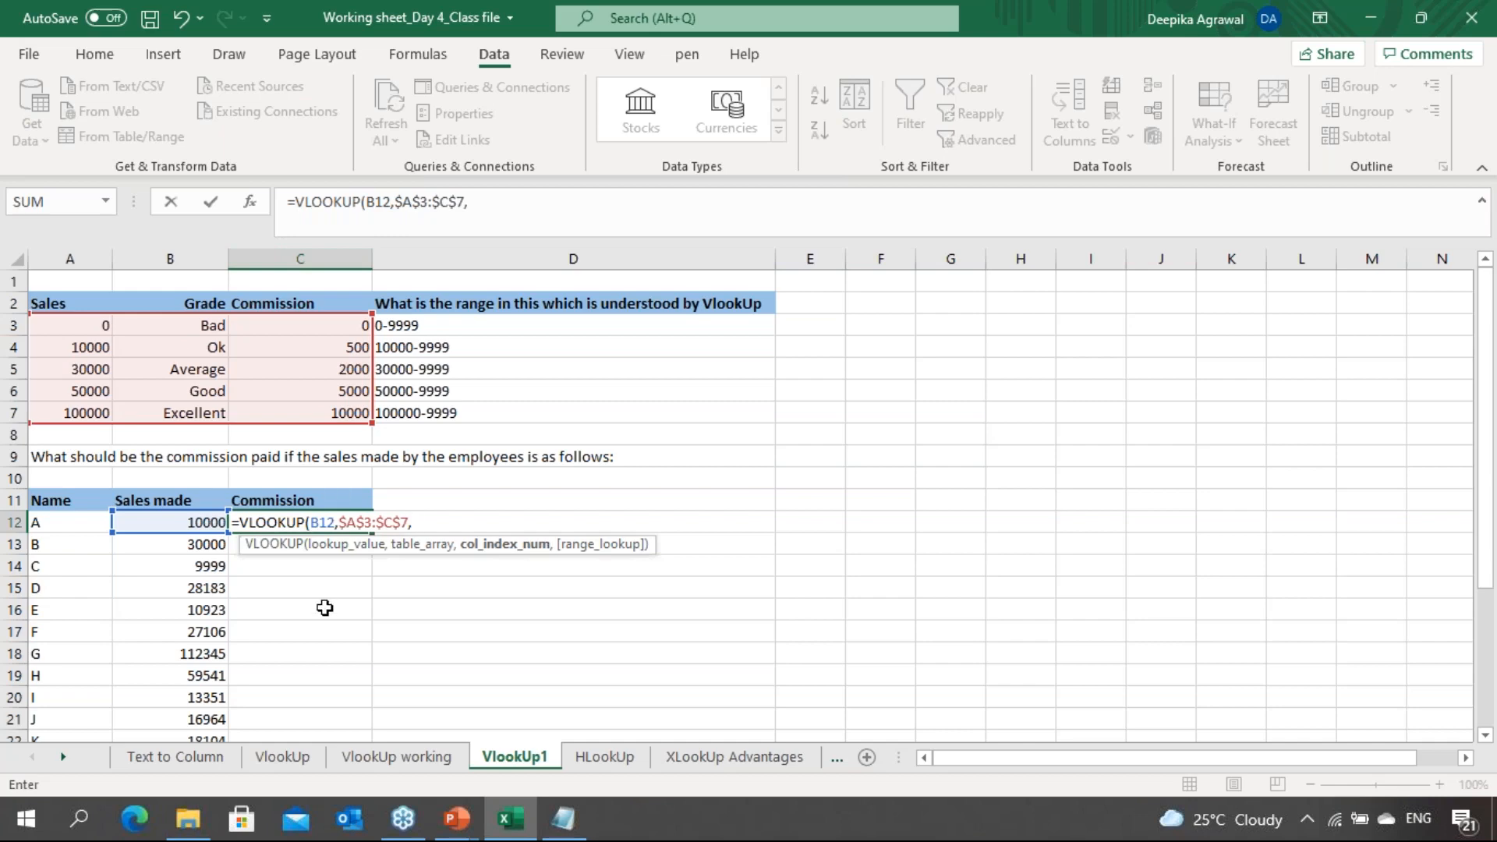
Complete the C12 VLOOKUP with column index 3 and TRUE for approximate match
text(3,)
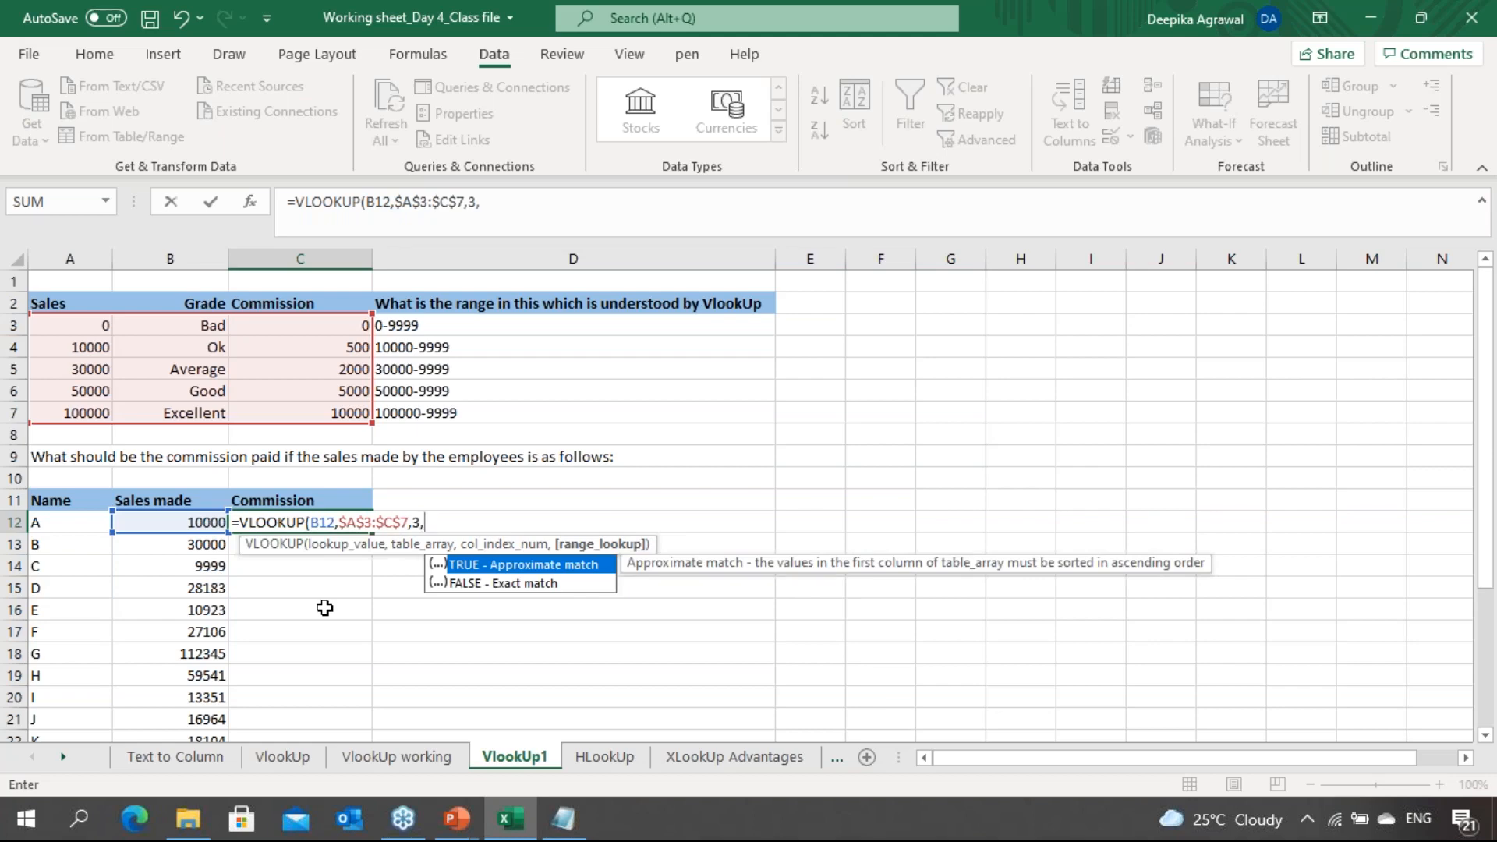
key(Tab)
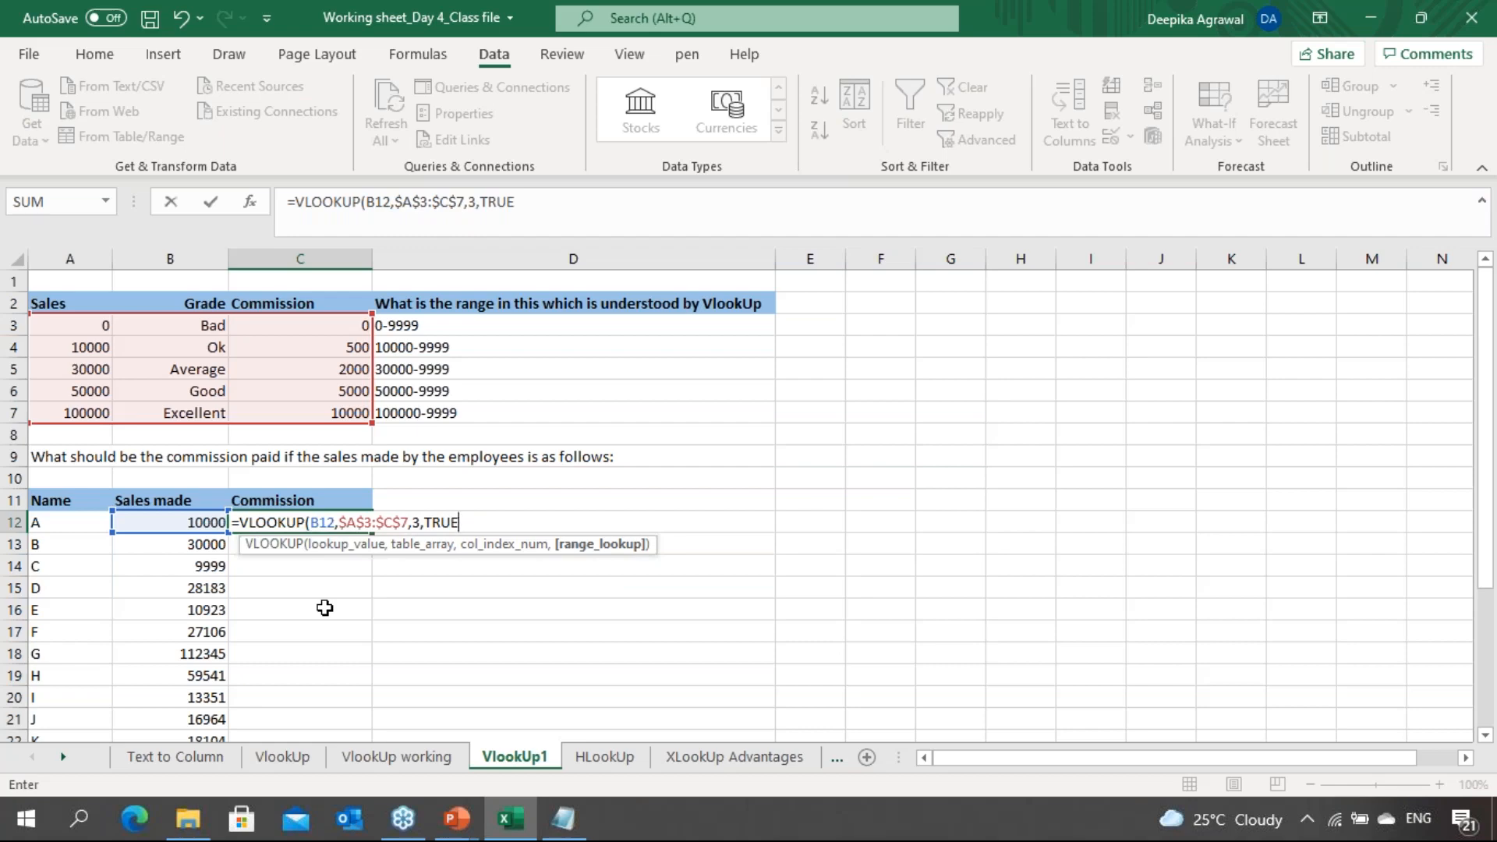
text())
key(Return)
Check employee A's commission against the 10000 slab and its range in row 4
key(Up)
key(Left)
key(Left)
key(Right)
key(Up)
key(Up)
key(Up)
key(Up)
key(Up)
key(Up)
key(Up)
key(Up)
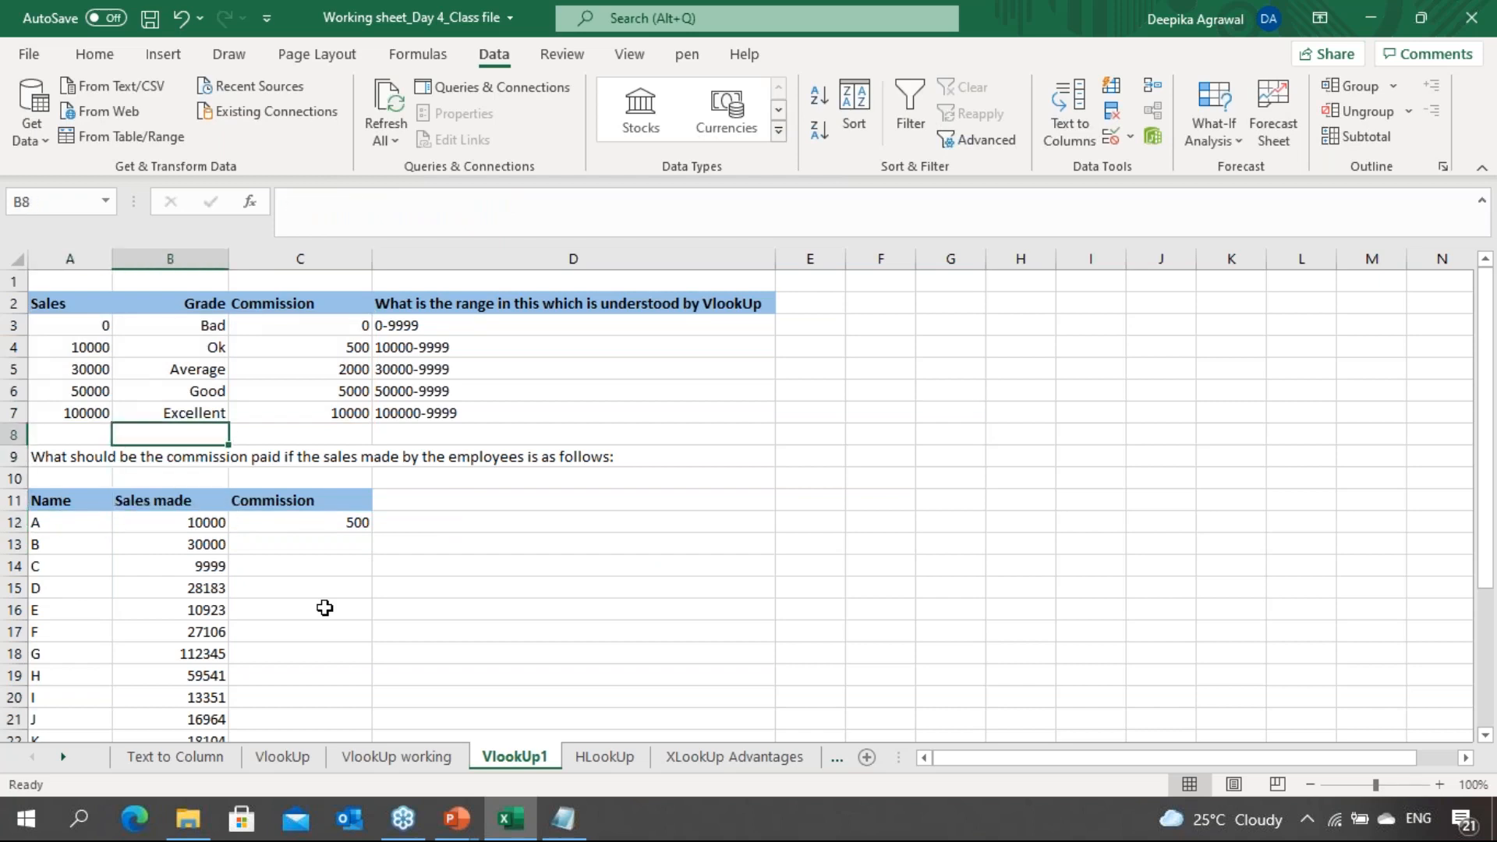
key(Left)
key(Right)
key(Right)
key(Right)
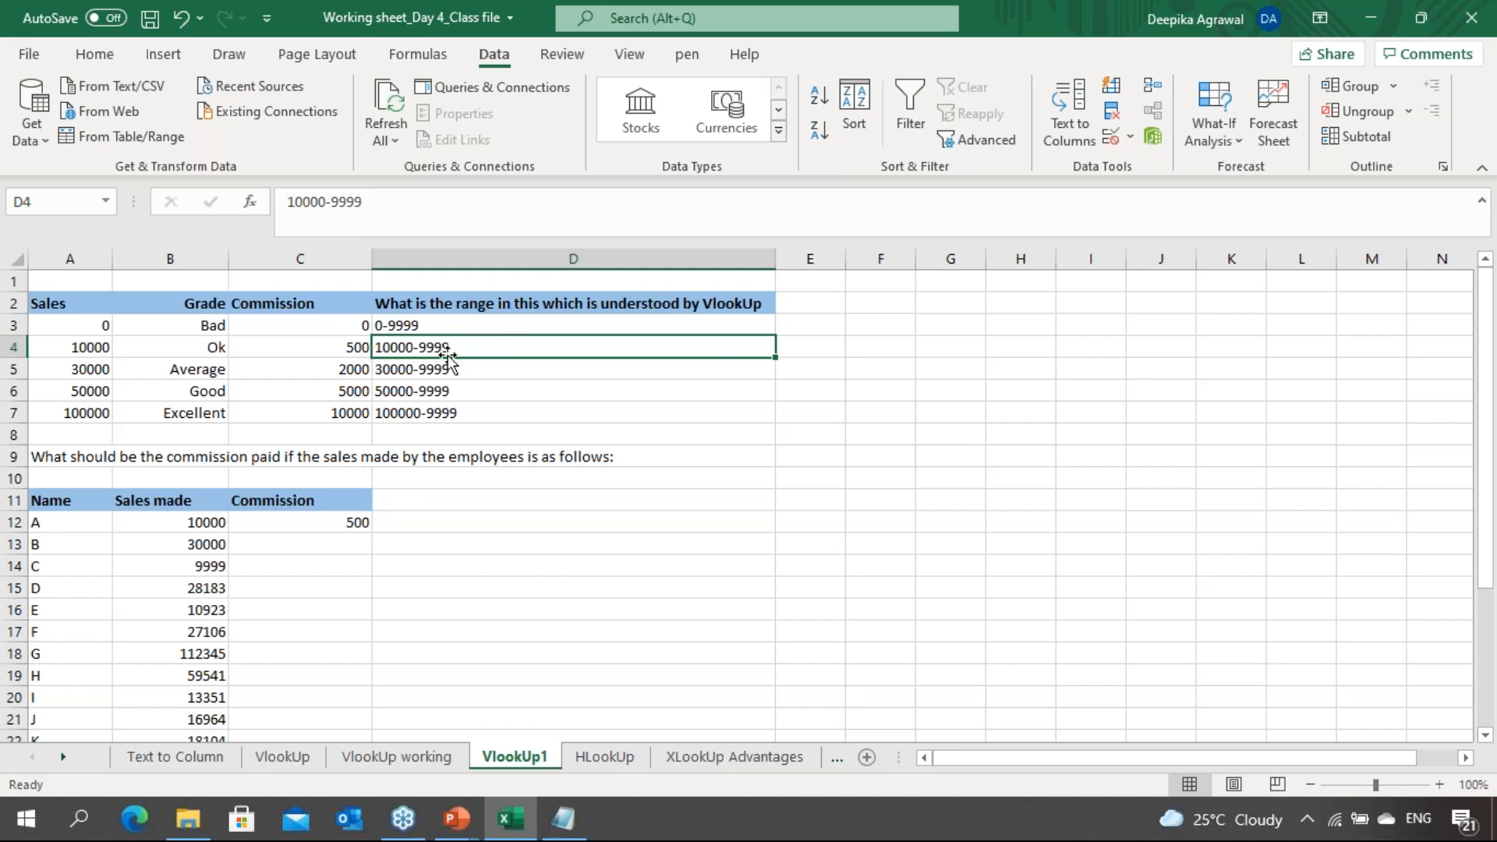
double_click(420, 341)
text(2)
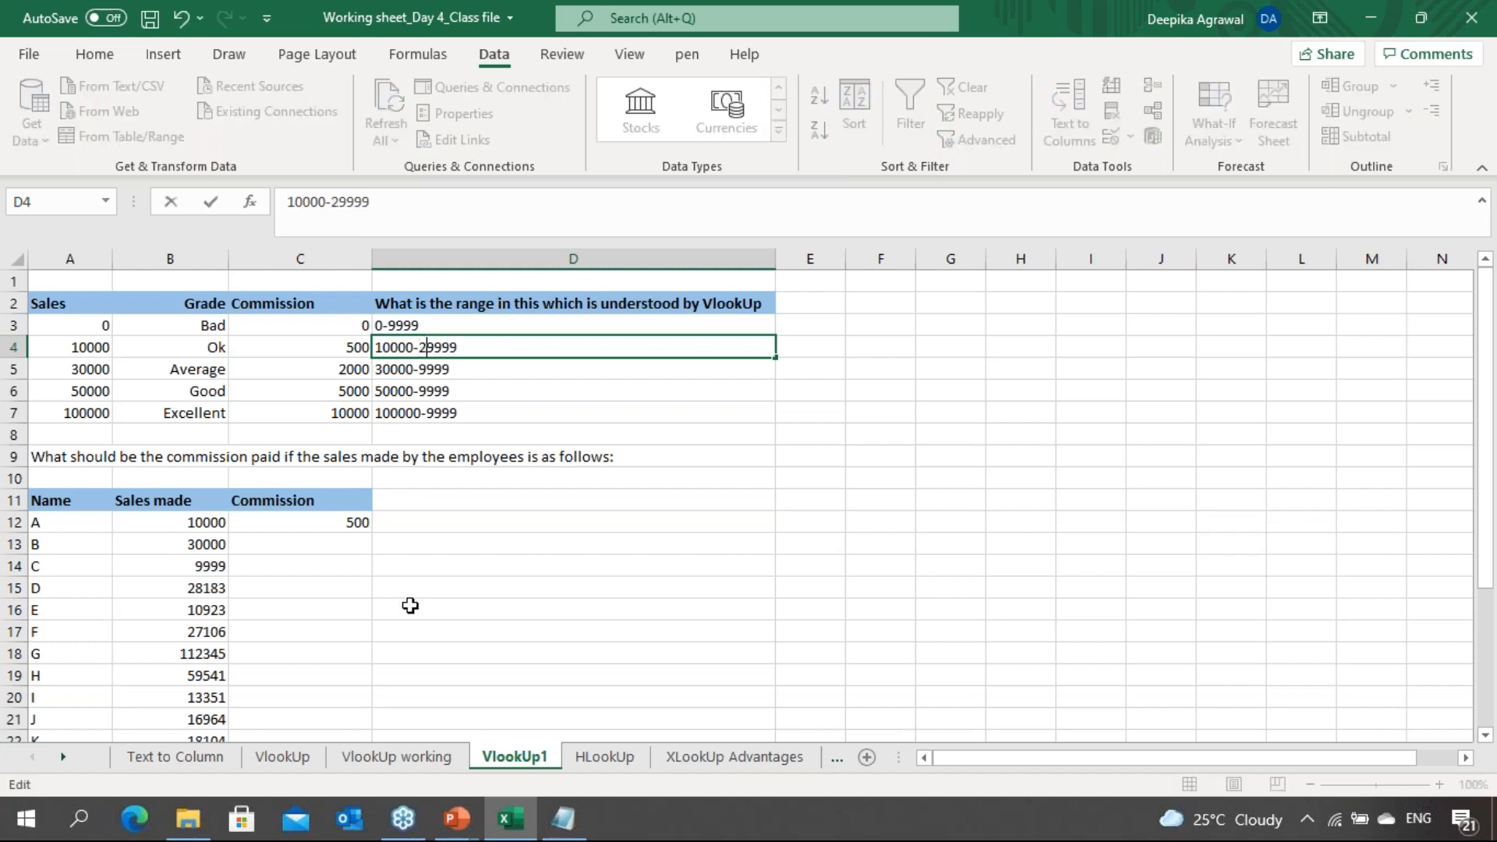
key(Return)
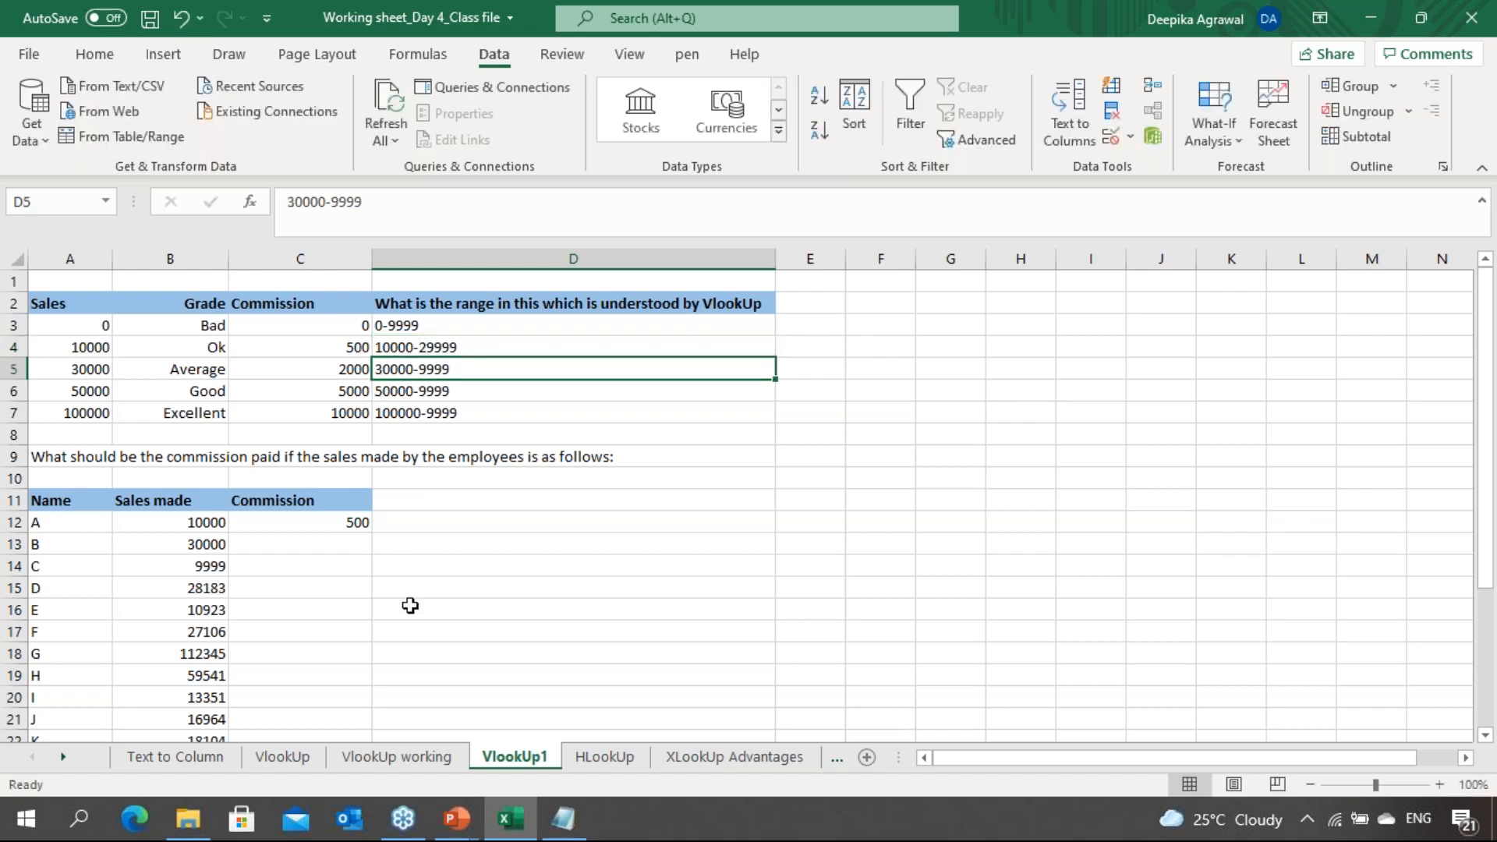
key(F2)
key(Left)
key(Left)
key(Left)
key(Left)
text(49)
key(Return)
key(F2)
key(Left)
key(Left)
key(Left)
key(Left)
text(9)
key(shift+Return)
key(Down)
key(Down)
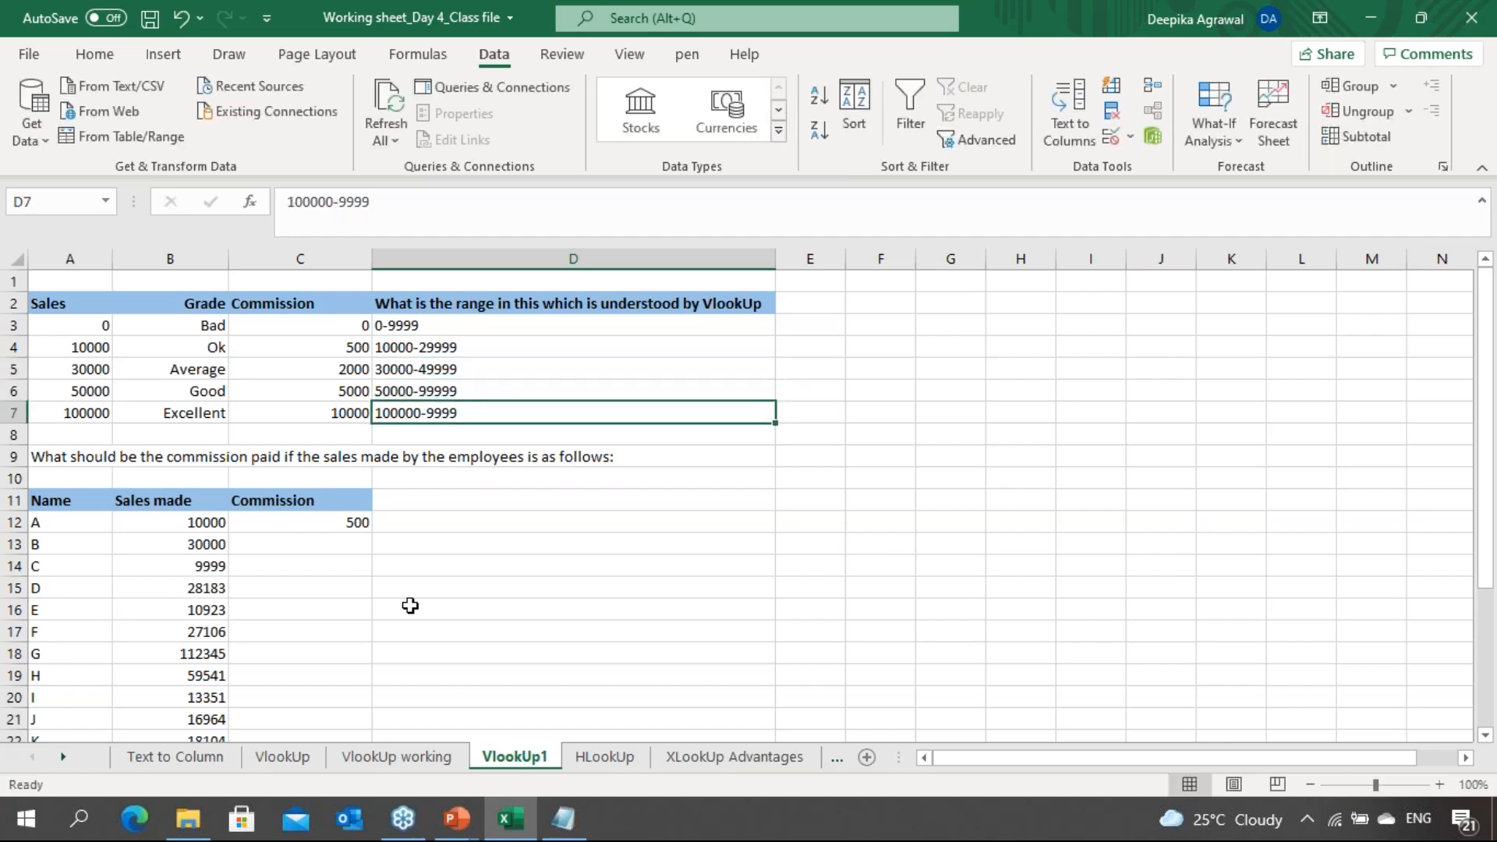
Change the VLOOKUP range in D7 to "100000 and above"
key(F2)
key(BackSpace)
key(BackSpace)
key(BackSpace)
key(BackSpace)
key(BackSpace)
text(and above)
key(Return)
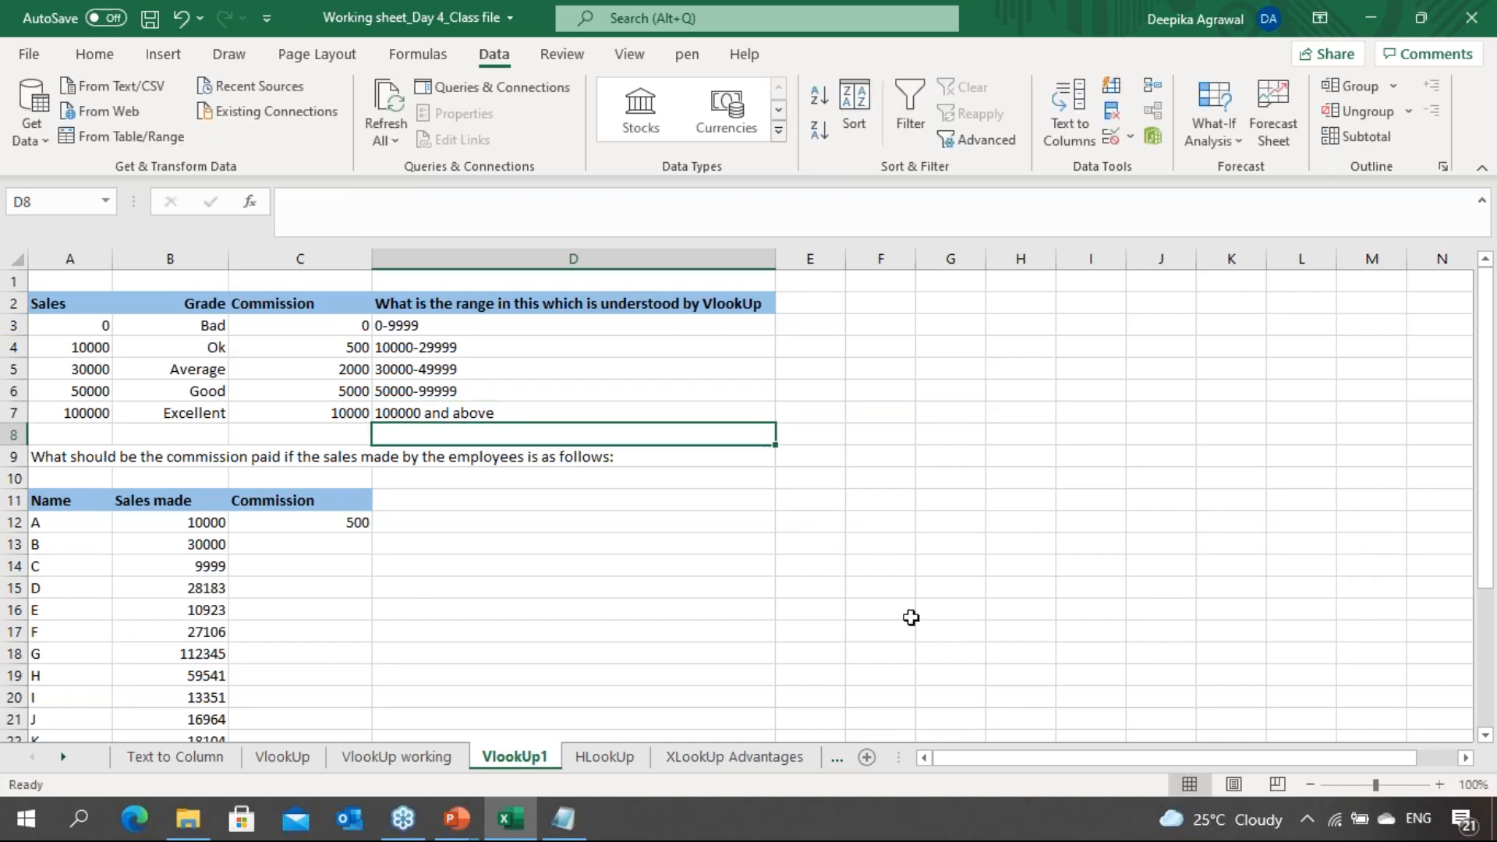
Look through the employee table's Commission column from C12 down to the rows still without a formula
click(1232, 448)
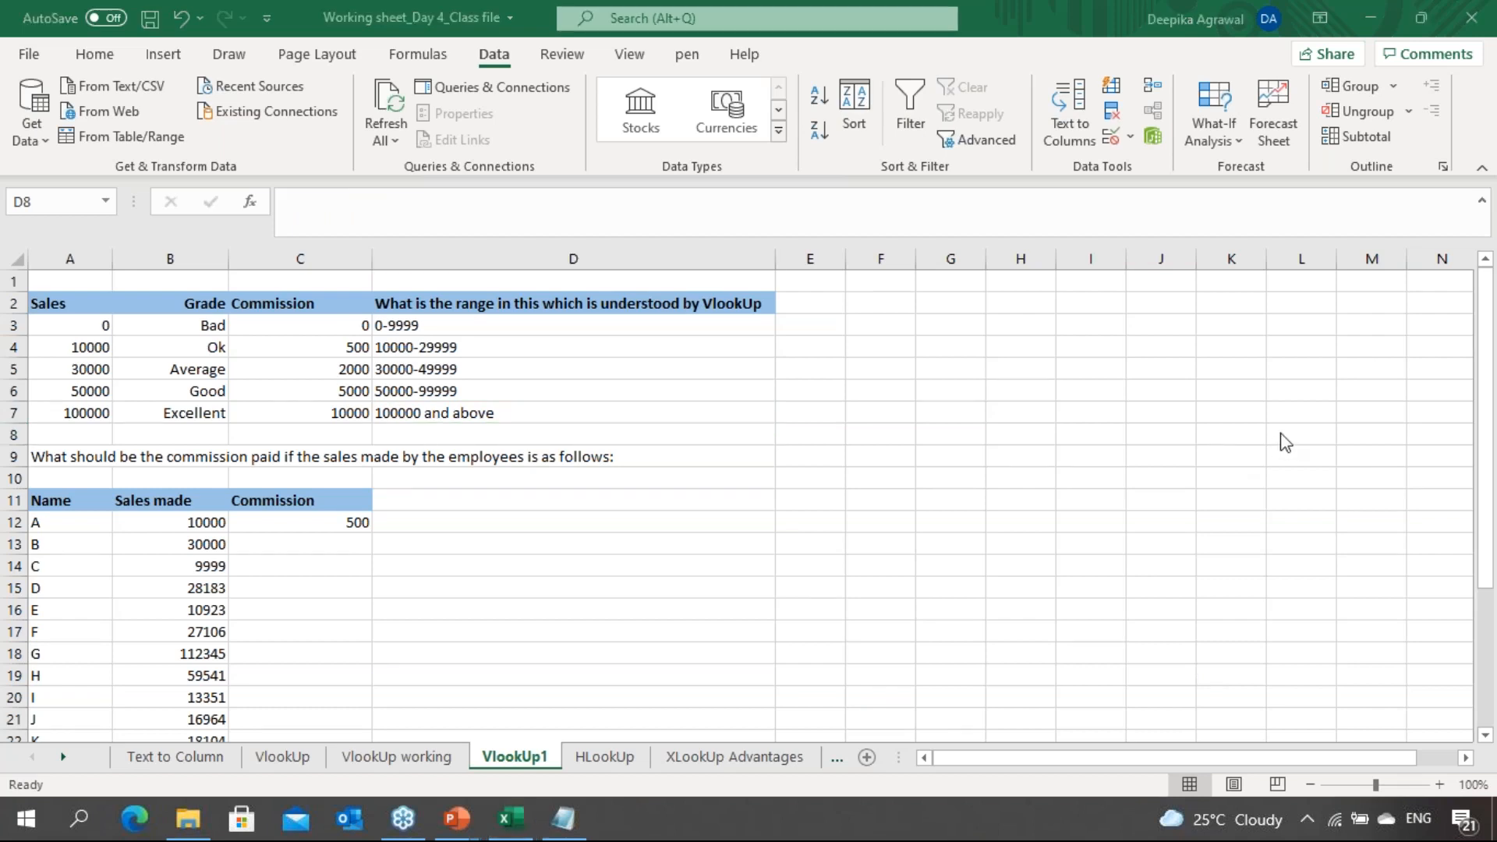
click(371, 461)
key(Down)
key(Down)
key(Down)
key(Down)
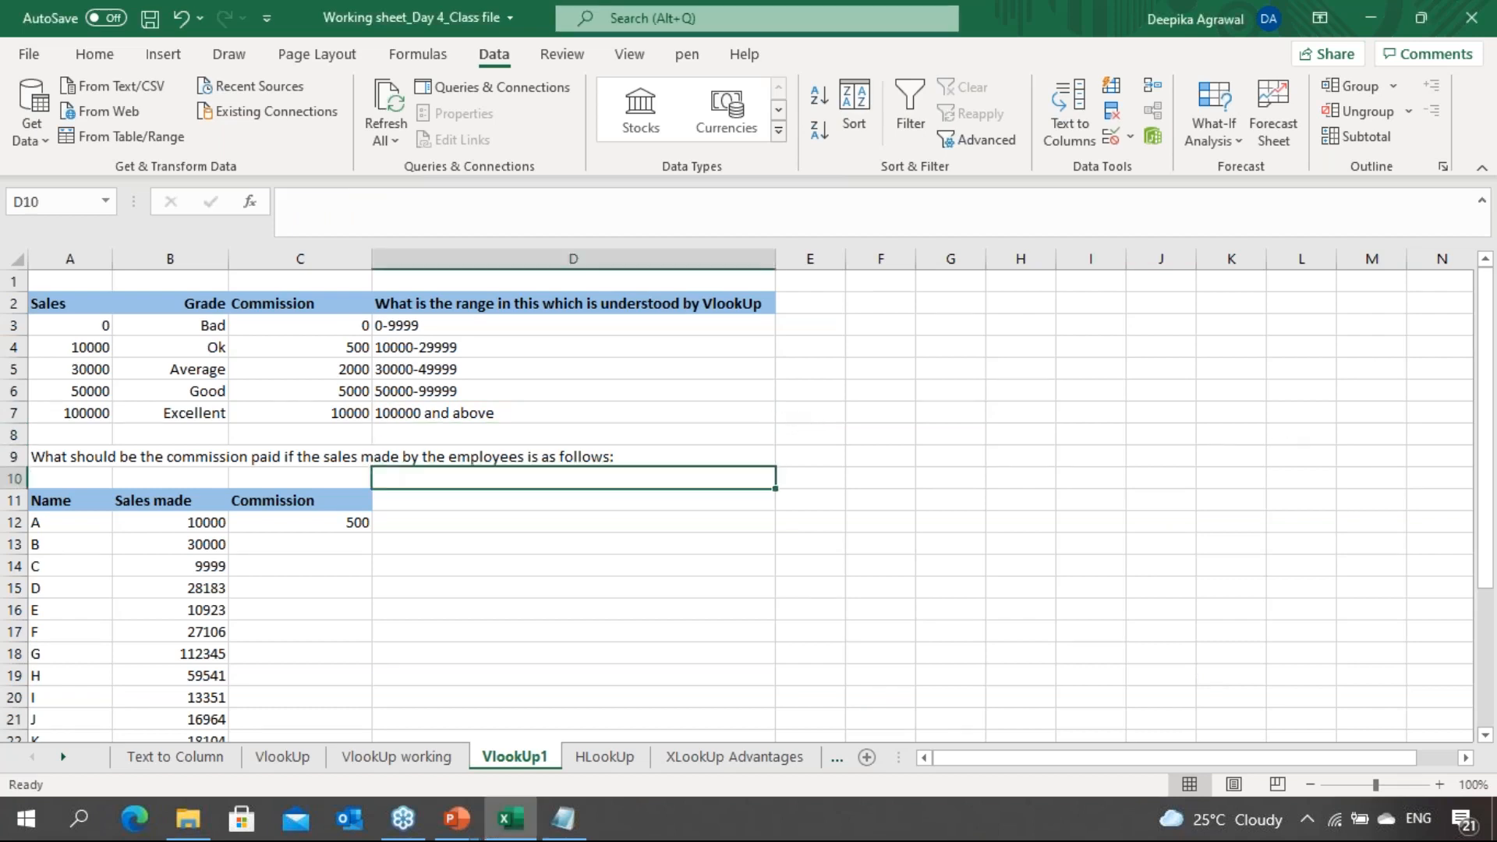
key(Left)
key(Up)
key(Down)
key(Down)
key(Up)
key(Up)
key(Down)
key(Down)
key(Down)
key(Up)
key(Up)
key(Up)
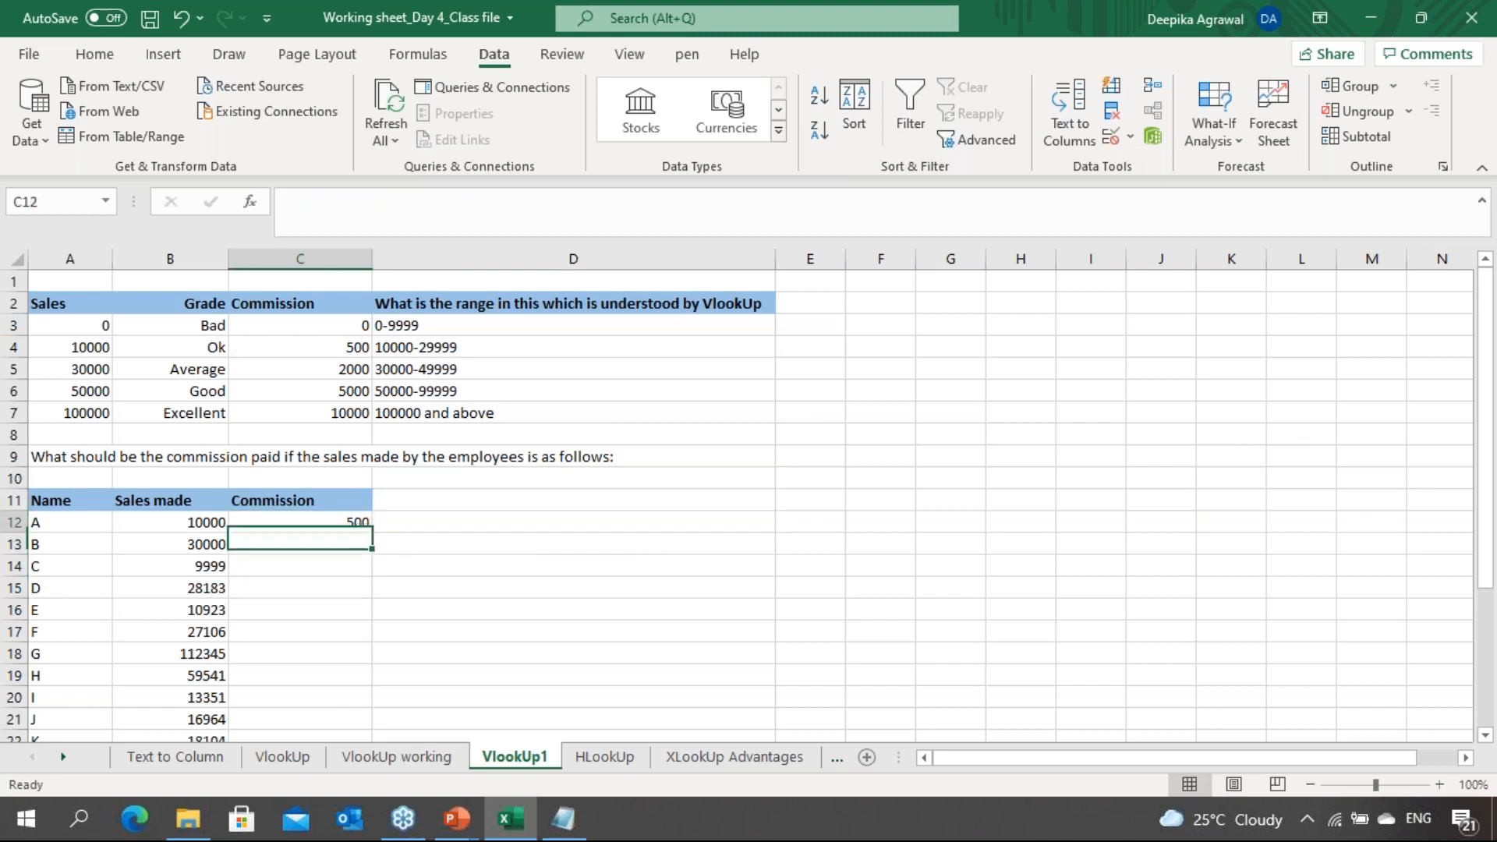
key(Down)
key(Down)
key(Down)
key(Down)
key(Down)
key(Down)
key(Down)
key(Down)
key(Down)
key(Down)
key(Down)
key(Down)
key(Down)
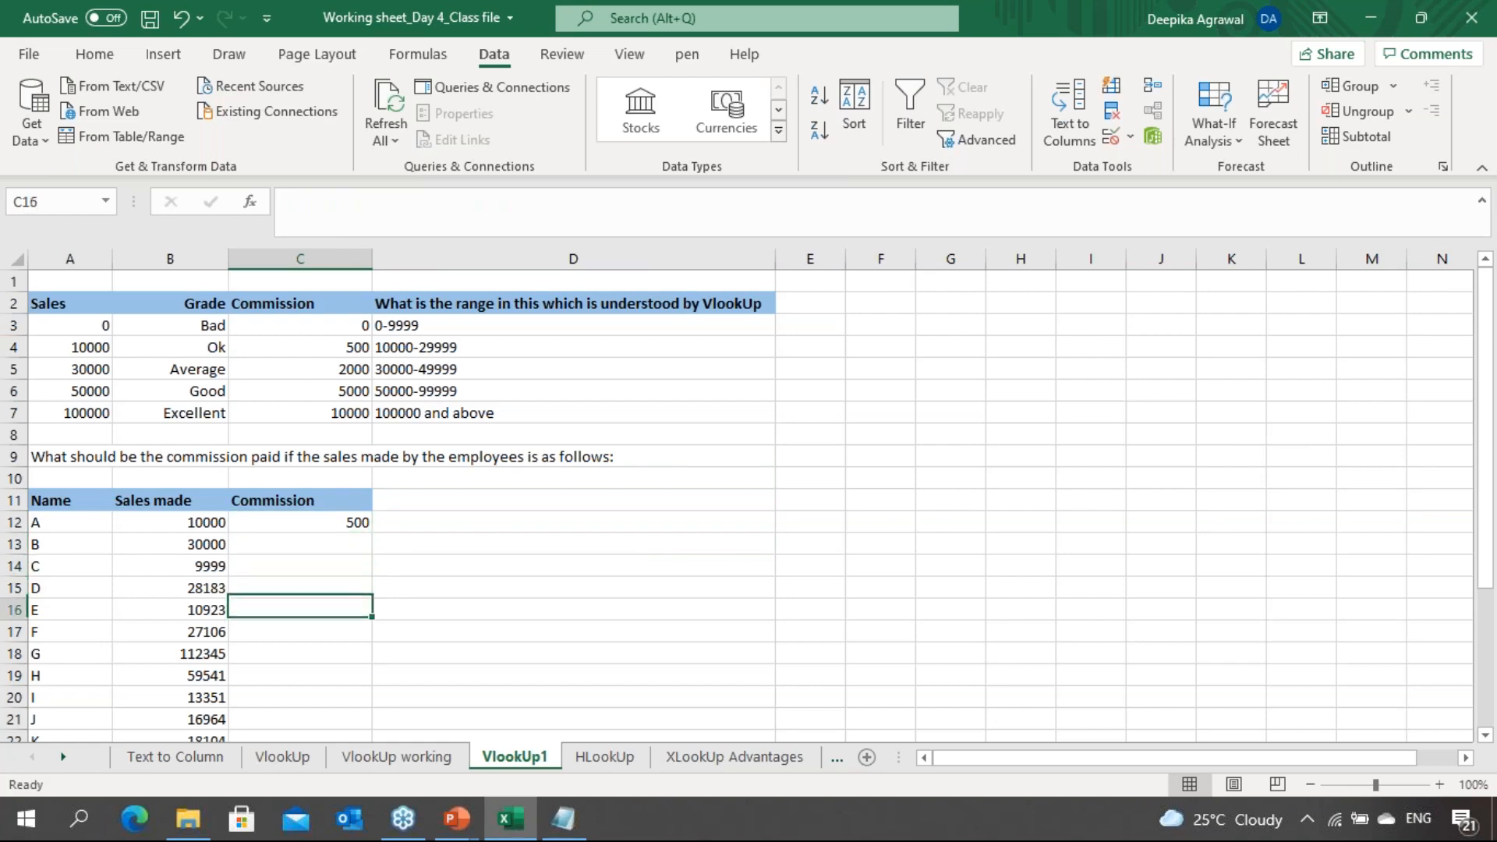
Copy the VLOOKUP formula from C12 down the employee table's Commission column through C24
key(Up)
key(Up)
key(Up)
key(Up)
key(Up)
key(Up)
key(Up)
key(Up)
key(Up)
key(Up)
key(Up)
key(Up)
key(Up)
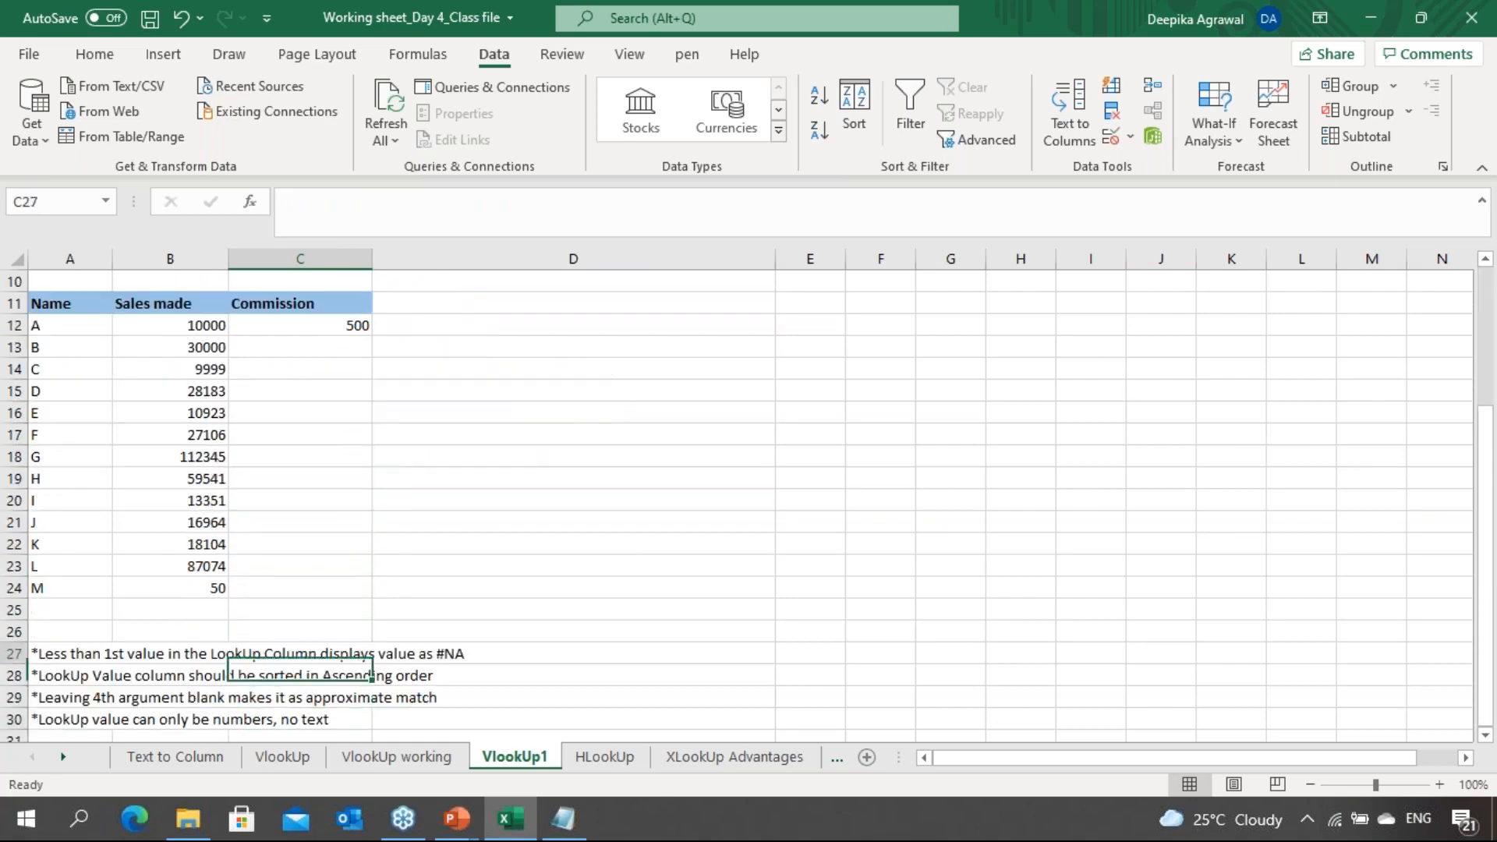
key(Up)
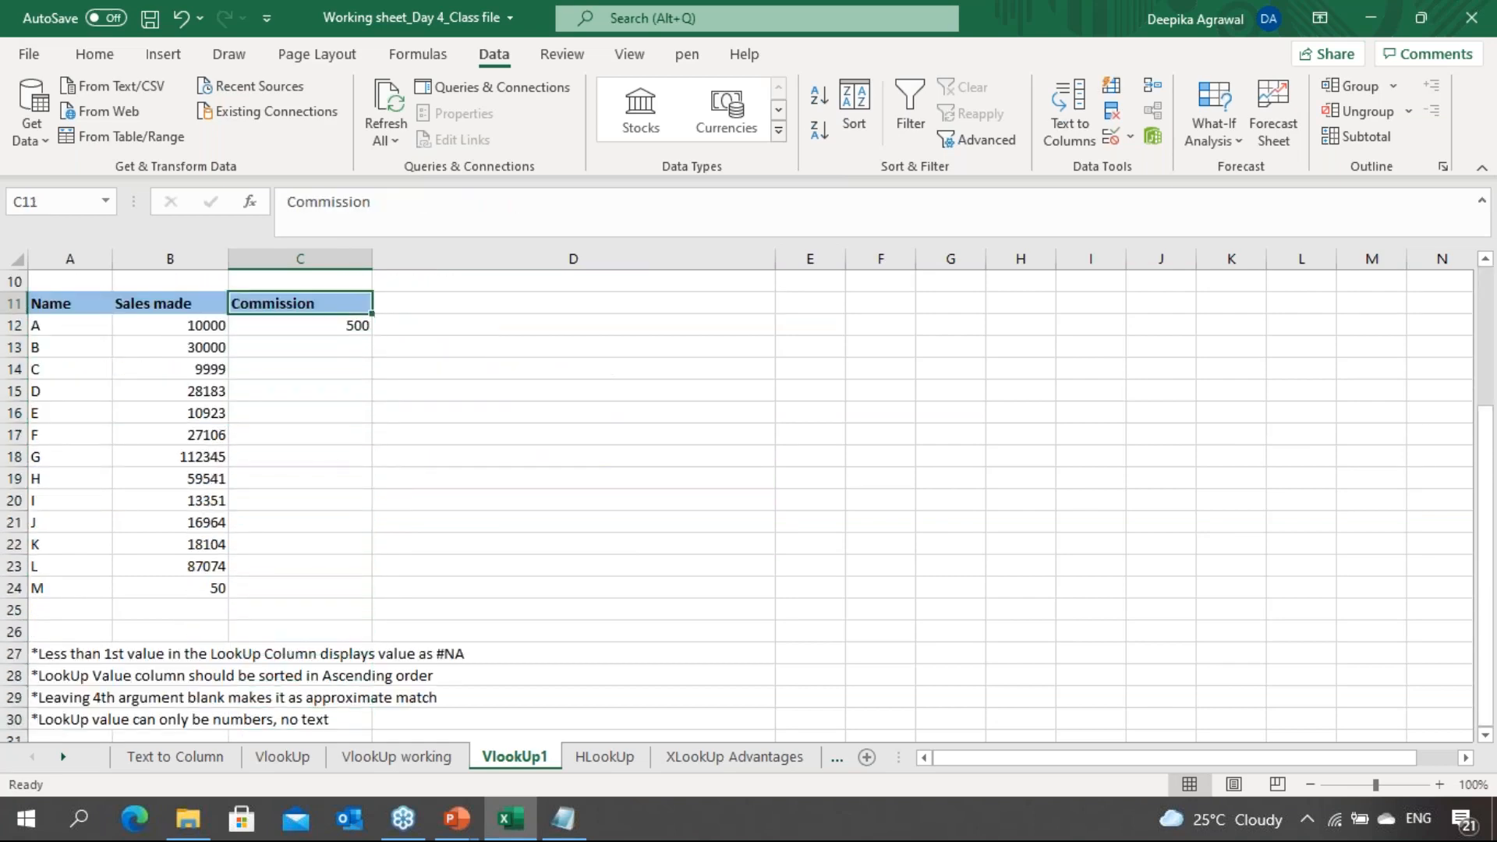
key(Down)
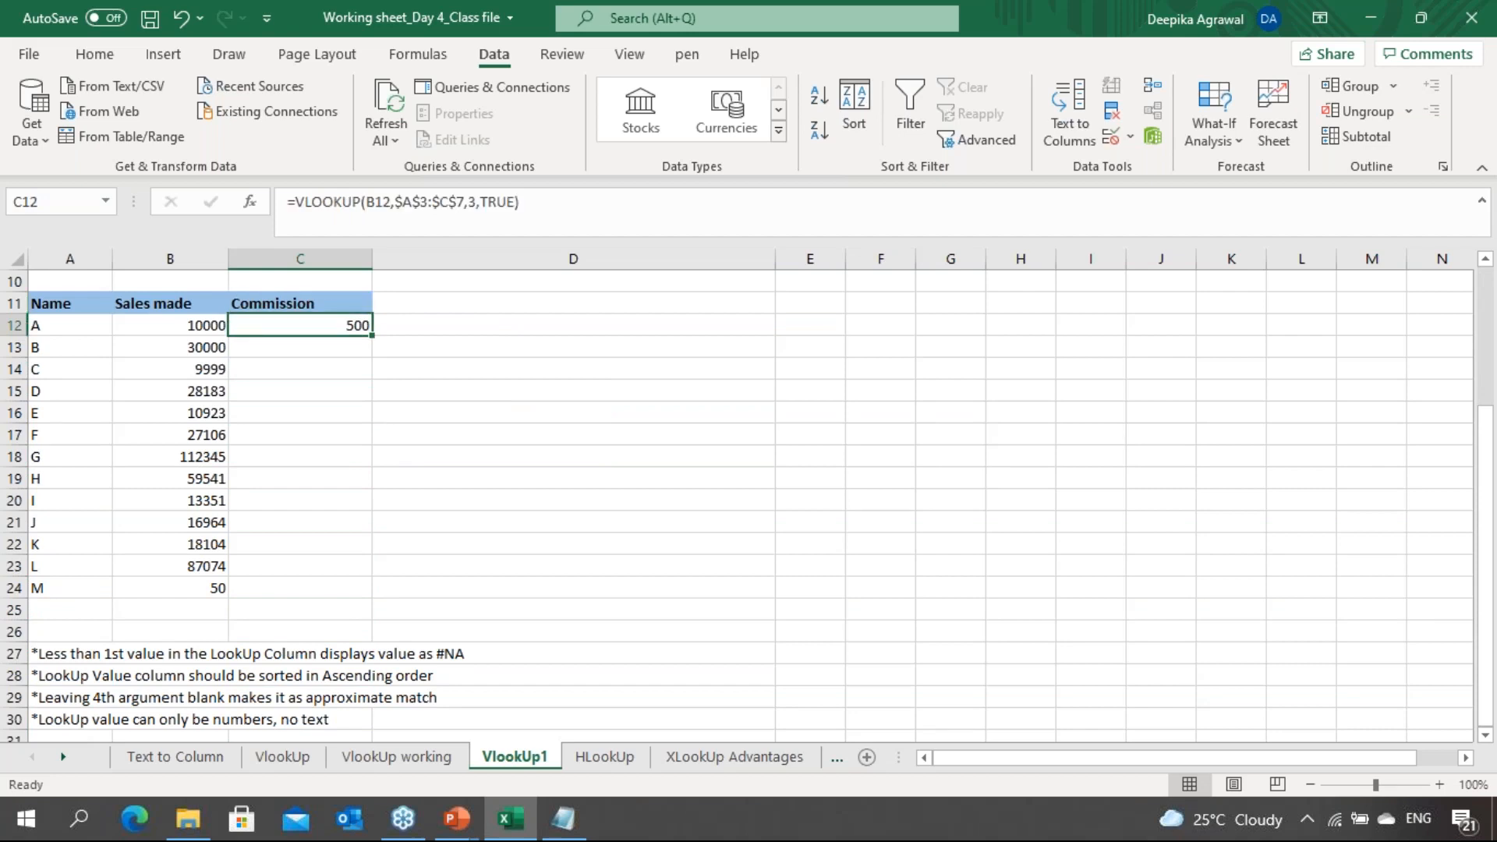
key(Left)
key(Down)
key(Down)
key(Down)
key(Down)
key(Down)
key(Down)
key(Down)
key(Down)
key(Down)
key(Down)
key(Down)
key(Down)
key(Right)
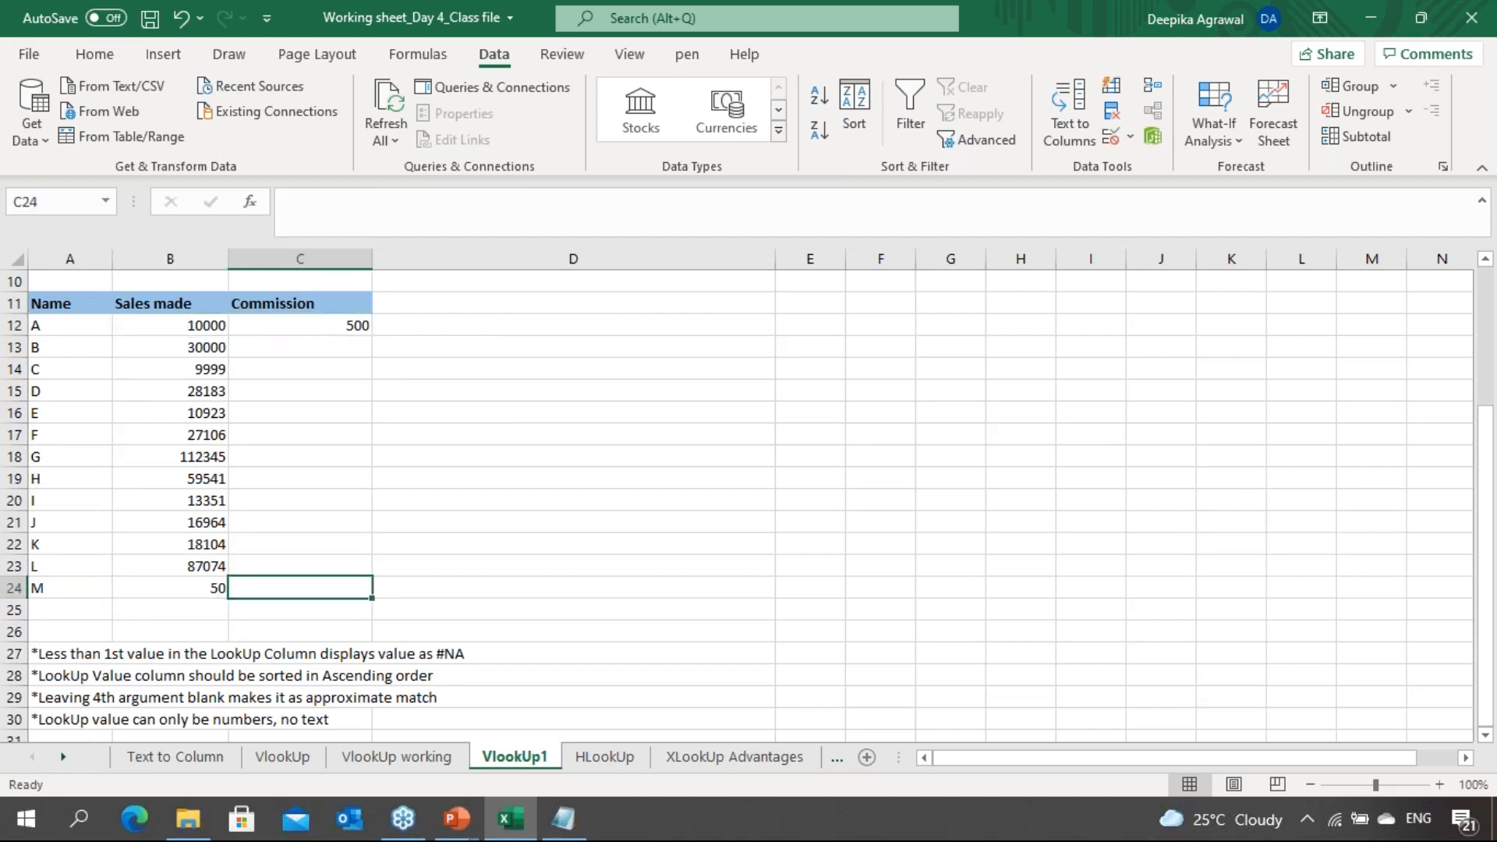
key(ctrl+shift+Up)
key(ctrl+v)
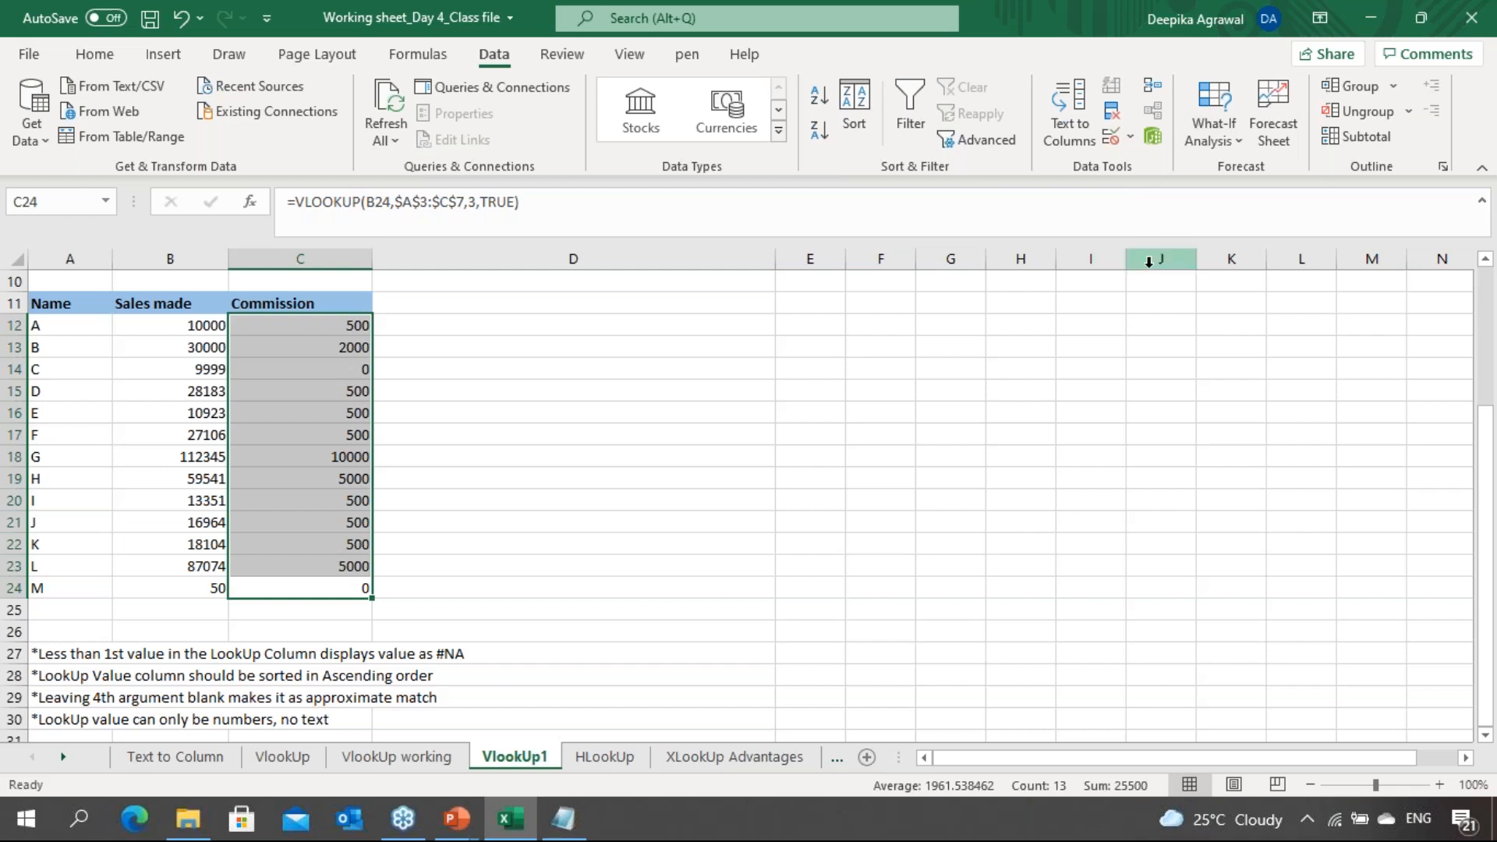
click(1205, 150)
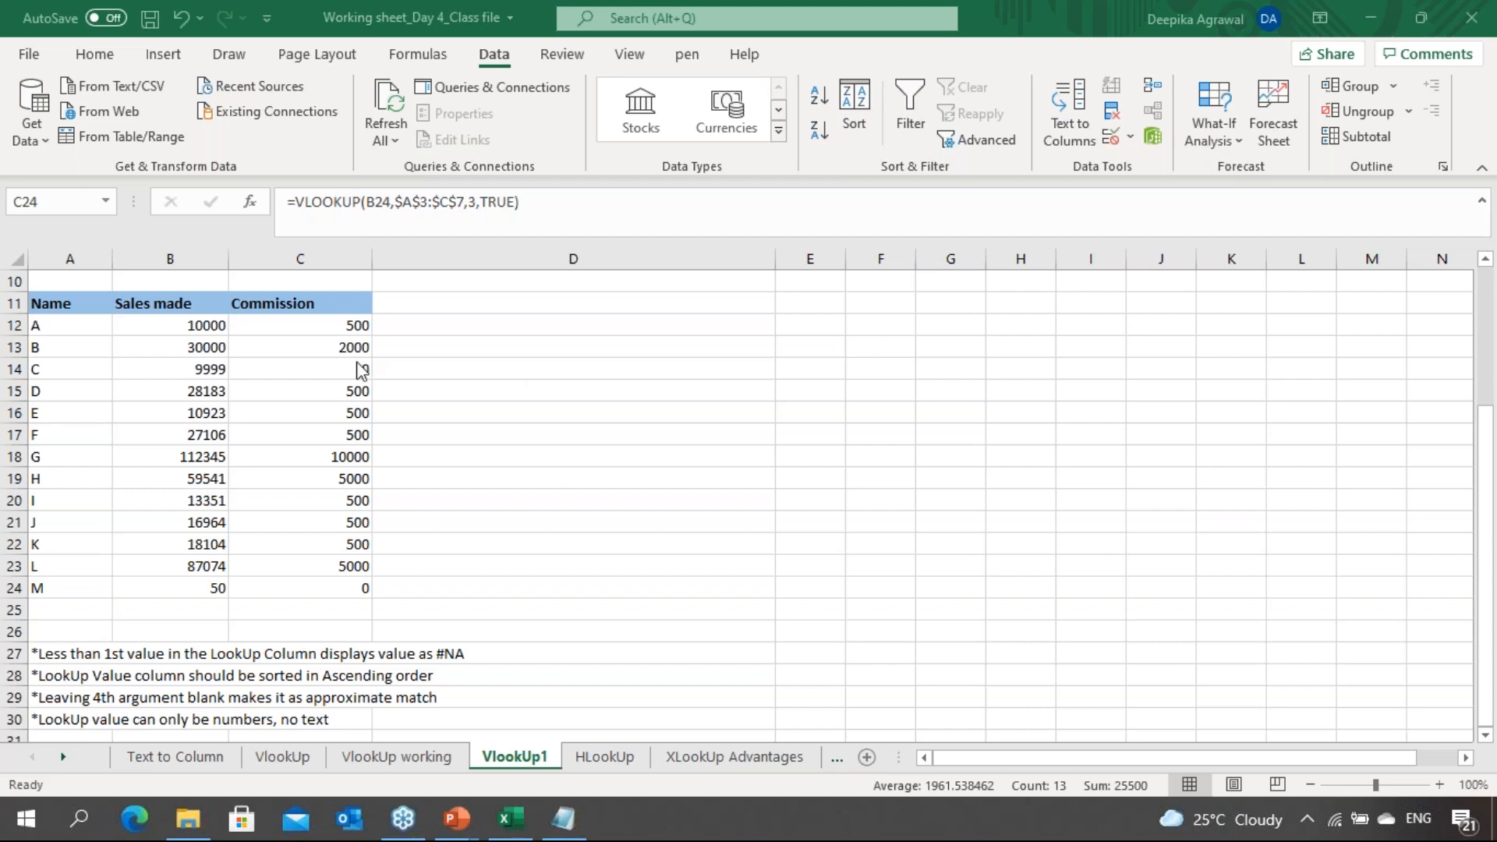
Review the employees' Commission results from C12 to C24 and the VLOOKUP notes below the table
click(294, 449)
click(294, 449)
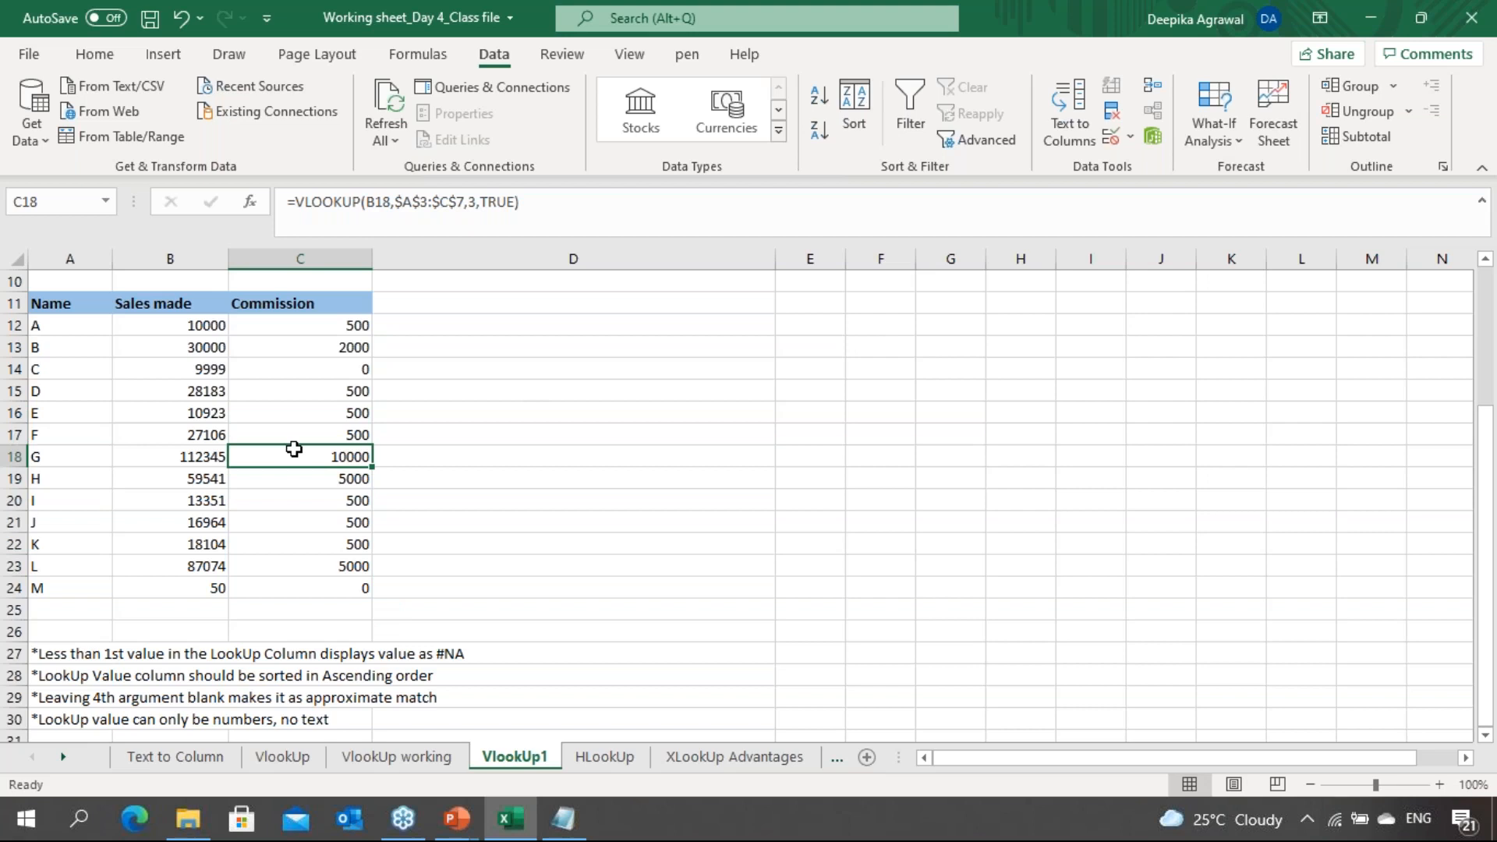
key(Down)
key(Up)
key(Up)
key(Up)
key(Up)
key(Up)
key(Up)
key(Up)
key(Up)
key(Up)
key(Up)
key(Down)
key(Down)
key(Down)
key(Down)
key(Down)
key(Down)
key(Down)
key(Down)
key(Down)
key(Down)
key(Down)
key(Down)
key(Down)
key(Down)
key(Down)
key(Down)
key(Down)
key(Down)
key(Down)
key(Down)
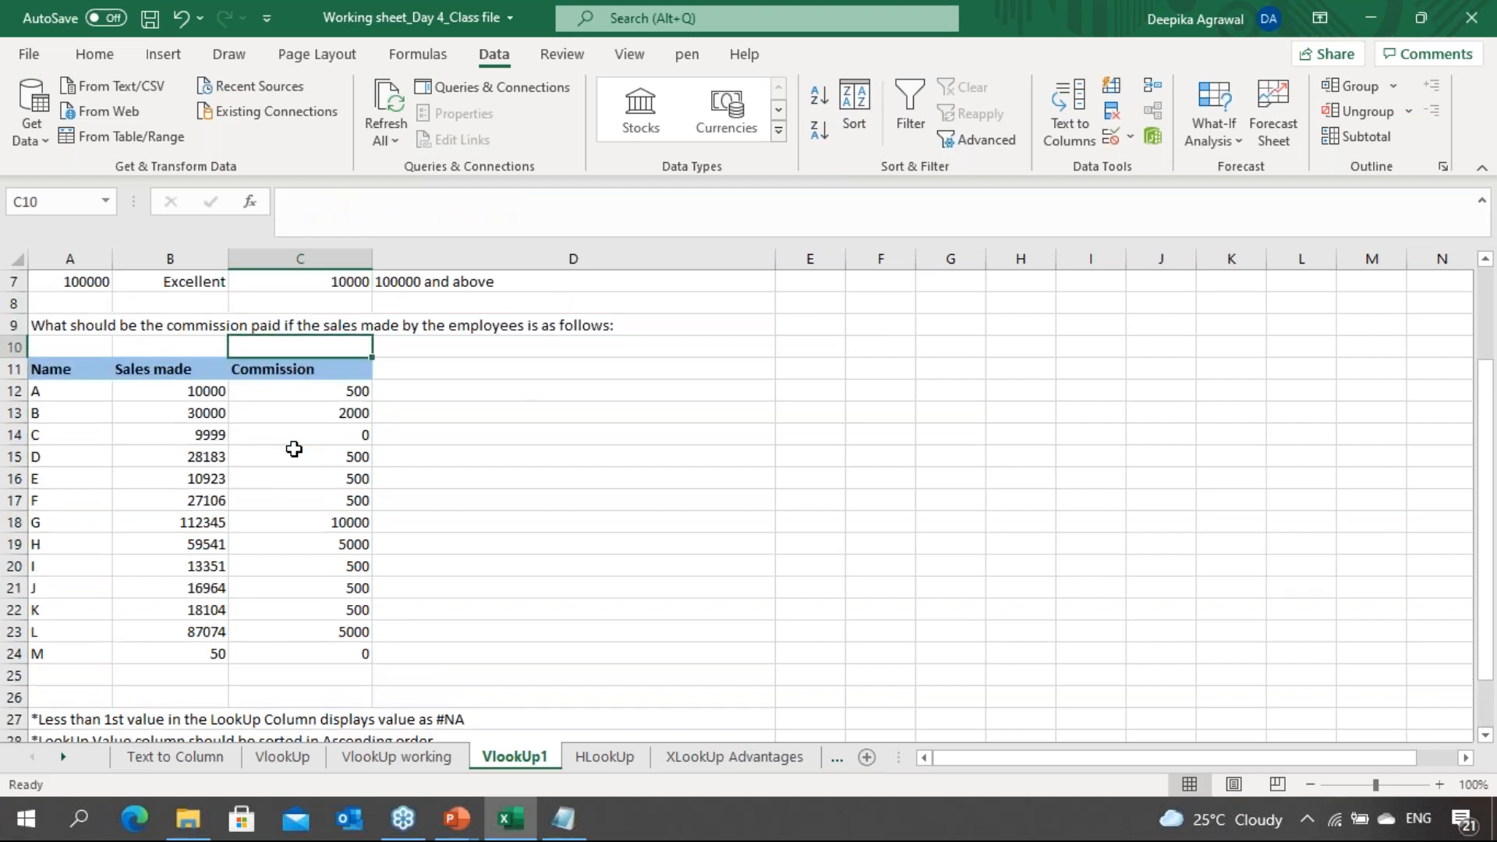
key(Up)
key(Up)
key(Up)
key(Up)
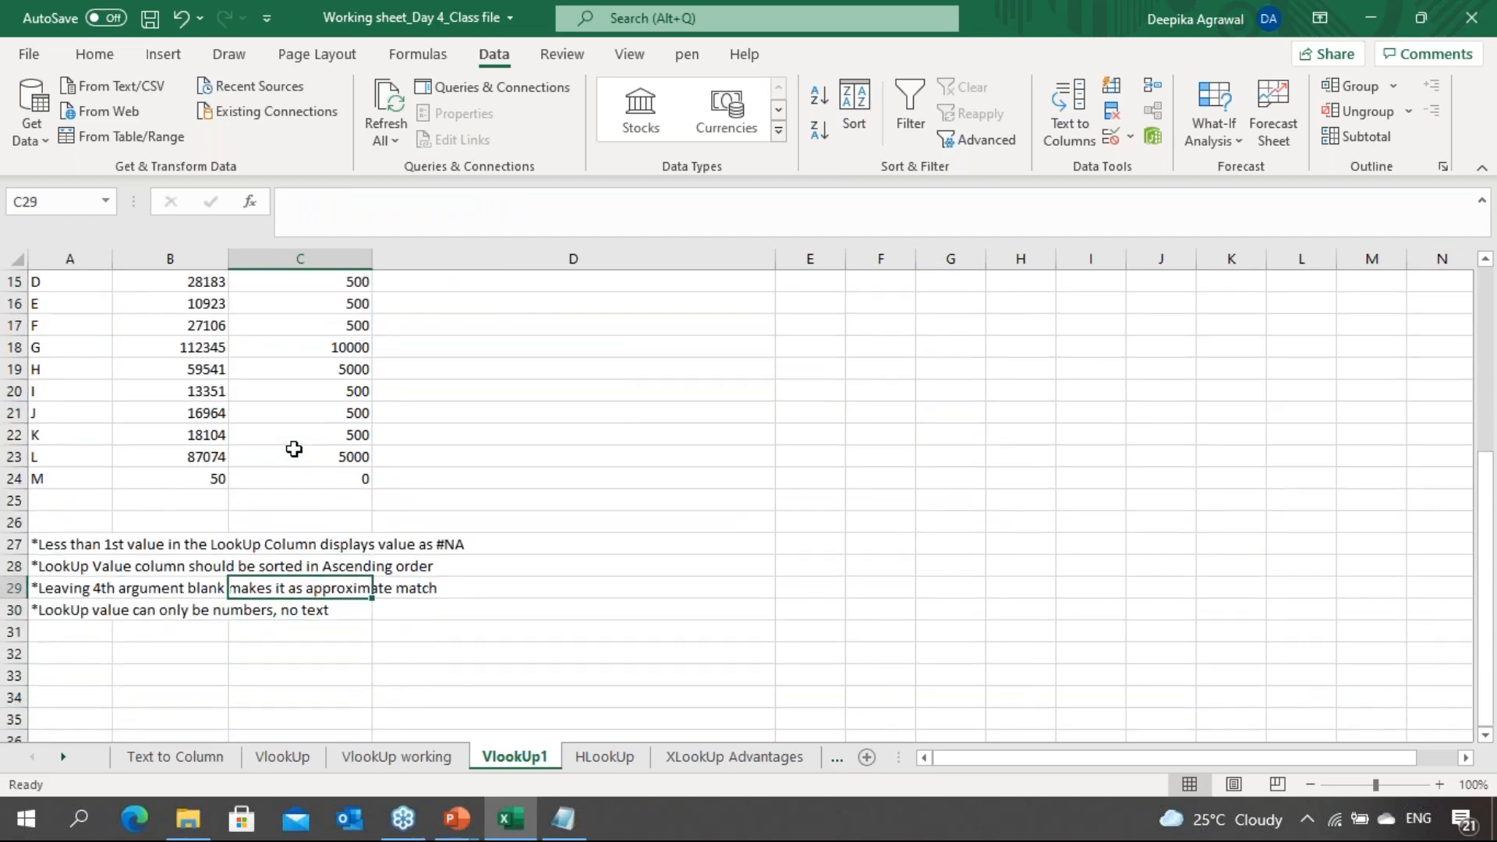
Read the note in A27 on values below the first lookup value and compare it with the slab table's first Sales values
key(Left)
key(Left)
key(Up)
key(Up)
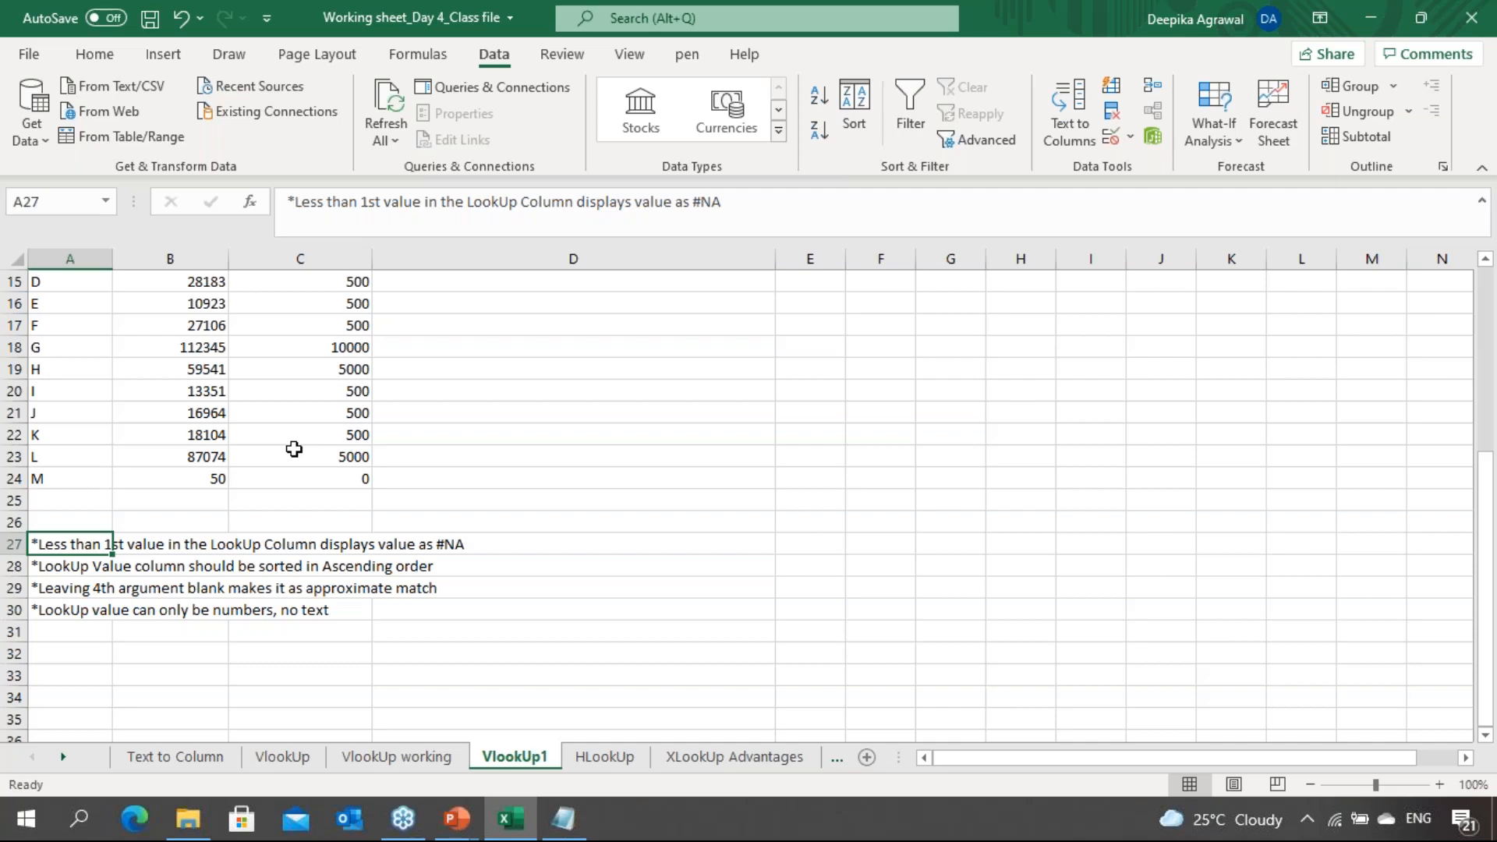
key(Up)
key(Up)
key(Up)
key(ctrl+Up)
key(ctrl+Up)
key(ctrl+Up)
key(ctrl+Up)
key(Up)
key(Down)
key(Down)
key(Down)
key(Up)
key(Up)
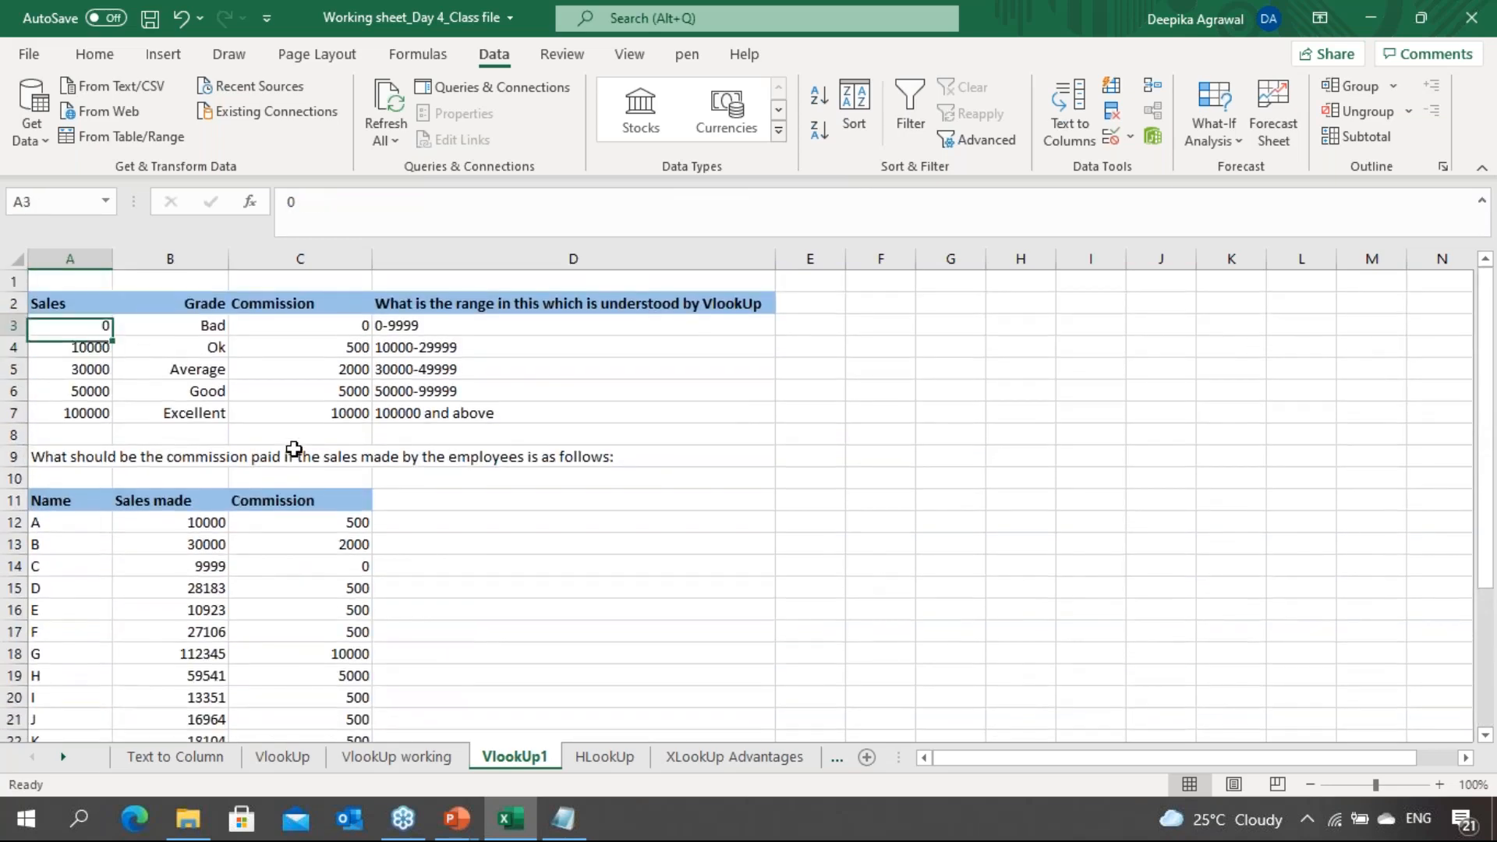
key(Down)
key(Down)
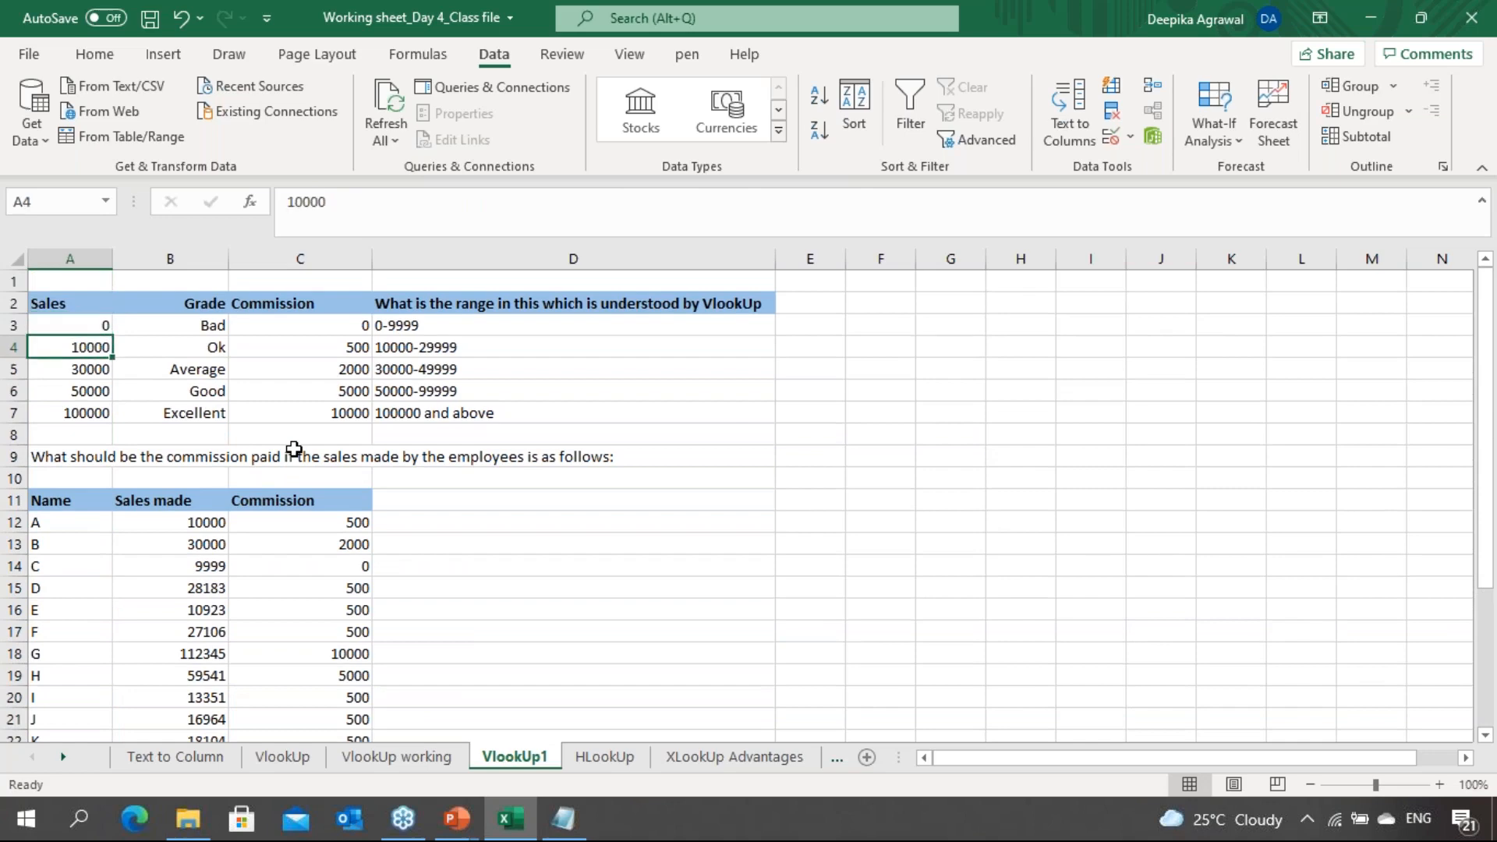
key(Up)
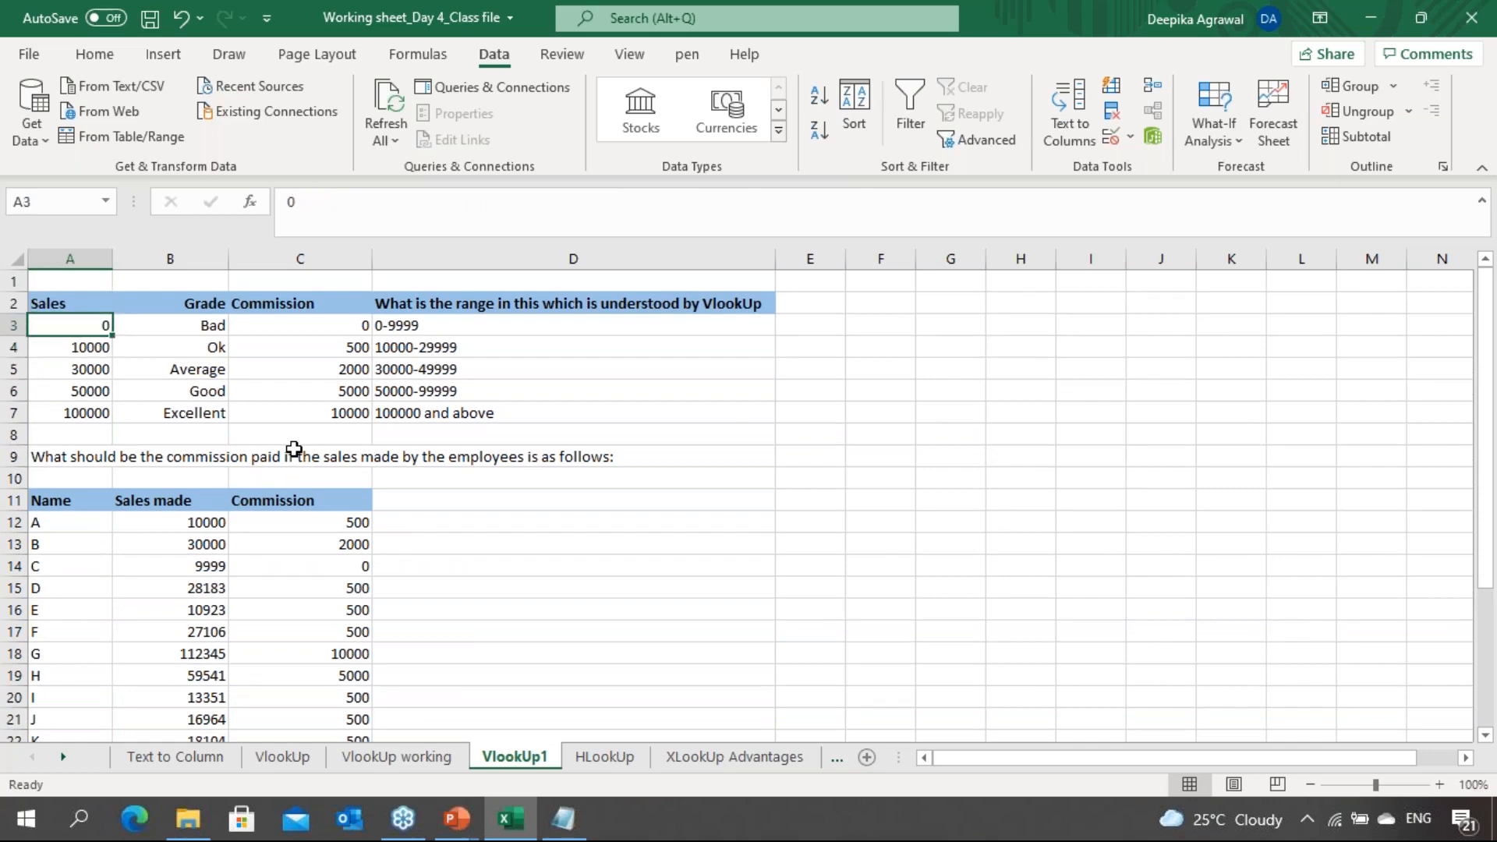
Read the note in A28 on sorting the lookup column and check it against the slab table's Sales column, ending at A3
key(Down)
key(Down)
key(Down)
key(Down)
key(Down)
key(Down)
key(Down)
key(Down)
key(Down)
key(Down)
key(Down)
key(Down)
key(Down)
key(Down)
key(Down)
key(Down)
key(Down)
key(Down)
key(Down)
key(Down)
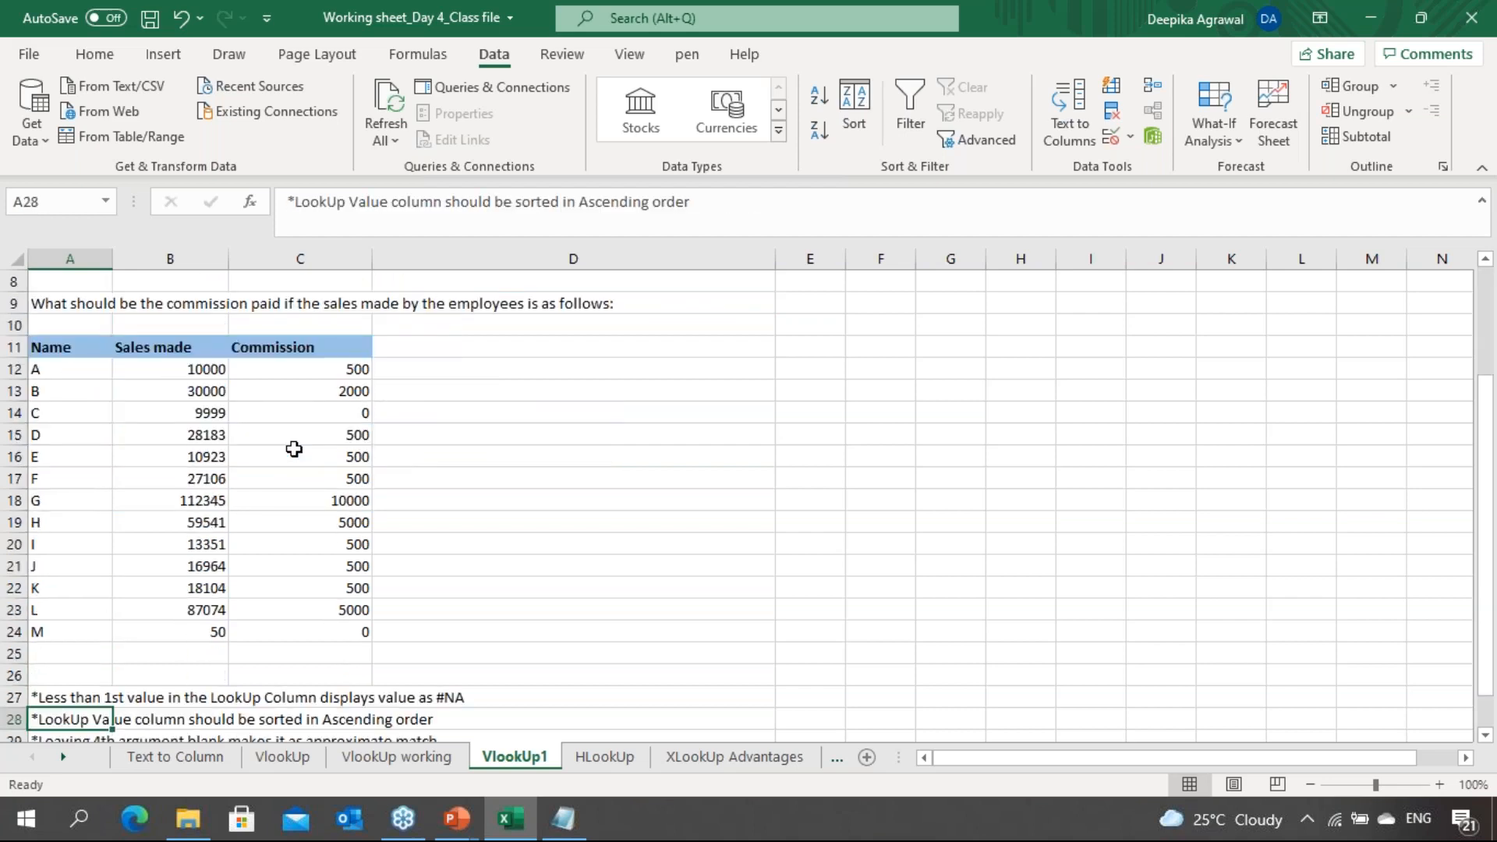
key(Right)
key(Up)
key(Up)
key(Up)
key(Up)
key(Up)
key(Up)
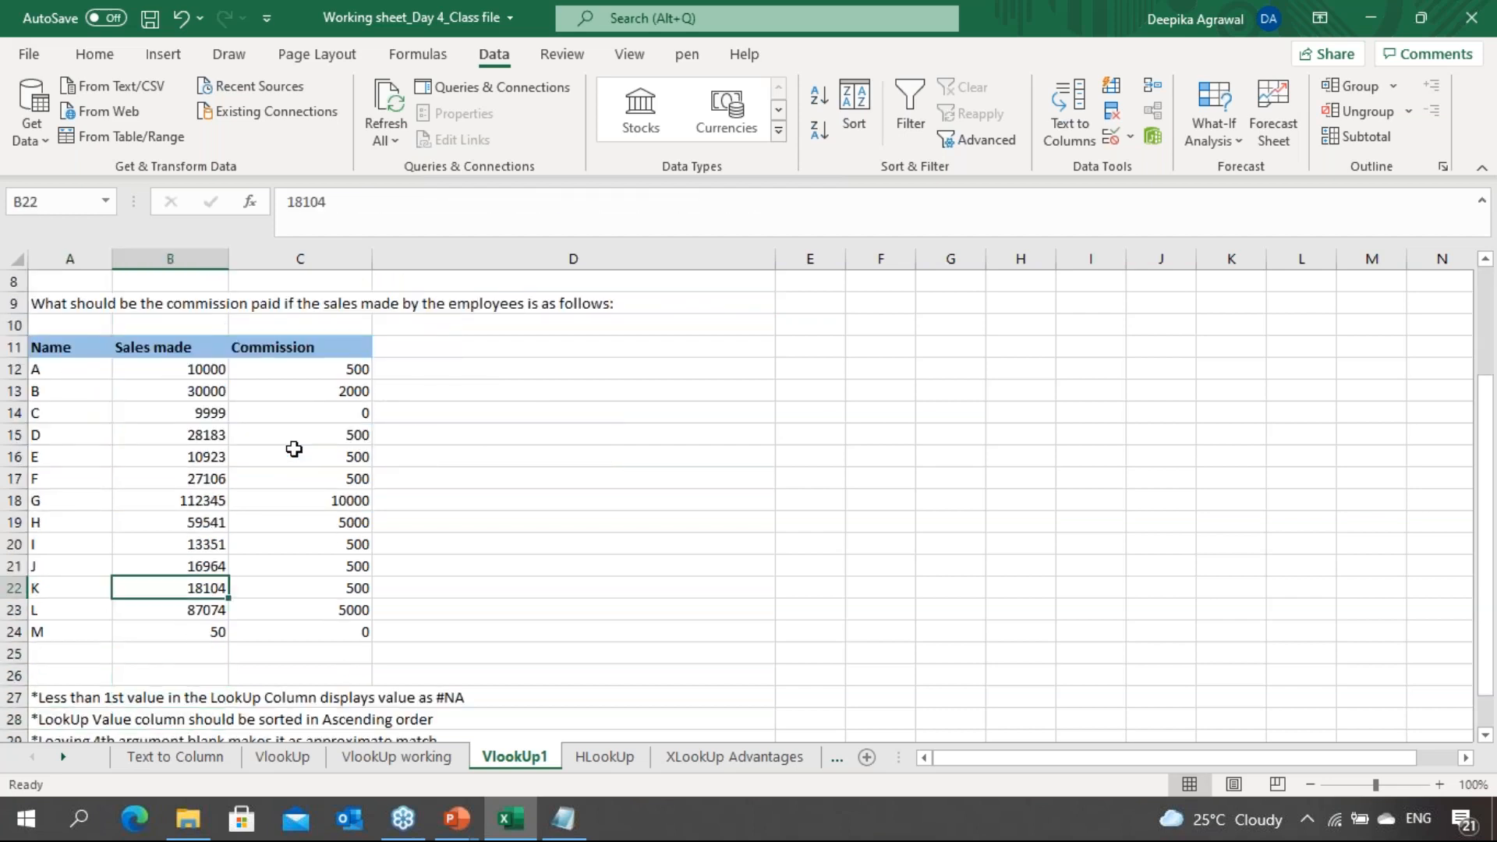
key(Up)
key(Up)
key(Up)
key(Up)
key(Up)
key(Up)
key(Up)
key(Up)
key(Up)
key(Up)
key(Up)
key(Up)
key(Up)
key(Up)
key(Up)
key(Up)
key(Up)
key(Up)
key(Up)
key(Up)
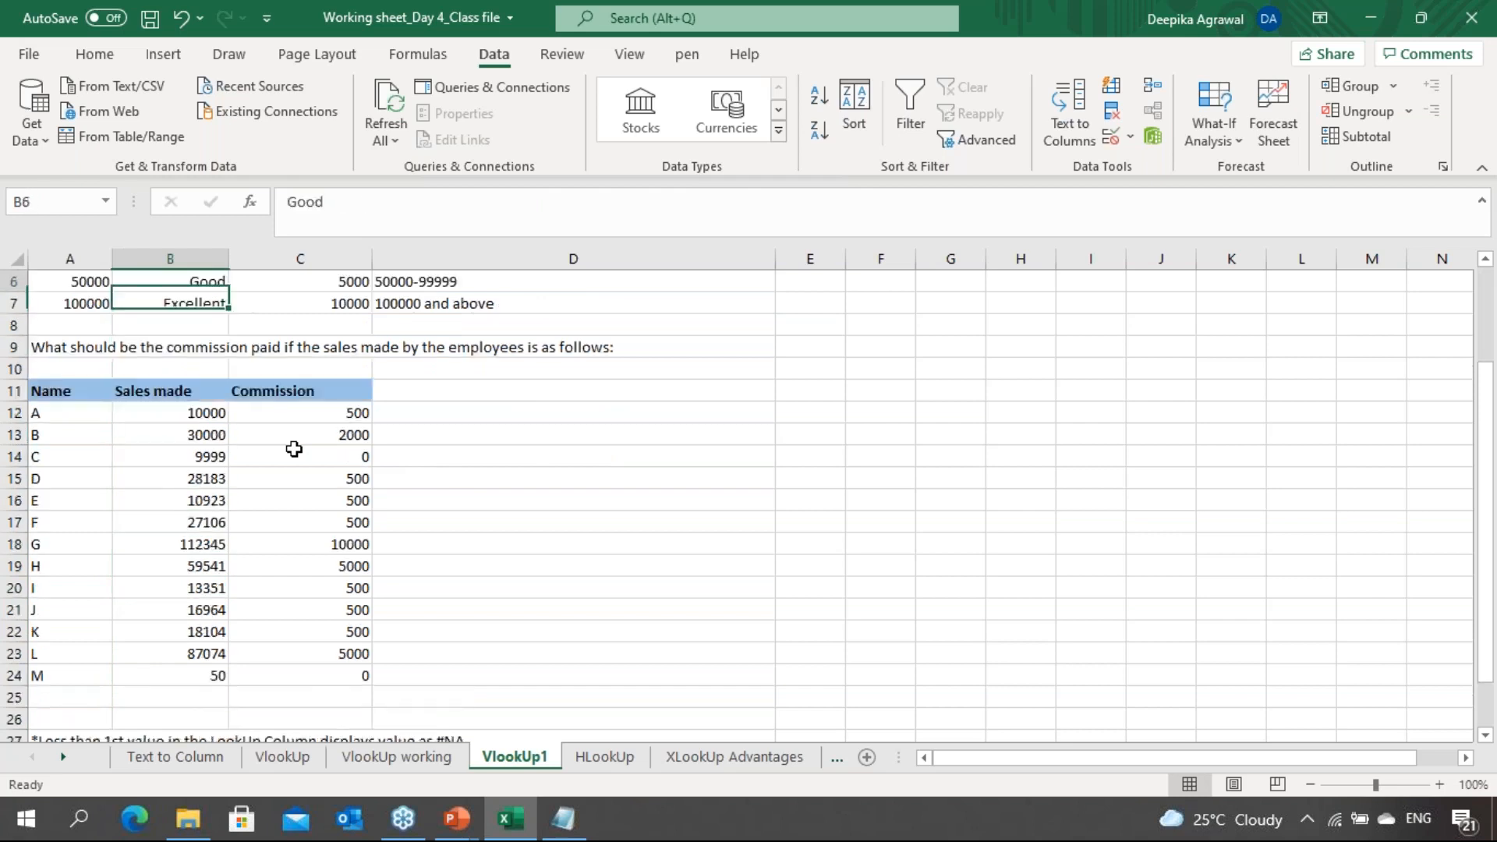
key(Down)
key(Down)
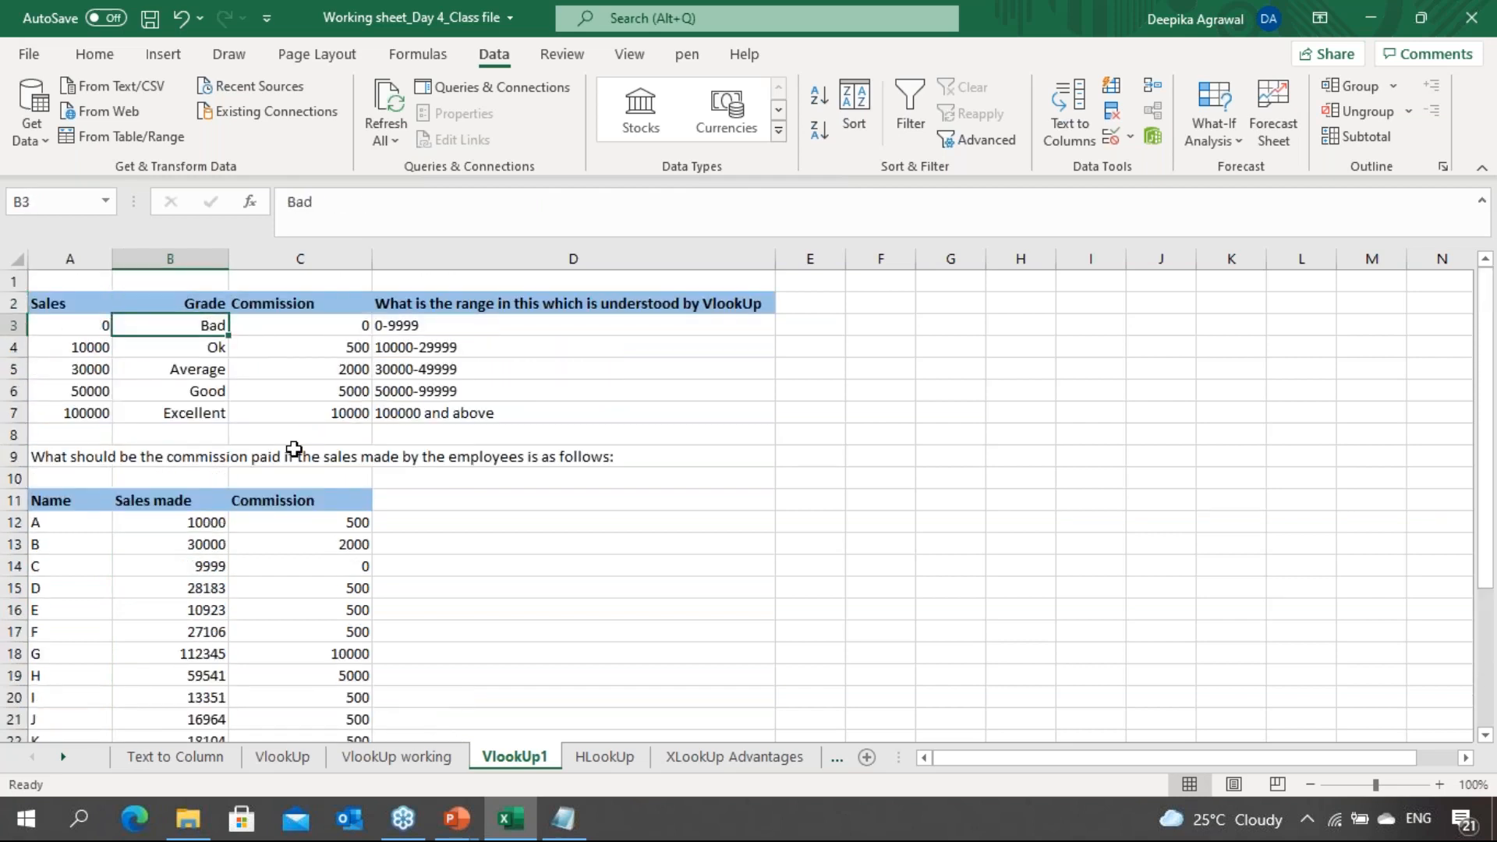
key(Left)
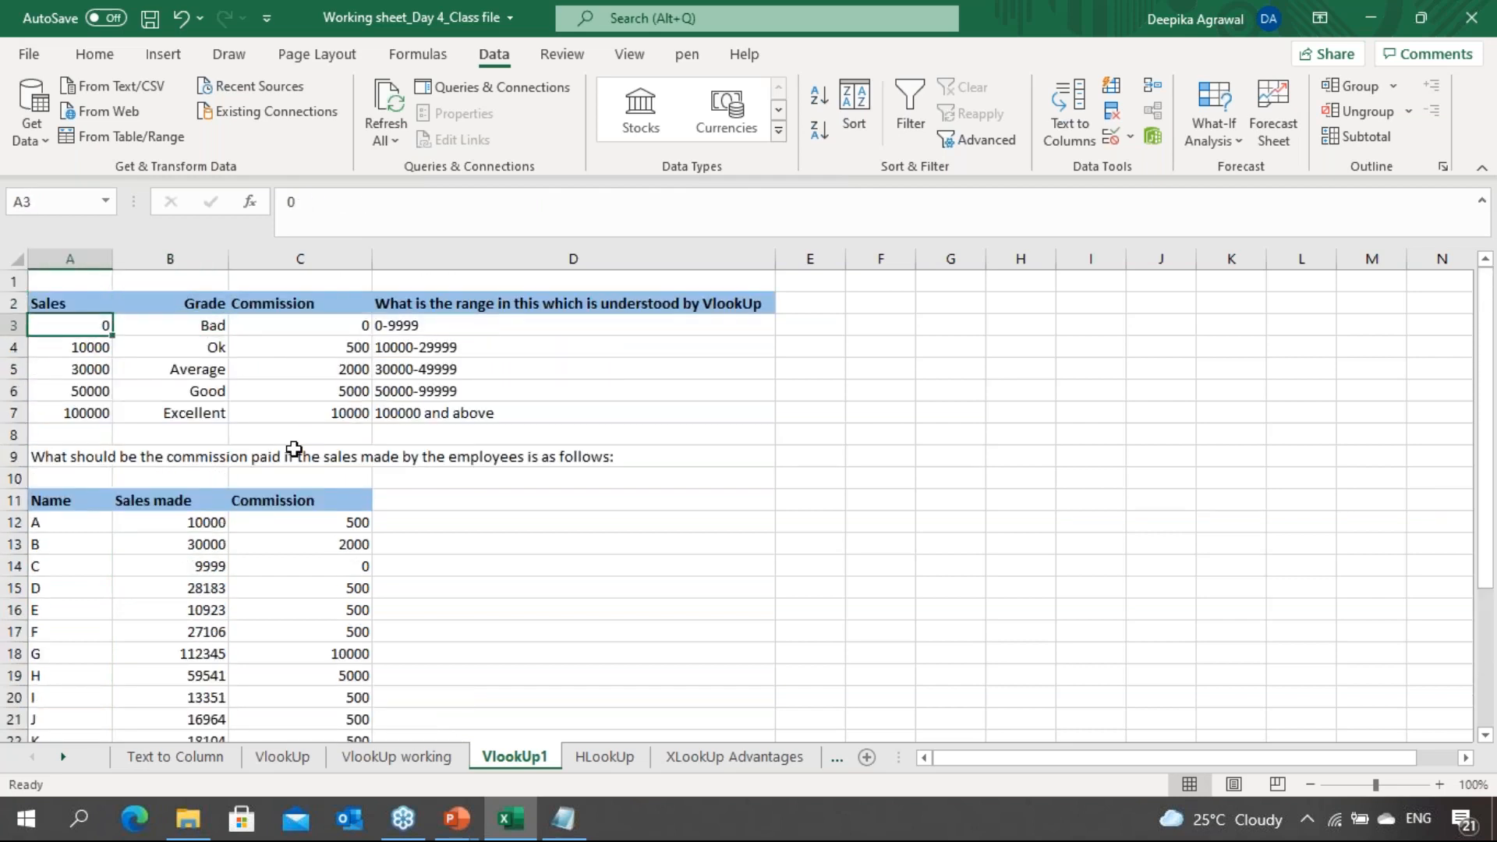
Set the slab table's first Sales value in A3 to 5000 and look down through the employee table
text(5000)
key(Return)
key(Down)
key(Down)
key(Down)
key(Down)
key(Down)
key(Down)
key(Down)
key(Down)
key(Down)
key(Down)
key(Down)
key(Down)
key(Down)
key(Down)
key(Down)
key(Down)
key(Down)
key(Down)
key(Down)
key(Down)
key(Down)
Compare the sales slabs with the last employee's sales in B24 and examine the VLOOKUP formula in C24
key(Up)
key(Up)
key(Up)
key(Up)
key(Up)
key(Up)
key(Up)
key(Up)
key(Up)
key(Up)
key(Up)
key(Up)
key(Up)
key(Up)
key(Up)
key(Up)
key(Up)
key(Up)
key(Up)
key(Up)
key(Up)
key(Down)
key(Down)
key(Down)
key(Down)
key(Down)
key(Down)
key(Down)
key(Down)
key(Down)
key(Down)
key(Down)
key(Down)
key(Down)
key(Down)
key(Down)
key(Down)
key(Down)
key(Down)
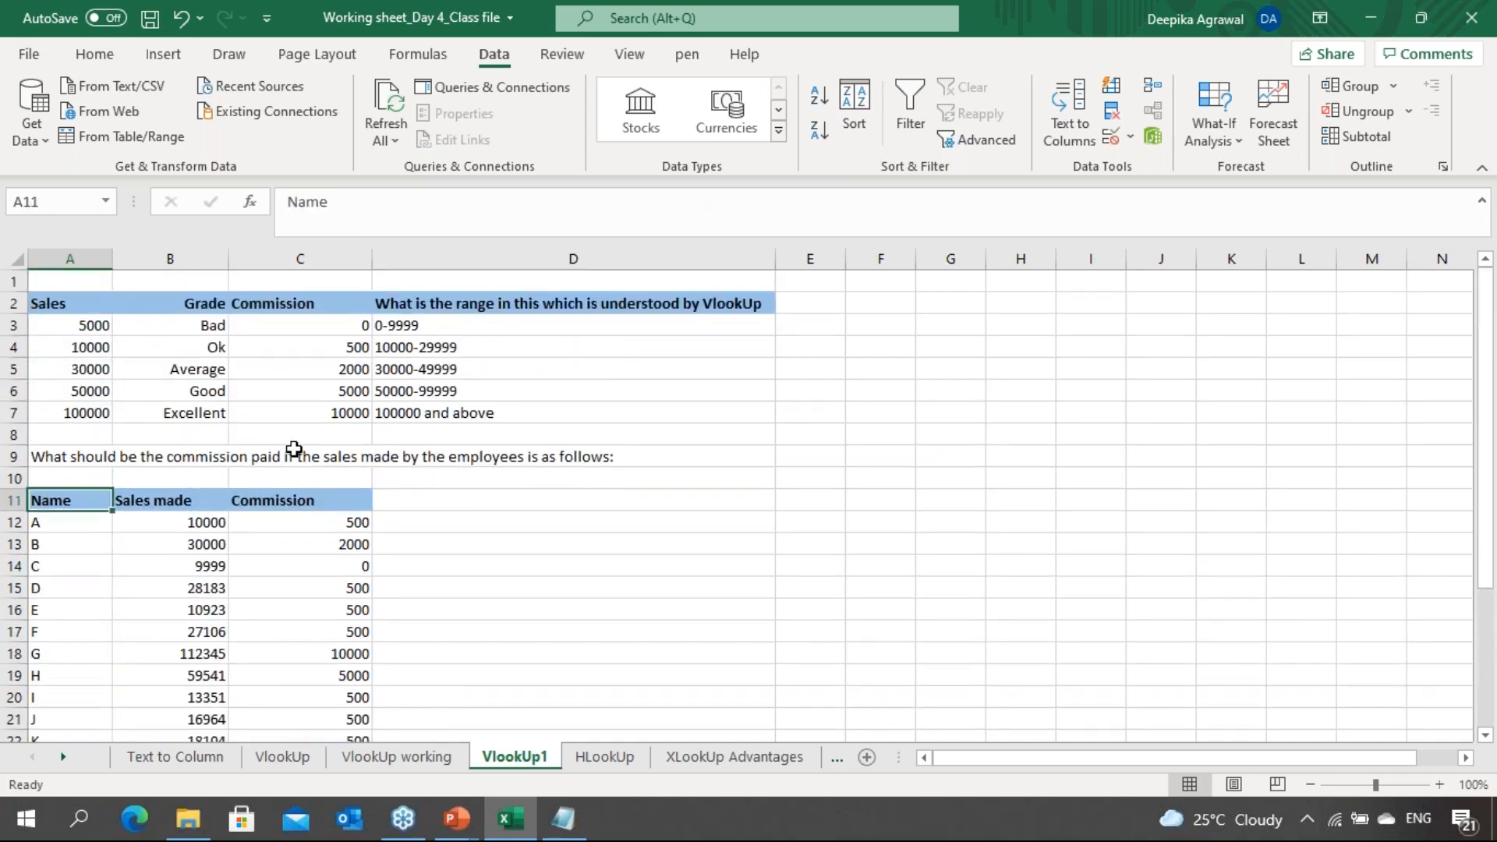
key(Down)
key(Down)
key(Down)
key(Right)
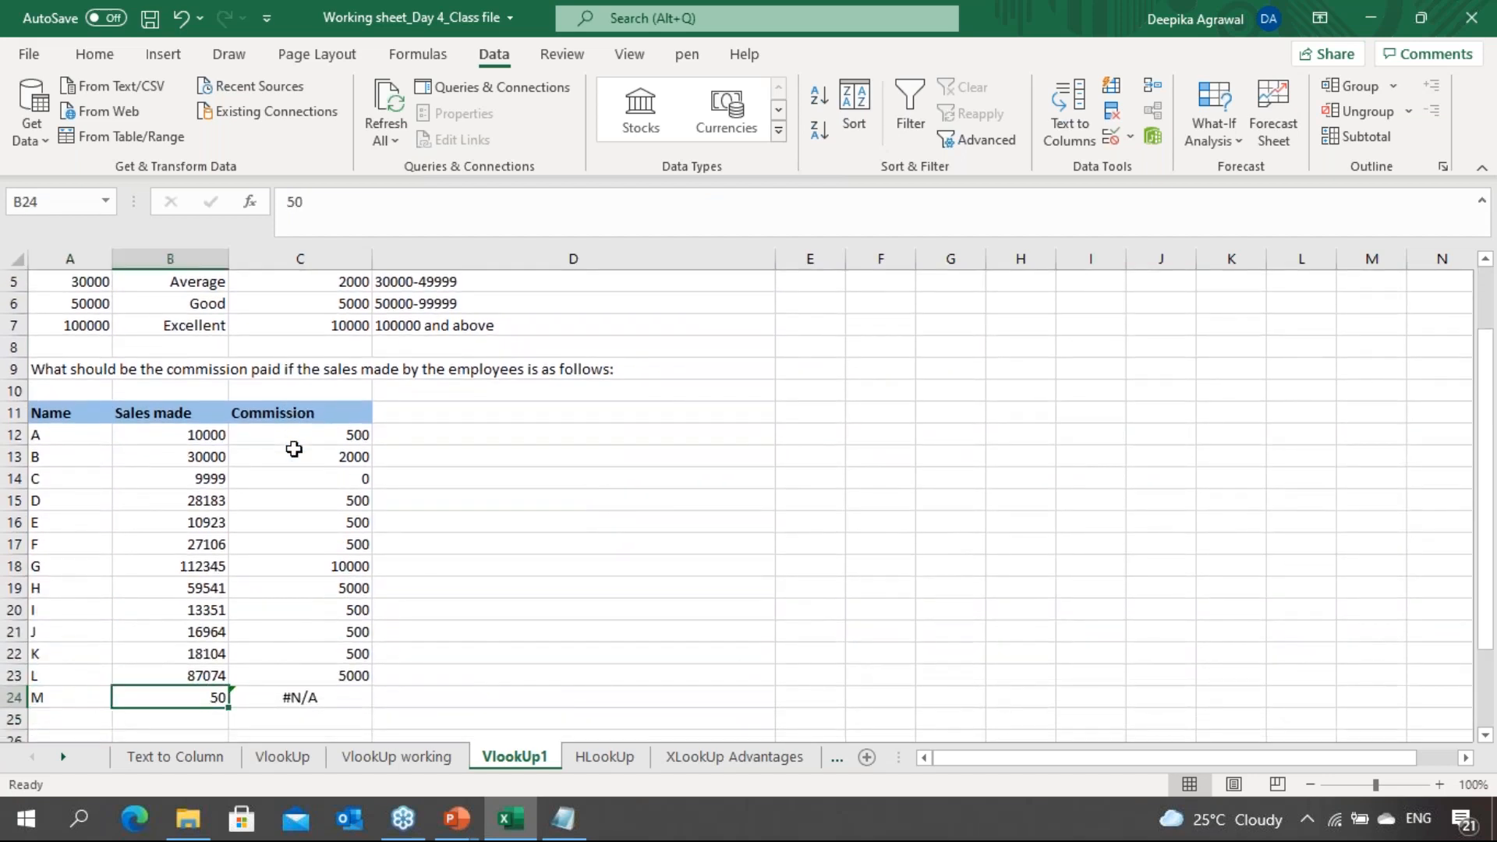
key(Right)
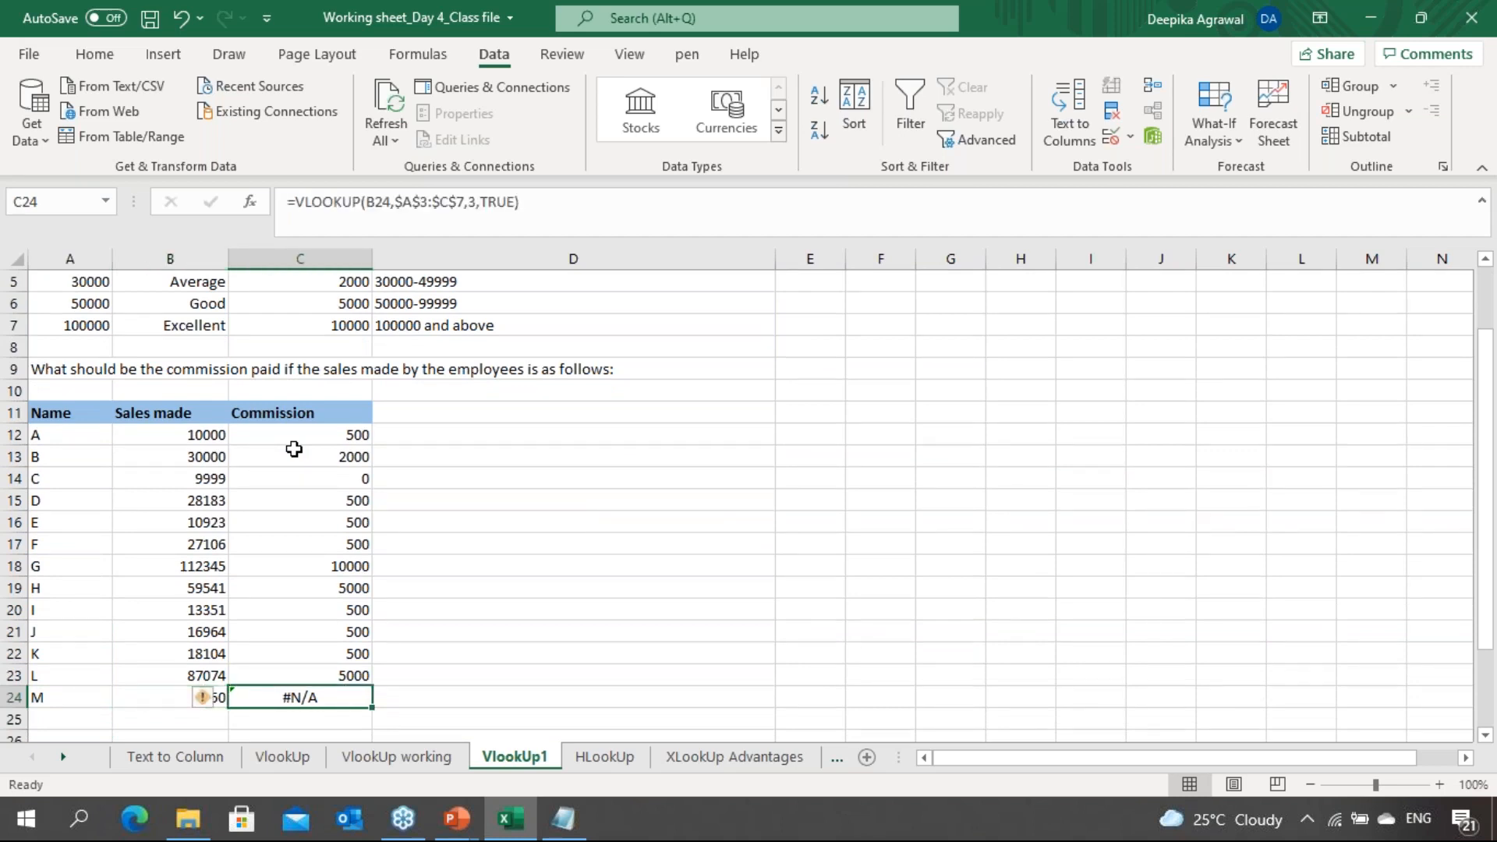
Read the VLOOKUP notes below the employee table, ending at the A27 note on values below the first lookup value
key(Down)
key(Down)
key(Down)
key(Down)
key(Down)
key(Down)
key(Up)
key(Up)
key(Left)
key(Up)
key(Left)
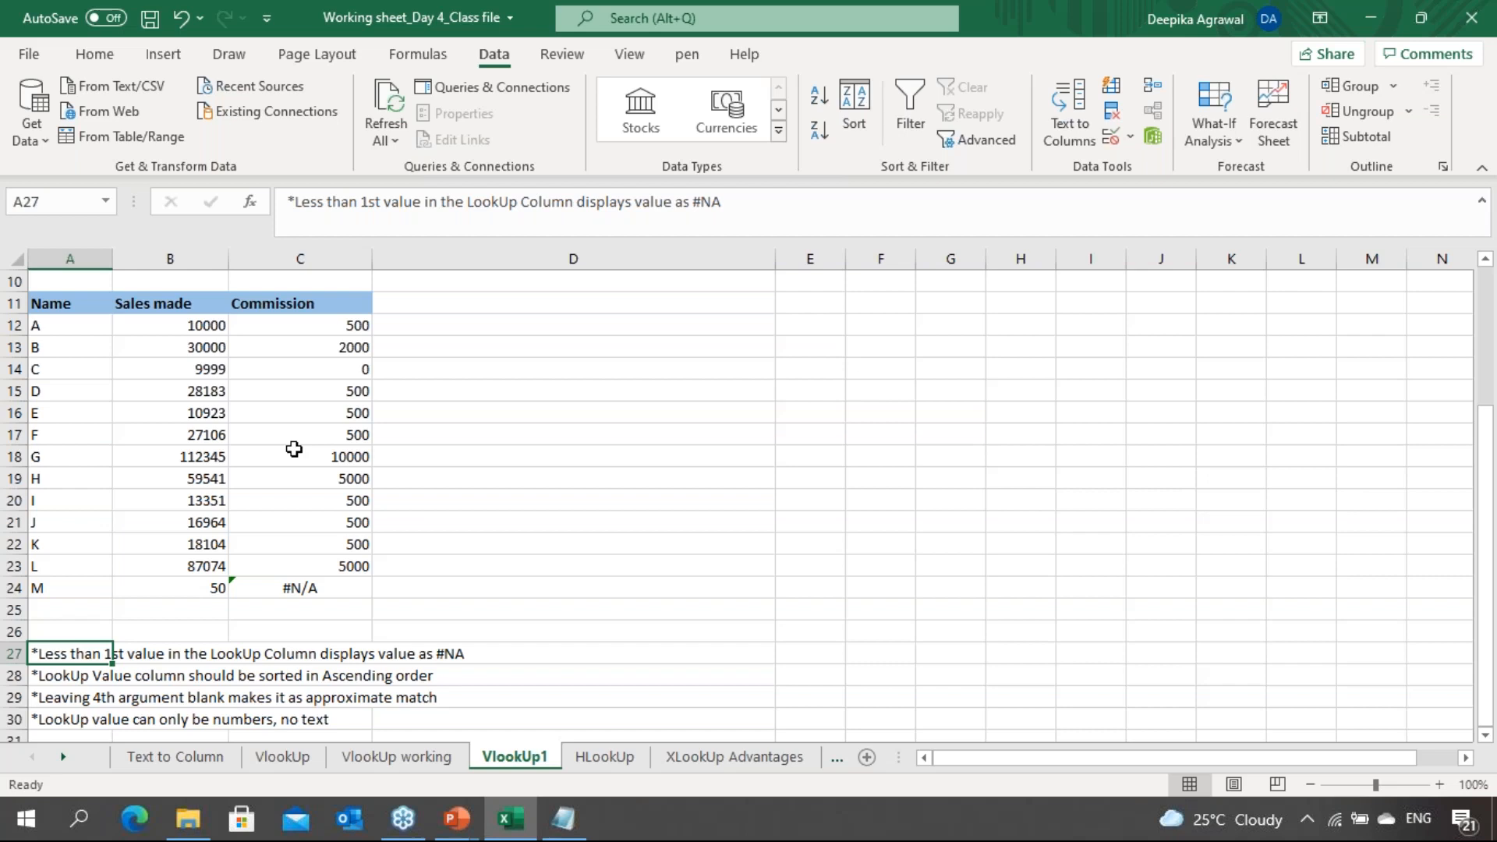
Review the employee commissions and the slab table above once more against the VLOOKUP notes
key(Up)
key(Up)
key(Up)
key(Up)
key(Up)
key(Up)
key(Up)
key(Up)
key(Up)
key(Up)
key(Up)
key(Up)
key(Up)
key(Up)
key(Up)
key(Up)
key(Up)
key(Up)
key(Up)
key(Up)
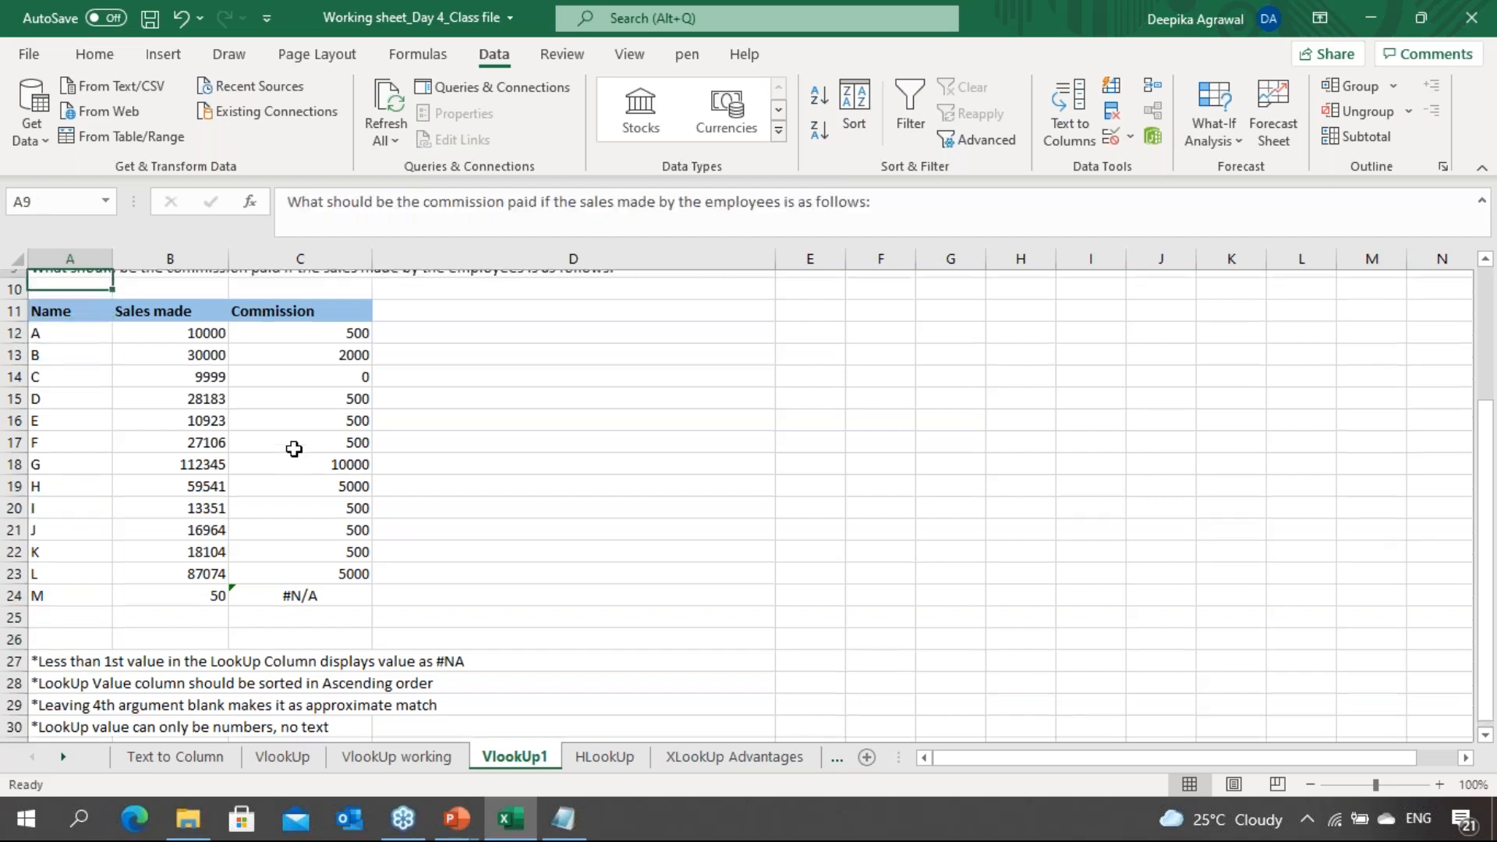
key(Down)
key(Down)
key(Down)
key(Down)
key(Down)
key(Down)
key(Down)
key(Down)
key(Down)
key(Down)
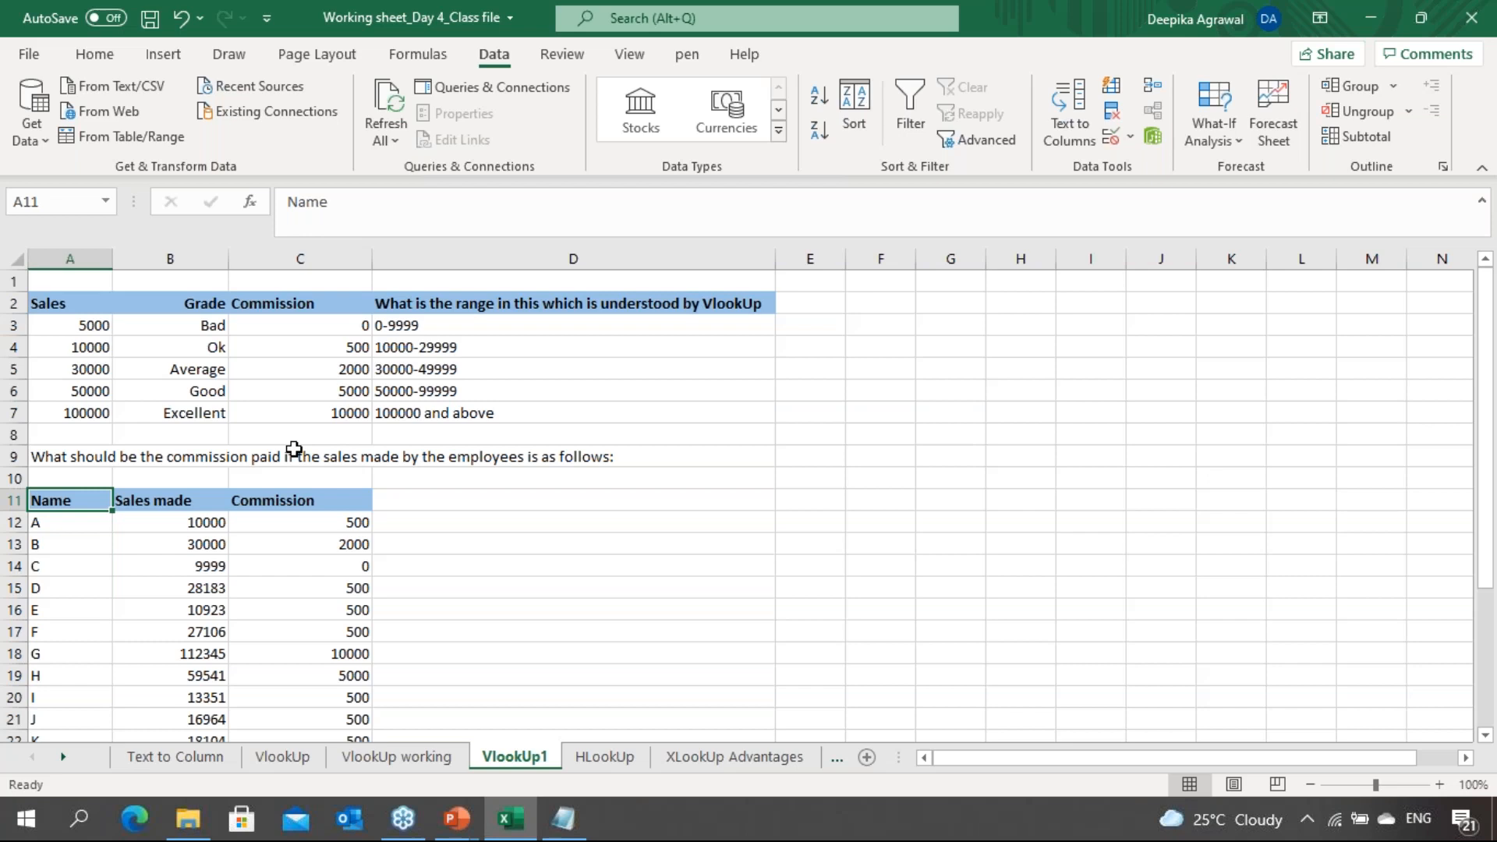
Switch to the HLookUp sheet and go to the Name cell B11 of the lookup block
click(622, 519)
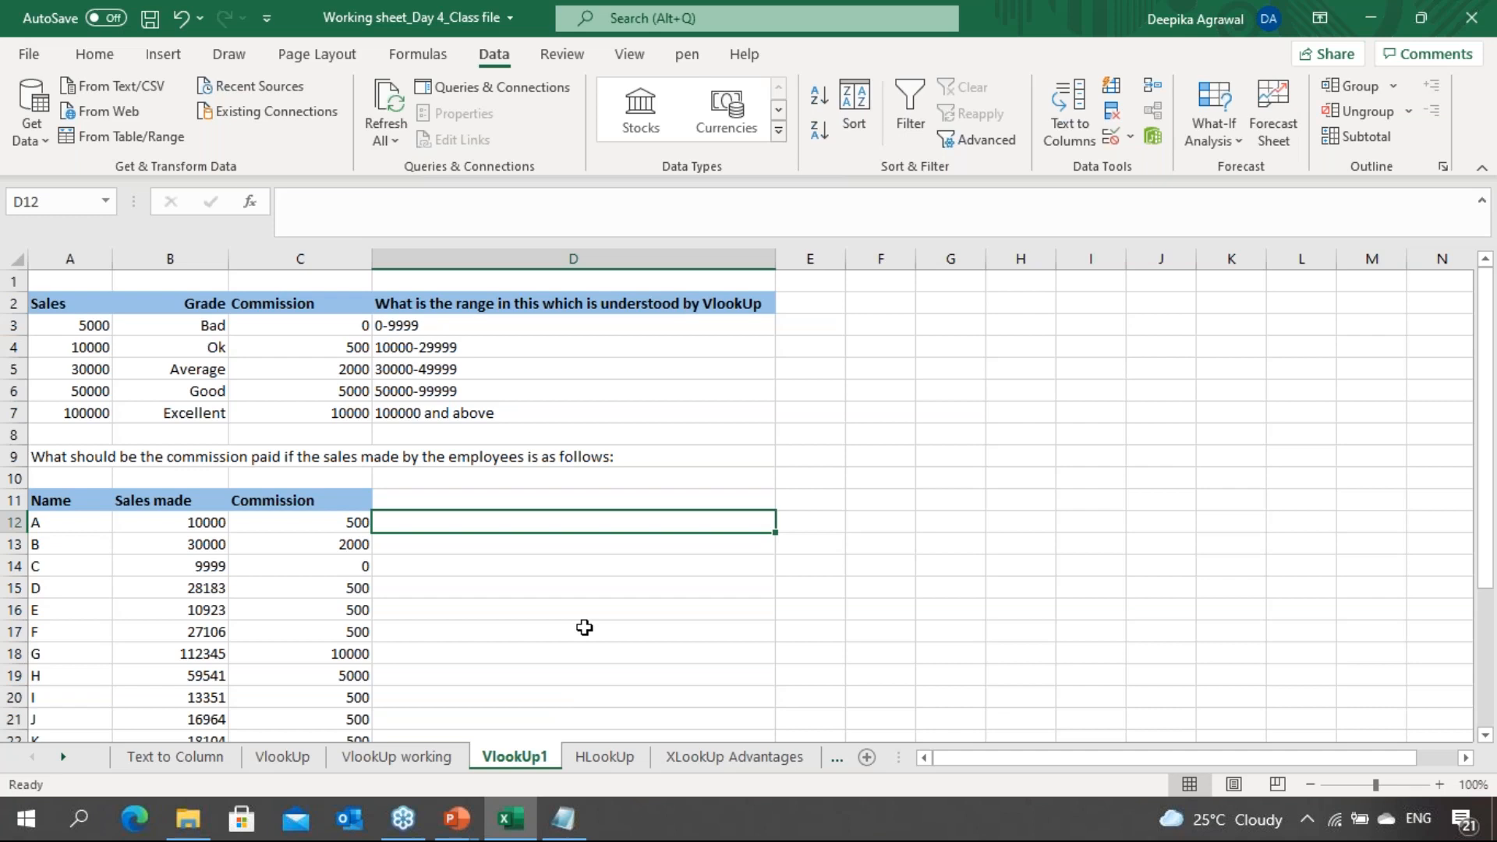
click(586, 766)
click(523, 545)
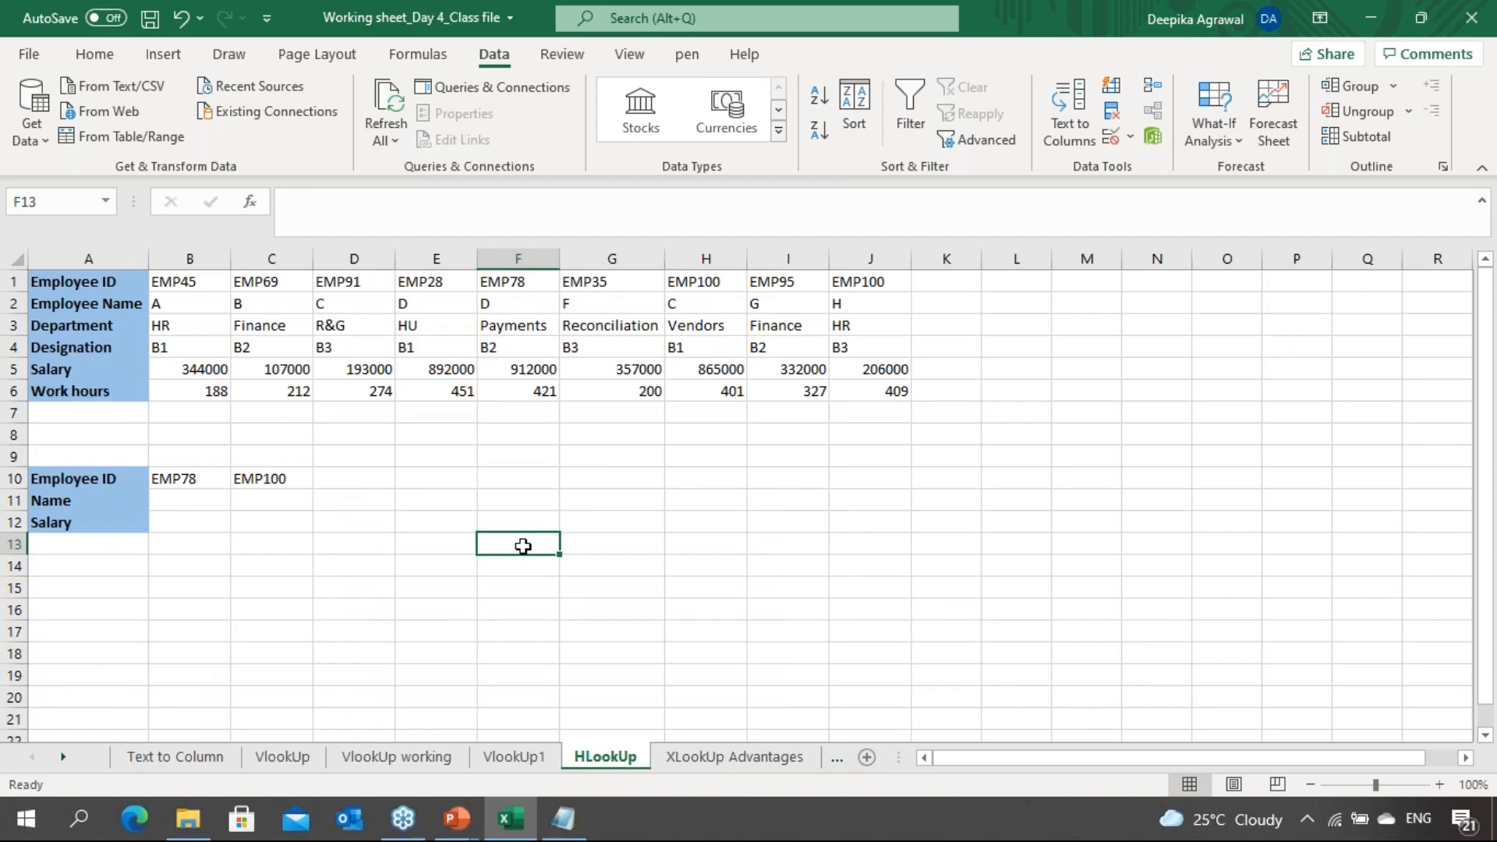
key(Down)
key(Left)
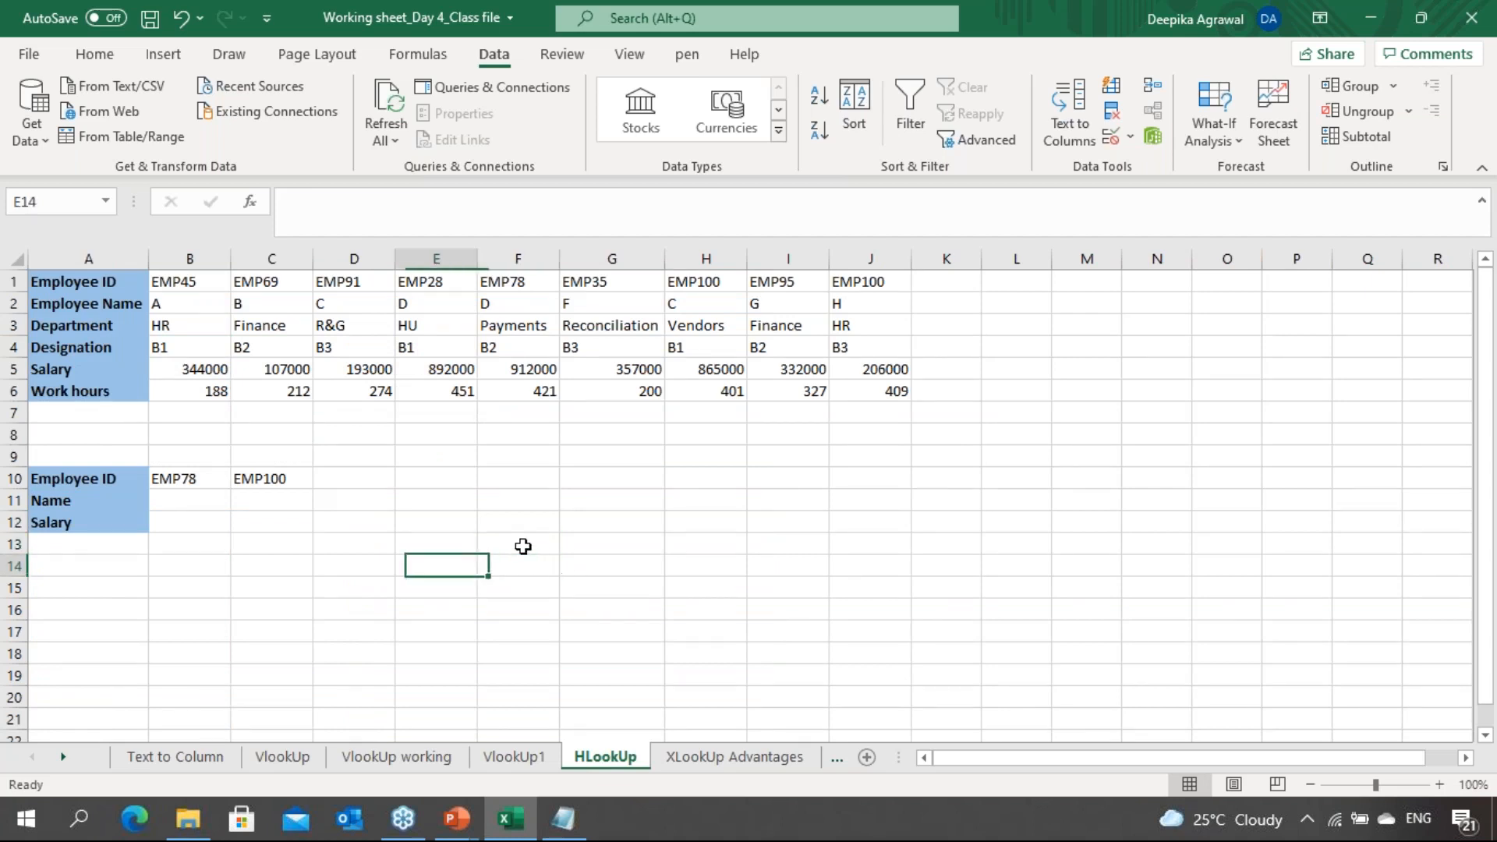
key(Left)
key(Left)
key(Left)
key(Up)
key(Up)
key(Up)
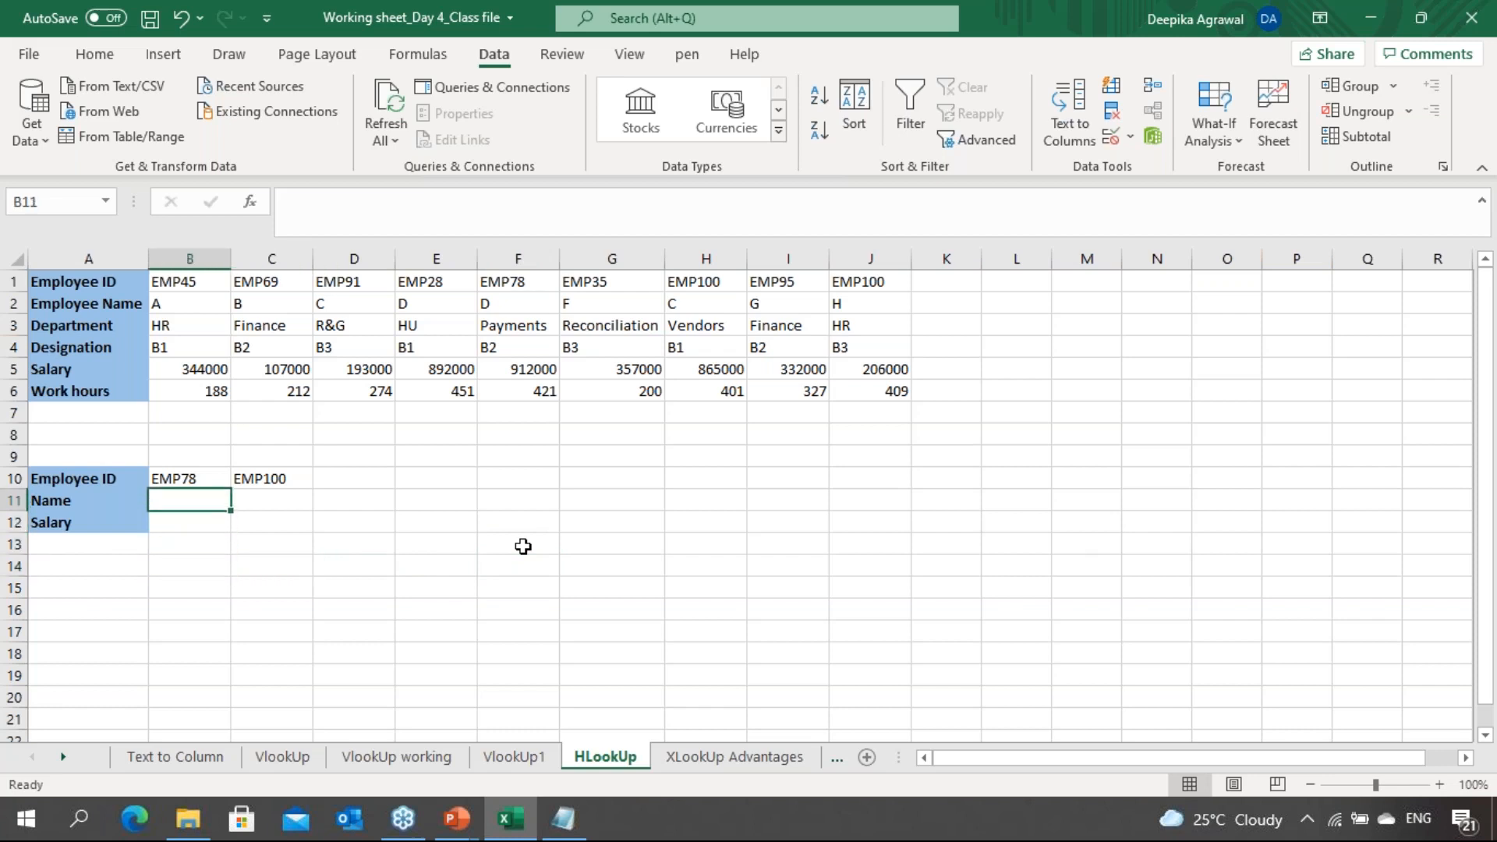
Examine the horizontal employee table in rows 1 to 6 and the Employee ID, Name and Salary lookup block starting in row 10
key(Up)
key(Up)
key(Up)
key(Up)
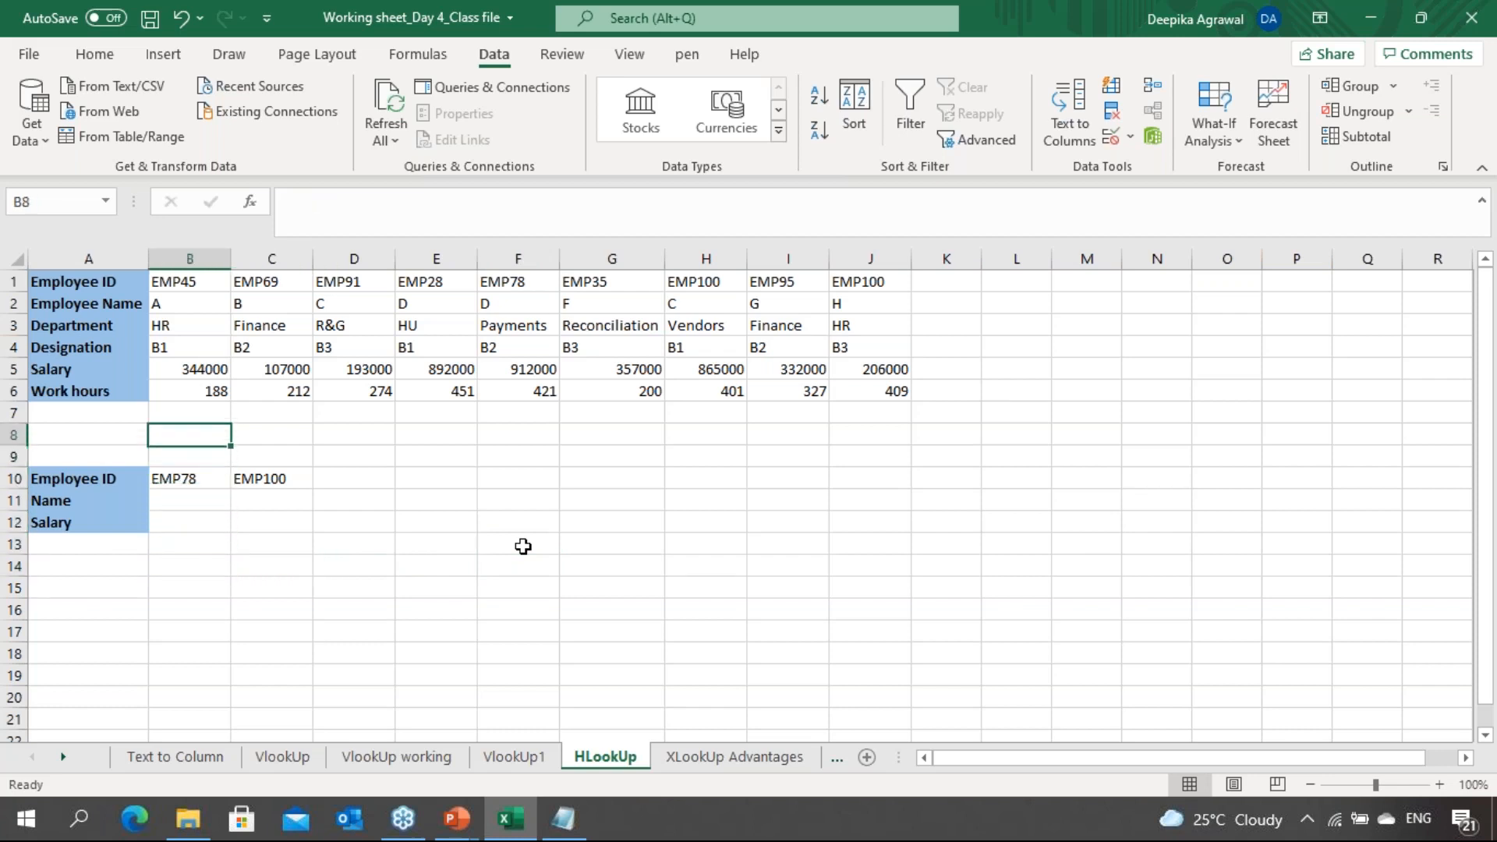
key(Up)
key(Up)
key(Up)
key(Up)
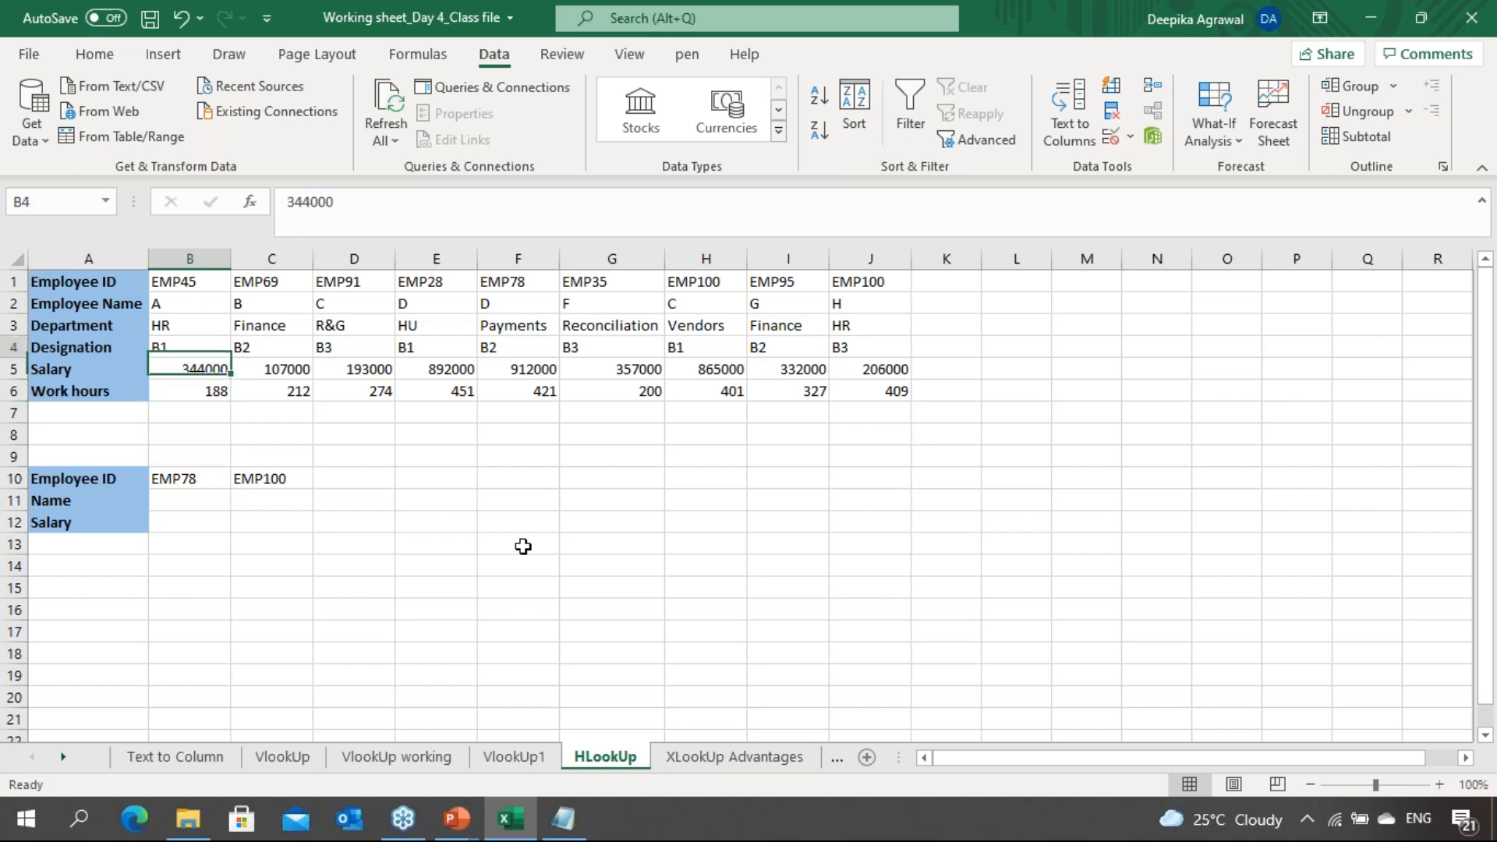
key(Down)
key(Down)
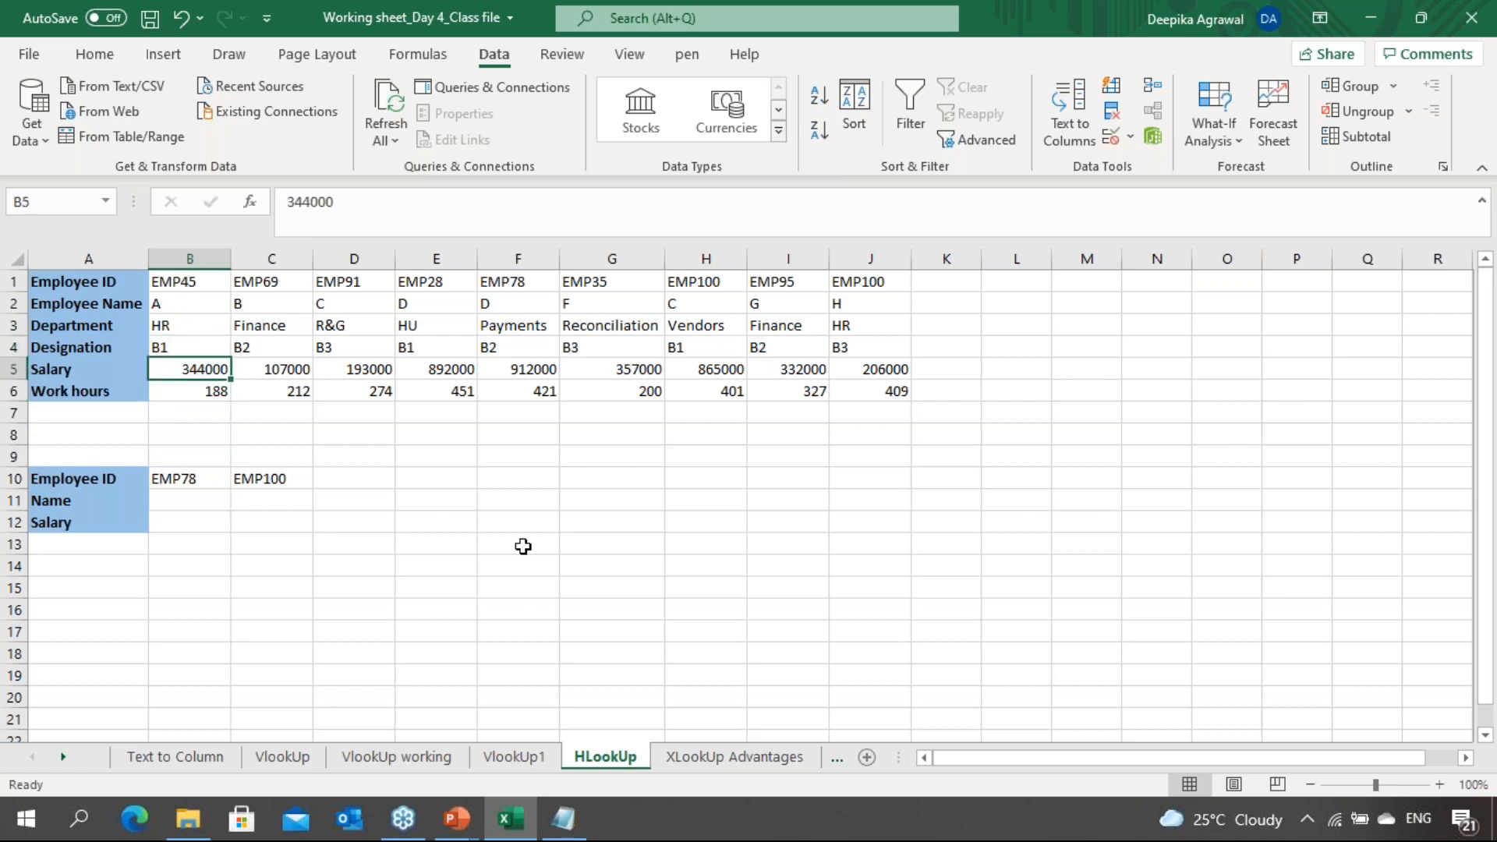
key(Down)
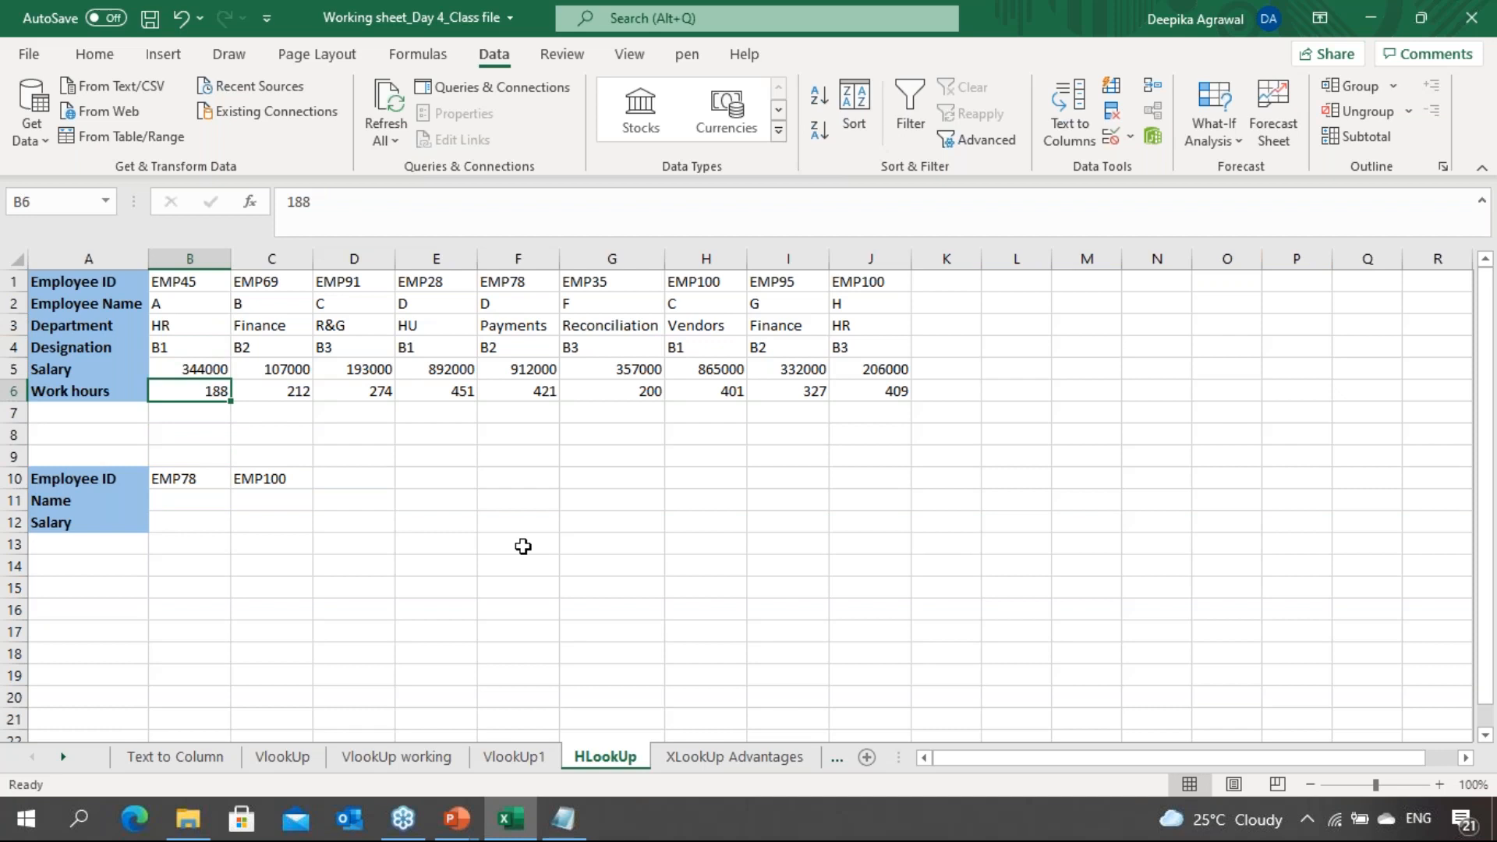
key(Down)
key(Down)
key(Down)
key(Down)
key(Down)
key(Left)
key(Up)
key(Right)
key(Right)
key(Left)
key(Right)
key(Down)
key(Left)
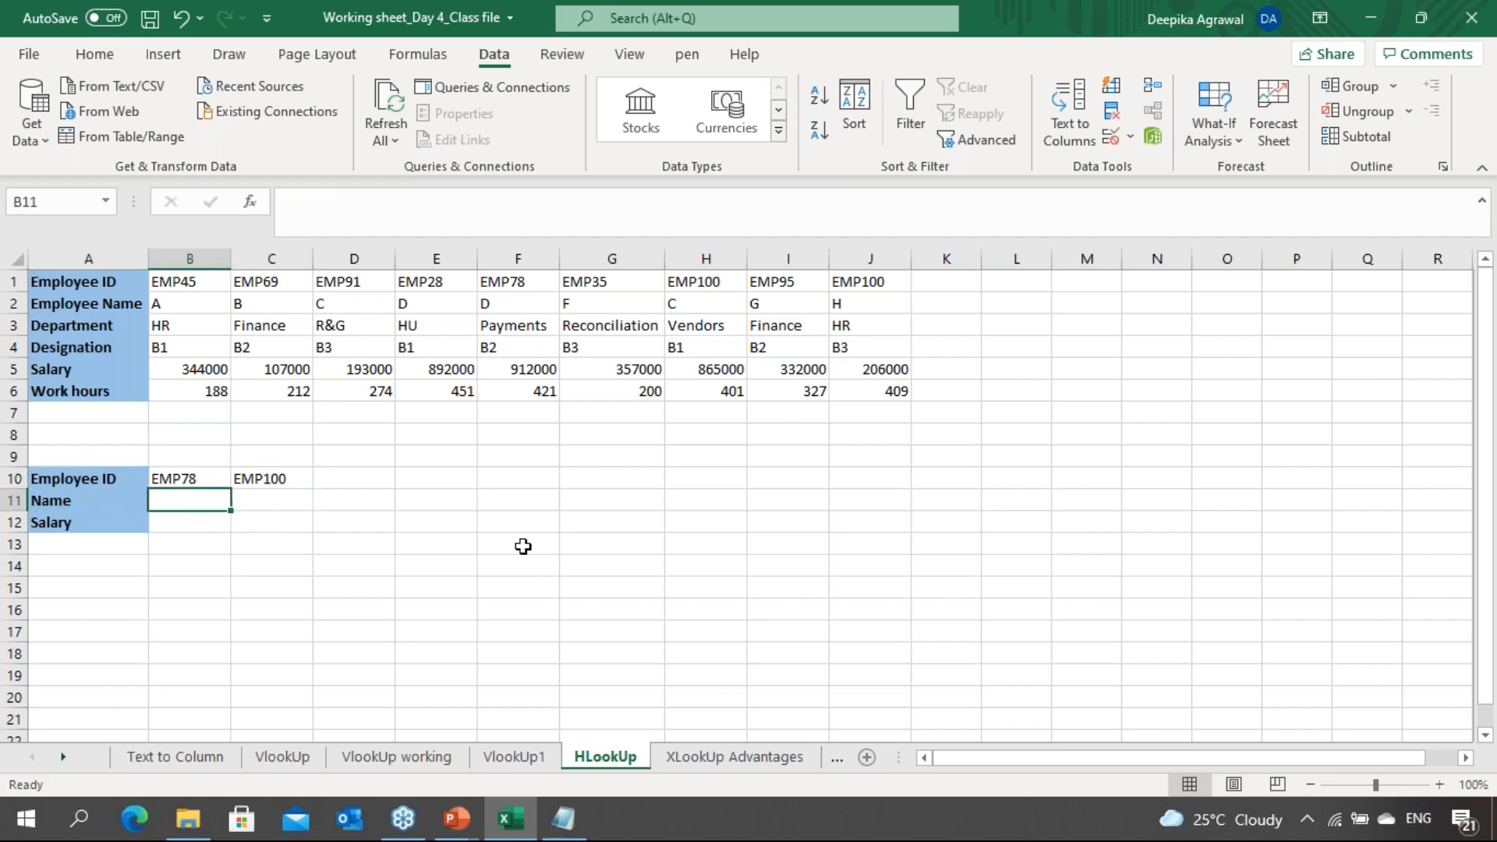
Start an HLOOKUP formula in B11 with the Employee ID in B10 as the lookup value
key(Down)
key(Up)
text(=HLOOKUP()
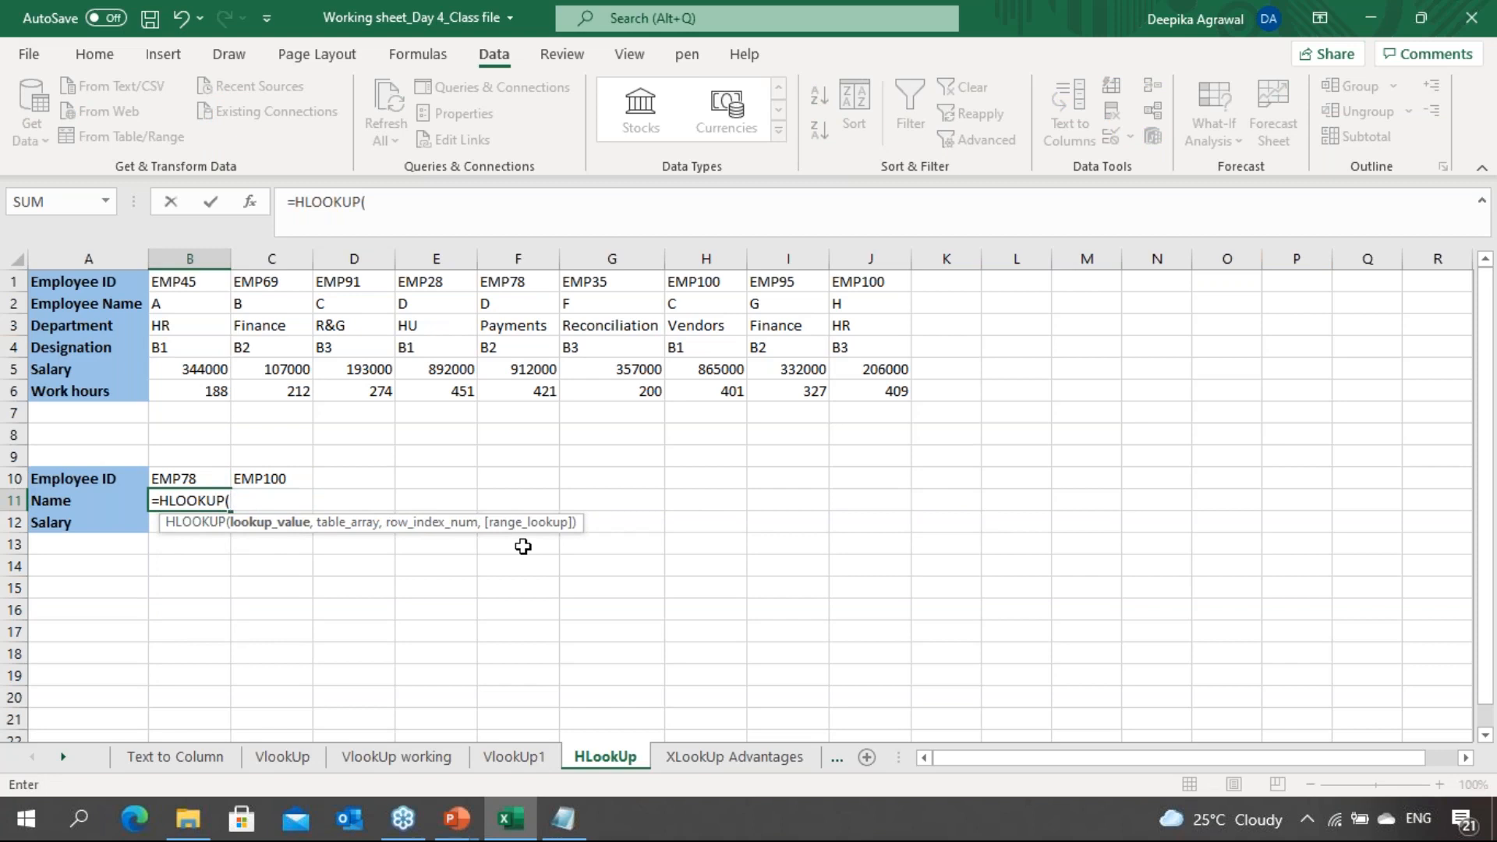
key(Up)
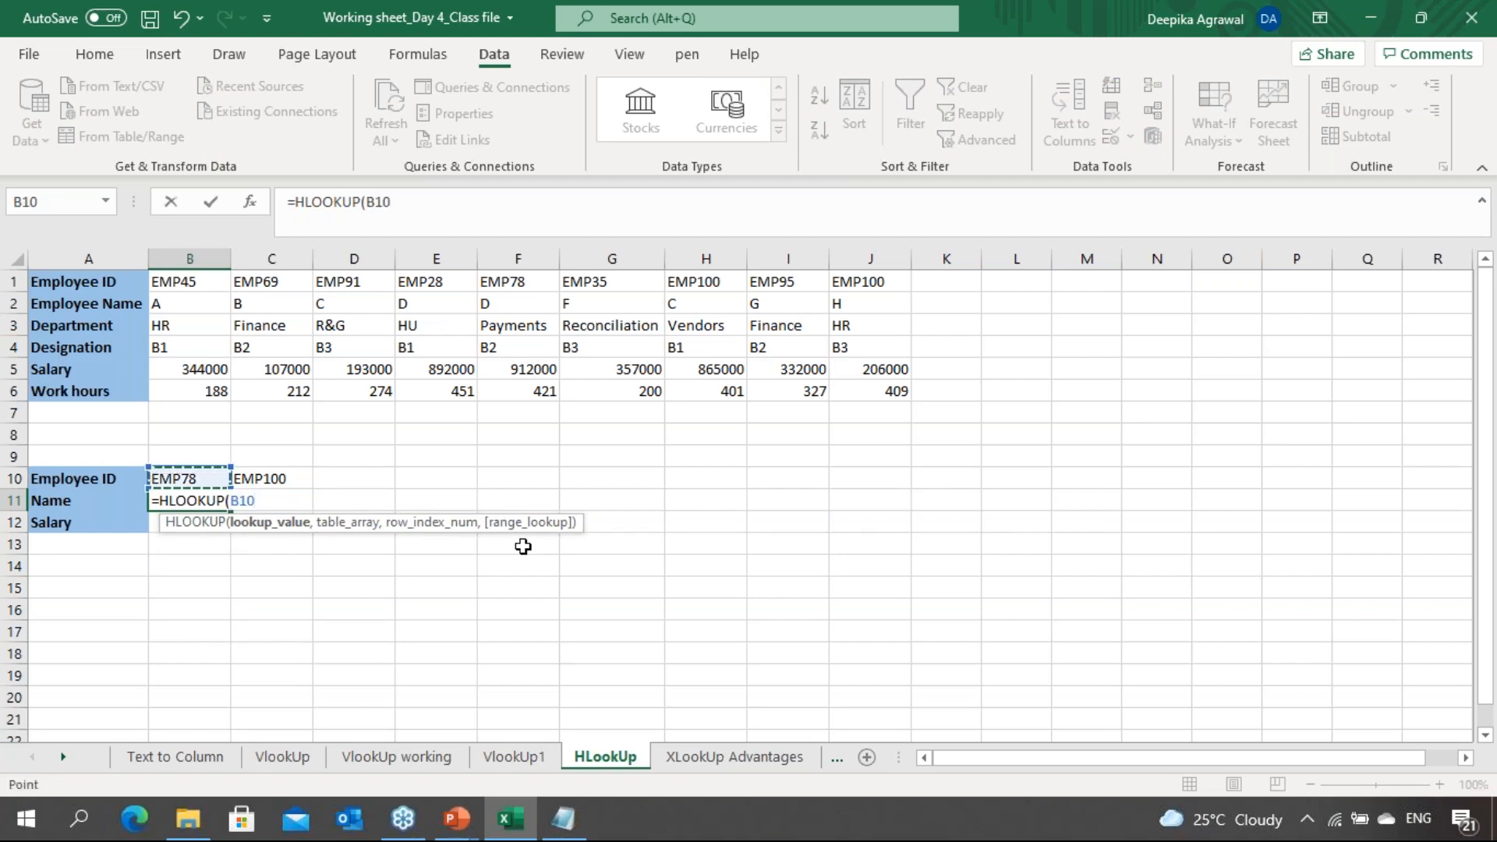
text(,)
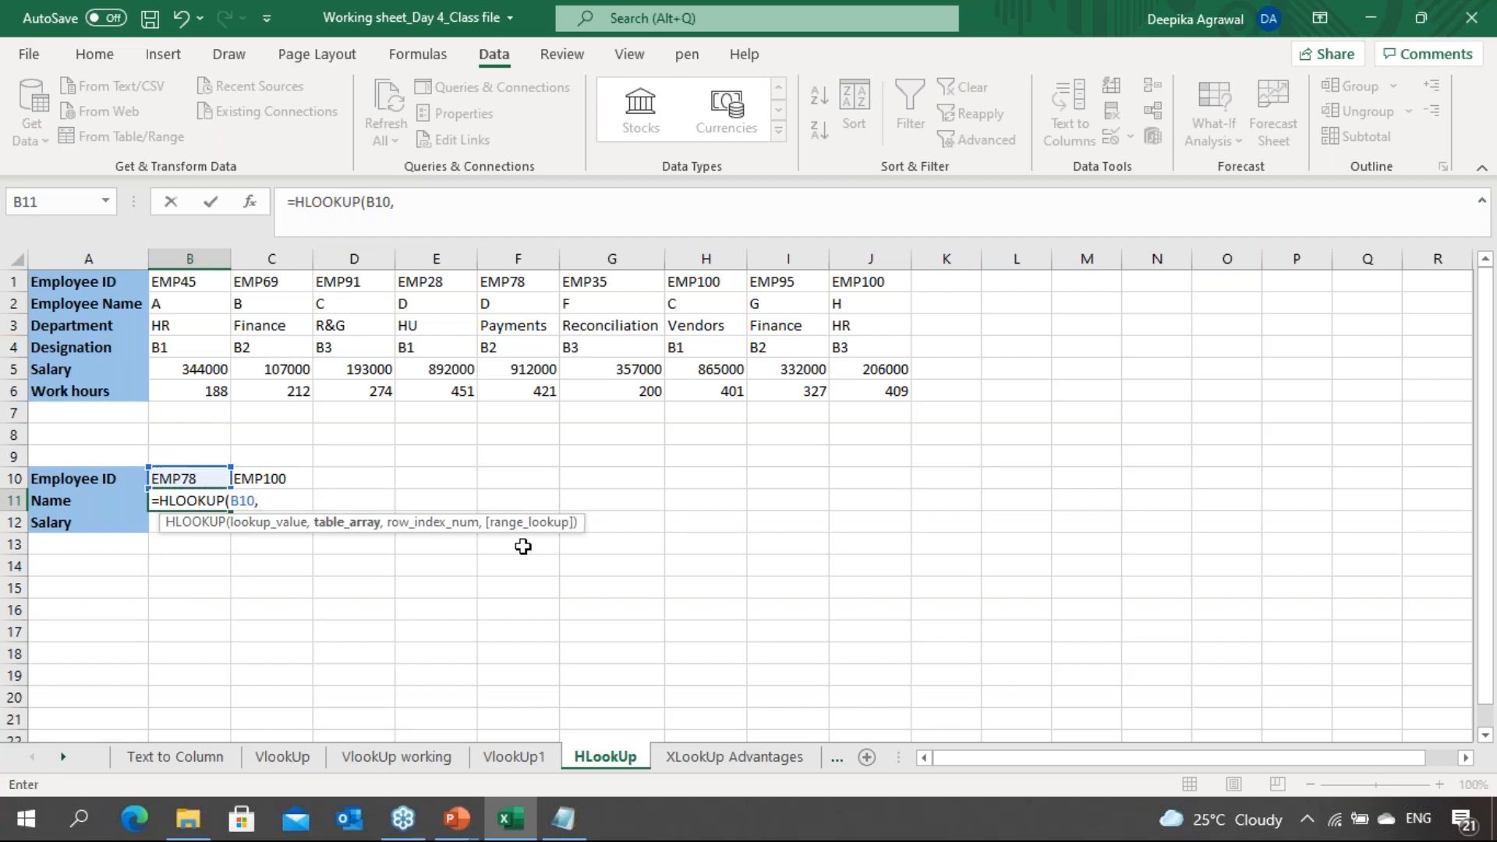
Set the HLOOKUP table array in B11 to the whole employee table as the absolute range $A$1:$J$6
key(Up)
key(Up)
key(Up)
key(Up)
key(Up)
key(Up)
key(Up)
key(Up)
key(Up)
key(Up)
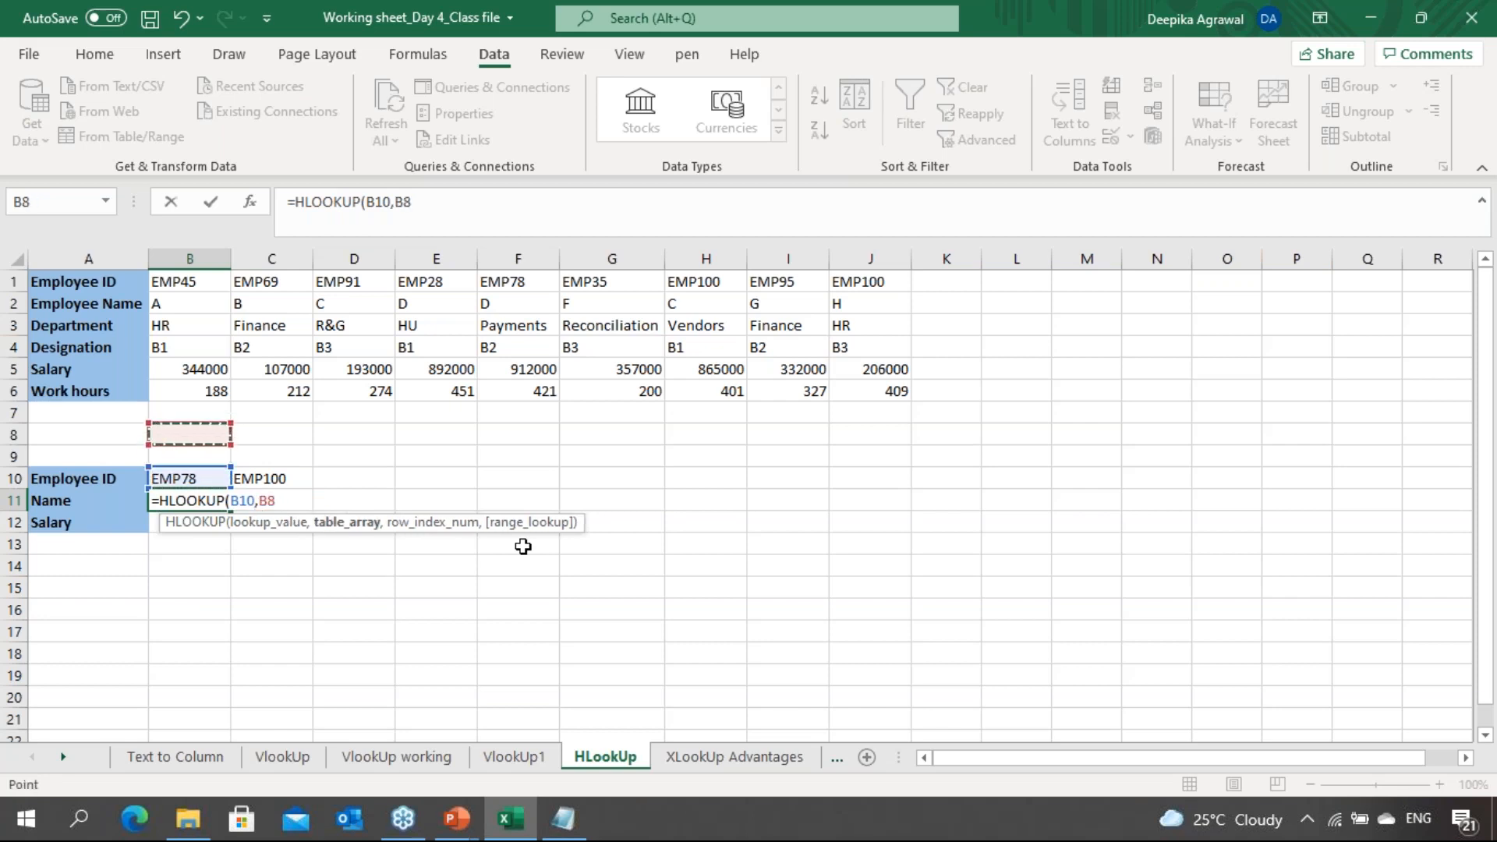
key(Left)
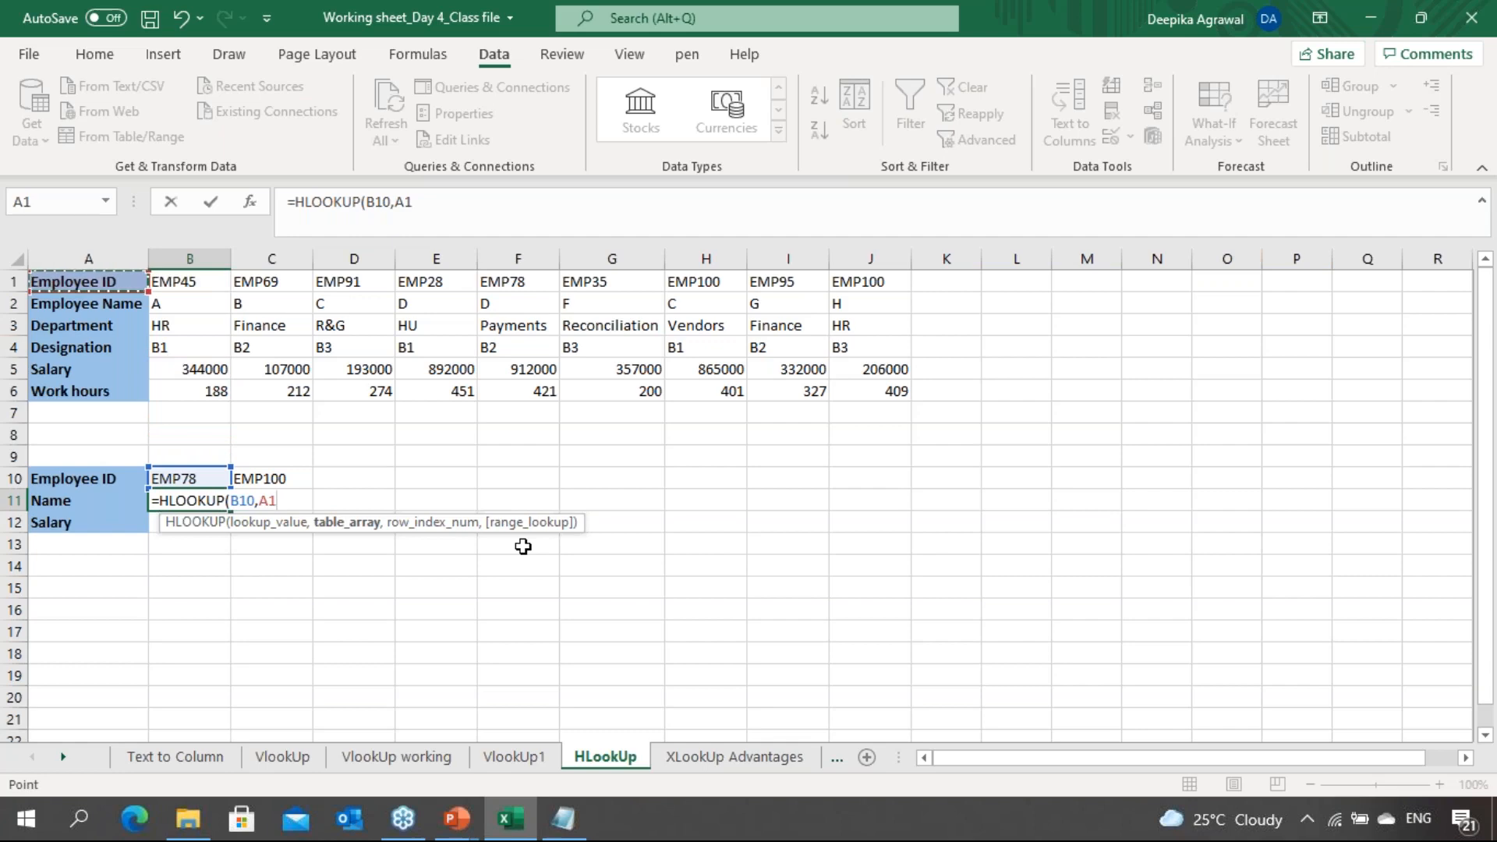
key(ctrl+shift+Right)
key(ctrl+shift+Down)
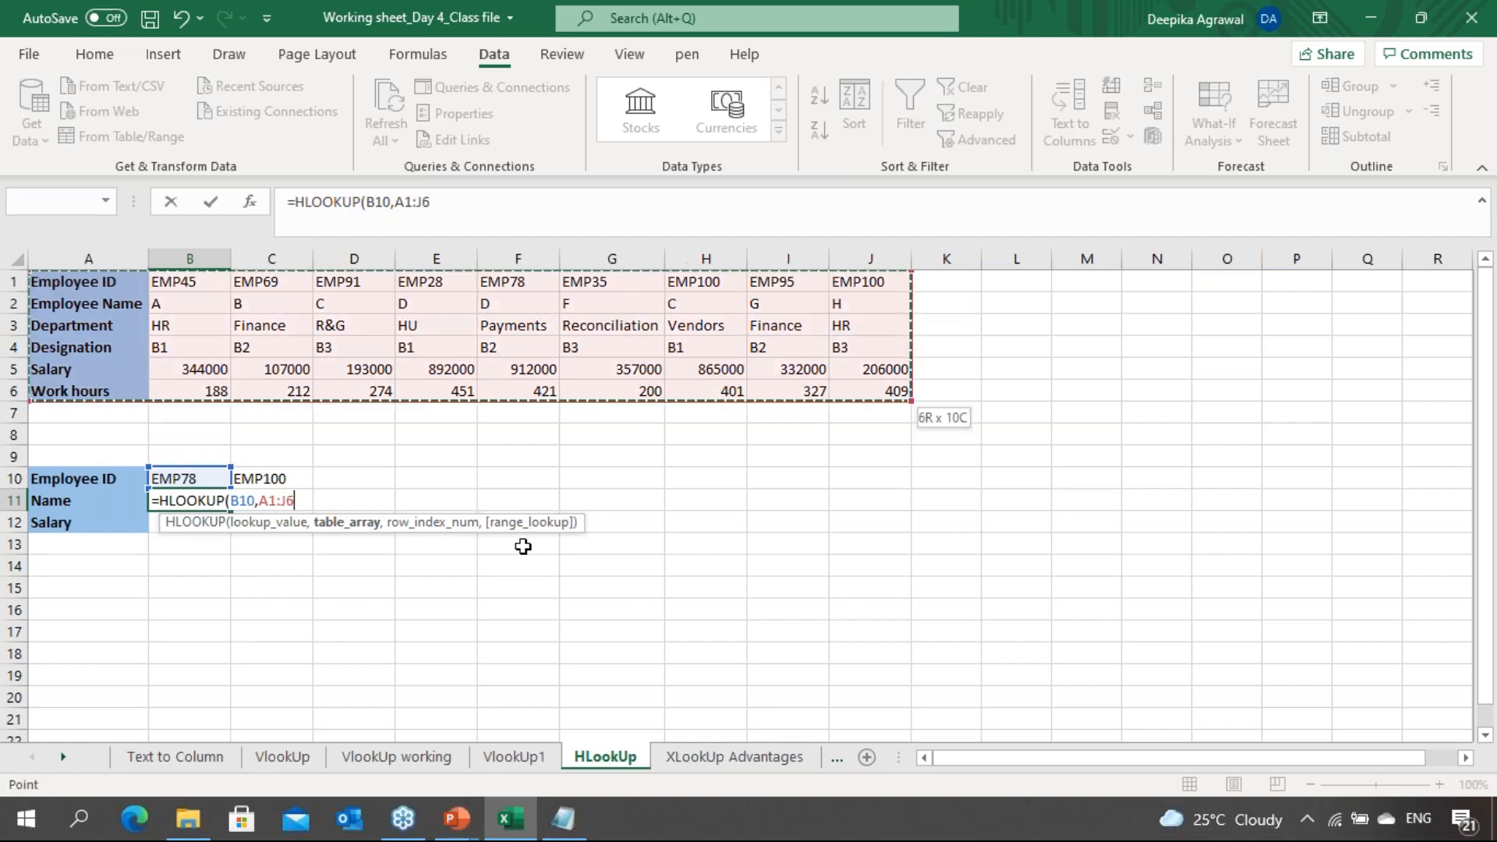
key(F4)
text(,)
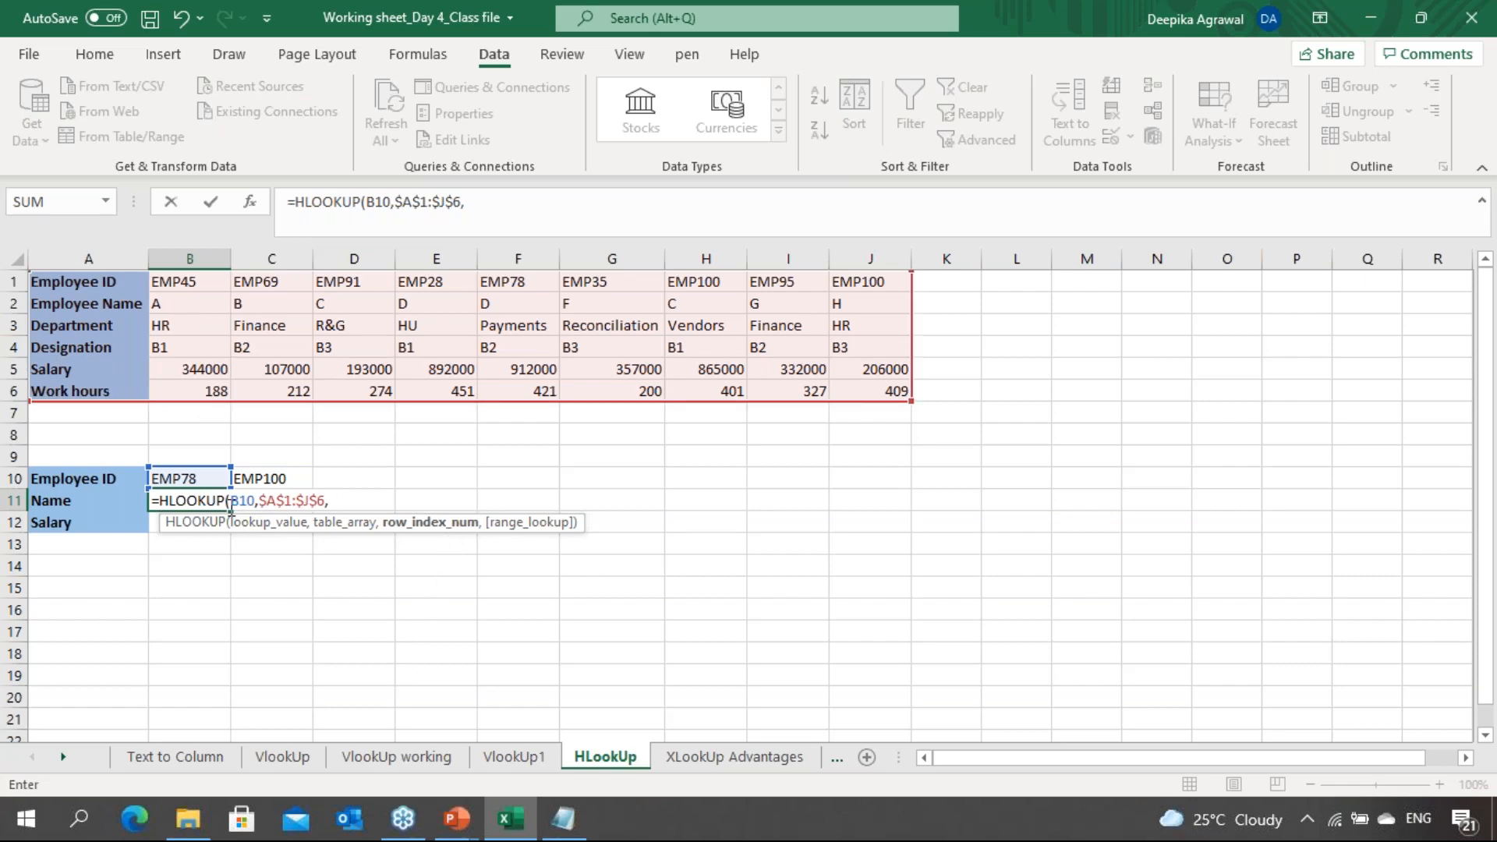
Complete the B11 HLOOKUP with row index 2 and FALSE for an exact match
text(2,)
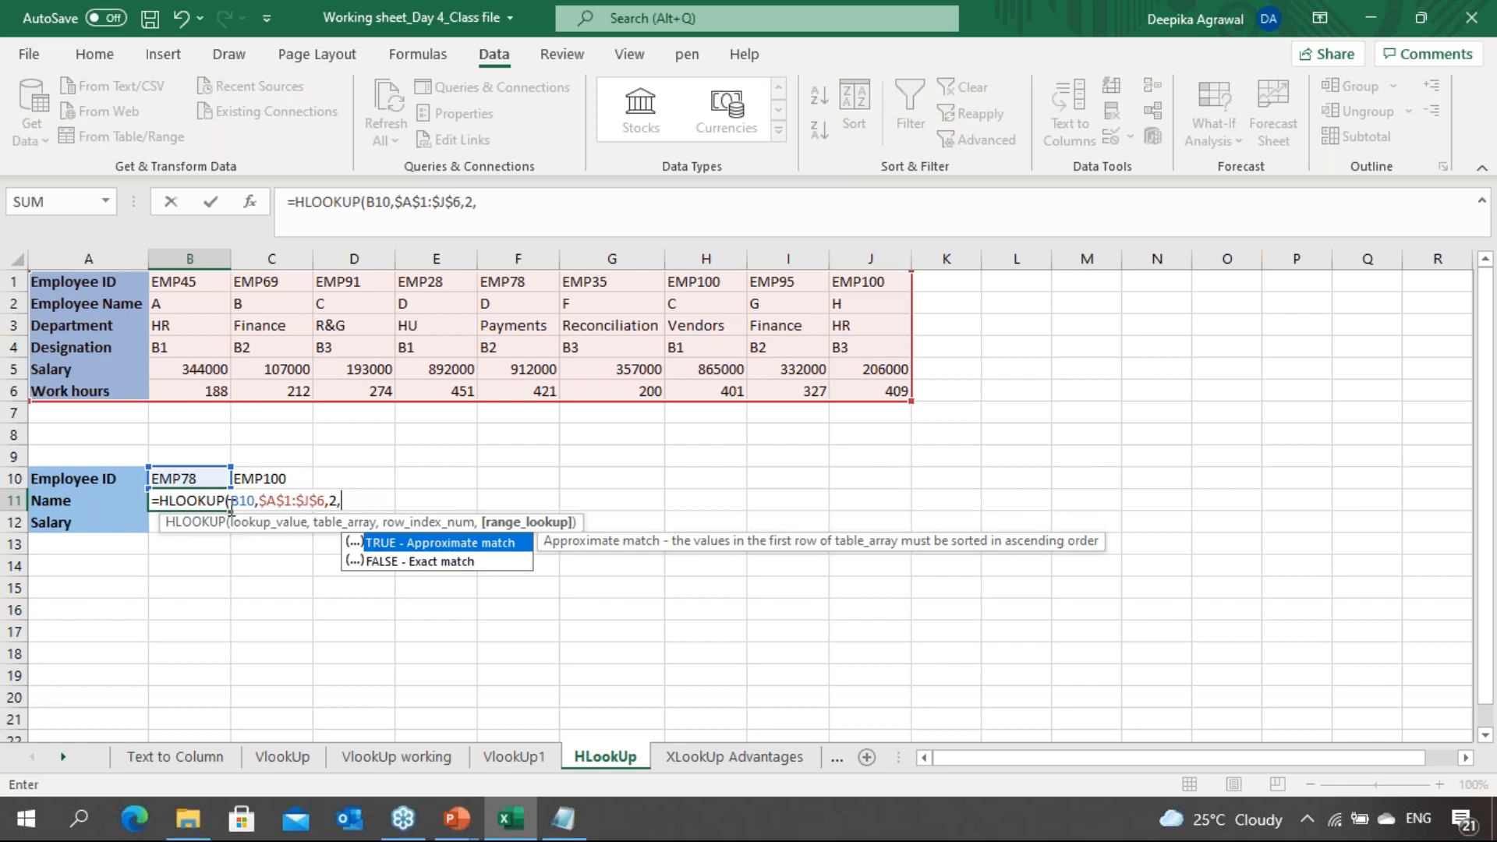
key(Down)
key(Tab)
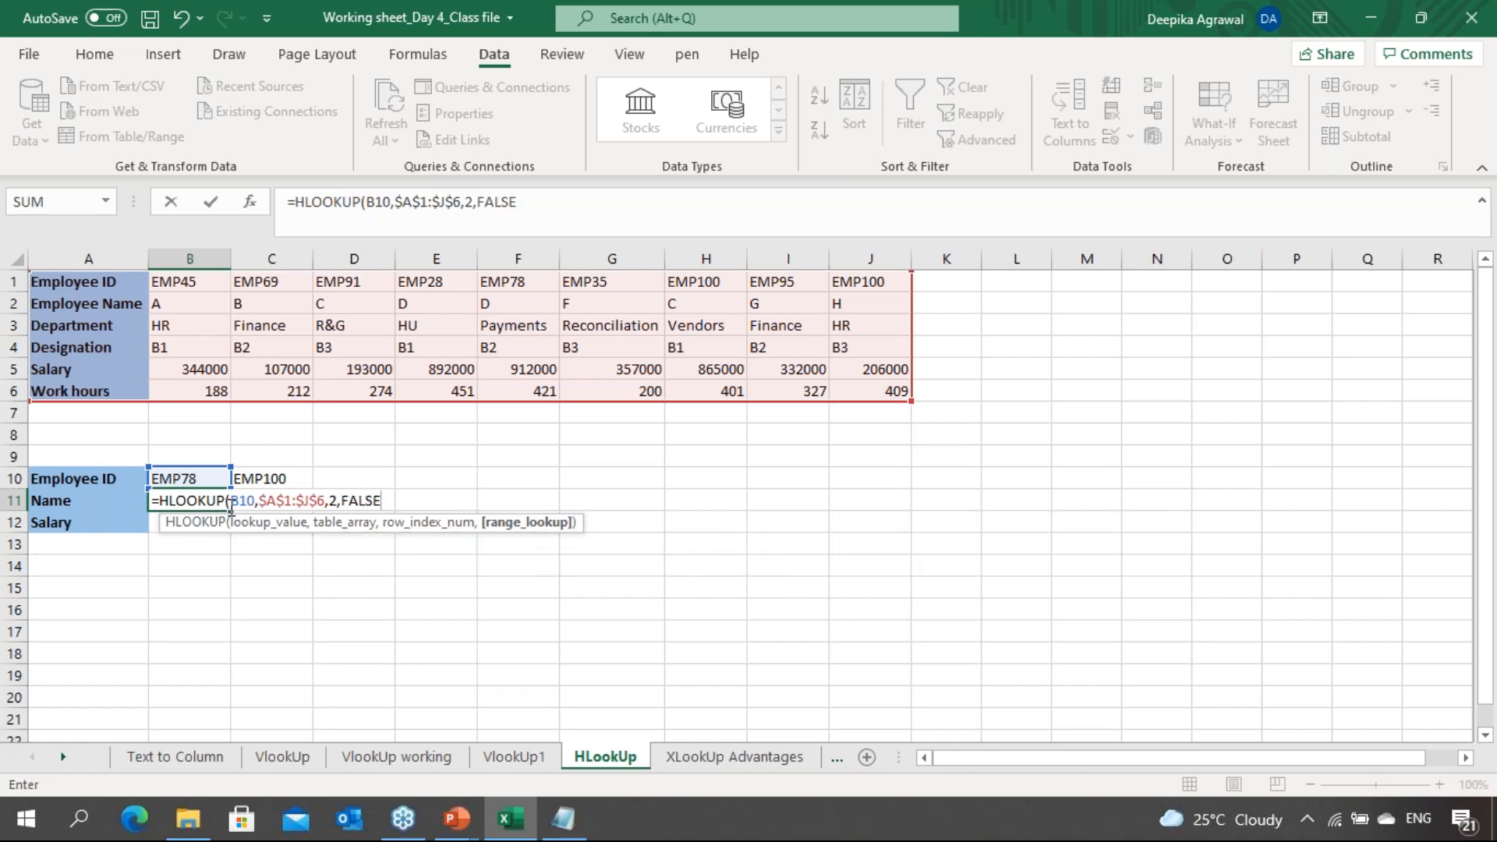
key(Return)
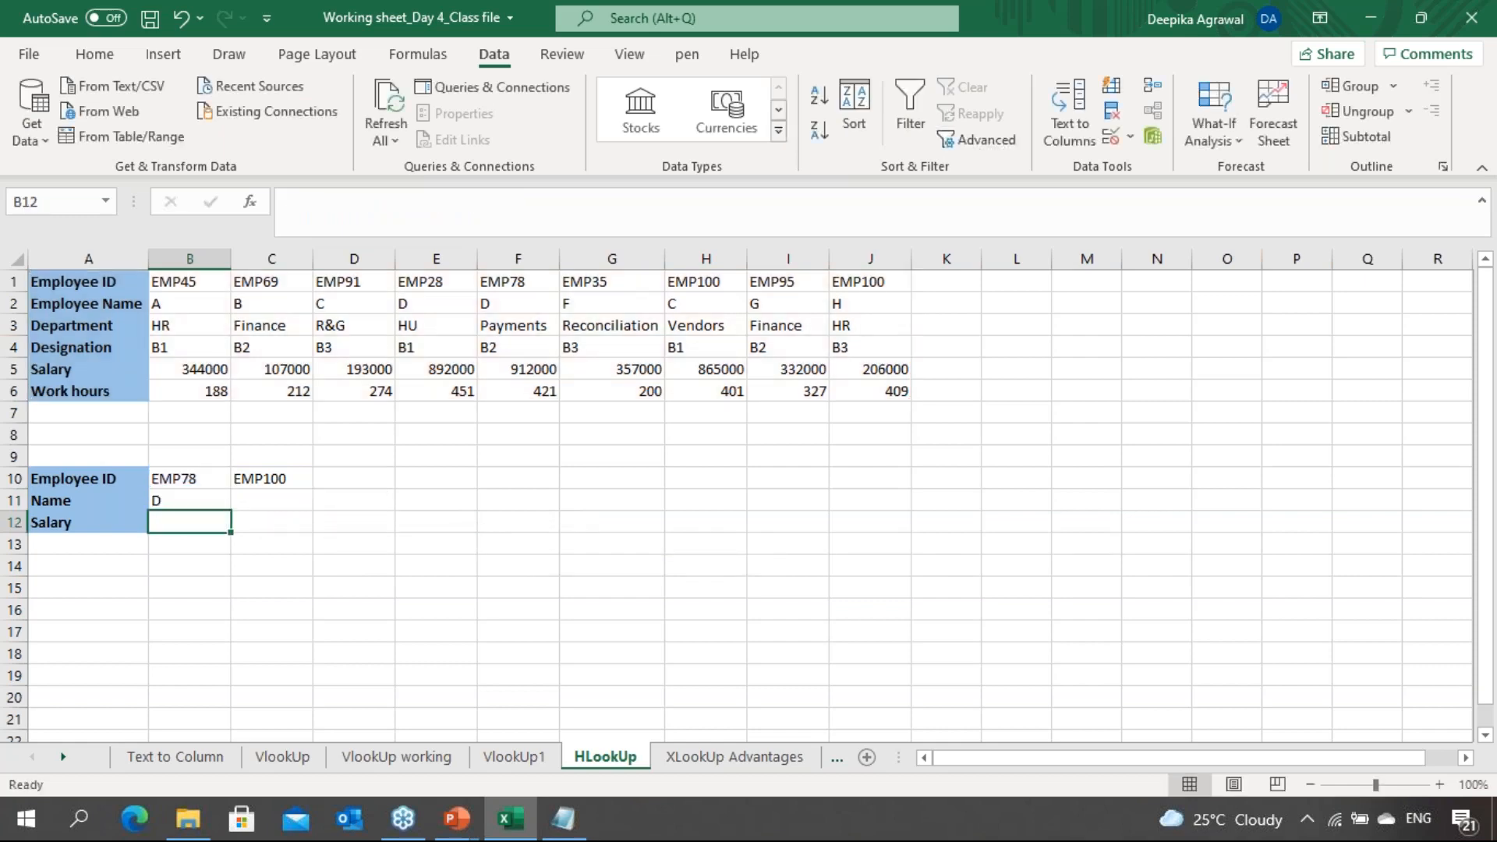
Check the B11 name lookup against the employee name for EMP78 in F2 of the table
key(Up)
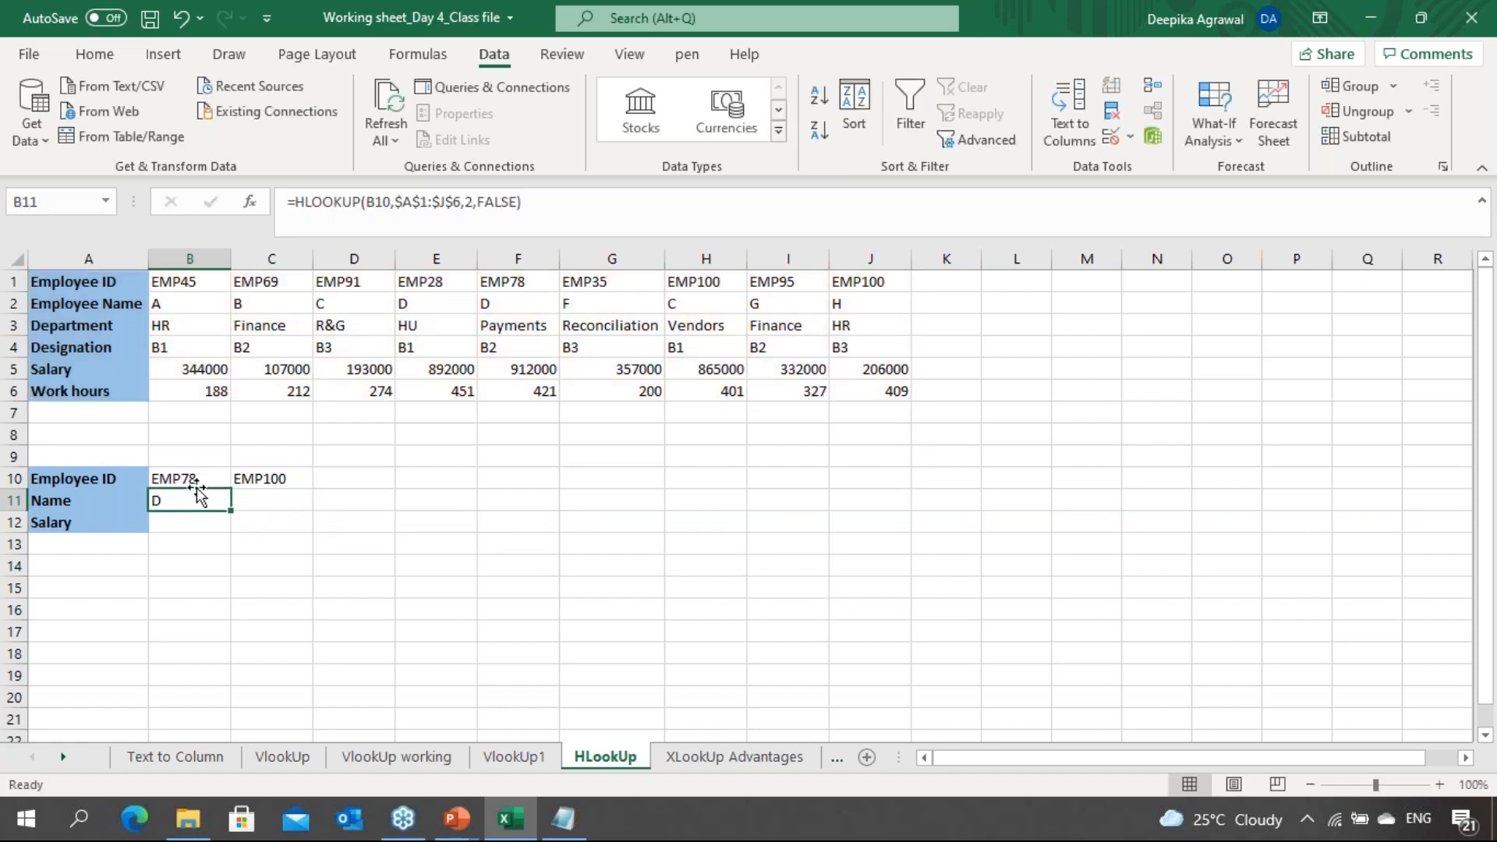
click(503, 302)
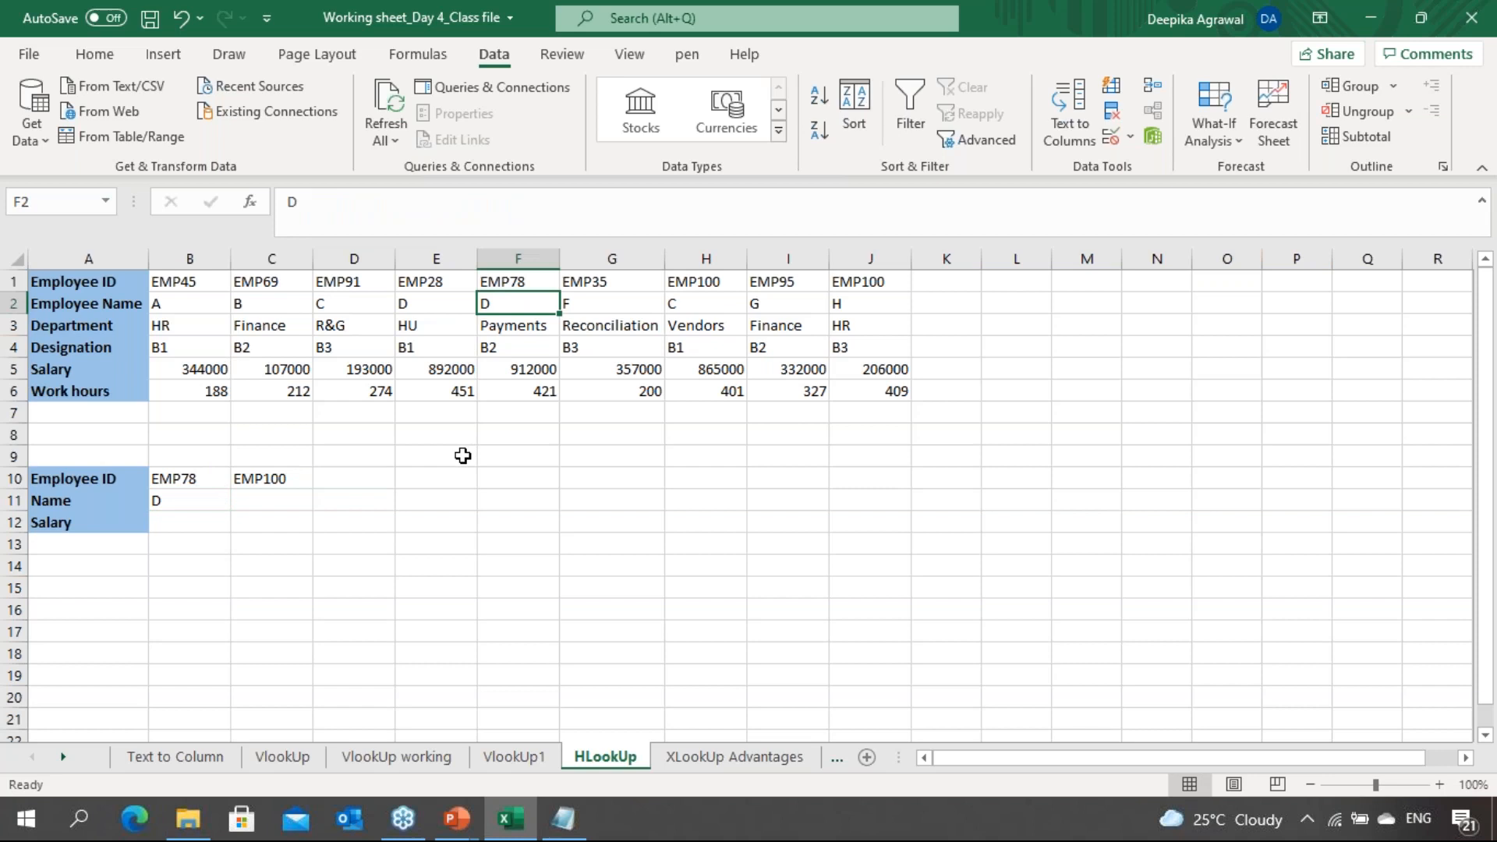
click(307, 461)
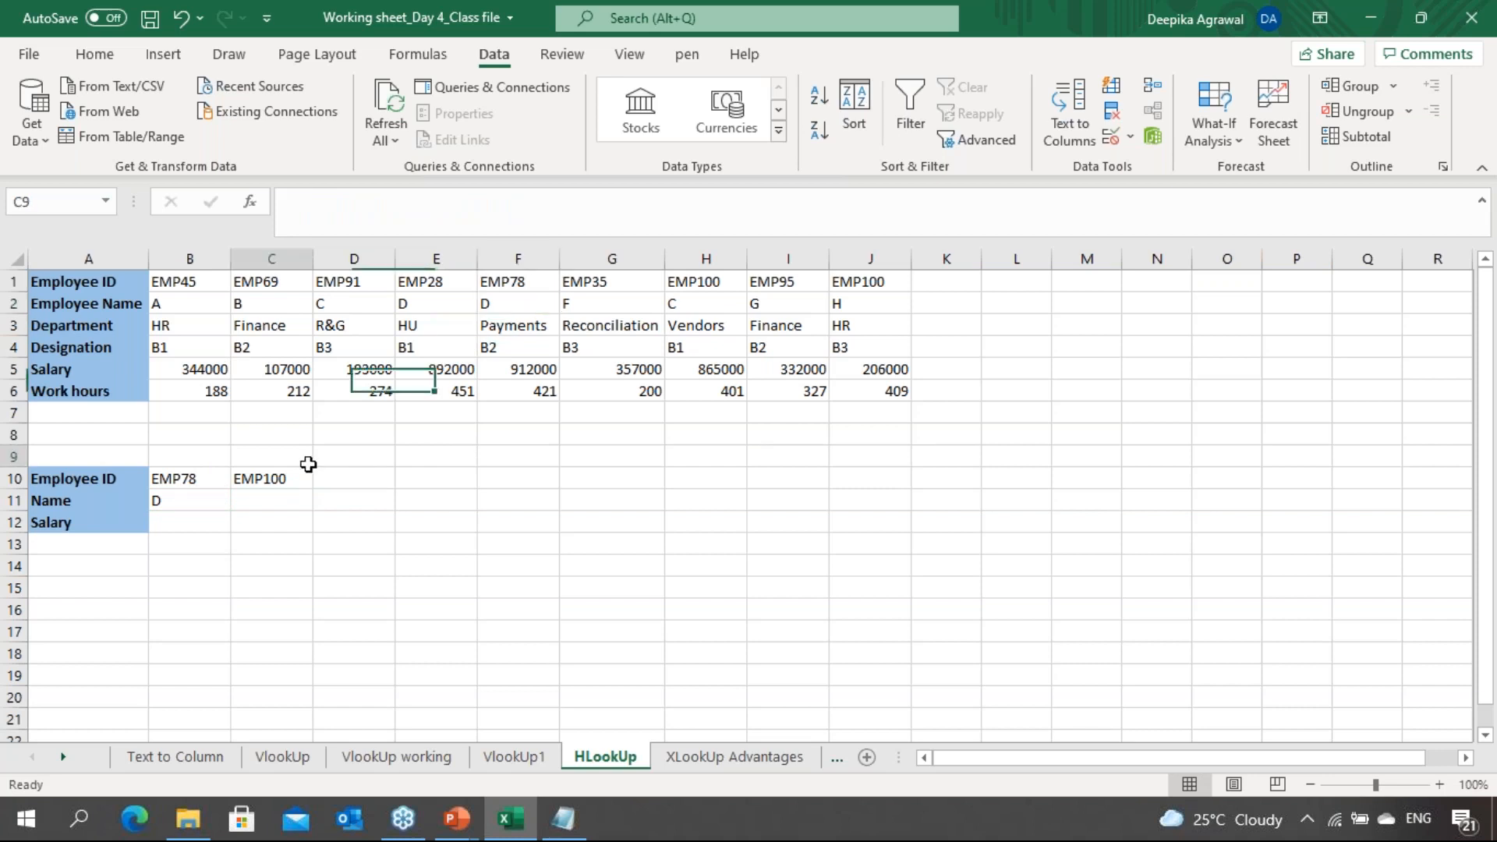
click(178, 552)
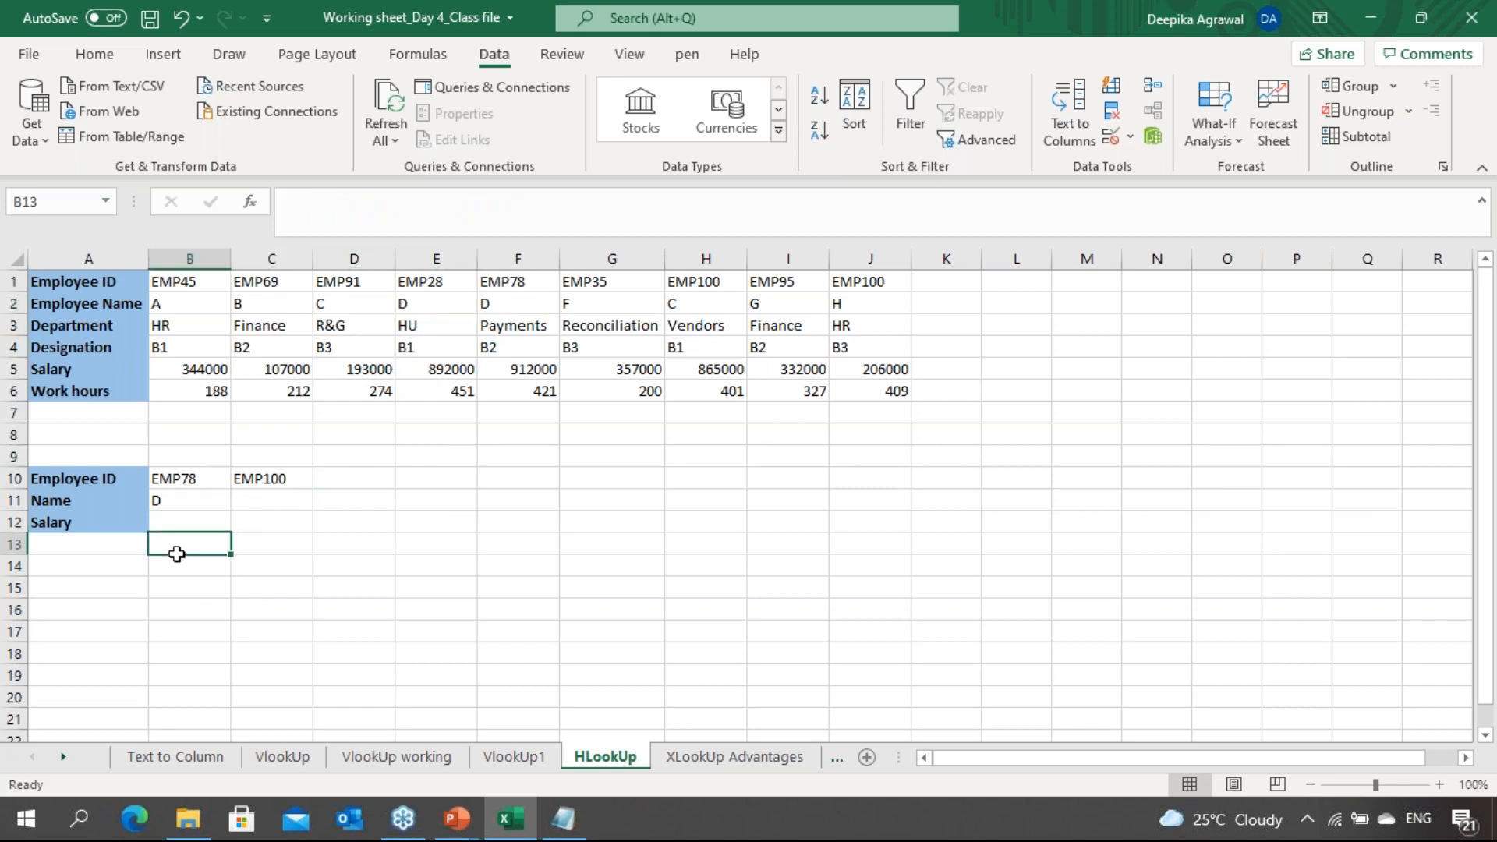
click(182, 502)
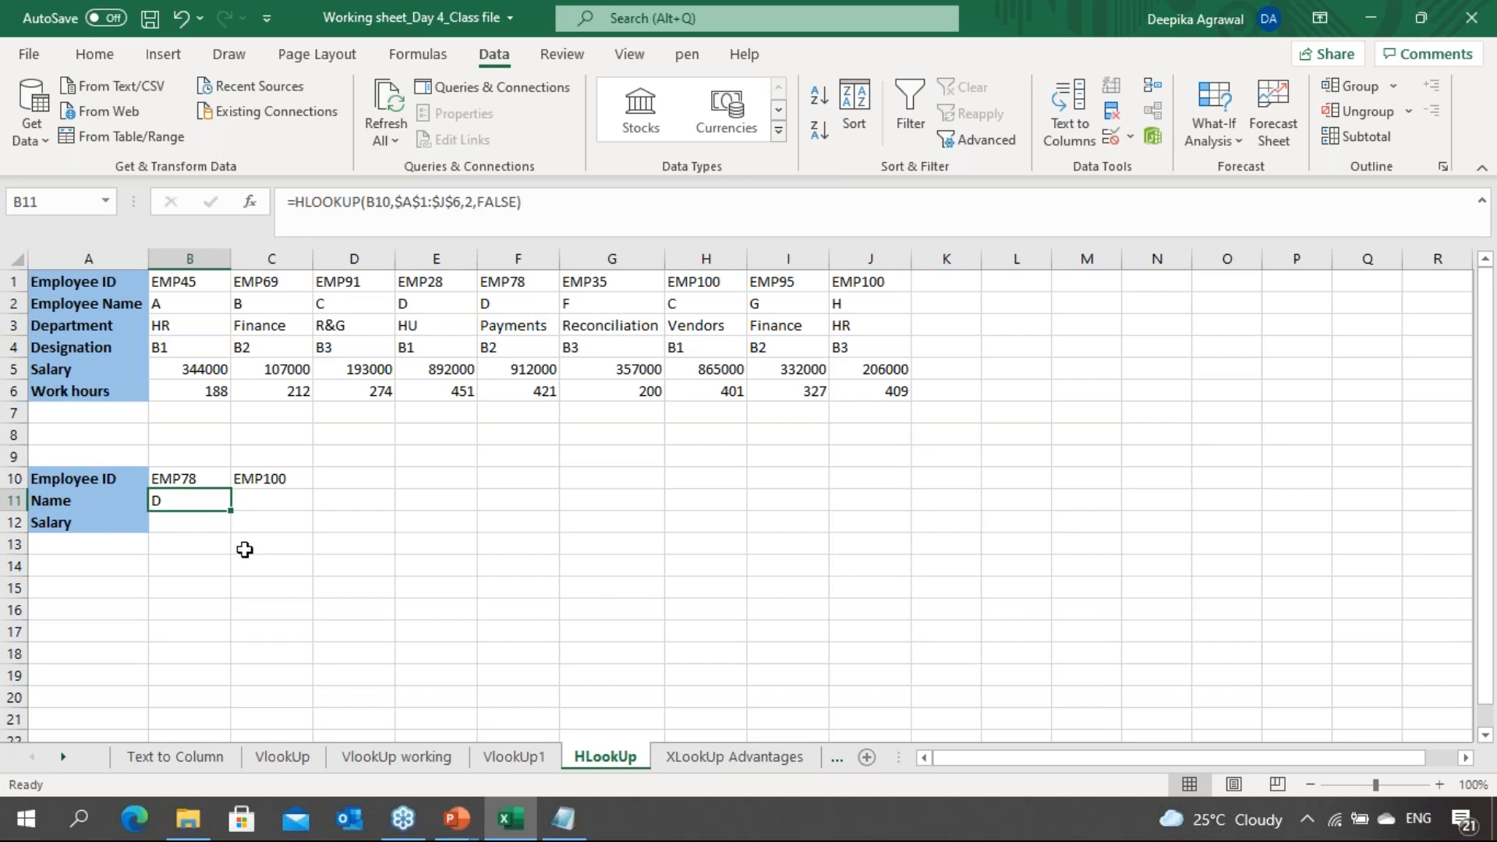
click(1168, 111)
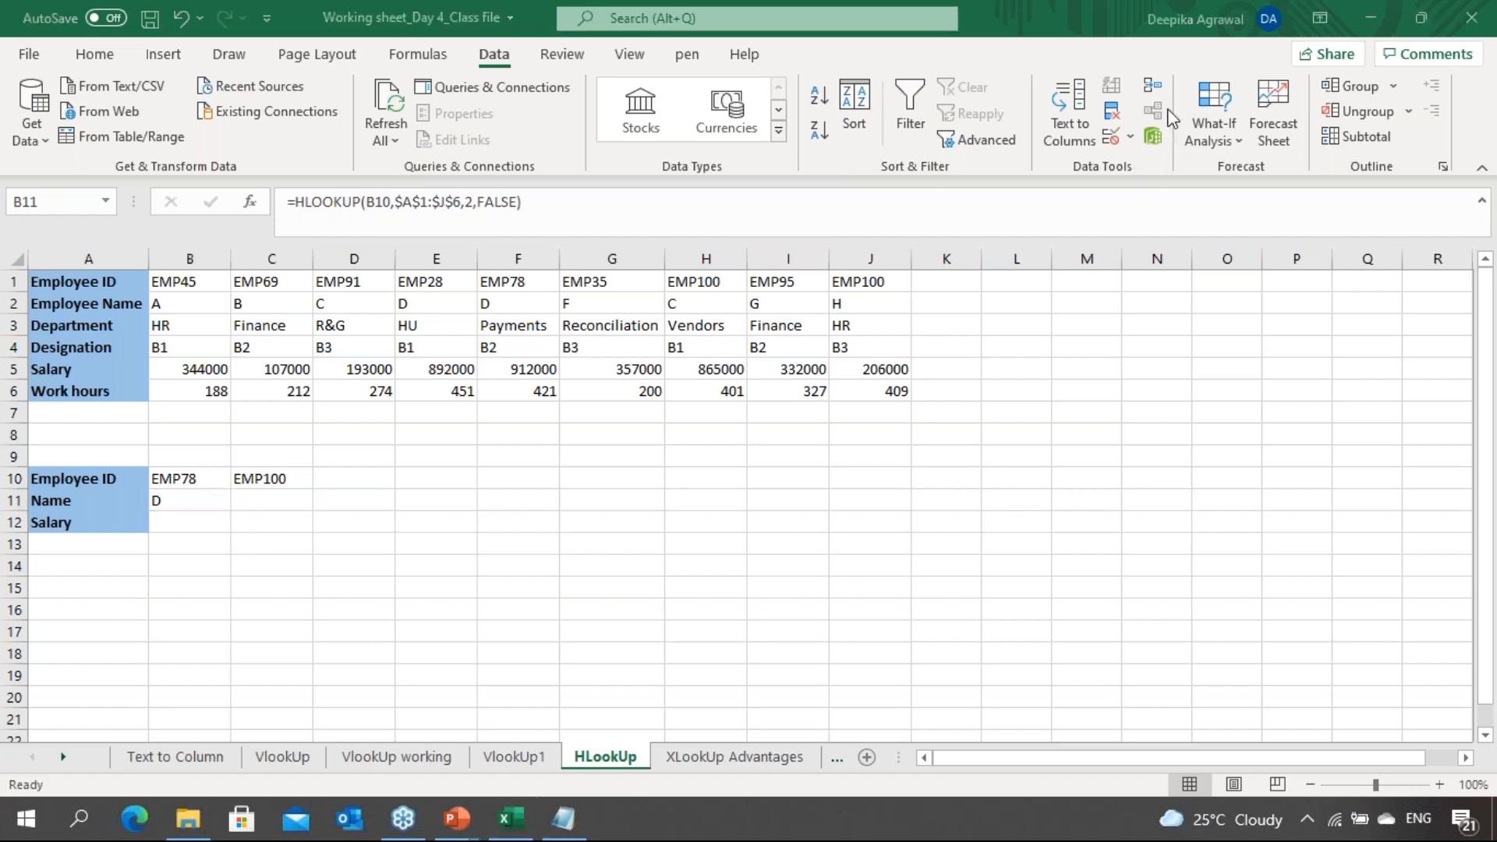
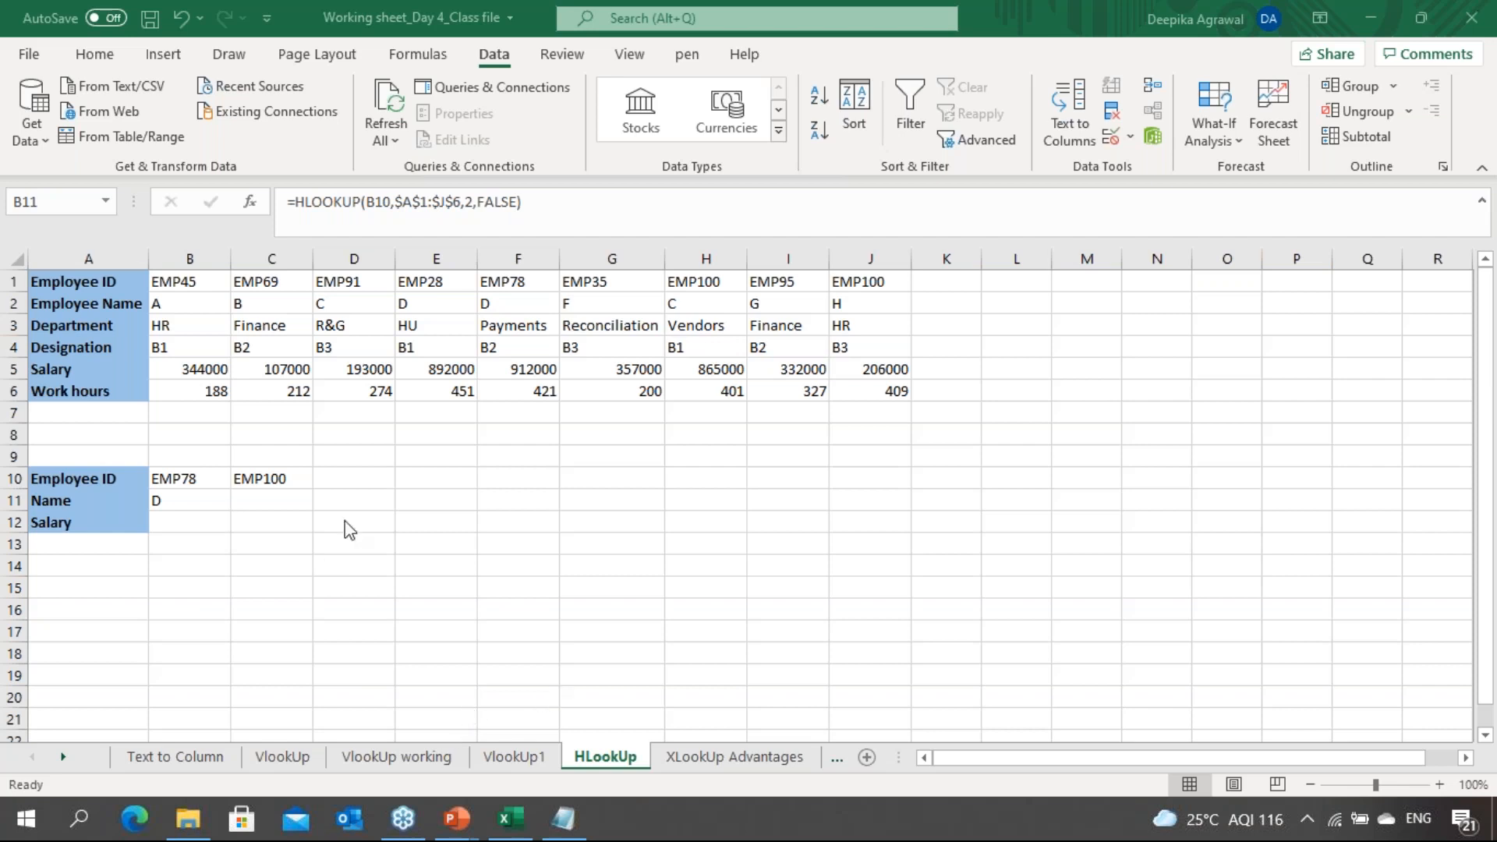
Fill the Name formula into Salary cell B12, point its lookup value back to B10 and set the row index to 5
click(195, 501)
click(255, 505)
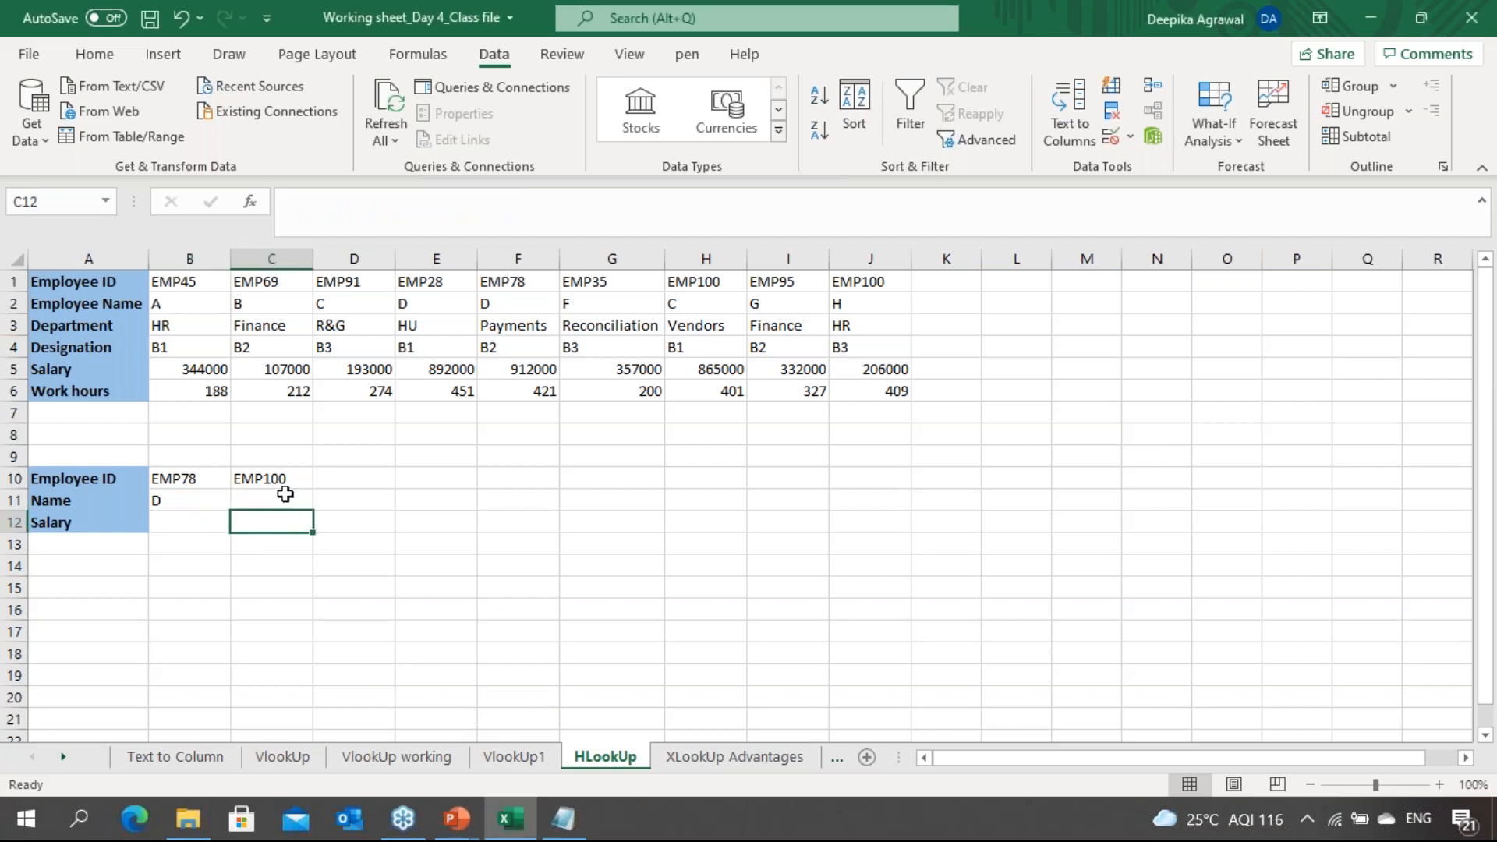
click(192, 499)
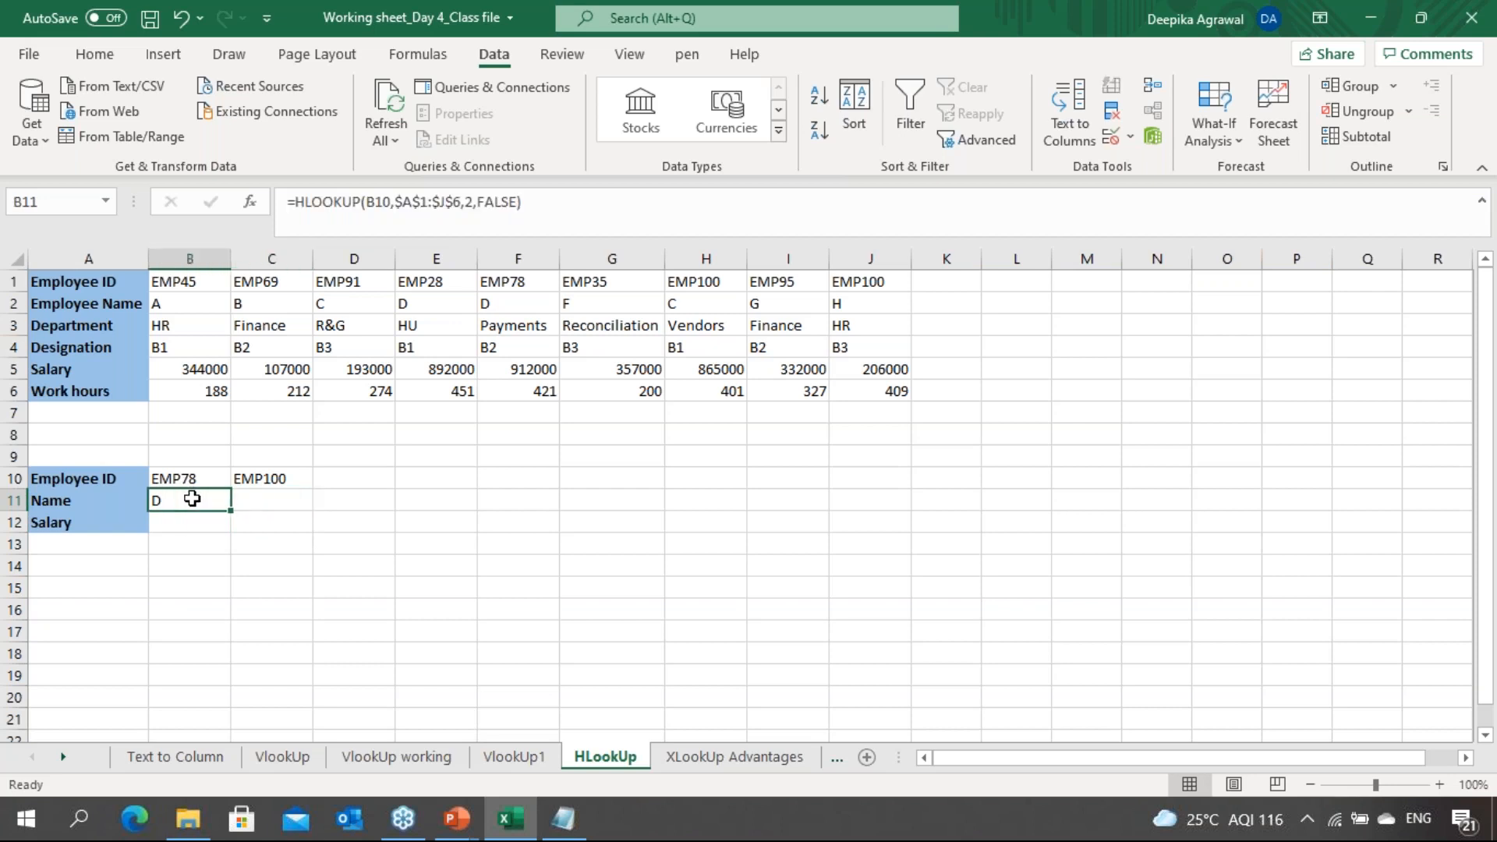
key(Down)
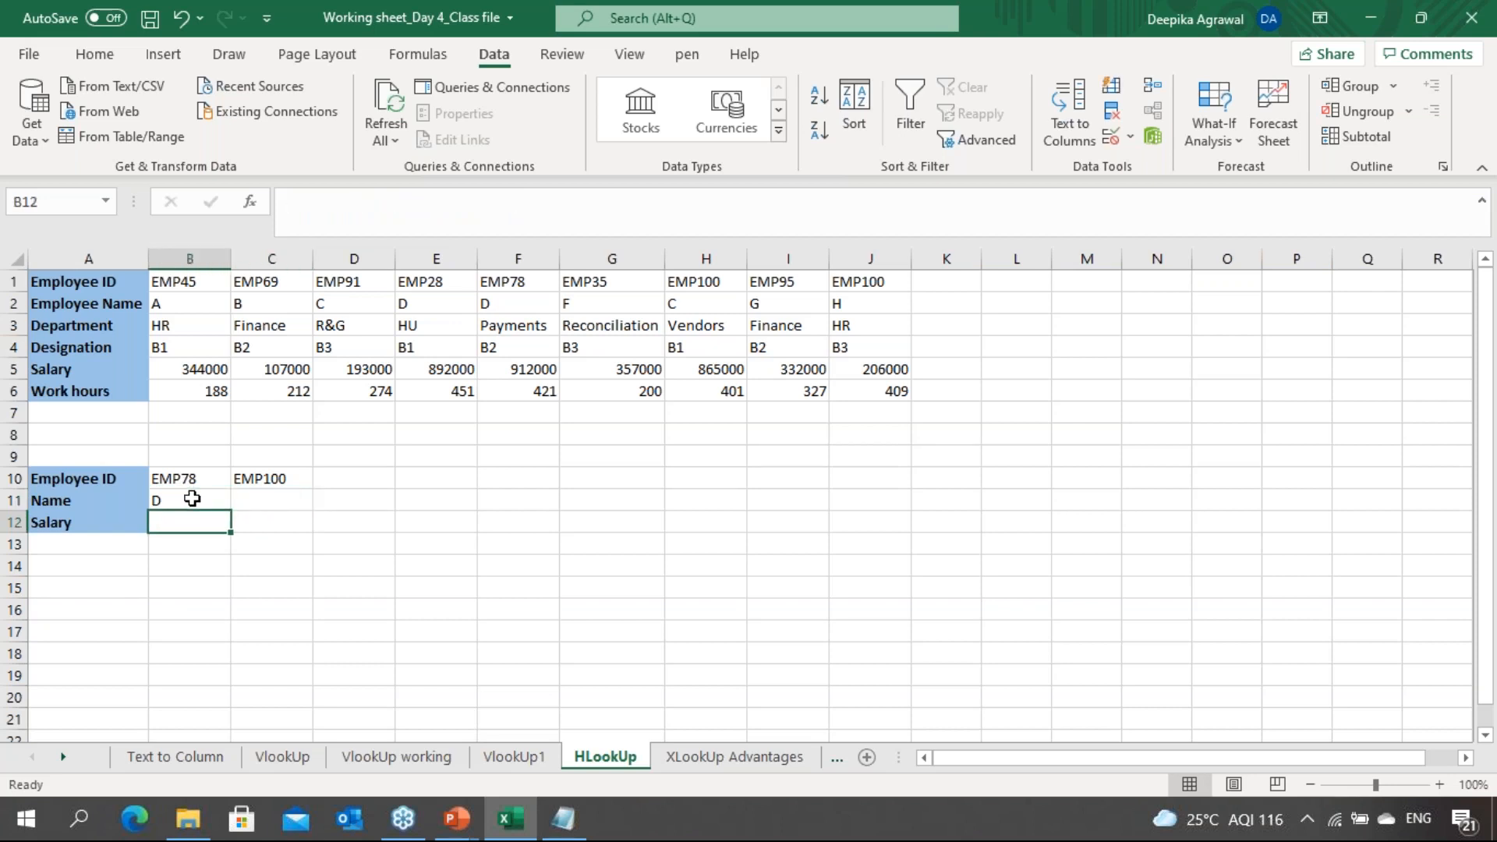
key(ctrl+d)
key(F2)
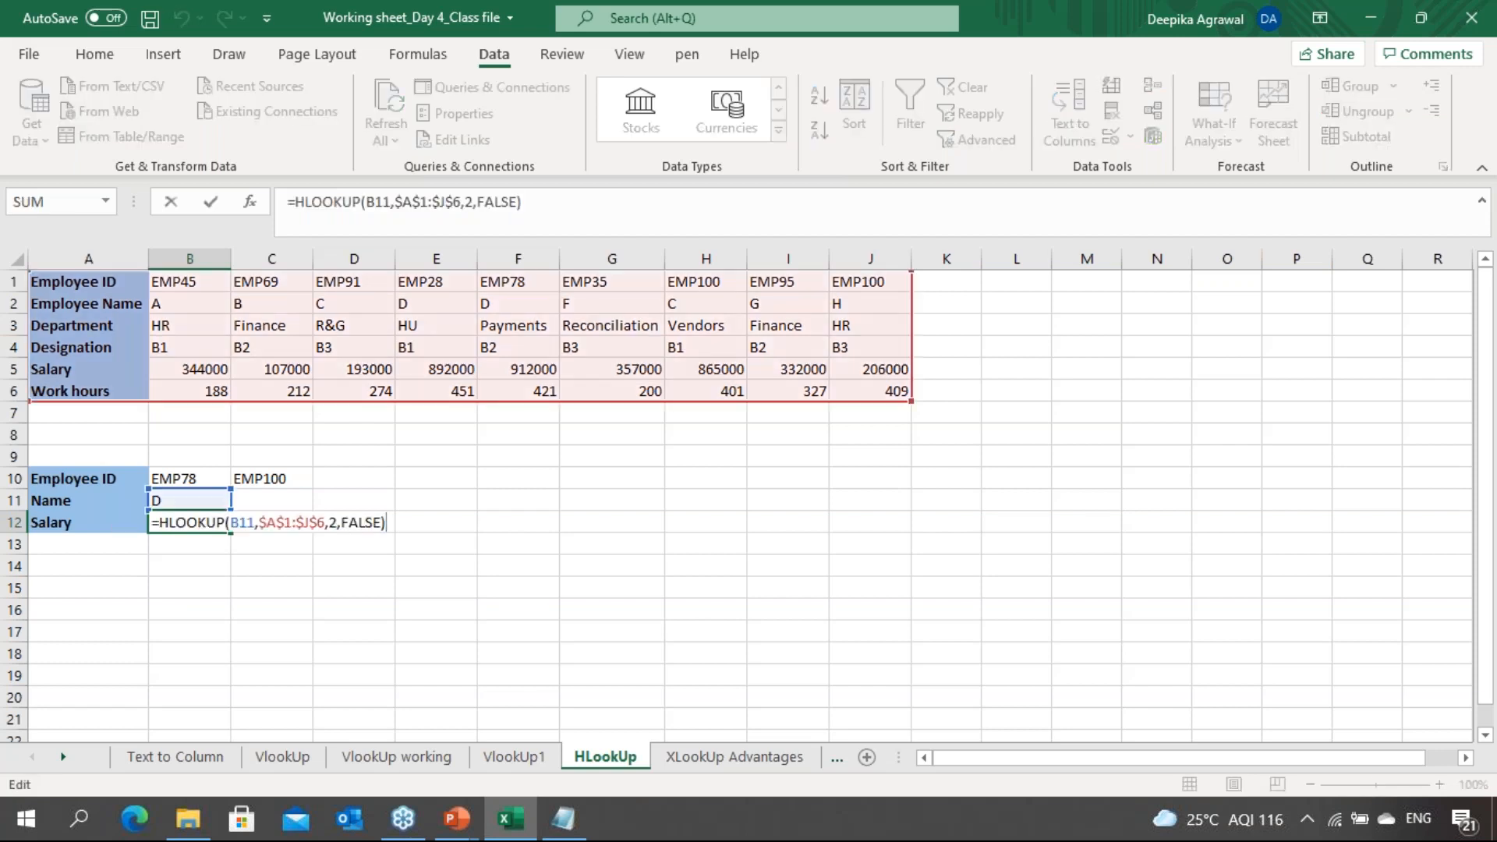
drag(192, 489, 187, 479)
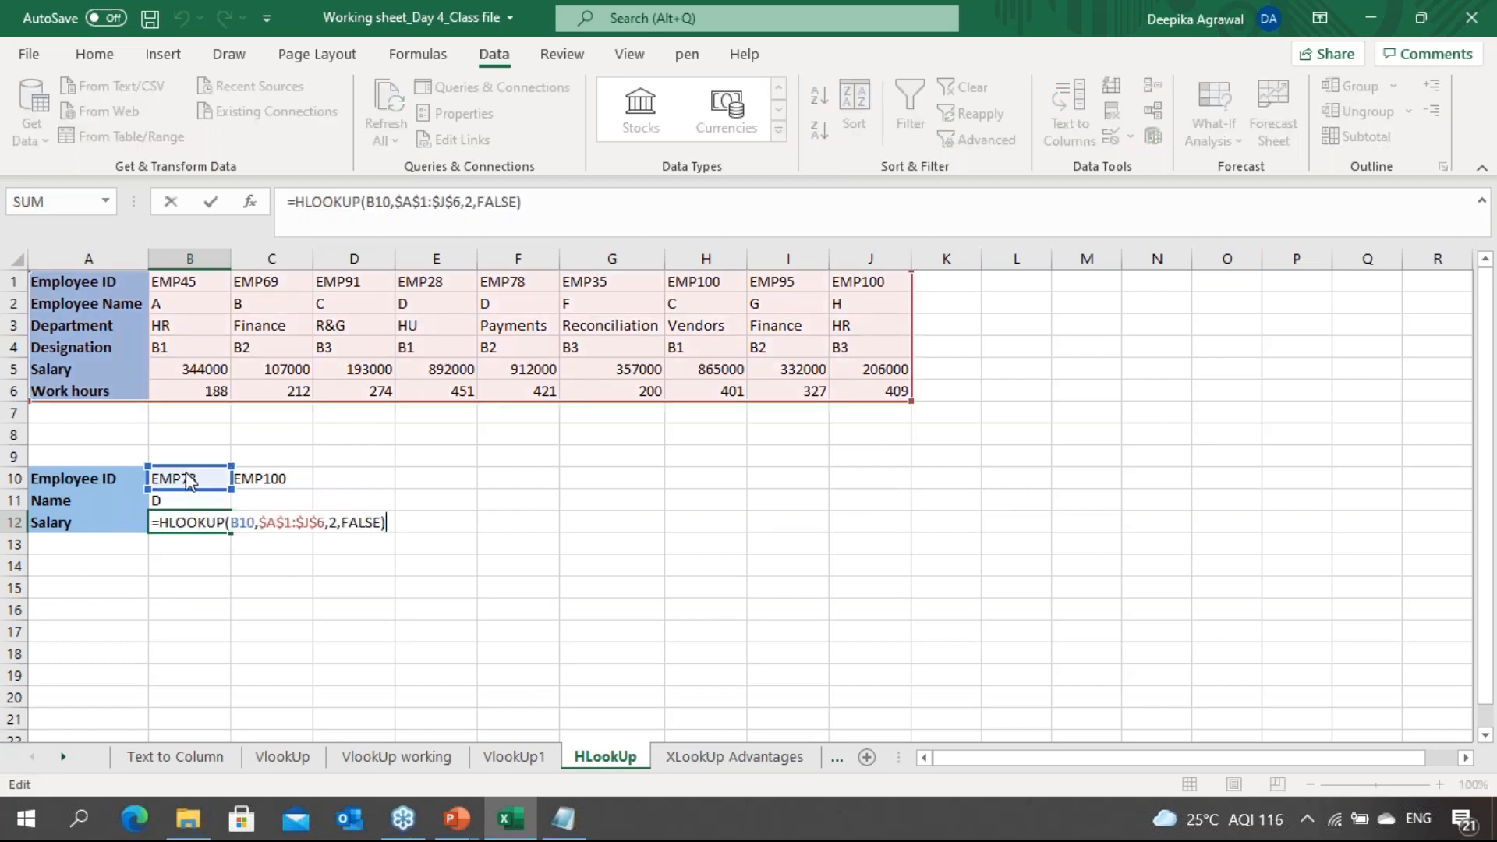
click(336, 522)
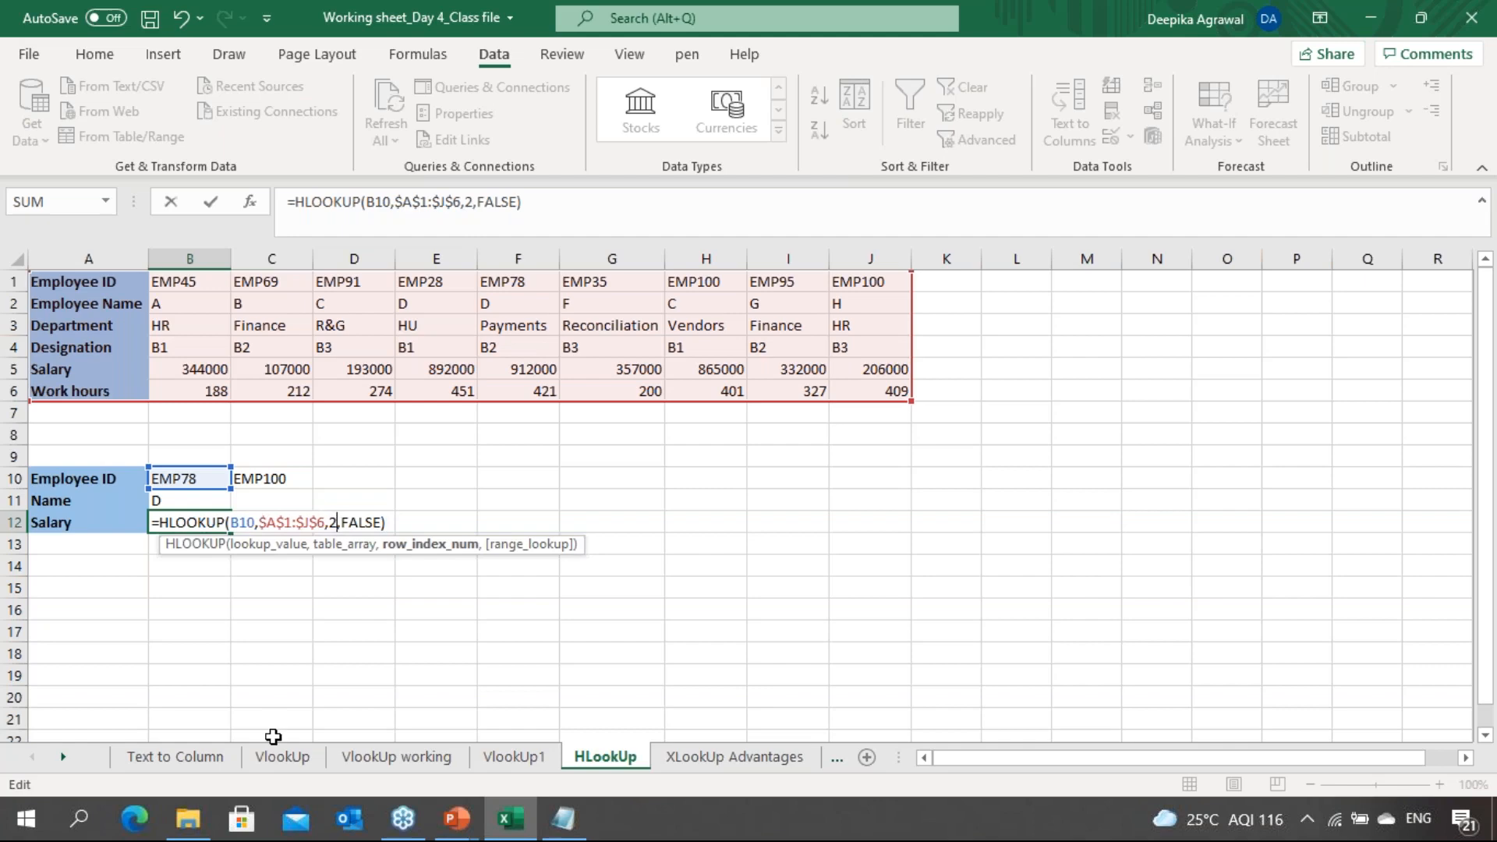
key(BackSpace)
text(5)
key(Return)
Go to the empty Name cell C11 under EMP100 and save the workbook
key(Up)
key(Up)
key(Right)
key(Down)
key(Right)
key(Up)
key(Left)
key(ctrl+s)
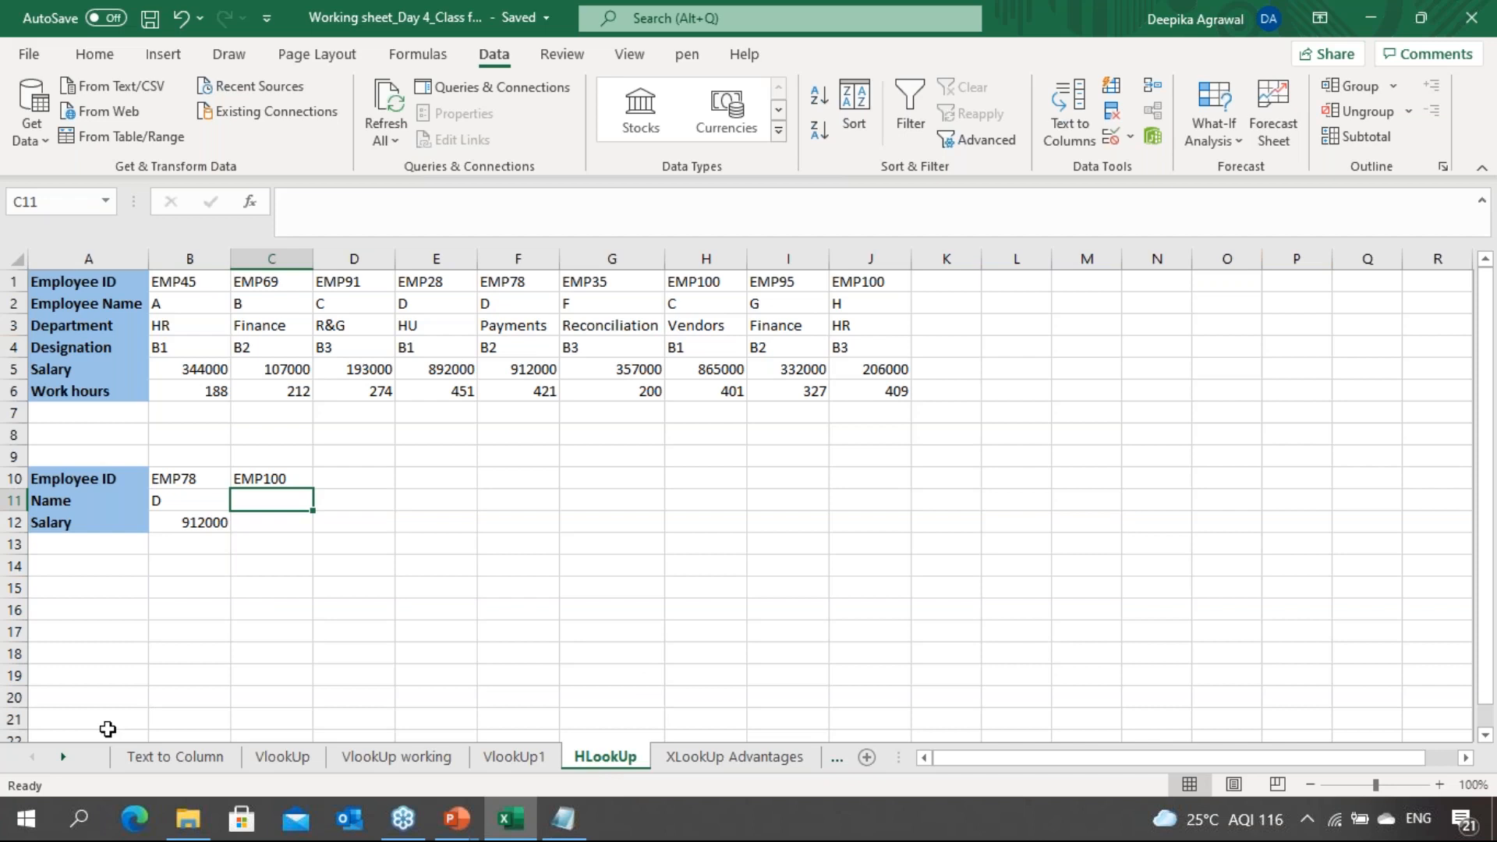
Browse the sheet list as far as the XLookUp sheets
click(64, 757)
click(64, 757)
click(64, 757)
click(64, 757)
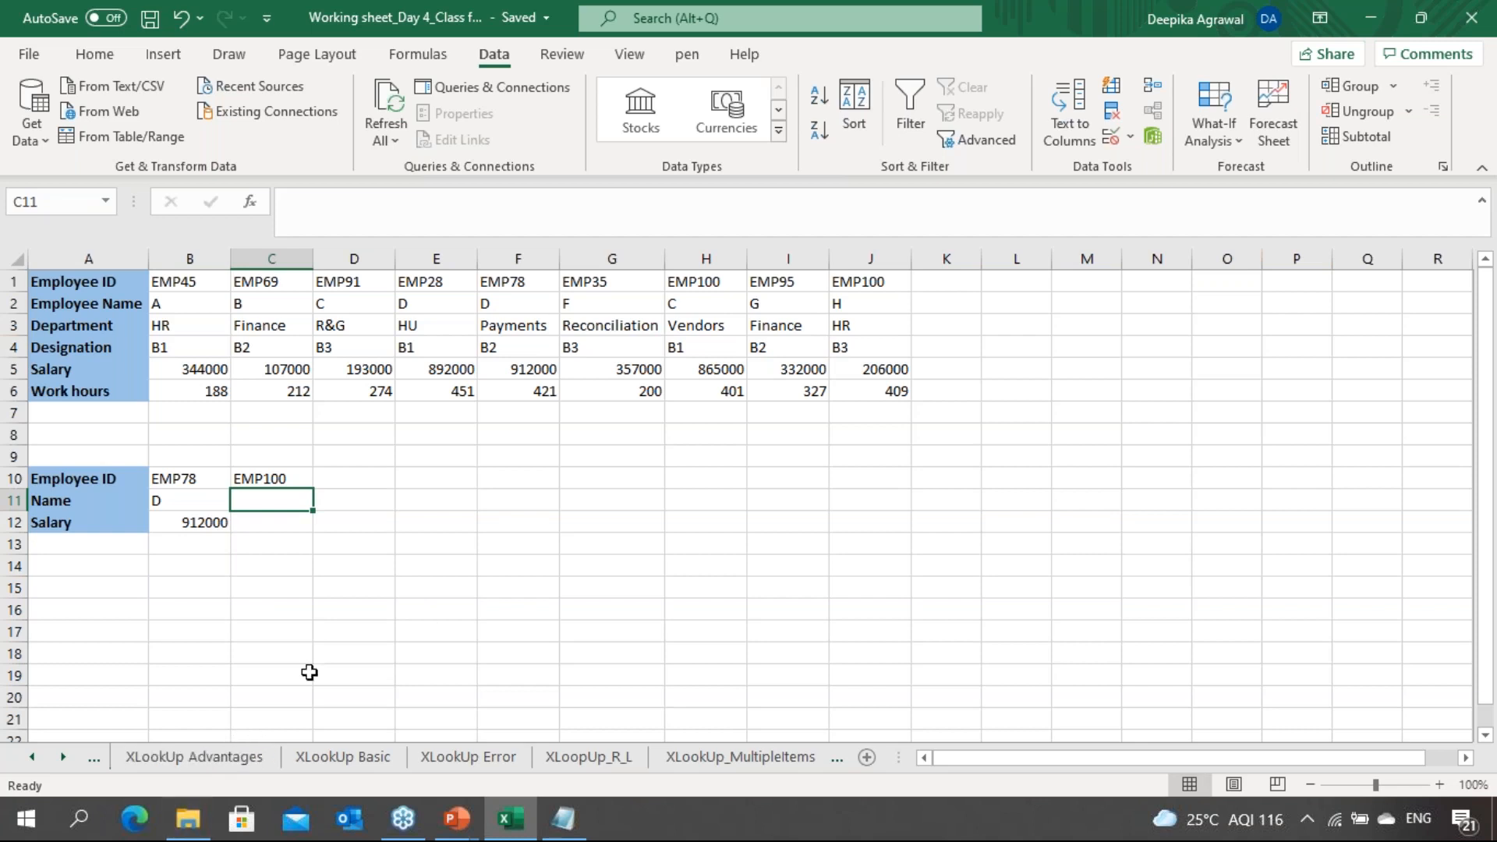
click(353, 624)
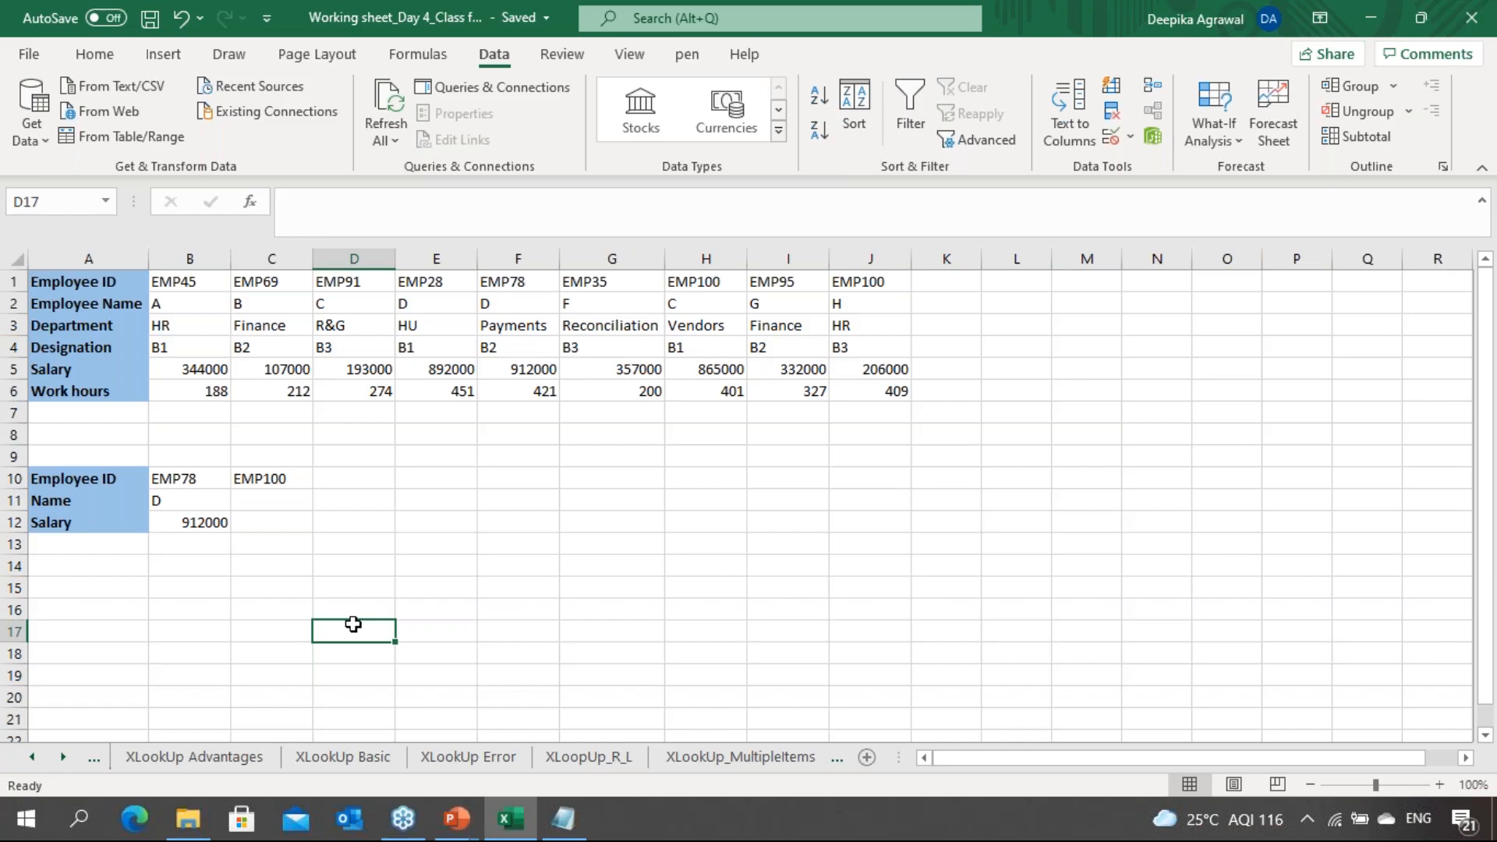
Switch to the blank slide and handwrite the note "Break Lets meet up at 9:" in red ink
key(alt+Tab)
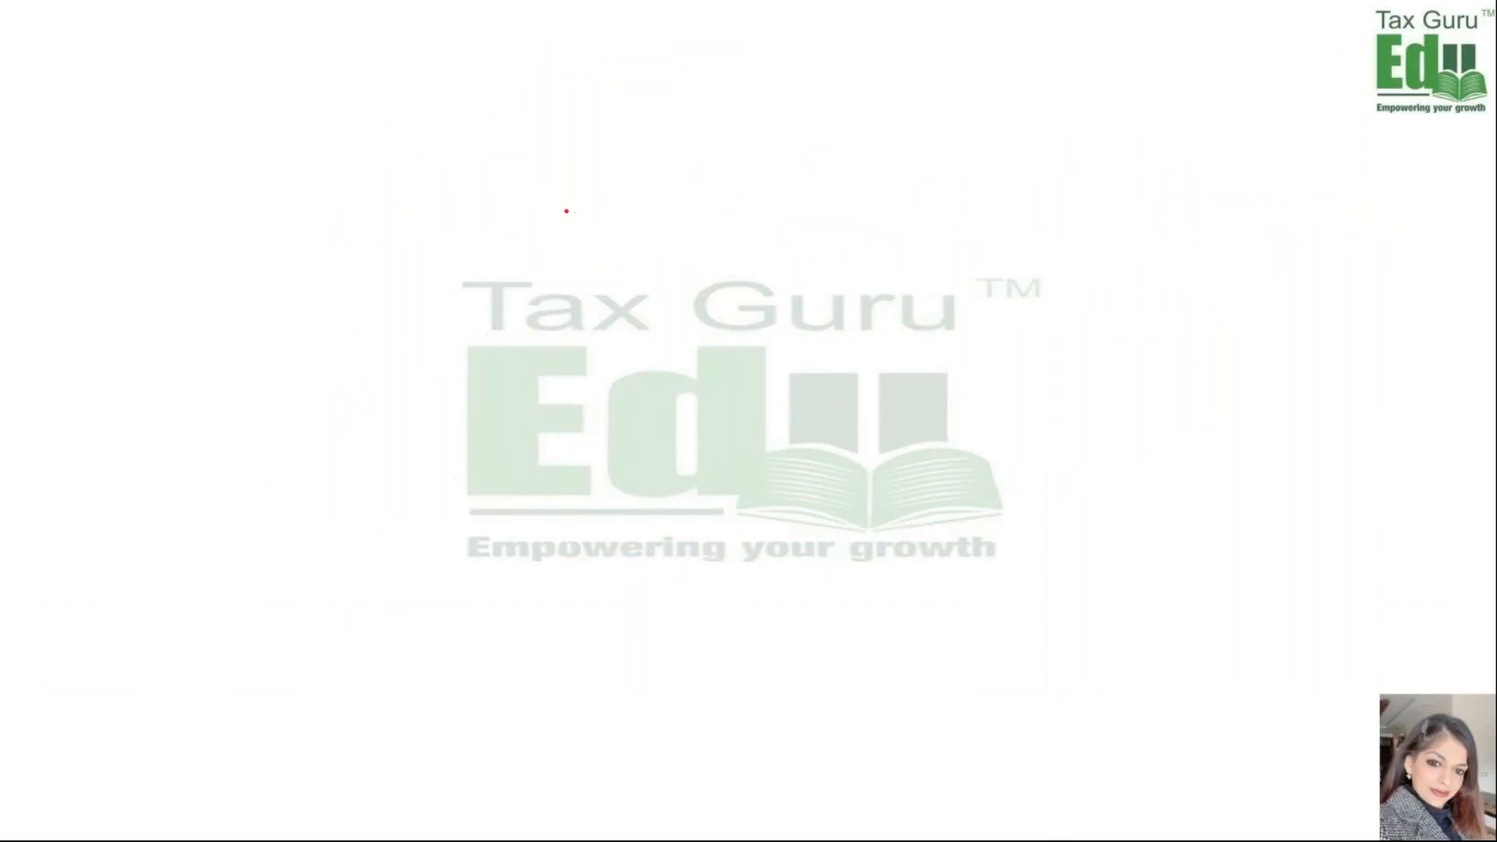
mouse_move(544, 209)
mouse_down()
mouse_move(556, 251)
mouse_move(641, 234)
mouse_move(672, 207)
mouse_move(719, 220)
mouse_up()
mouse_move(591, 313)
mouse_down()
mouse_move(602, 290)
mouse_move(763, 267)
mouse_move(811, 243)
mouse_up()
mouse_move(846, 236)
mouse_down()
mouse_move(933, 226)
mouse_move(952, 204)
mouse_move(959, 215)
mouse_up()
mouse_move(669, 382)
mouse_down()
mouse_move(652, 390)
mouse_move(670, 411)
mouse_up()
click(697, 379)
click(697, 385)
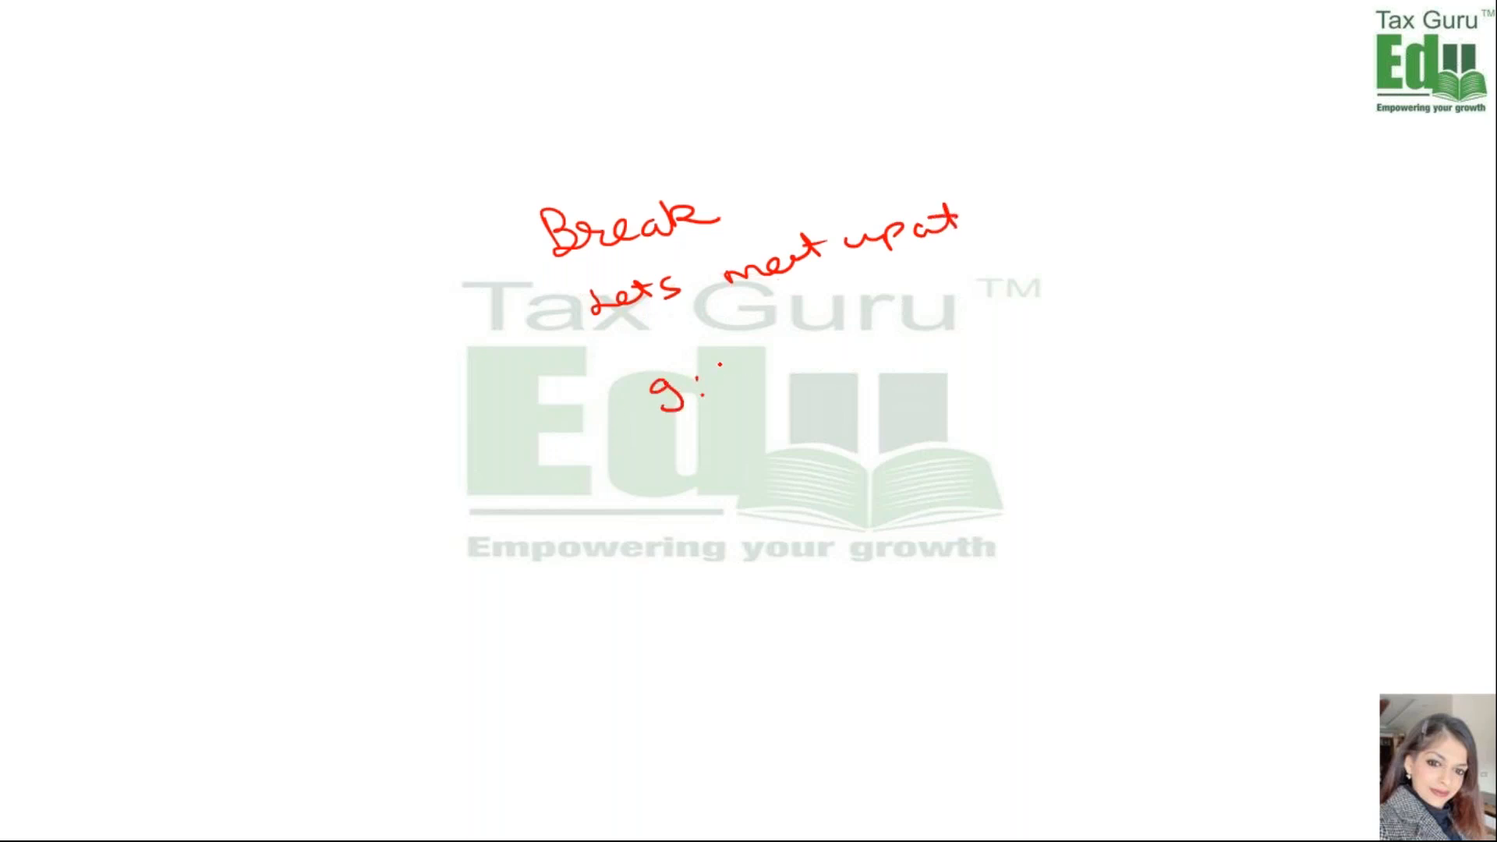
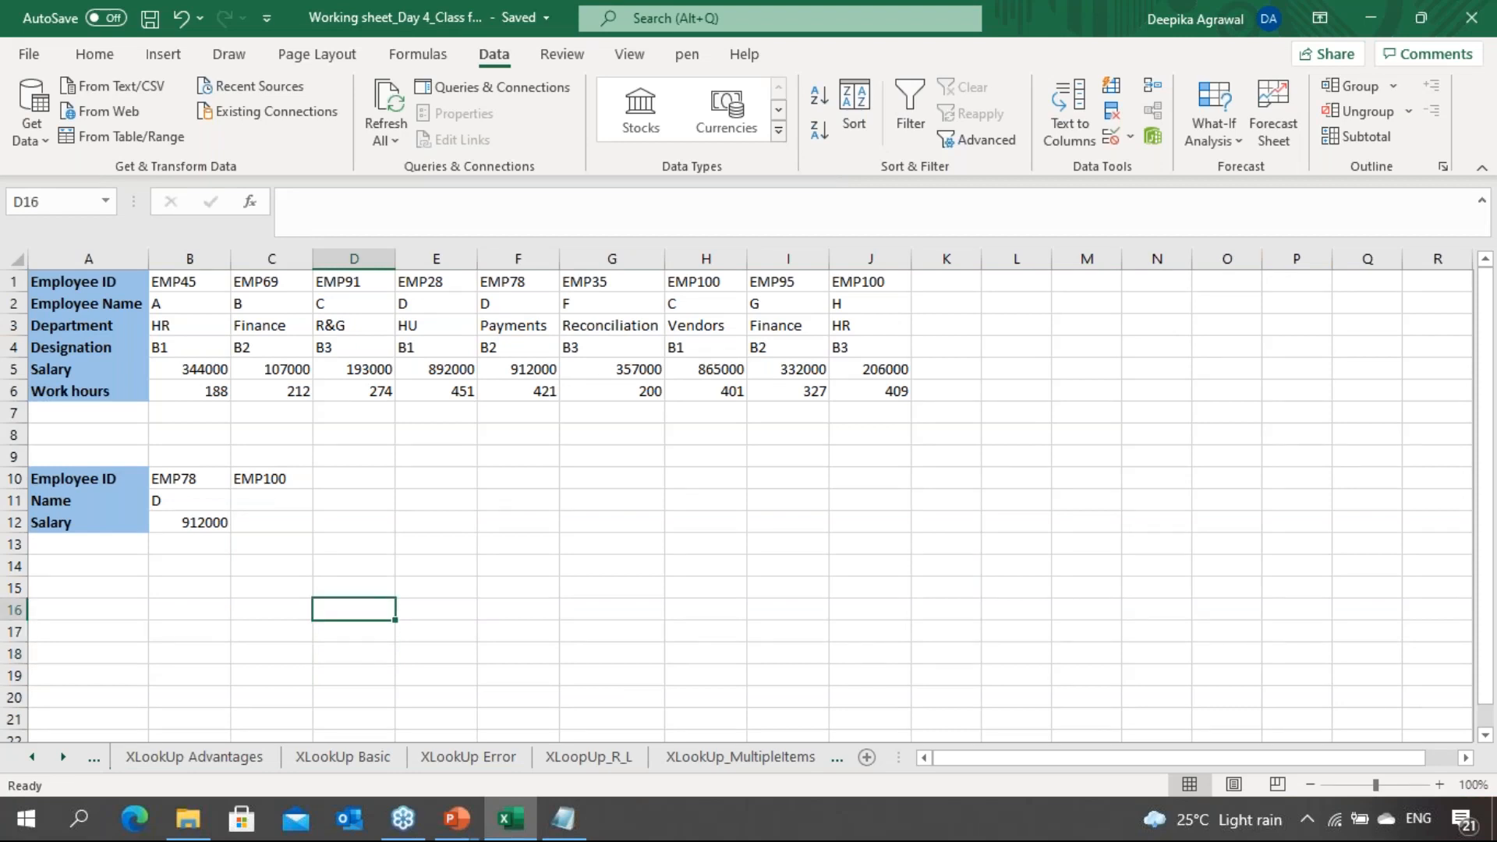
Switch to the XLookUp Advantages sheet in the Excel workbook
key(ctrl+Page_Down)
key(ctrl+Page_Up)
key(ctrl+Page_Down)
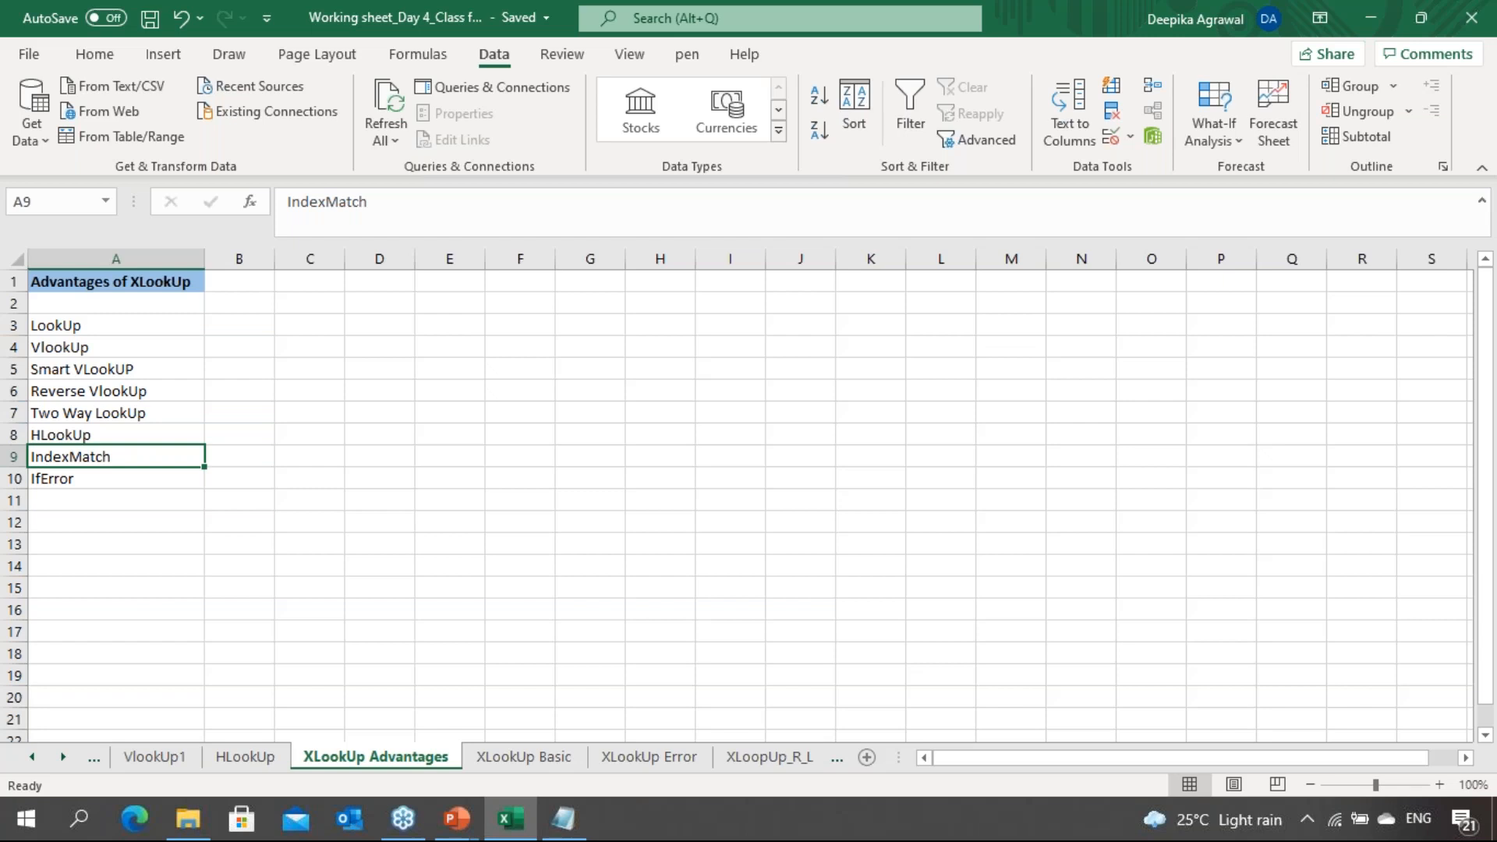
Begin entering =xl in B9 to check the XLOOKUP function's availability and description, and cancel the entry
click(239, 457)
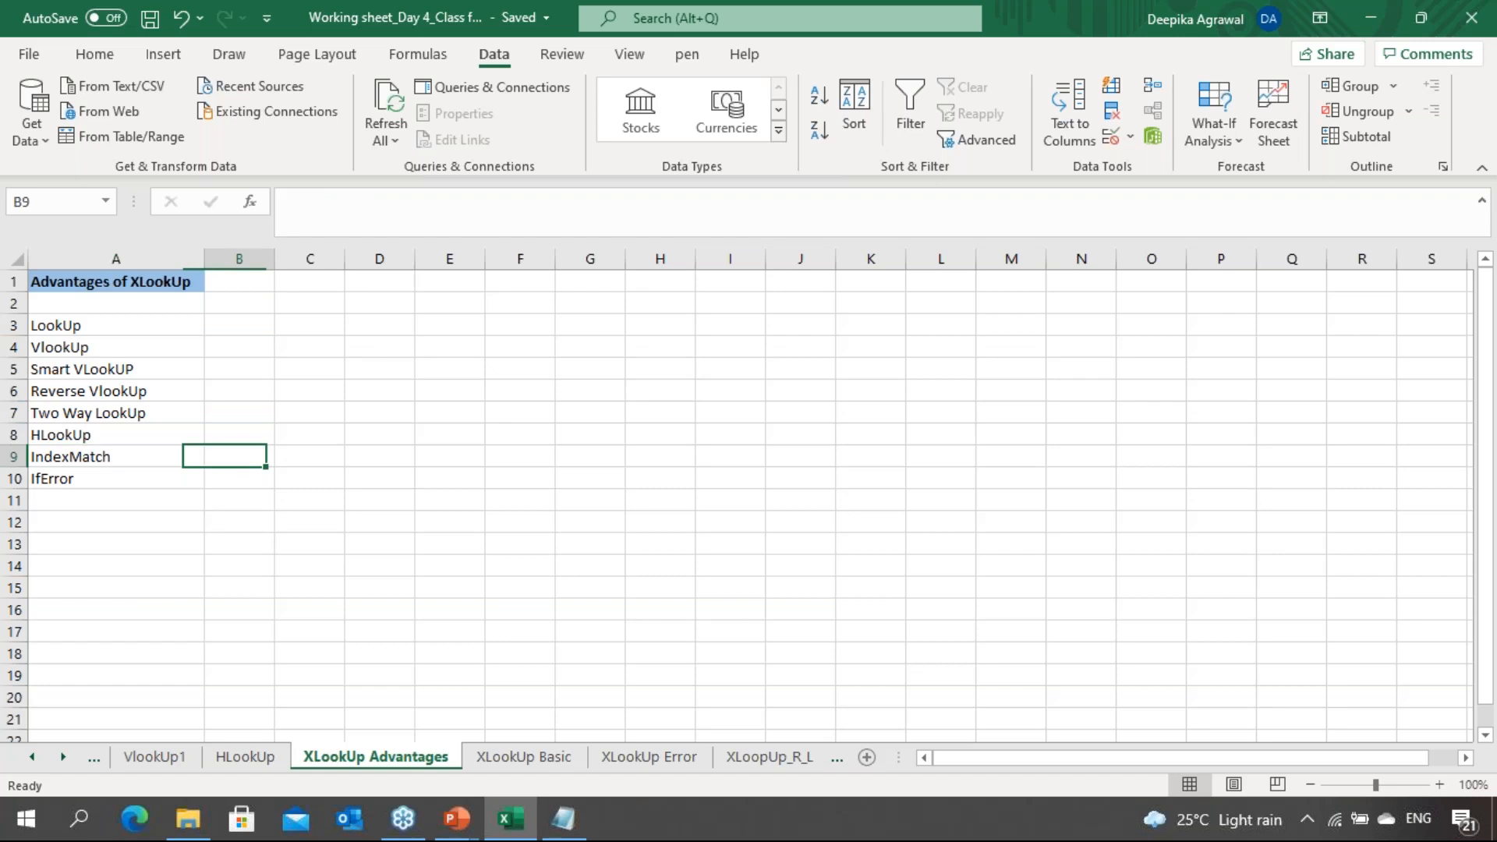
text(=xl)
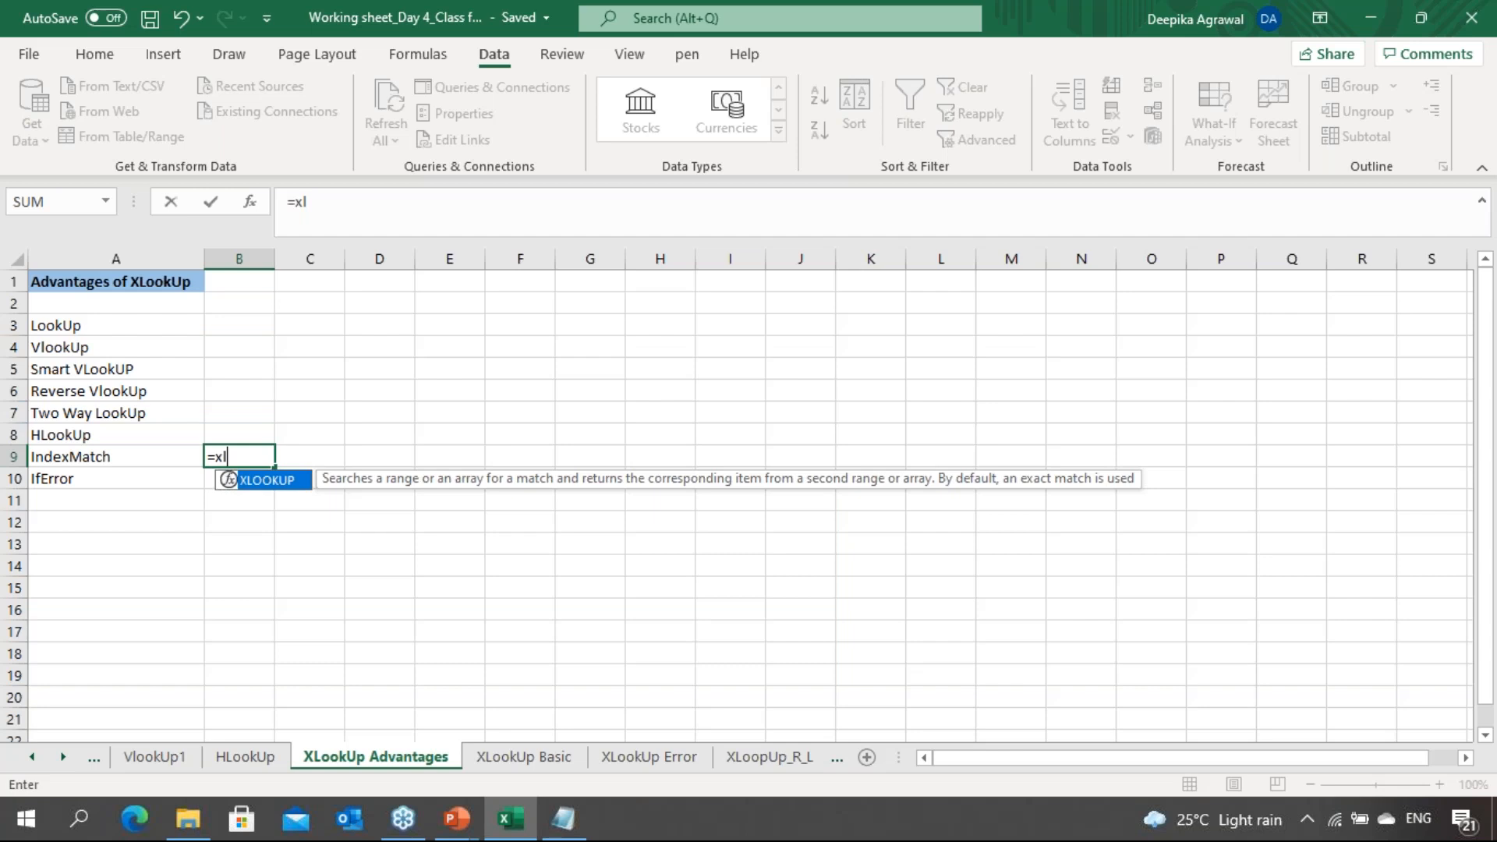
click(1178, 106)
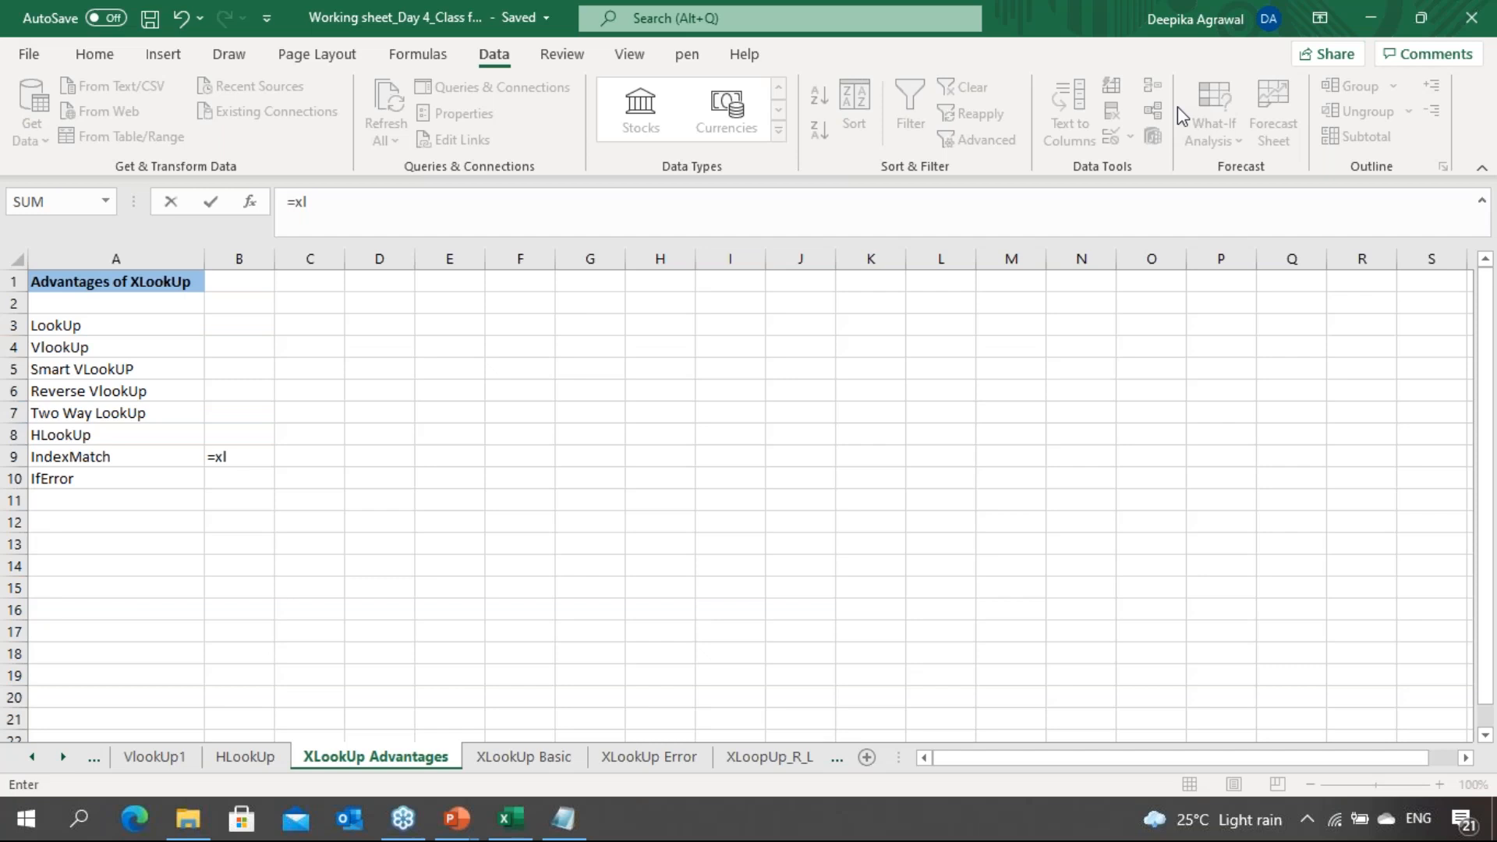
click(595, 418)
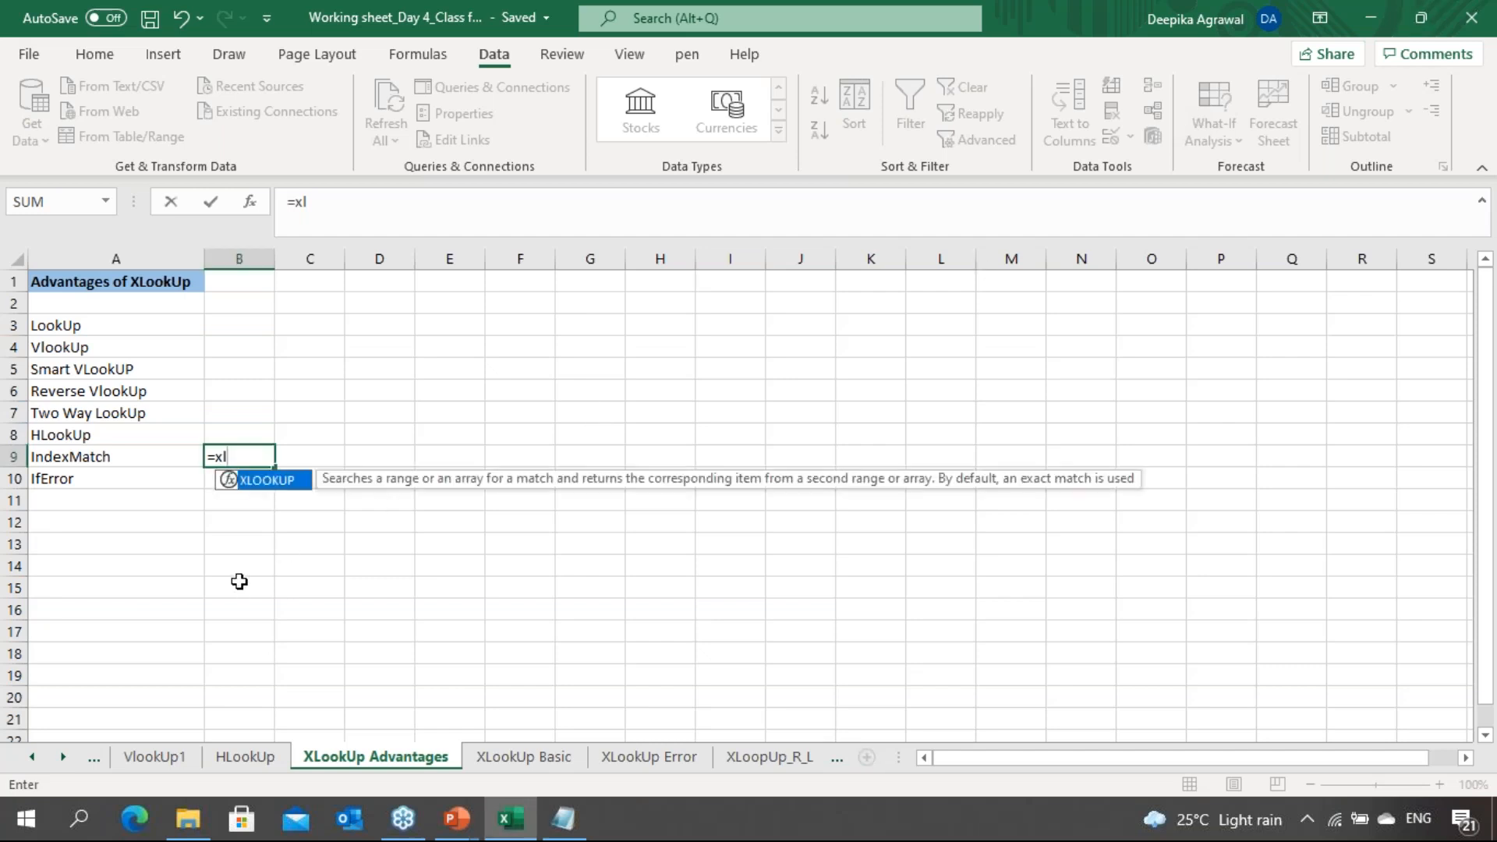
key(Escape)
key(Escape)
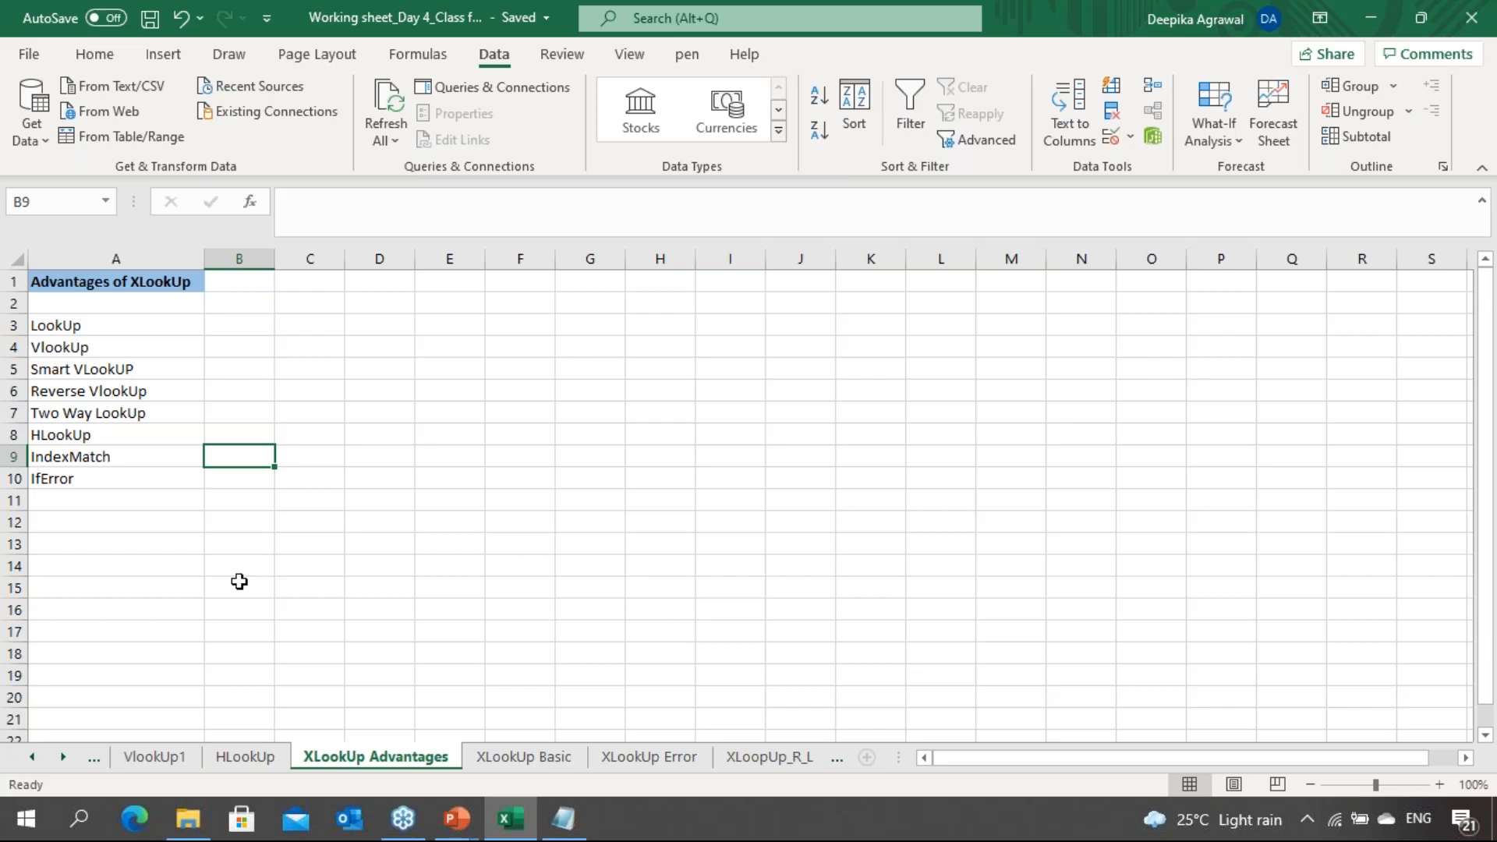
Examine the list of lookup functions XLOOKUP can replace, from LookUp in A3 to IfError in A10
key(Left)
key(Up)
key(Up)
key(Up)
key(Up)
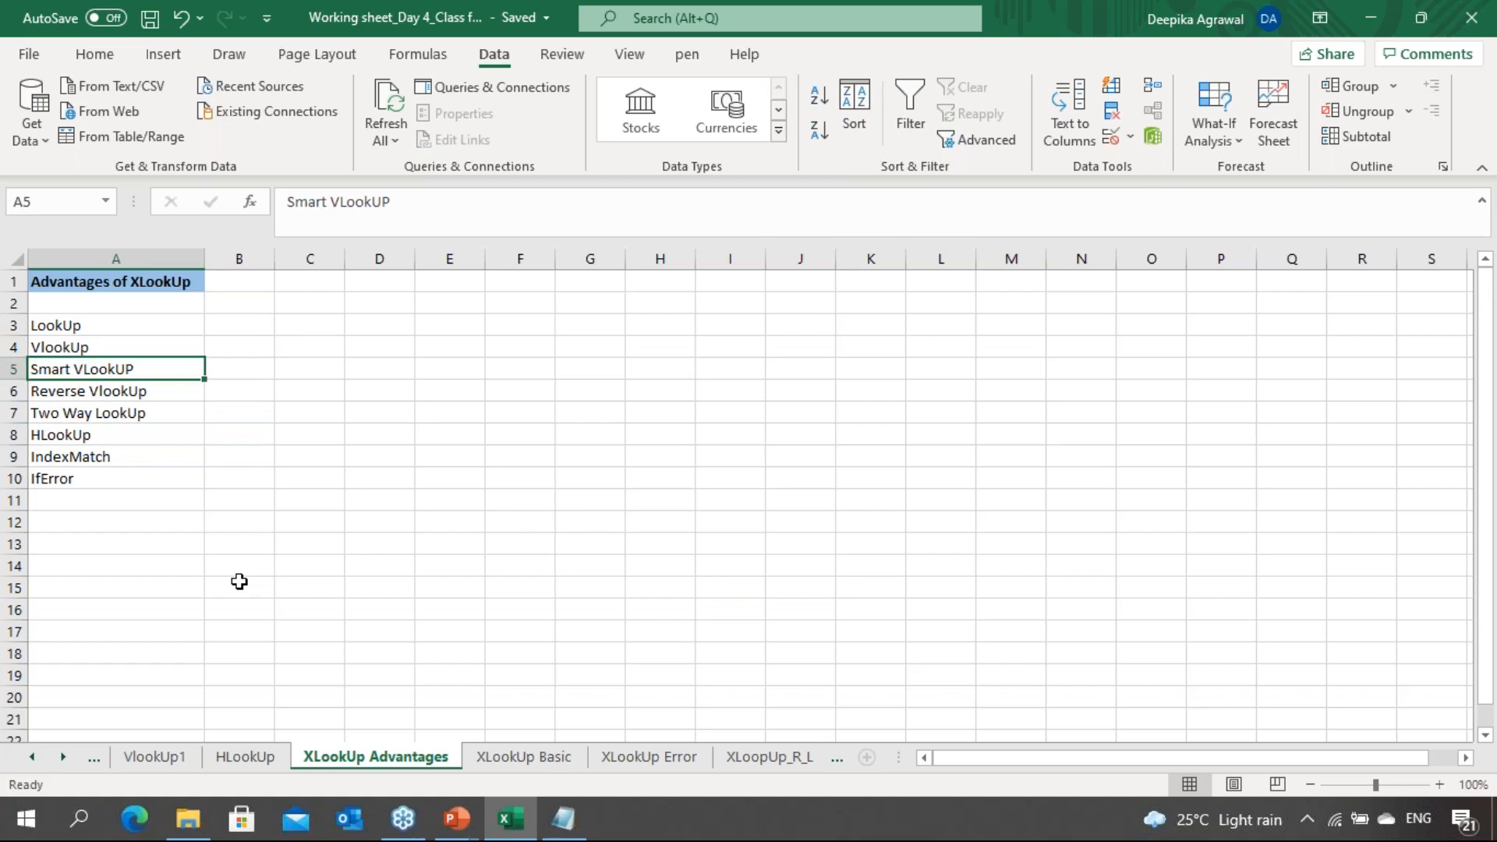
key(Down)
key(Up)
key(Down)
key(Down)
key(Down)
key(Down)
key(Down)
key(Down)
key(Down)
key(Up)
key(Up)
key(Up)
key(Up)
key(Up)
key(Down)
key(Down)
key(Down)
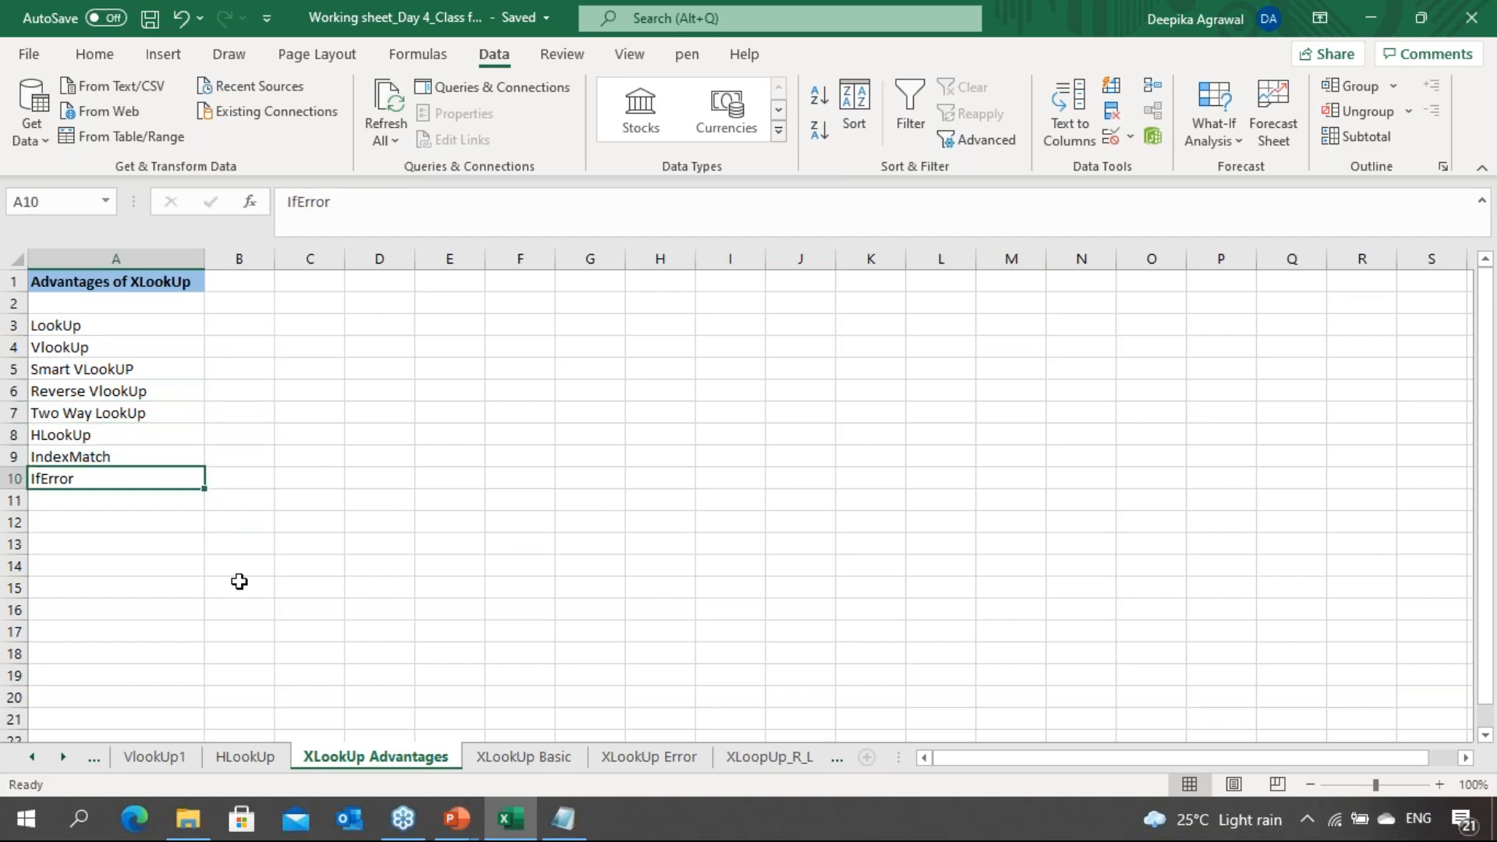
key(Up)
key(Up)
key(Up)
key(Up)
key(Up)
key(Up)
key(Up)
key(Down)
key(Down)
key(Down)
key(Down)
key(Down)
key(Down)
key(Down)
key(Down)
key(Down)
key(Down)
key(Down)
key(Down)
key(Down)
key(Down)
key(Down)
key(Down)
key(Down)
key(Down)
key(Down)
key(Down)
key(Up)
key(Up)
key(Up)
key(Up)
key(Up)
key(Up)
key(Up)
key(Up)
key(Up)
key(Up)
key(Up)
key(Up)
key(Up)
key(Up)
key(Up)
key(Up)
key(Up)
key(Up)
key(Up)
key(Up)
key(Up)
key(Up)
key(Down)
key(Down)
key(Down)
key(Down)
key(Down)
key(Down)
key(Down)
key(Down)
key(Down)
key(Down)
key(Down)
key(Down)
key(Down)
key(Up)
key(Up)
key(Up)
key(Up)
key(Up)
key(Up)
key(Up)
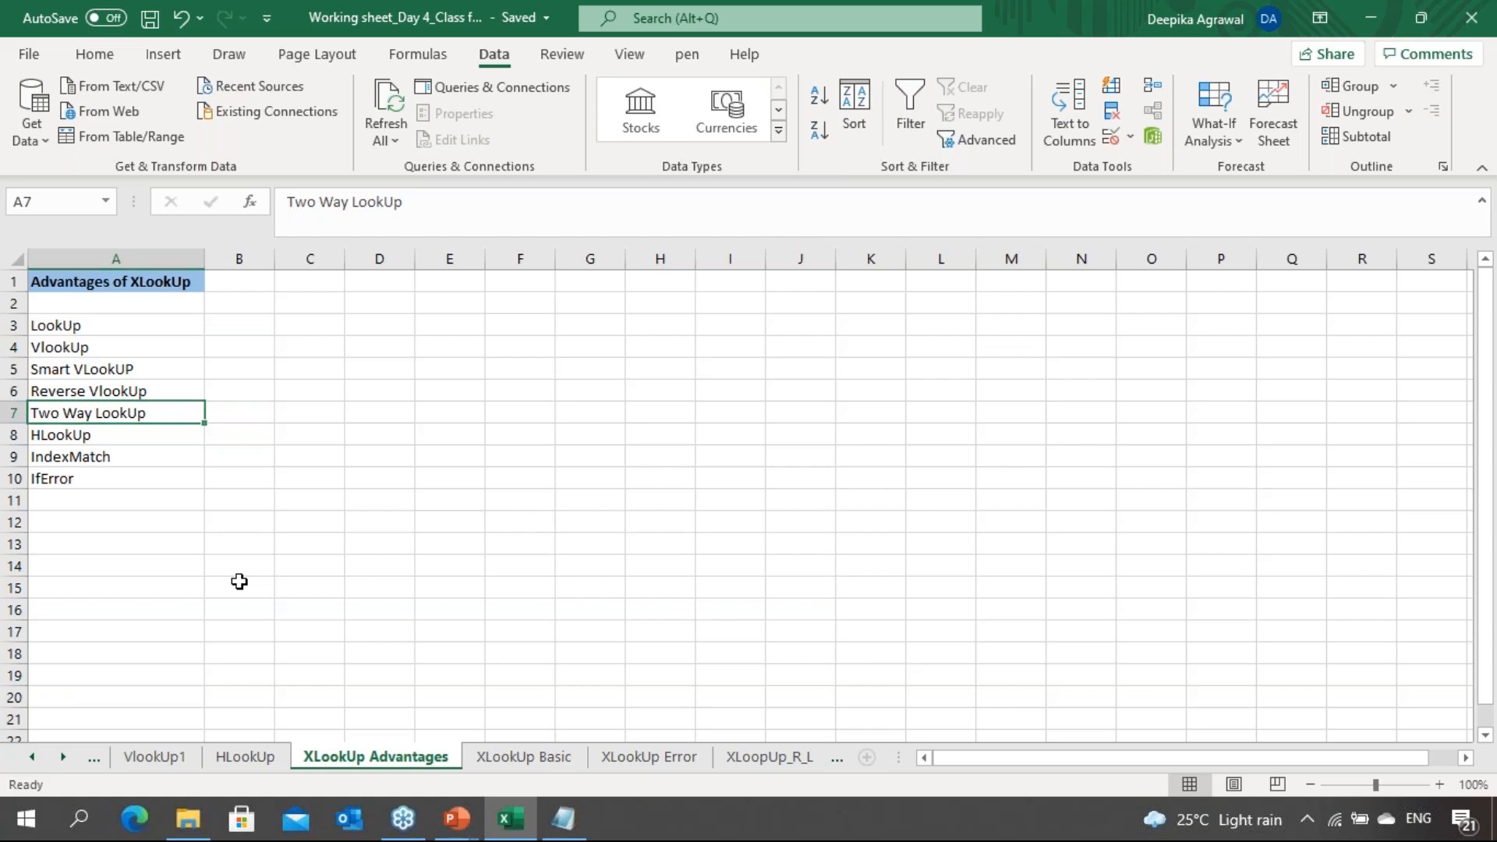
Switch to the XLookUp Basic sheet and examine the employee charges table and the VLookUp block in columns F and G
key(ctrl+Page_Down)
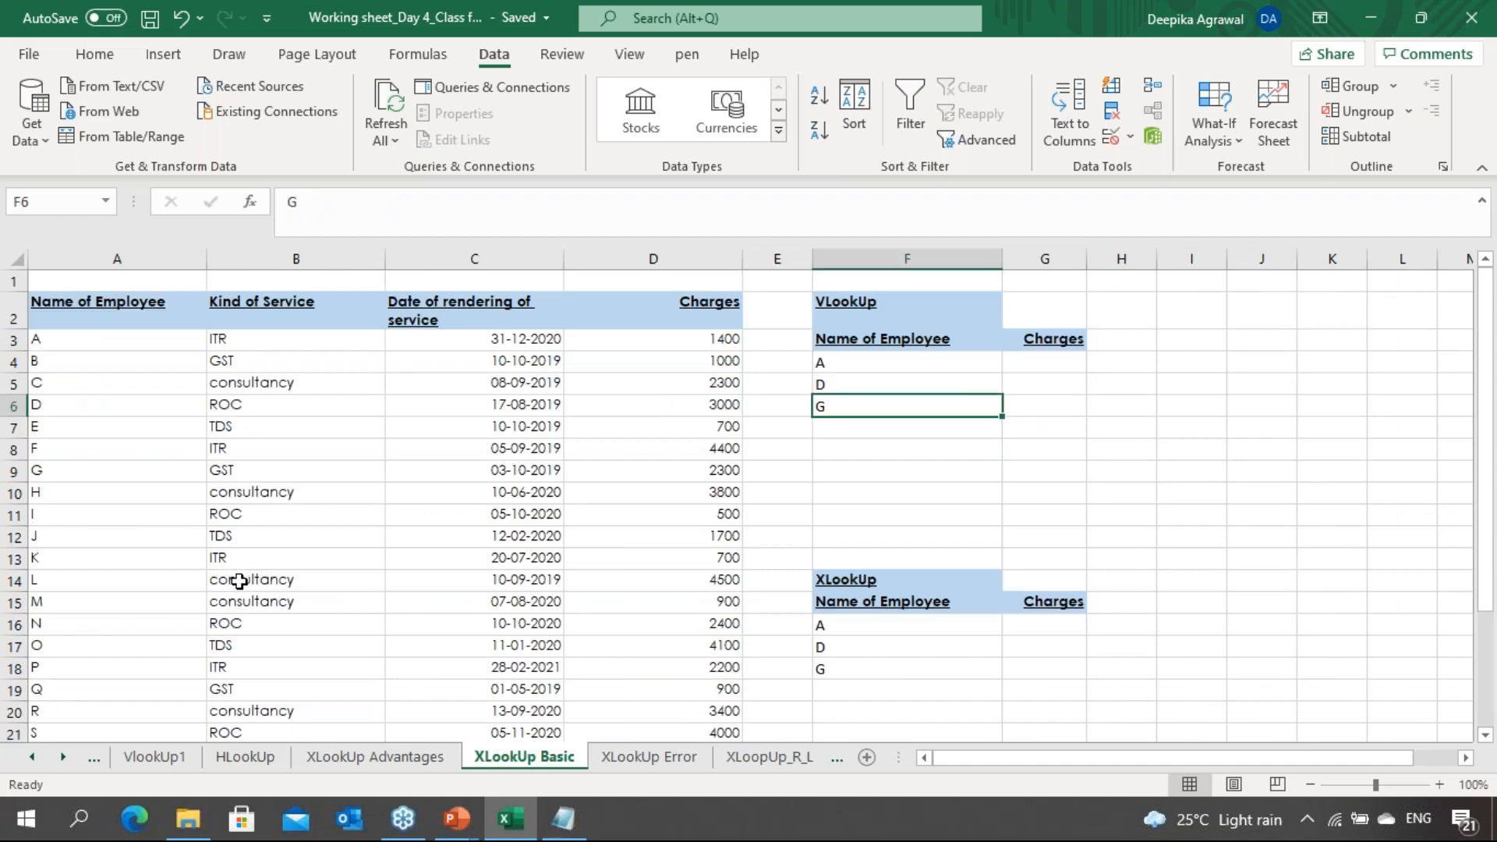
key(Down)
key(Left)
key(Left)
key(Left)
key(Left)
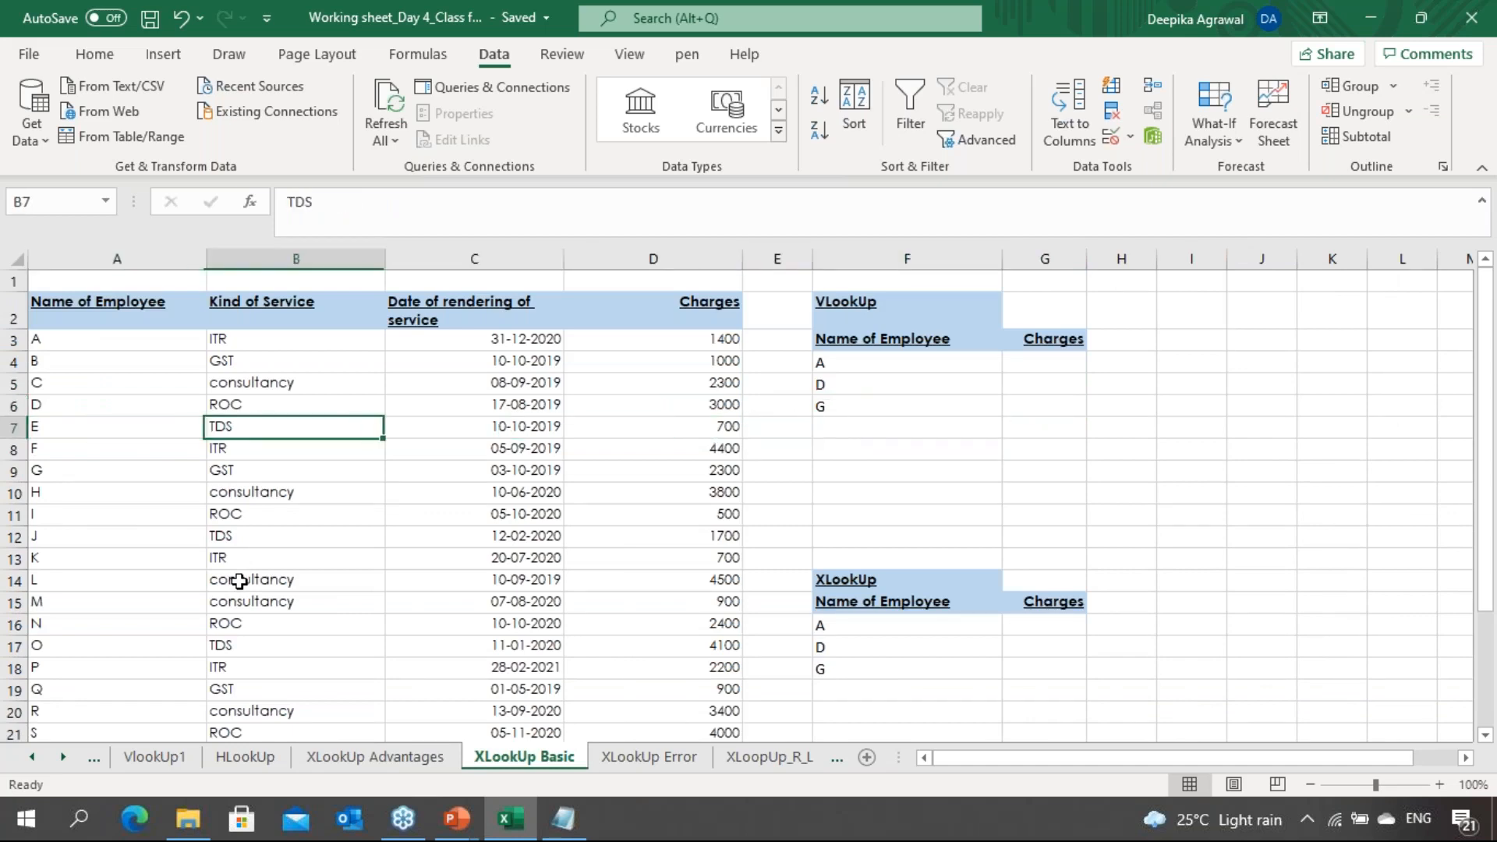
key(Right)
key(Down)
key(Right)
key(Right)
key(Right)
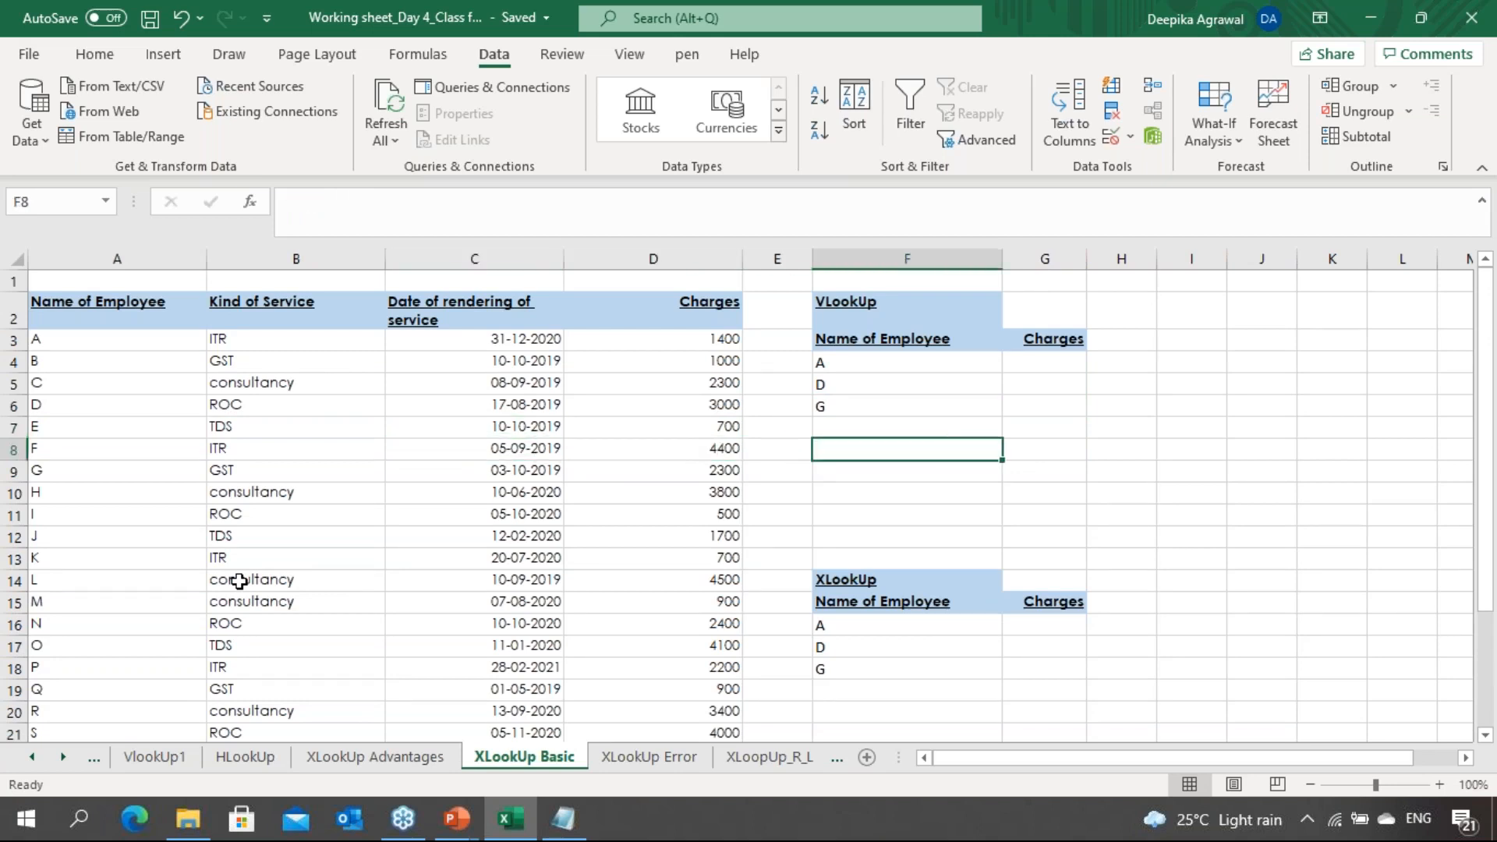
key(Up)
key(Up)
key(Up)
key(Up)
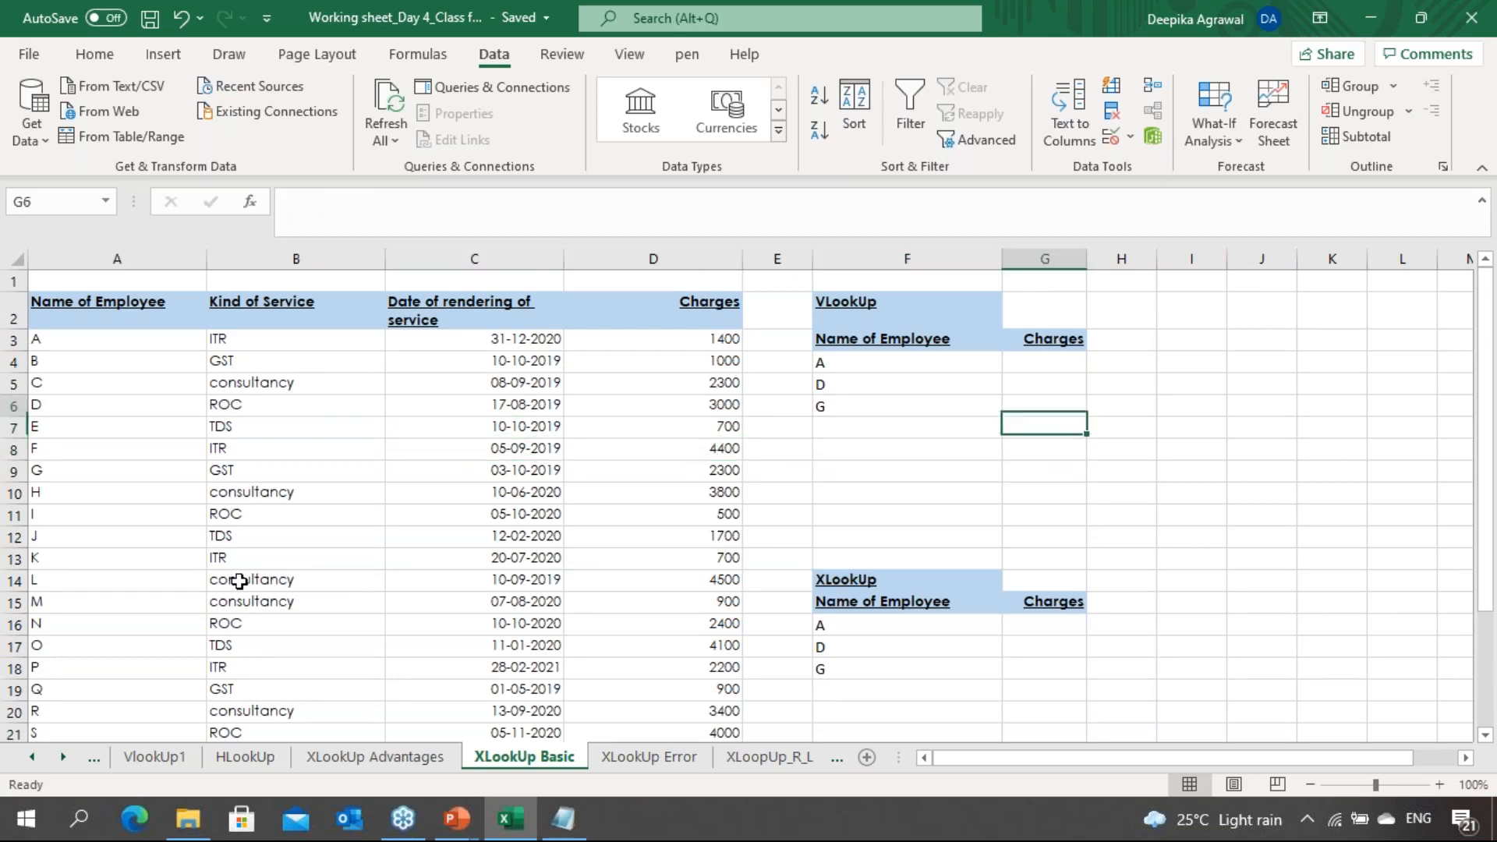
key(Down)
key(Down)
key(Down)
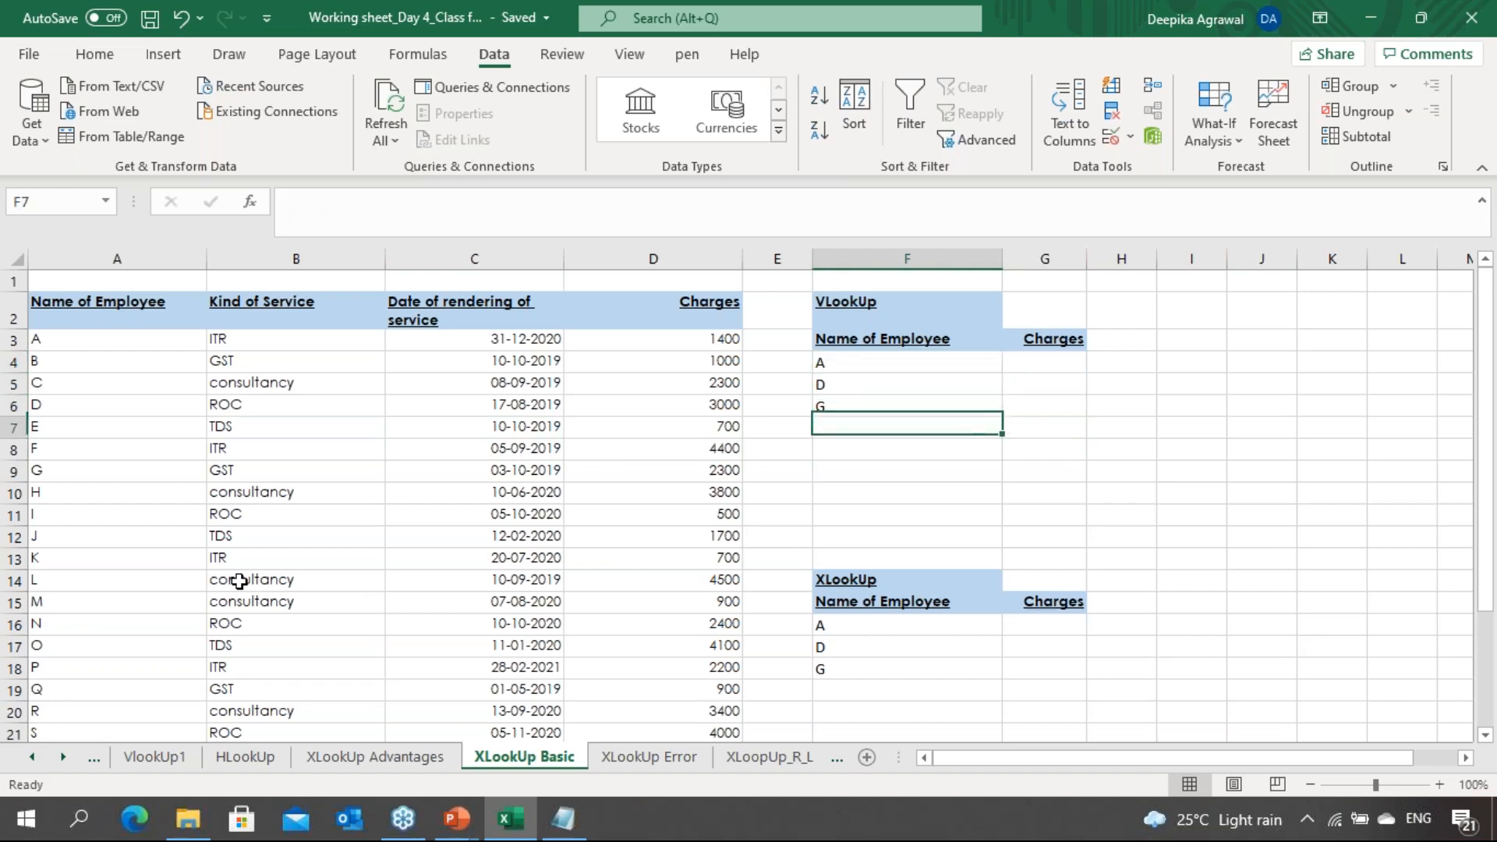
Begin a VLOOKUP formula in G4 with the employee name in F4 as the lookup value
key(Right)
key(Right)
key(Up)
key(Up)
key(Left)
key(Up)
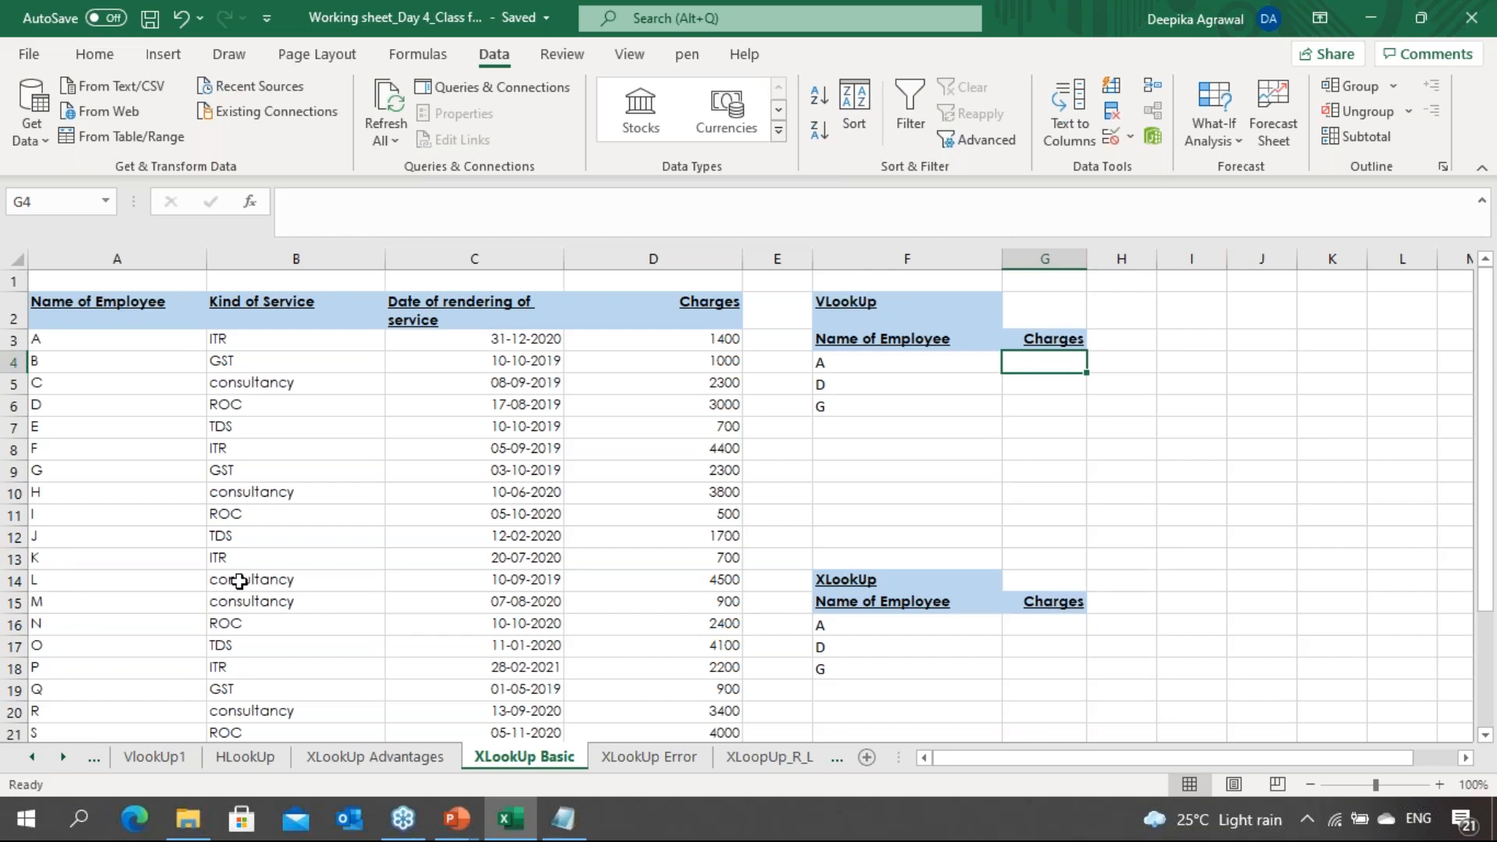
text(=vl)
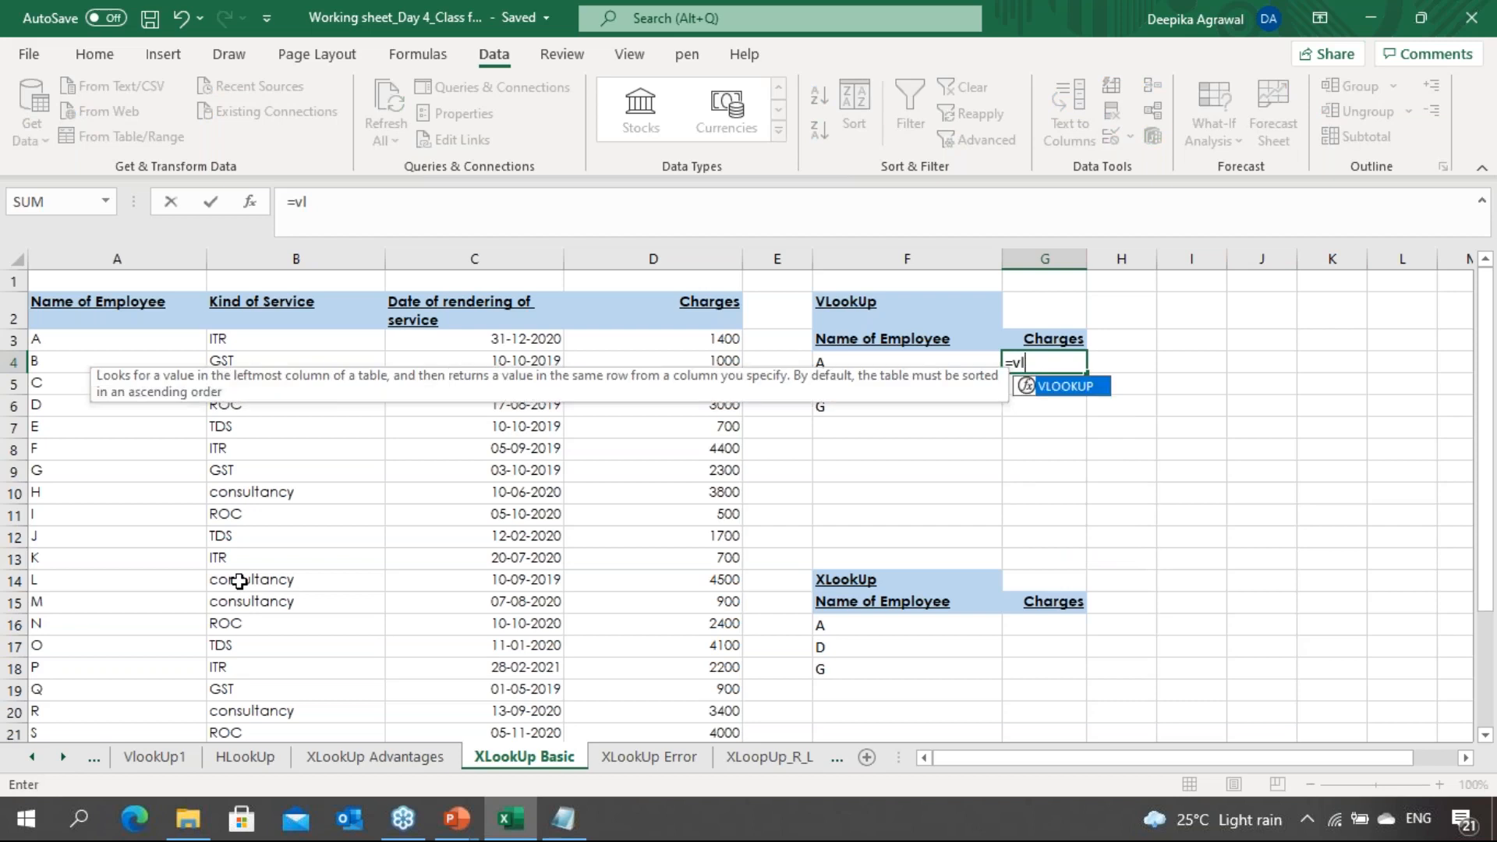
key(Tab)
key(Left)
text(,)
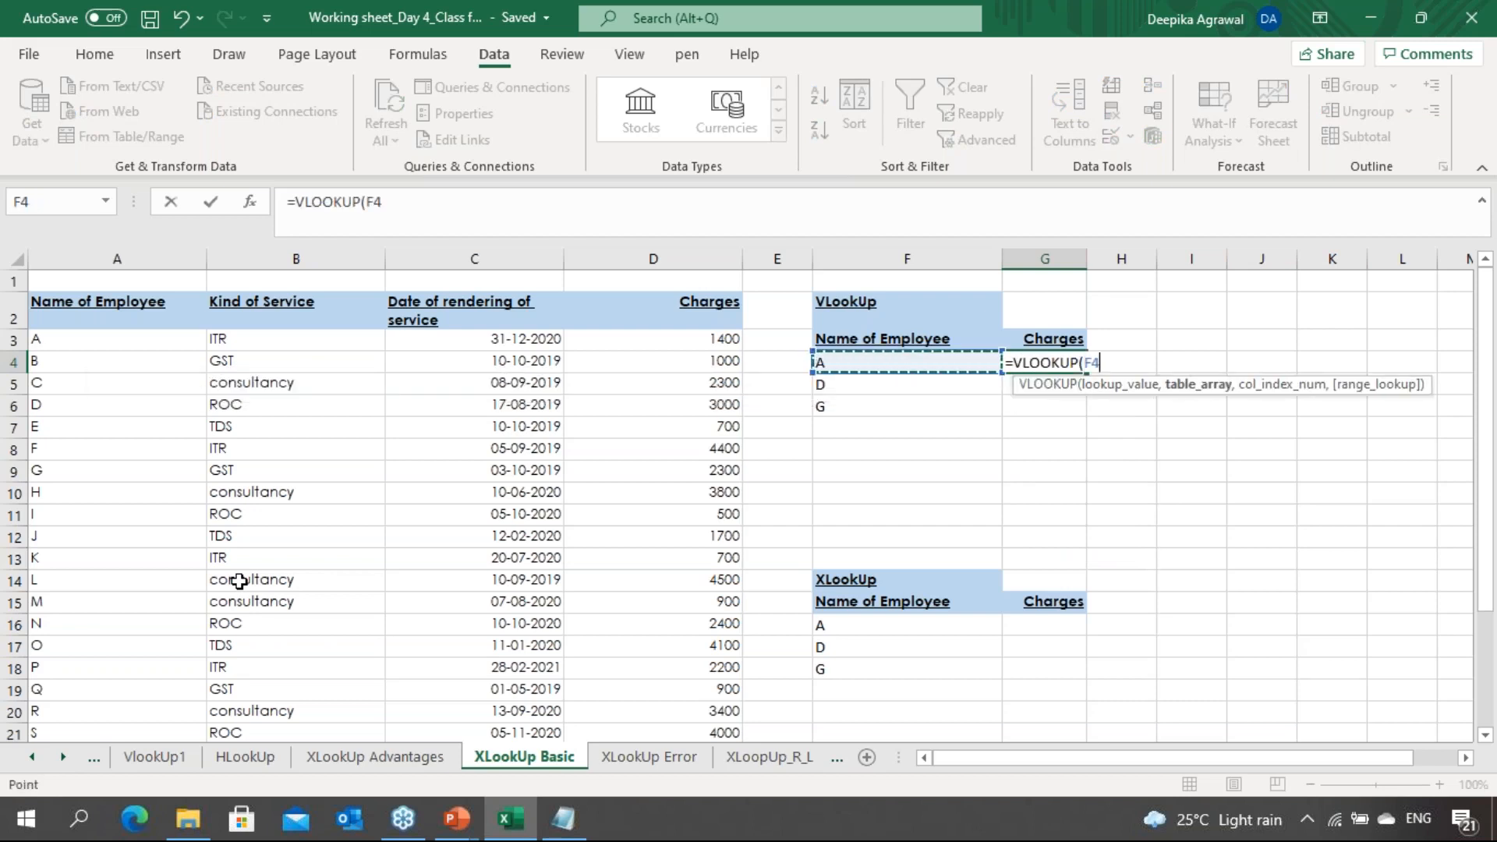
Set the VLOOKUP table array to the absolute range $A$3:$D$28
key(Left)
key(Left)
key(Left)
key(Left)
key(Left)
key(Left)
key(Up)
key(ctrl+shift+Right)
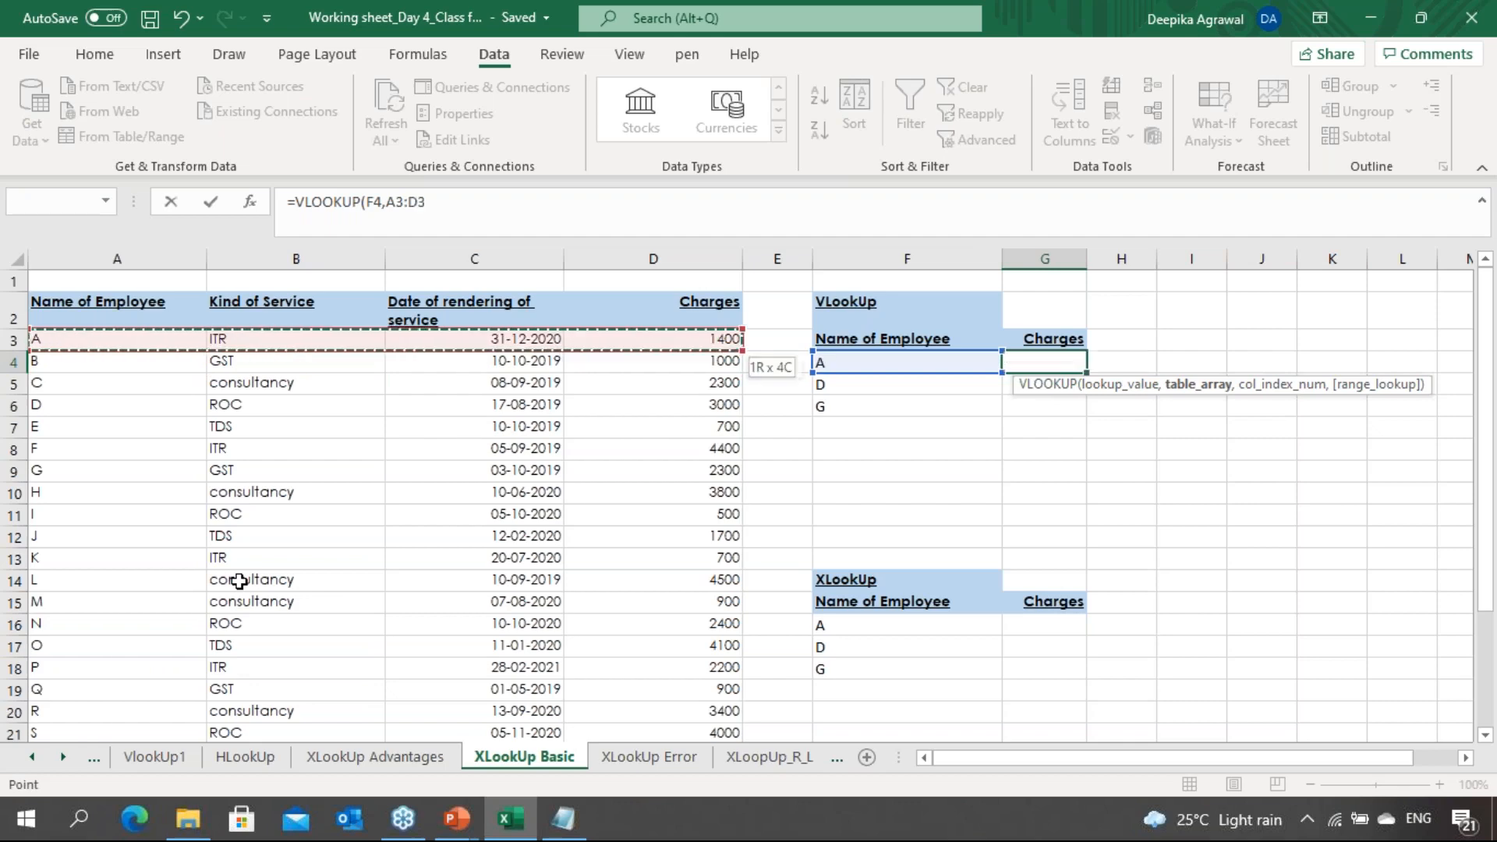
key(ctrl+shift+Down)
key(F4)
Complete the VLOOKUP formula in G4 with column index 4 and FALSE for an exact match
text(,4,)
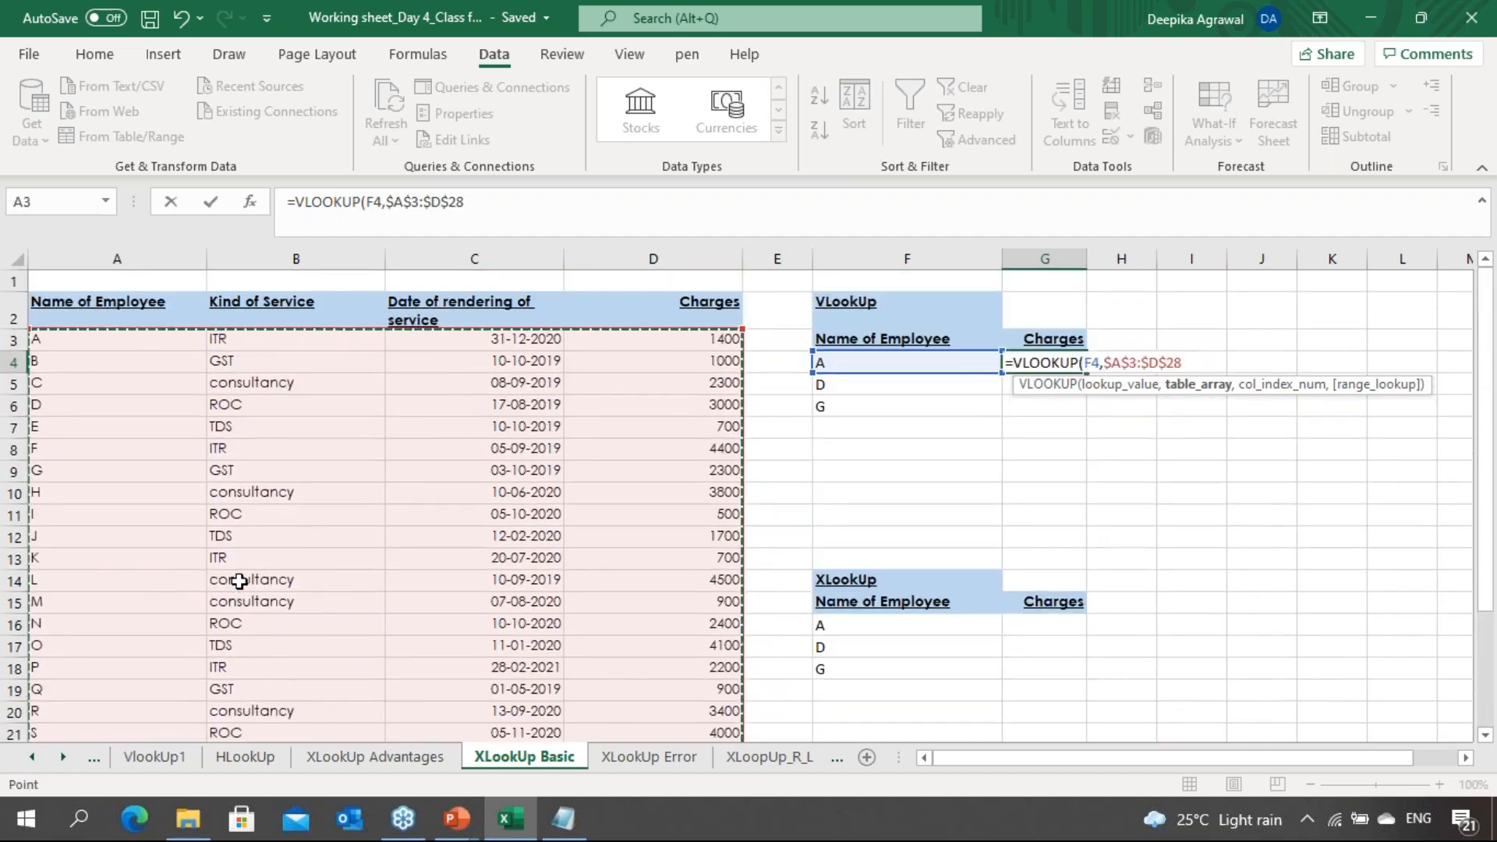
key(Down)
key(Tab)
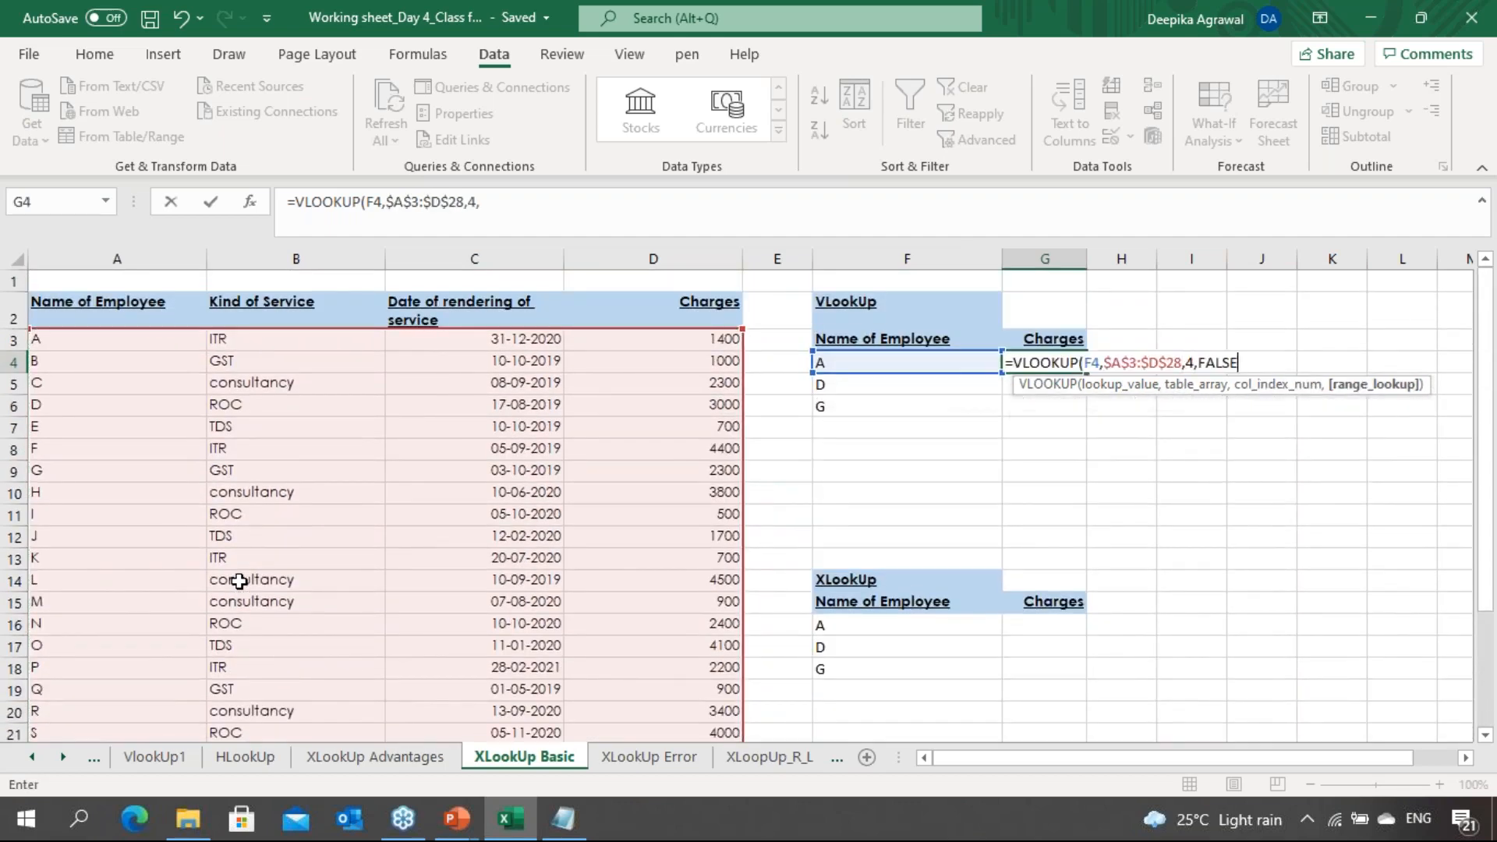
text())
key(Return)
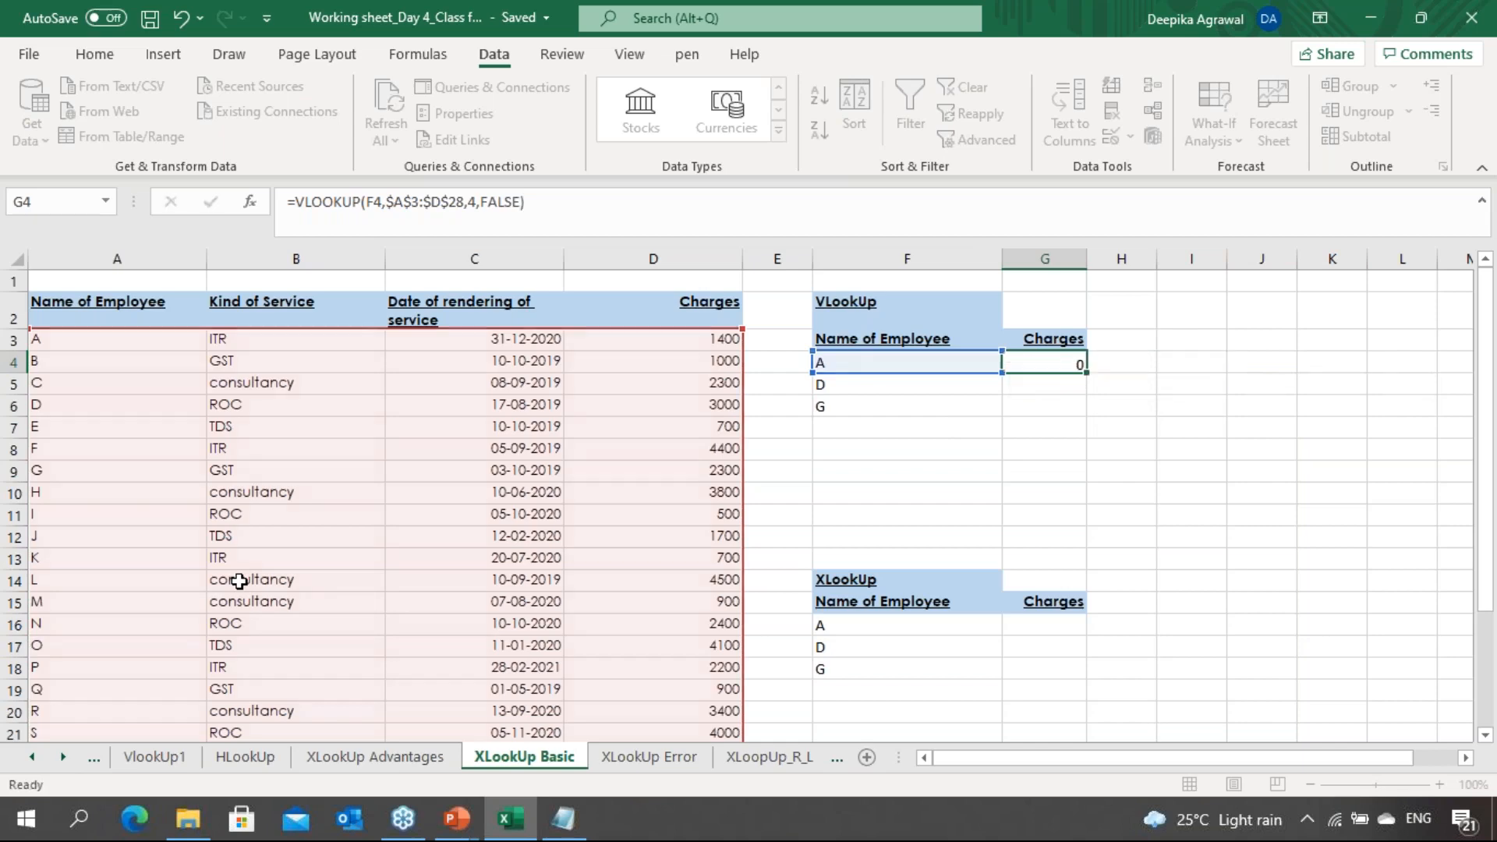
Fill the VLOOKUP formula from G4 down through G6
key(Up)
key(Left)
key(Down)
key(Right)
key(Down)
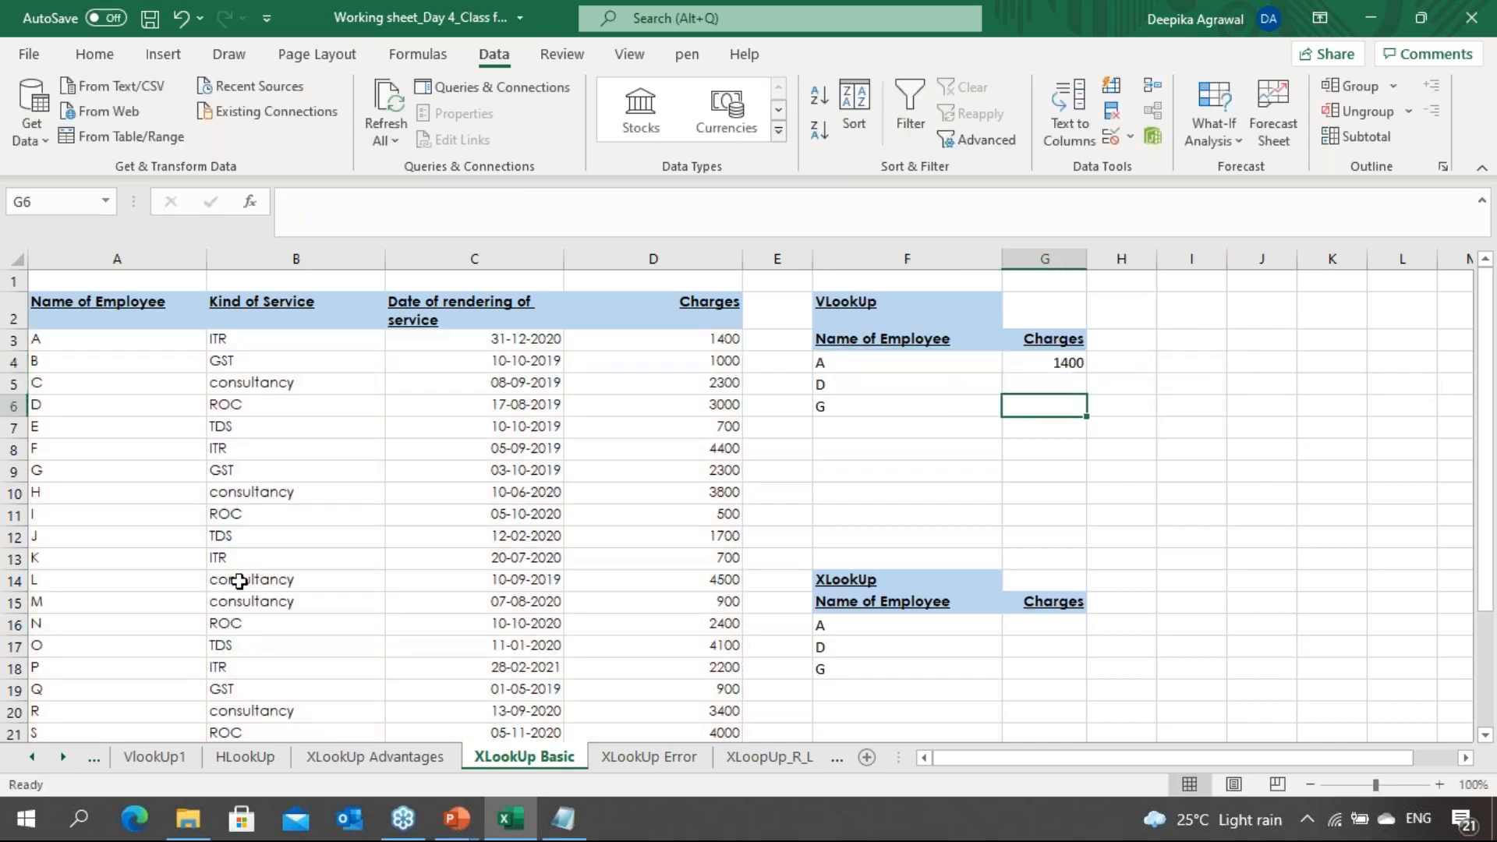
key(shift+Up)
key(shift+Up)
key(ctrl+d)
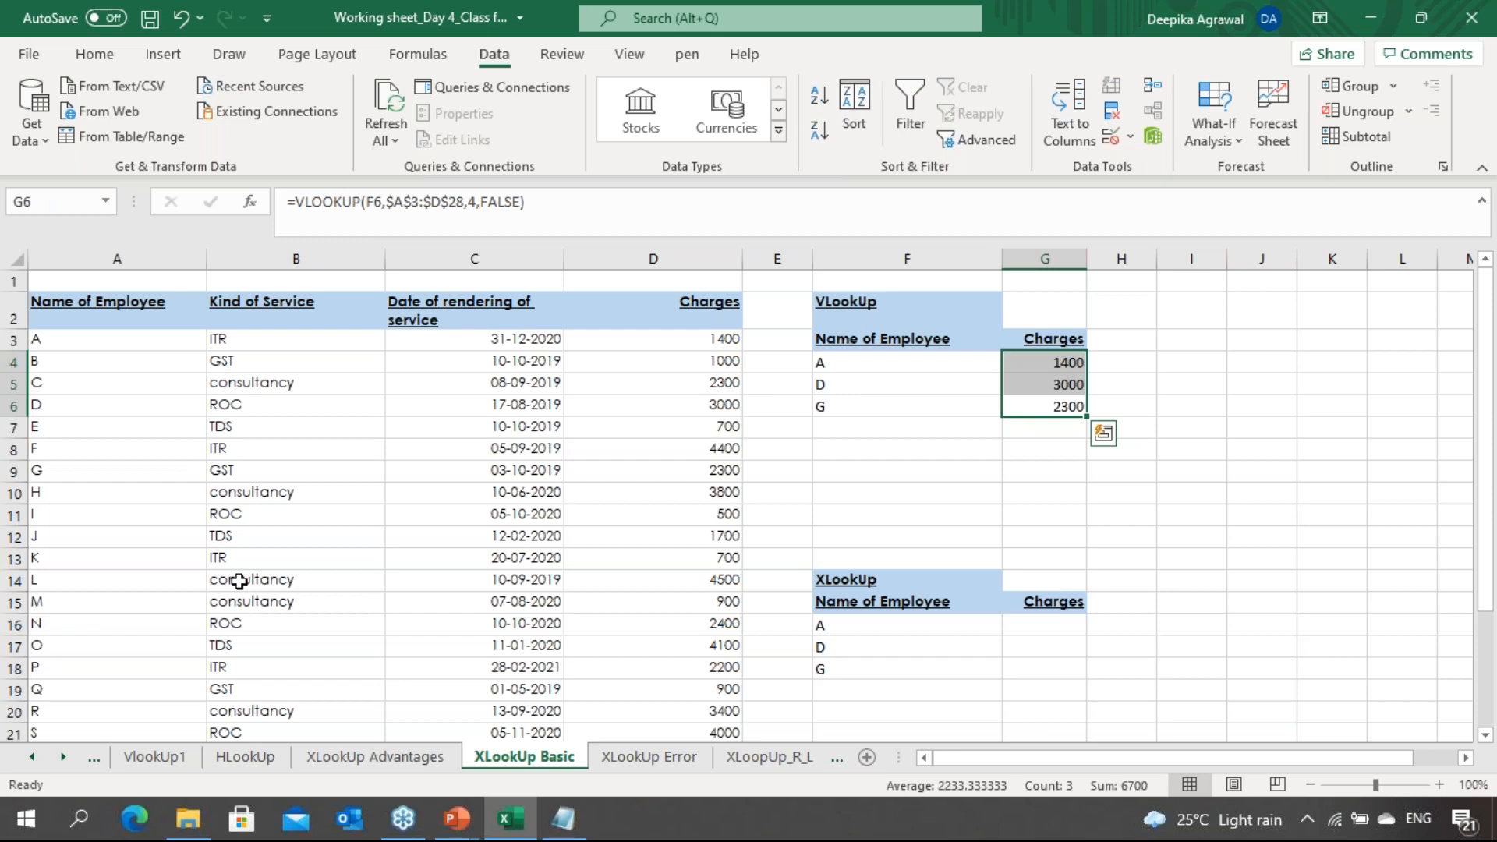
Begin an XLOOKUP formula in G16 with the employee name in F16 as the lookup value
key(Down)
key(Down)
key(Down)
key(Down)
key(Down)
key(Down)
key(Down)
key(Down)
key(Down)
key(Down)
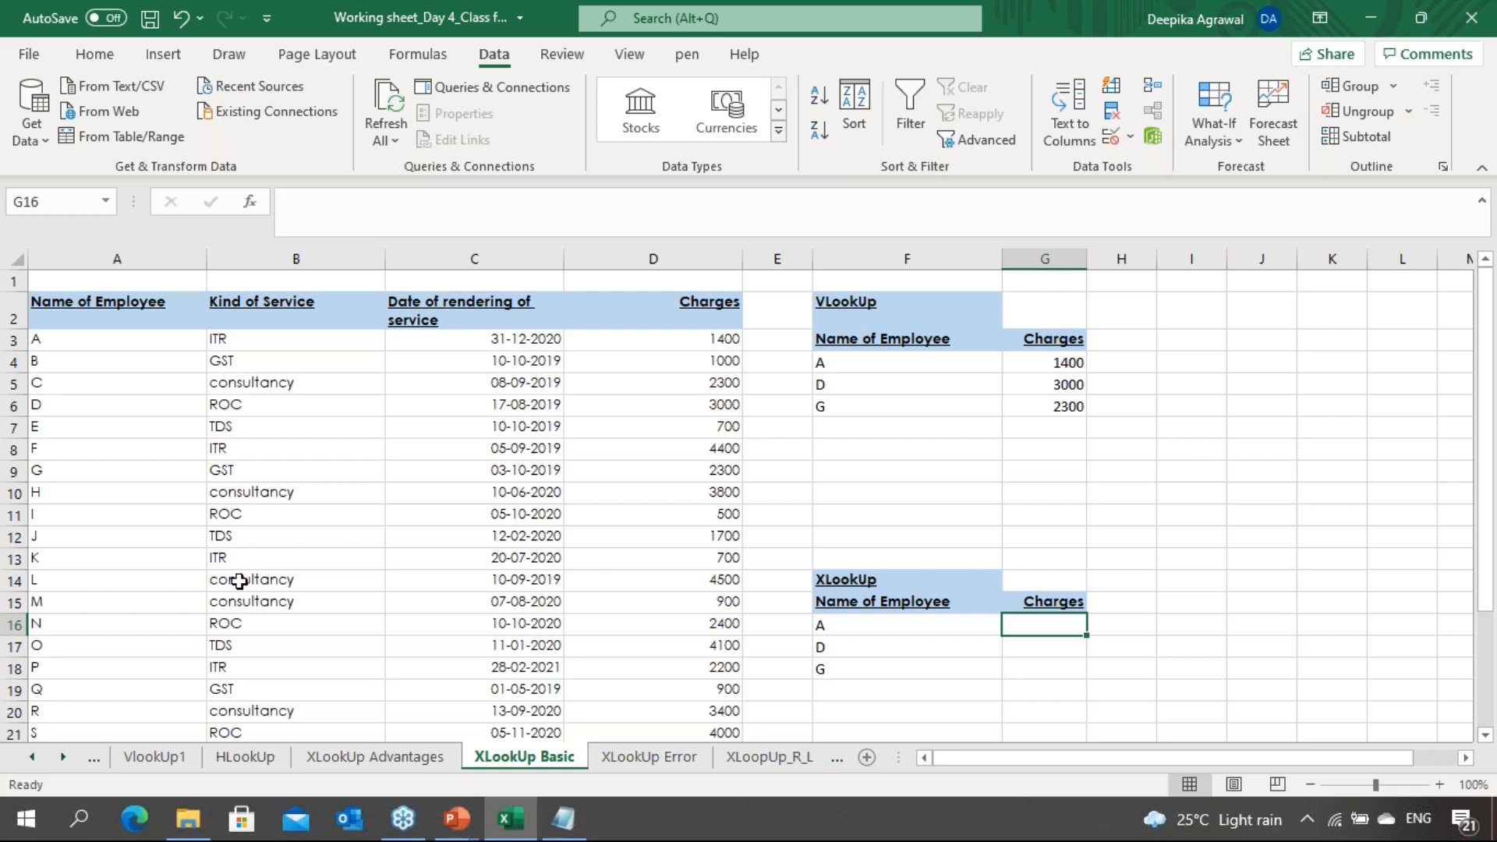
text(=XLOOKUP()
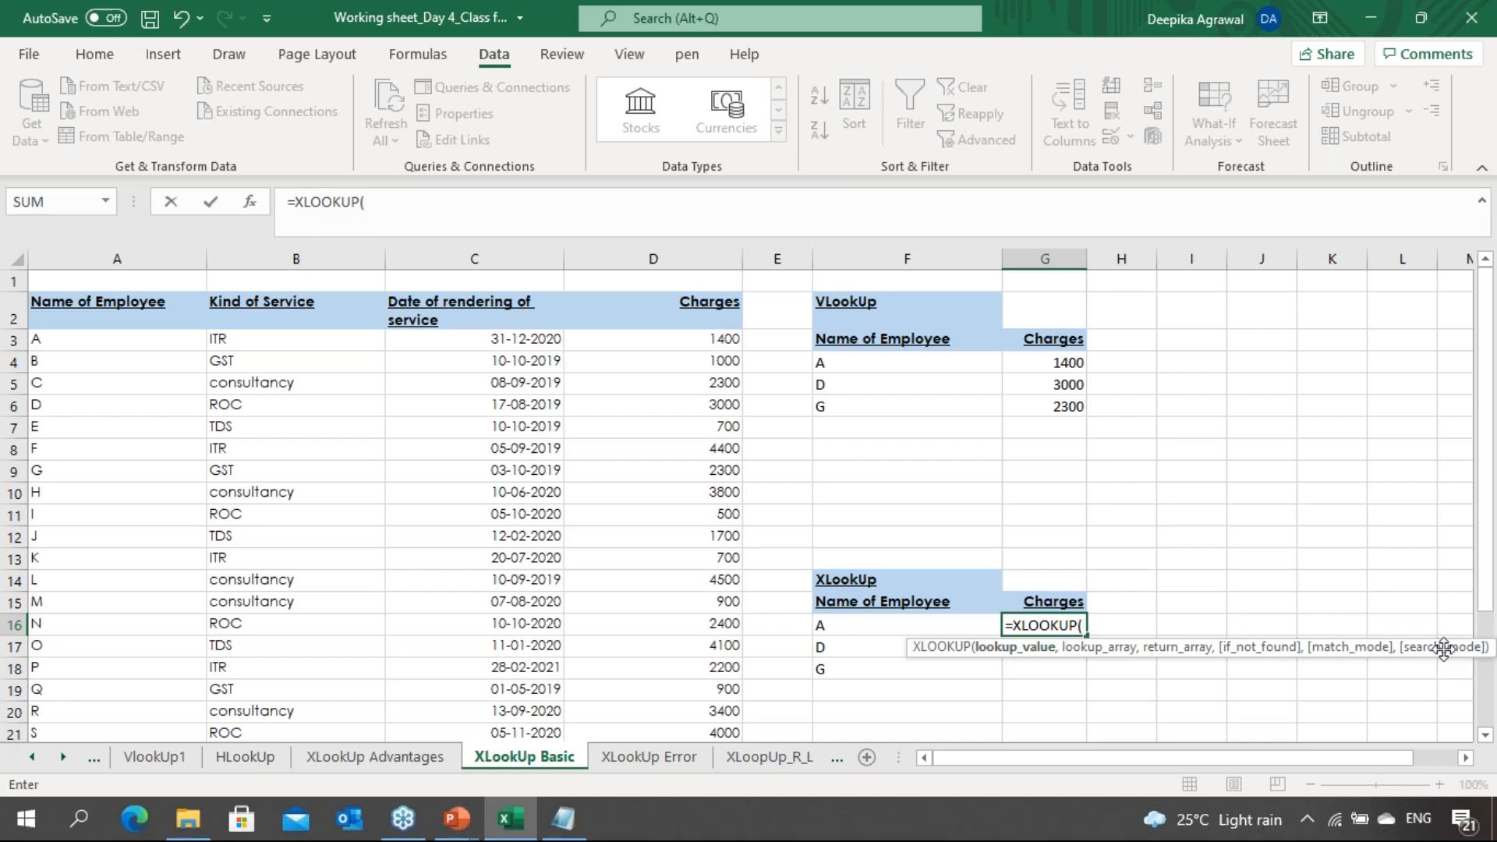
key(Left)
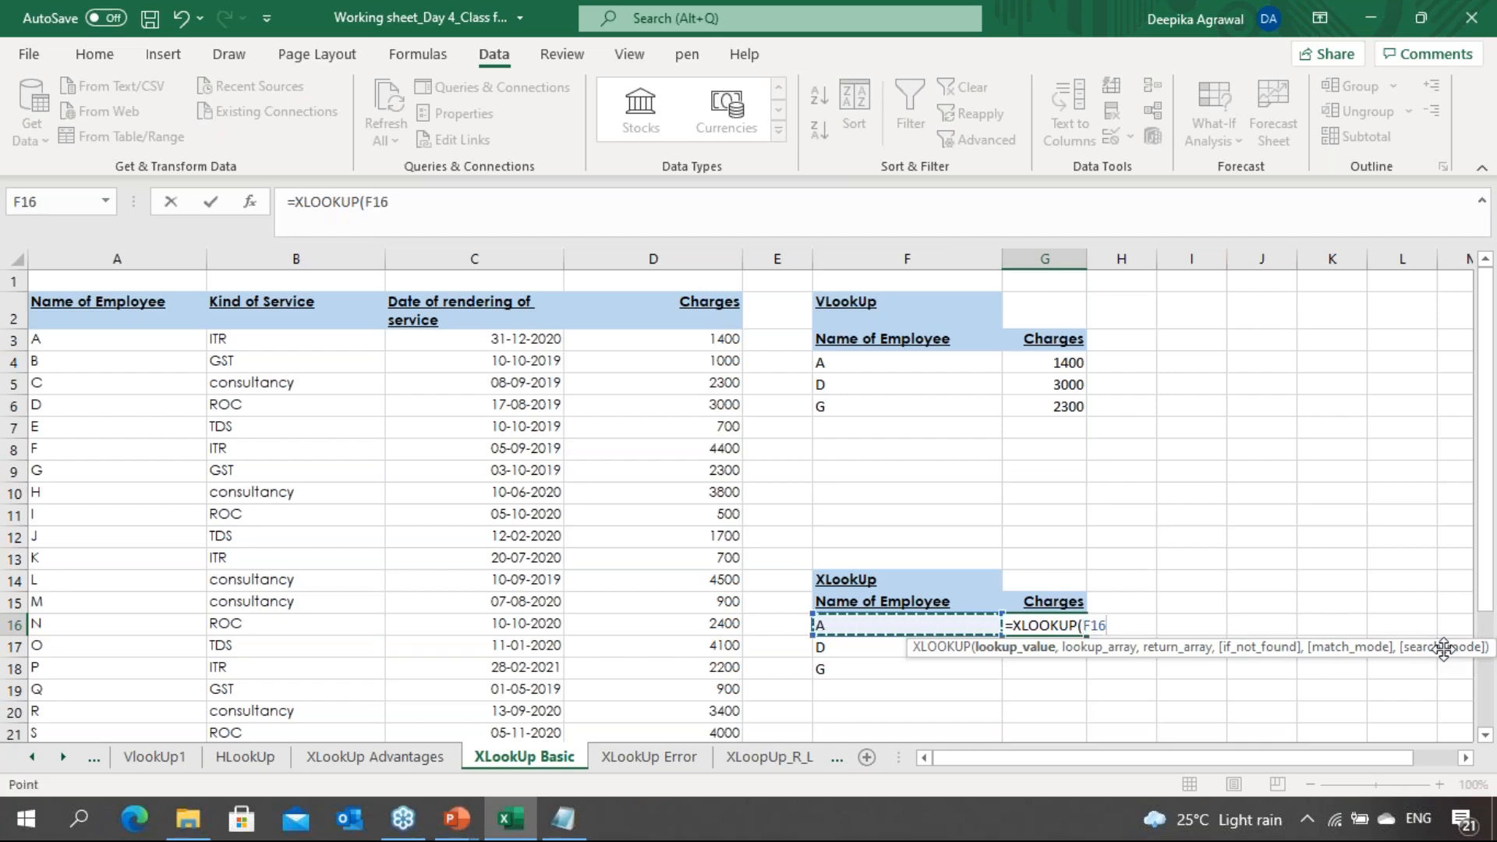
text(,)
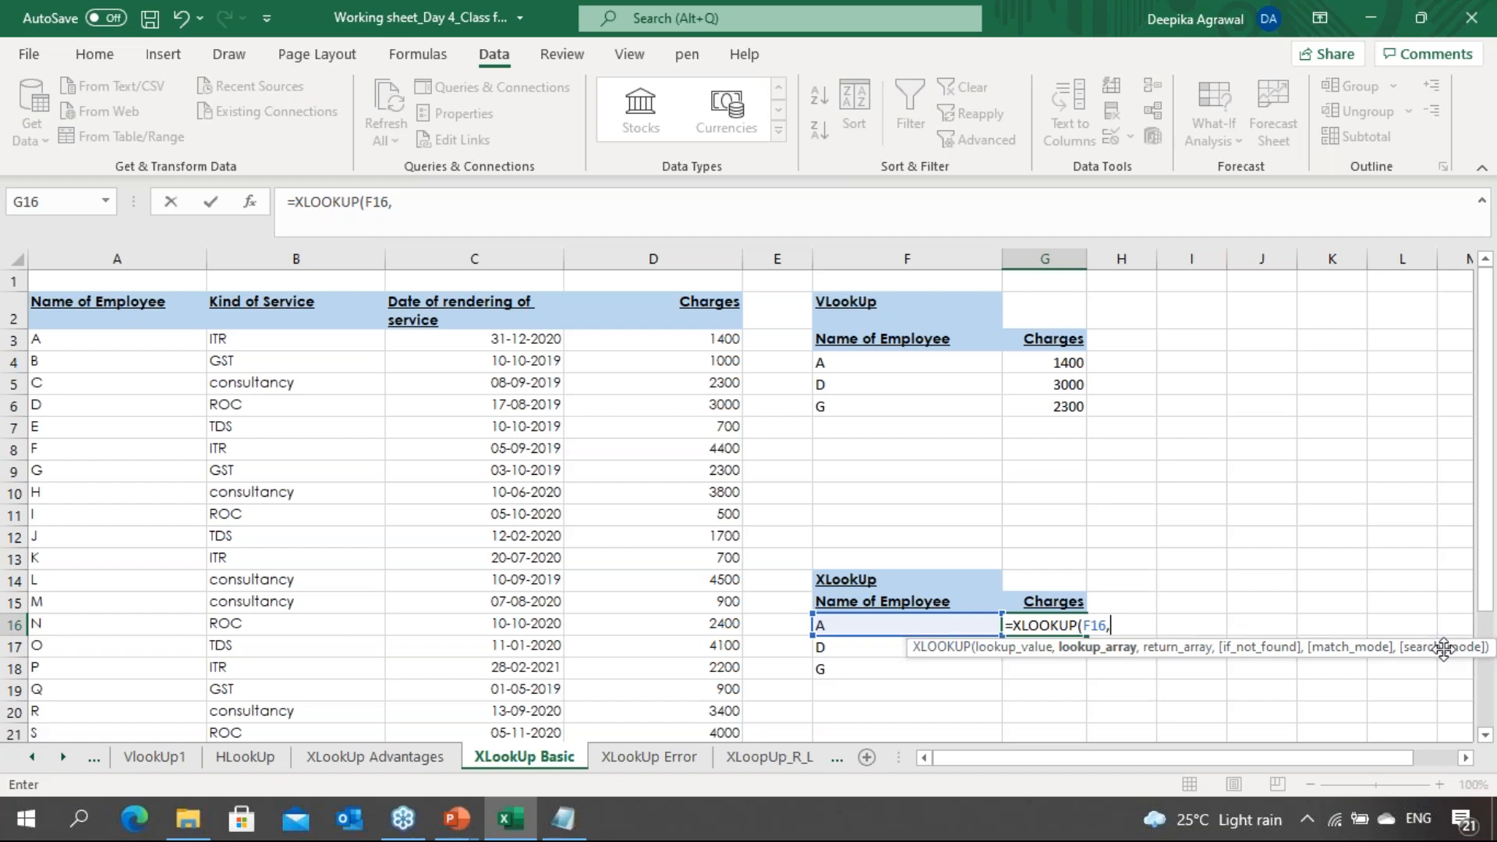
Set the XLOOKUP lookup array to the absolute employee name range $A$3:$A$28
key(Left)
key(Left)
key(Left)
key(Left)
key(Left)
key(Left)
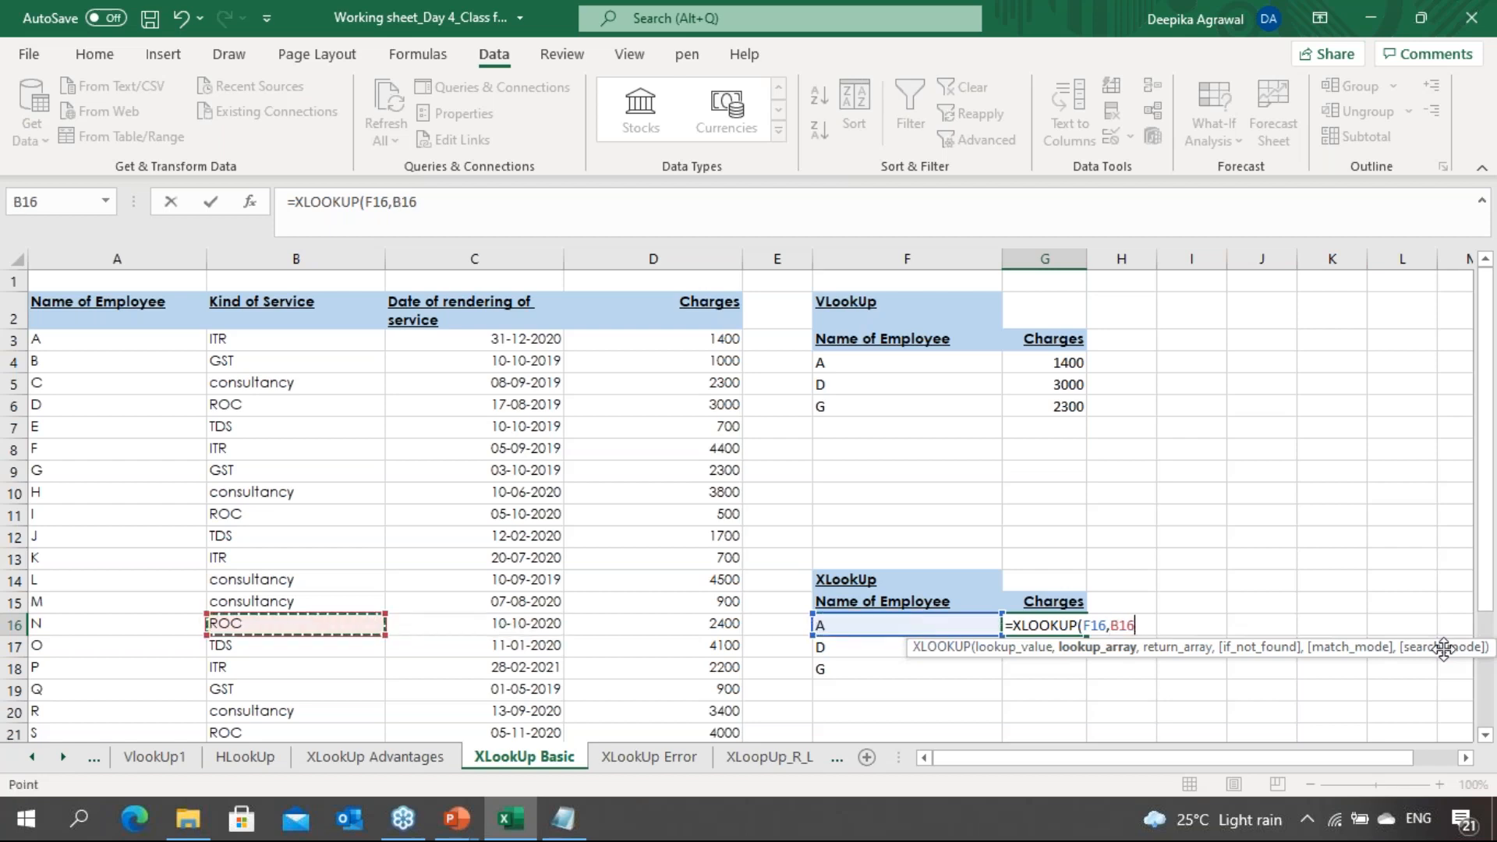
key(ctrl+Up)
key(Down)
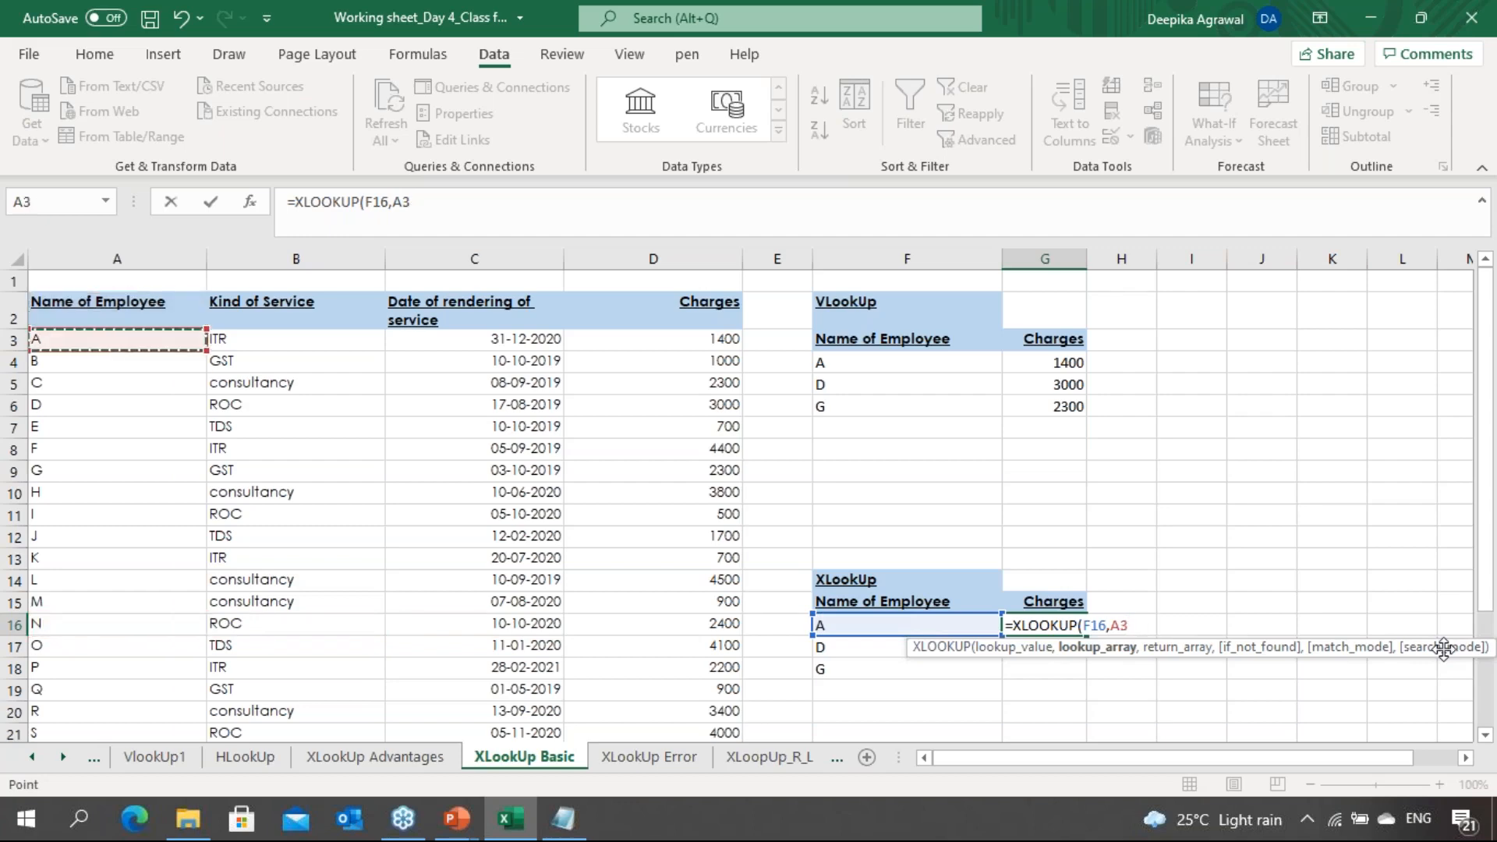
key(ctrl+shift+Down)
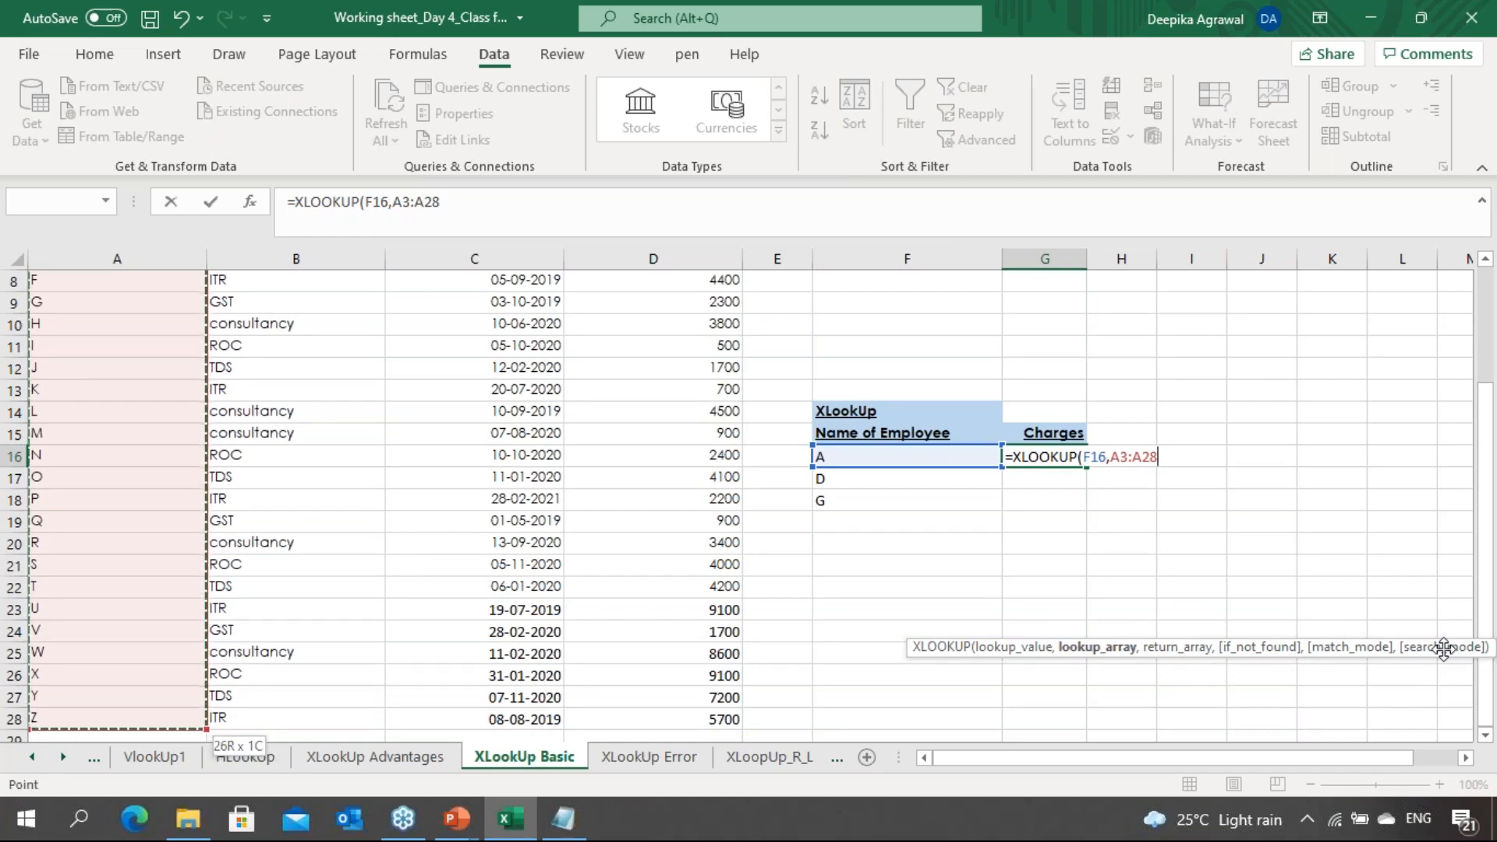
key(F4)
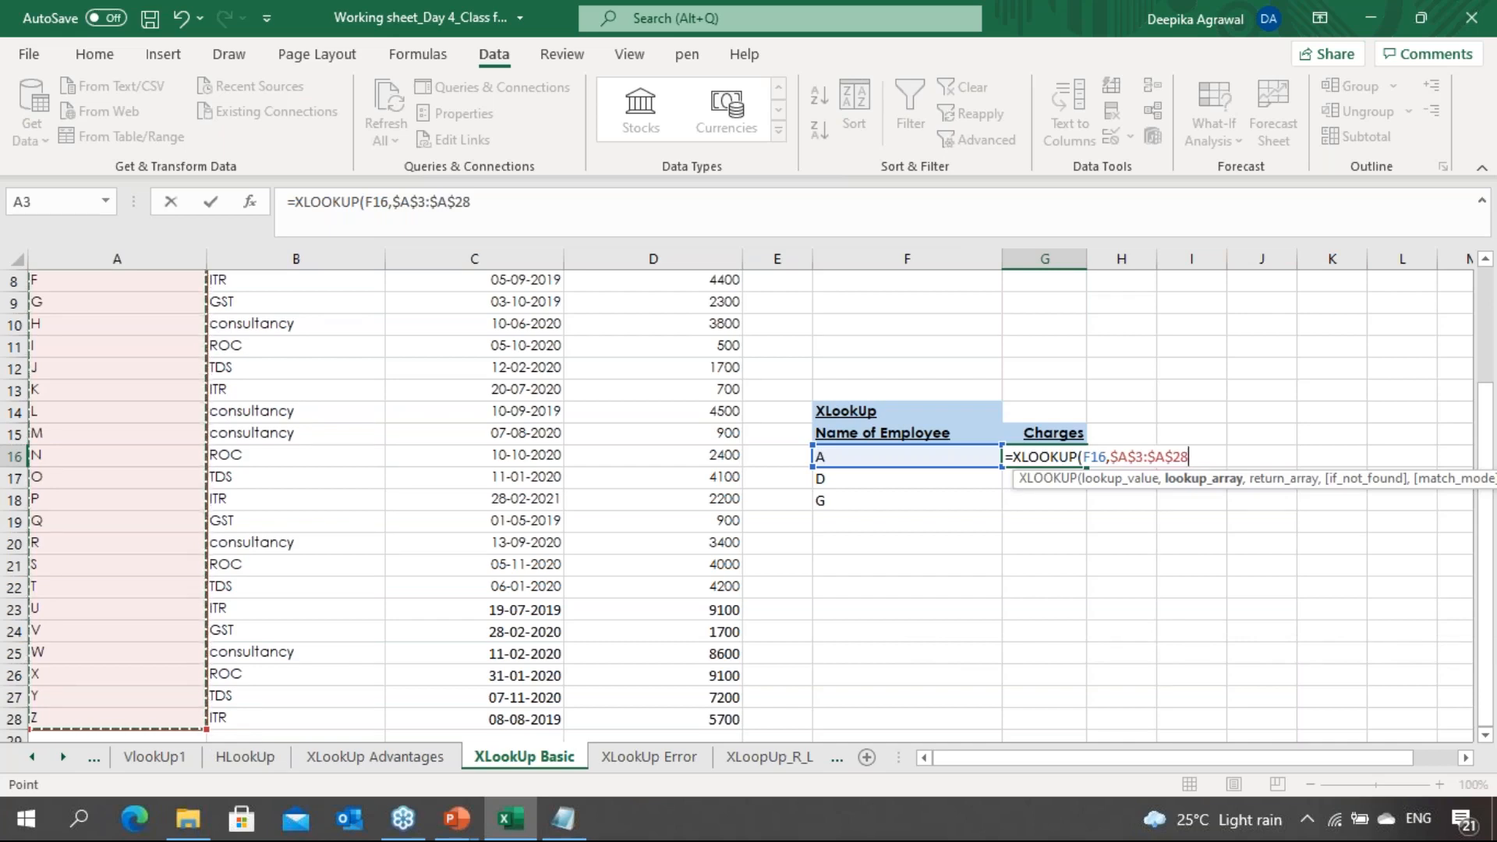
text(,)
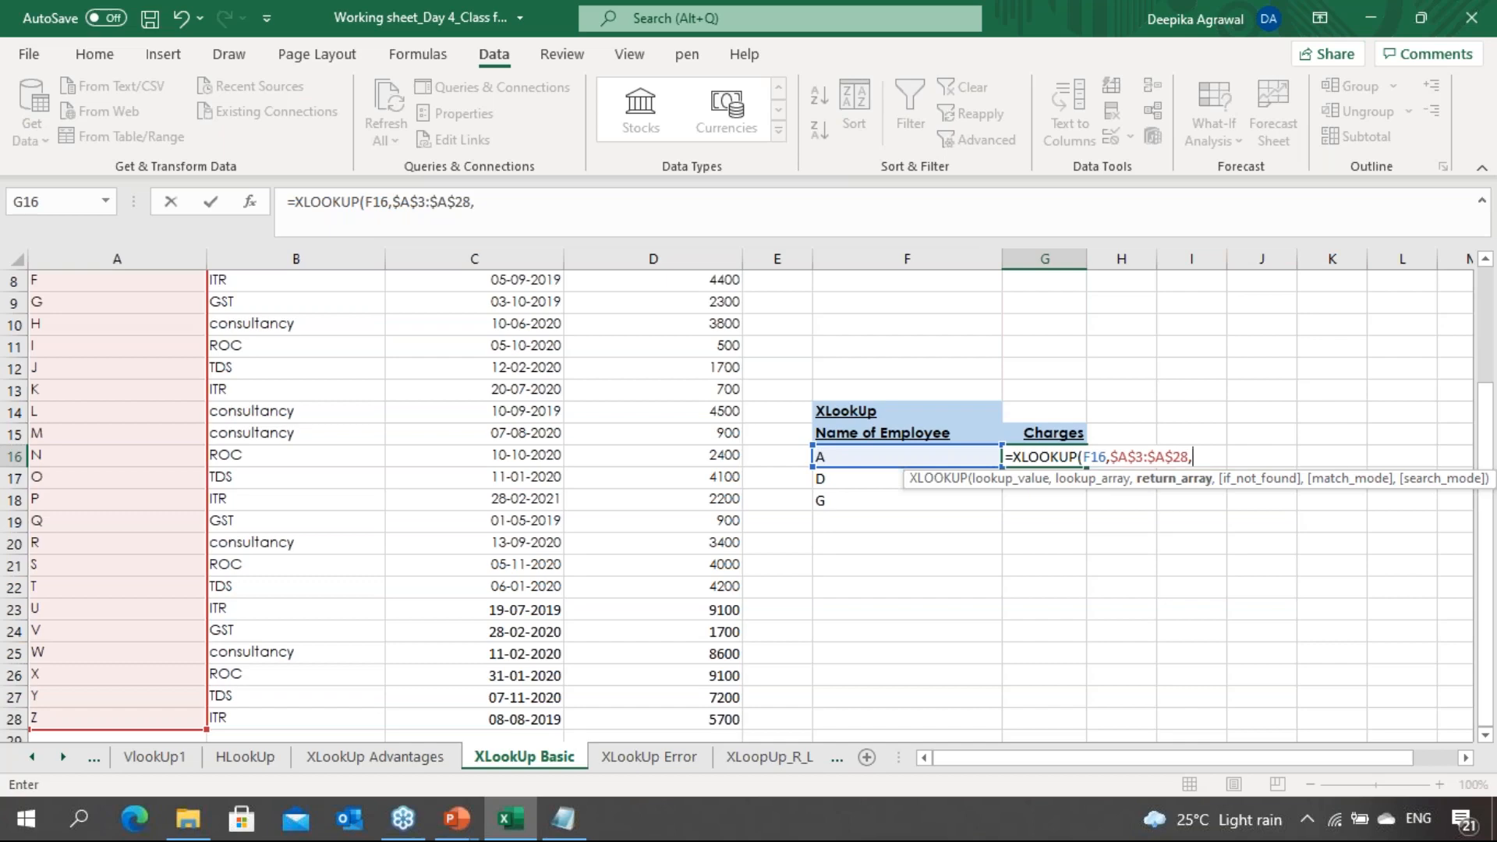
Set the return array to the absolute charges range $D$3:$D$28 and complete the XLOOKUP formula in G16
key(Left)
key(Left)
key(Left)
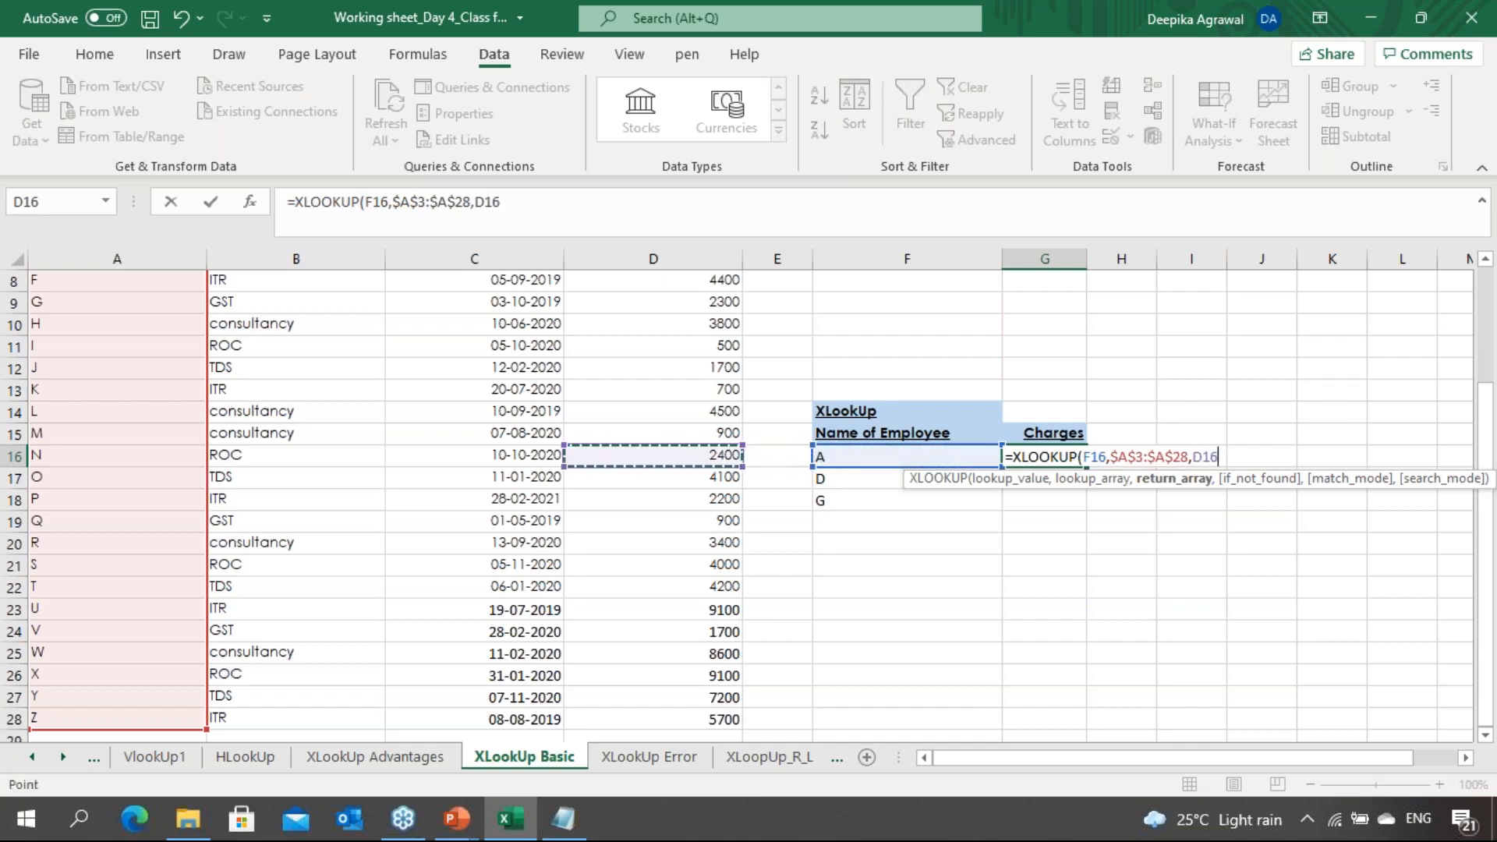
key(Up)
key(Up)
key(Up)
key(Up)
key(Up)
key(Up)
key(Up)
key(Up)
key(Up)
key(Up)
key(Up)
key(Up)
key(Up)
key(Up)
key(Down)
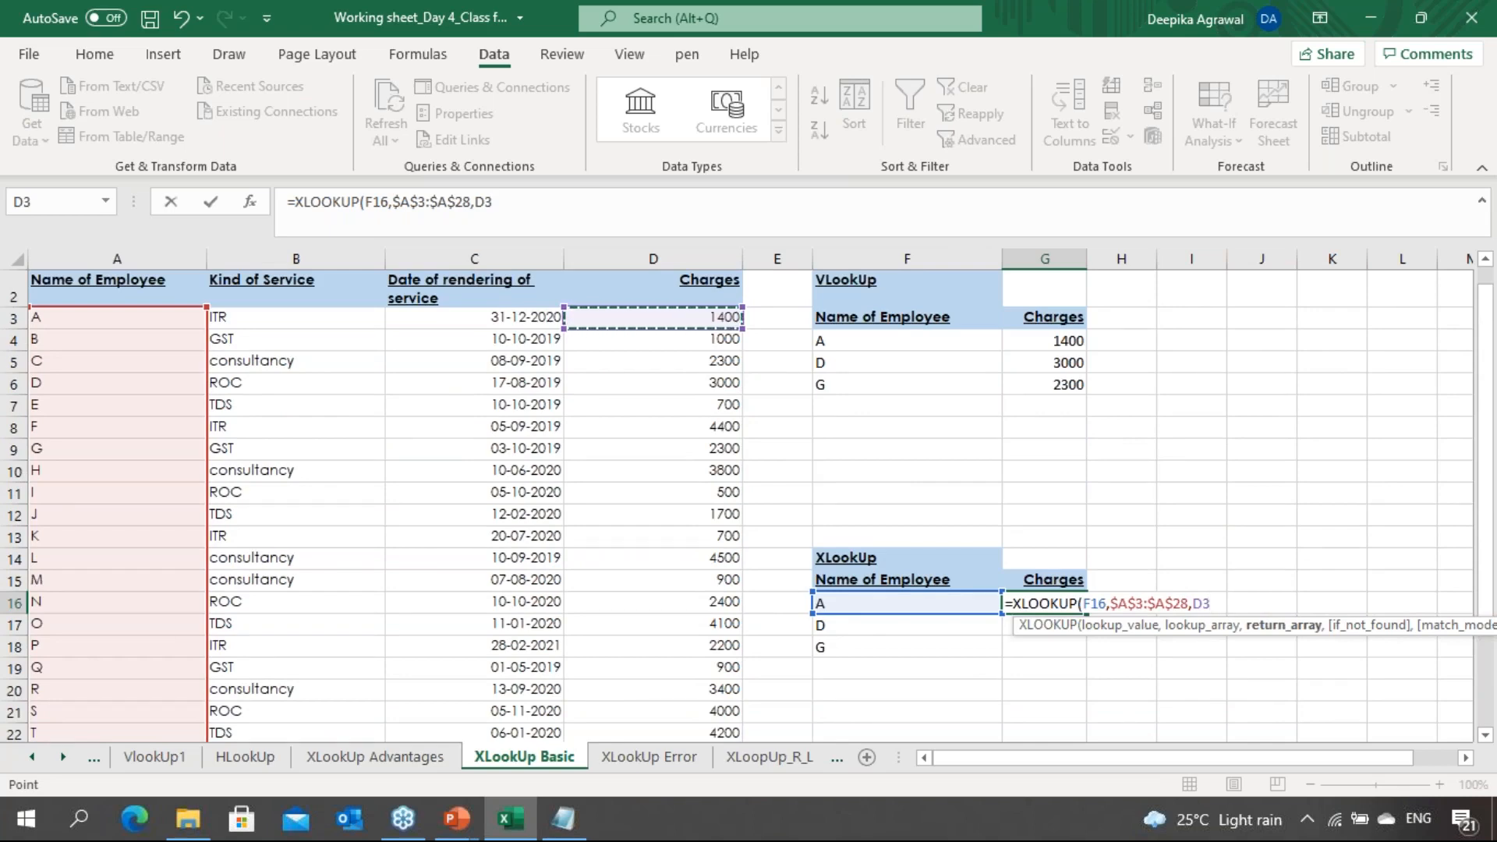
key(ctrl+shift+Down)
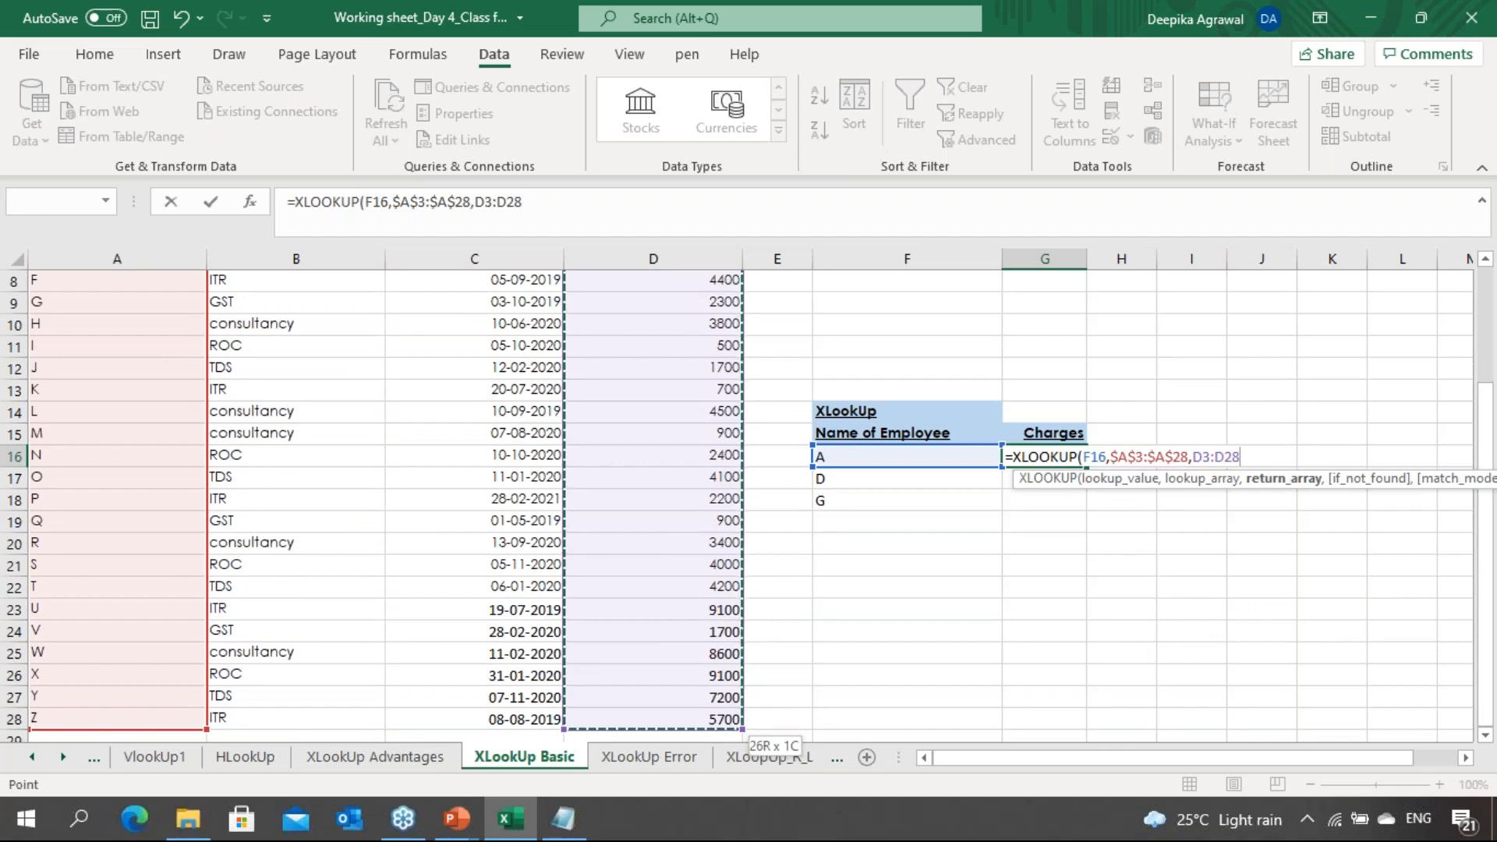
key(F4)
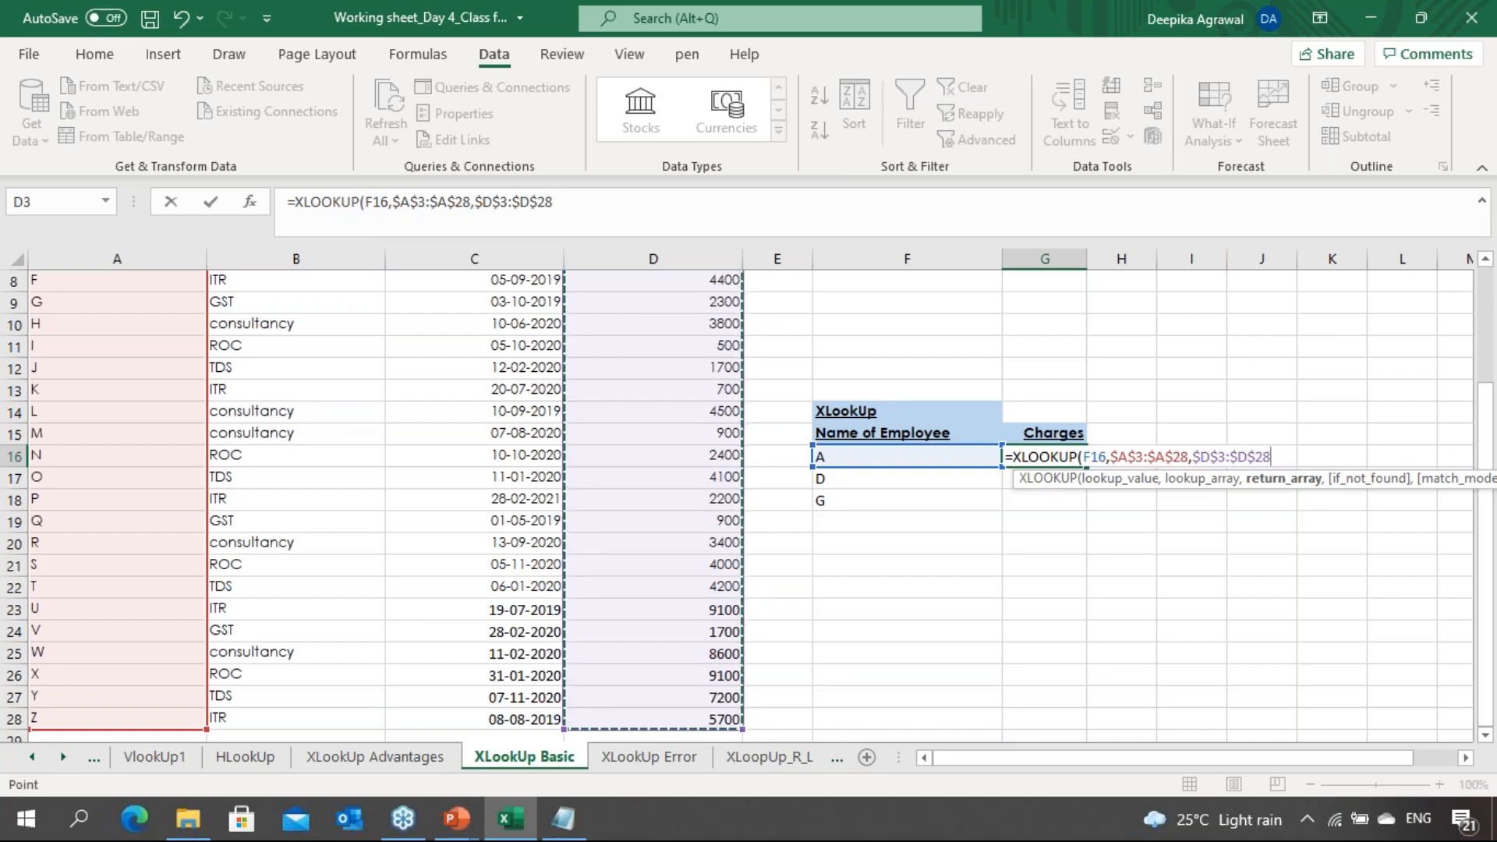
text())
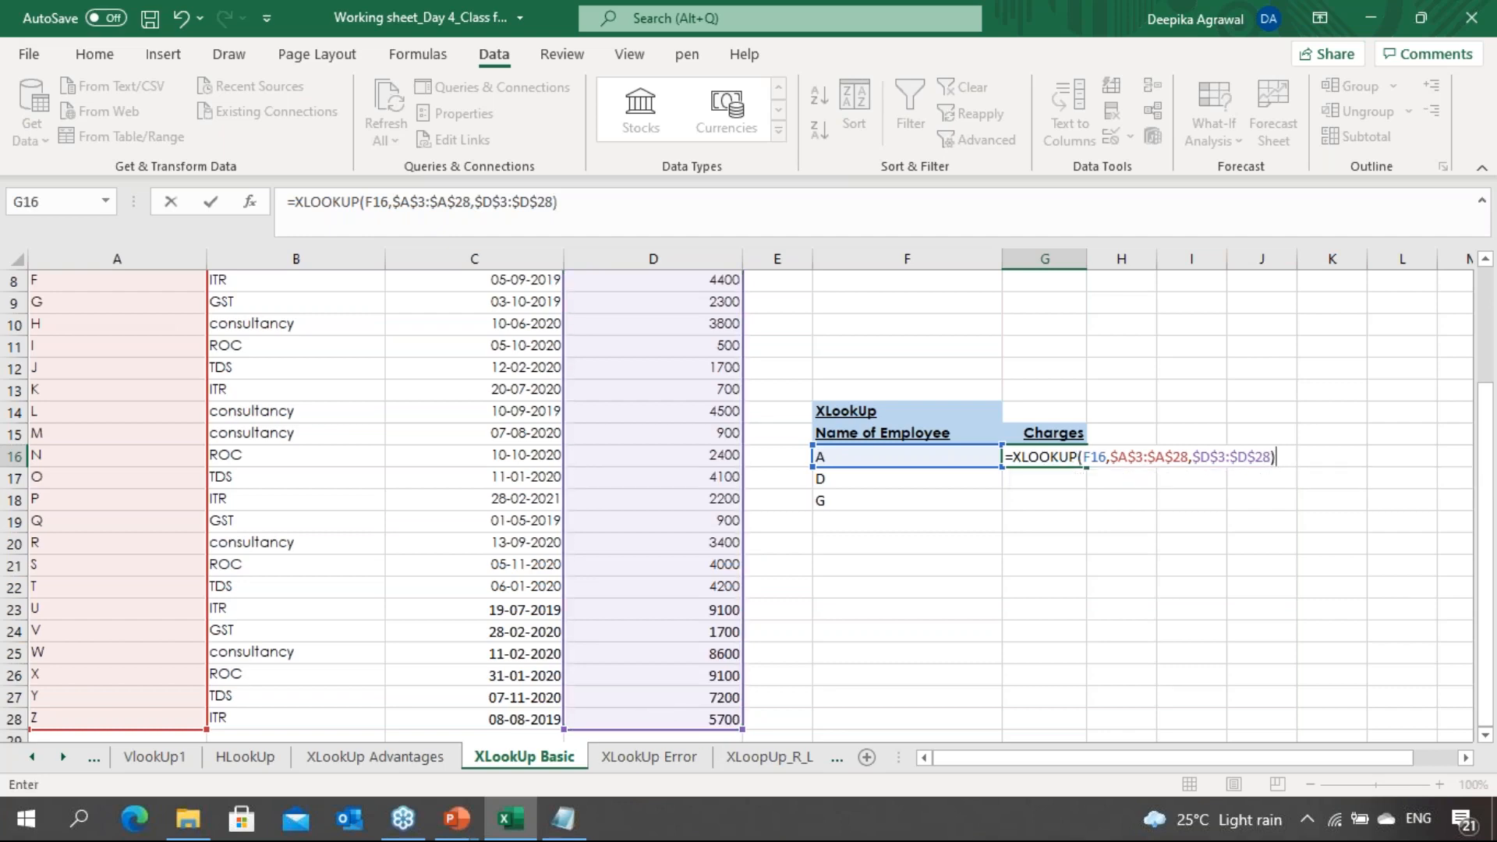
key(Return)
Fill the XLOOKUP formula from G16 down through G18
key(Up)
key(Up)
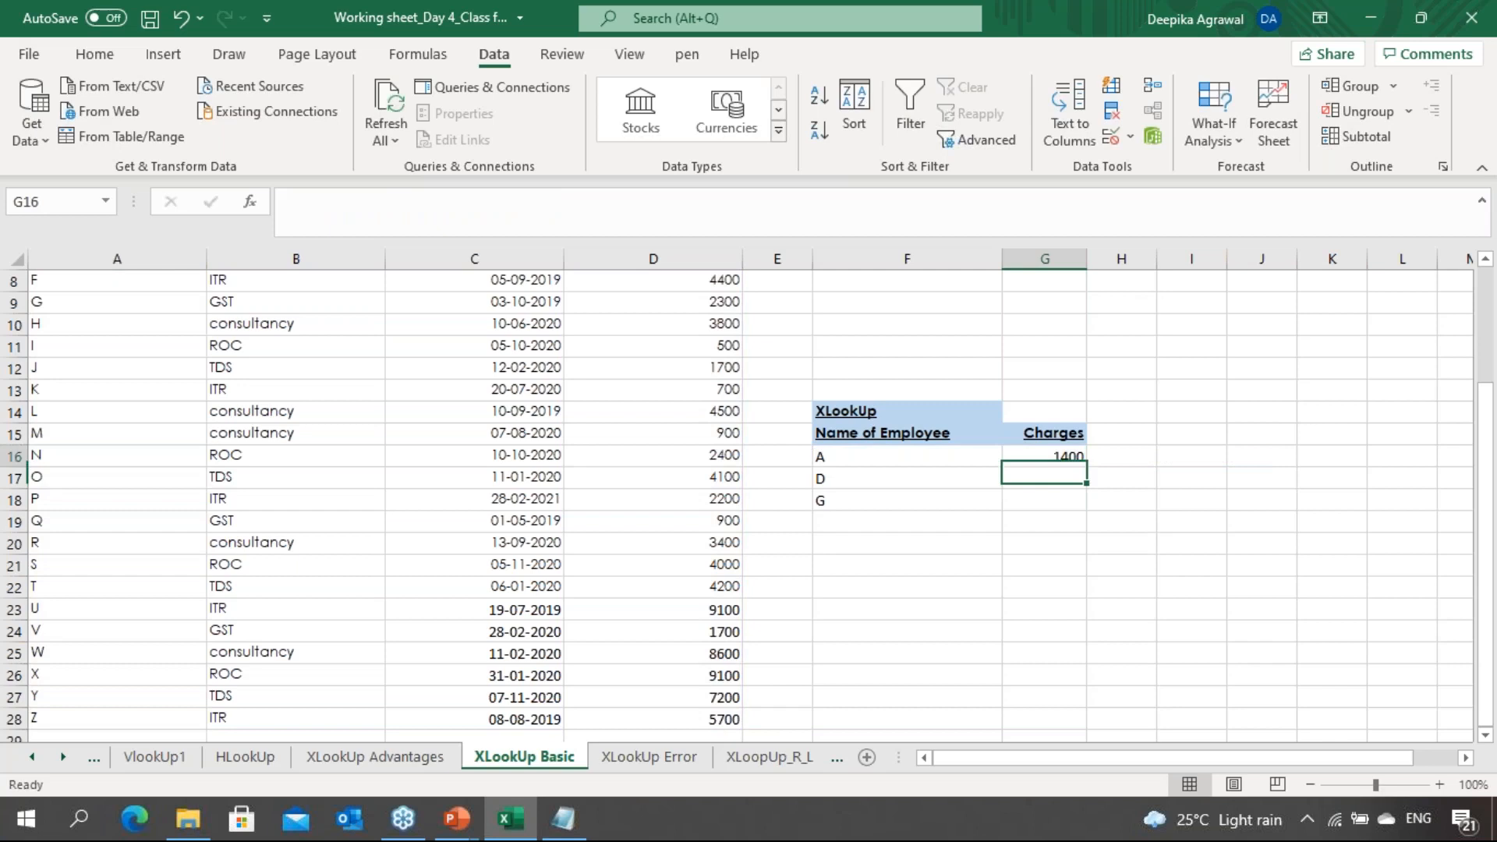
key(Up)
key(Up)
key(Up)
key(Up)
key(Up)
key(Up)
key(Up)
key(Up)
key(Up)
key(Up)
key(Up)
key(Down)
key(Down)
key(Down)
key(Down)
key(Down)
key(Down)
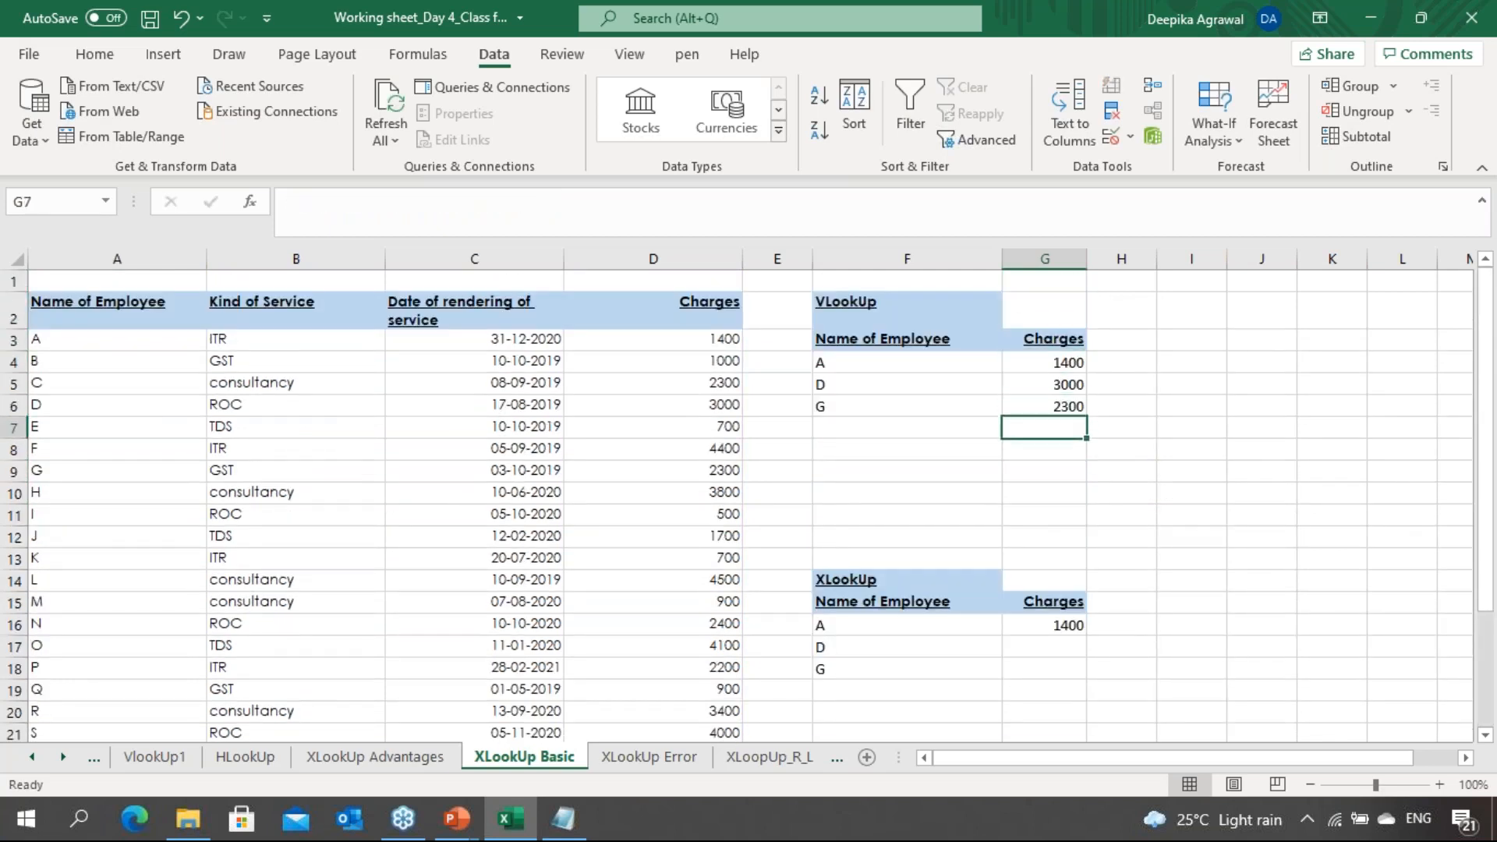
key(Down)
key(Down)
key(Down)
key(Down)
key(Down)
key(Down)
key(shift+Down)
key(shift+Down)
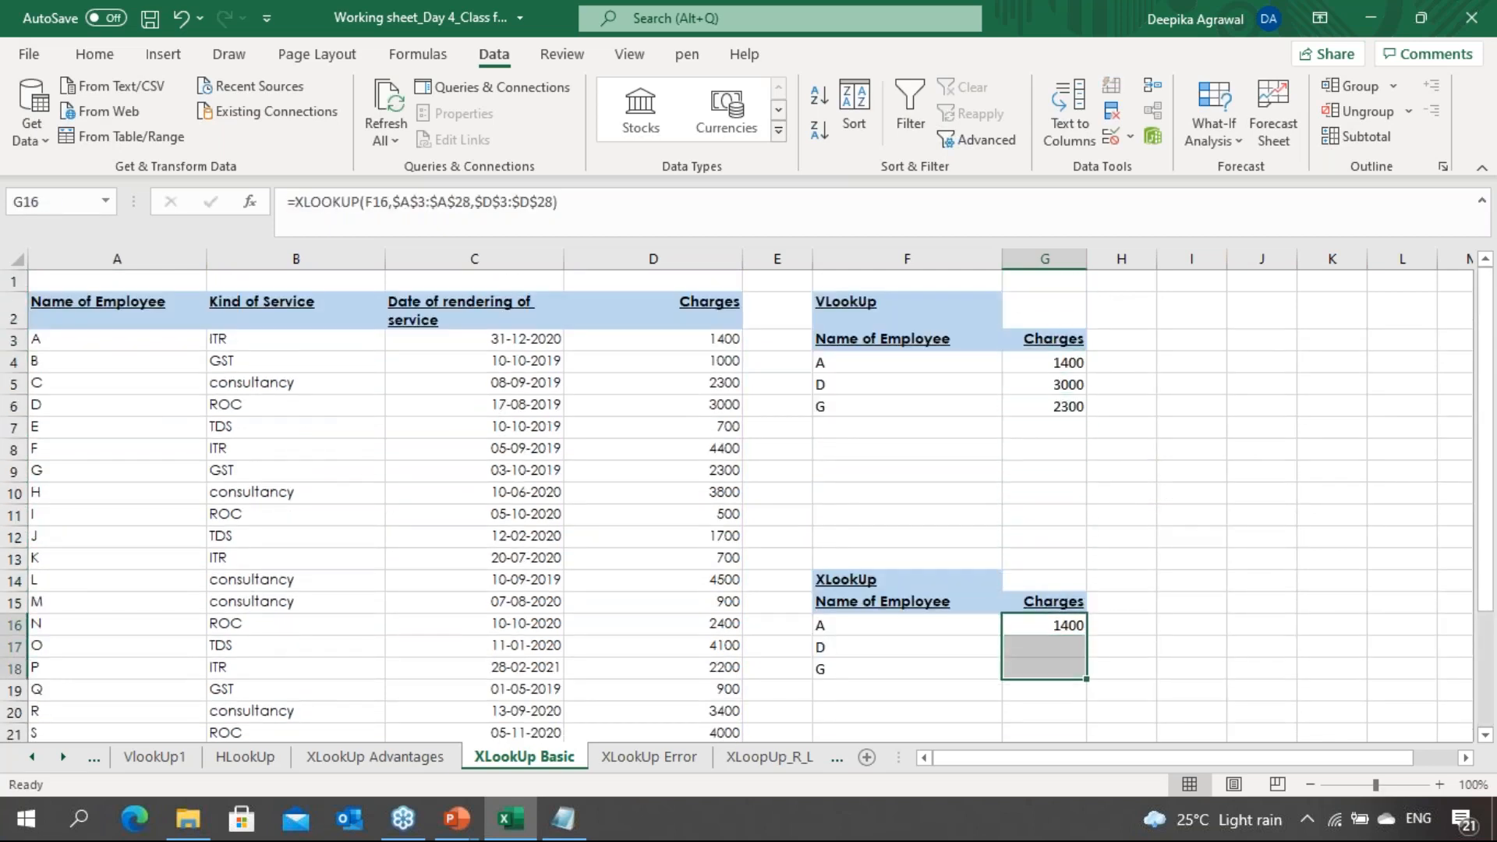
key(ctrl+d)
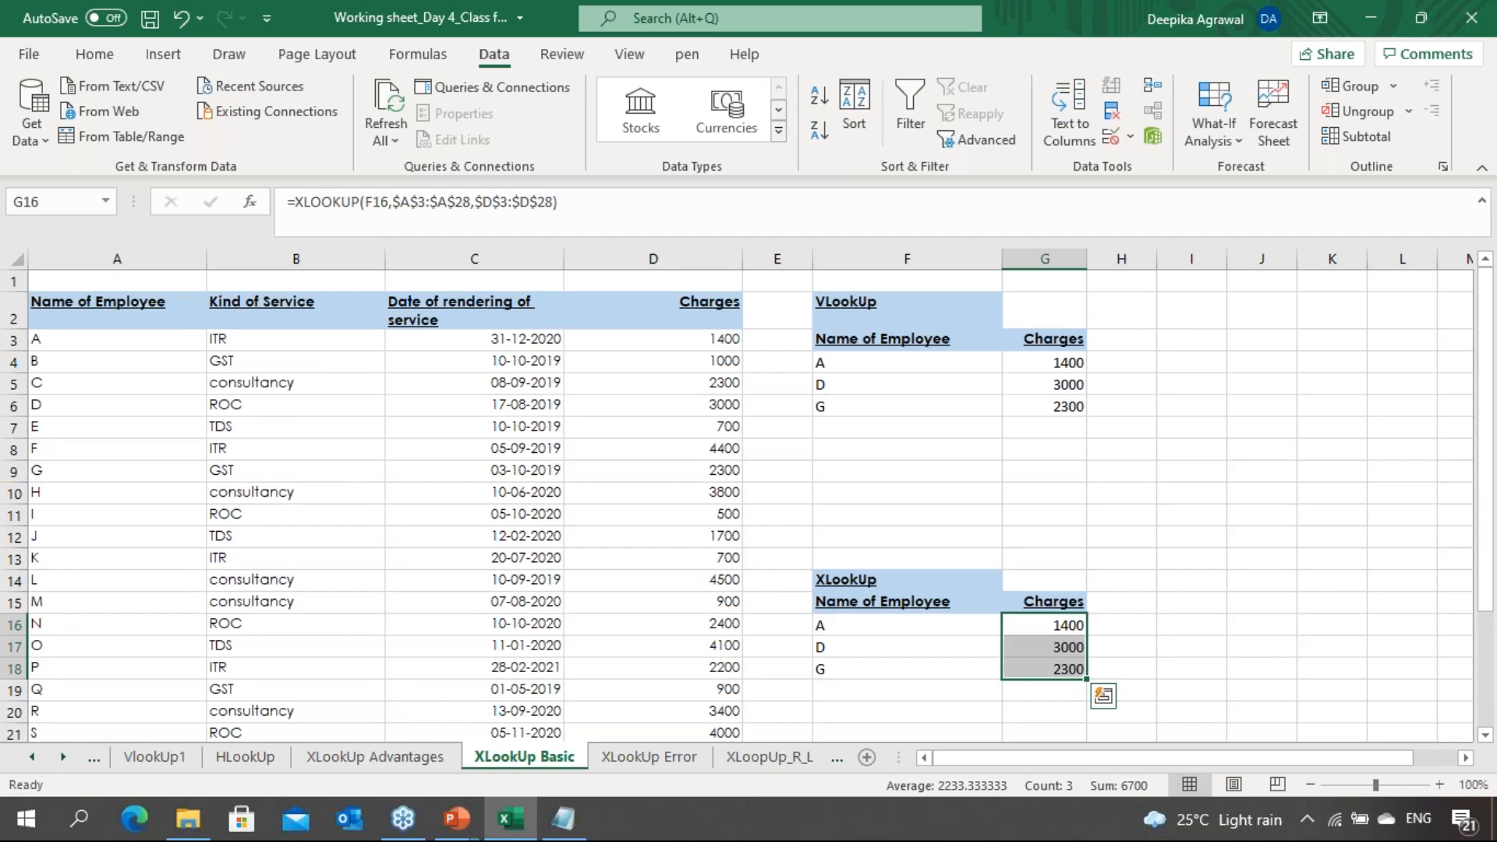
Examine the XLOOKUP formulas in G16:G18 to see how the references behave in each row
key(Down)
key(Up)
key(Down)
key(Down)
key(Up)
key(Up)
key(Down)
key(Down)
key(Up)
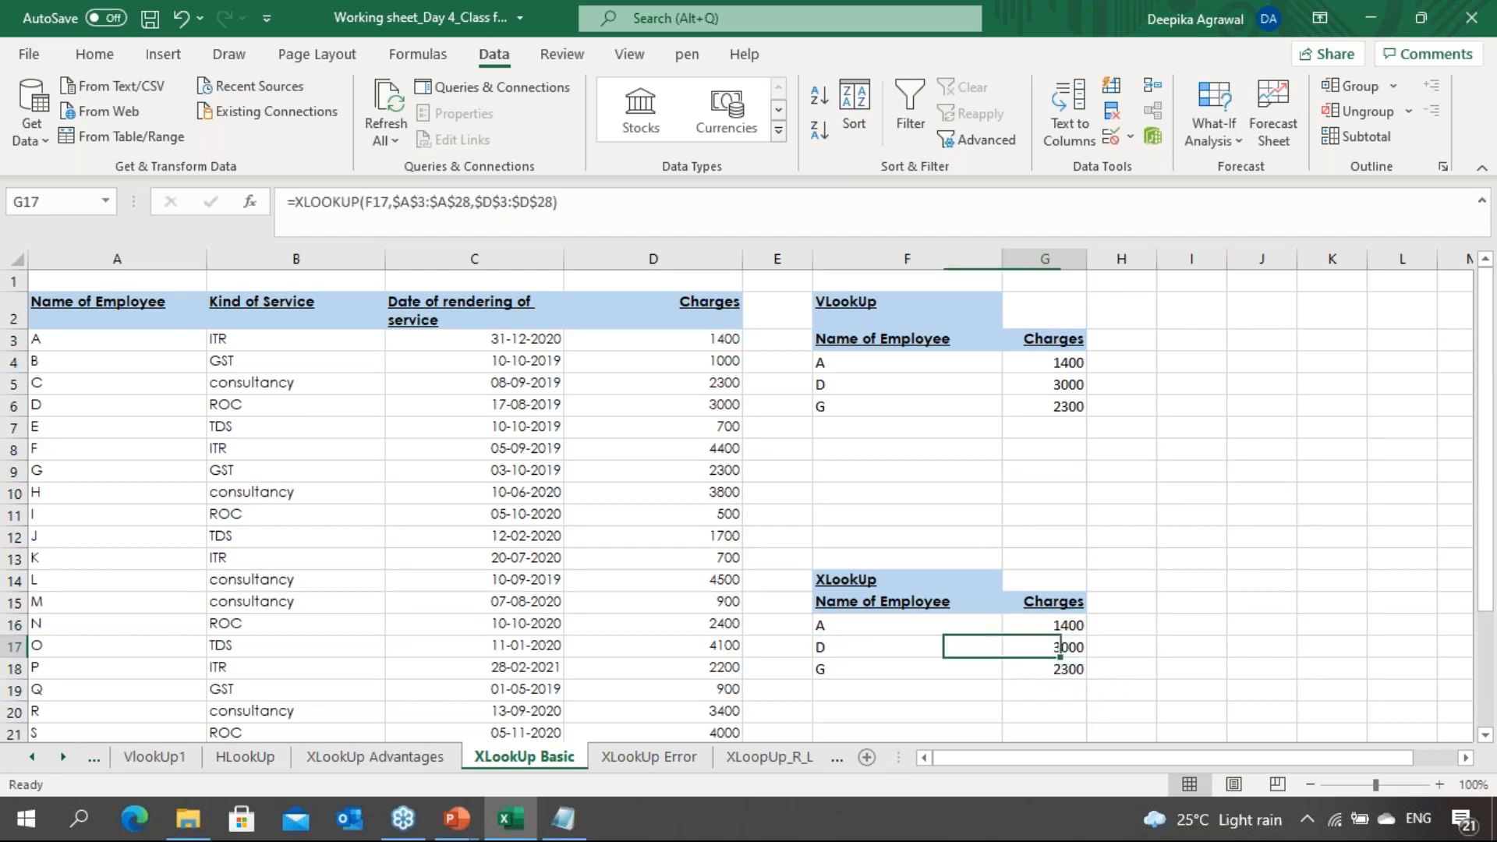
key(Left)
key(Right)
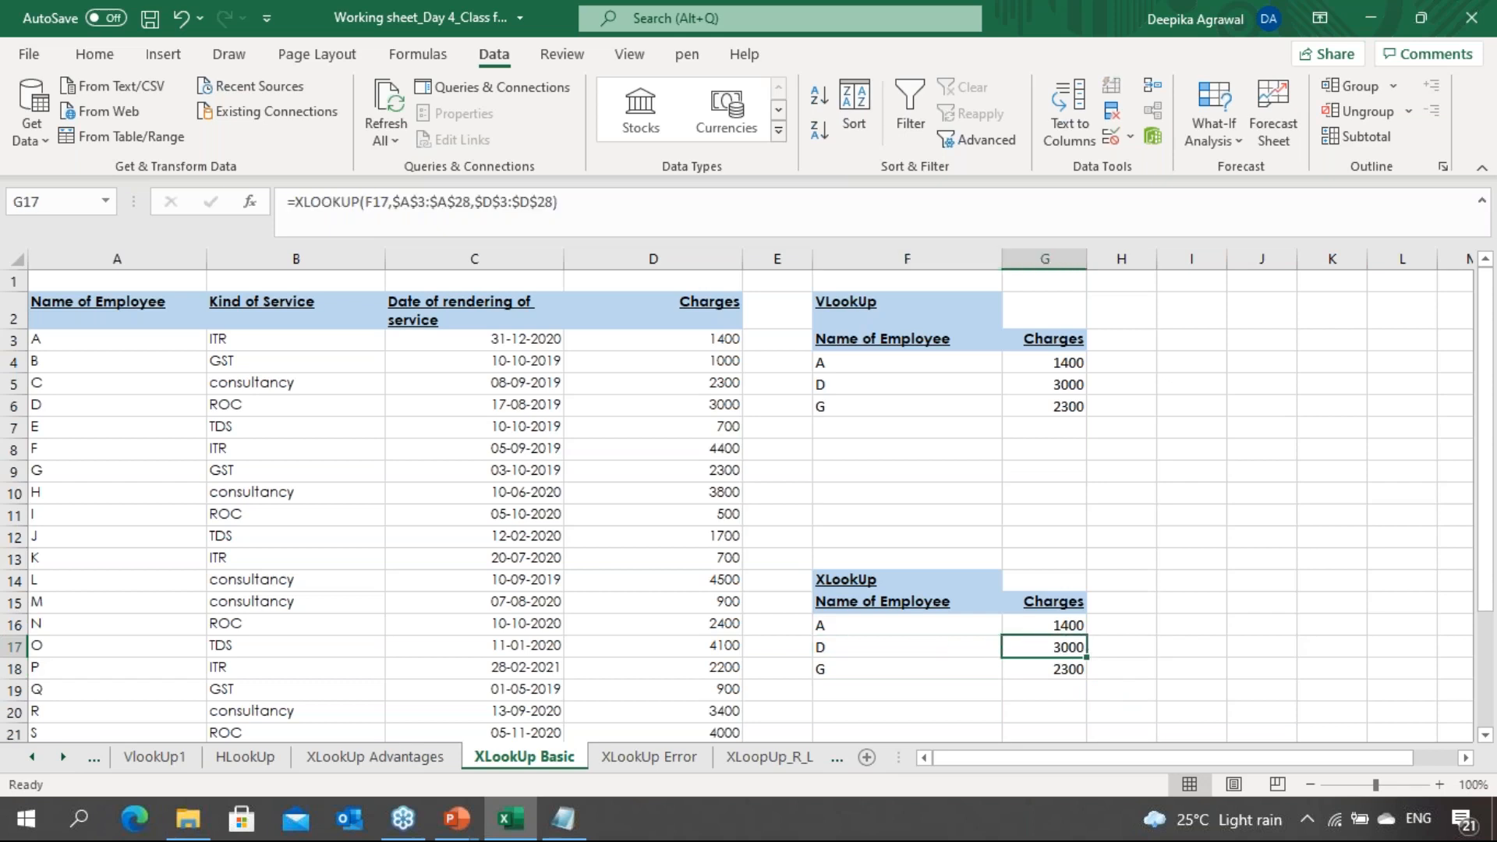
Clear the XLOOKUP formulas from G17:G18 and return to the one in G16
key(shift+Down)
key(Delete)
key(shift+Up)
key(Right)
key(Right)
key(Left)
key(Left)
key(Up)
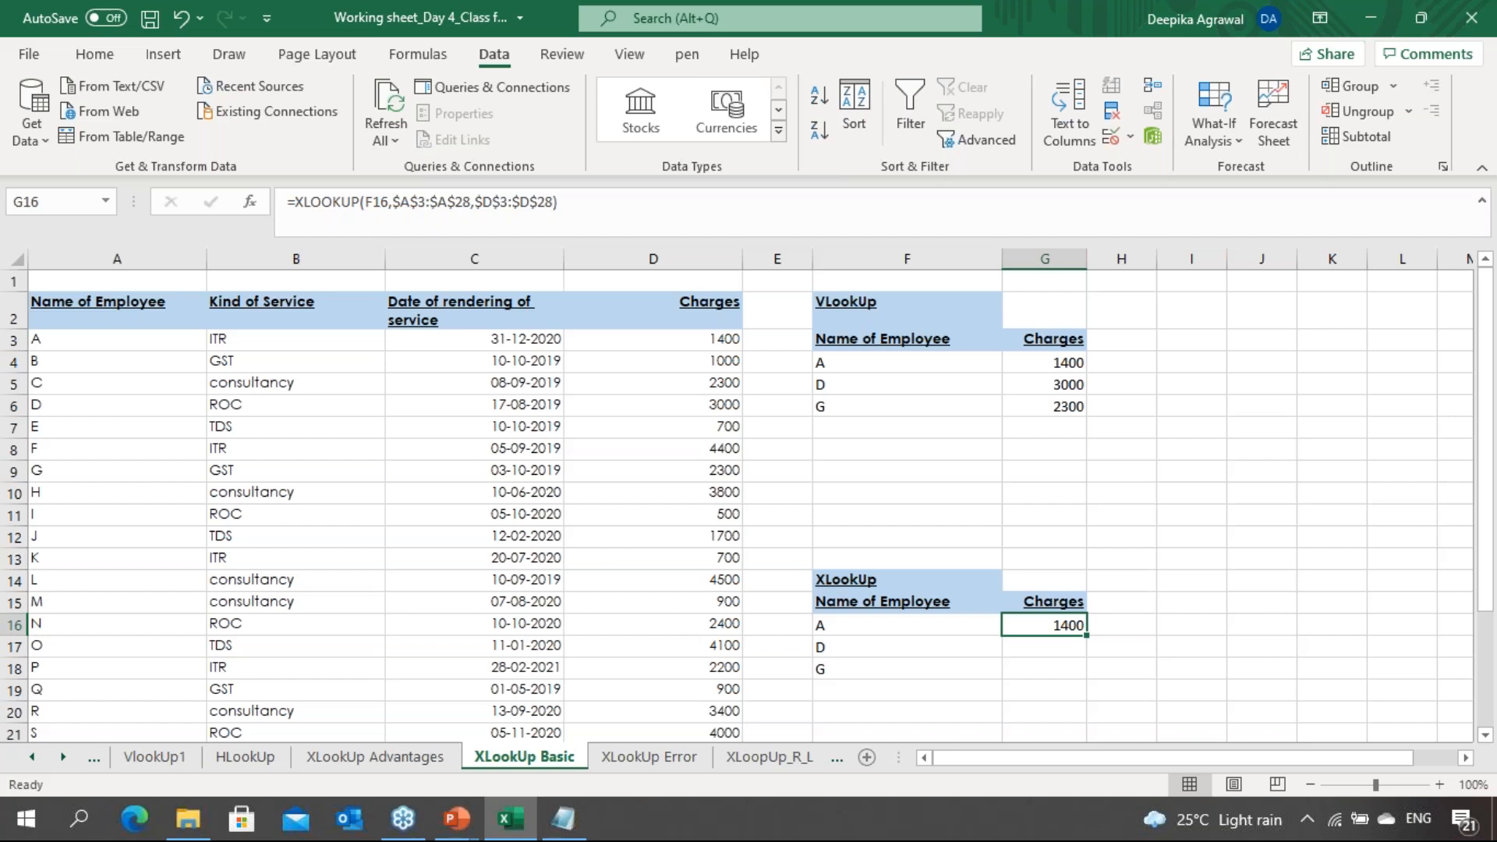
Start an XLOOKUP formula in G17 with F17 as the lookup value and the absolute range $A$3:$A$28 as the lookup array
click(1045, 647)
text(=)
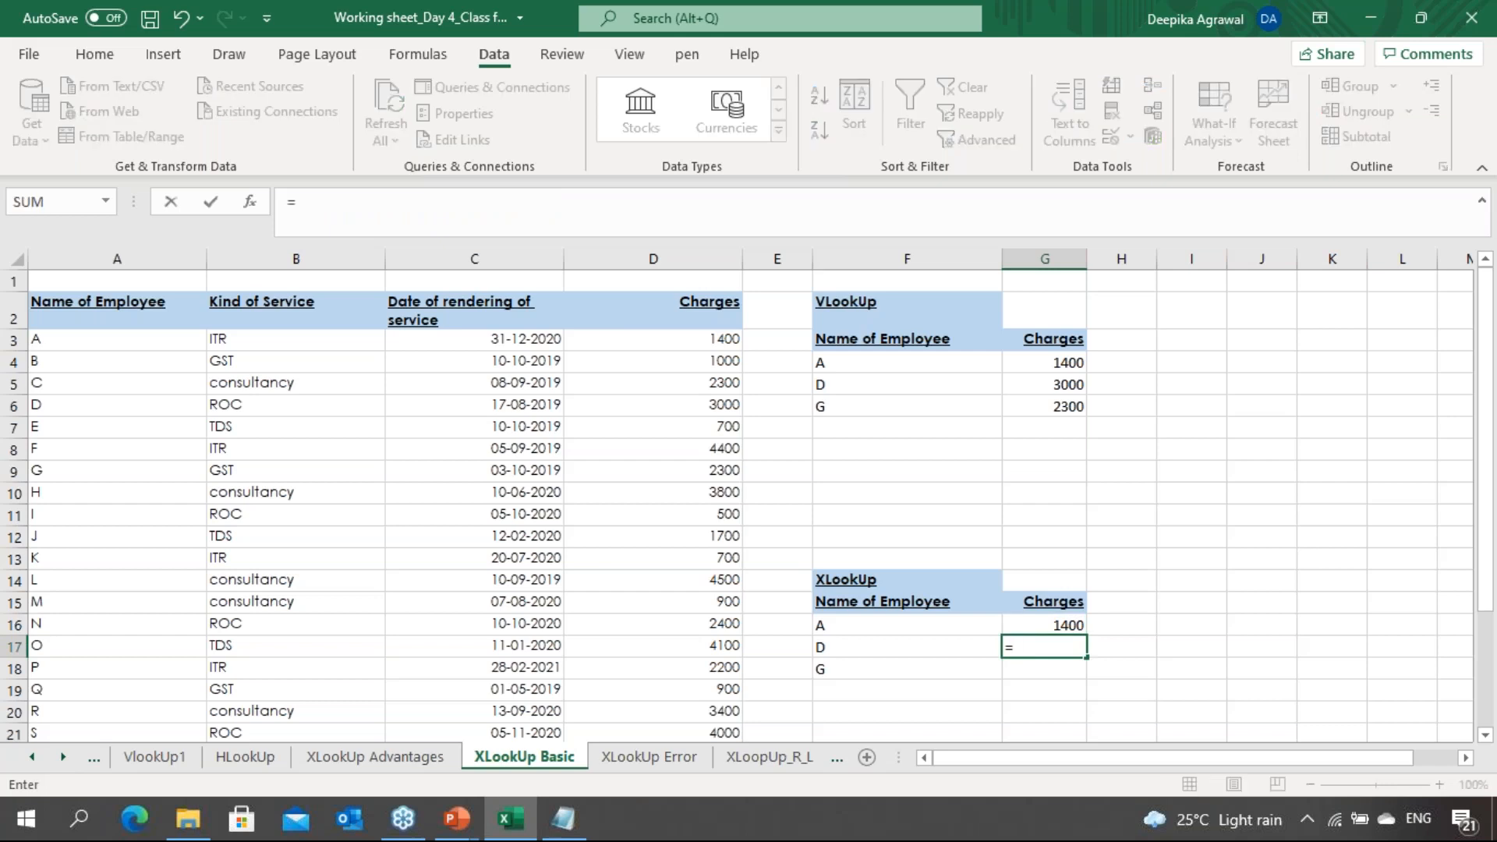
text(xloo)
key(Tab)
key(Left)
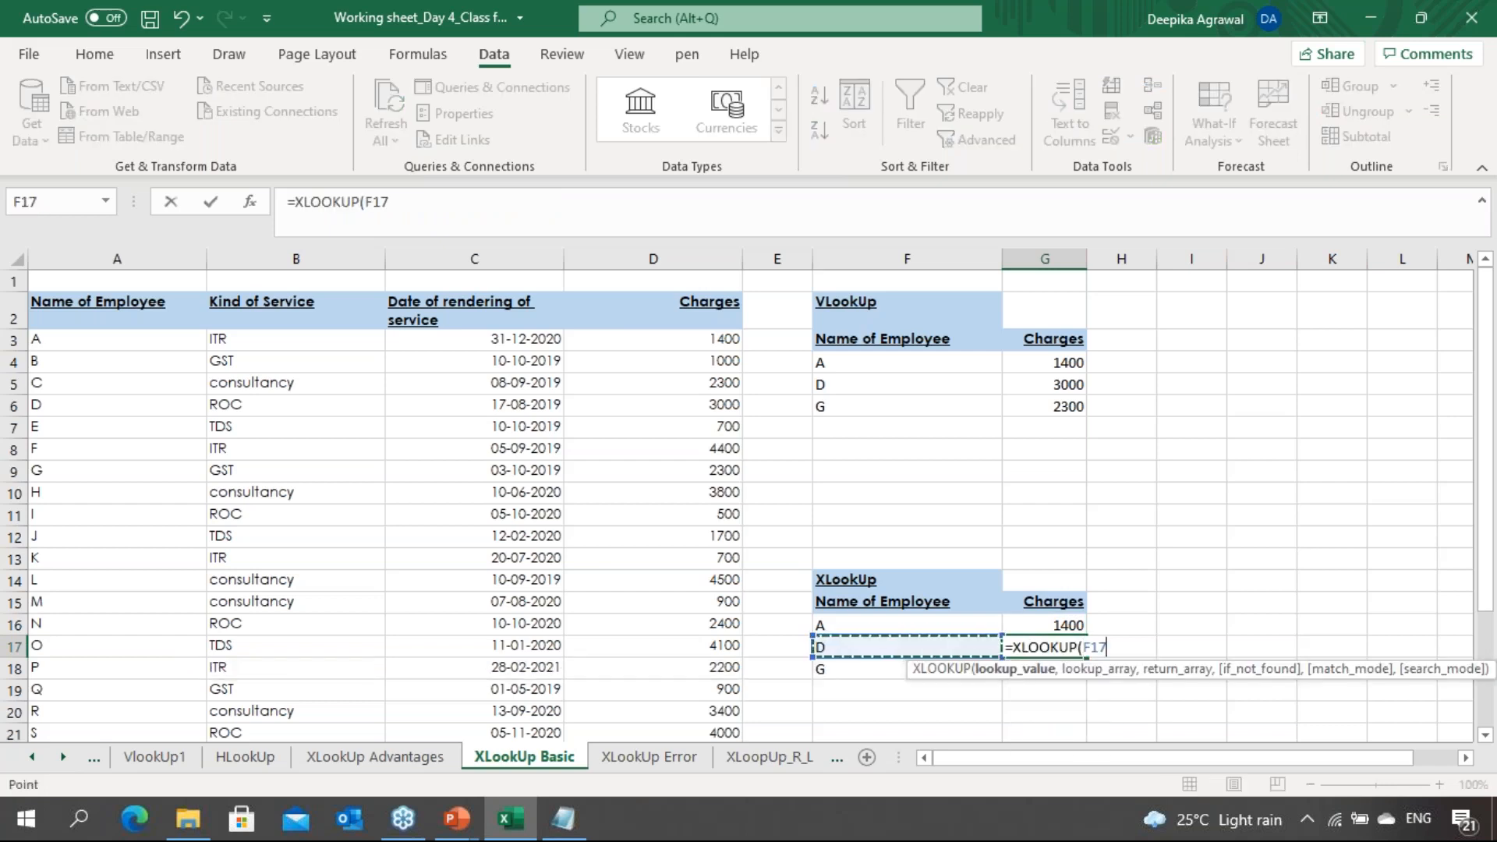
text(,)
key(Left)
key(Left)
key(Left)
key(Left)
key(Left)
key(Left)
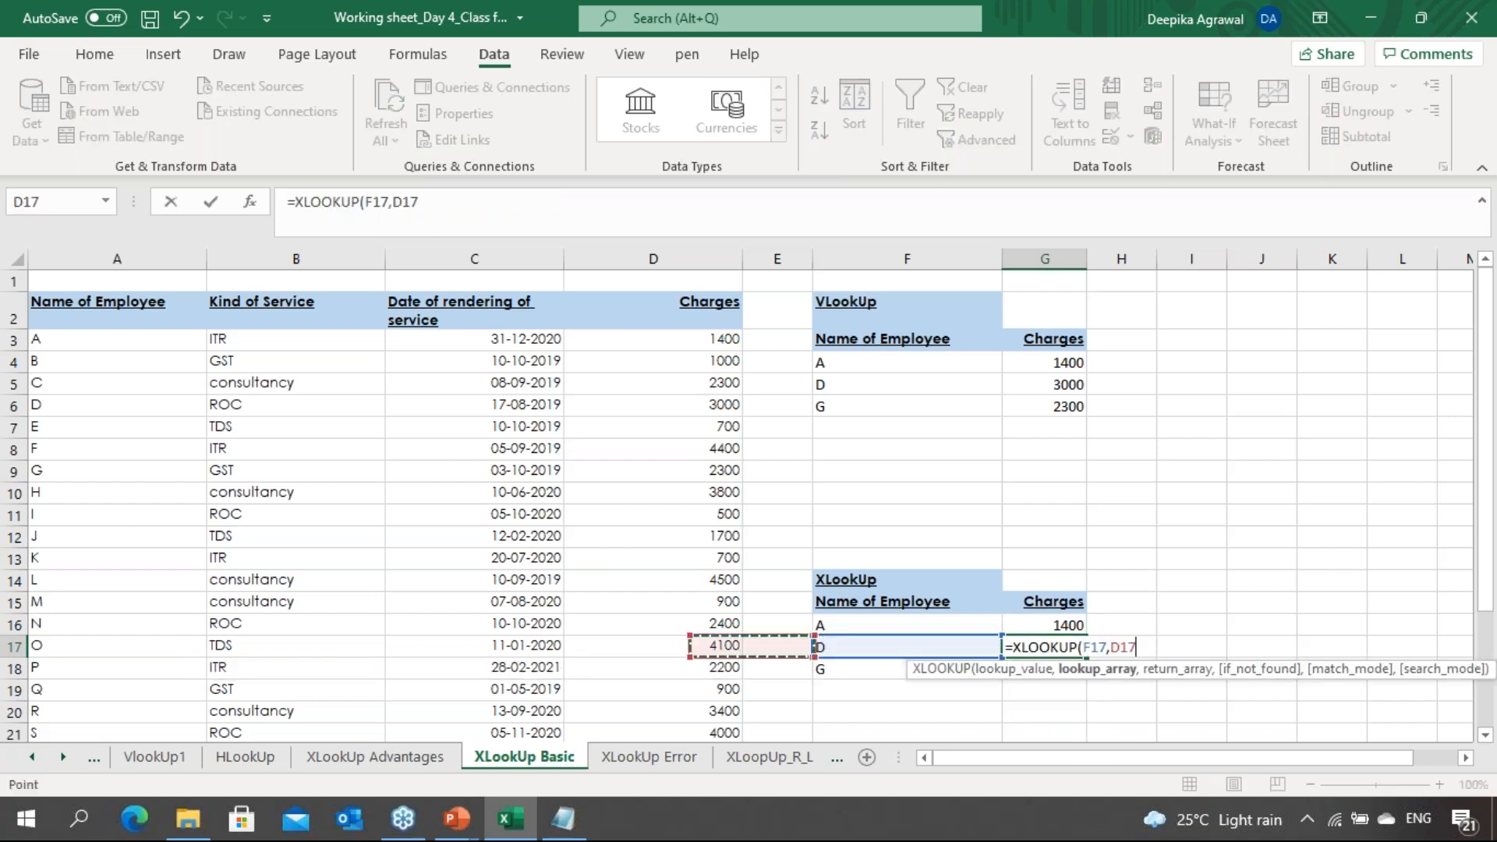
key(ctrl+Up)
key(Down)
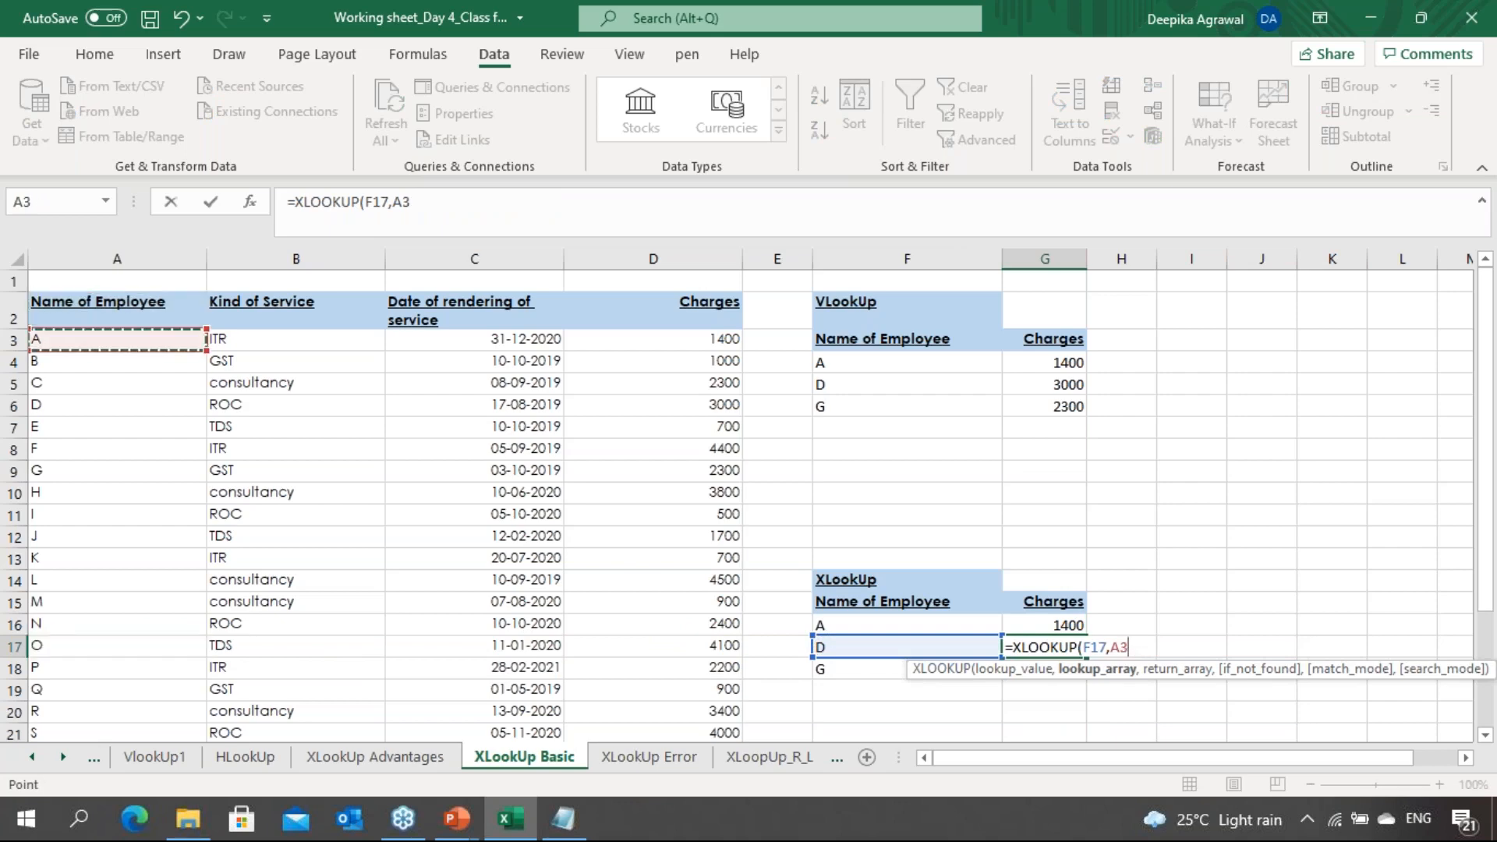
key(ctrl+shift+Down)
key(F4)
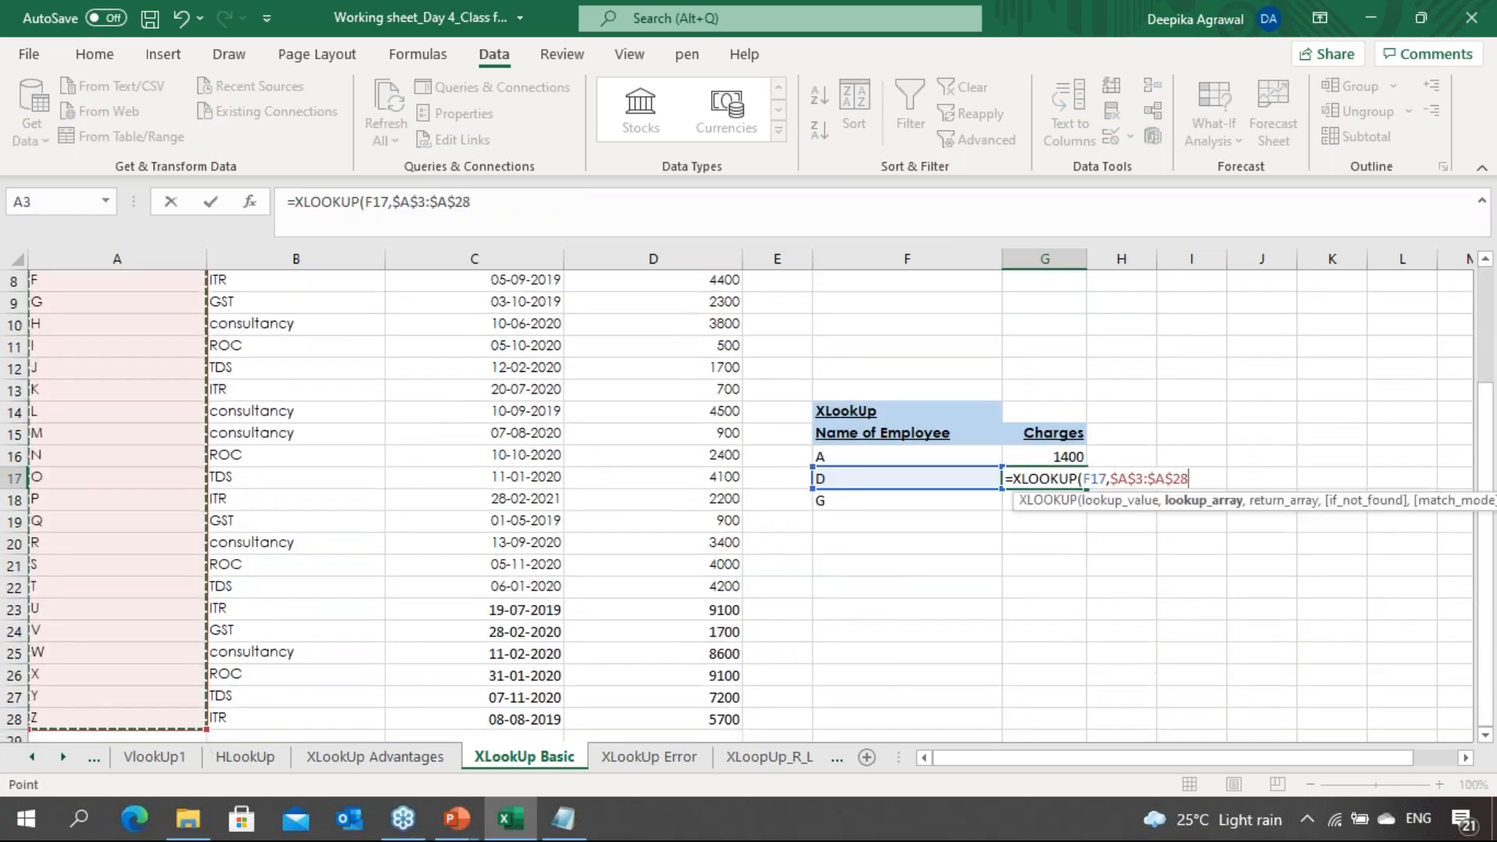
Set the return array to the absolute charges range $D$3:$D$28 and complete the XLOOKUP formula in G17
text(,)
key(Left)
key(Left)
key(Left)
key(Left)
key(Up)
key(Up)
key(Up)
key(Up)
key(Up)
key(Up)
key(Up)
key(Up)
key(Up)
key(Up)
key(Up)
key(Up)
key(Up)
key(Up)
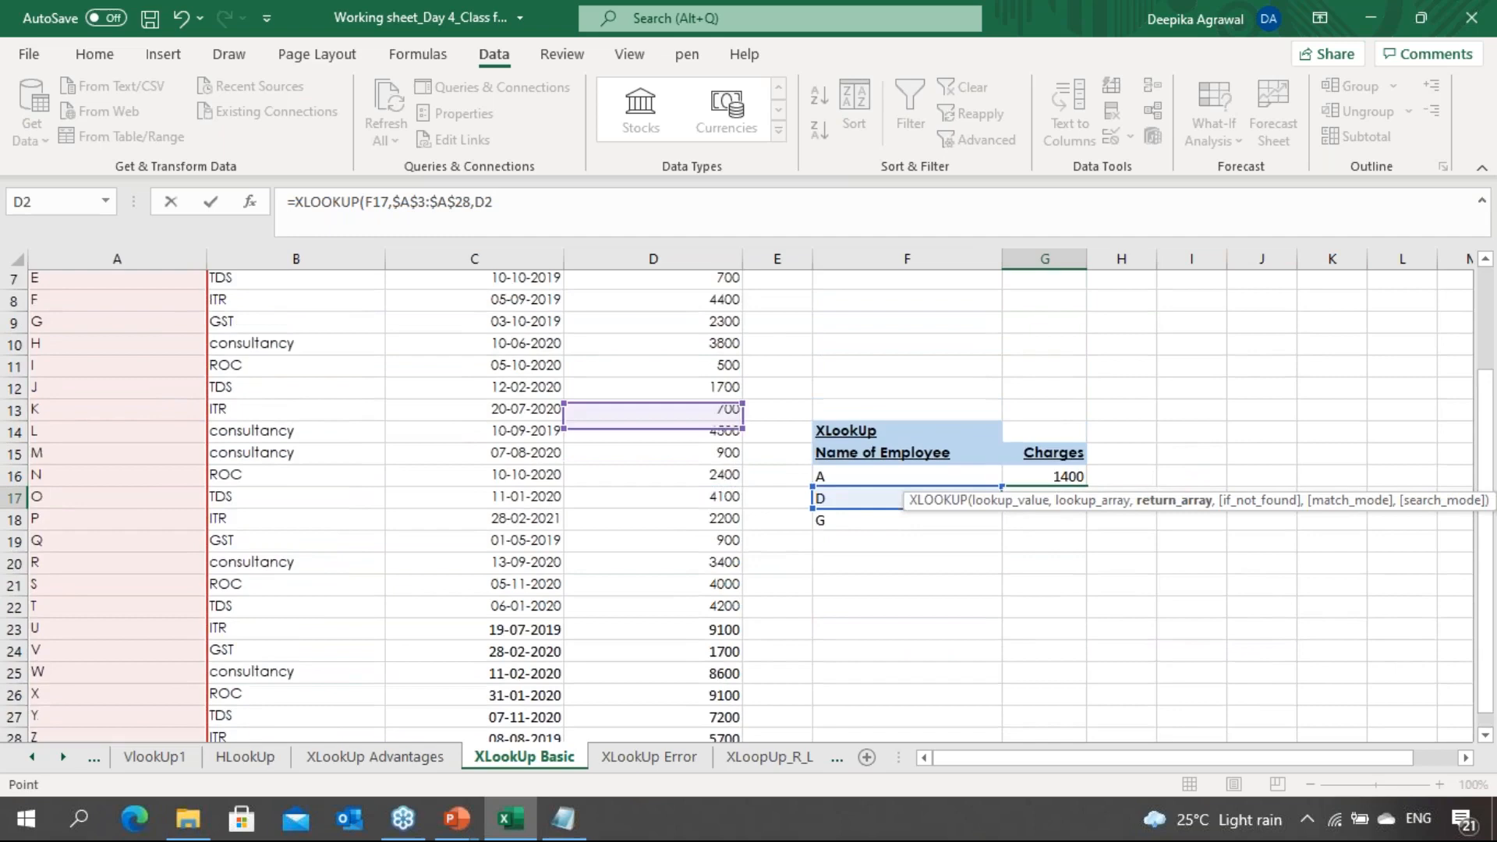
key(ctrl+shift+Down)
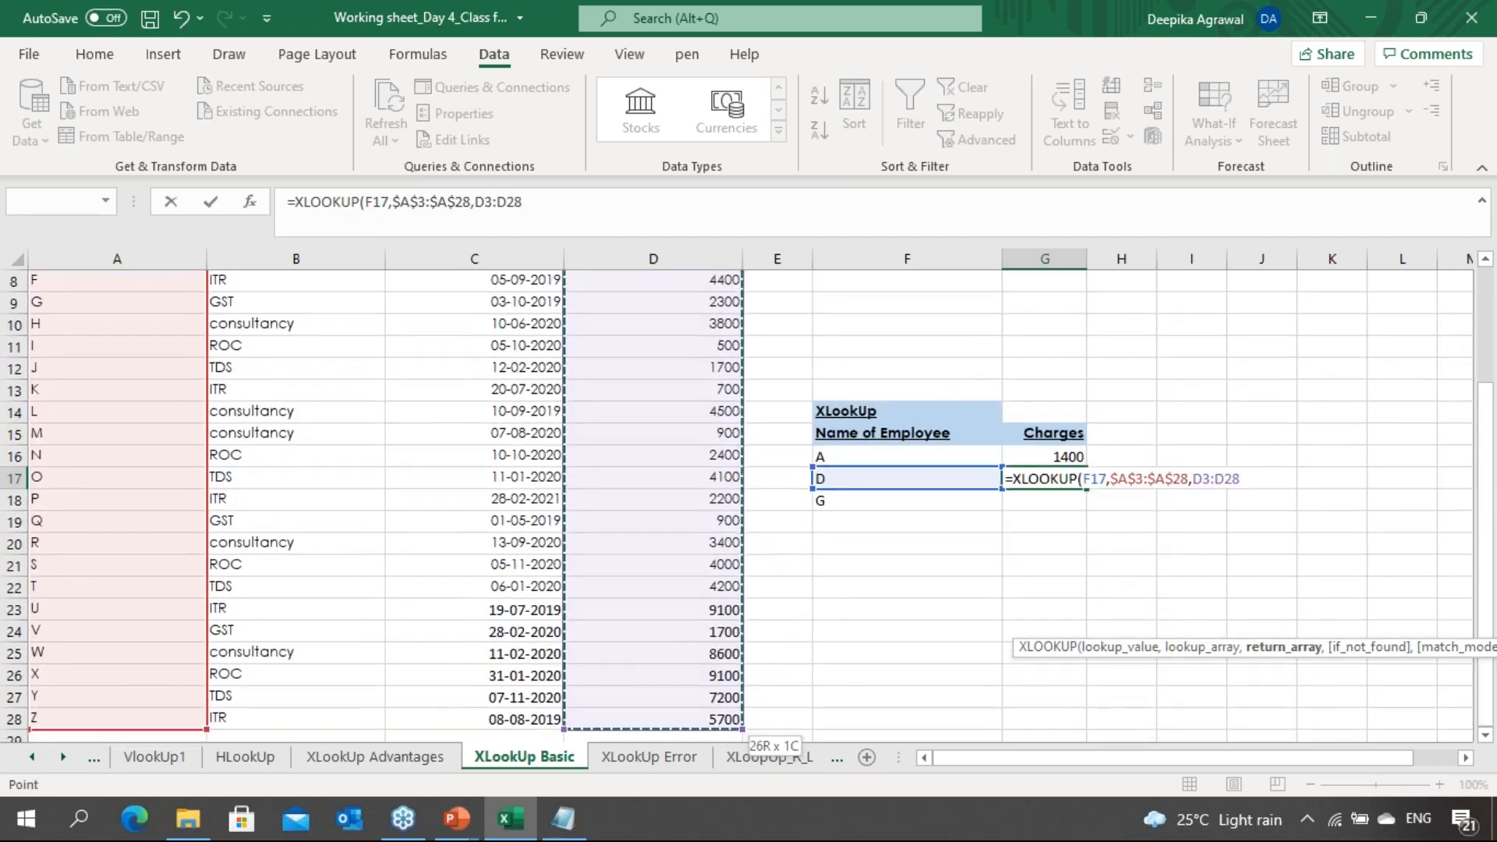
key(F4)
text())
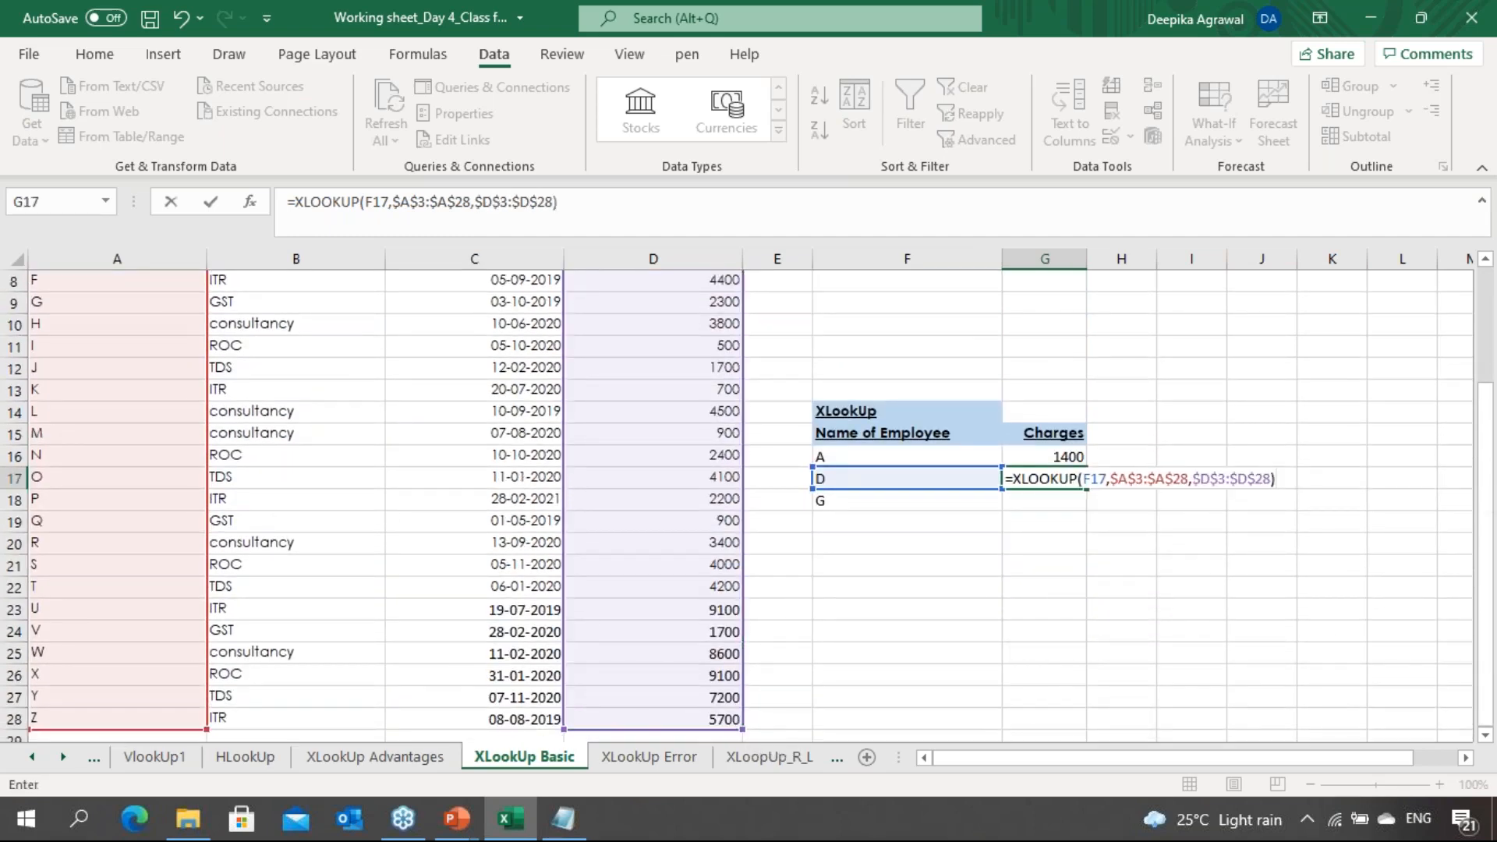
key(ctrl+Return)
key(Return)
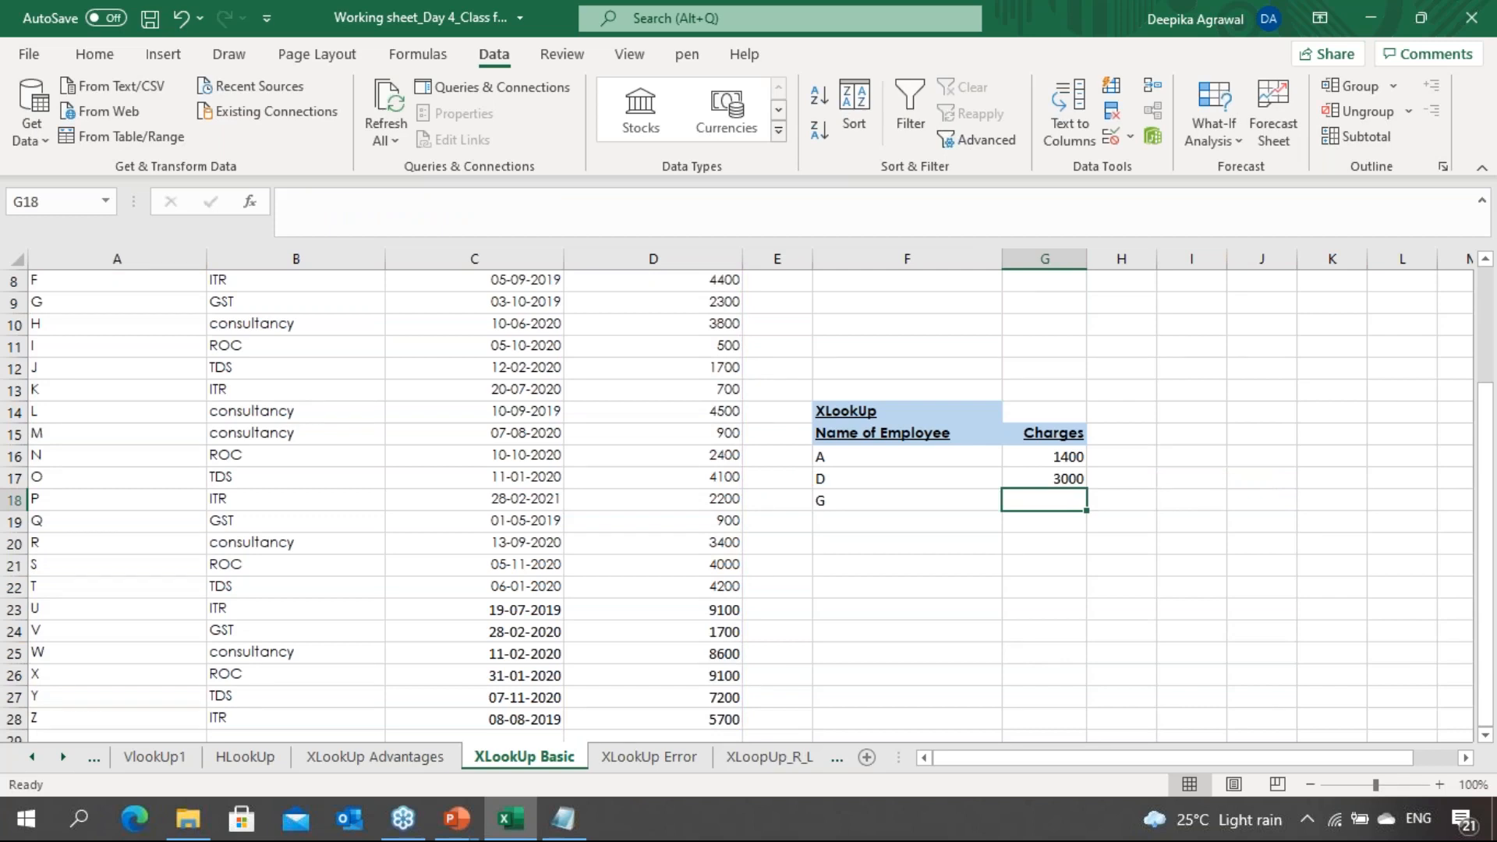
Fill the XLOOKUP formula from G17 down into G18
key(Up)
key(Down)
key(ctrl+d)
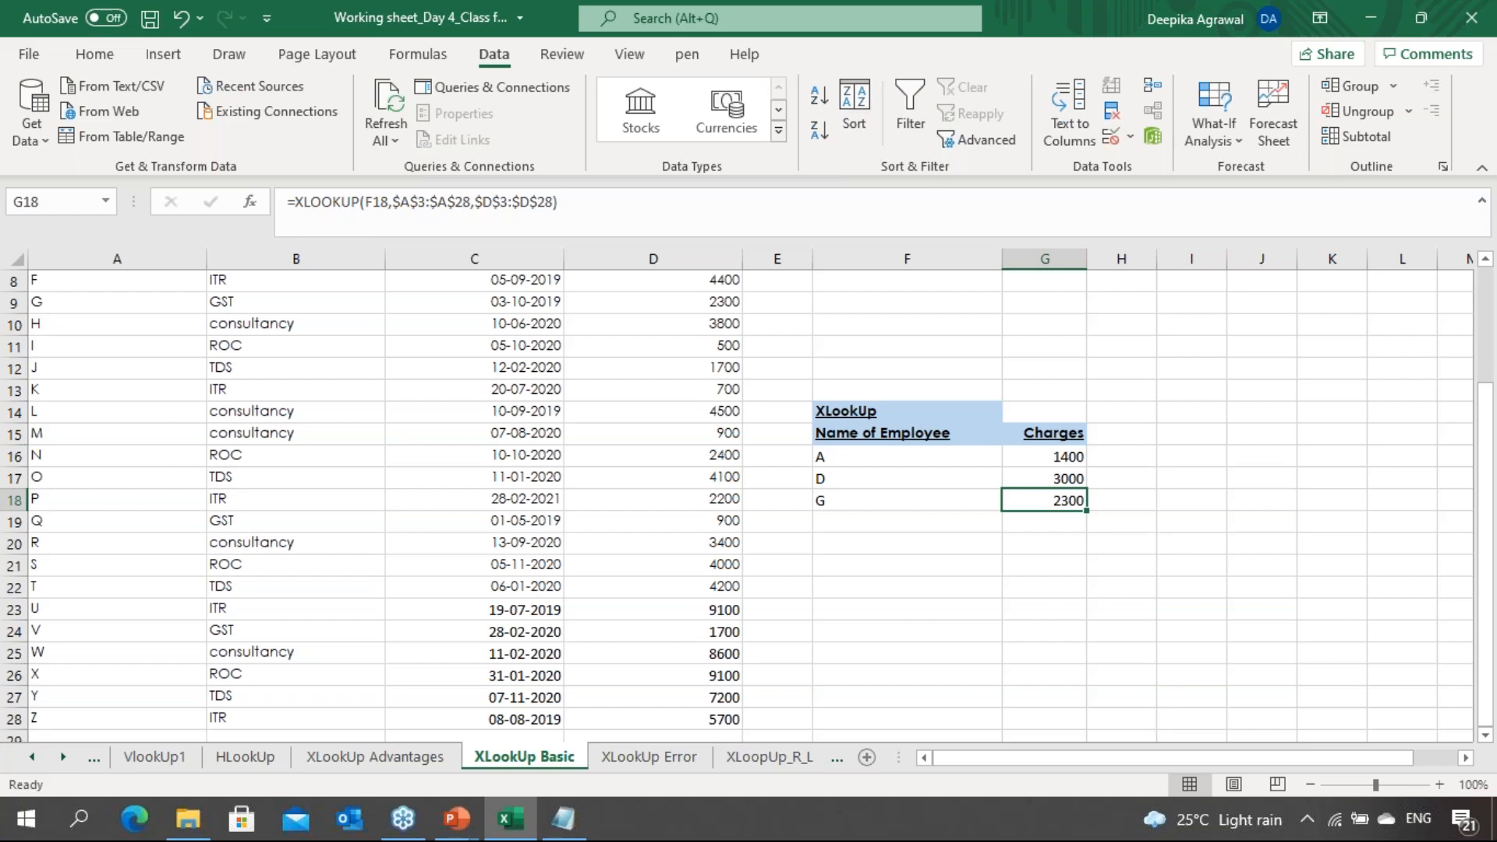
Switch to the XLookUp Error sheet and go to the first employee name in the VLookUp table, F4
key(ctrl+Page_Down)
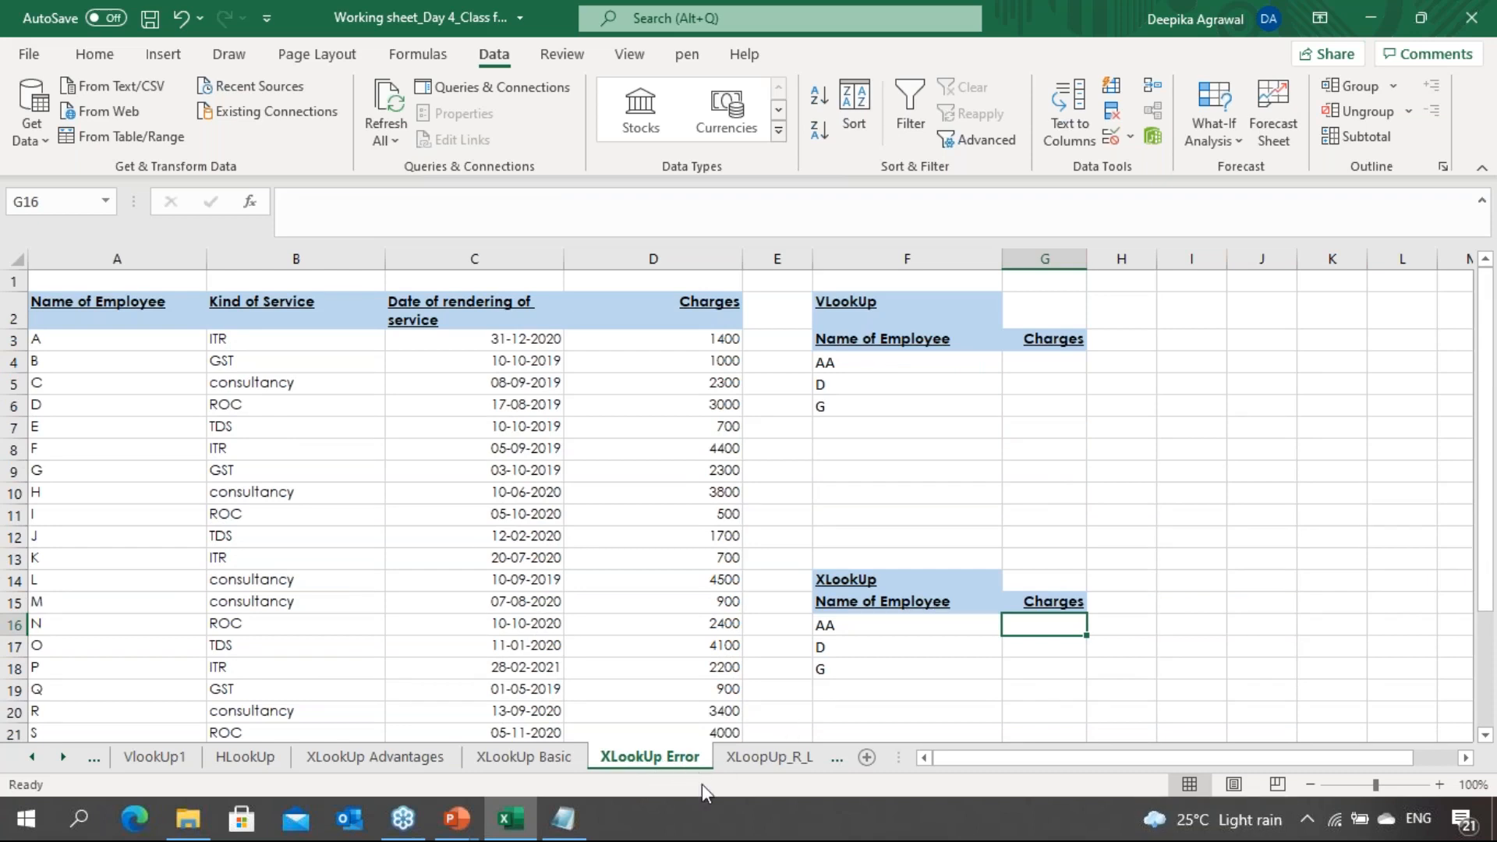
key(Up)
key(Up)
key(Up)
key(Up)
key(Up)
key(Up)
key(Up)
key(Up)
key(Up)
key(Up)
key(Up)
key(Up)
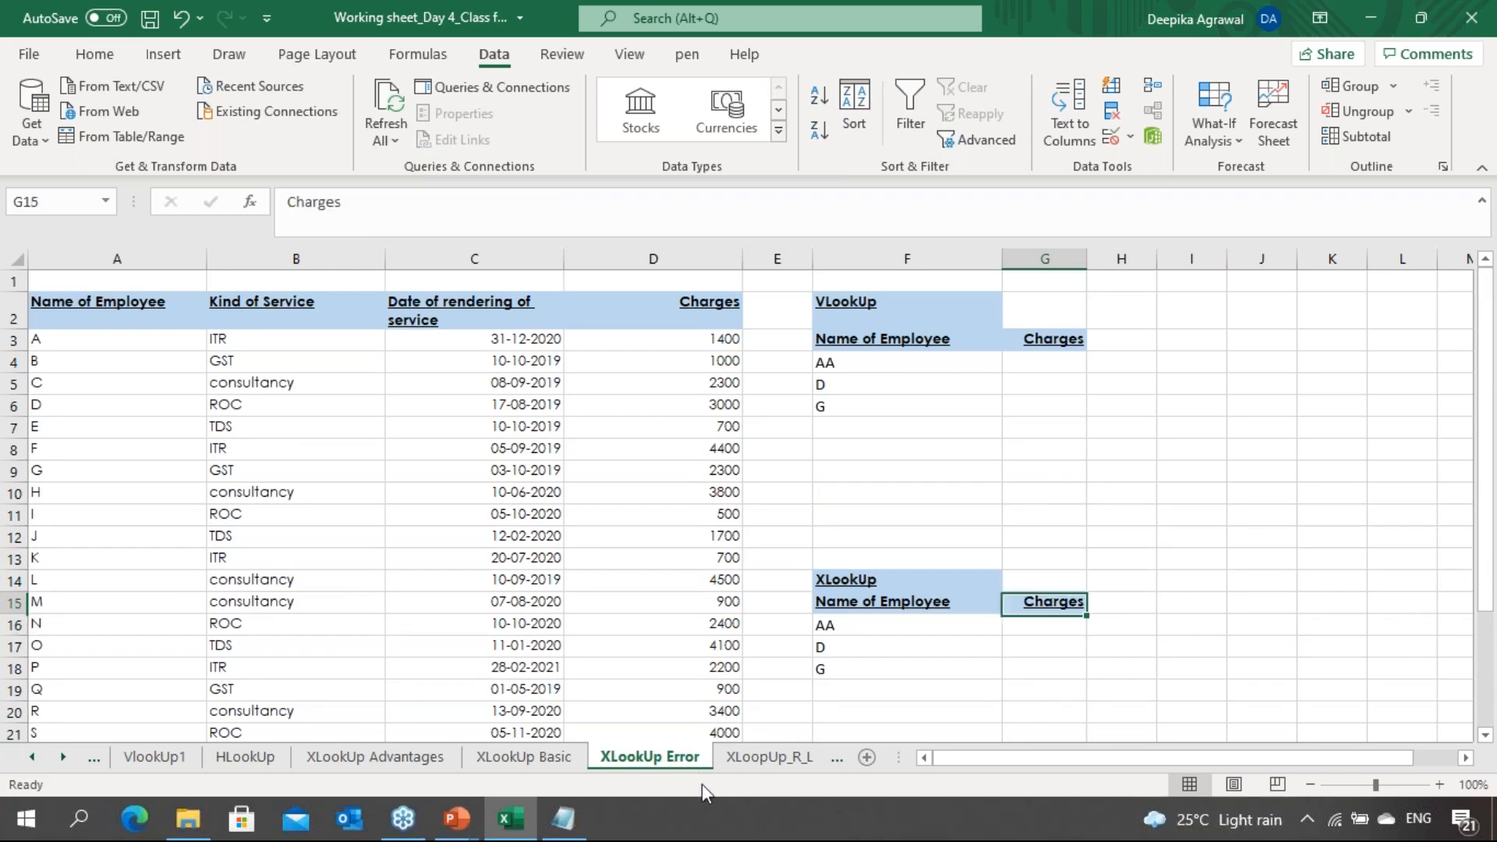
key(Left)
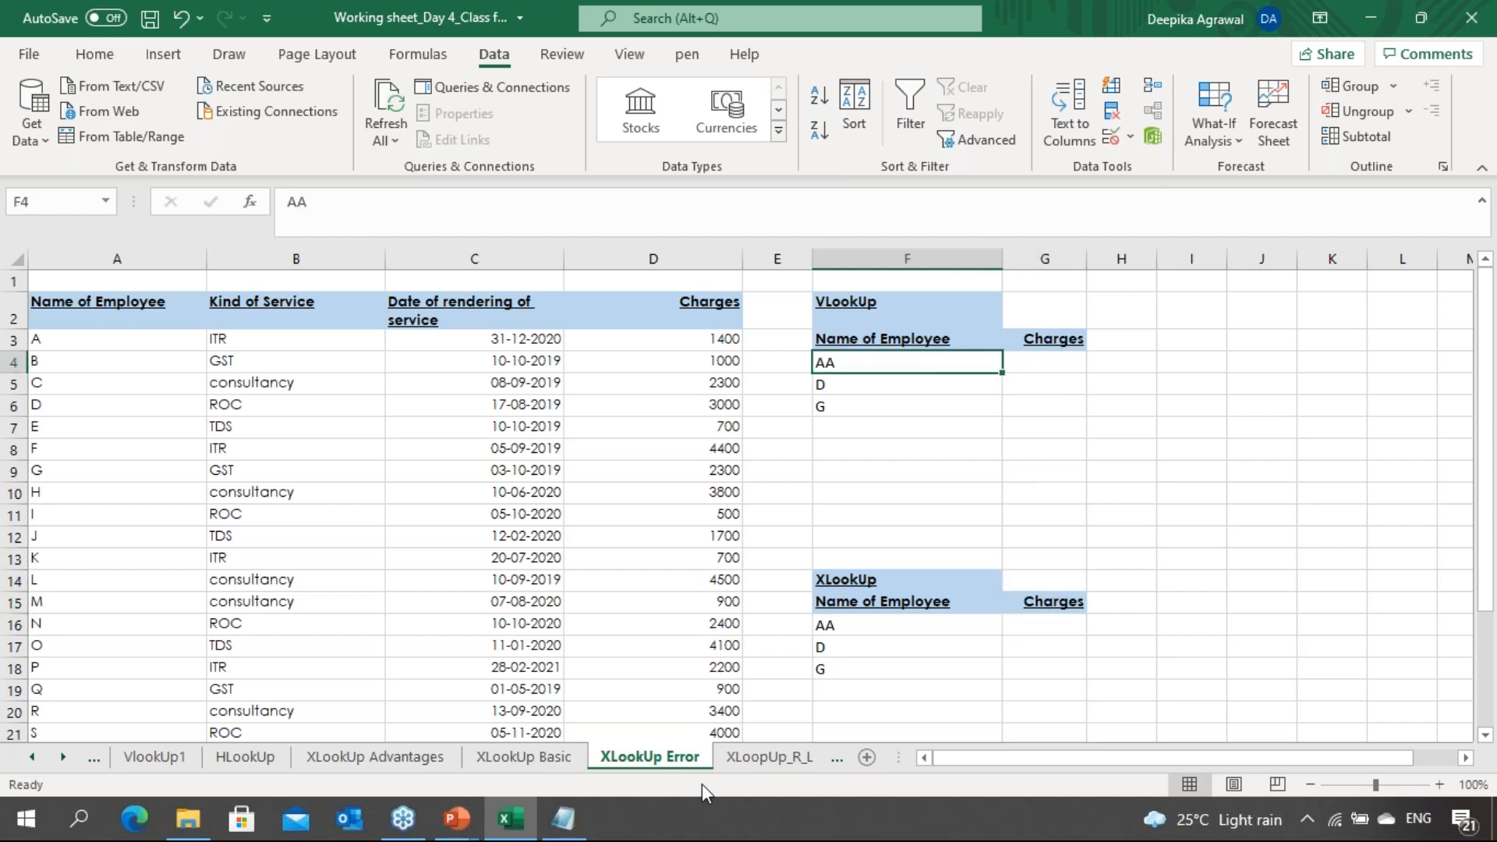
Examine the employee names in F4:F6 of the VLookUp table and return to the Charges cell G4
key(Down)
key(Down)
key(Up)
key(Up)
key(Right)
key(Left)
key(Down)
key(Down)
key(Up)
key(Up)
key(Right)
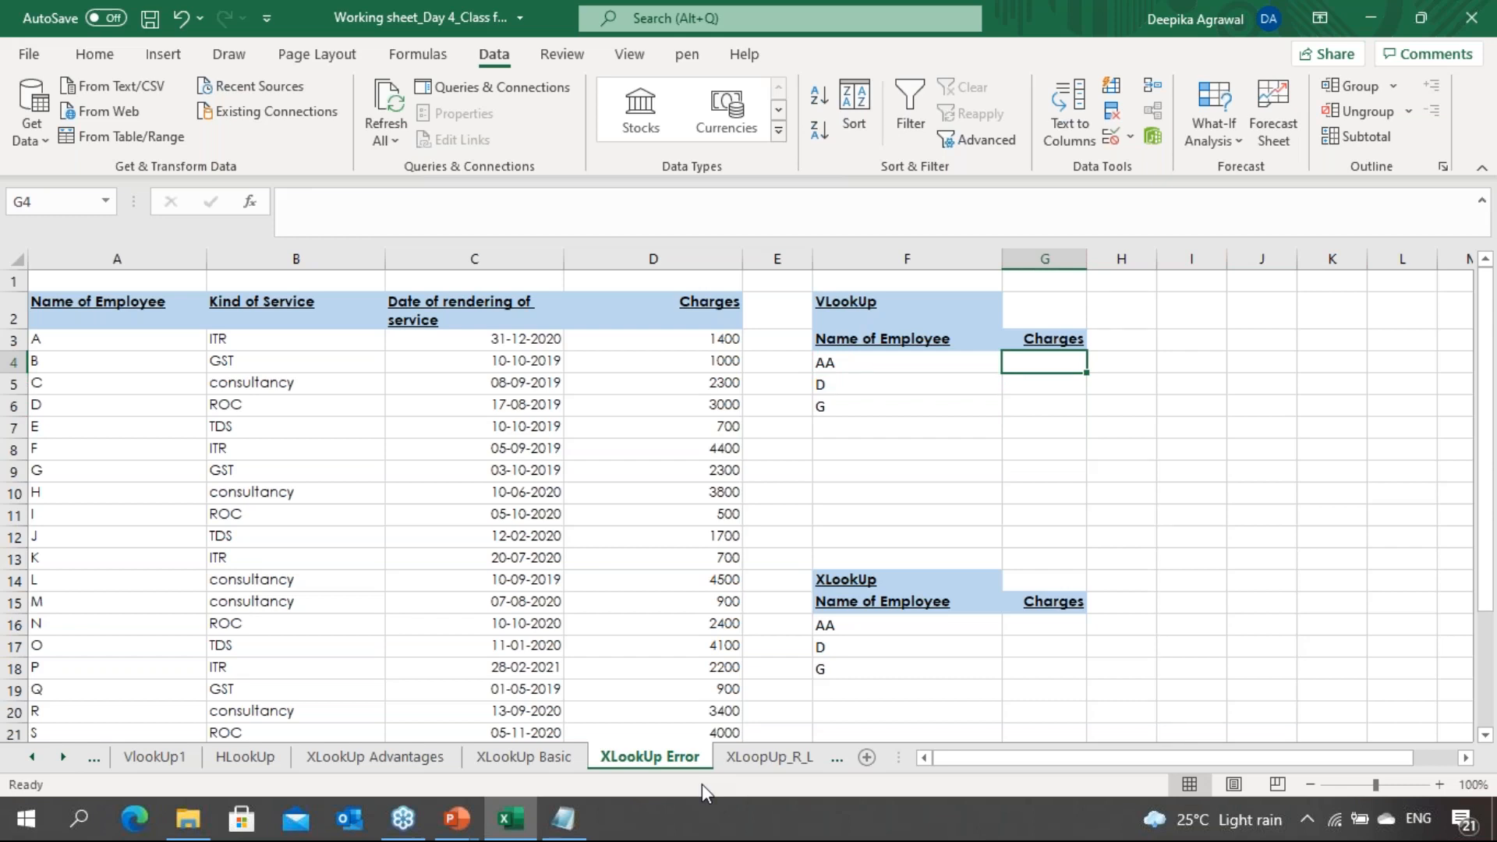
Start a VLOOKUP formula in G4 with F4 as the lookup value and the absolute table array $A$3:$D$28
text(=vlookup()
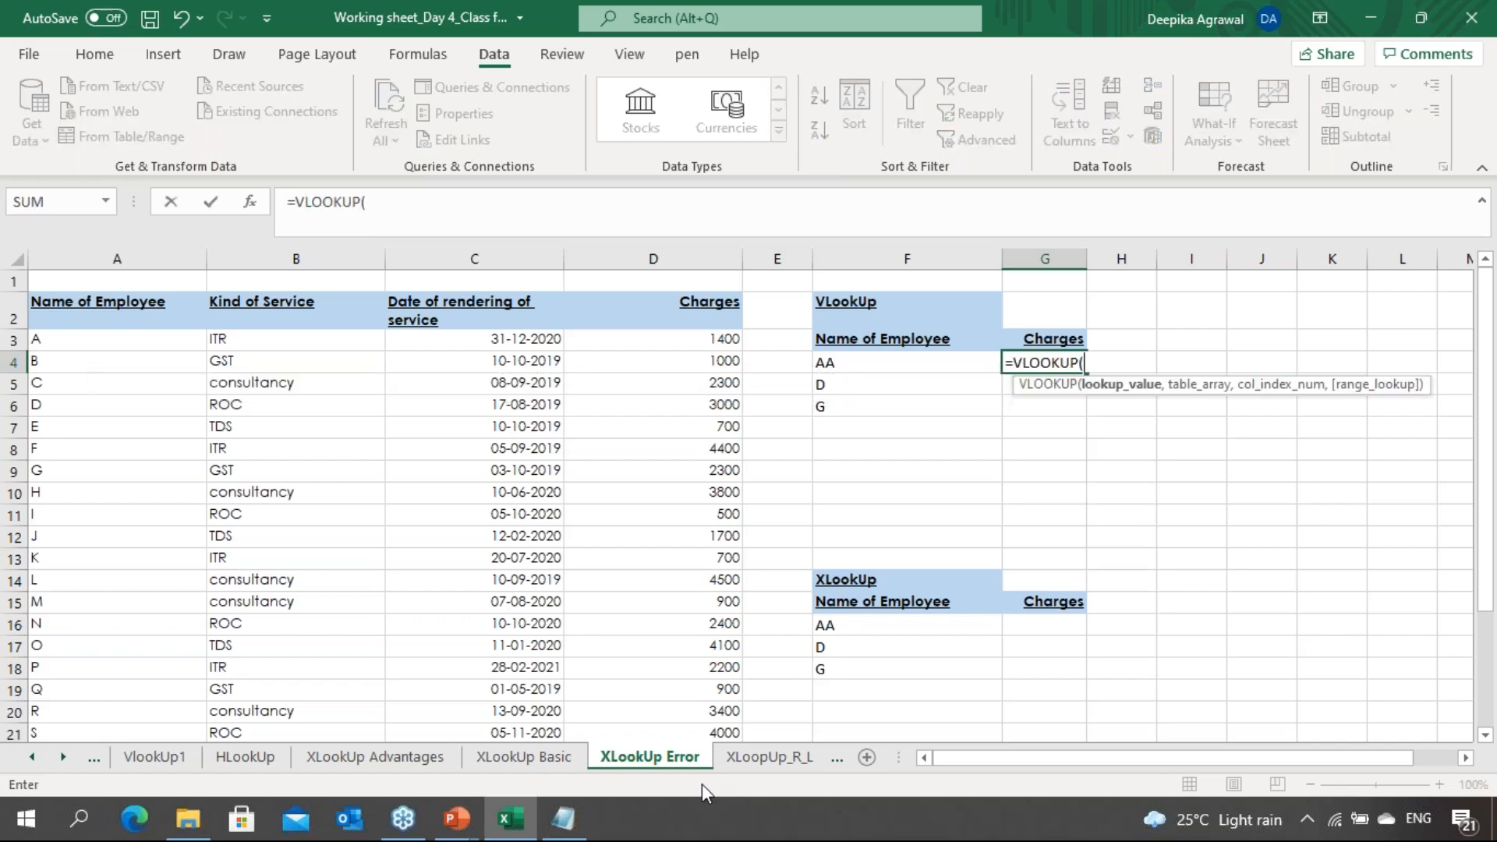
key(Left)
text(,)
key(Left)
key(Left)
key(Left)
key(Left)
key(Left)
key(Left)
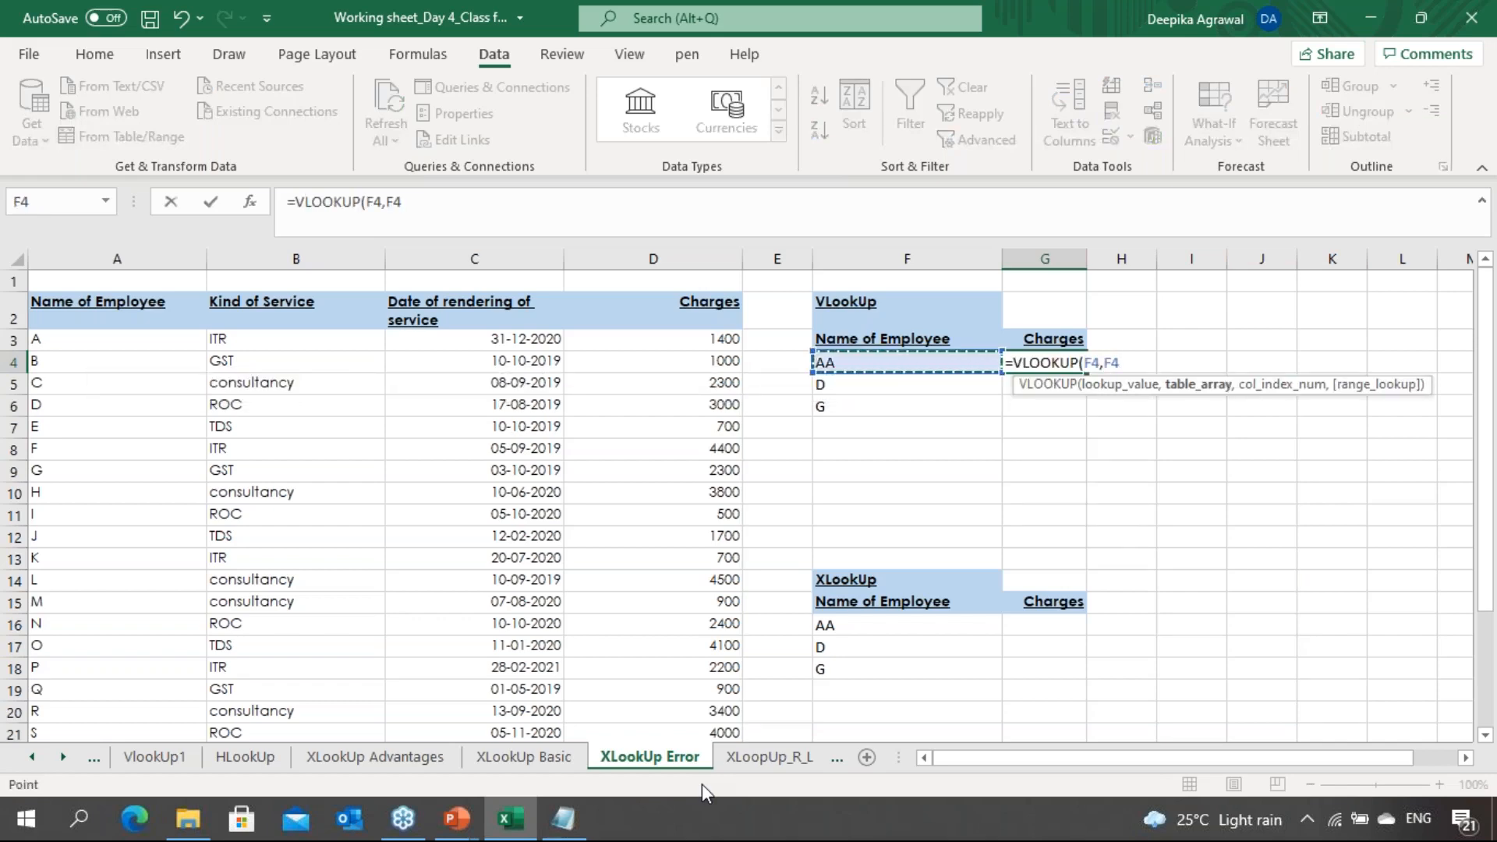
key(Up)
key(ctrl+shift+Right)
key(ctrl+shift+Down)
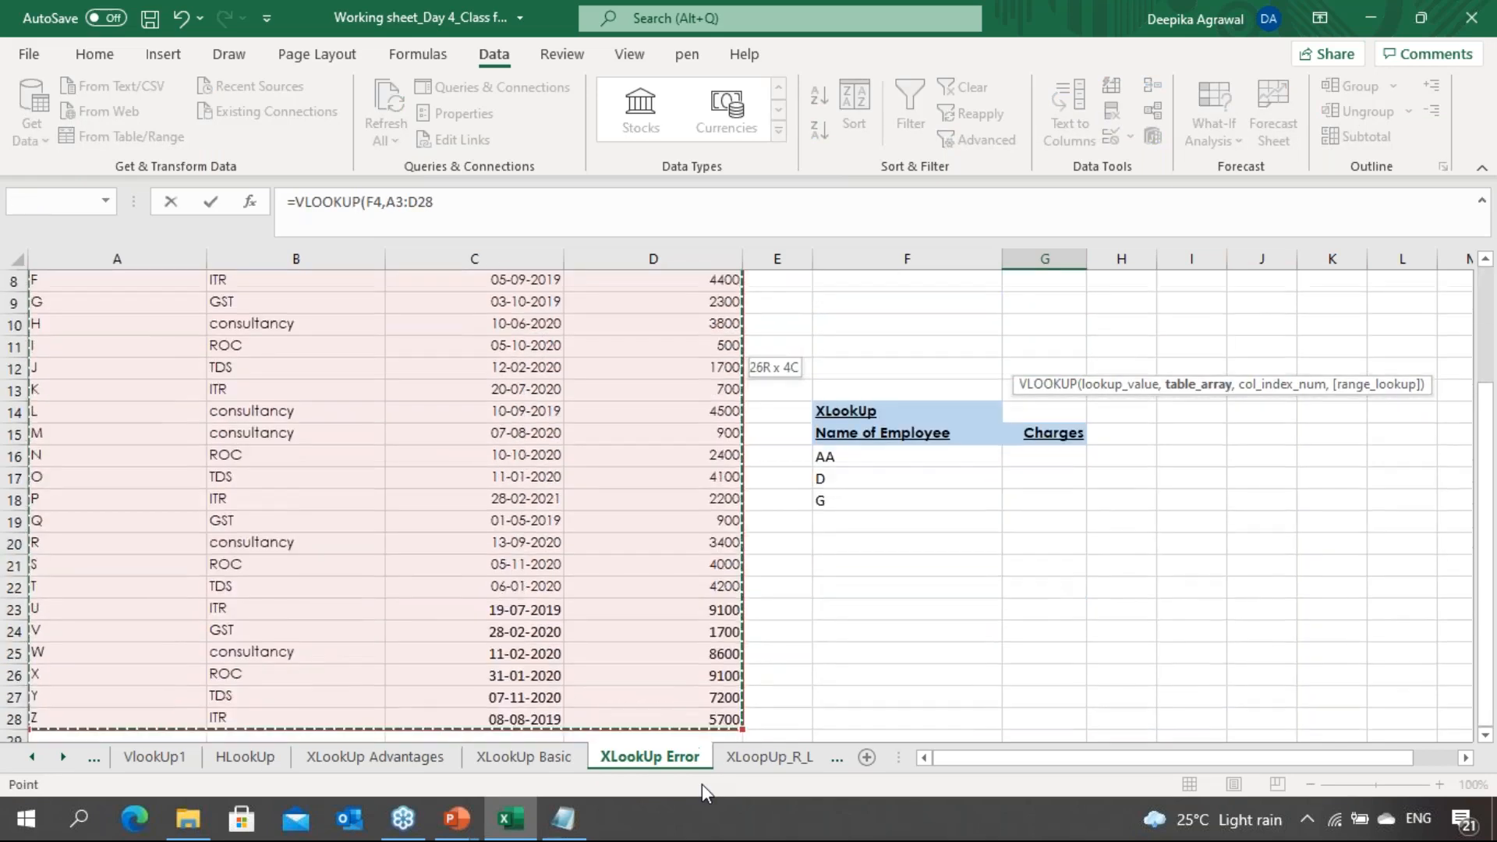
key(F4)
Complete the VLOOKUP formula in G4 with column index 4 and FALSE for an exact match
text(,4)
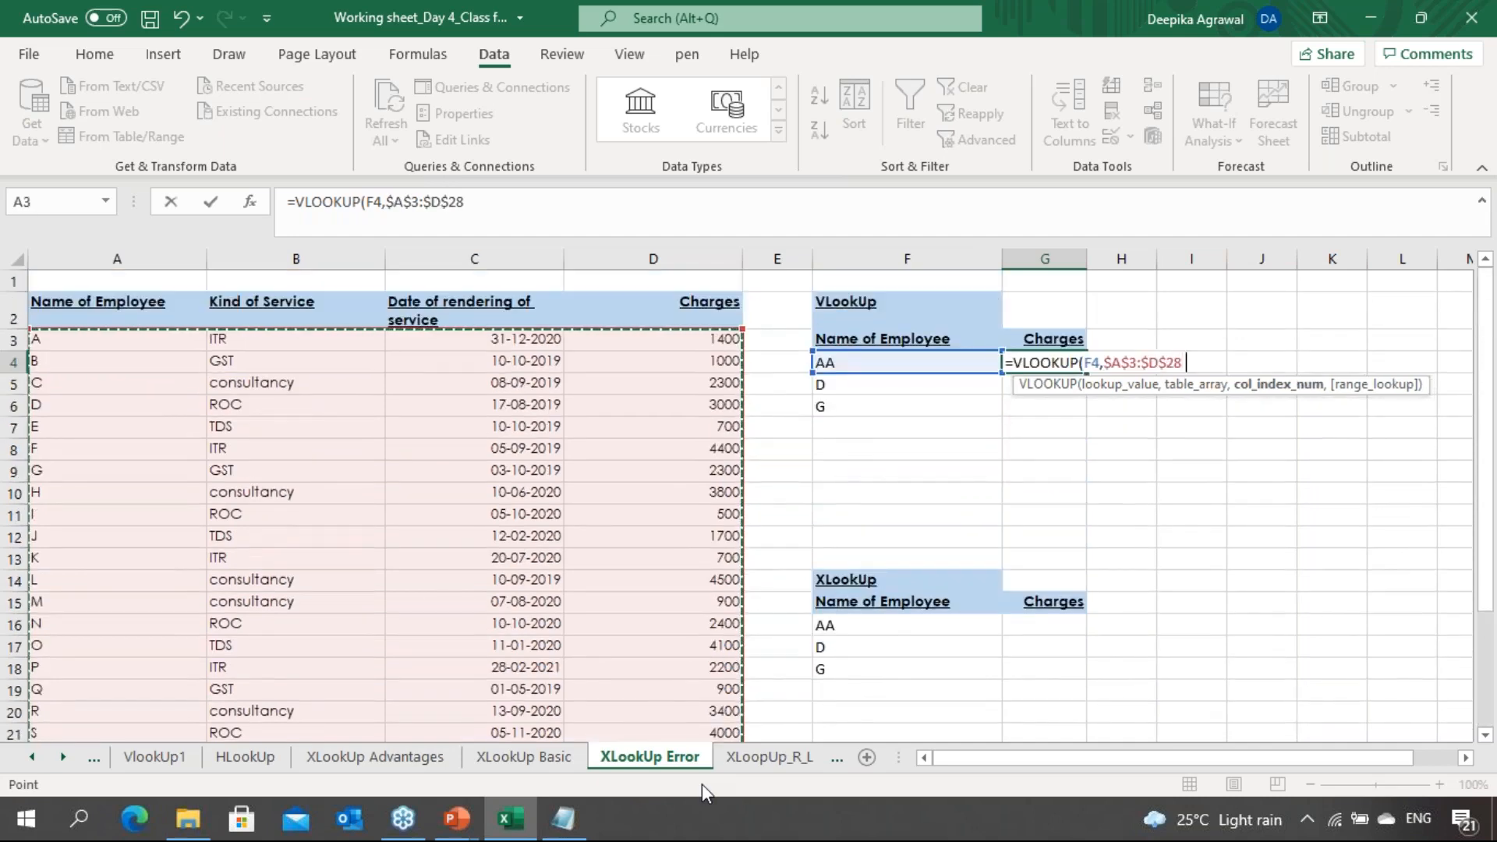
text(,FALSE)
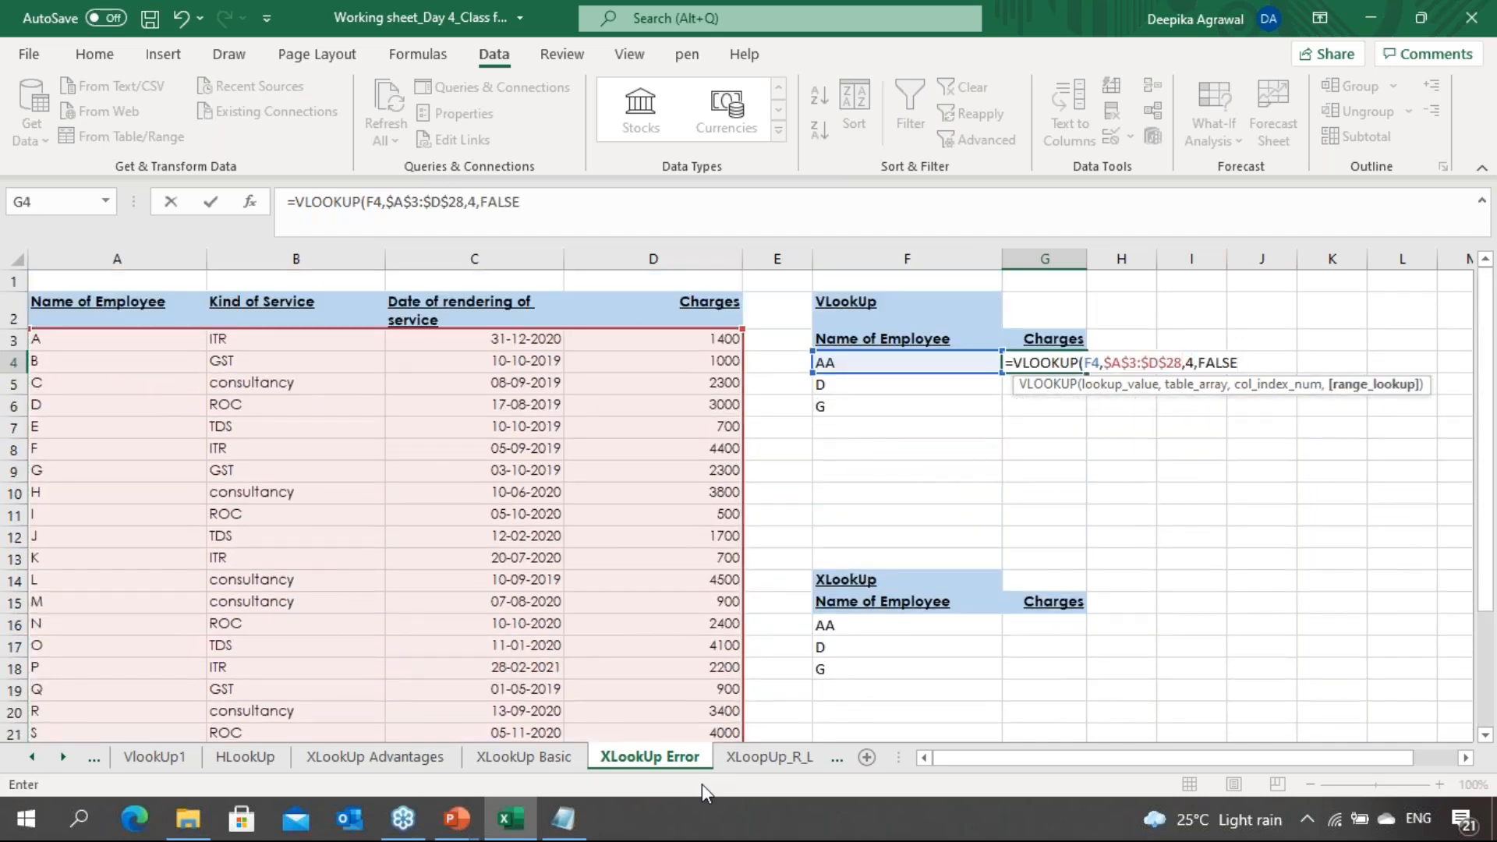
text())
key(Return)
Fill the VLOOKUP formula from G4 down through G6
key(Up)
key(shift+Down)
key(shift+Down)
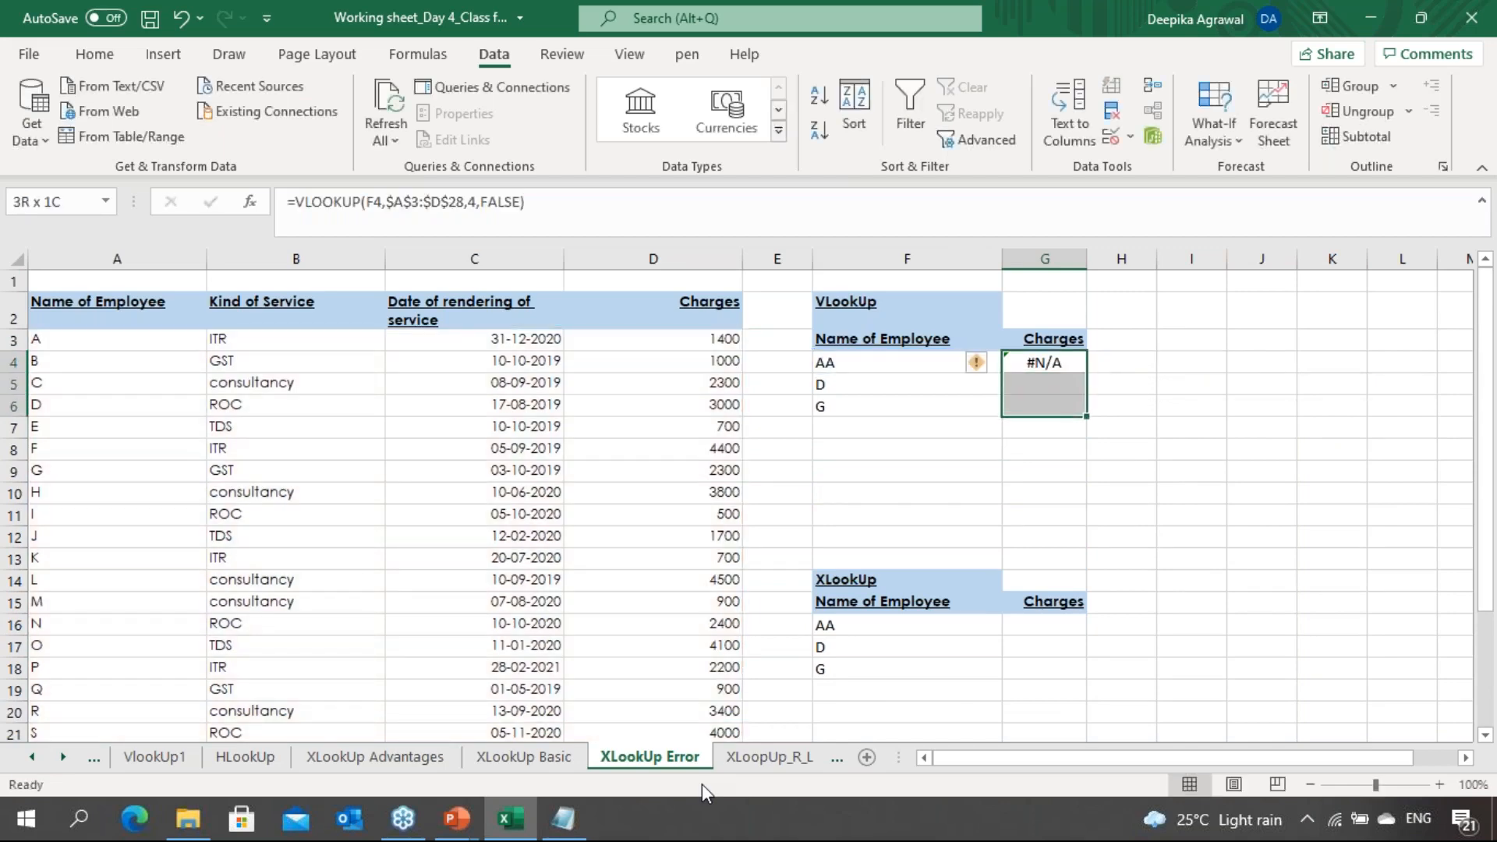
key(ctrl+d)
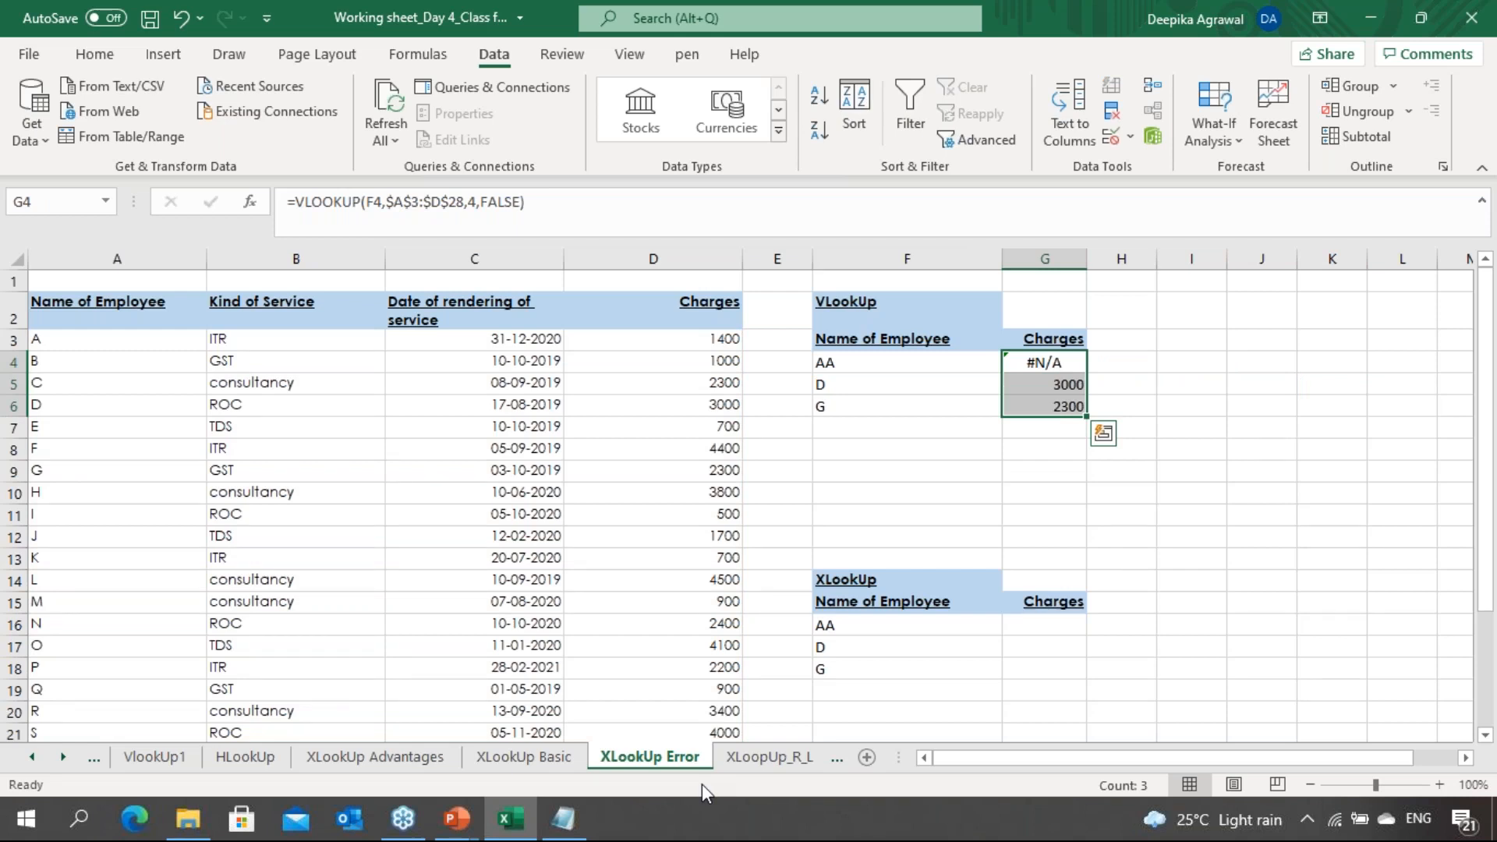
Examine the VLOOKUP results in G4:G6, especially for employee AA, and the XLookUp table below them
key(Up)
key(Down)
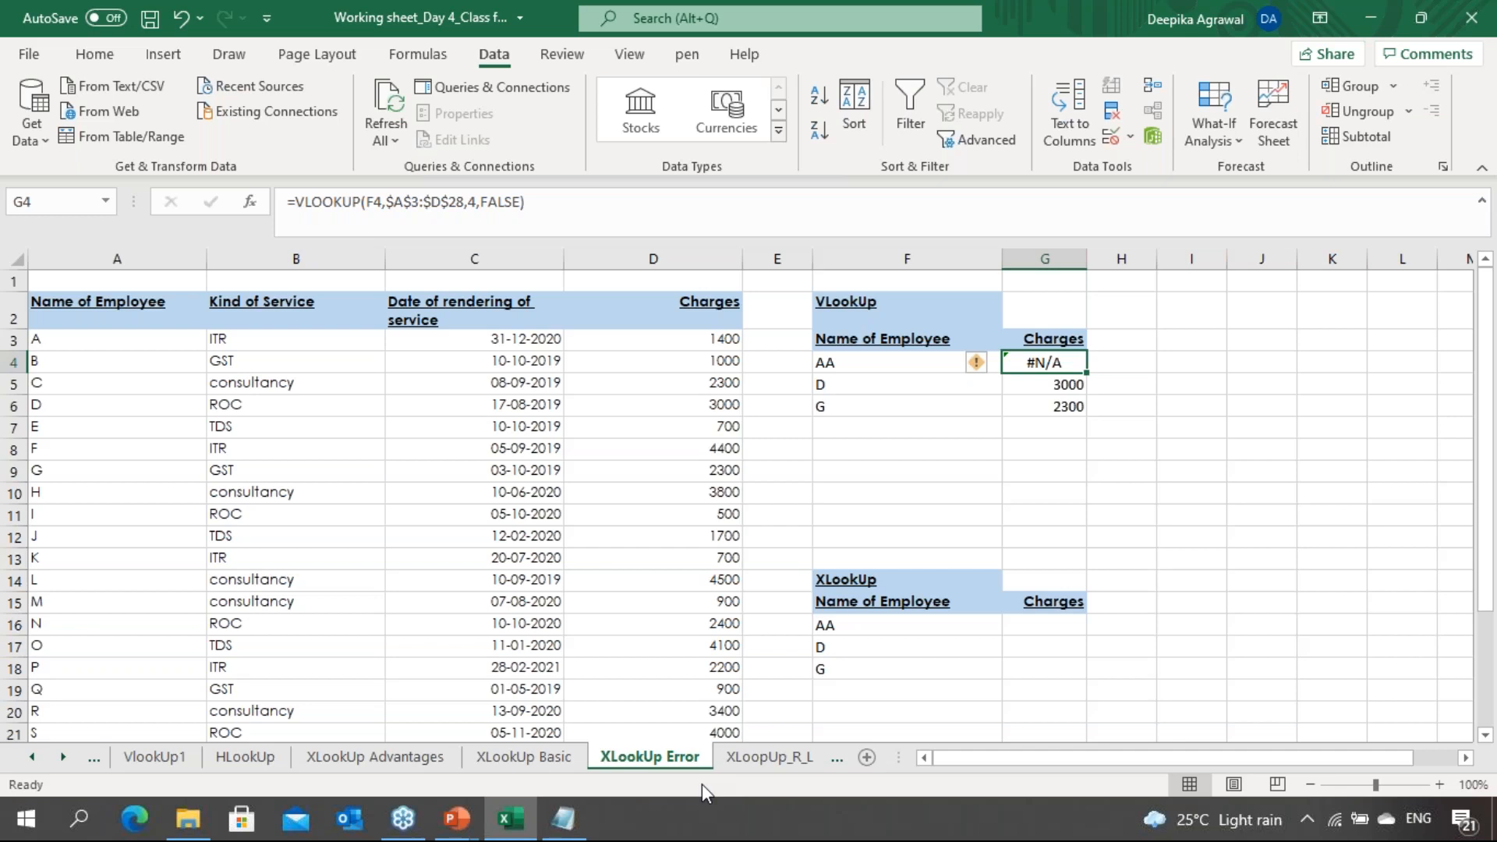
key(Down)
key(Up)
key(Down)
key(Down)
key(Down)
key(Down)
key(Down)
key(Down)
key(Down)
key(Down)
key(Down)
key(Down)
key(Down)
key(Down)
key(Down)
key(Down)
key(Up)
key(Up)
key(Up)
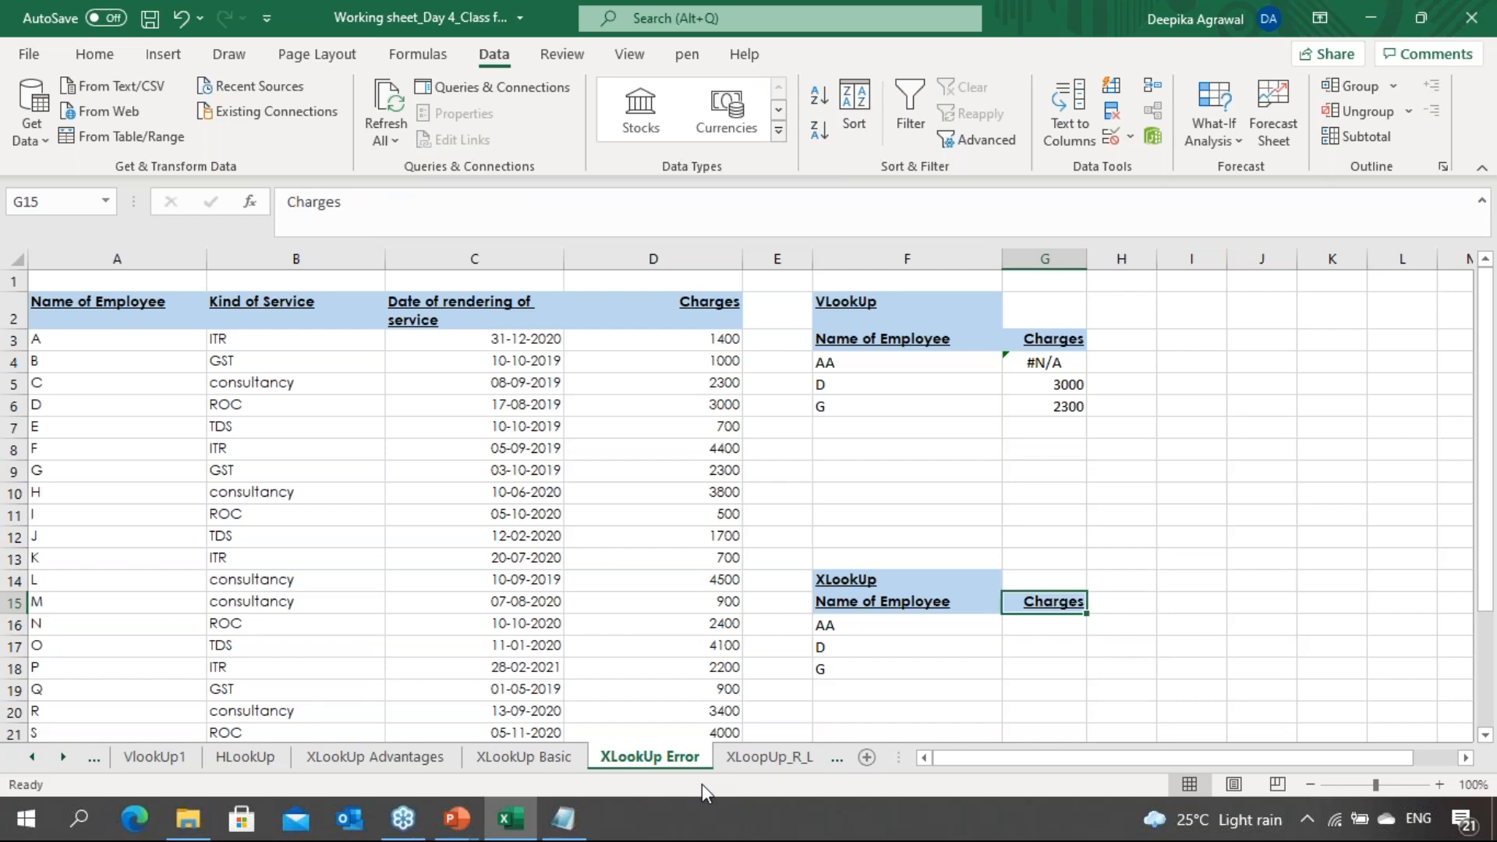
key(Up)
key(Up)
key(Up)
key(Up)
key(Up)
key(Up)
key(Up)
key(Up)
key(Up)
key(Up)
key(Up)
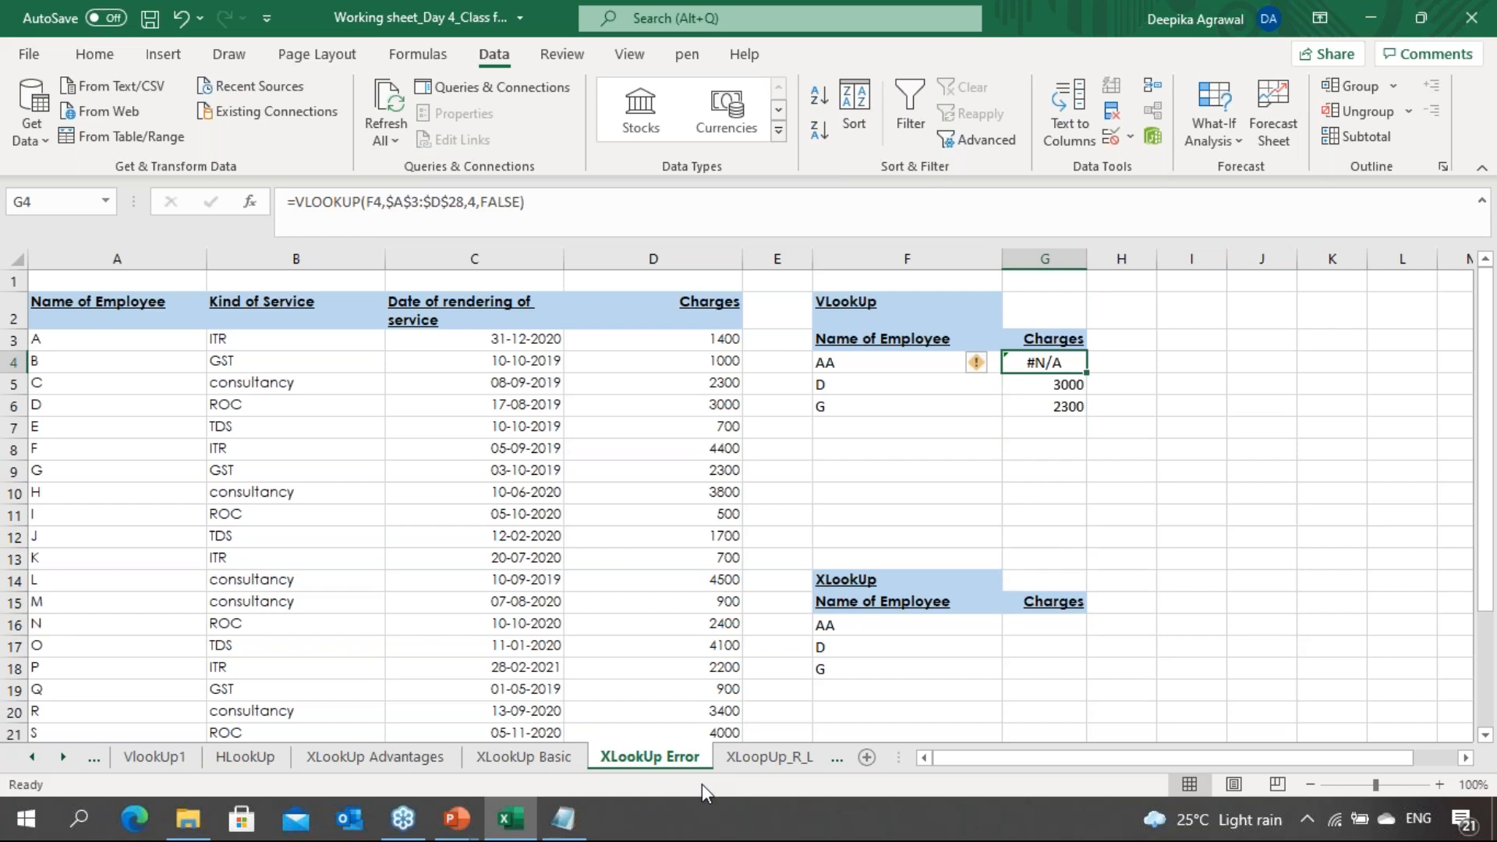
Start an XLOOKUP formula in G16 with F16 as the lookup value and the absolute range $A$3:$A$28 as the lookup array
key(Down)
key(Down)
key(Down)
key(Down)
key(Down)
key(Down)
key(Down)
key(Down)
key(Down)
key(Down)
key(Down)
key(Down)
key(Down)
key(Down)
key(Down)
key(Up)
key(Up)
key(Up)
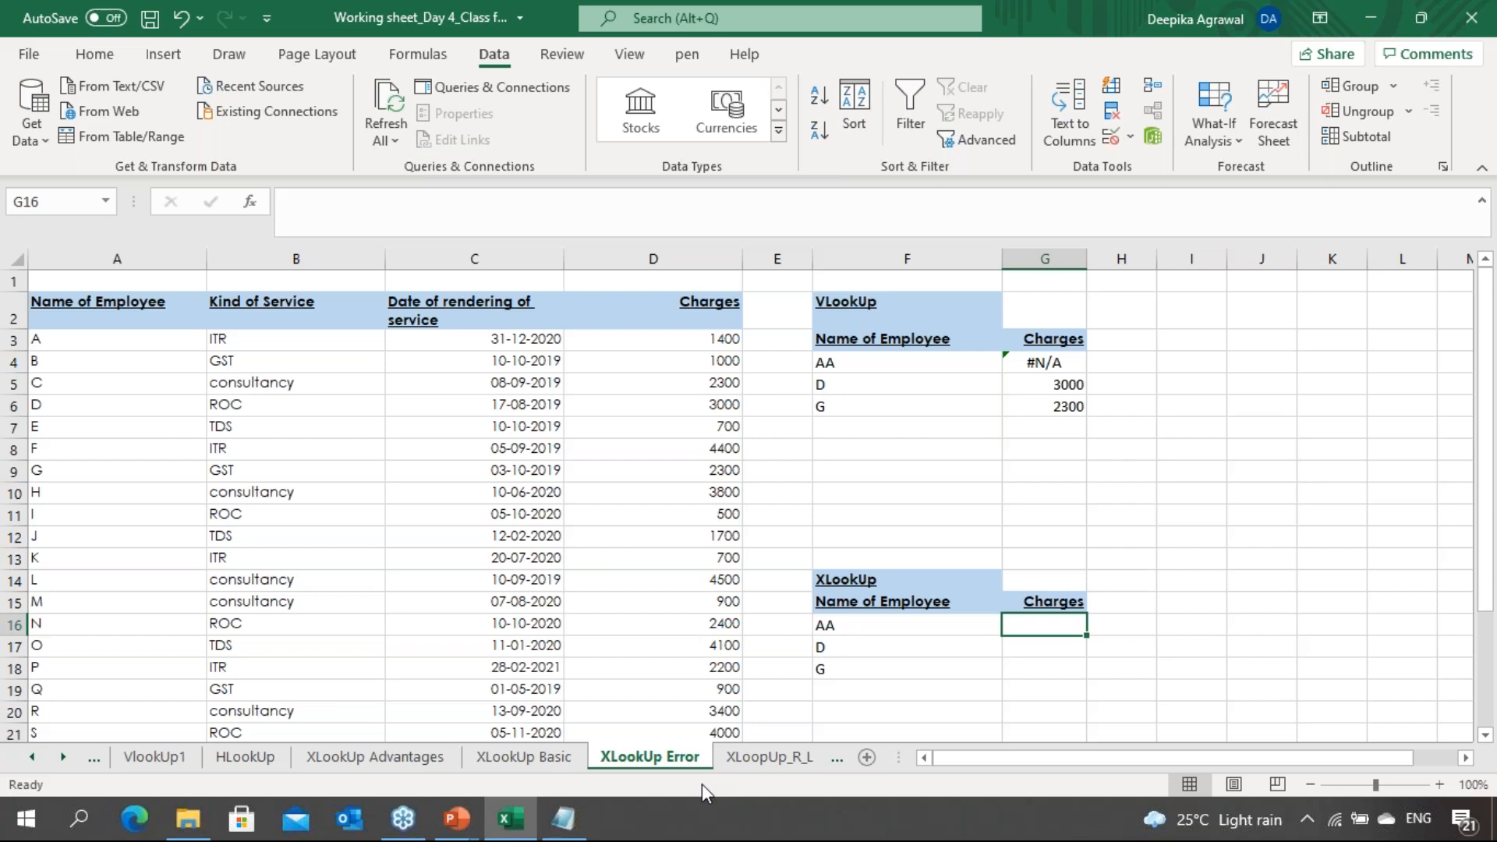
text(=XLOOKUP()
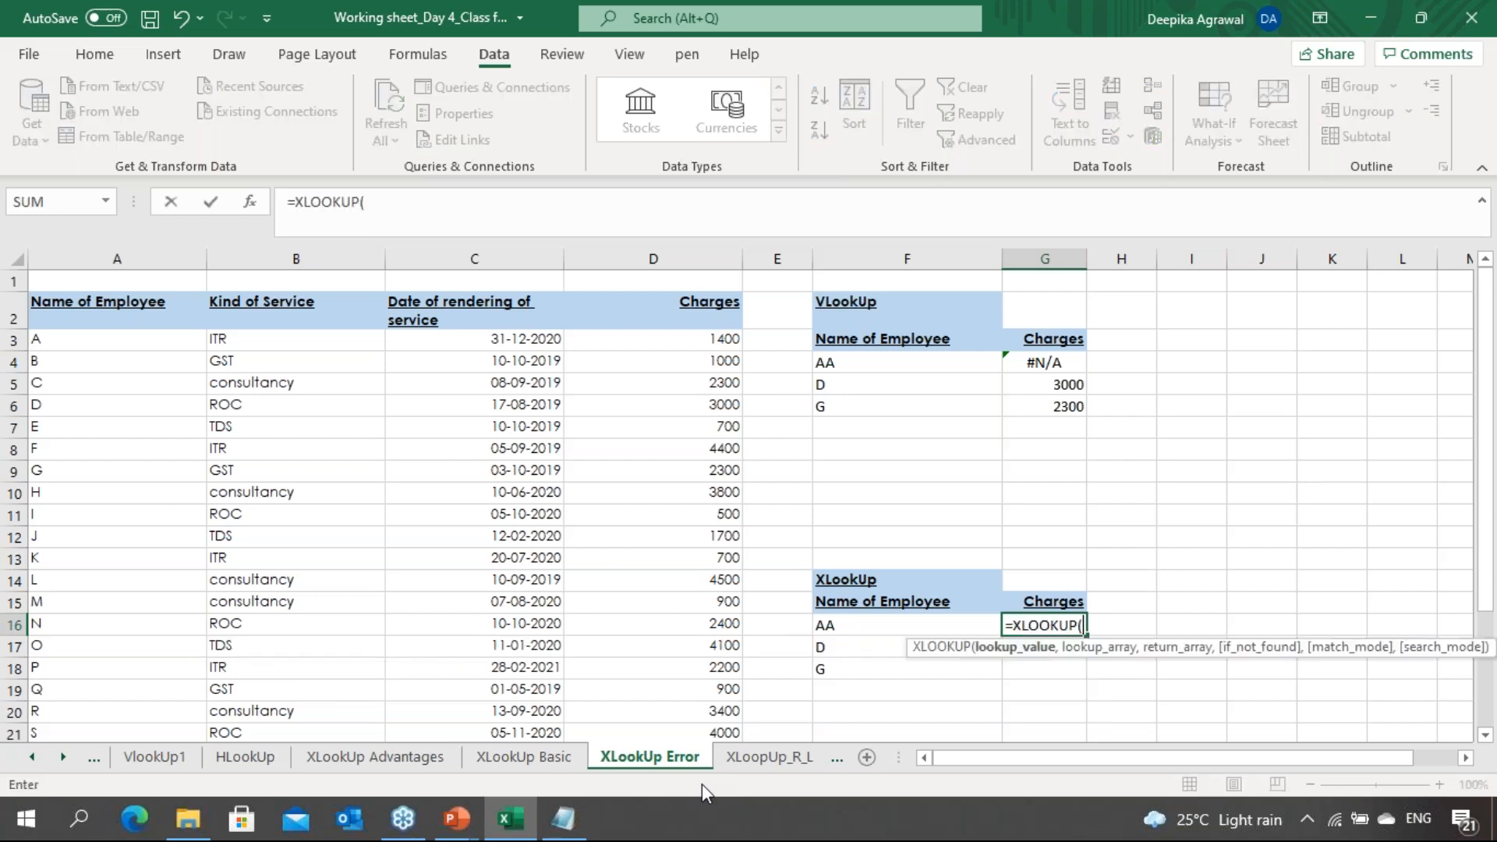
key(Left)
text(,)
key(Left)
key(Left)
key(Home)
key(Up)
key(ctrl+Up)
key(Down)
key(ctrl+shift+Down)
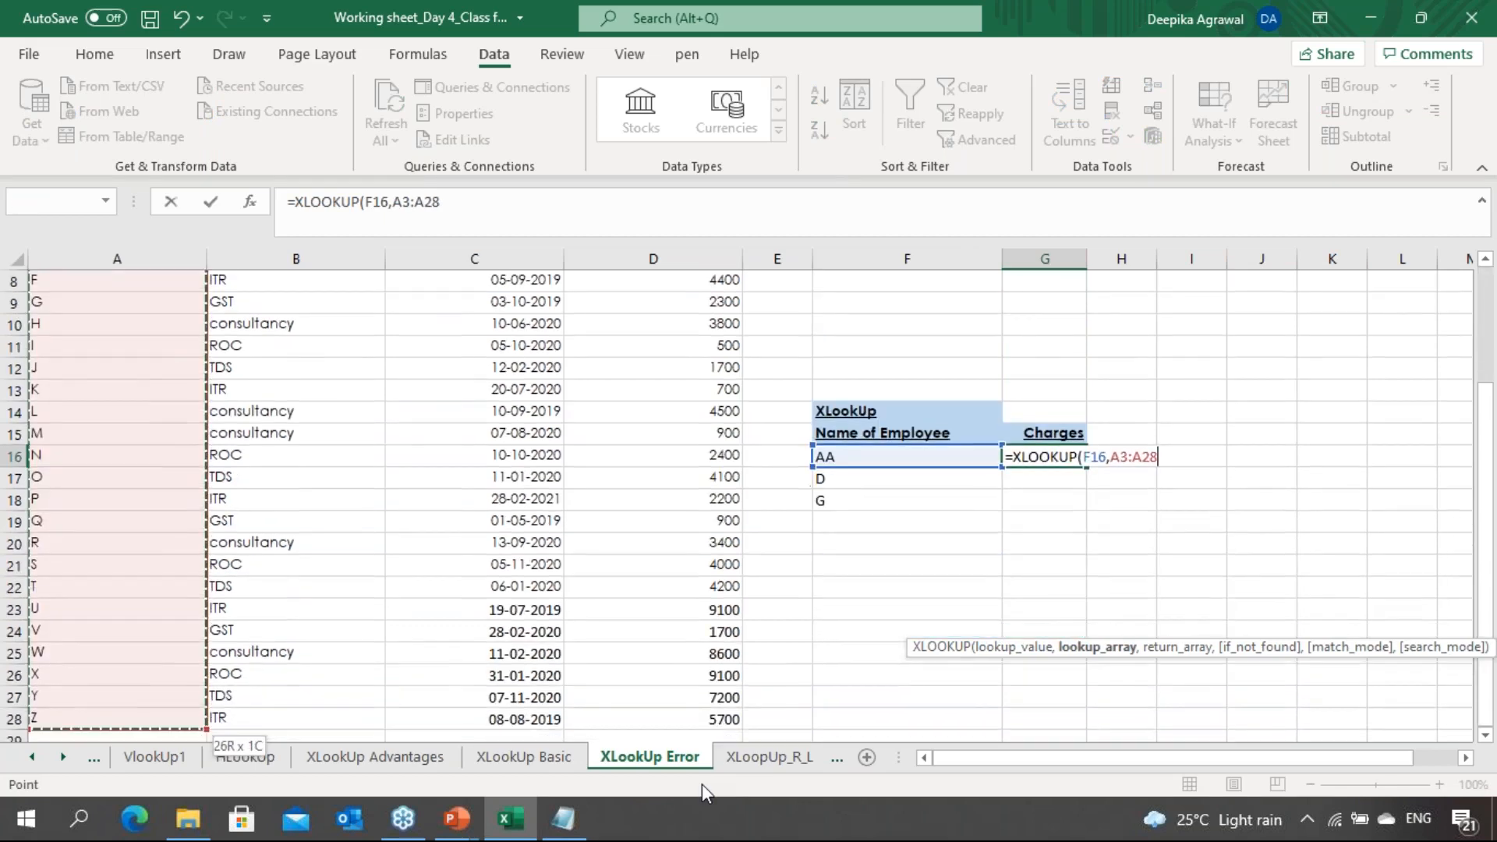
key(F4)
Add the absolute range $D$3:$D$28 as the return array of the XLOOKUP formula in G16
text(,)
key(Left)
key(Left)
key(Left)
key(ctrl+Up)
key(Down)
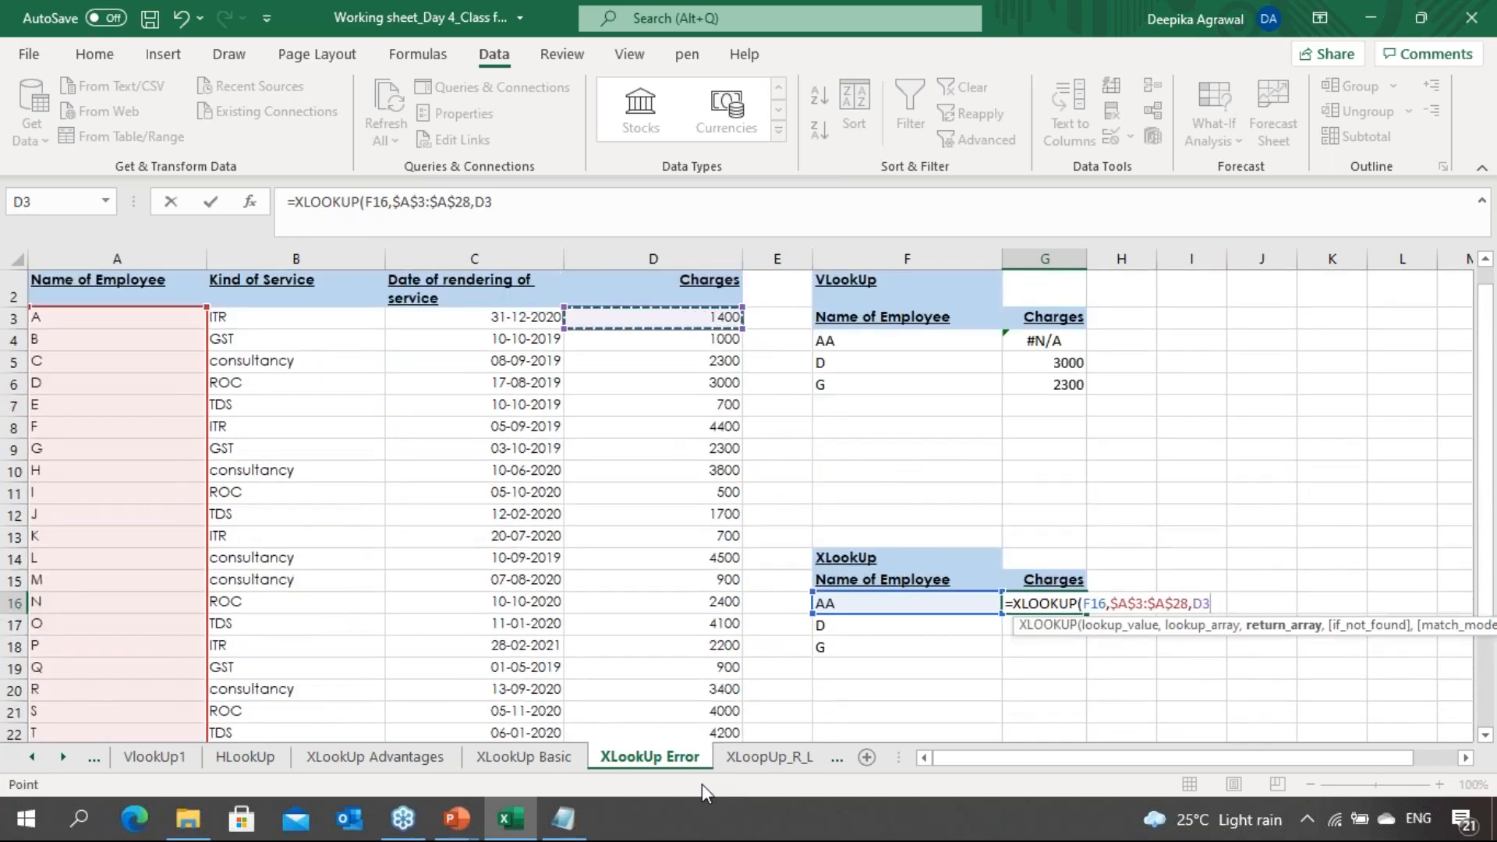
key(ctrl+shift+Down)
key(F4)
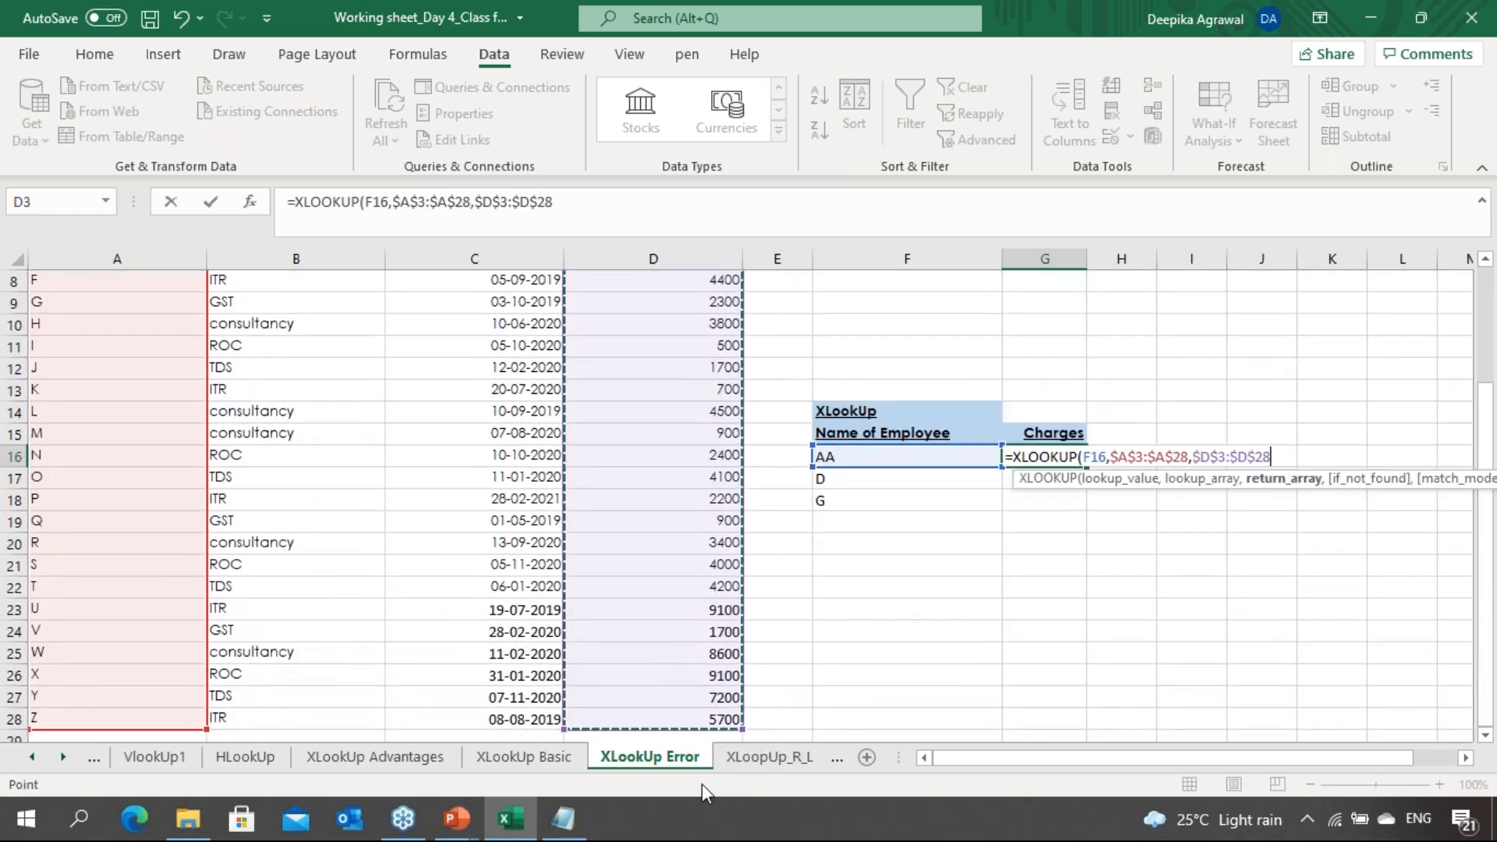
Complete the XLOOKUP formula in G16 with "employee does not exist" as the if-not-found text
text(,)
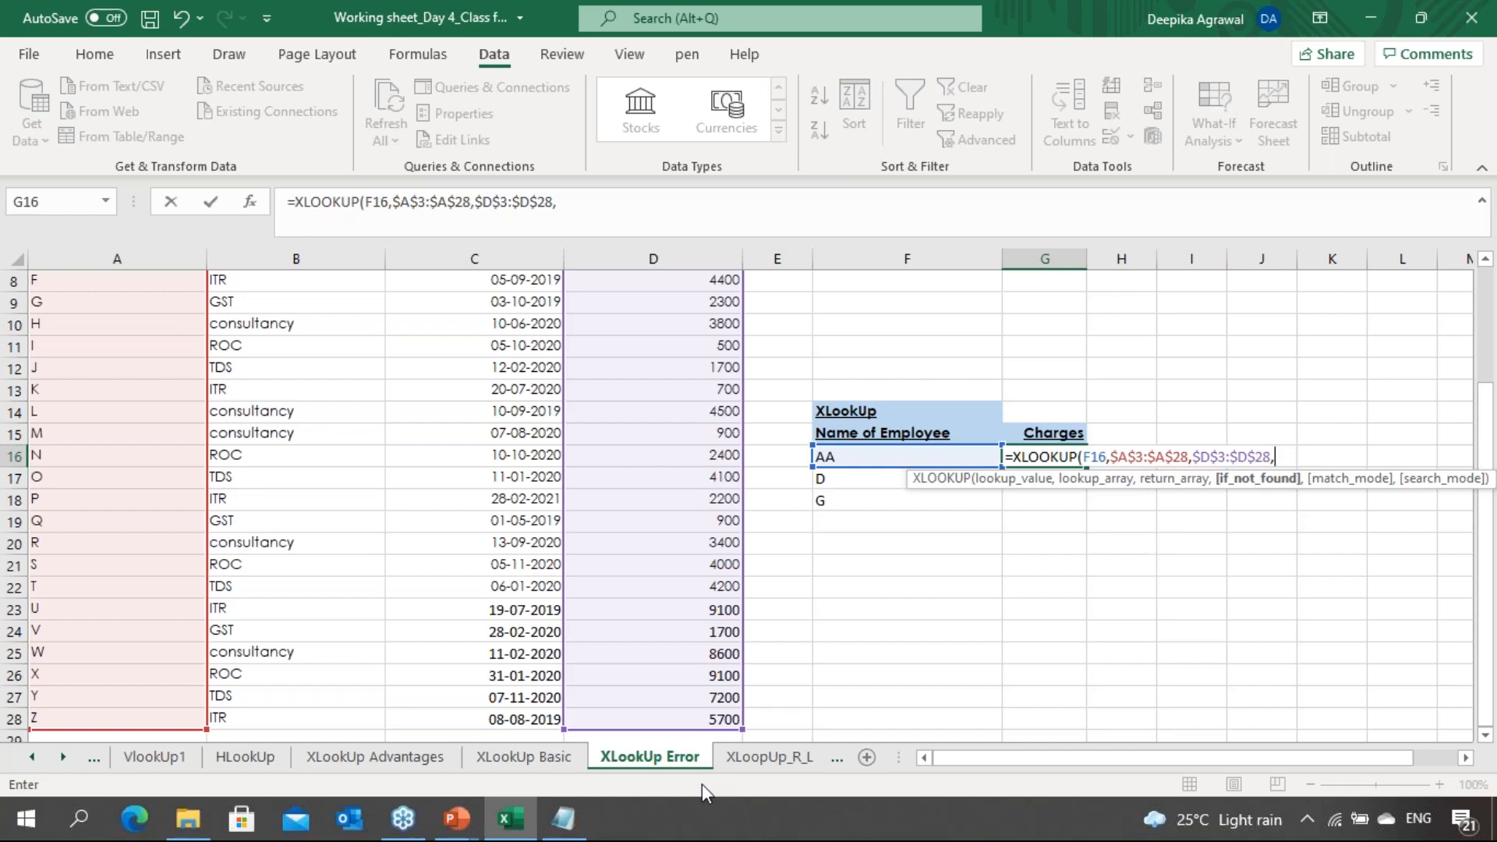
text(")
text(employee d)
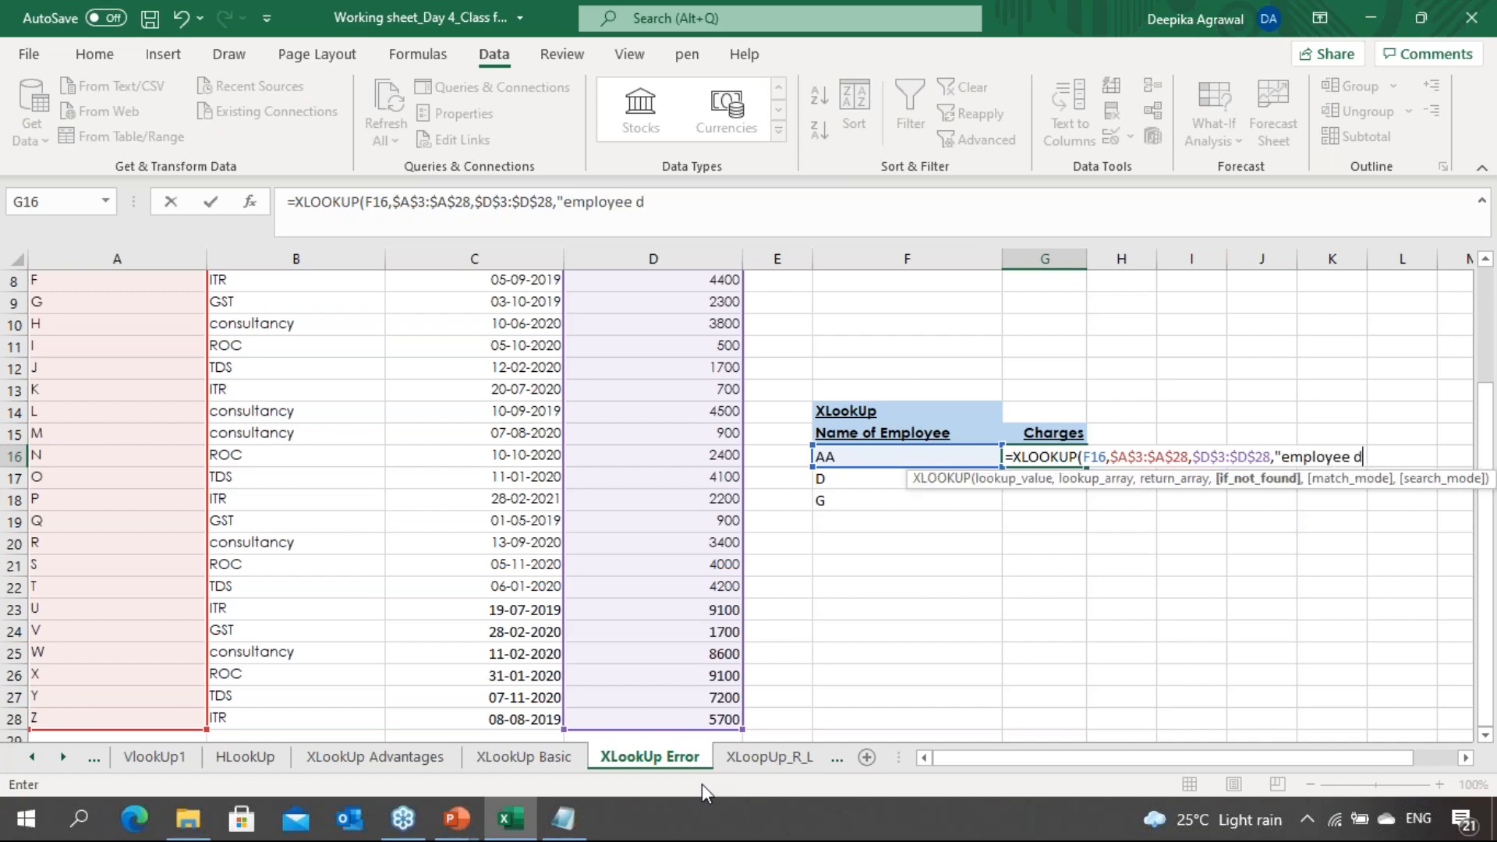
text(oes not exist")
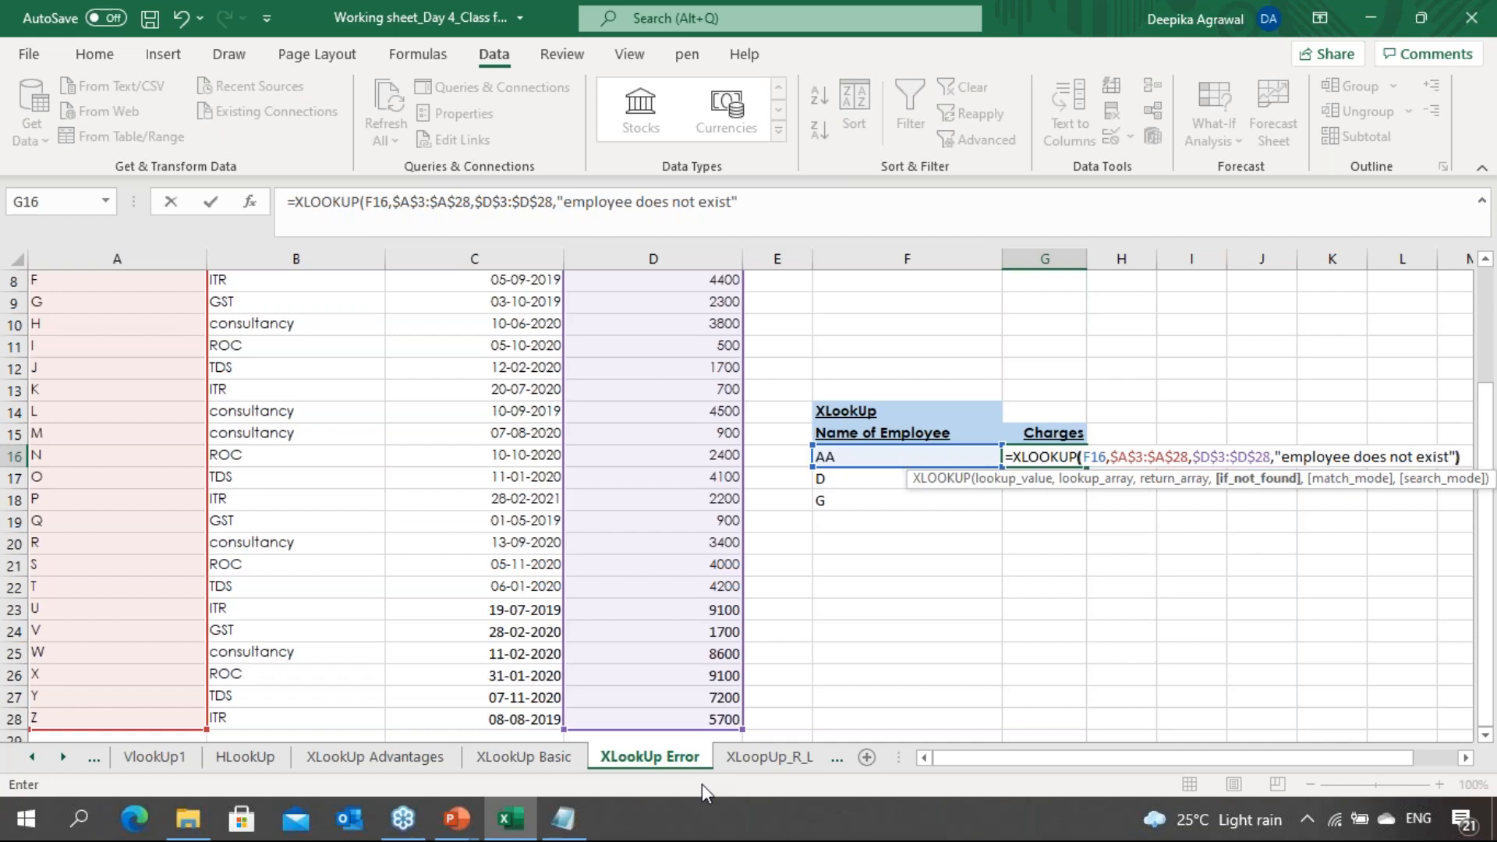
text())
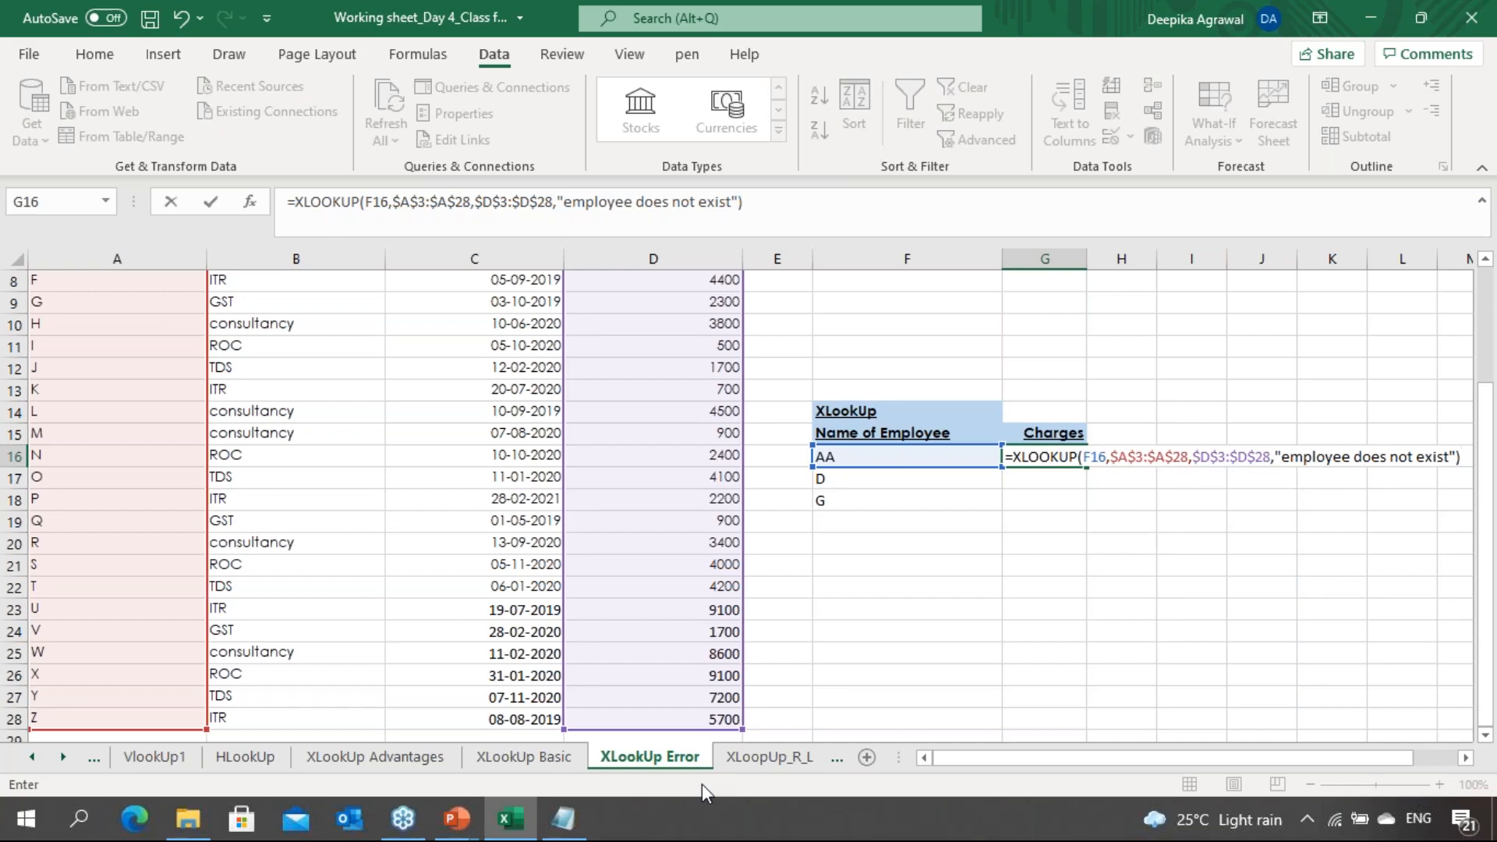
key(ctrl+Return)
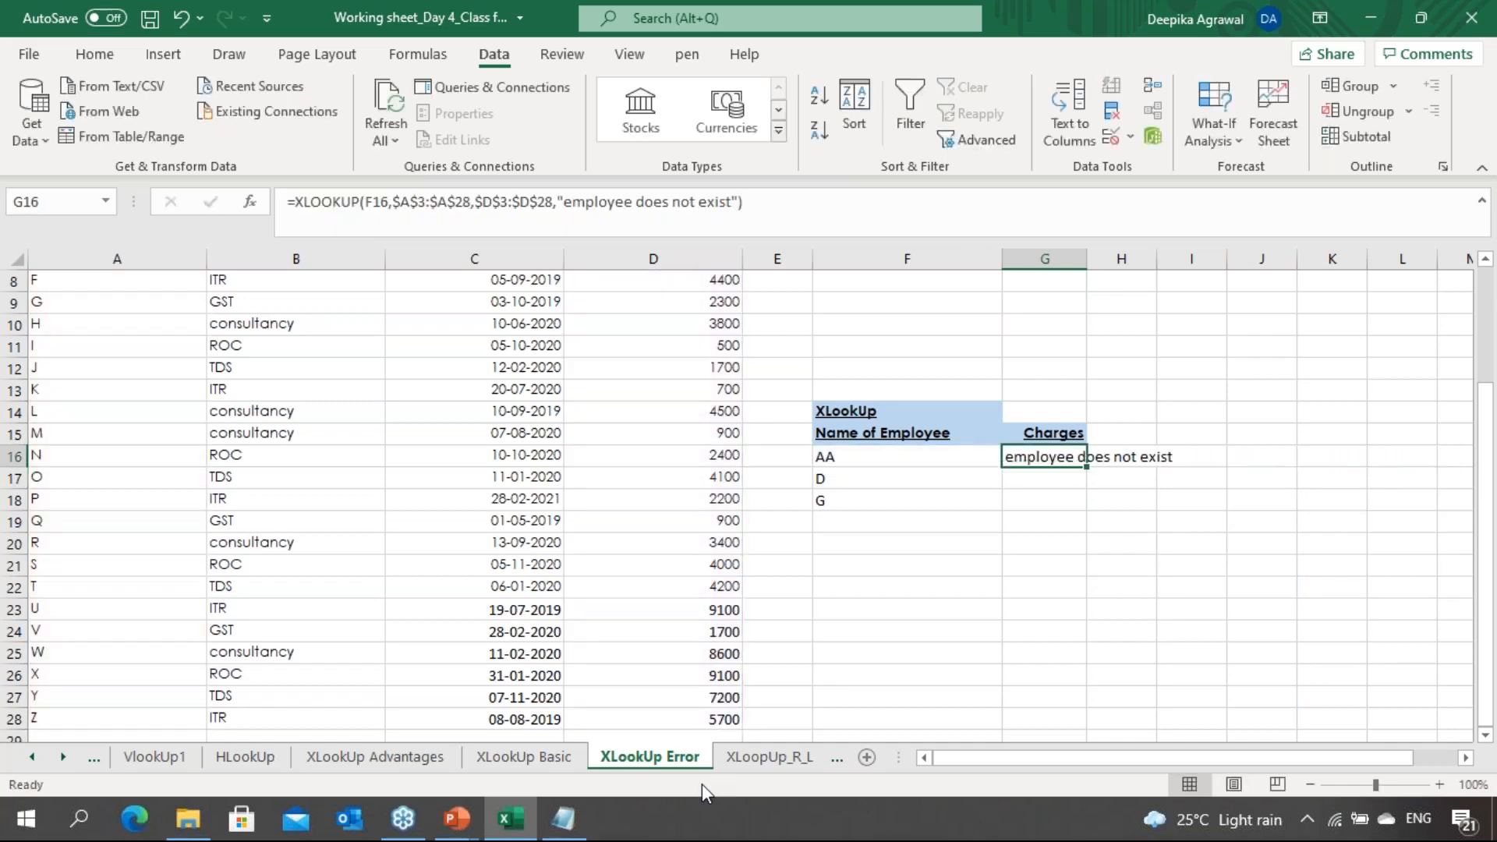
Fill the XLOOKUP formula from G16 down through G18
key(shift+Down)
key(shift+Down)
key(ctrl+d)
key(Right)
key(Right)
key(Right)
key(Right)
key(Right)
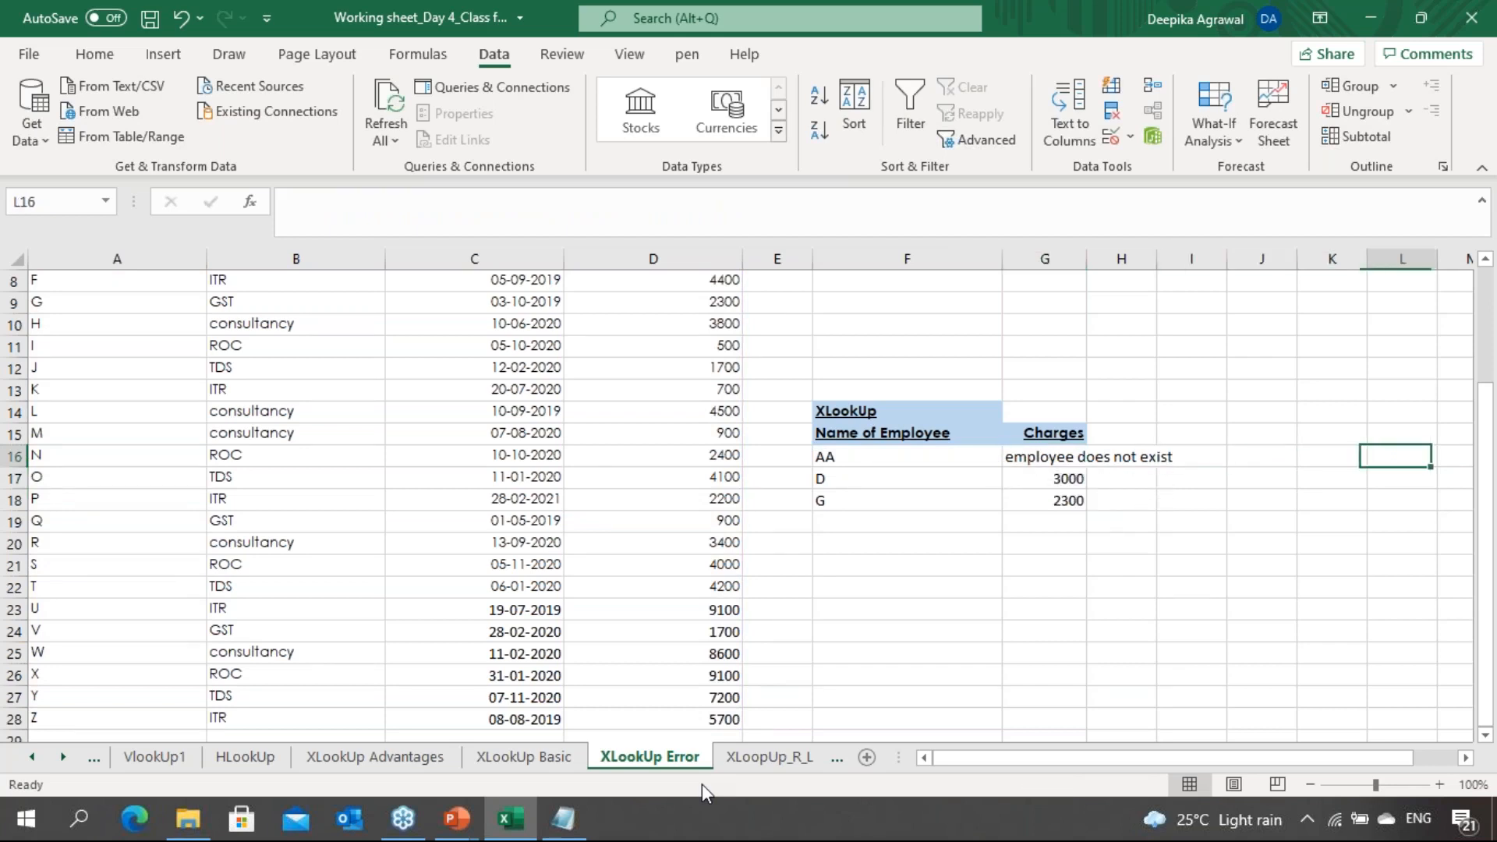
click(1285, 393)
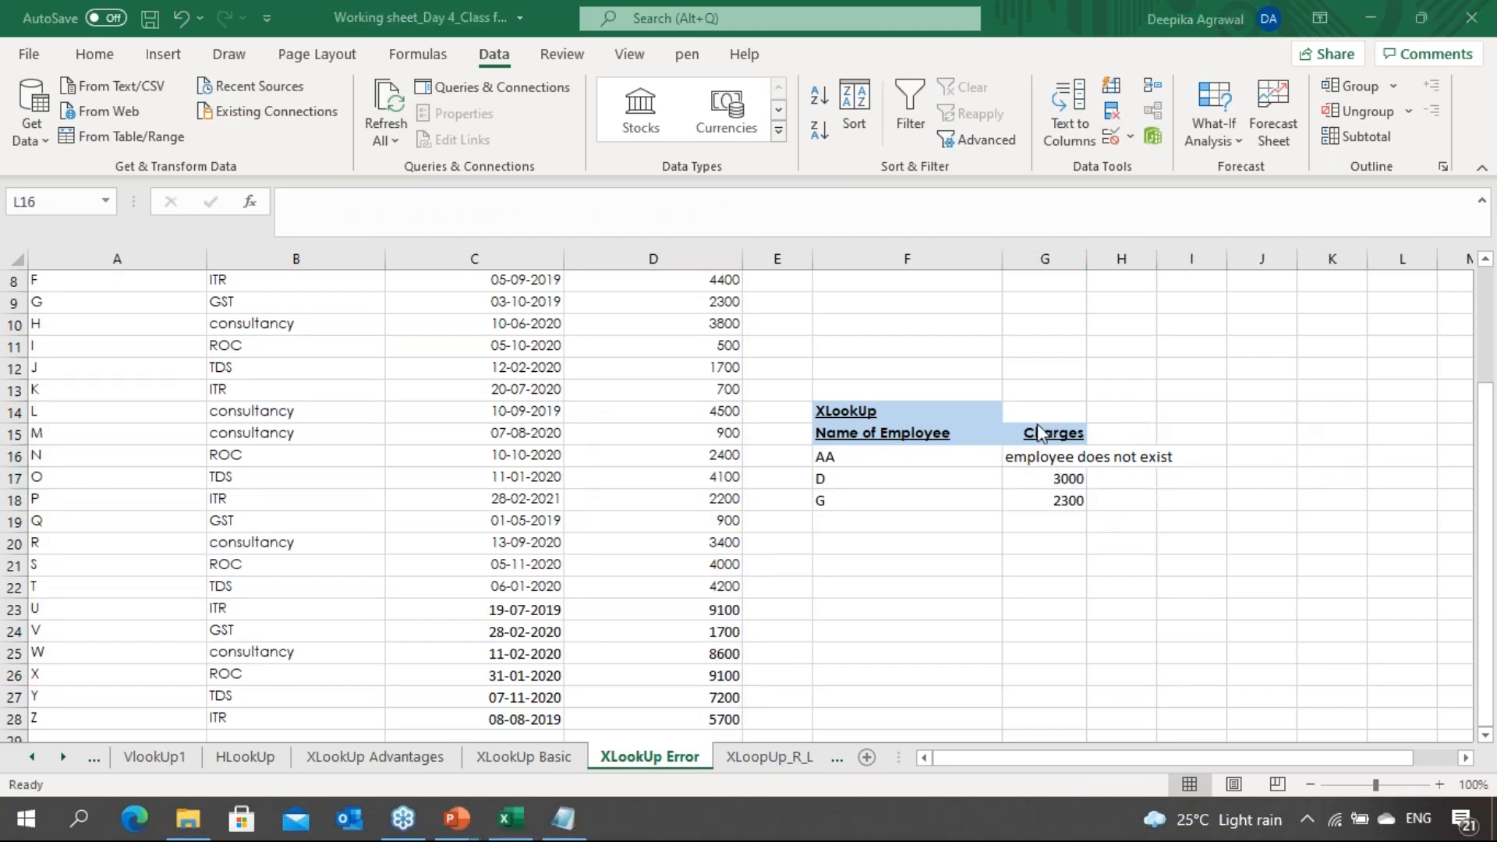
Compare the XLOOKUP results in G16:G18 with the VLOOKUP results in G4:G6, especially for employee AA
click(1034, 457)
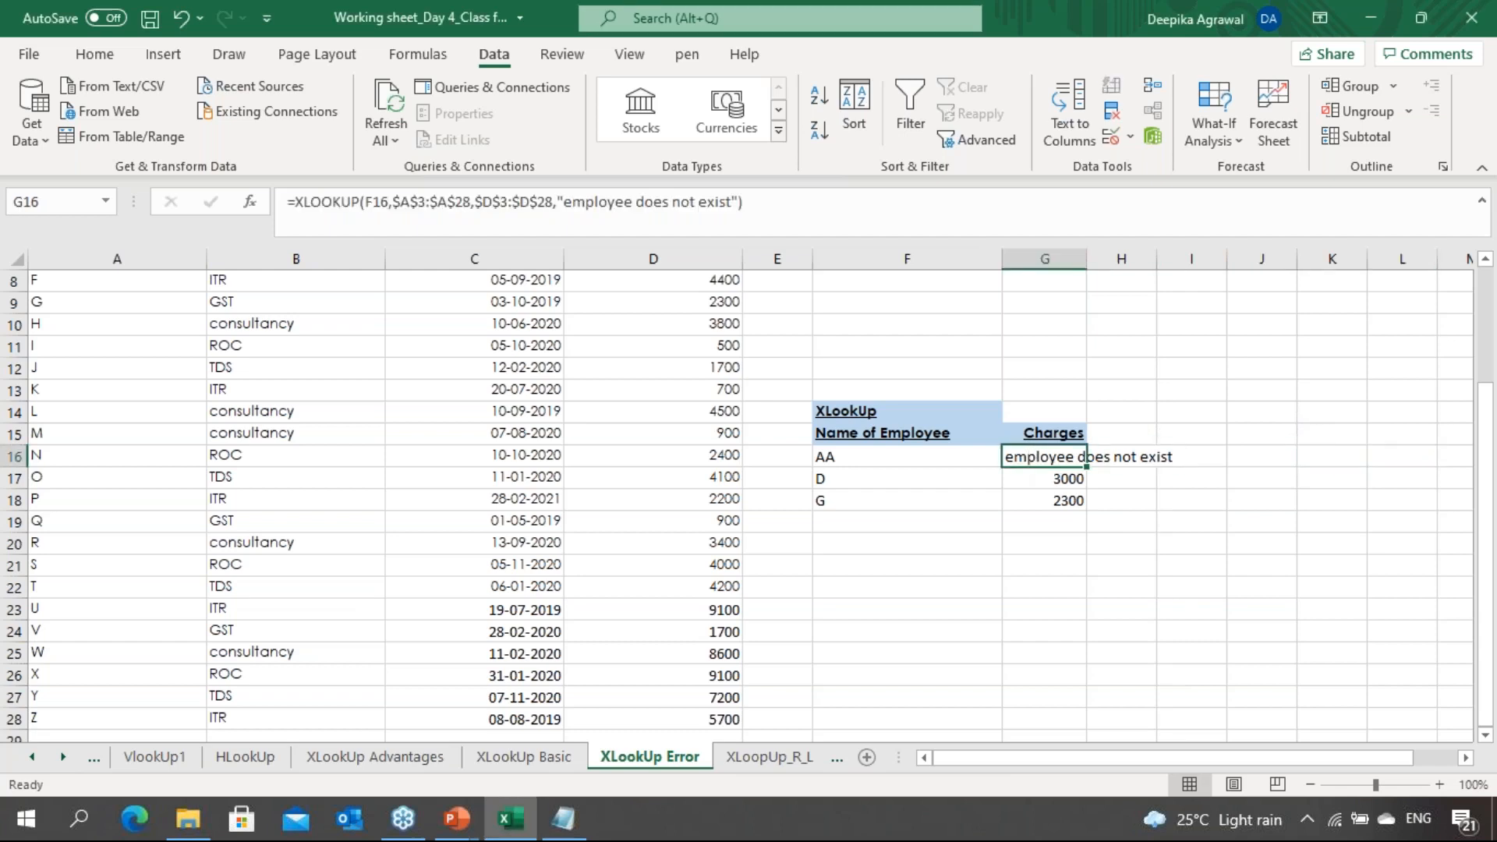
key(Up)
key(Up)
key(Up)
key(Up)
key(Up)
key(Up)
key(Up)
key(Up)
key(Up)
key(Up)
key(Up)
key(Up)
key(Up)
key(Up)
key(Up)
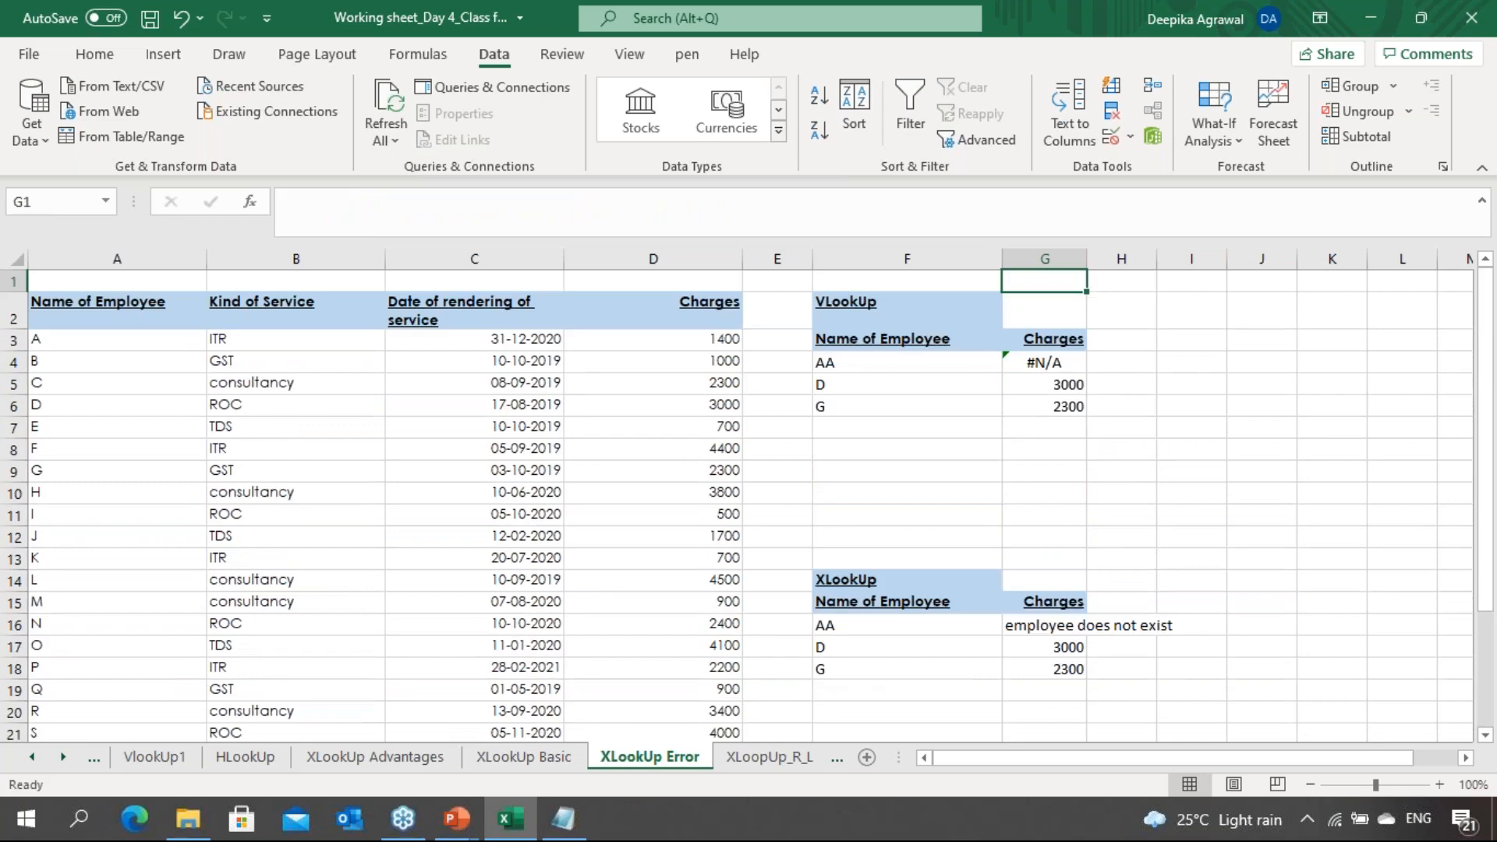
click(1174, 221)
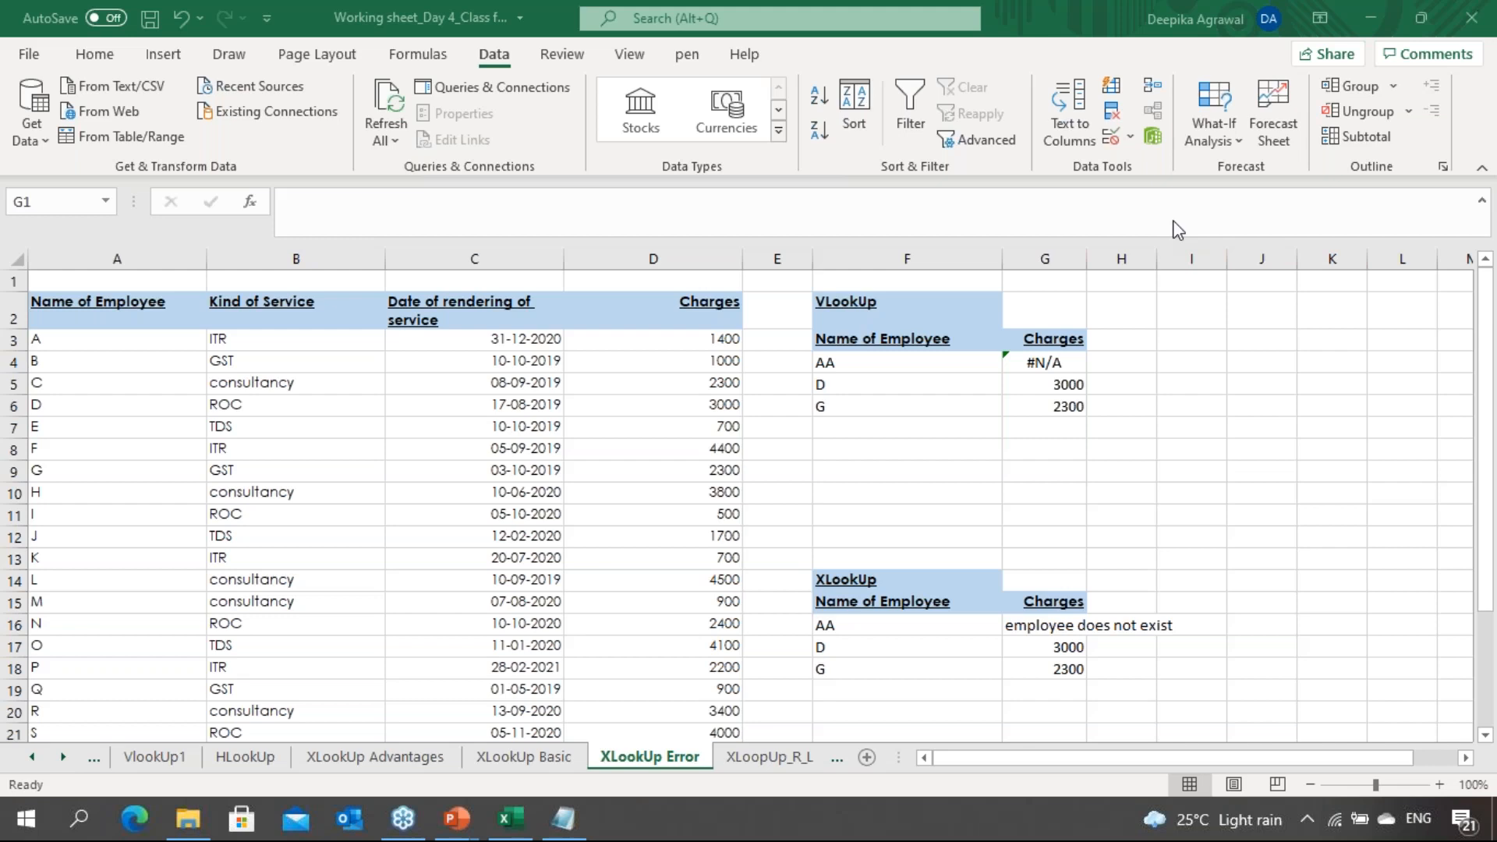
click(1040, 485)
click(1031, 632)
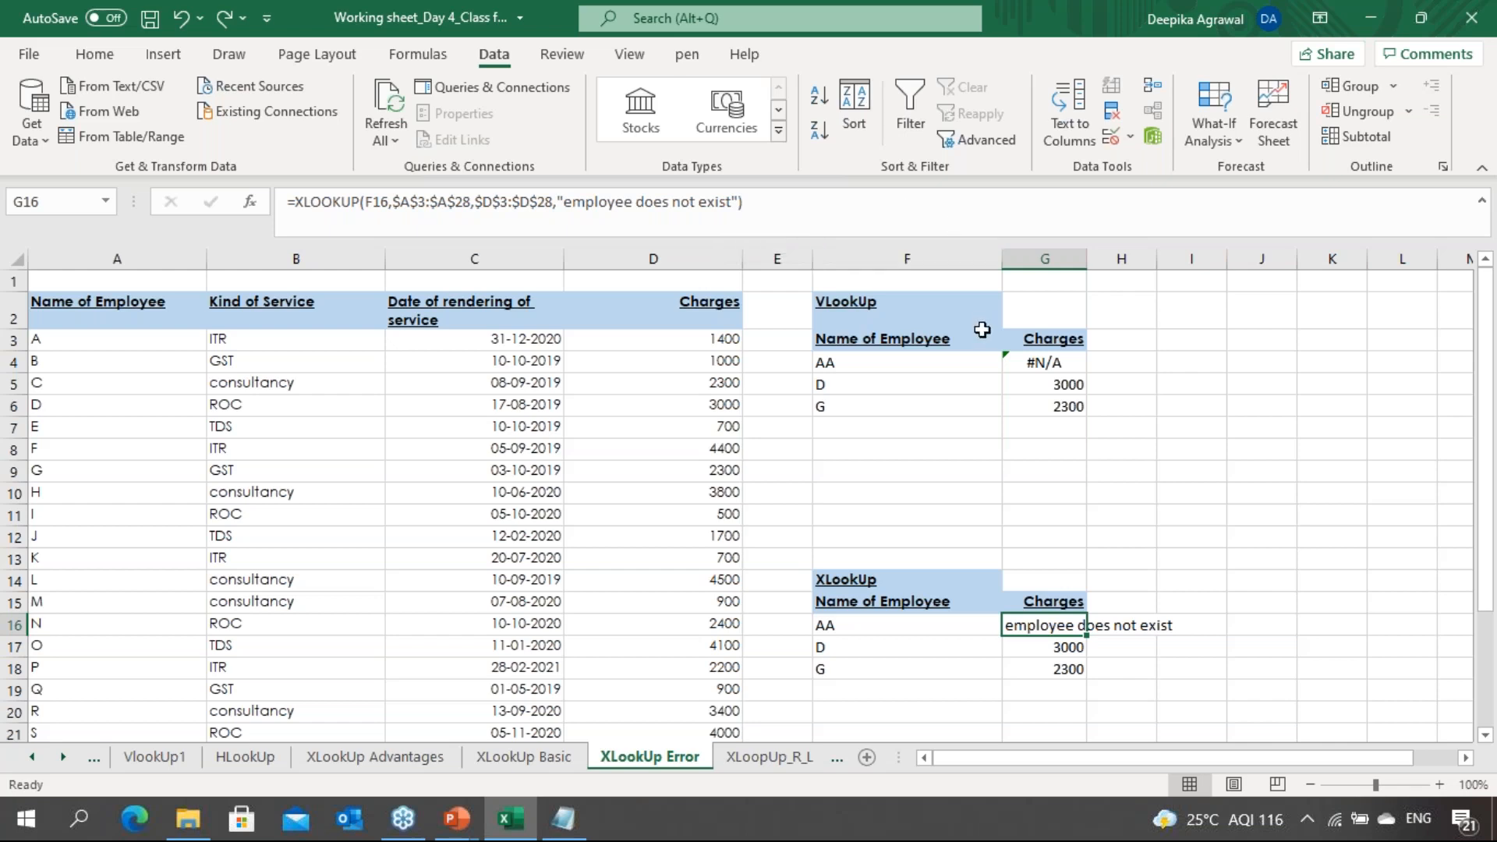
click(1066, 380)
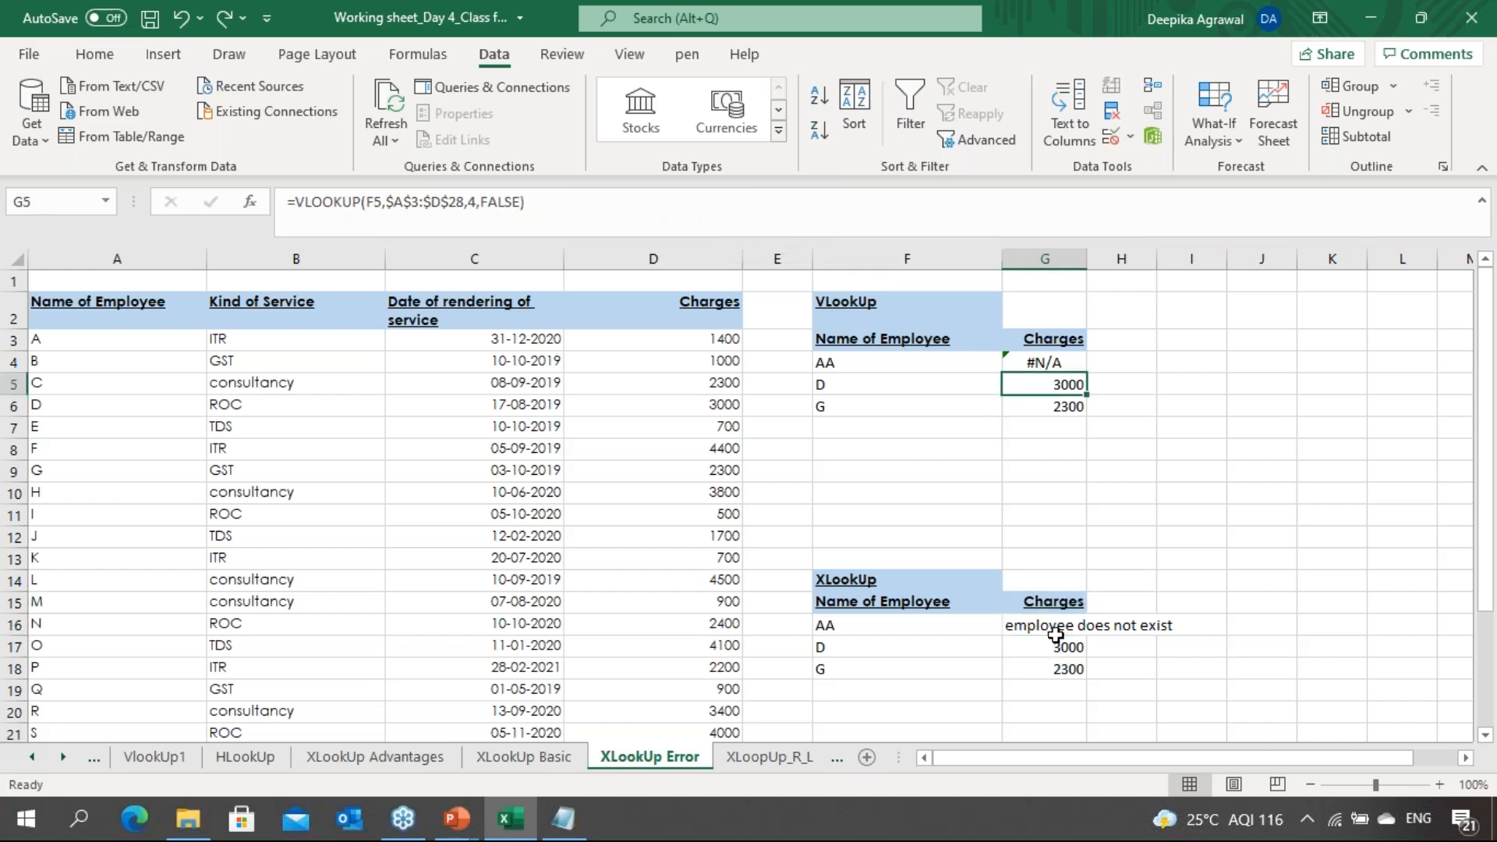
click(1053, 629)
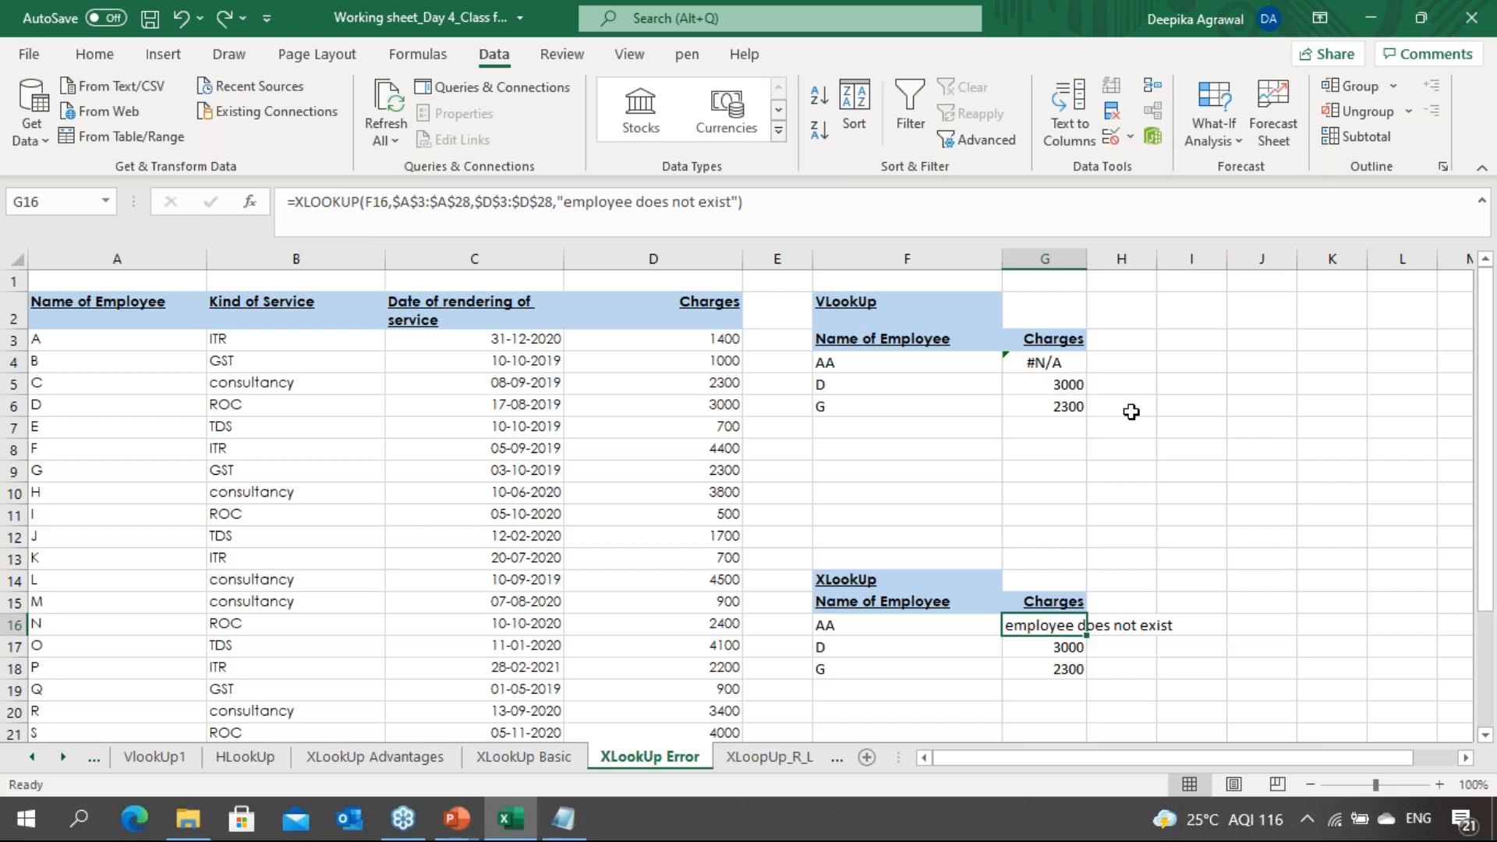
Enter an IFERROR formula in F7 that checks G4 and returns "employee does not exist" on an error
click(1131, 366)
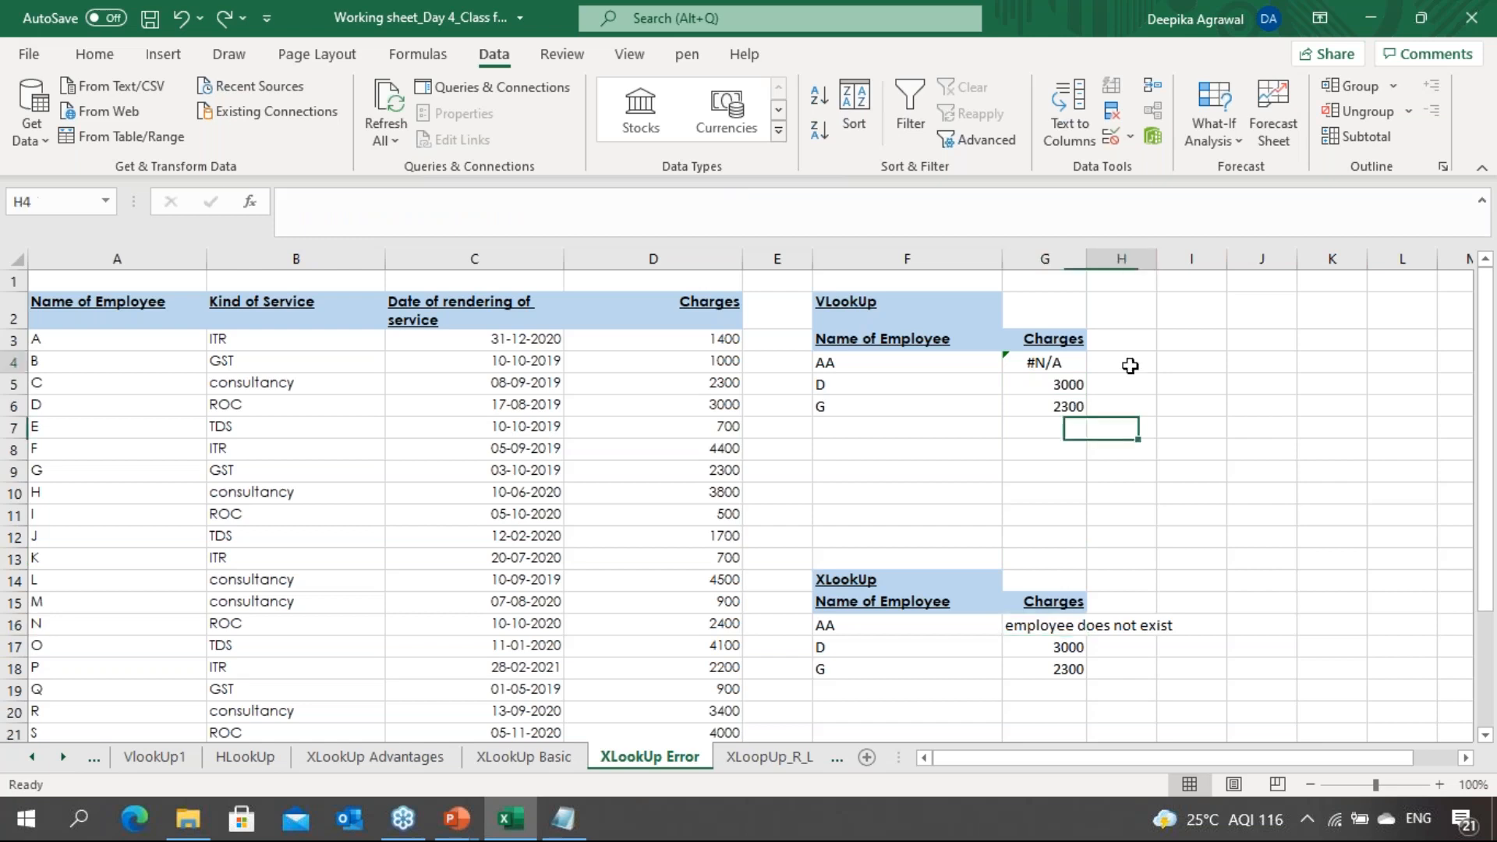
key(Down)
key(Down)
key(Down)
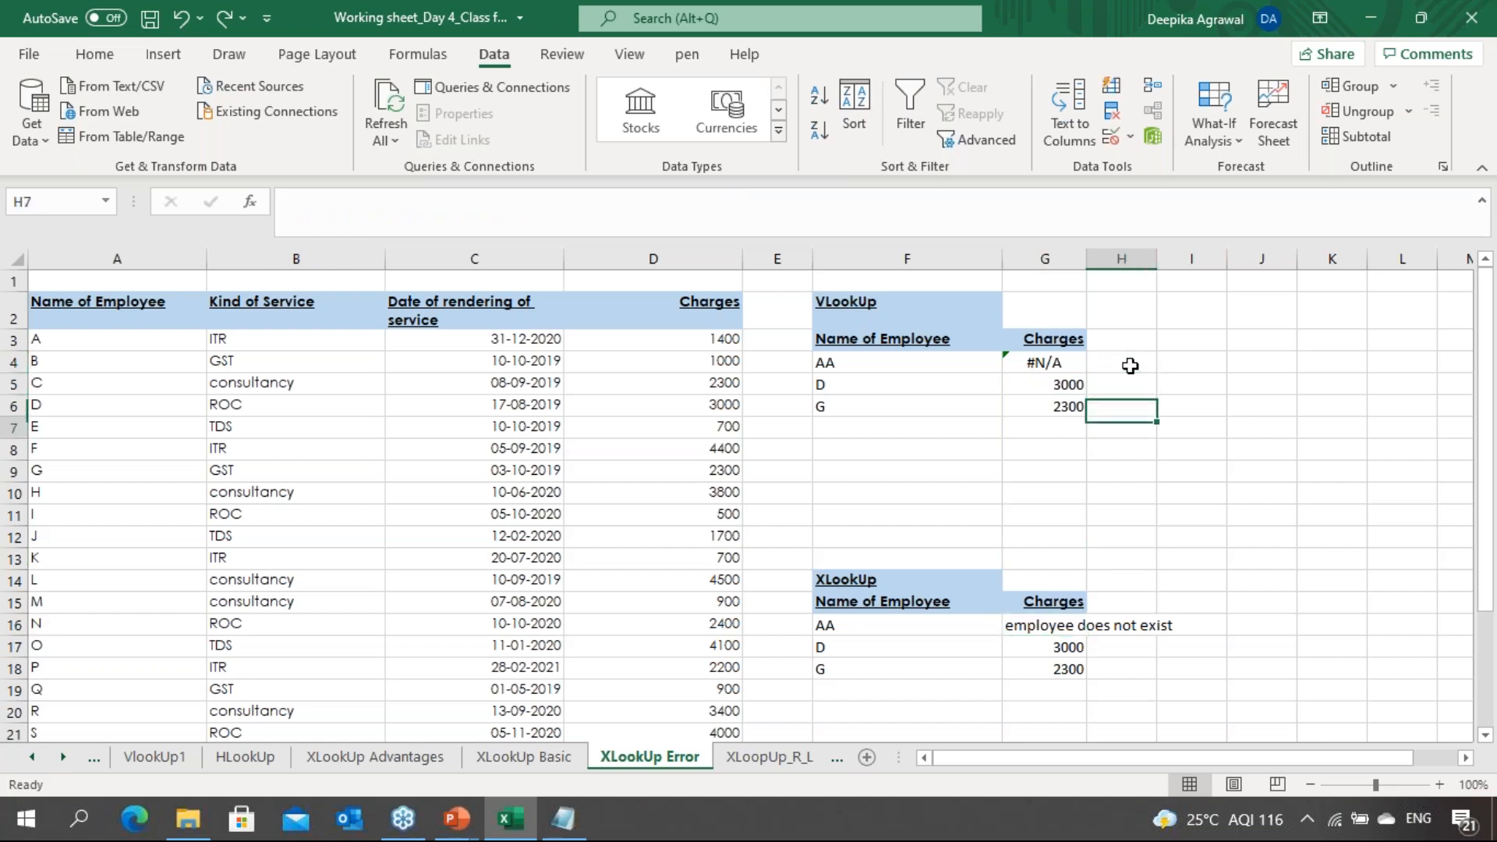
key(Left)
key(Left)
key(Left)
key(Right)
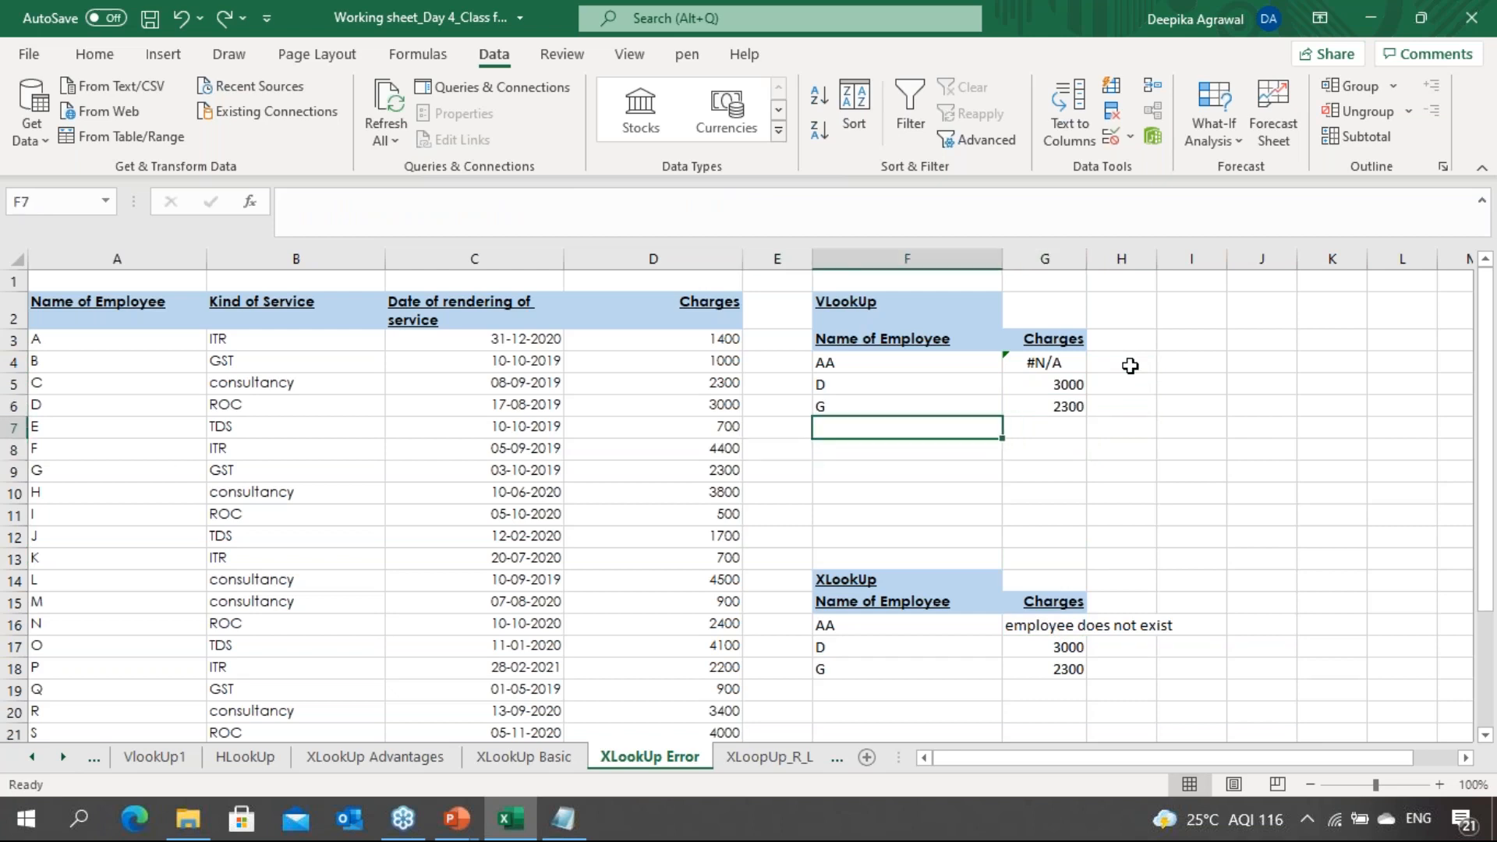
text(=iferr)
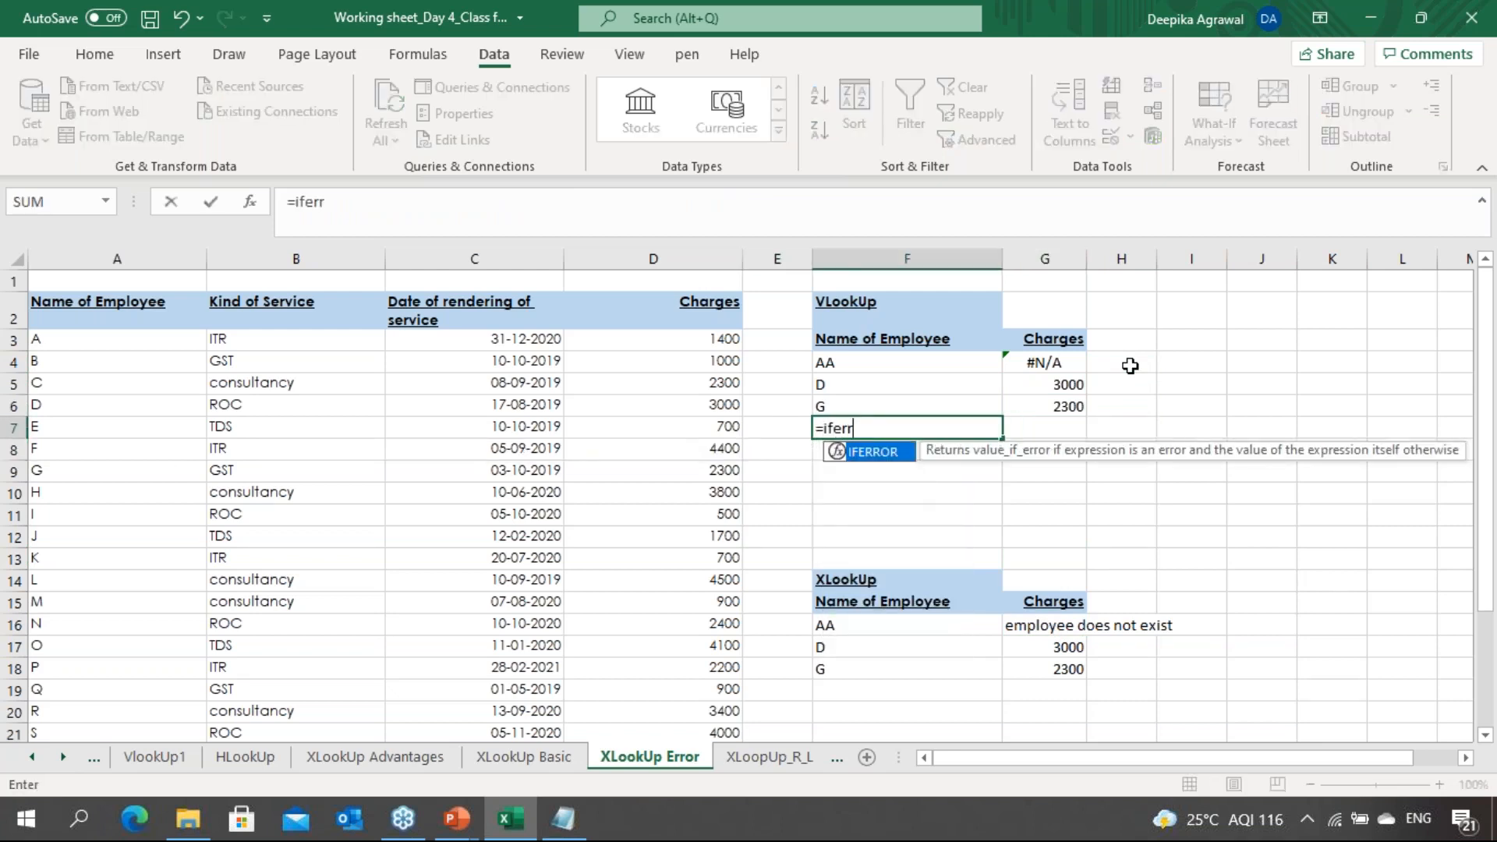
key(Tab)
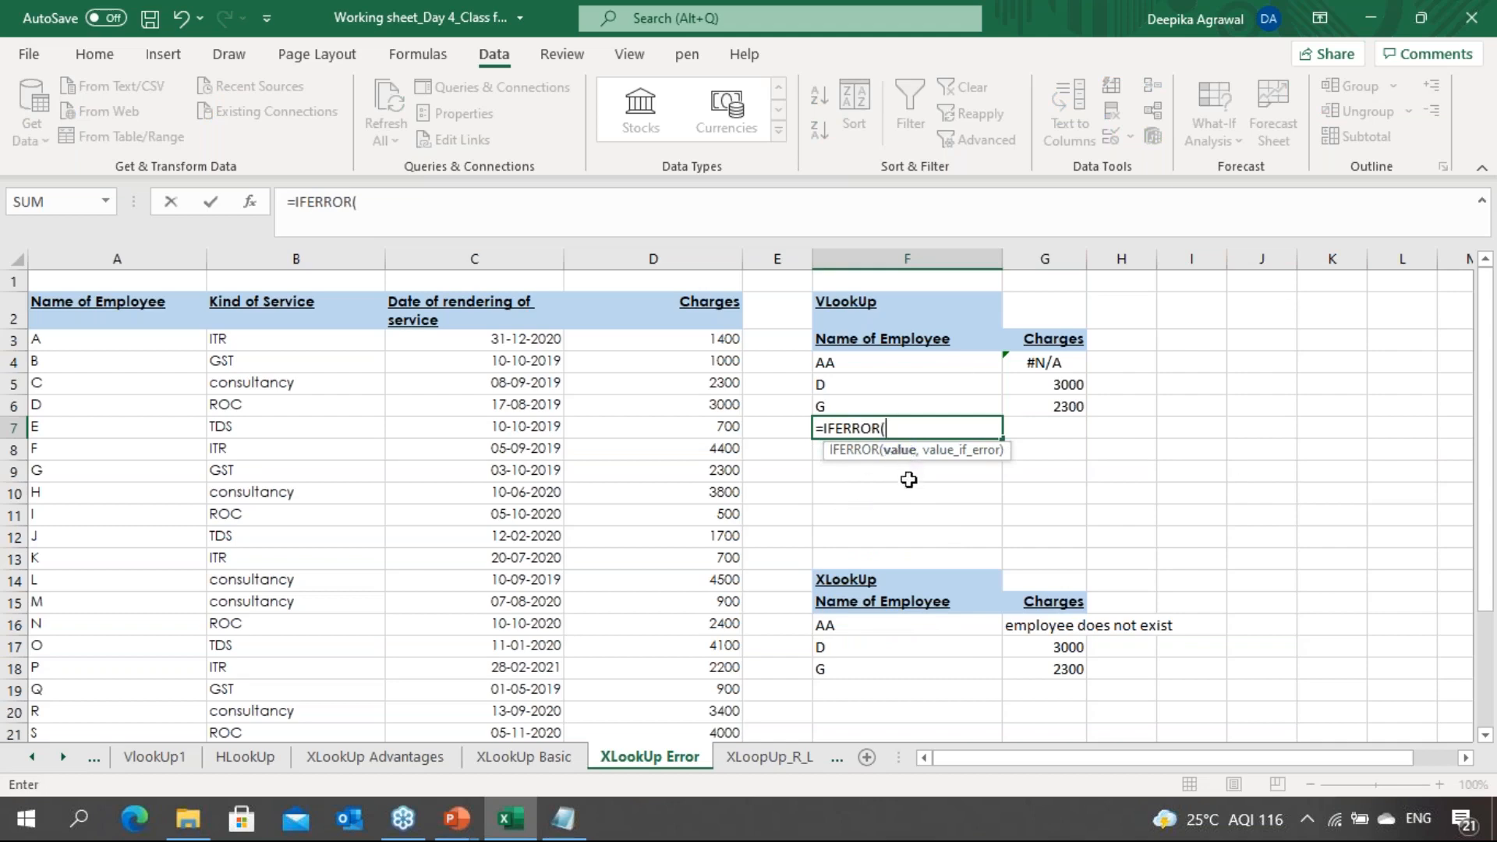
click(1051, 360)
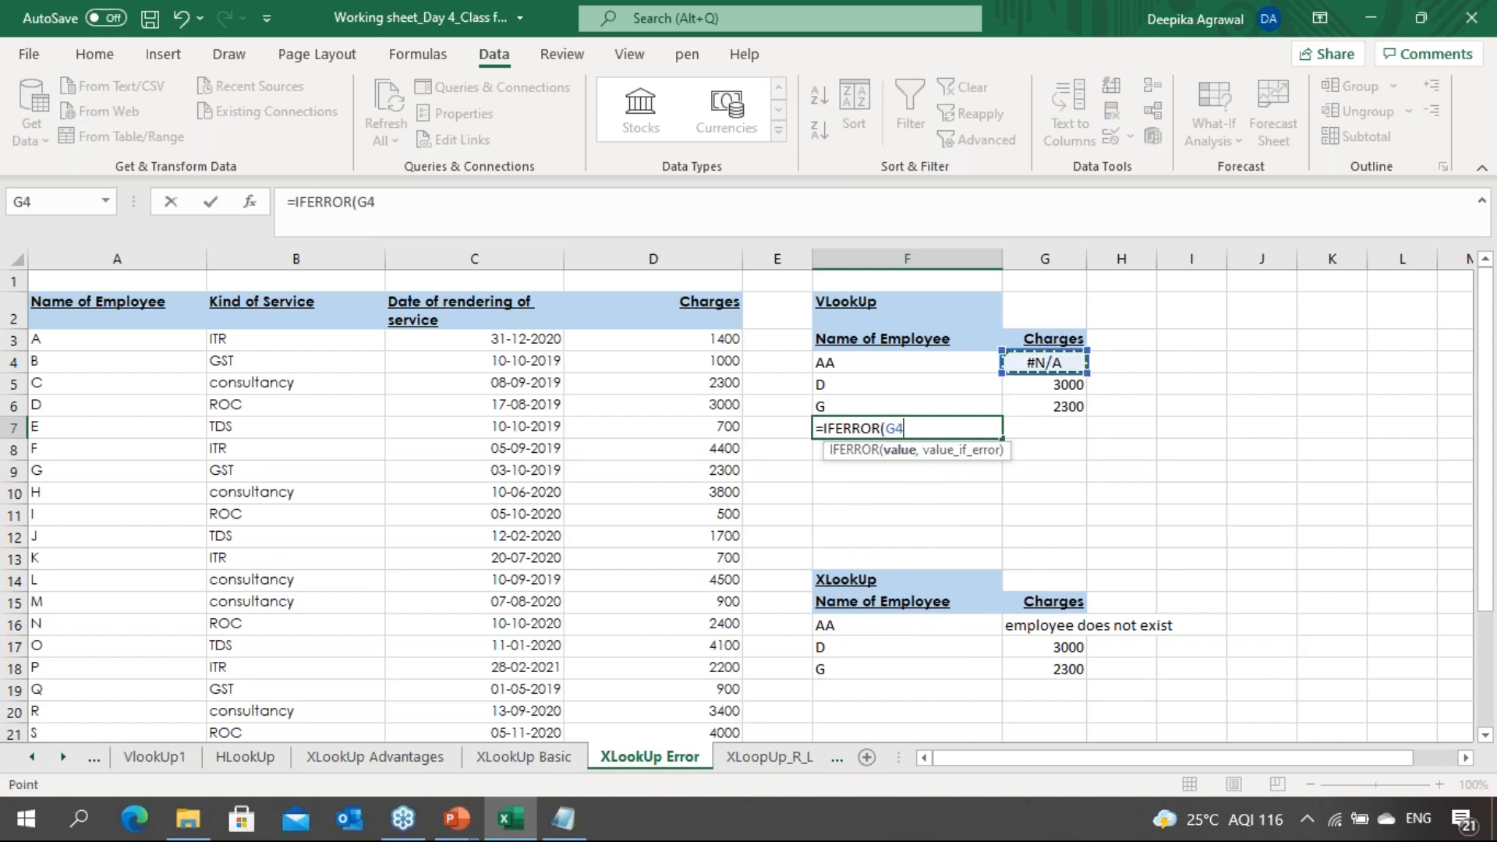
text(,)
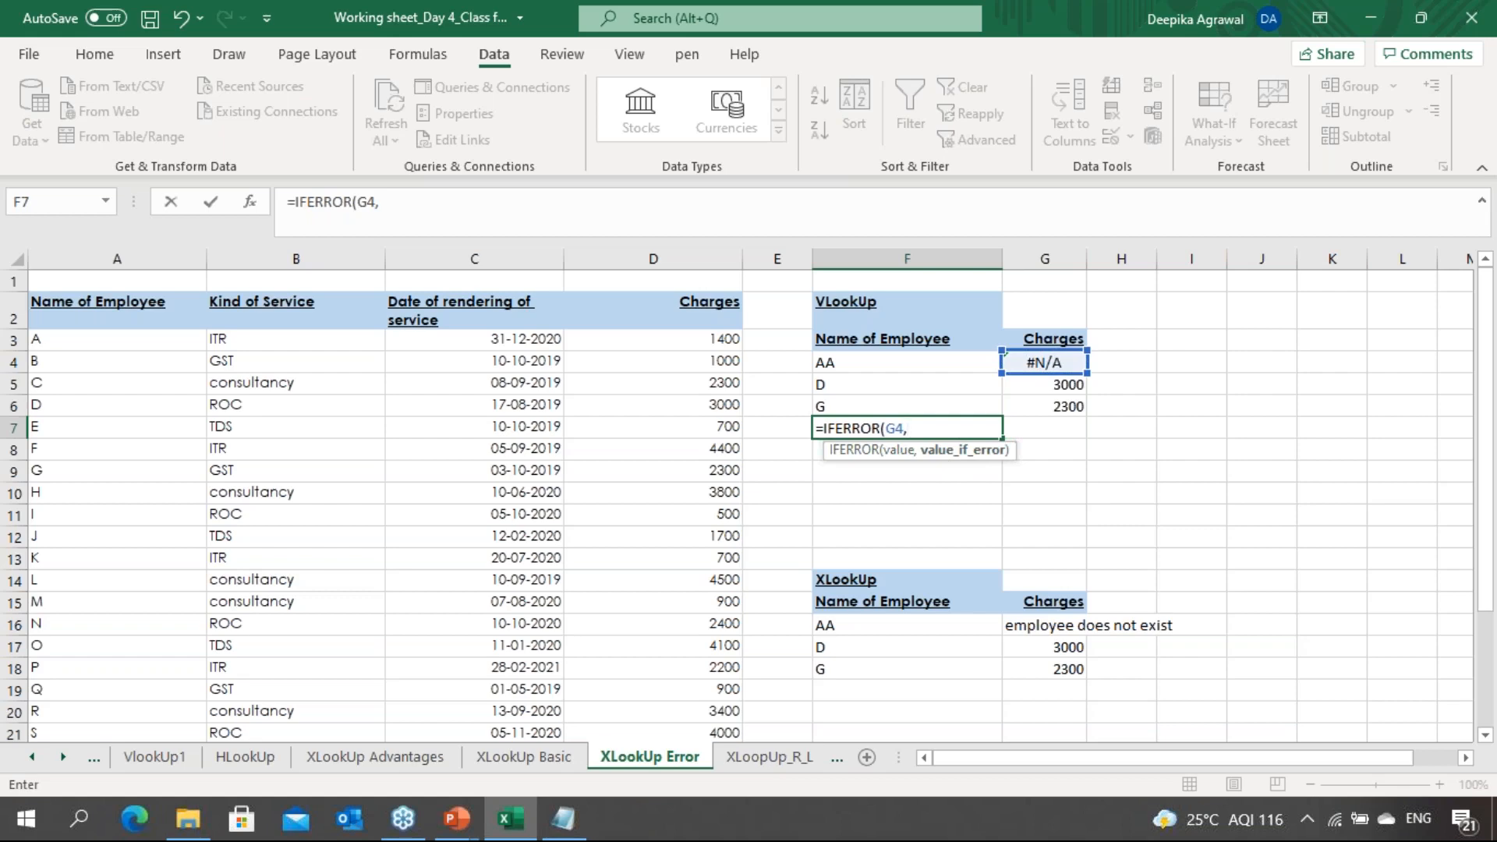
text("employee )
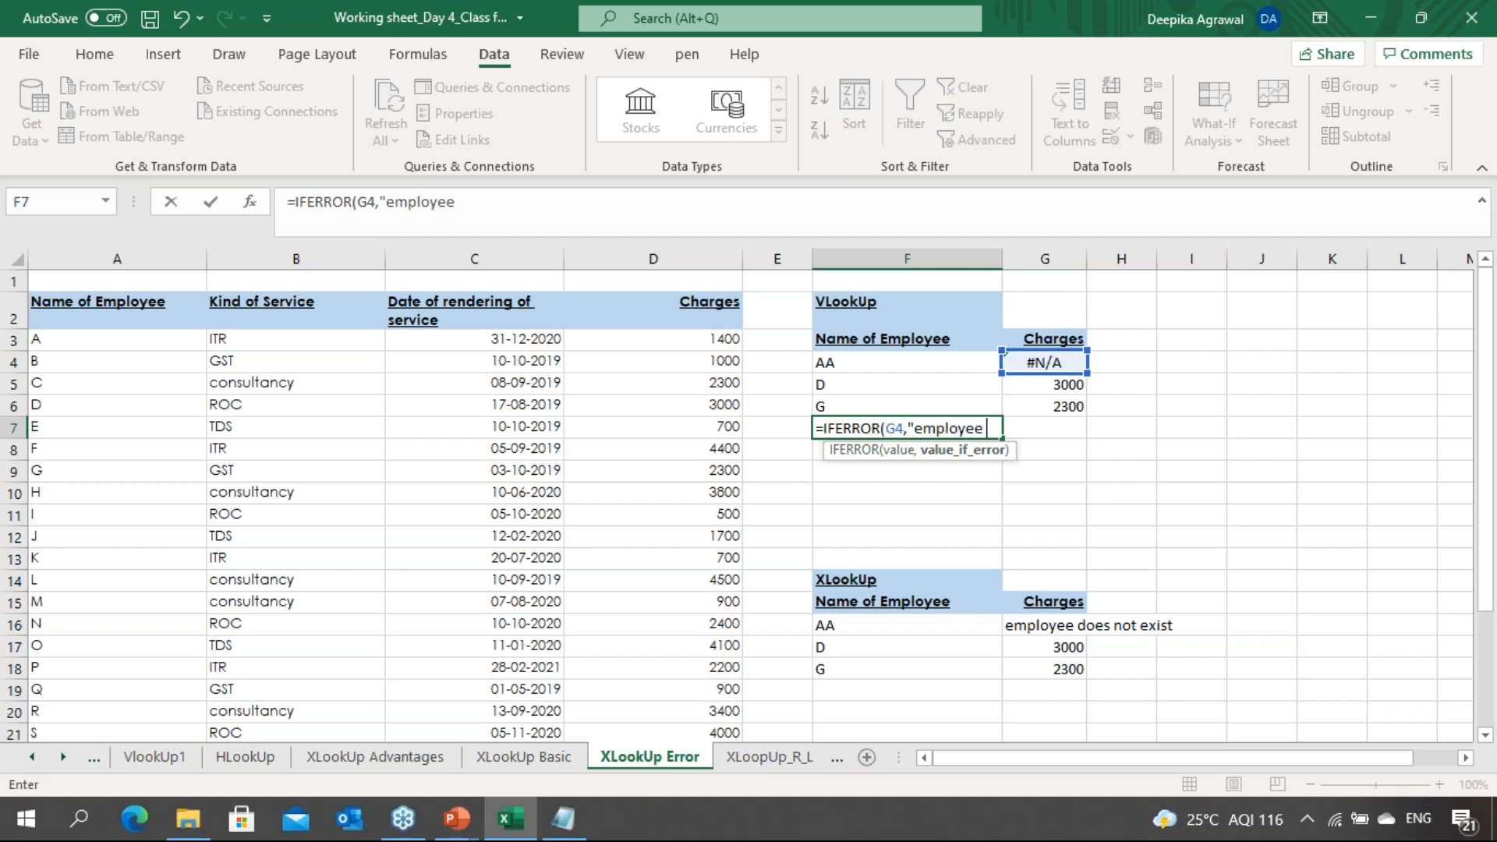
text(does not exis)
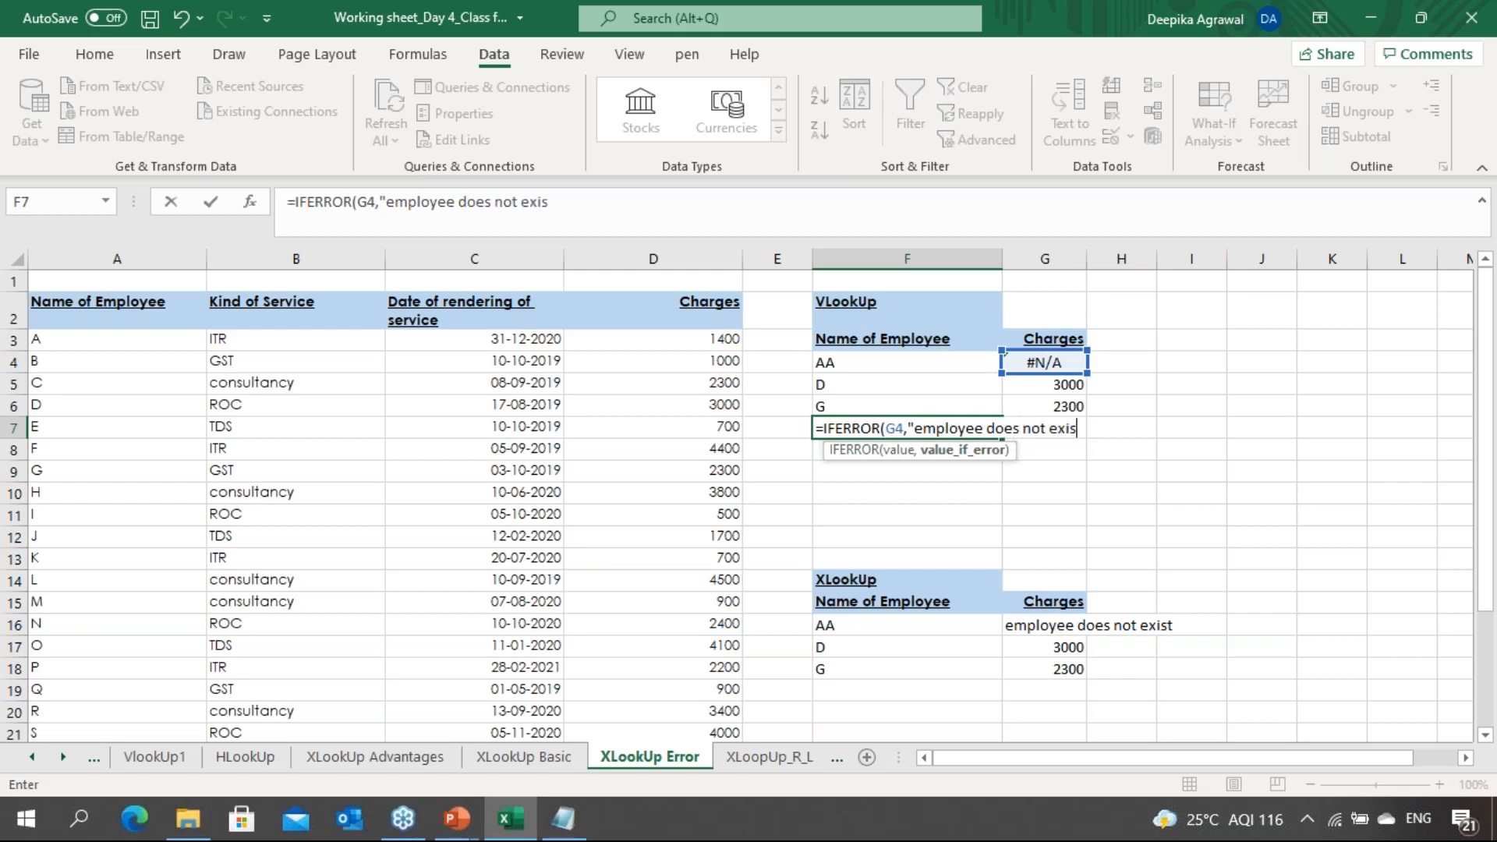
text(t"))
key(Return)
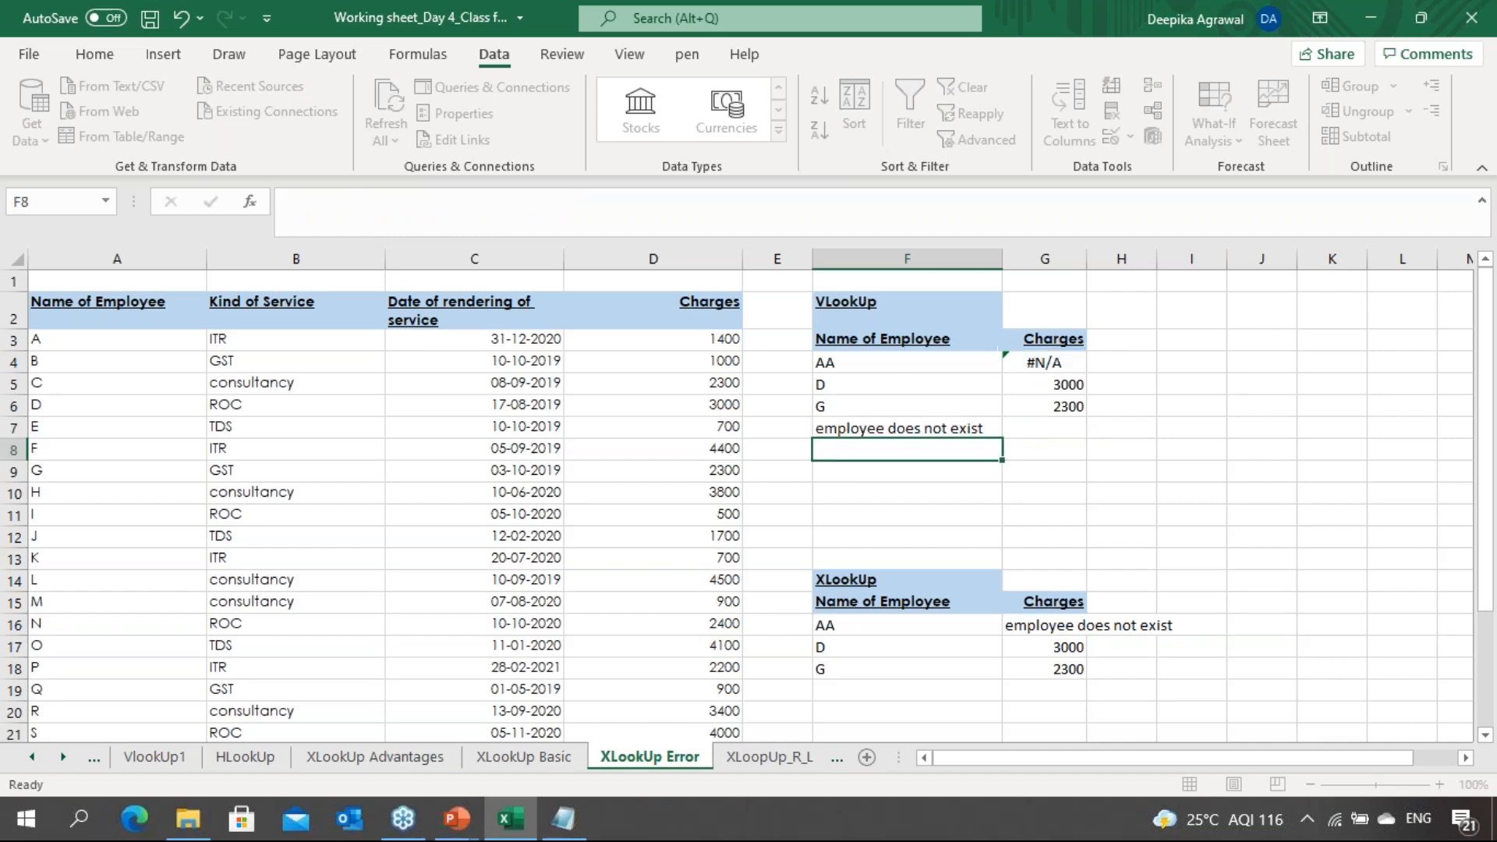
Open the VLOOKUP formula in G4 for editing and insert iferror( before VLOOKUP
key(Up)
key(Up)
key(Up)
key(Up)
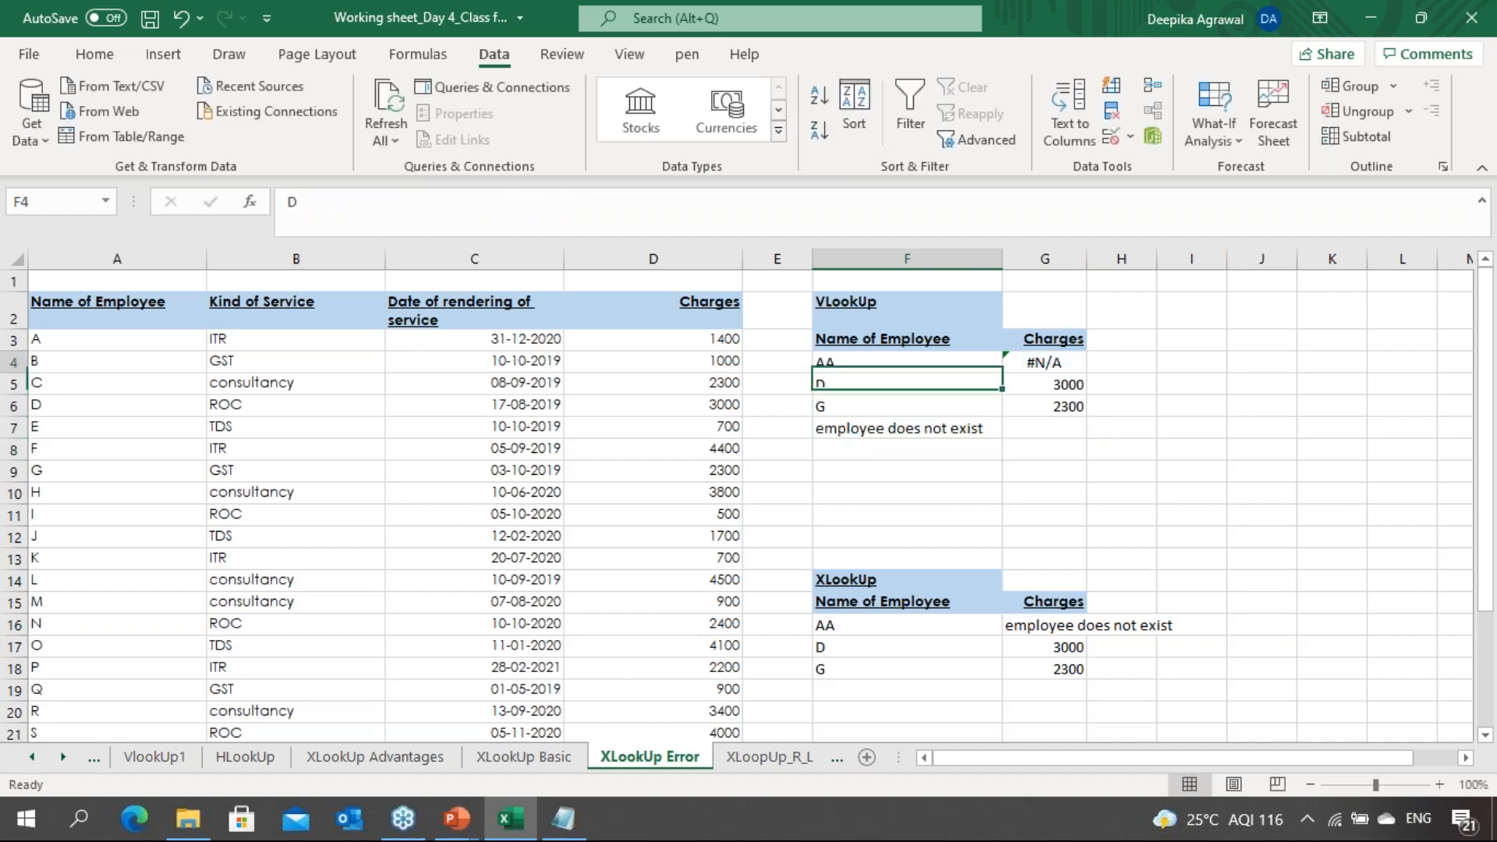
key(Right)
key(F2)
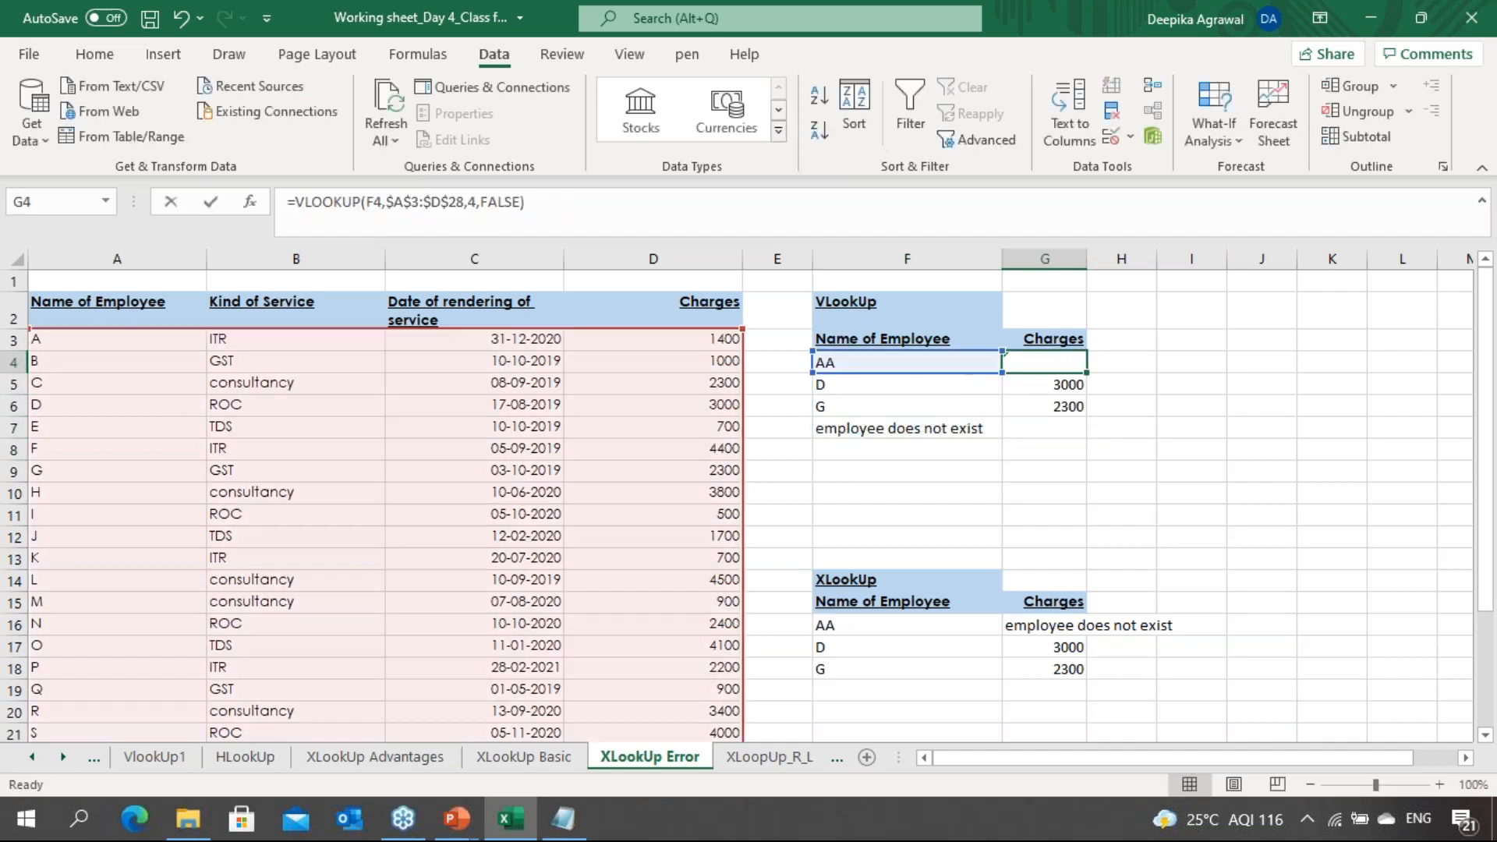
key(Home)
key(Right)
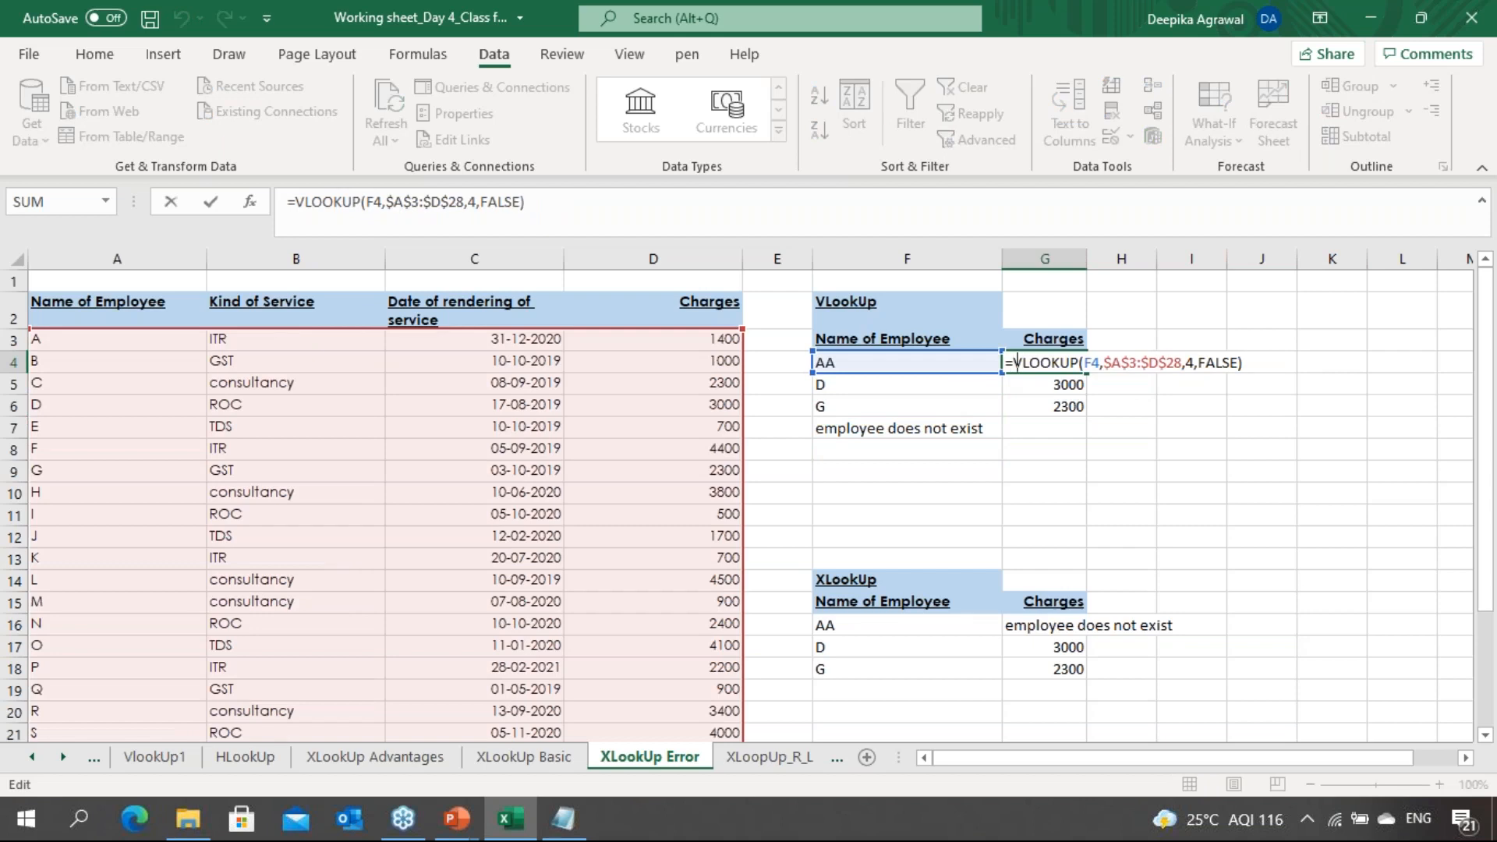
text(iferror()
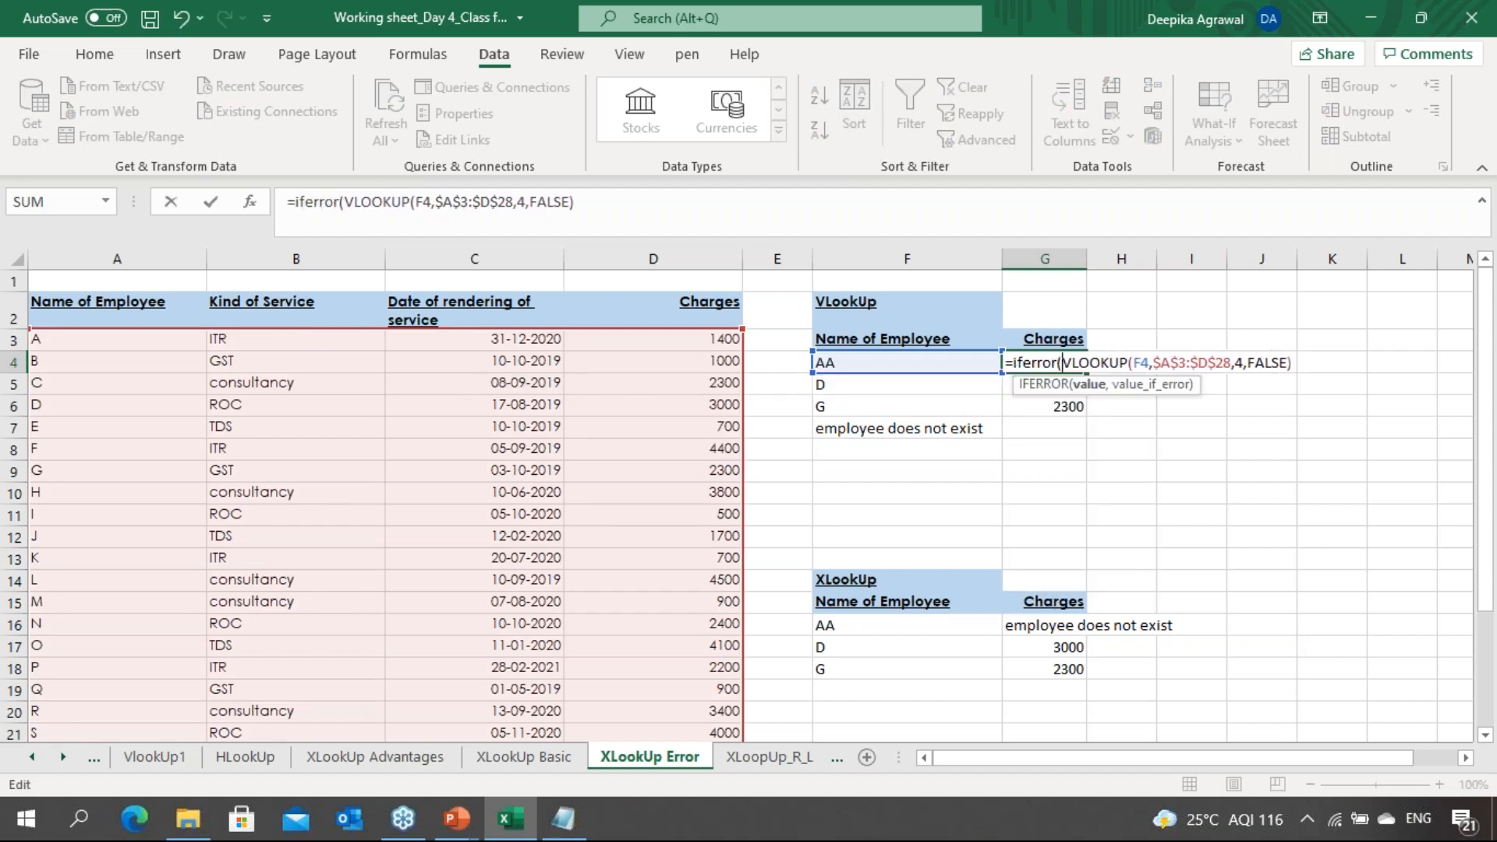
Complete the IFERROR formula in G4 with "employee doesnot exist" as the error value after the VLOOKUP
key(Right)
key(Right)
key(Right)
key(Right)
key(Right)
key(Right)
key(Right)
key(Right)
key(Right)
key(Right)
key(Right)
key(Right)
key(Right)
key(Right)
key(Right)
key(Right)
key(Right)
key(Right)
key(Right)
key(Right)
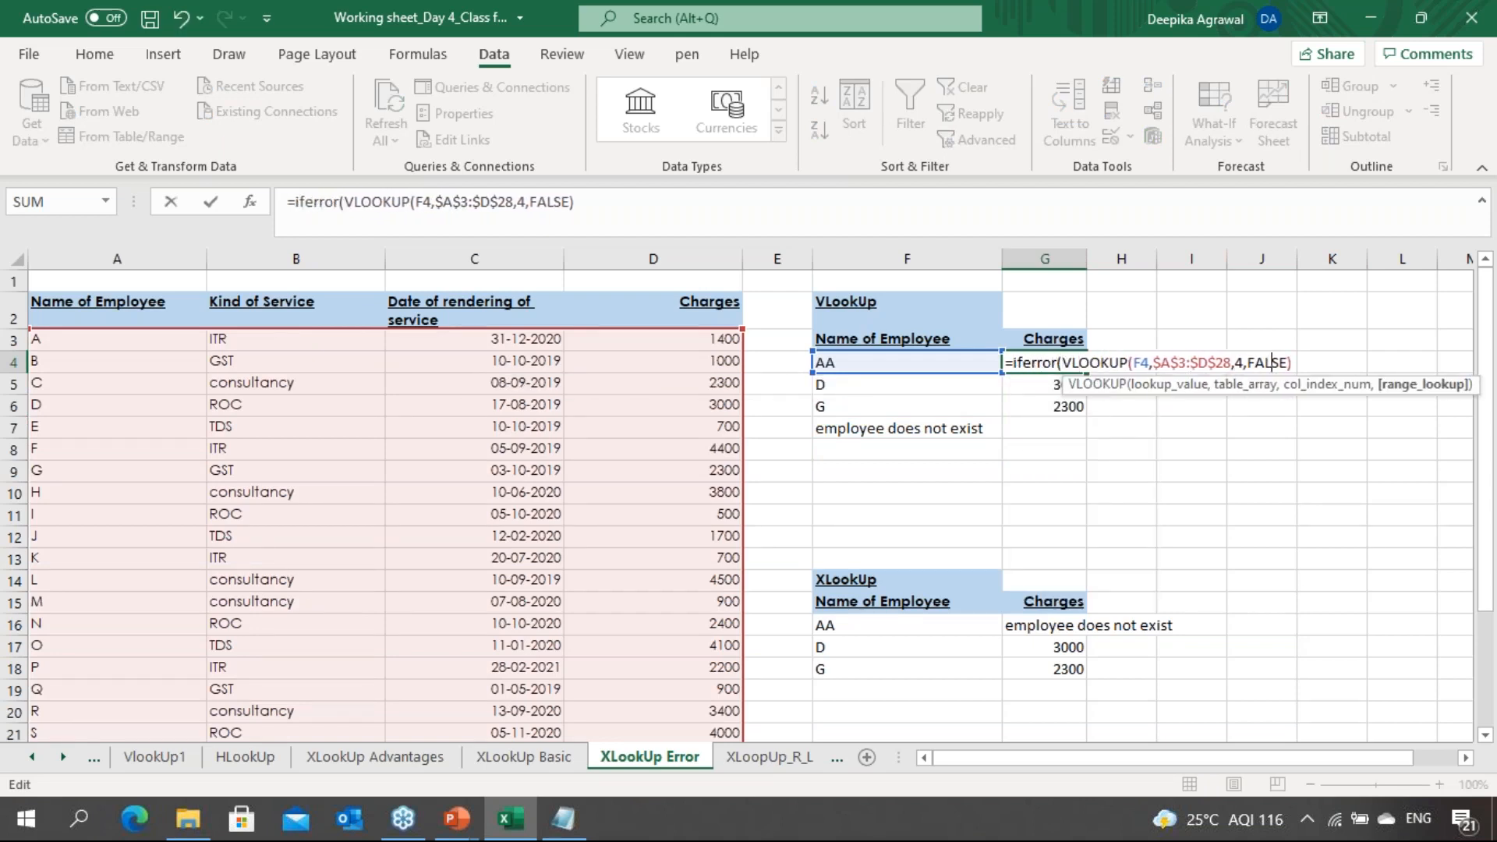
key(Right)
key(Right)
key(Right)
text(,"em)
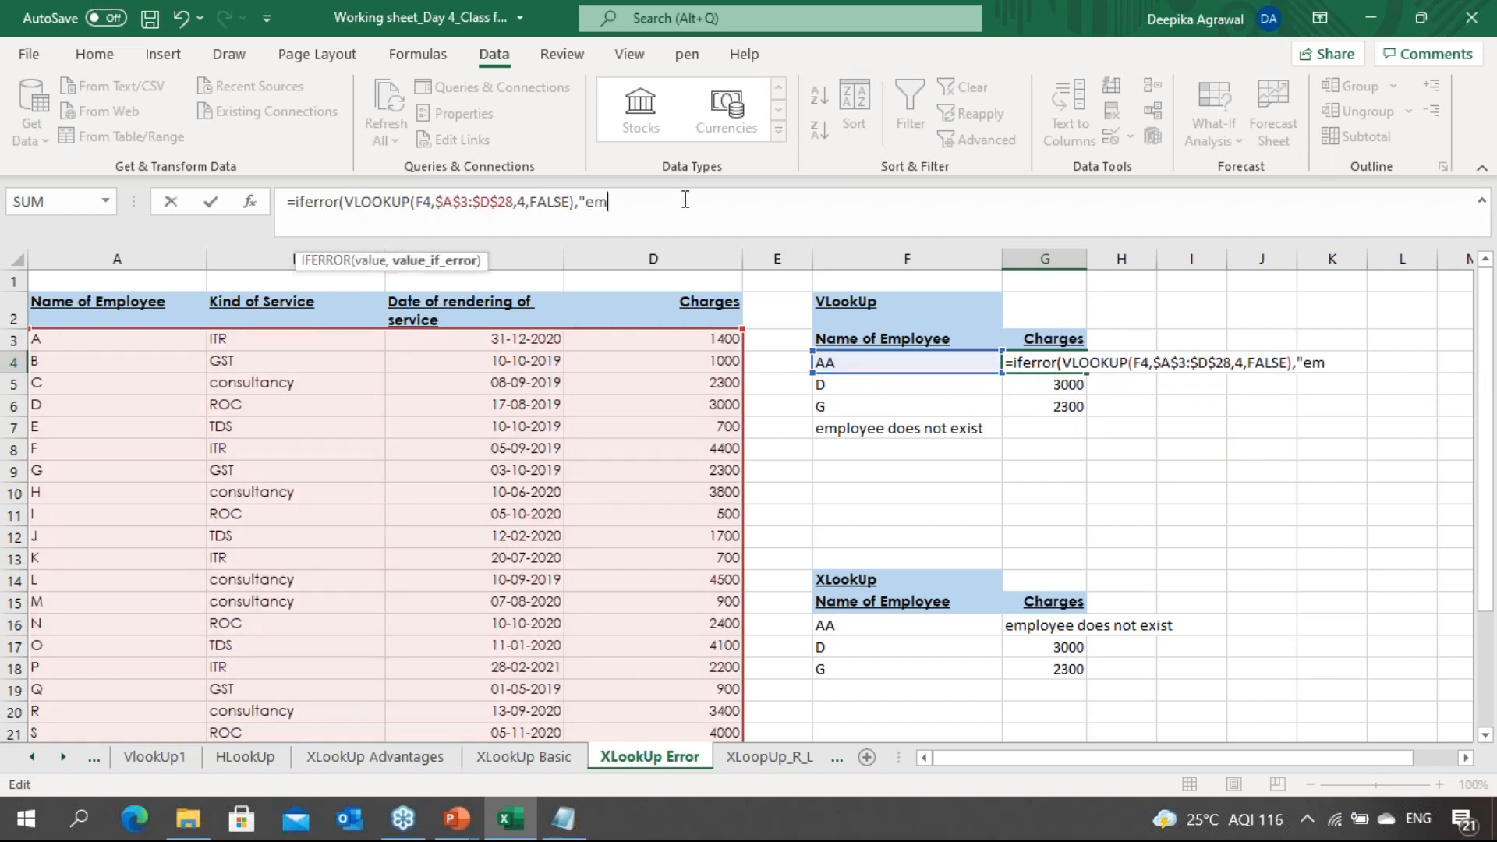
text(ployee doe)
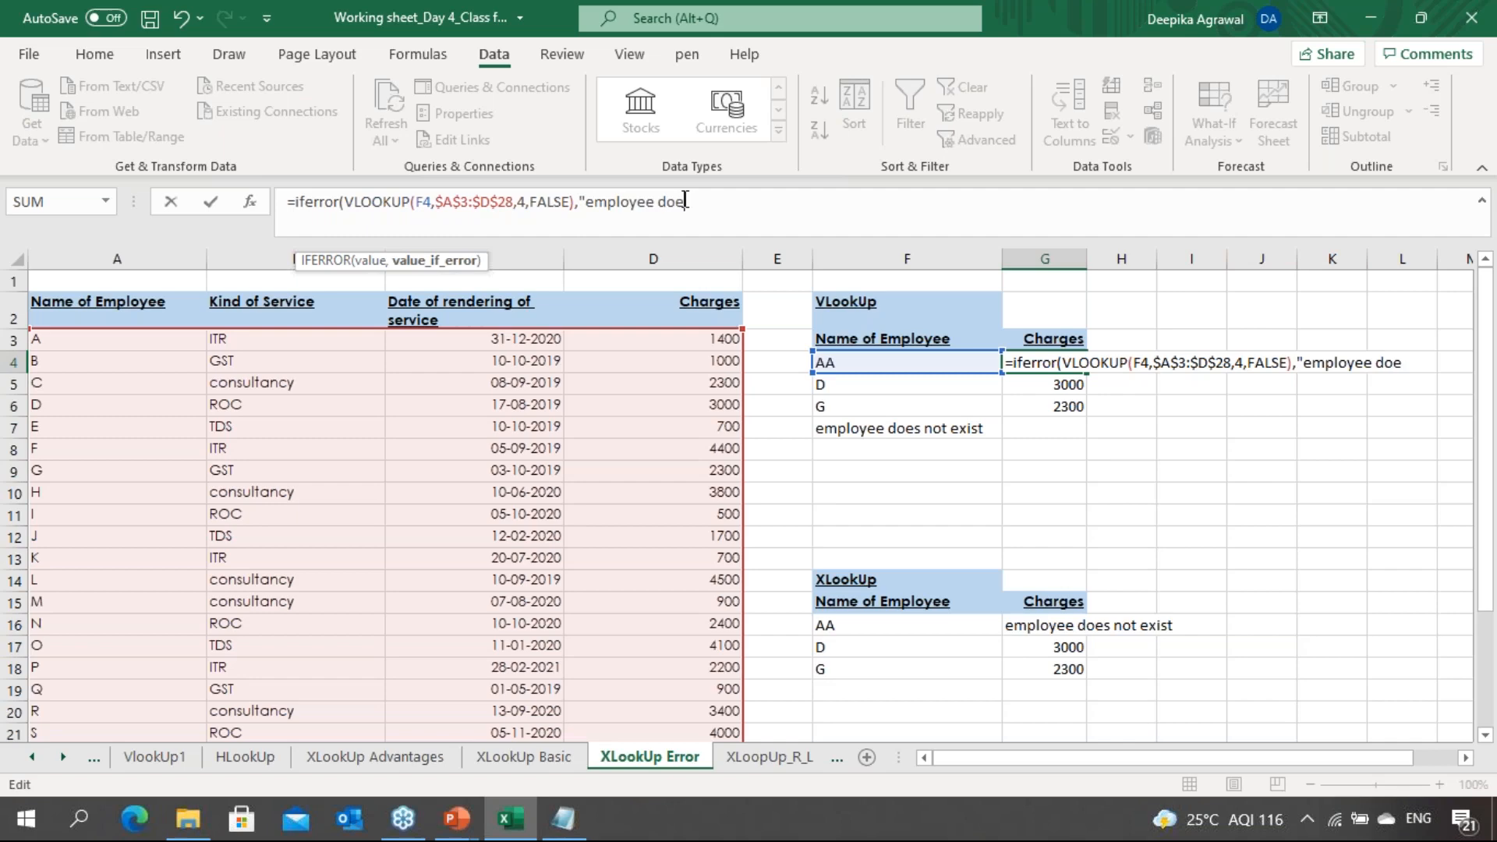
text(snot exist"))
key(Return)
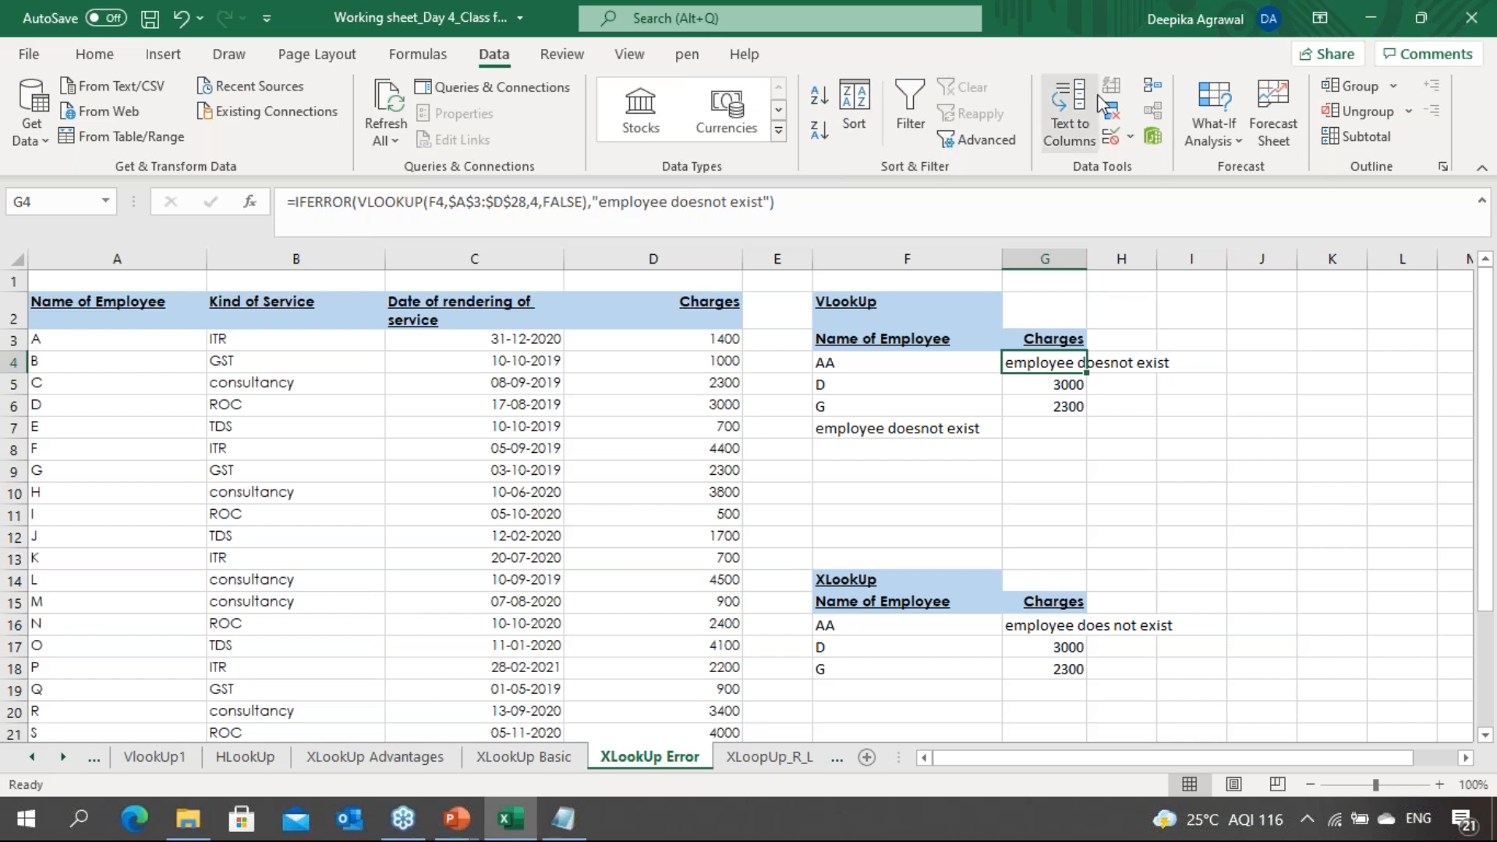
click(1177, 100)
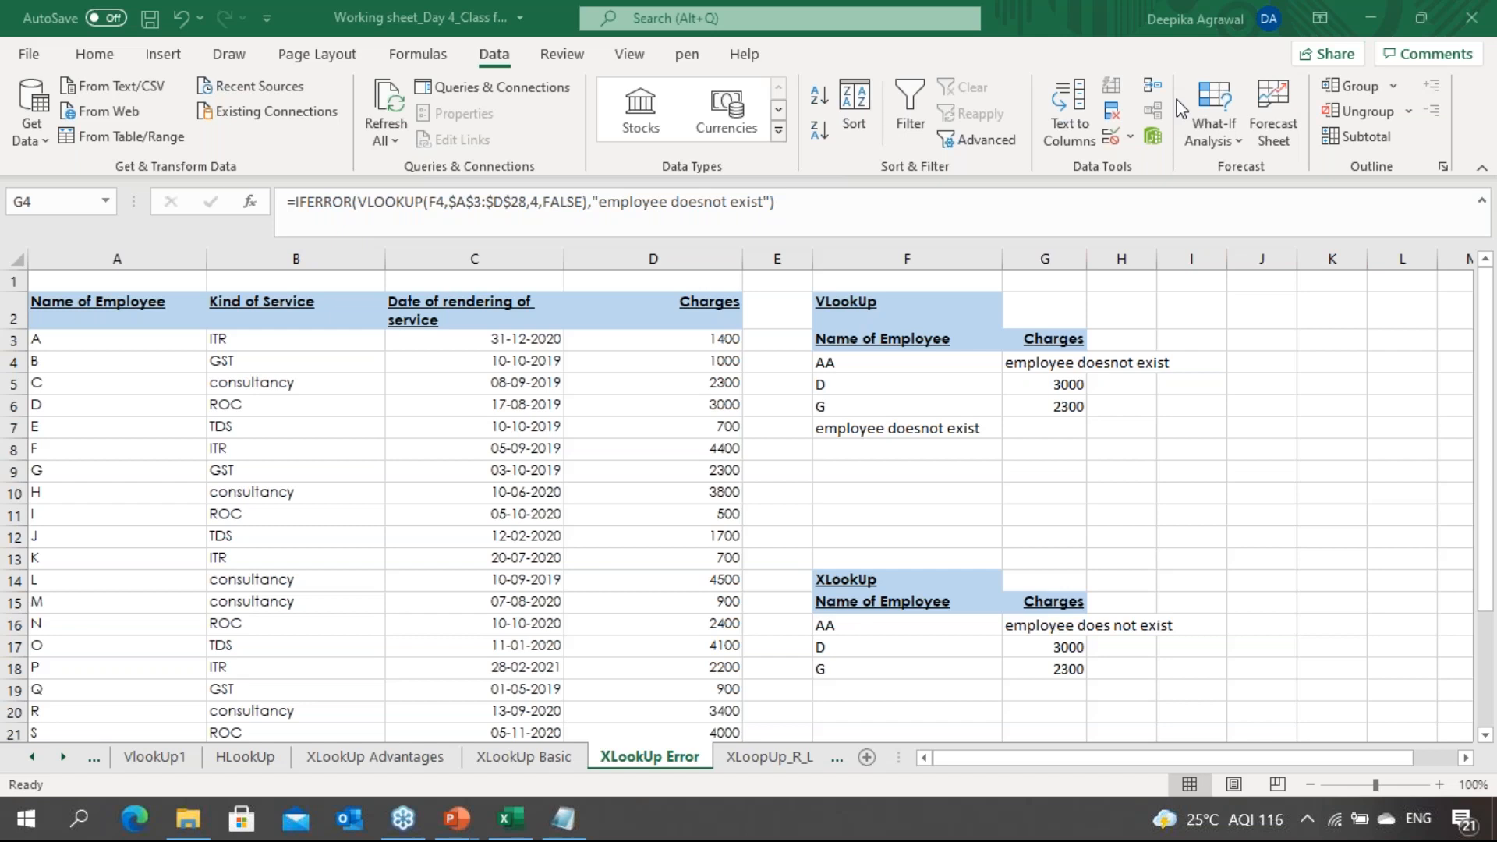
click(1044, 365)
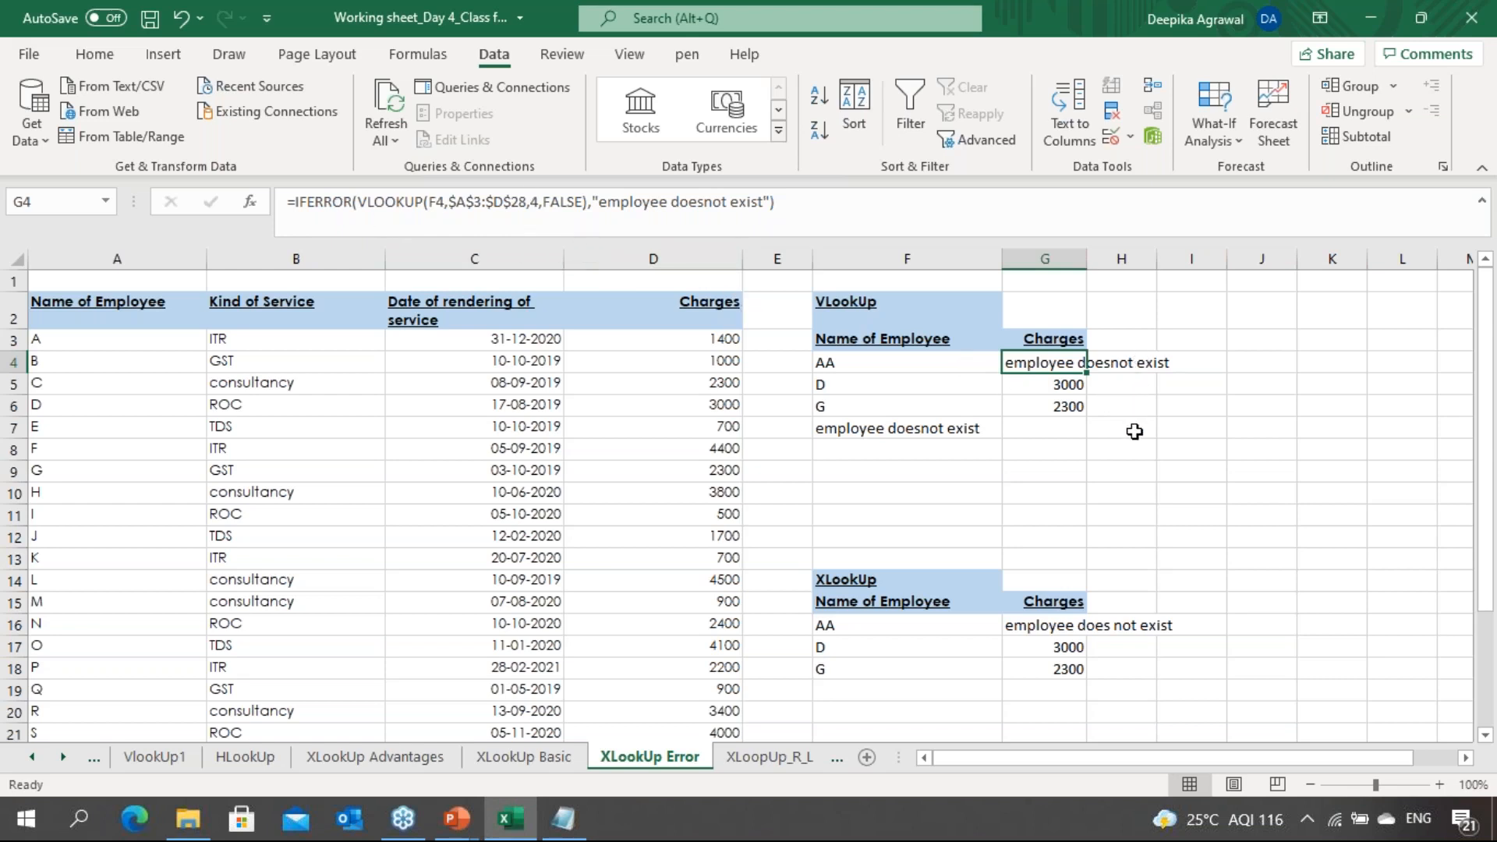
Switch to the XLoopUp_R_L sheet and go to the first Kind of Service cell in the VLookUp table
click(1166, 109)
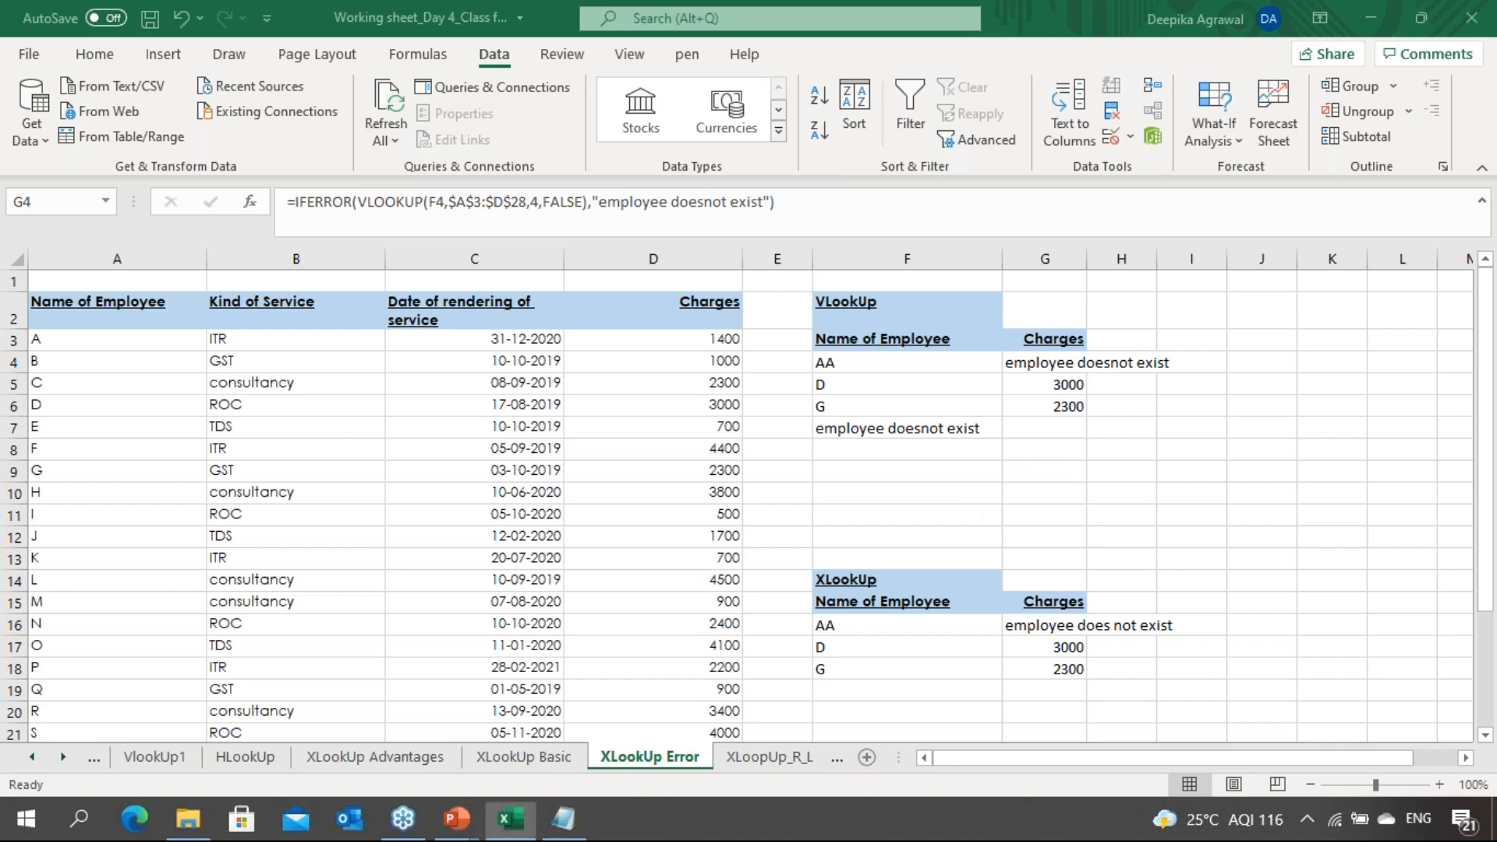
click(1034, 364)
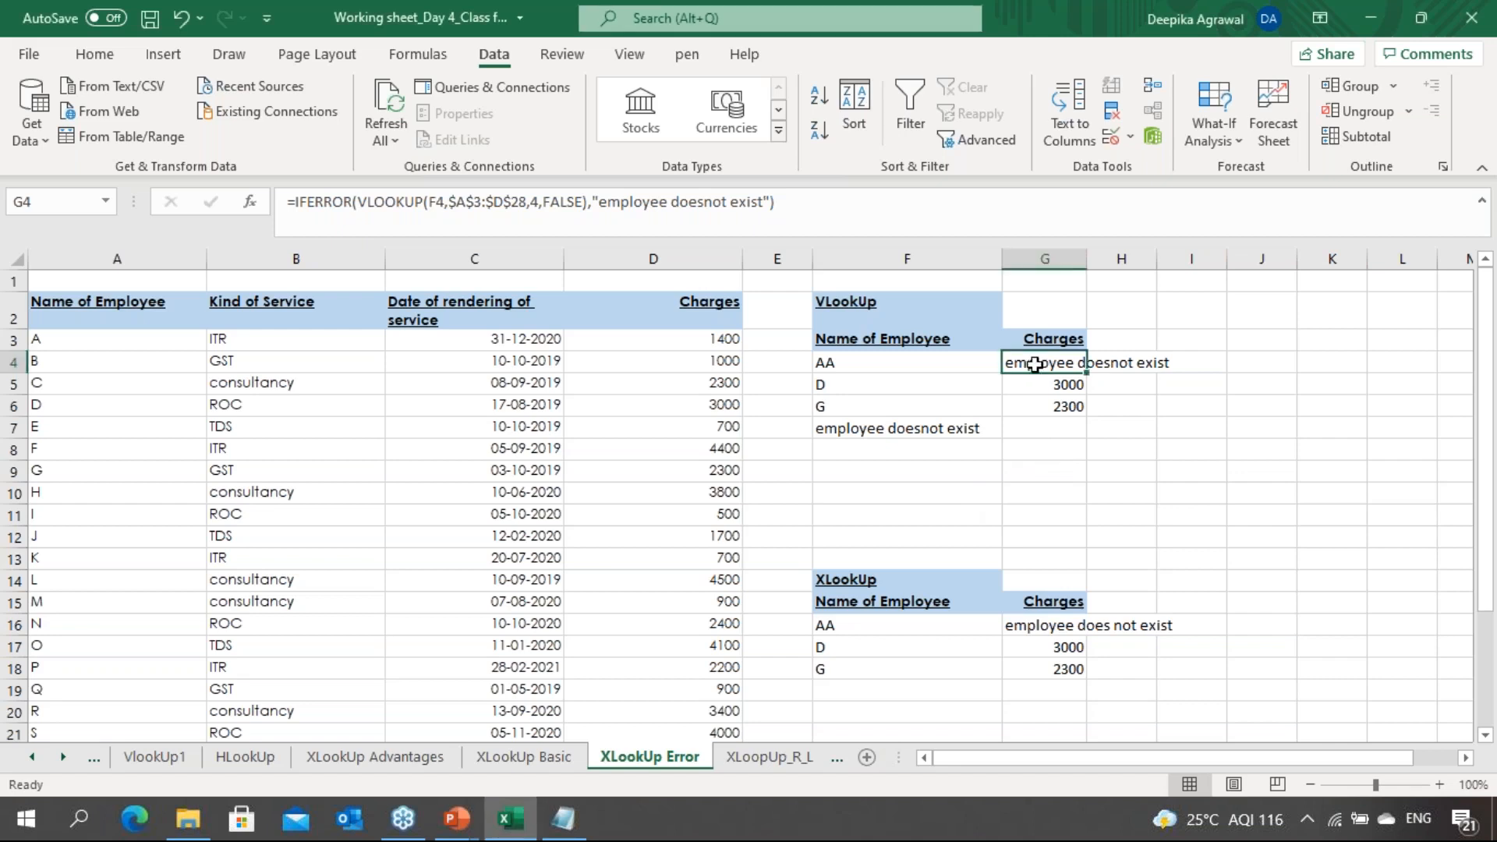
click(756, 772)
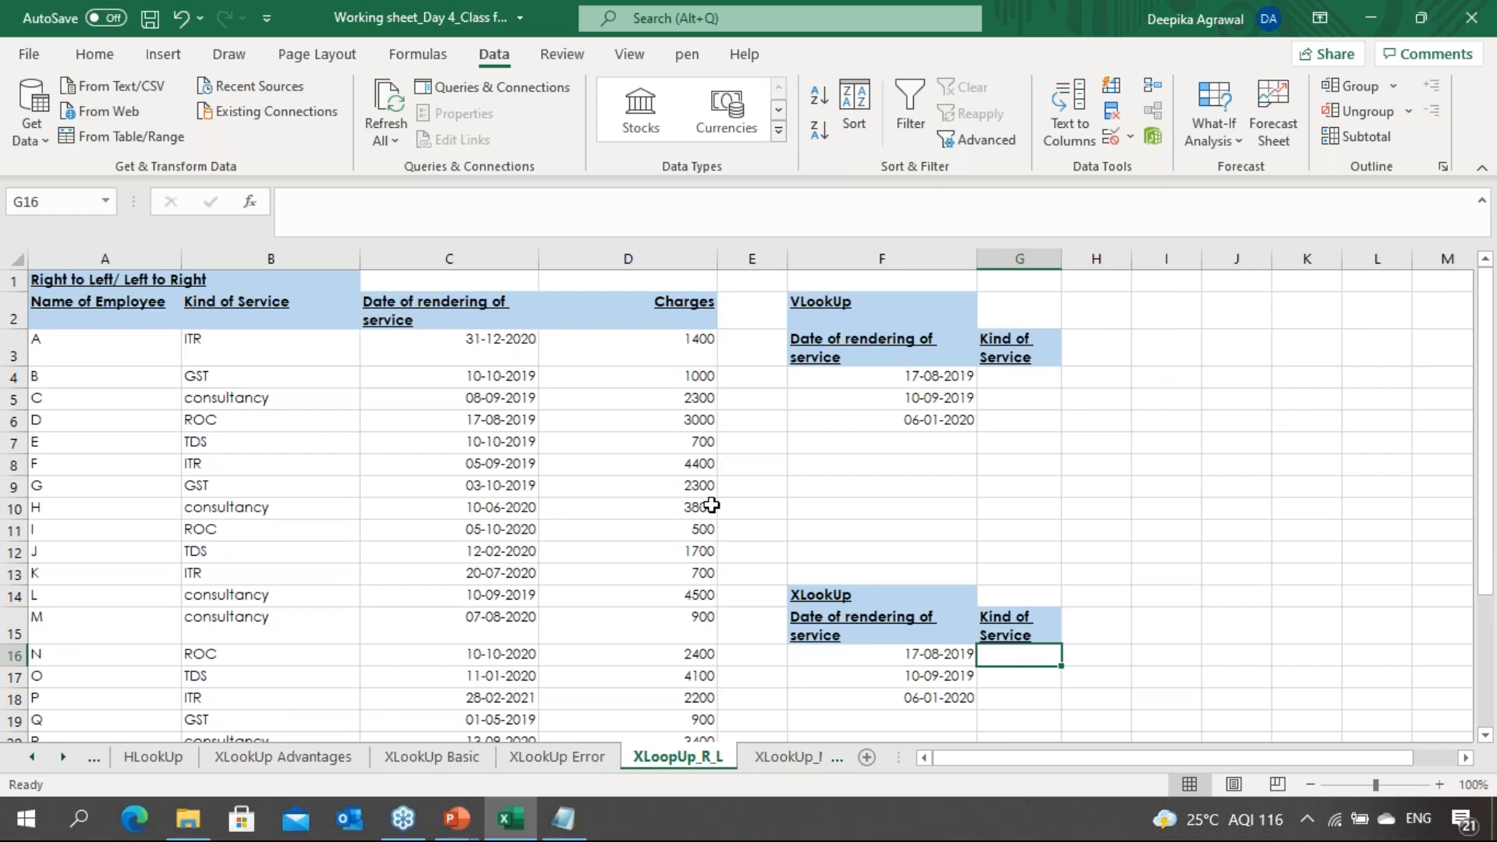
click(1010, 387)
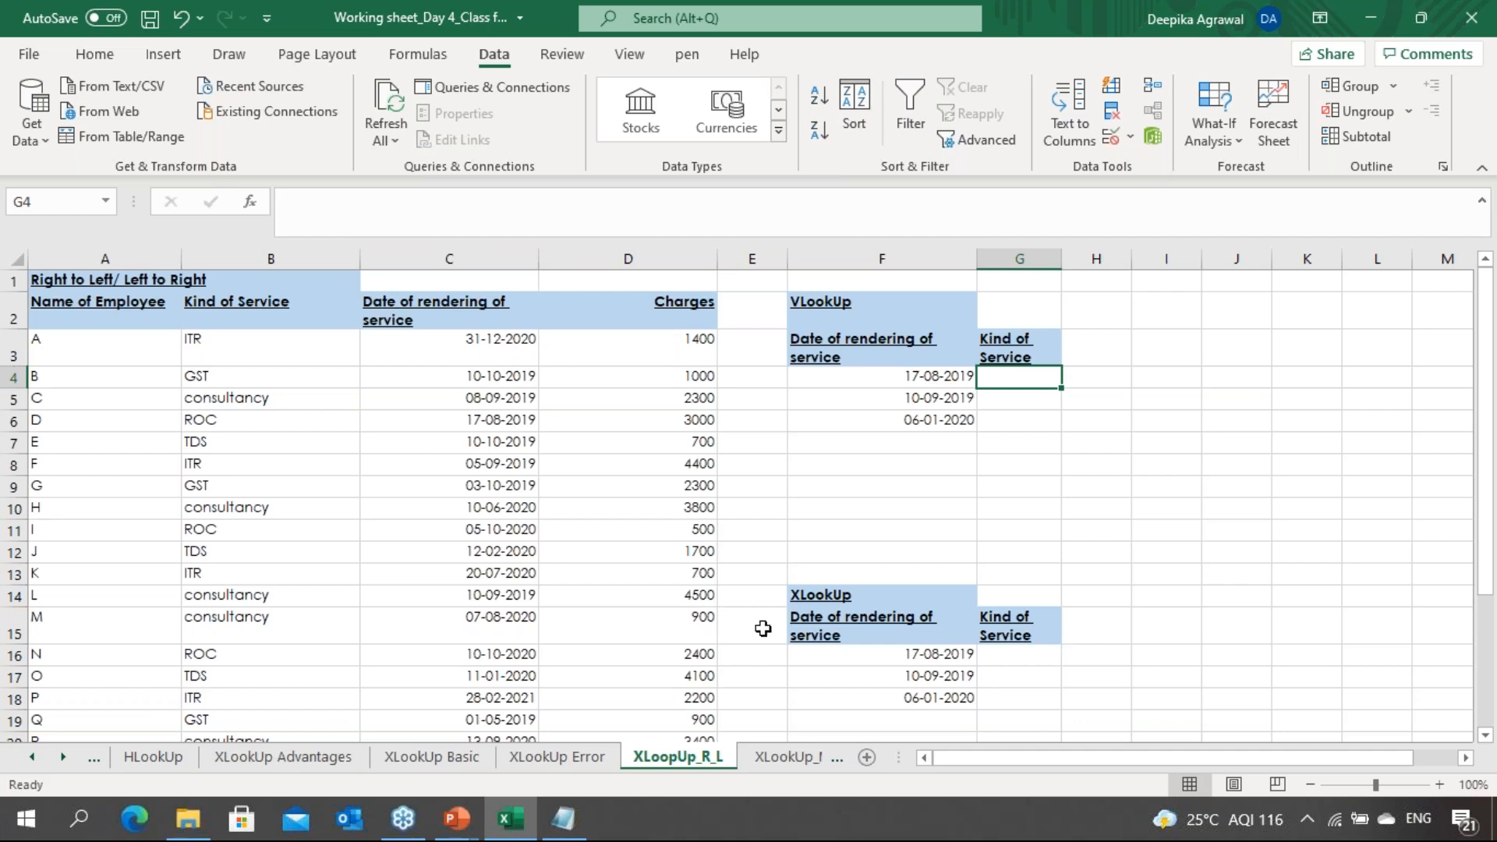
Start an XLOOKUP formula in G16 with the date in F16 as the lookup value
click(1006, 665)
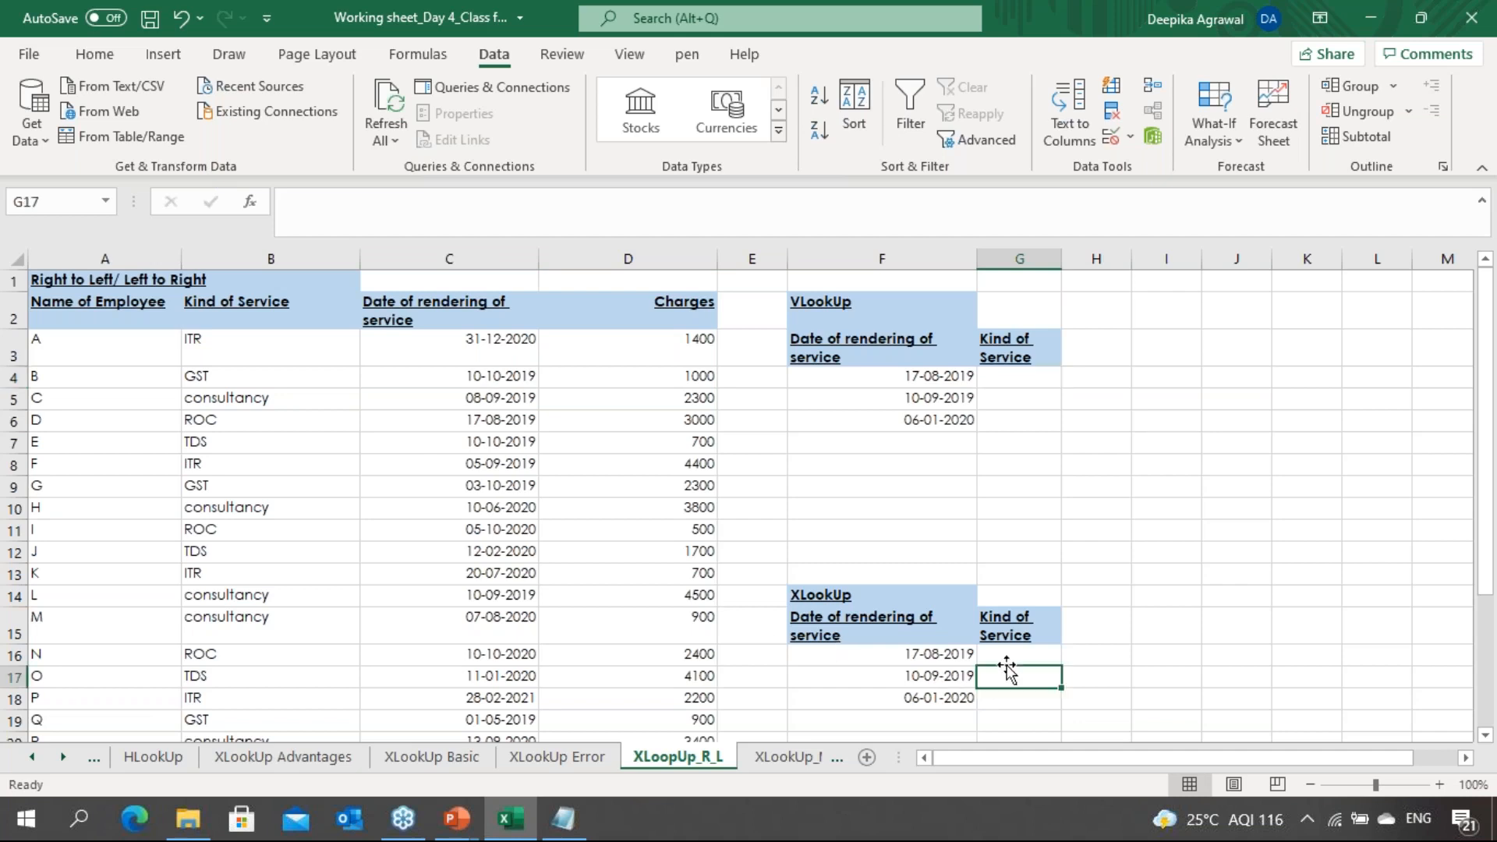
text(=xlo)
key(Tab)
key(Left)
key(Left)
key(Left)
key(Left)
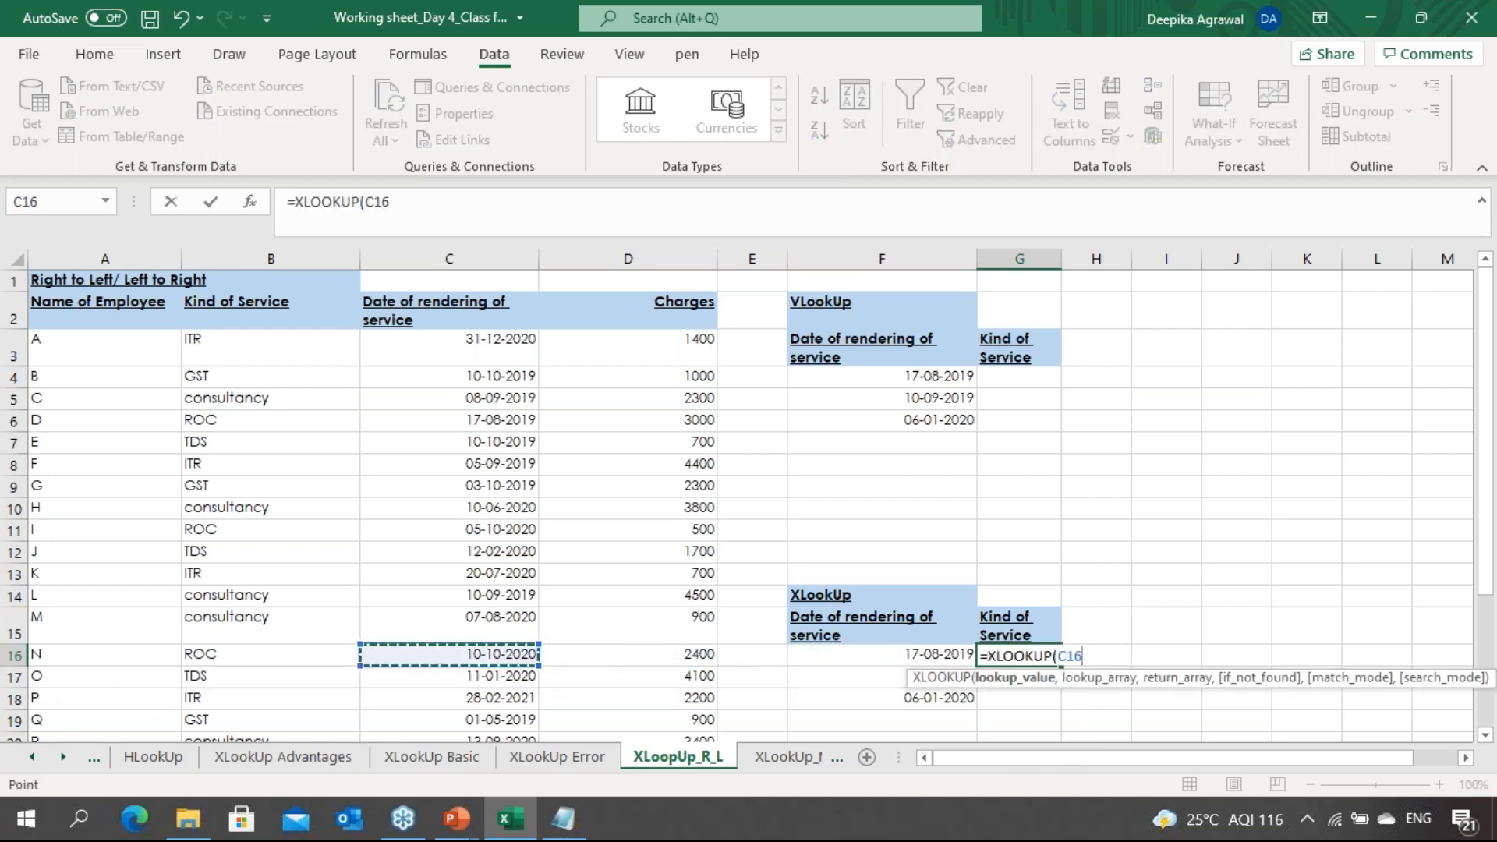
key(Right)
key(Right)
key(Right)
text(,)
Add the service dates $C$3:$C$28 as the absolute lookup array of the XLOOKUP in G16
key(Left)
key(ctrl+Left)
key(ctrl+Left)
key(Right)
key(Right)
key(ctrl+Up)
key(Down)
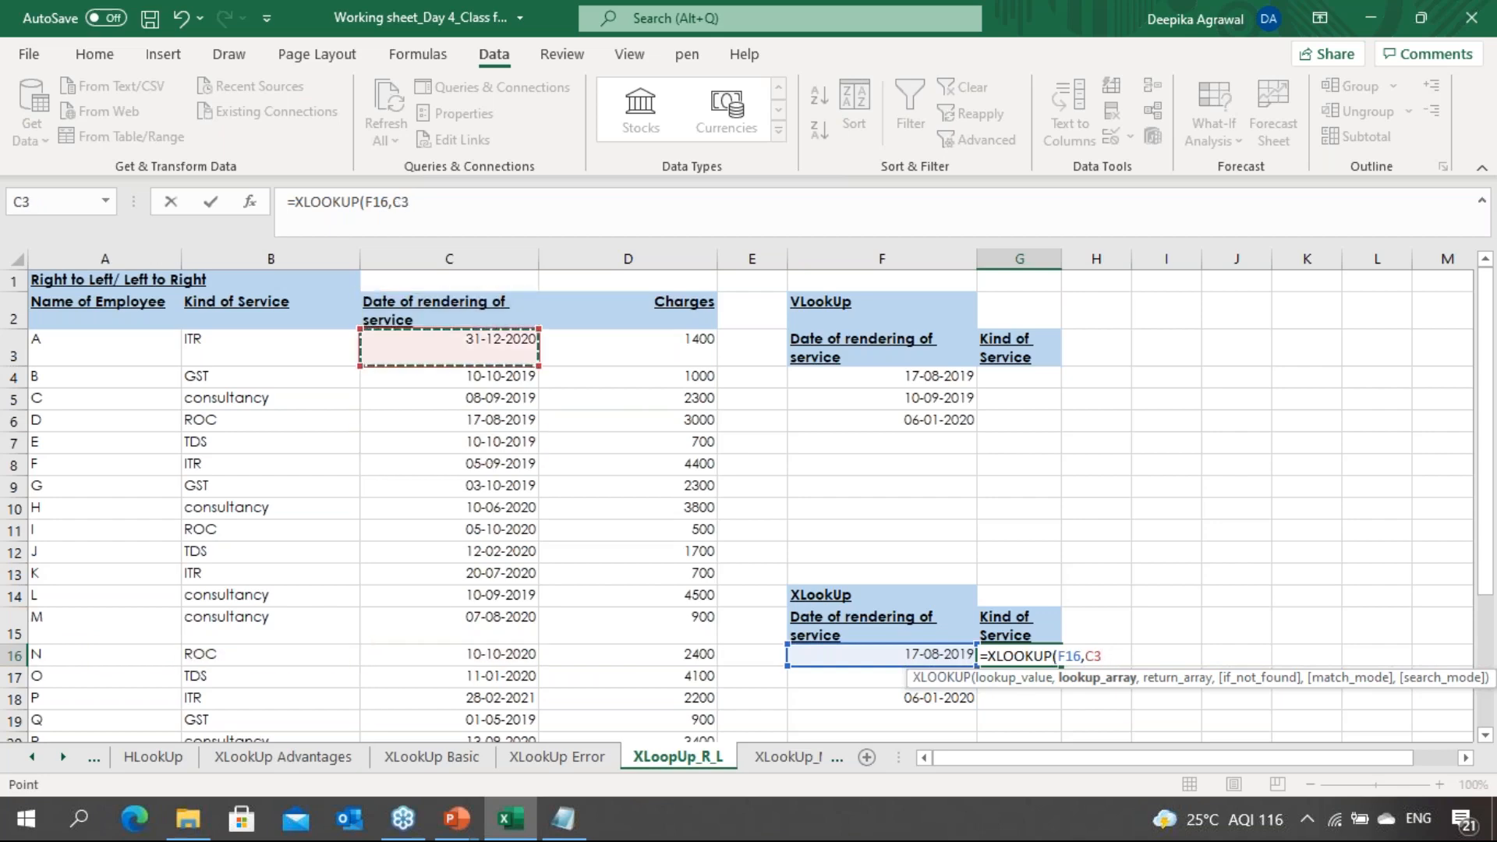
key(ctrl+shift+Down)
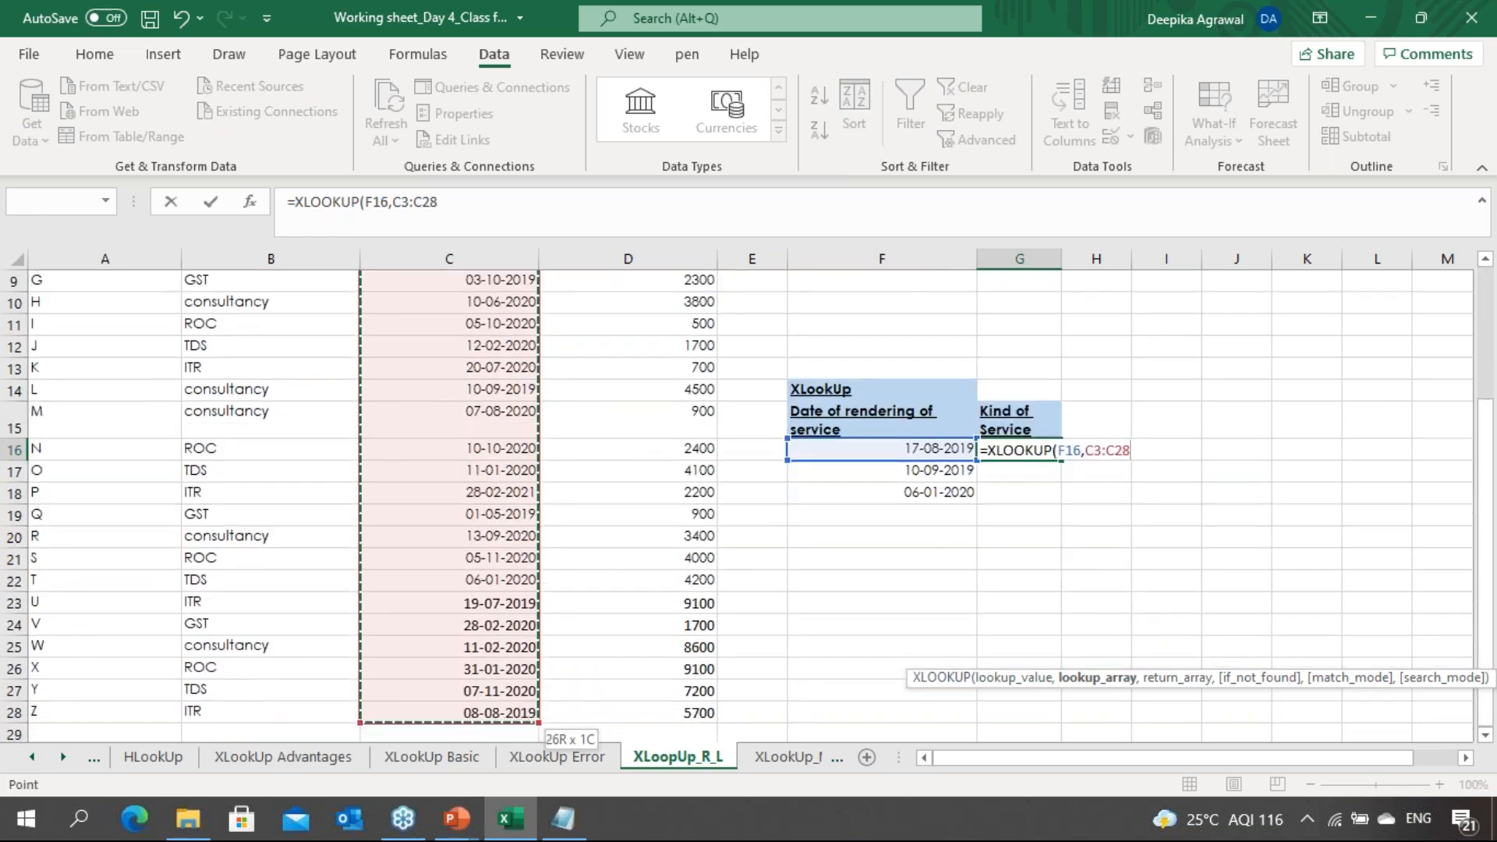
key(F4)
text(,)
Complete the XLOOKUP in G16 with the Kind of Service range $B$3:$B$28 as the absolute return array
key(Left)
key(ctrl+Left)
key(ctrl+Left)
key(Right)
key(ctrl+Up)
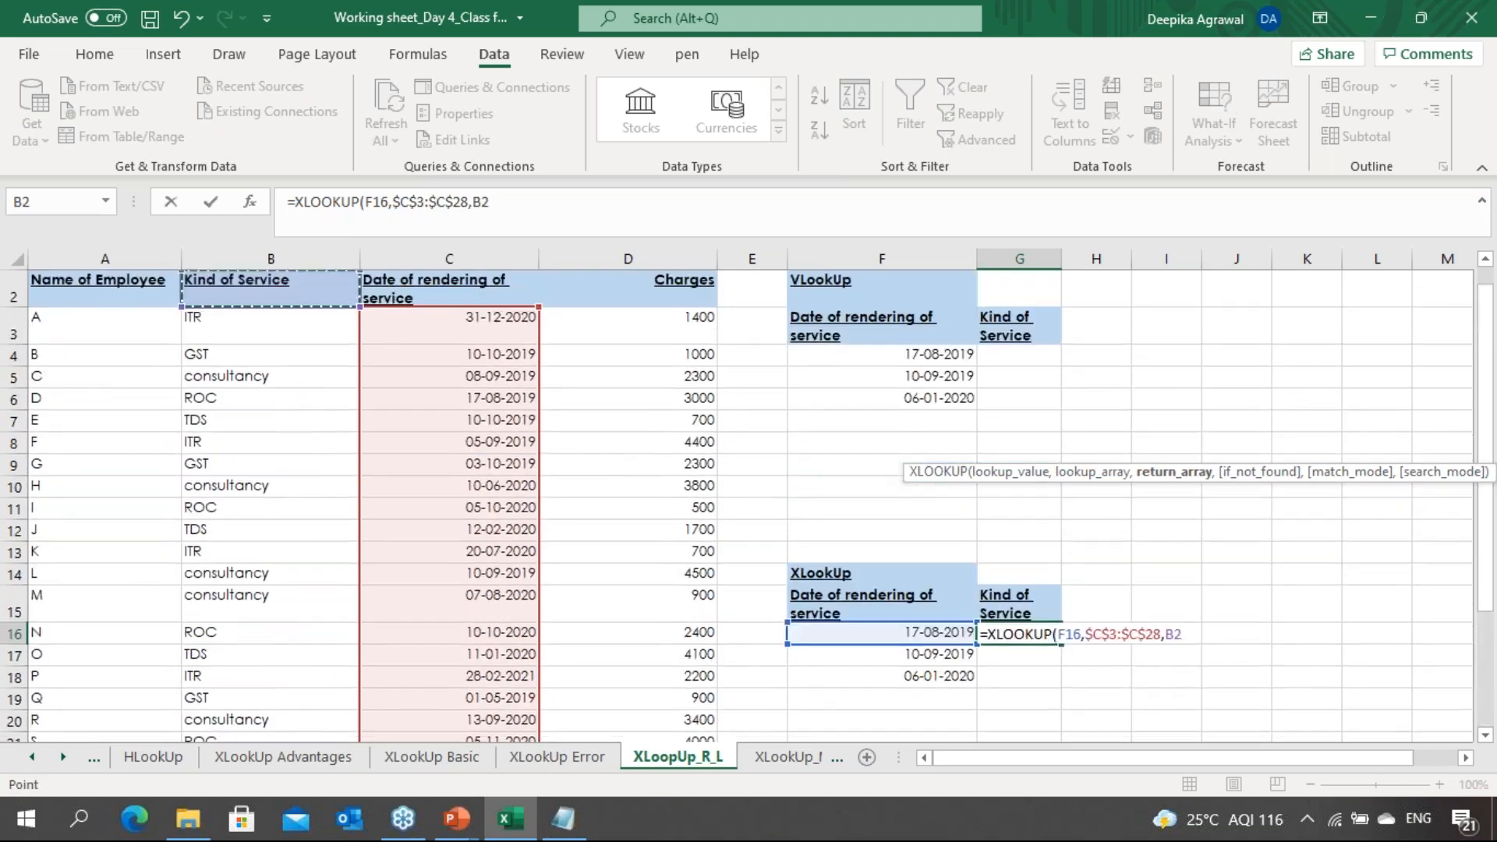
key(Down)
key(ctrl+shift+Down)
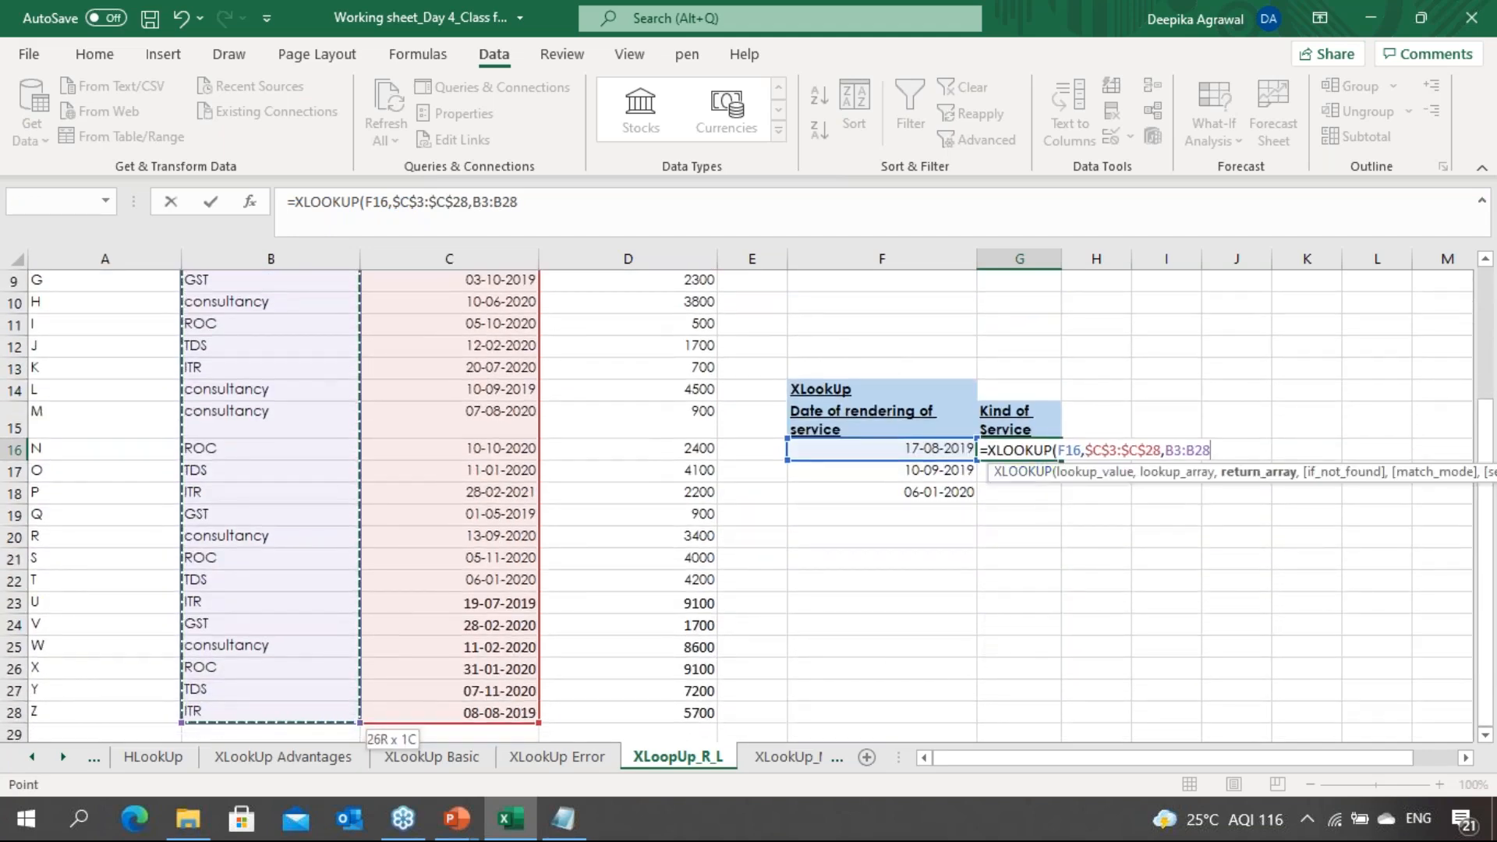
key(F4)
text())
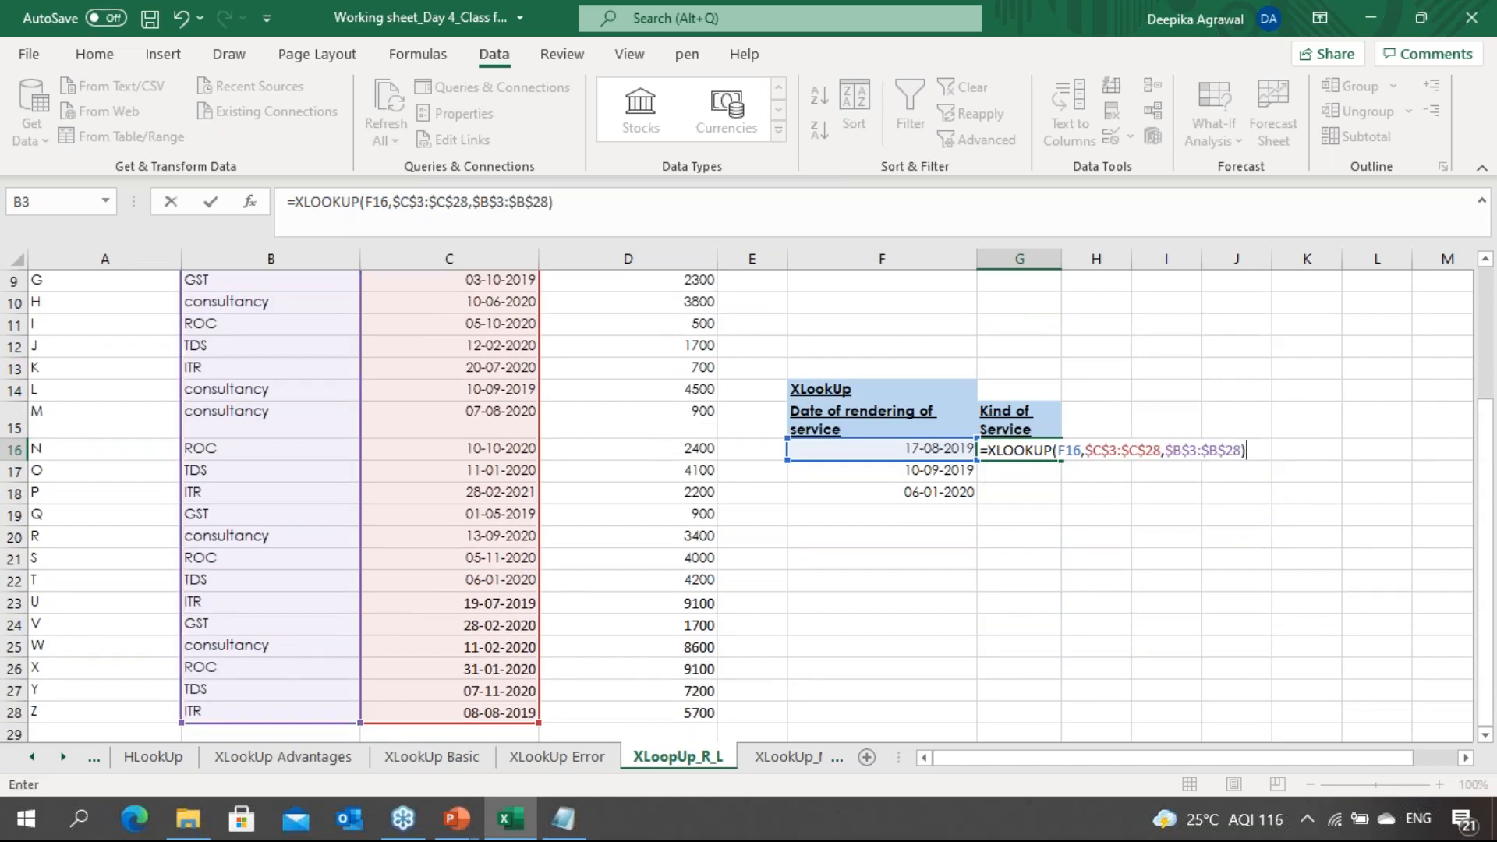
key(ctrl+Return)
Fill the XLOOKUP formula from G16 down to G18
key(shift+Down)
key(shift+Down)
key(ctrl+d)
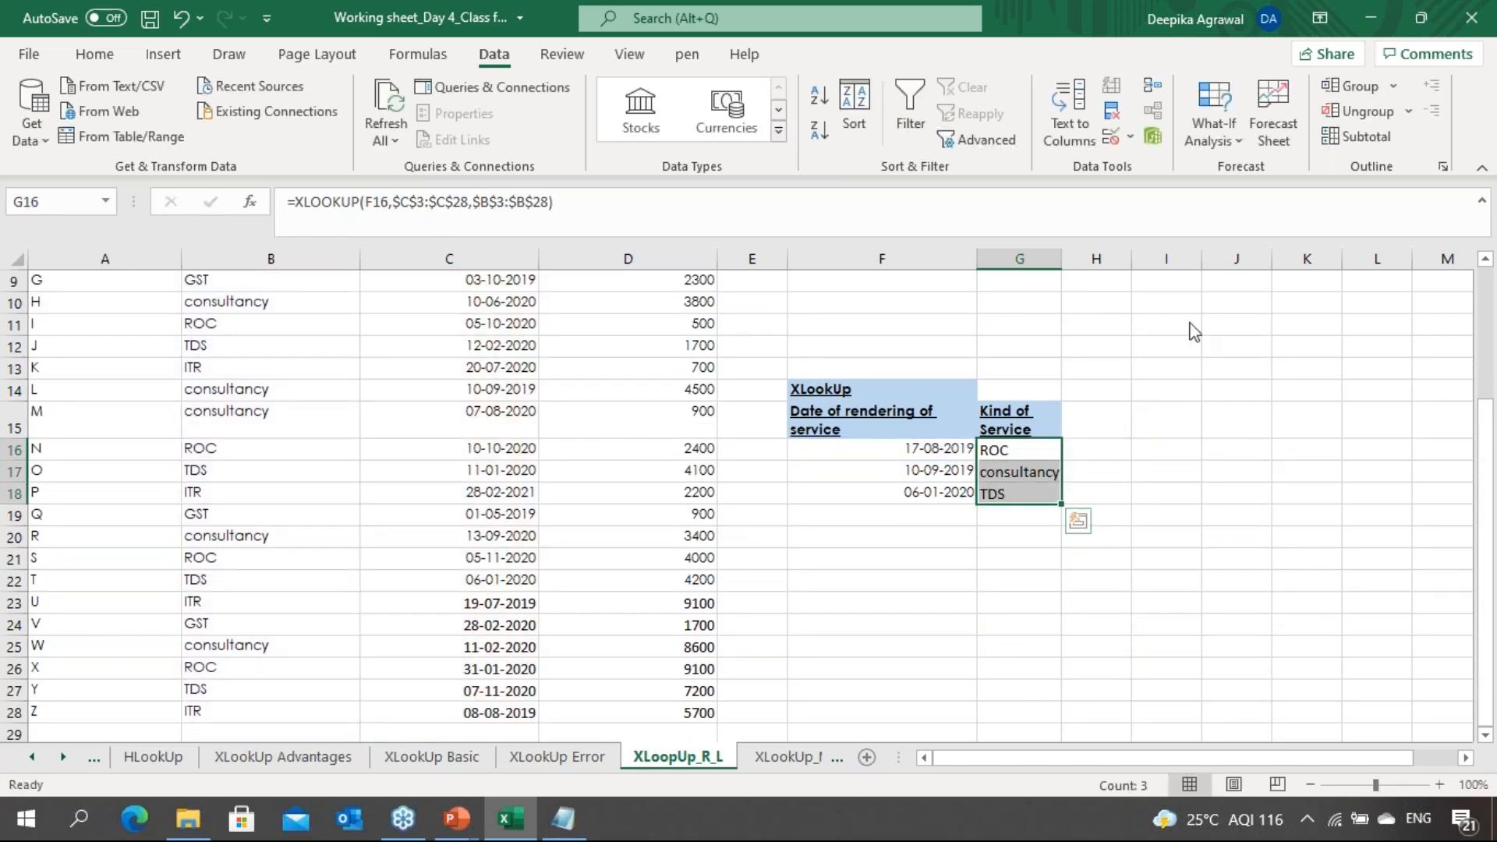
Widen columns G and F so their headings and lookup results fit on one line
drag(1063, 258, 1093, 258)
drag(981, 258, 1005, 261)
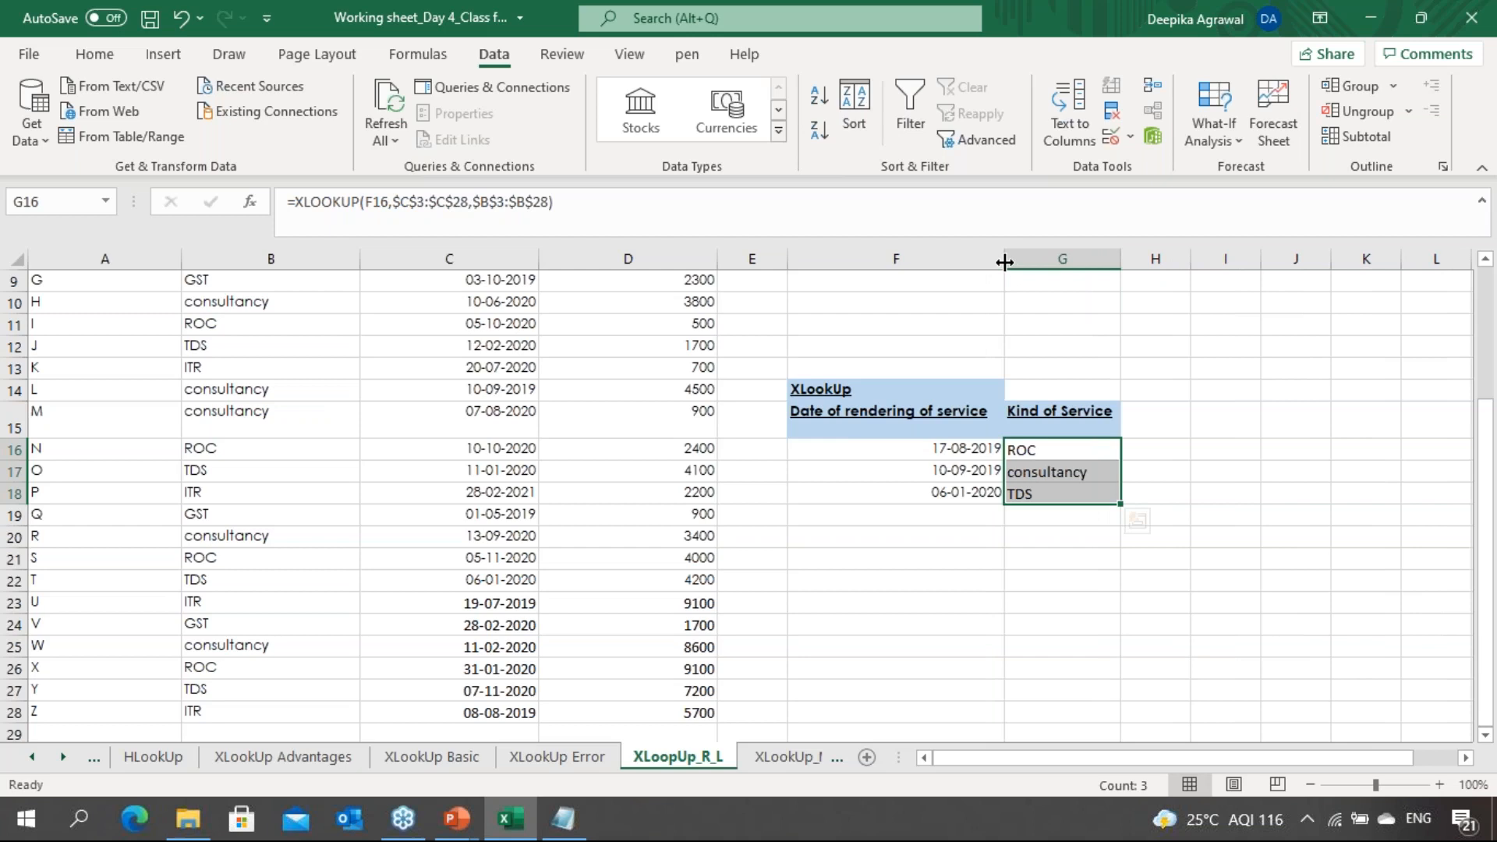
click(1345, 475)
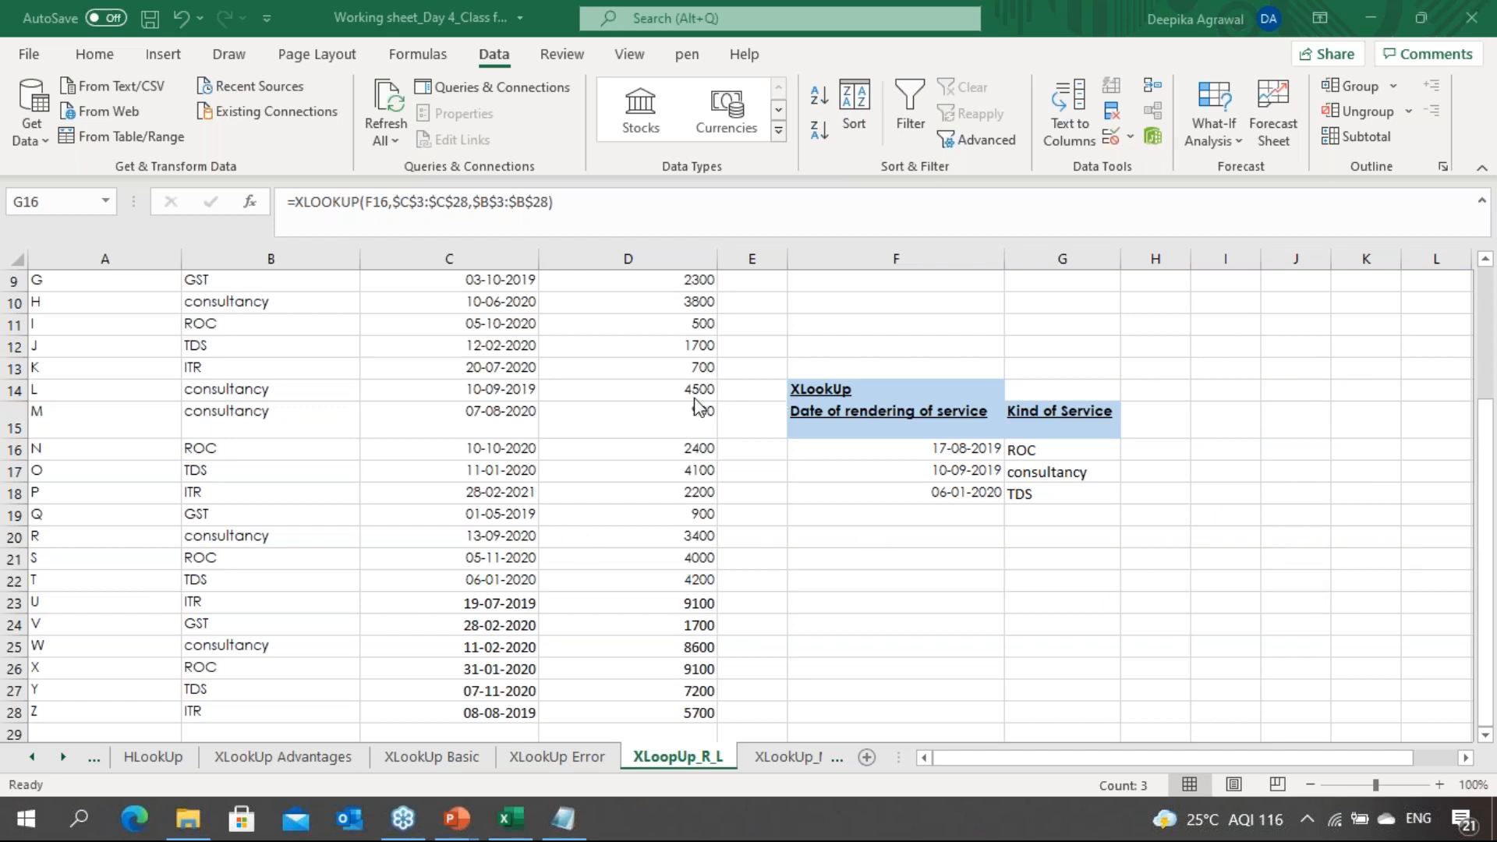
key(alt+Tab)
key(Down)
key(Down)
key(Down)
key(Down)
key(Down)
key(Down)
key(Down)
key(Down)
key(Down)
key(Down)
key(Down)
key(Down)
key(Down)
key(Down)
key(Up)
key(Up)
key(Up)
key(Up)
key(Up)
key(Up)
key(Up)
key(Up)
key(Up)
key(Up)
key(Up)
key(Up)
key(Up)
key(Up)
key(Up)
key(Up)
key(Up)
key(Up)
key(Up)
key(Up)
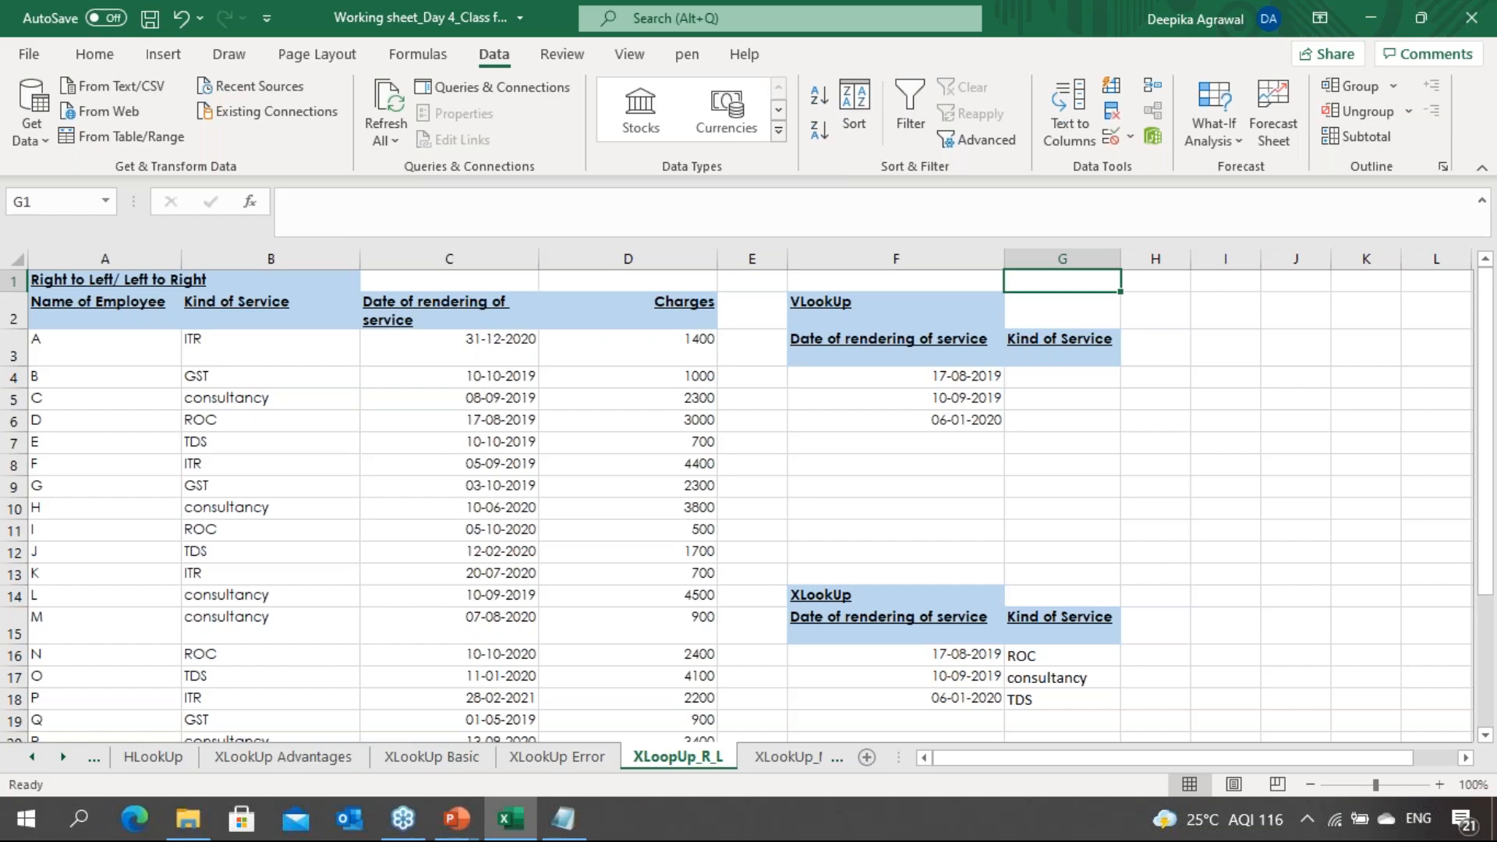
Switch to the XLookUp_MultipleItems sheet
key(ctrl+Page_Down)
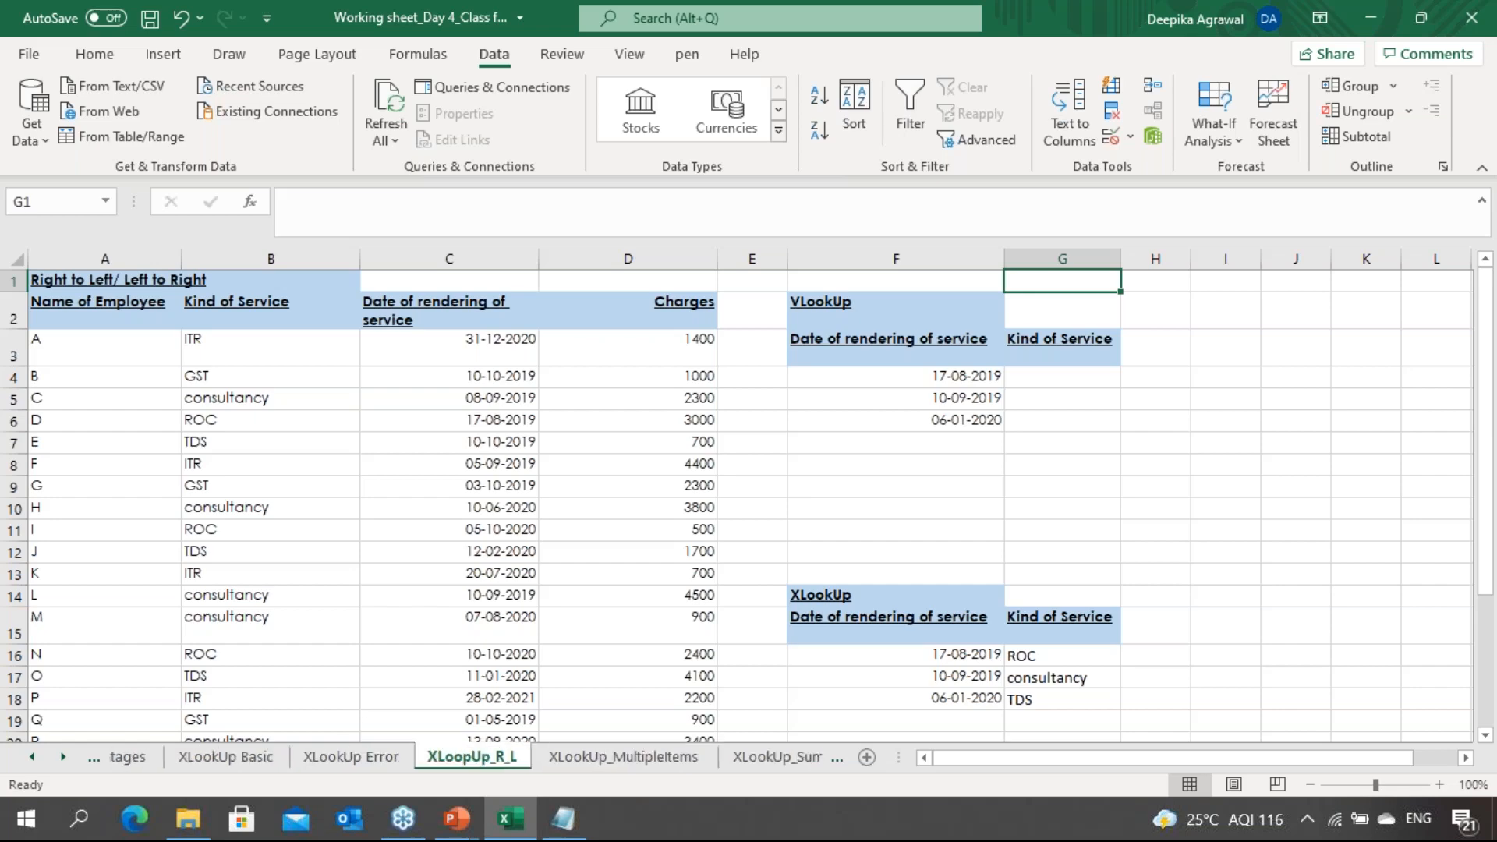
key(Up)
key(Up)
key(Up)
key(Up)
key(Up)
key(Up)
key(Up)
key(Up)
key(Up)
key(Up)
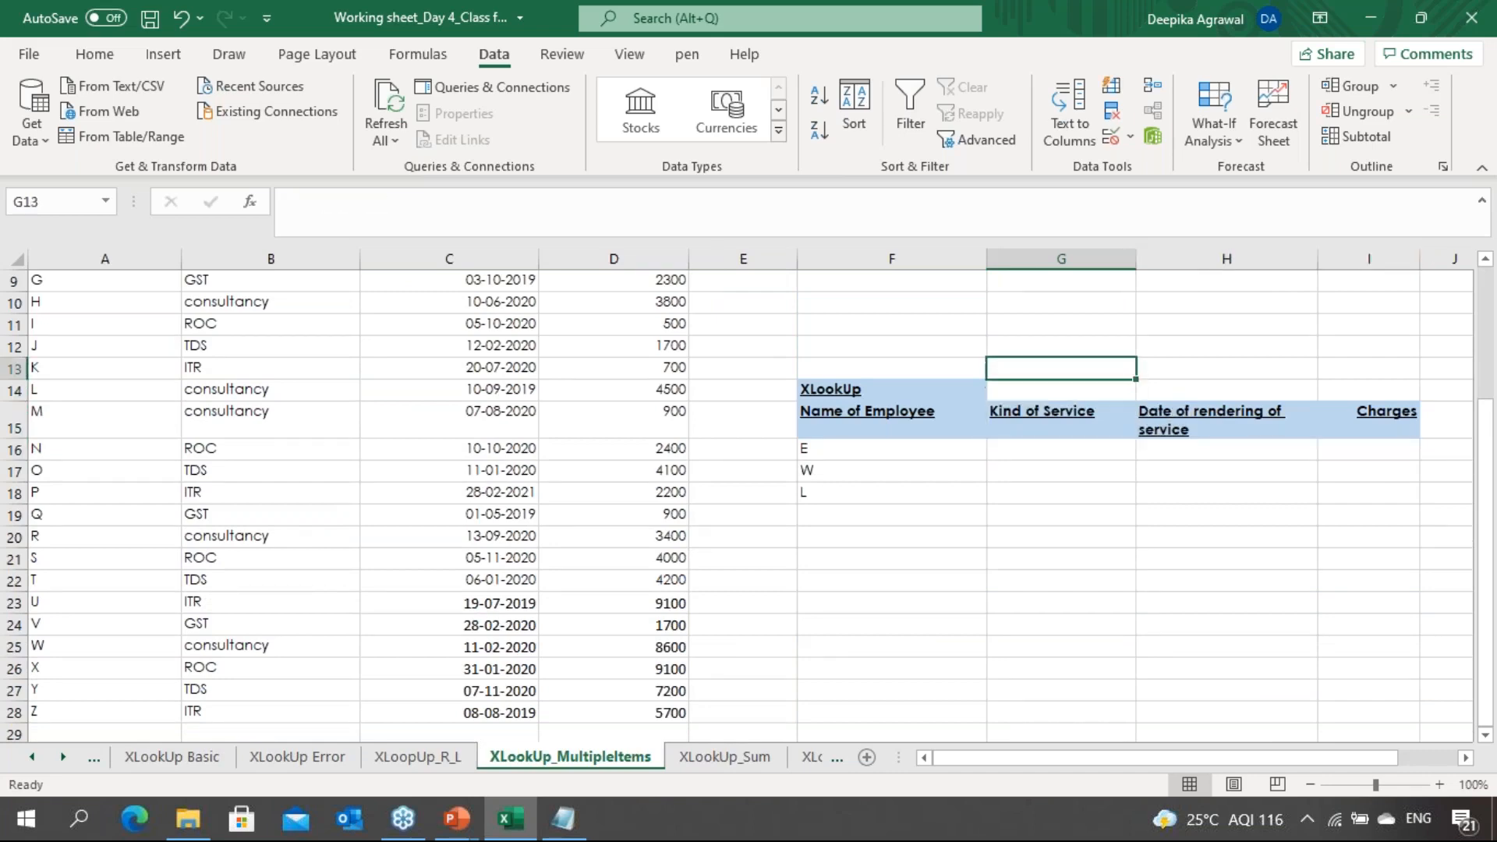
Examine the VLookUp and XLookUp tables that require kind of service, date of rendering and charges for each employee
key(Down)
key(Down)
key(Down)
key(Down)
key(Down)
key(Down)
key(Down)
key(Down)
key(Down)
key(Down)
key(Down)
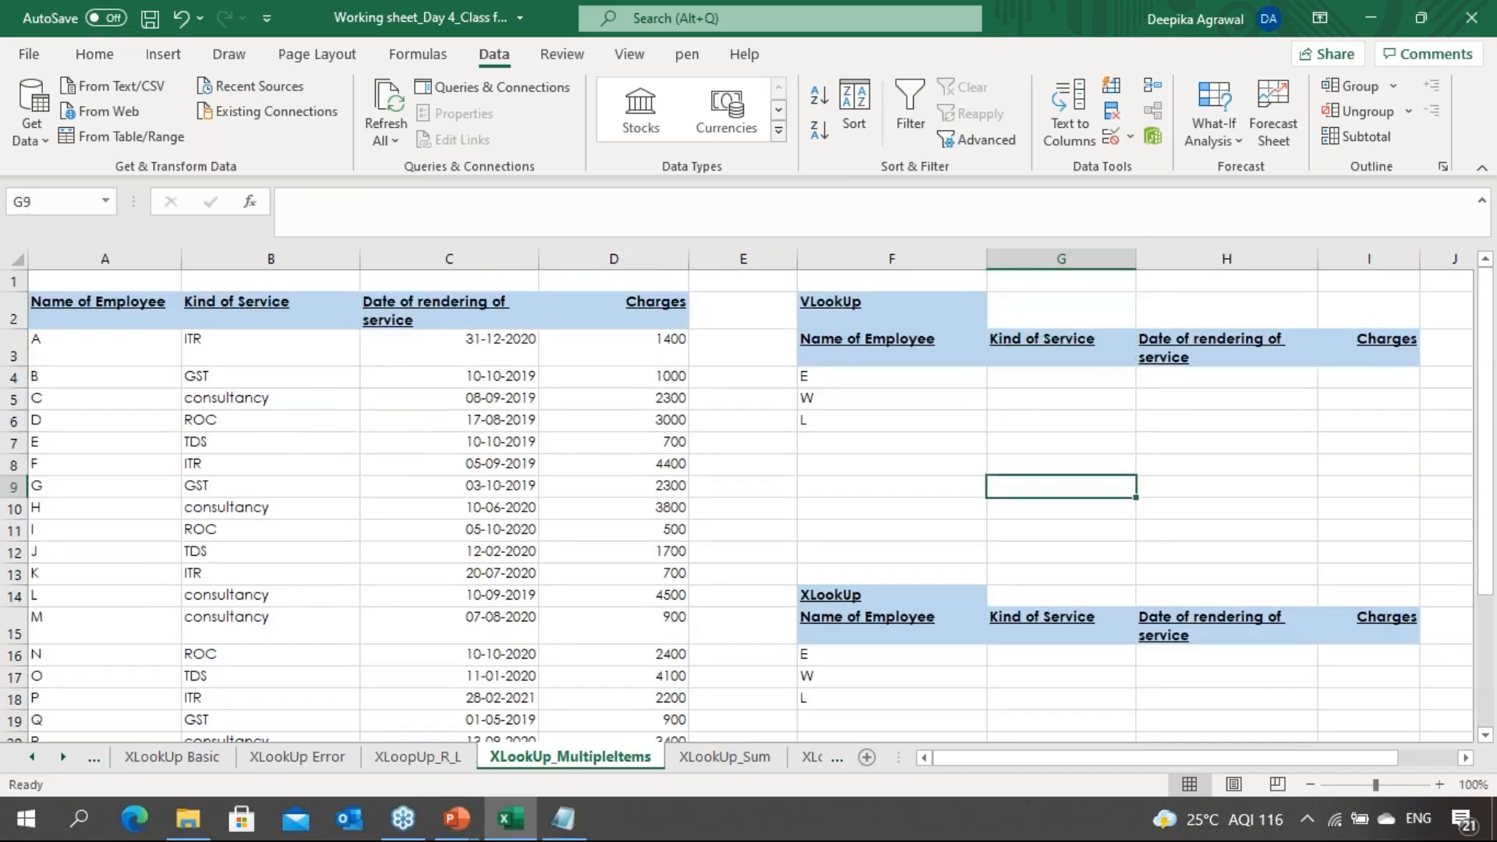
key(Up)
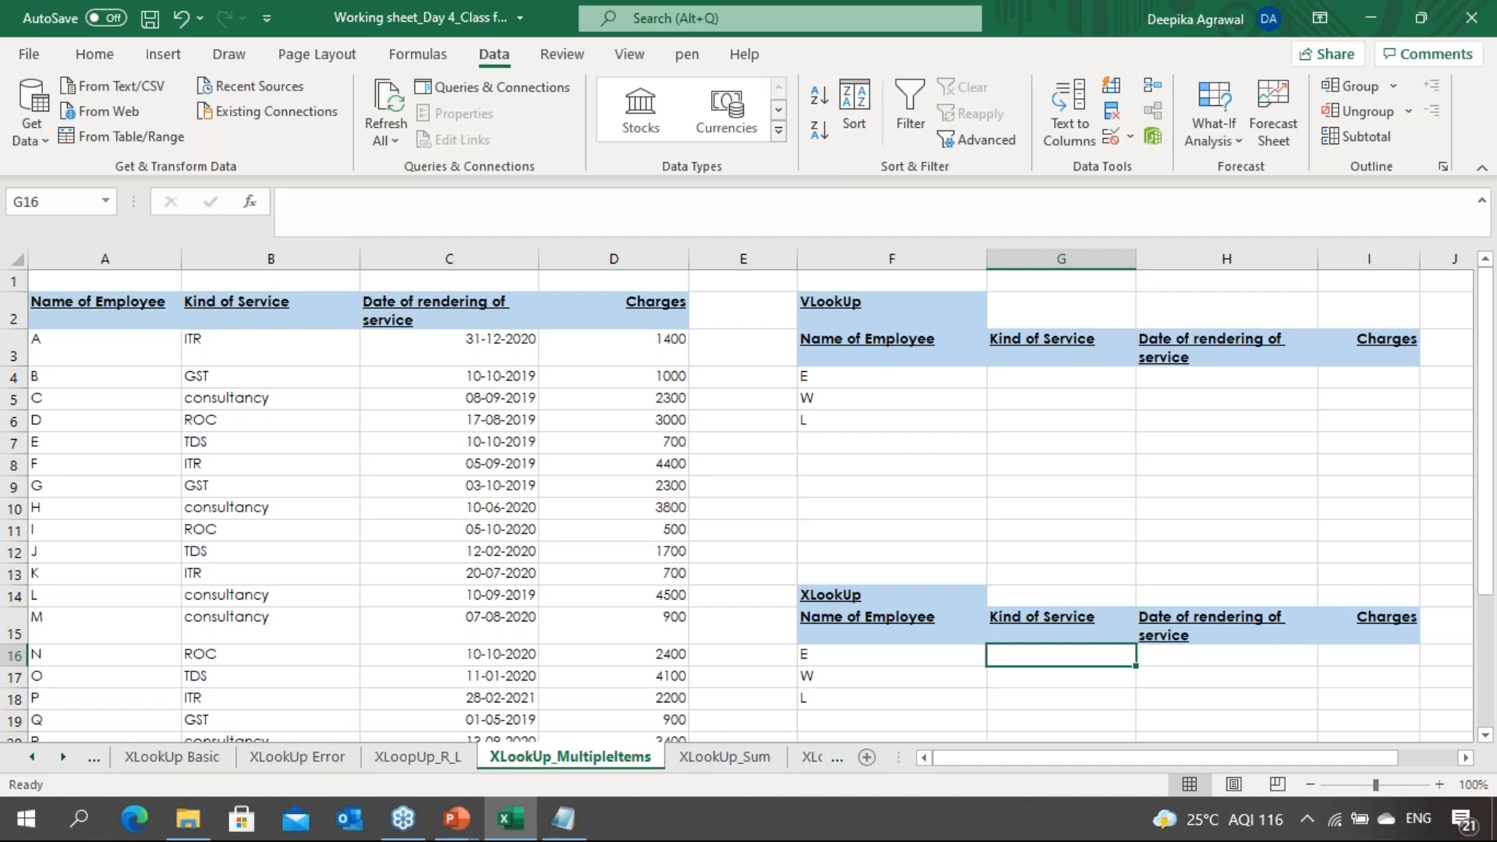
key(Up)
key(Up)
key(Up)
key(Up)
key(Up)
key(Up)
key(Up)
key(Up)
key(Up)
key(Up)
key(Up)
key(Up)
key(Up)
key(Down)
key(Down)
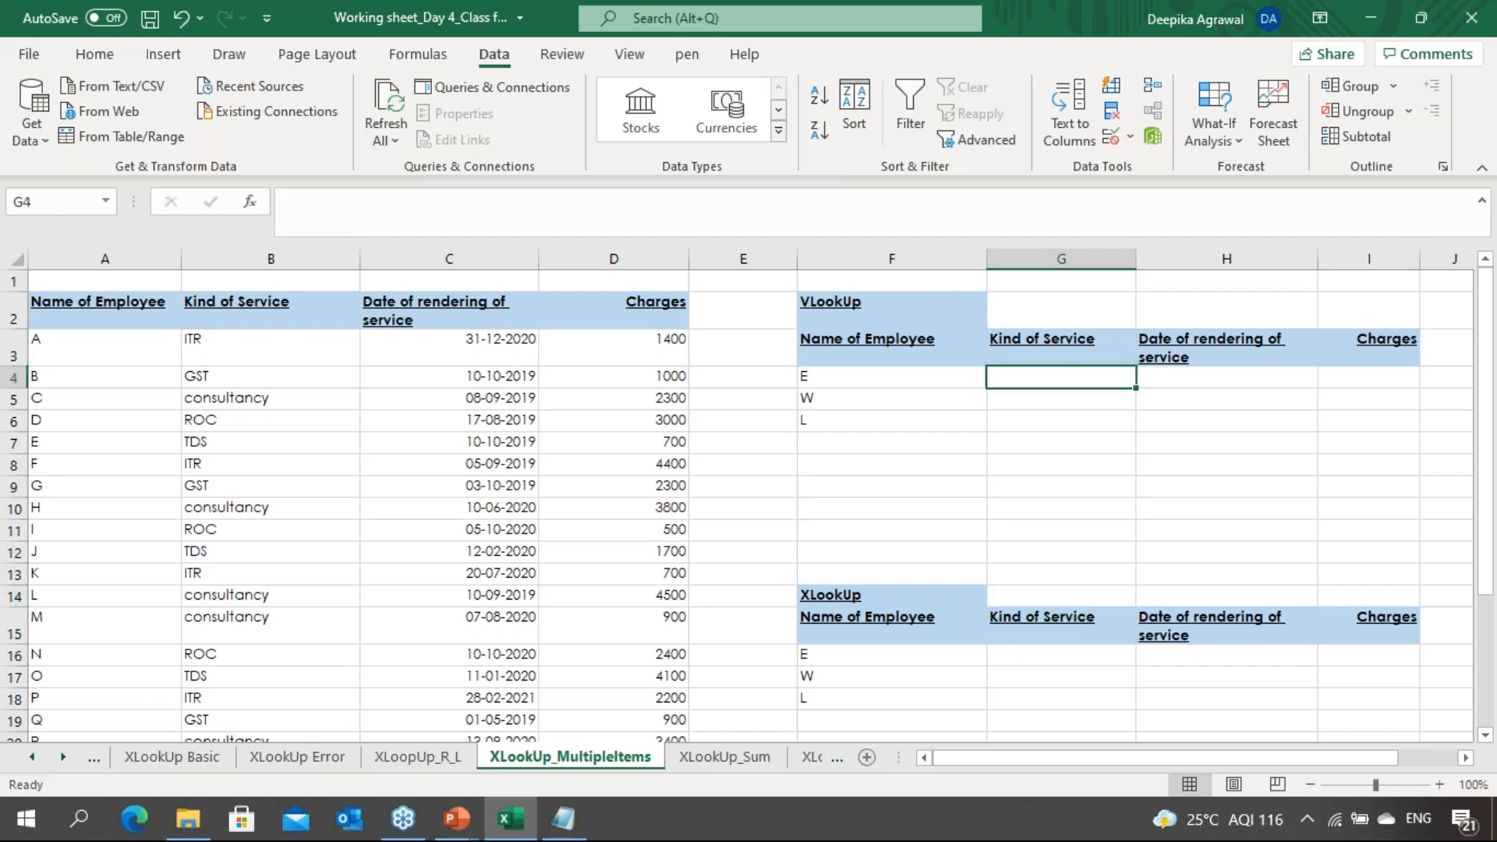
key(Up)
key(Up)
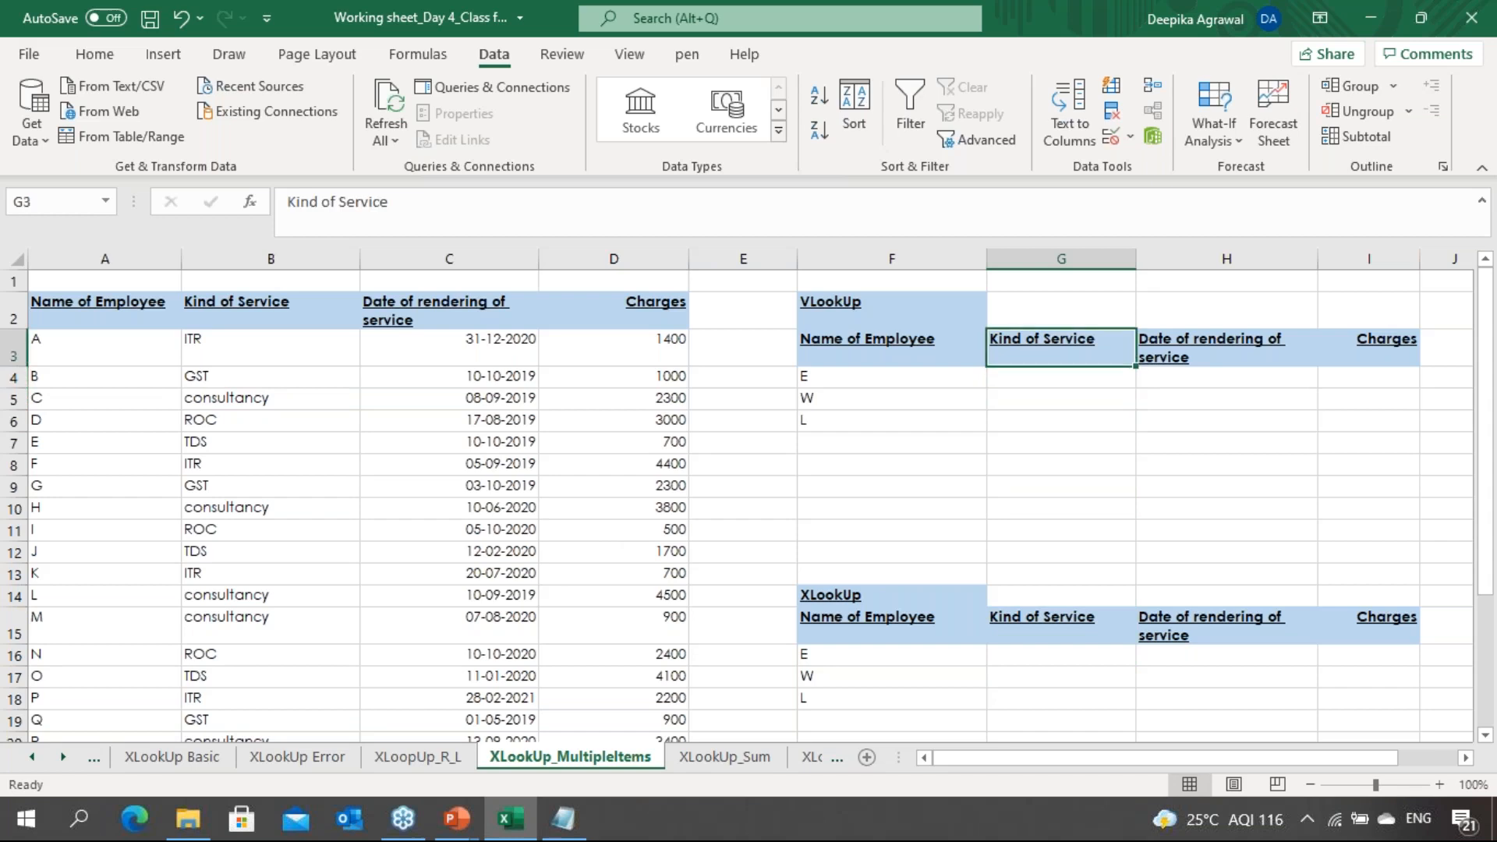
click(1171, 75)
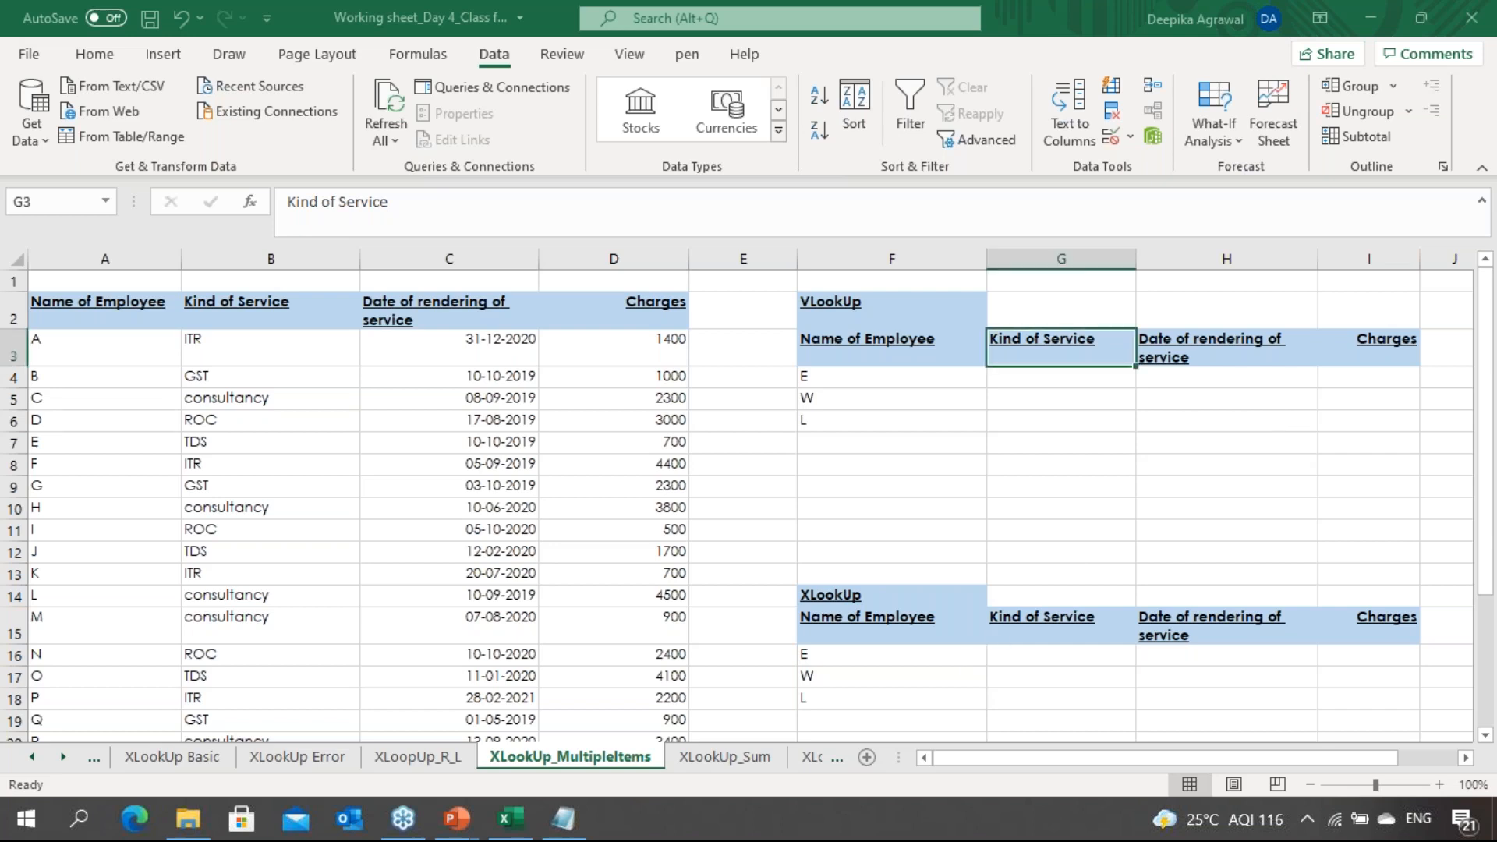
Start an XLOOKUP formula in G16 with the employee name in F16 as the lookup value
click(1022, 652)
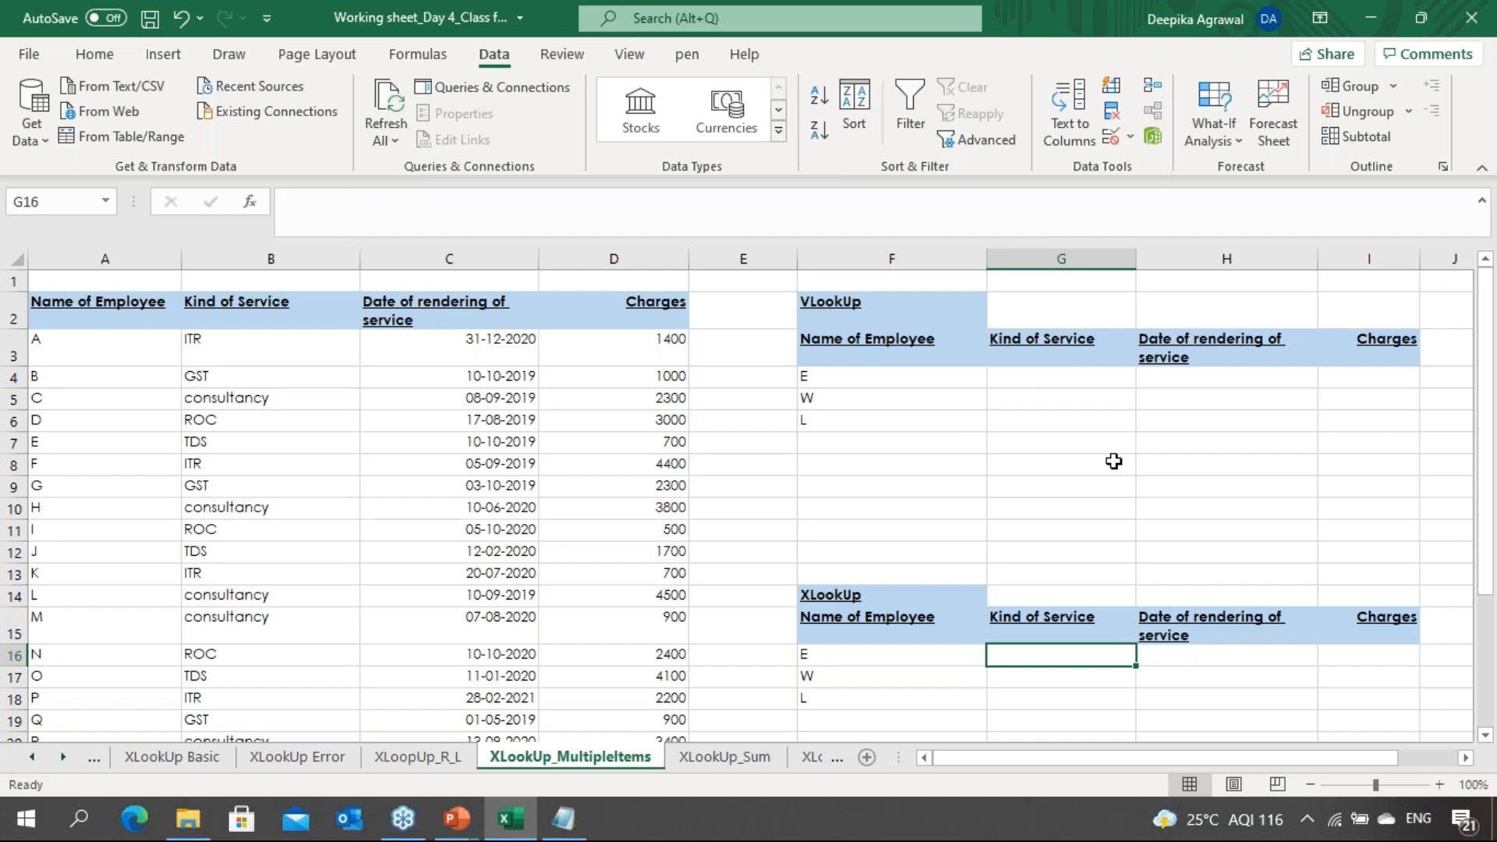
text(=)
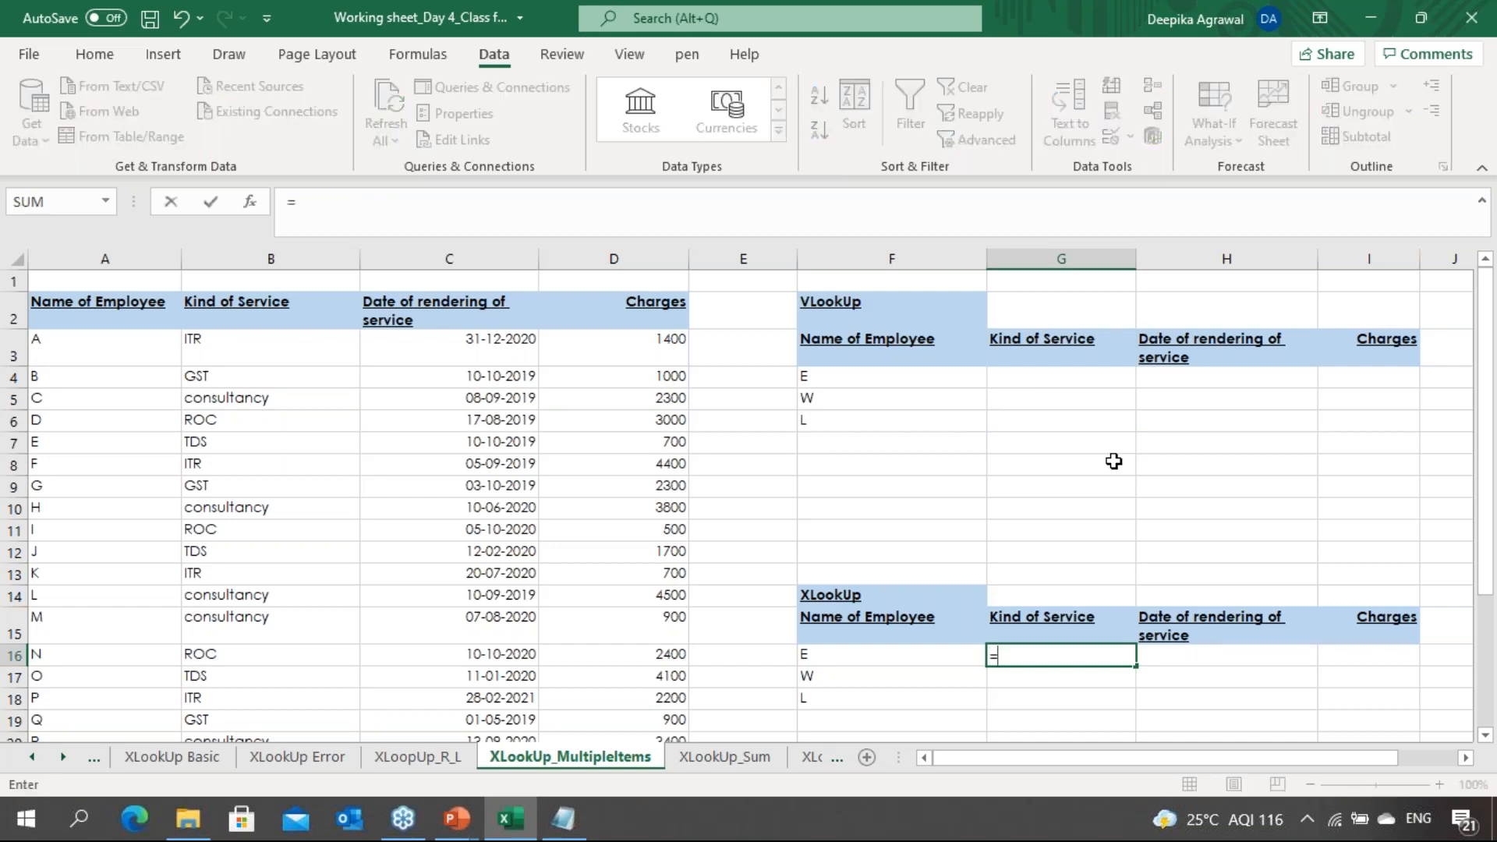
text(xLOOKUP()
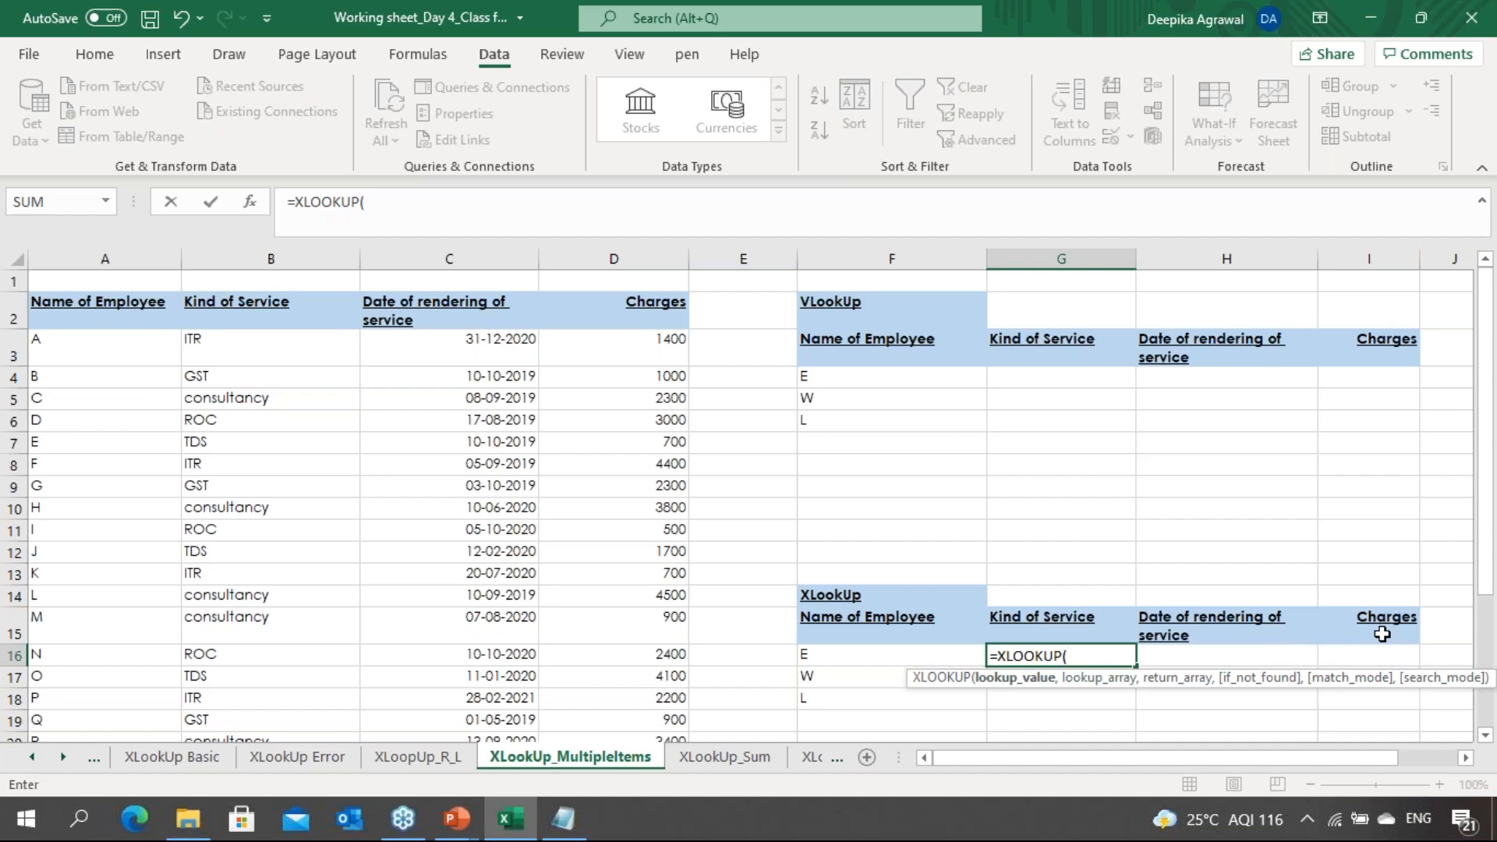
text(,)
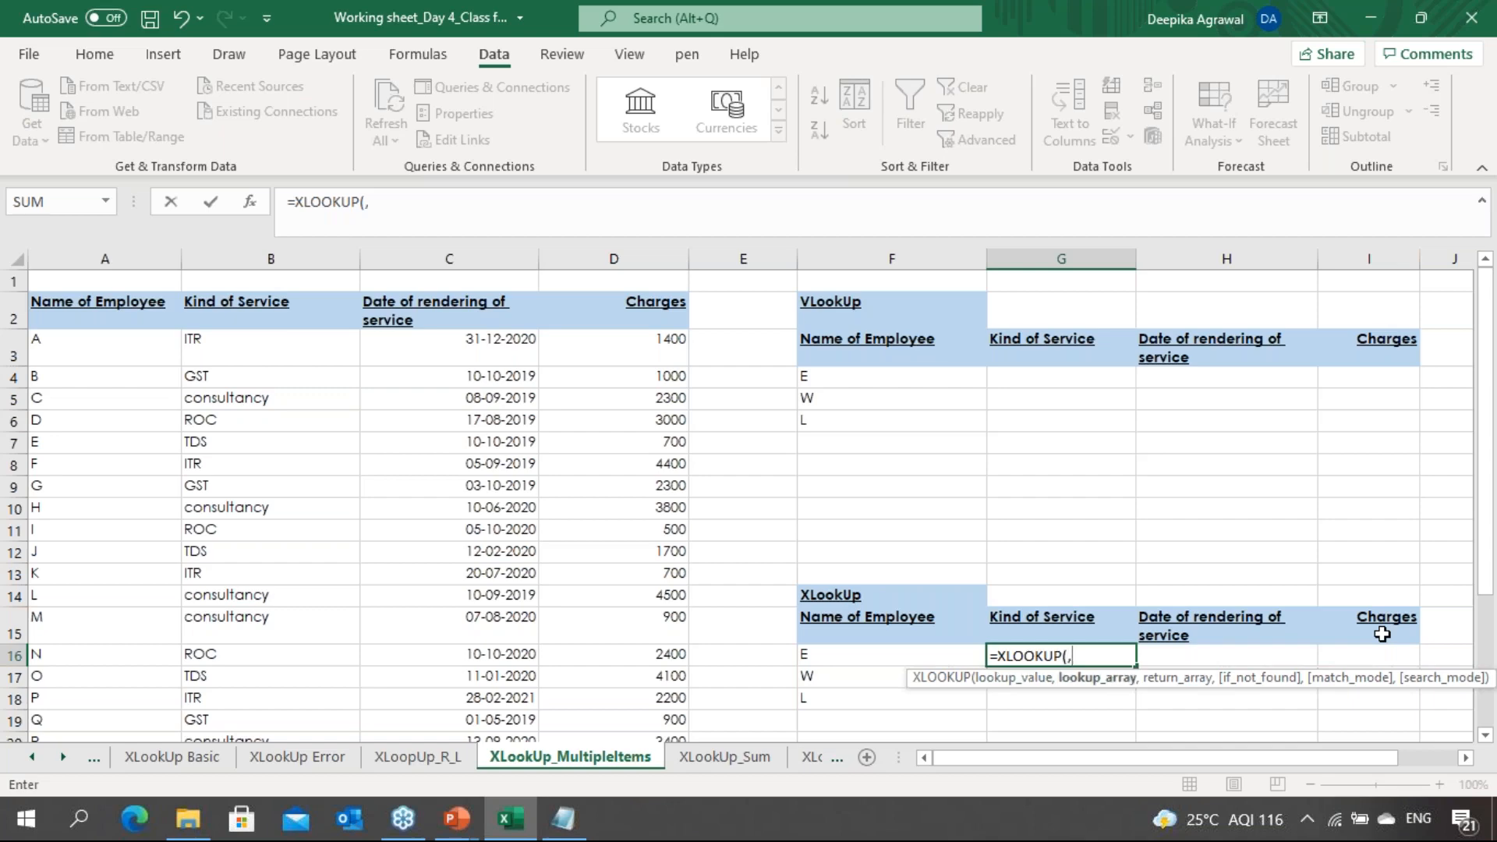
key(Left)
key(Left)
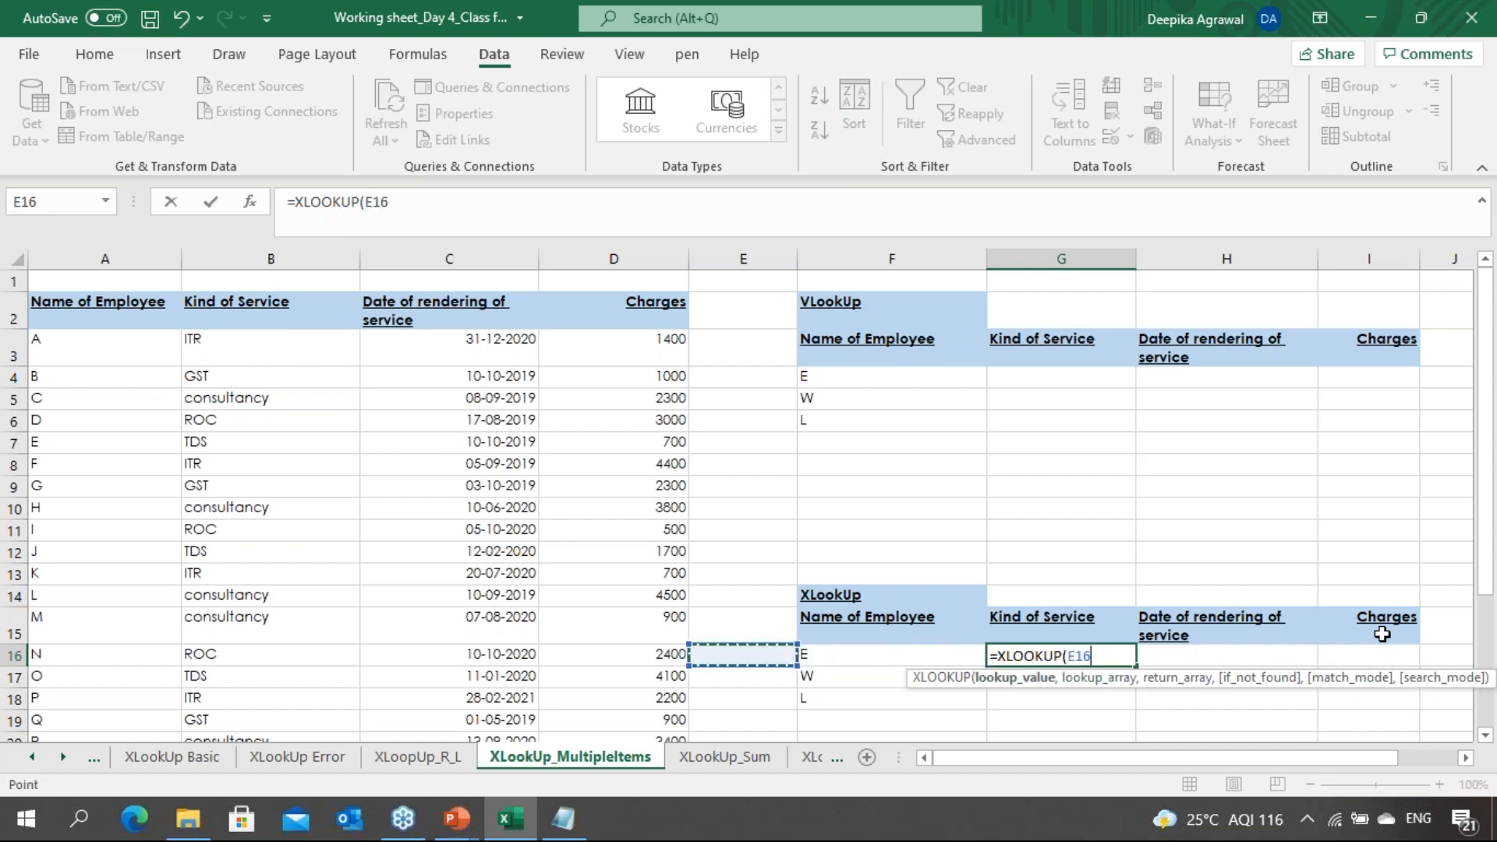
text(,)
Add the employee names $A$3:$A$28 as the absolute lookup array of the XLOOKUP in G16
key(Left)
key(Left)
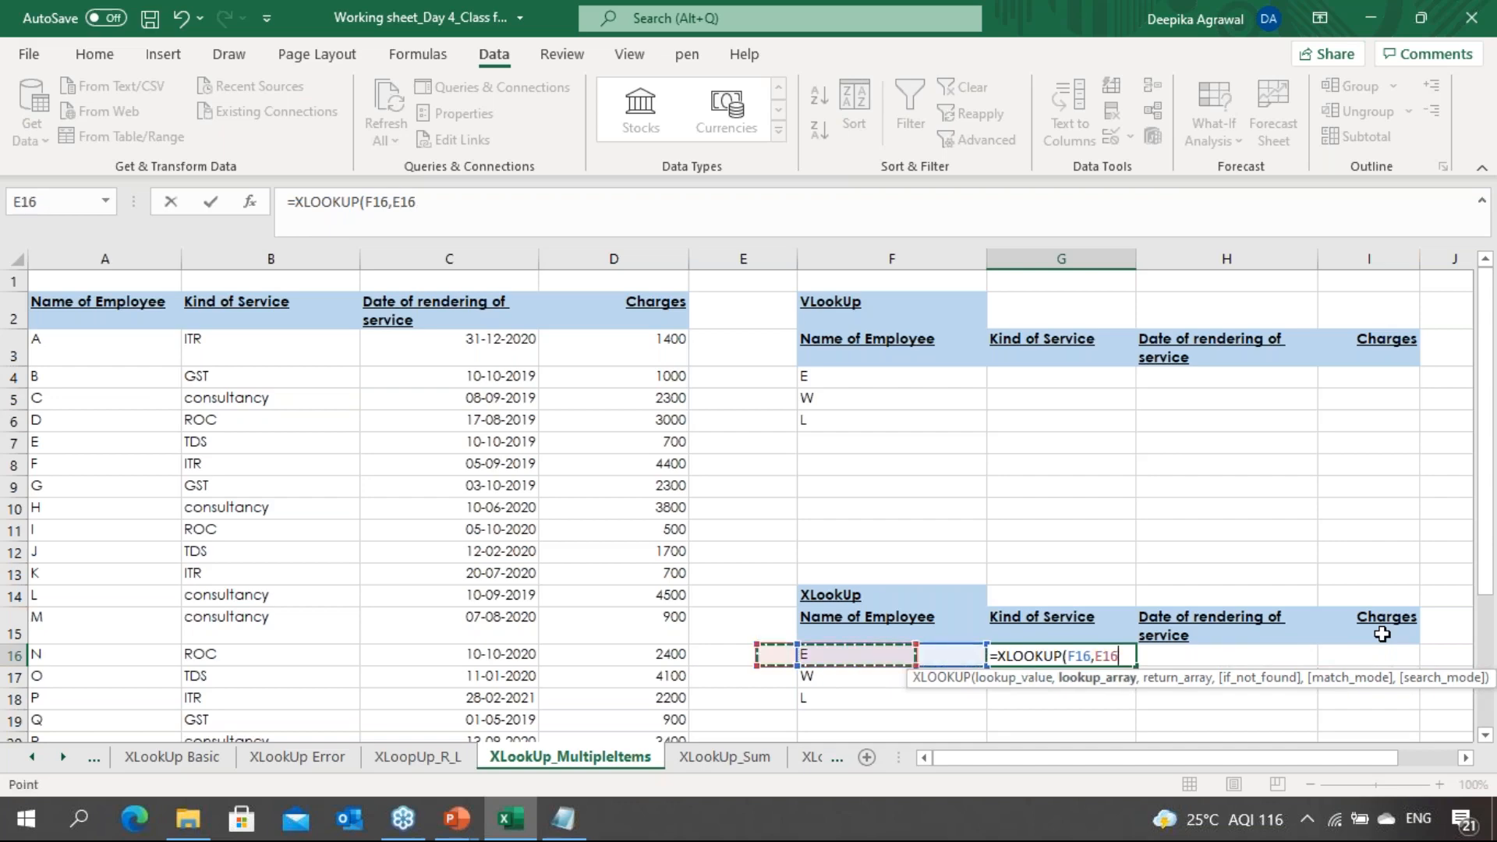
key(Left)
key(Left)
key(Left)
key(Left)
key(Up)
key(ctrl+Up)
key(Down)
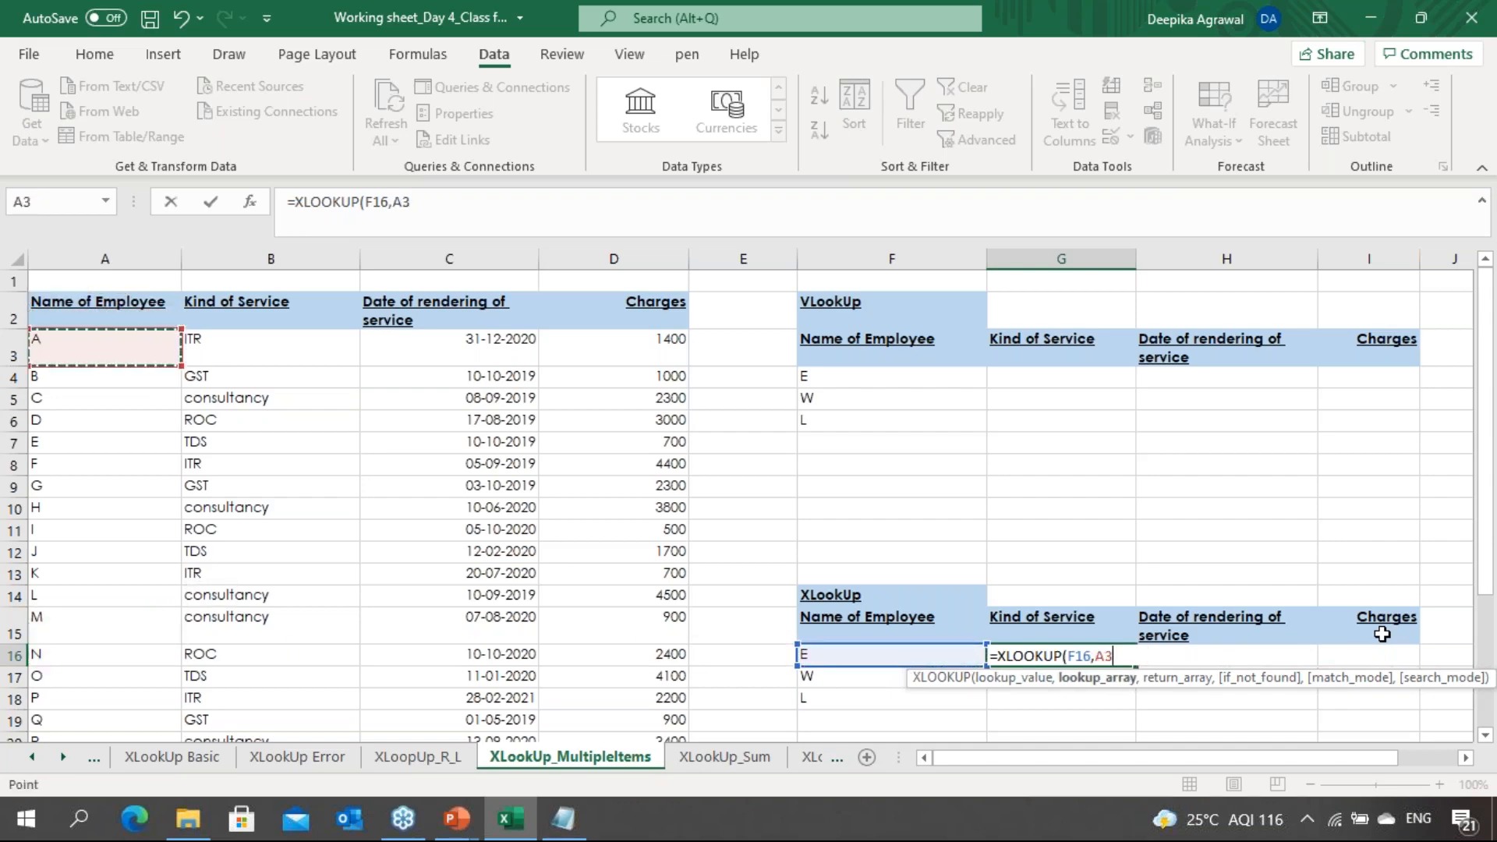
key(ctrl+shift+Down)
key(F4)
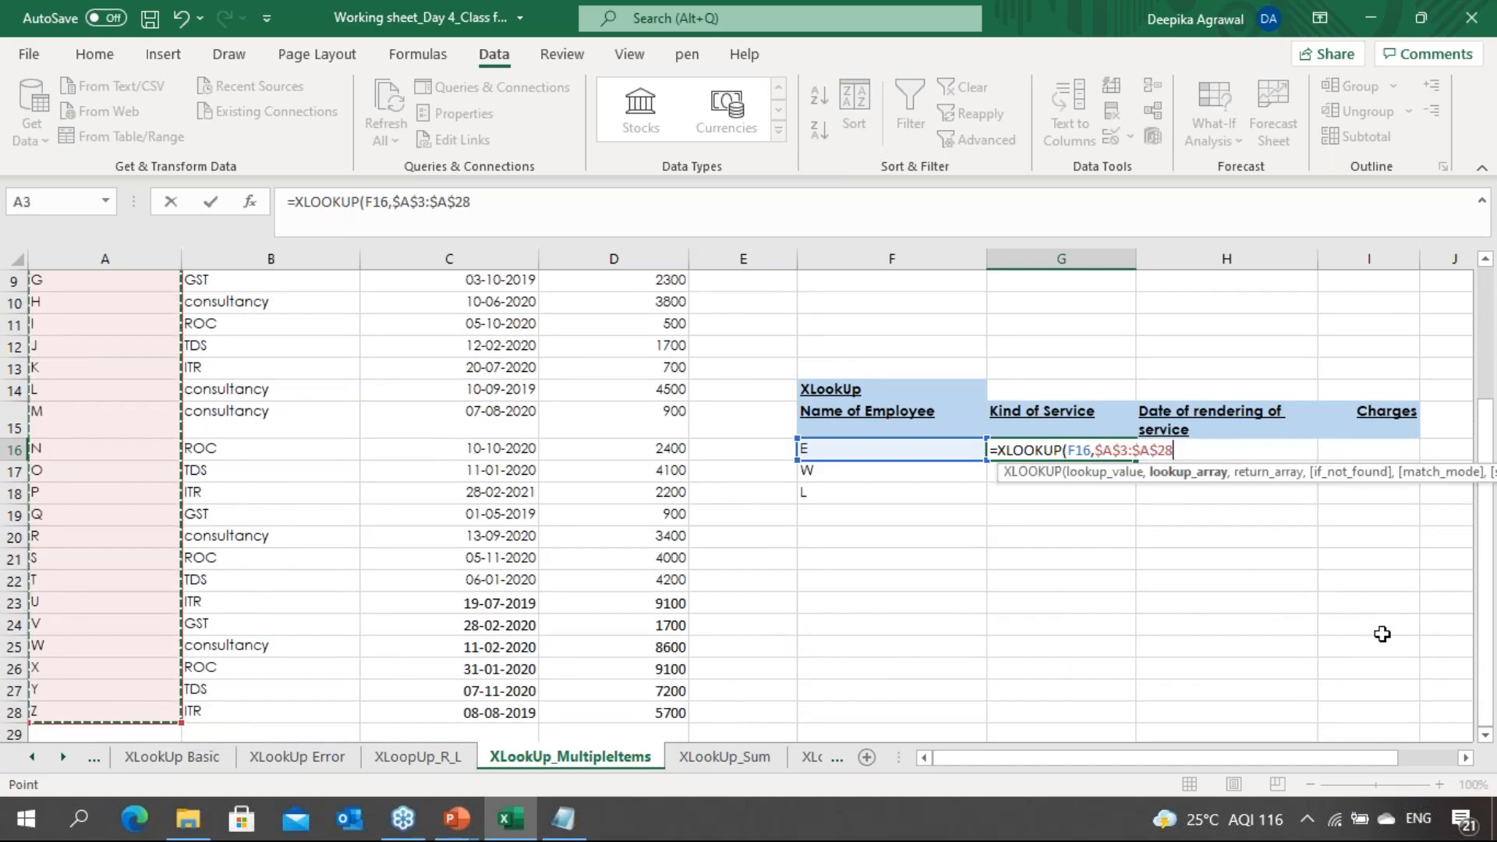
text(,)
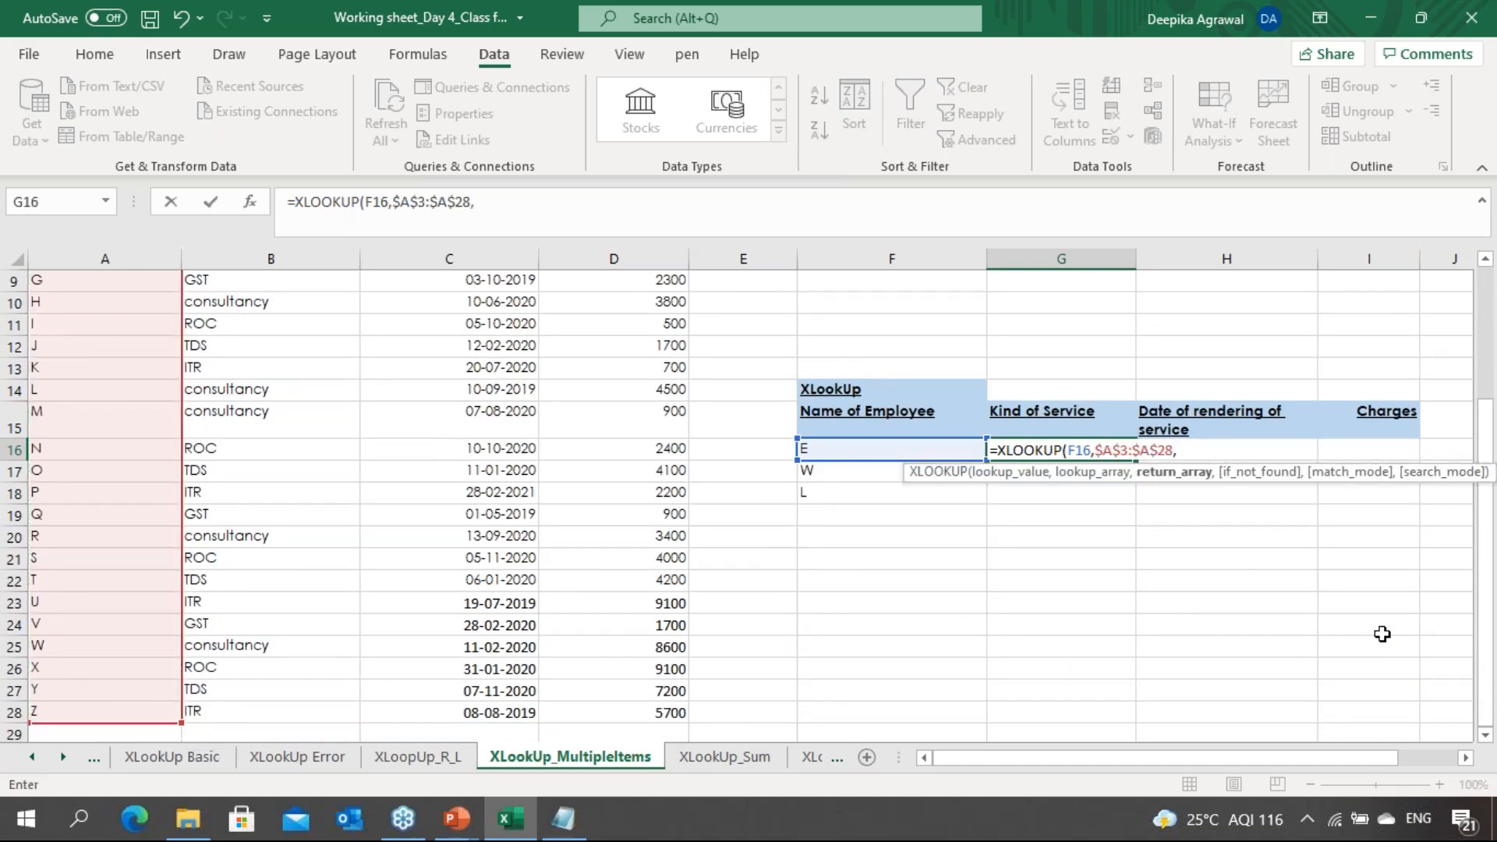
Add the absolute return array $B$3:$D$28 to the XLOOKUP in G16 and complete the formula
key(Left)
key(Left)
key(Left)
key(Left)
key(Left)
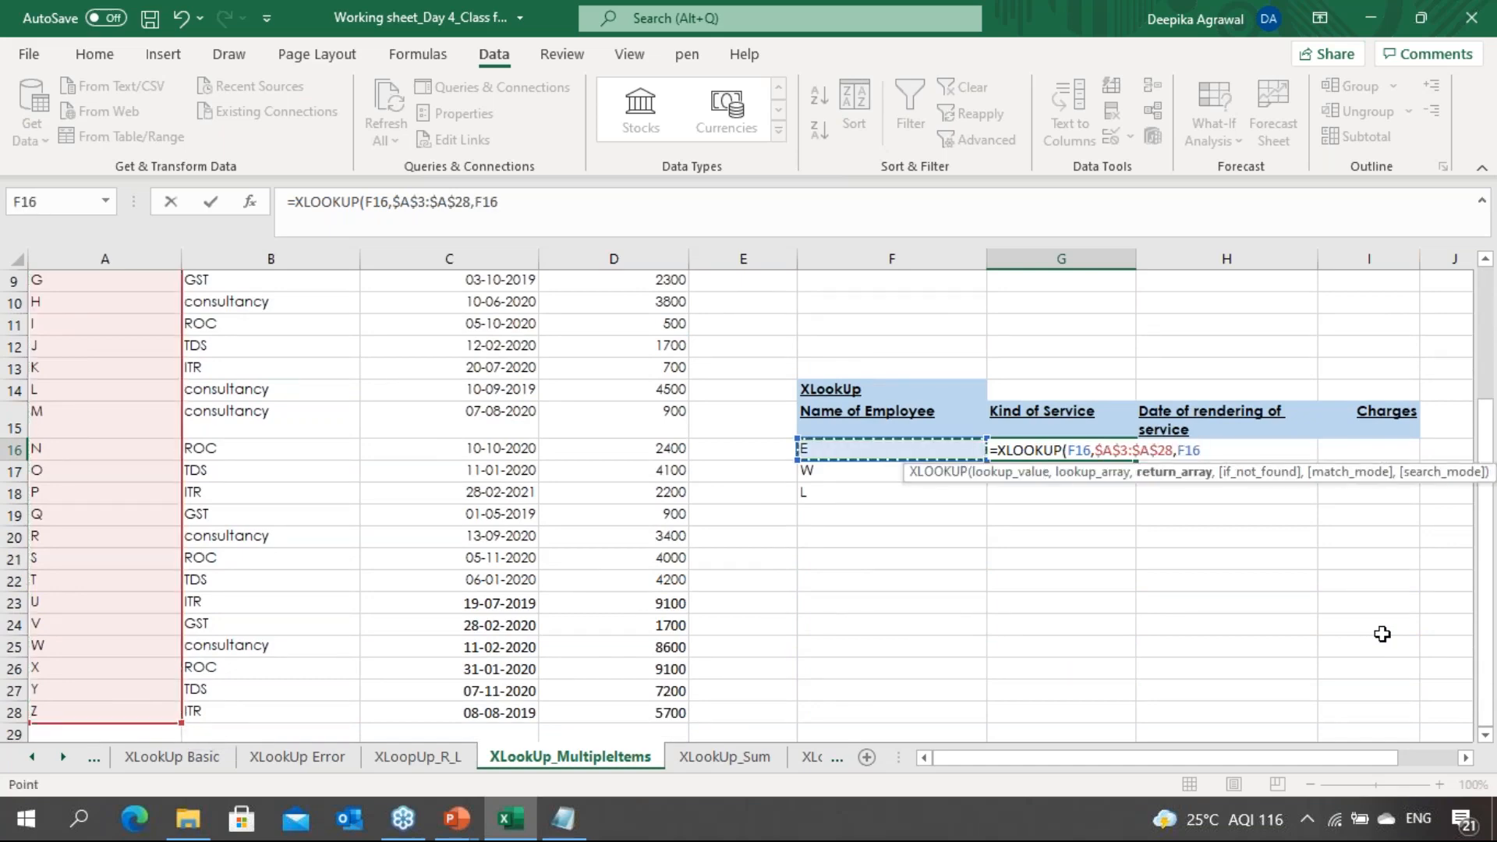
key(Up)
key(Up)
key(Up)
key(Up)
key(Up)
key(Up)
key(Up)
key(Up)
key(Up)
key(Up)
key(Up)
key(Up)
key(Up)
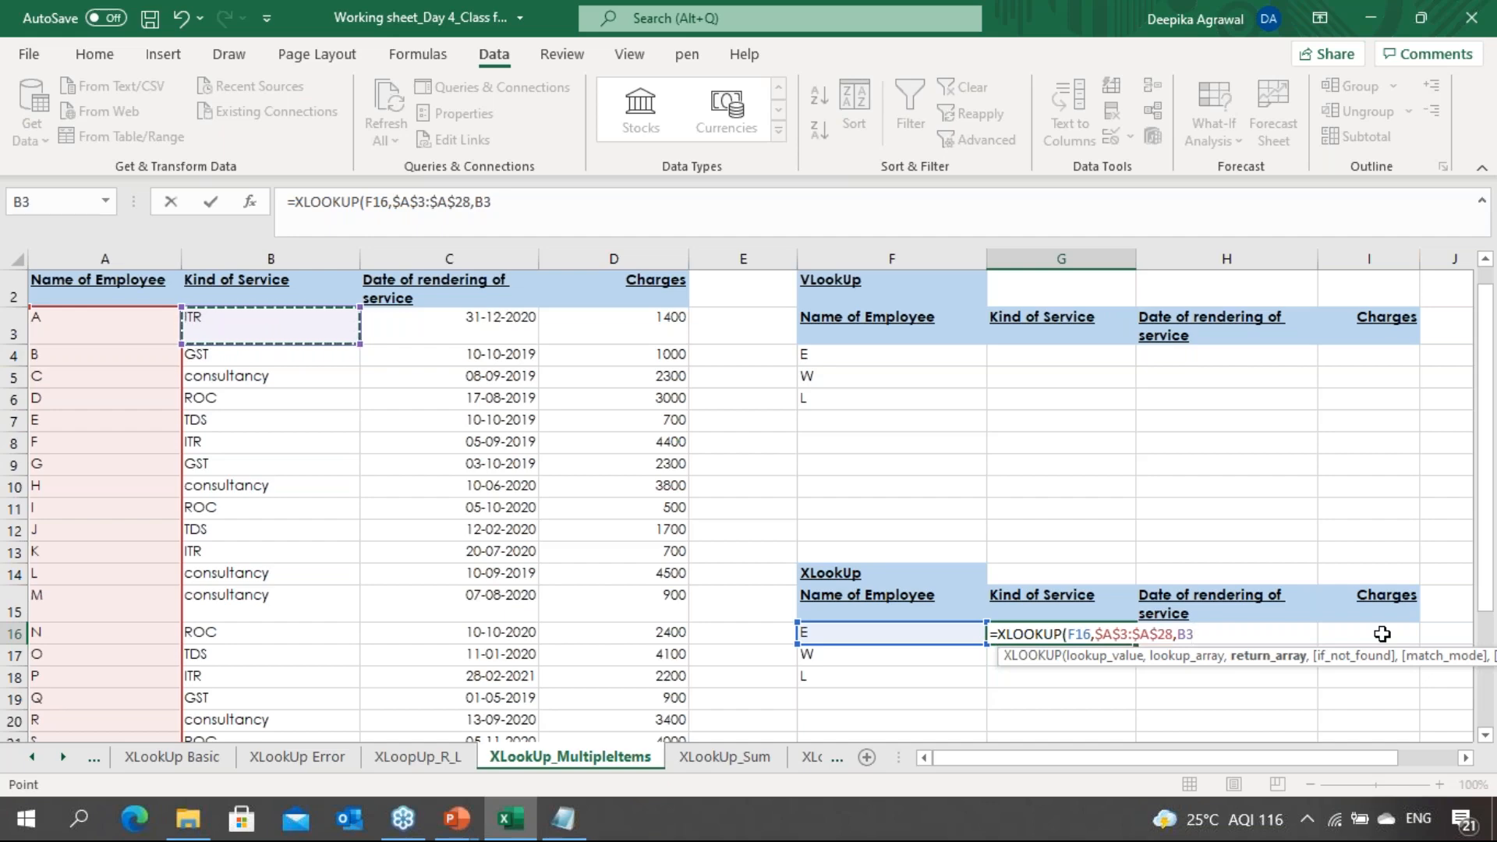
key(ctrl+shift+Right)
key(ctrl+shift+Down)
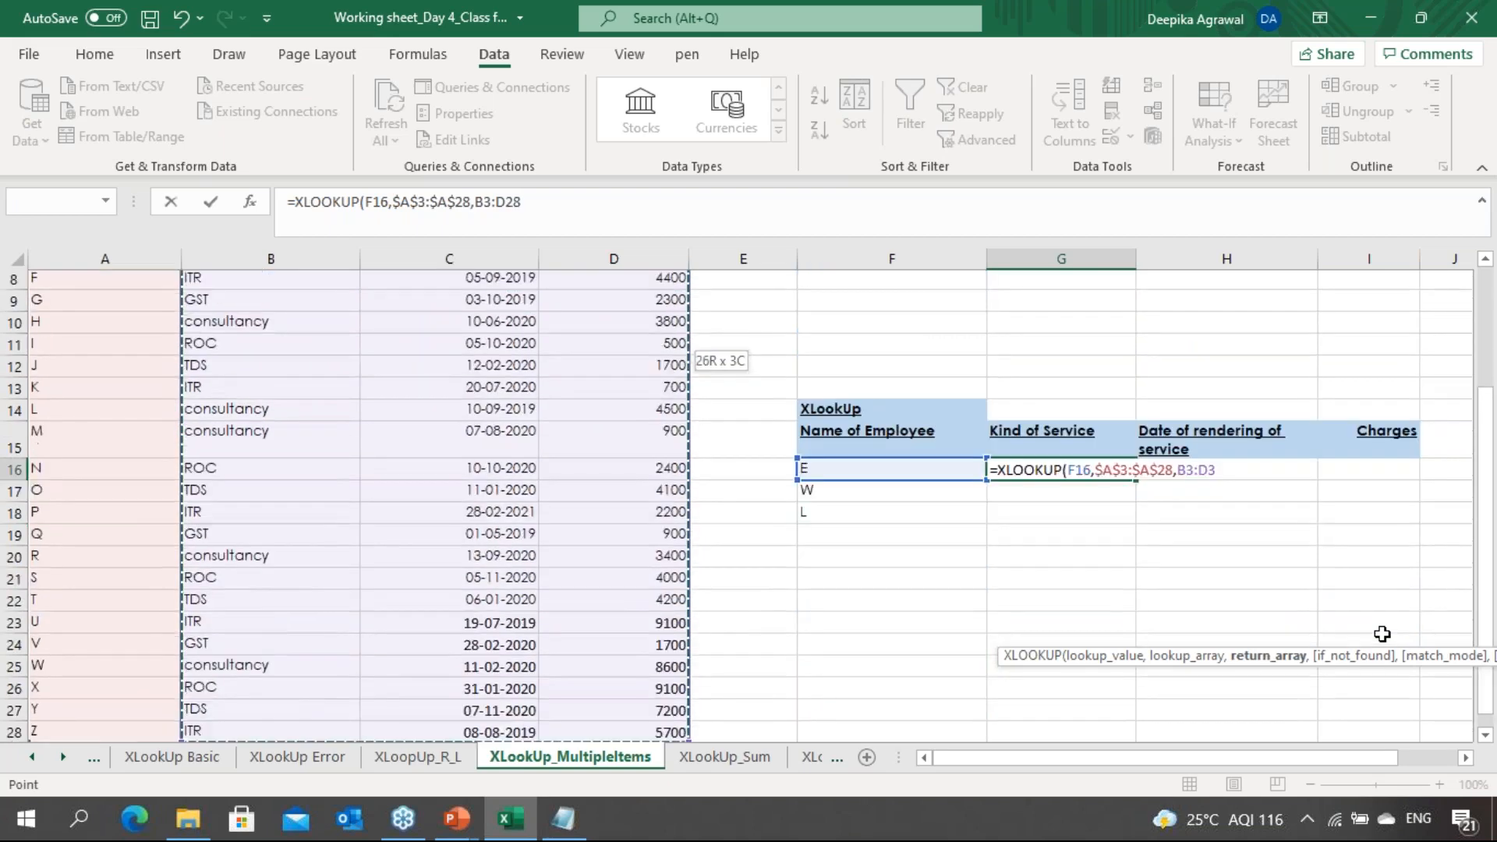
key(F4)
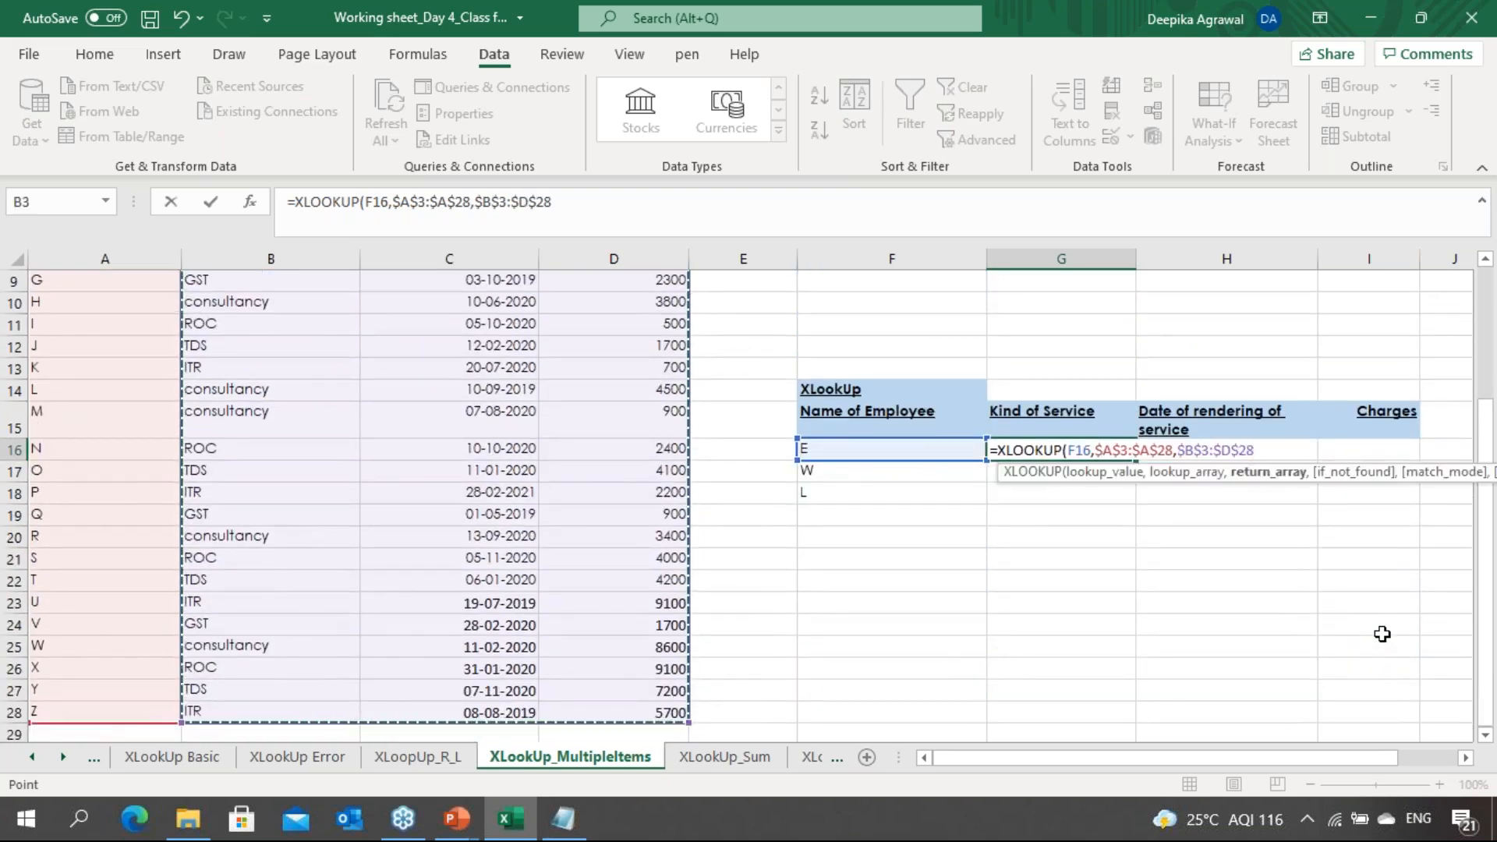
text())
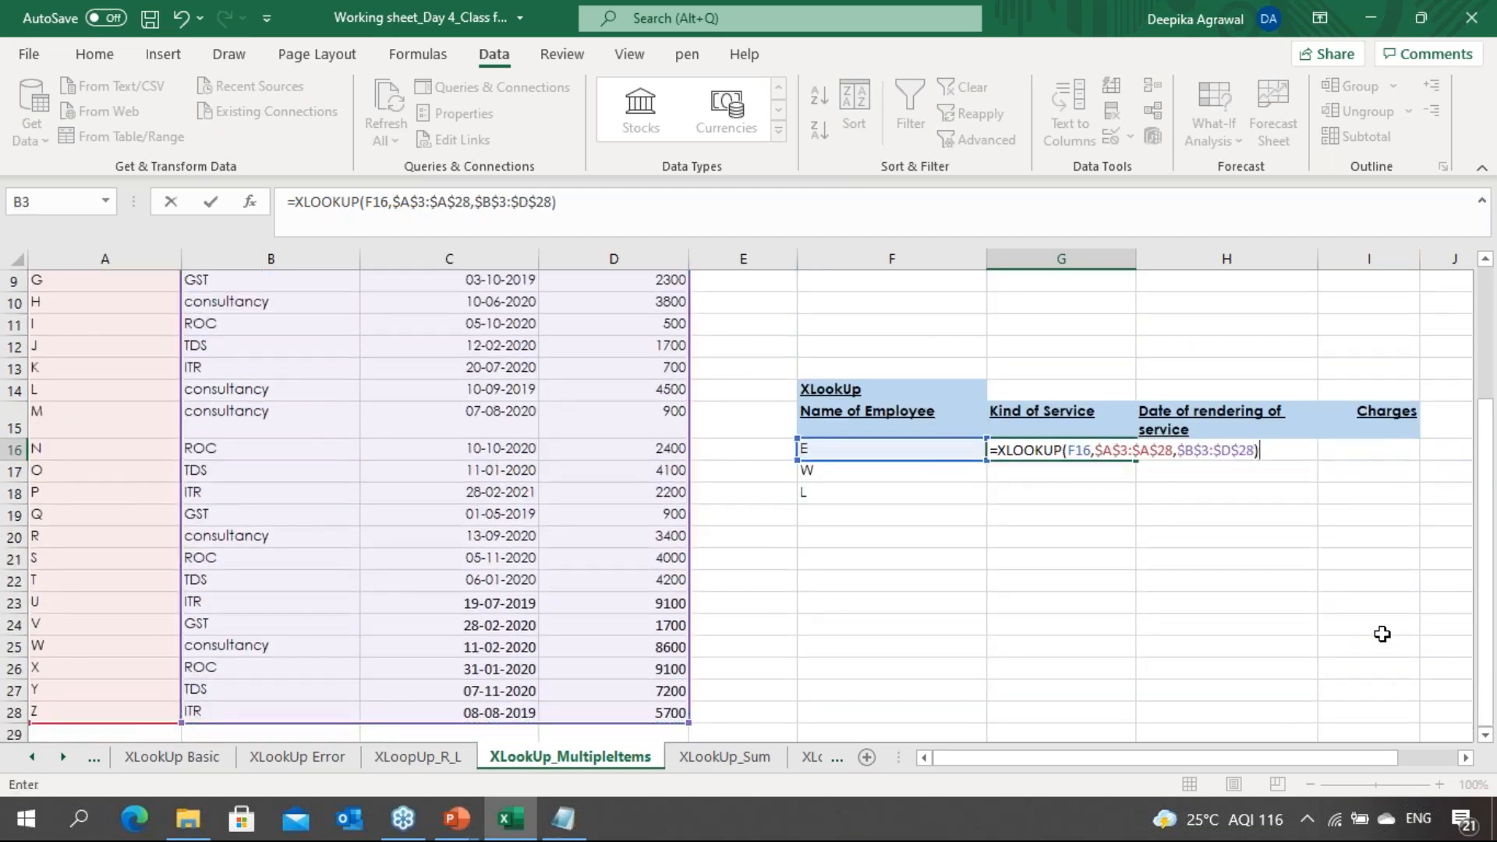
key(Return)
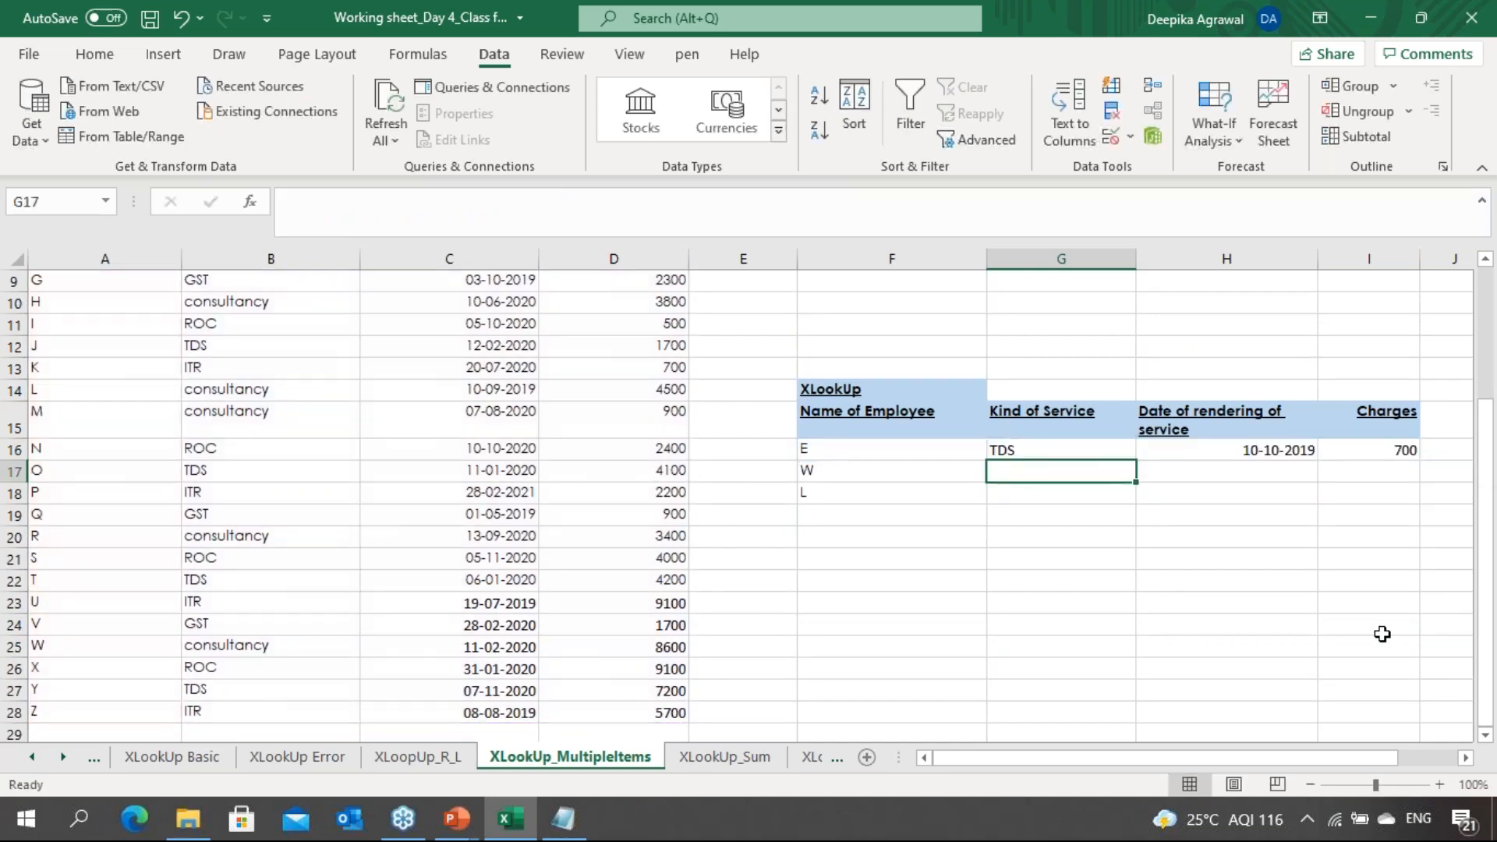
Fill the XLOOKUP formula from G16 down to G18
key(Up)
key(shift+Down)
key(shift+Down)
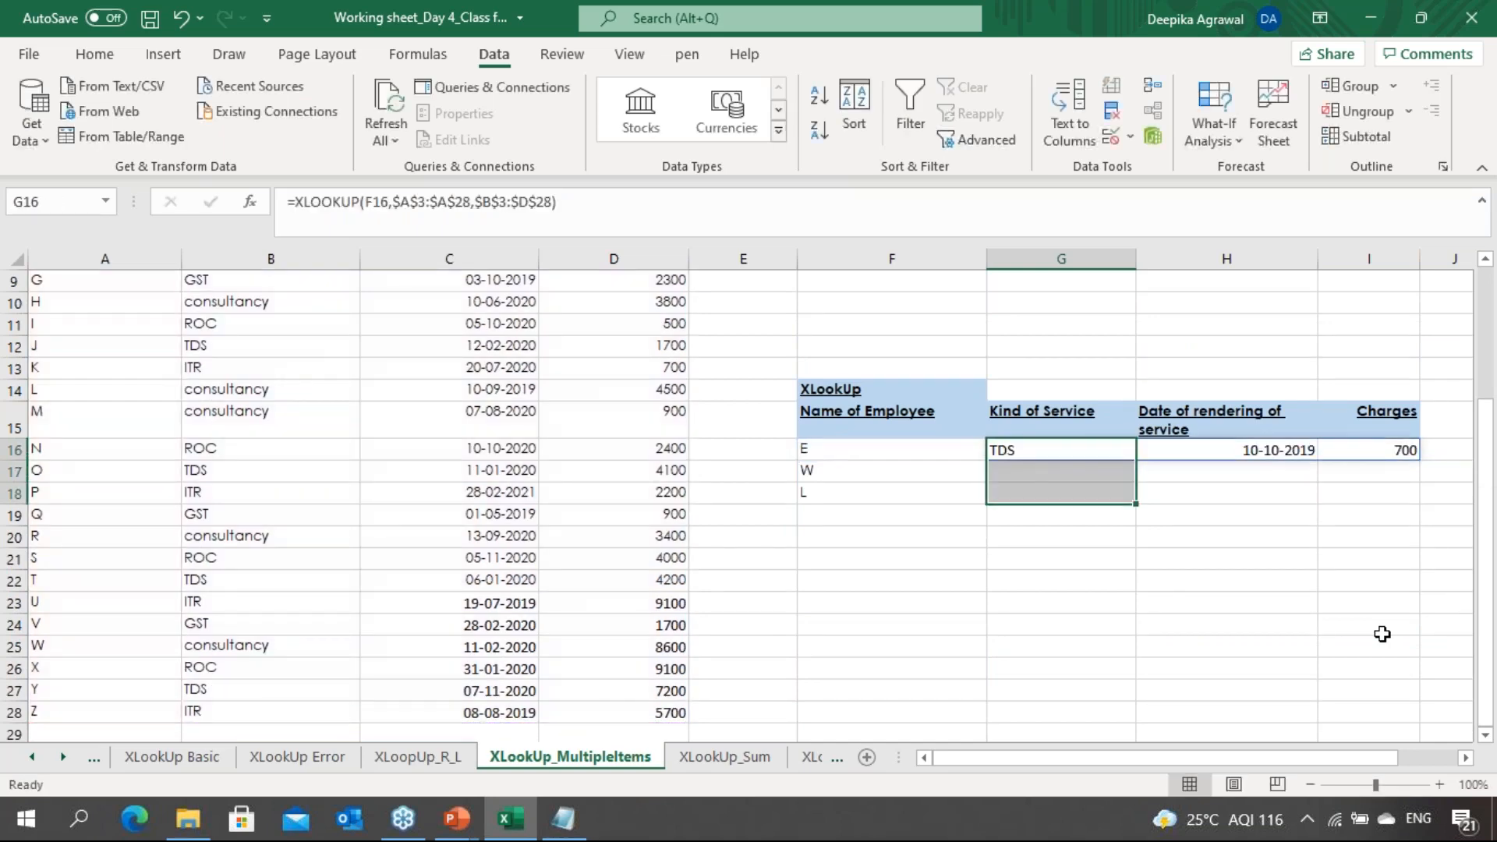
key(ctrl+d)
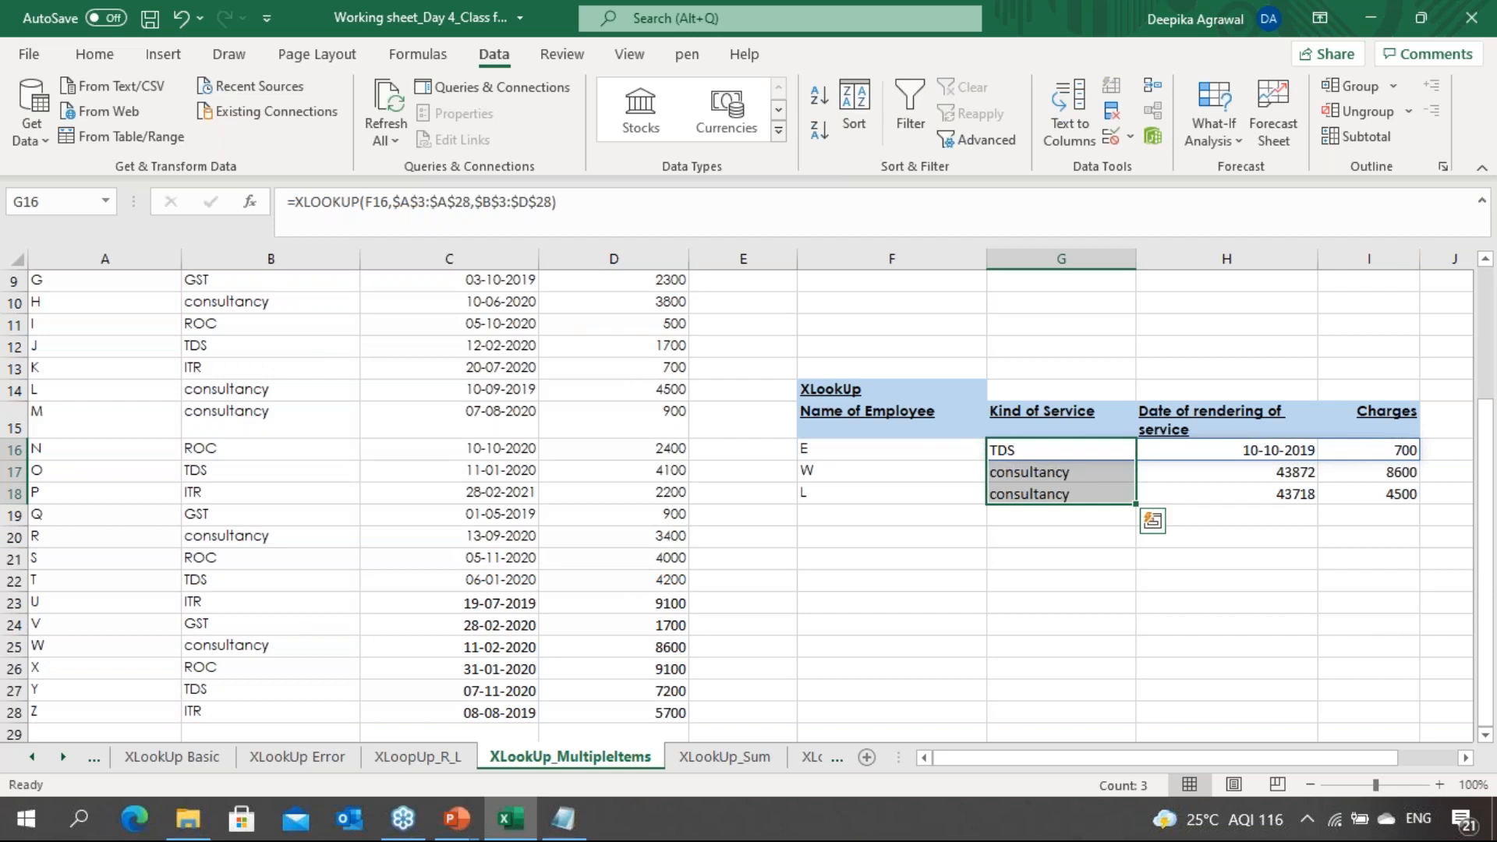
Check the service, date and charges returned across the XLookUp table against the employee names
key(Right)
key(Right)
key(Right)
key(Left)
key(Left)
key(Left)
key(Left)
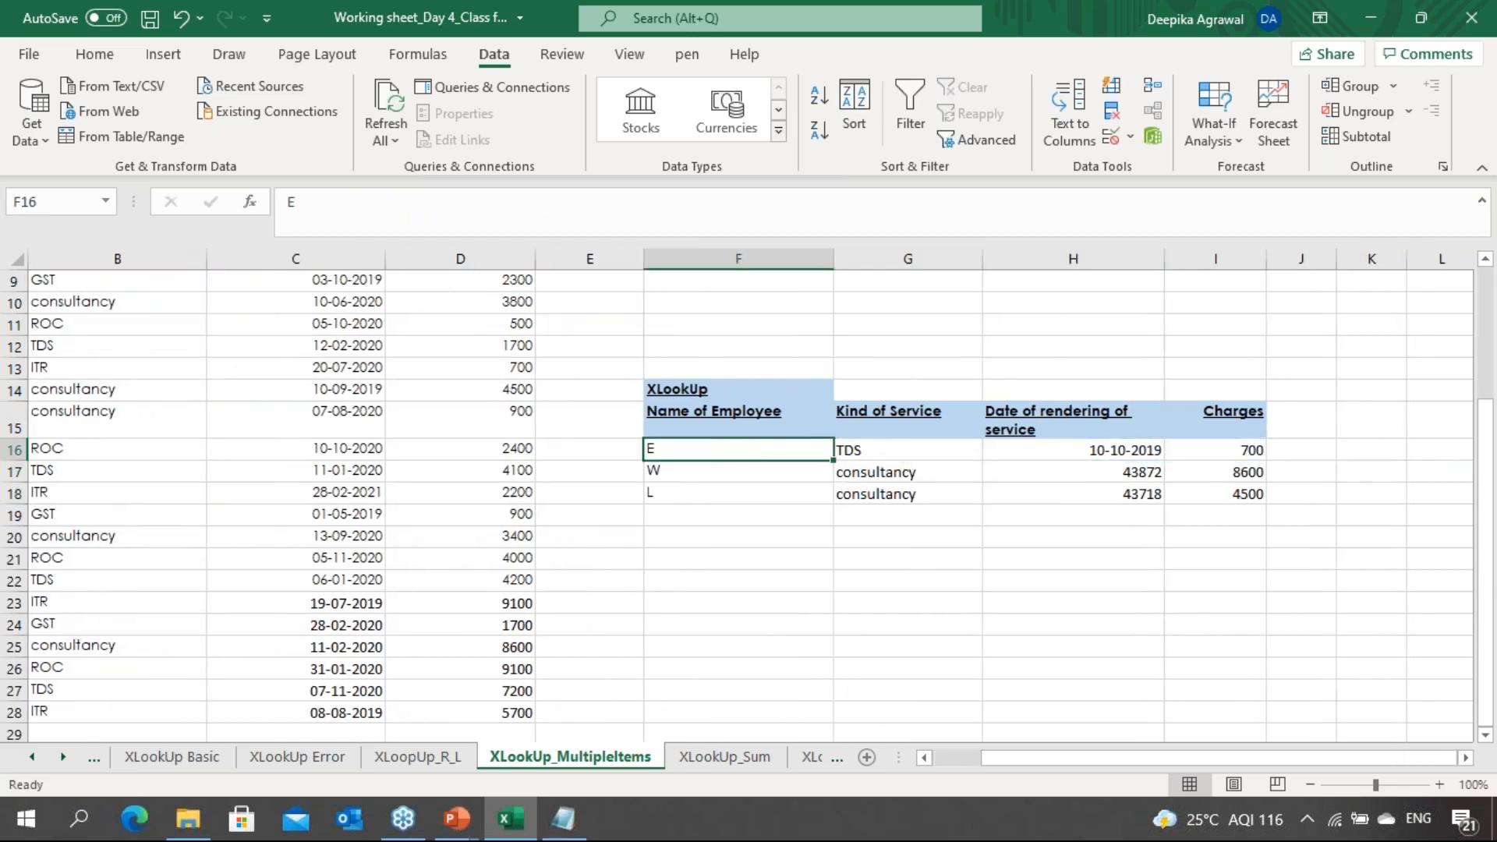
key(Left)
key(Left)
key(Left)
key(Left)
key(Left)
key(Right)
key(Right)
key(Right)
key(Right)
key(Right)
key(Right)
key(Right)
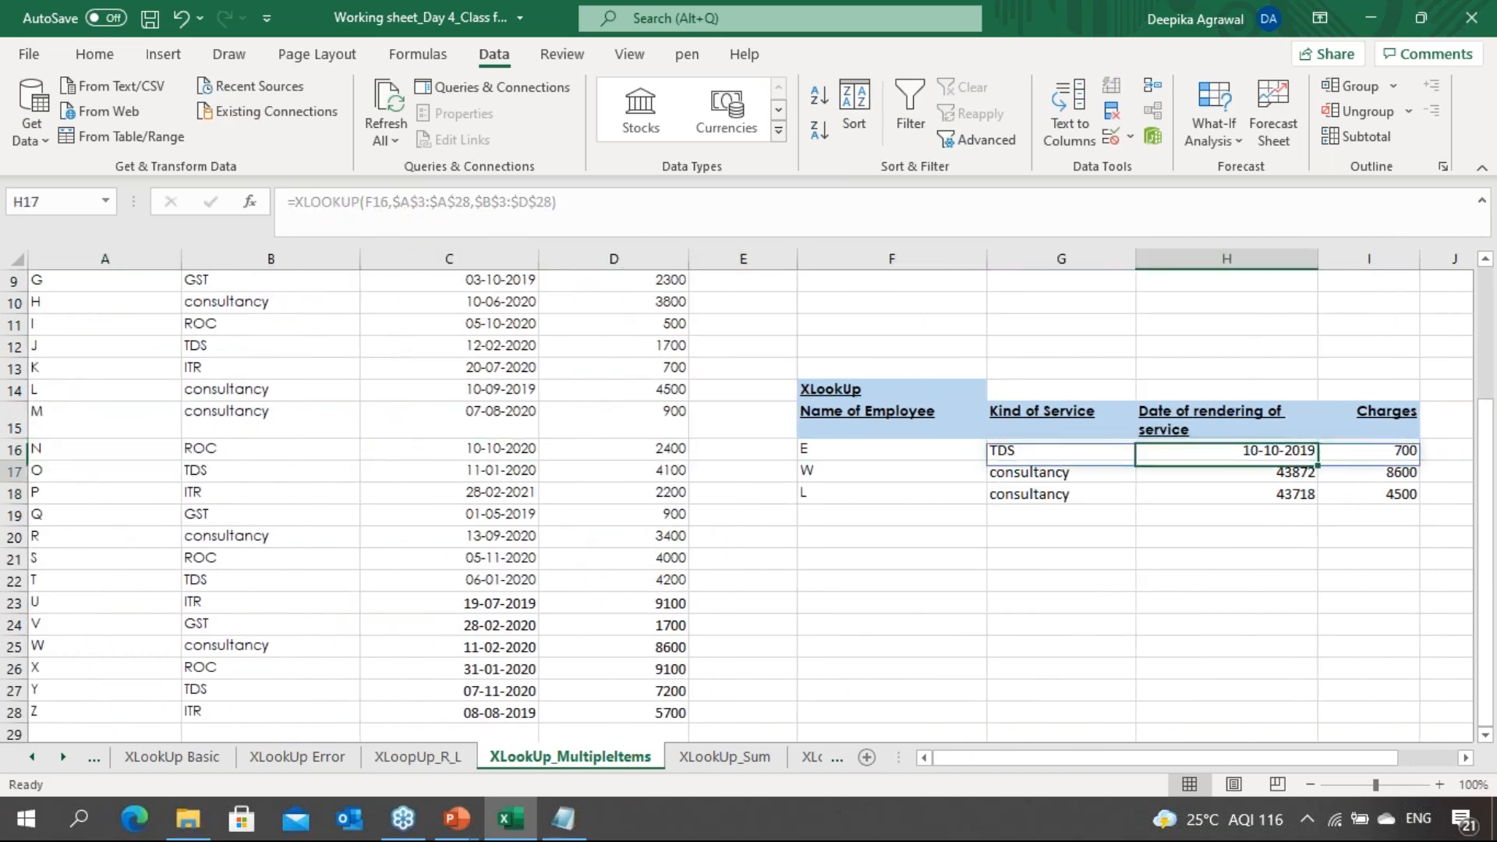
Format the rendering dates in H17:H18 as Short Date
key(Down)
key(Up)
key(Up)
key(Down)
key(shift+Down)
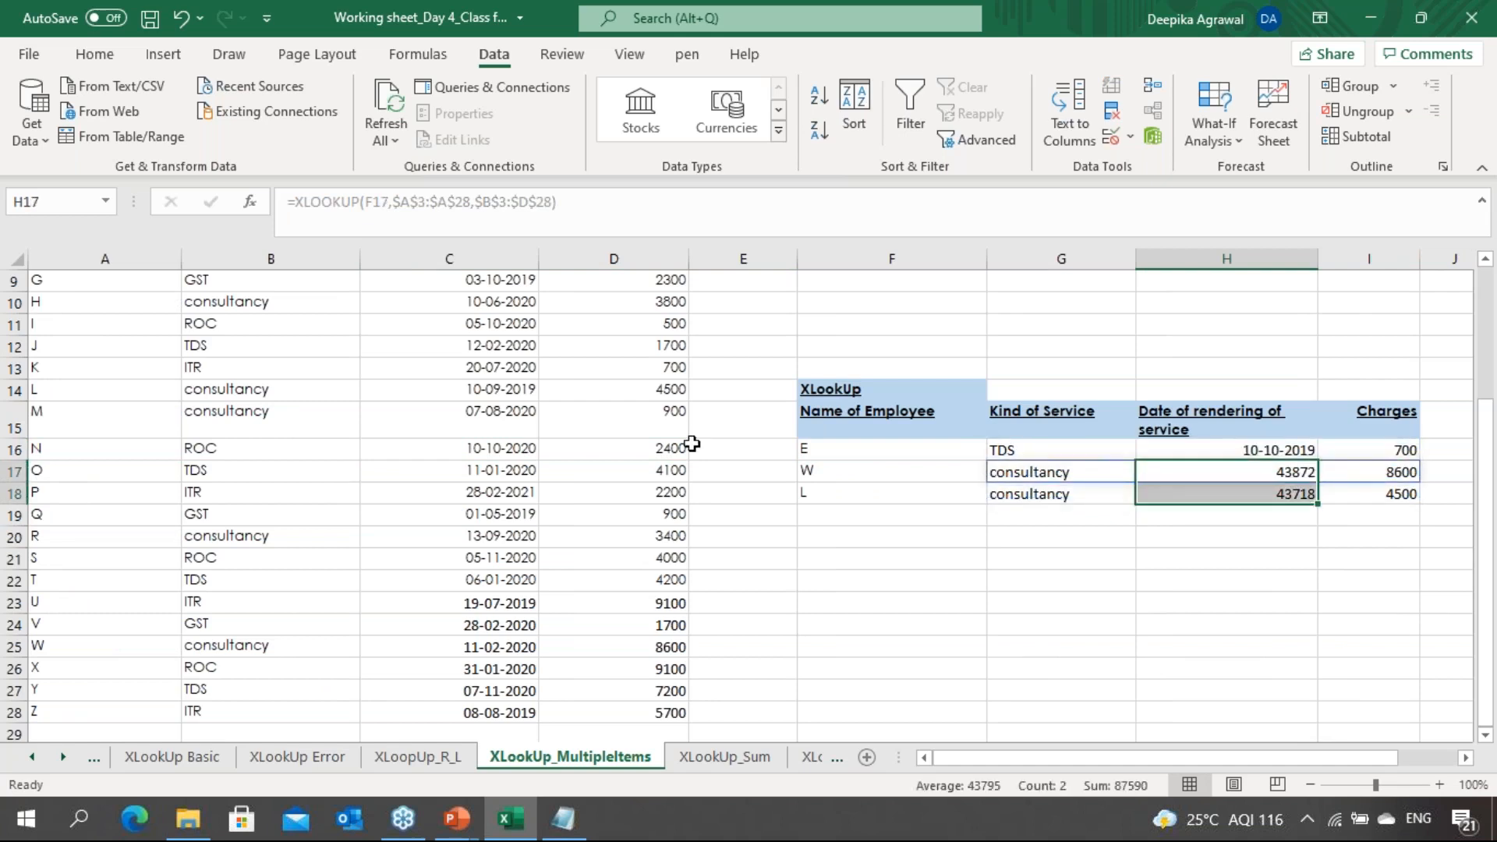
click(114, 57)
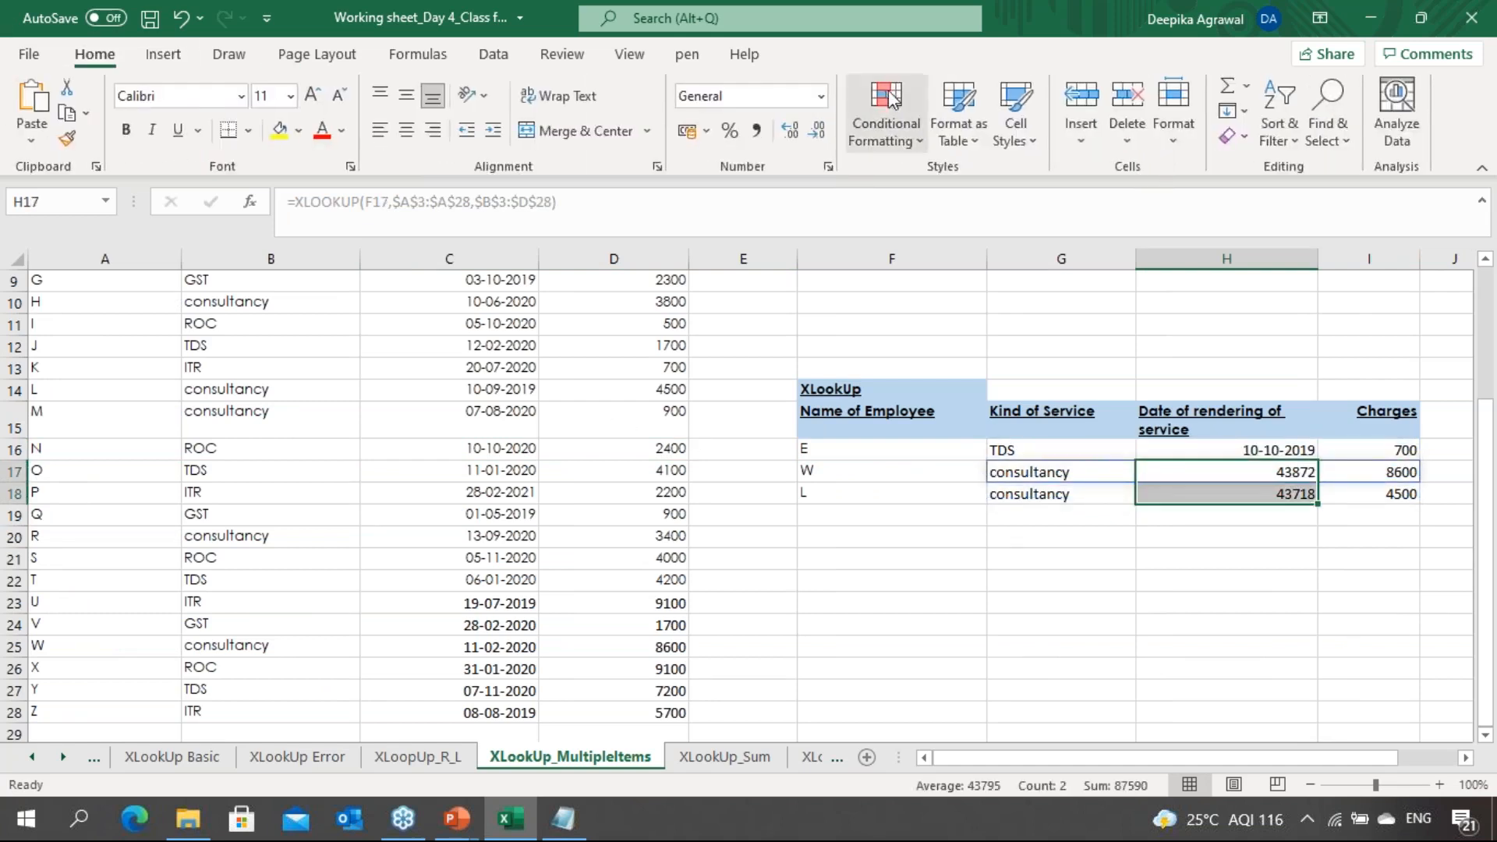
click(821, 96)
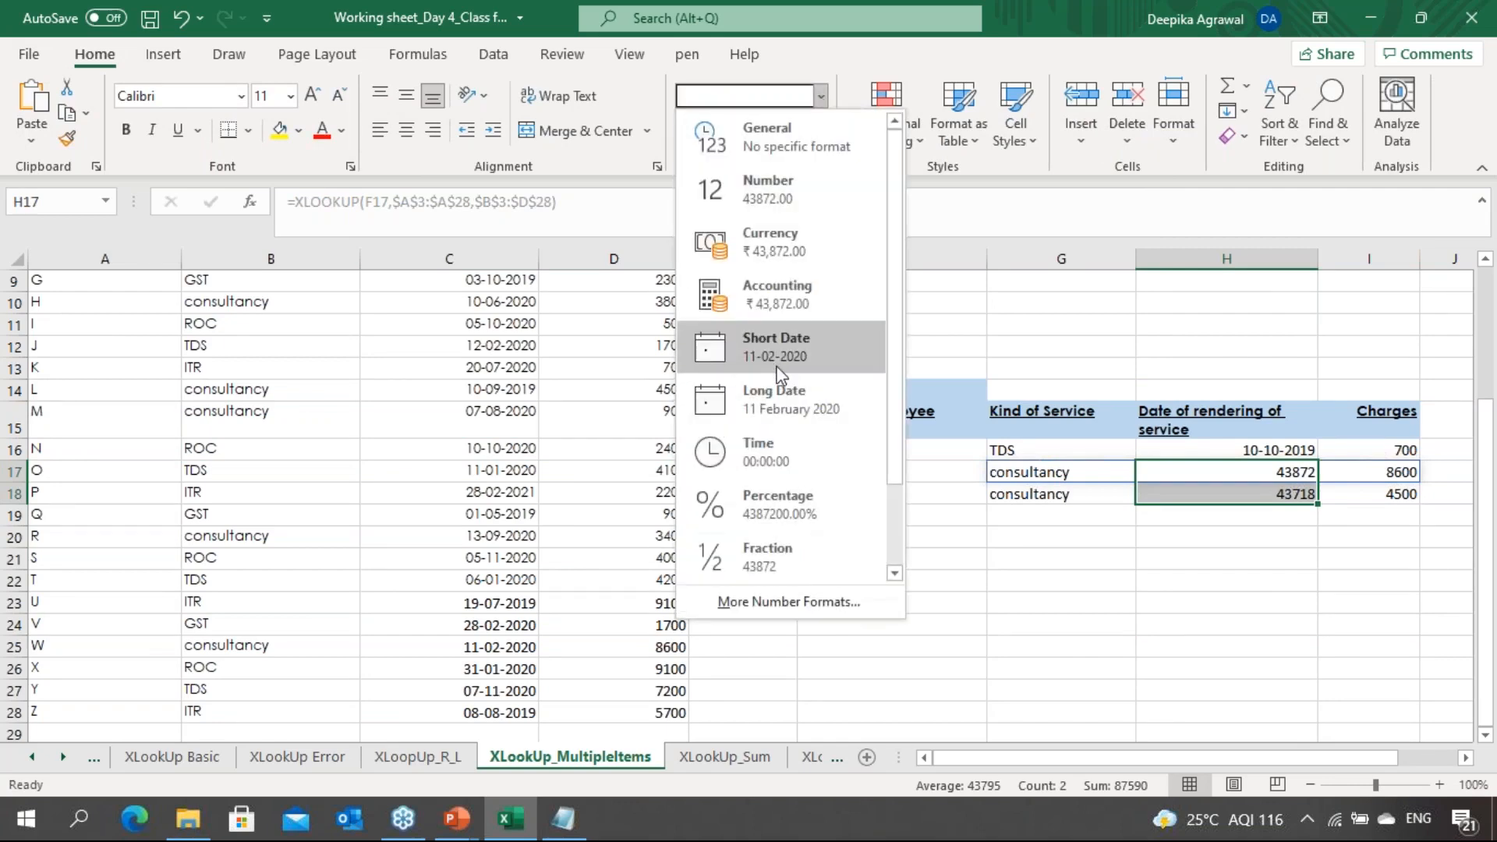
click(772, 344)
click(1035, 573)
Examine the XLOOKUP formulas in G16:G18 and how they spill into the date and charges columns
key(Left)
key(Up)
key(Up)
key(Up)
key(Up)
key(Up)
key(Up)
key(Down)
key(Down)
key(Right)
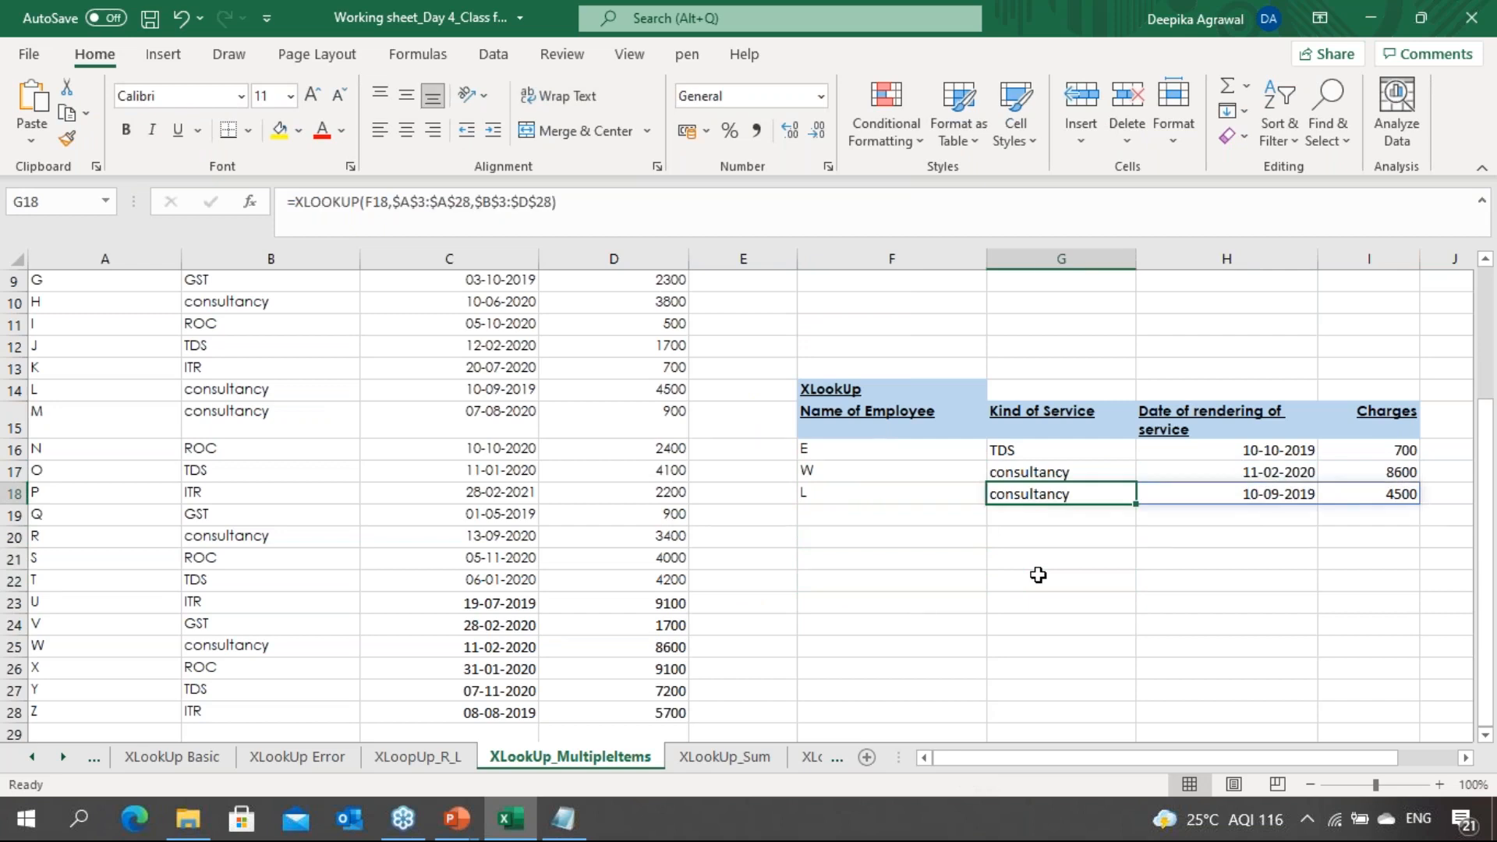
key(Up)
key(Up)
key(Down)
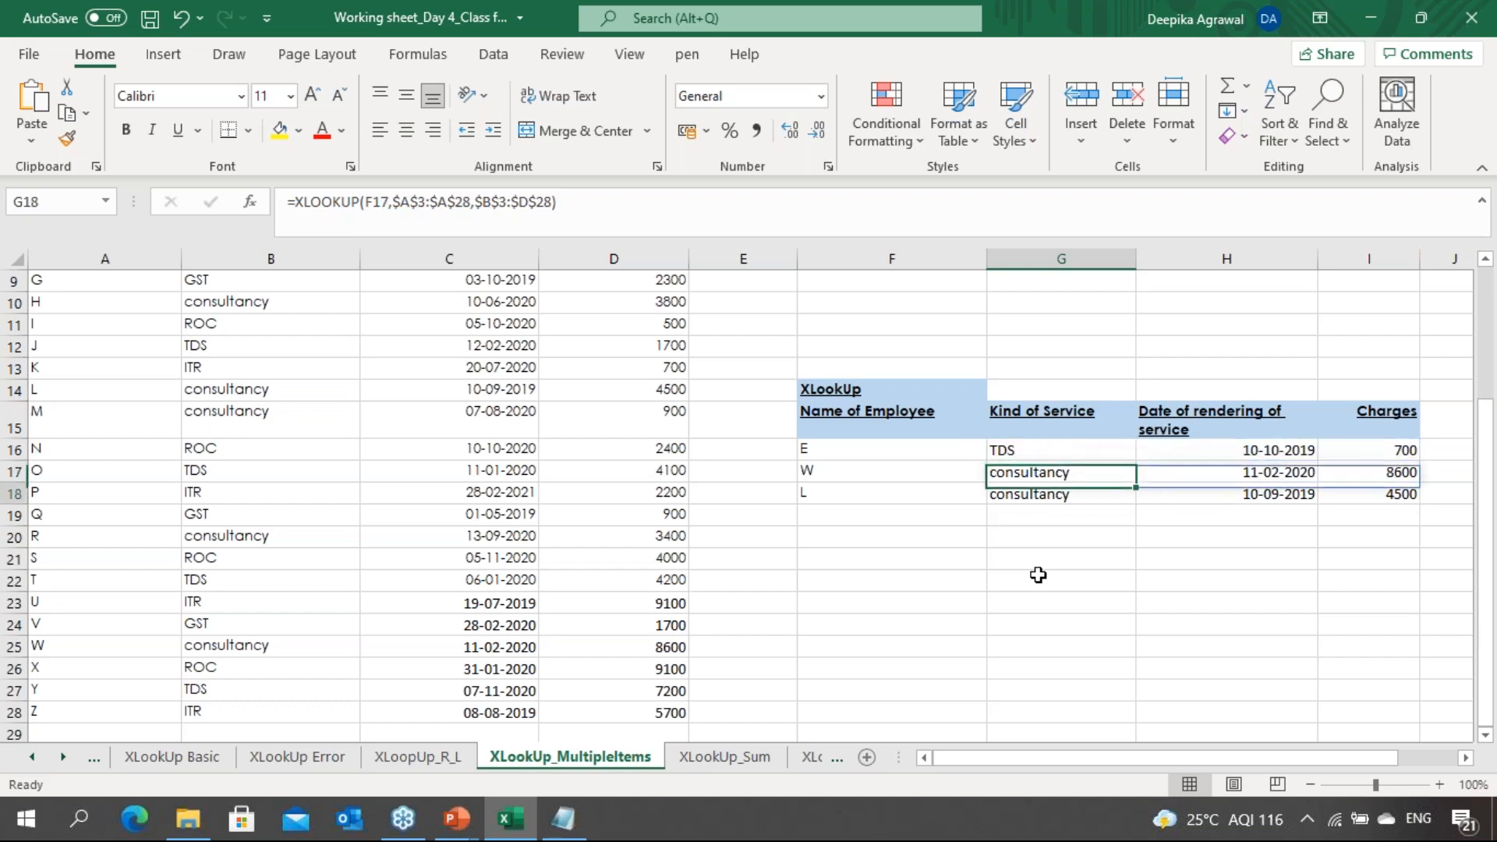
click(1065, 493)
key(Up)
key(Up)
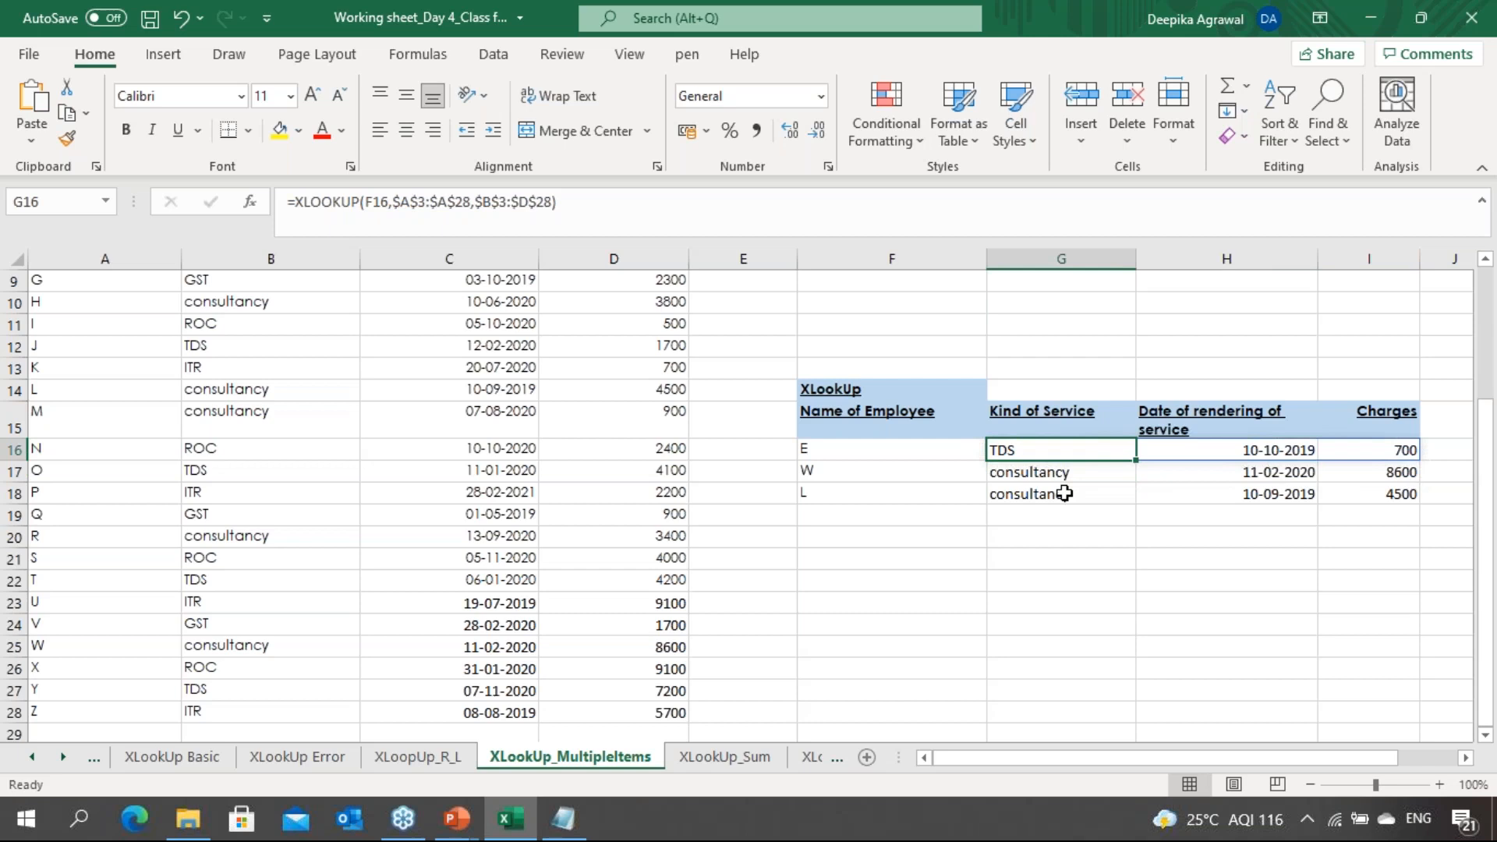
key(Right)
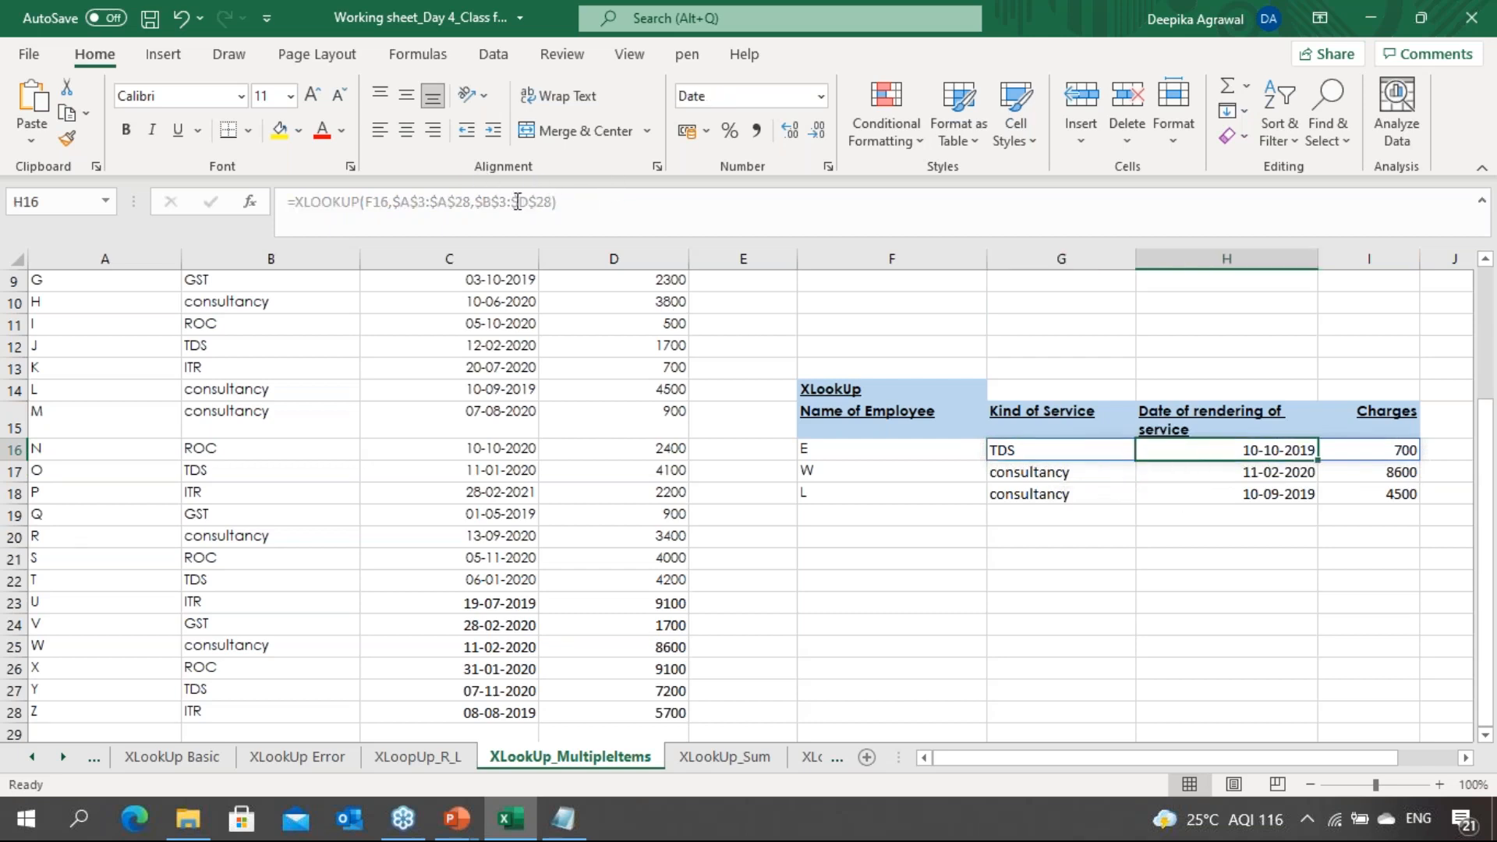
key(Right)
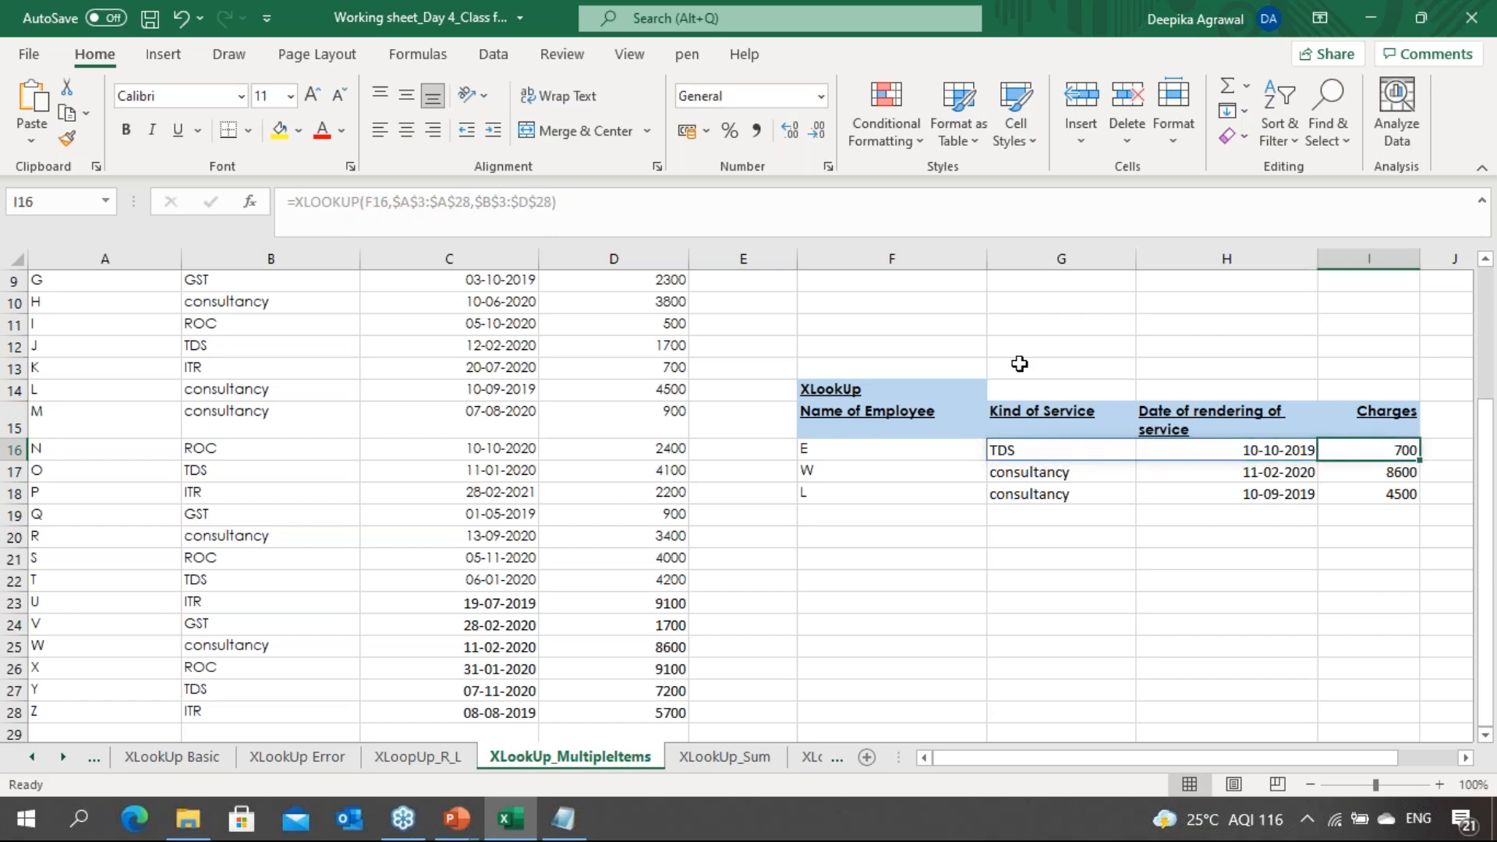
key(Left)
key(Left)
key(Right)
key(Right)
key(Left)
key(Right)
key(Left)
key(Left)
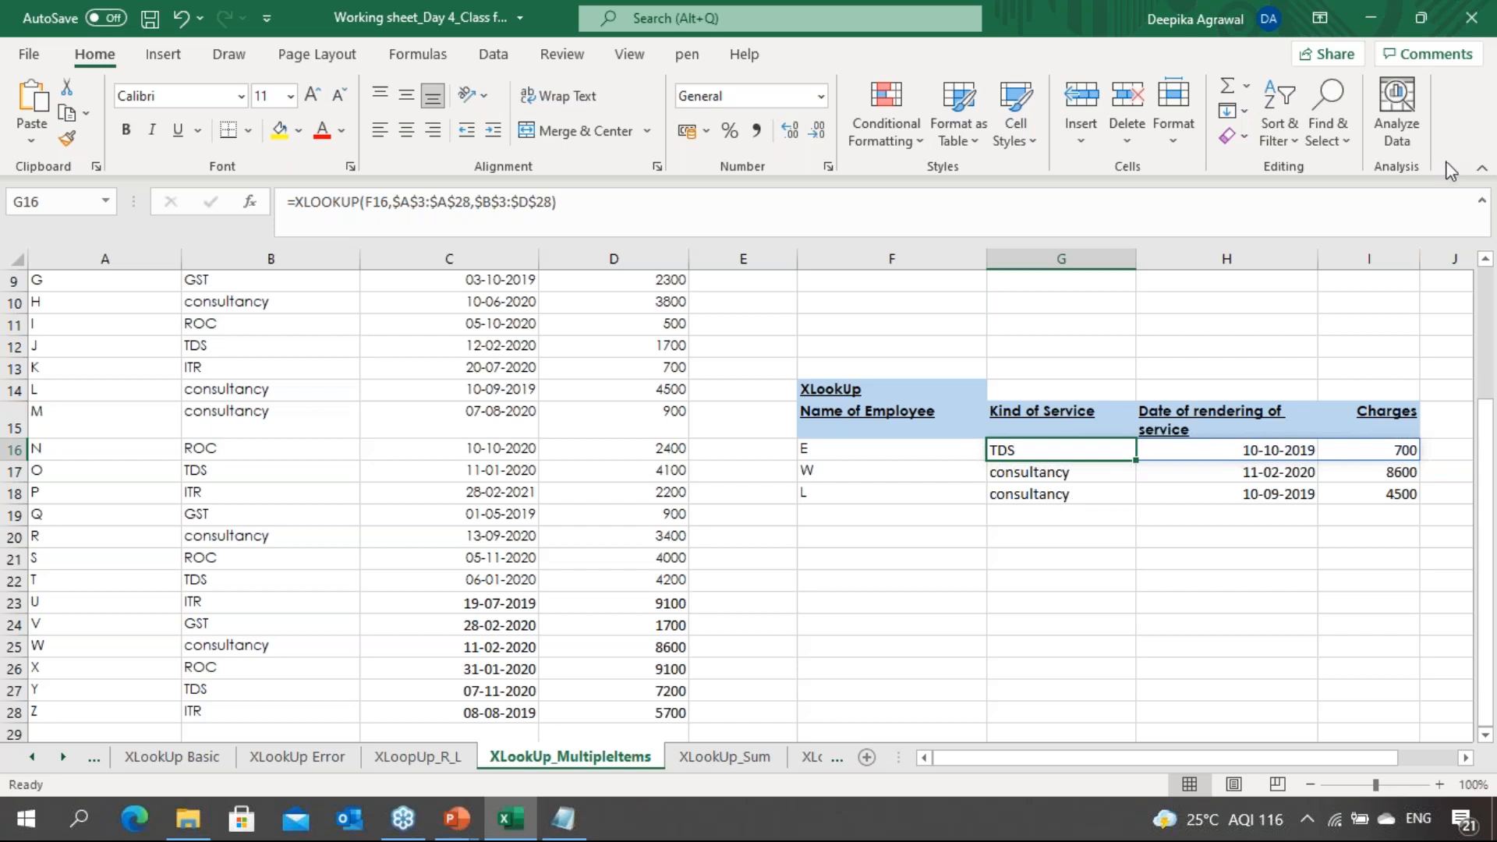
click(1483, 118)
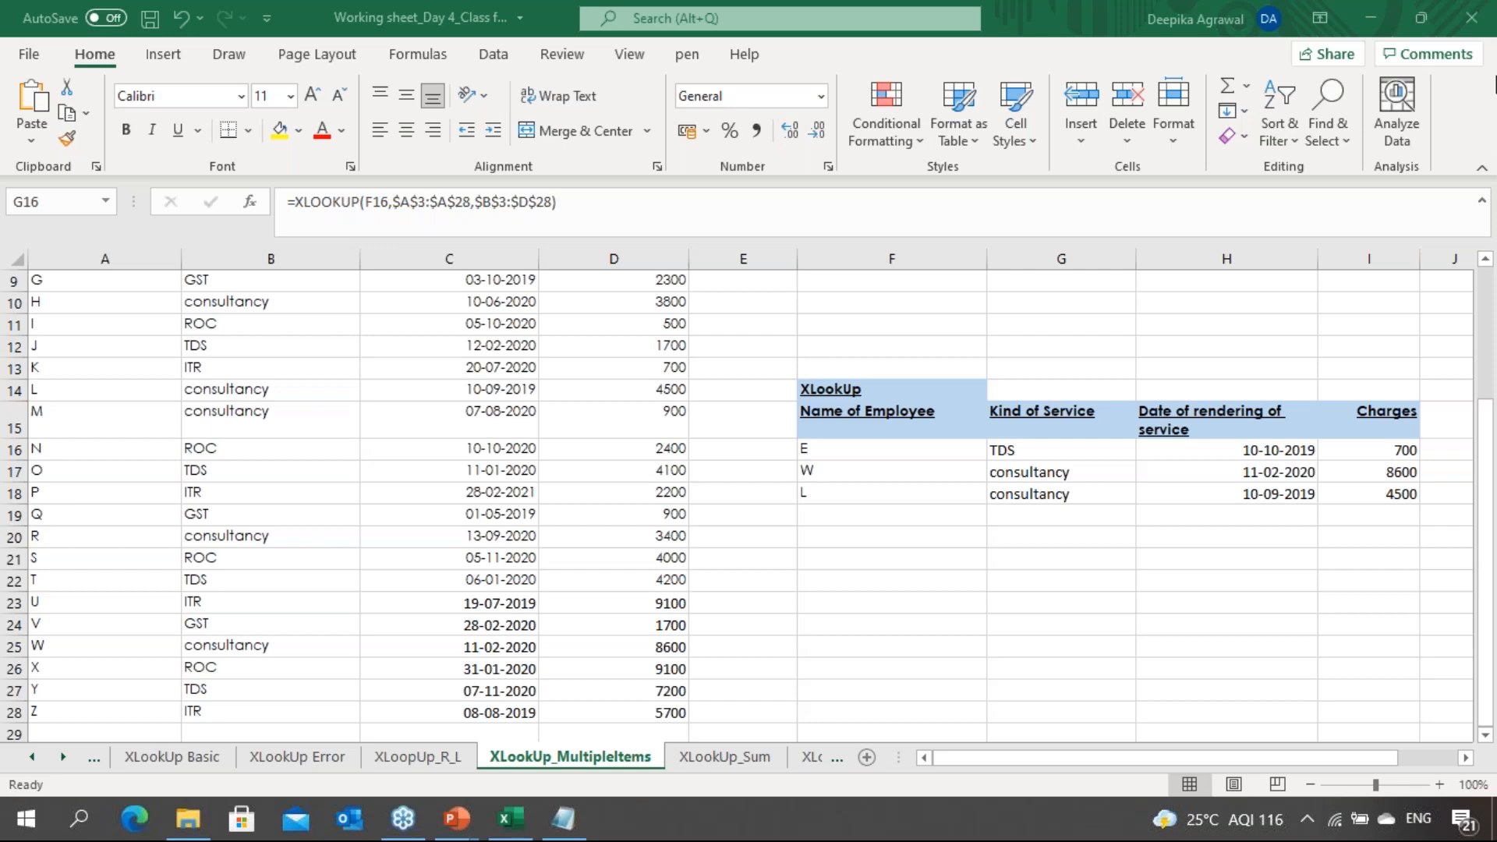
Clear the XLOOKUP formulas for the second and third employees in G17:G18
click(991, 470)
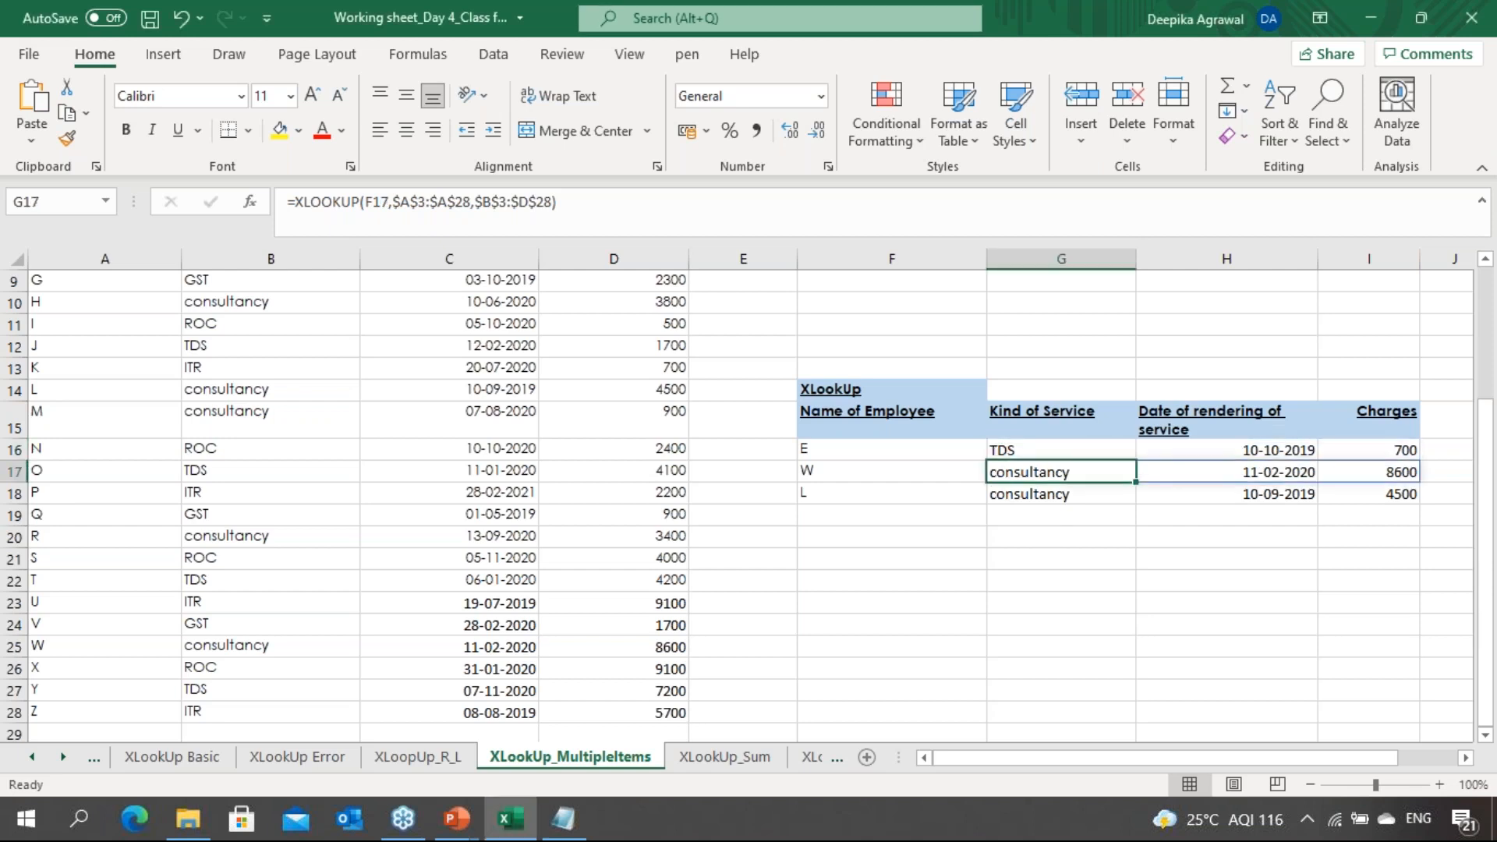
key(shift+Down)
key(Delete)
key(Right)
key(Left)
Start an XLOOKUP formula in G17 with the employee name in F17 as the lookup value
text(=xlook)
key(Tab)
key(Left)
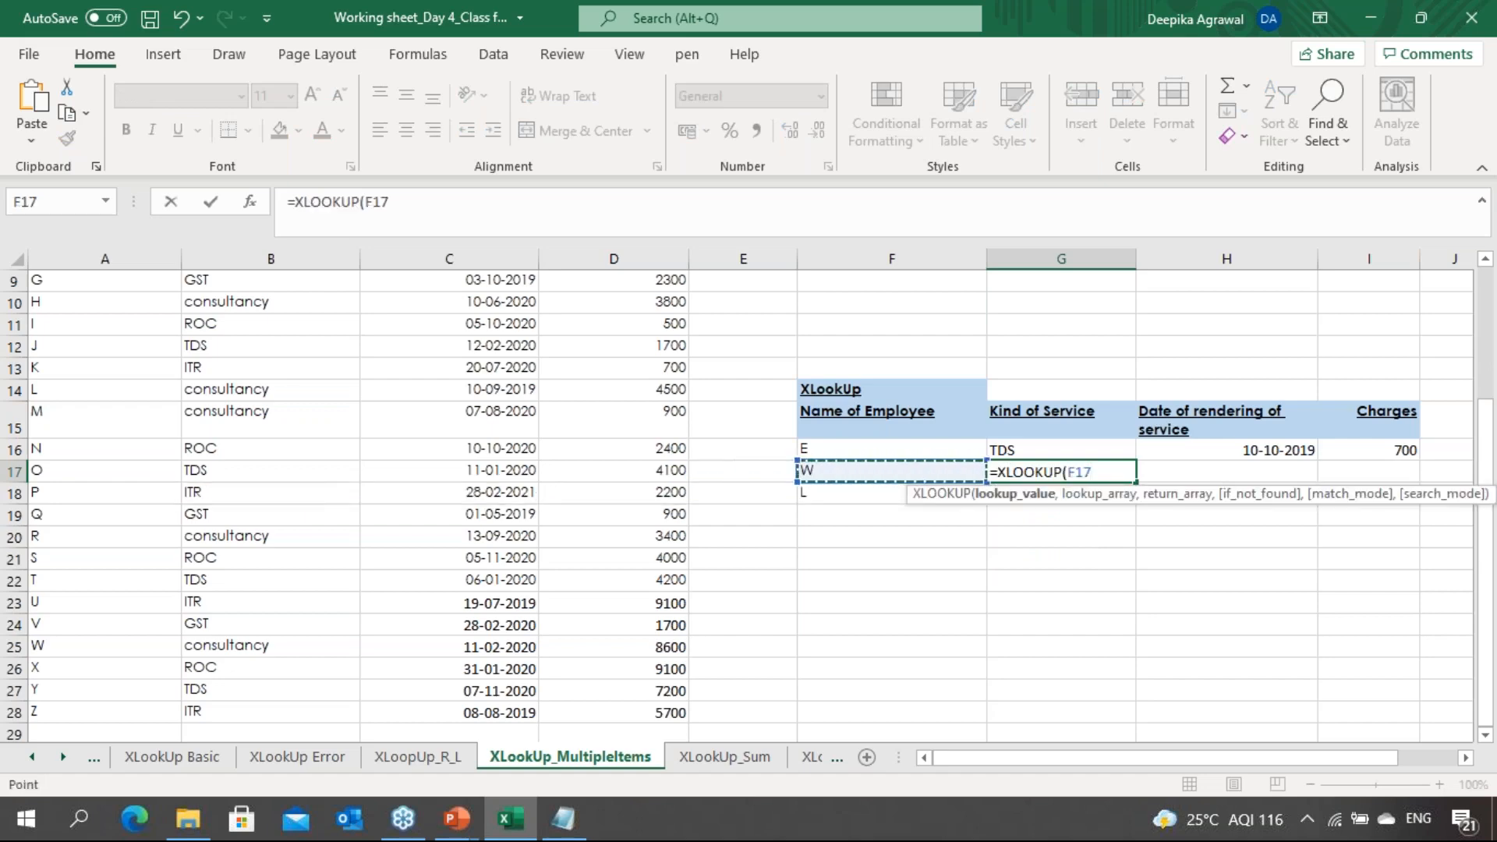
text(,)
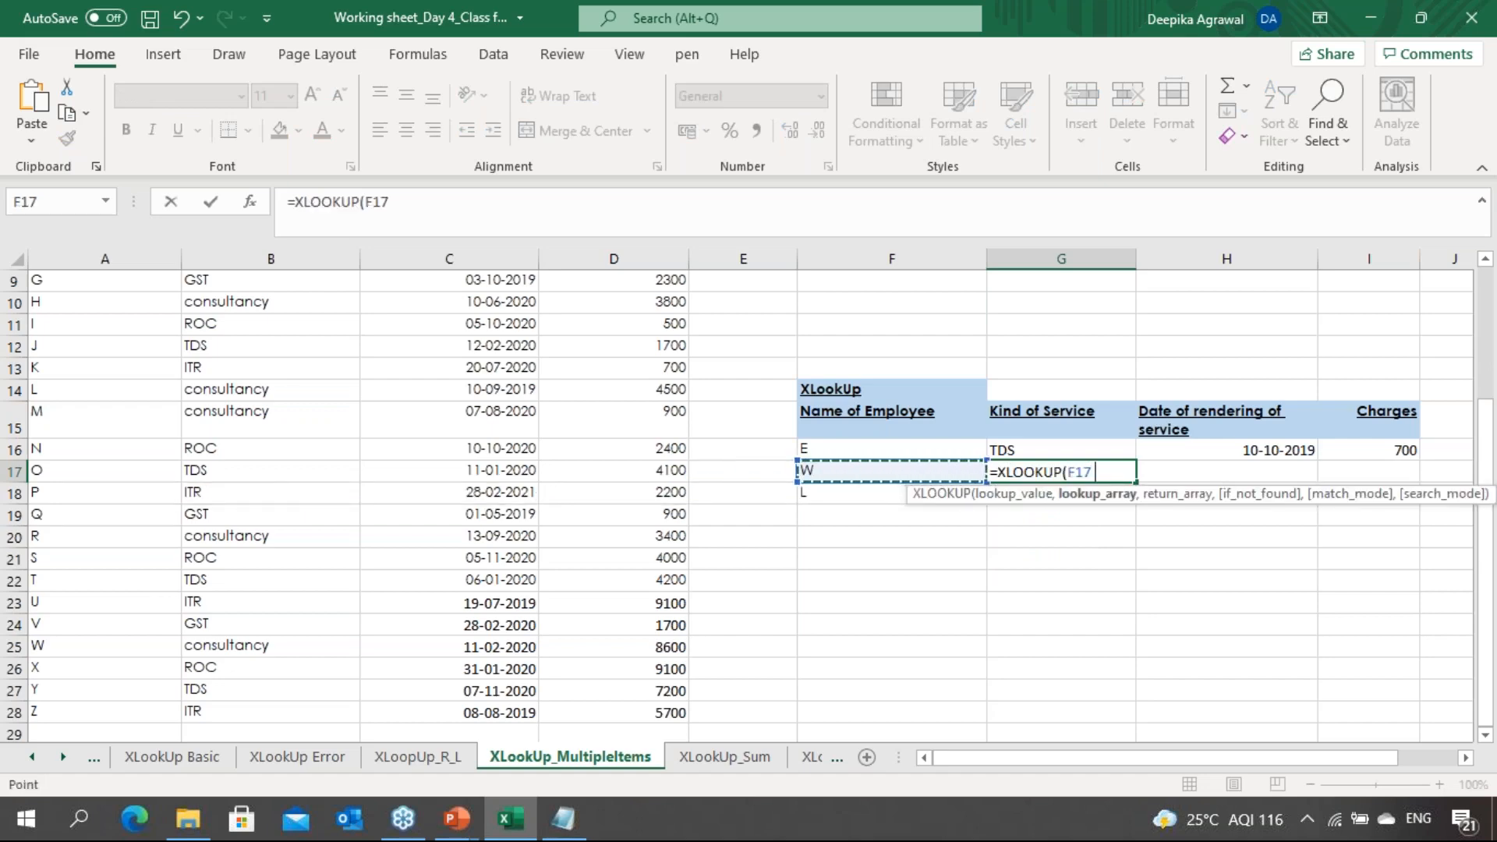
Add the employee names $A$3:$A$28 as the absolute lookup array of the XLOOKUP in G17
key(Left)
key(ctrl+Left)
key(ctrl+Left)
key(ctrl+Up)
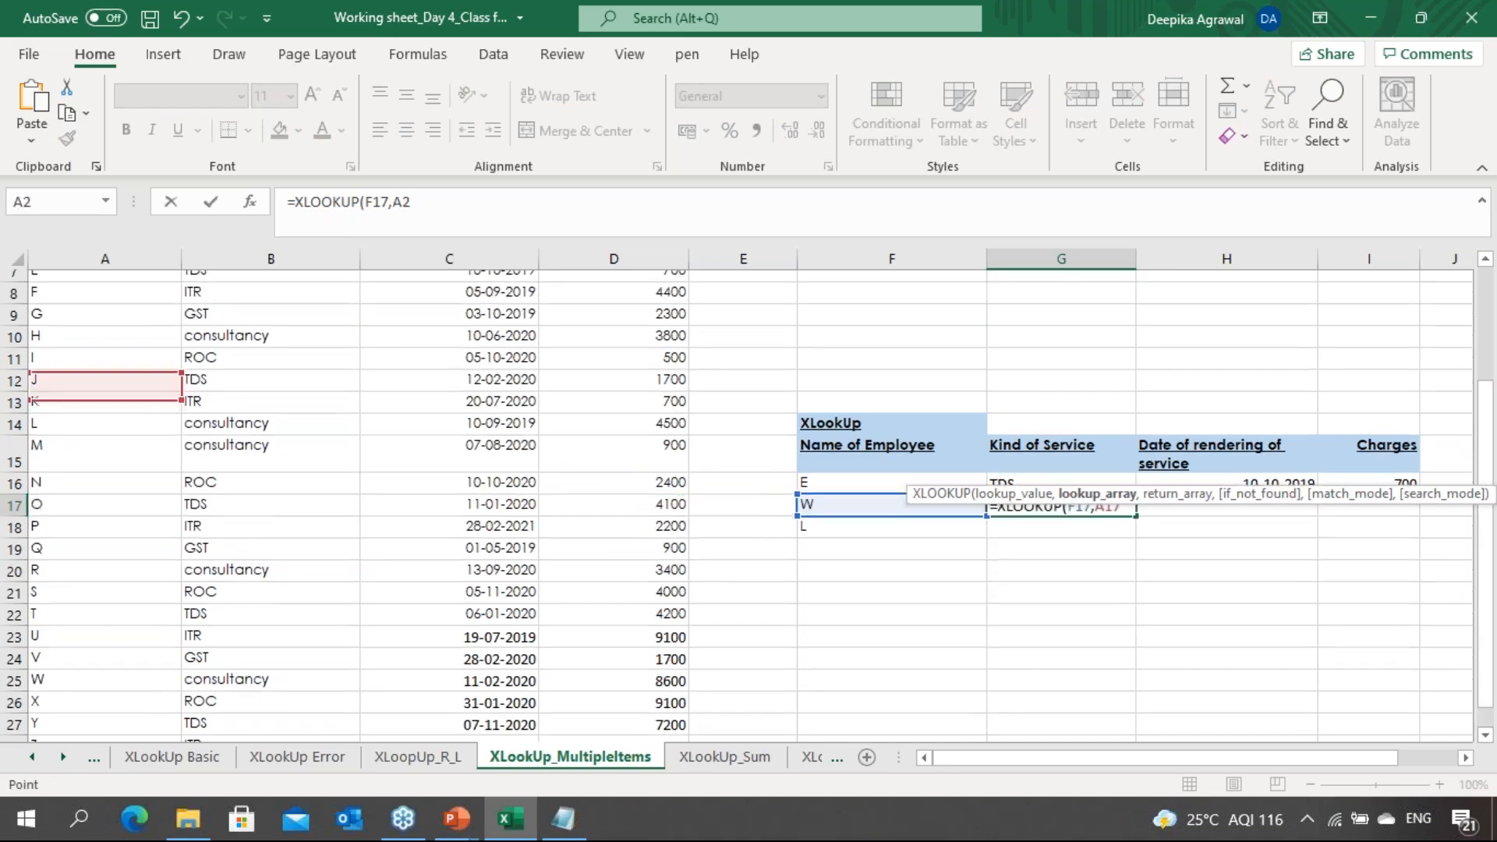
key(Down)
key(ctrl+shift+Down)
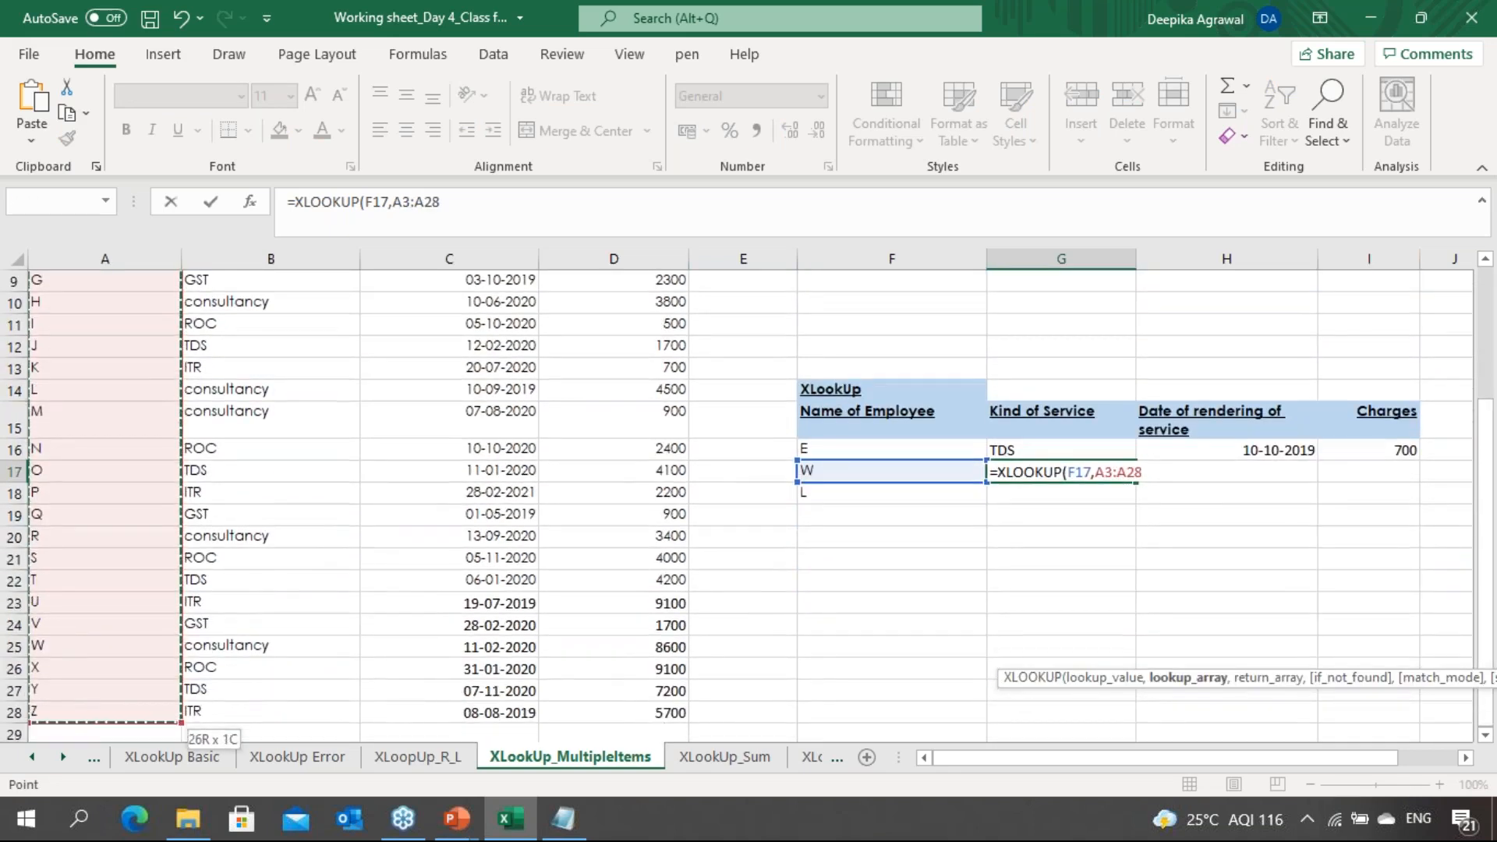
key(F4)
text(,)
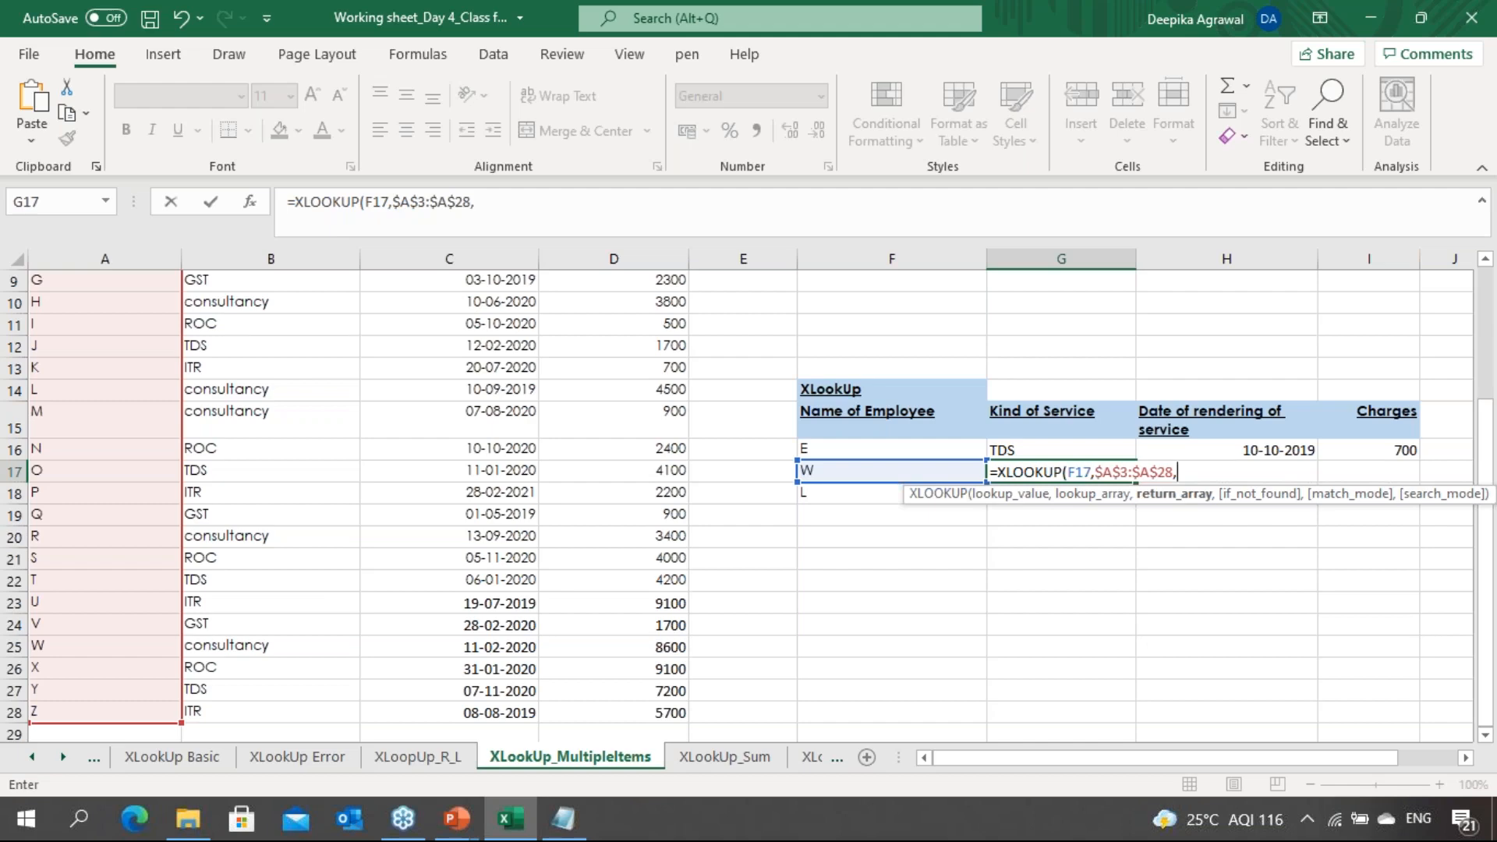
Begin selecting the return array for the XLOOKUP formula in G17
key(Up)
key(Up)
key(Up)
key(Up)
key(Up)
key(Up)
key(Up)
key(Up)
key(Up)
key(Up)
key(Up)
key(Up)
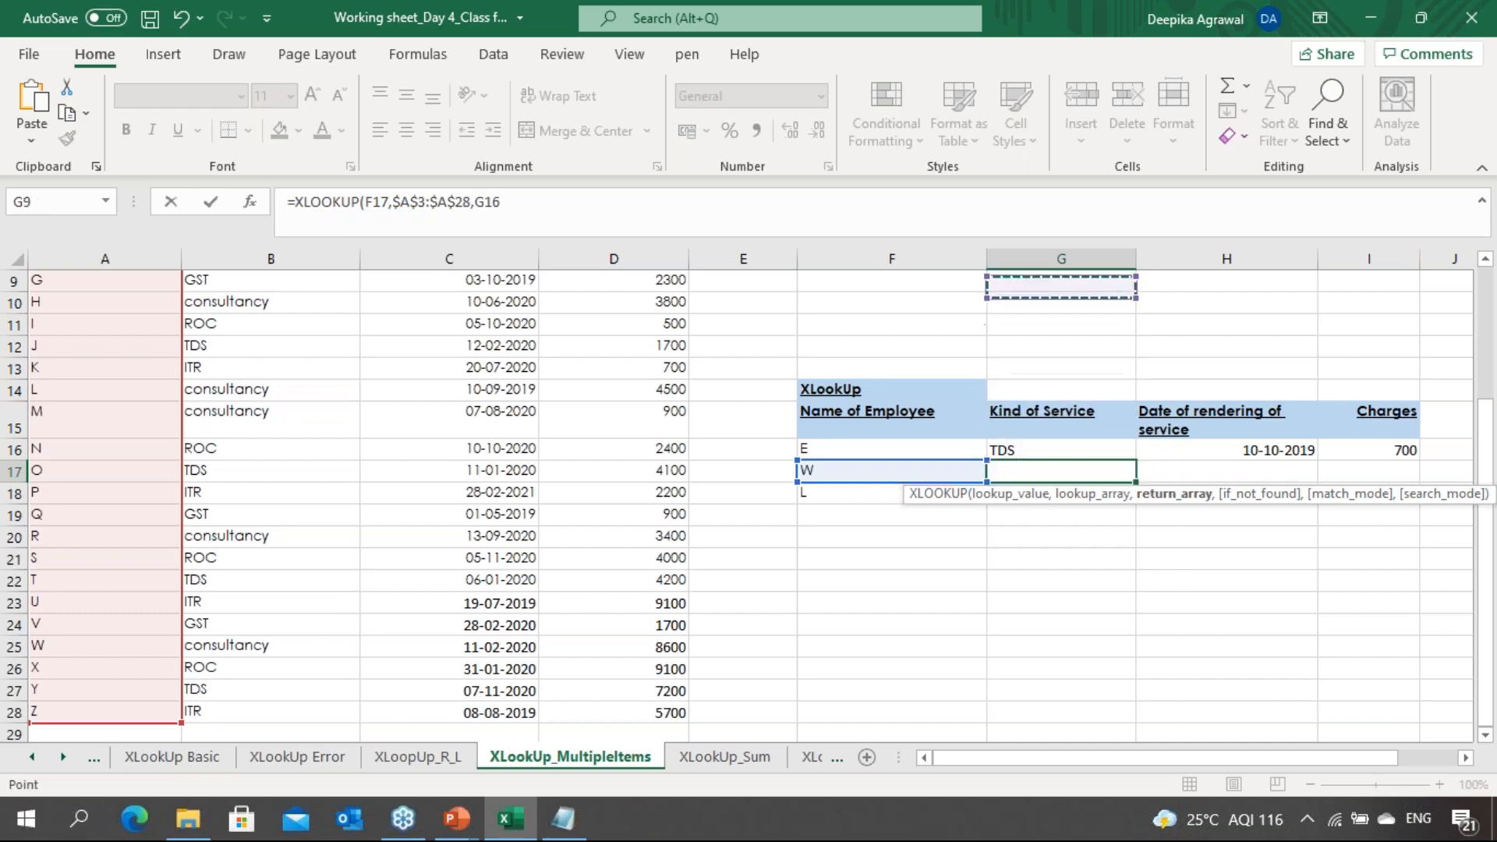
Complete the XLOOKUP formula in G17 with the absolute range $B$3:$D$28 as the return array
key(Up)
key(Left)
key(Left)
key(Left)
key(Left)
key(Left)
key(Left)
key(Up)
key(Up)
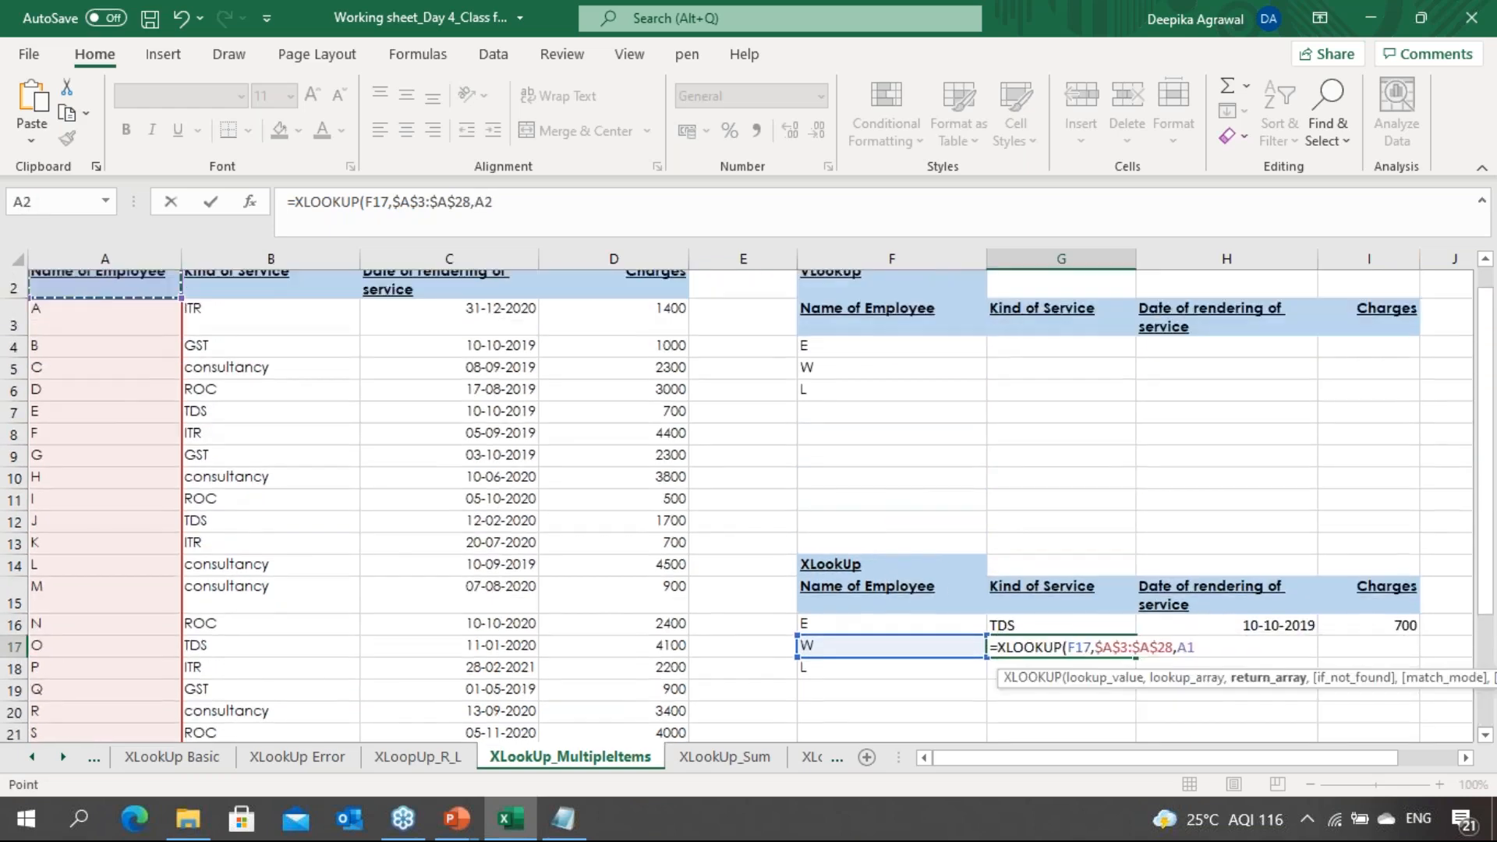
key(Right)
key(Down)
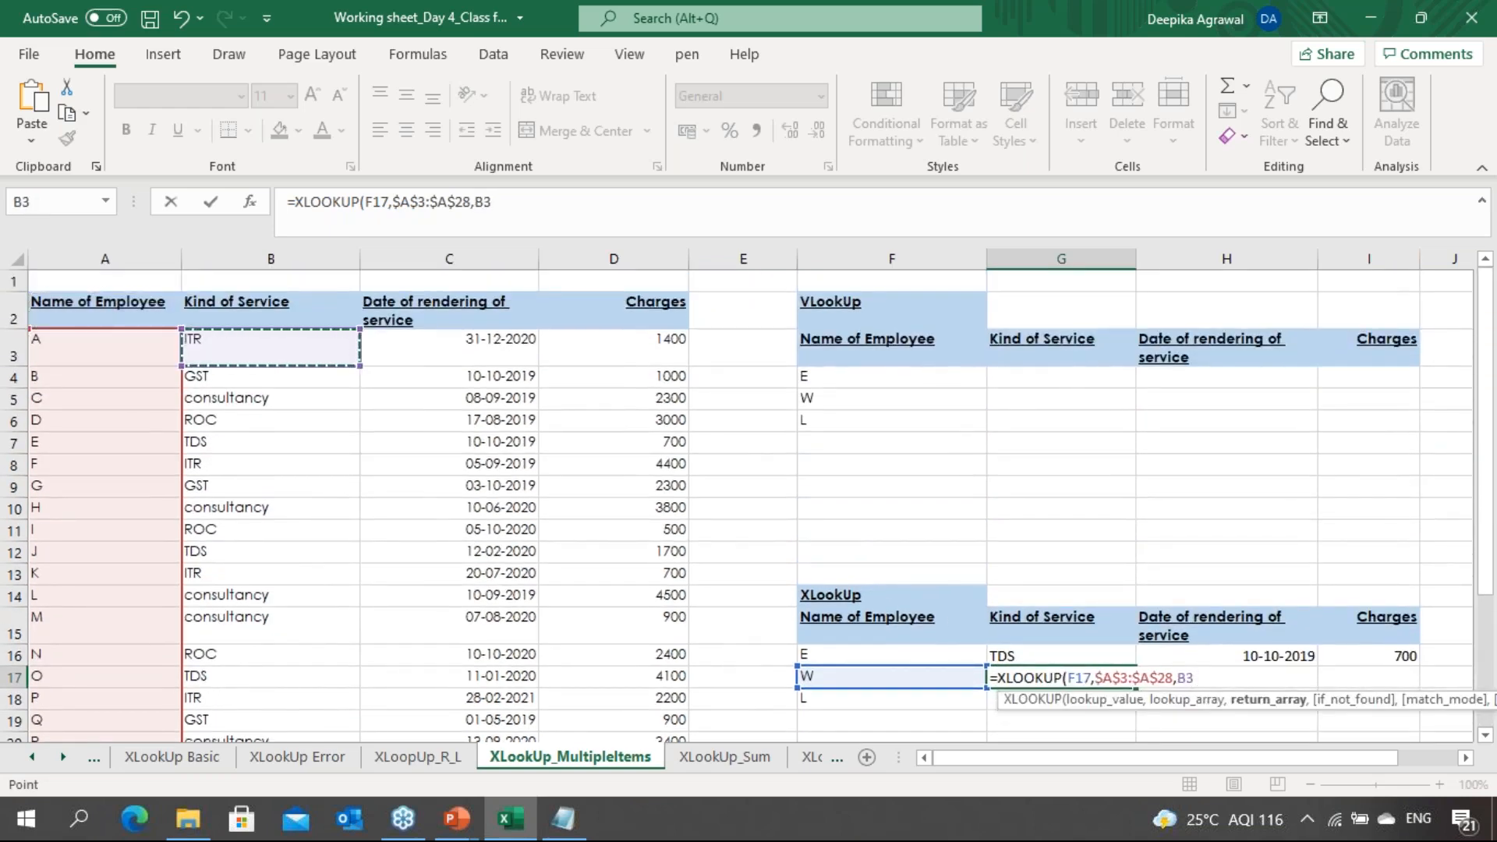
key(shift+Right)
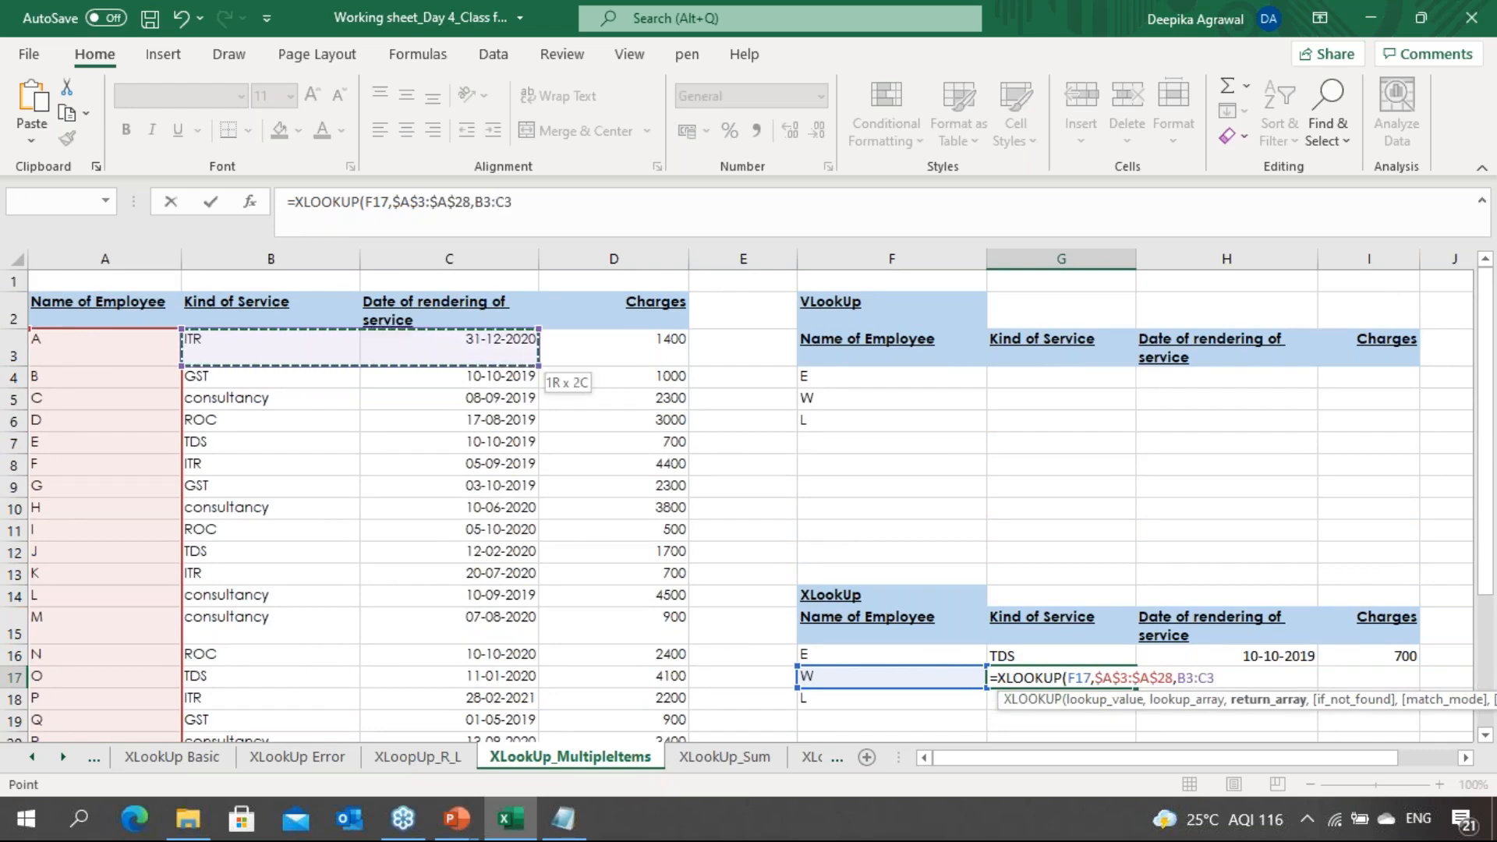
key(shift+Right)
key(ctrl+shift+Down)
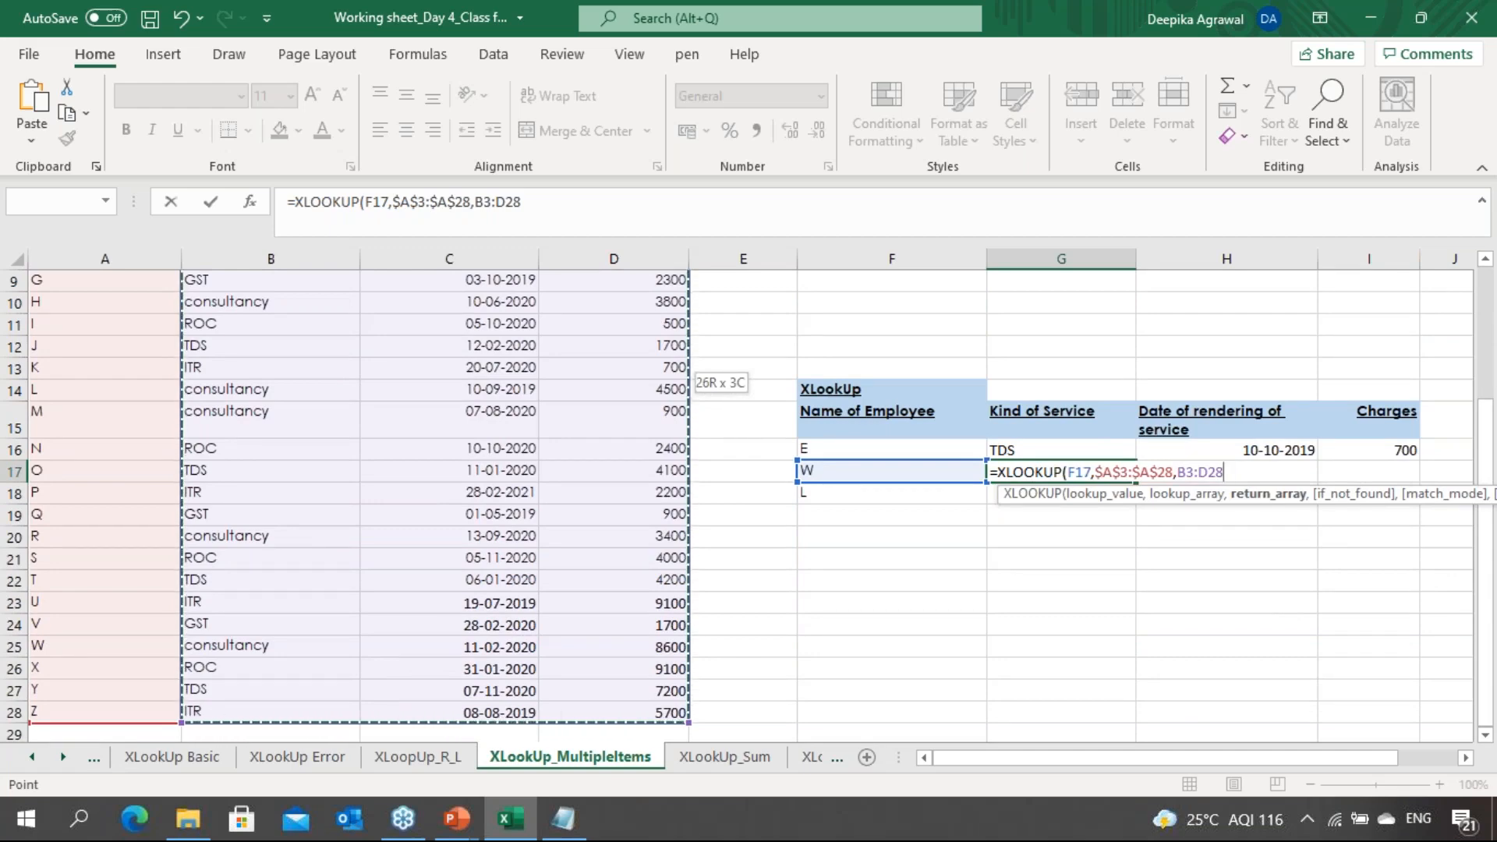
key(F4)
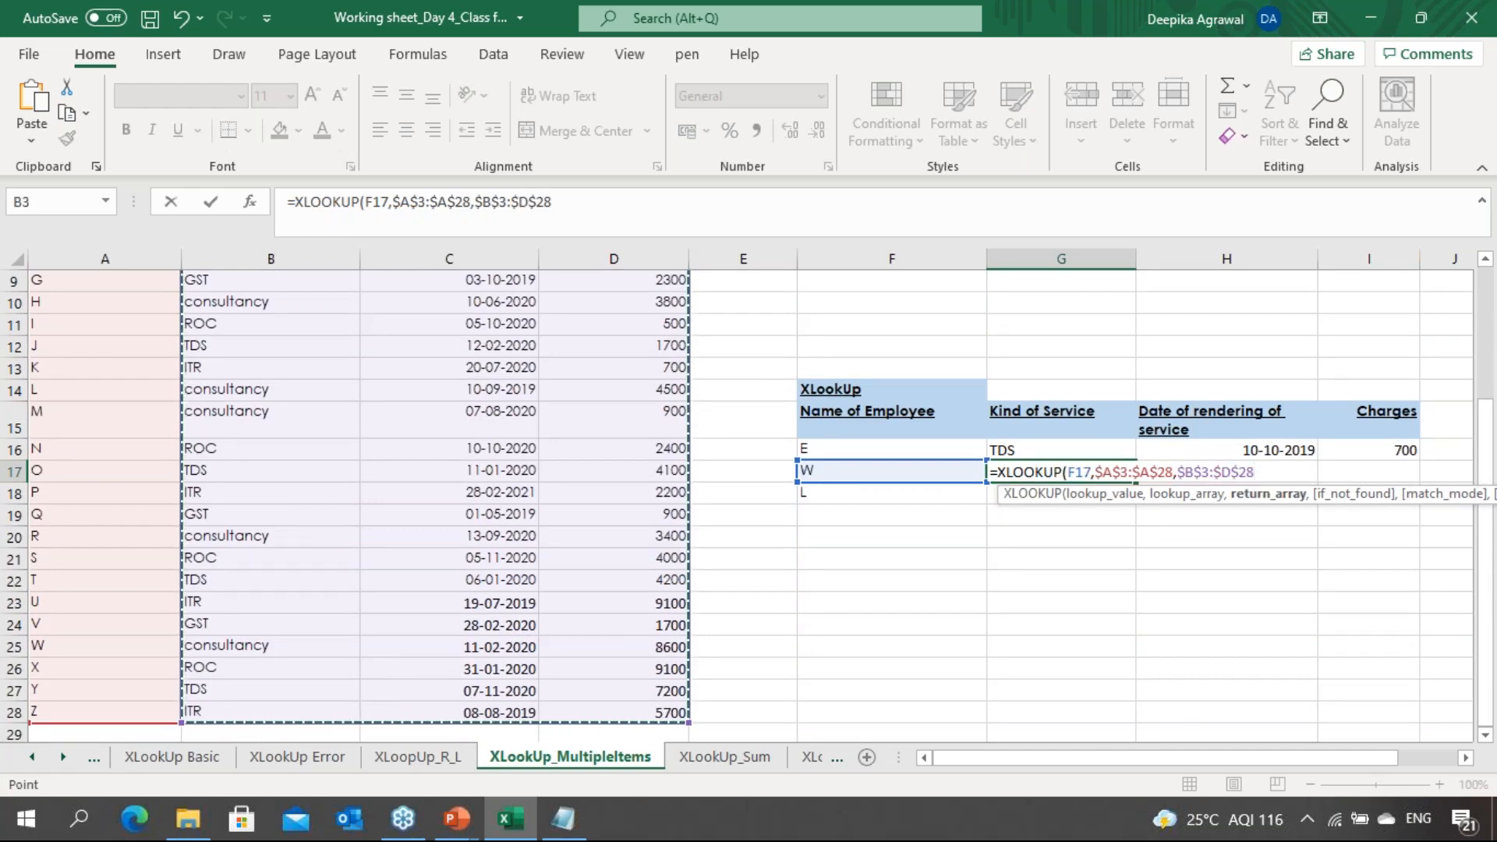
text())
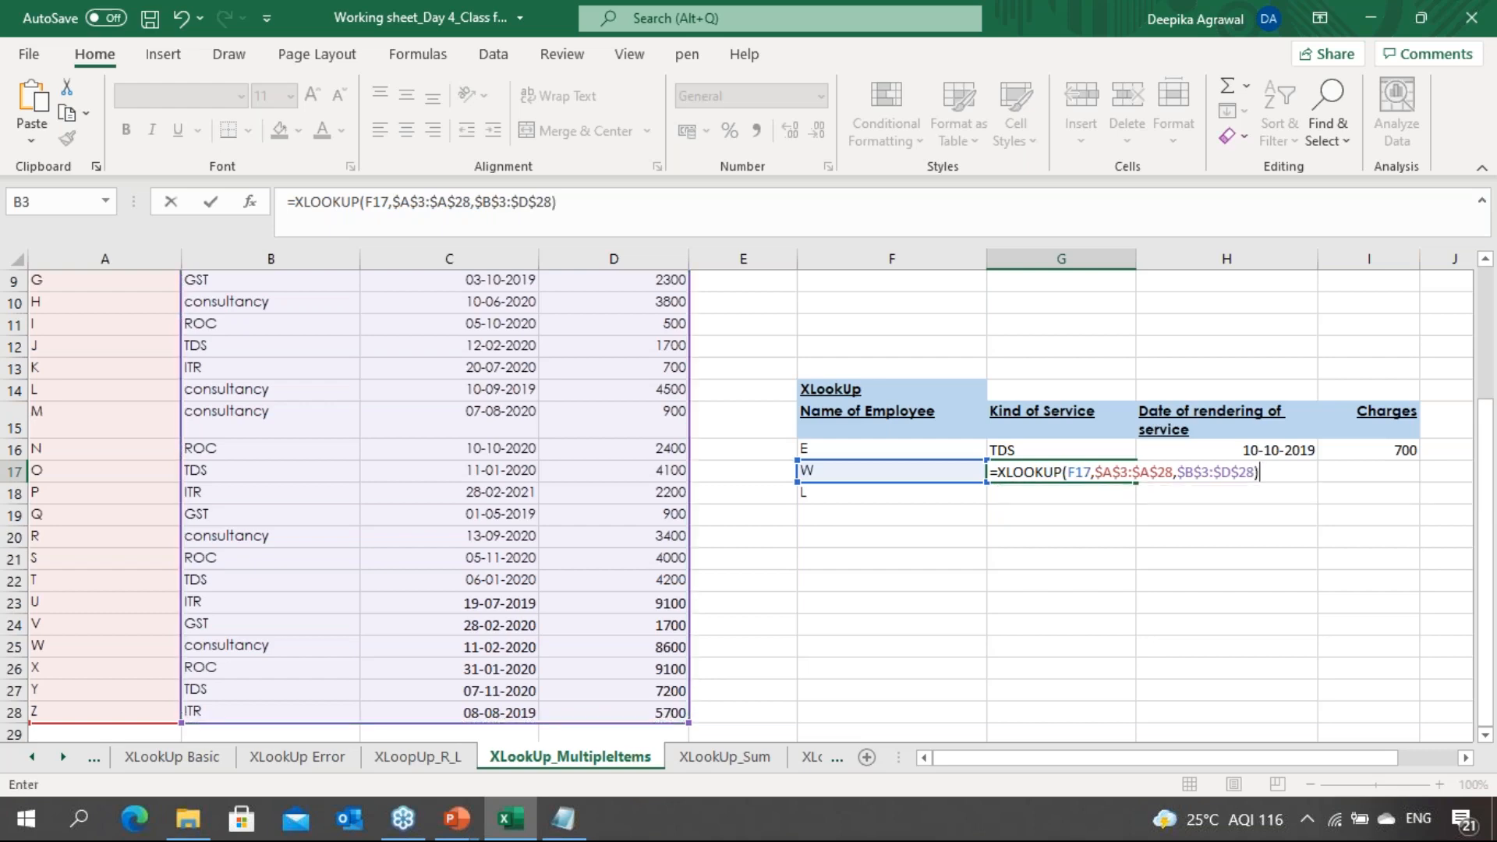
key(Return)
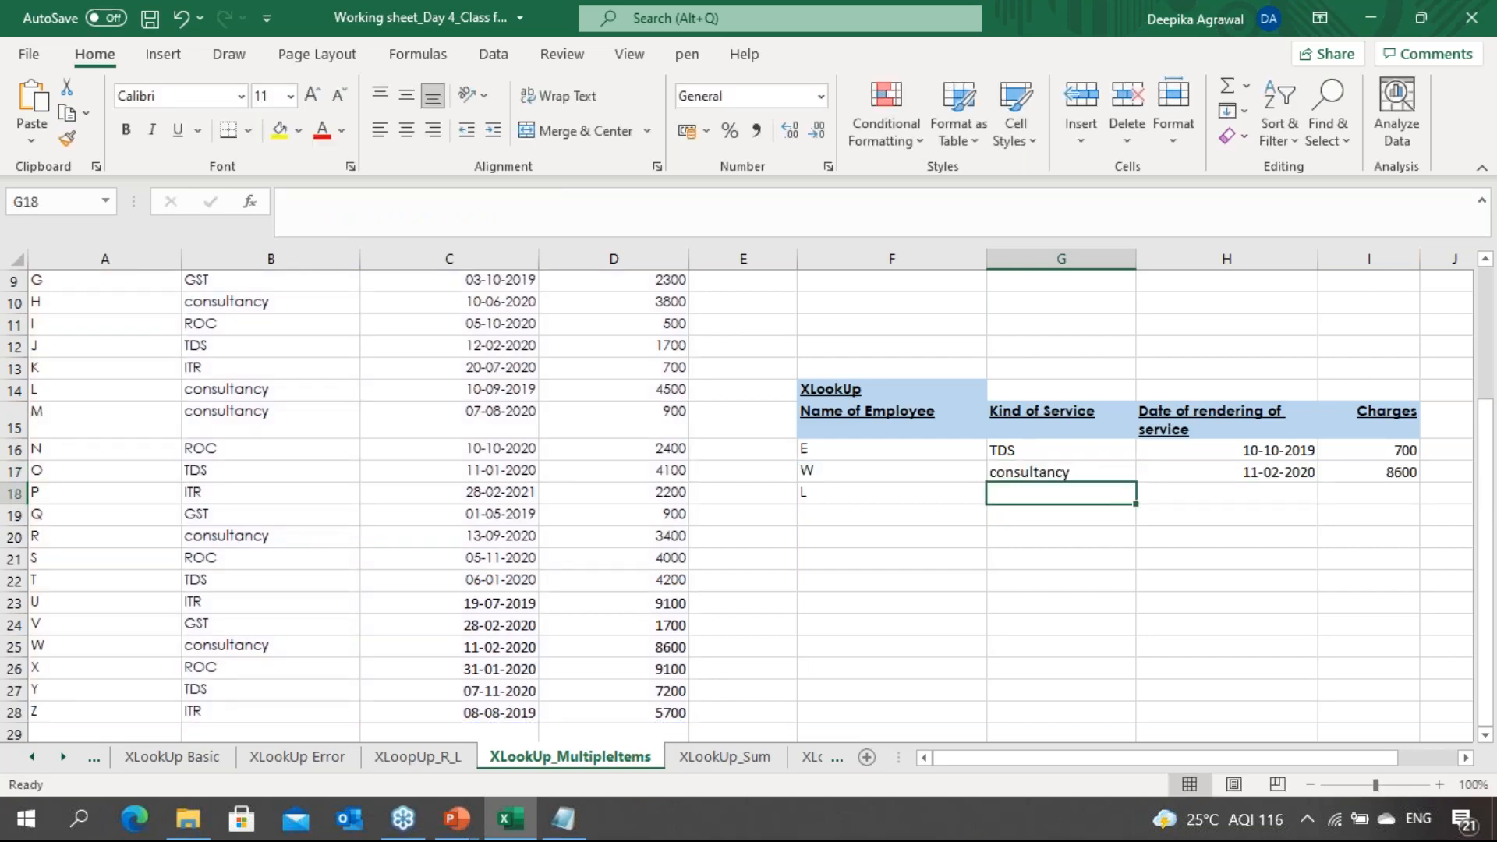
Start an XLOOKUP formula in G18 for employee L, using F18 as the lookup value
key(Up)
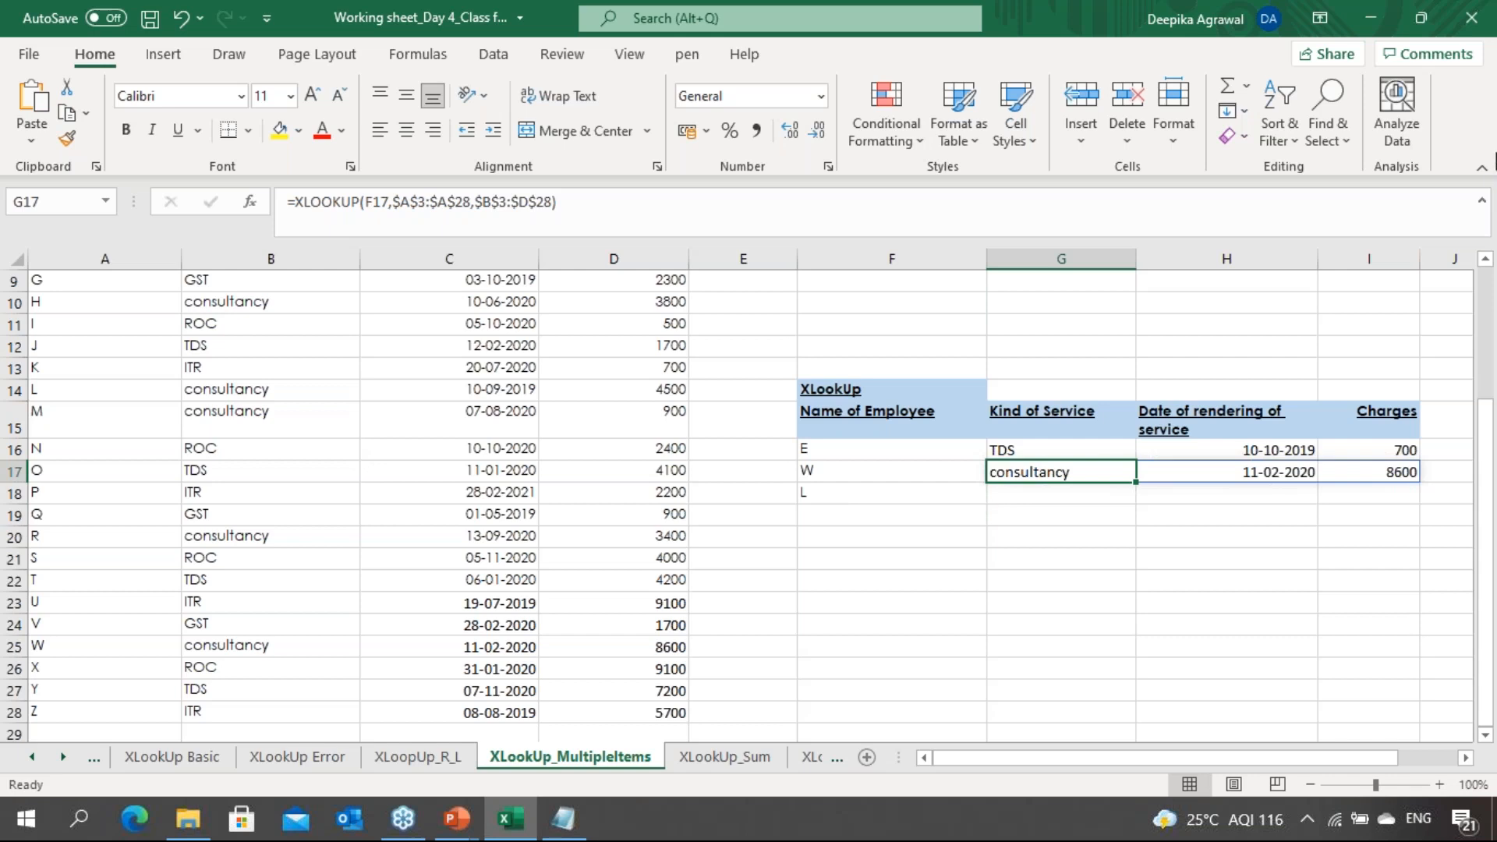
click(1472, 101)
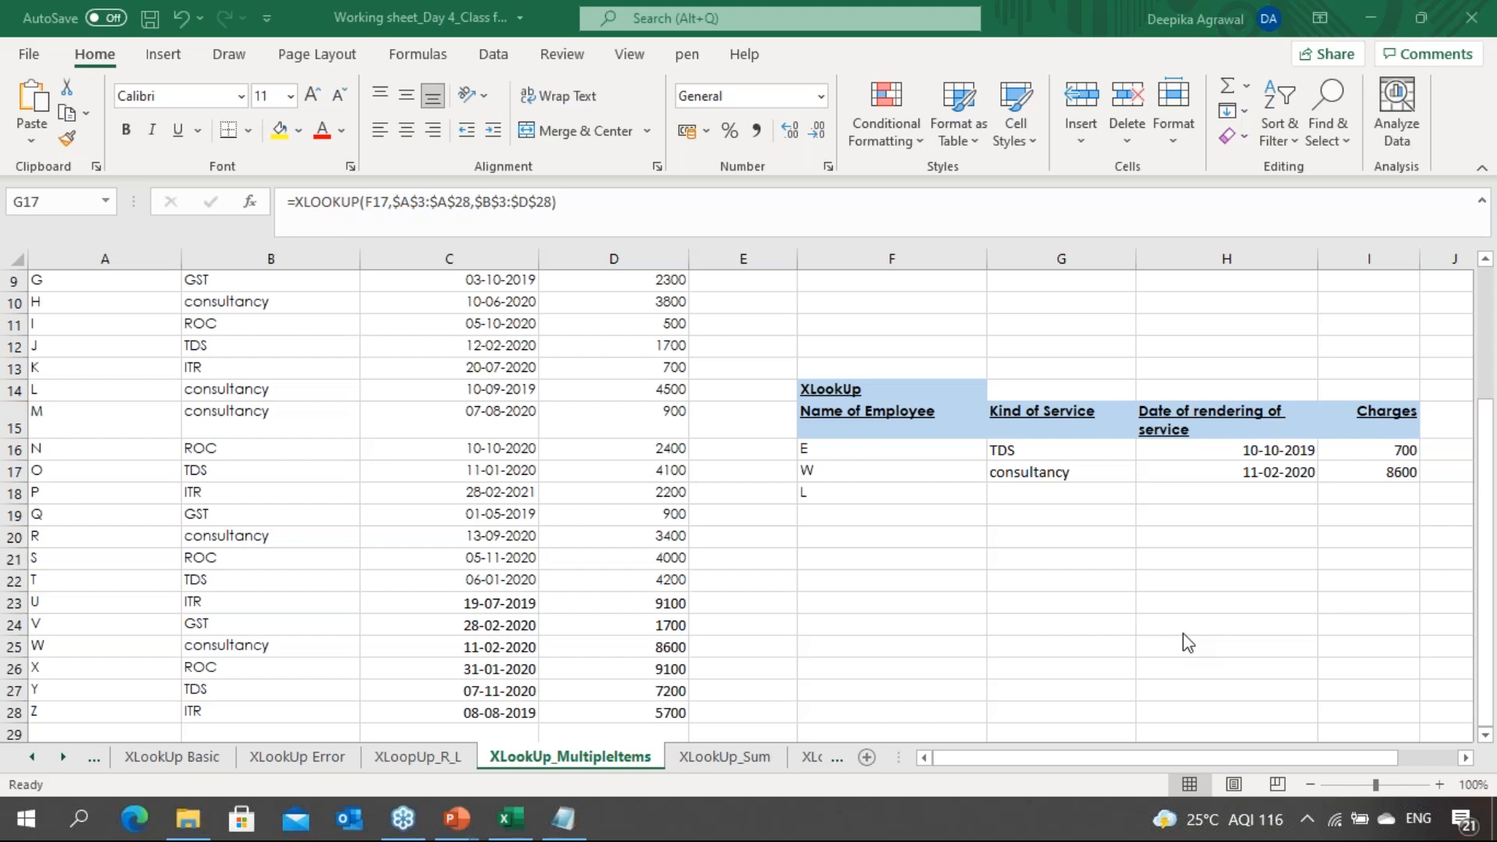
click(1072, 479)
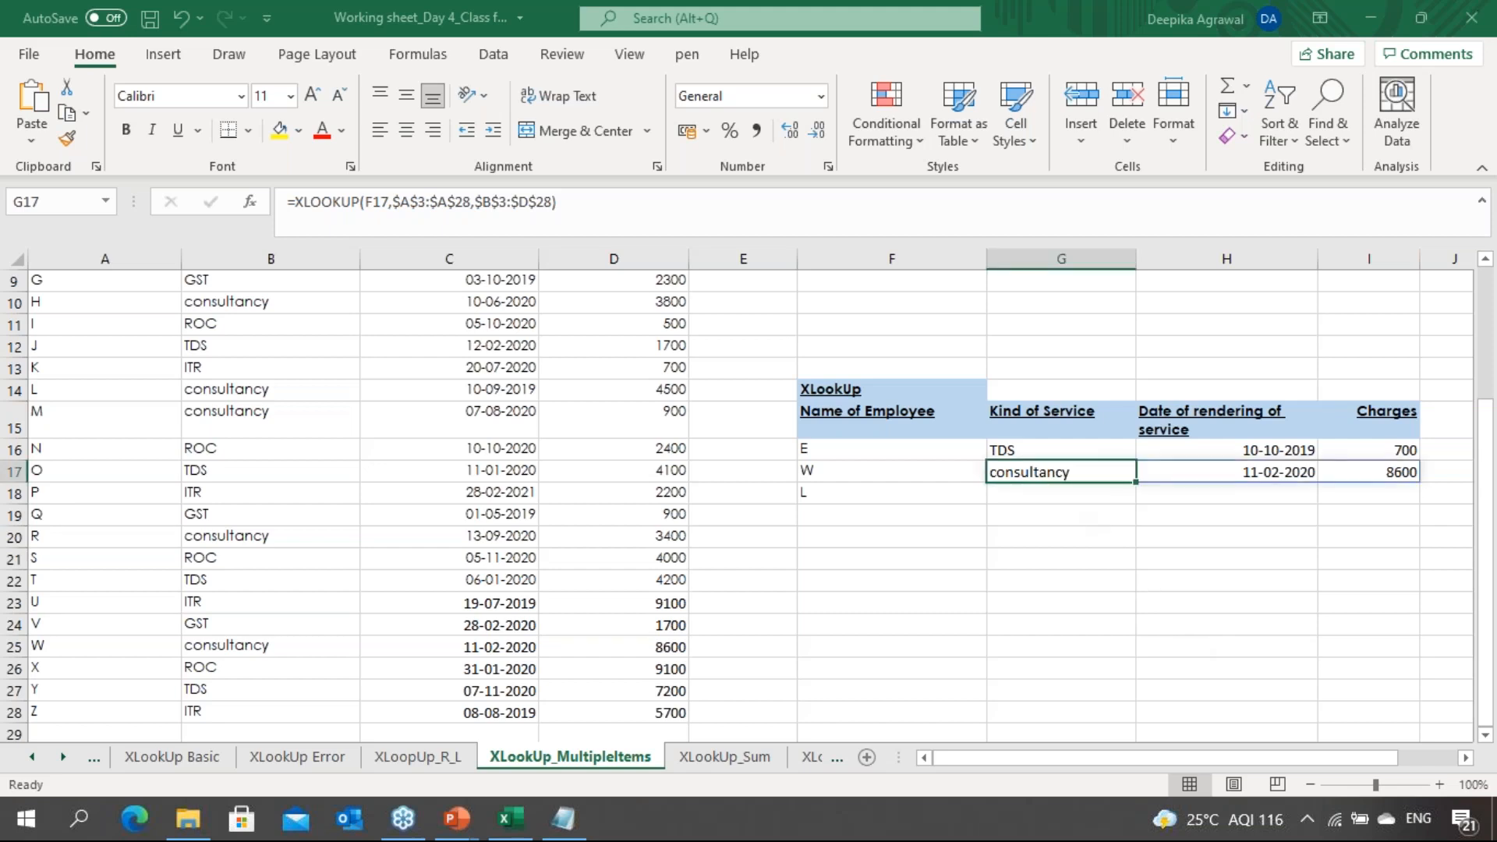
key(Return)
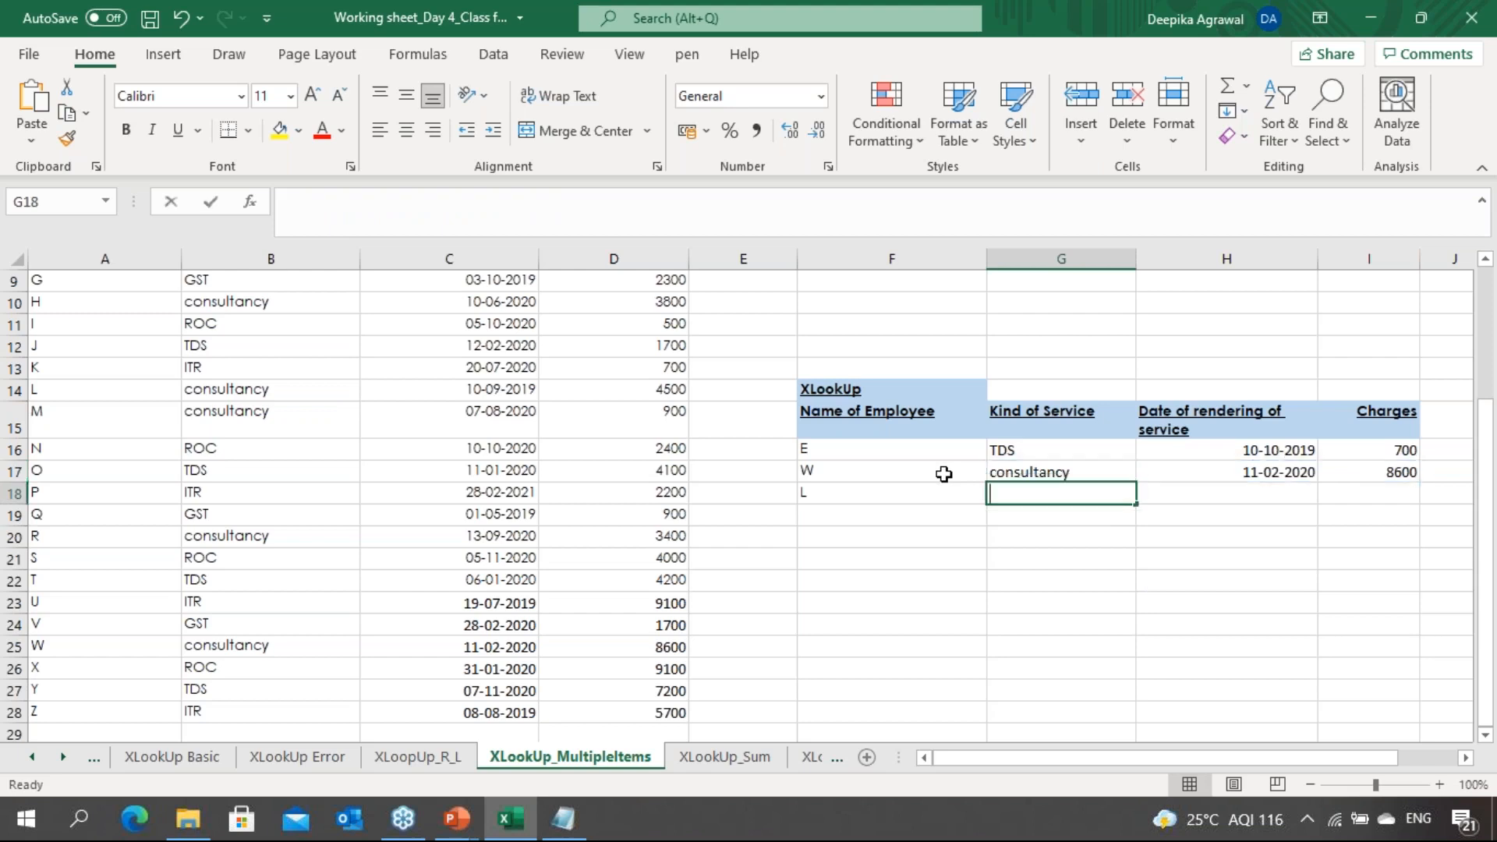
text(=xloo)
key(Tab)
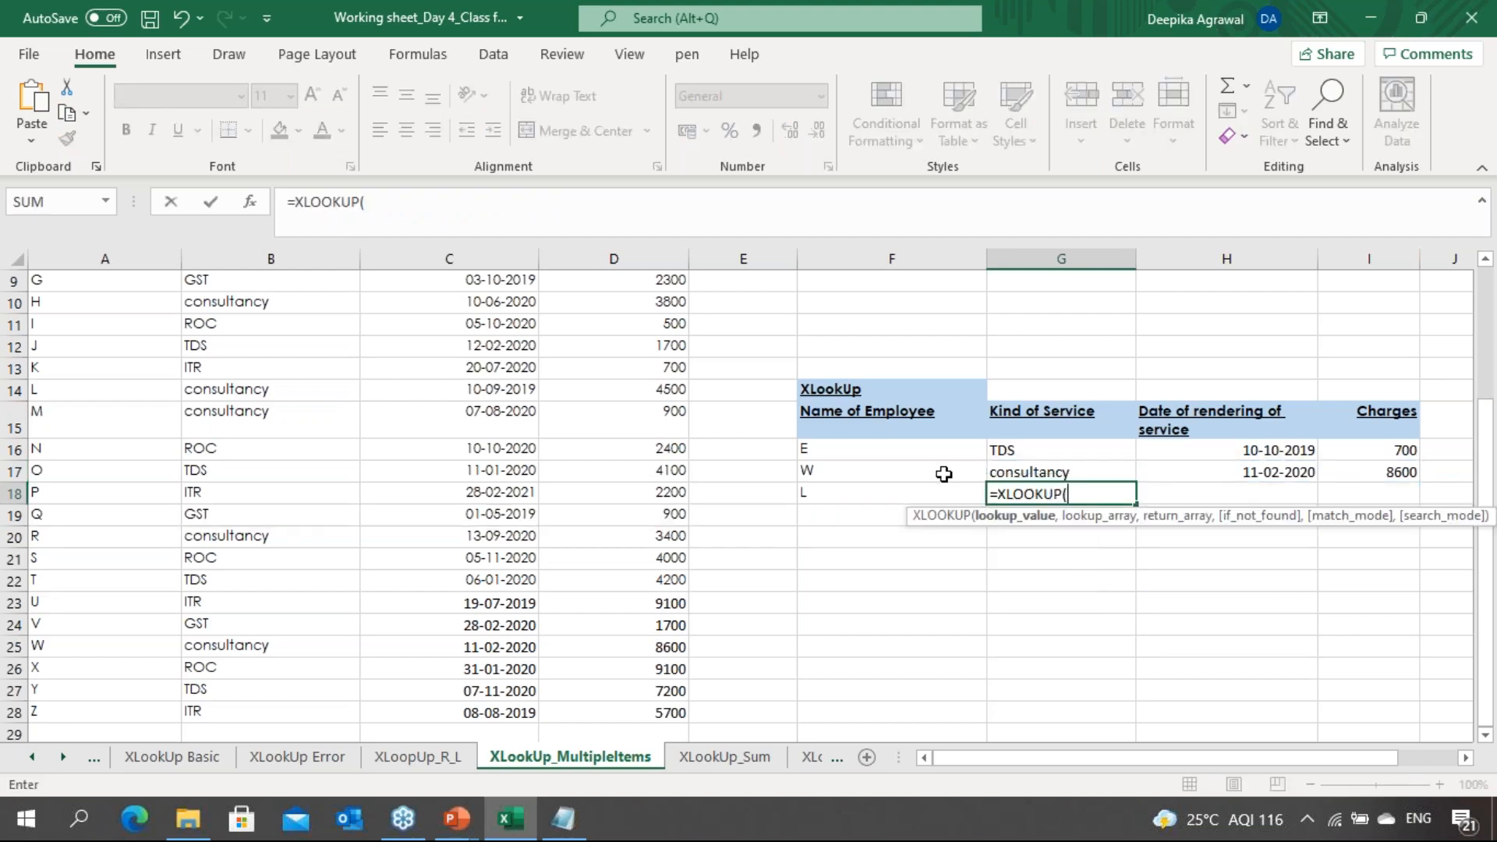
key(Left)
text(,)
Set the lookup array of the G18 formula to the employee names in the absolute range $A$3:$A$28
key(Left)
key(Left)
key(Left)
key(Left)
key(Left)
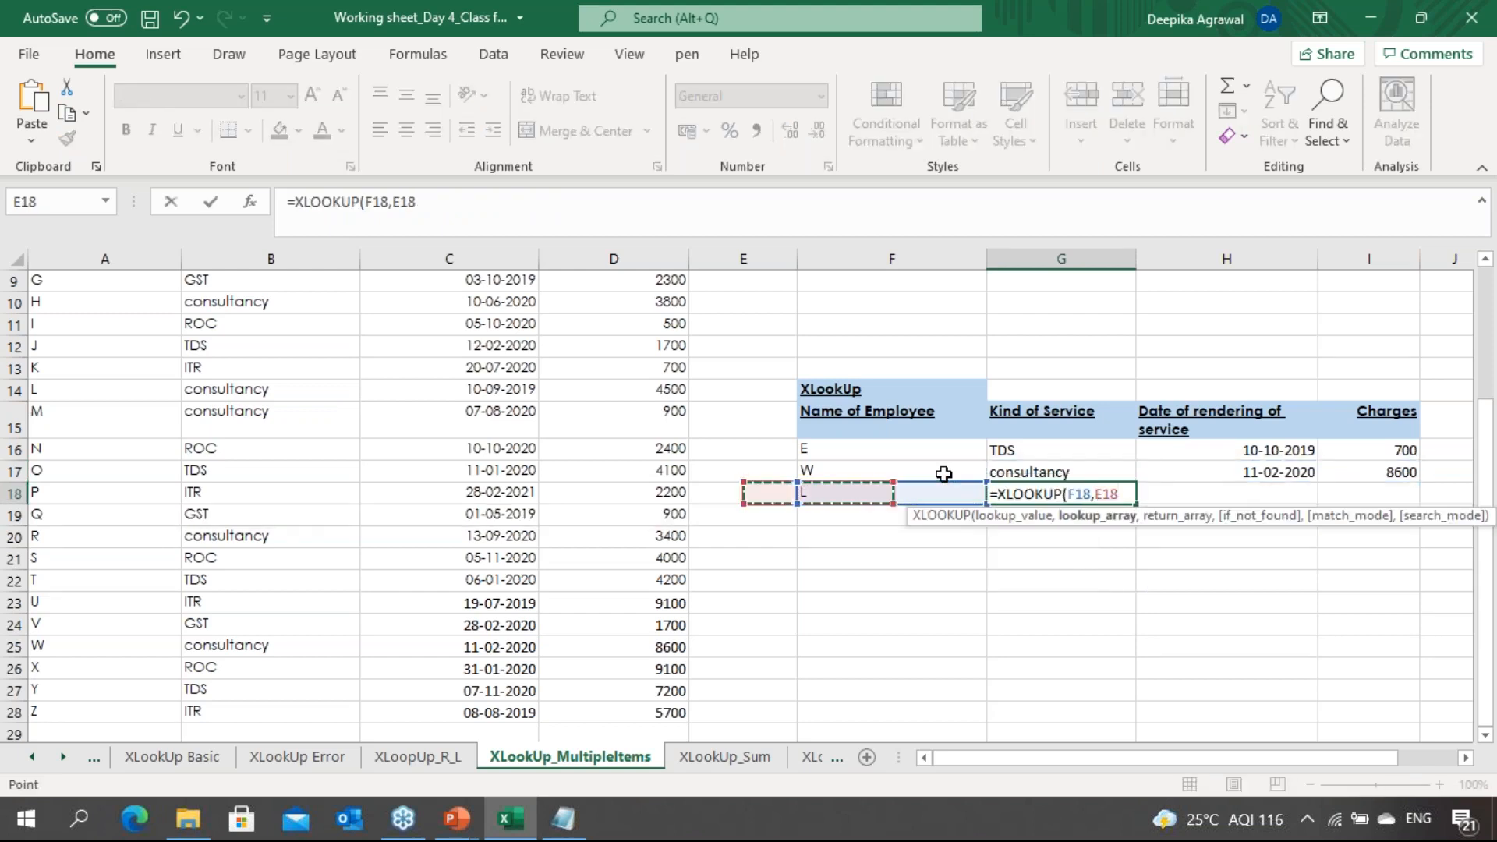
key(ctrl+Up)
key(Down)
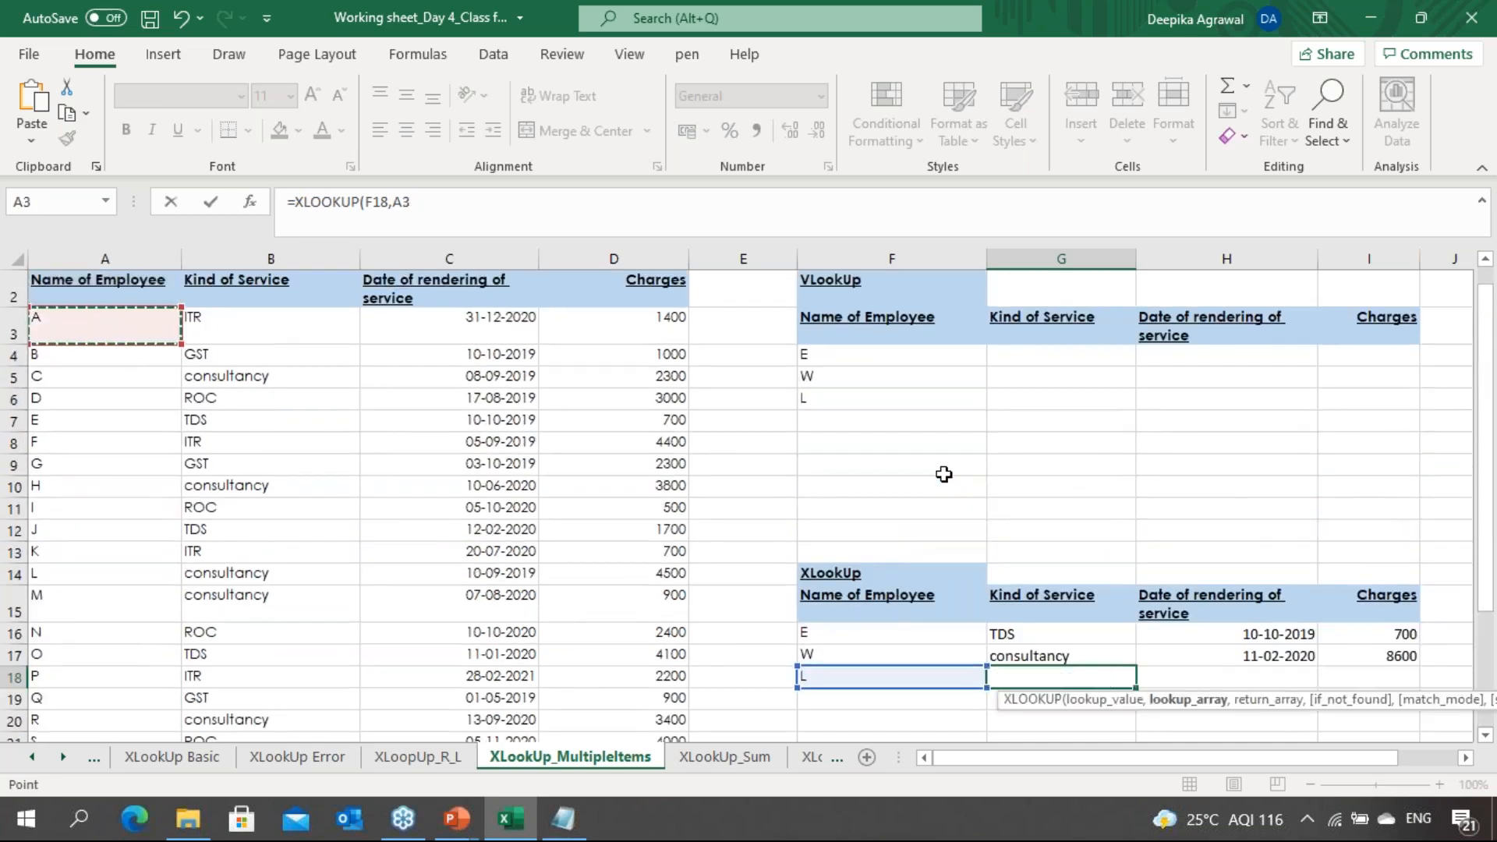
key(ctrl+shift+Down)
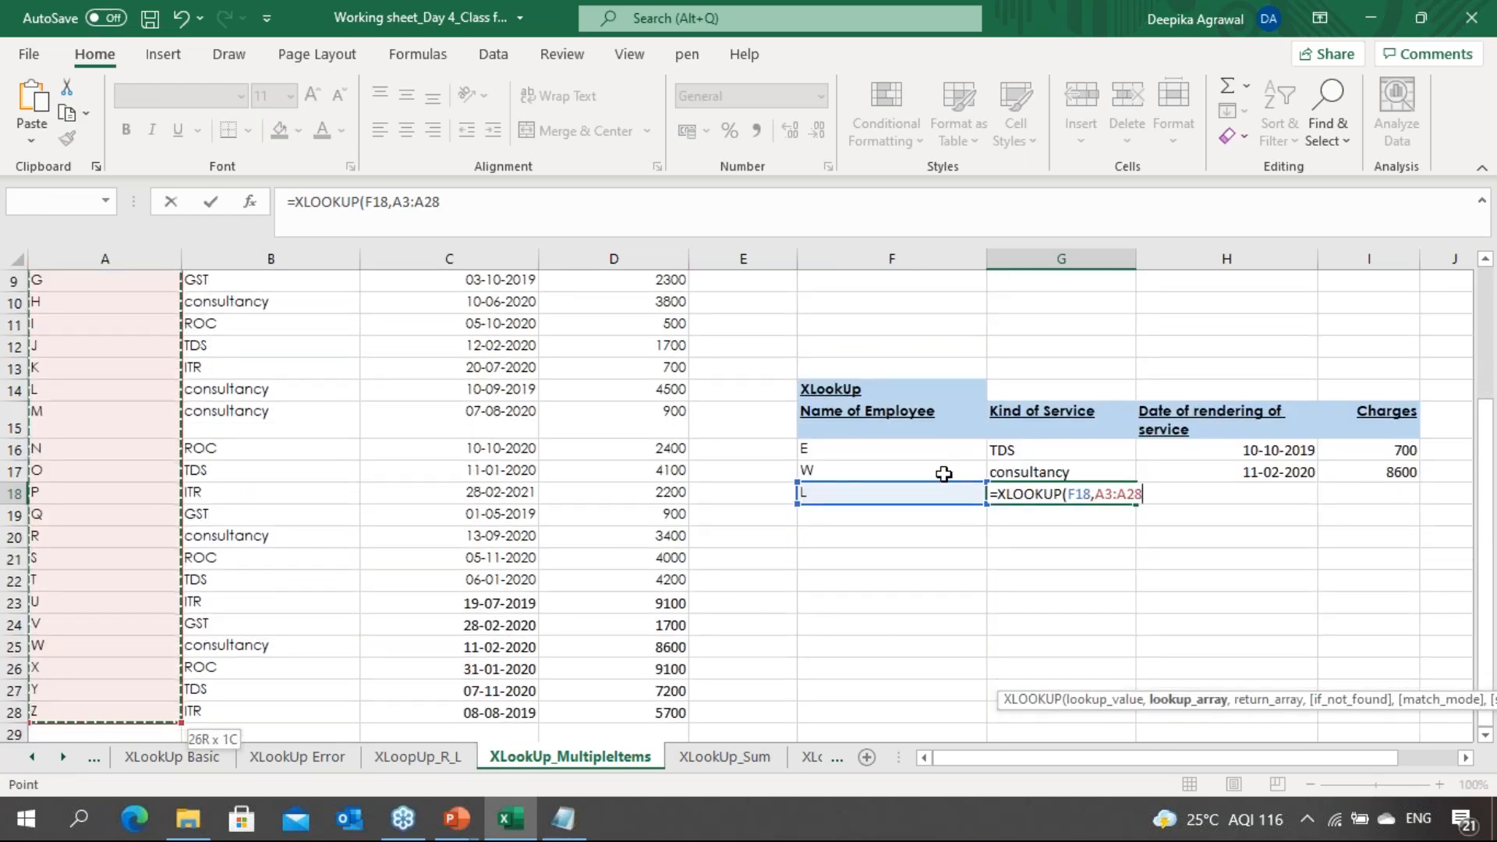
key(F4)
text(,)
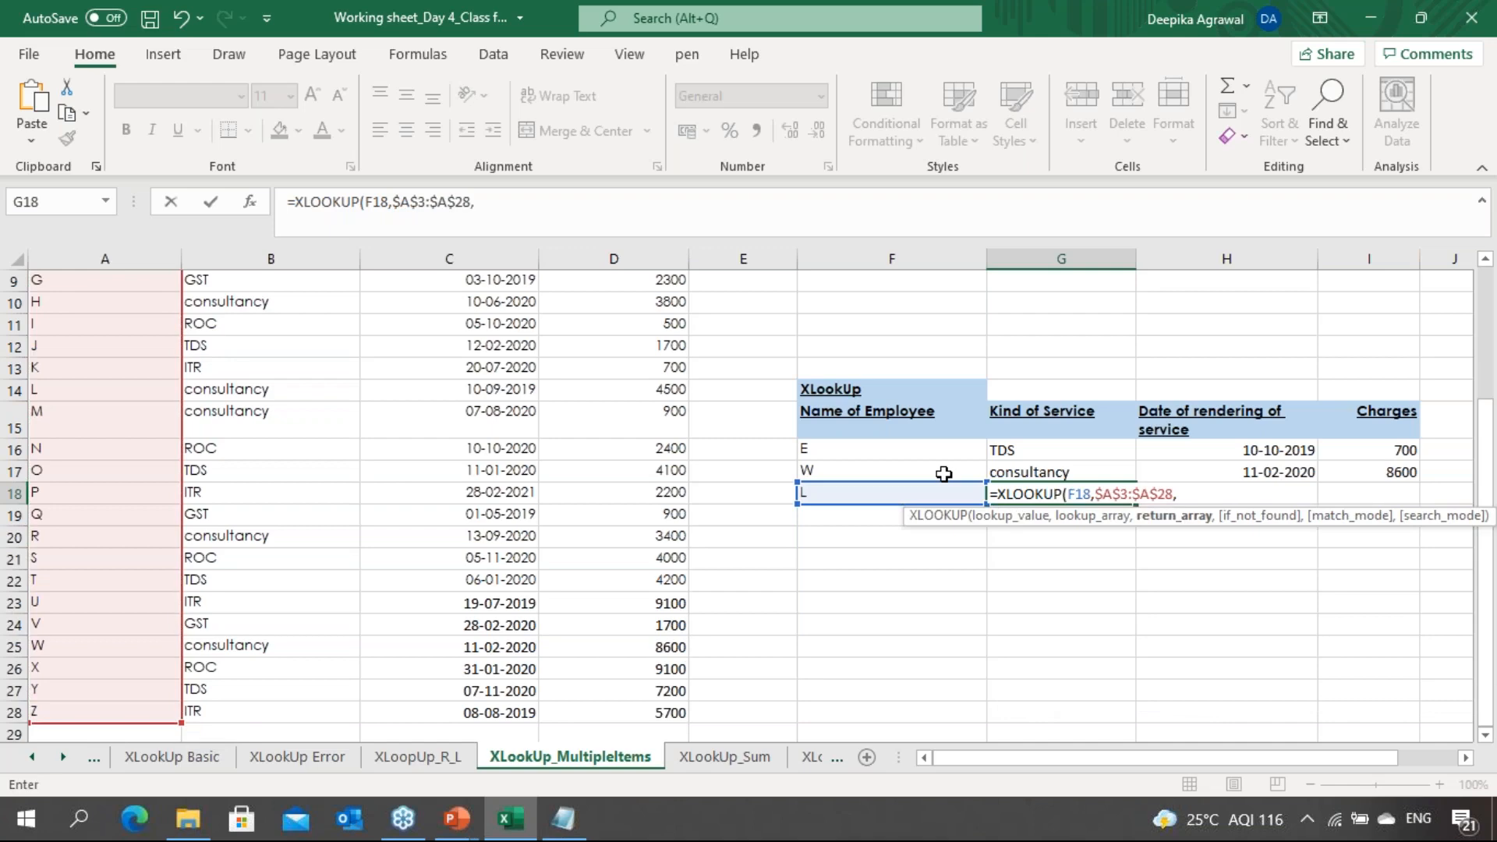
Use B3:D28 as the return array of the G18 formula and enter the formula
key(Left)
key(Left)
key(Left)
key(Left)
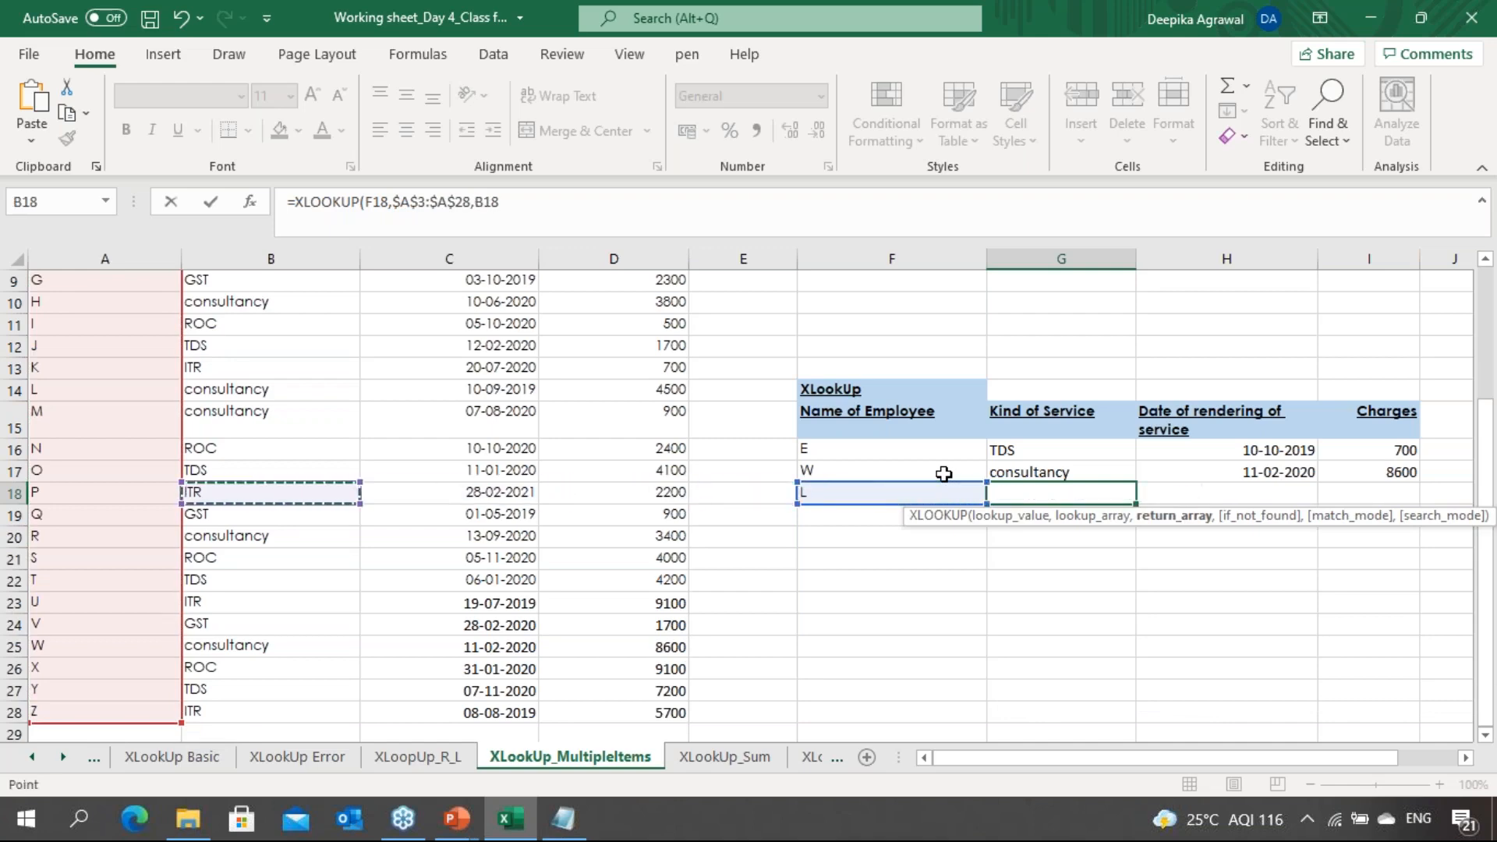
key(ctrl+Up)
key(Down)
key(shift+Right)
key(shift+Right)
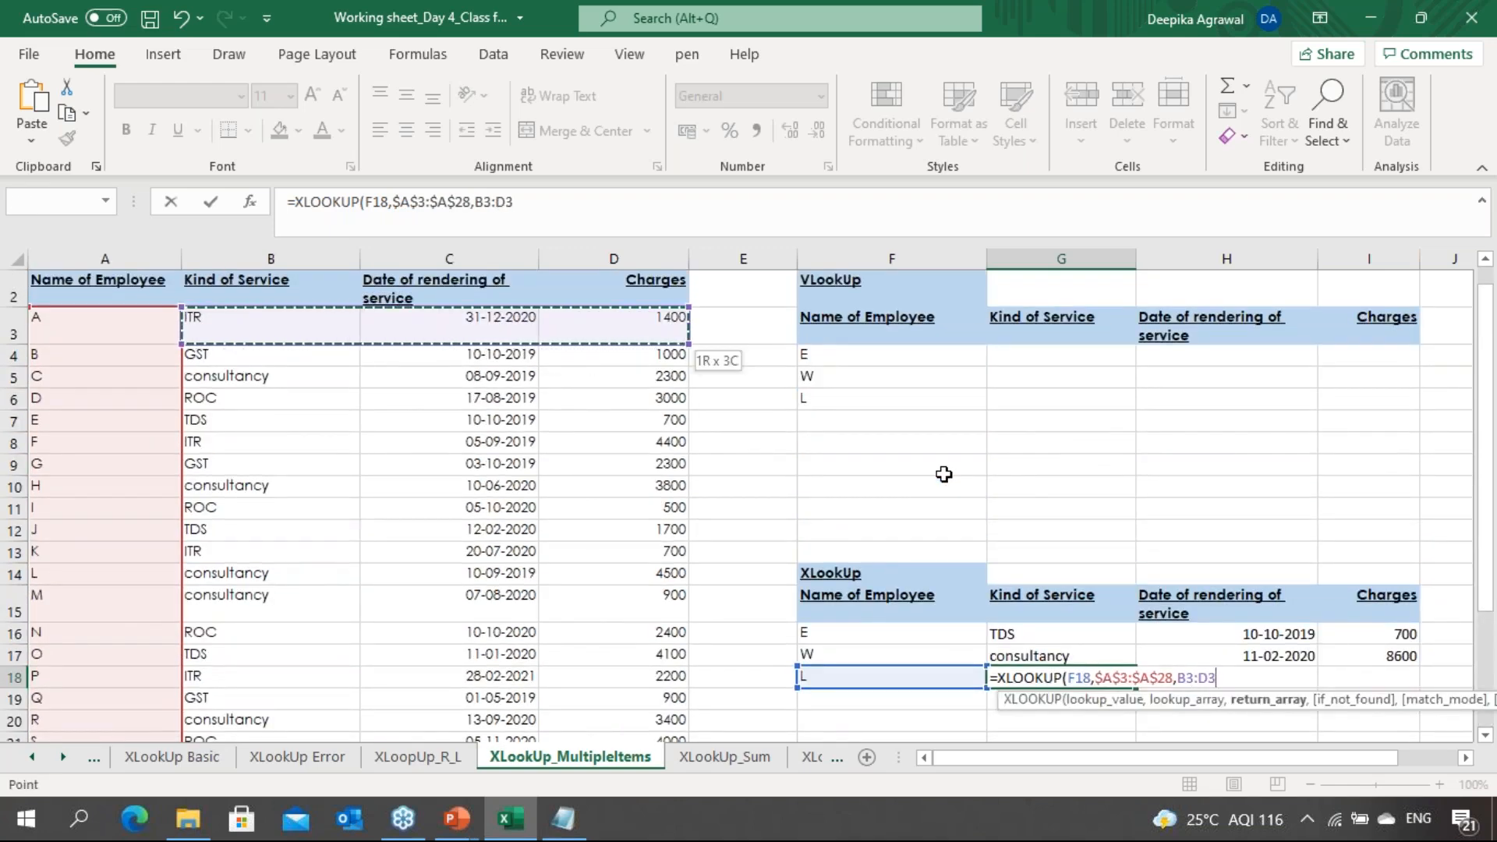
key(ctrl+shift+Down)
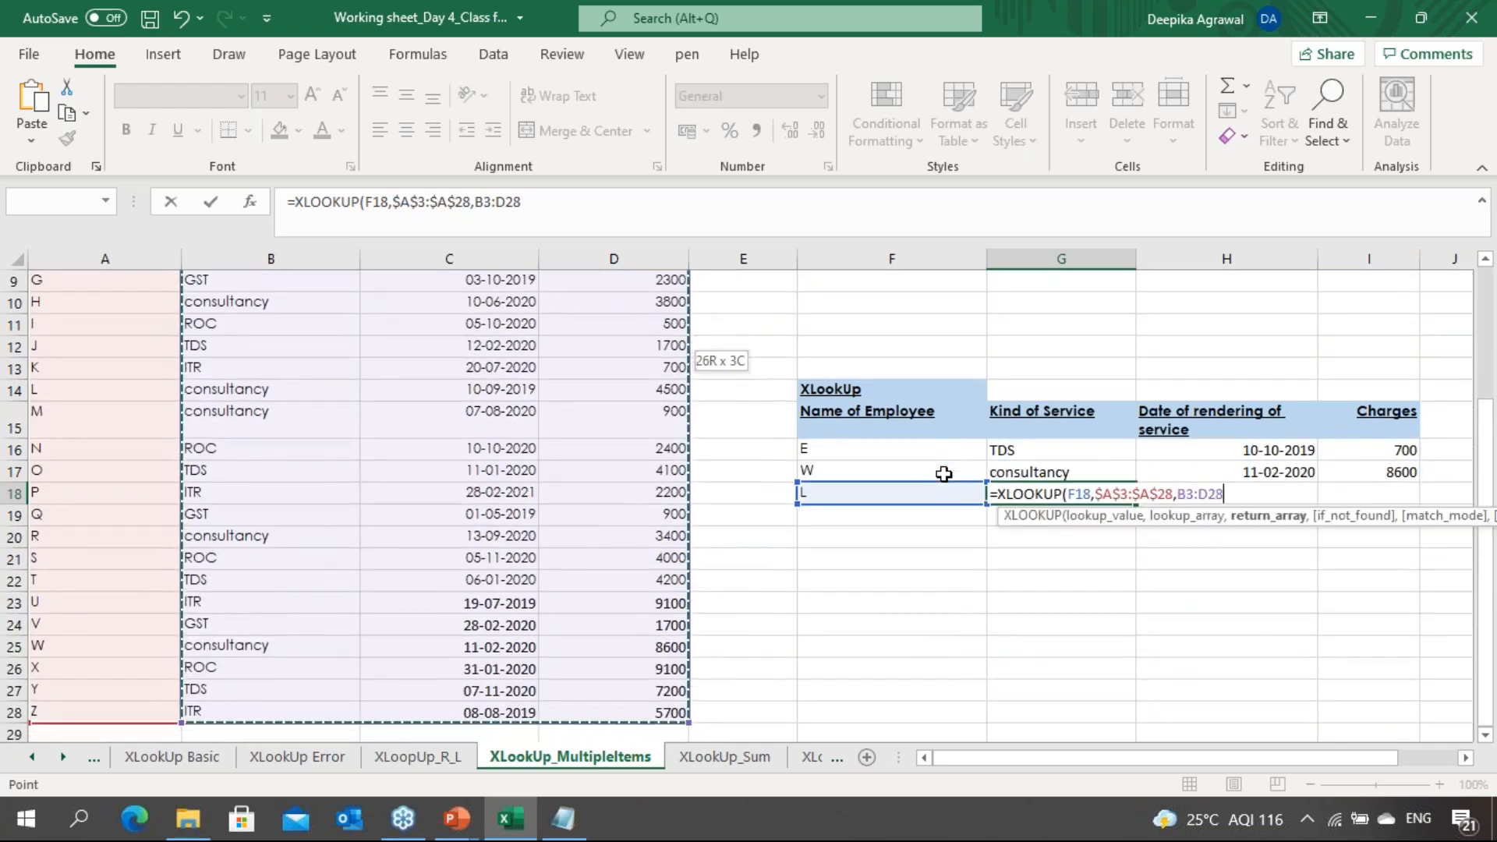
key(Return)
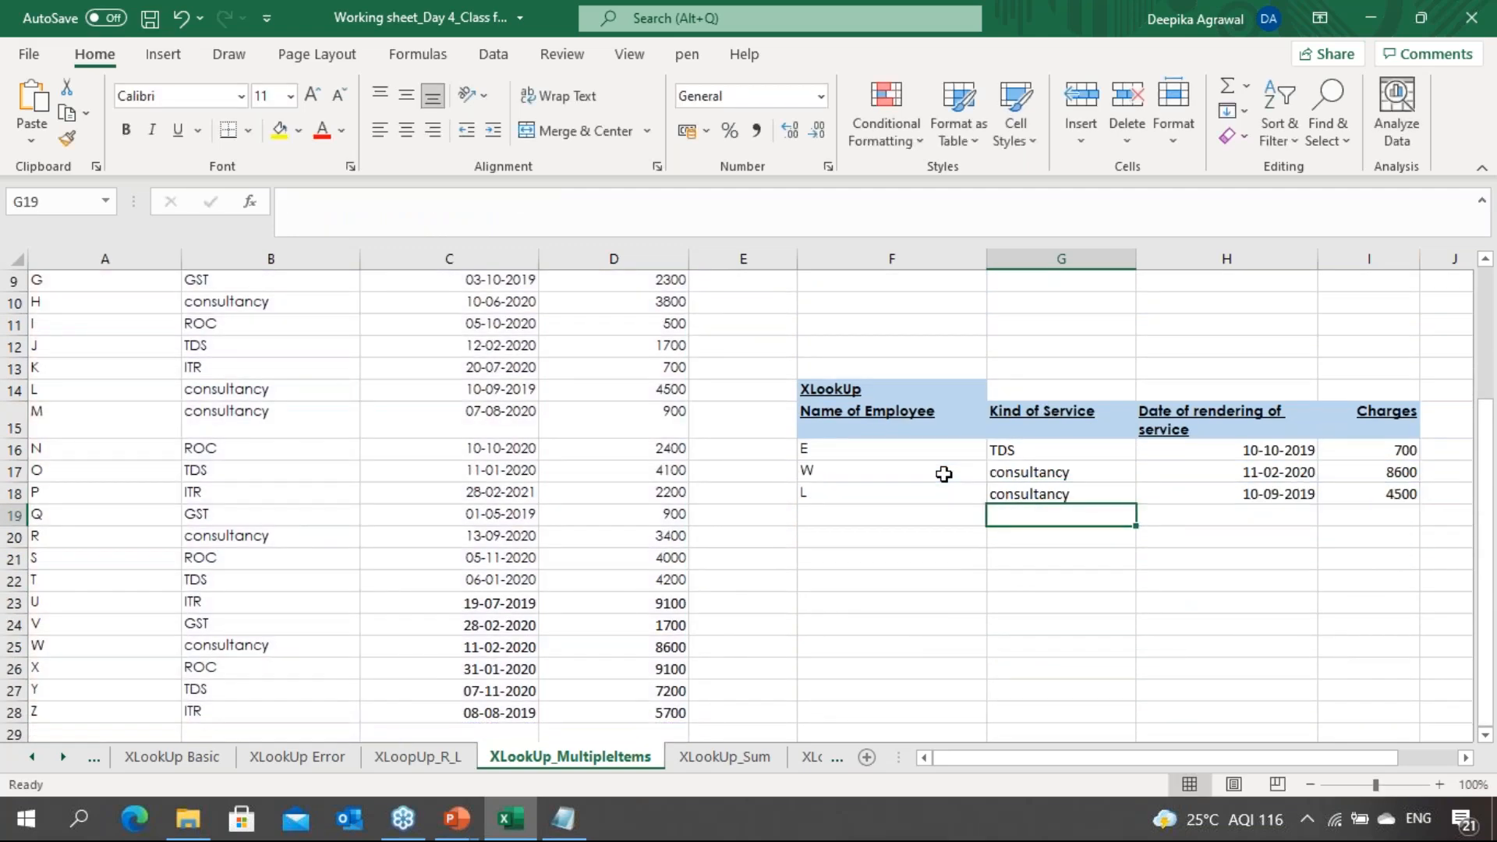
Check the row returned for employee L against its record in the source table, tracing up the Charges column
key(Up)
key(Right)
key(Left)
key(Left)
key(Left)
key(Left)
key(Up)
key(Up)
key(Up)
key(Up)
key(Up)
key(Up)
key(Up)
key(Up)
key(Up)
key(Up)
key(Up)
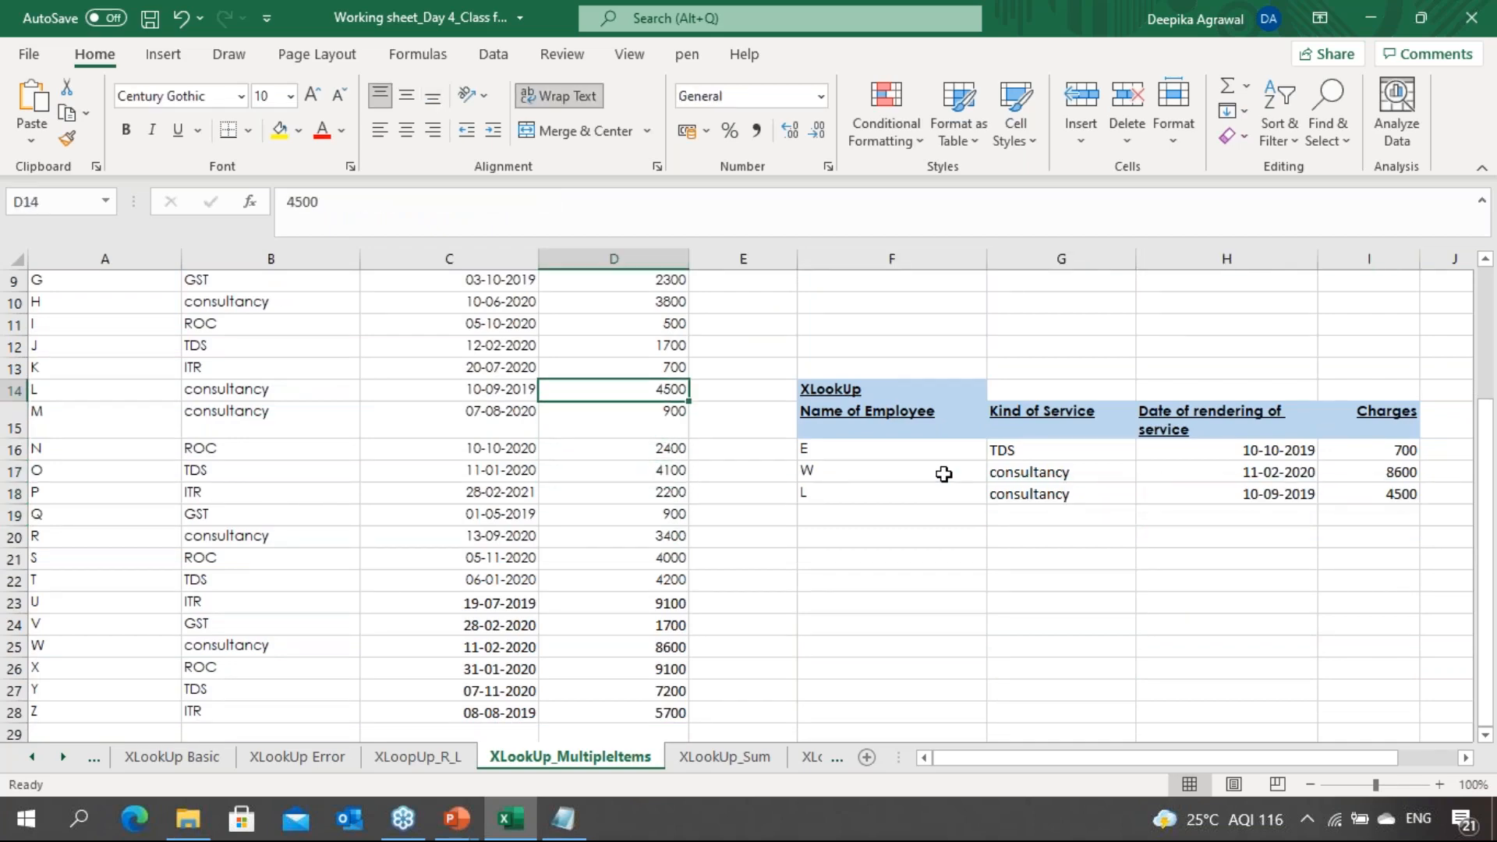
key(Up)
key(Up)
key(Up)
key(Up)
key(Up)
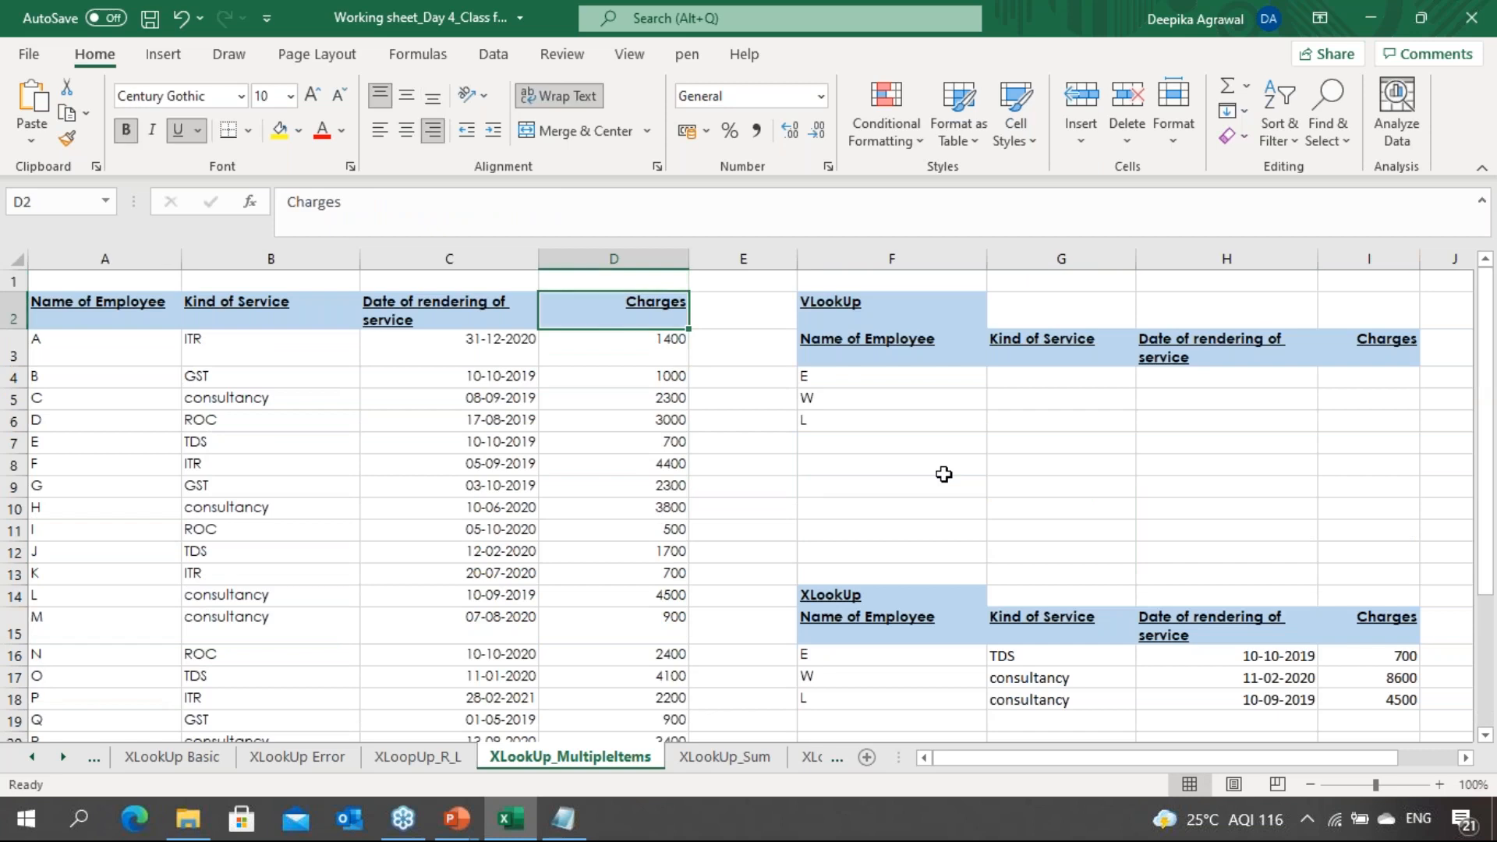
View the XLookUp_Sum sheet and its Total Invoice Value table
key(ctrl+Page_Down)
key(Down)
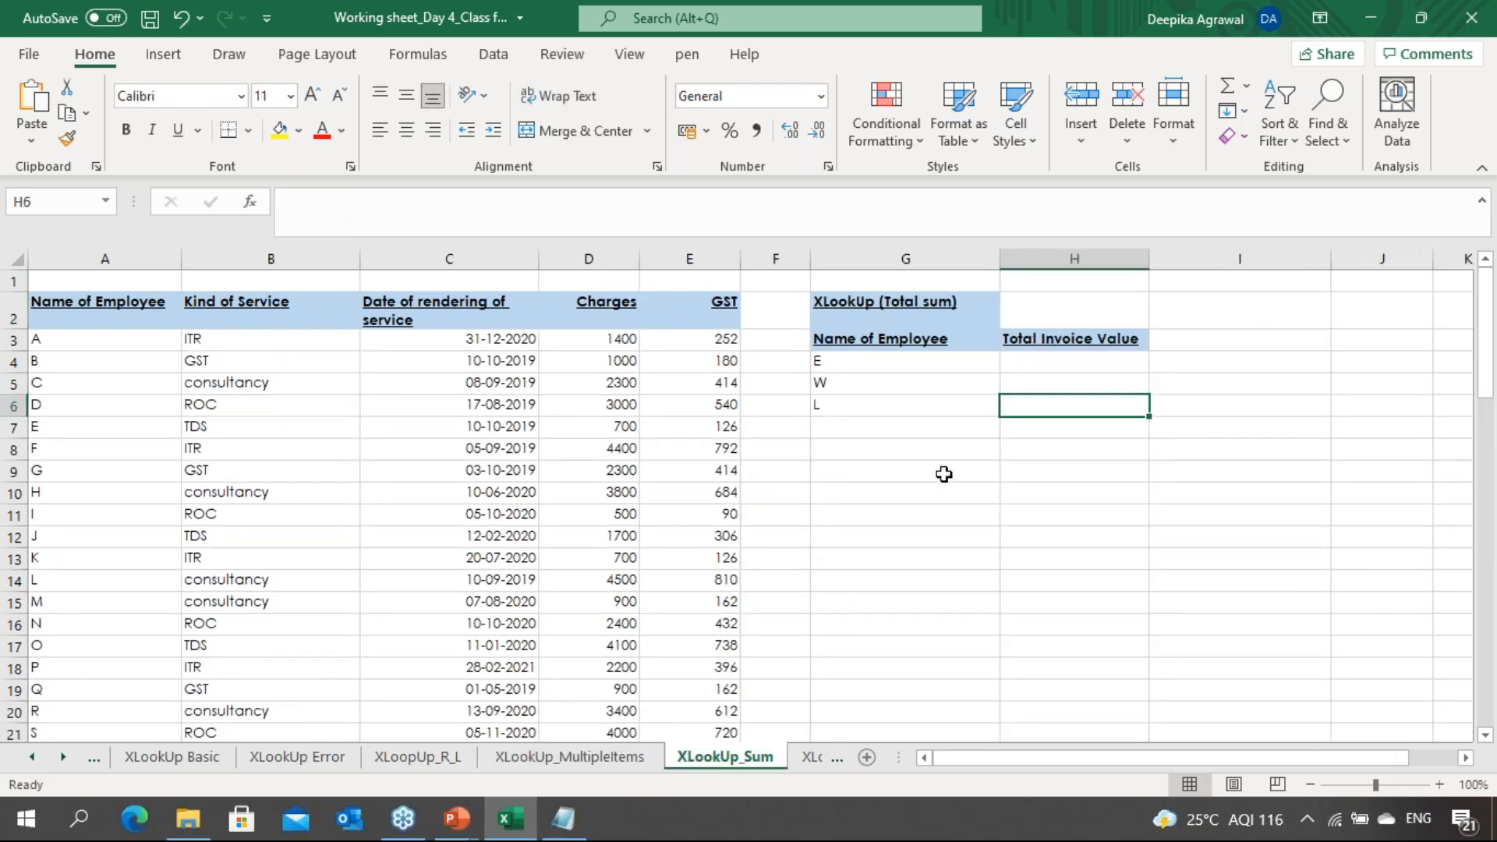
key(Up)
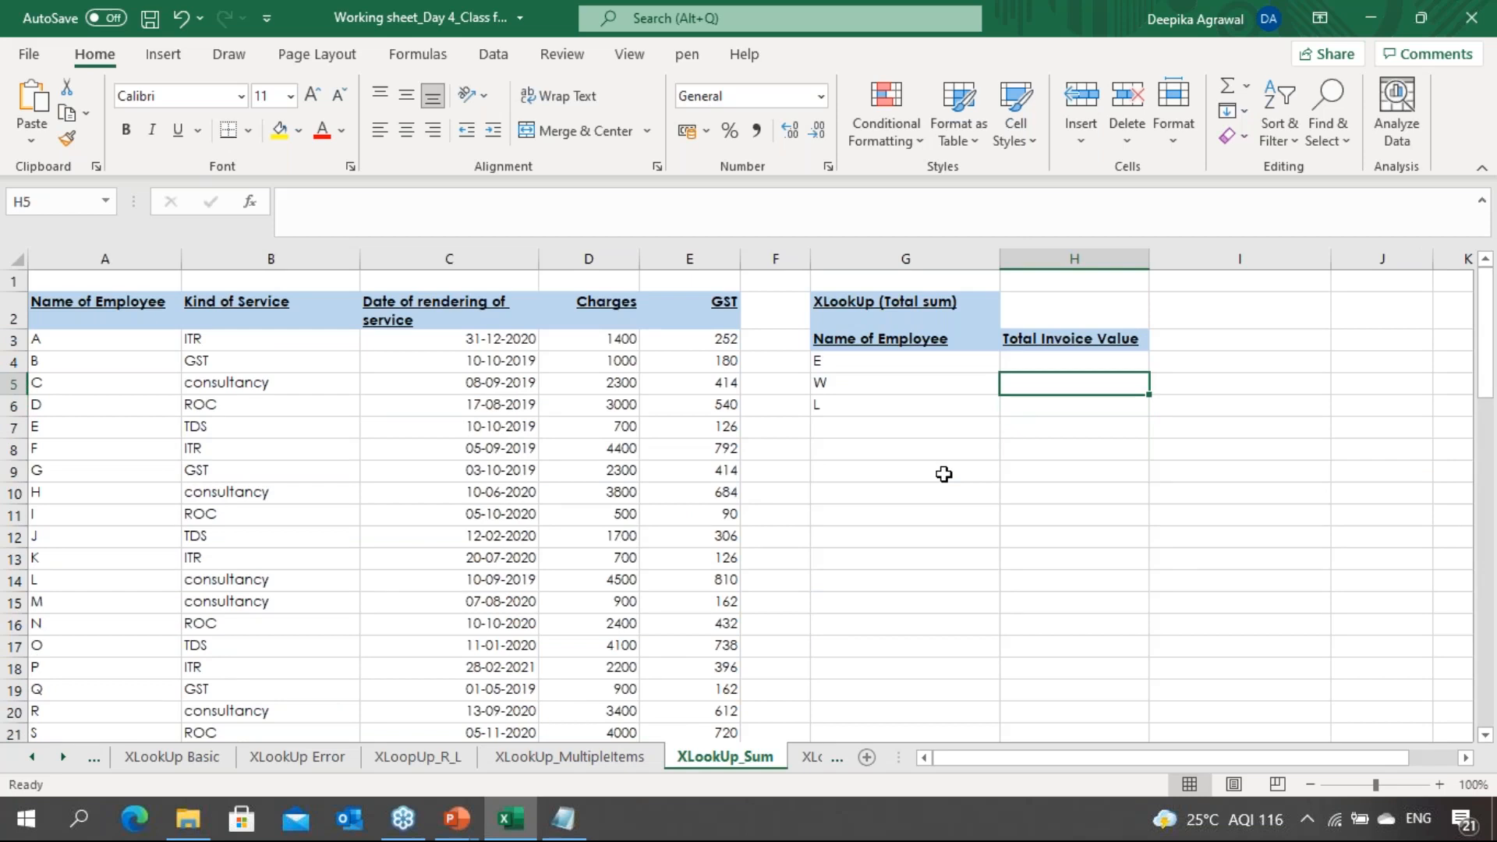
Return to the XLookUp_MultipleItems sheet and review the source Charges column and the XLookUp result table
key(ctrl+Page_Up)
key(Down)
key(Down)
key(Down)
key(Down)
key(Down)
key(Down)
key(Down)
key(Down)
key(Down)
key(Down)
key(Down)
key(Down)
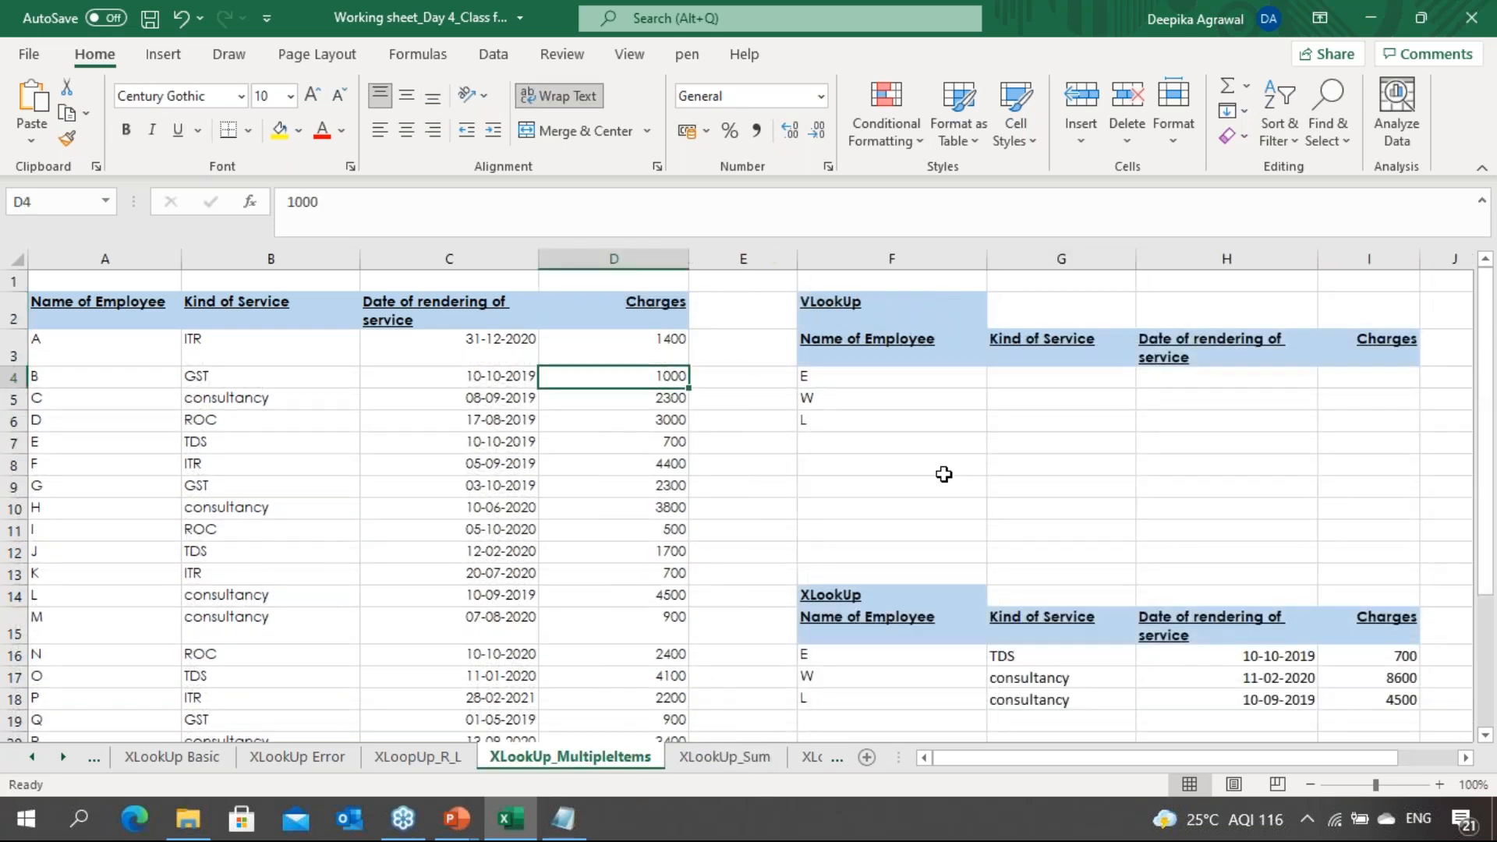
key(Down)
key(Right)
key(Right)
key(Right)
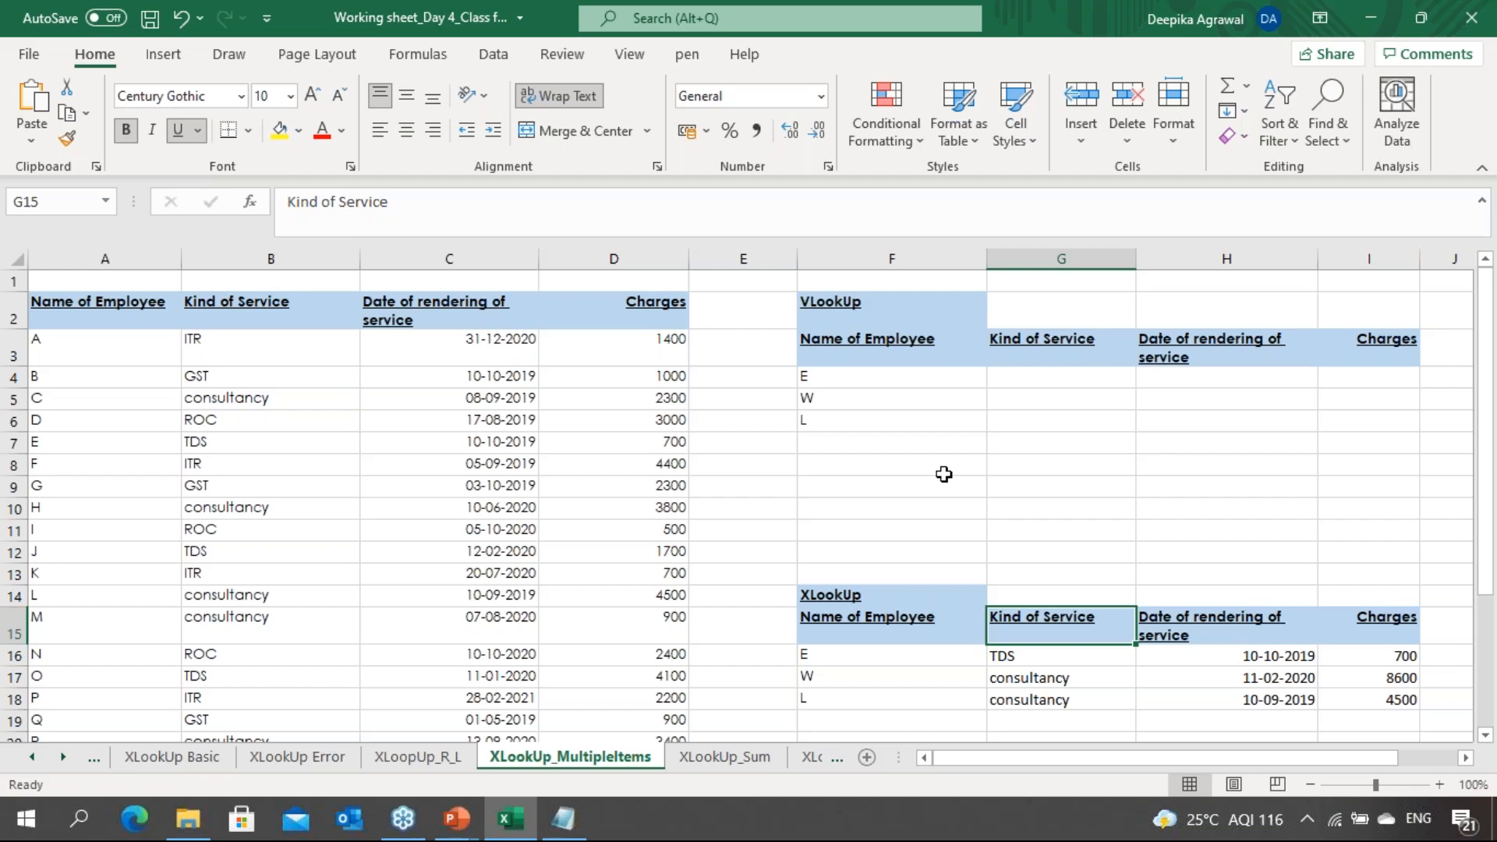
click(821, 96)
click(821, 96)
click(641, 556)
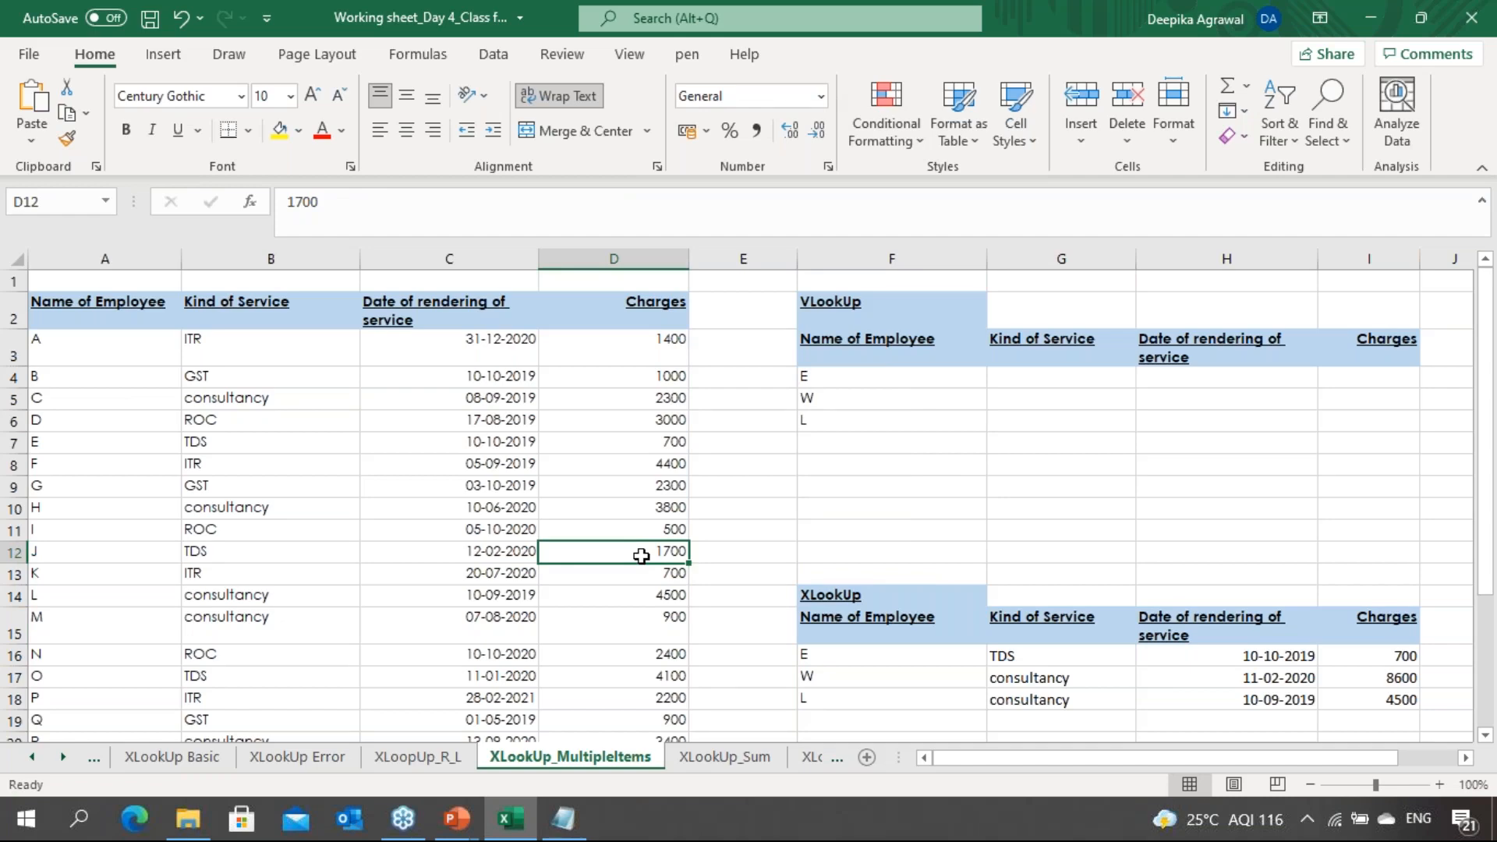
On the XLookUp_Sum sheet, start an XLOOKUP formula in H4 with G4 as the lookup value
key(ctrl+Page_Down)
key(Up)
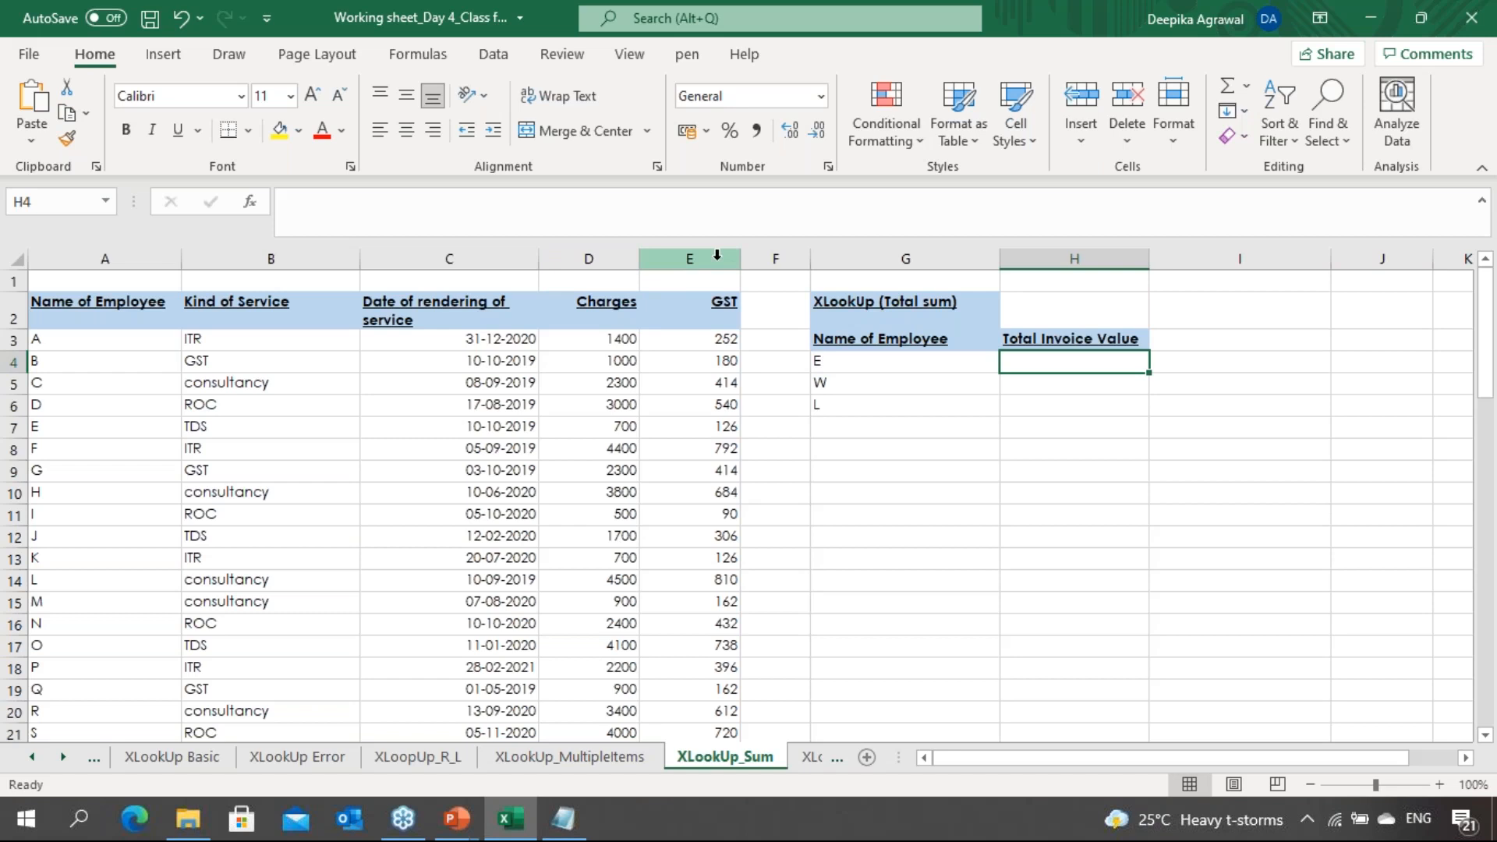
text(=xloo)
key(Tab)
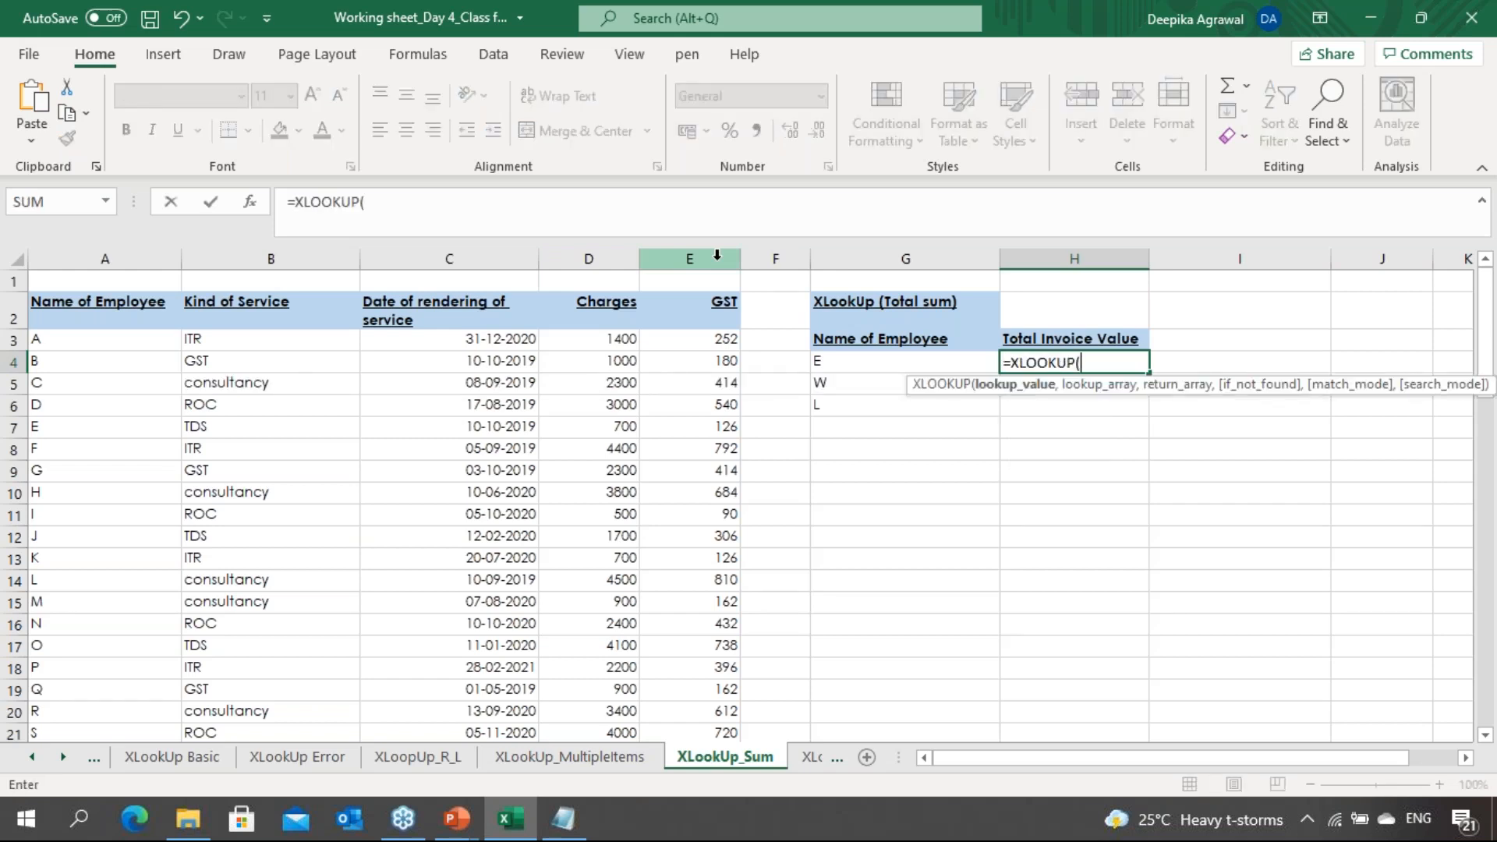
key(Left)
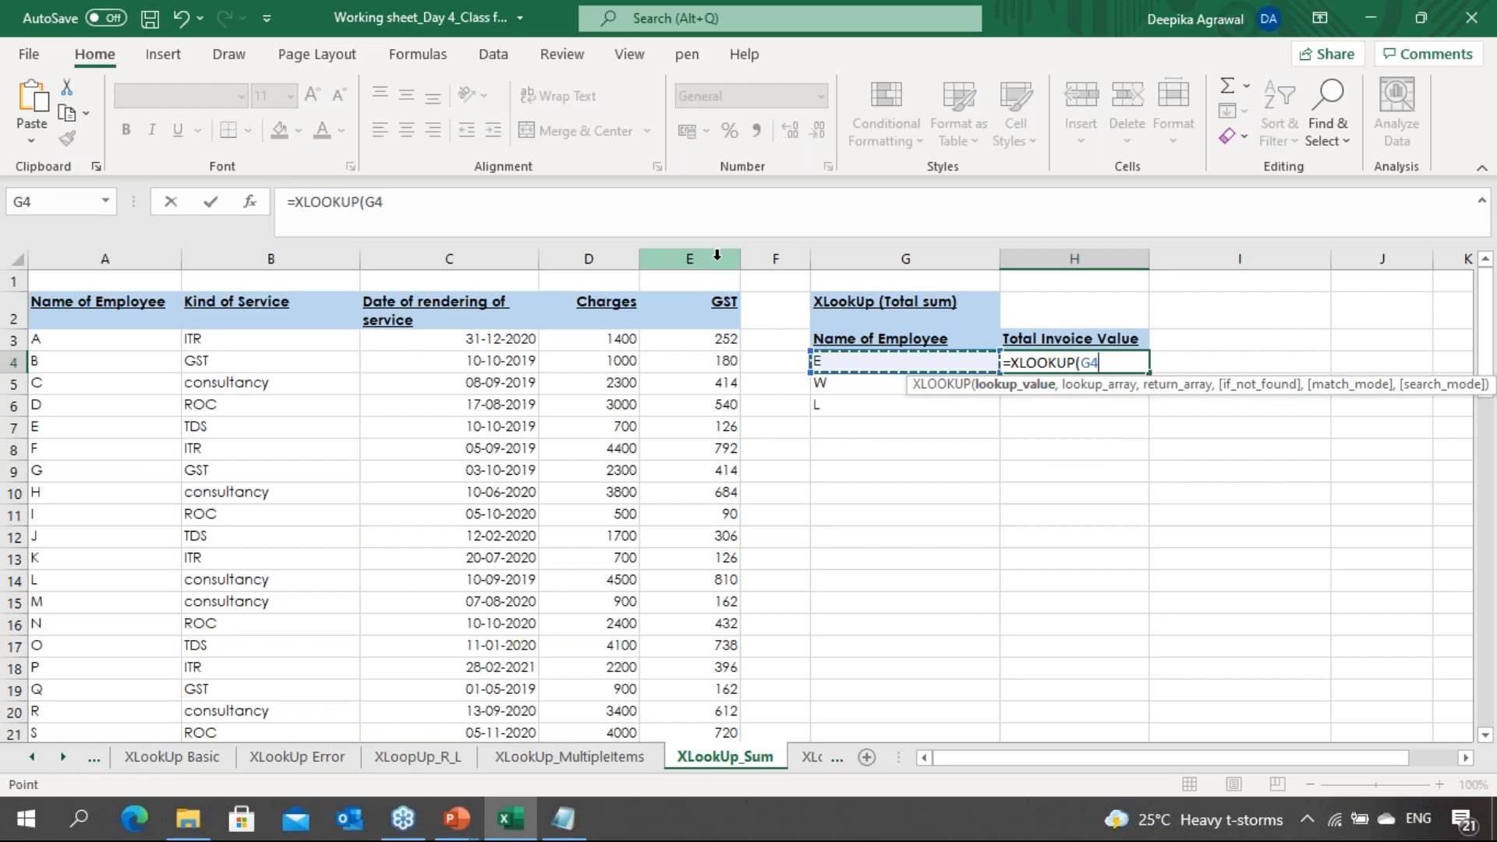
Set the lookup array of the H4 formula to the employee names in the absolute range $A$3:$A$28
text(,)
key(Left)
key(Left)
key(Left)
key(Left)
key(Left)
key(Left)
key(Left)
key(Up)
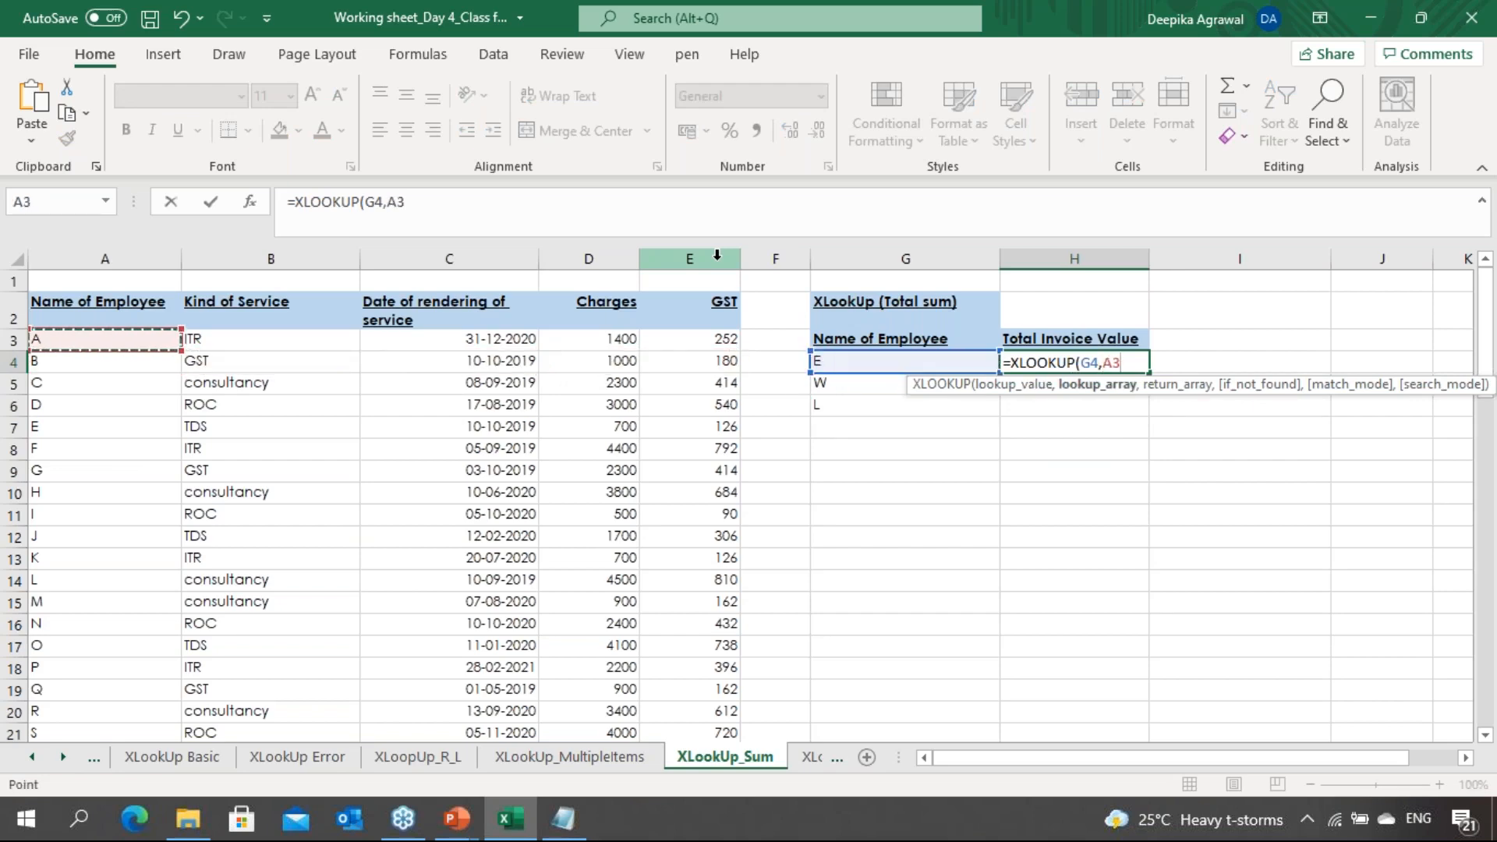
key(ctrl+shift+Down)
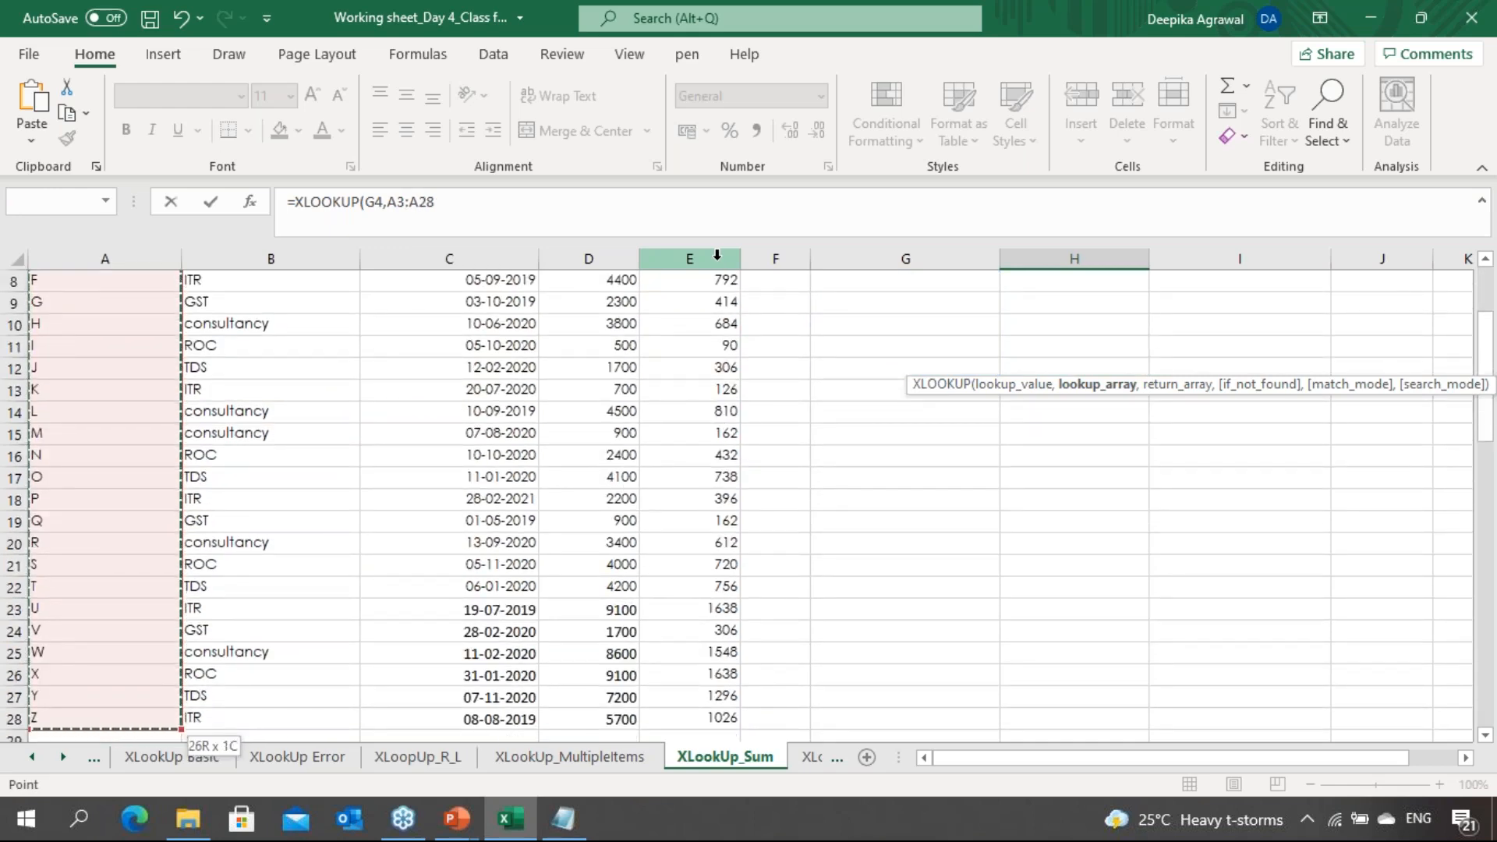
key(F4)
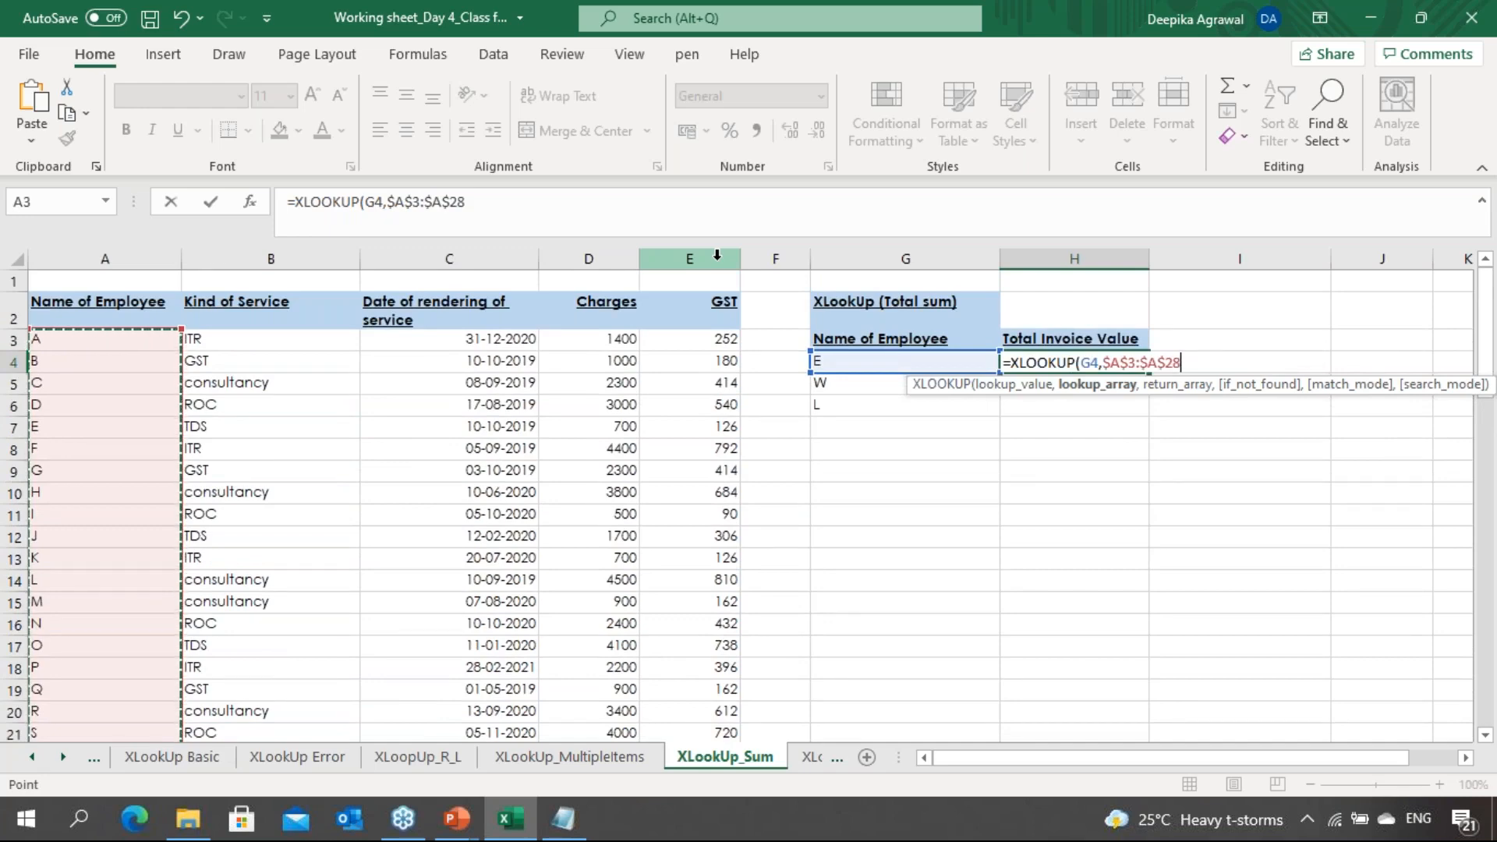
text(,)
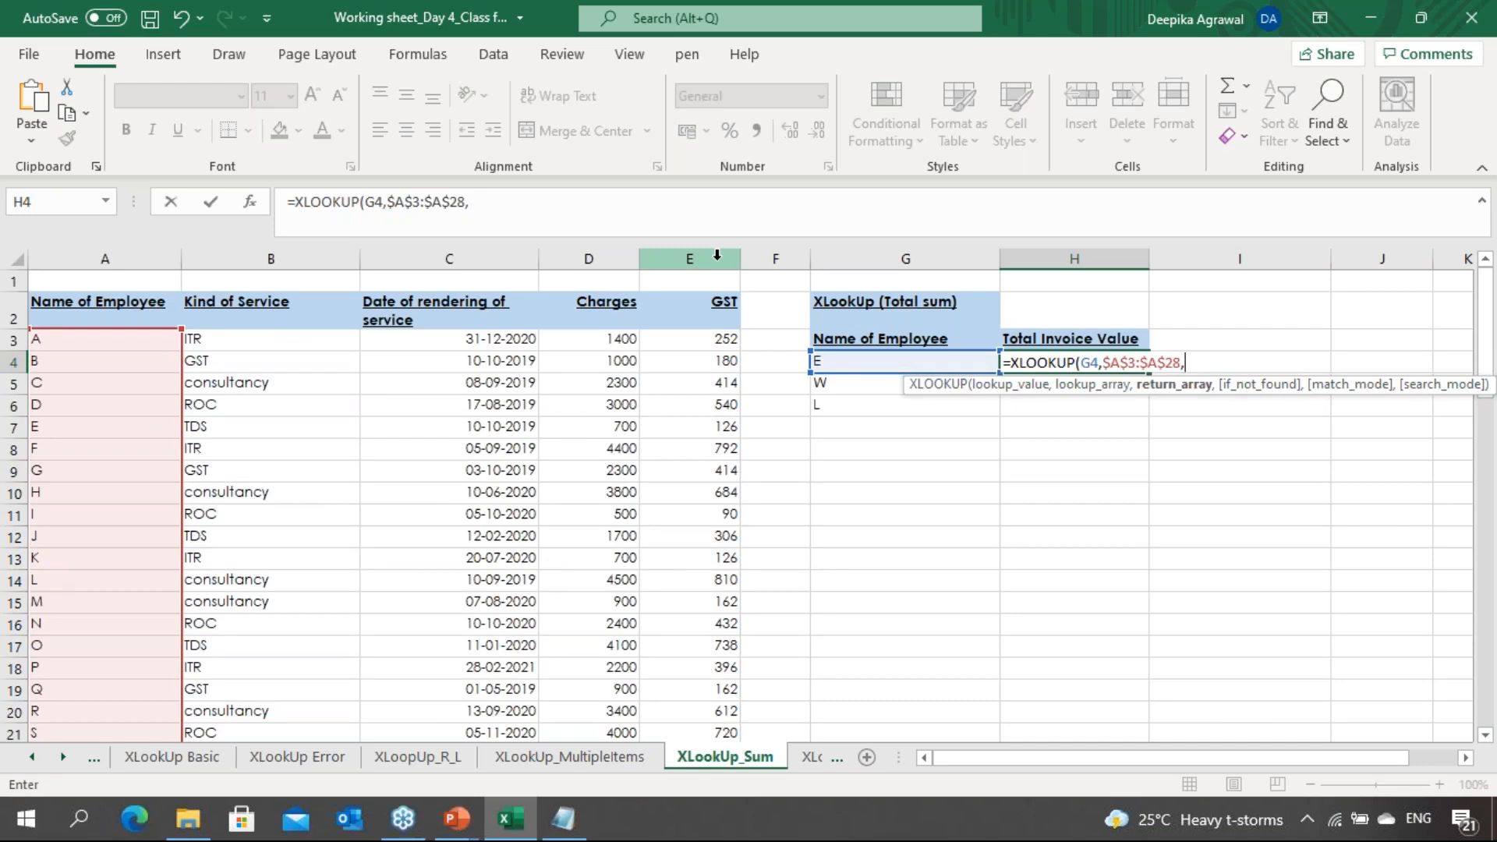
Start the H4 formula's return array with the Charges column as the absolute range $D$3:$D$28
key(Right)
key(Right)
key(Right)
key(Right)
key(Left)
key(Left)
key(Left)
key(Left)
key(Left)
key(Left)
key(Left)
key(Left)
key(Left)
key(Right)
key(Up)
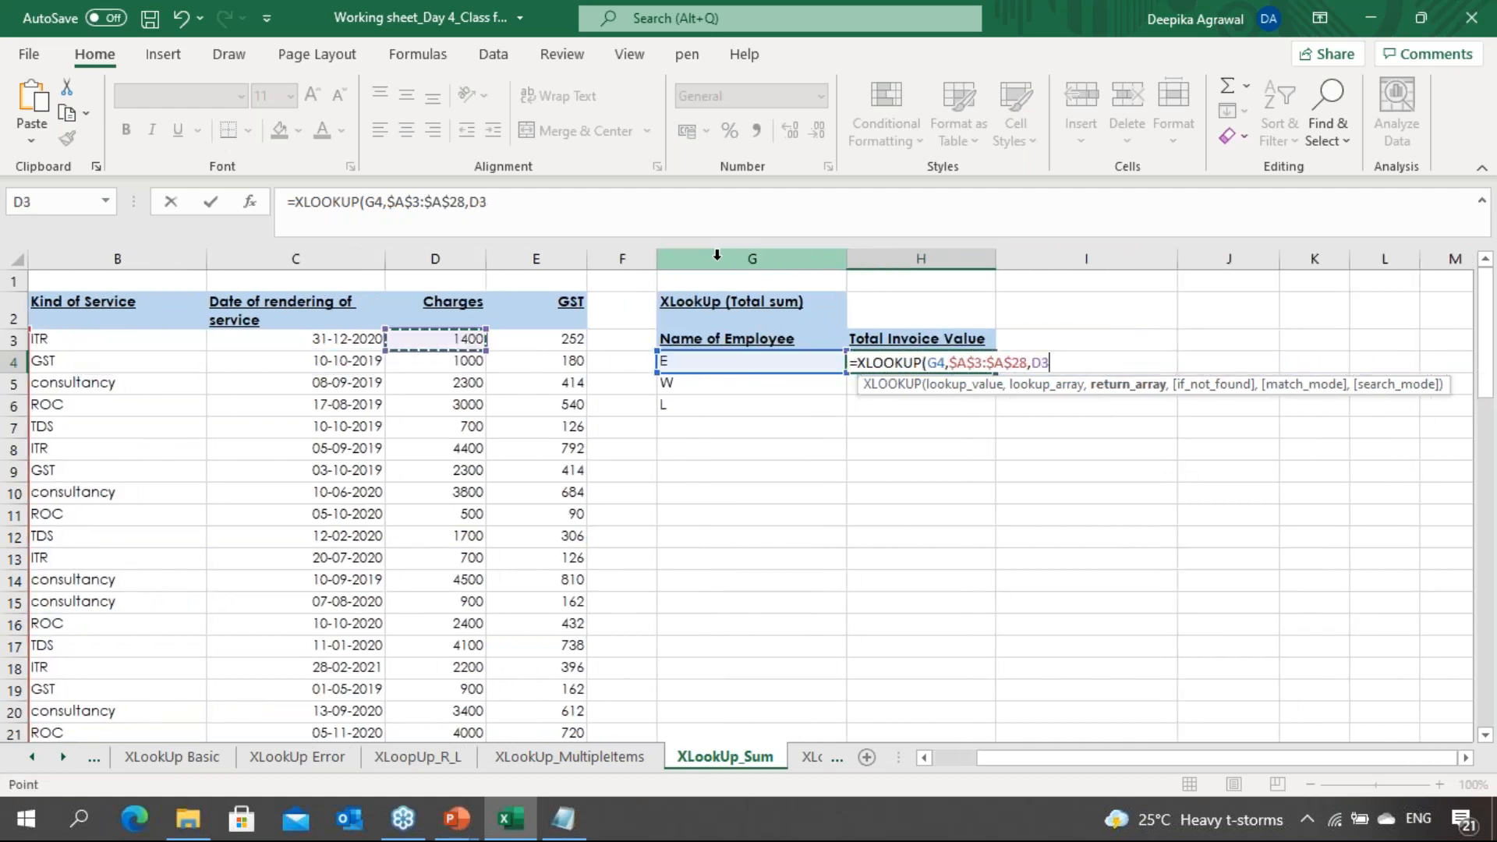
key(ctrl+shift+Down)
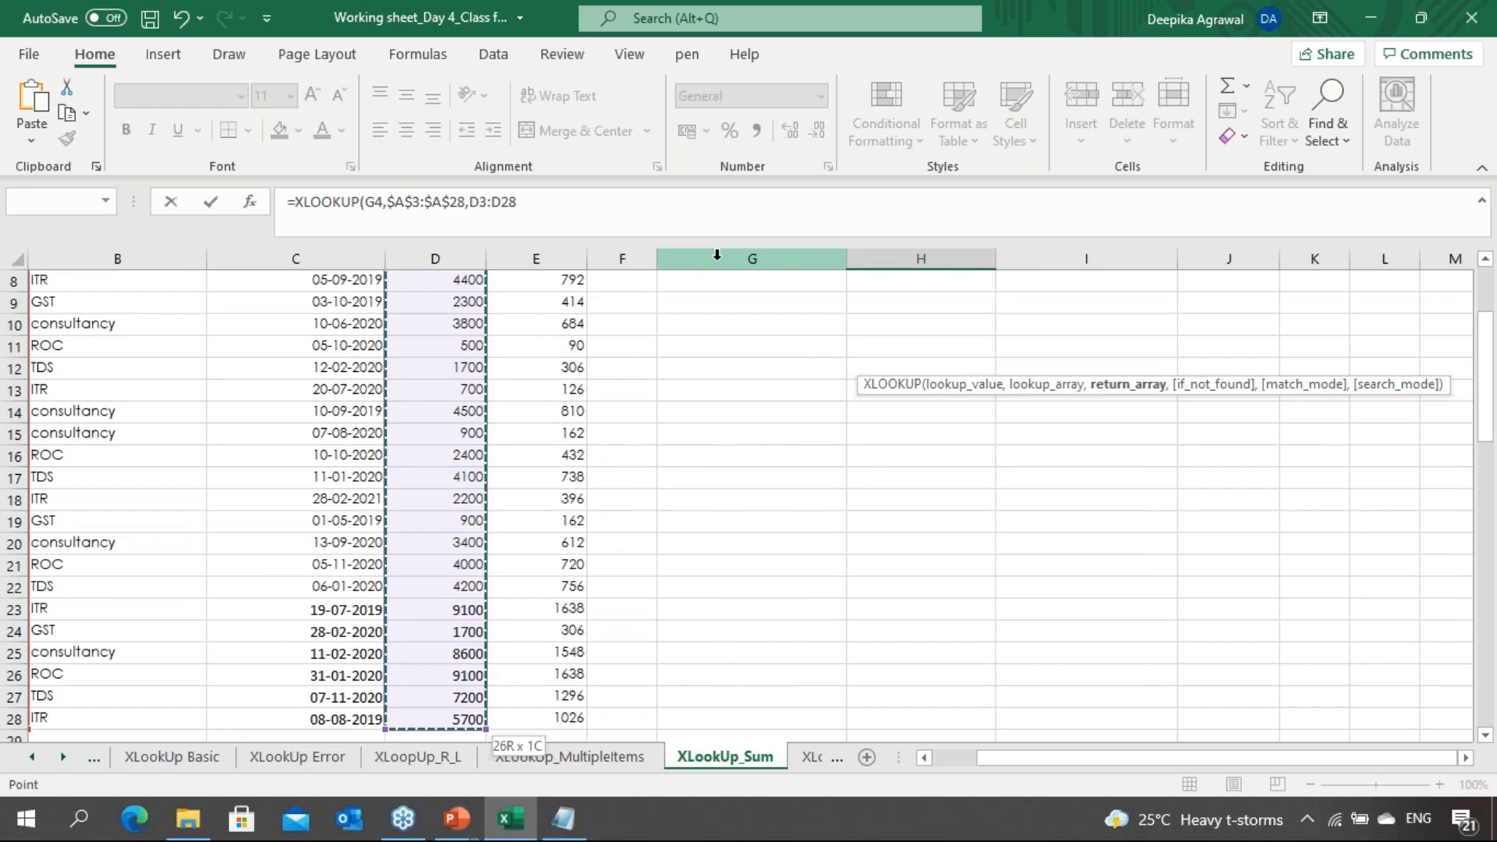
key(F4)
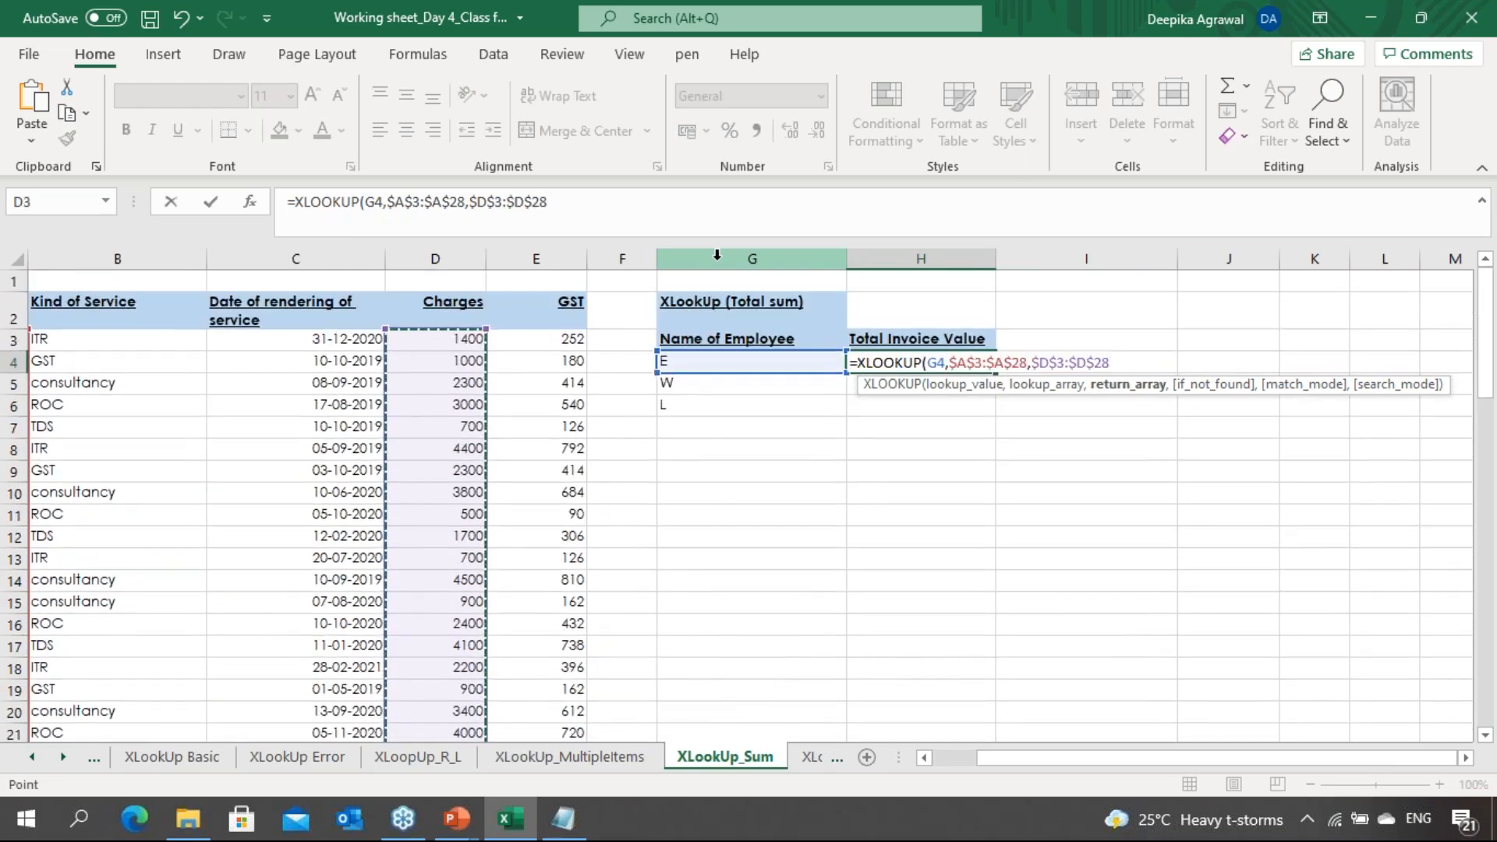
Add the GST range $E$3:$E$28 to the return array with a plus sign and complete the H4 formula
text(+)
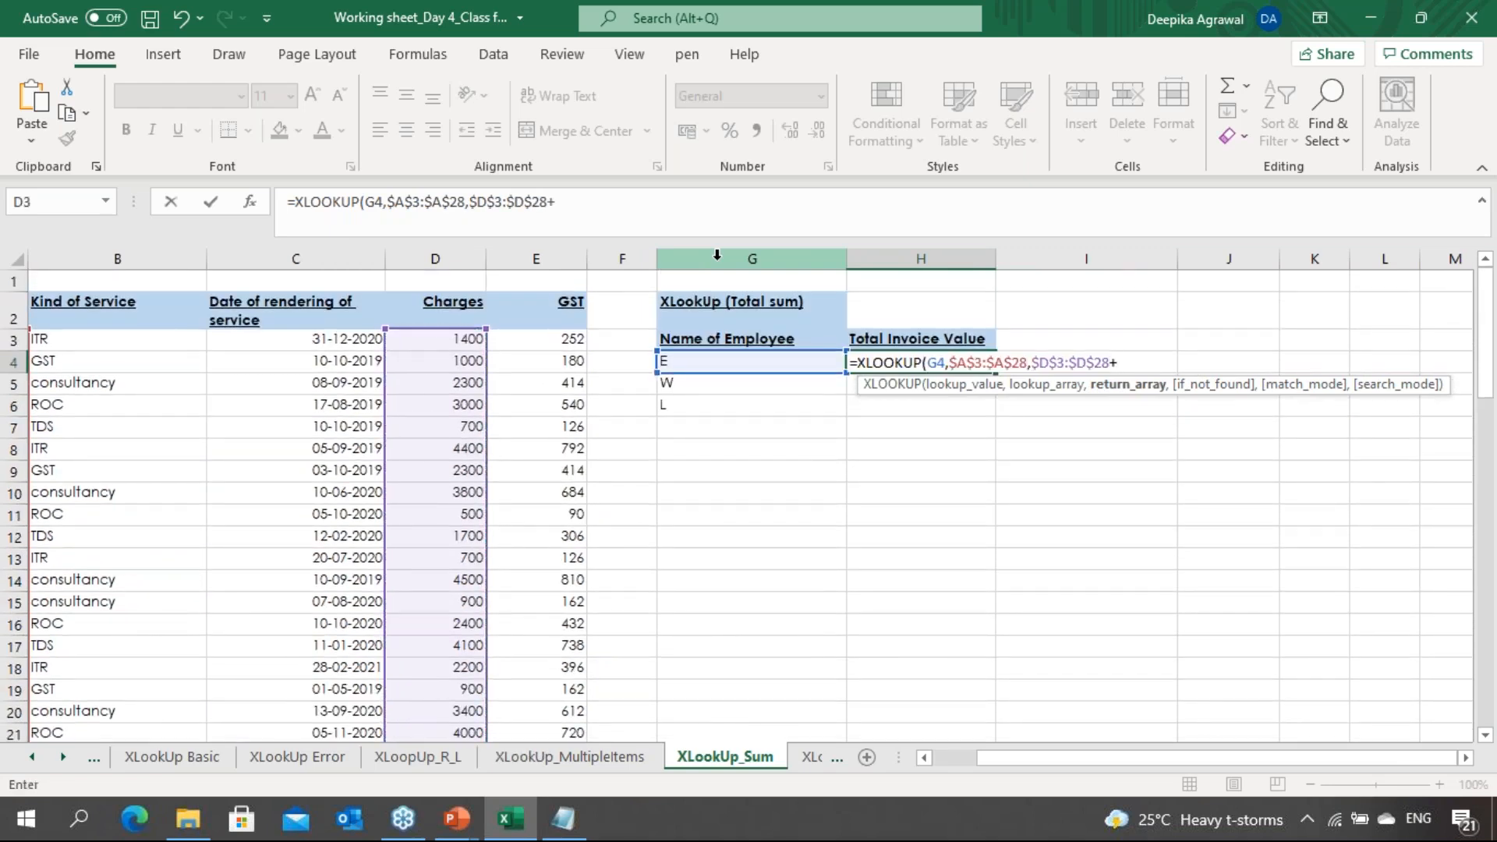
click(575, 361)
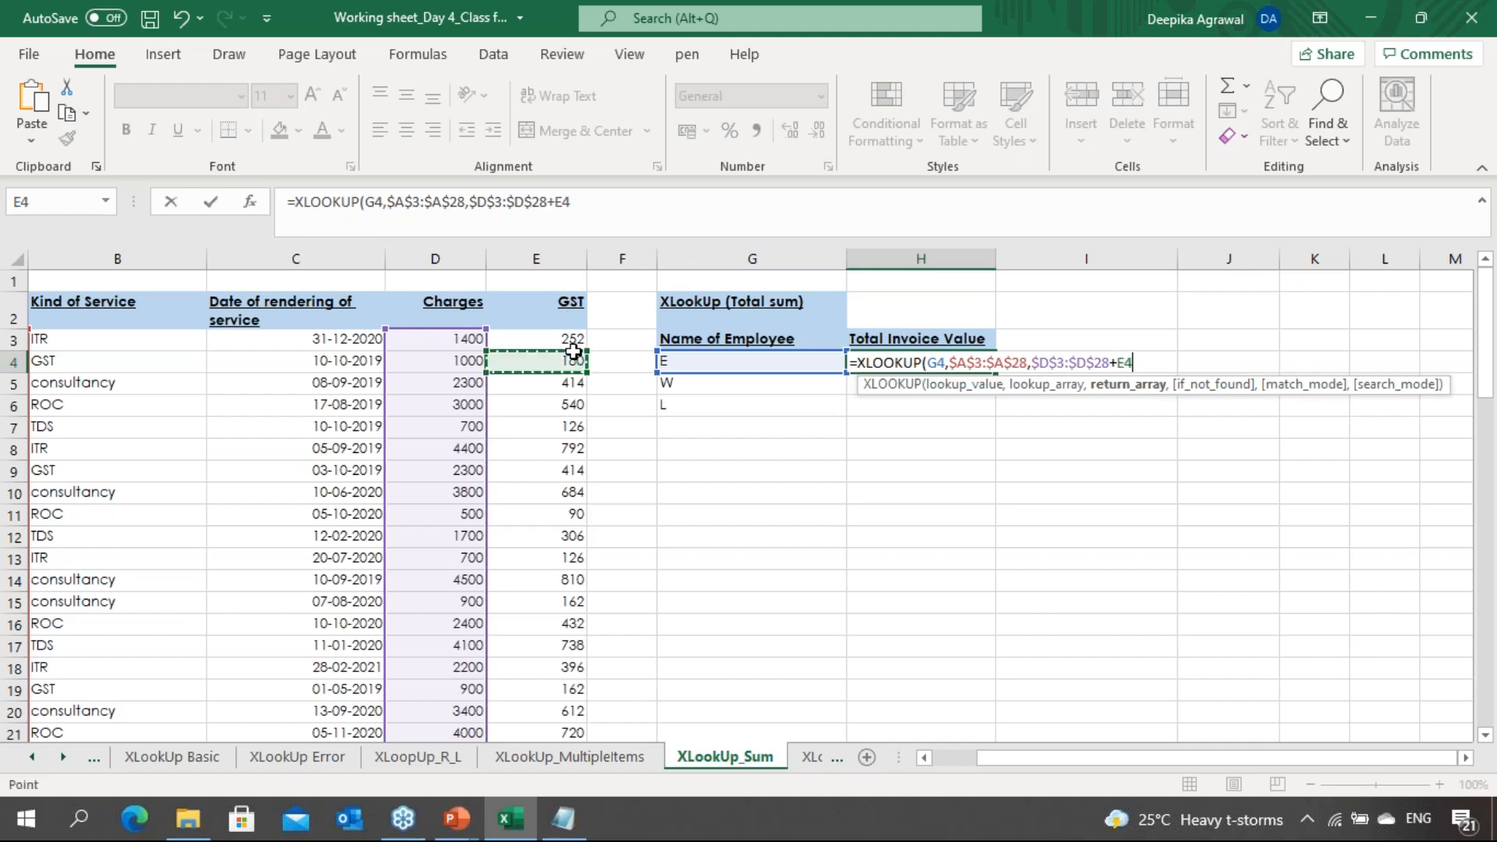
key(Up)
key(ctrl+shift+Down)
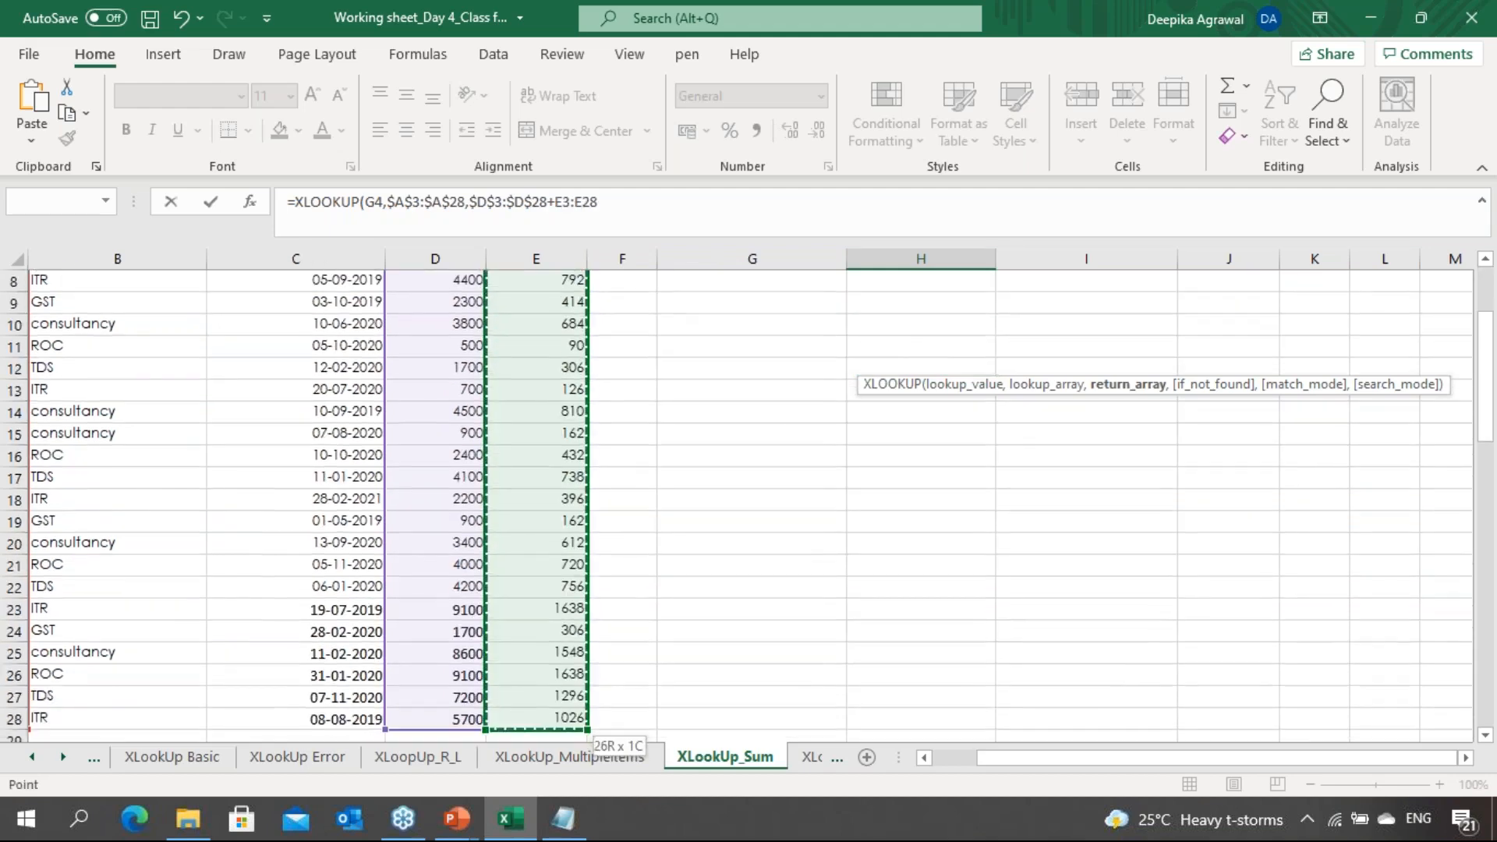
key(F4)
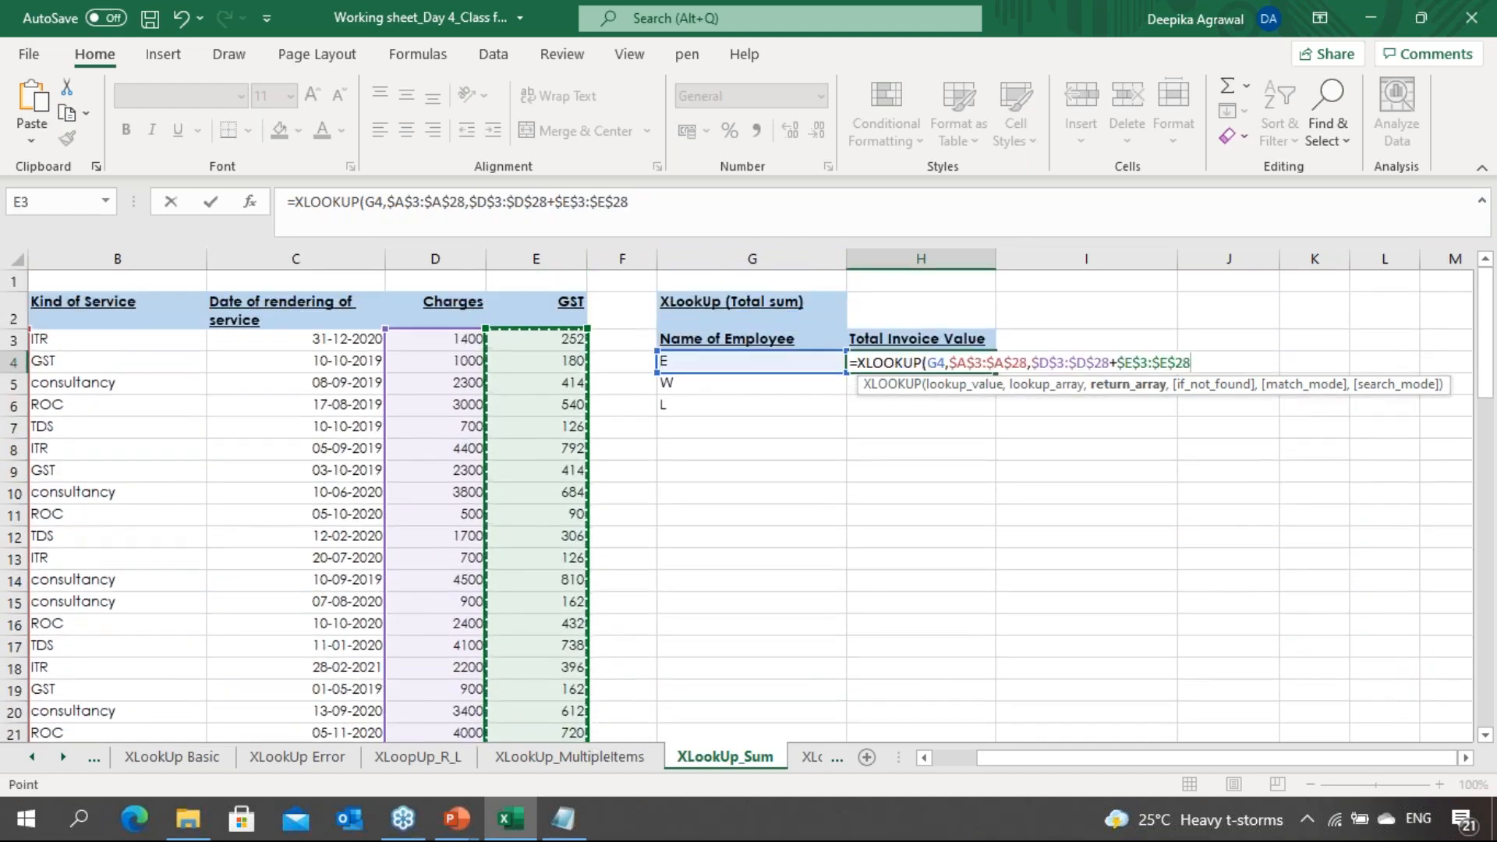
text())
key(Return)
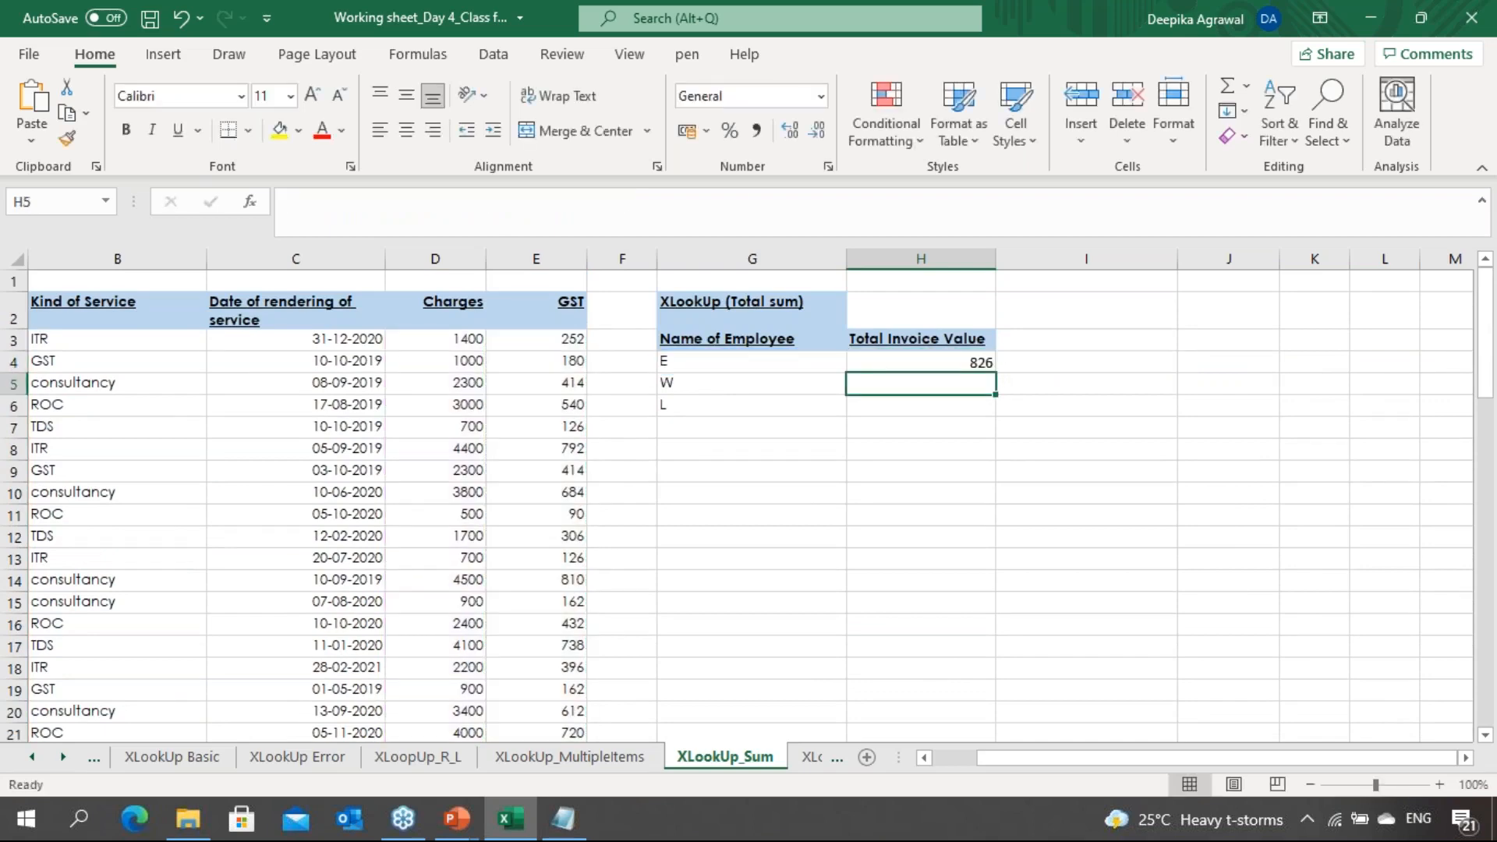
Check the H4 result against employee E's charges and GST by selecting D7:E7 in the source table, and return to H4
key(Up)
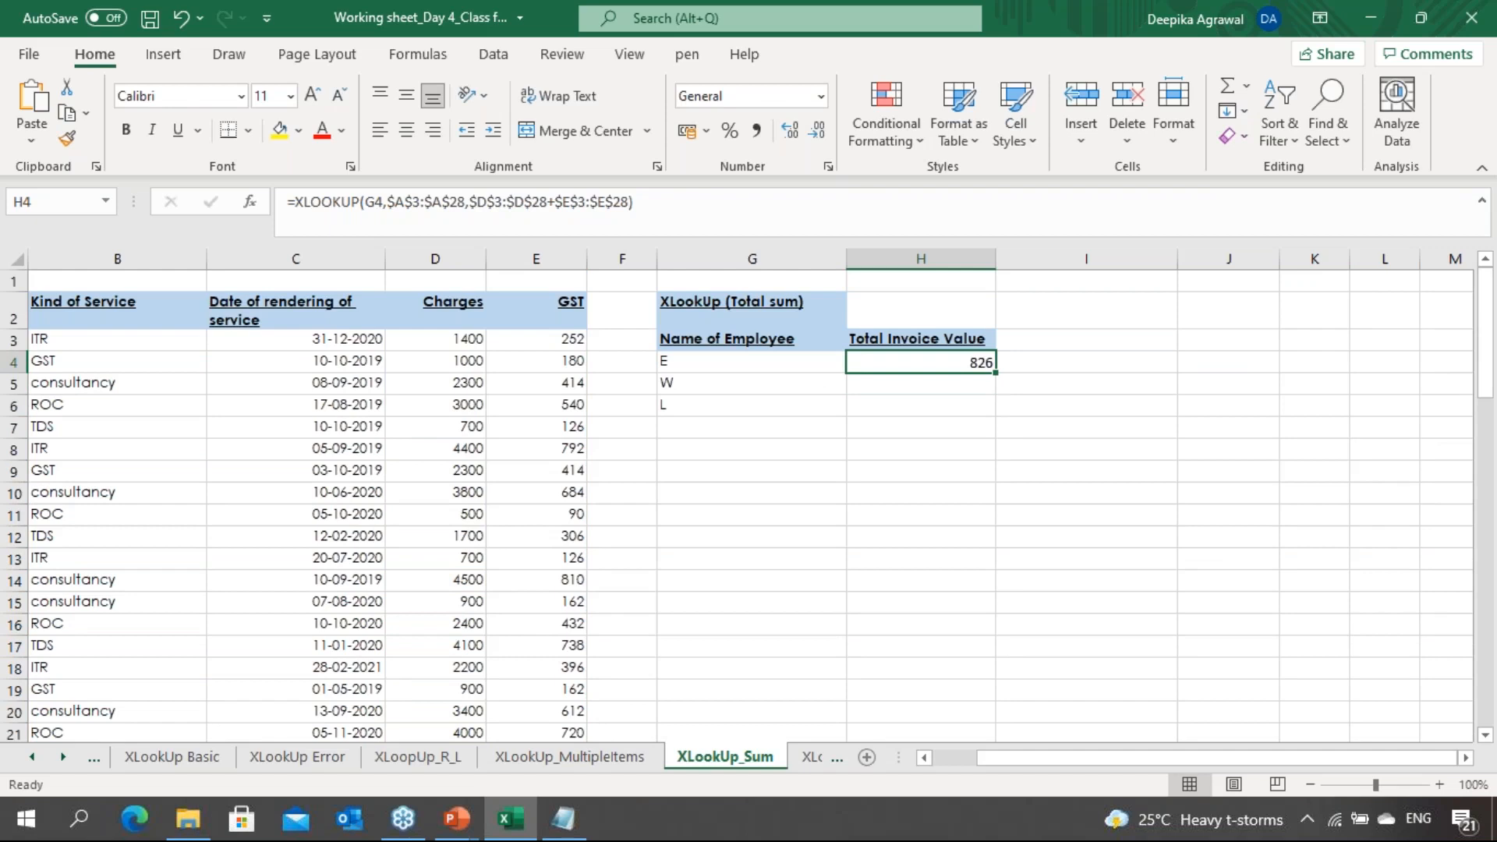
key(Left)
key(Left)
key(Left)
key(Left)
key(Left)
key(Left)
key(Left)
key(Down)
key(Down)
key(Down)
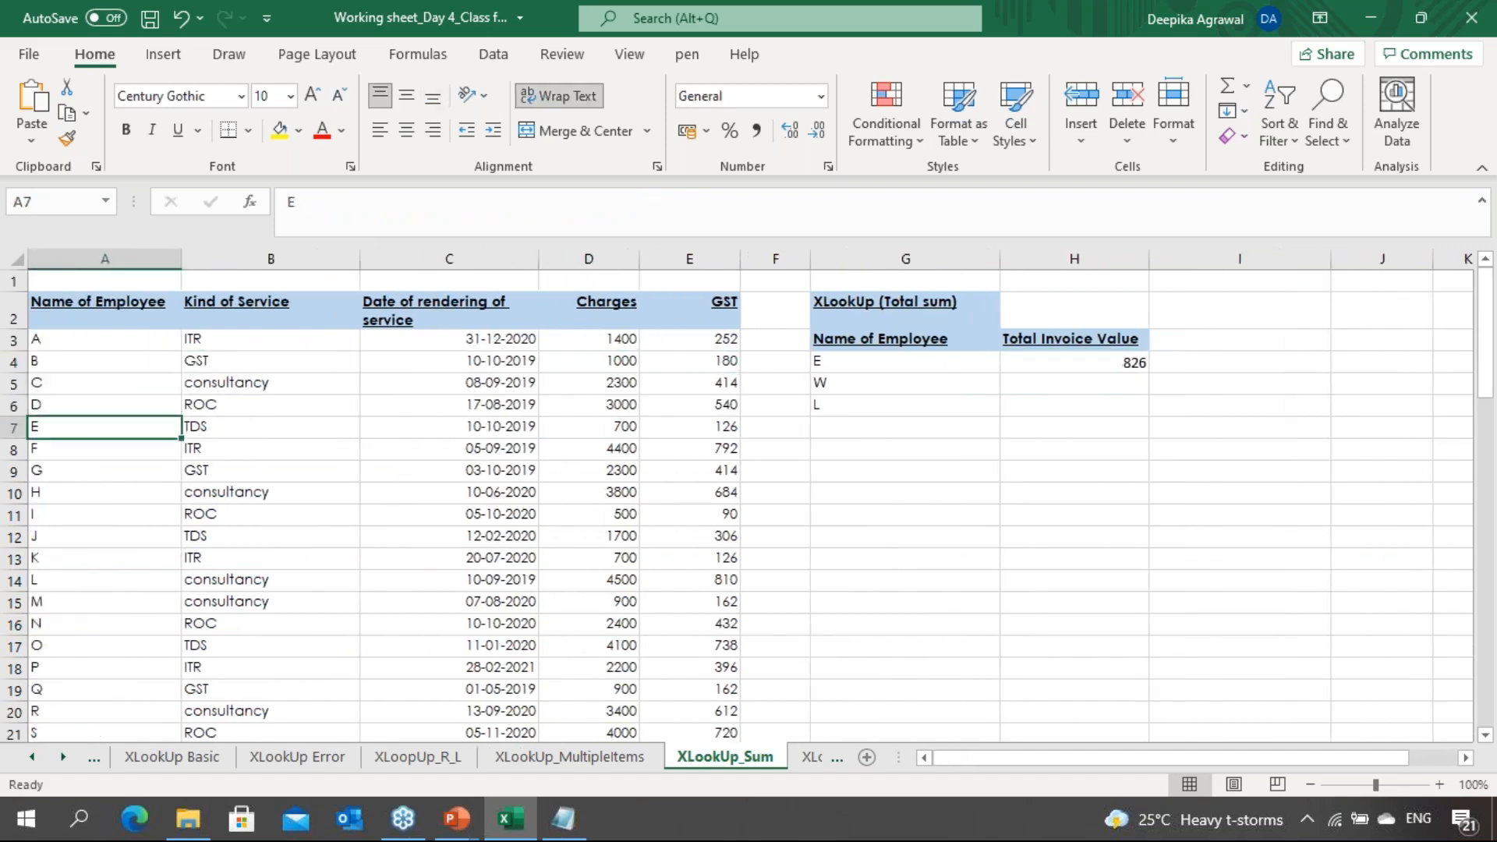
key(Right)
key(Right)
key(Right)
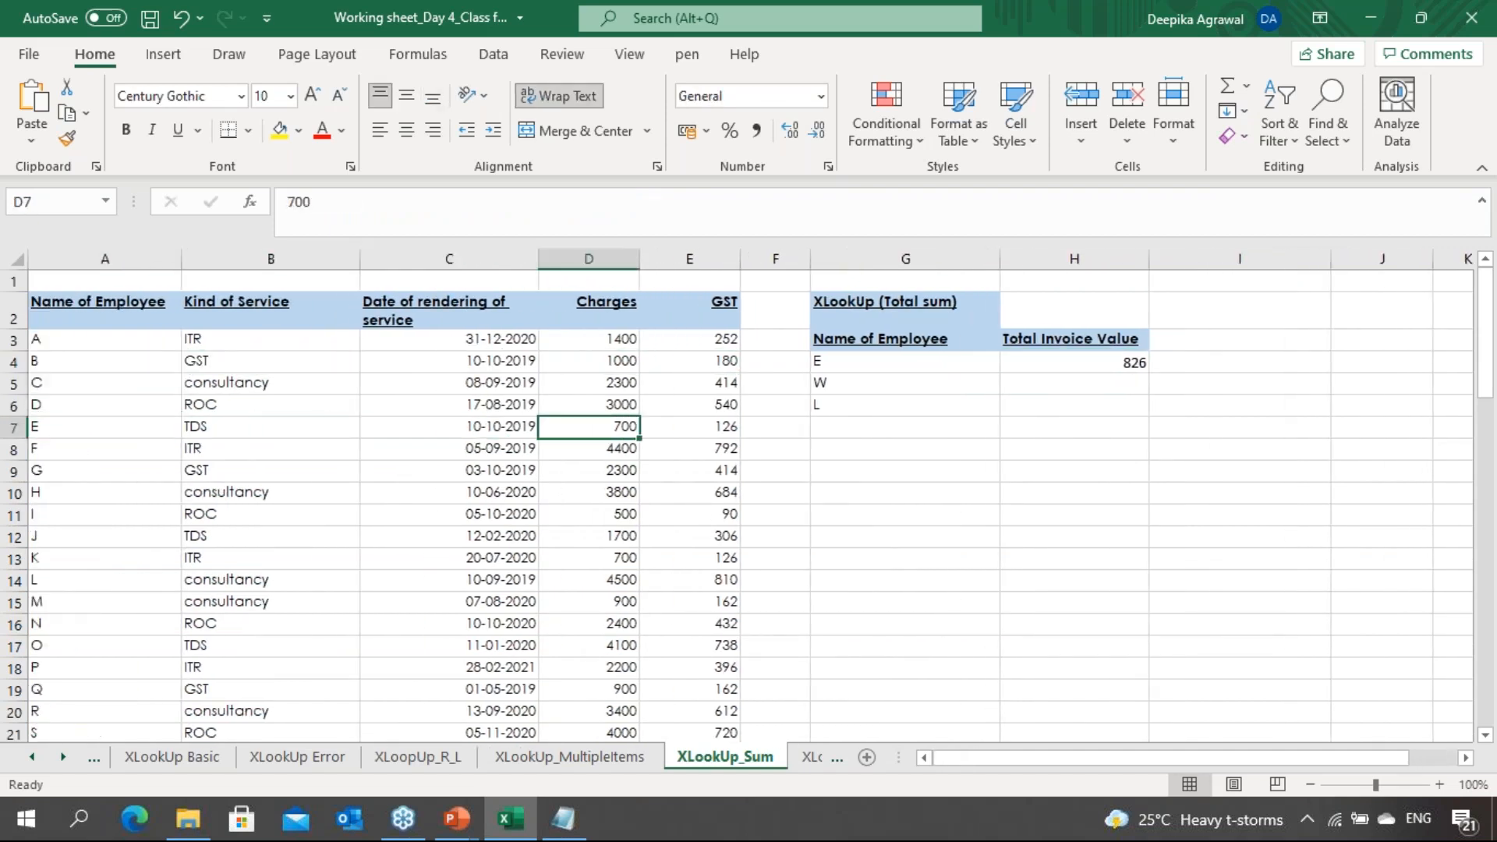
key(shift+Right)
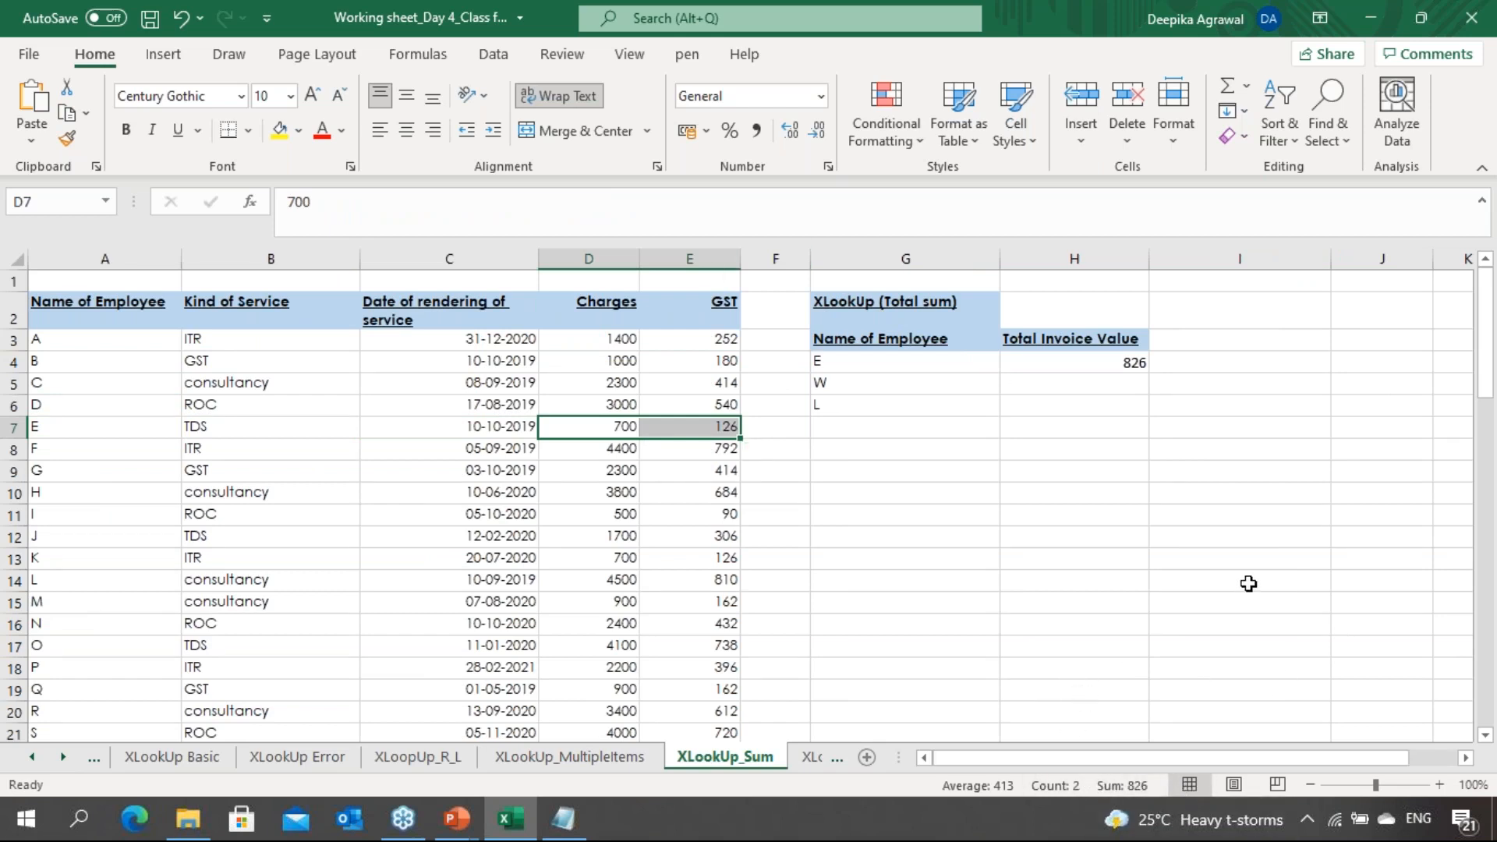
click(1041, 385)
key(Up)
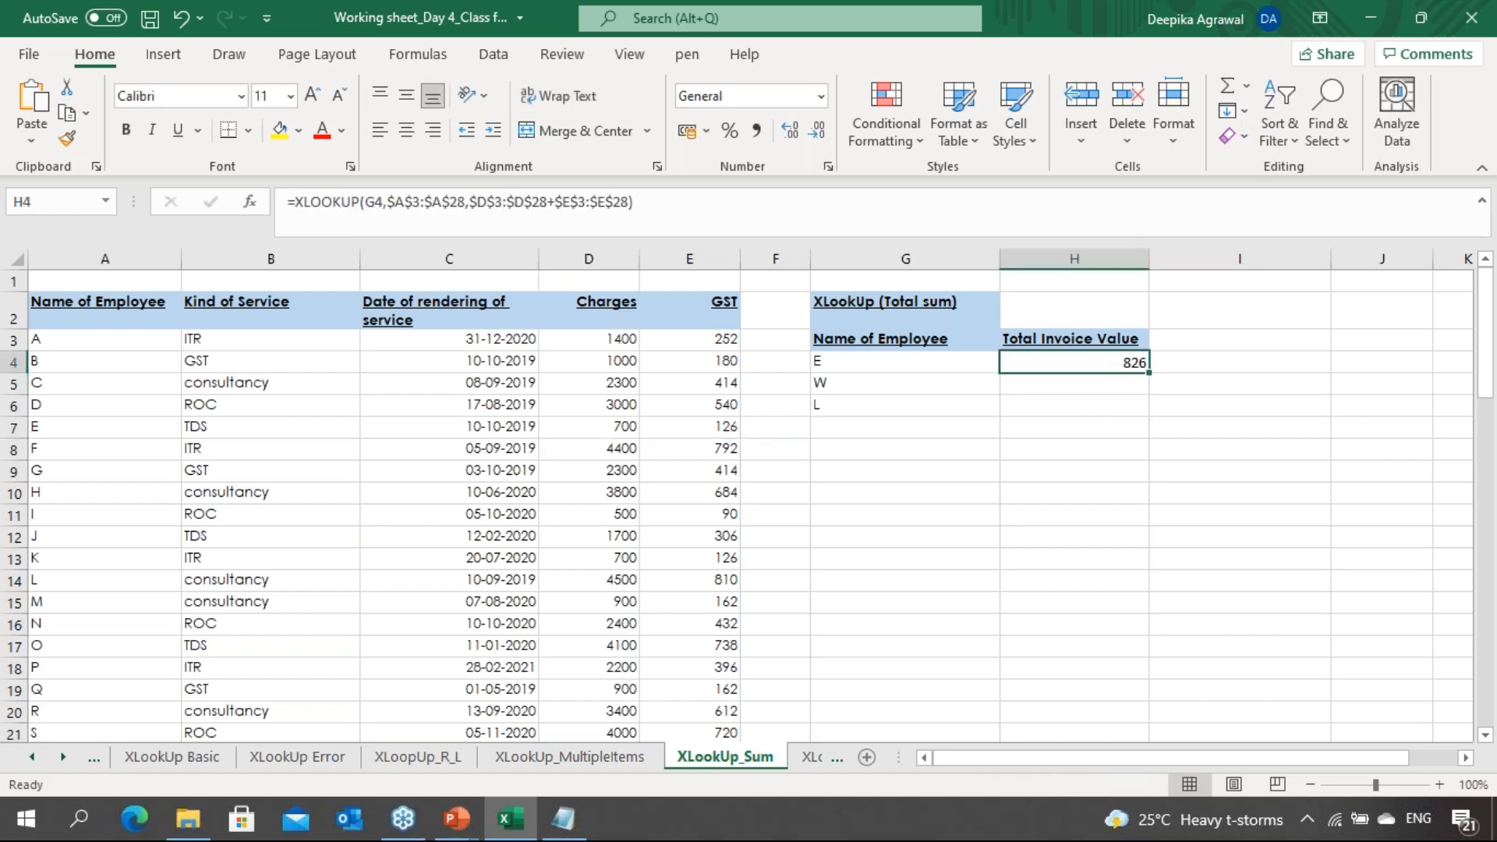
click(1262, 11)
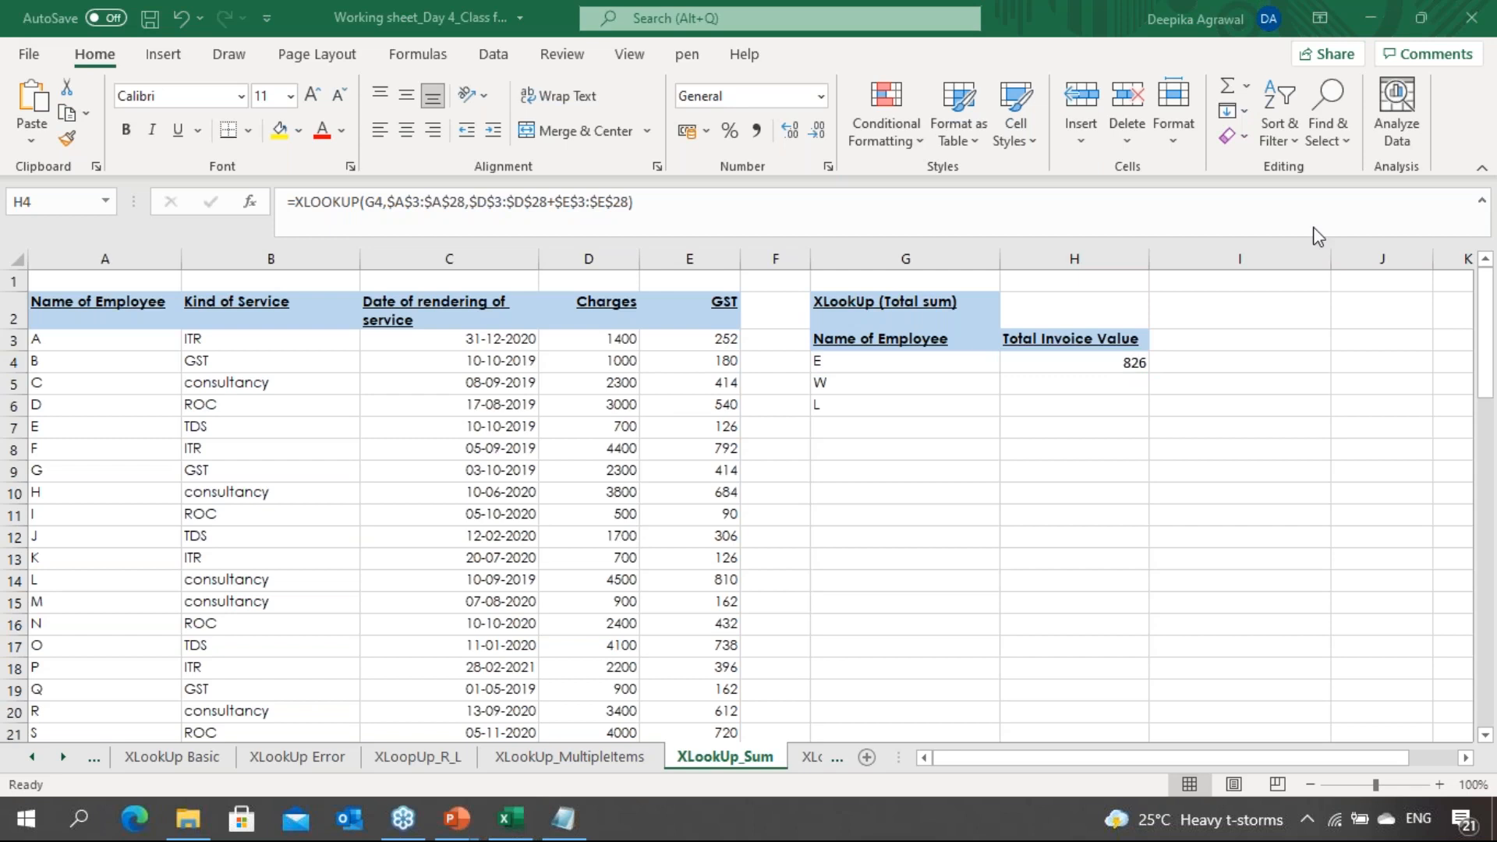
click(1080, 363)
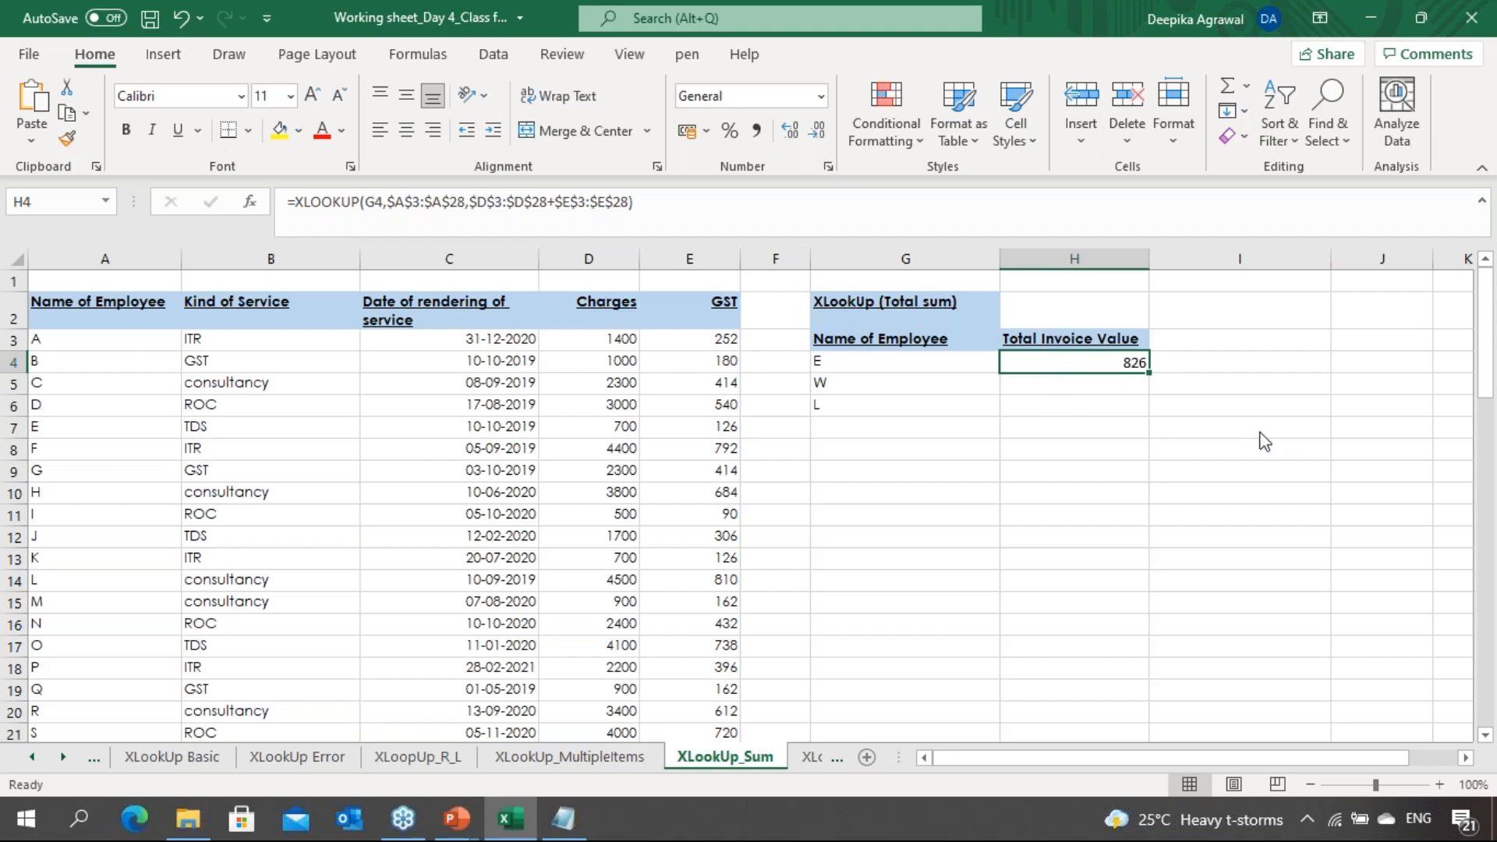
click(1482, 114)
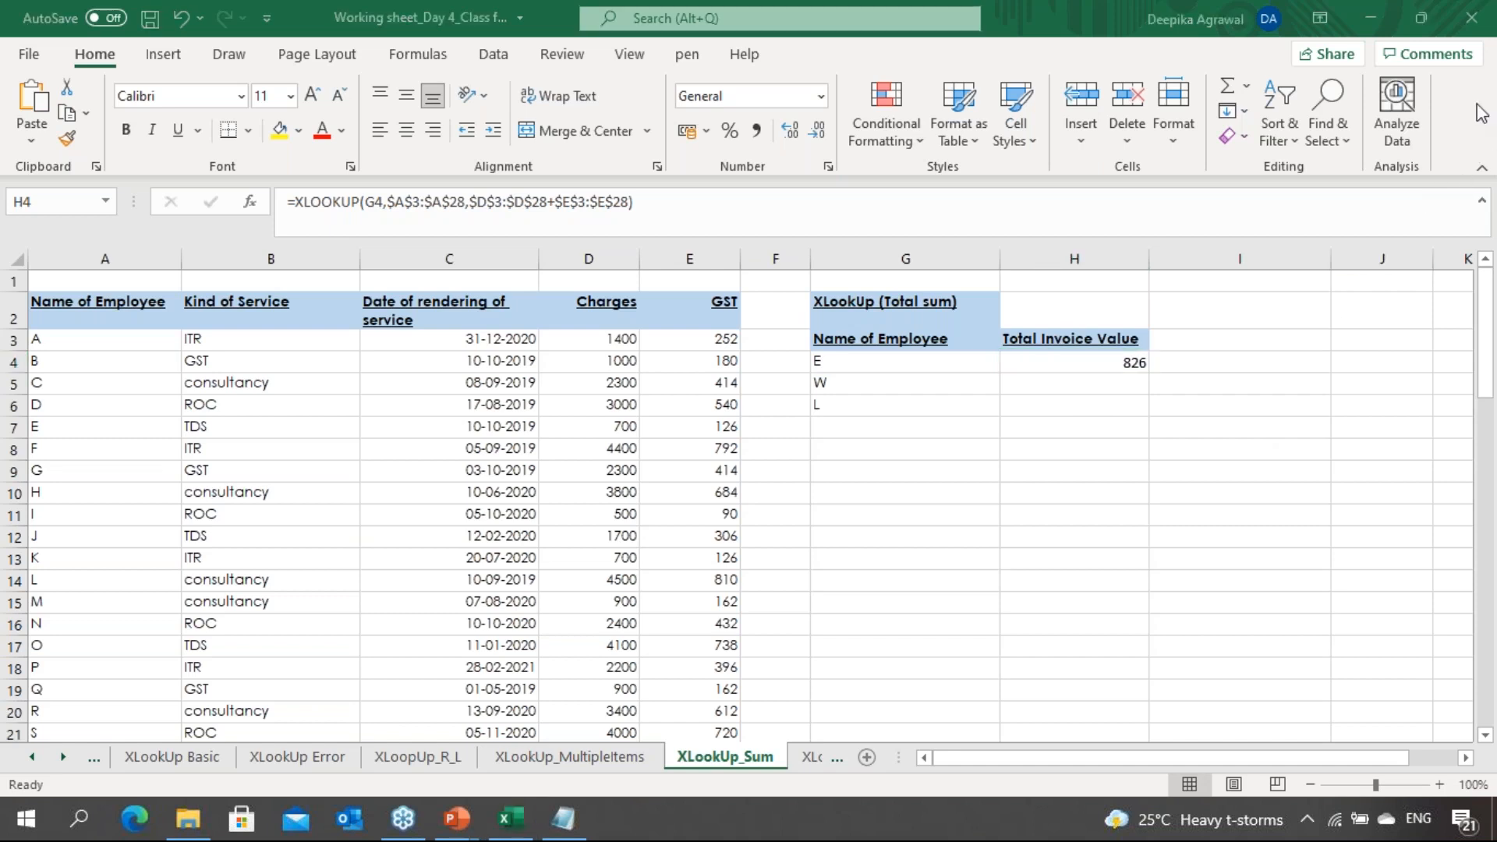
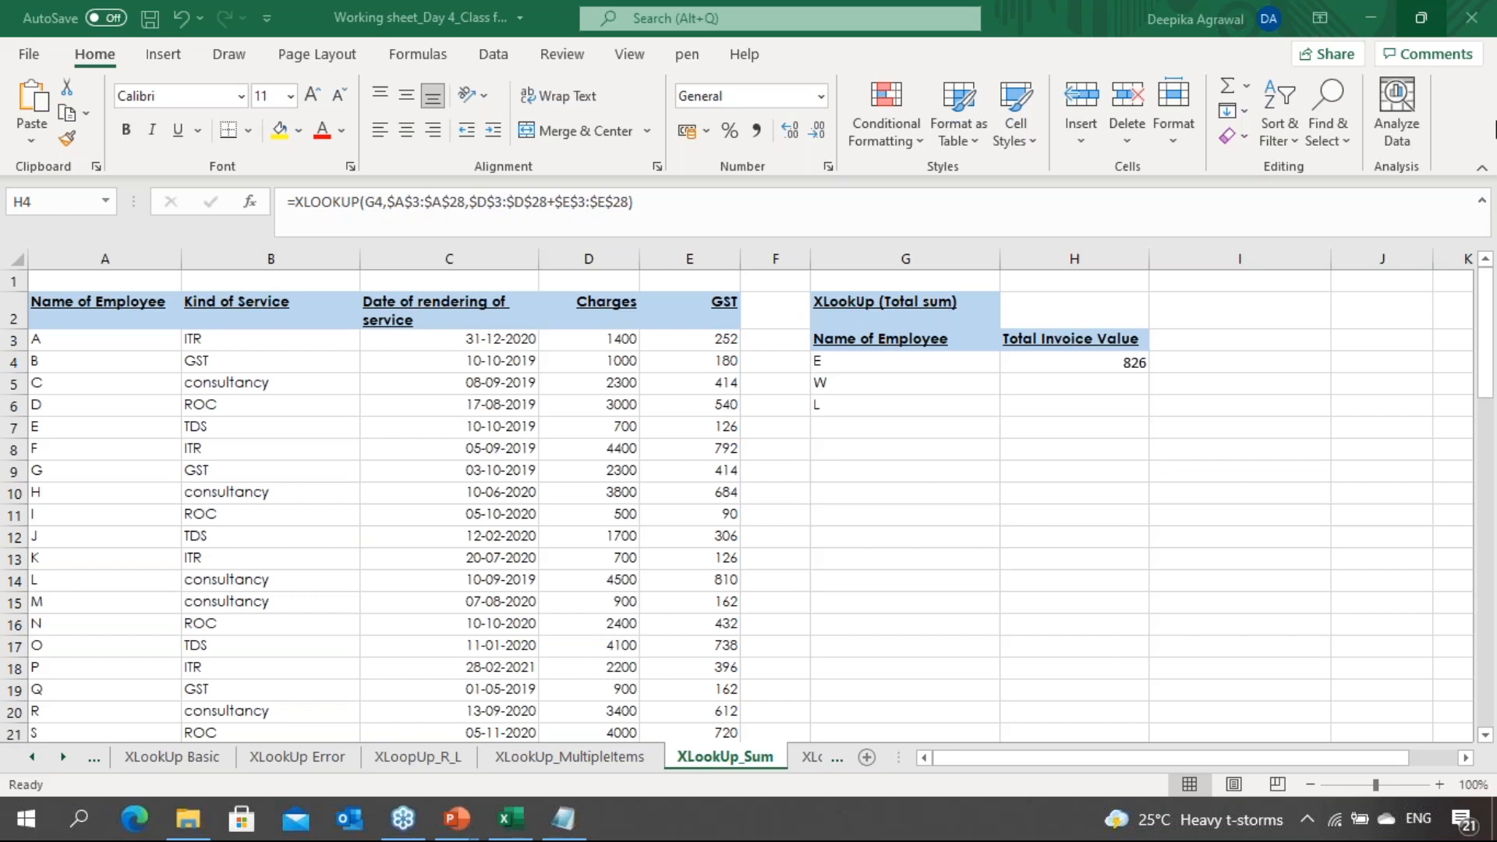
Fill the Total Invoice Value formula from H4 down to H6 and check the copied formula in H5
click(1089, 368)
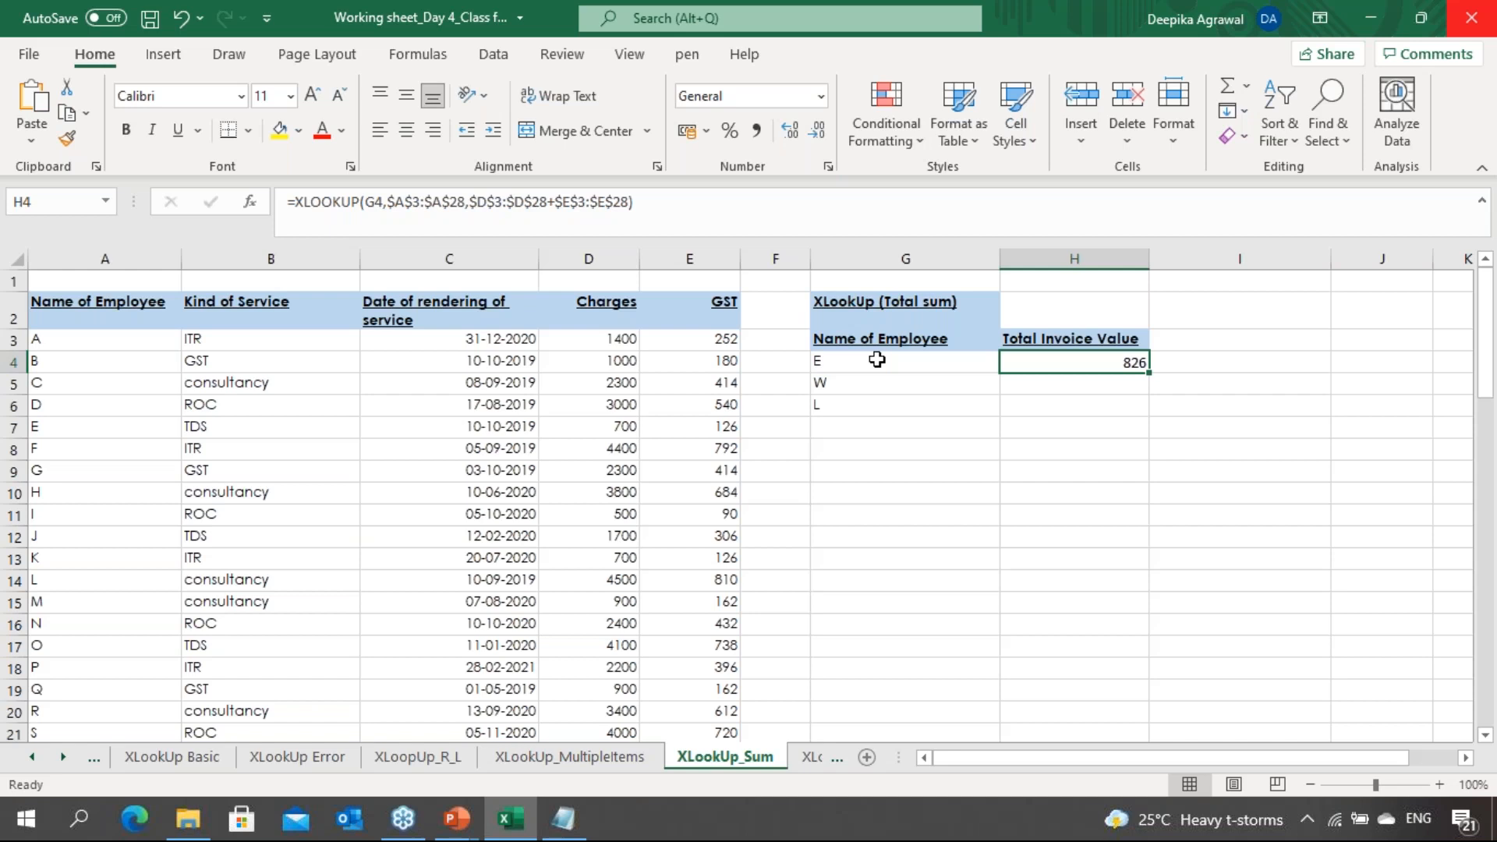
key(shift+Down)
key(shift+Down)
key(ctrl+d)
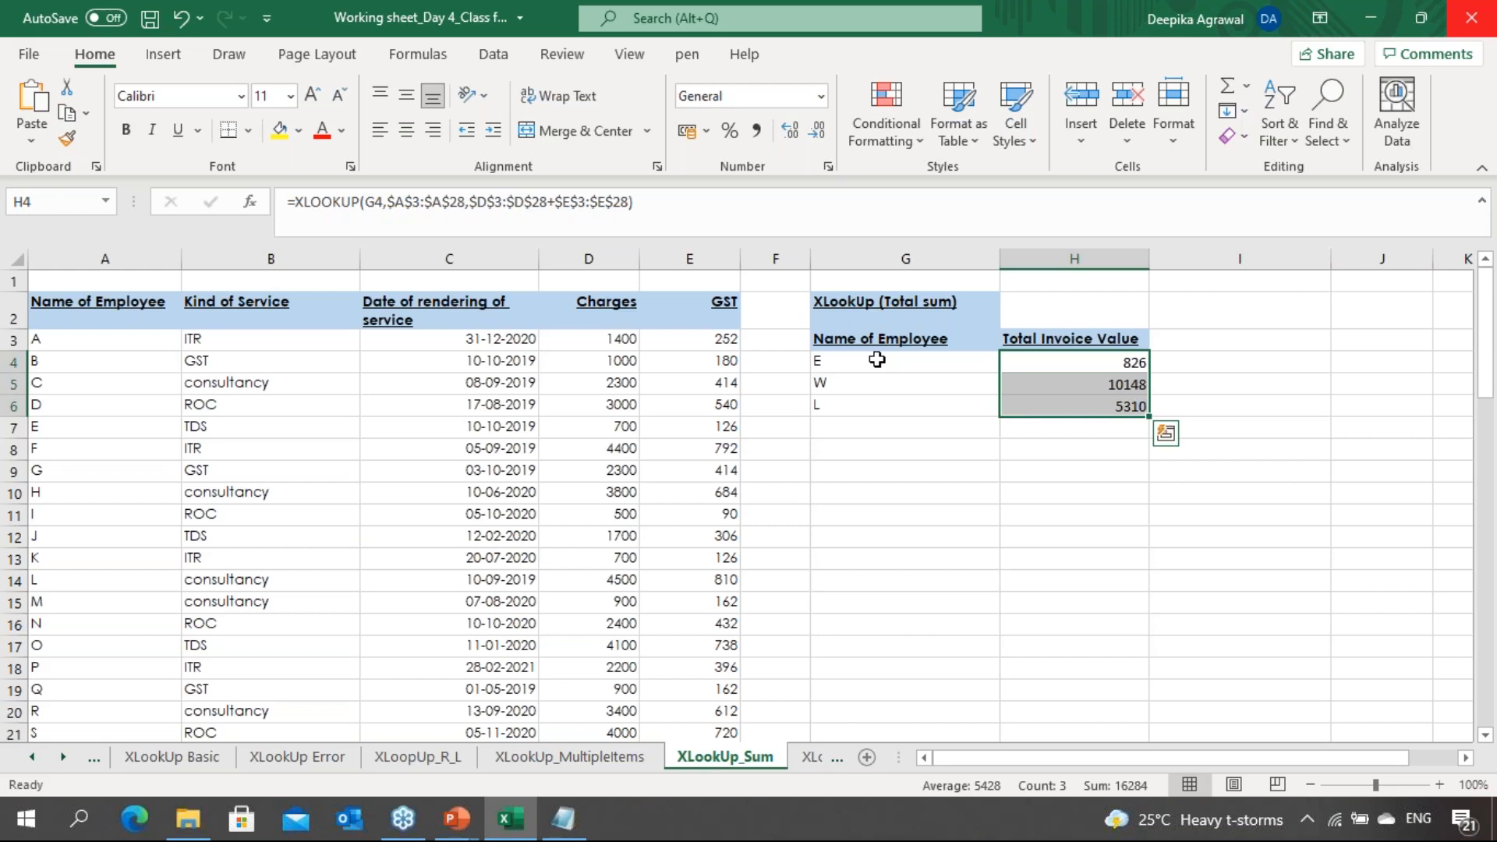
key(Down)
key(Down)
key(Up)
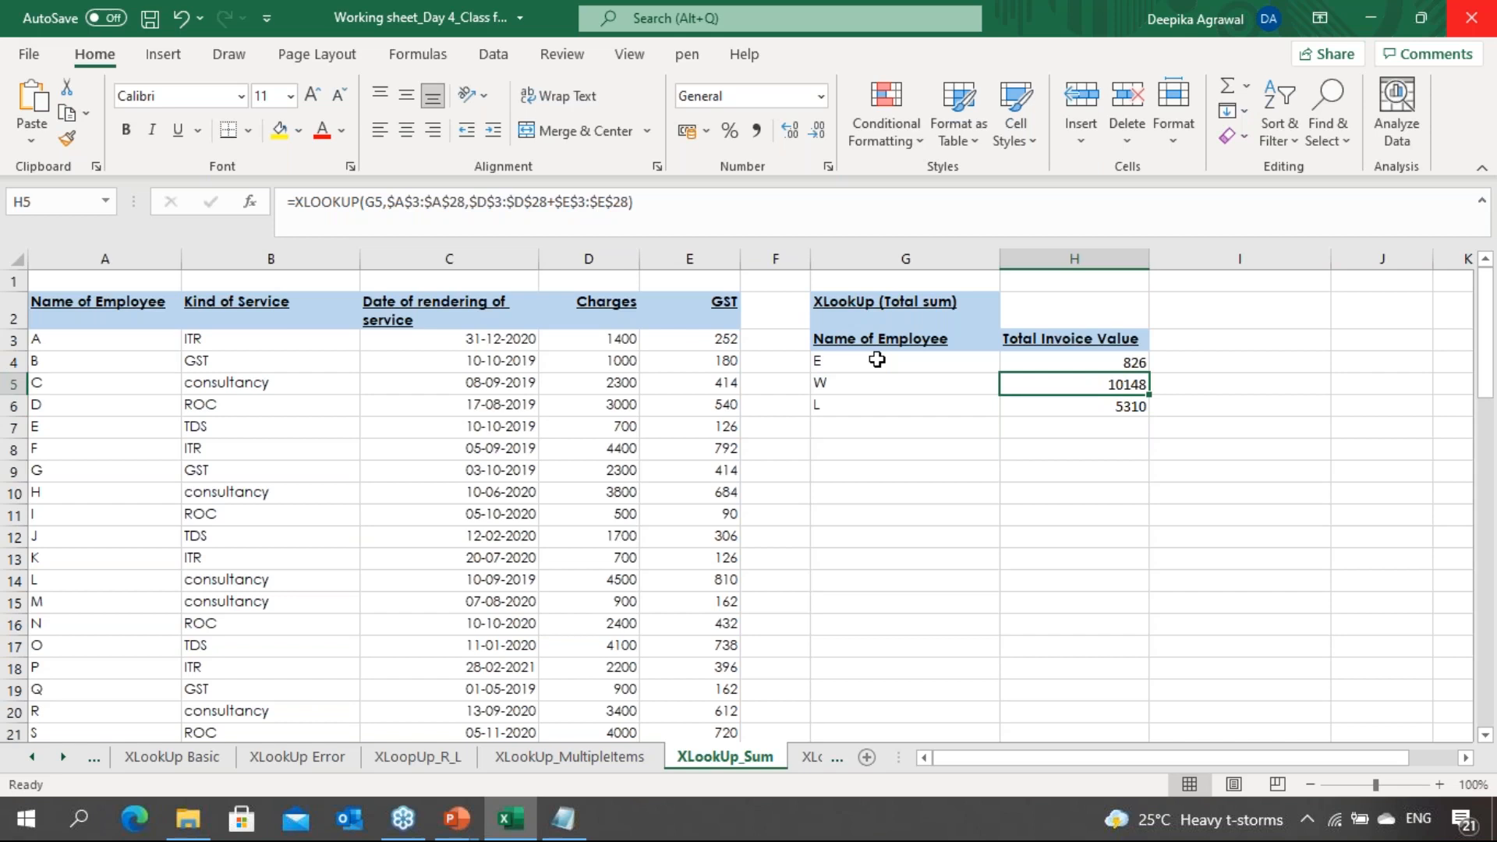
click(1423, 320)
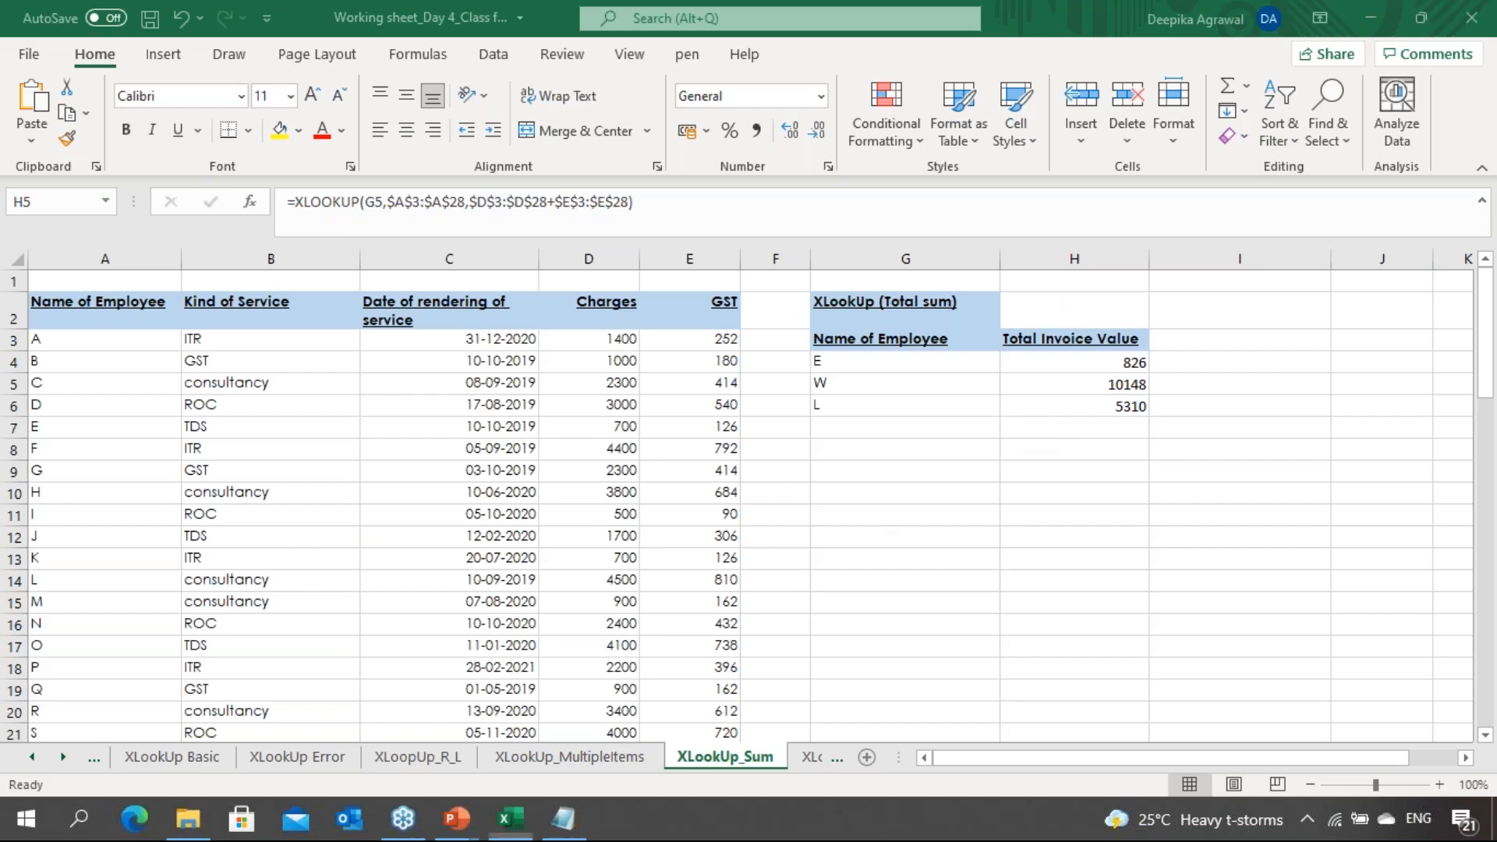
Open the XLookUp_MatchMode sheet and view its Employee ID lookup table from the top of the sheet
click(505, 819)
key(ctrl+Page_Down)
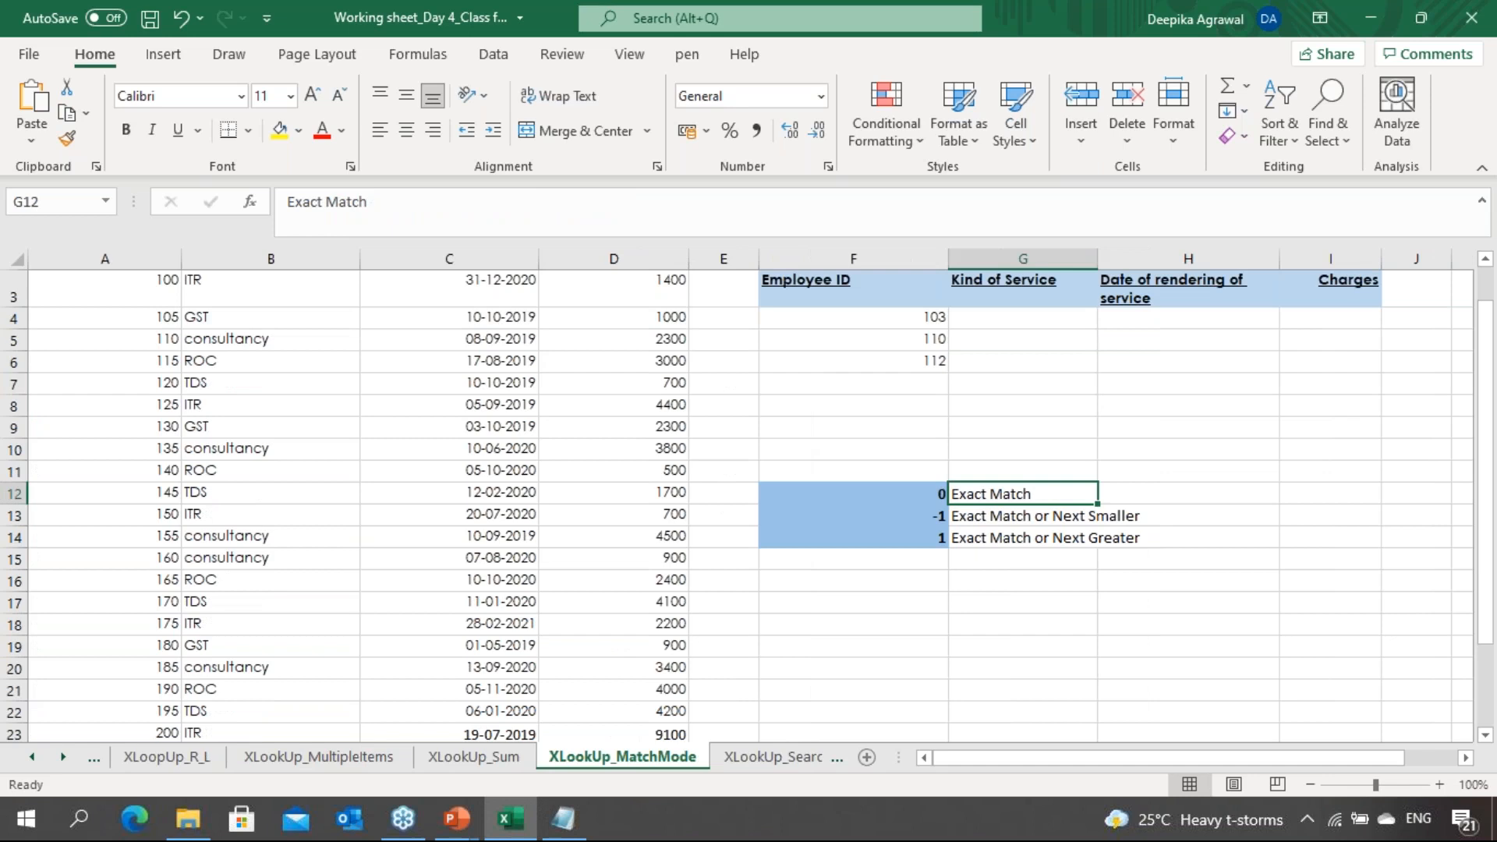
key(Up)
key(Up)
key(Up)
key(Up)
key(Up)
key(Up)
key(Up)
key(Up)
key(Up)
key(Up)
key(Up)
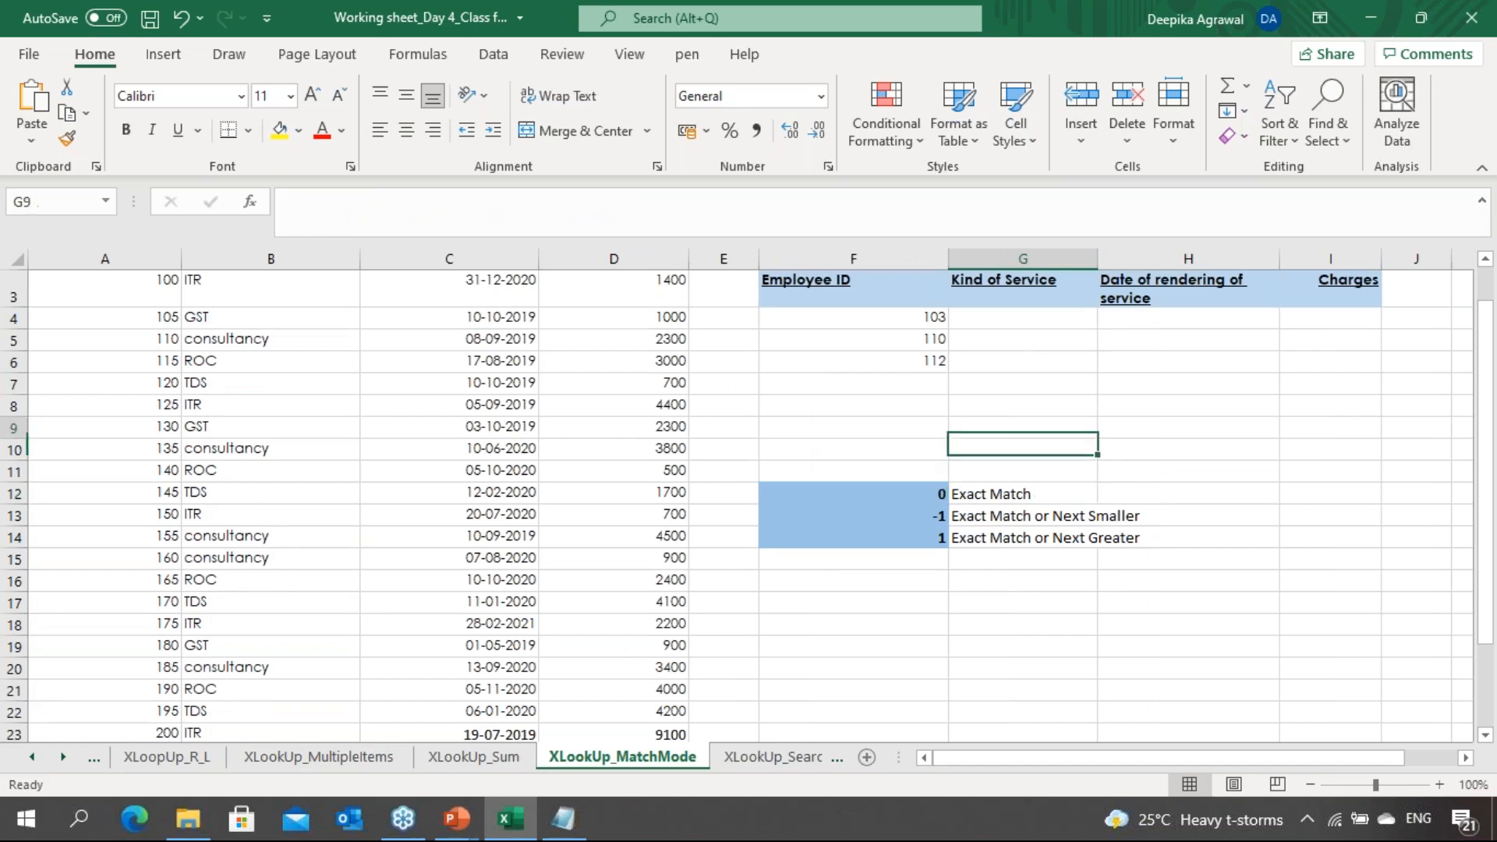
key(Down)
key(Down)
key(Down)
key(Down)
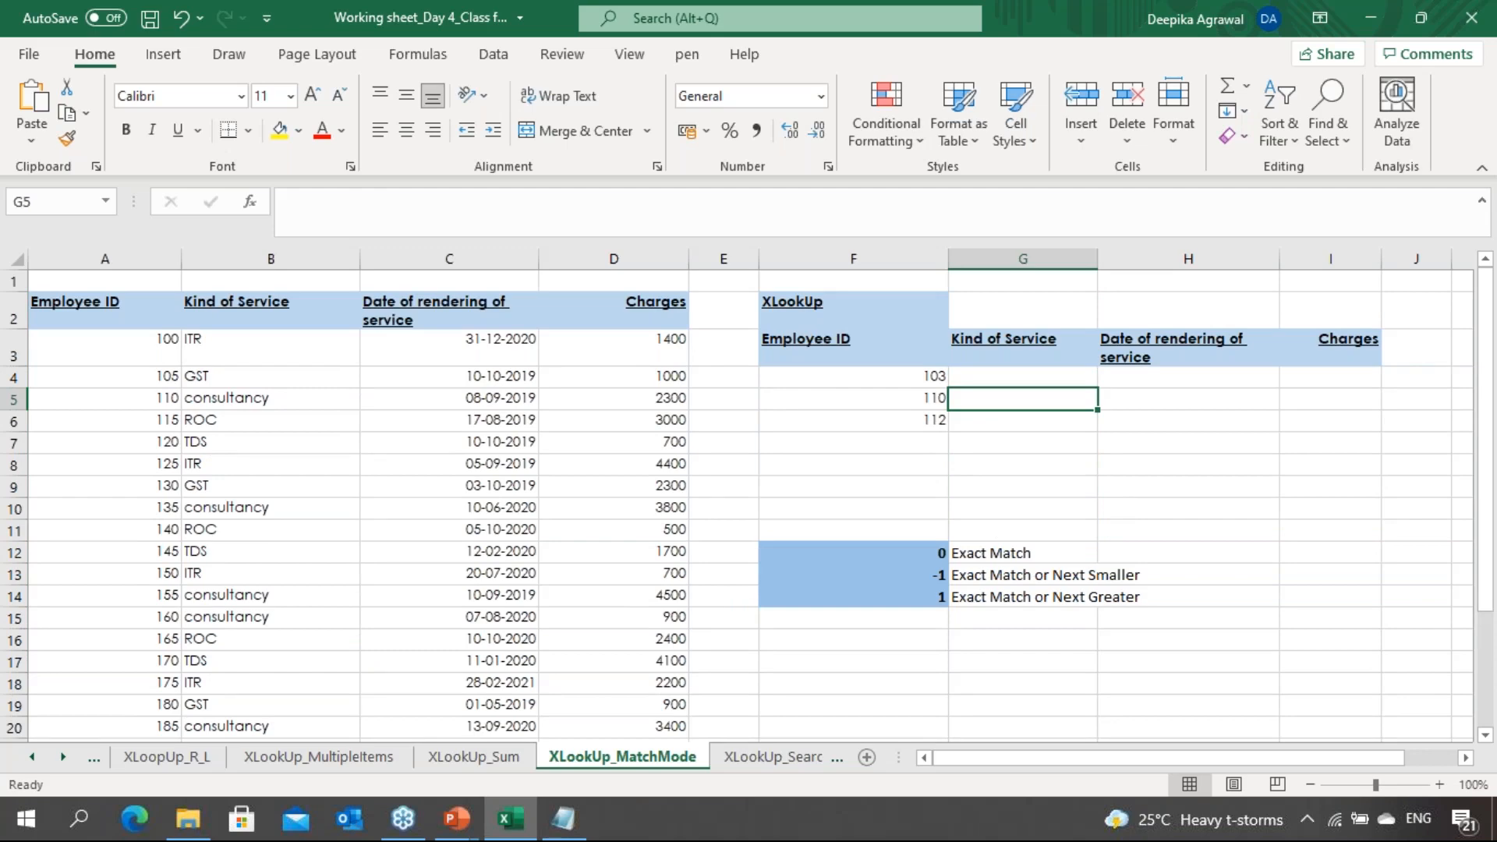
Go back to the VlookUp1 sheet and view the header of its Sales, Grade and Commission table
key(ctrl+Page_Up)
key(ctrl+Page_Up)
key(ctrl+Page_Up)
key(ctrl+Page_Up)
key(ctrl+Page_Up)
key(ctrl+Page_Up)
key(ctrl+Page_Up)
key(ctrl+Page_Up)
key(ctrl+Page_Up)
key(ctrl+Page_Down)
key(Up)
key(Up)
key(Up)
key(Up)
key(Up)
key(Up)
key(Up)
key(Up)
key(Up)
key(Up)
key(Left)
key(Left)
key(Left)
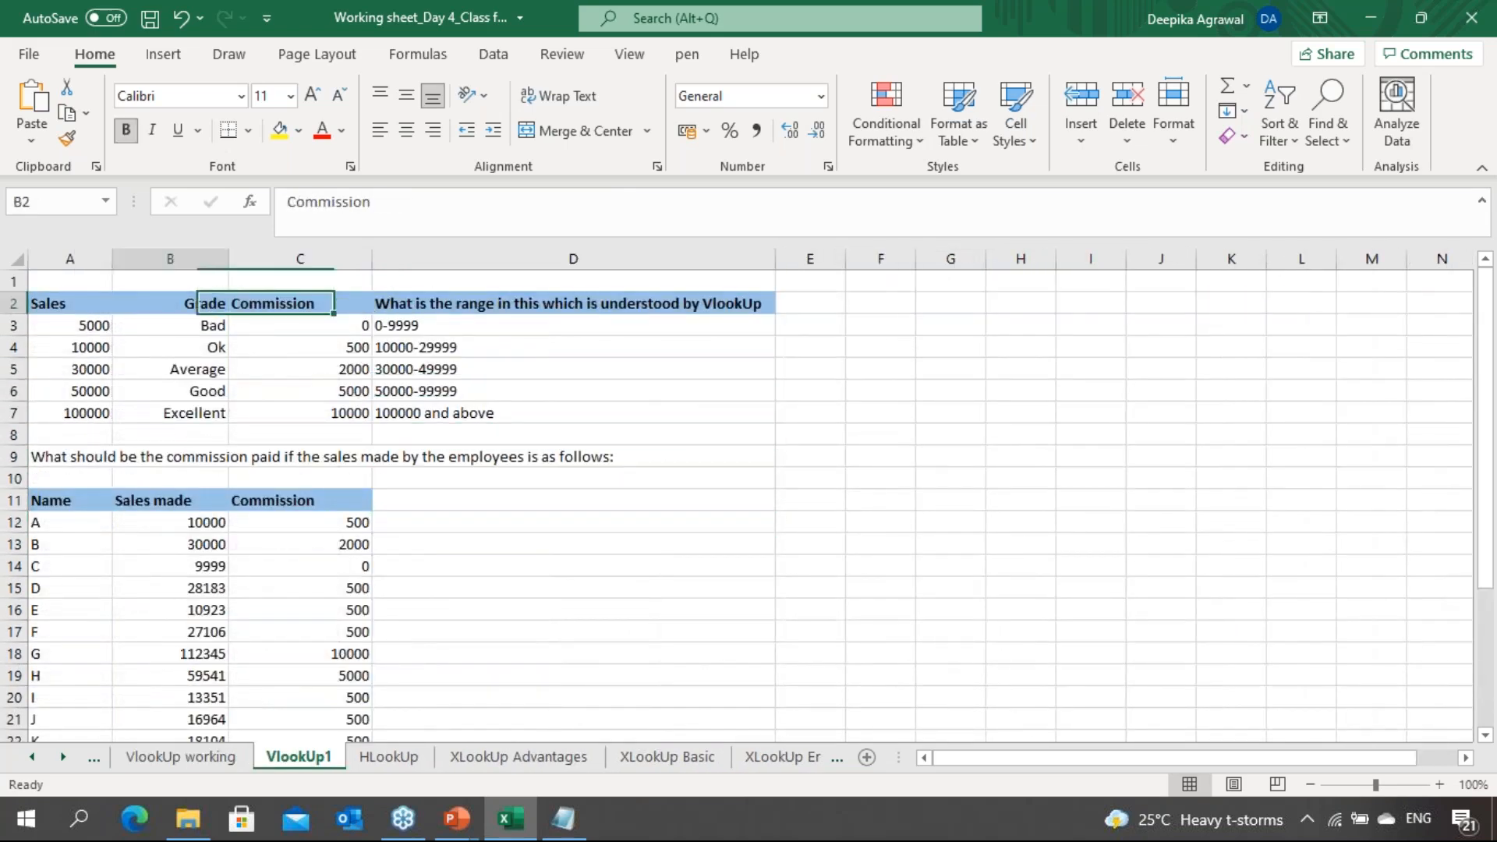
Compare the first sales threshold in A3 with the range understood by VLOOKUP in D3
key(Down)
key(Down)
key(Down)
key(Up)
key(Up)
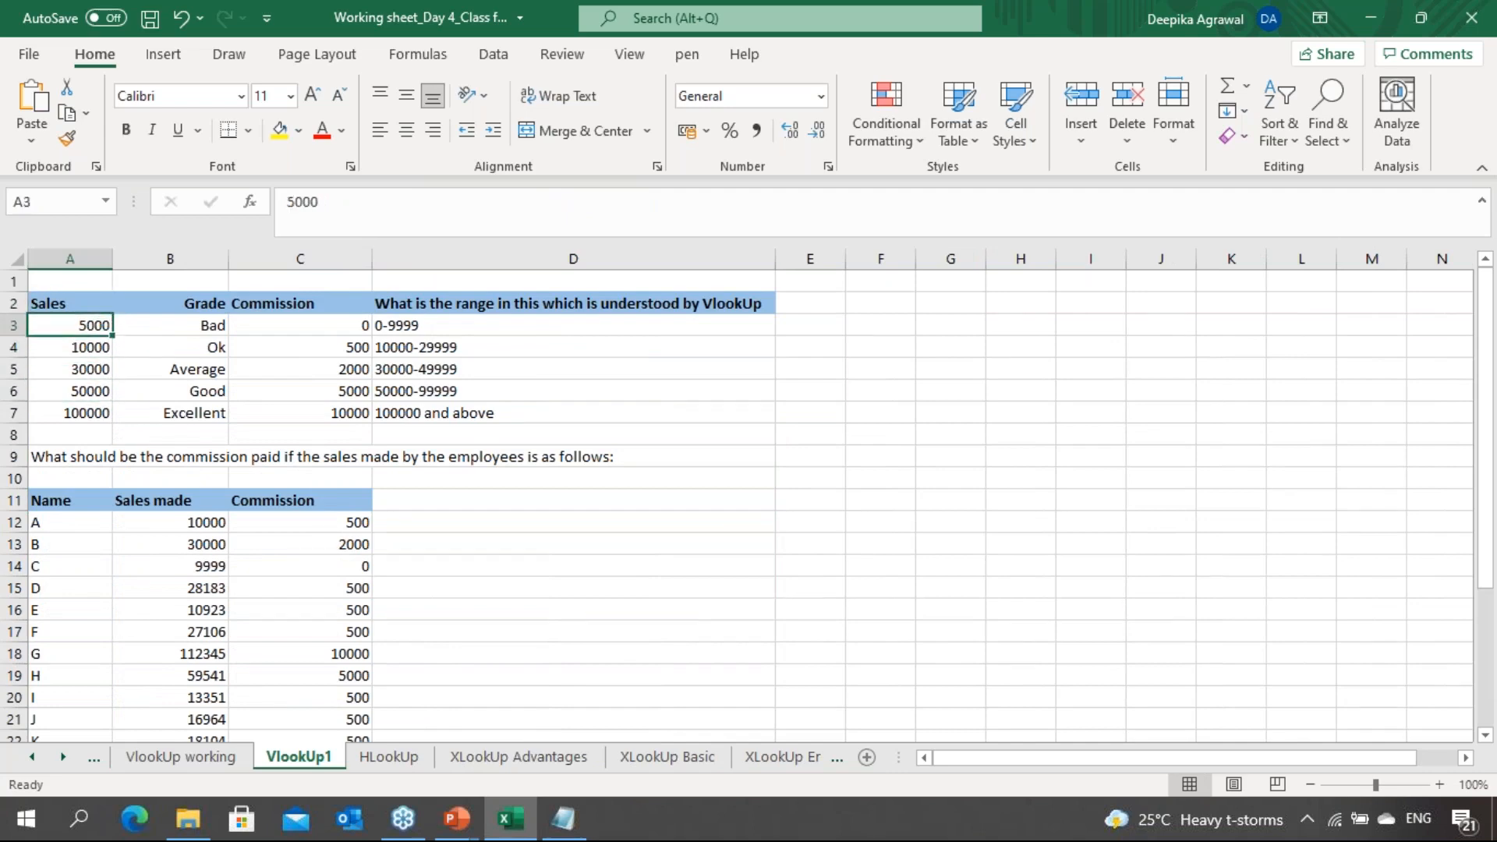
key(Right)
key(Right)
key(Right)
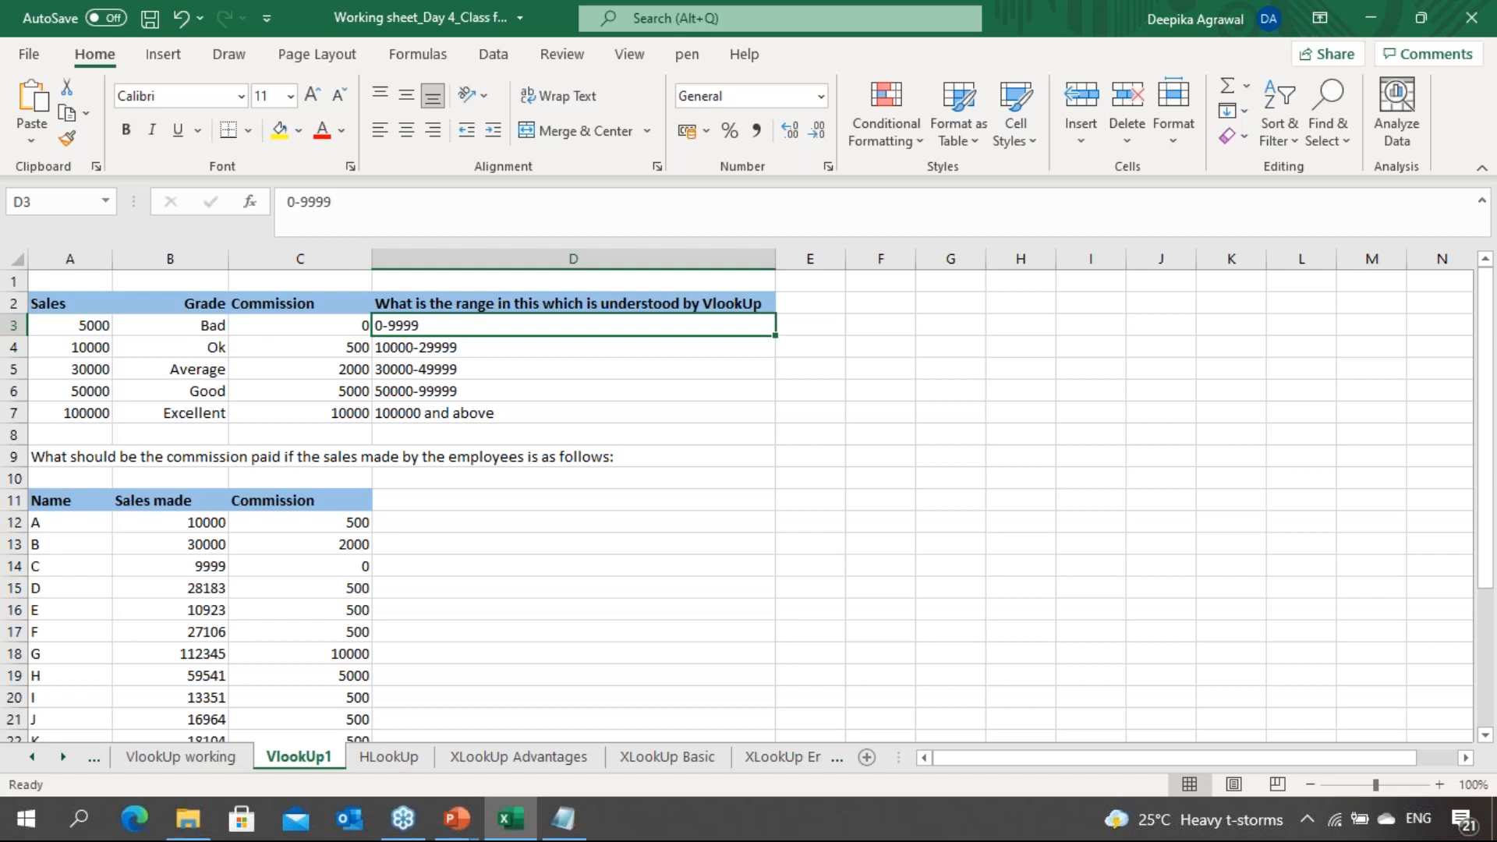
key(Left)
key(Left)
key(Right)
key(Right)
Return to the XLookUp_MatchMode sheet
key(ctrl+Page_Down)
key(ctrl+Page_Down)
key(ctrl+Page_Down)
key(ctrl+Page_Down)
key(ctrl+Page_Down)
key(ctrl+Page_Down)
key(ctrl+Page_Down)
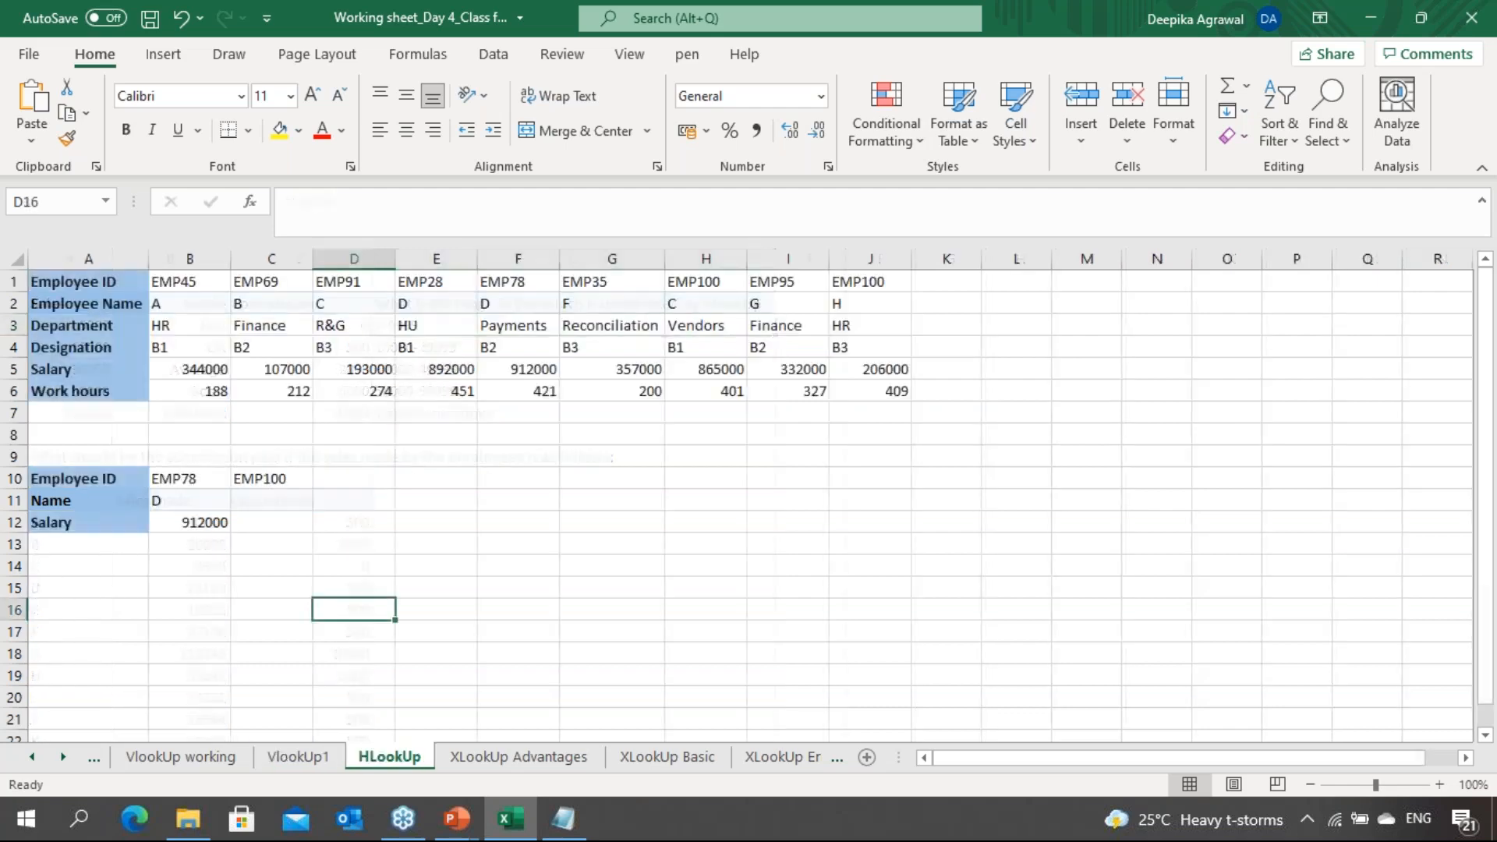
key(ctrl+Page_Down)
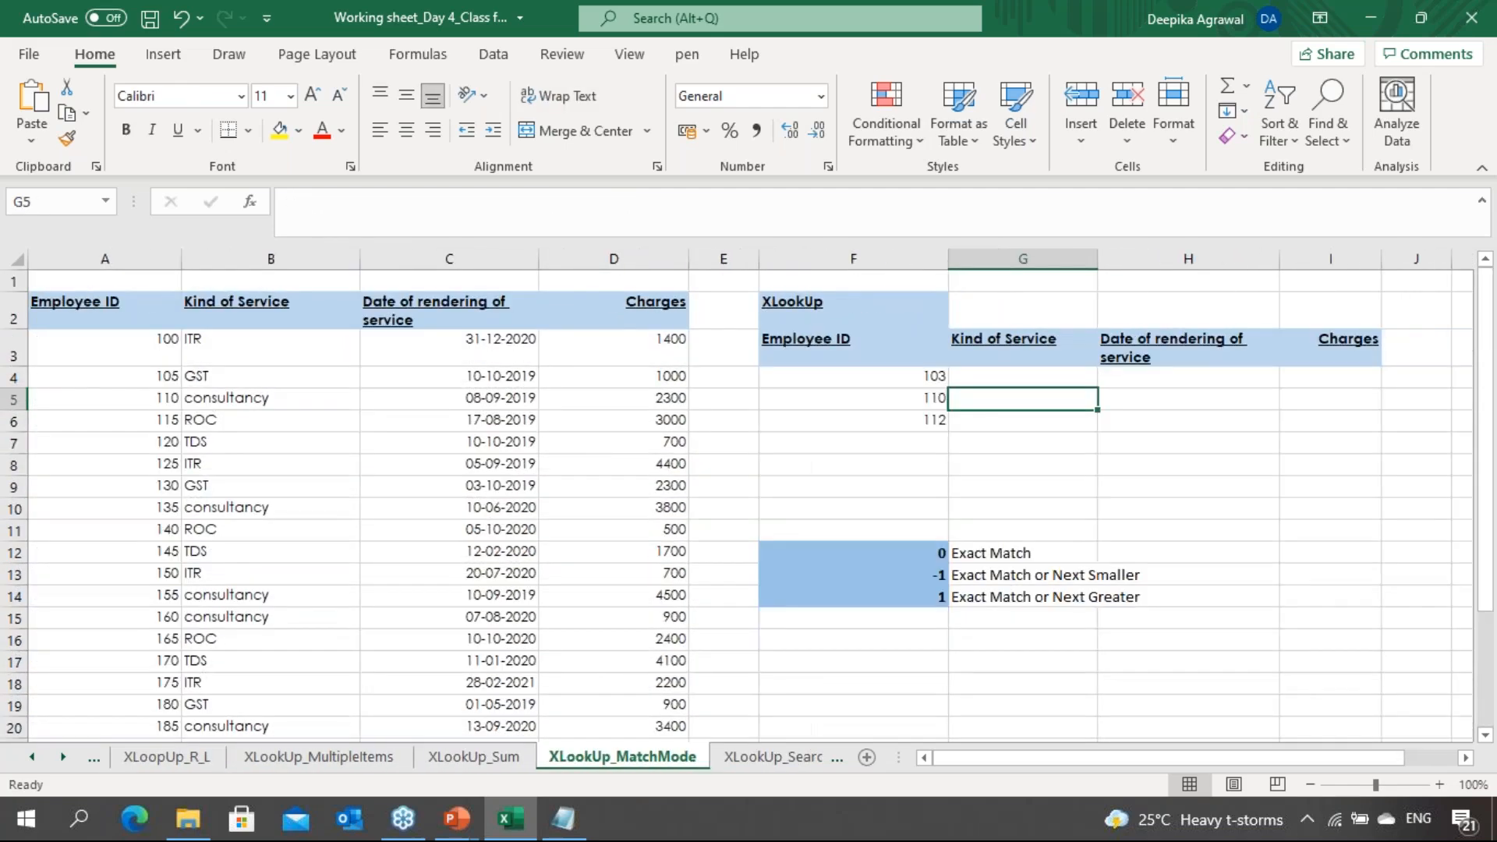
Examine match mode codes 0 and -1 and their descriptions in F12:G13 below the lookup table
key(Down)
key(Down)
key(Down)
key(Down)
key(Down)
key(Down)
key(Down)
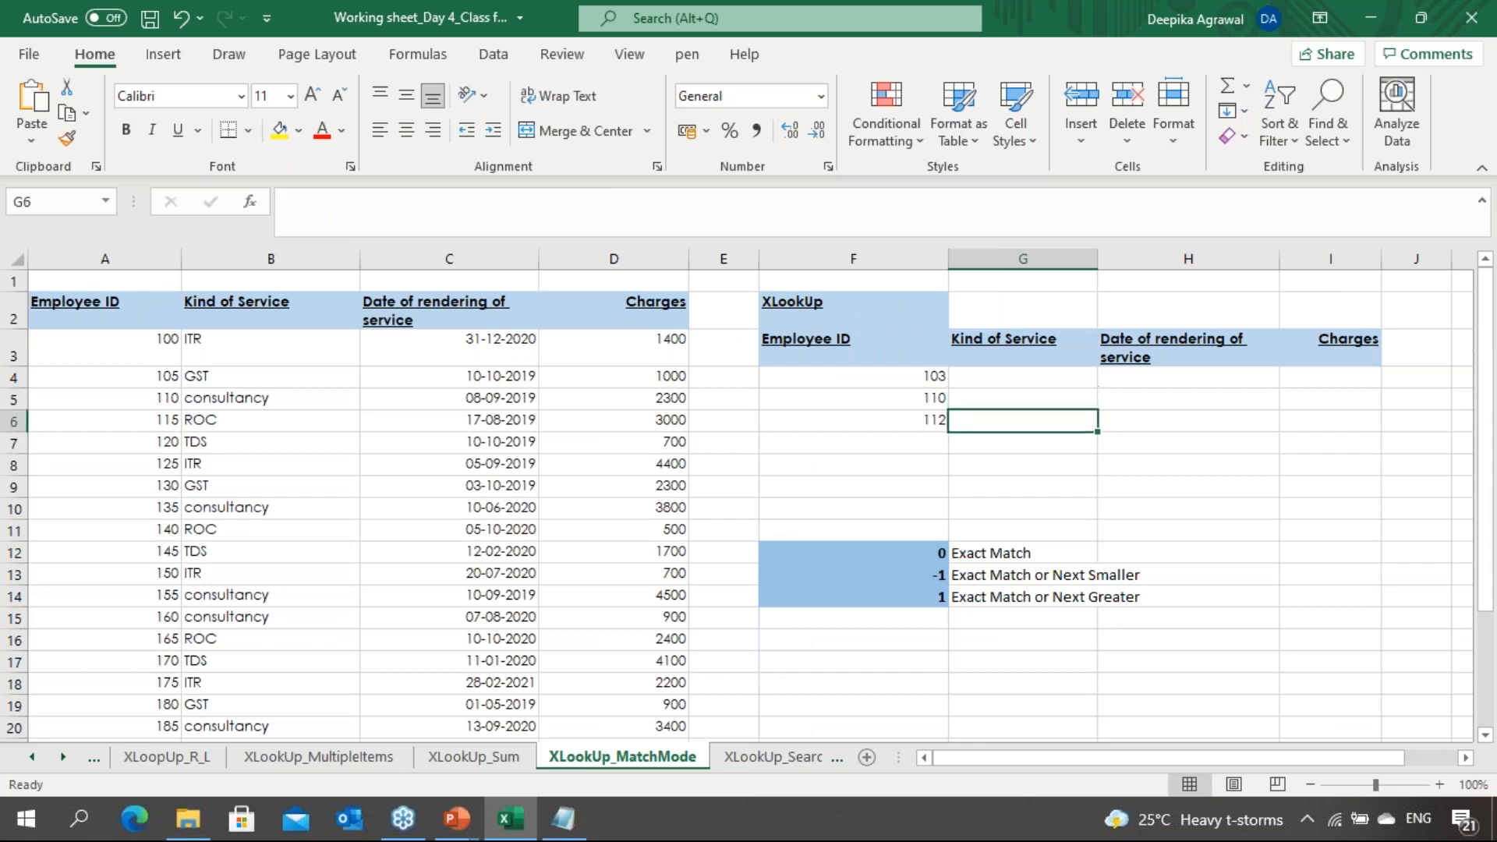
key(Left)
key(Down)
key(Down)
key(Down)
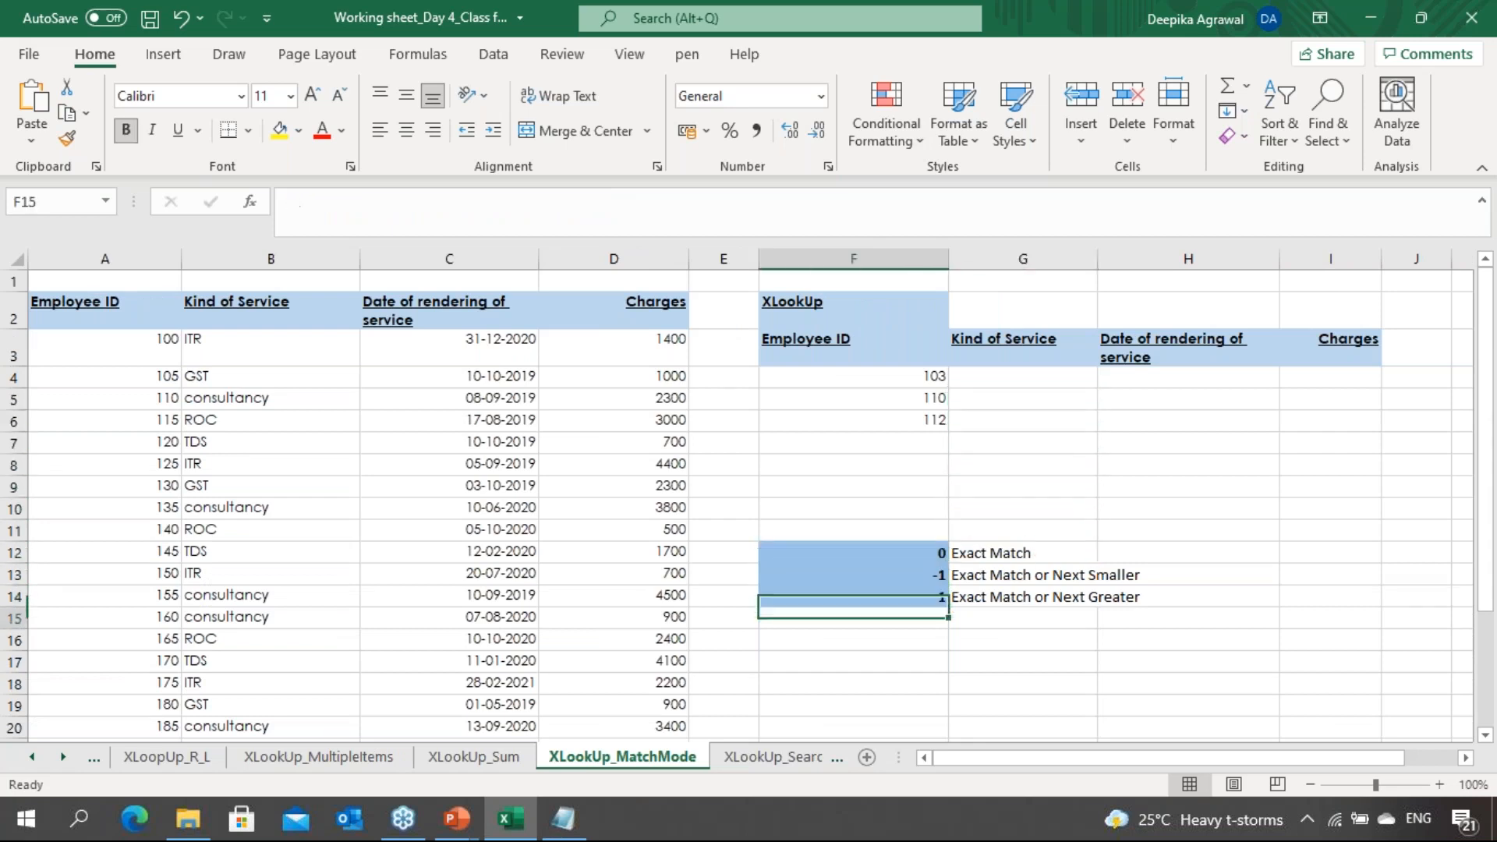
key(Up)
key(Up)
key(Up)
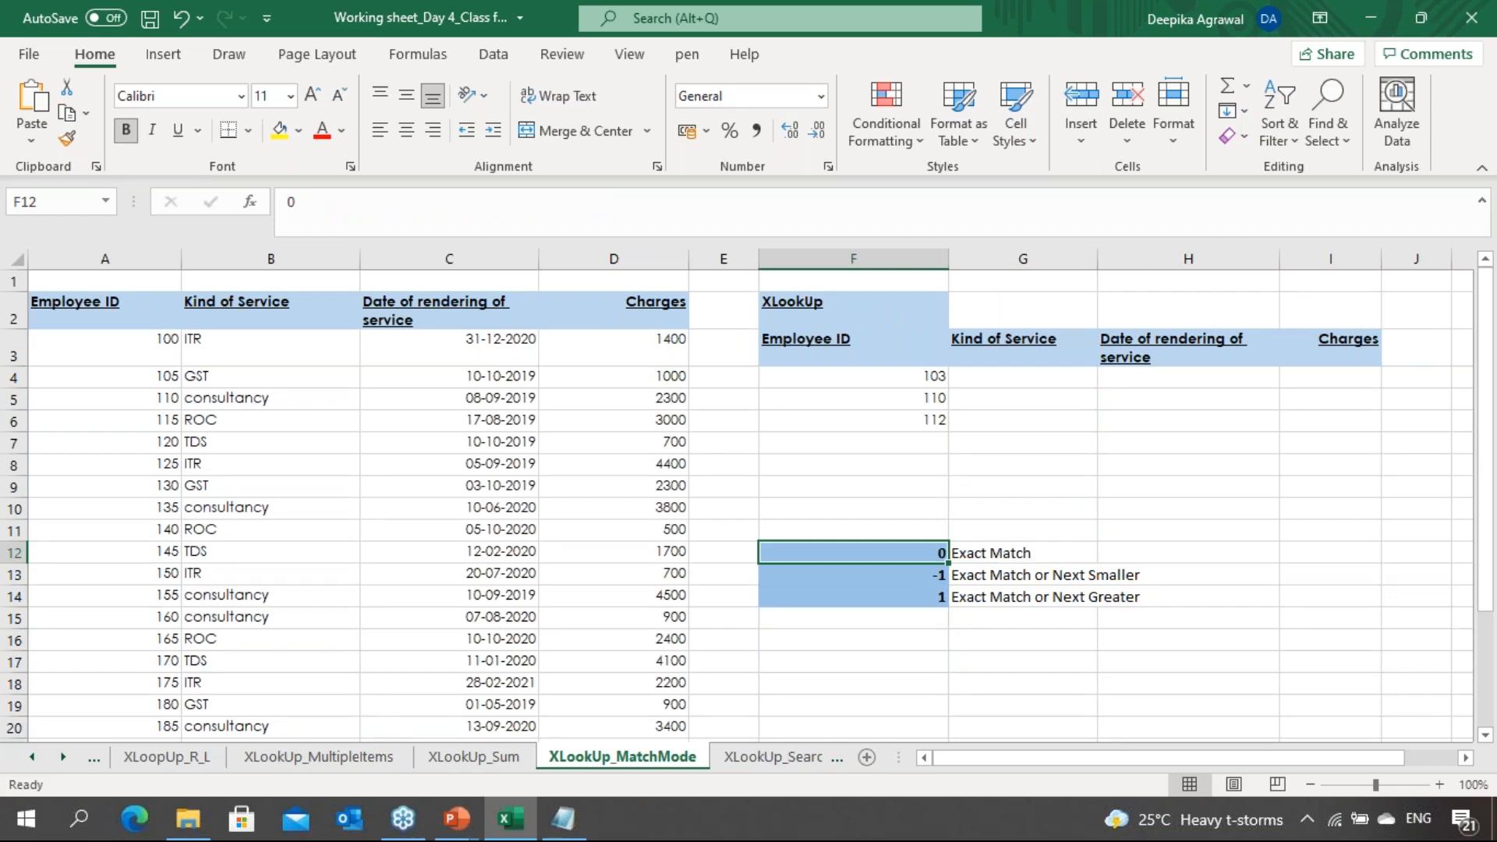
key(Right)
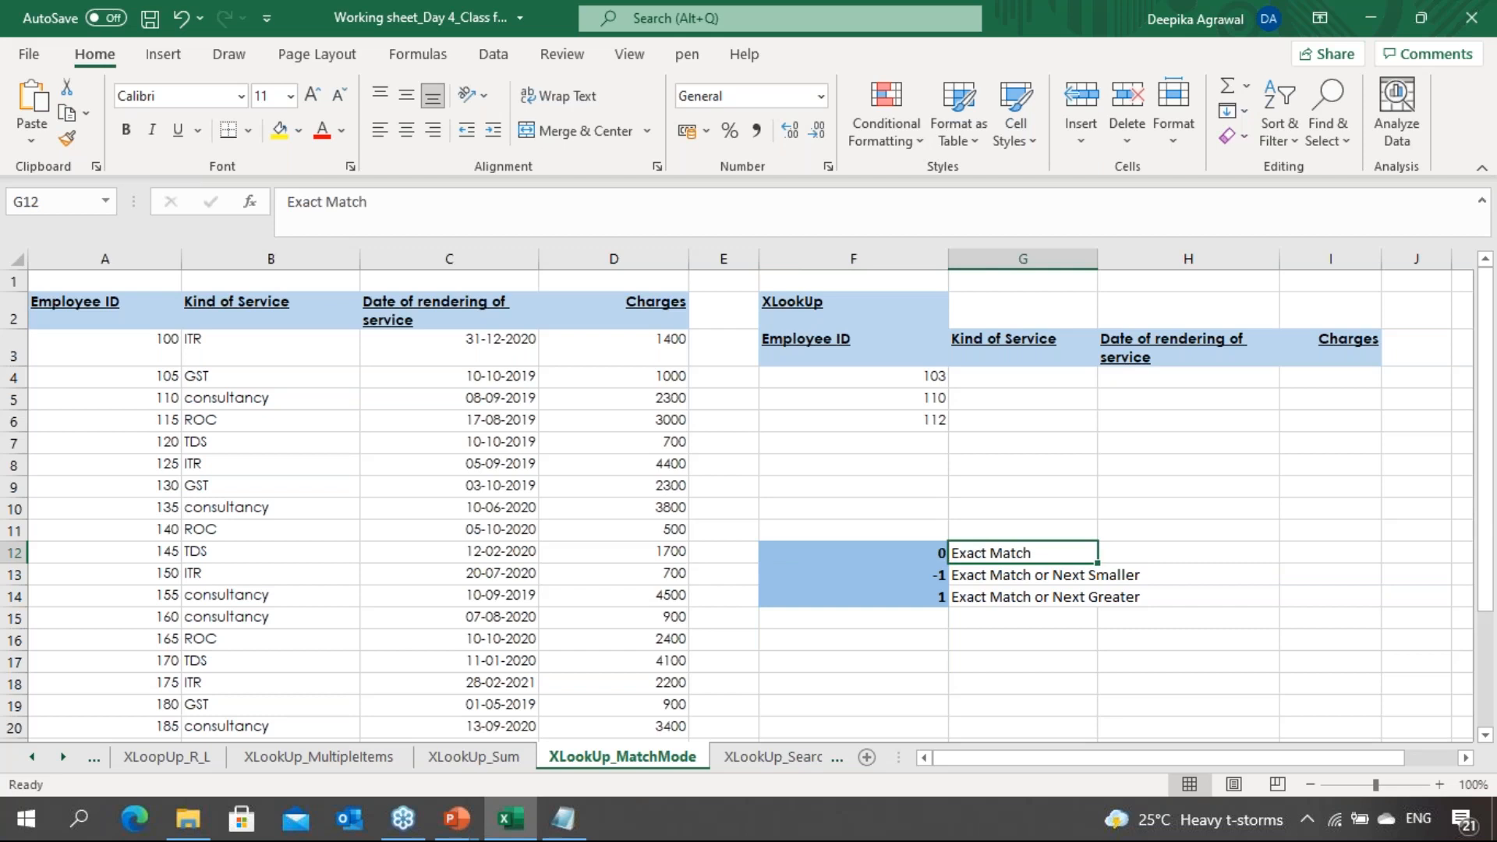
key(Down)
key(Left)
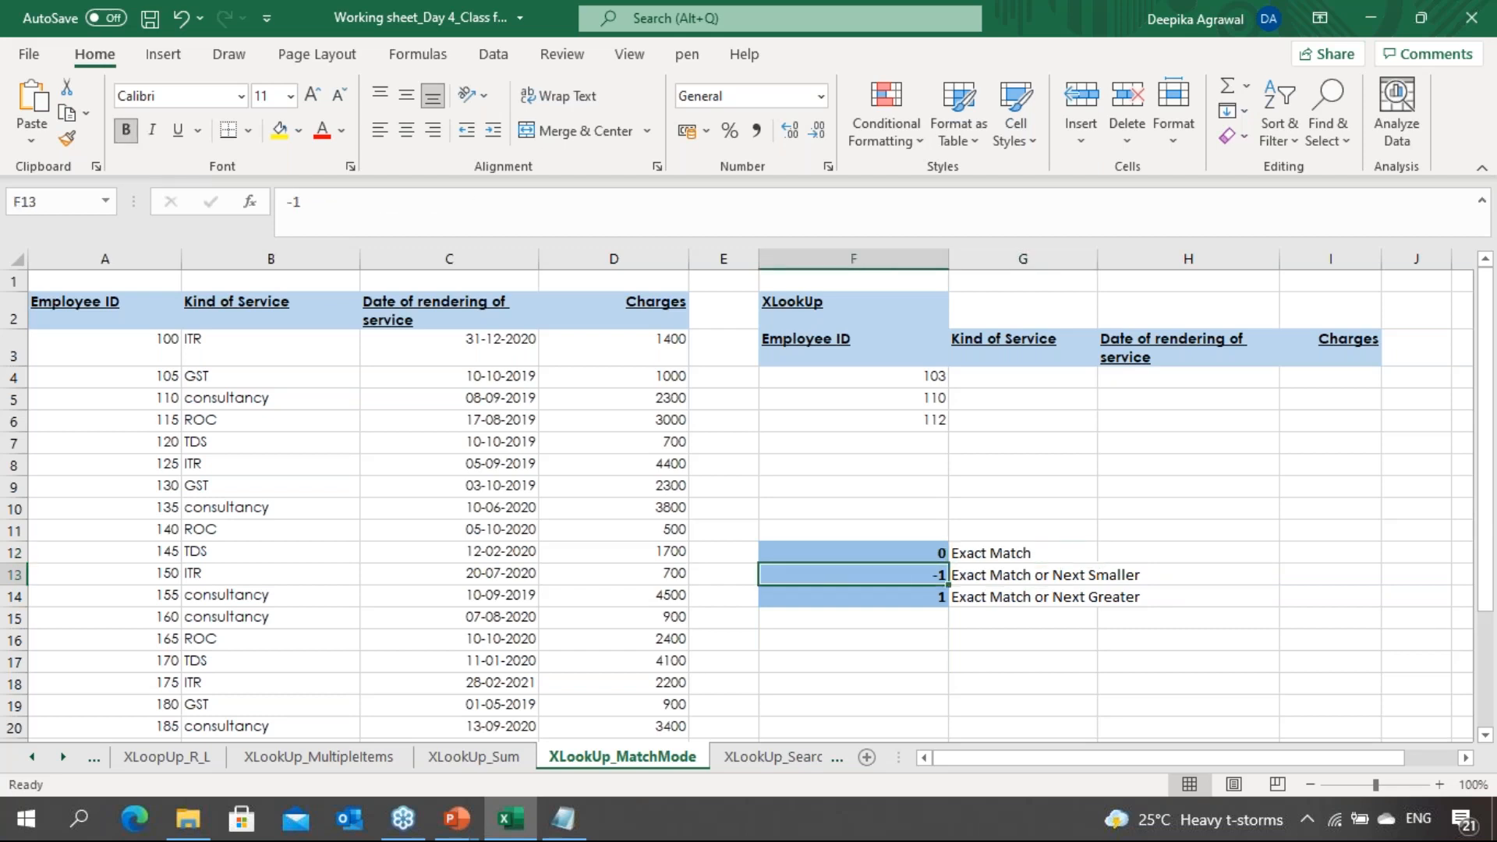
key(Right)
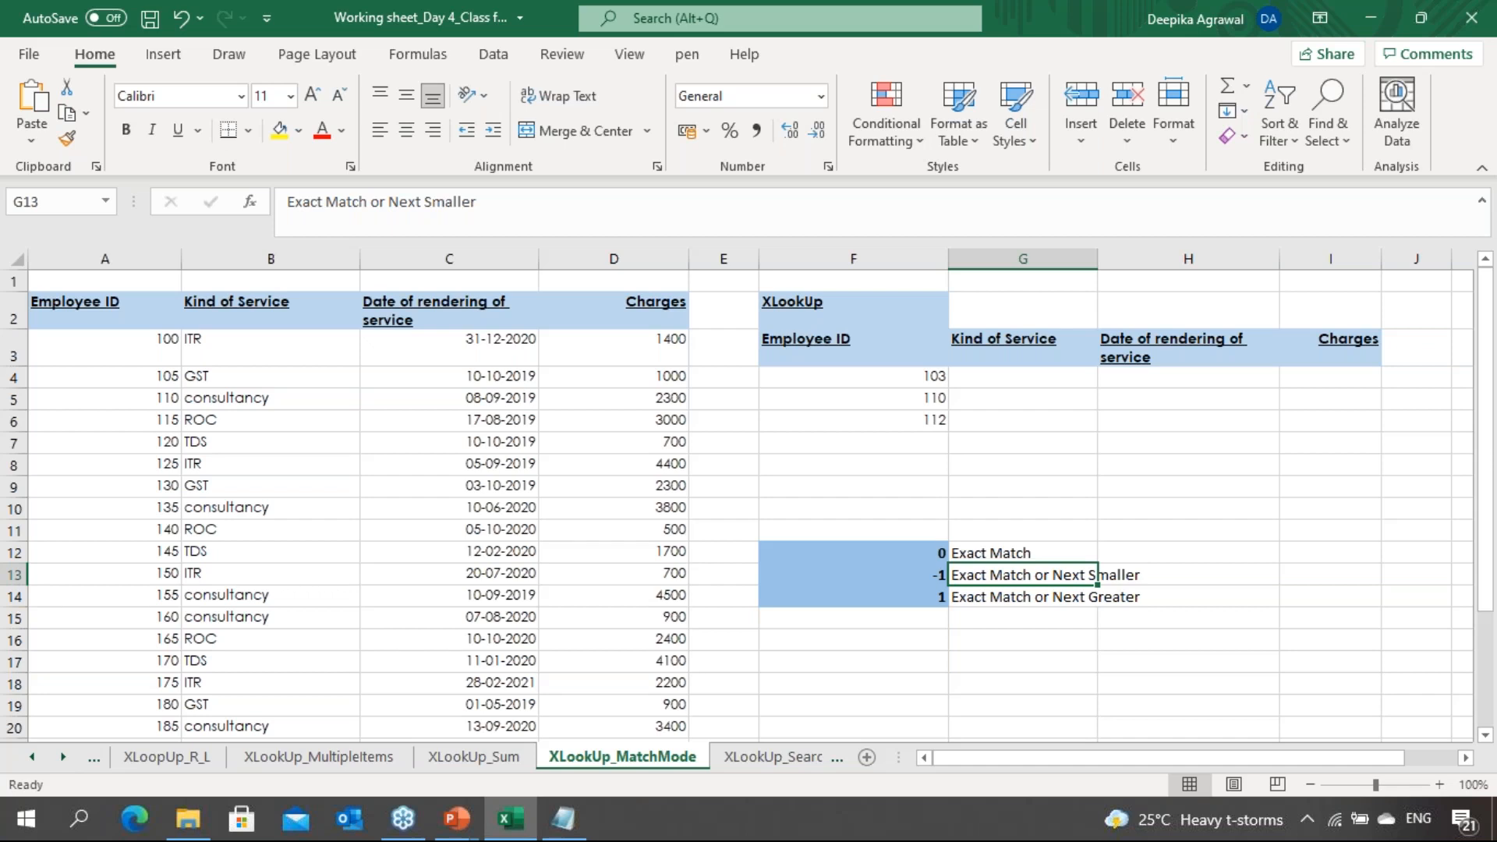
Examine the employee IDs to look up in F4:F6 of the XLookUp table
key(Up)
key(Up)
key(Up)
key(Up)
key(Up)
key(Up)
key(Up)
key(Up)
key(Up)
key(Up)
key(Up)
key(Up)
key(Left)
key(Down)
key(Down)
key(Down)
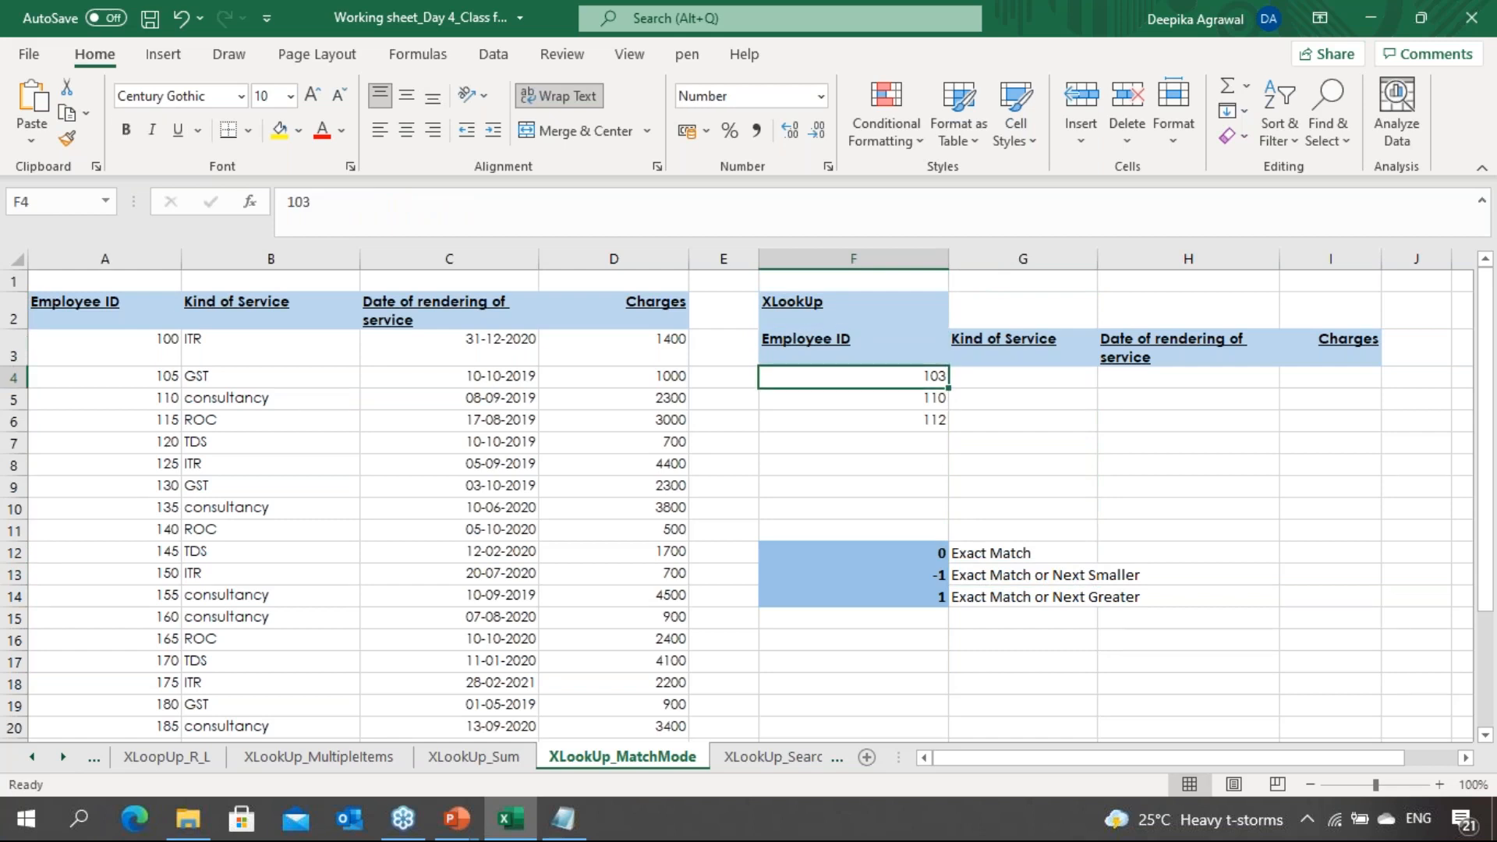
key(Down)
key(Up)
key(Down)
key(Down)
key(Down)
key(Up)
key(Up)
key(Up)
Look across row 4 through the lookup table's Kind of Service, Date and Charges columns and back to the source data
key(Right)
key(Right)
key(Right)
key(Right)
key(Right)
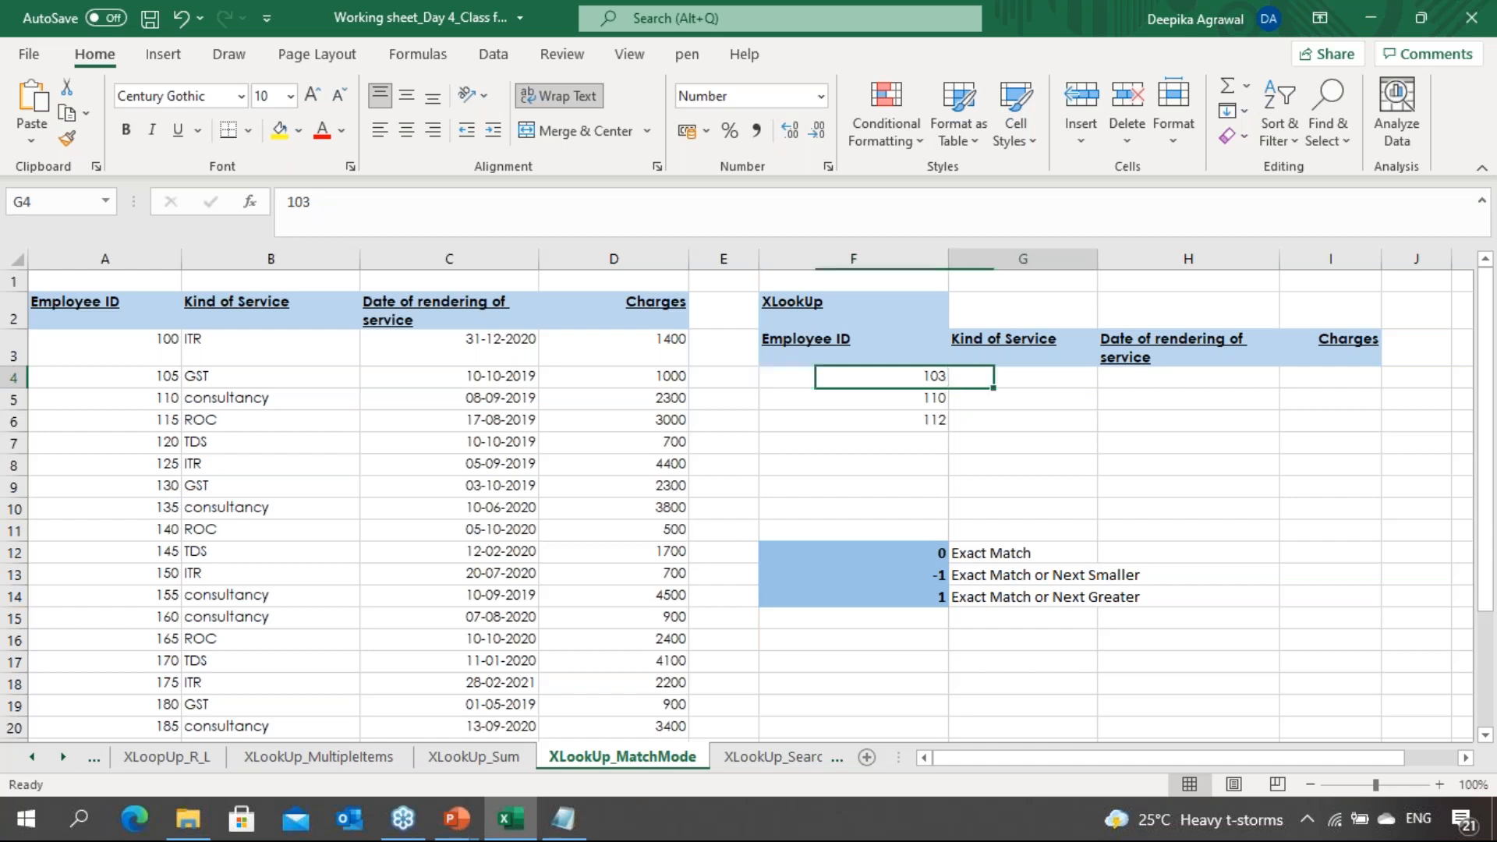
key(Right)
key(Right)
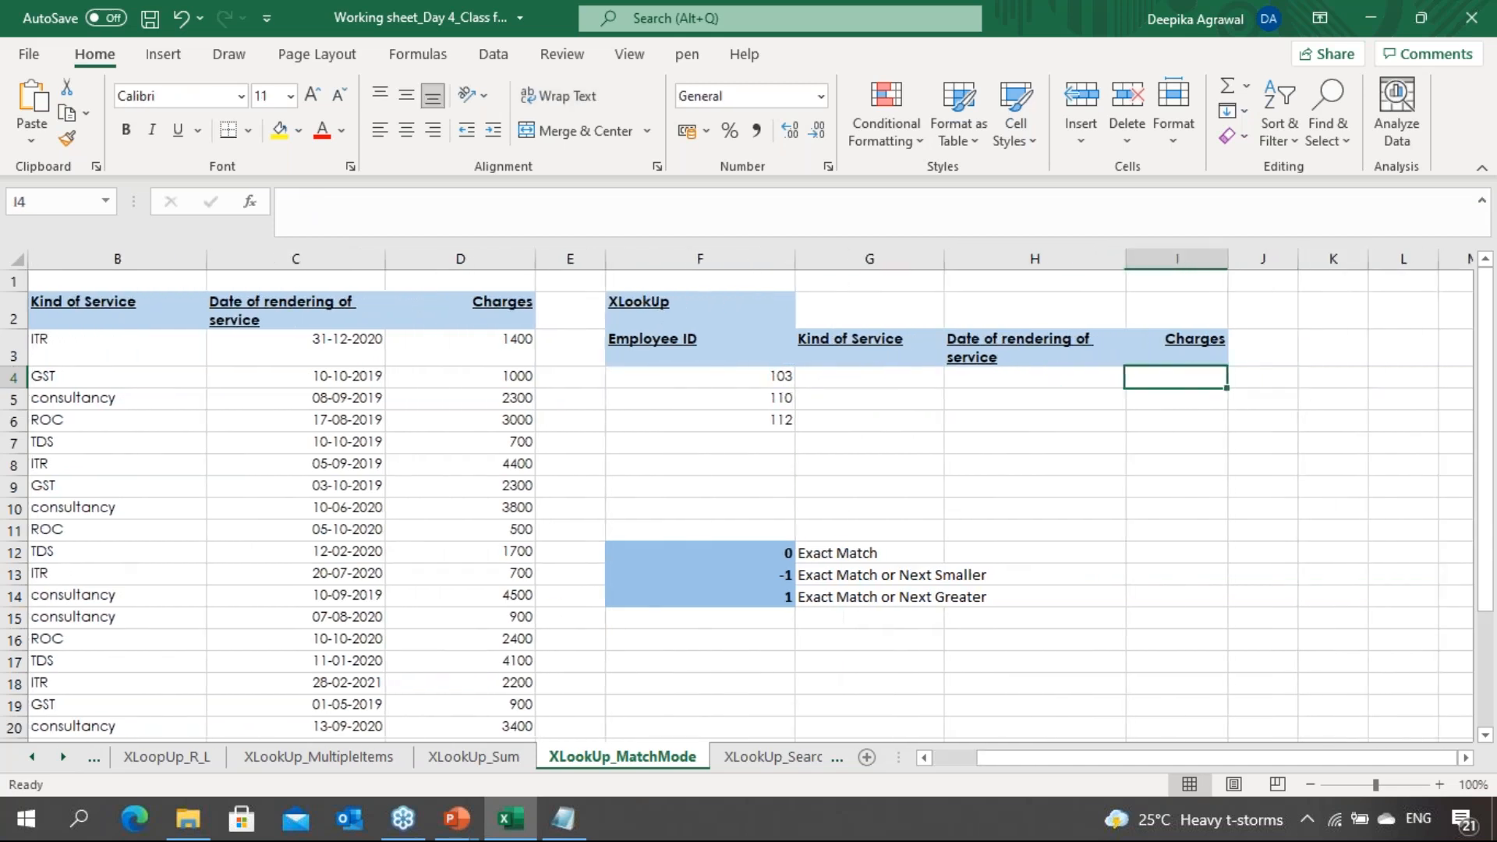
key(Left)
key(Left)
key(Left)
key(Left)
key(Left)
key(Left)
key(Left)
key(Left)
key(Left)
key(Left)
key(Left)
key(Left)
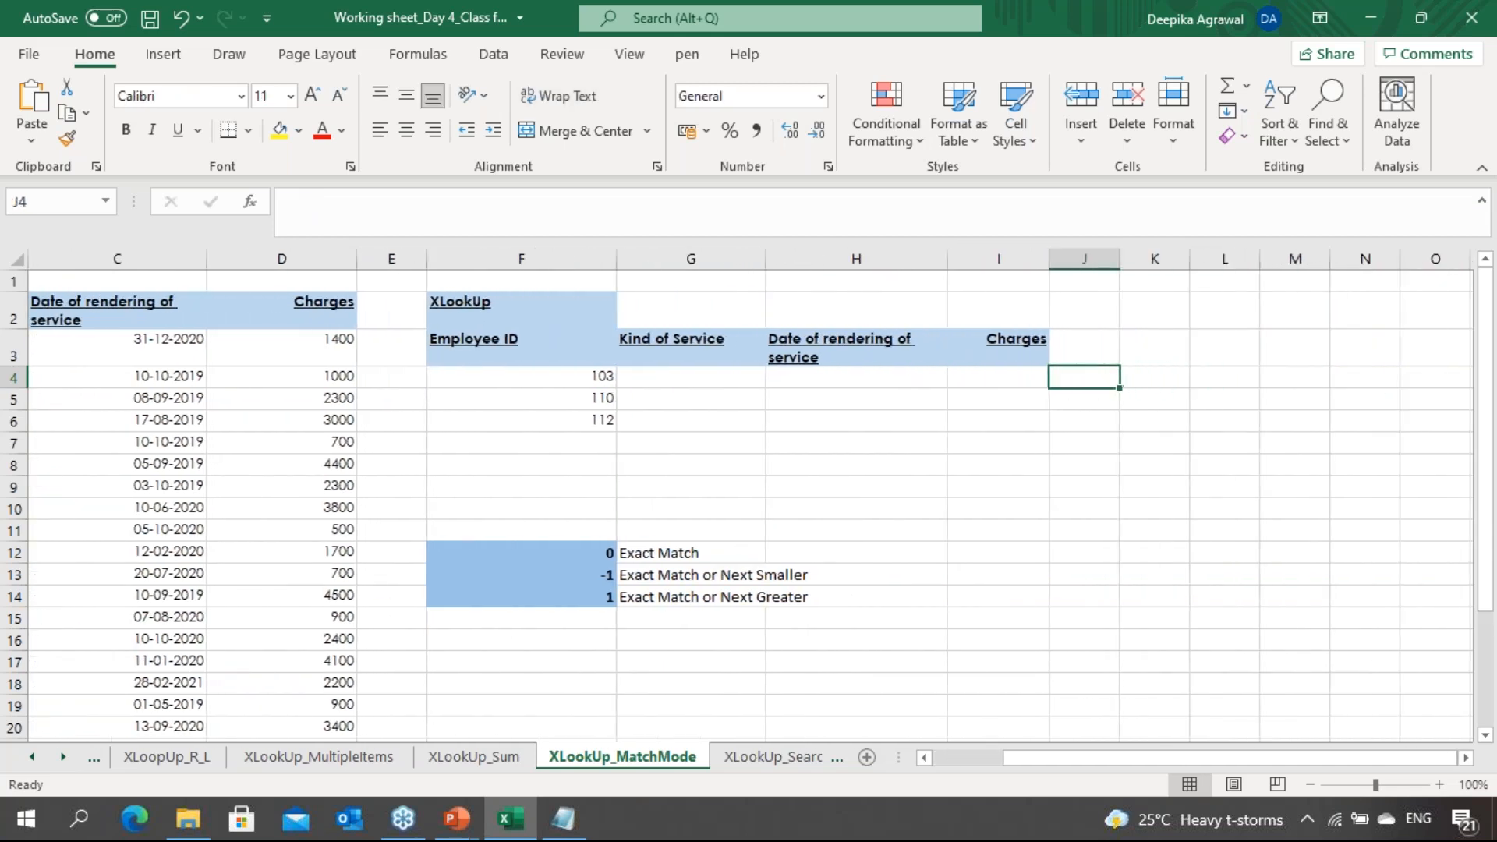
Start an XLOOKUP formula in G4 with the employee ID in F4 as the lookup value
key(Right)
key(Right)
key(Right)
key(Right)
key(Right)
key(Right)
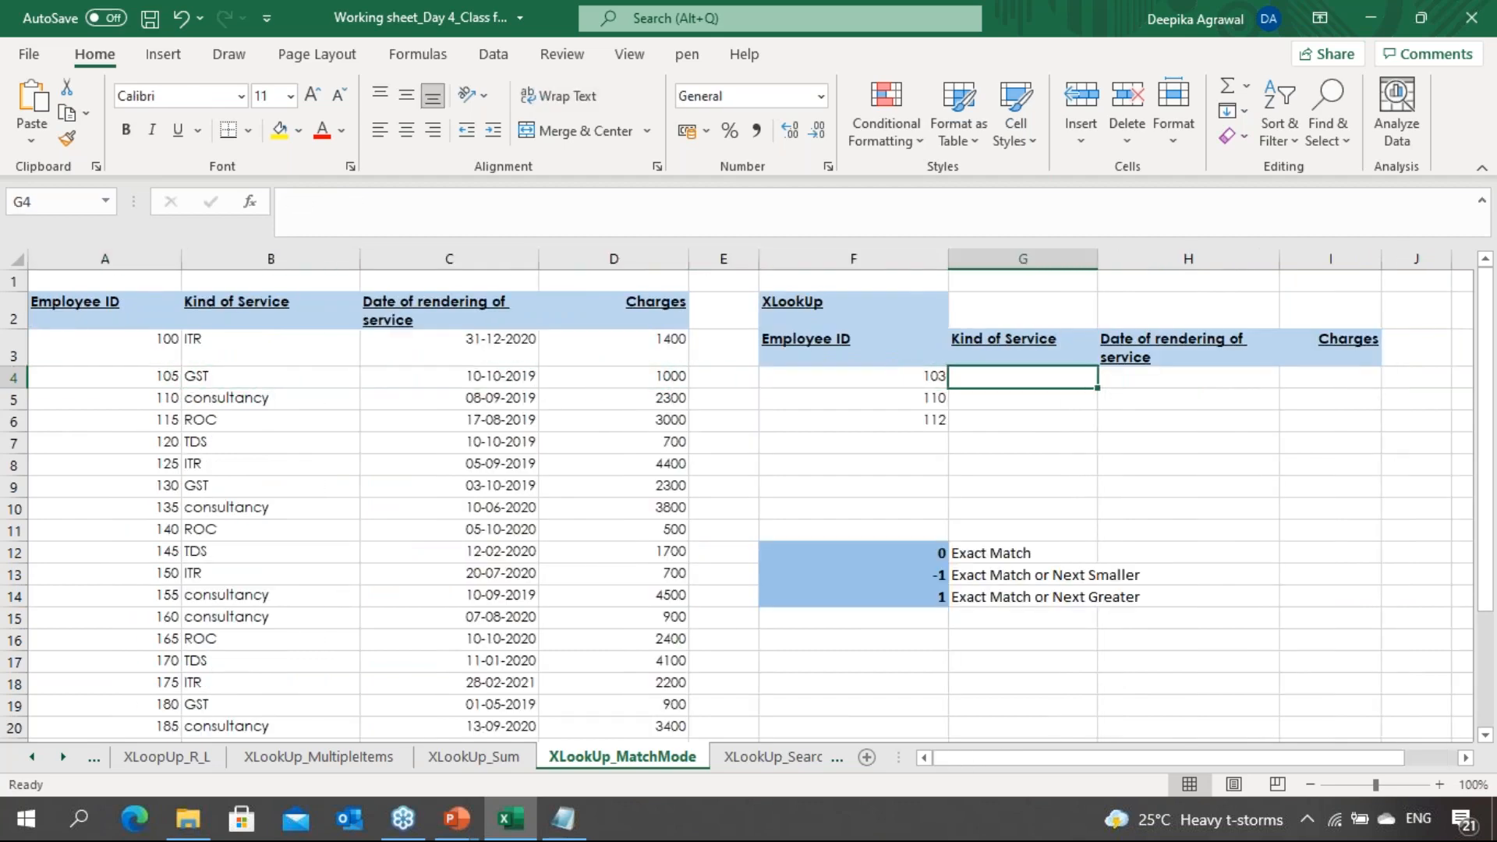
text(=)
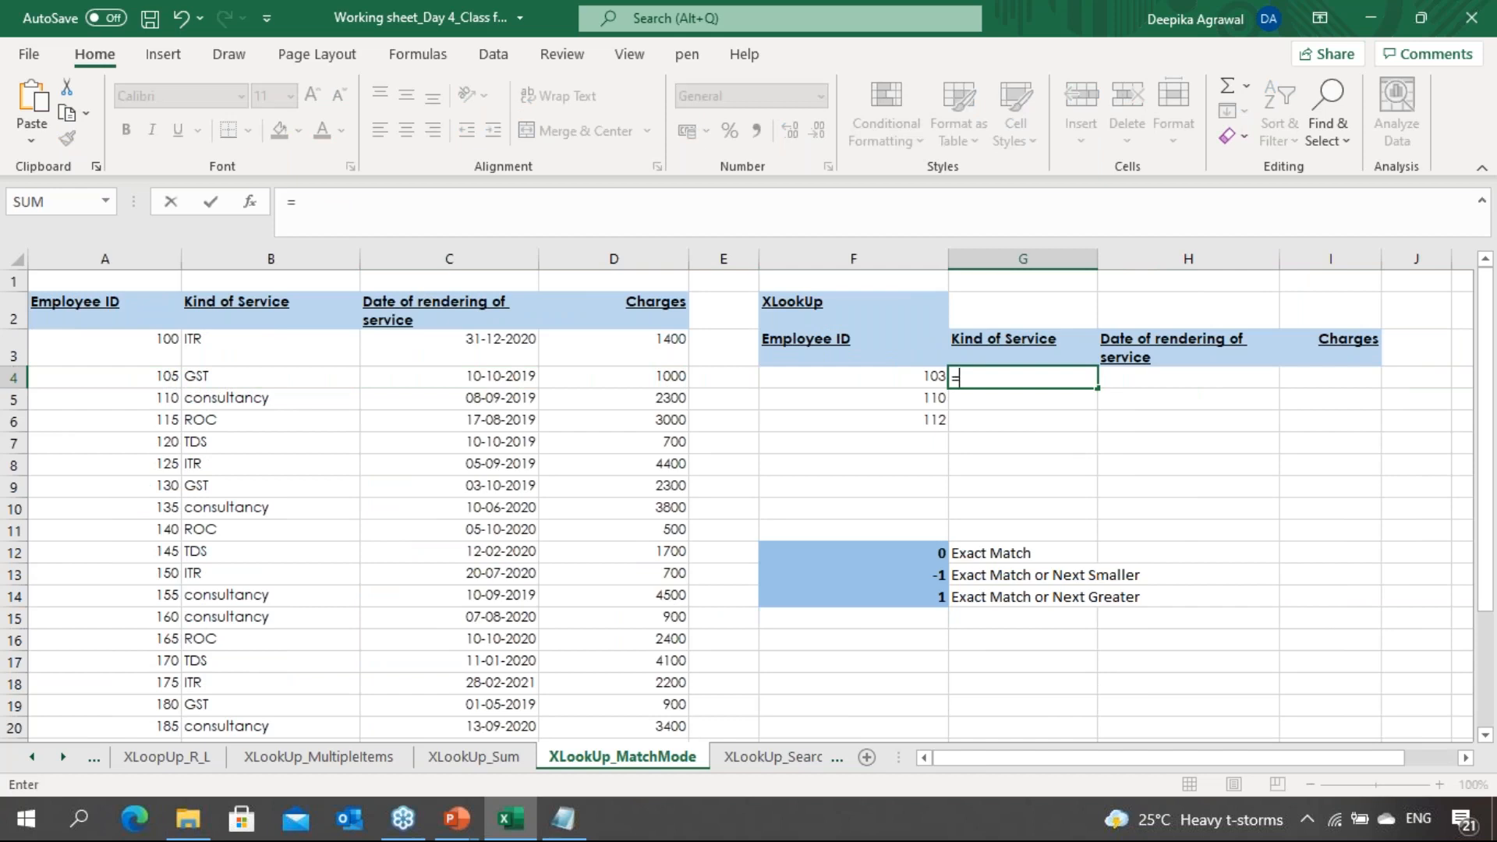
key(Left)
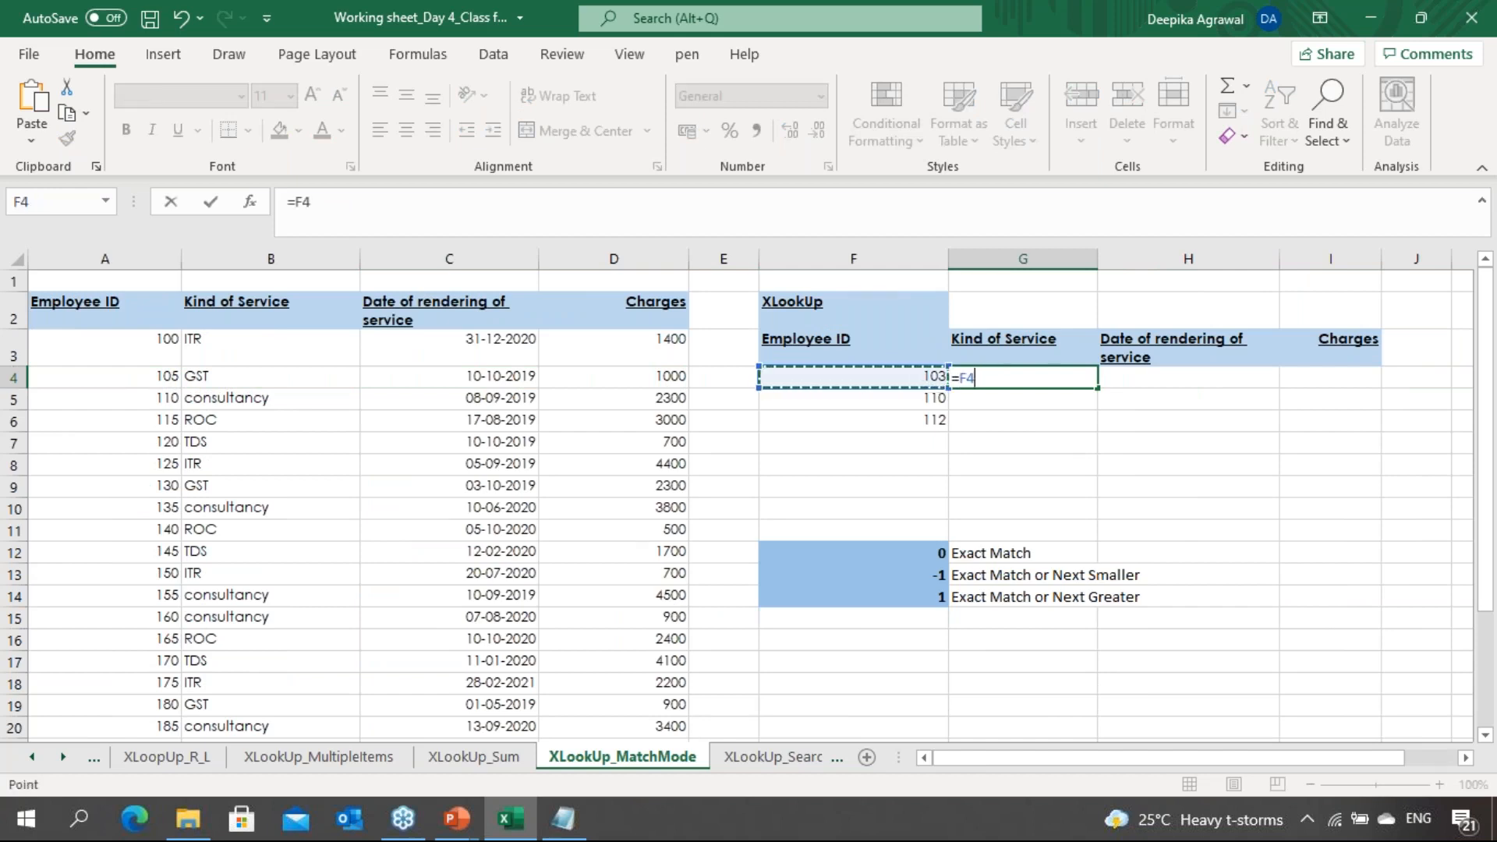
key(BackSpace)
key(BackSpace)
text(xloo)
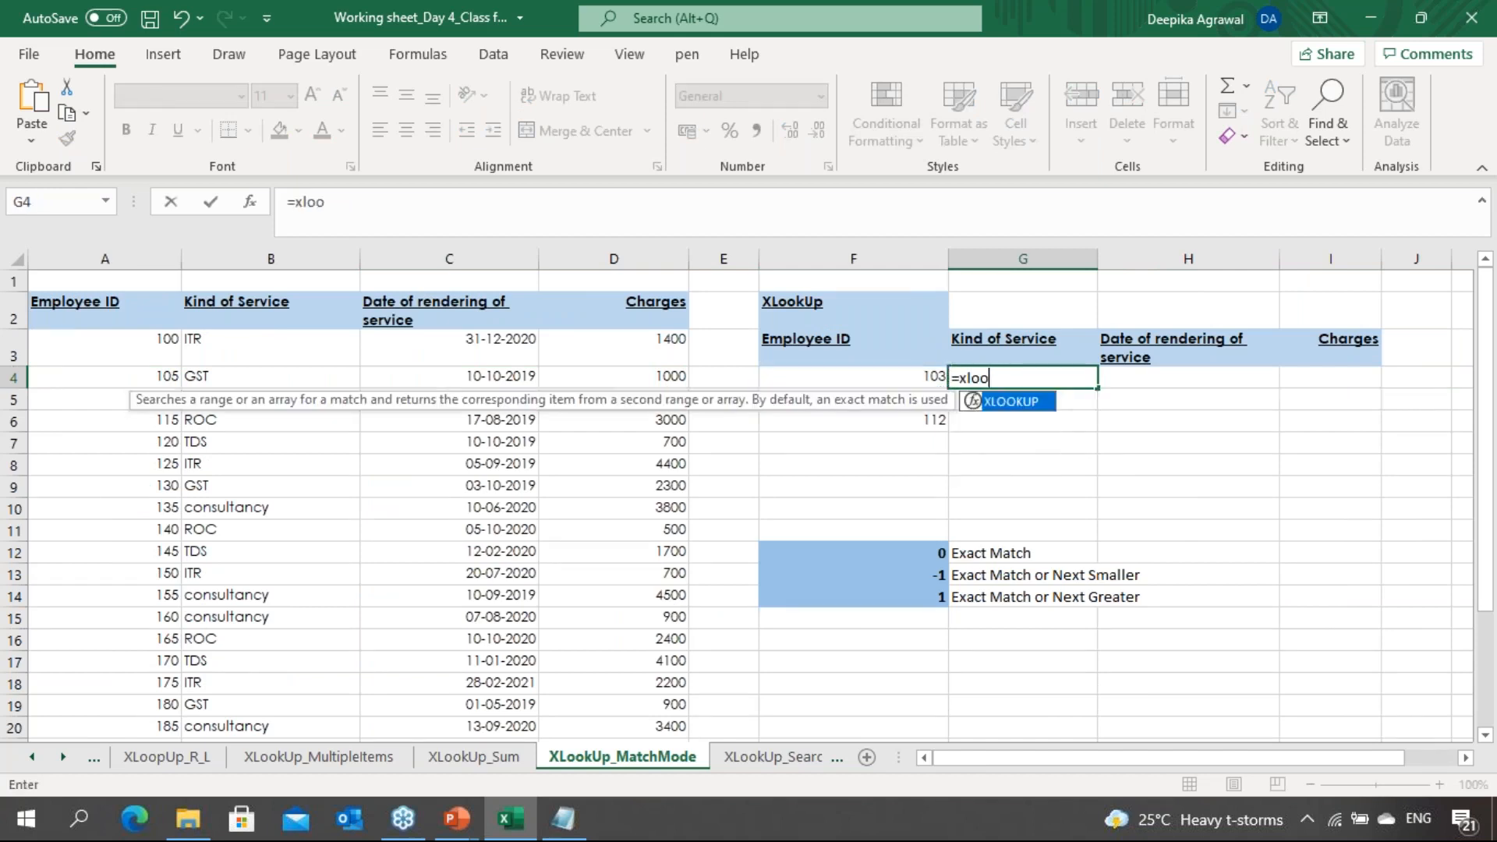
key(Tab)
key(Left)
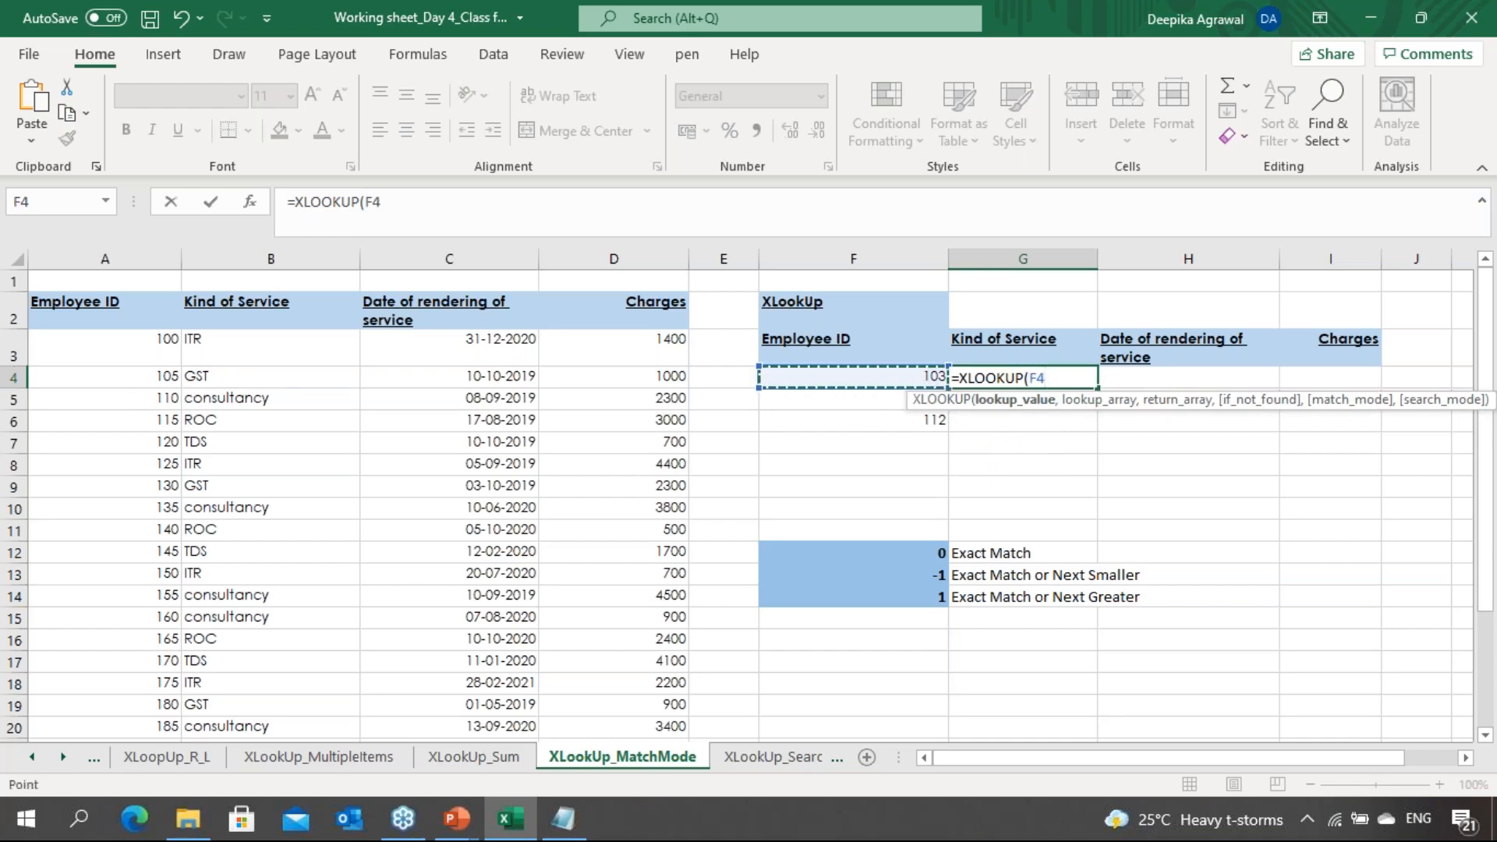
Set the lookup array to the source Employee ID column as the absolute range $A$3:$A$28
text(,)
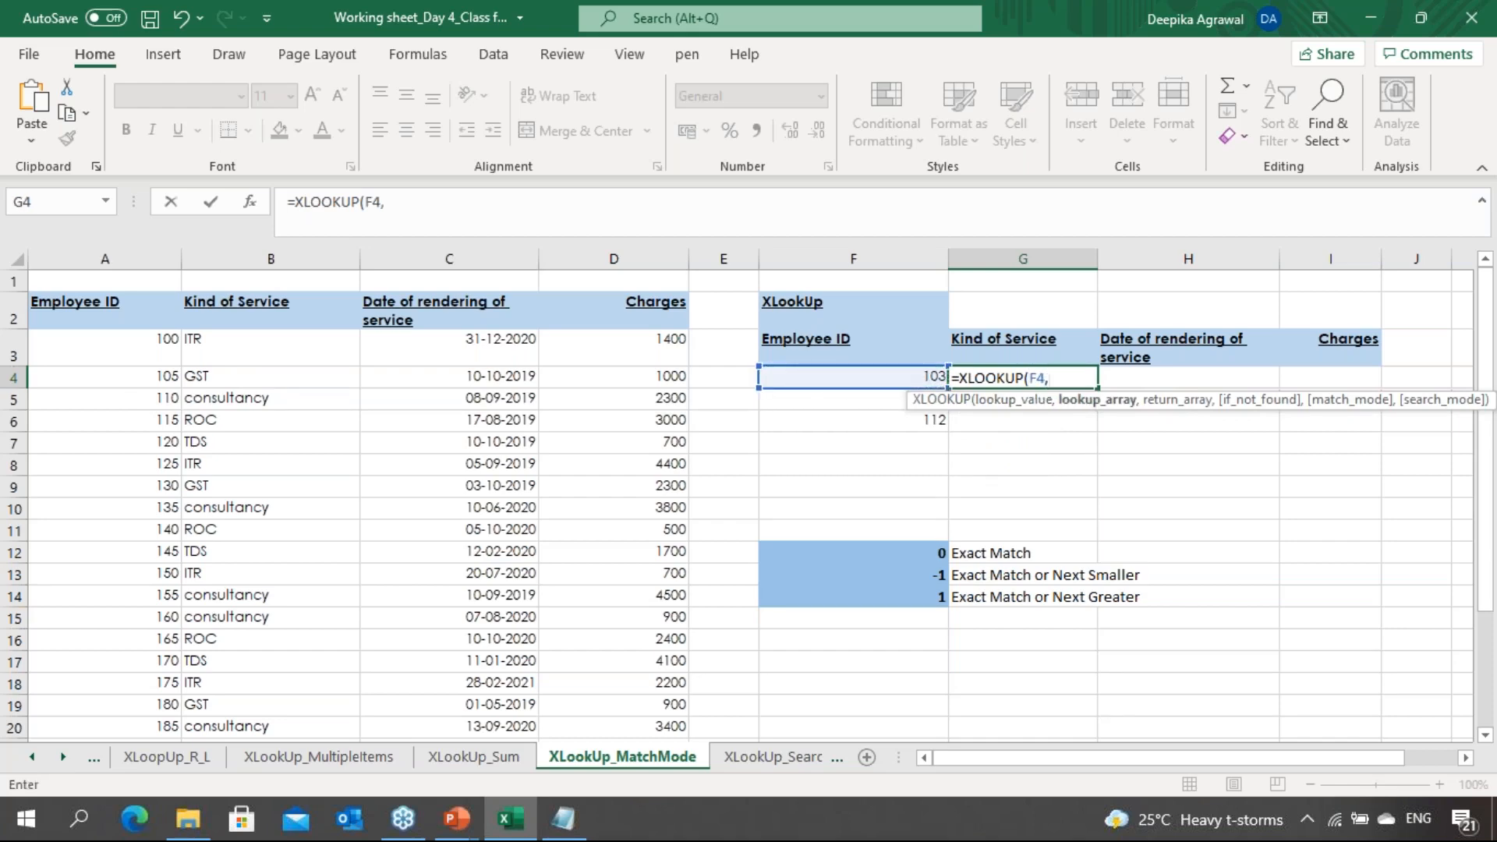
key(Left)
key(Left)
key(Left)
key(Left)
key(Left)
key(Left)
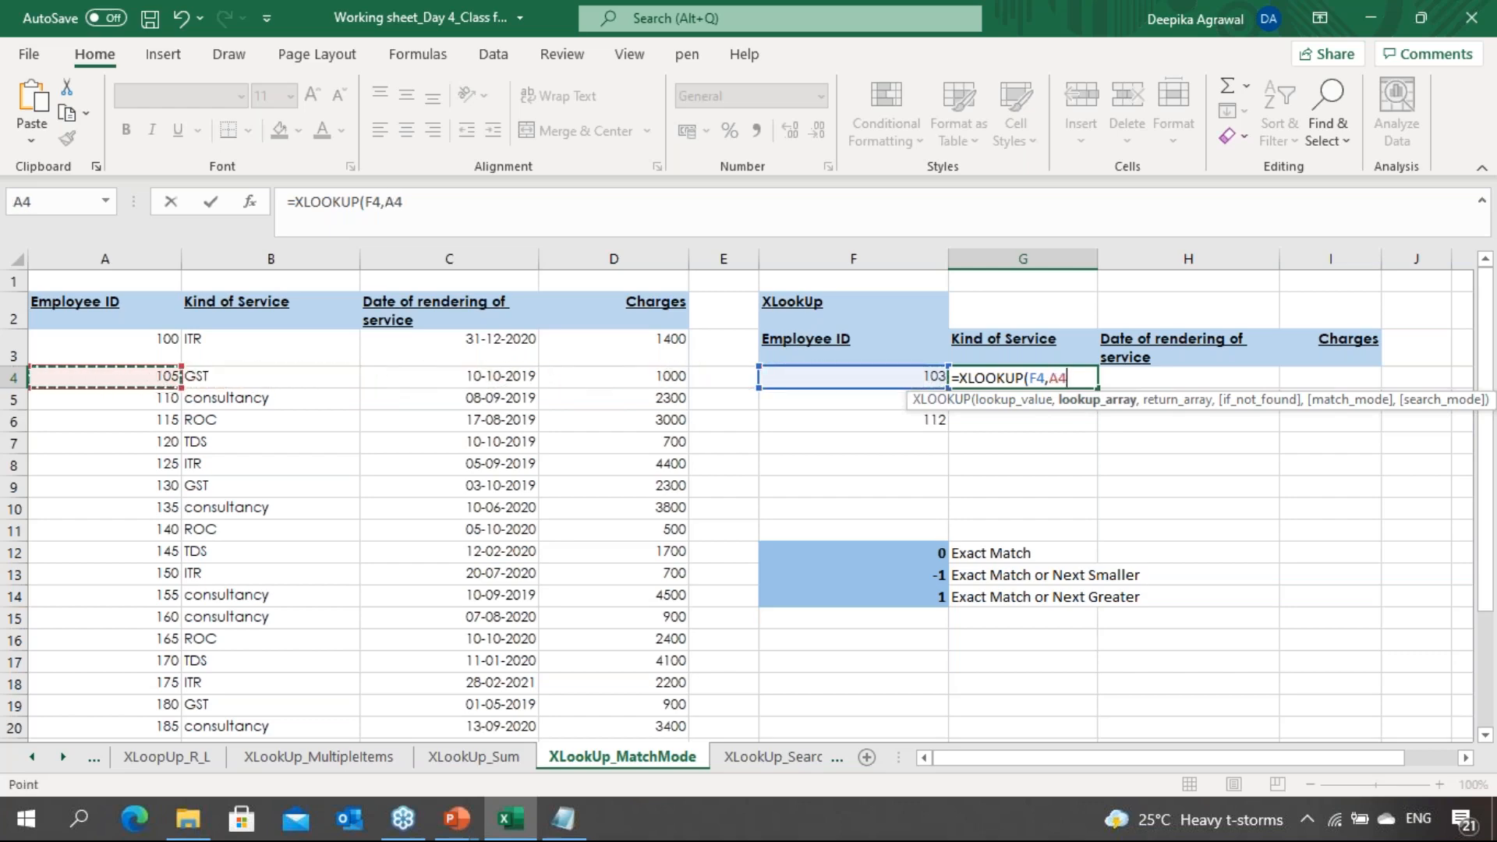
key(Up)
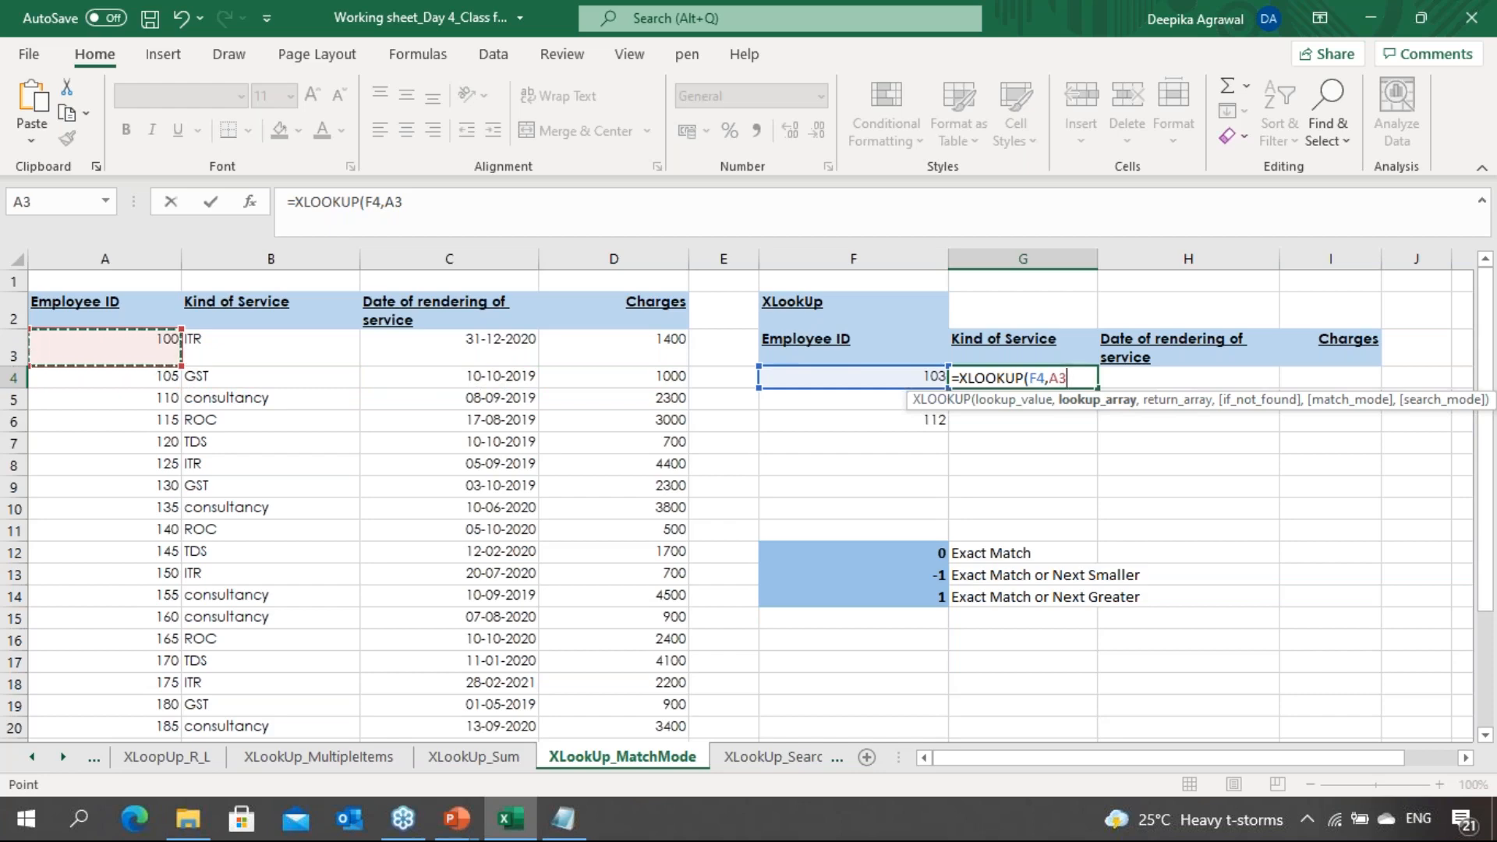
key(ctrl+shift+Down)
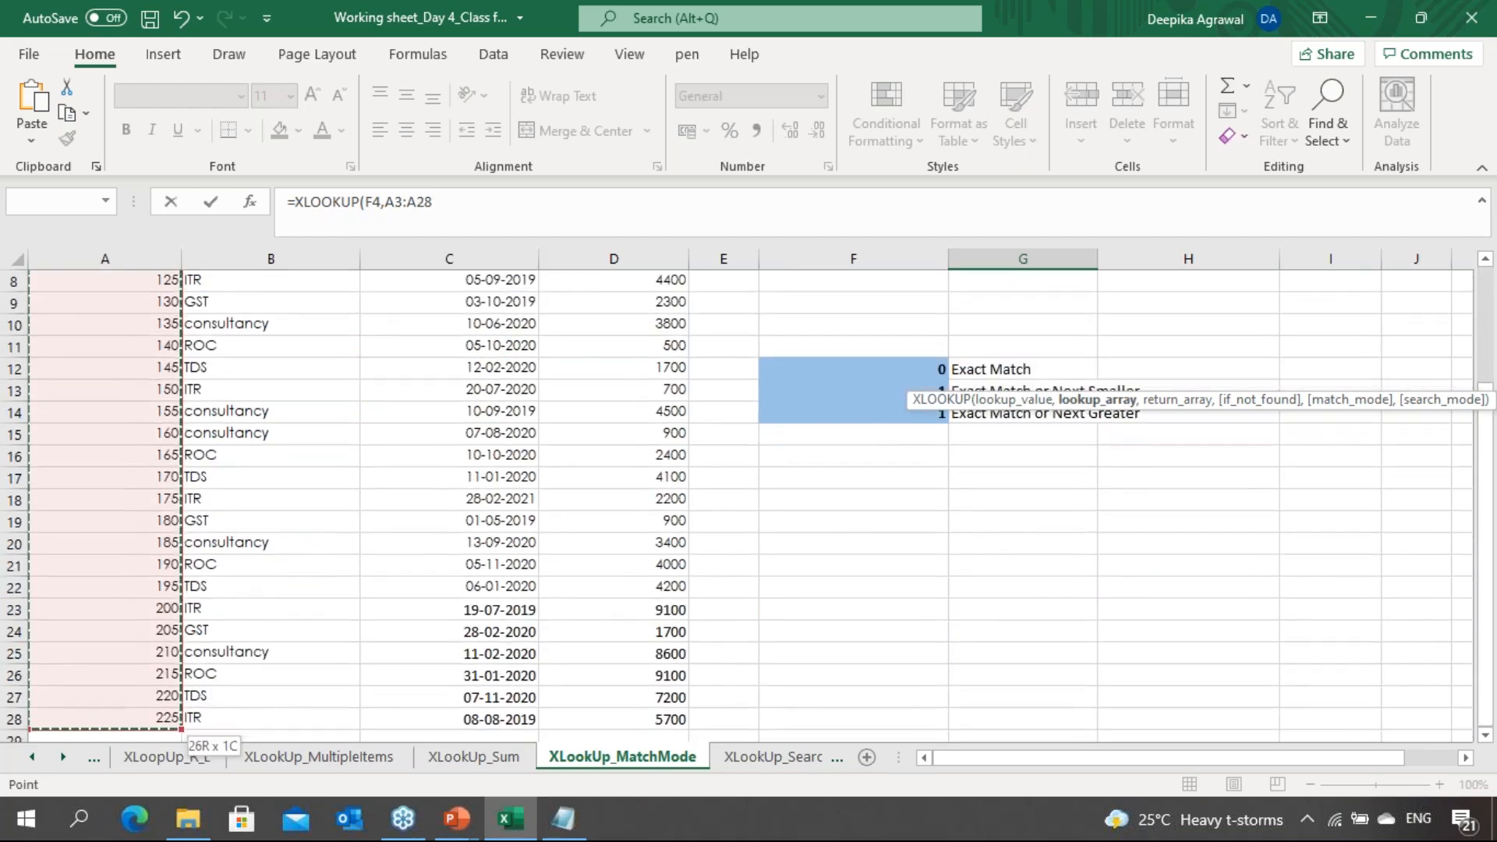
key(F4)
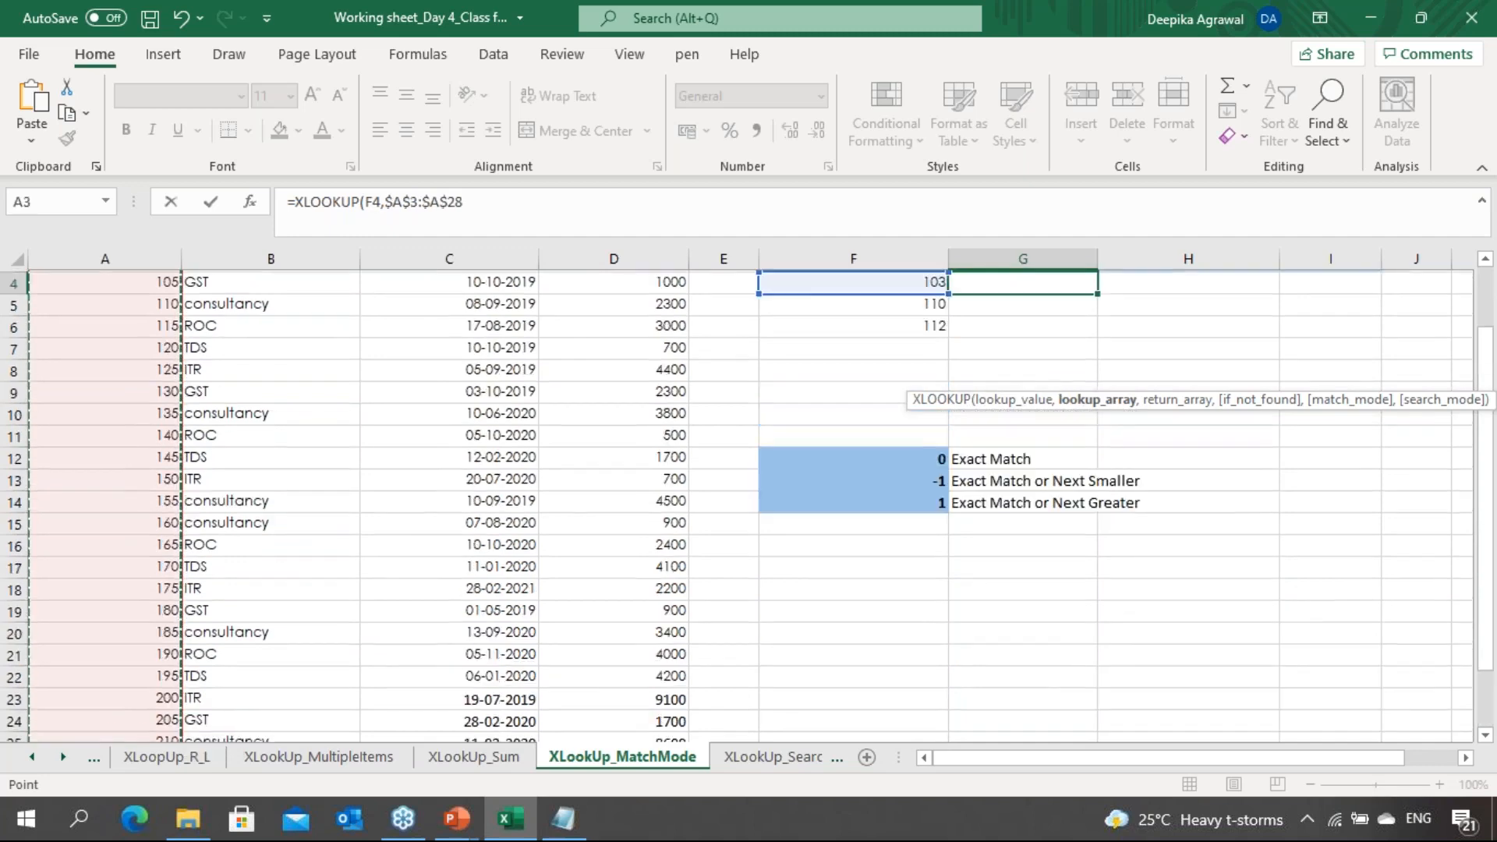
scroll(741, 499, up, 1)
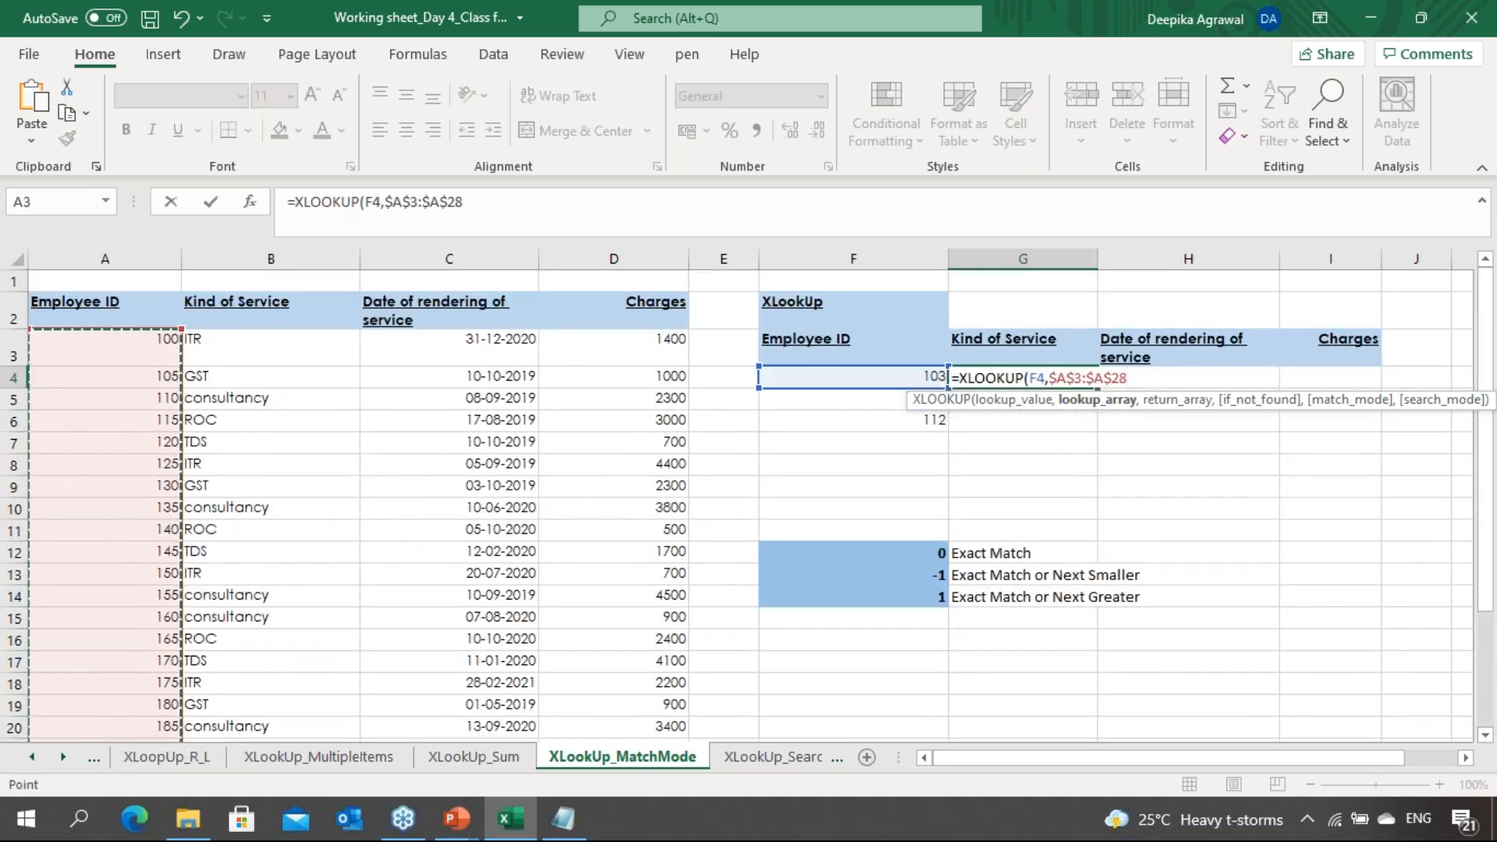
Set the return array to the service, date and charges columns as the absolute range $B$3:$D$28
text(,)
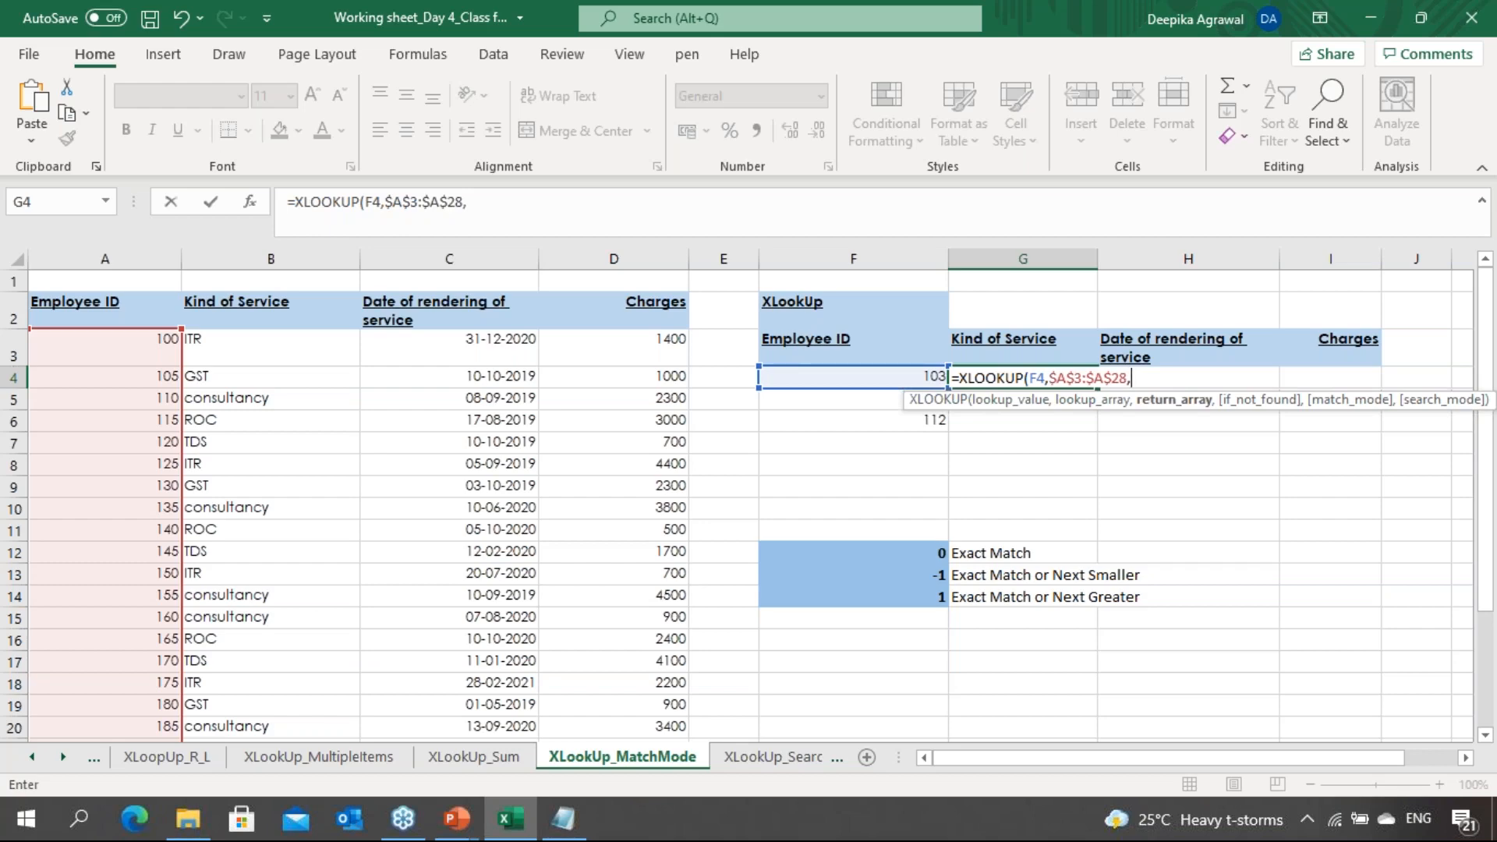
key(Left)
key(Left)
key(Left)
key(Left)
key(Left)
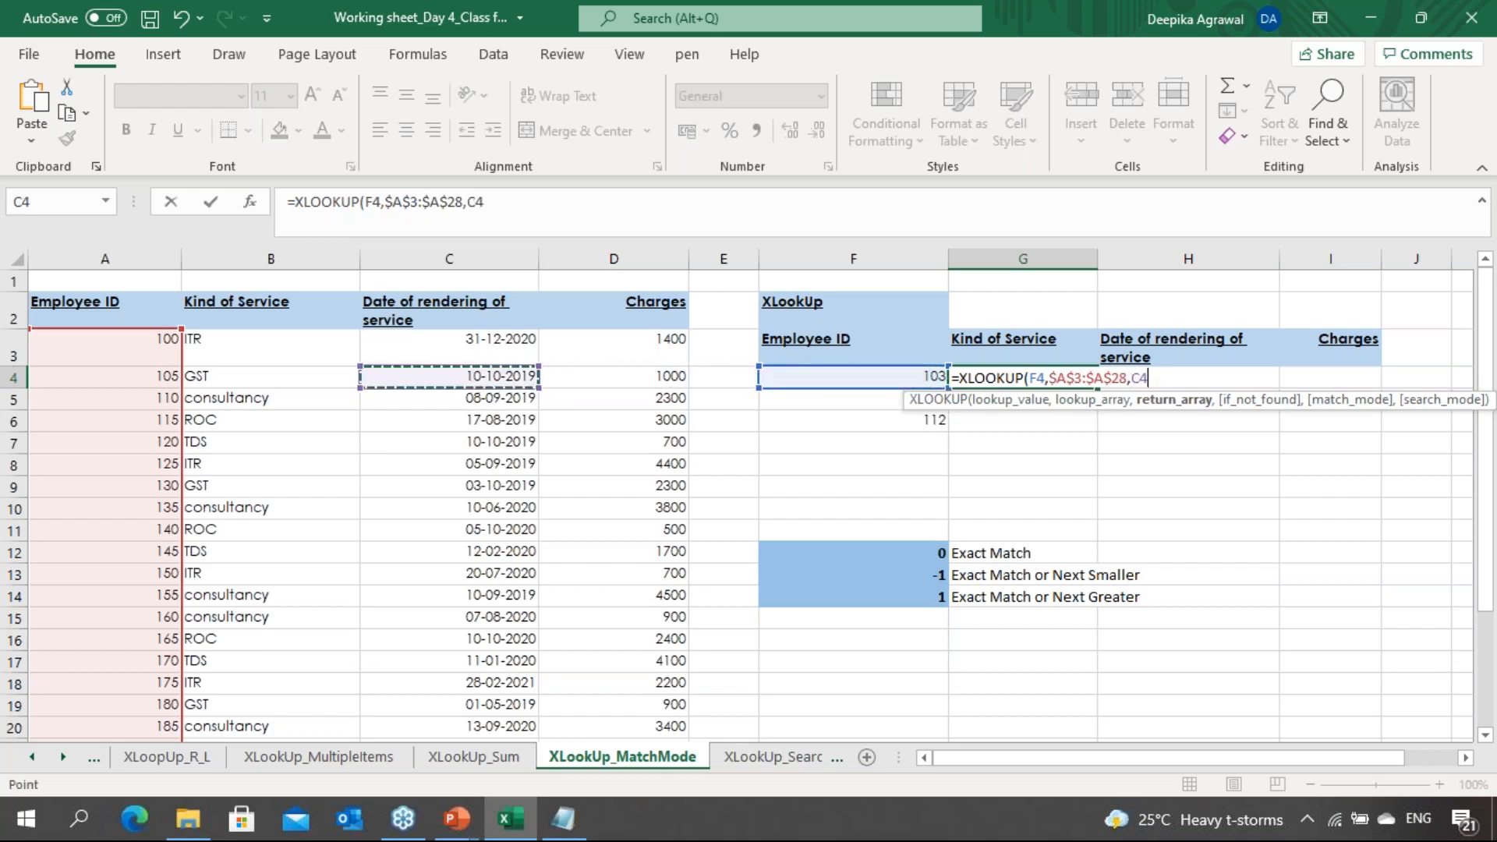
key(Up)
key(ctrl+shift+Right)
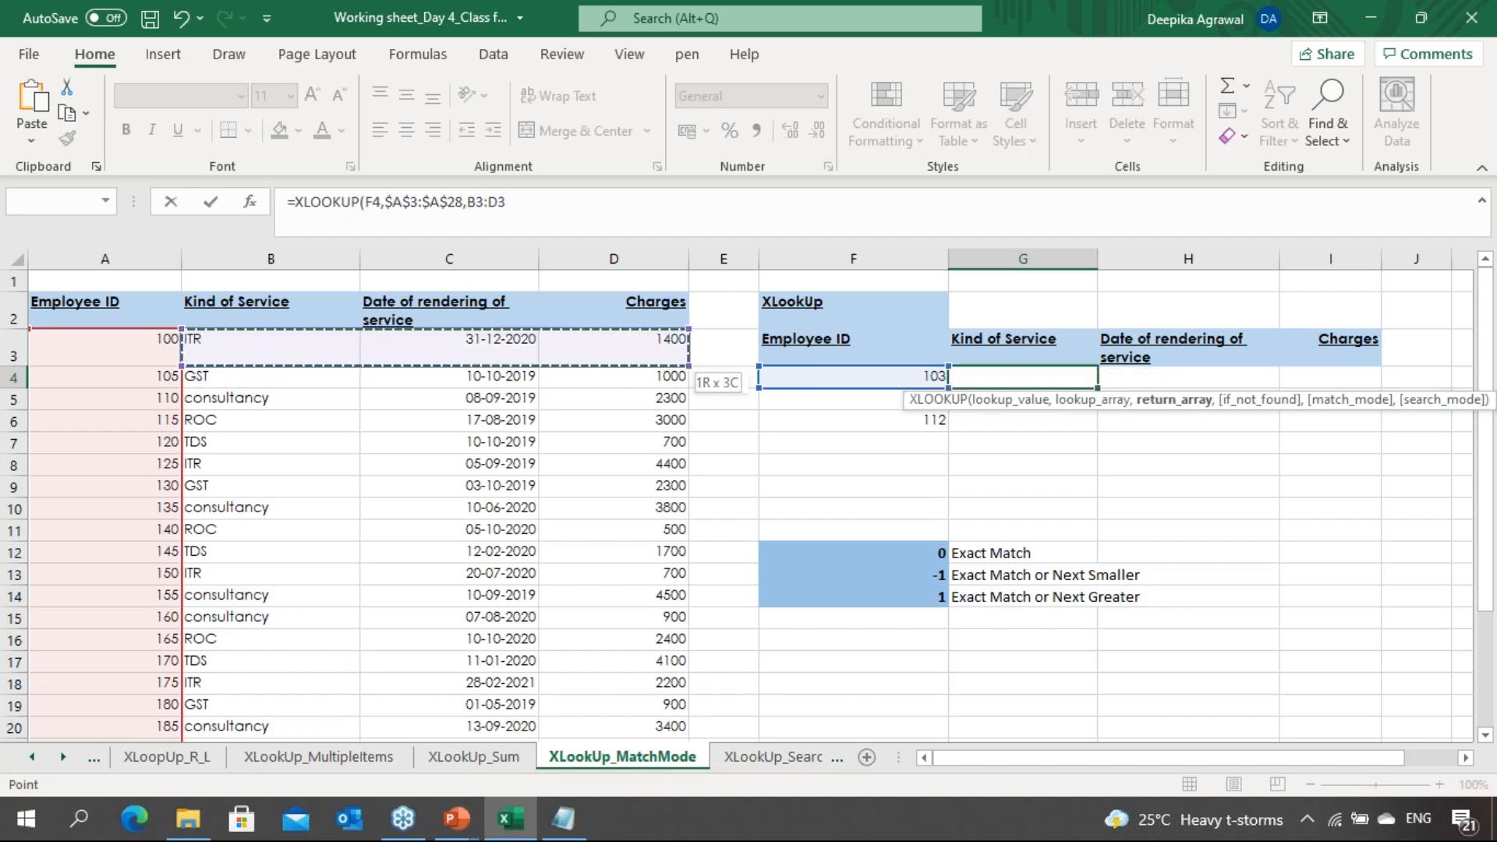
key(ctrl+shift+Down)
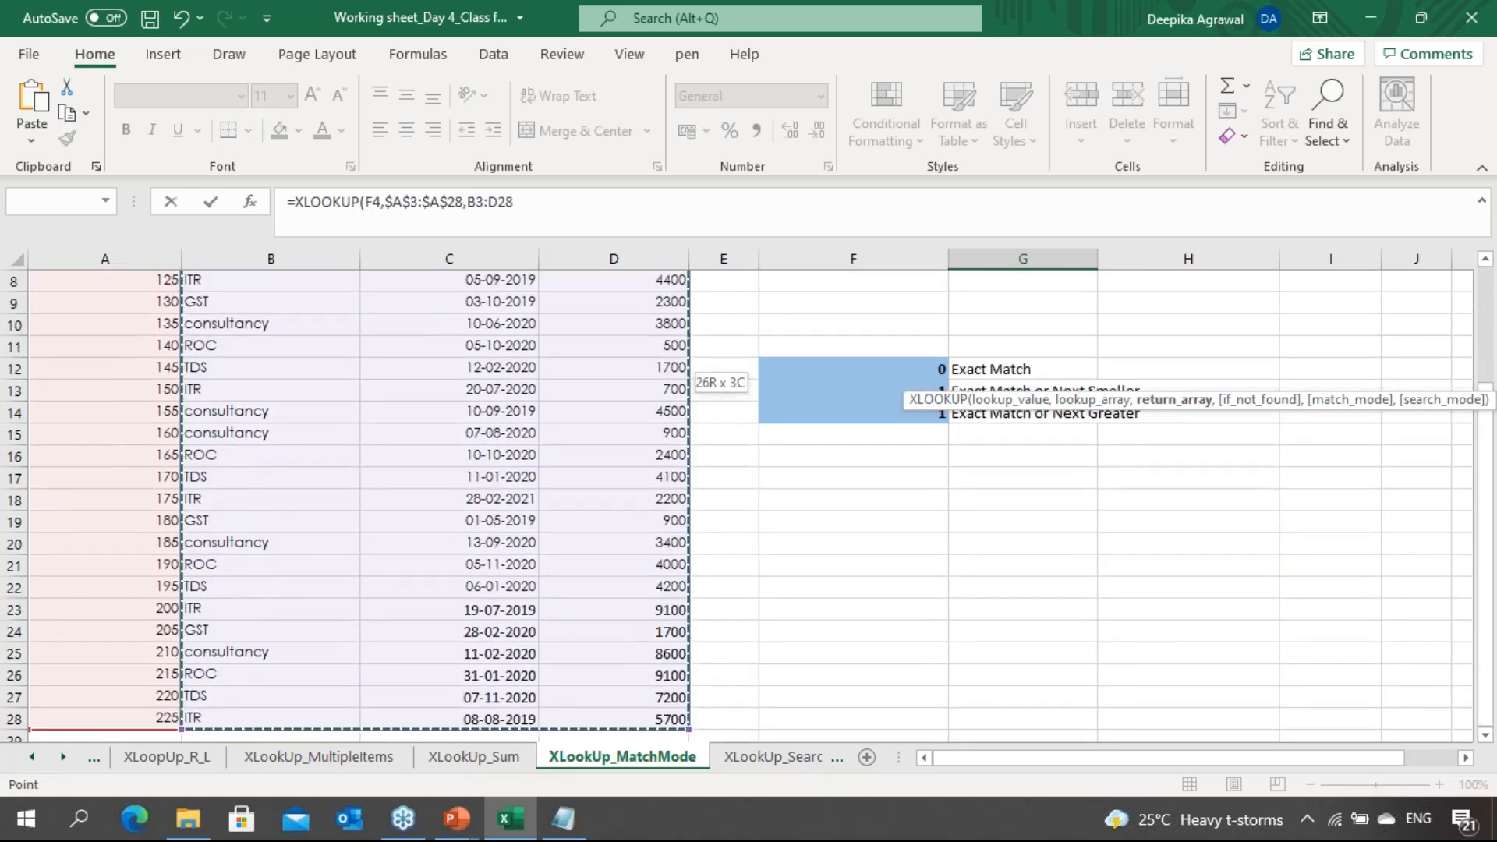
key(F4)
Leave if_not_found empty, set the match mode to -1 (exact match or next smaller item) and complete the formula
text(,)
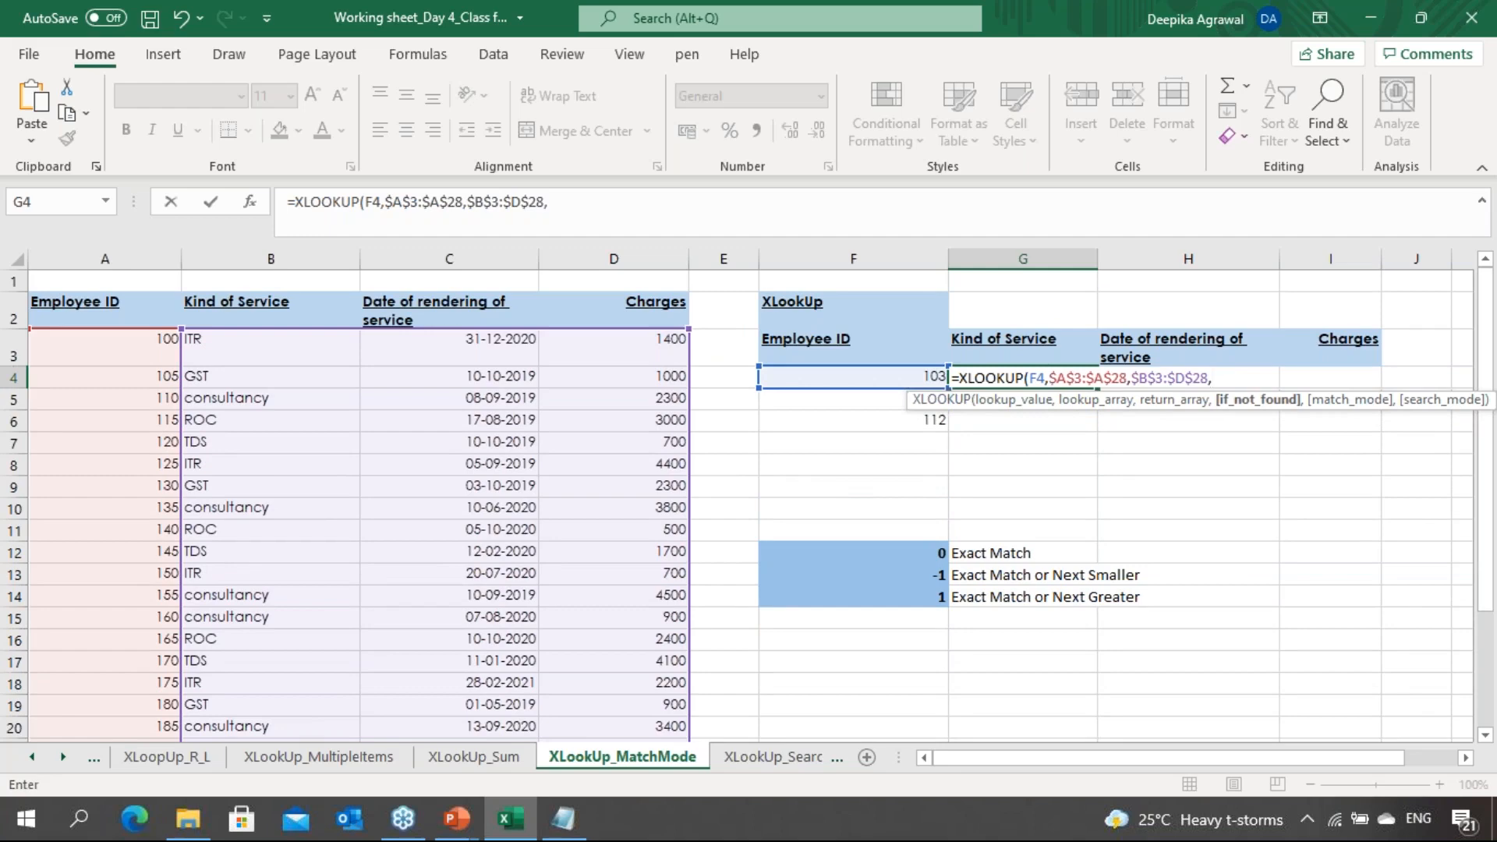
text(,)
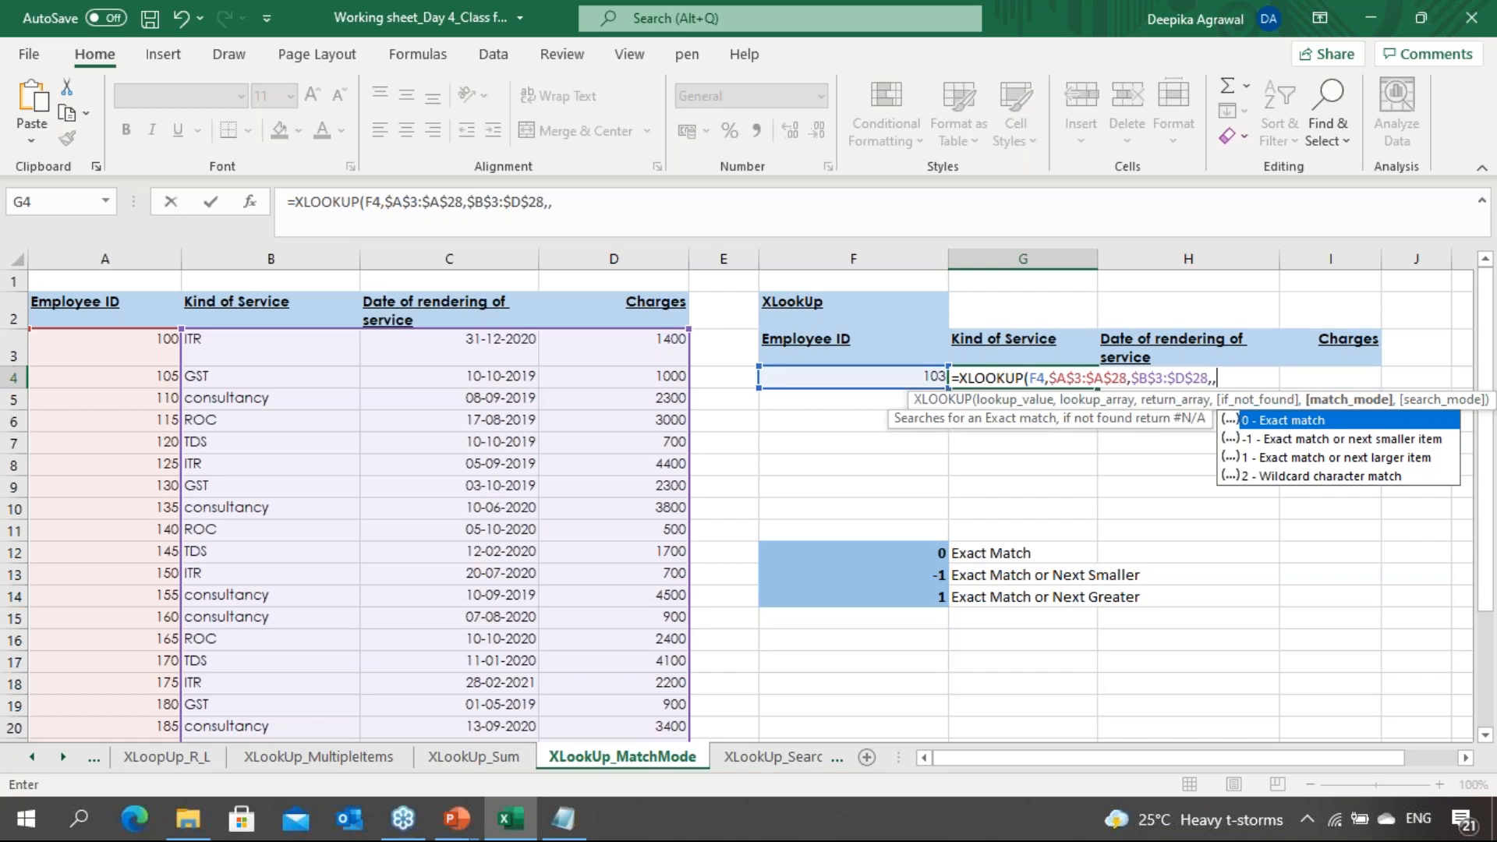
key(Down)
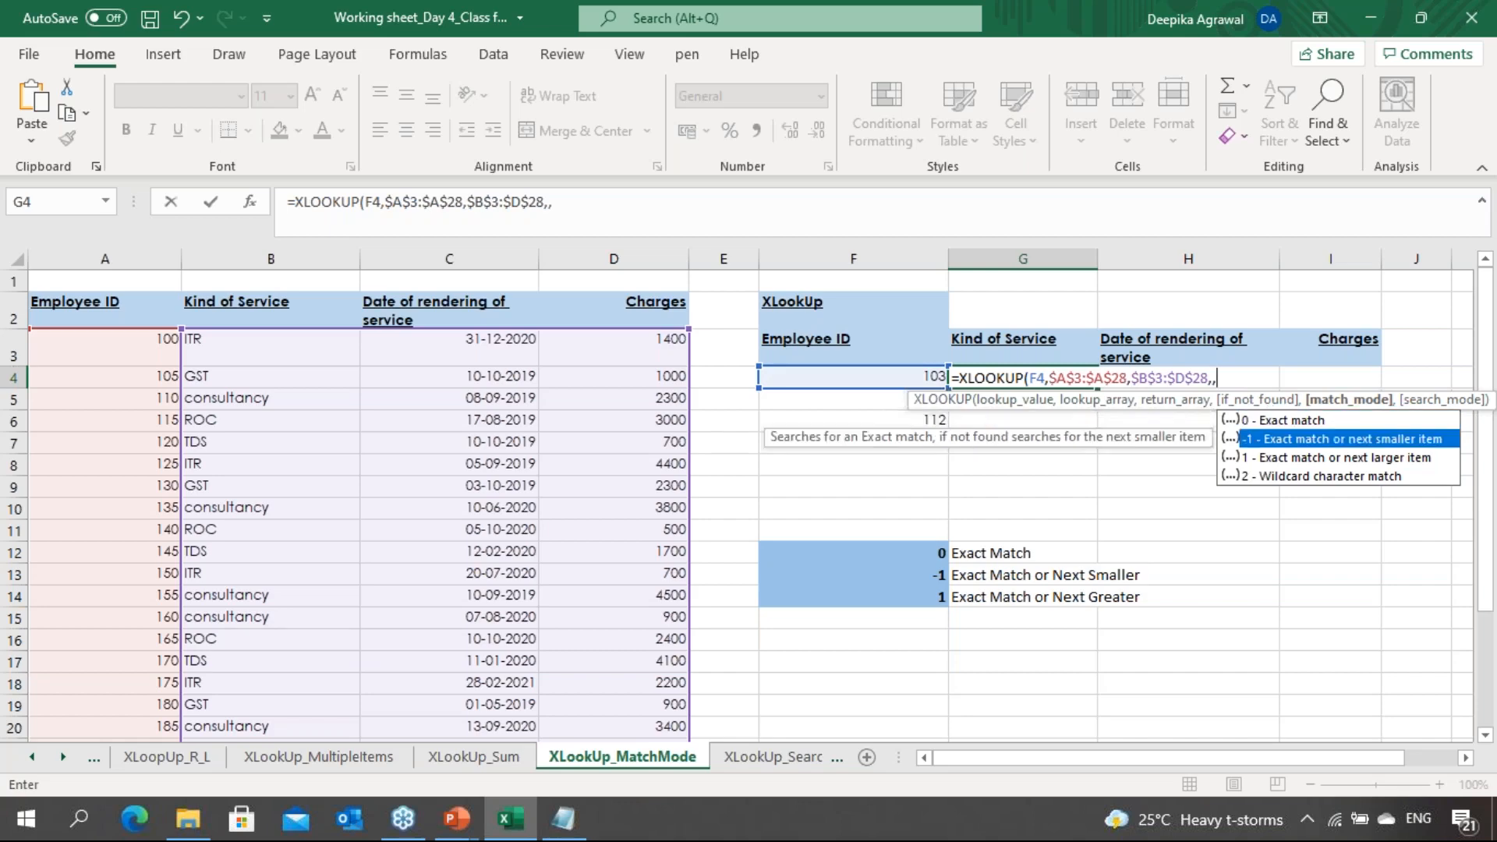
key(Tab)
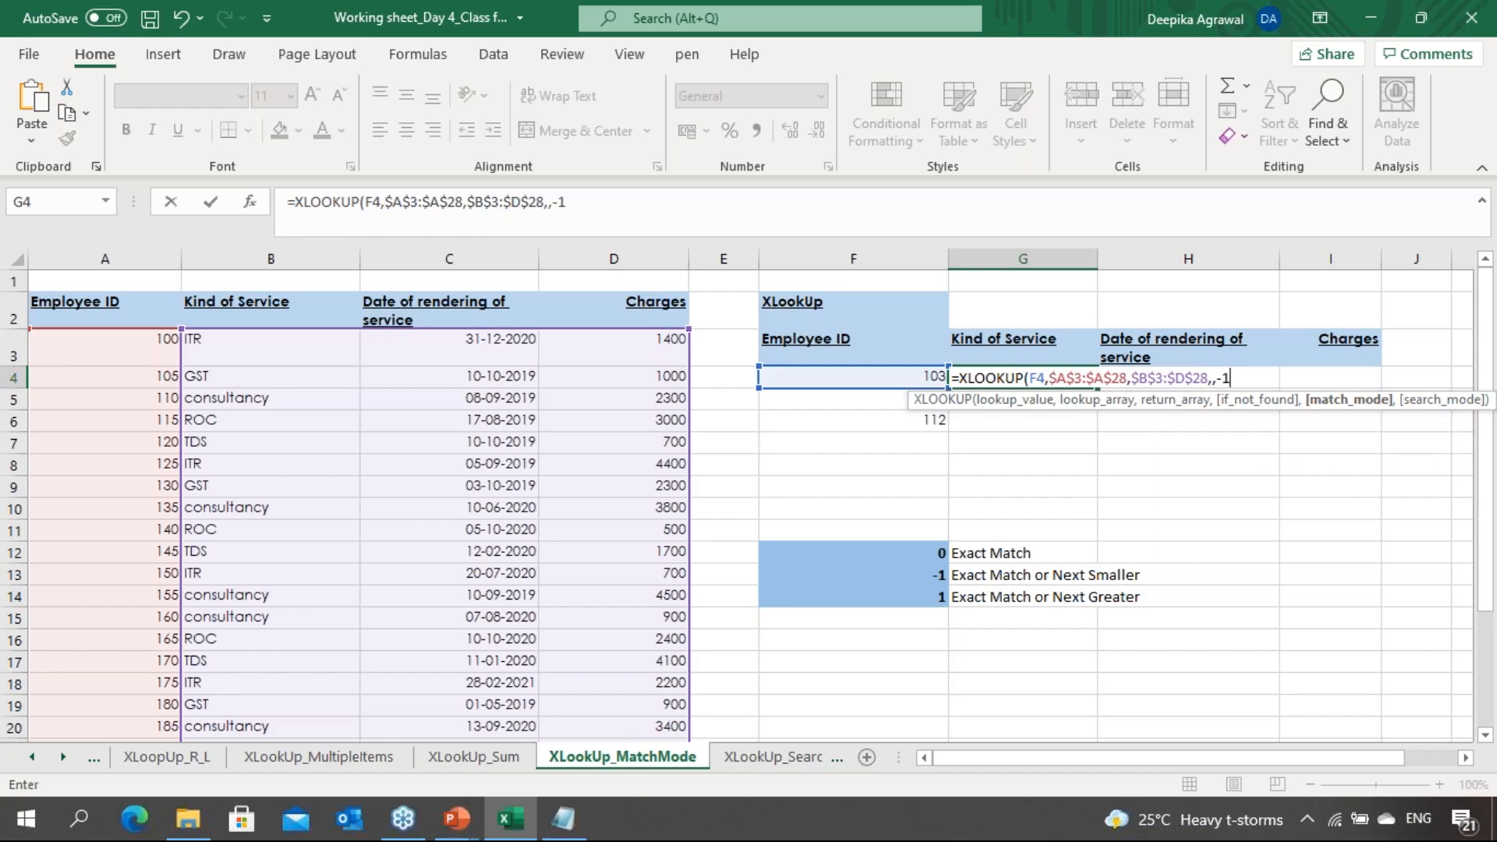
text())
key(Return)
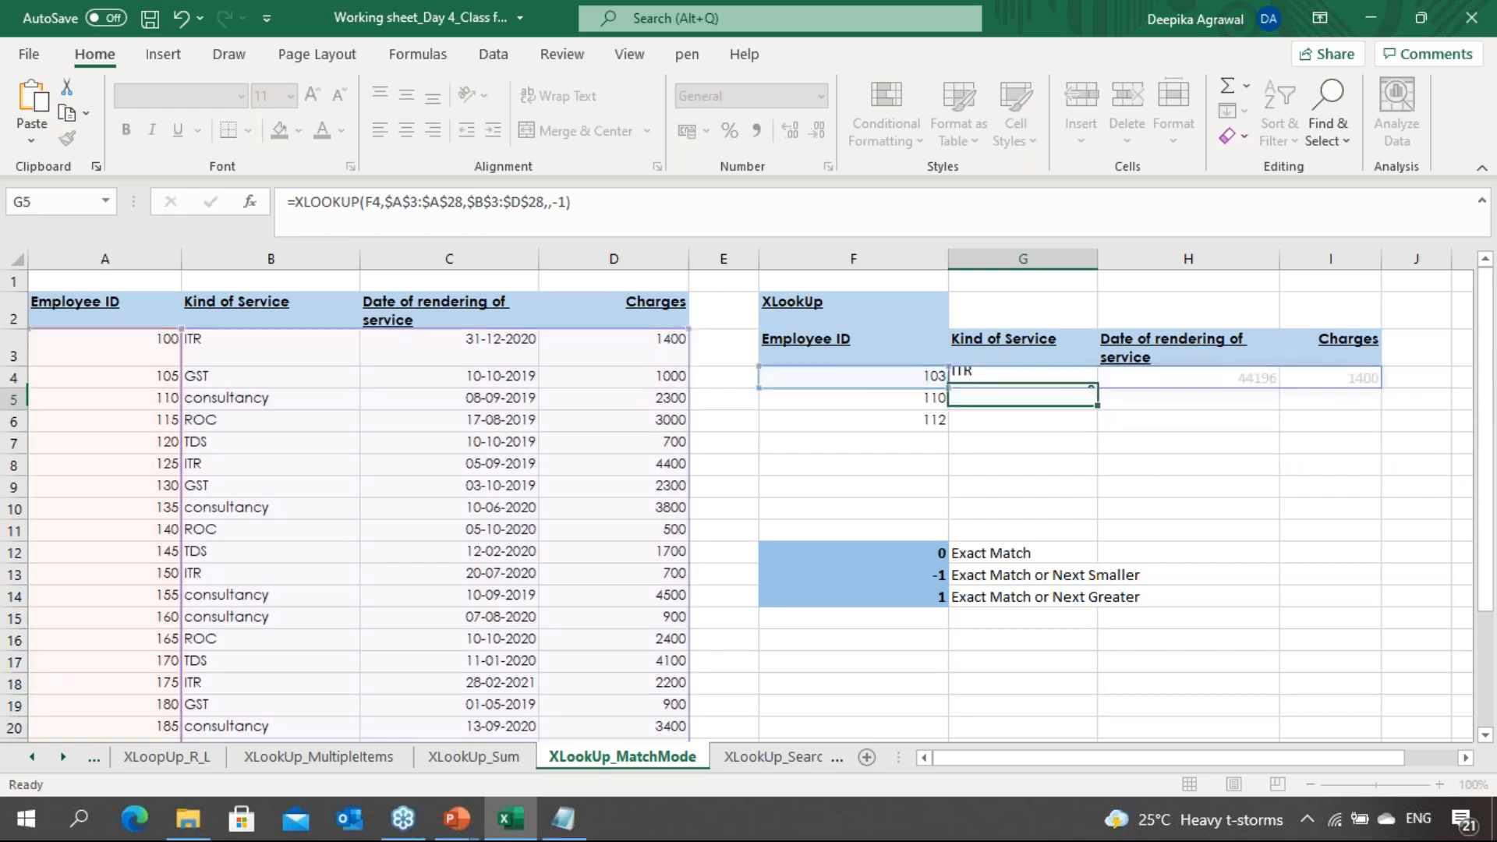
Examine the returned service, date and charges in G4:I4 and the formula in G4
key(Up)
key(Right)
key(Right)
key(Right)
key(Right)
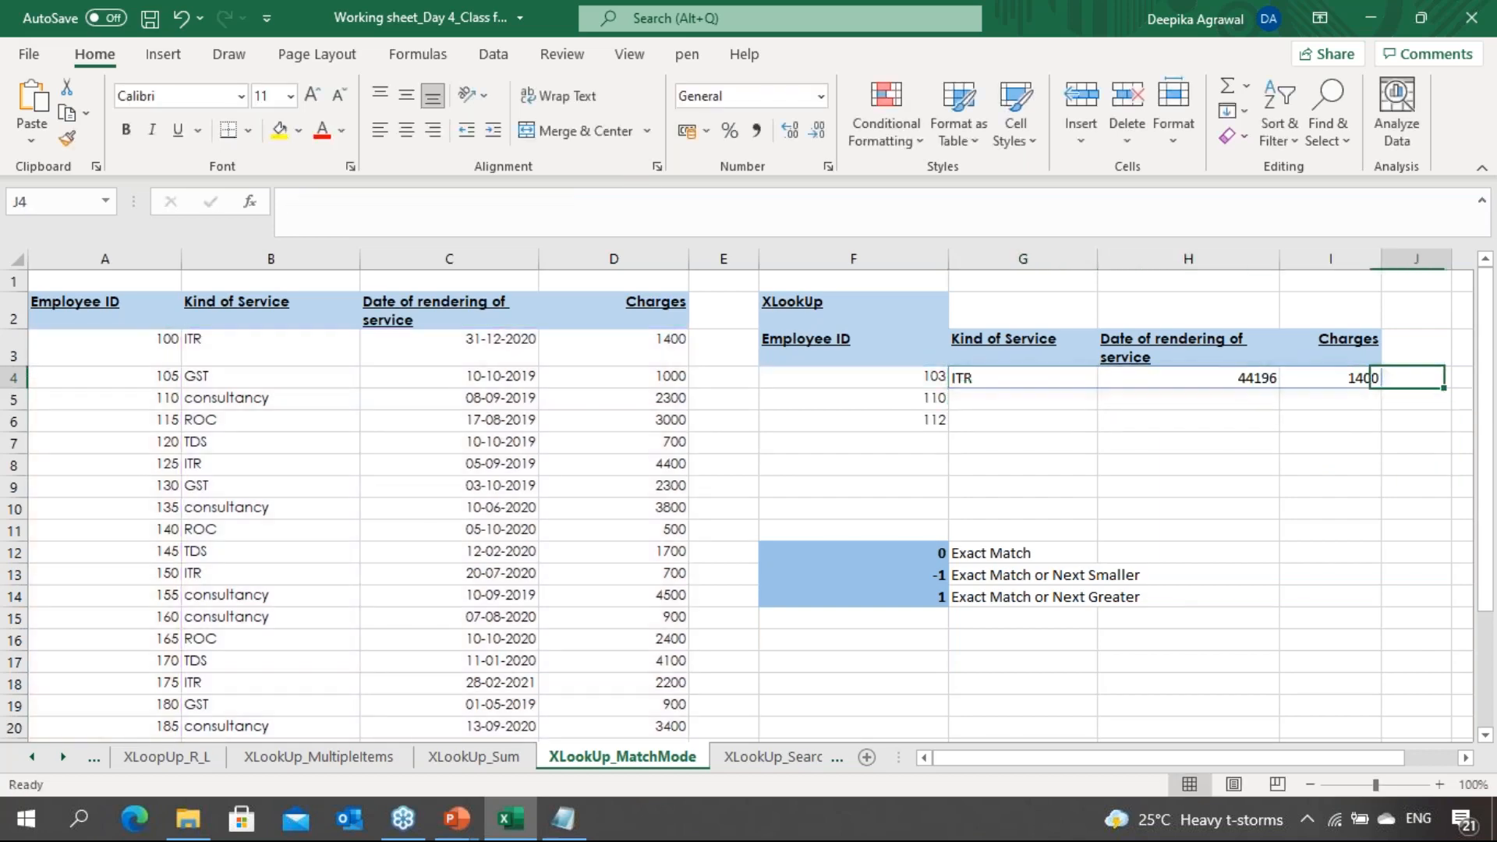
key(Left)
key(Left)
key(Left)
key(Left)
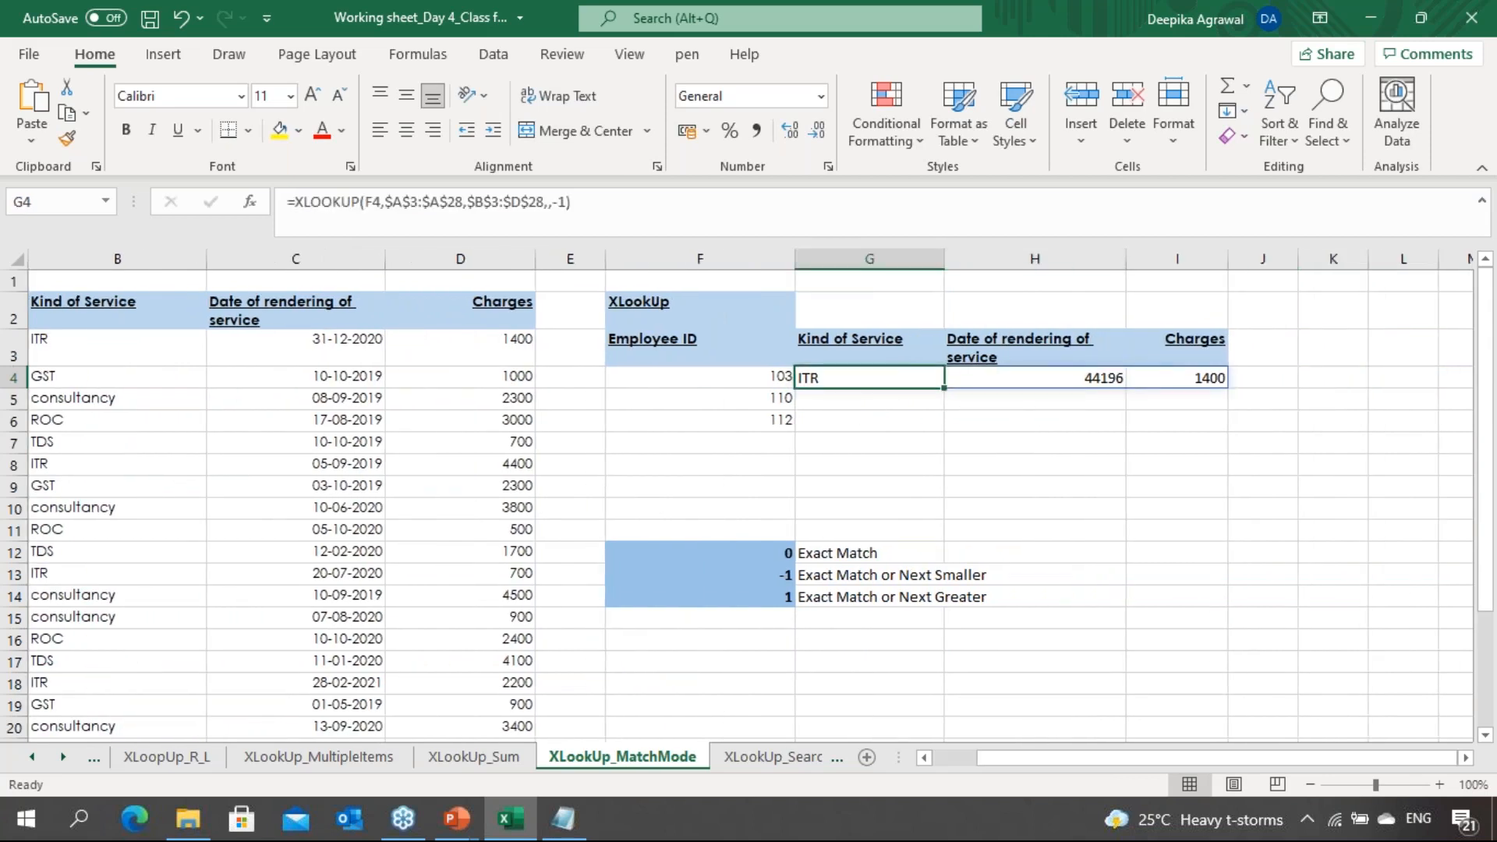
Check the source Employee ID column from first to last entry for the IDs surrounding 103
key(Left)
key(Left)
key(Left)
key(Left)
key(Left)
key(Left)
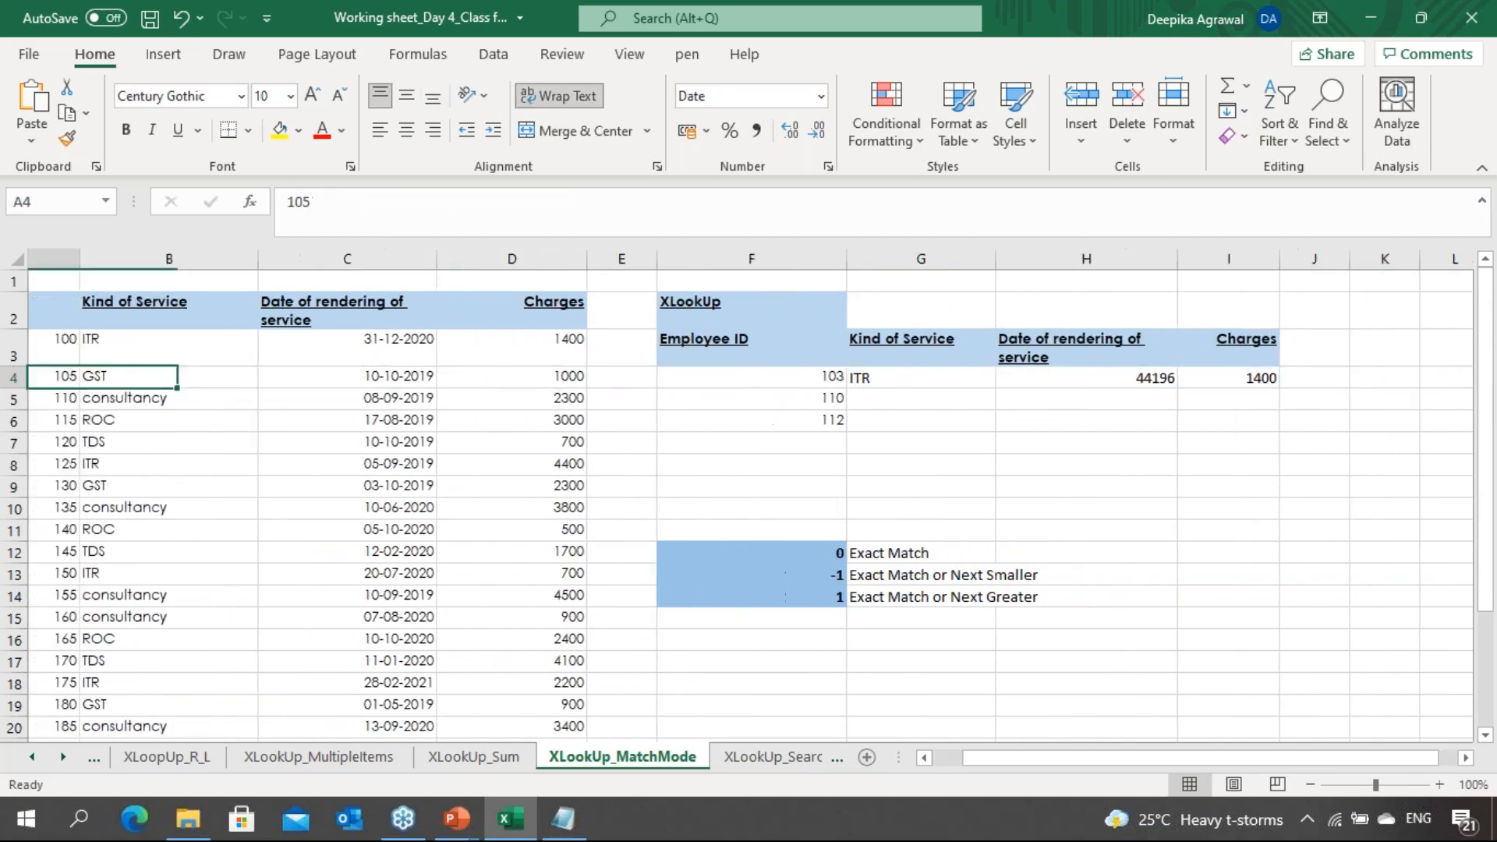
key(Down)
key(Down)
key(Down)
key(Down)
key(Down)
key(Down)
key(Down)
key(Down)
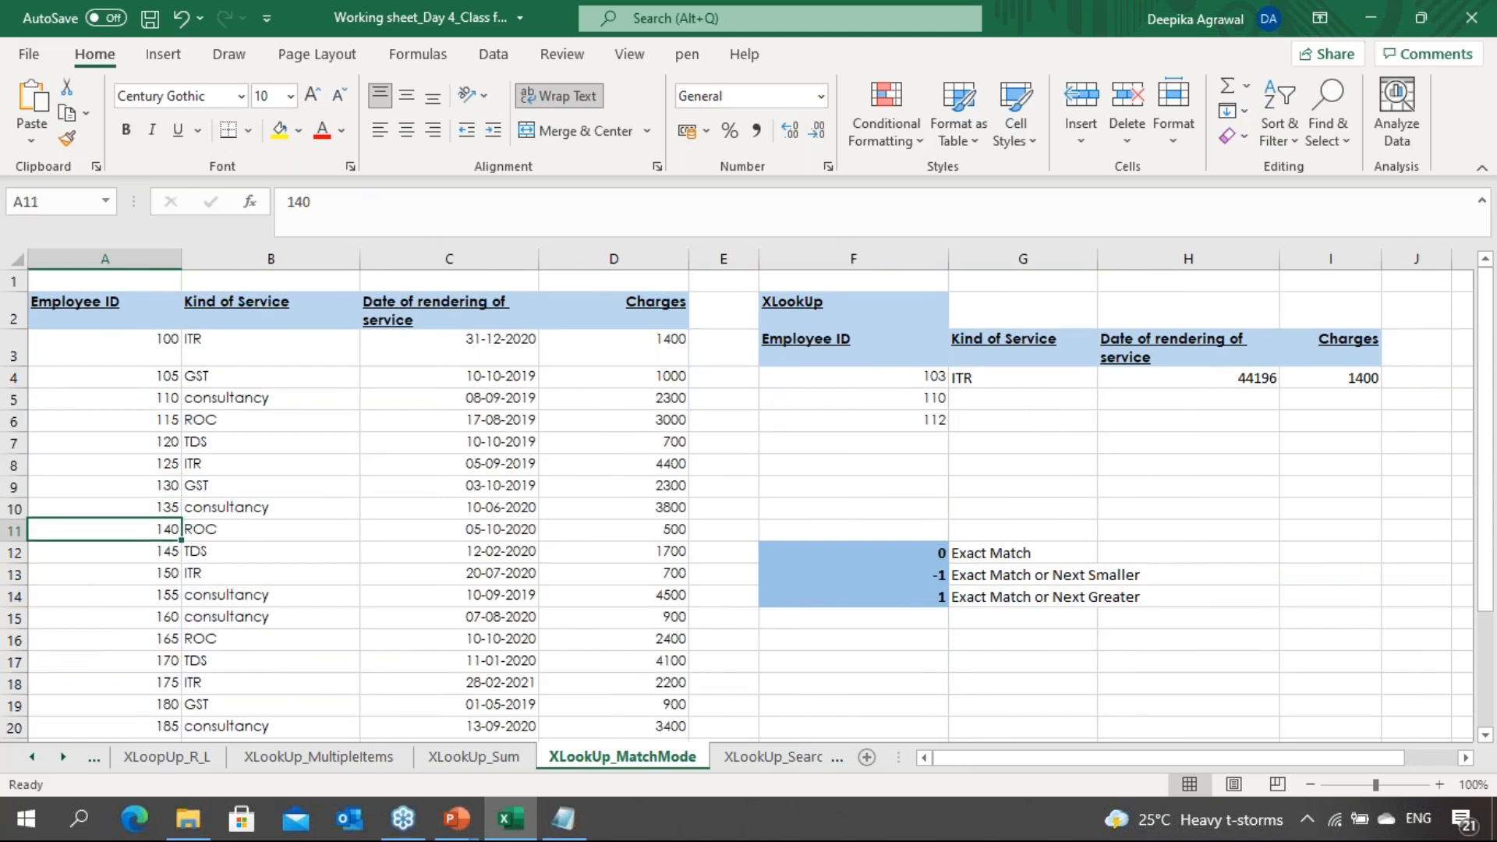
key(Down)
key(Down)
key(Down)
key(Down)
key(Down)
key(Down)
key(Down)
key(Down)
key(Down)
key(Down)
key(Down)
key(Down)
key(Down)
key(Down)
key(Down)
key(Down)
key(Down)
key(Down)
key(Down)
key(Down)
key(Up)
key(Up)
key(Up)
key(Up)
key(Up)
key(Up)
key(Up)
key(Up)
key(Up)
key(Up)
key(Up)
key(Up)
key(Up)
key(Up)
key(Up)
key(Up)
key(Up)
key(Up)
key(Up)
key(Up)
key(Up)
key(Up)
key(Up)
key(Up)
key(Up)
key(Up)
key(Up)
key(Up)
key(Up)
key(Up)
key(Up)
key(Up)
key(Down)
key(Down)
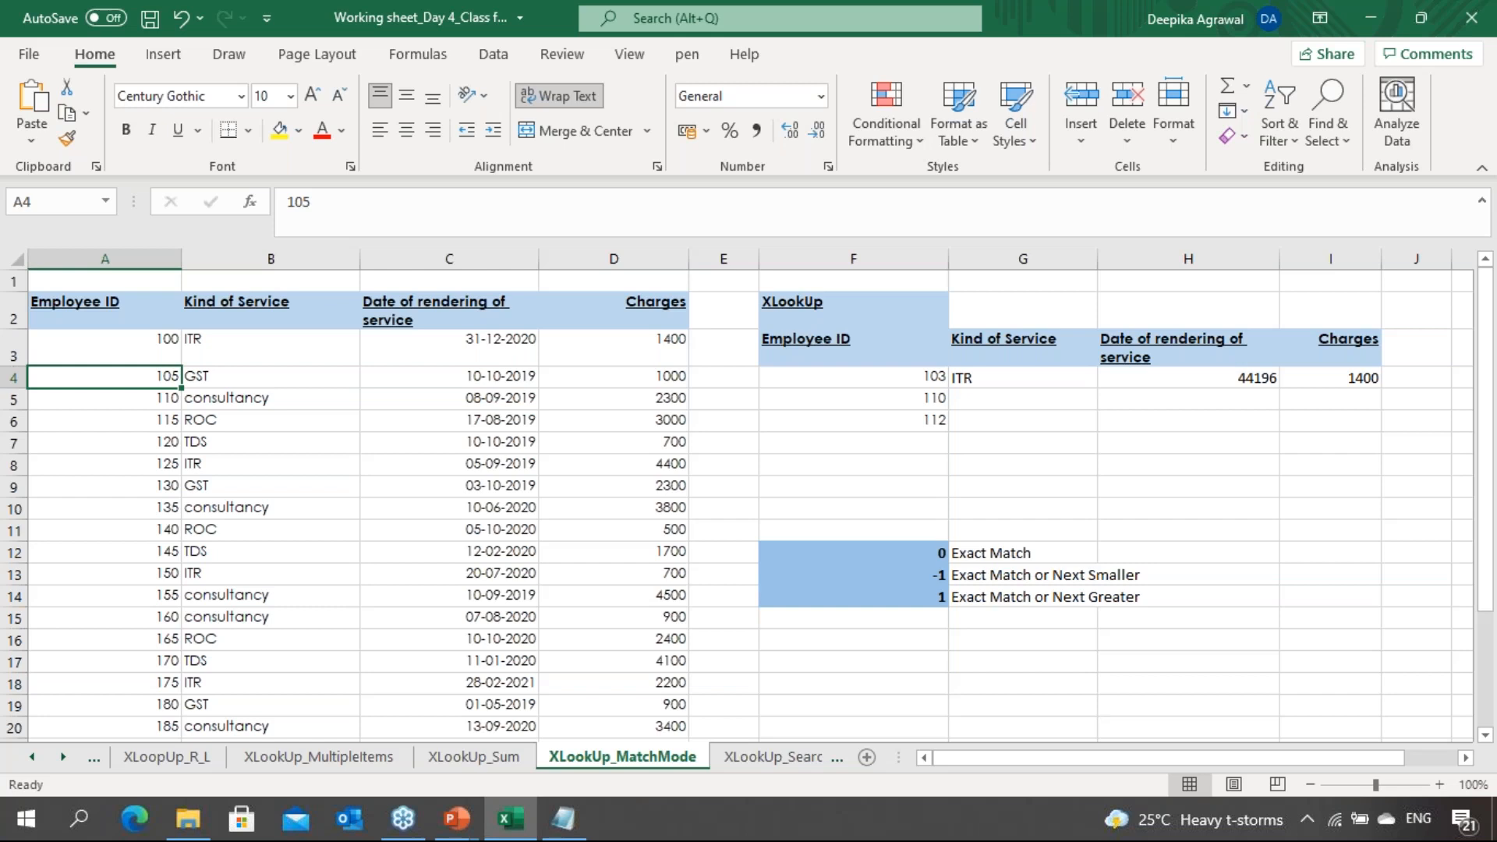
Compare the source row for employee ID 100 with the service, date and charges returned in G4:I4
key(Up)
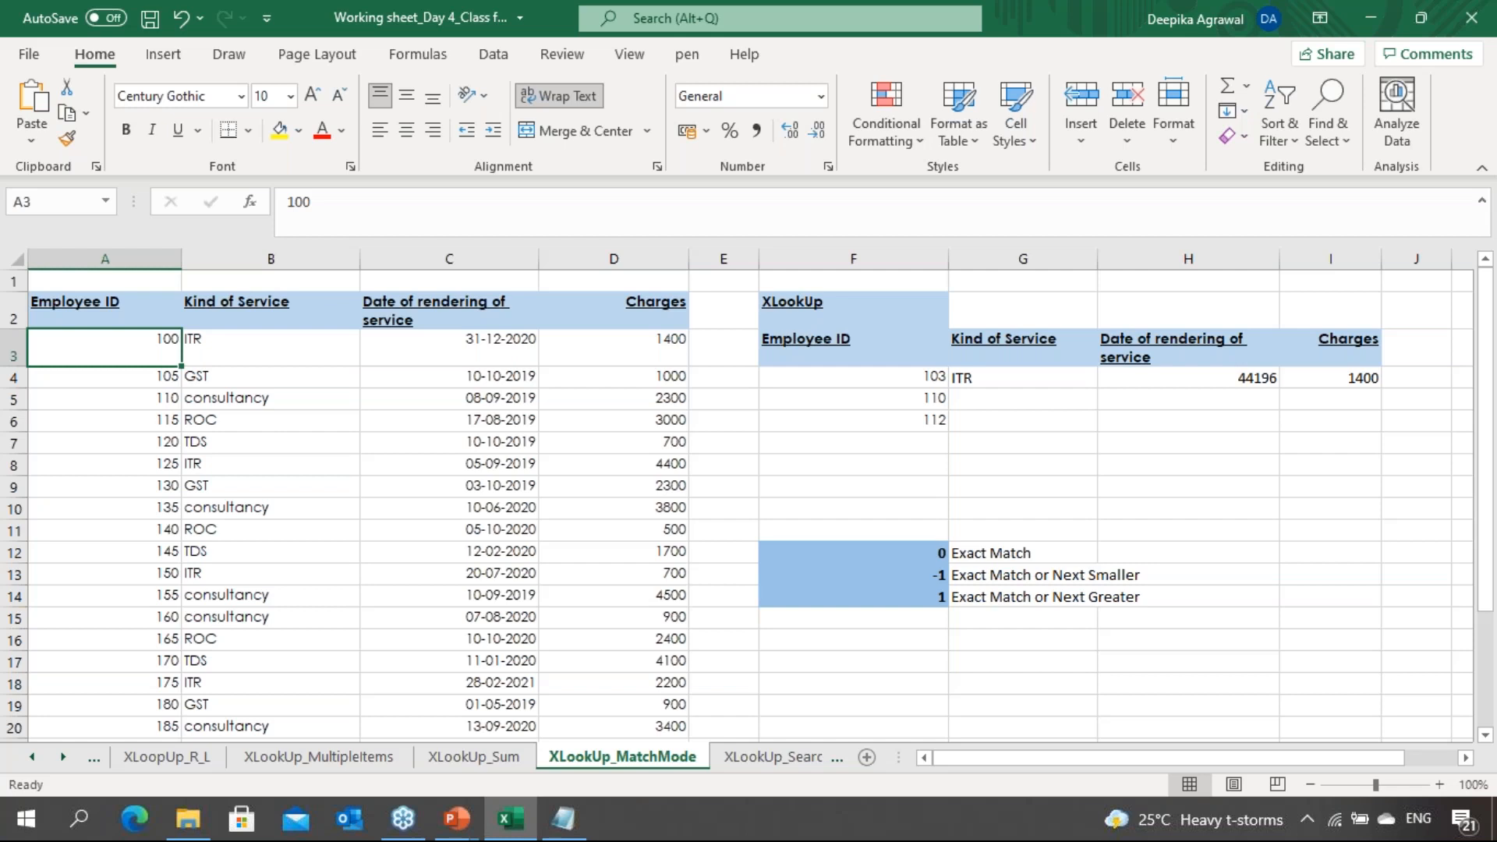
key(Right)
key(Right)
key(Right)
key(Right)
key(Left)
key(Left)
key(Left)
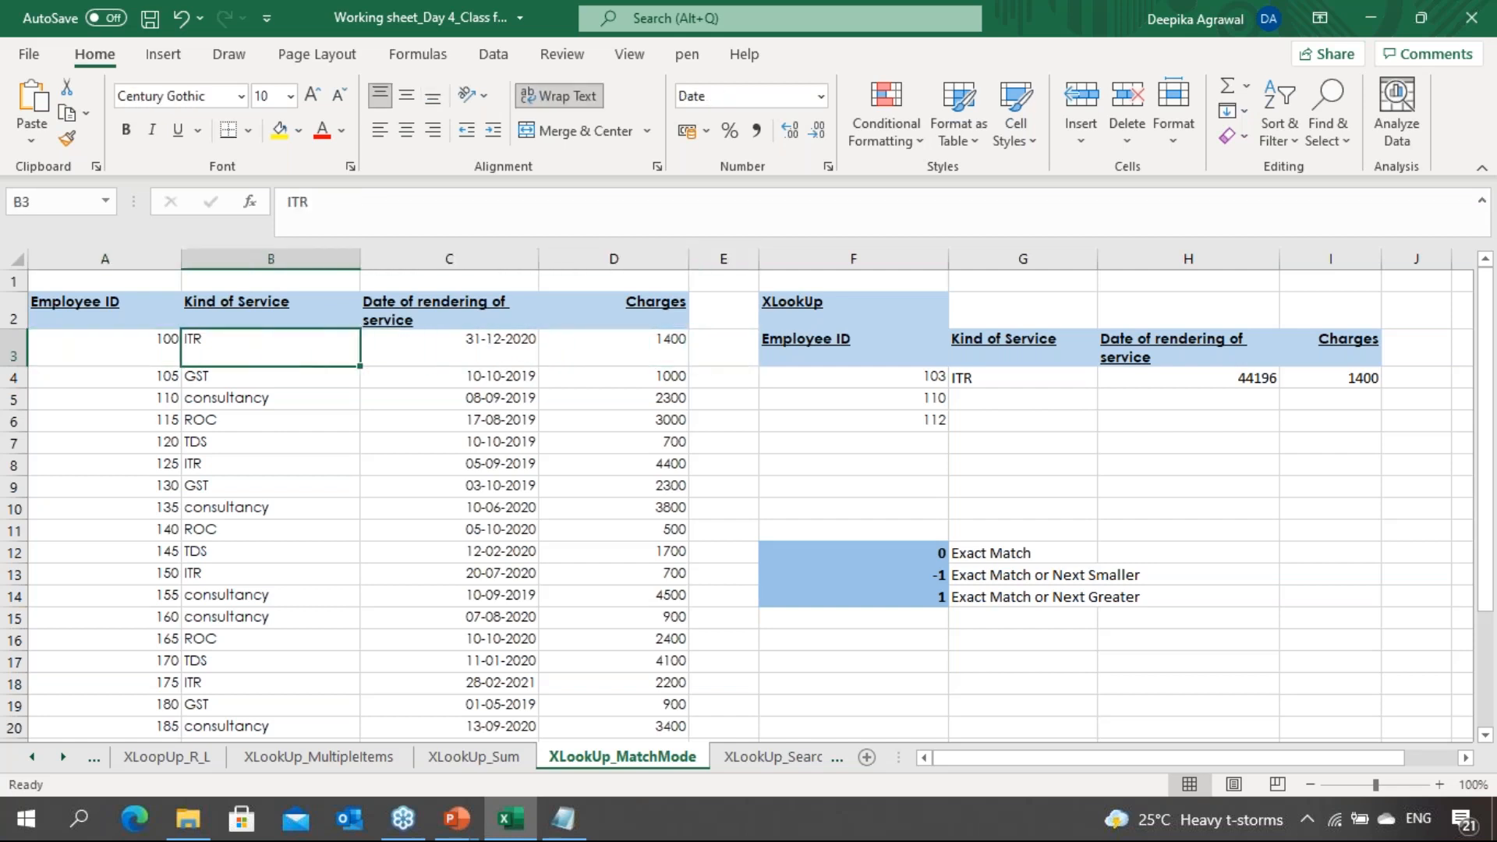
key(Right)
key(Right)
key(Right)
key(Right)
key(Right)
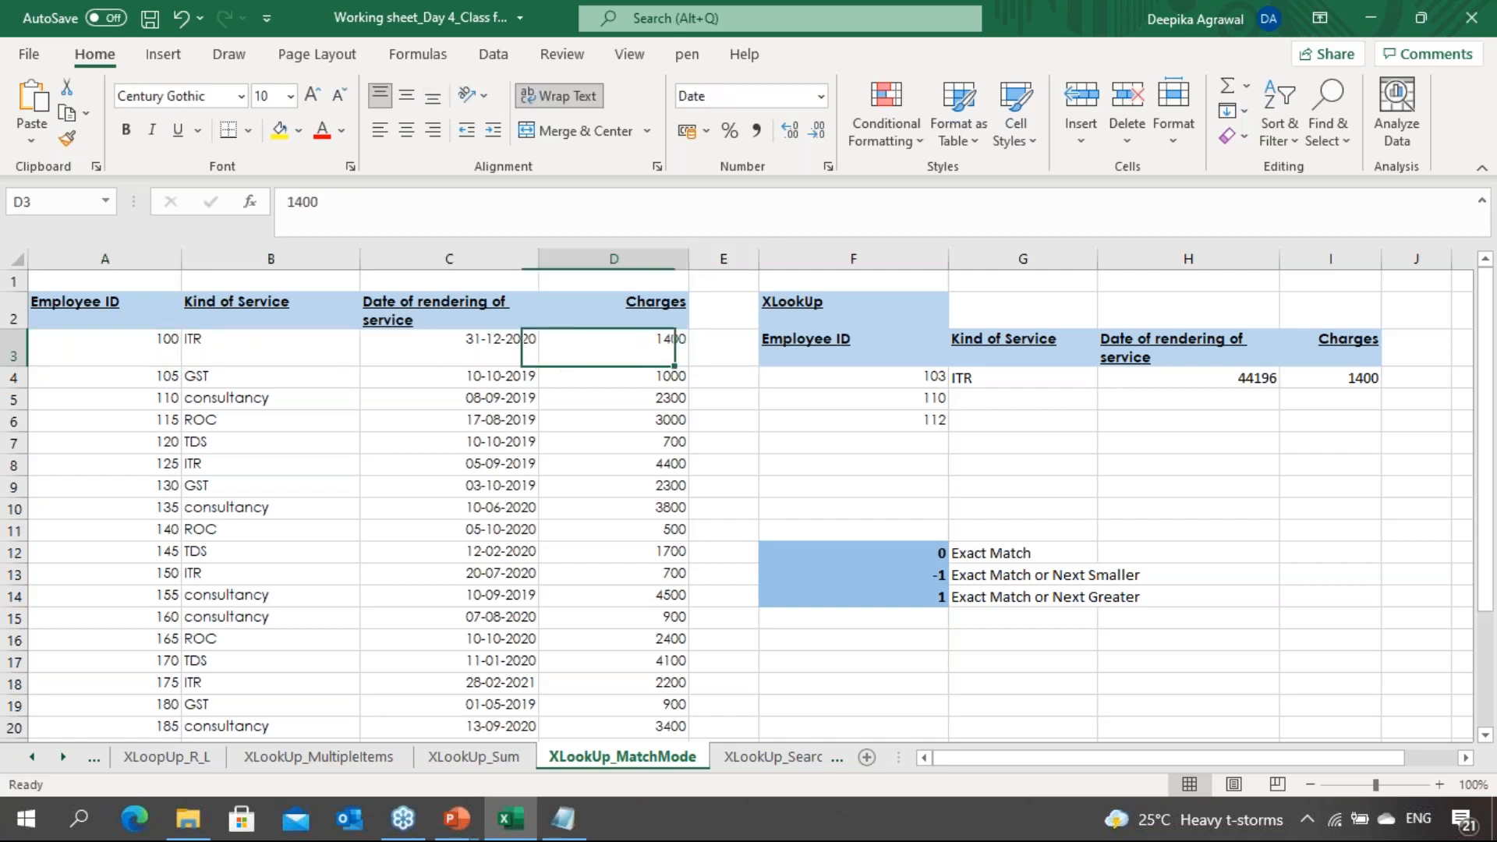
key(Down)
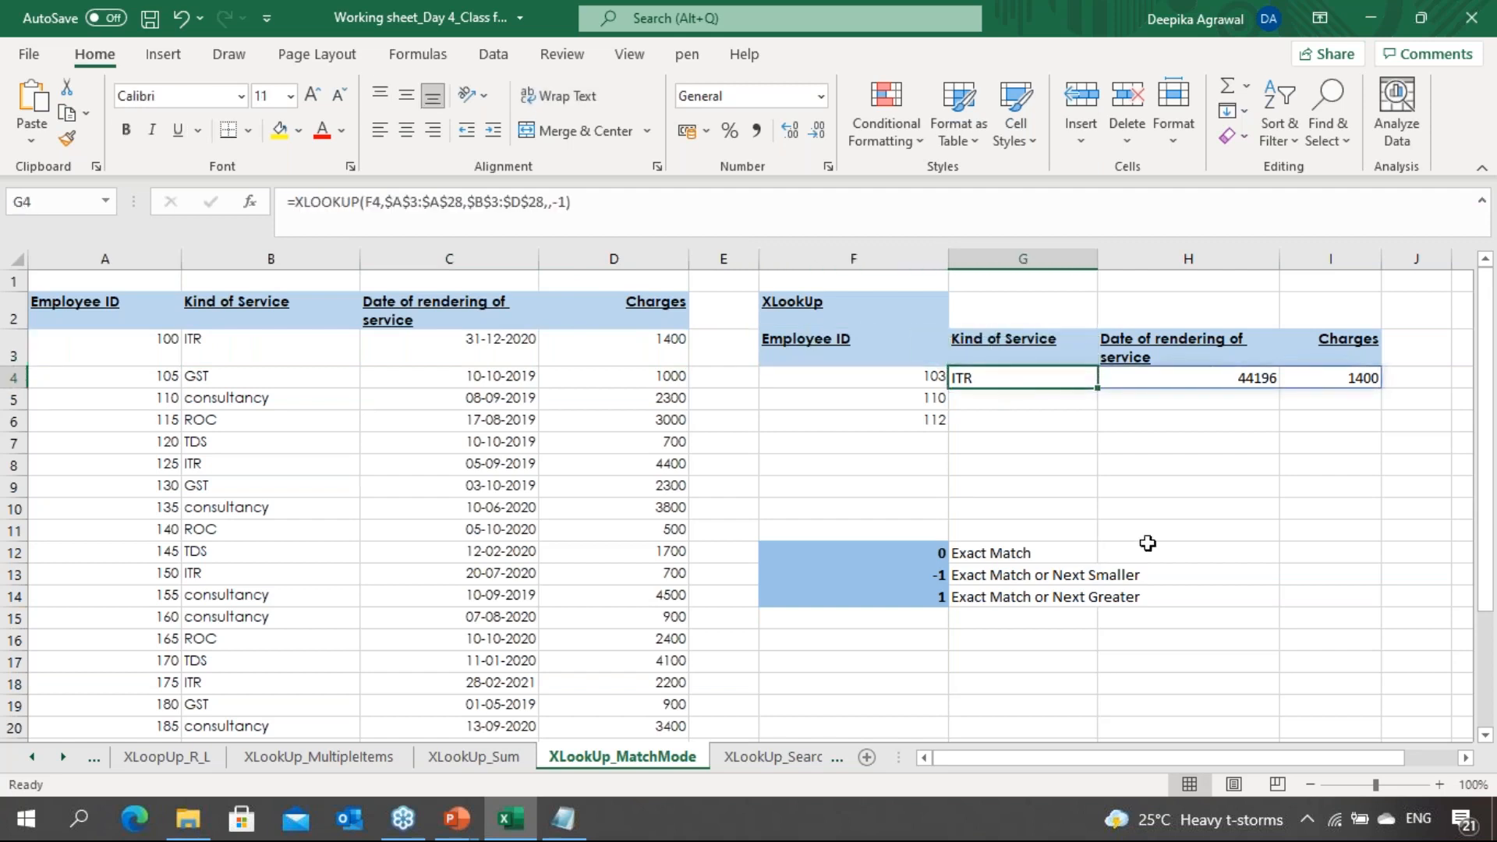
click(1277, 156)
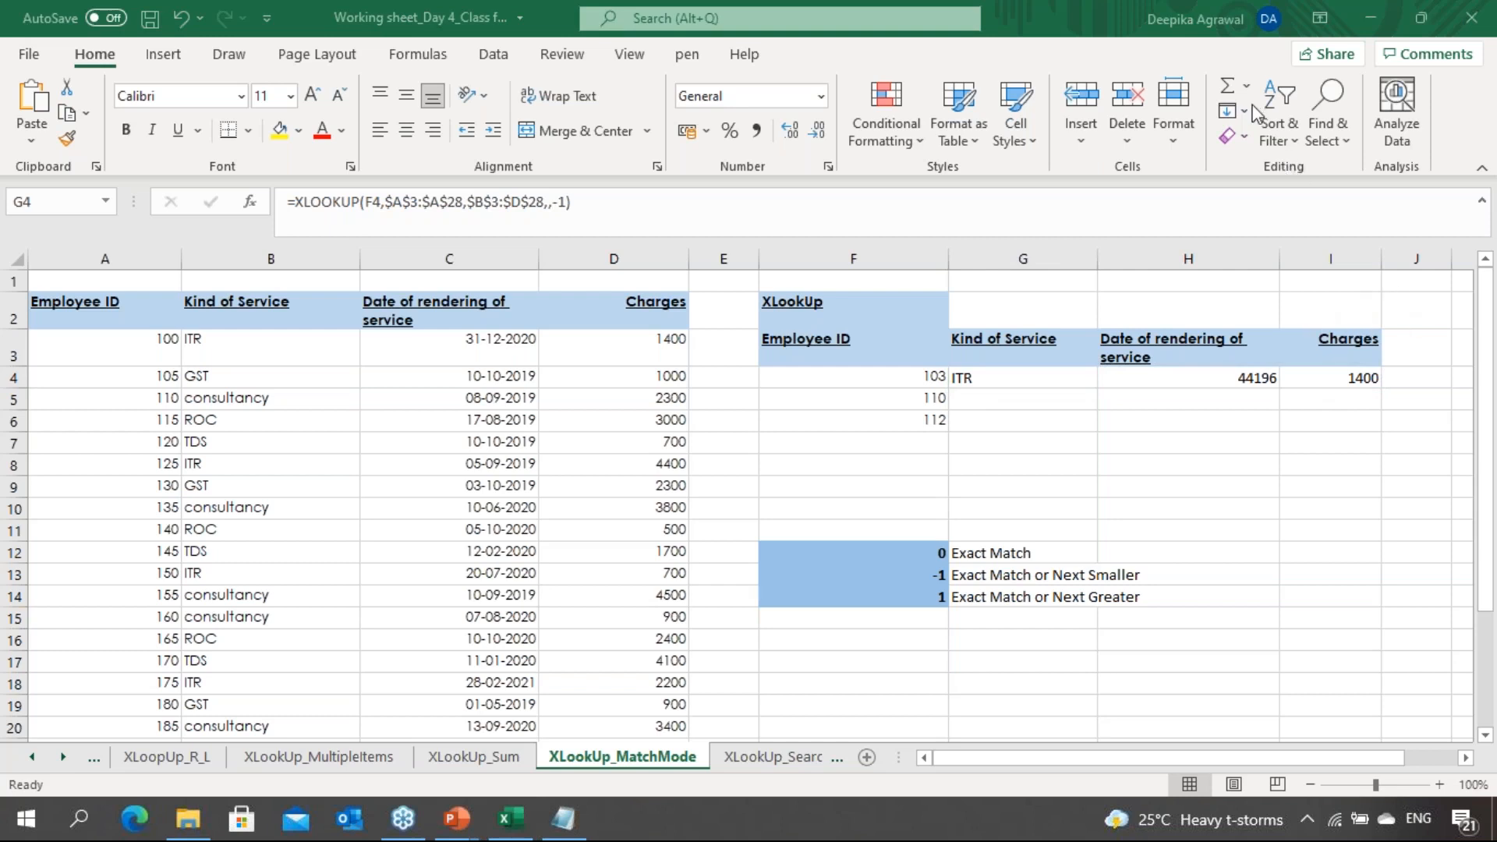
click(1006, 381)
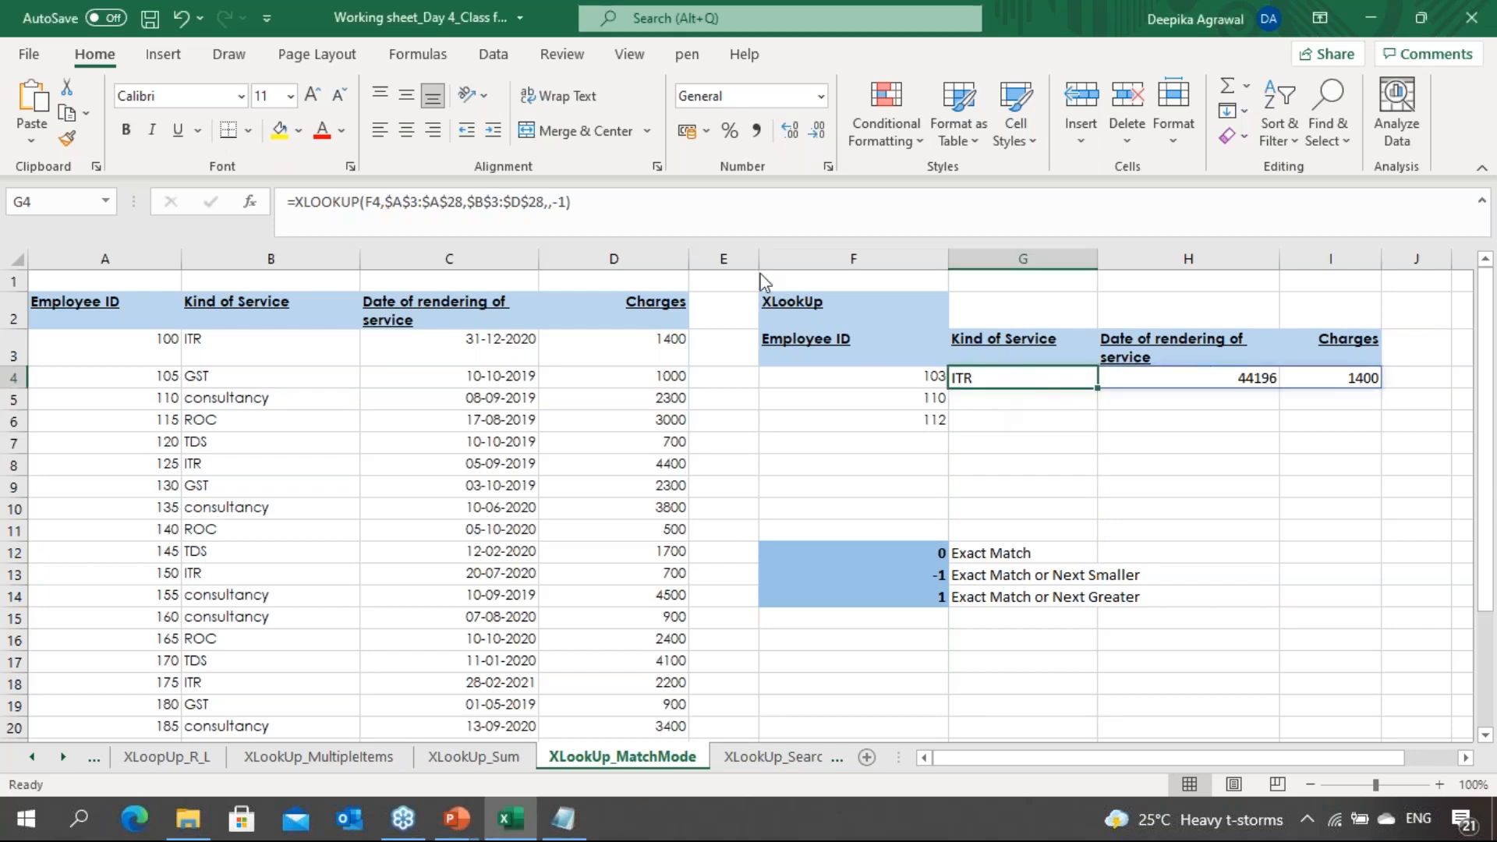
click(686, 130)
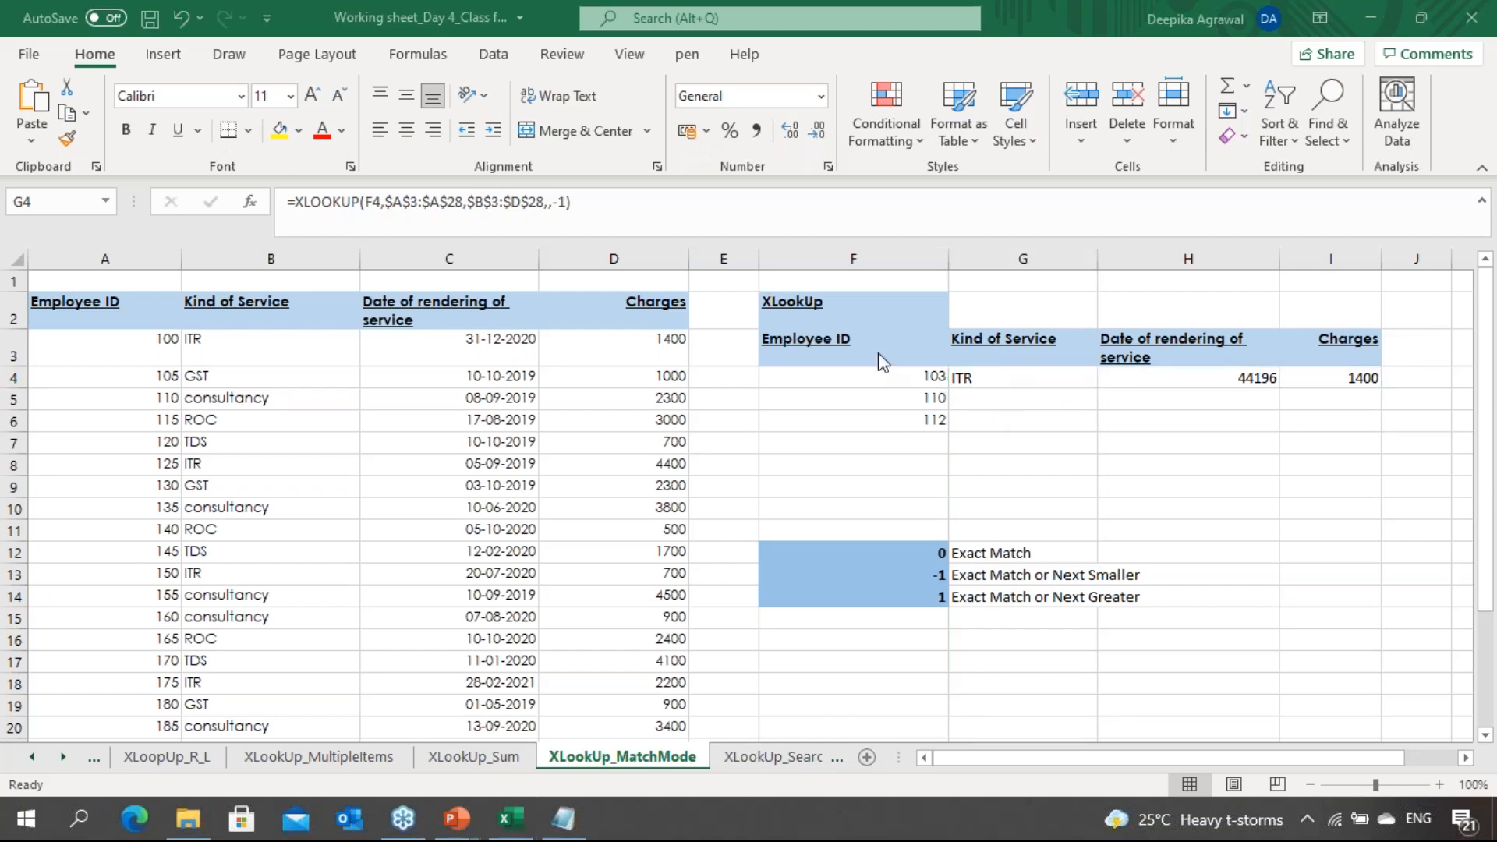
click(1034, 376)
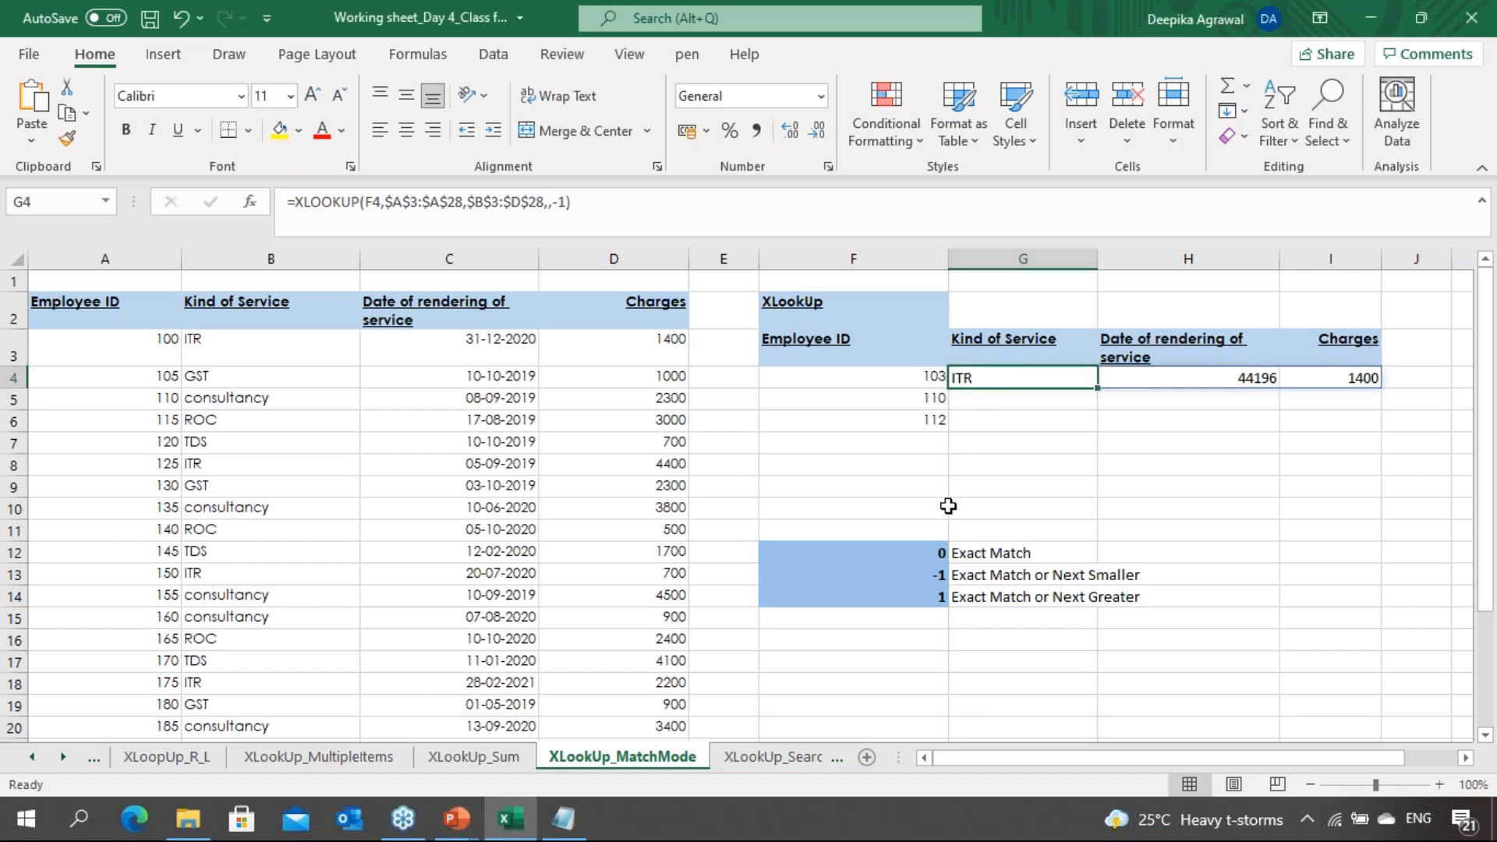
click(1476, 111)
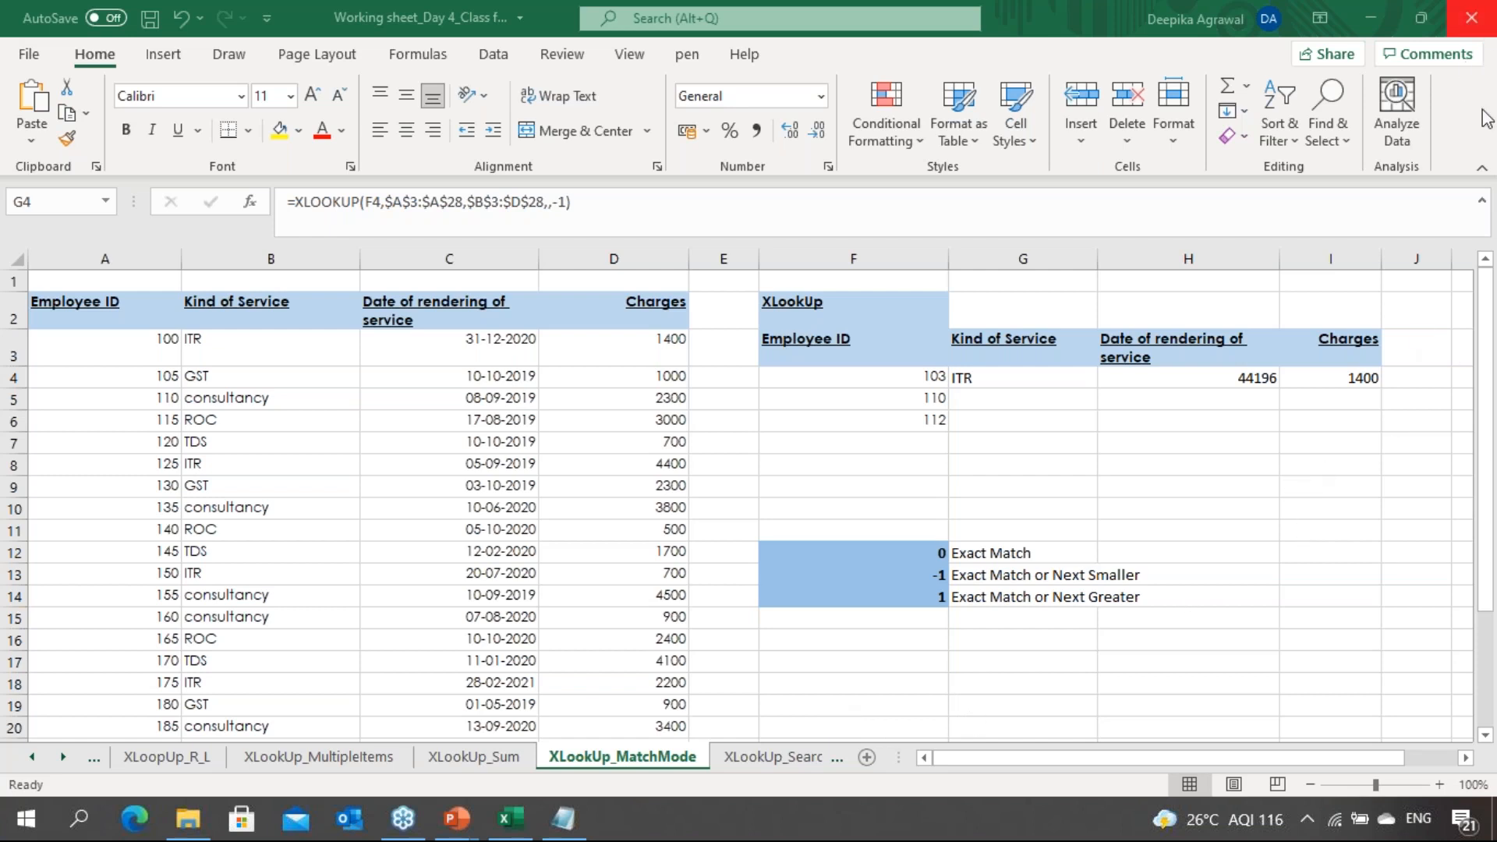
Start an XLOOKUP formula in G5 with F5 as the lookup value
click(1041, 400)
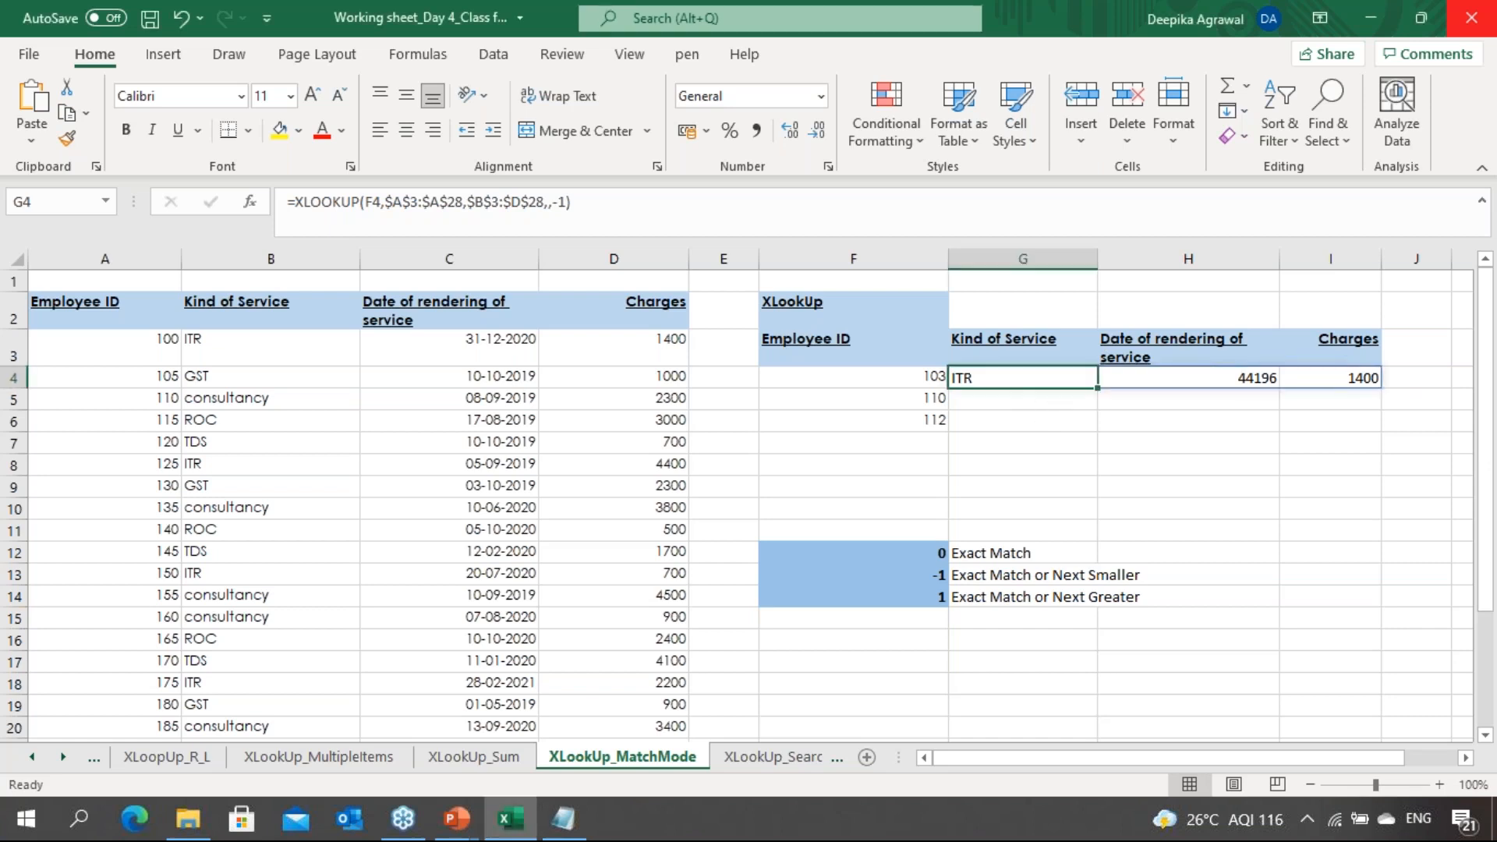
click(1041, 400)
text(=)
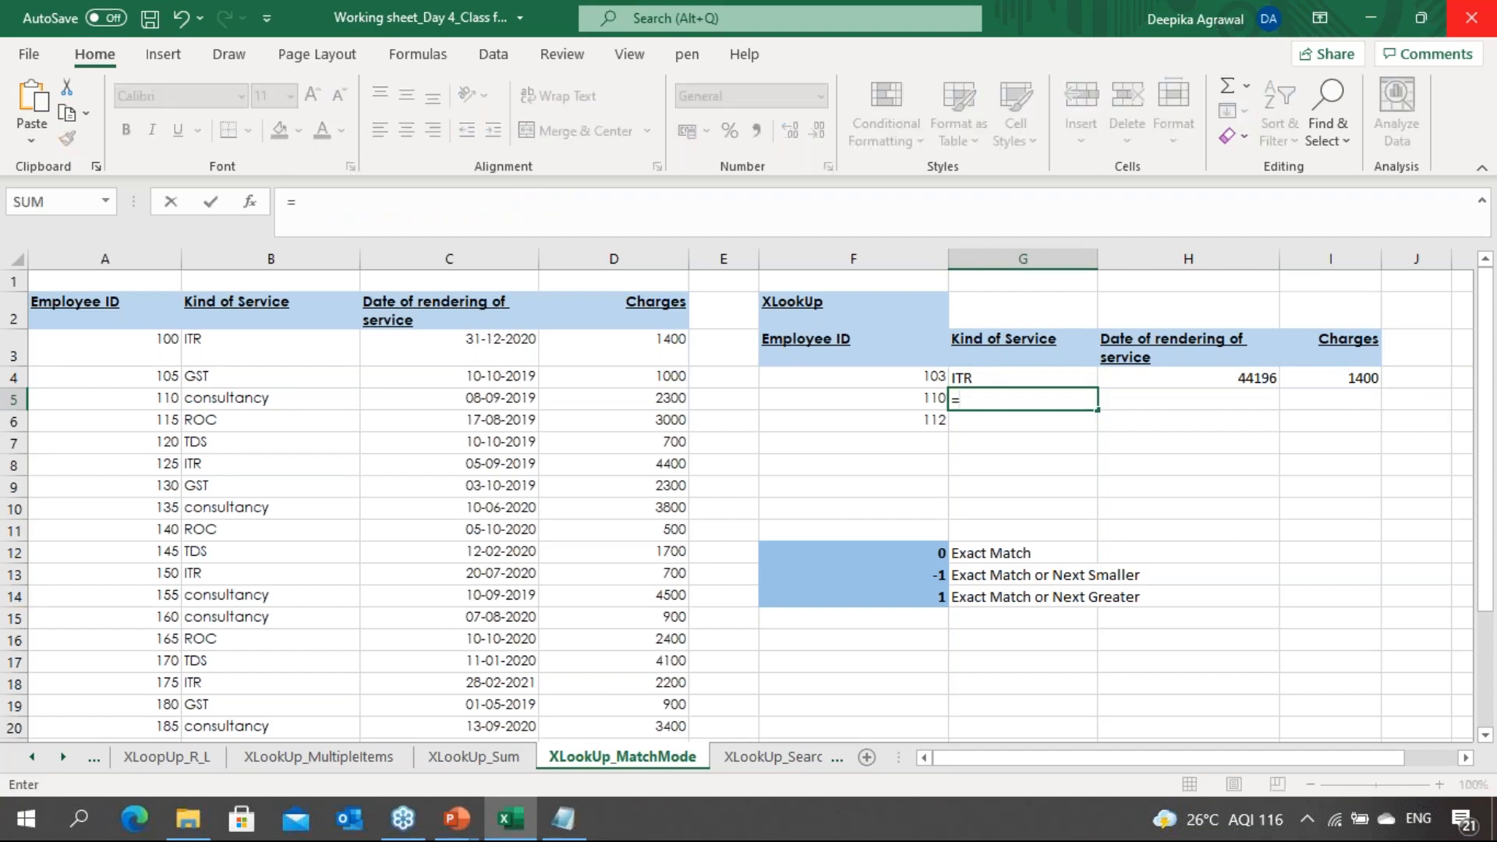
text(xlook)
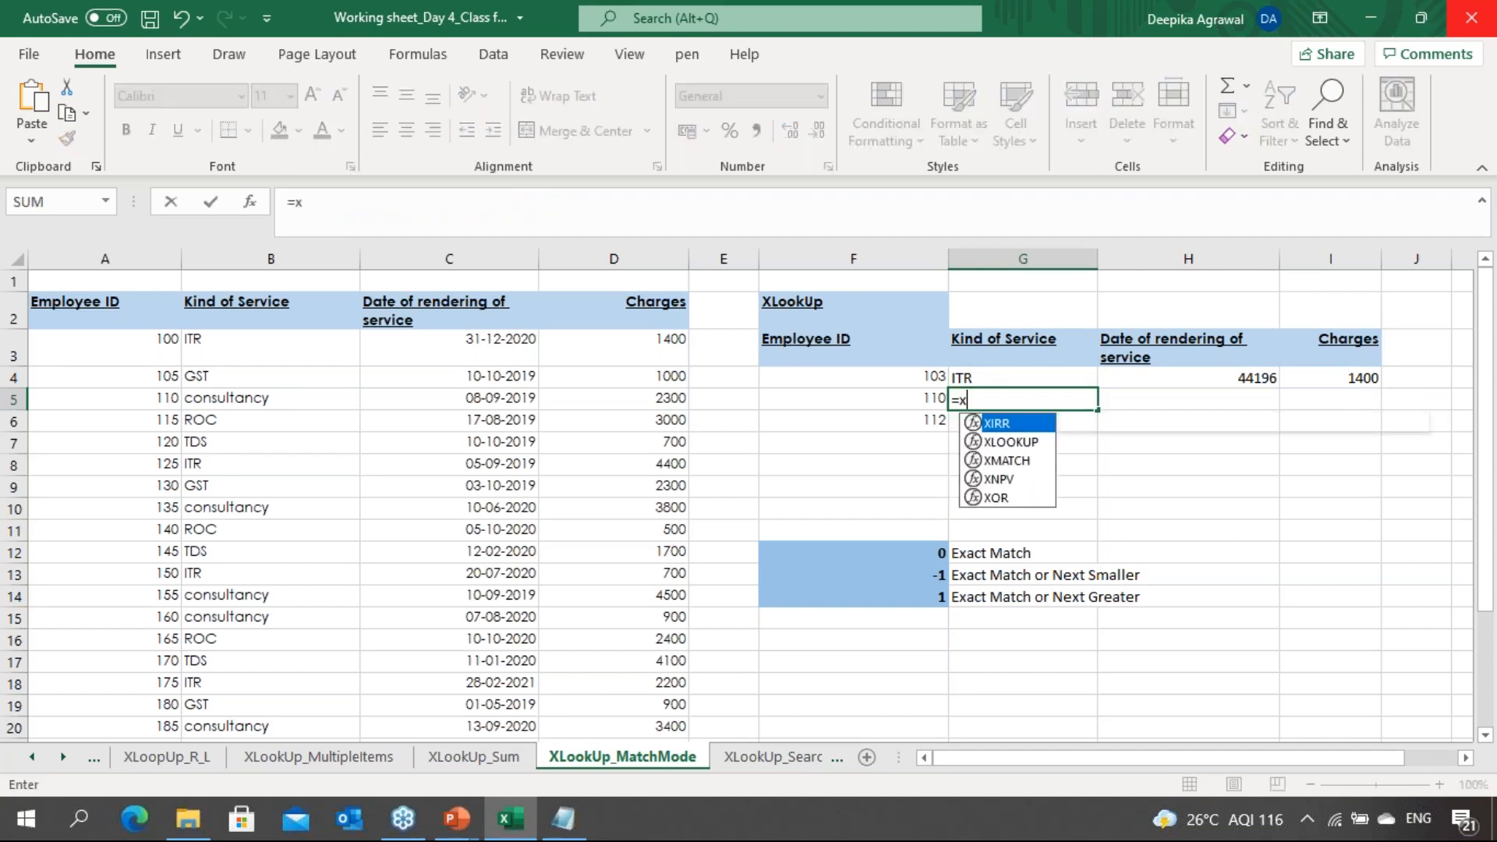
key(Tab)
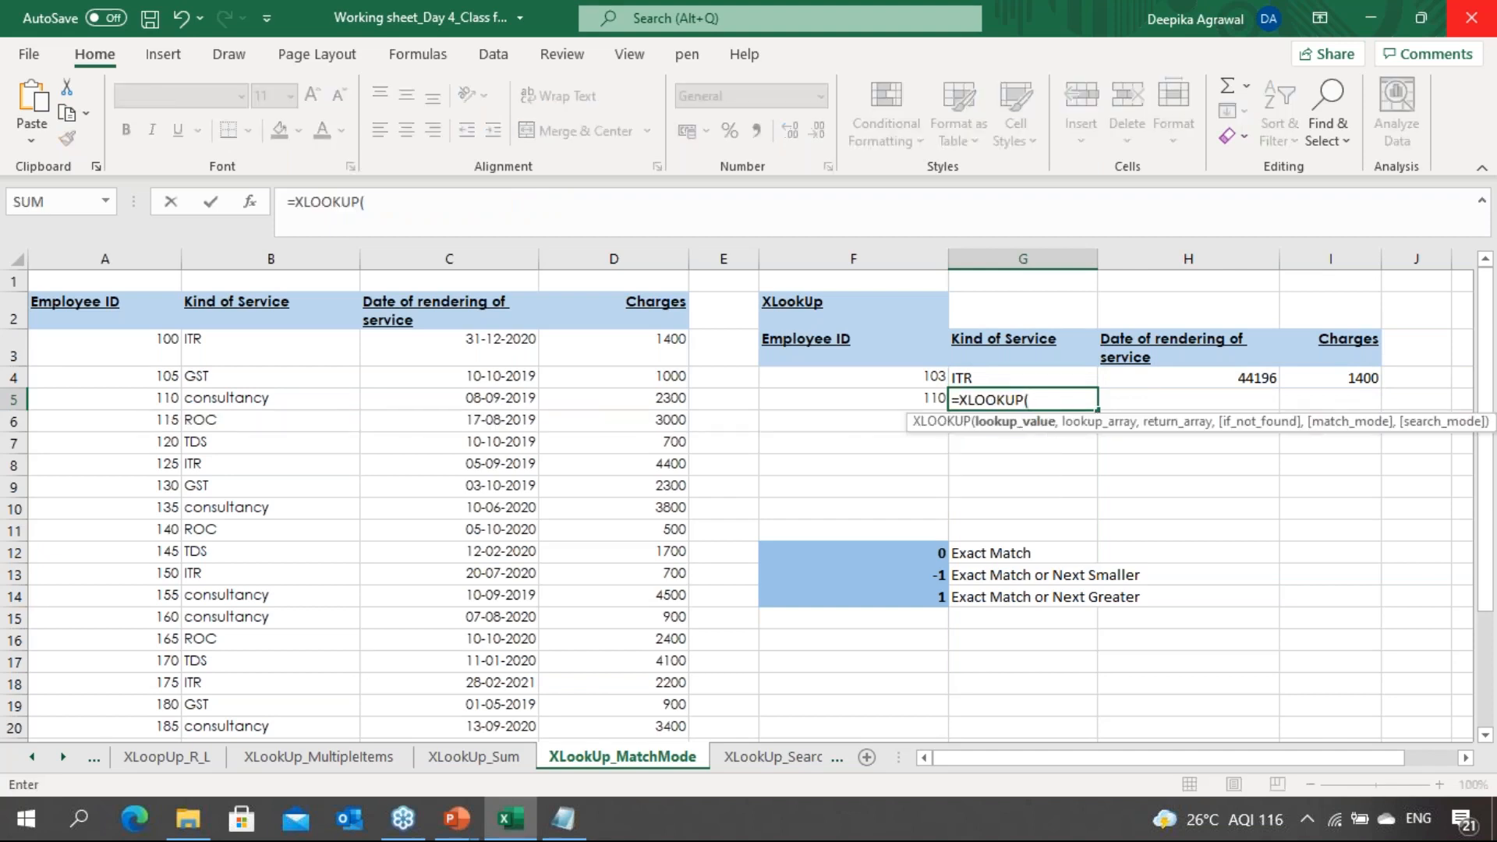
key(Left)
text(,)
Set the lookup array to the source Employee ID column as the absolute range $A$3:$A$28
key(Left)
key(Left)
key(Left)
key(Left)
key(Left)
key(Left)
key(Up)
key(Up)
key(ctrl+shift+Down)
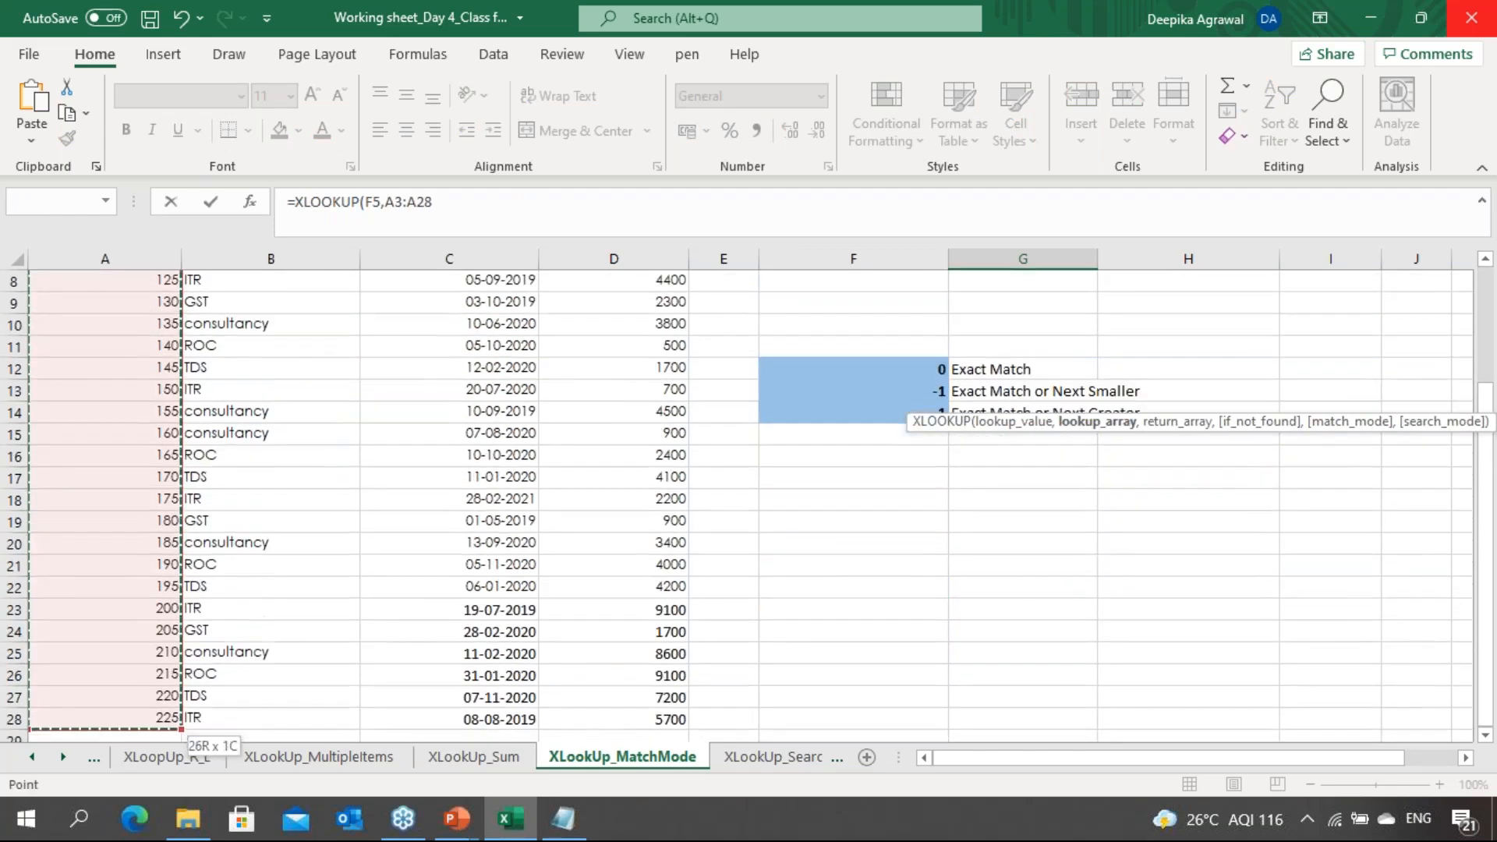
key(F4)
scroll(737, 506, up, 5)
text(,)
Set the G5 formula's return array to the source service, date and charges columns, $B$3:$D$28
key(ctrl+Left)
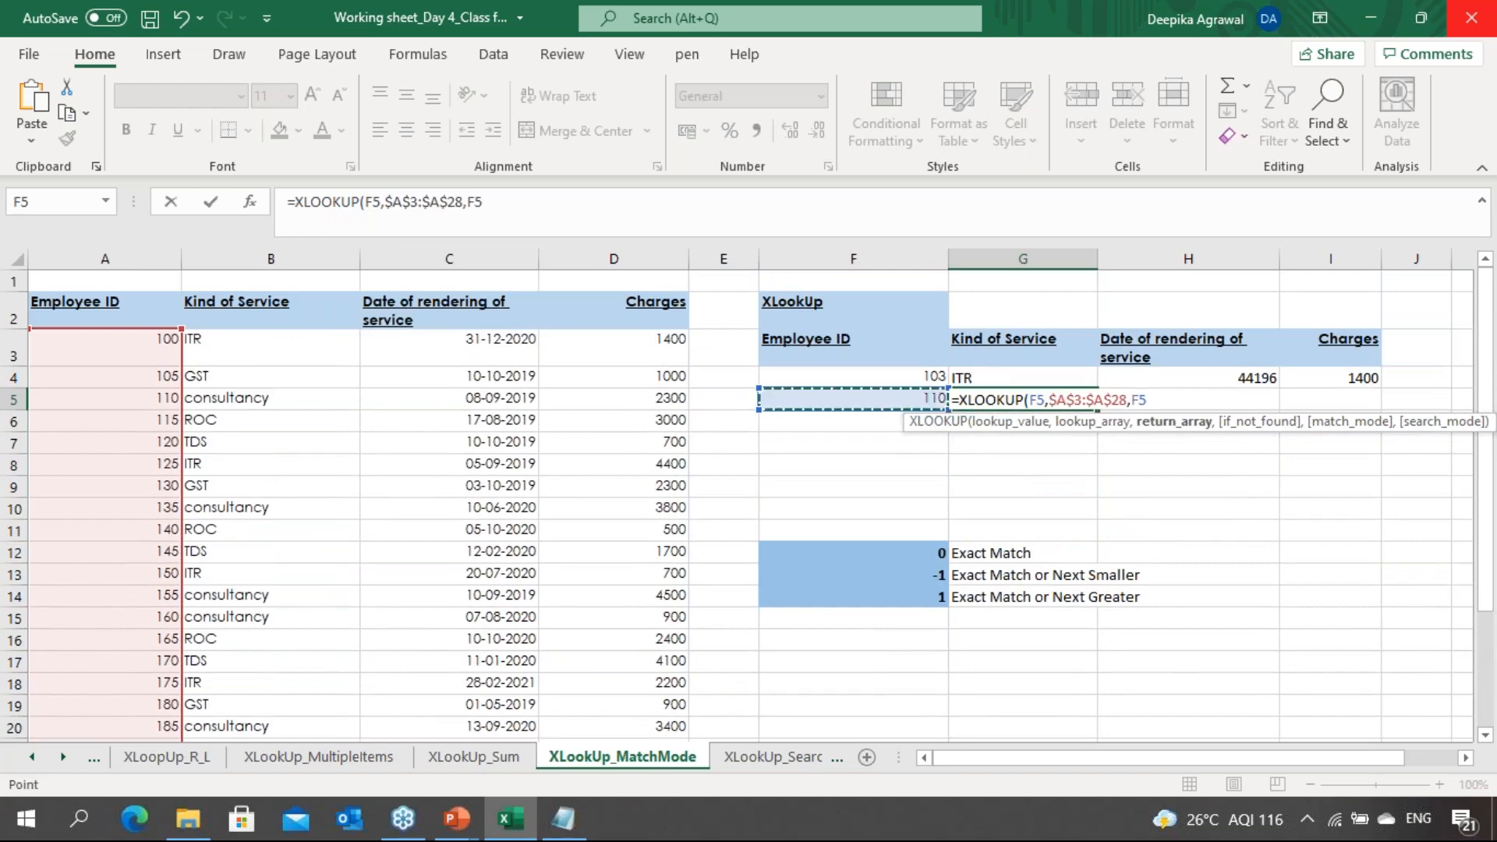
key(ctrl+Left)
key(ctrl+Left)
key(Up)
key(Up)
key(Right)
key(ctrl+shift+Right)
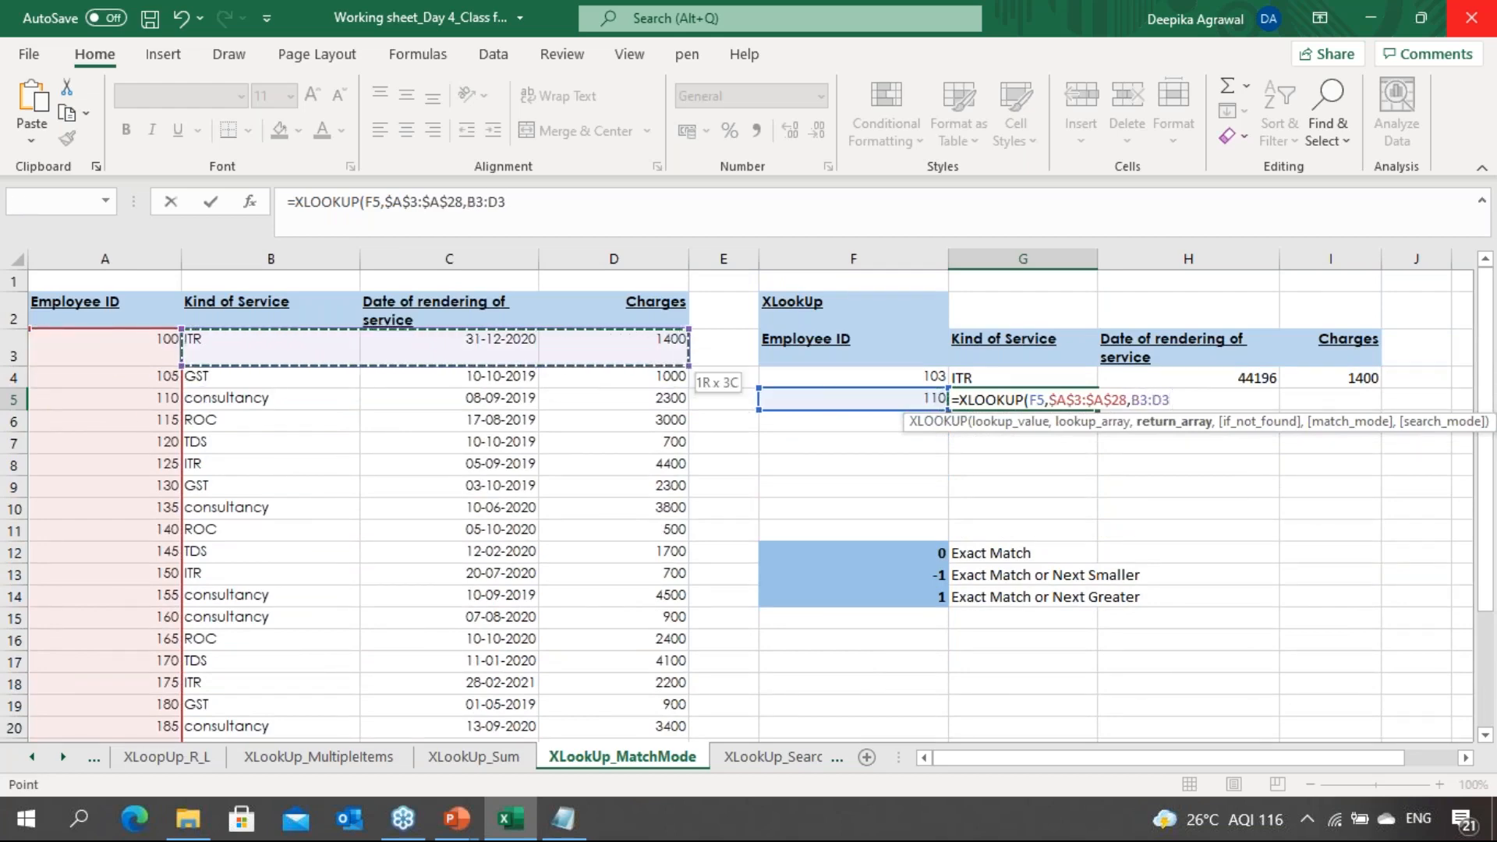
key(ctrl+shift+Down)
key(F4)
scroll(737, 506, up, 1)
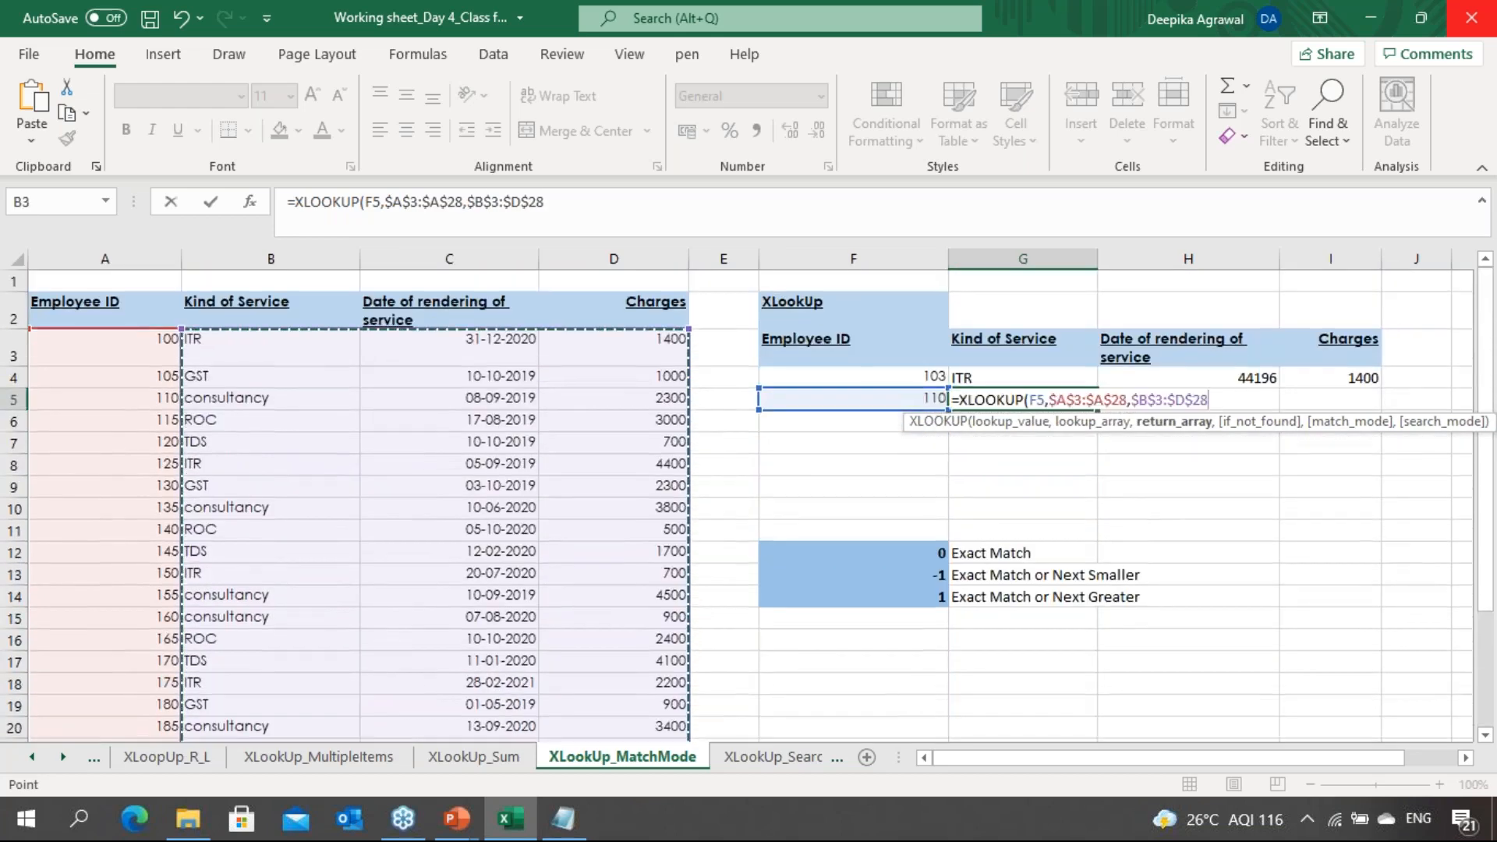
Skip if_not_found, set the match mode to 1 (exact match or next larger item) and complete the G5 formula
text(,)
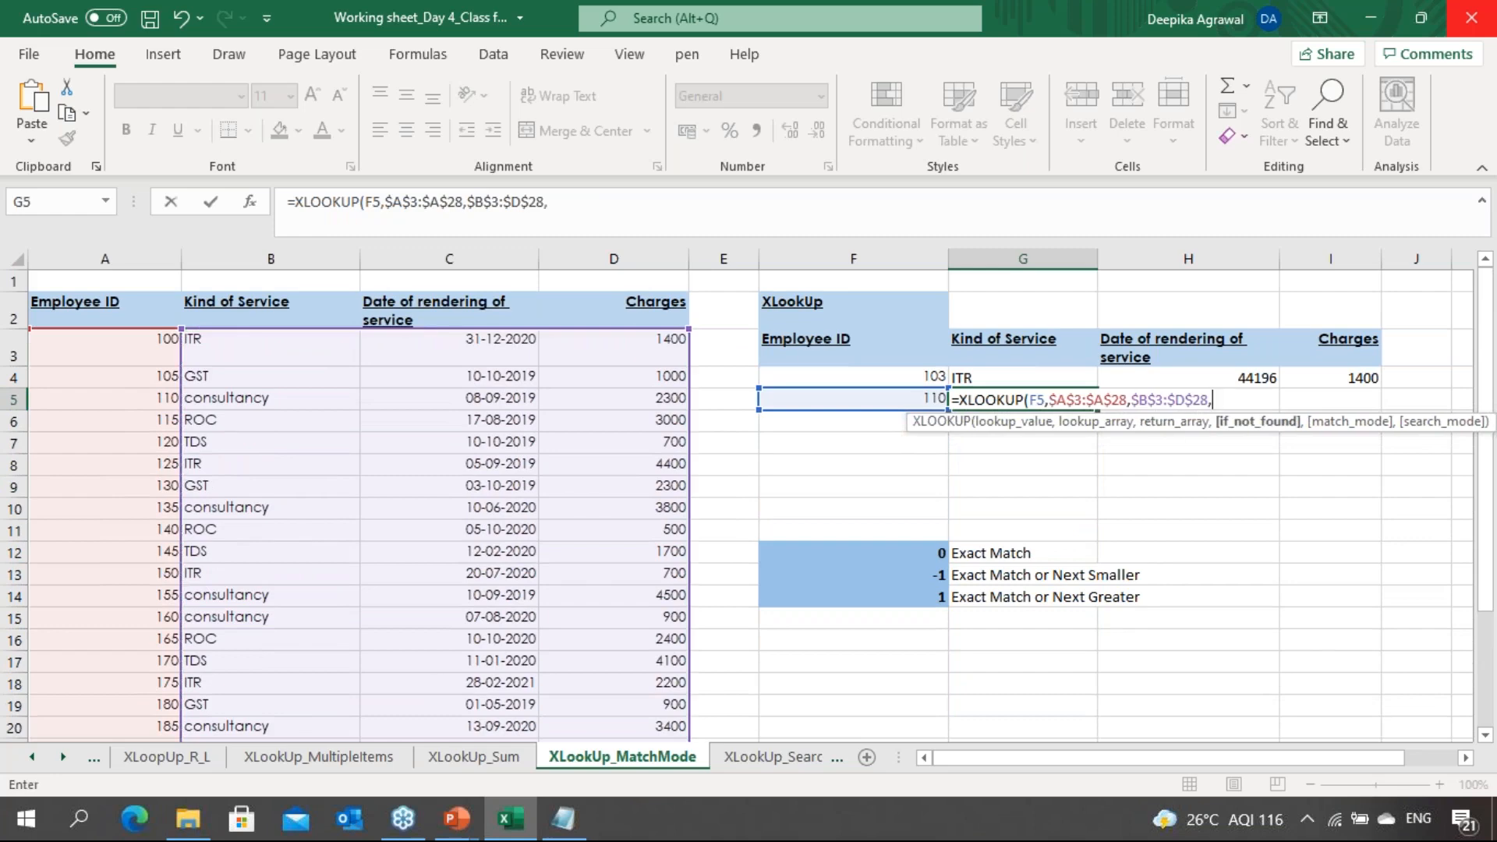
text(,)
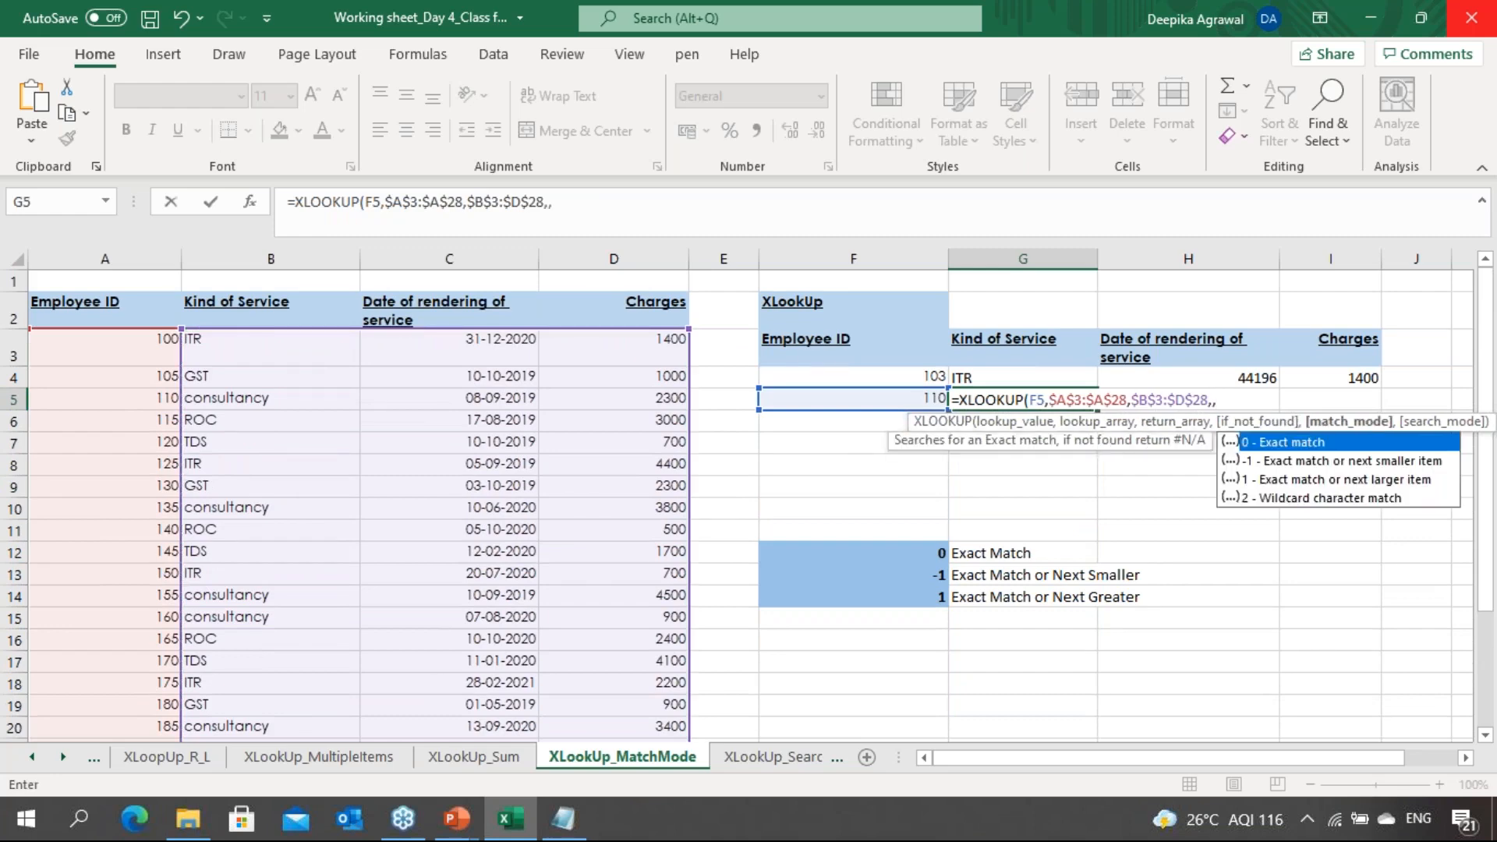
key(Down)
key(Down)
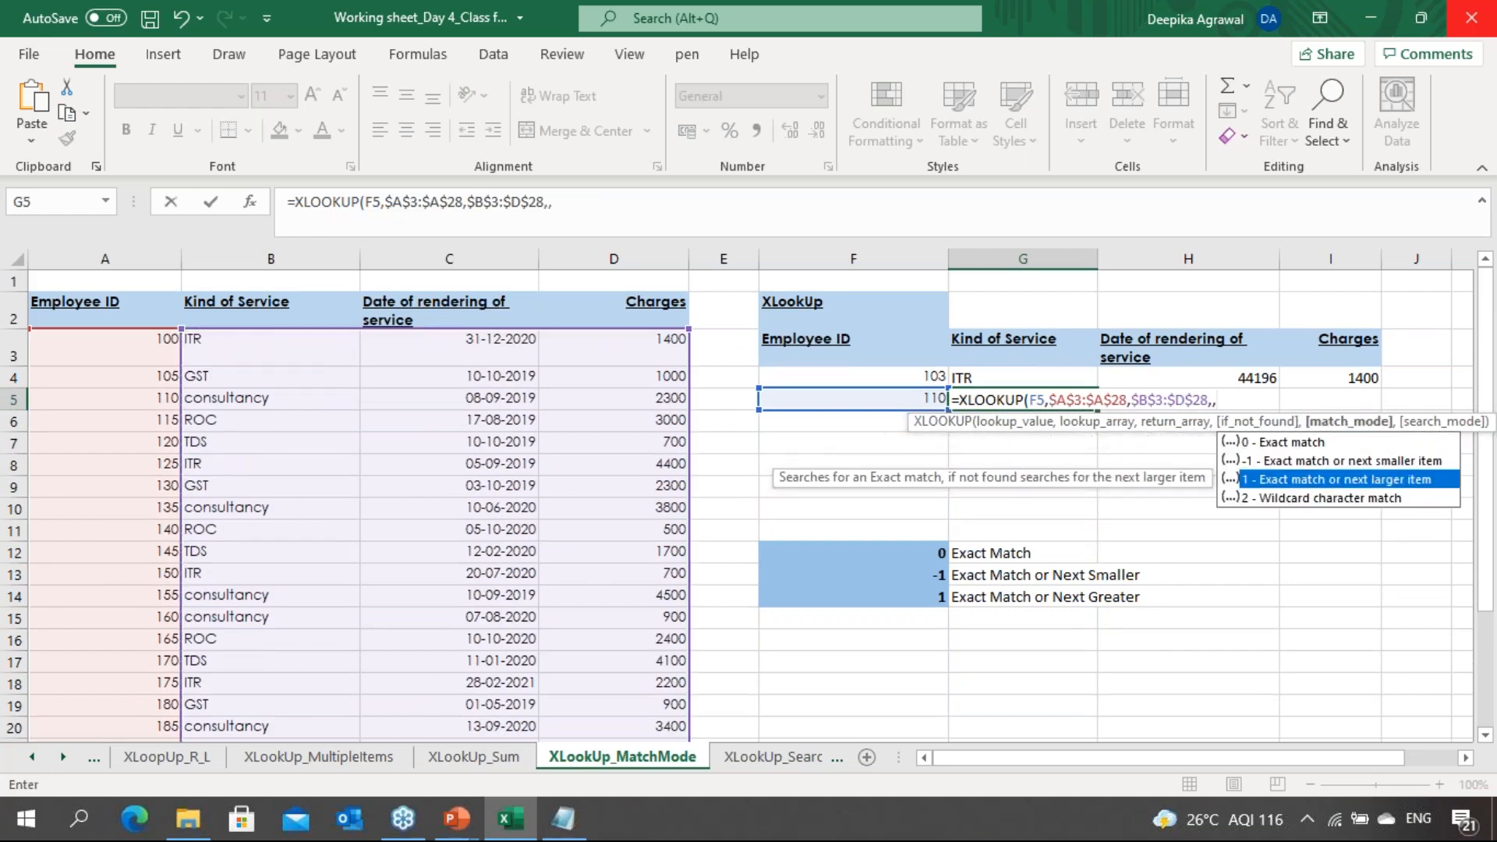
key(Tab)
text())
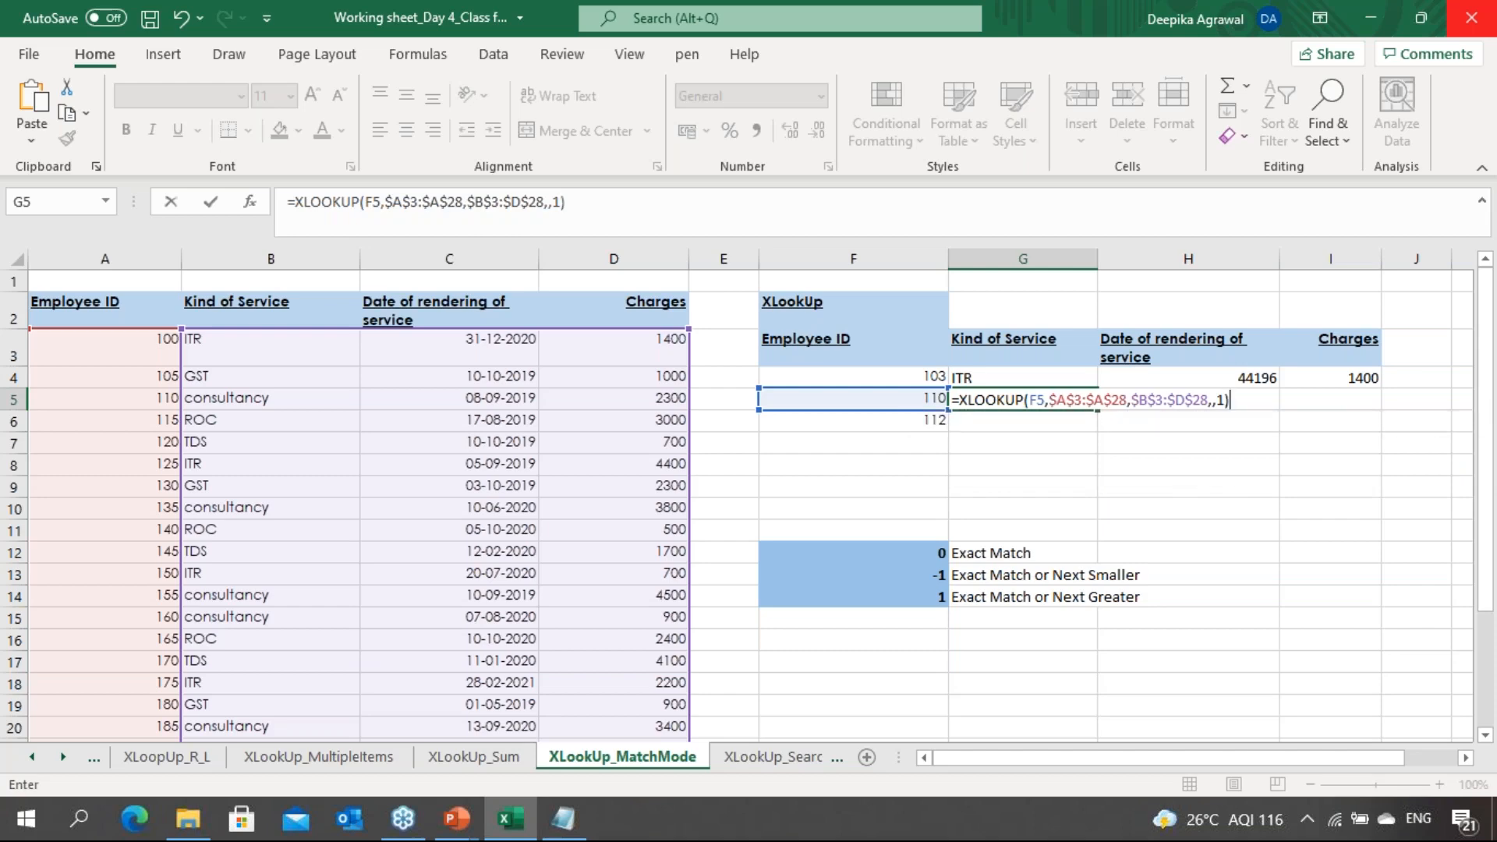
key(ctrl+Return)
Compare the returned values in row 5 with the source record for employee ID 110
key(Up)
key(Left)
key(Left)
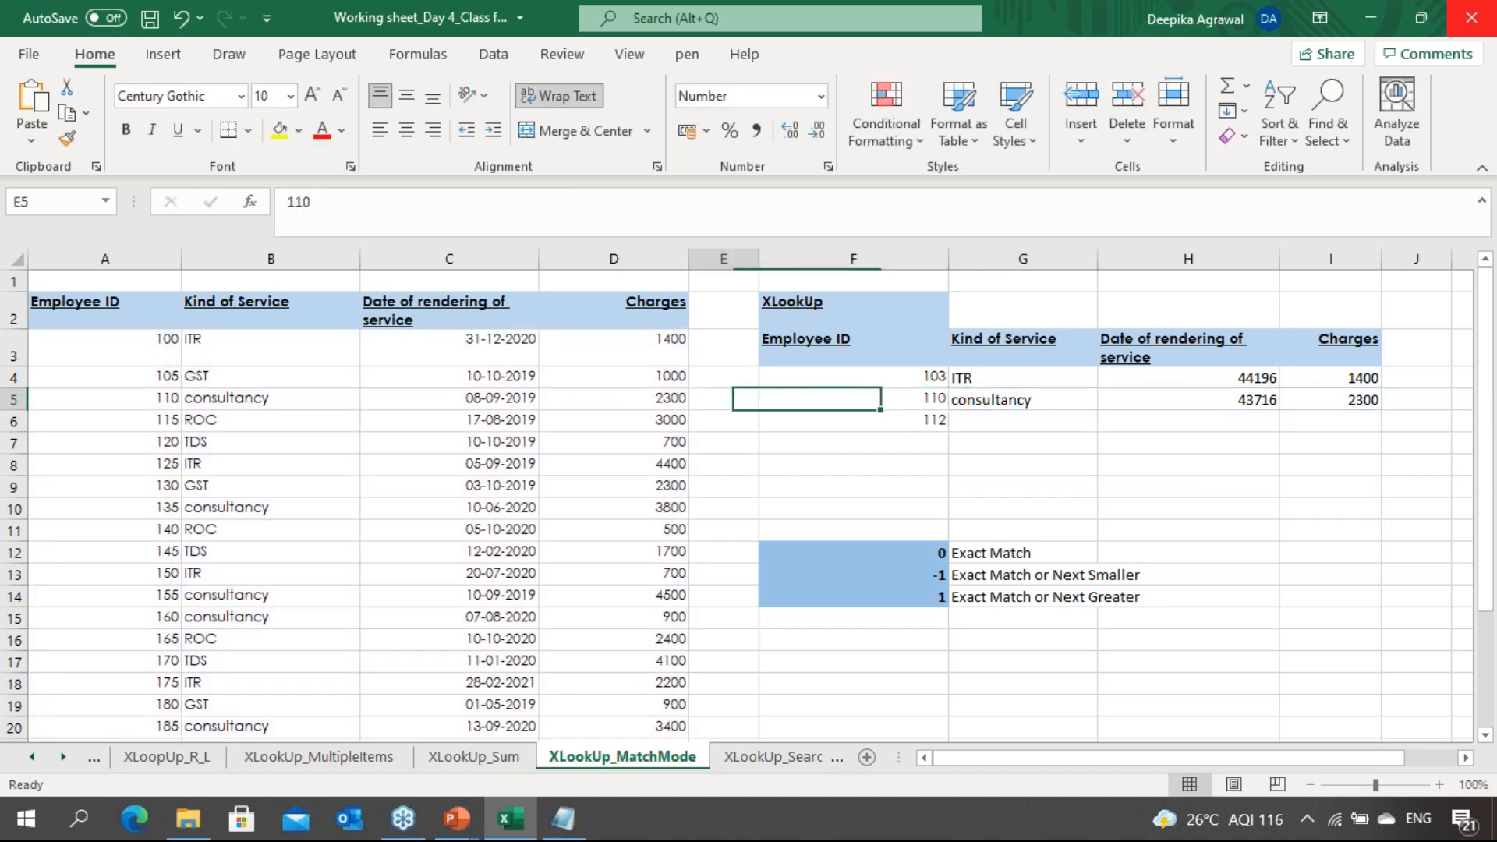
key(Right)
key(Right)
key(Left)
key(Home)
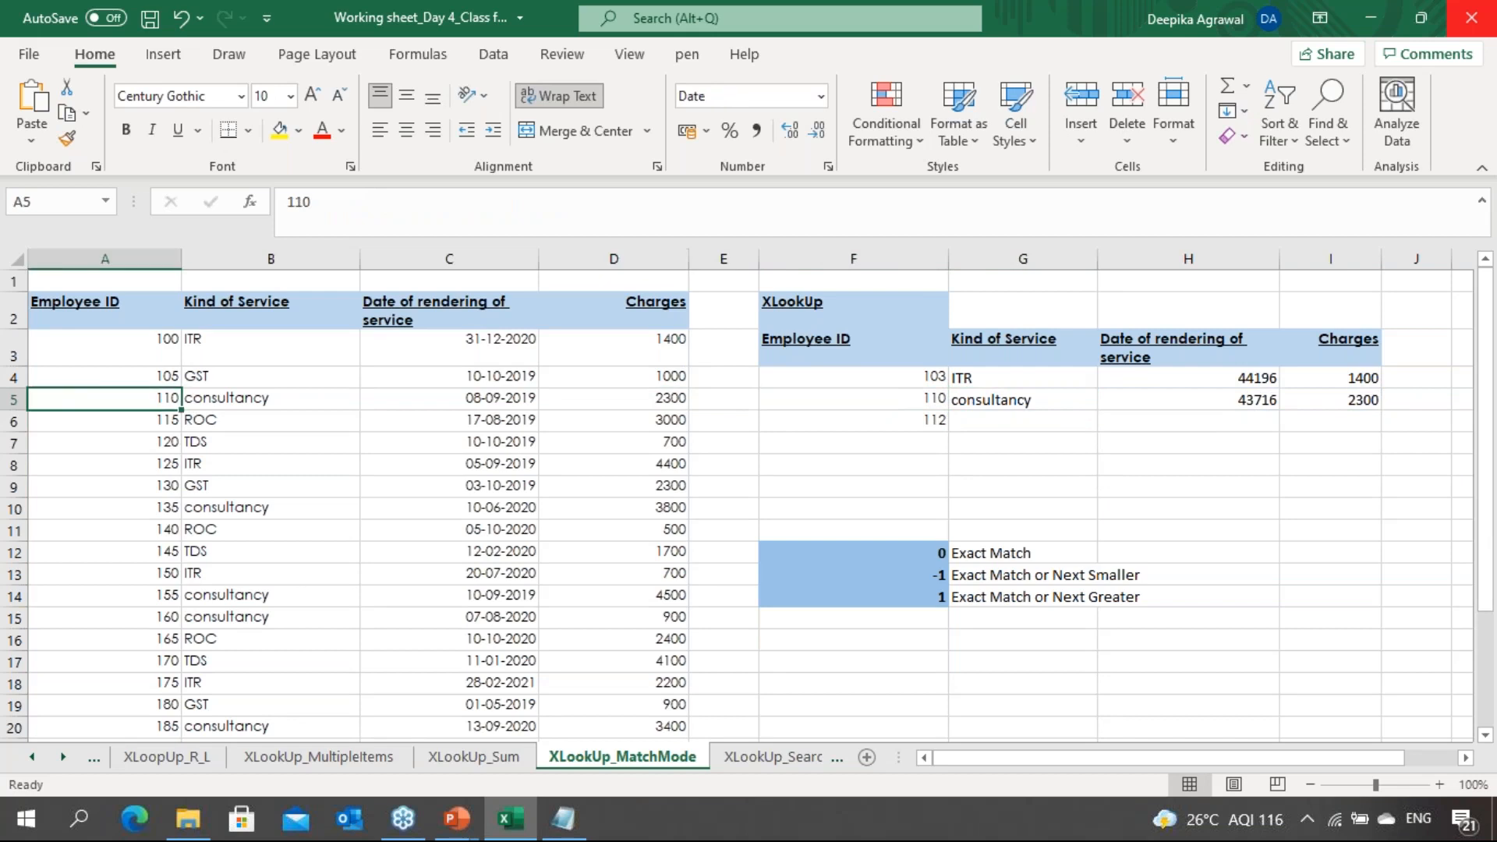
key(Right)
key(Right)
key(Right)
key(Right)
key(Right)
key(Right)
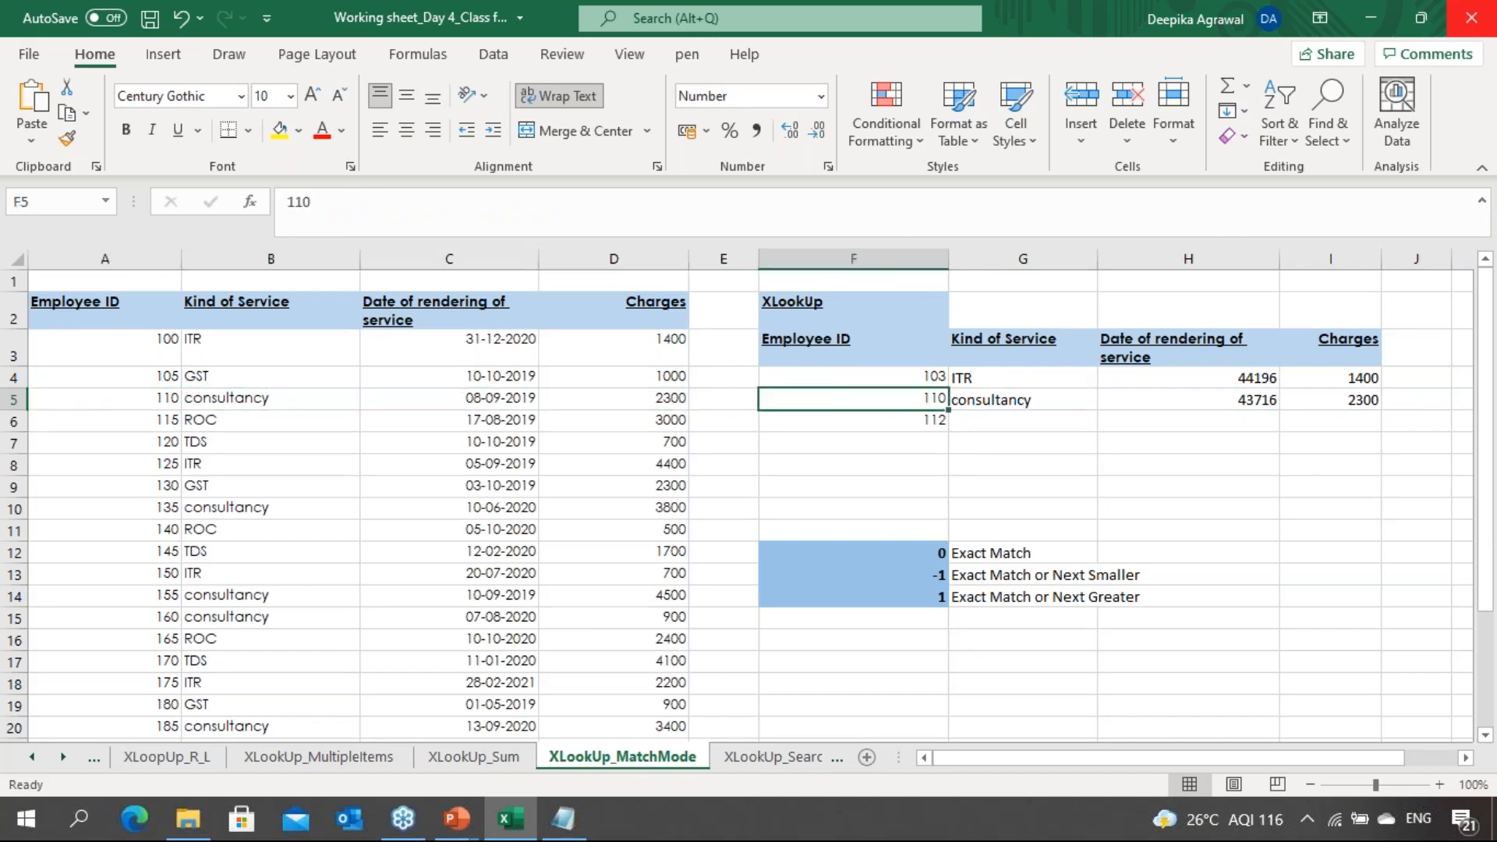
key(Left)
key(Right)
key(Left)
Change the lookup employee ID in F5 to 113
key(F2)
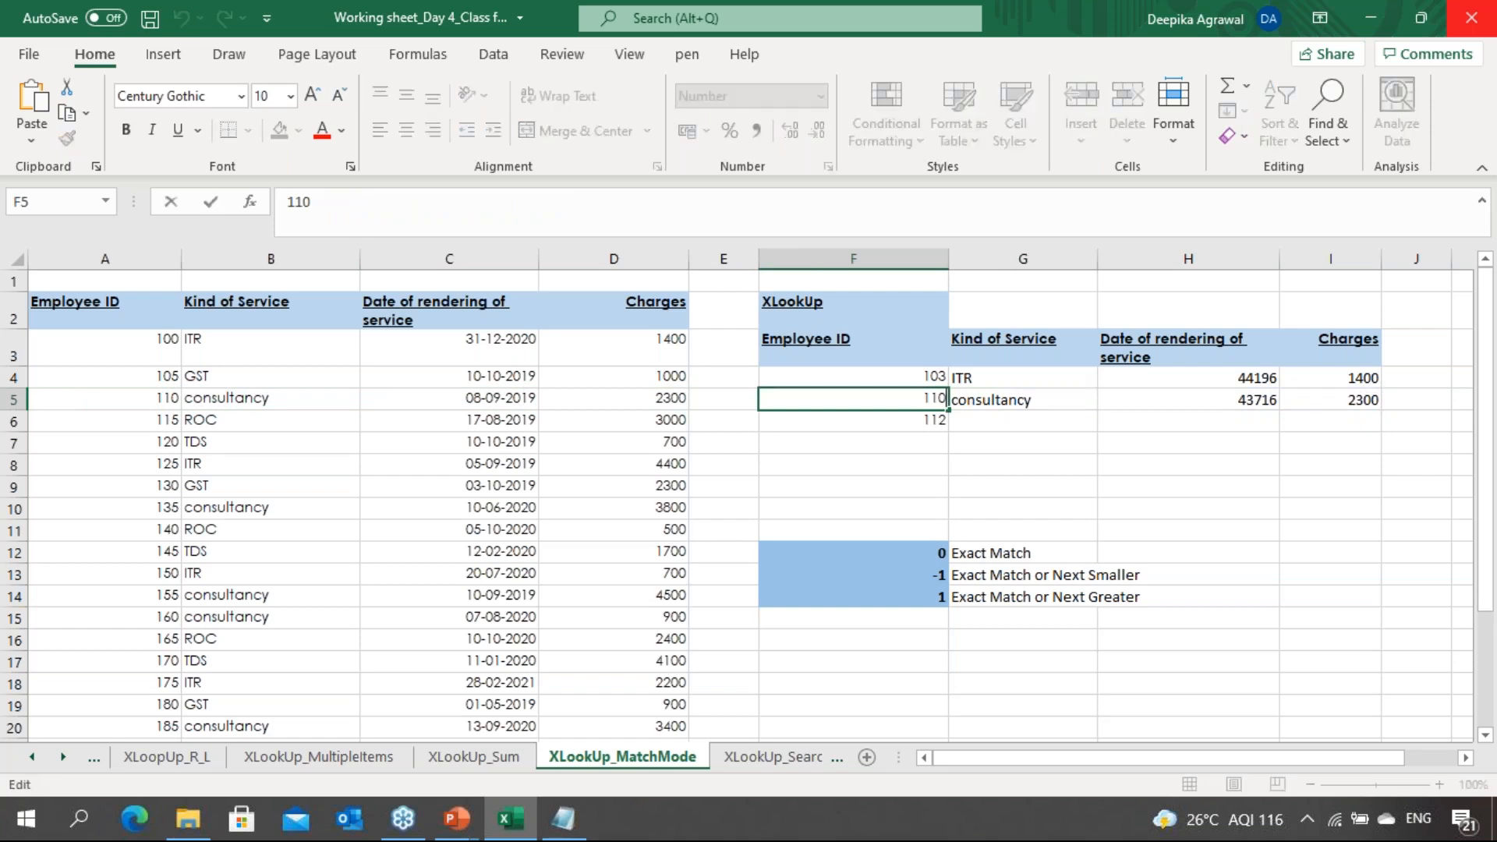
key(BackSpace)
text(3)
key(ctrl+Return)
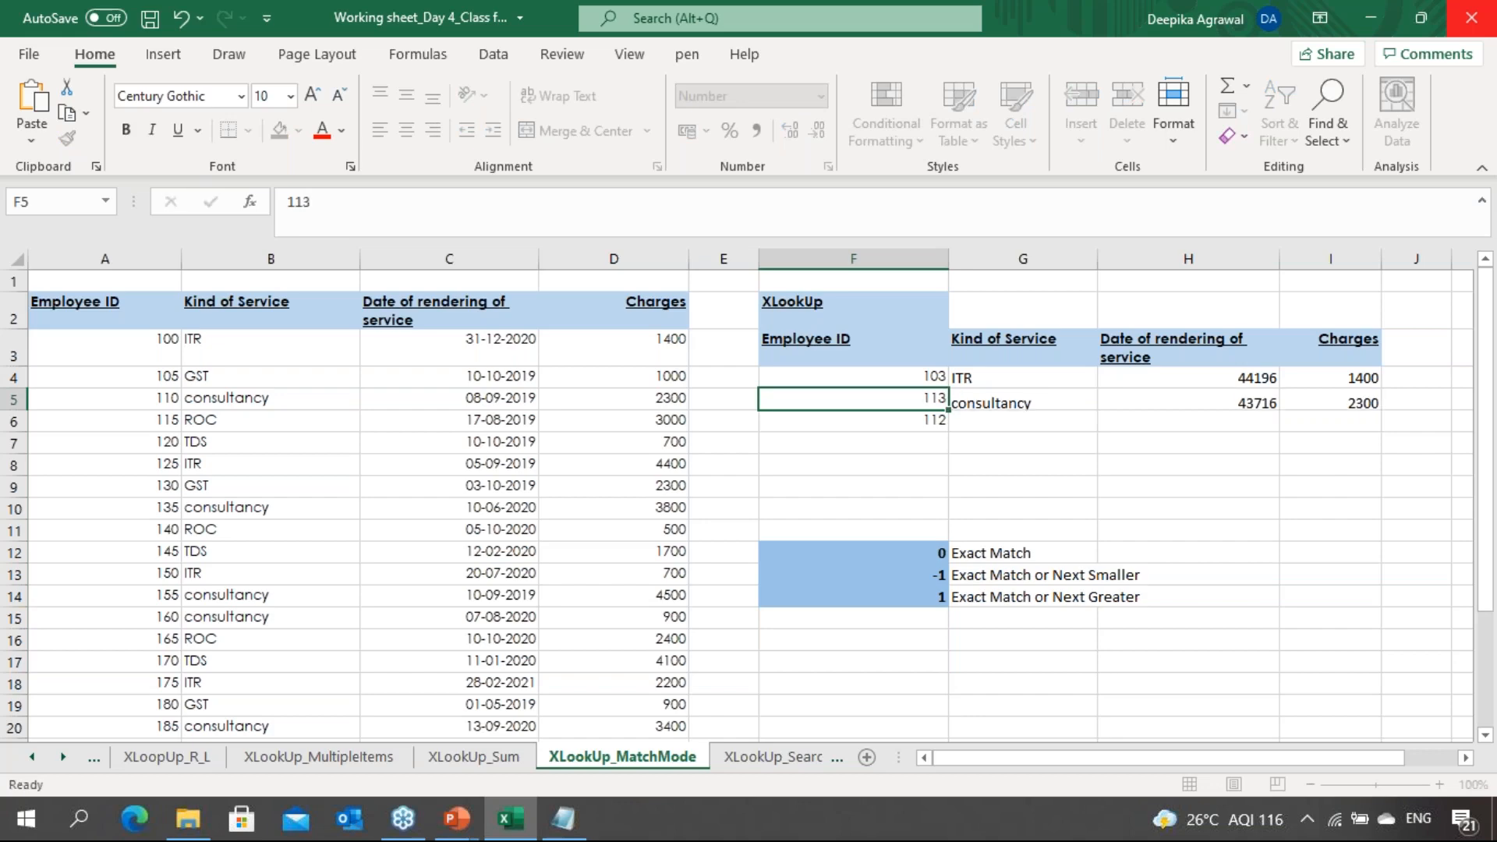
key(Down)
key(Up)
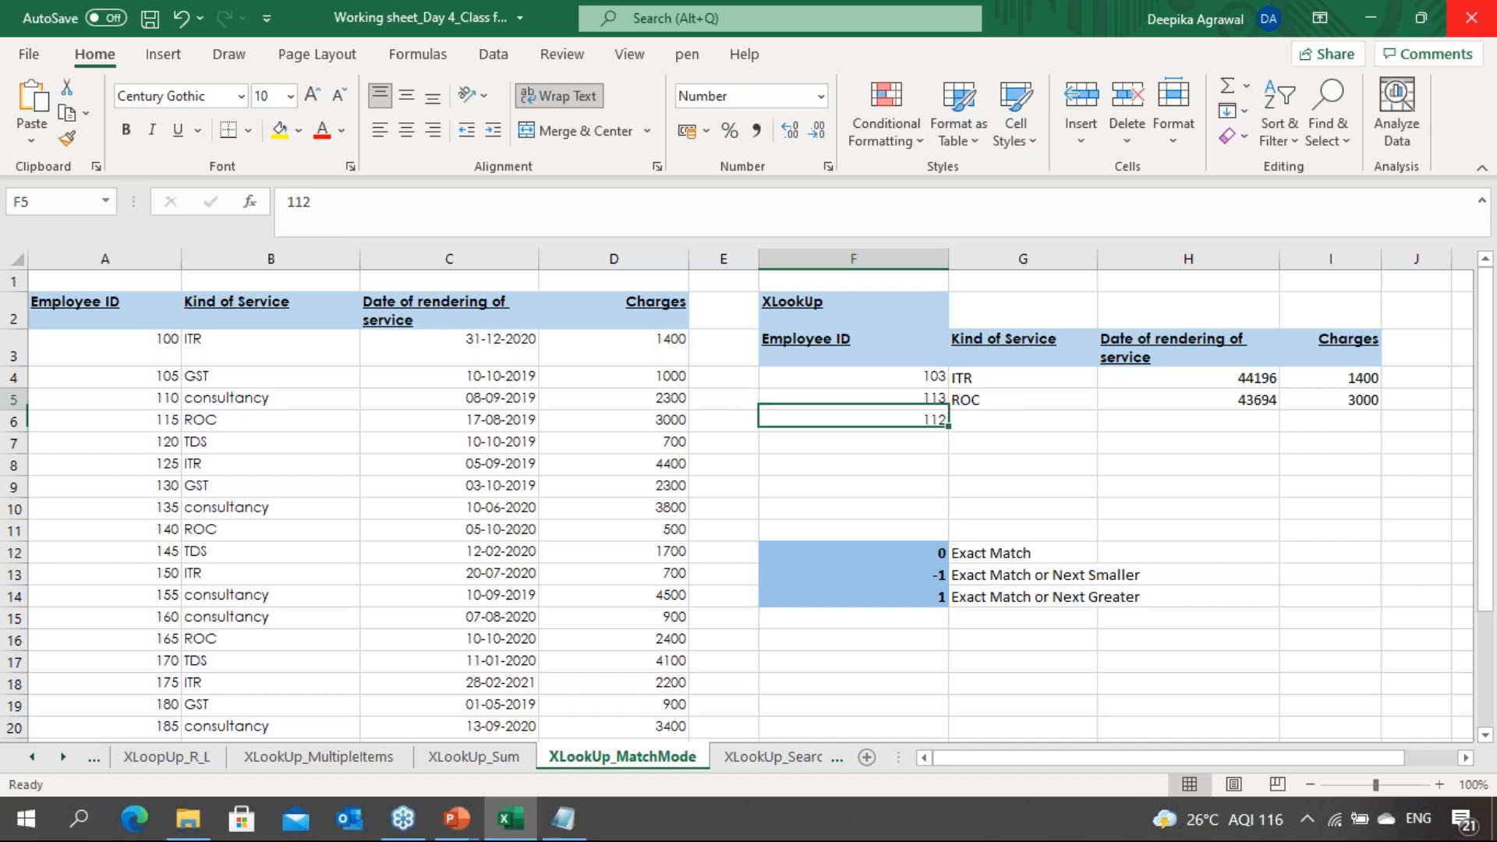
Check the service, date and charges returned for ID 113 against the source record with the next greater employee ID
key(Left)
key(Left)
key(Left)
key(Left)
key(Left)
key(Down)
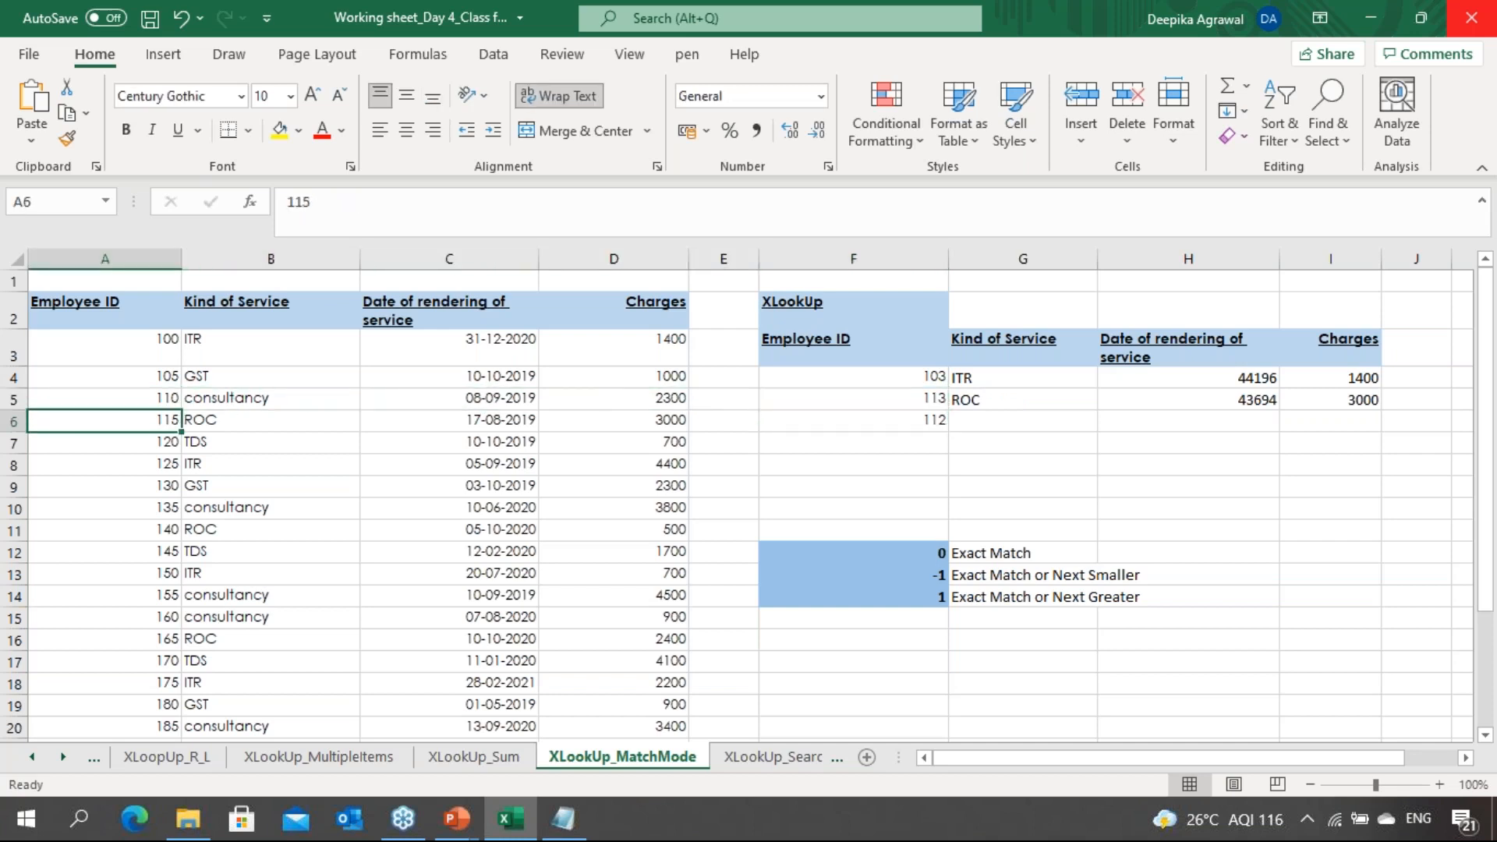
key(Right)
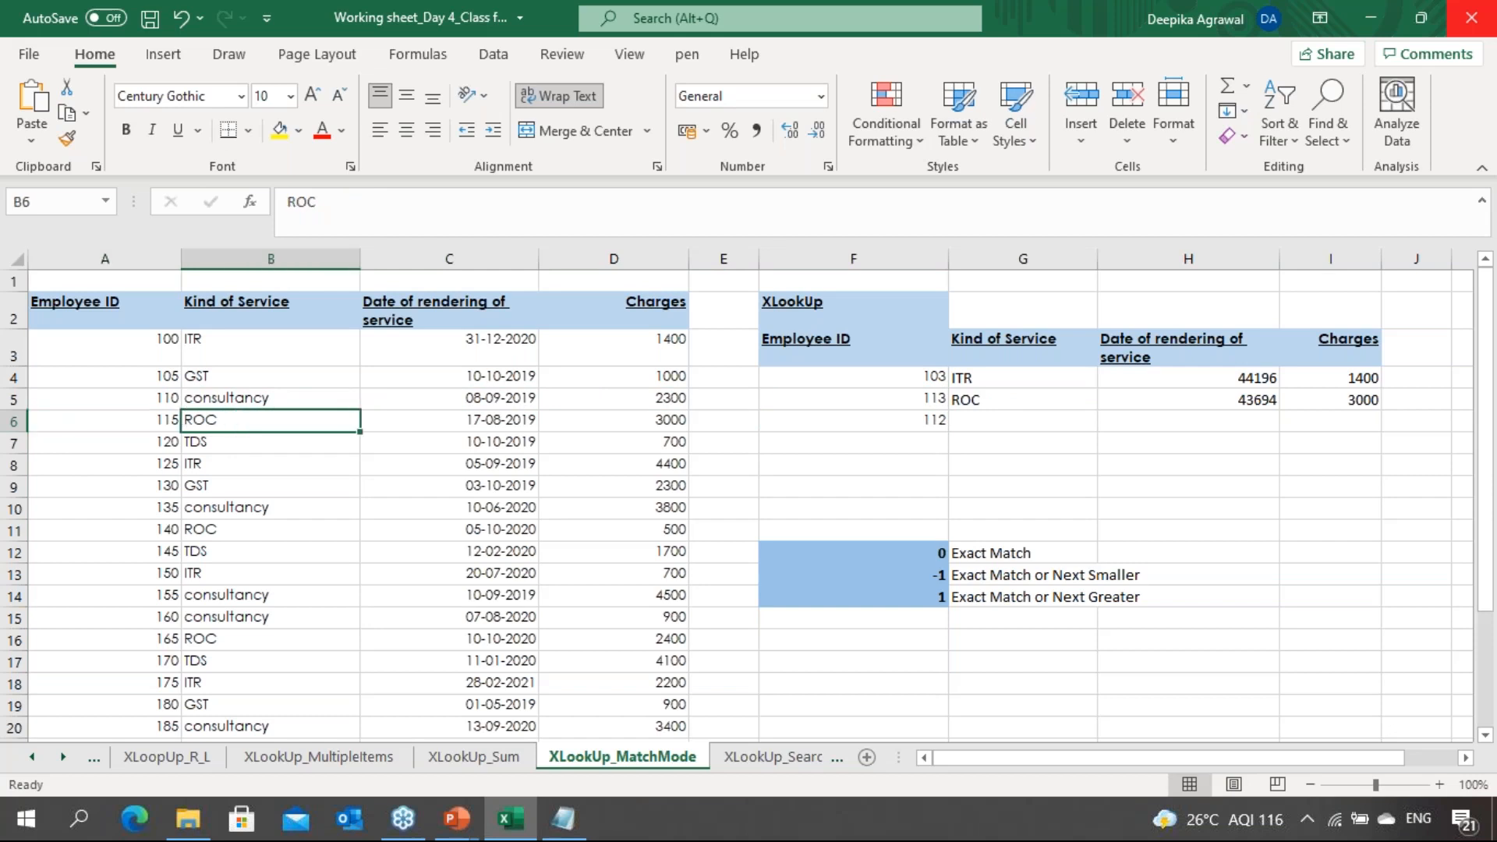
key(Right)
key(Right)
key(Right)
key(Right)
key(Right)
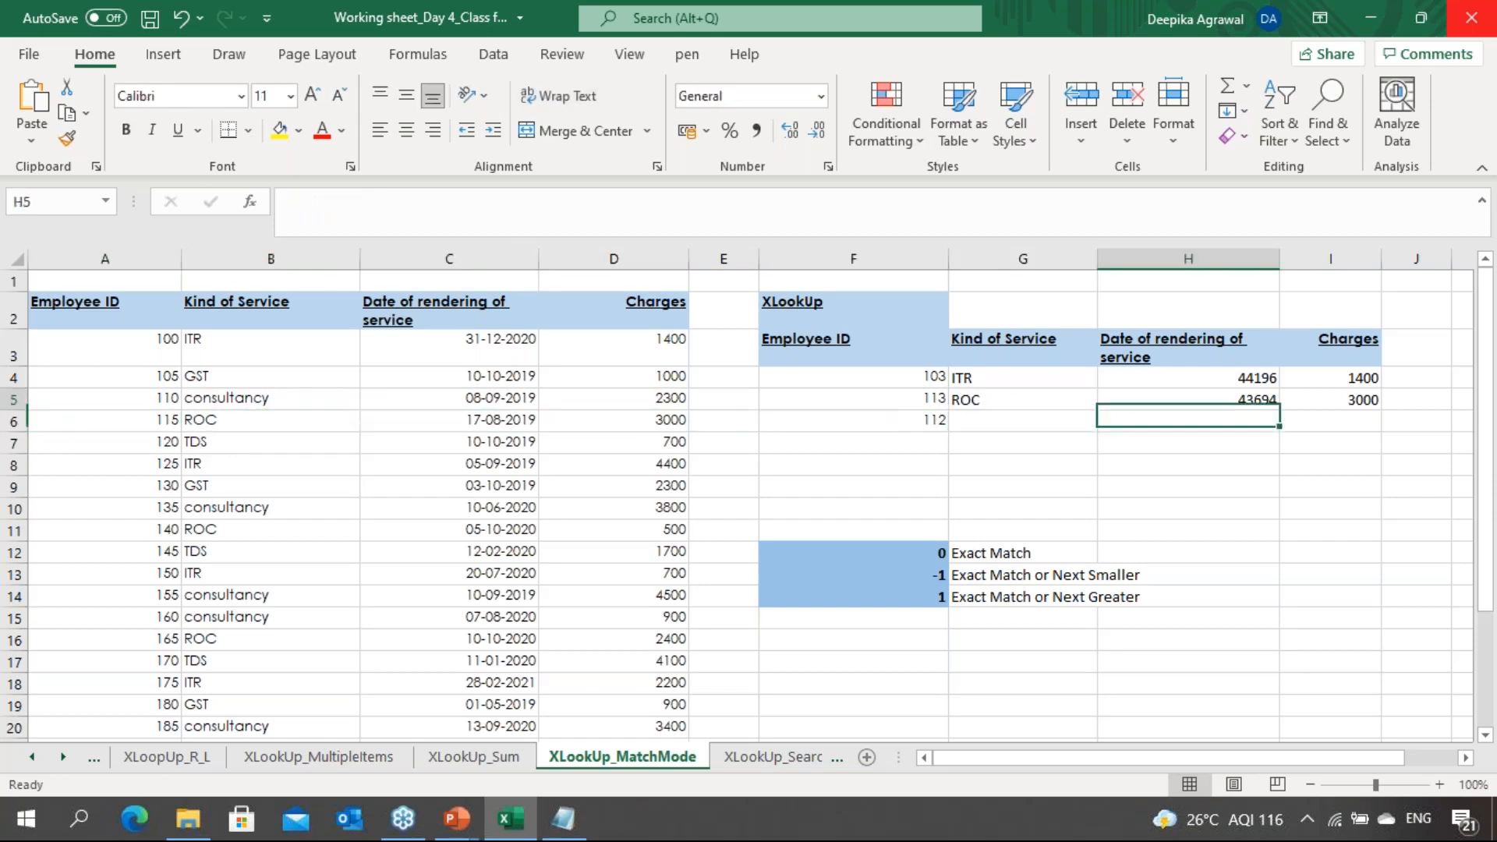
key(Up)
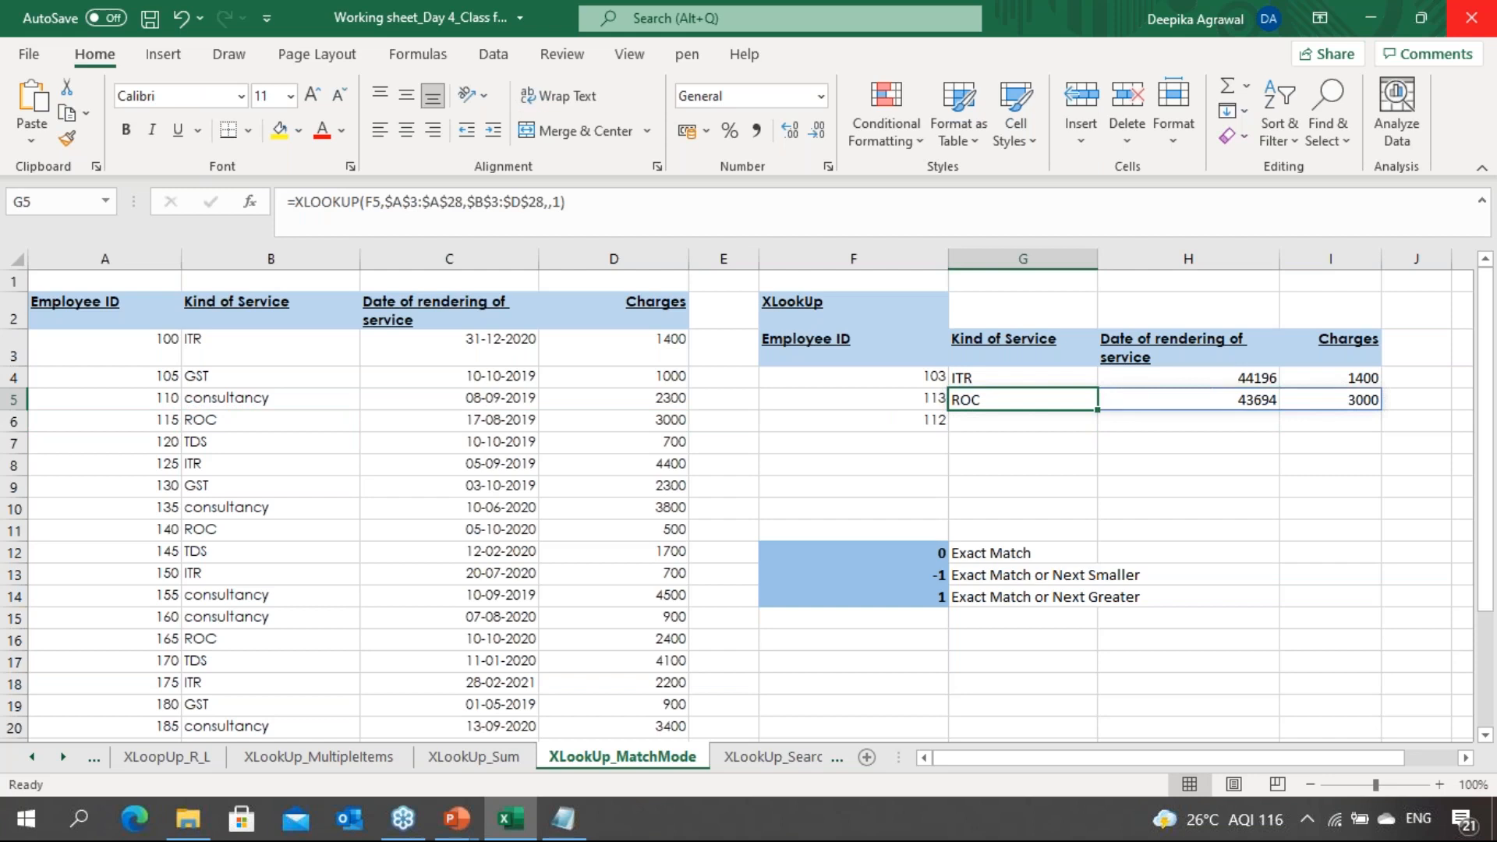
key(Right)
key(Right)
key(Right)
key(Right)
Fill the XLOOKUP formula from G5 down into G6 for employee ID 112
key(Left)
key(Left)
key(Left)
key(Left)
key(Down)
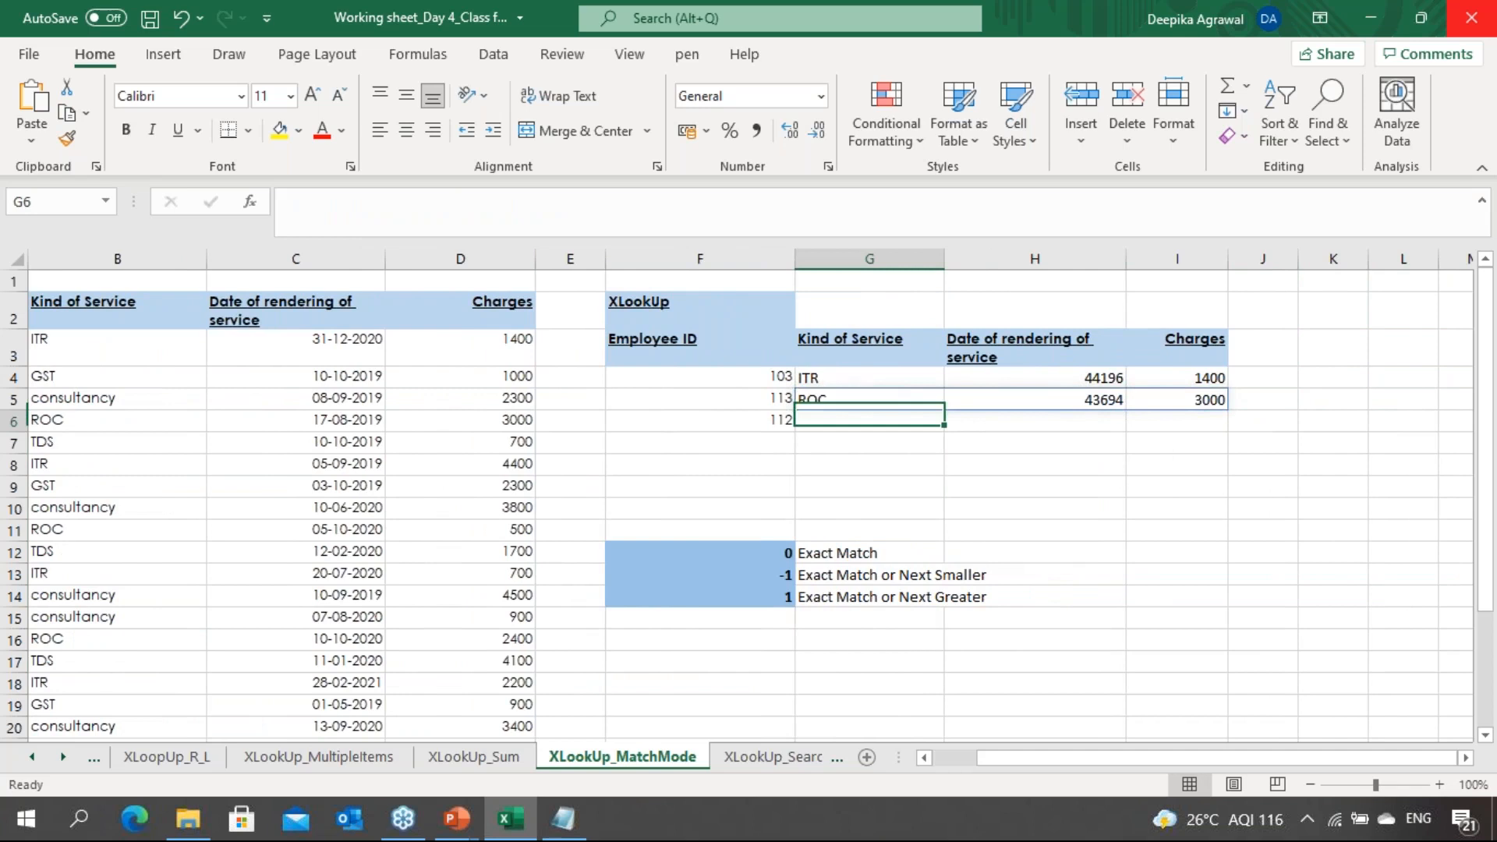
key(ctrl+d)
Examine the lookup ID, formula and returned values in row 6 alongside the source records
key(Left)
key(Left)
key(Left)
key(Left)
key(Left)
key(Left)
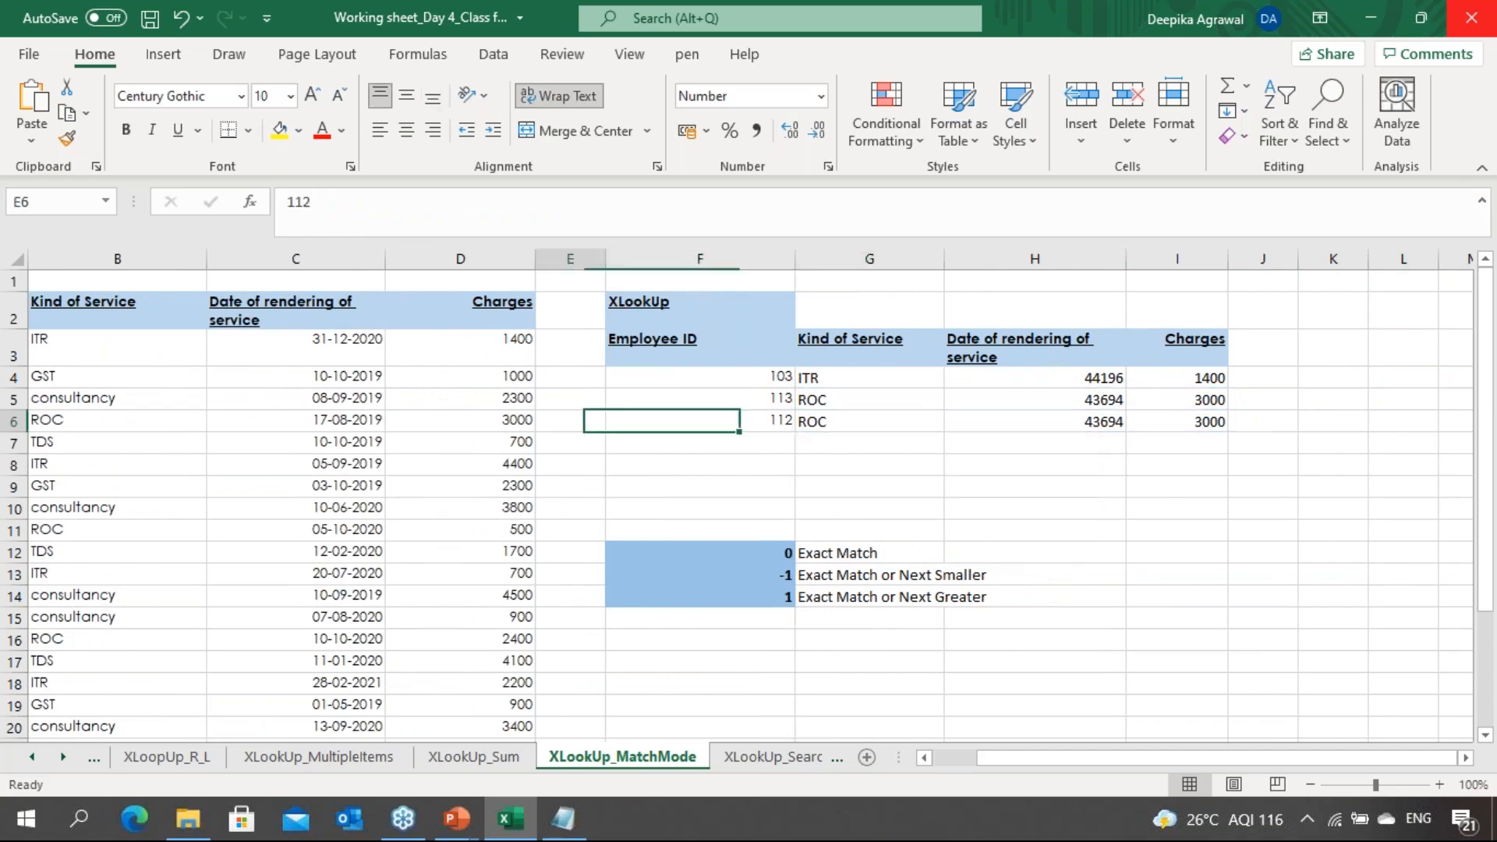
key(Right)
key(Right)
key(Right)
key(Right)
key(Right)
key(Right)
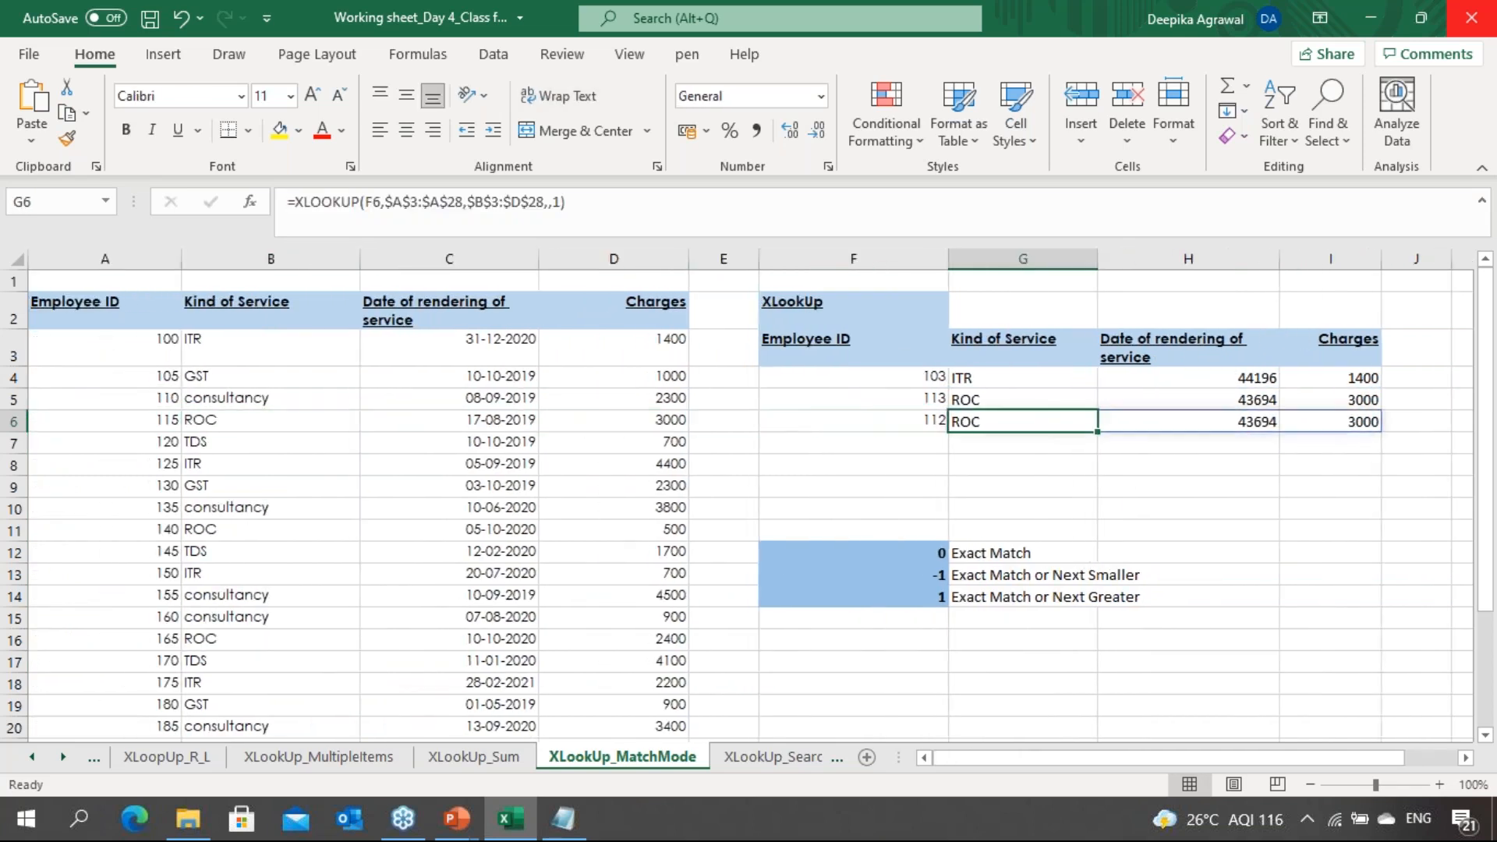
key(Left)
key(Left)
key(Right)
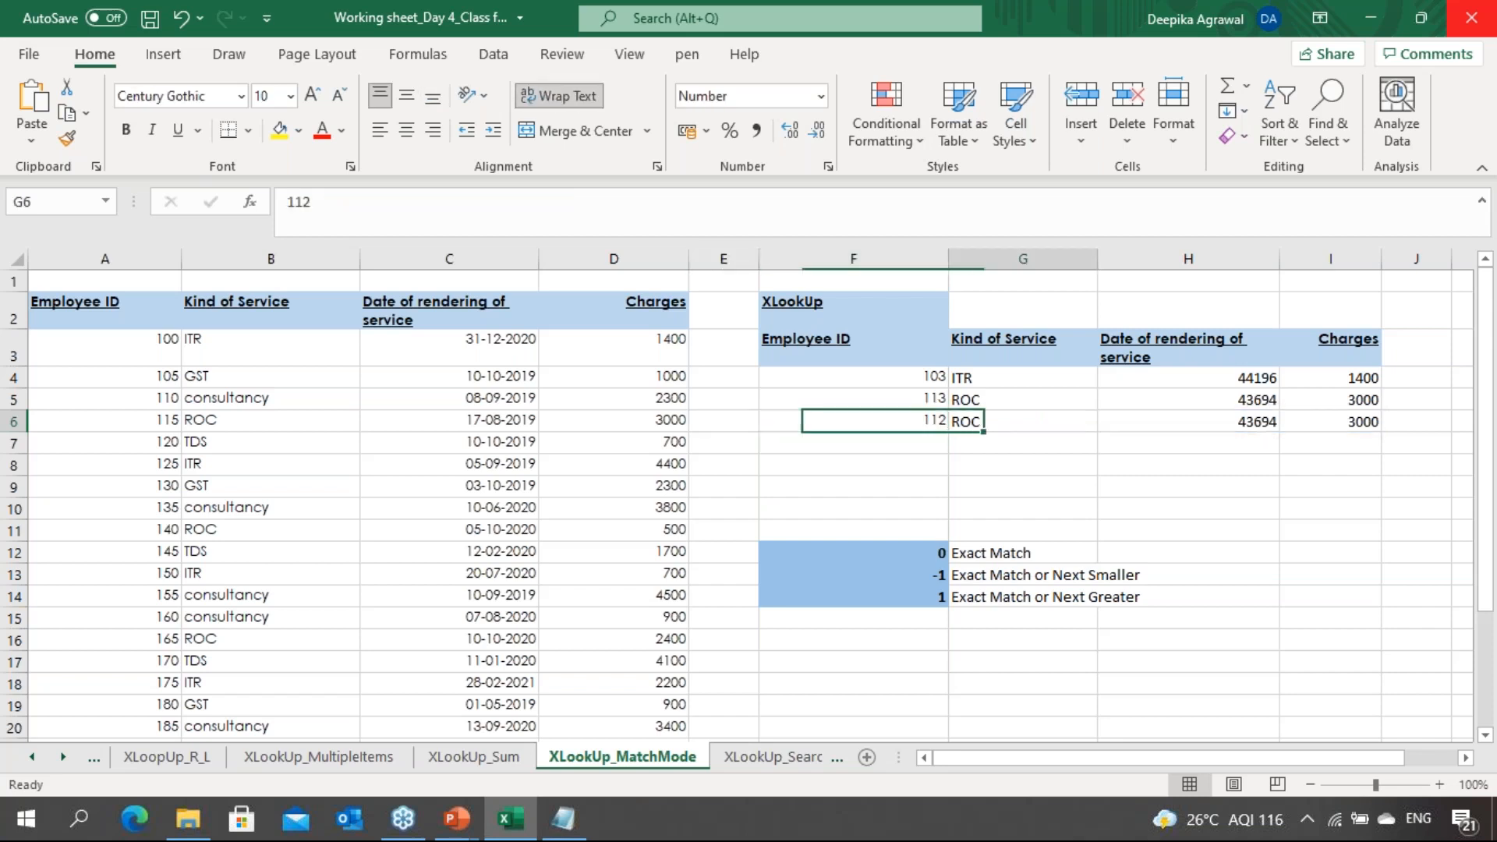
Format the Date of rendering of service column H as Short Date
key(Right)
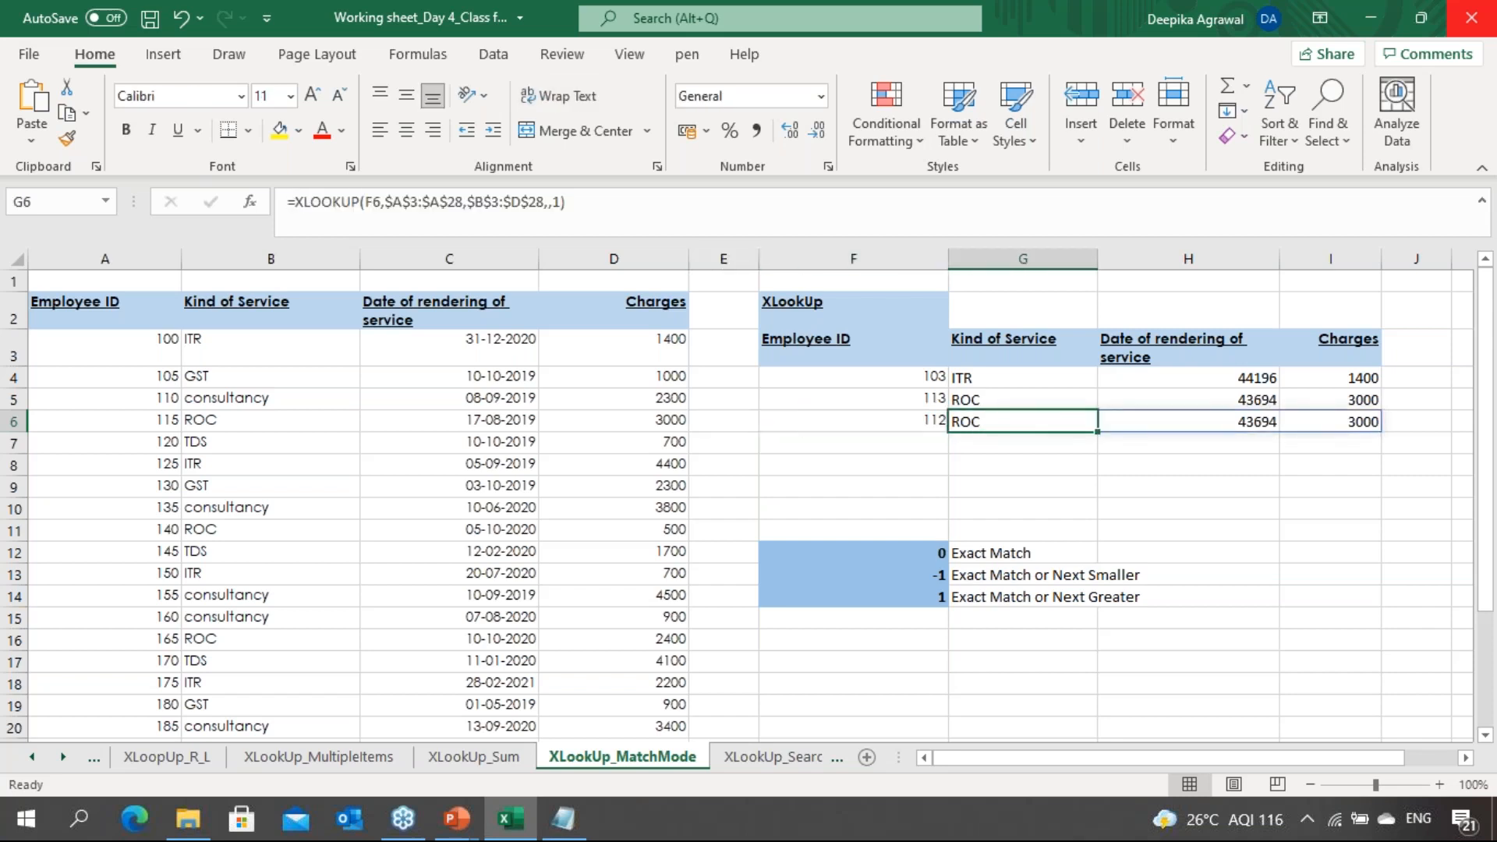
key(Right)
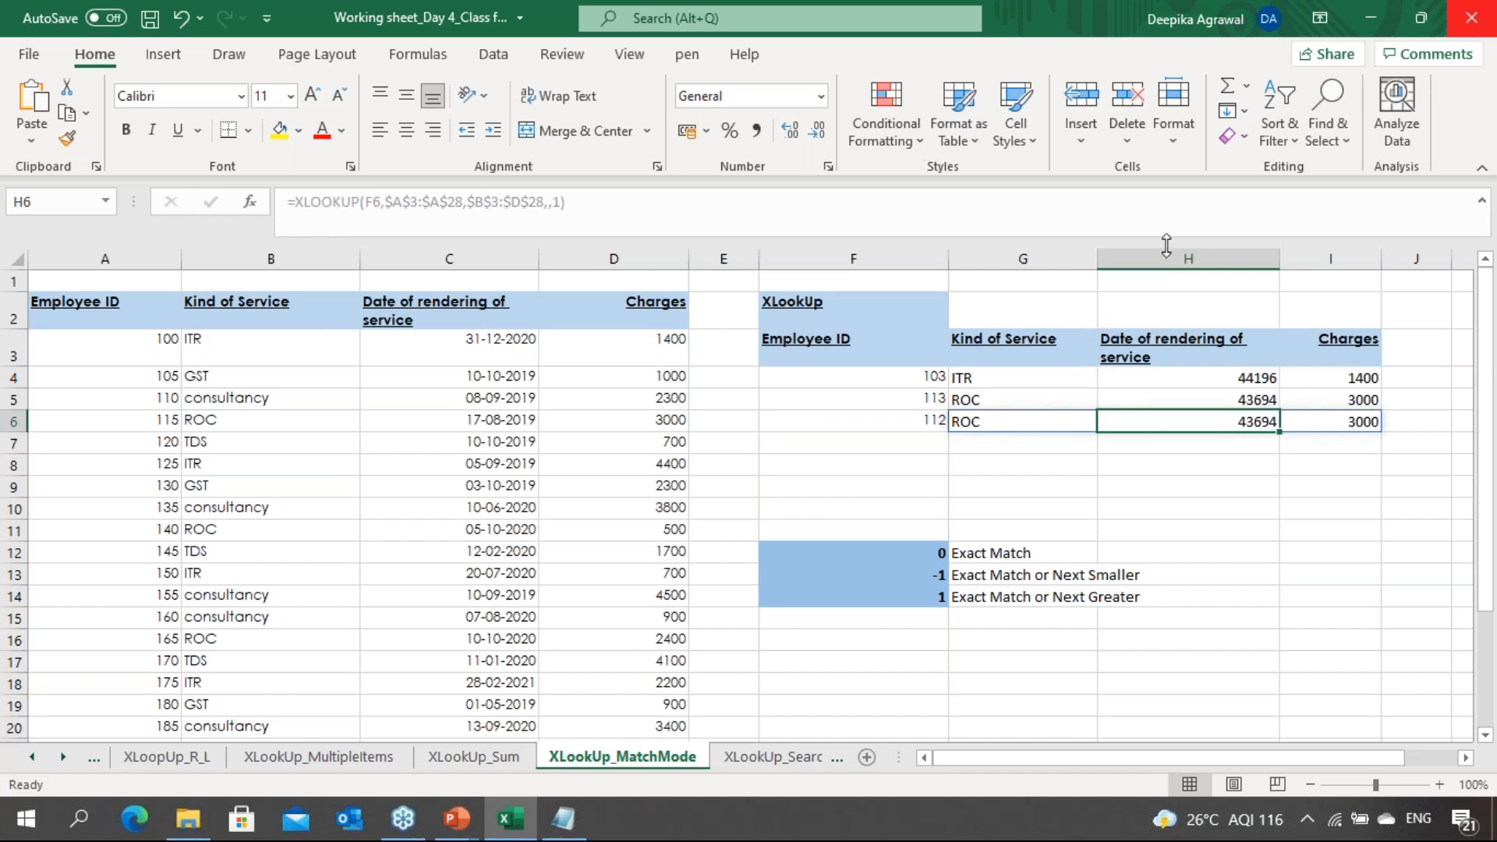
click(1167, 253)
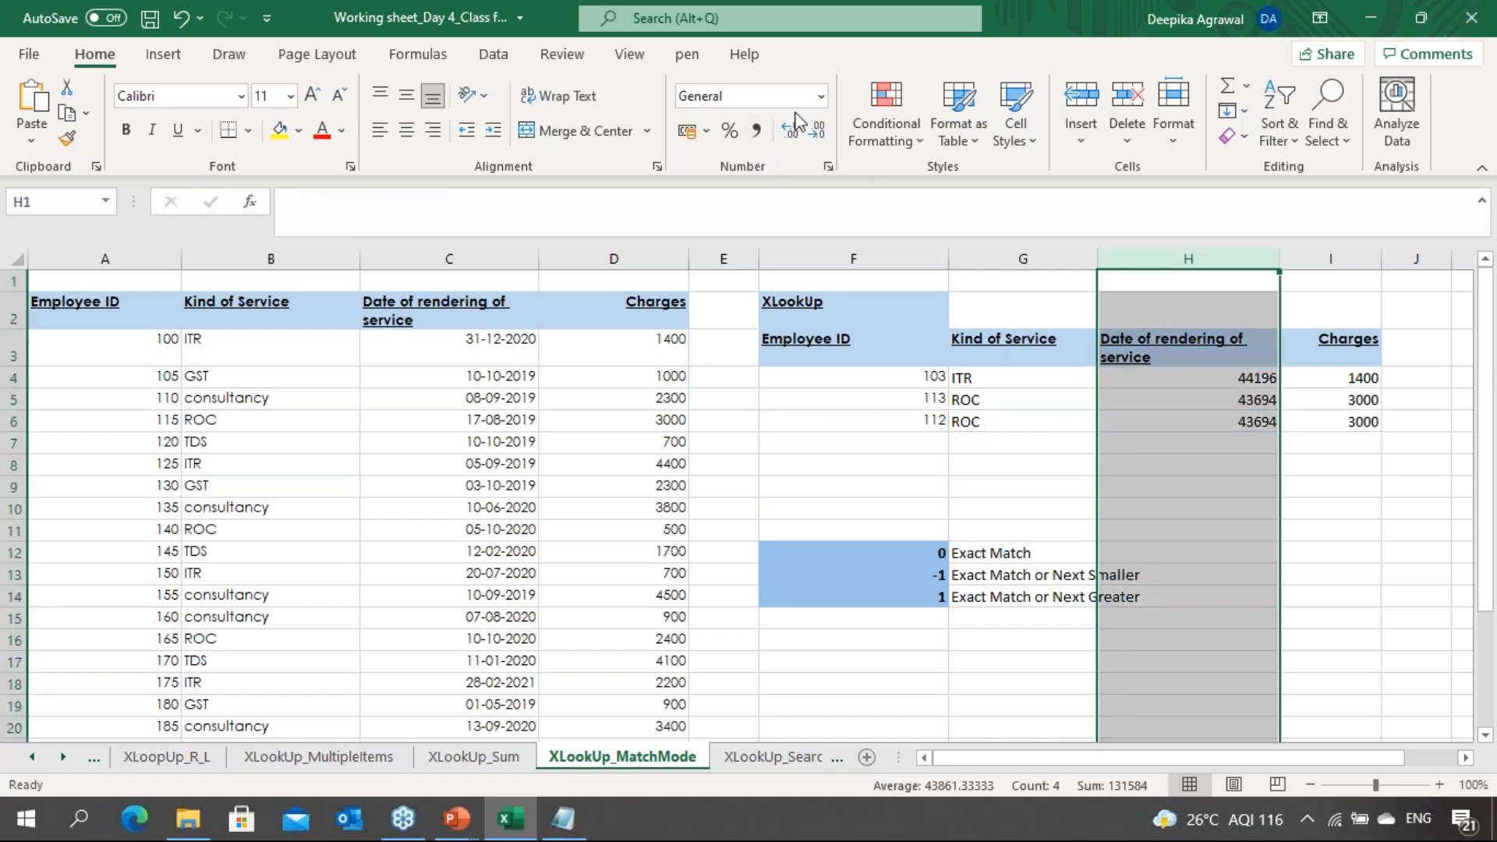
click(821, 96)
click(830, 331)
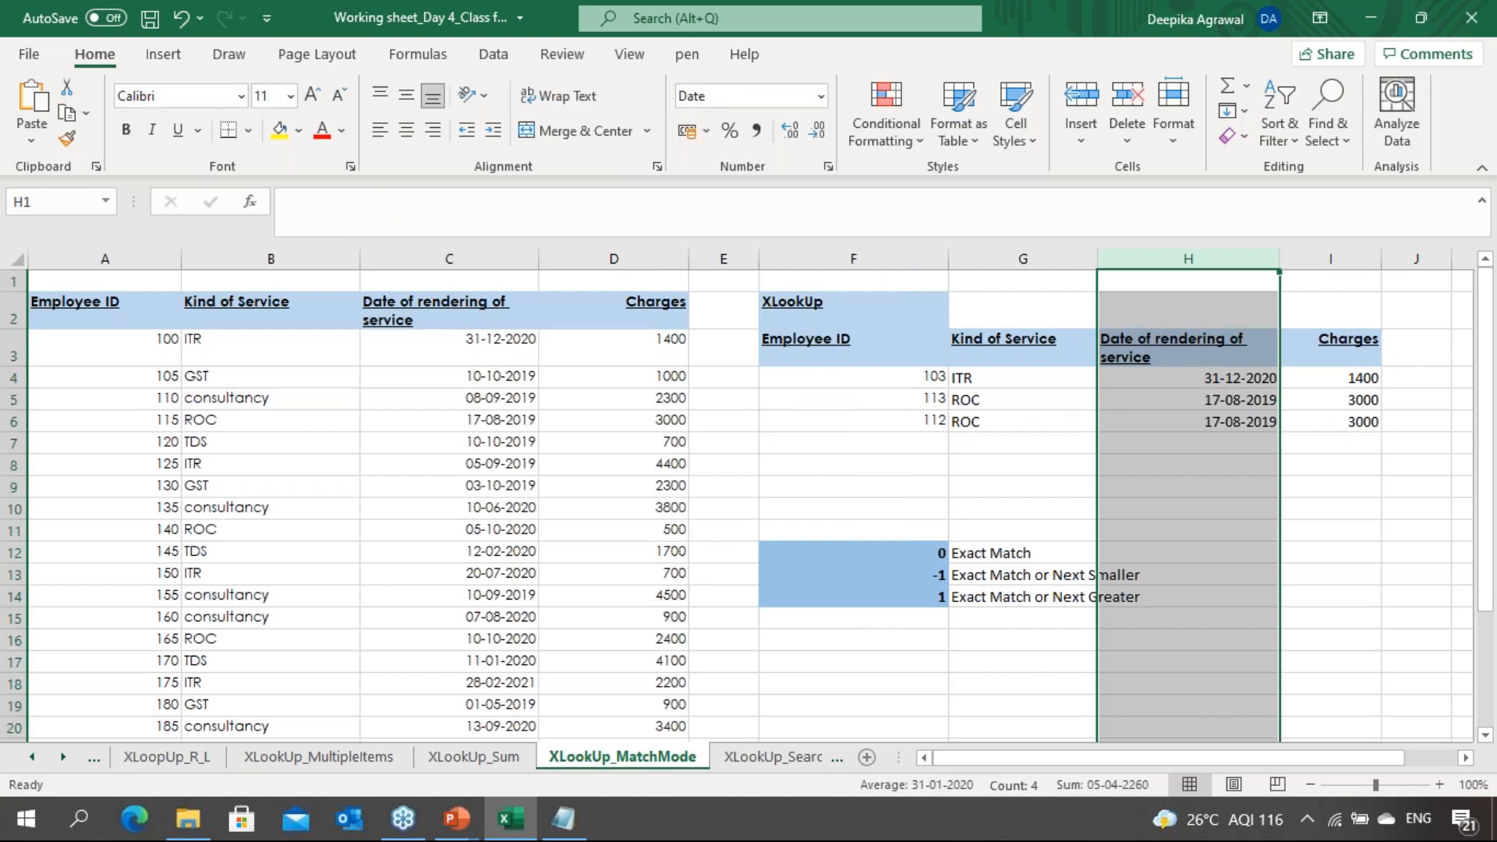
click(831, 342)
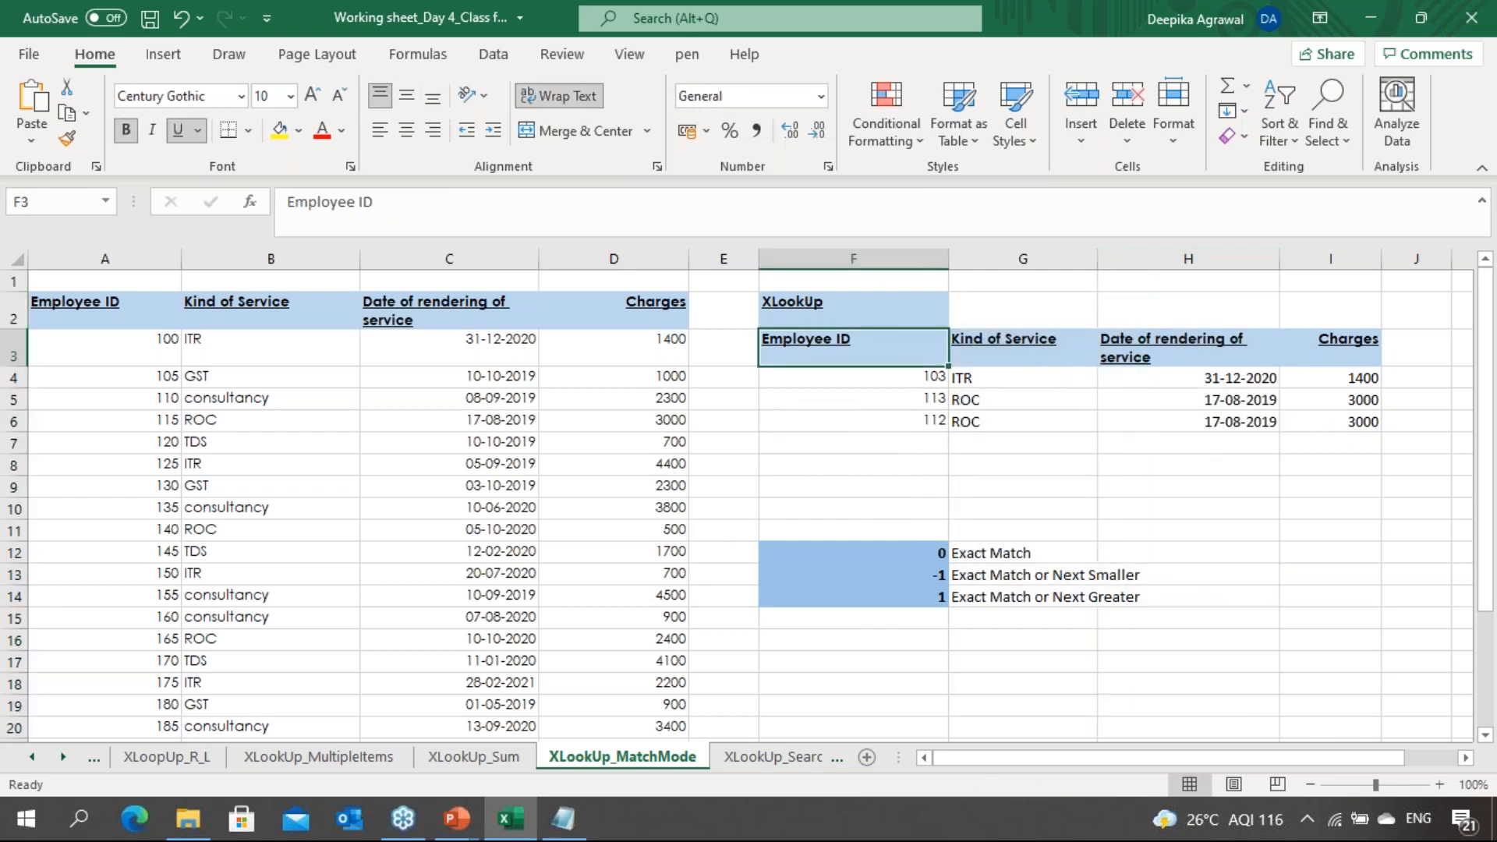
click(1168, 259)
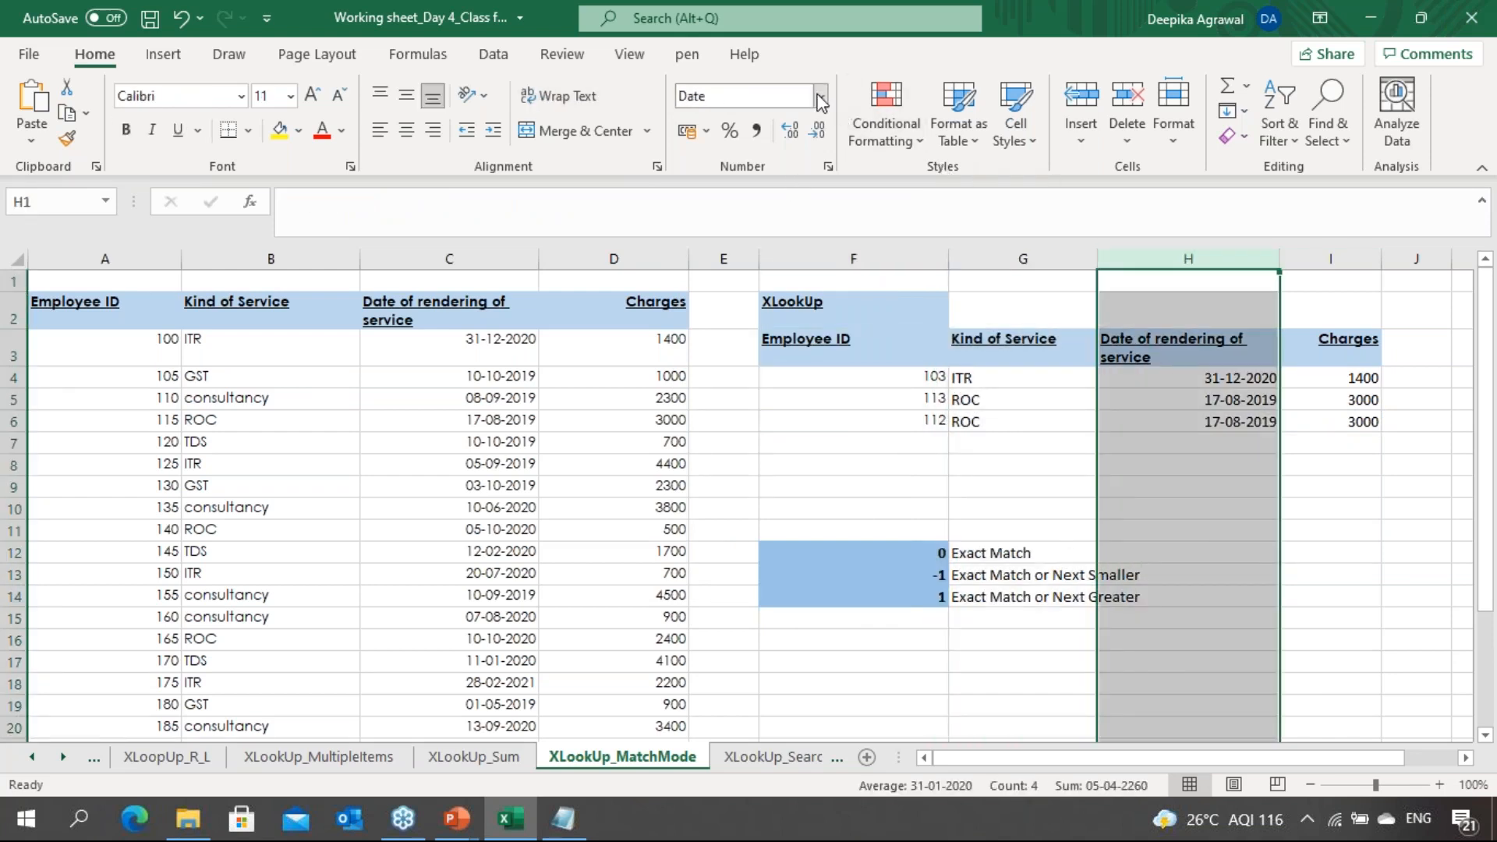
click(821, 96)
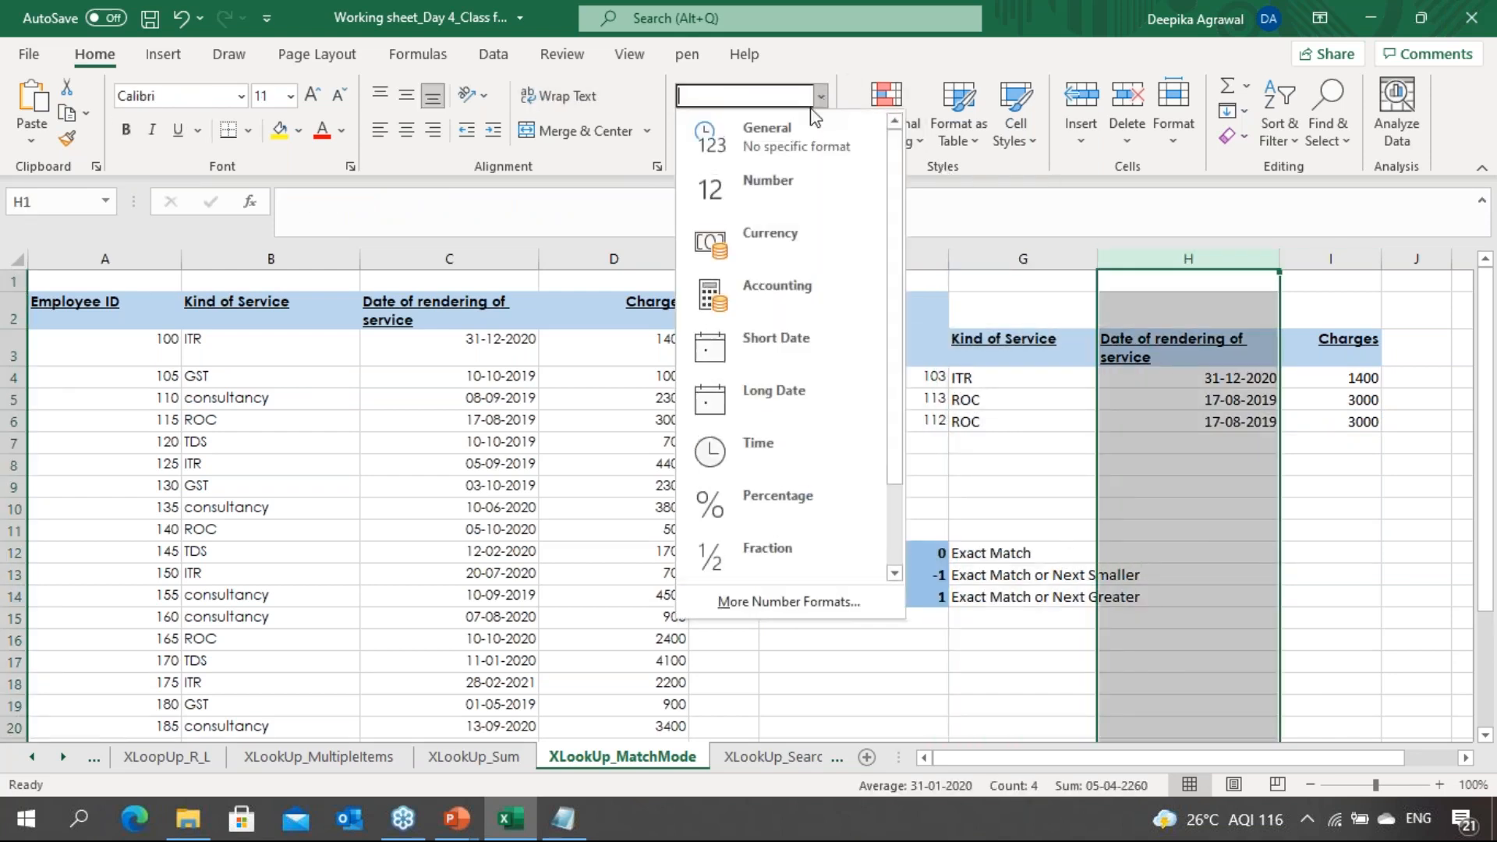
click(772, 371)
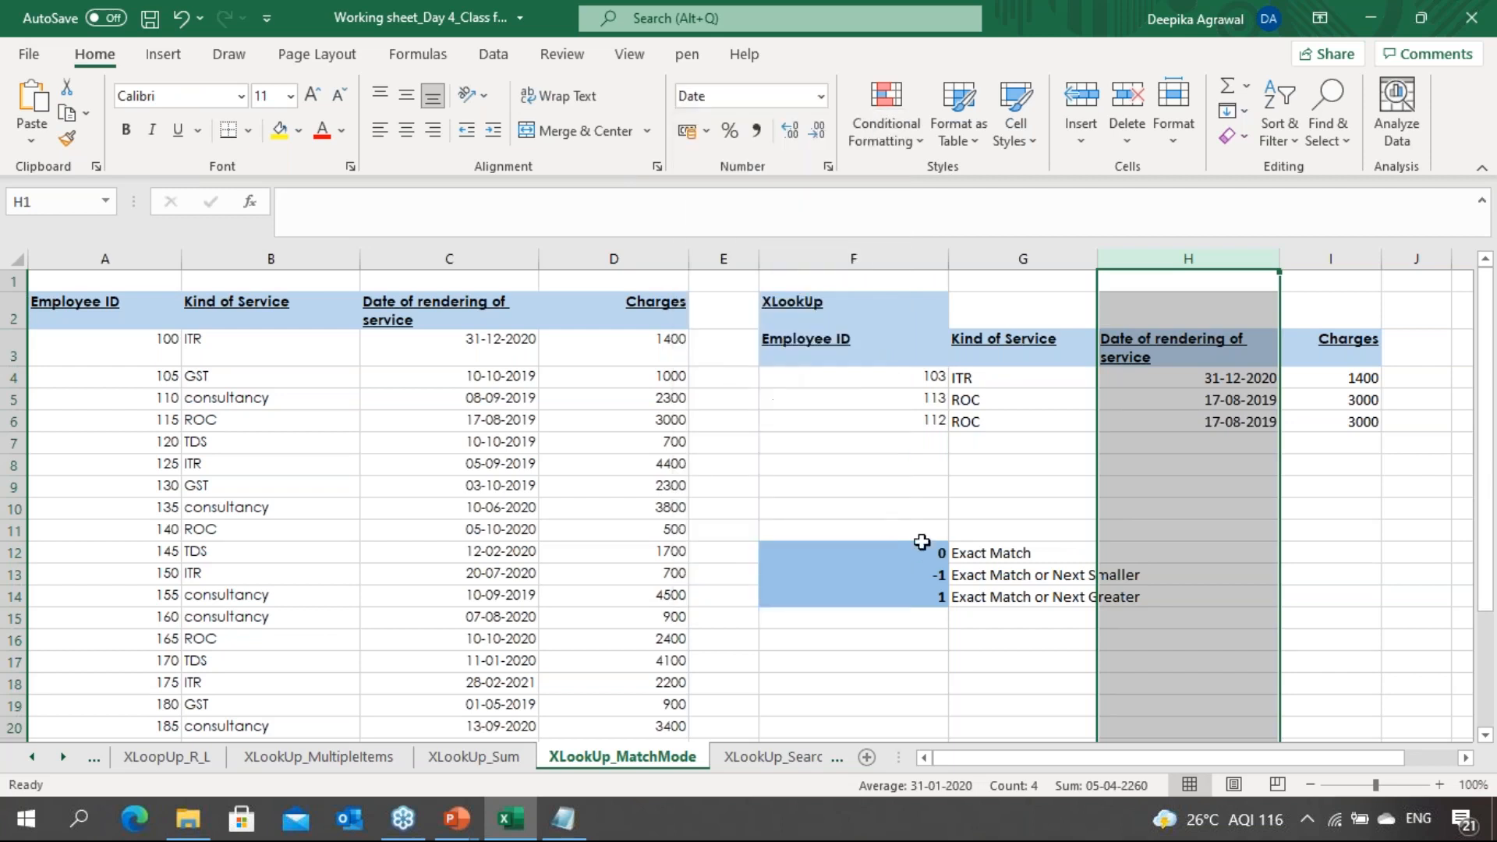
Review the match mode legend from G12 and the XLOOKUP formulas in G4 and G5
click(1064, 470)
key(Down)
key(Down)
key(Down)
key(Down)
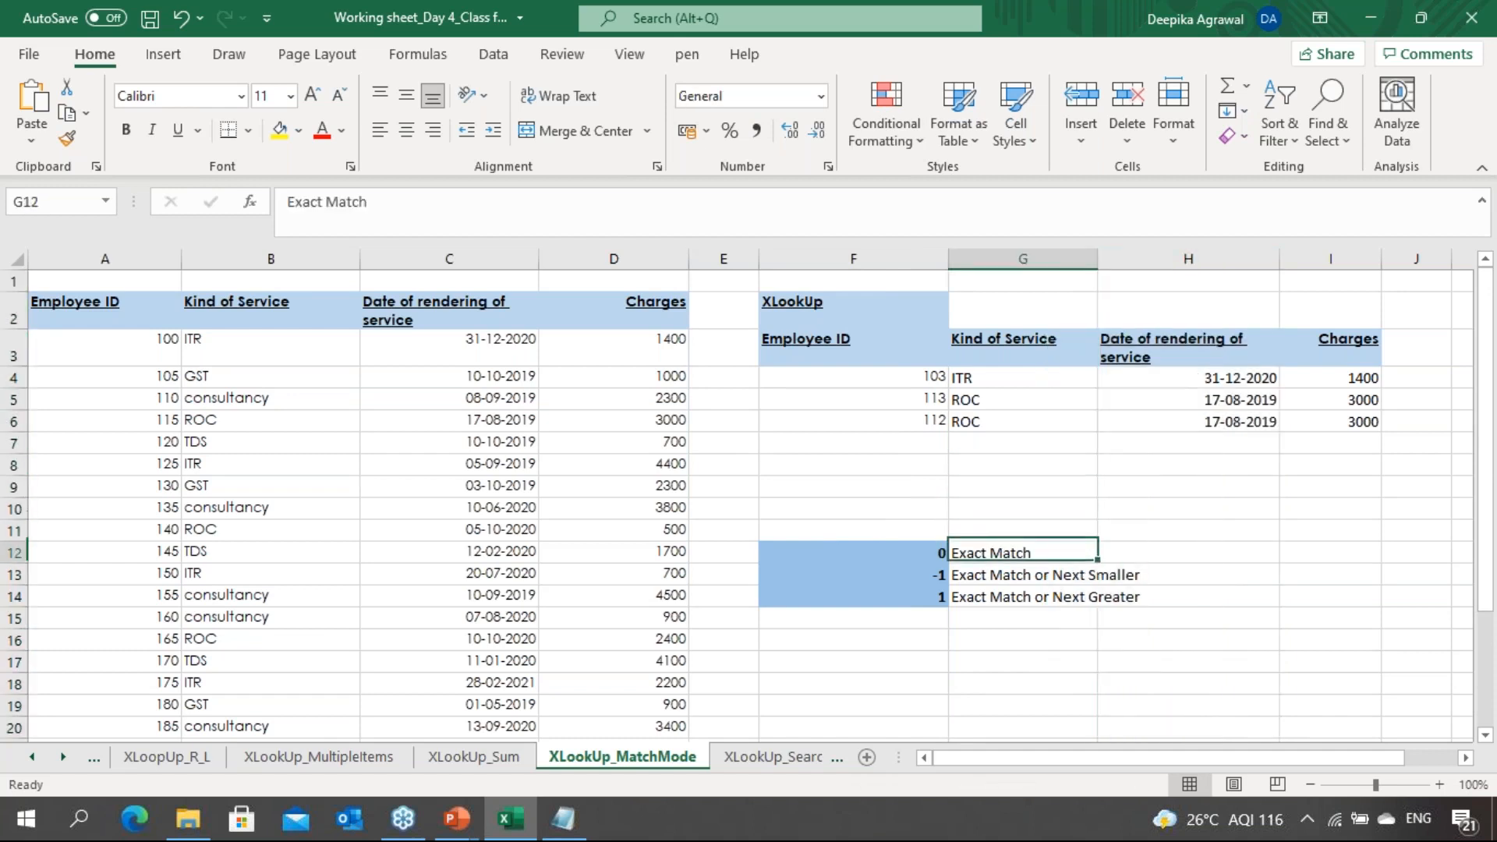
key(Up)
key(Up)
key(Up)
key(Up)
key(Up)
key(Up)
key(Up)
key(Up)
key(Up)
key(Up)
key(Up)
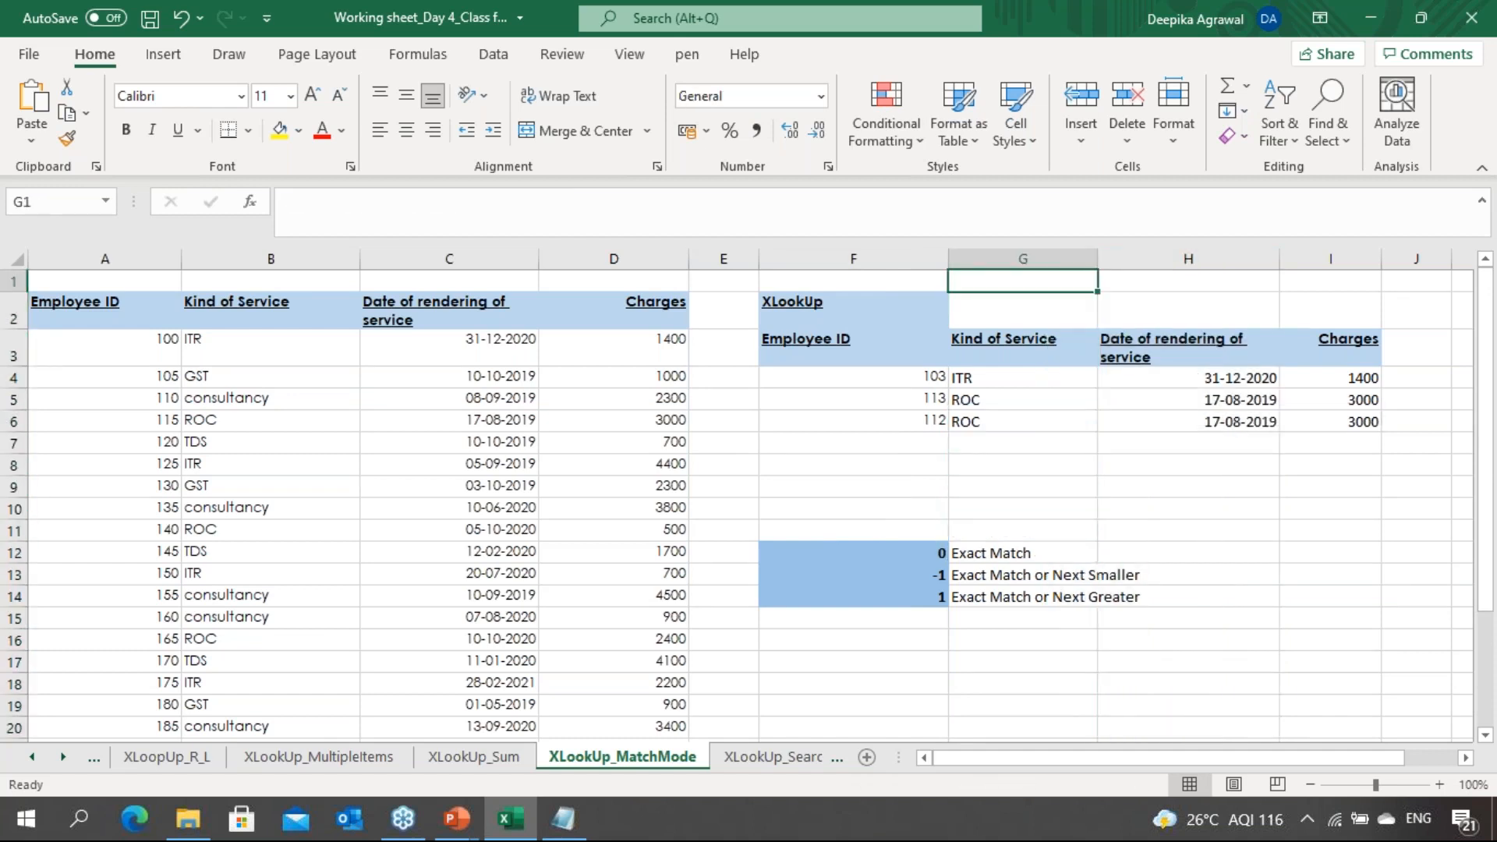
key(Down)
key(Down)
key(Down)
key(Down)
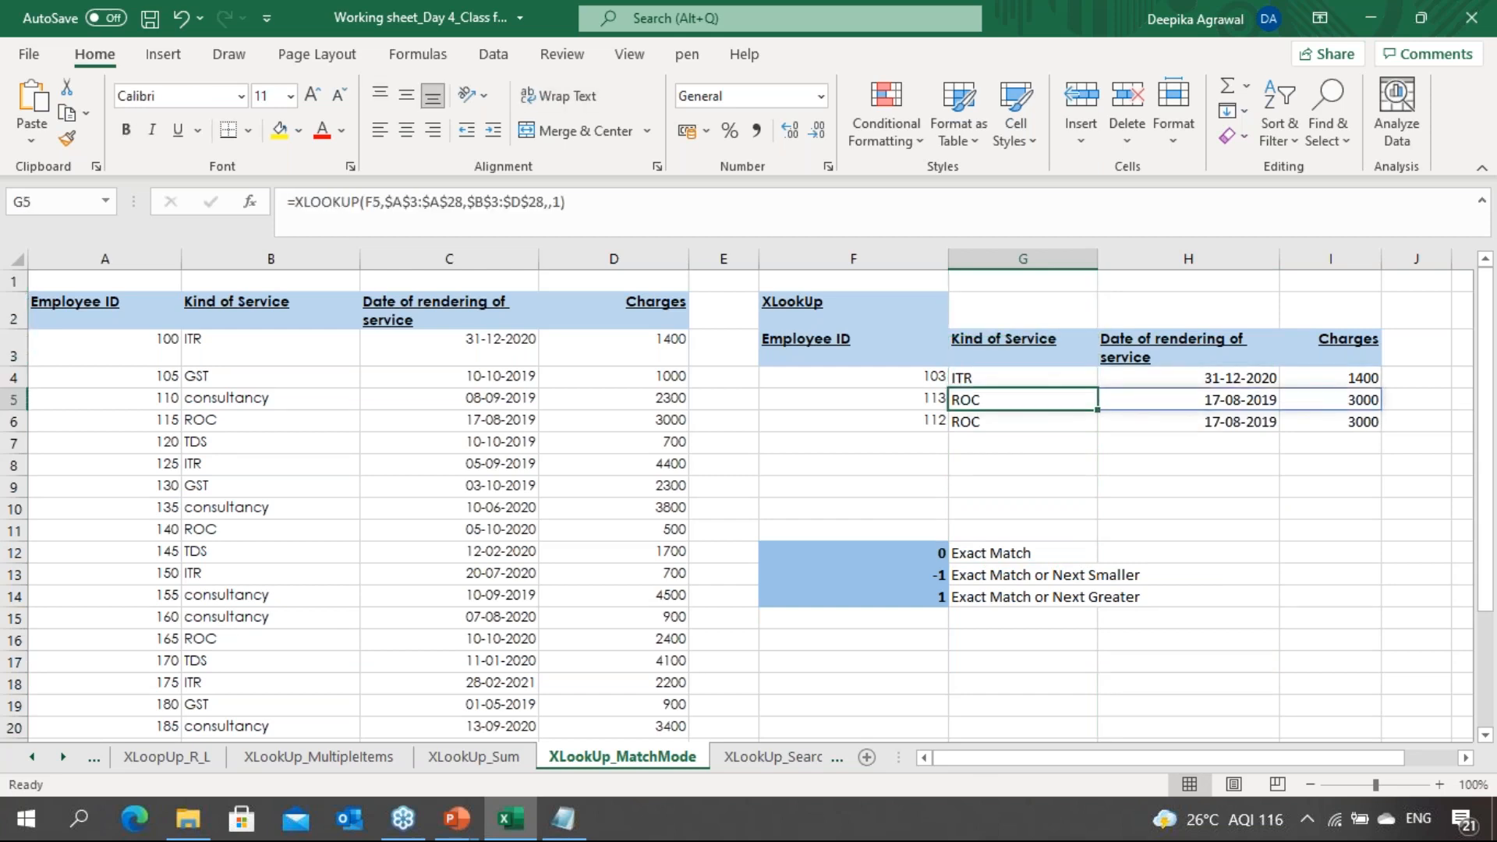
click(1476, 124)
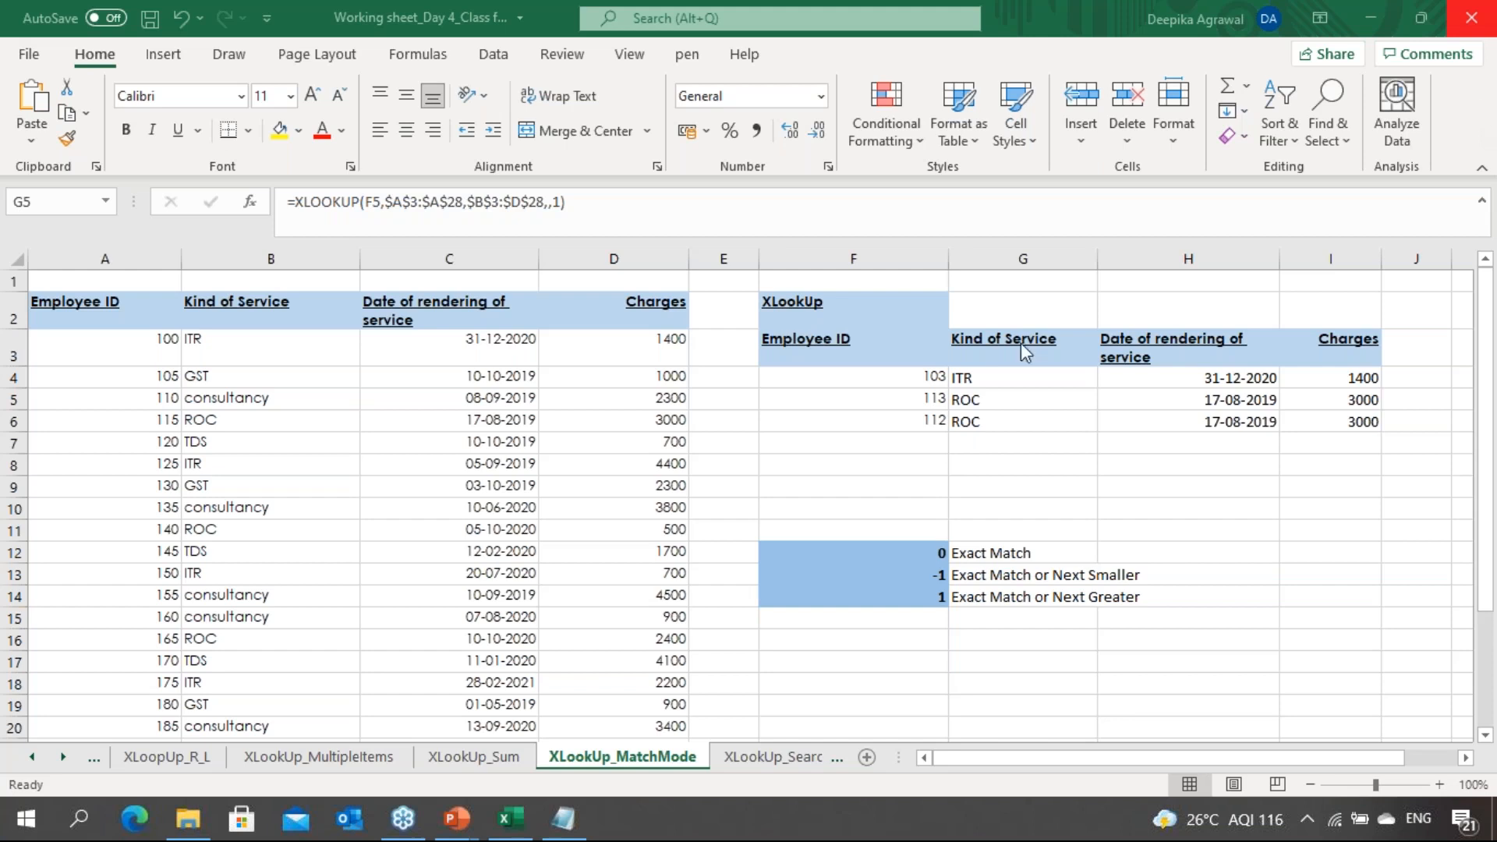
click(1022, 399)
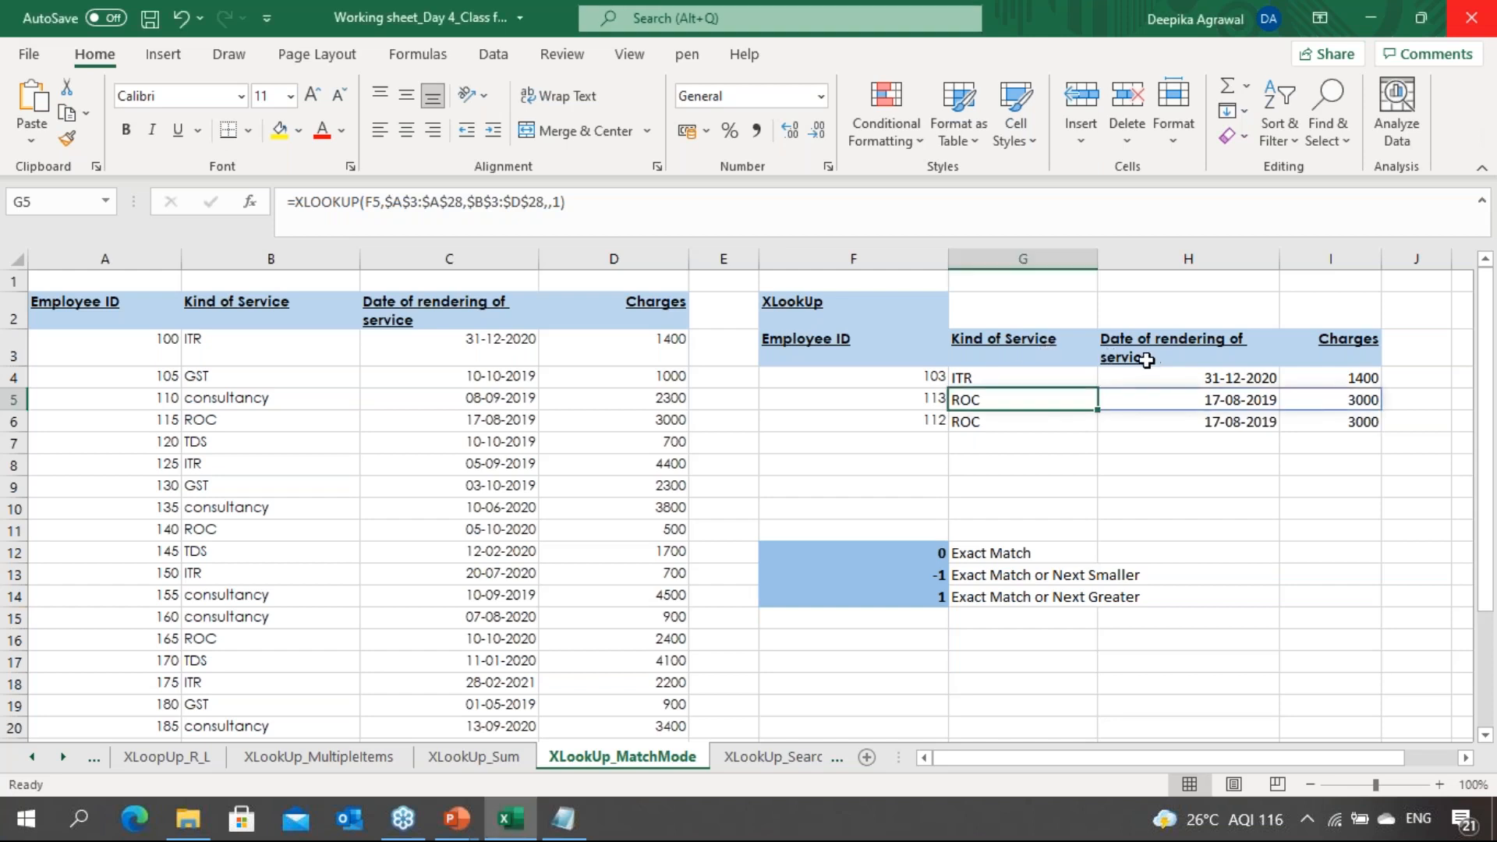
click(991, 379)
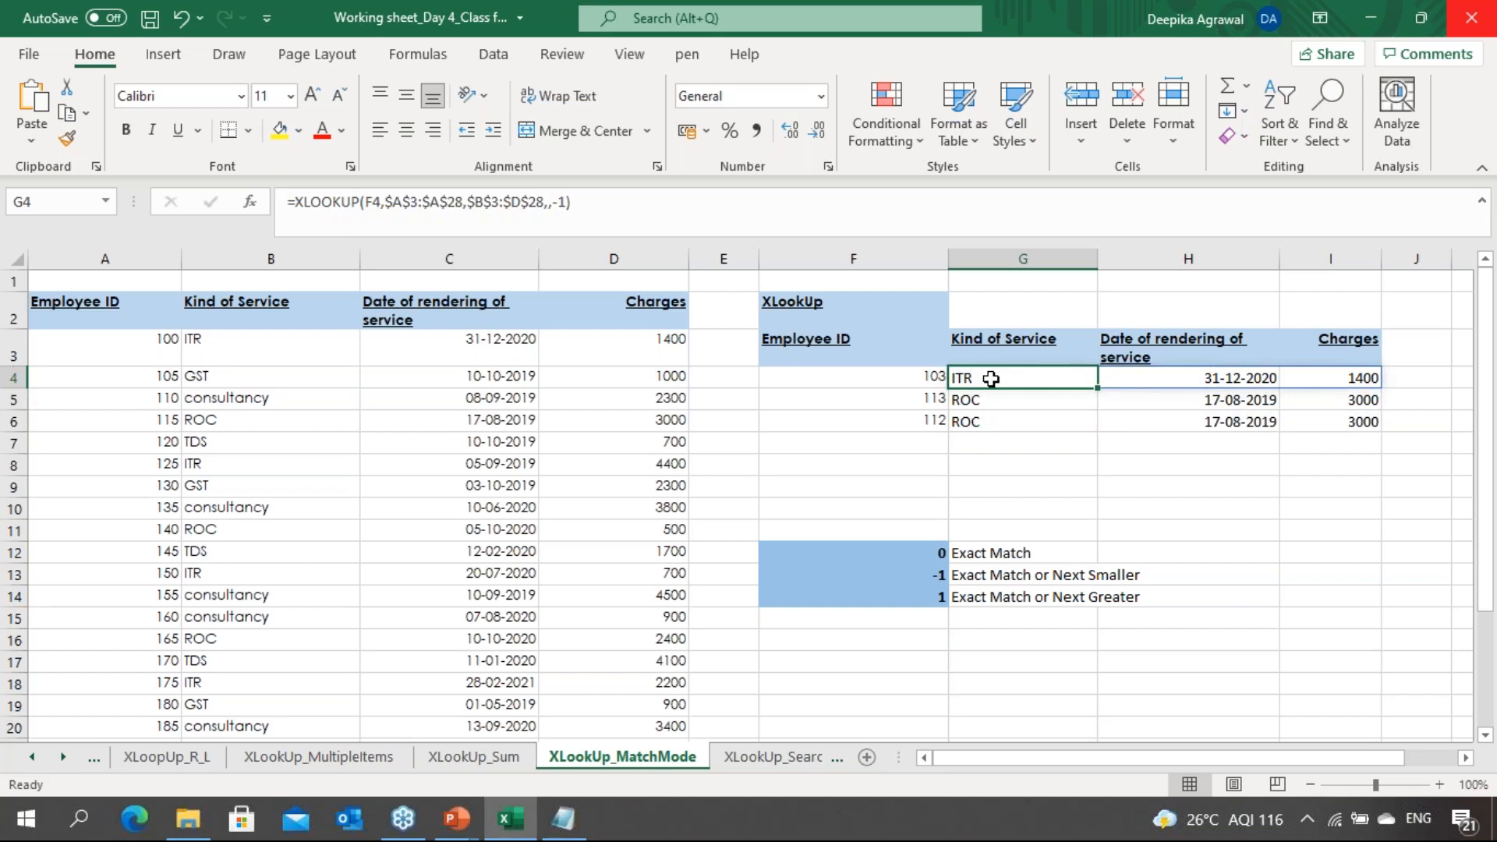
Switch to the XLookUp_SearchMode sheet and look over the lookup dates beside the source records
key(ctrl+Page_Down)
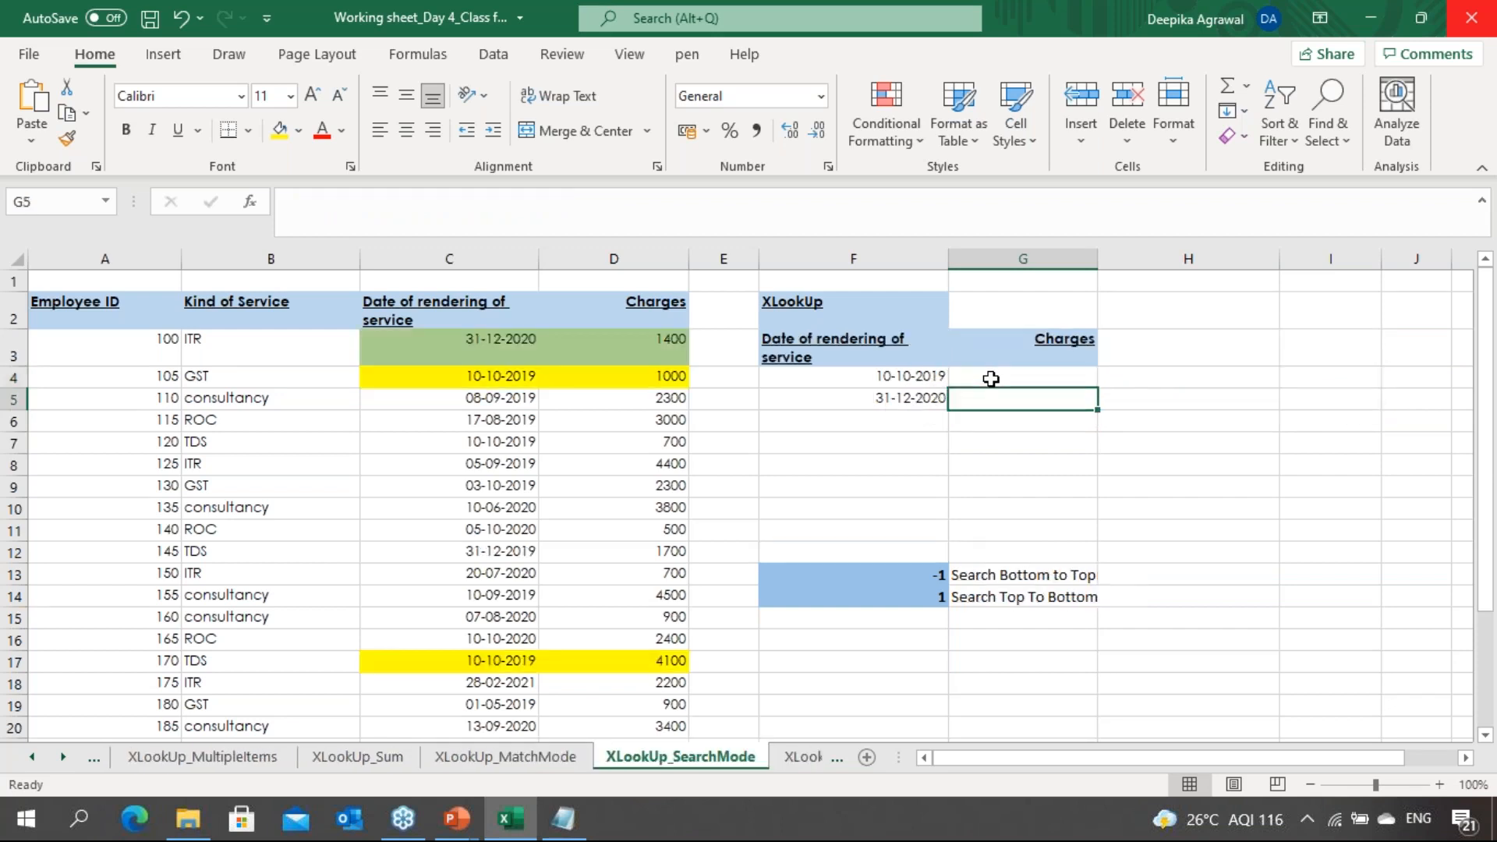
key(Left)
key(Left)
key(Left)
key(Right)
key(Right)
key(Right)
key(Left)
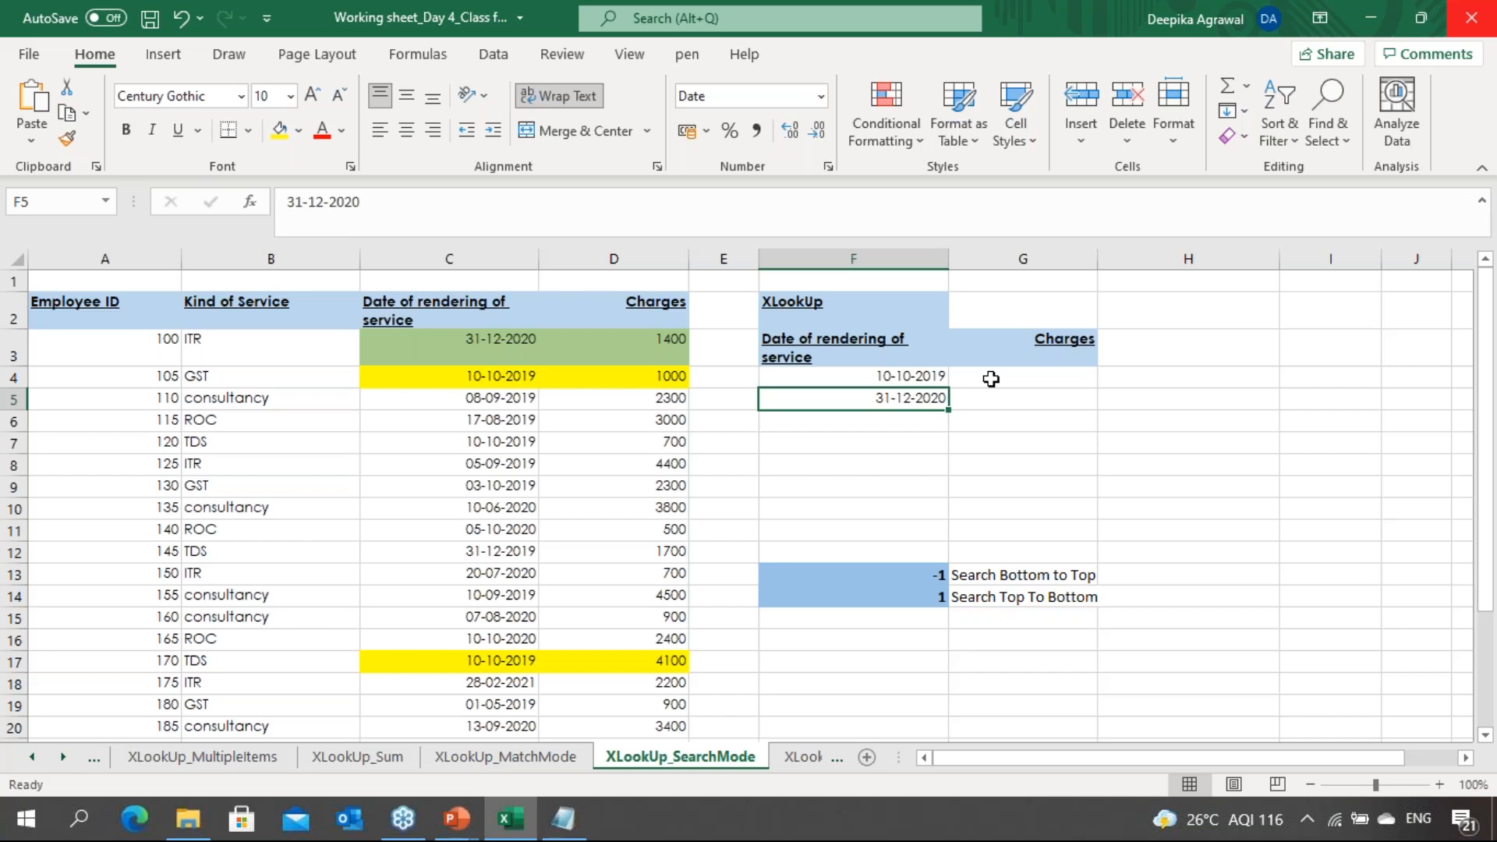
Start an XLOOKUP formula in G4 with the date in F4 as the lookup value
click(992, 379)
text(=)
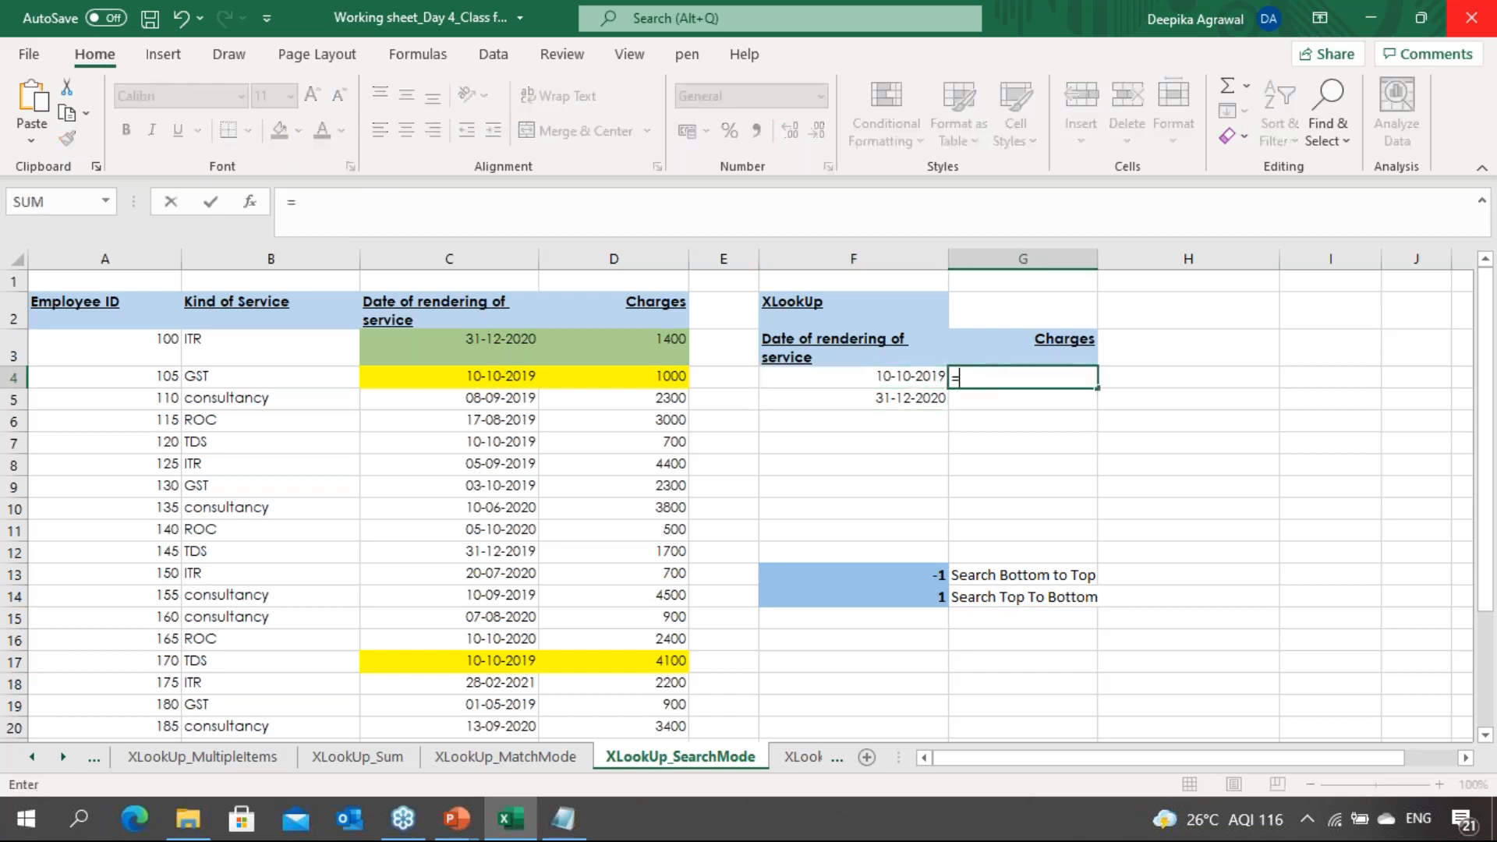
text(xl)
key(Tab)
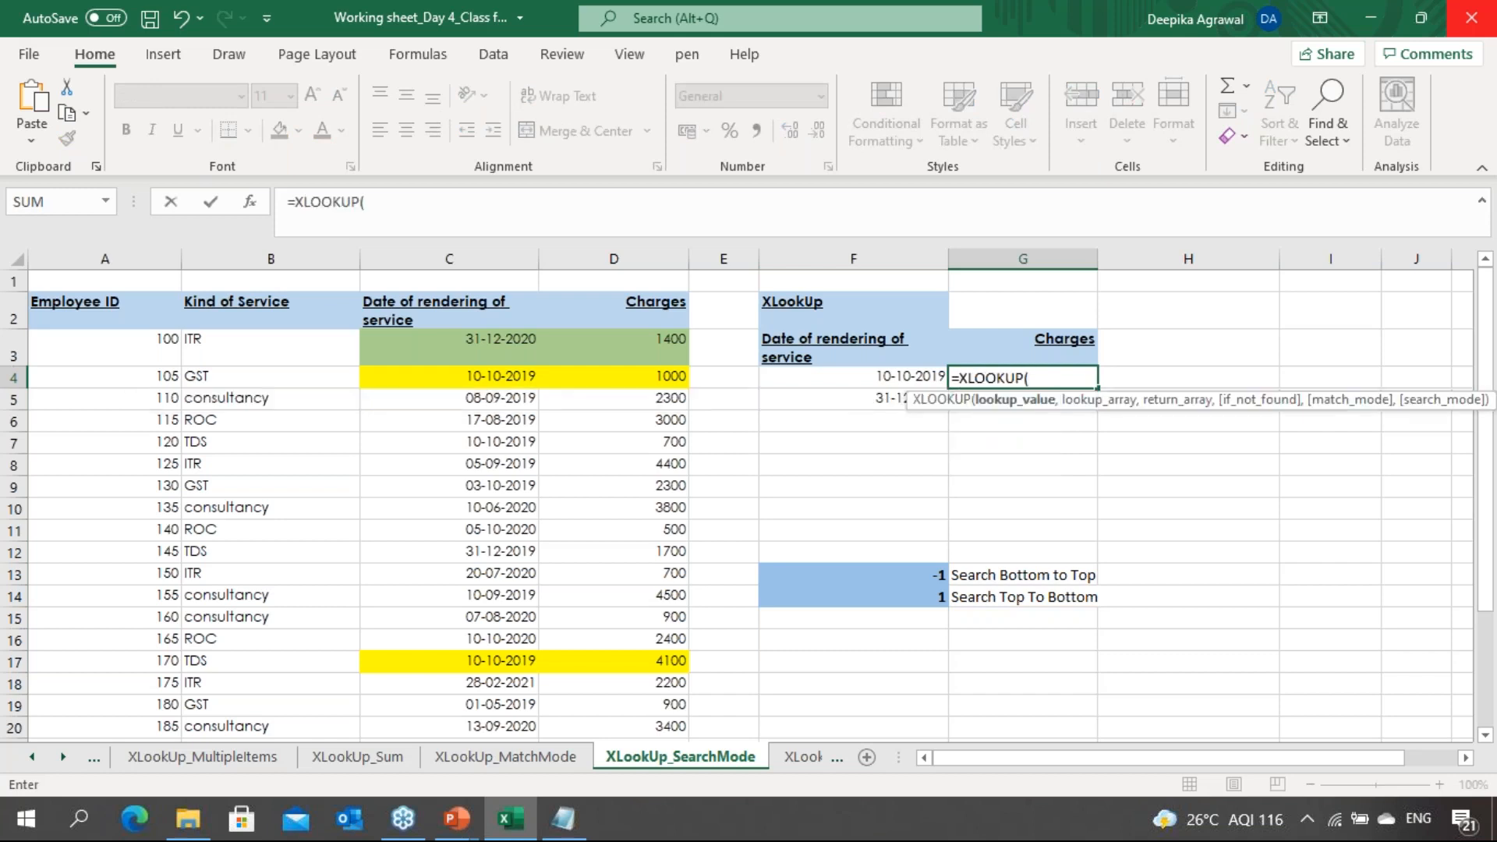
key(Left)
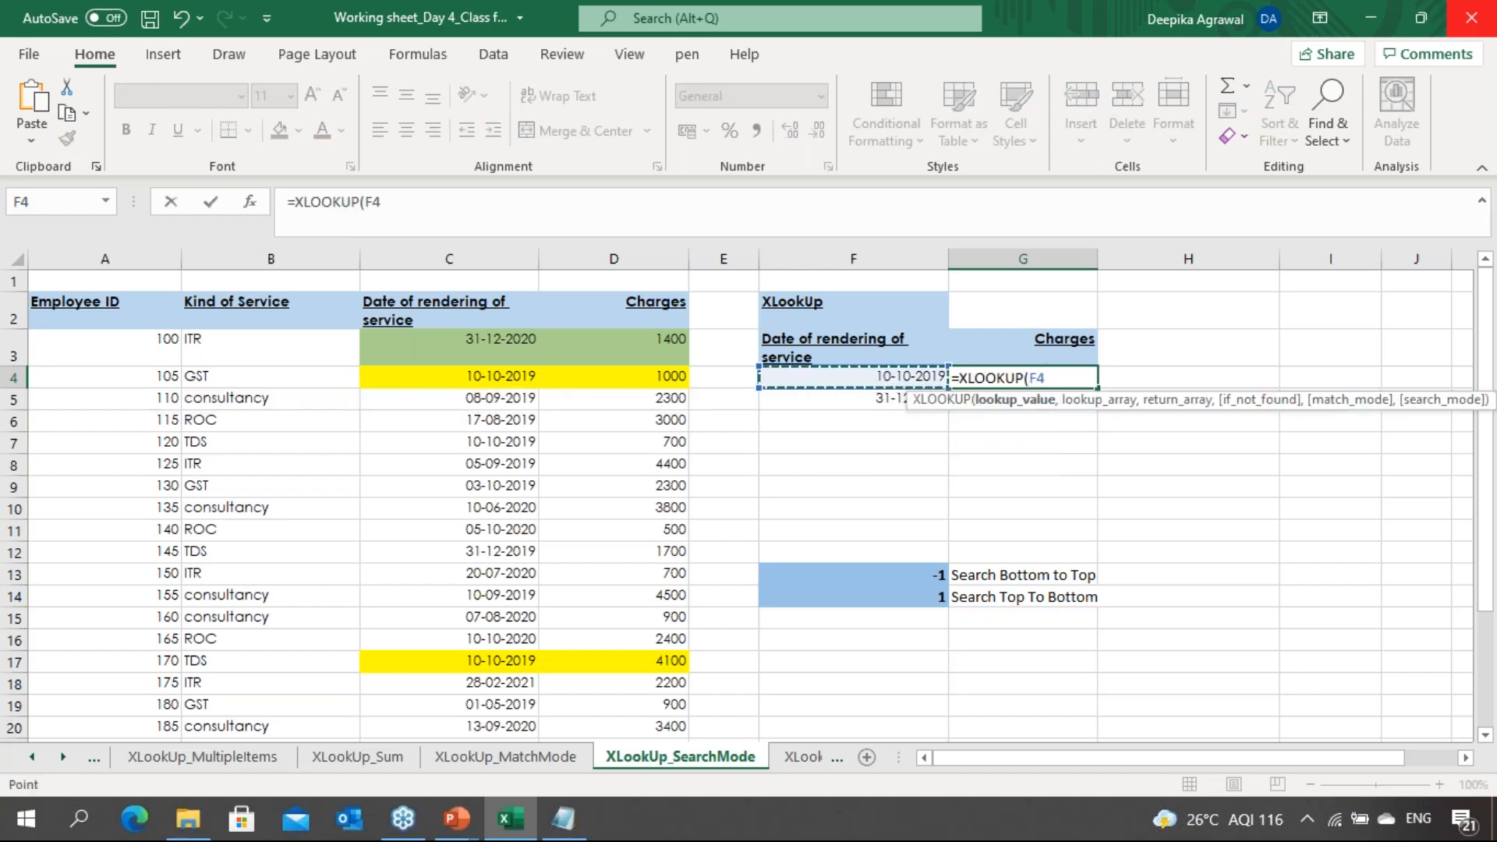
Add the service dates $C$3:$C$28 as the absolute lookup array of the G4 formula
text(,)
key(Left)
key(Left)
key(Left)
key(Left)
key(Up)
key(Up)
key(shift+Down)
key(Down)
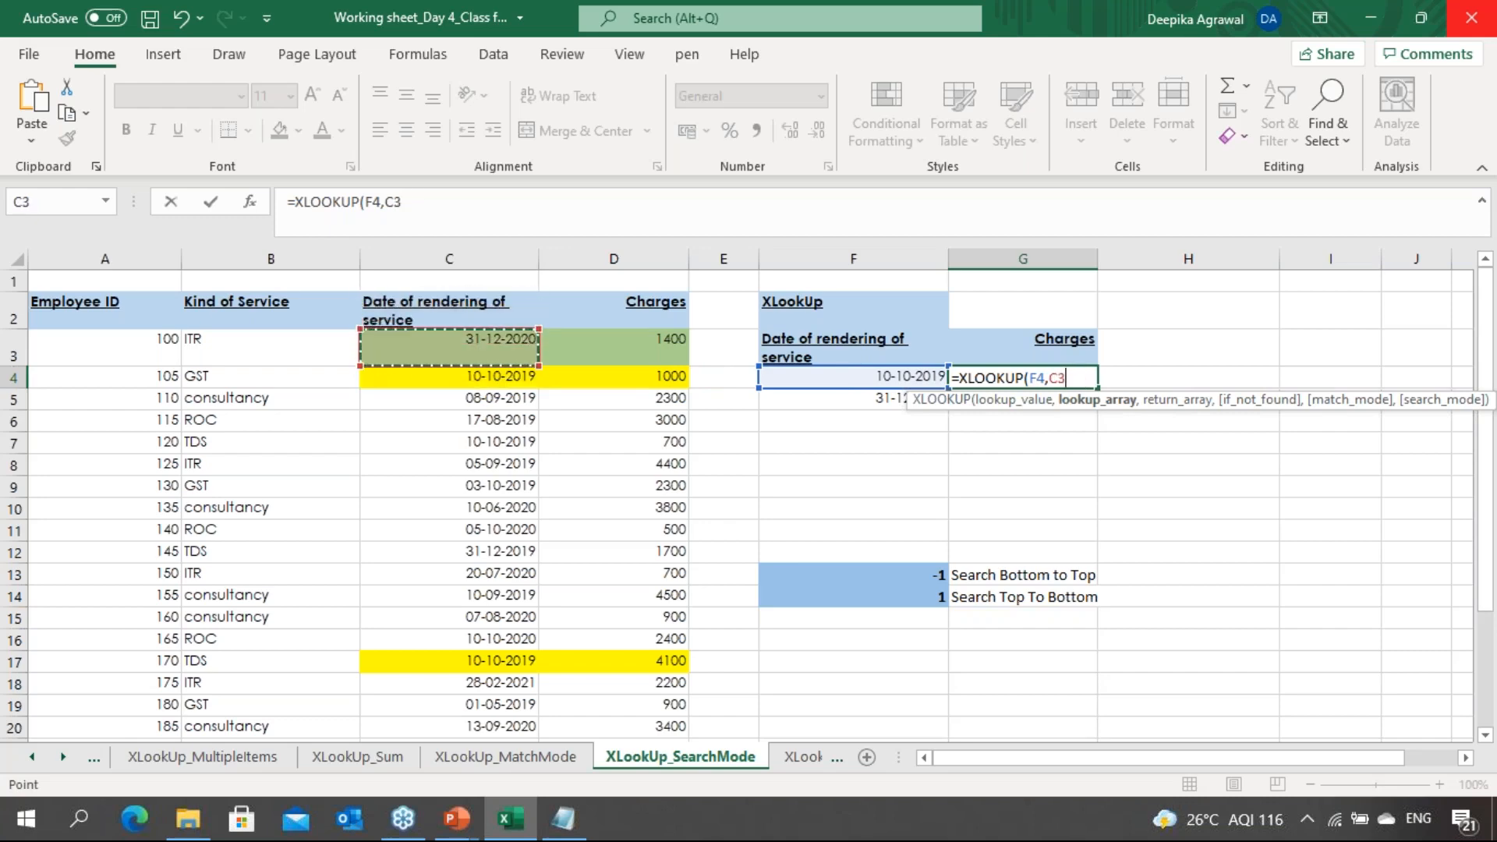
key(ctrl+shift+Down)
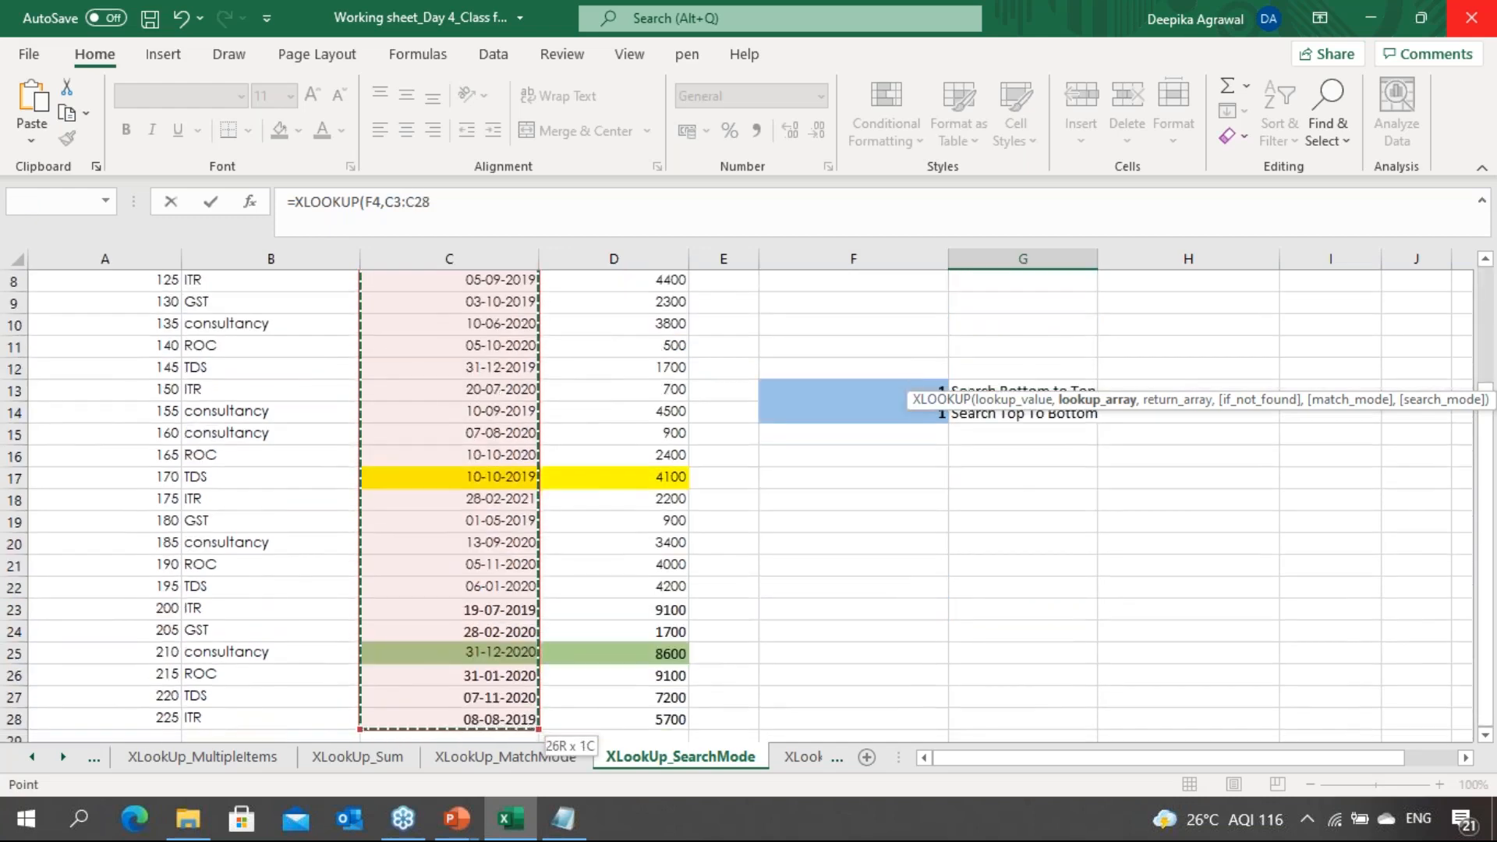
key(F4)
Add the charges $D$3:$D$28 as the absolute return array of the G4 formula
text(,)
key(Left)
key(Left)
key(Left)
key(Up)
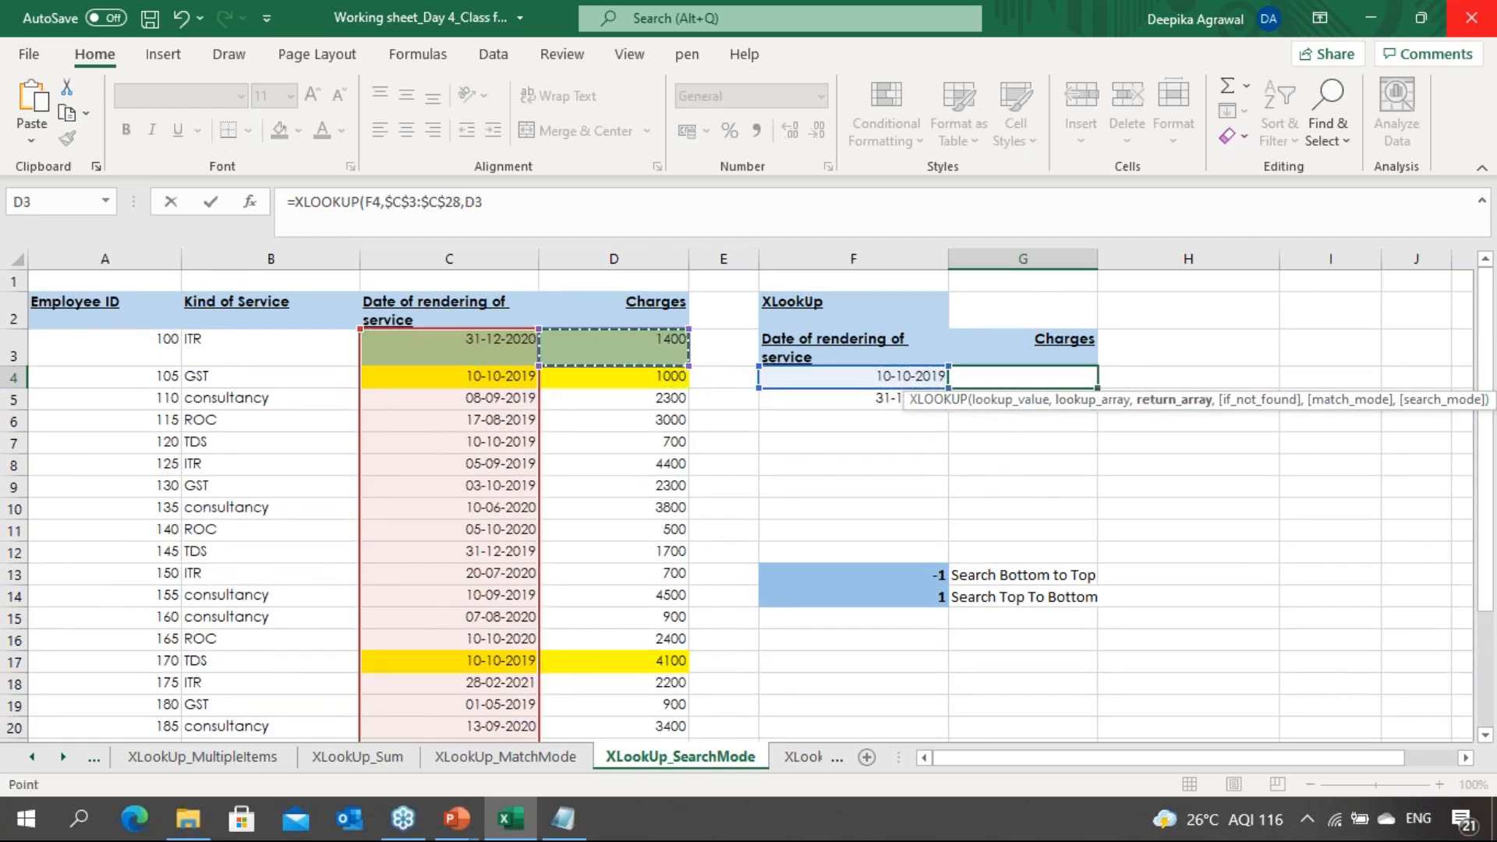
key(ctrl+shift+Down)
key(F4)
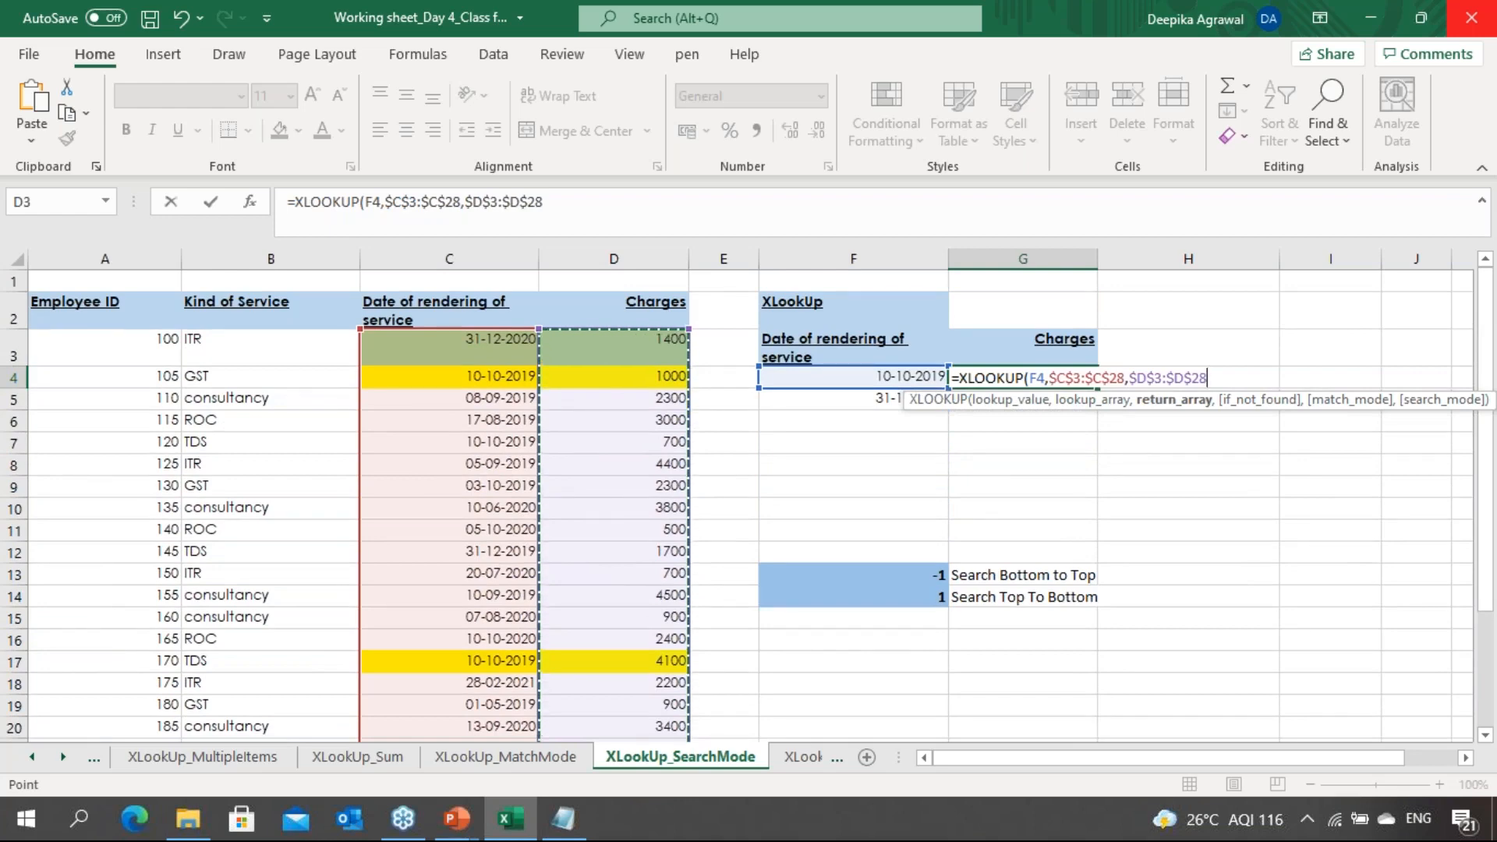
Skip the not-found and match mode arguments, set the search mode to -1 (last-to-first), and complete the G4 formula
text(,,)
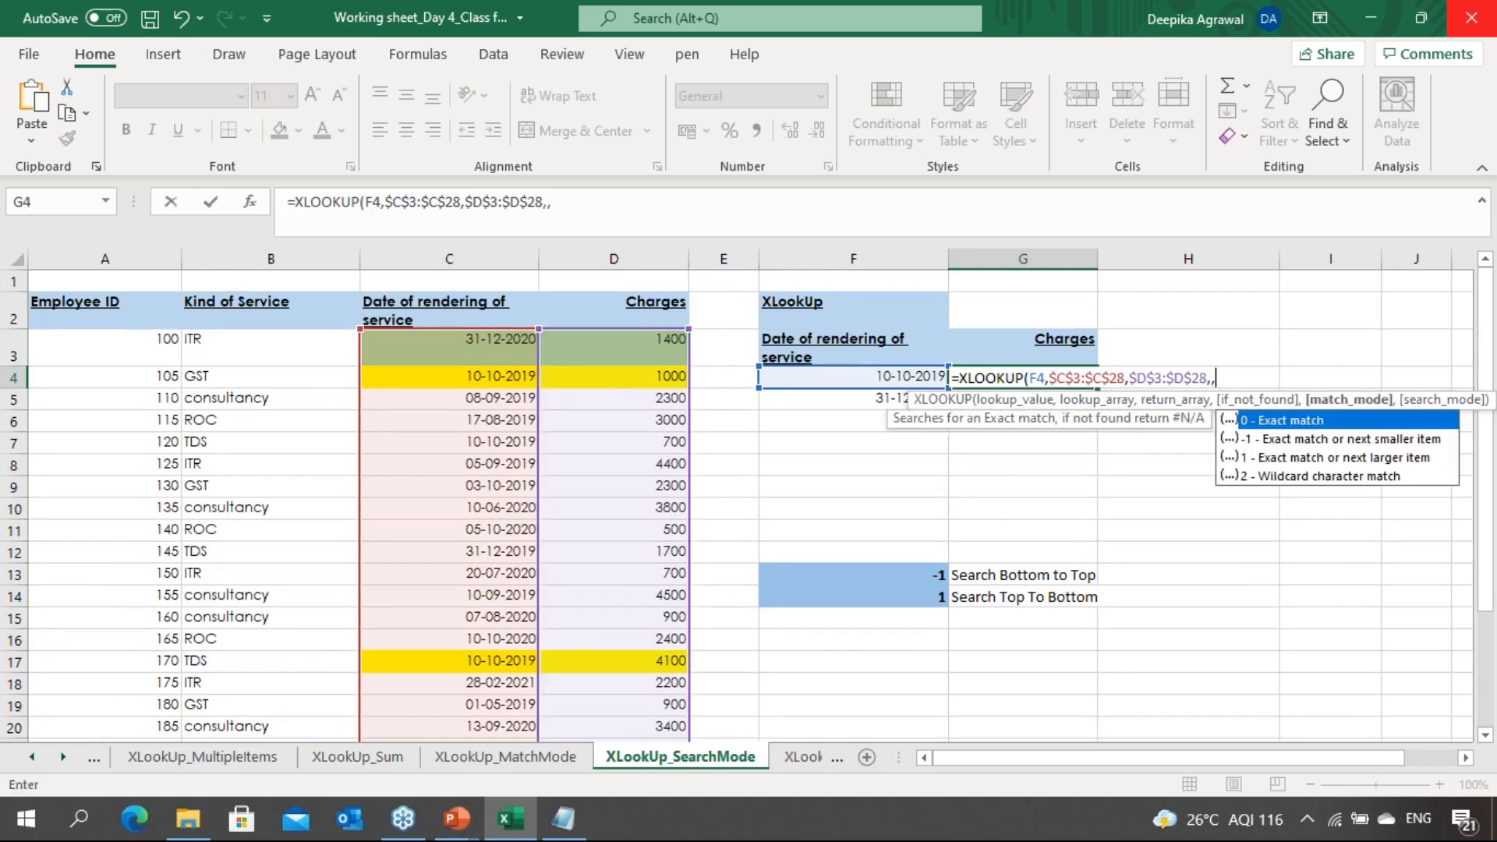
text(,)
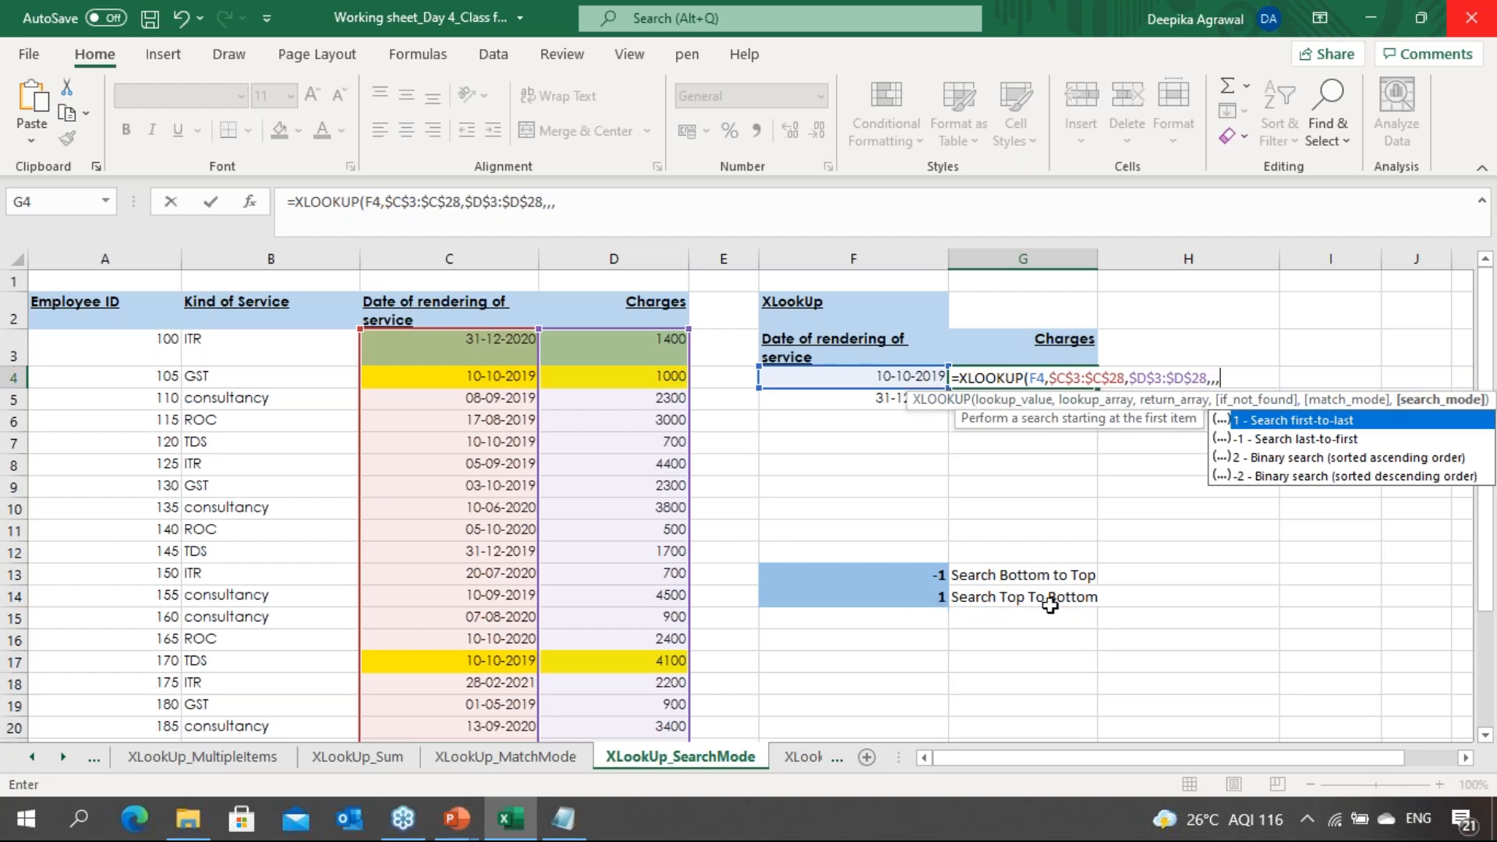
text(-1))
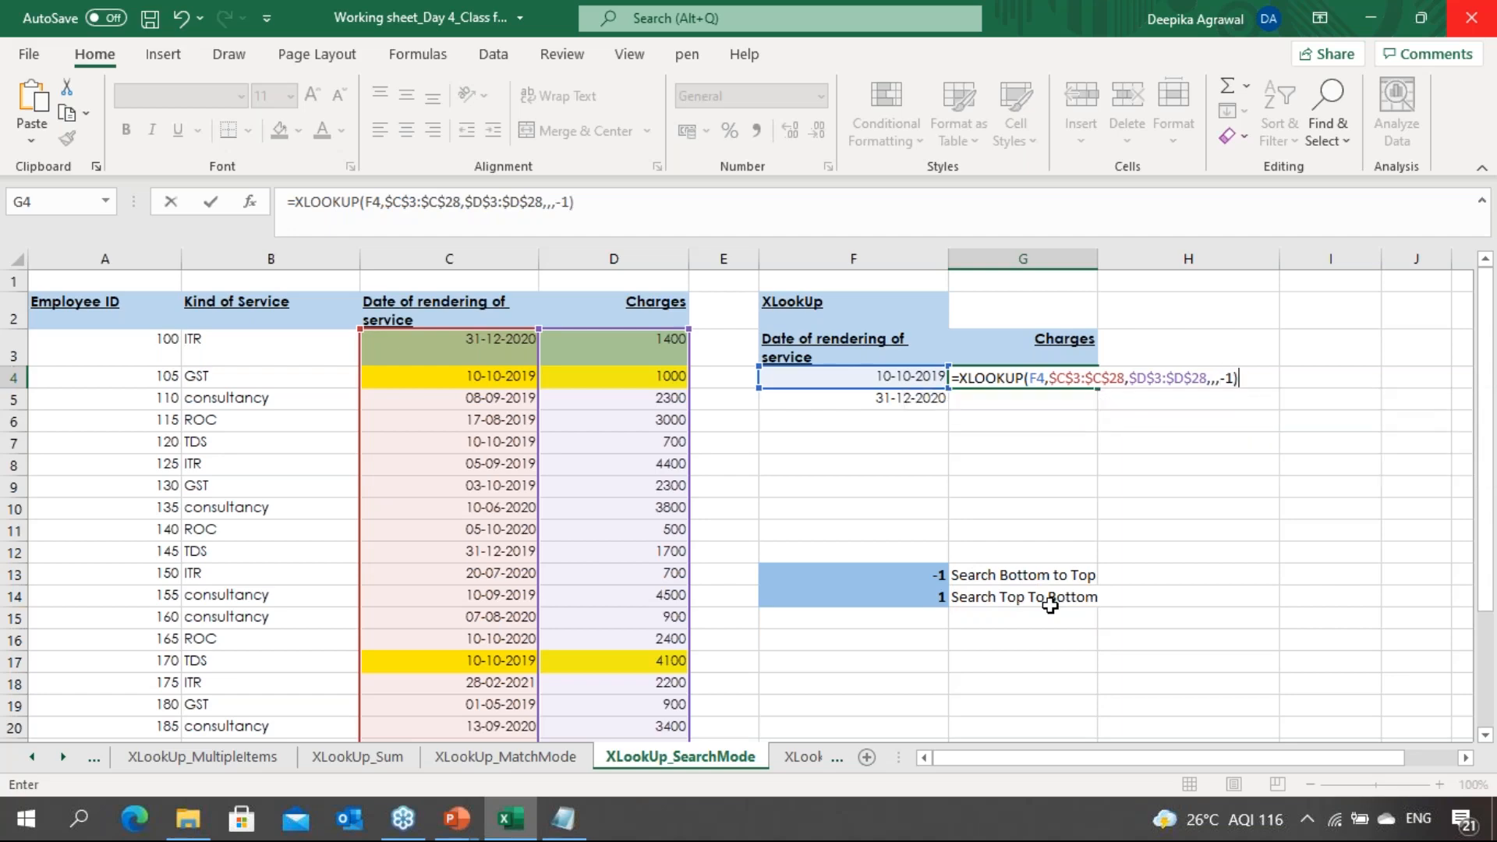
key(shift+Tab)
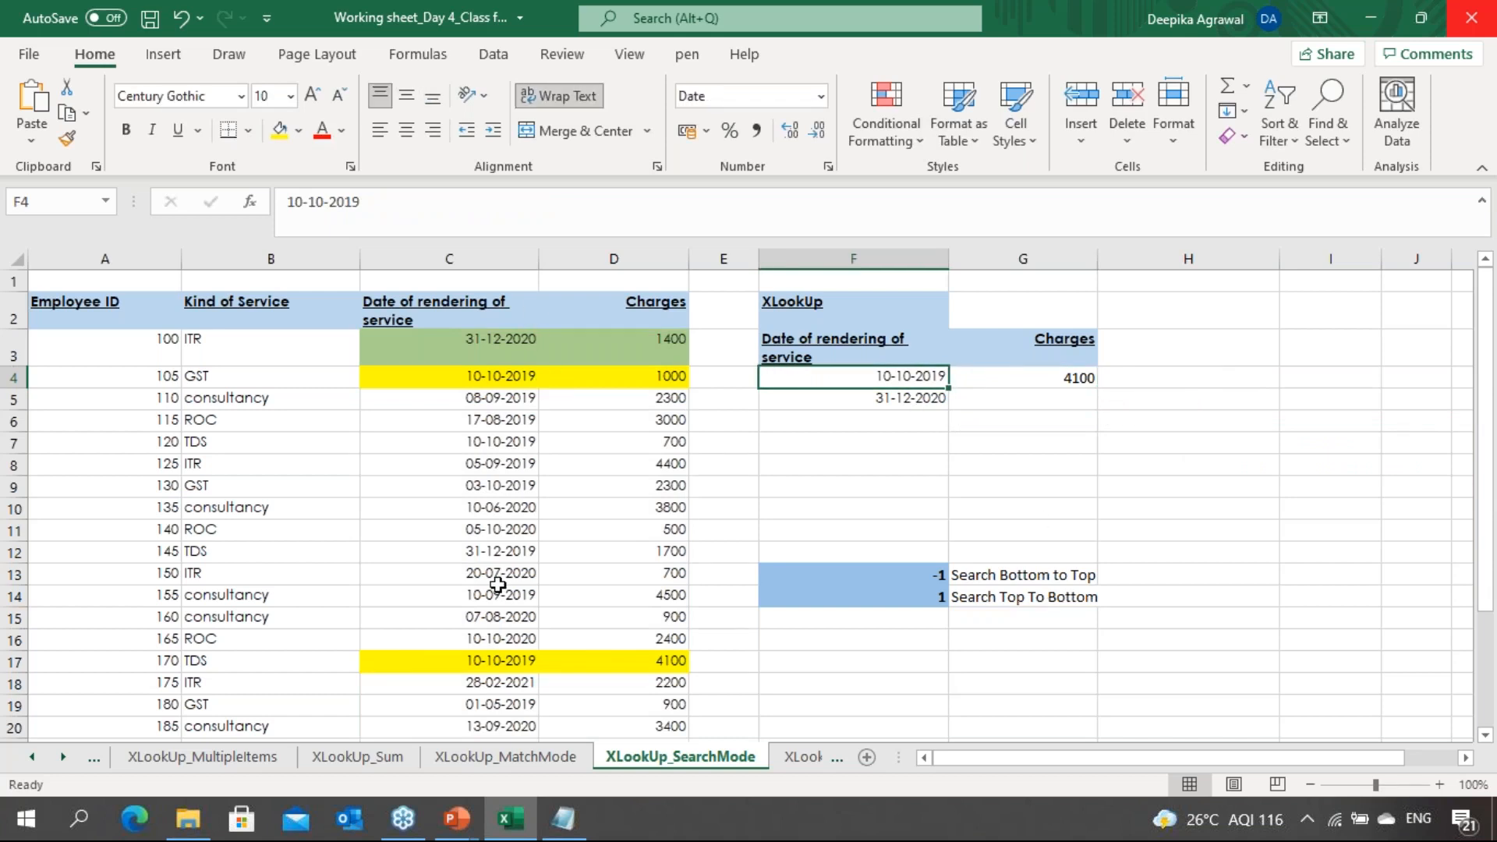
Compare the charges returned in G4 with the source records dated 10-10-2019, scanning the Charges column in both directions
click(517, 381)
key(Right)
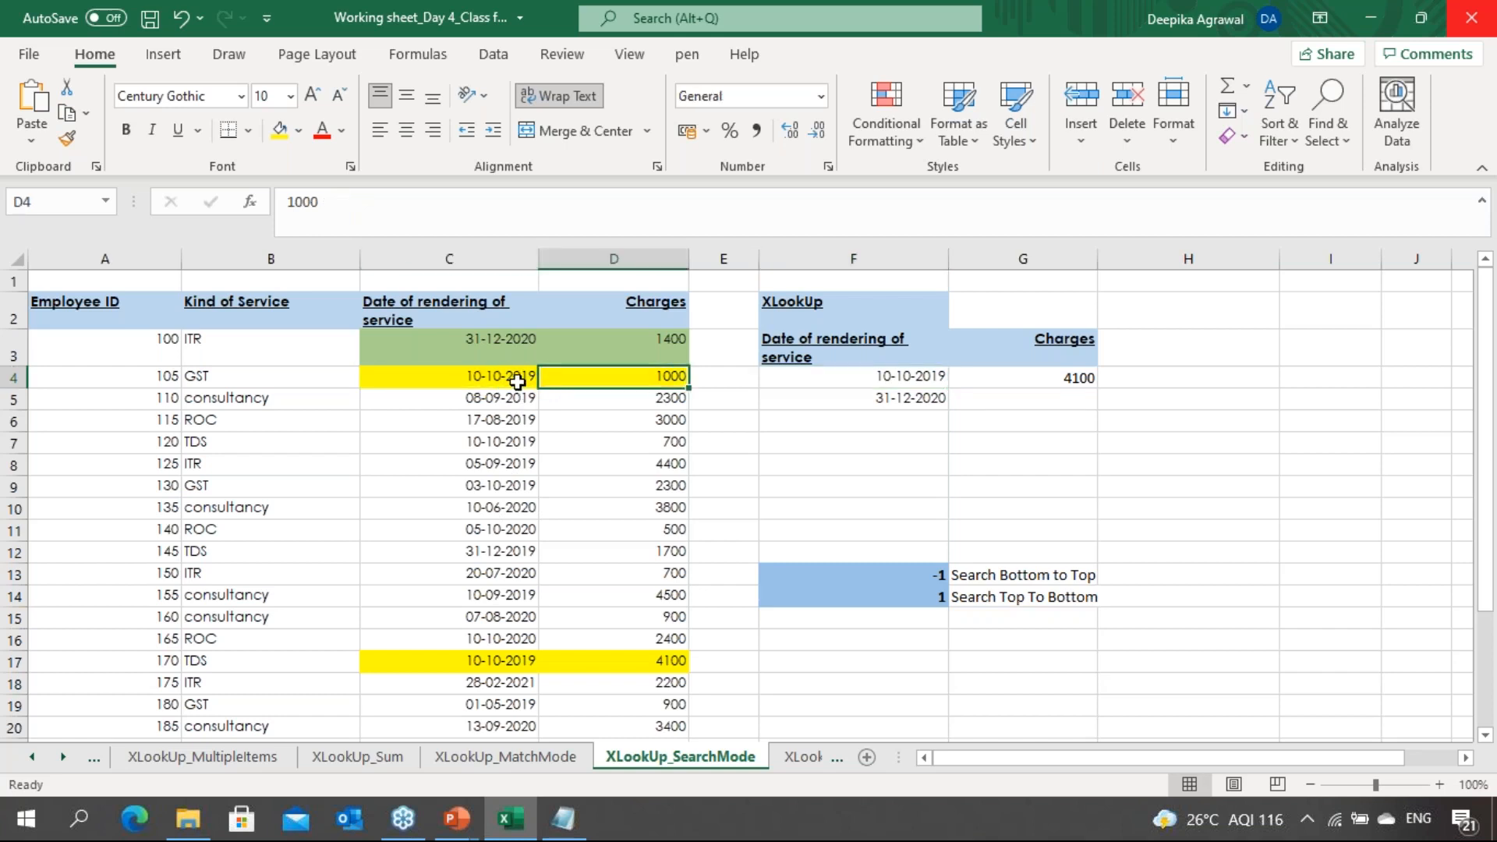
key(Down)
key(Down)
key(Down)
key(Down)
key(Down)
key(Down)
key(Down)
key(Down)
key(Down)
key(Down)
key(Down)
key(Down)
key(Down)
key(Down)
key(Down)
key(Down)
key(Down)
key(Down)
key(Down)
key(Down)
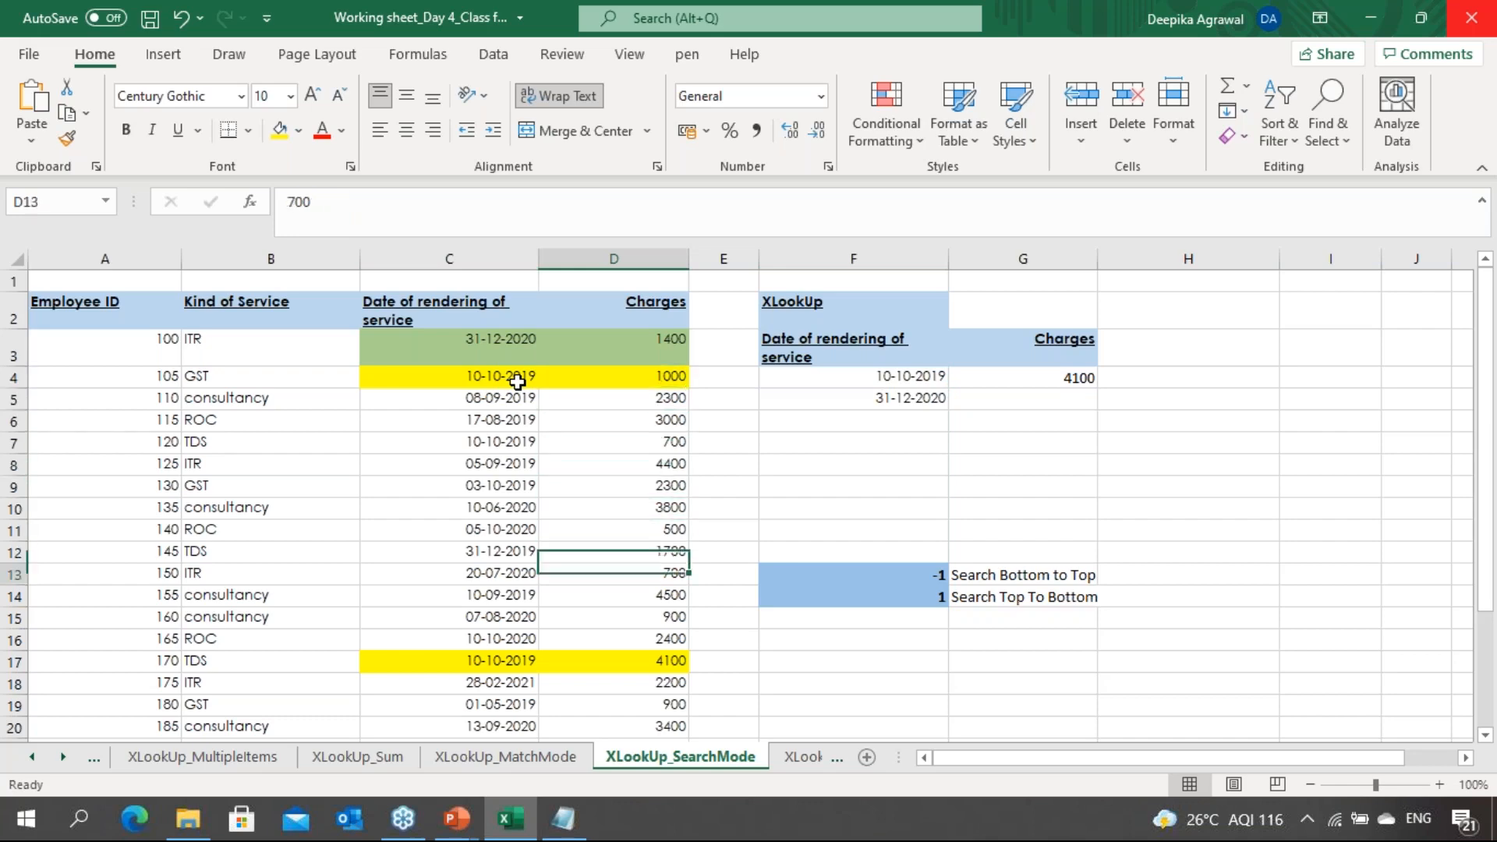
key(Up)
key(Up)
key(Up)
key(Up)
key(Up)
key(Up)
key(Up)
key(Up)
key(Up)
key(Up)
key(Up)
key(Up)
key(Up)
key(Up)
key(Up)
key(Up)
key(Up)
key(Up)
key(Up)
key(Up)
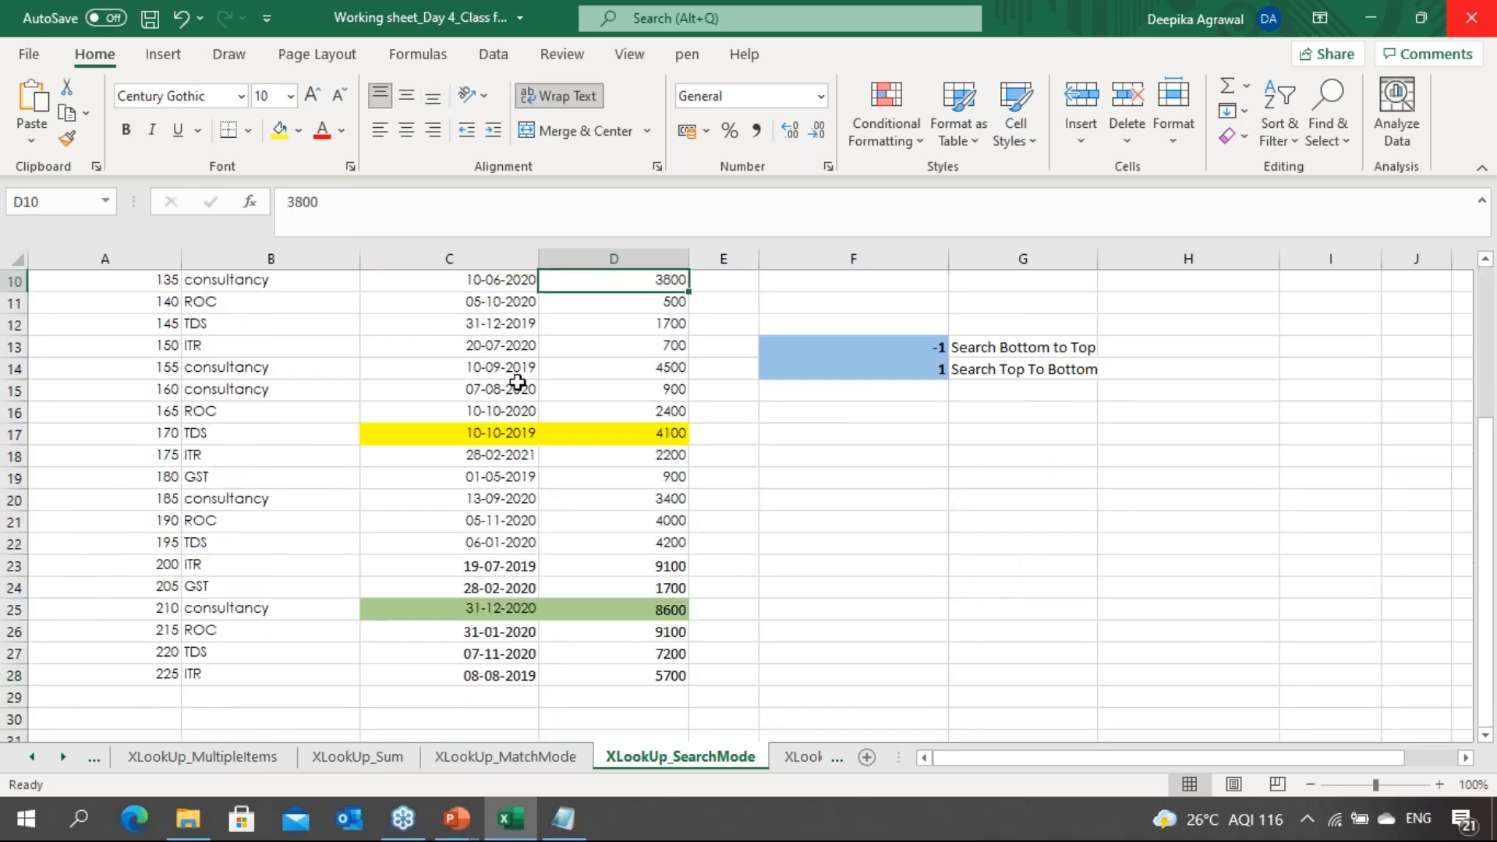
key(Right)
key(Right)
key(Right)
key(Up)
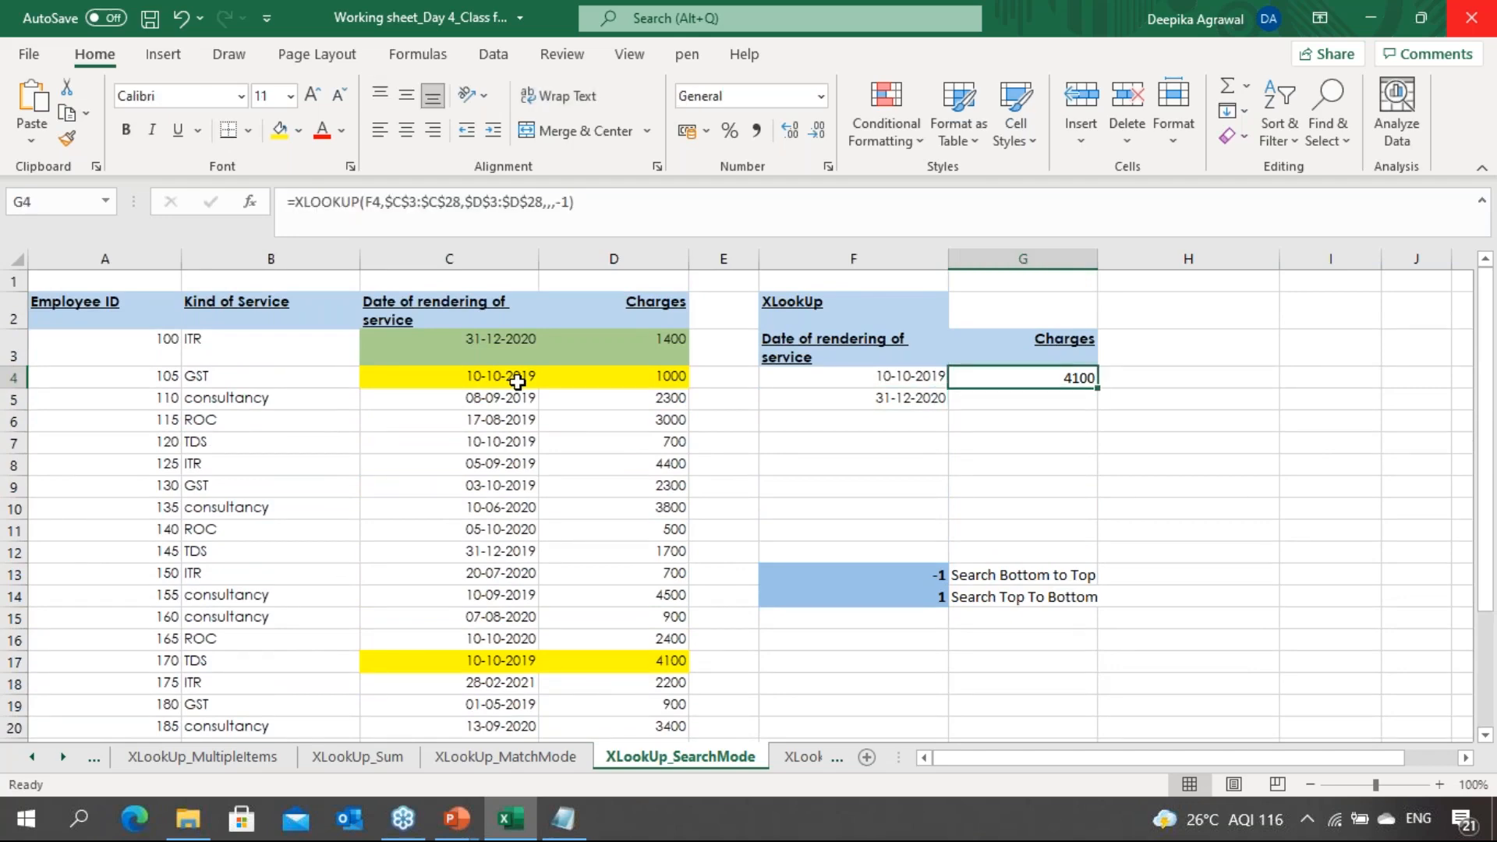
click(1385, 435)
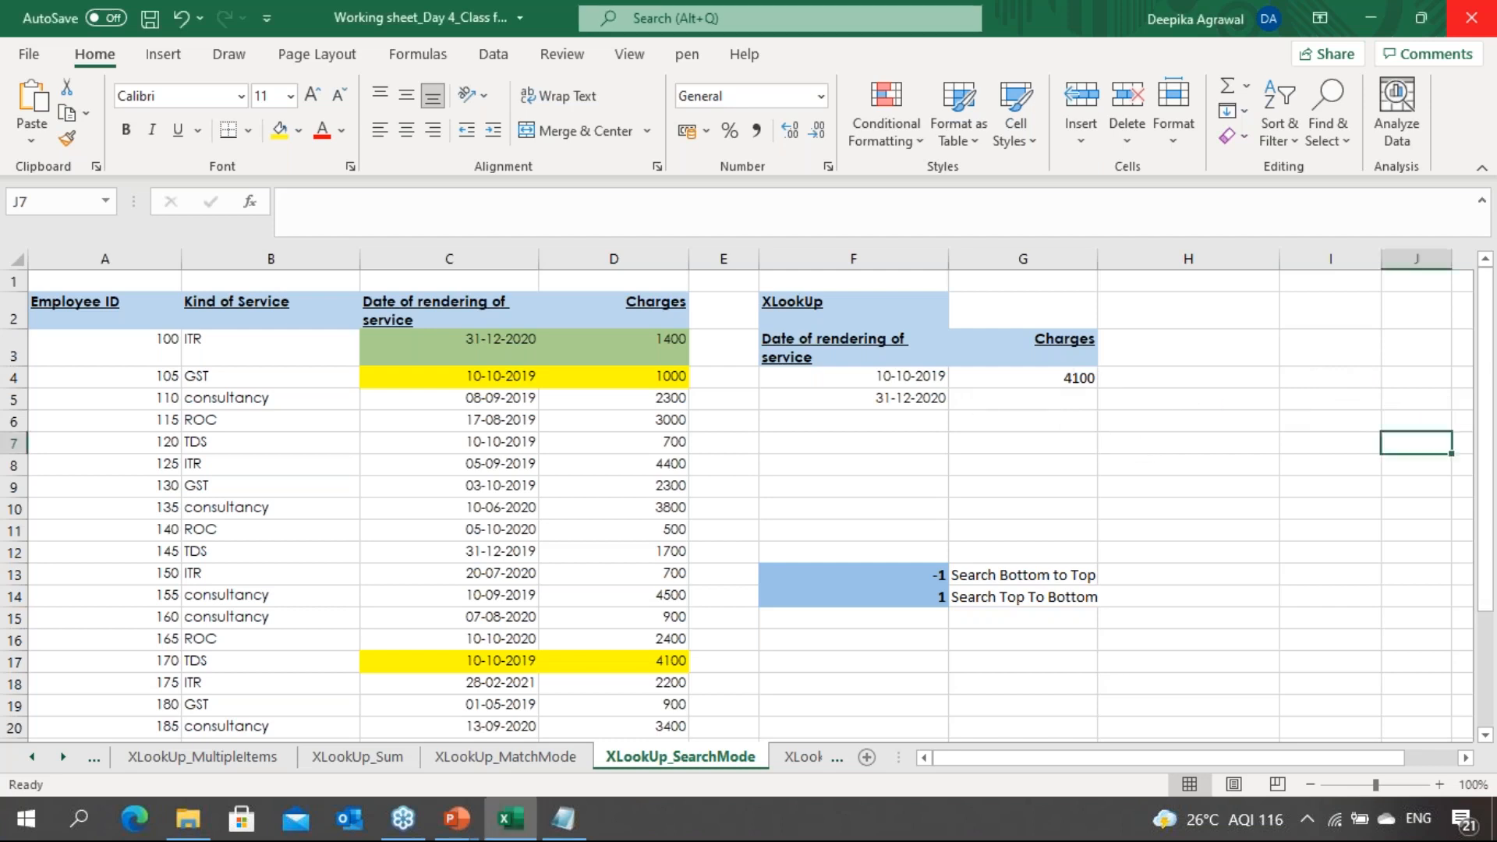
Start an XLOOKUP formula in G5 with the date in F5 as the lookup value
click(1023, 399)
text(=)
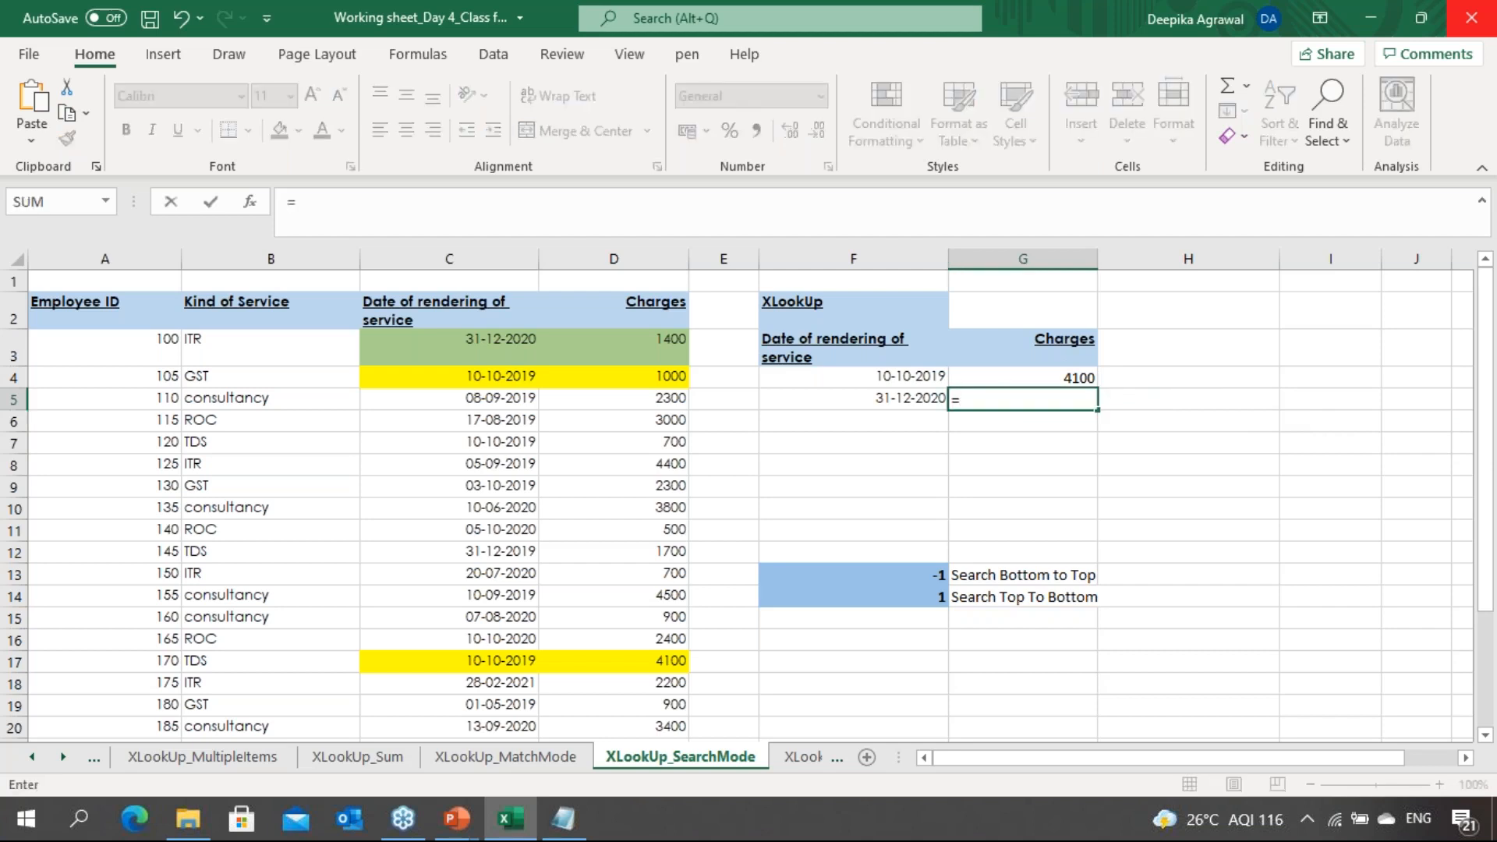
text(xl)
key(Tab)
key(Left)
key(Left)
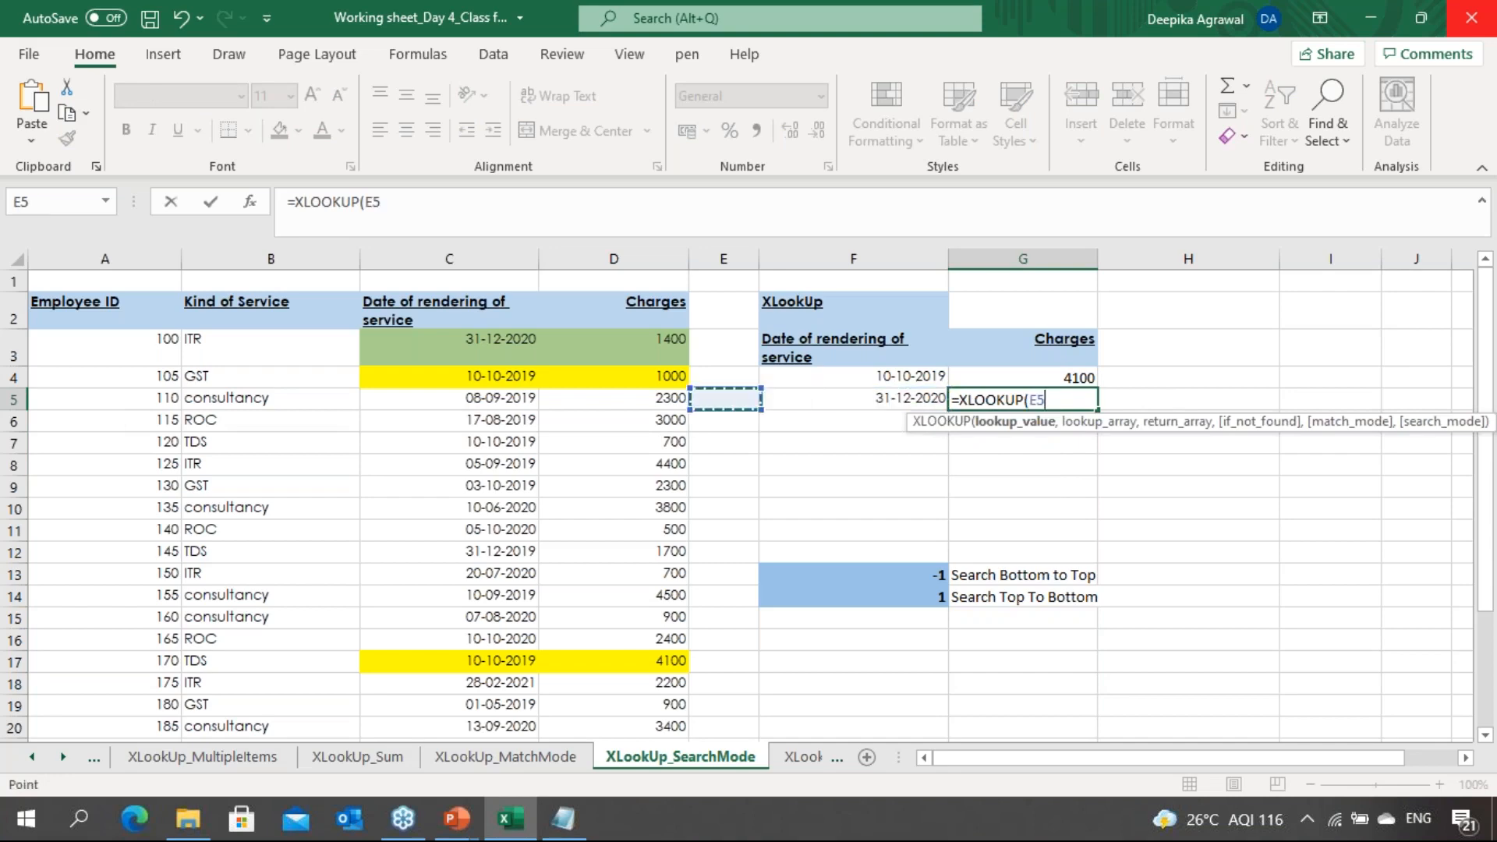
key(Right)
Add the service dates $C$3:$C$28 as the absolute lookup array of the G5 formula
text(,)
key(Left)
key(Left)
key(Left)
key(Left)
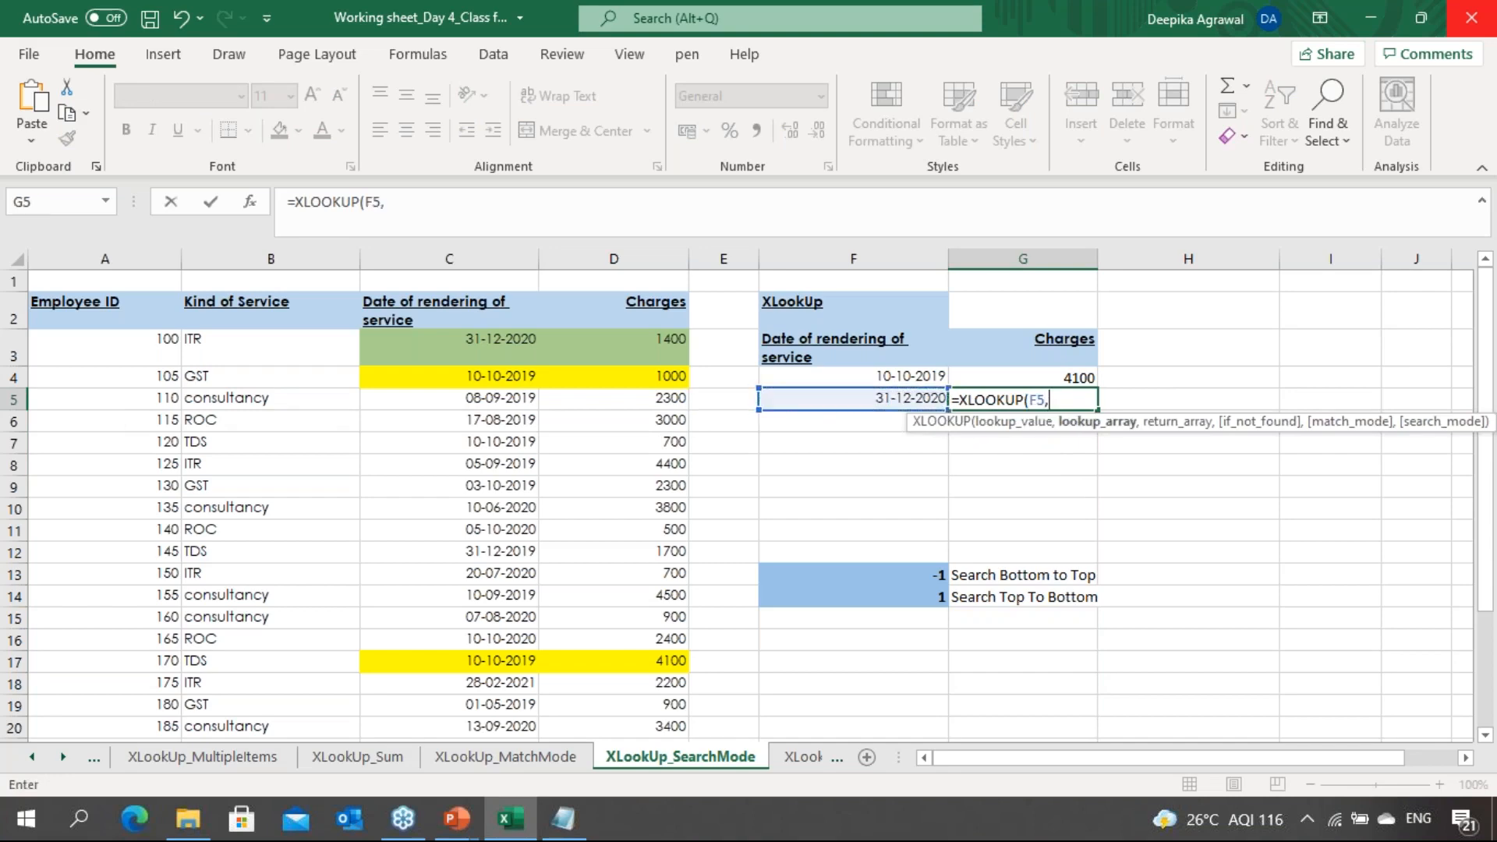
key(Up)
key(Up)
key(ctrl+shift+Down)
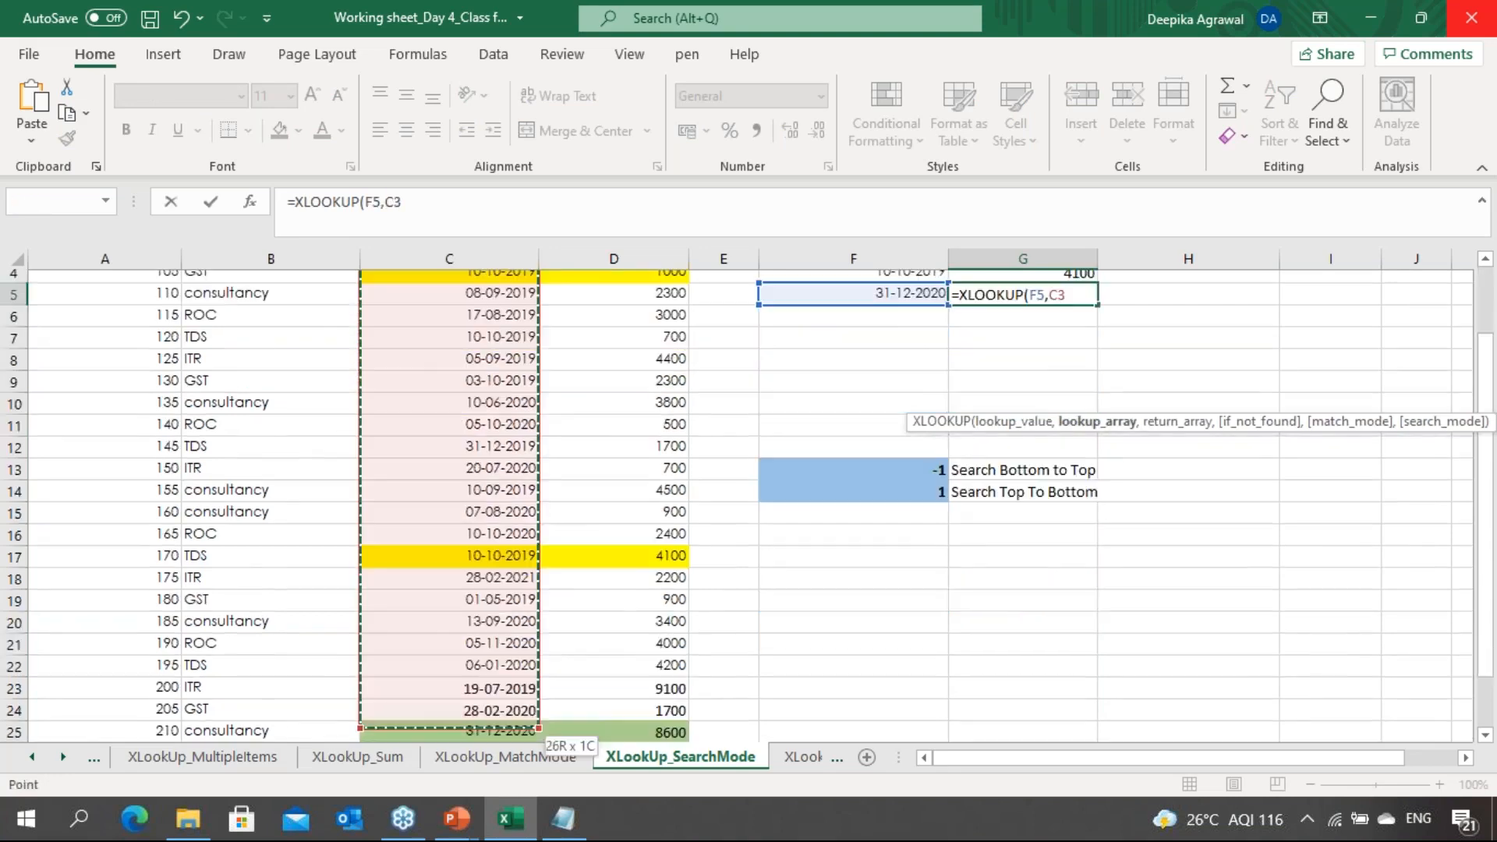
key(F4)
Add the charges $D$3:$D$28 as the absolute return array of the G5 formula
text(,)
key(Left)
key(Left)
key(Left)
key(Up)
key(shift+Up)
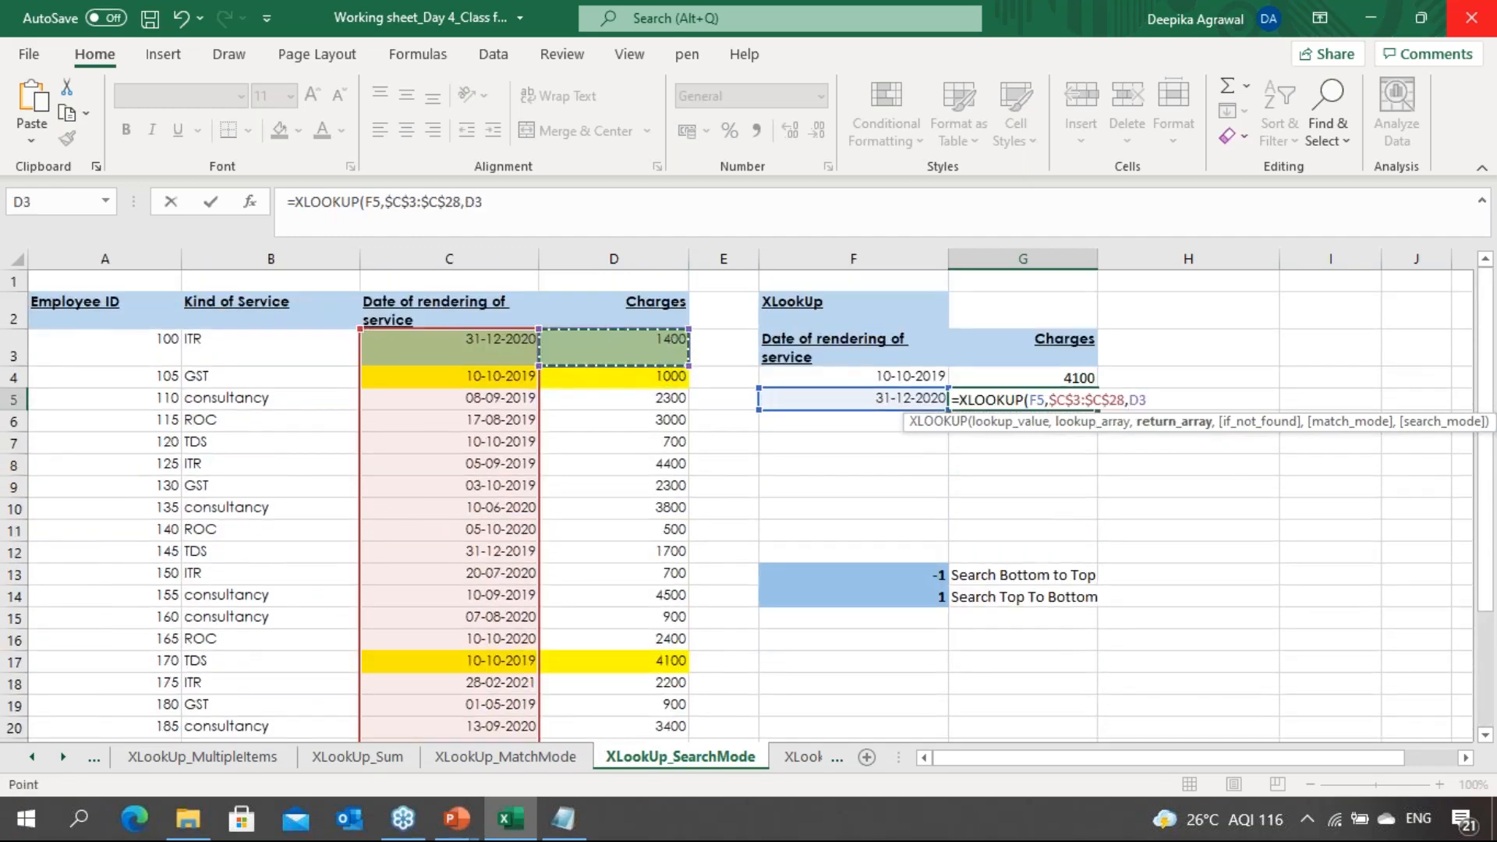
key(ctrl+shift+Down)
key(ctrl+shift+Down)
key(ctrl+shift+Up)
key(F4)
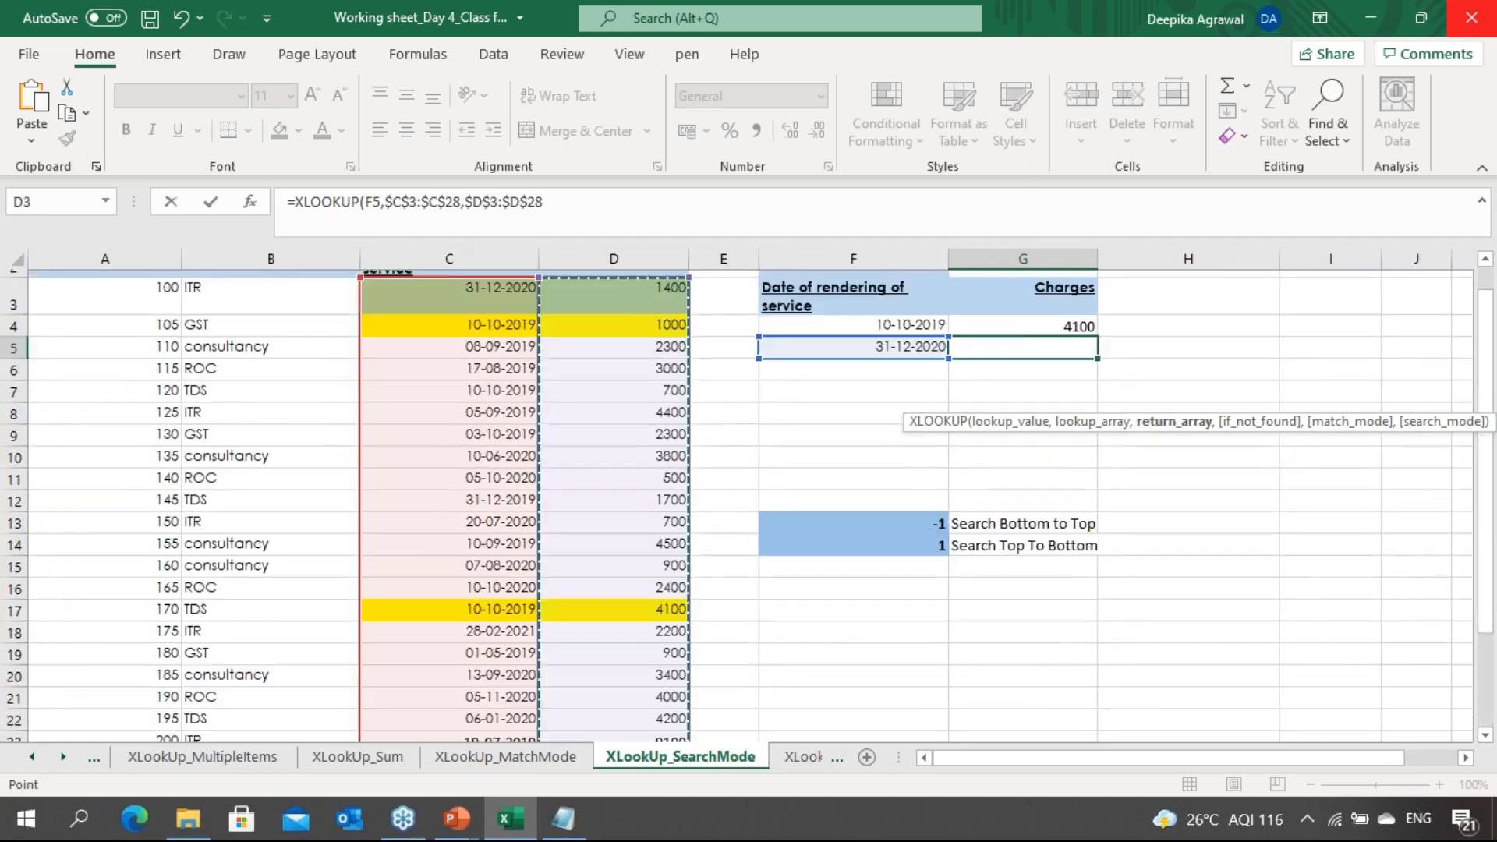
Leave the not-found and match mode arguments of the G5 formula empty, set its search mode to -1, and complete it
text(,,,)
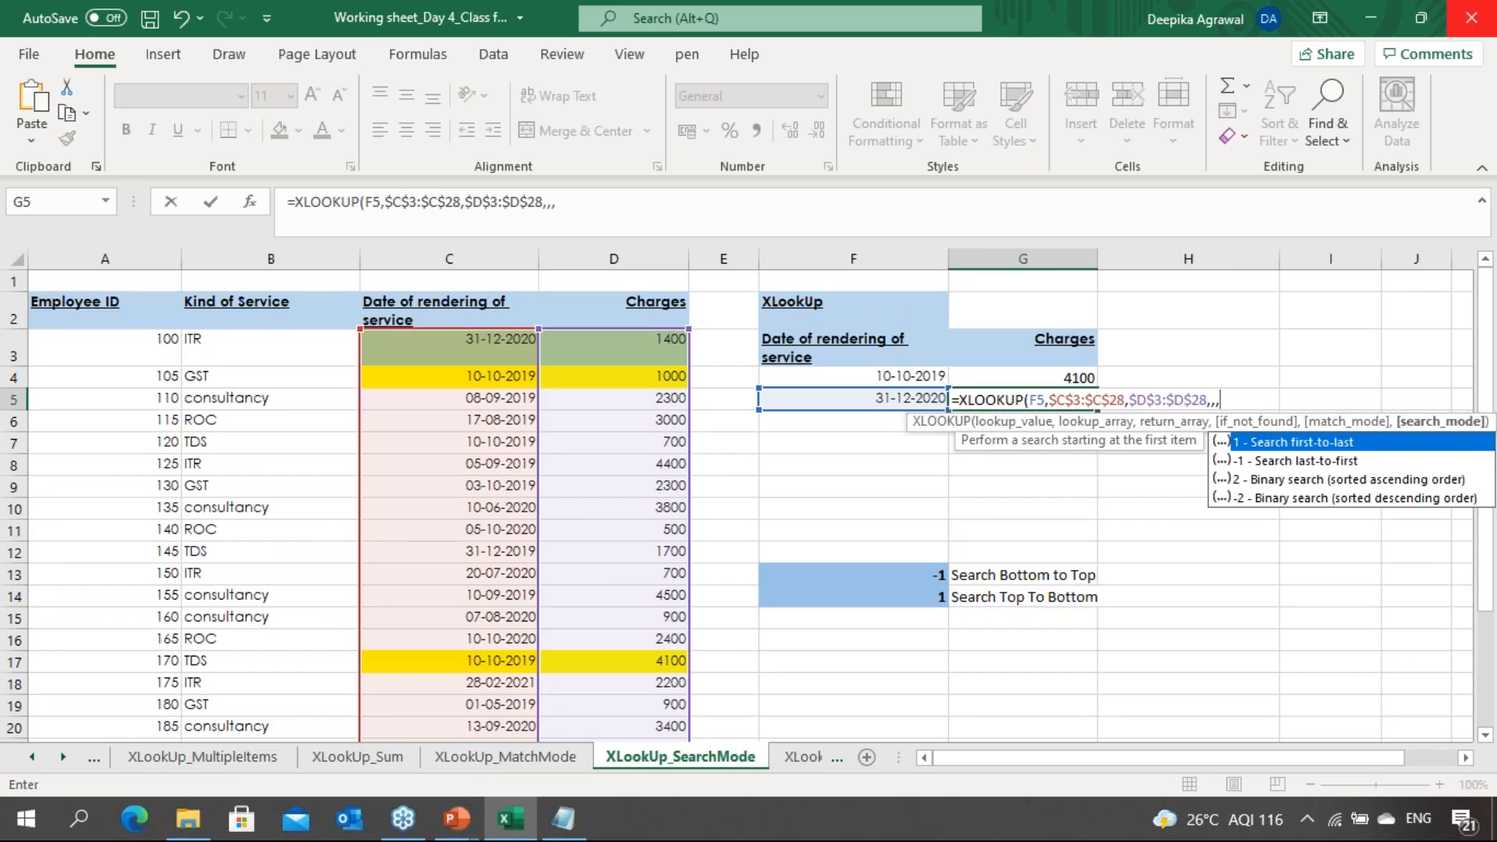
text(-1)
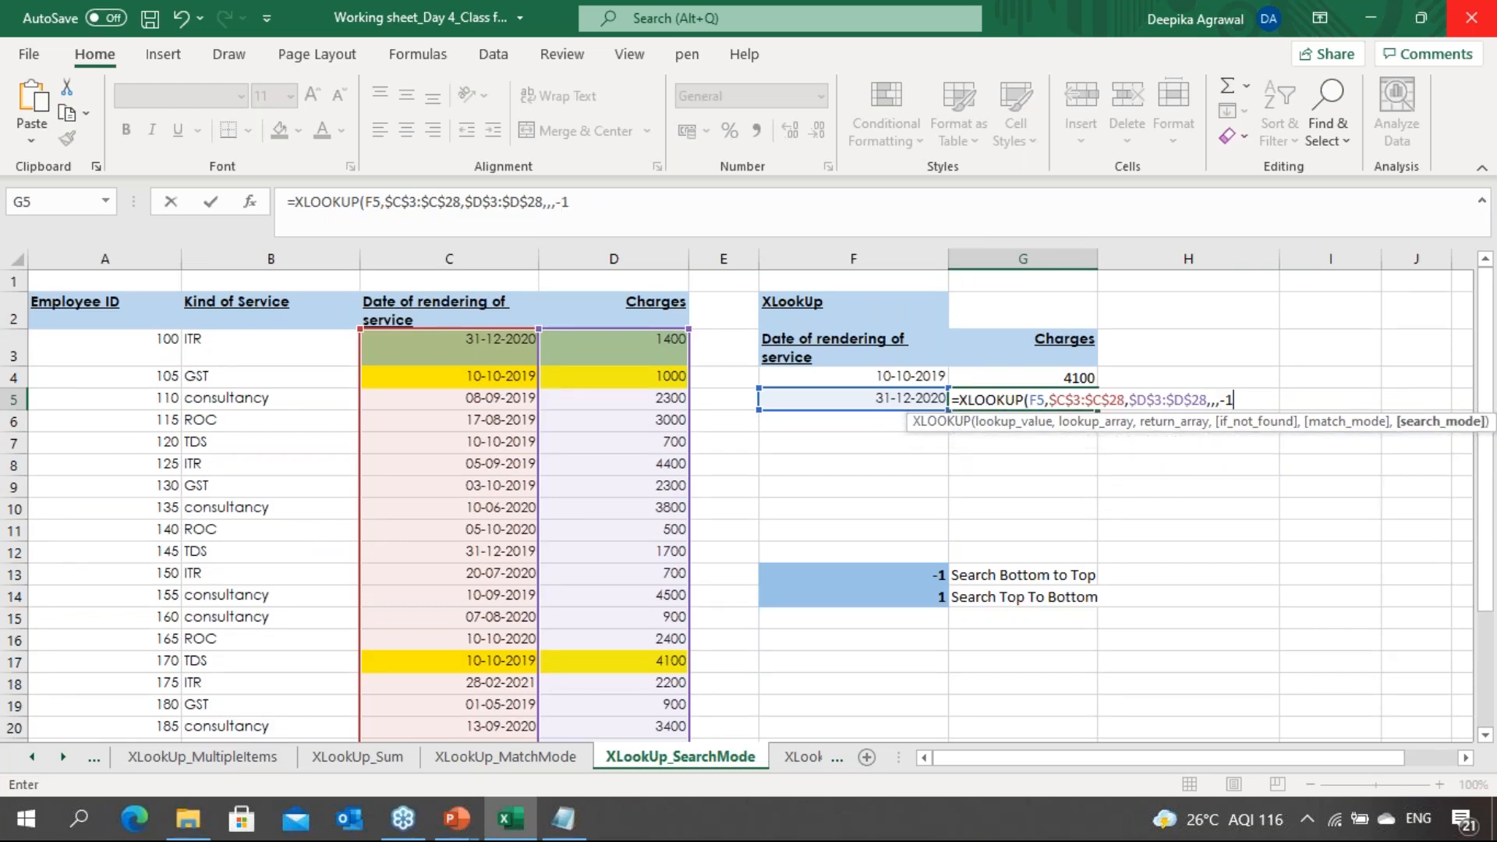
text())
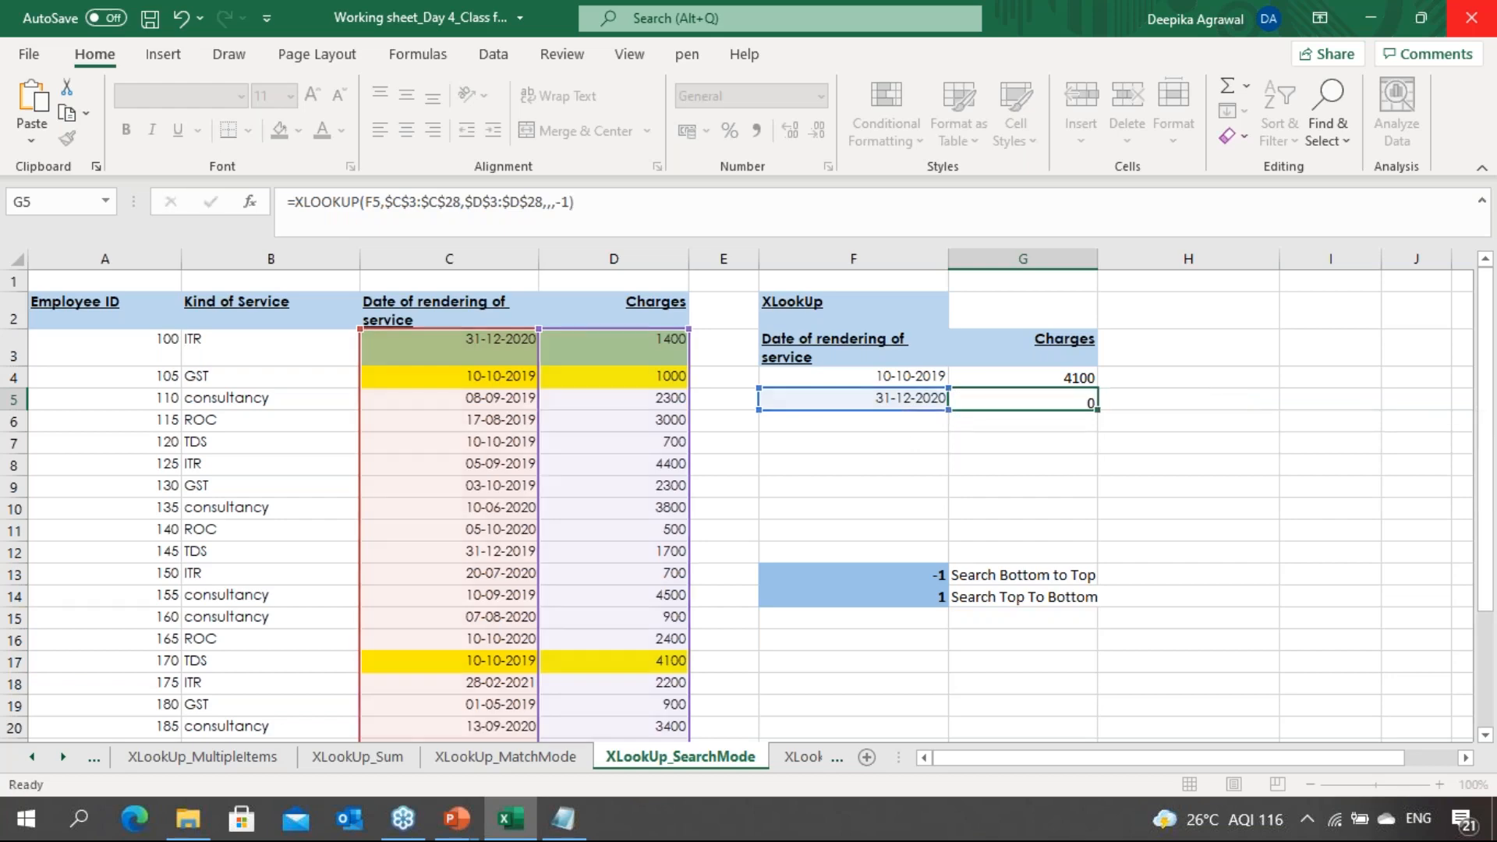
key(ctrl+Return)
Compare the charges returned in G5 with the source records dated 31-12-2020 by scanning down the Charges column
key(Left)
key(Left)
key(Left)
key(Up)
key(Up)
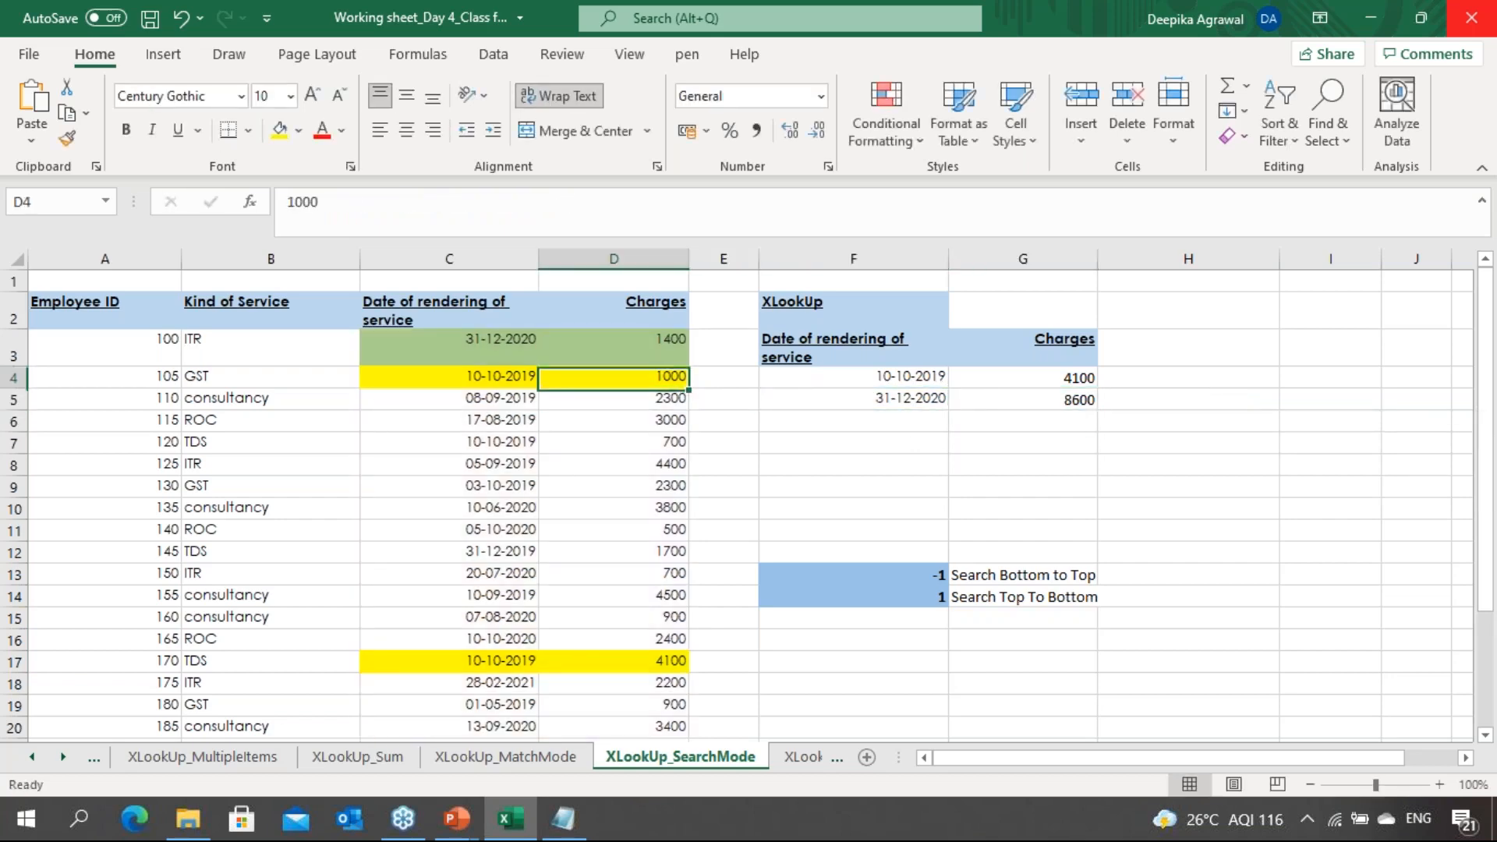
key(Left)
key(Right)
key(Right)
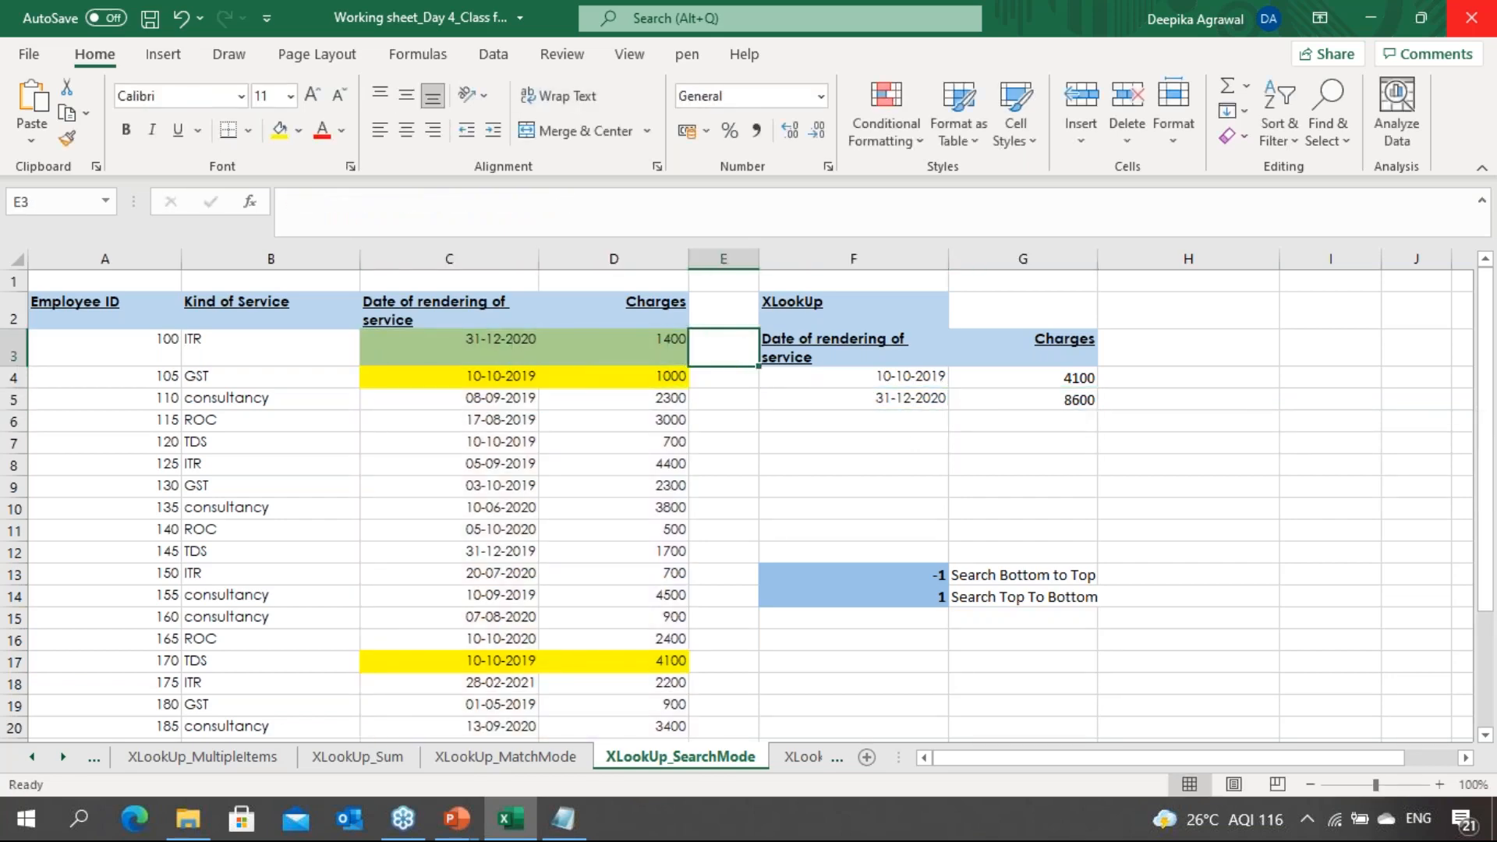
key(Left)
key(Down)
key(Down)
key(Down)
key(Down)
key(Down)
key(Down)
key(Down)
key(Down)
key(Down)
key(Down)
key(Down)
key(Down)
key(Down)
key(Down)
key(Down)
key(Down)
key(Down)
key(Down)
key(Down)
key(Down)
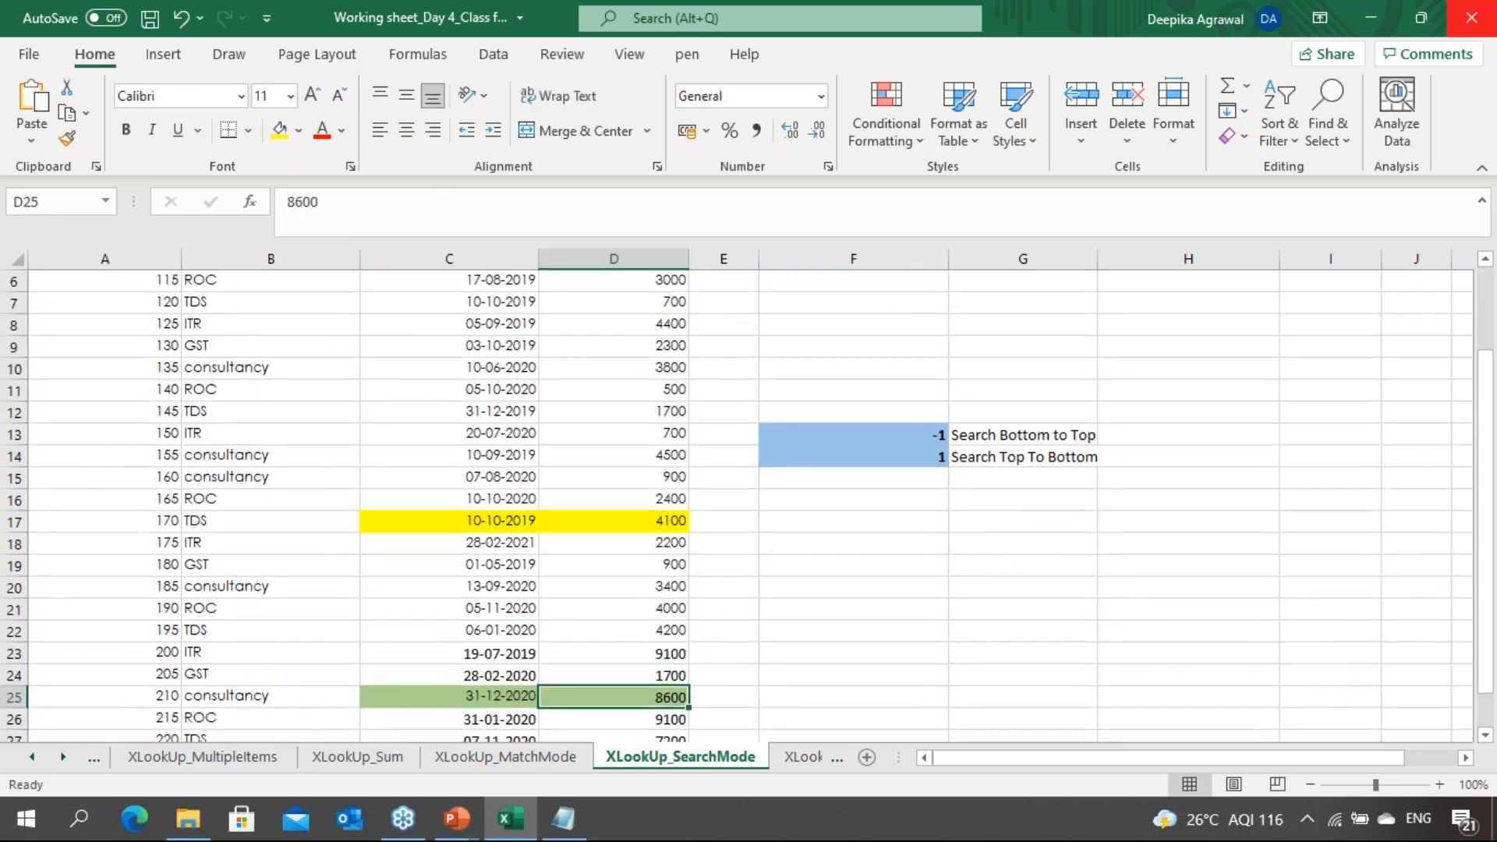
key(Right)
key(Right)
key(Right)
key(Right)
key(Up)
key(Up)
key(Up)
key(Up)
key(Up)
key(Up)
key(Up)
key(Up)
key(Up)
key(Up)
key(Up)
key(Up)
key(Up)
key(Up)
key(Up)
key(Up)
key(Up)
key(Up)
key(Up)
key(Up)
key(Up)
key(Up)
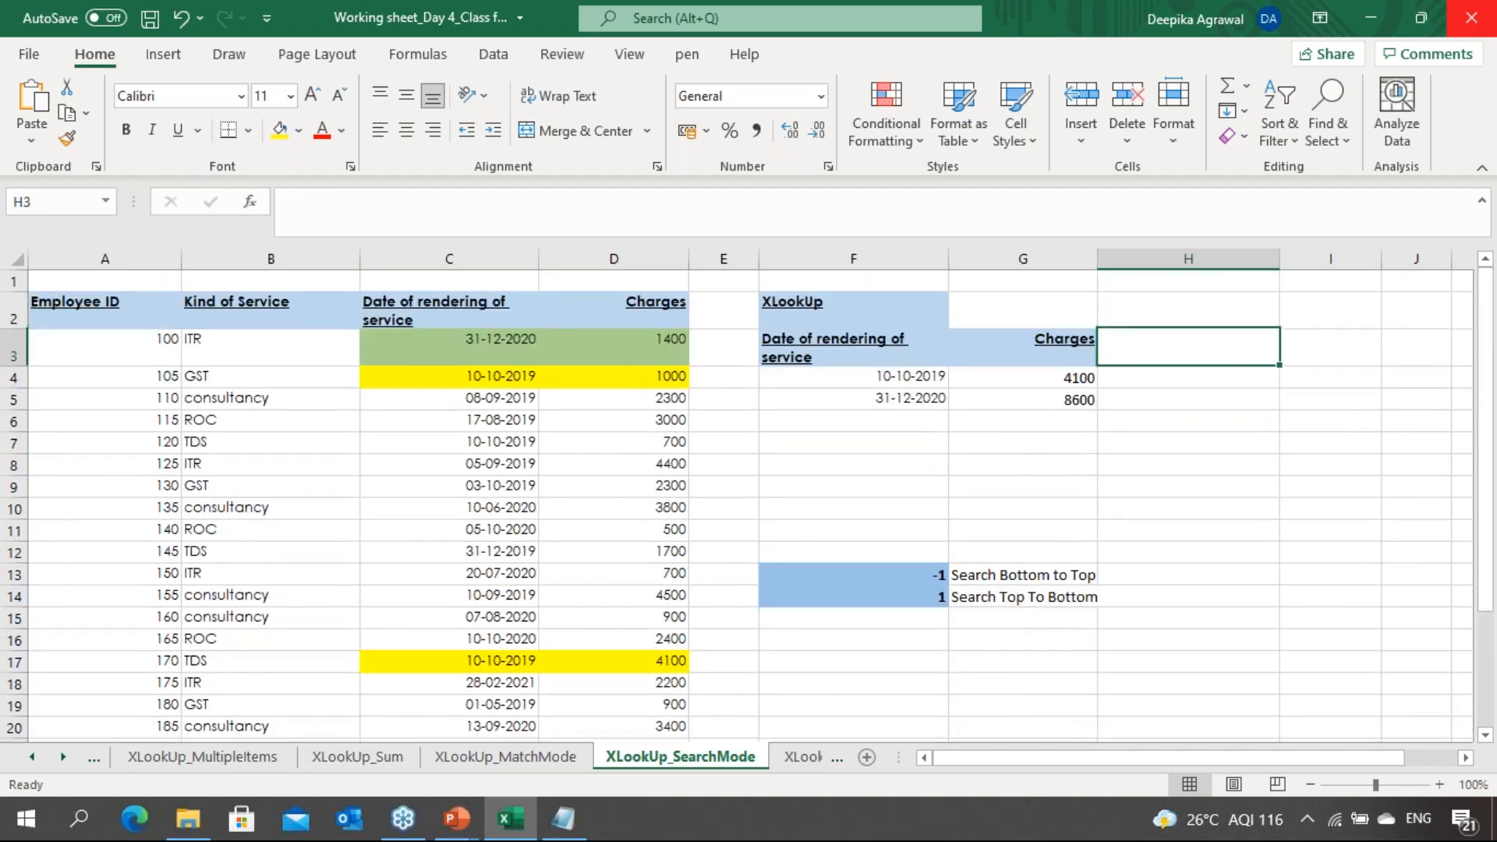
key(Down)
key(Down)
key(Left)
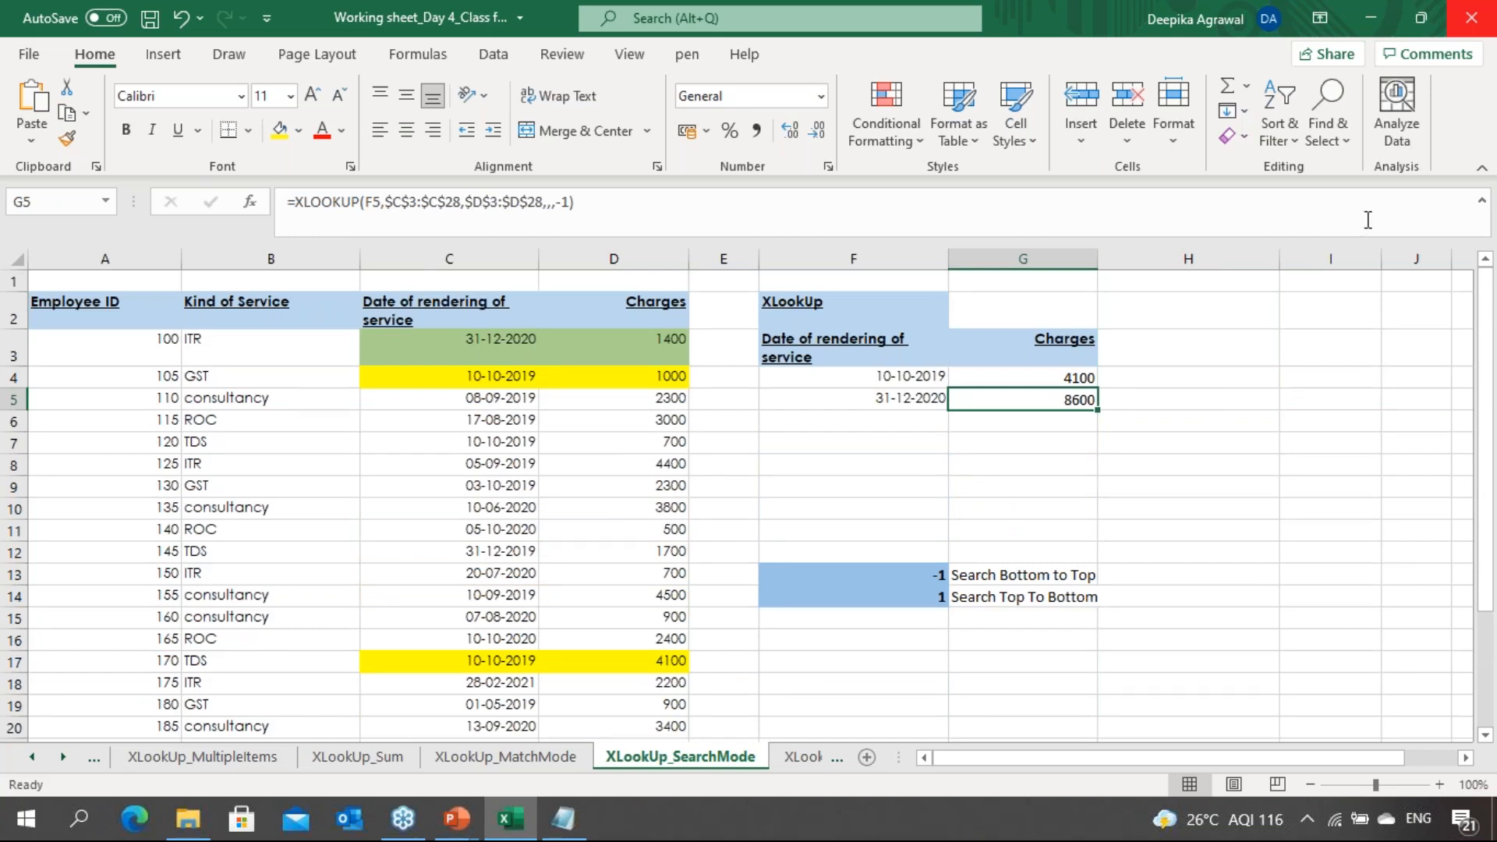
Switch to the XLookUP_HLookUp sheet
click(1481, 123)
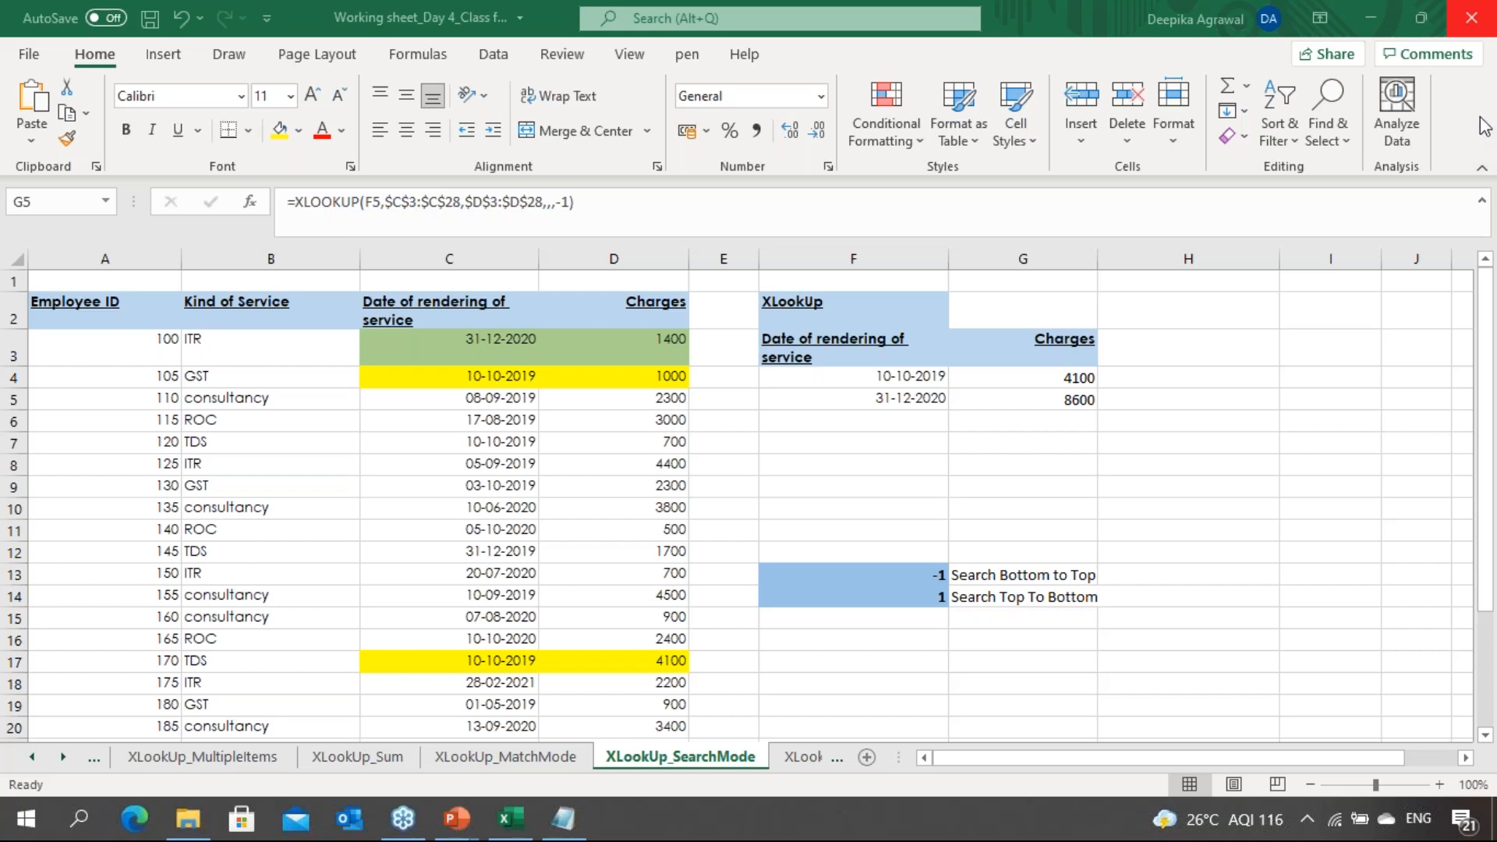
click(952, 450)
key(Down)
key(ctrl+Page_Down)
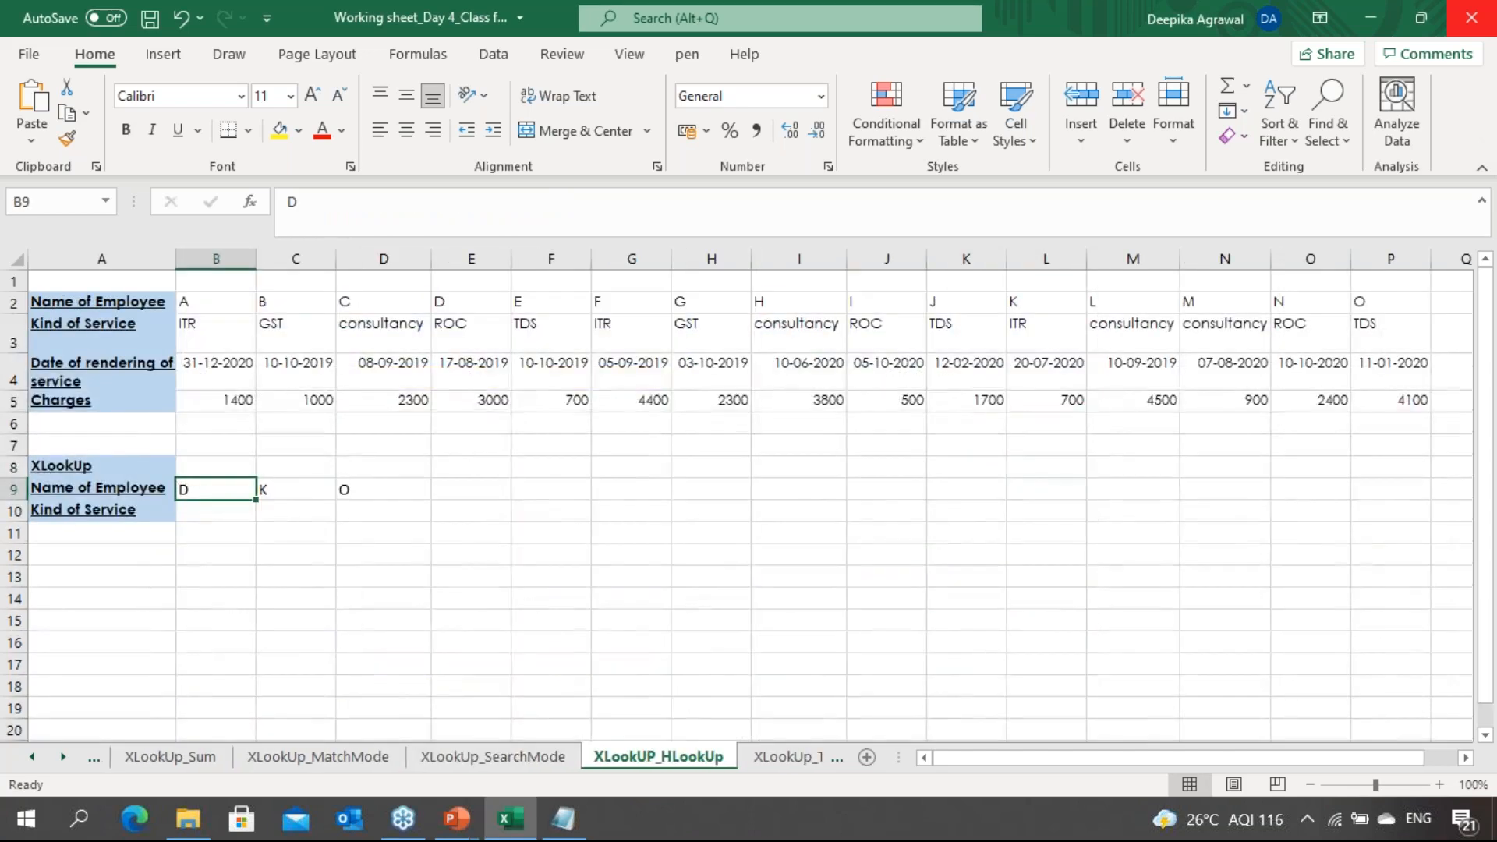
Examine the Name of Employee and Kind of Service rows of the XLookUp table below the horizontal data
key(Up)
key(Down)
key(Down)
key(Down)
key(Up)
key(Up)
key(Down)
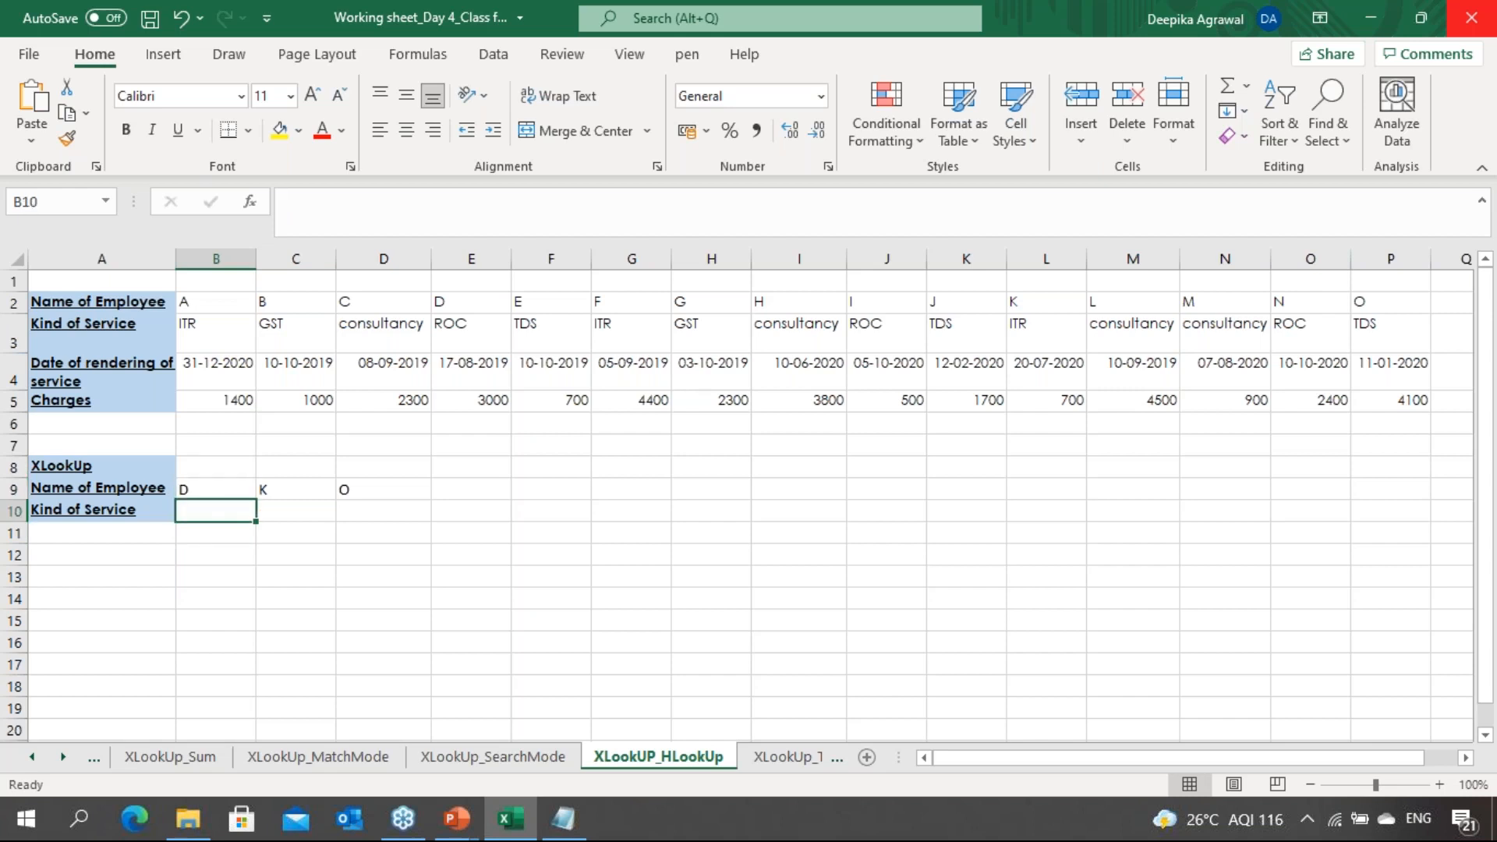
key(Up)
key(Up)
key(Down)
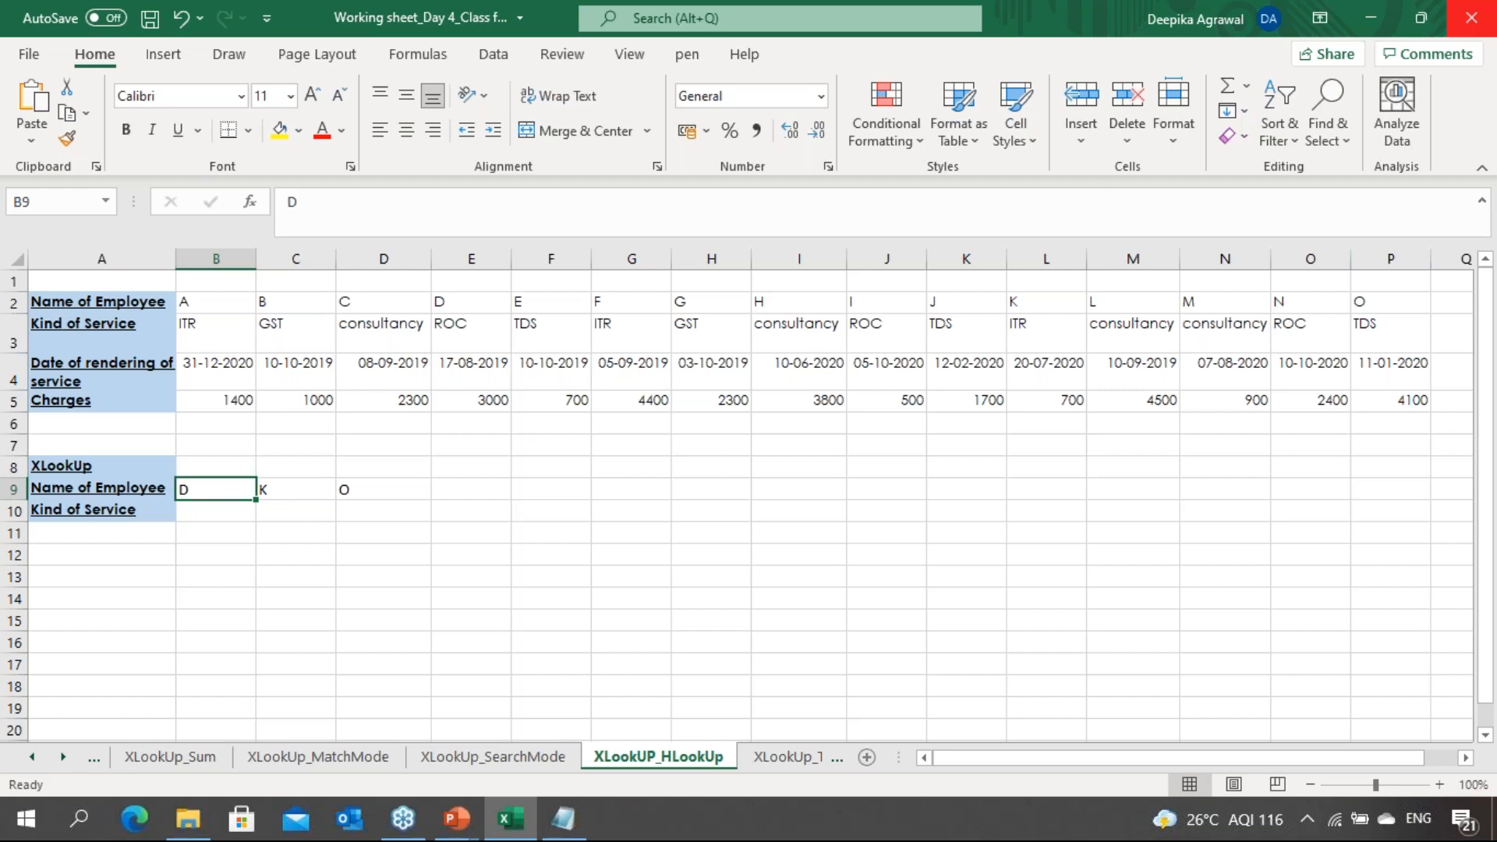
Start an XLOOKUP formula in B10 with the employee name in B9 as the lookup value
key(Down)
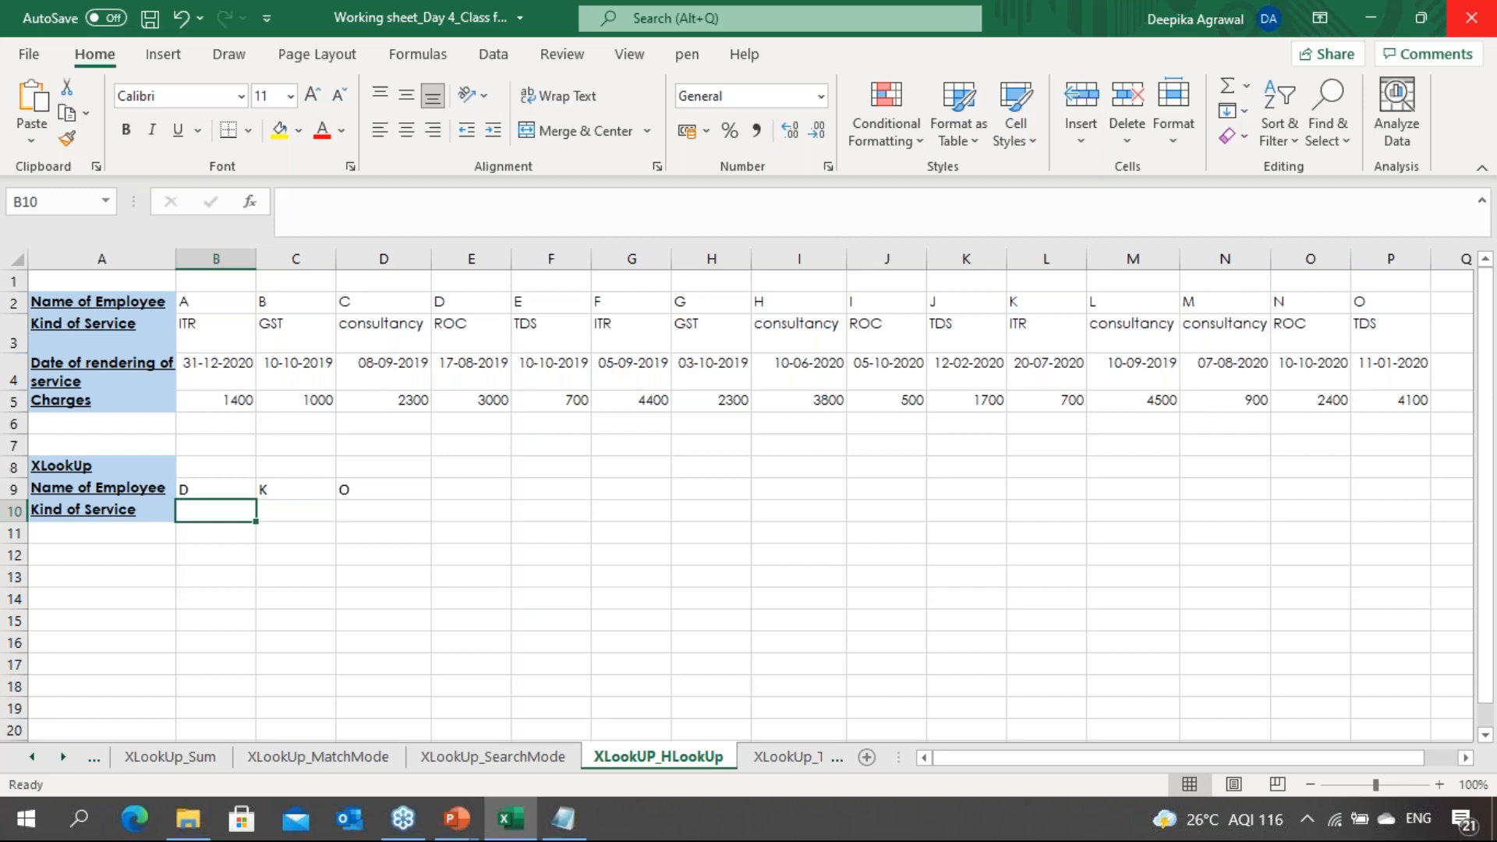
text(=xlo)
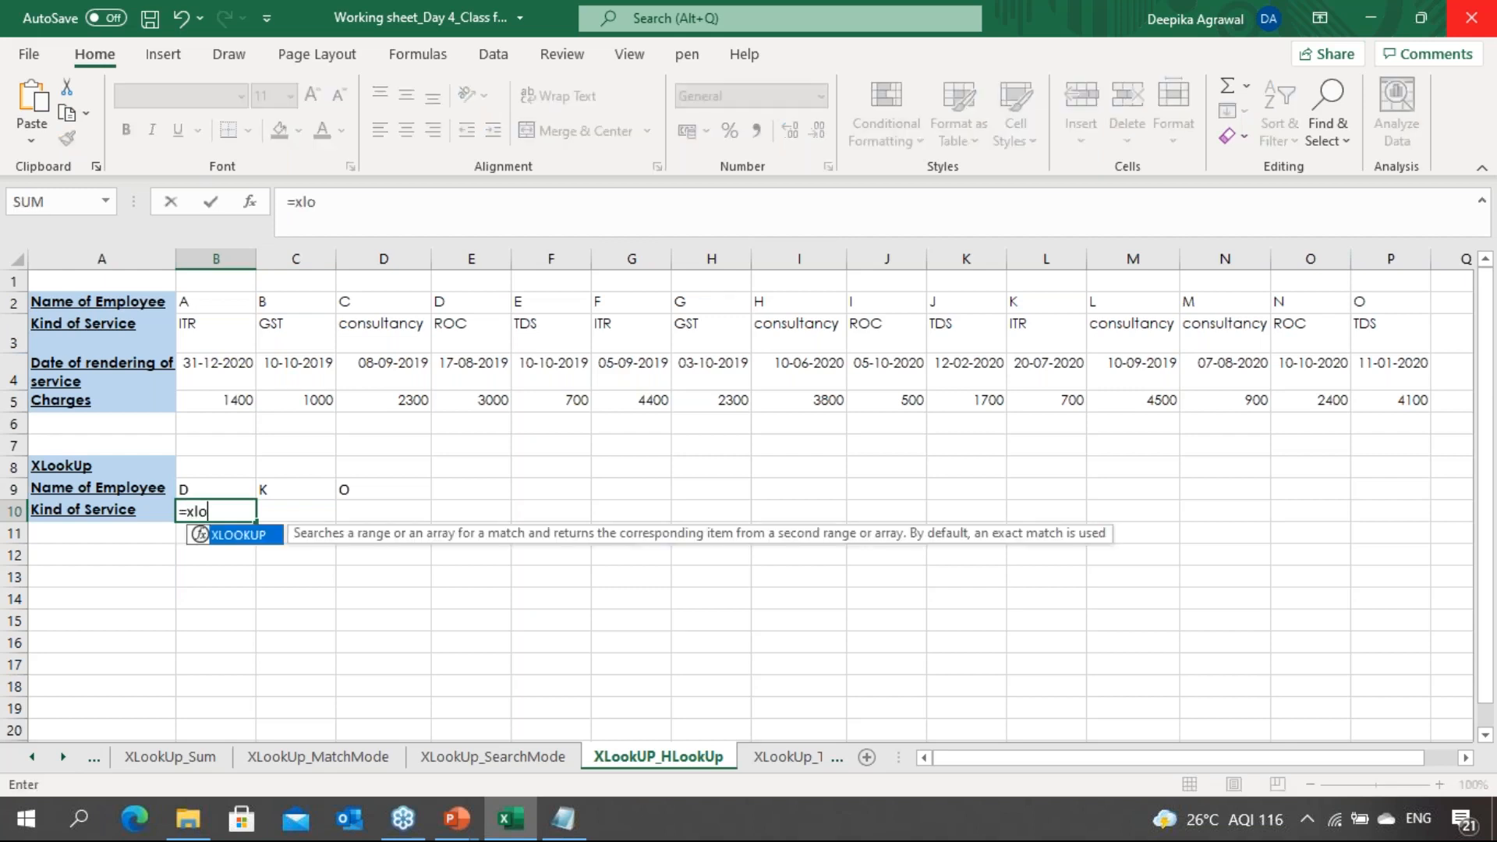
key(Tab)
key(Left)
key(Up)
key(Right)
text(,)
Add the employee names $B$2:$P$2 as the absolute lookup array of the B10 formula
key(Up)
key(Up)
key(Up)
key(Up)
key(Up)
key(Up)
key(Up)
key(Up)
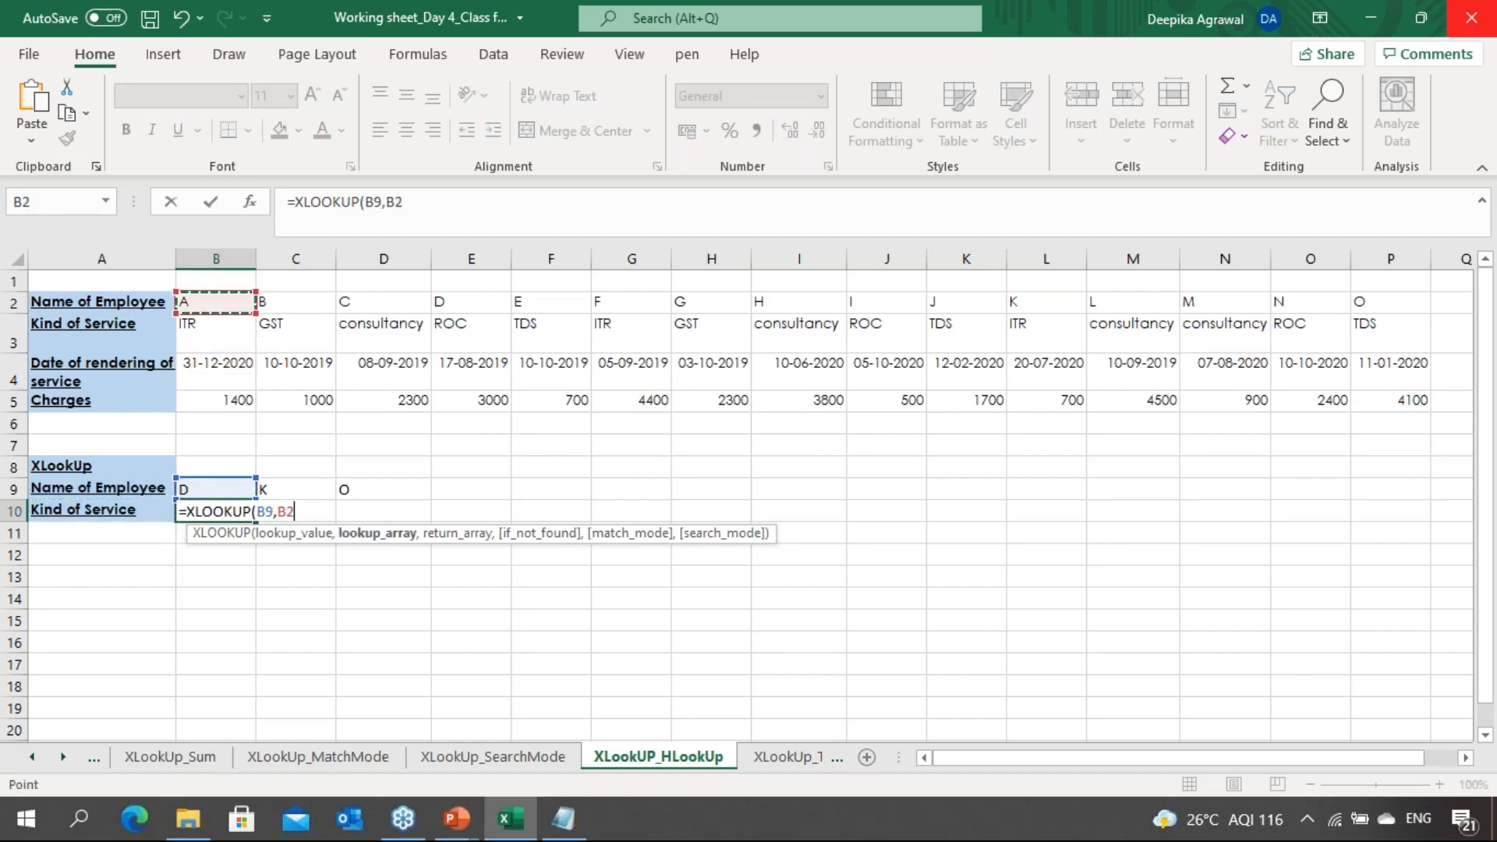
key(ctrl+shift+Right)
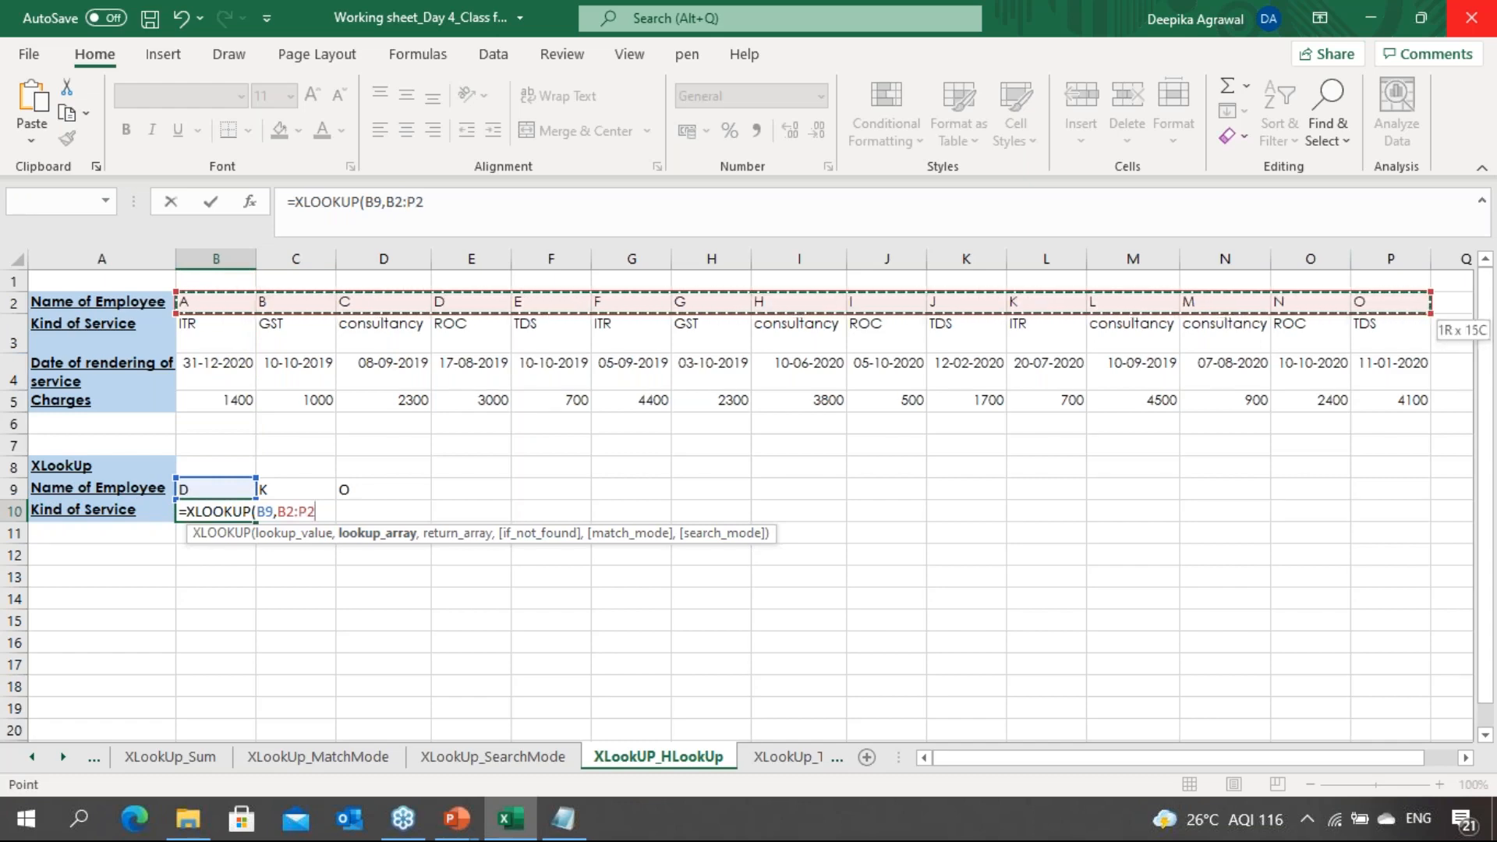
key(F4)
Add the Kind of Service row $B$3:$P$3 as the absolute return array and complete the B10 formula
text(,)
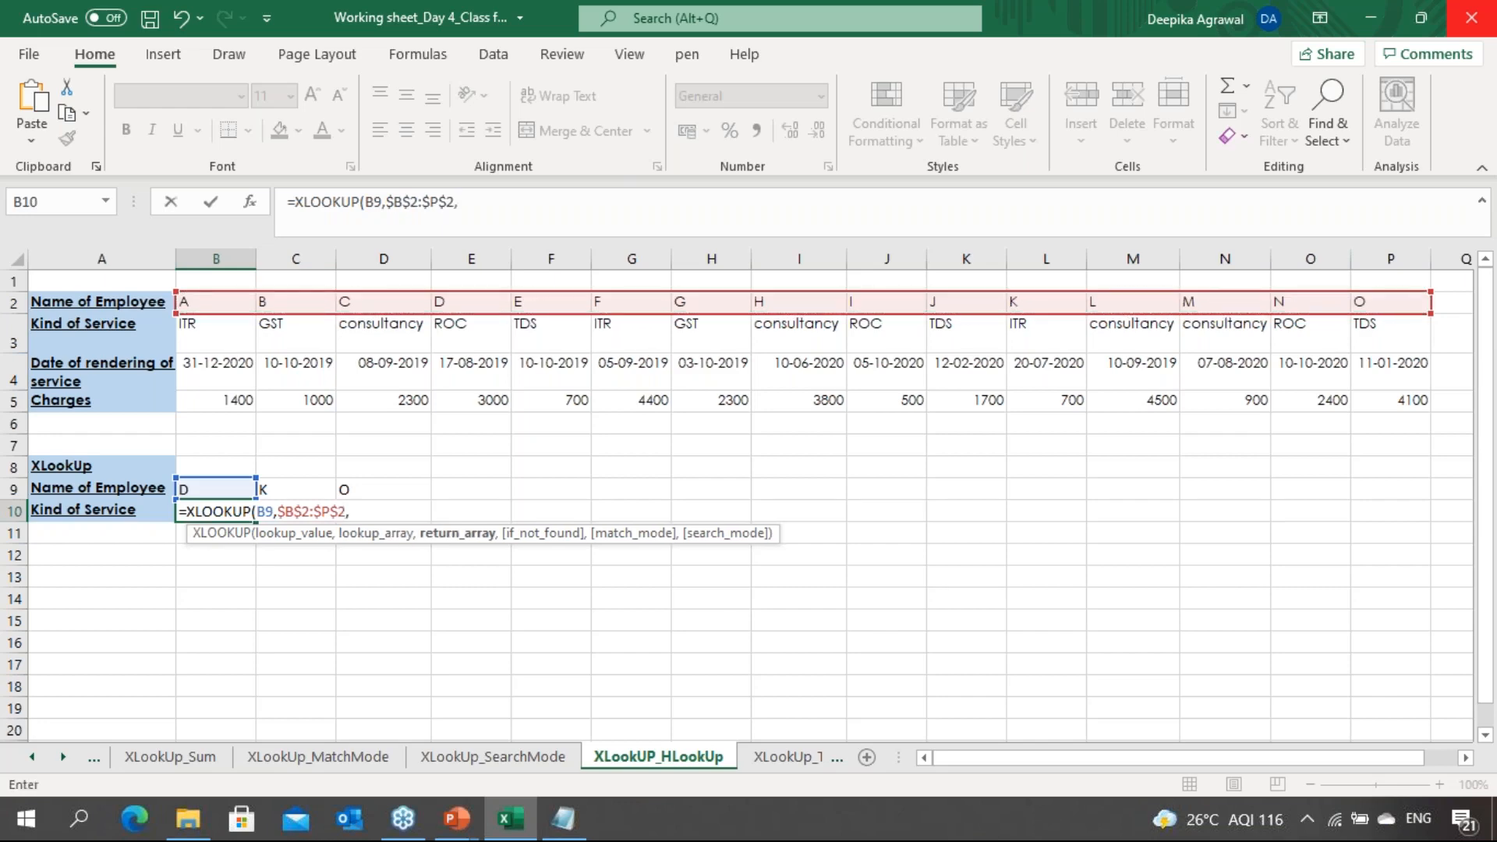
key(Left)
key(Up)
key(Up)
key(Up)
key(Up)
key(Up)
key(Up)
key(Right)
key(Up)
key(ctrl+shift+Right)
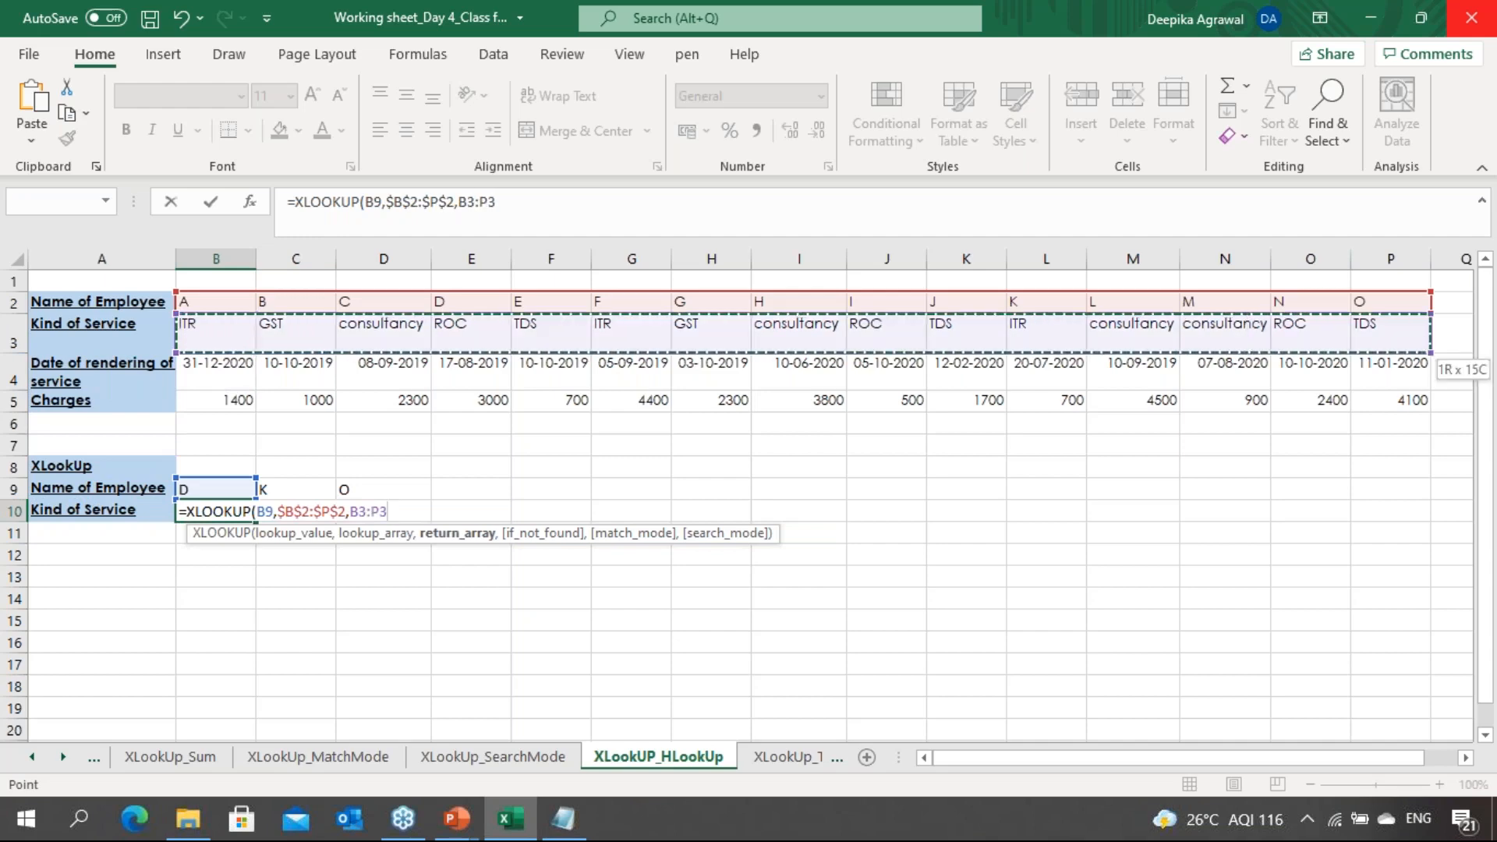
key(F4)
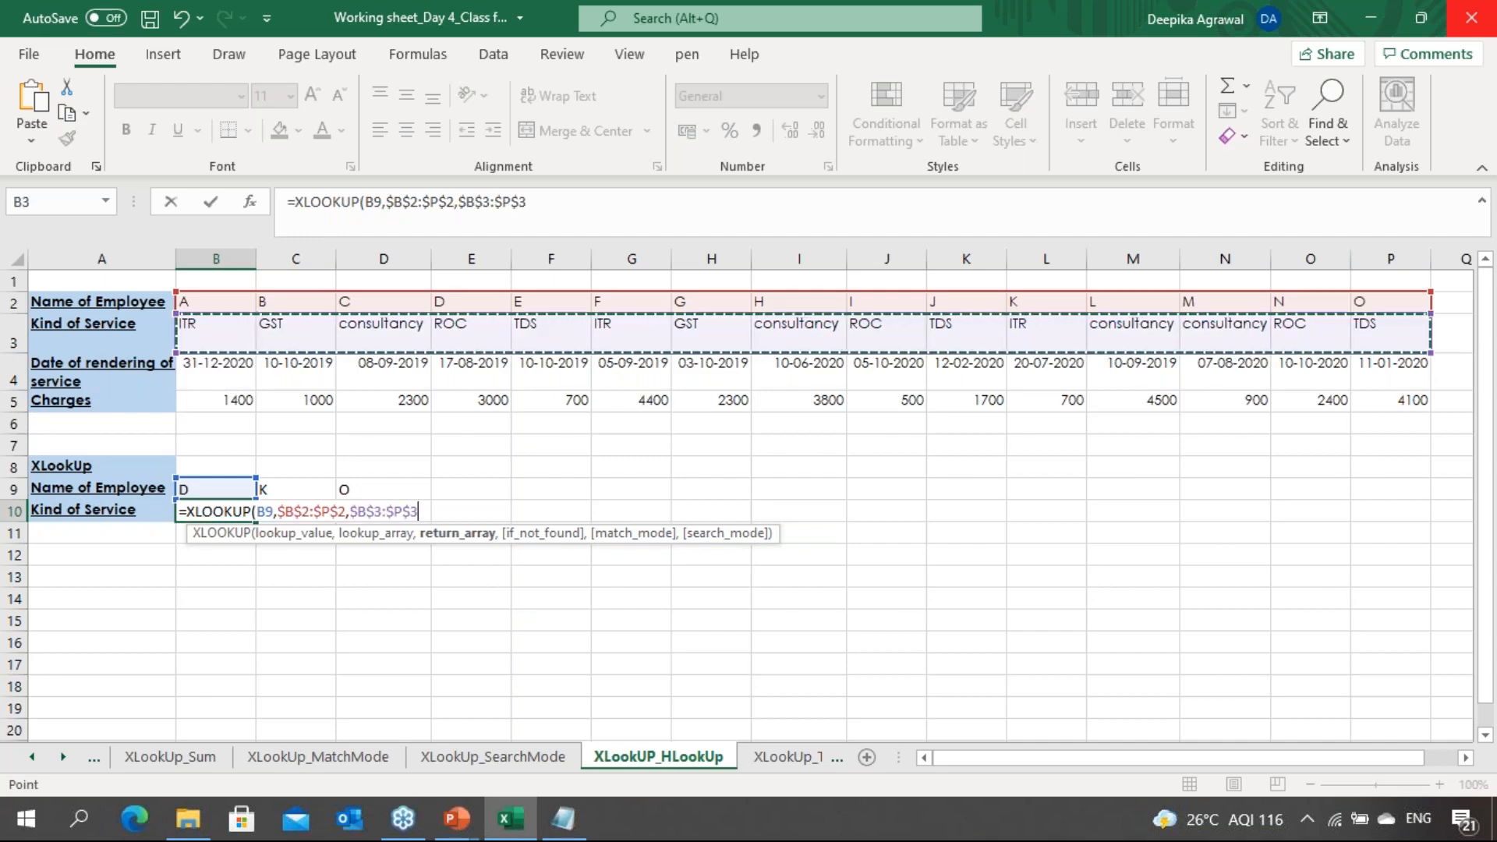
text())
key(ctrl+Return)
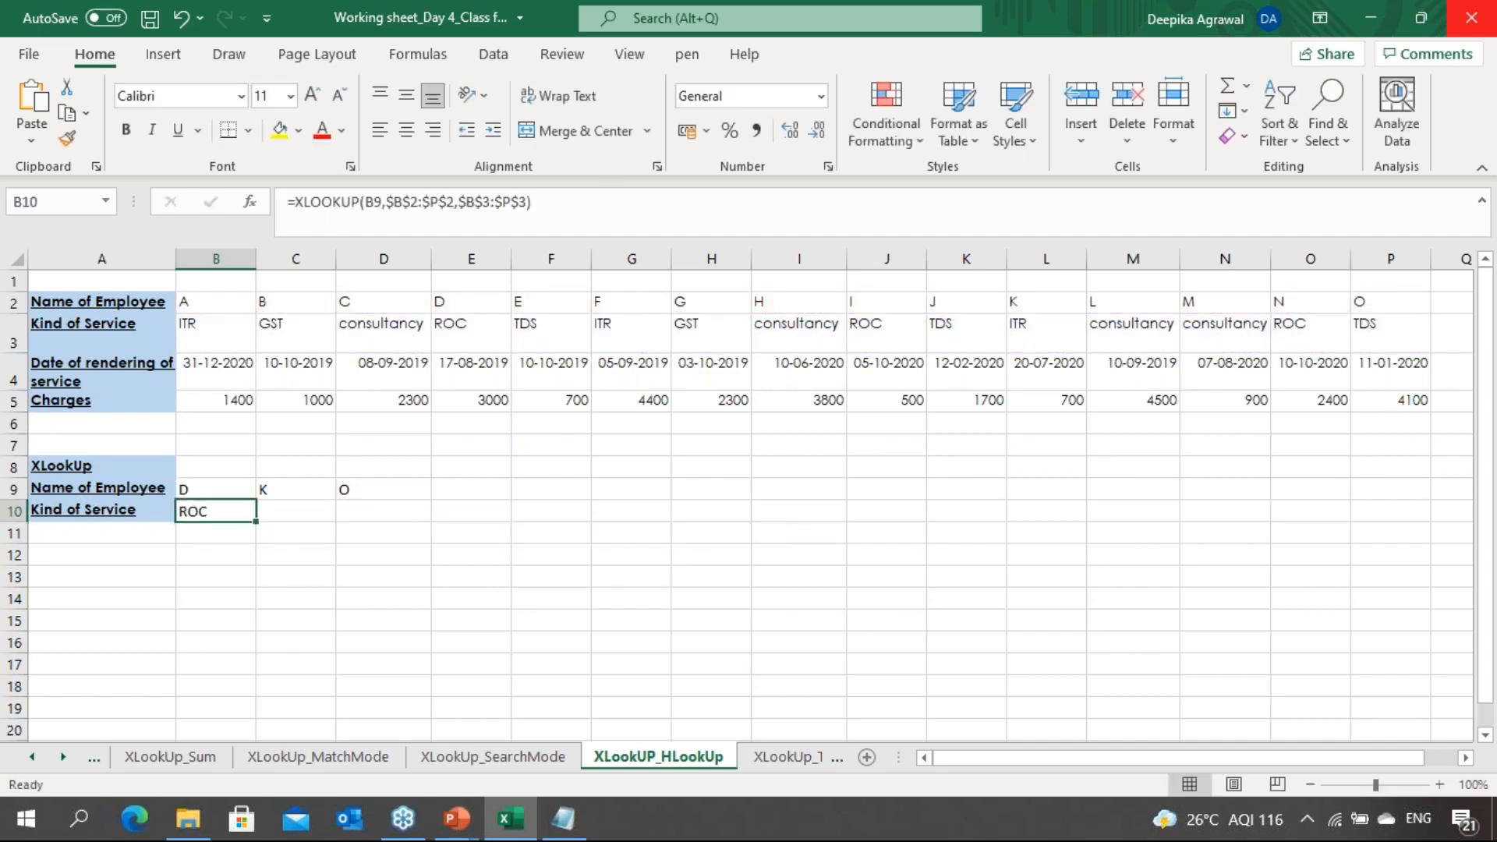
Fill the B10 formula across to D10 for employees K and O
key(shift+Right)
key(shift+Right)
key(ctrl+r)
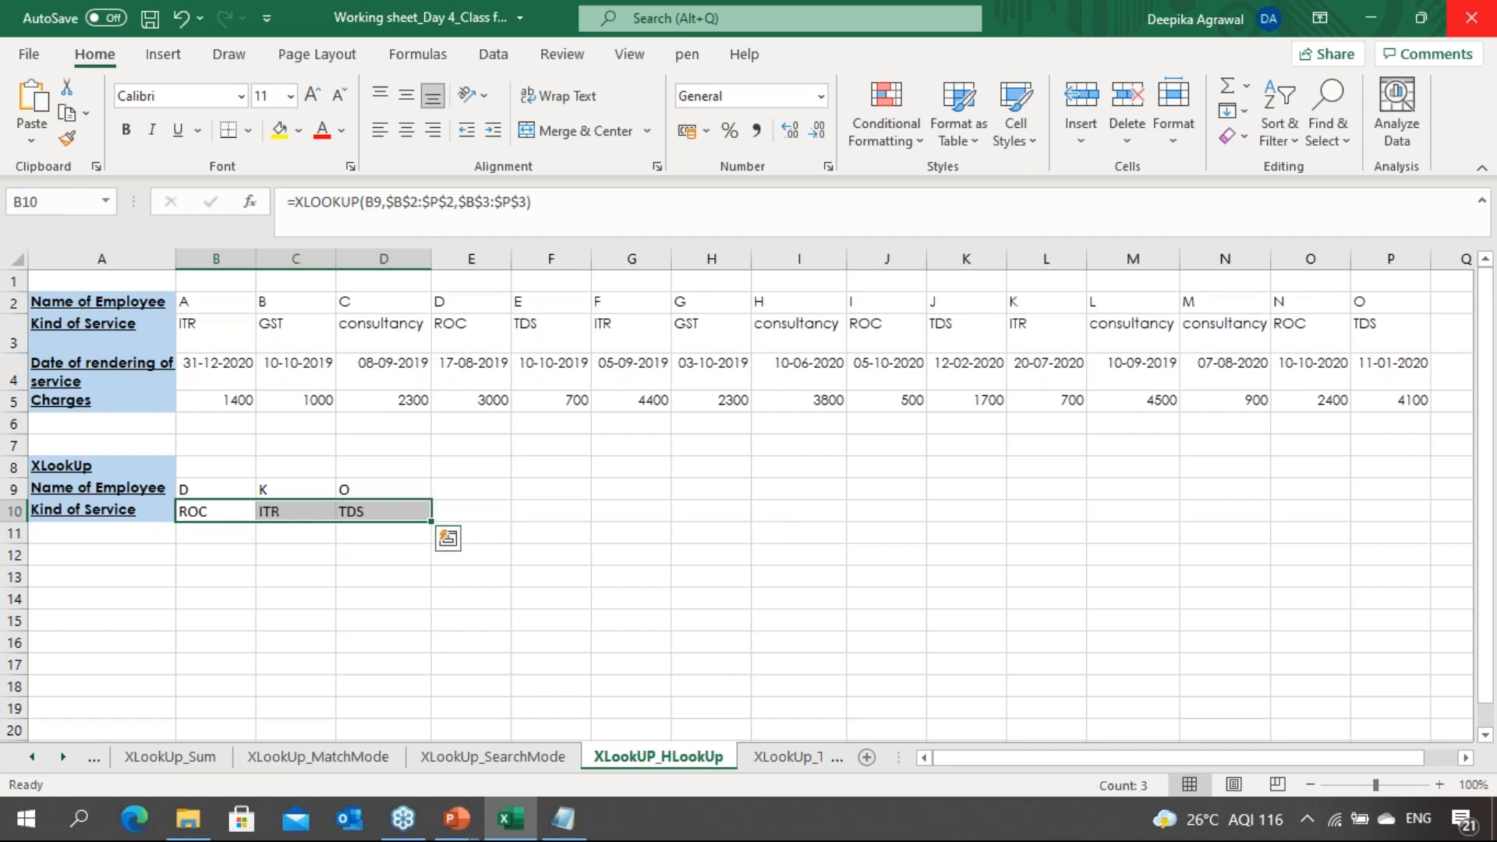
Review the kinds of service returned in B10:D10 for employees D, K and O
key(shift+Left)
key(shift+Left)
key(Left)
key(Right)
key(Right)
key(Right)
key(Right)
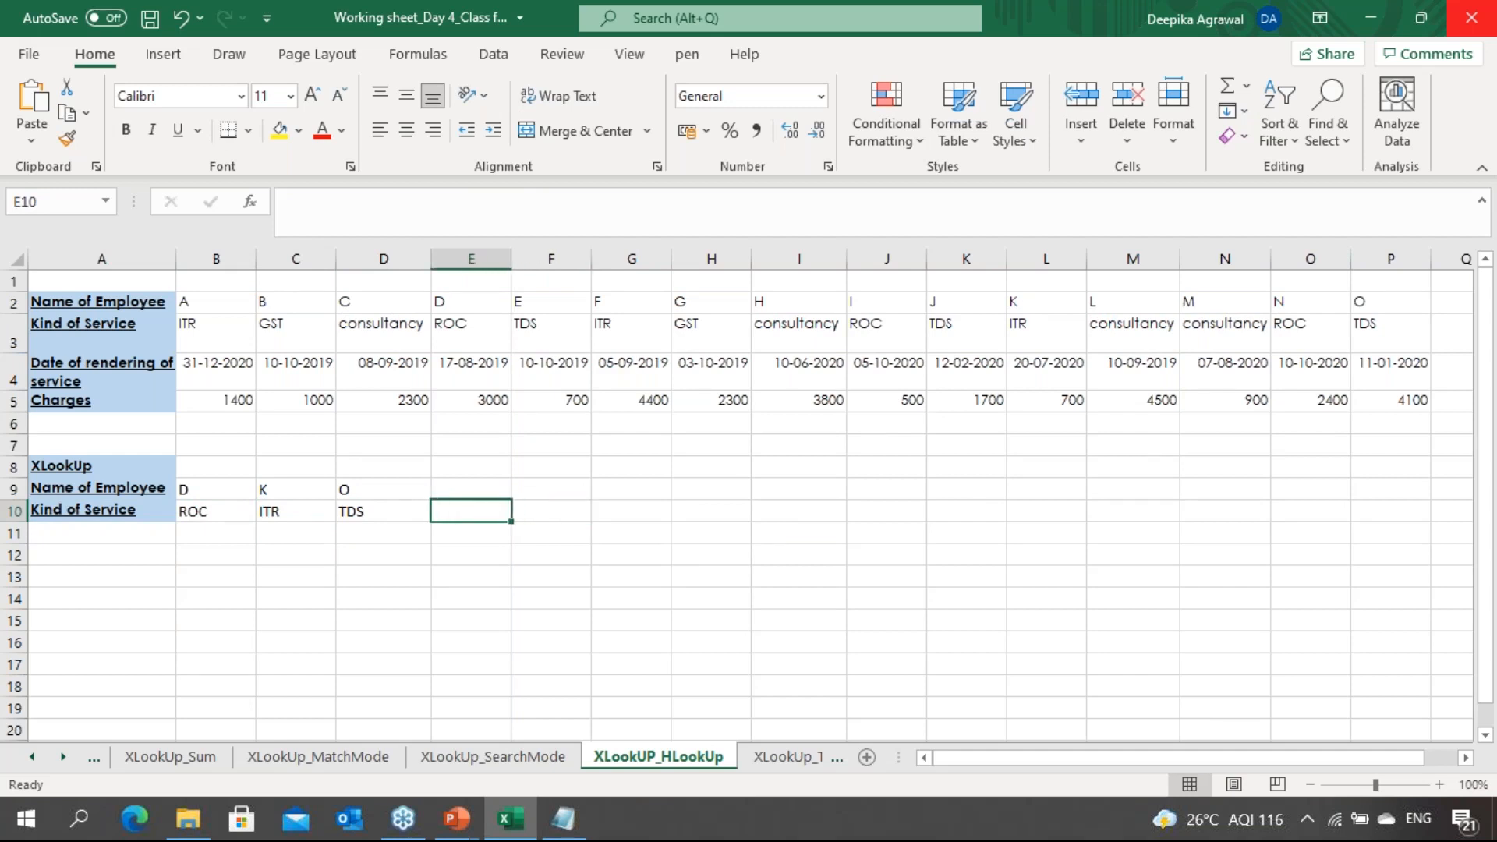
key(Left)
key(Left)
key(Left)
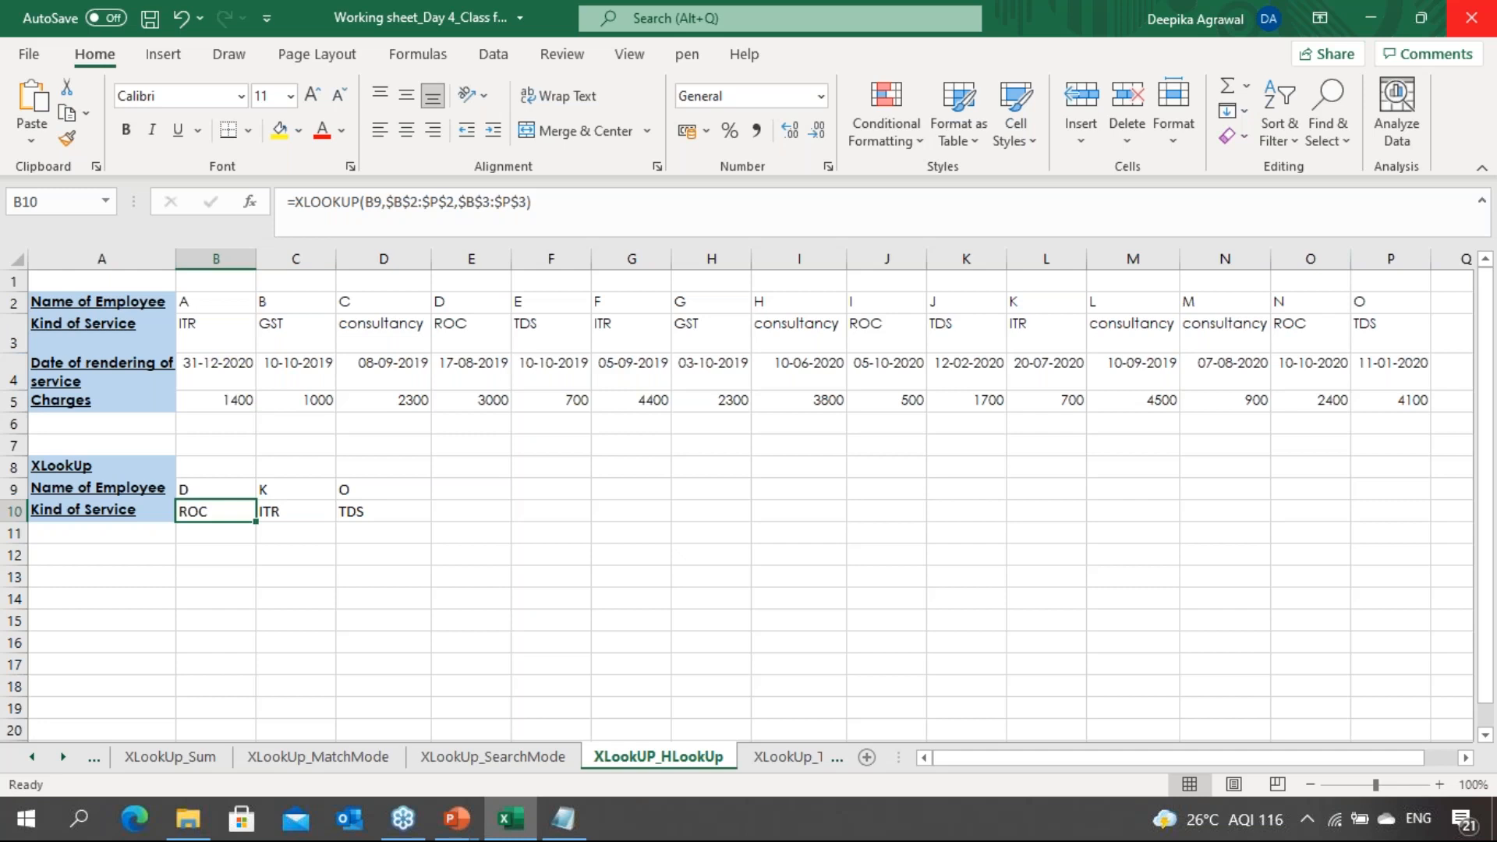
Switch to the XLookUp_TwoWayLookUp sheet and clear the existing ITR and GST results in J4:K6
key(ctrl+Page_Down)
key(Up)
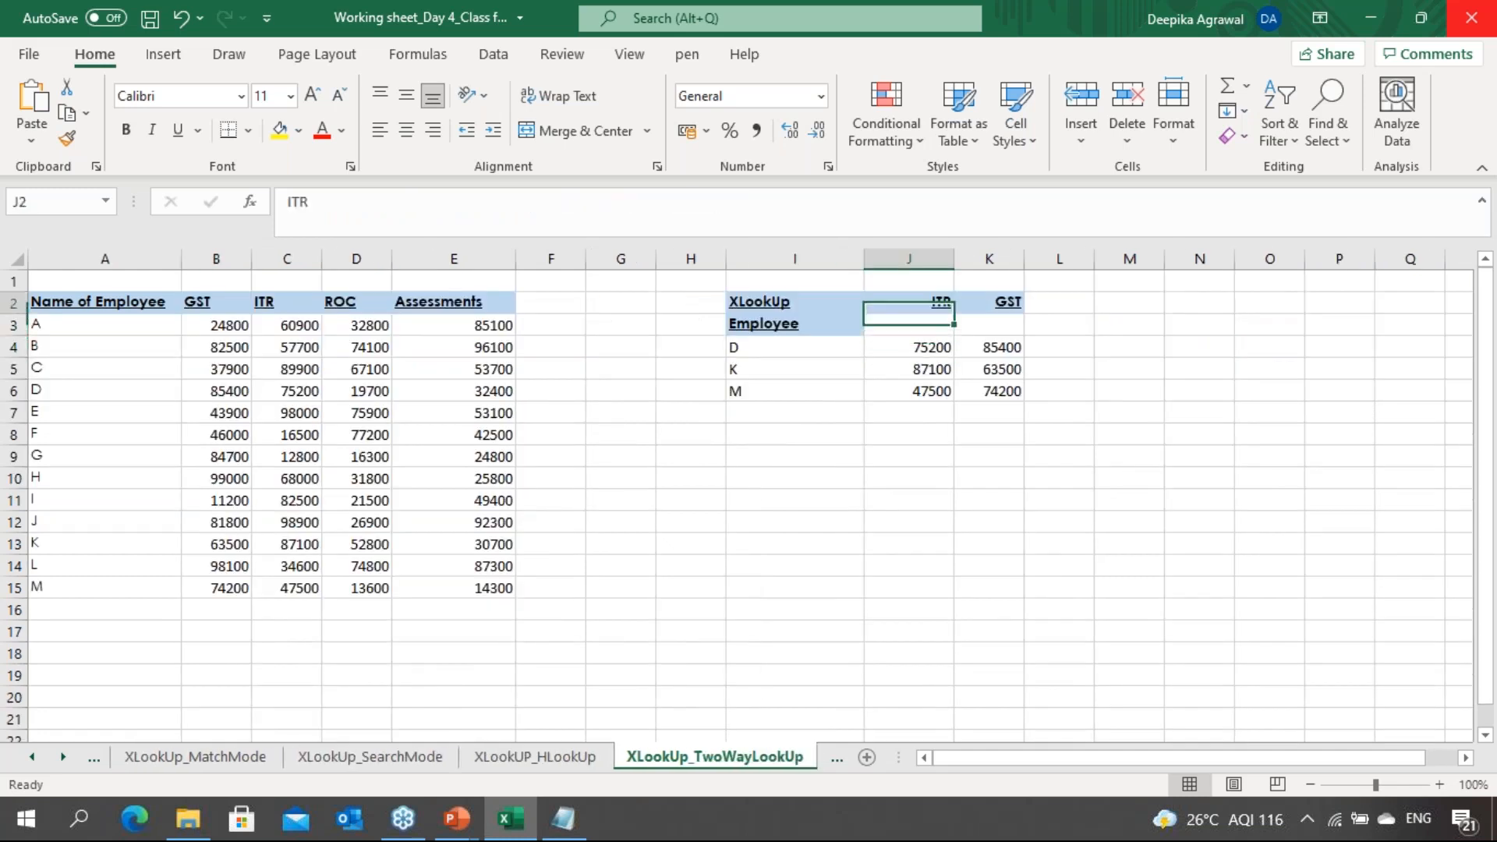
key(Down)
key(Up)
key(Right)
key(Left)
key(shift+Right)
key(shift+Down)
key(shift+Down)
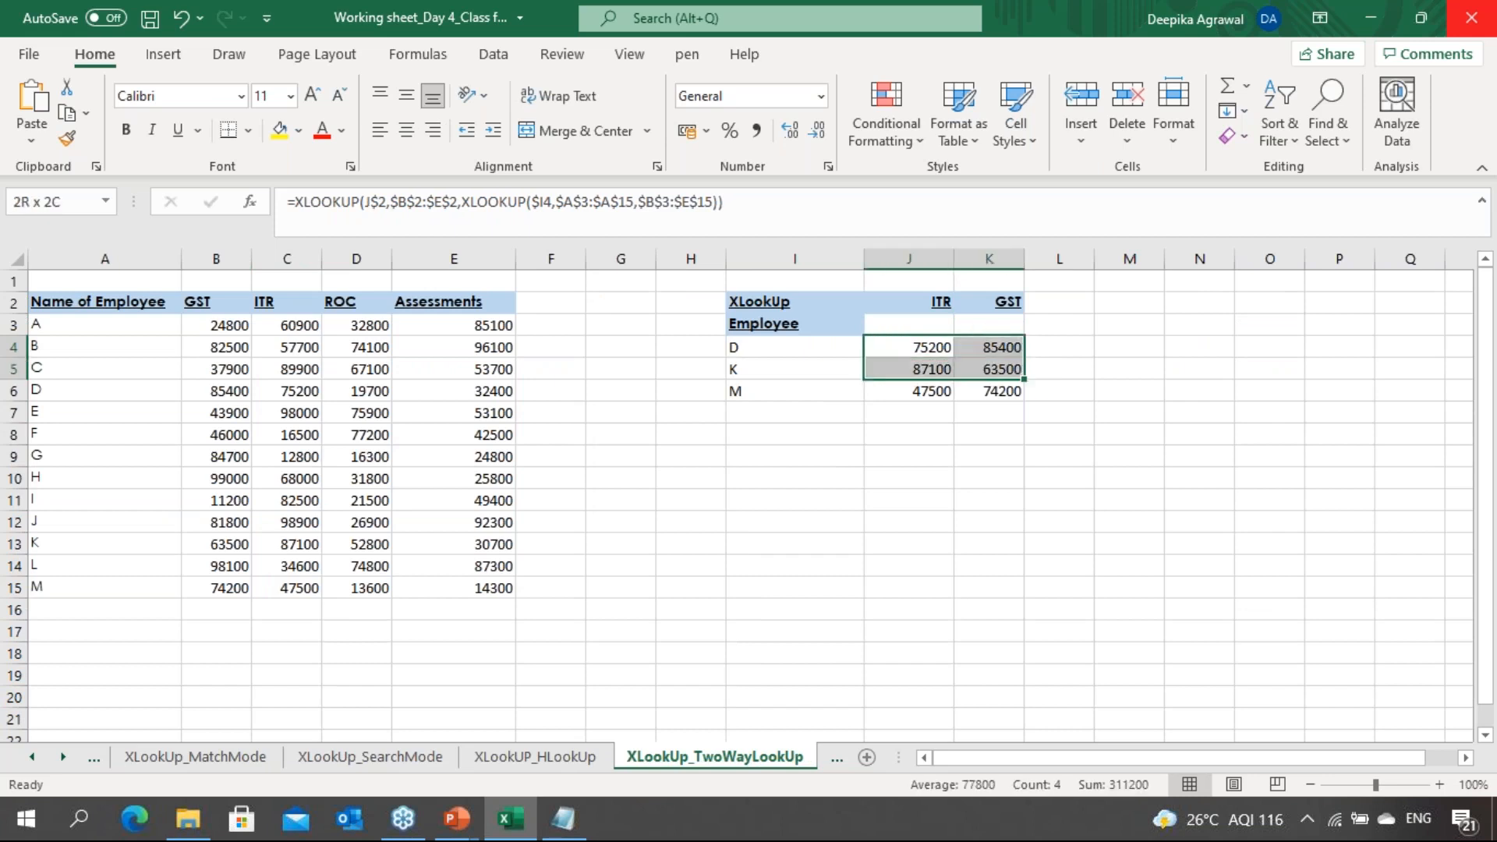
key(Delete)
key(Right)
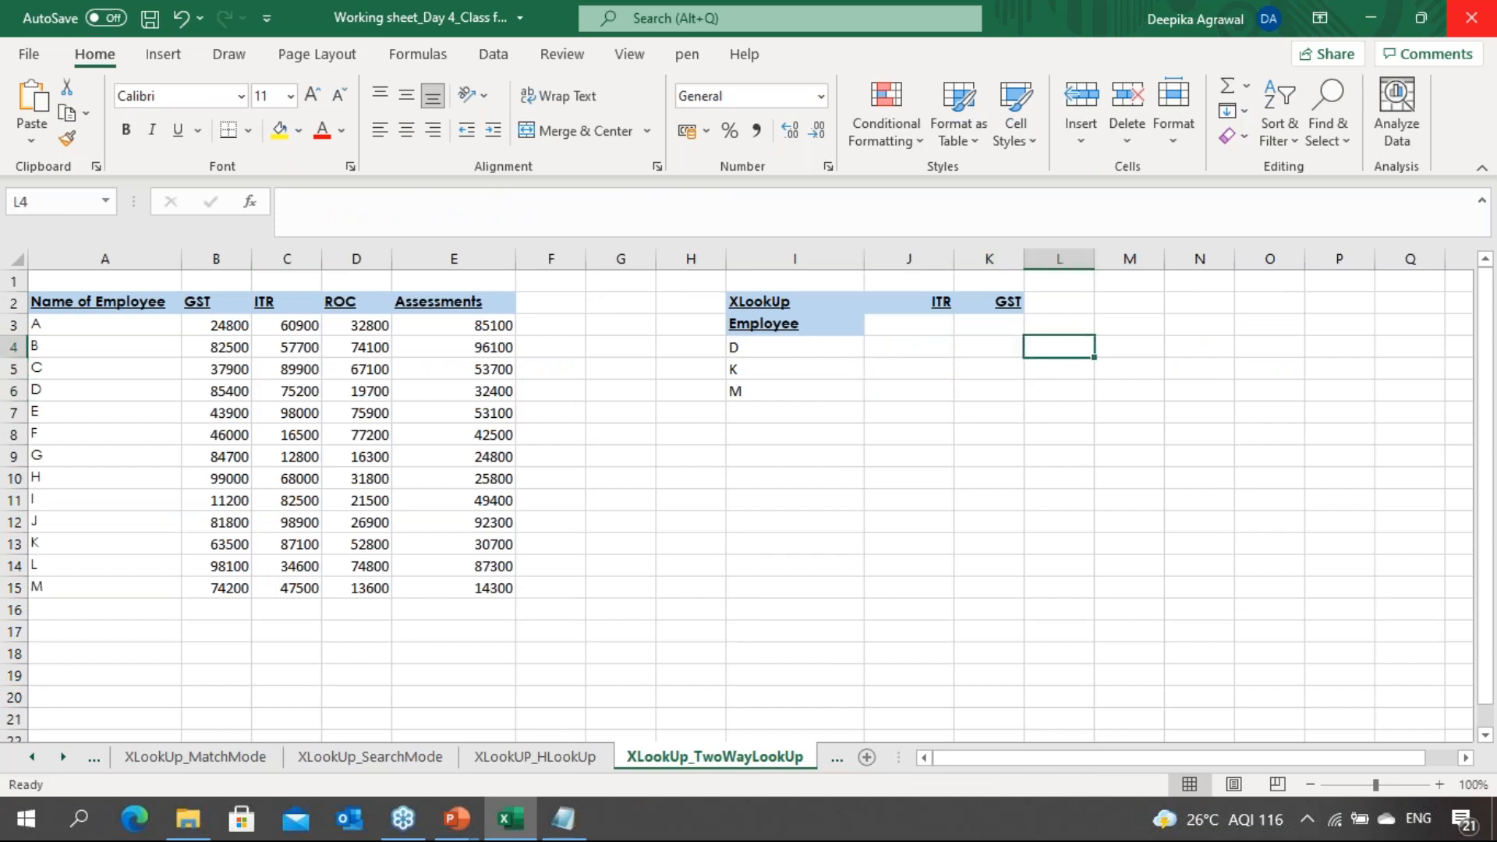
key(Left)
key(Left)
key(Left)
key(Right)
key(Right)
key(Right)
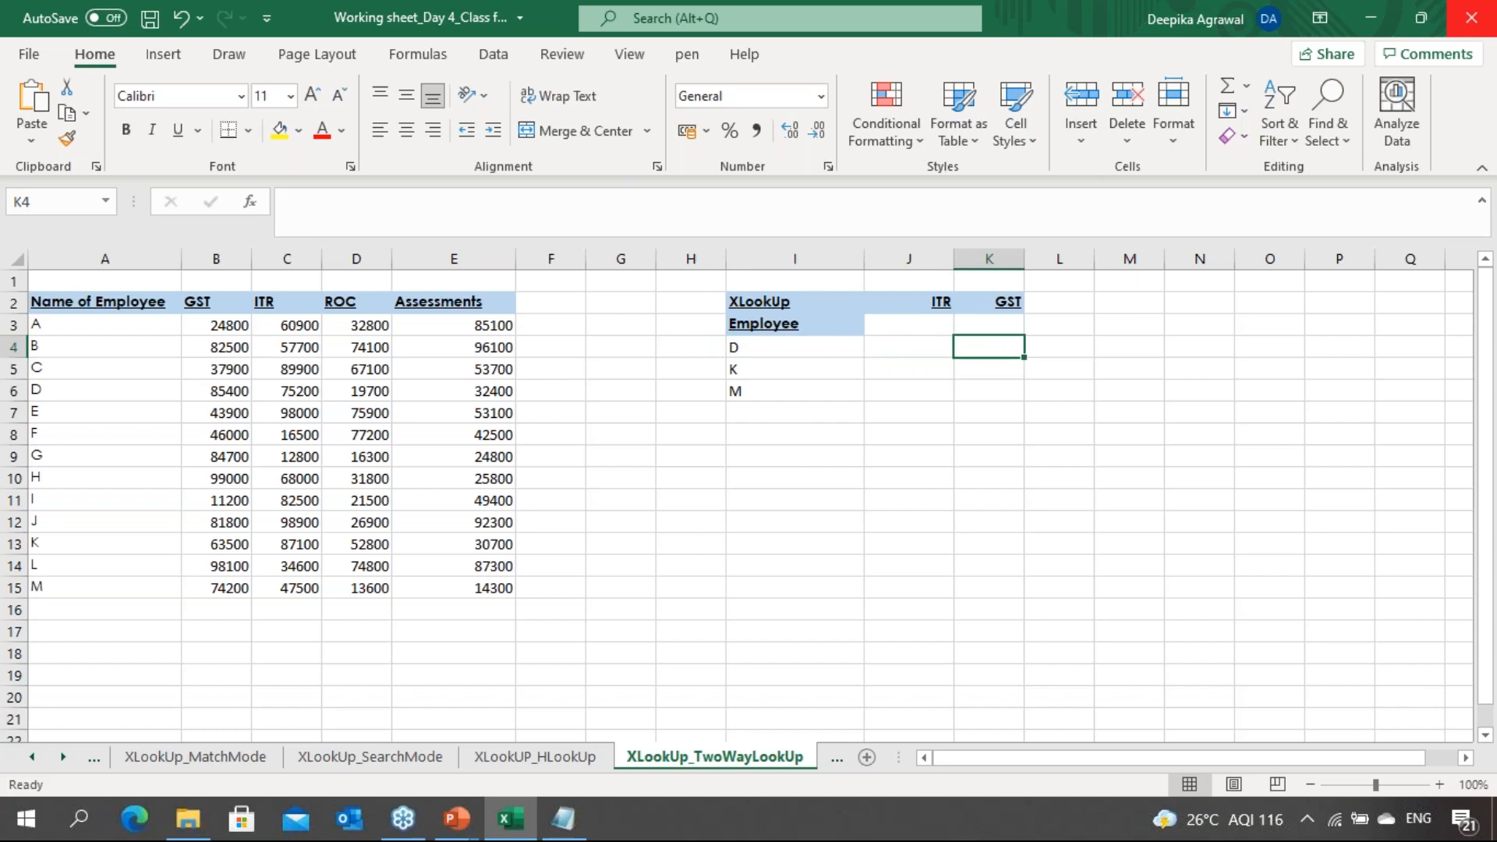
Examine employees D, K and M in I4:I6 and the ITR and GST headings of the lookup table
key(Left)
key(Left)
key(Left)
key(Left)
key(Left)
key(Left)
key(Right)
key(Right)
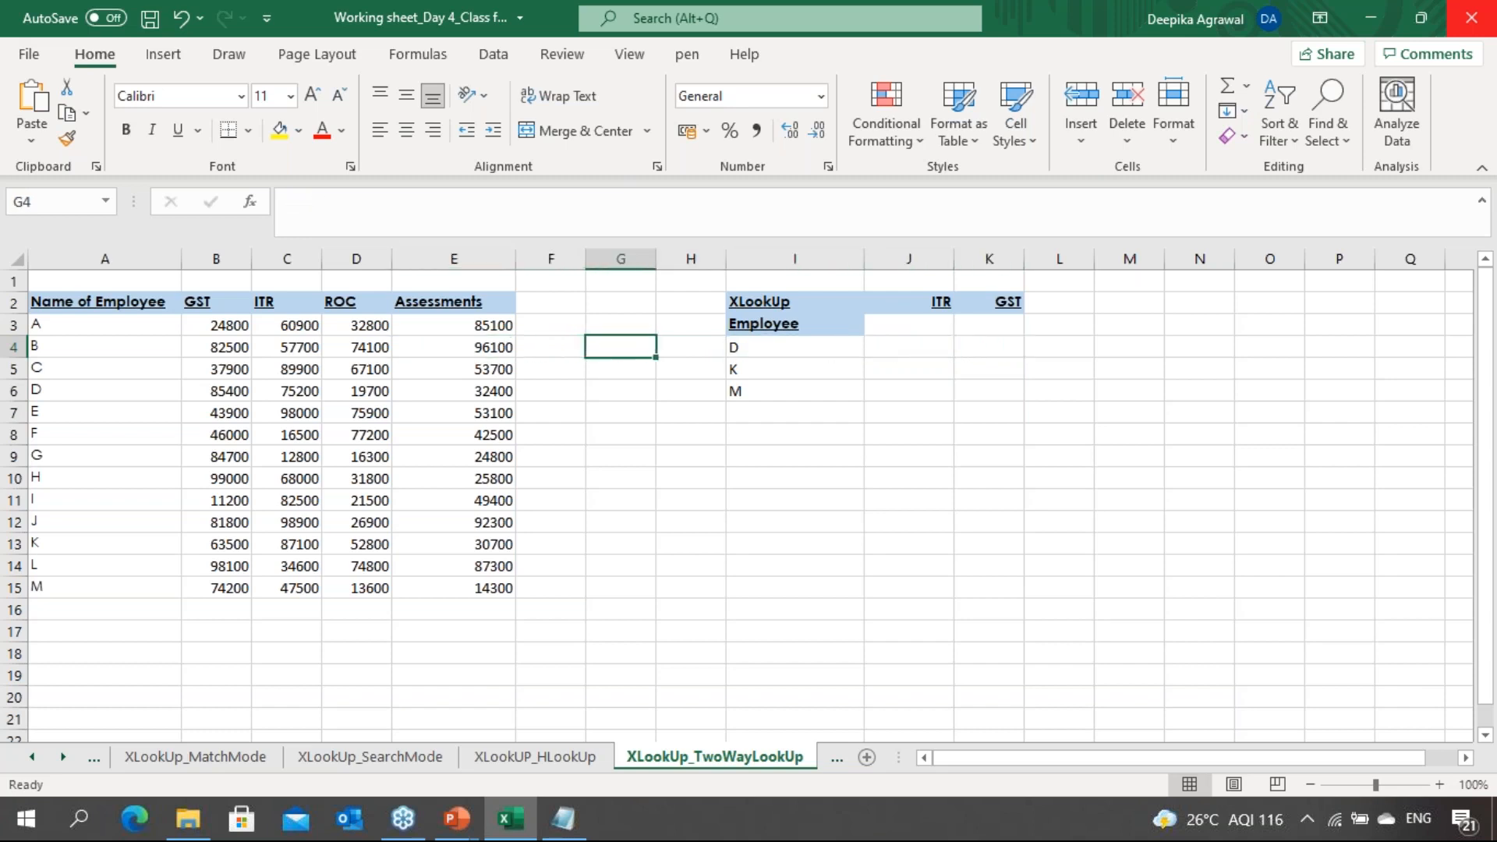
key(Right)
key(Right)
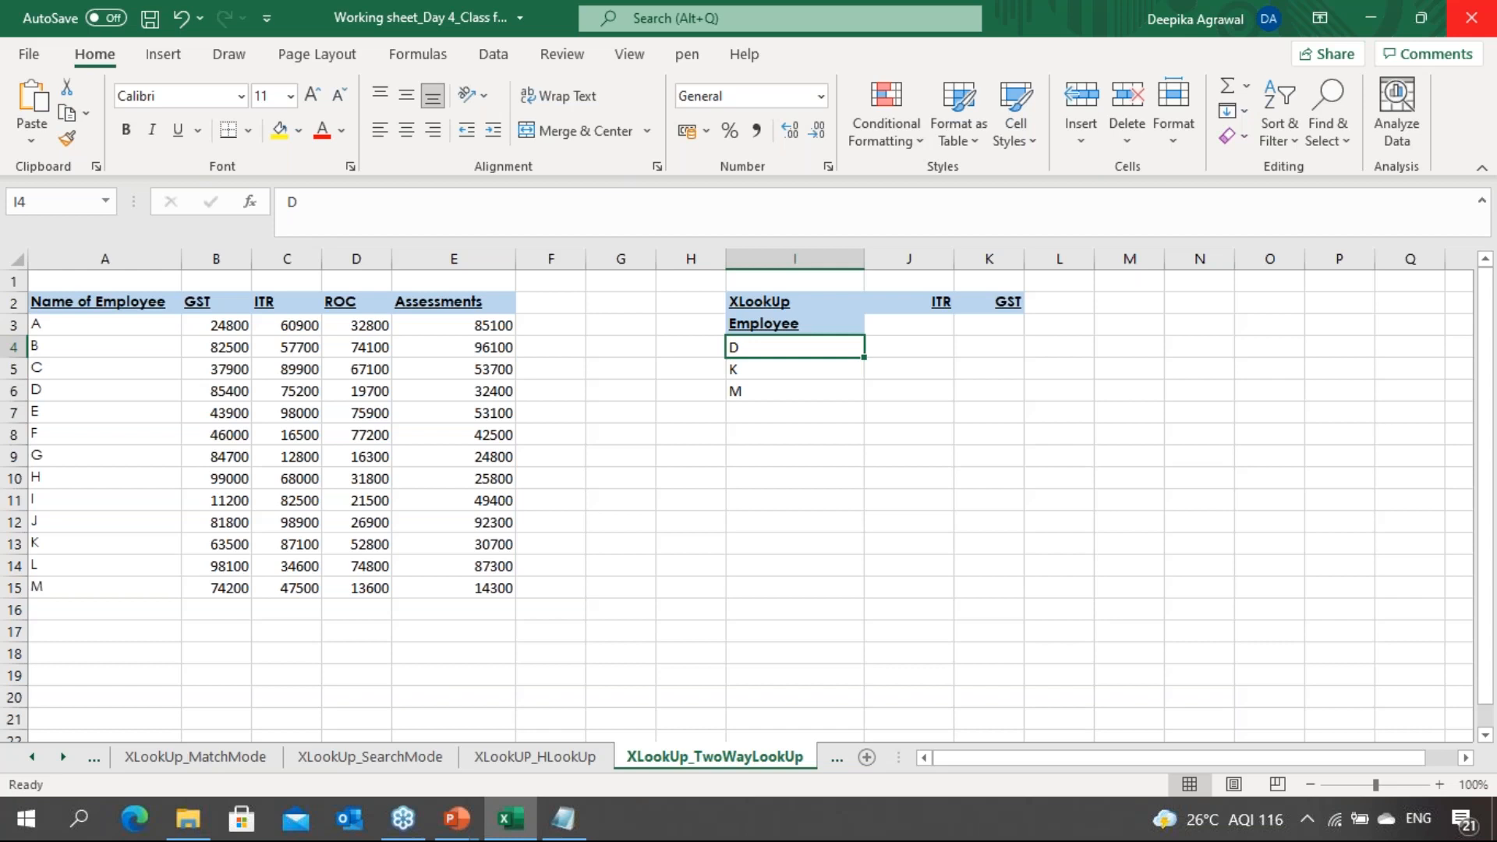
key(Down)
key(Down)
key(Up)
key(Up)
key(Up)
key(Down)
key(Down)
key(Down)
key(Up)
key(Up)
key(Up)
key(Up)
key(Right)
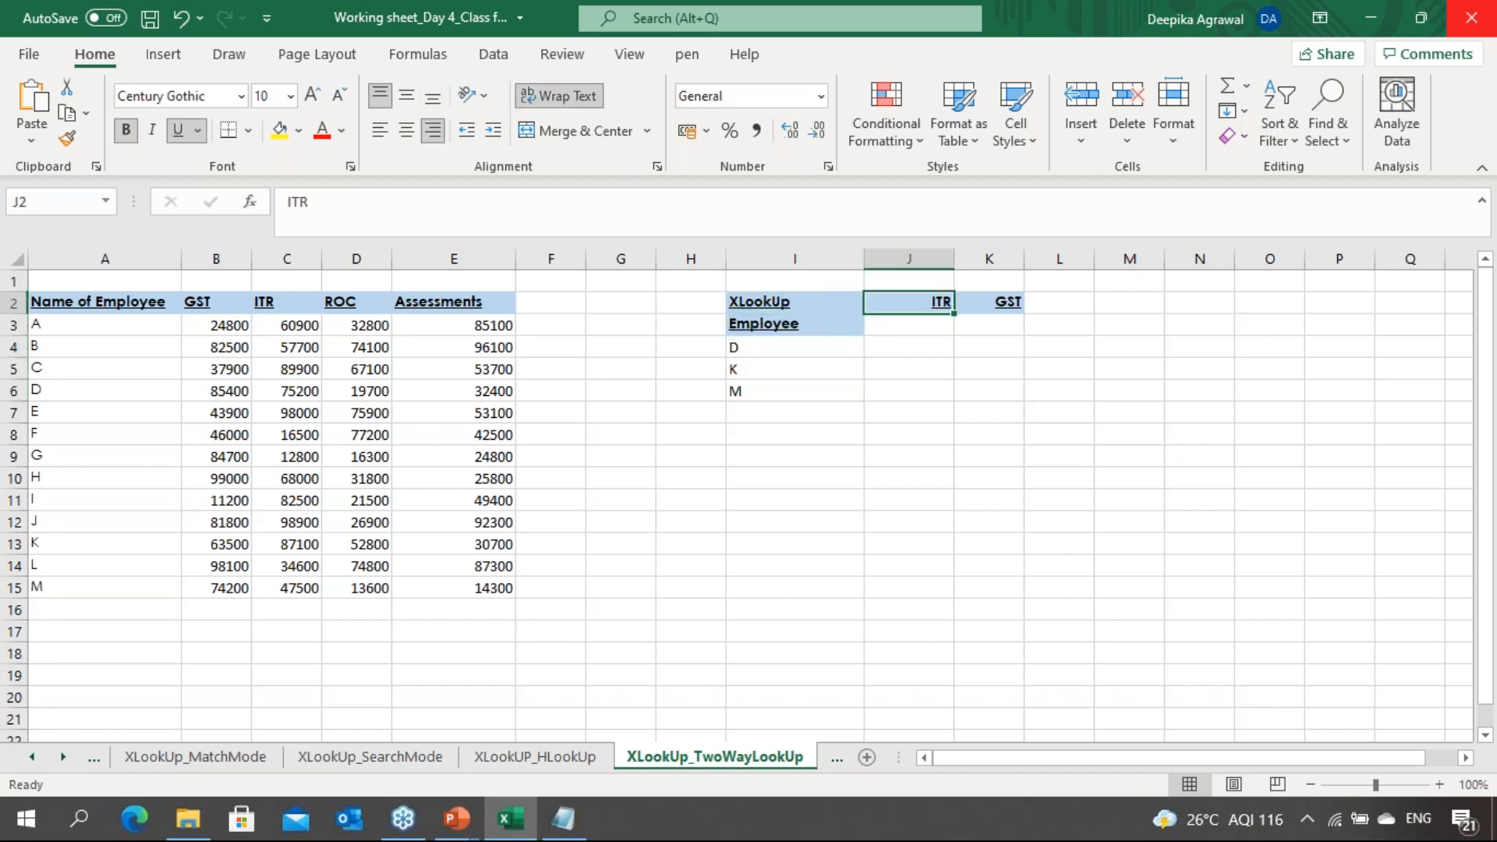
key(Right)
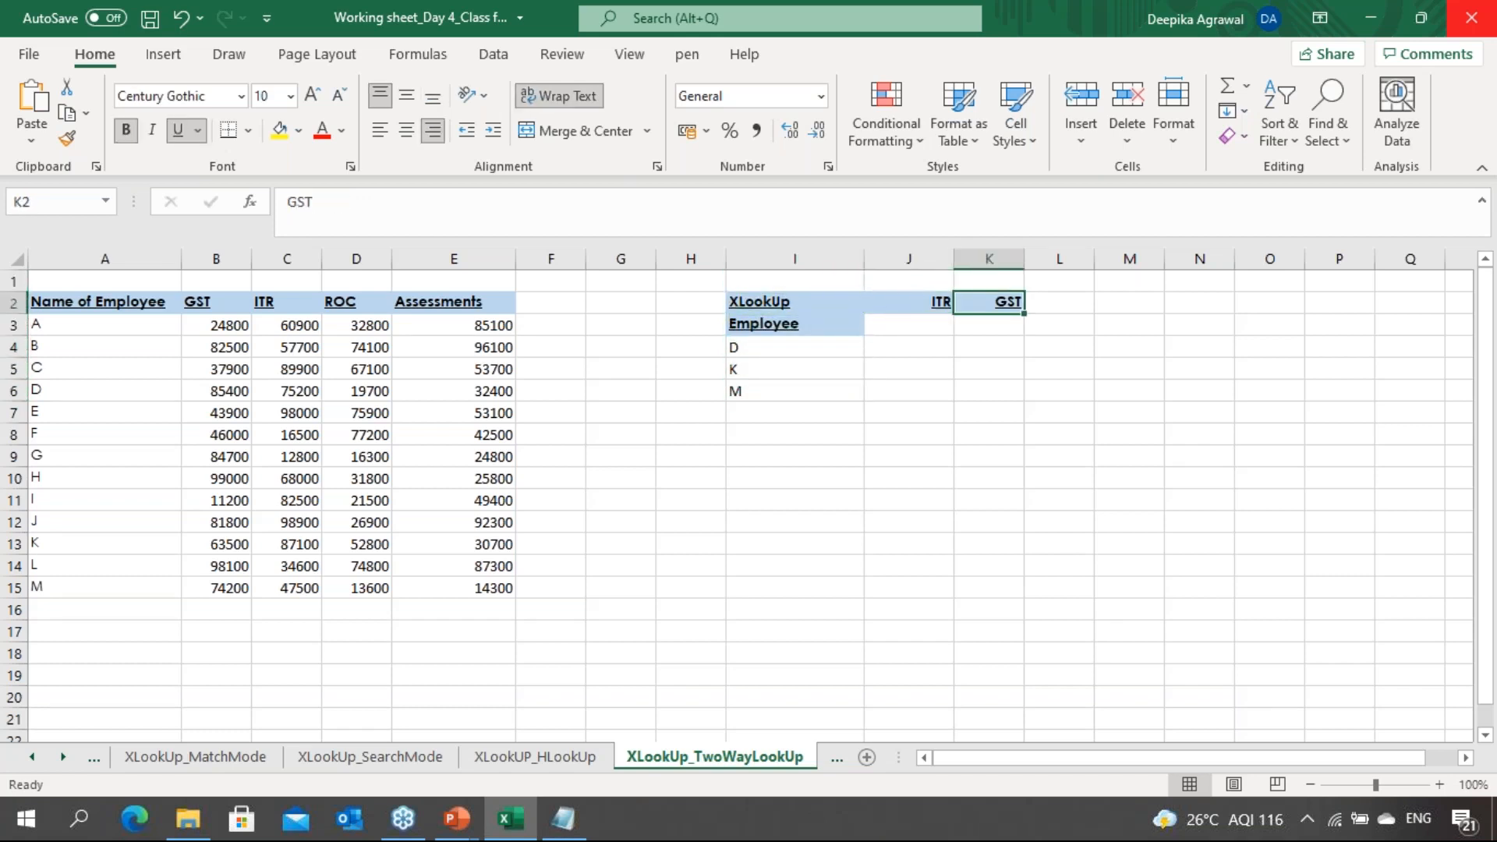
Examine the source table's employee column and its headings from GST through Assessments
key(Down)
key(Left)
key(Left)
key(Home)
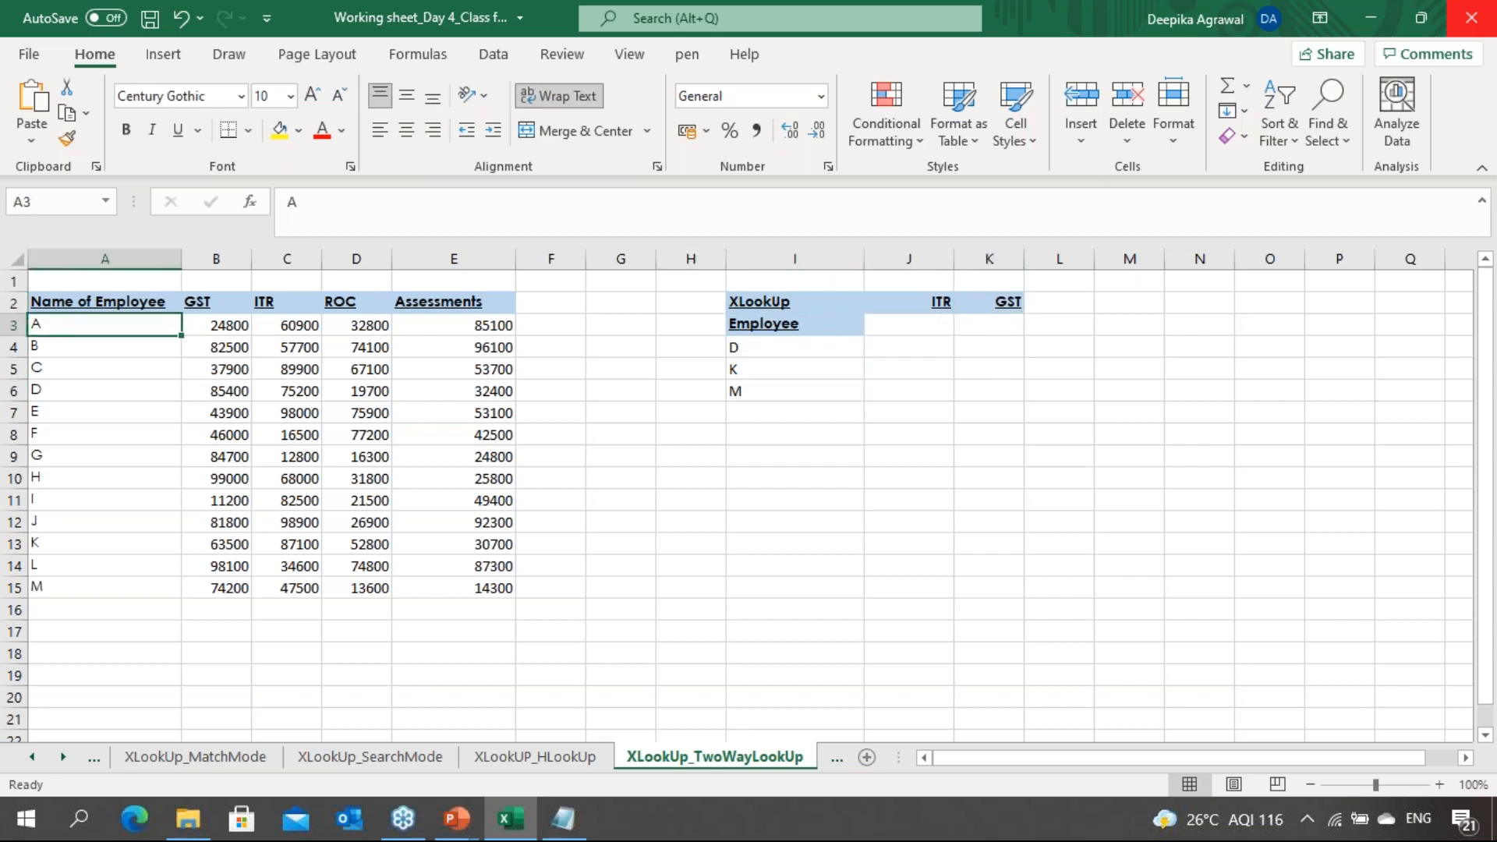
key(Up)
key(Down)
key(Up)
key(Right)
key(Right)
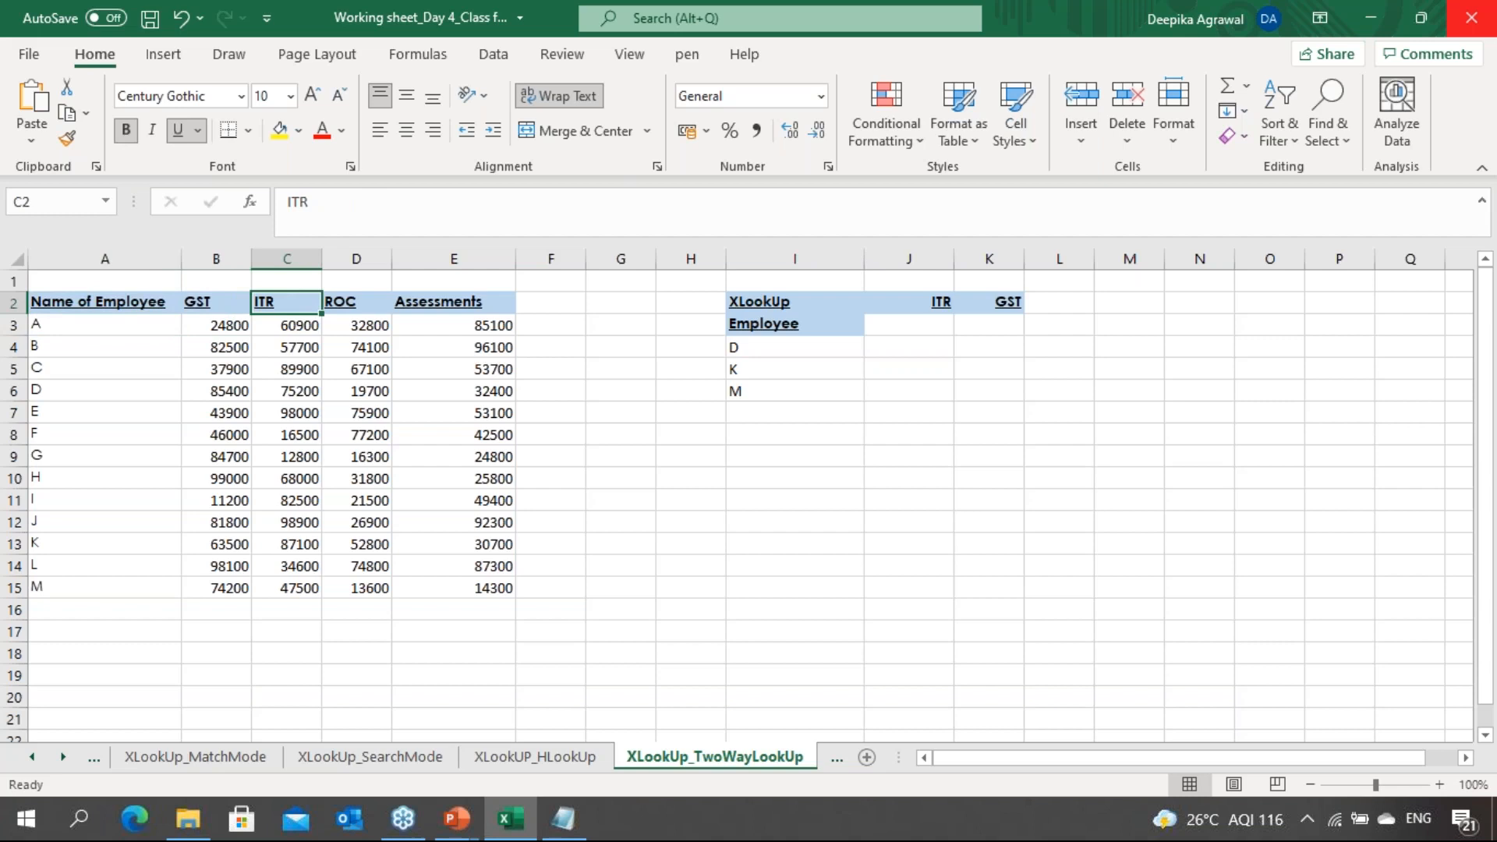
key(Right)
key(Right)
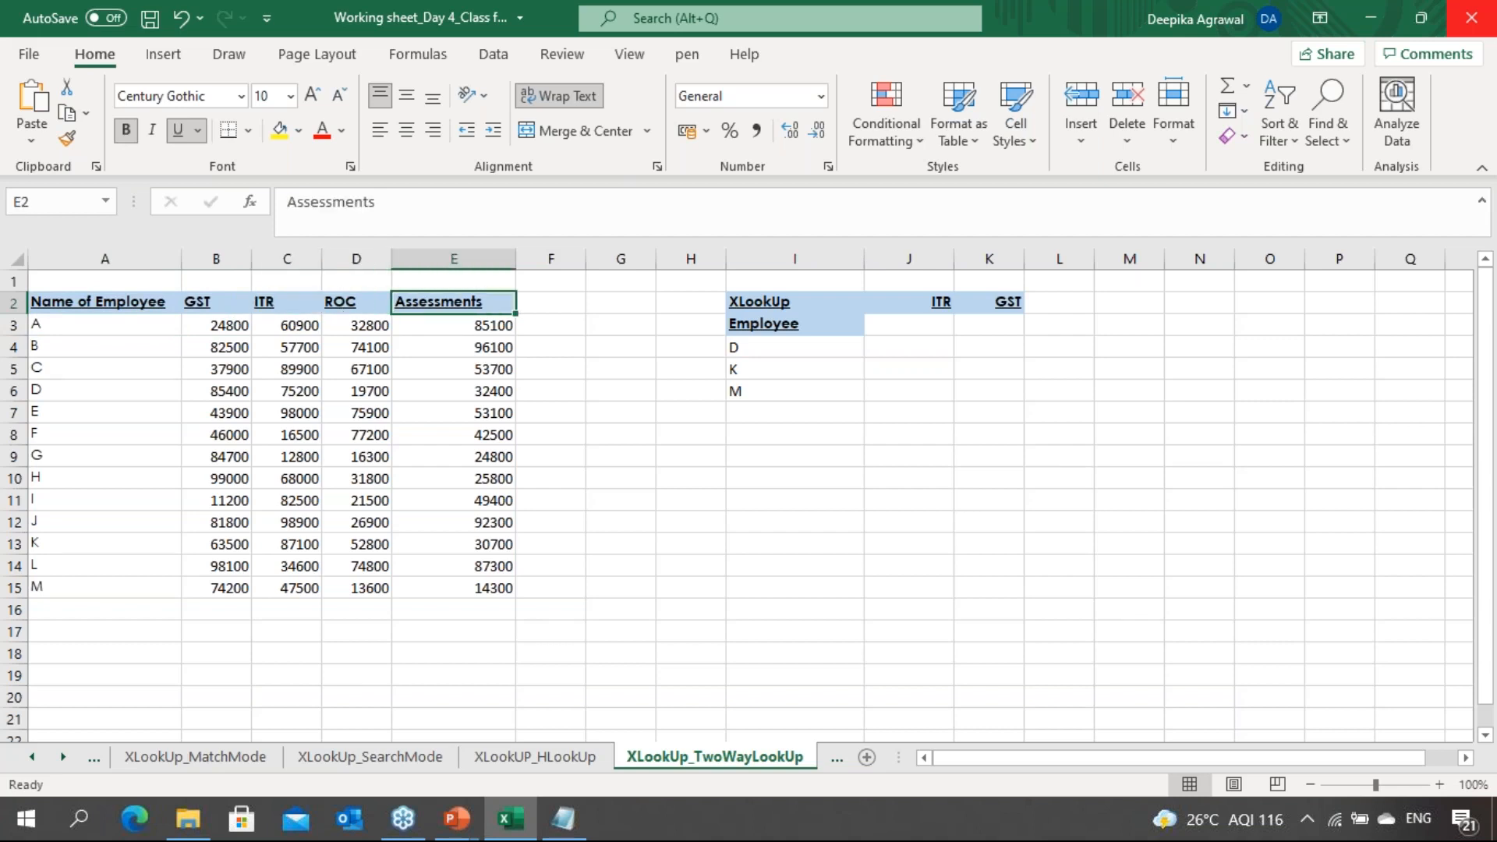
key(Right)
key(Right)
key(Right)
key(Right)
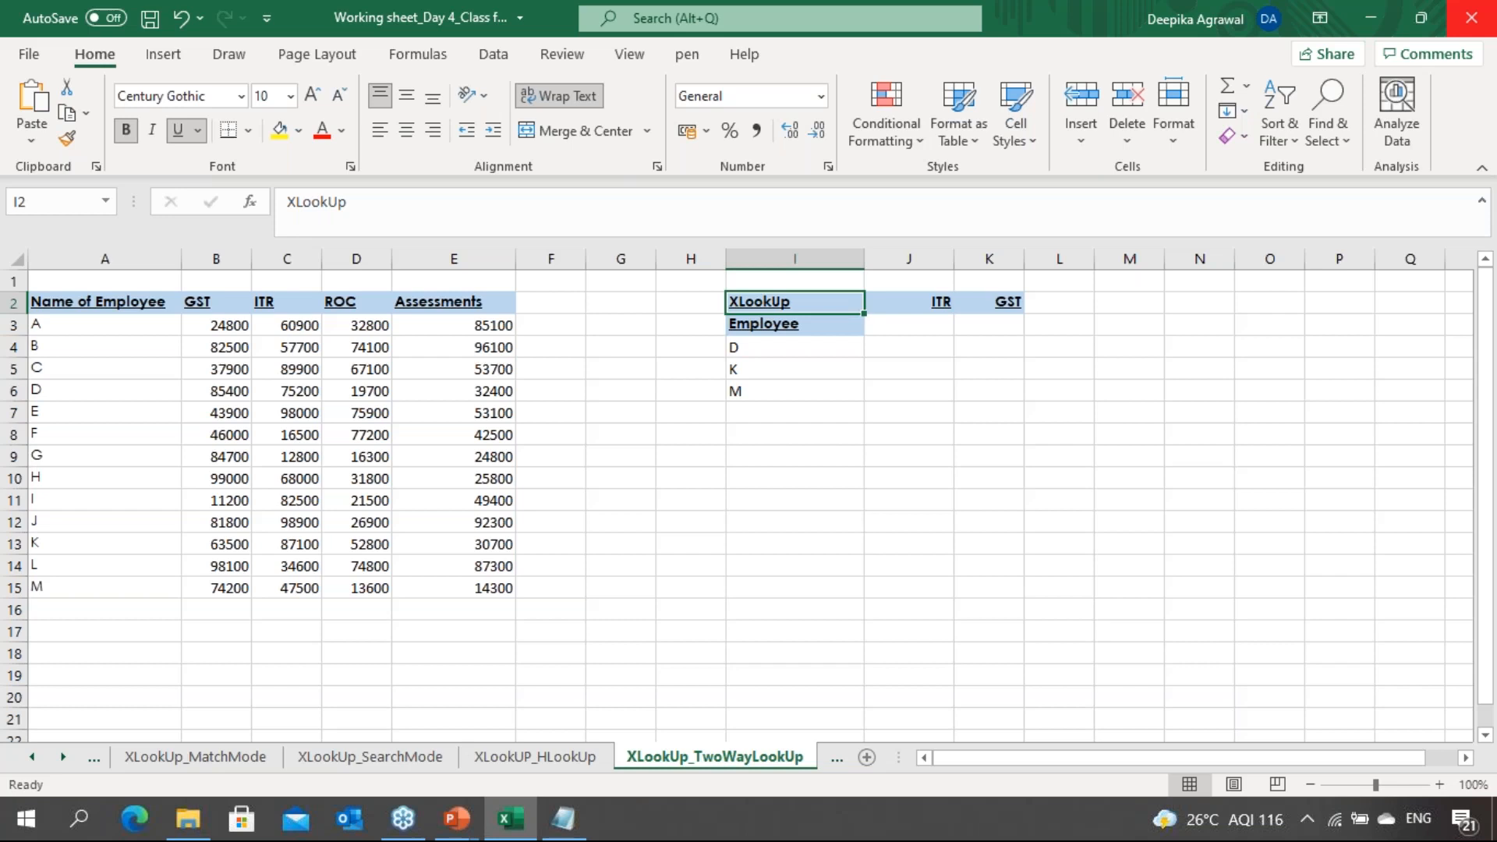
Start an XLOOKUP formula in J4 with the ITR heading in J2 as the lookup value
key(Down)
key(Down)
key(Right)
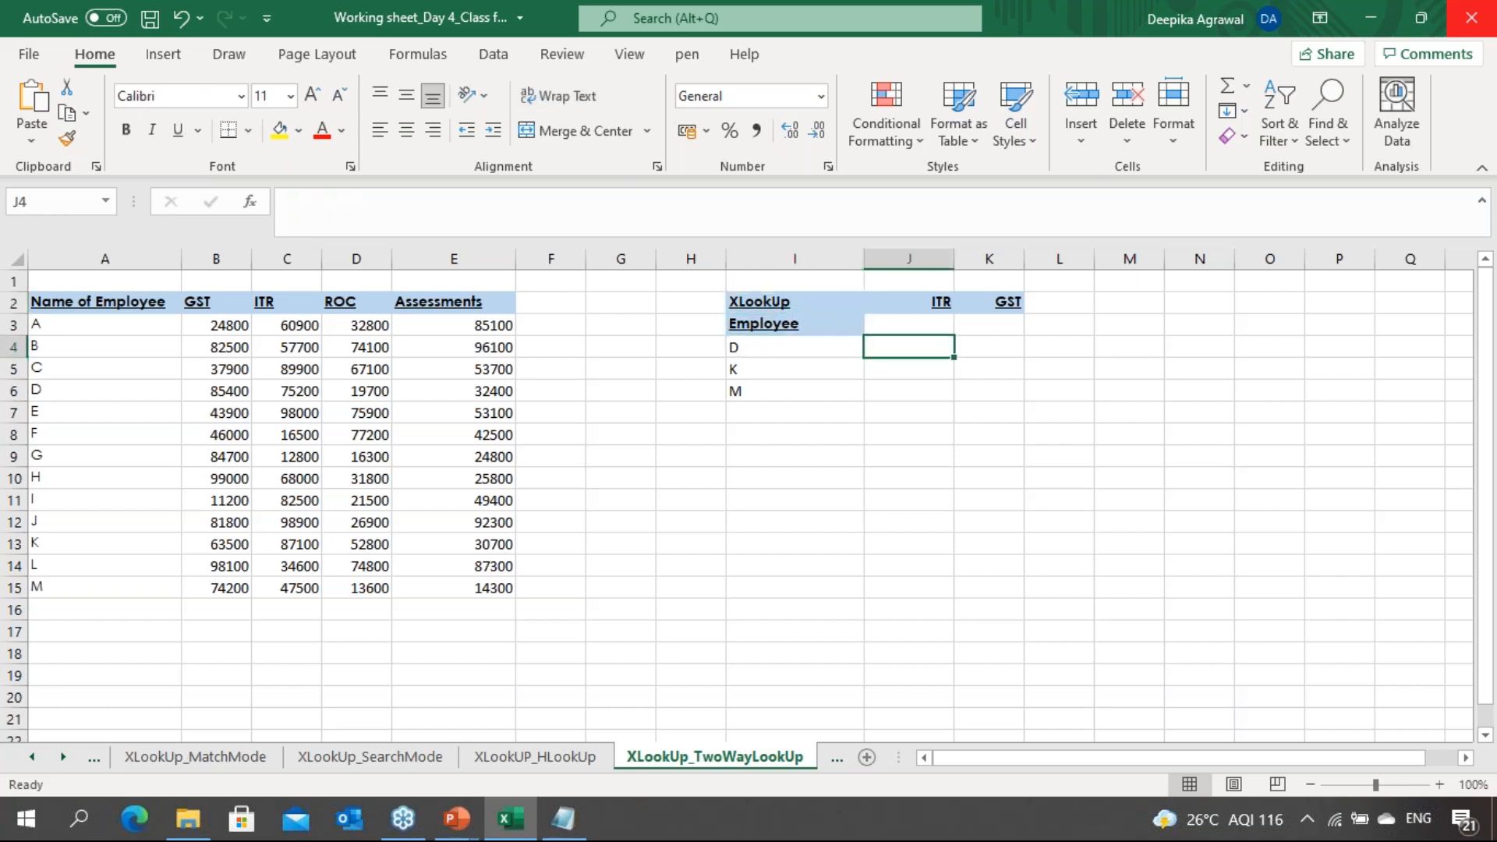
text(=xloo)
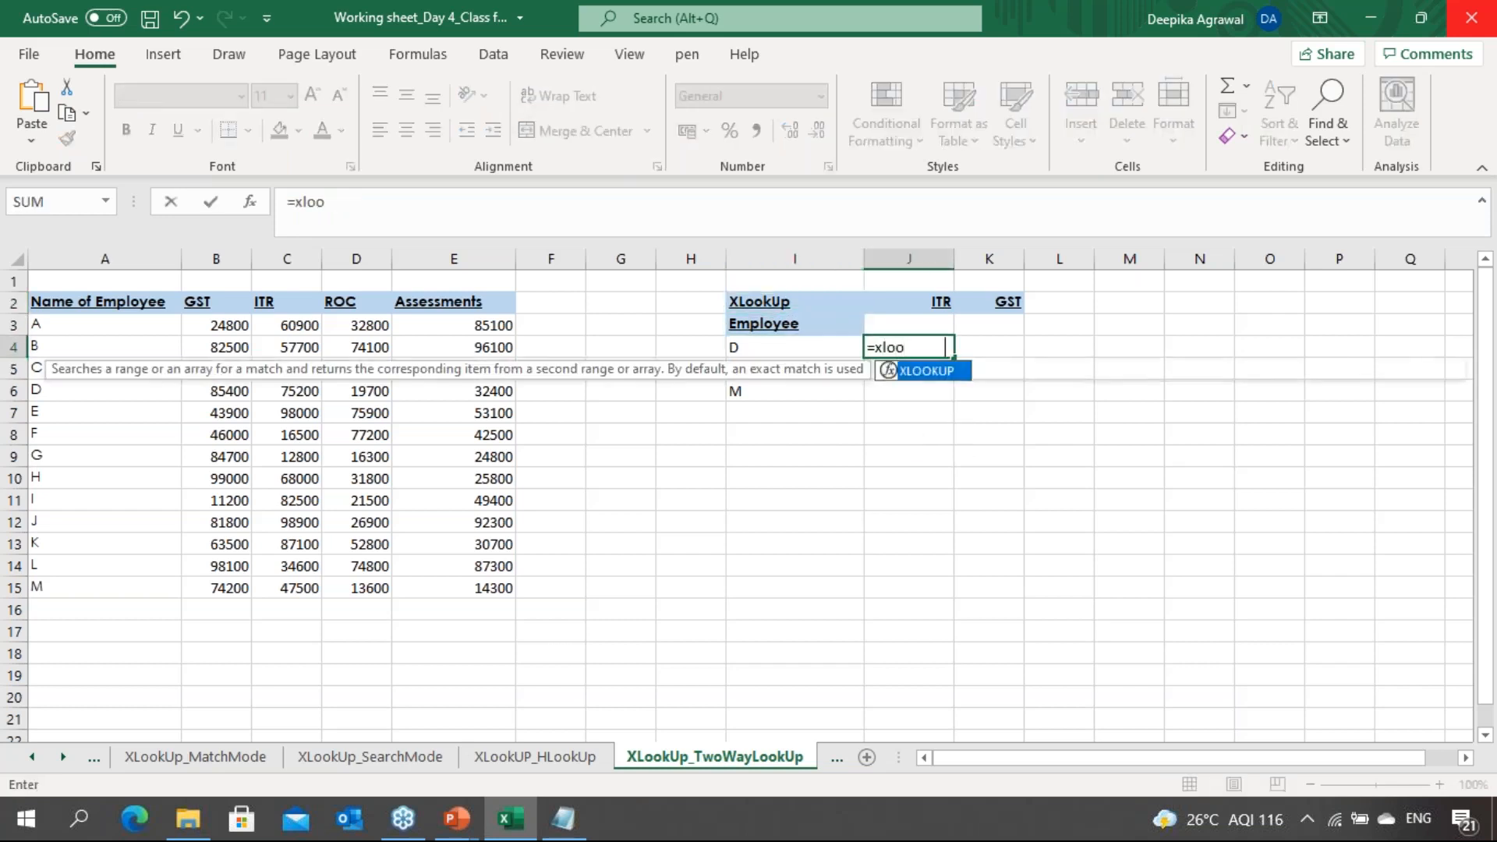
key(Tab)
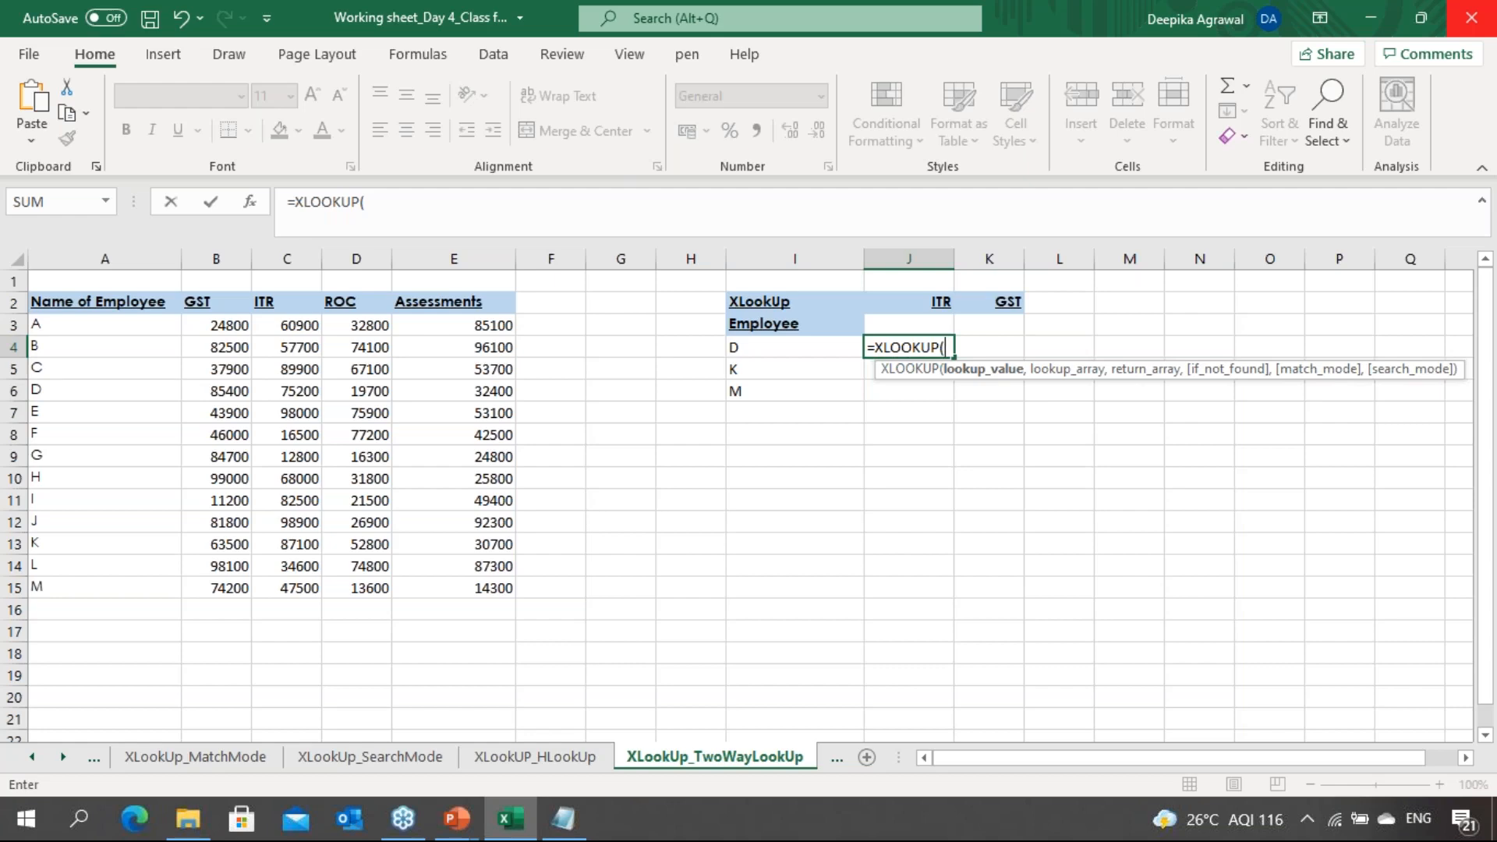
click(910, 302)
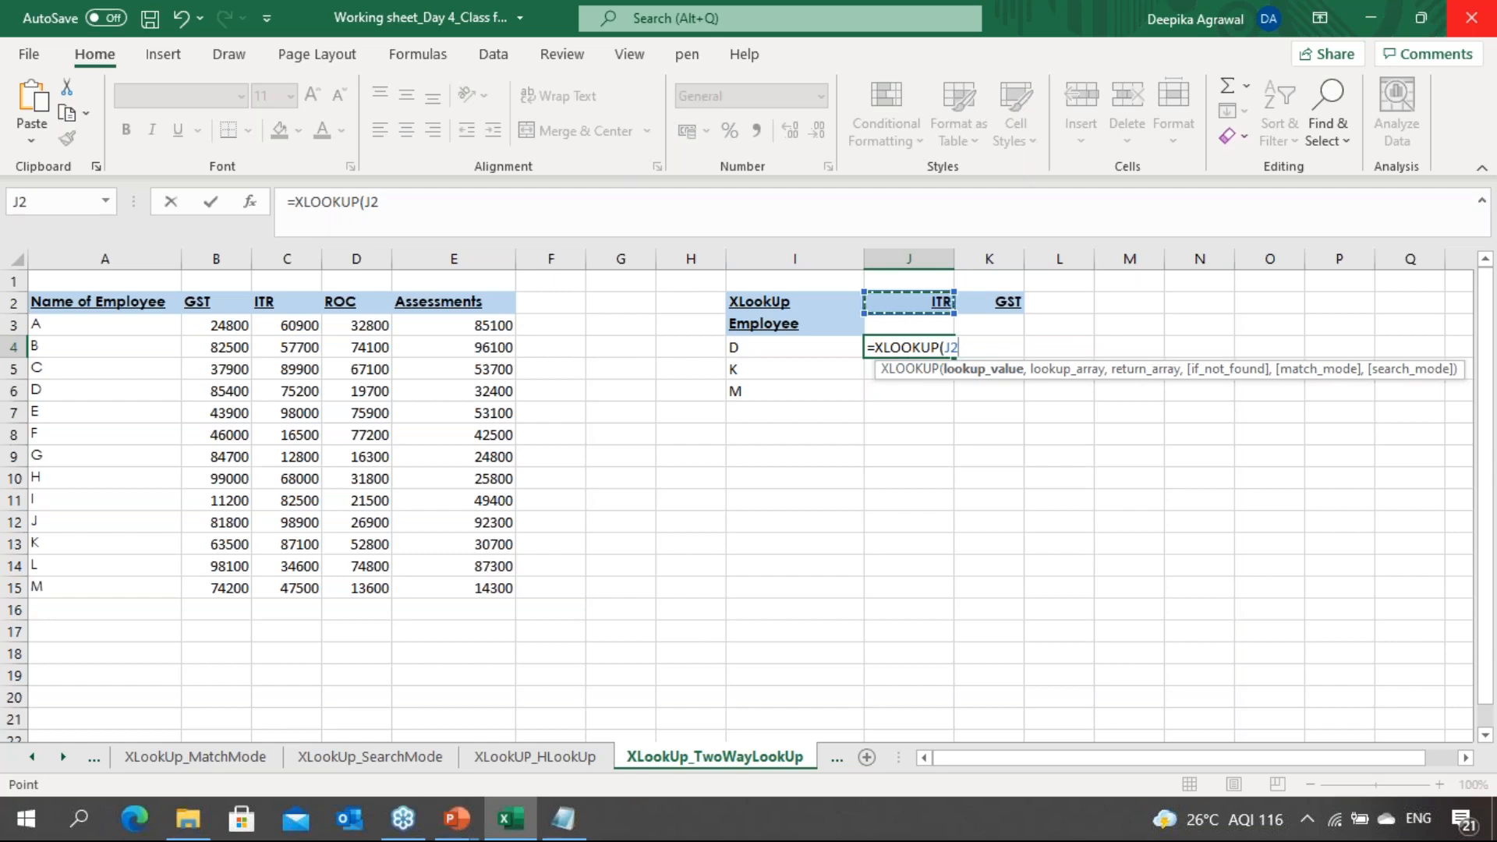
text(,)
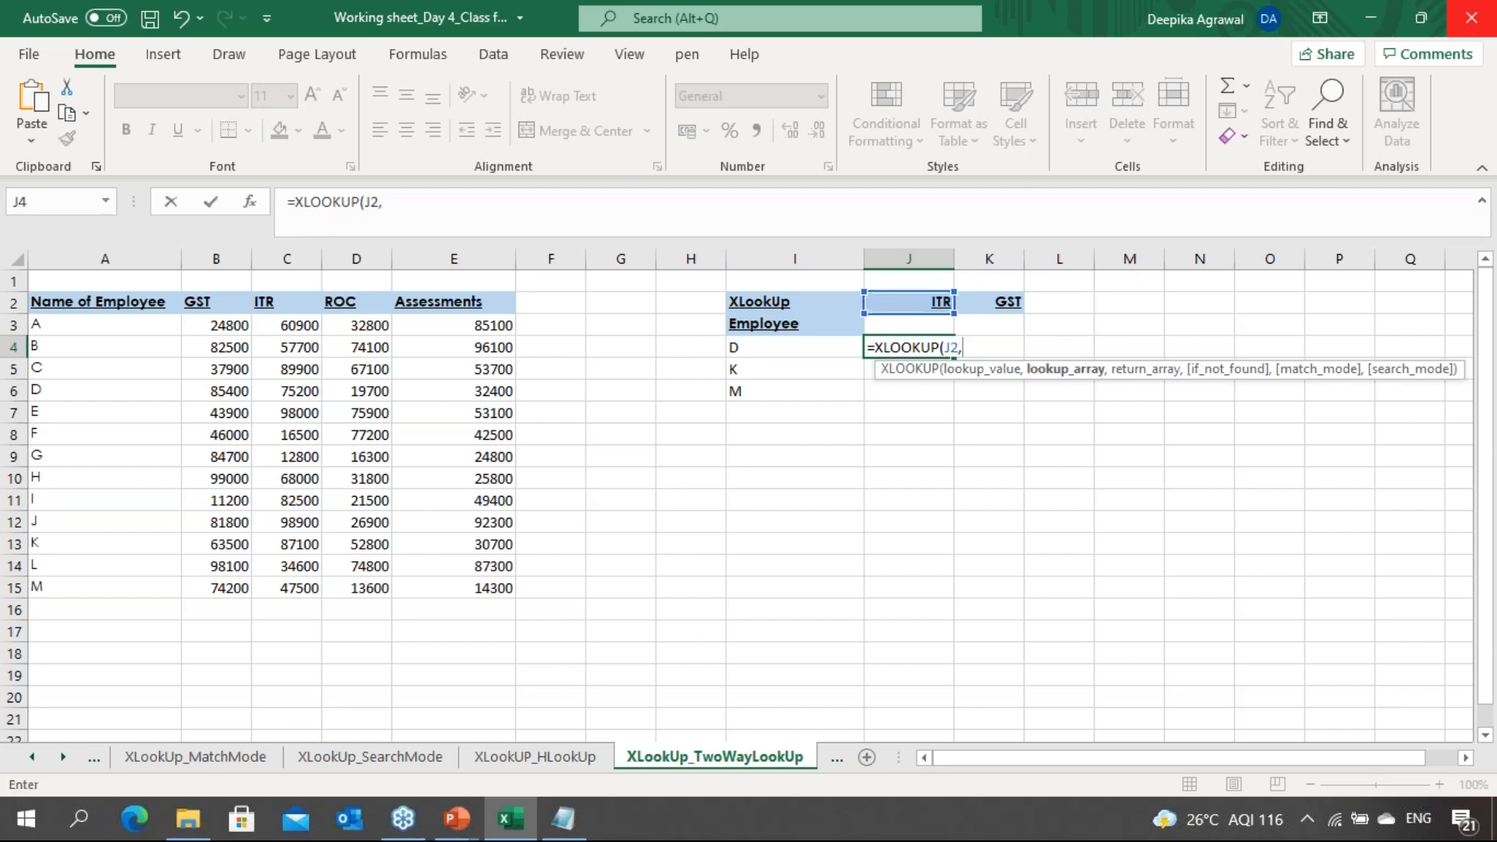
Add the source table's heading row $B$2:$E$2 as the absolute lookup array of the J4 formula
key(Left)
key(Left)
key(Left)
key(Left)
key(Left)
key(Left)
key(Left)
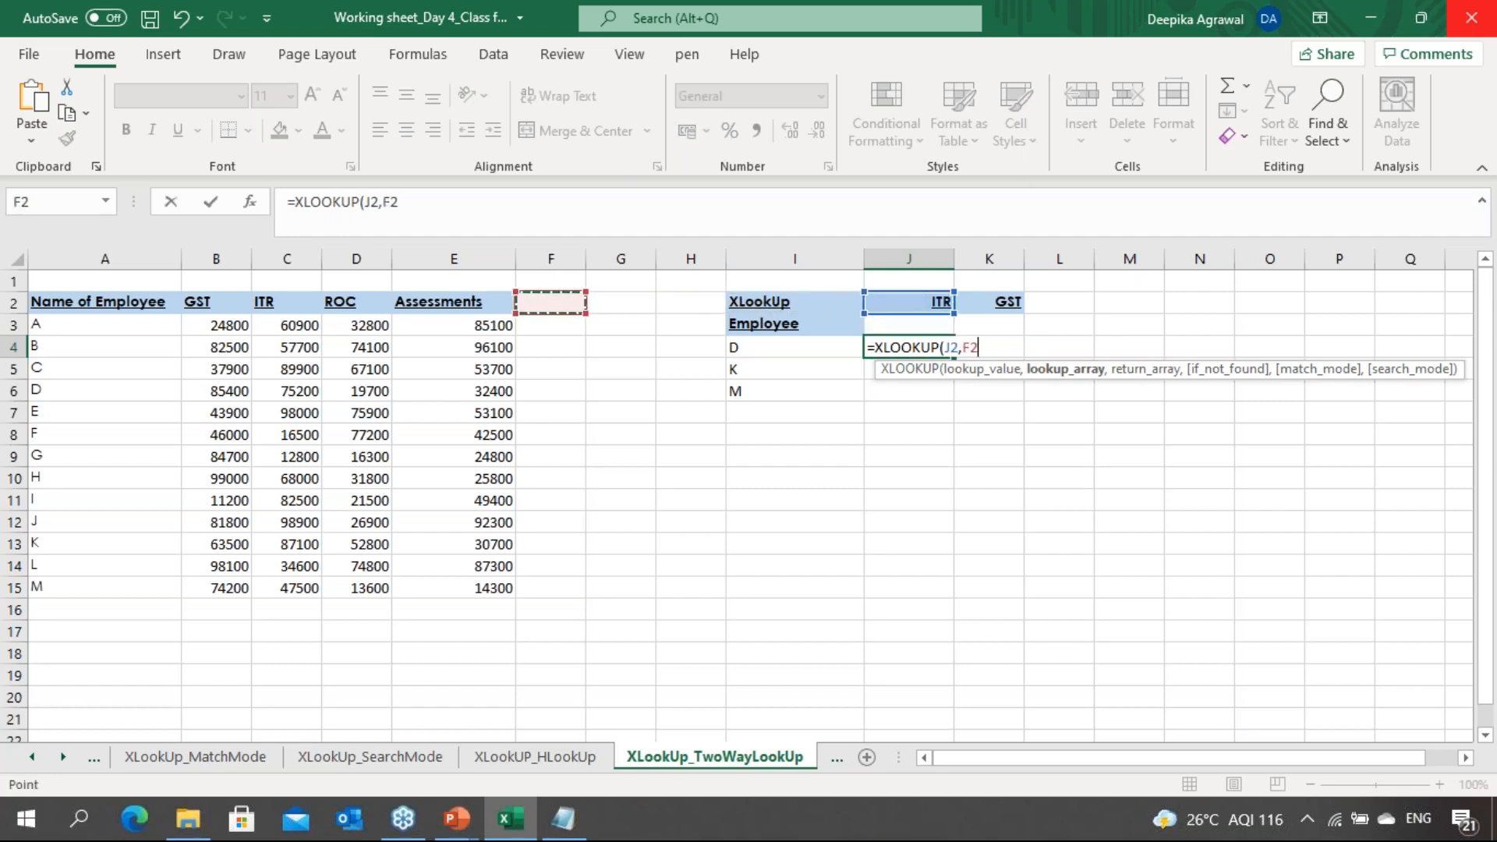
key(Left)
key(shift+Right)
key(shift+Right)
key(shift+Right)
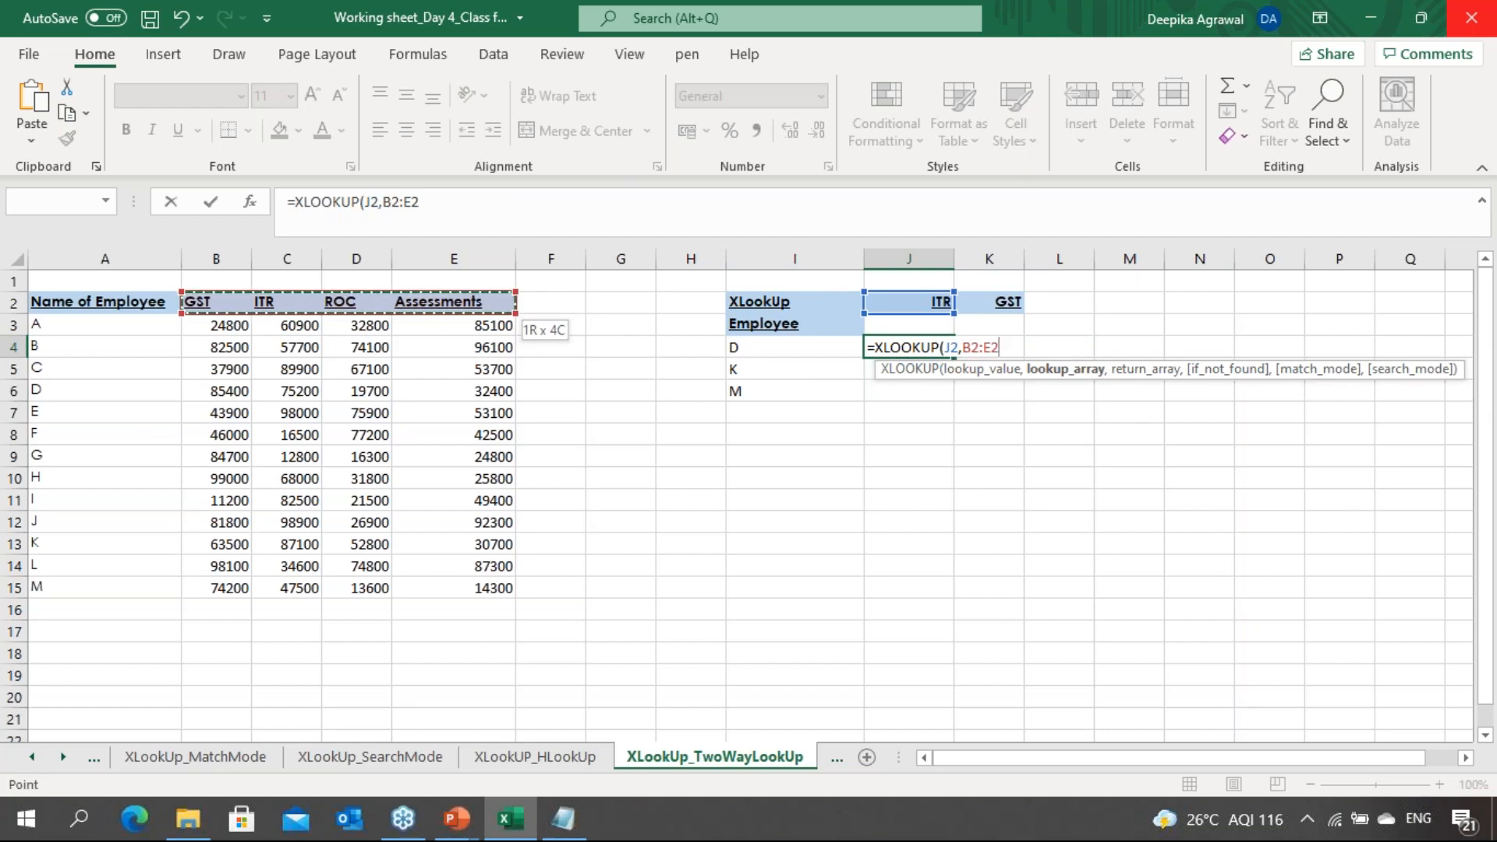
key(F4)
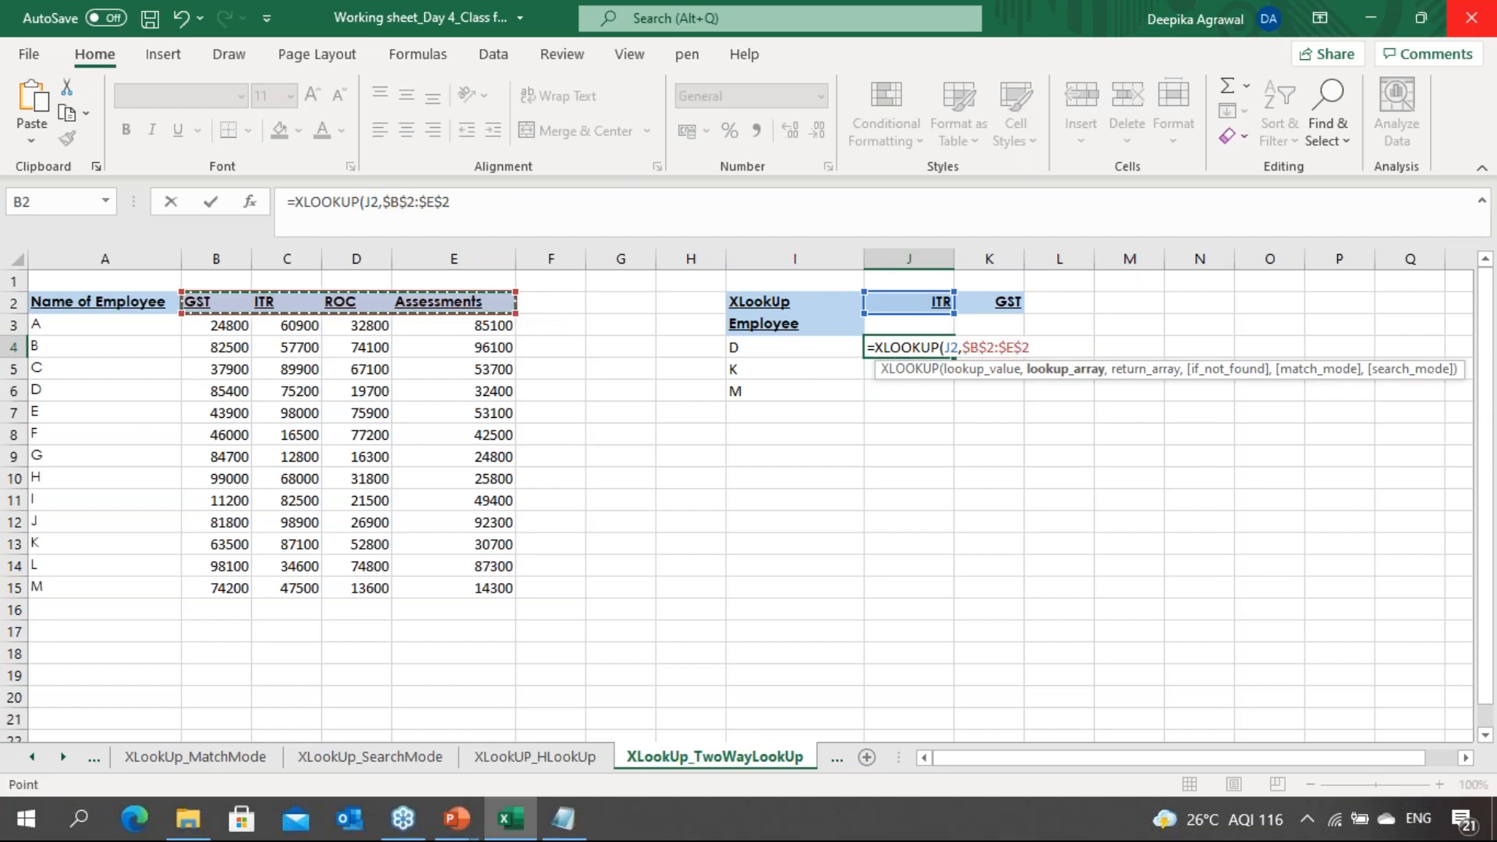
text(,)
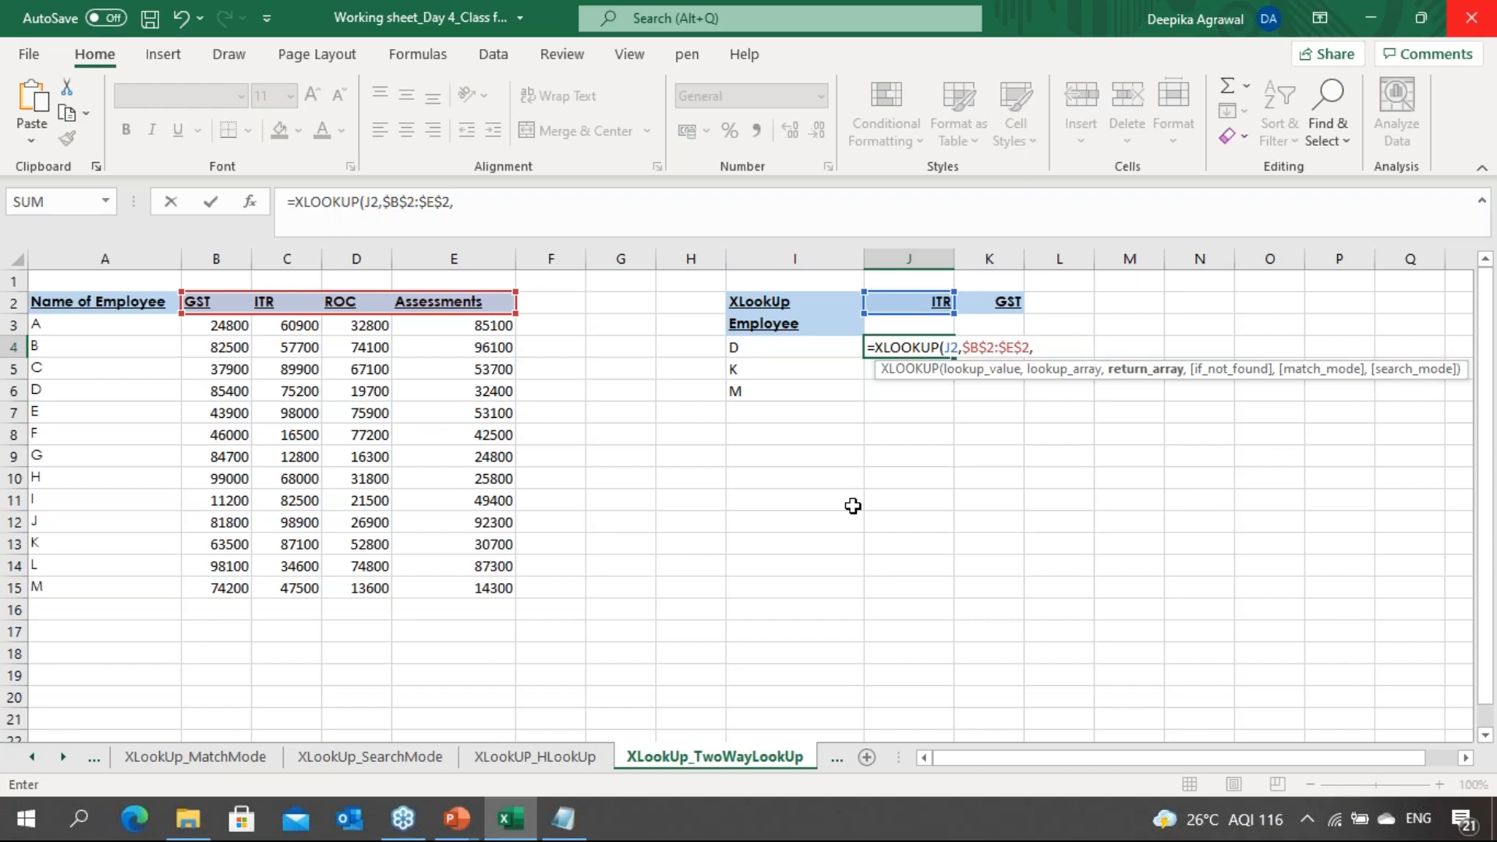
Nest a second XLOOKUP as the return array in J4, with employee cell I4 as its lookup value
text(XLOOKUP()
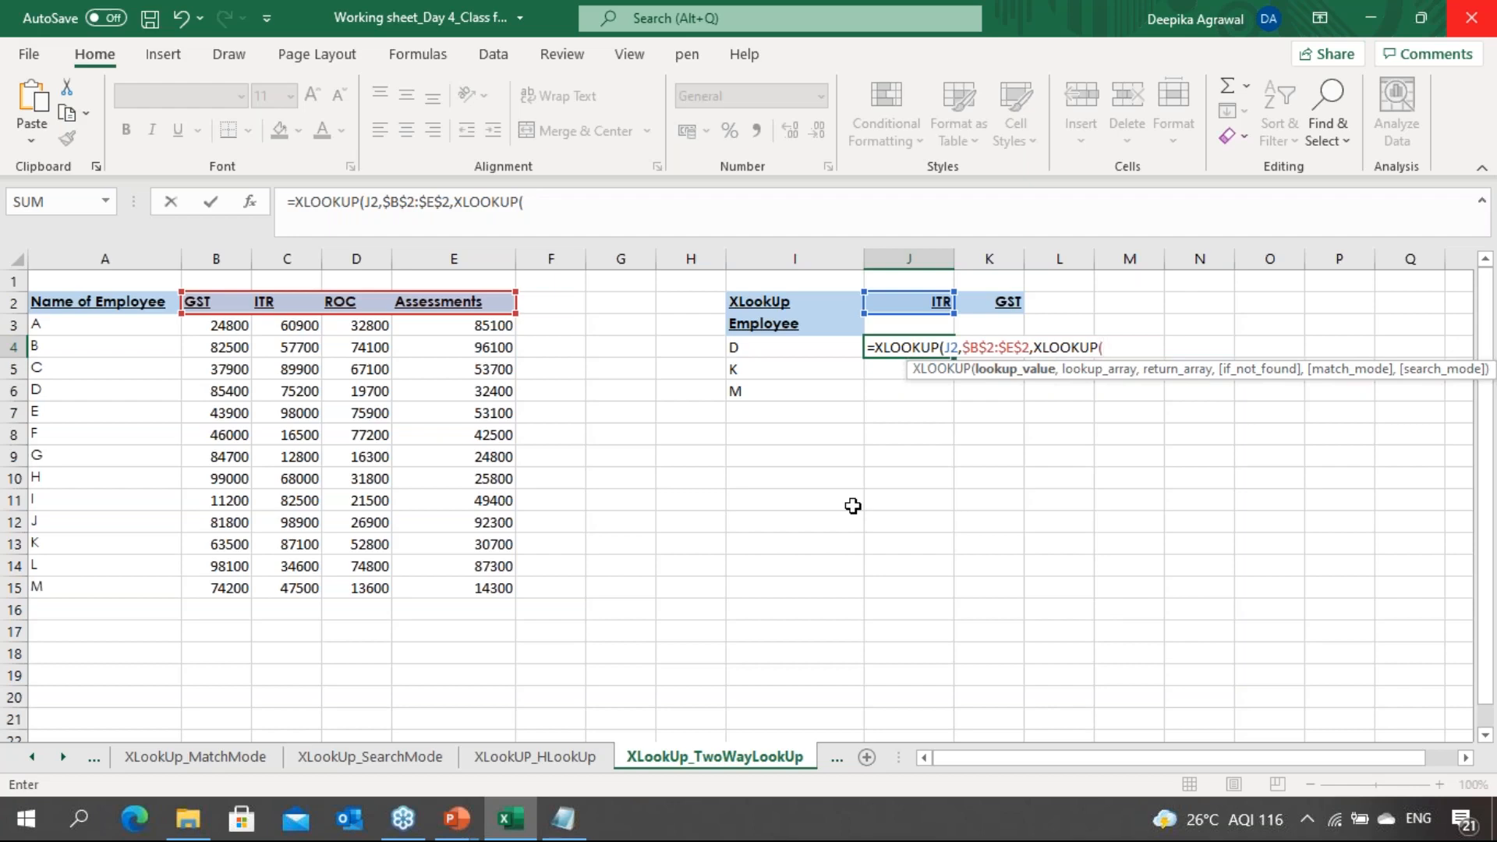
key(Left)
key(Left)
key(Right)
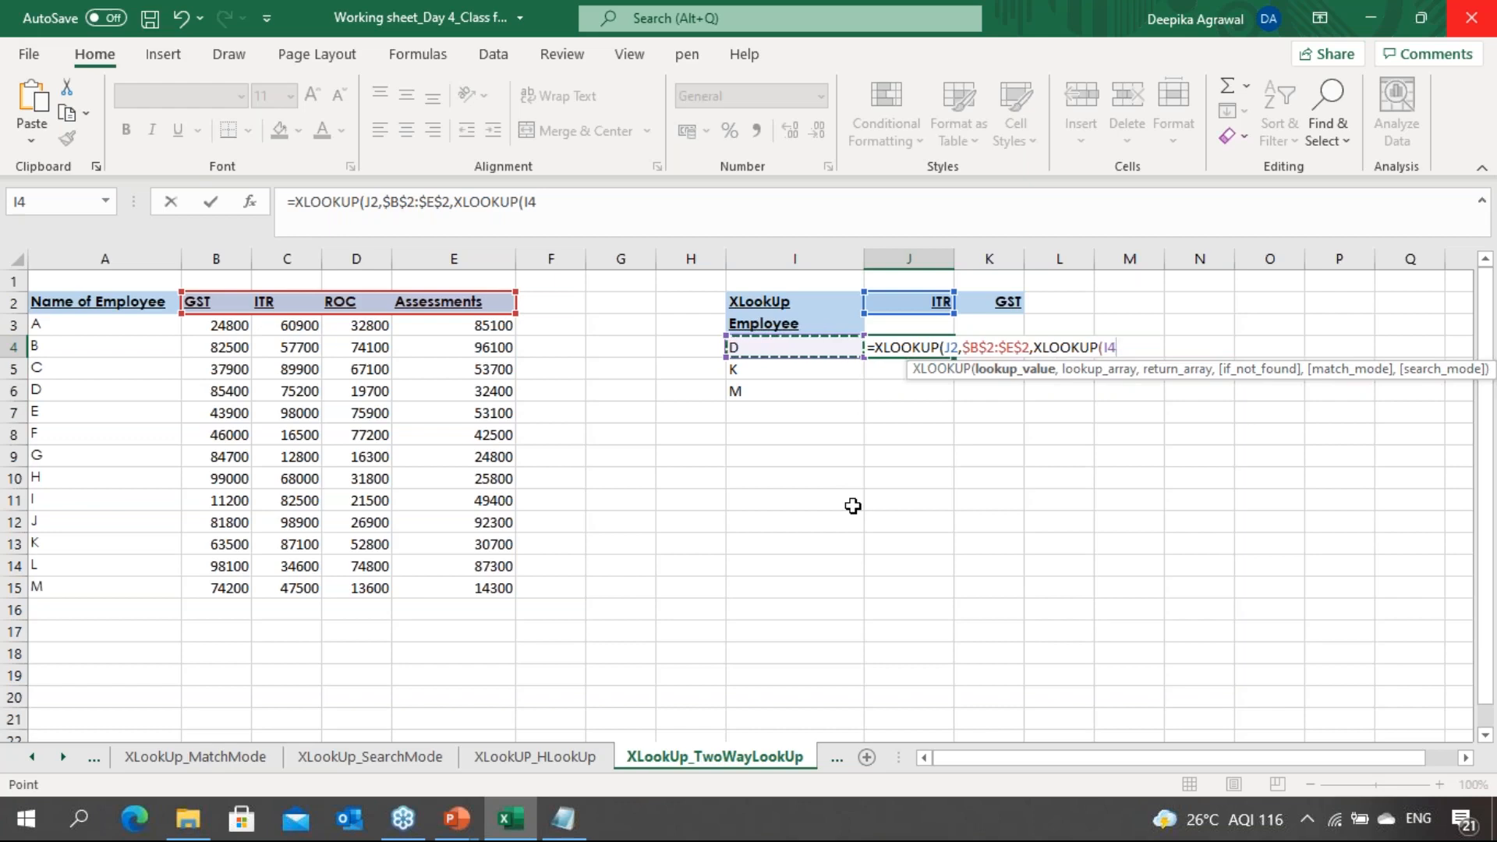
text(,)
Add the employee names $A$3:$A$15 as the absolute lookup array of the nested XLOOKUP in J4
key(Left)
key(Left)
key(Left)
key(Left)
key(Left)
key(Left)
key(Left)
key(Left)
key(Left)
key(Up)
key(ctrl+shift+Down)
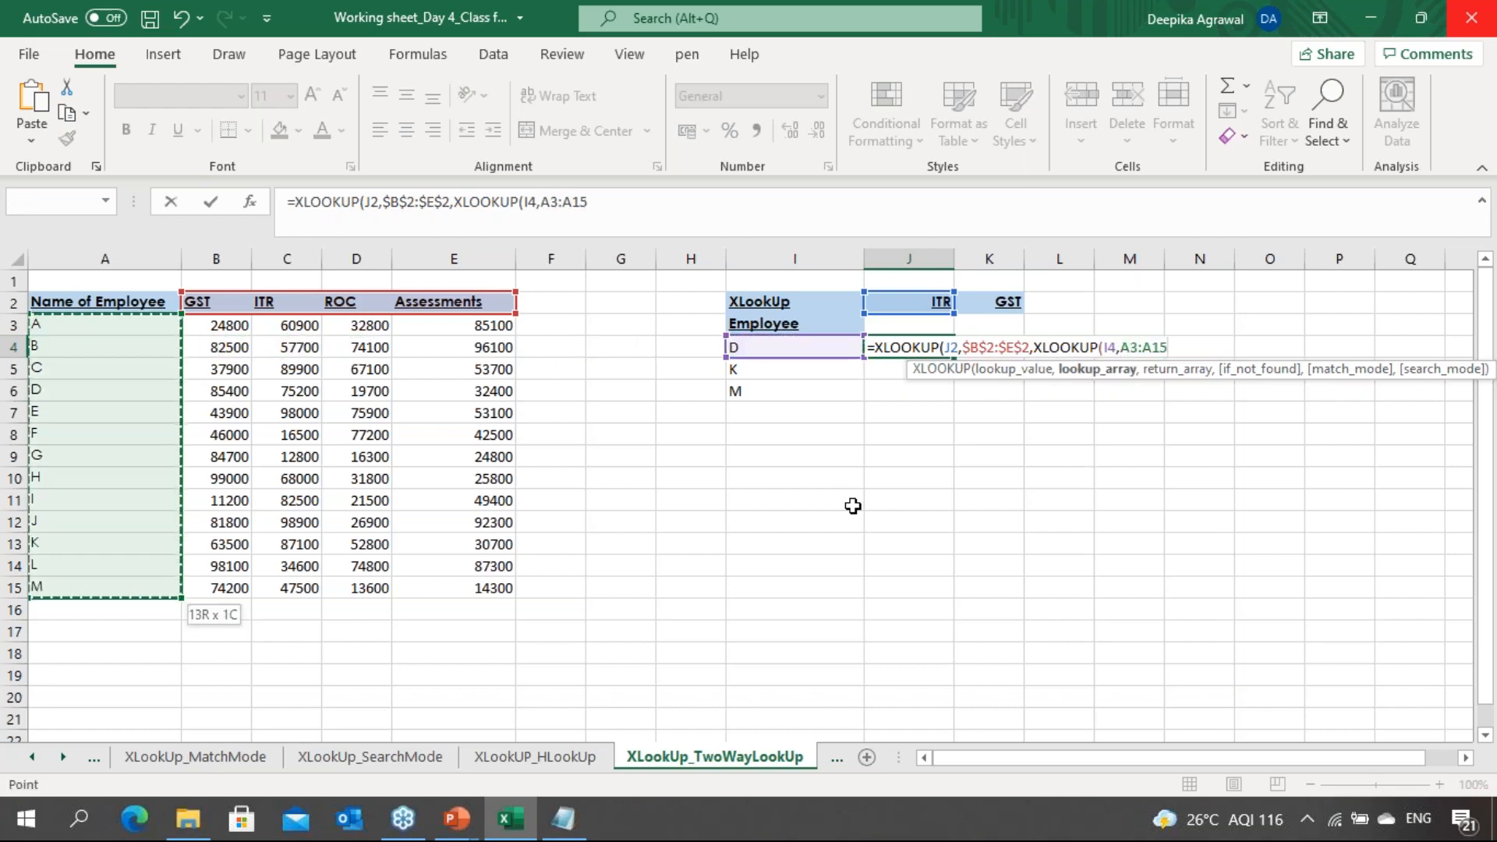
key(F4)
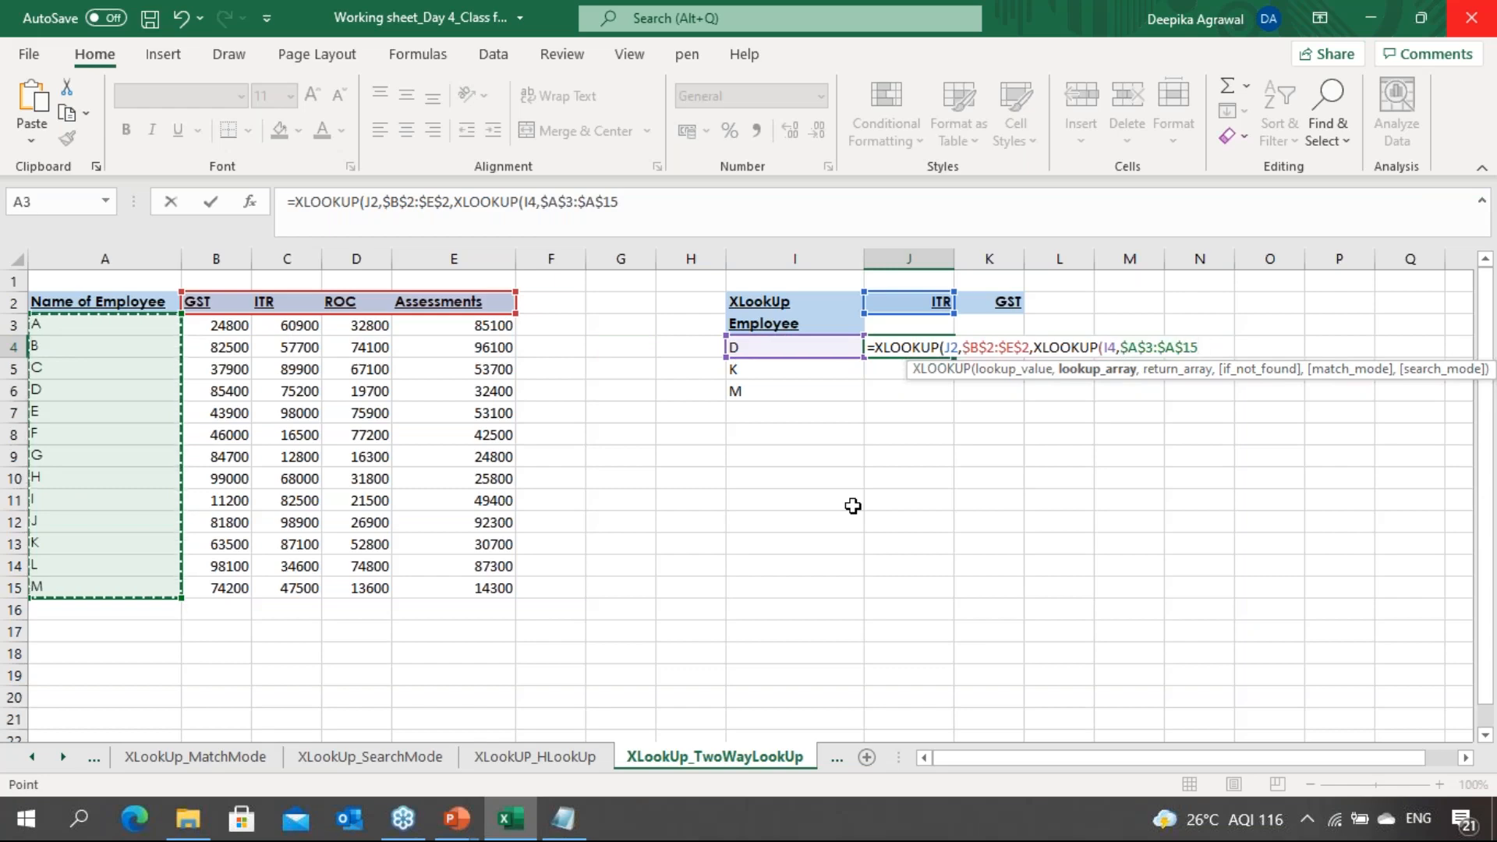
text(,)
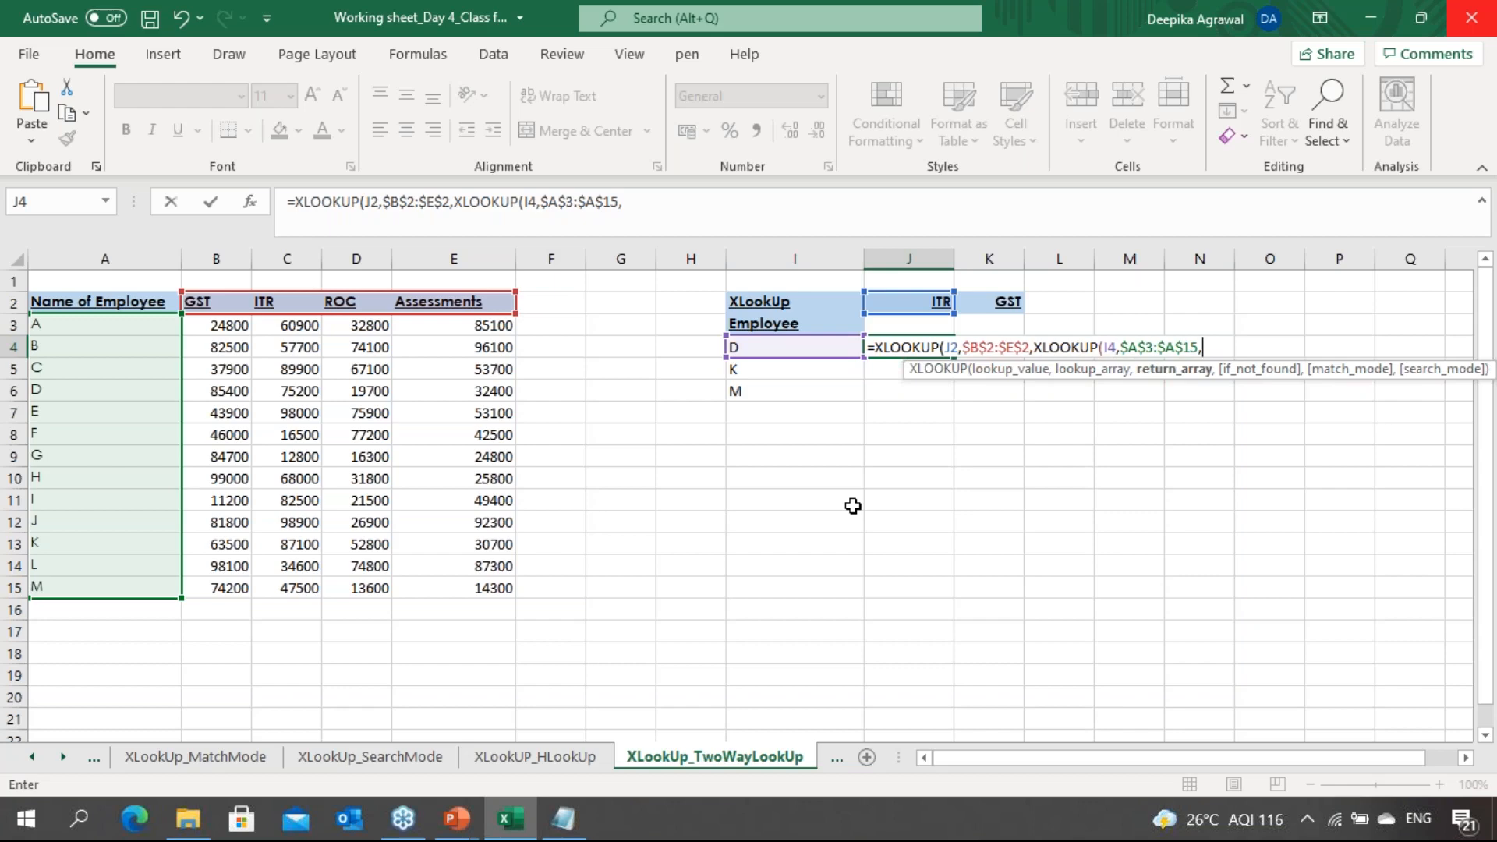
Add the data block $B$3:$E$15 as the nested XLOOKUP's absolute return array and complete the J4 formula
click(259, 344)
click(248, 347)
drag(227, 326, 511, 595)
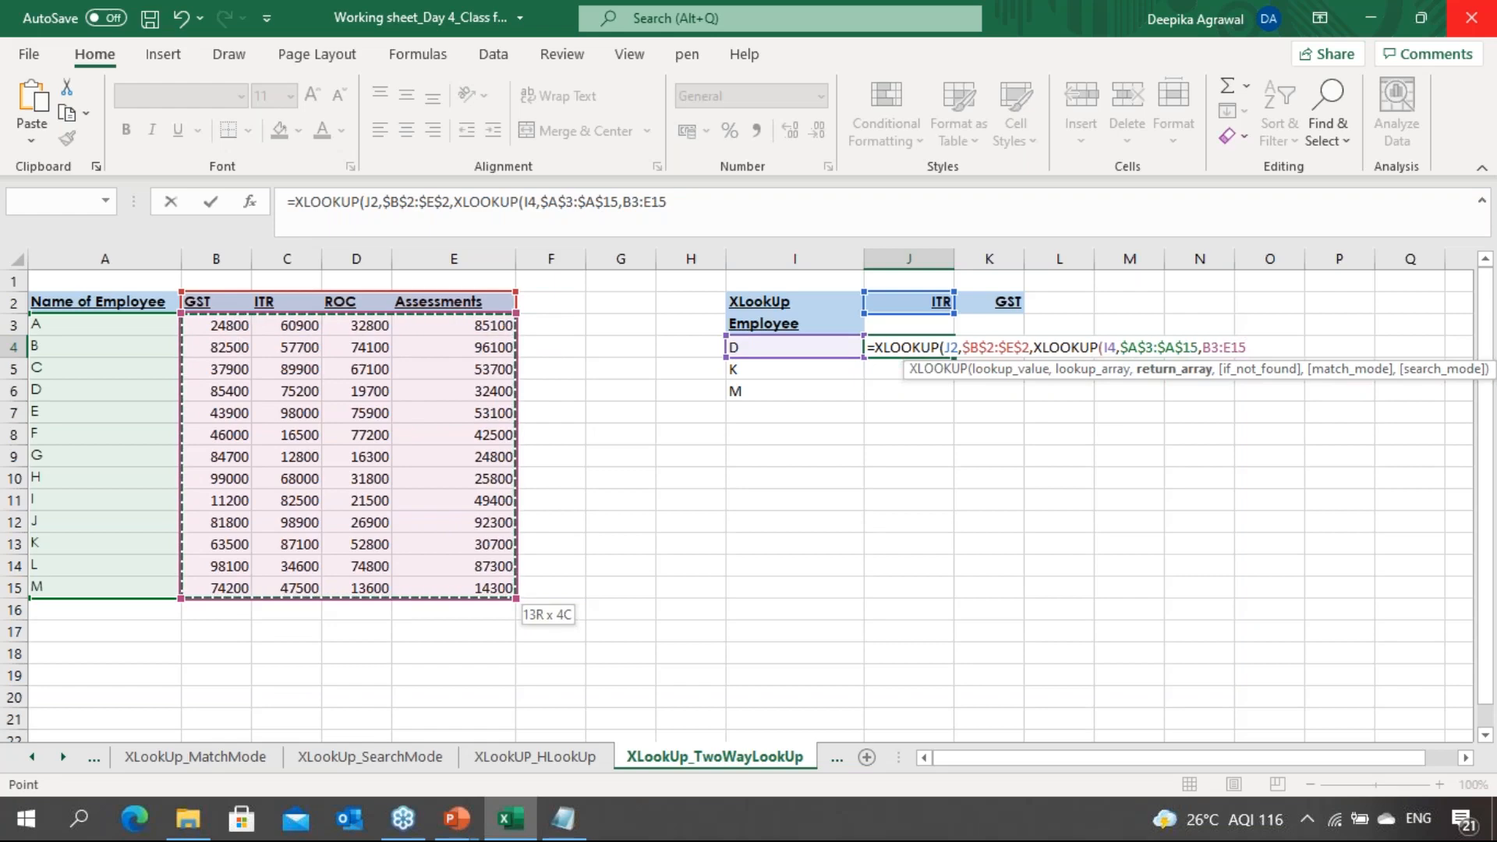
key(F4)
text())
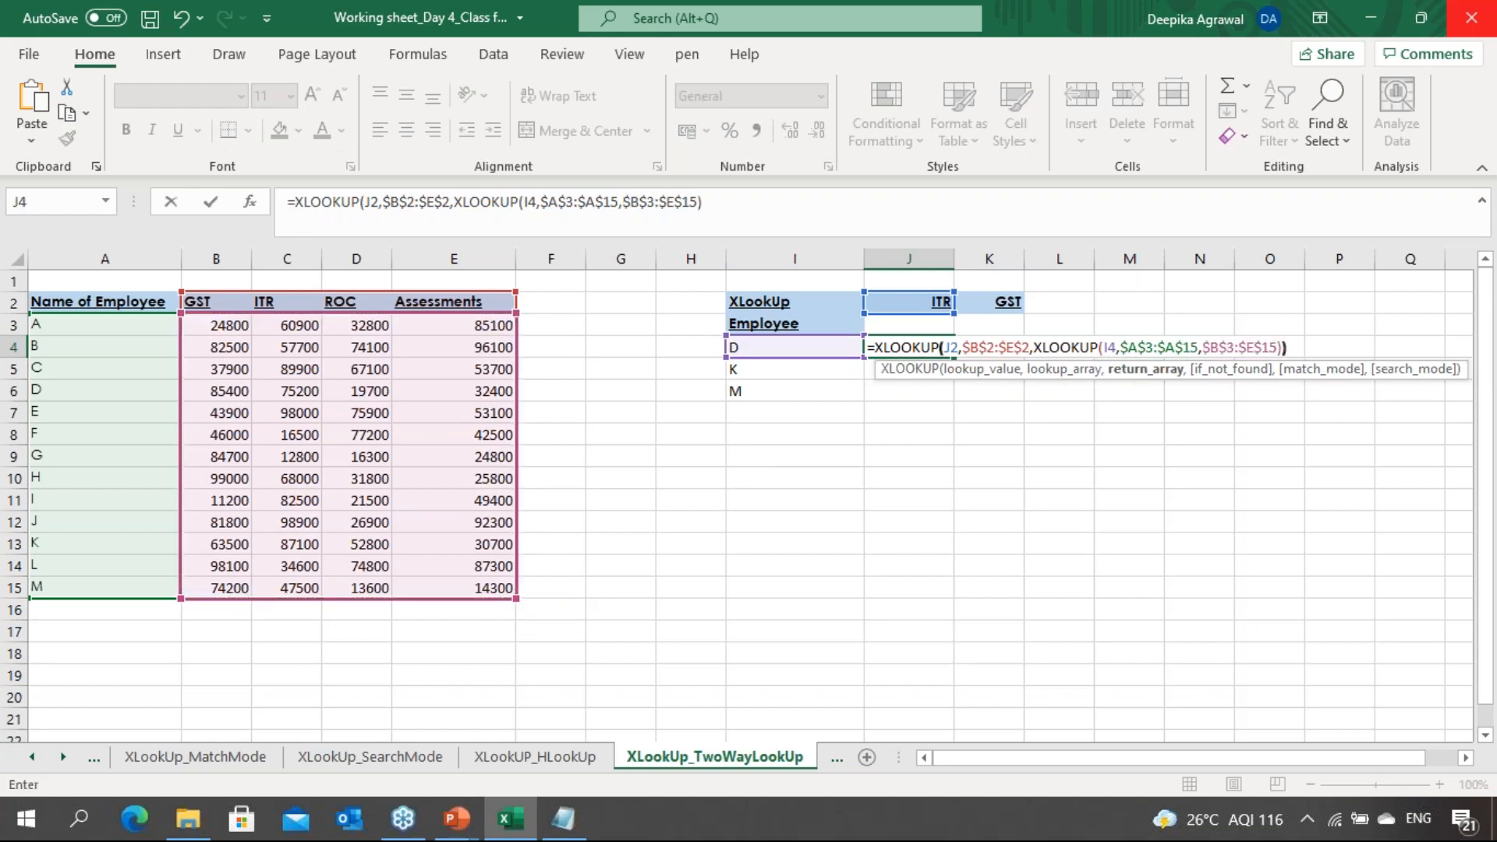
text())
key(Return)
key(Up)
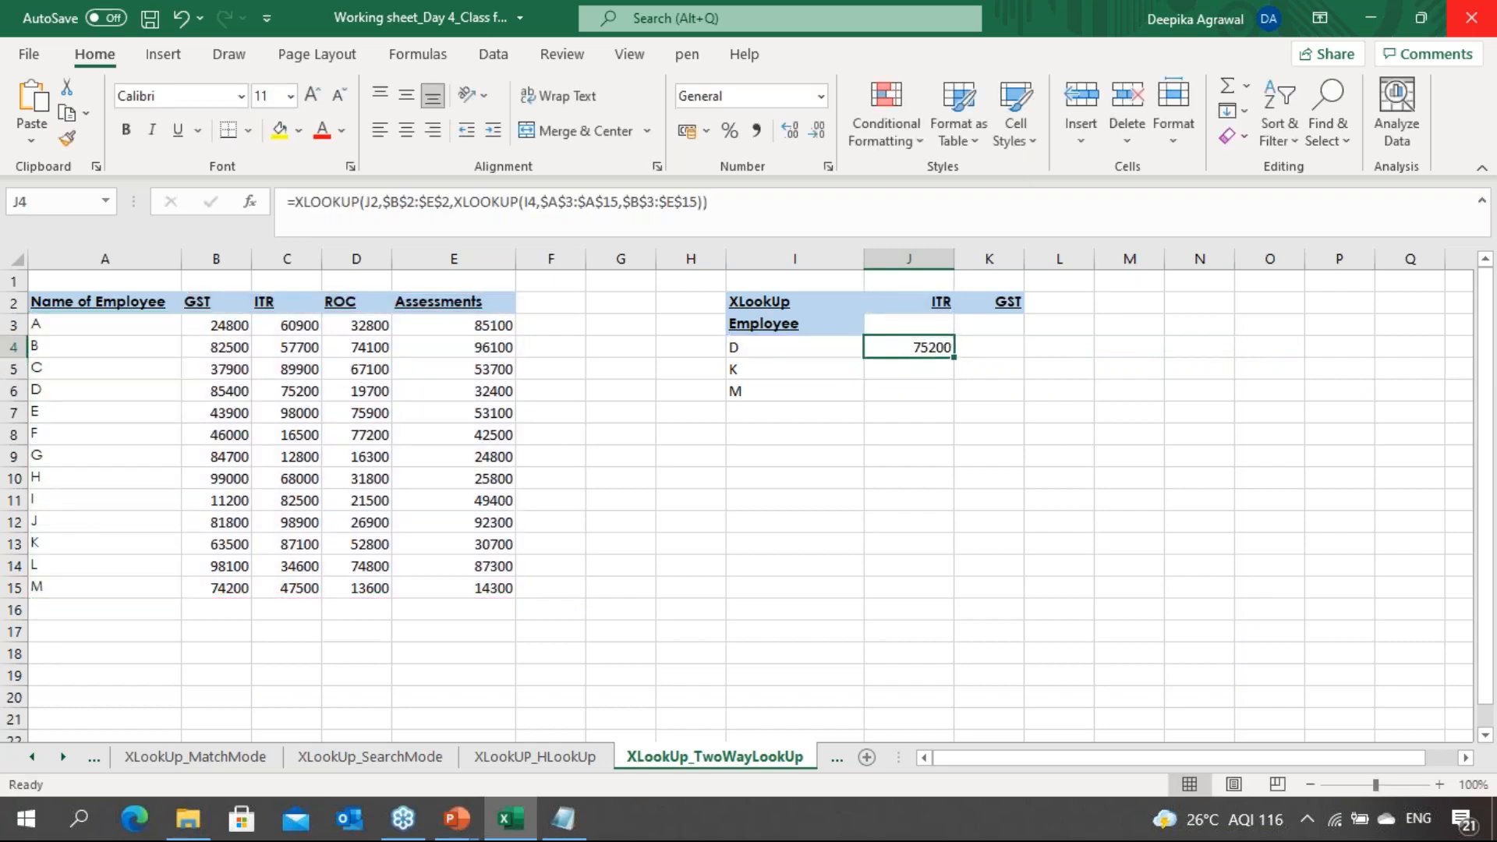
Check the J4 result against employee D's ITR figure in the source table
click(84, 397)
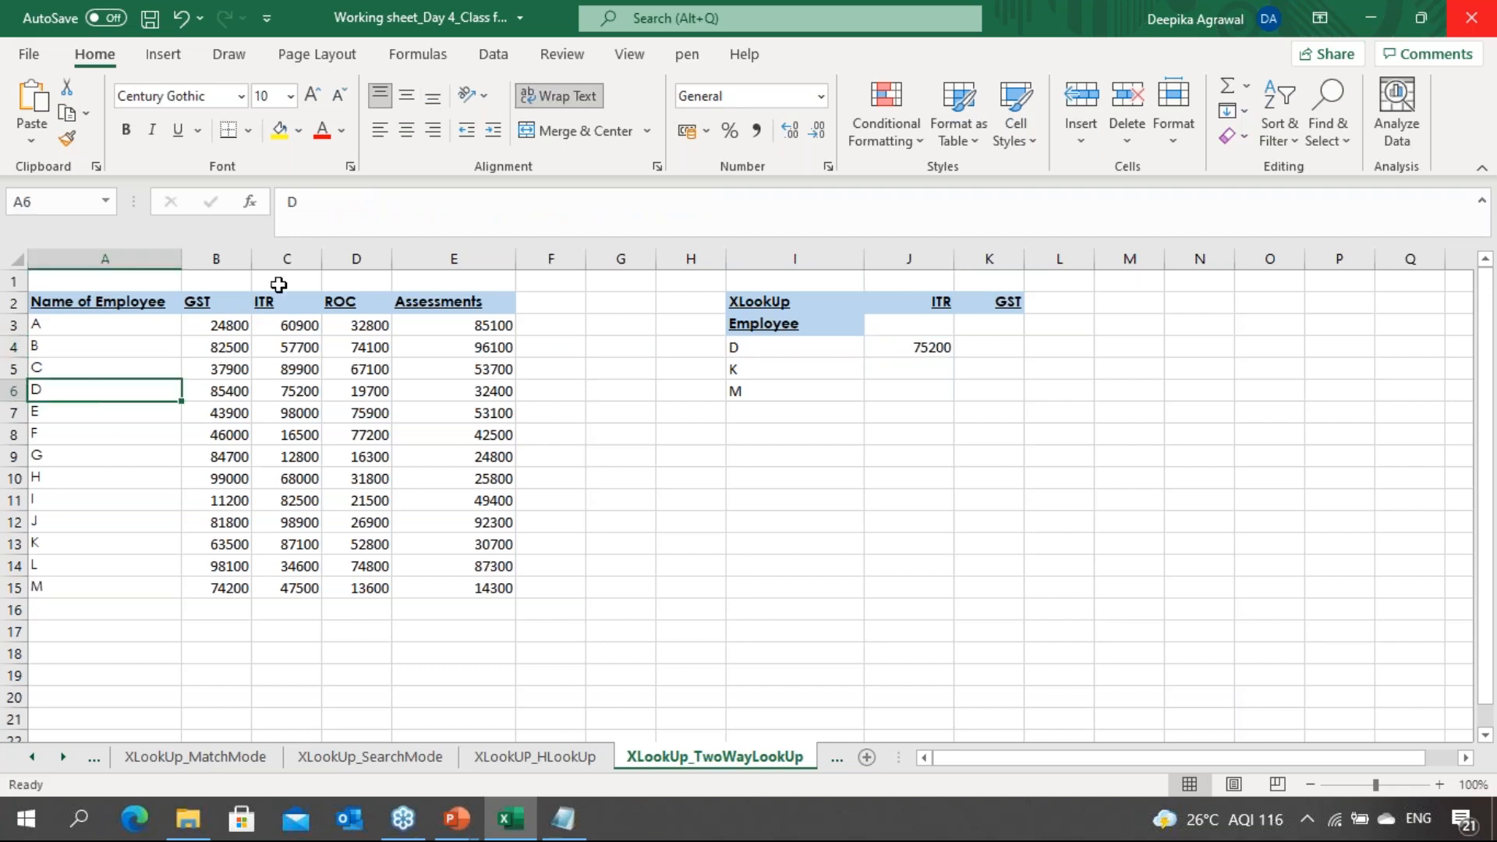
click(287, 390)
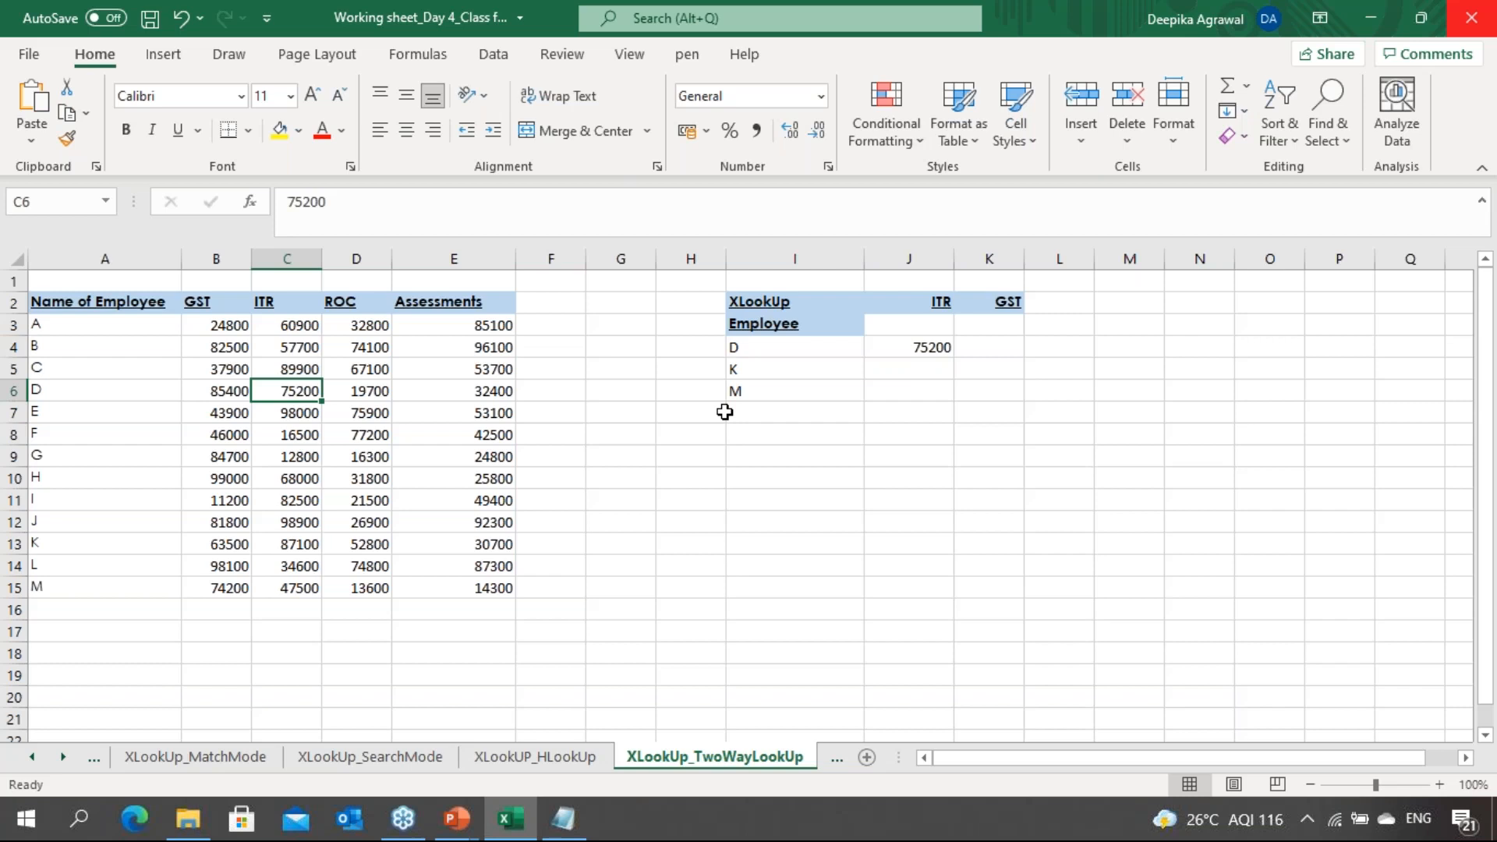
click(928, 349)
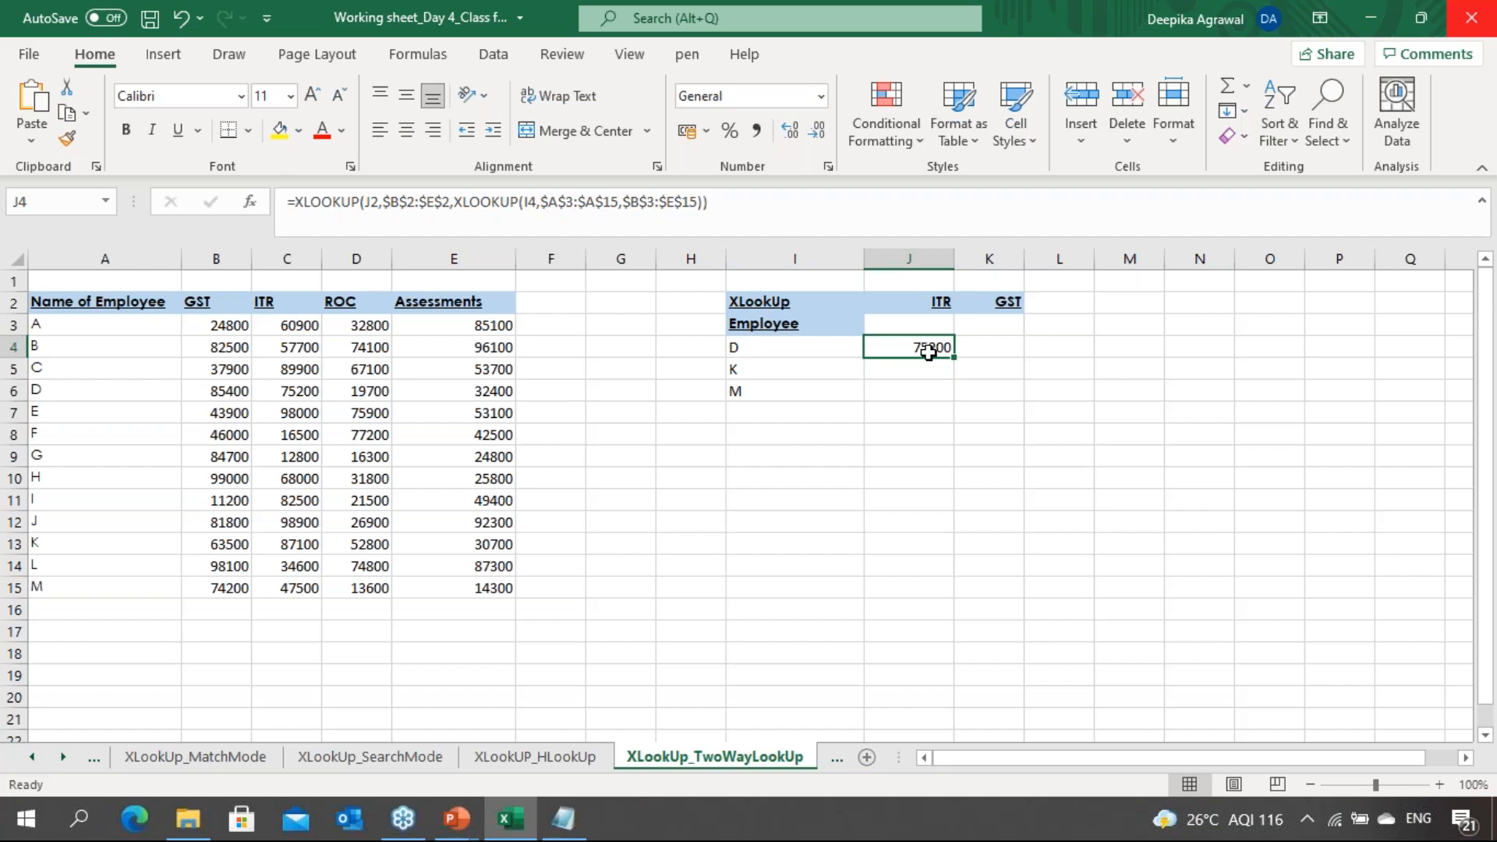
Start an XLOOKUP formula in K4 with the GST heading in K2 as the lookup value
key(Right)
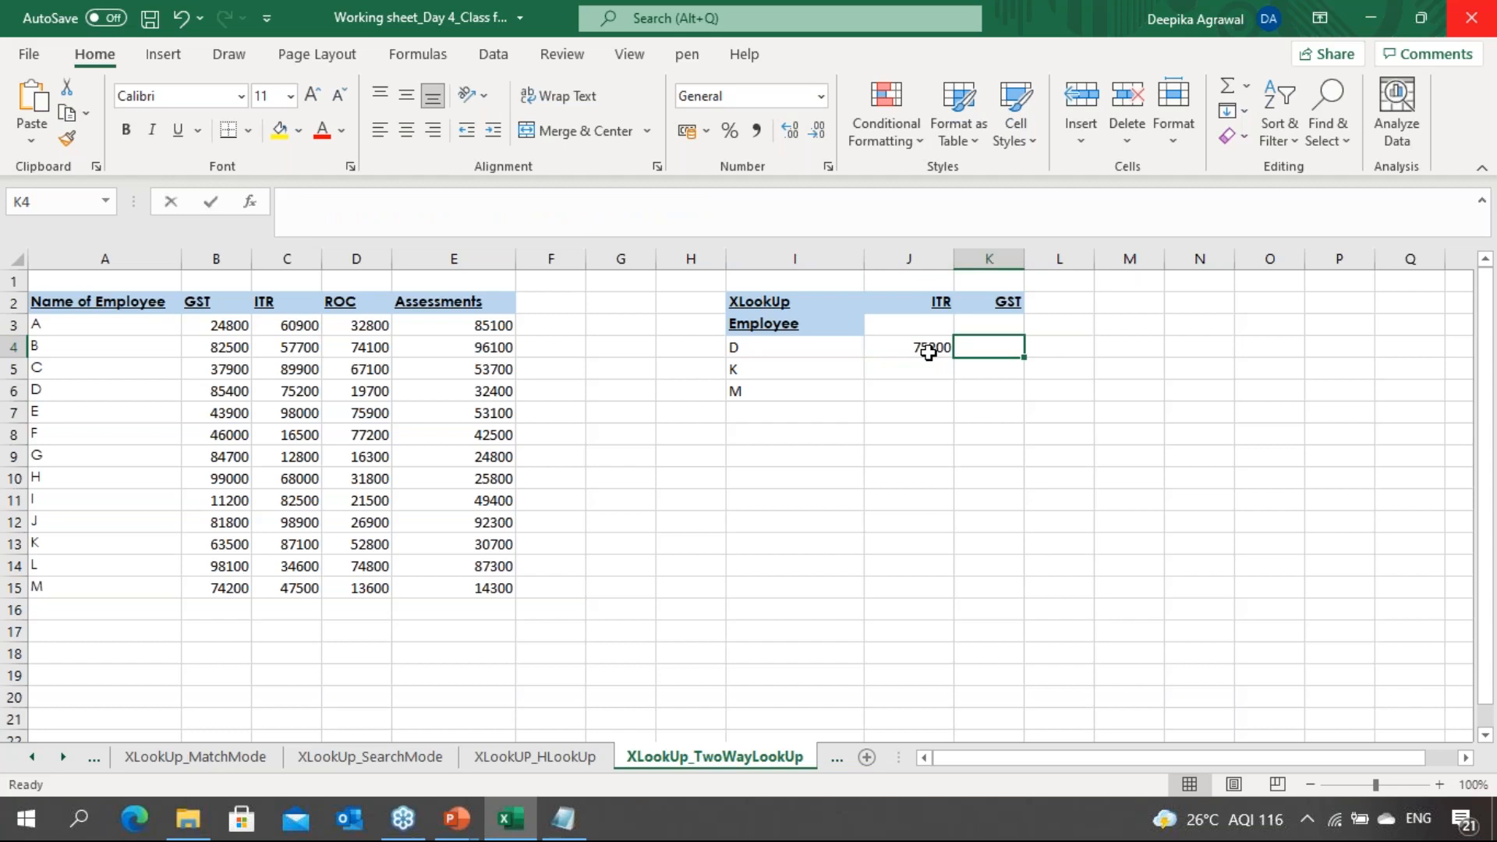
text(=xlo)
key(Tab)
key(Up)
key(Up)
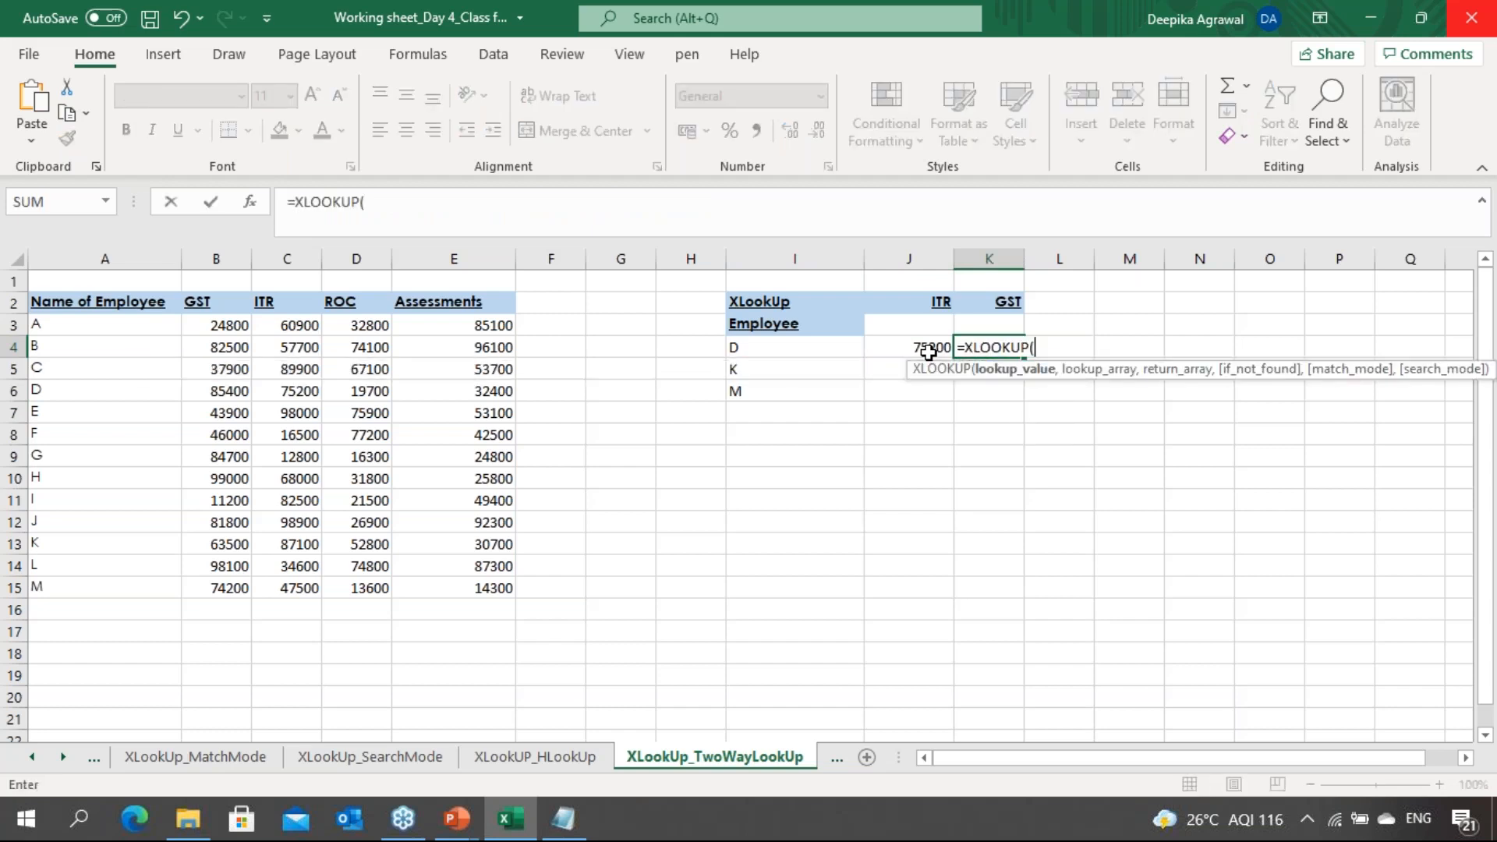
text(,)
Add the source table's heading row $B$2:$E$2 as the absolute lookup array of the K4 formula
key(Left)
key(Left)
key(Left)
key(Left)
key(Left)
key(Up)
key(Up)
key(Left)
key(Left)
key(Left)
key(Left)
key(shift+Right)
key(shift+Right)
key(shift+Right)
key(F4)
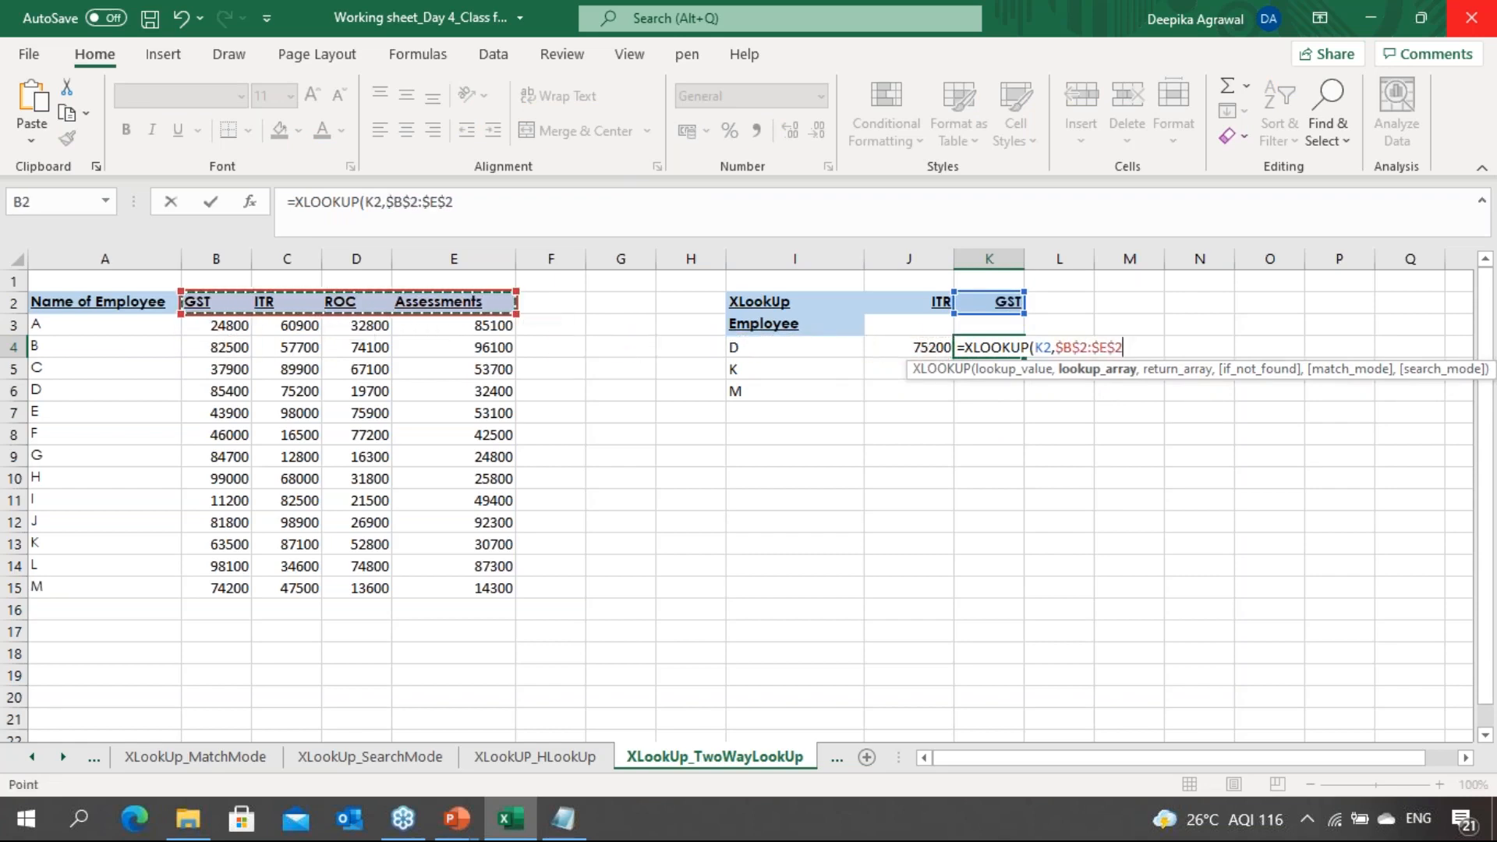
text(,)
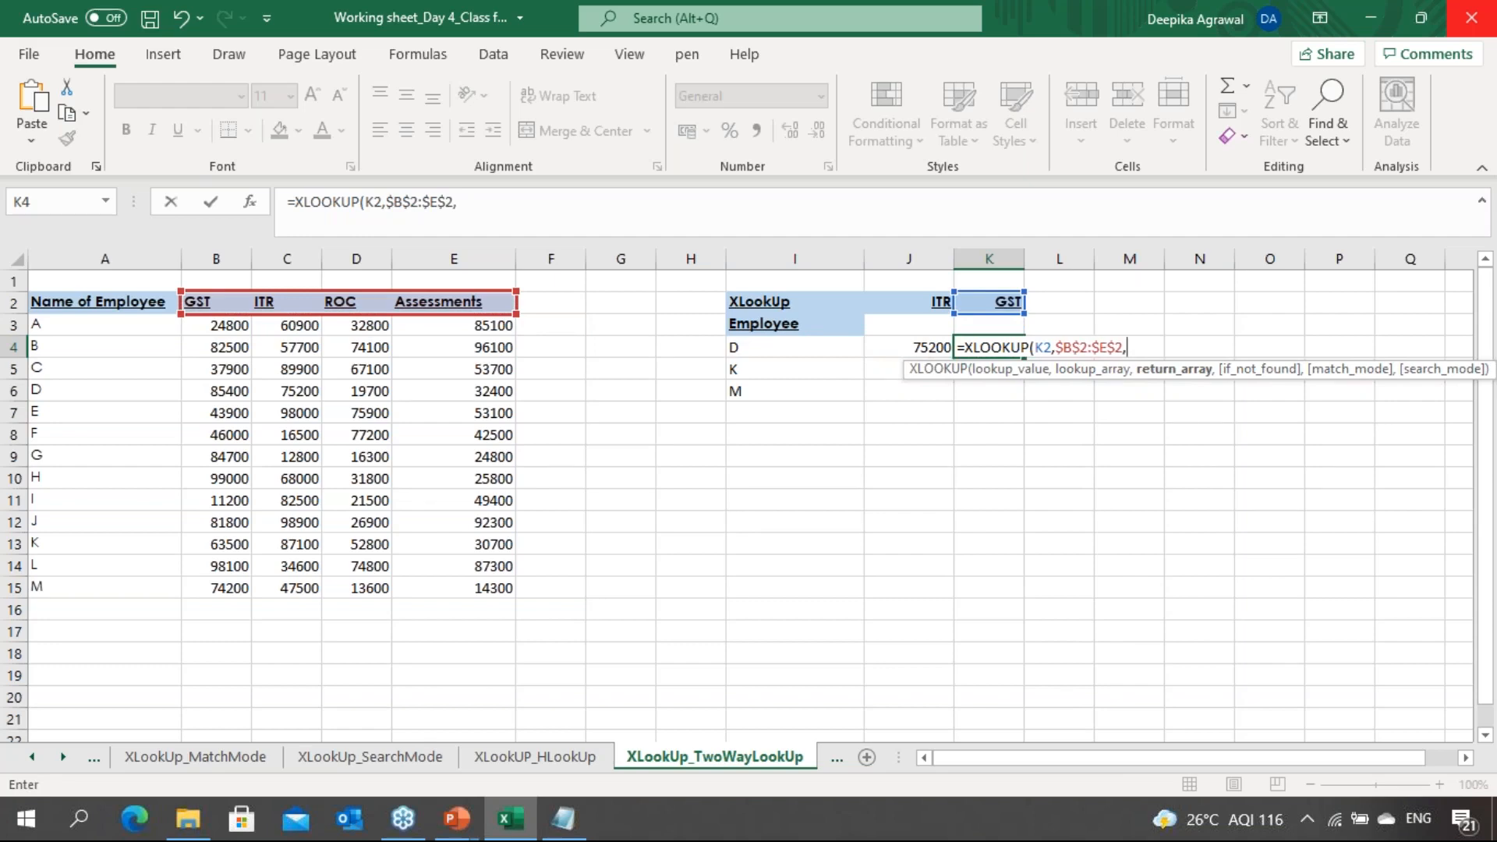
Nest a second XLOOKUP as the return array in K4, with employee cell I4 as its lookup value
text(XLOOKUP()
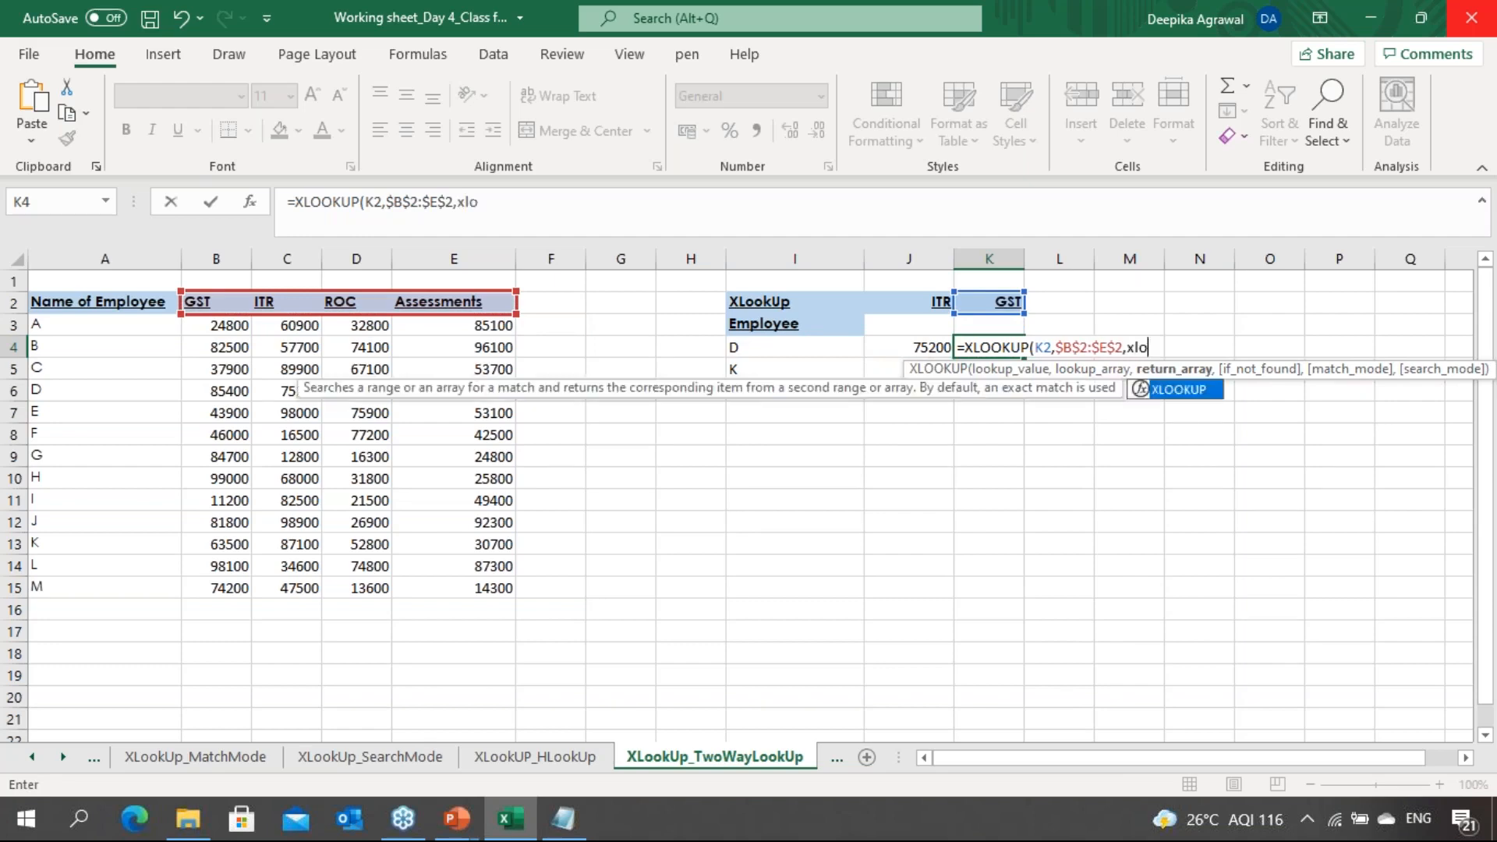
key(Tab)
click(794, 347)
text(,)
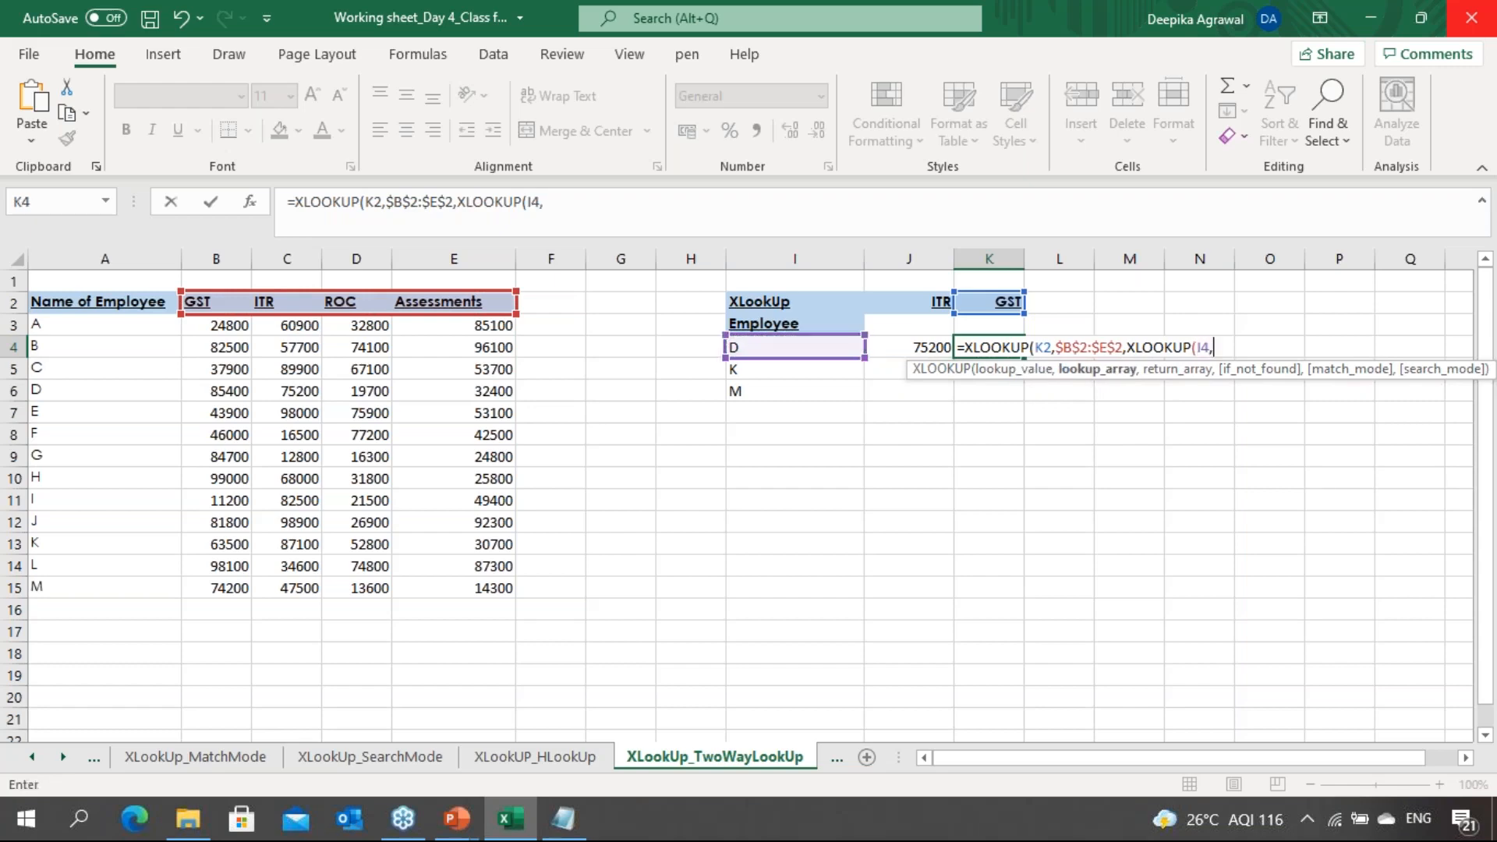
Set the employee names $A$3:$A$15 as the absolute lookup array of the nested XLOOKUP in K4
key(ctrl+Left)
key(ctrl+Left)
key(ctrl+Left)
key(ctrl+Left)
key(Up)
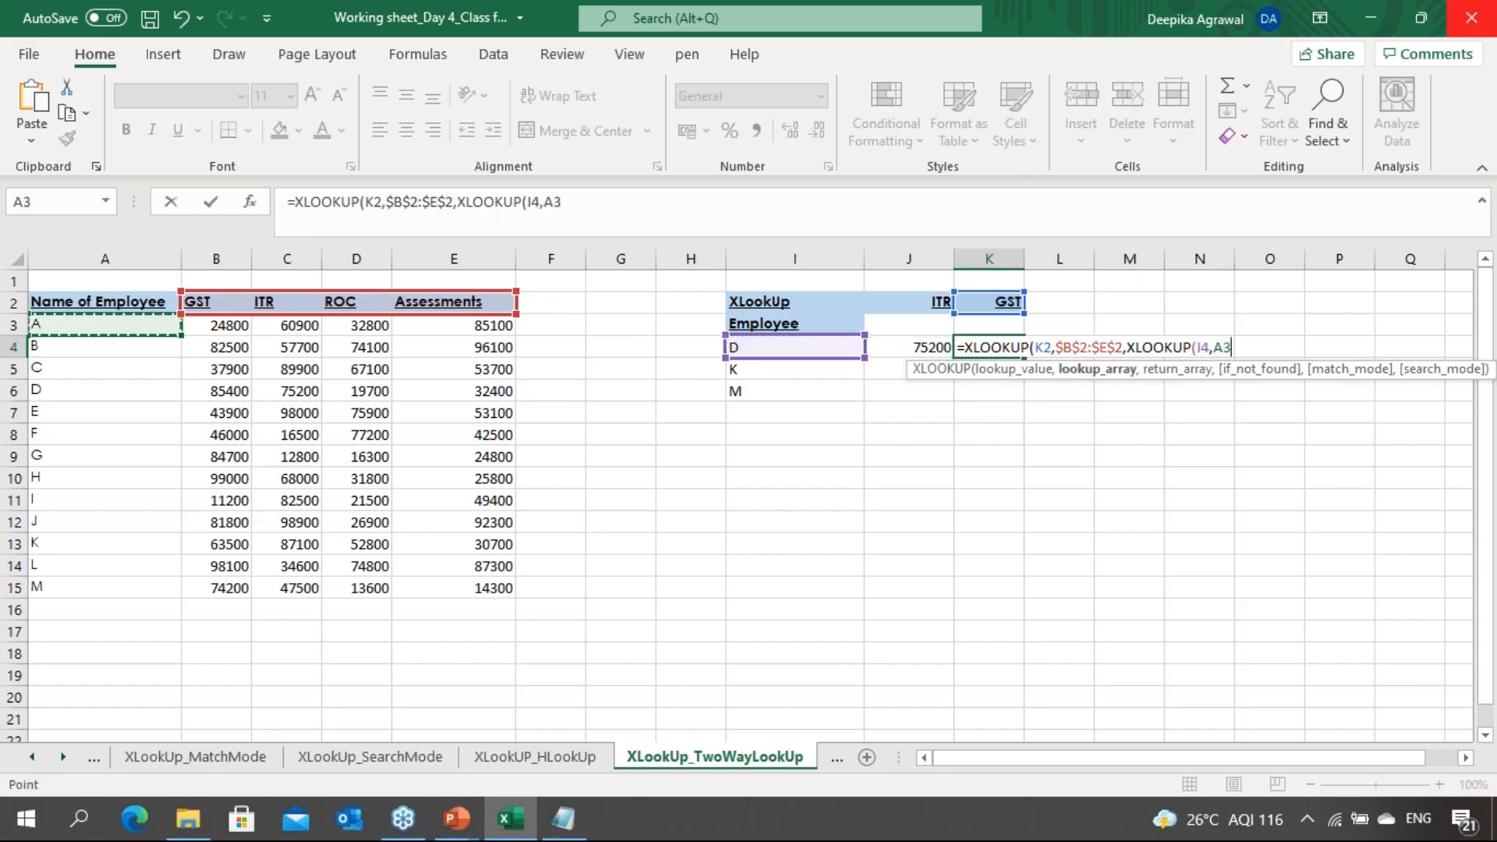
key(ctrl+shift+Down)
key(F4)
text(,)
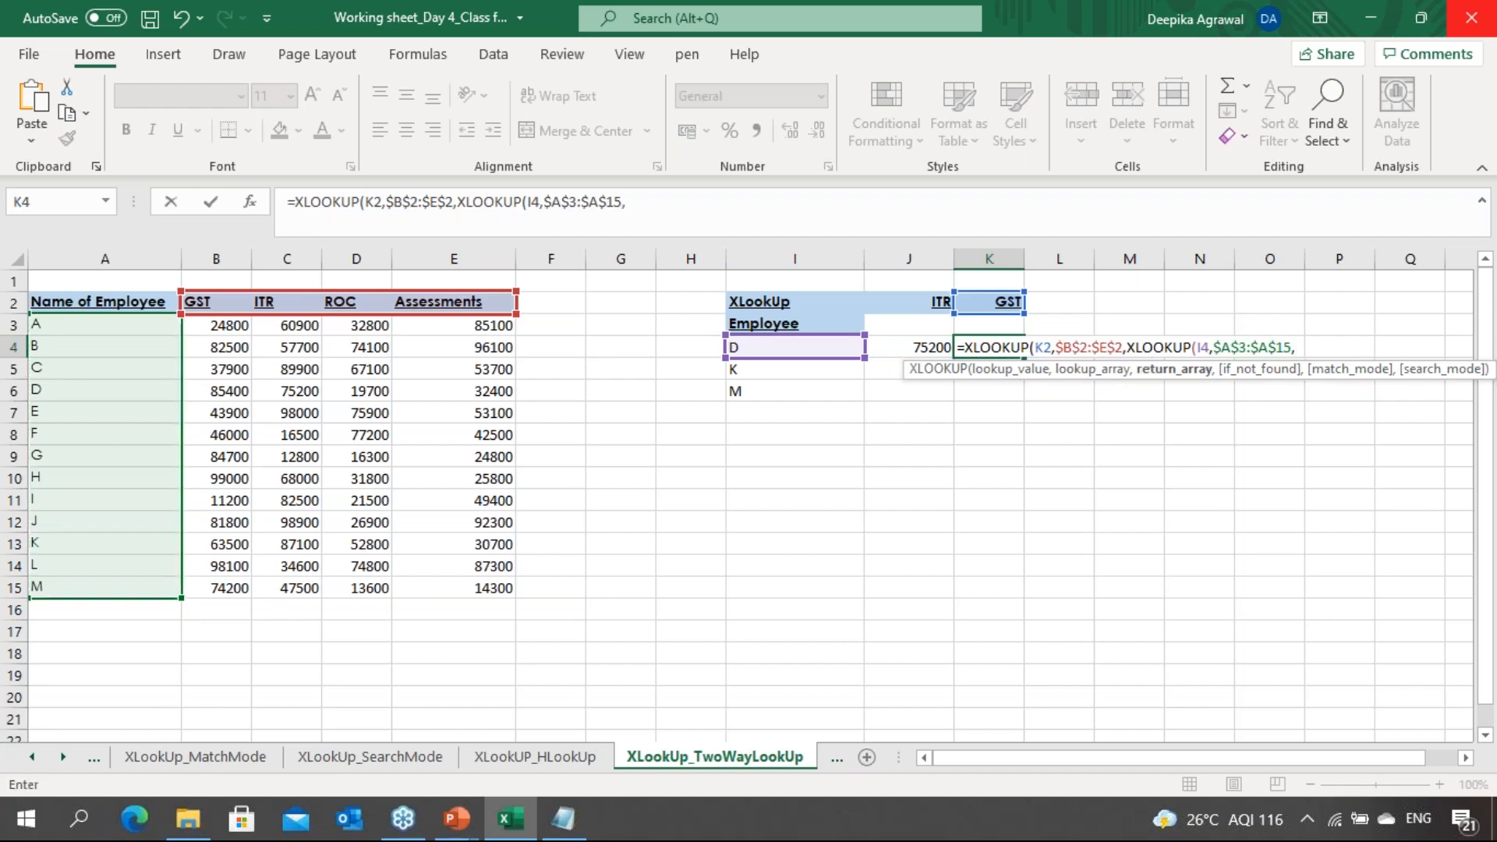
Set $B$3:$E$15 as the absolute return array of the nested XLOOKUP and complete the K4 formula
key(Left)
key(Left)
key(Left)
key(Left)
key(Left)
key(Left)
key(Left)
key(Up)
key(Left)
key(Left)
key(ctrl+shift+Right)
key(ctrl+shift+Down)
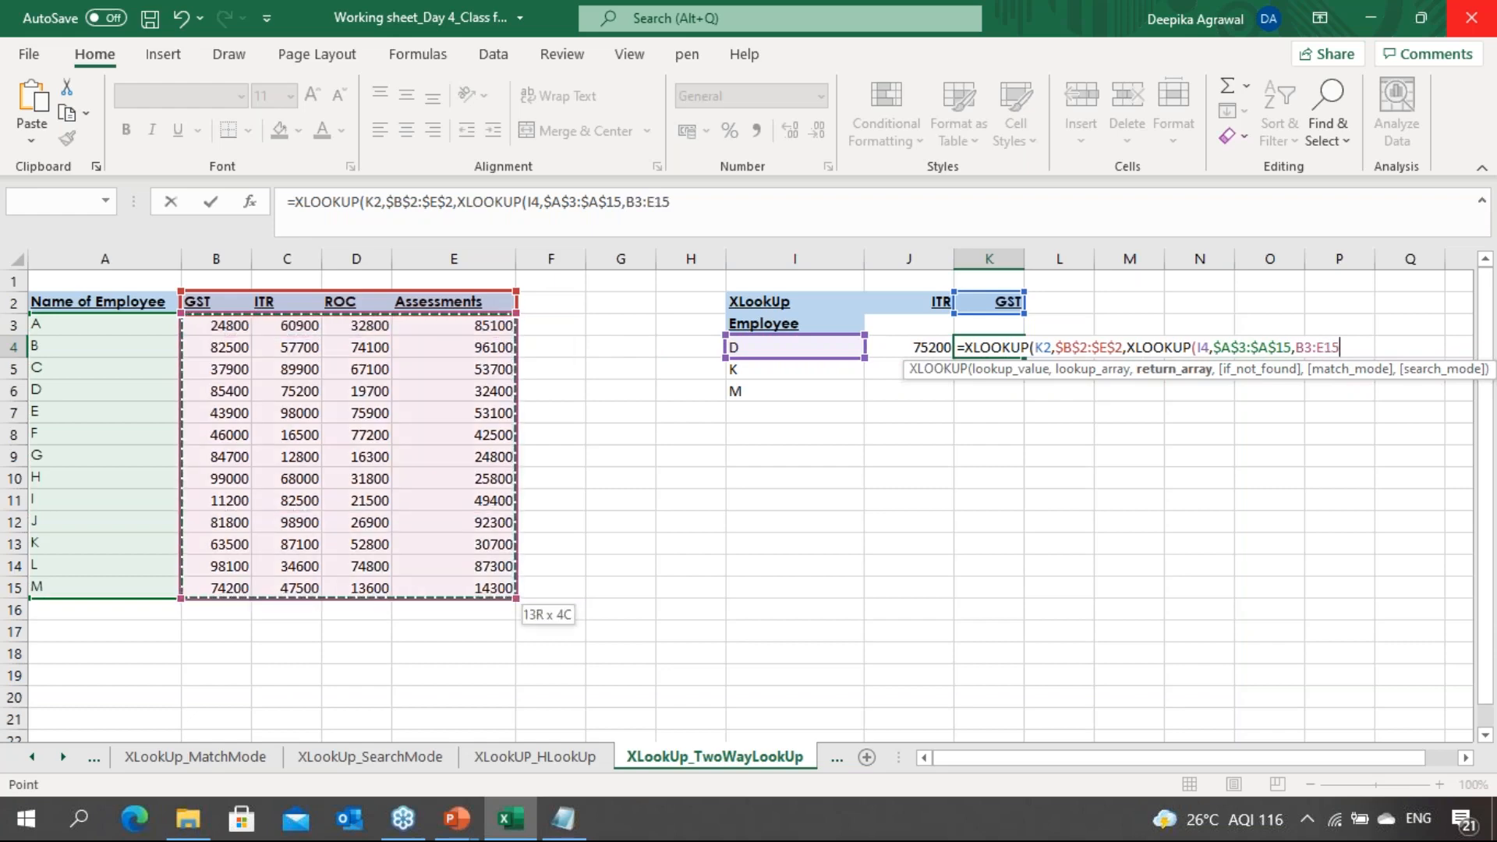
key(F4)
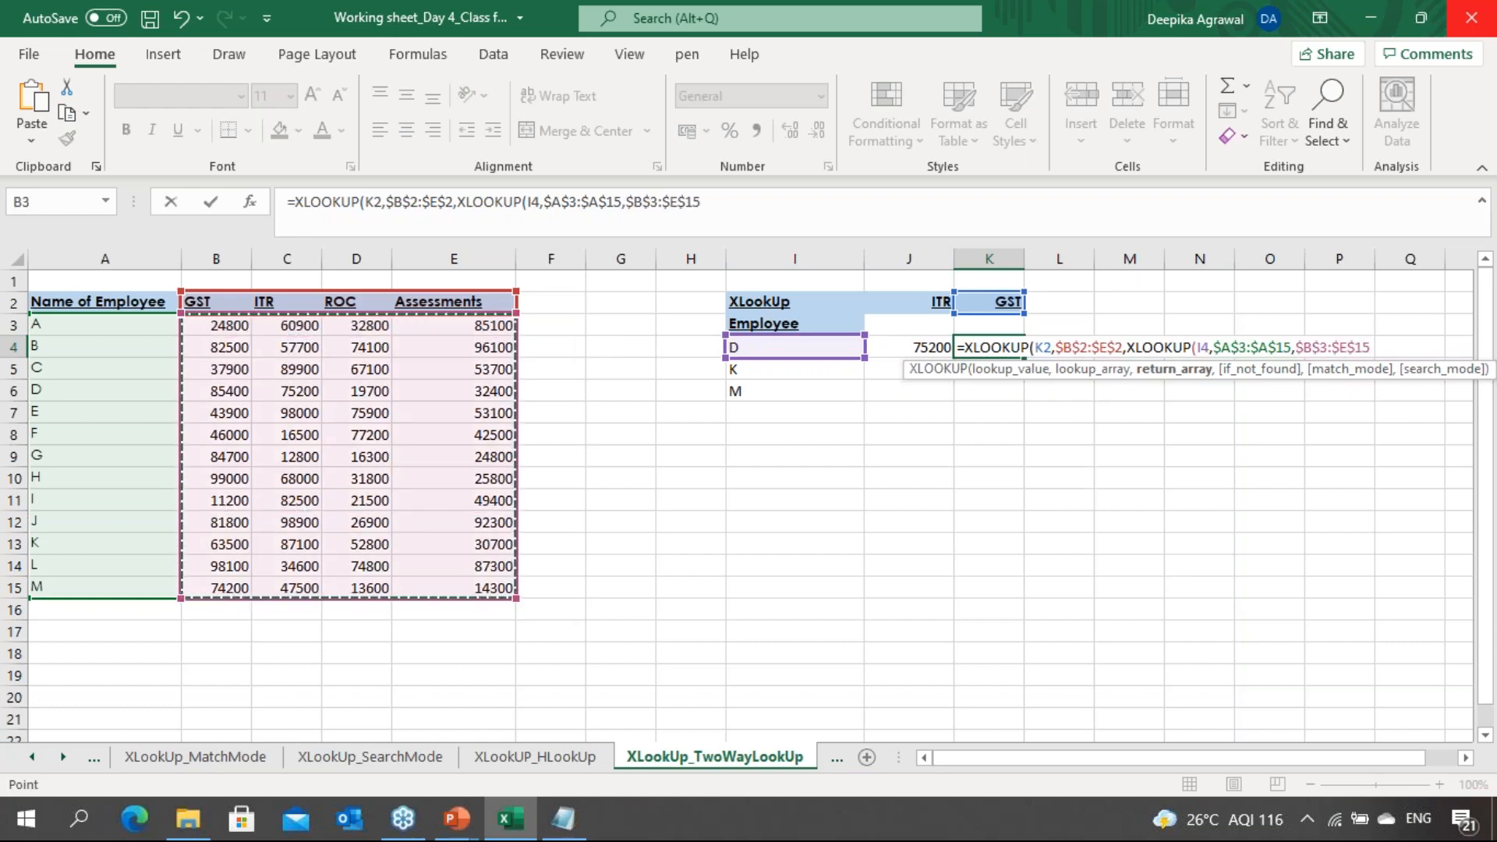
text()))
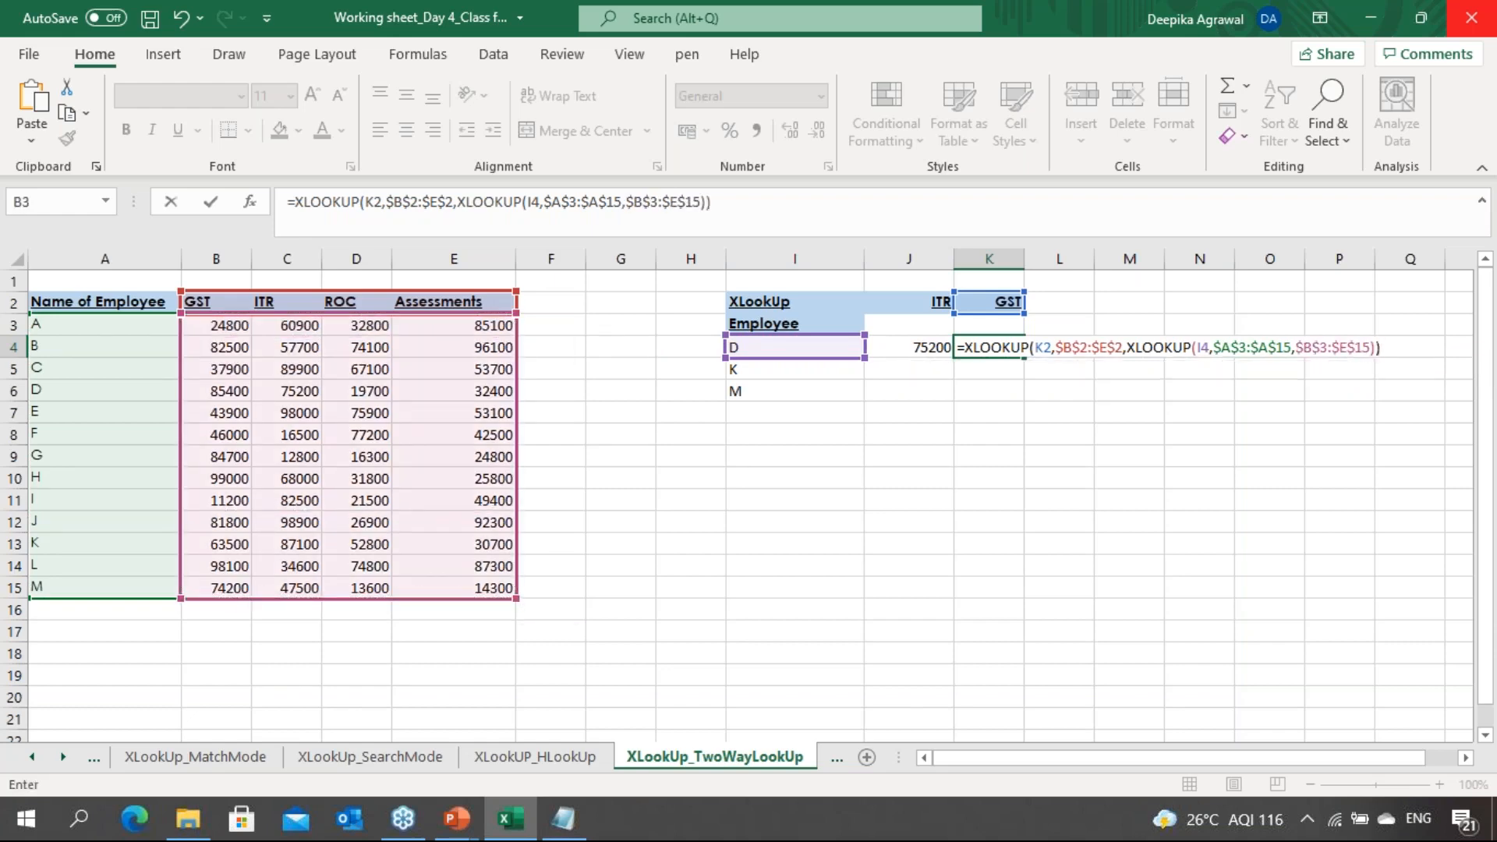
key(Return)
key(Up)
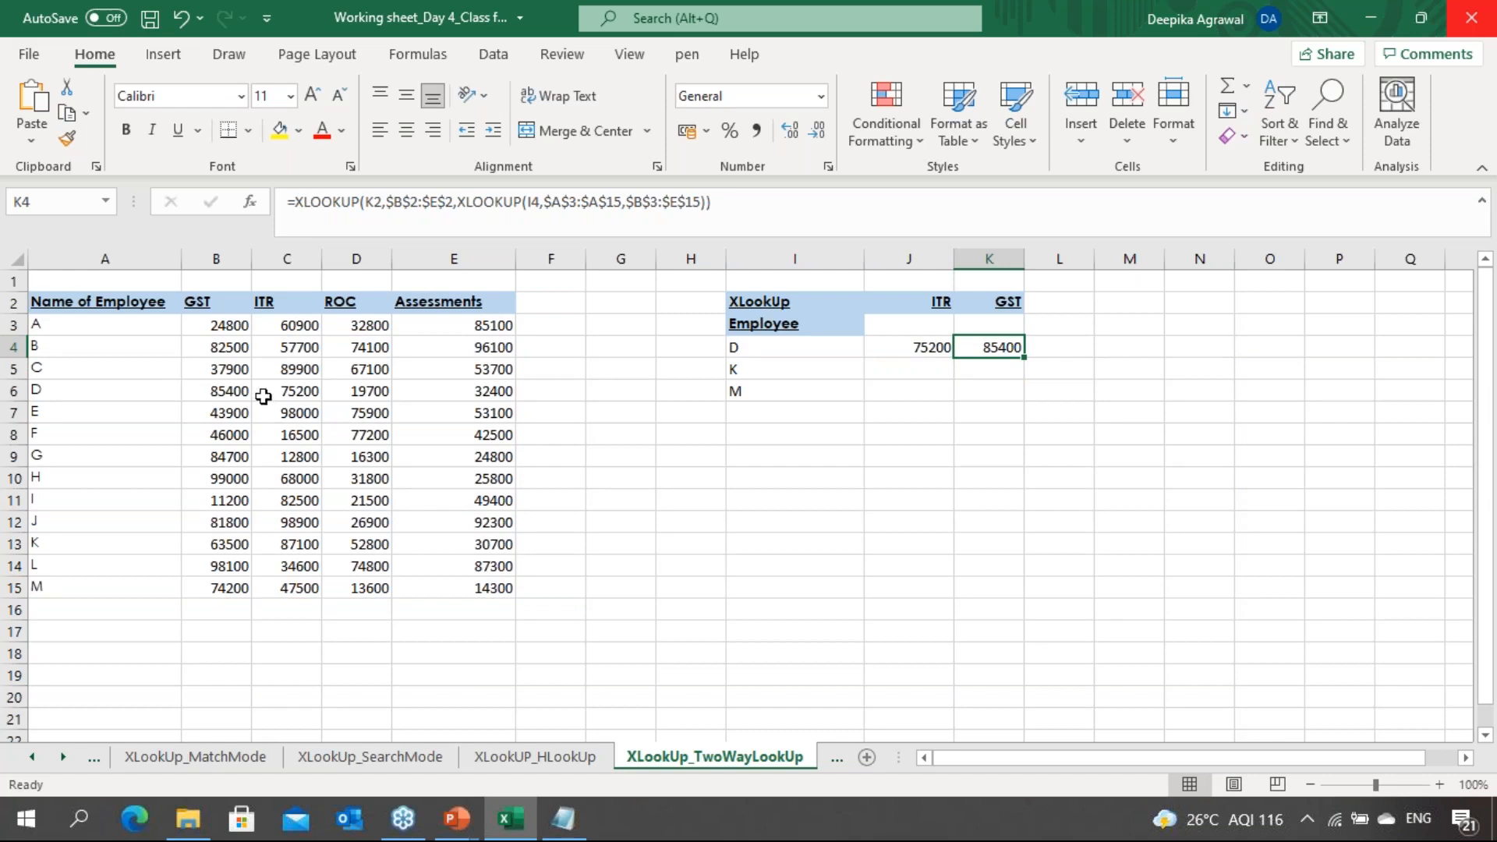
Check the K4 result against employee D's GST figure in the source table and review the J4 formula
click(203, 392)
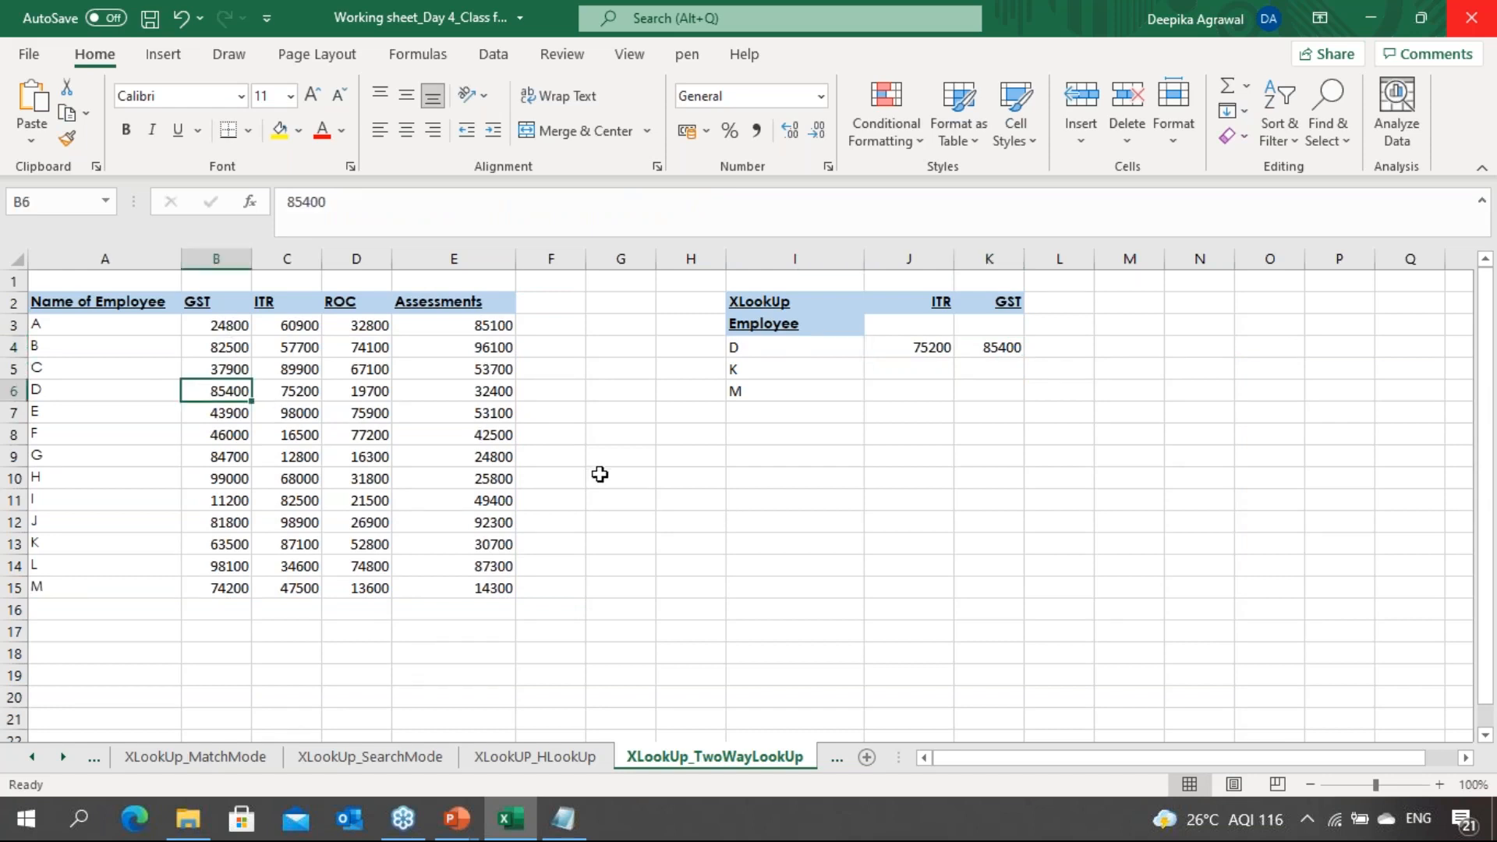
click(945, 344)
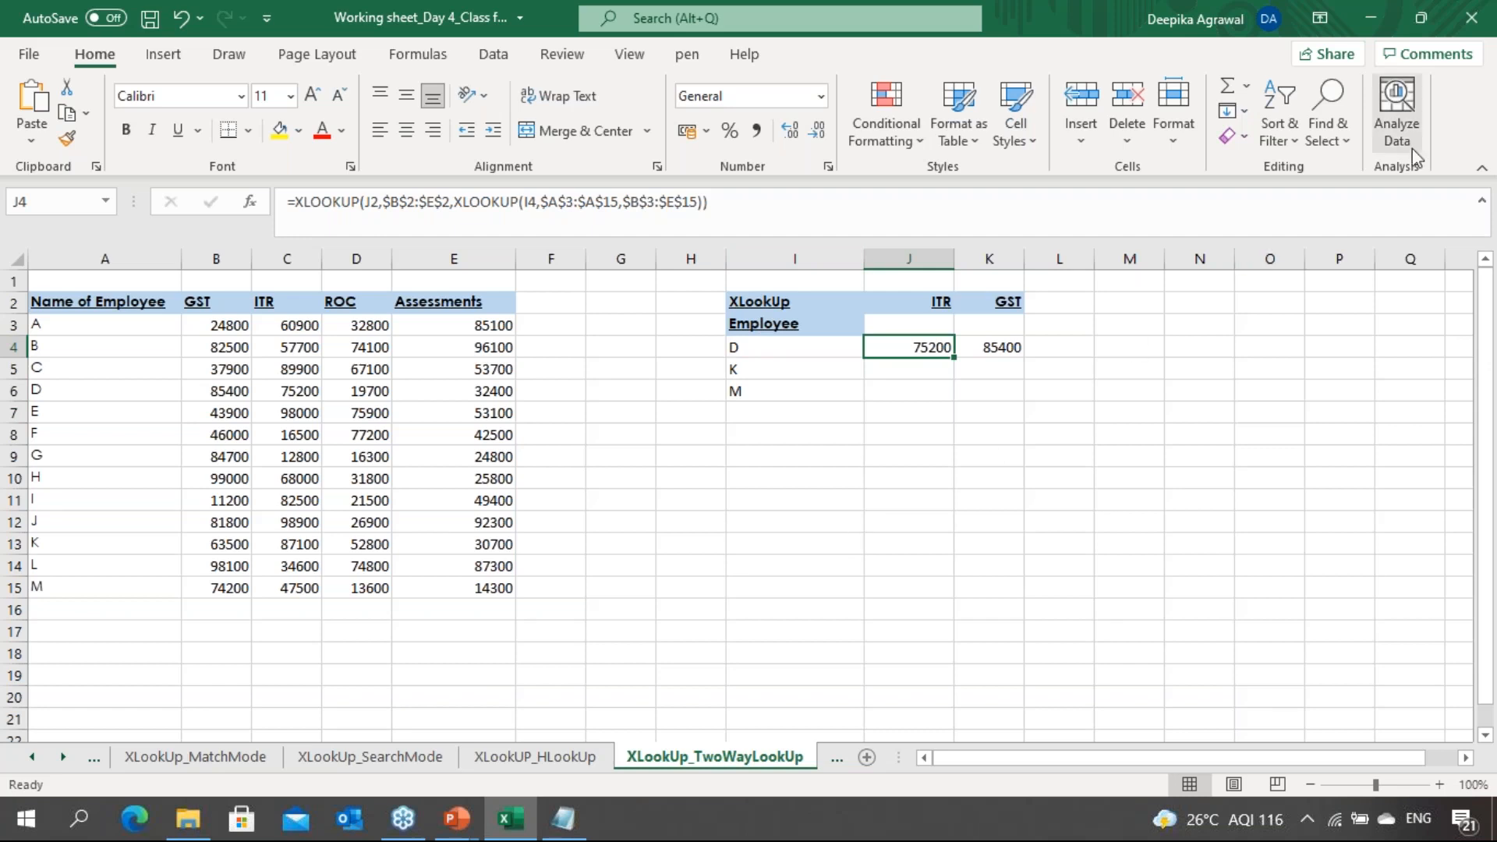
click(1473, 108)
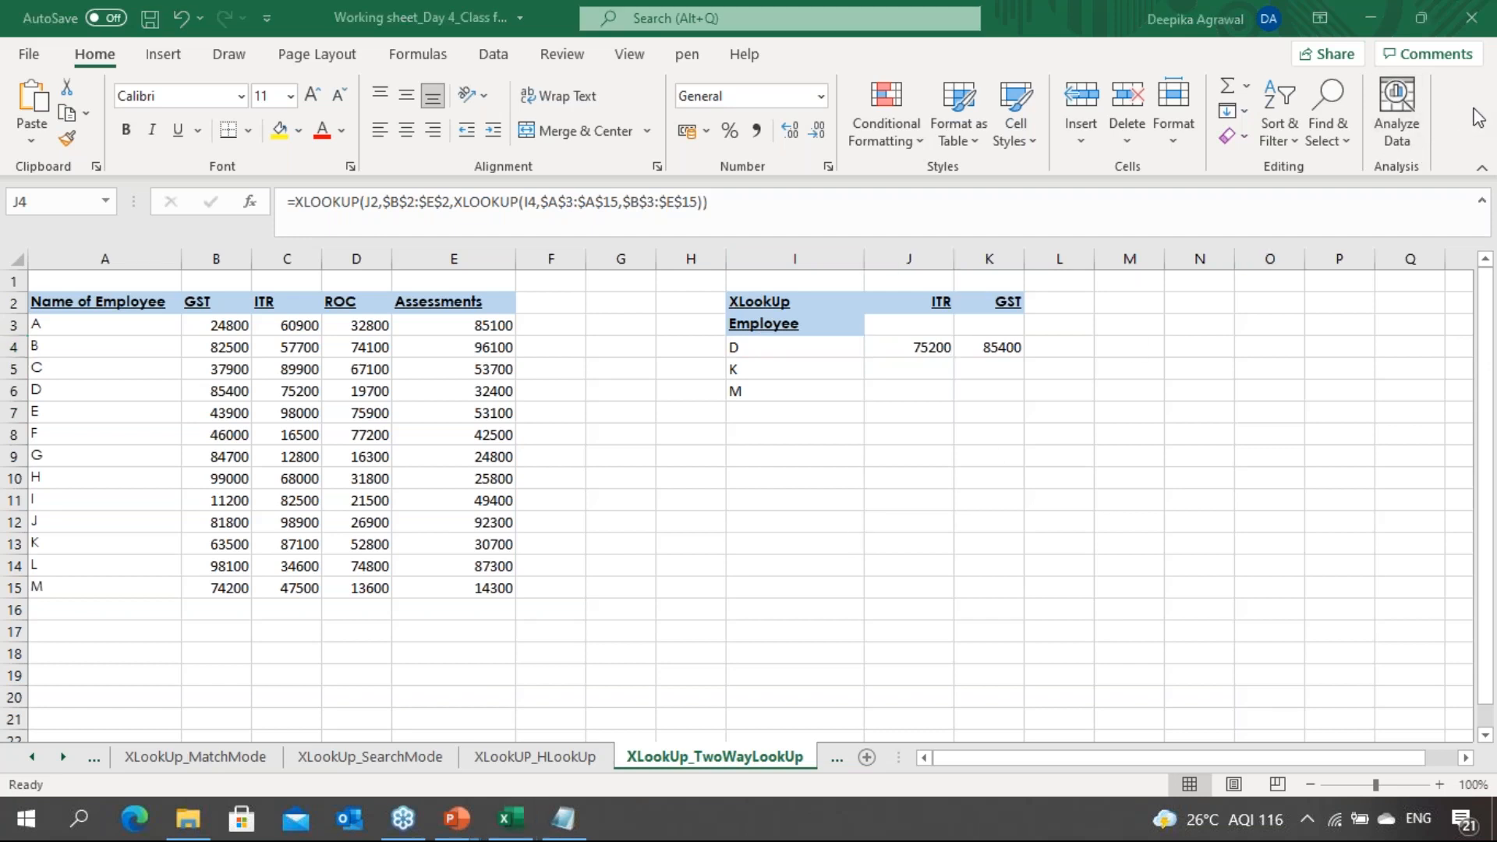
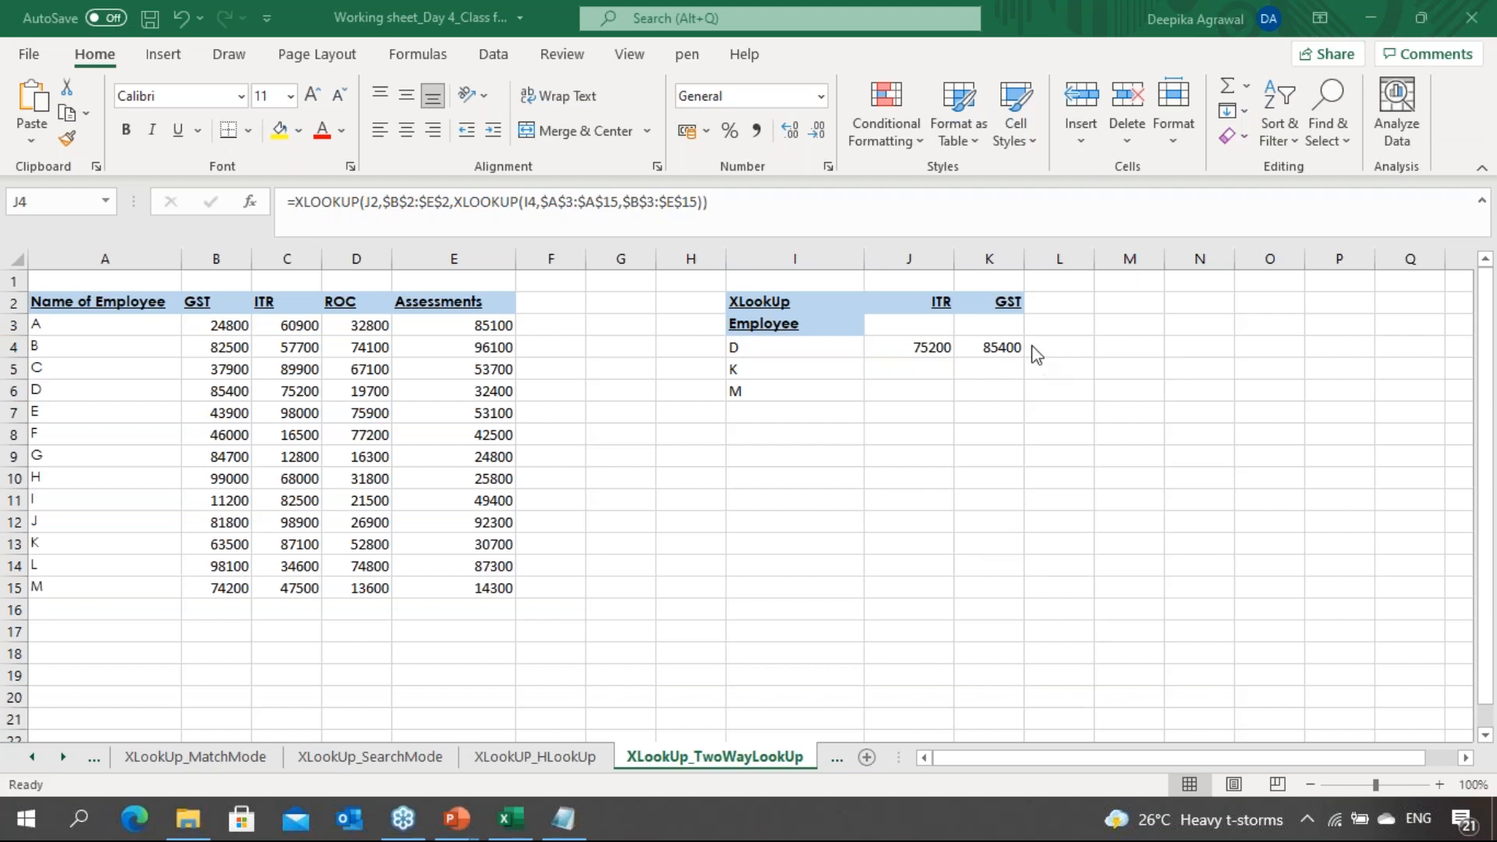
click(888, 386)
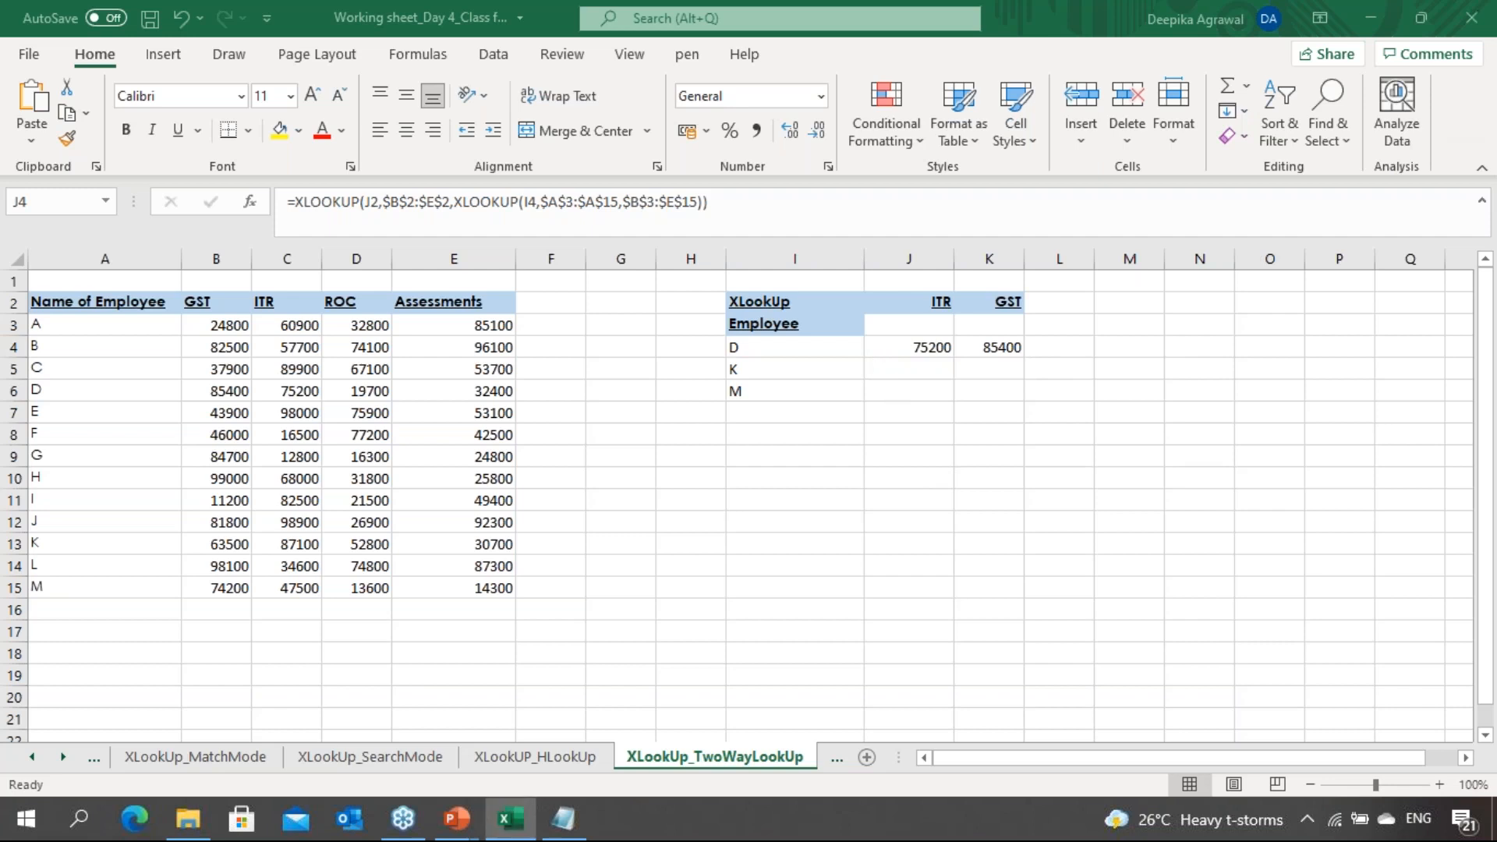
click(900, 386)
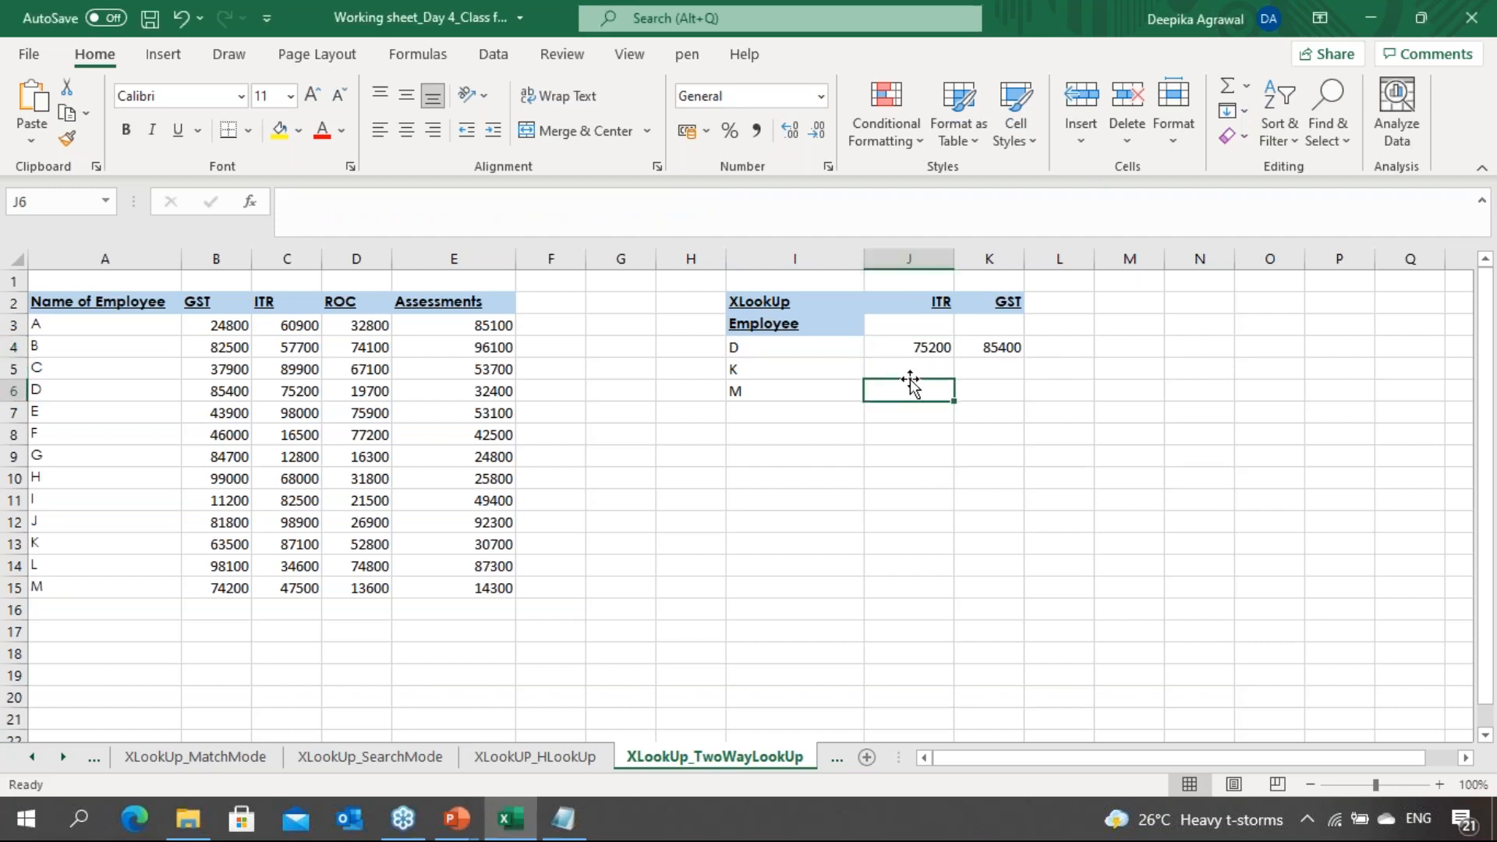
click(920, 366)
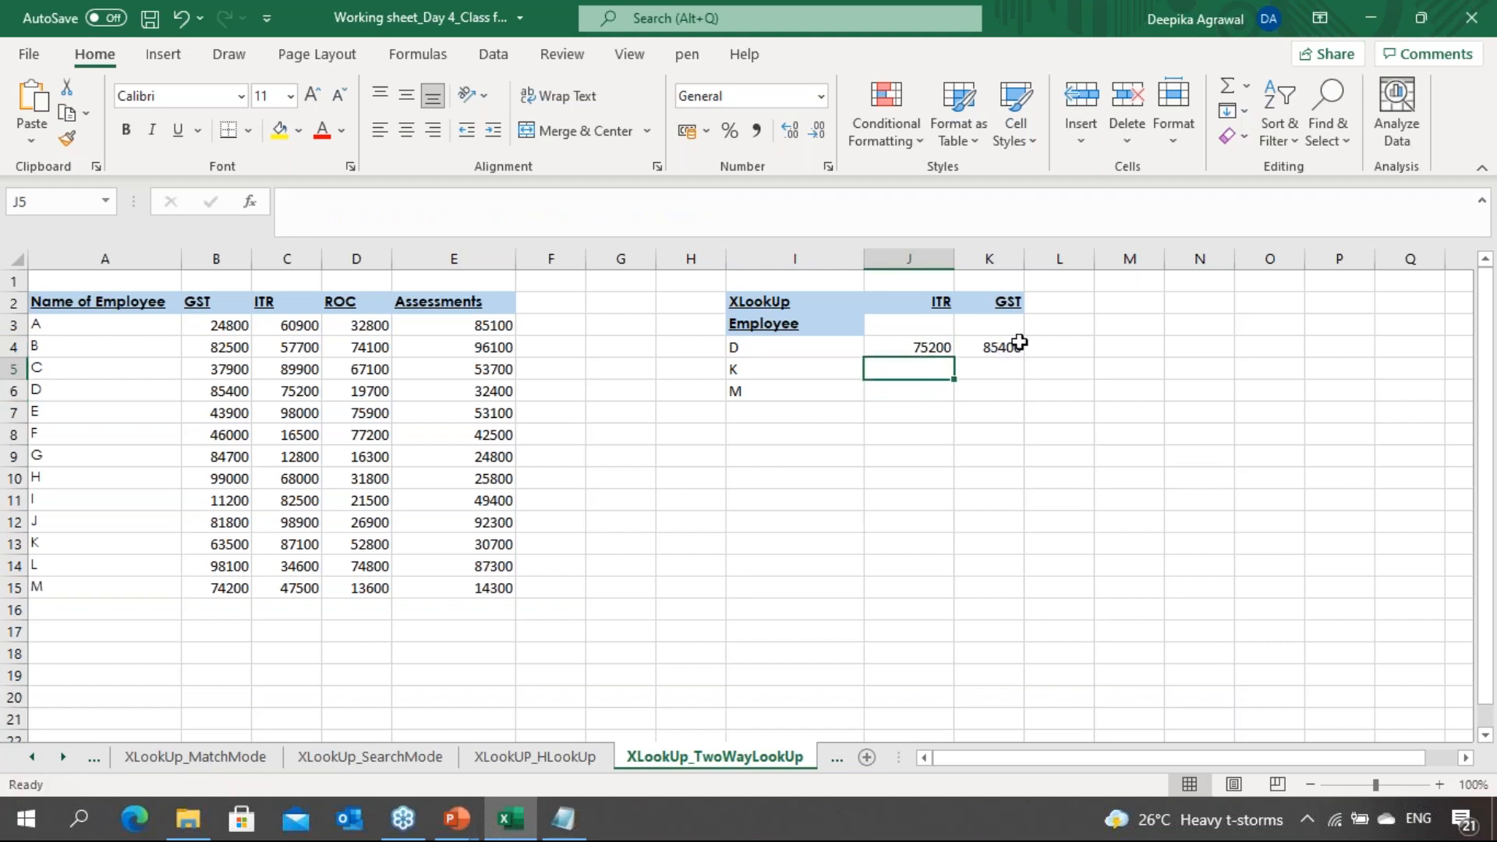
click(997, 378)
click(990, 391)
click(934, 398)
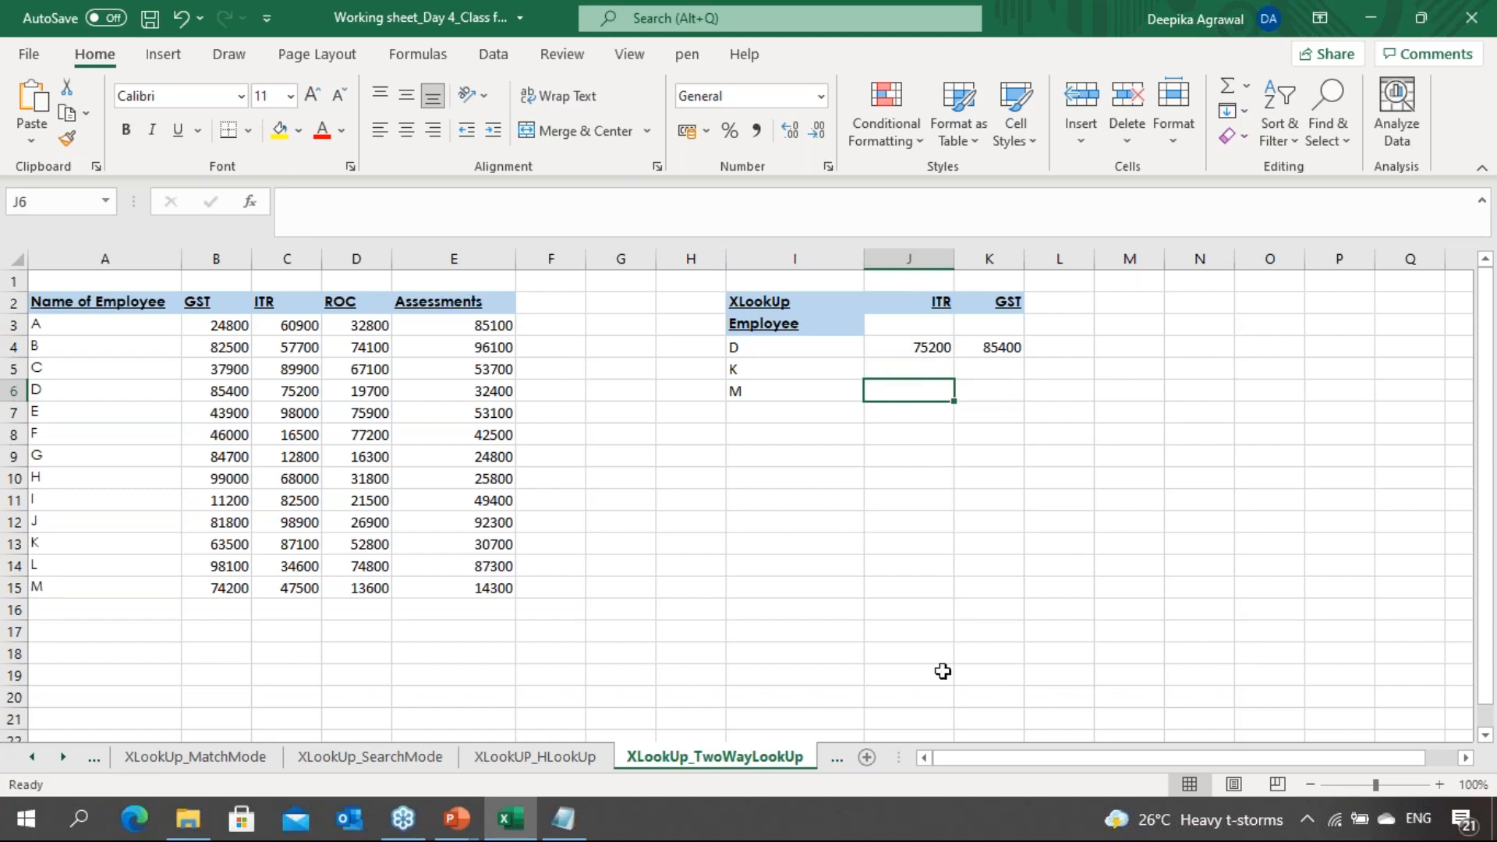
click(832, 769)
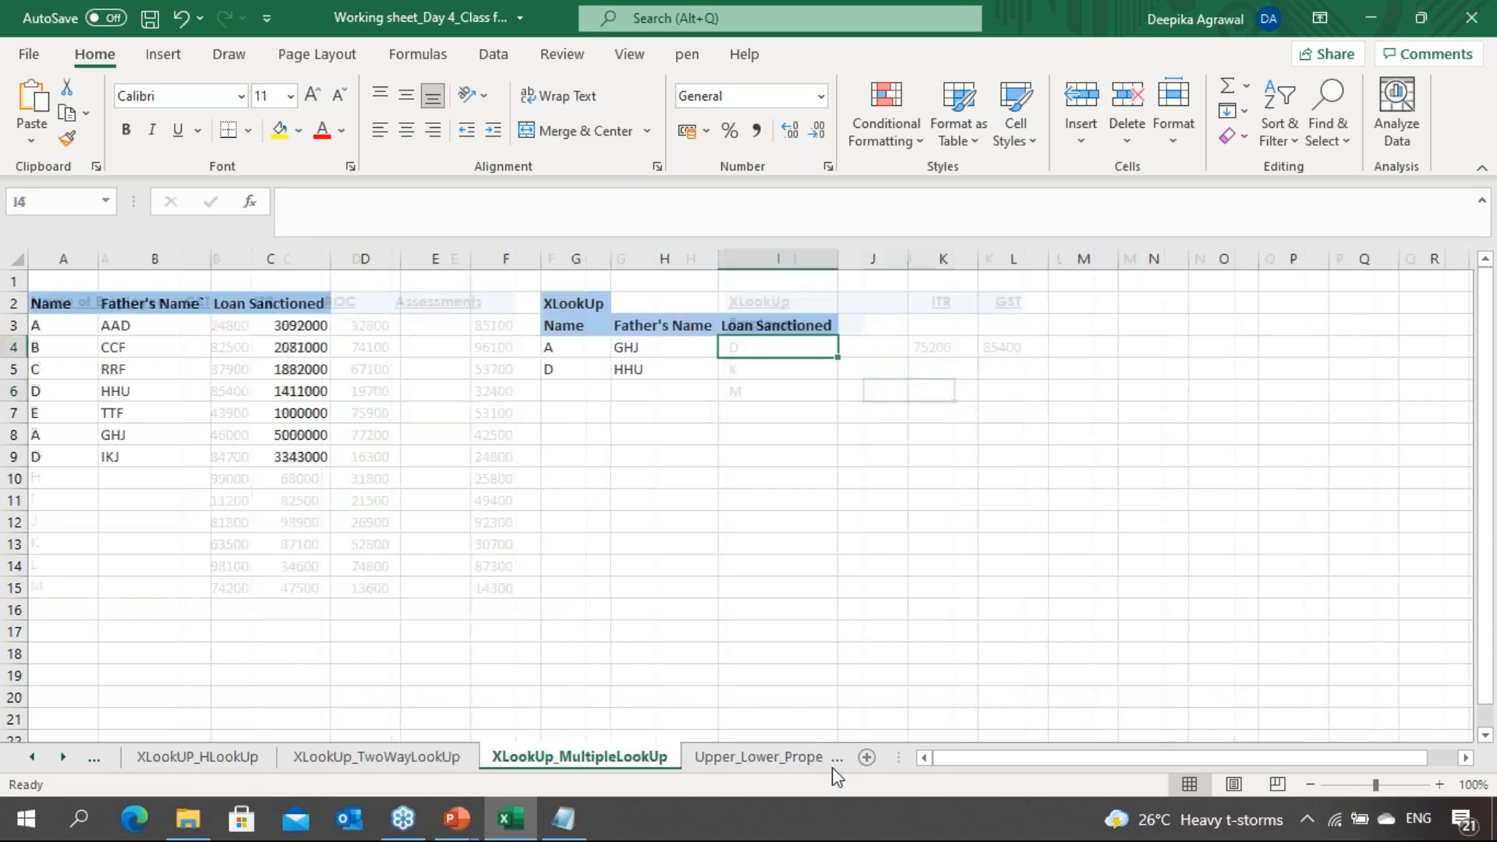
click(337, 755)
click(788, 476)
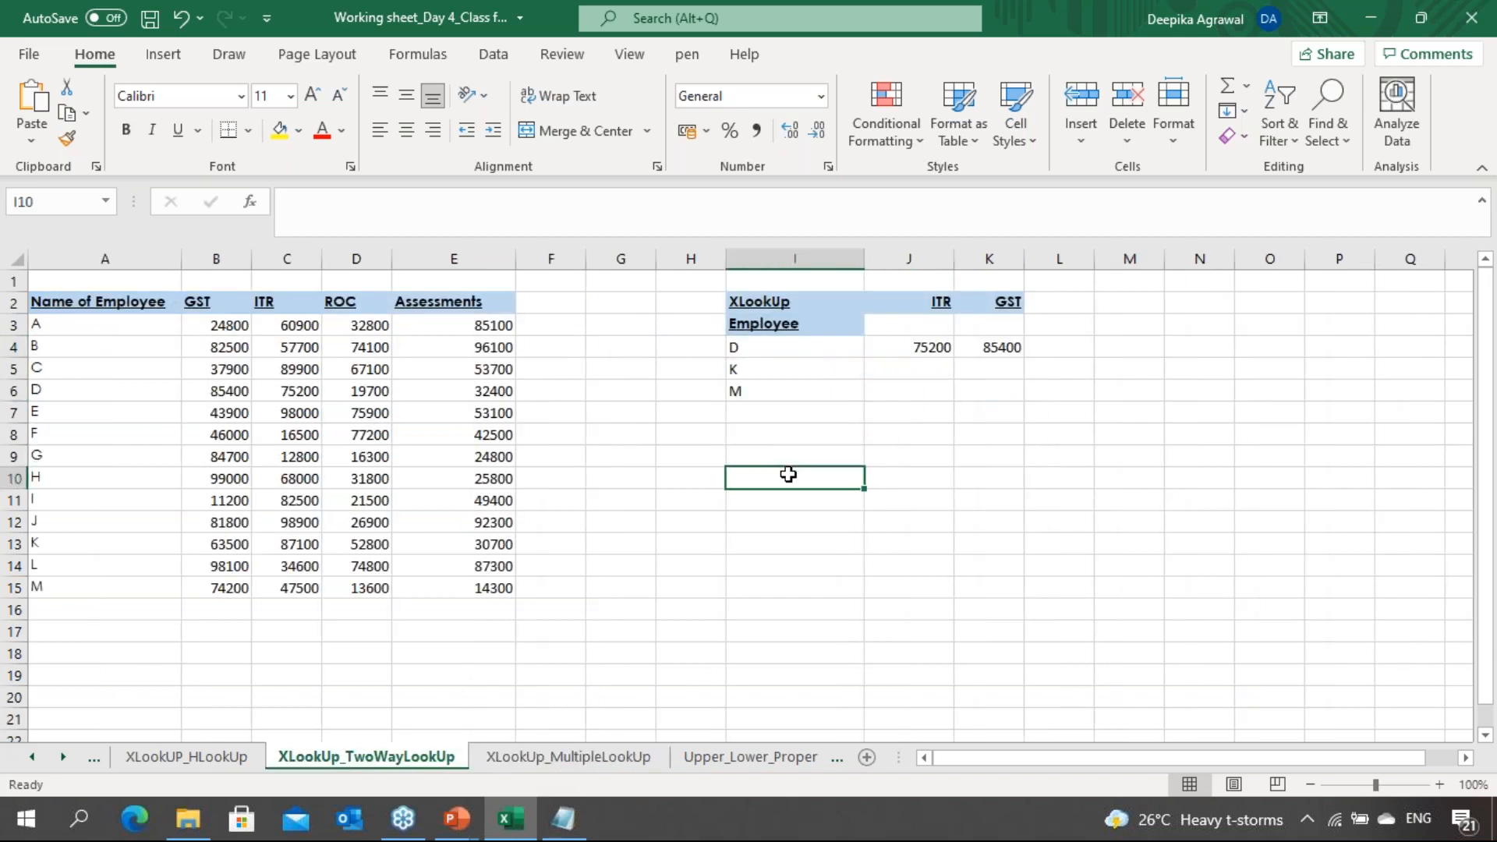
click(909, 374)
click(907, 390)
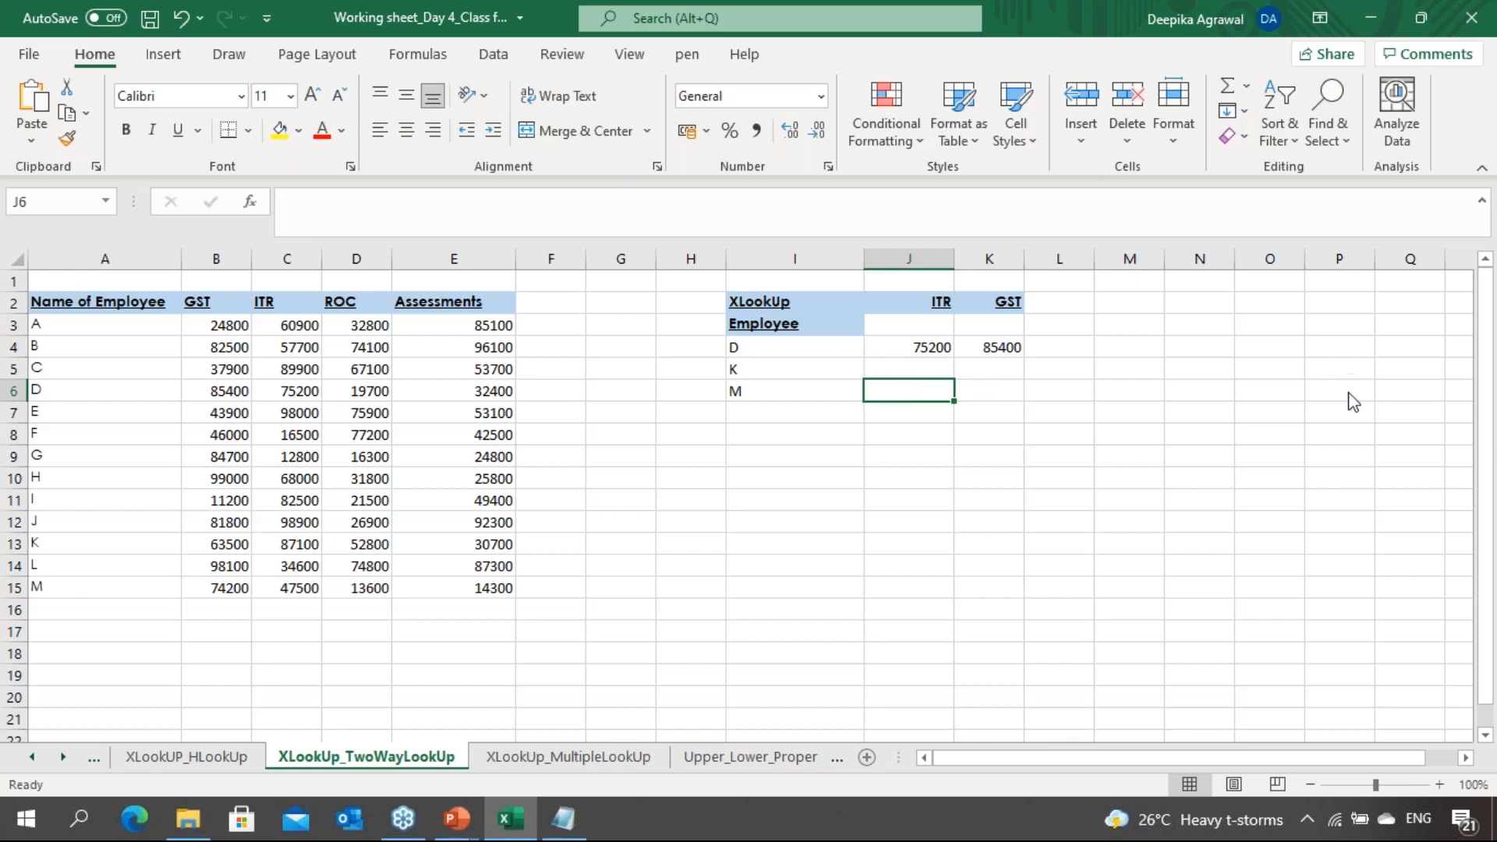
click(1318, 417)
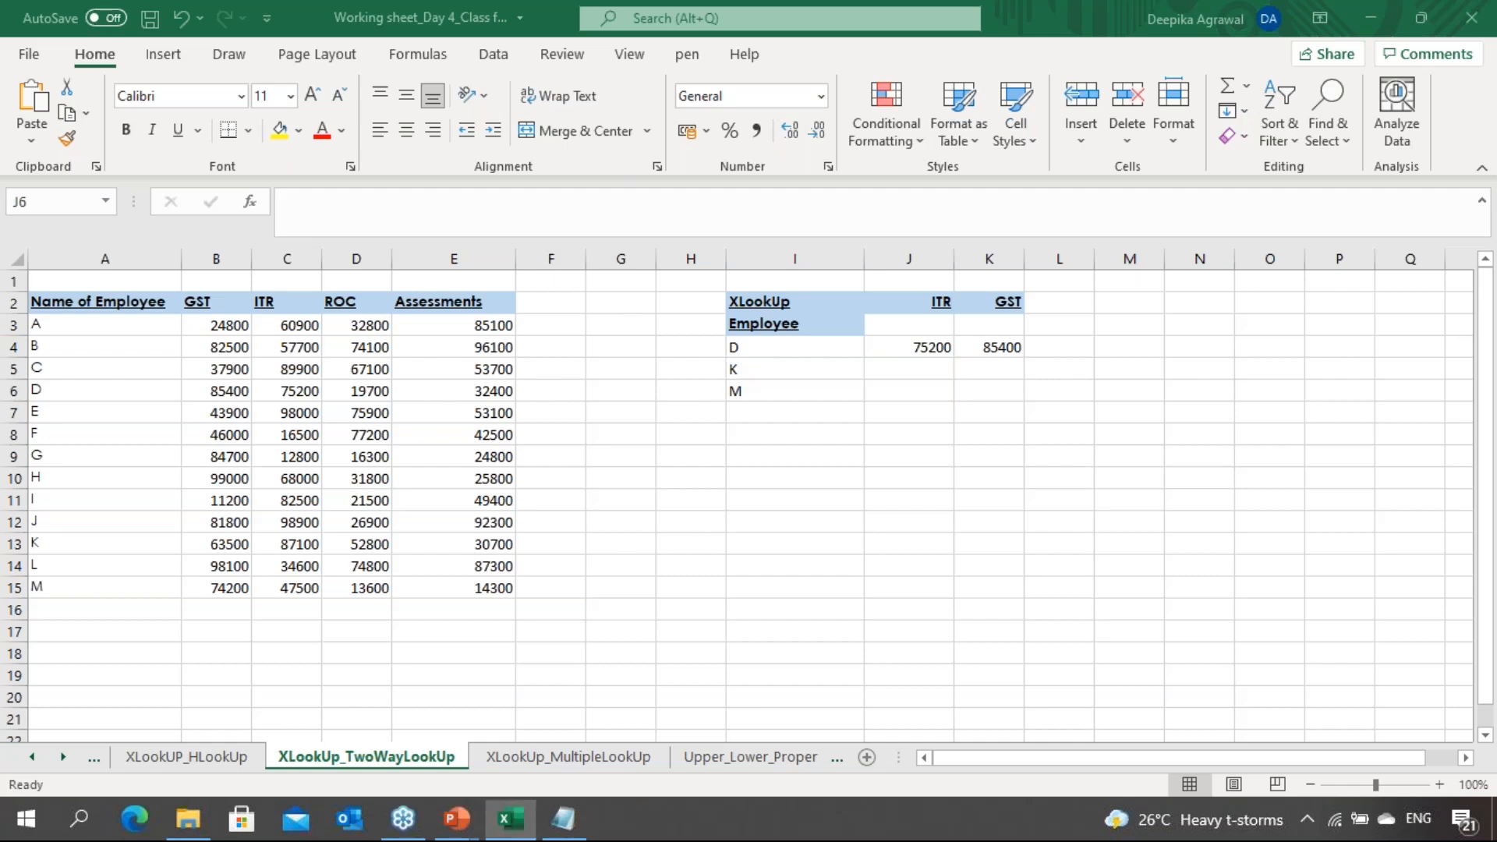
Open the XLookUp_MultipleLookUp sheet and select the first empty Loan Sanctioned result cell, I4
click(510, 819)
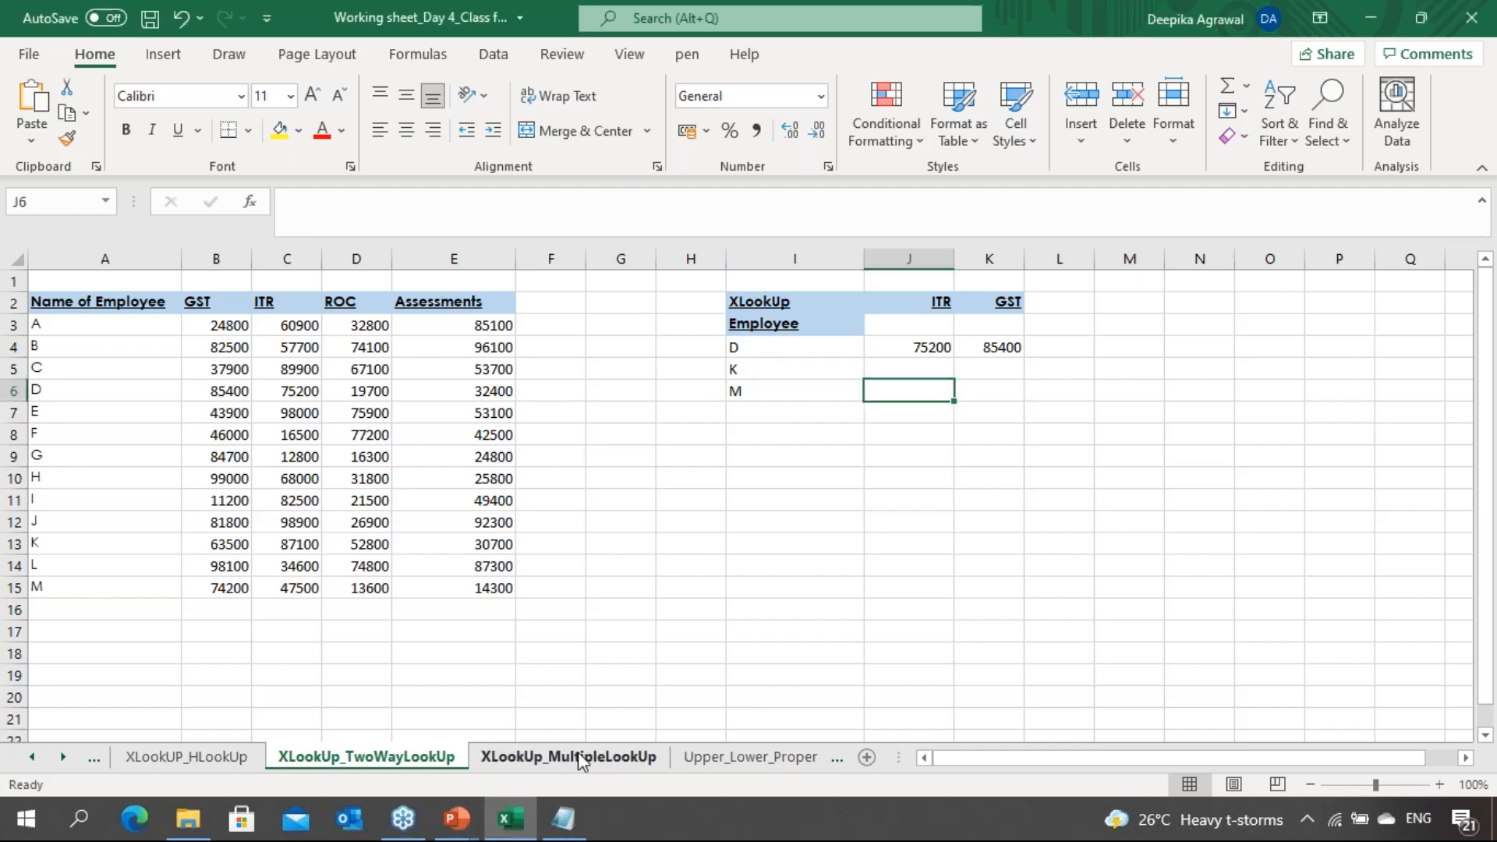
click(578, 752)
click(485, 457)
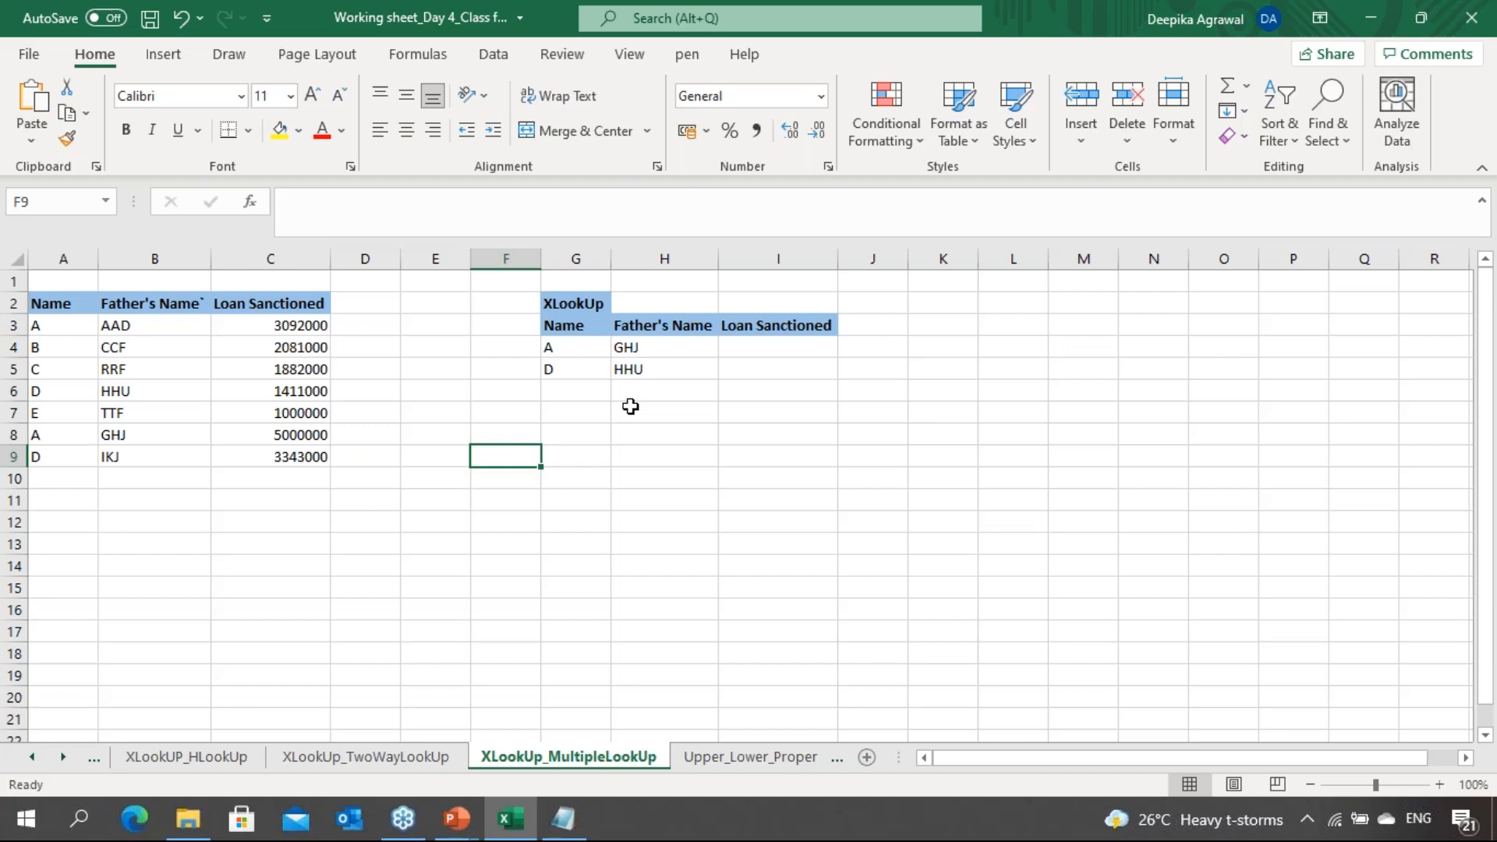
key(Right)
key(Right)
key(Right)
key(Up)
key(Up)
key(Up)
key(Up)
key(Up)
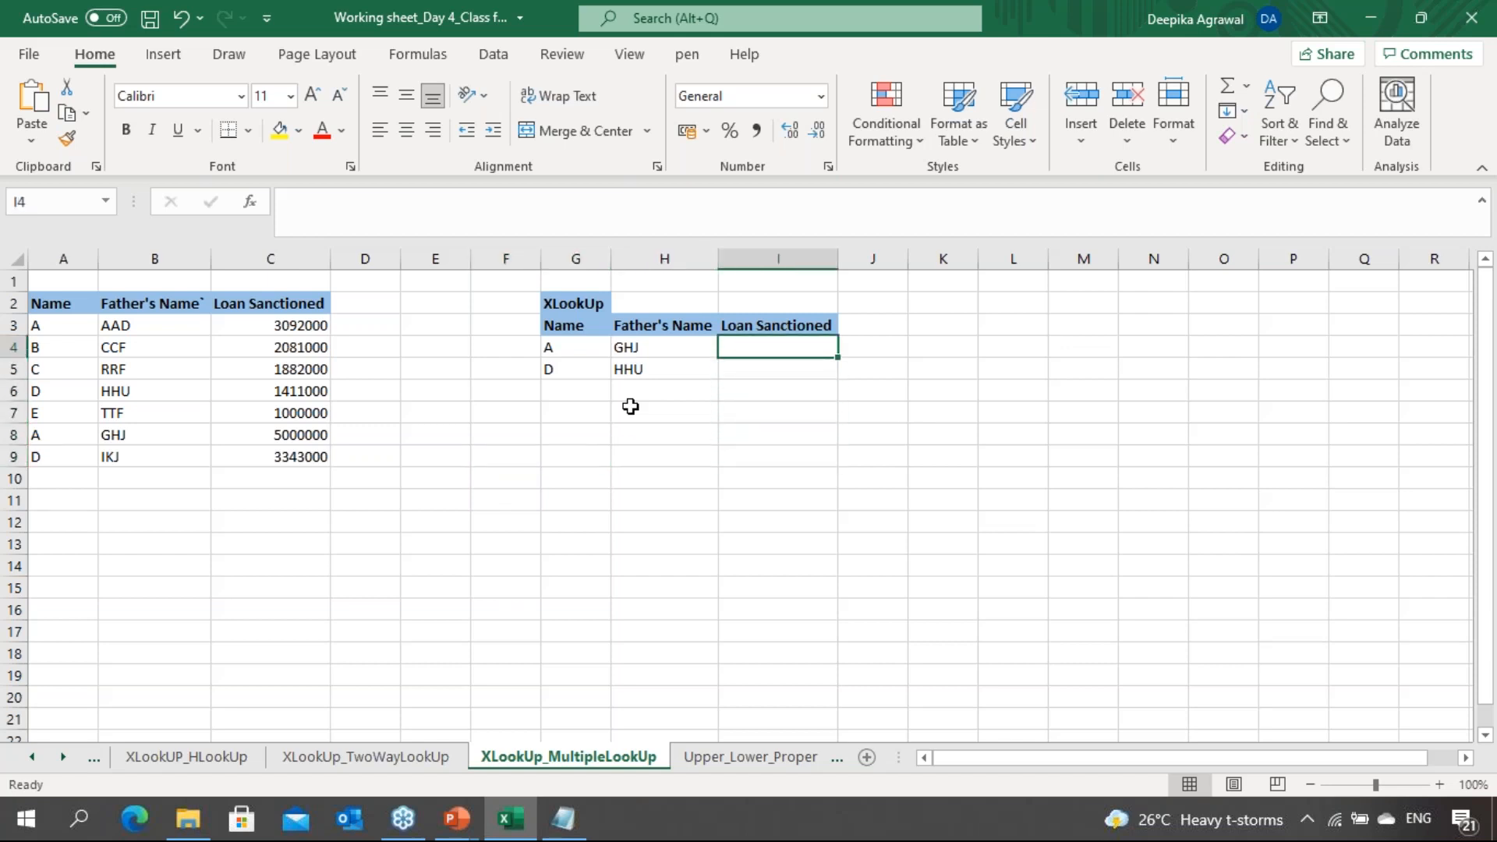
Start an XLOOKUP formula in I4 with the name and father's name joined as the lookup value, G4&H4
text(=)
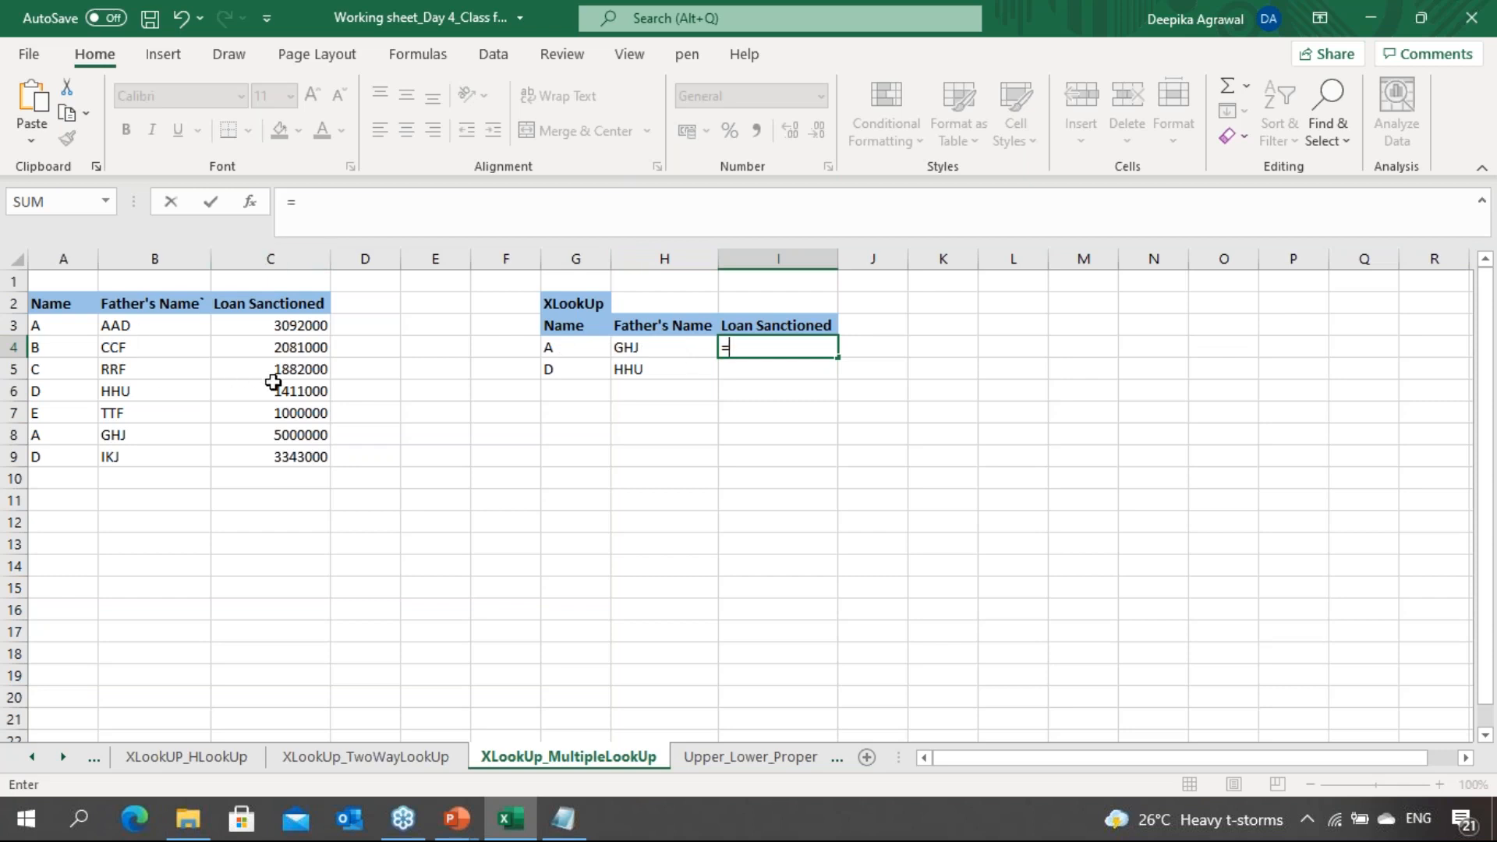
text(xlo)
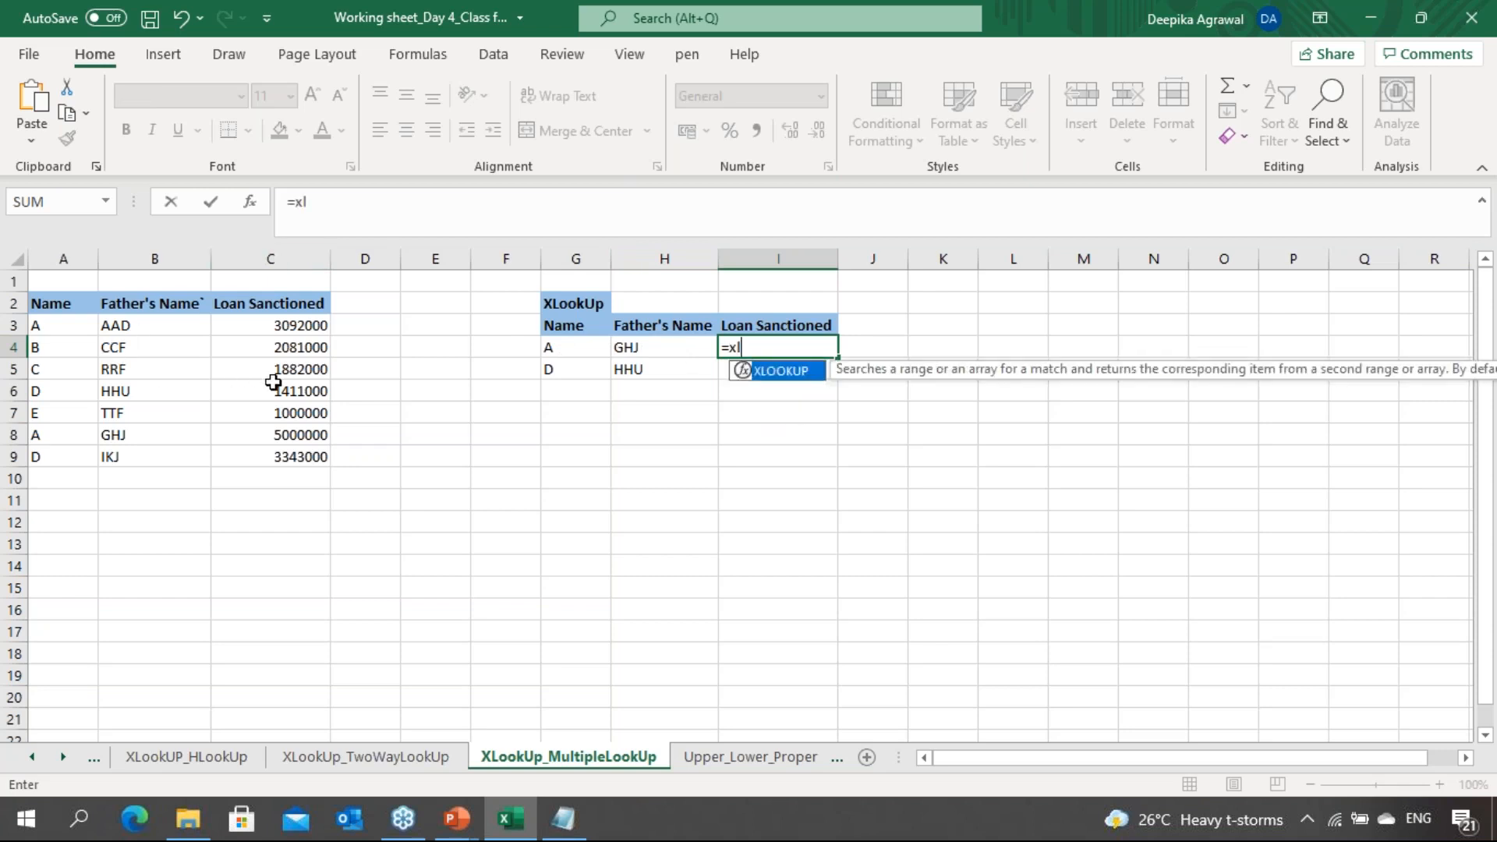
key(Tab)
key(Left)
key(Left)
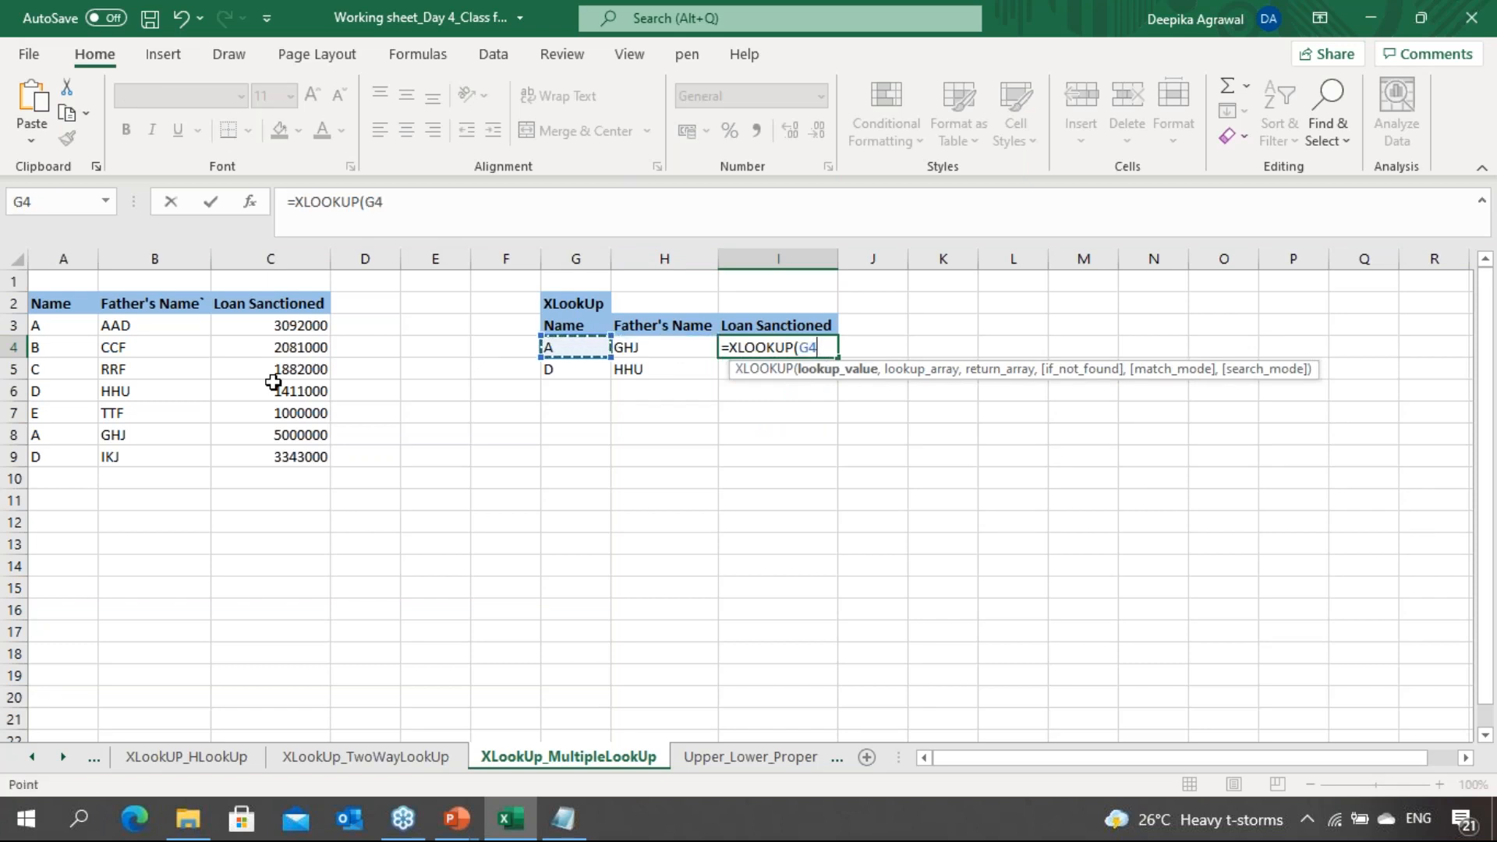
text(&)
click(646, 348)
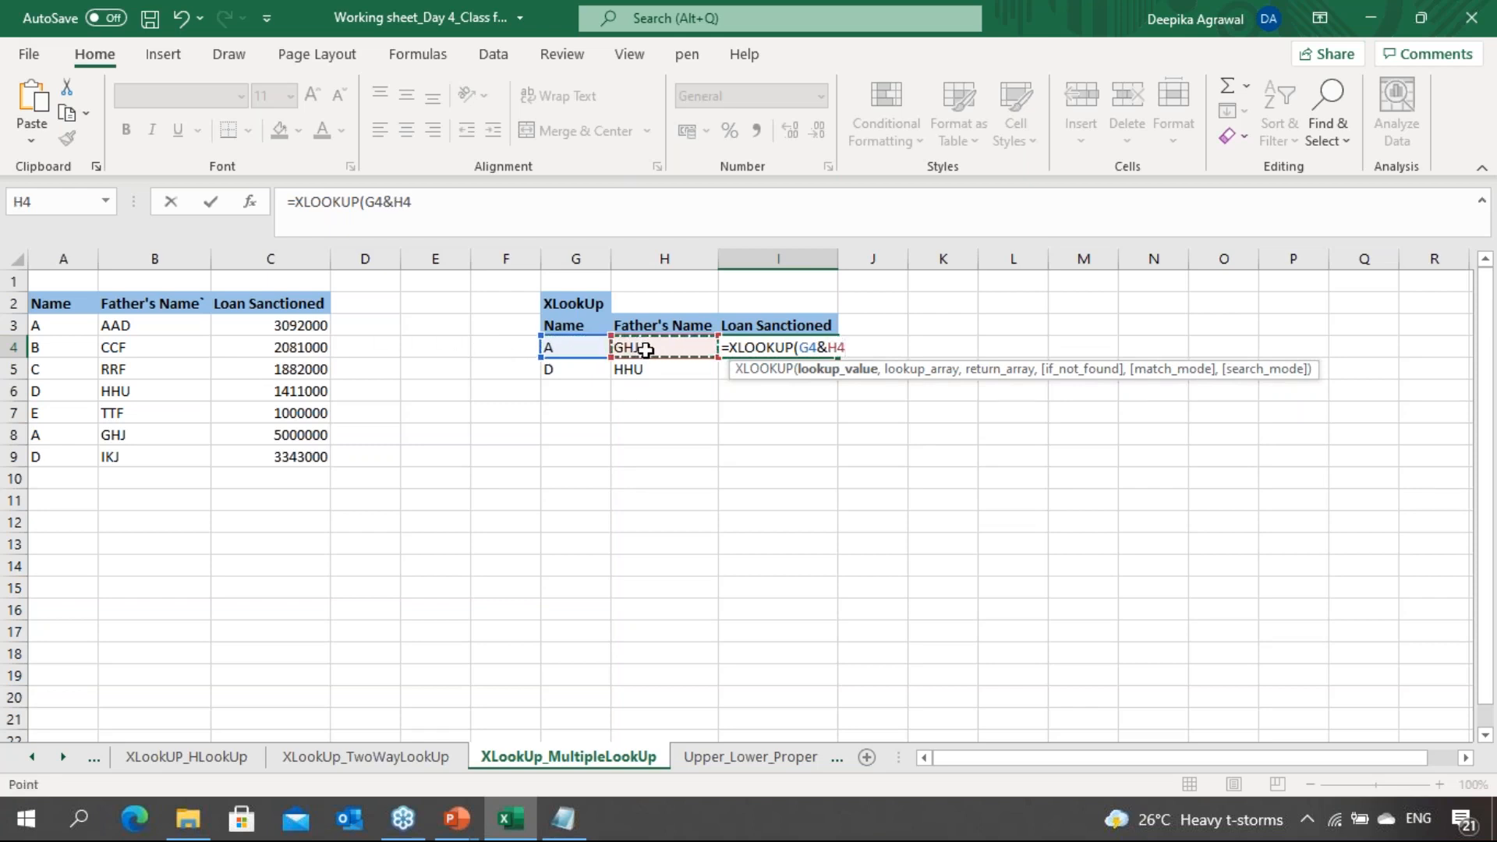
Begin the lookup array of the I4 formula with the source table's Name column as the absolute range $A$3:$A$9
text(,)
key(Left)
key(Left)
key(Left)
key(Left)
key(Left)
key(Left)
key(Left)
key(Left)
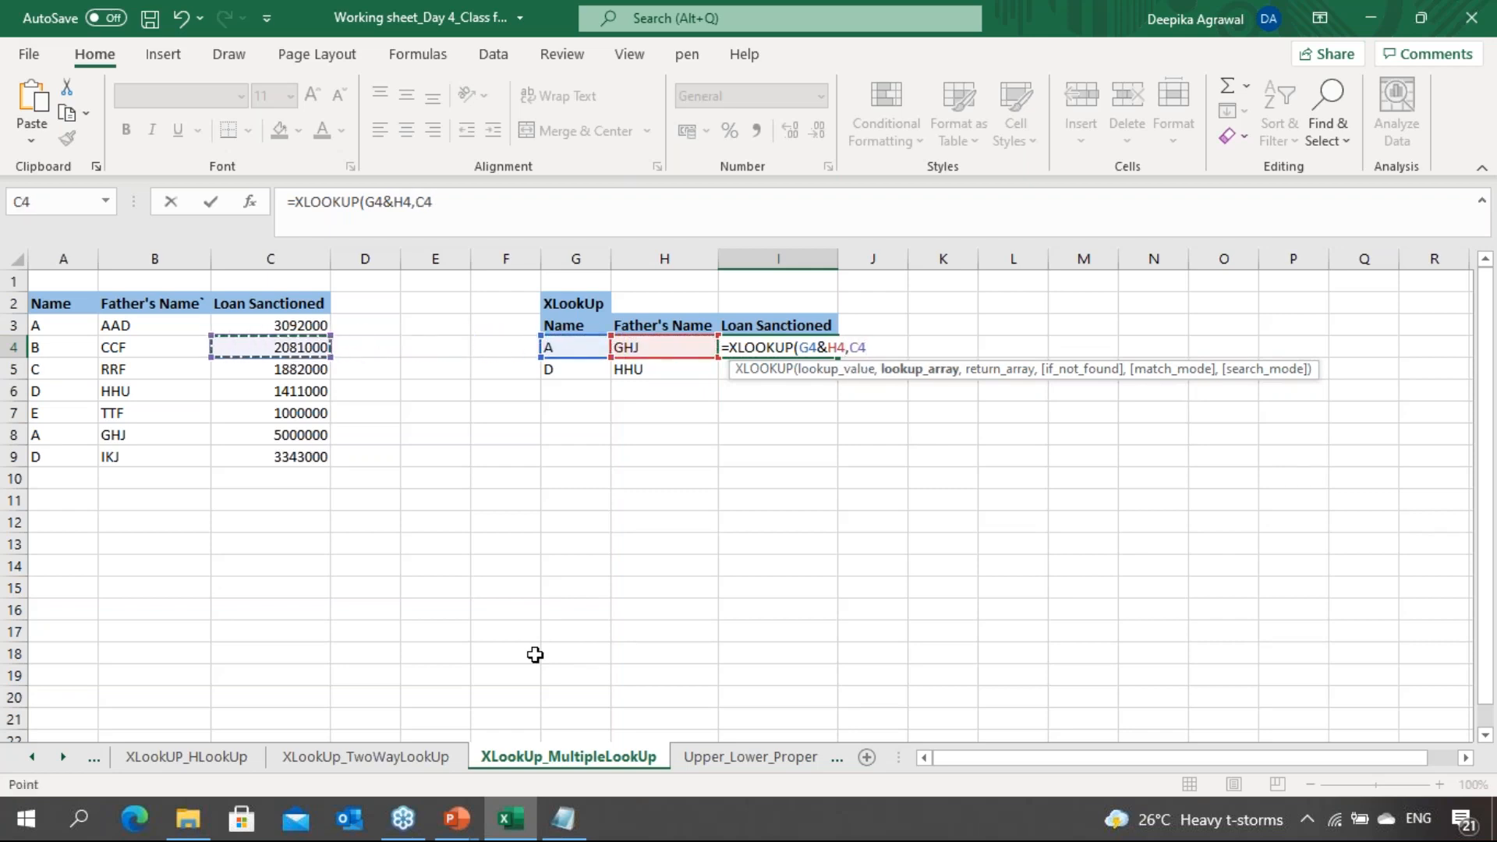
key(Up)
key(ctrl+shift+Down)
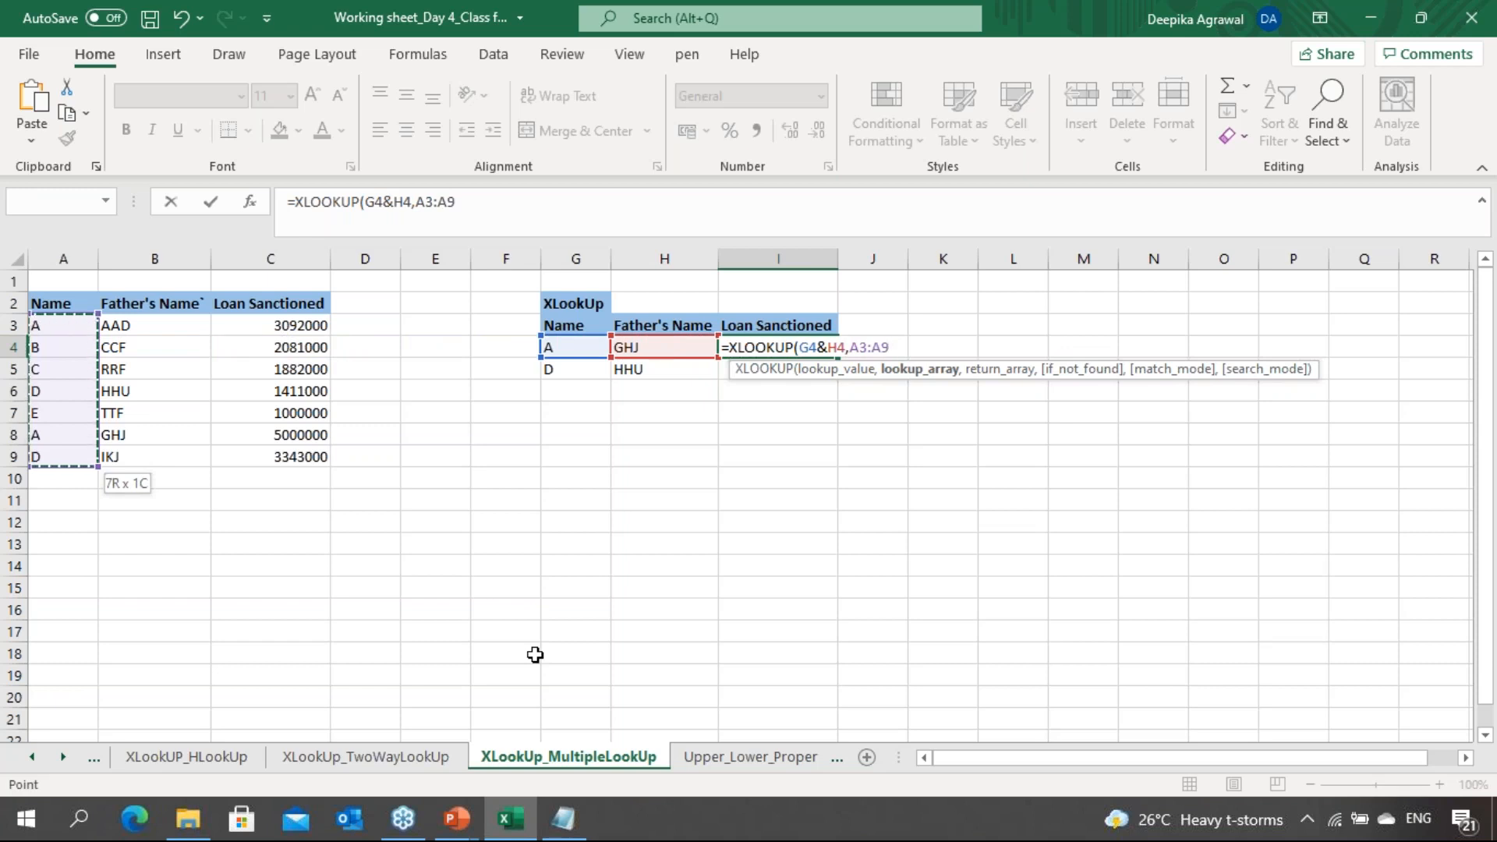
key(F4)
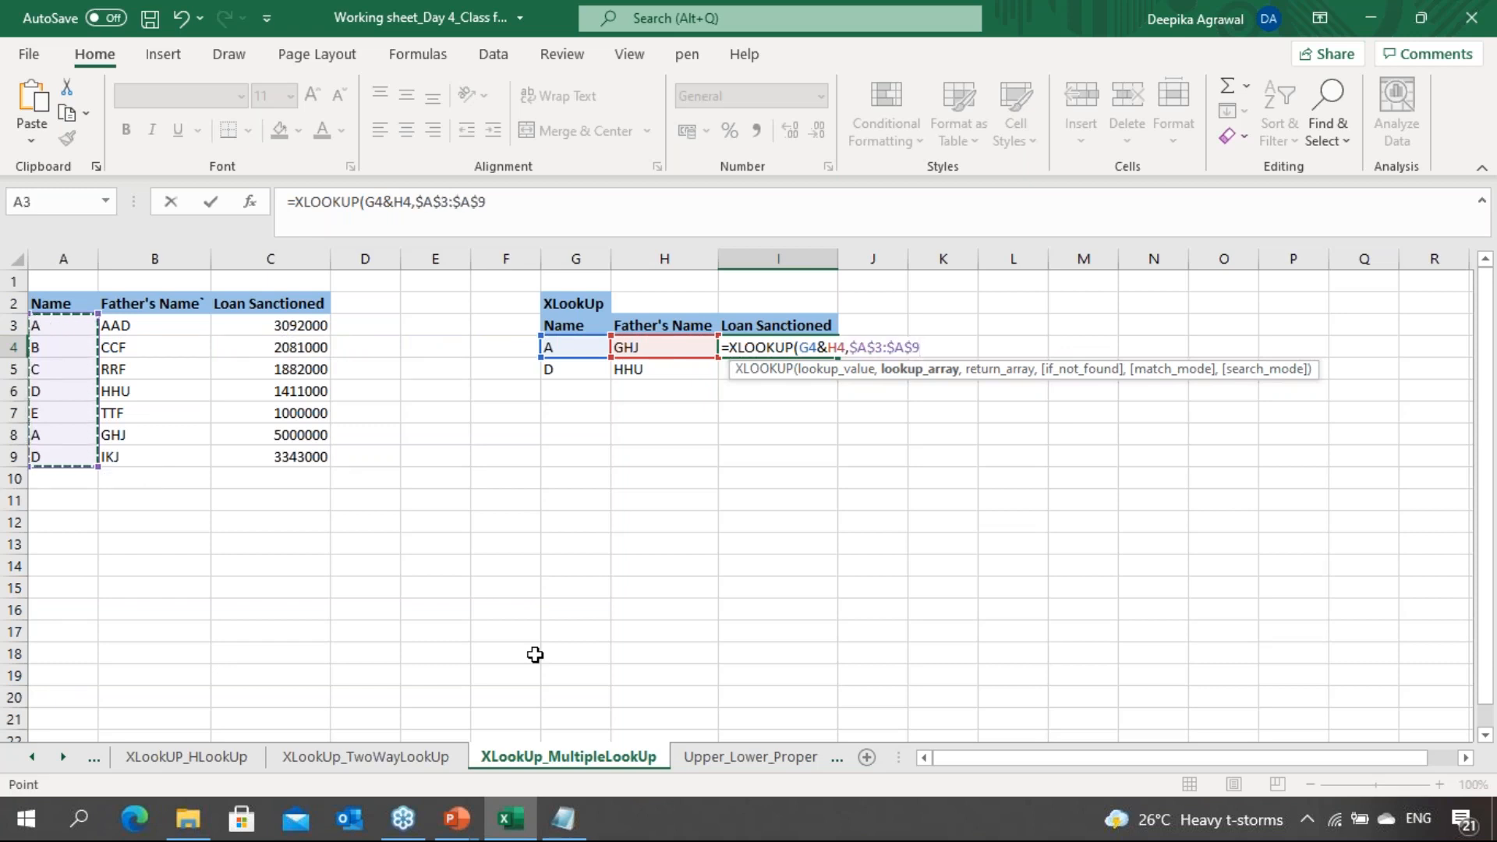
Join the Father's Name column to the lookup array with & as the absolute range $B$3:$B$9
text(&)
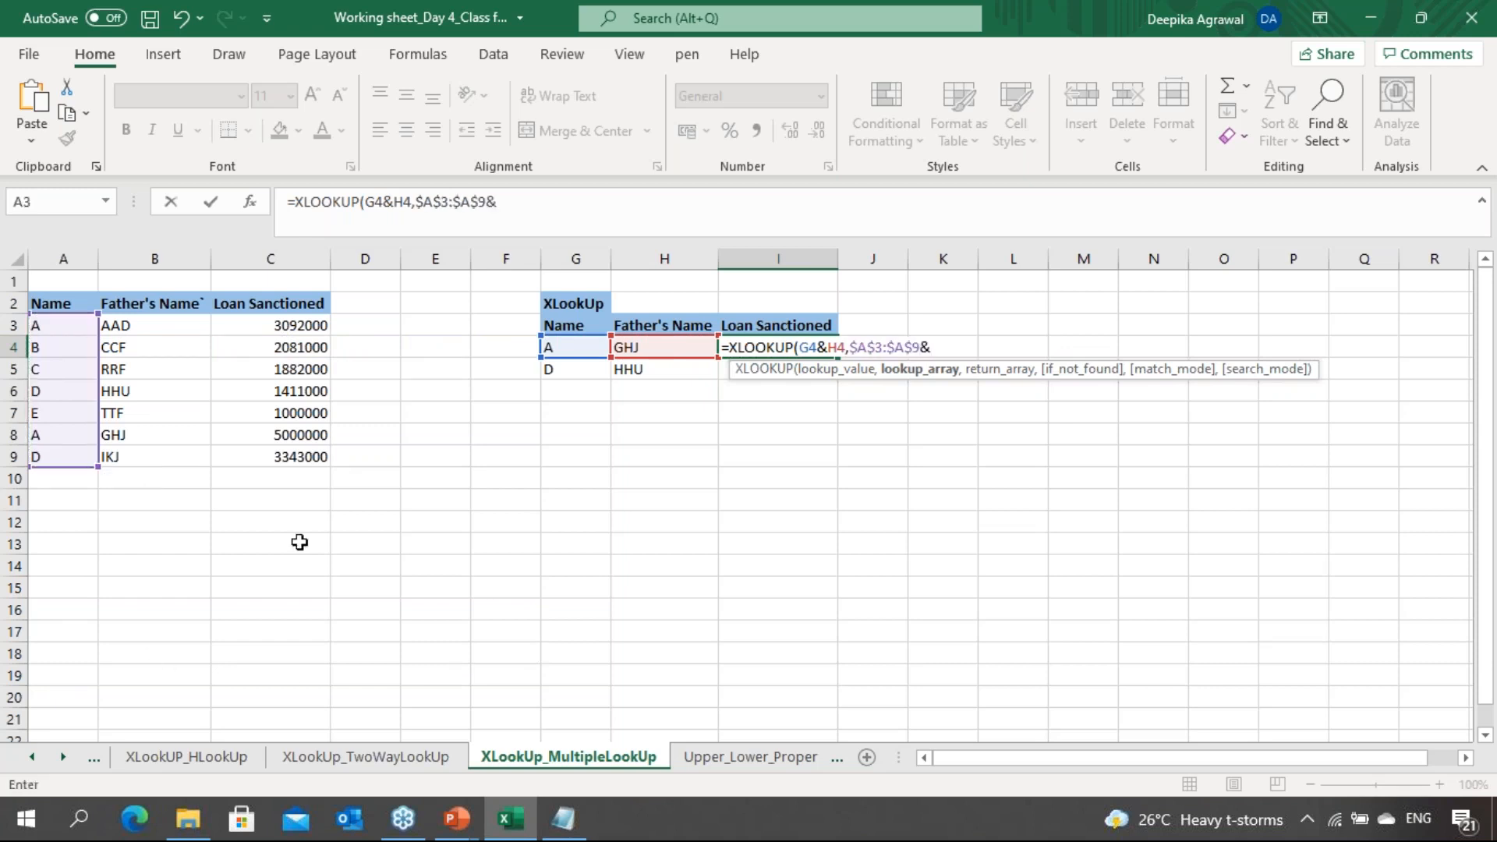
click(163, 327)
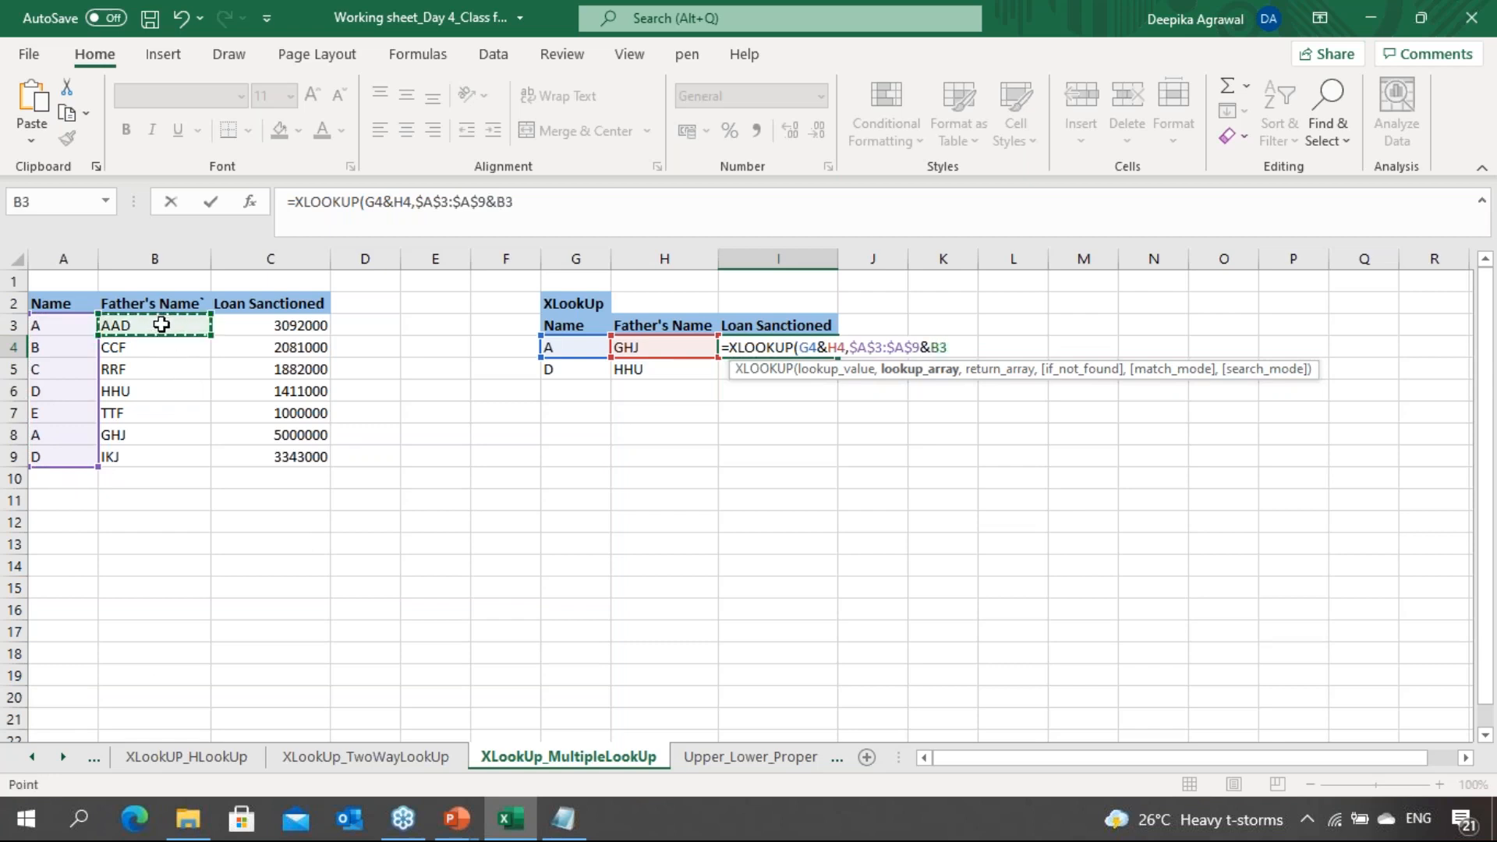
key(ctrl+shift+Down)
key(F4)
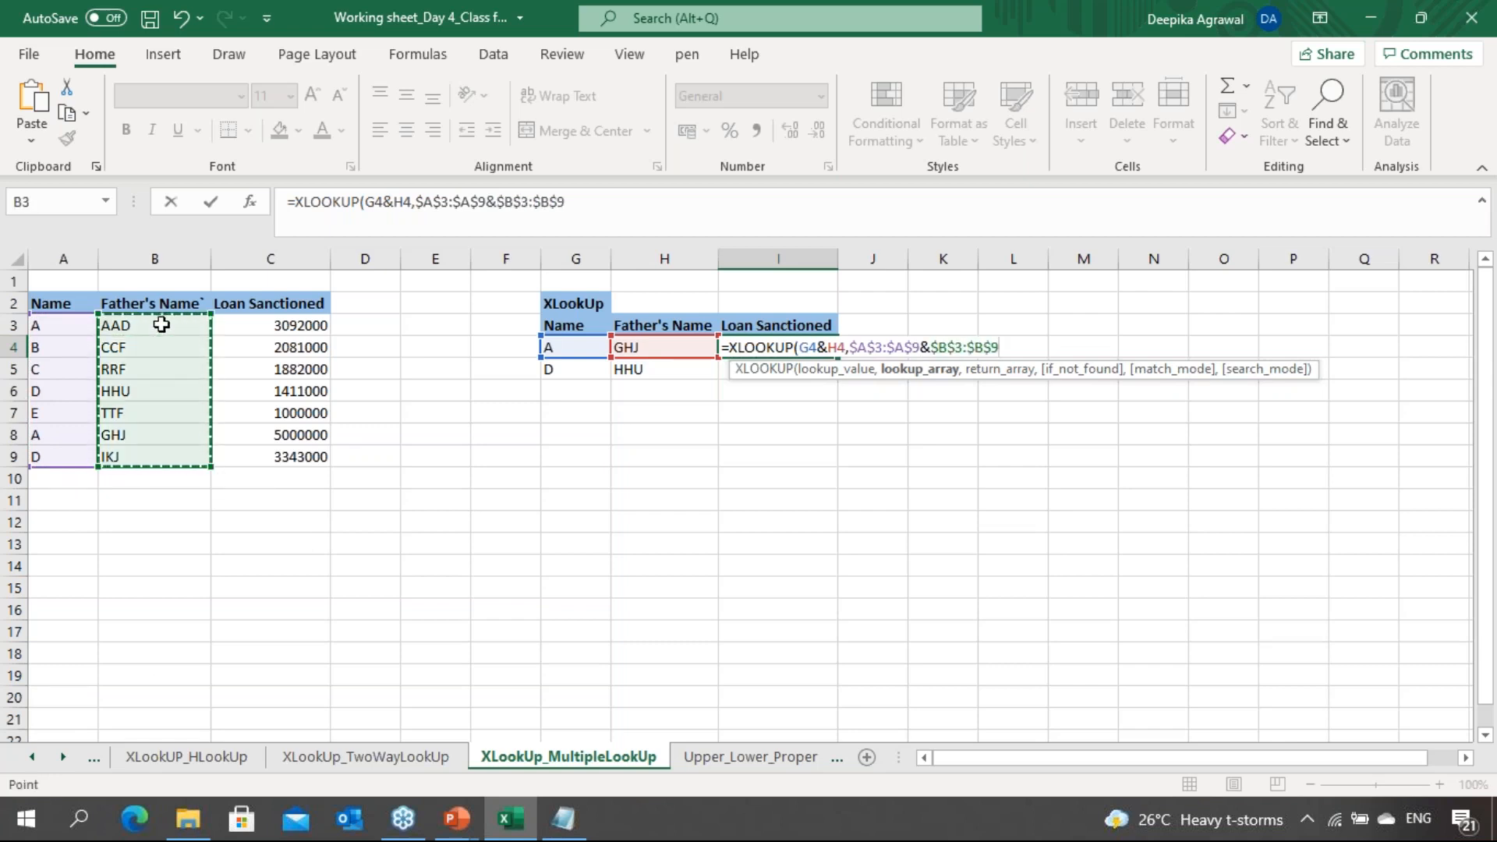
Set the Loan Sanctioned amounts C3:C9 as the return array and complete the I4 formula
text(,)
key(Left)
key(Left)
key(Left)
key(Left)
key(Left)
key(Left)
key(Up)
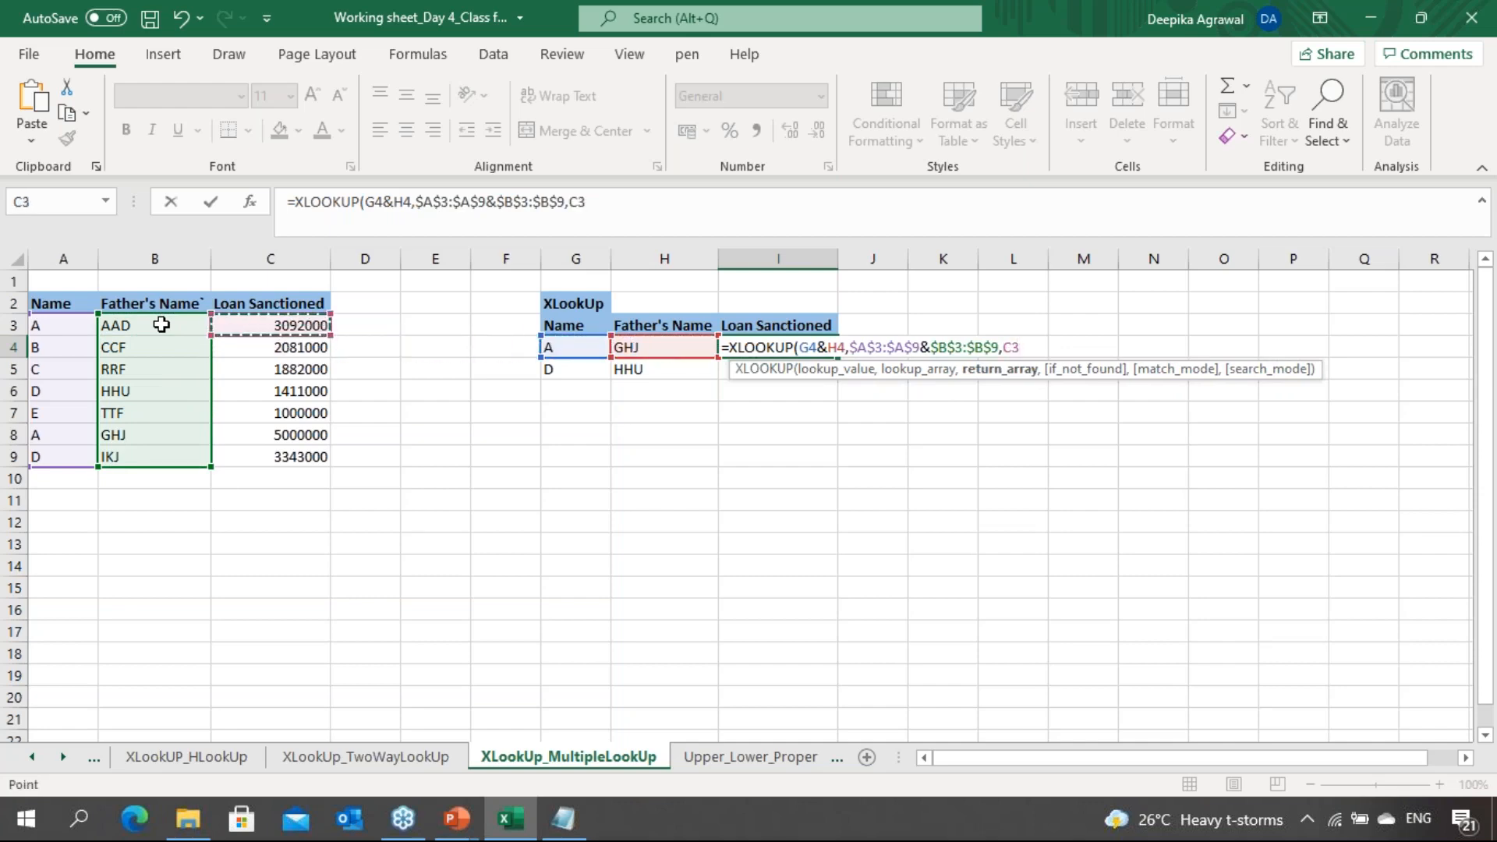
key(ctrl+shift+Down)
text())
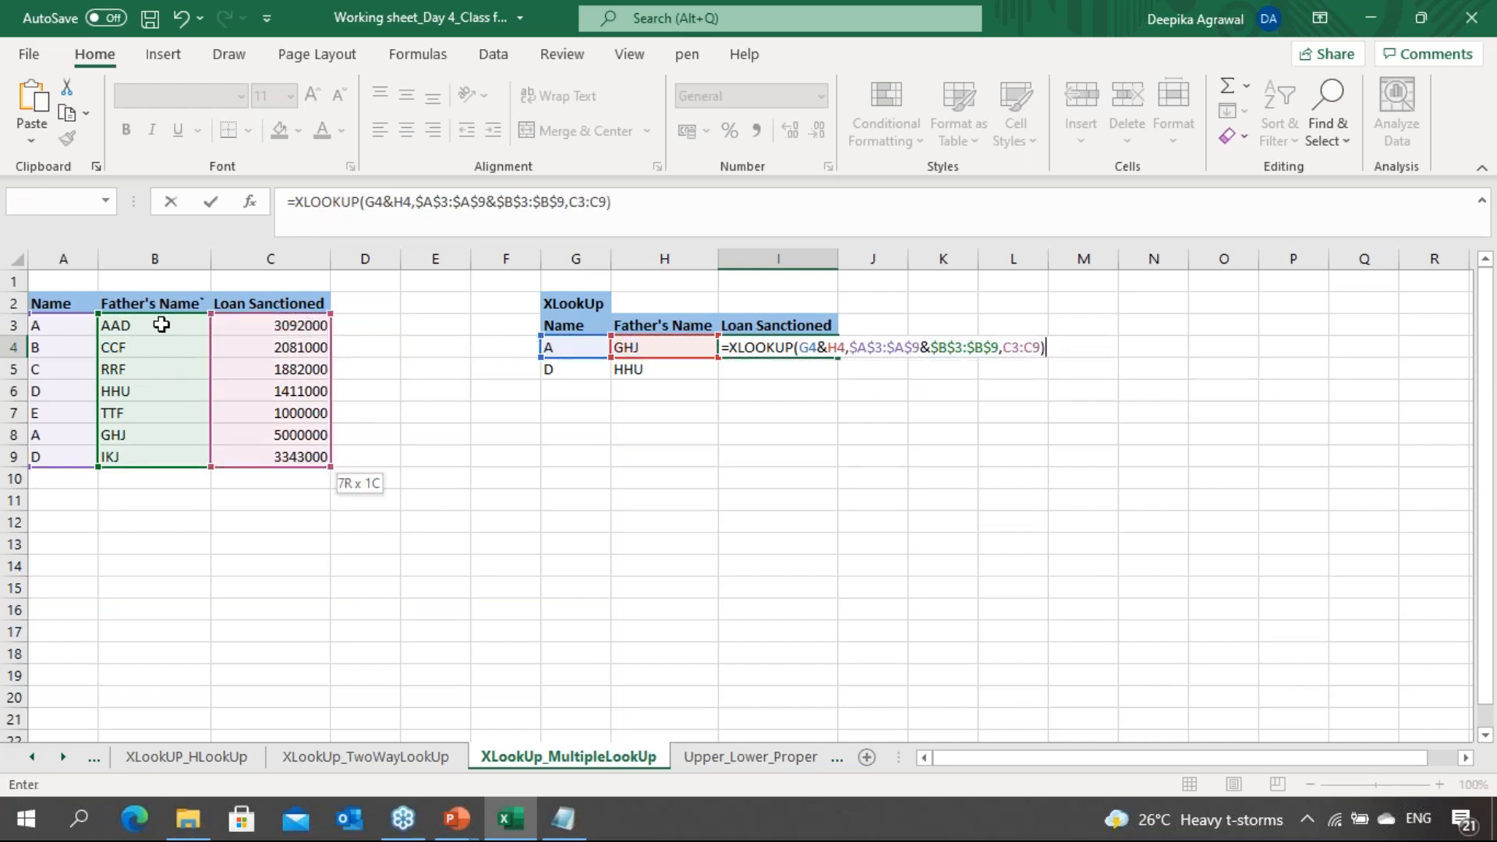
key(ctrl+Return)
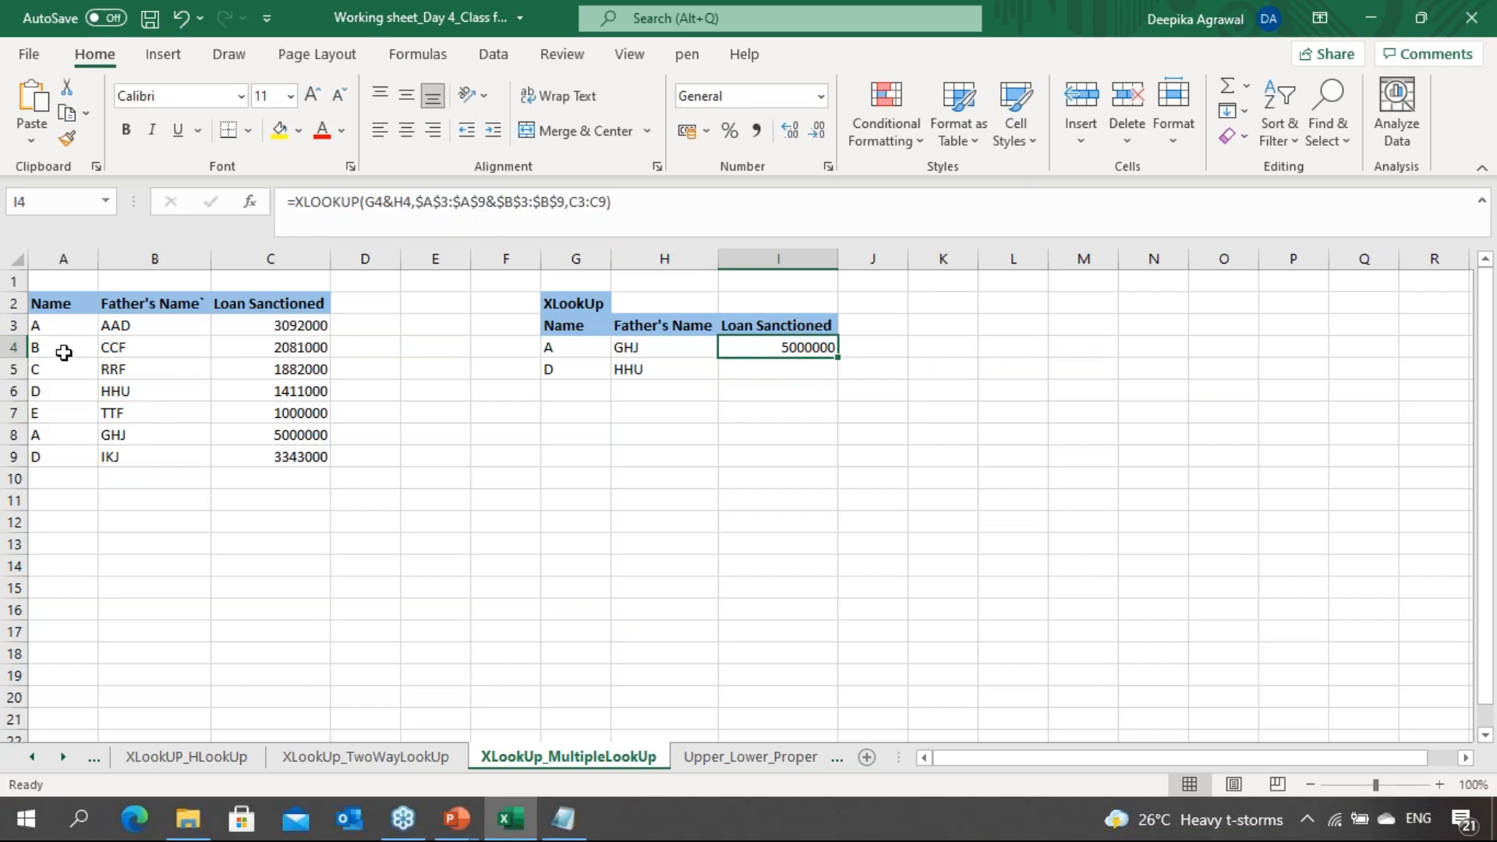
Compare both source rows for name A and their father's names with the criteria and loan result in row 4
click(63, 324)
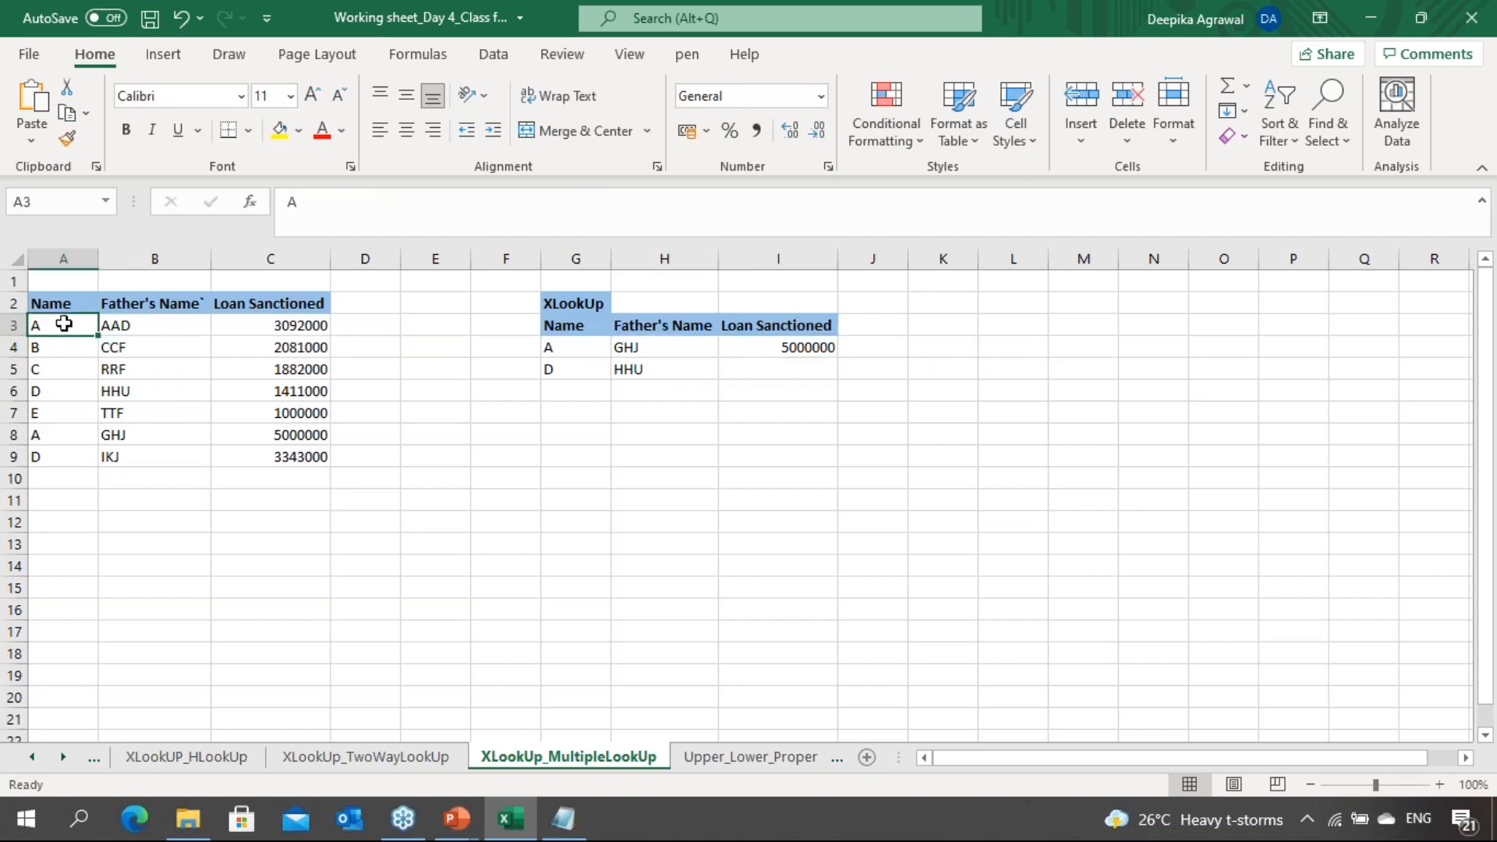
click(57, 435)
click(141, 330)
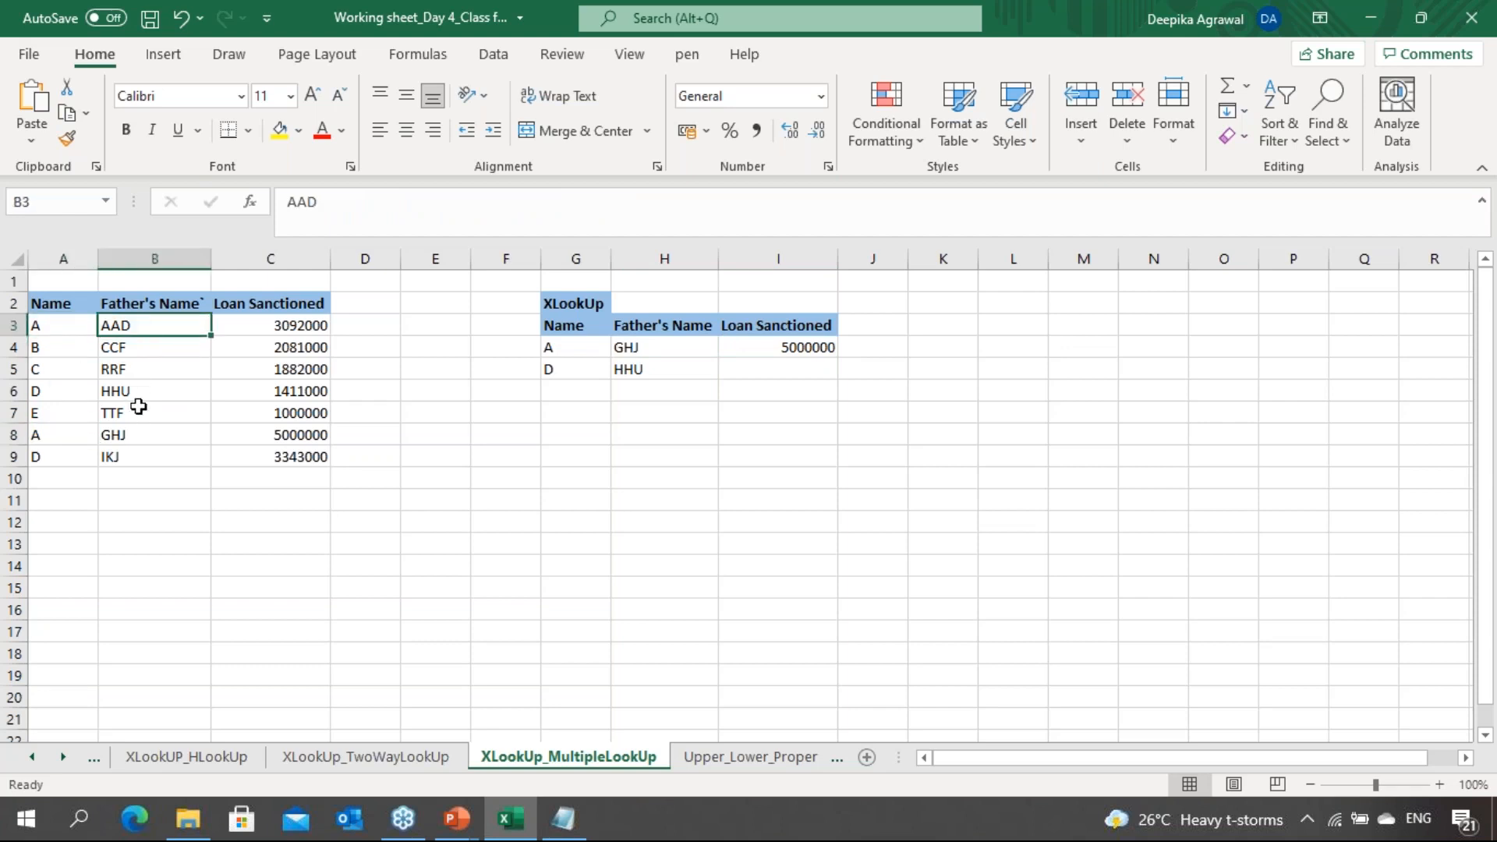
click(141, 441)
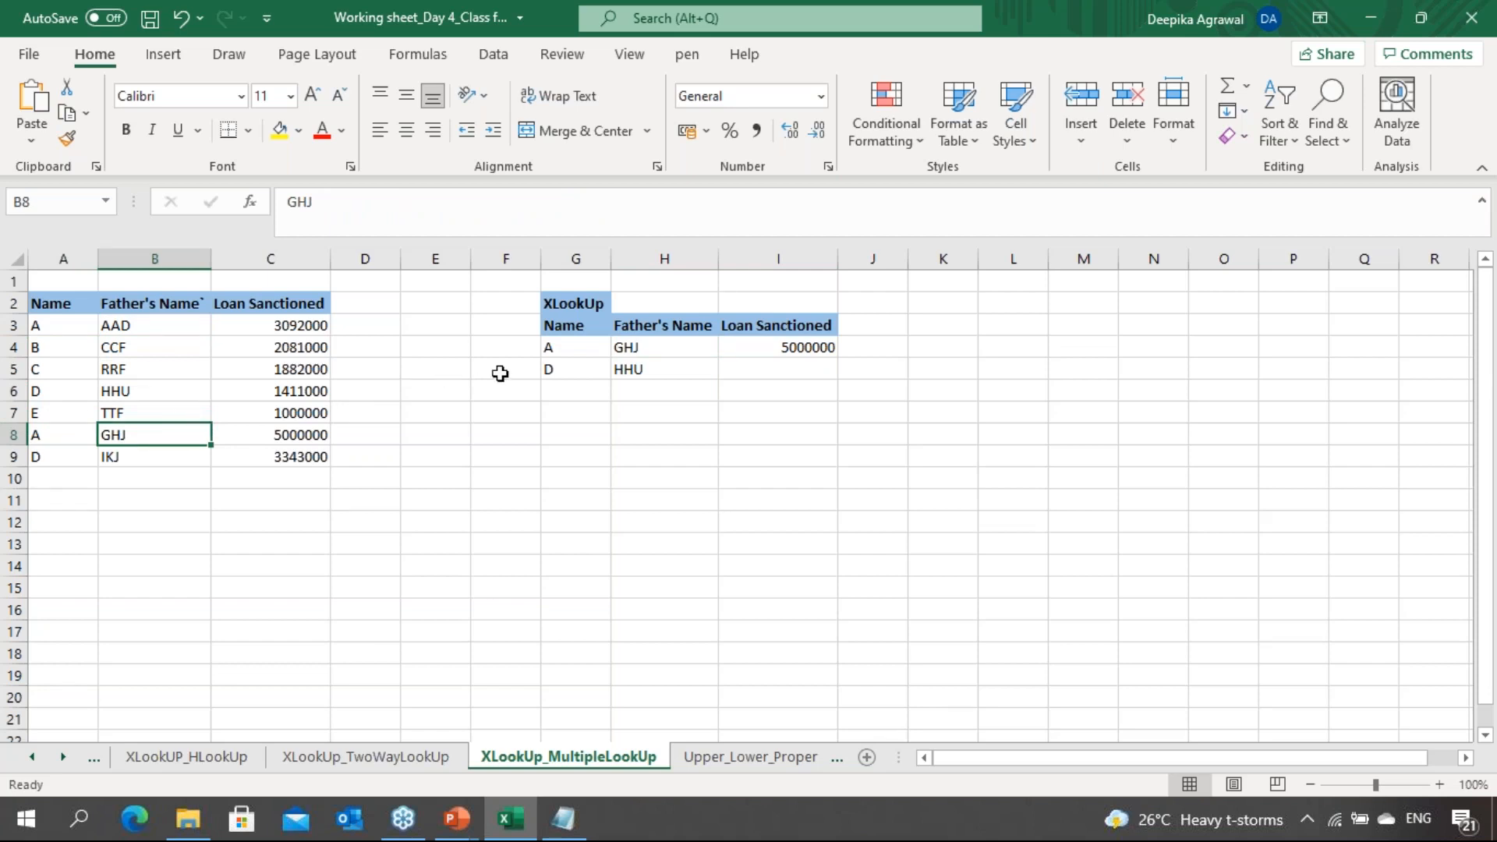
click(682, 348)
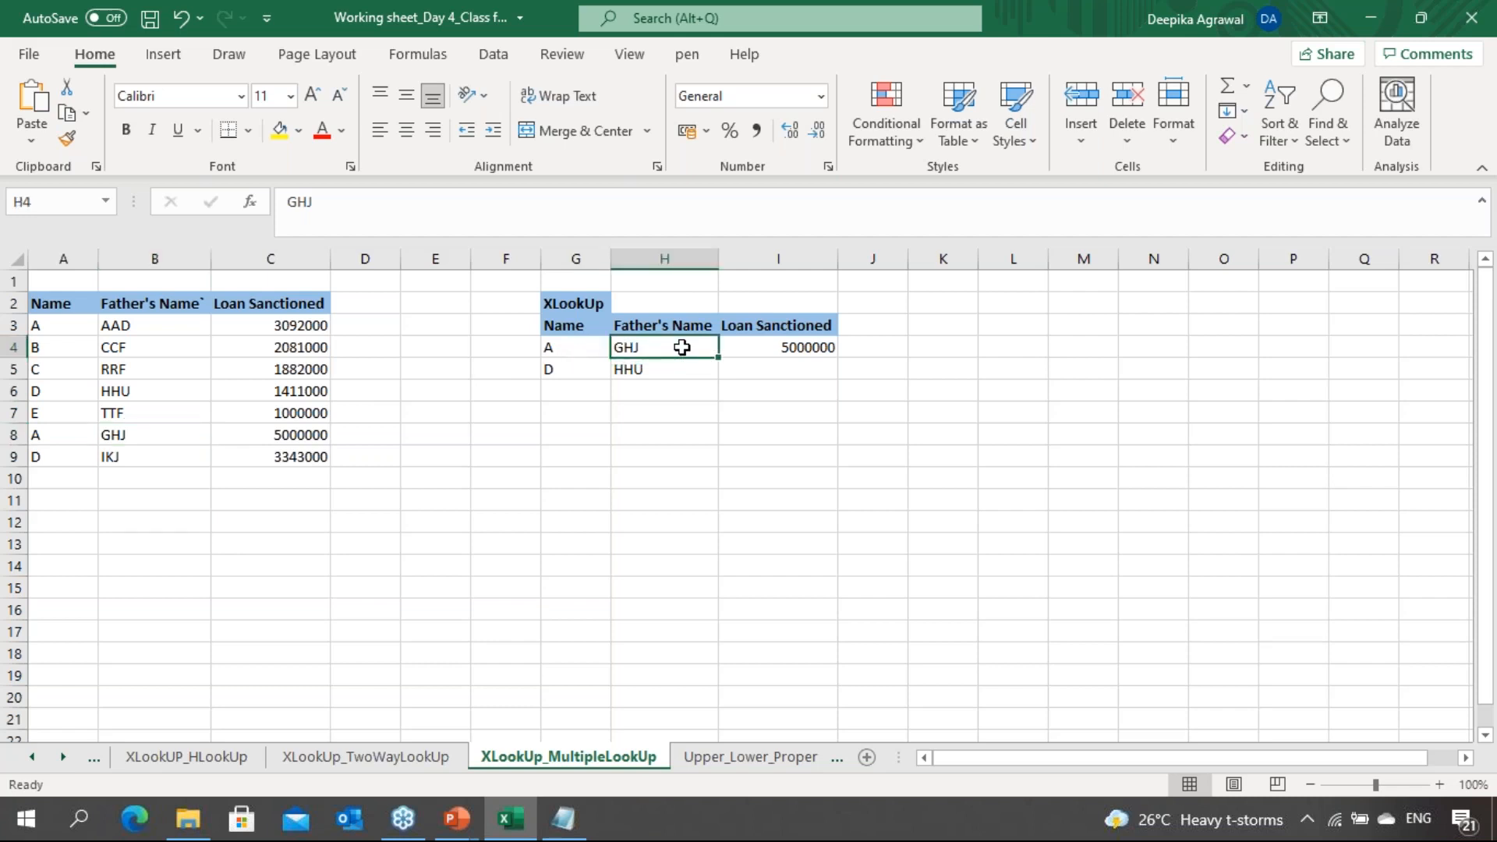
click(815, 341)
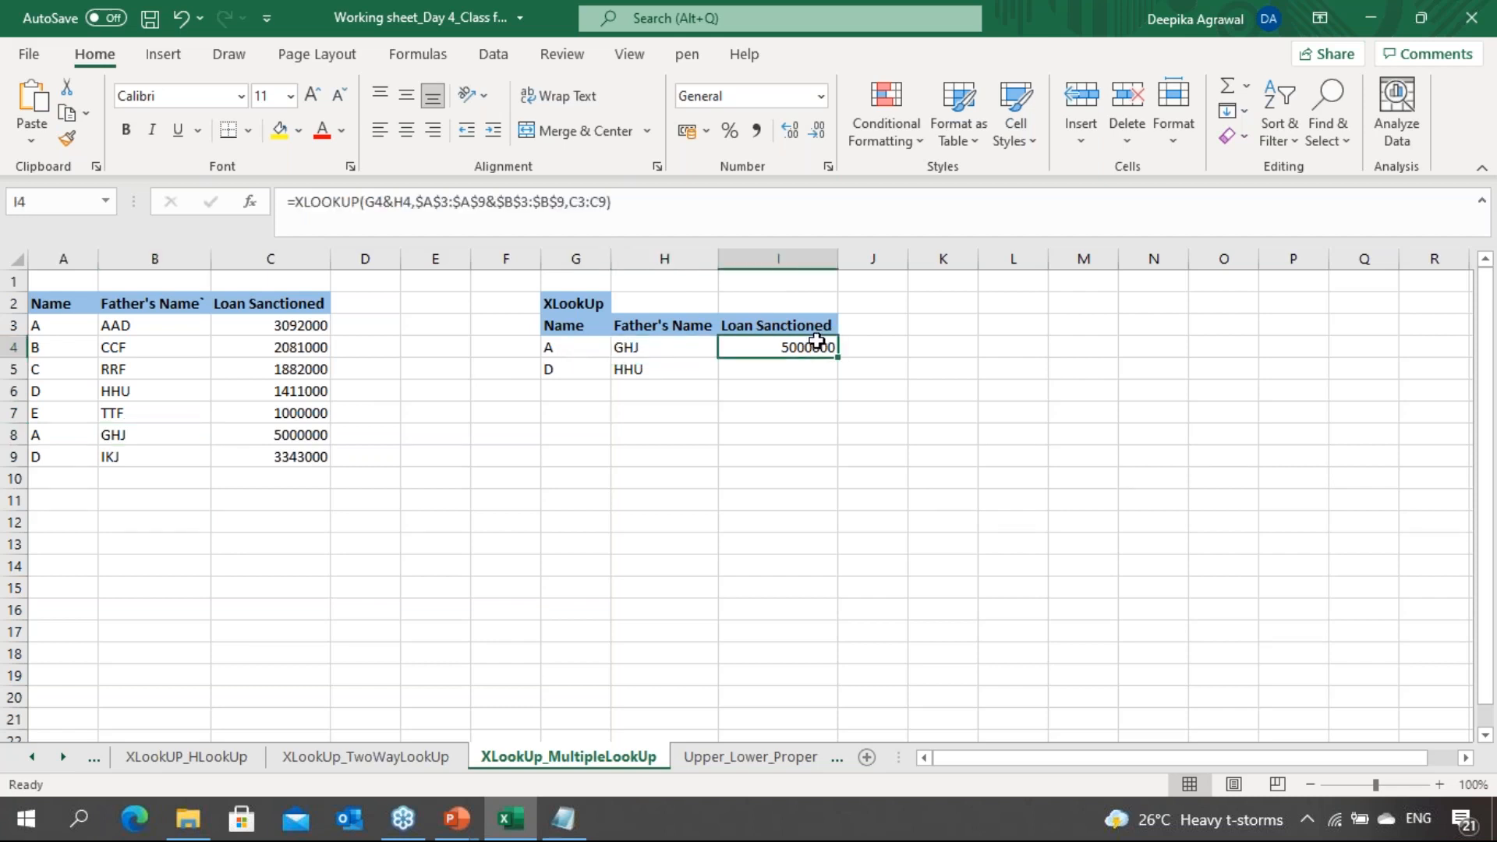
click(306, 436)
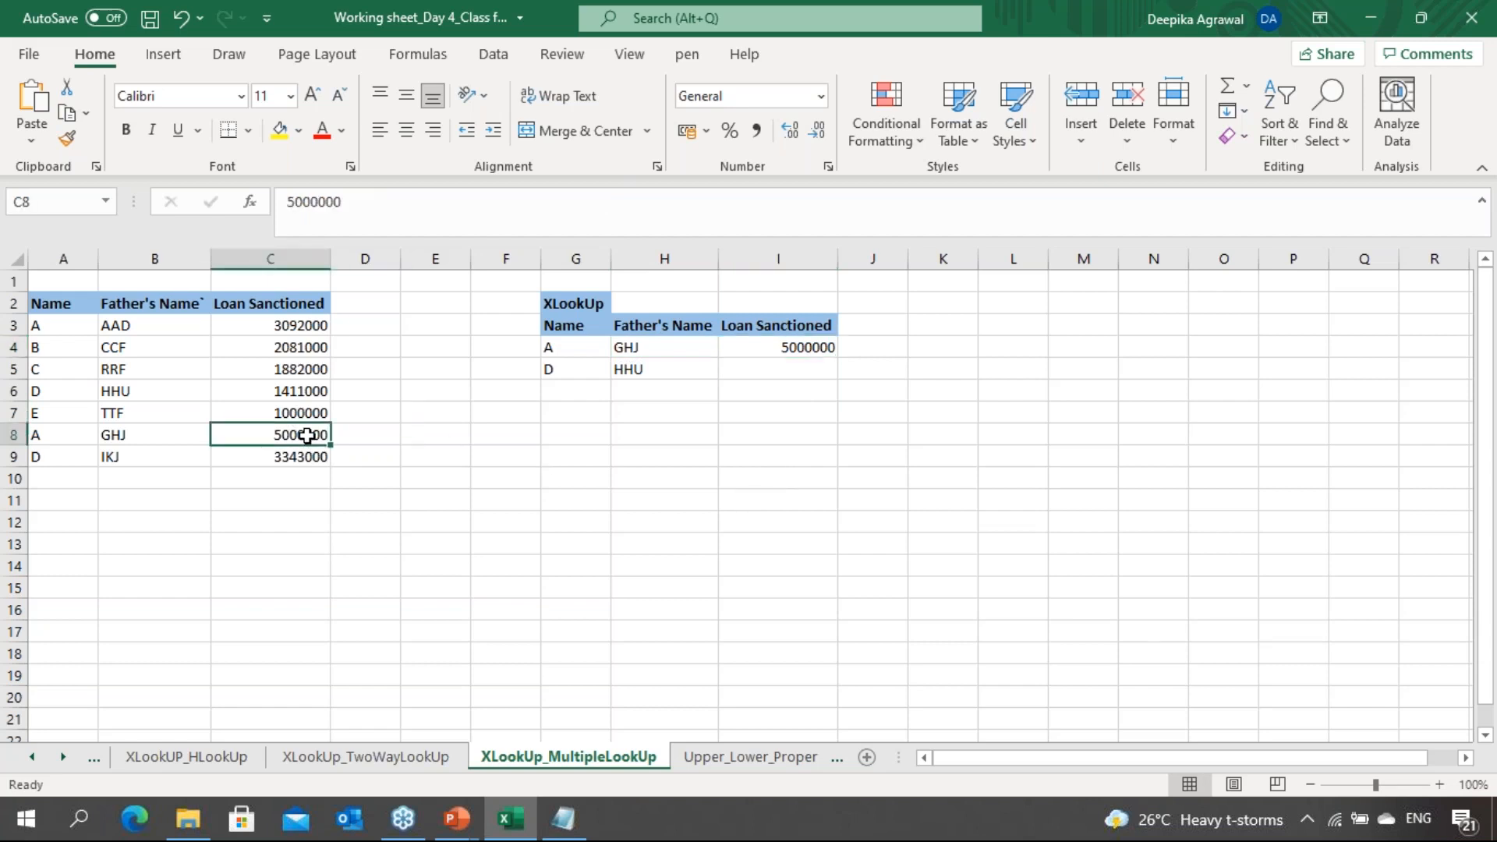
click(751, 349)
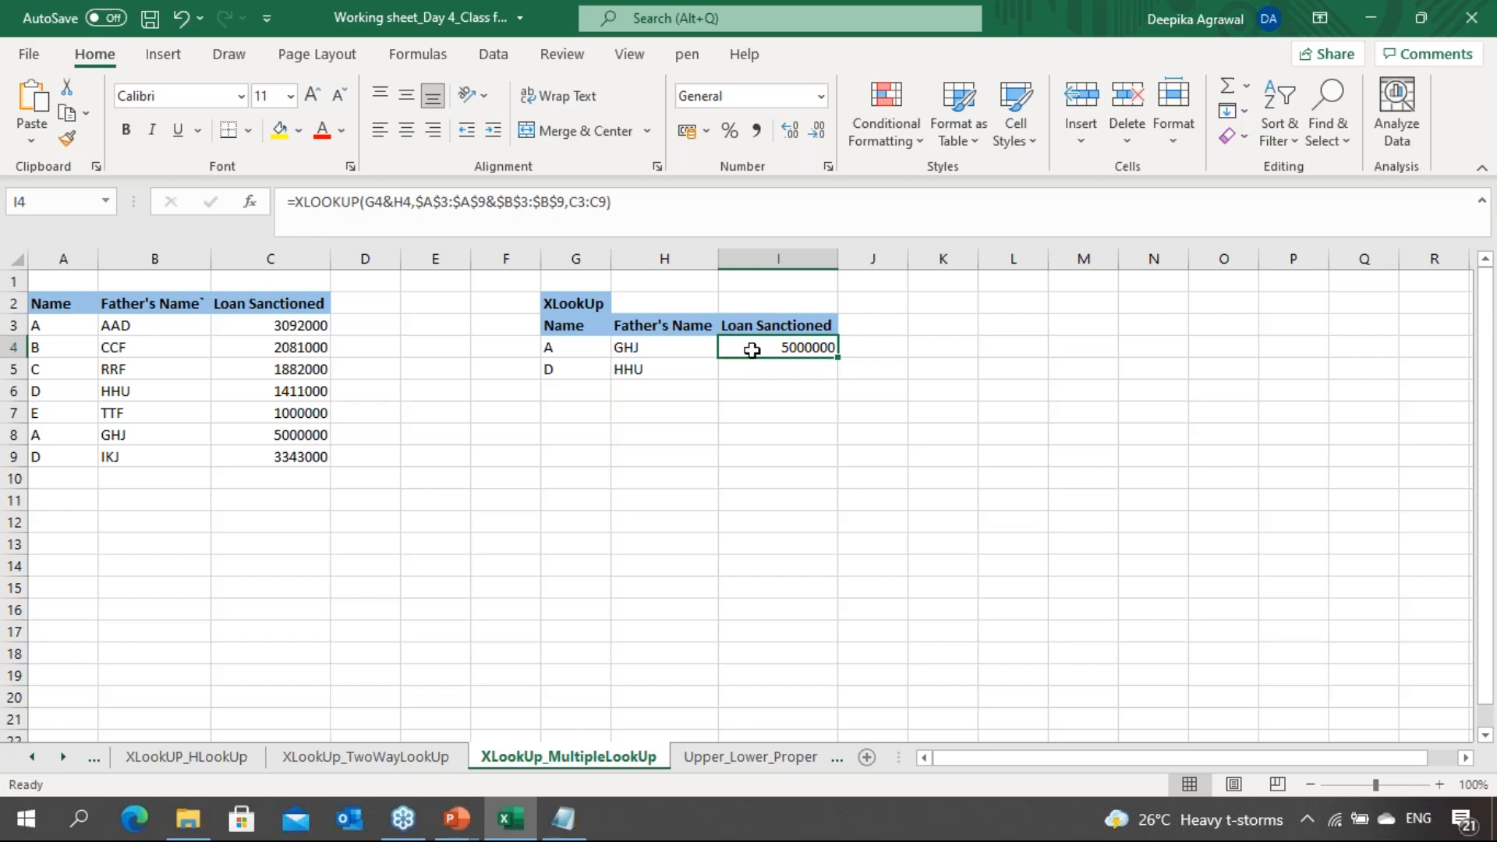
Start an XLOOKUP formula in I5 with the joined name and father's name G5&H5 as the lookup value
key(Down)
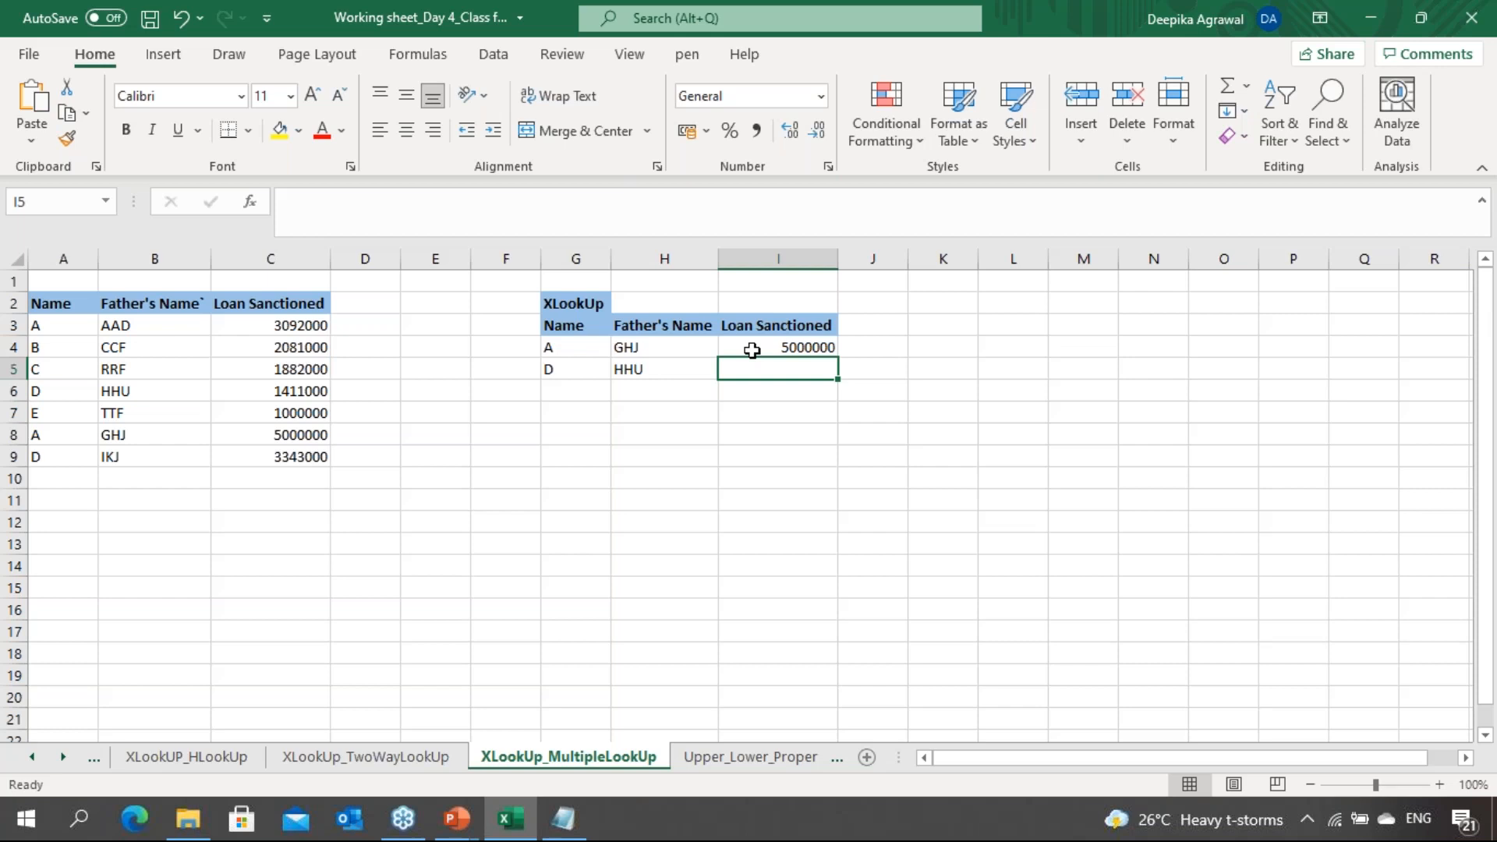
text(=xlo)
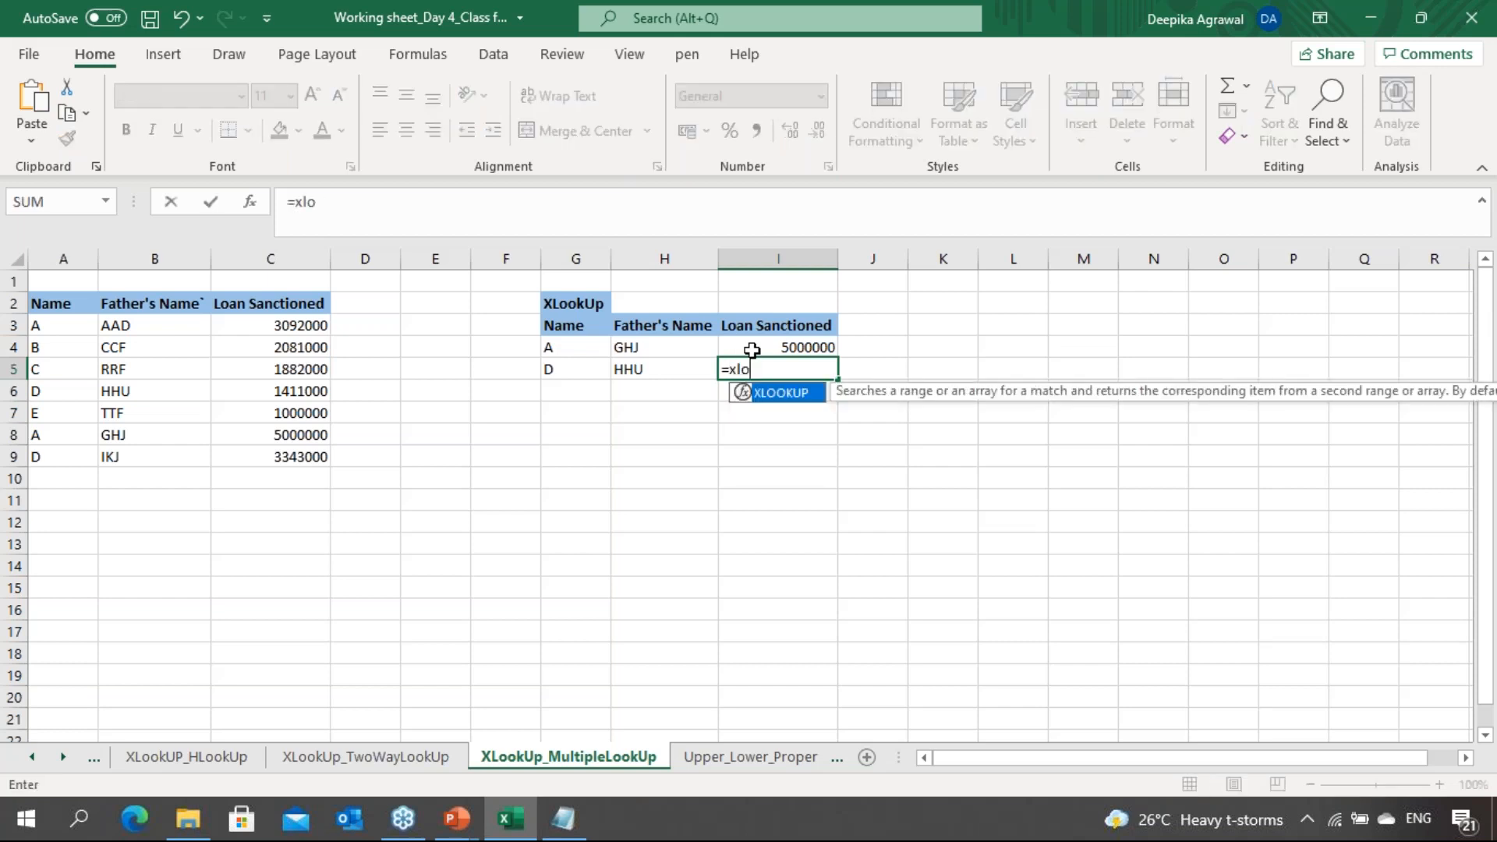
key(Tab)
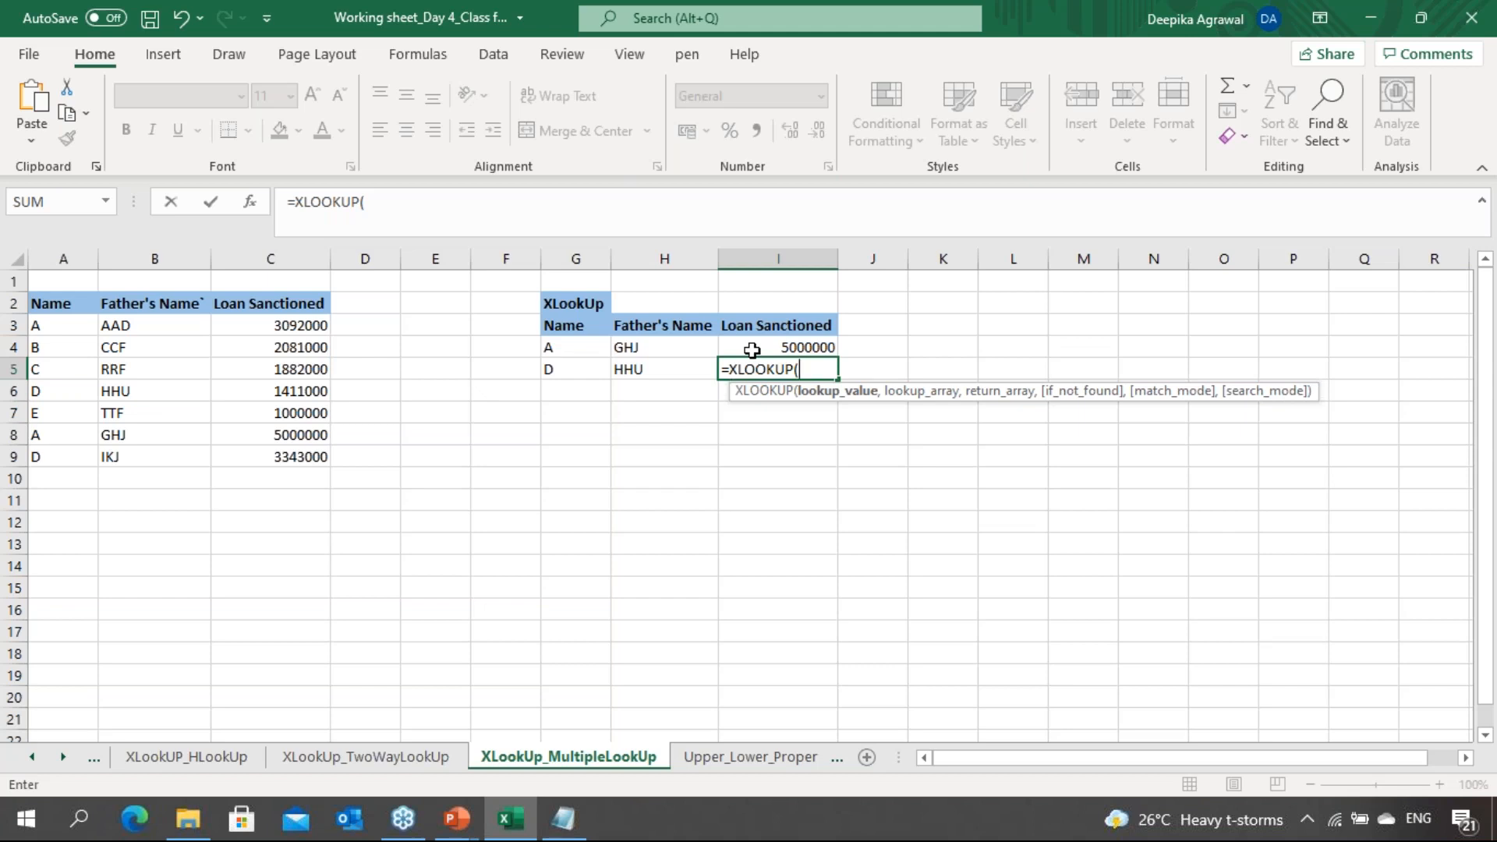
key(Left)
key(Left)
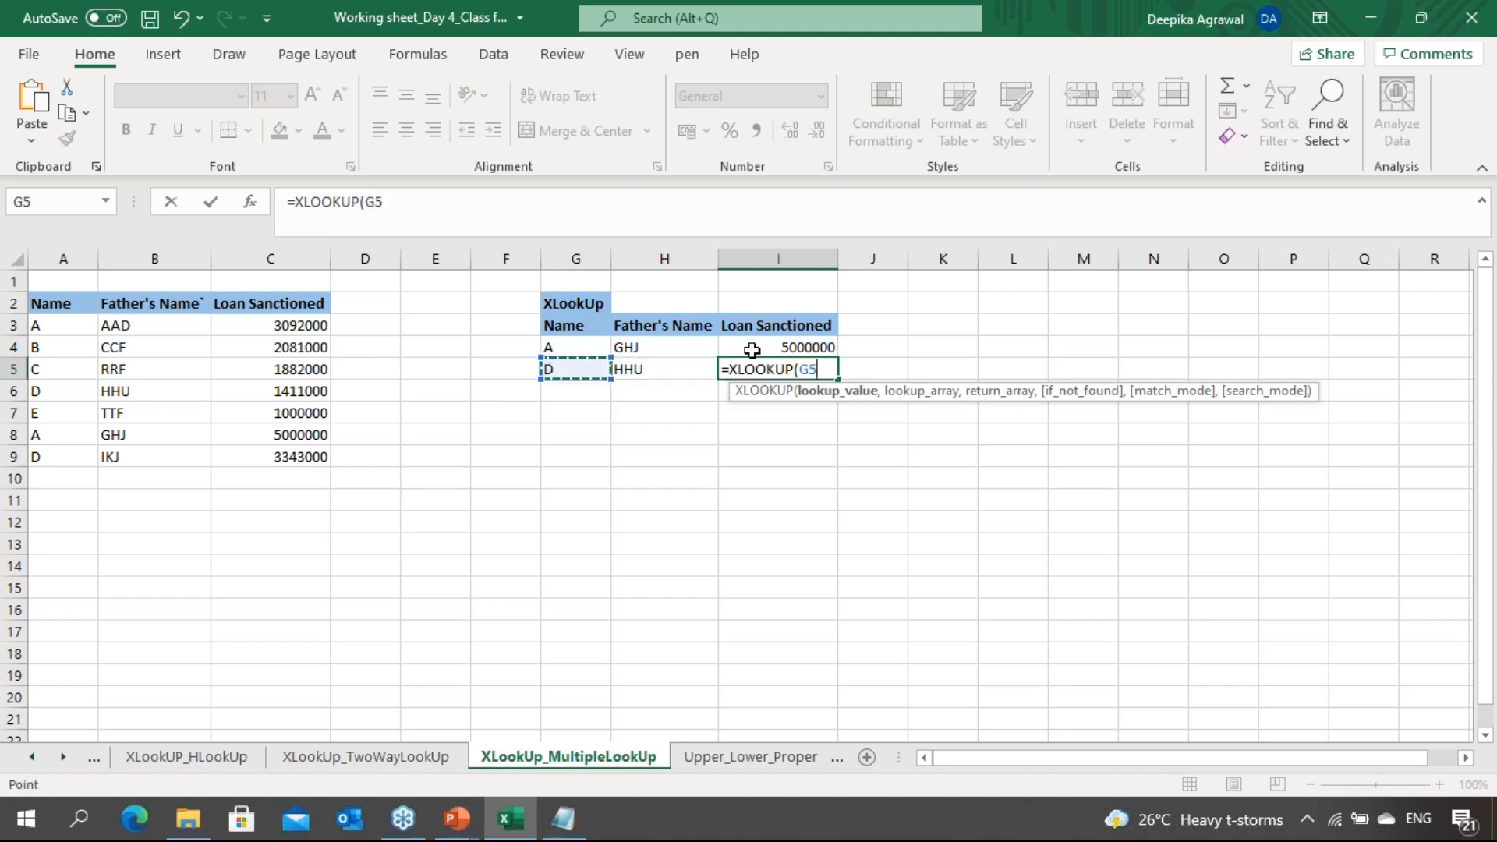
text(&)
key(Left)
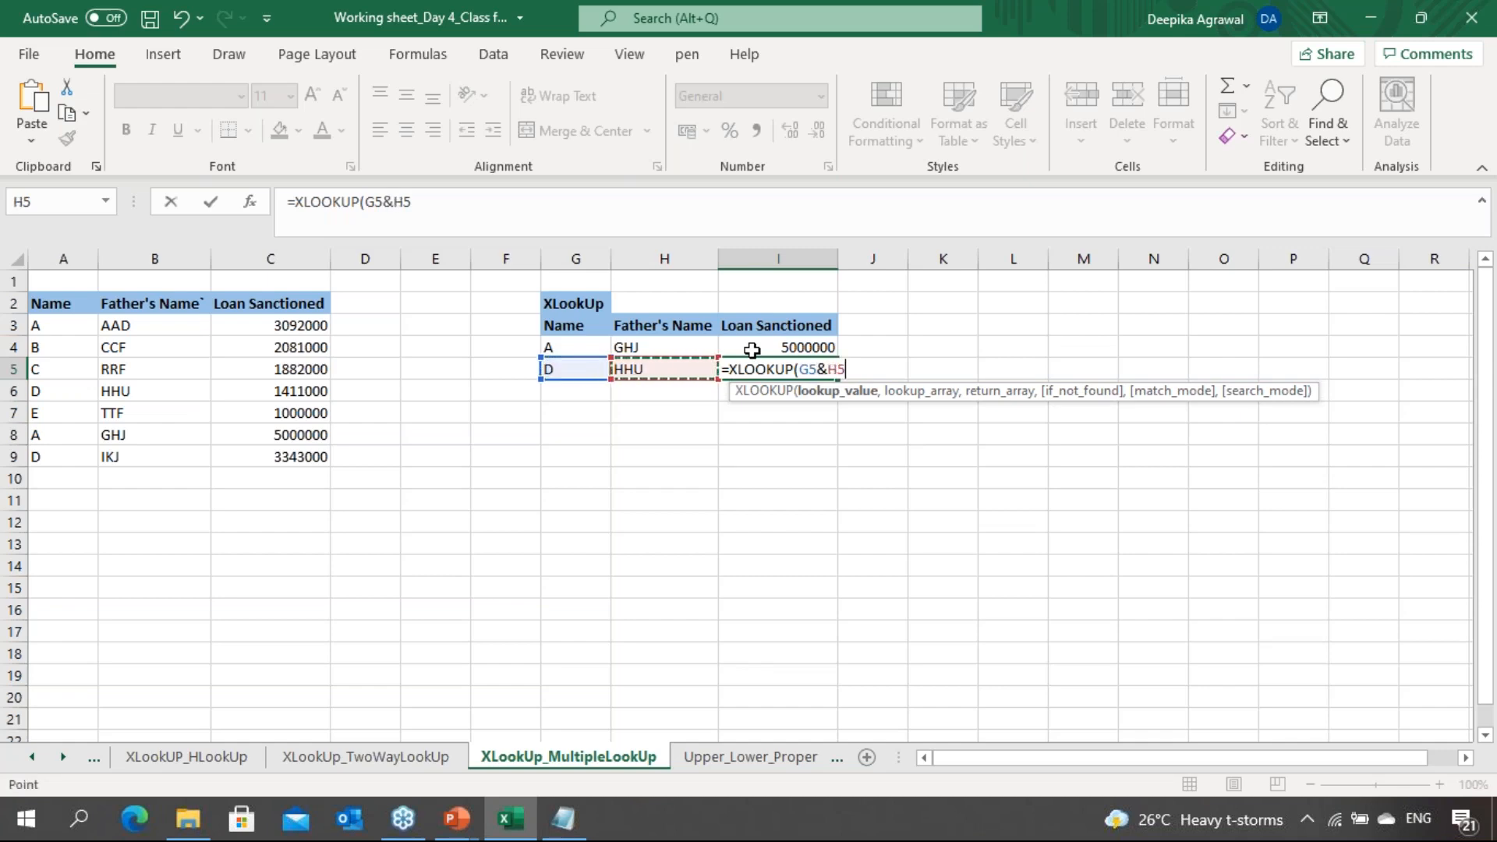
text(,)
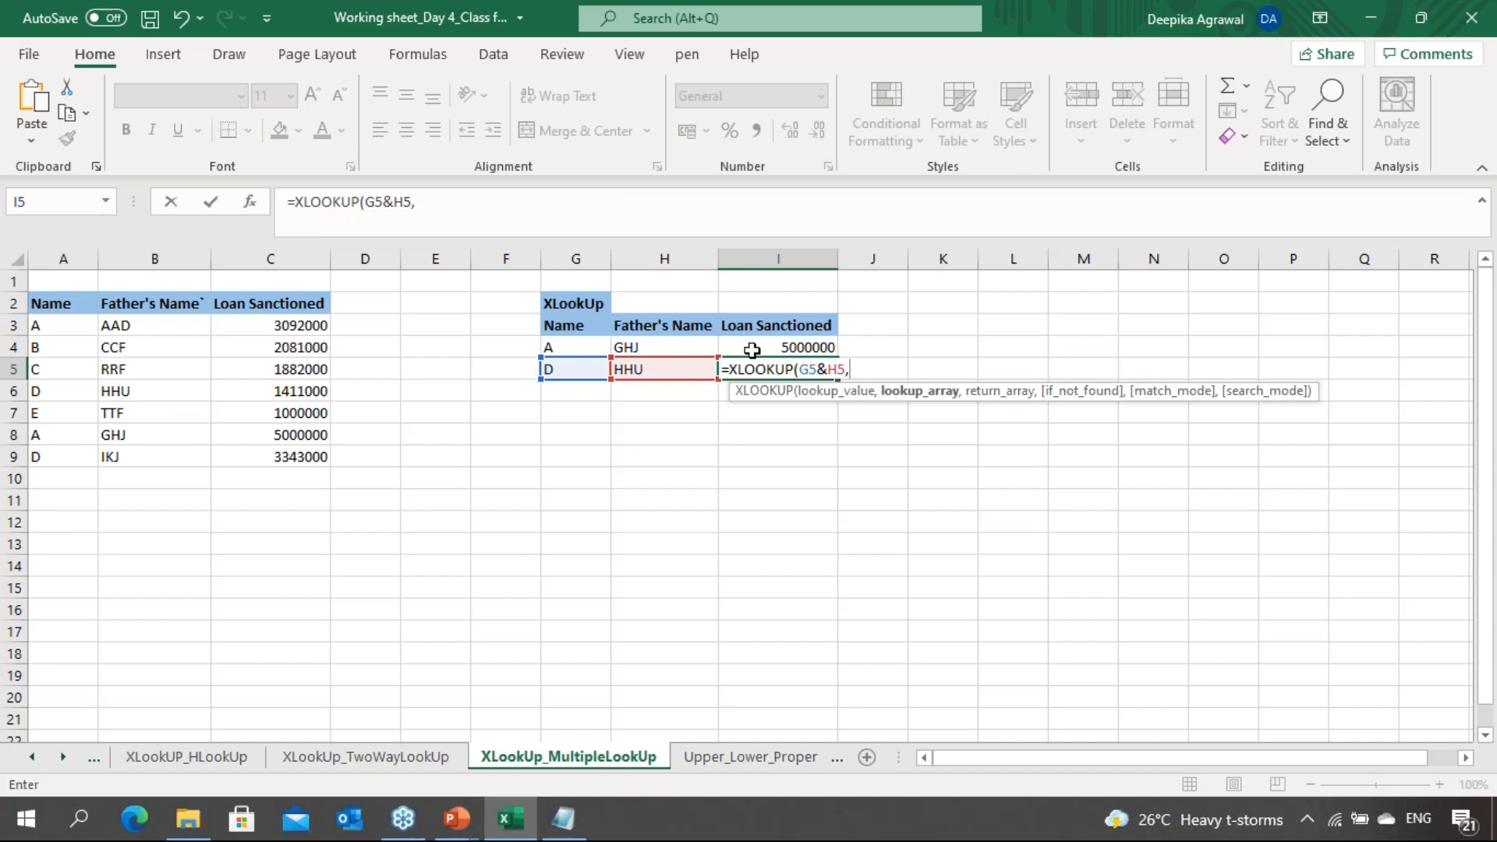
Begin the lookup array of the I5 formula with the source Name column as the absolute range $A$3:$A$9
key(Left)
key(Left)
key(Left)
key(Left)
key(Left)
key(Left)
key(Left)
key(Left)
key(Up)
key(Up)
key(ctrl+shift+Down)
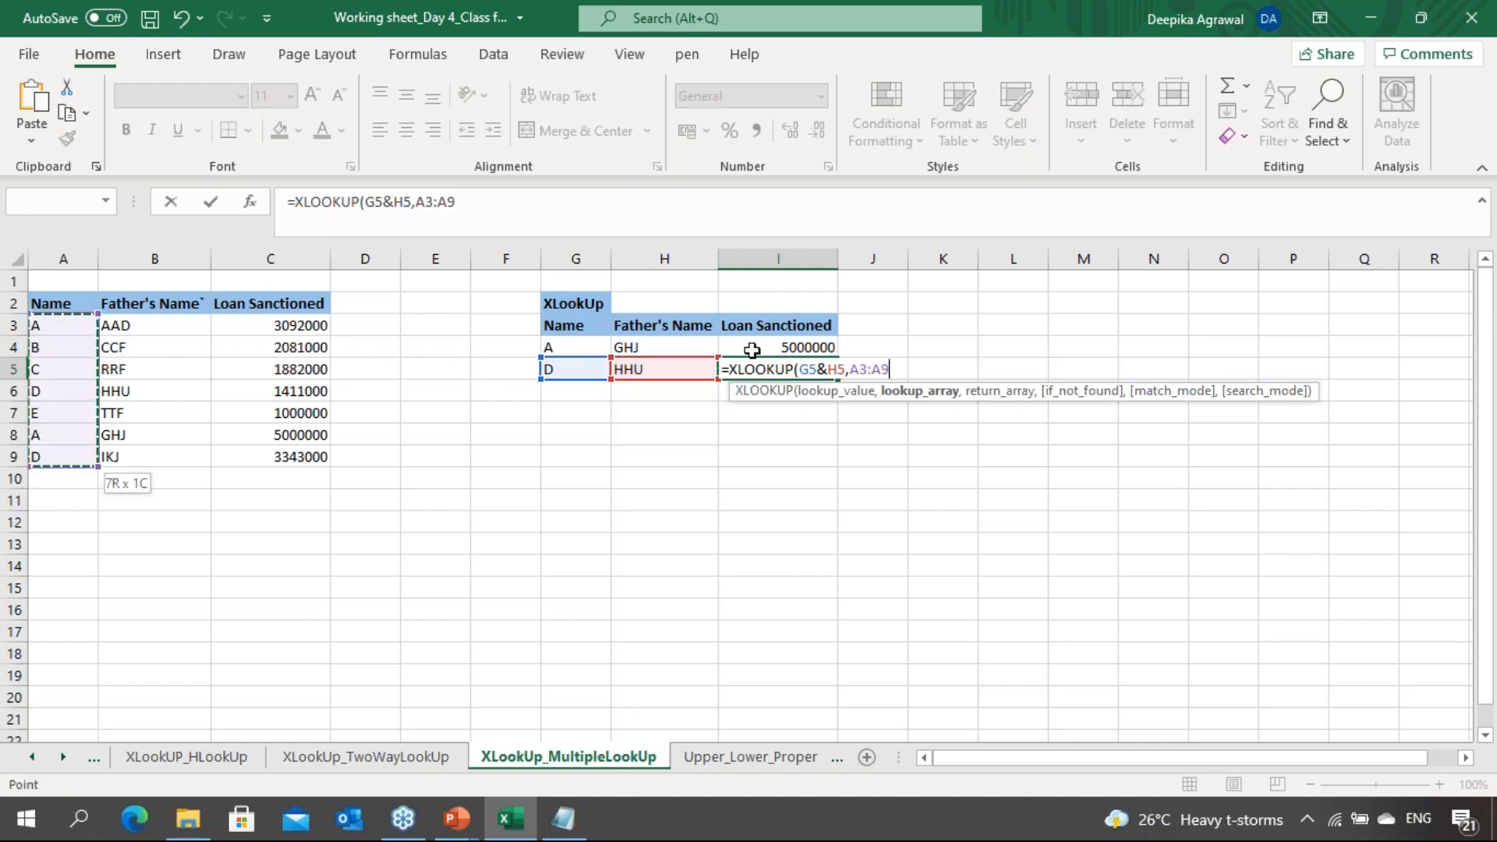
key(F4)
Join the source Father's Name column to the I5 lookup array with & as the absolute range $B$3:$B$9
text(&)
drag(184, 319, 111, 459)
key(F4)
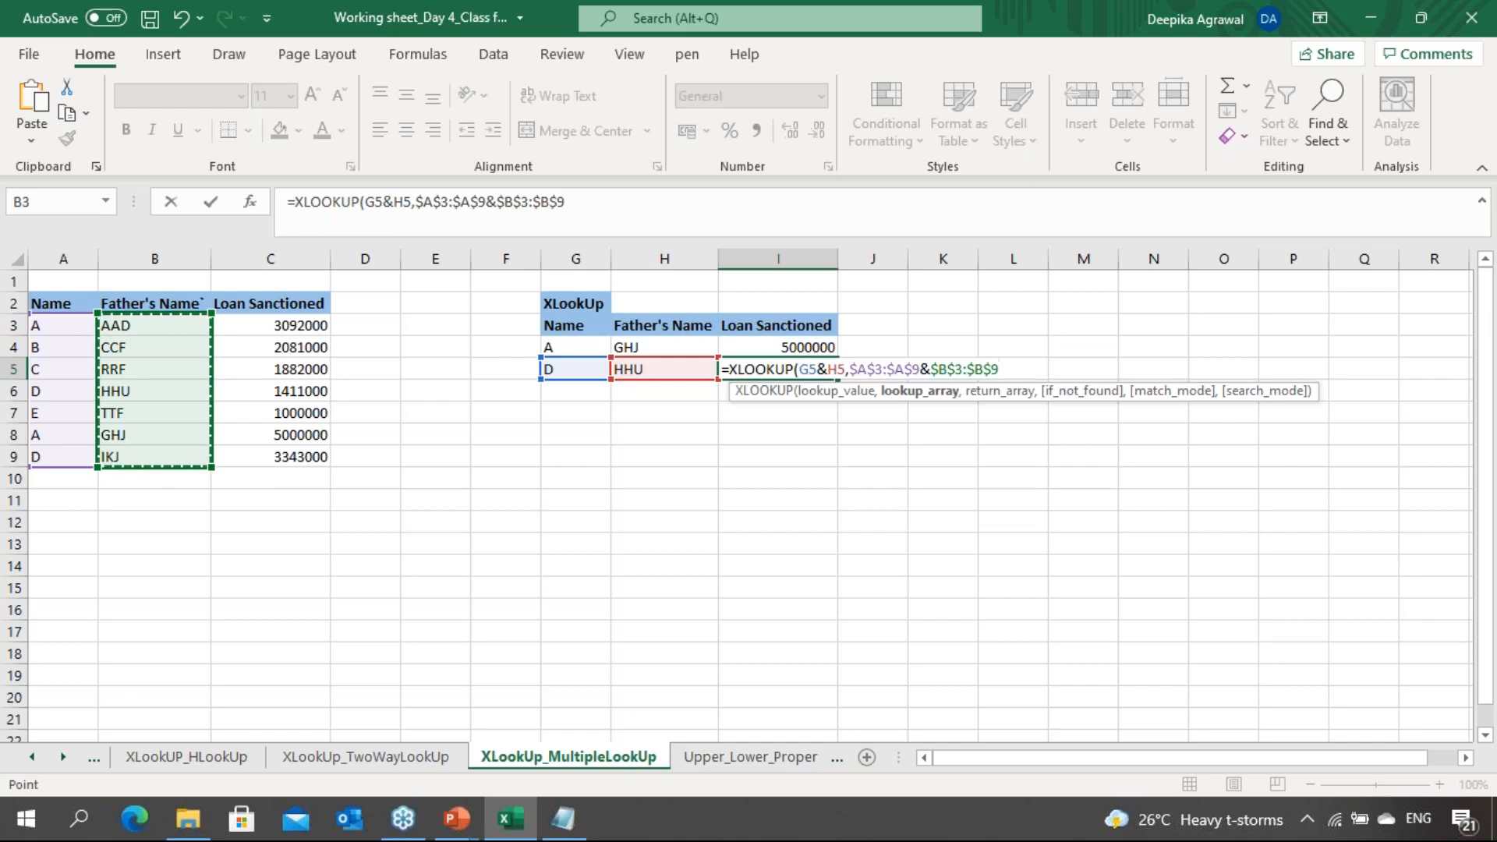
text(,)
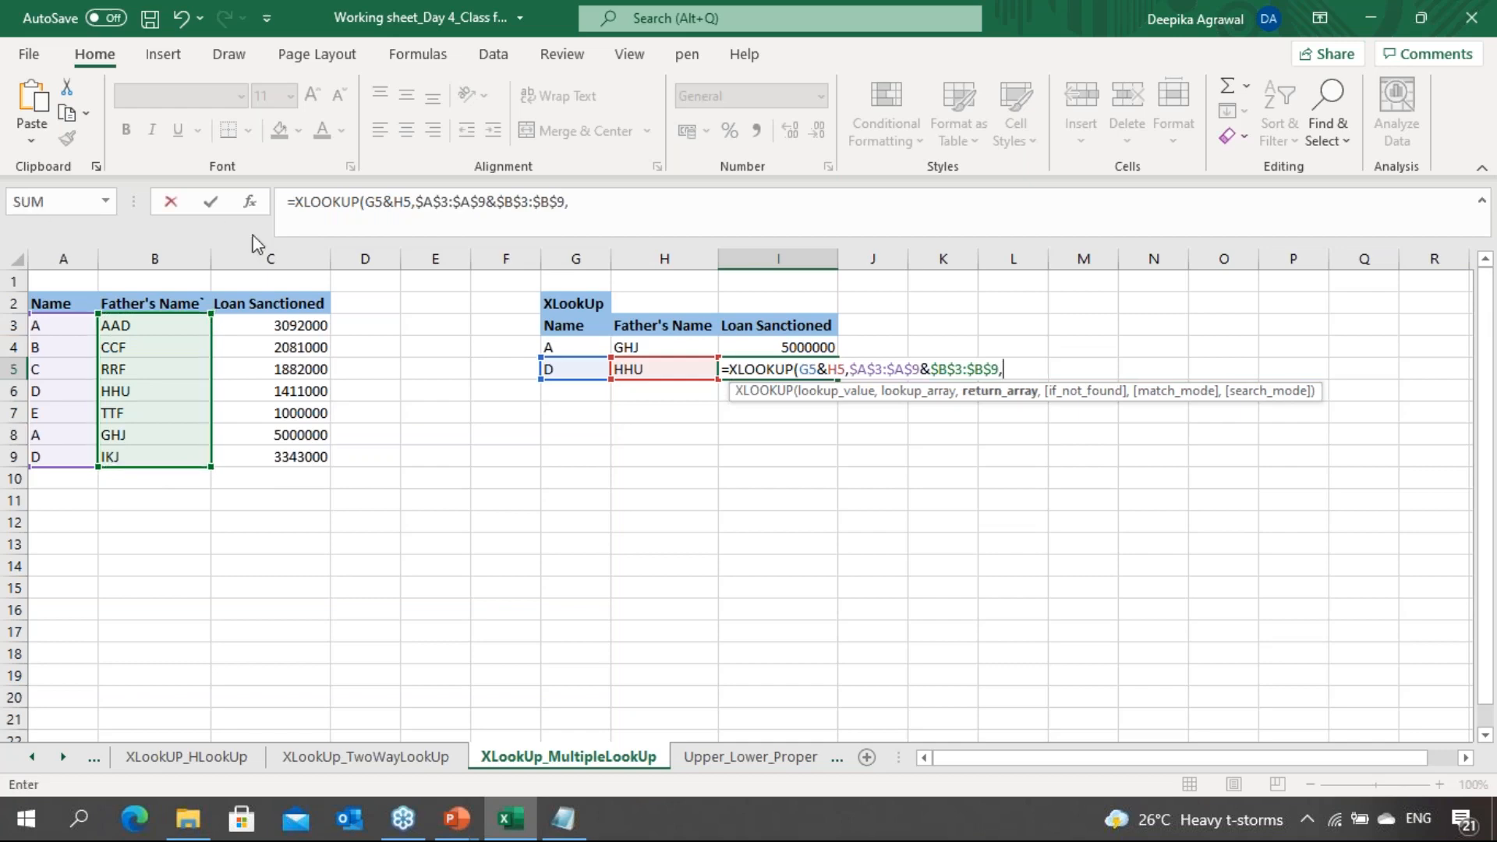
Set the Loan Sanctioned amounts C3:C9 as the return array and complete the I5 formula
click(278, 328)
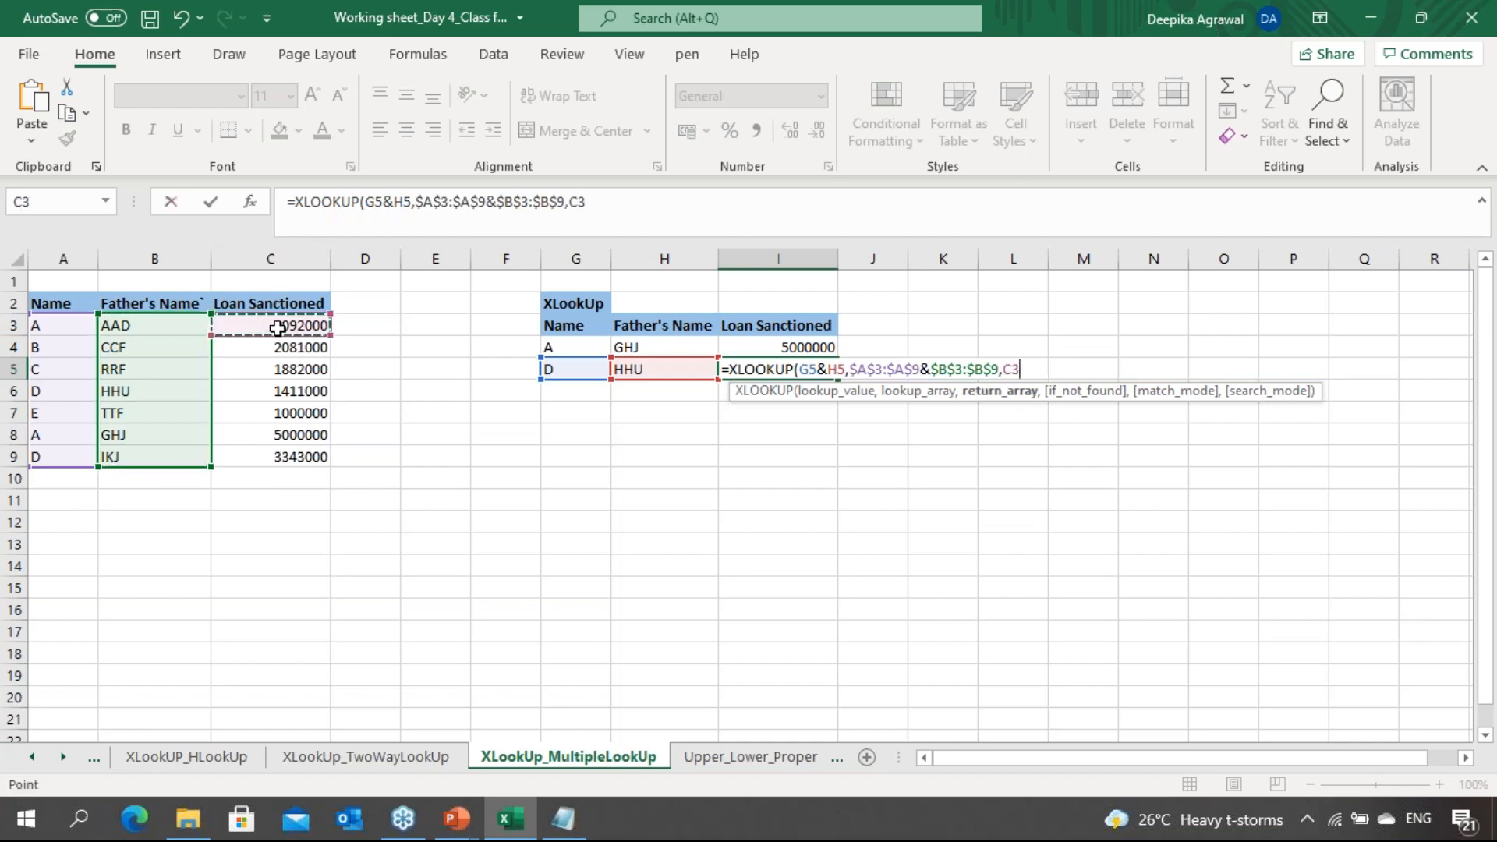
key(ctrl+shift+Down)
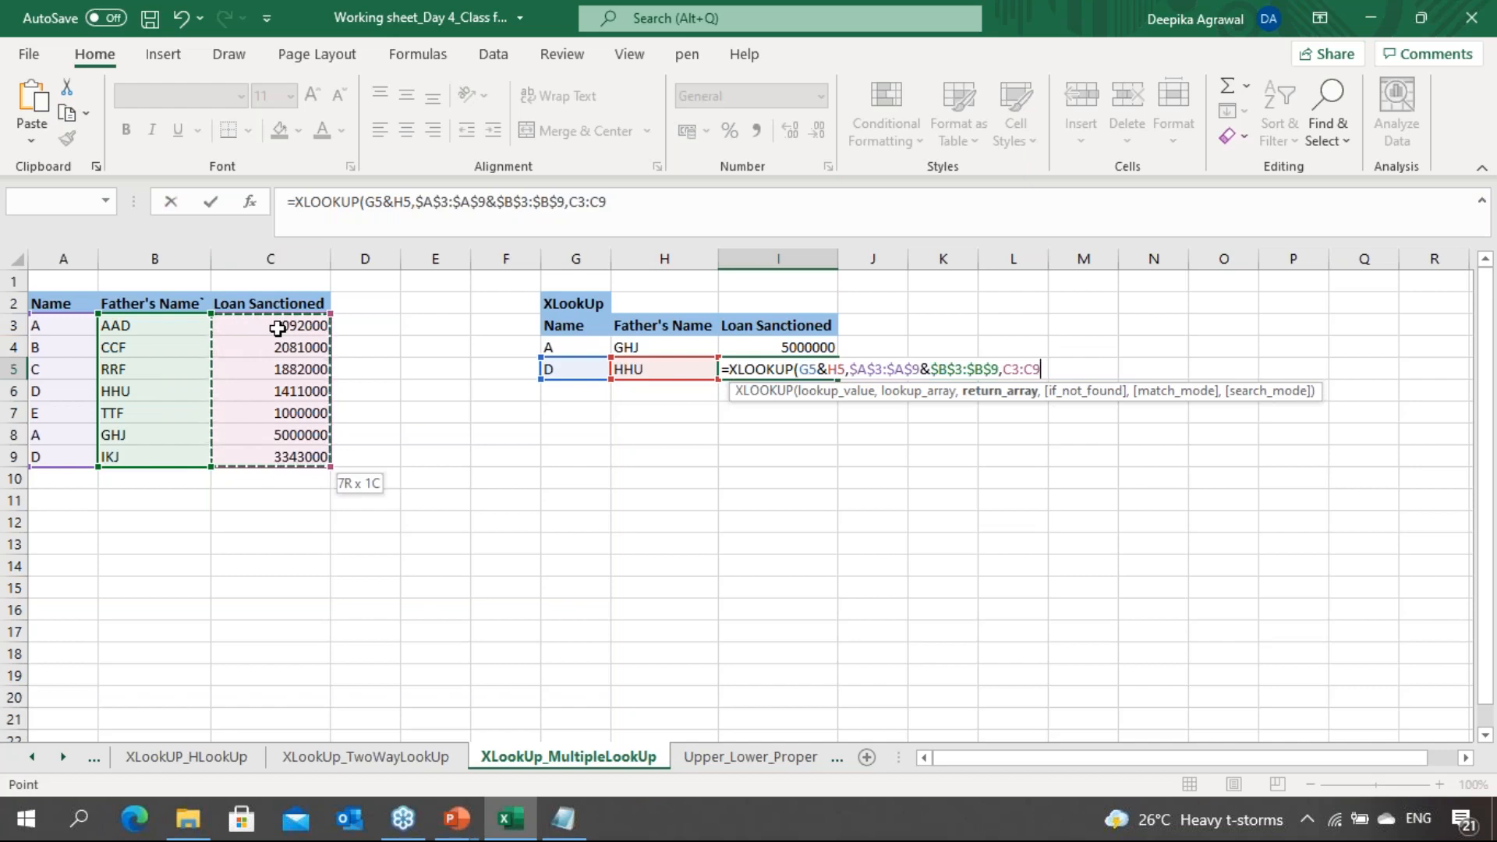
text())
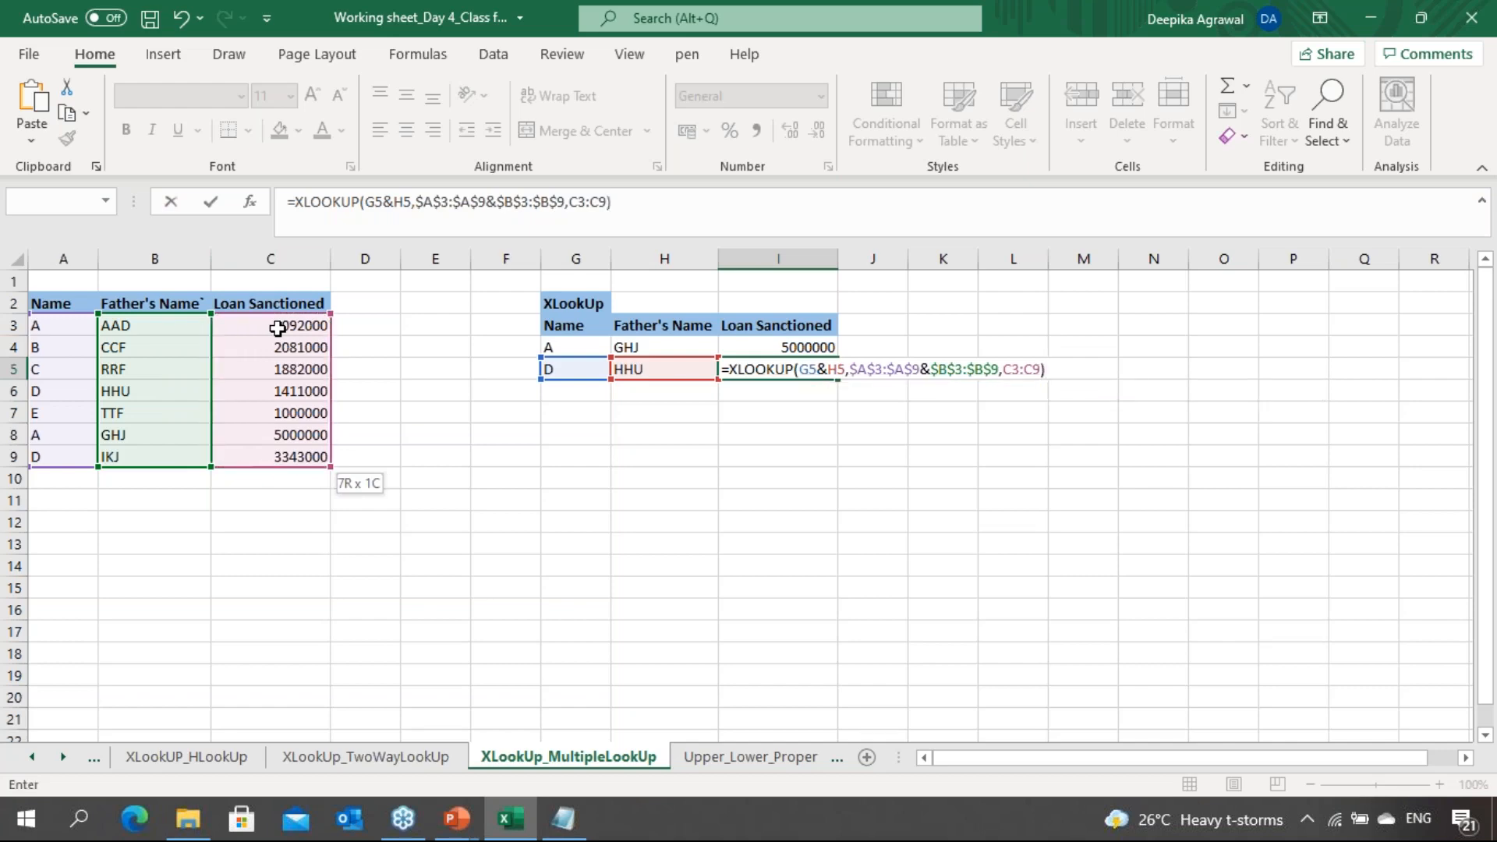
key(Return)
key(Up)
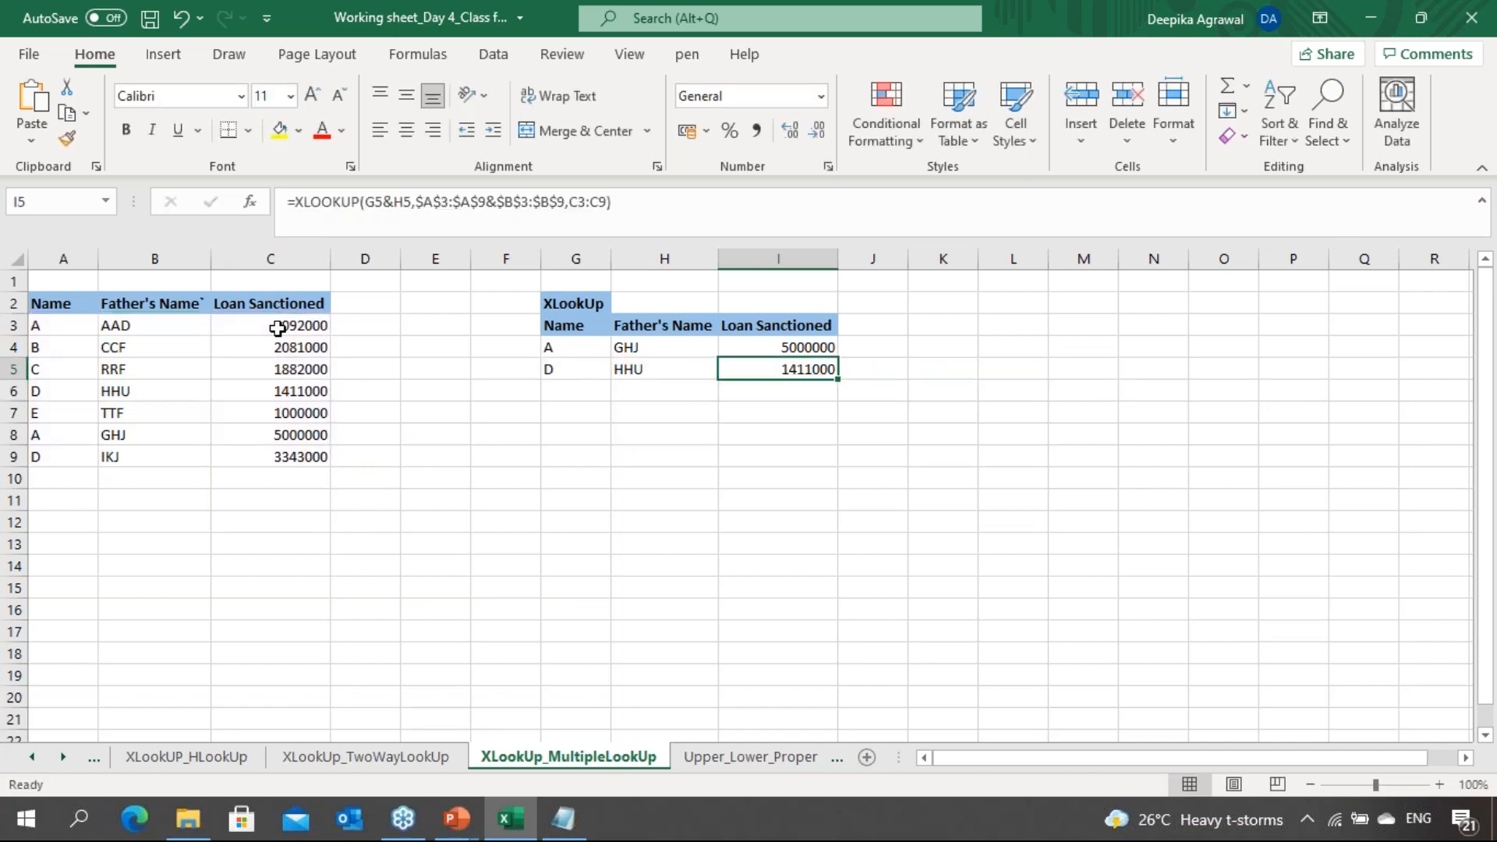
Compare both source rows for name D and their father's names with the loan result in I5
click(74, 396)
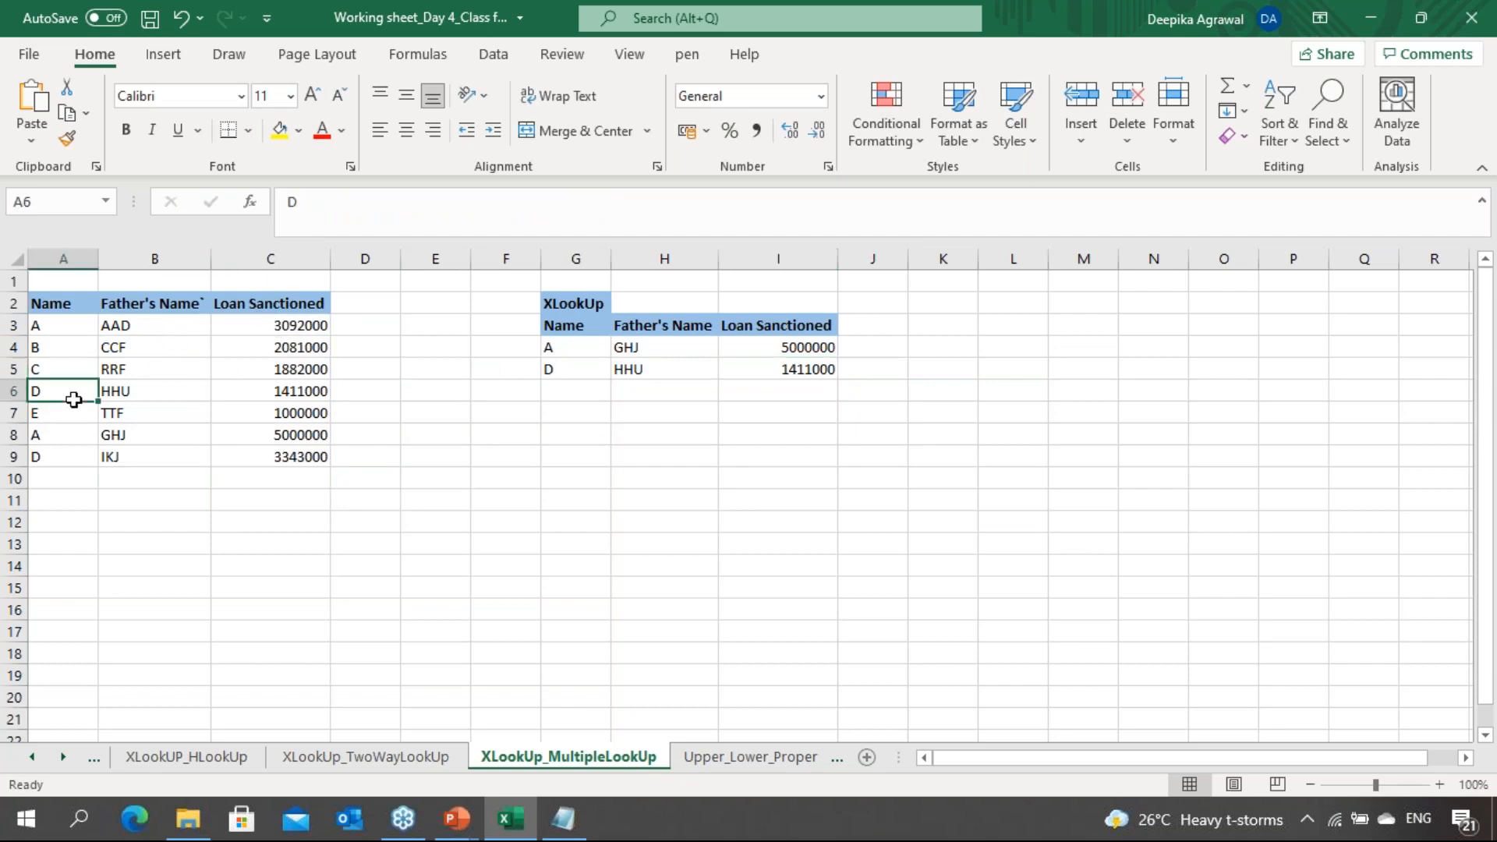
click(73, 460)
click(138, 391)
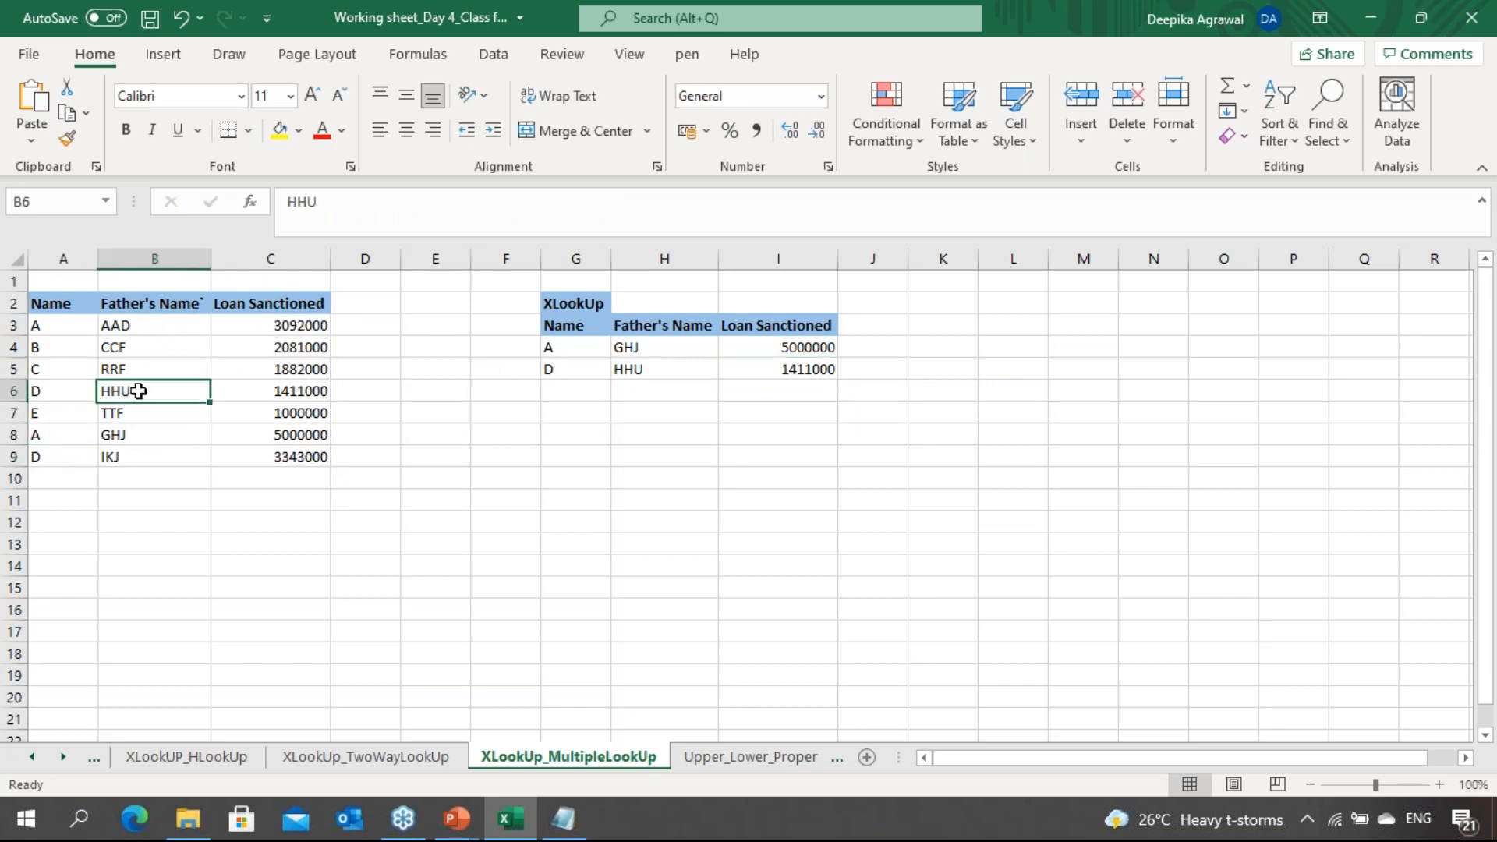
click(156, 458)
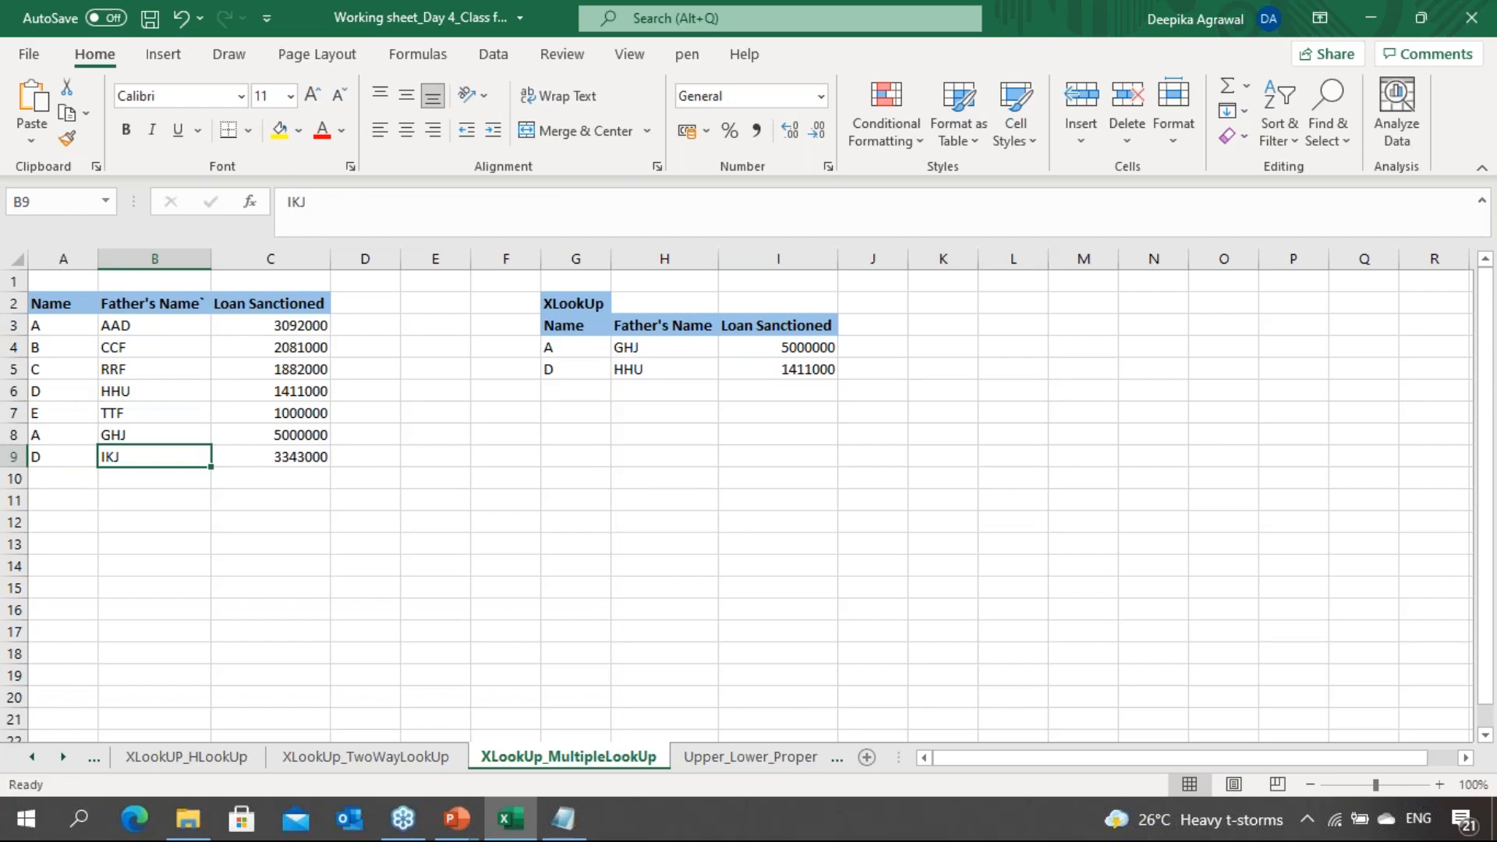
click(149, 391)
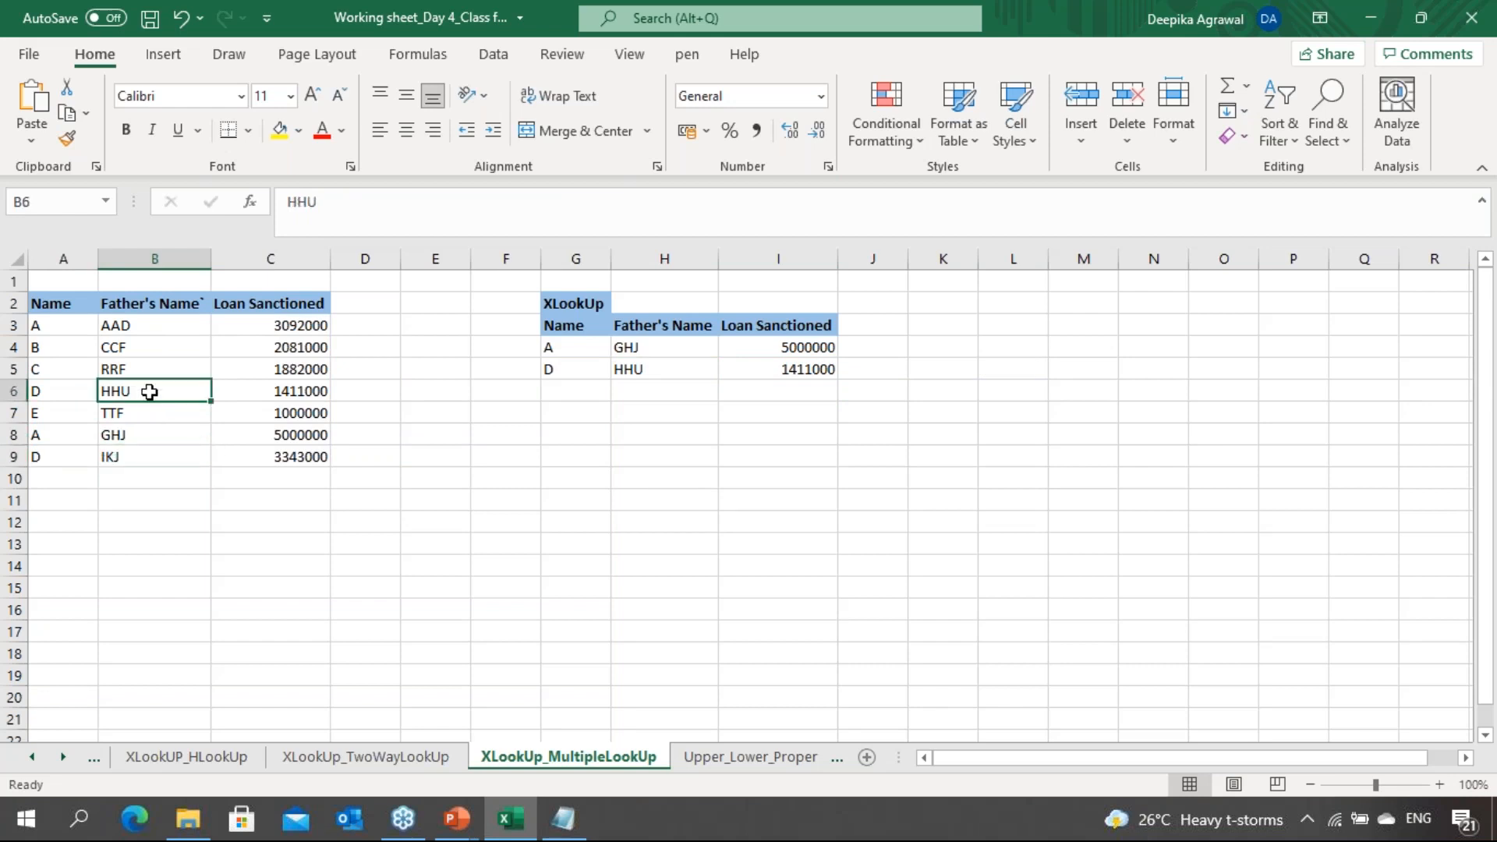
click(283, 395)
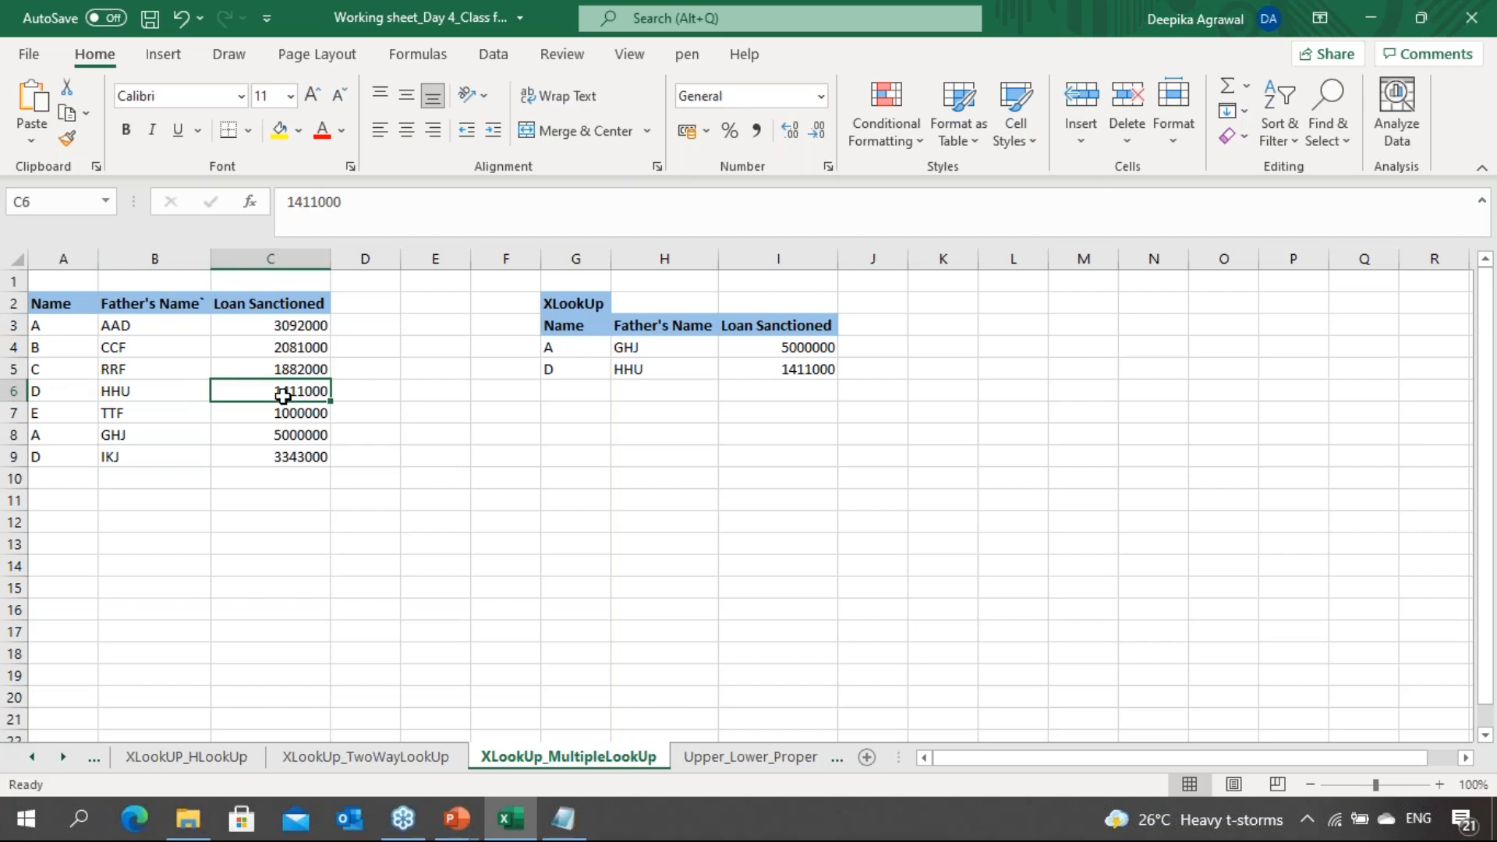
click(811, 370)
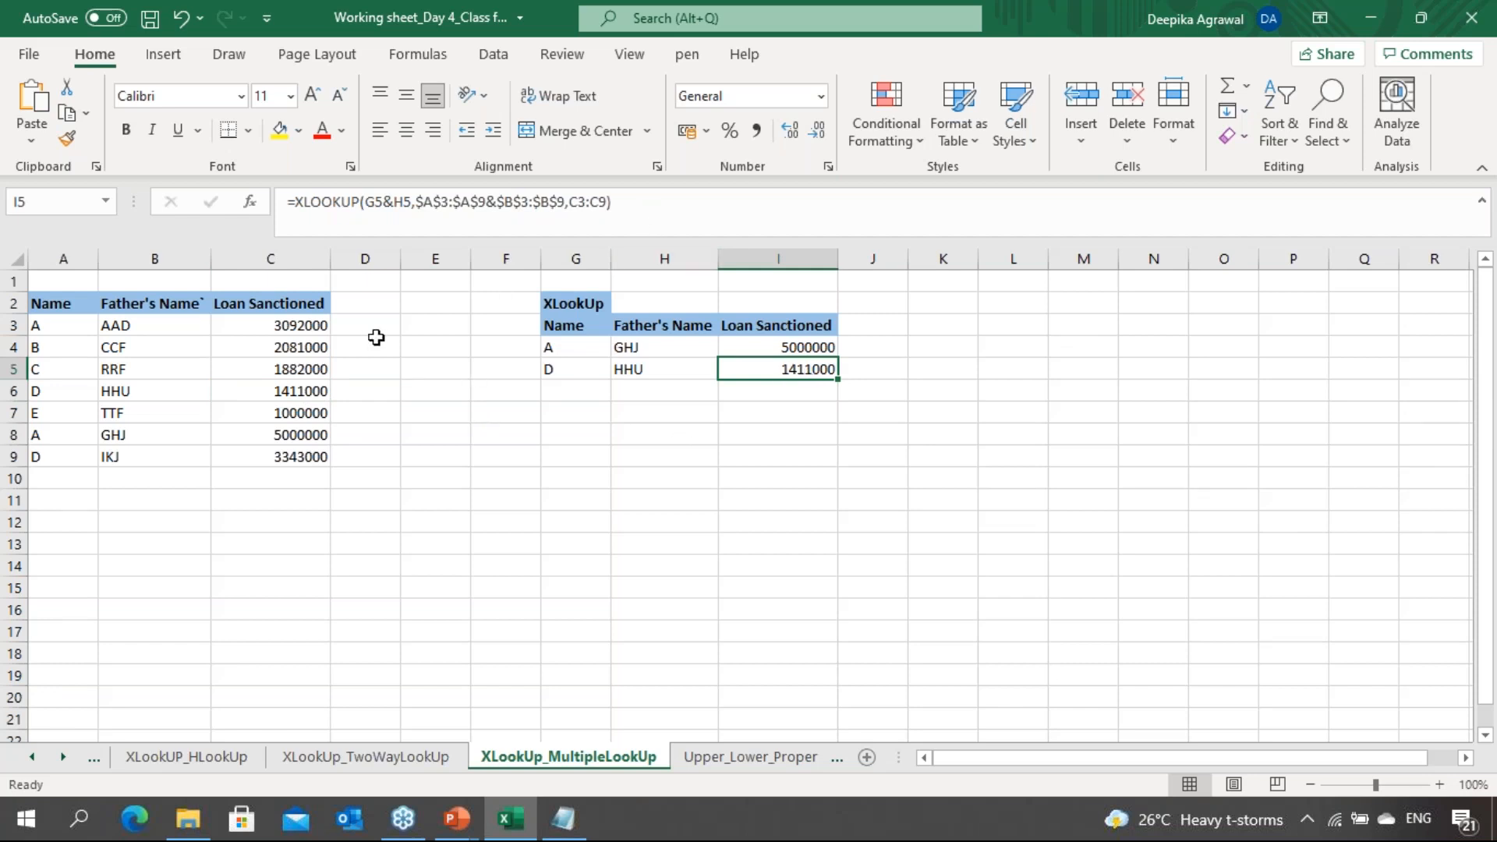
Insert an empty column between Father's Name and Loan Sanctioned in the source table
click(253, 258)
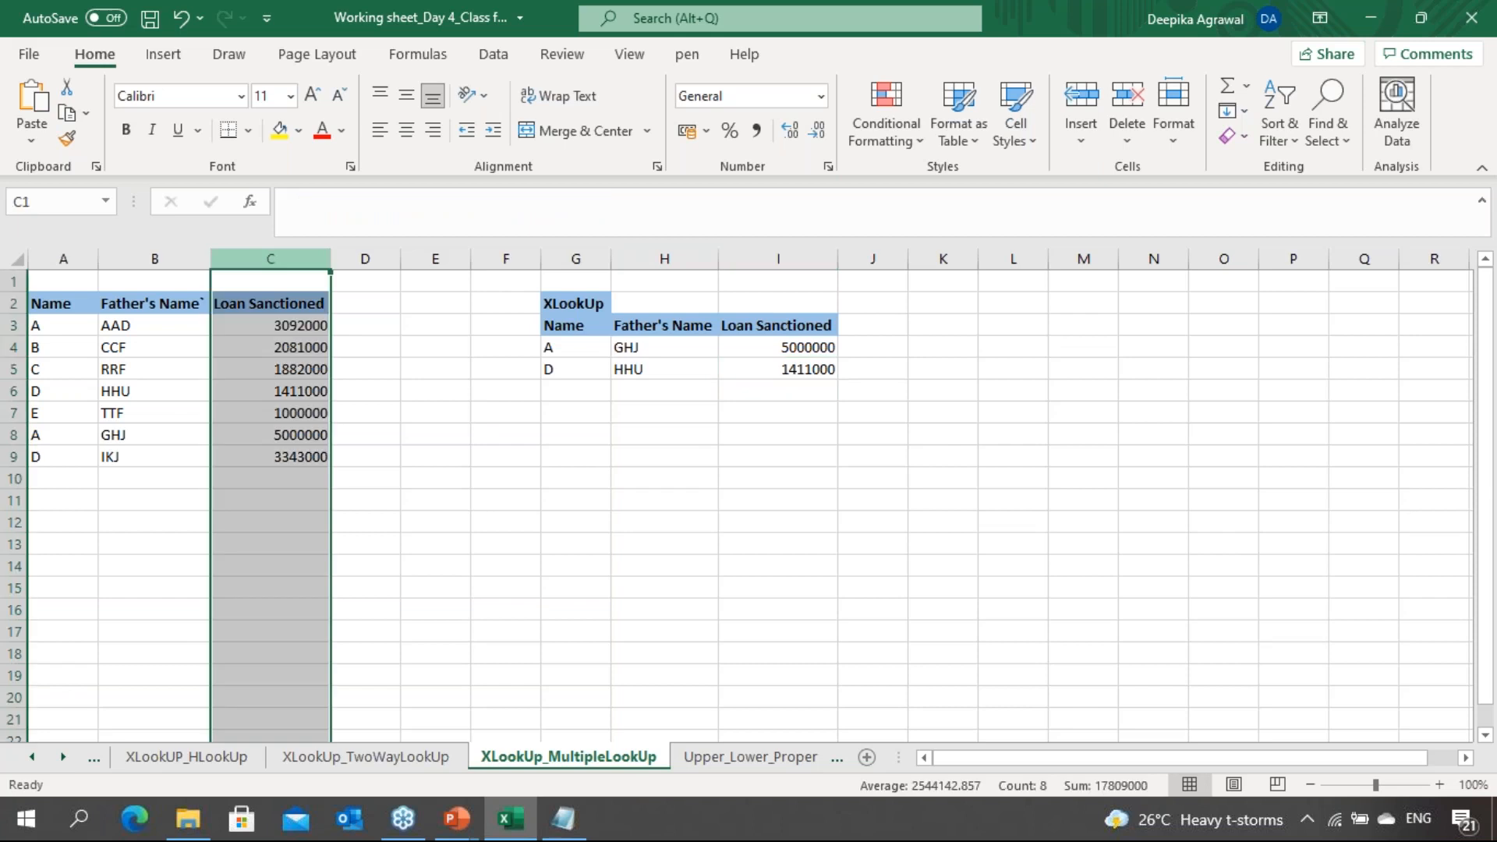
key(ctrl+shift+plus)
key(Right)
key(Left)
Enter the header Location for the new column in C2
key(Down)
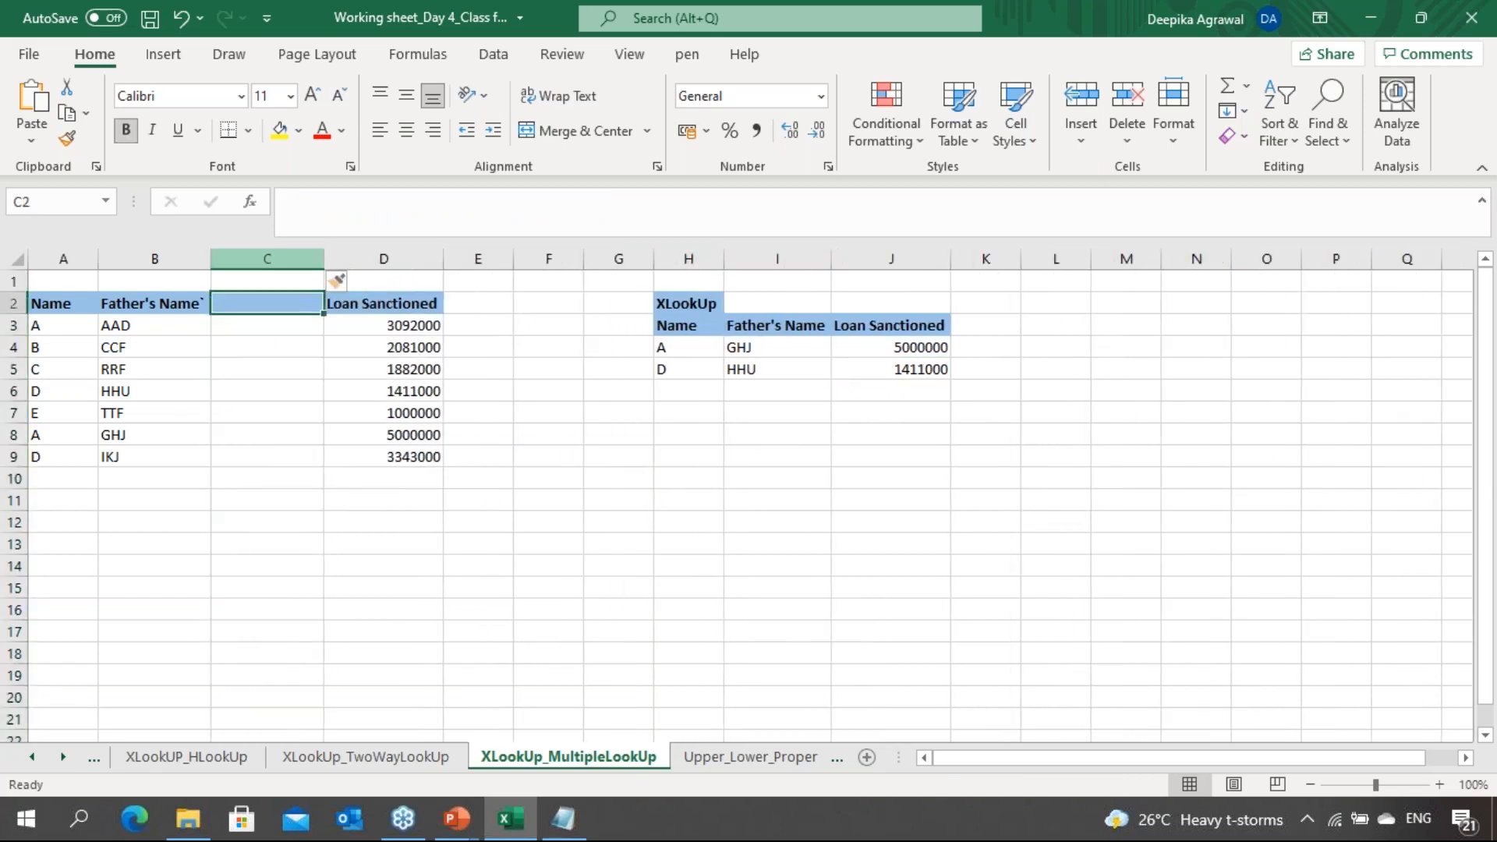
text(Loaction)
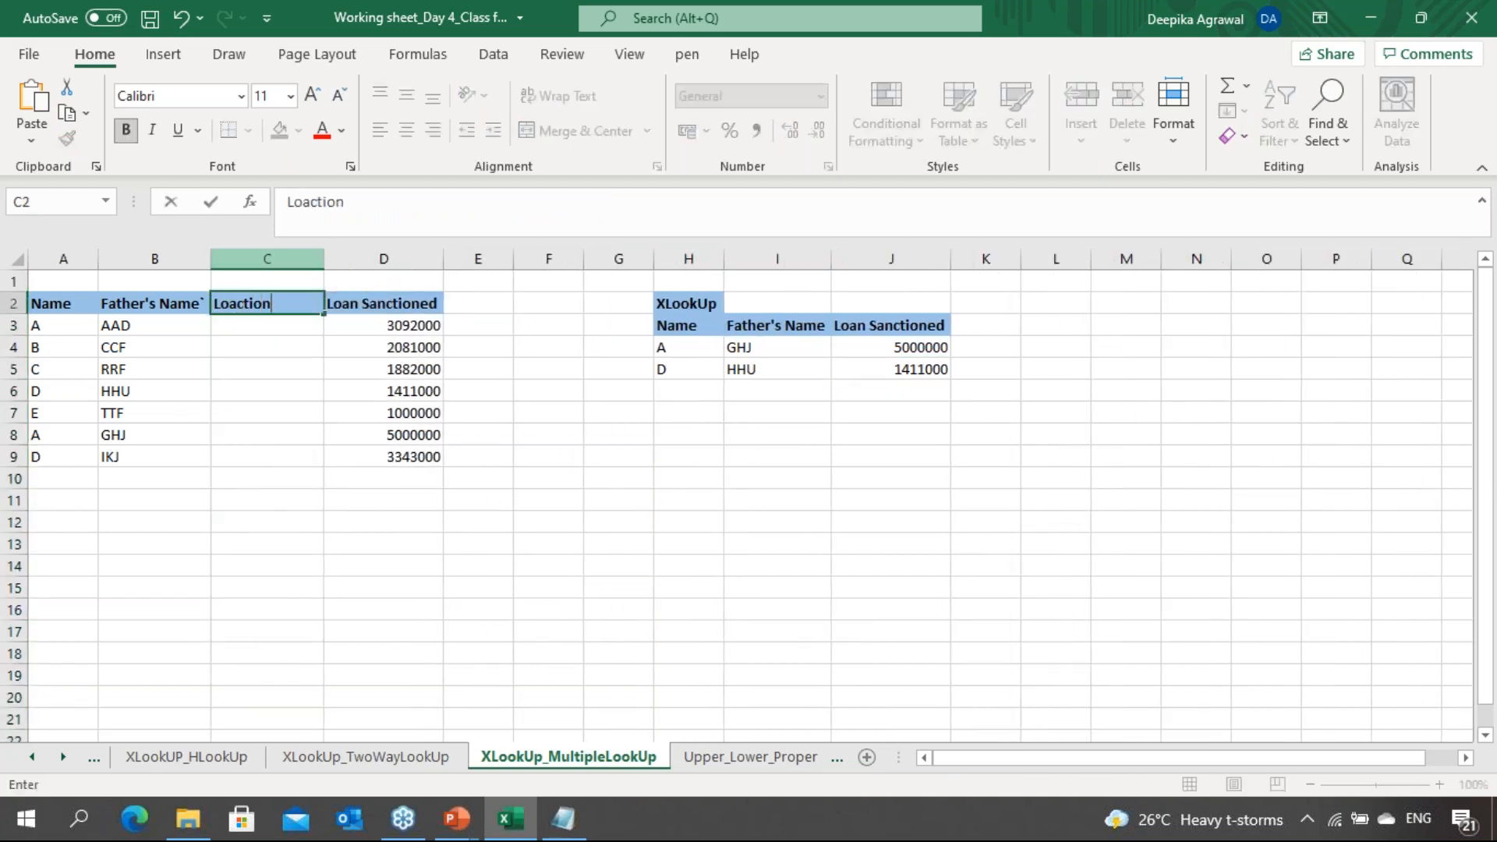
key(Up)
key(Down)
key(Down)
key(Up)
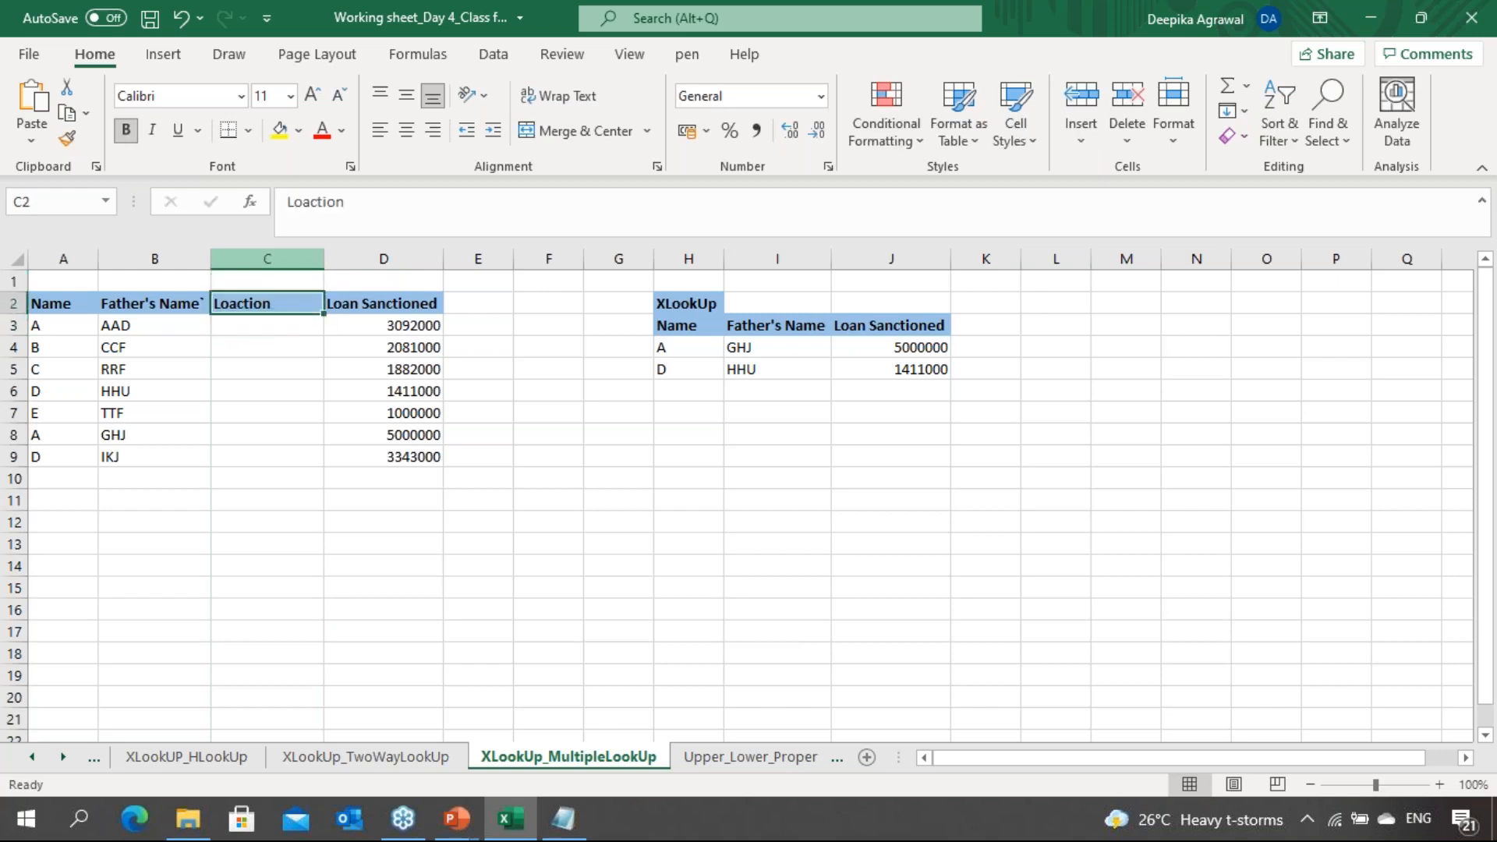
key(F2)
key(Left)
key(Left)
key(Left)
key(Left)
key(Left)
key(BackSpace)
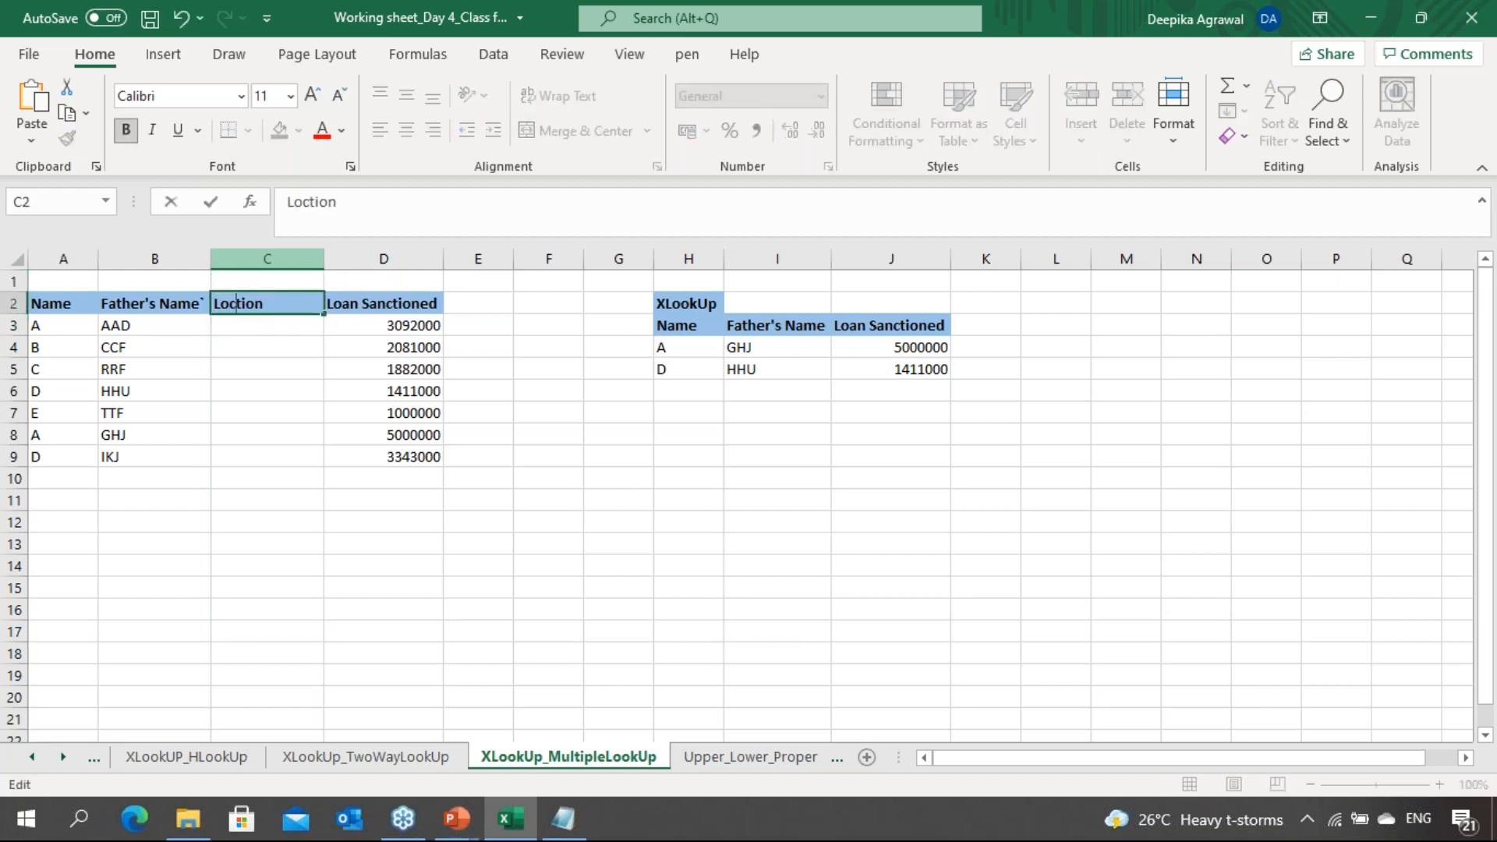
text(a)
key(Return)
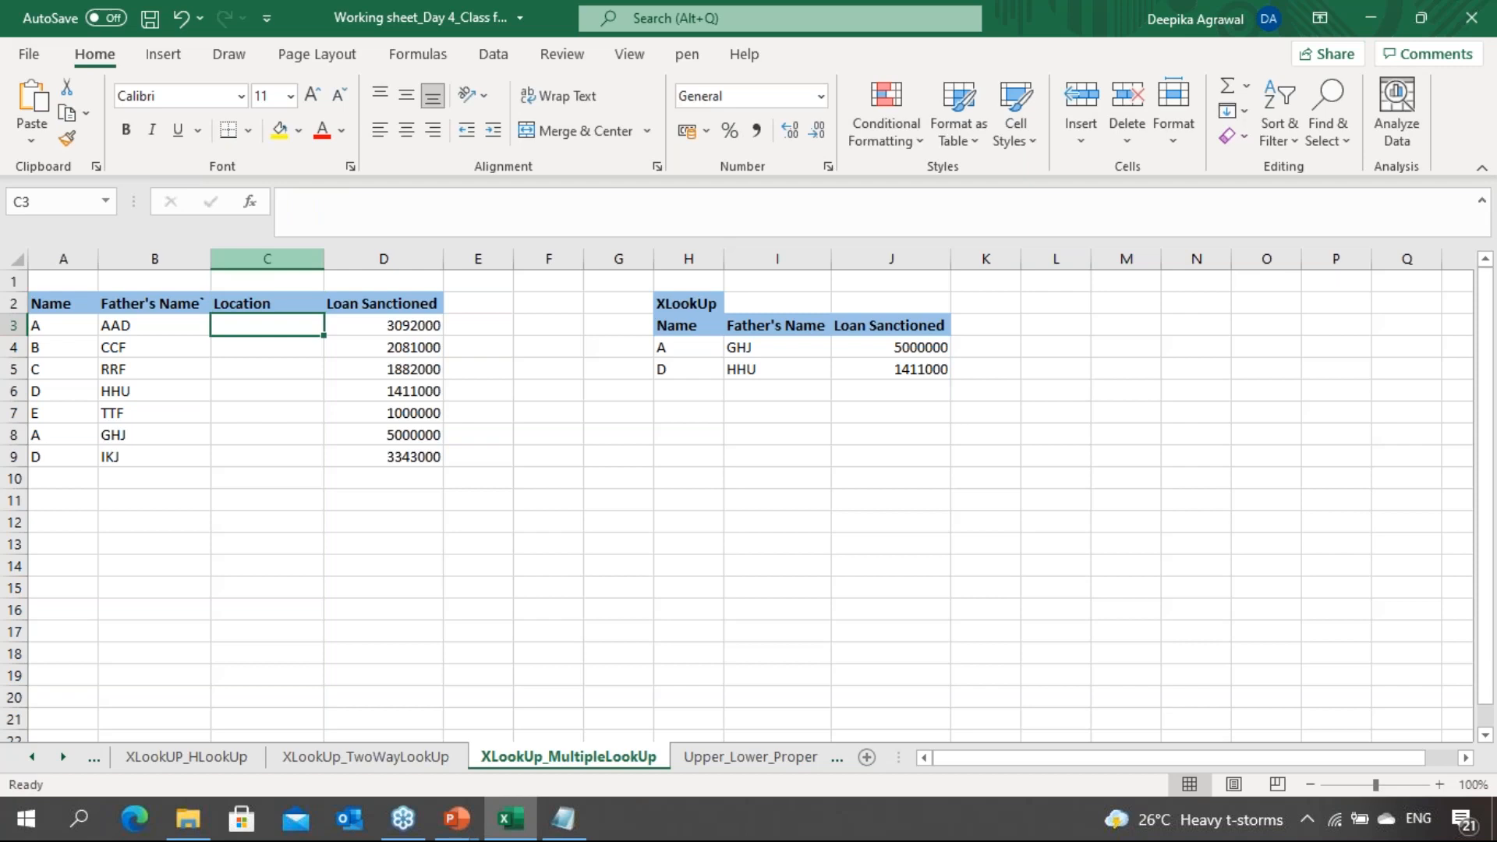
Enter Delhi in C8 as the location for name A with father's name GHJ
key(Down)
key(Down)
key(Left)
key(Left)
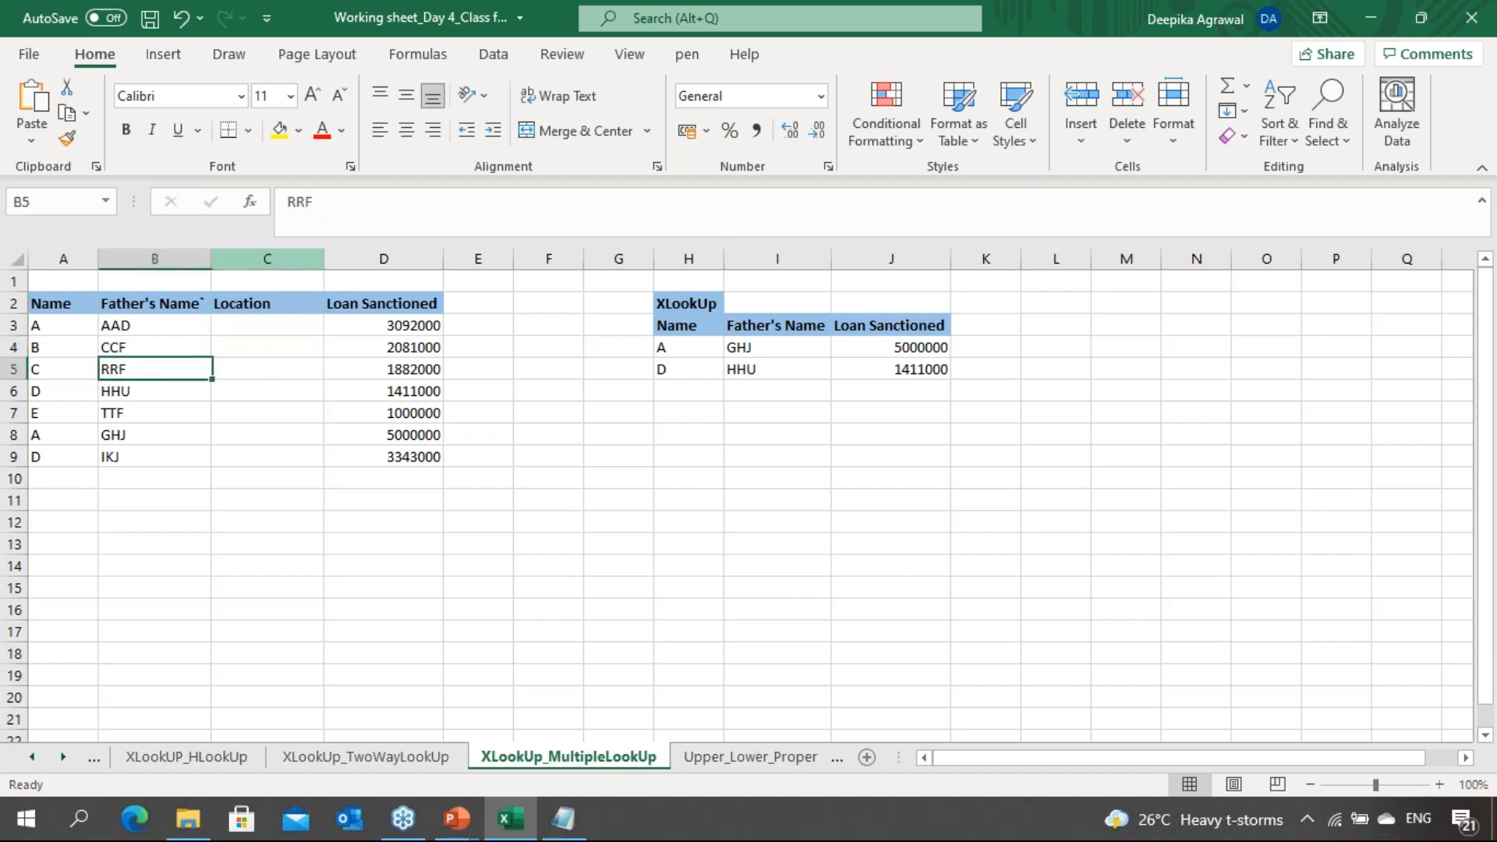
key(Down)
key(Down)
key(Down)
key(Right)
key(Right)
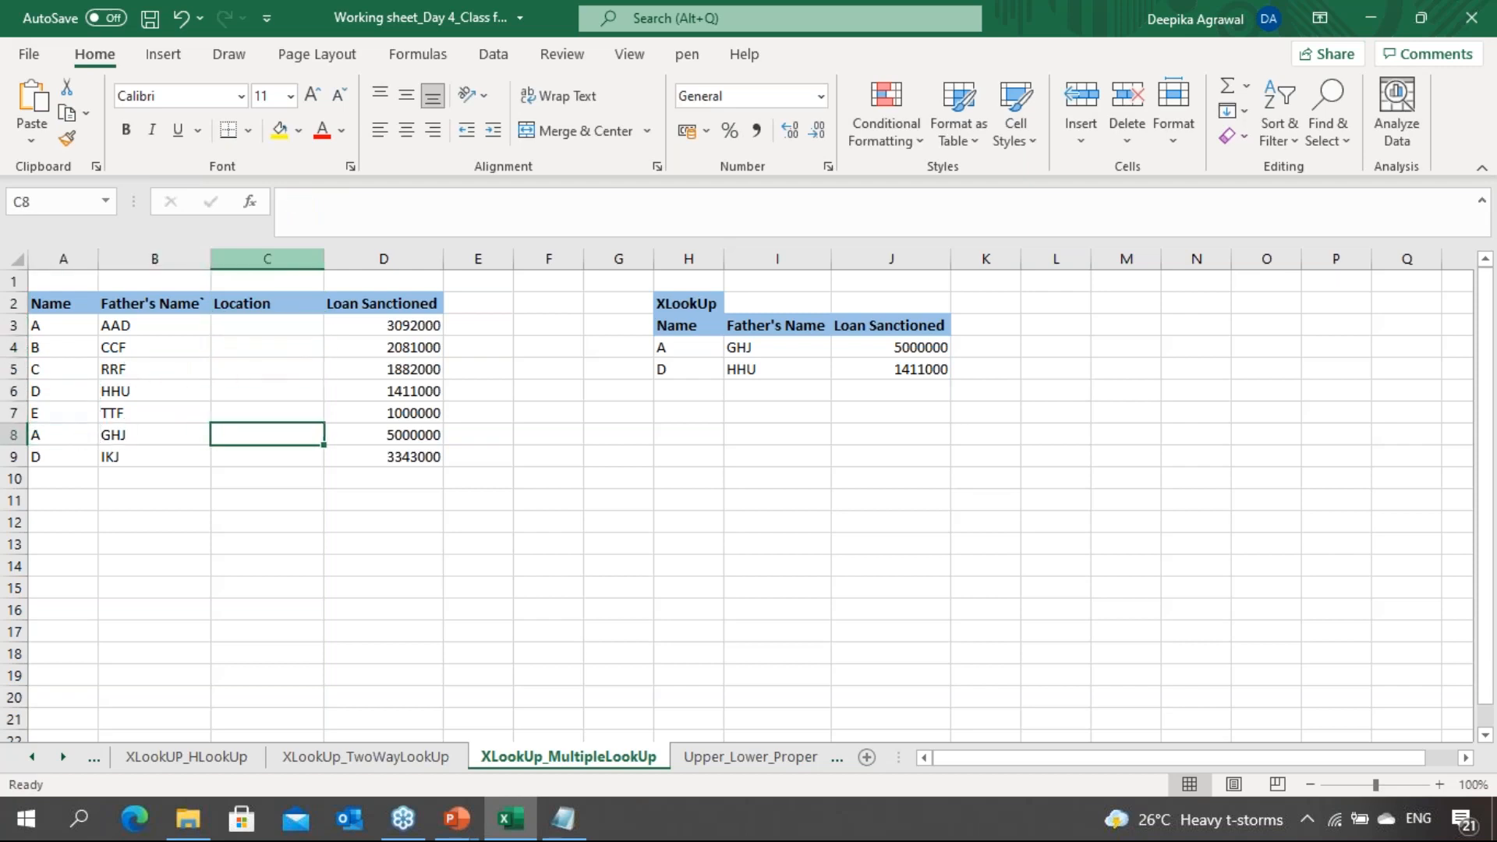
text(Delhi)
key(Return)
Enter Mumbai in C3 as the location for name A with father's name AAD
key(Up)
key(Up)
key(Up)
key(Up)
key(Up)
key(Up)
text(Mumbai)
key(Return)
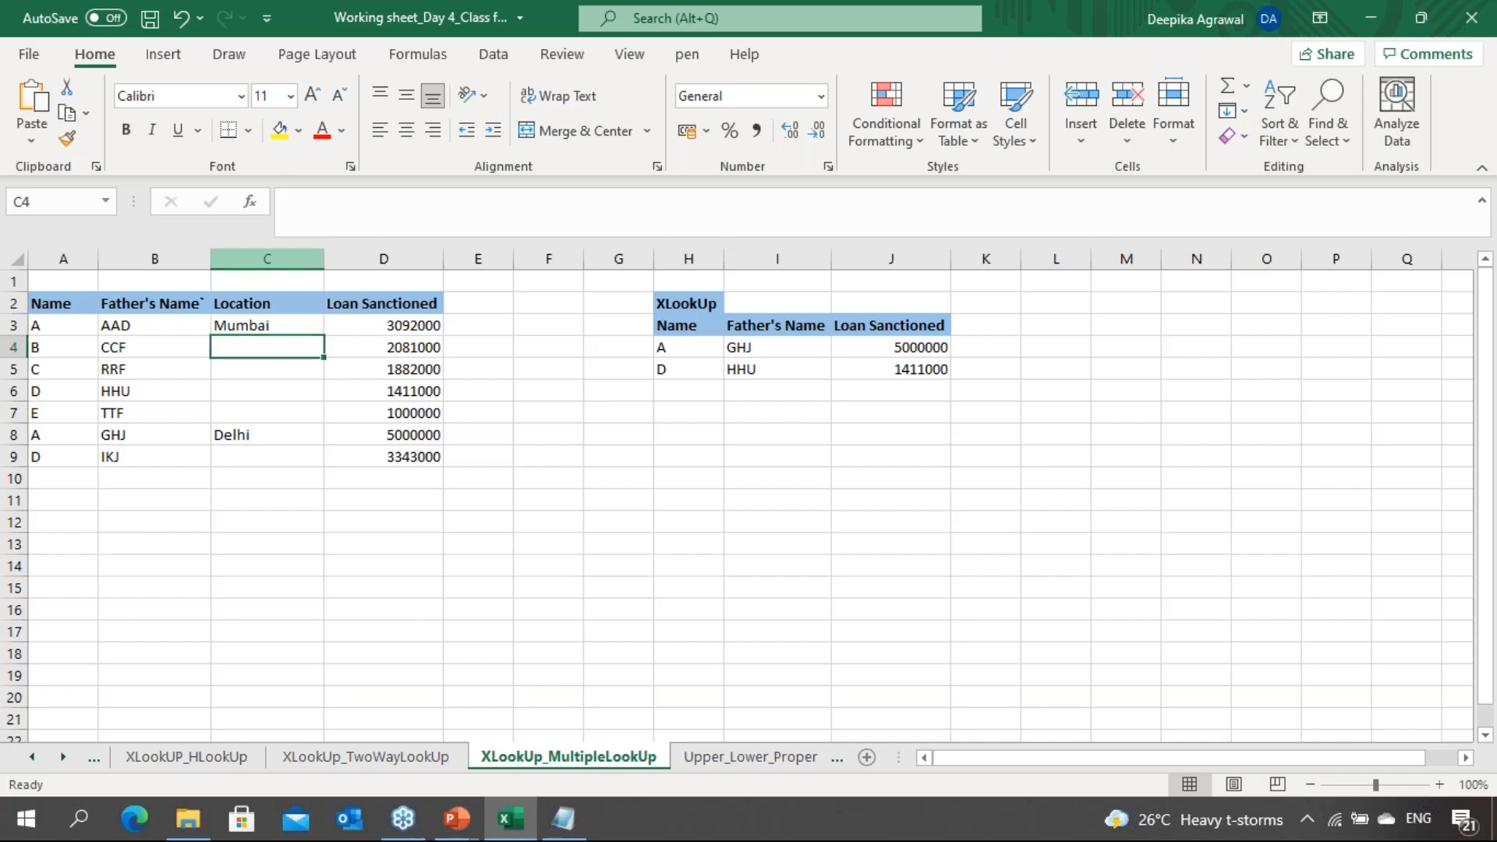
Go back through the workbook to the VlookUp sheet holding the loan account list
key(ctrl+Page_Up)
key(ctrl+Page_Up)
key(ctrl+Page_Up)
key(ctrl+Page_Up)
key(ctrl+Page_Up)
key(ctrl+Page_Up)
key(ctrl+Page_Up)
key(ctrl+Page_Up)
key(ctrl+Page_Up)
key(ctrl+Page_Up)
key(ctrl+Page_Up)
key(ctrl+Page_Up)
key(ctrl+Page_Up)
key(ctrl+Page_Up)
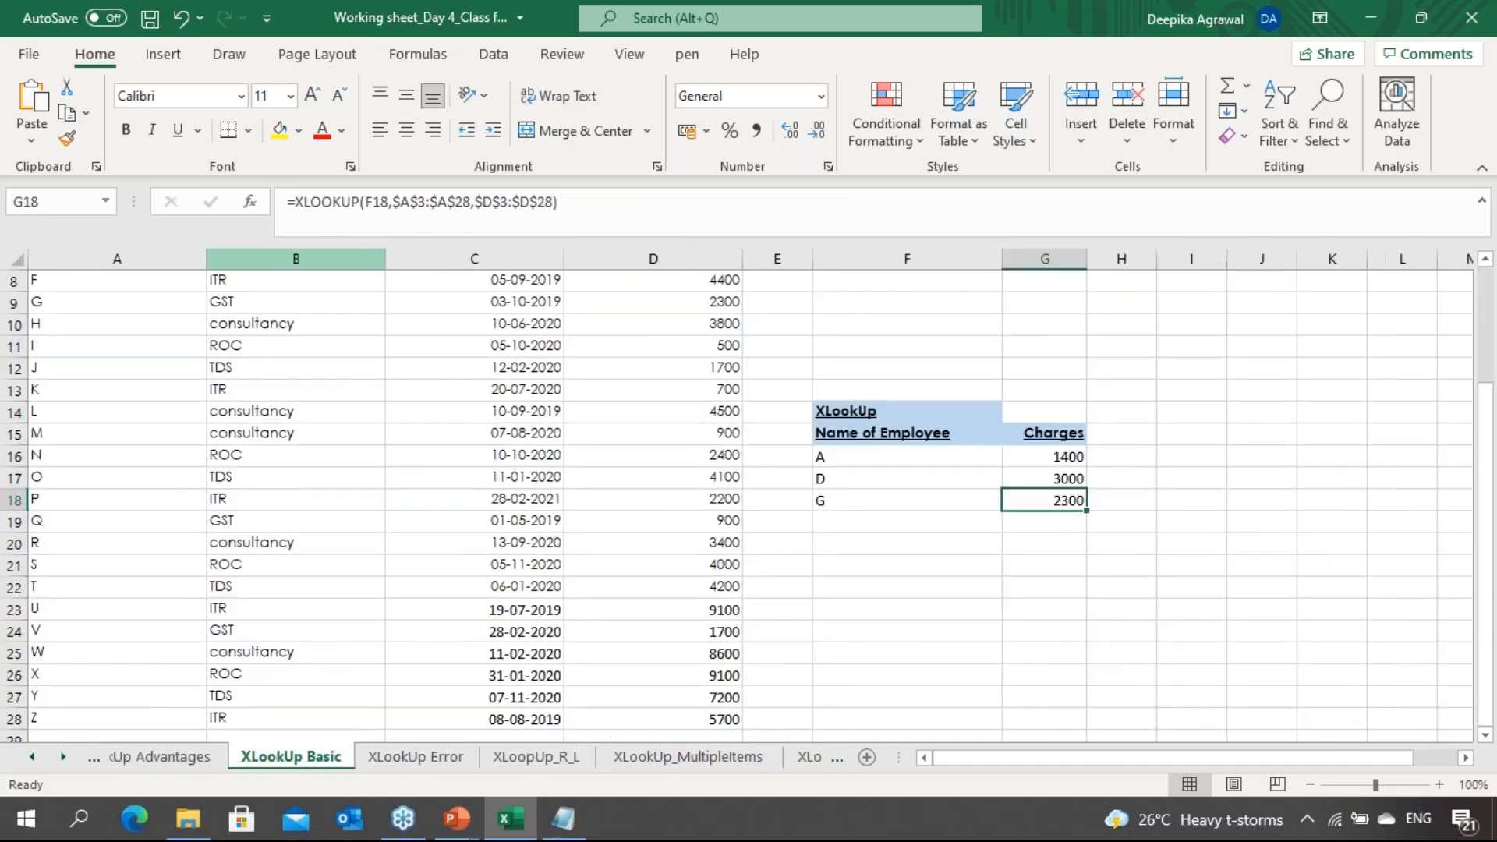
key(ctrl+Page_Up)
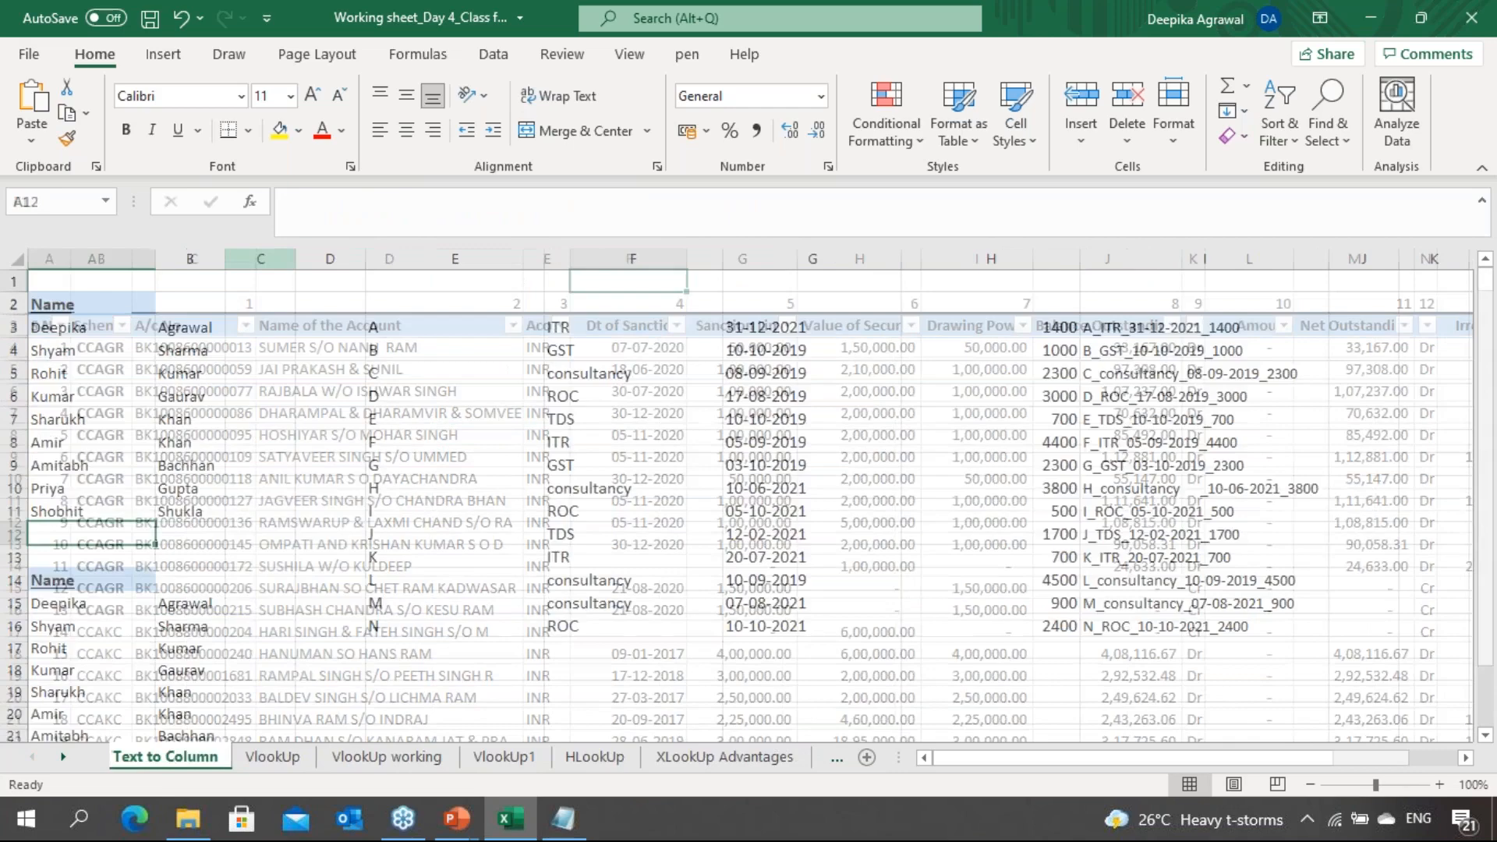
key(ctrl+Page_Down)
Jump to the last record of the account list in row 396 and look across its account number and account name
key(Down)
key(Left)
key(Left)
key(Left)
key(Down)
key(Down)
key(Left)
key(Up)
key(Left)
key(ctrl+Down)
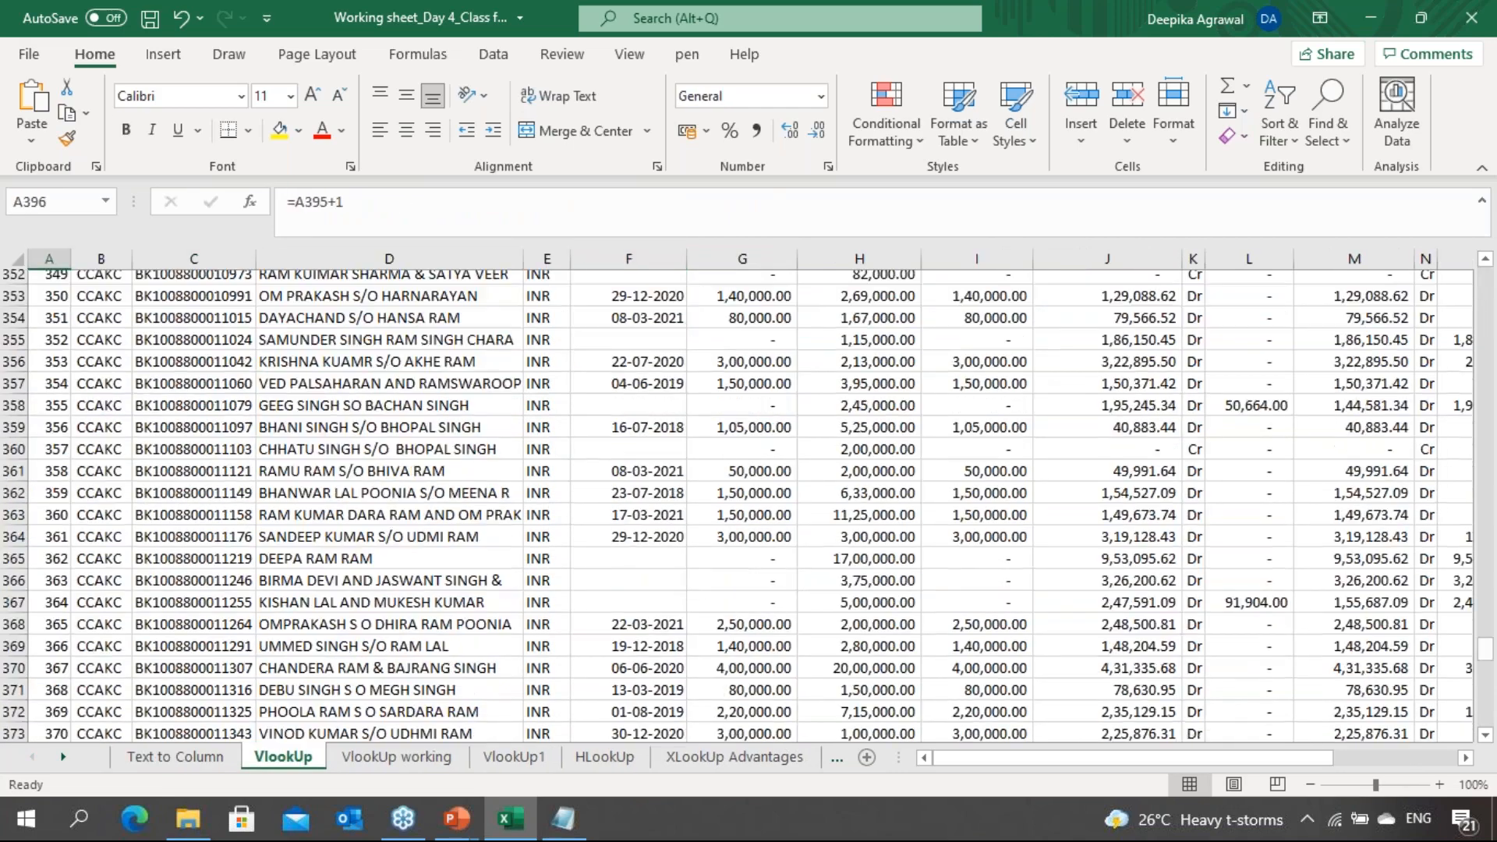
key(Right)
key(Right)
key(Right)
key(Right)
key(Right)
key(Left)
key(Left)
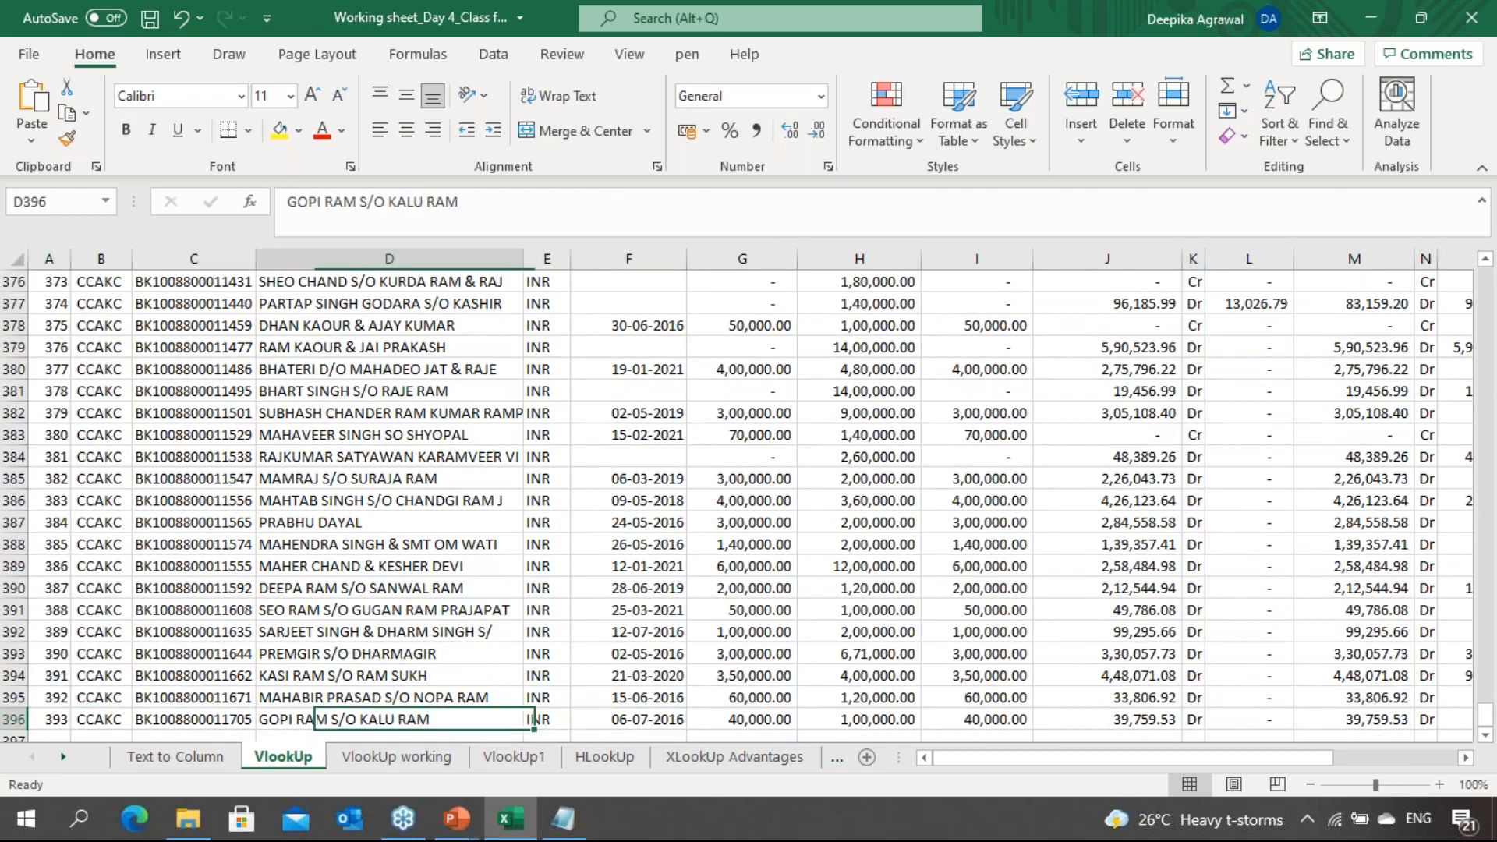
Look back up the loan account list from row 396 to row 113, examining the account numbers, account names and loan amounts
key(Left)
key(Left)
key(Up)
key(Up)
key(Up)
key(Up)
key(Up)
key(Up)
key(Up)
key(Up)
key(Up)
key(Up)
key(Up)
key(Up)
key(Up)
key(Up)
key(Up)
key(Up)
key(Up)
key(Up)
key(Up)
key(Up)
key(Up)
key(Up)
key(Up)
key(Up)
key(Up)
key(Up)
key(Up)
key(Up)
key(Up)
key(Up)
key(Up)
key(Up)
key(Up)
key(Up)
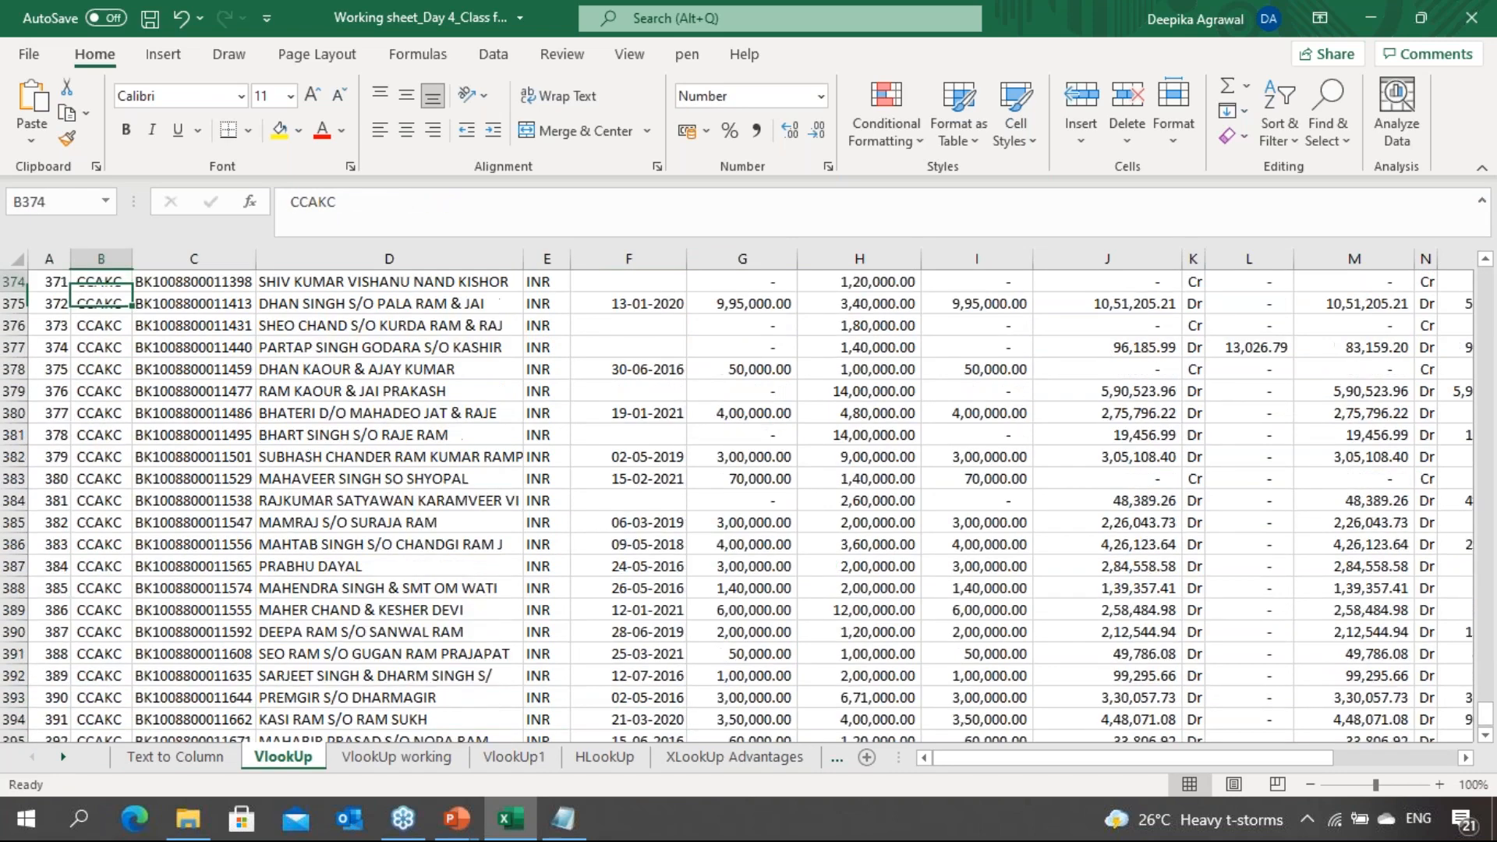
key(Up)
key(Up)
key(Up)
key(Up)
key(Up)
key(Up)
key(Up)
key(Up)
key(Up)
key(Up)
key(Up)
key(Up)
key(Up)
key(Up)
key(Up)
key(Up)
key(Up)
key(Up)
key(Up)
key(Up)
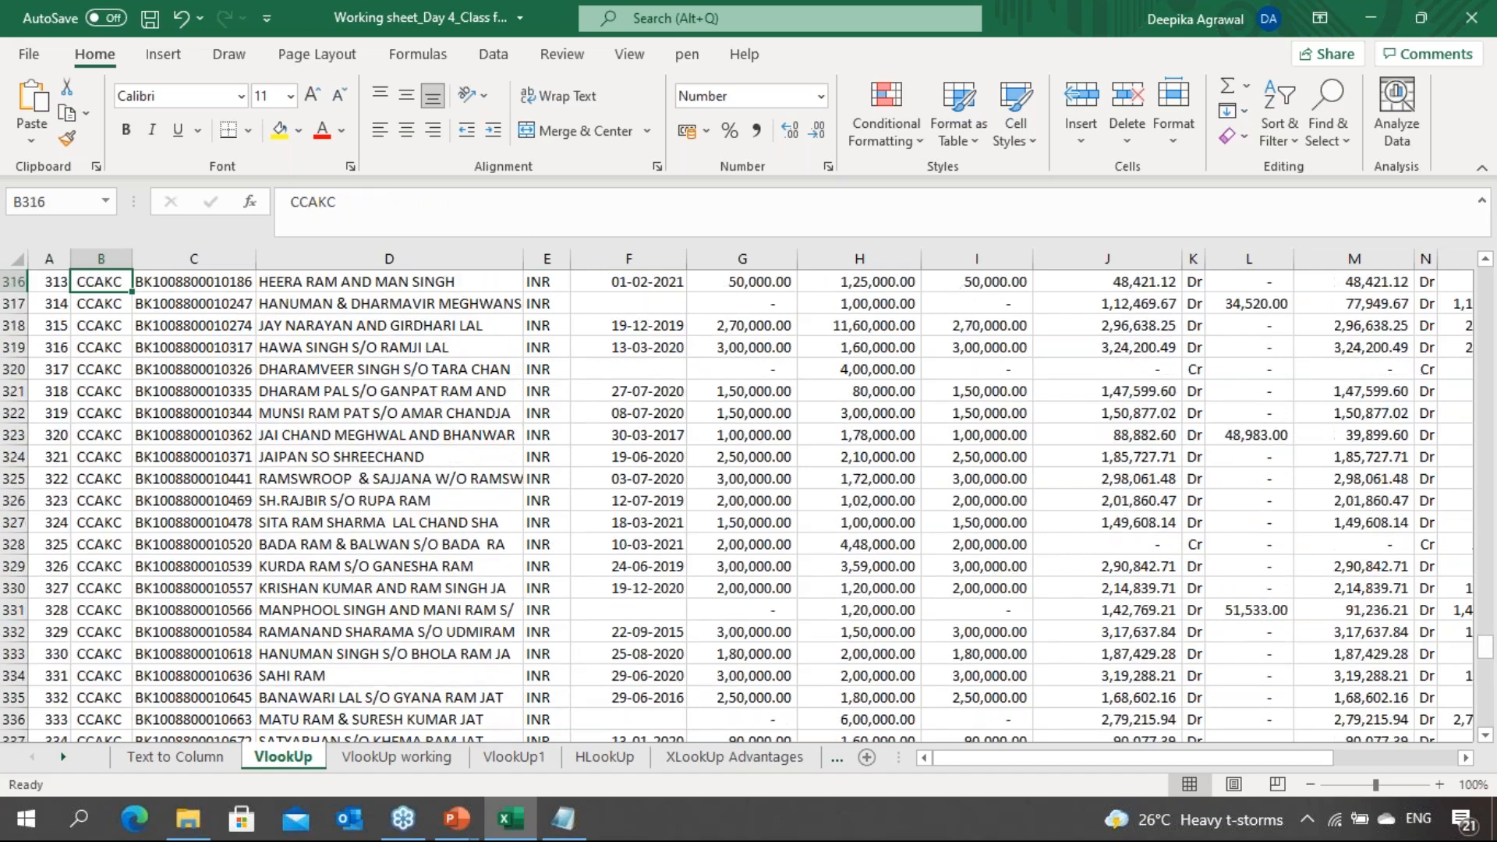
key(Up)
key(Up)
key(Up)
key(Up)
key(Up)
key(Up)
key(Up)
key(Up)
key(Up)
key(Up)
key(Up)
key(Up)
key(Up)
key(Up)
key(Up)
key(Up)
key(Up)
key(Up)
key(Up)
key(Up)
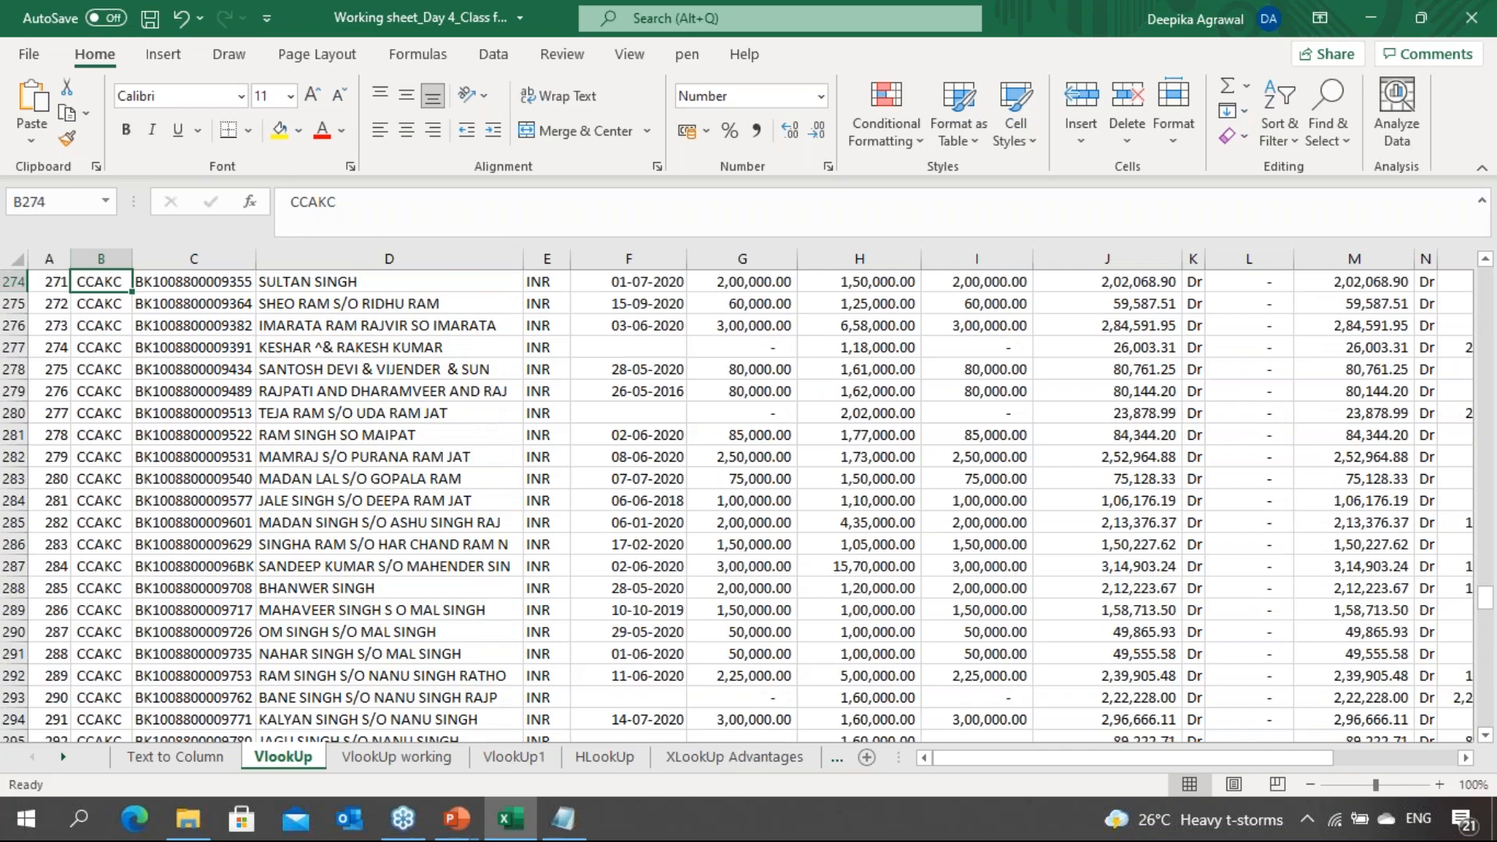
key(Up)
key(Up)
key(Up)
key(Up)
key(Up)
key(Up)
key(Up)
key(Up)
key(Up)
key(Up)
key(Up)
key(Up)
key(Up)
key(Up)
key(Up)
key(Up)
key(Up)
key(Up)
key(Up)
key(Up)
key(Up)
key(Up)
key(Up)
key(Up)
key(Up)
key(Up)
key(Up)
key(Up)
key(Up)
key(Up)
key(Up)
key(Up)
key(Up)
key(Up)
key(Up)
key(Up)
key(Up)
key(Up)
key(Up)
key(Up)
key(Up)
key(Up)
key(Up)
key(Up)
key(Up)
key(Up)
key(Up)
key(Up)
key(Up)
key(Up)
key(Up)
key(Up)
key(Up)
key(Up)
key(Up)
key(Up)
key(Up)
key(Up)
key(Up)
key(Up)
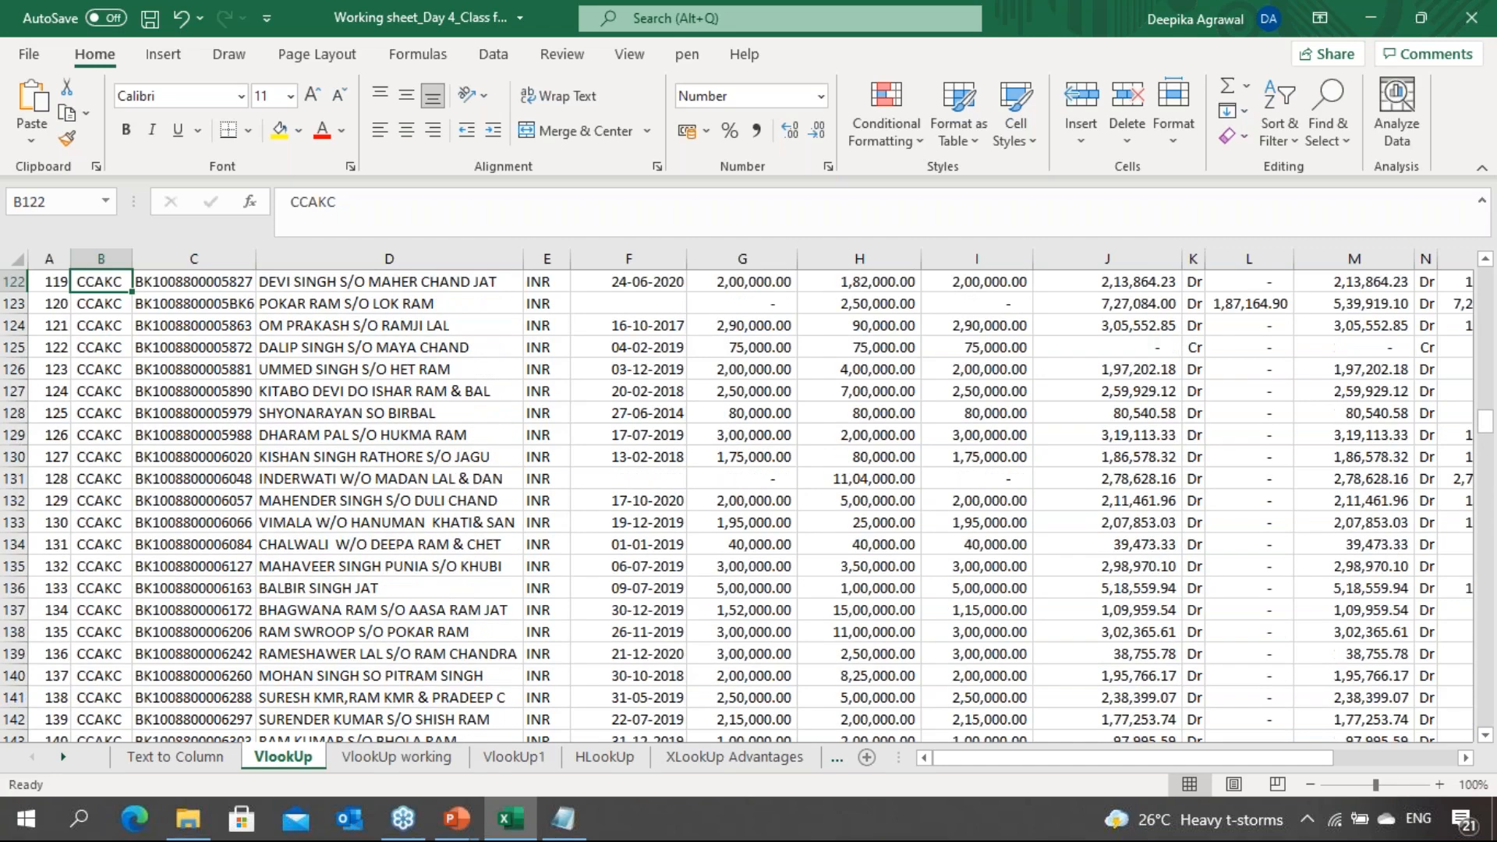
key(Up)
key(Up)
key(Up)
key(Up)
key(Up)
key(Up)
key(Up)
key(Up)
key(Up)
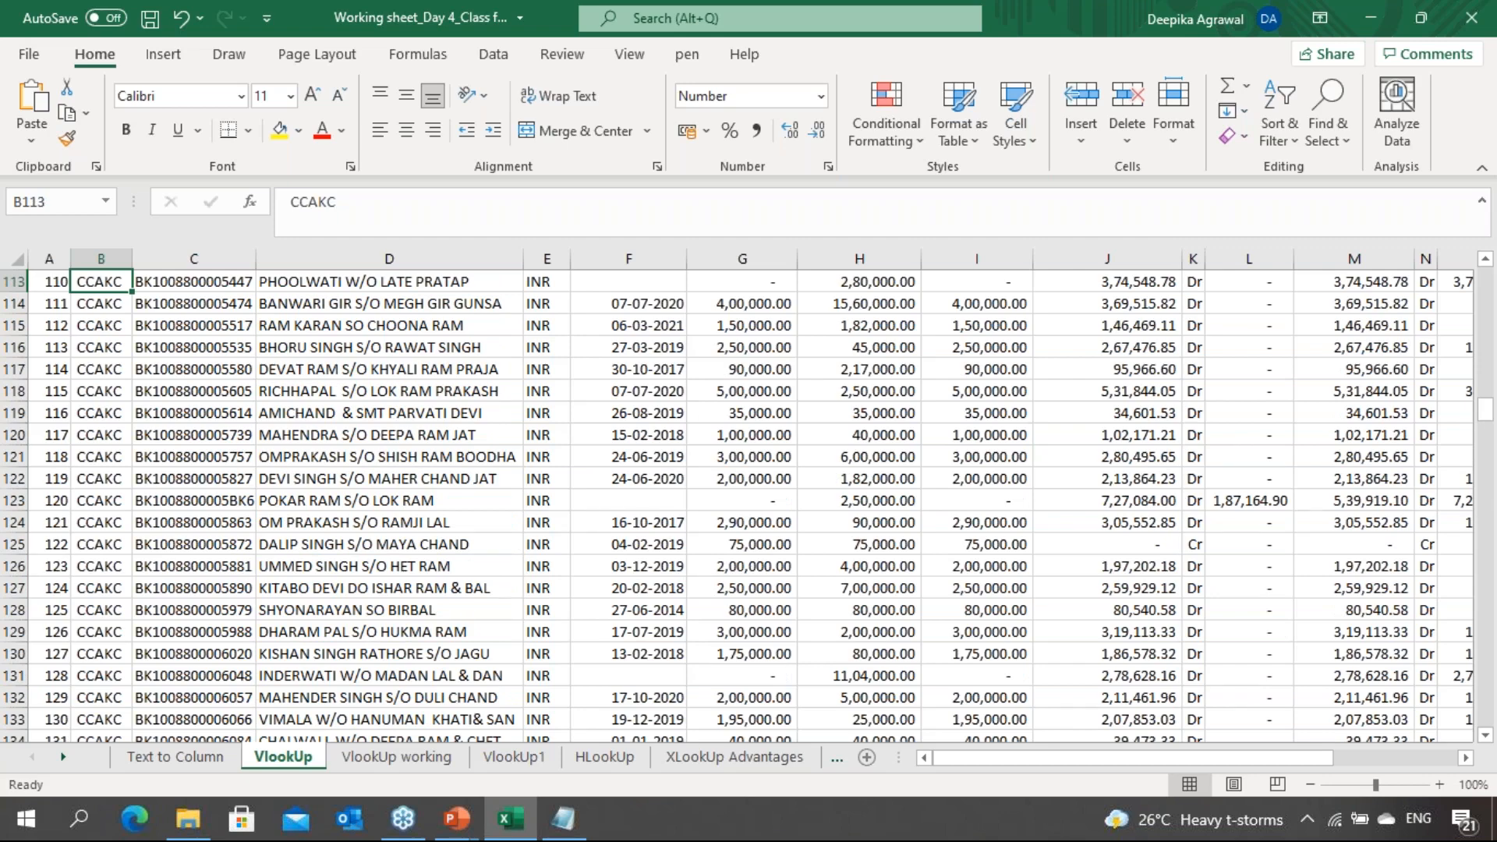
Go forward through the workbook from the loan account list to the XLoopUp_R_L sheet
key(ctrl+Page_Down)
key(ctrl+Page_Down)
key(ctrl+Page_Down)
key(ctrl+Page_Down)
key(ctrl+Page_Down)
key(ctrl+Page_Down)
key(ctrl+Page_Down)
key(ctrl+Page_Down)
key(ctrl+Page_Down)
key(ctrl+Page_Down)
key(ctrl+Page_Down)
key(ctrl+Page_Down)
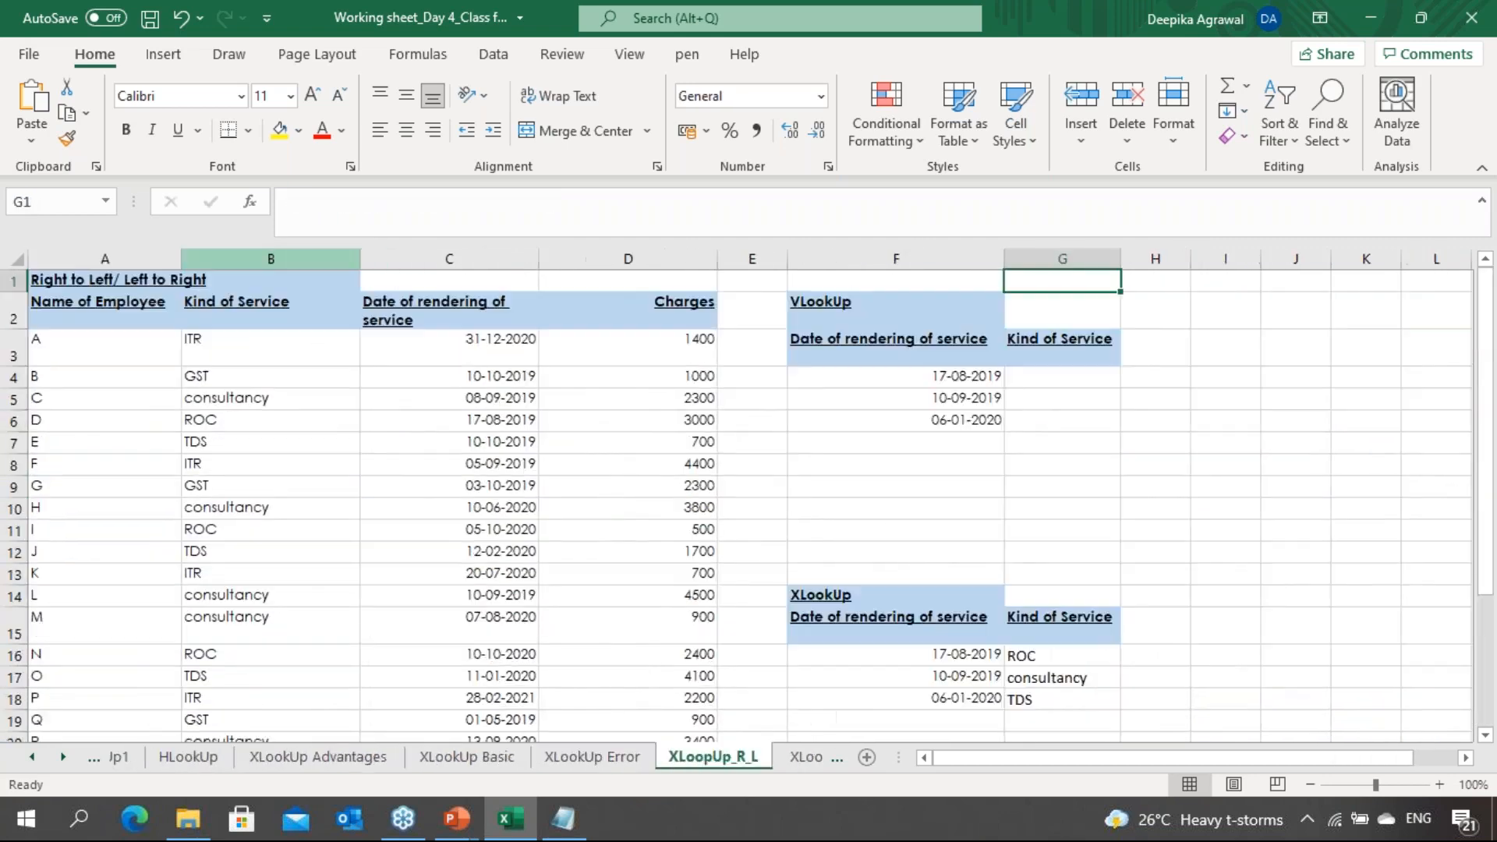
Look through the remaining sheets as far as Subtotal and return to the XLookUp_MultipleLookUp sheet
key(ctrl+Page_Down)
key(ctrl+Page_Down)
key(ctrl+Page_Down)
key(ctrl+Page_Down)
key(ctrl+Page_Down)
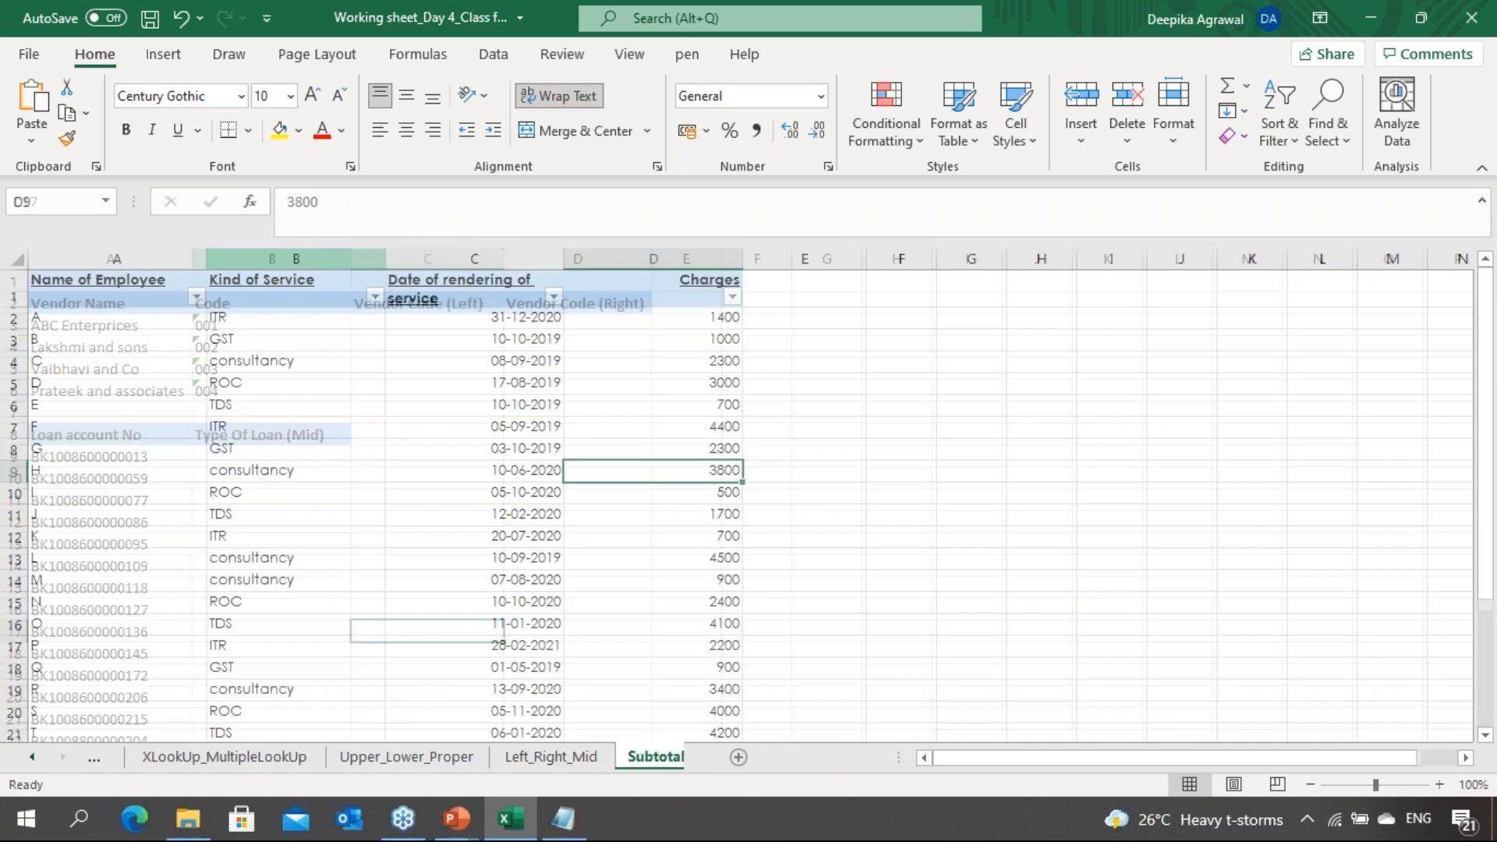
key(ctrl+Page_Up)
key(ctrl+Page_Up)
key(ctrl+Page_Up)
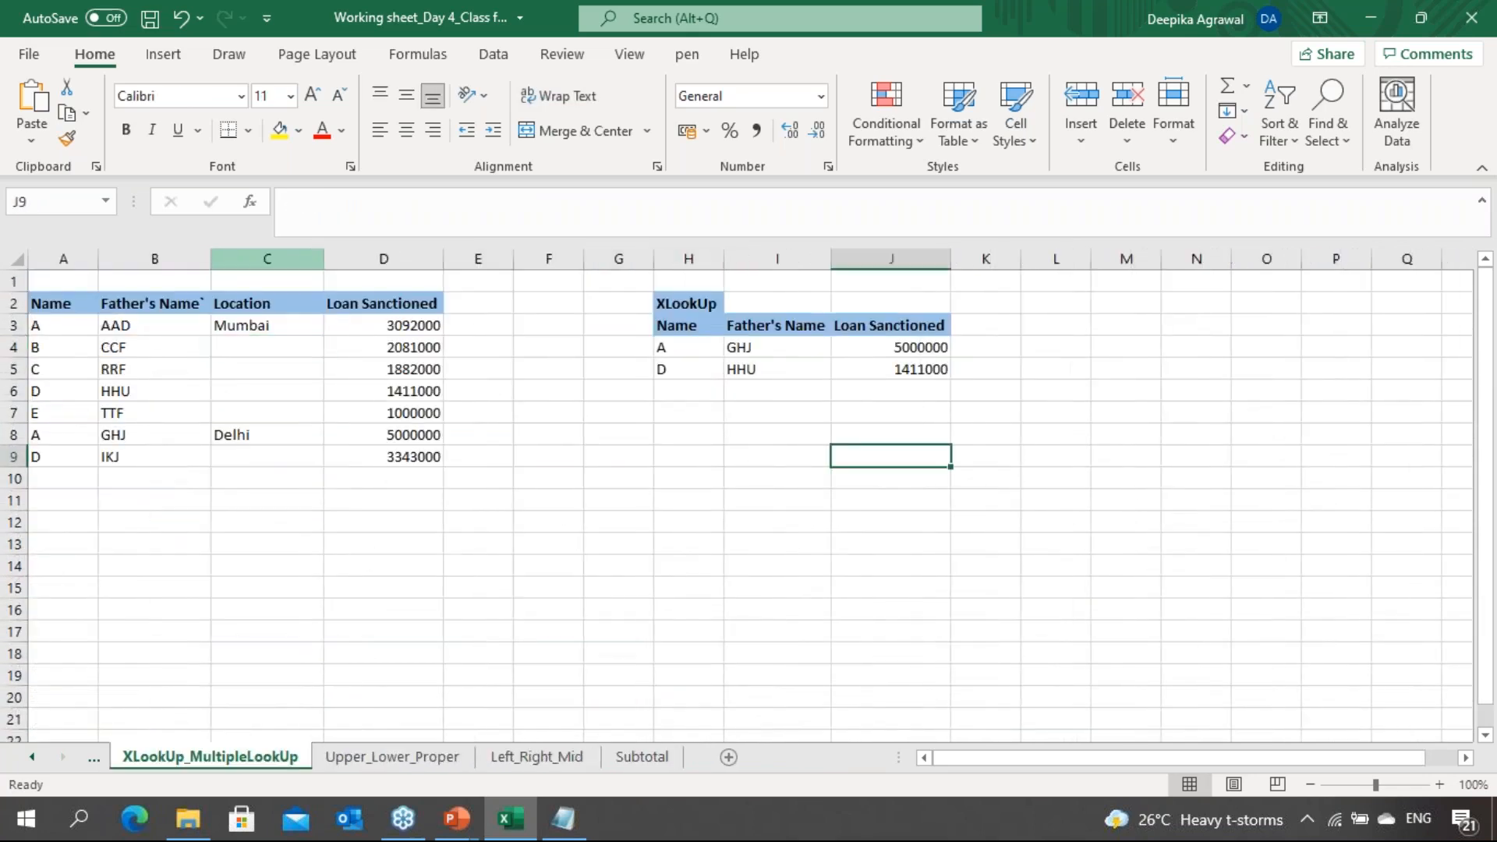
key(ctrl+Page_Down)
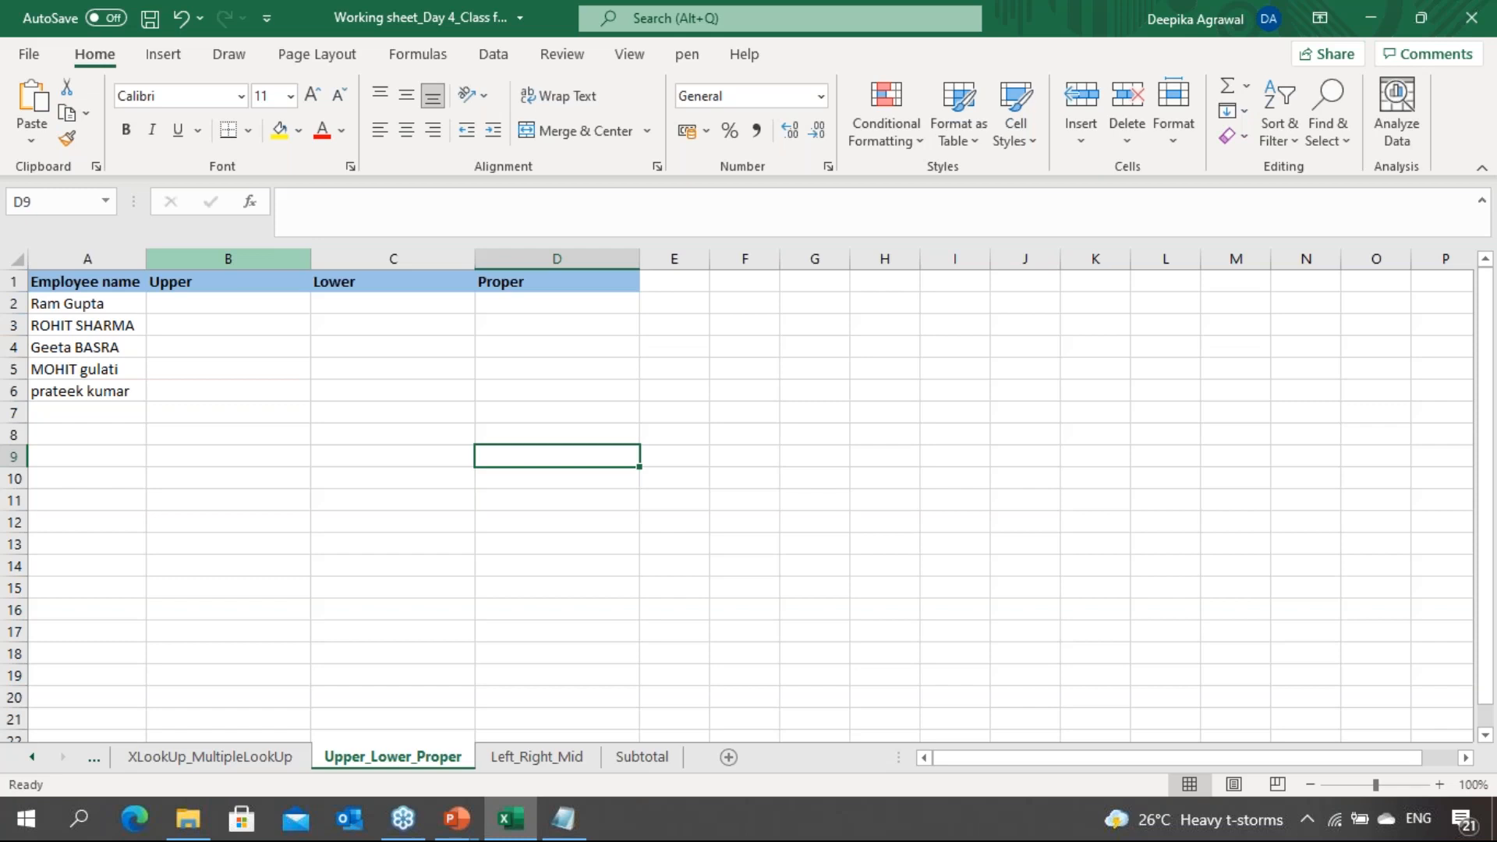
key(ctrl+Page_Up)
Move back along row 9 of the multiple-criteria example to the last name in cell A9
key(Left)
key(Left)
key(Left)
key(Left)
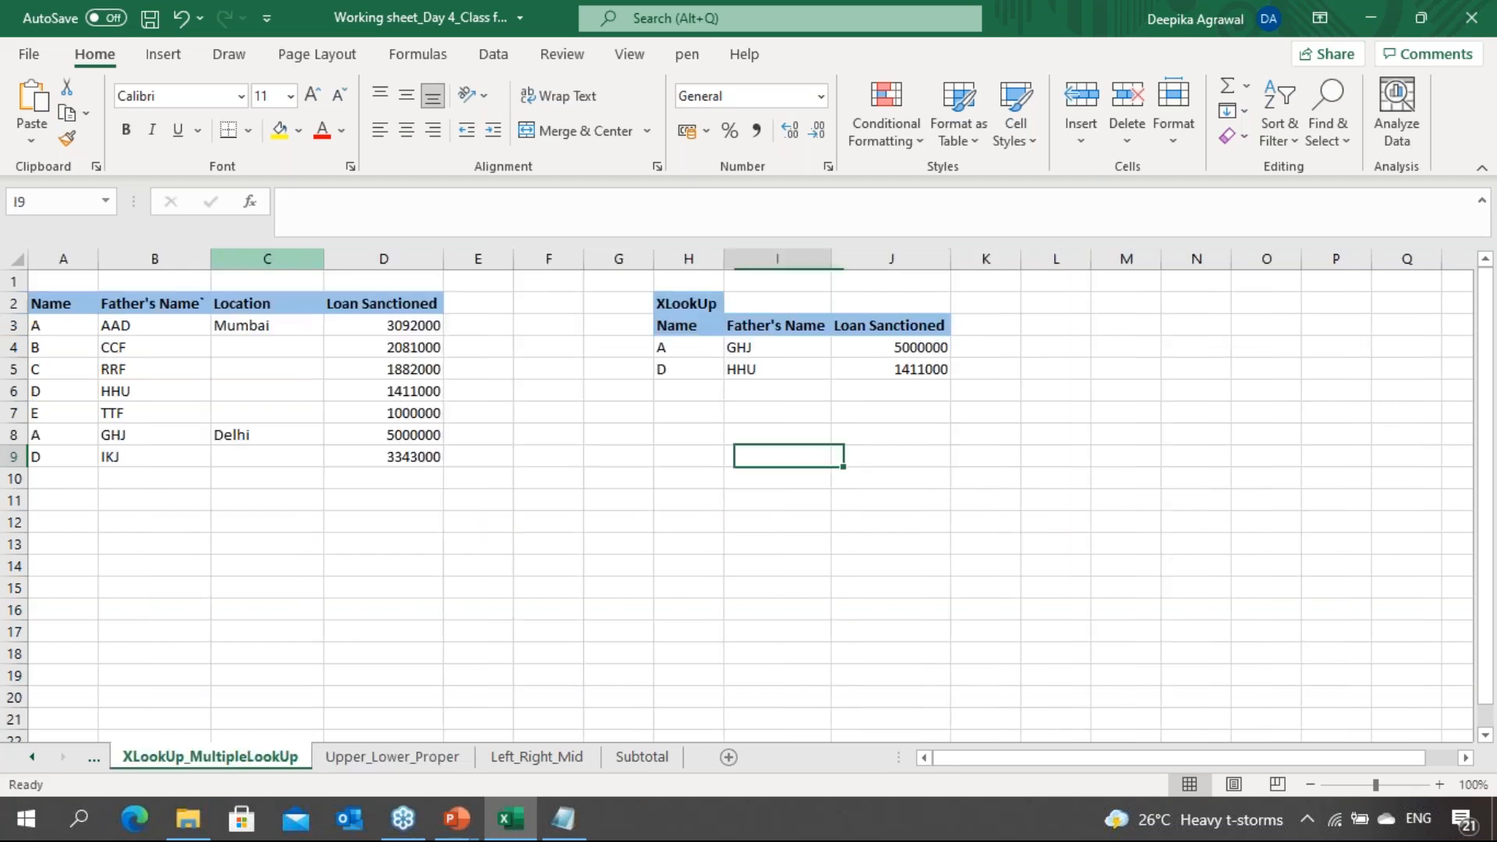
key(Left)
key(Left)
key(Left)
key(Left)
key(Left)
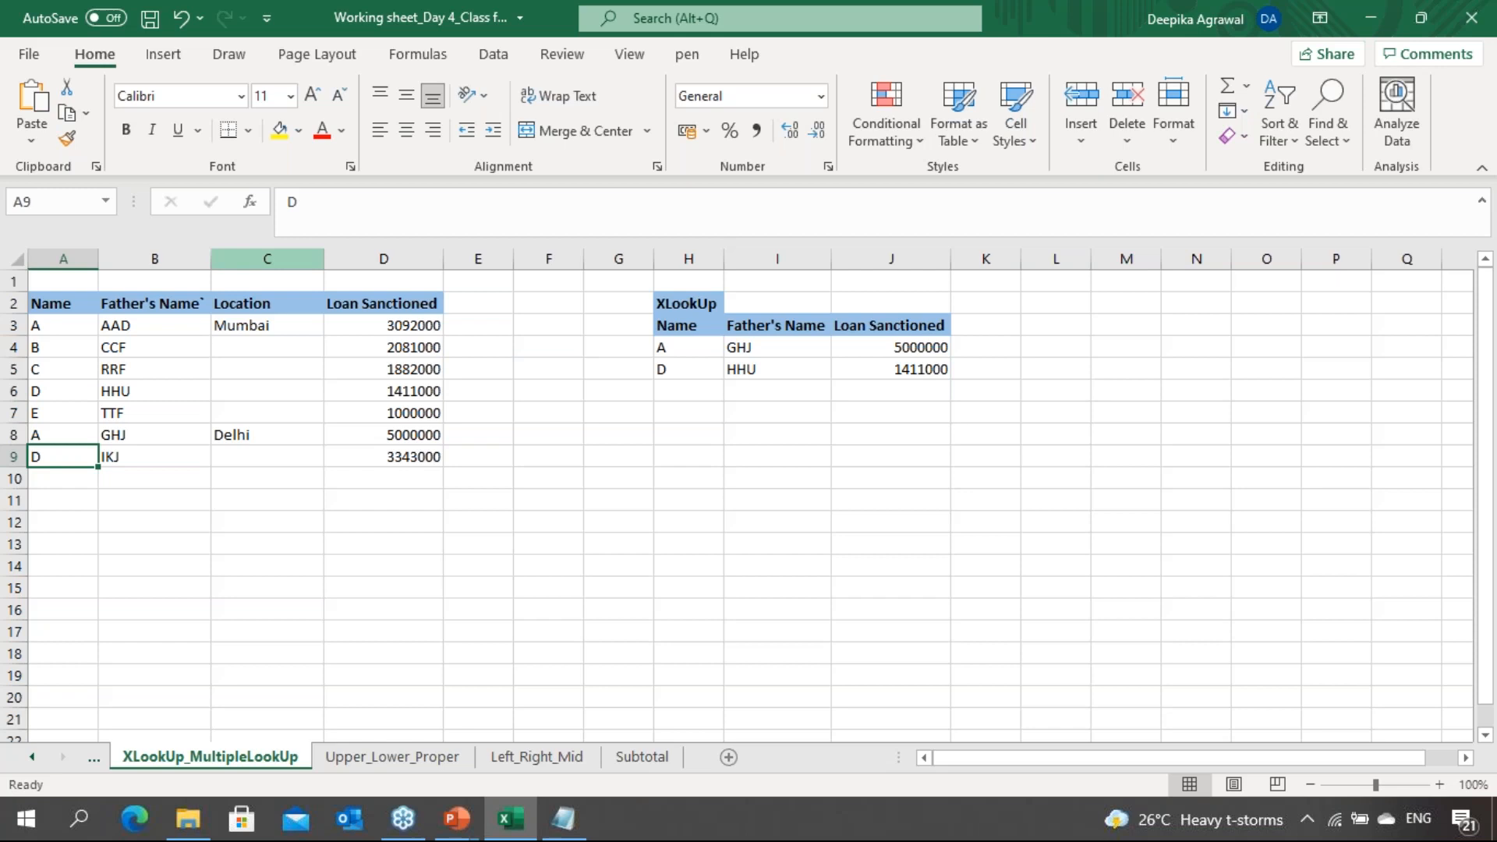
click(1484, 80)
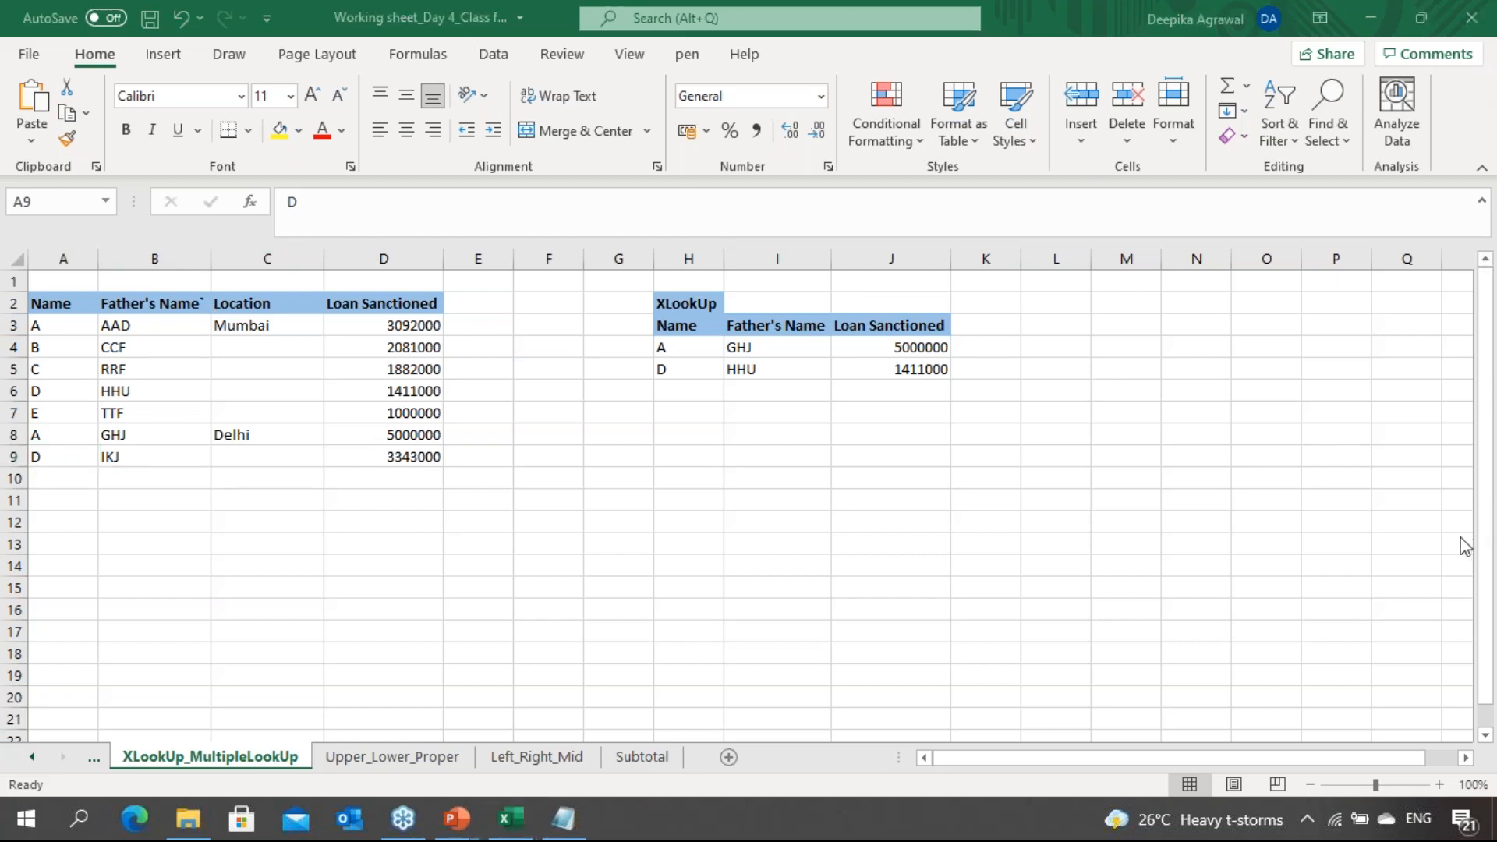